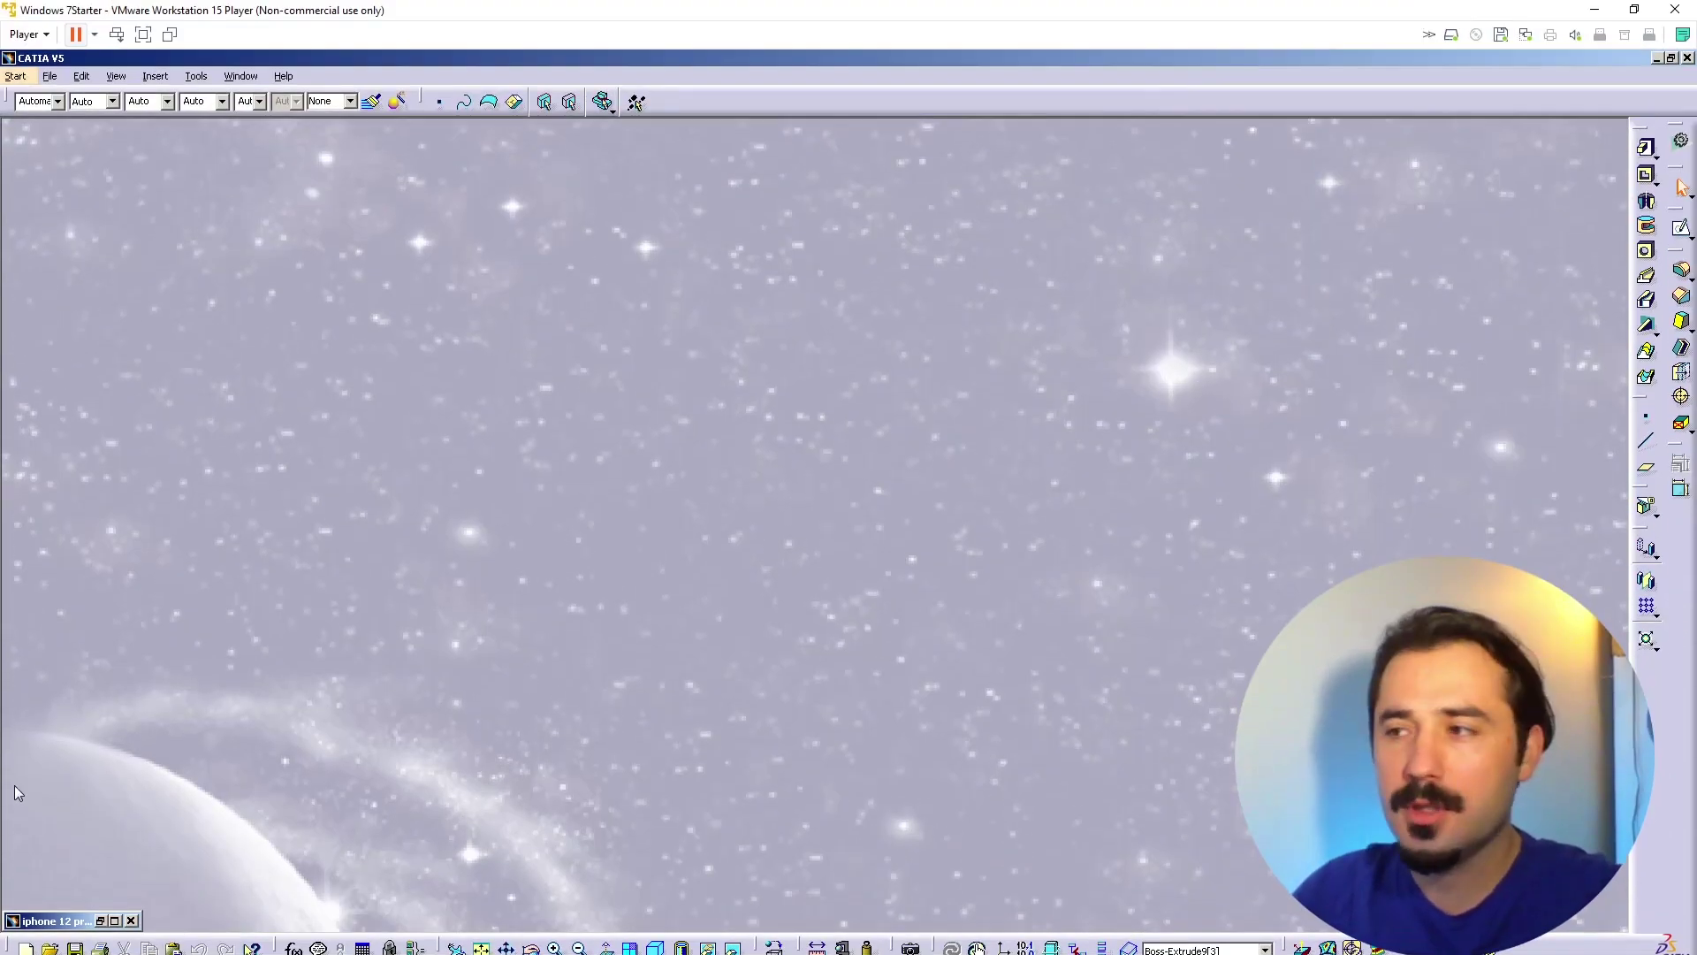
Step: Switch to File Explorer and open the folder "Canlı Tasarım-5, Iphone 12 Tel Stand"
left_click(513, 954)
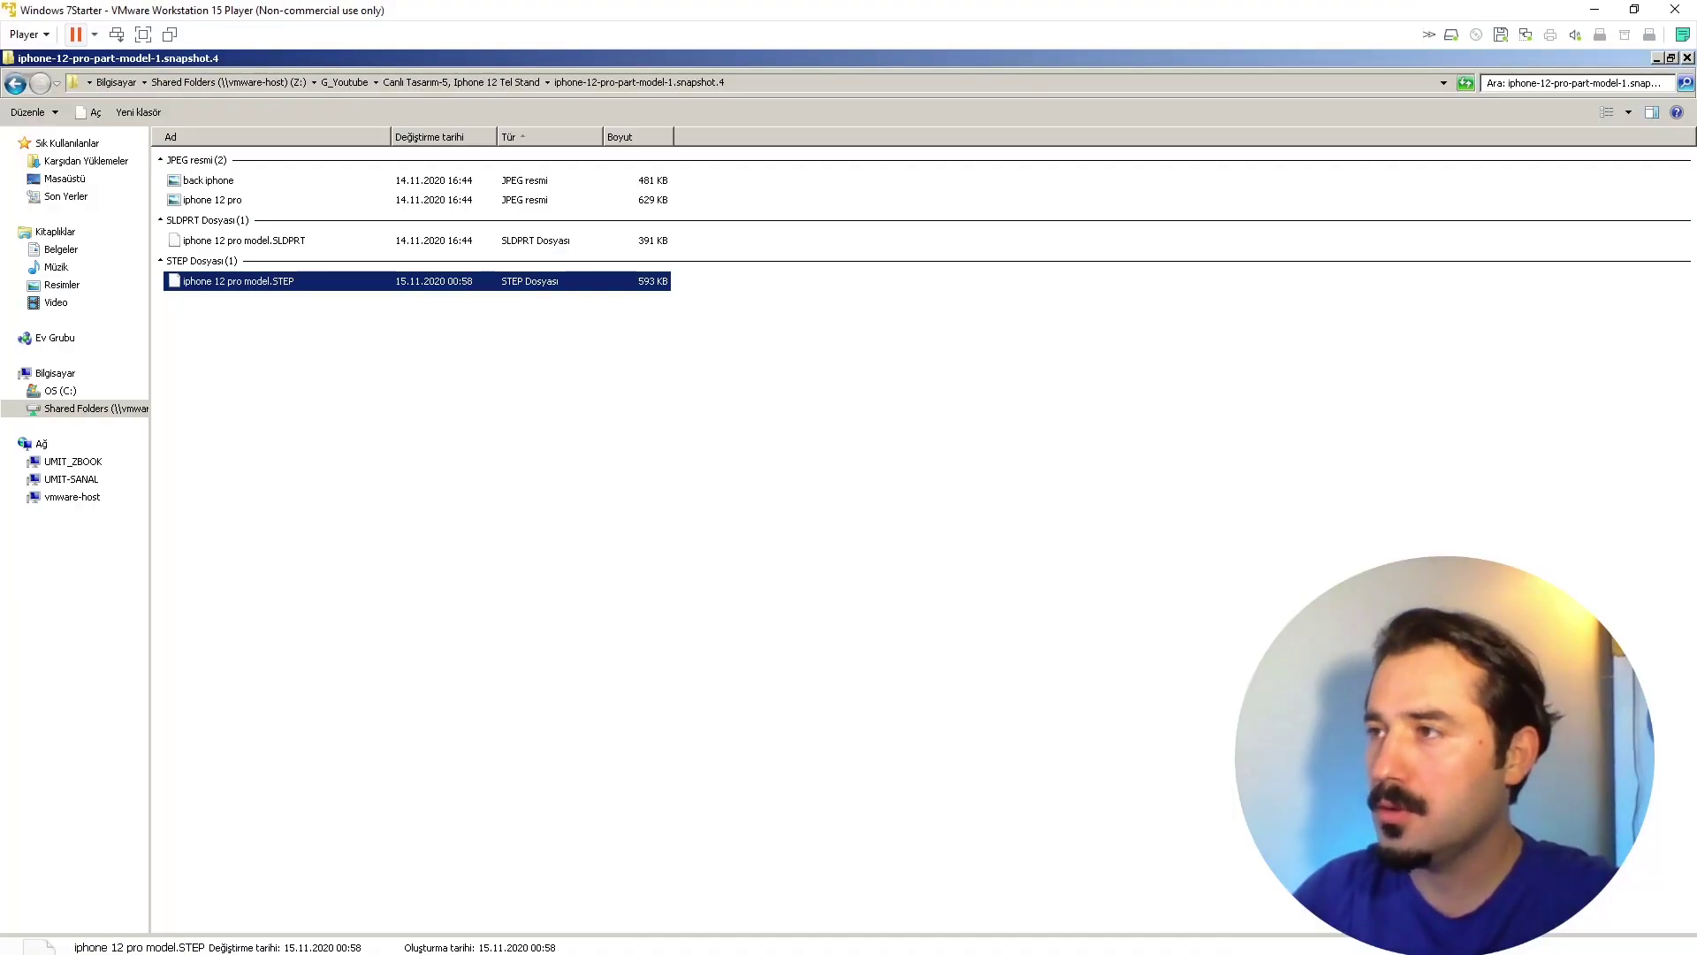
left_click(454, 620)
left_click(515, 82)
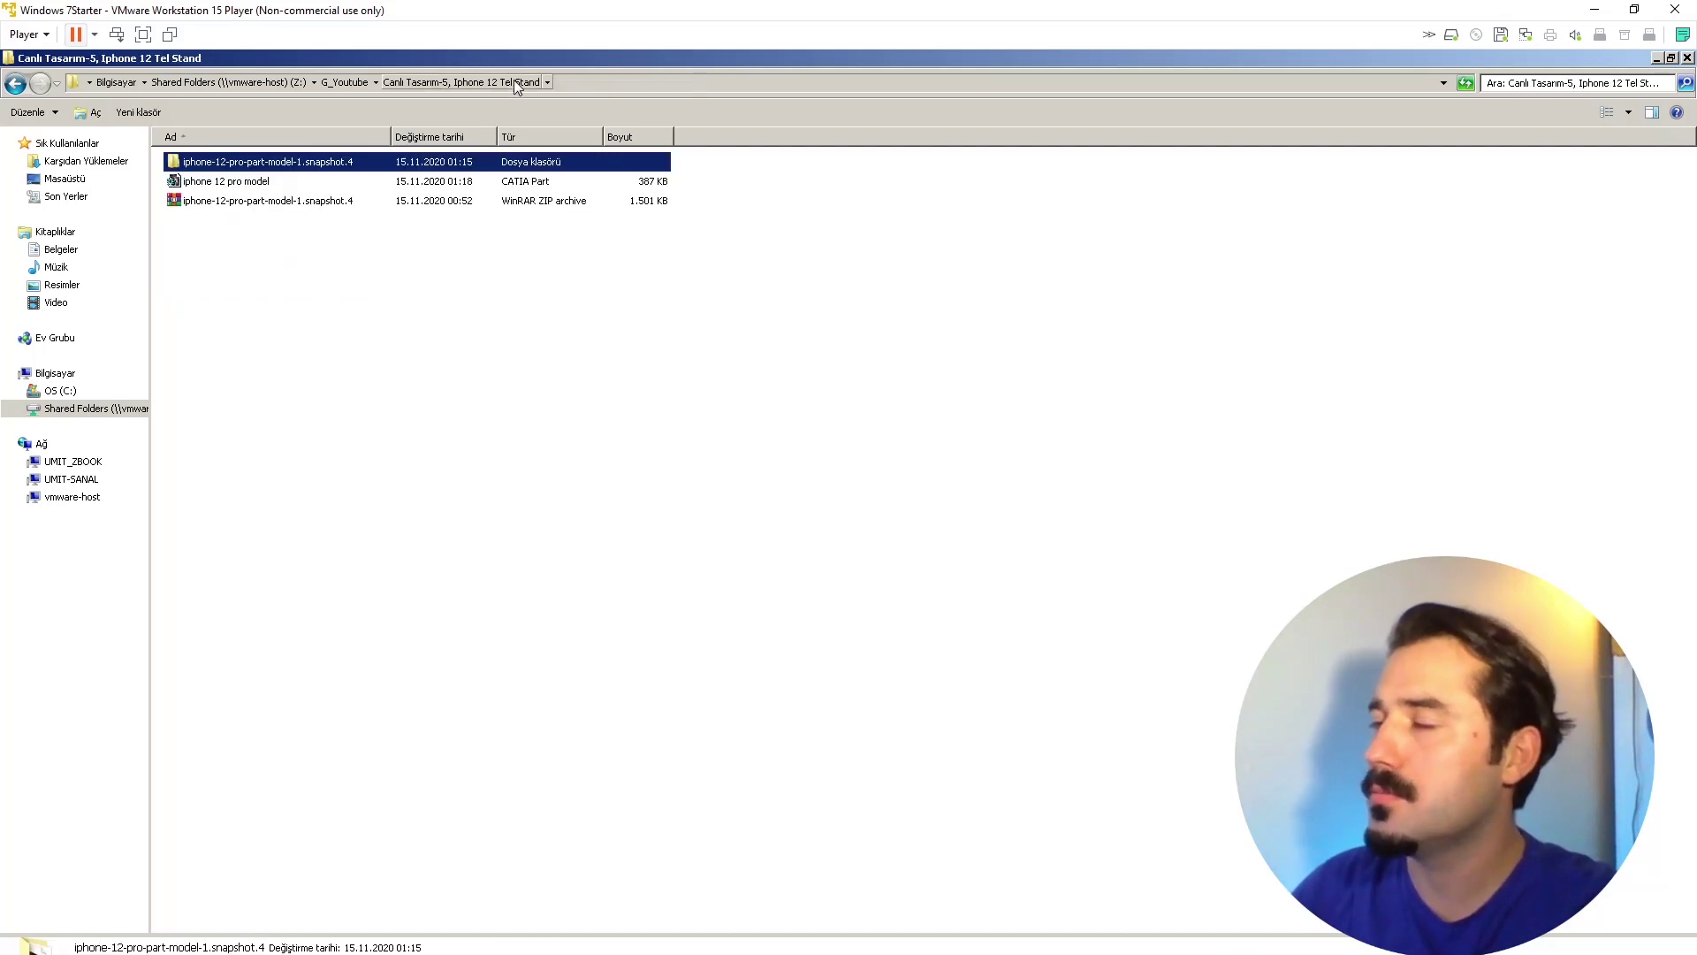
Step: Group the contents of the Iphone 12 Tel Stand folder by type, then reopen it from the parent G_Youtube folder
right_click(448, 226)
left_click(524, 282)
right_click(525, 266)
left_click(765, 341)
right_click(635, 309)
mouse_move(698, 346)
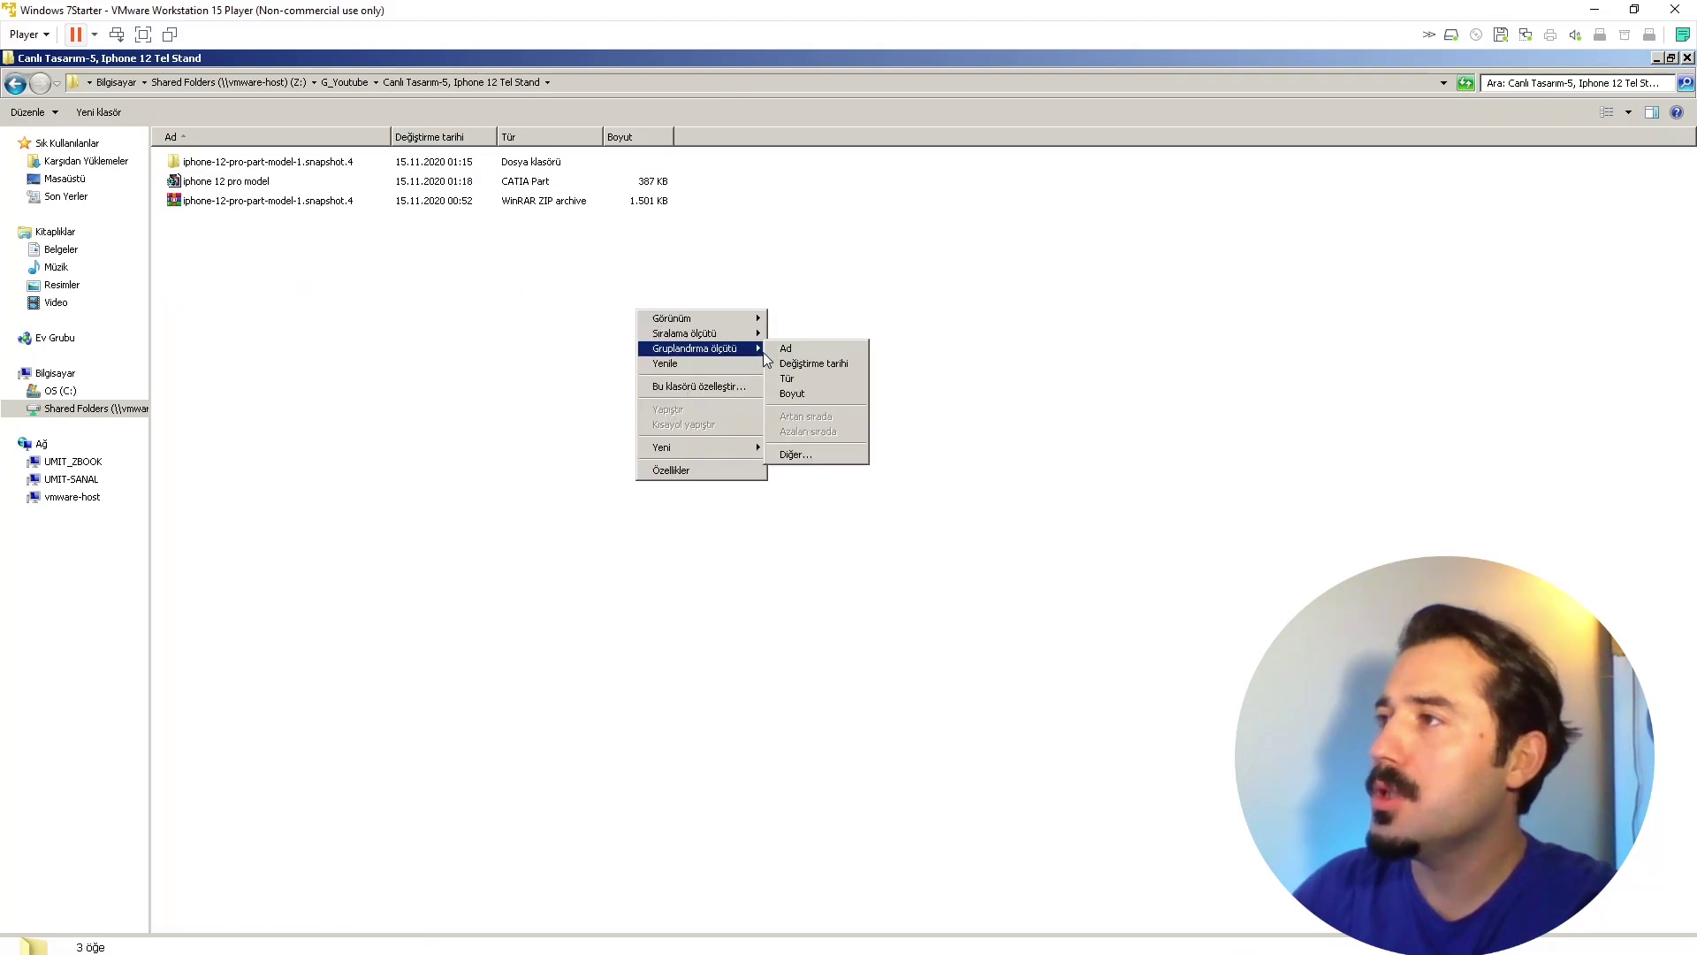
left_click(818, 380)
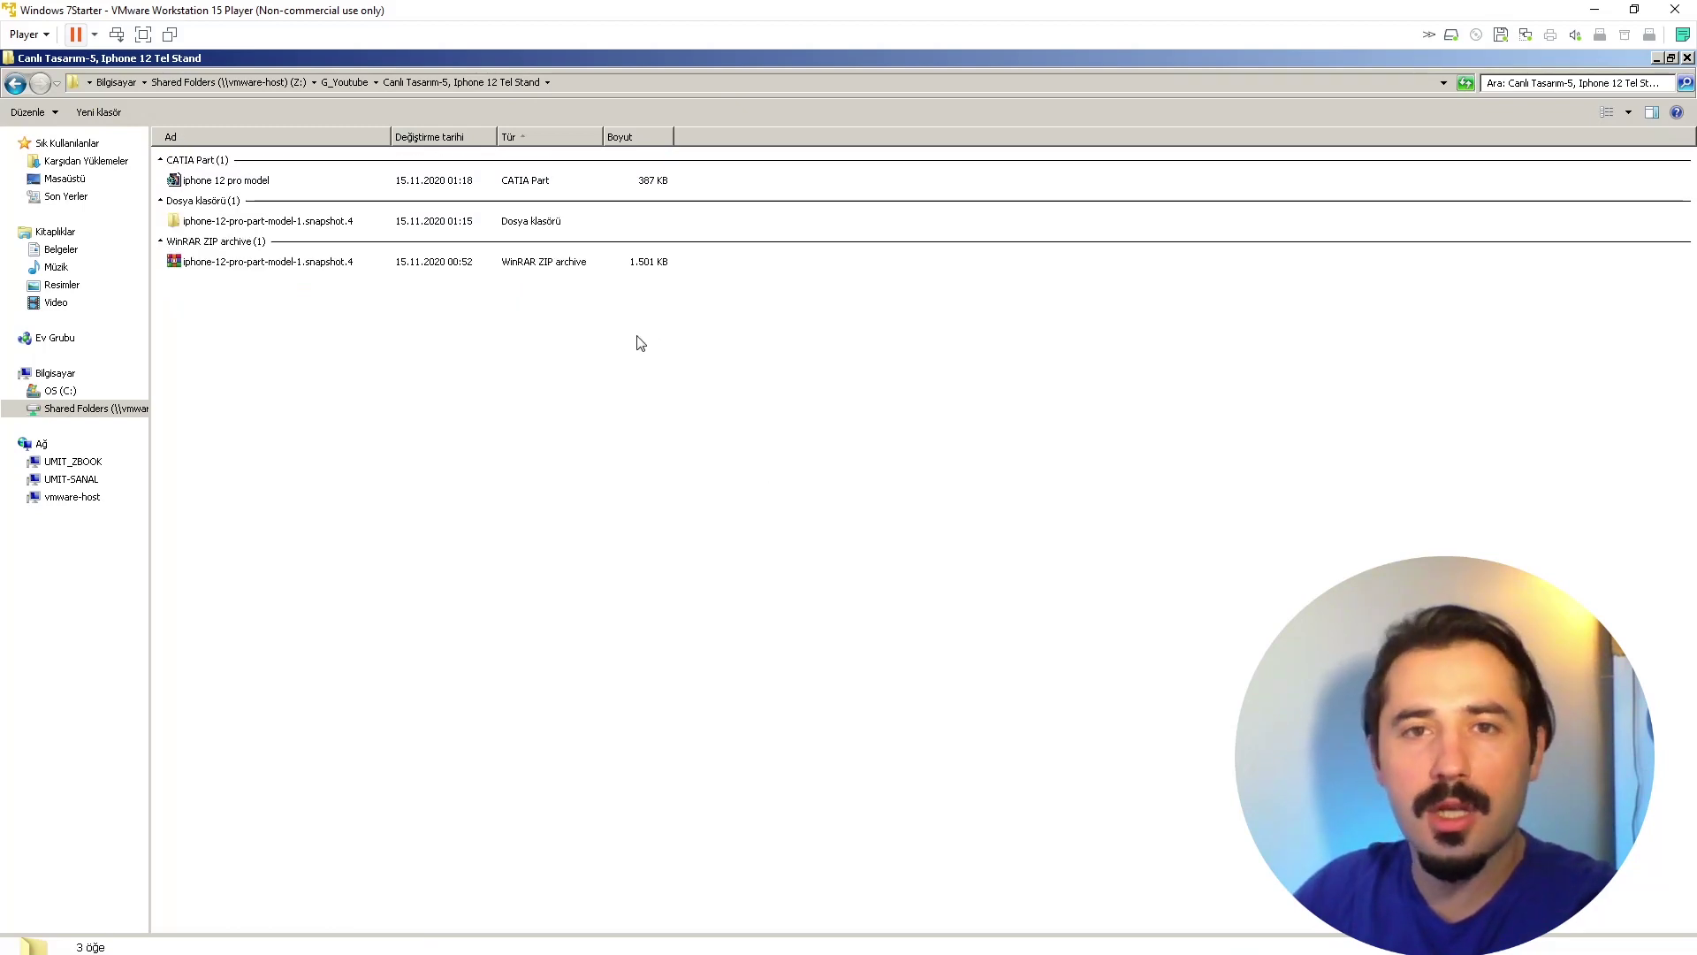
left_click(359, 83)
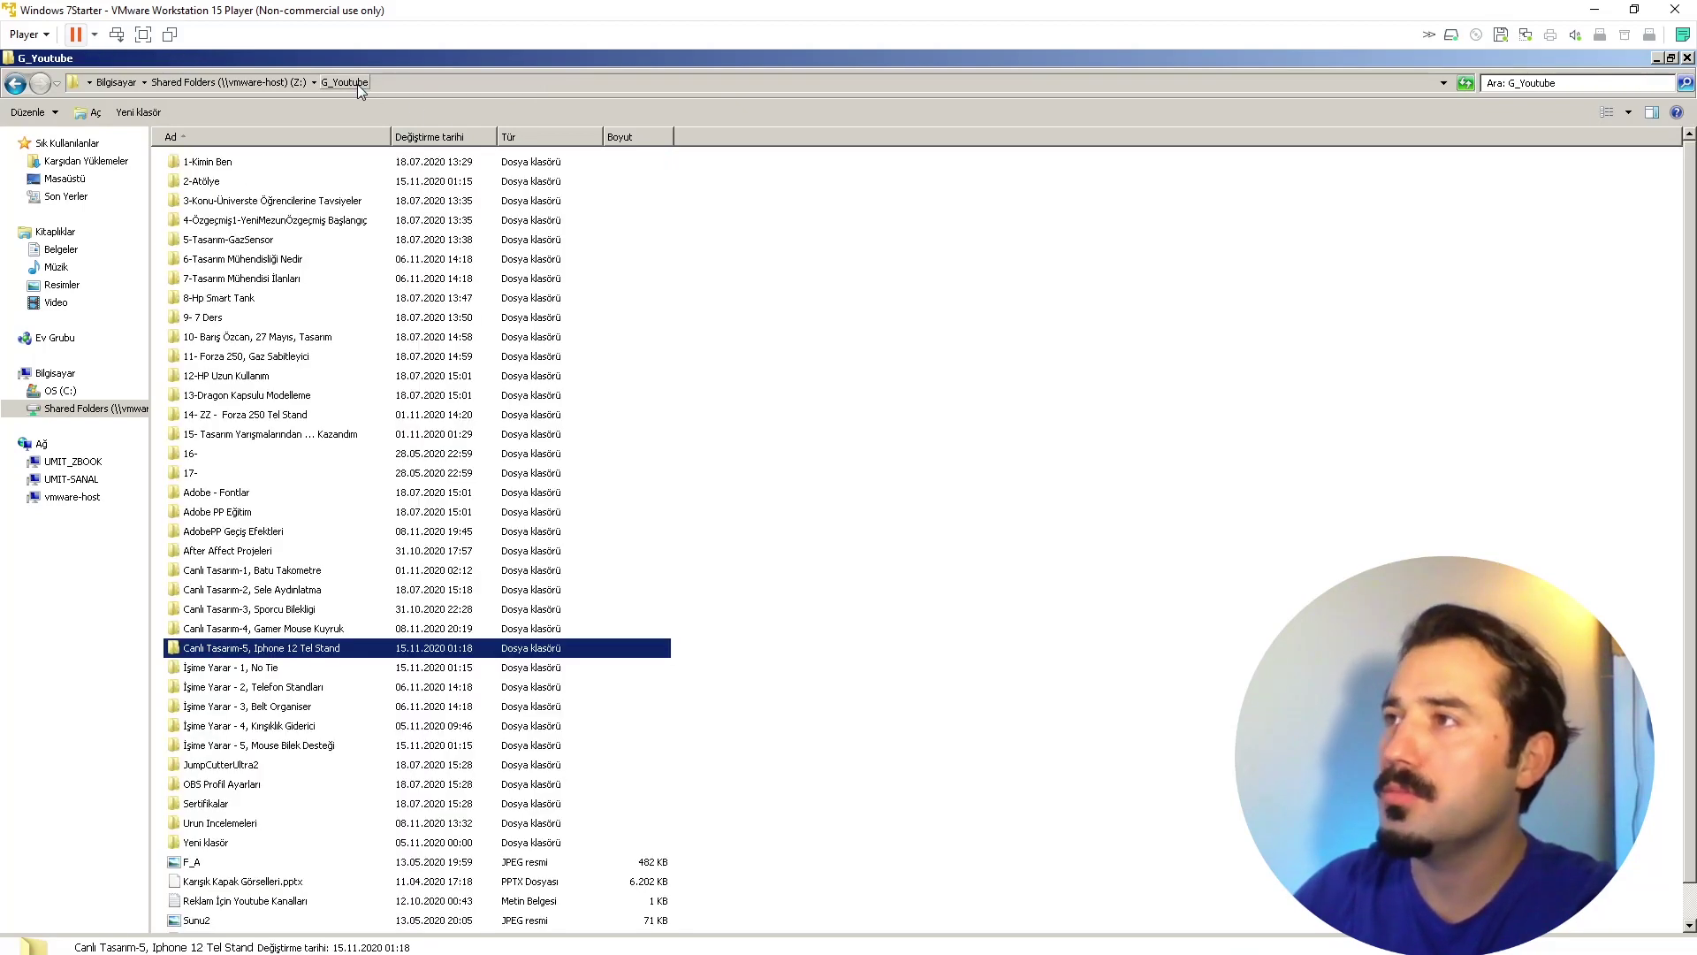
double_click(320, 651)
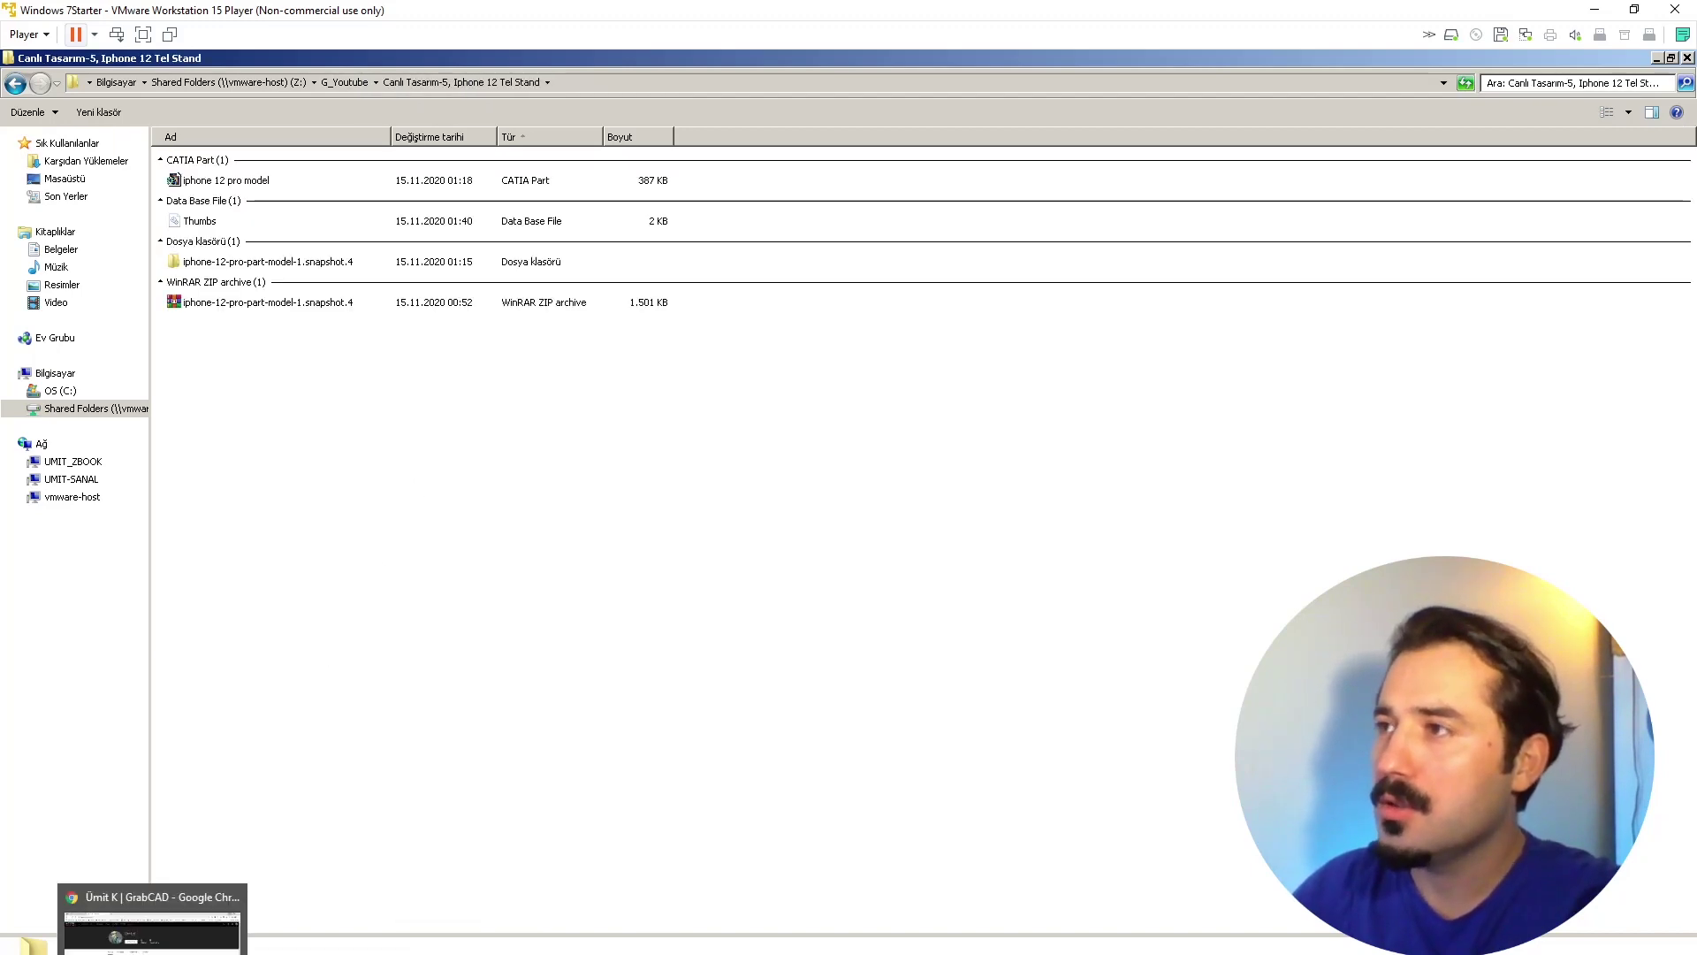
Step: Switch to Chrome and search the GrabCAD library for "iphone 12"
left_click(133, 869)
mouse_move(120, 123)
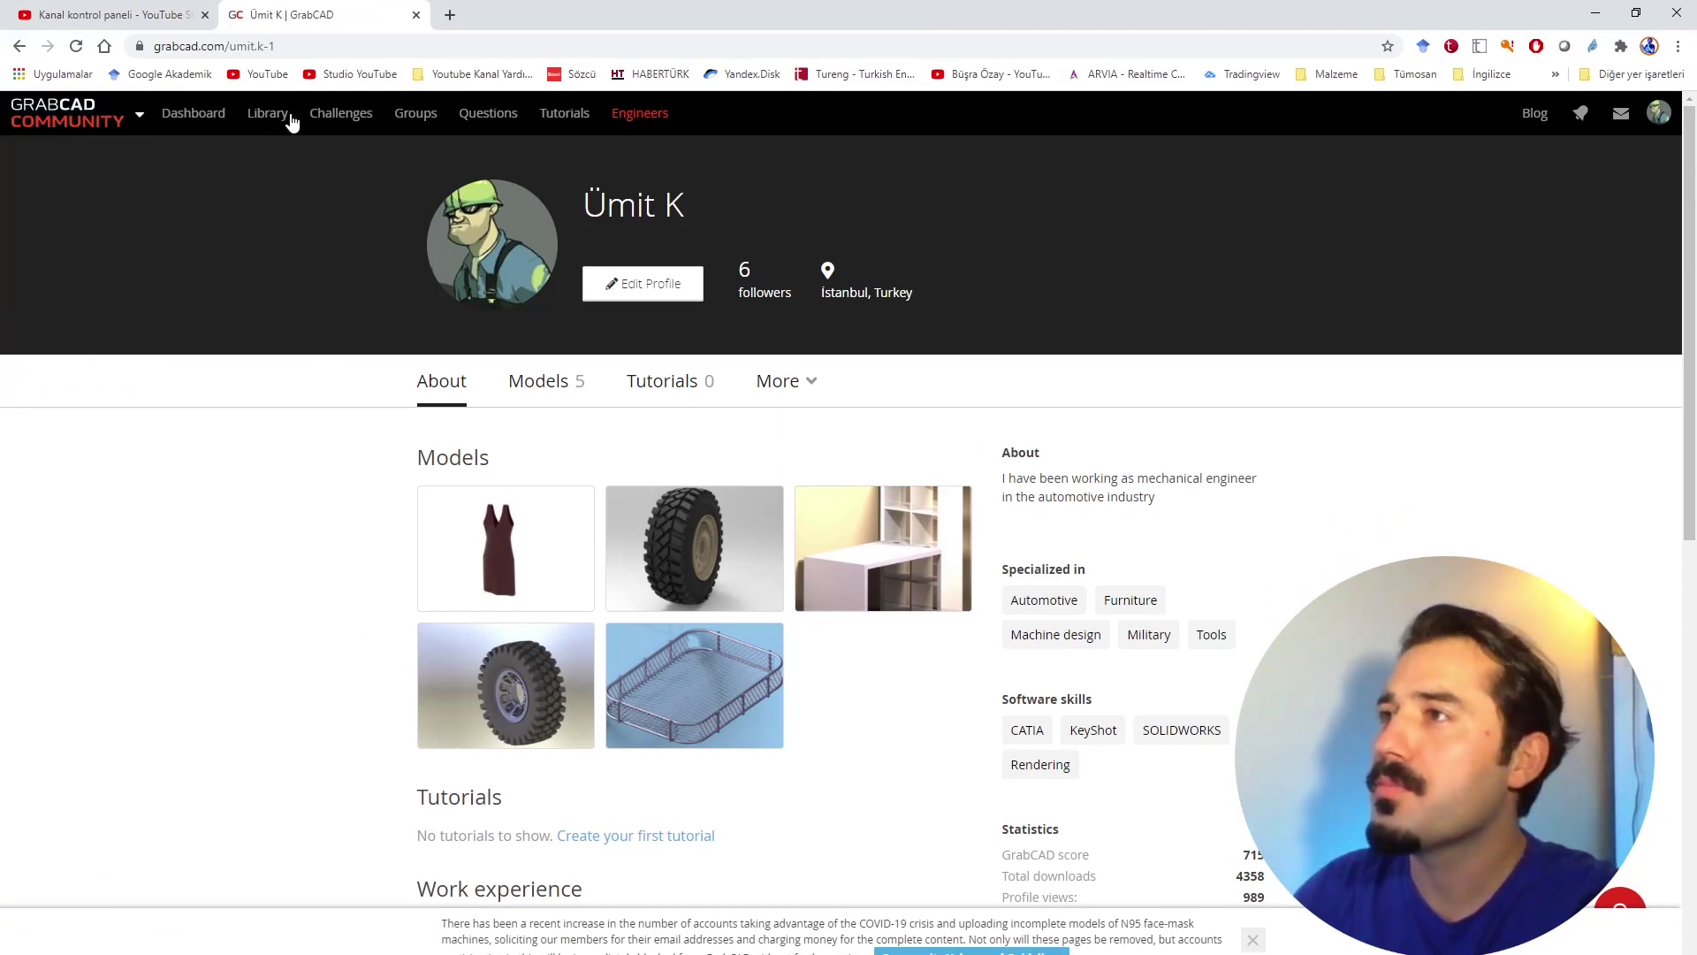
left_click(261, 122)
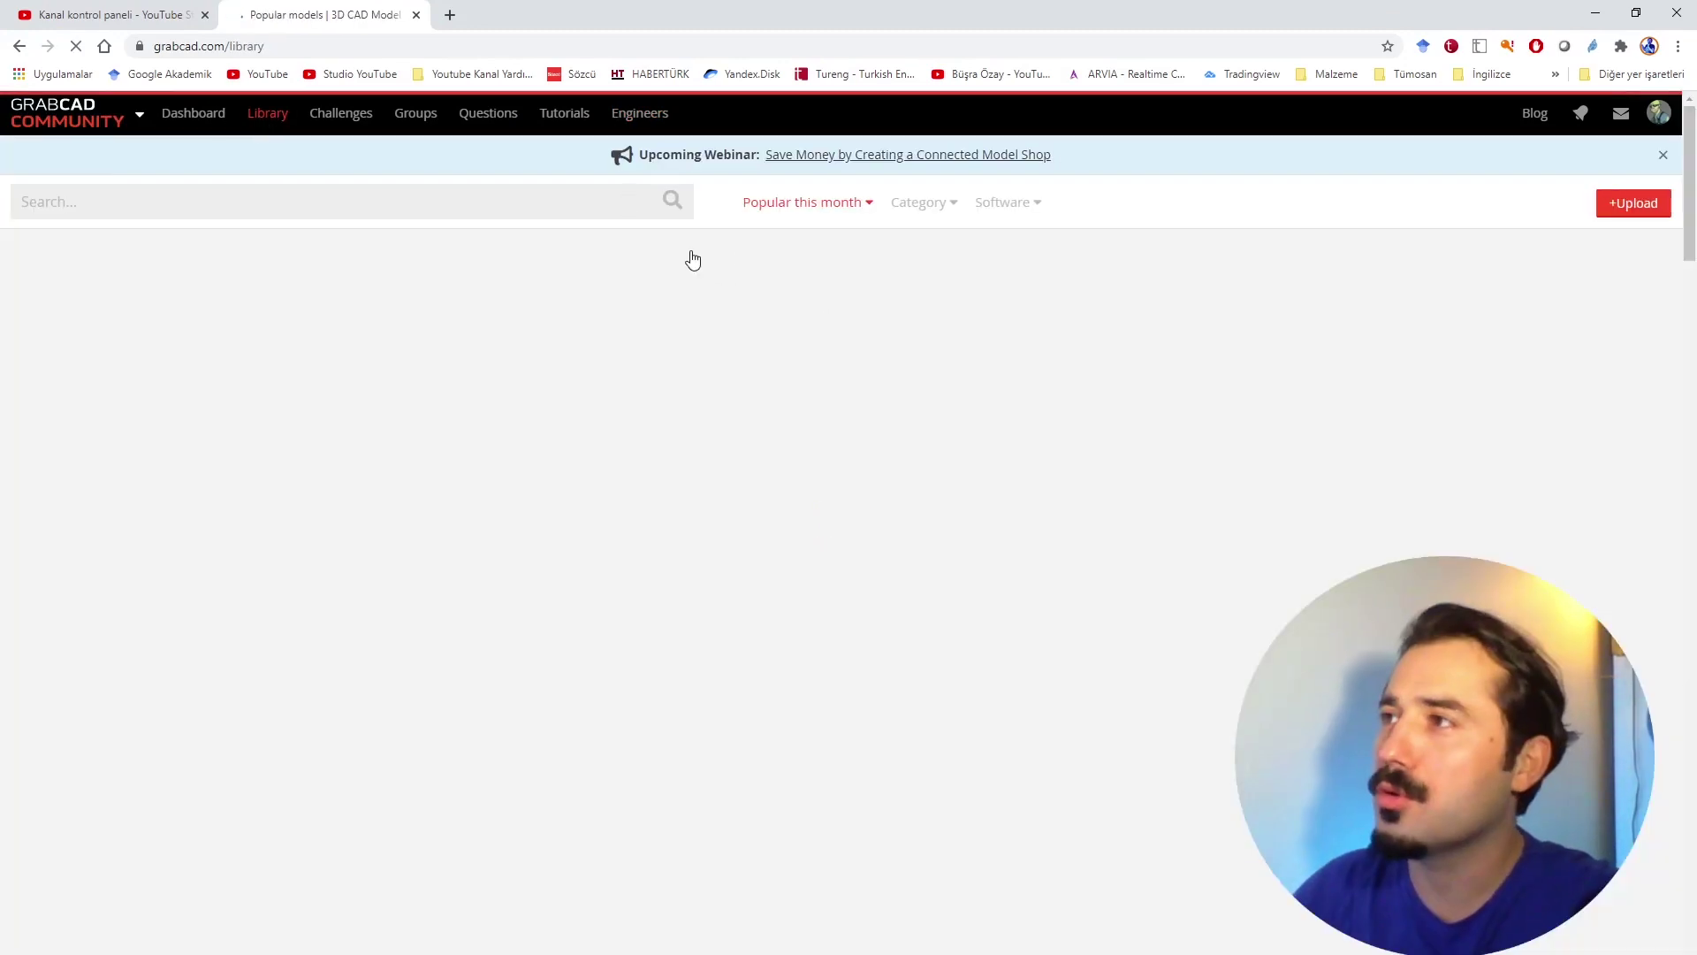
type("p")
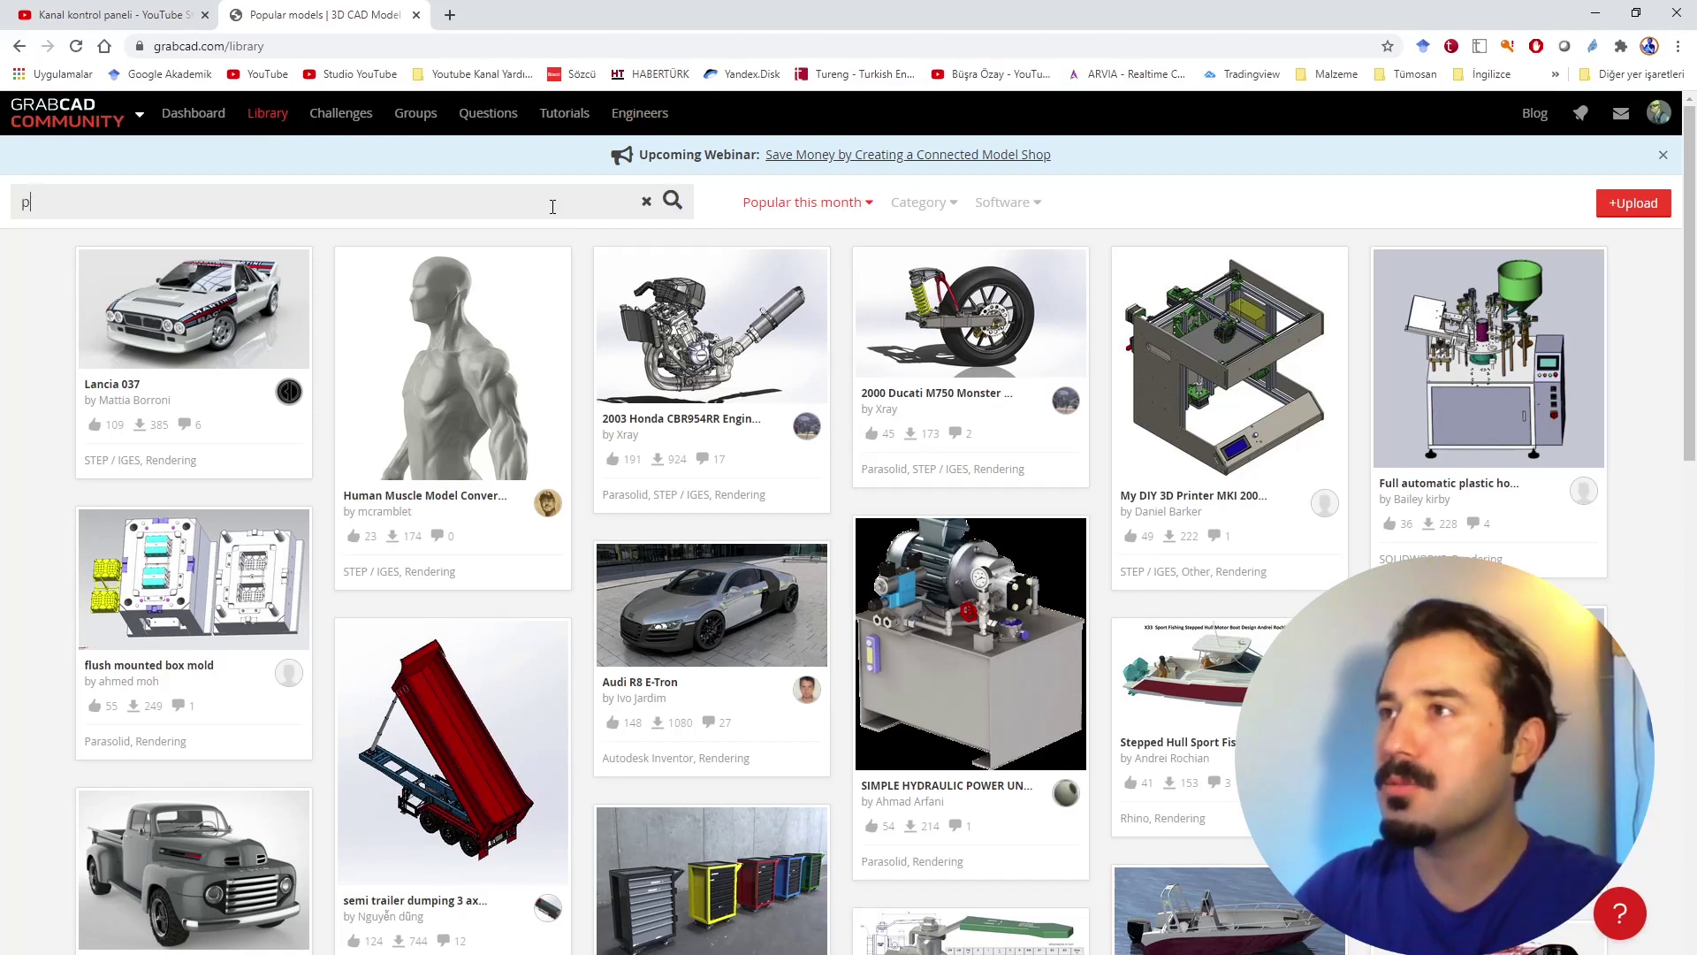
type("hoe")
key("BackSpace")
key("BackSpace")
key("BackSpace")
key("BackSpace")
type("iphone 12")
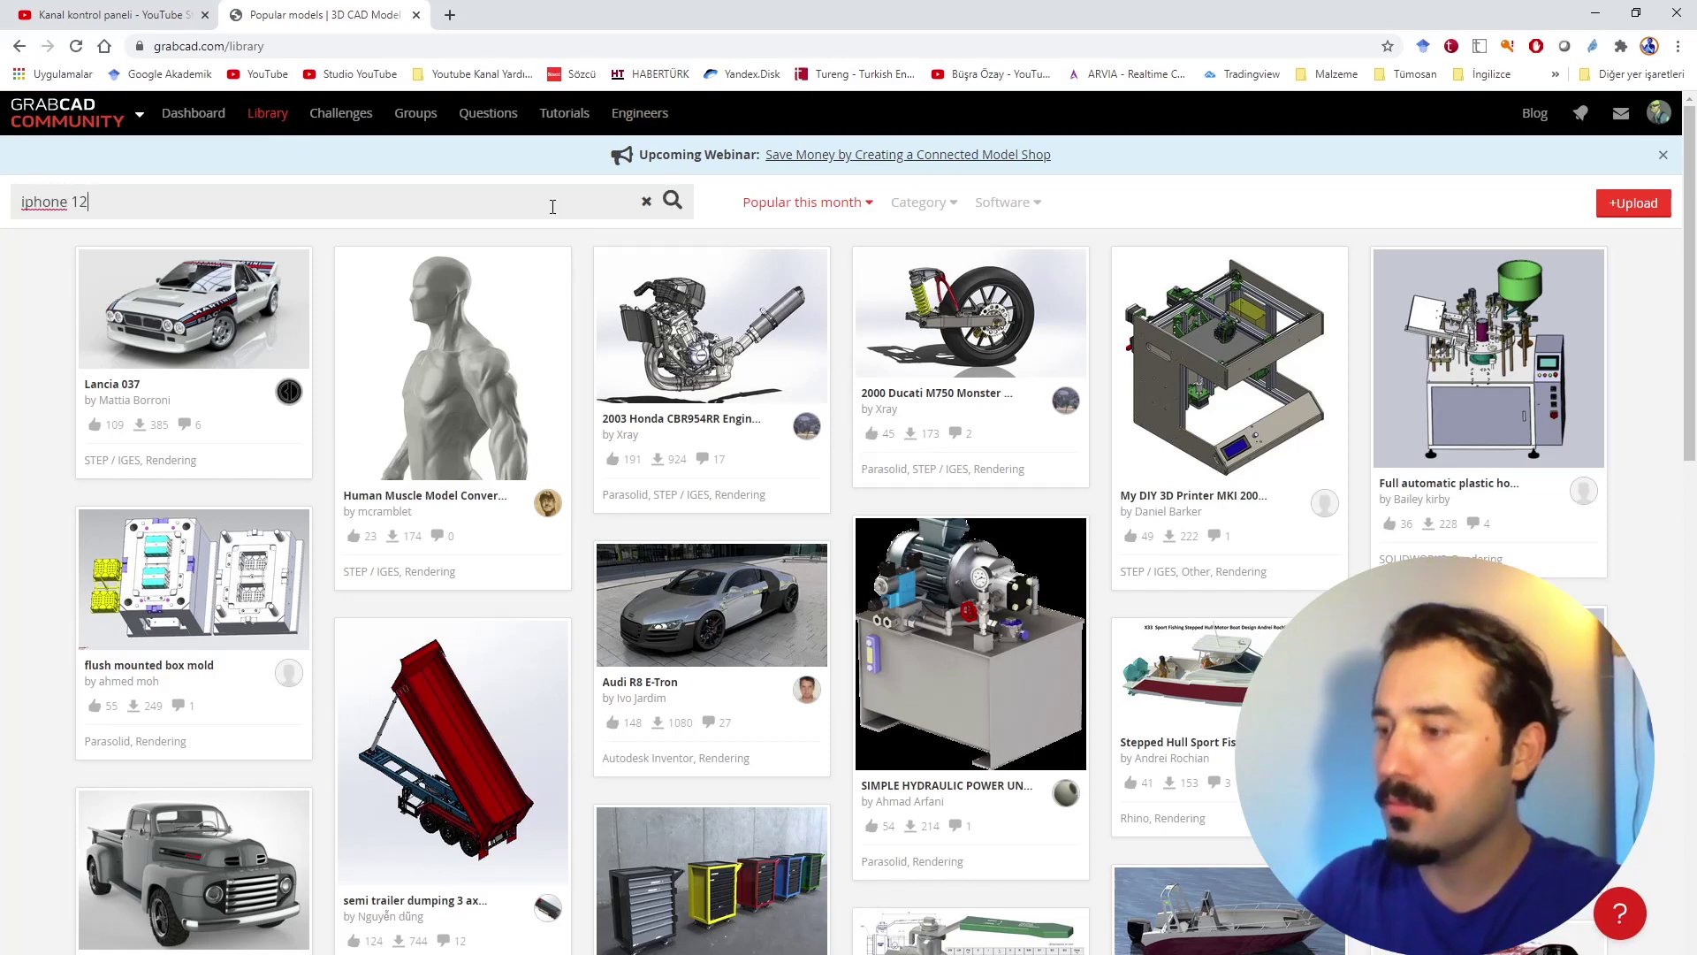
key("Return")
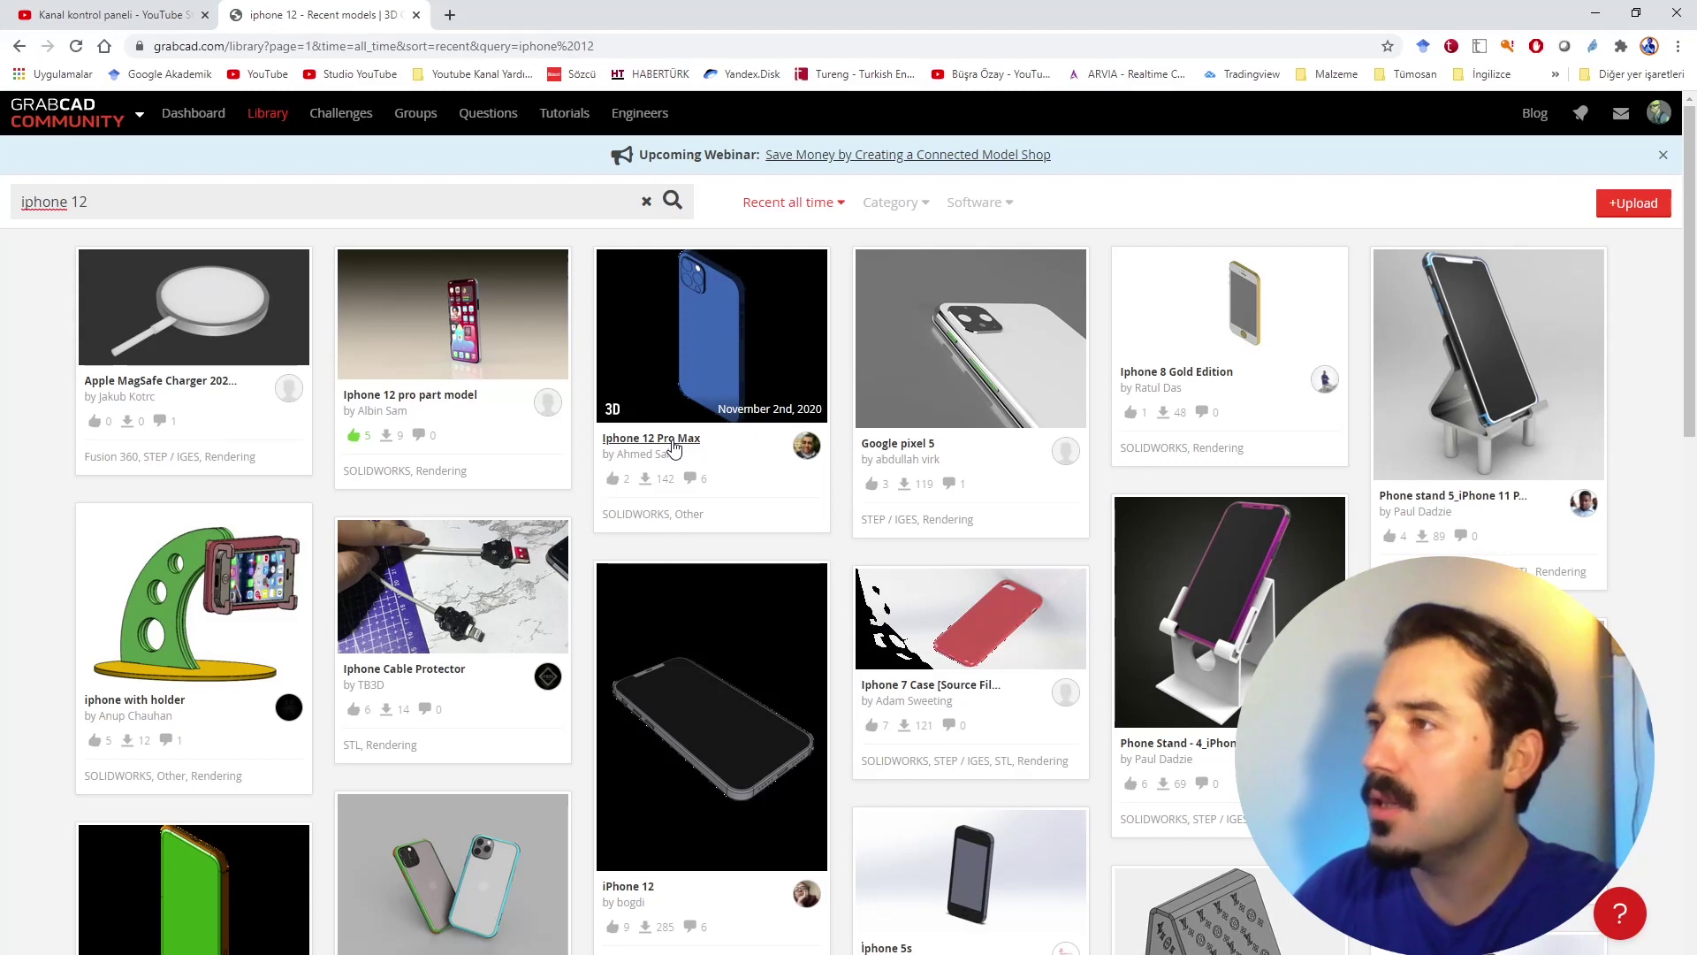
Step: Open the "Iphone 12 pro part model" and "Iphone 12 Pro Max" results in separate tabs and show the pro part model page
middle_click(434, 397)
middle_click(683, 440)
left_click(517, 12)
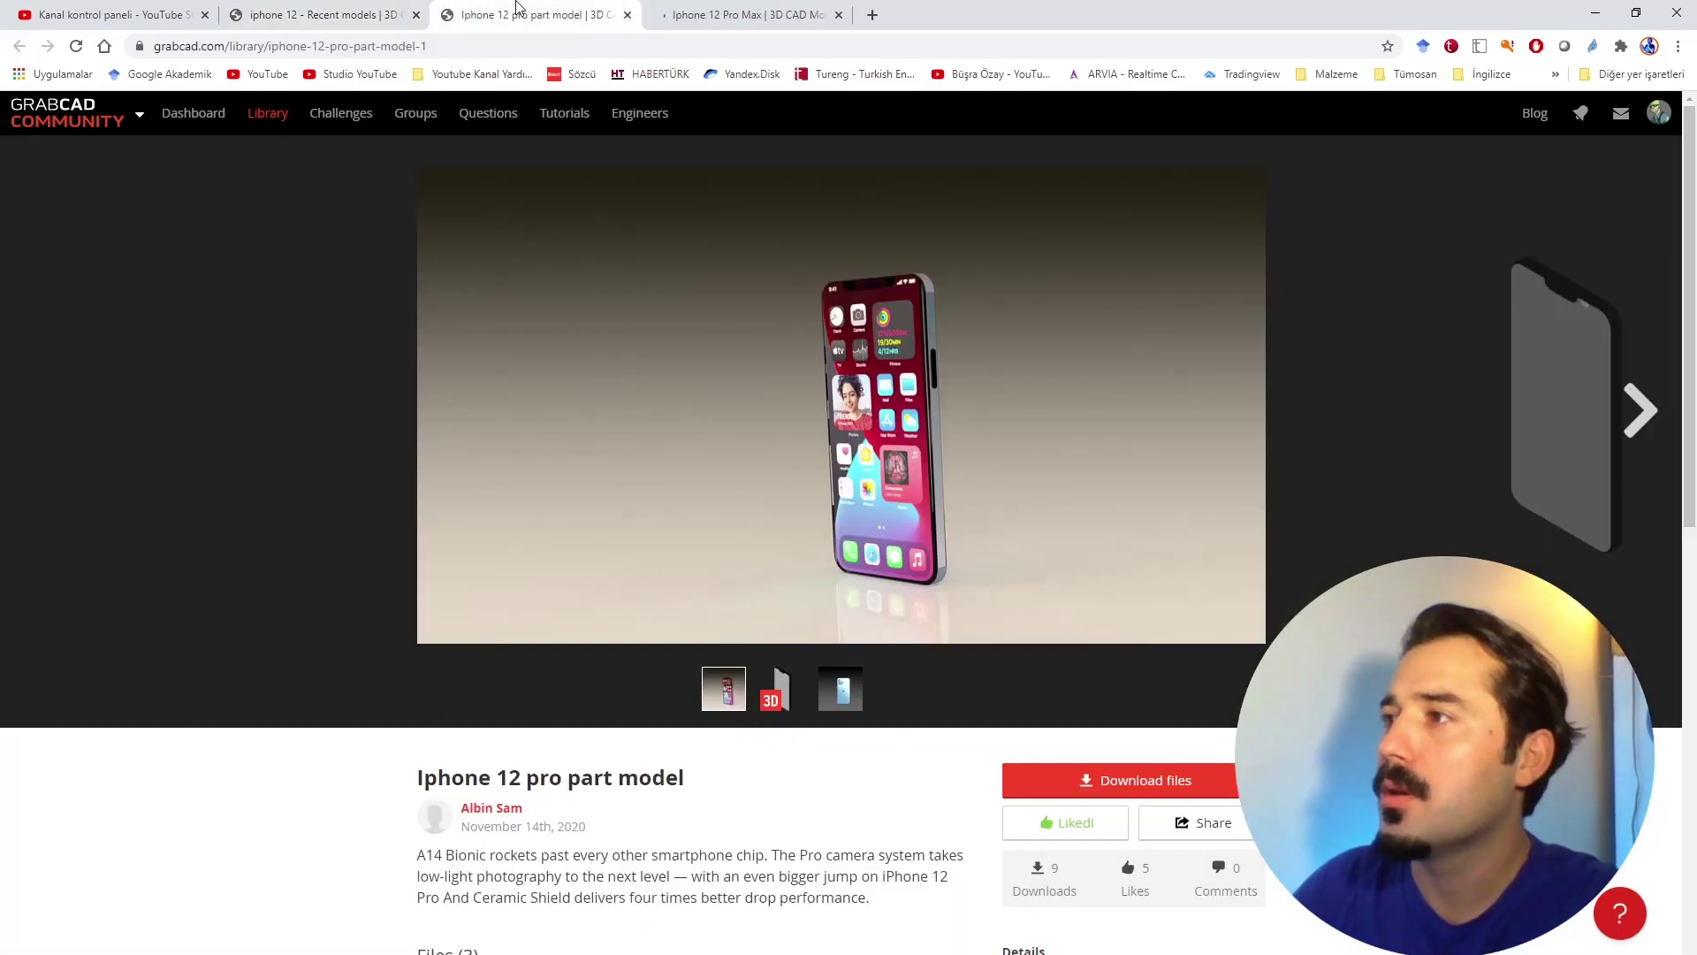
Step: Browse the enlarged previews of the Iphone 12 pro part model, including the front render, back render and 3D part
left_click(1089, 453)
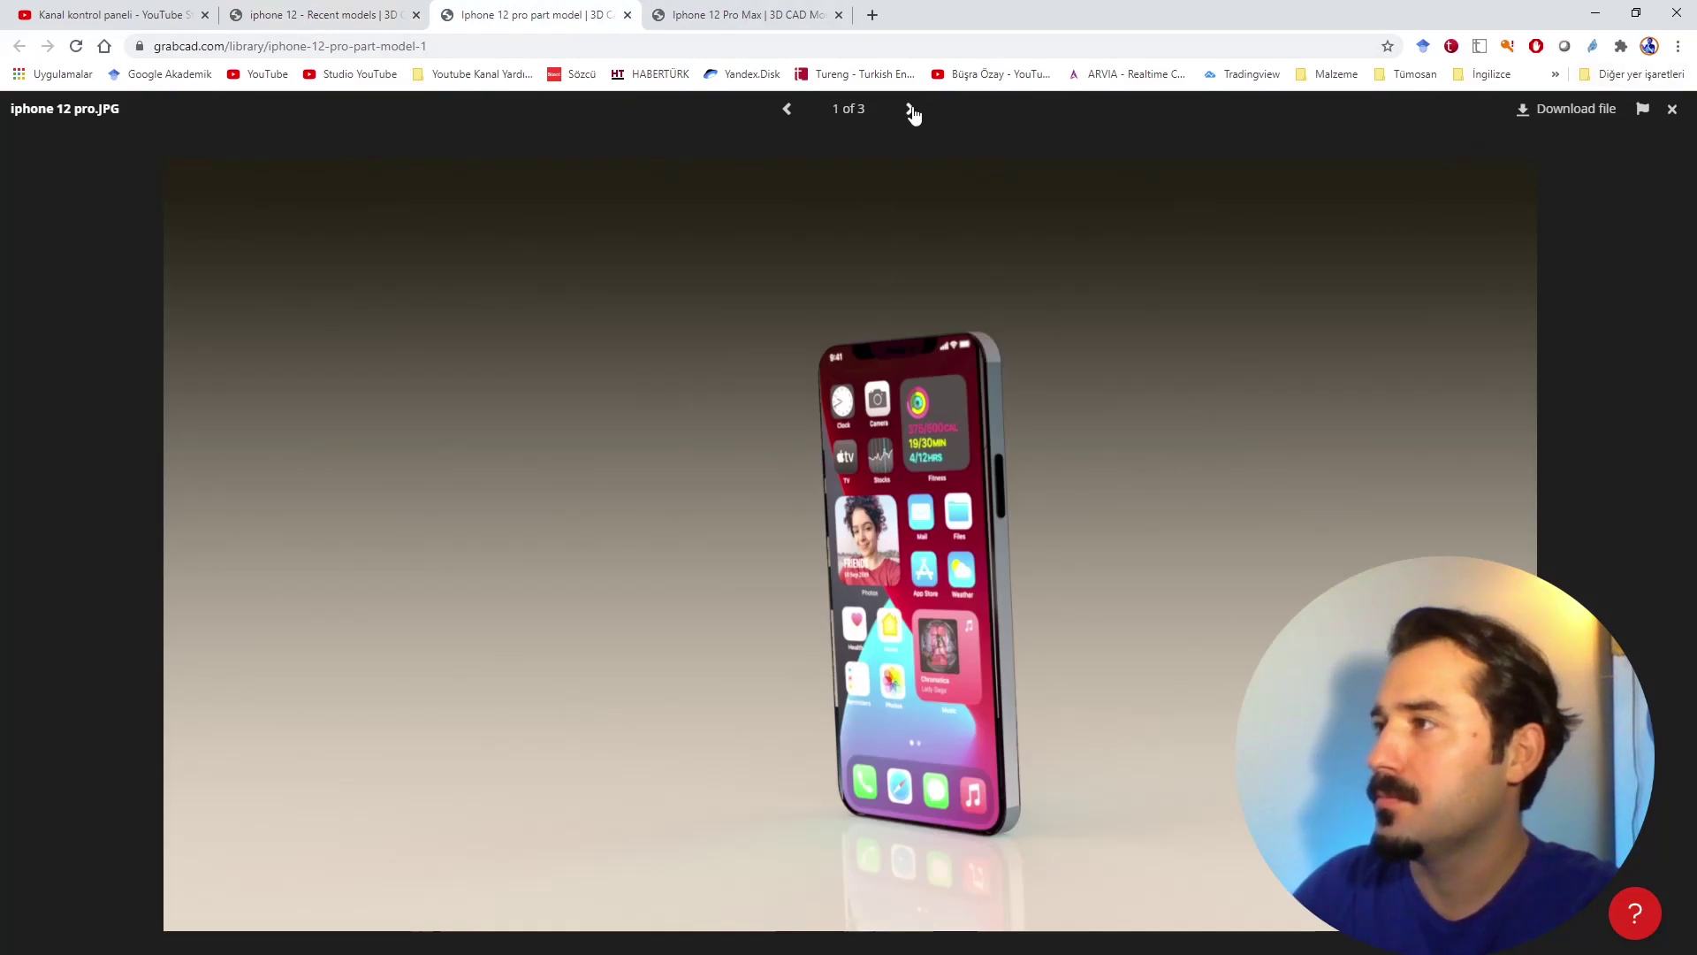
left_click(910, 109)
left_click(911, 109)
left_click(911, 109)
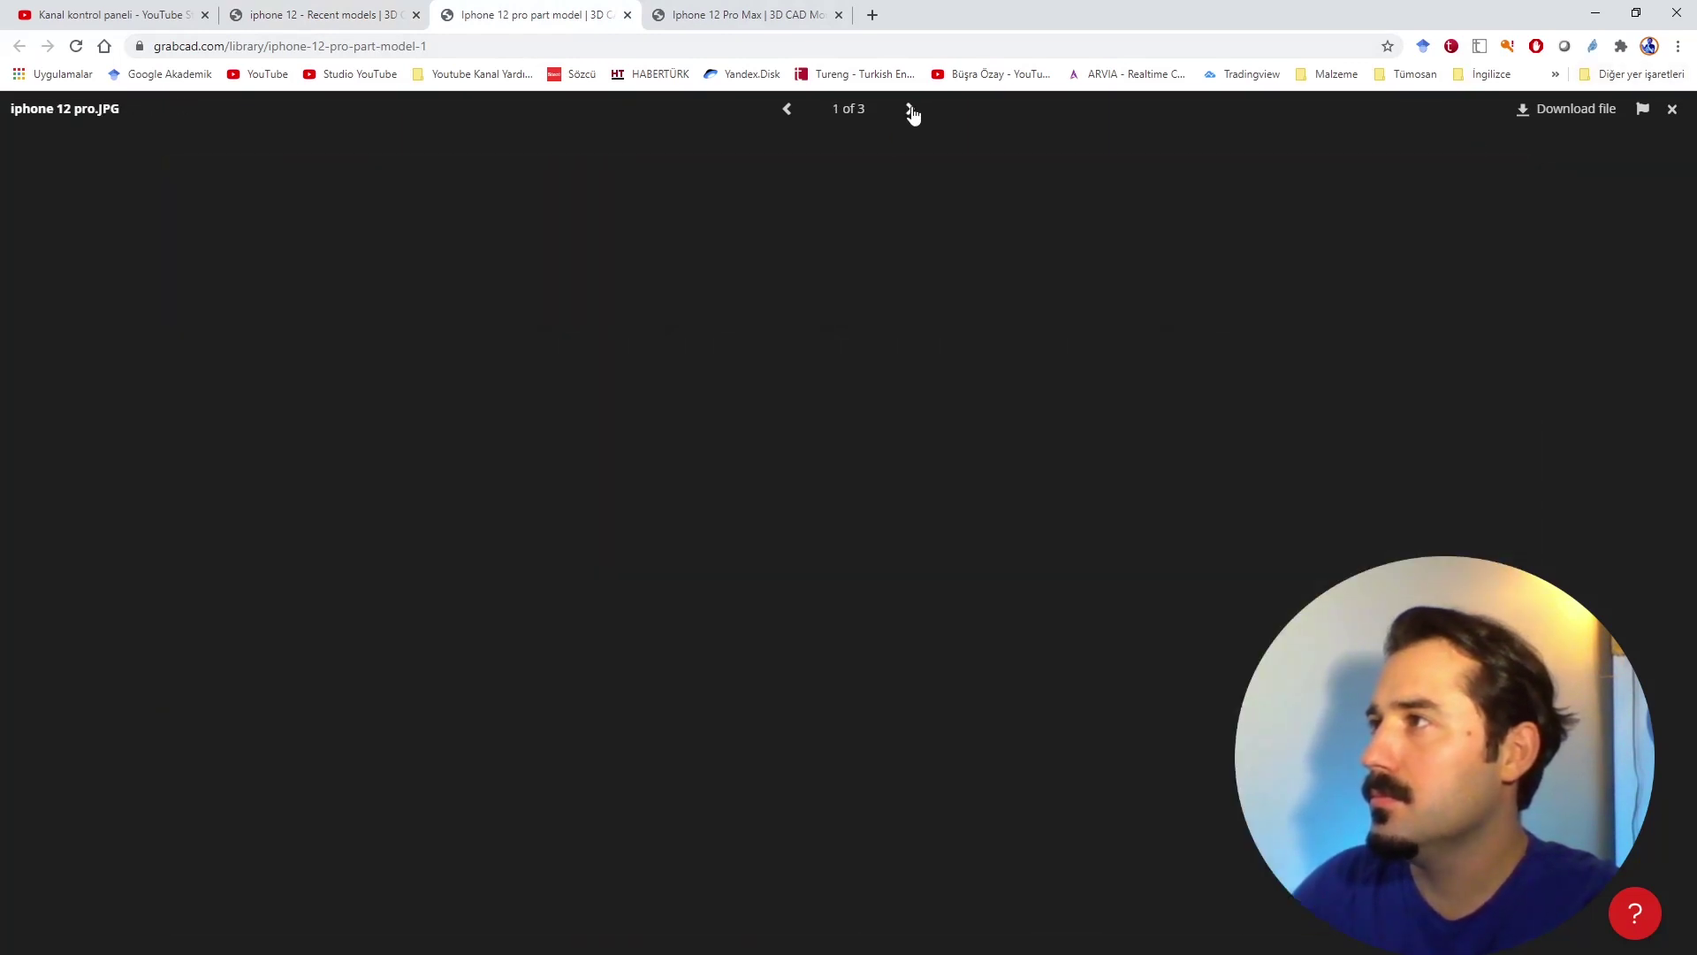
left_click(788, 113)
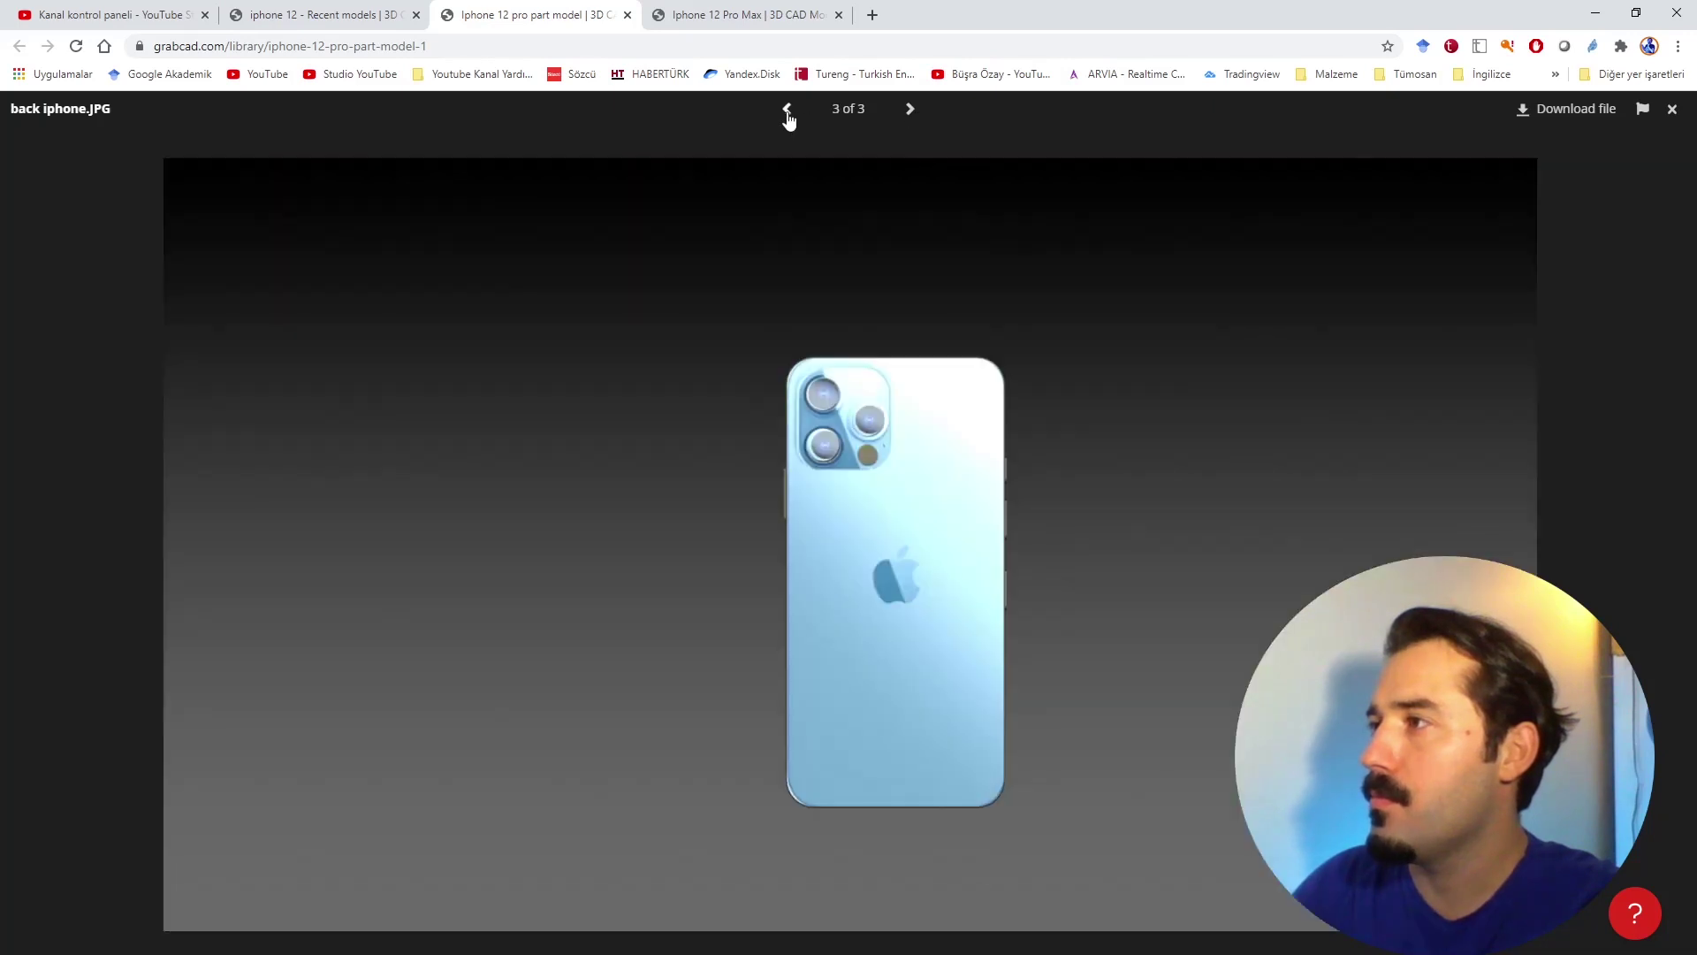
left_click(787, 113)
Step: Check the file list and details of the Iphone 12 Pro Max model, and close its page
left_click(742, 15)
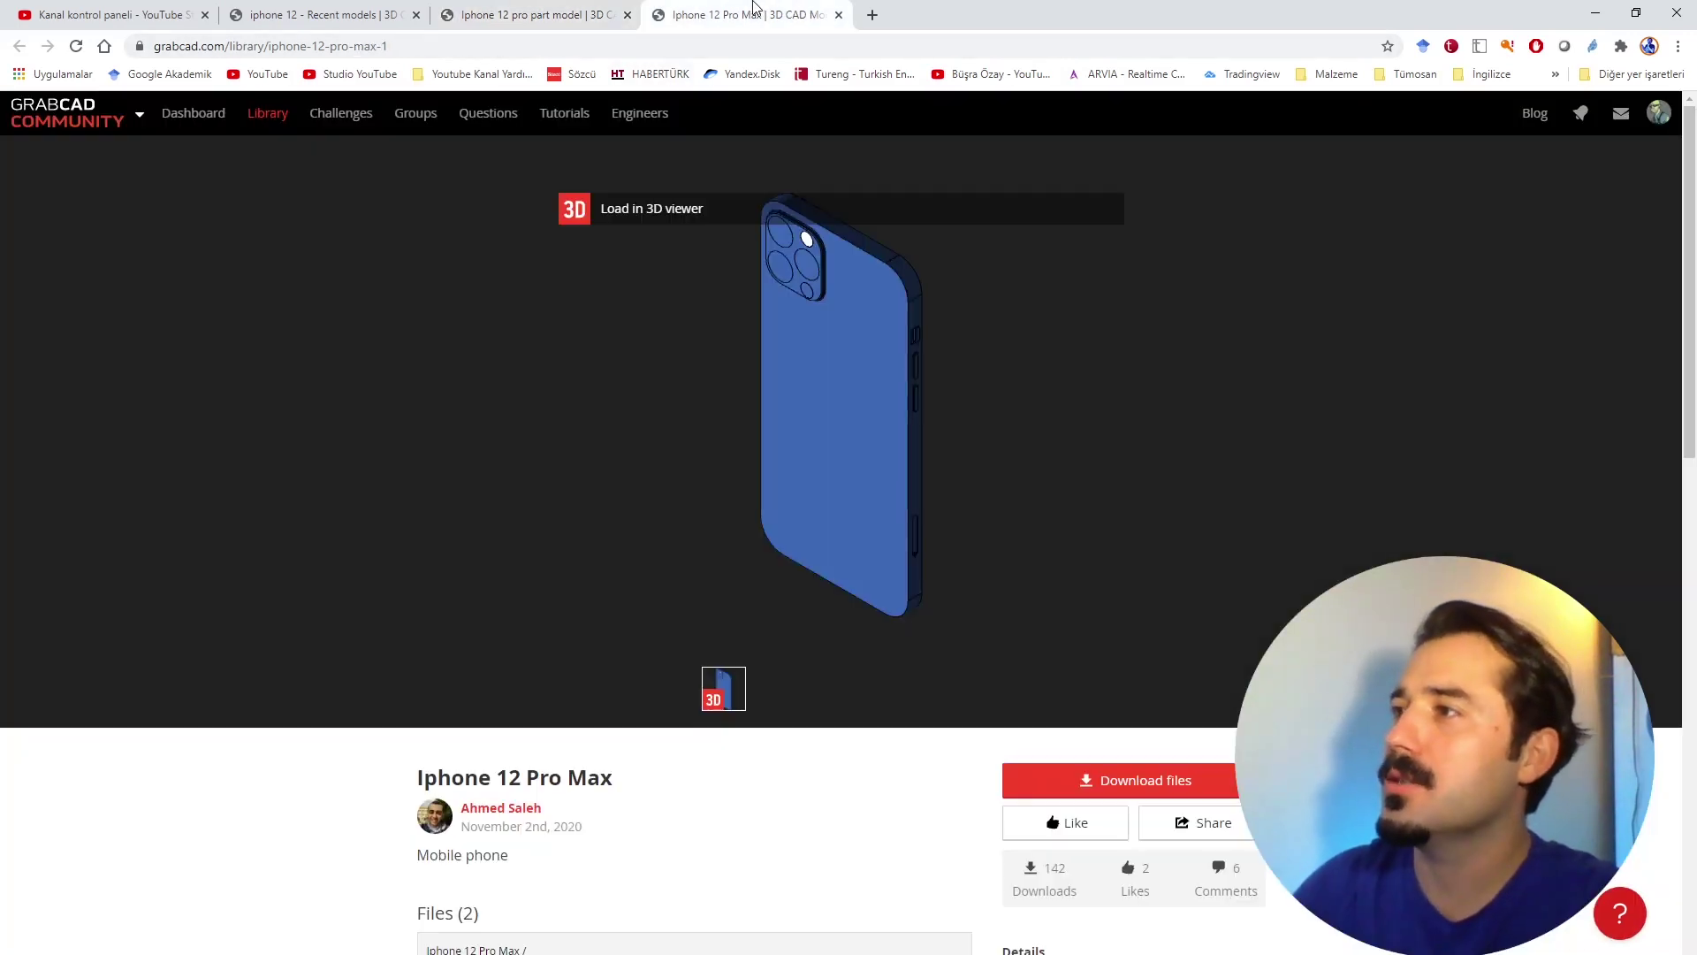
scroll(787, 659, "down", 5)
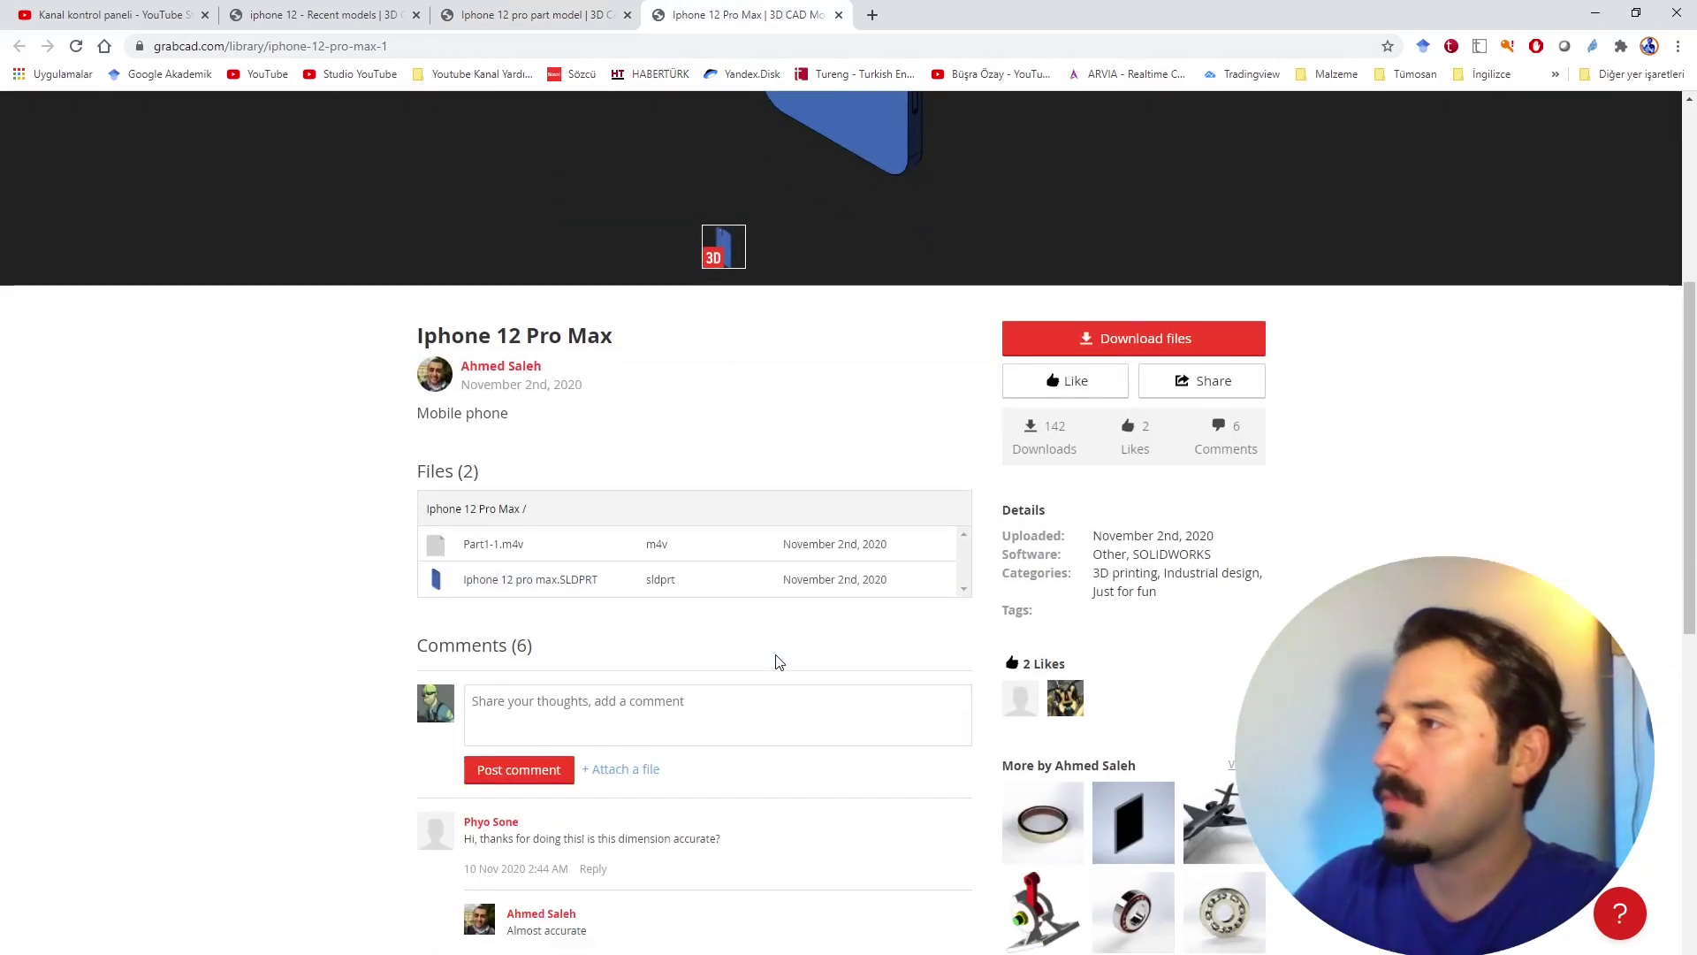
middle_click(684, 4)
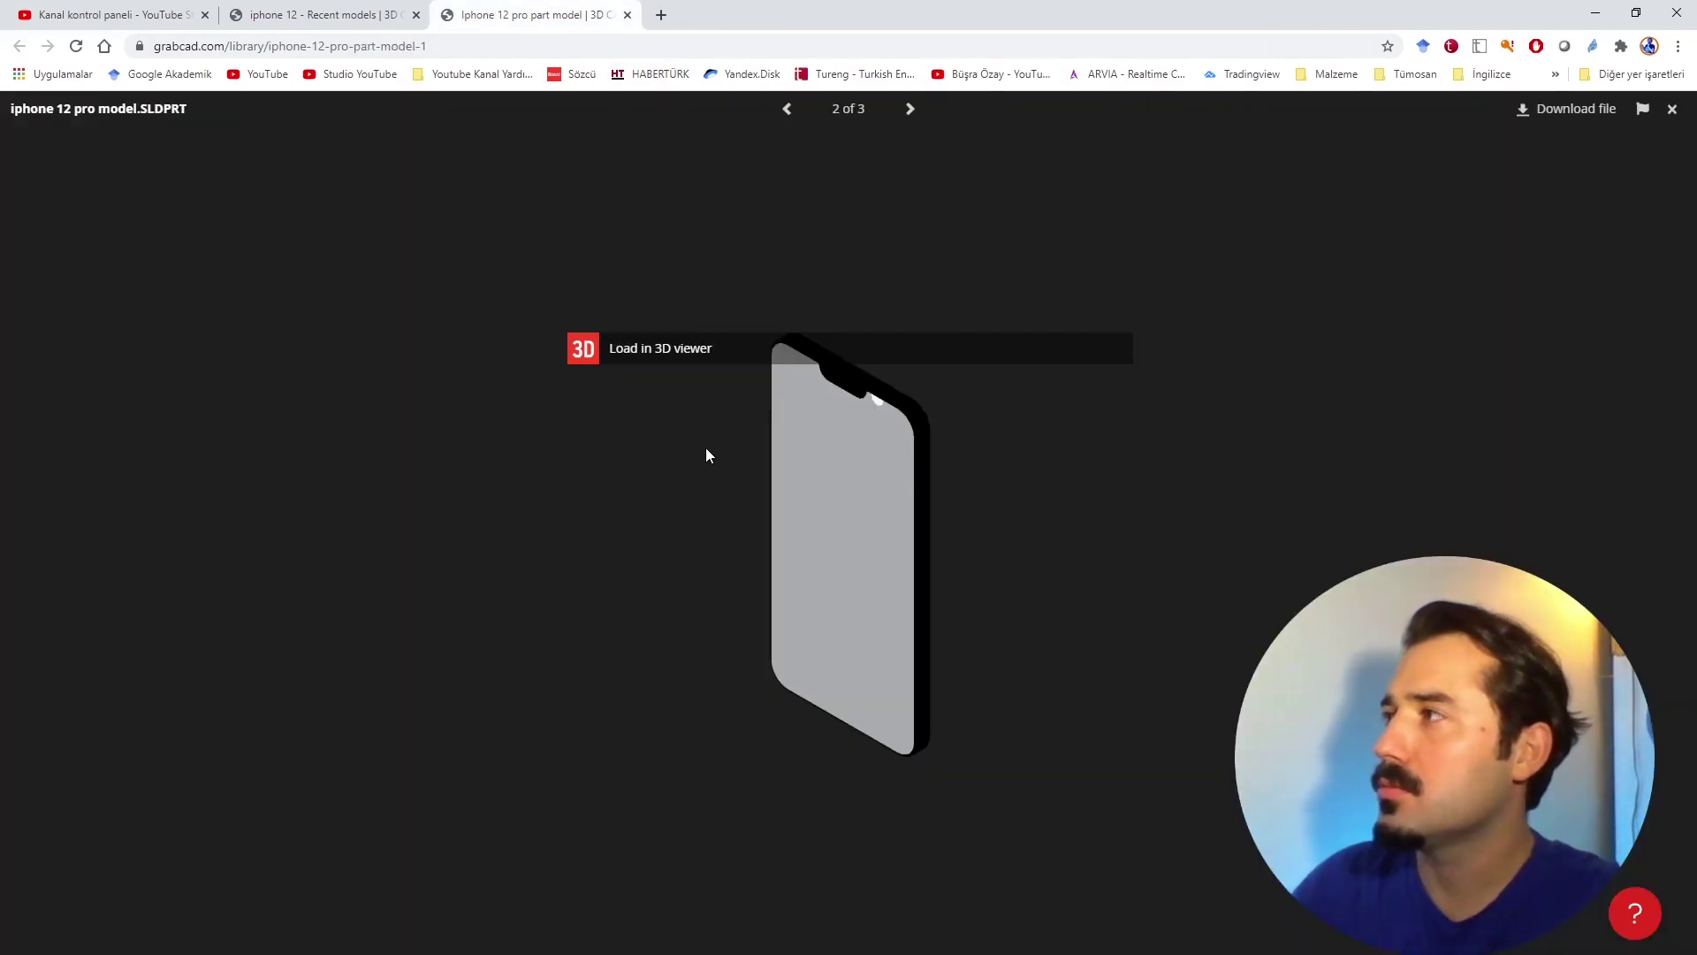
Step: Close the enlarged preview and examine the files and details offered for the Iphone 12 pro part model
left_click(1672, 109)
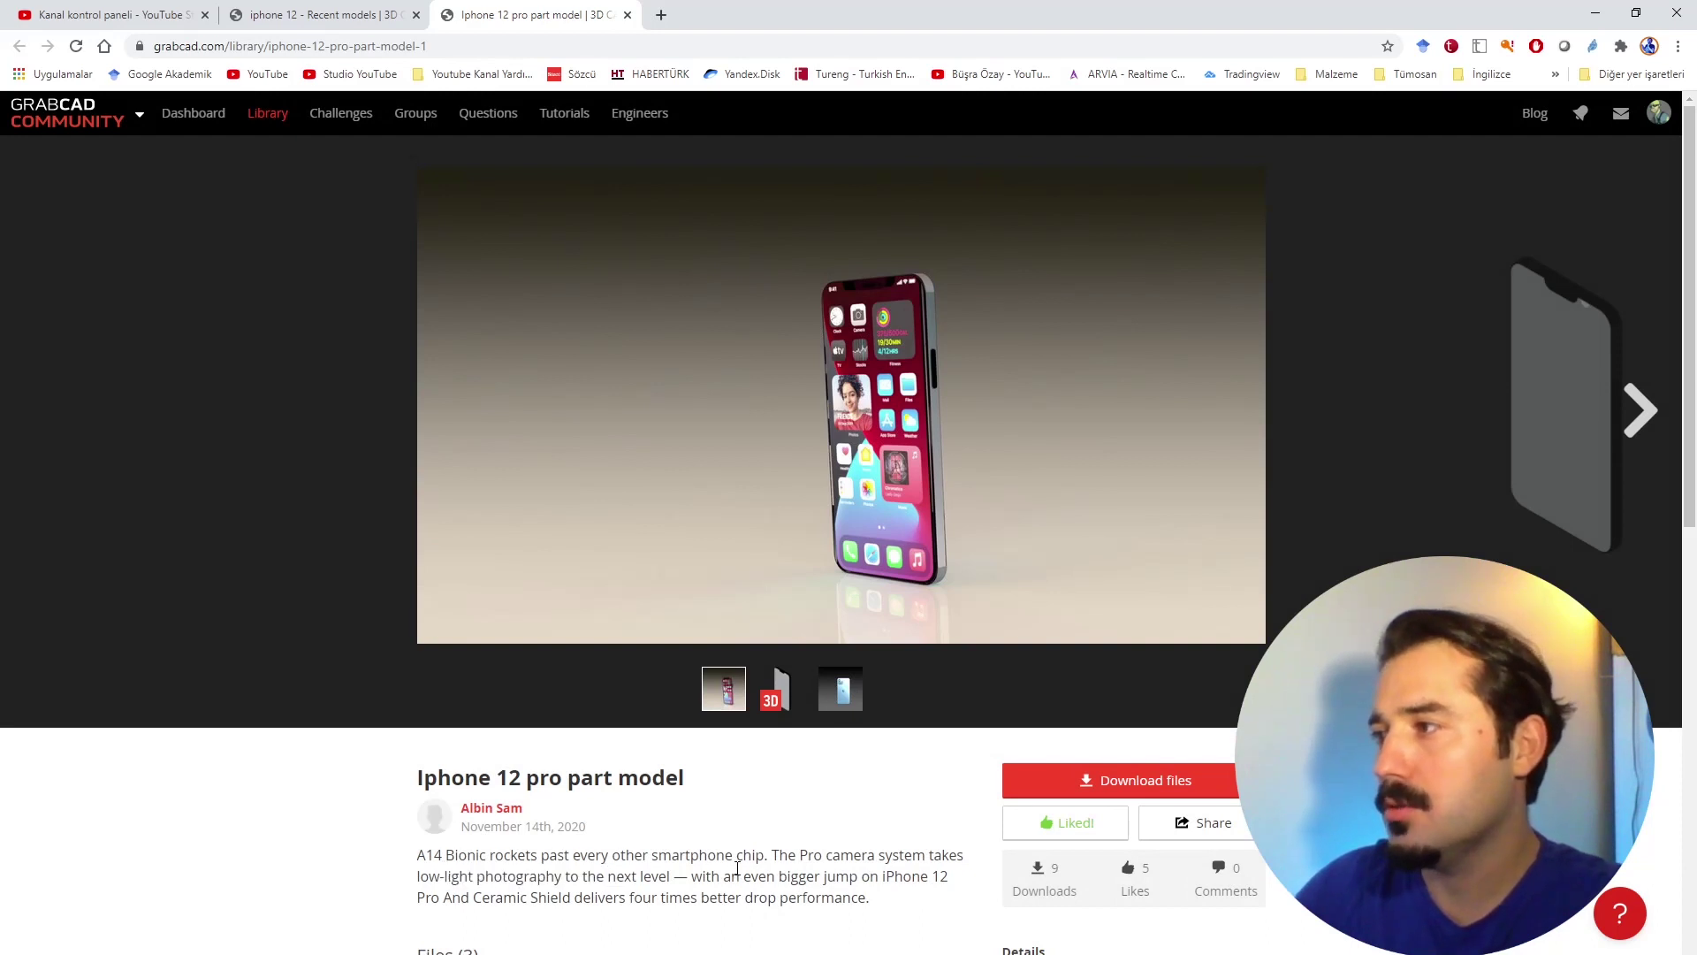
scroll(952, 807, "down", 2)
scroll(849, 783, "down", 2)
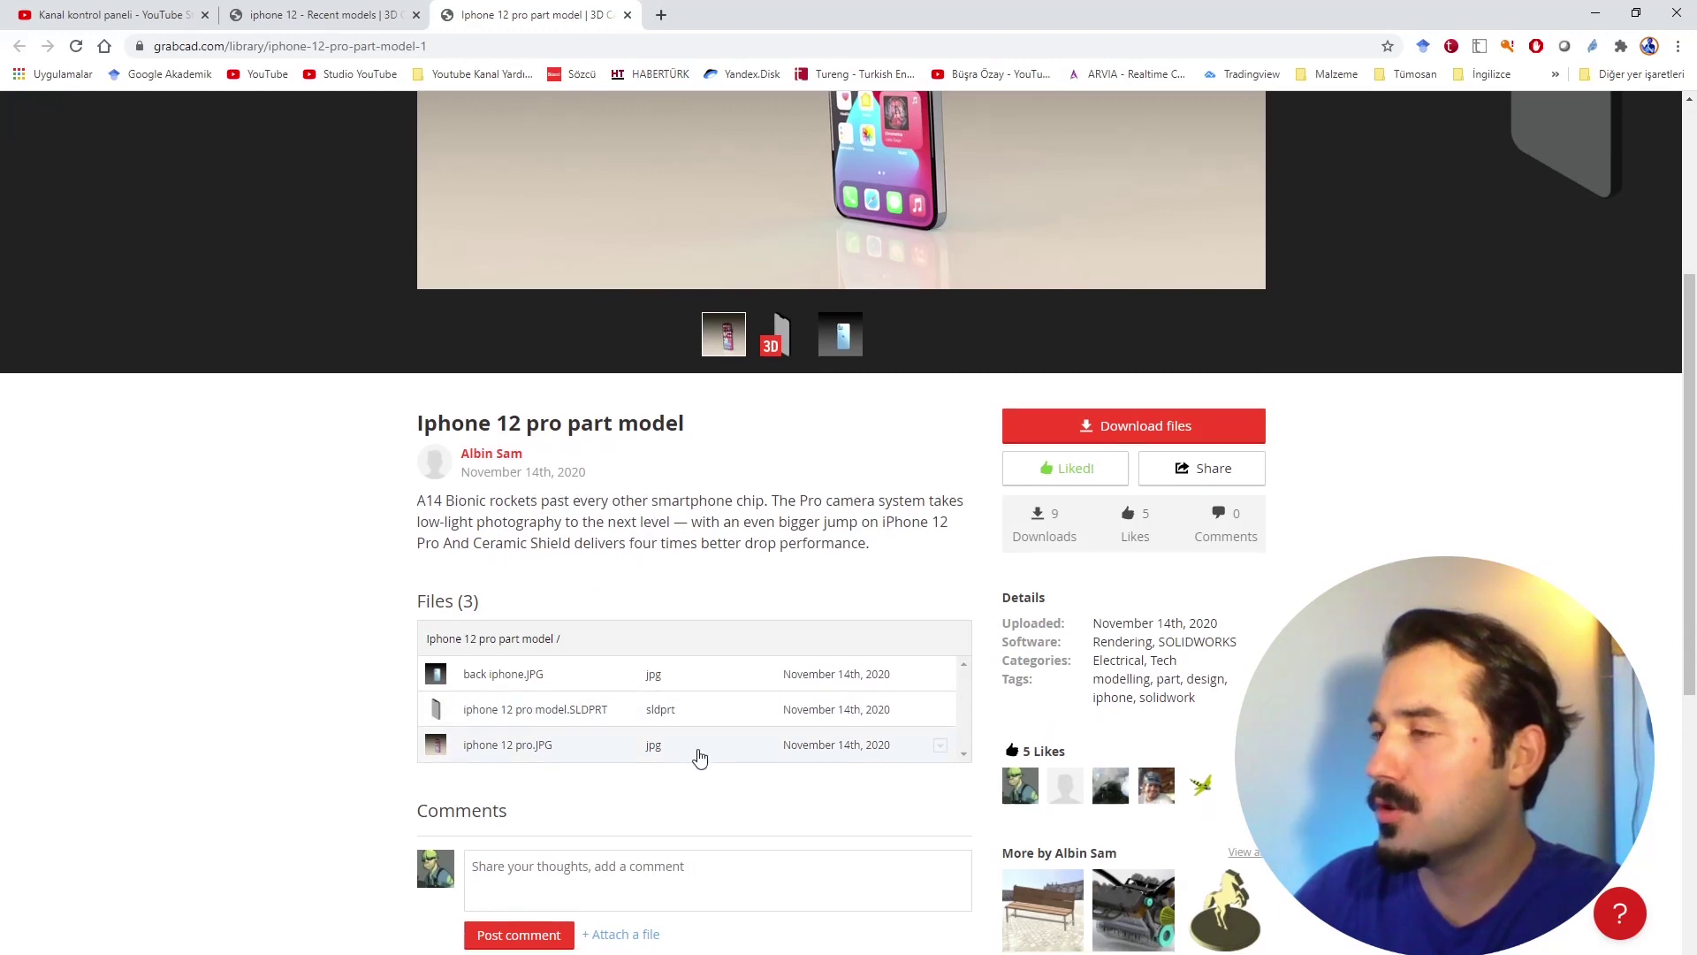
scroll(694, 753, "down", 4)
scroll(694, 754, "up", 8)
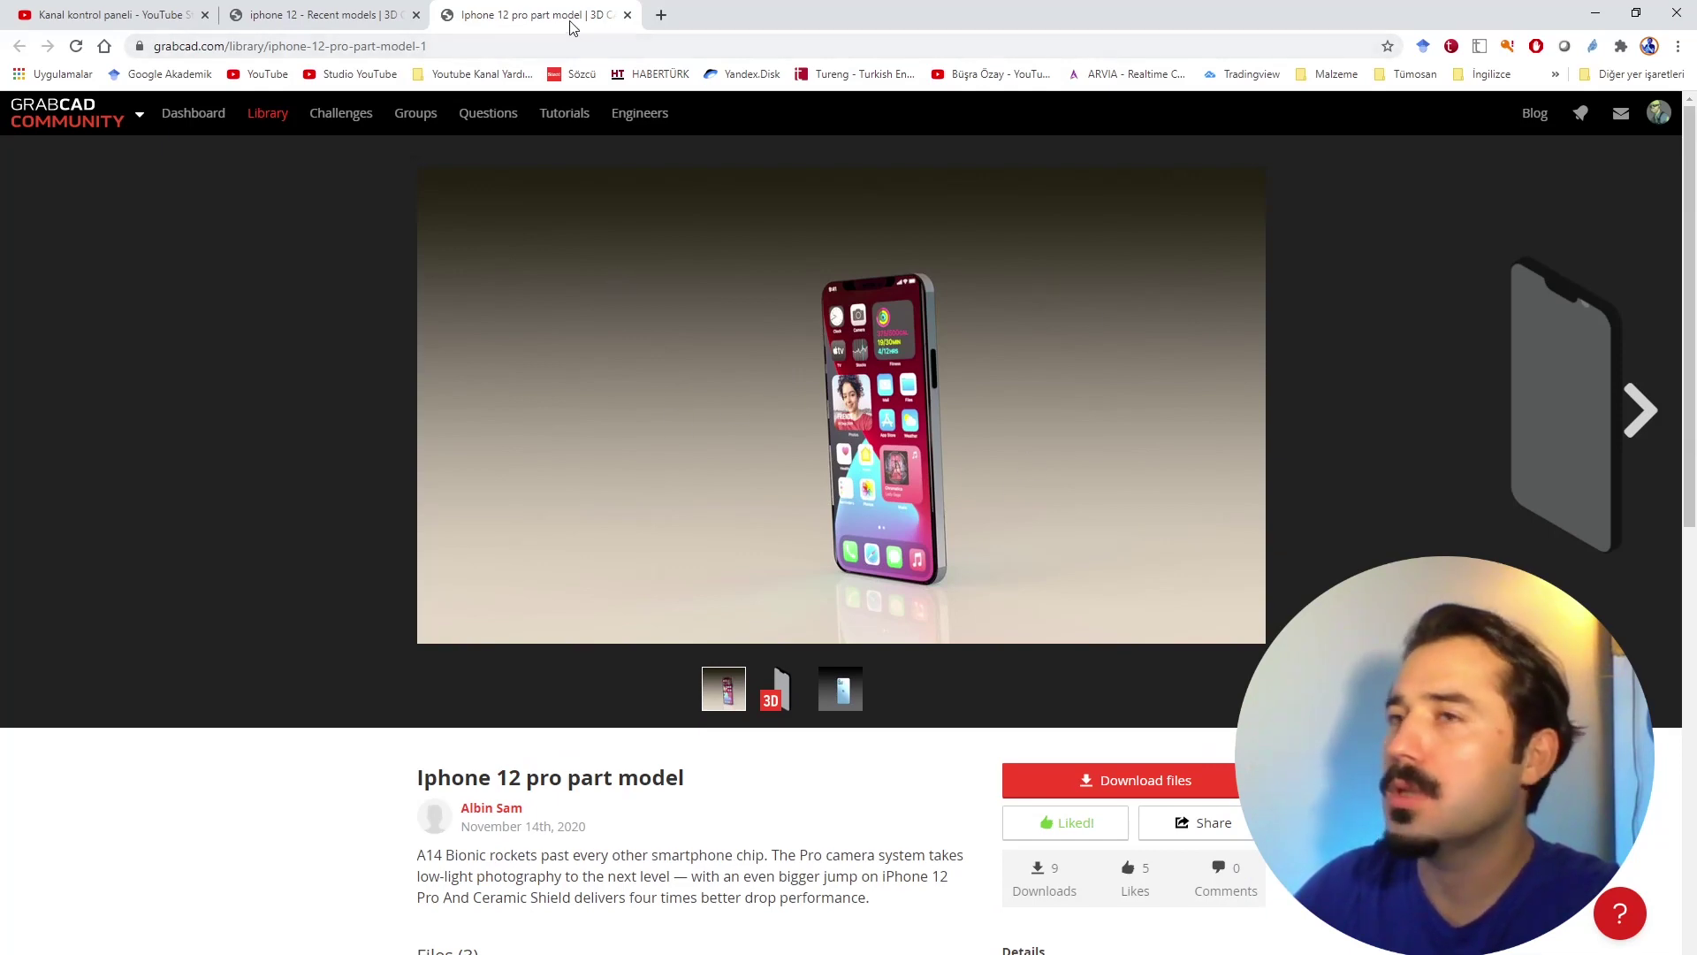
Step: Close the model page and the search results, and minimize the browser
middle_click(525, 13)
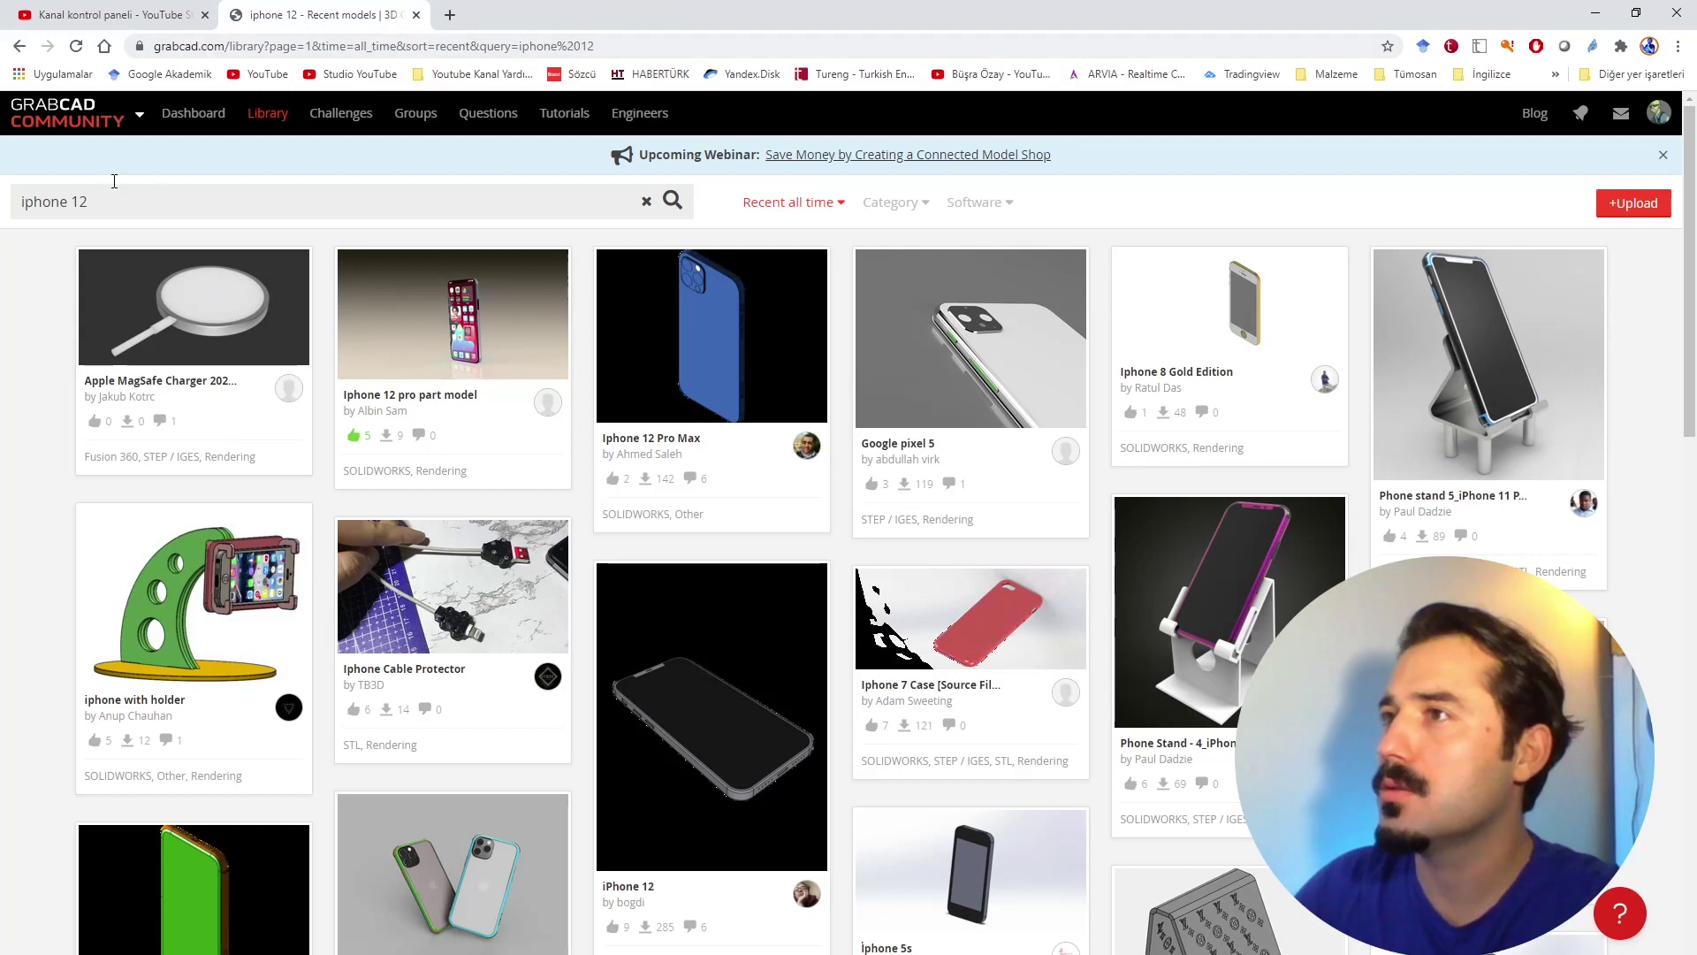
middle_click(358, 18)
left_click(1591, 14)
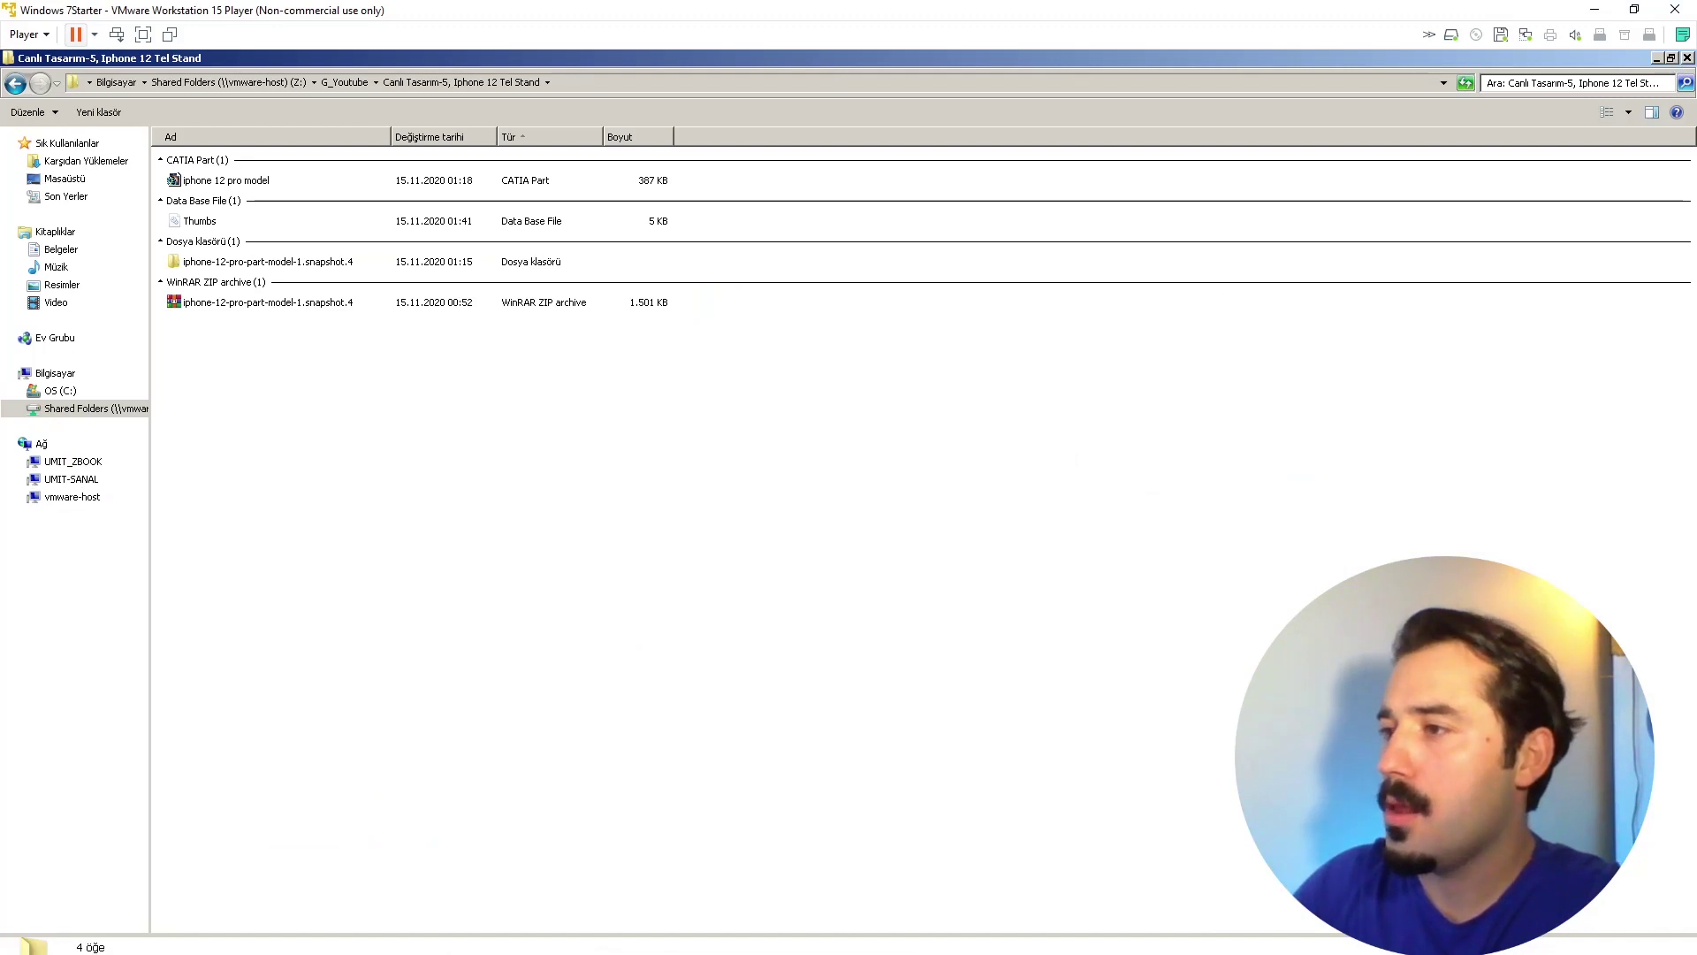
Step: Switch to CATIA and bring up the minimized iphone 12 pro model part in a maximized window
key("alt+Tab")
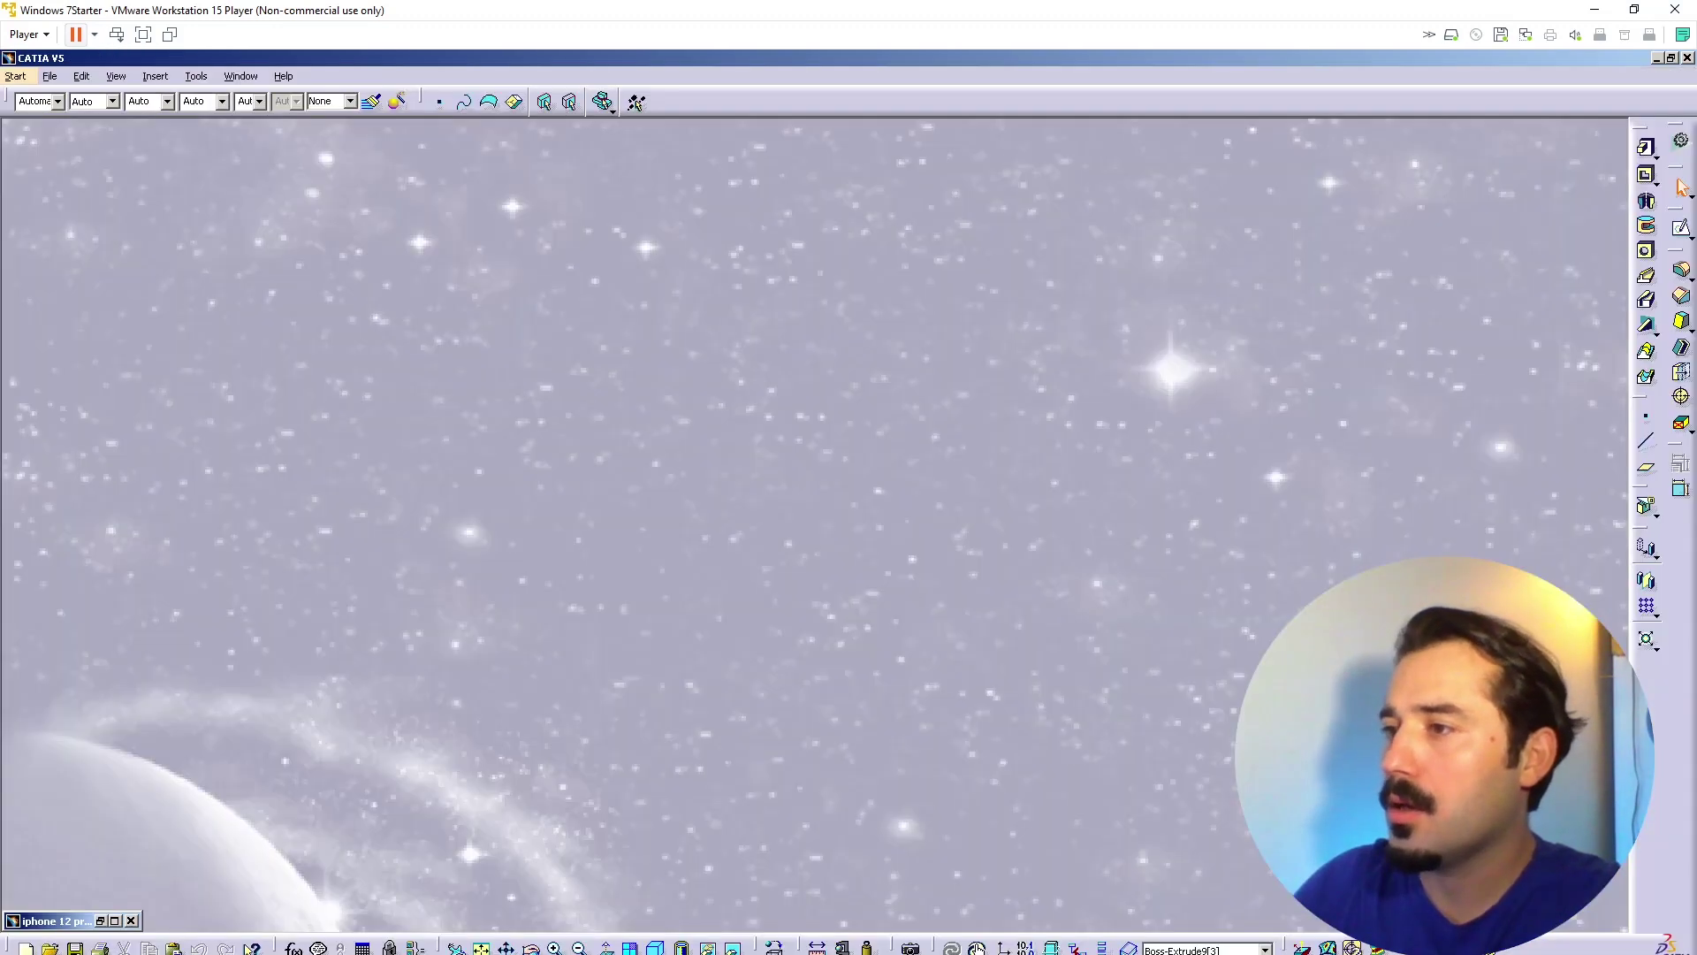
left_click(100, 920)
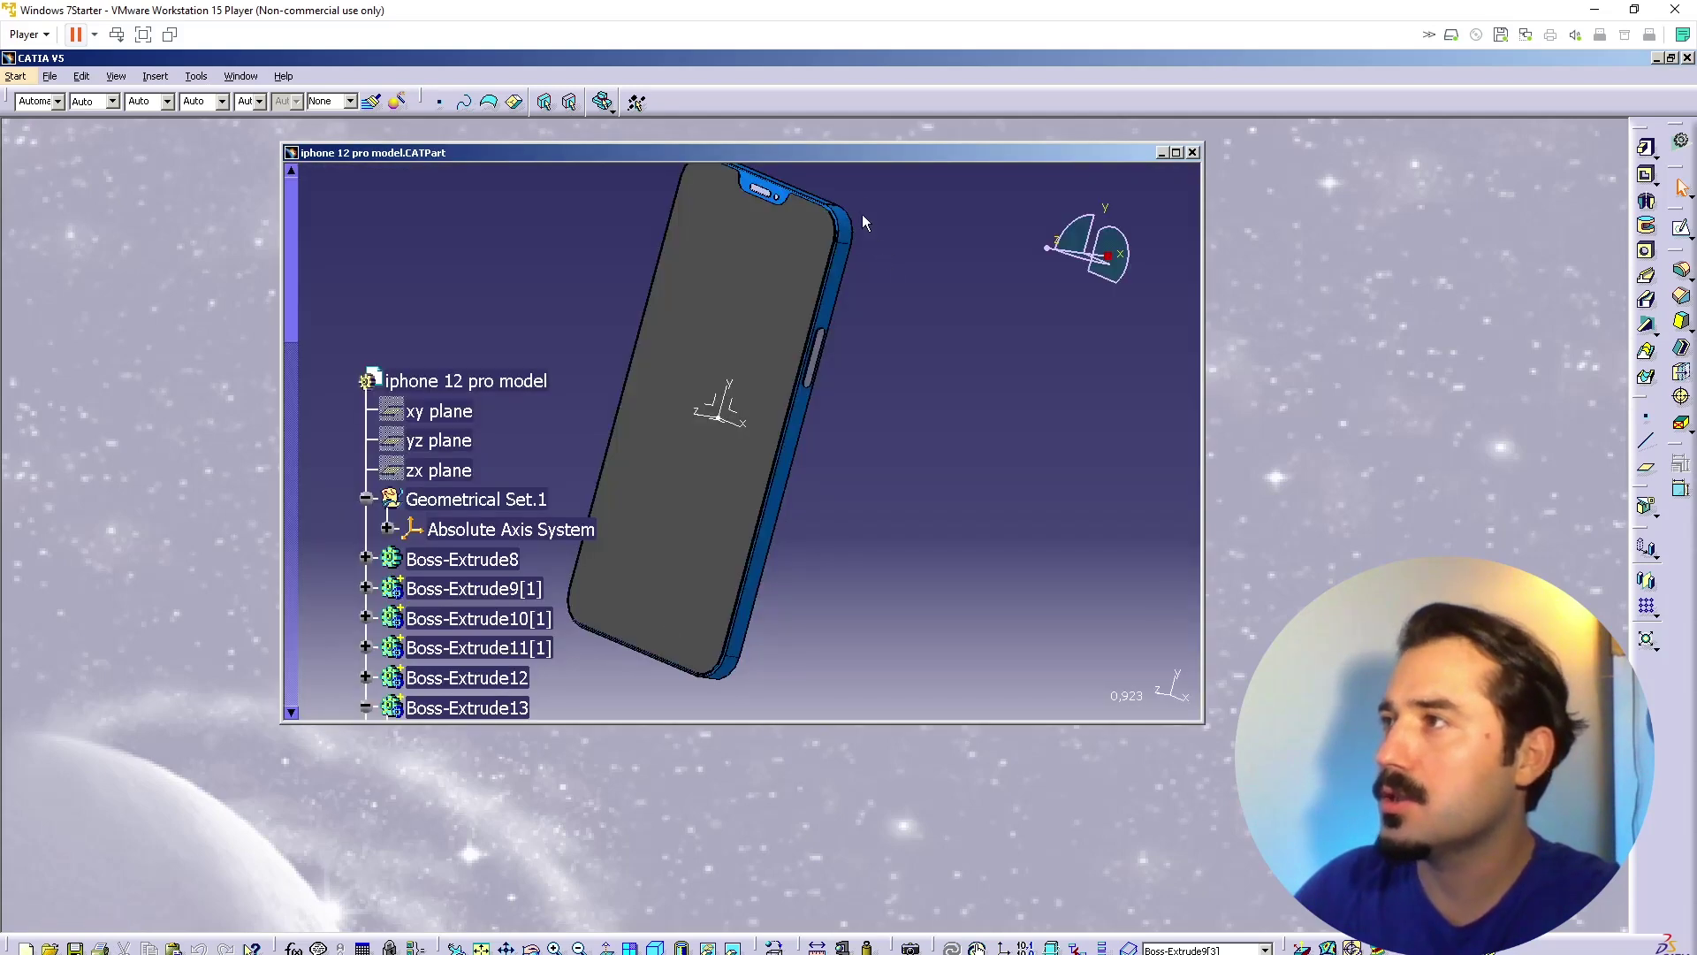
double_click(859, 157)
middle_click_drag(758, 693, 426, 479)
Step: Change the part number of the phone part to "Iphone 12 Pro" in its properties
right_click(196, 334)
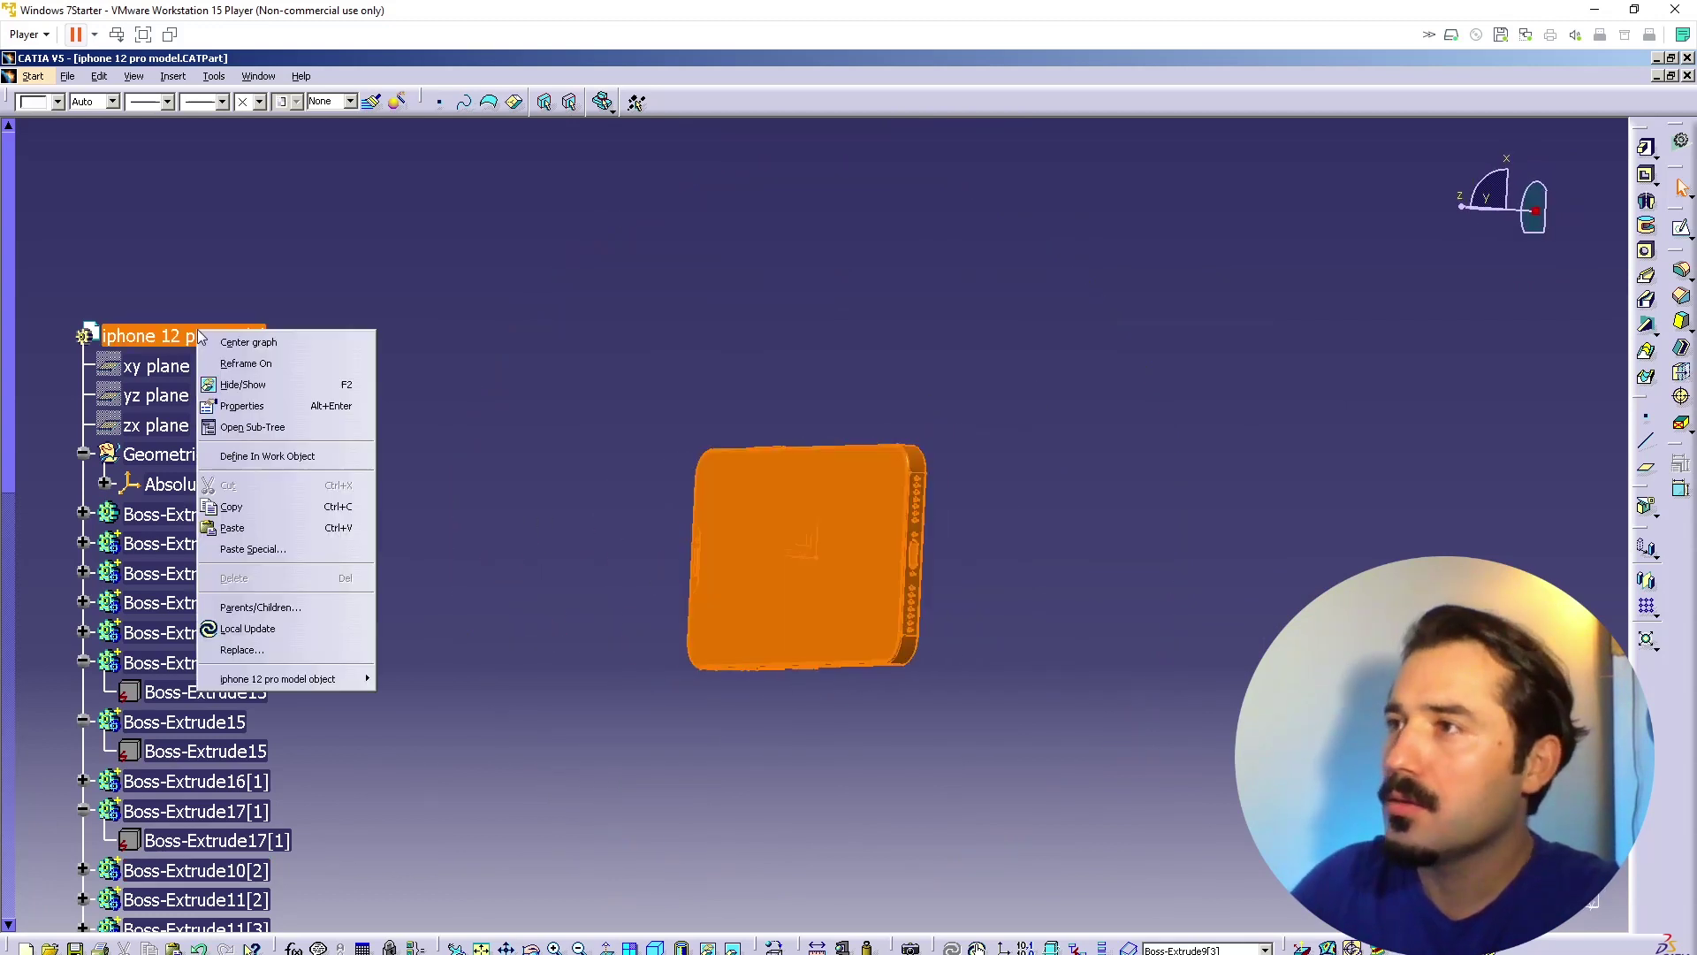
left_click(331, 431)
left_click(1212, 223)
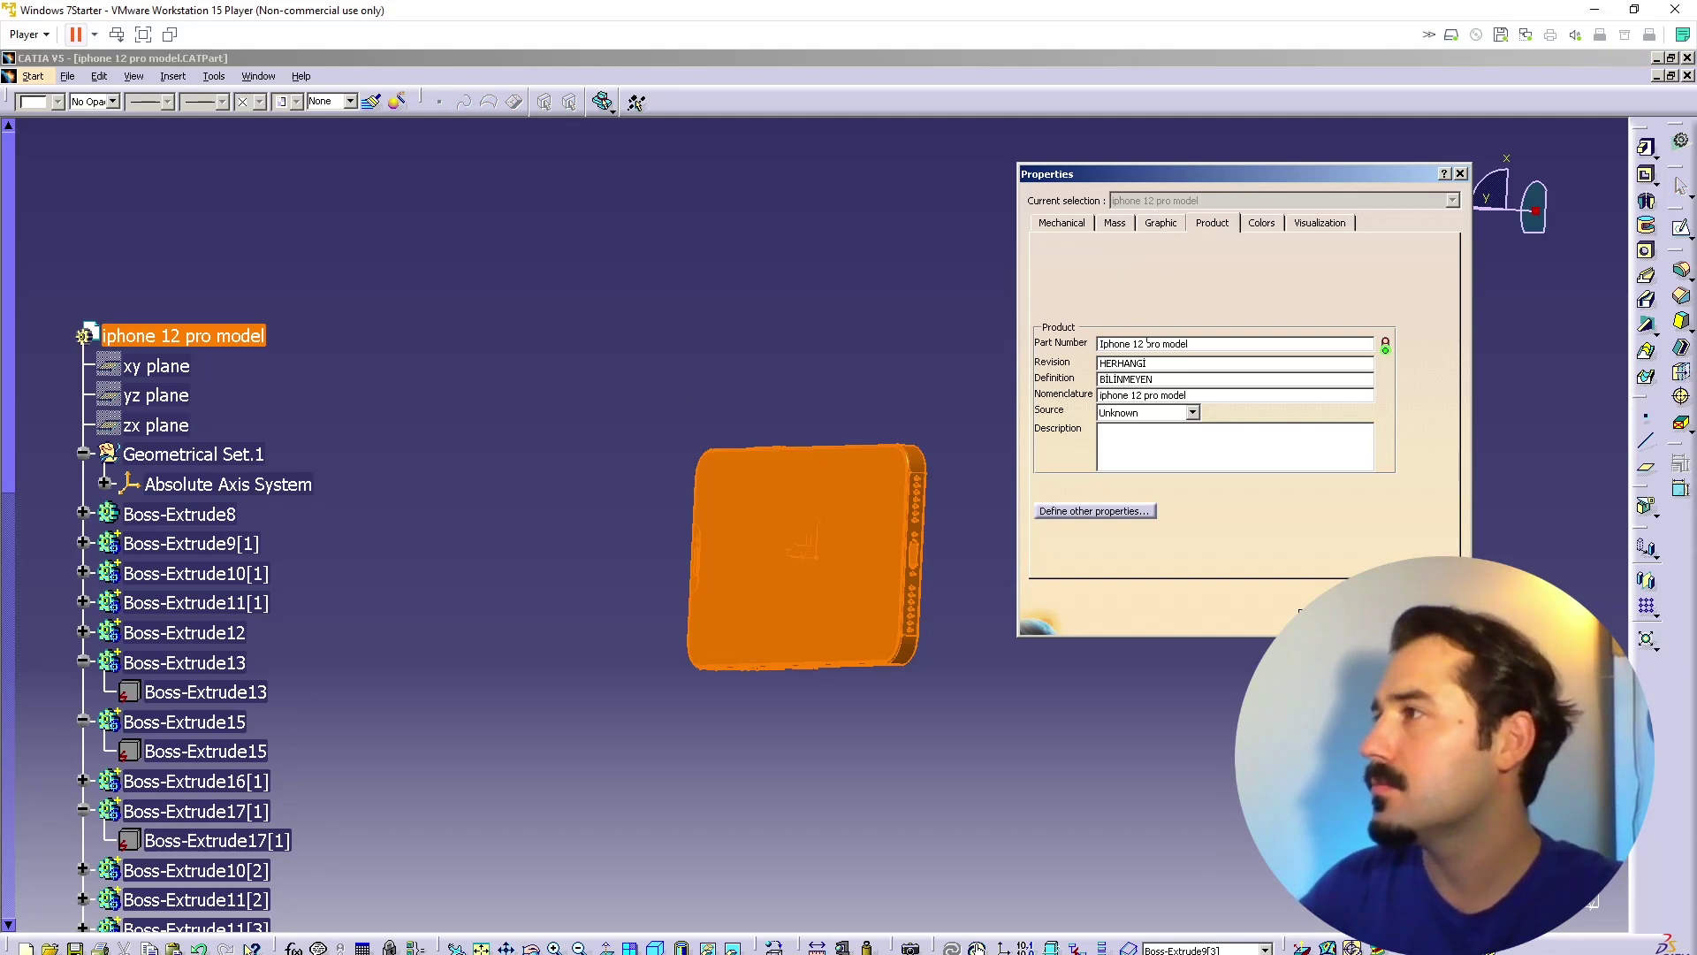
left_click(1157, 344)
key("BackSpace")
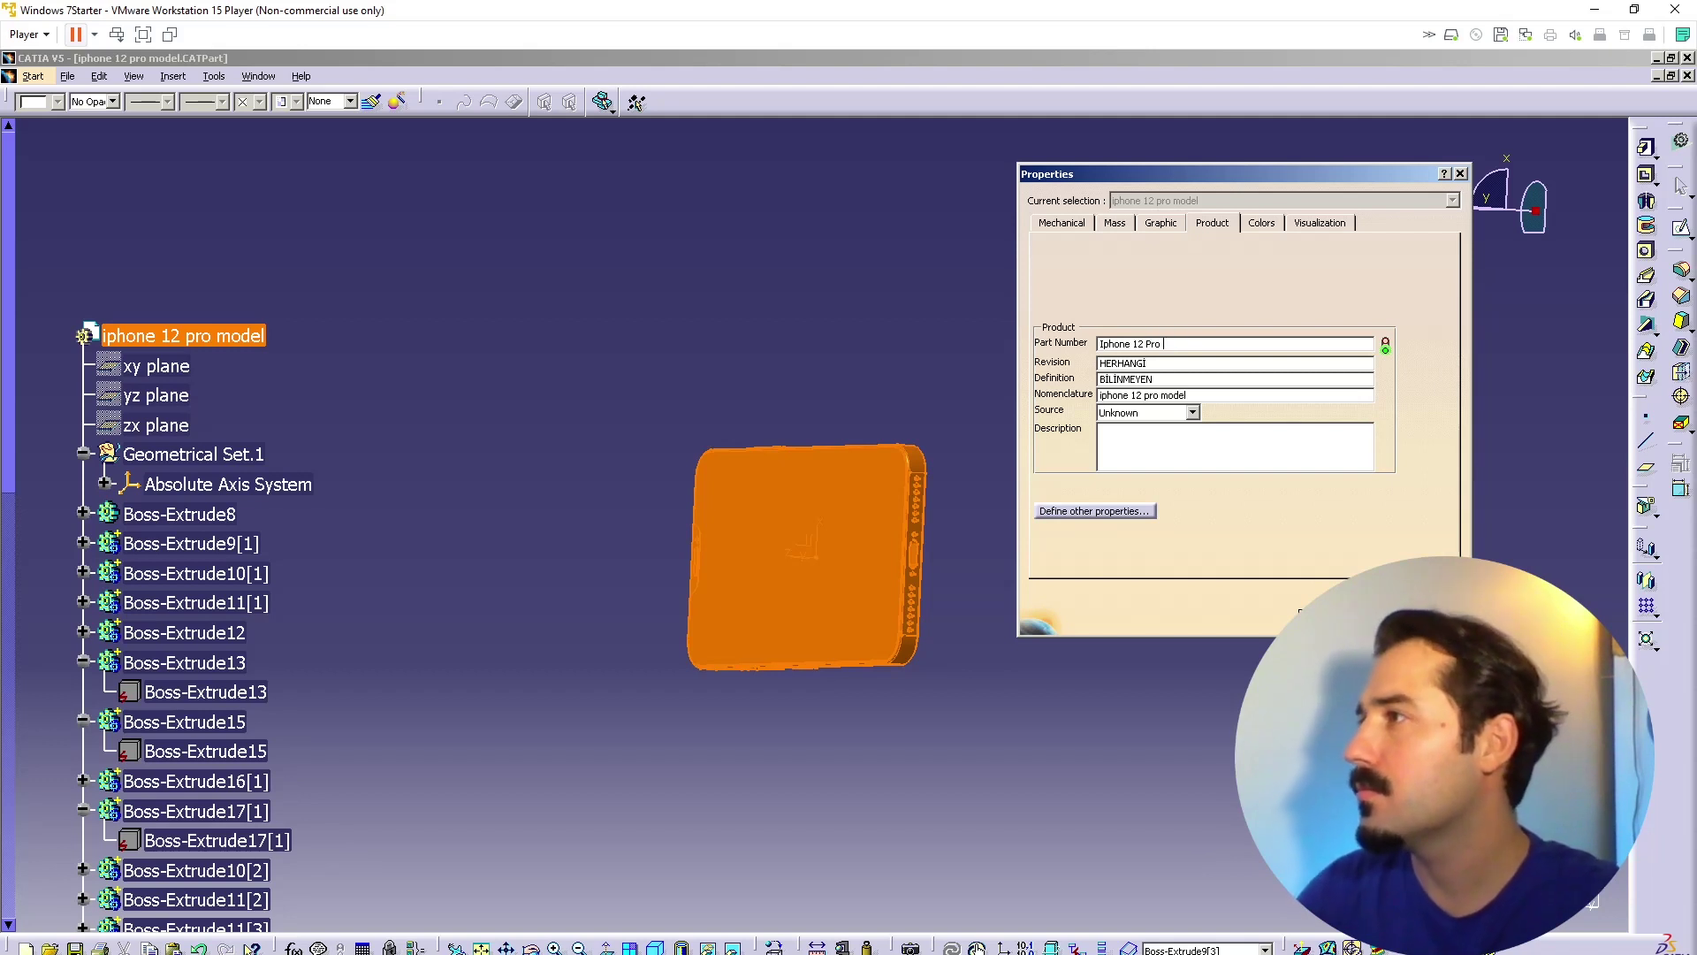
key("Return")
left_click(658, 396)
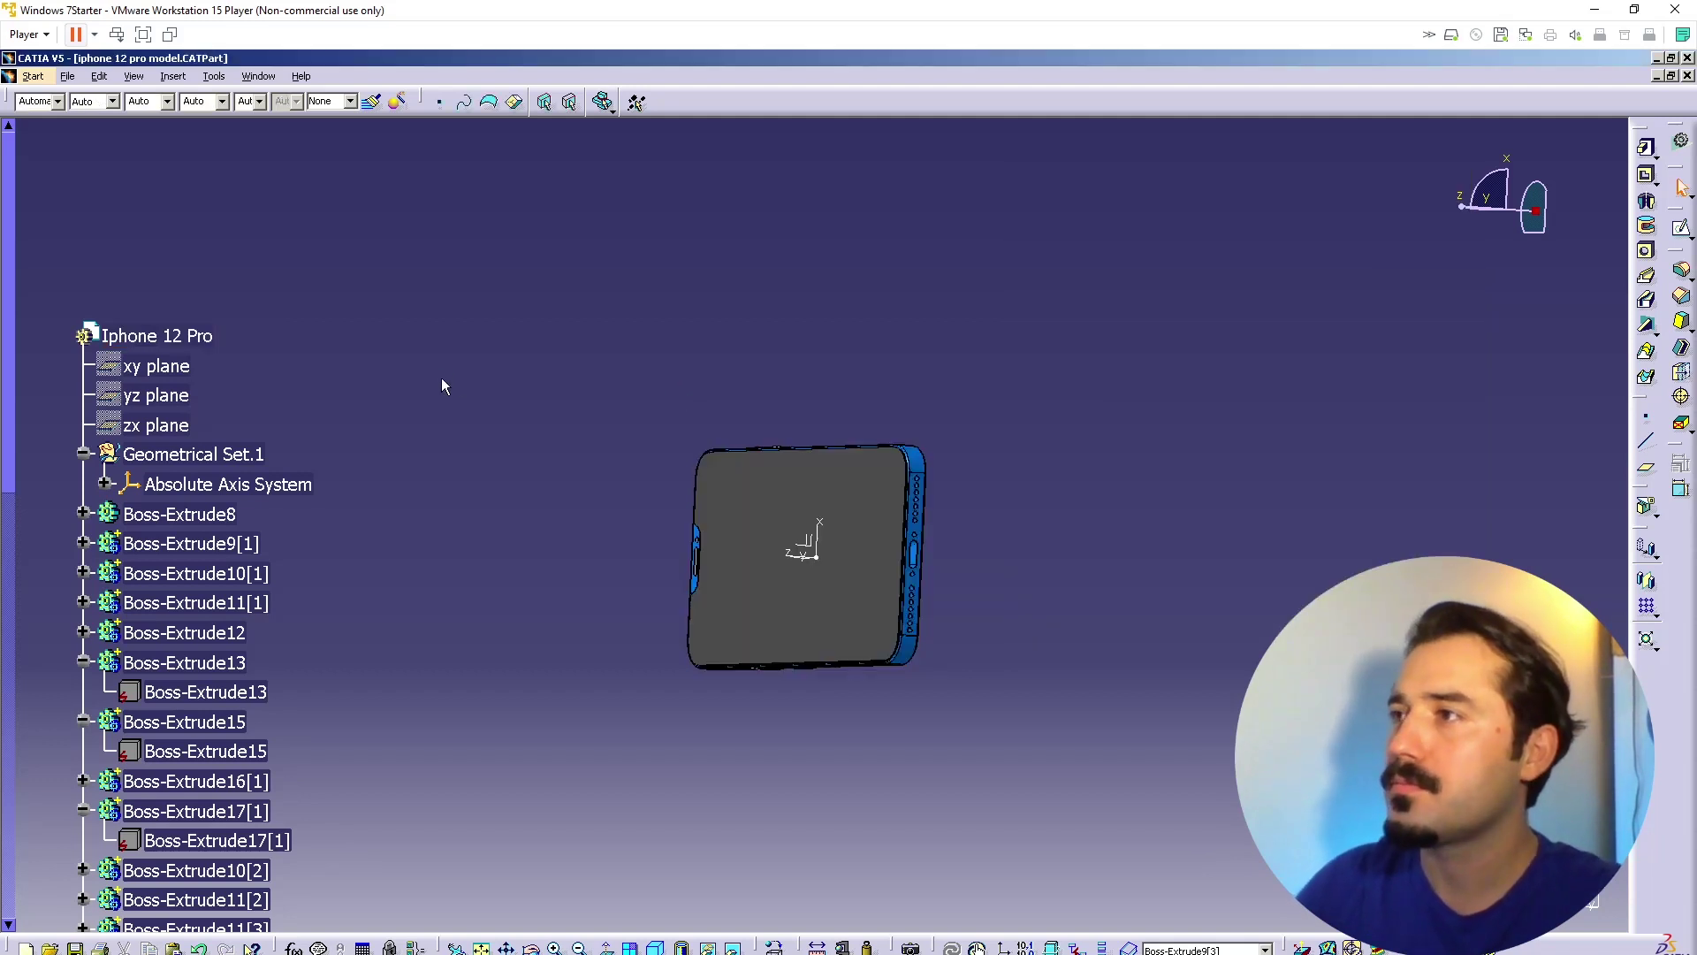
Step: Save the phone part and restore its window to a smaller size
key("ctrl+s")
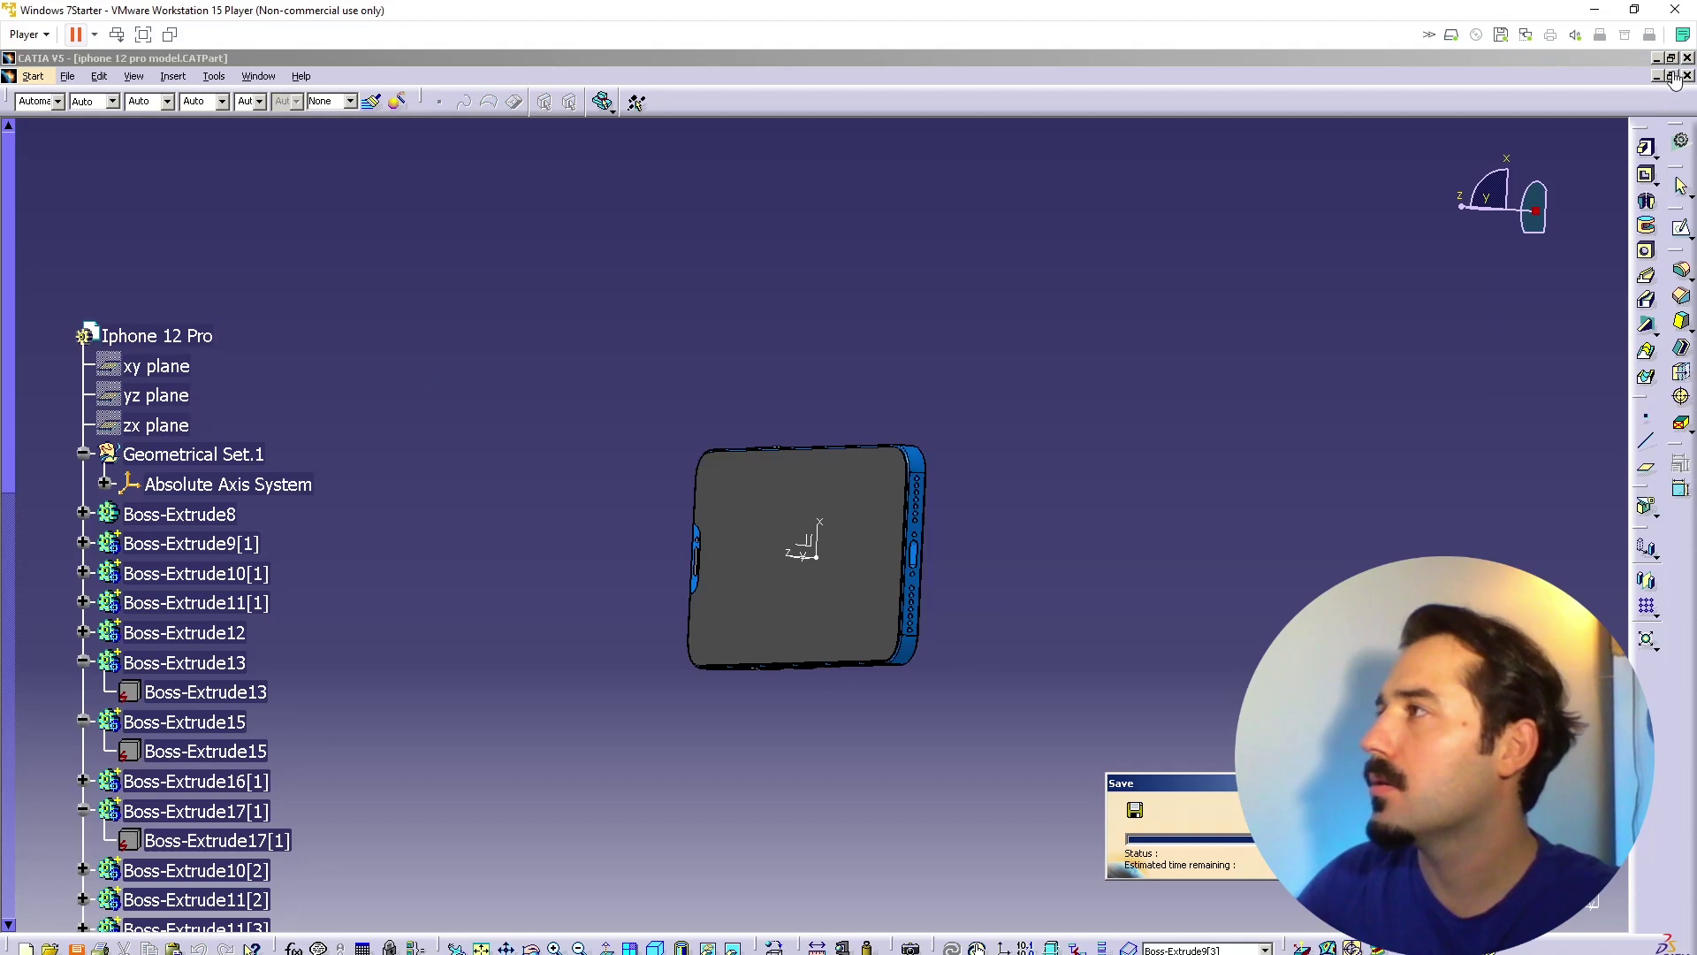
left_click(1672, 76)
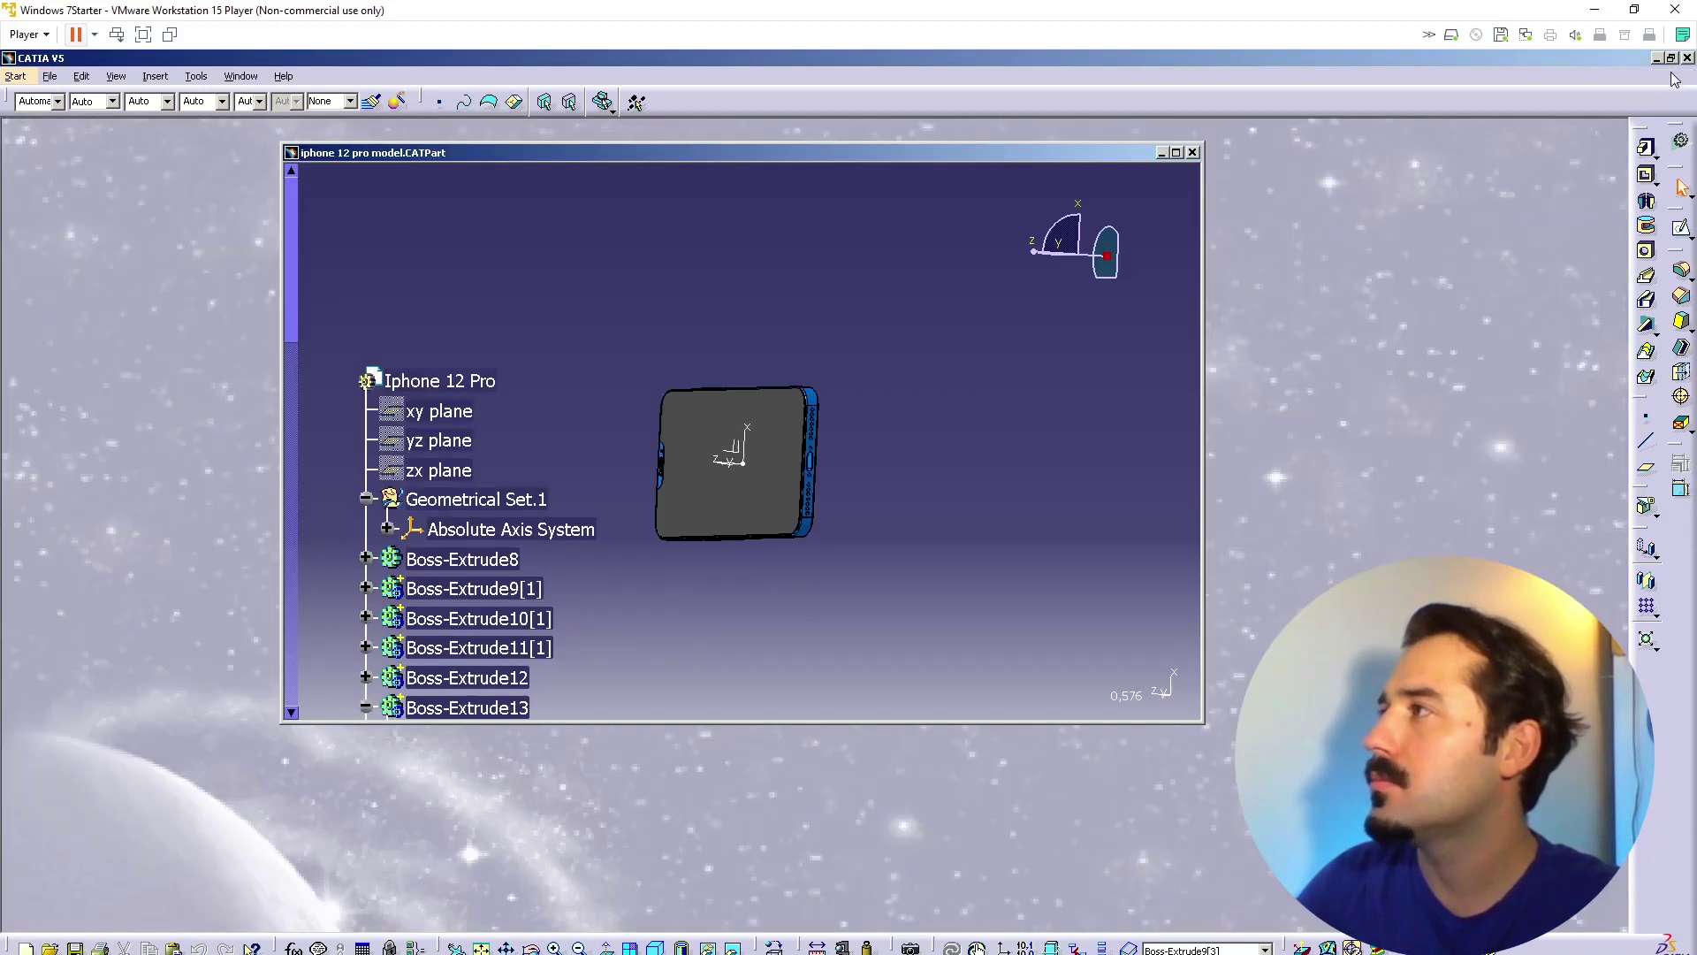
left_click(50, 76)
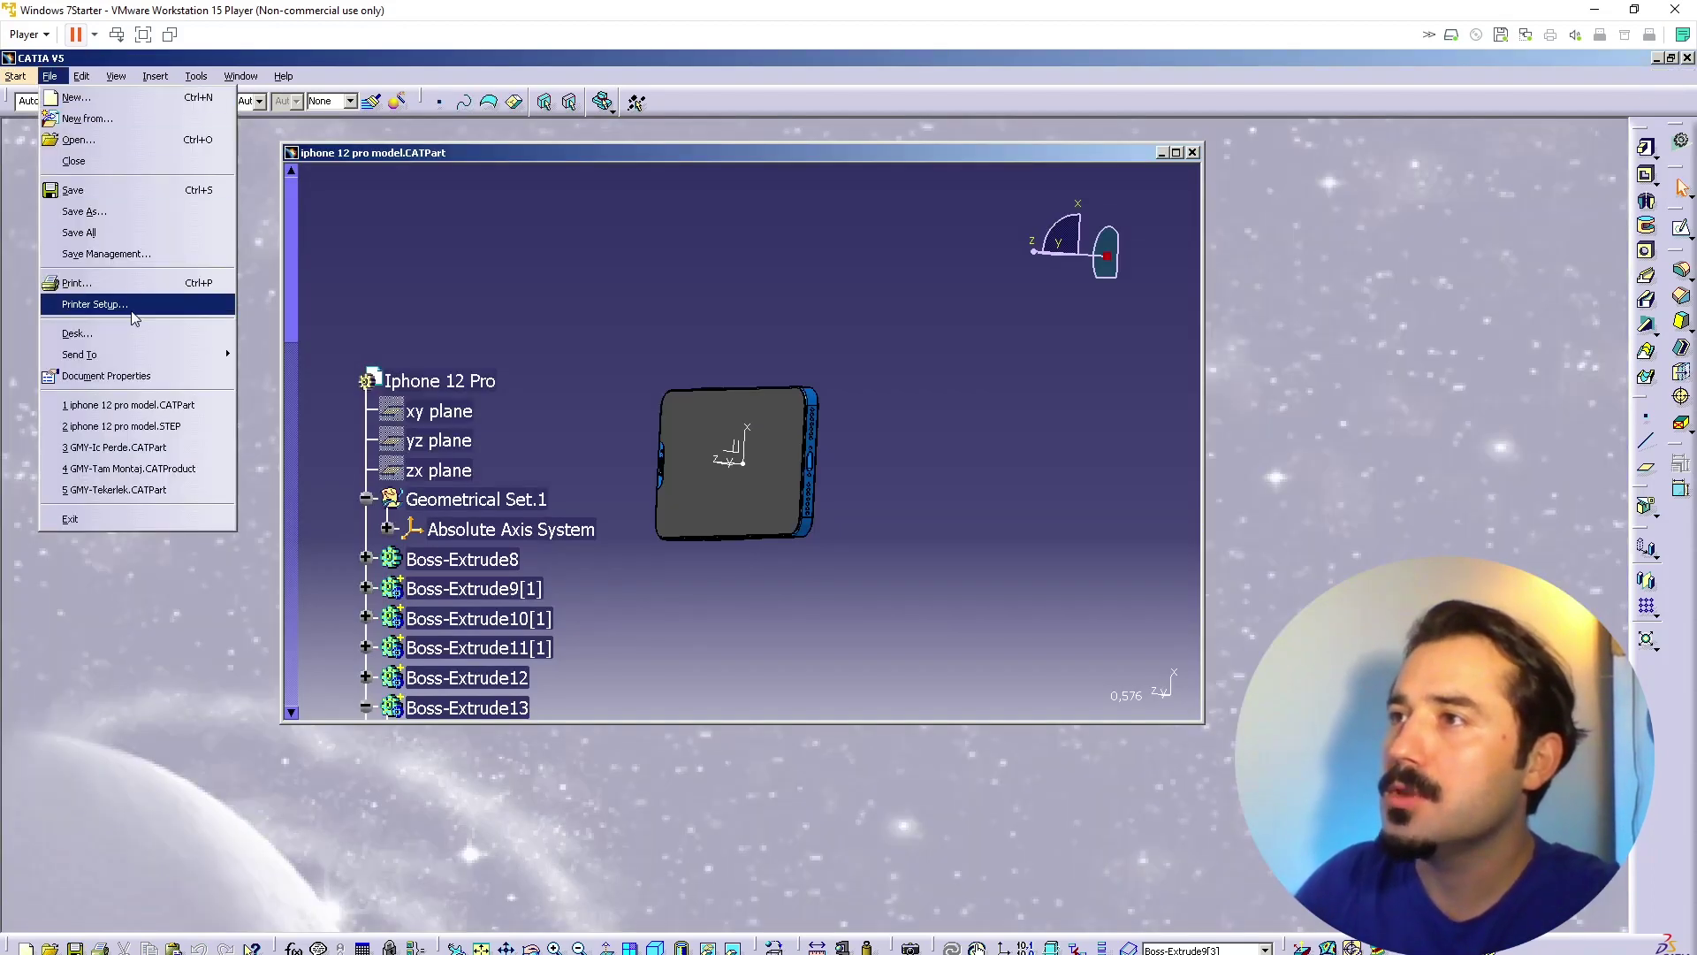
left_click(100, 189)
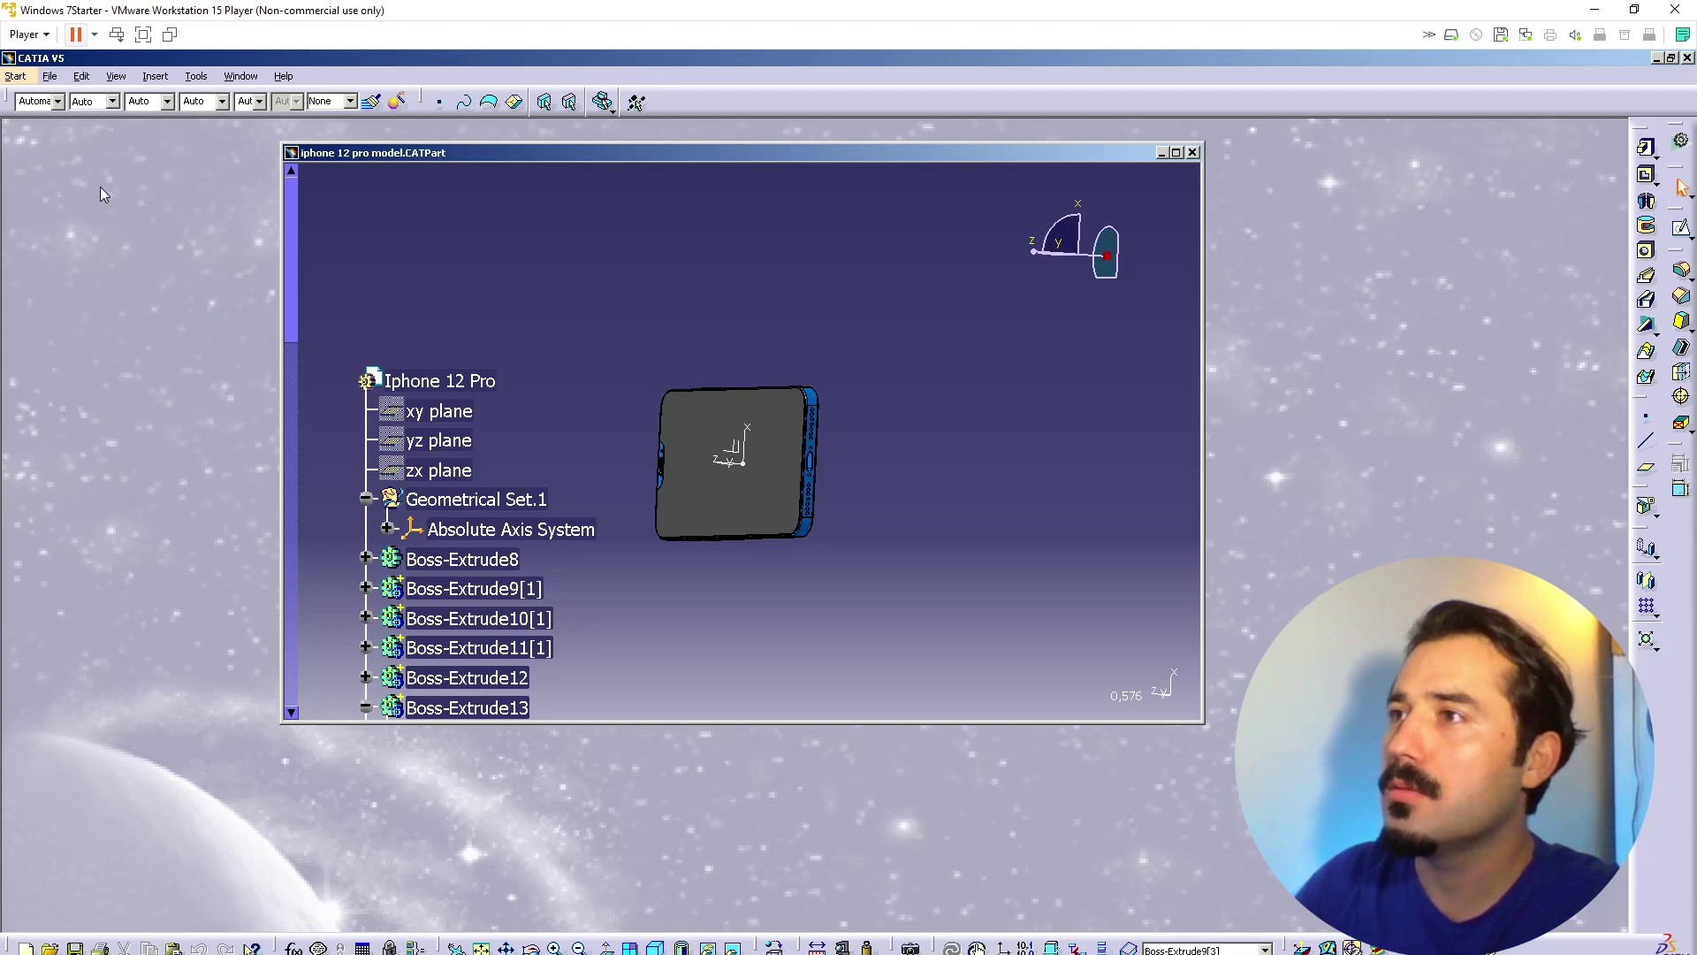
Step: Create a new Product document
left_click(50, 77)
left_click(84, 100)
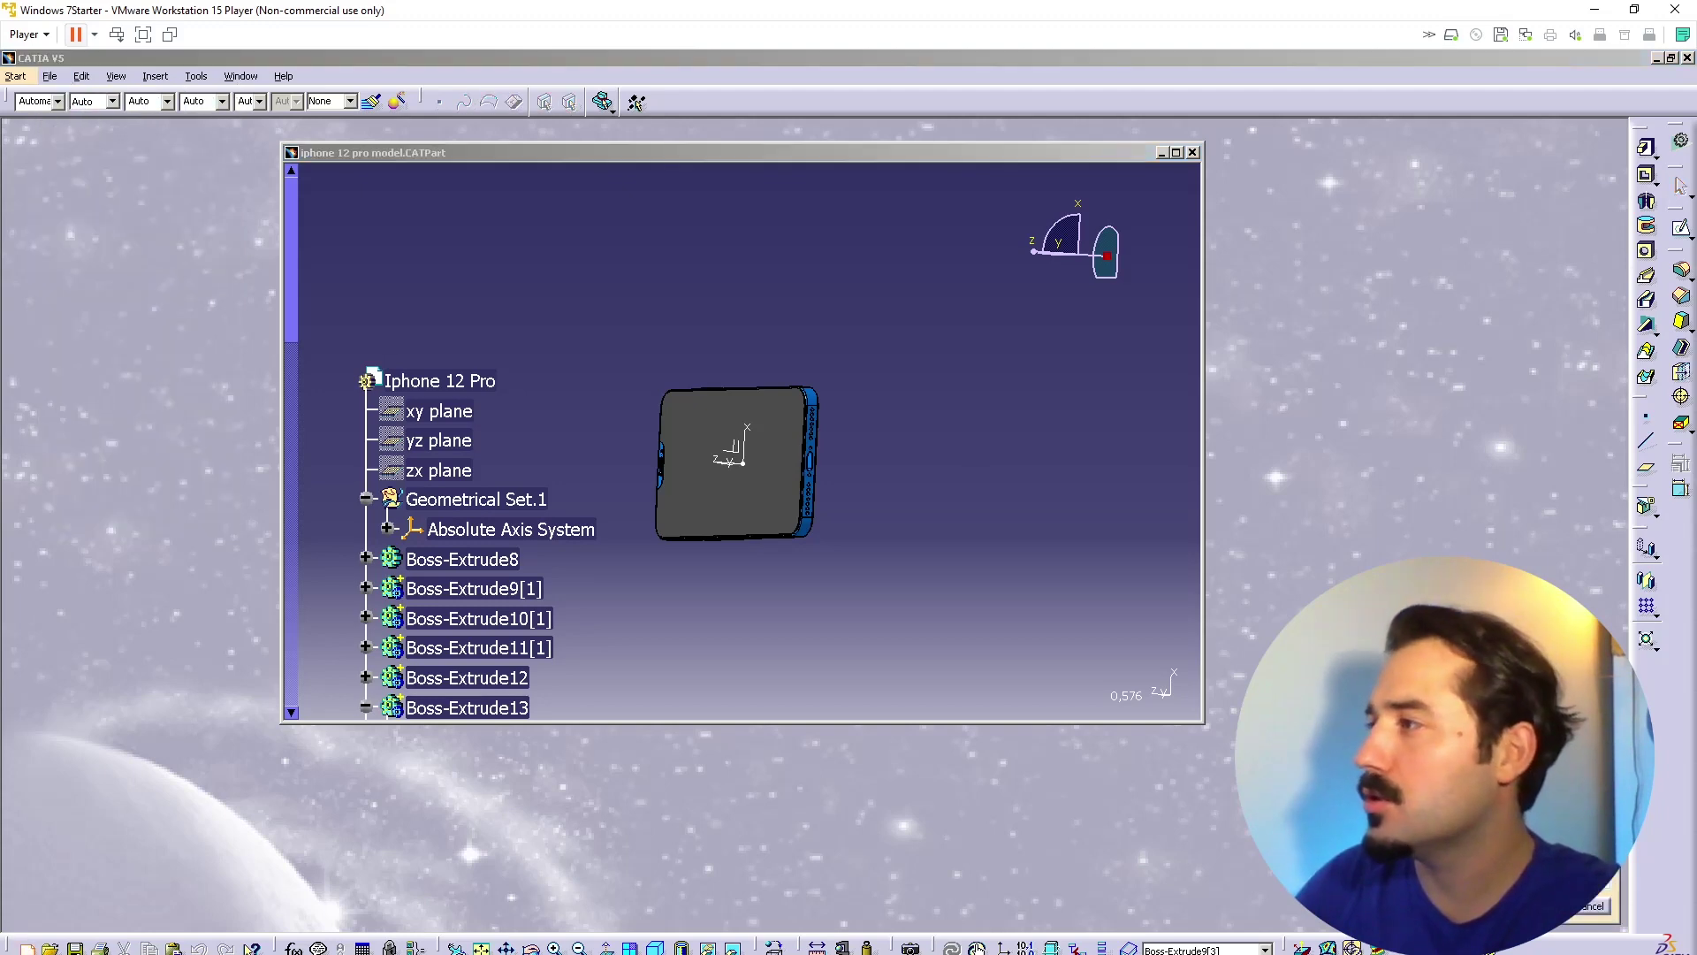
key("Return")
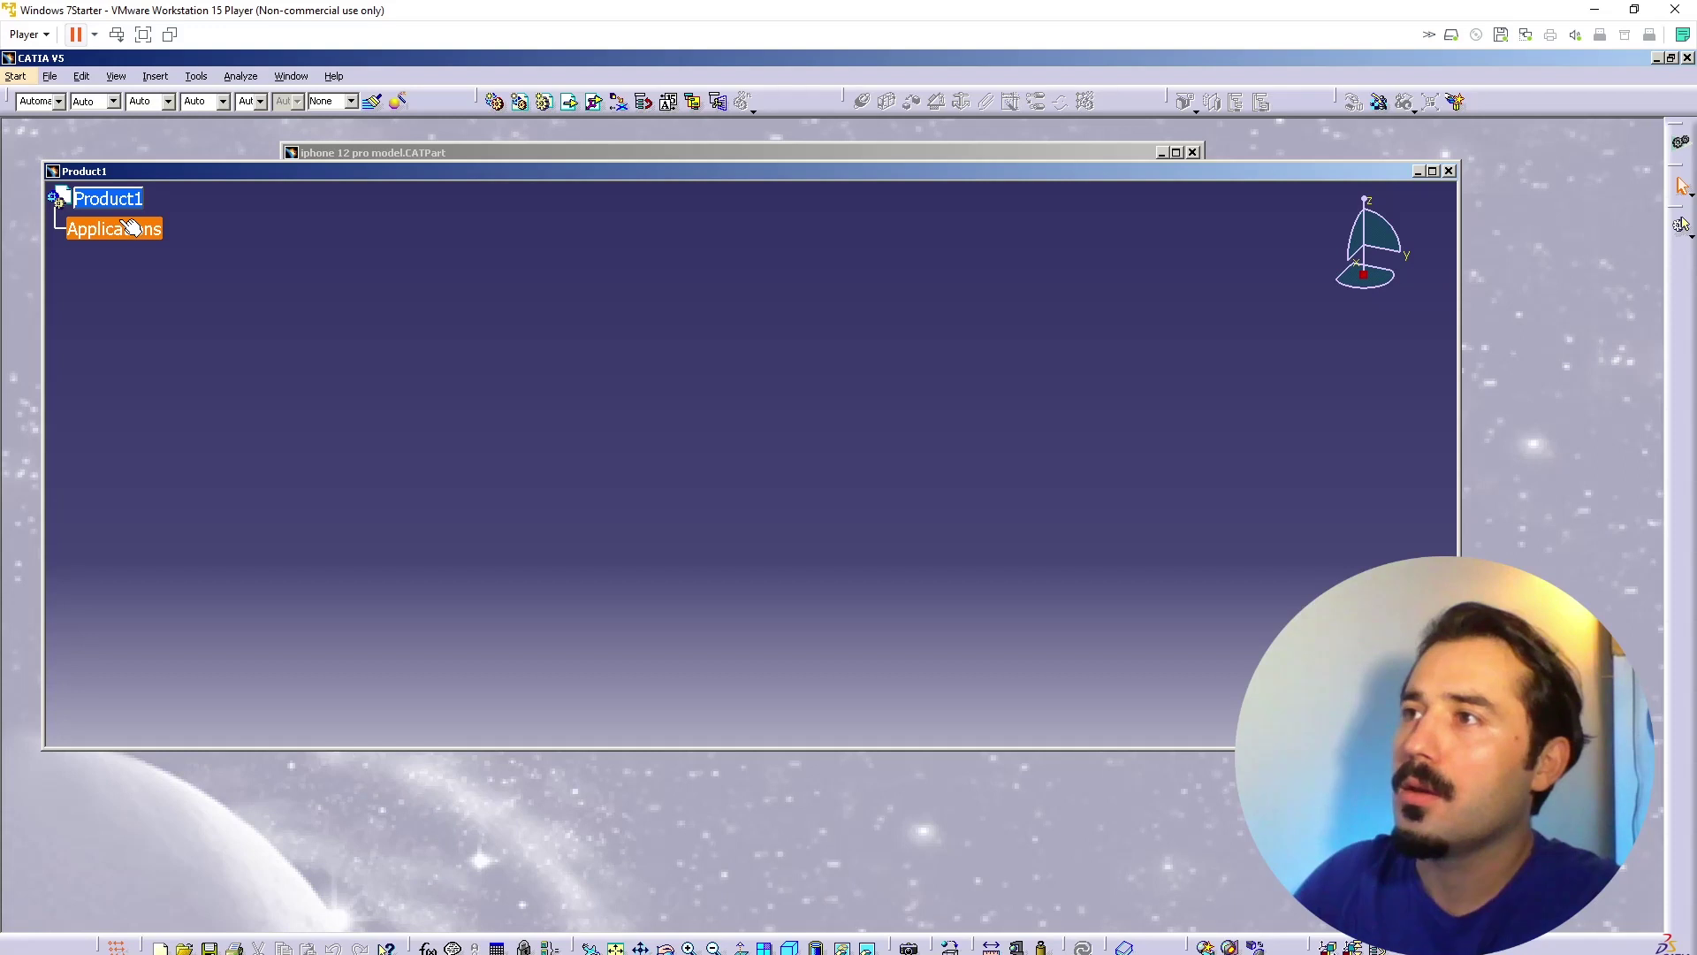
Step: Set the new product's part number to "Tam Montaj - Iphone12 - MagSafeStand" in its properties
right_click(123, 199)
left_click(166, 271)
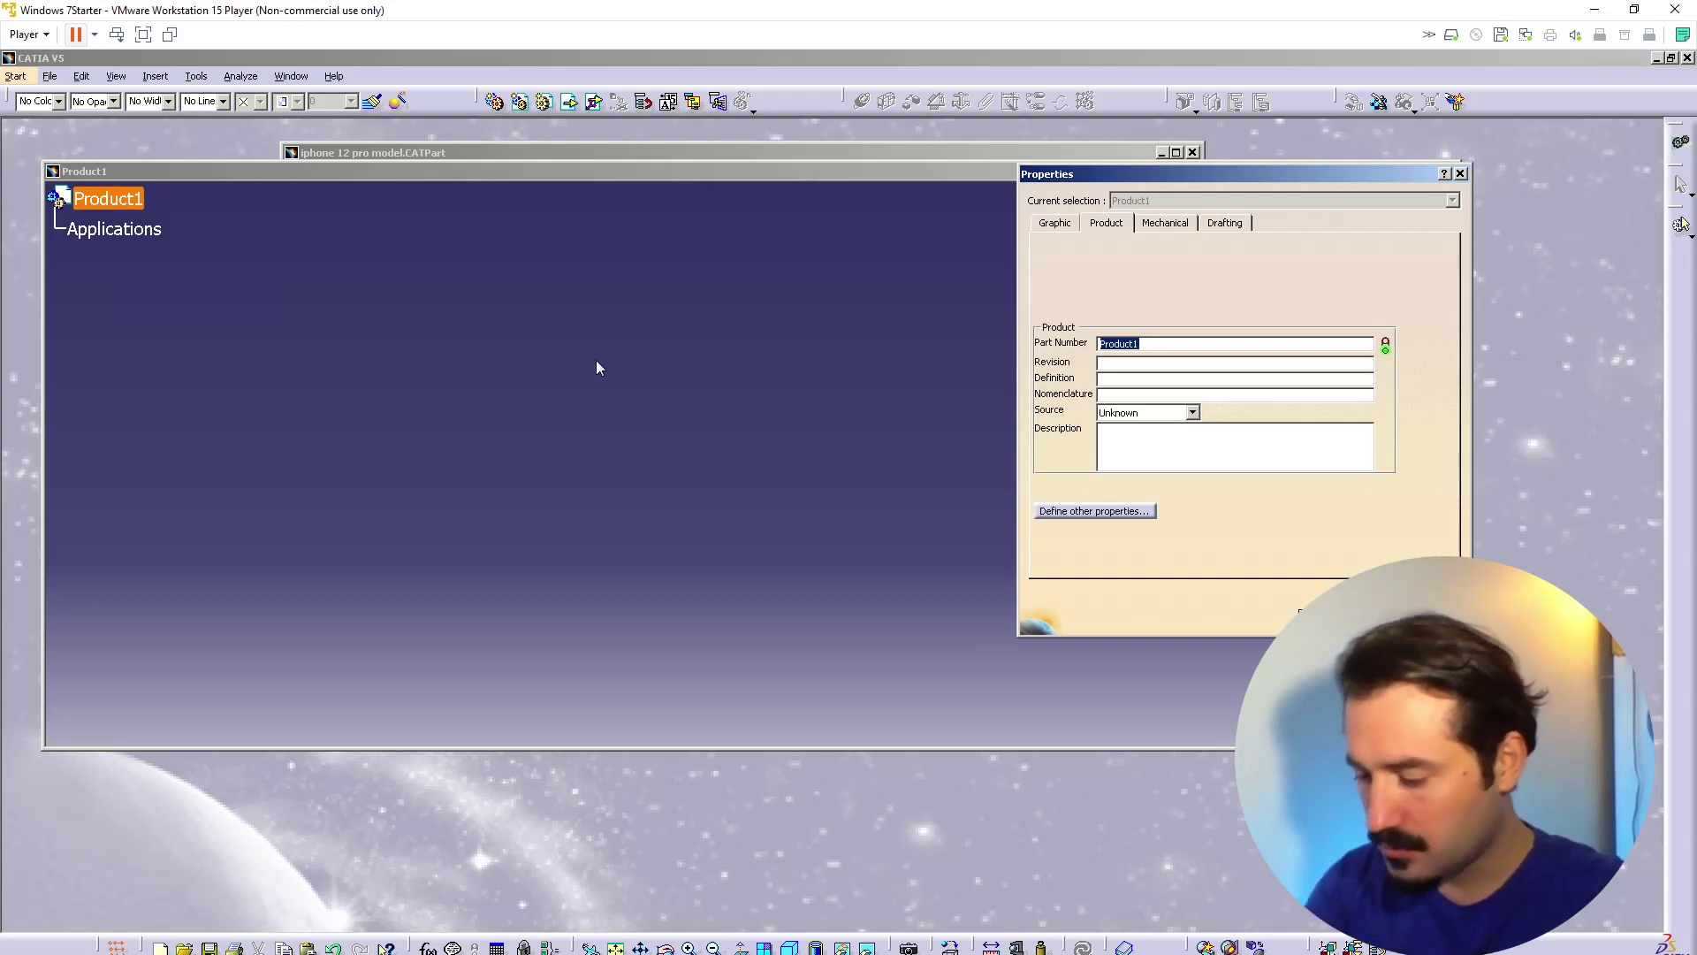
type("Iphone12 - MagSafeStand")
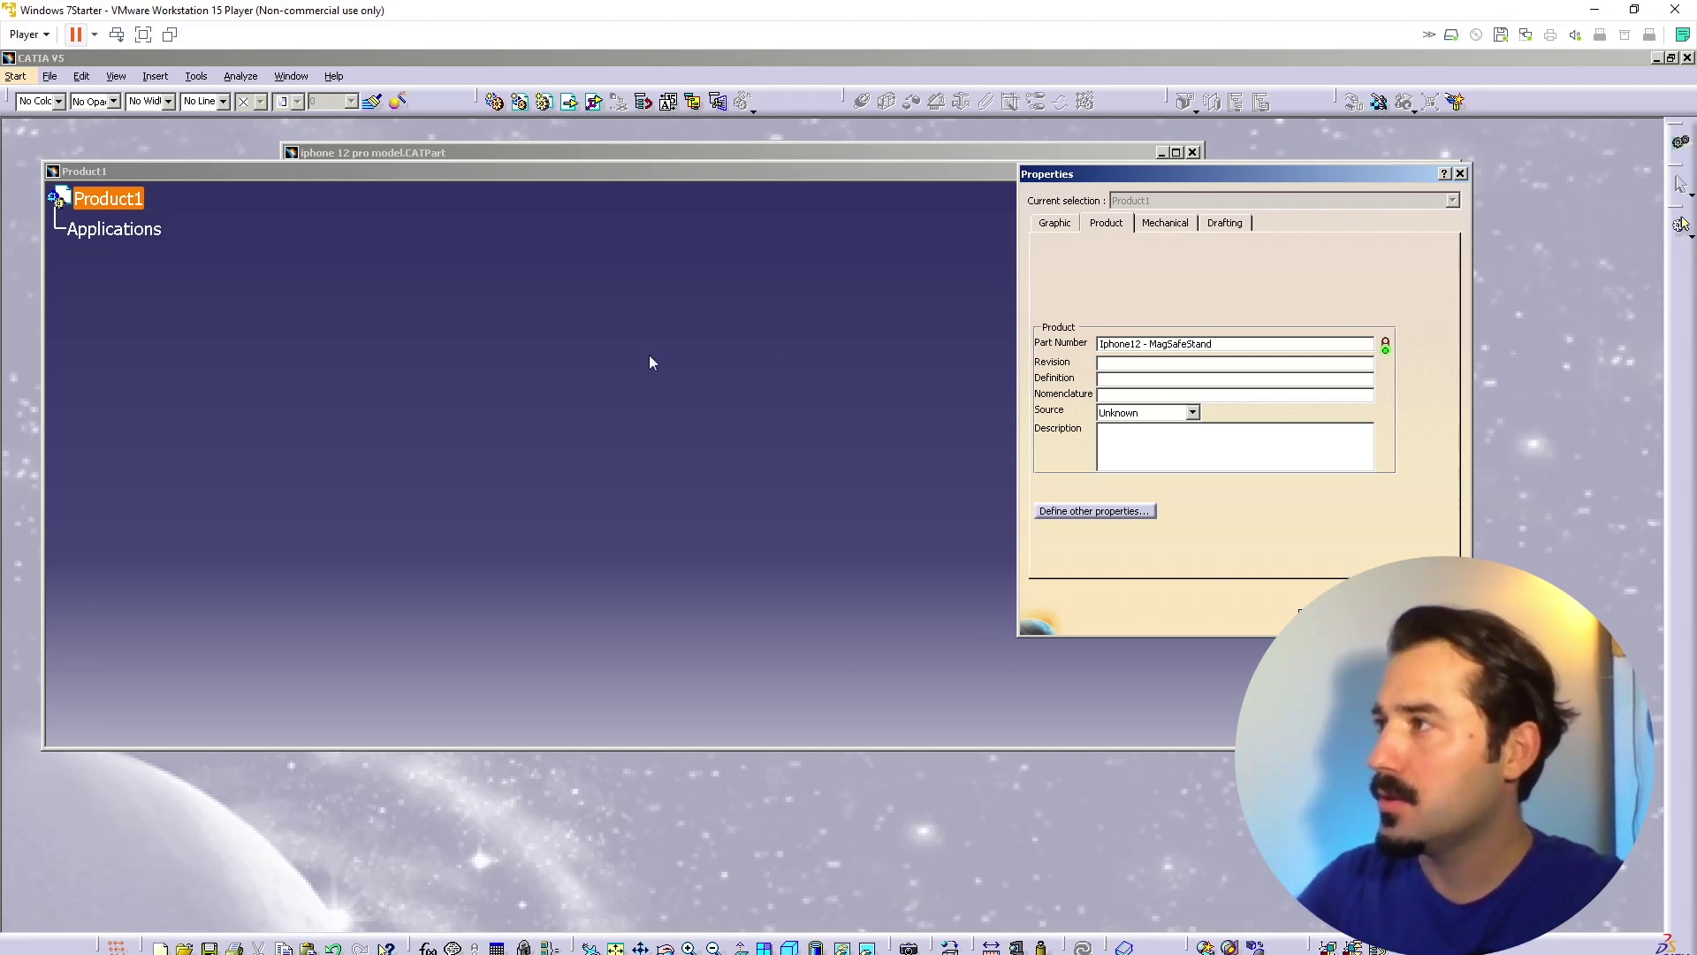
key("Return")
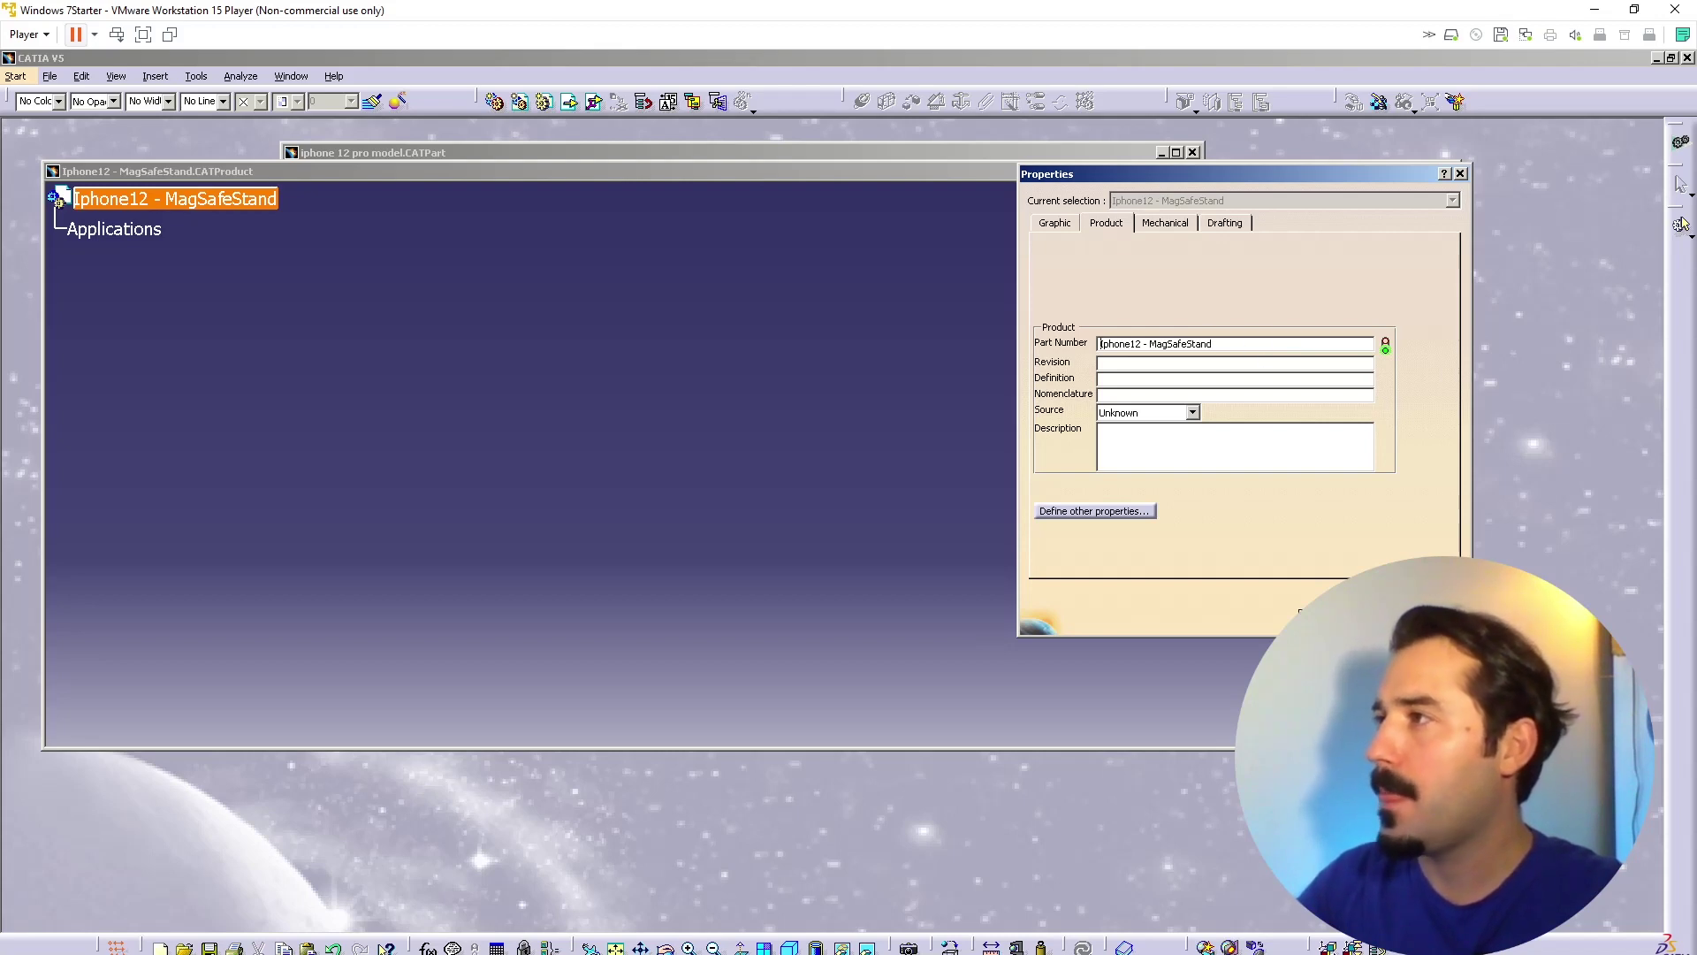
type("Tam Montaj -")
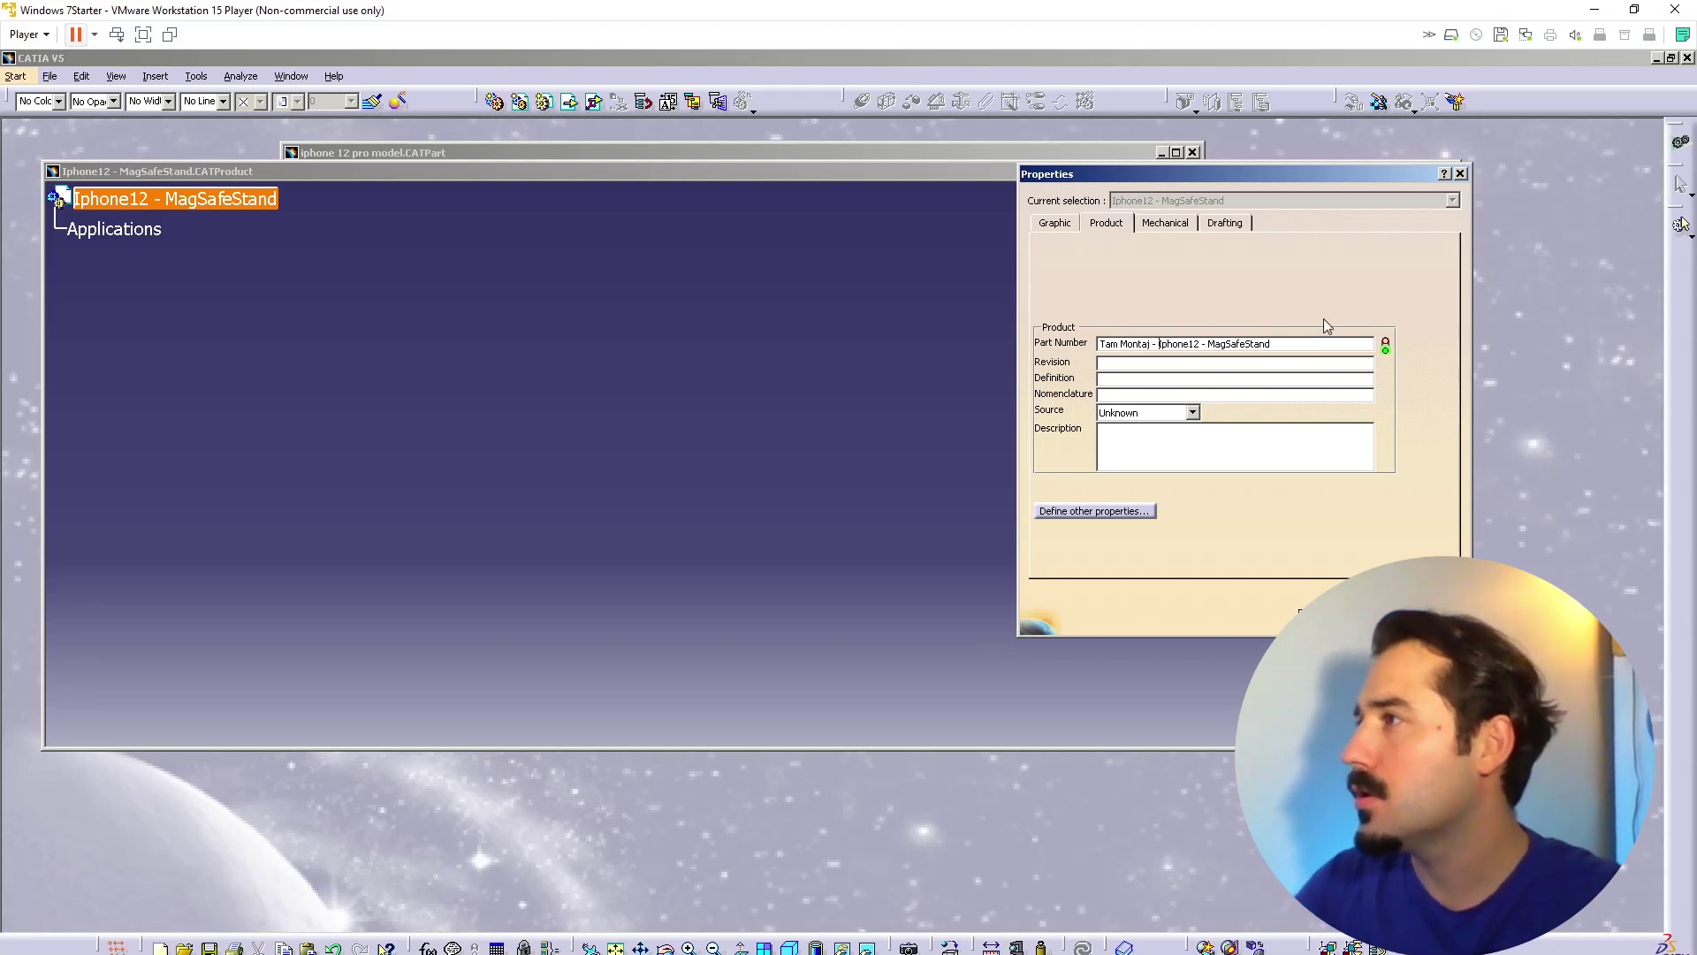
key("End")
key("shift+Left")
key("shift+Left")
key("shift+Left")
key("shift+Left")
key("shift+Left")
key("shift+Left")
key("shift+Left")
key("shift+Left")
key("shift+Left")
key("shift+Left")
key("shift+Left")
key("shift+Left")
key("shift+Left")
key("shift+Left")
key("shift+Left")
key("shift+Left")
key("shift+Left")
key("shift+Left")
key("shift+Left")
key("shift+Left")
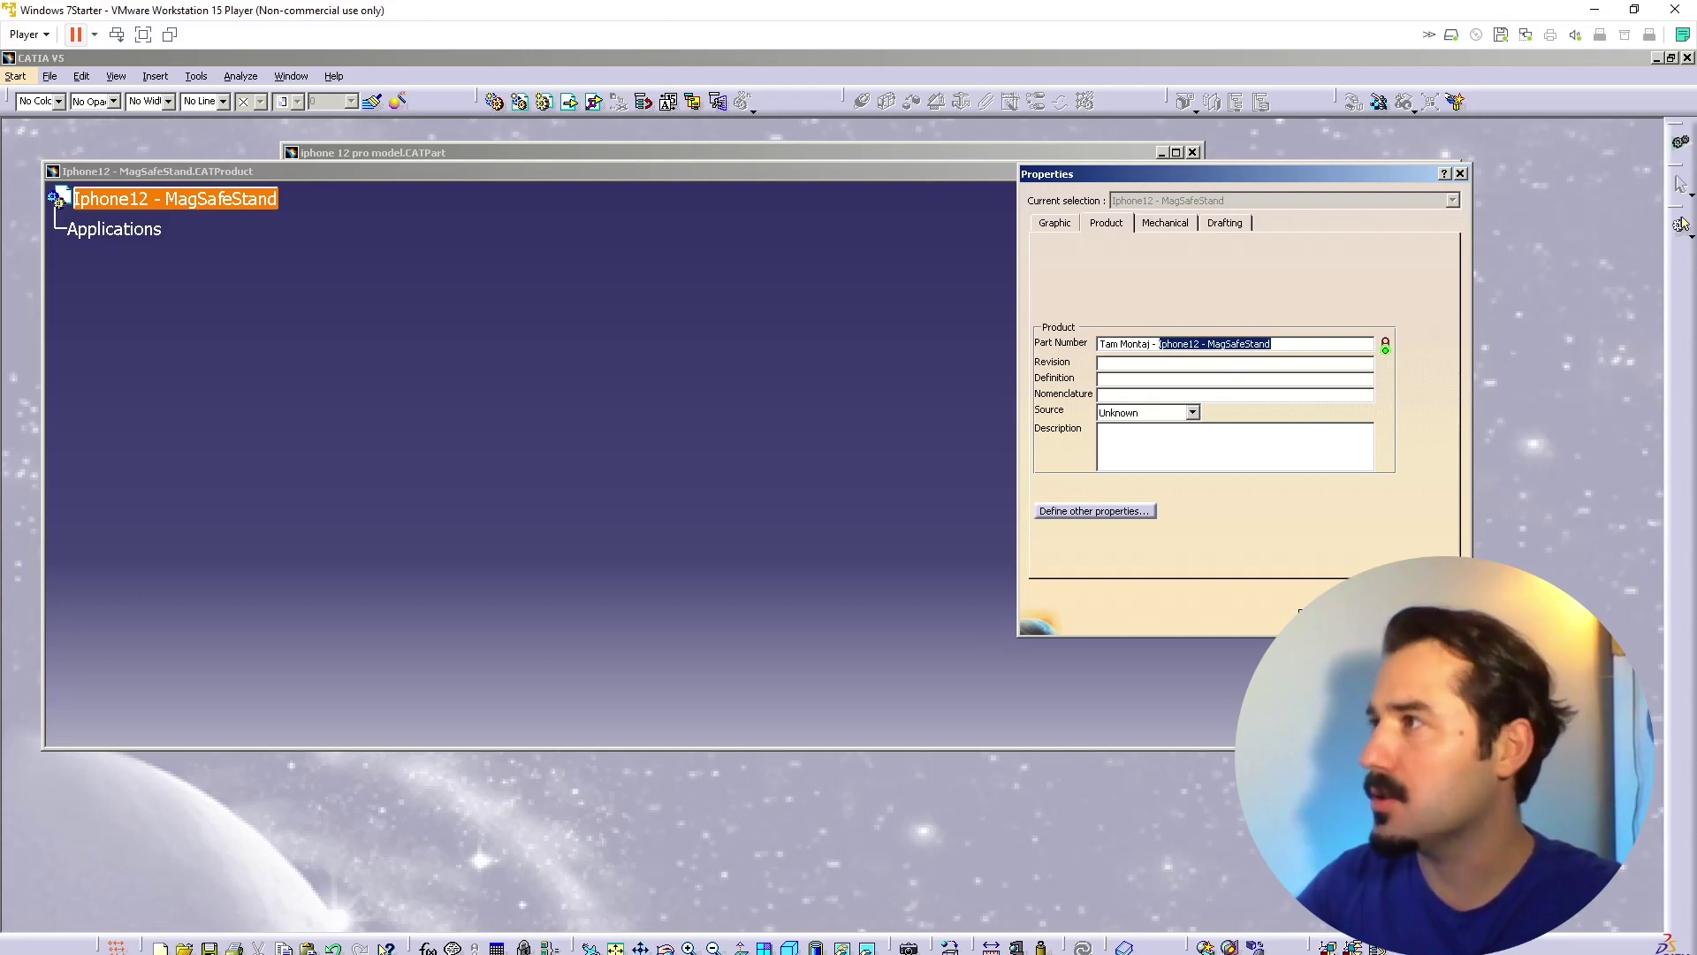
key("Return")
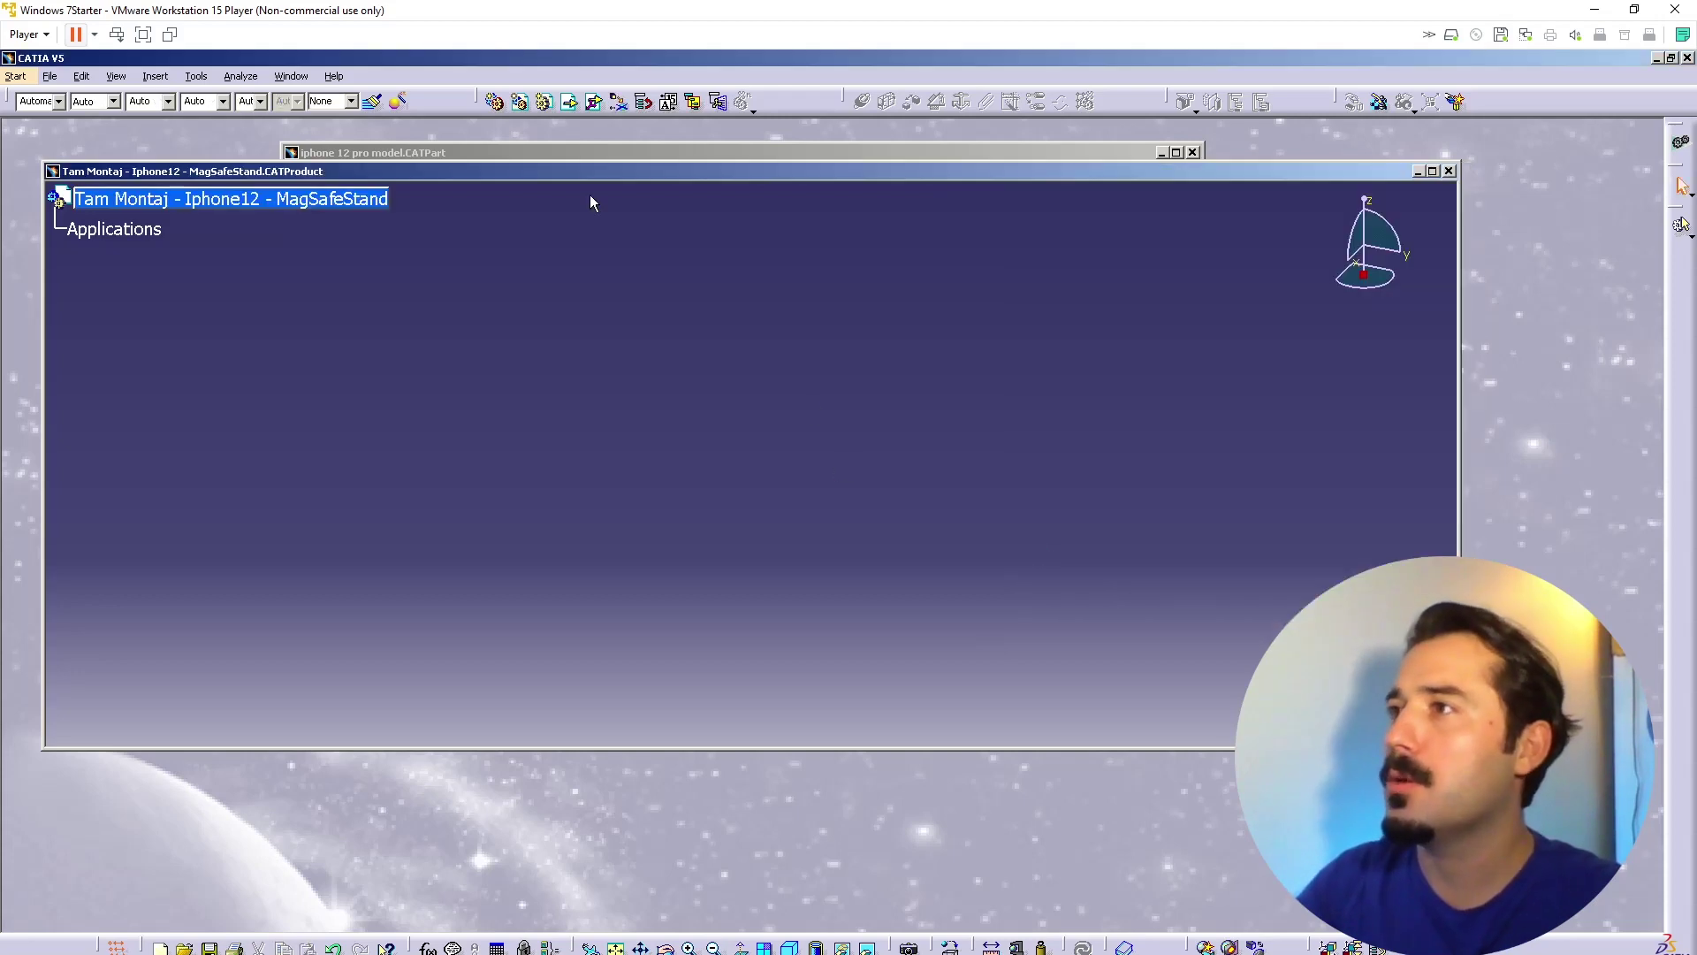
Step: Add the Iphone 12 Pro part from its own window as a component of the Tam Montaj assembly
left_click_drag(539, 156, 767, 217)
left_click_drag(689, 443, 238, 202)
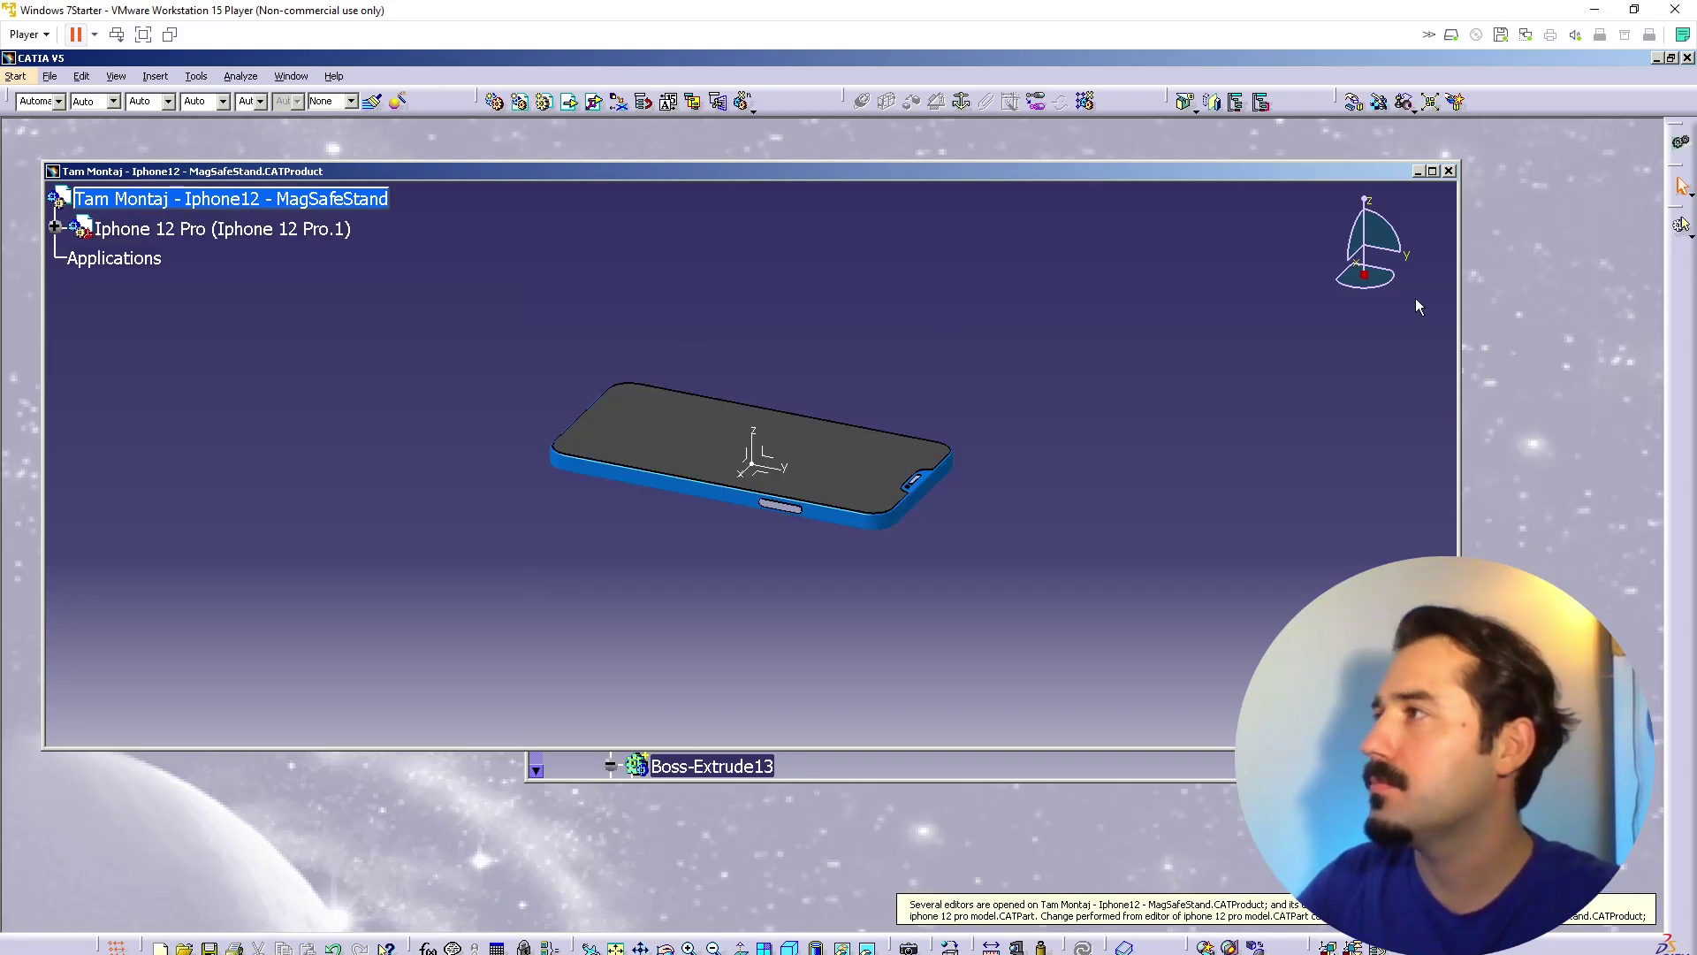
Step: Close the separate iphone 12 pro model part window and maximize the assembly window
left_click_drag(1355, 172, 1344, 140)
left_click(1179, 768)
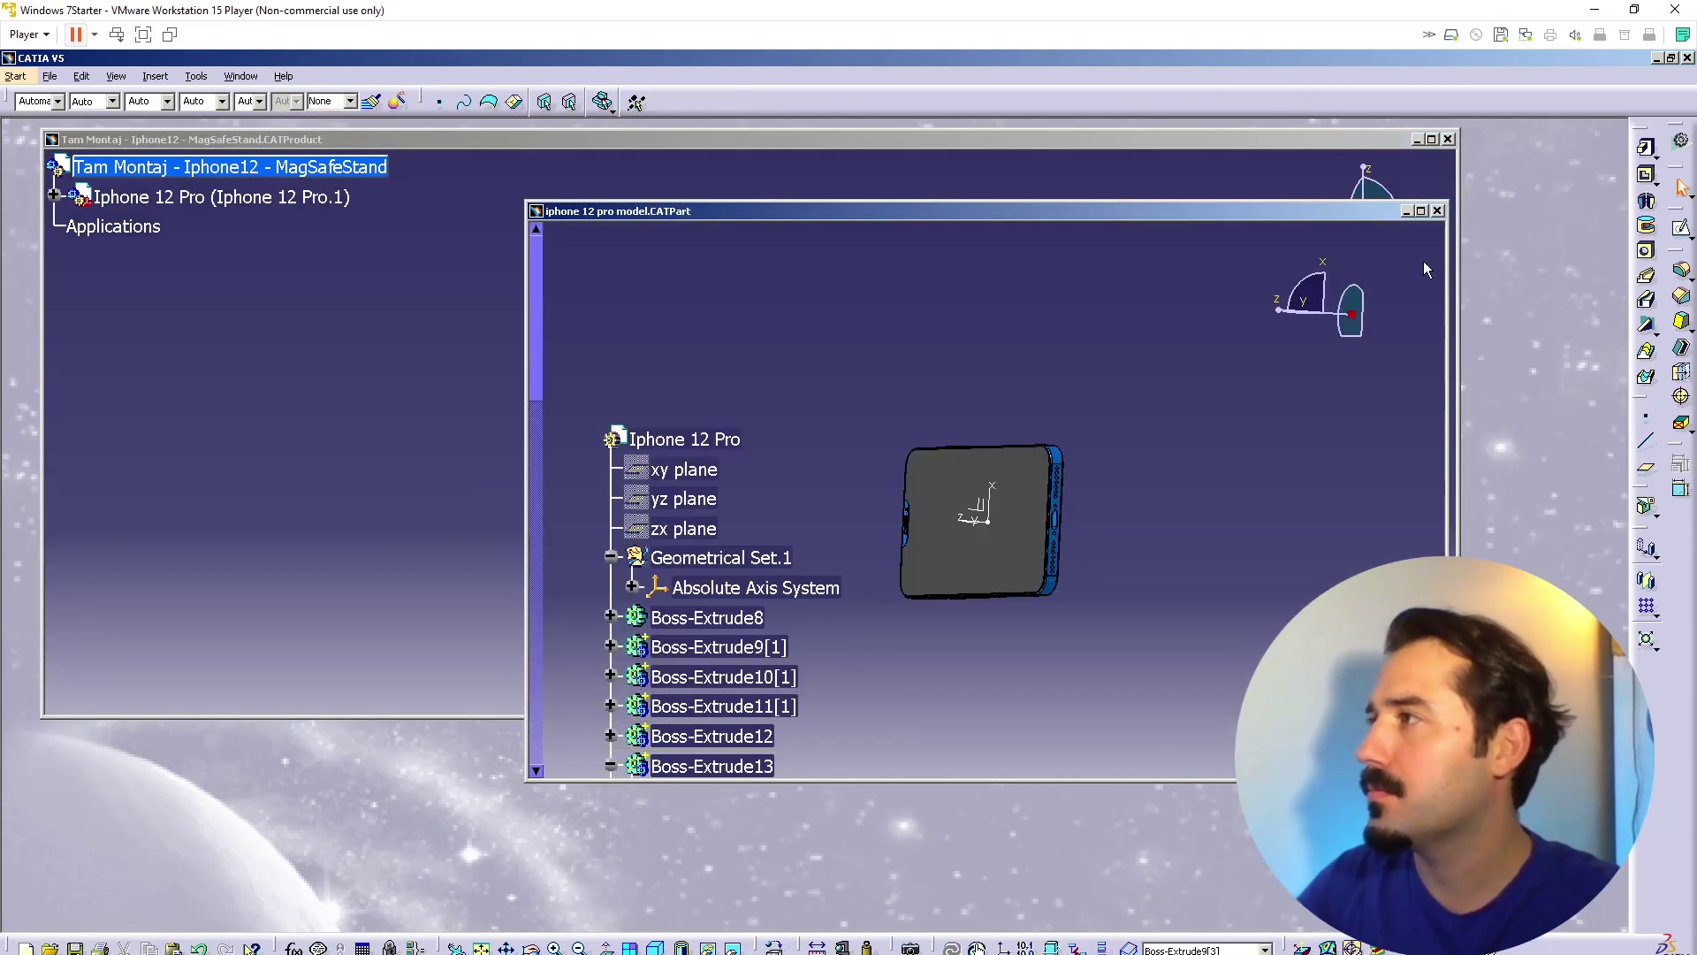
left_click(1437, 211)
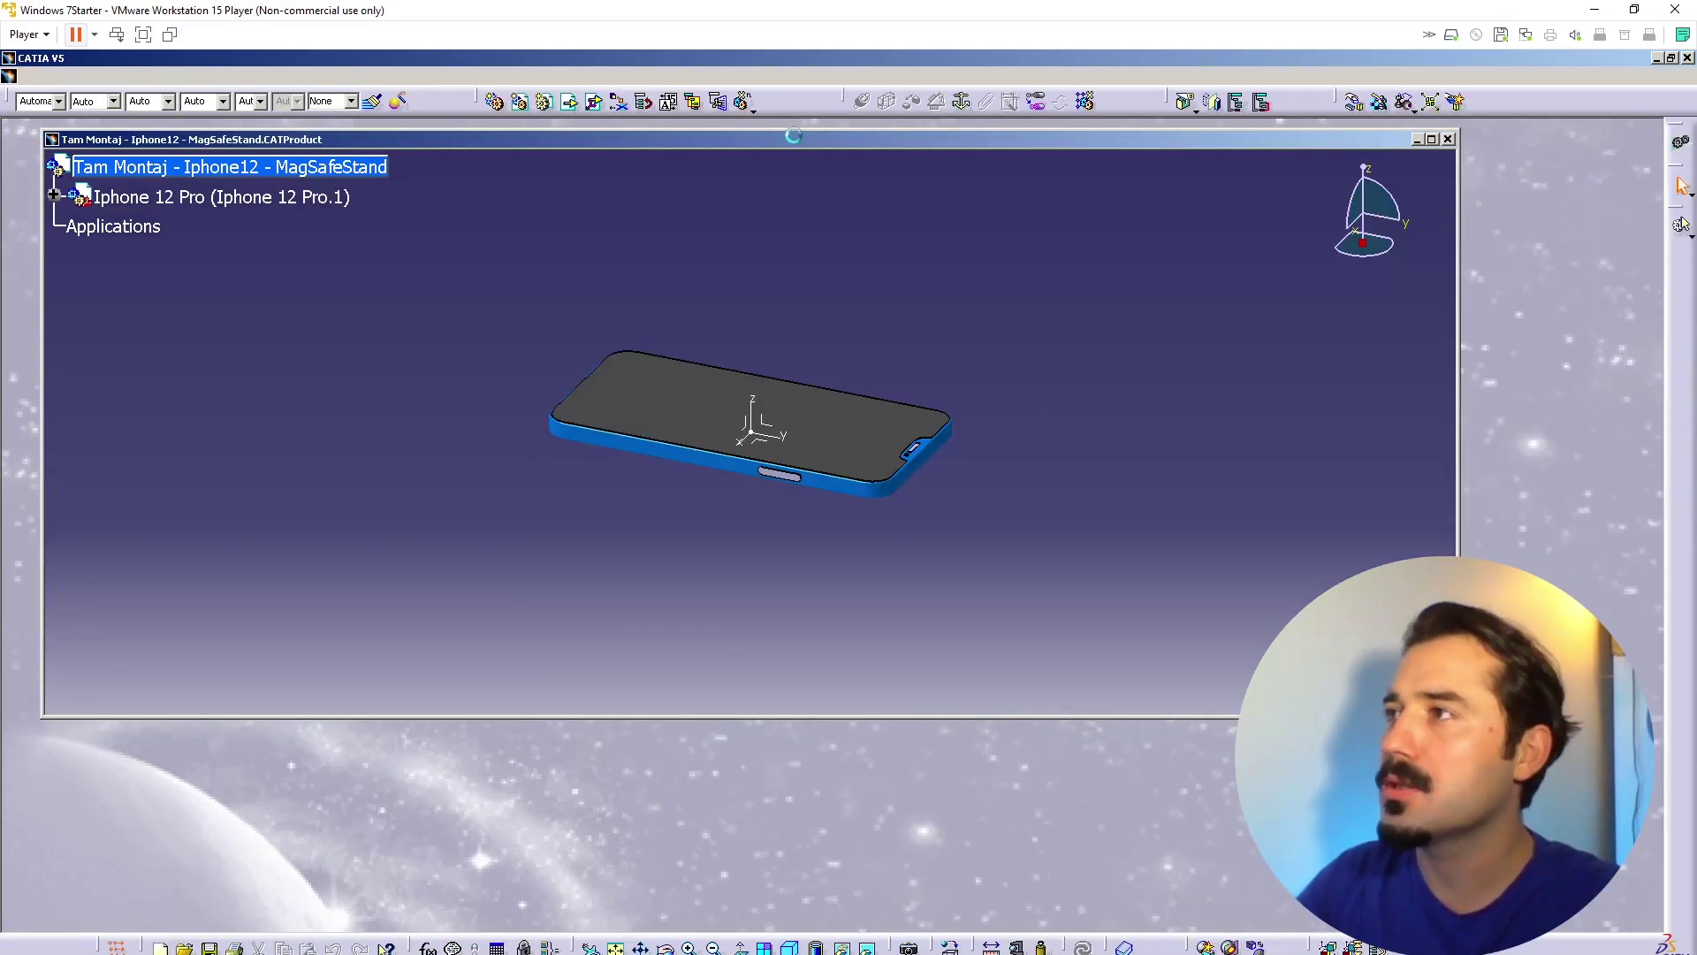
double_click(788, 139)
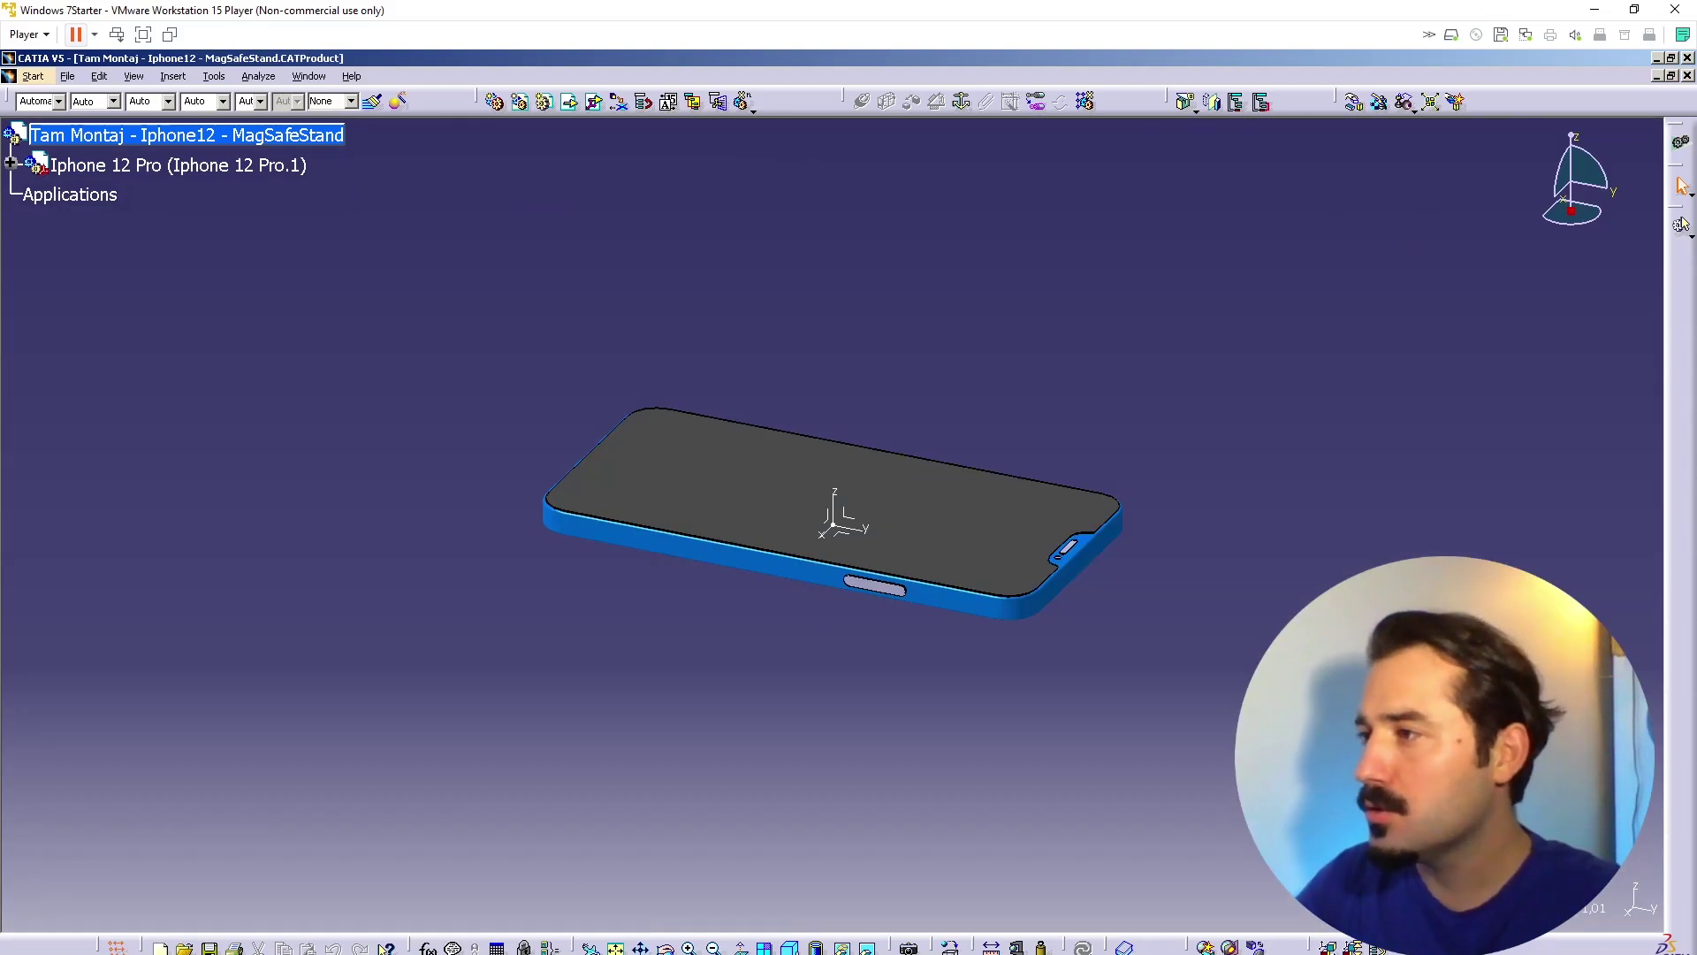
Step: Look at the assembly from the front and rotate the Iphone 12 Pro component so its screen faces the viewer
left_click(814, 947)
left_click(810, 822)
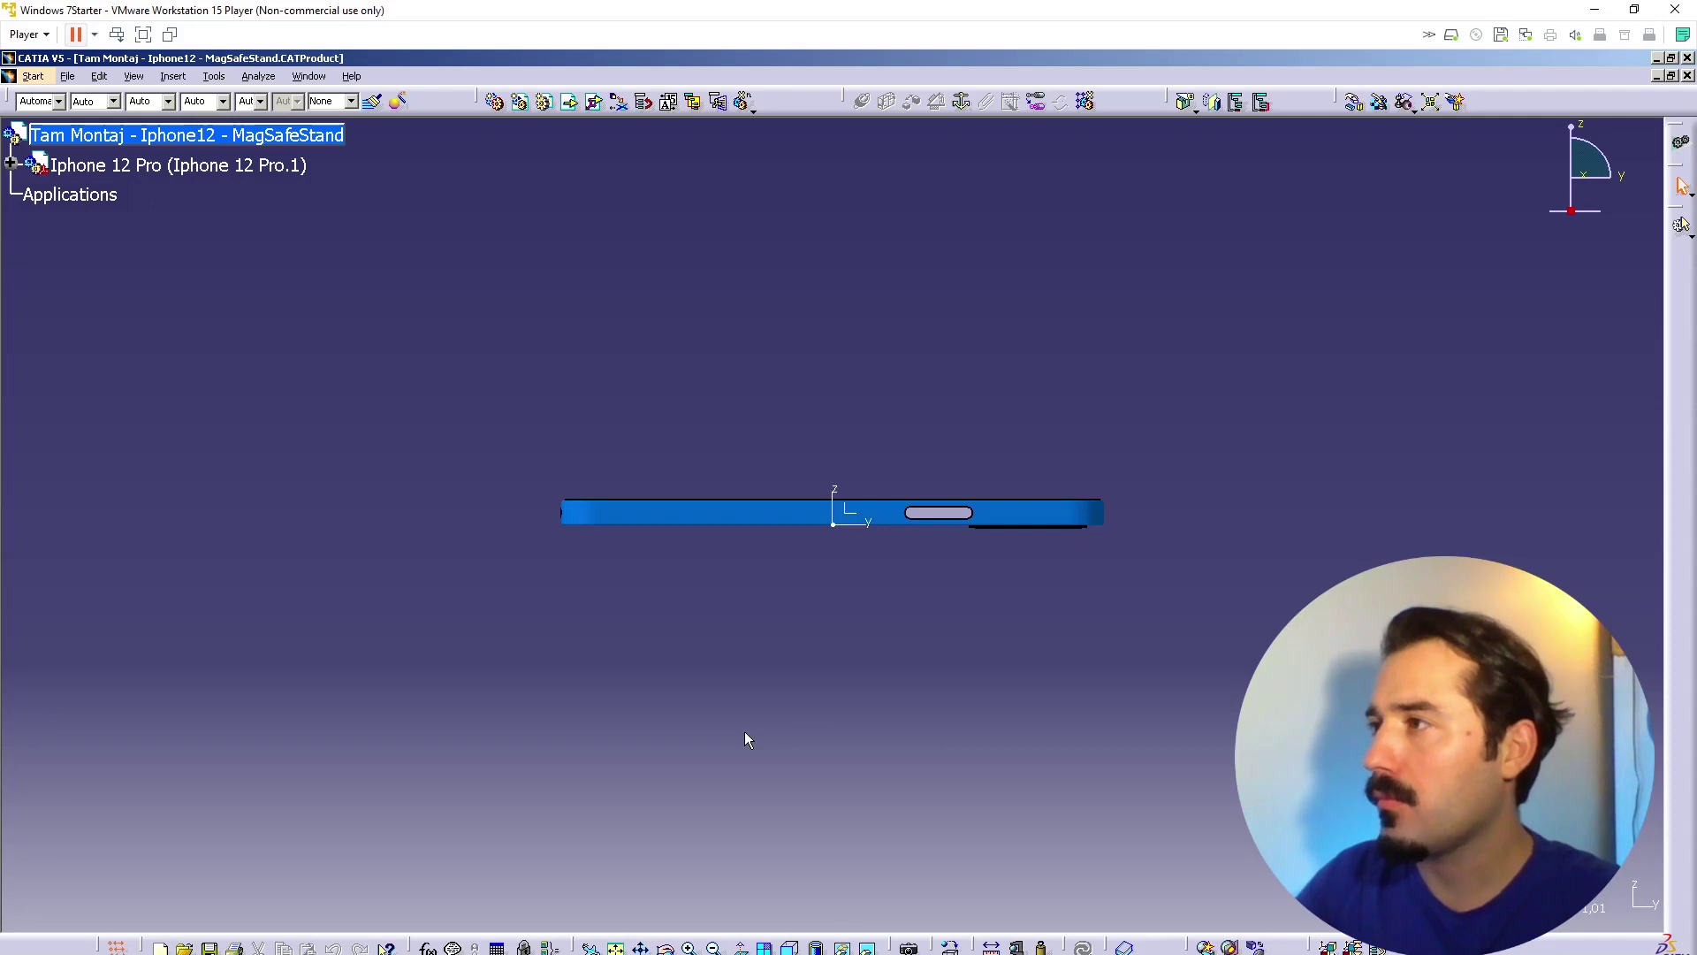
left_click(237, 137)
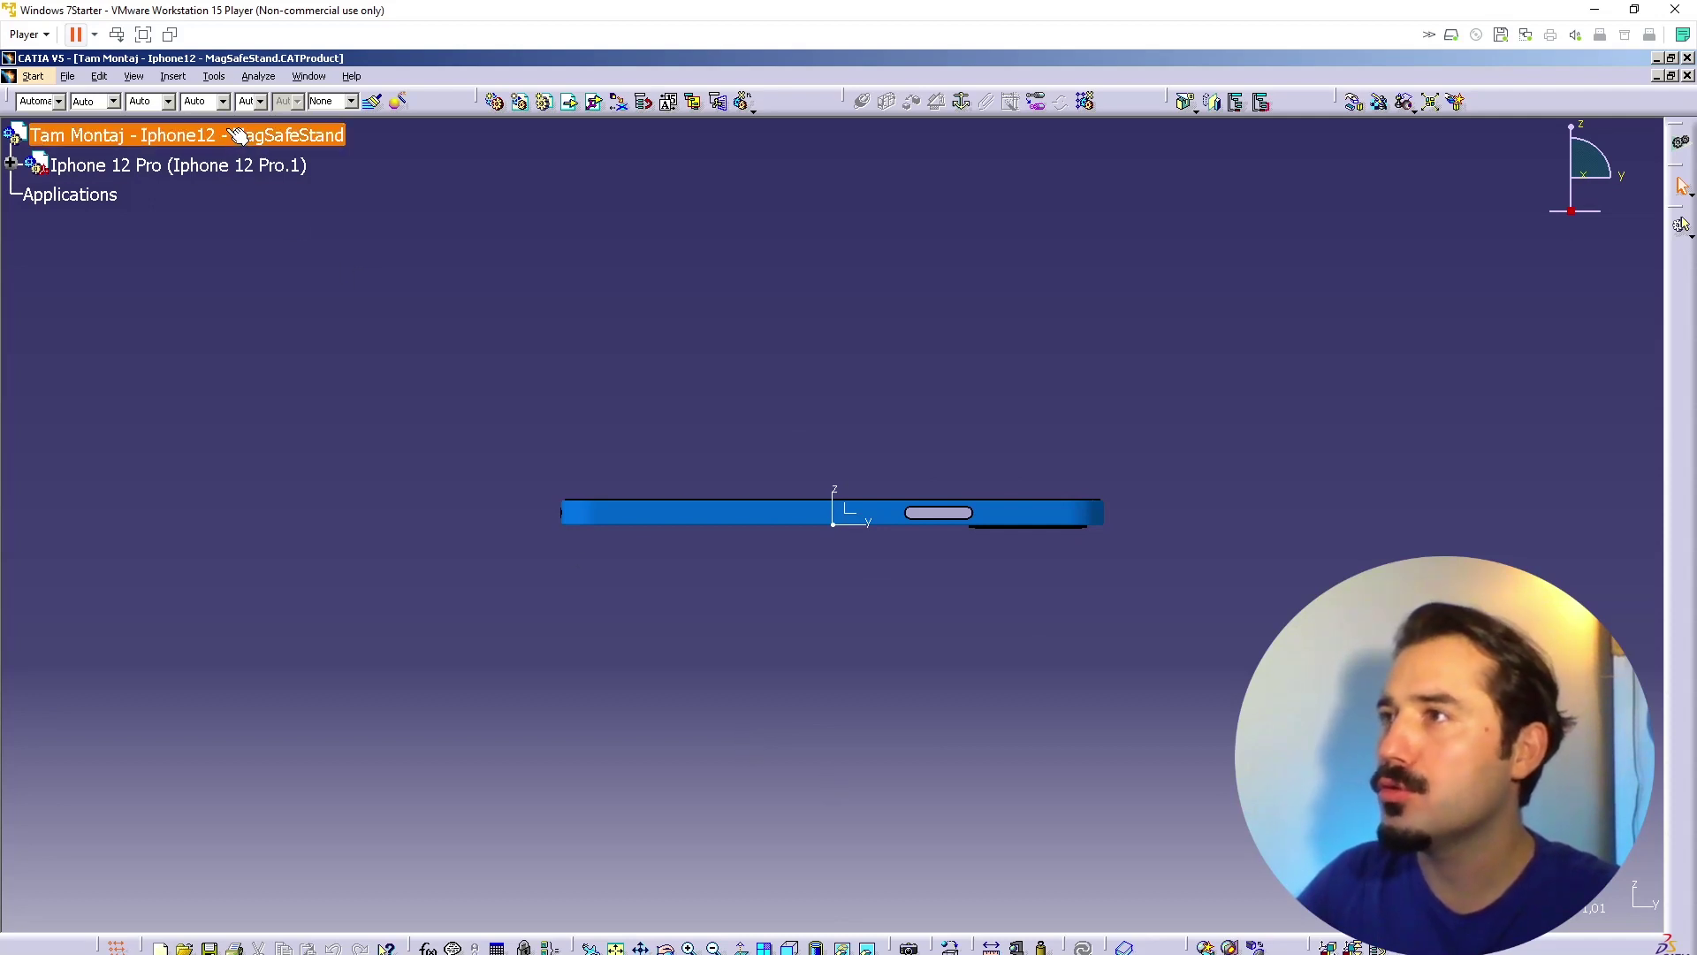
left_click(249, 164)
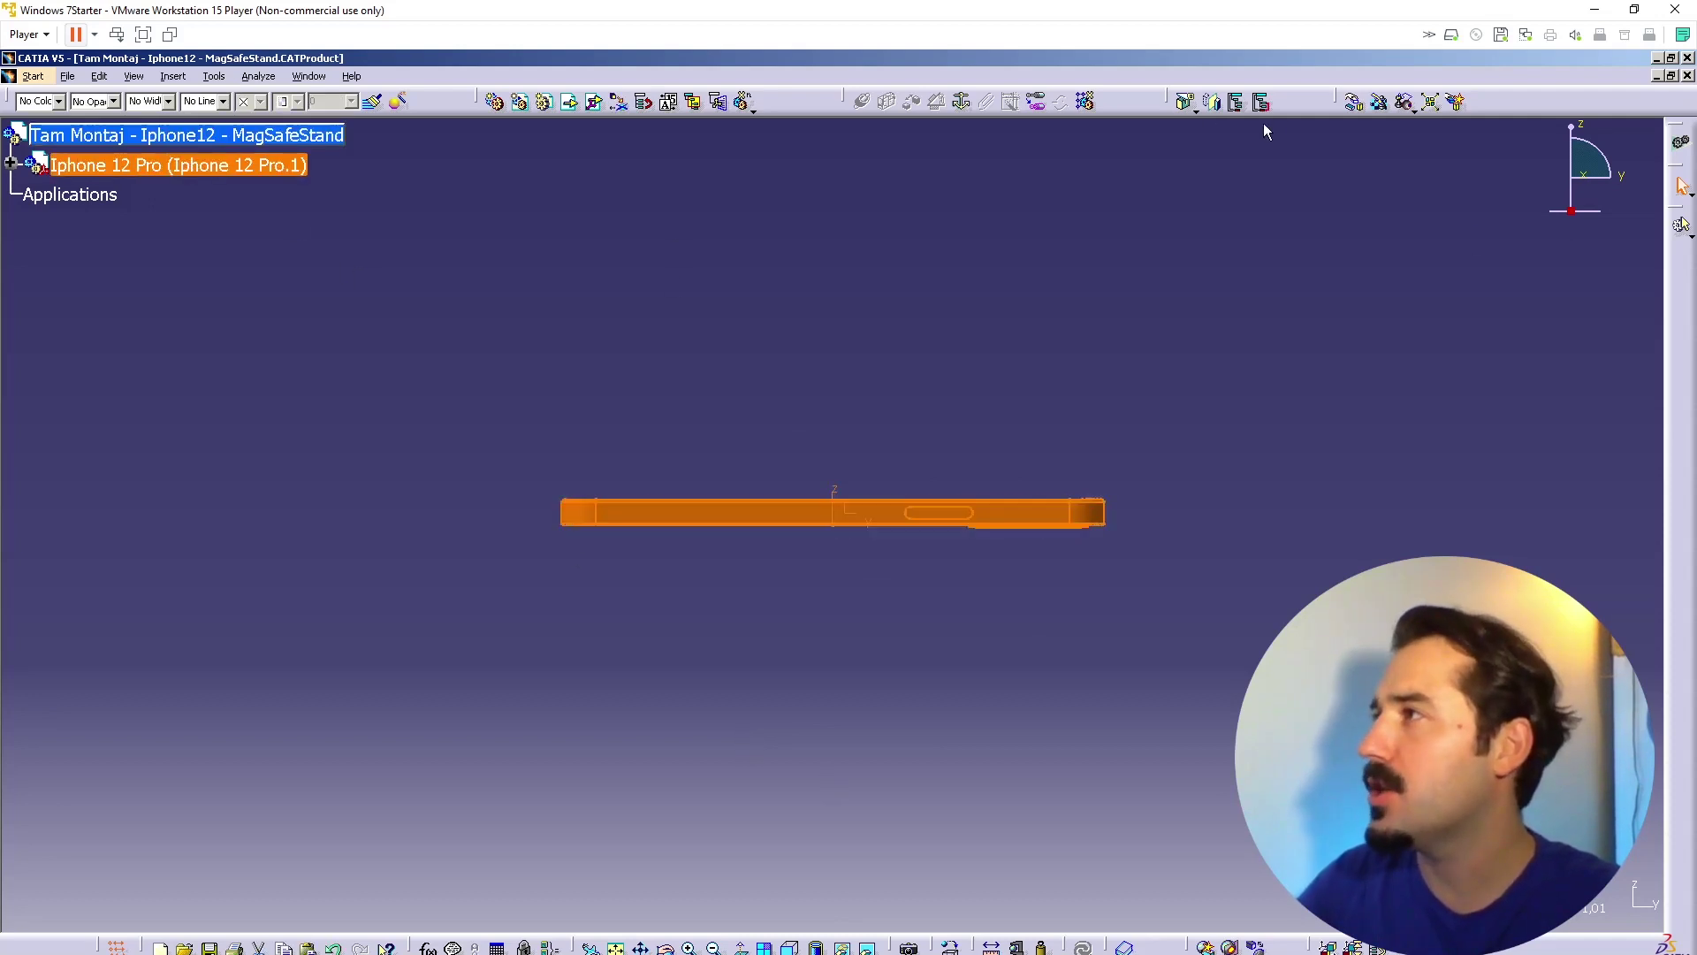
left_click(1380, 105)
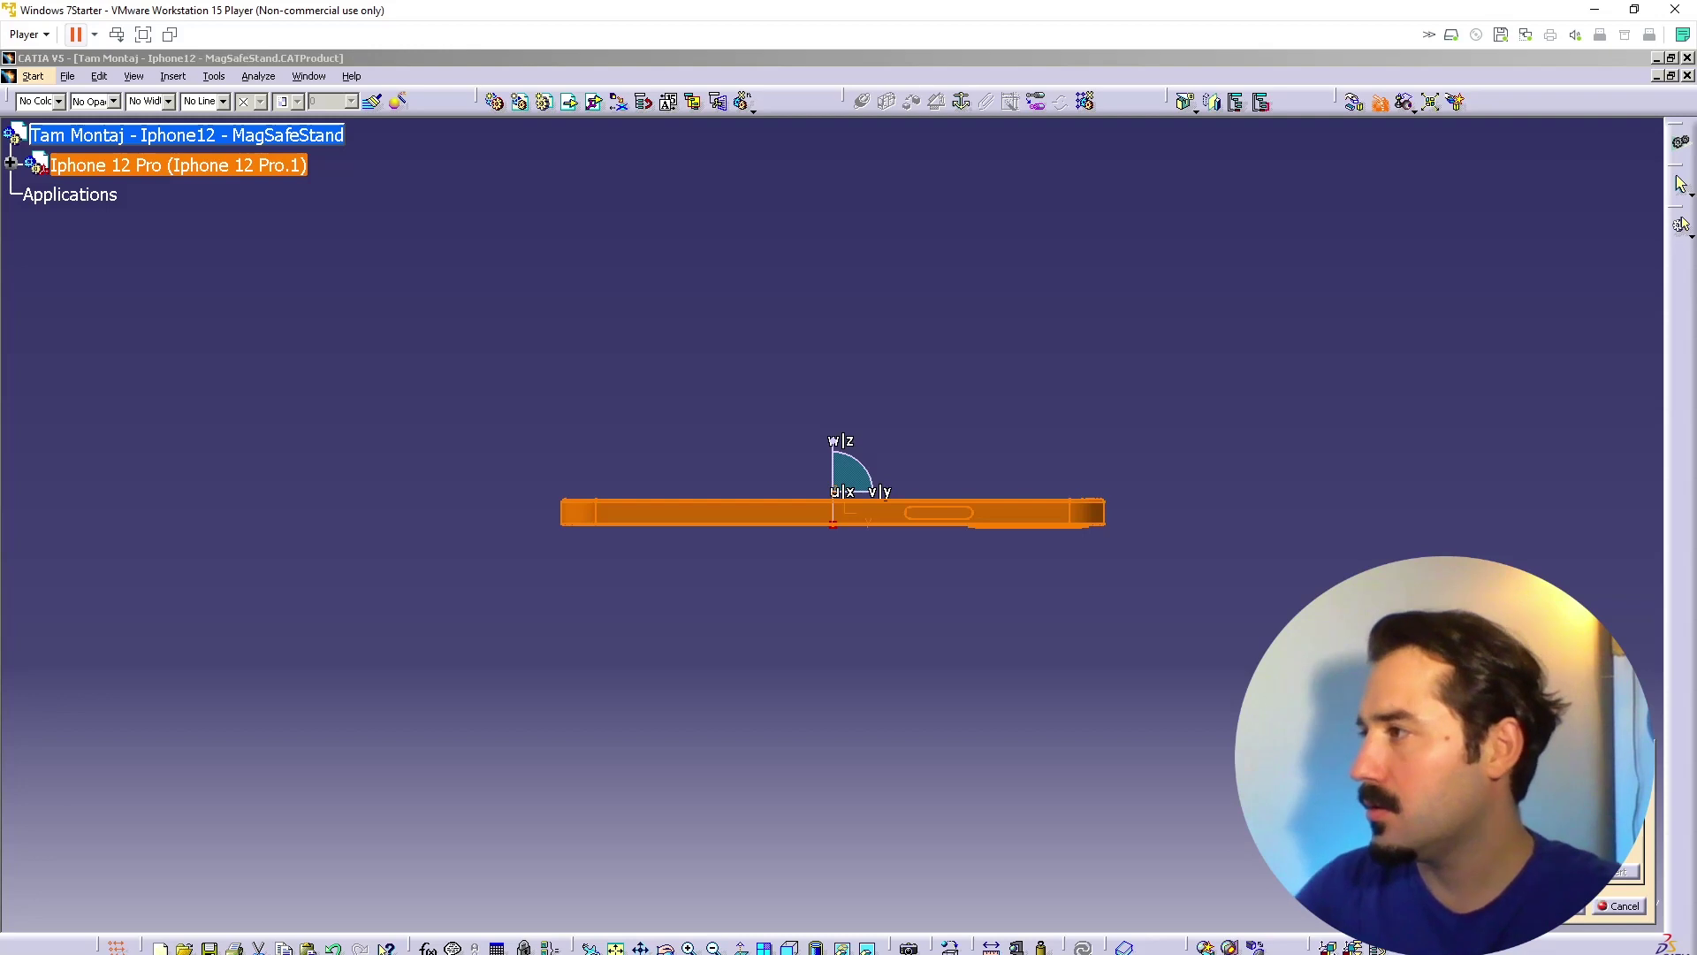
left_click(1559, 906)
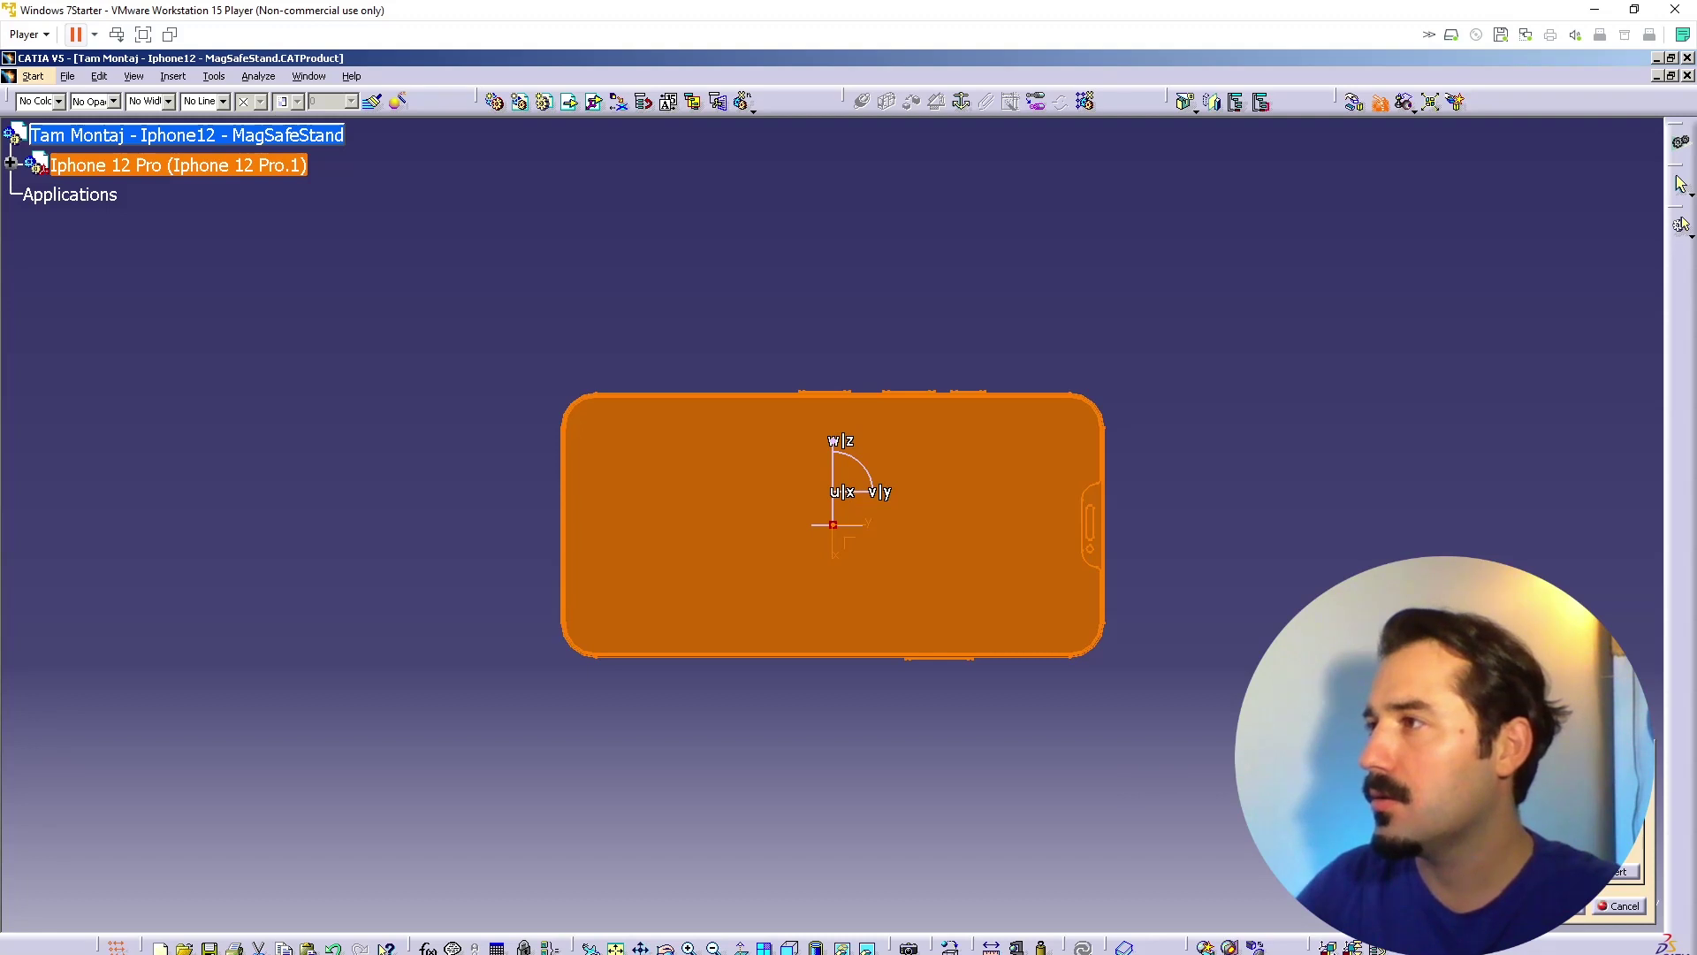
Step: Keep rotating the Iphone 12 Pro component until its screen faces front with the notch on the negative Y side, and accept the orientation
left_click(1559, 907)
left_click(1559, 906)
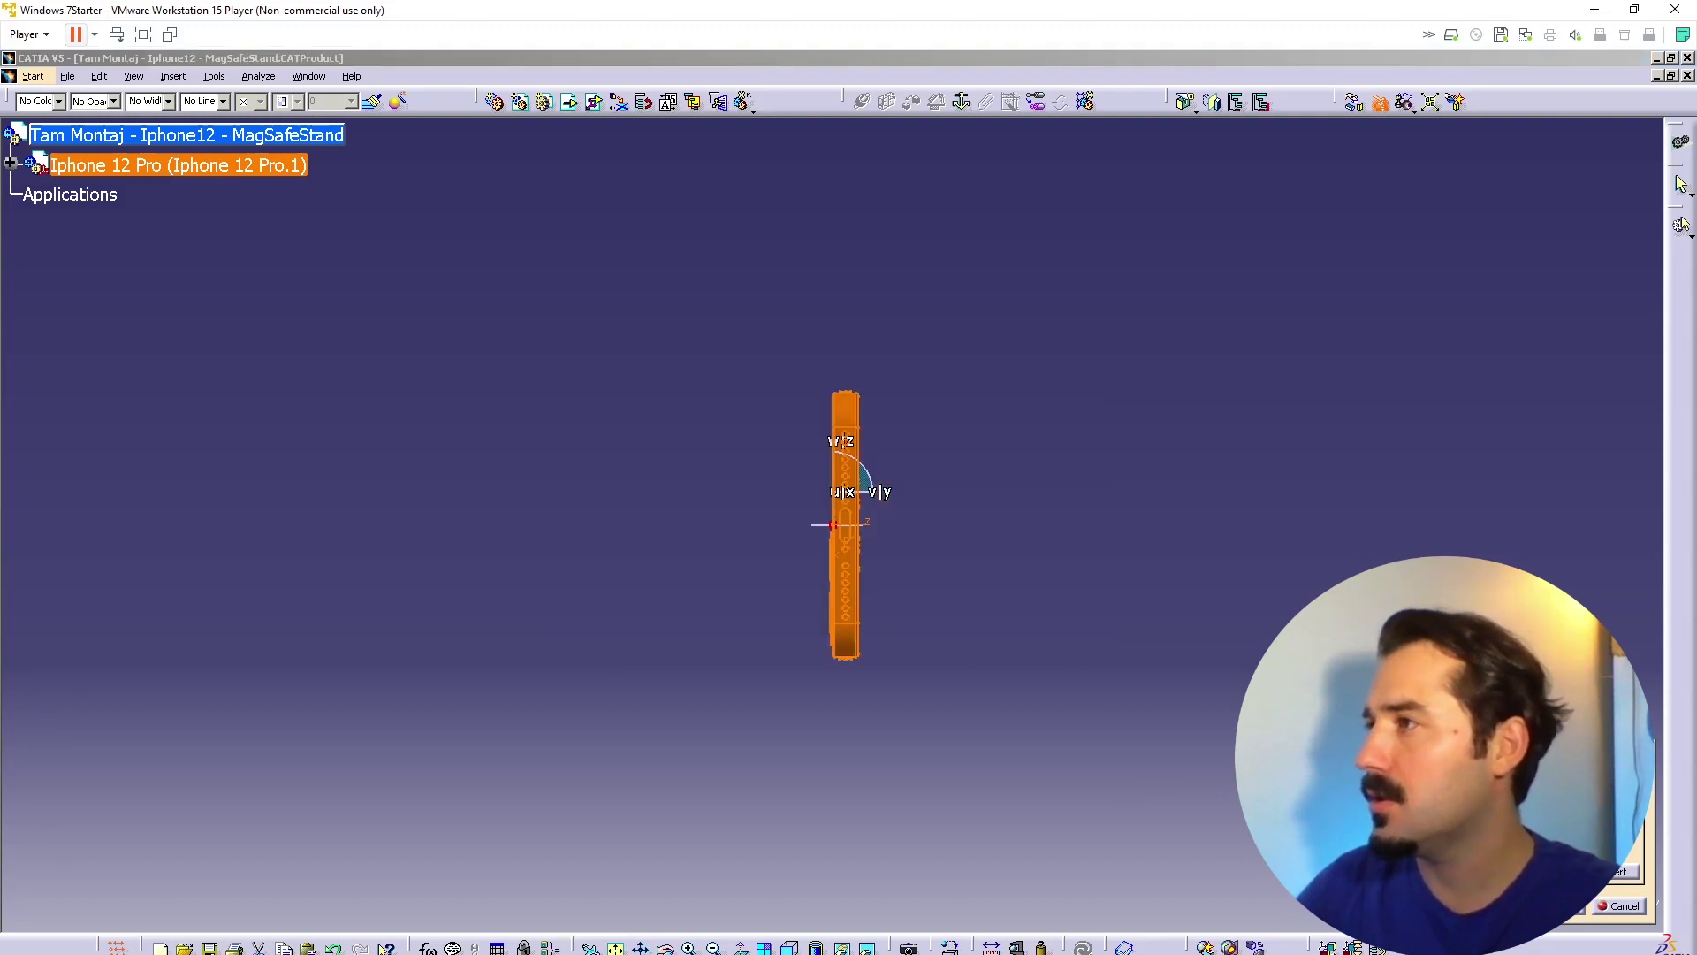
left_click(1560, 906)
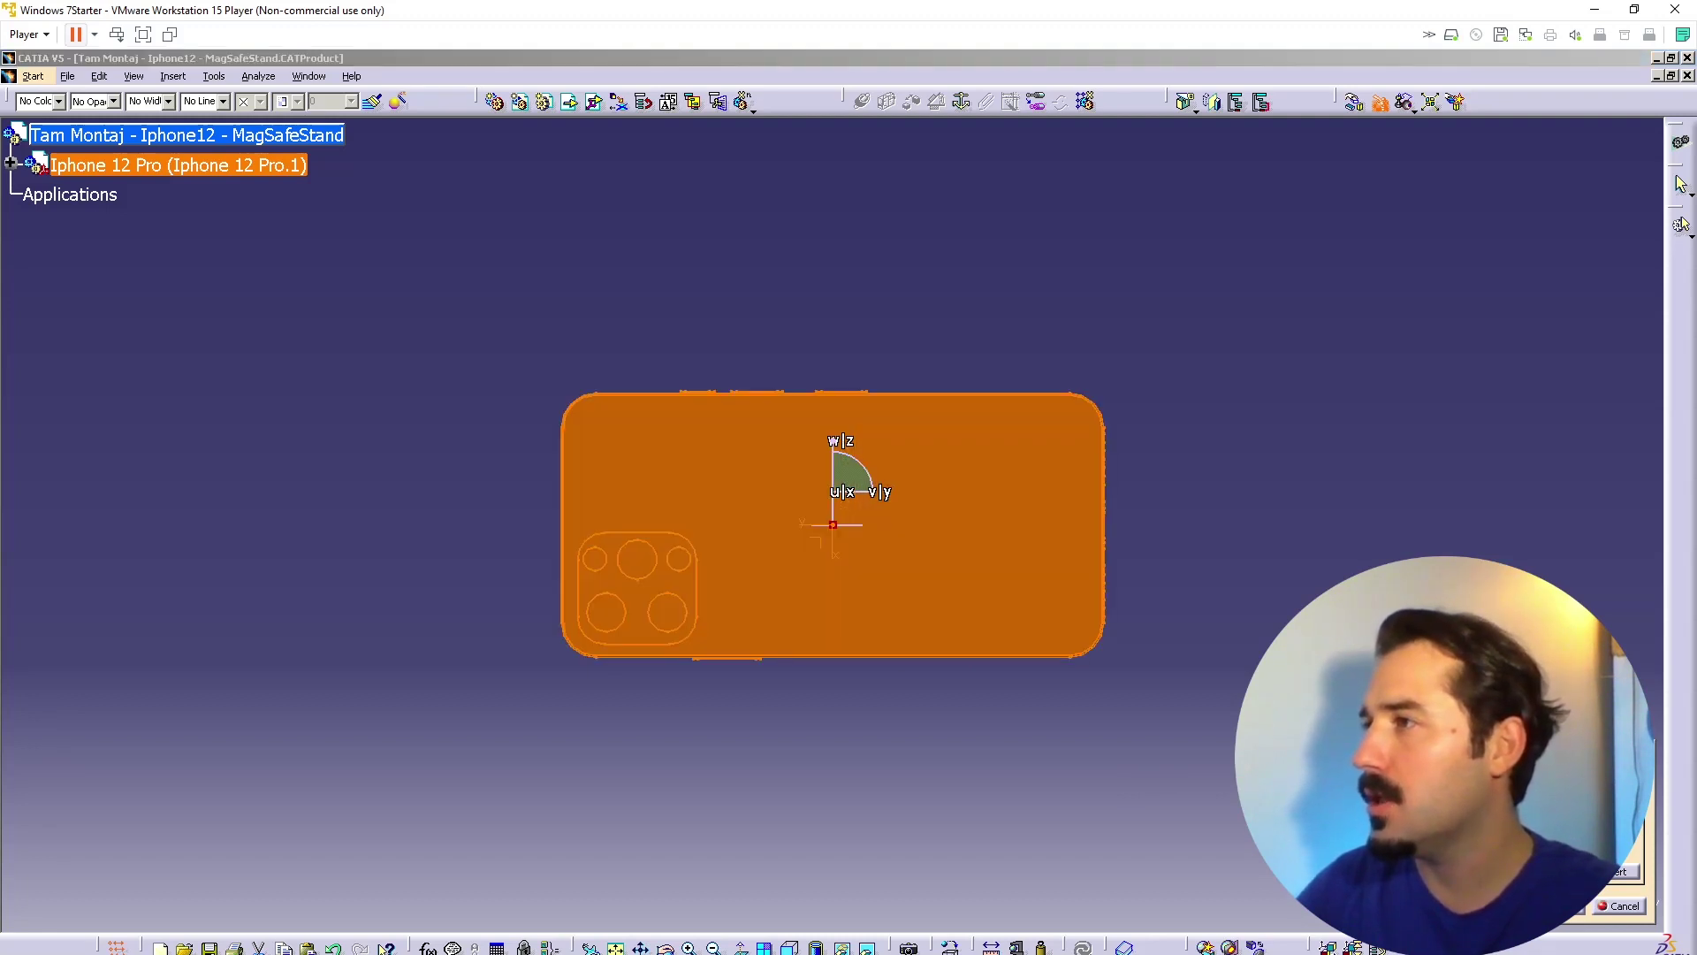
left_click(1559, 906)
left_click(1565, 872)
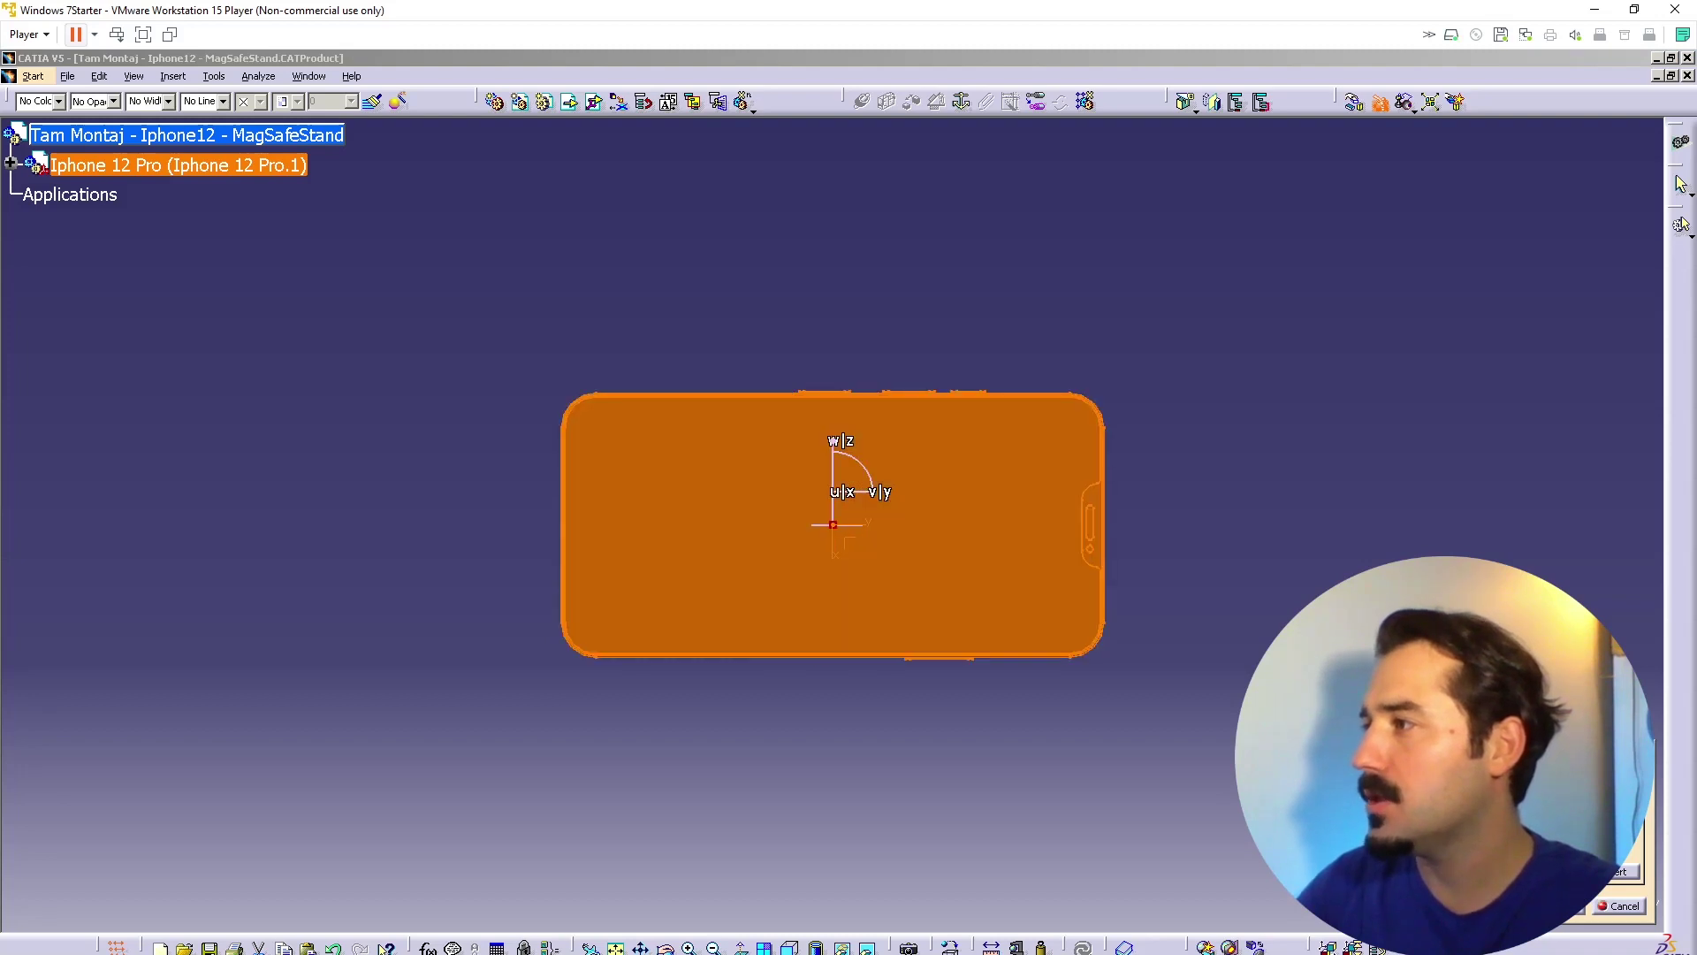
left_click(1565, 871)
left_click(1565, 872)
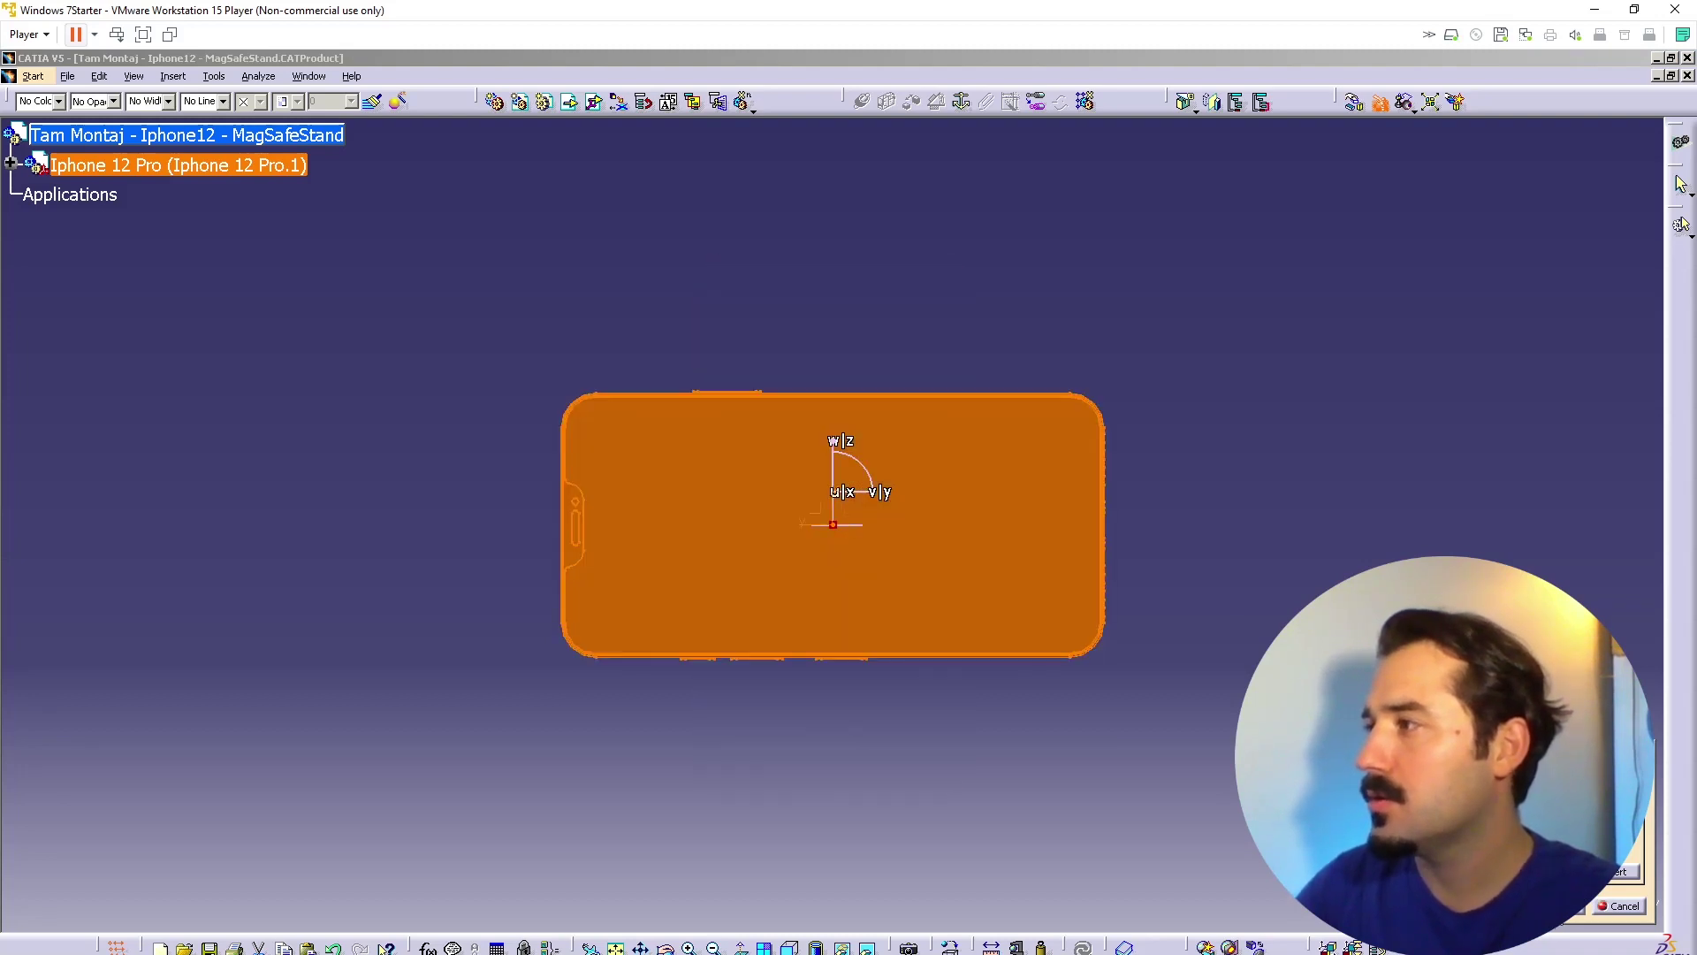
left_click(1560, 906)
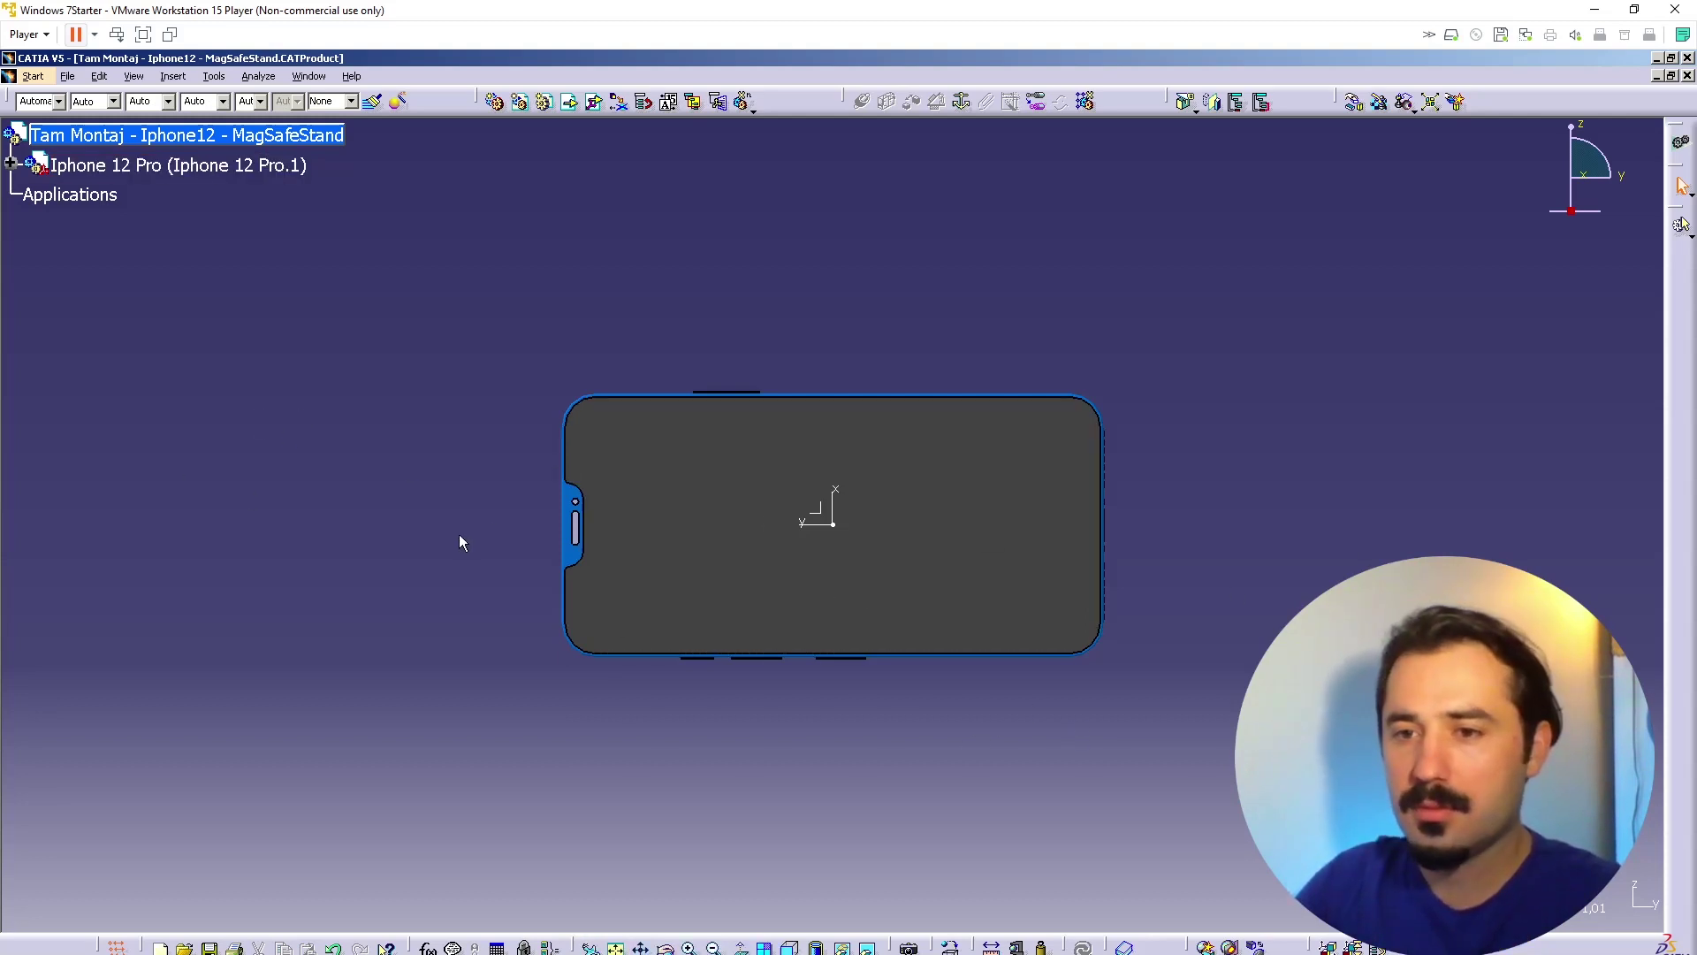
middle_click_drag(928, 531, 670, 562)
left_click(789, 947)
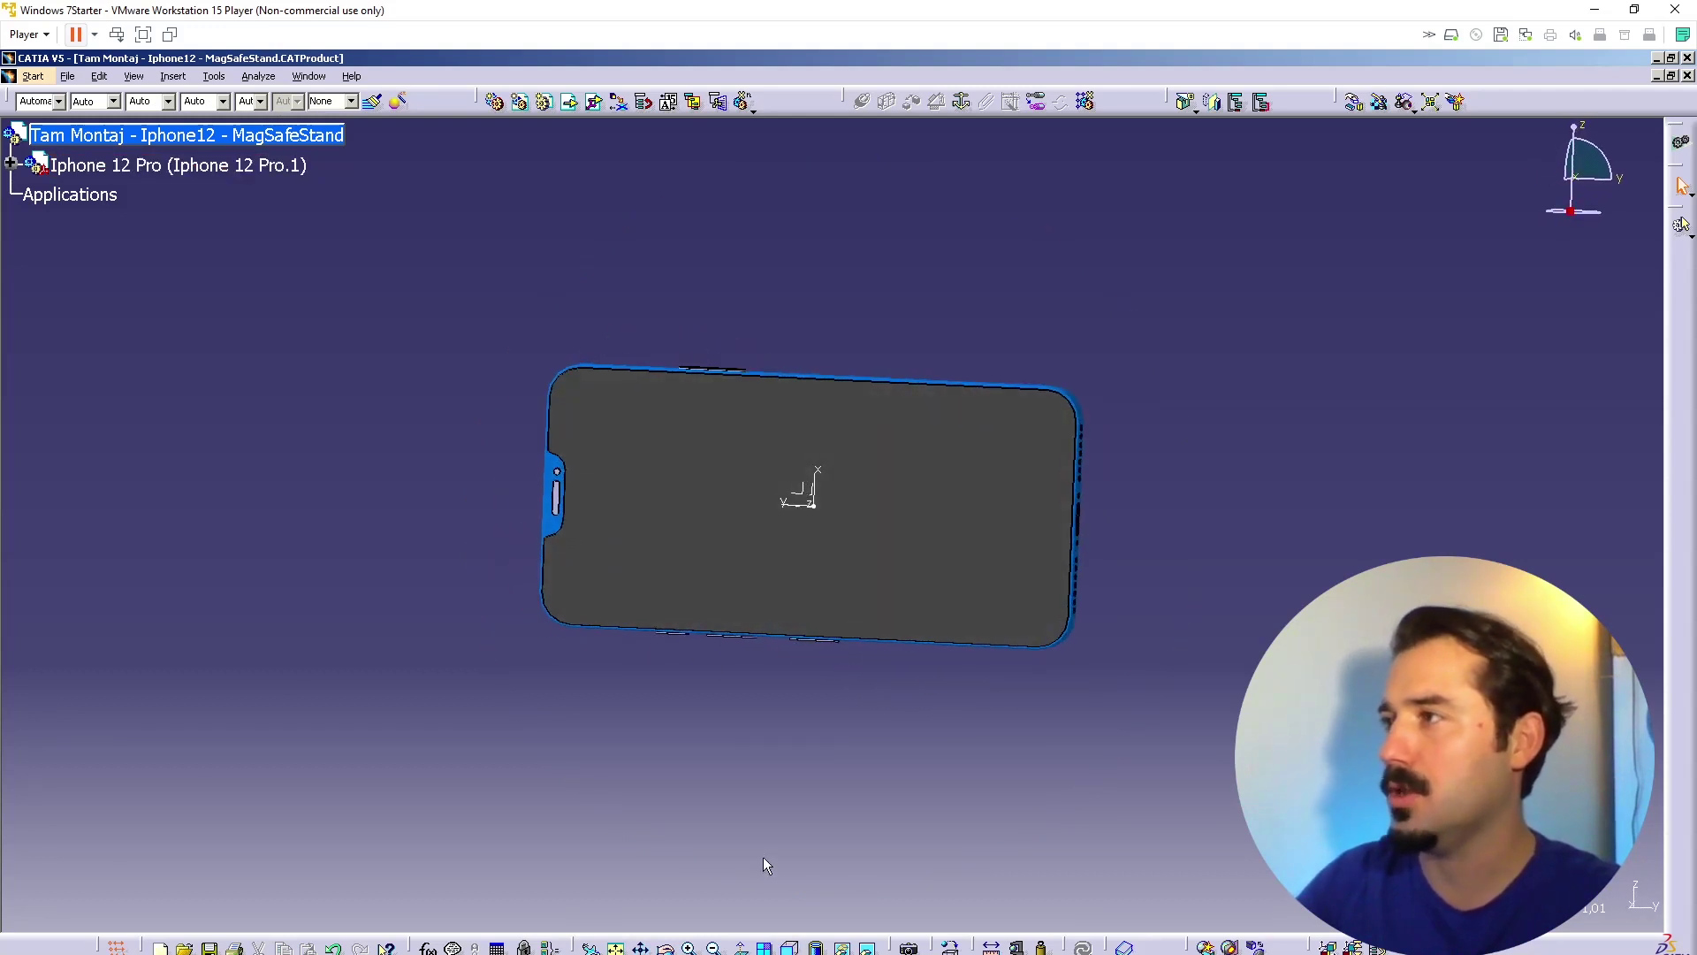
left_click(816, 947)
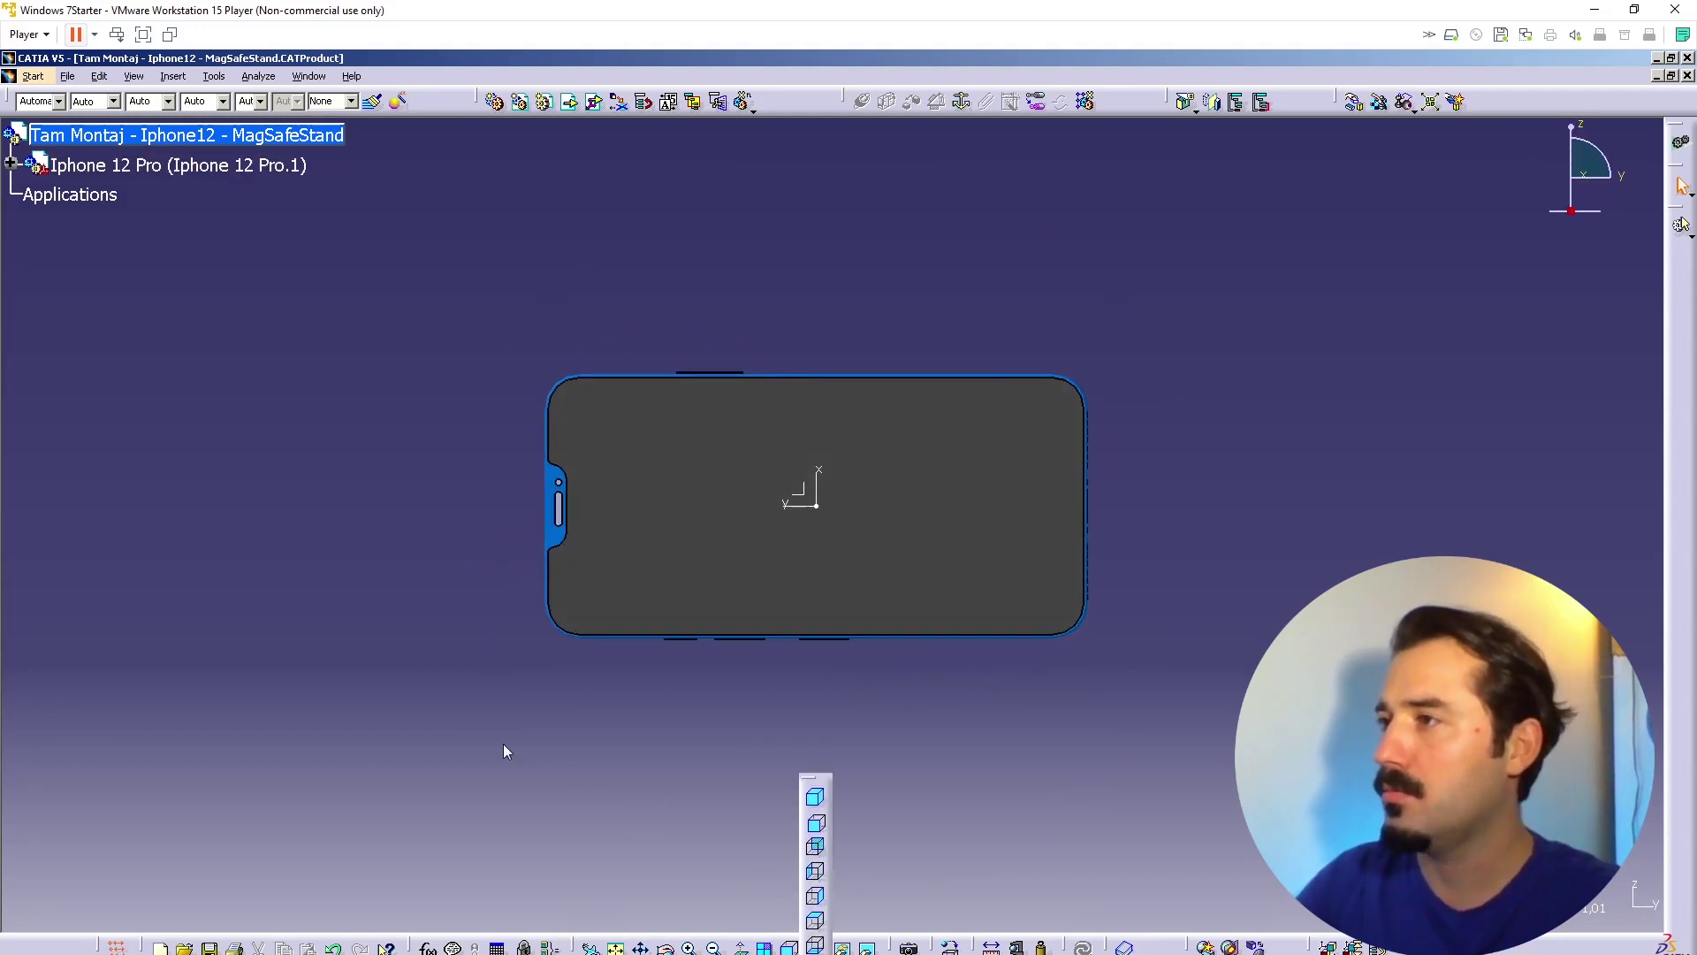
Step: Try to save the assembly directly as a CATProduct file under its part number
left_click(150, 137)
key("ctrl+s")
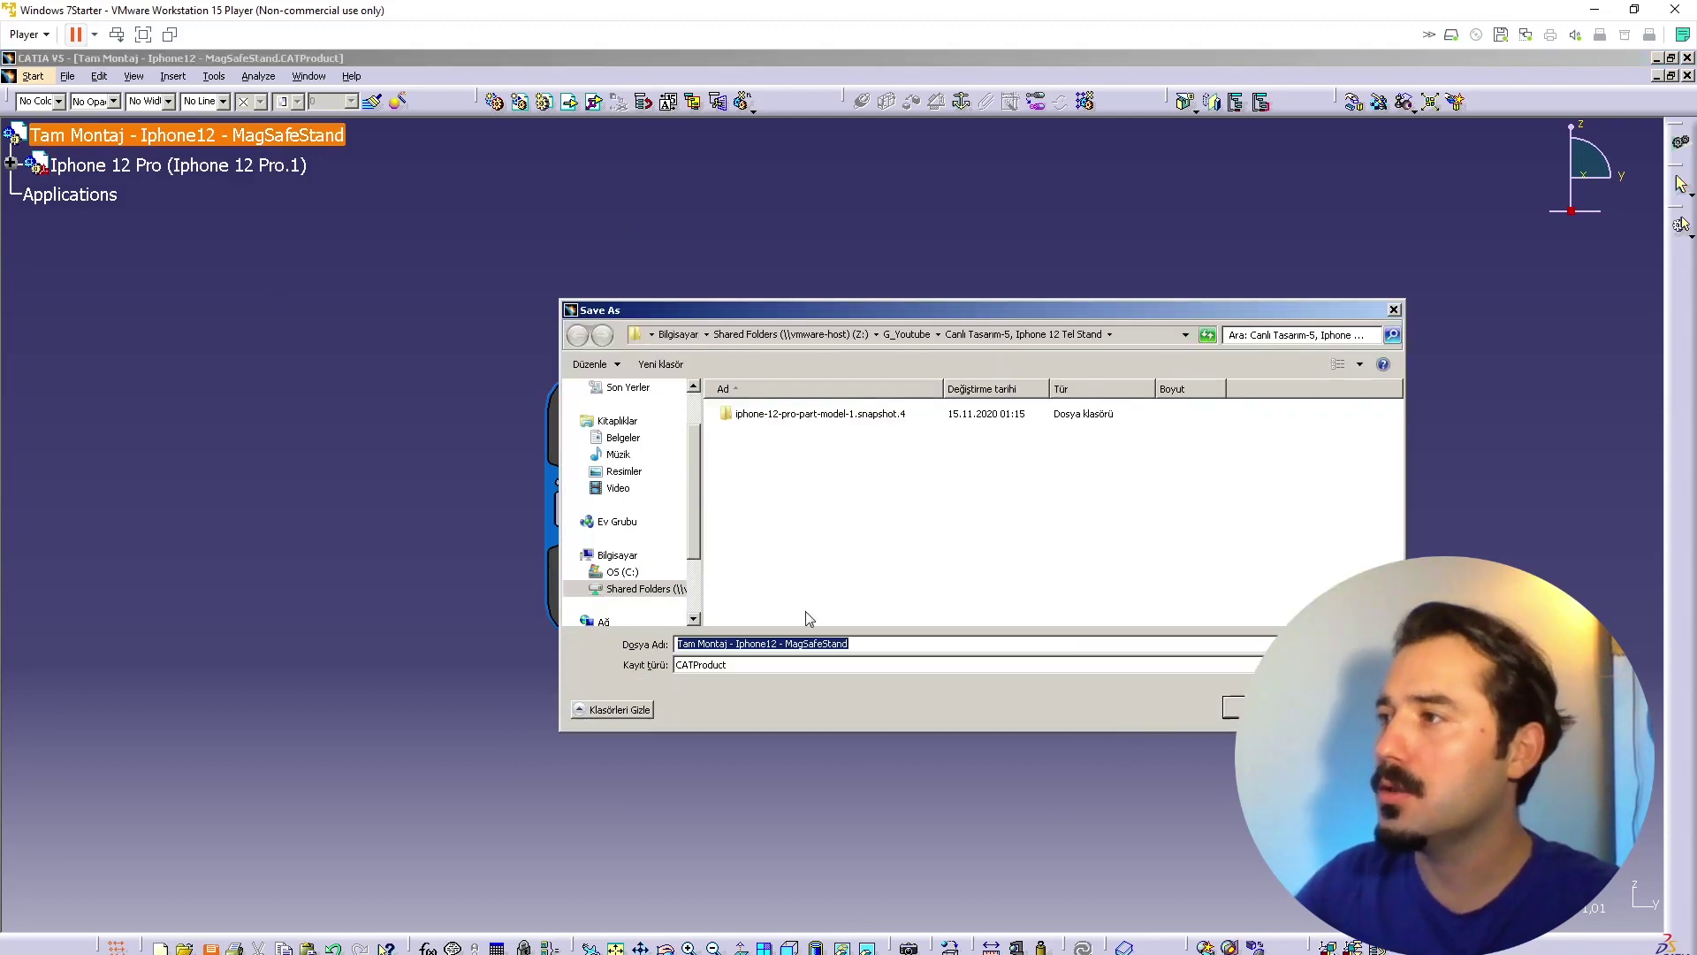
left_click(1234, 709)
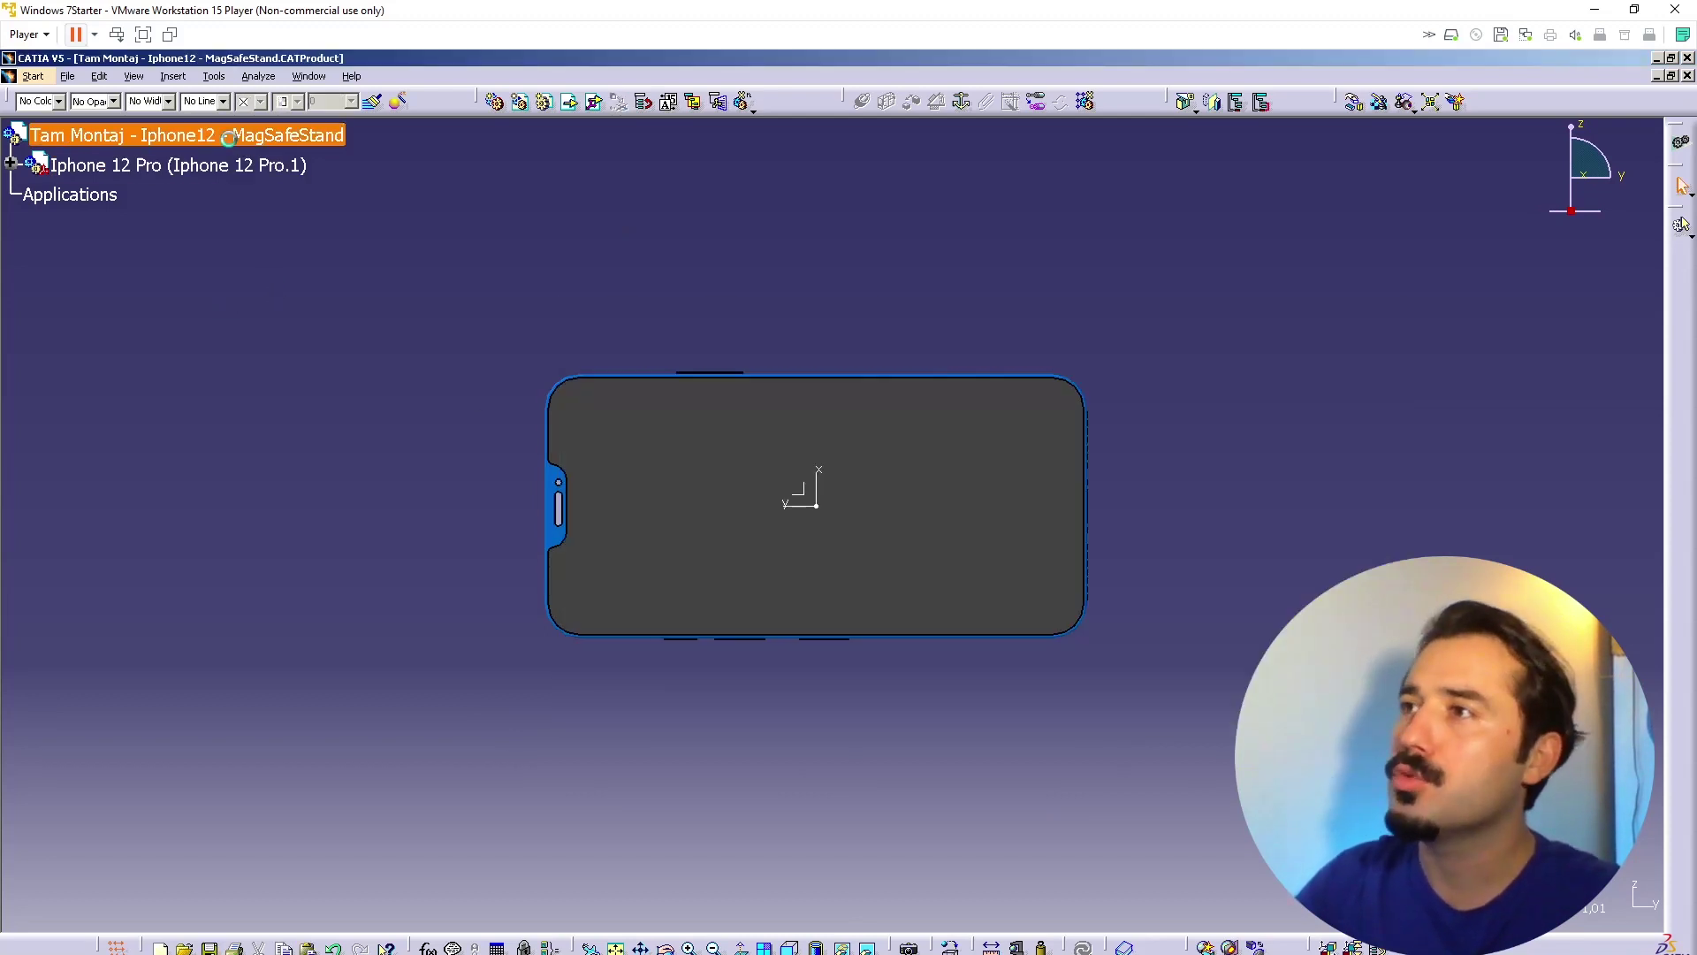
Step: Save the assembly through Save Management as Tam Montaj - Iphone12 - MagSafeStand.CATProduct in the Iphone 12 Tel Stand project folder
left_click(62, 76)
left_click(168, 256)
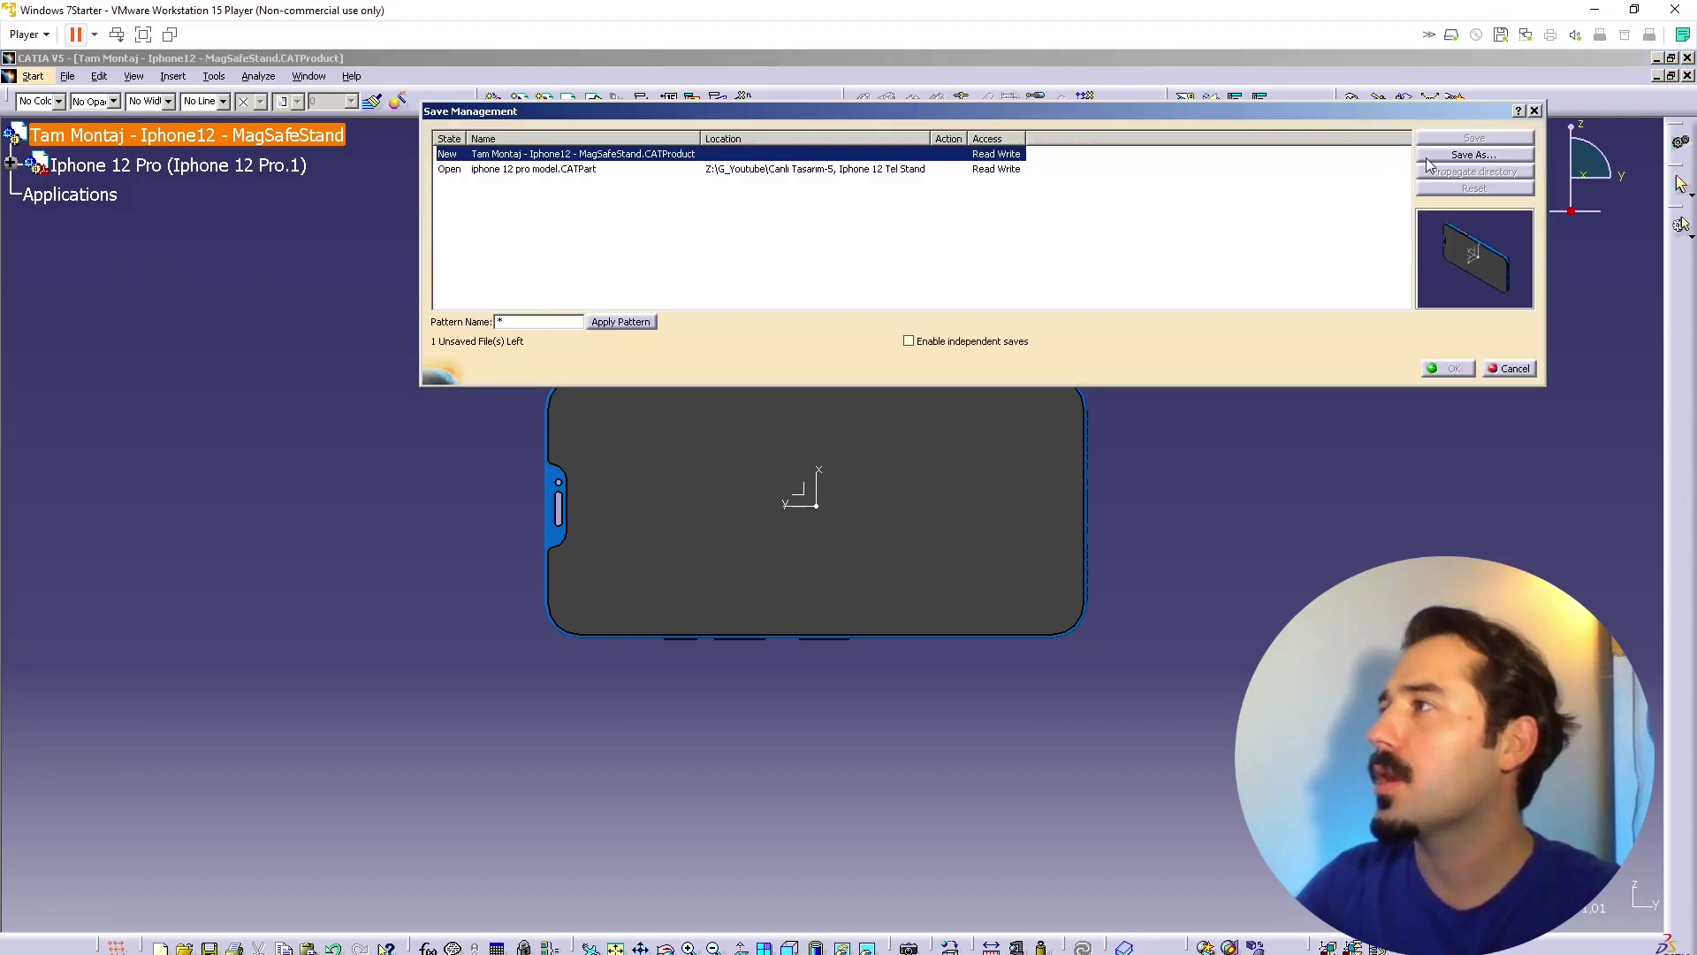
left_click(1450, 154)
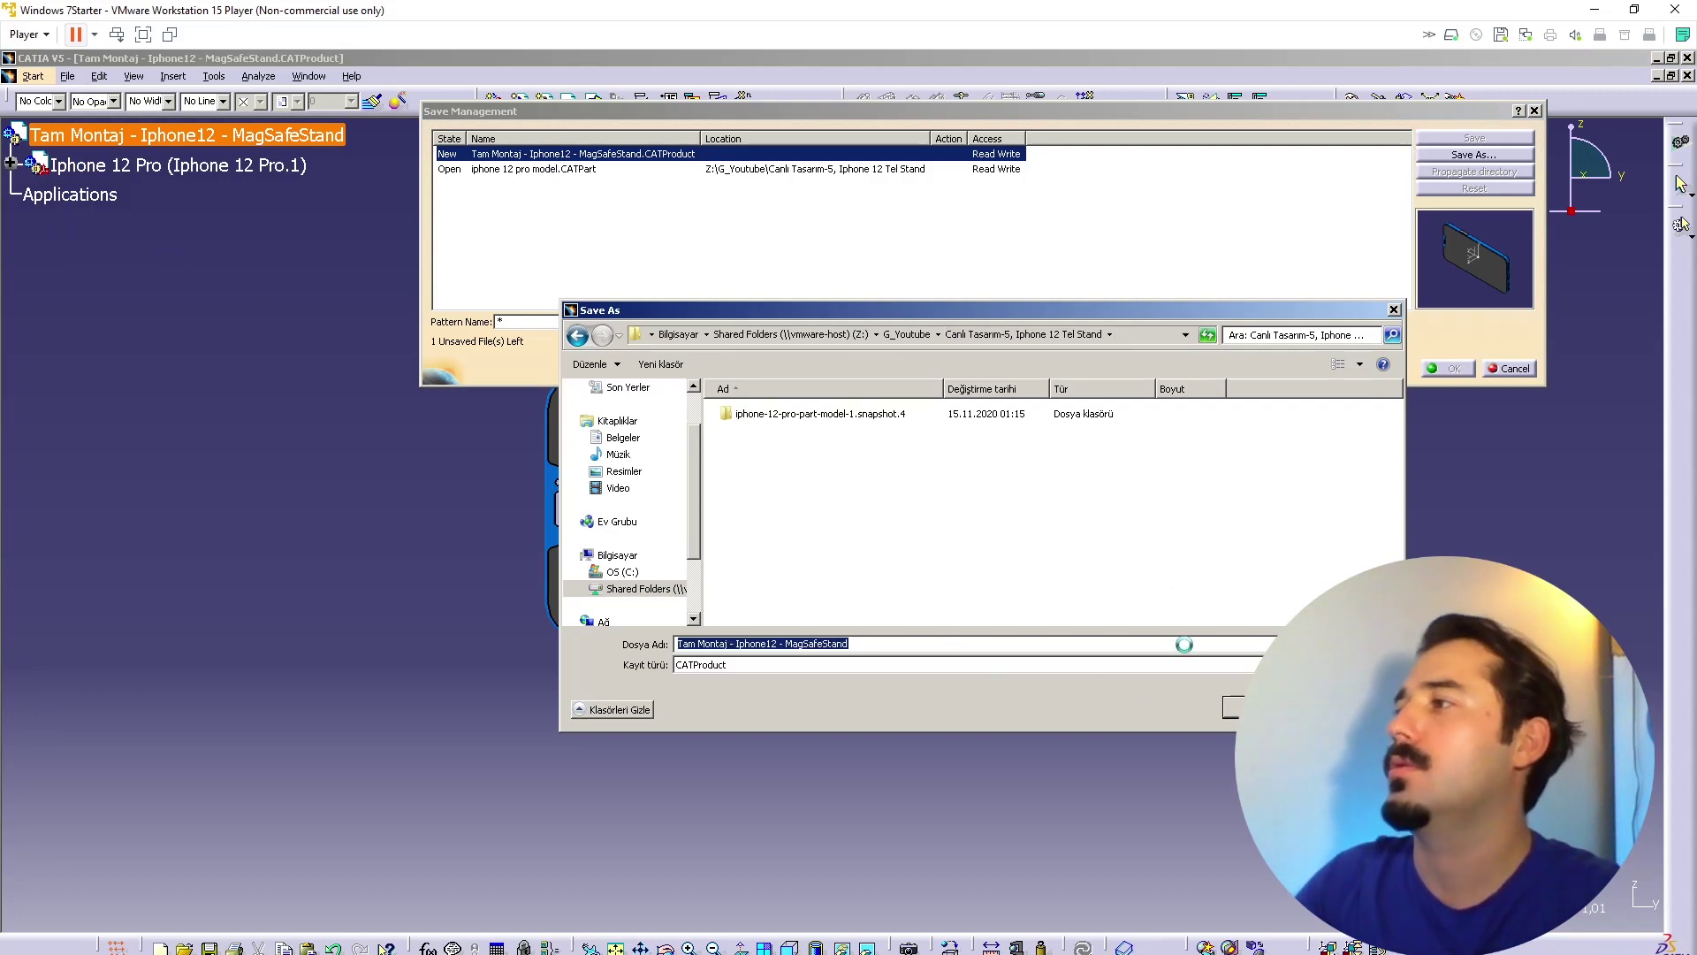
key("Return")
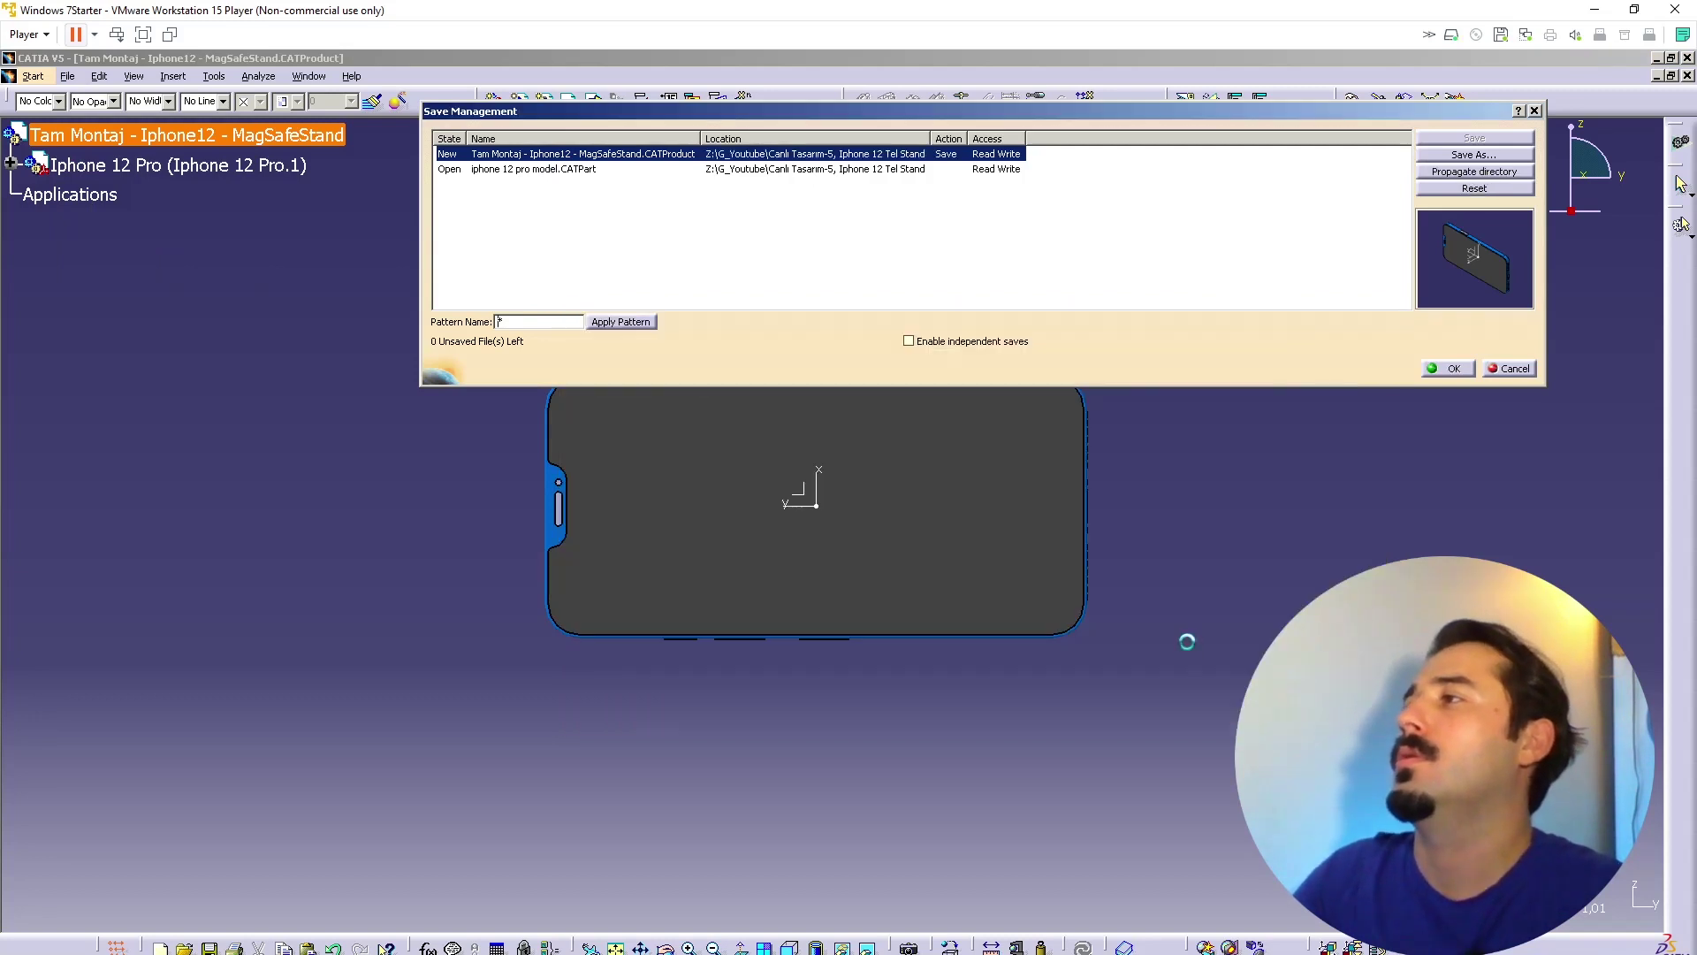
left_click(1449, 370)
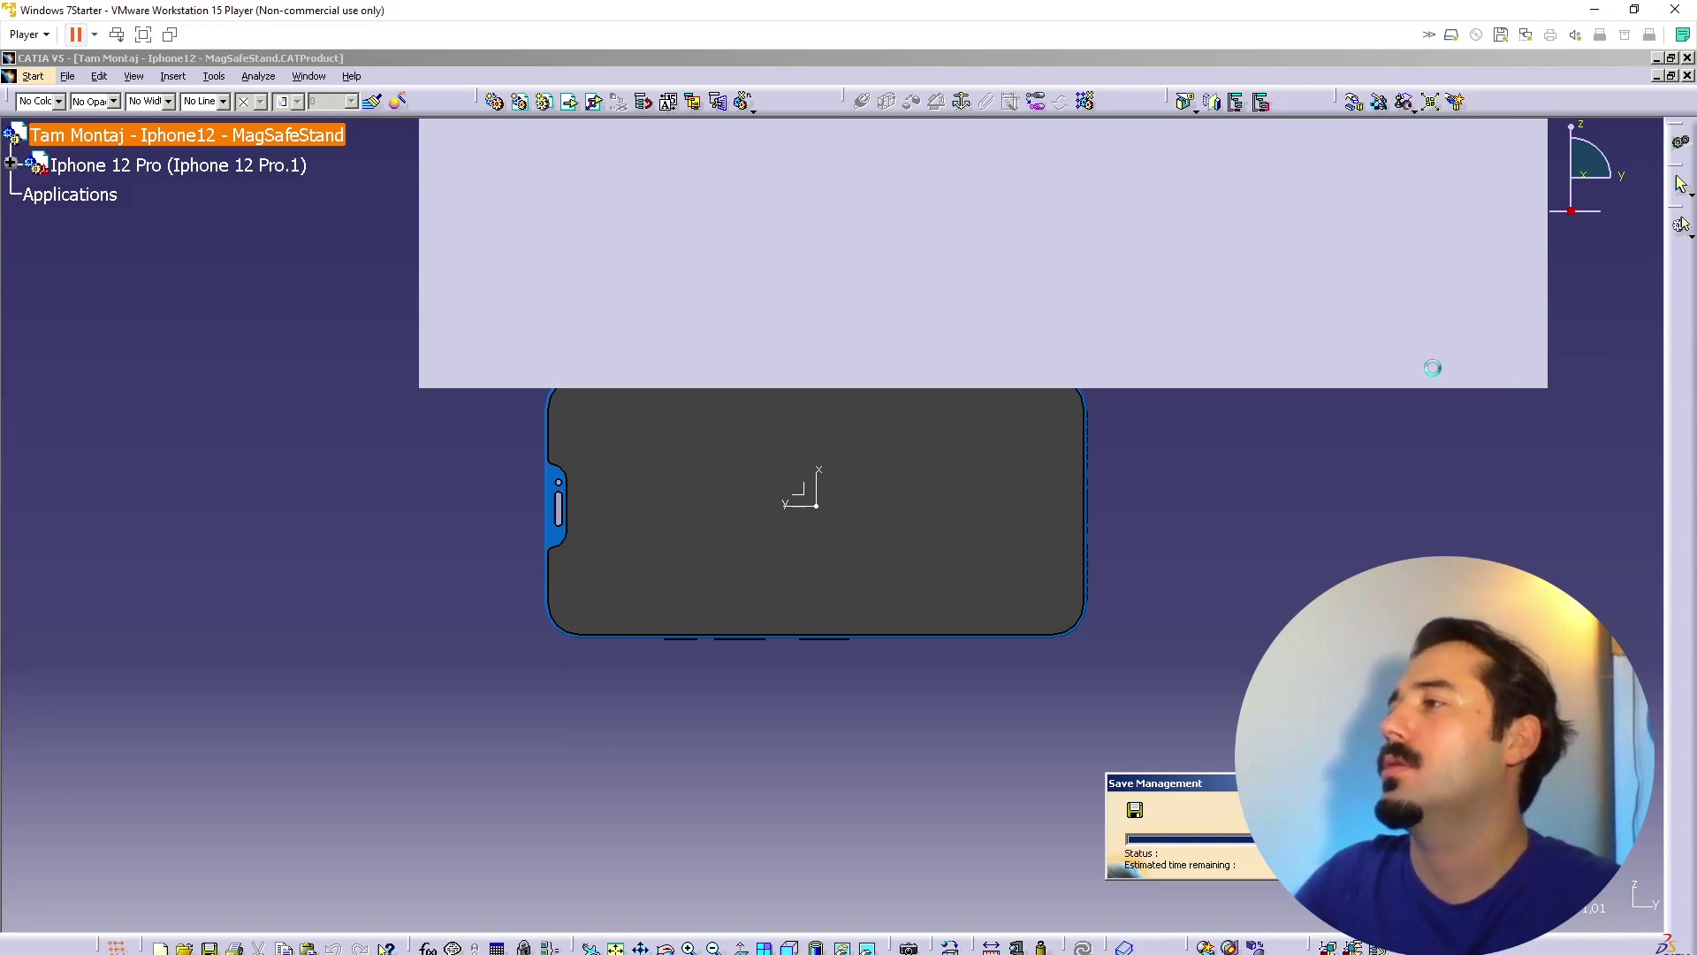
Step: Activate the Iphone 12 Pro part for editing within the assembly and collapse its feature list
middle_click_drag(985, 501, 978, 644)
left_click(11, 164)
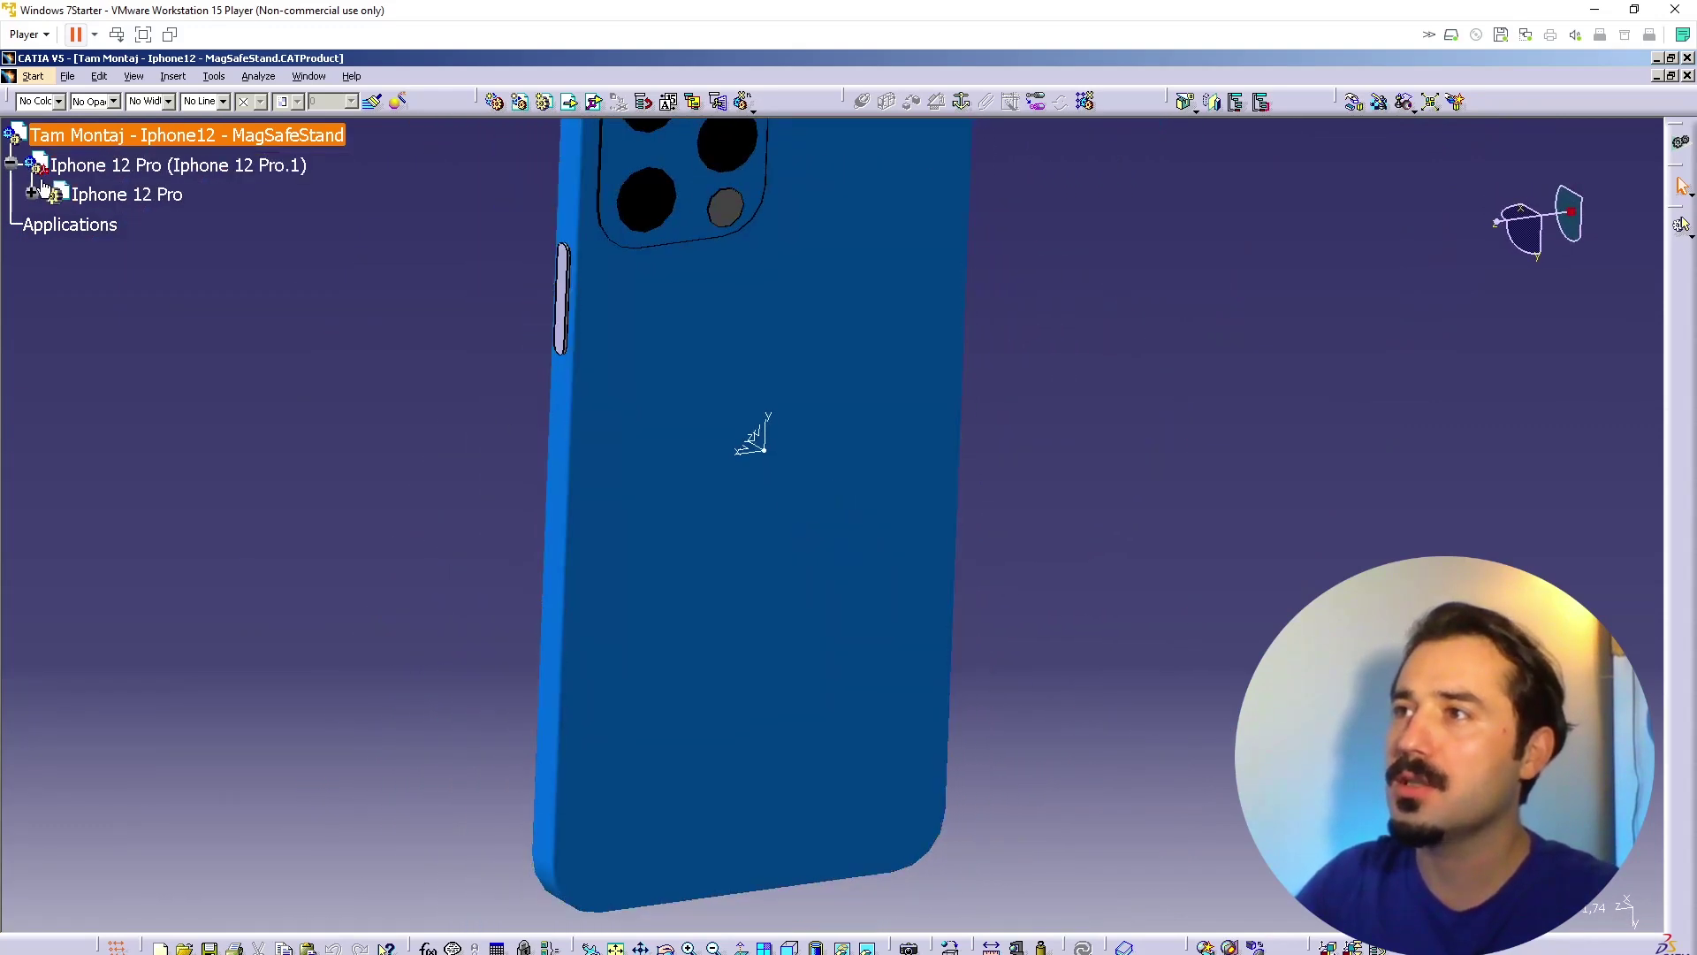
double_click(124, 194)
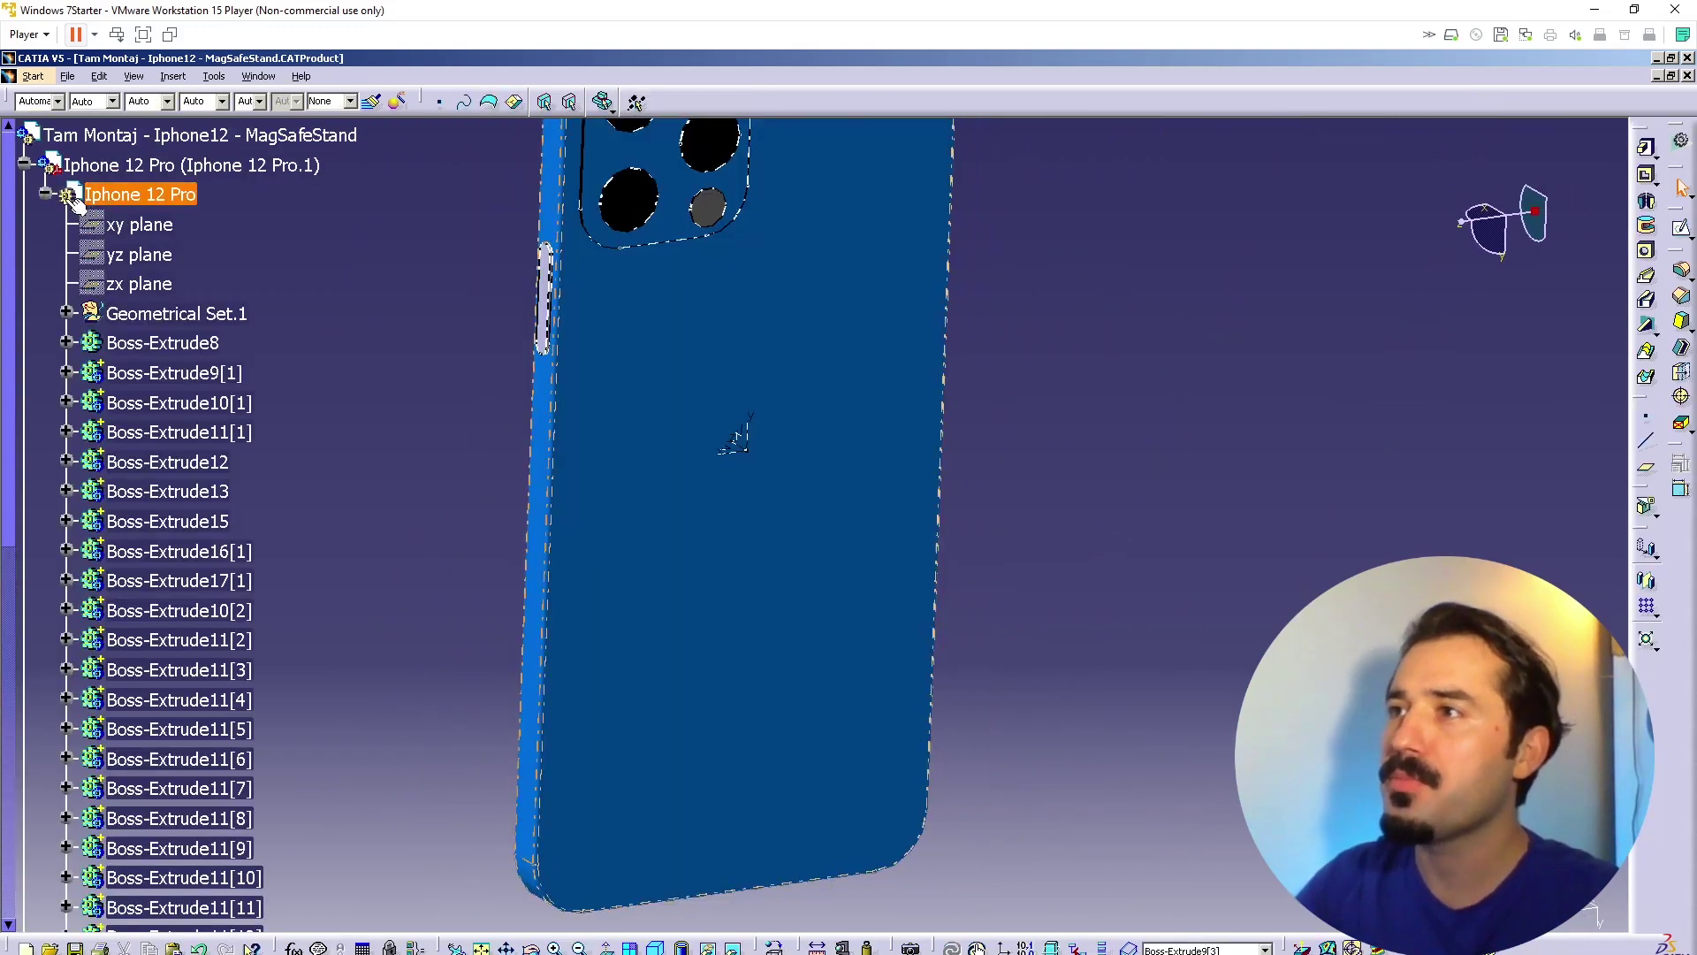
left_click(45, 193)
left_click(170, 196)
left_click(224, 268)
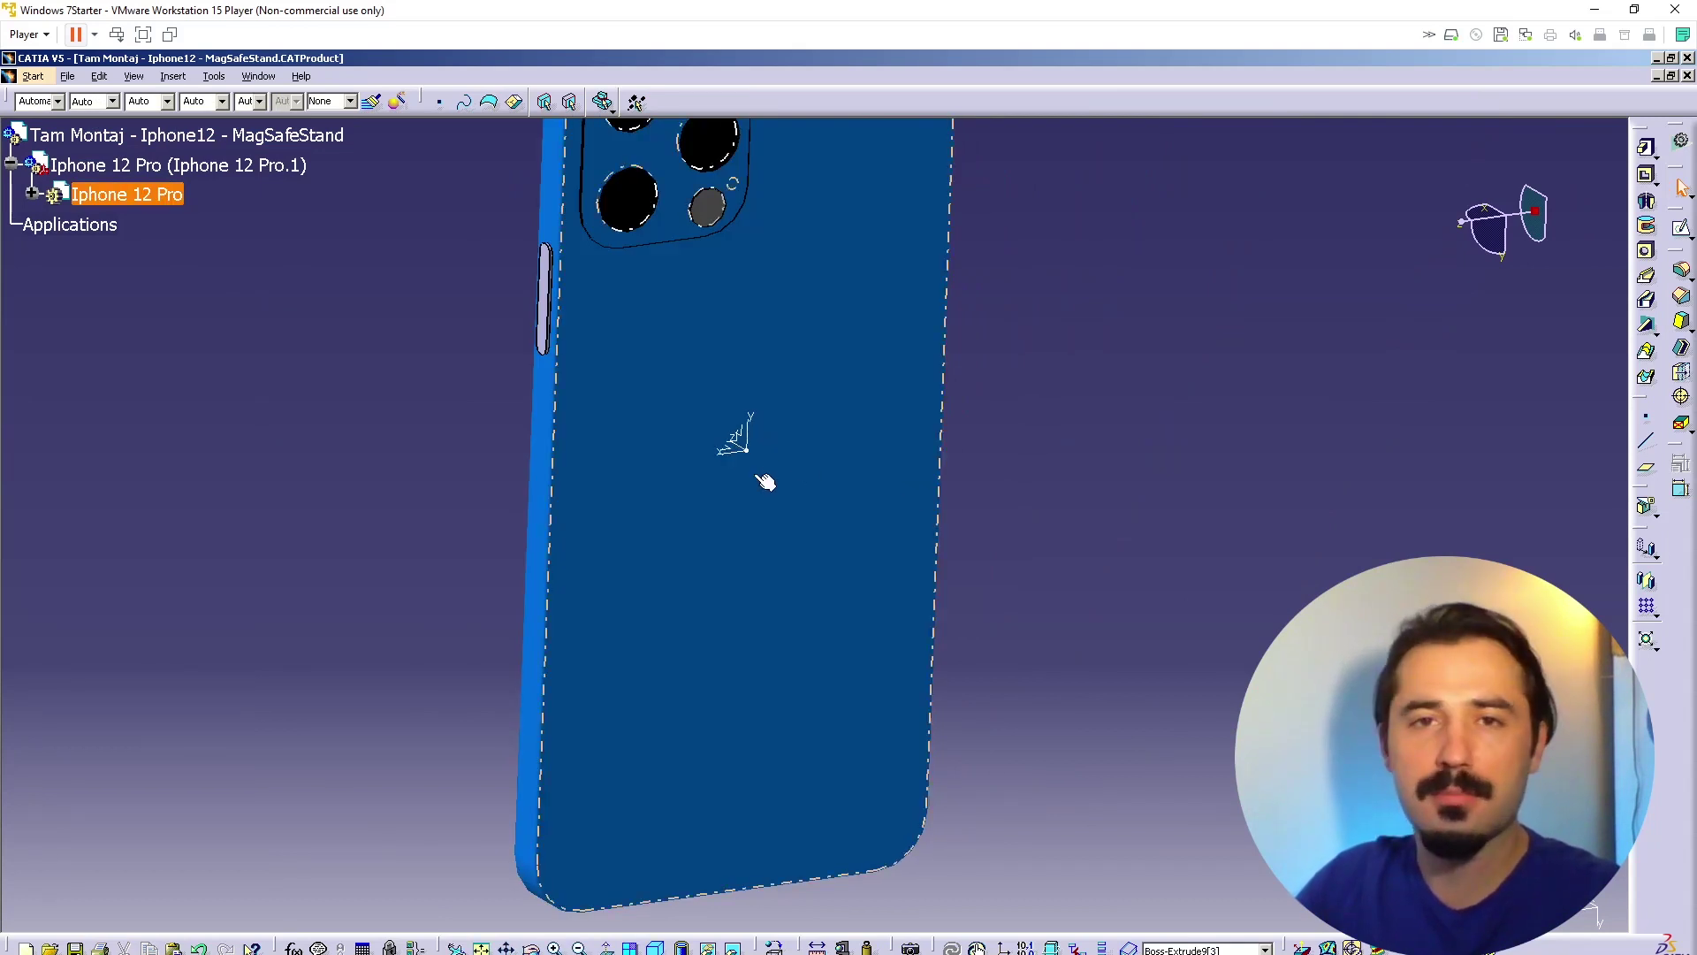
Step: Expand the feature list of the Iphone 12 Pro part in the assembly tree
middle_click_drag(947, 534, 732, 428)
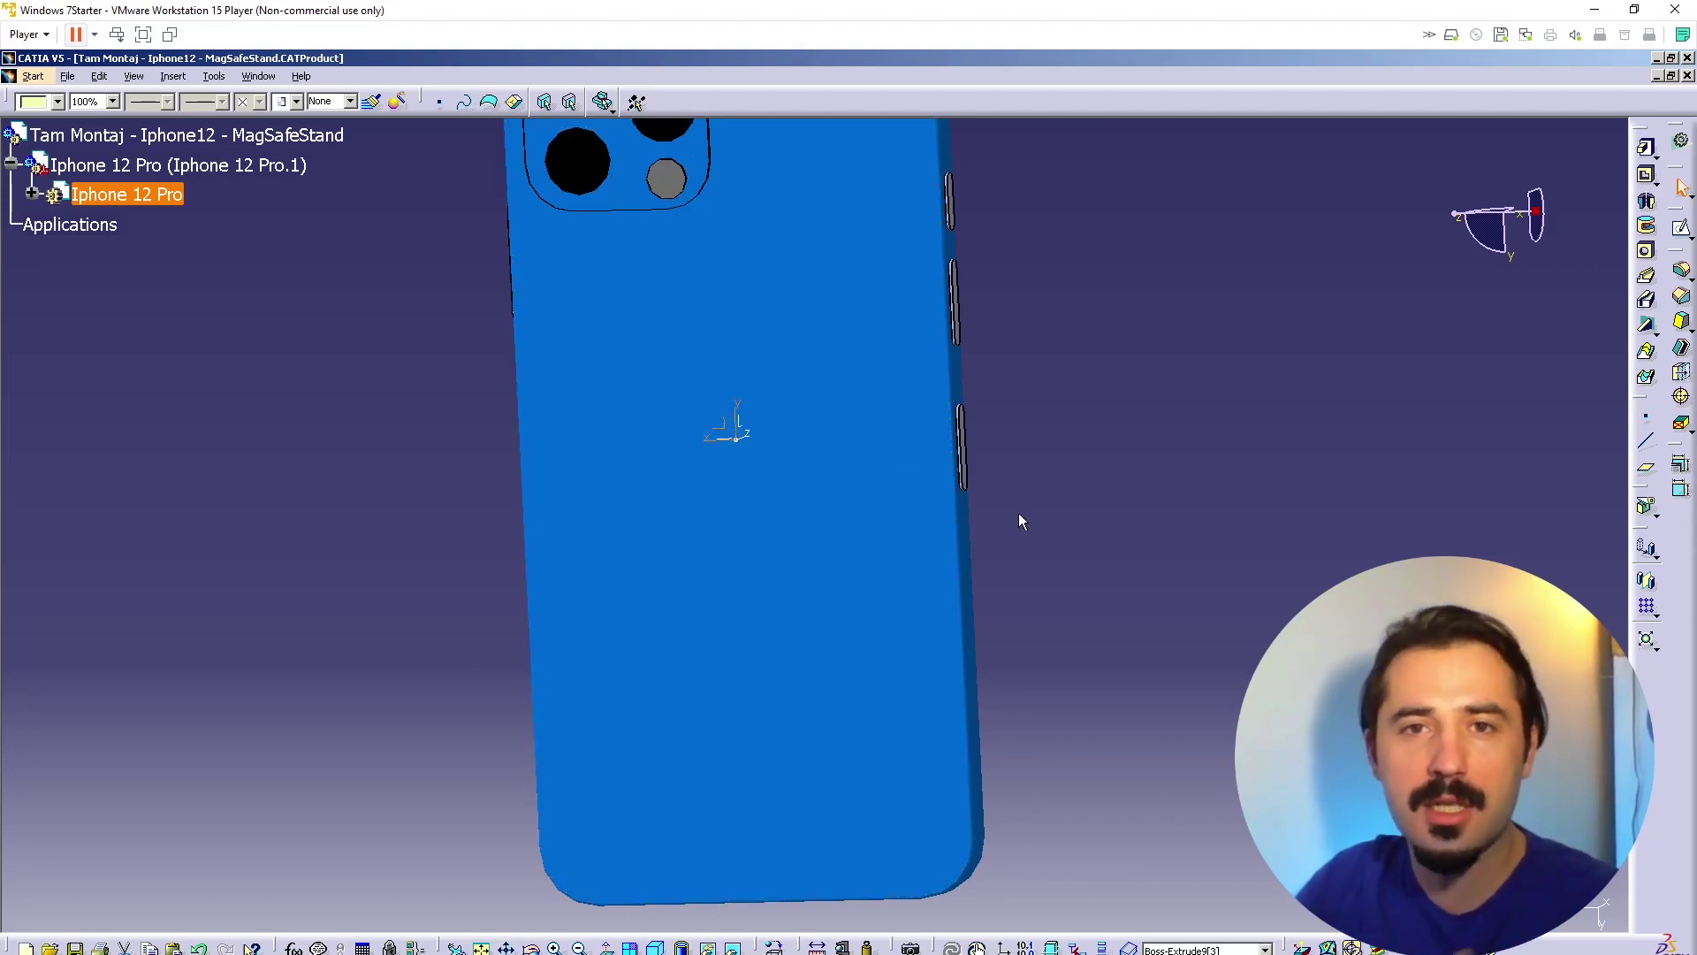
left_click(1072, 513)
middle_click_drag(940, 502, 1042, 497)
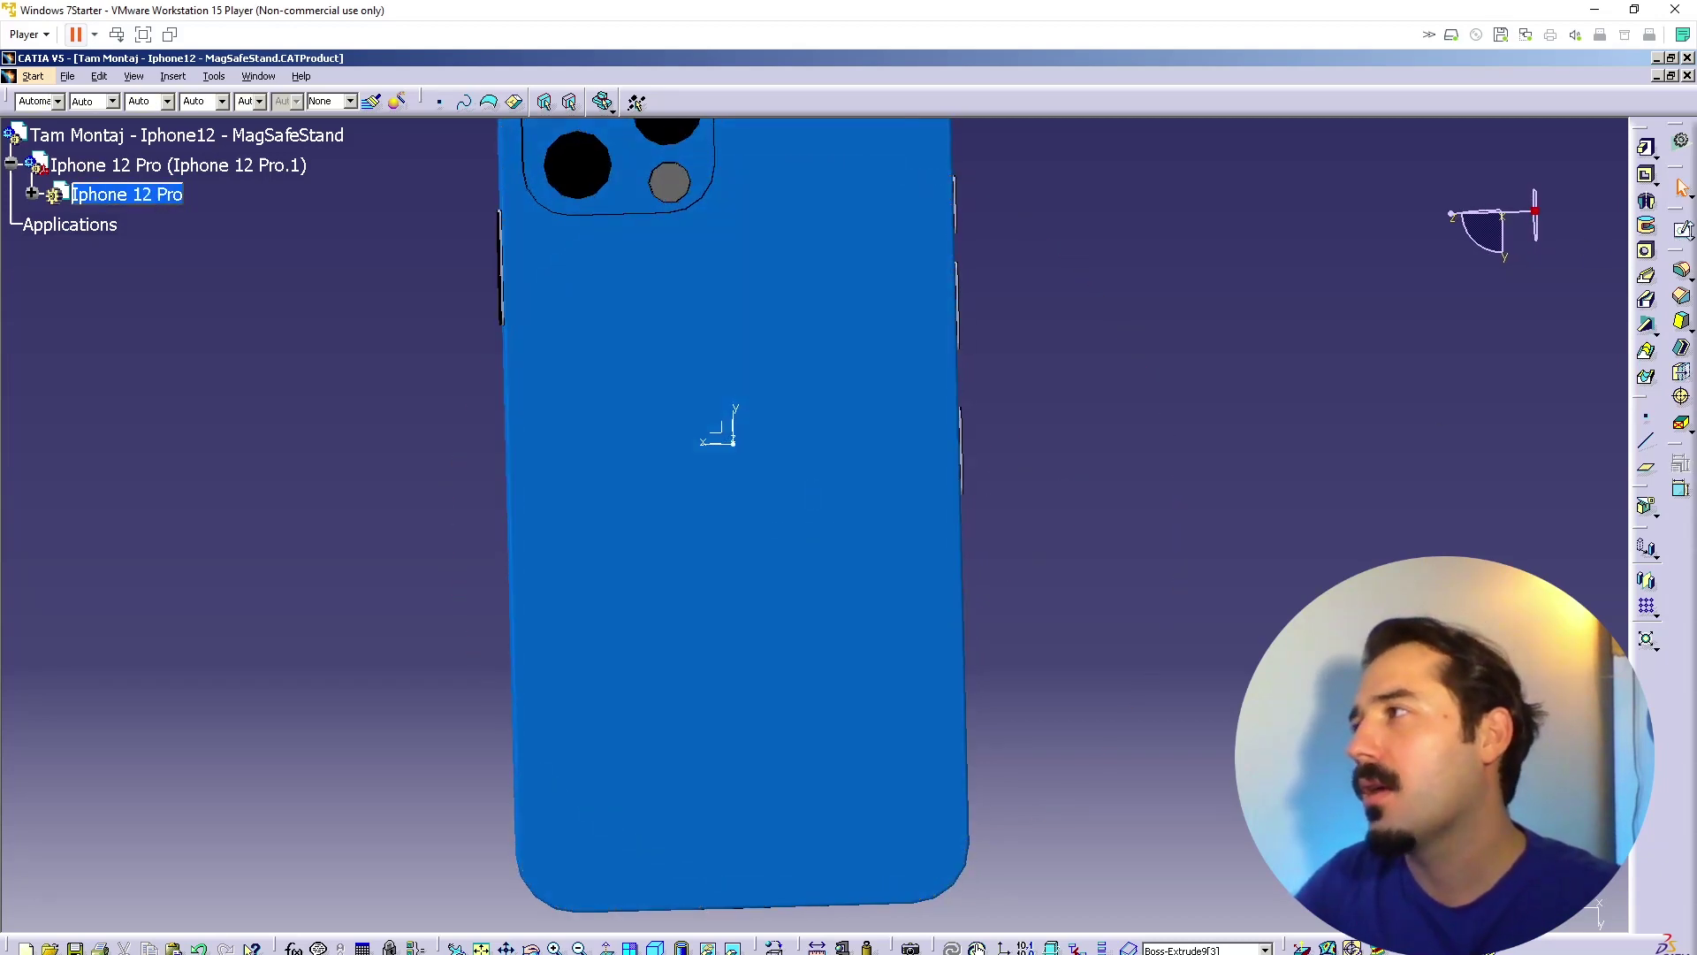
left_click(124, 203)
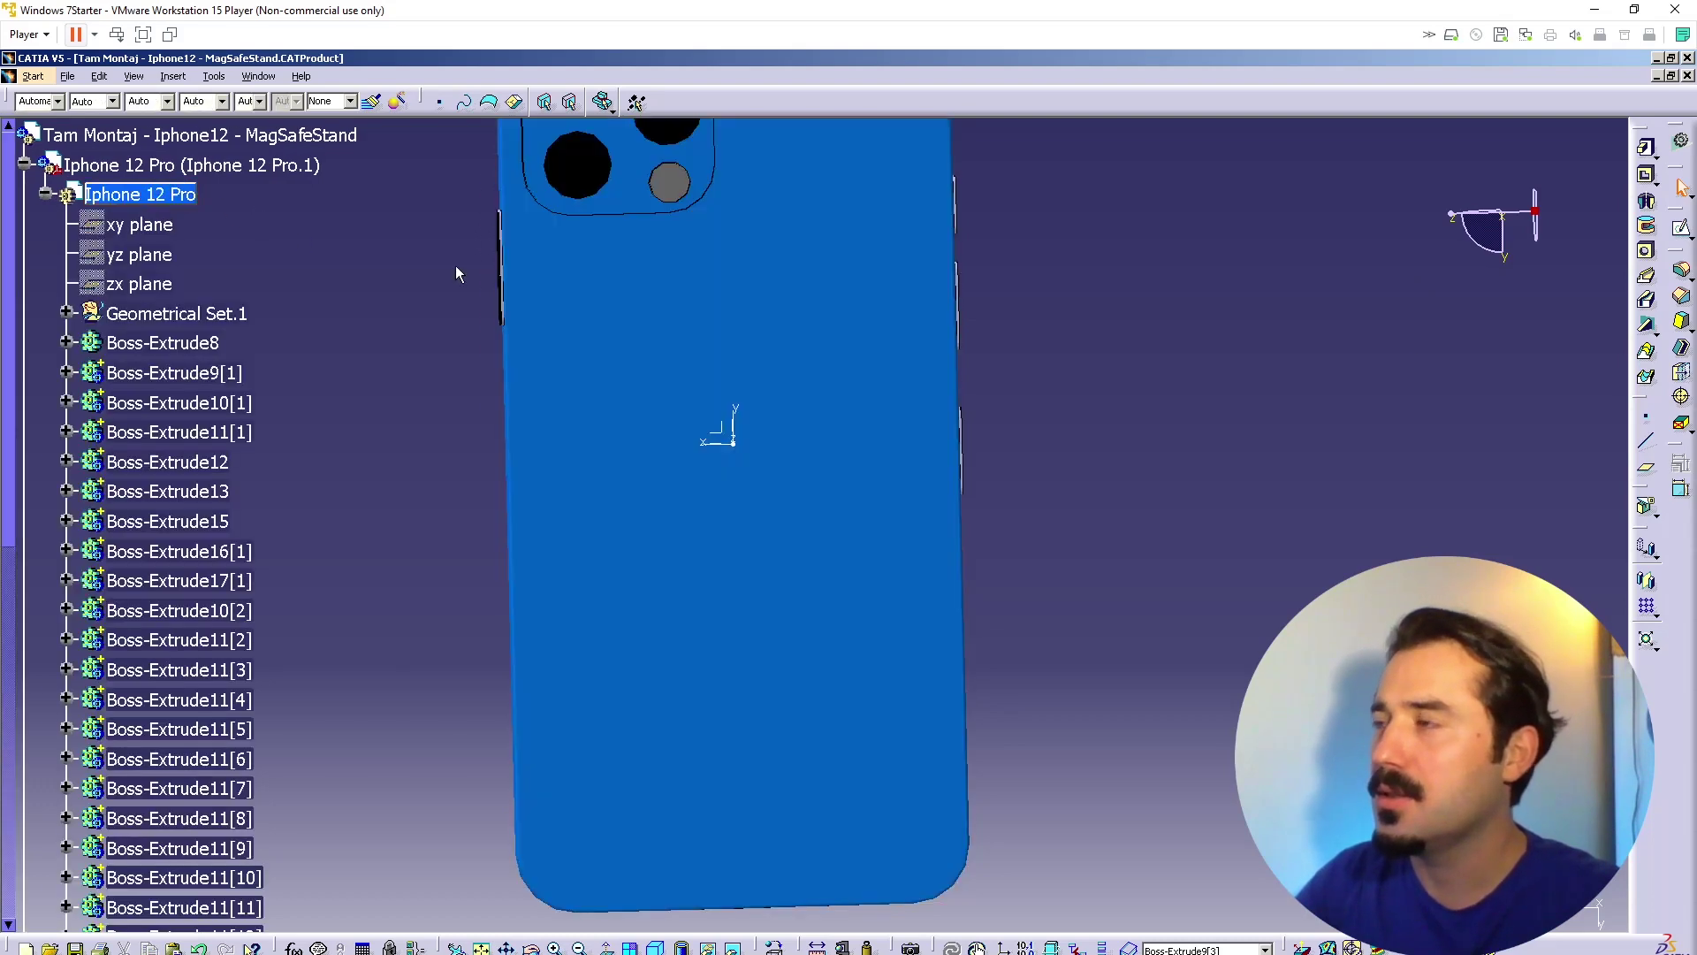
left_click(1692, 238)
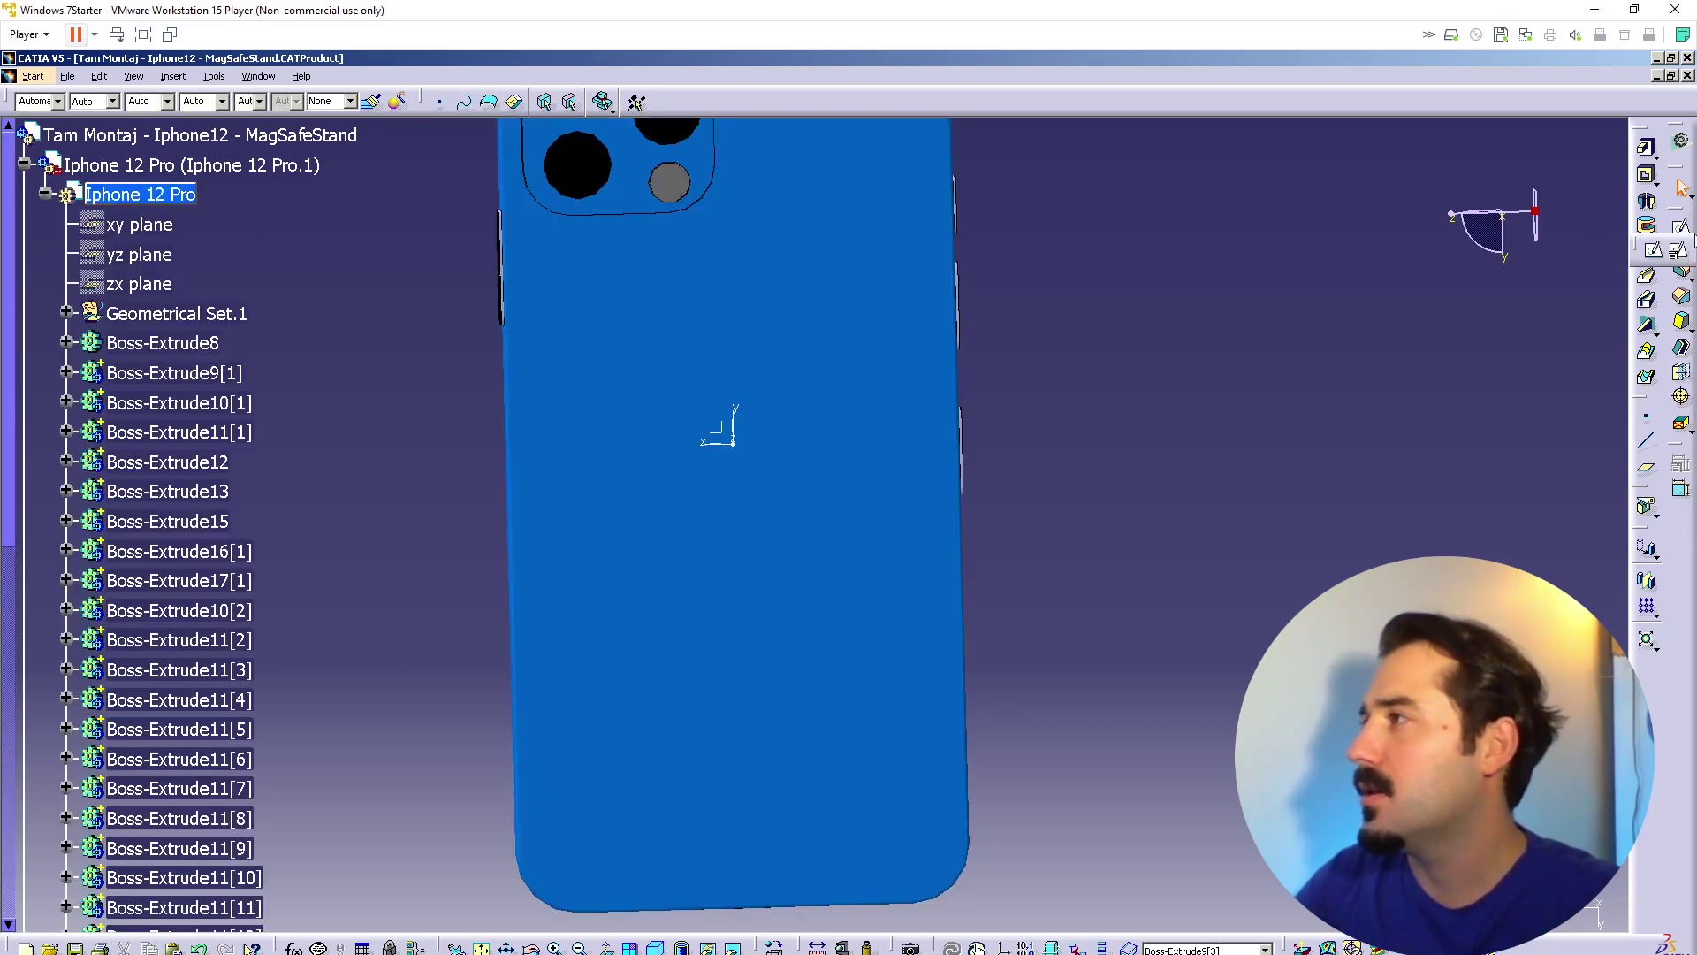
left_click(1683, 254)
middle_click_drag(585, 409, 693, 486)
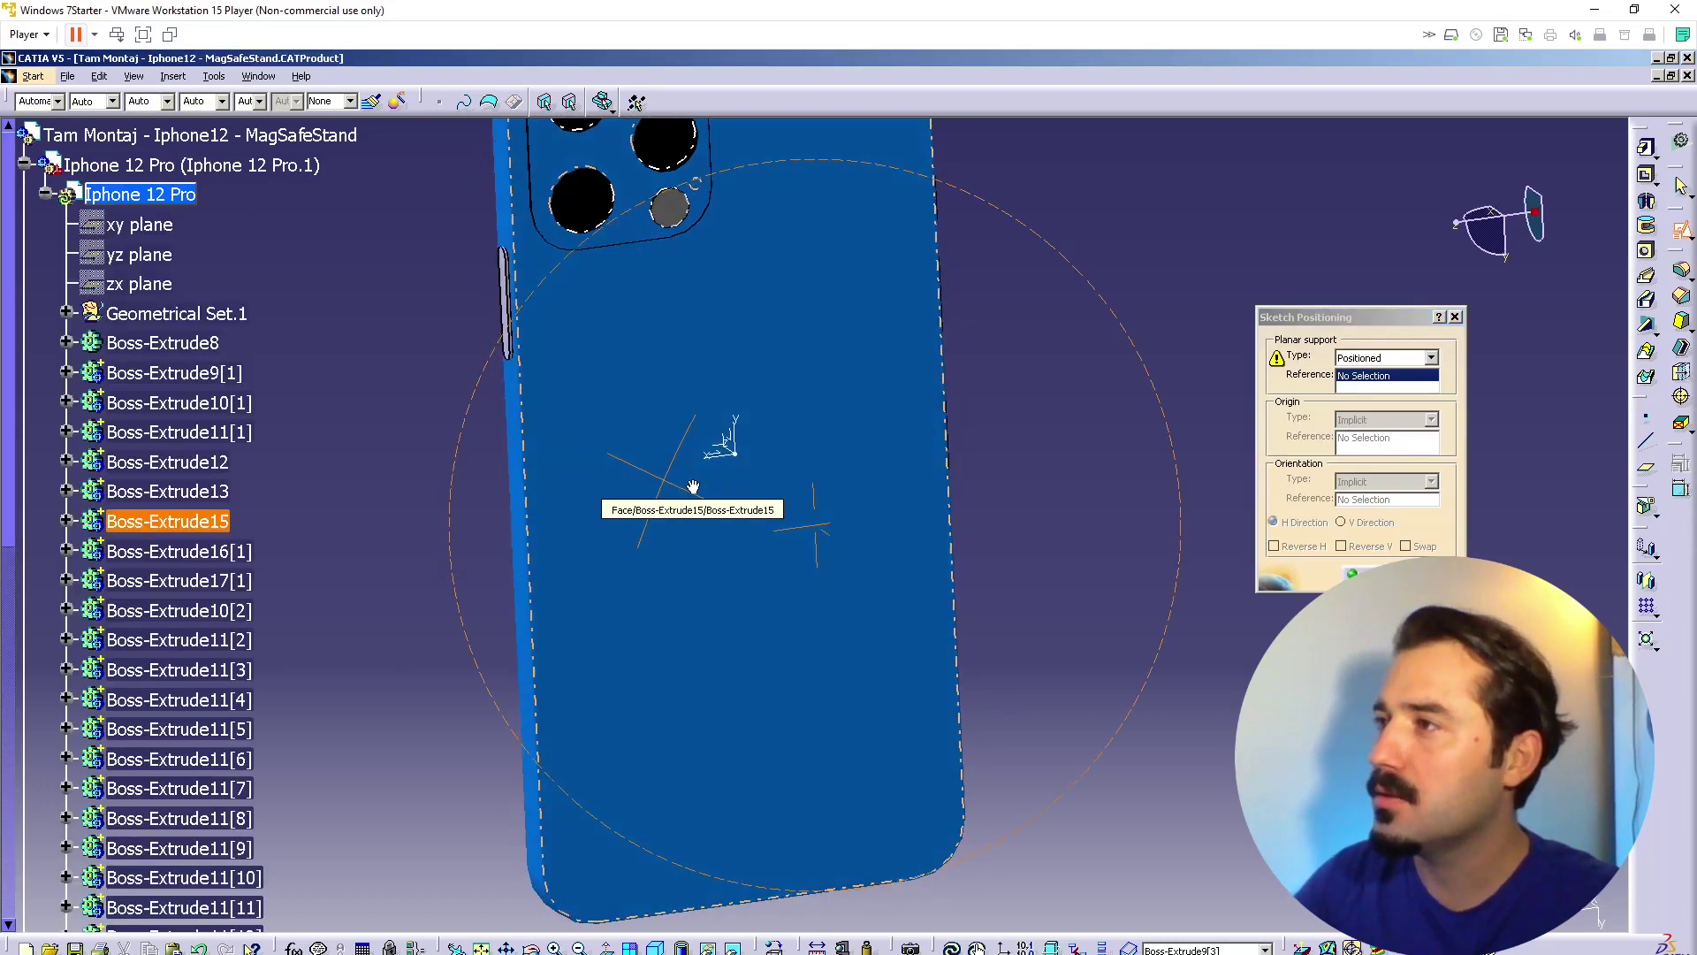
left_click(735, 441)
left_click(1432, 574)
Step: Create a positioned sketch on the Absolute Axis System plane parallel to the phone's back, with the H direction reversed
left_click(1682, 232)
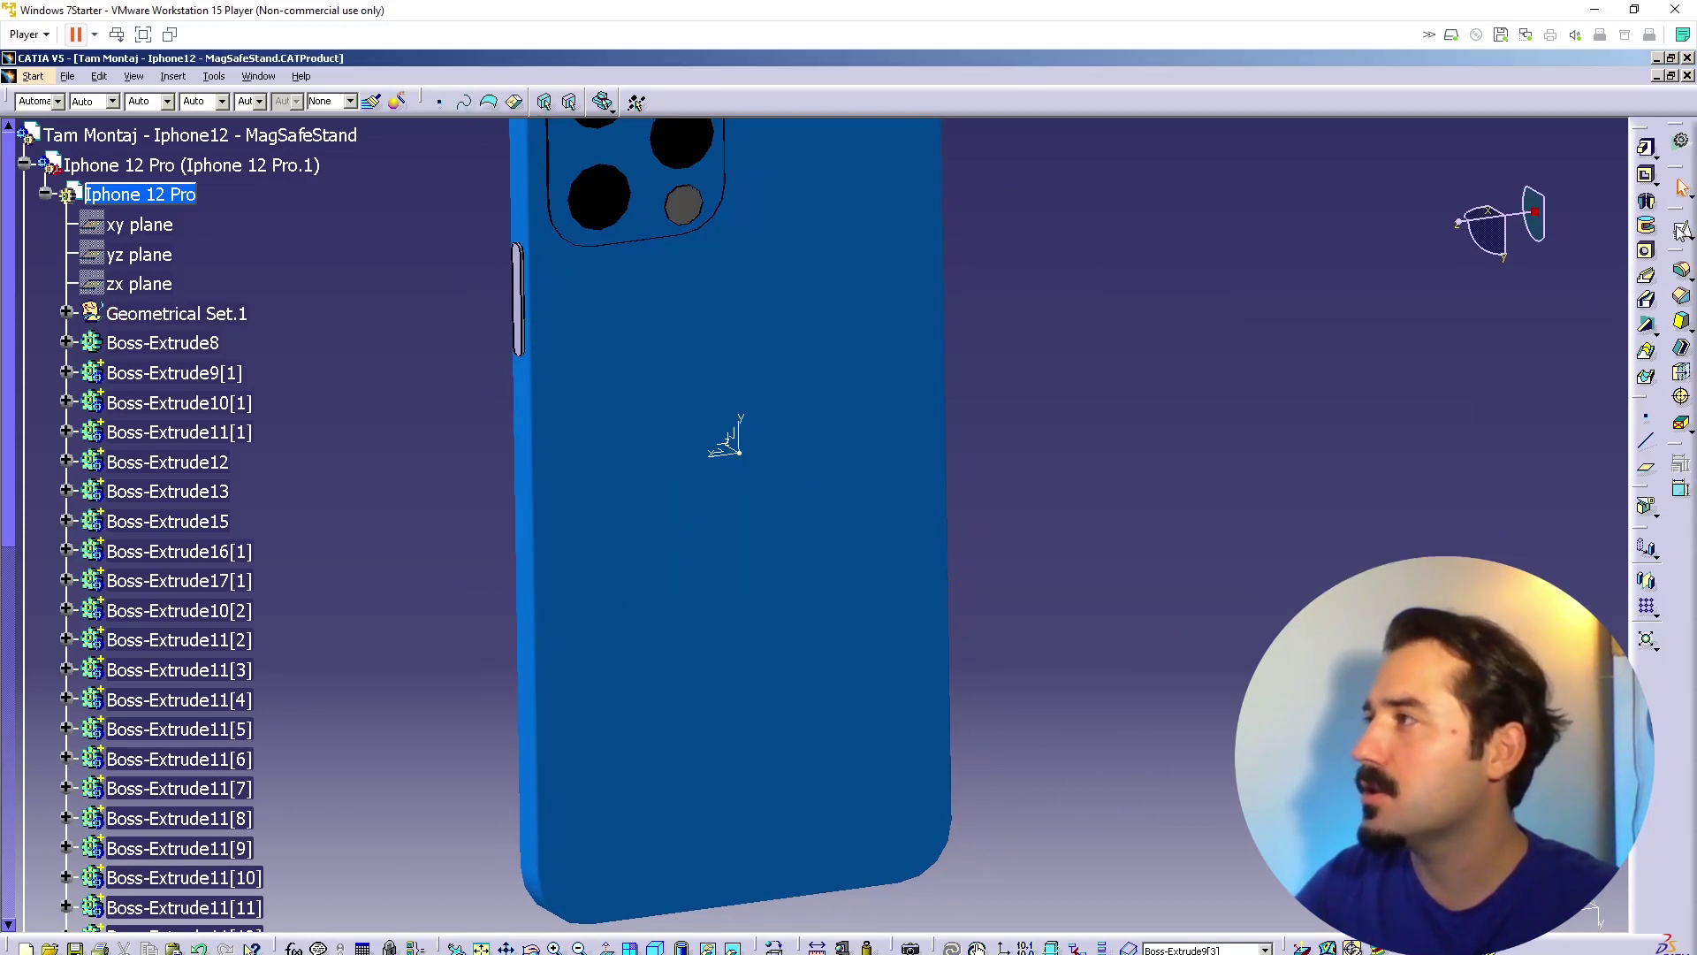
left_click(730, 447)
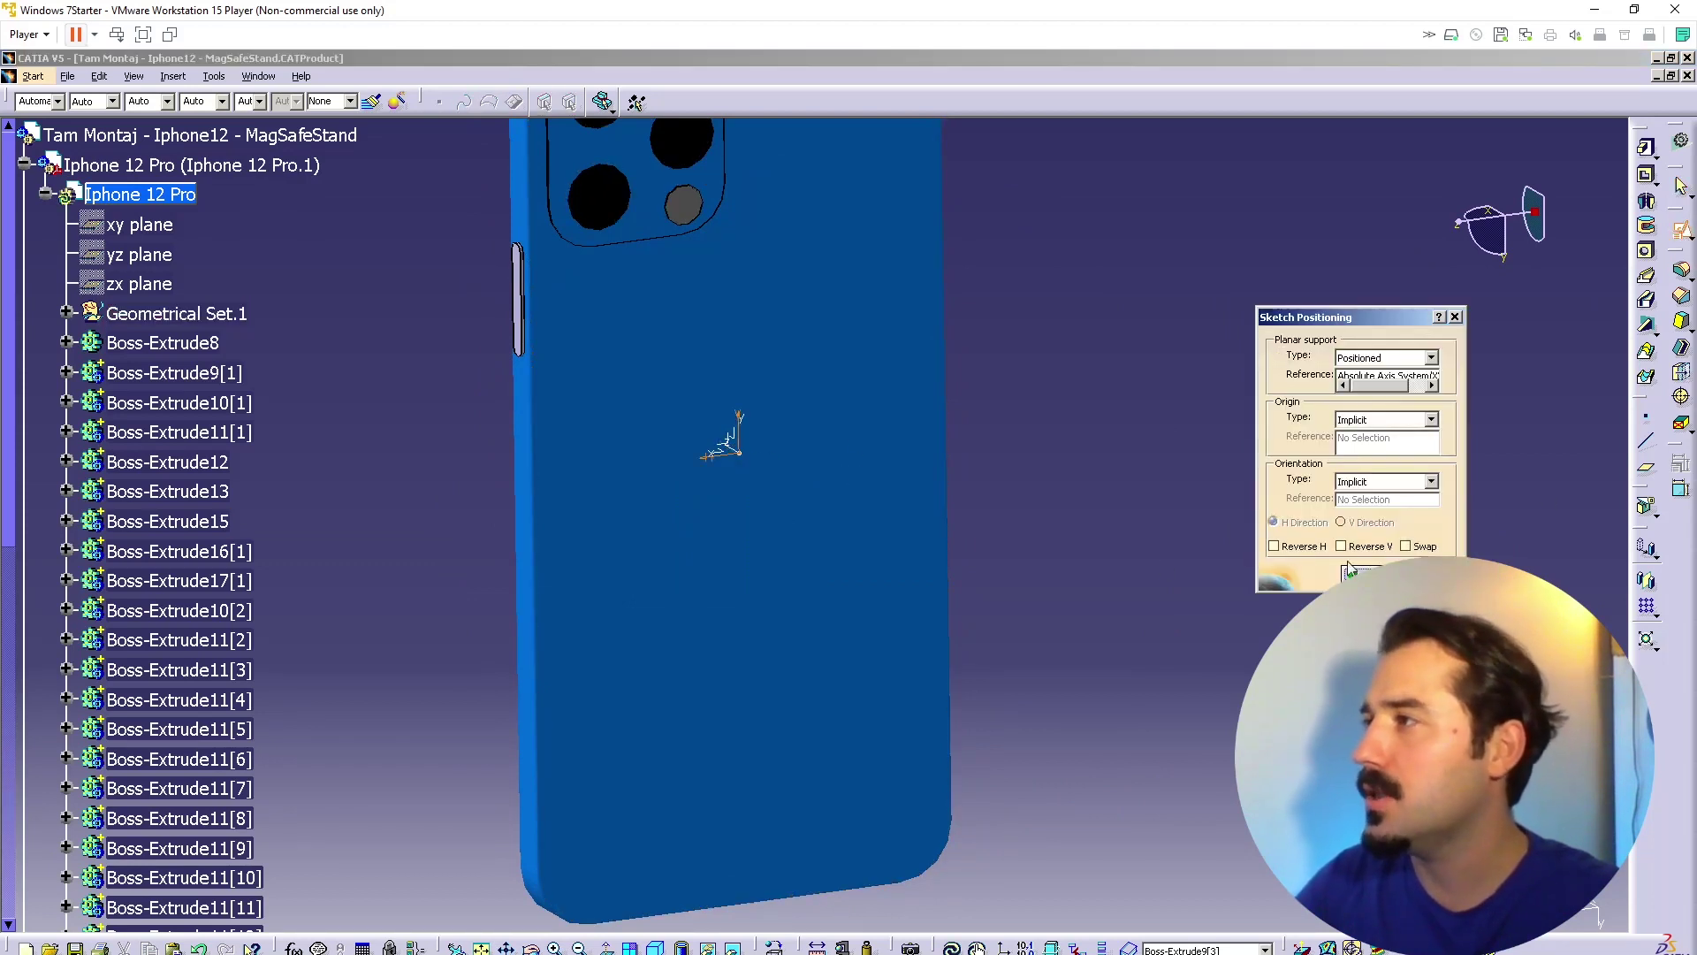
left_click(1275, 546)
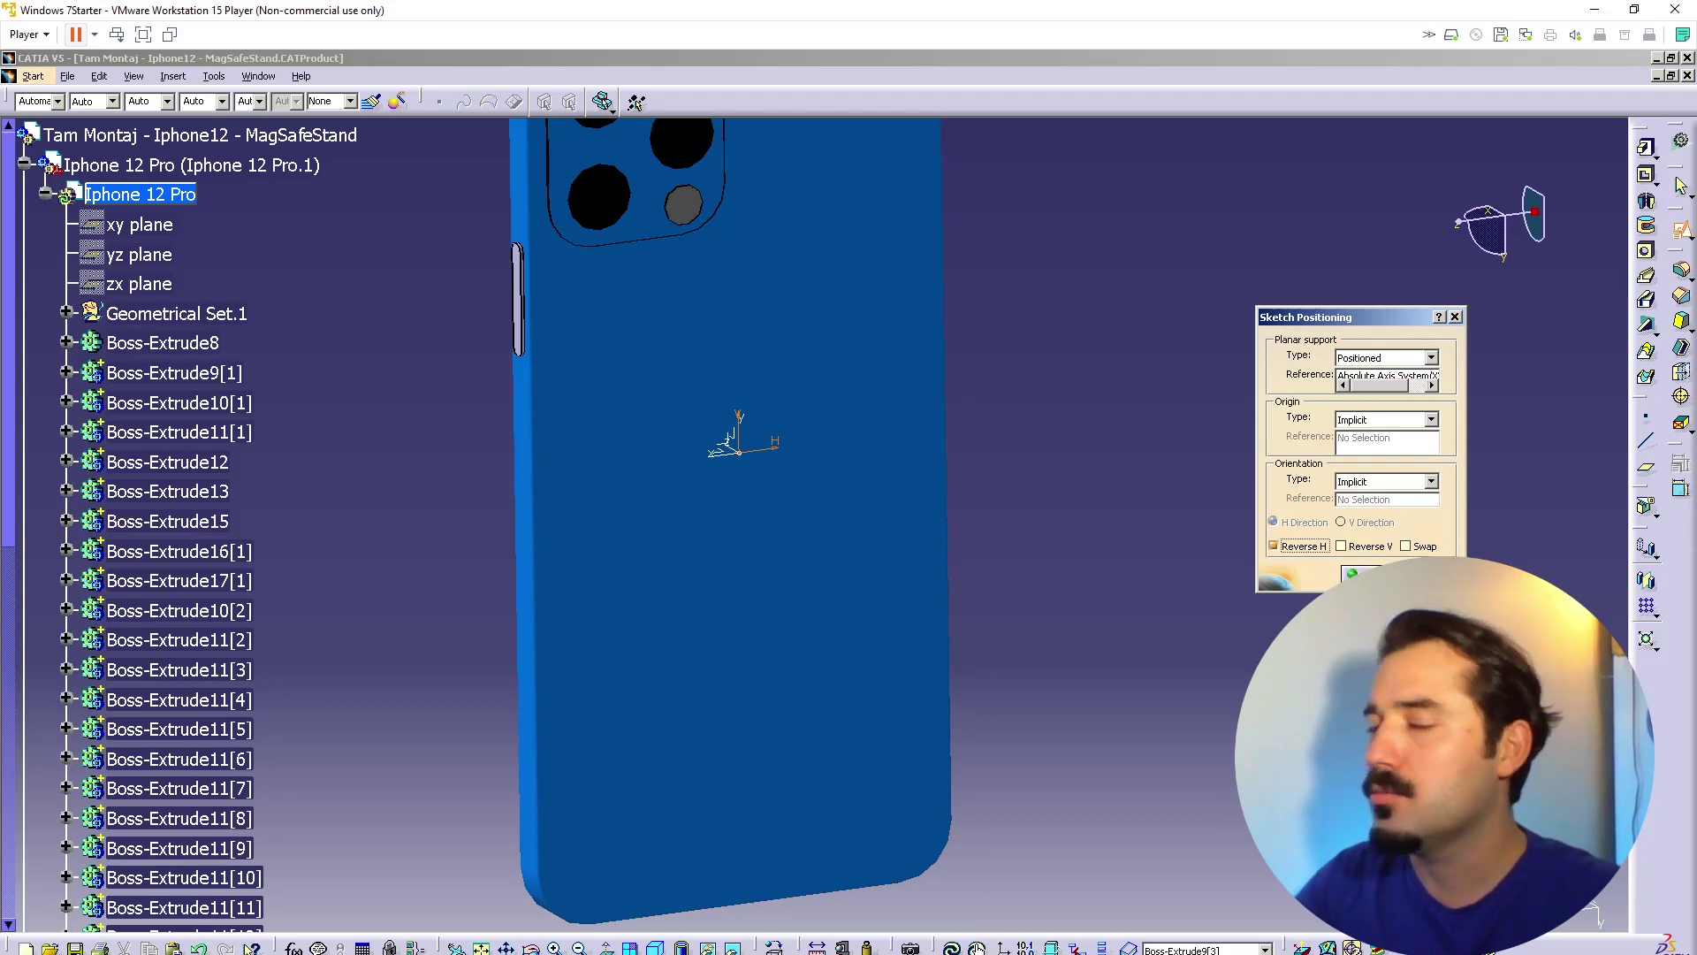
left_click(1355, 575)
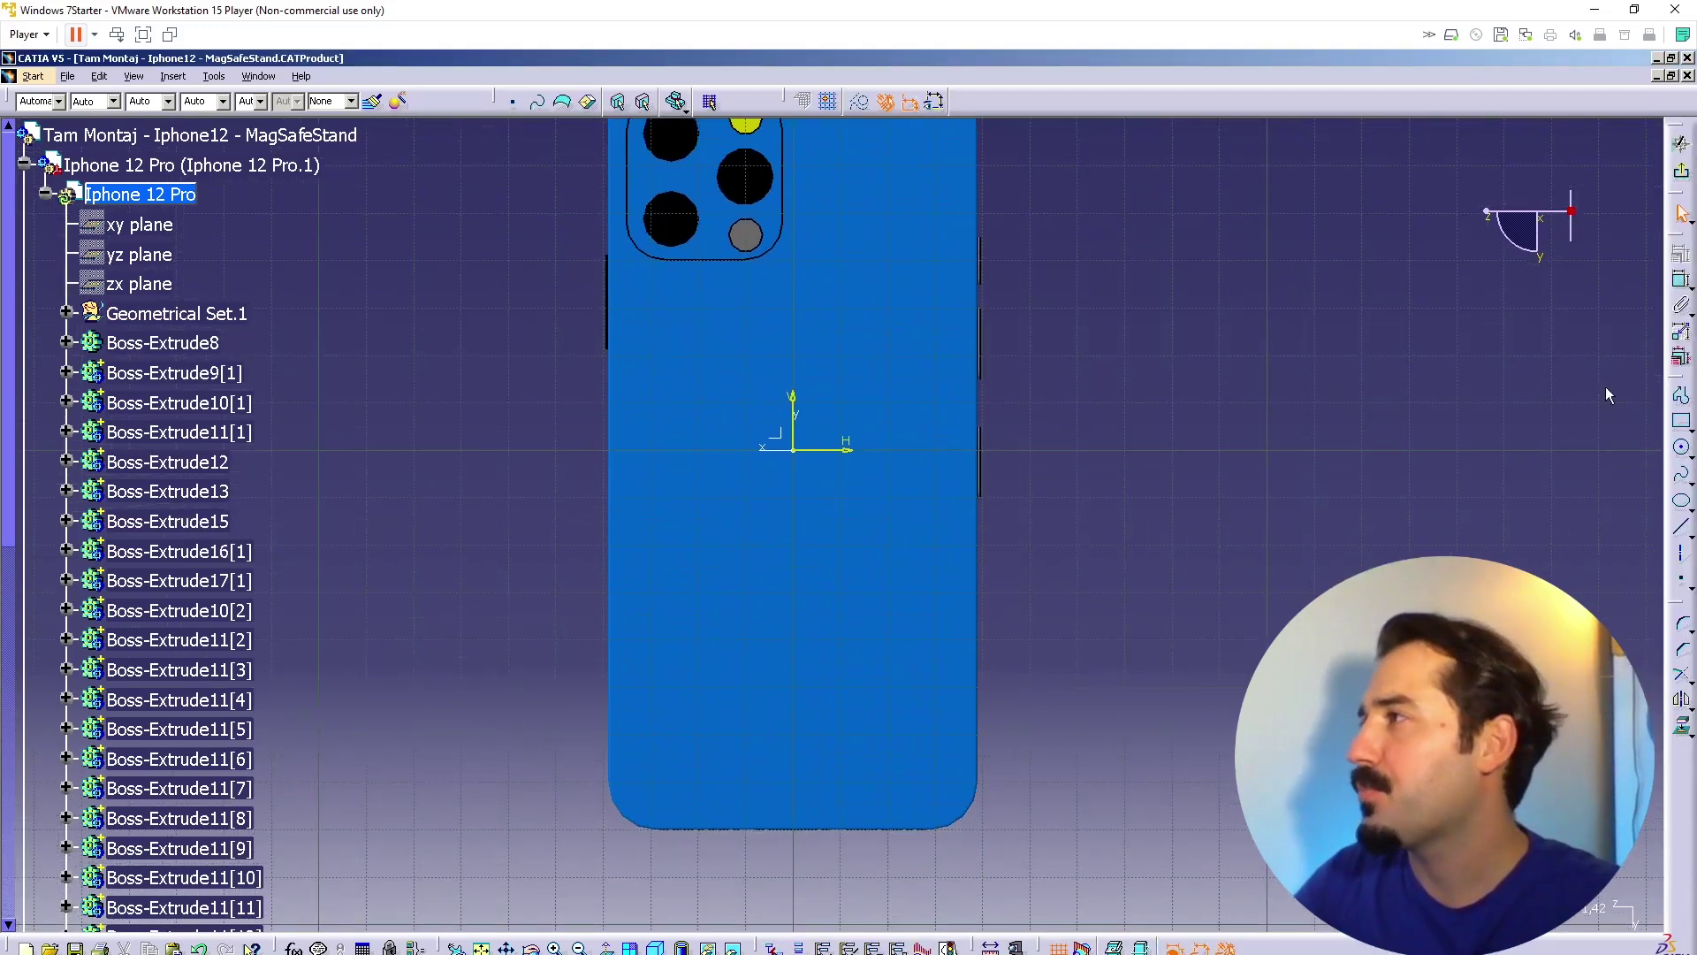
Step: Draw a circle about 58 mm in diameter centred on the sketch origin and dimension its diameter
left_click(1682, 448)
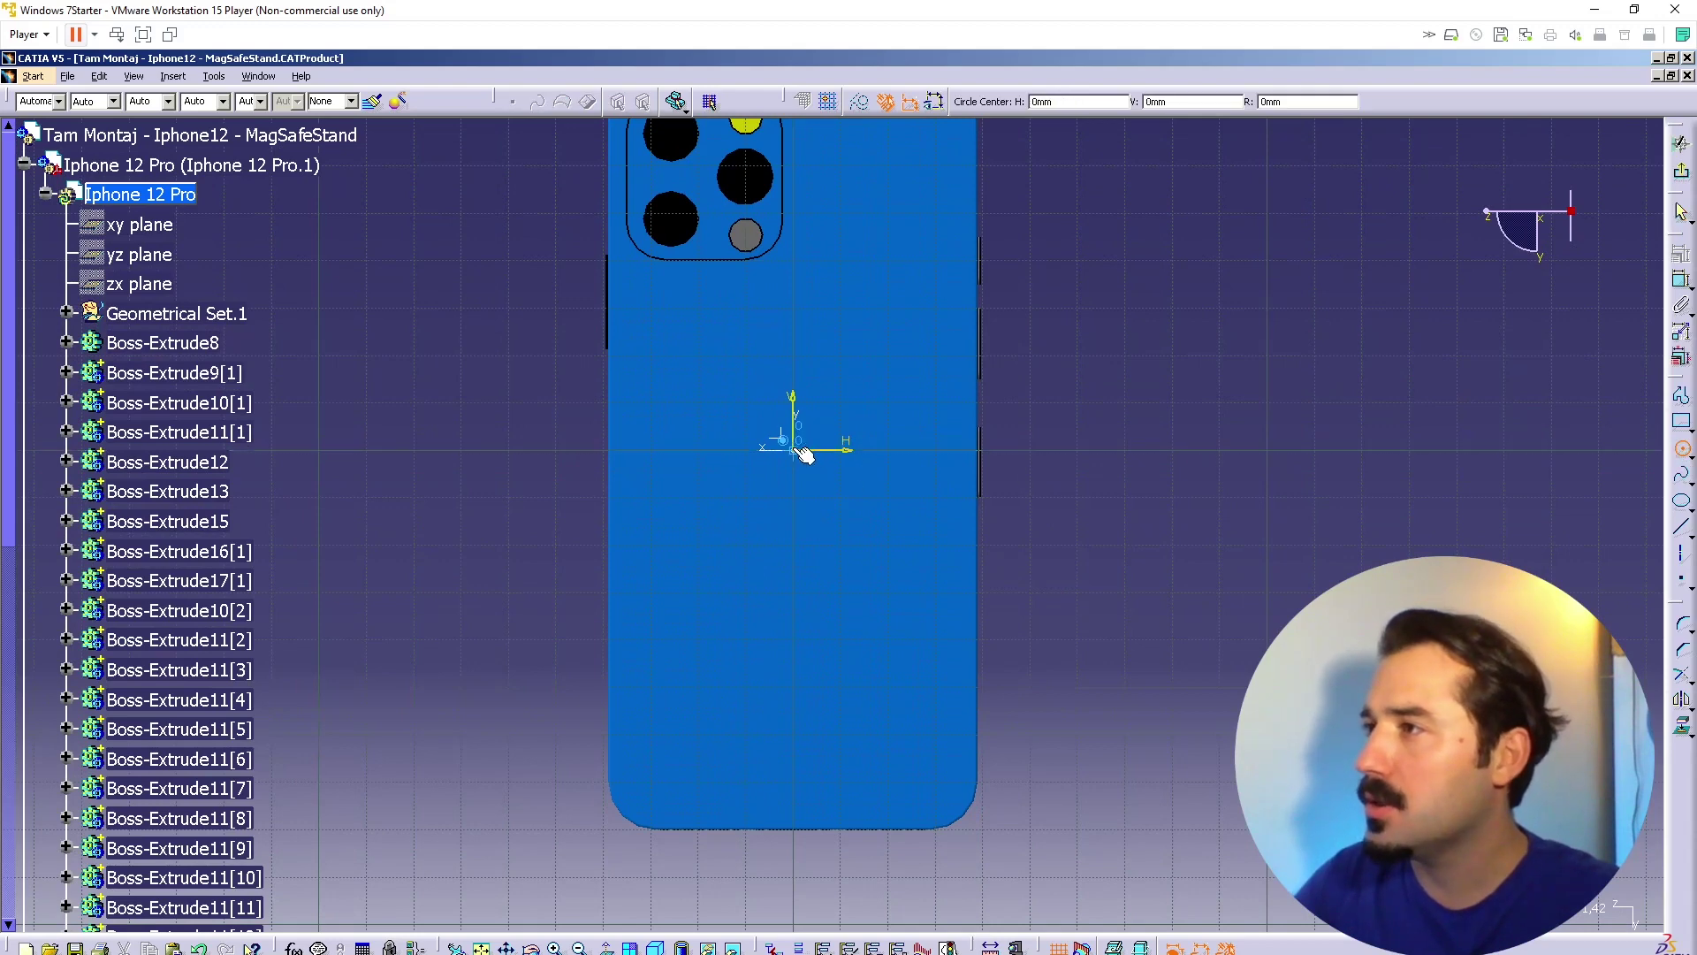
left_click(795, 449)
left_click(916, 517)
left_click(1682, 279)
left_click(1053, 368)
left_click(1057, 372)
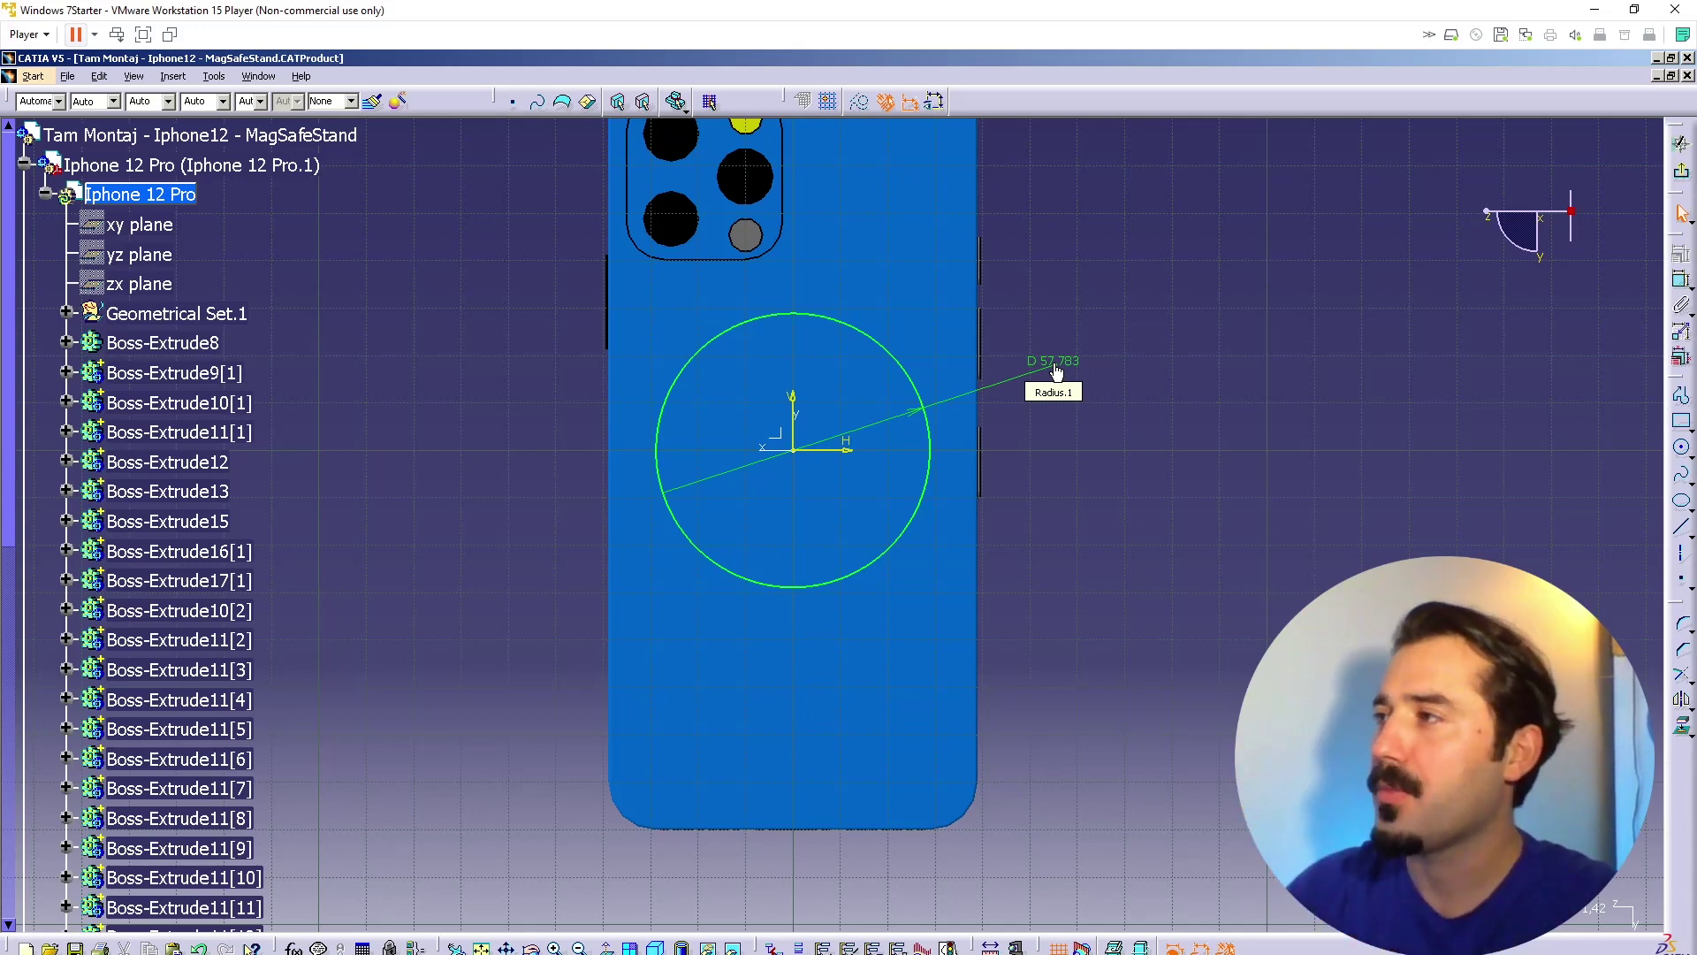
Step: Set the circle's diameter to 60 mm
double_click(1057, 366)
type("60")
key("Return")
left_click(1217, 387)
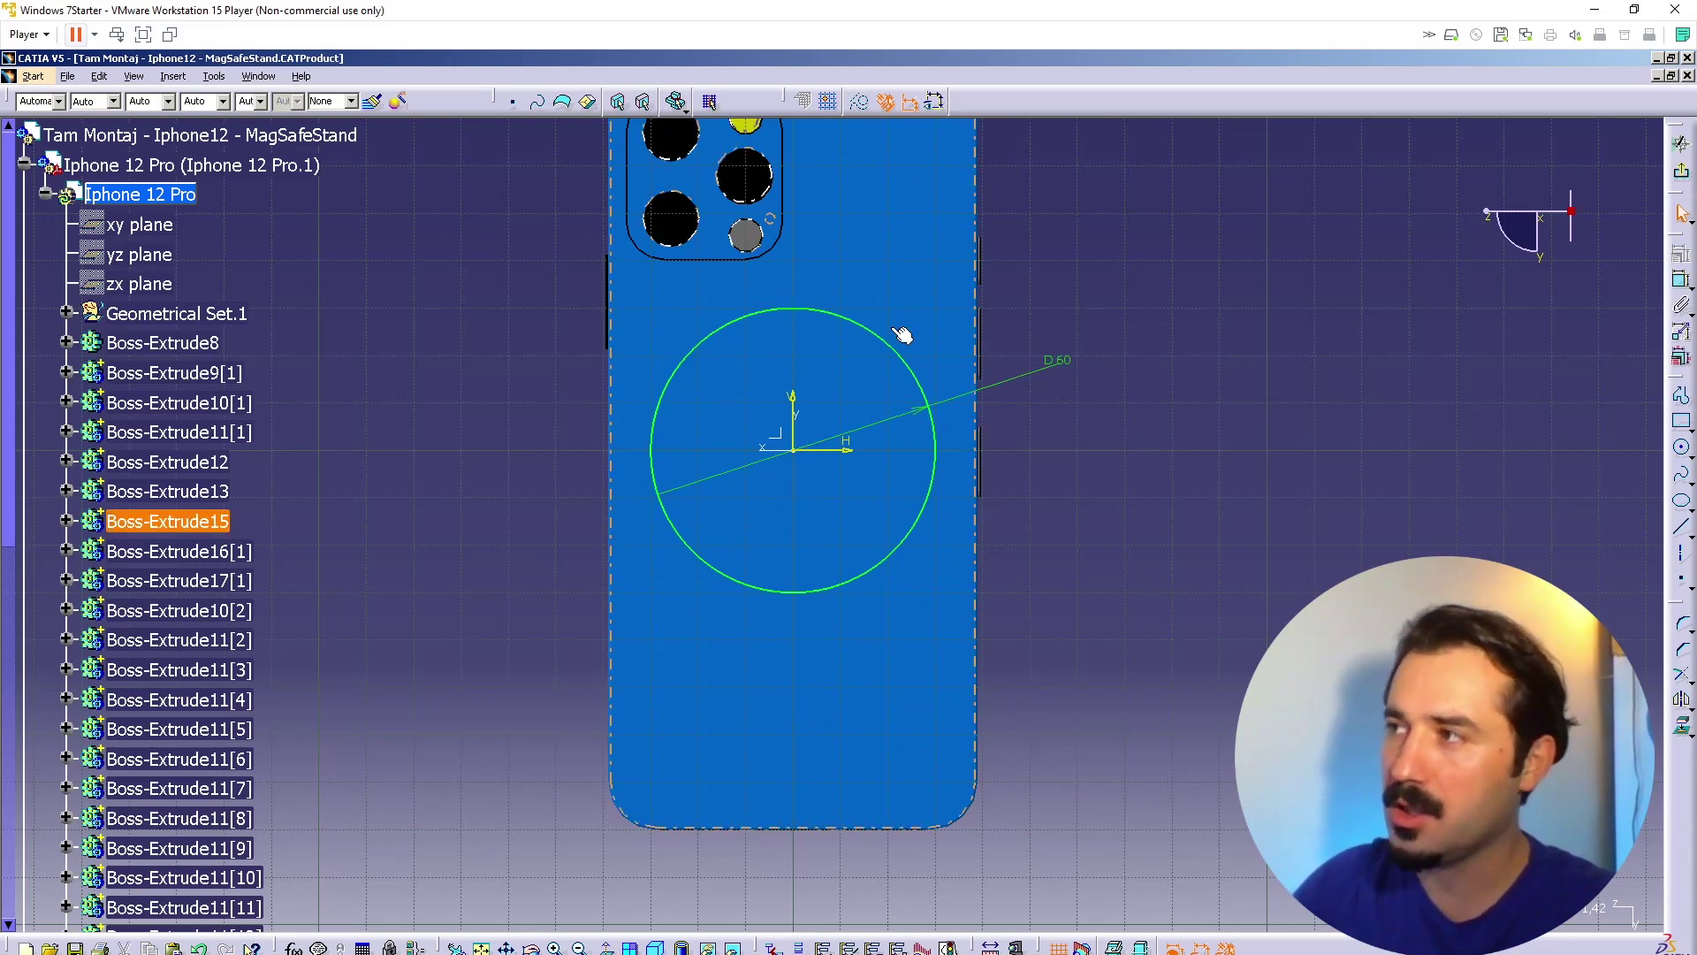
Step: Try the circle's diameter at 50 mm, and return it to 60 mm
double_click(1070, 363)
type("50")
key("Return")
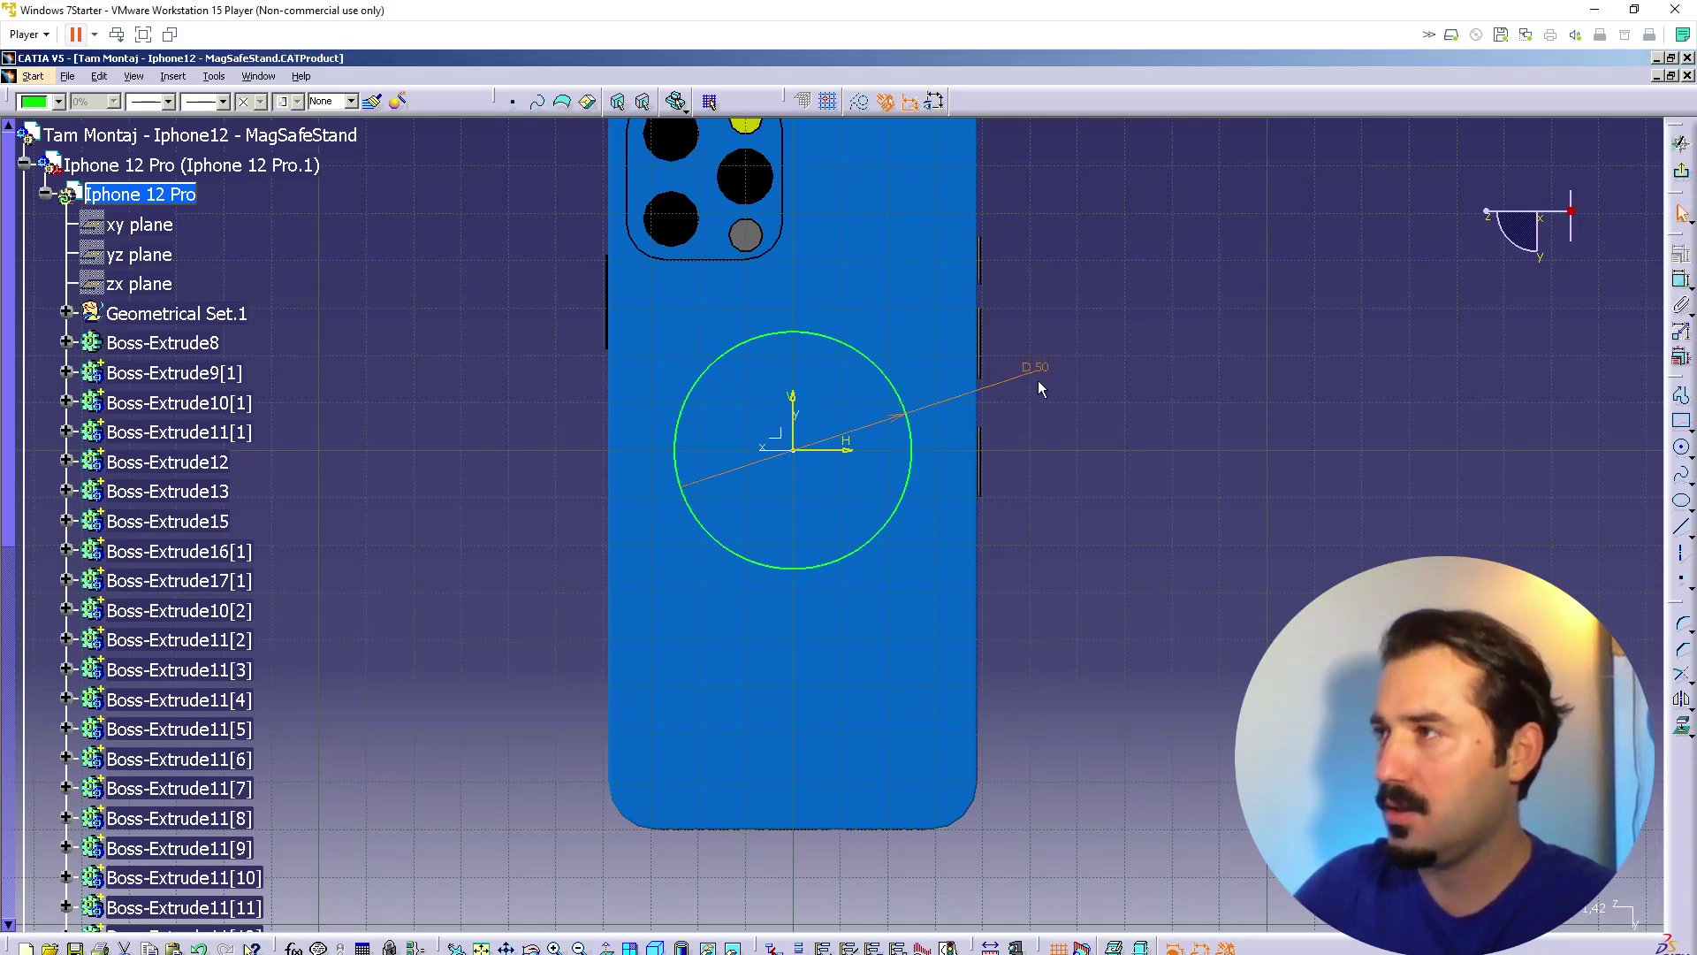
double_click(1037, 368)
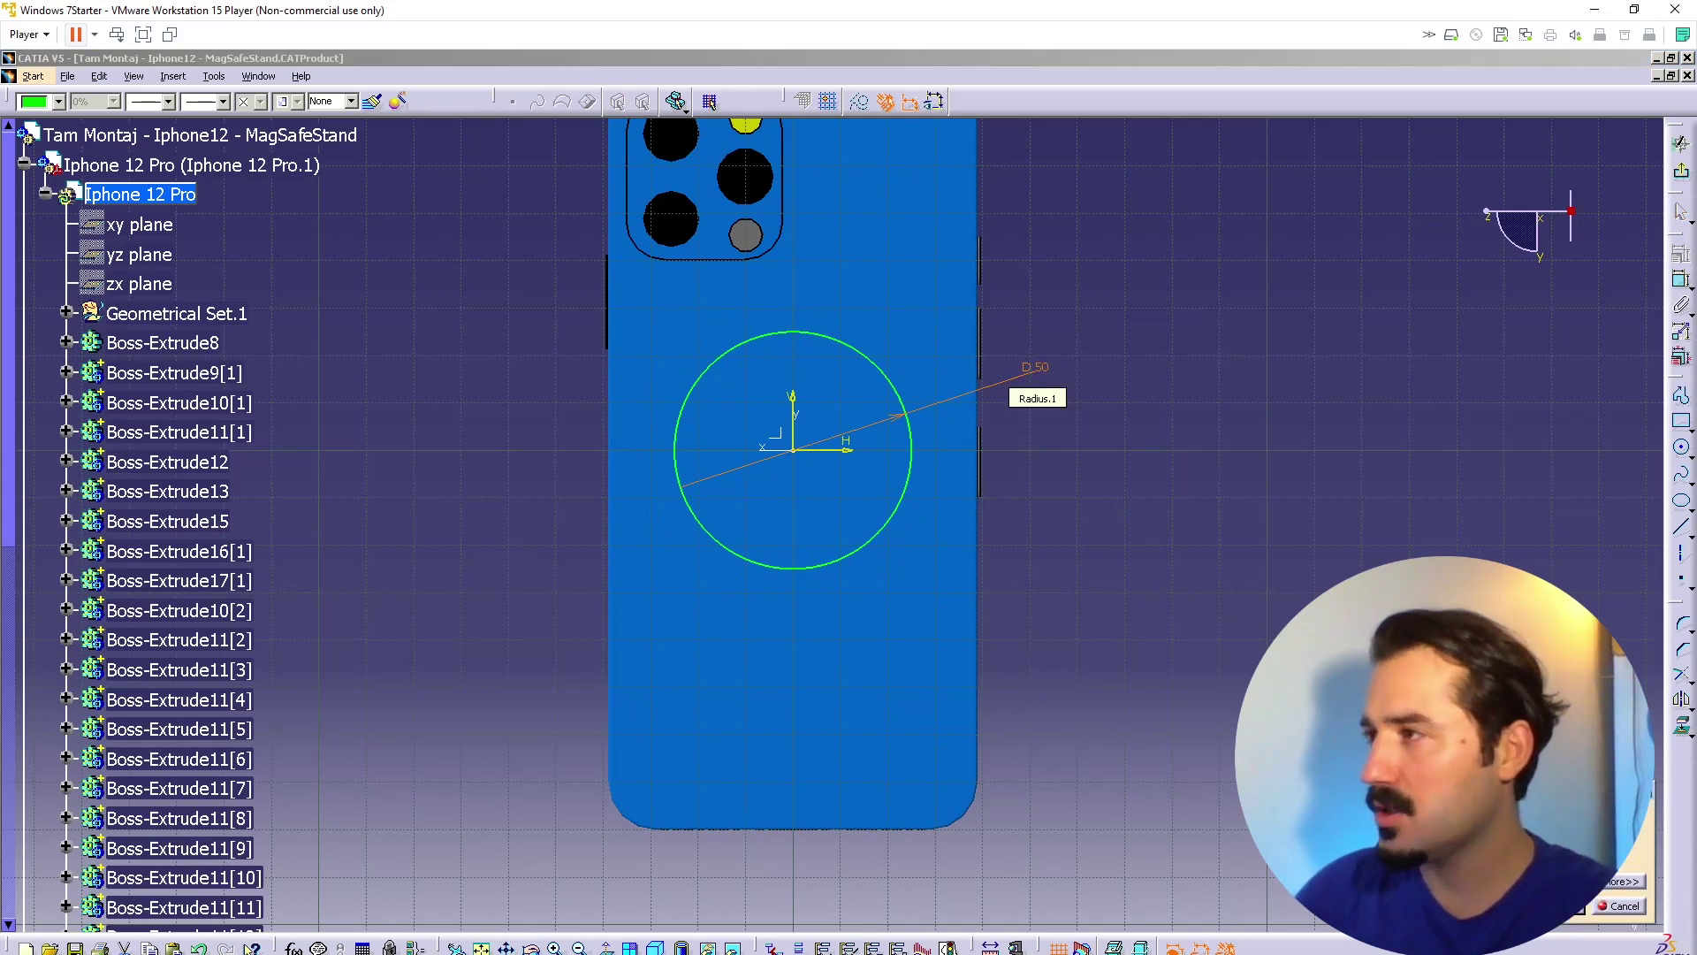
type("5")
key("Return")
double_click(940, 405)
type("60")
key("Return")
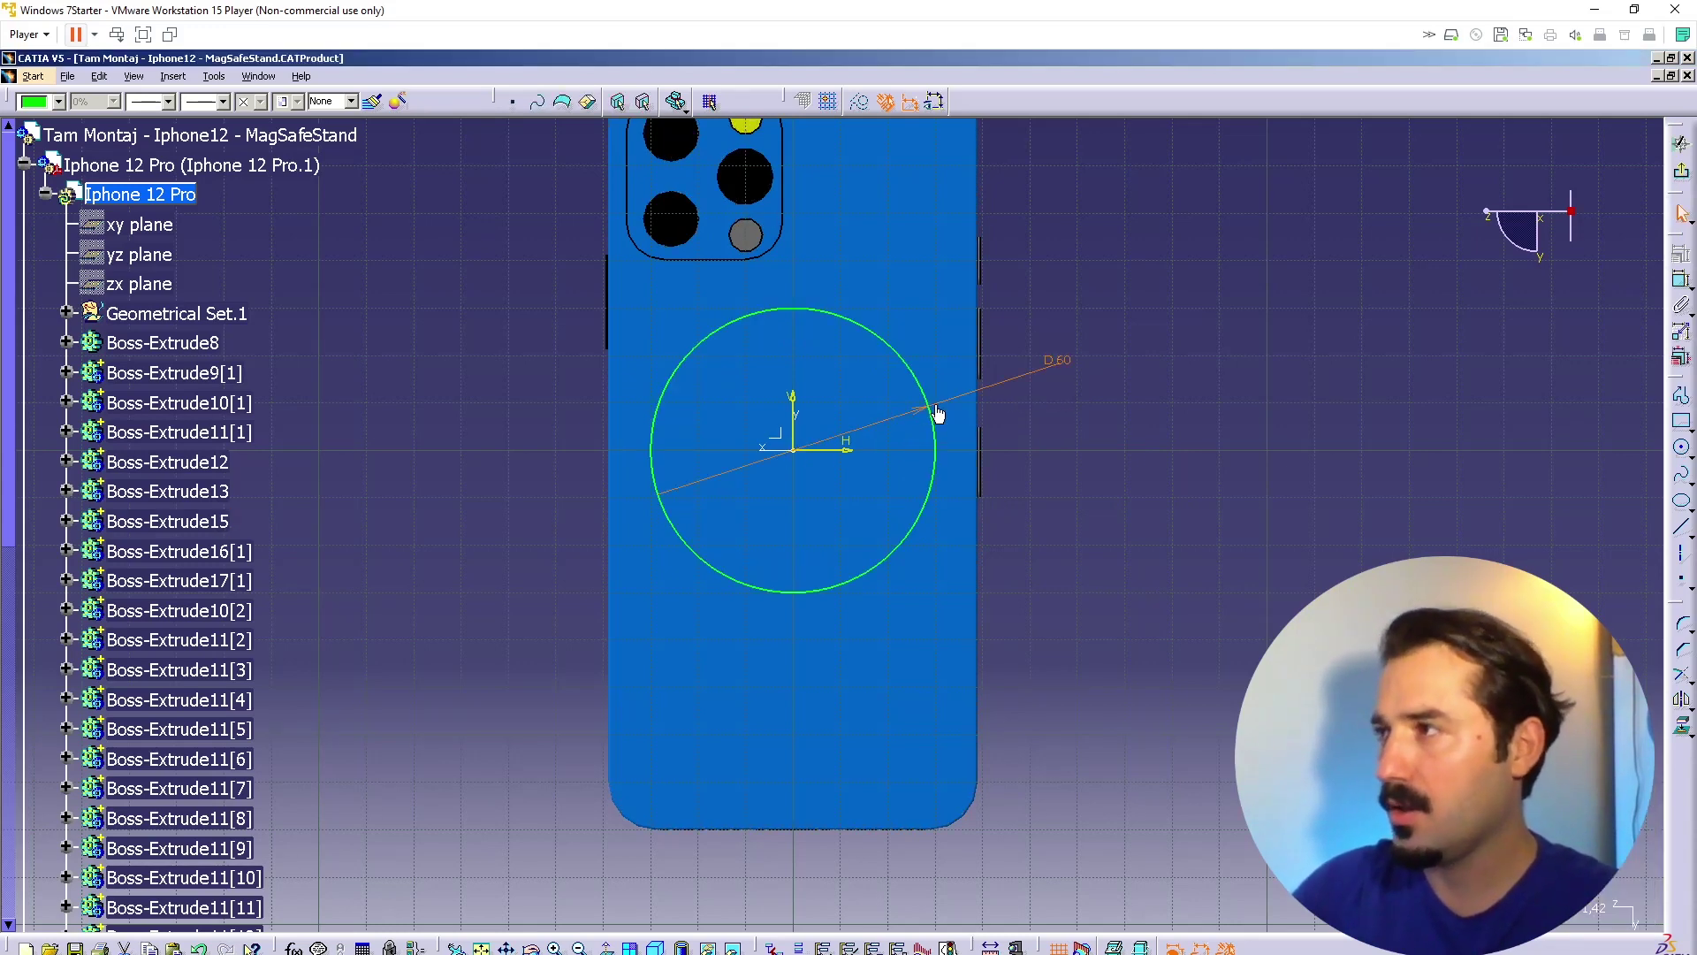
Step: Try the circle's diameter at 55 mm and at 52 mm
double_click(1064, 365)
type("55")
key("Return")
double_click(1059, 370)
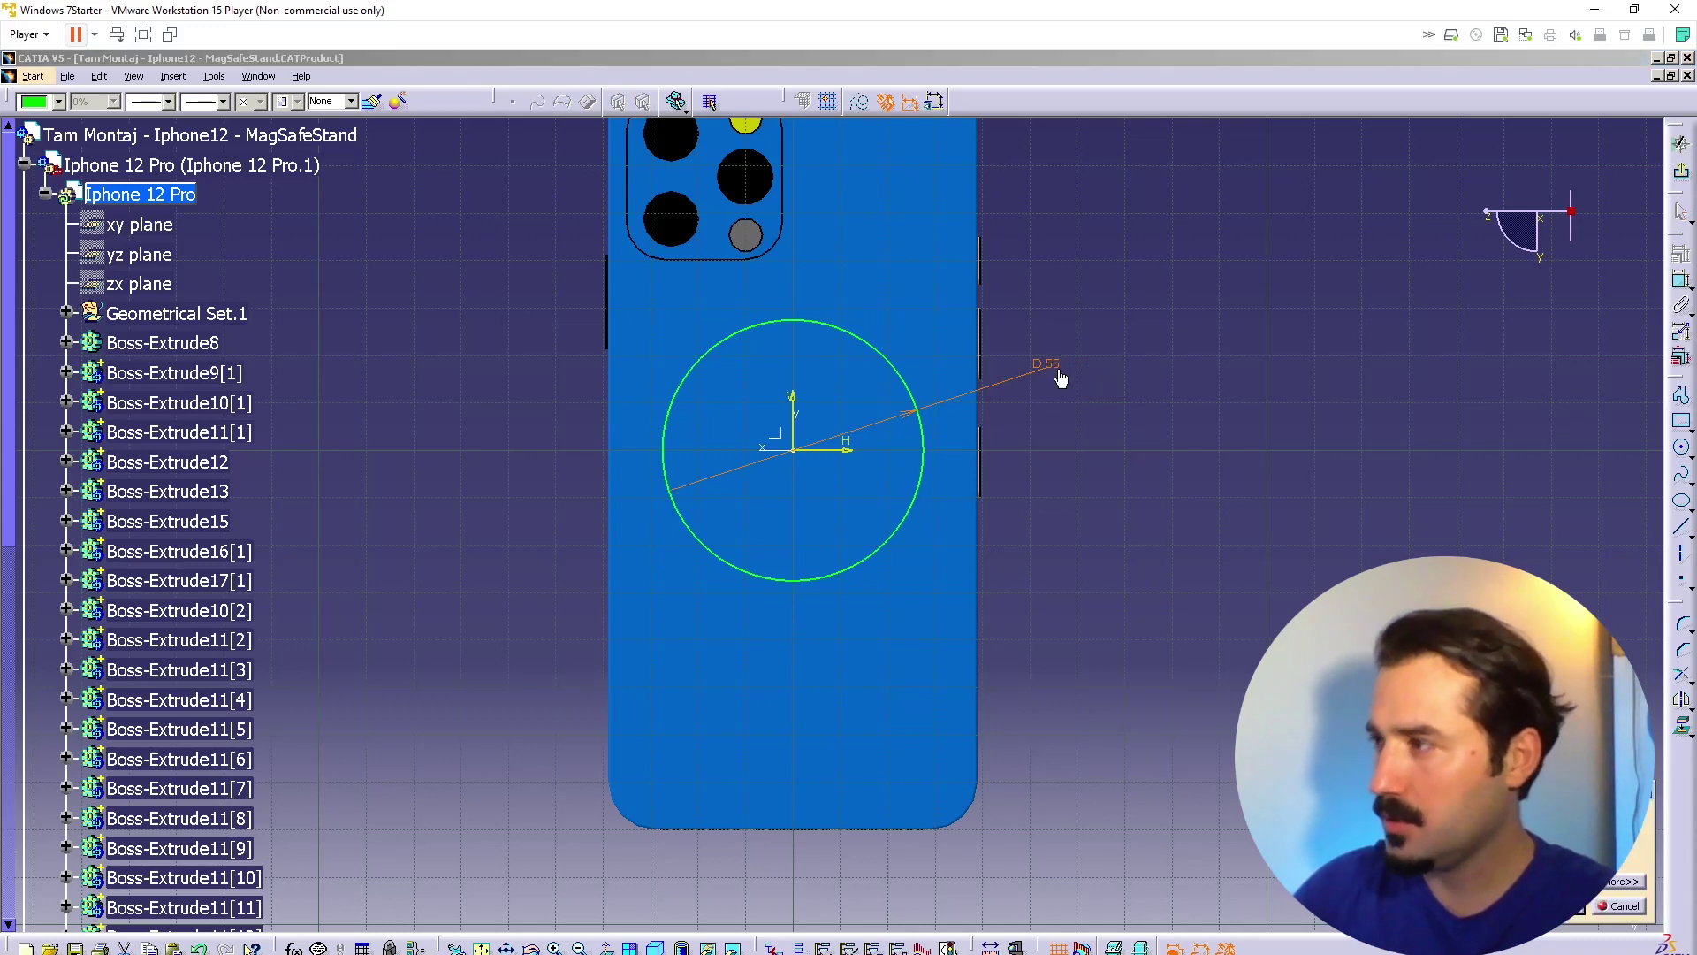
type("52")
key("Return")
left_click(1057, 458)
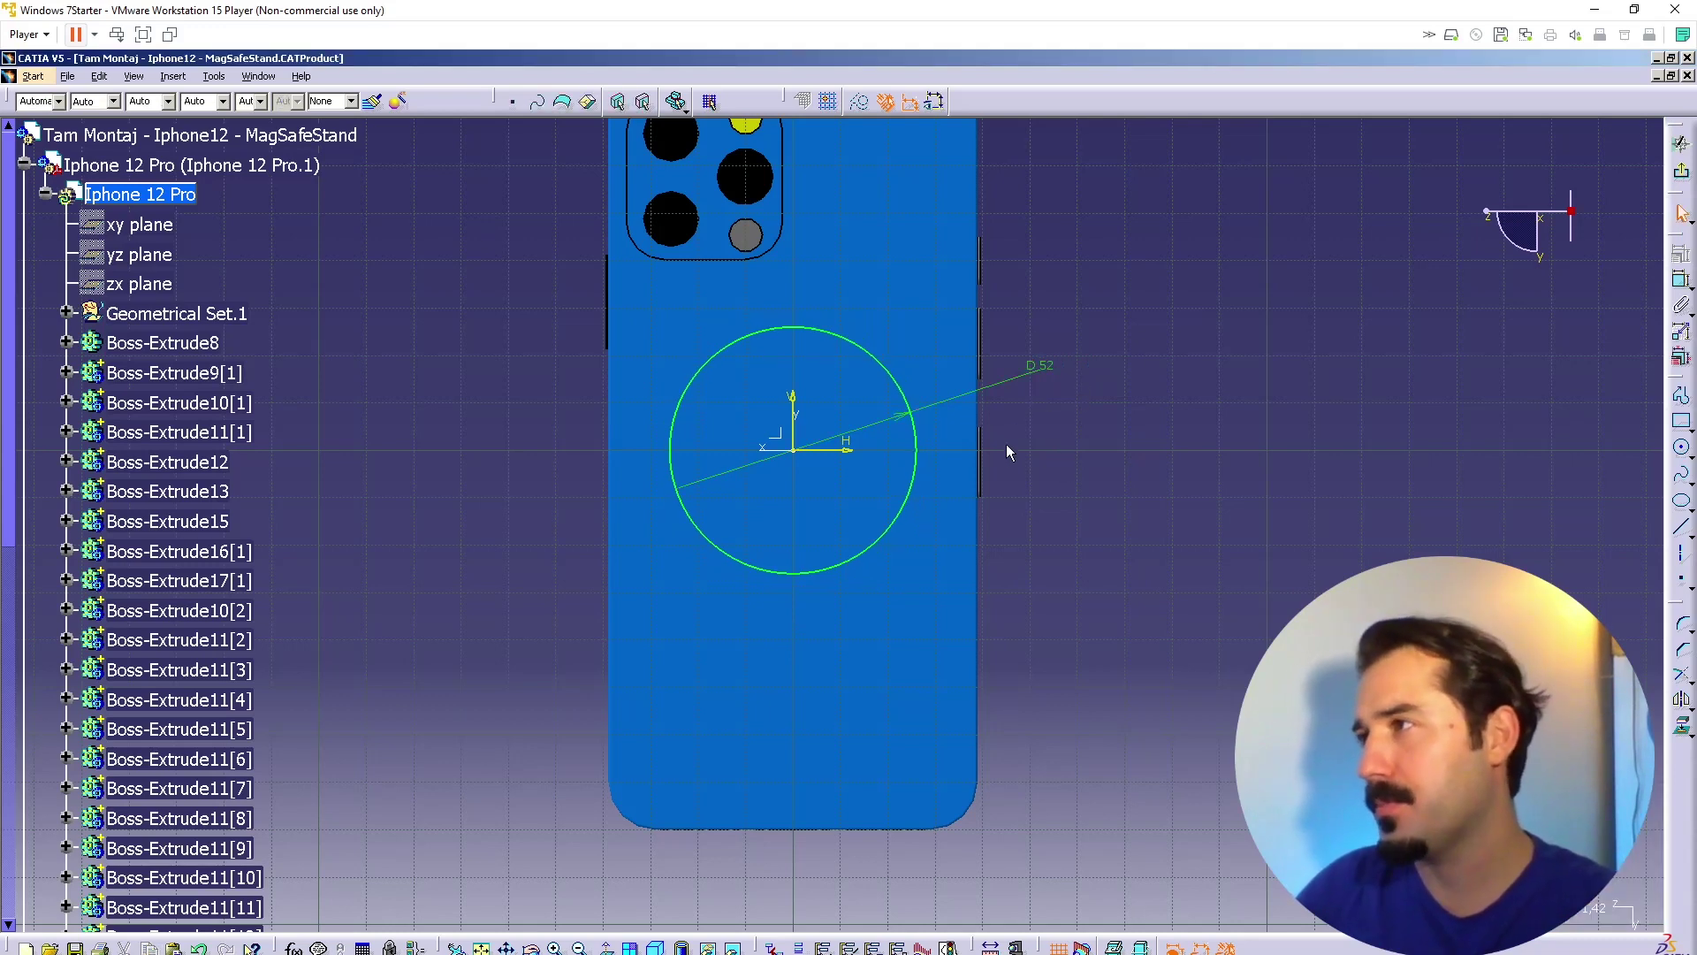
Step: Undo the last change to the circle's diameter
double_click(1046, 368)
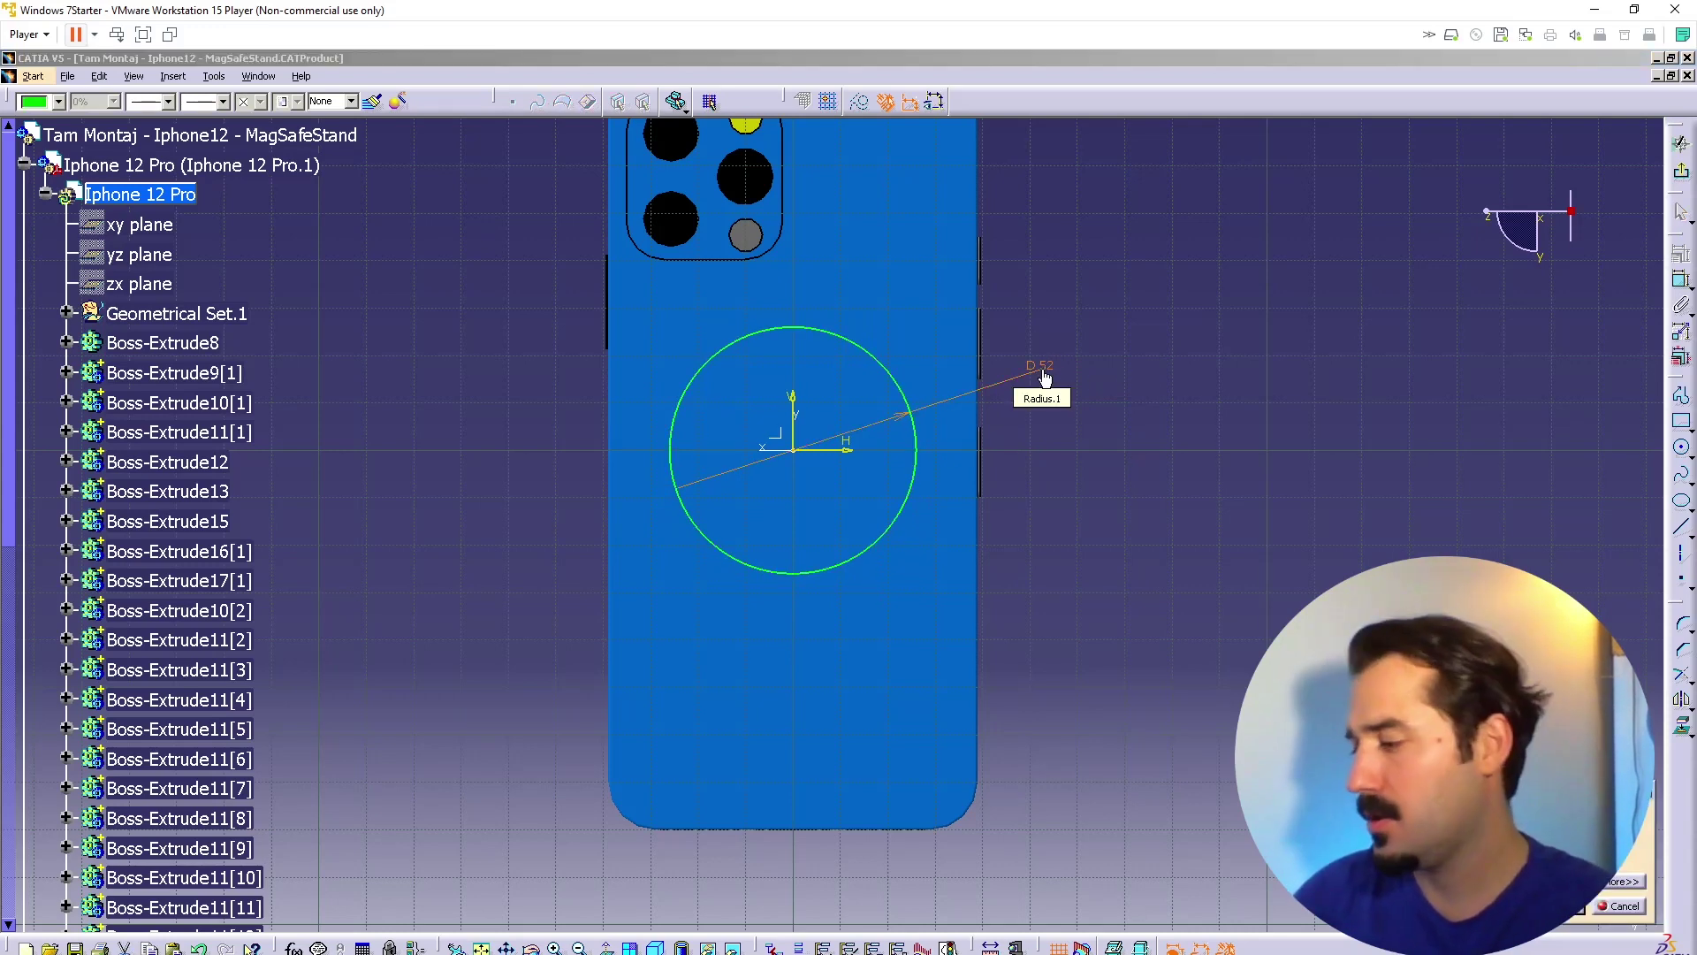
key("ctrl+z")
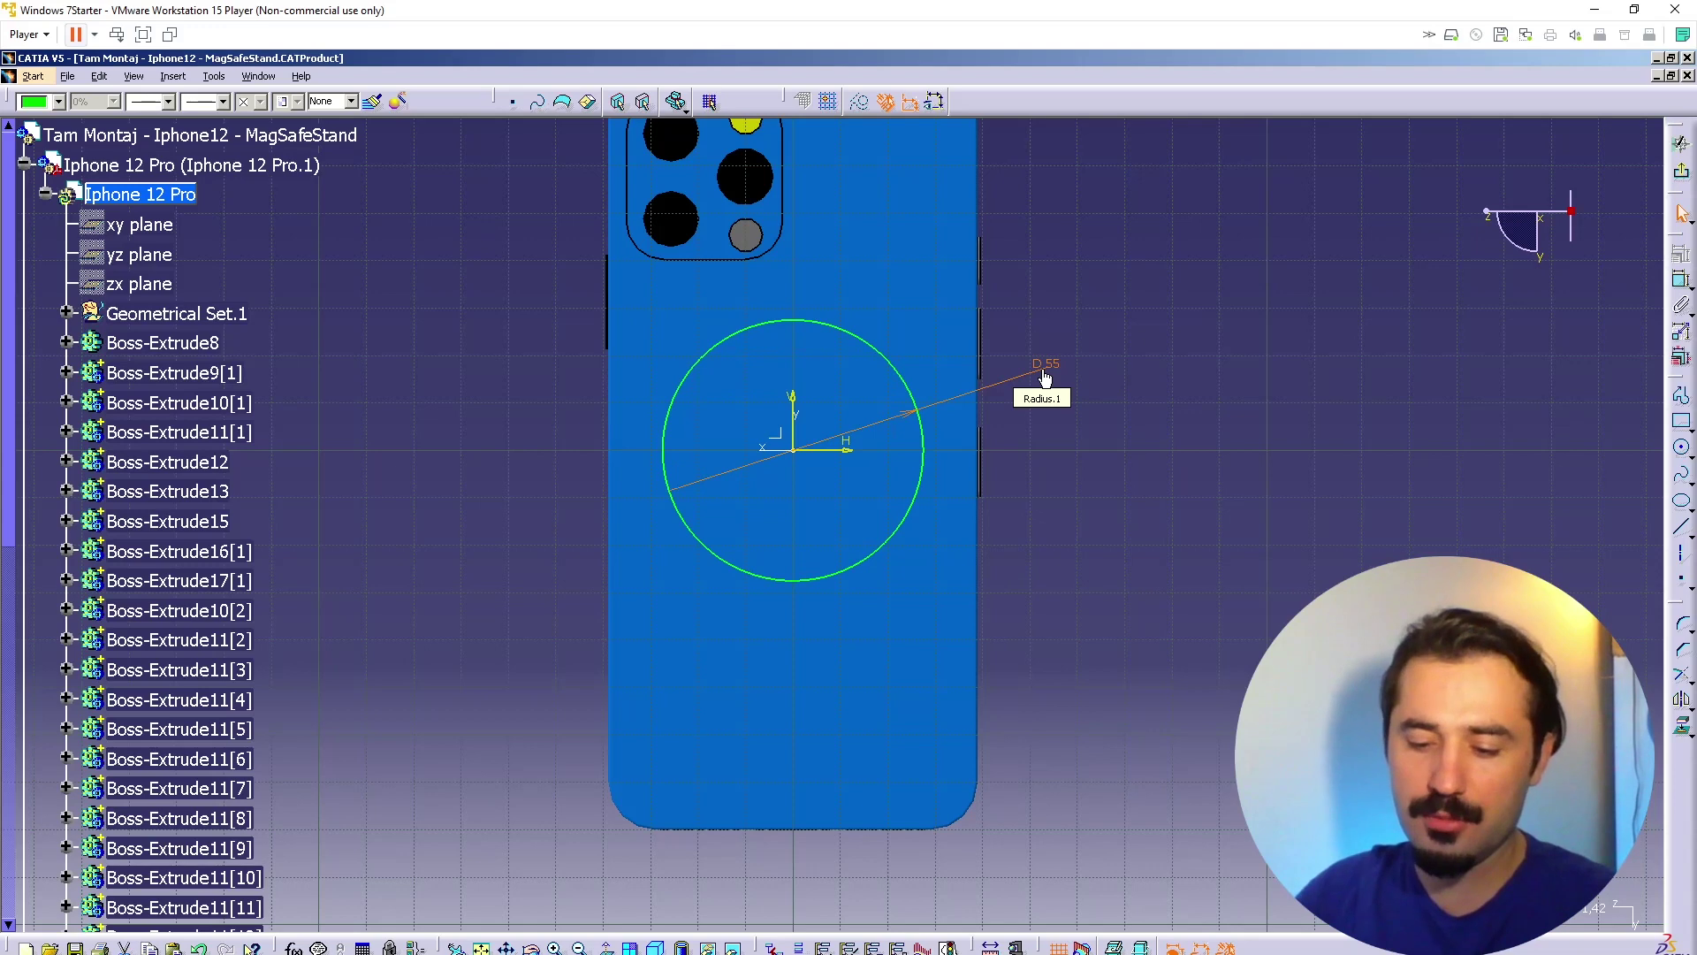
left_click(1215, 633)
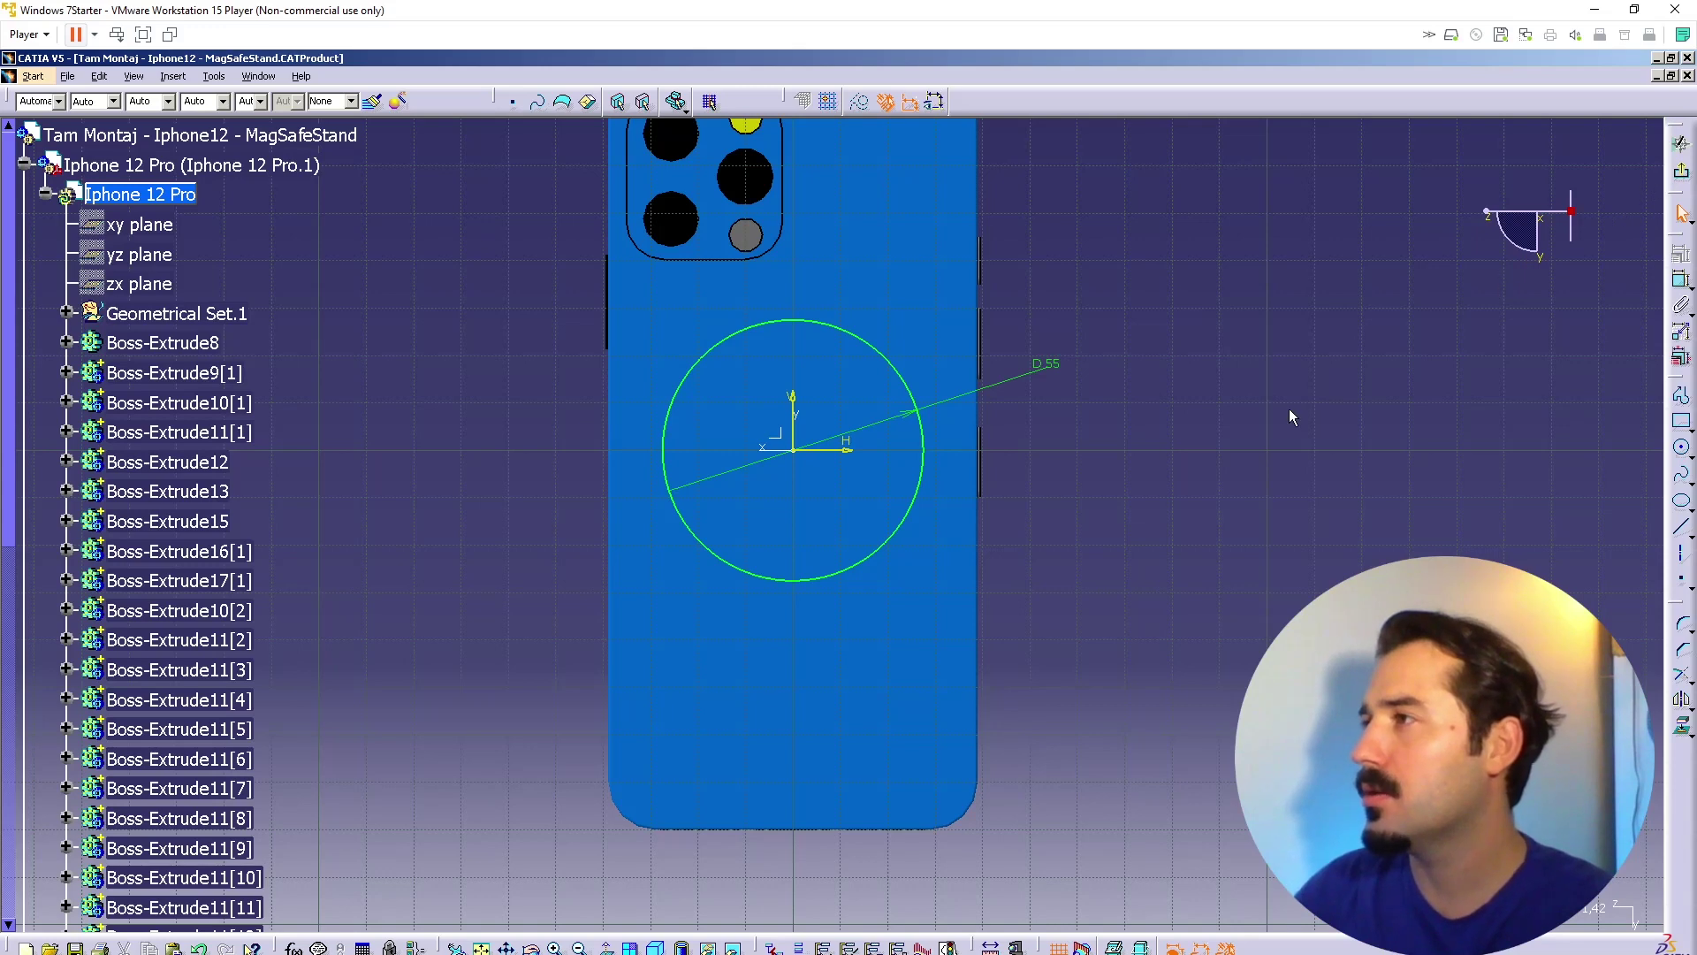
Step: Set the diameter of the circle at the sketch origin to 50 mm
double_click(1047, 366)
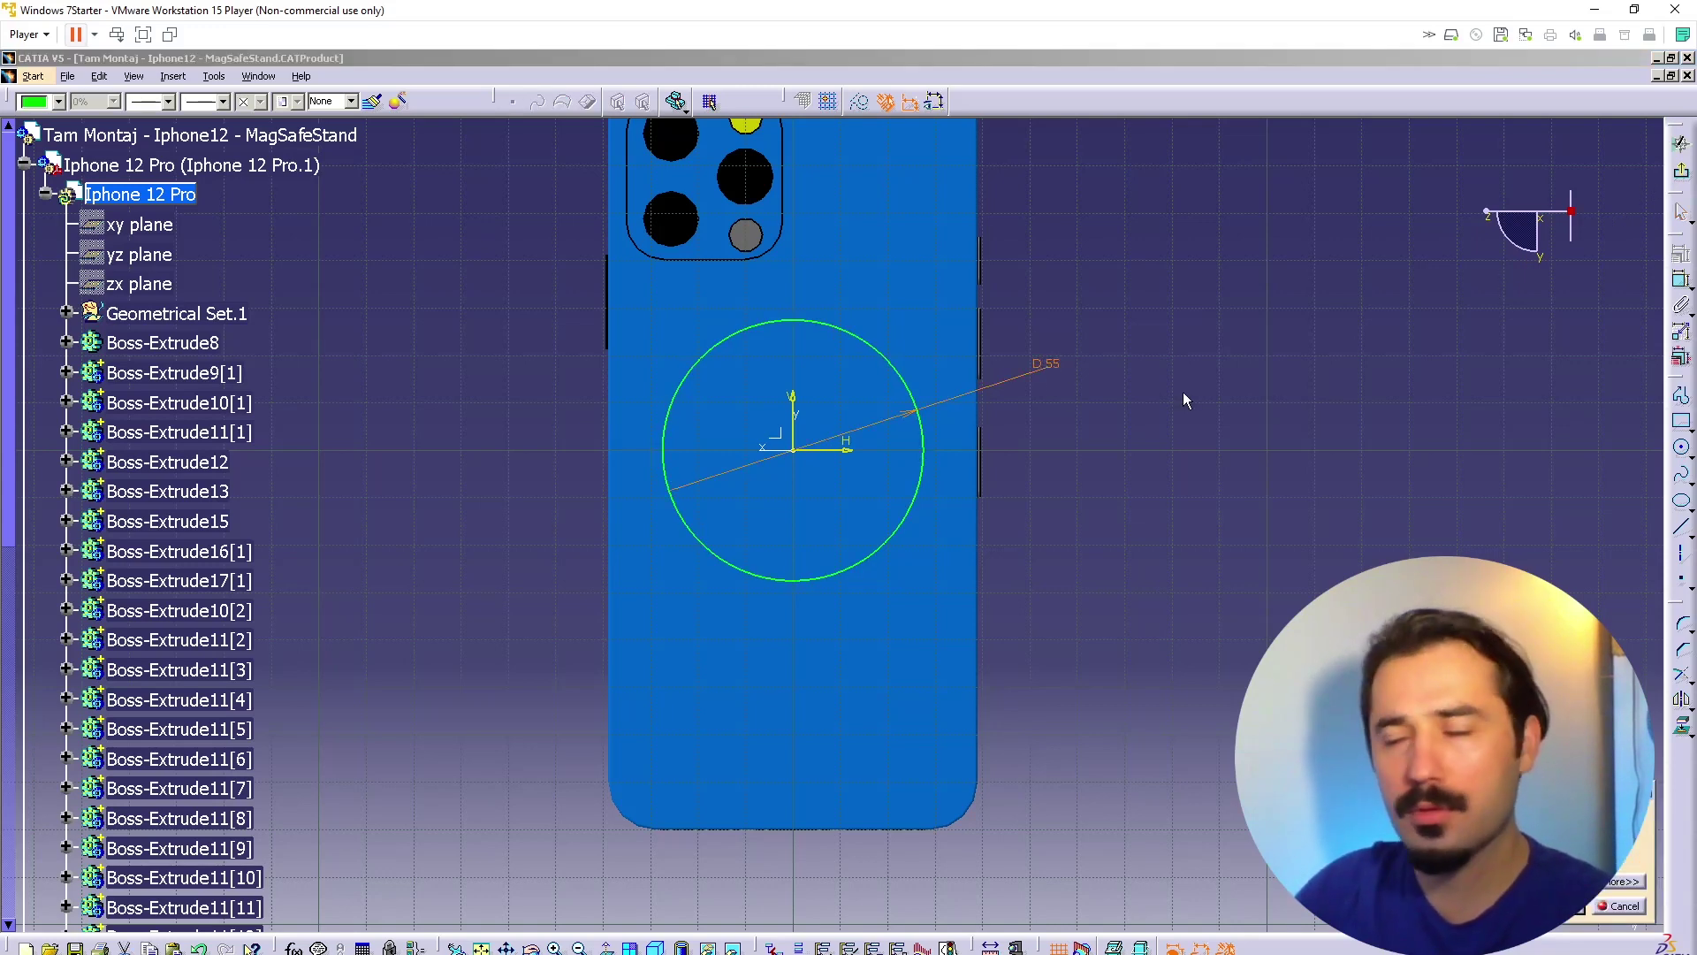
type("50")
key("Return")
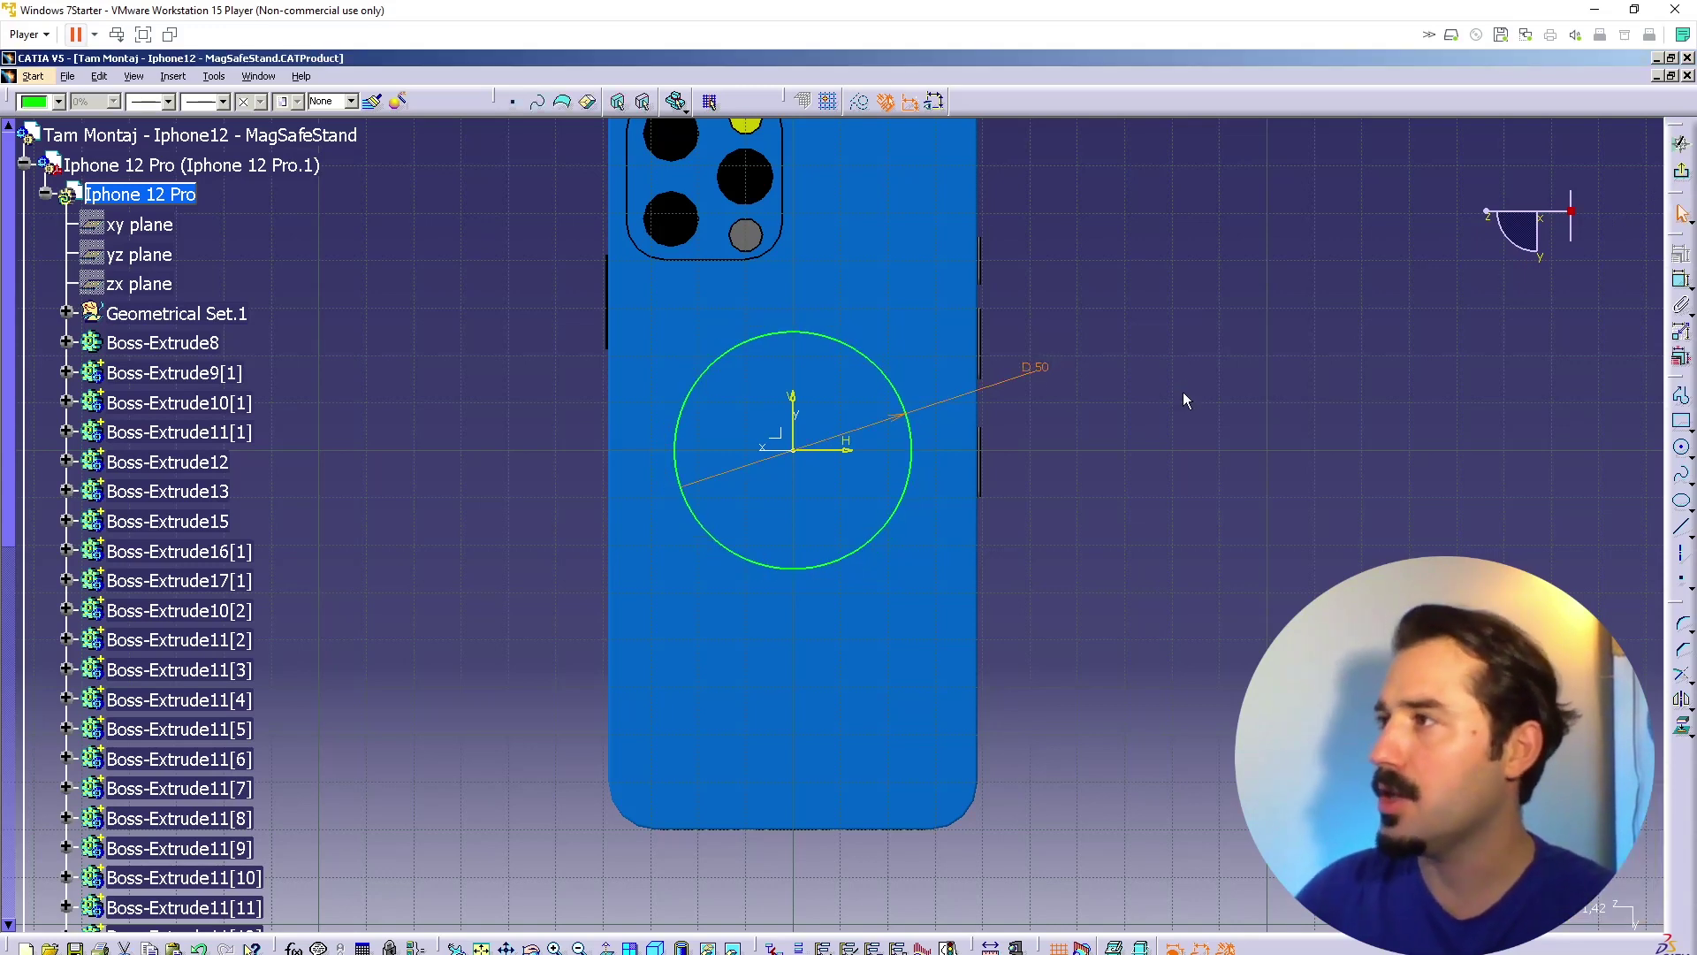
double_click(1041, 375)
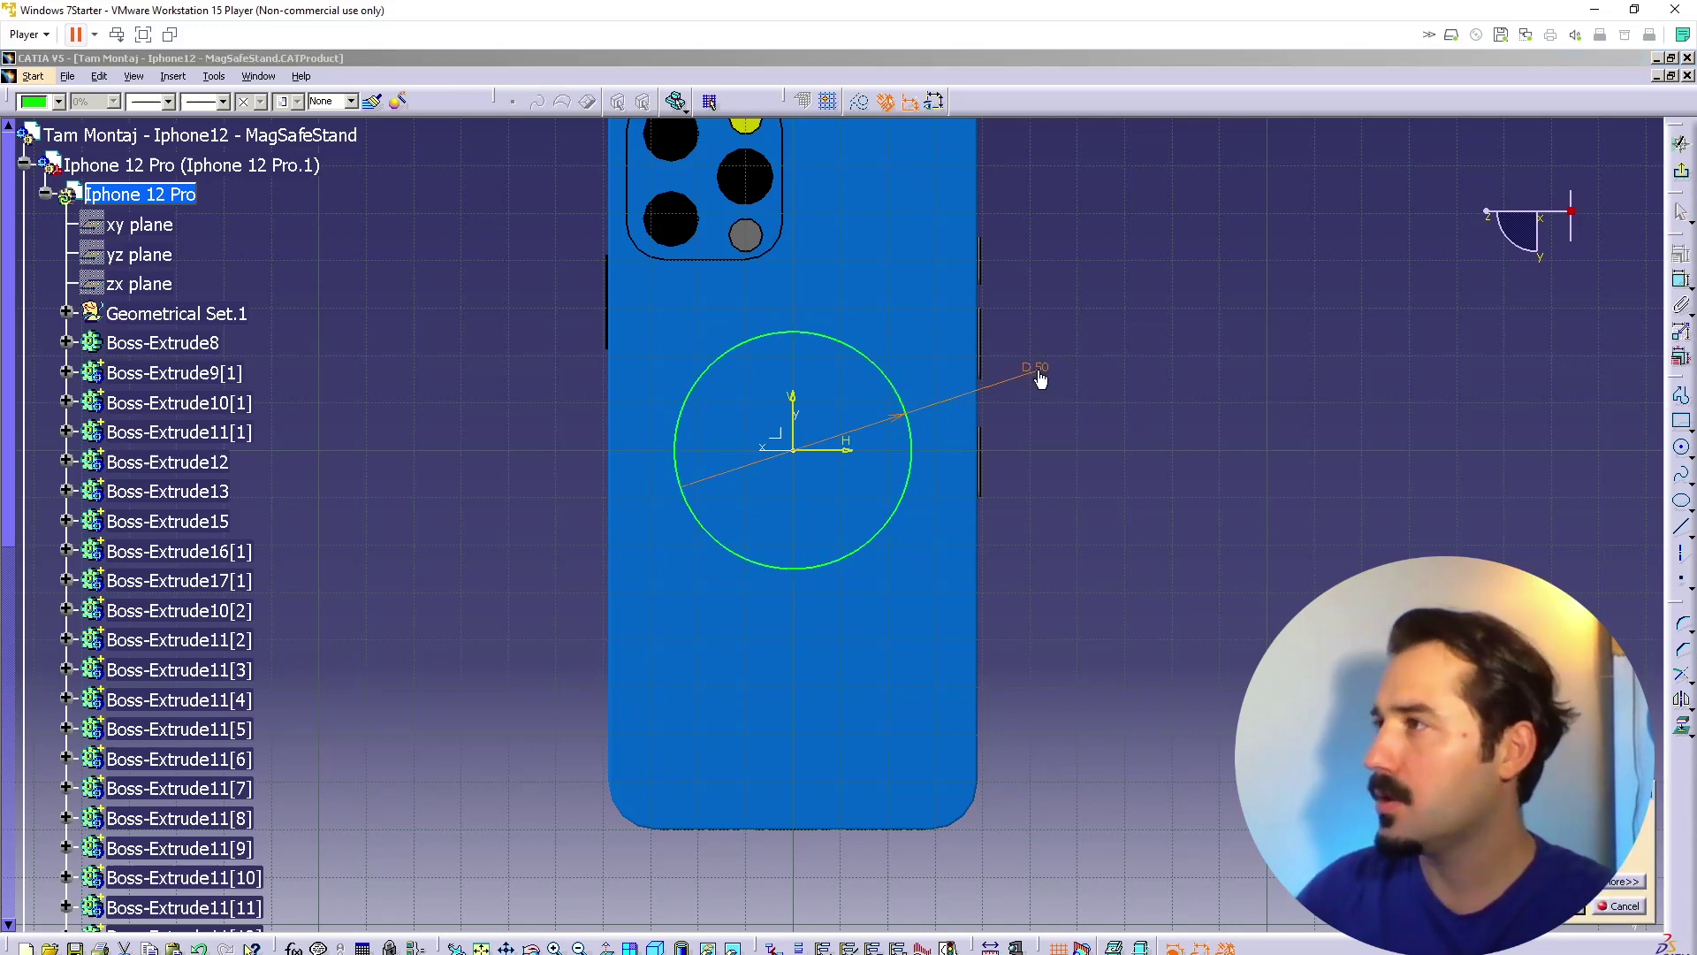
key("Return")
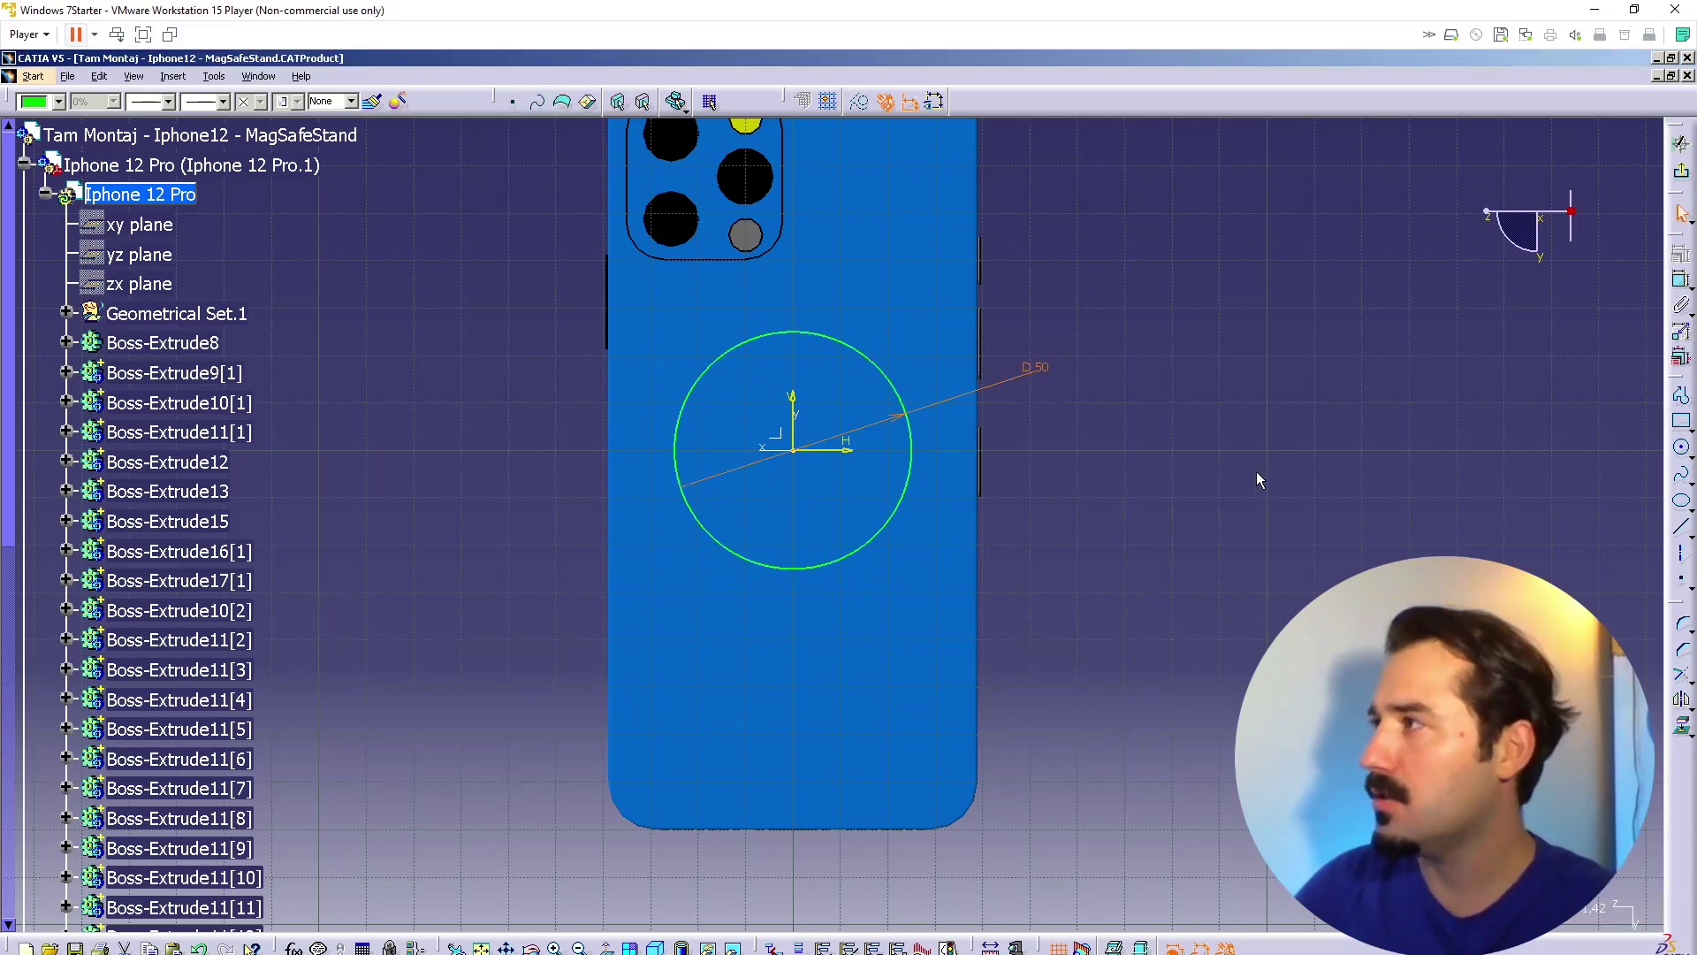
Step: Draw a second concentric circle at the origin outside the first, dimension its diameter to 60 mm, and exit the sketch
left_click(1683, 452)
left_click(794, 450)
left_click(906, 363)
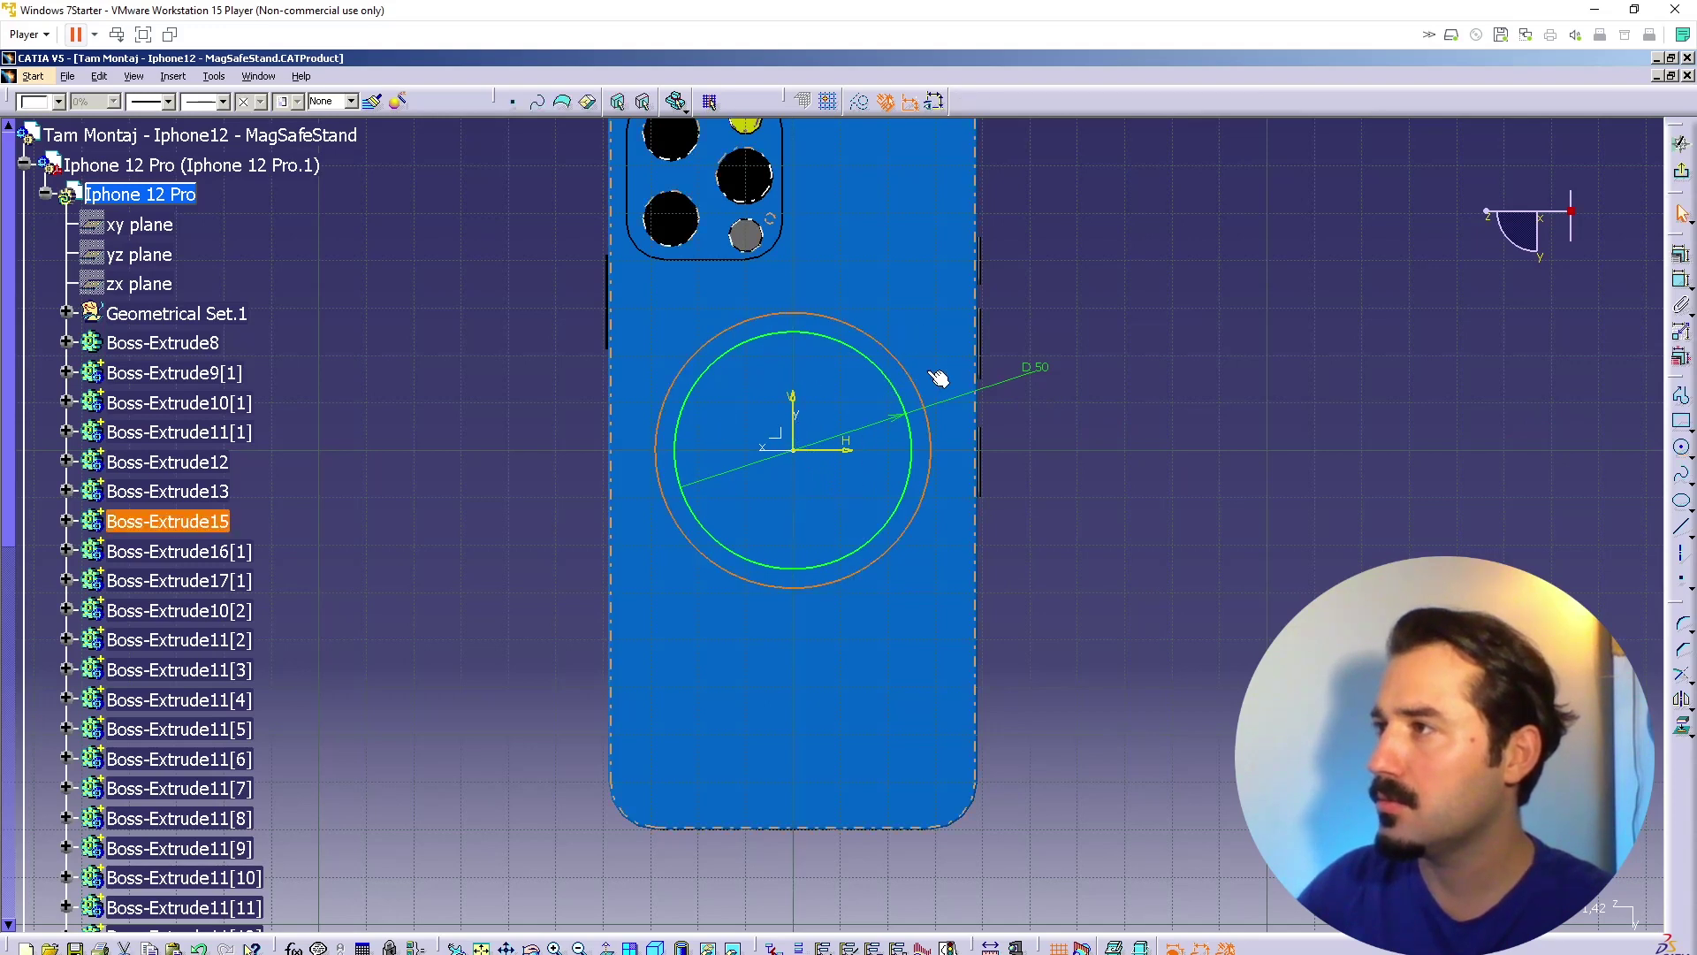
left_click(1680, 280)
left_click(1027, 305)
double_click(1027, 305)
type("60")
key("Return")
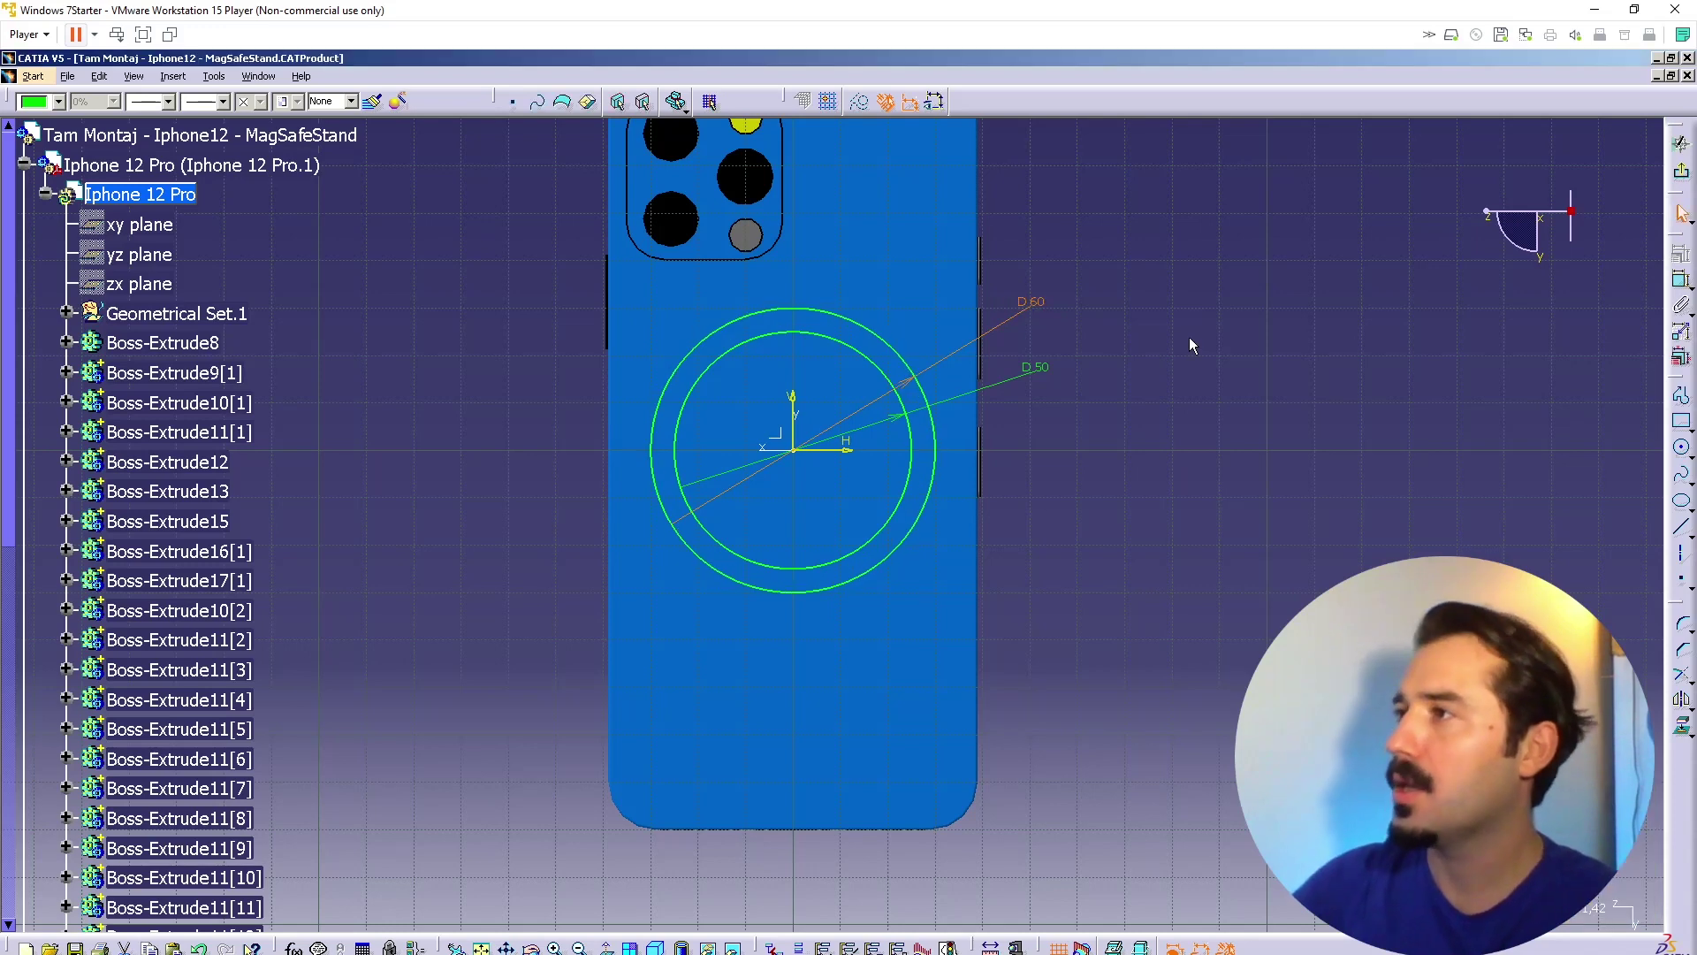
left_click(1681, 170)
Step: Move the two-circle sketch Sketch.1 from the Boss-Extrude9[3] body into Geometrical Set.1 by cutting and pasting it
right_click(837, 355)
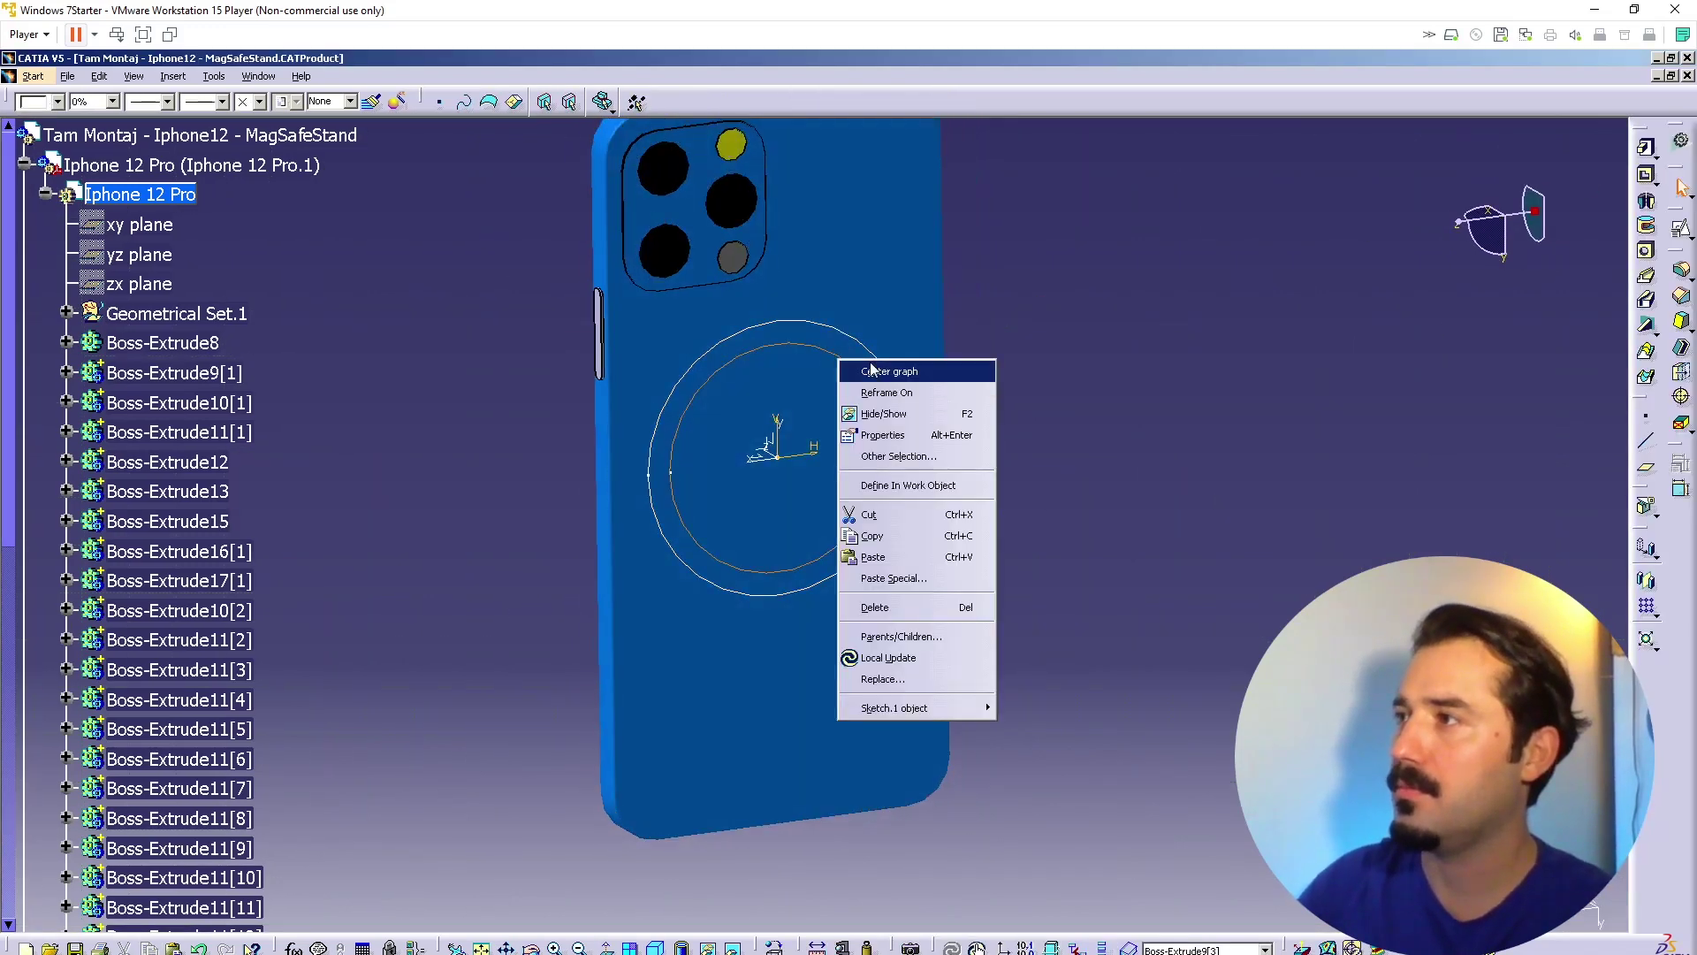
left_click(870, 365)
left_click(162, 524)
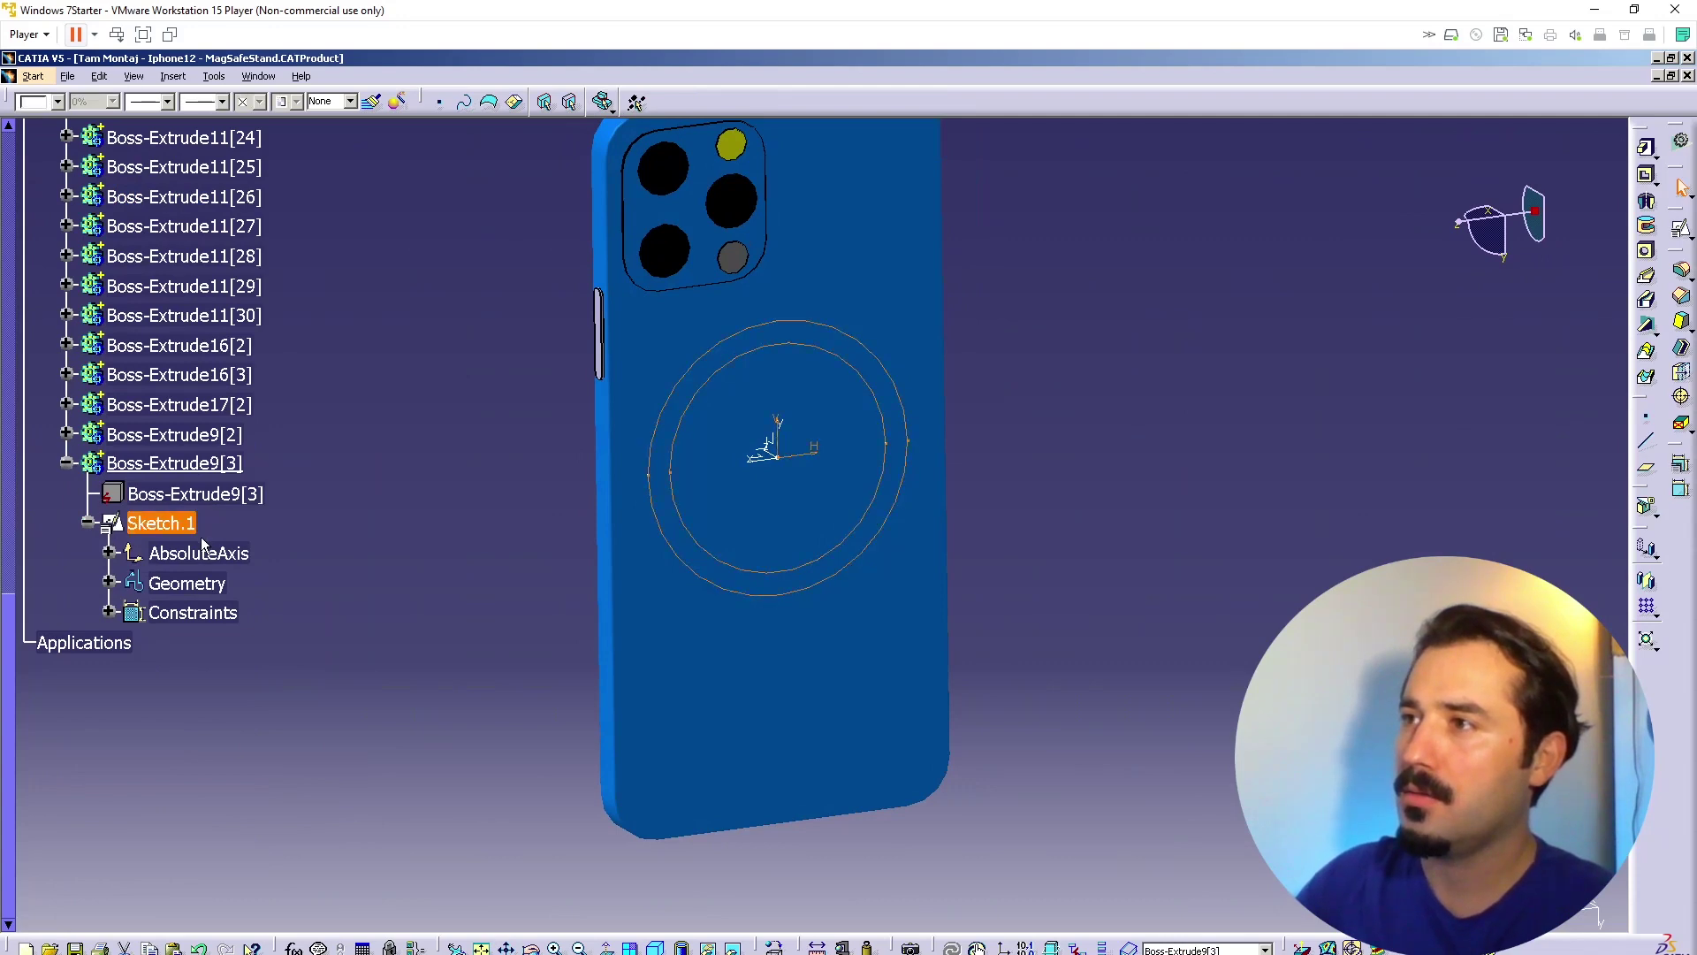
scroll(233, 555, "up", 11)
scroll(239, 557, "up", 5)
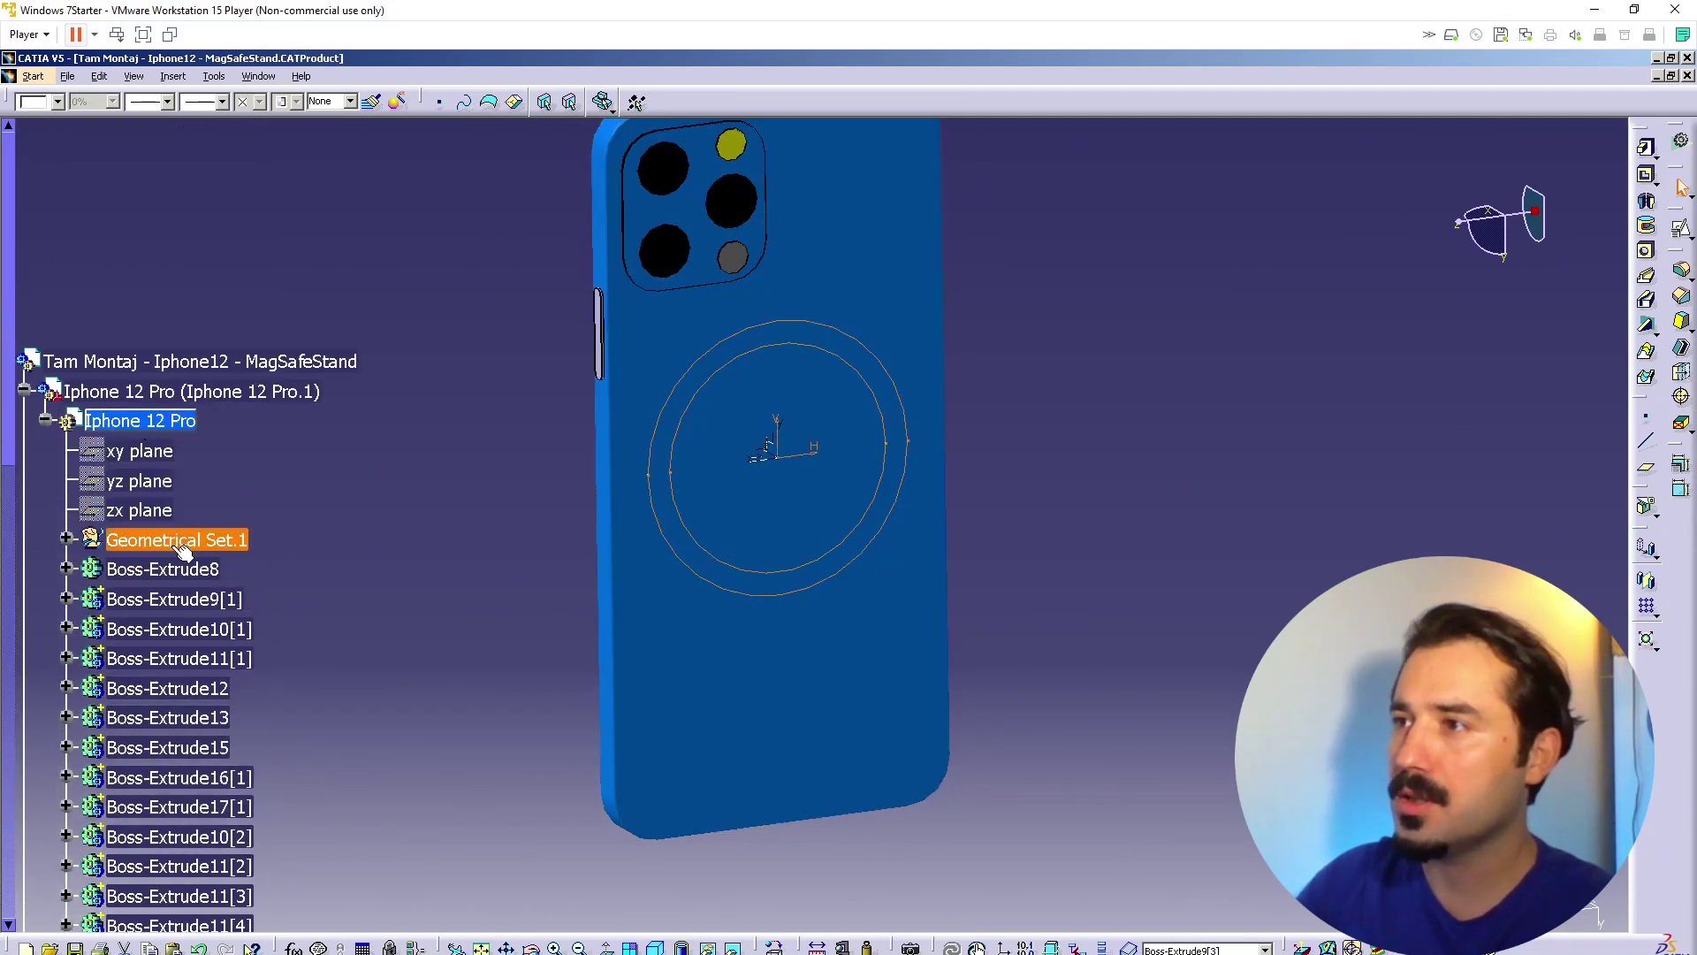
scroll(227, 543, "down", 10)
left_click(183, 848)
key("Delete")
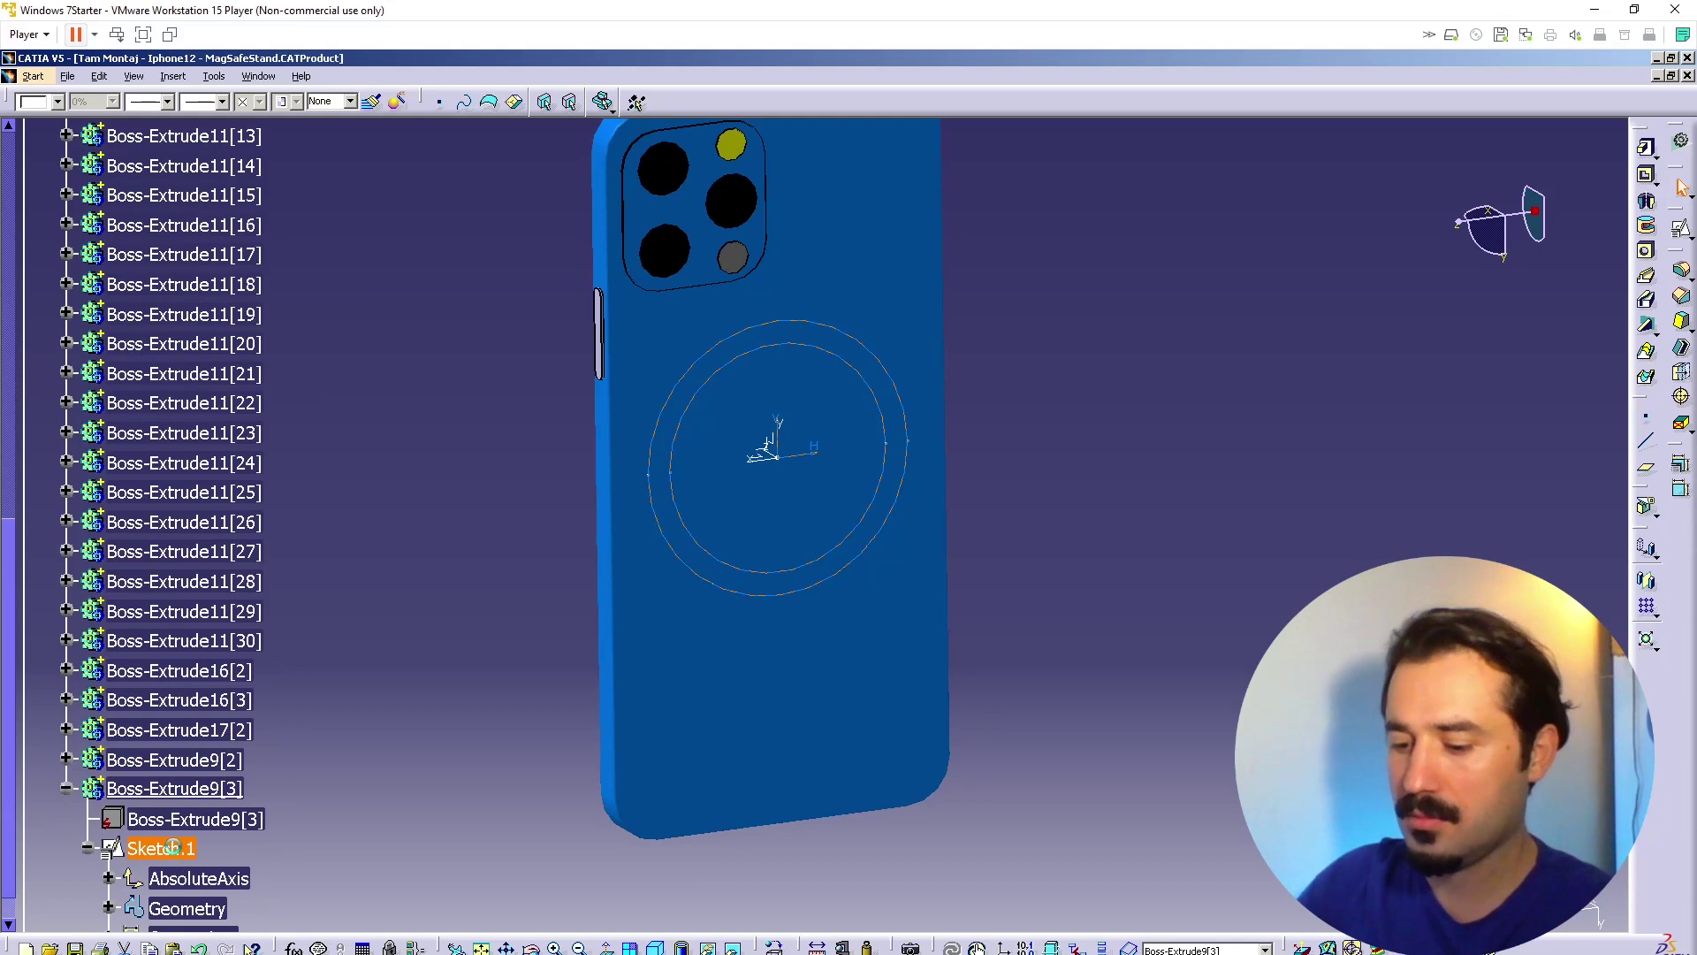
scroll(304, 552, "up", 10)
left_click(159, 622)
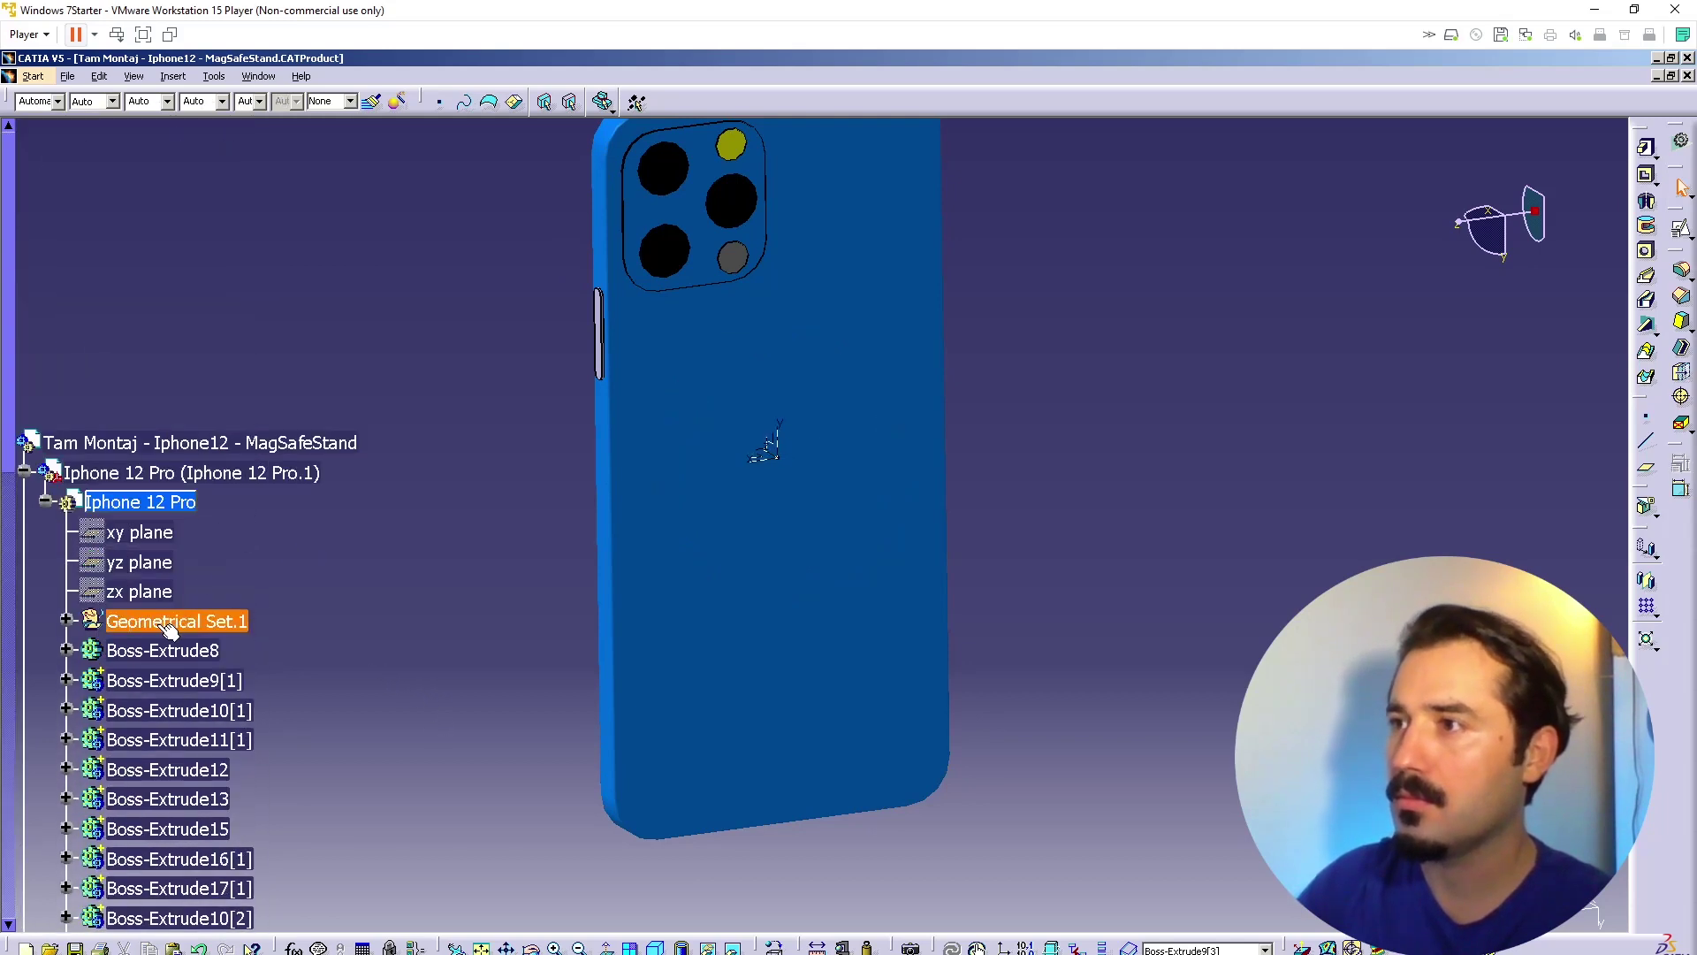
right_click(159, 621)
left_click(236, 461)
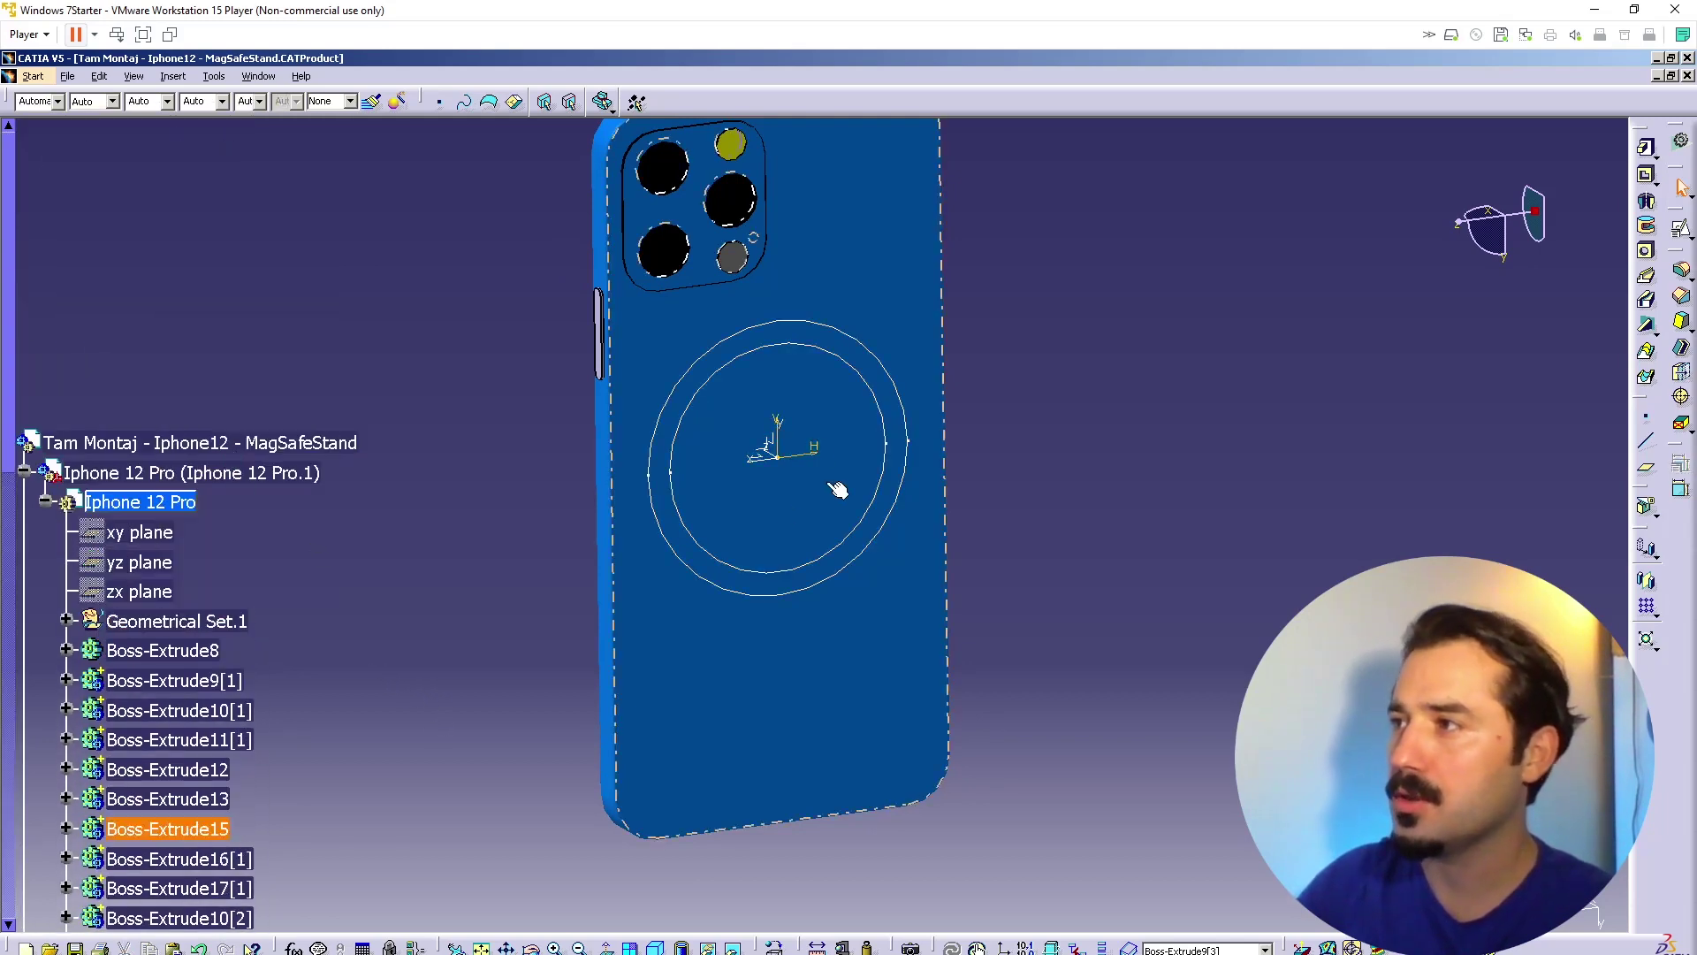
Step: Rename the two-circle sketch Sketch.2 in Geometrical Set.1 to Sketch.Magnets
left_click(65, 620)
left_click(65, 621)
middle_click_drag(711, 652, 709, 651)
left_click(65, 617)
left_click(65, 621)
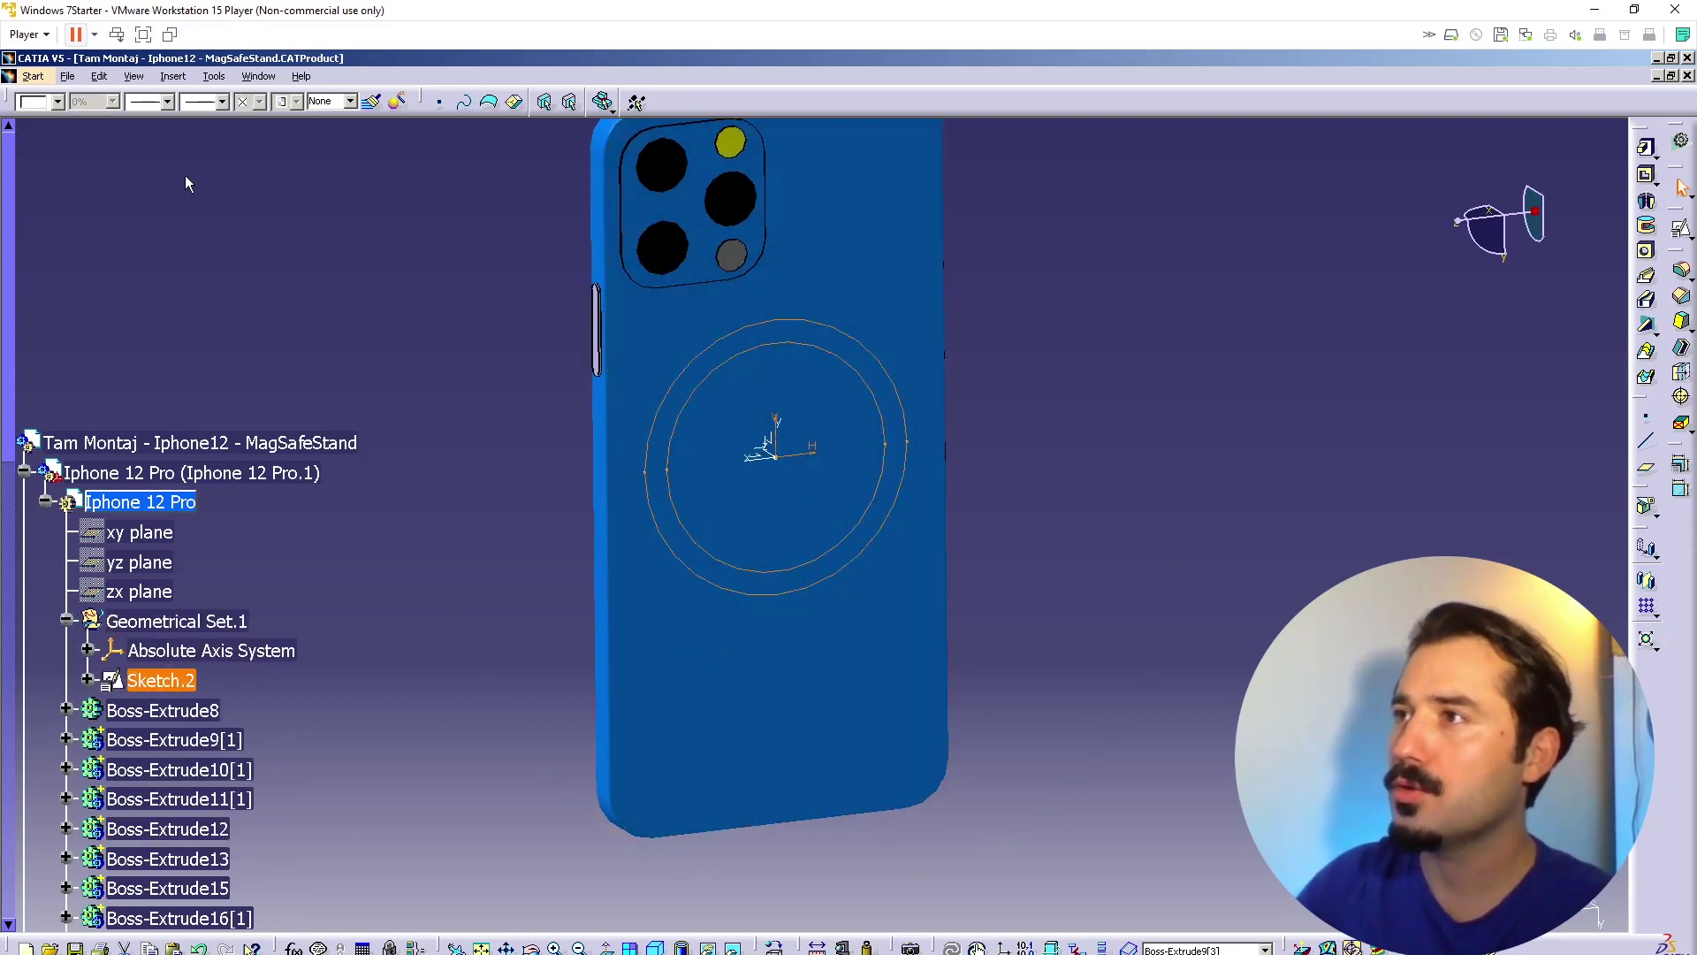
right_click(159, 679)
left_click(243, 385)
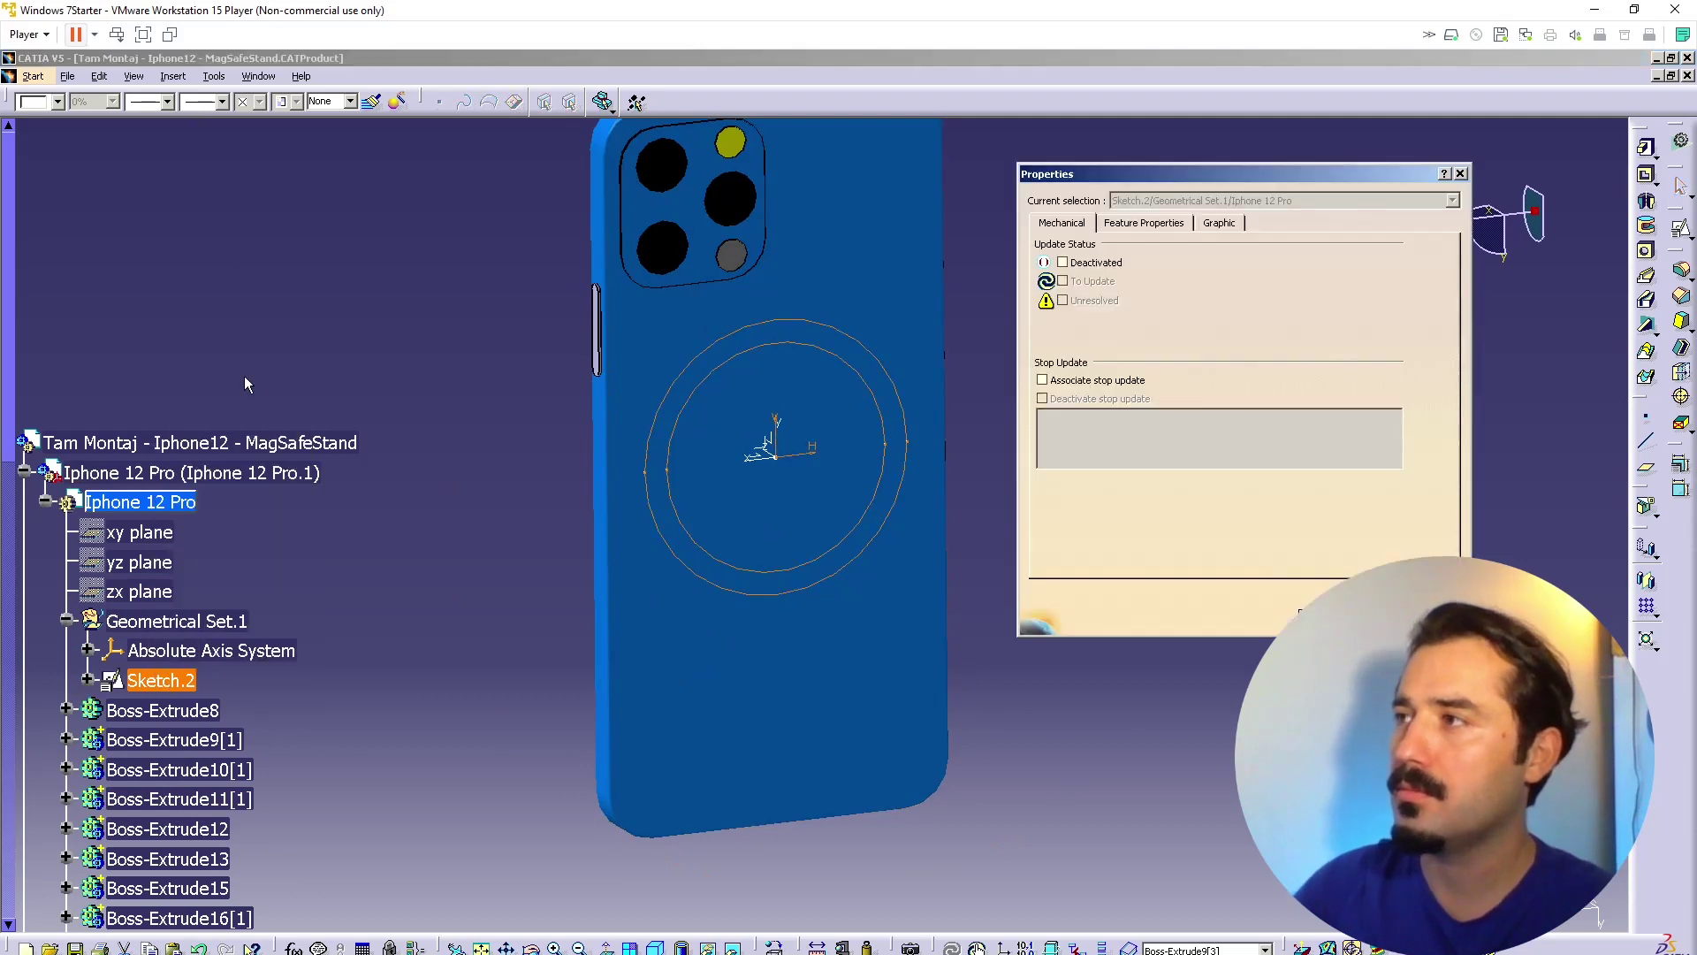
left_click(1149, 223)
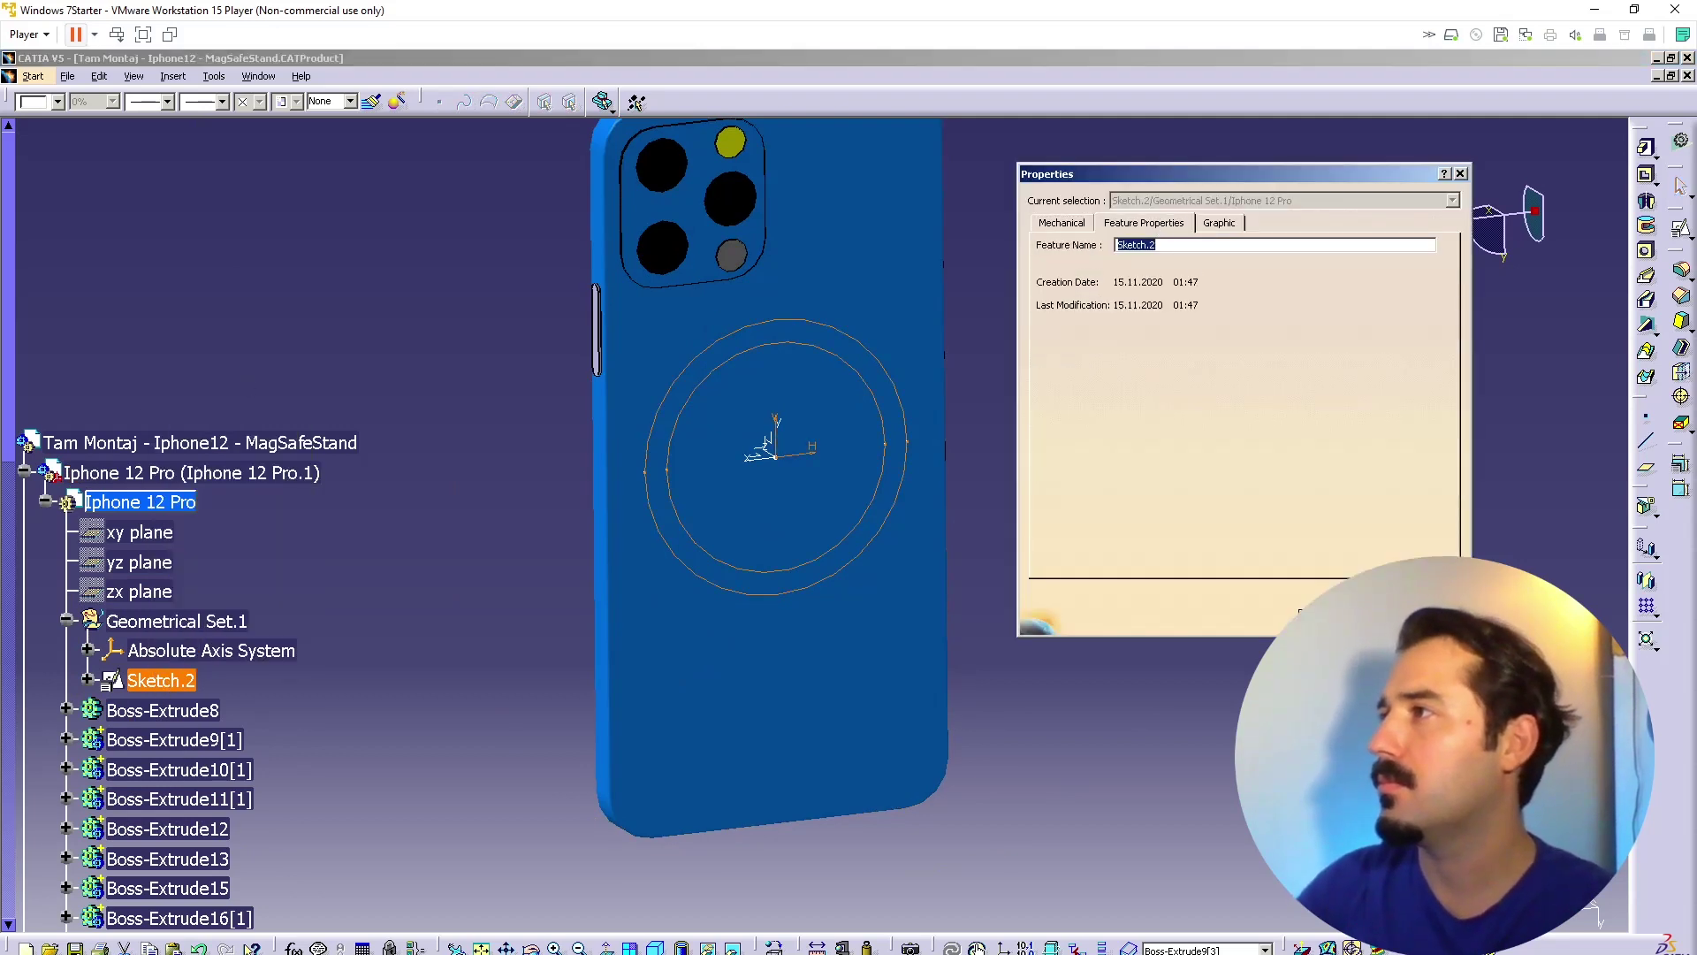
type("Magnet")
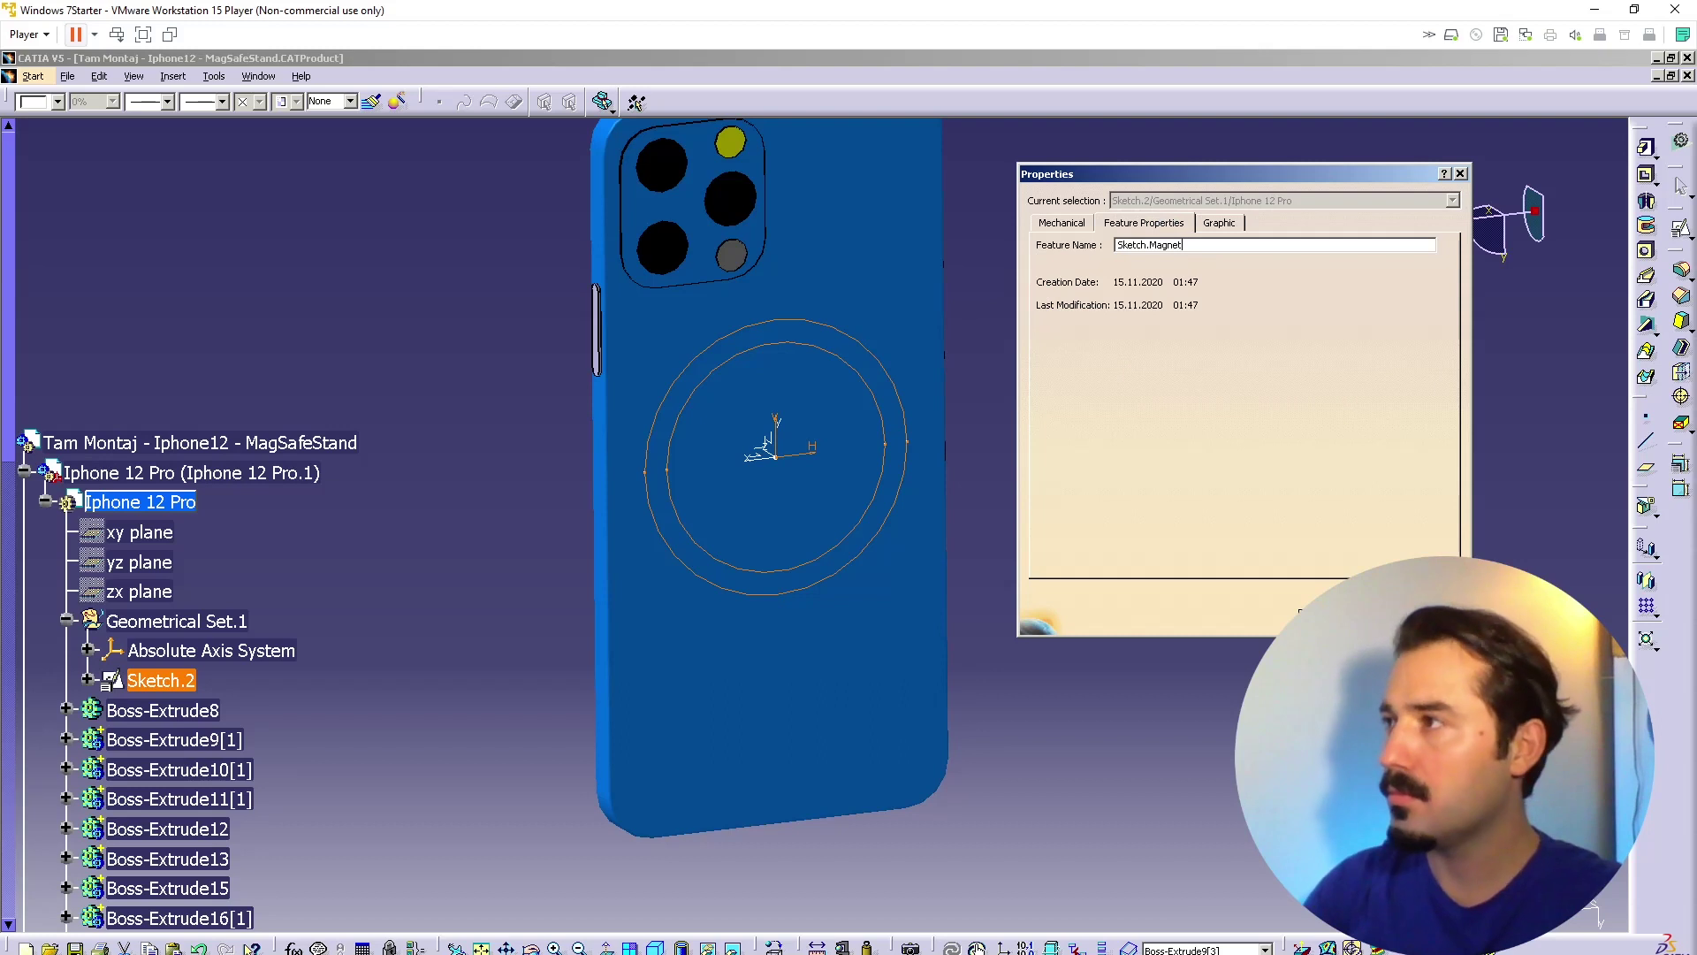
type("s")
key("Return")
Step: Give Sketch.Magnets the dash-dot line type 4 and a line thickness of 0.35 mm
left_click(155, 101)
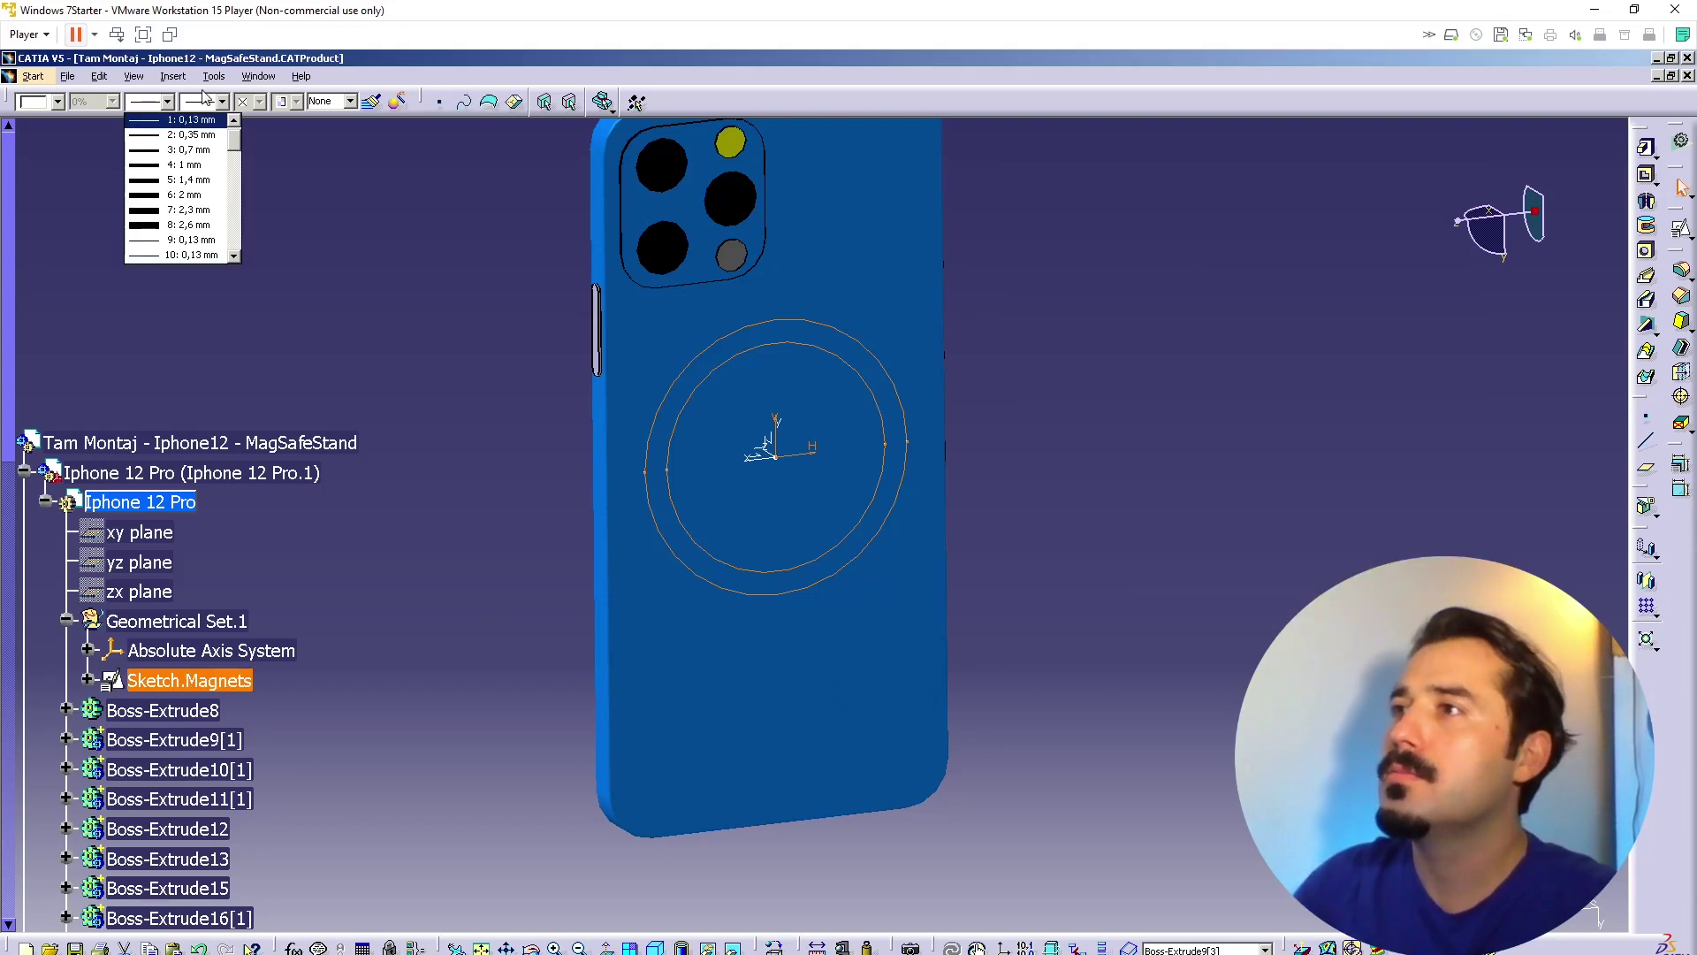
left_click(213, 120)
left_click(213, 102)
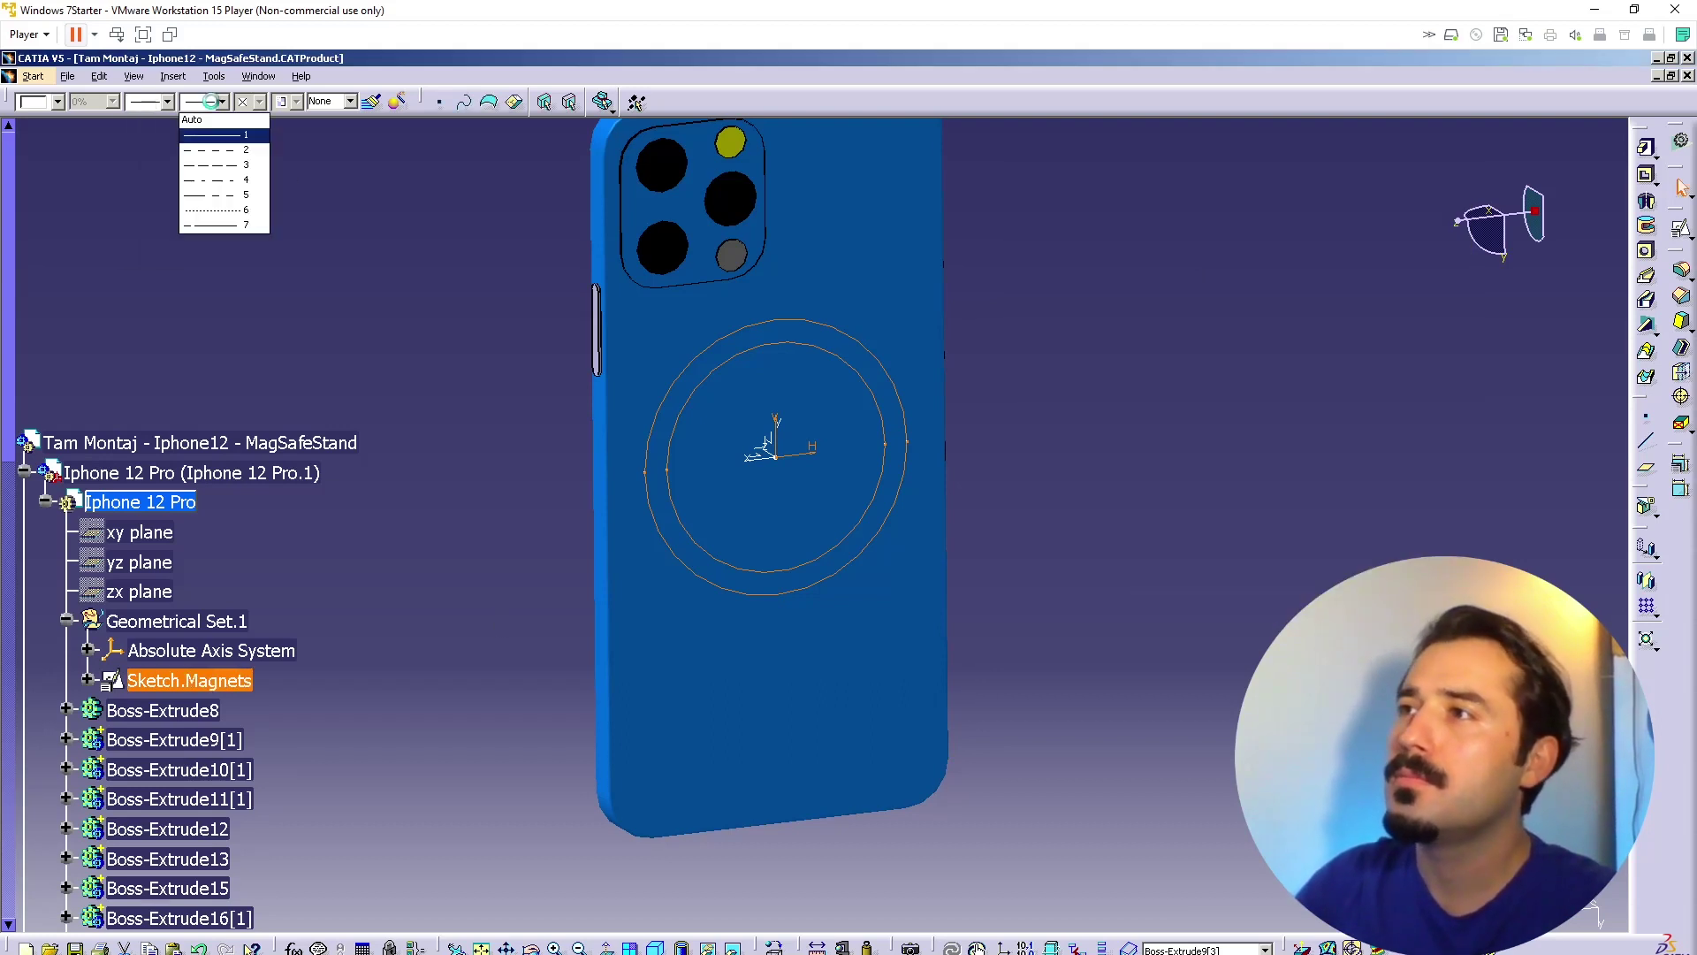
left_click(231, 182)
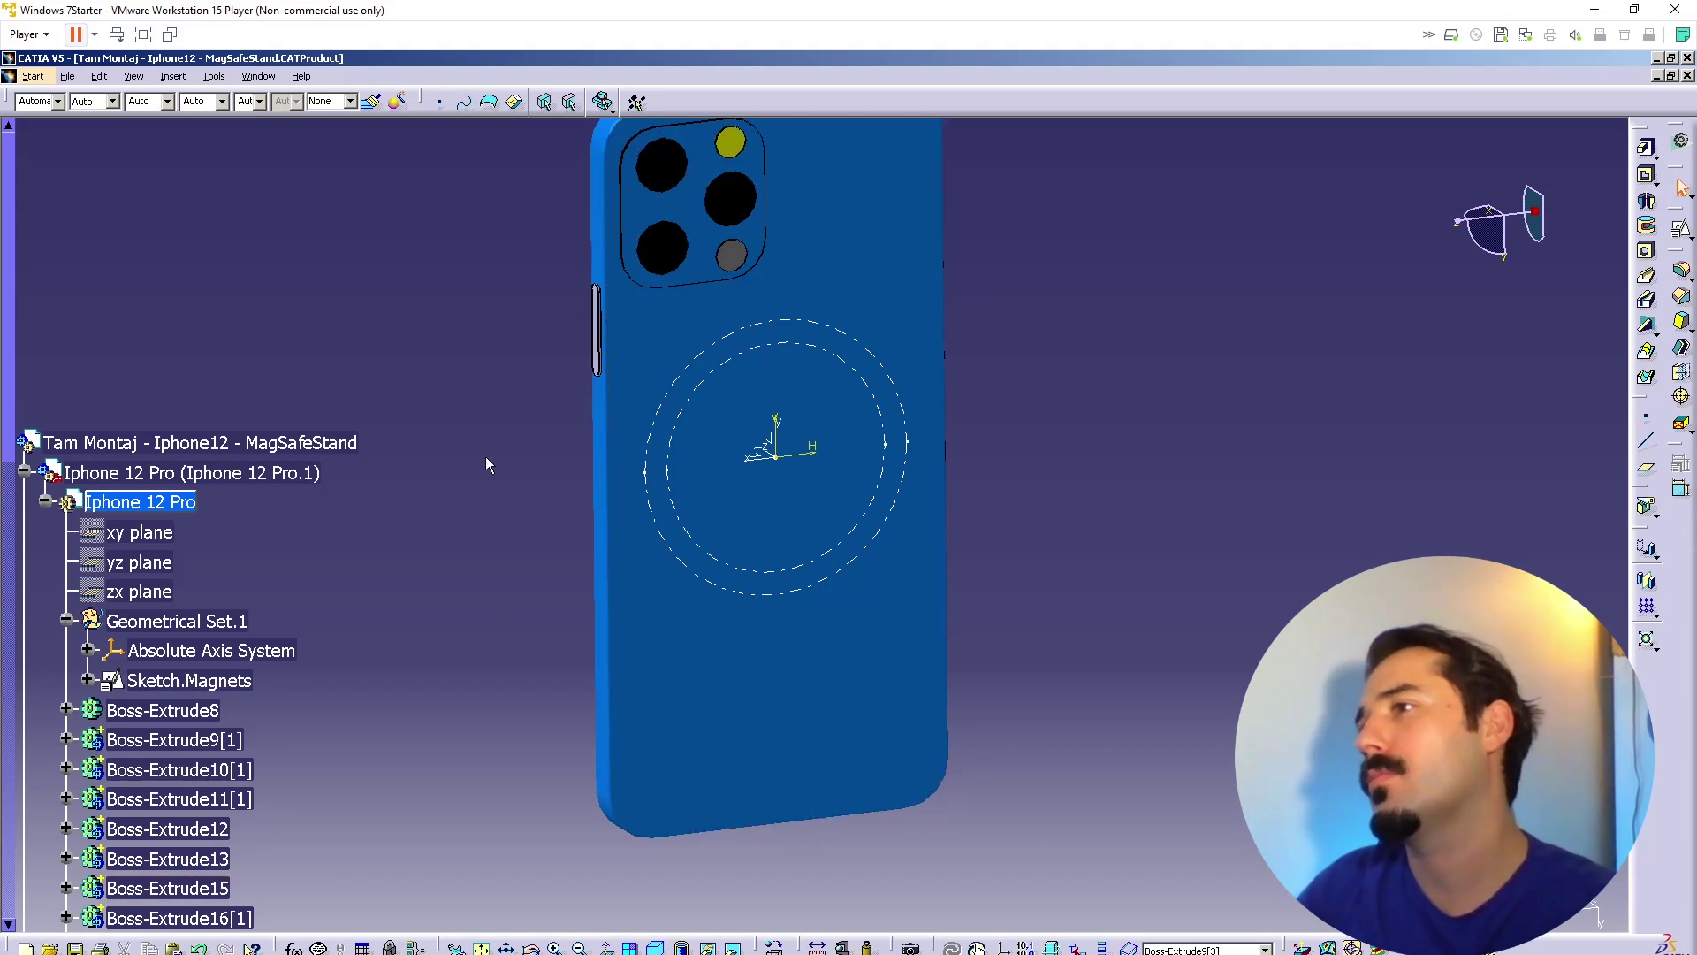
left_click(221, 683)
left_click(166, 102)
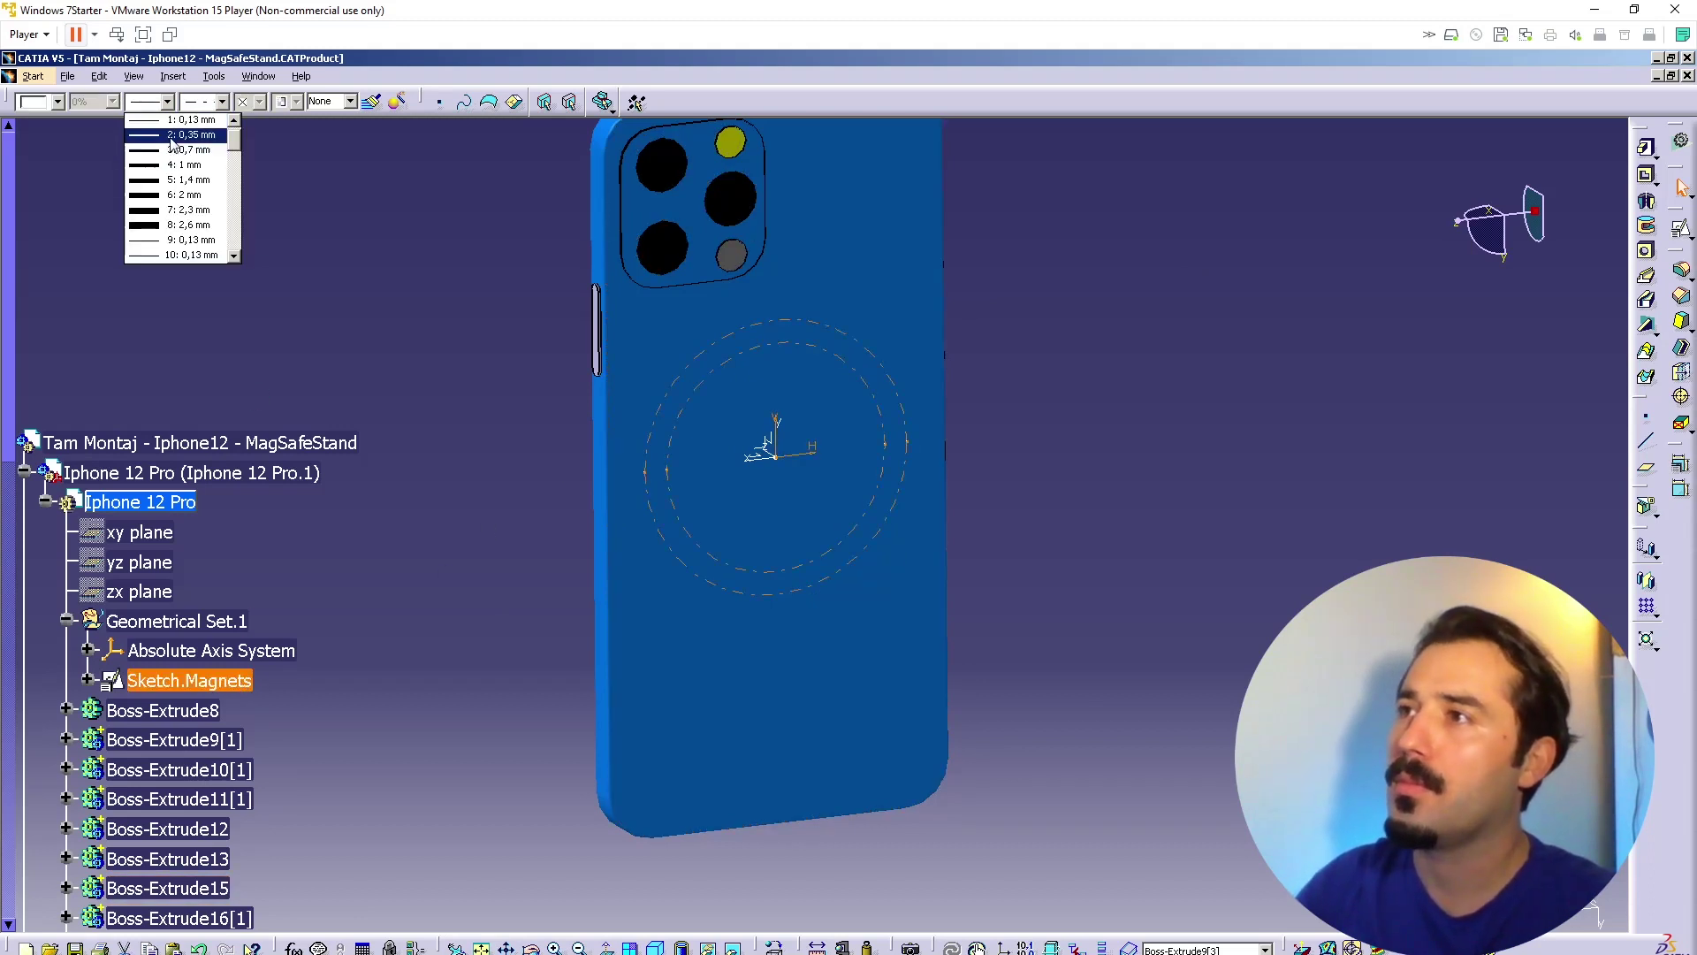
left_click(173, 138)
left_click(575, 401)
Step: Try purple as the line colour of Sketch.Magnets
left_click(190, 681)
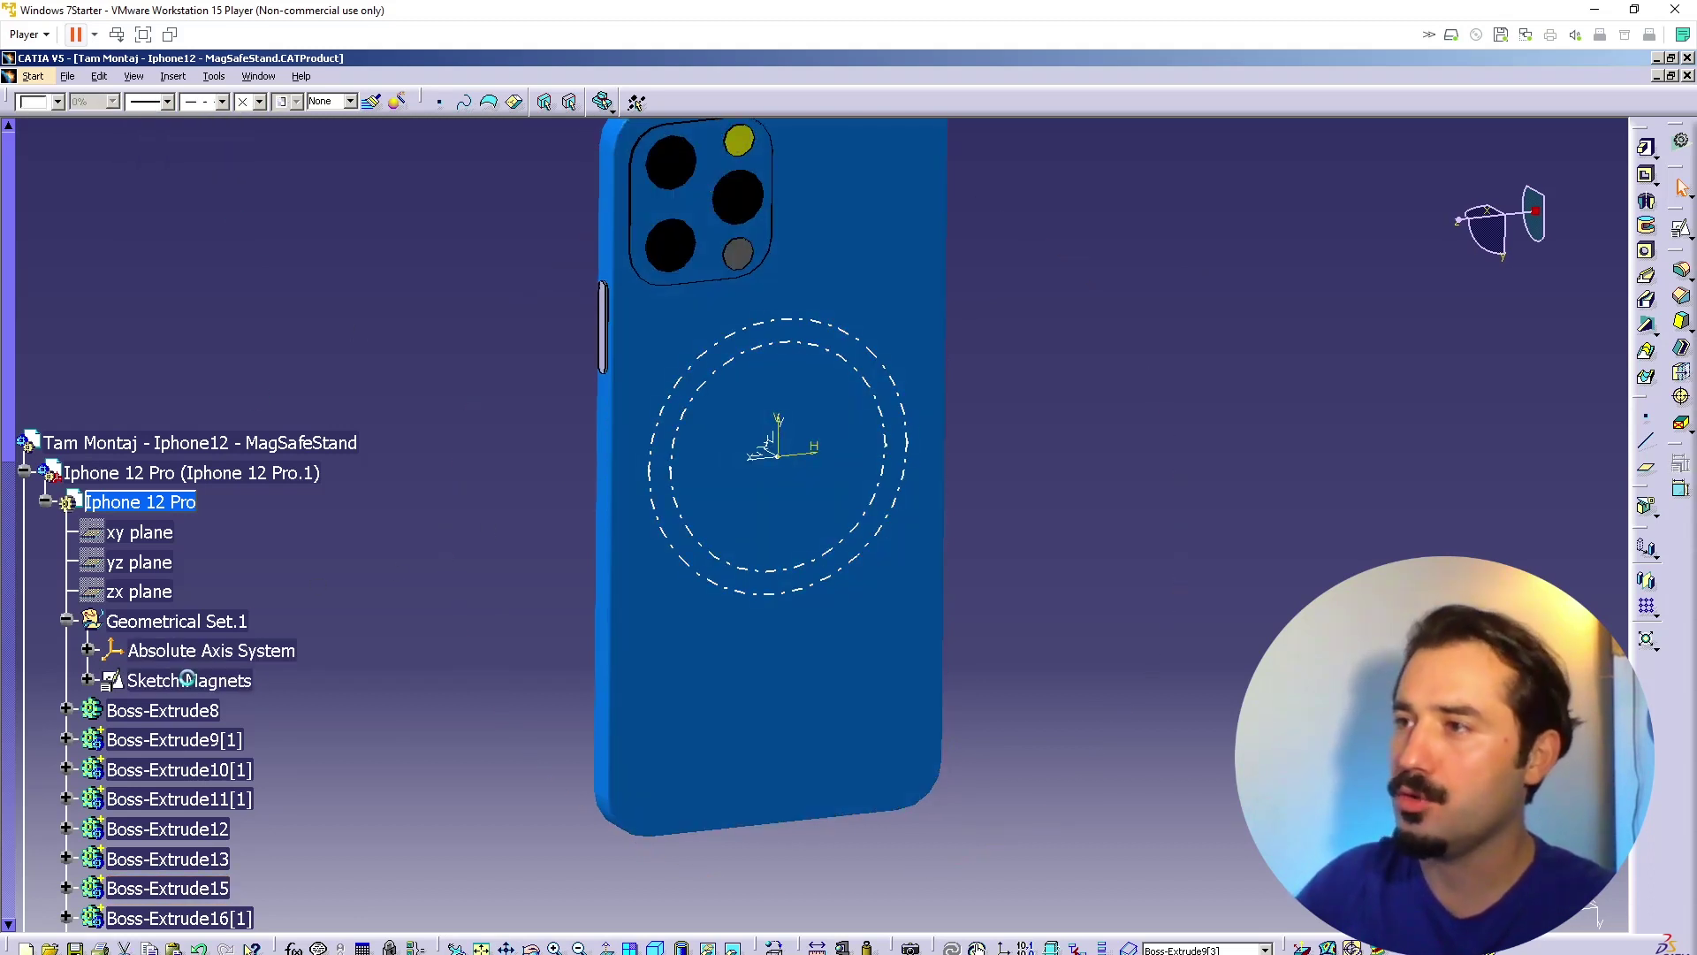
left_click(200, 103)
left_click(44, 111)
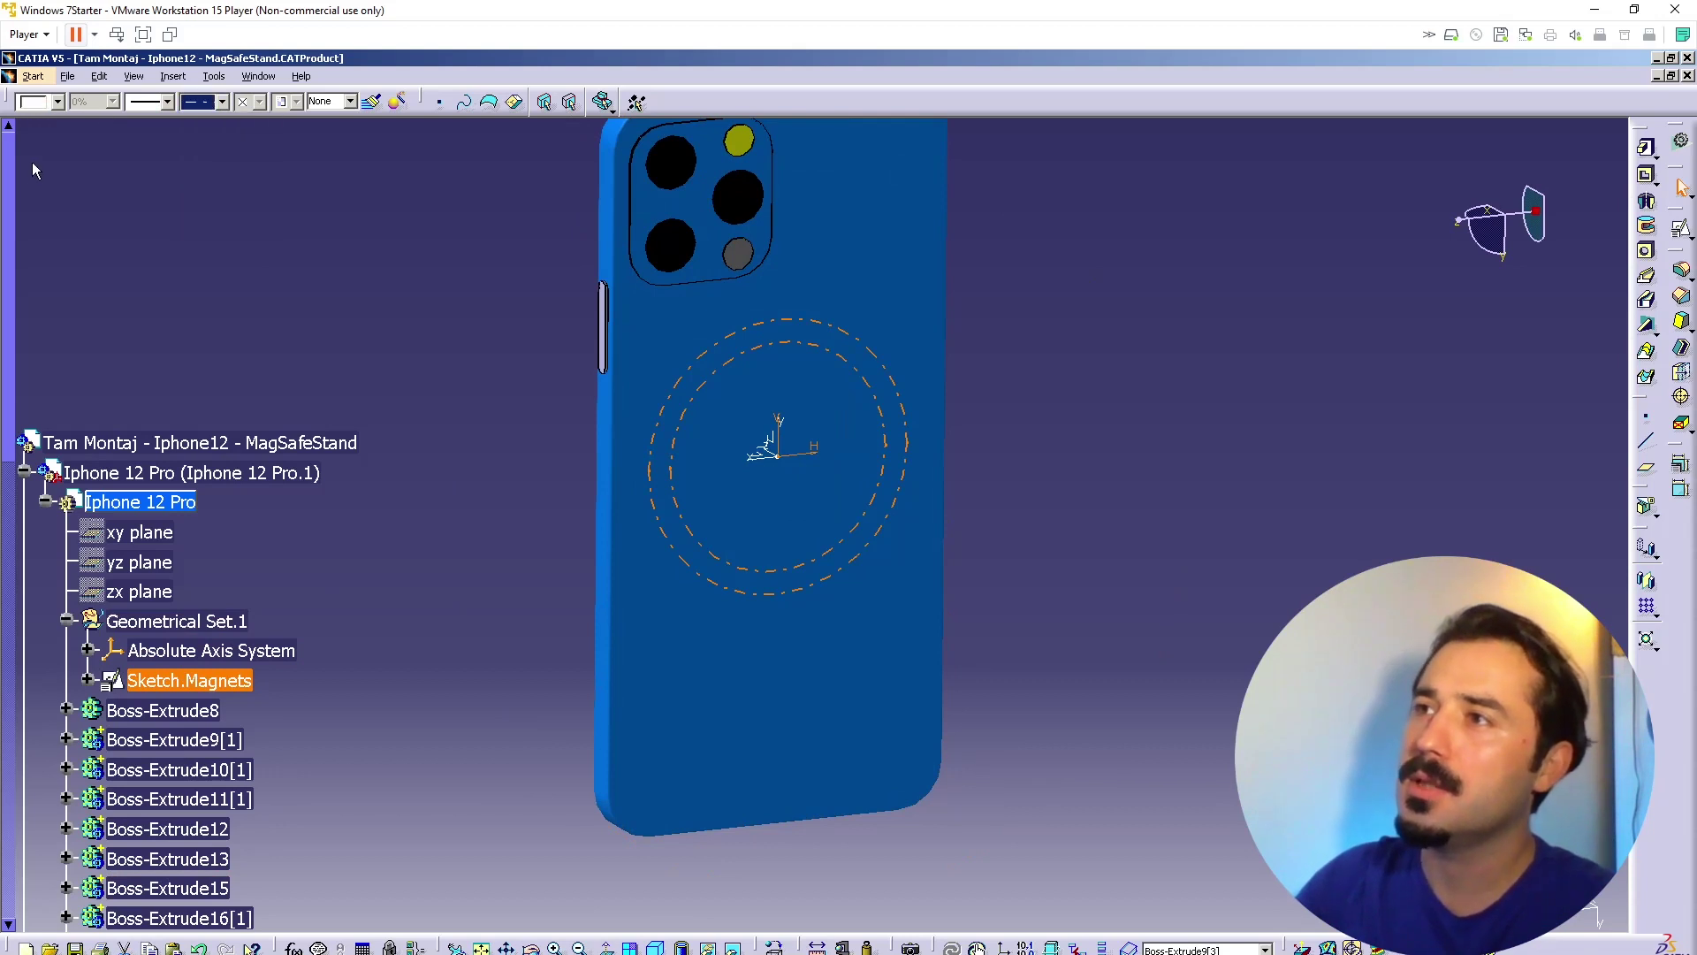
left_click(49, 104)
left_click(40, 256)
left_click(442, 380)
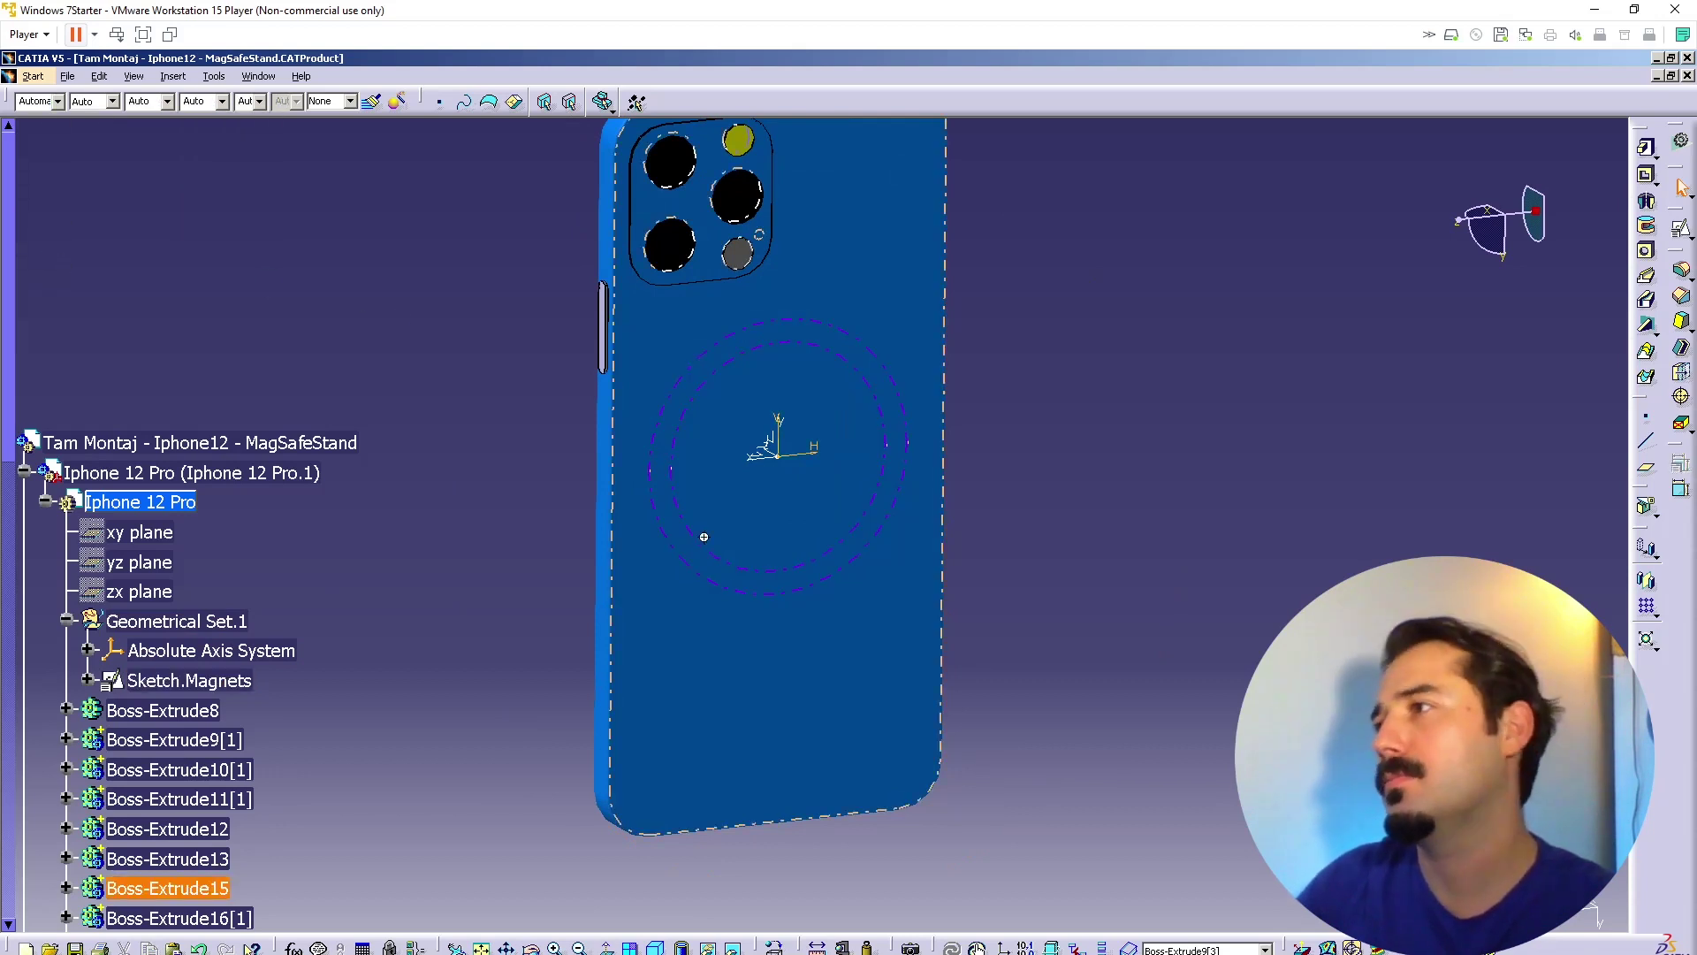
Step: Try a brownish red as the line colour of Sketch.Magnets
middle_click_drag(701, 538, 510, 493)
left_click(190, 681)
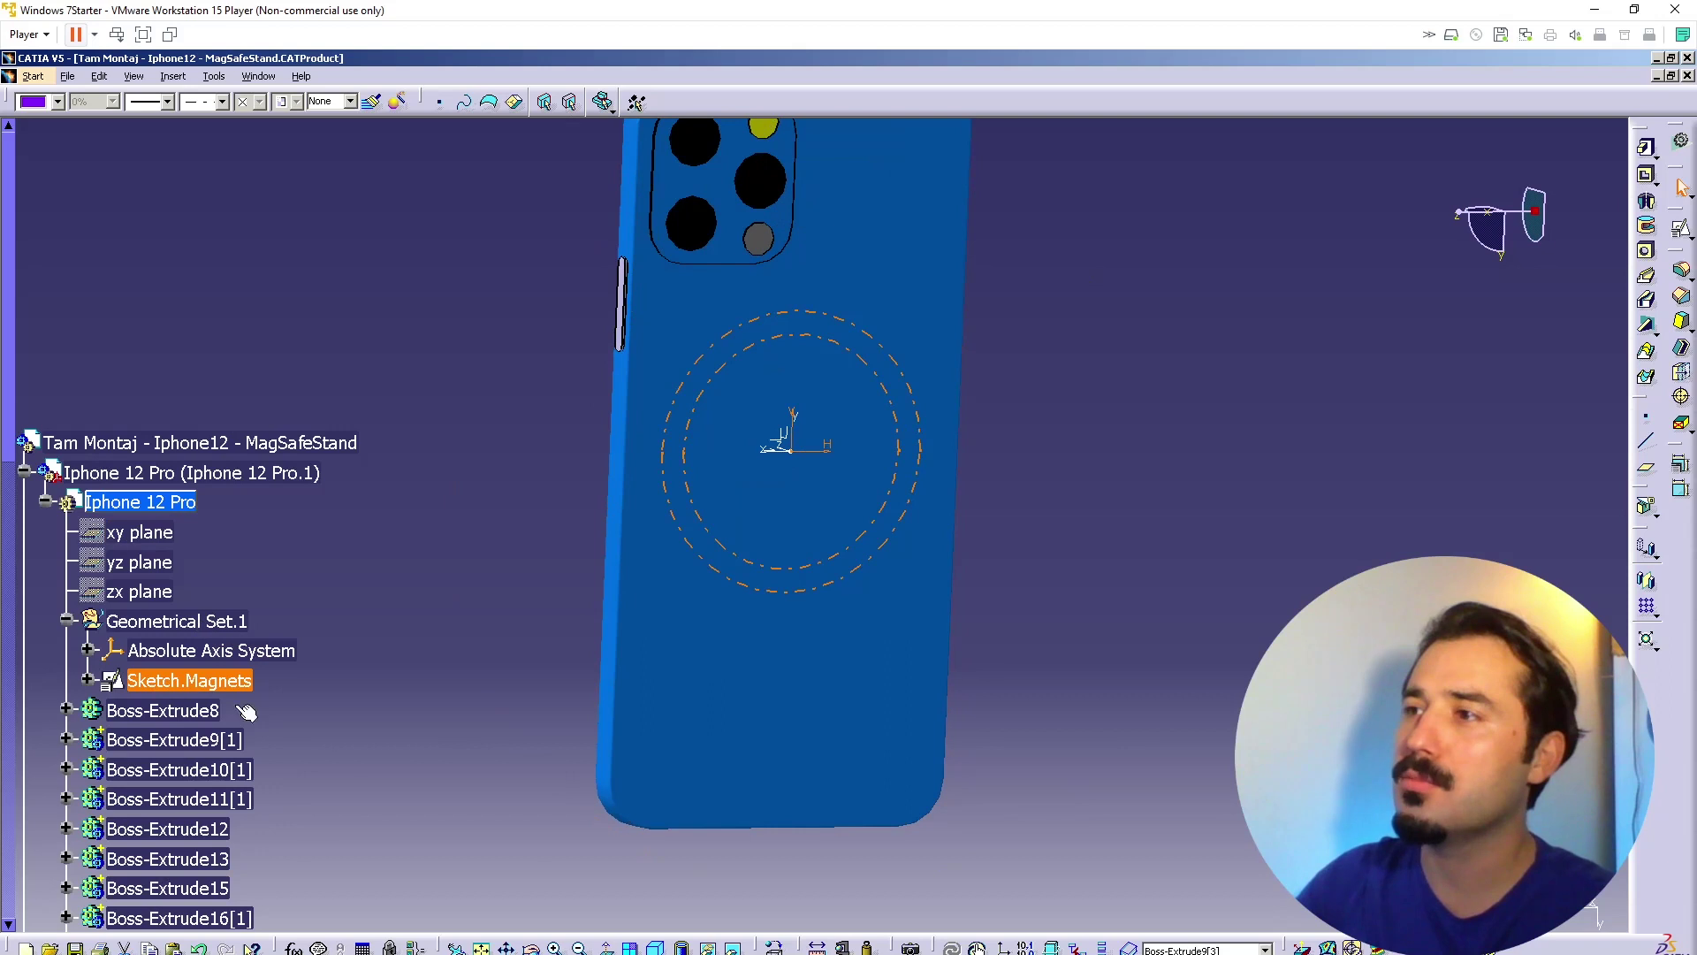
left_click(31, 104)
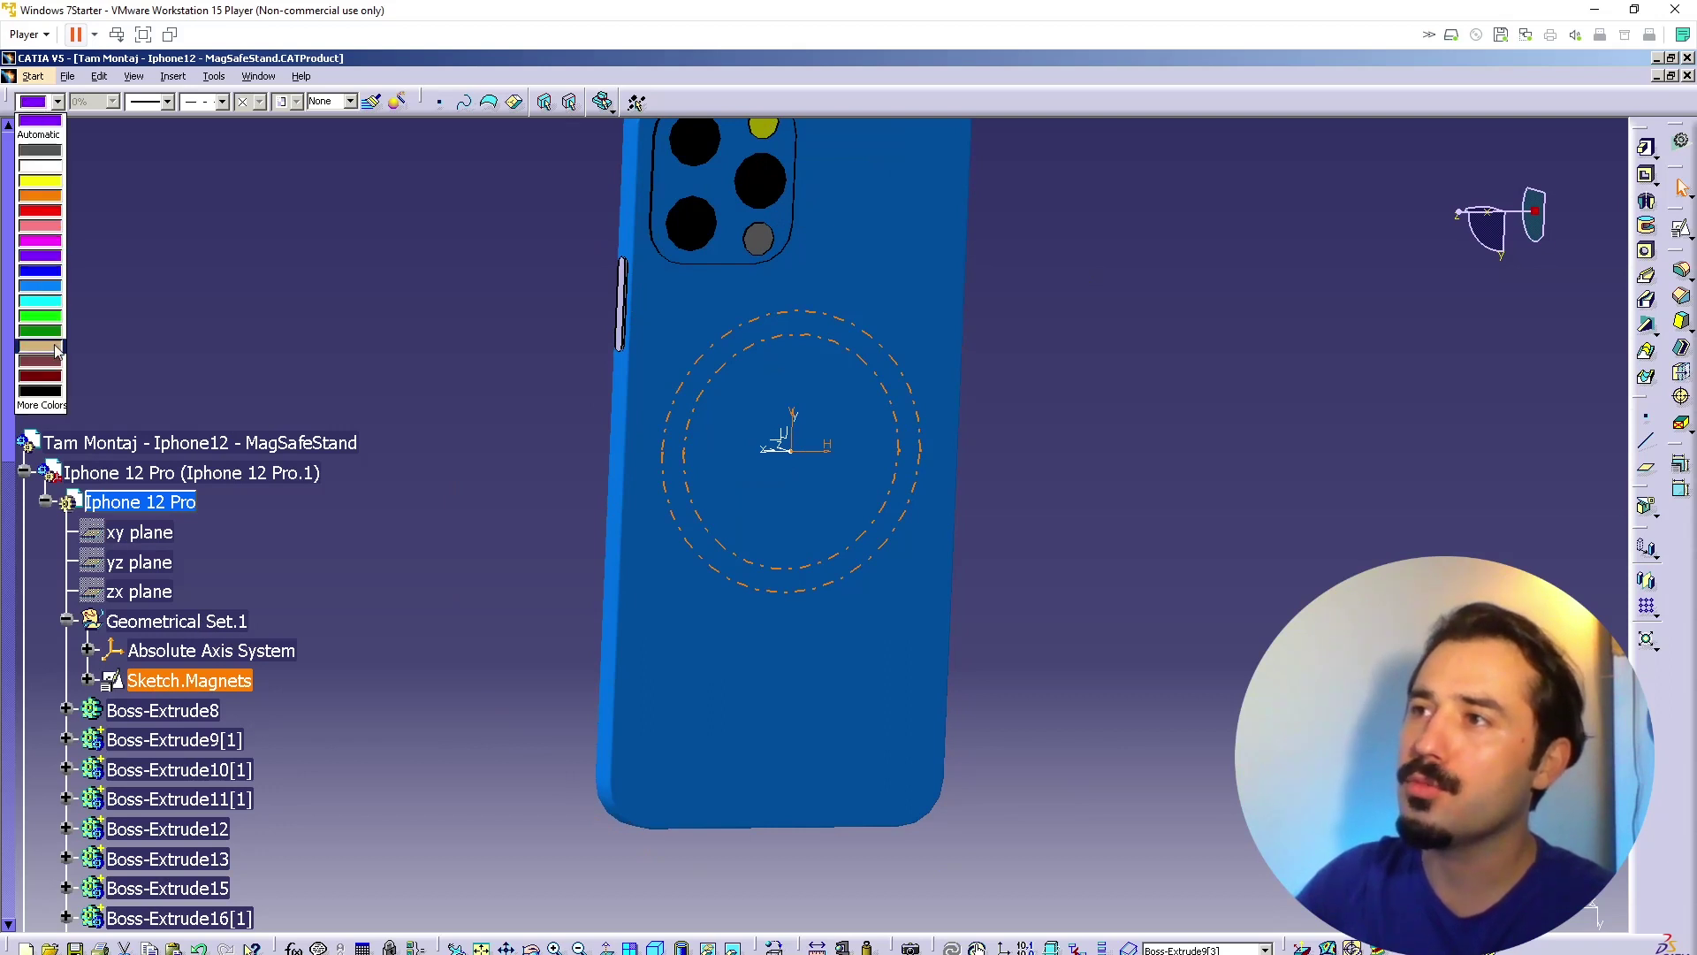
left_click(51, 374)
left_click(632, 463)
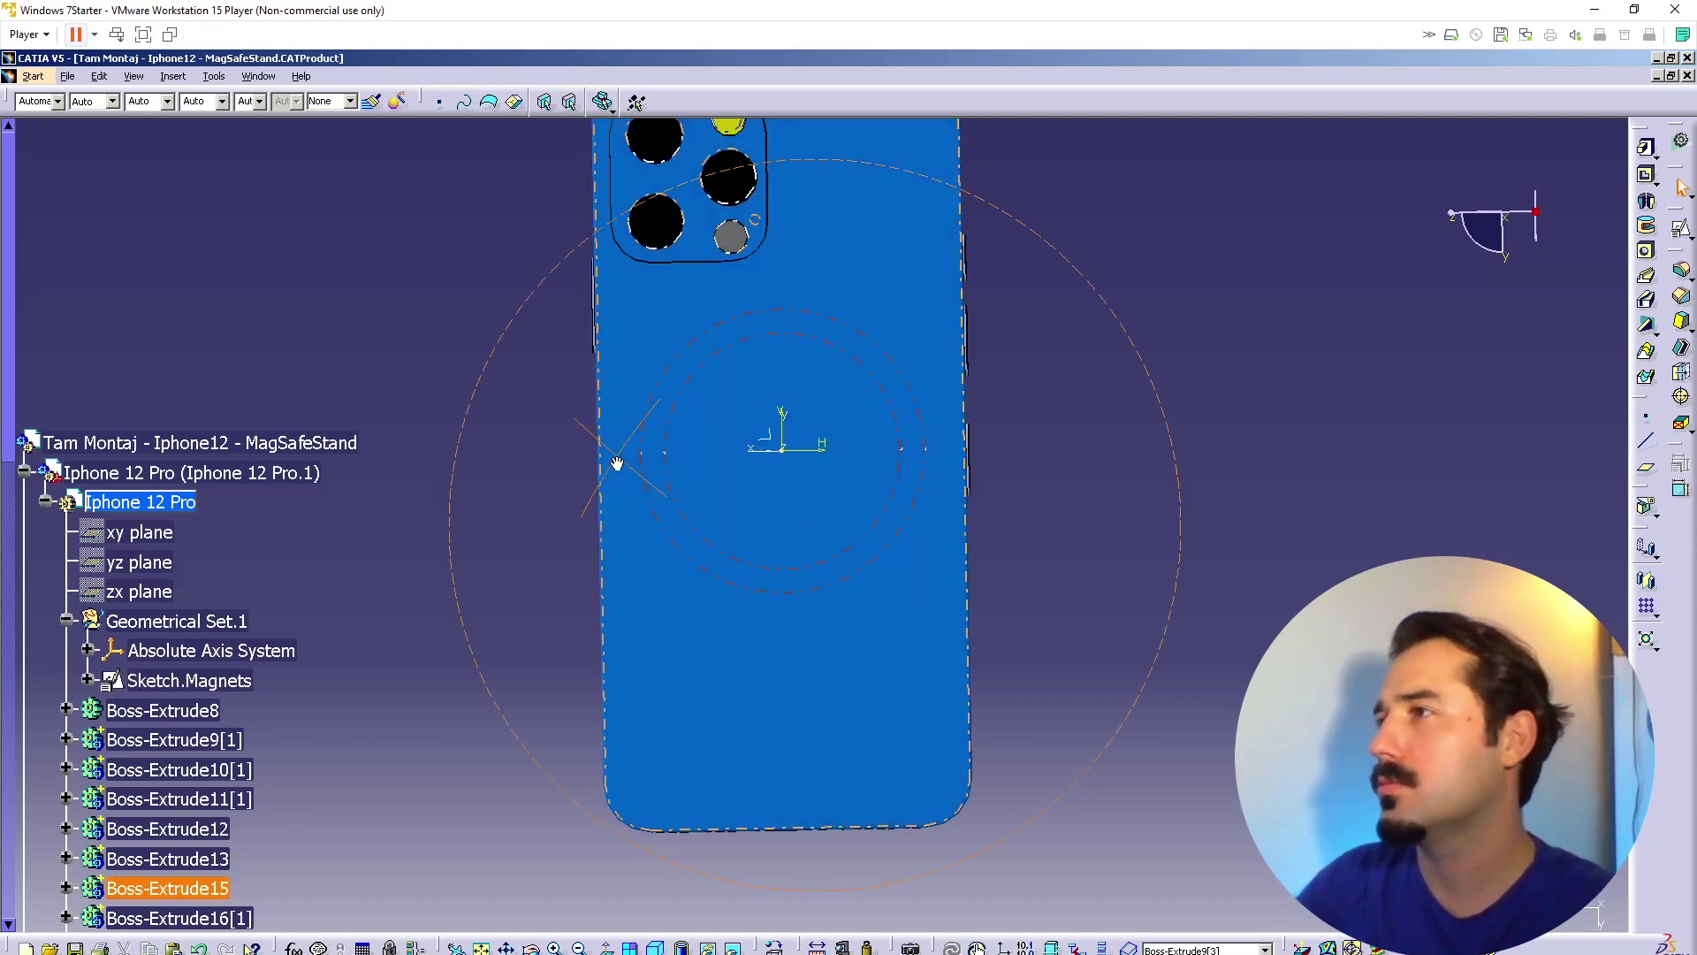
Step: Set the line colour of Sketch.Magnets to yellow
left_click(211, 651)
left_click(190, 680)
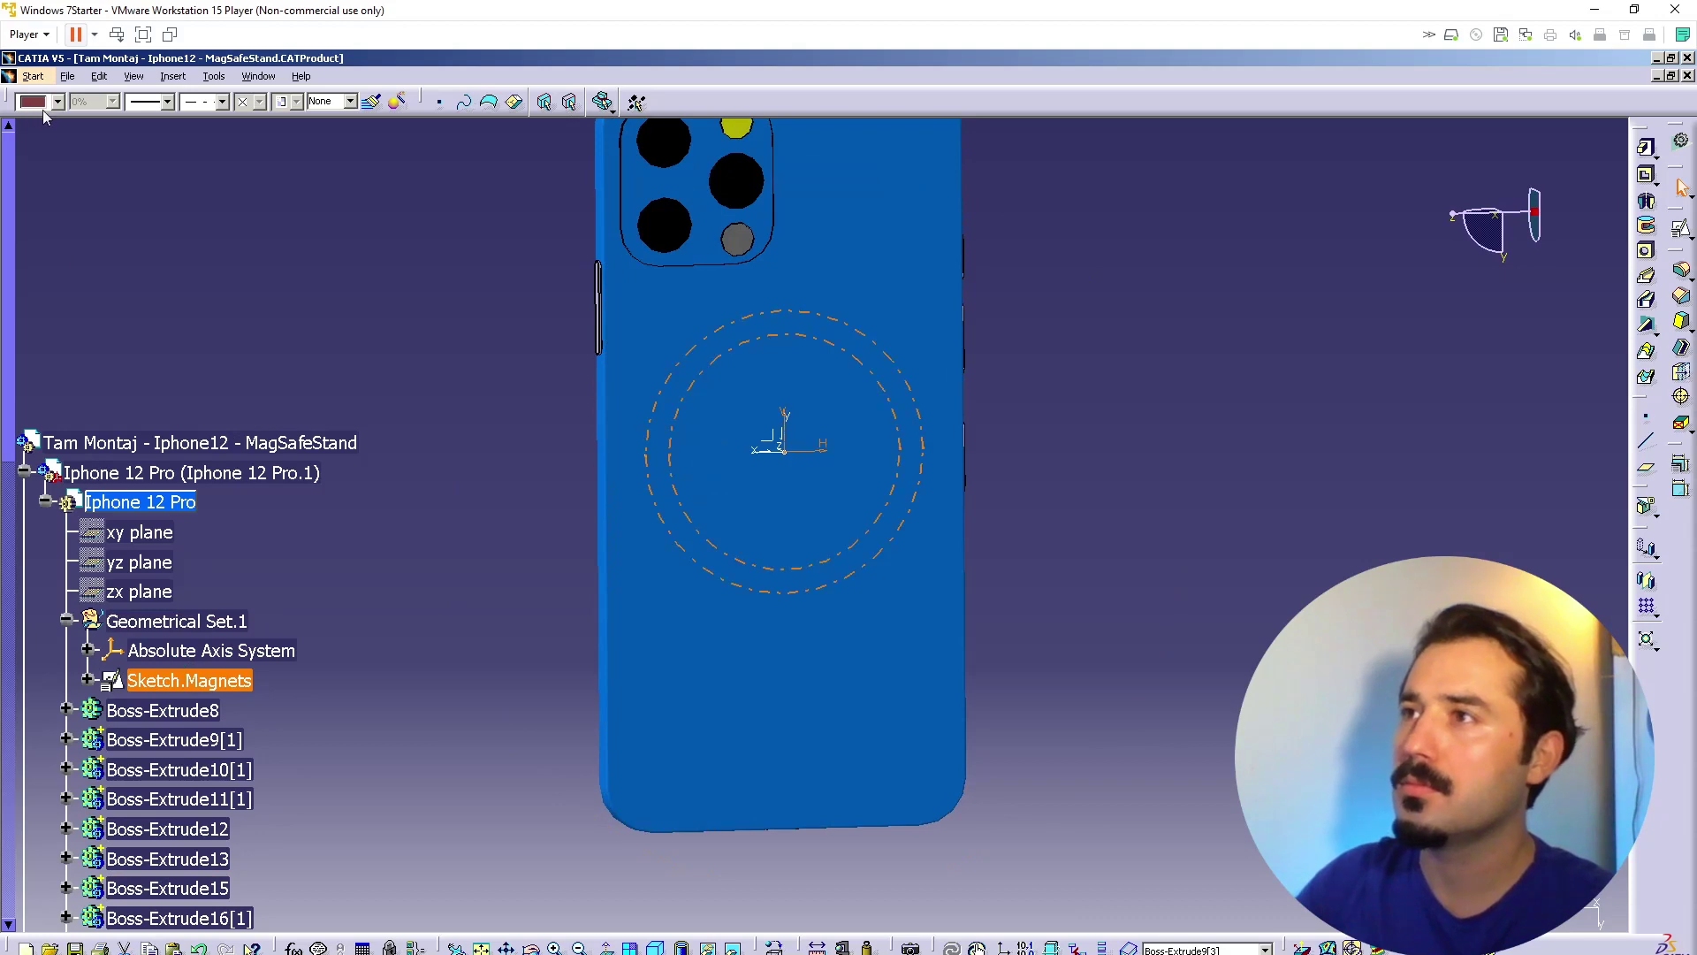
left_click(40, 104)
left_click(44, 181)
left_click(301, 261)
Step: Activate the top-level product Tam Montaj - Iphone12 - MagSafeStand for assembly work
mouse_move(962, 529)
middle_mouse_down()
mouse_move(894, 584)
mouse_move(863, 443)
mouse_move(955, 504)
mouse_move(925, 690)
mouse_move(799, 595)
mouse_move(822, 539)
mouse_move(967, 568)
mouse_move(986, 284)
mouse_move(1009, 421)
middle_mouse_up()
left_click(664, 952)
left_click(675, 953)
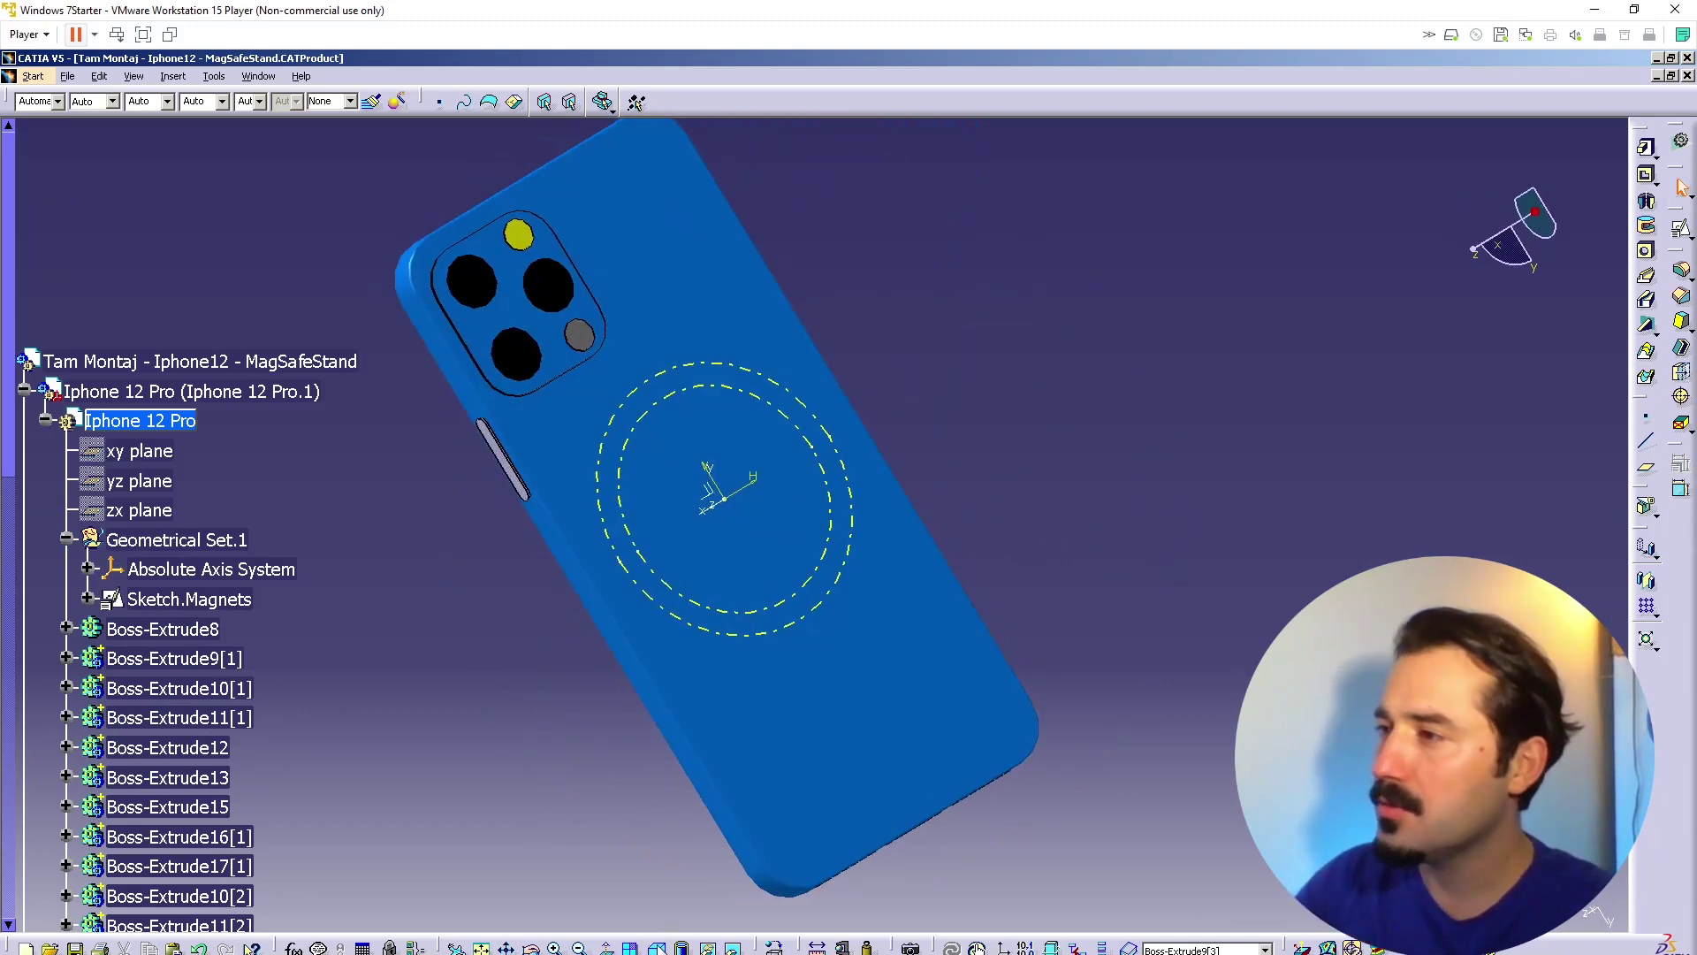
left_click(656, 948)
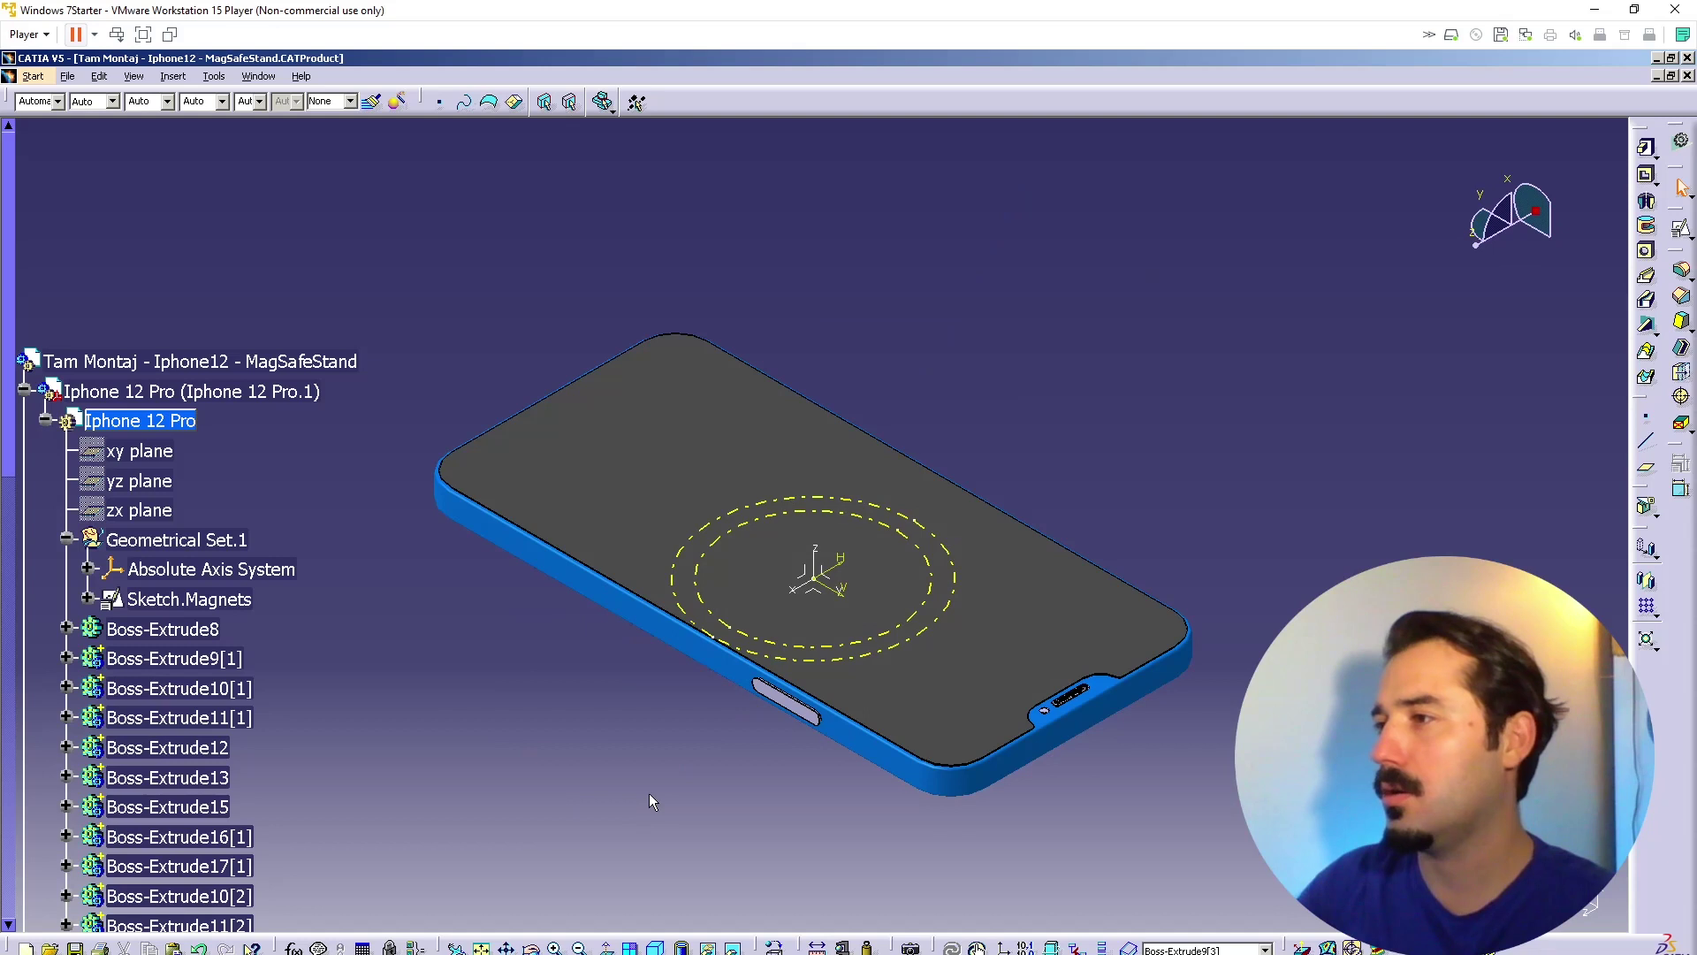
middle_click_drag(634, 687, 690, 566)
left_click(658, 948)
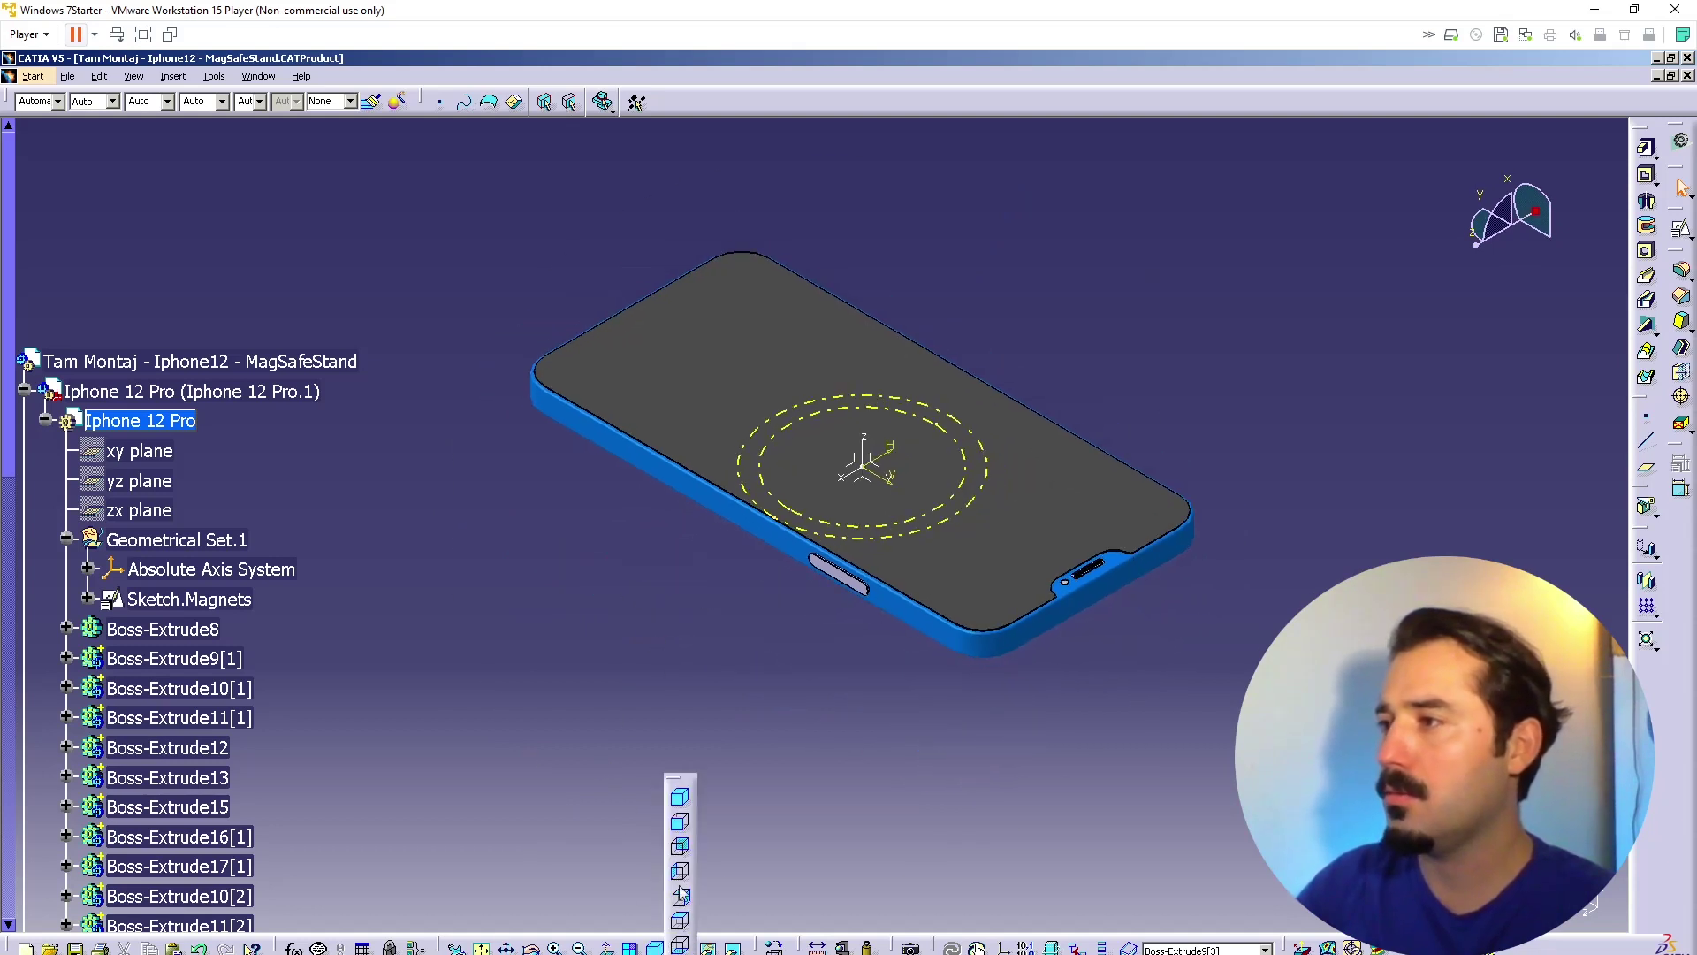
left_click(683, 829)
double_click(84, 361)
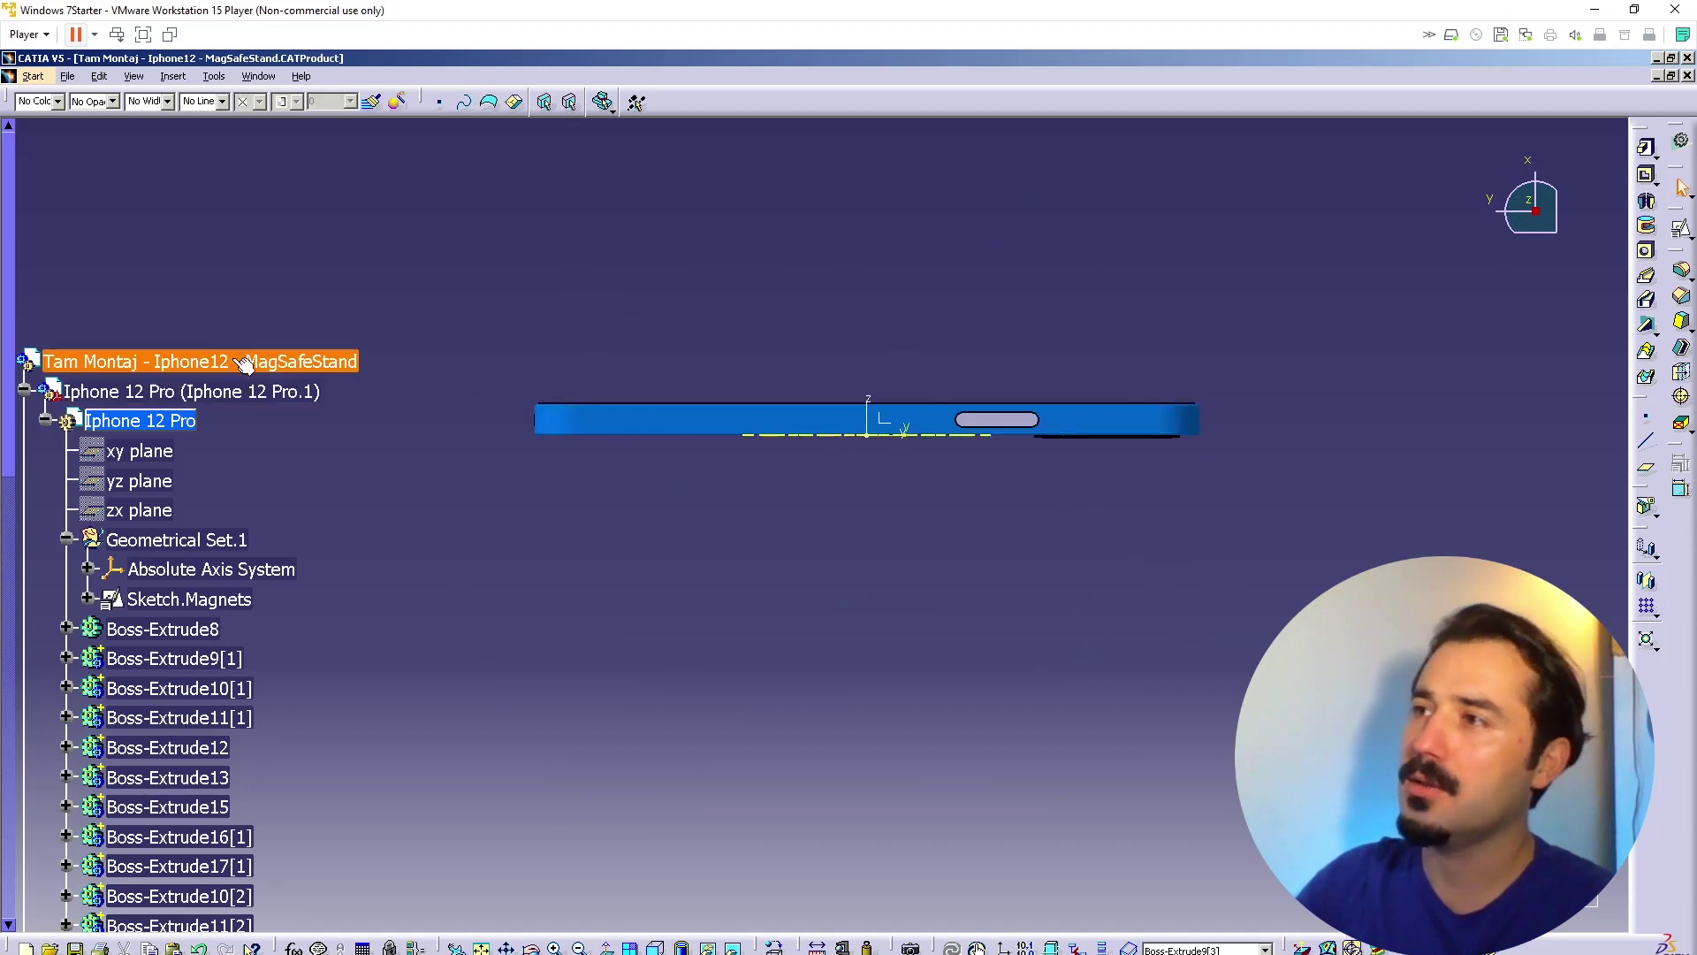
Step: Save all modified documents of the Tam Montaj - Iphone12 - MagSafeStand assembly and confirm the save
left_click(812, 947)
left_click(812, 822)
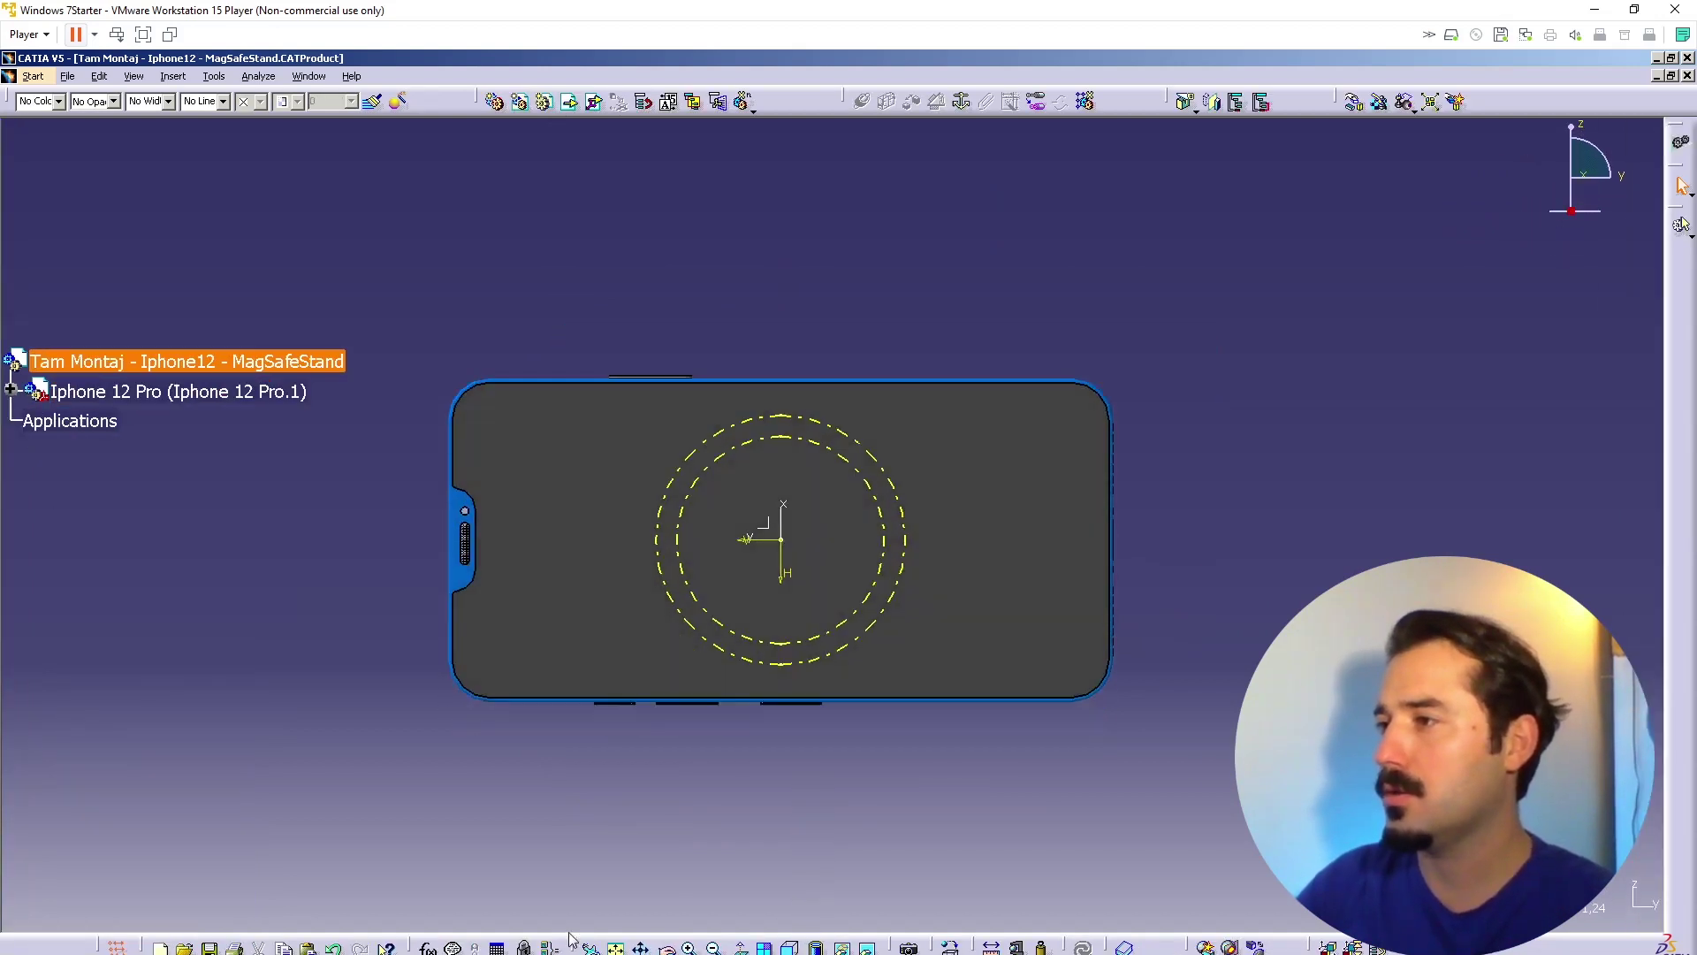
left_click(811, 947)
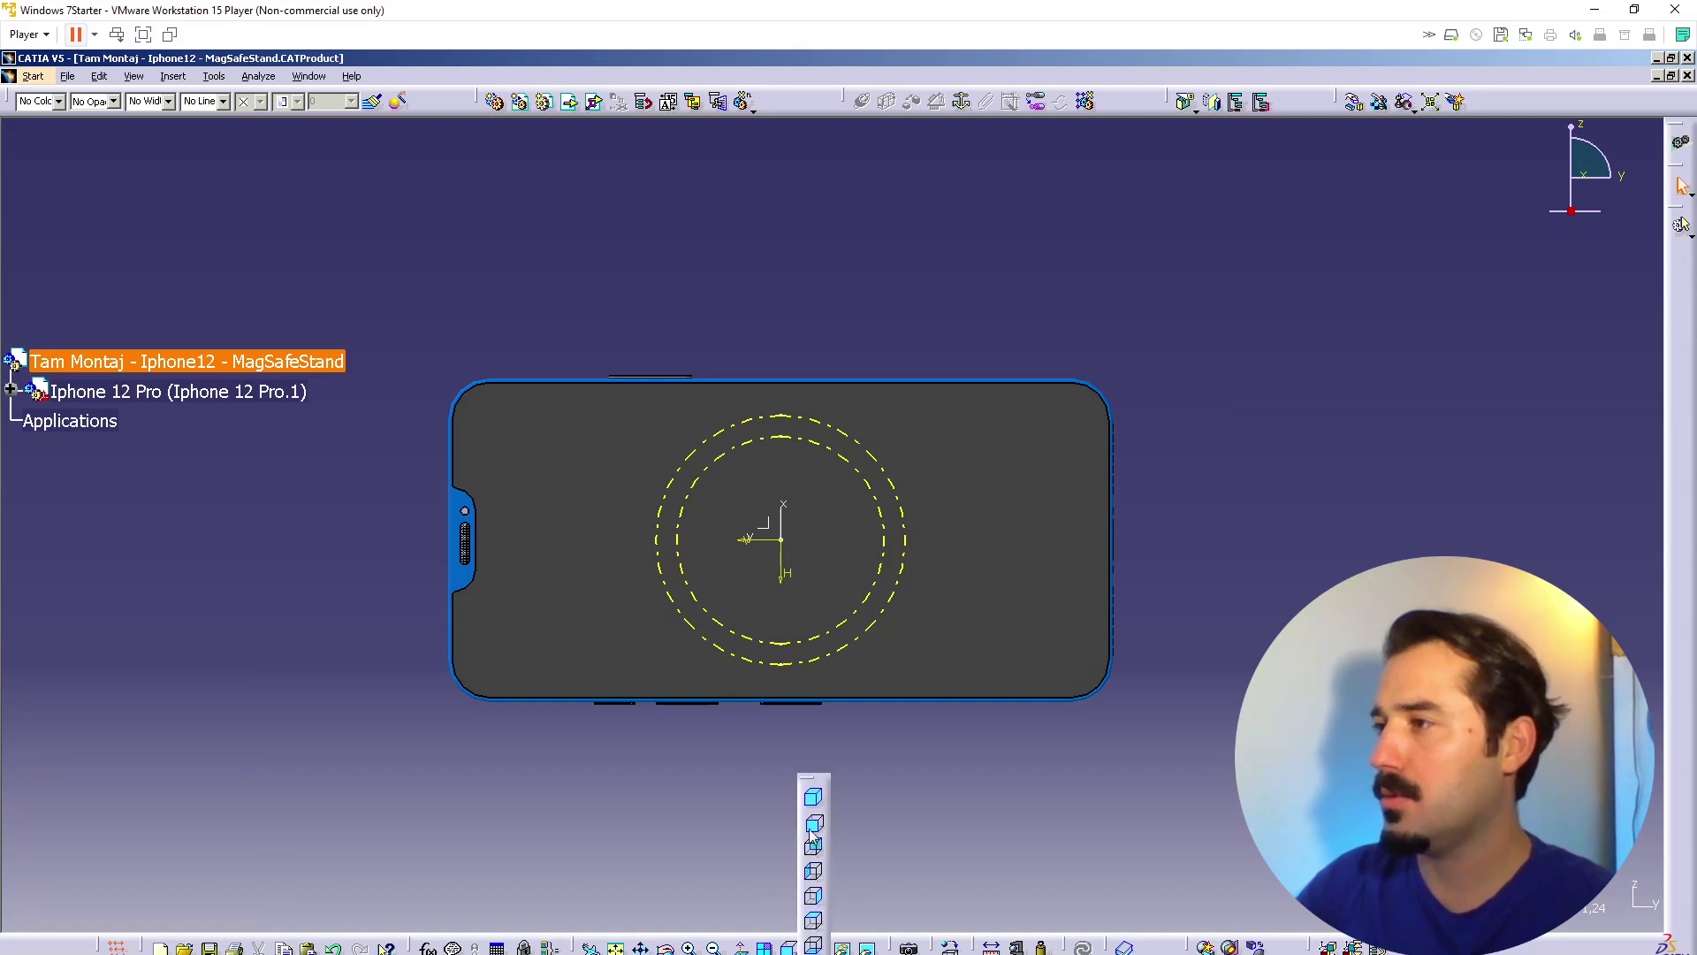
left_click(811, 796)
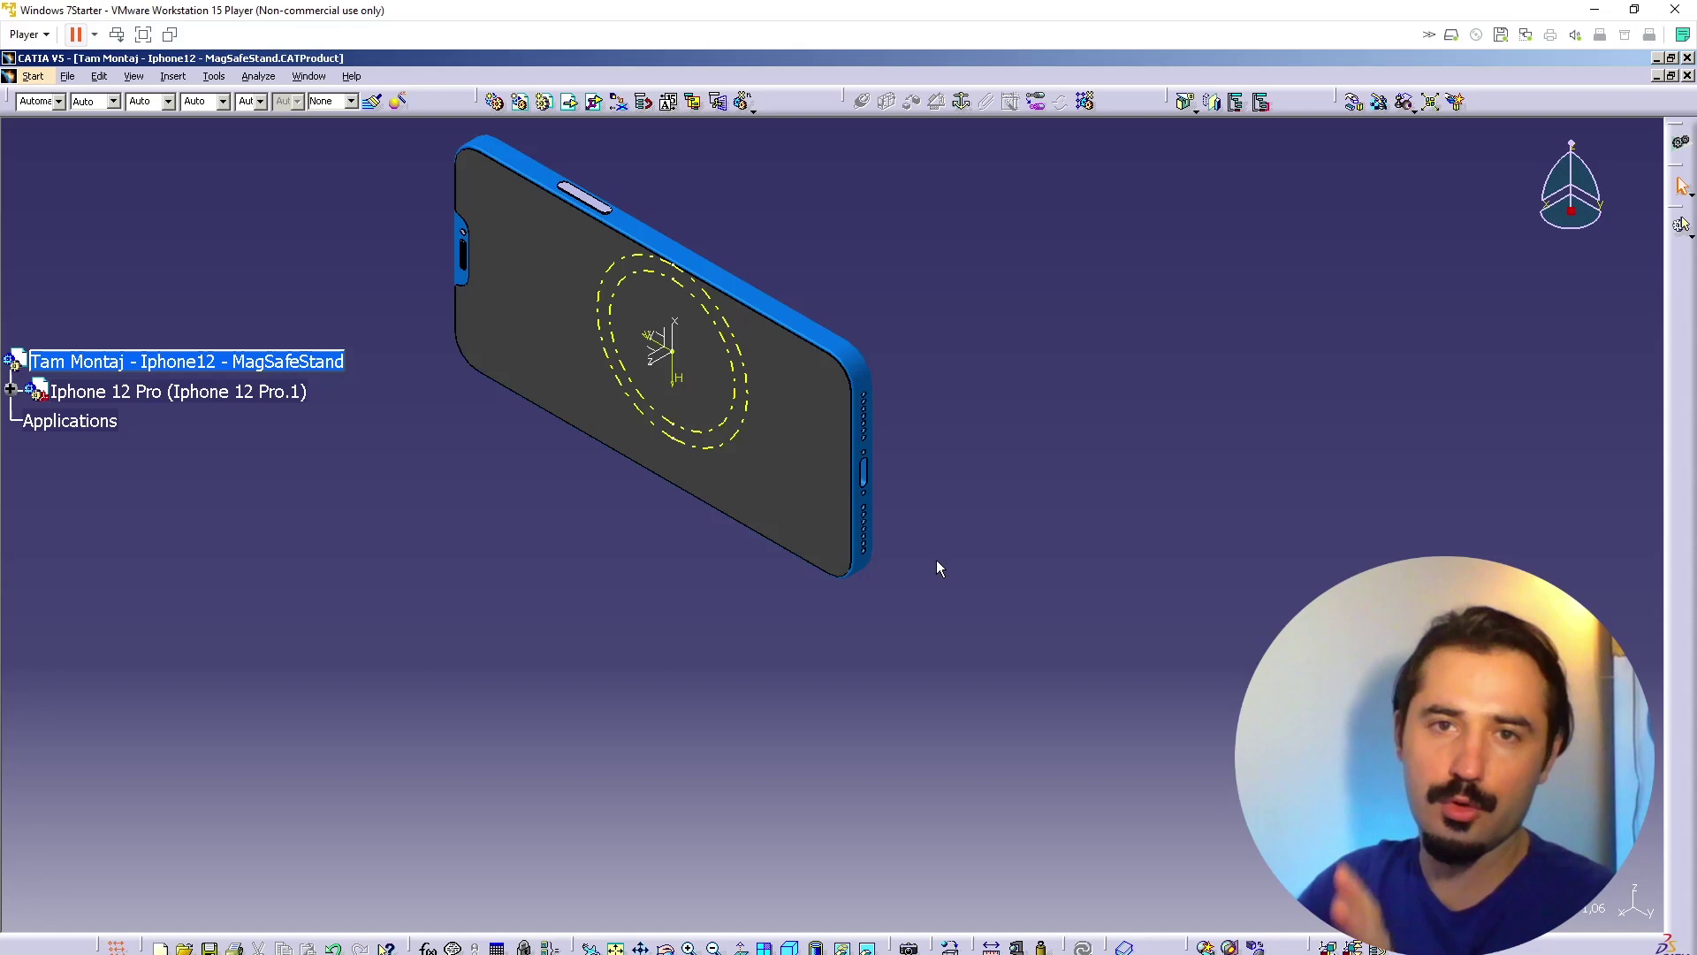
middle_click_drag(883, 497, 769, 504)
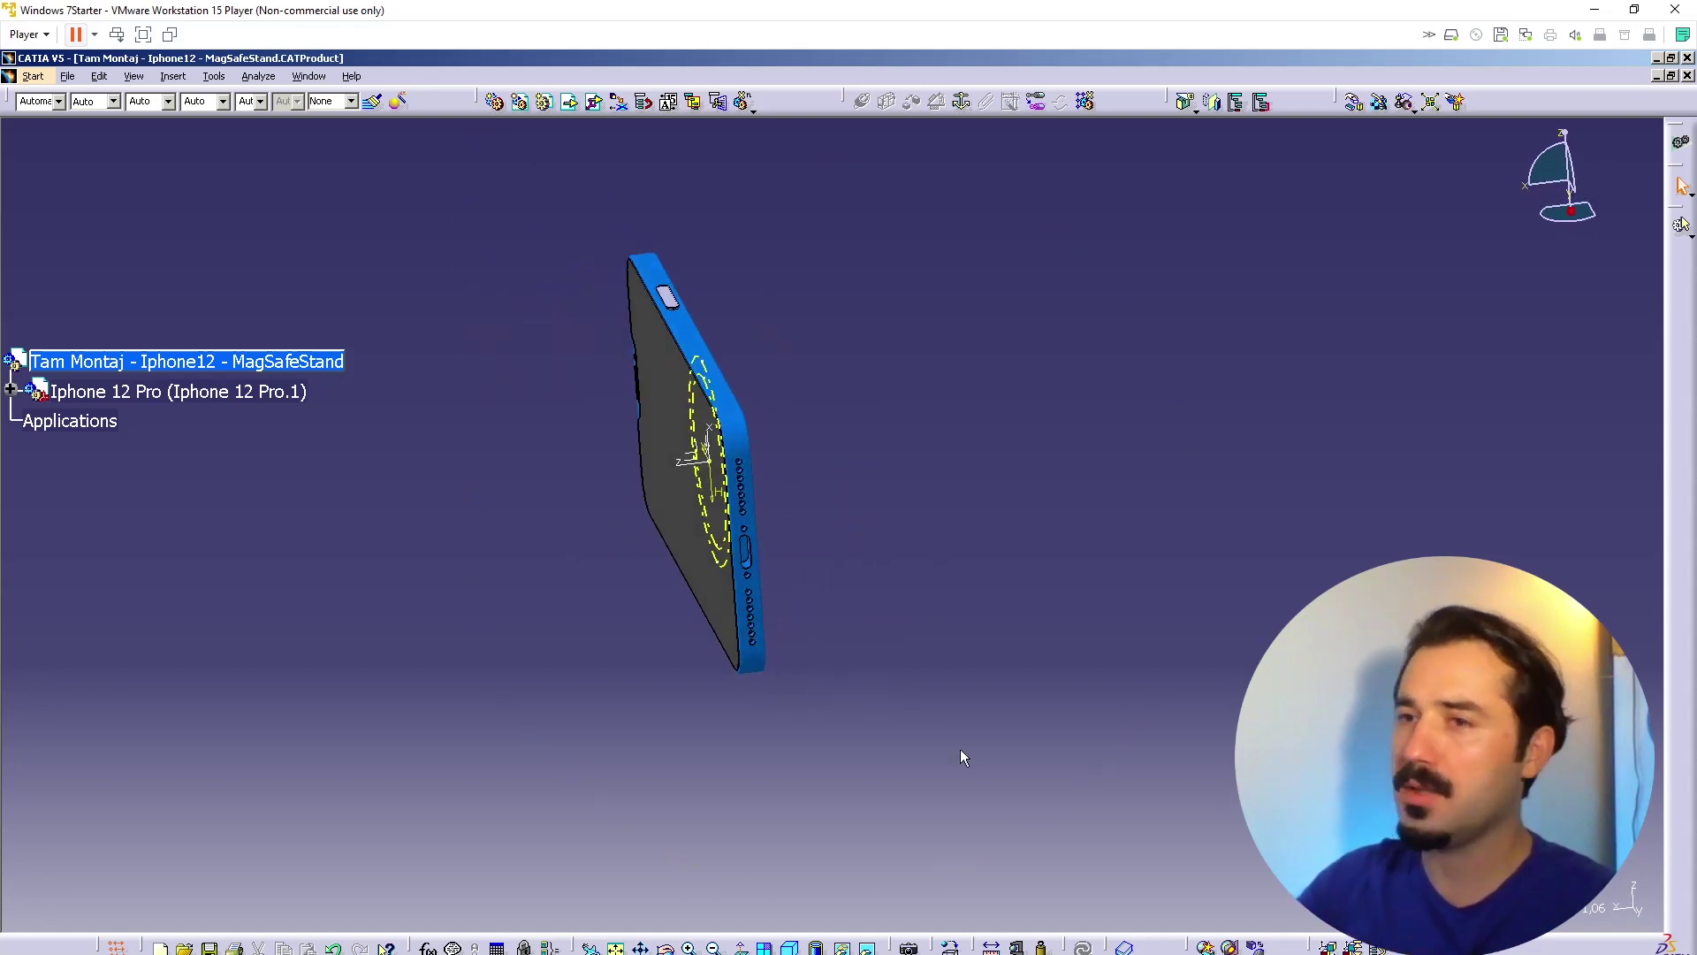
middle_click_drag(788, 578, 877, 526)
left_click(224, 364)
left_click(67, 76)
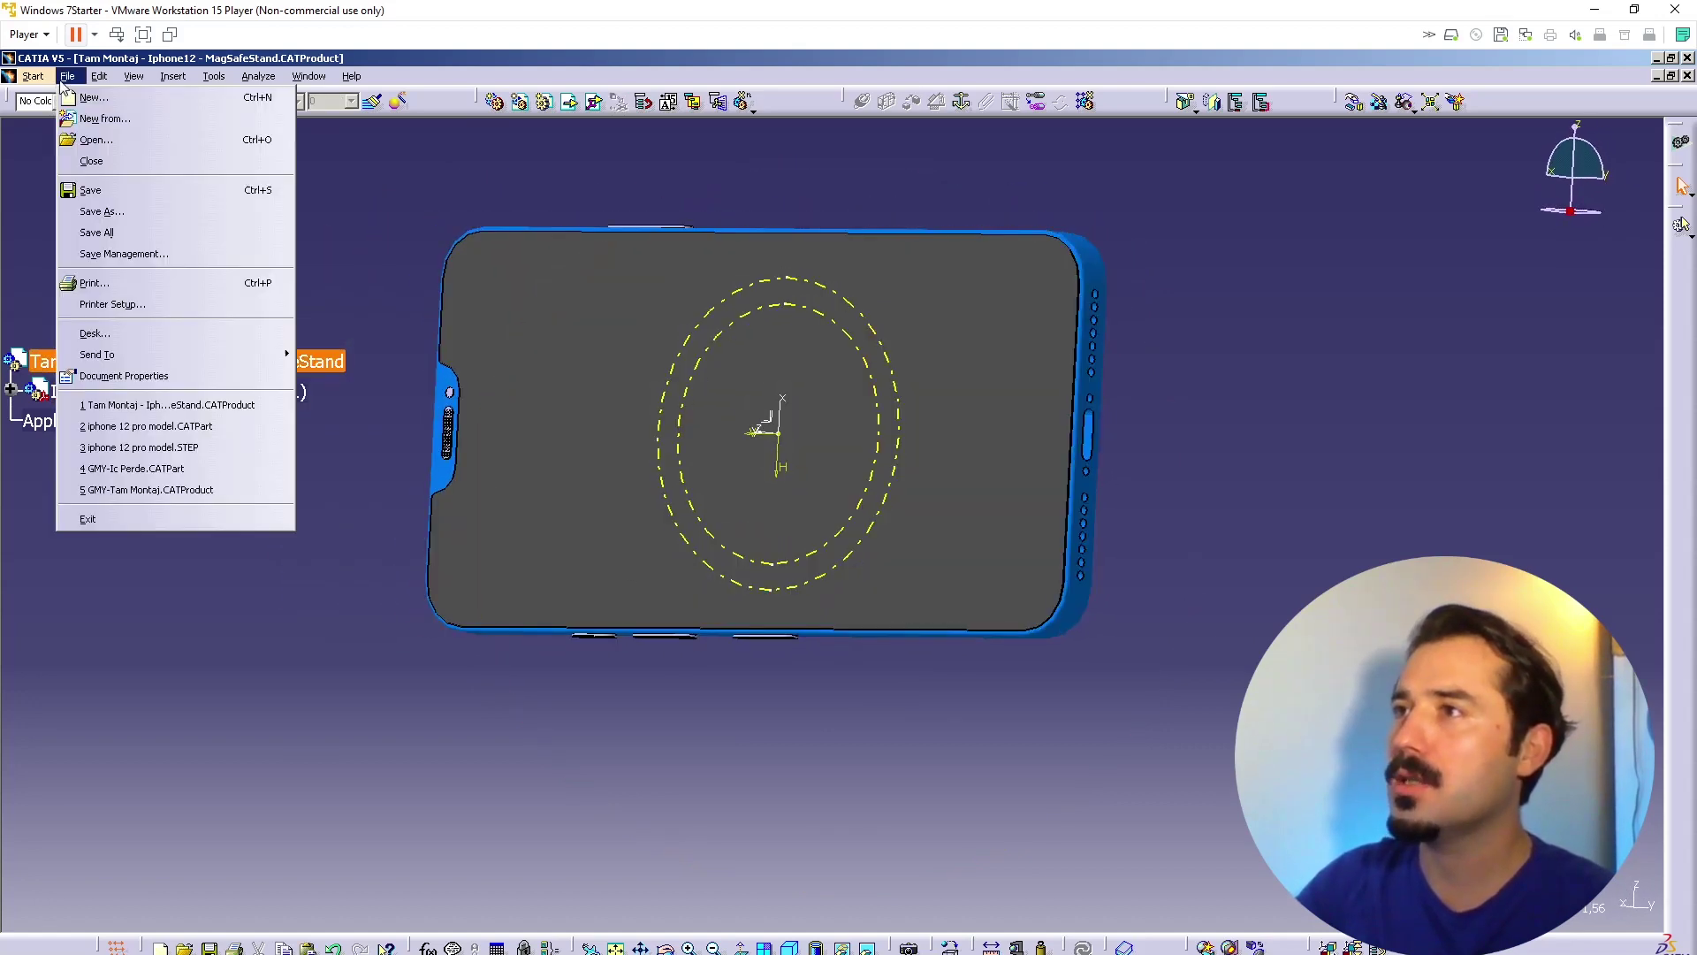
left_click(97, 236)
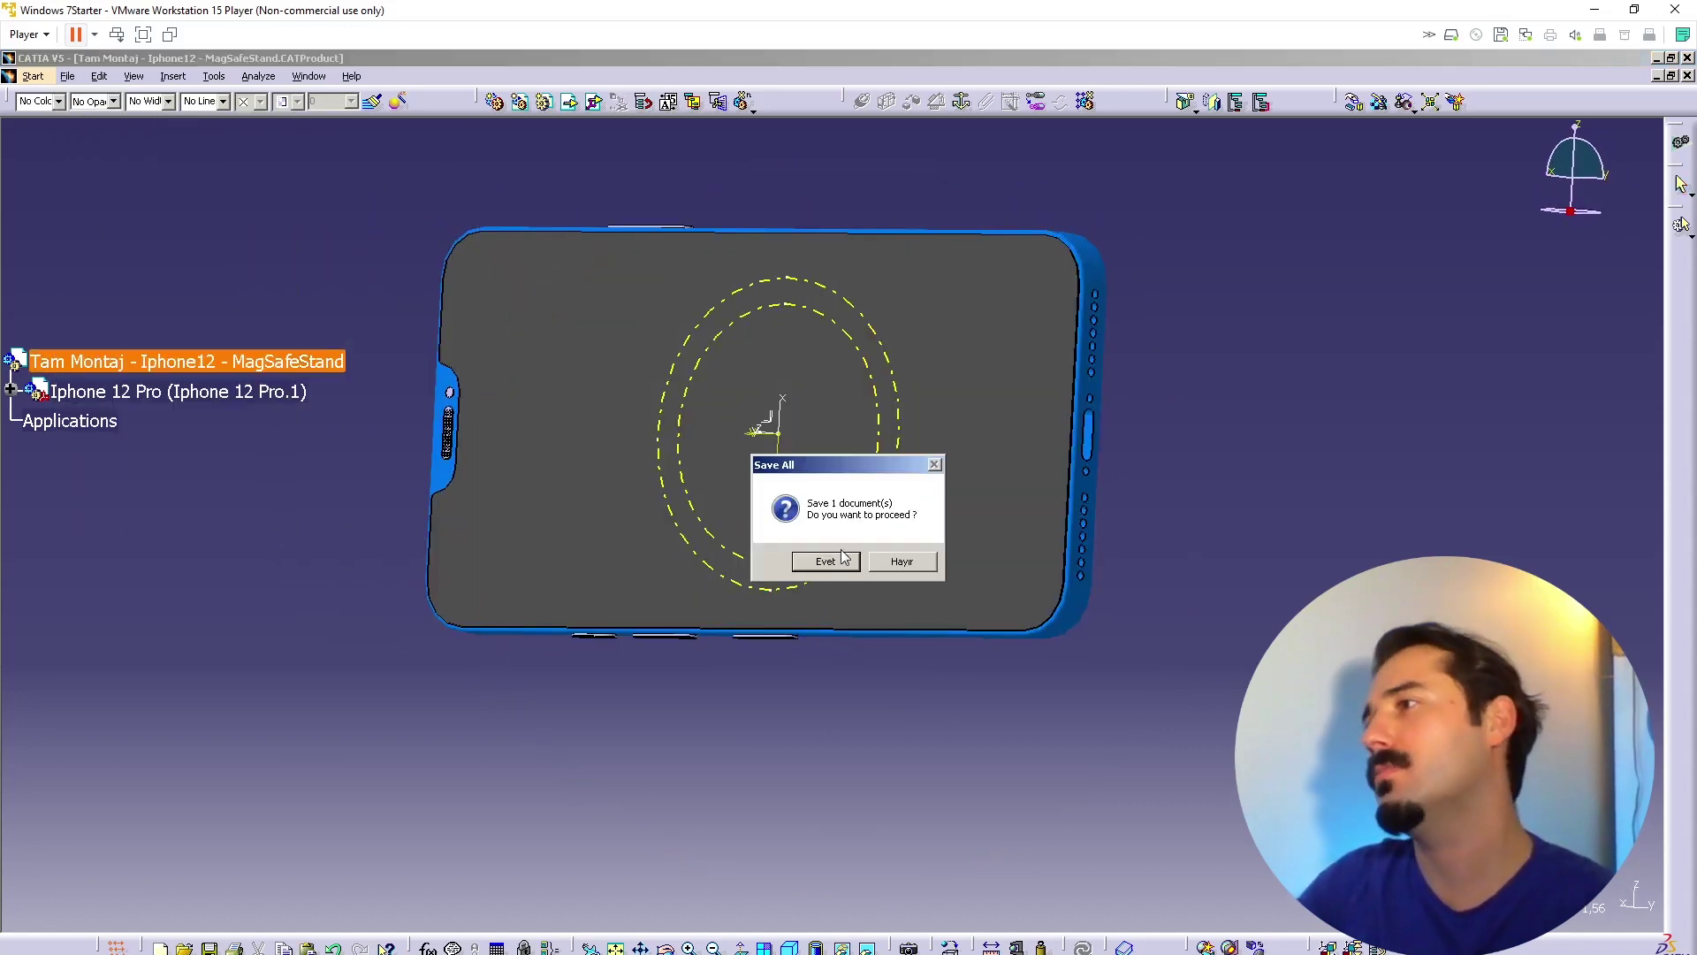
left_click(842, 557)
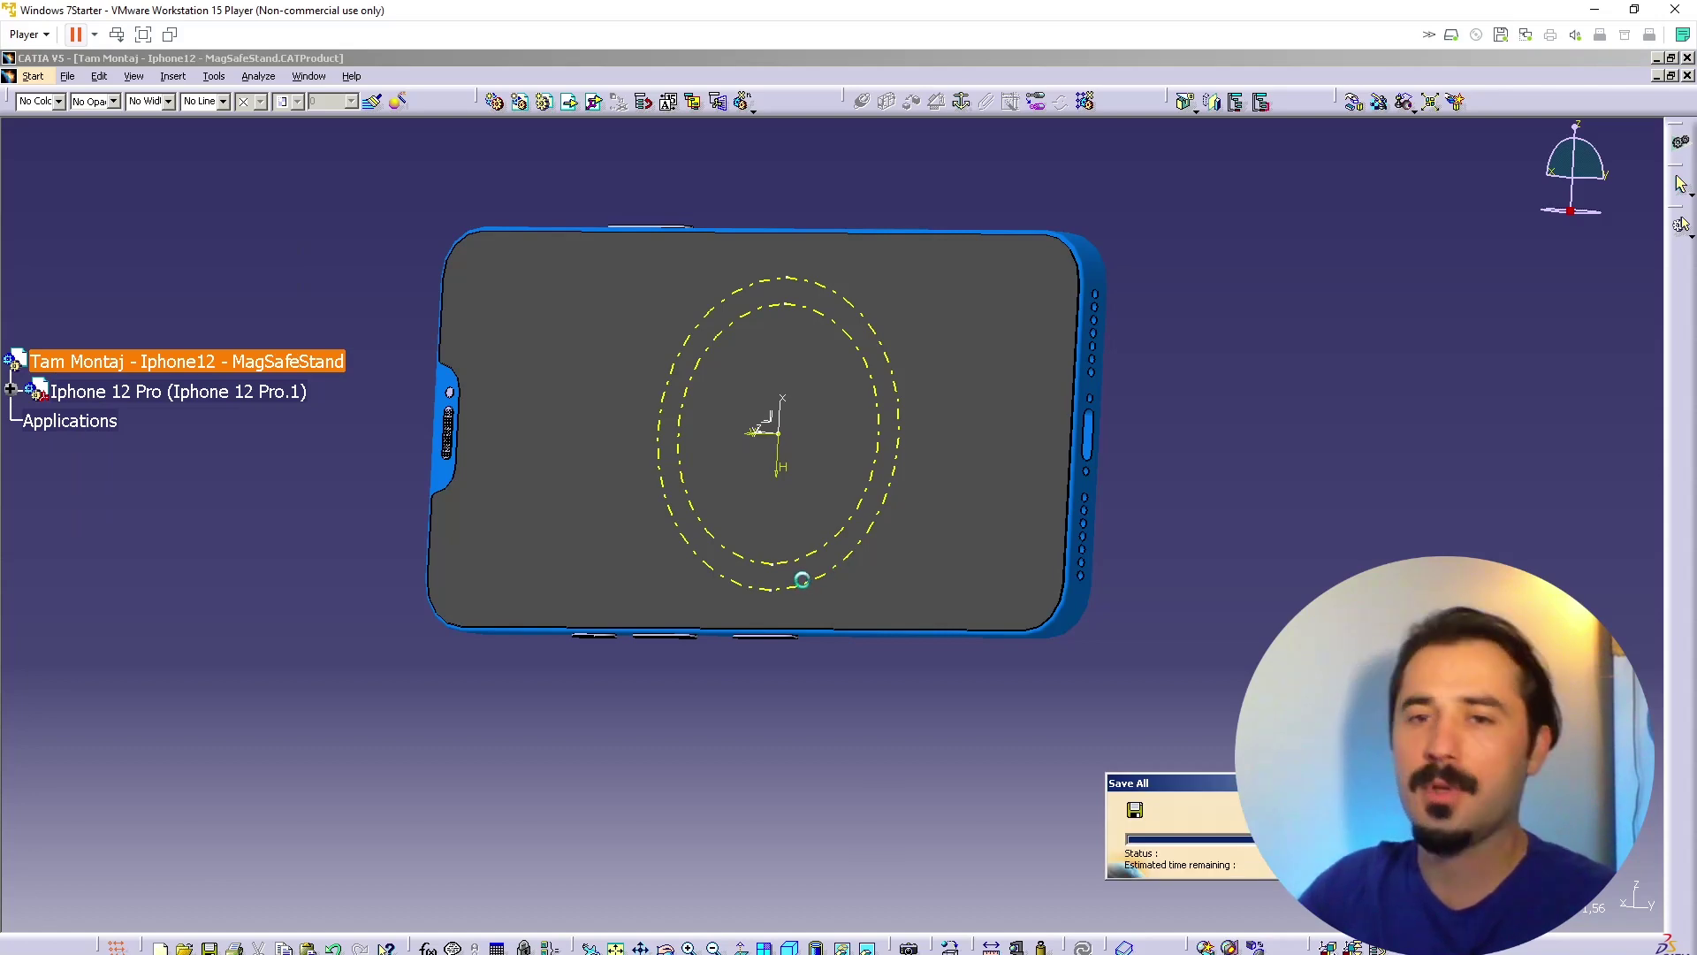
left_click(993, 523)
middle_click_drag(992, 523, 1011, 554)
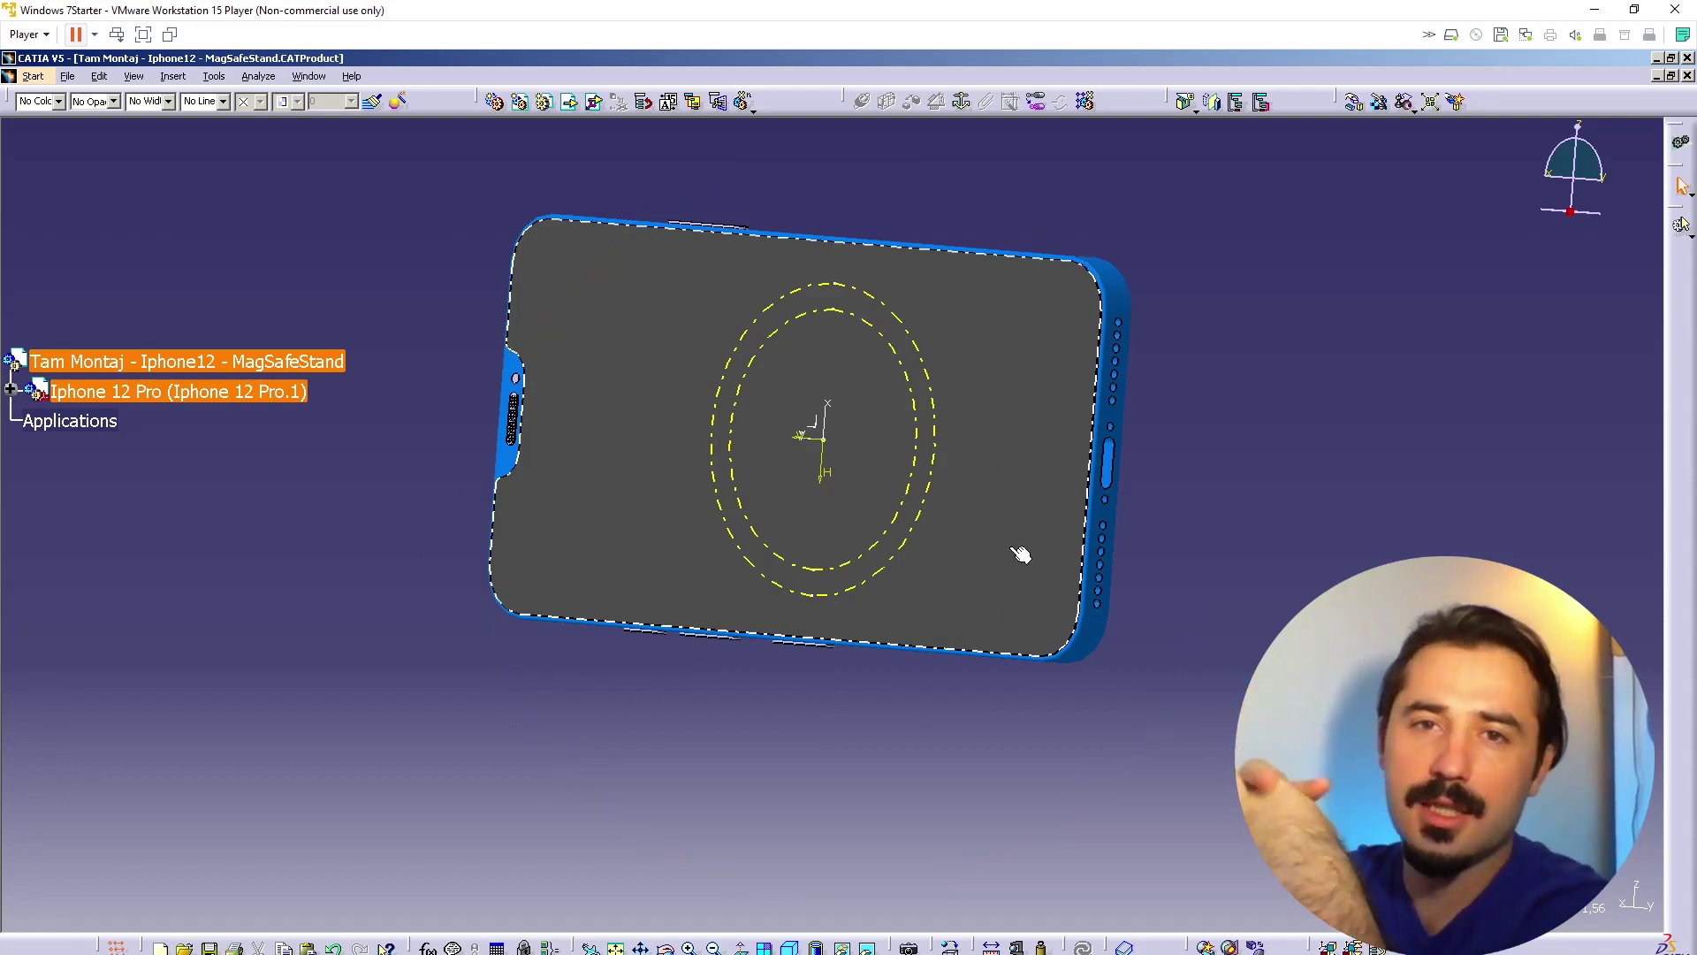
mouse_move(943, 508)
middle_mouse_down()
mouse_move(527, 474)
mouse_move(912, 508)
middle_mouse_up()
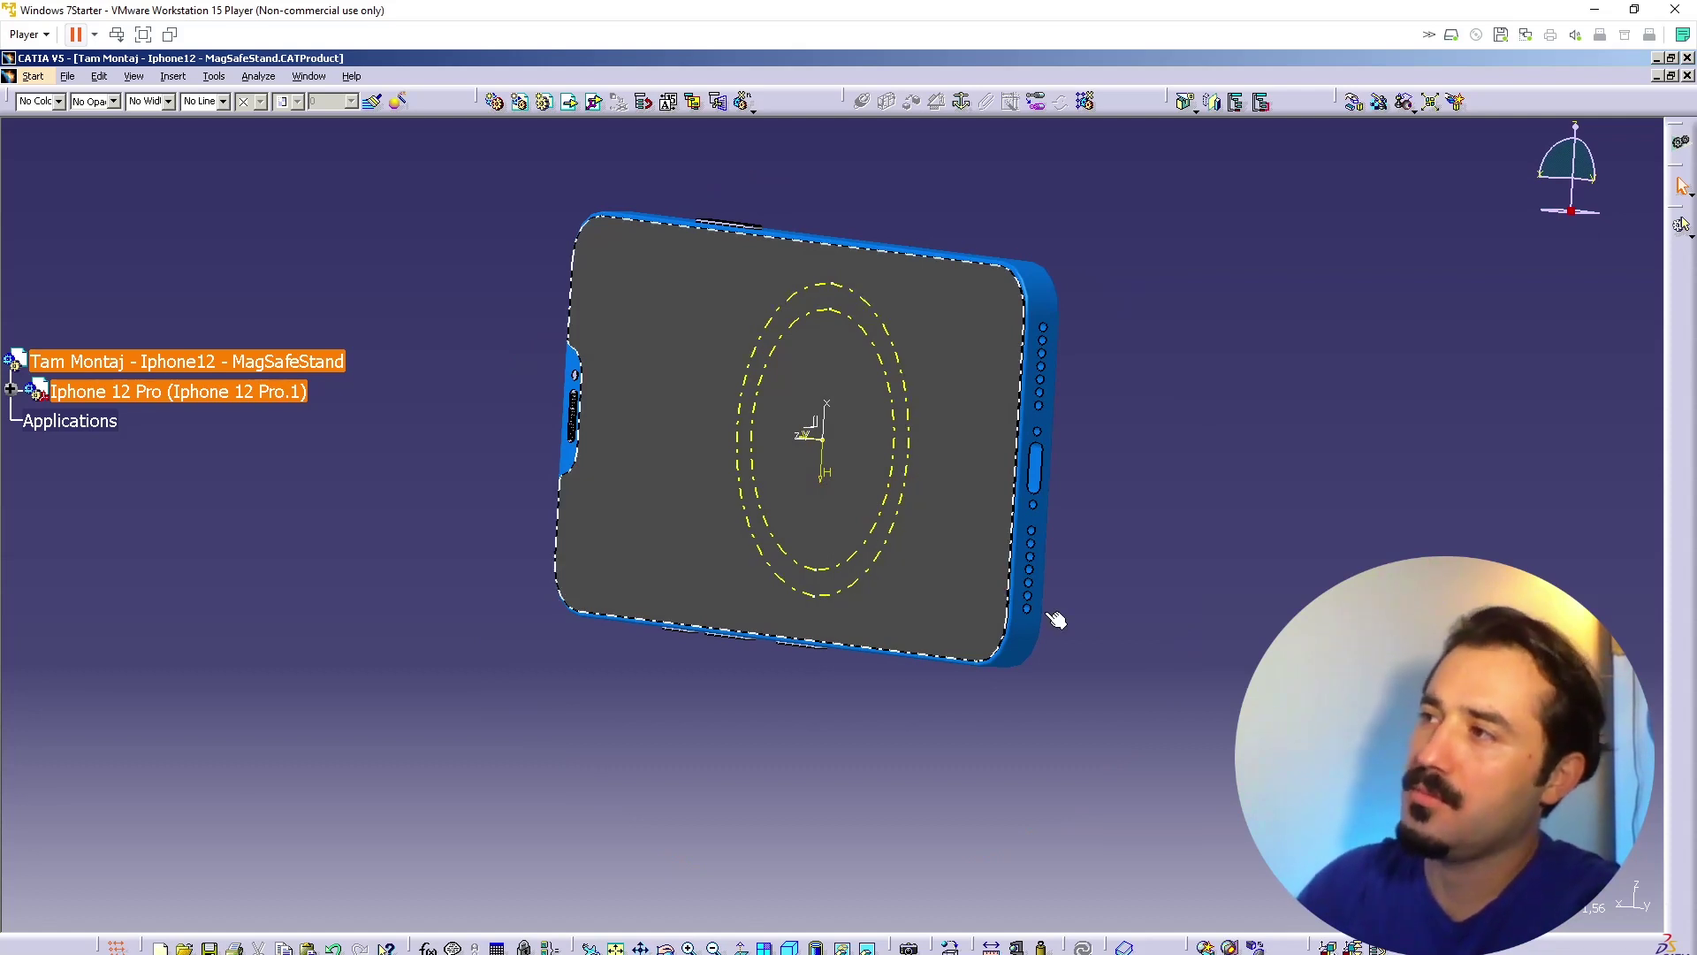
left_click(1134, 655)
left_click(940, 424)
left_click(903, 389)
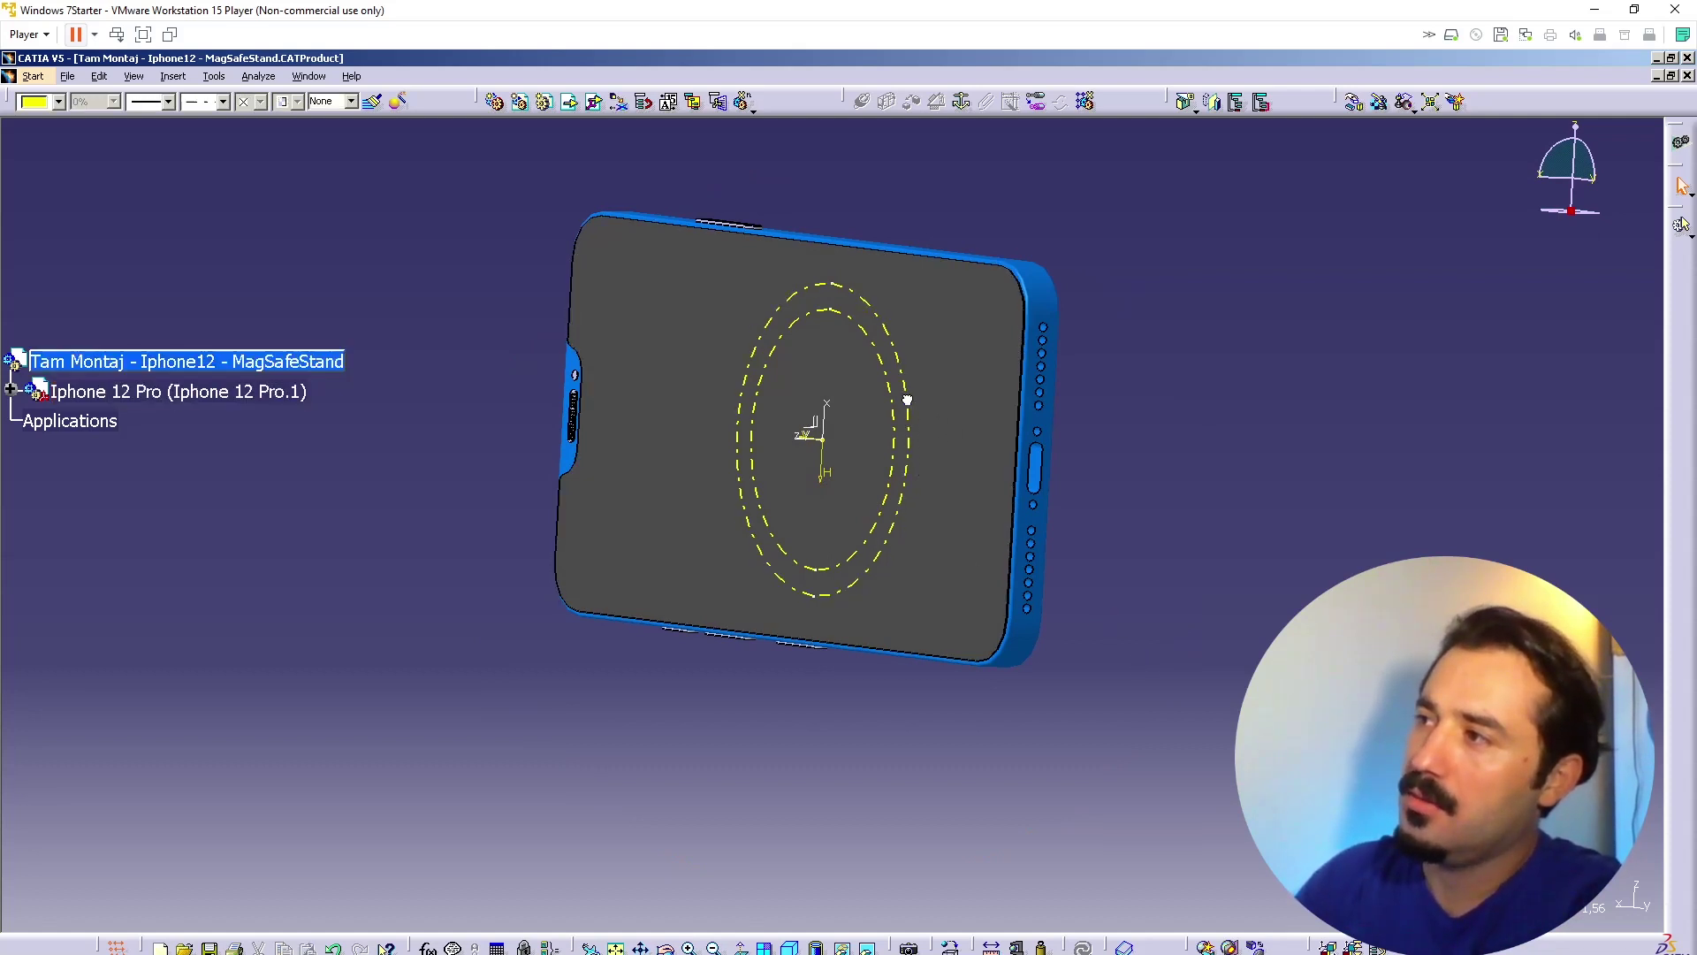
left_click(1227, 503)
left_click_drag(542, 767, 924, 213)
left_click_drag(942, 182, 714, 805)
left_click(719, 809)
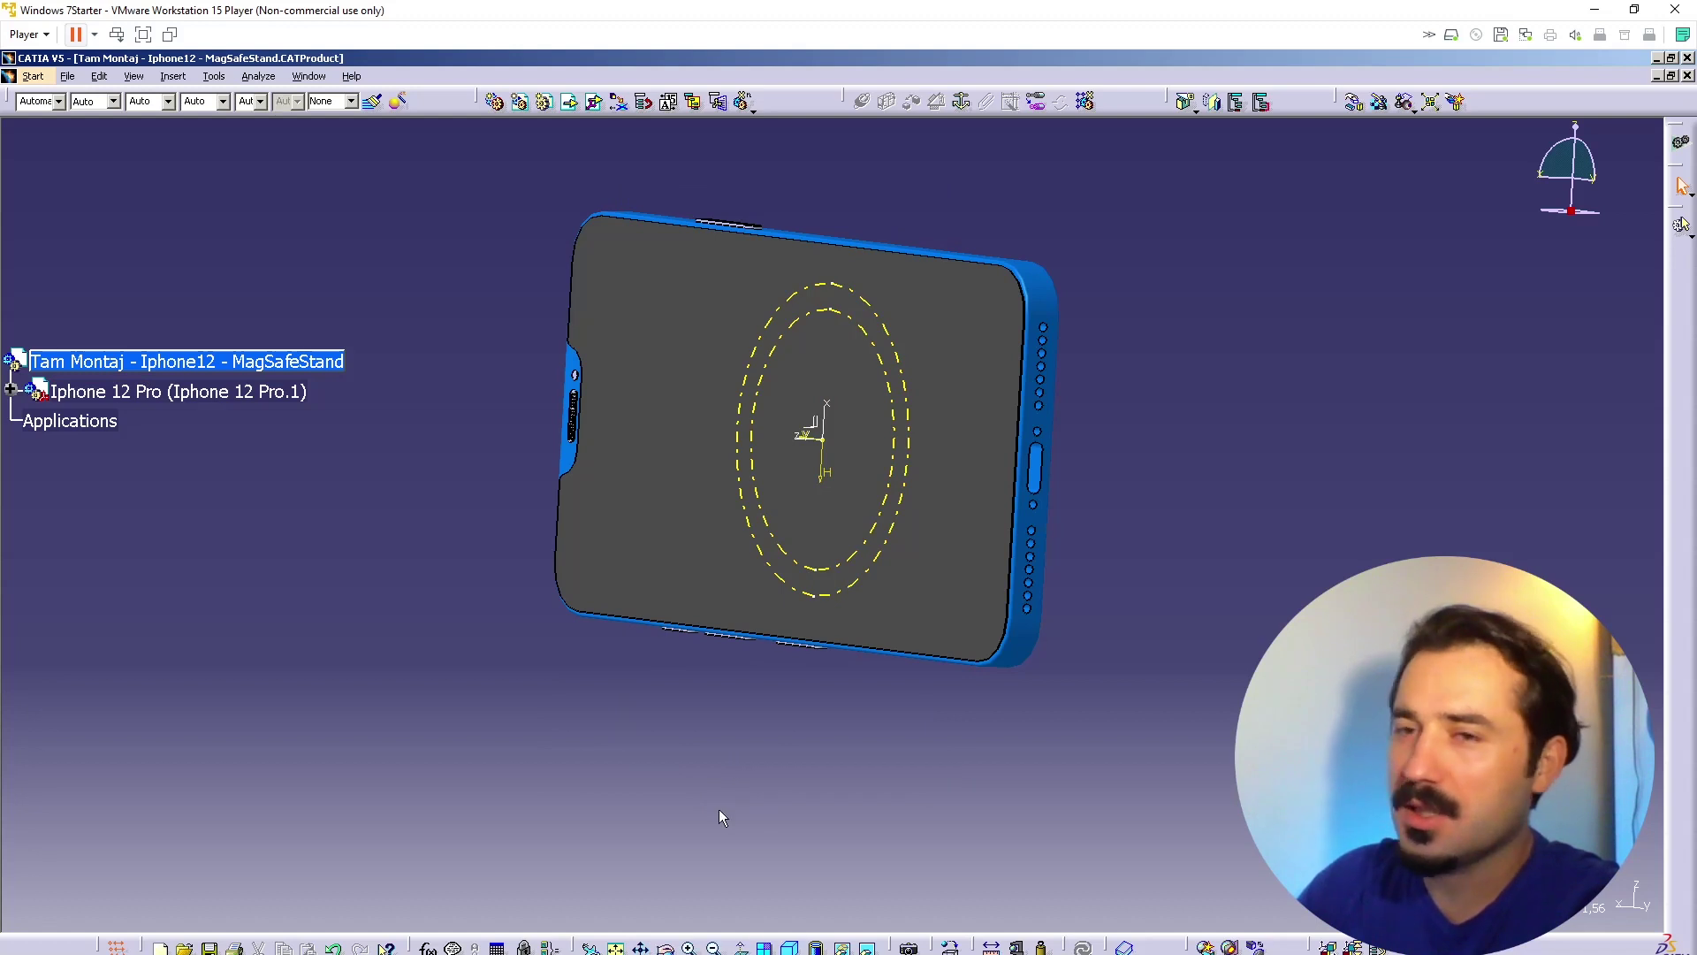
left_click_drag(655, 769, 688, 752)
left_click(930, 194)
left_click(675, 766)
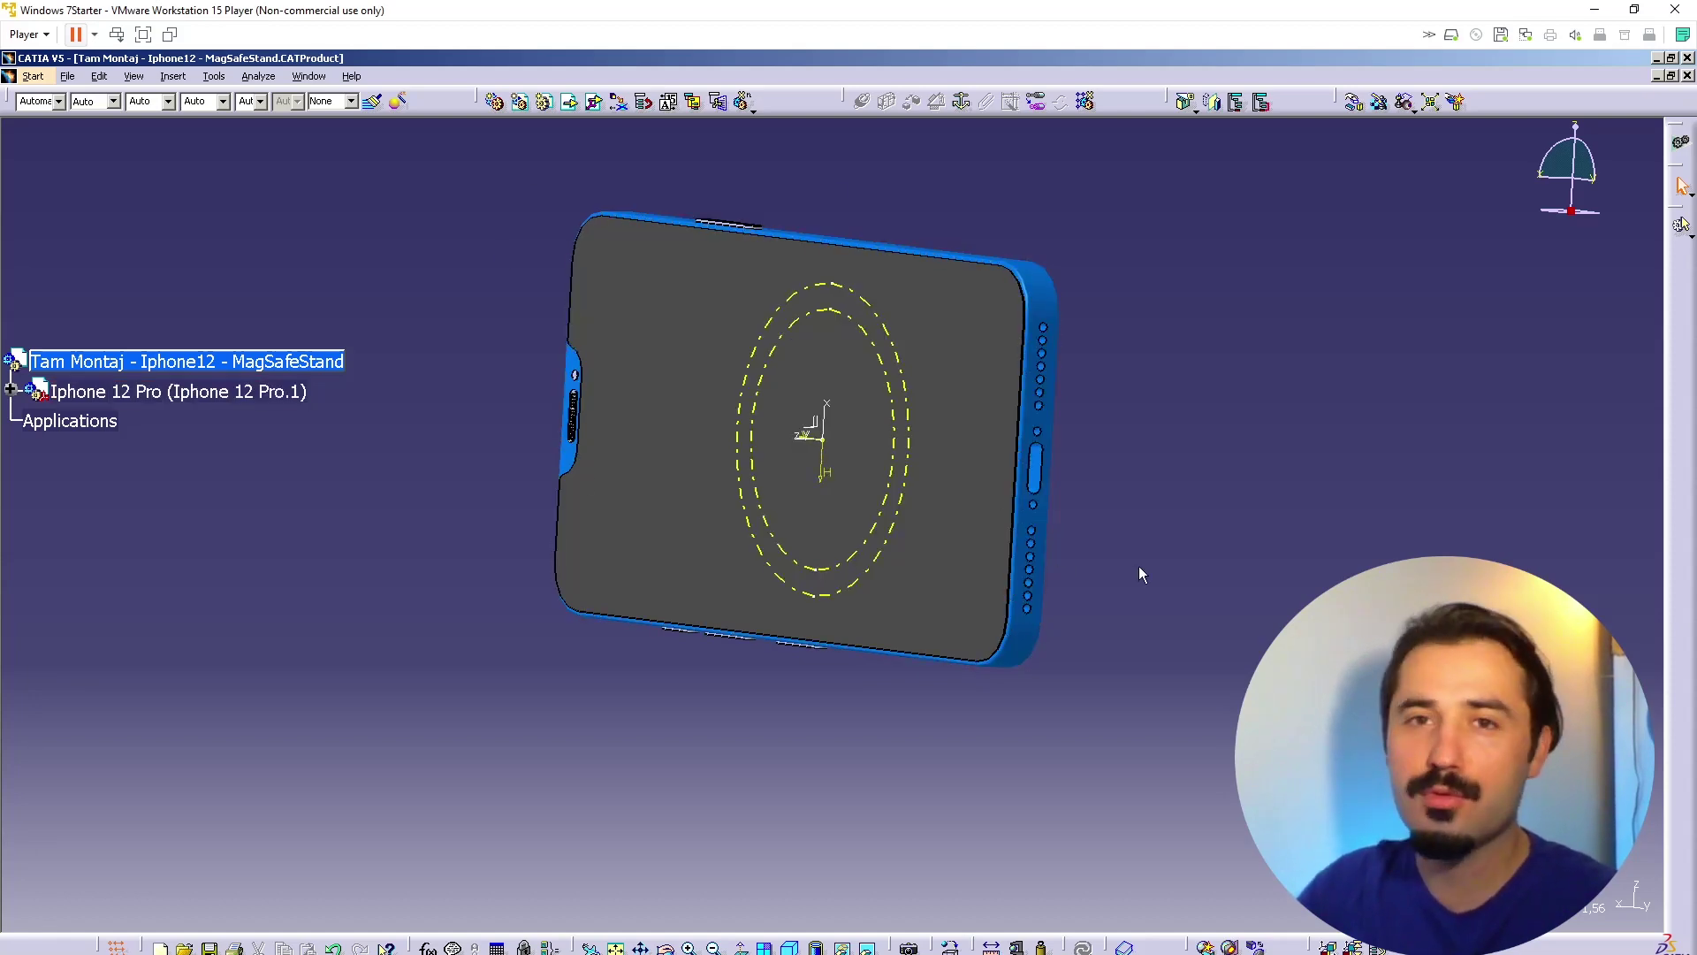
middle_click_drag(1164, 557, 780, 667)
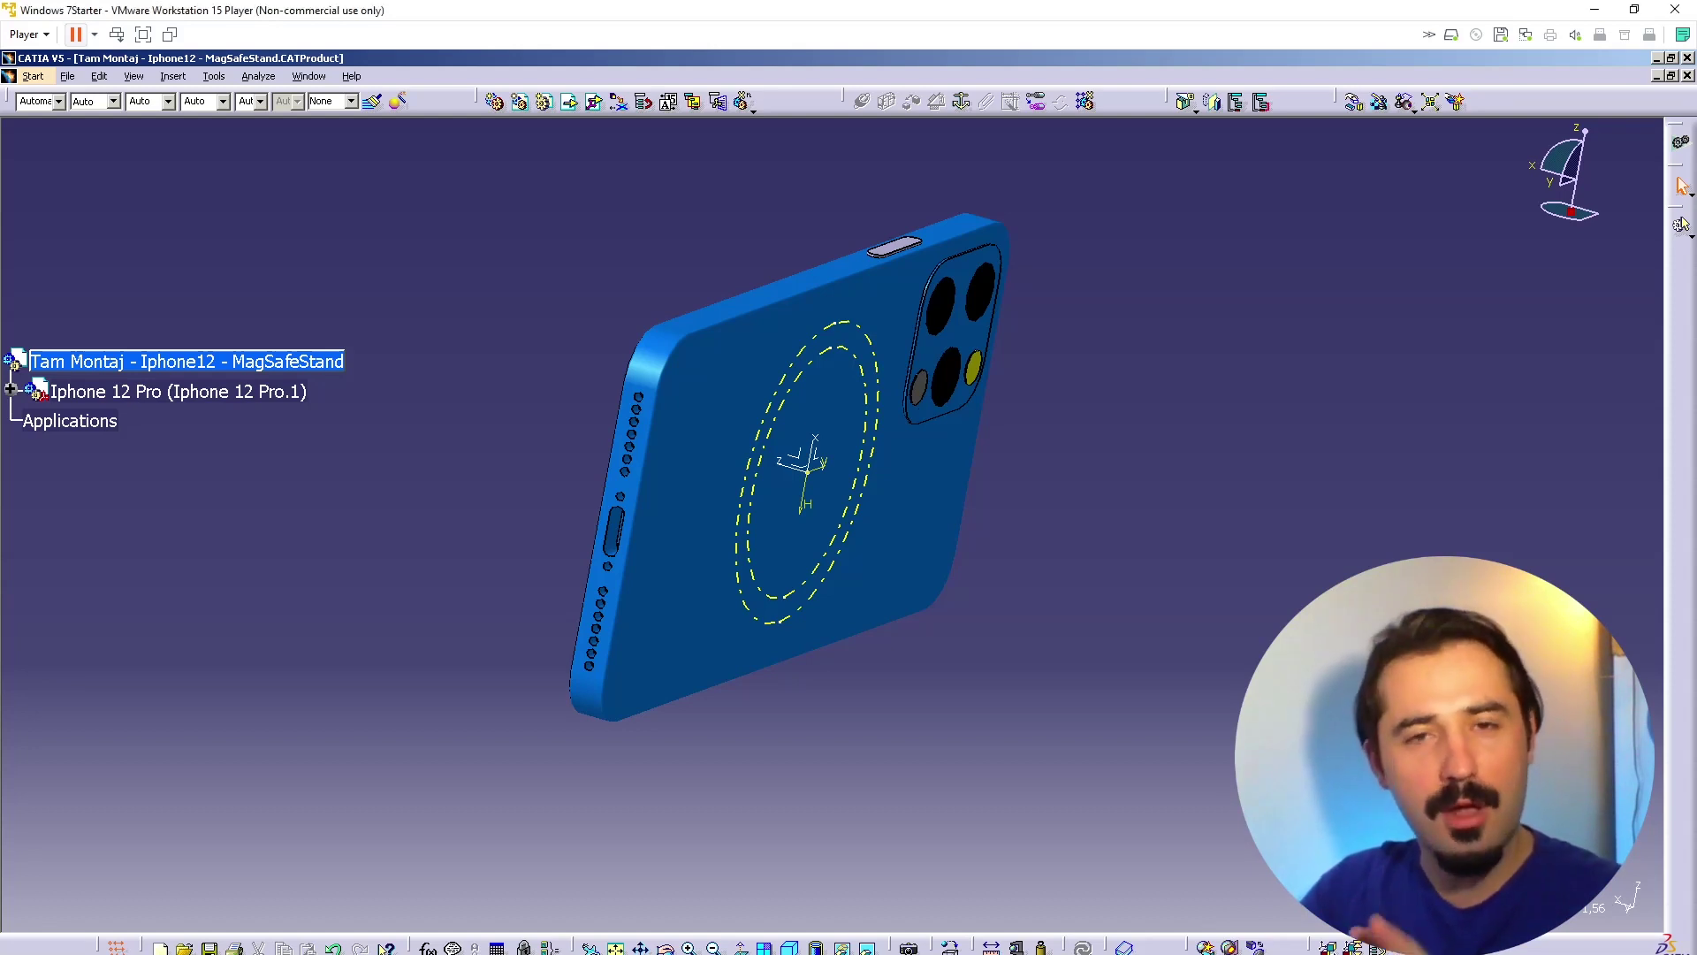
left_click(787, 630)
mouse_move(787, 629)
middle_mouse_down()
mouse_move(784, 598)
mouse_move(789, 612)
middle_mouse_up()
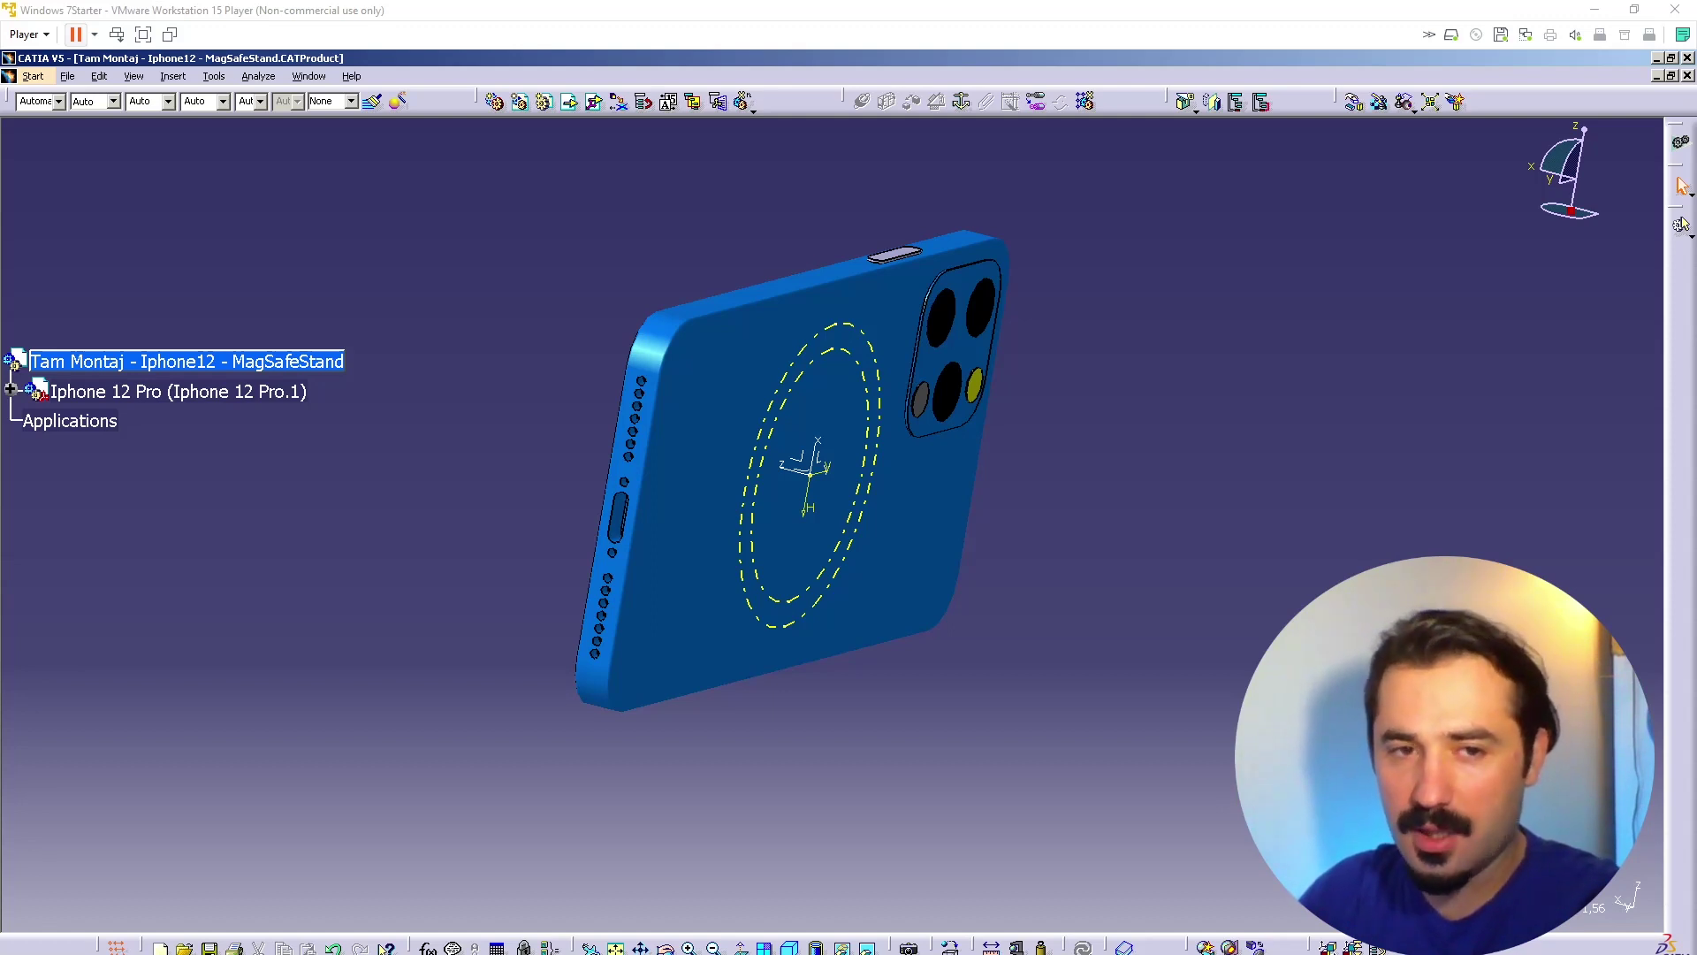
Step: Switch to the browser and examine the side and rear views of the Pro Display XDR stand on Apple's product page
left_click_drag(0, 672, 852, 2)
scroll(381, 458, "up", 2)
scroll(378, 457, "up", 1)
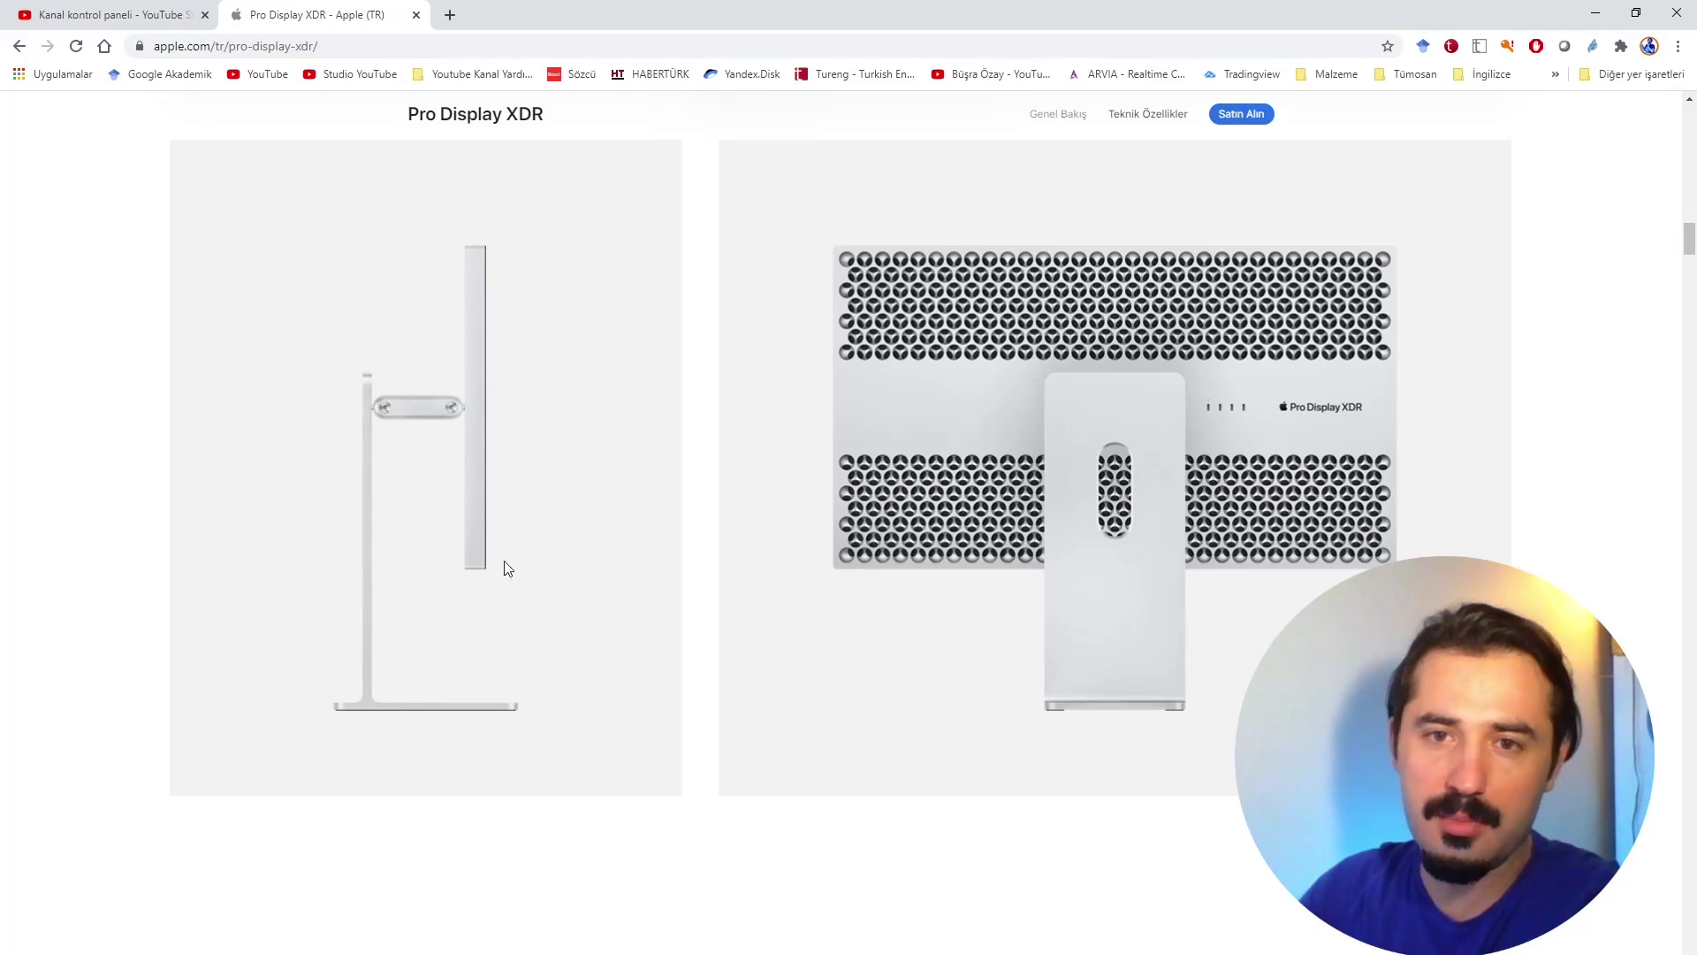
scroll(986, 496, "down", 5)
scroll(963, 519, "up", 5)
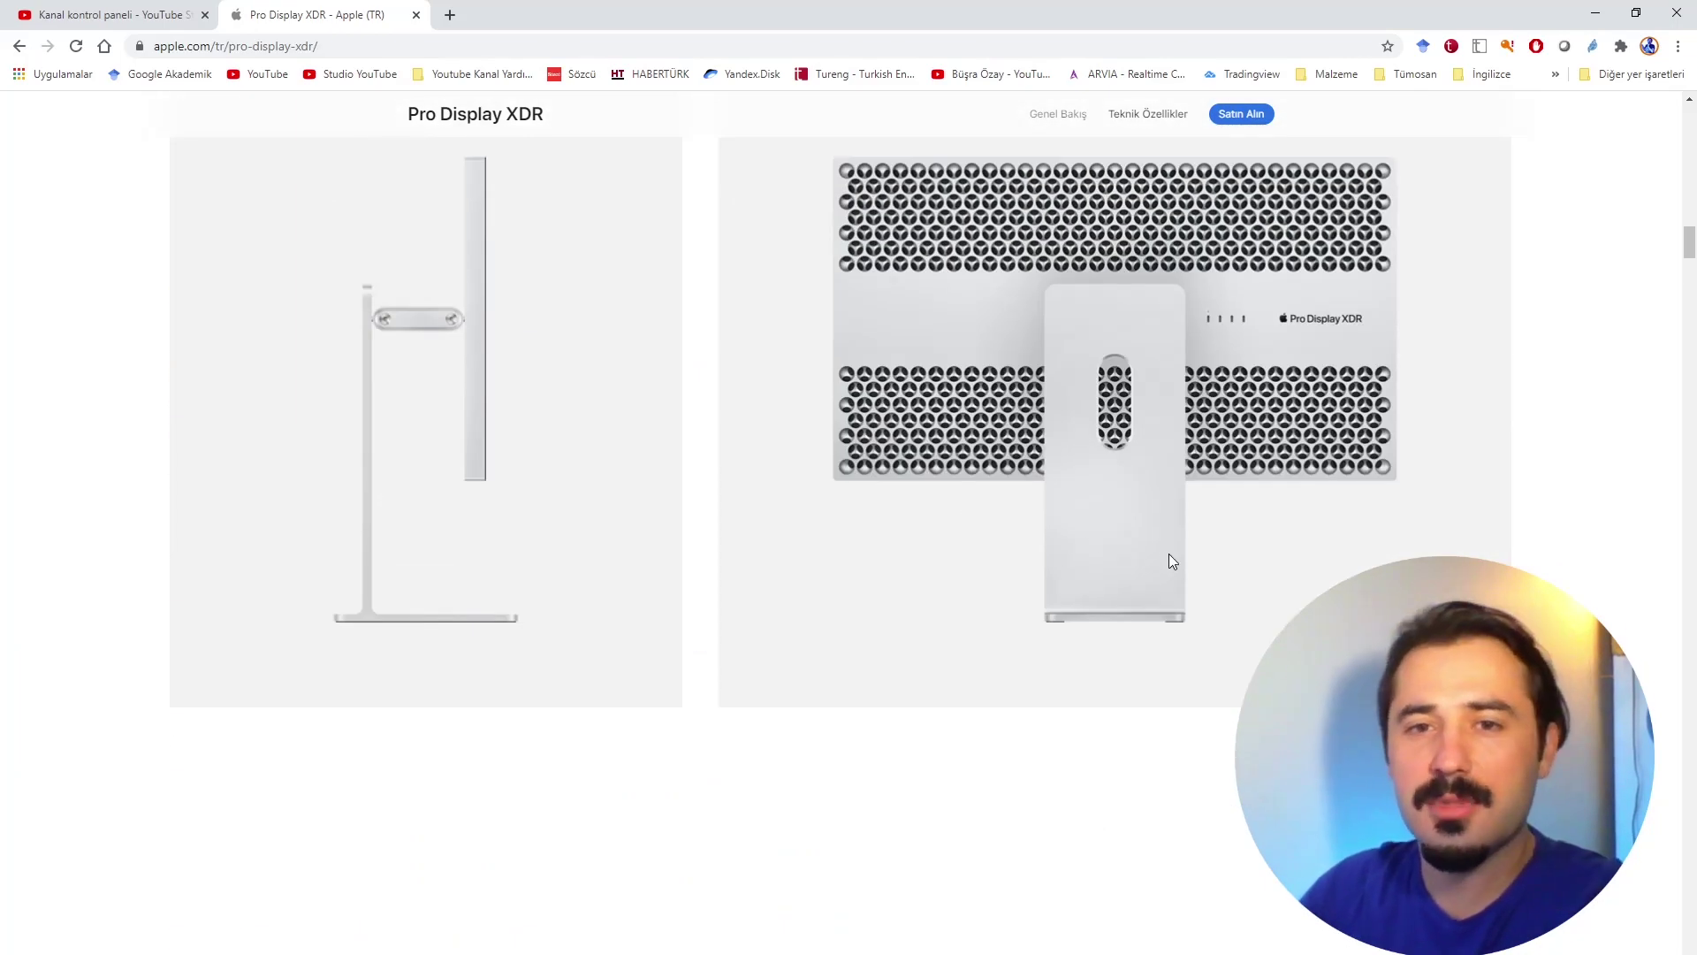
Step: Look through Apple's Pro Display XDR page for further images of the display stand
scroll(1169, 553, "up", 5)
scroll(972, 542, "up", 5)
scroll(973, 543, "up", 5)
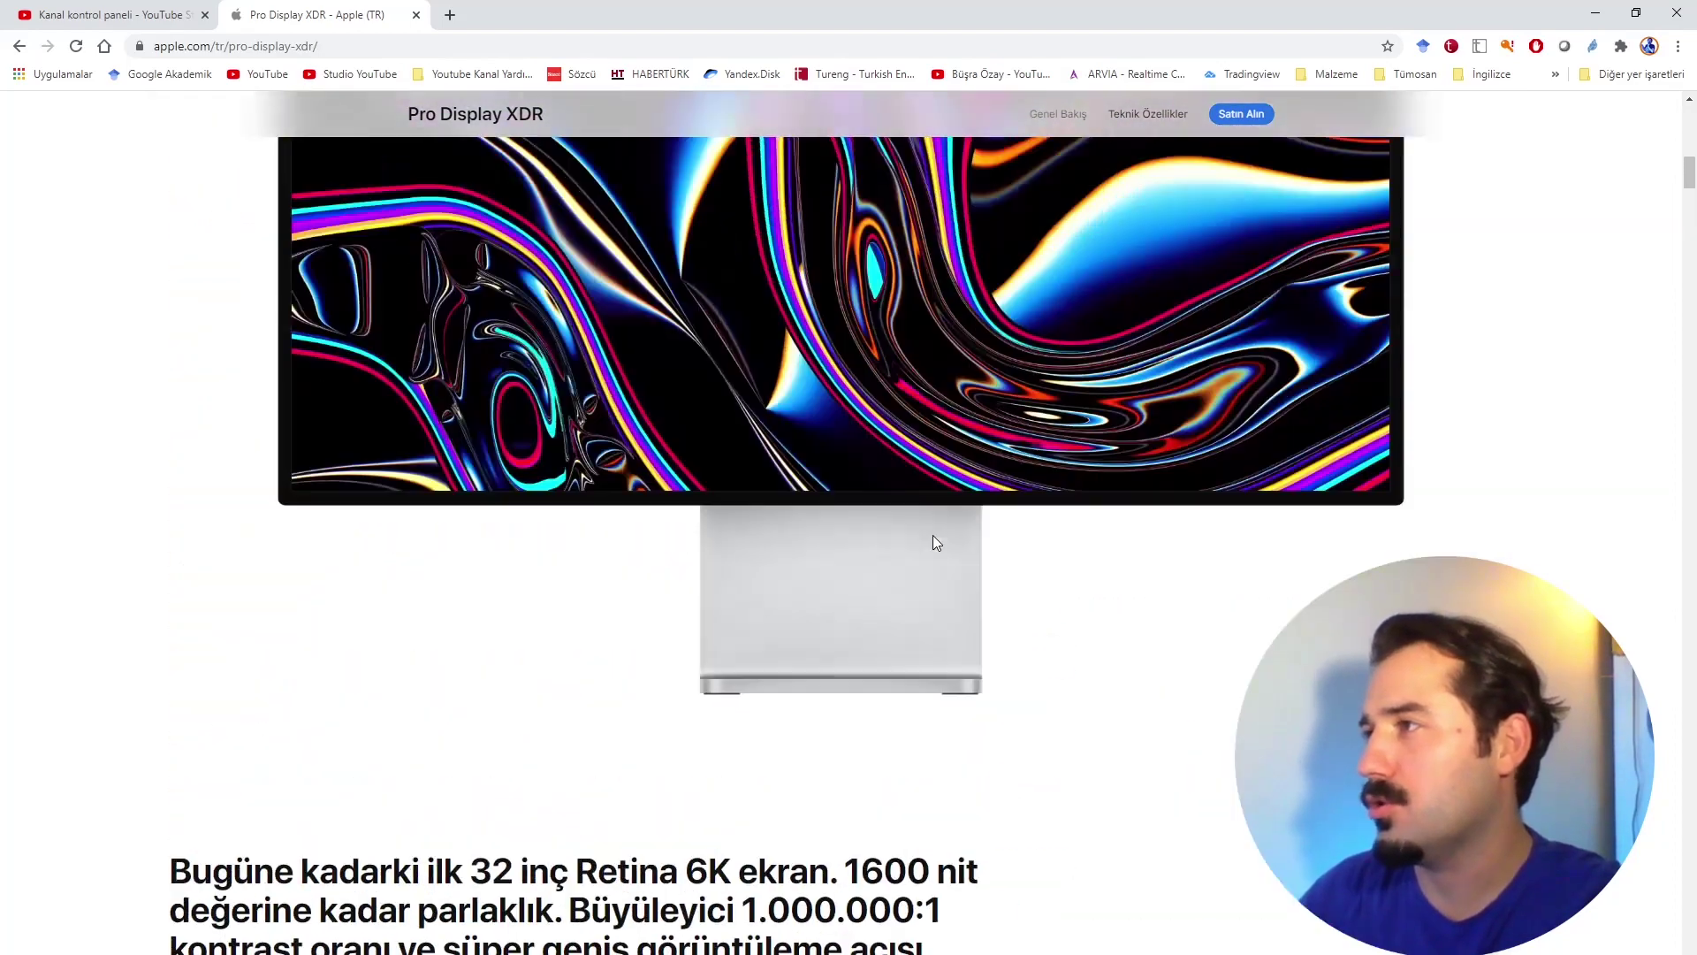
scroll(967, 587, "up", 5)
scroll(1047, 554, "down", 20)
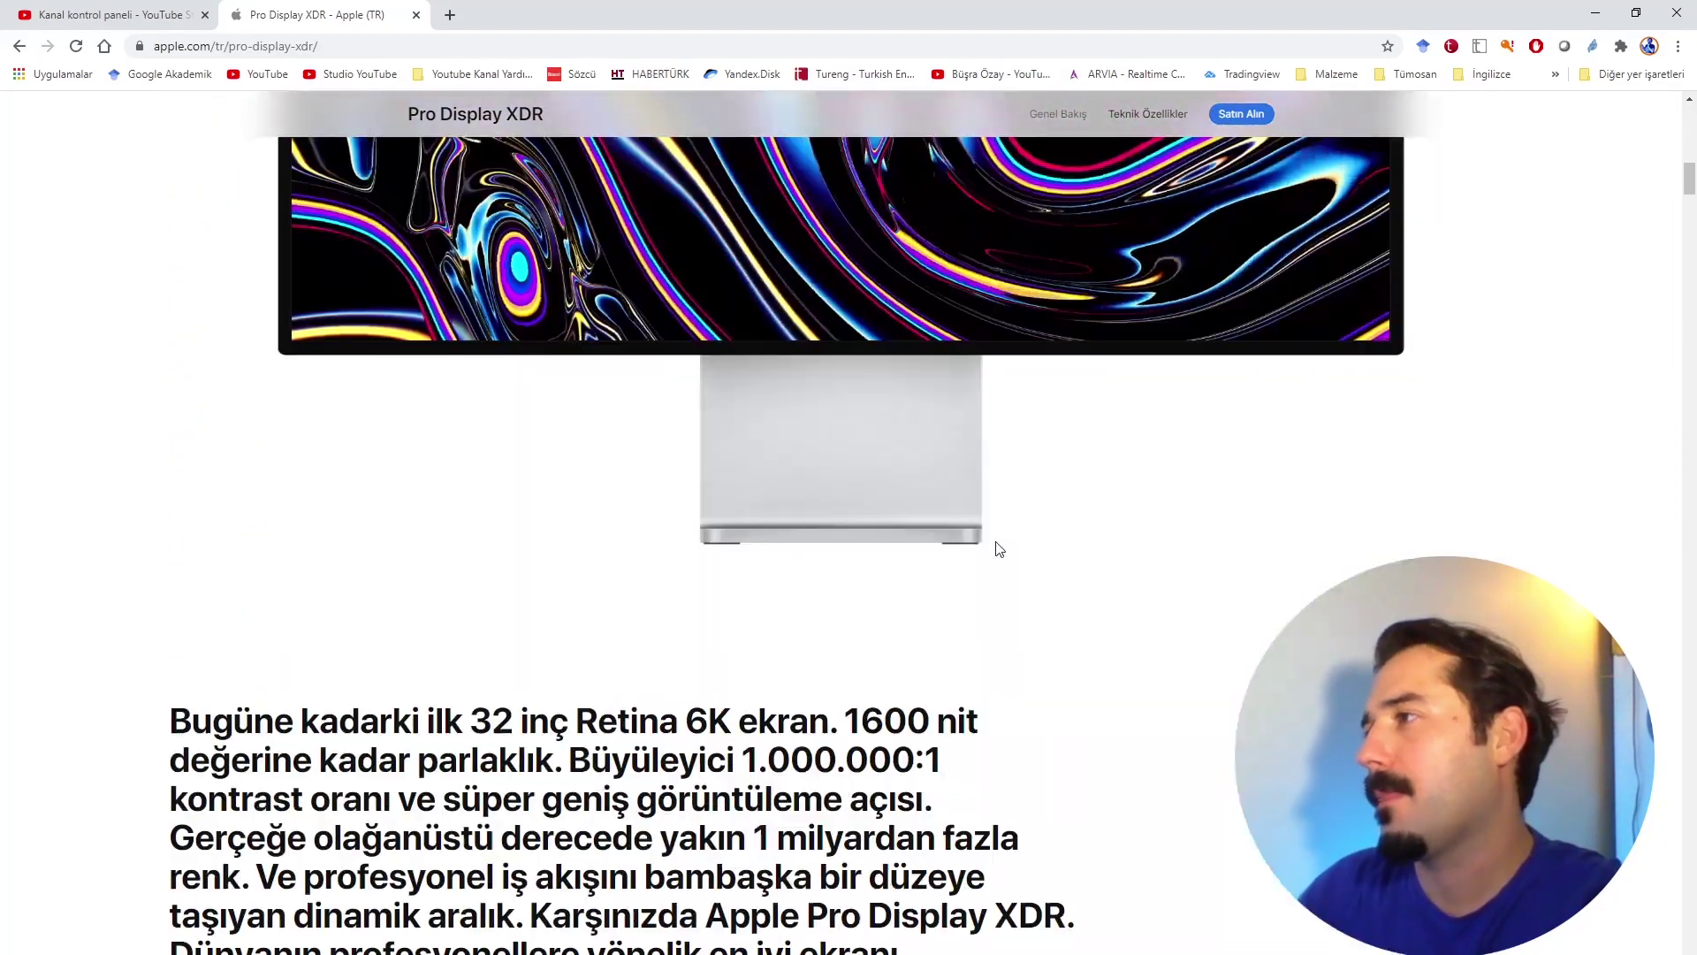
scroll(948, 523, "down", 5)
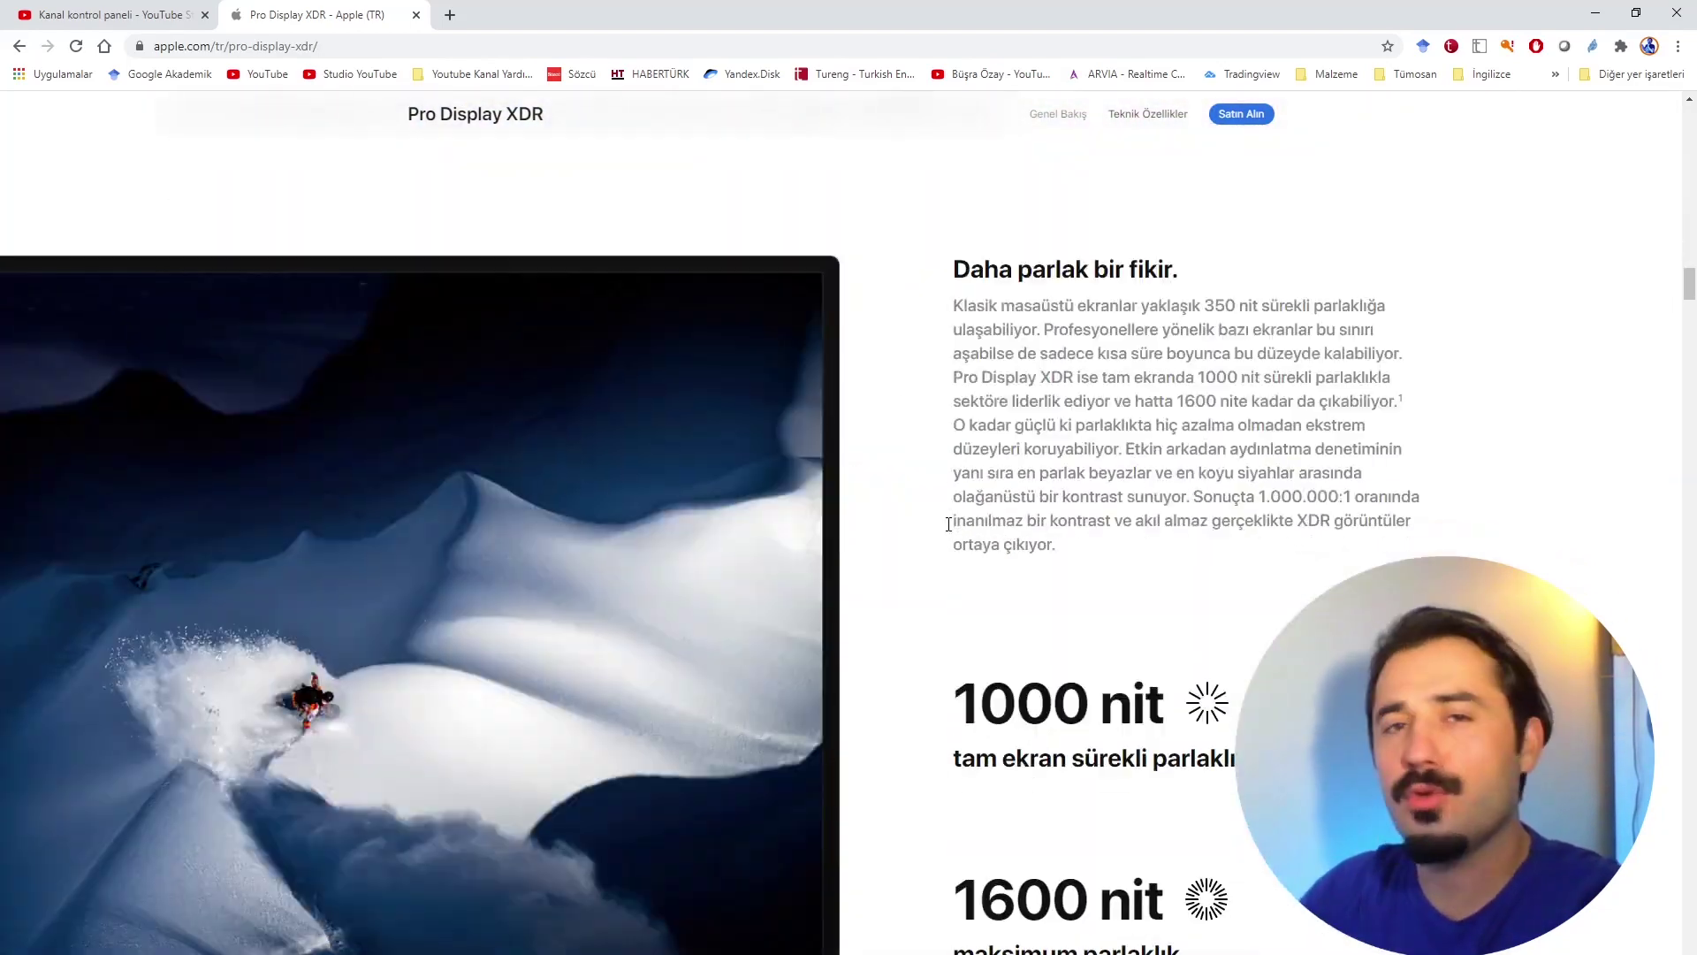
scroll(932, 519, "down", 5)
scroll(1038, 528, "down", 10)
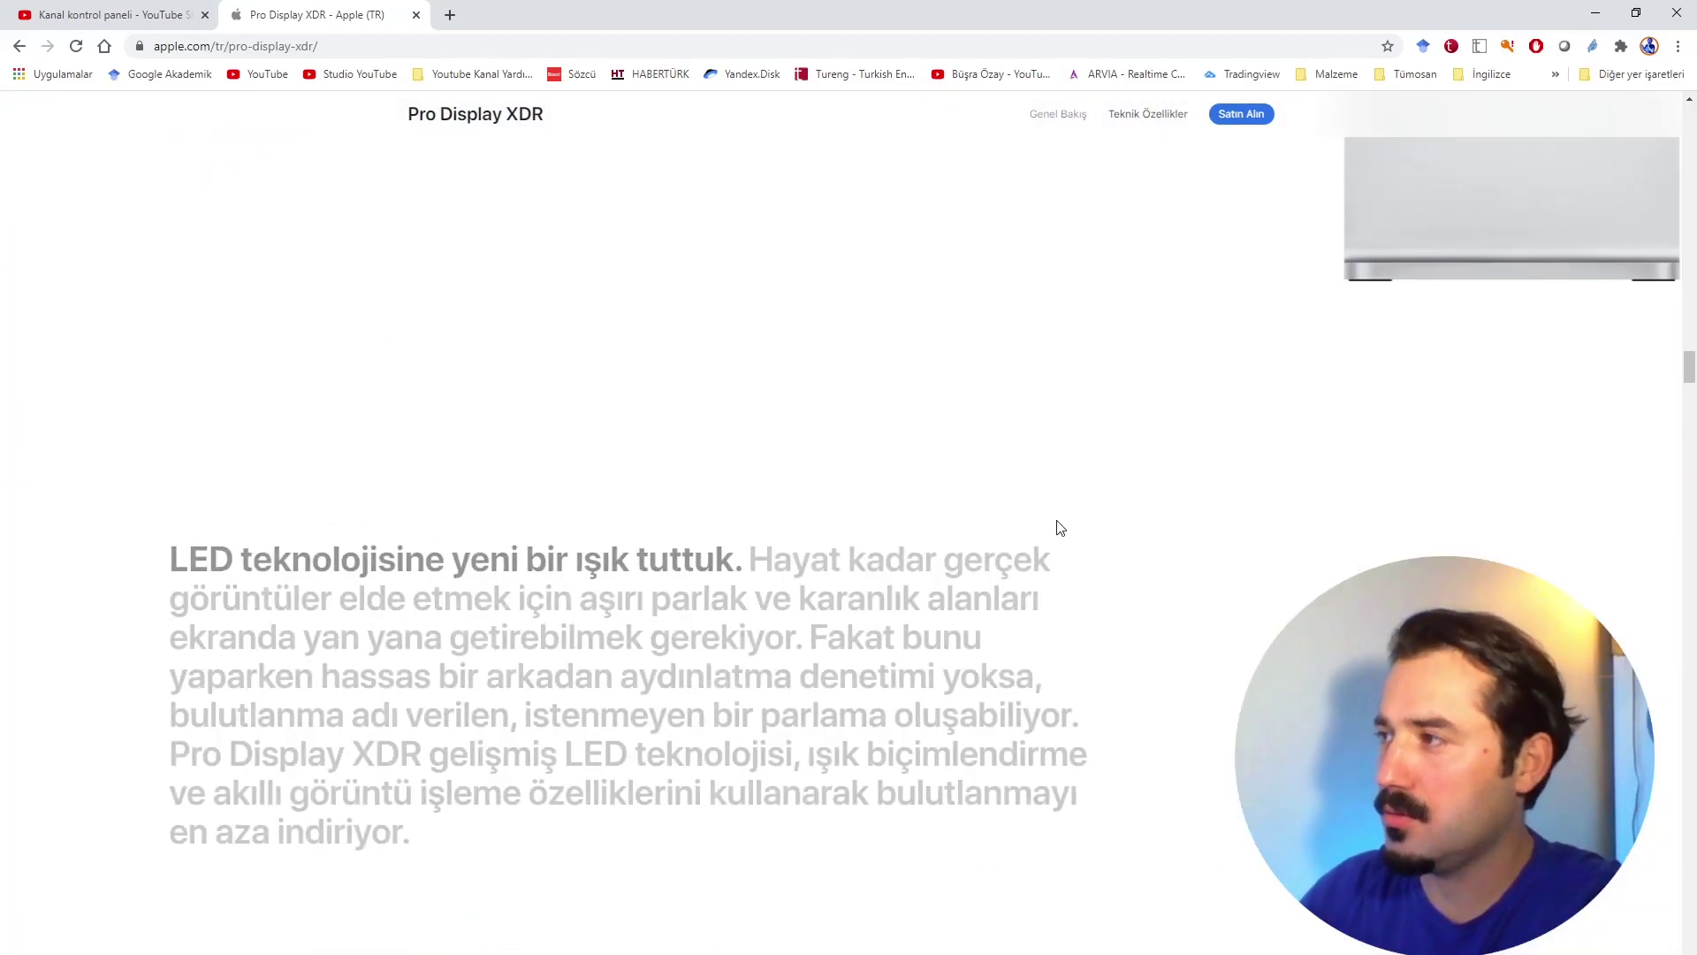
scroll(1356, 536, "up", 5)
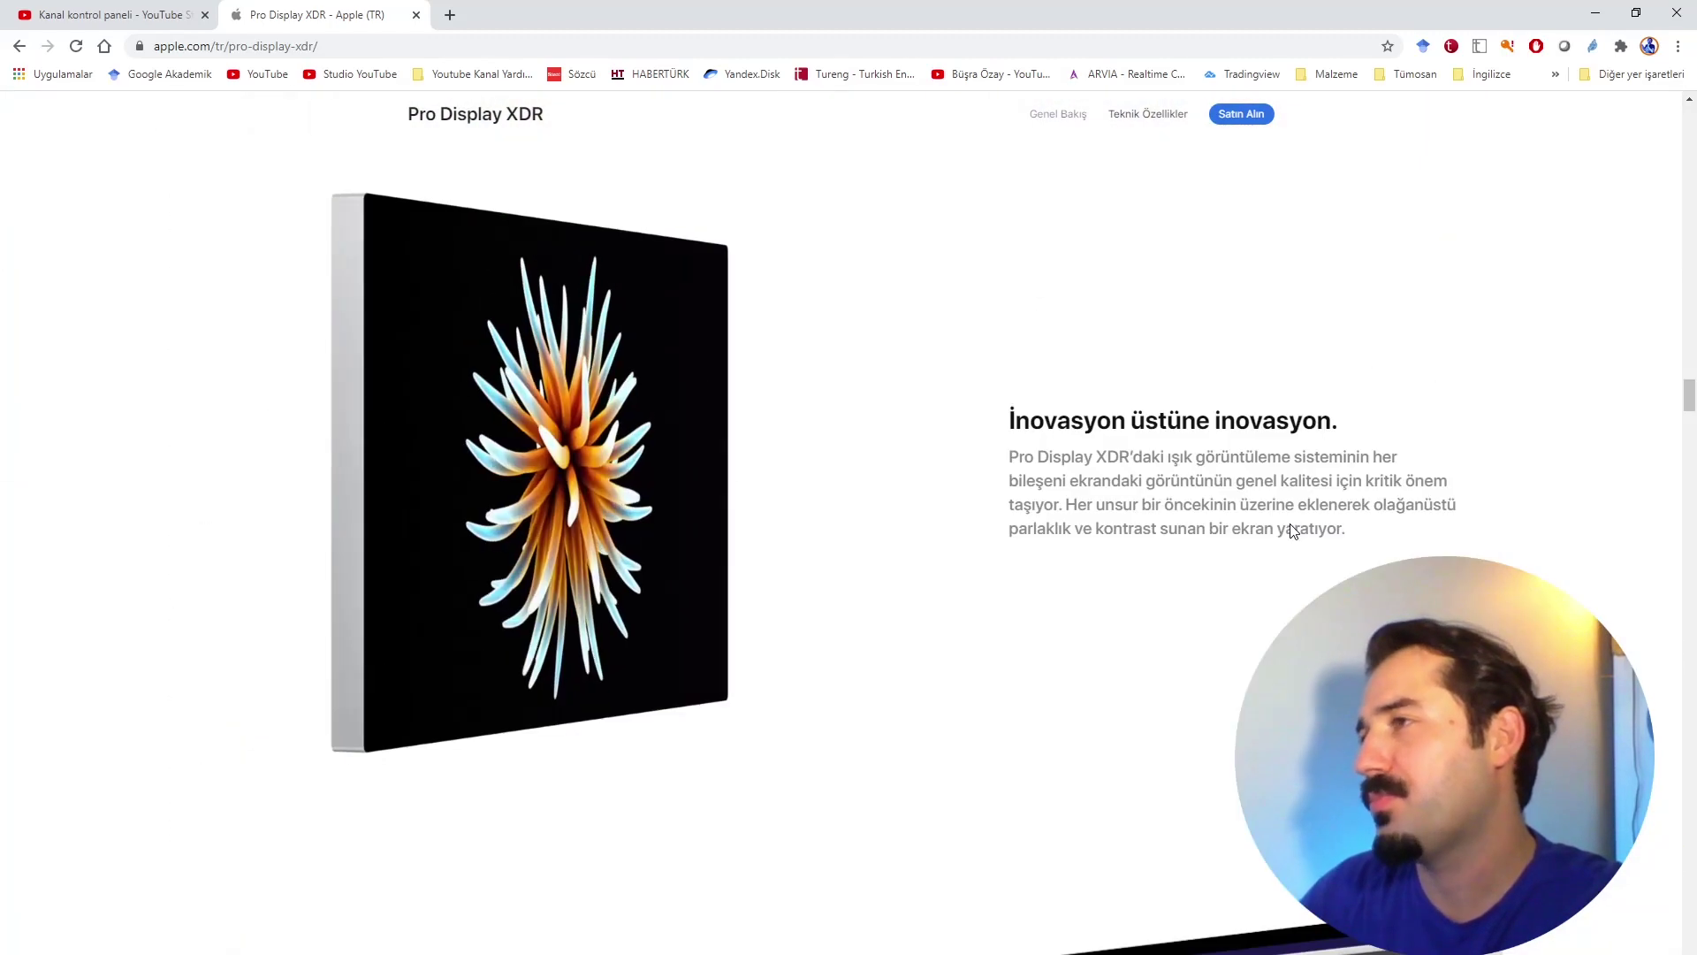
left_click_drag(1689, 400, 1677, 472)
scroll(1031, 531, "up", 15)
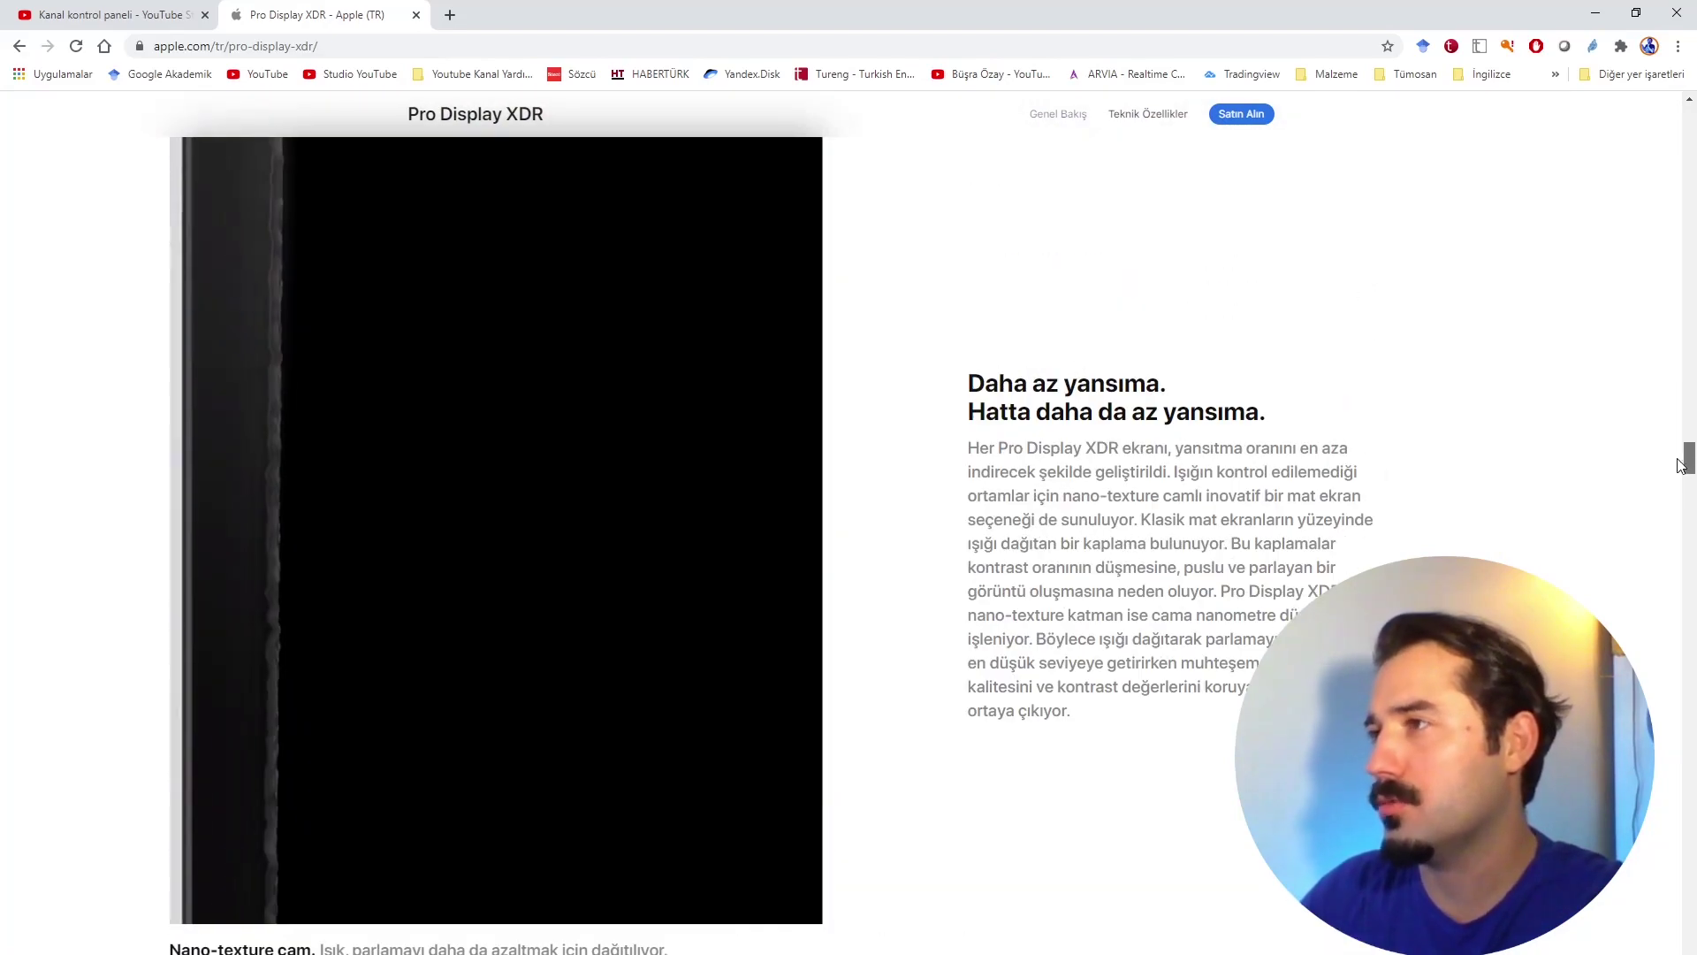
scroll(1032, 527, "down", 9)
scroll(1014, 531, "down", 20)
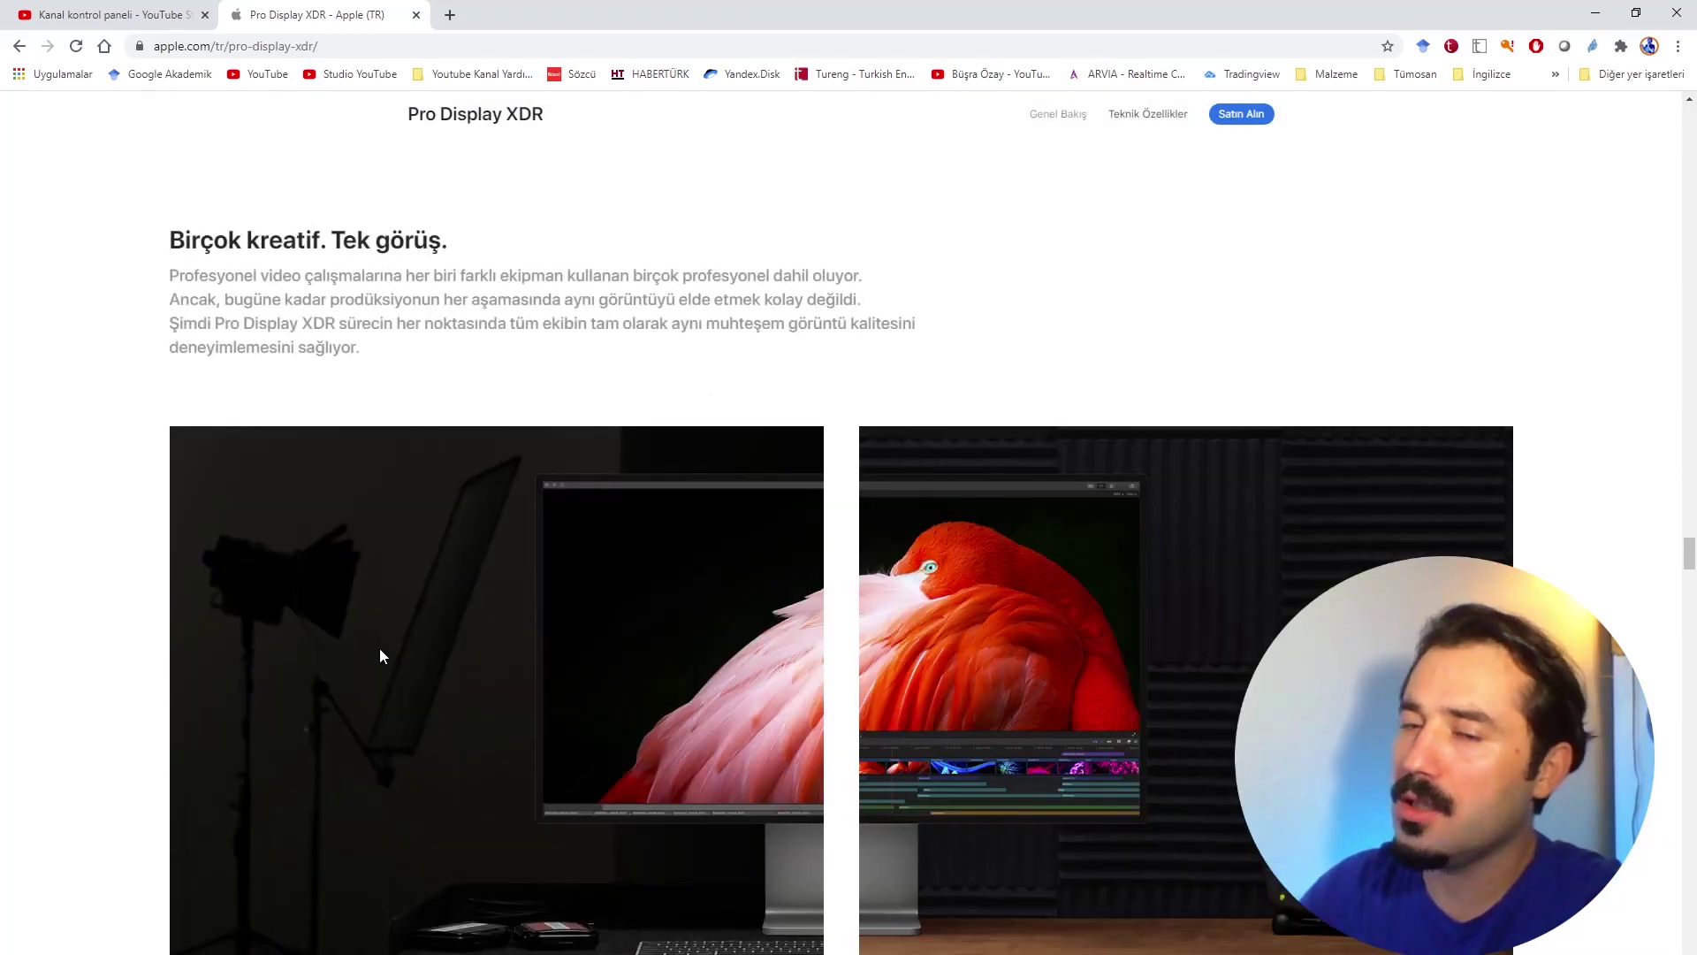
scroll(702, 568, "down", 5)
scroll(694, 568, "up", 5)
scroll(694, 570, "up", 7)
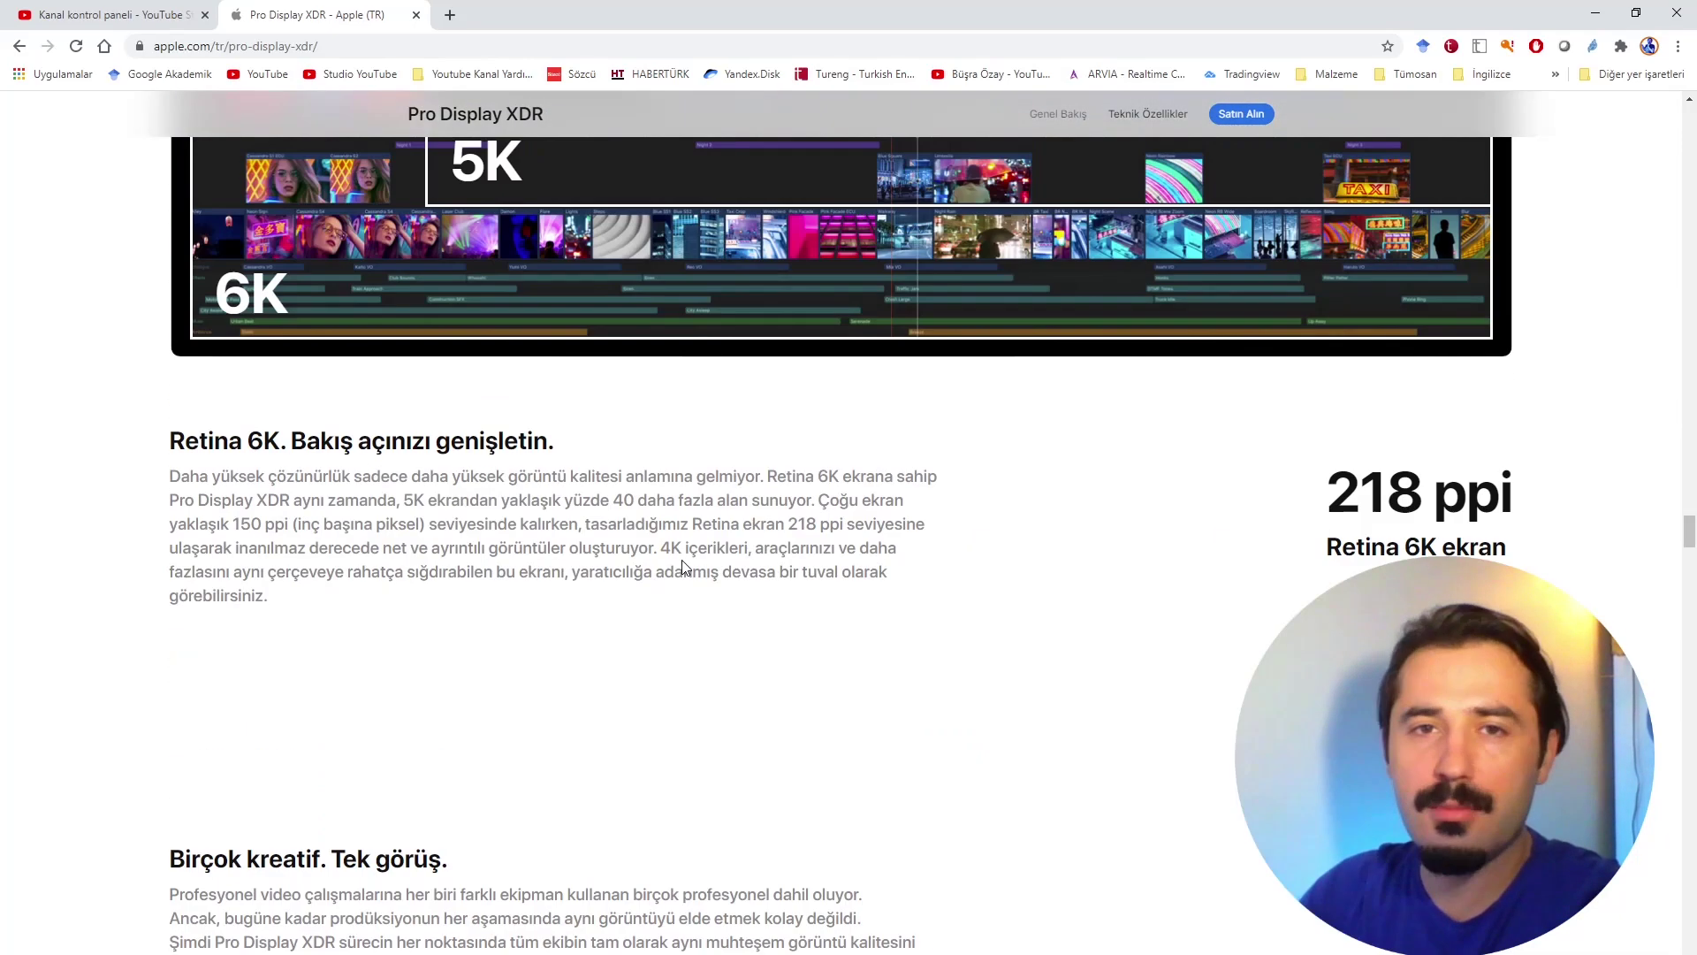
Step: Examine the Pro Stand section for the hinged arm, side profile and round mounting plate
left_click_drag(1689, 535, 1688, 723)
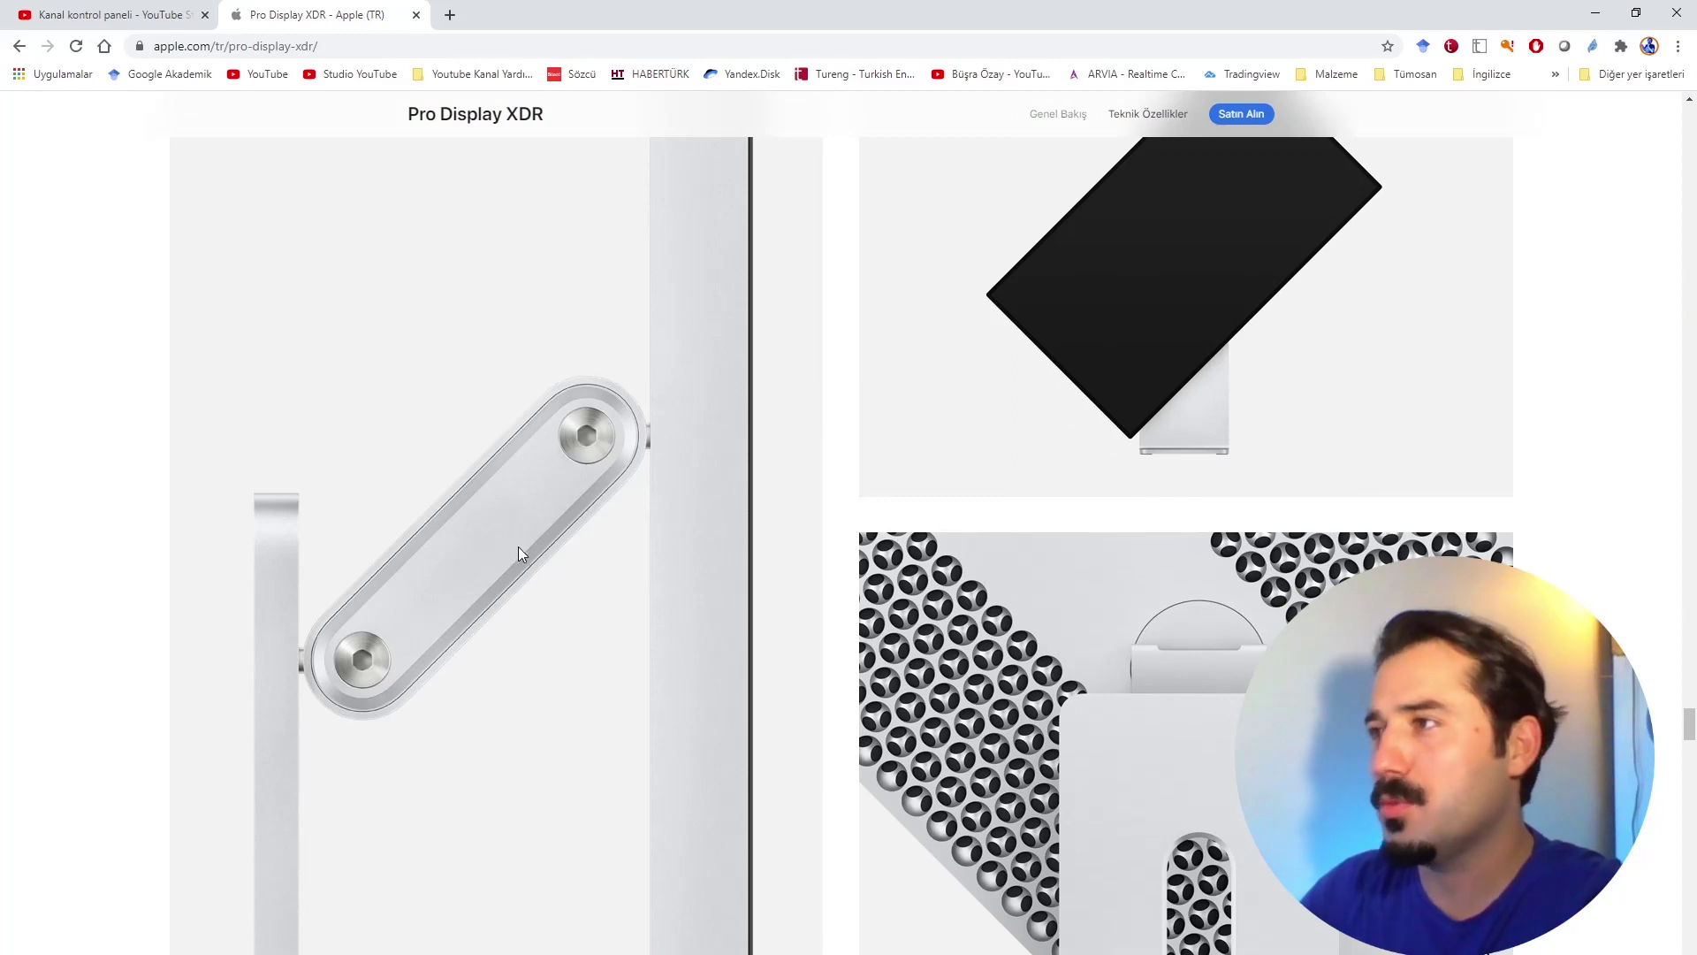
scroll(493, 539, "down", 10)
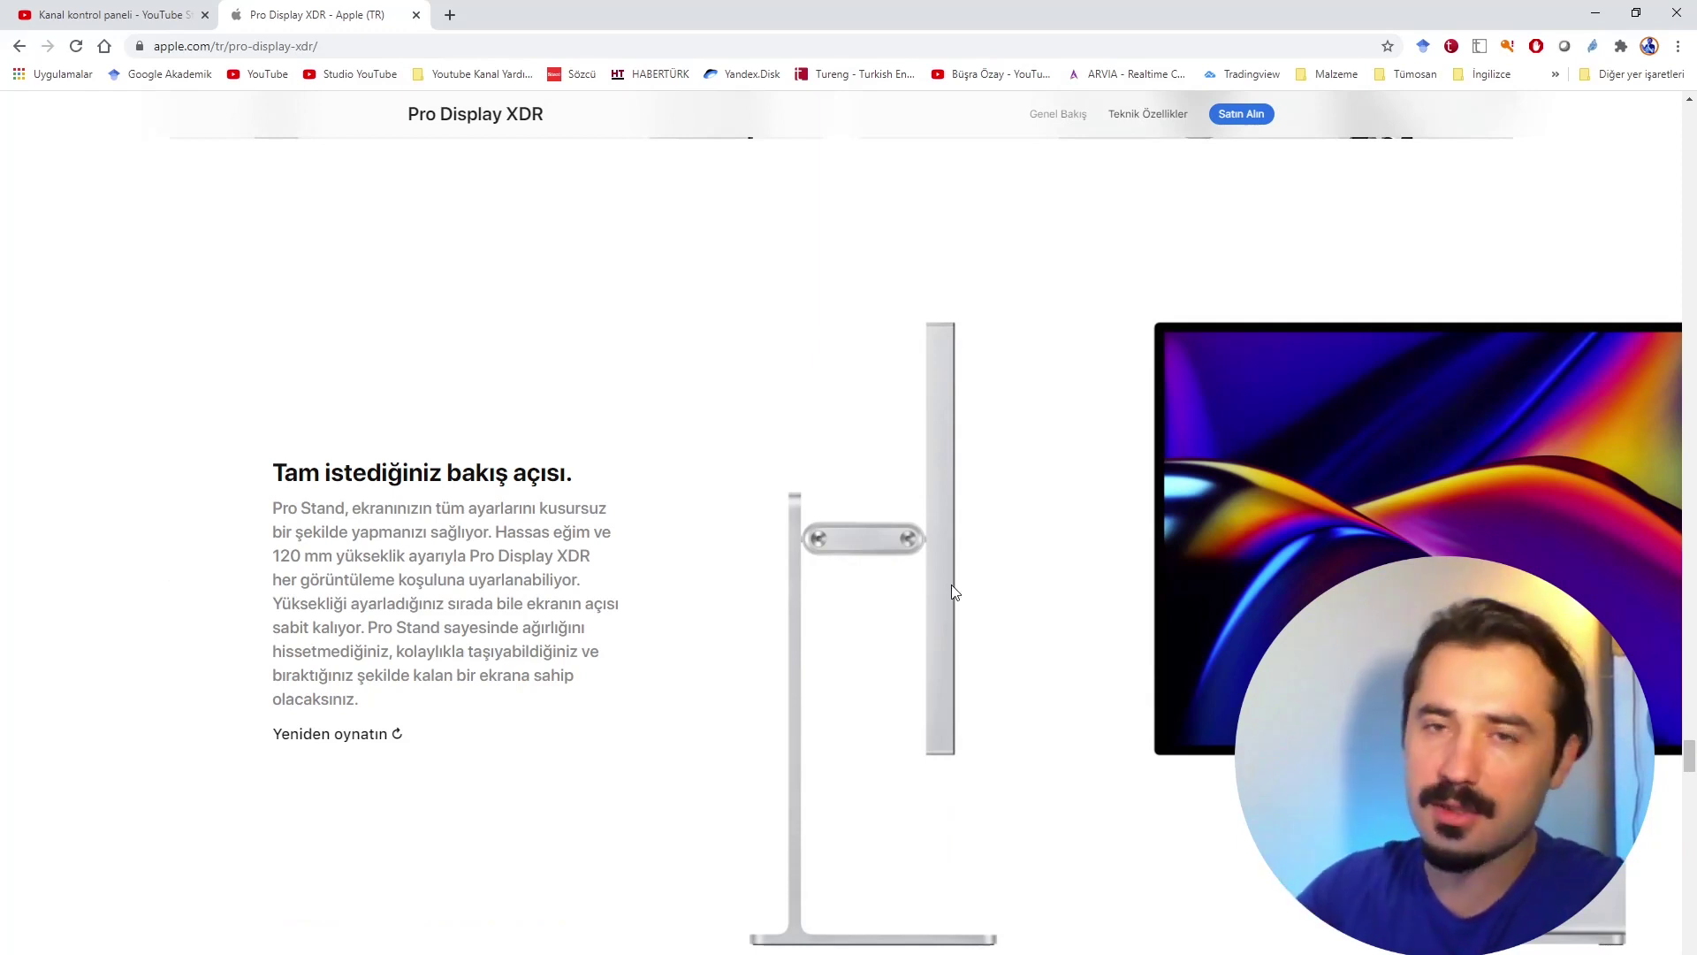
scroll(955, 489, "down", 6)
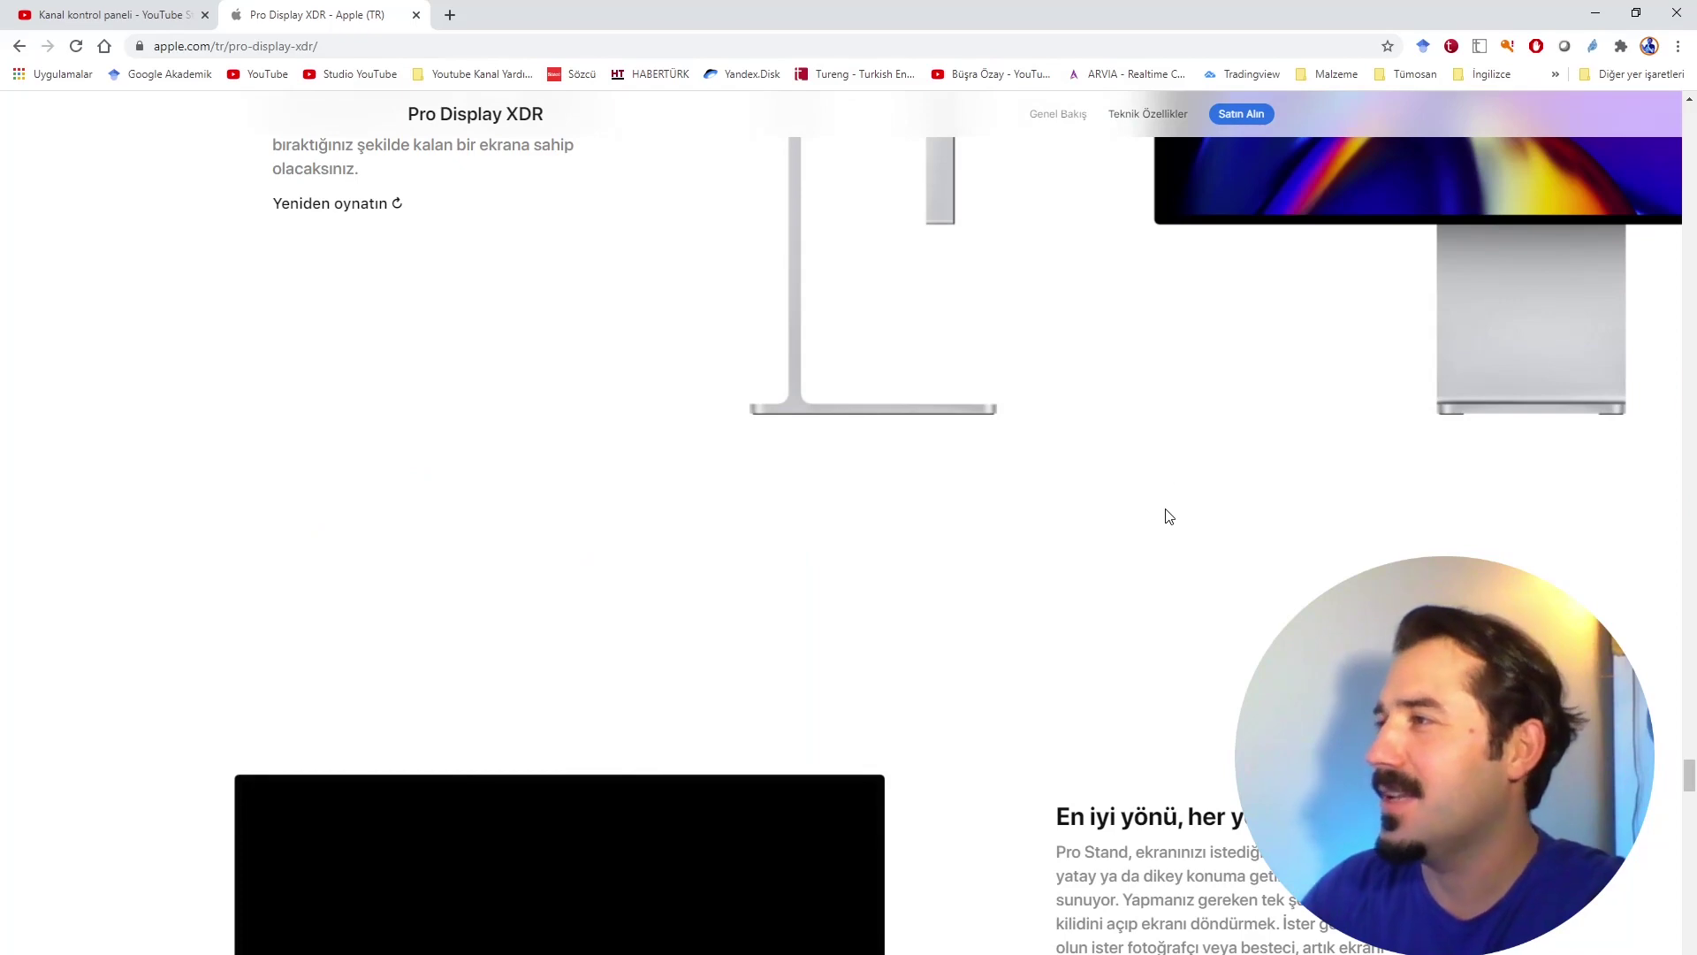
scroll(1209, 565, "down", 15)
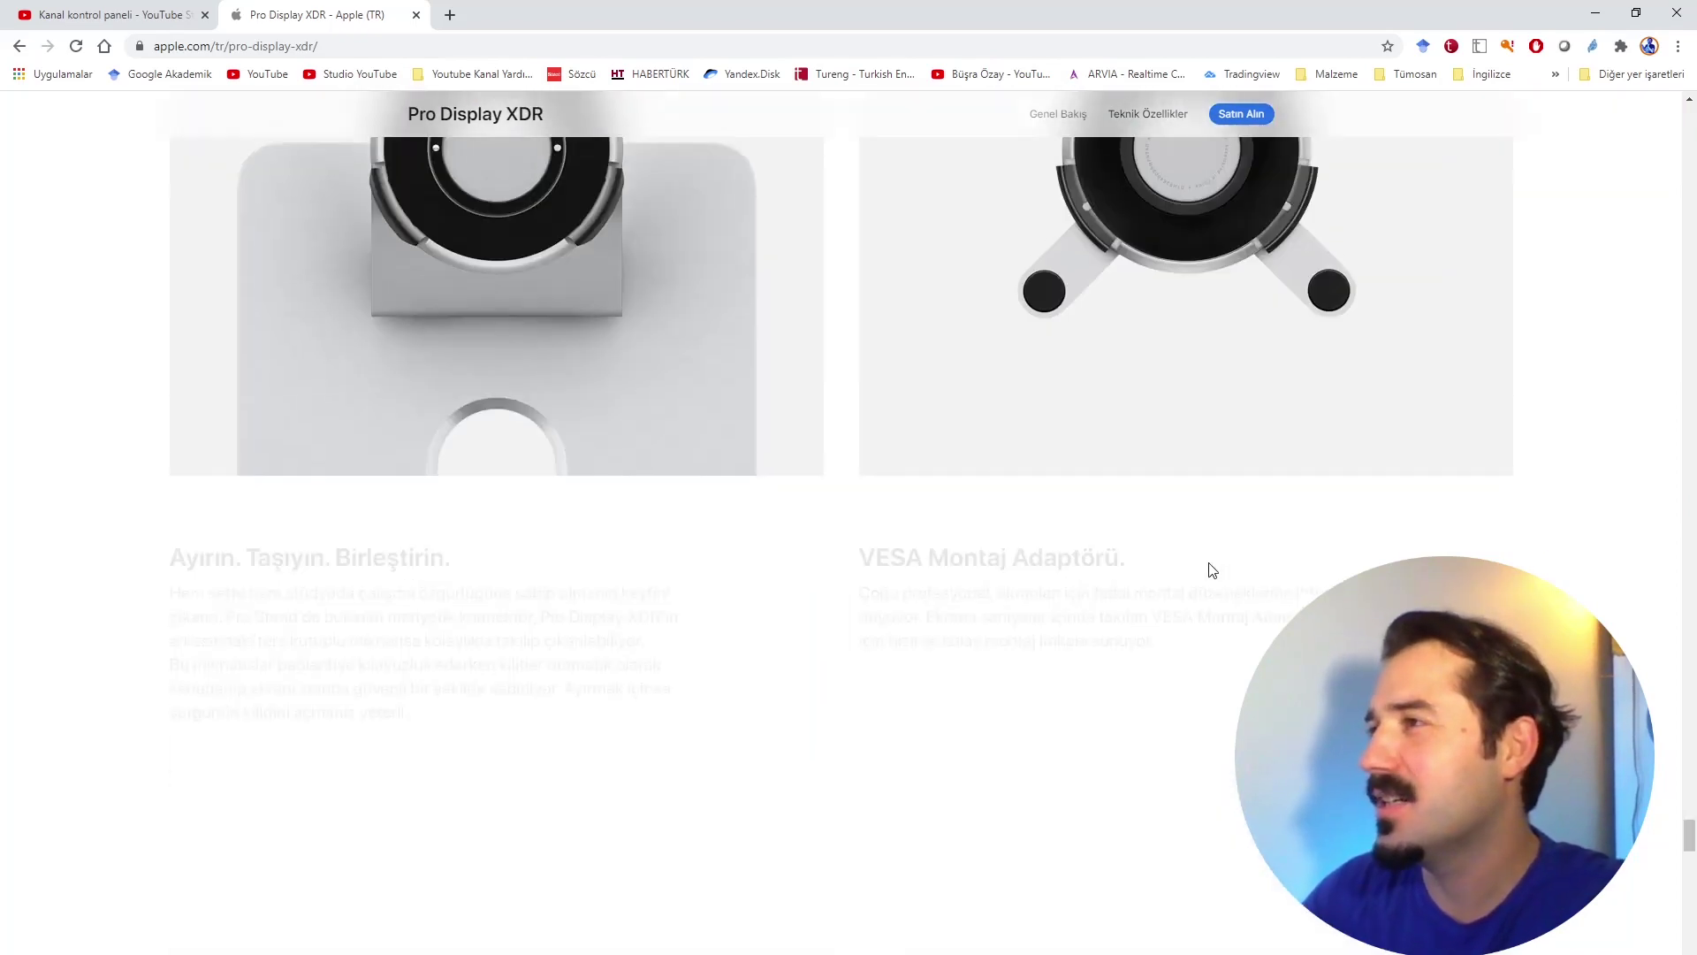
scroll(1124, 556, "up", 6)
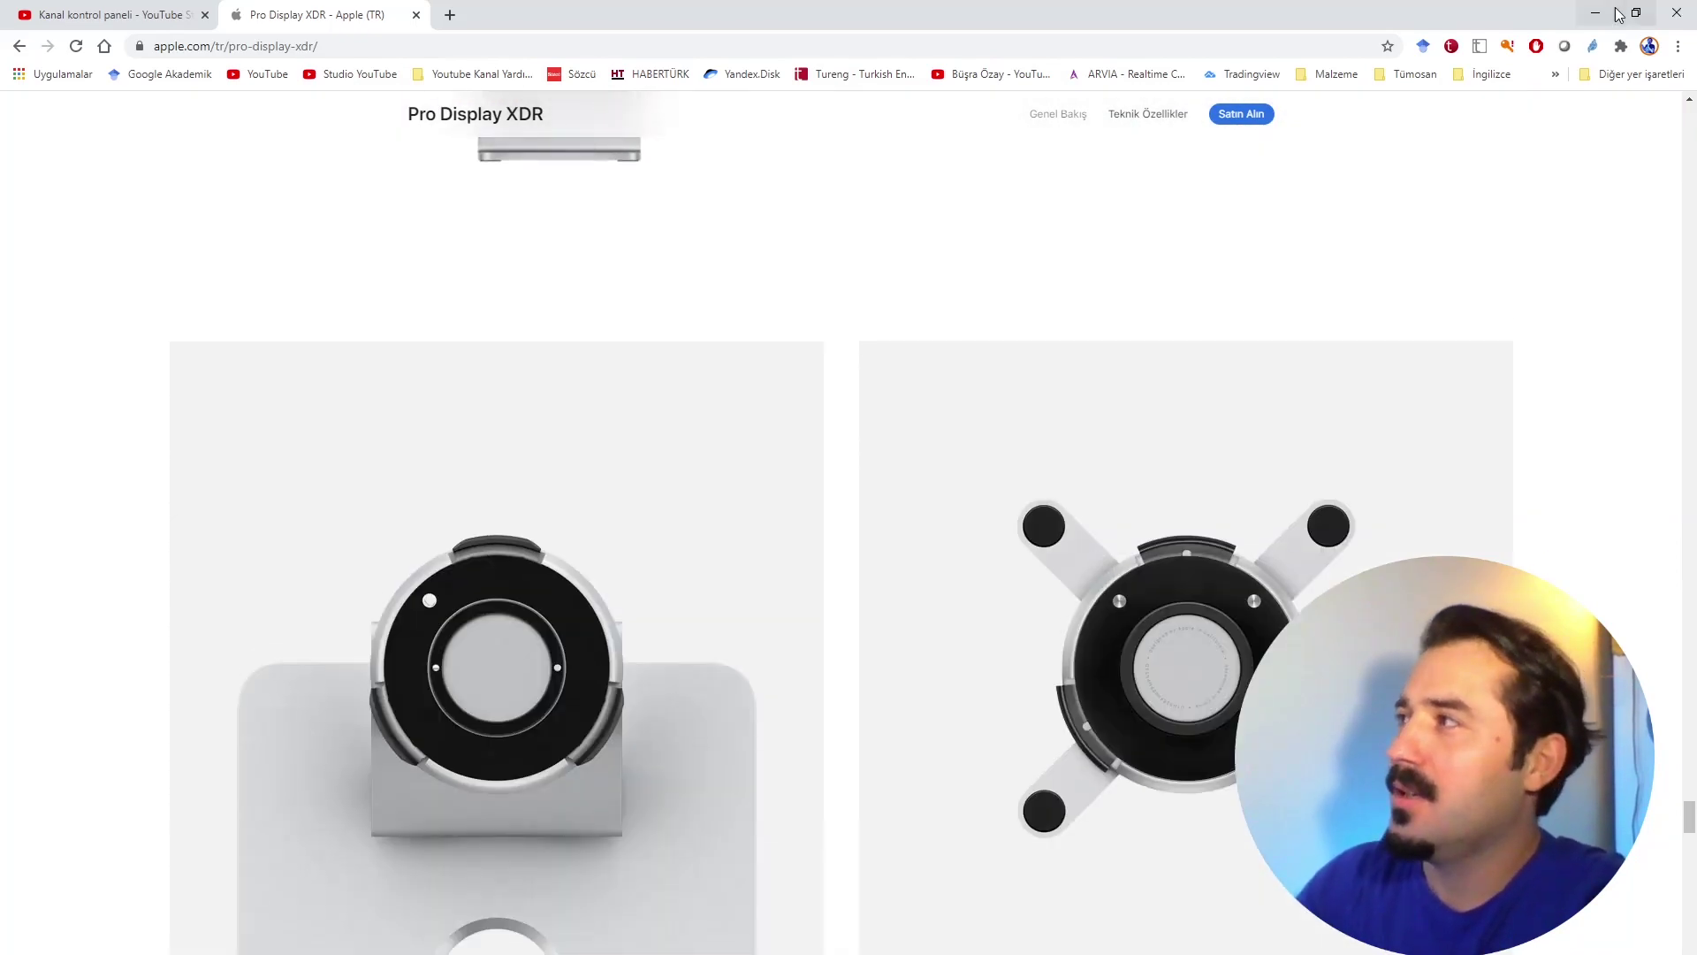
Step: Switch back to CATIA and insert a new part under the top-level product, using the assembly origin as its origin point
left_click(1596, 12)
middle_click_drag(997, 528, 820, 493)
left_click(142, 362)
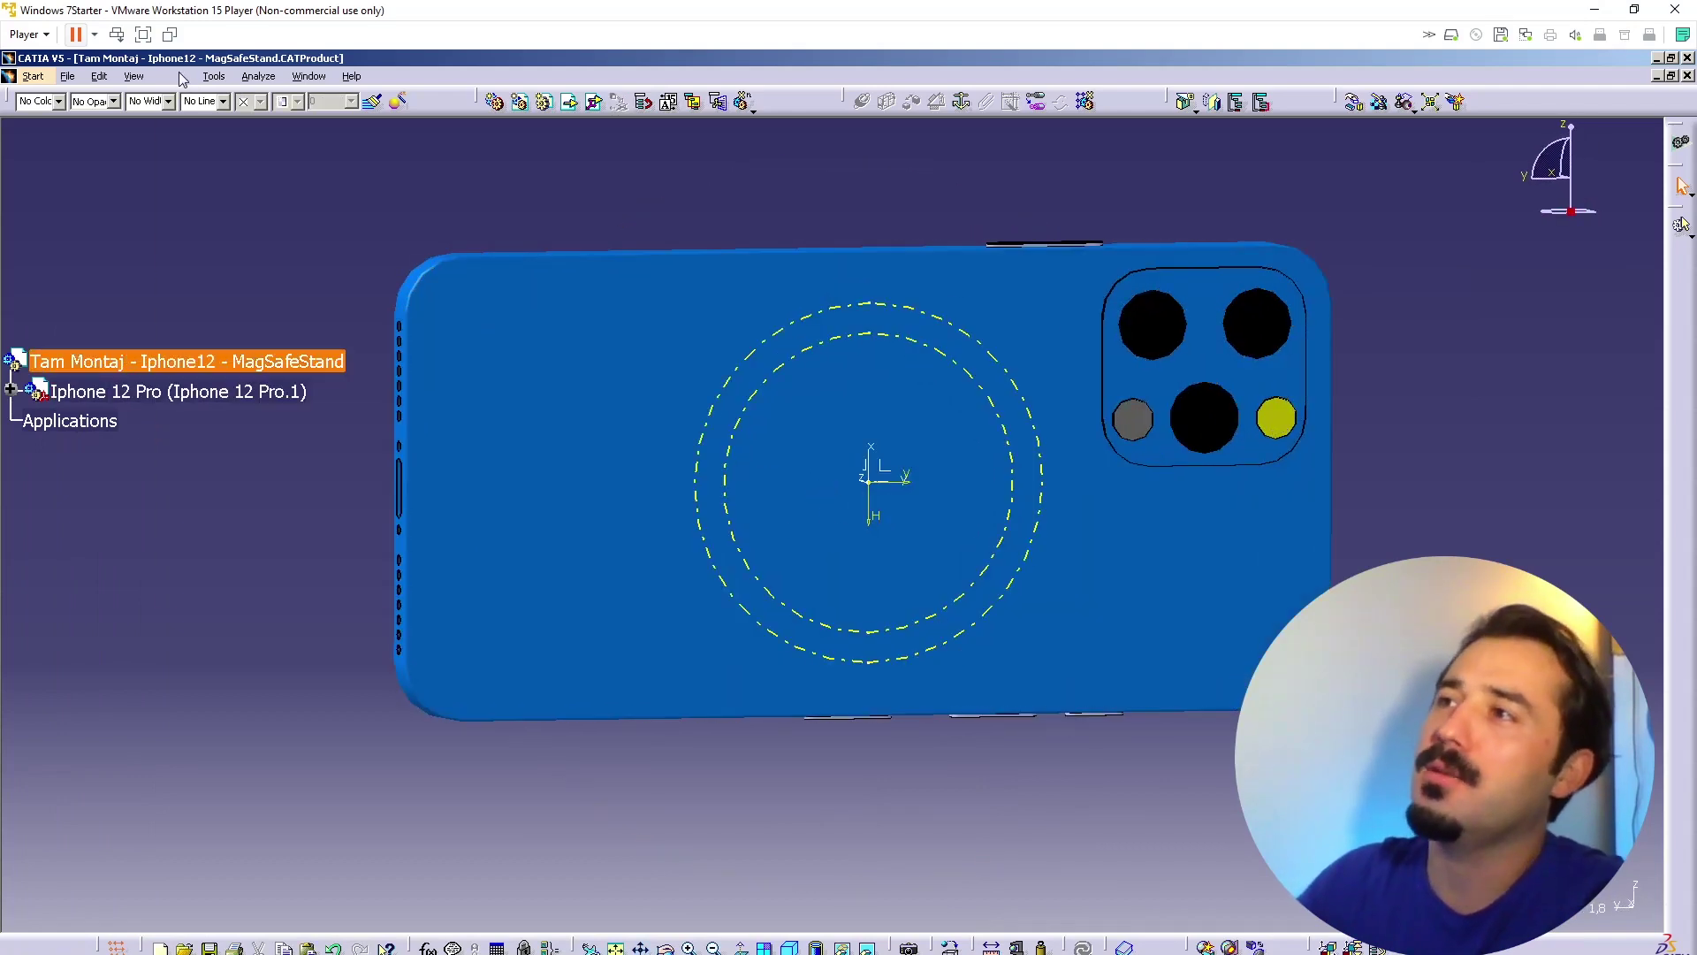
left_click(173, 77)
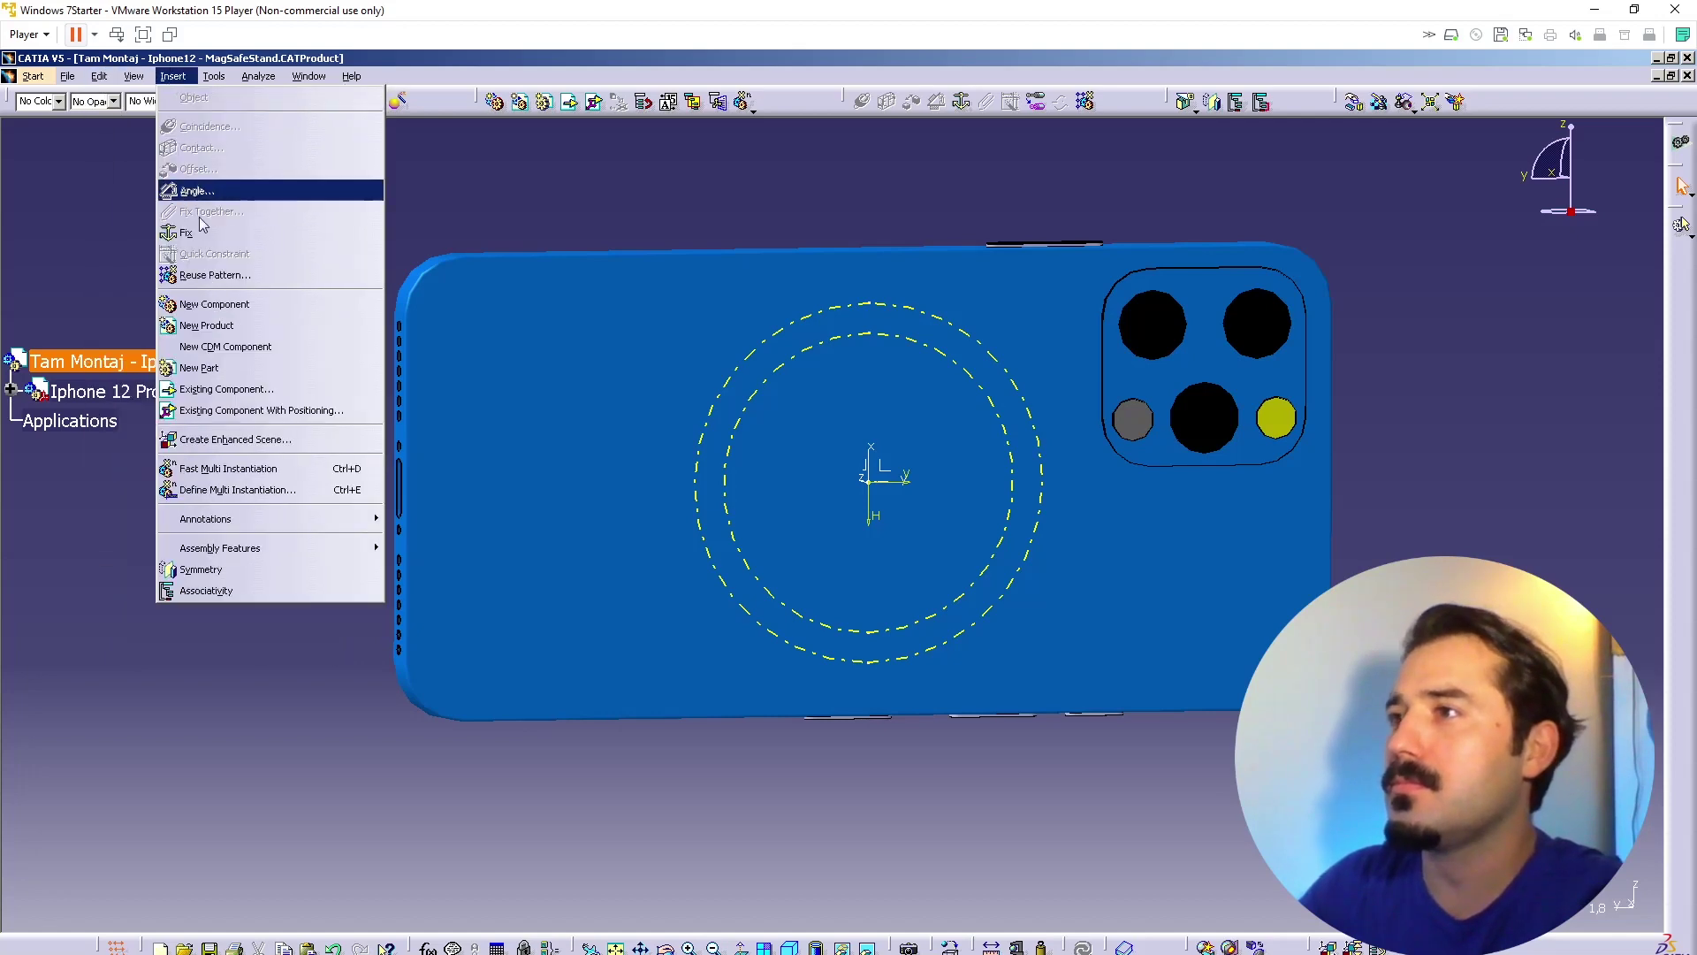
left_click(228, 366)
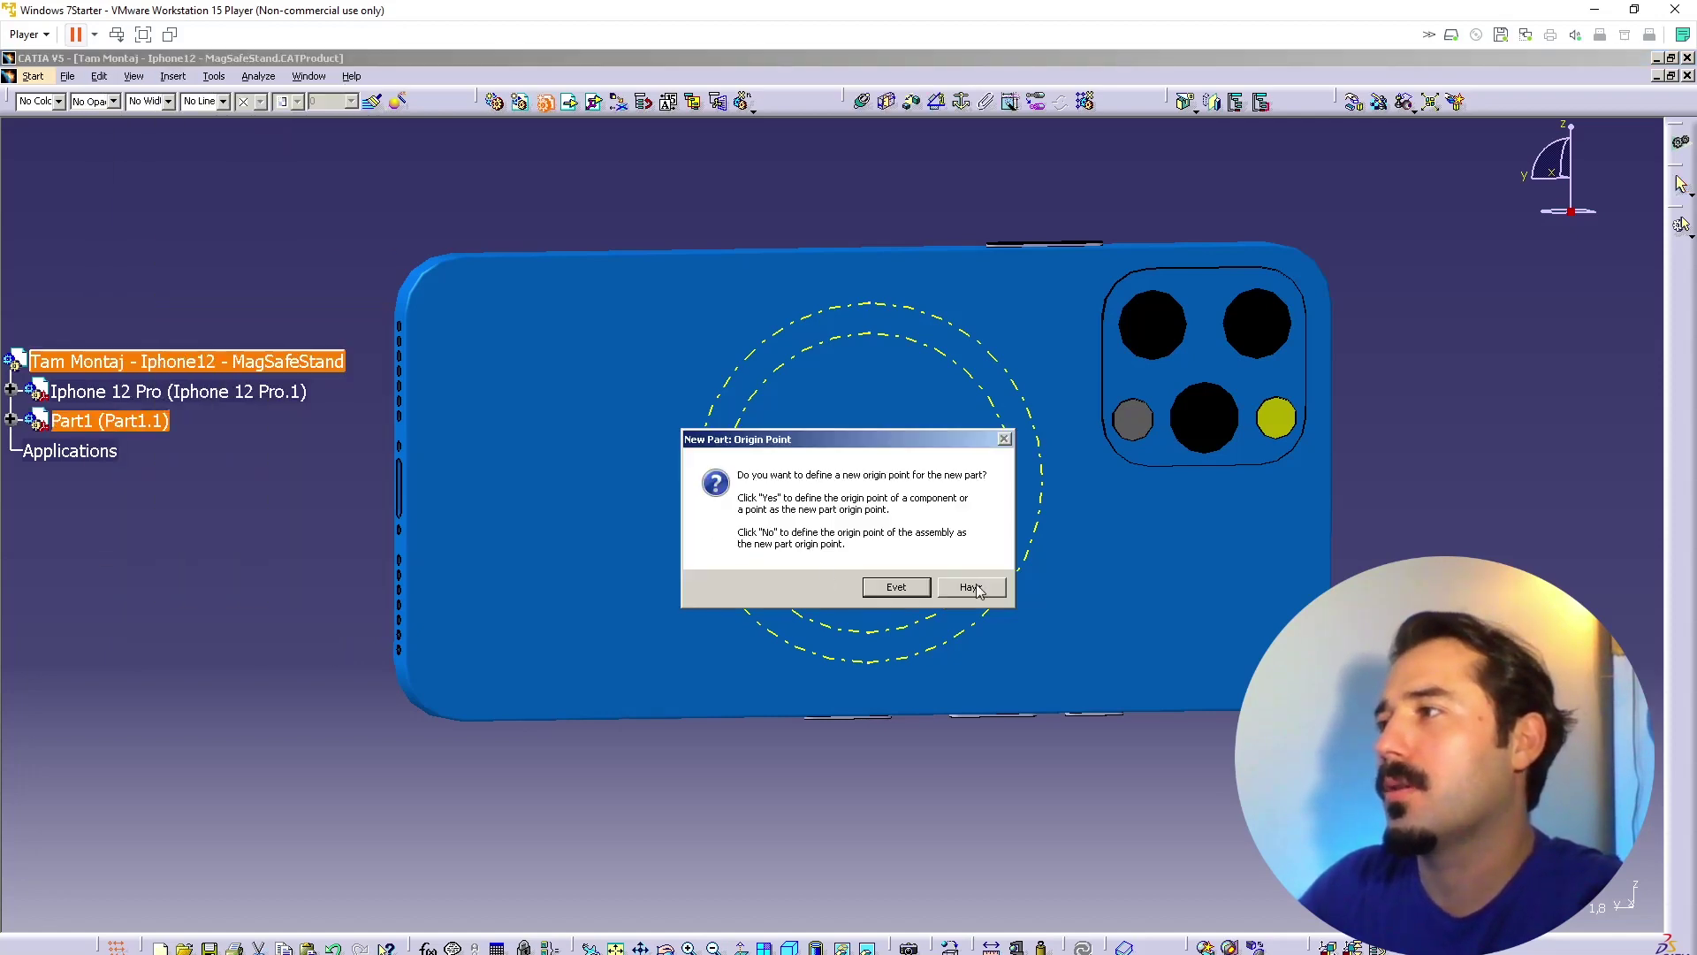
left_click(962, 588)
Step: Open the product properties of the new part and clear its part number
right_click(104, 417)
left_click(168, 487)
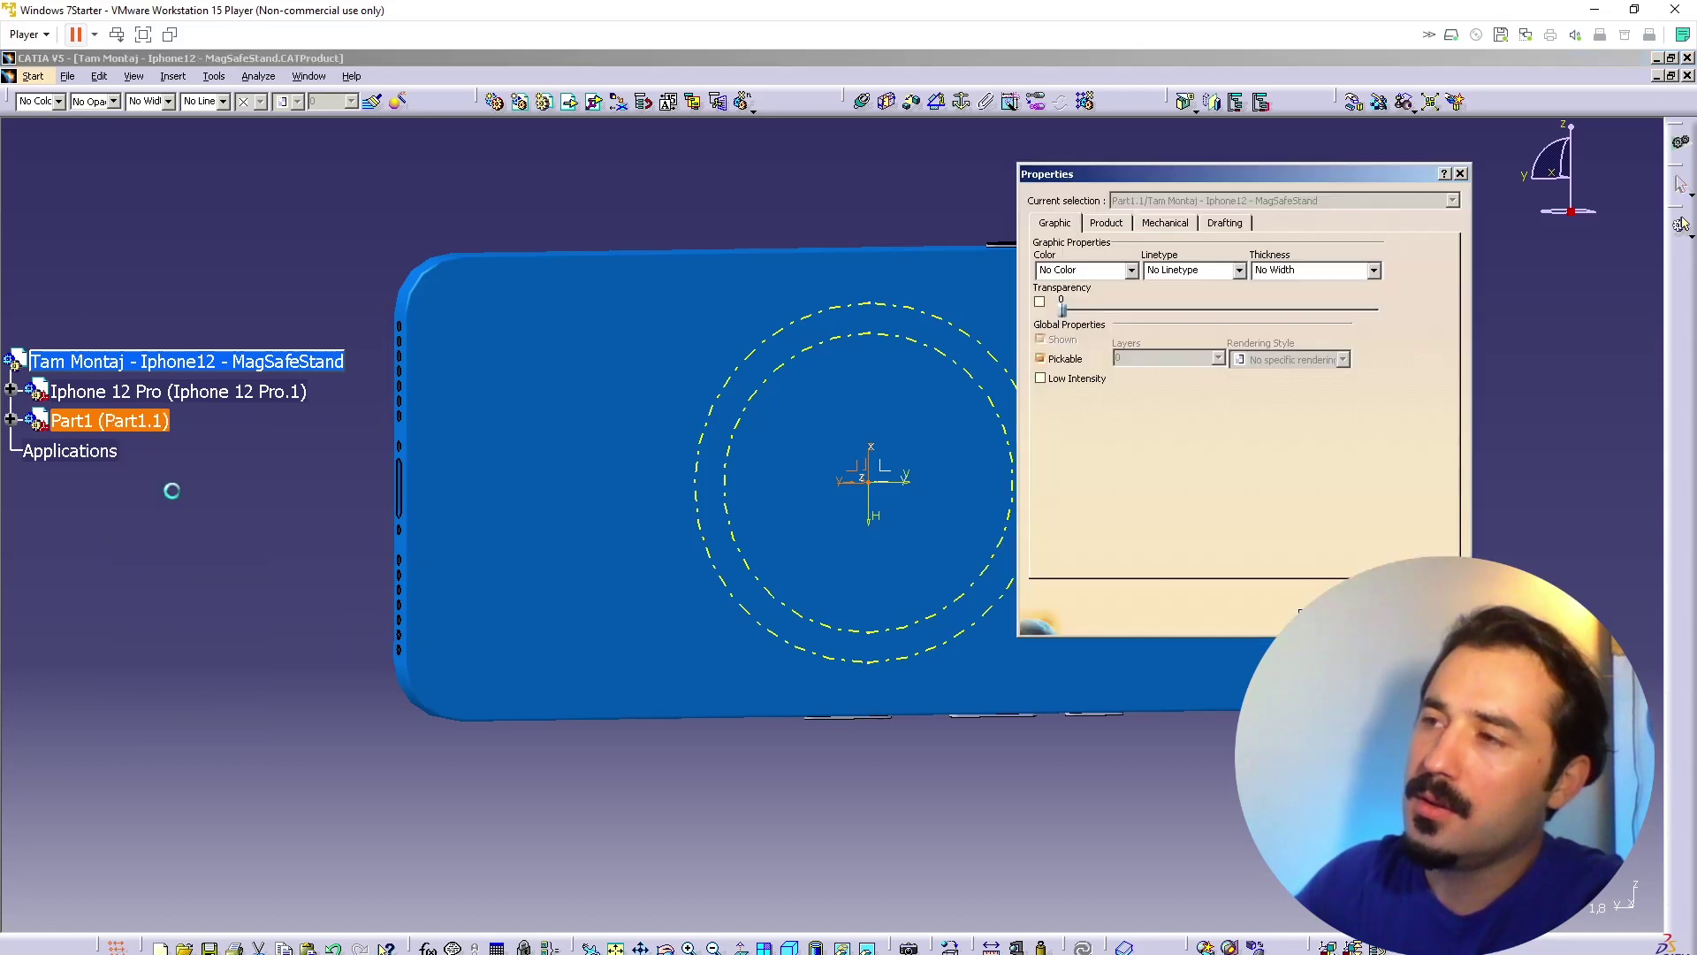
left_click(1106, 221)
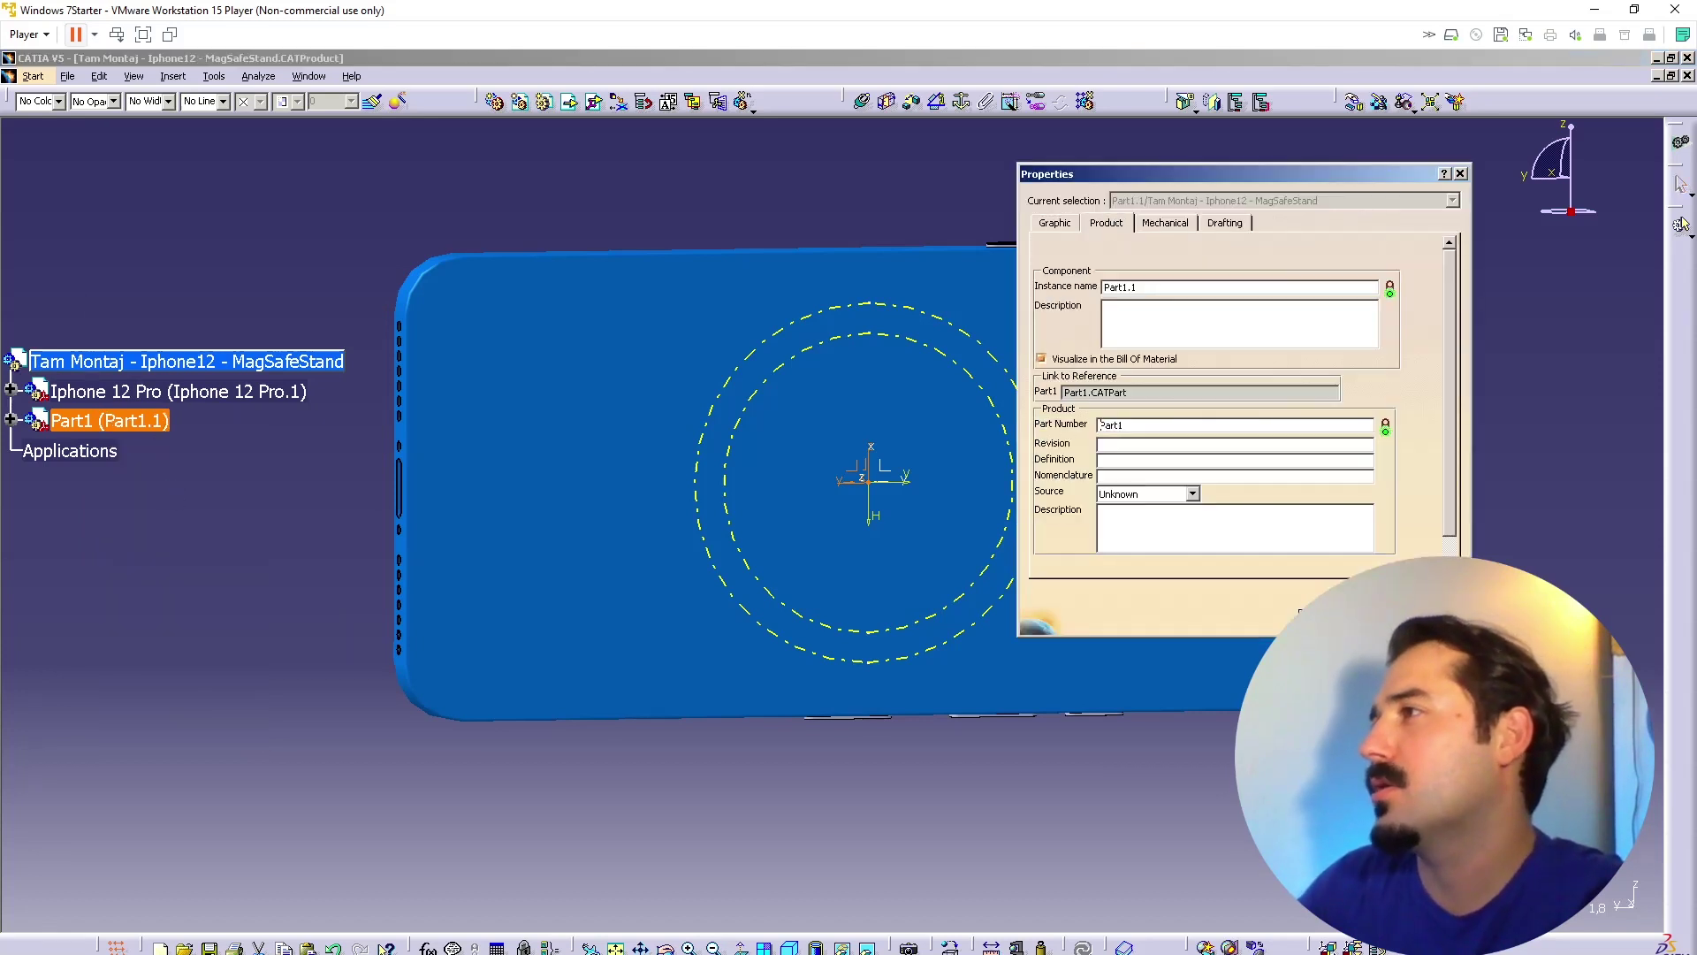
left_click_drag(1165, 426, 556, 509)
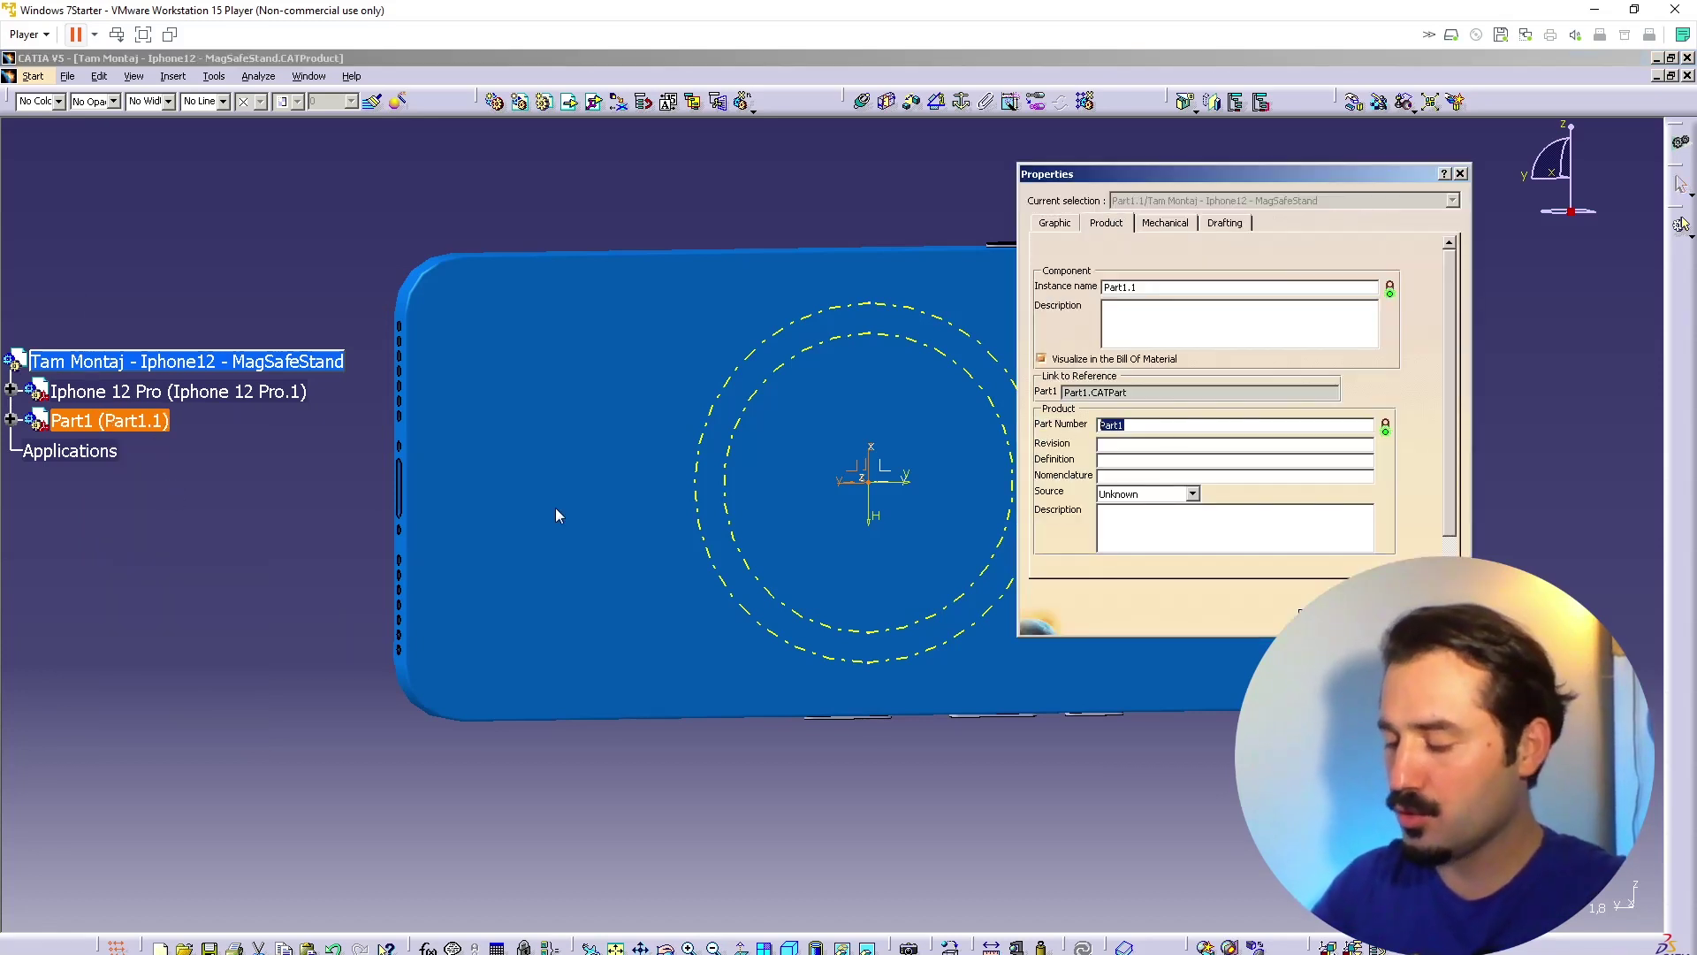
key("BackSpace")
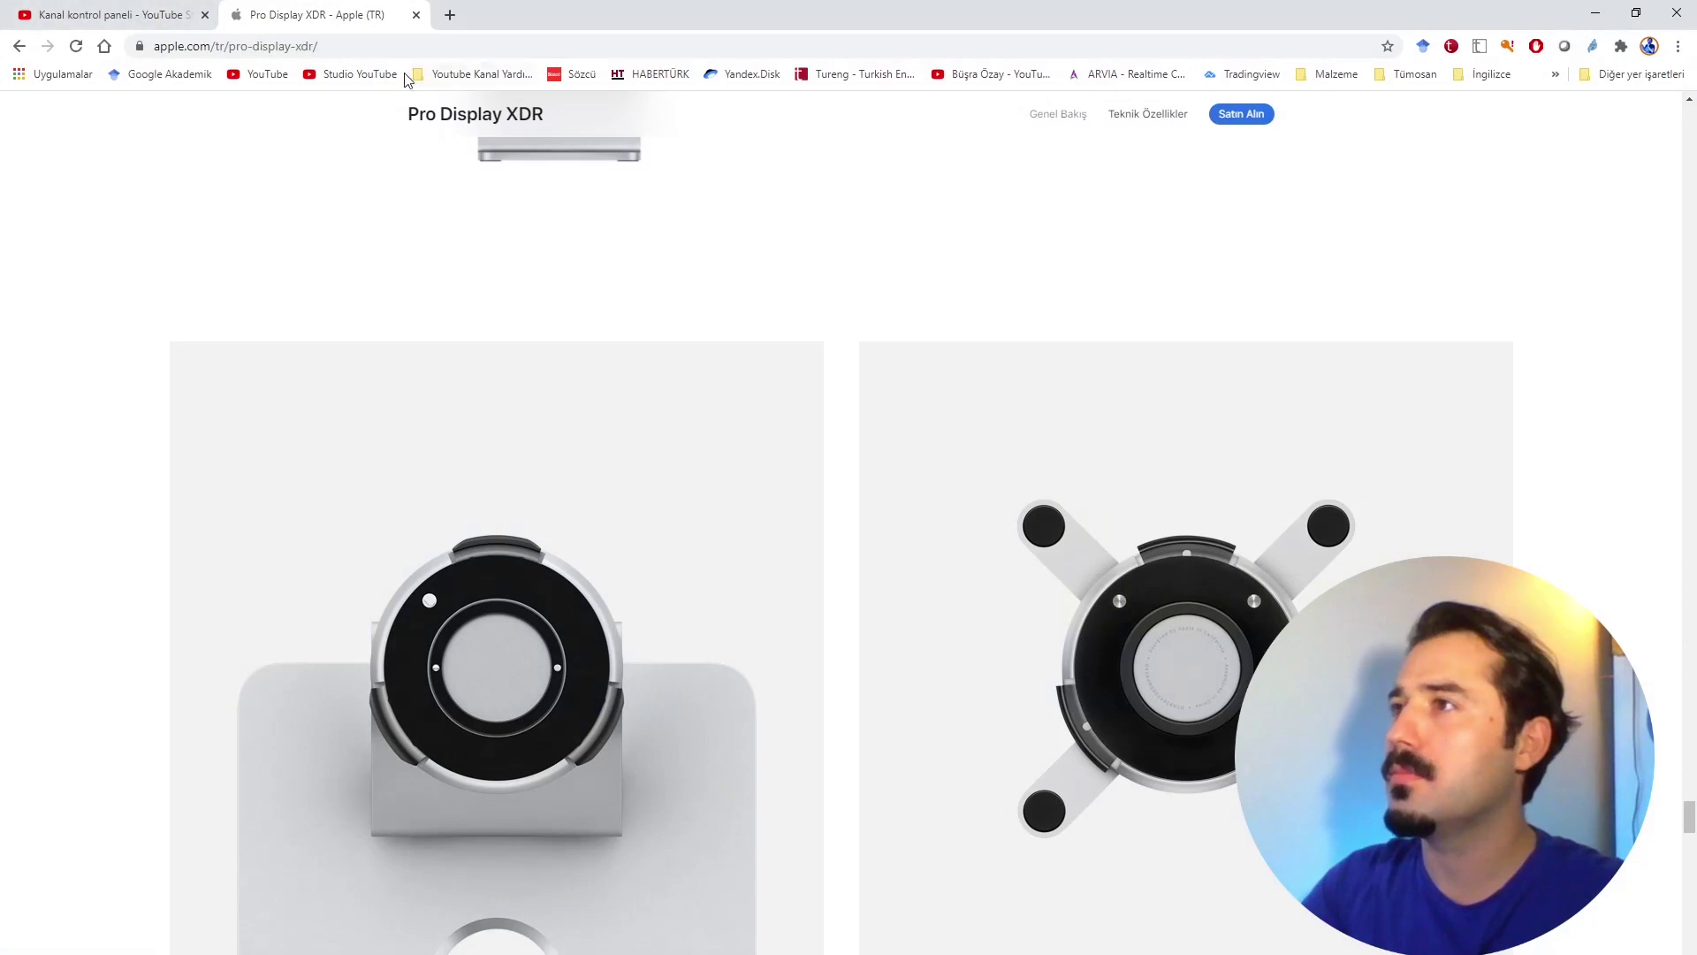
Step: Switch to the browser and look up the spelling of Apple MagSafe in the search suggestions
left_click(393, 50)
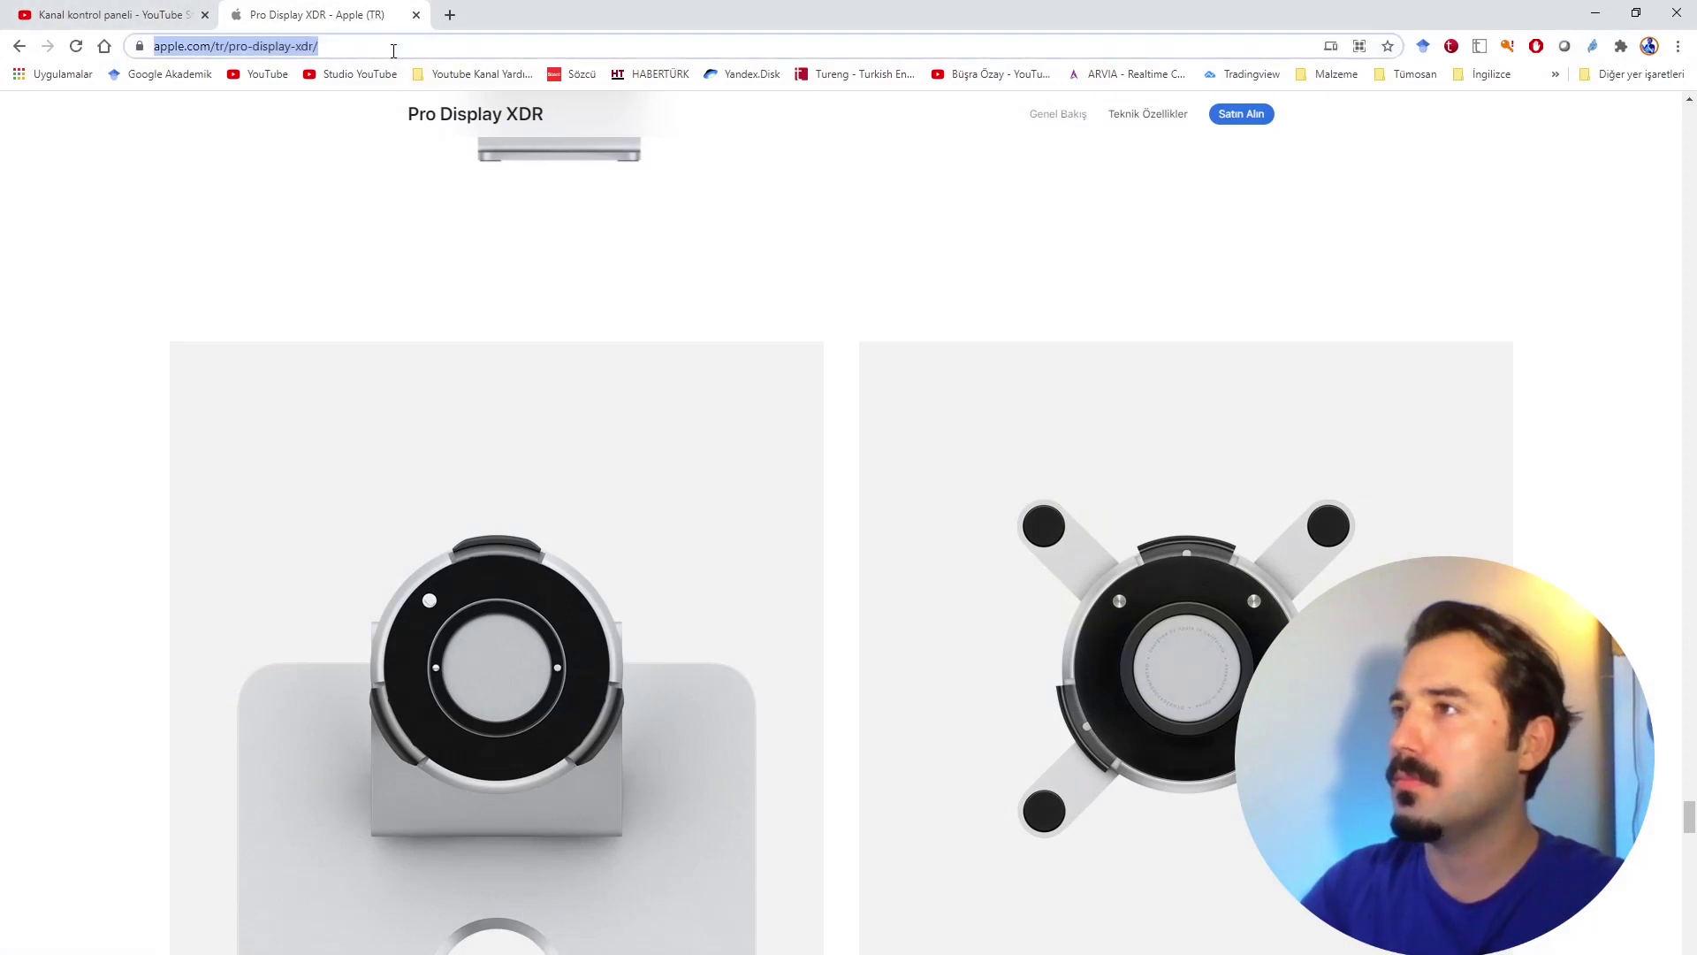
type("apple mag")
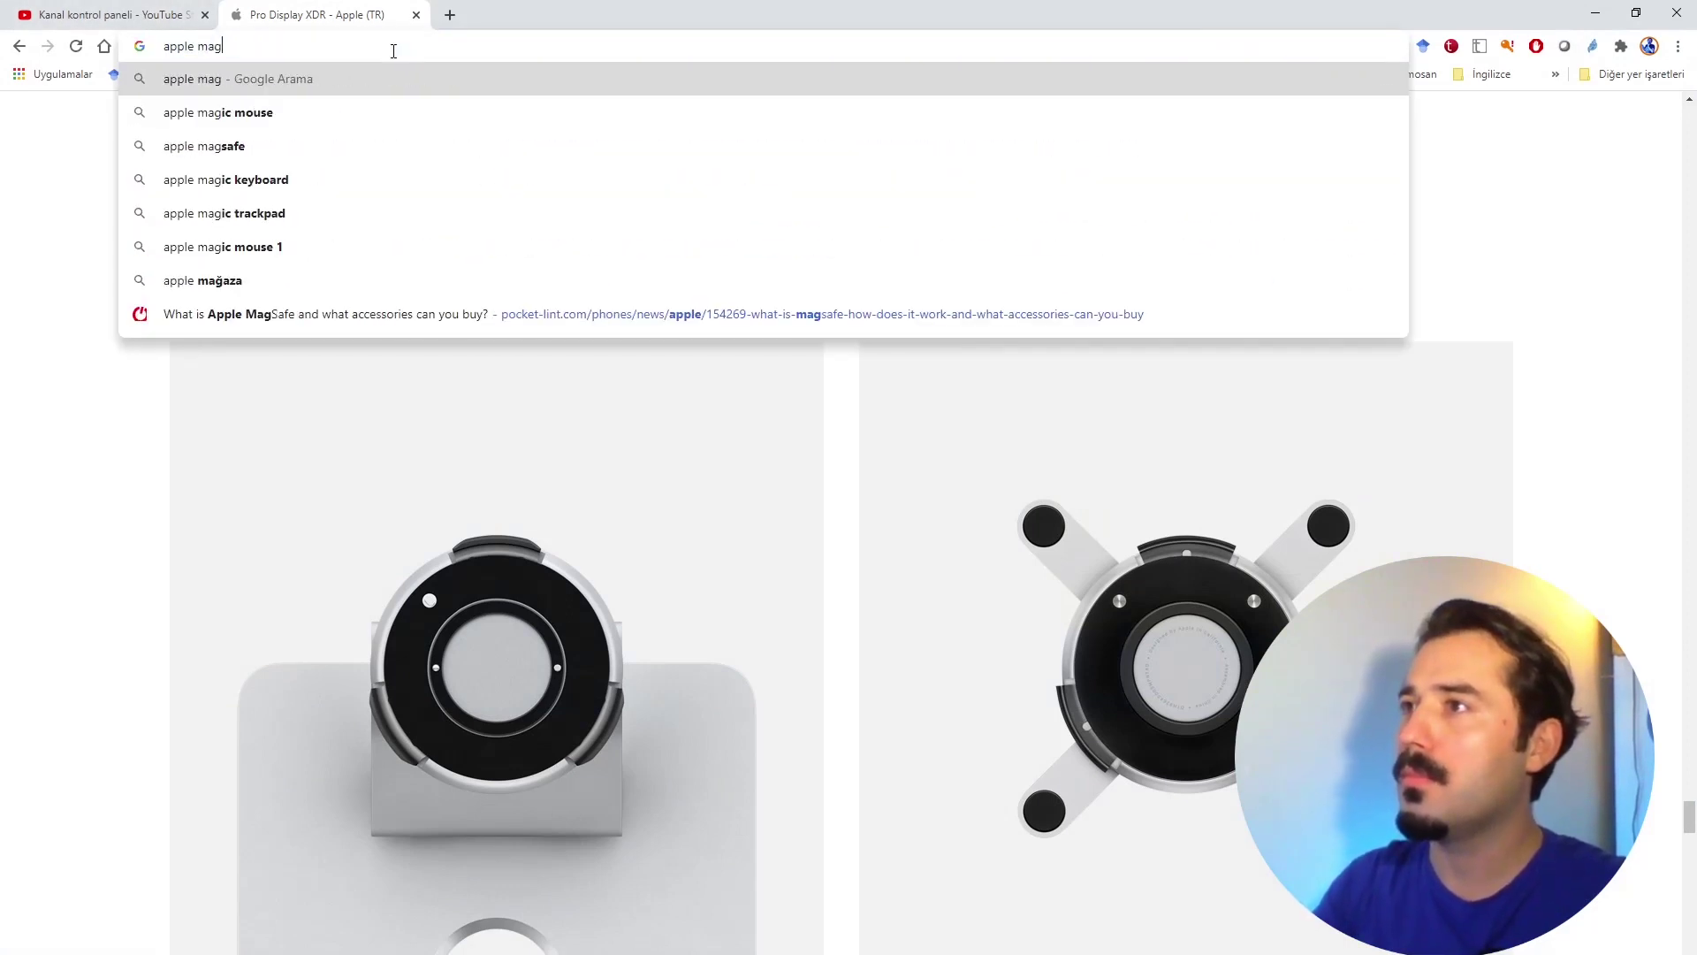
type("s")
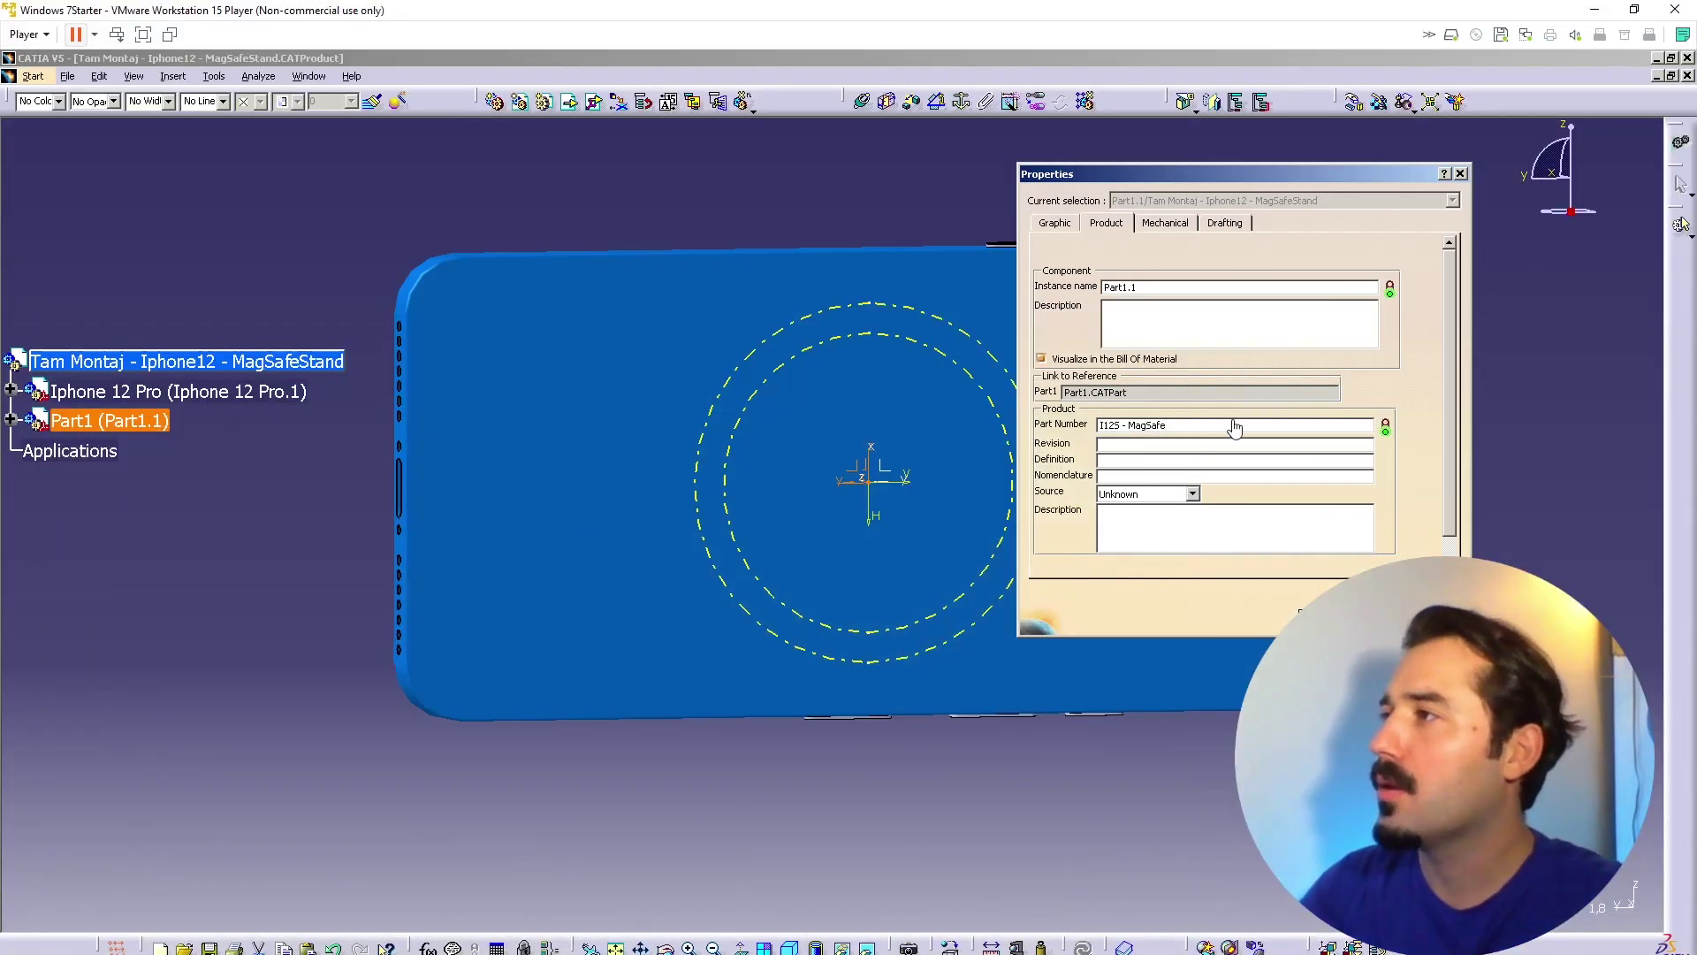
Step: Switch back to CATIA and set the new part's part number to "I12S - MagSafe Stand"
left_click(1228, 432)
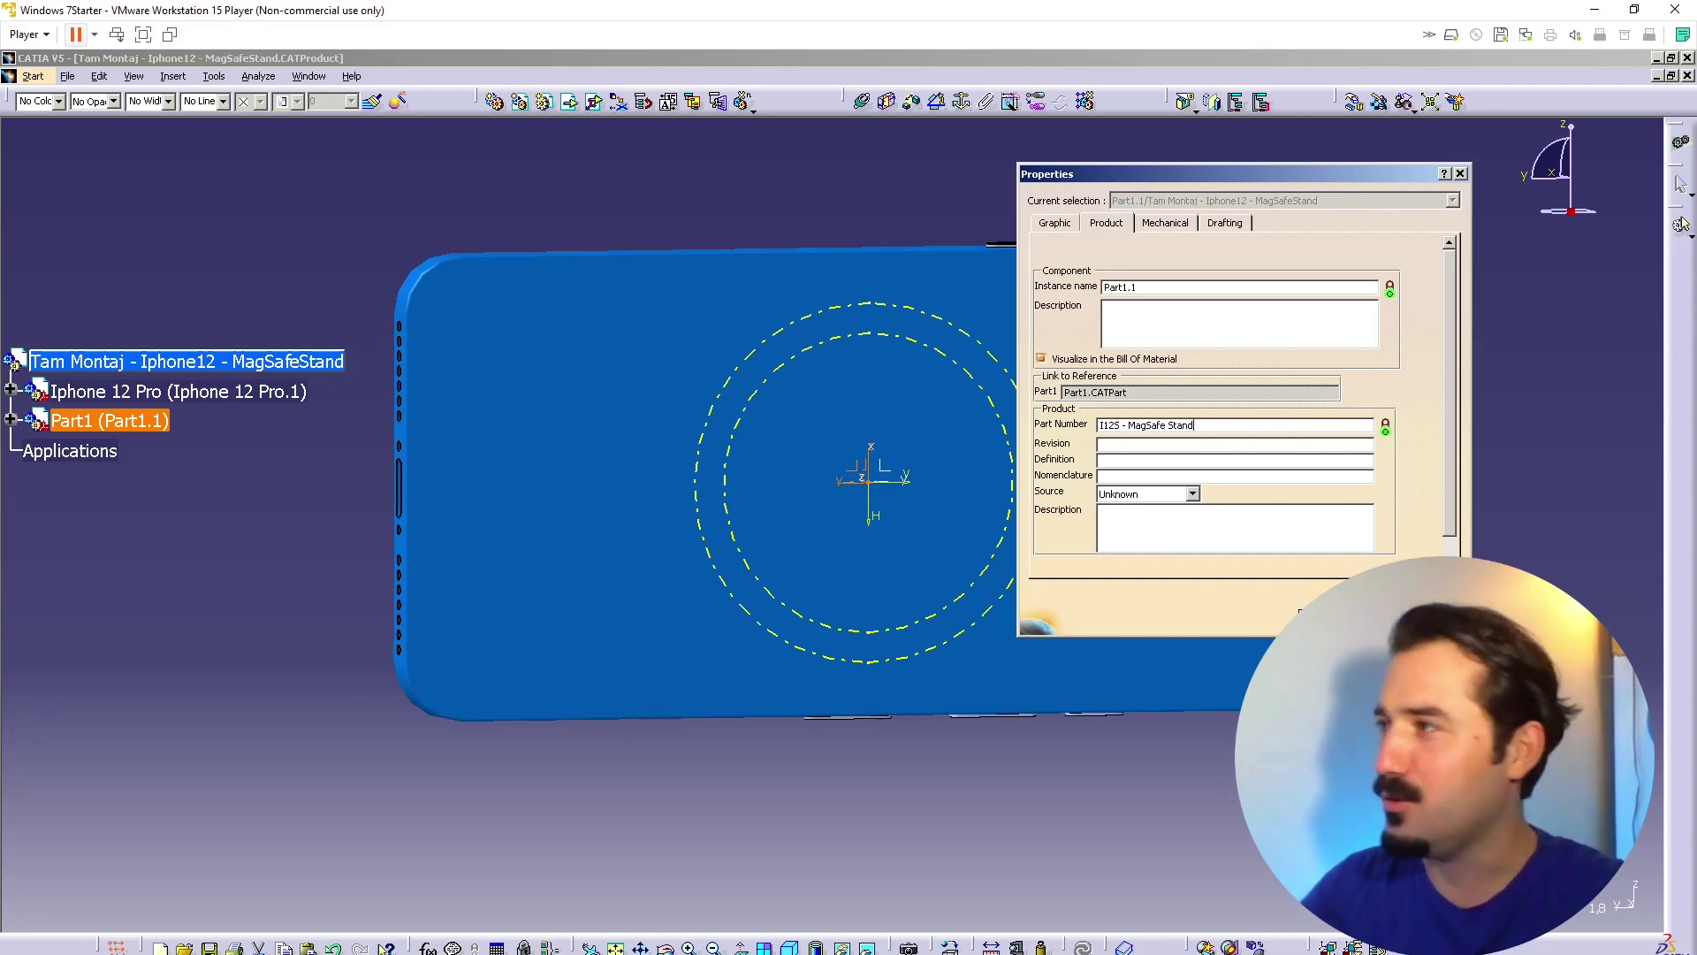
key("Return")
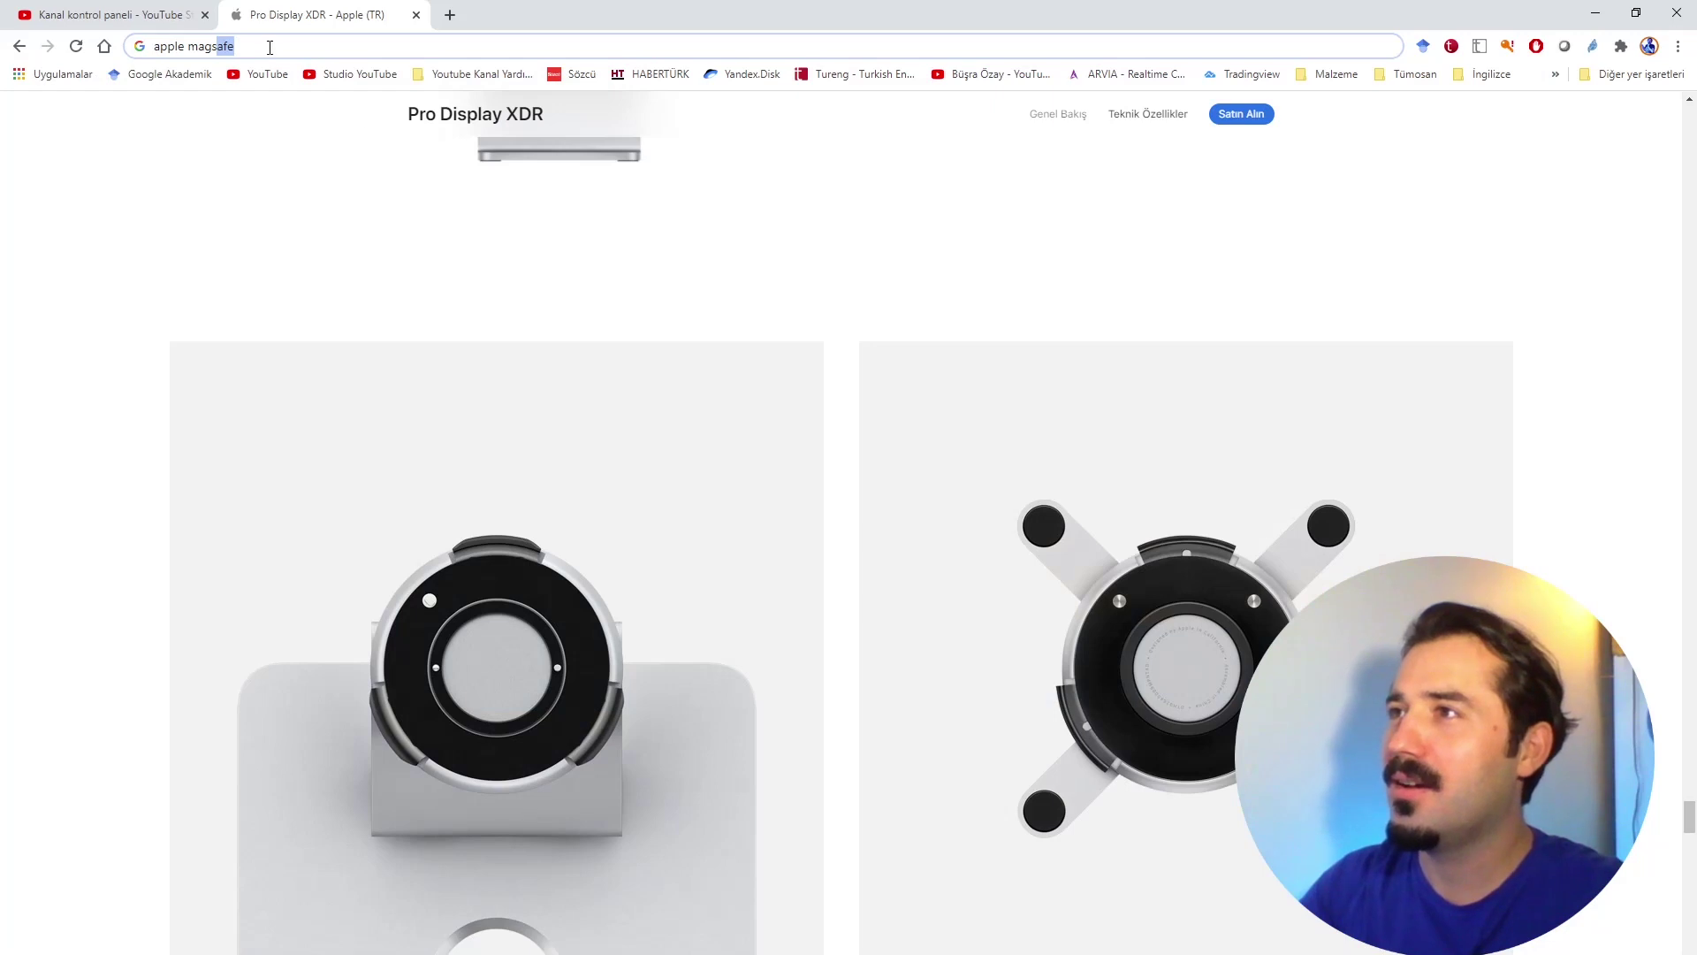
Step: Switch to the browser and look up search suggestions for "telefon sta"
left_click(270, 48)
left_click(595, 41)
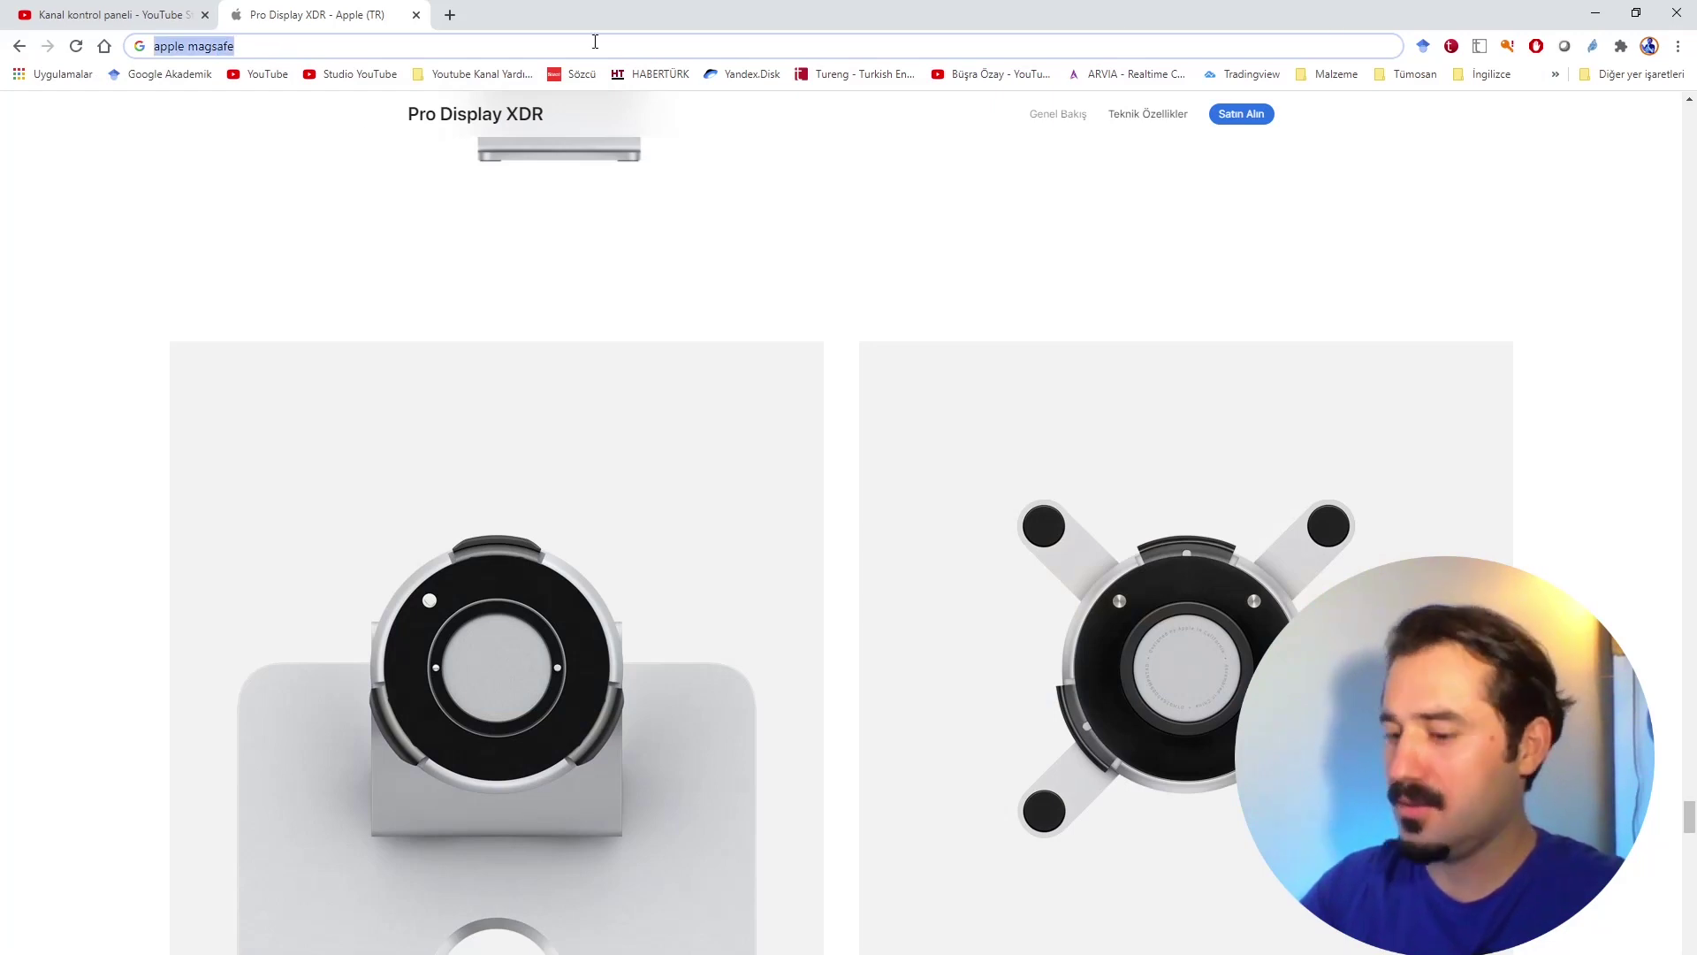
type("telefon sta")
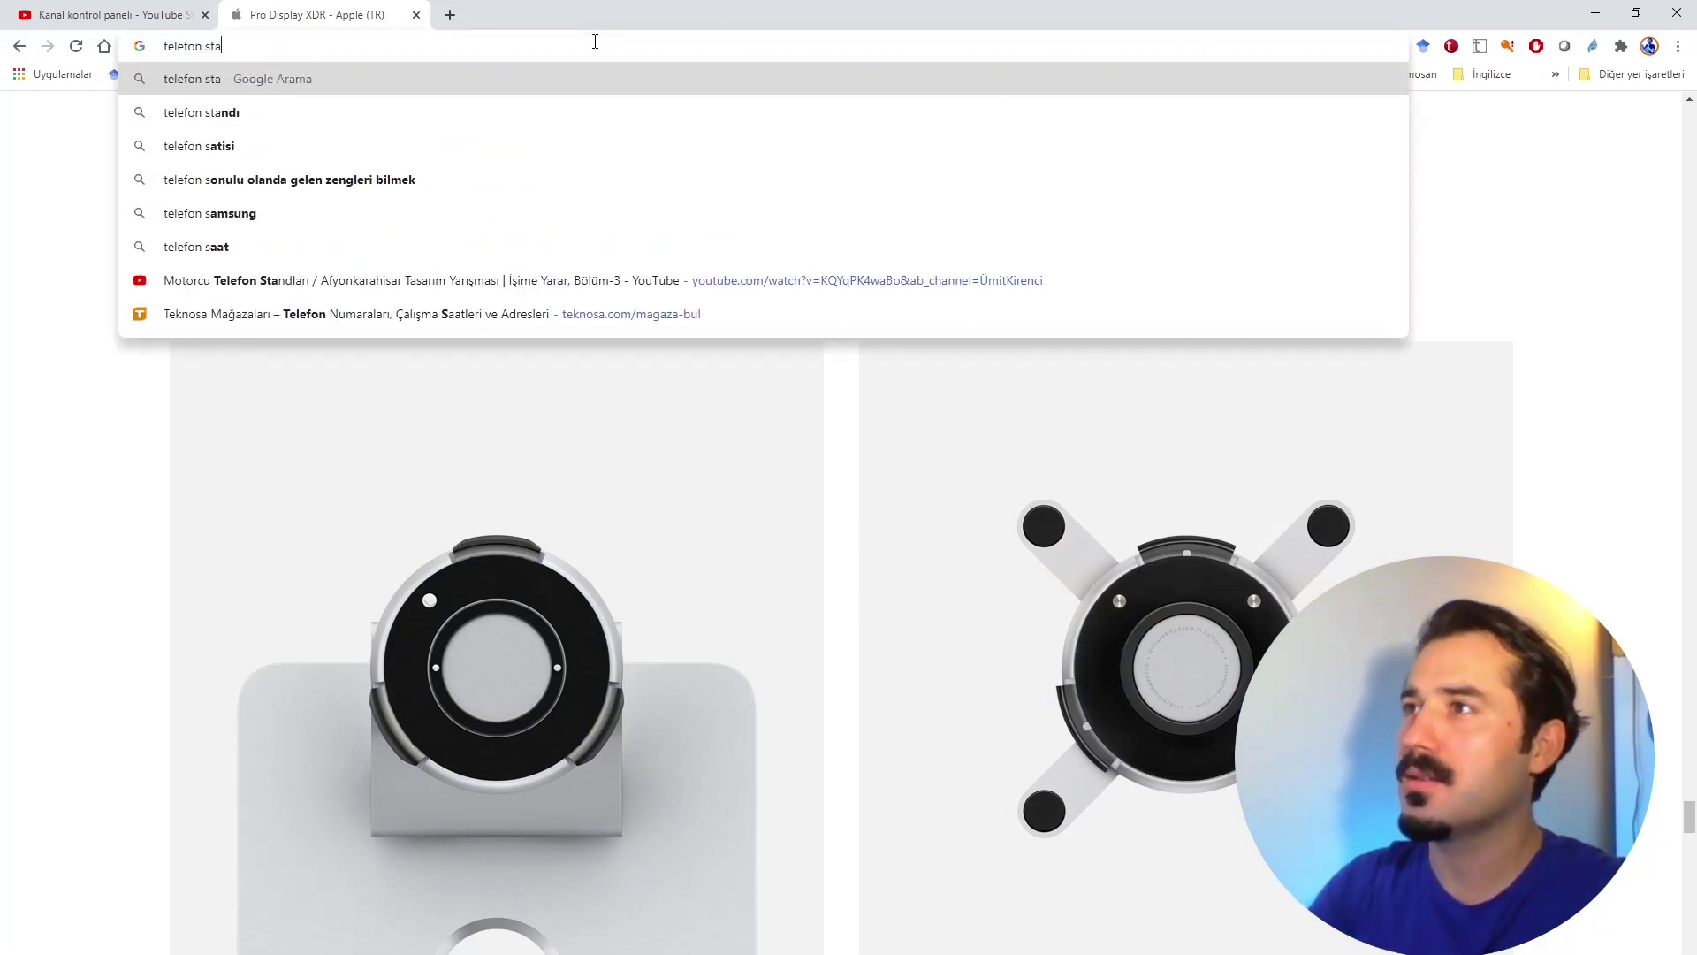
Step: Switch back to CATIA, confirm the part's properties and activate the I12S - MagSafe Stand part for editing
left_click(1597, 12)
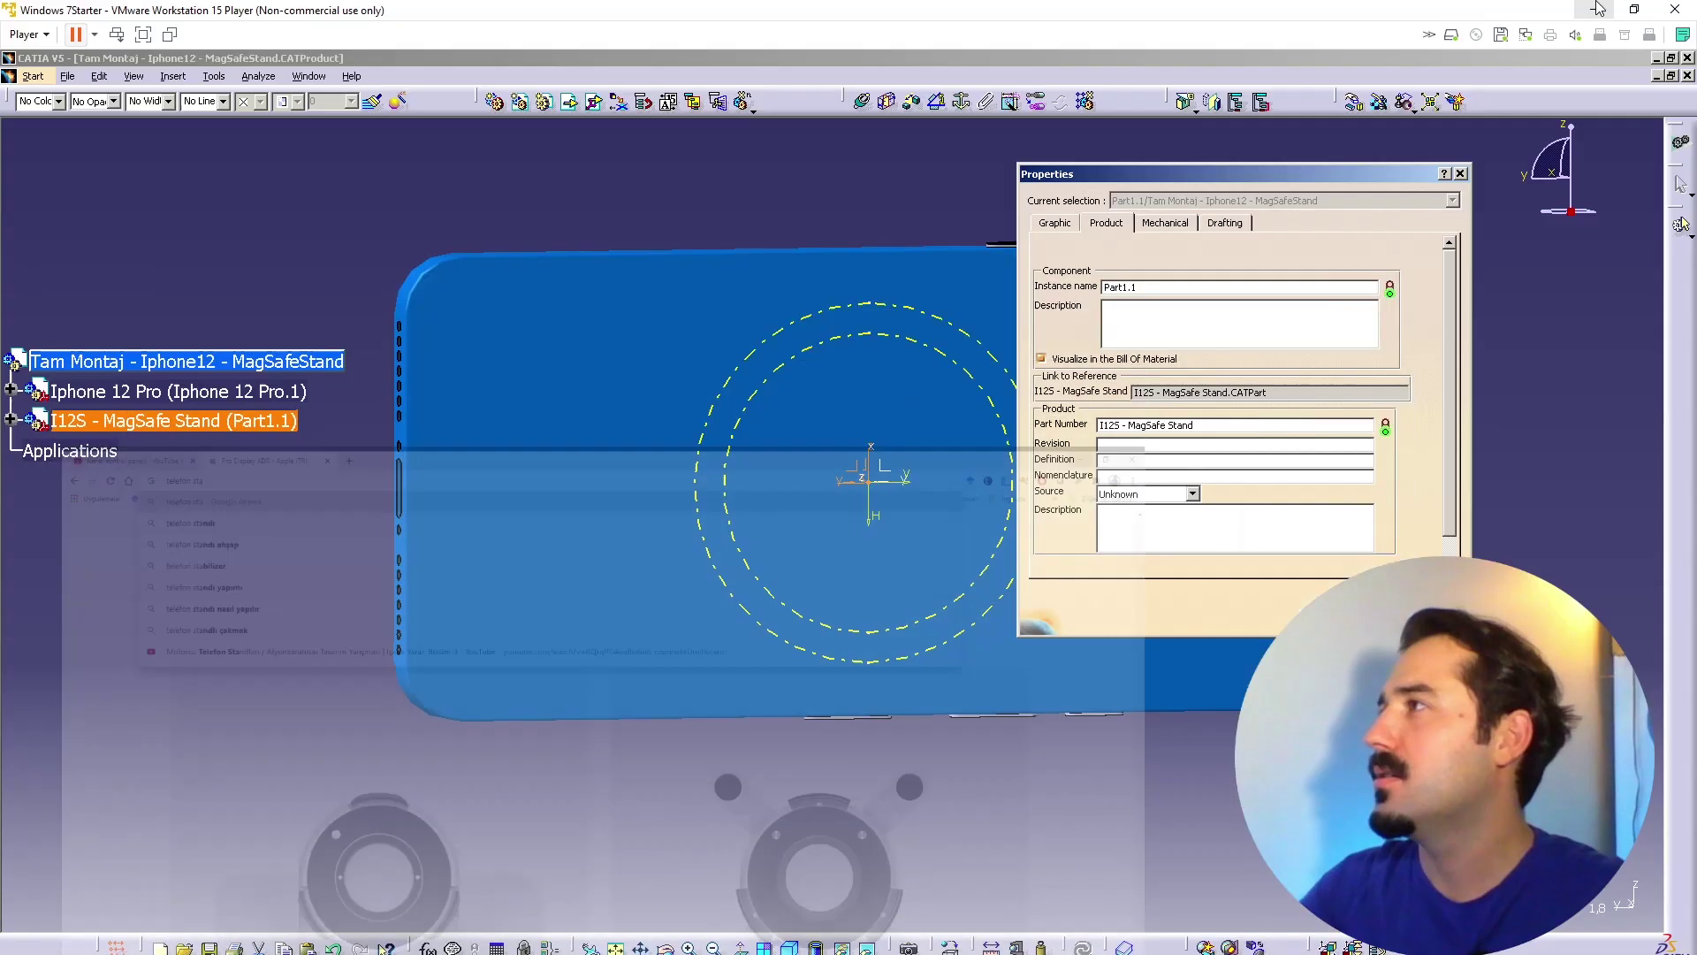
left_click(1319, 619)
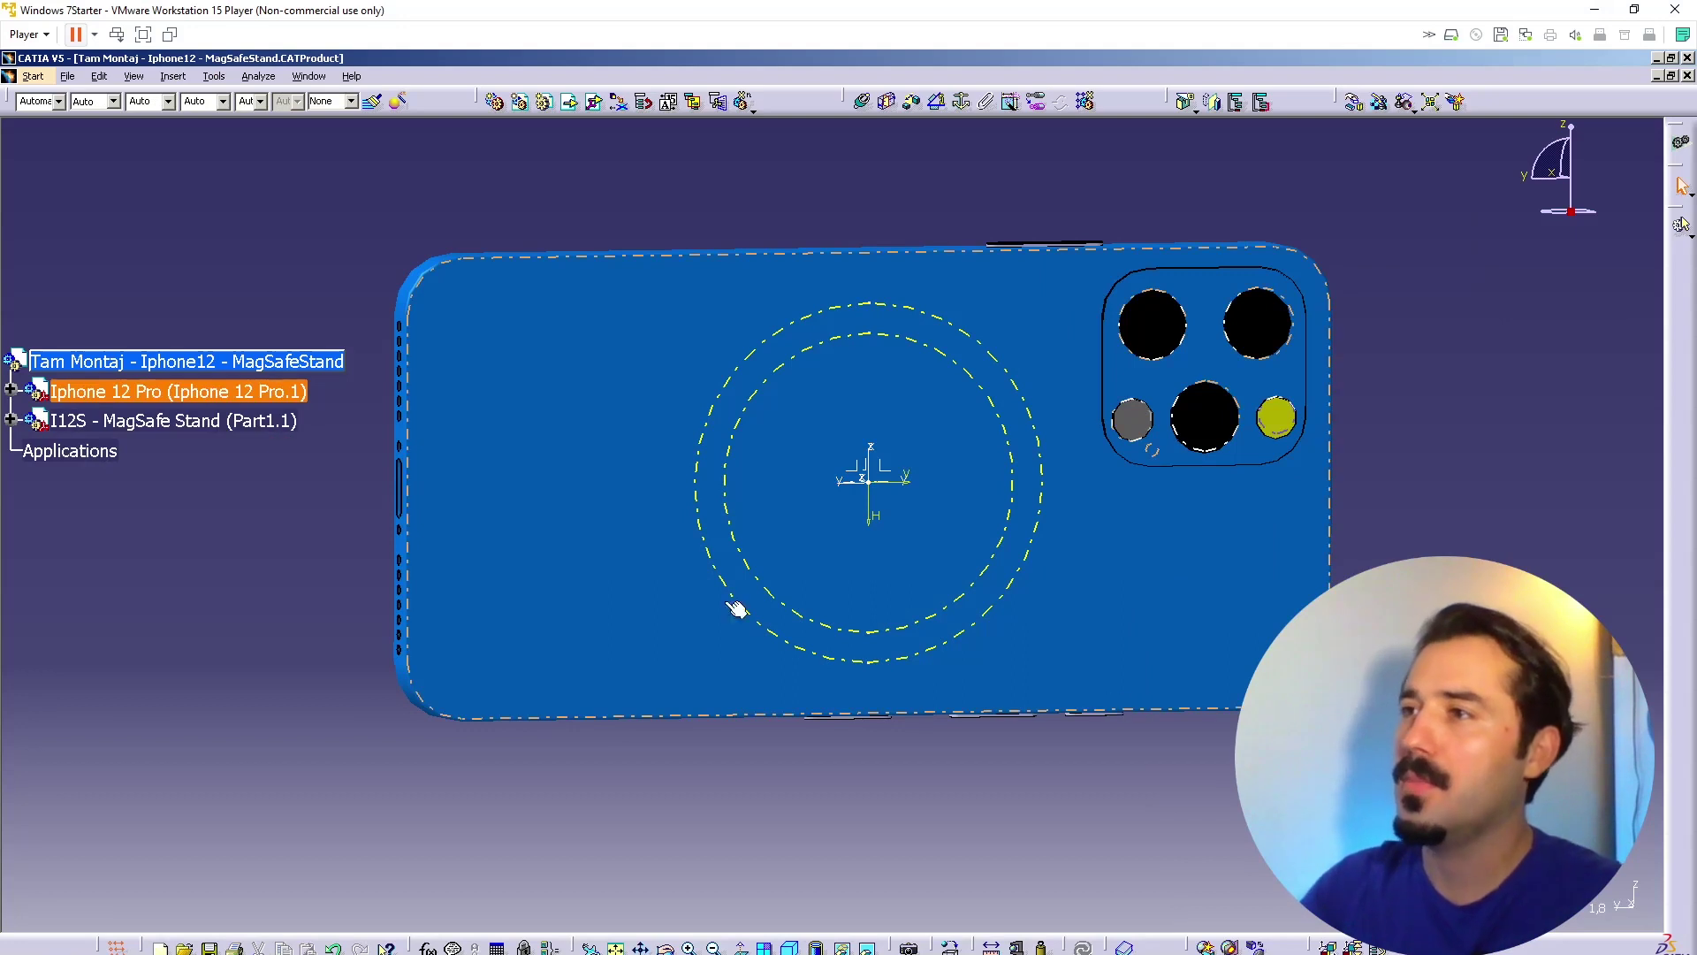
left_click(152, 423)
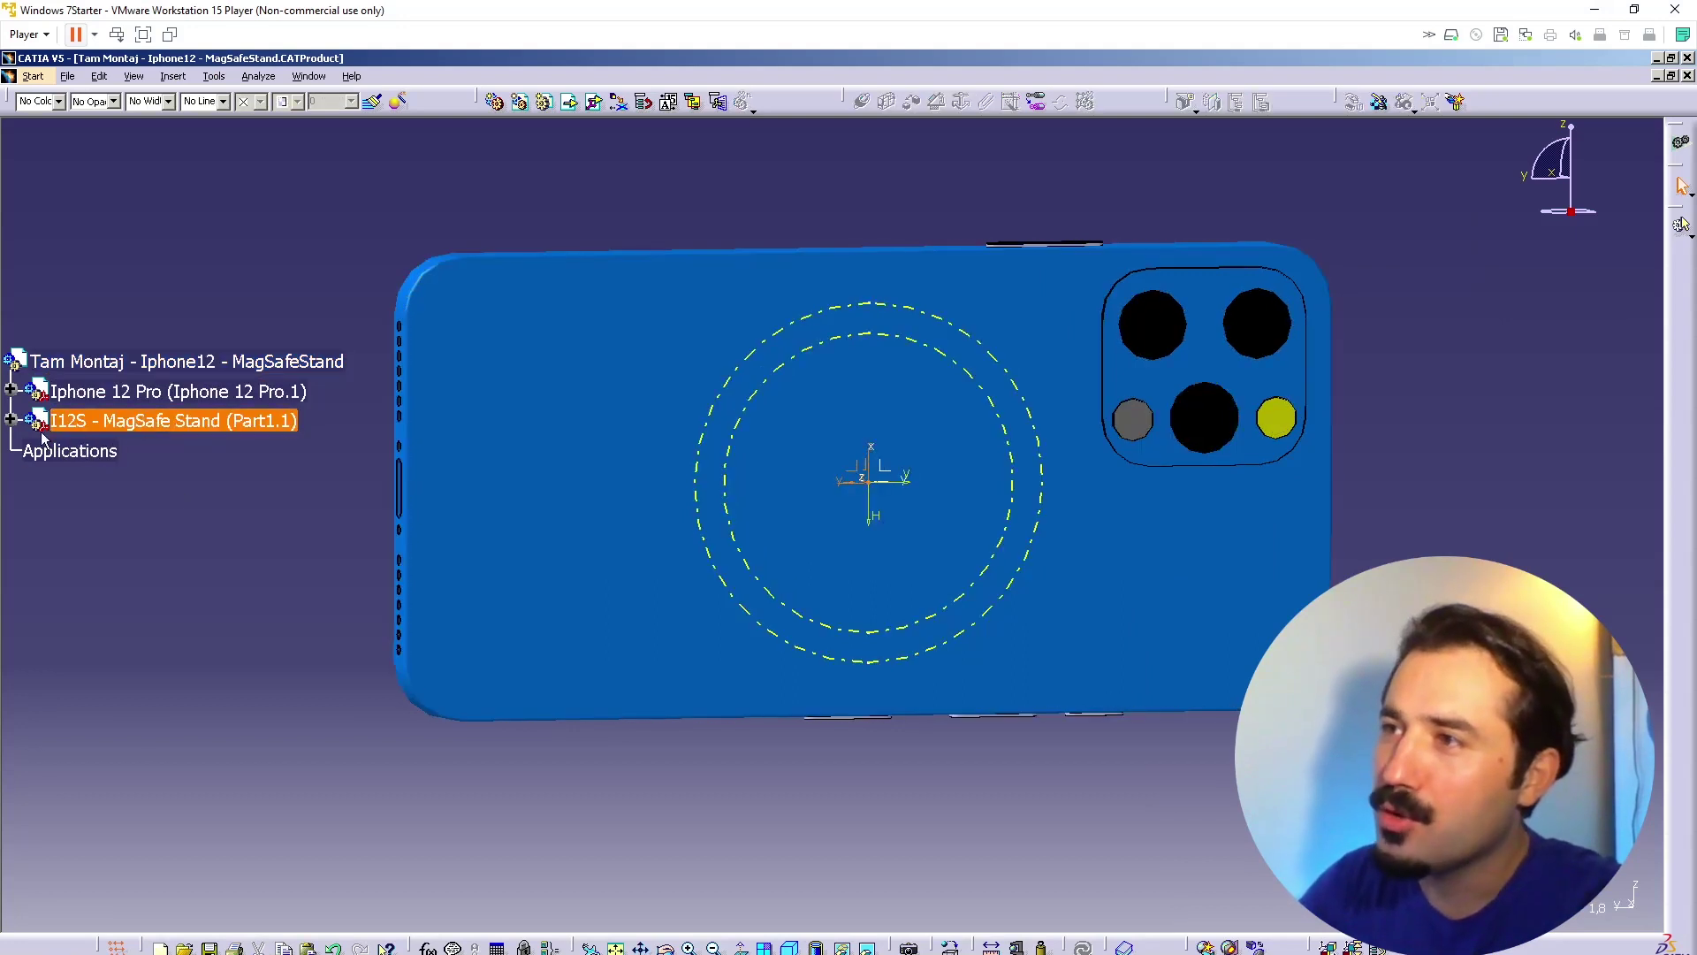
left_click(11, 420)
left_click(20, 454)
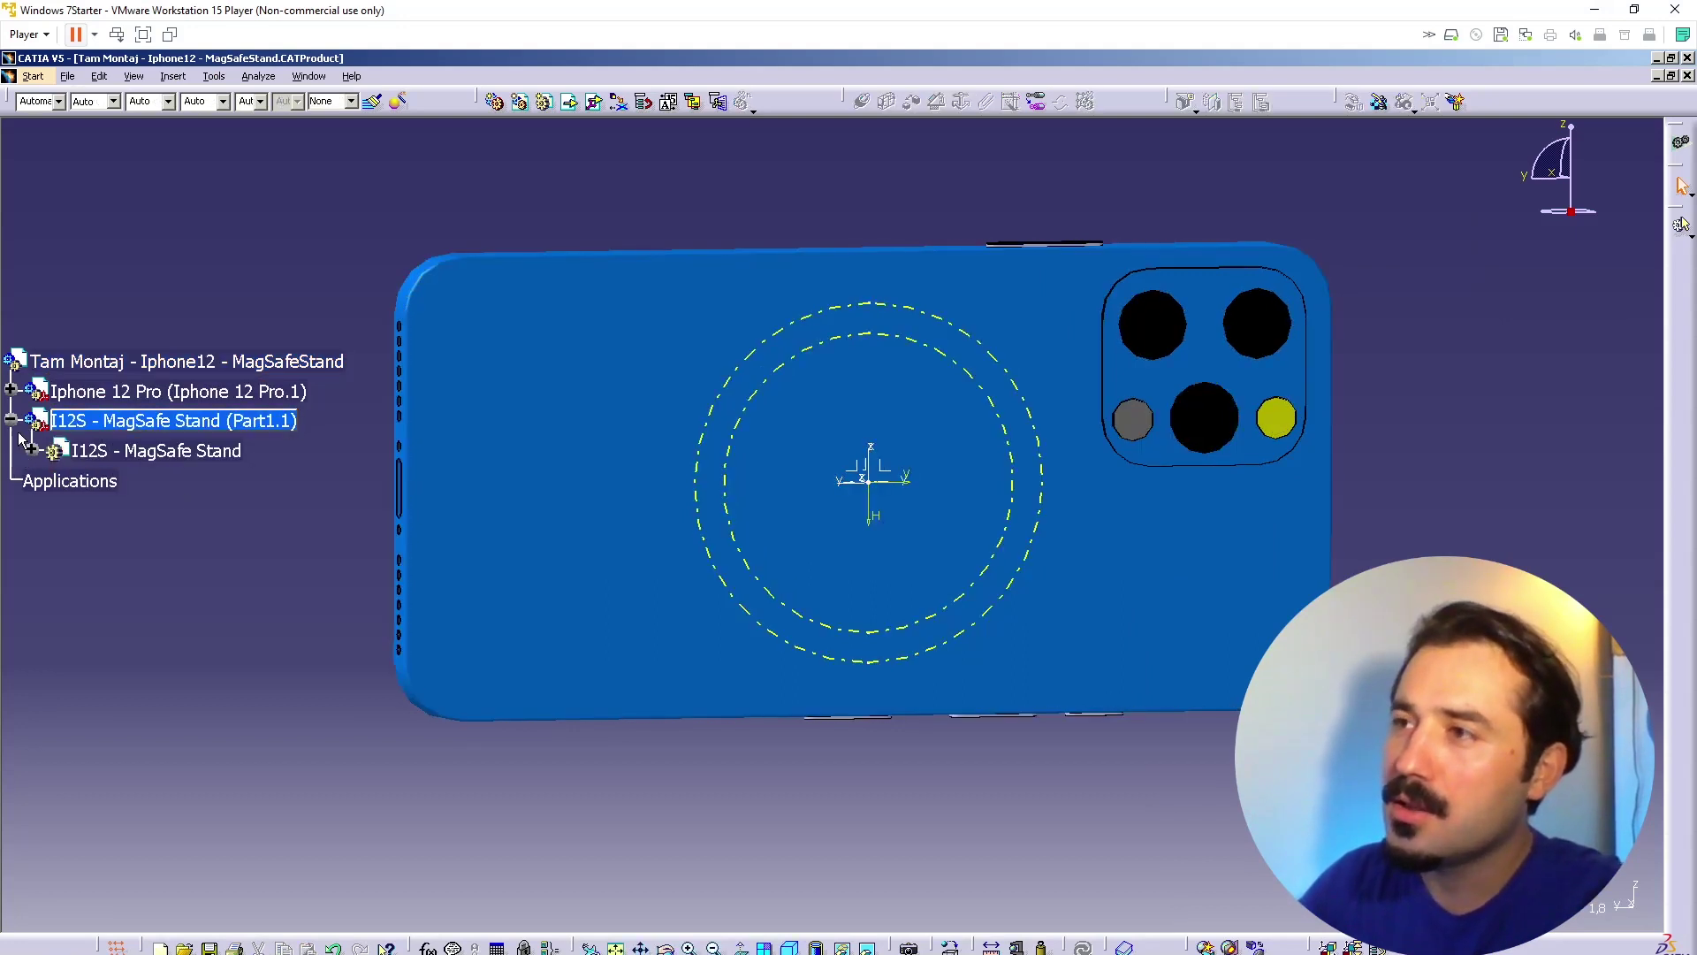
left_click_drag(13, 442, 47, 394)
double_click(177, 403)
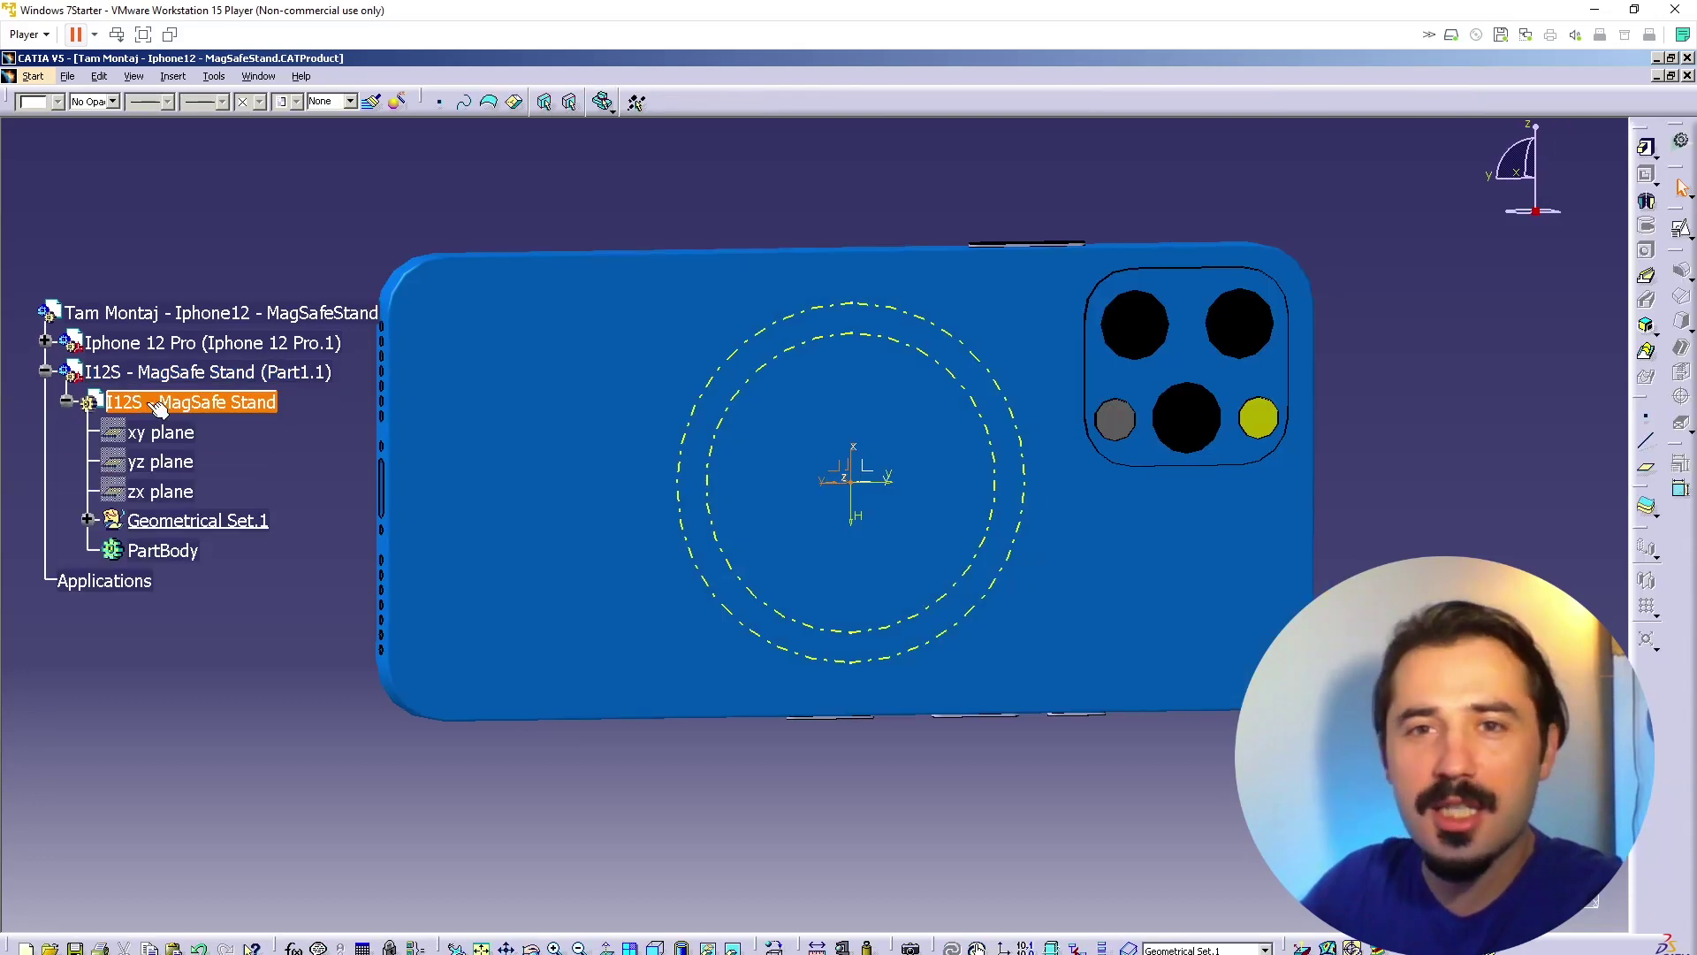
Step: Locate the axis system at the centre of the MagSafe ring in the specification tree
middle_click_drag(915, 517, 917, 599)
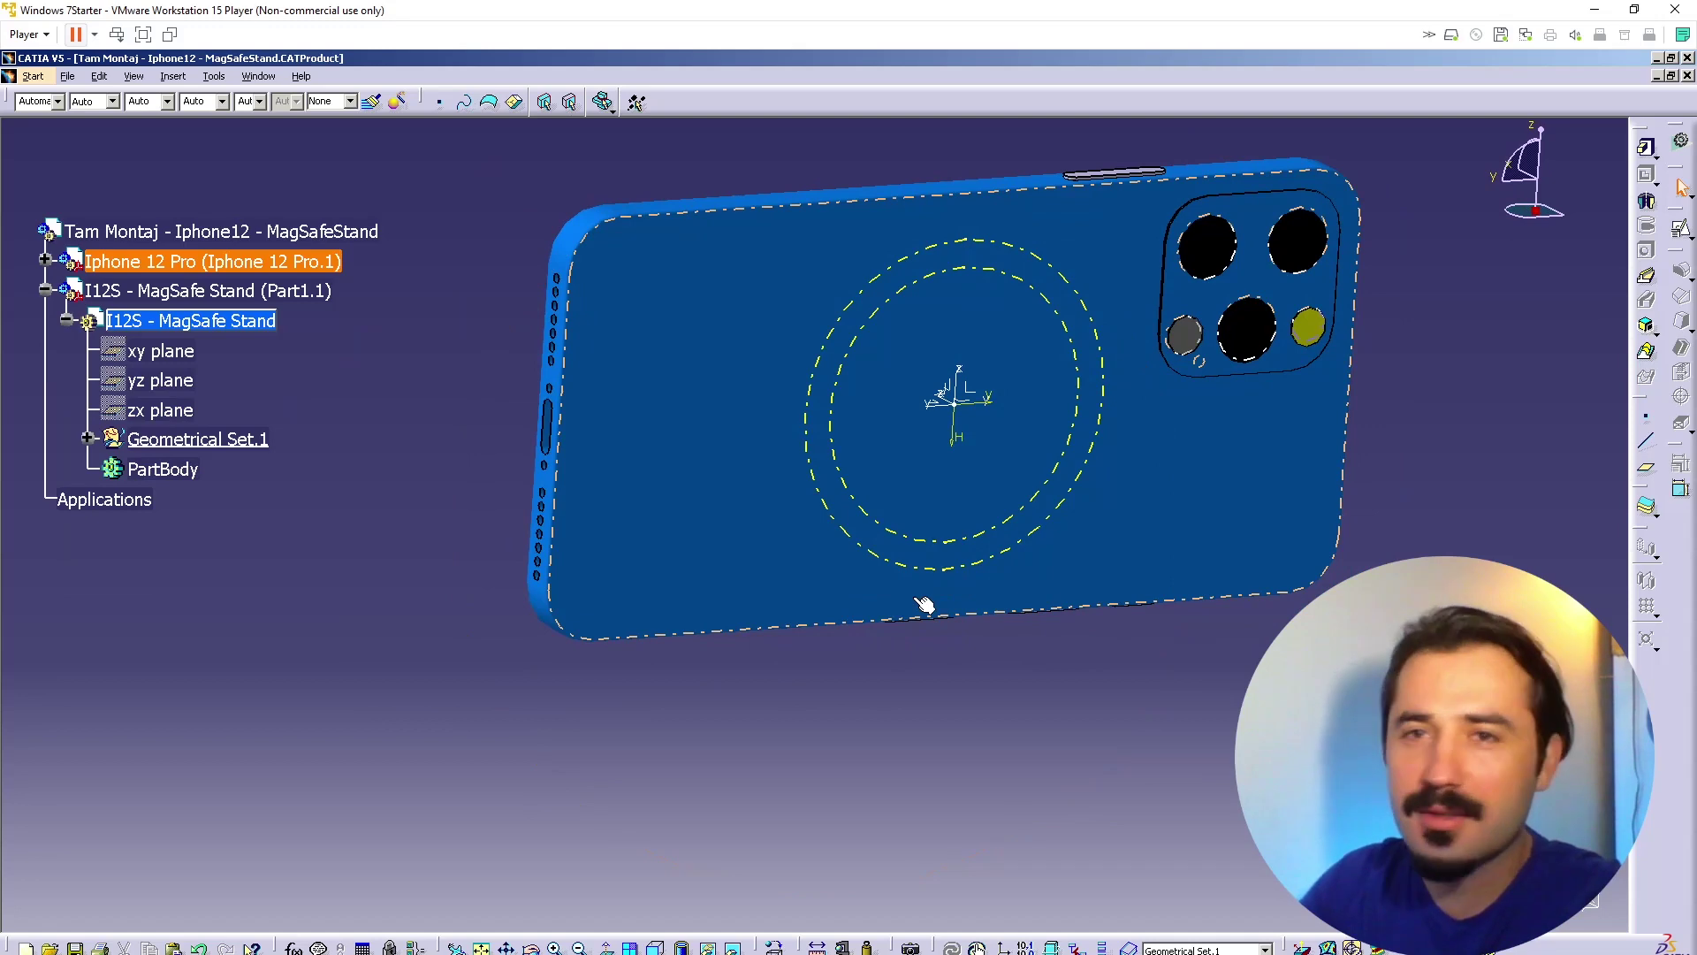
middle_click_drag(692, 522, 734, 580)
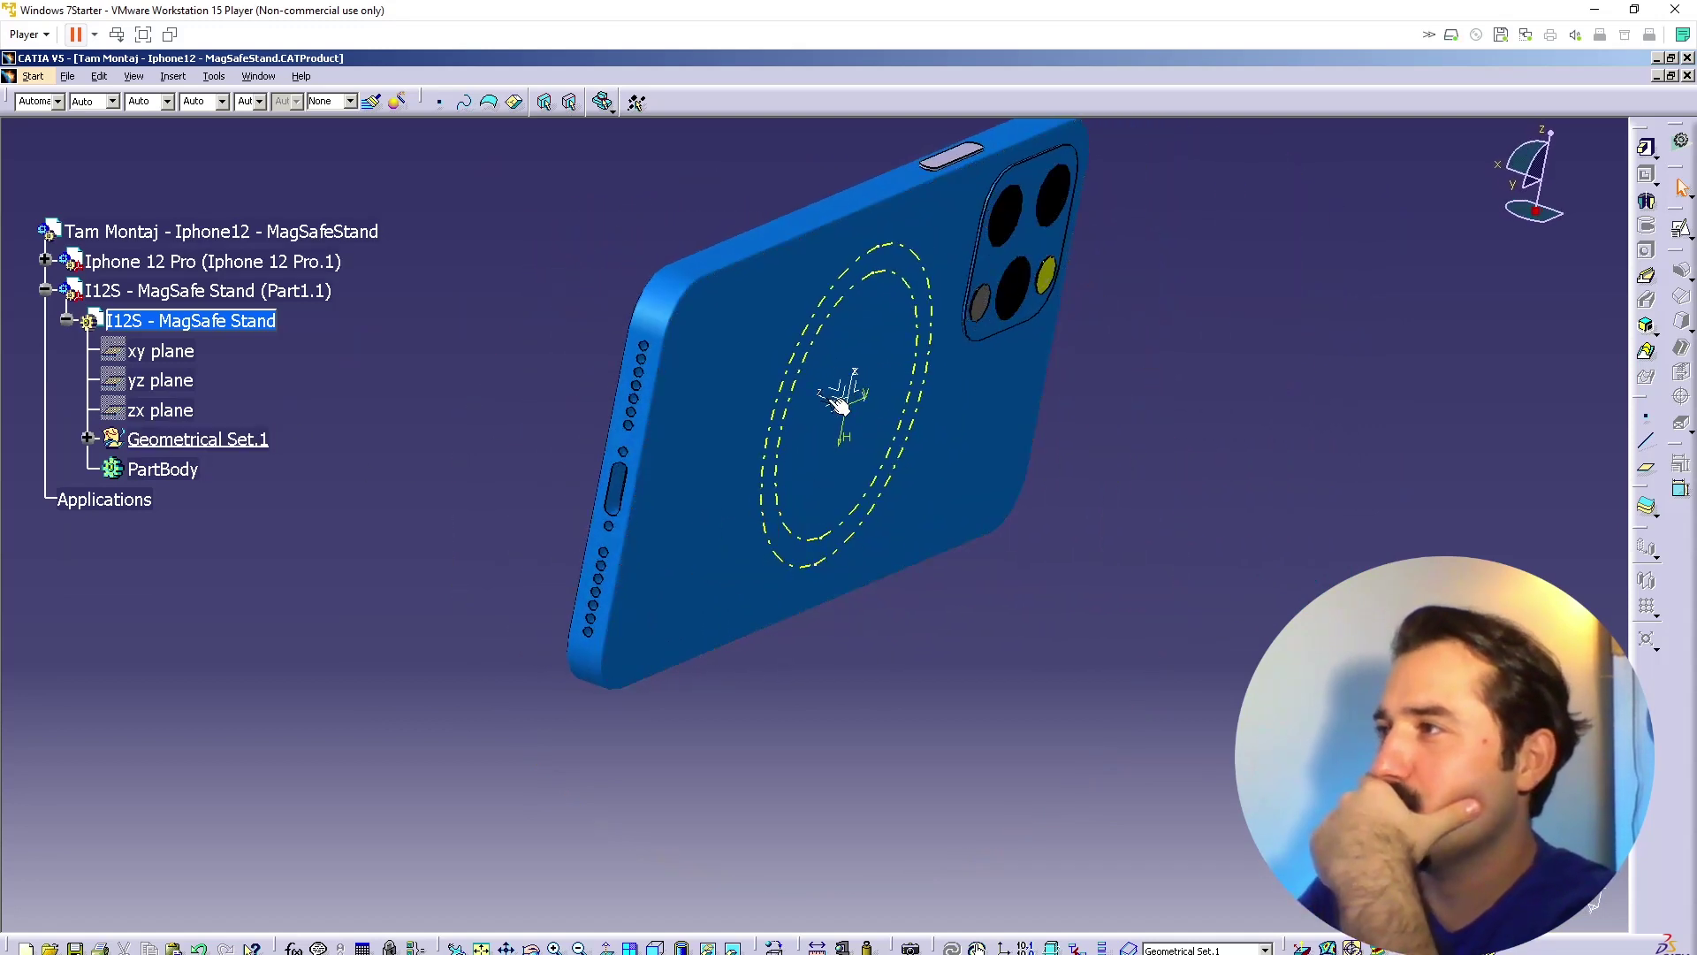
right_click(839, 387)
left_click(871, 397)
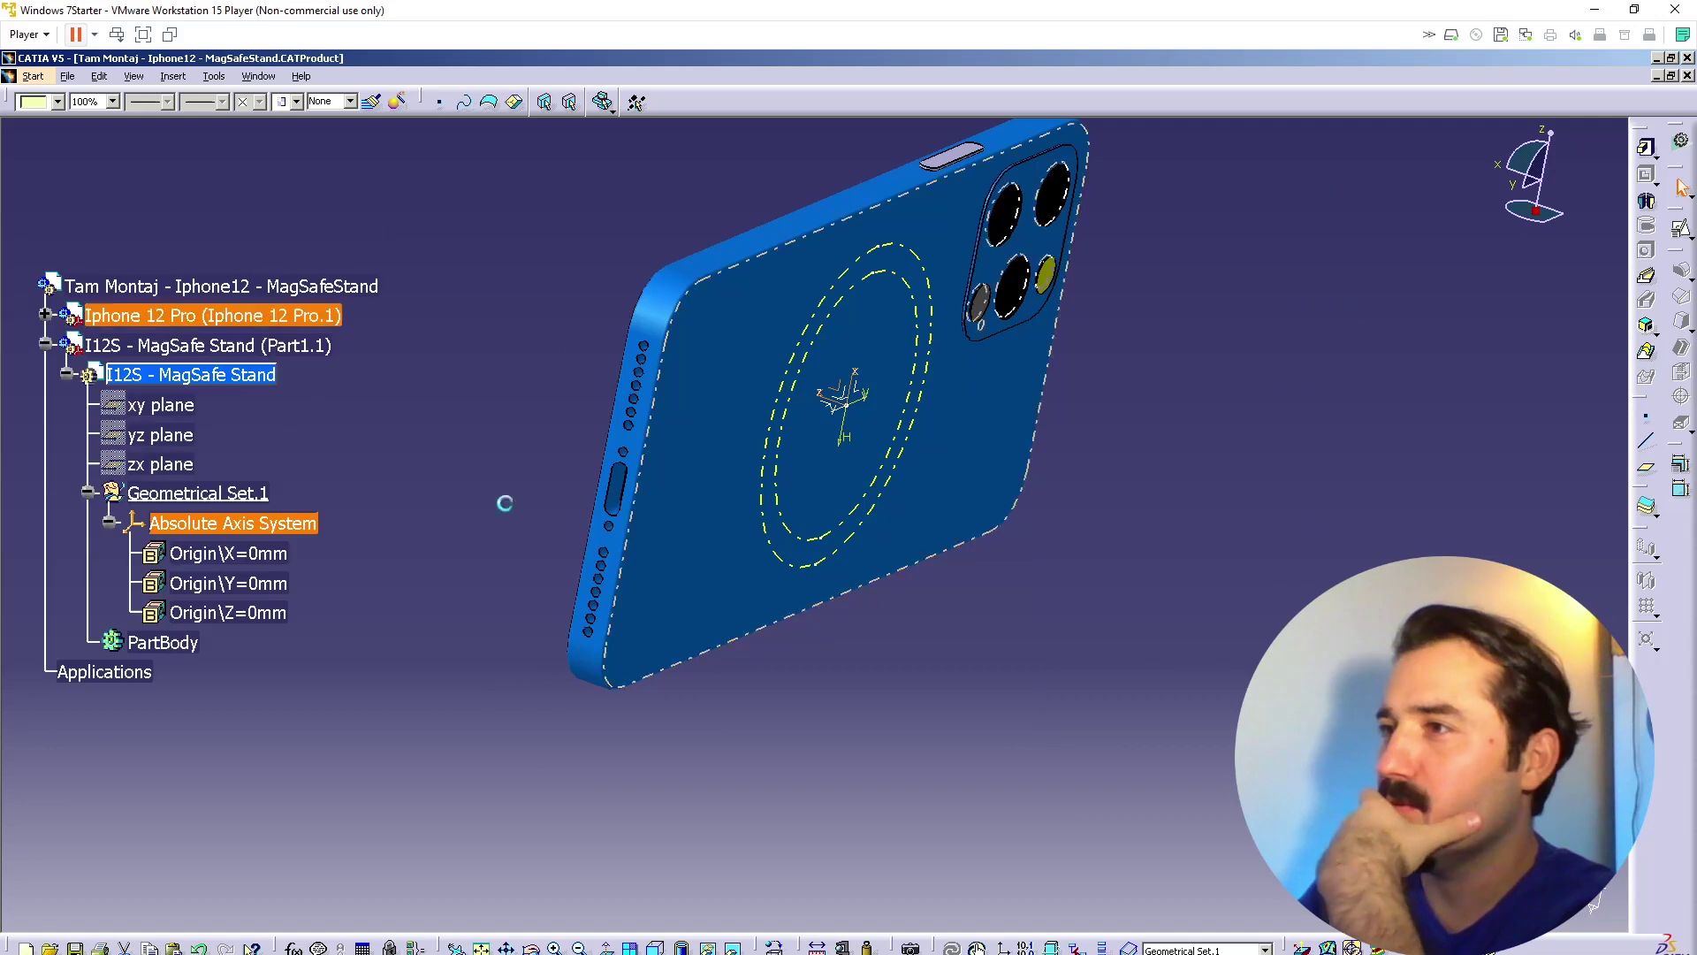
Step: Hide the stand part, and hide the Absolute Axis System in the iPhone 12 Pro part's Geometrical Set.1
right_click(153, 346)
left_click(215, 396)
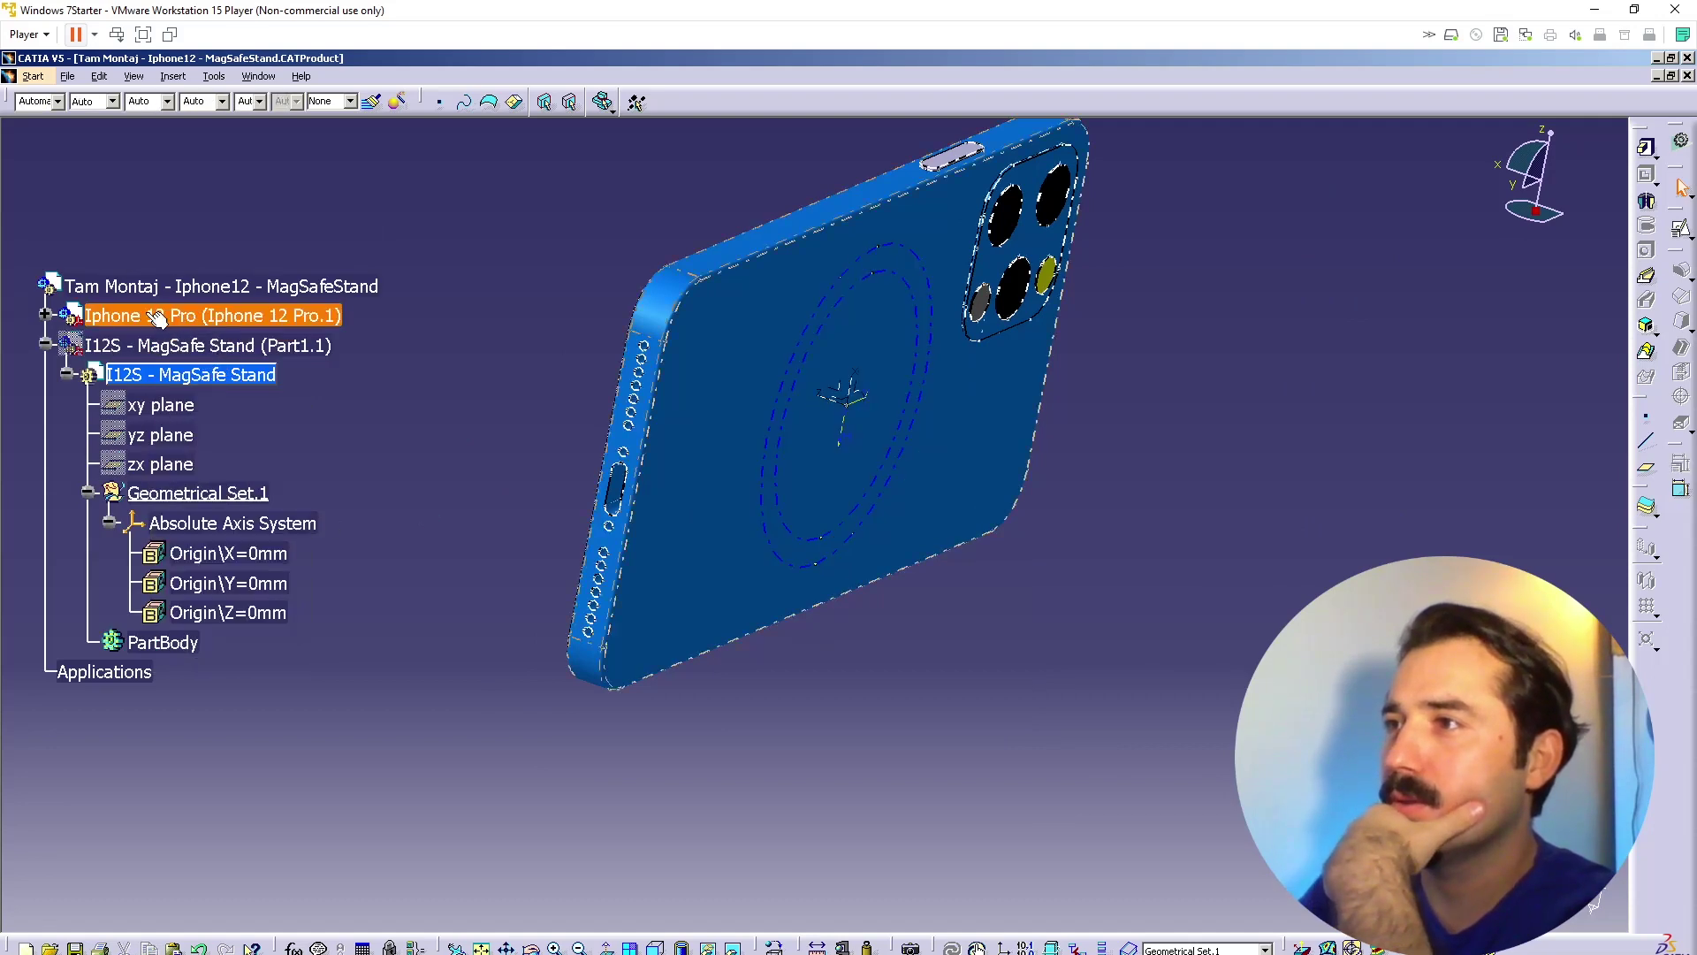
left_click(44, 315)
right_click(217, 312)
left_click(247, 391)
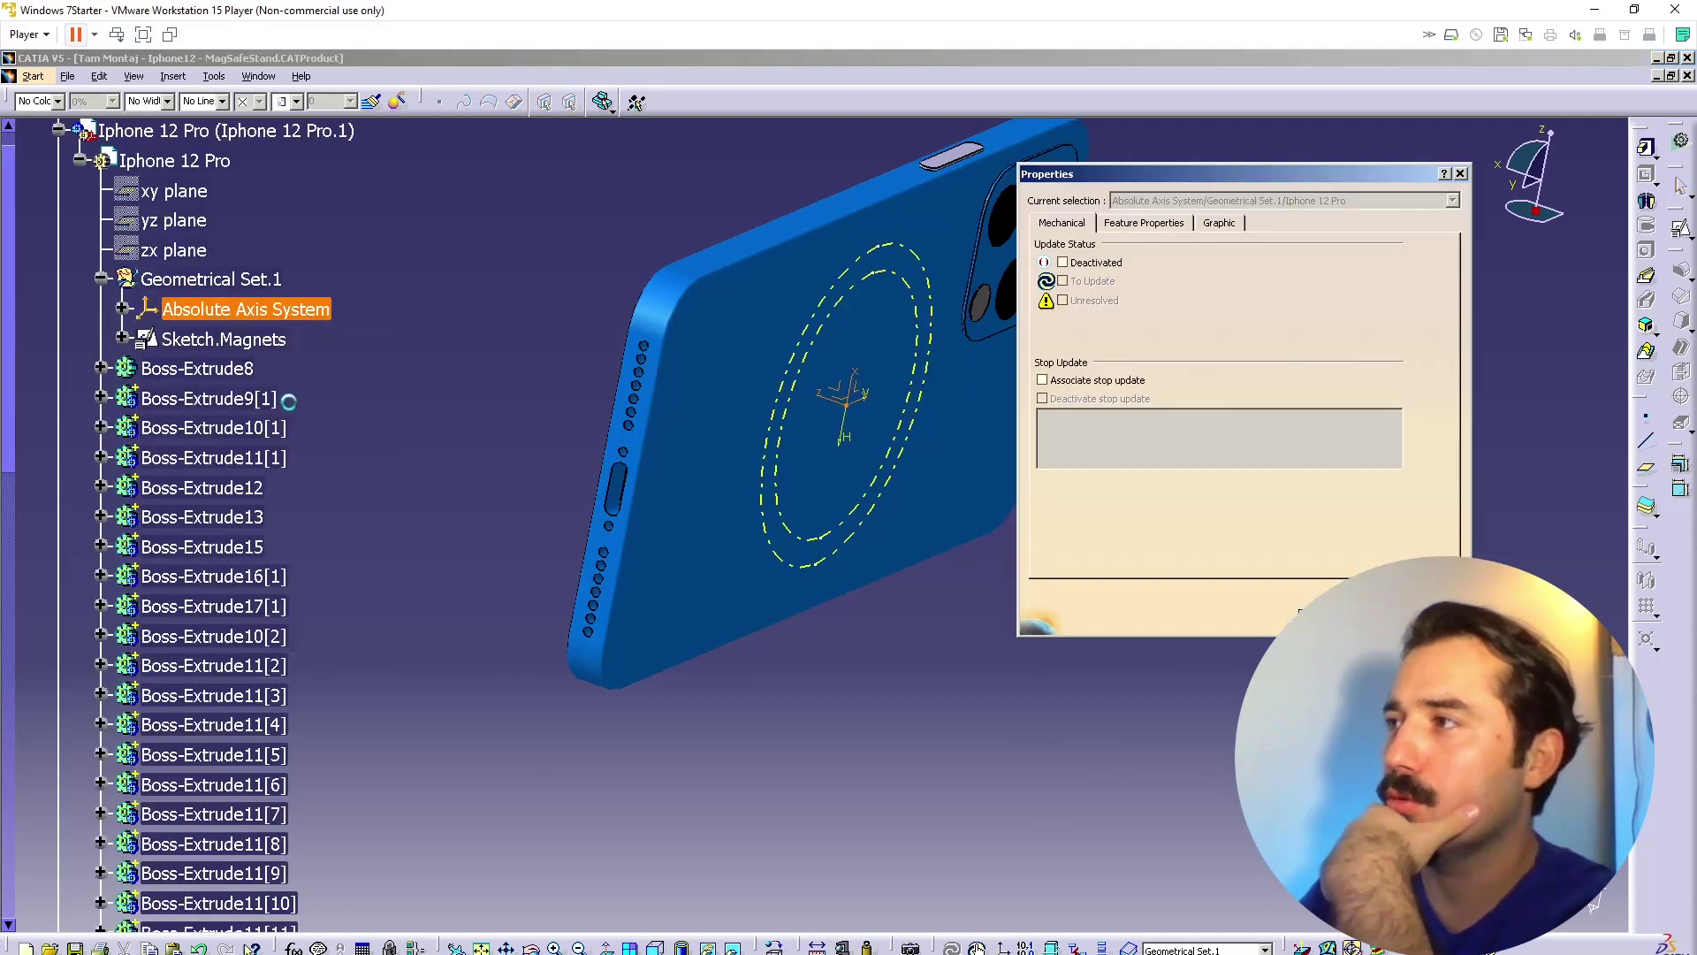
key("Escape")
right_click(248, 310)
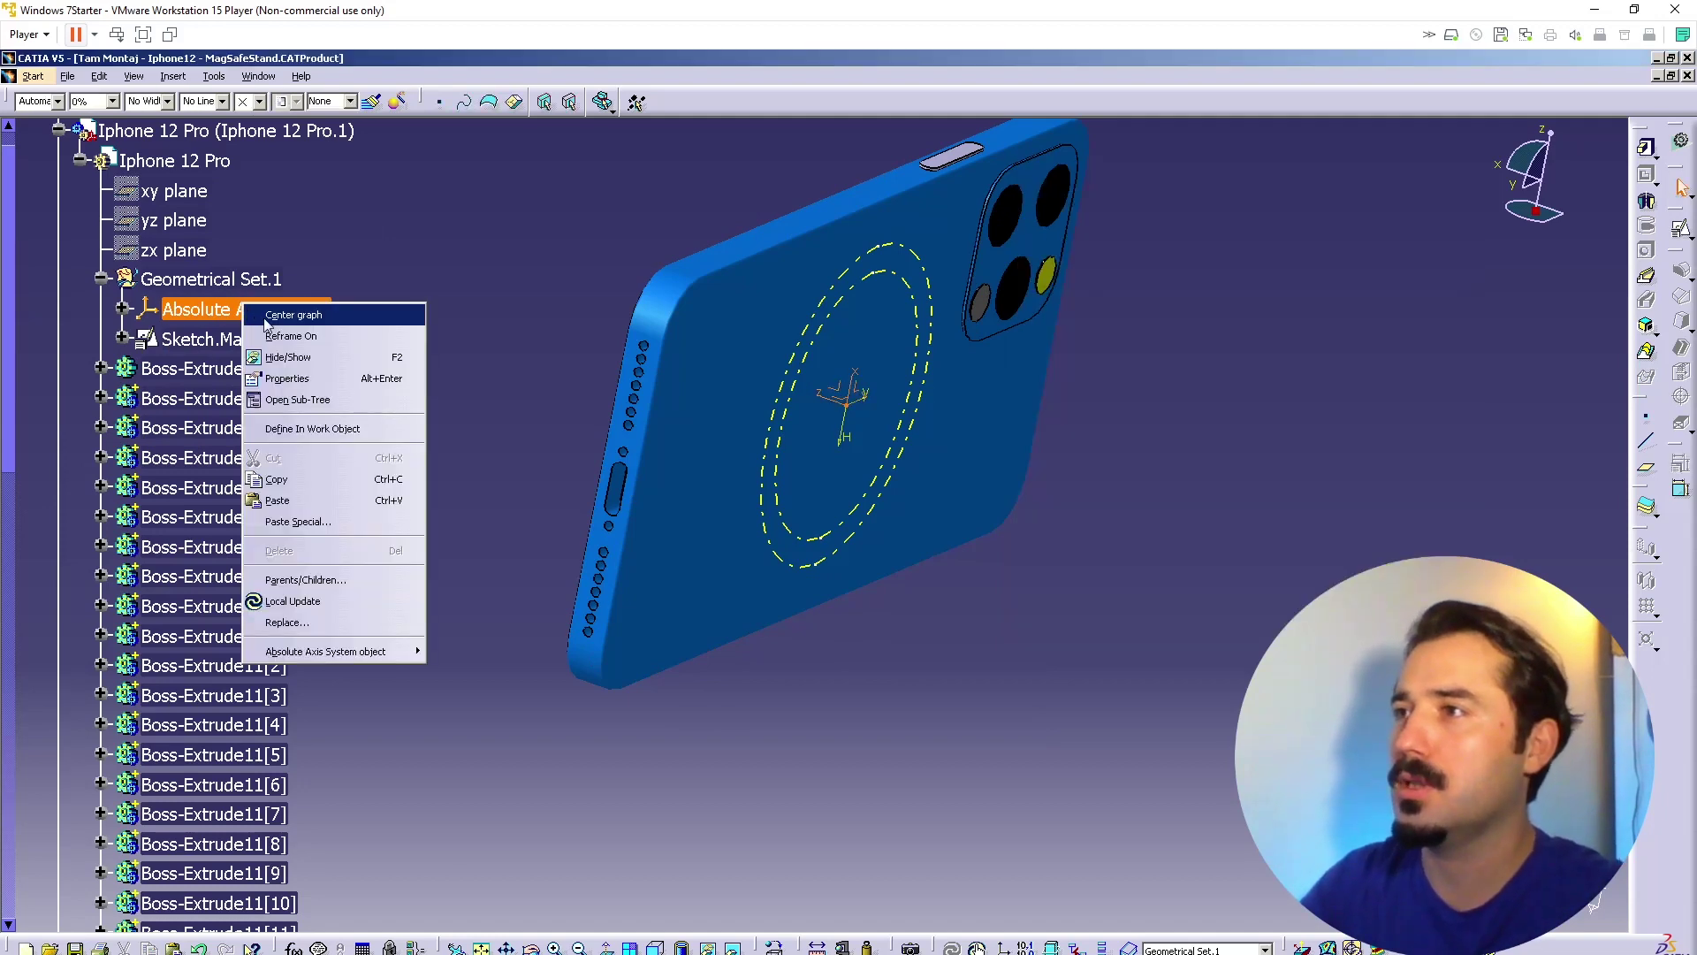
left_click(298, 357)
Step: Show the iPhone 12 Pro and the MagSafe Stand parts again, with the top-level assembly activated
double_click(235, 279)
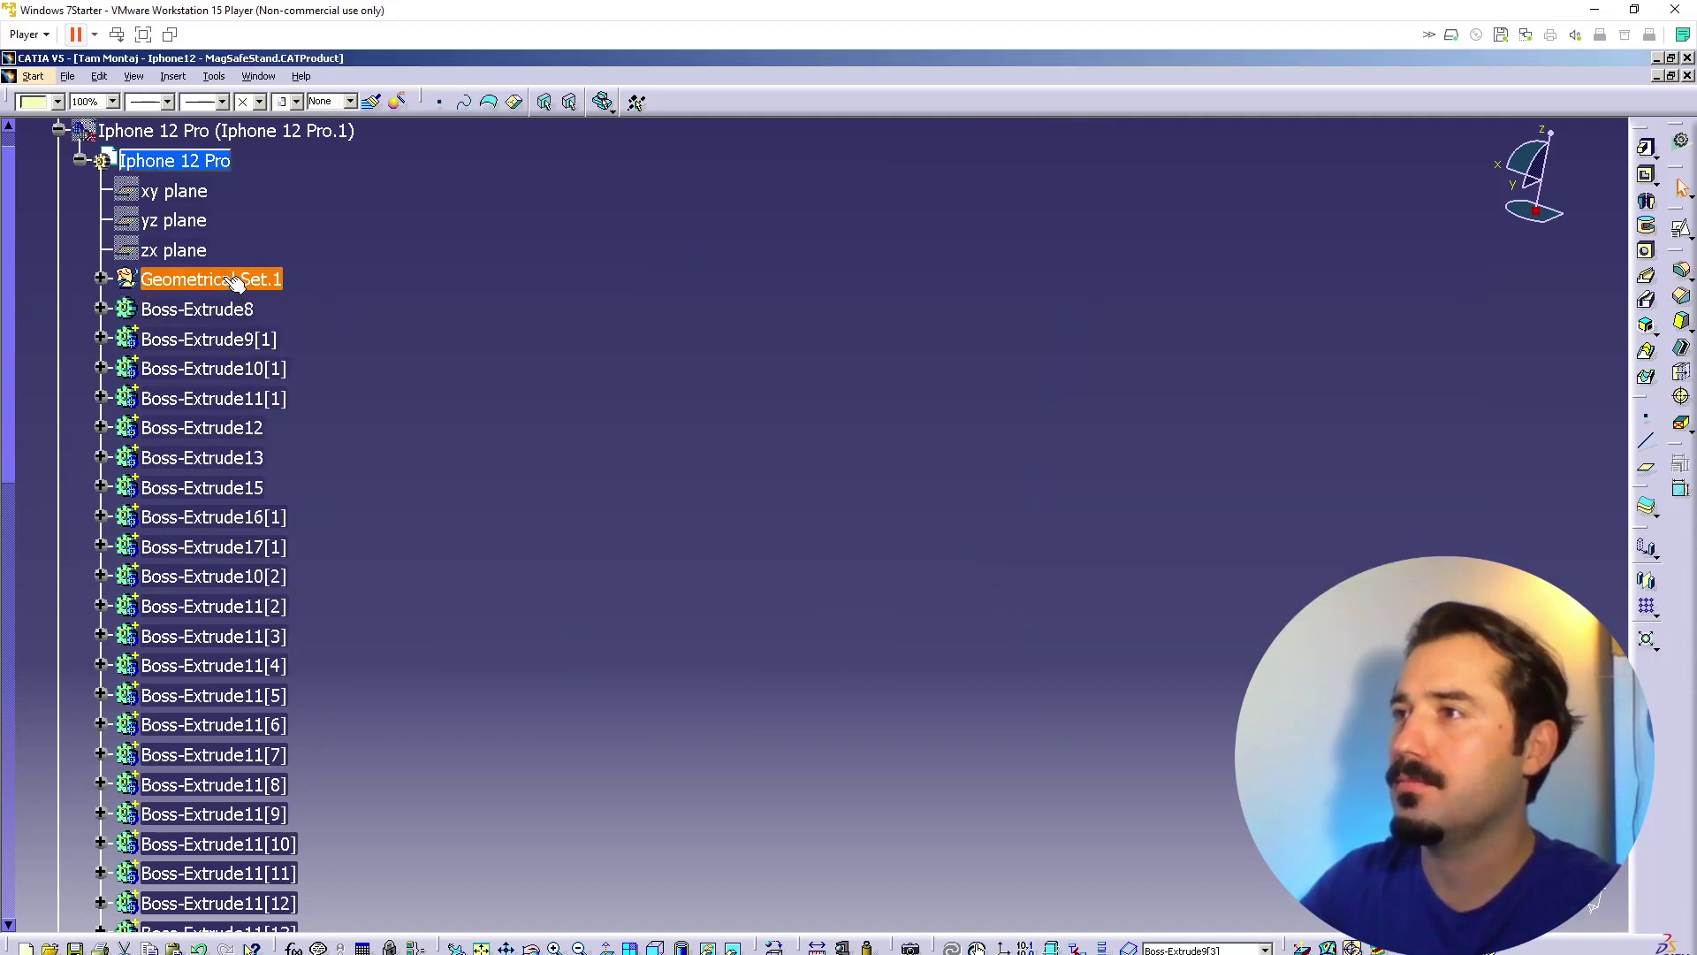
right_click(248, 310)
left_click(309, 361)
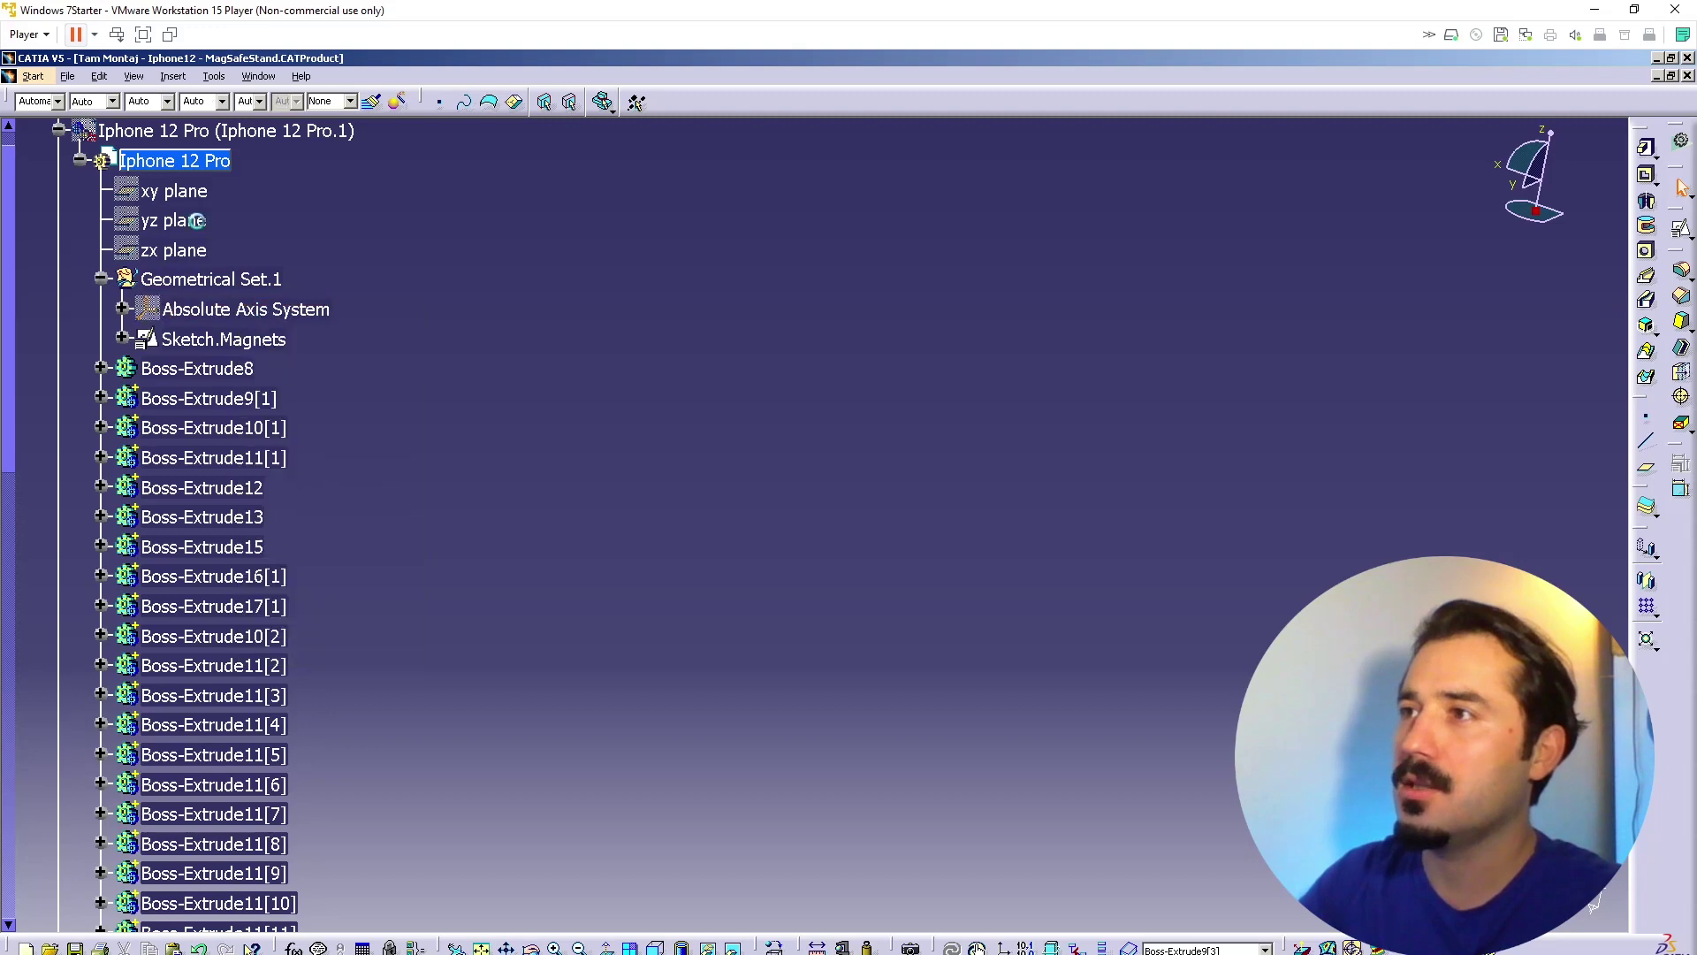
right_click(193, 130)
left_click(225, 174)
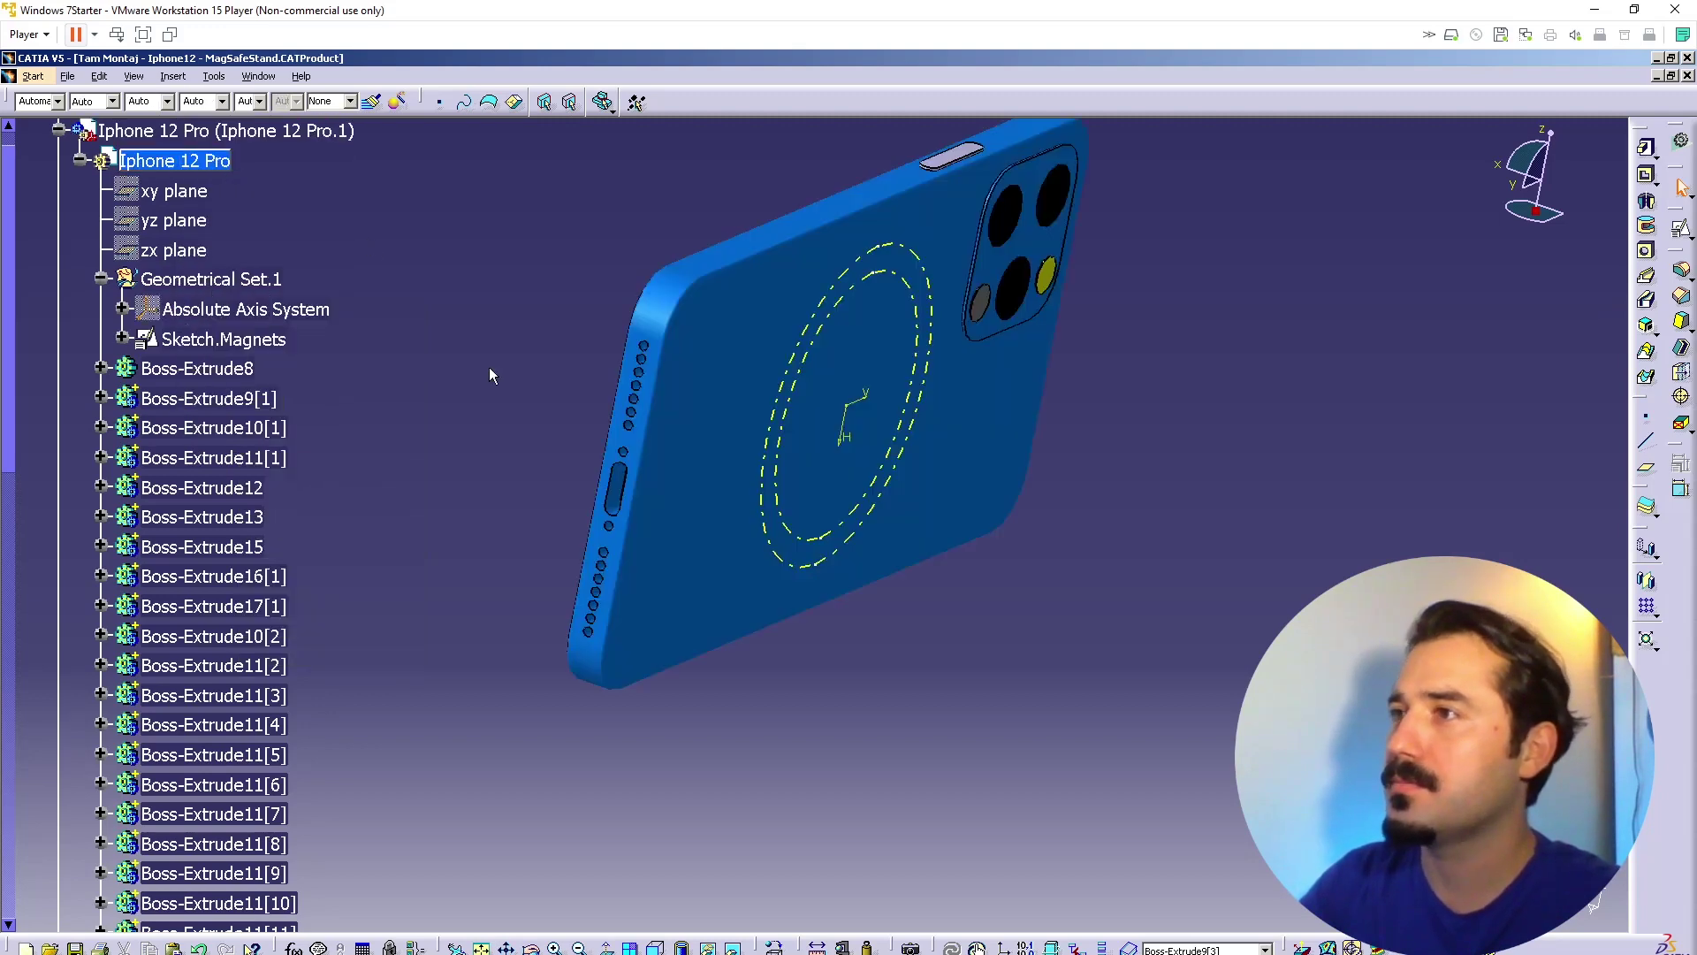
scroll(301, 438, "up", 5)
left_click(61, 454)
double_click(122, 425)
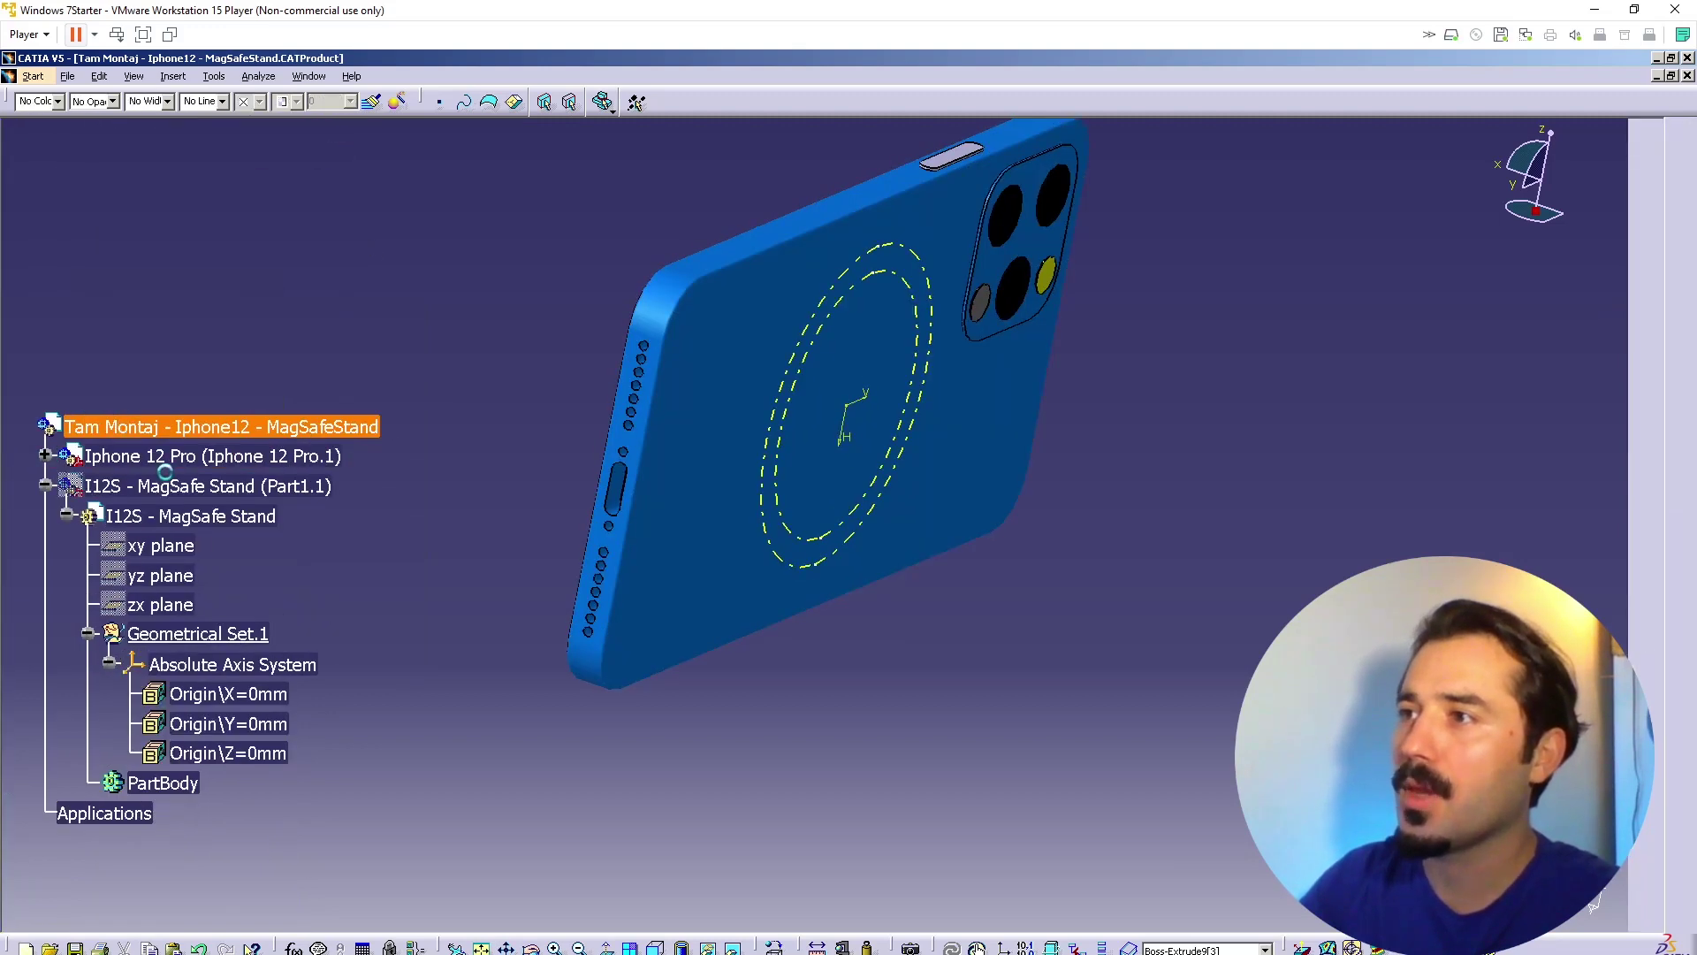
right_click(152, 484)
left_click(210, 520)
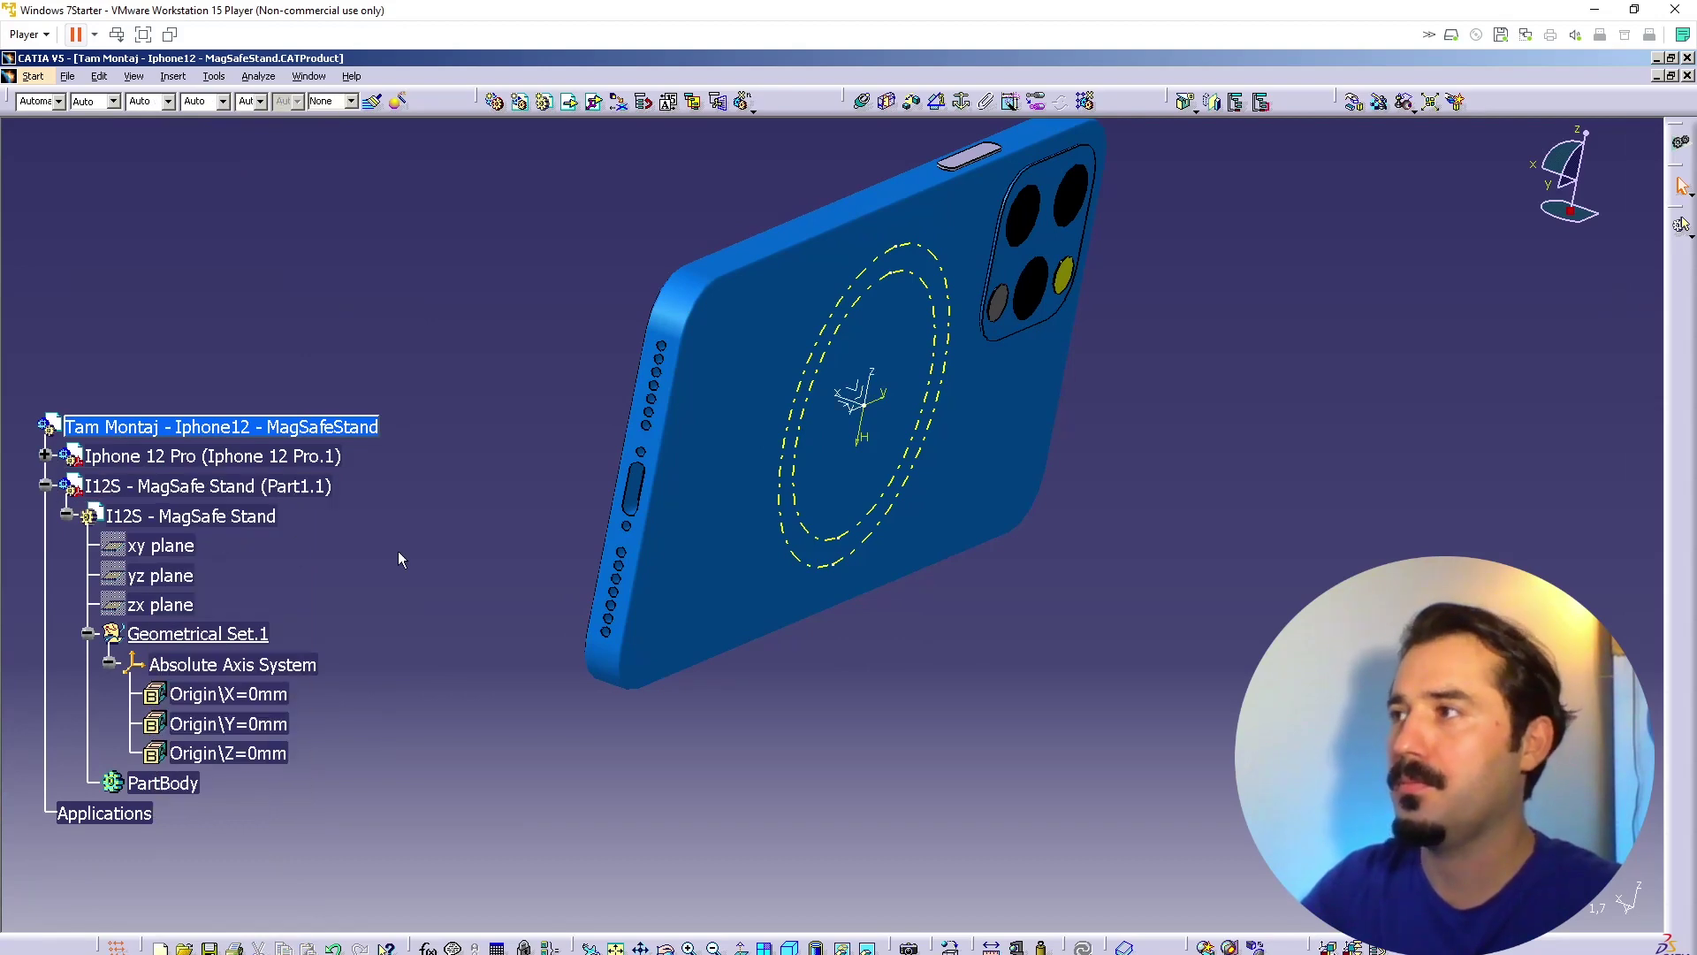
Step: Hide the AbsoluteAxis of the Sketch.Magnets sketch in the iPhone 12 Pro part
left_click(754, 564)
middle_click_drag(754, 564, 826, 566)
right_click(852, 437)
left_click(879, 451)
left_click(243, 523, "ctrl")
left_click(244, 522, "ctrl")
left_click(243, 552, "ctrl")
left_click(228, 493, "shift")
right_click(239, 497)
left_click(317, 552)
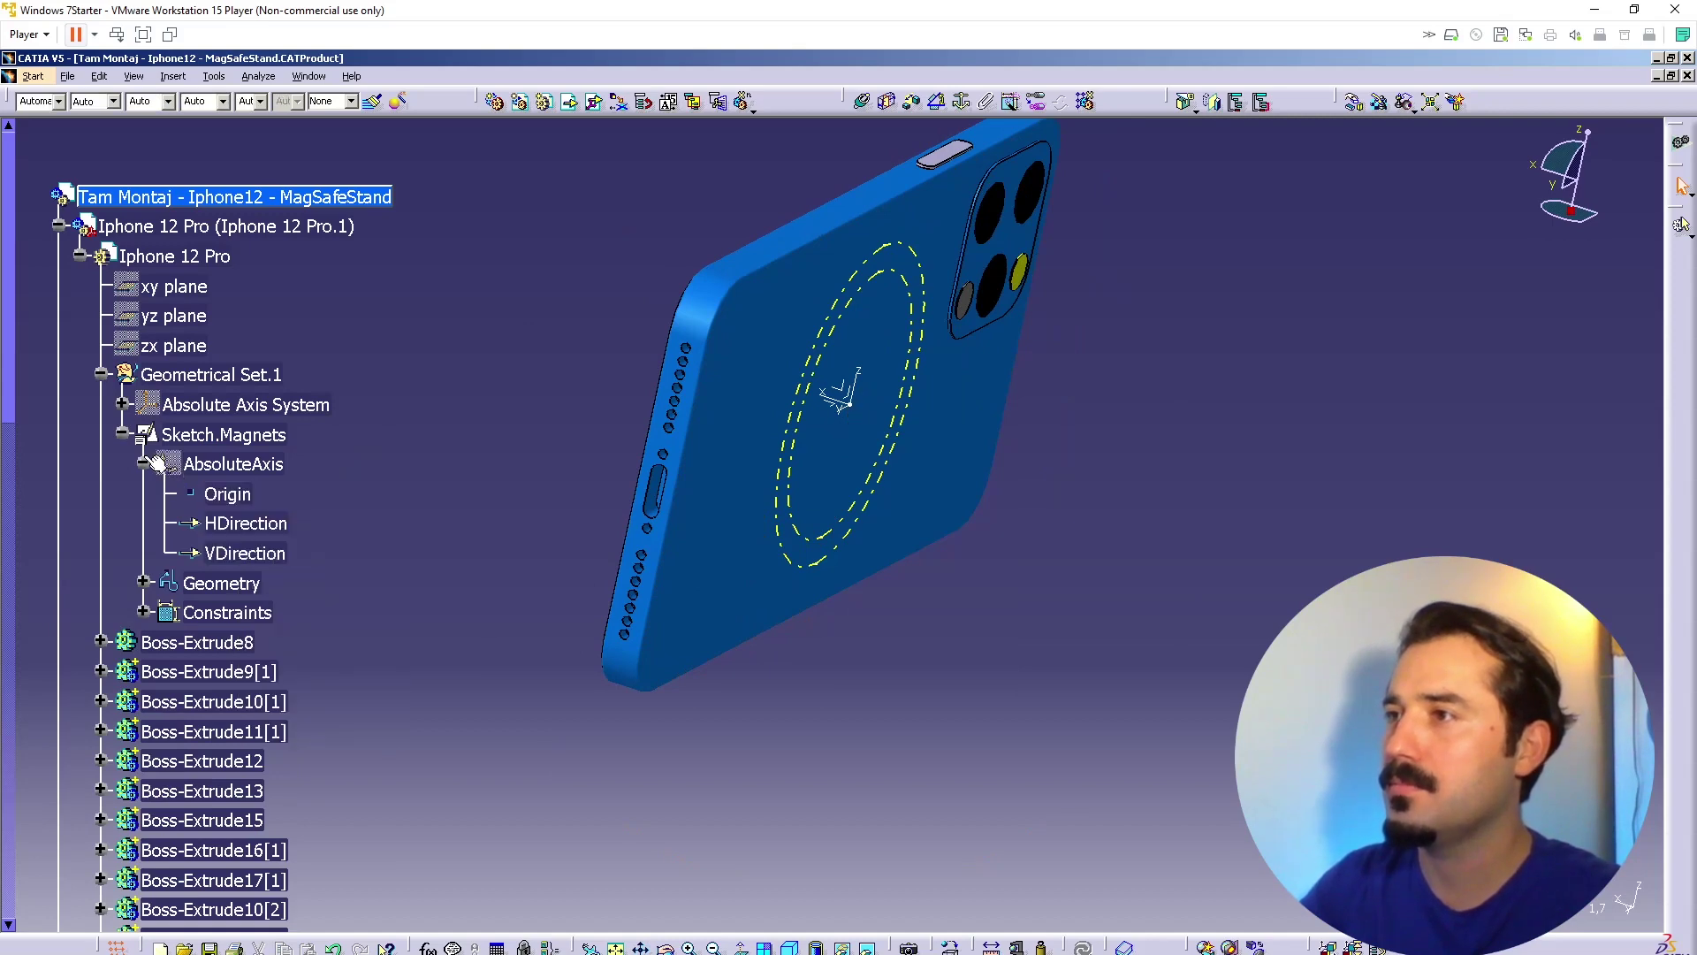
Step: Collapse the iPhone 12 Pro branch and activate the I12S - MagSafe Stand part for editing
left_click(118, 434)
left_click(59, 226)
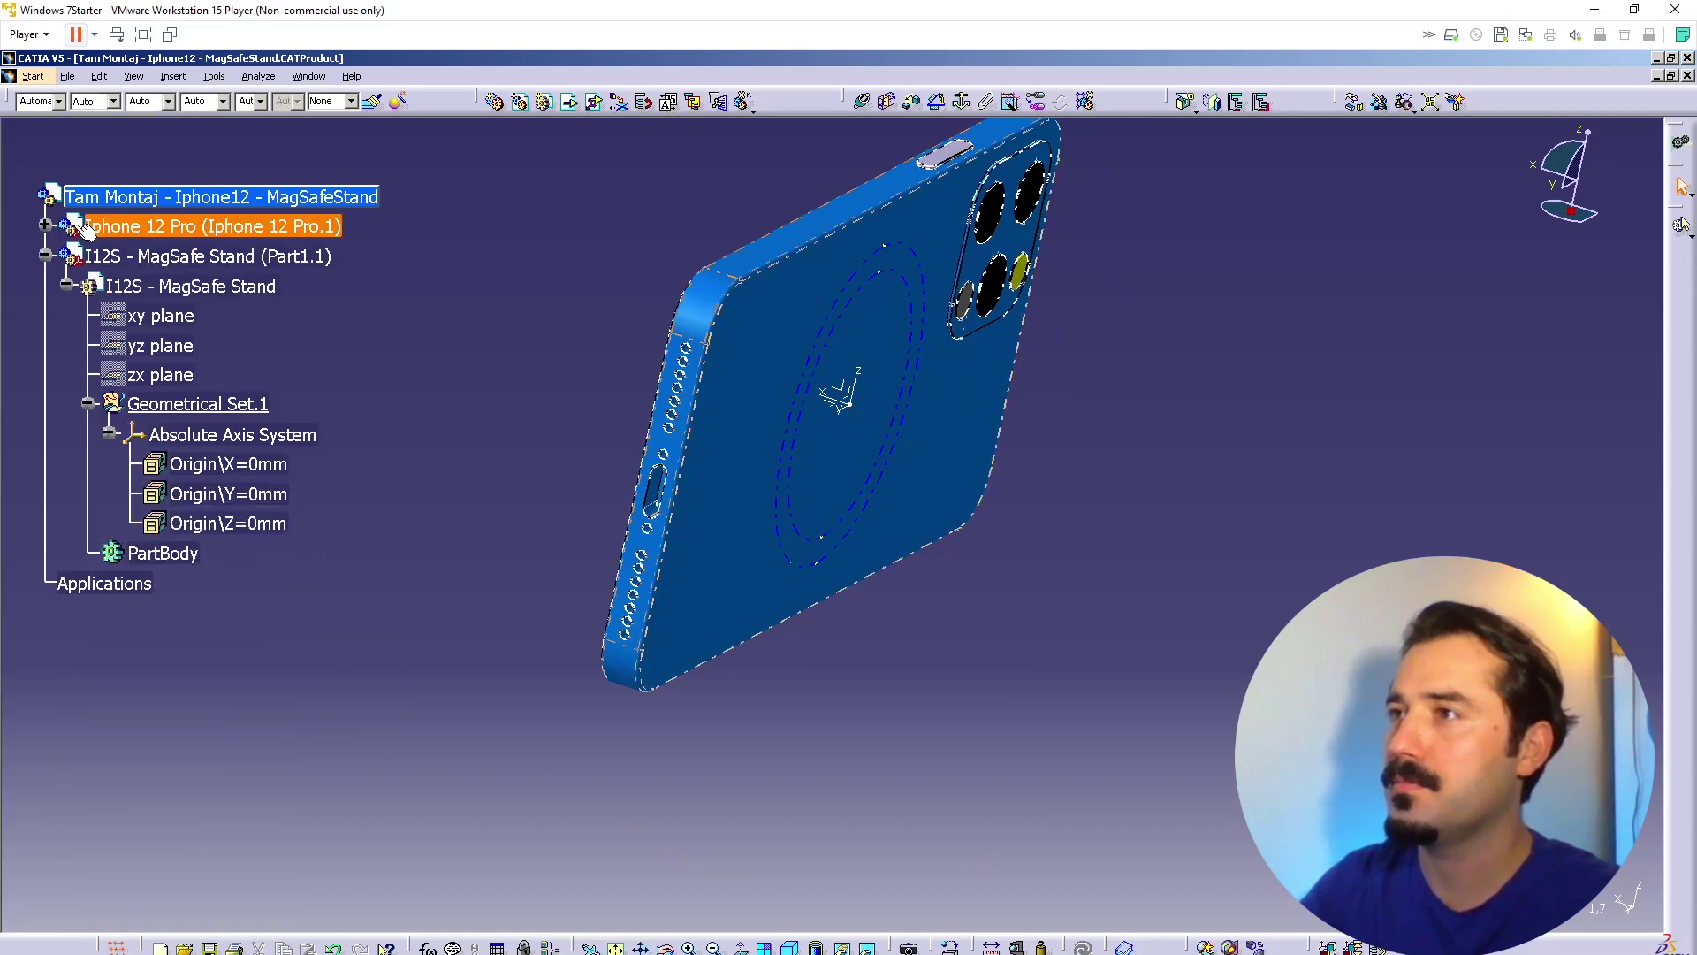
double_click(157, 257)
double_click(177, 286)
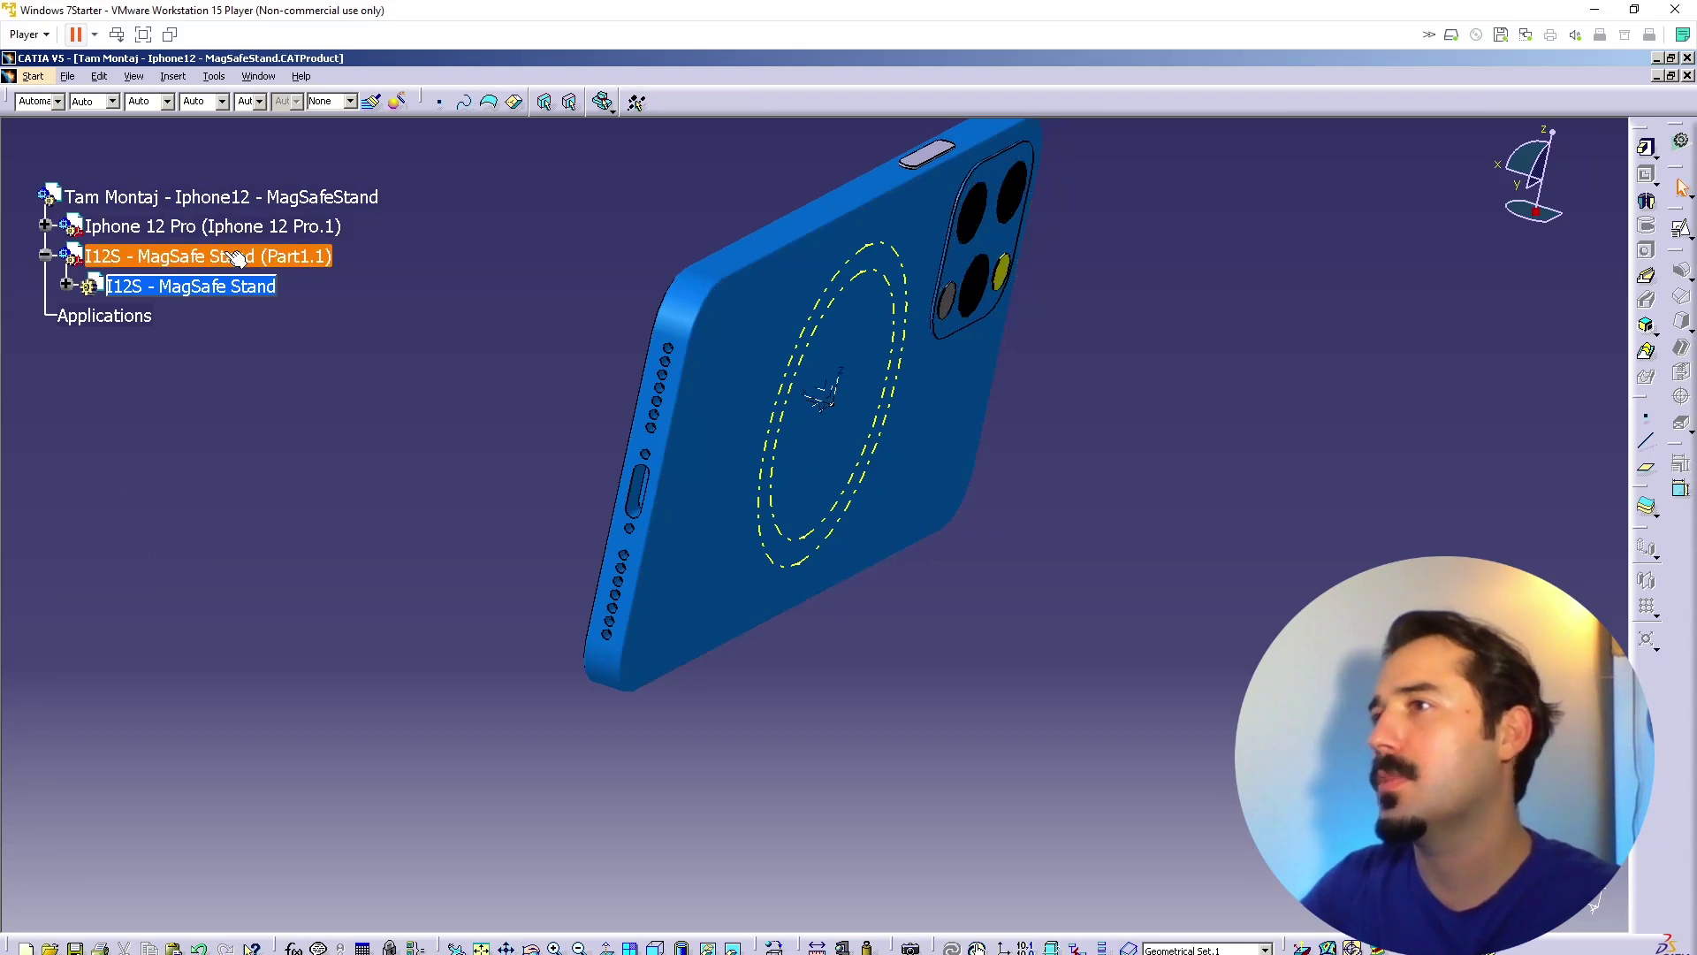
middle_click_drag(508, 481, 897, 505)
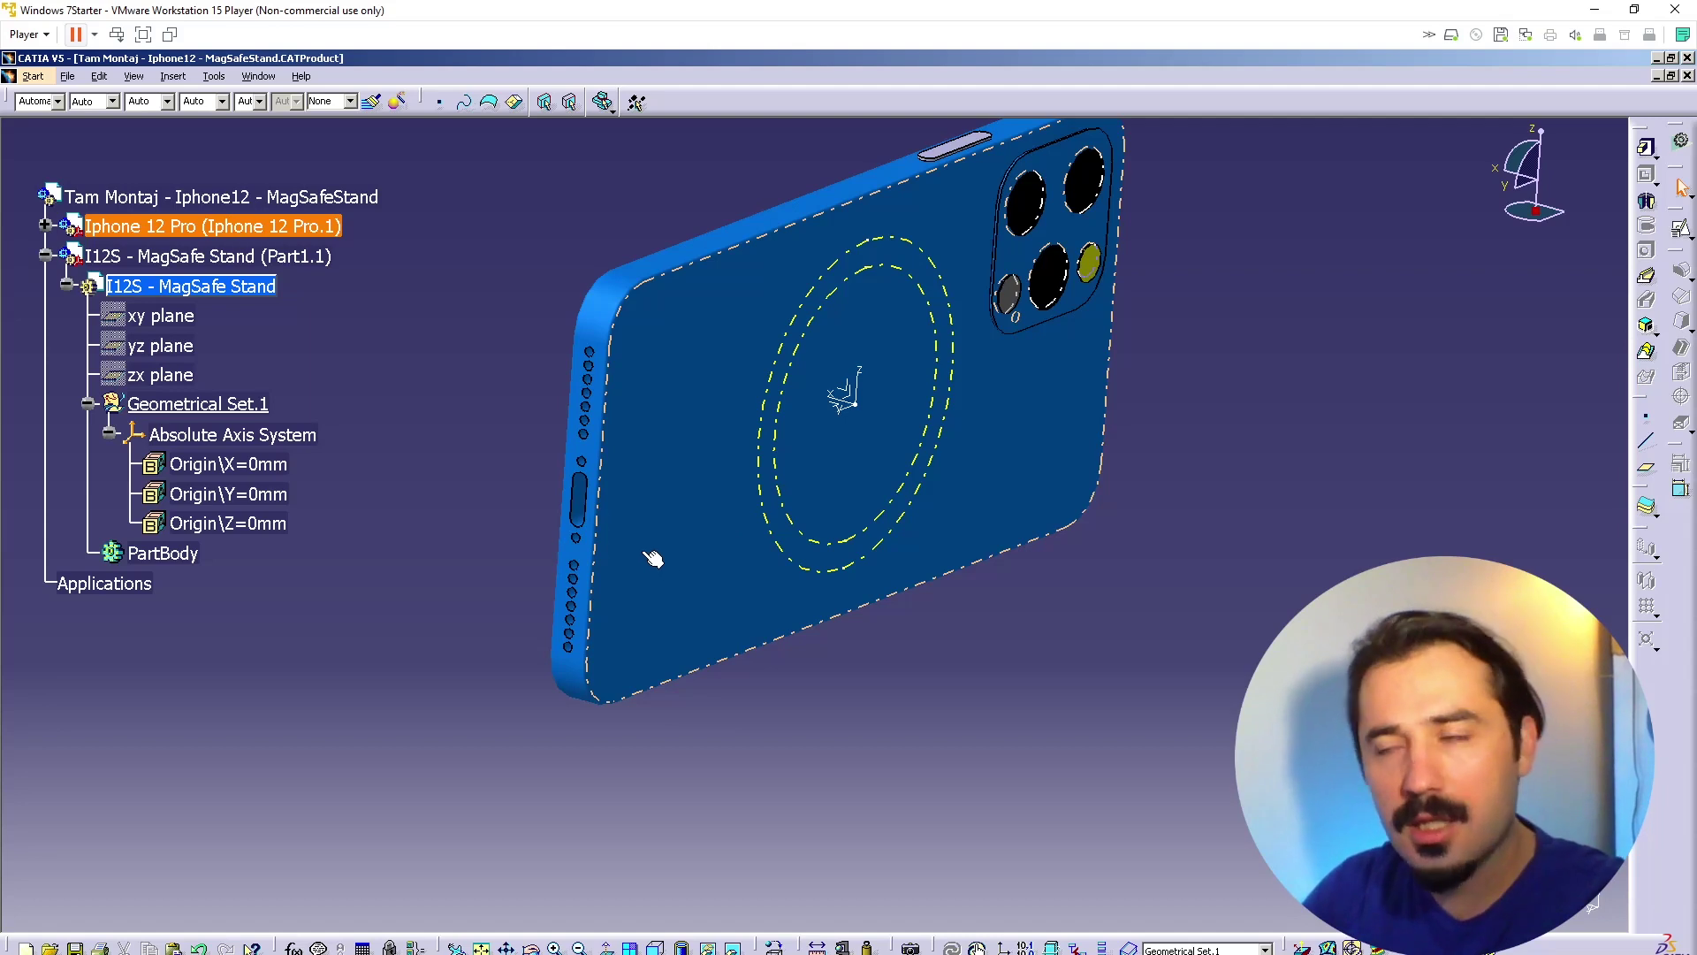
middle_click_drag(692, 326, 952, 674)
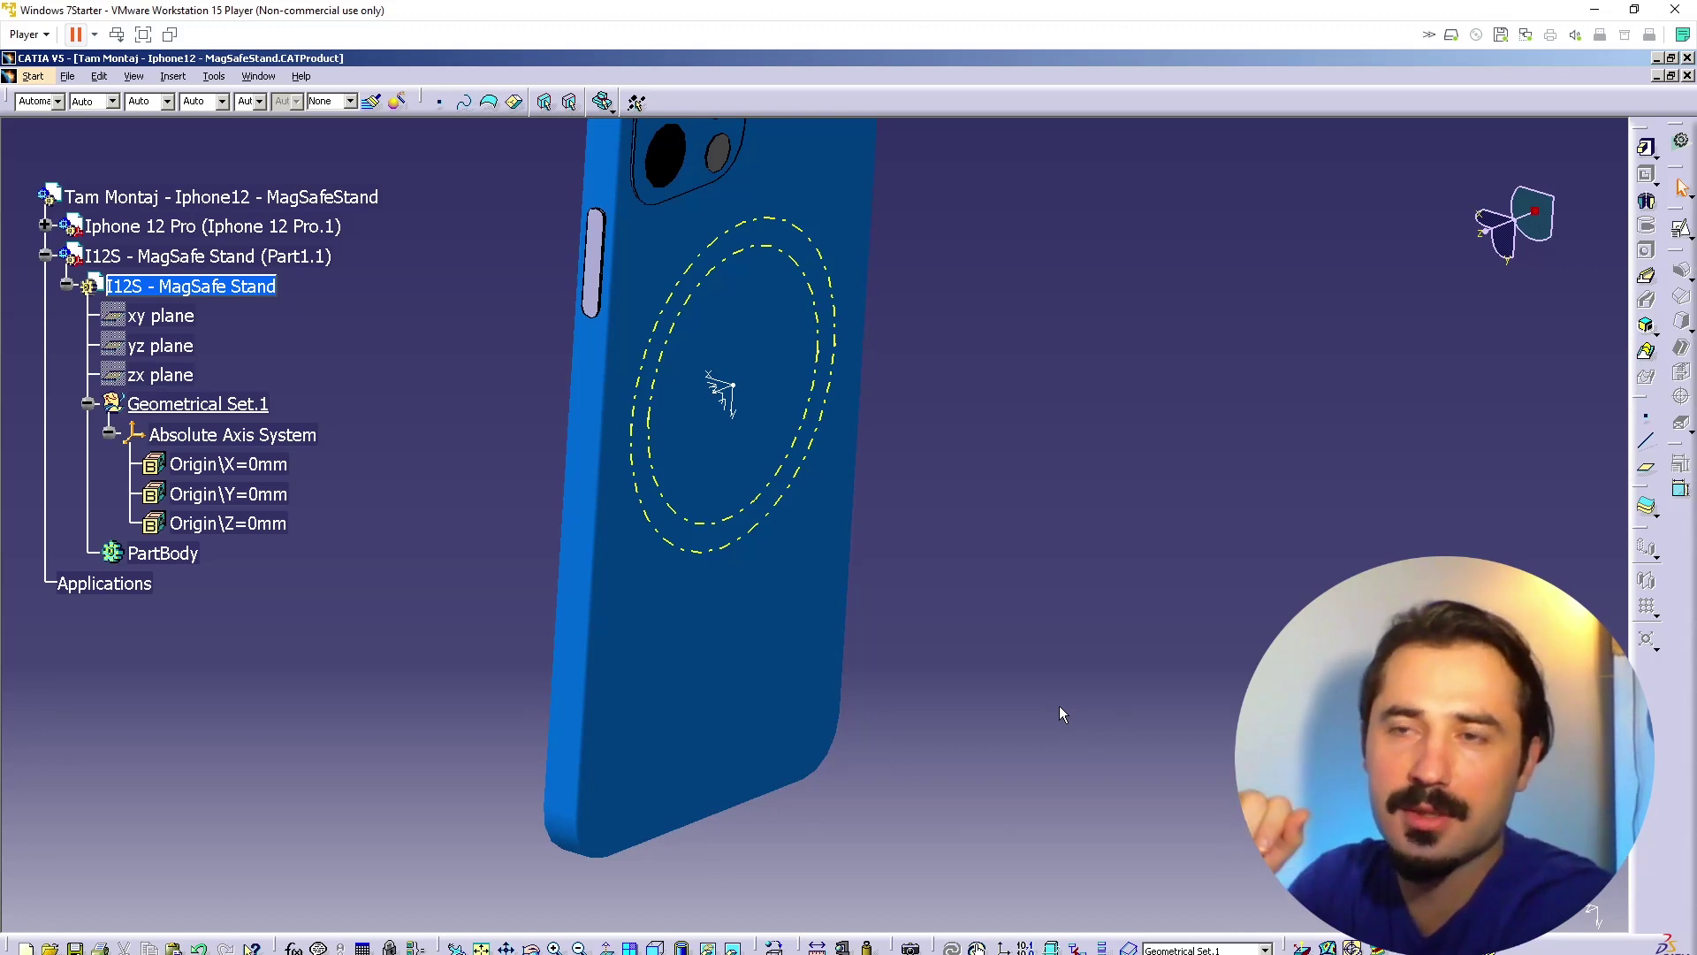
middle_click_drag(618, 523, 994, 709)
scroll(959, 612, "down", 1)
middle_click_drag(959, 612, 920, 593)
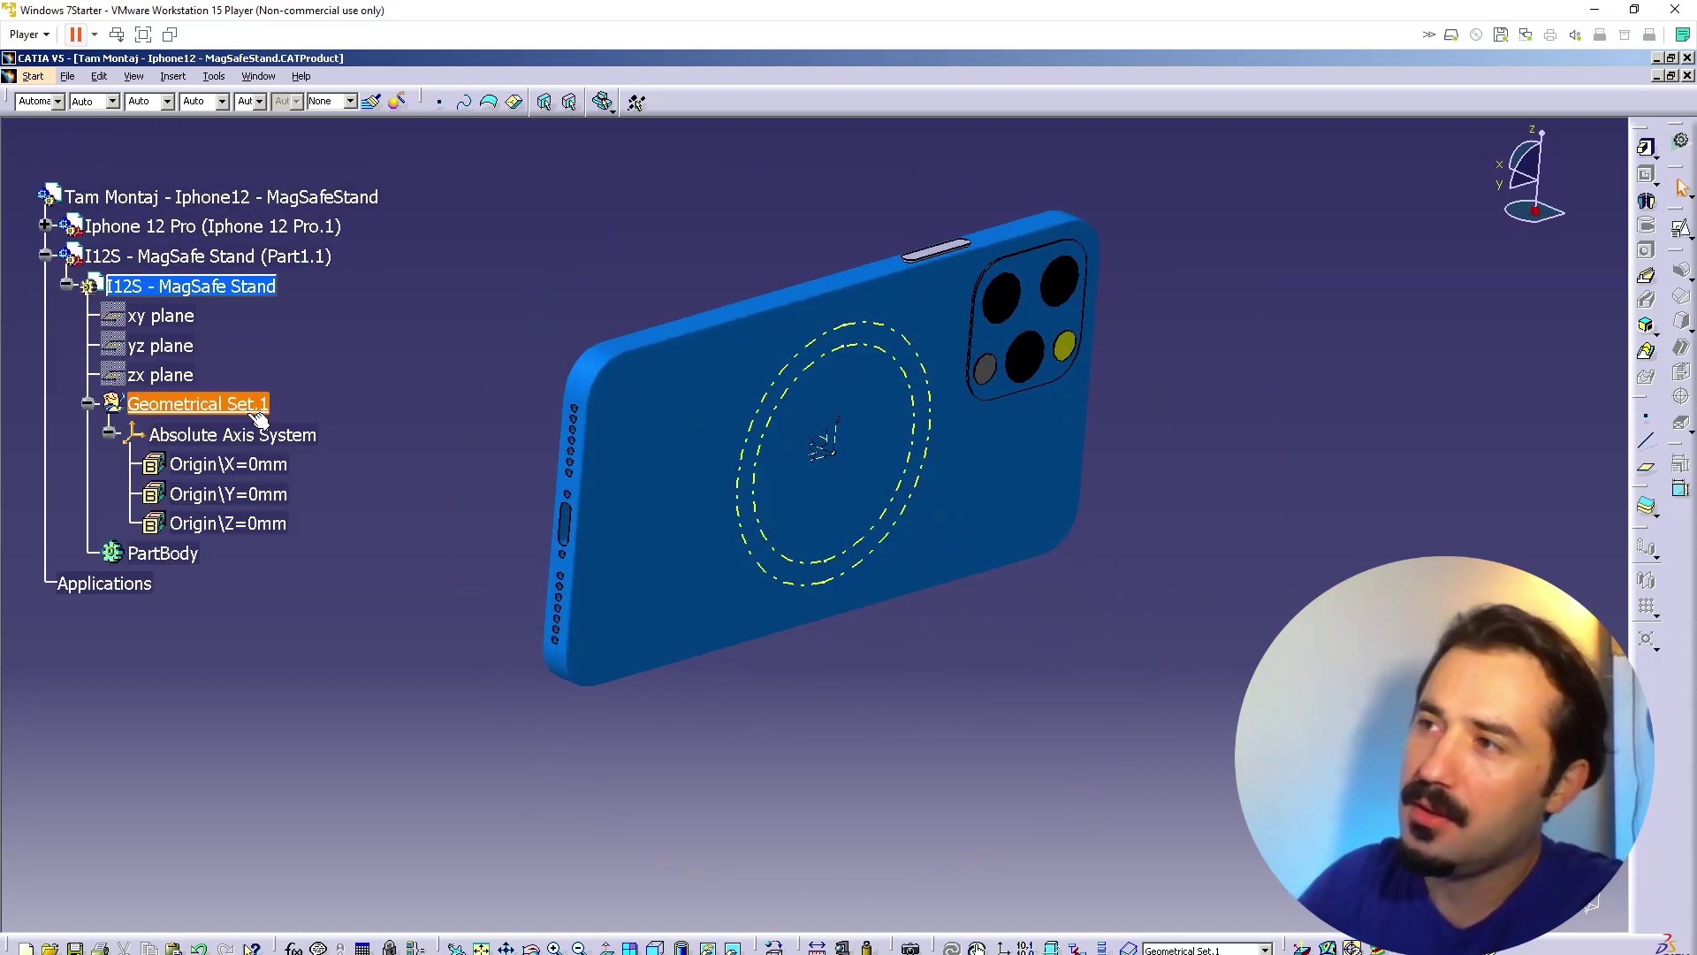
Step: Create a positioned sketch in the stand part on the Absolute Axis System plane parallel to the phone's back, with the H direction reversed
left_click(108, 433)
double_click(217, 403)
double_click(217, 404)
left_click(342, 473)
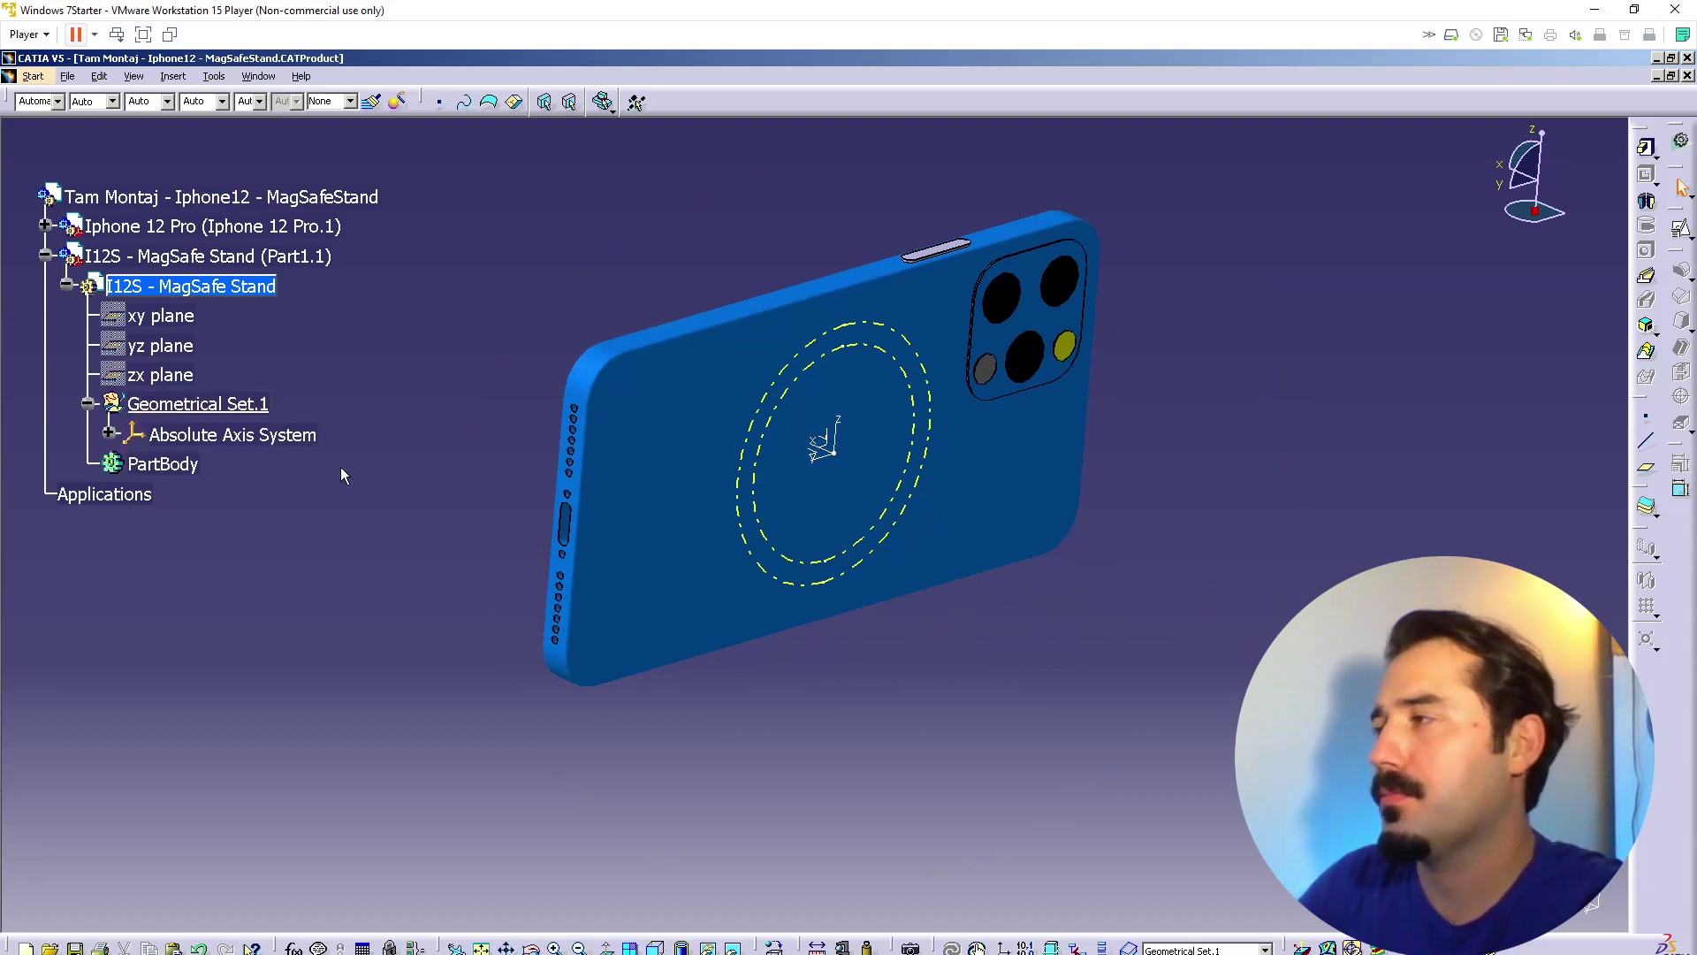
left_click(1683, 228)
left_click(831, 451)
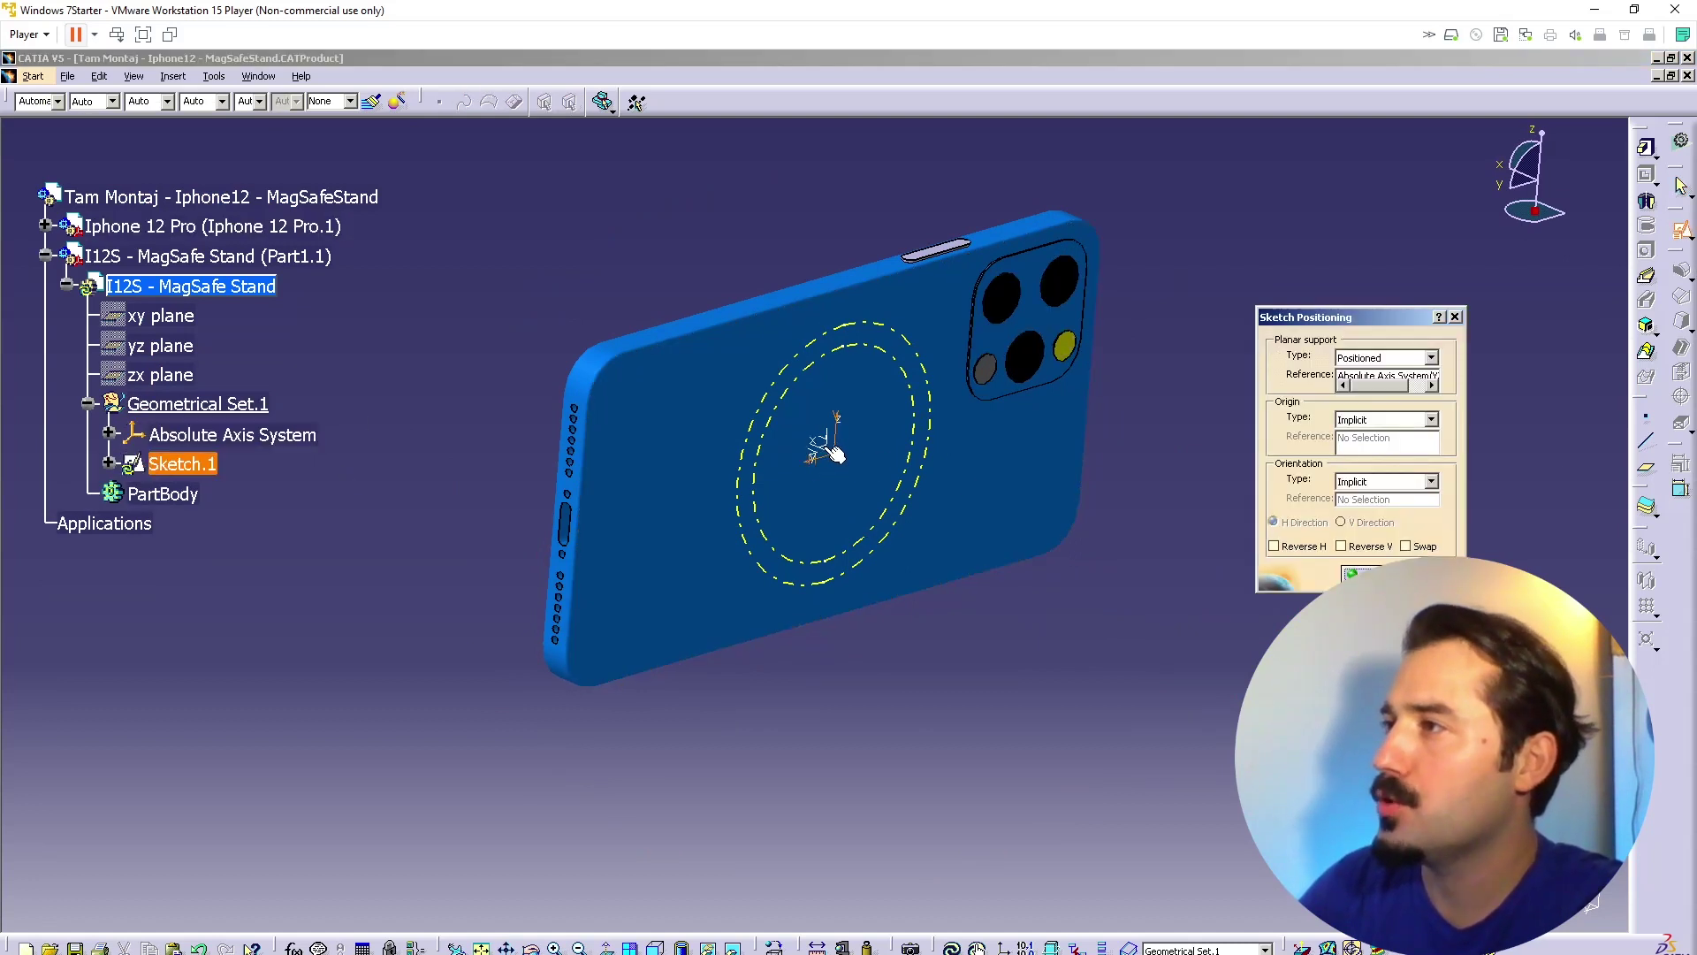
left_click(1343, 545)
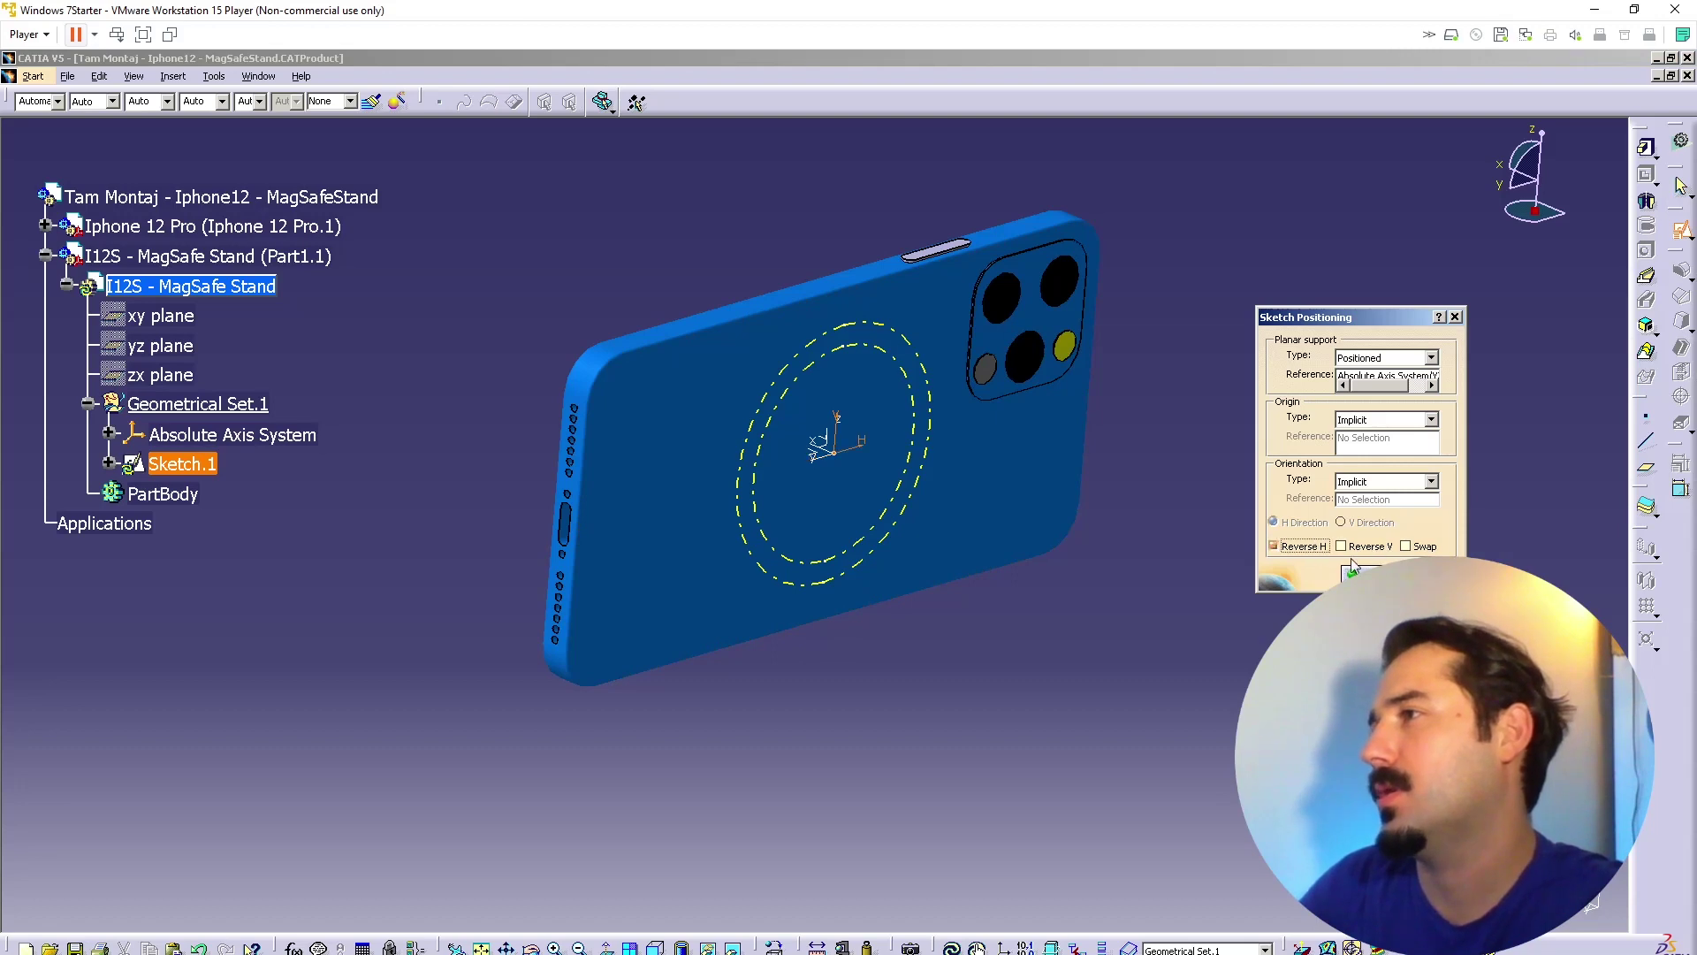
left_click(1353, 572)
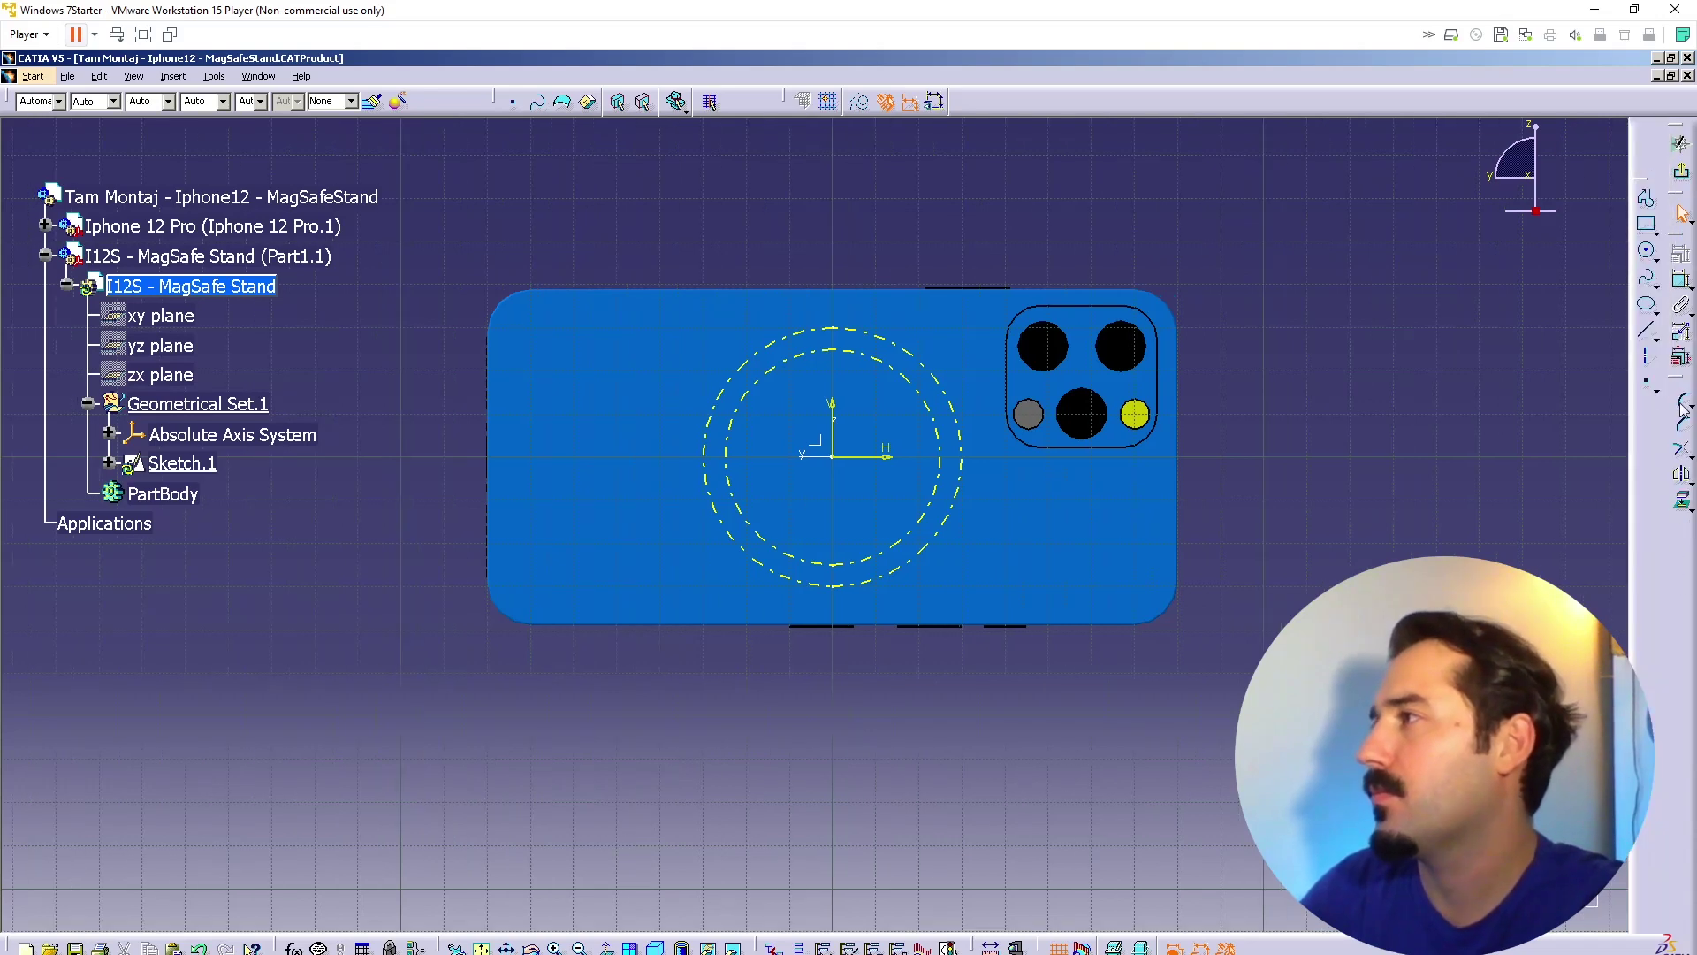
Step: Sketch two circles centred on the origin, about 33.4 mm in radius outside the magnet ring and about 23.1 mm inside it
left_click(1648, 252)
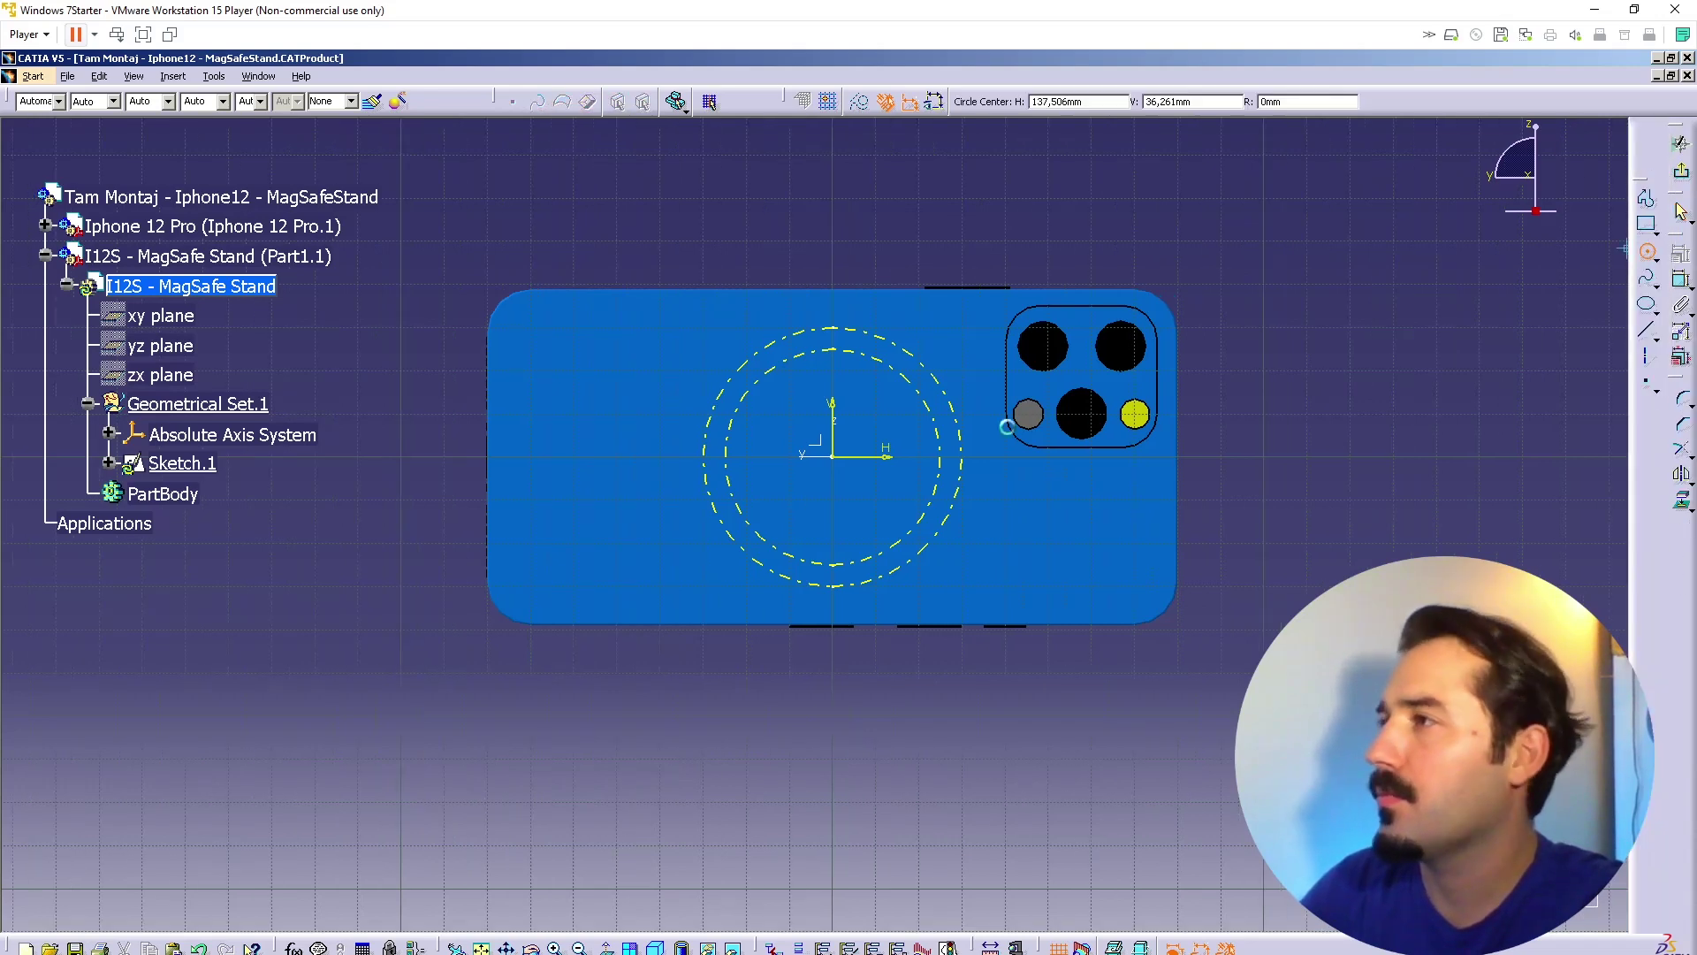
left_click(832, 456)
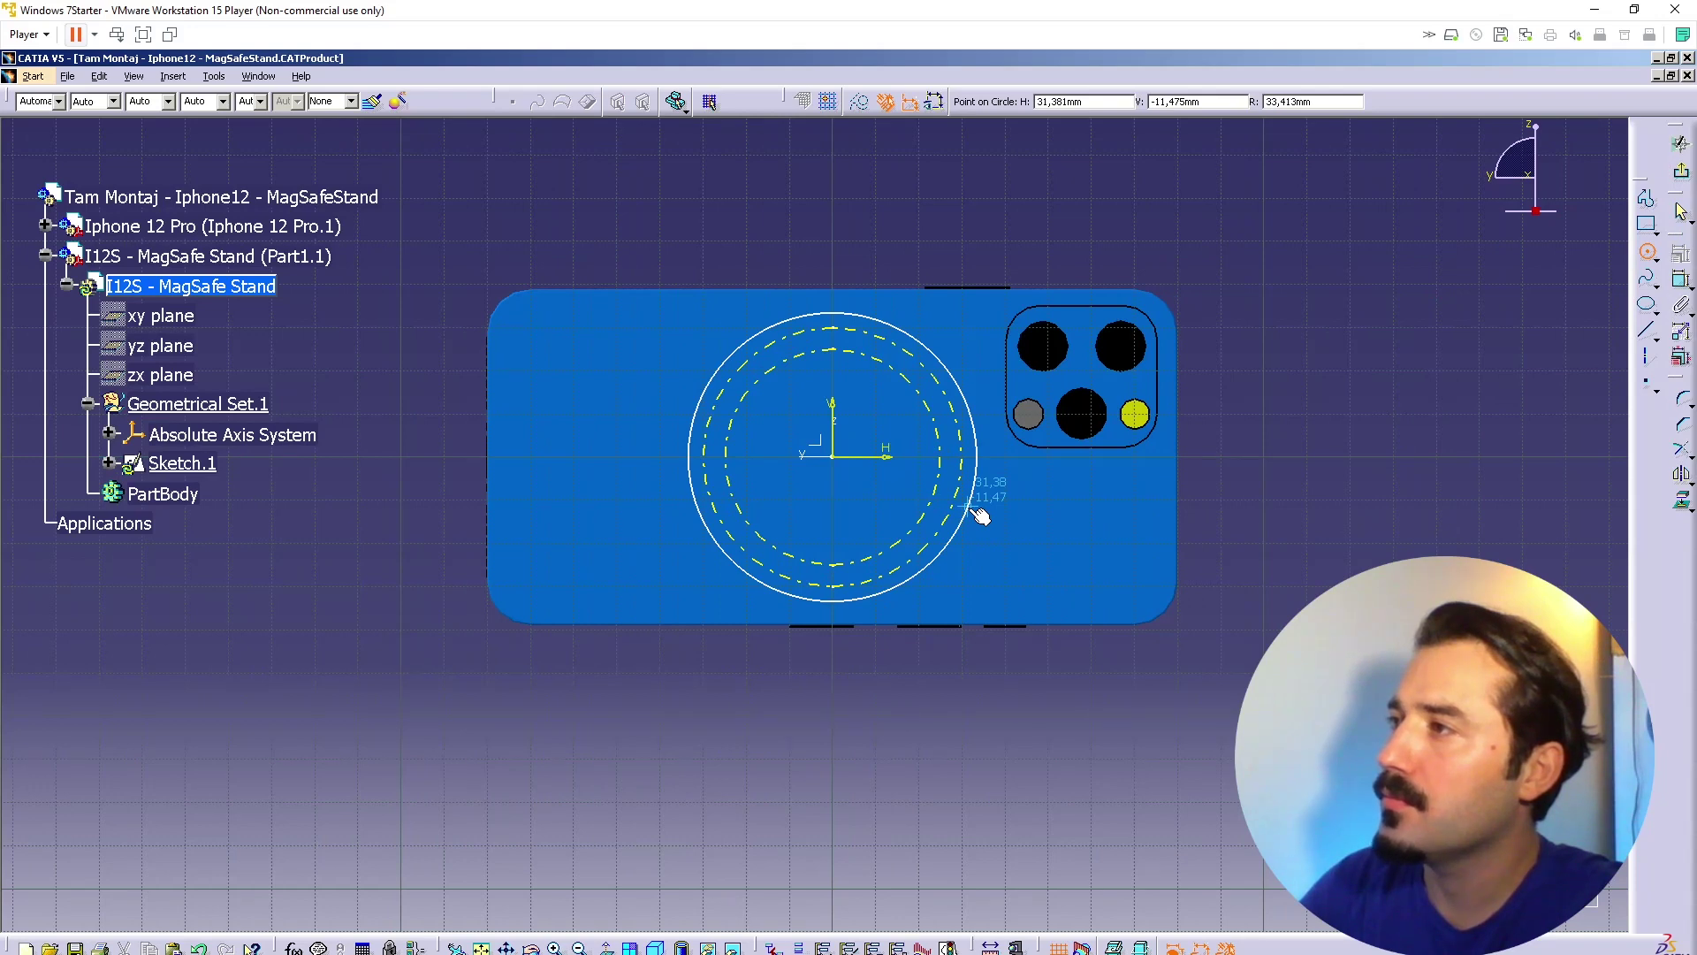
left_click(970, 508)
middle_click_drag(1216, 619, 1224, 565)
left_click(1264, 698)
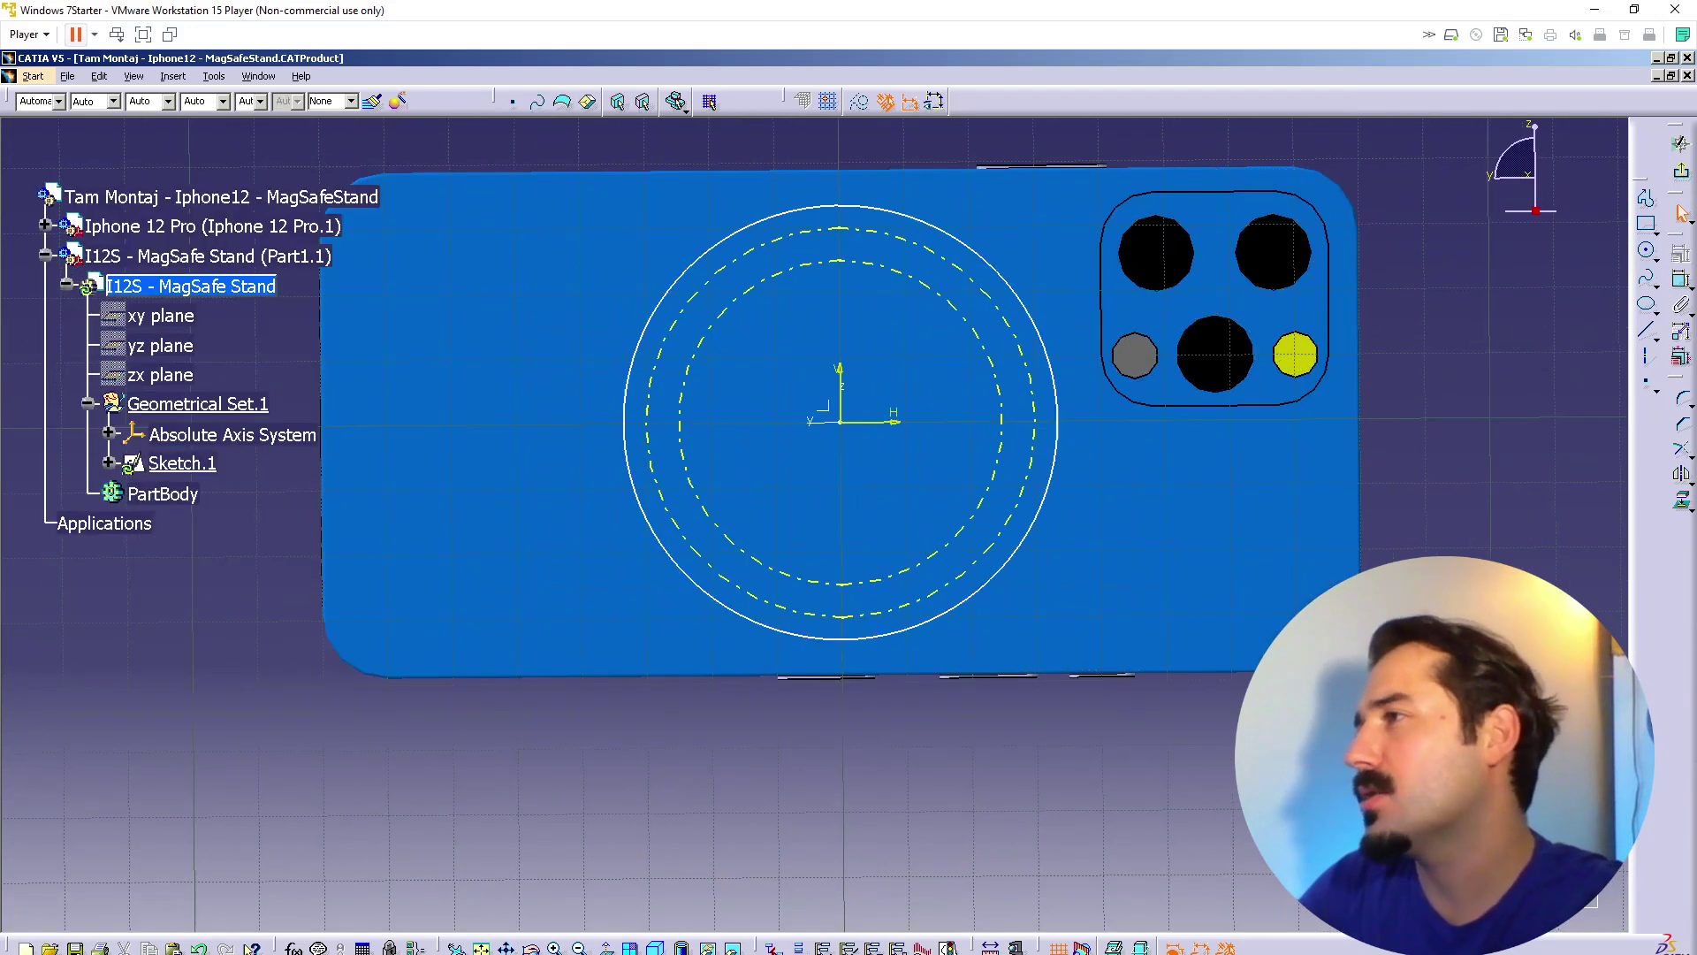
left_click(1648, 251)
left_click(839, 422)
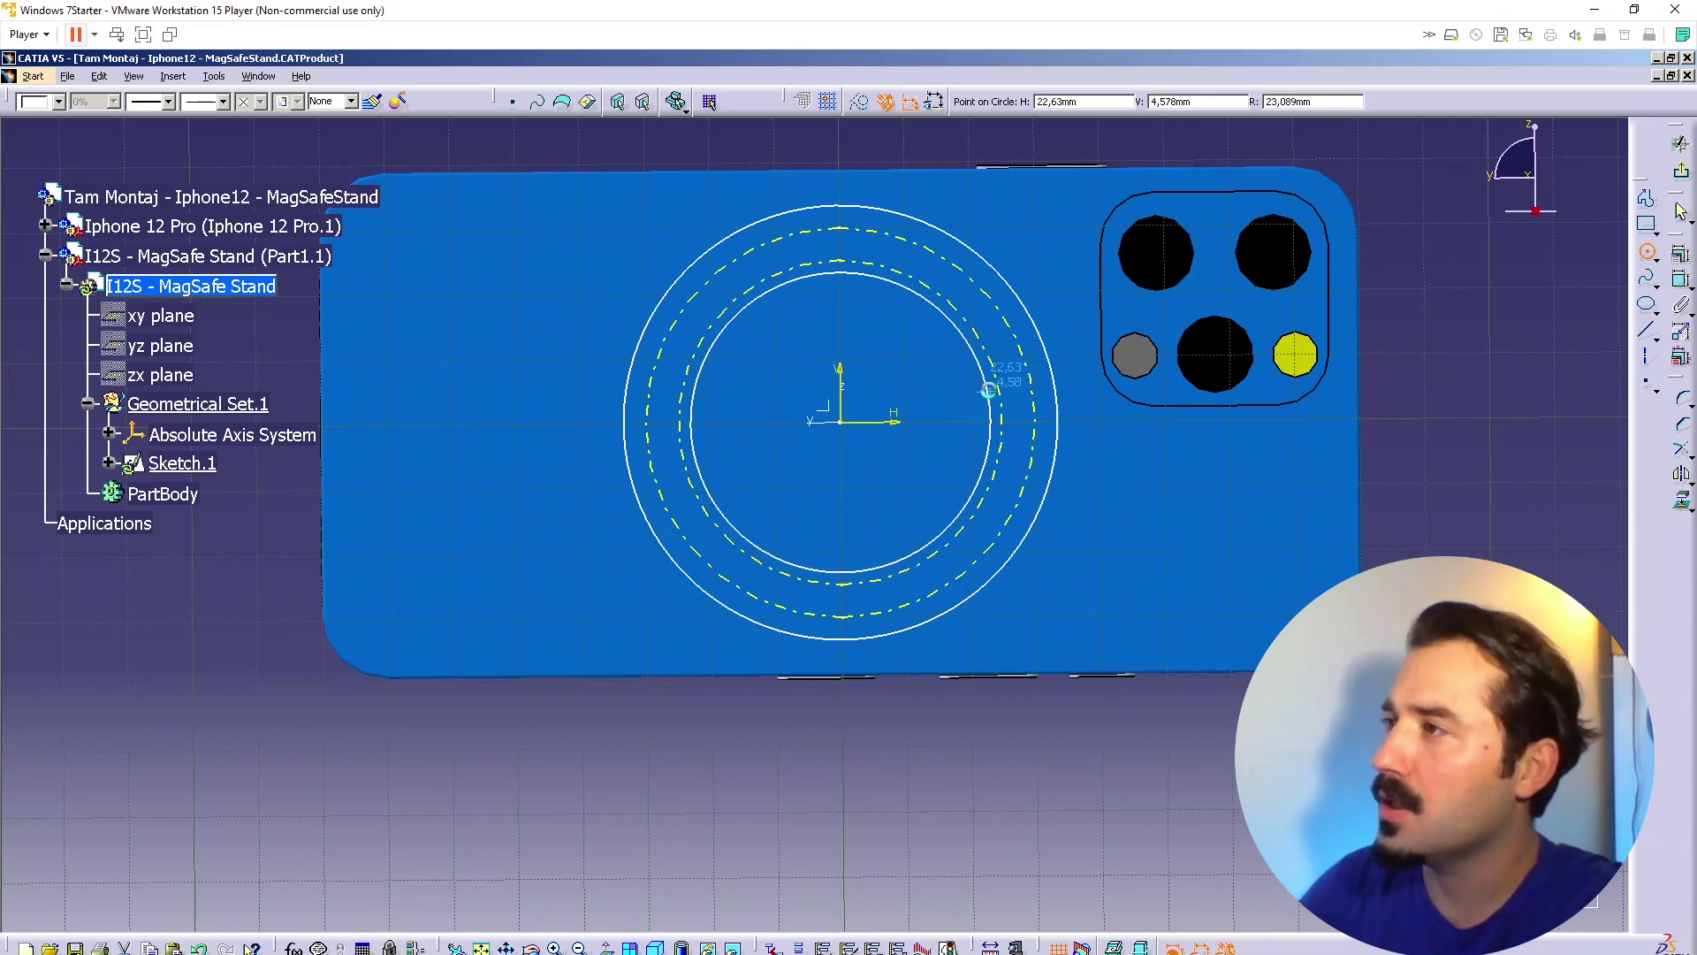
left_click(988, 390)
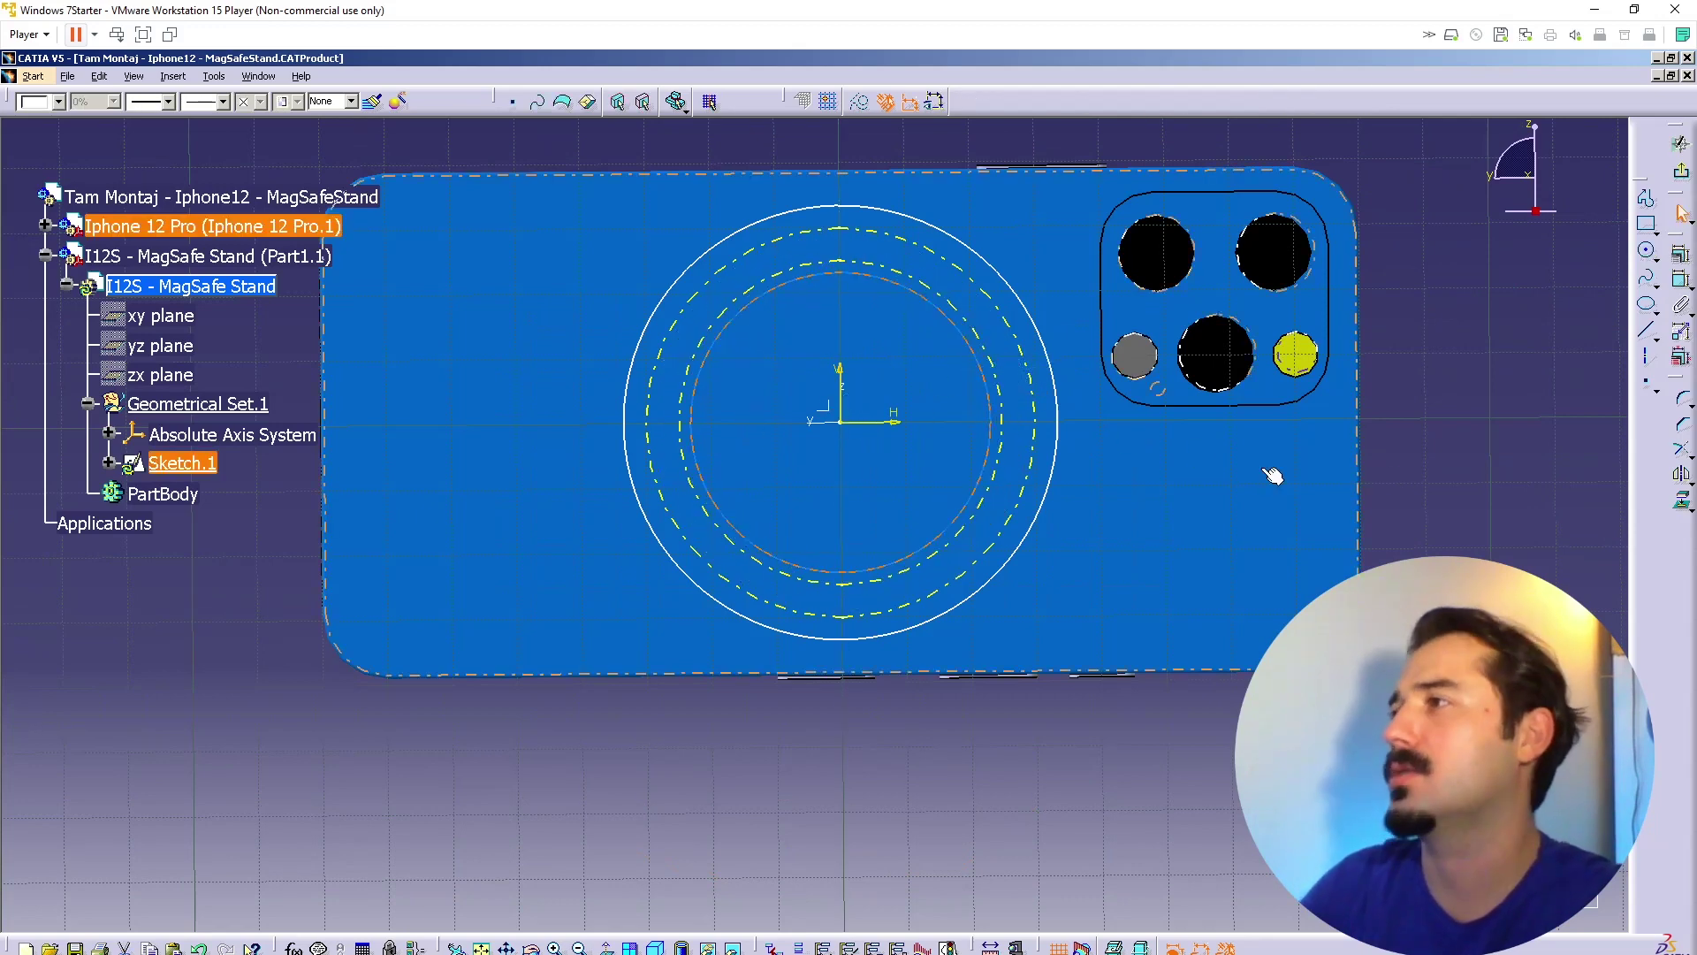
Step: Dimension both circles, setting the inner diameter to 45 mm and the outer diameter to 65 mm
left_click(1682, 282)
left_click(953, 322)
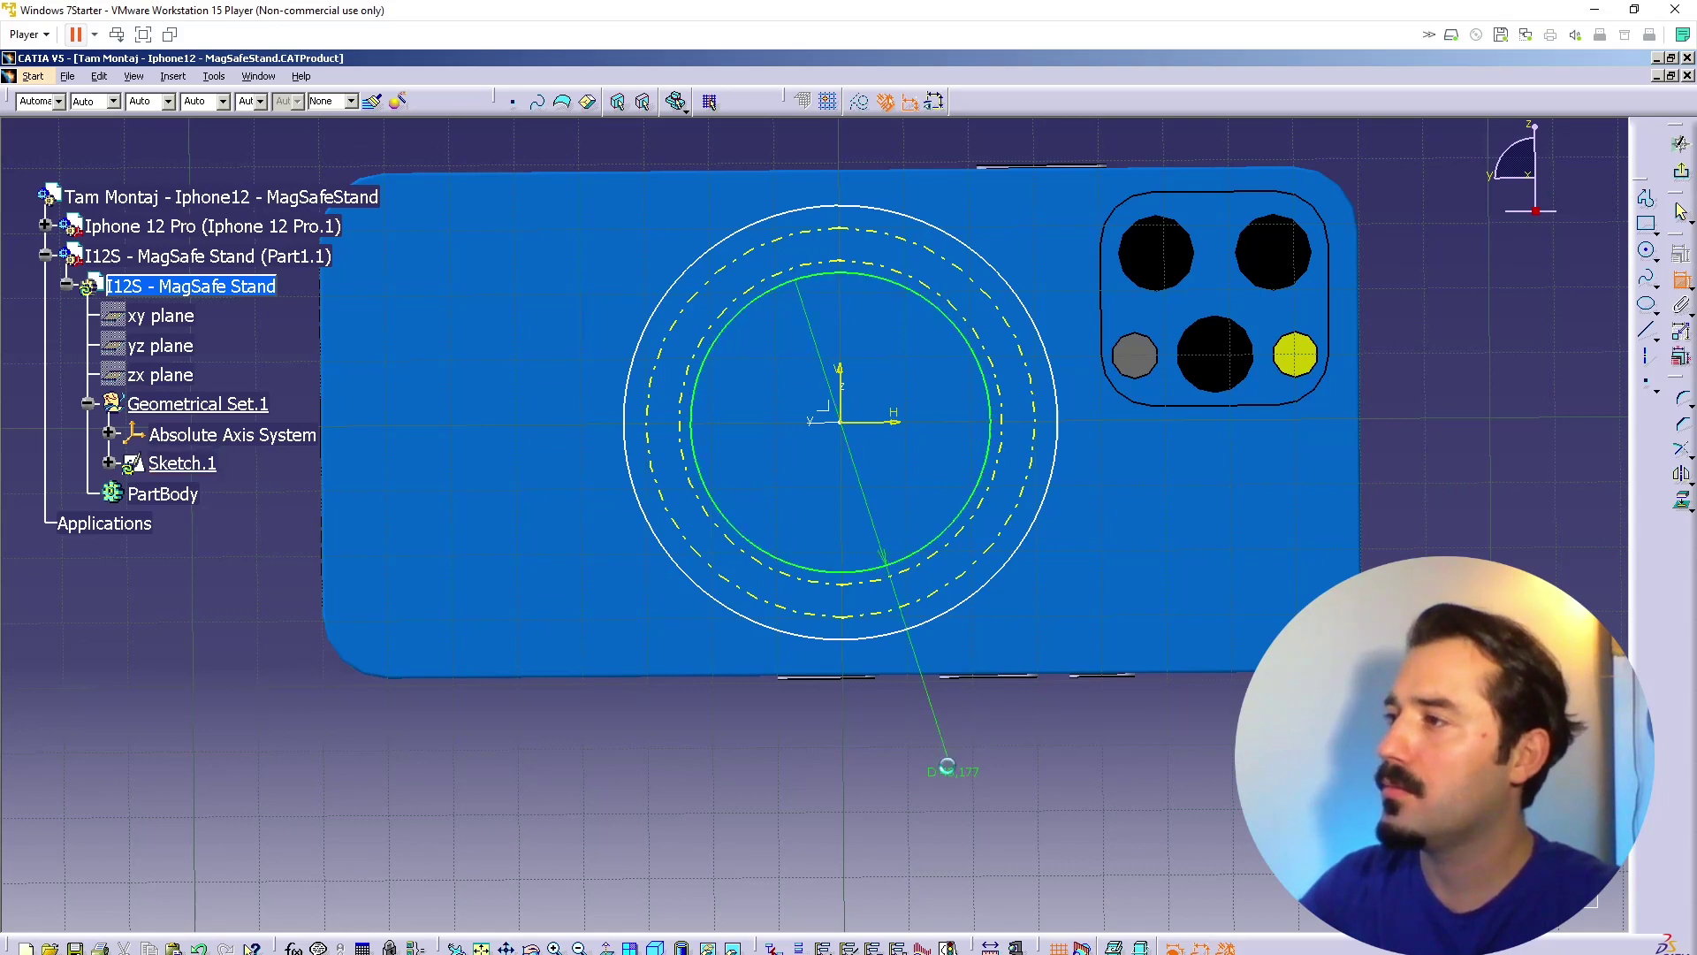
double_click(948, 766)
type("45")
key("Return")
left_click(965, 612)
double_click(990, 734)
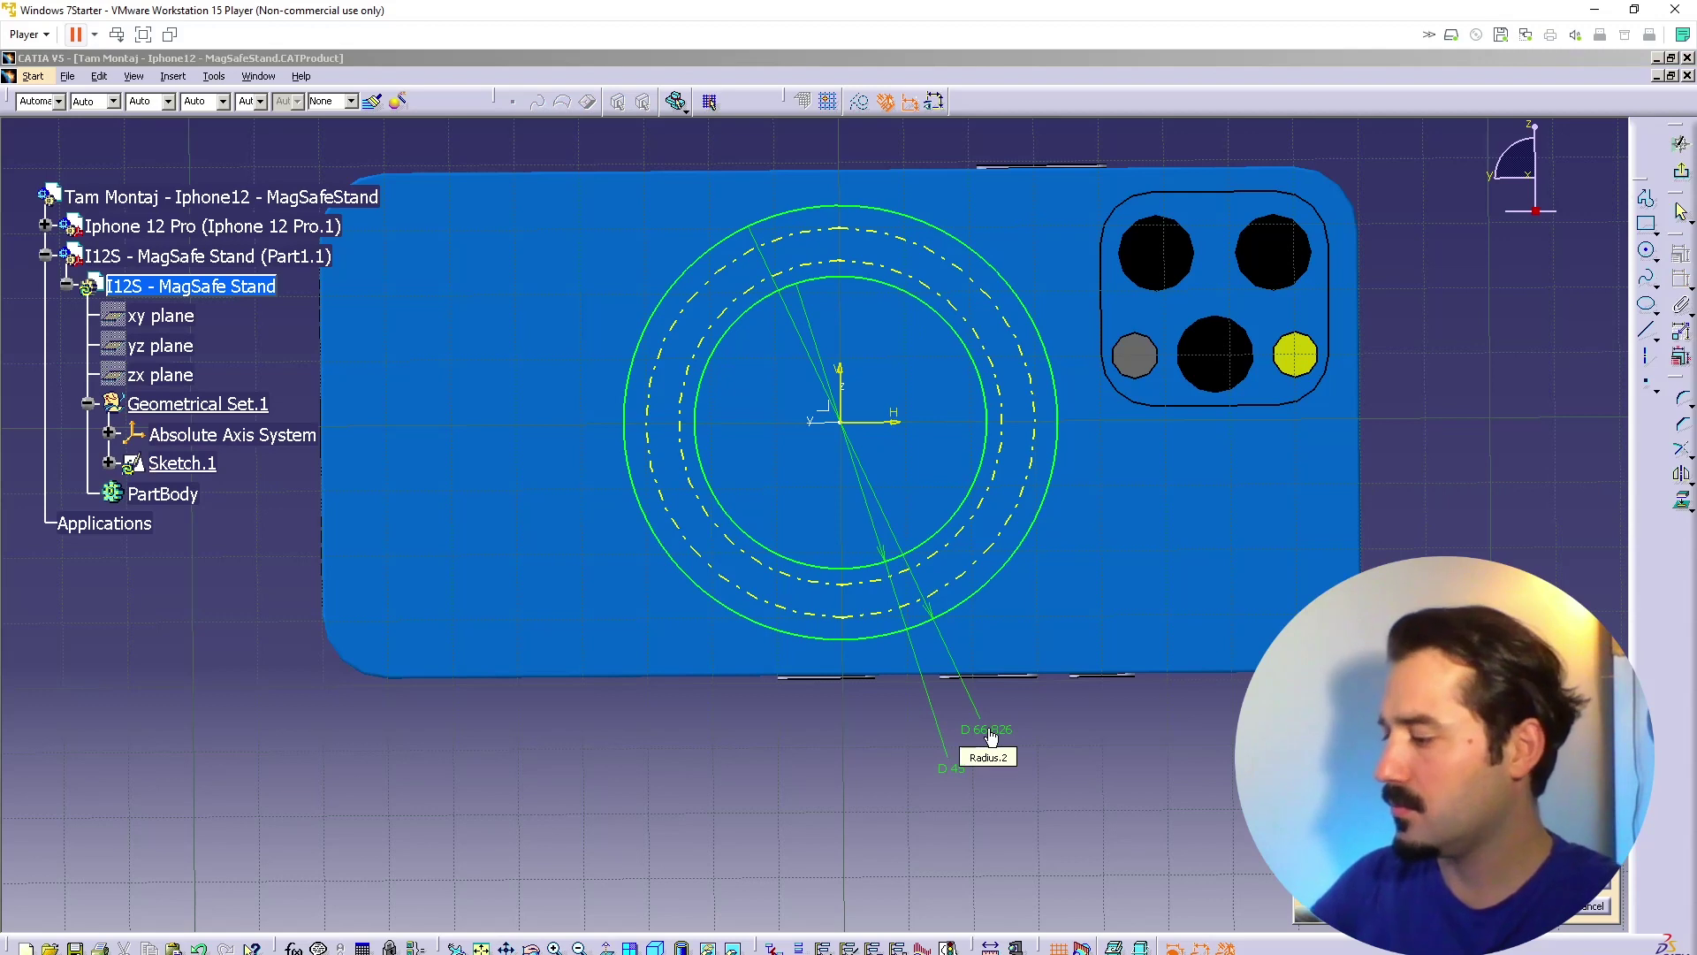
type("65")
key("Return")
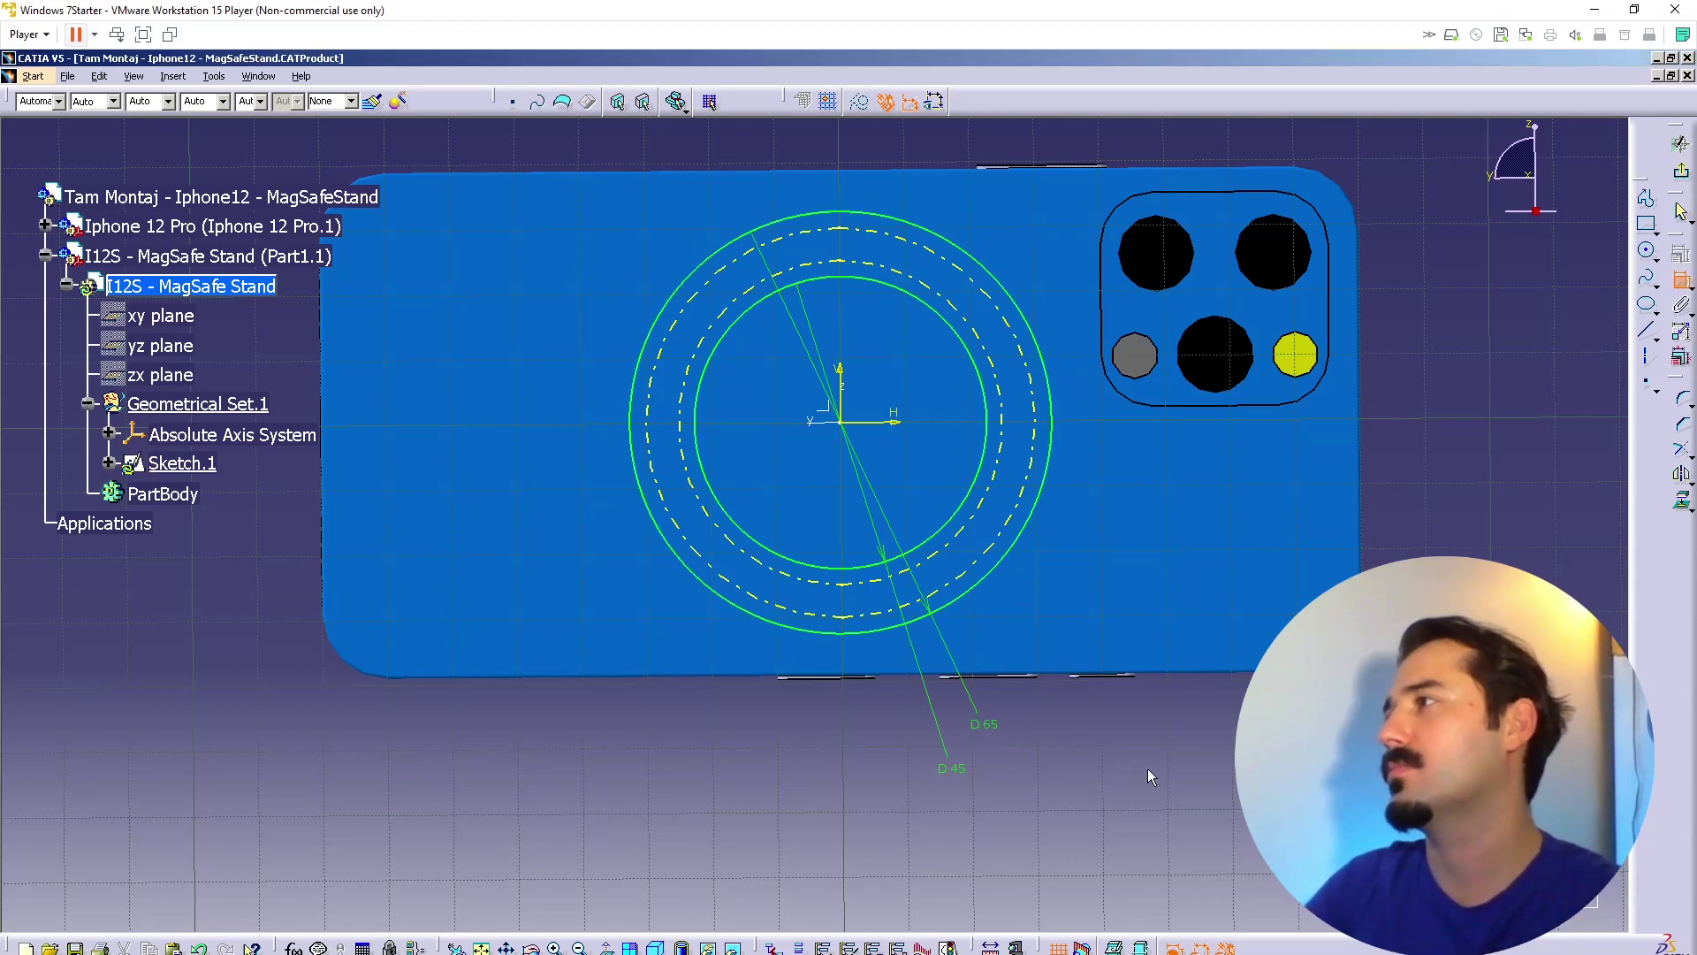
Step: Sketch a two-segment profile from above the phone through the circles' centre to a point below the phone's lower edge
left_click(1648, 201)
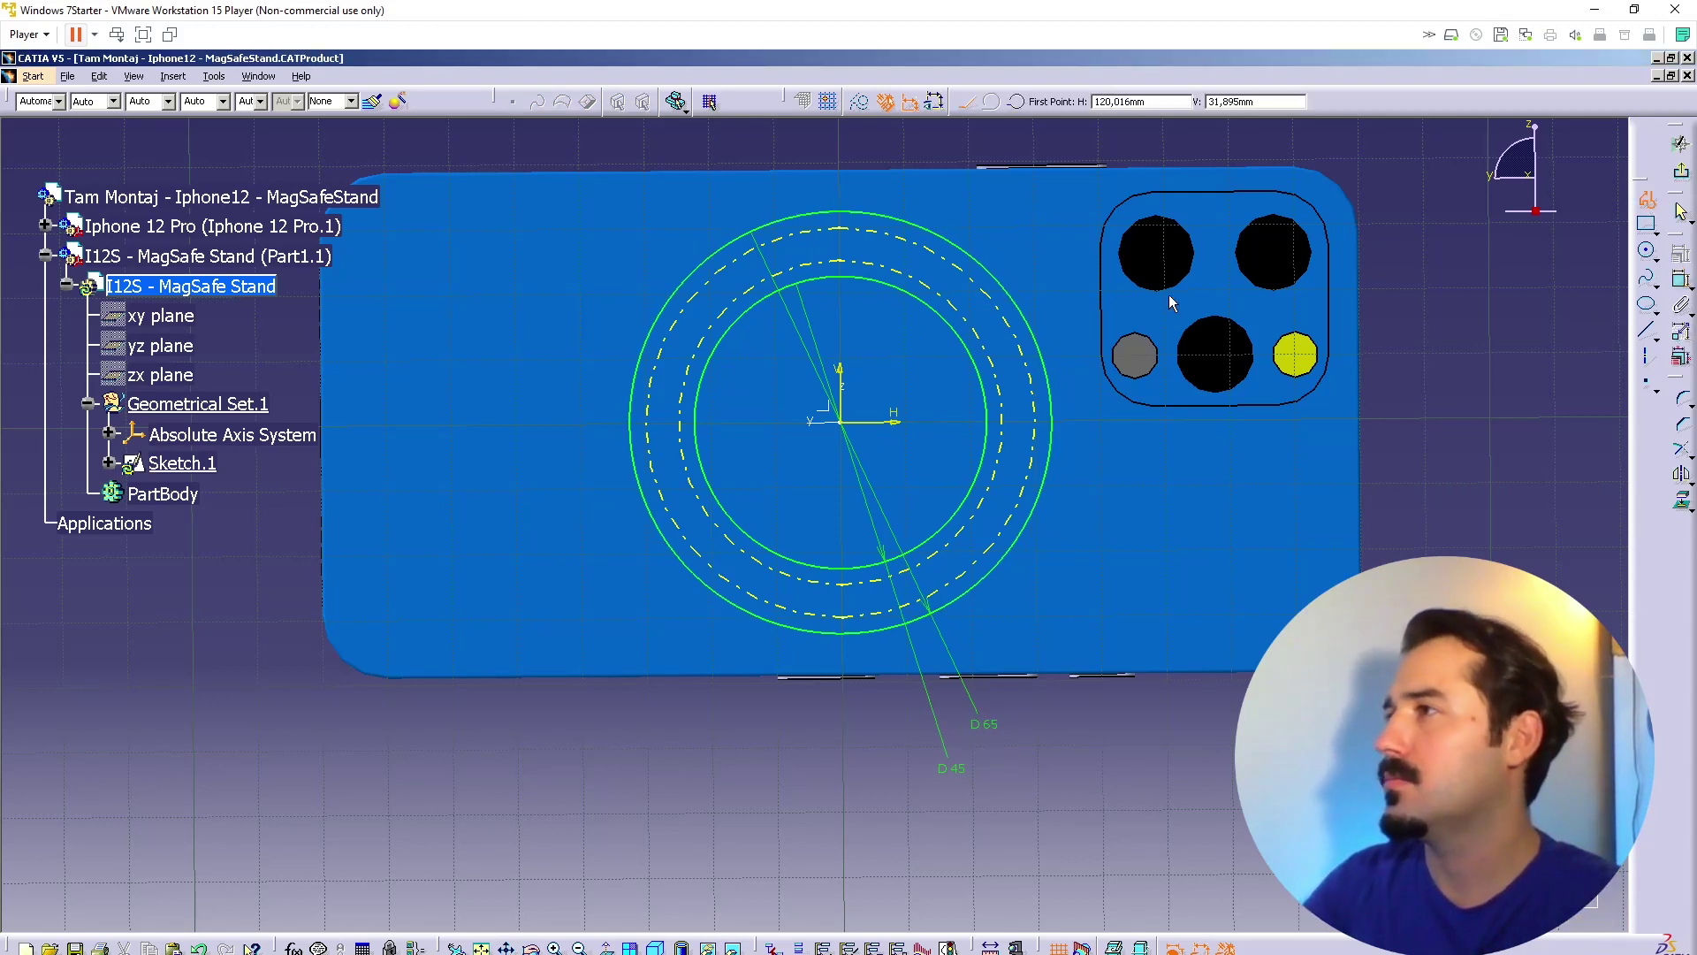
left_click(951, 135)
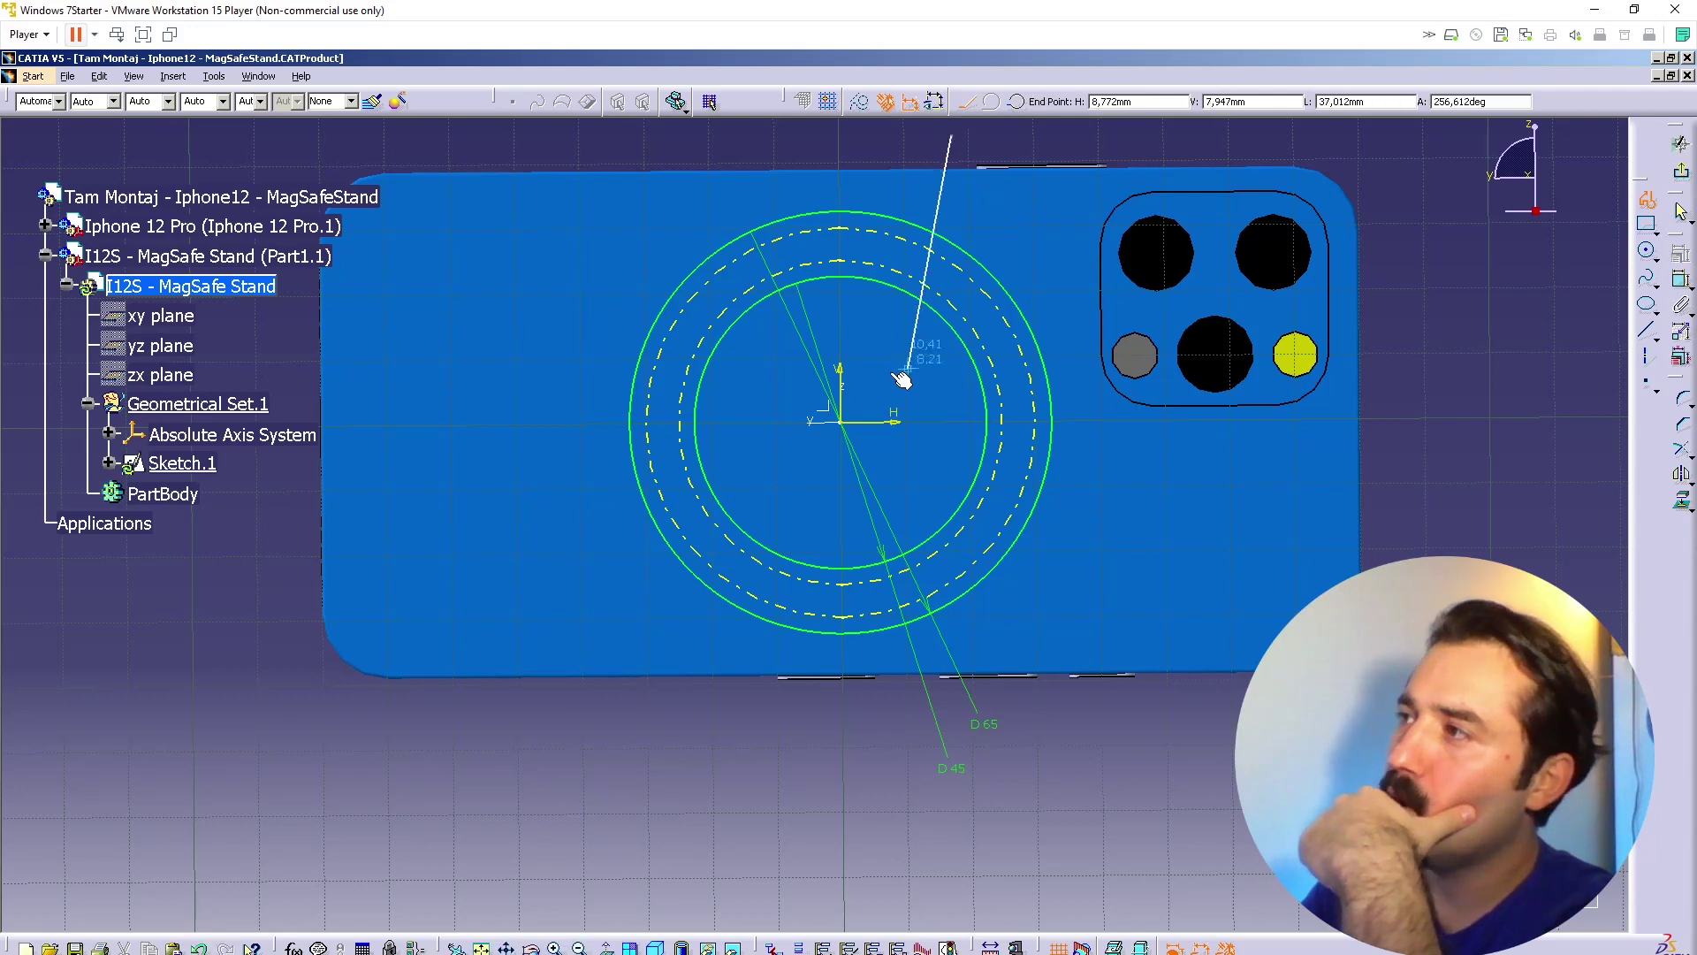
left_click(844, 426)
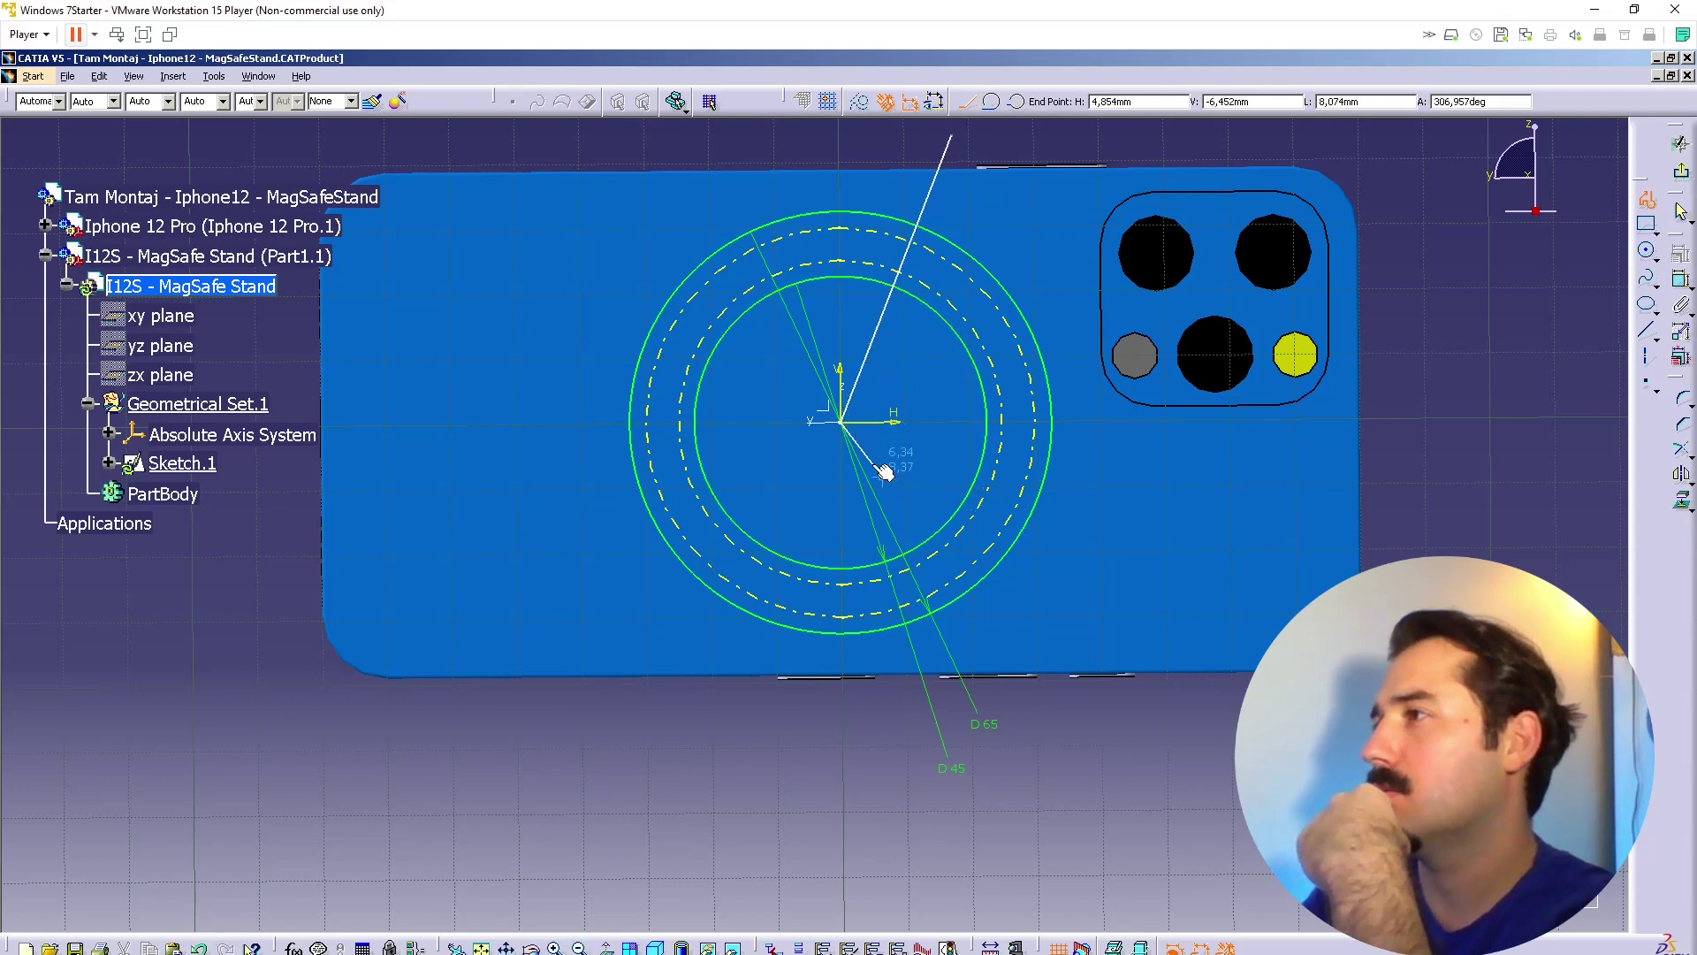
left_click(1043, 805)
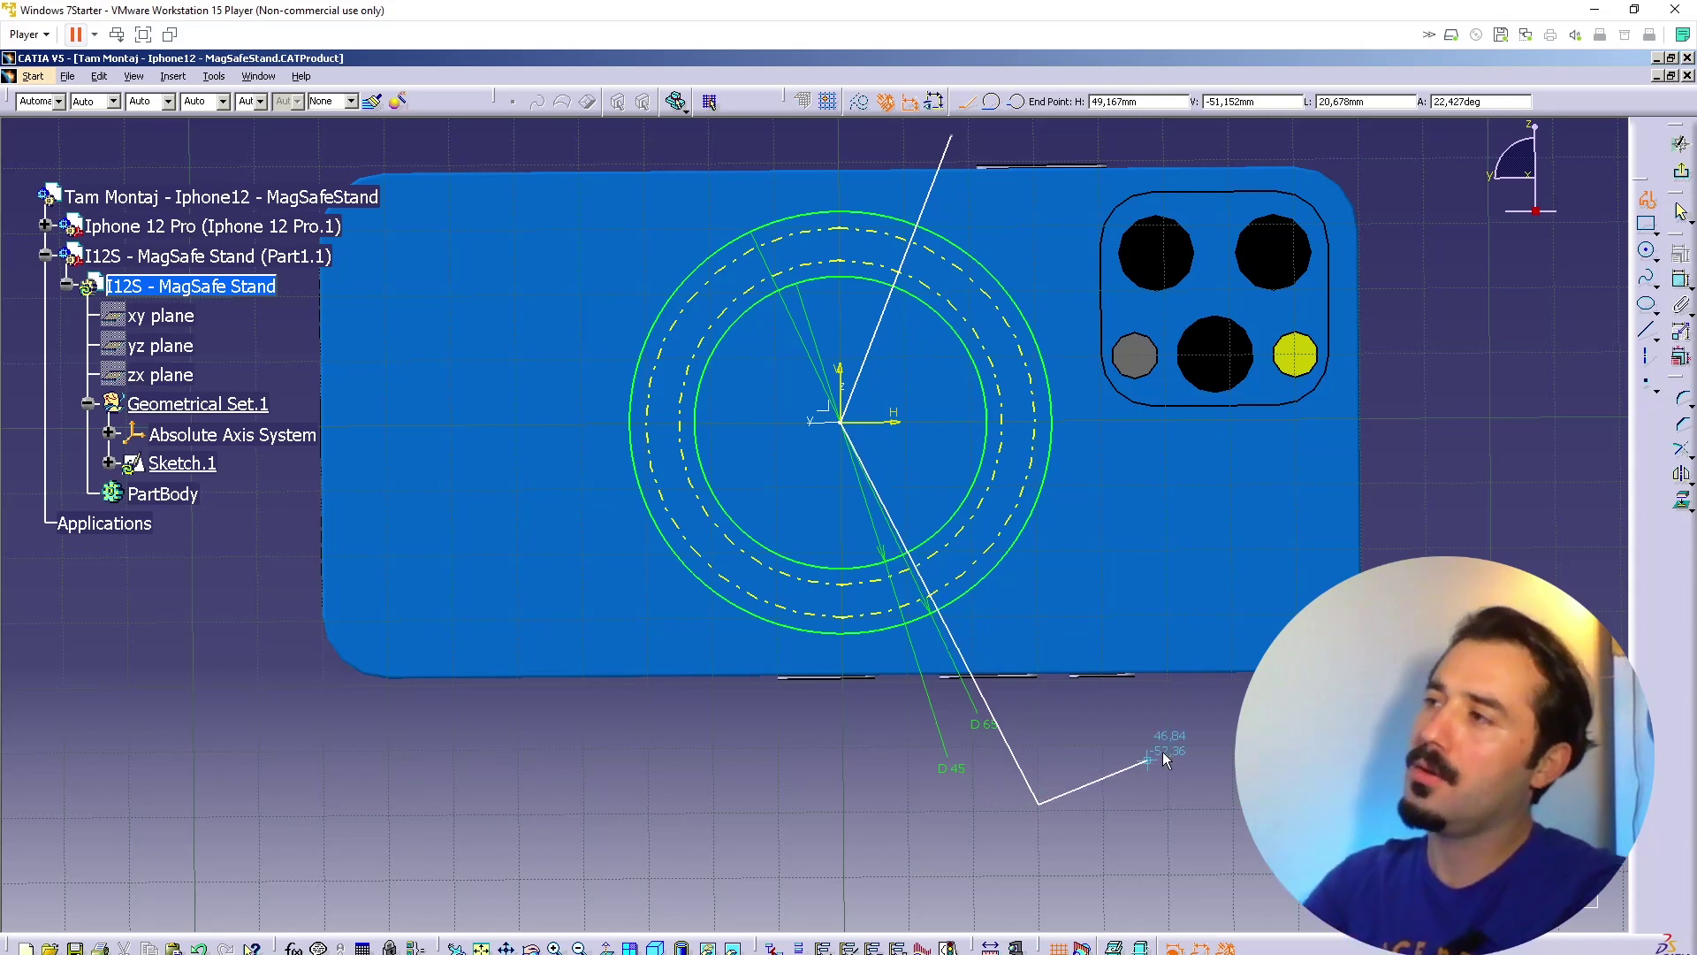
key("Escape")
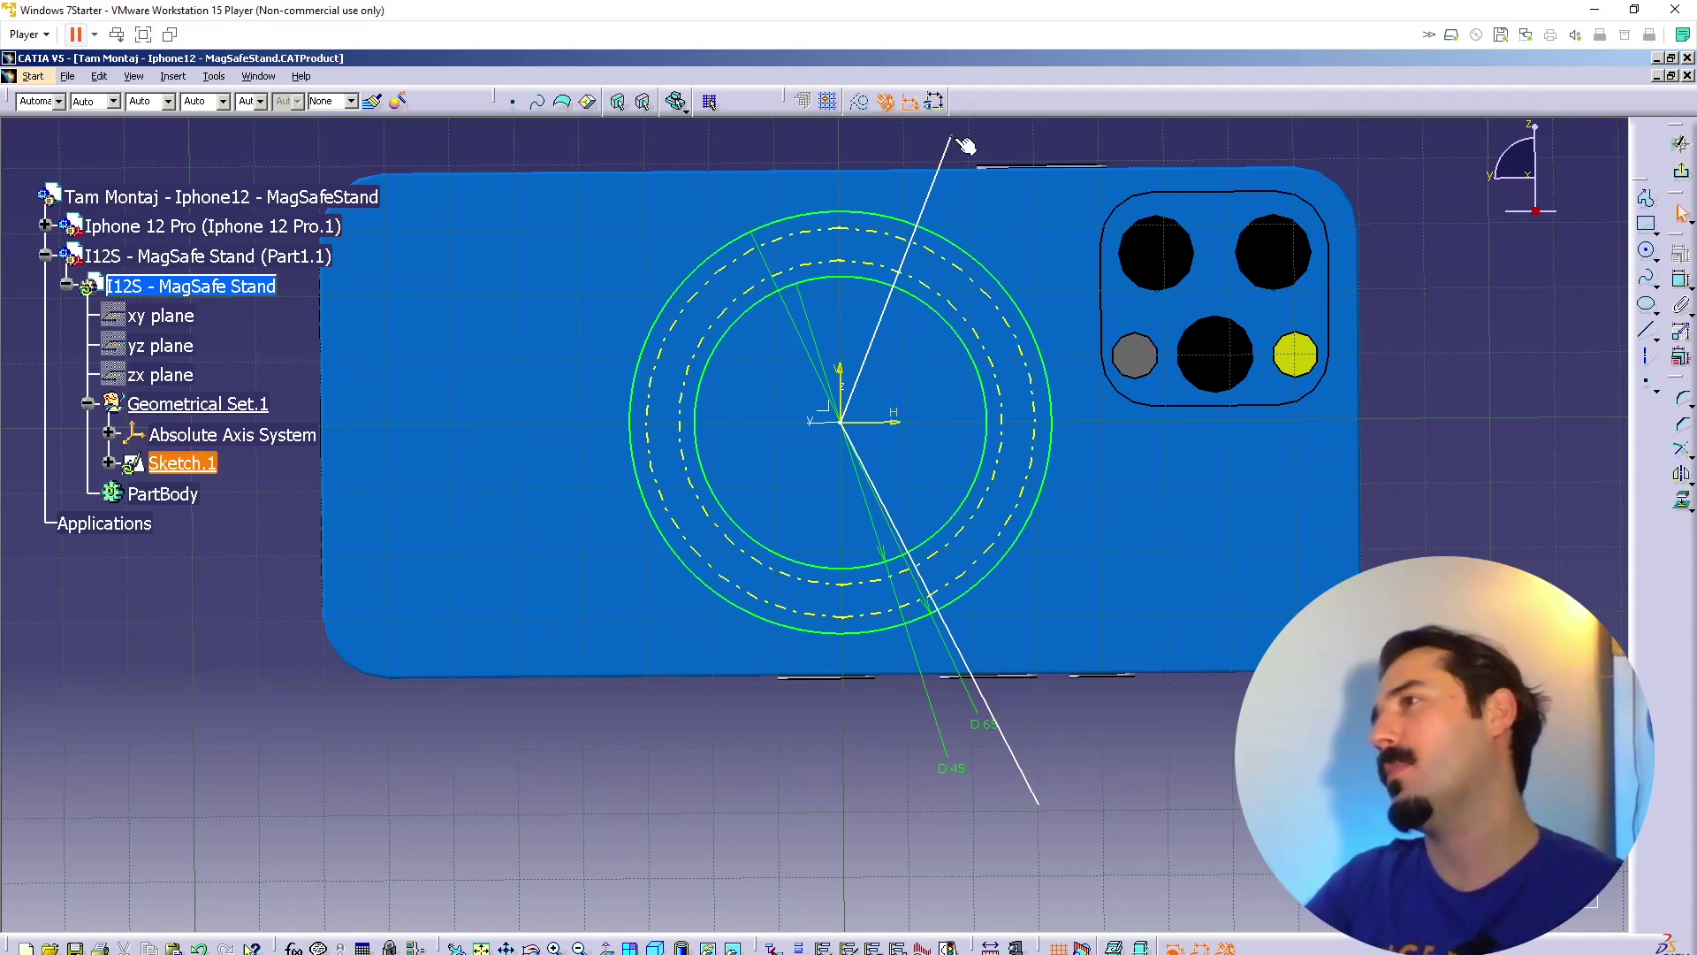
Step: Reposition the profile's upper and lower end points closer to the vertical axis and move the 65 mm diameter label nearer the circle
left_click(859, 102)
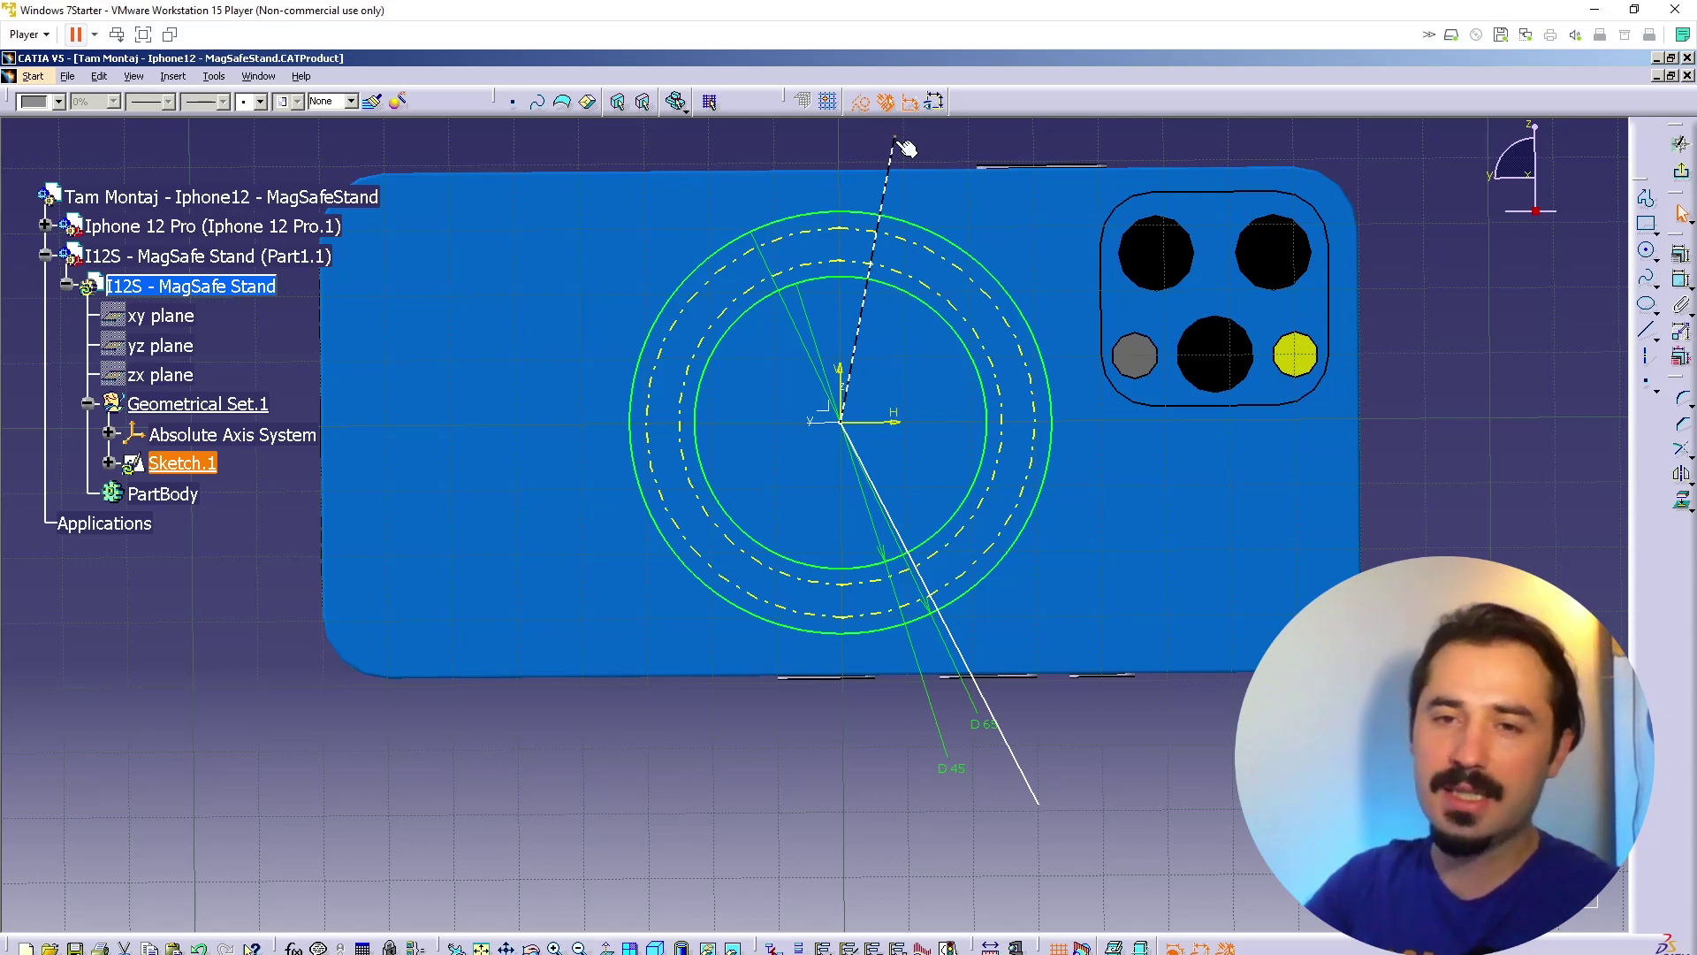
left_click(895, 139)
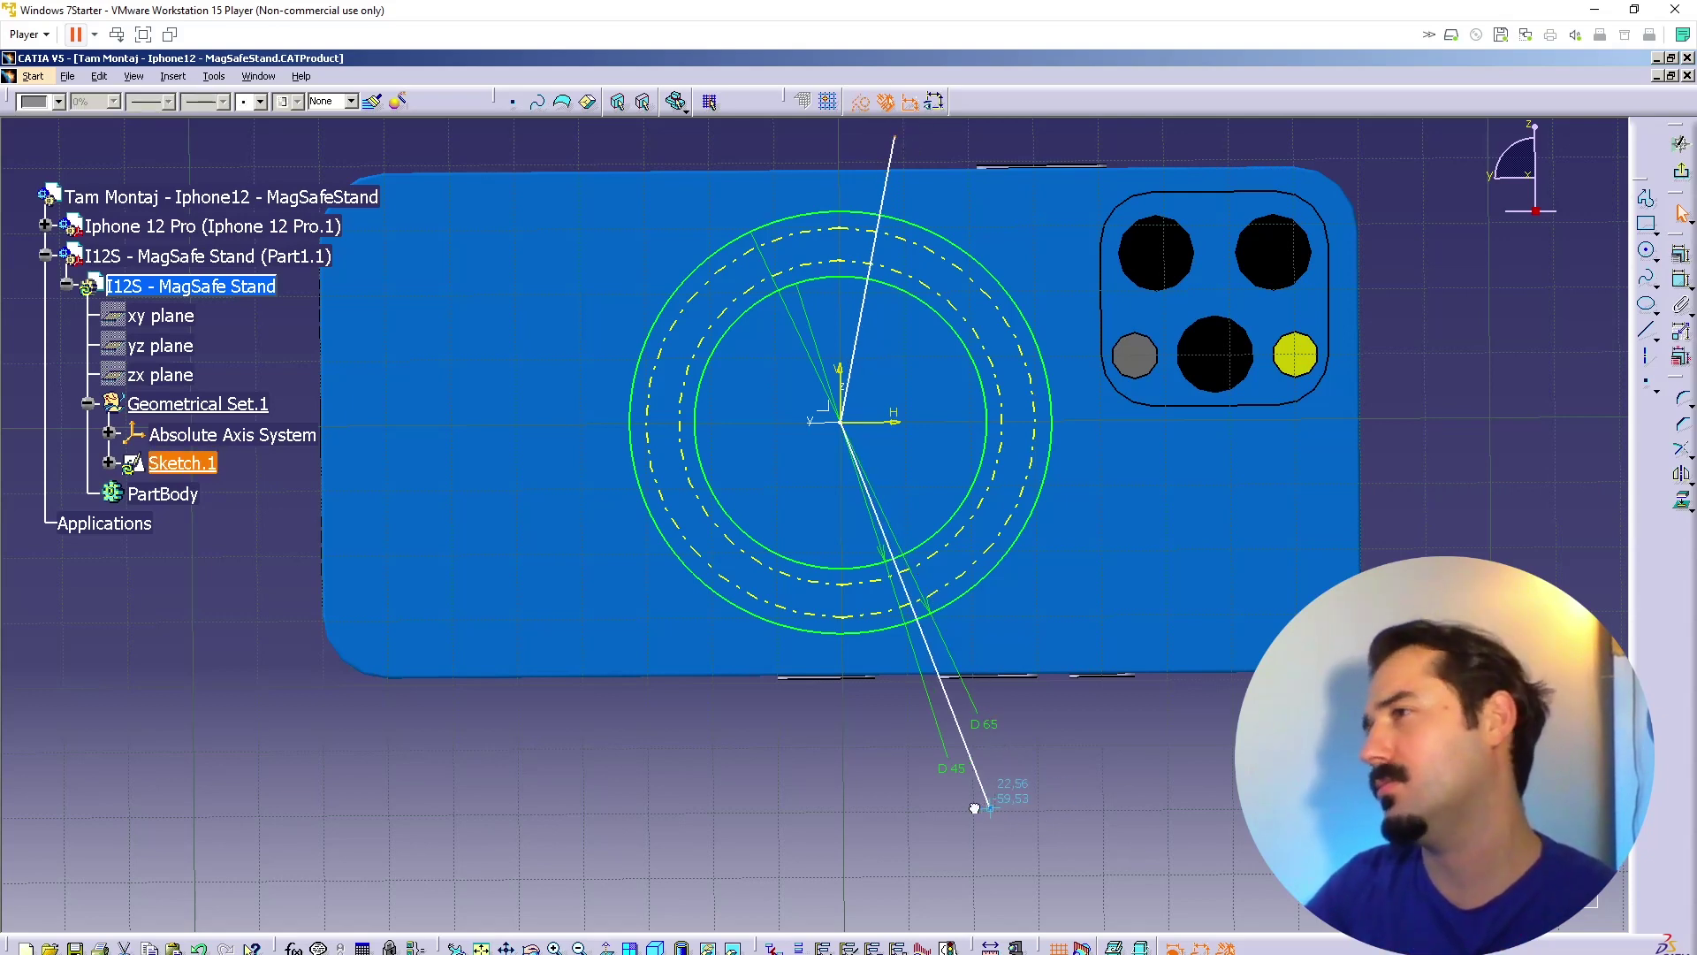
left_click(1021, 800)
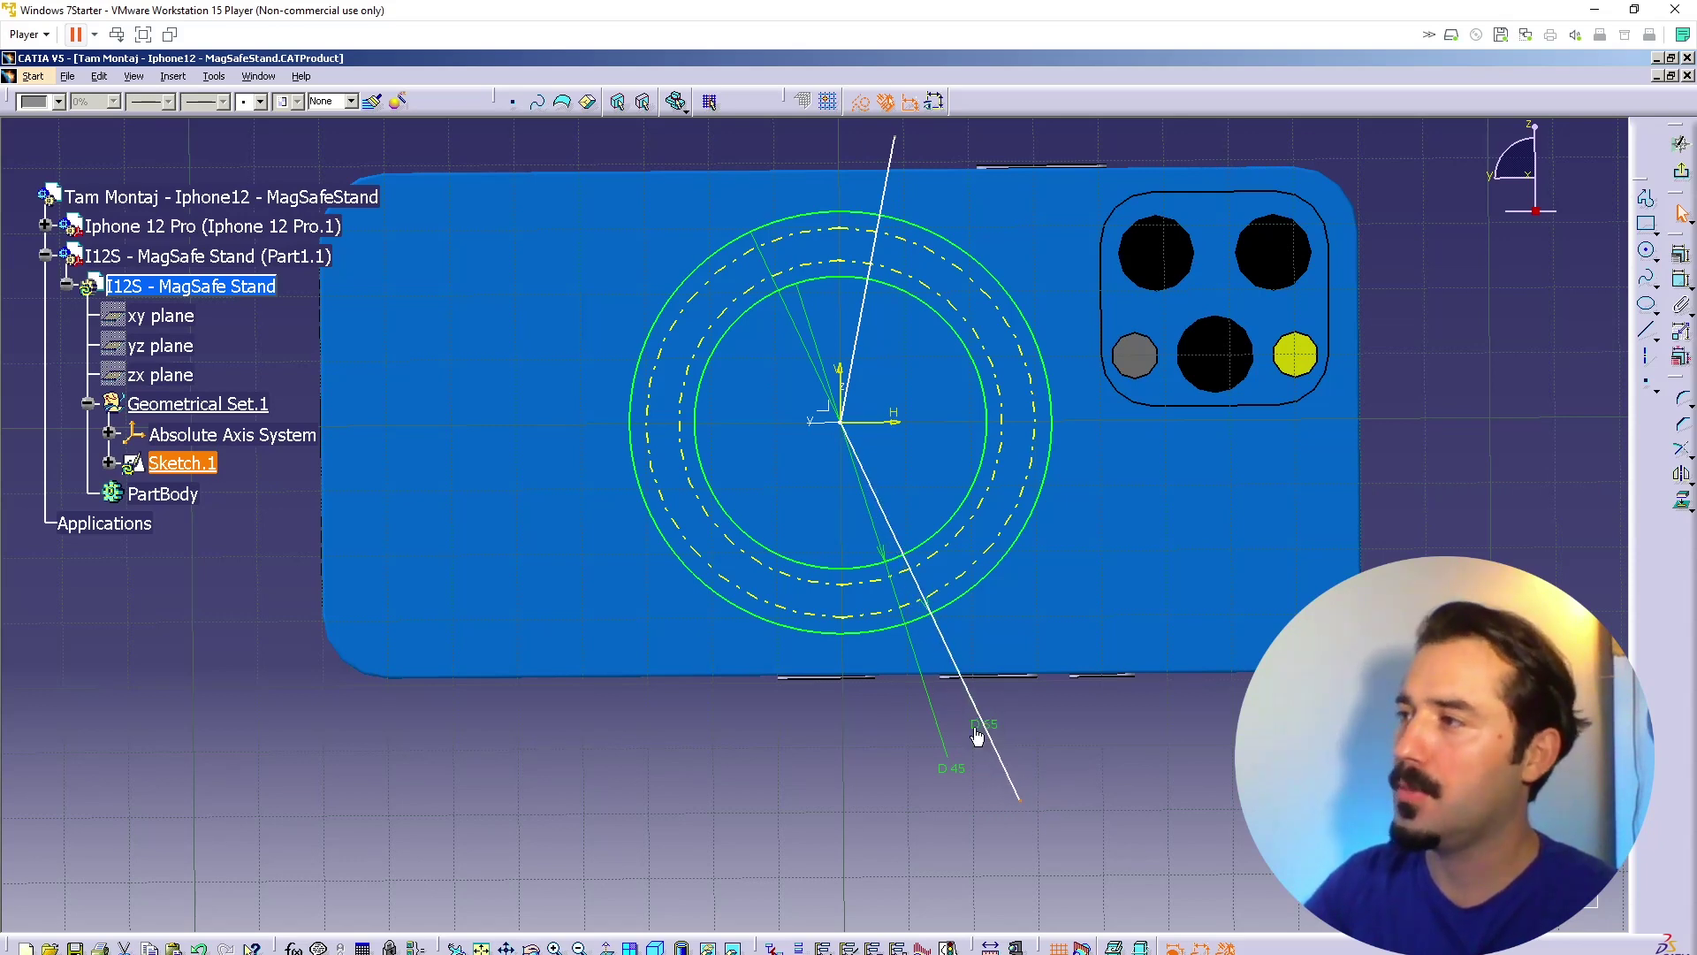
left_click_drag(1056, 726, 1003, 675)
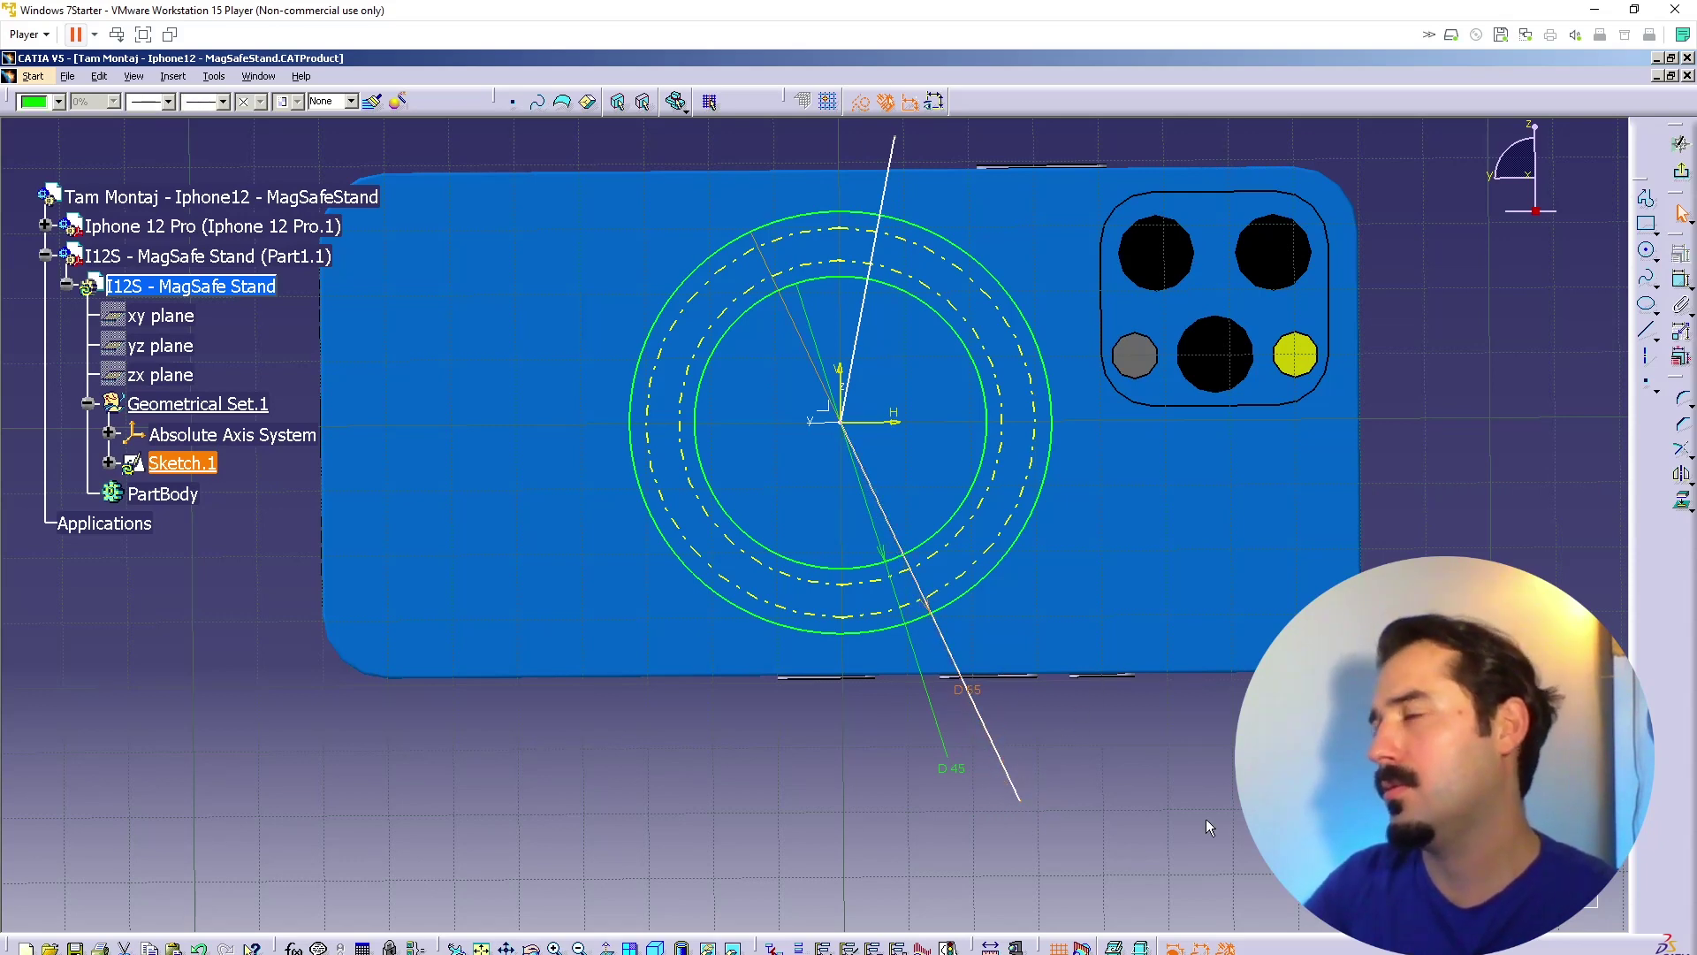
Step: Delete both segments of the line profile that runs through the circles' centre
left_click(1206, 819)
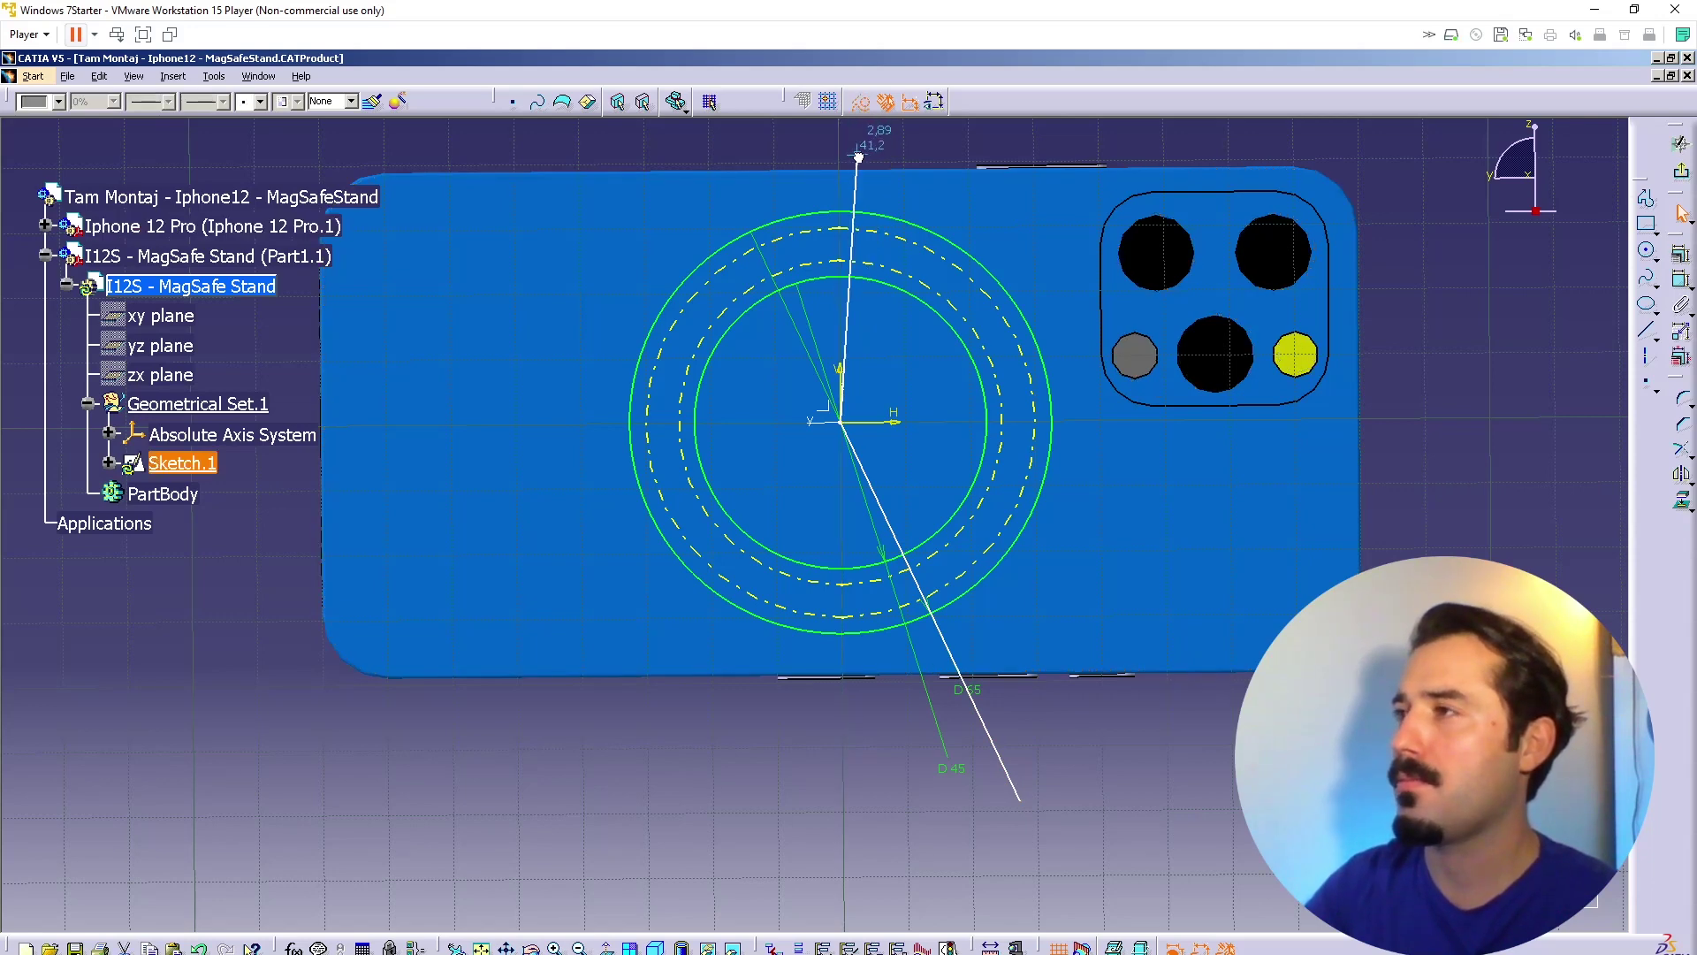
left_click_drag(858, 157, 839, 155)
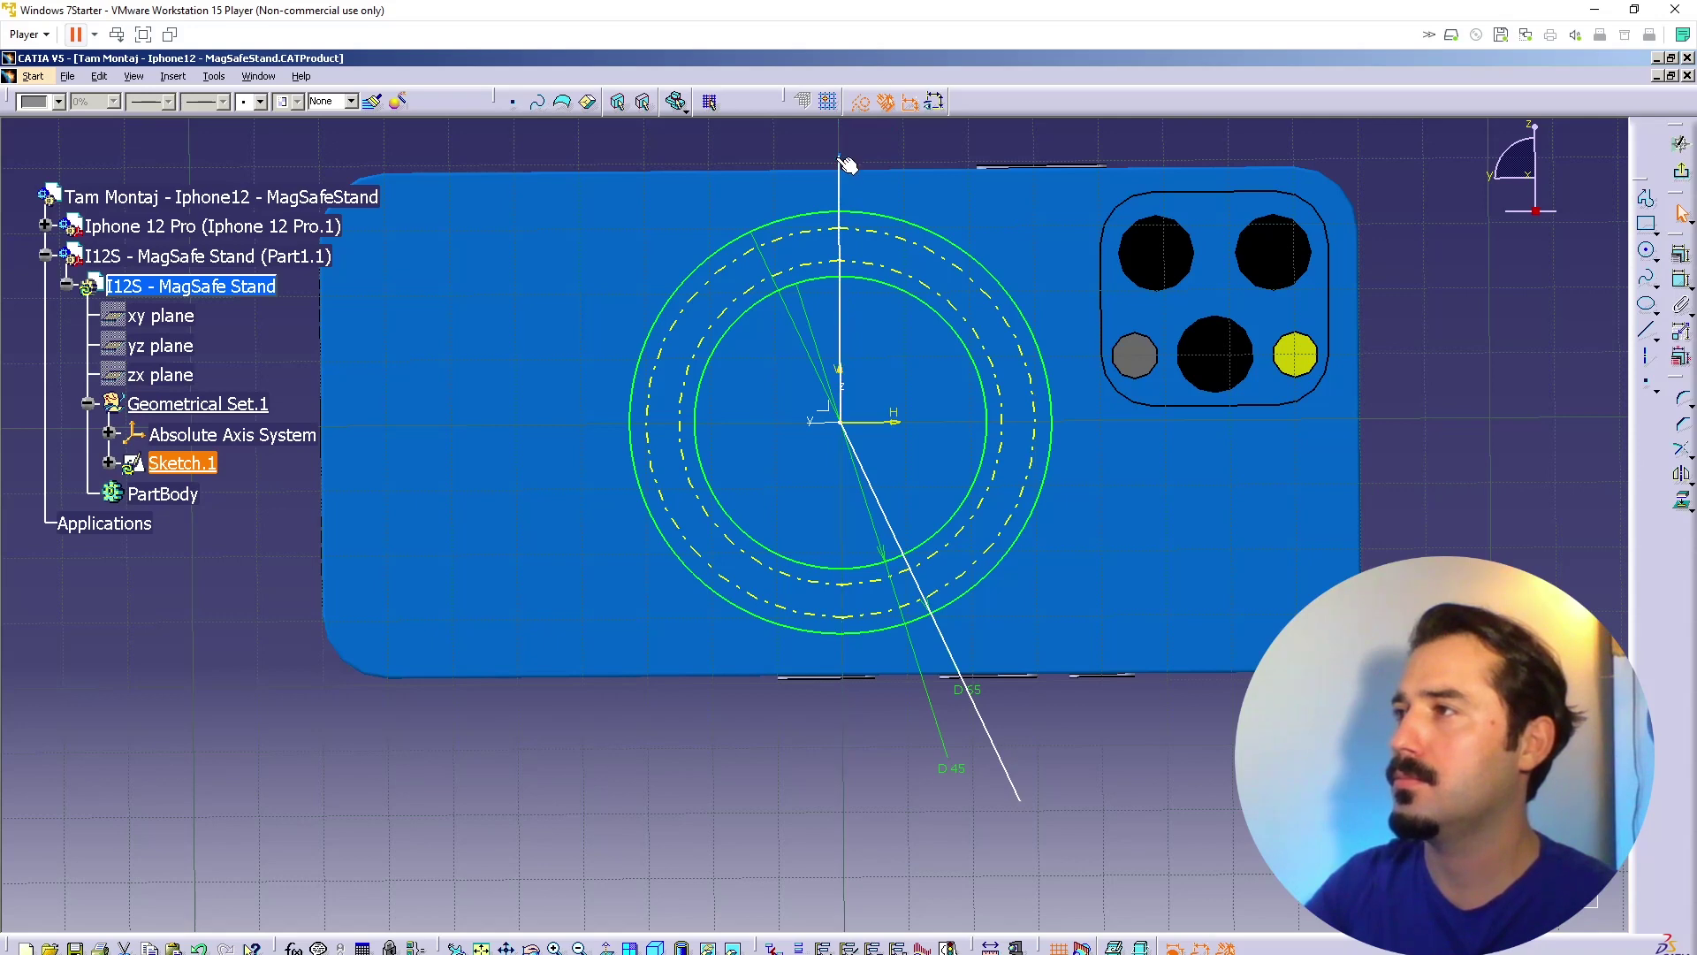
left_click(842, 176)
key("Delete")
left_click(966, 672)
key("Escape")
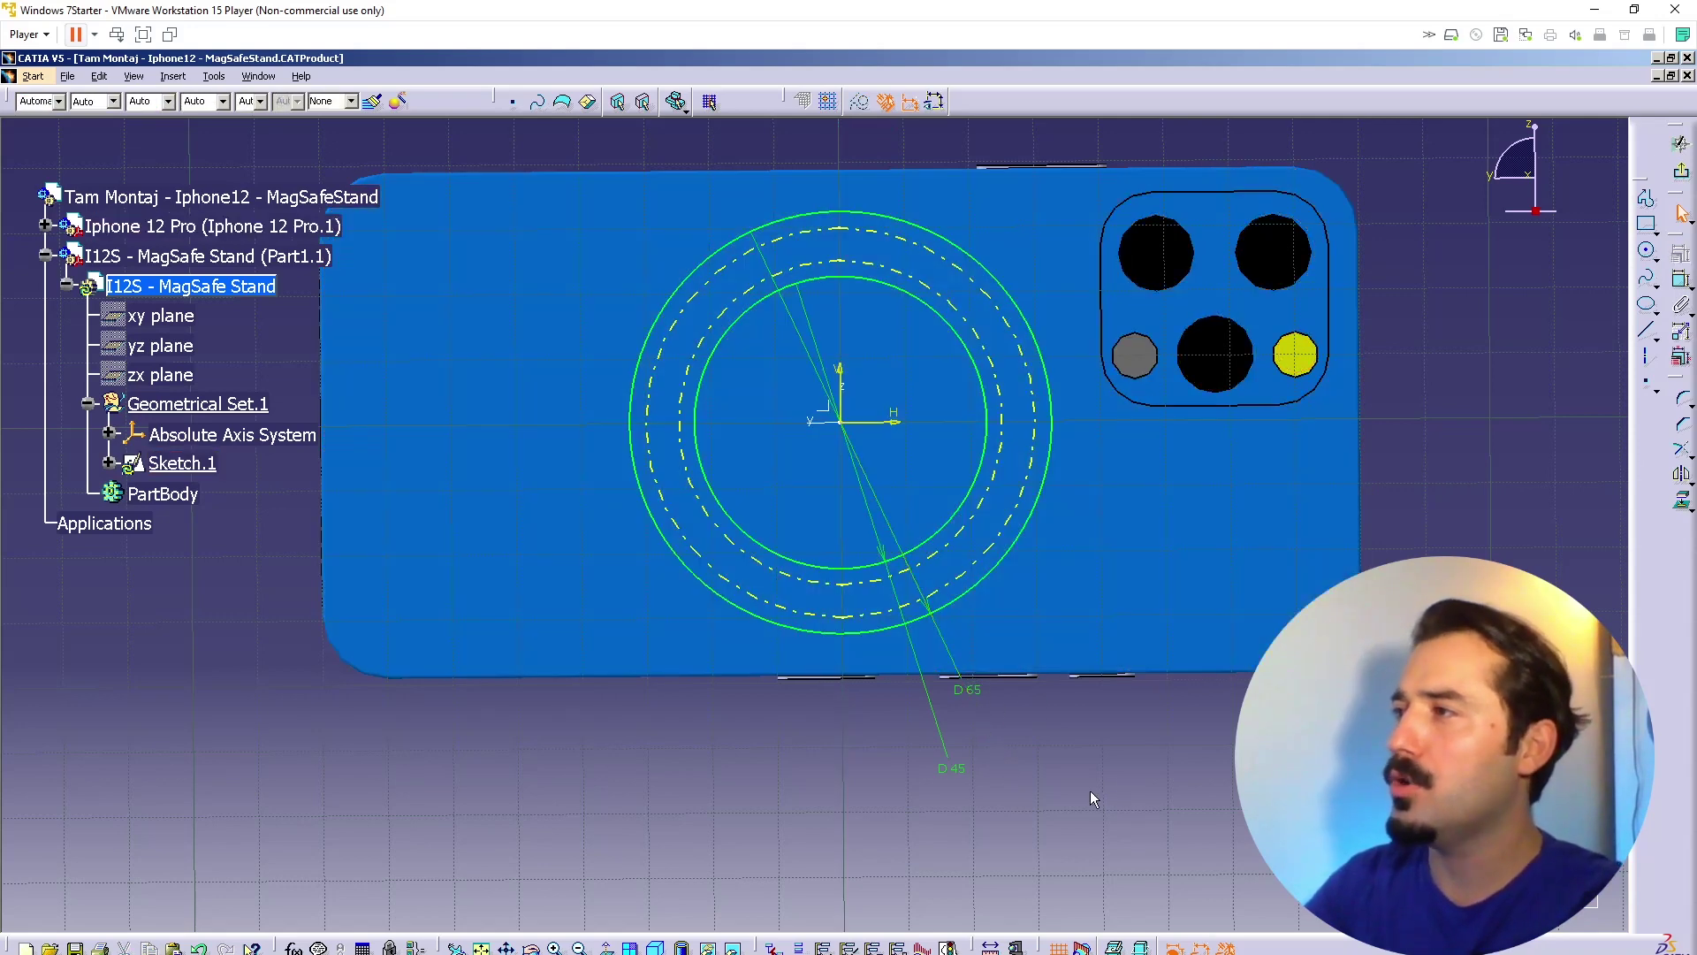
Step: Sketch a near-vertical line about 7 mm from the vertical axis, from inside the ring to below the phone, and mirror it about that axis
left_click(1648, 334)
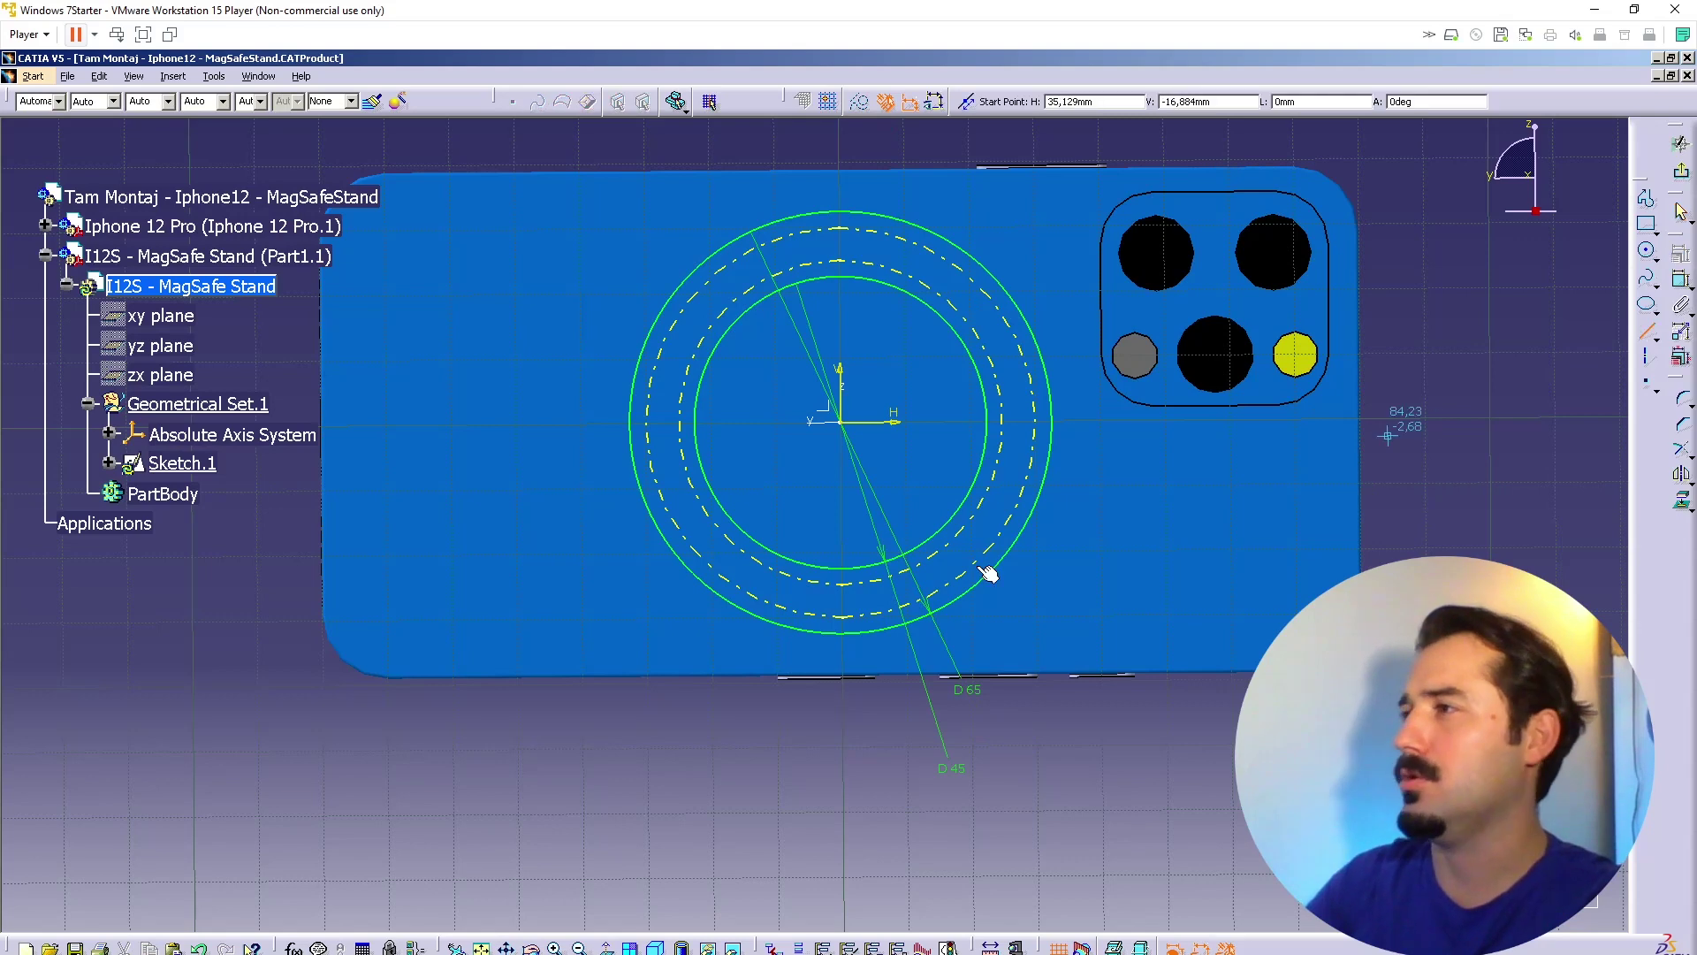
left_click(884, 492)
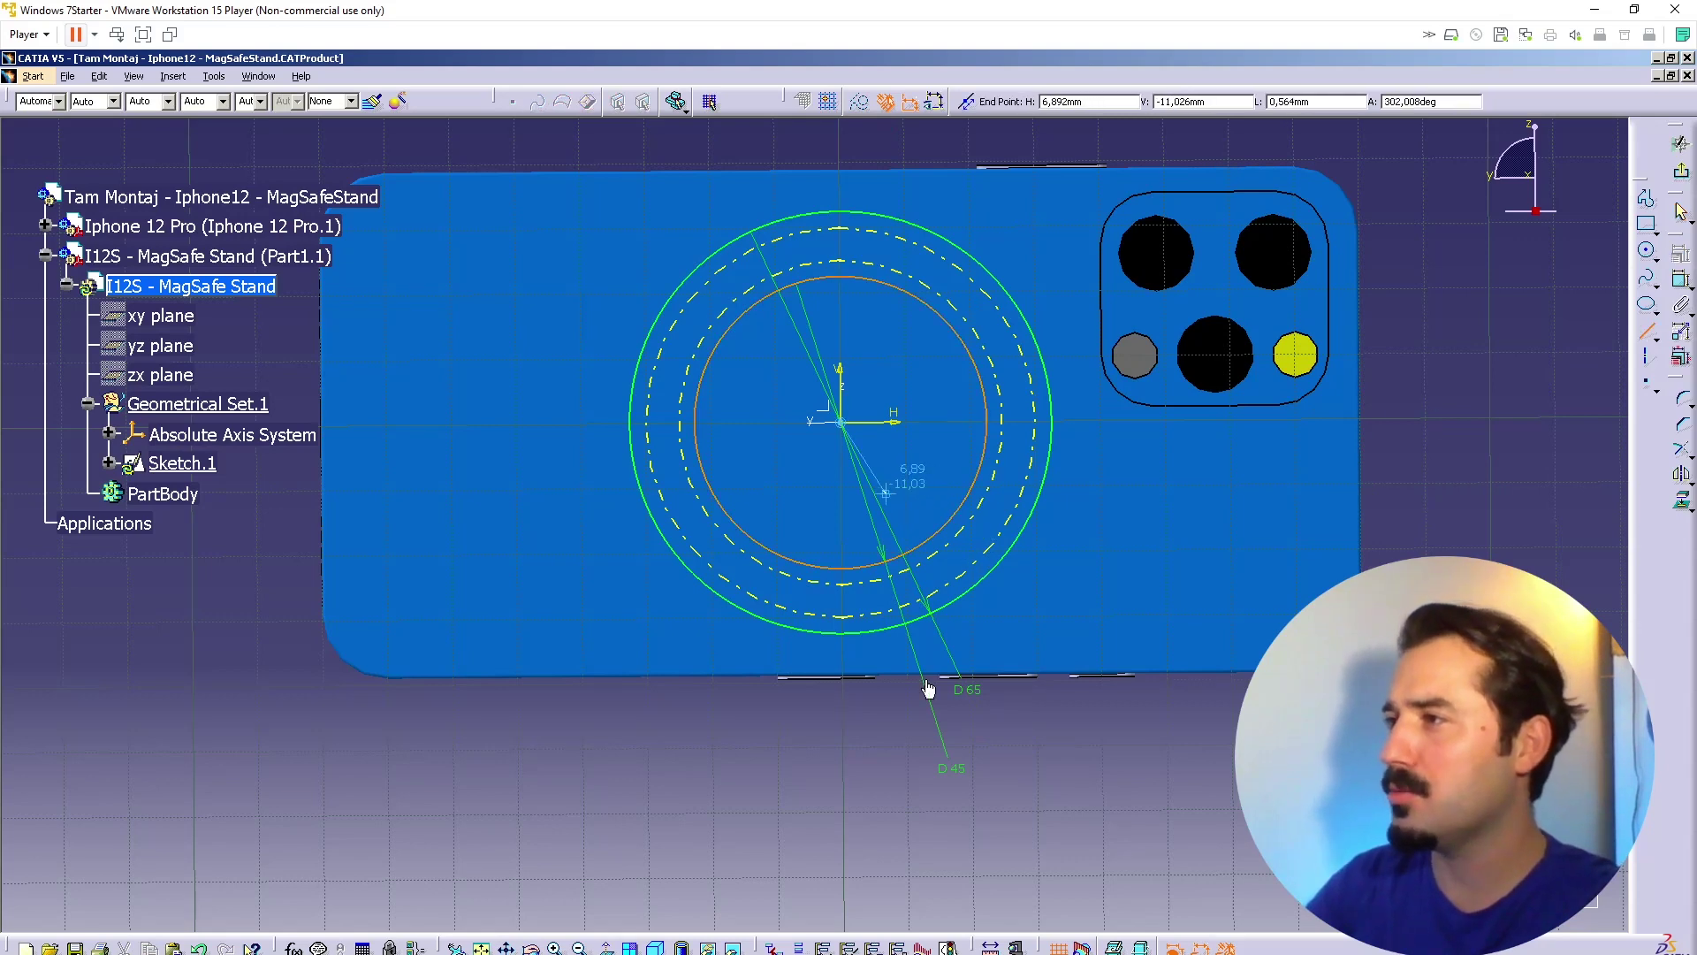
left_click(886, 762)
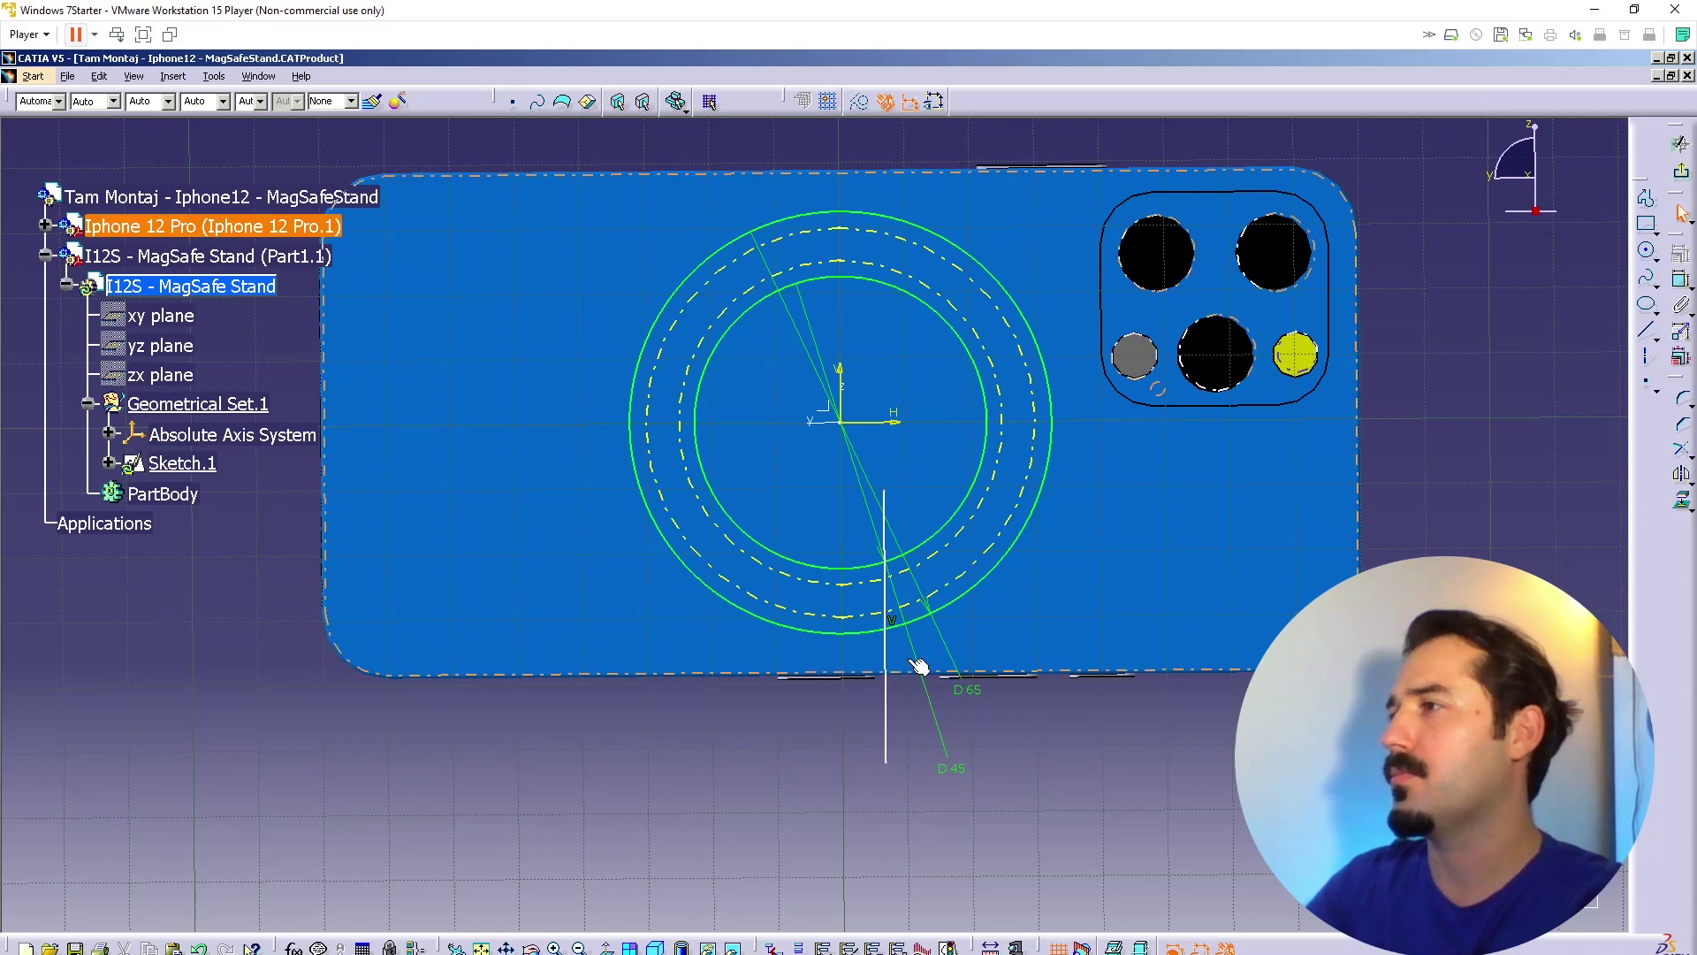
left_click(886, 691)
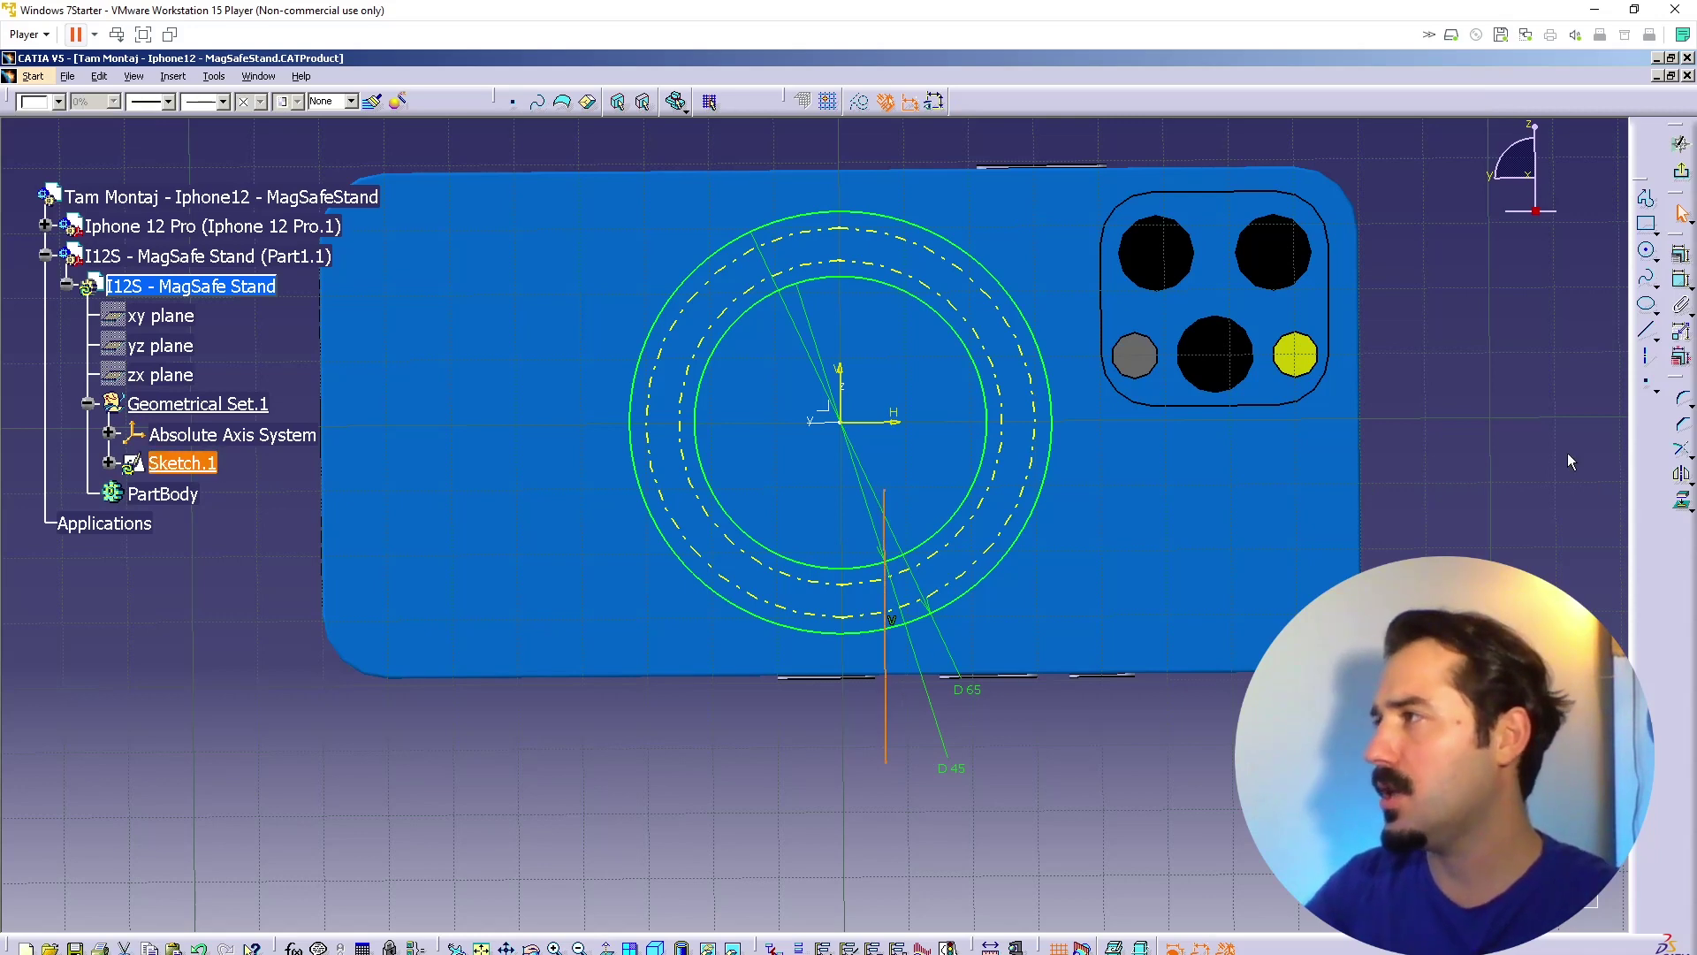
left_click(1686, 477)
left_click(842, 380)
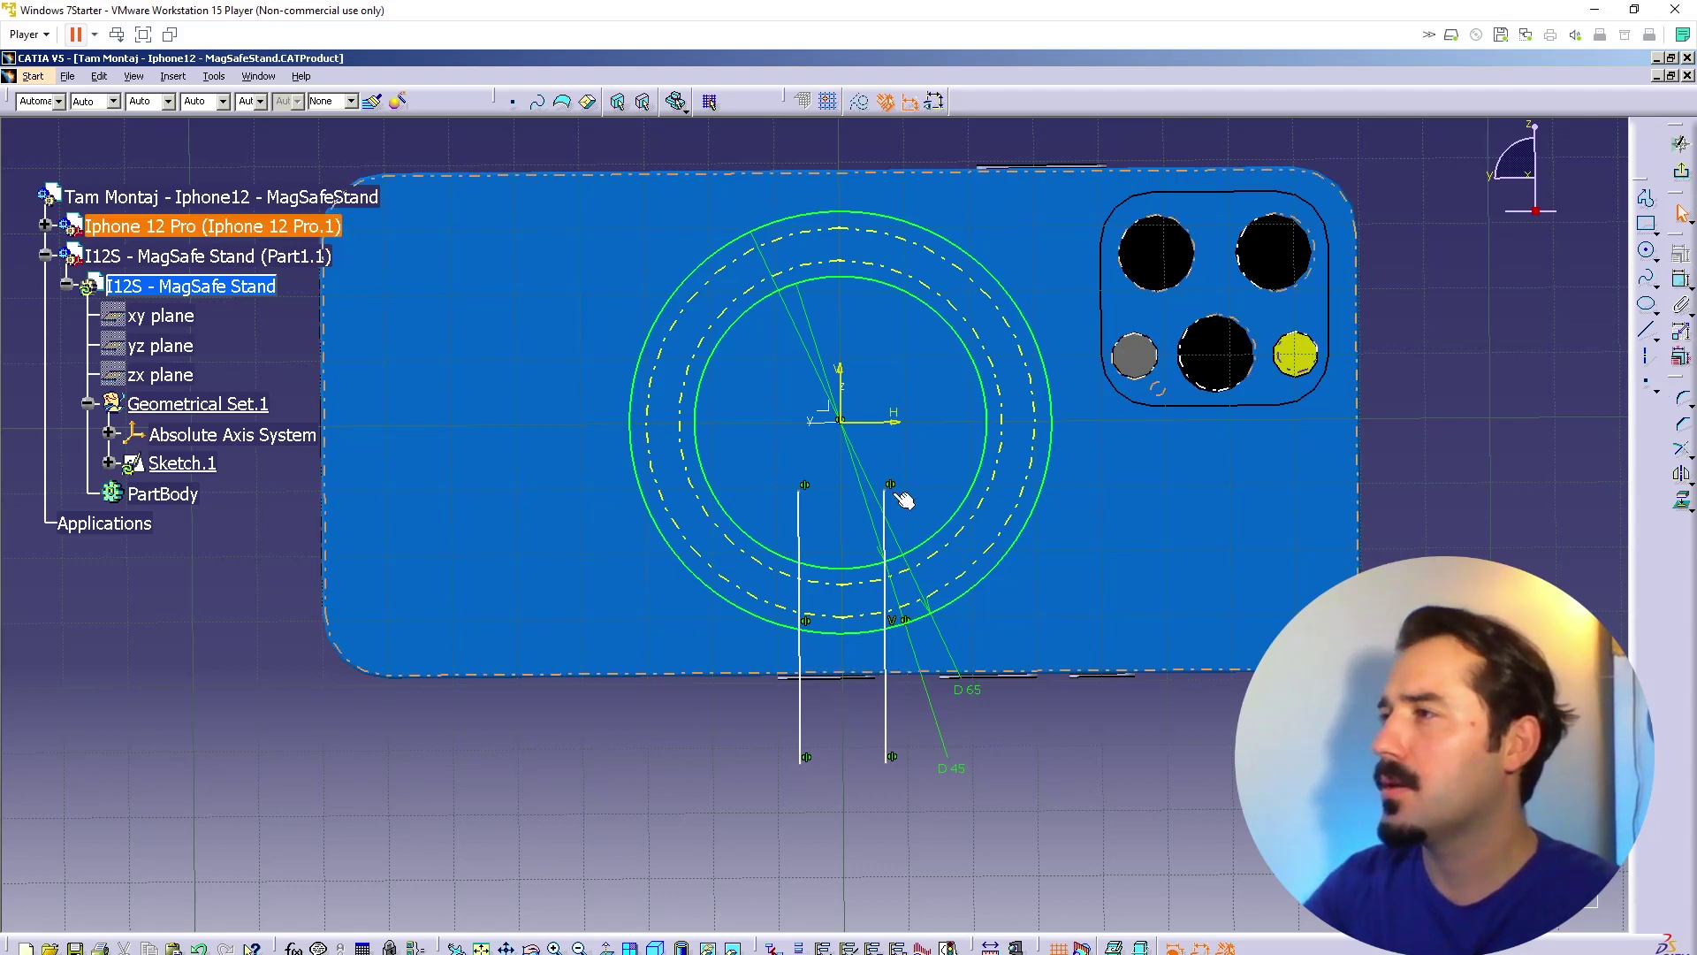
Step: Extend the mirrored lines upward past the phone's upper edge and constrain the original line as vertical
left_click_drag(895, 492, 904, 133)
right_click(899, 144)
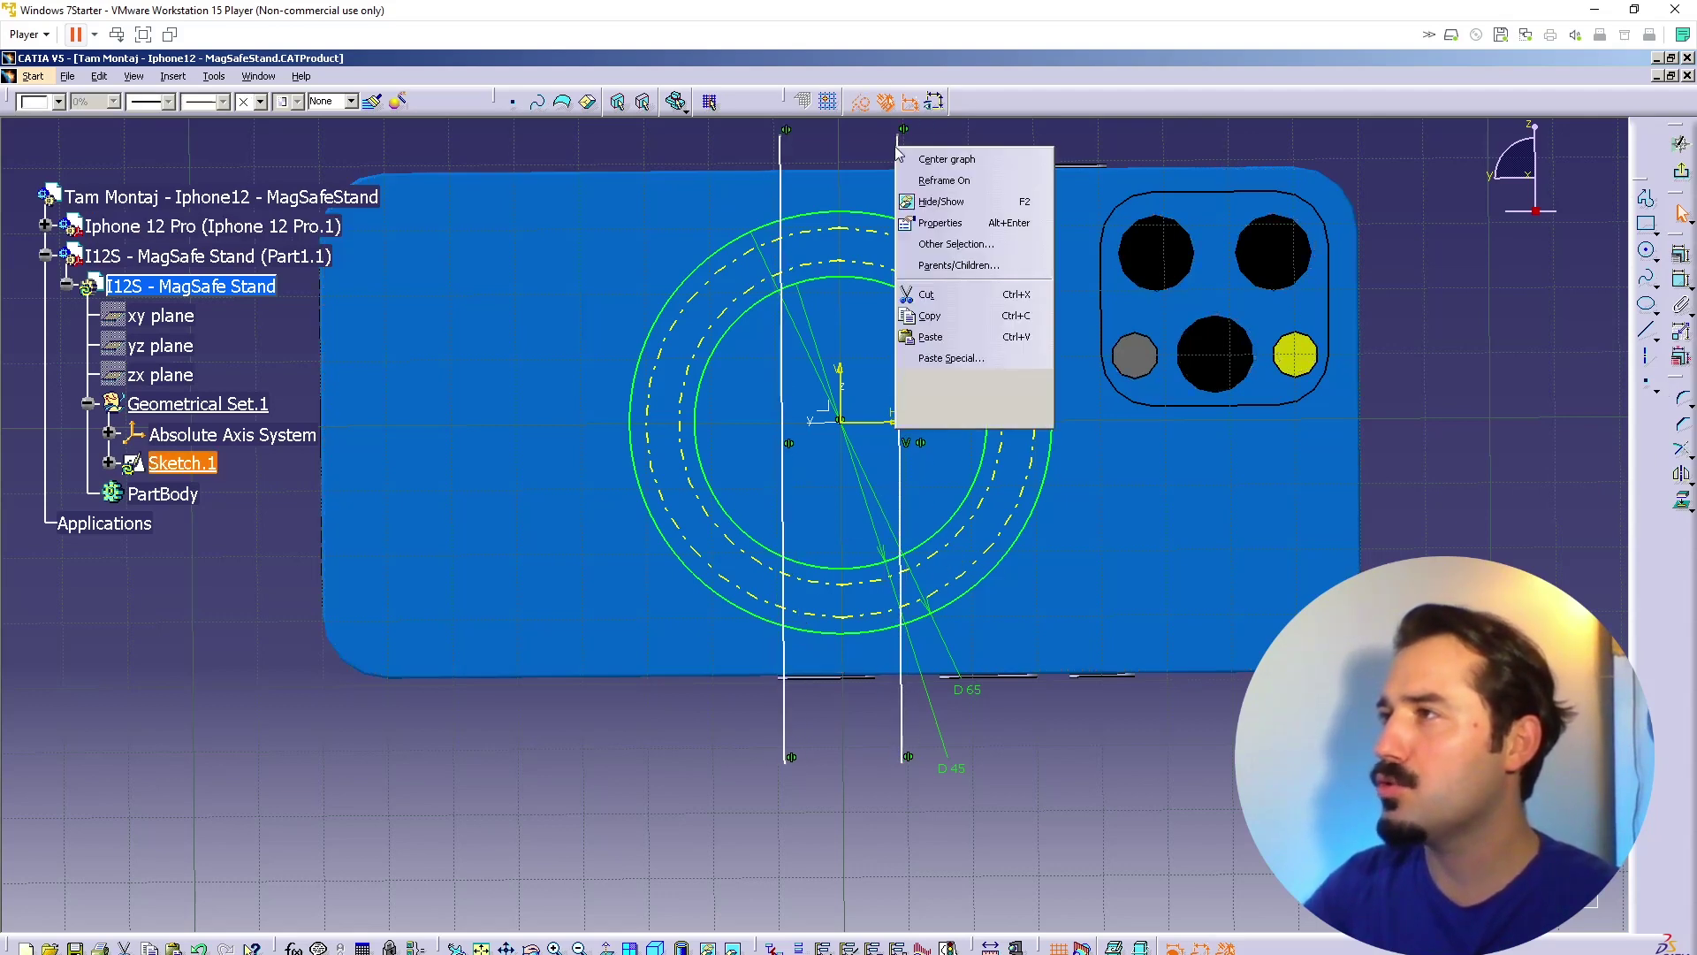
mouse_move(991, 416)
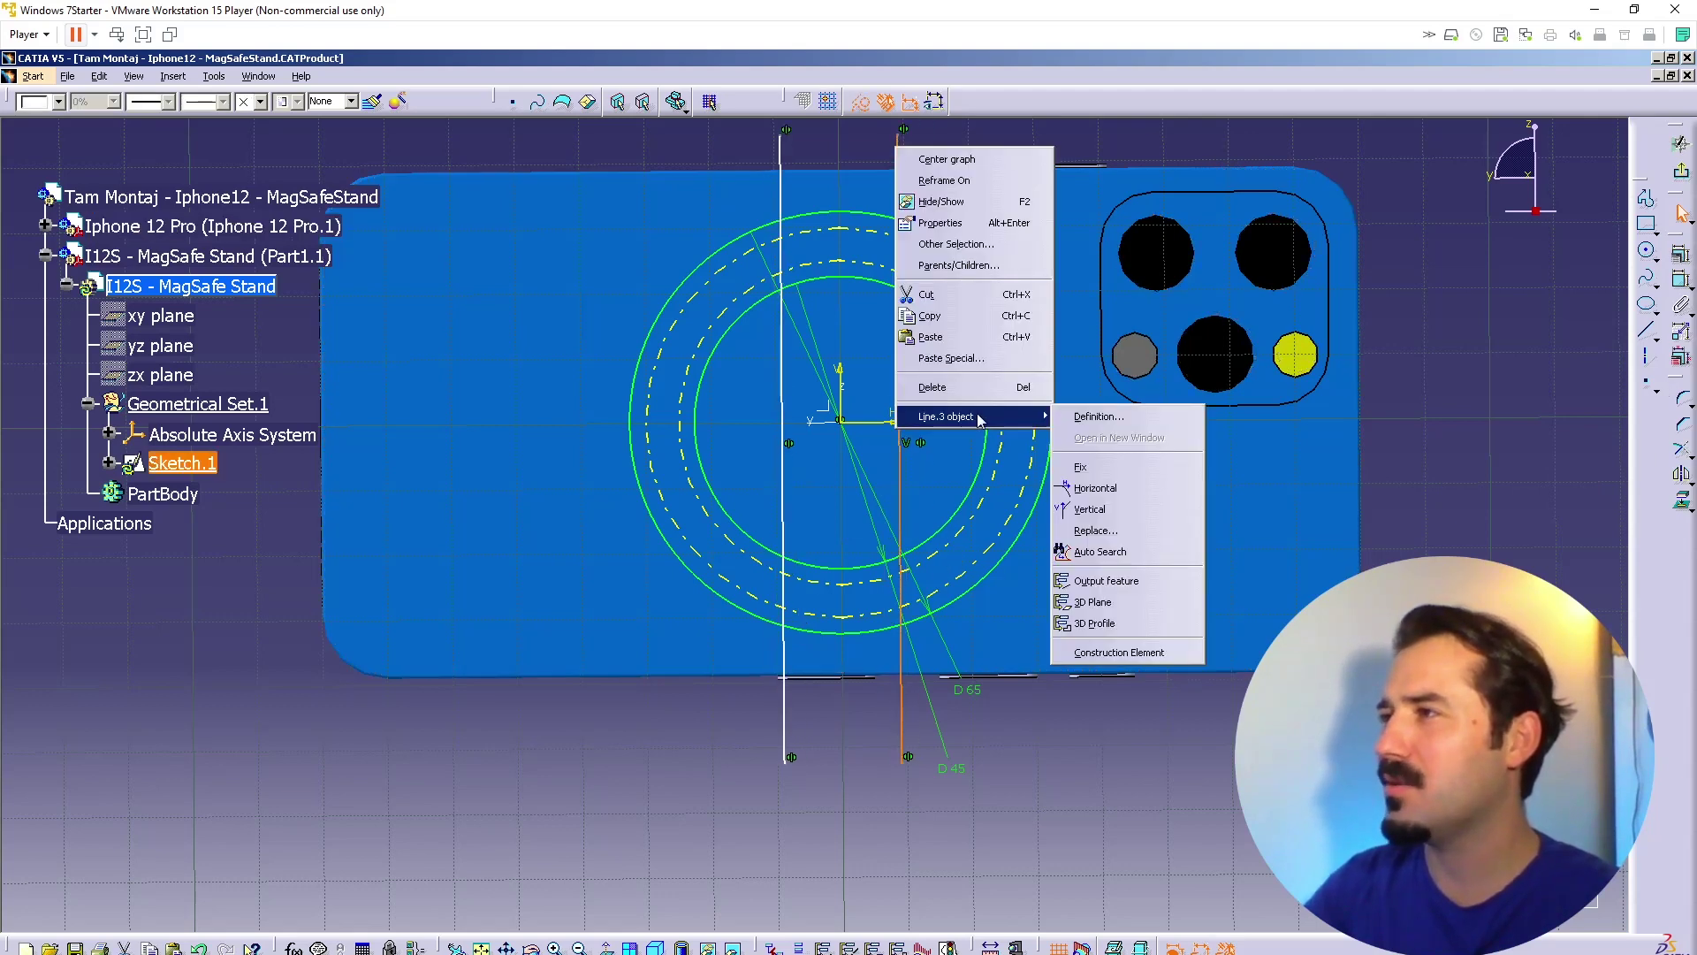
left_click(1137, 510)
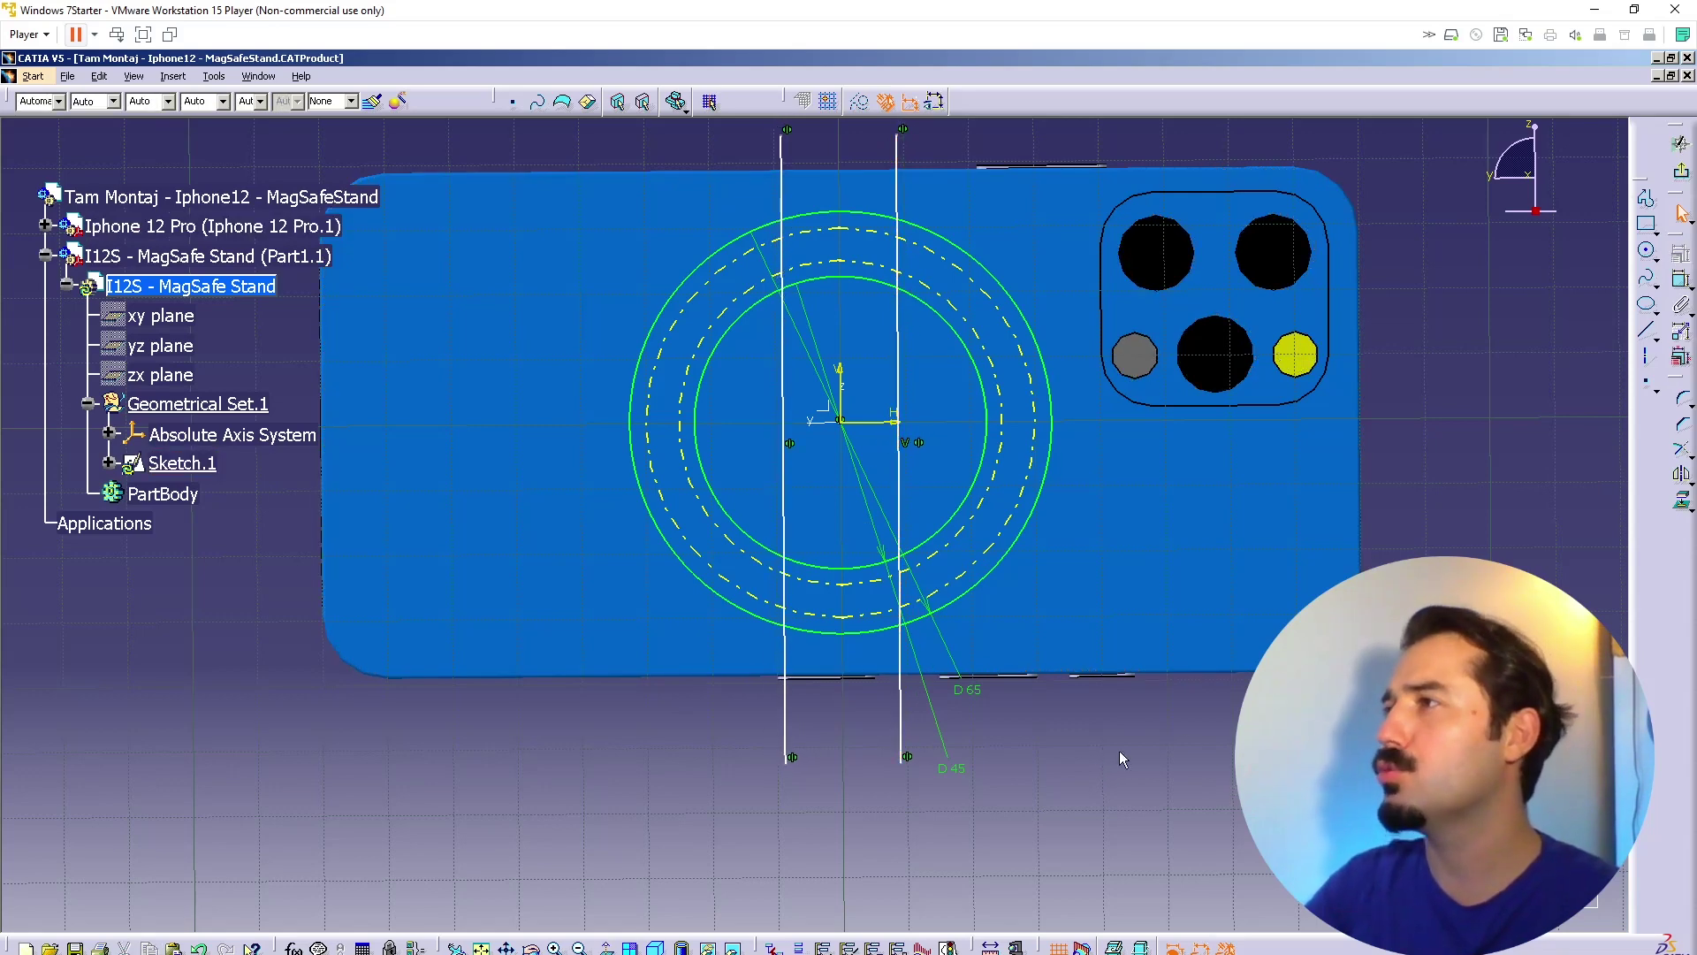
Step: Quick-trim the circle arcs between the two vertical lines and the line ends that overhang the outer circle
left_click(1682, 451)
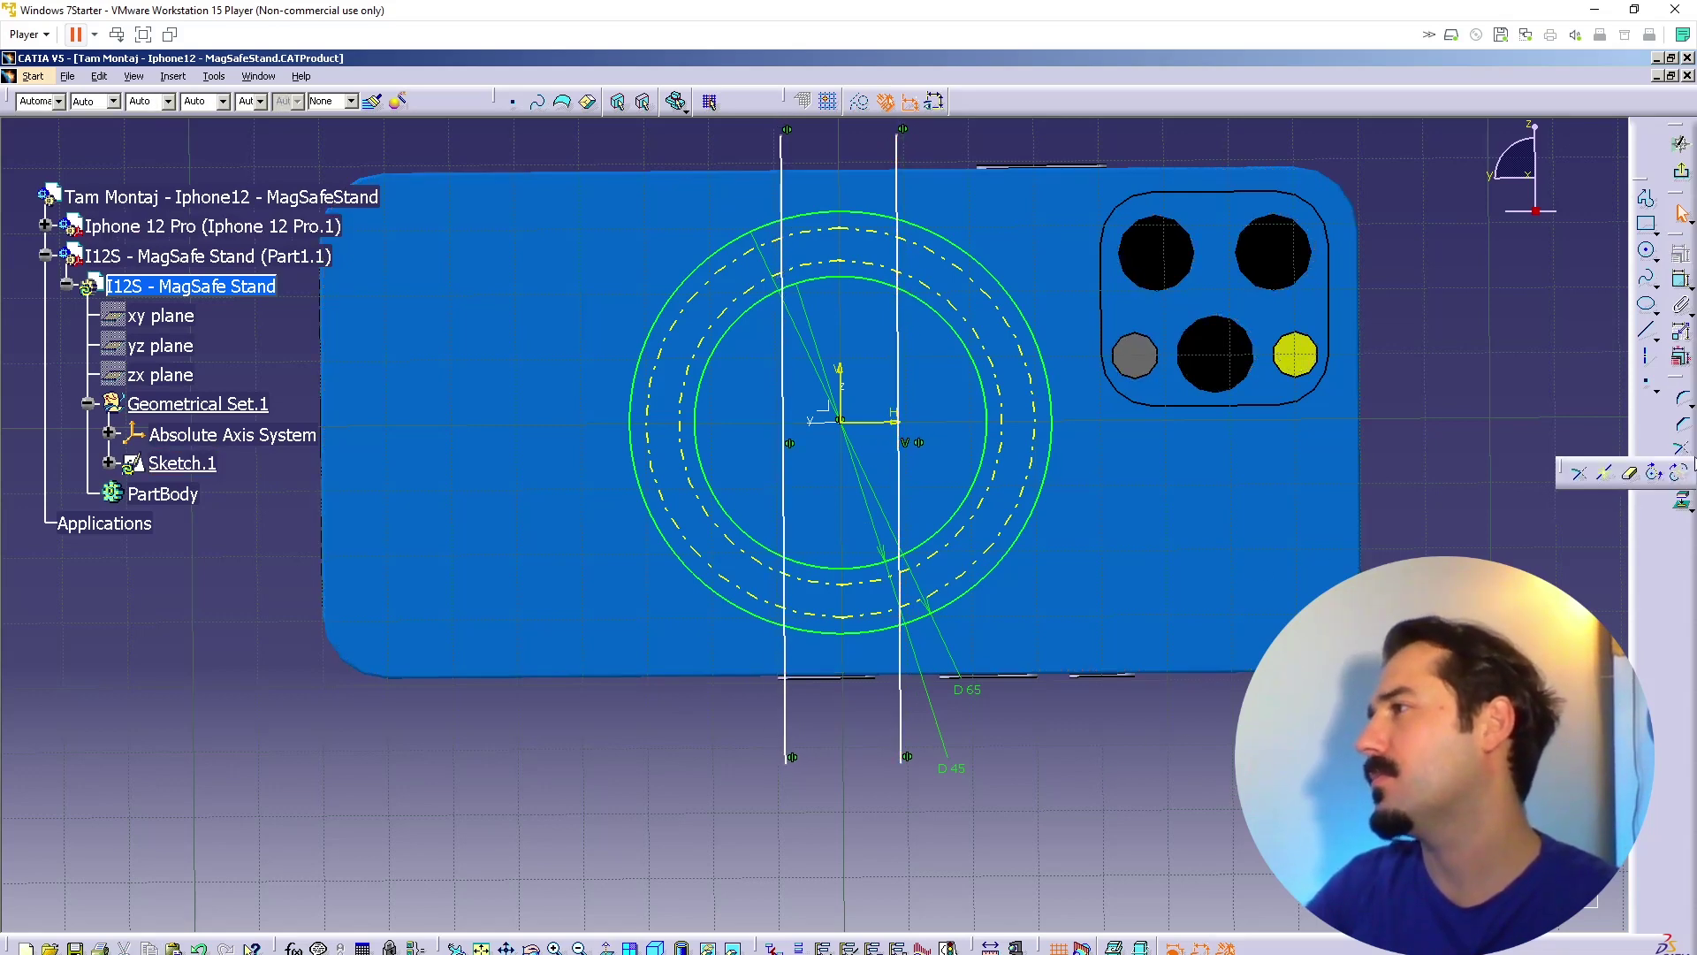
left_click(1632, 478)
left_click(831, 278)
left_click(849, 558)
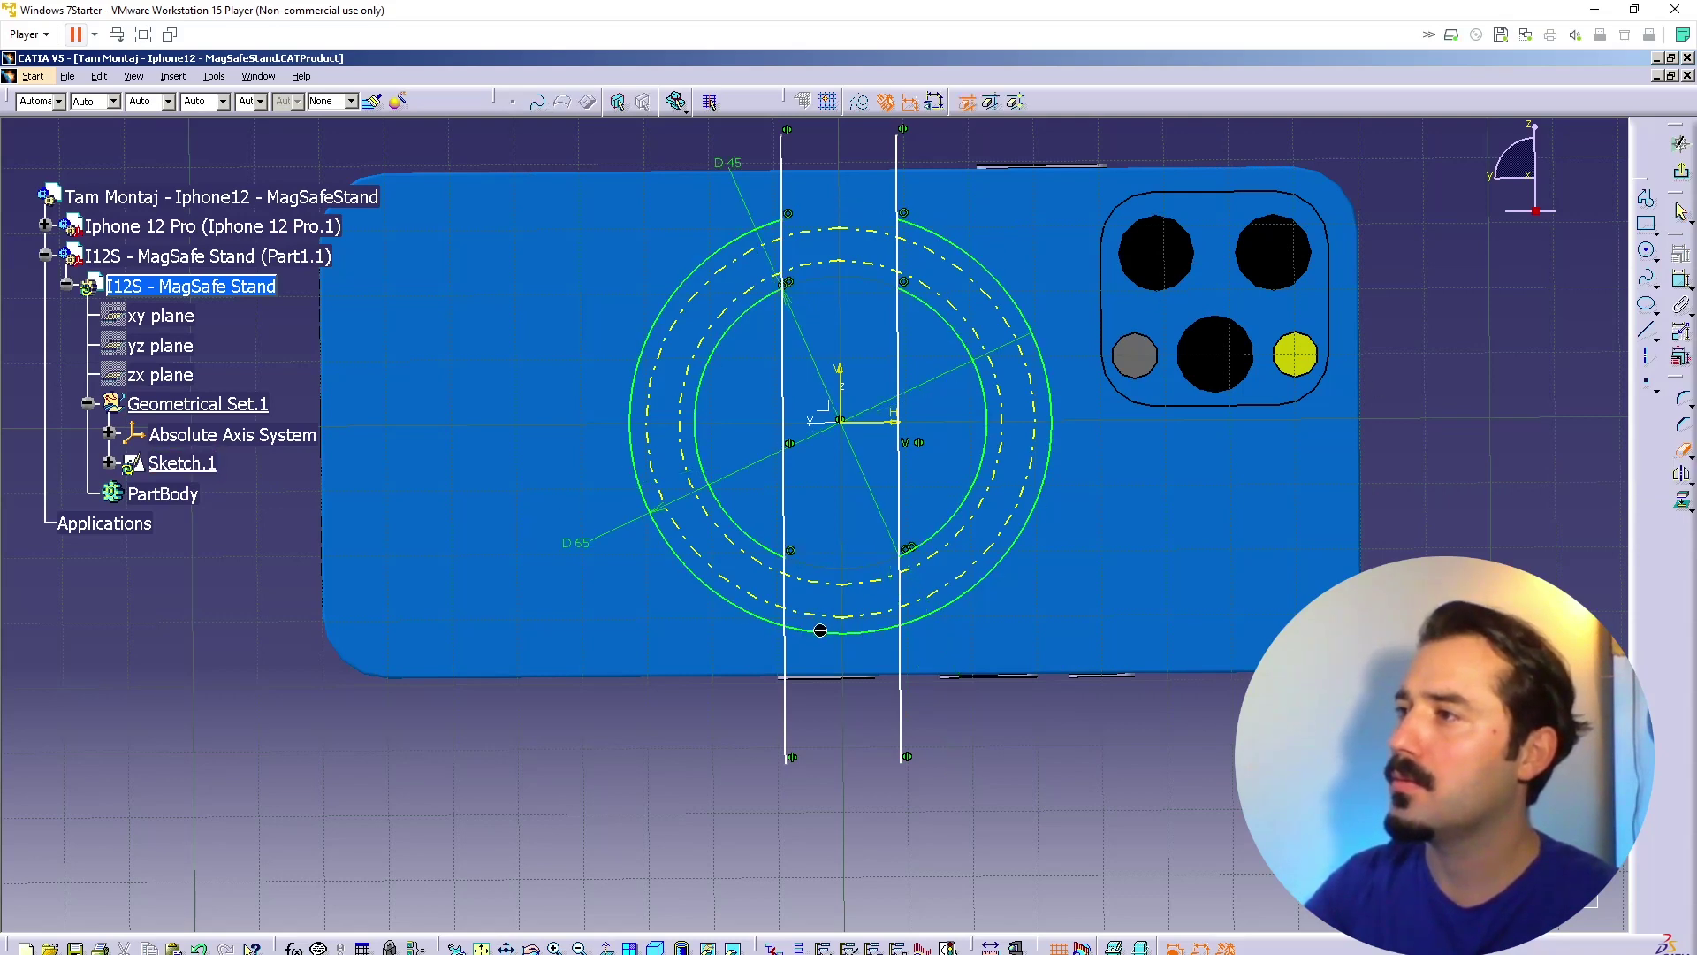
left_click(821, 630)
left_click(790, 658)
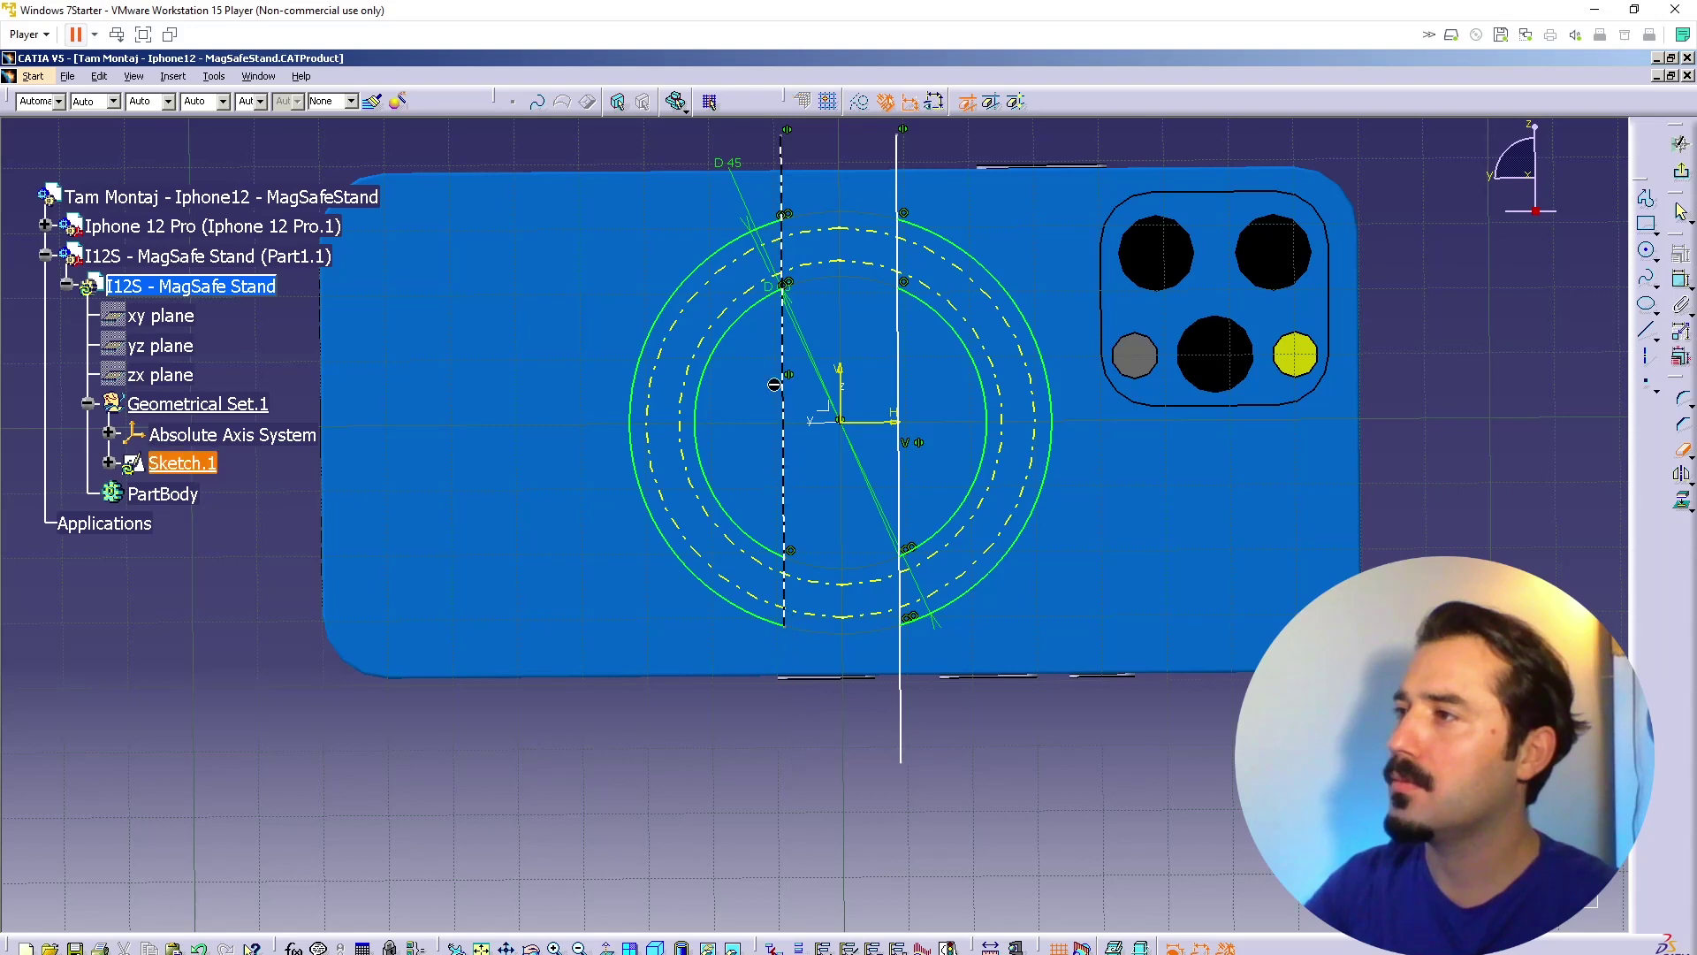
left_click(787, 188)
left_click(899, 172)
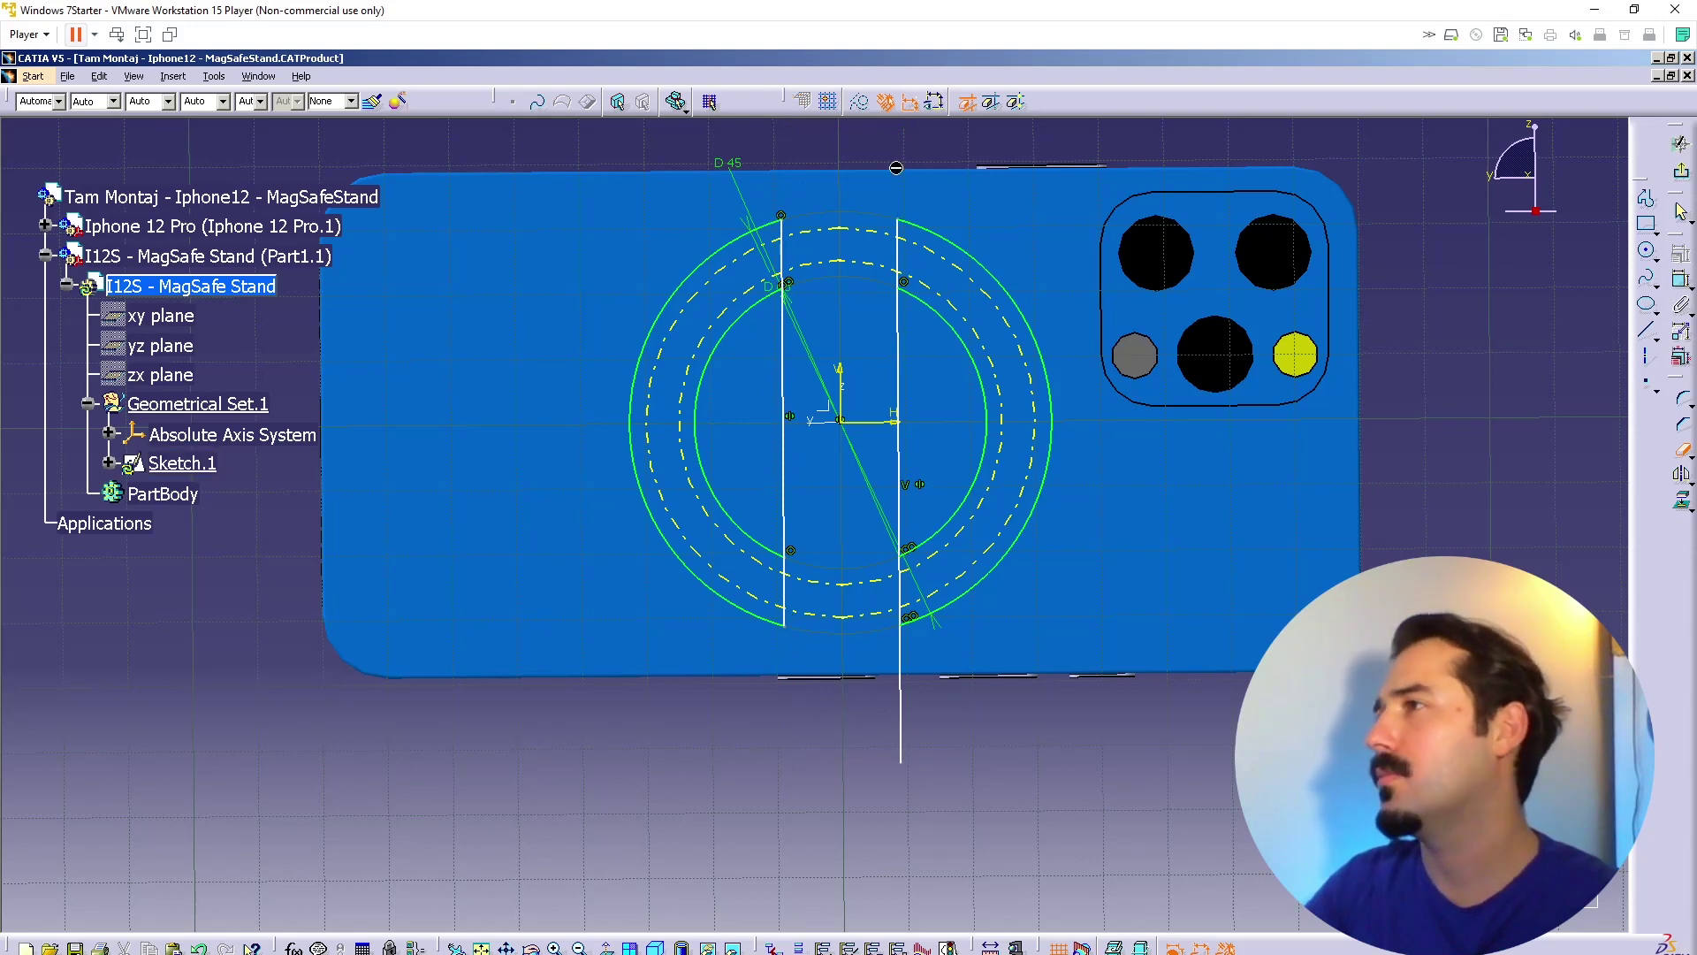
left_click(901, 685)
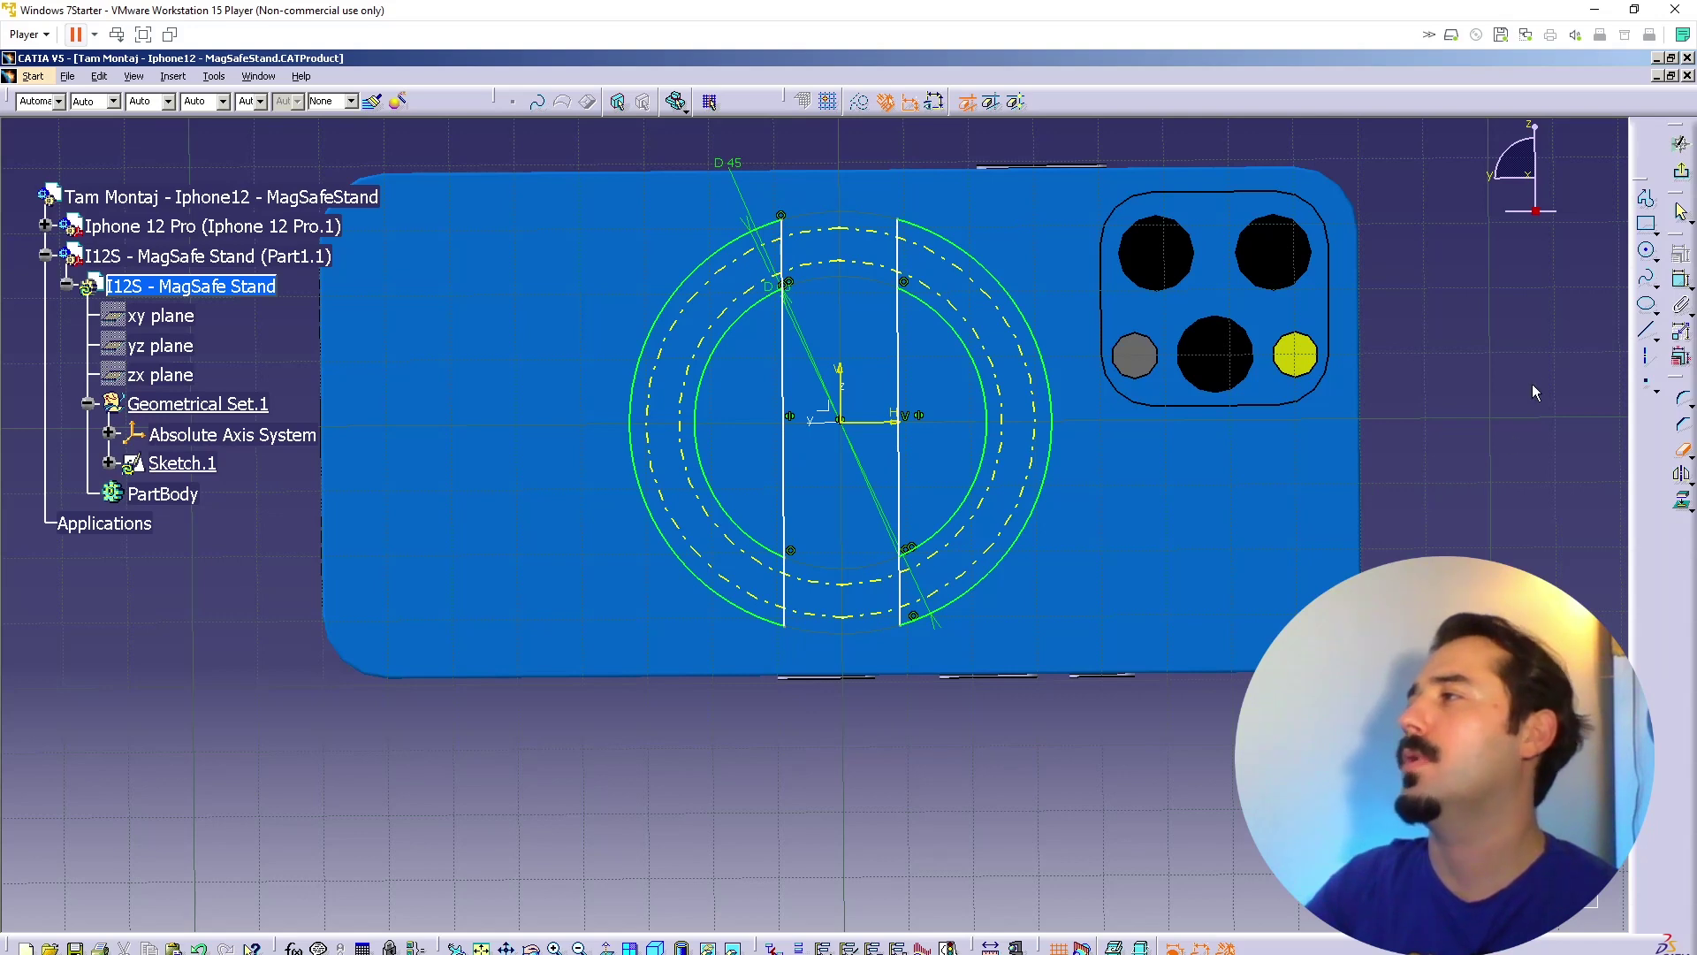
Step: Dimension the distance between the two vertical lines and set it to 16 mm
left_click(1683, 281)
left_click(784, 234)
left_click(903, 252)
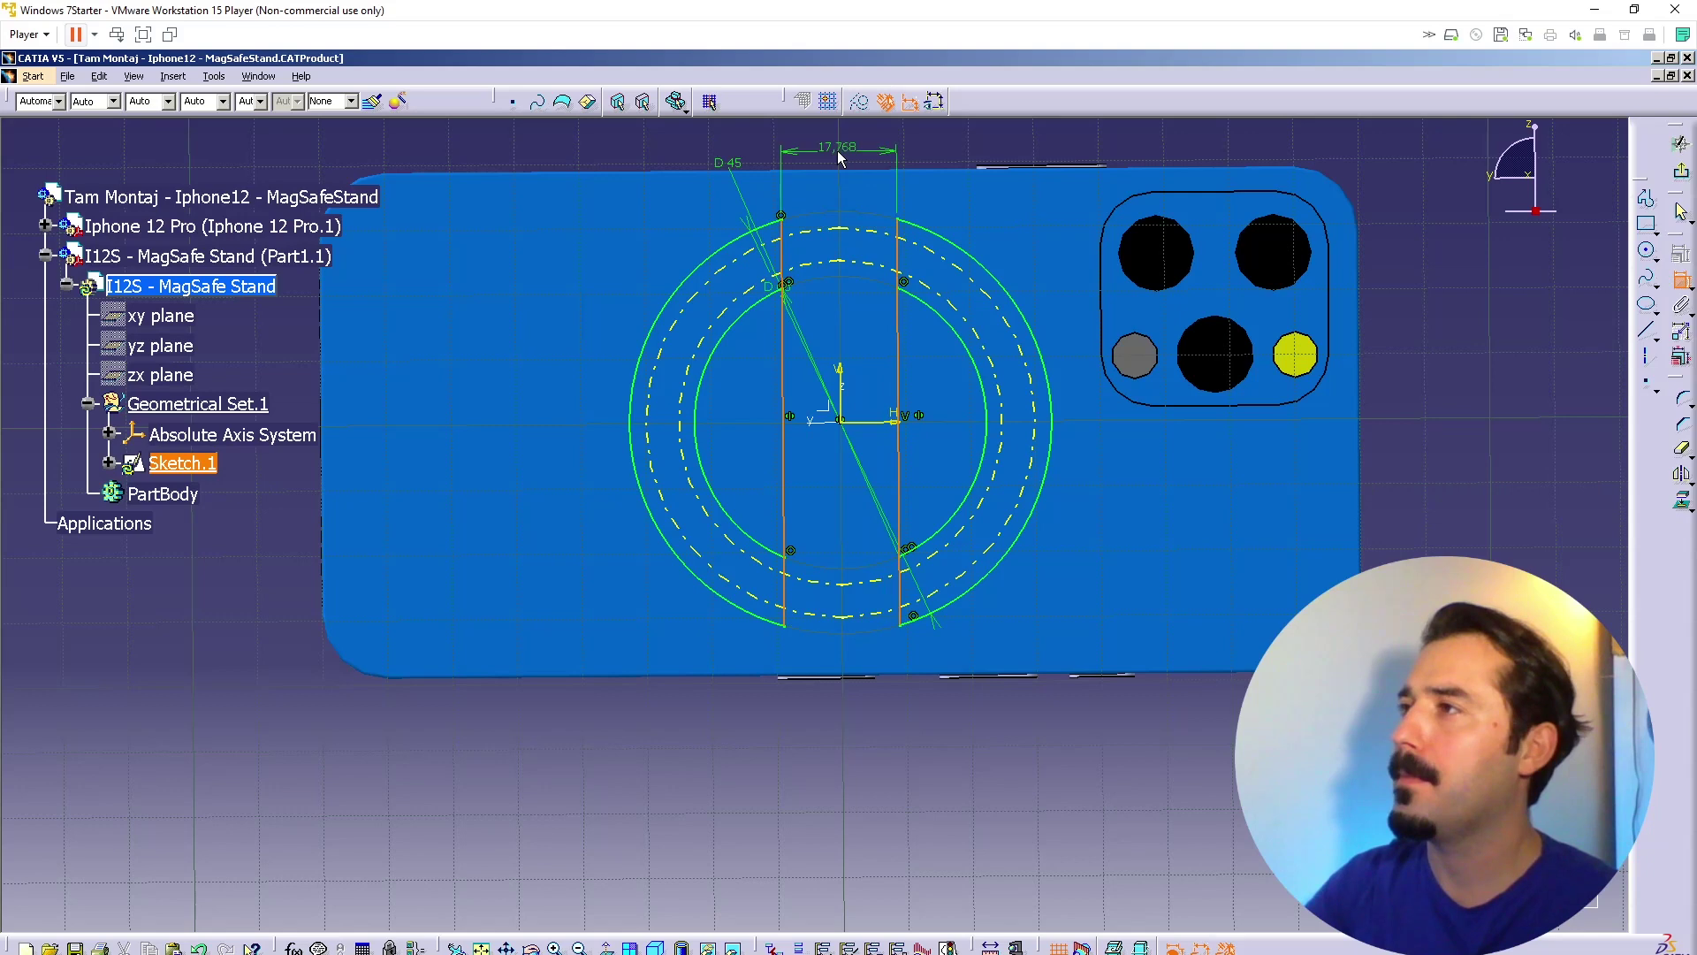
double_click(841, 152)
key("Return")
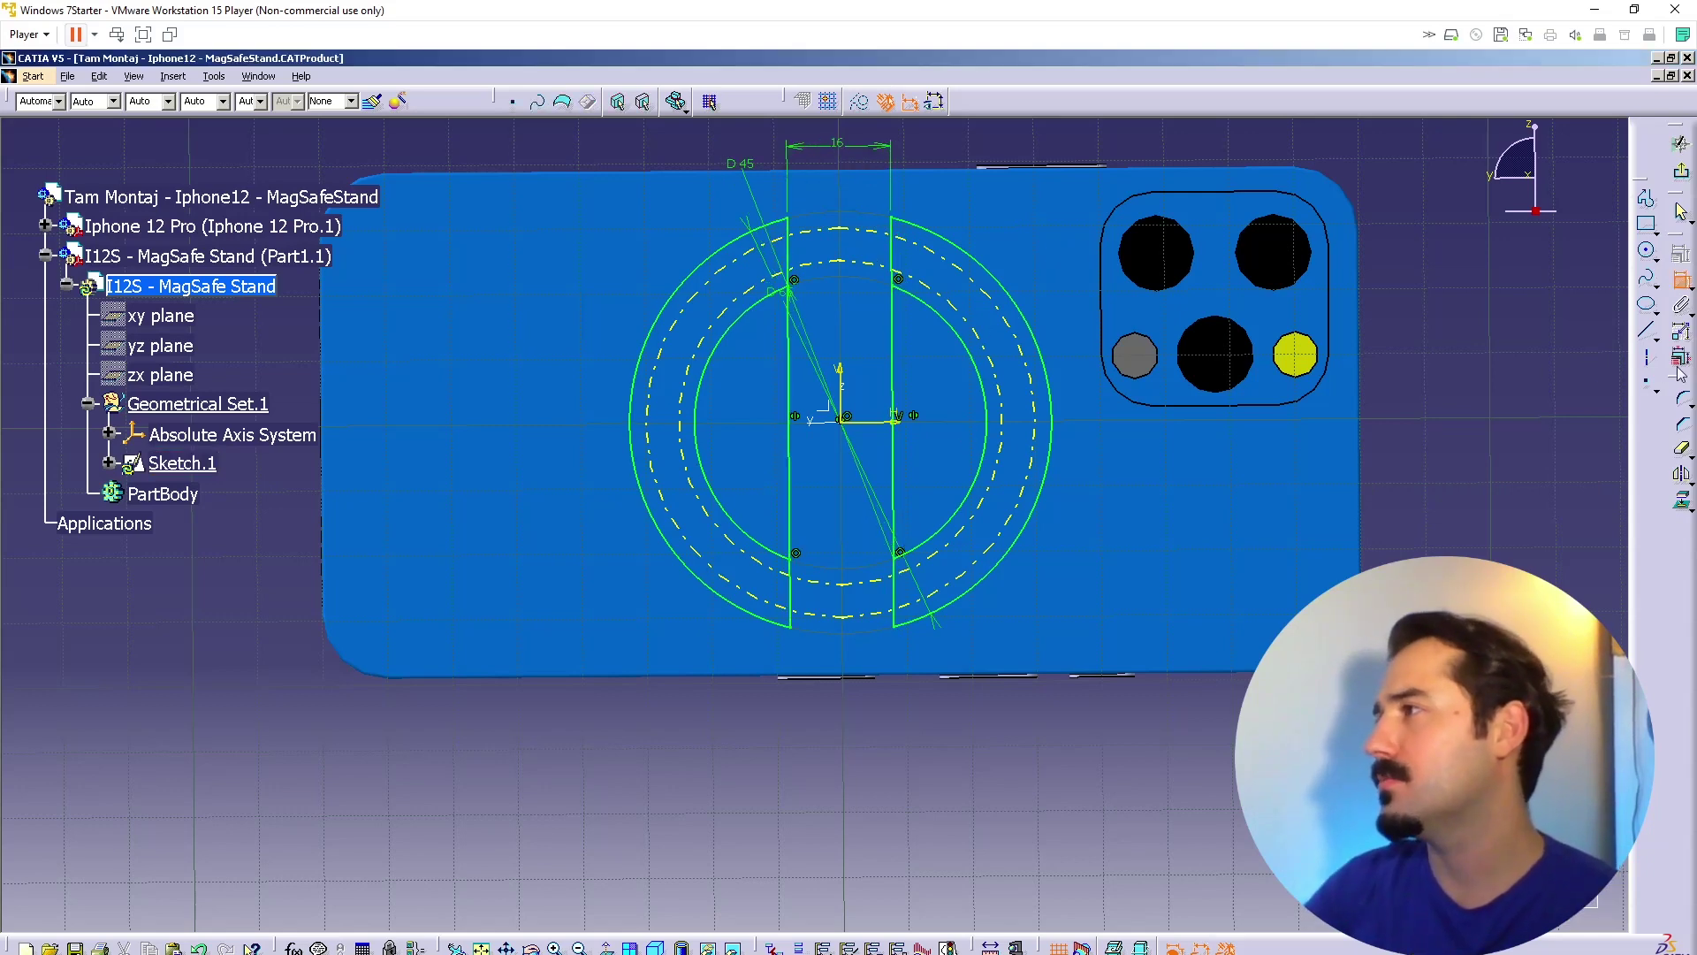
Step: Quick-trim the parts of both vertical lines inside the inner circle, leaving two separate closed ring halves
left_click(1679, 454)
left_click(1680, 450)
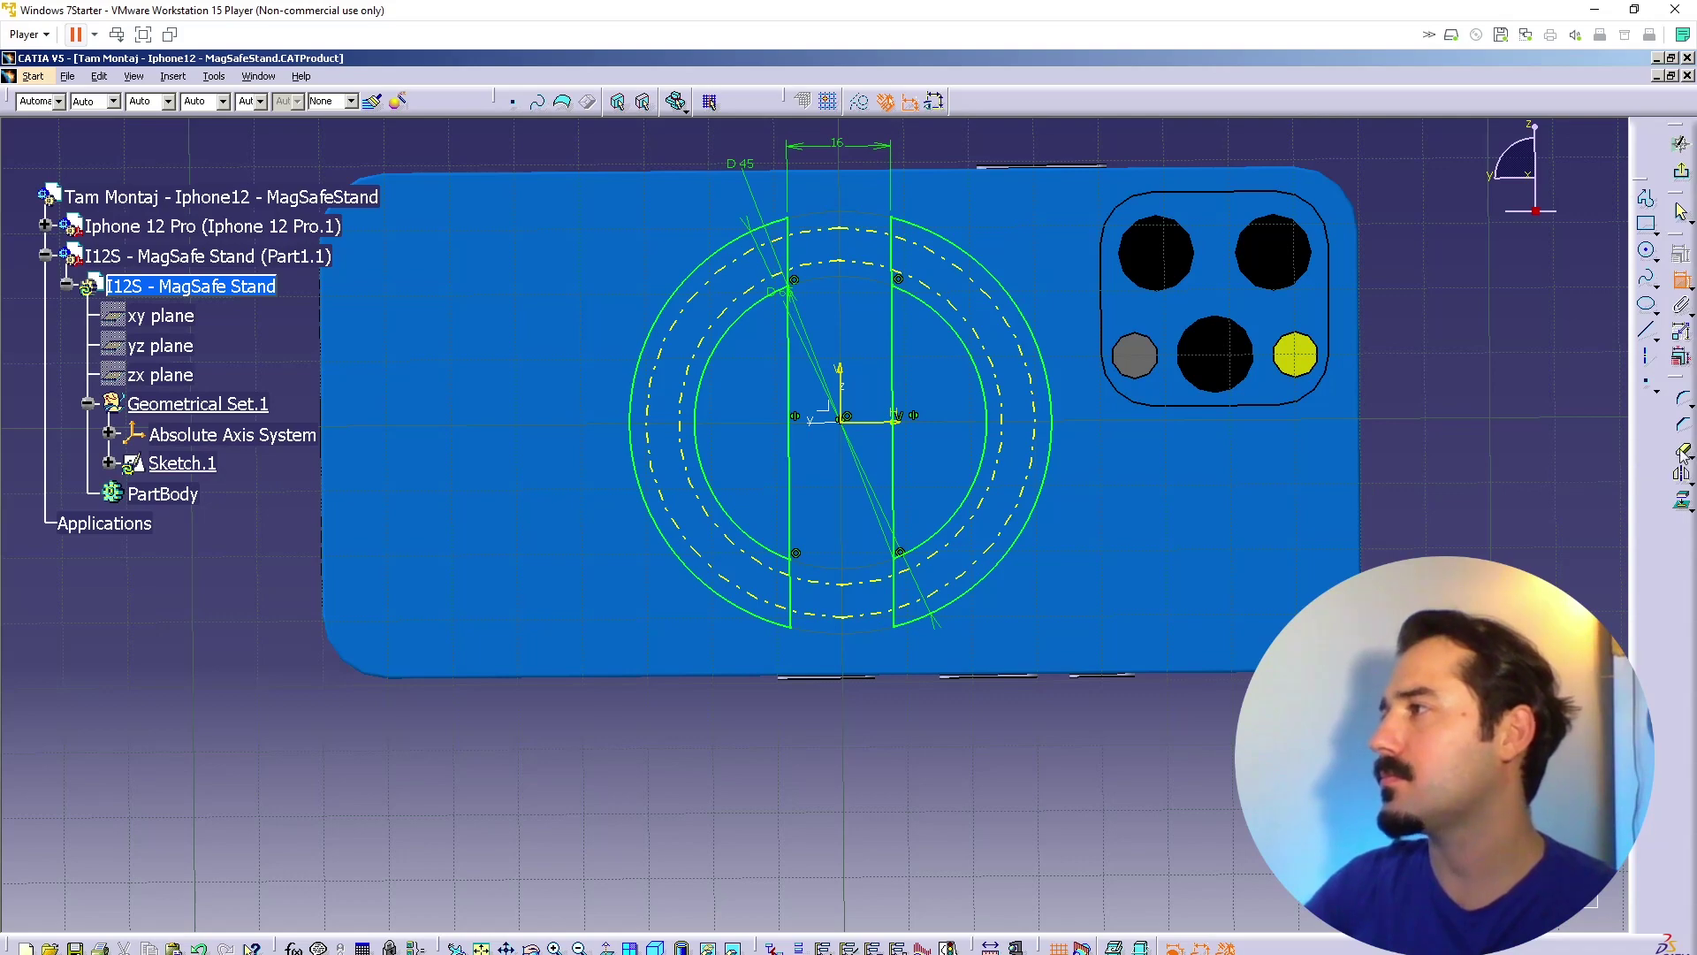
left_click(893, 354)
left_click(794, 365)
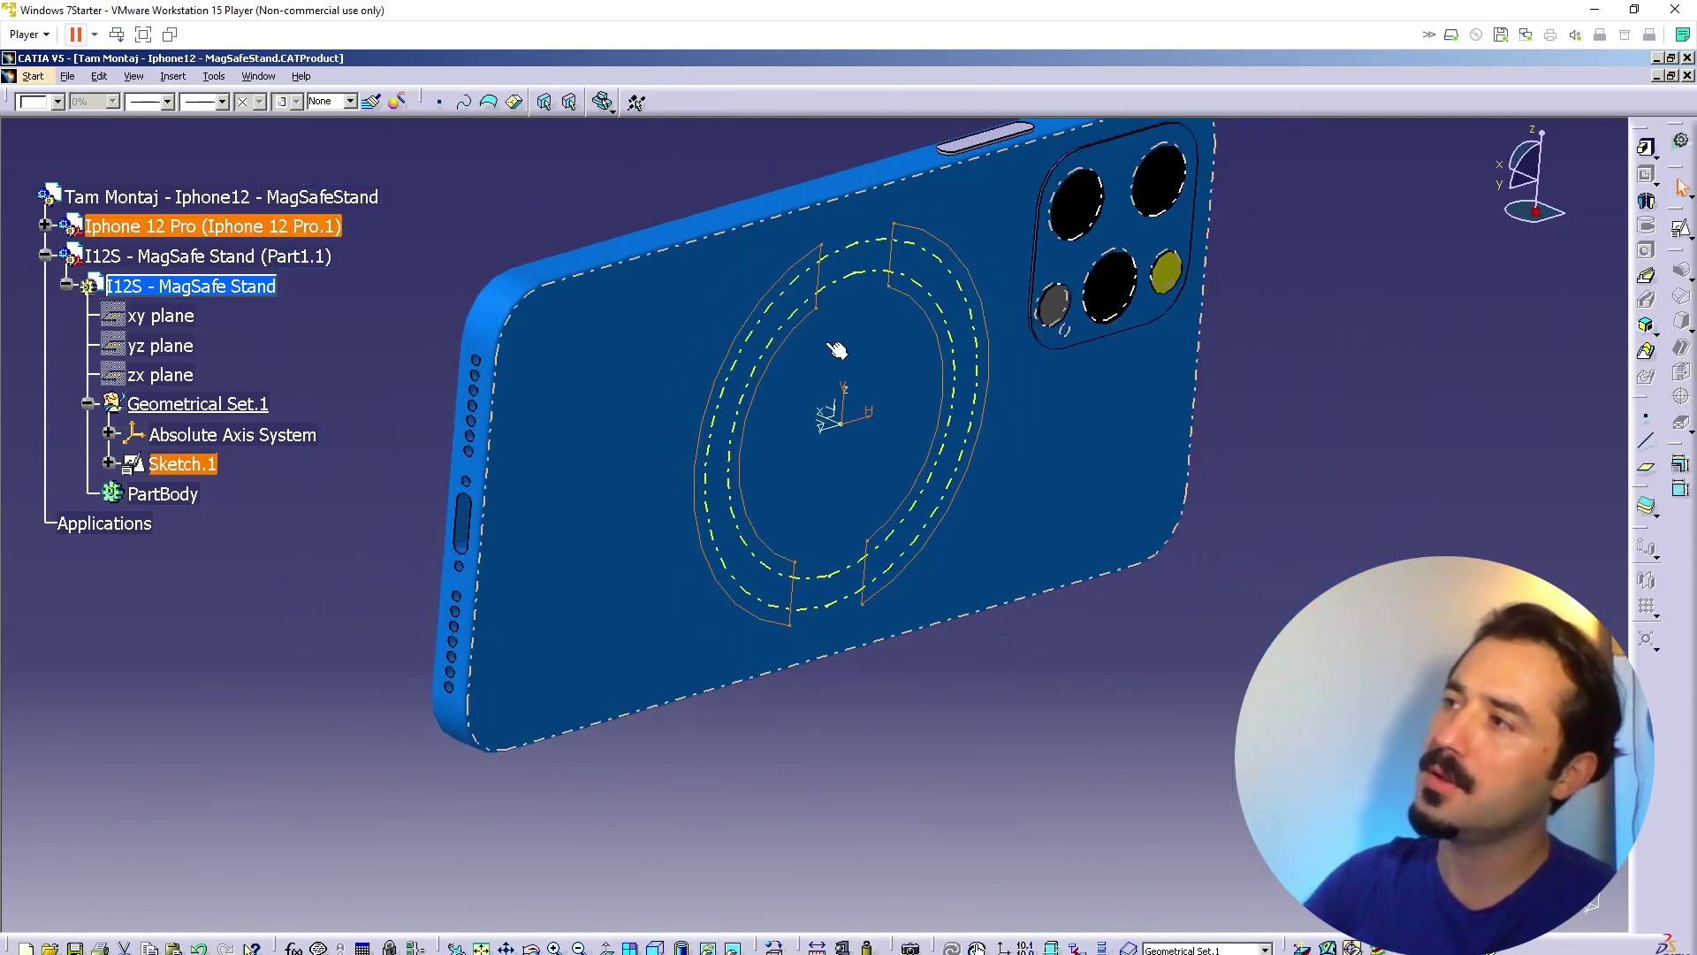
Step: Insert a new body into the MagSafe Stand part and pad the split ring sketch outward from the phone's back
mouse_move(837, 348)
middle_mouse_down()
mouse_move(587, 754)
mouse_move(758, 513)
mouse_move(744, 462)
middle_mouse_up()
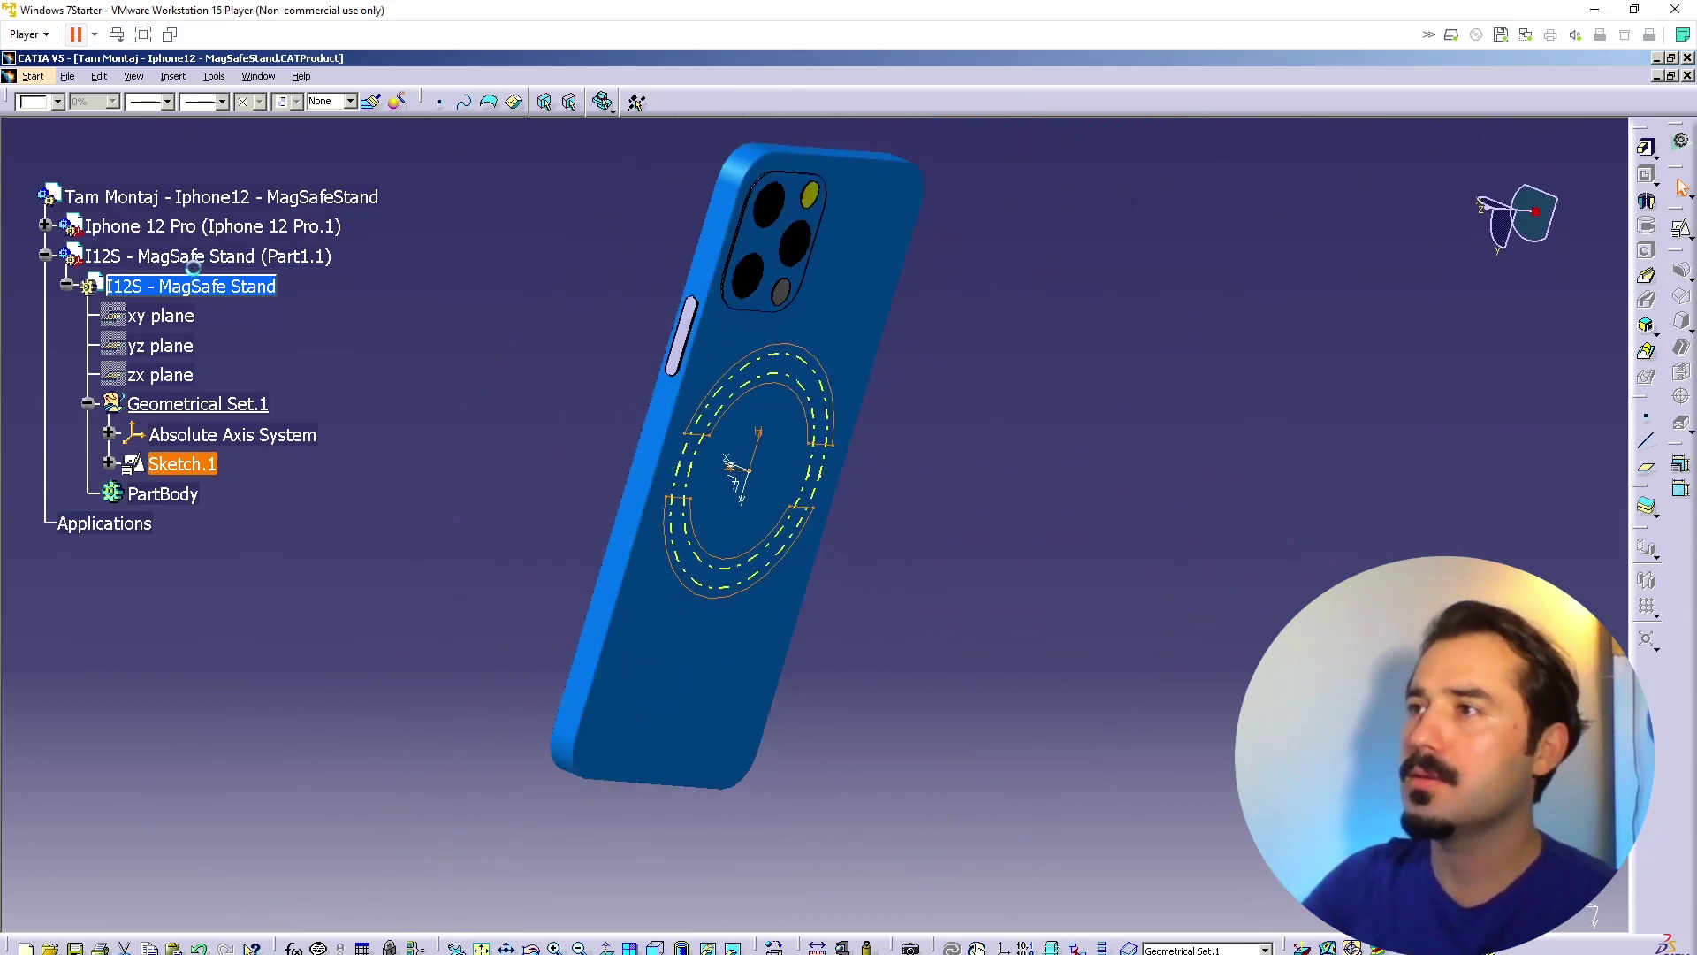
double_click(196, 288)
double_click(208, 296)
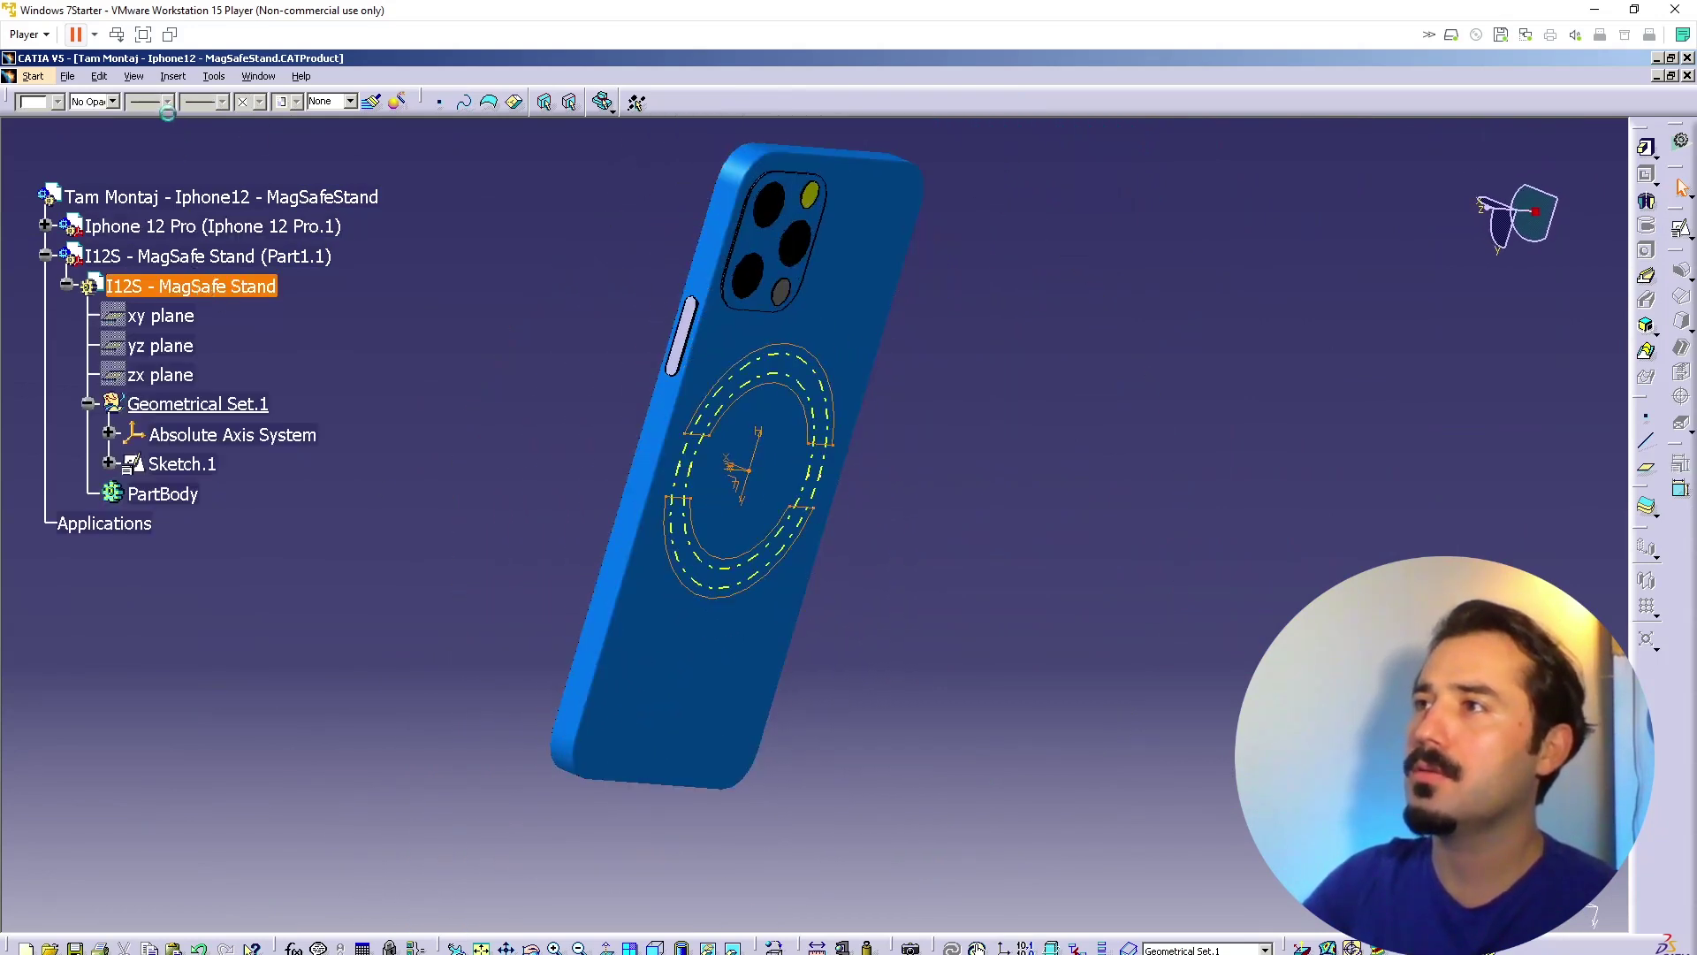
left_click(173, 76)
left_click(190, 118)
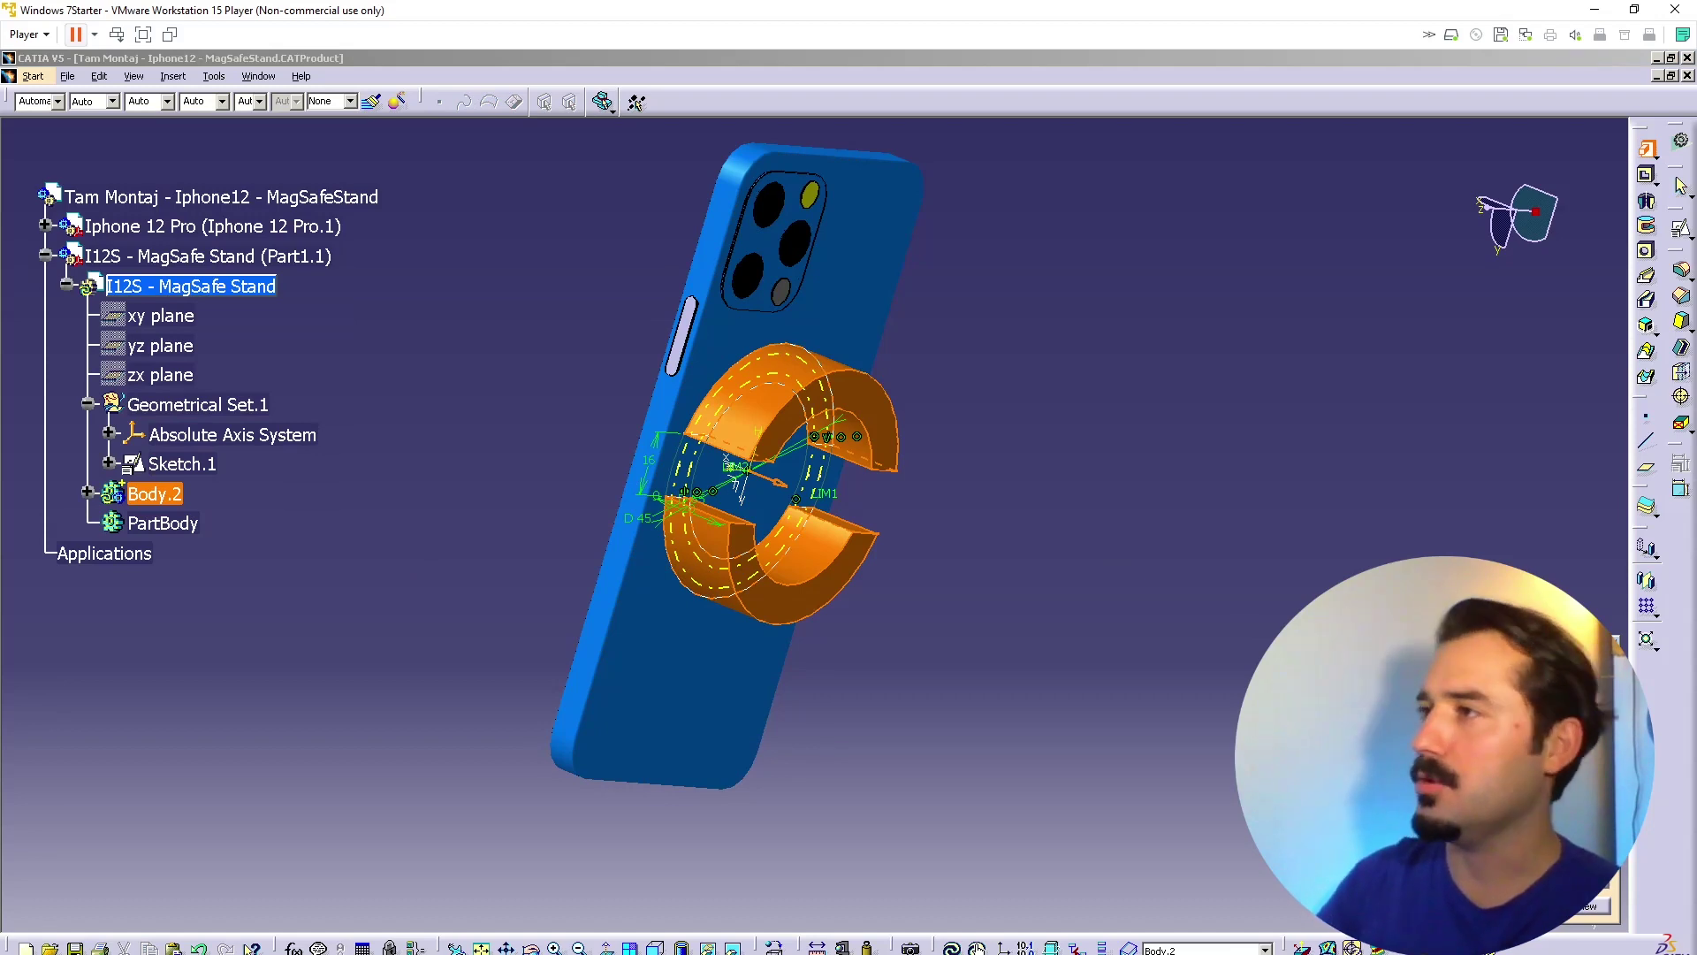
left_click(1444, 906)
Step: Locate the split ring's pad in the specification tree and increase its thickness
middle_click_drag(782, 530, 724, 777)
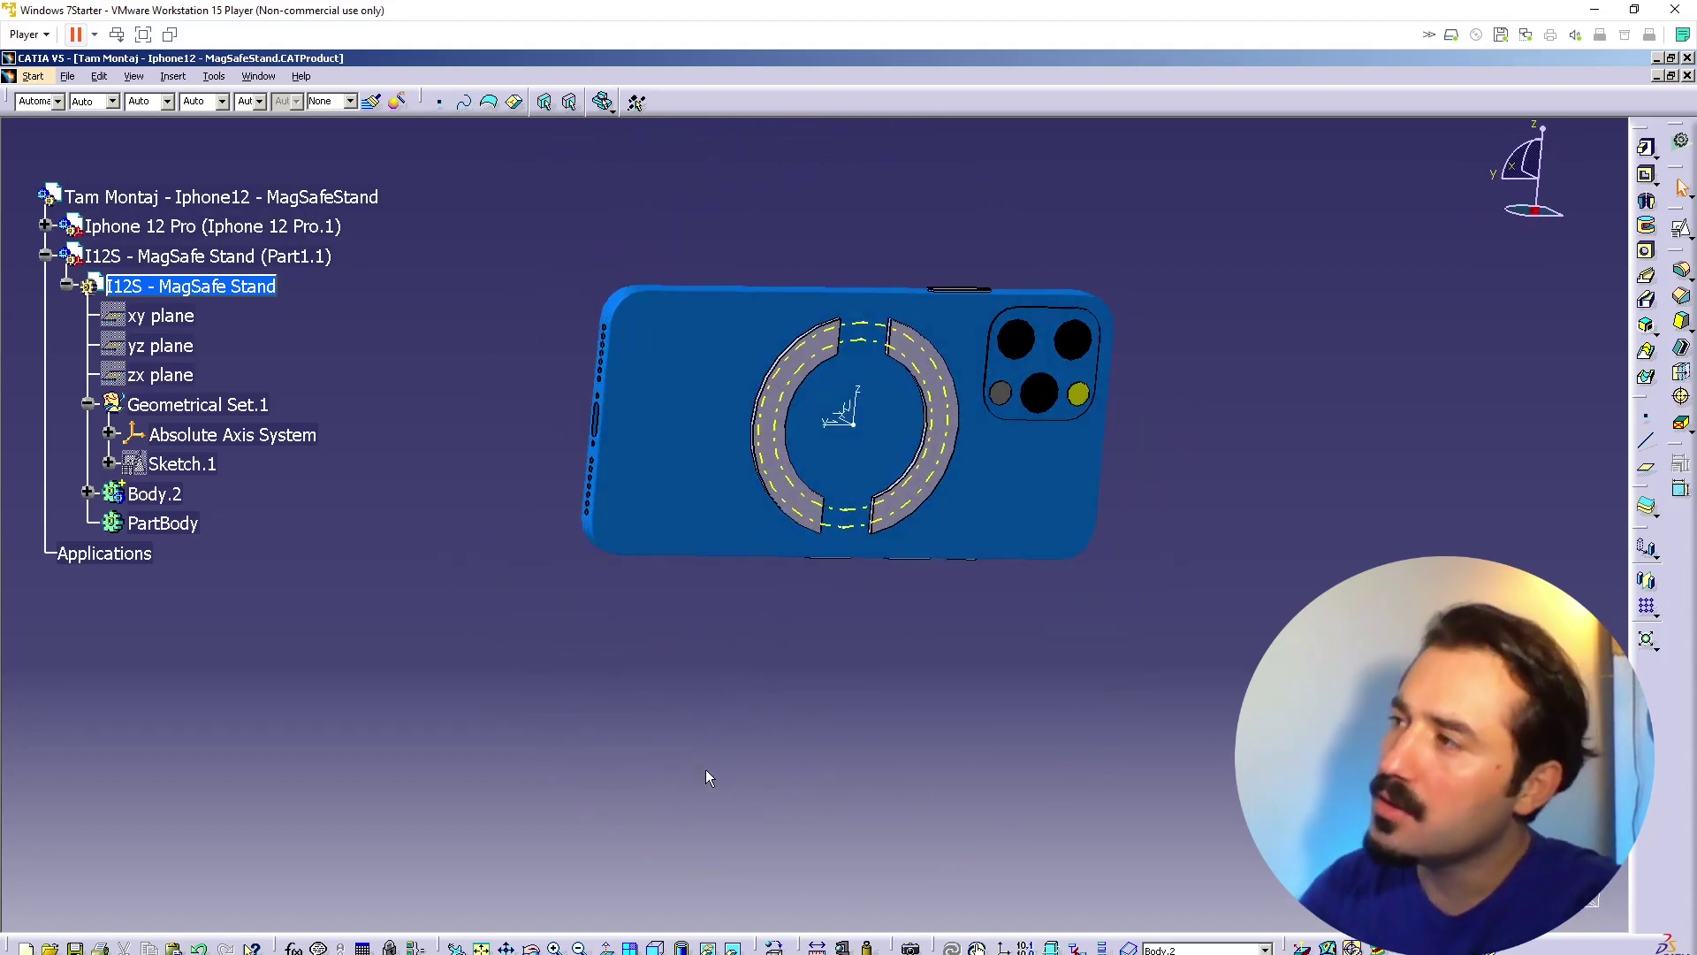
middle_click_drag(587, 575, 1095, 532)
middle_click_drag(864, 443, 739, 626)
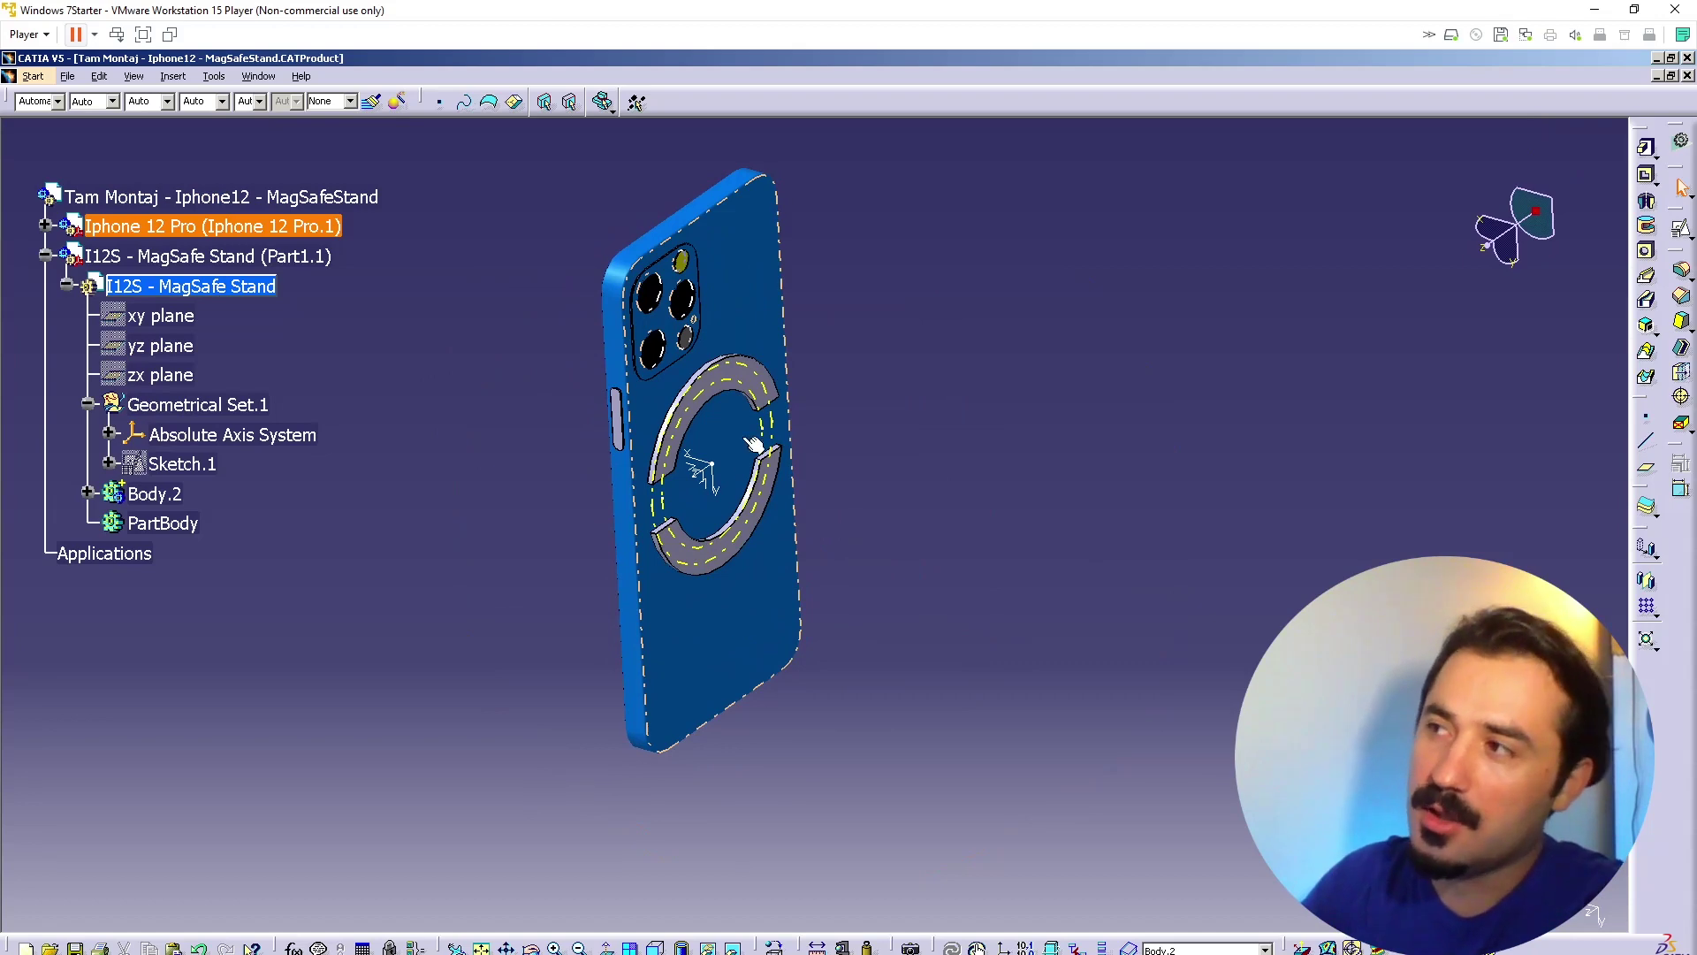
middle_click_drag(740, 495, 885, 542)
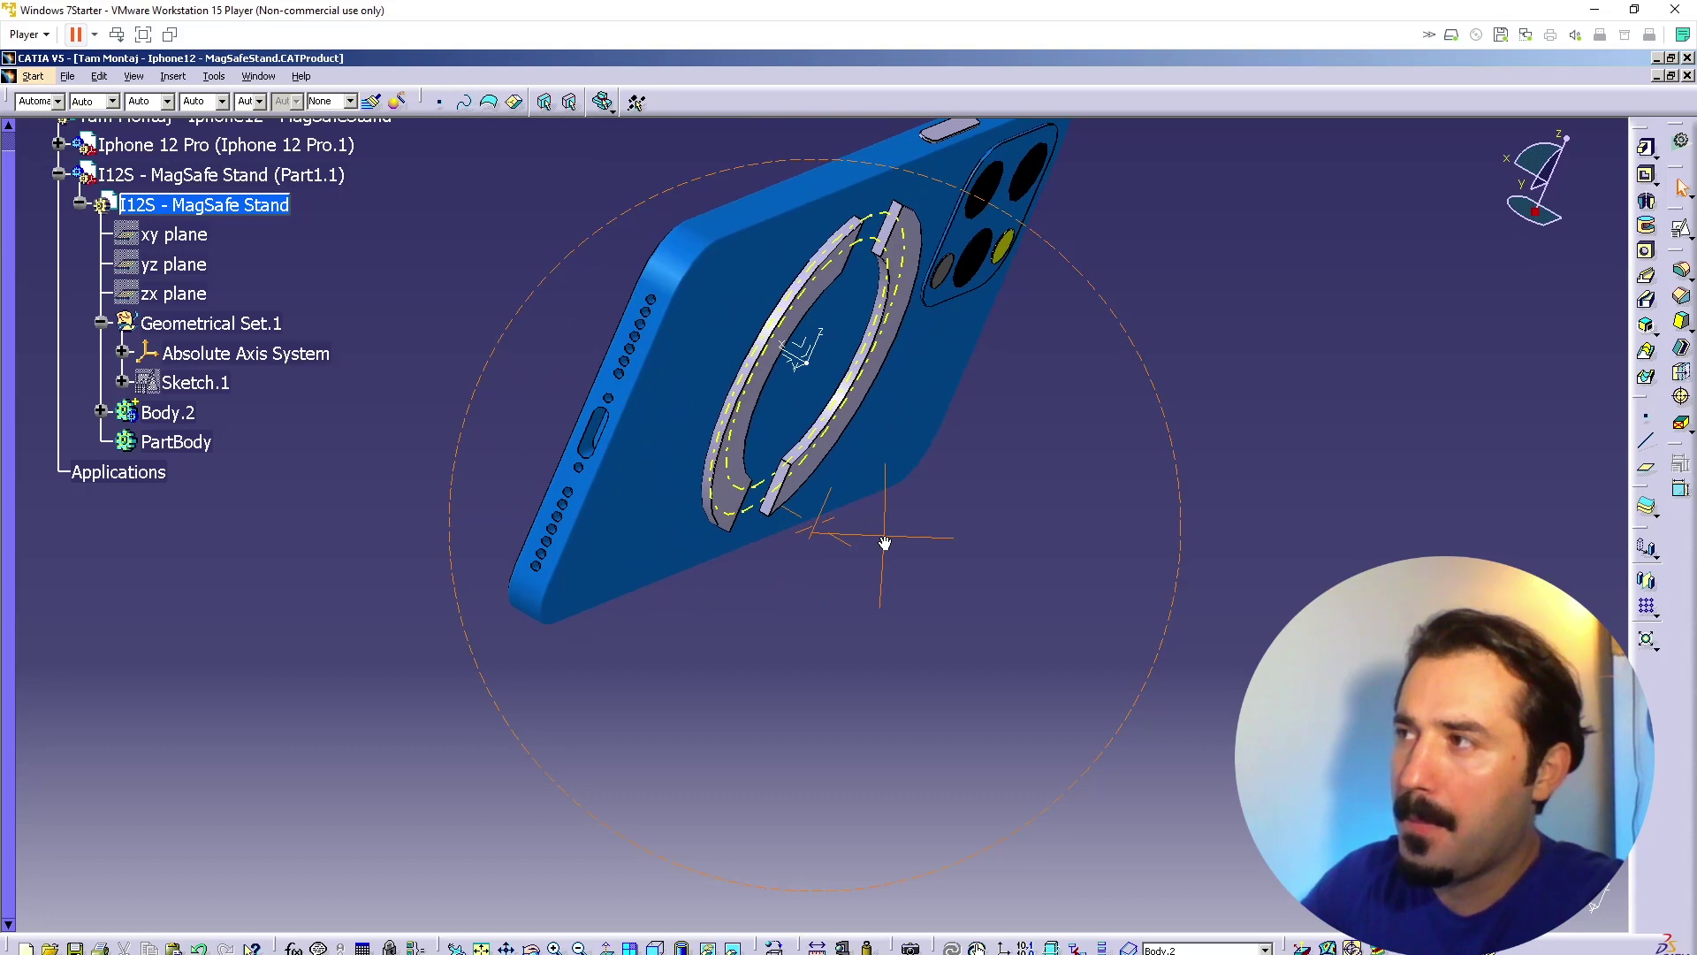
middle_click_drag(885, 542, 922, 459)
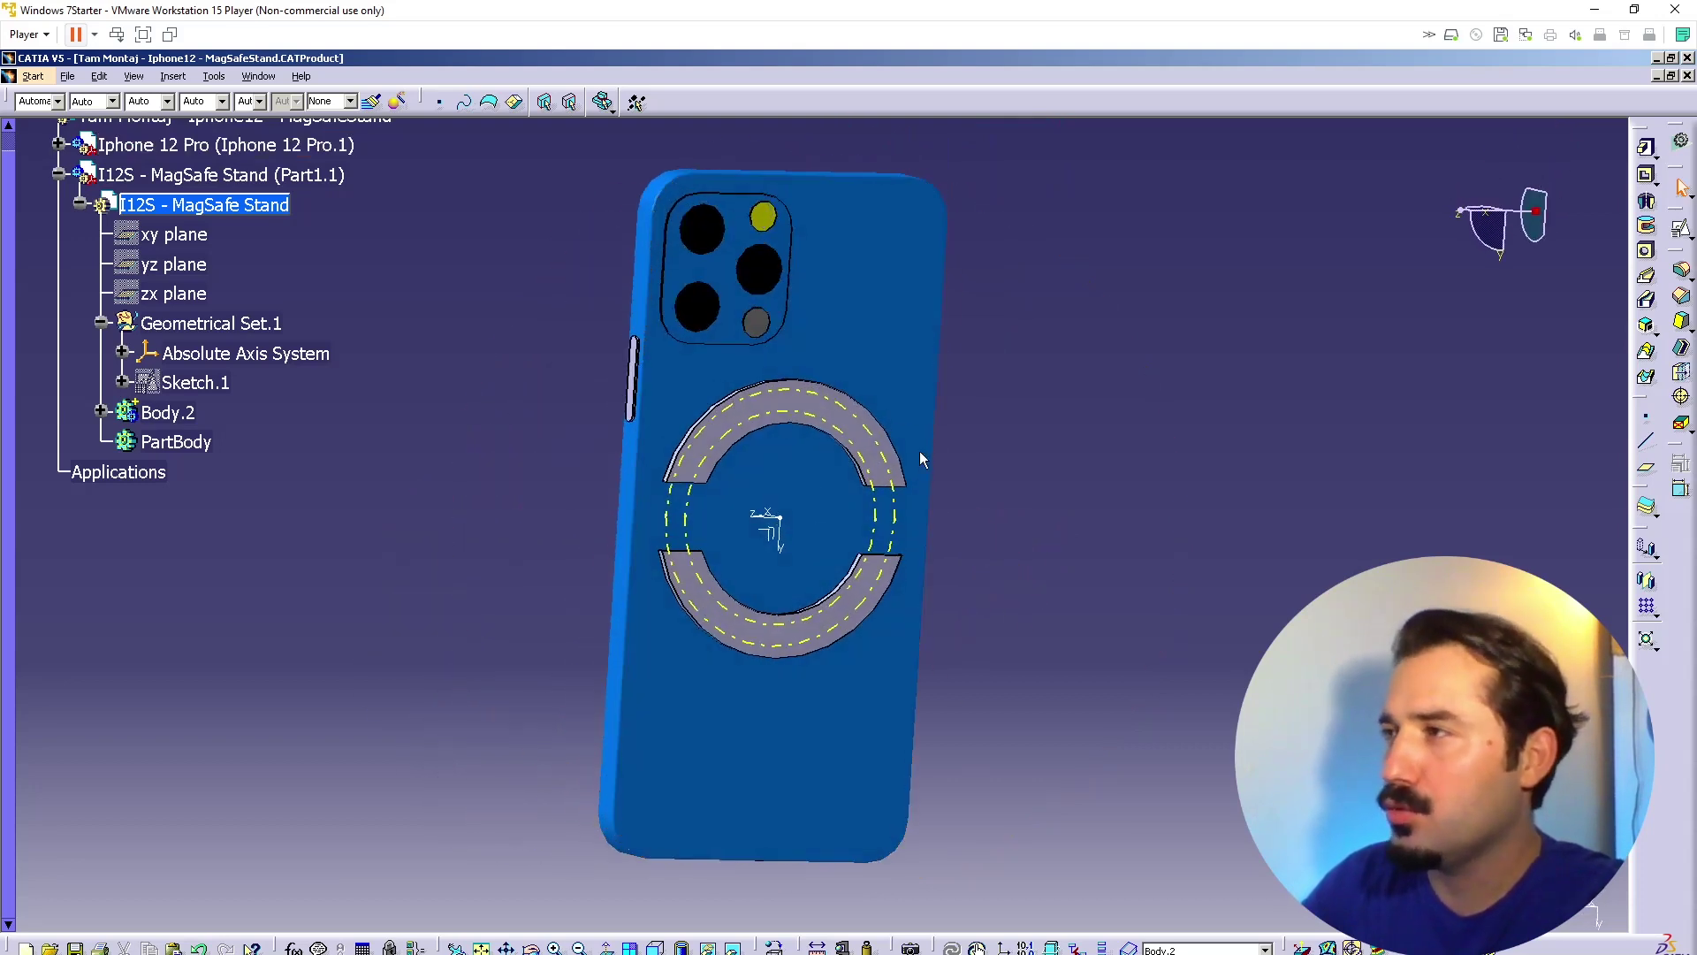
middle_click_drag(756, 566, 873, 433)
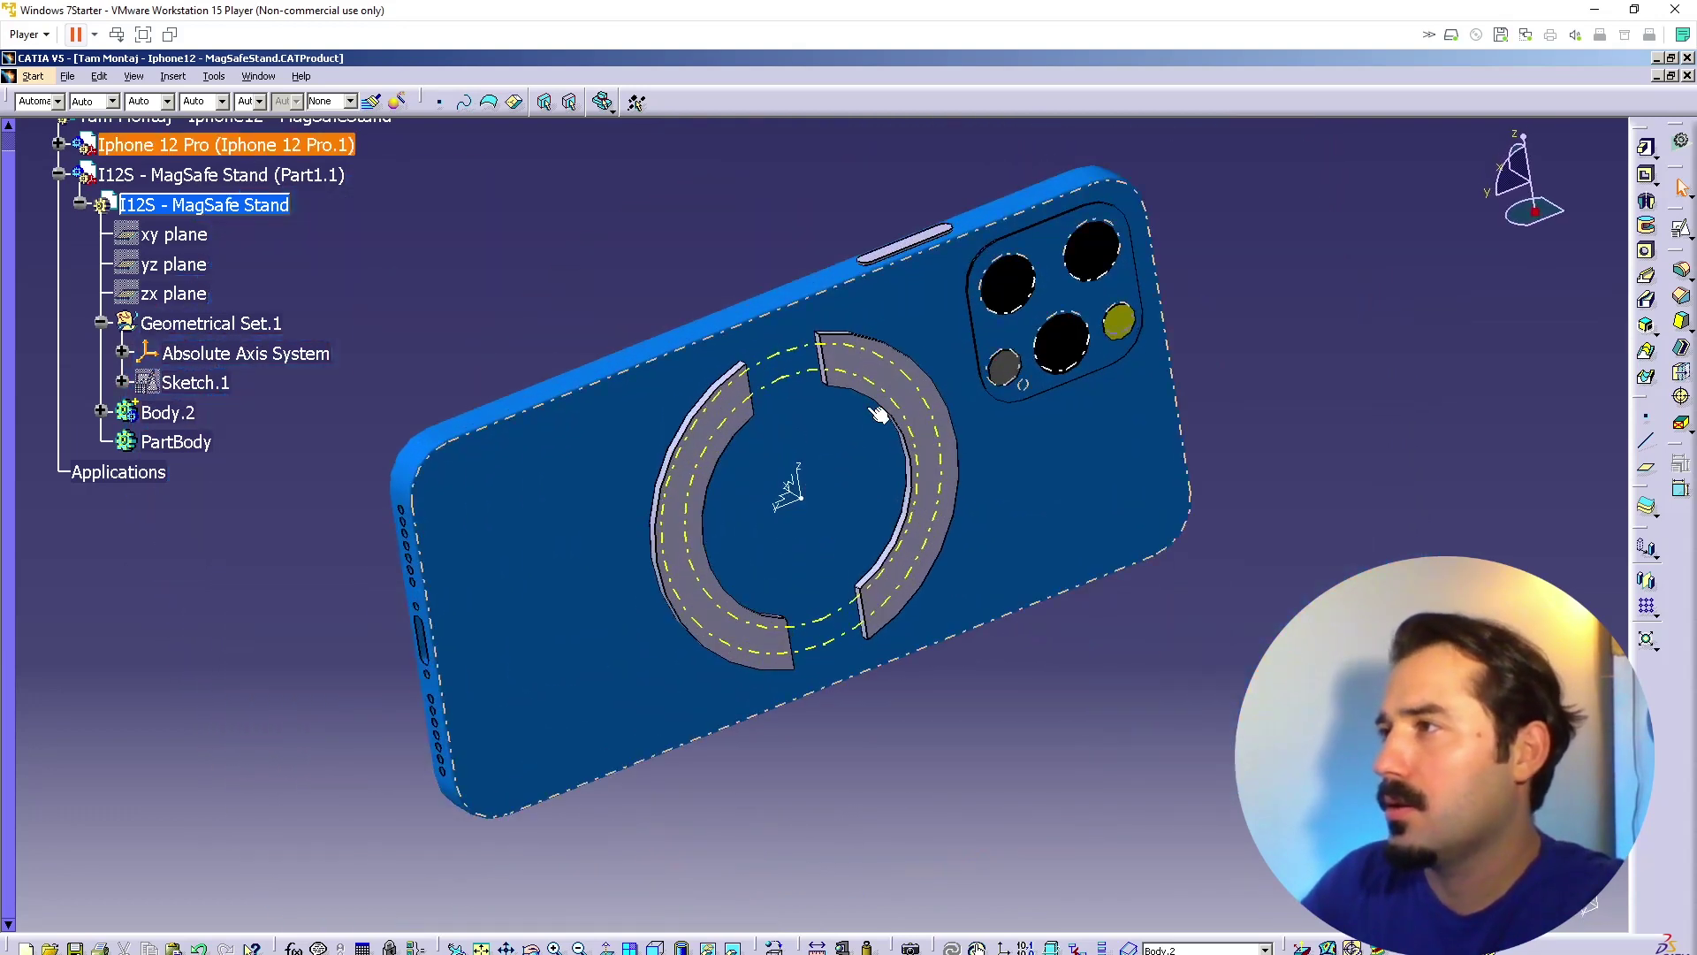
right_click(863, 356)
left_click(893, 371)
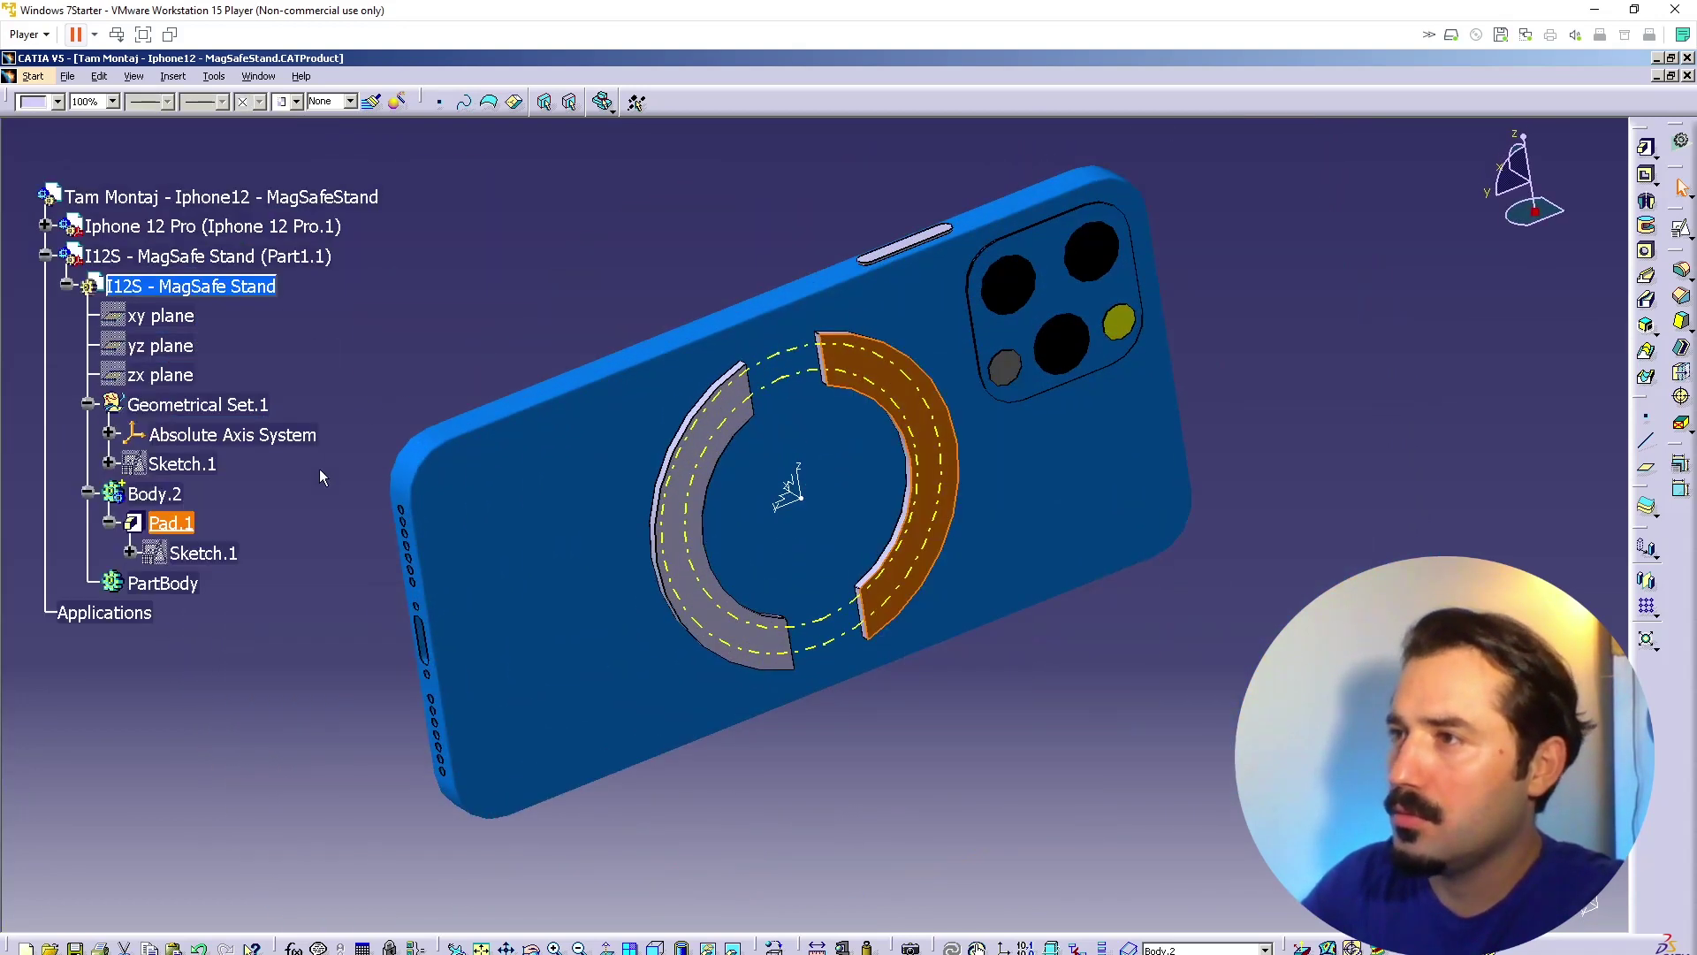
double_click(171, 522)
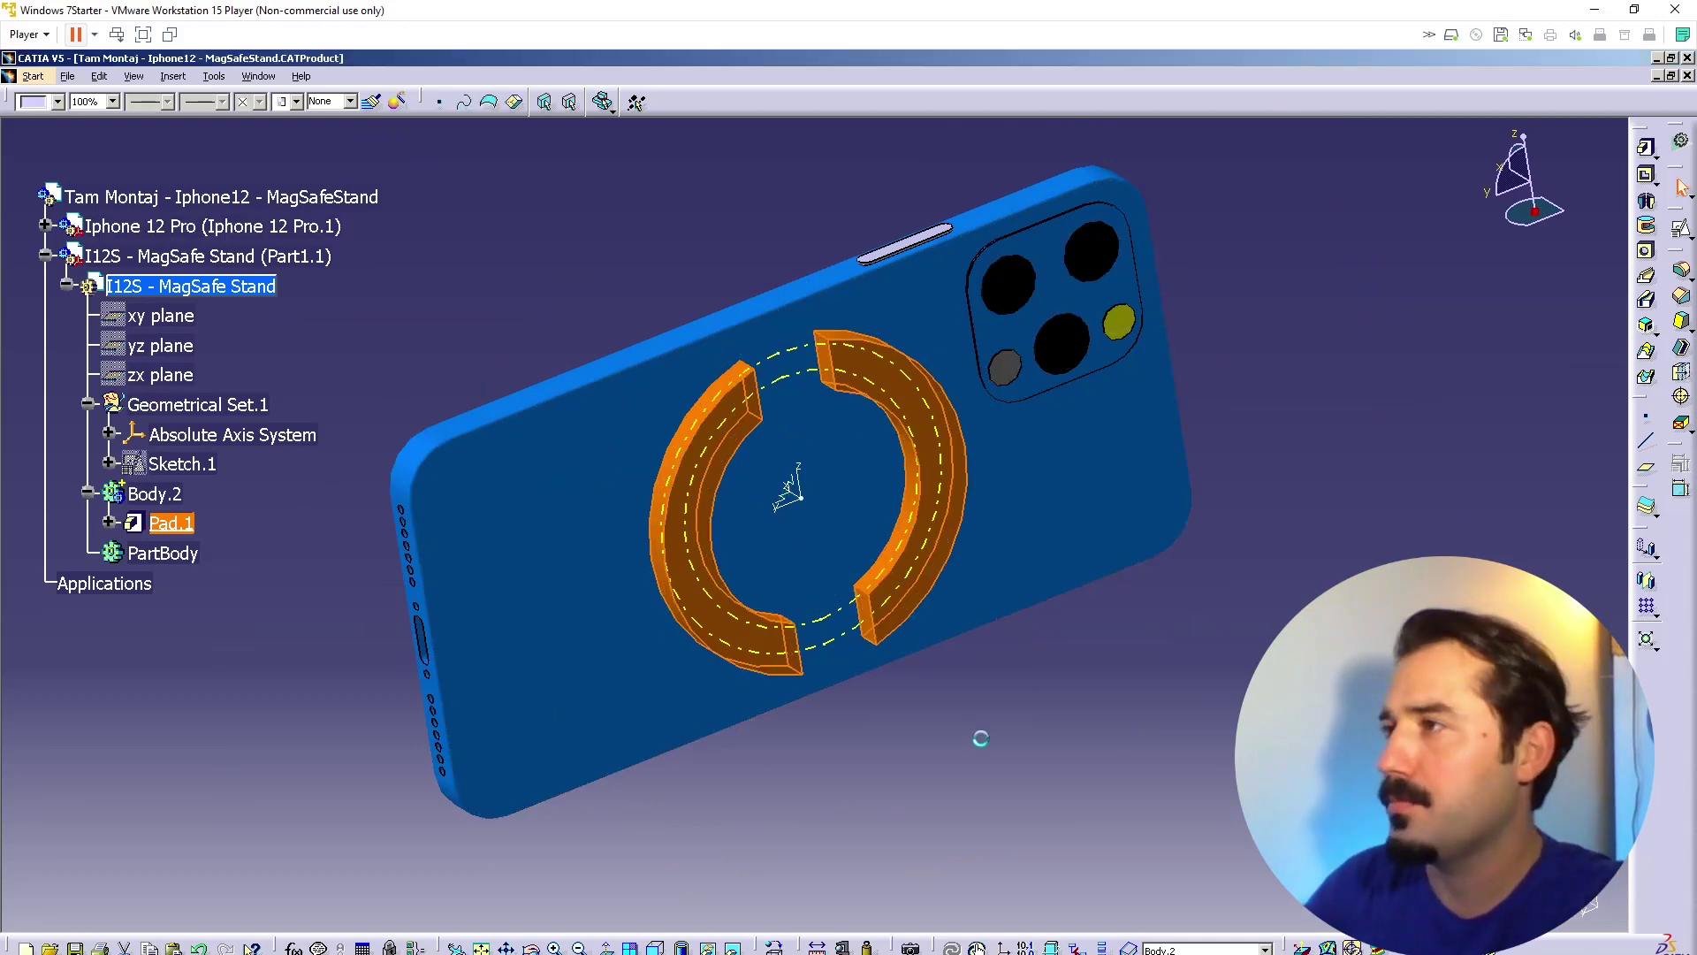
middle_click_drag(981, 737, 1087, 566)
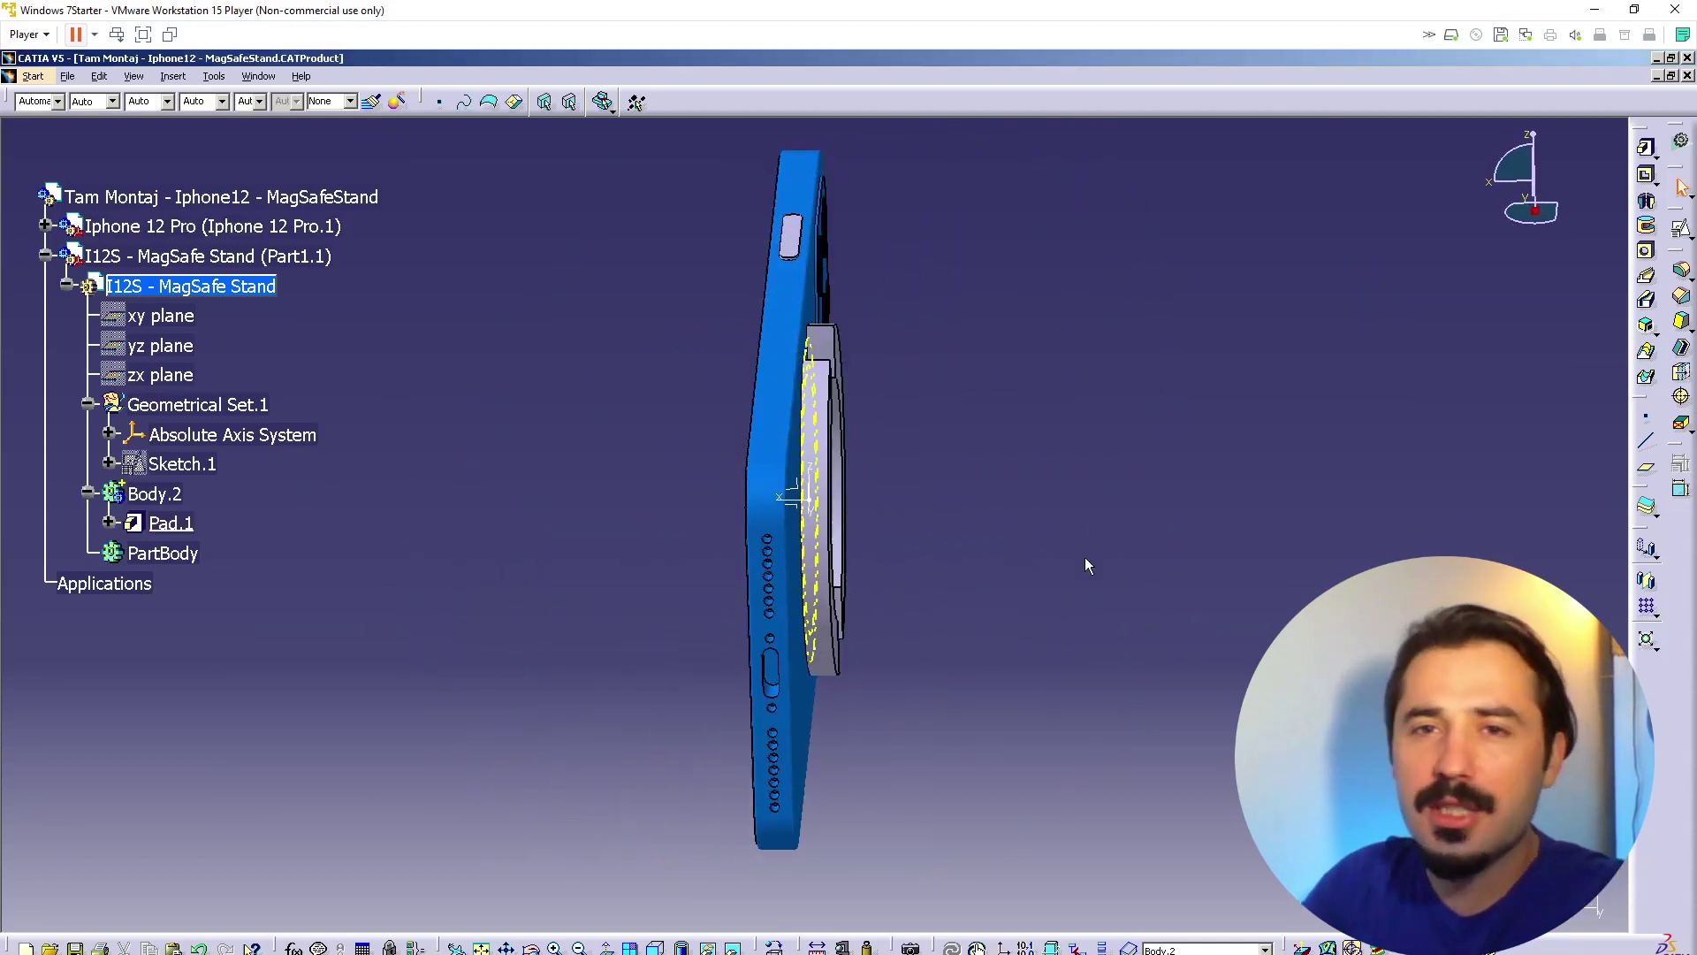
middle_click_drag(971, 583, 855, 674)
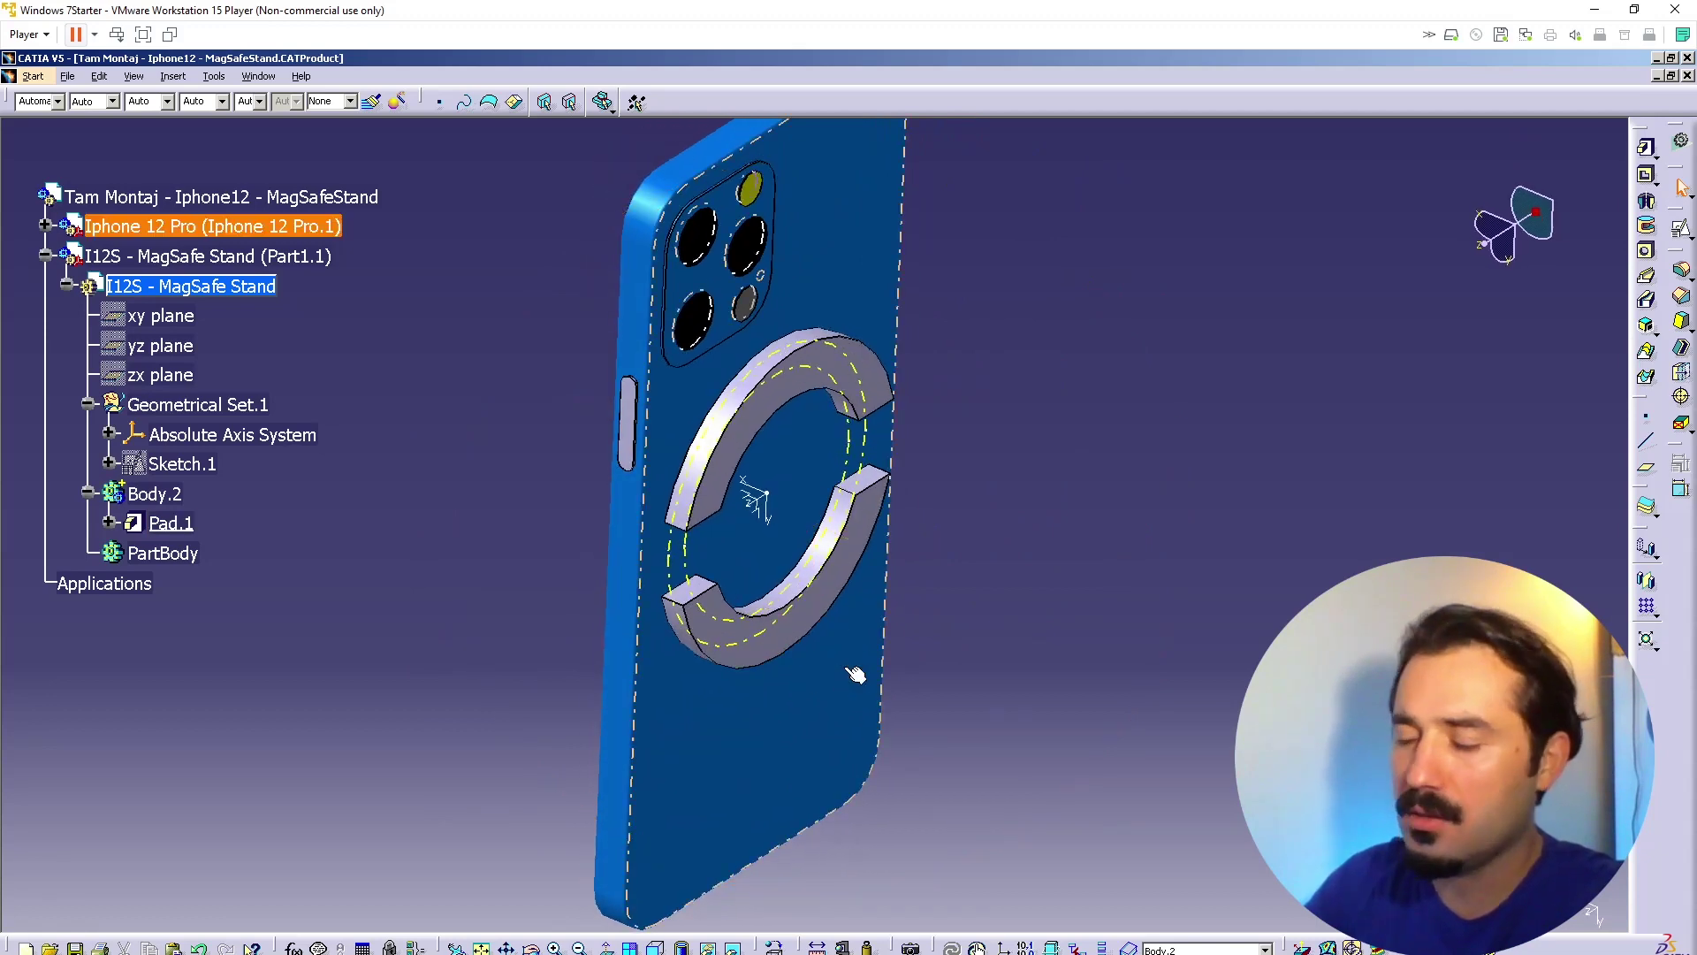
middle_click_drag(848, 646, 939, 579)
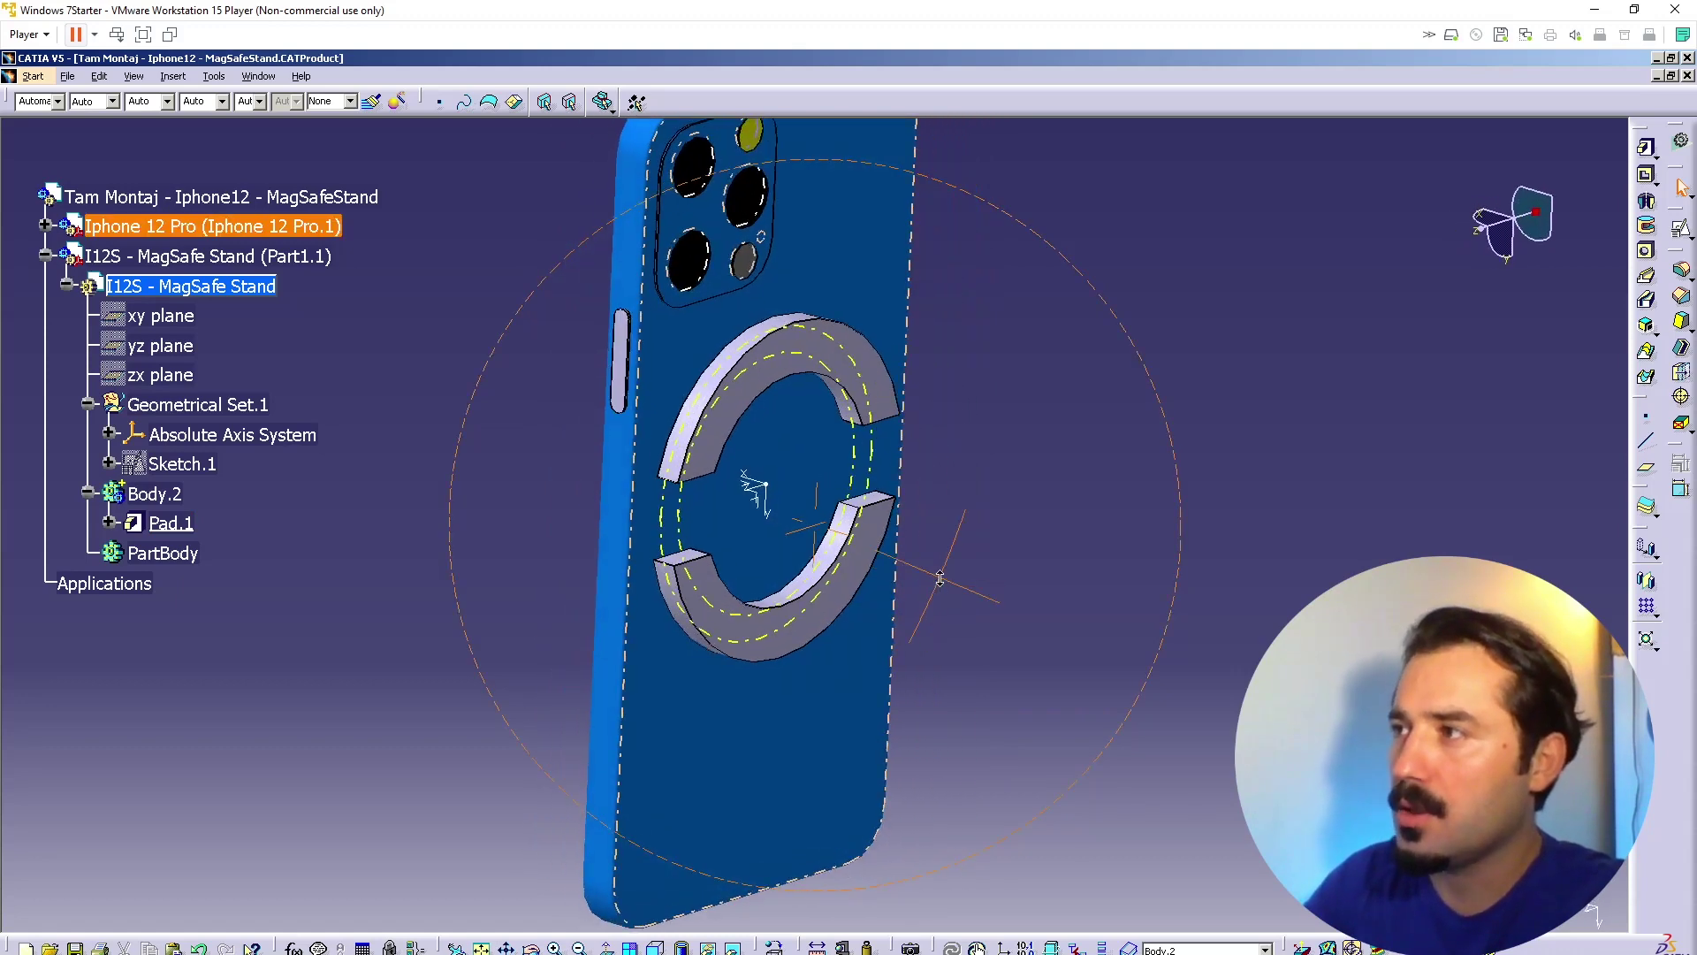
middle_click_drag(756, 579, 821, 629)
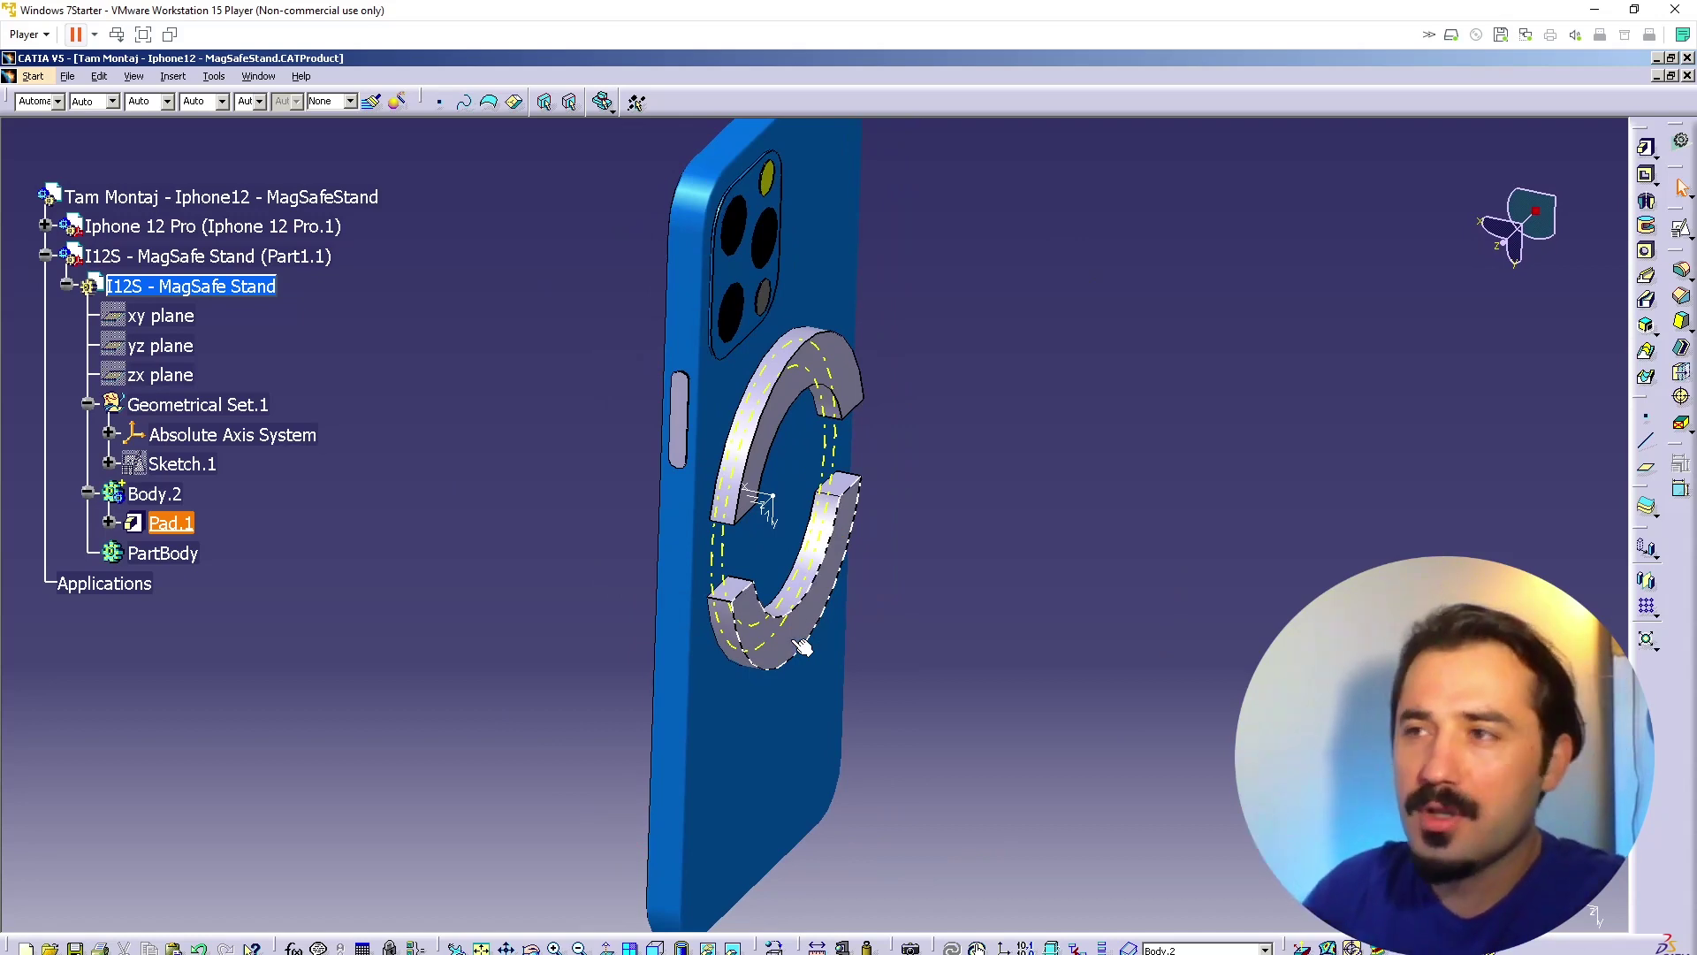
middle_click_drag(1031, 610, 802, 571)
middle_click_drag(738, 519, 703, 541)
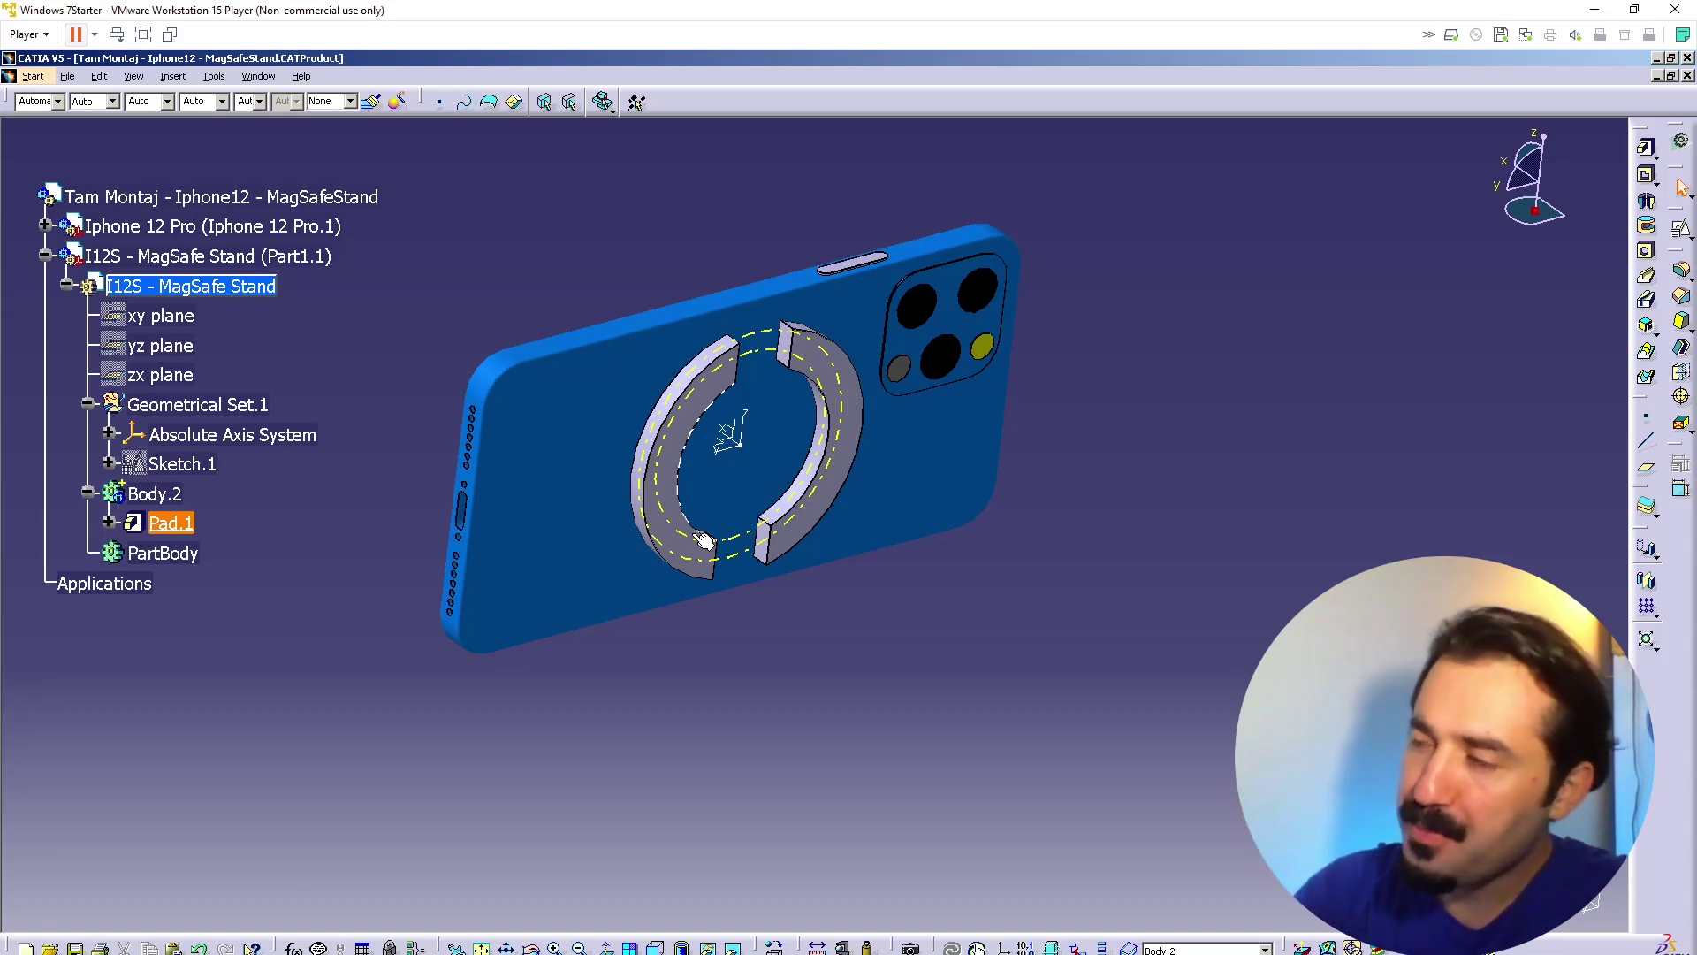
Step: Inspect the phone and split ring from an exact side view and collapse the MagSafe Stand part's tree branches
middle_click_drag(860, 556, 451, 466)
middle_click_drag(854, 576, 981, 466)
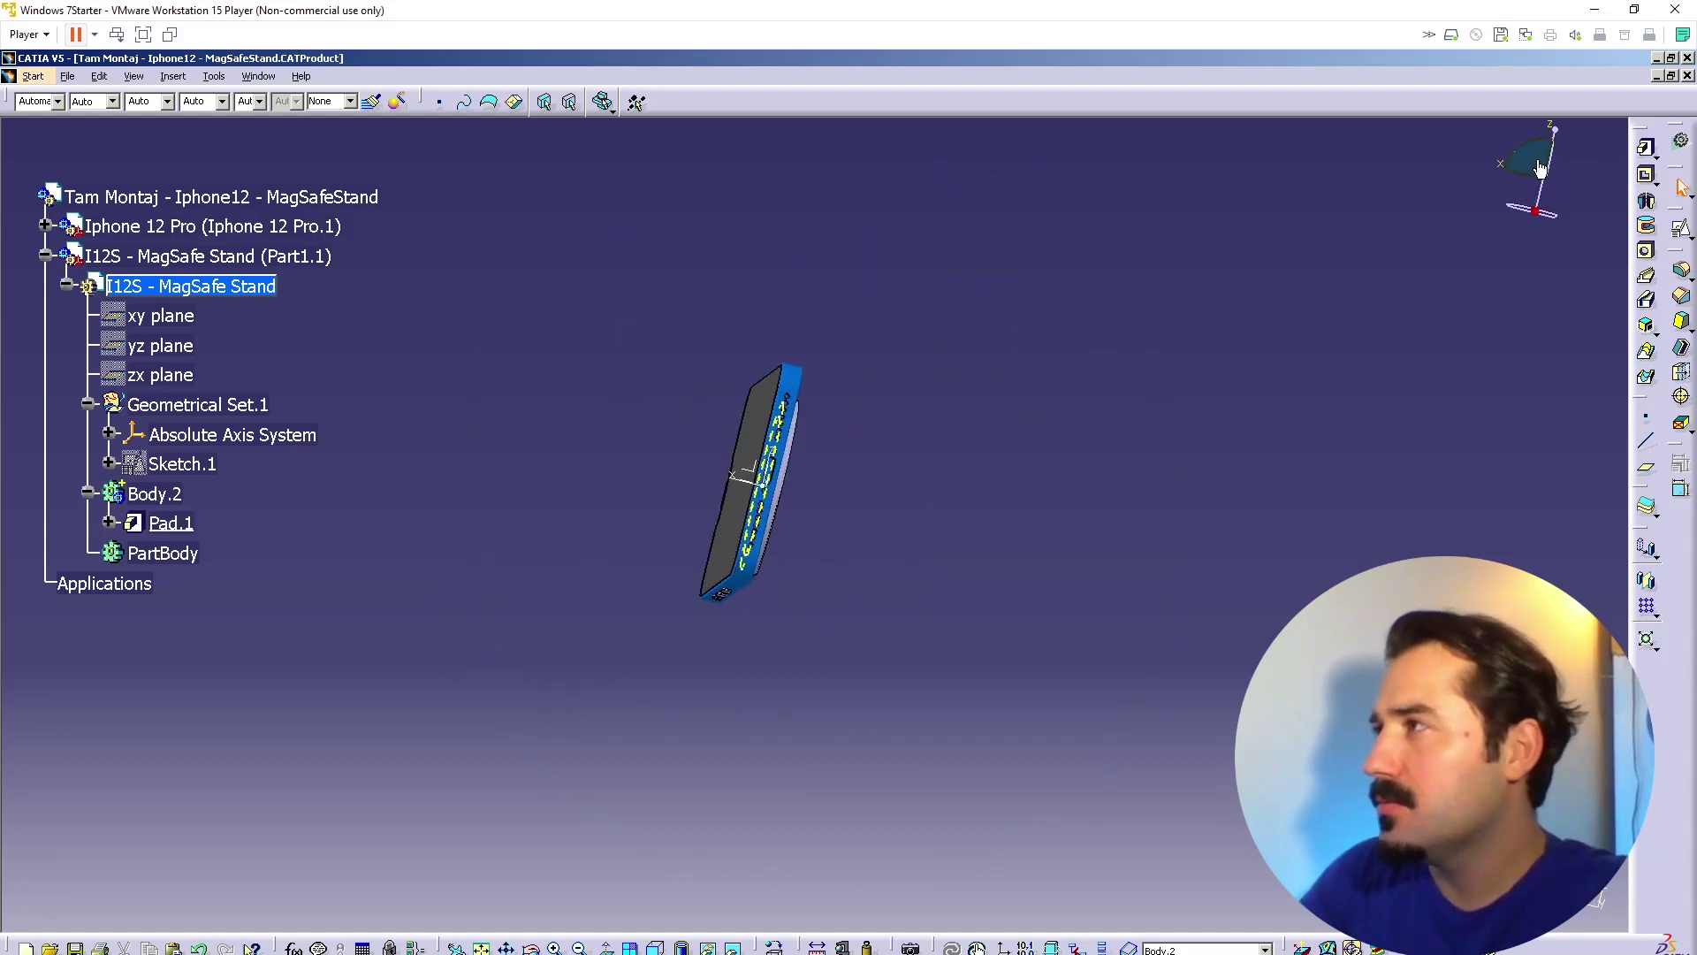
left_click(1539, 173)
left_click(1585, 182)
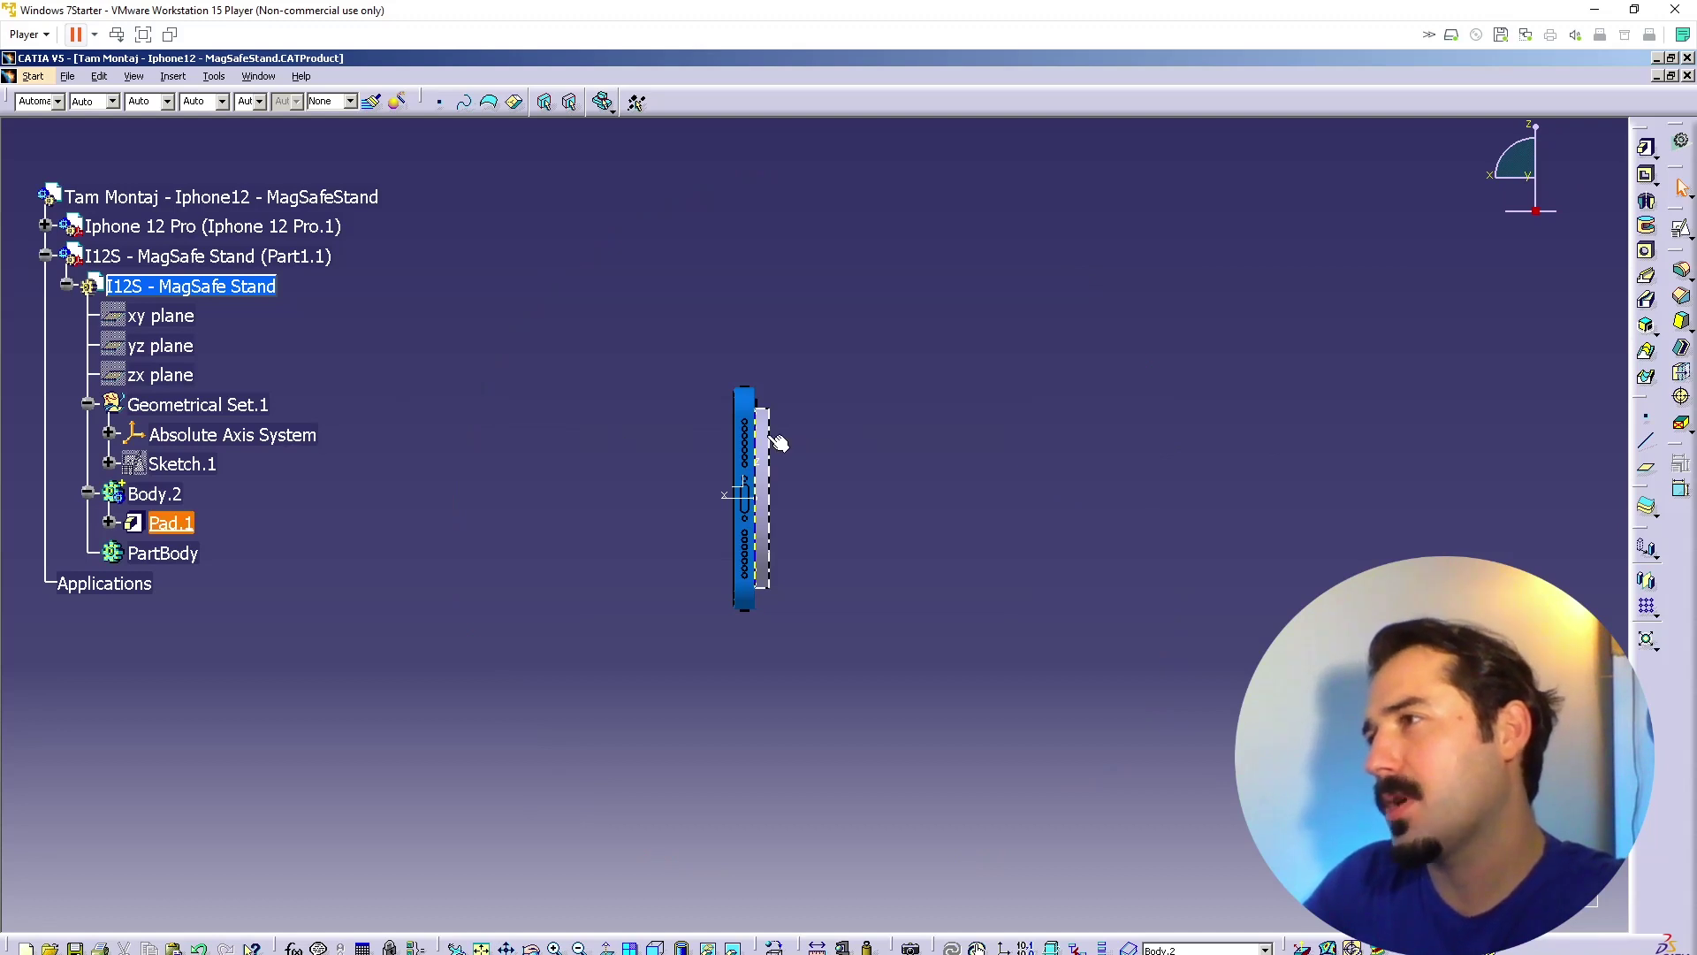
left_click(68, 285)
left_click(46, 256)
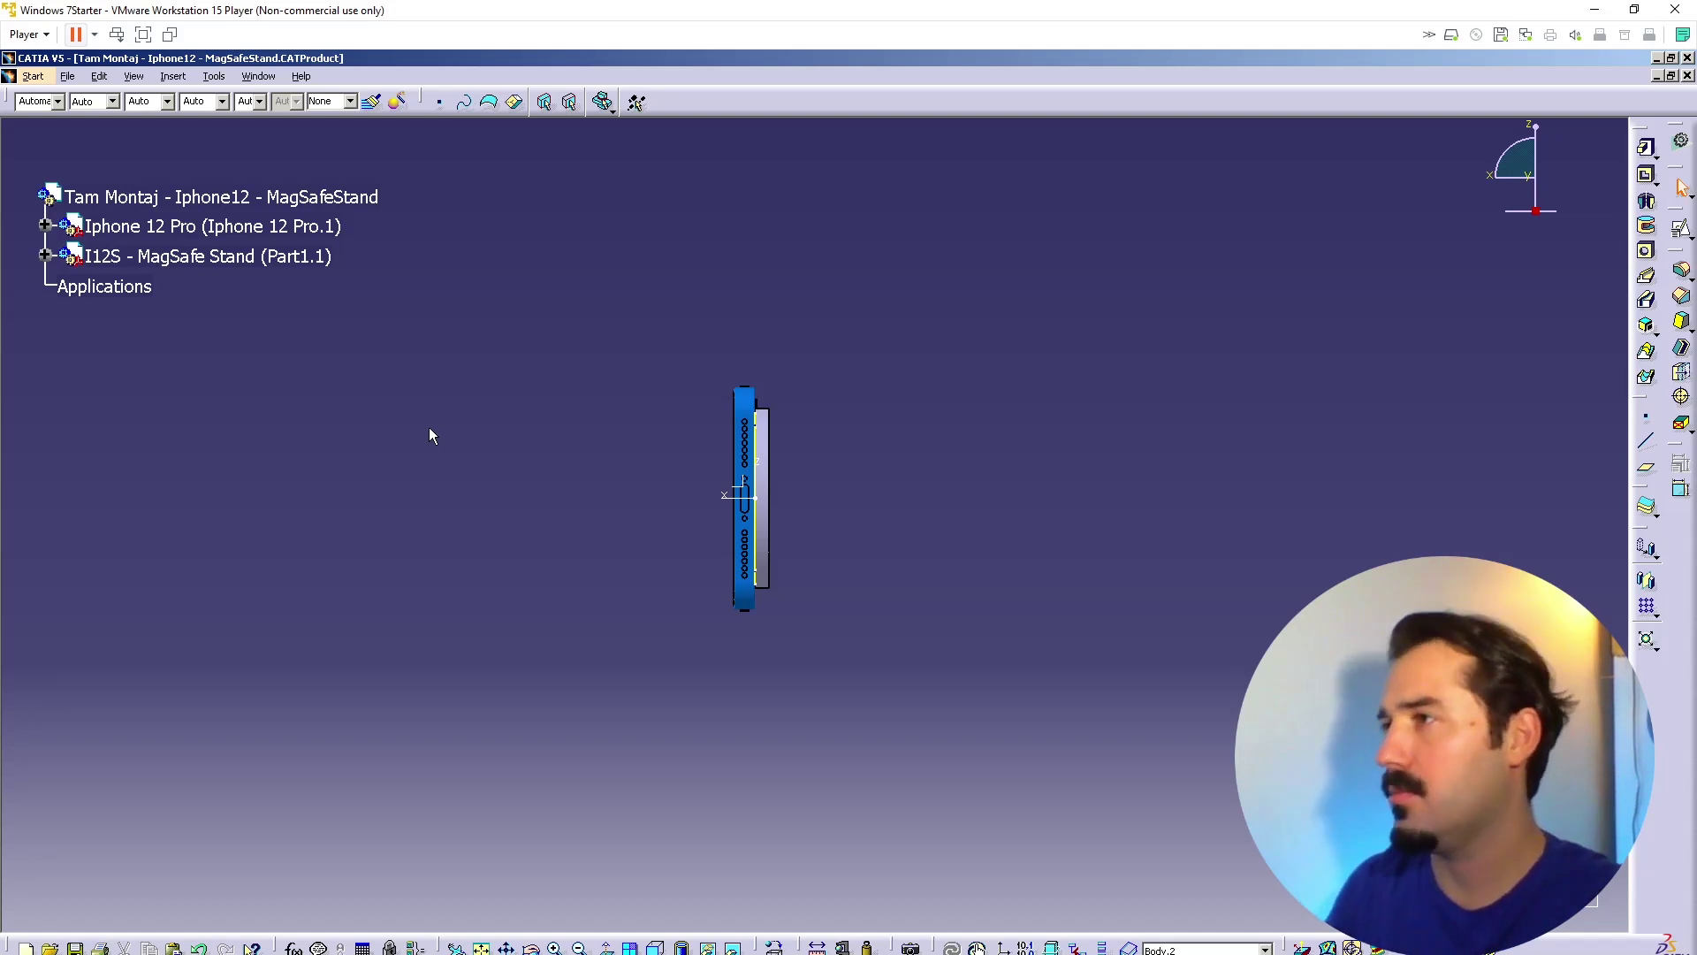
key("ctrl+shift+Right")
key("ctrl+shift+Right")
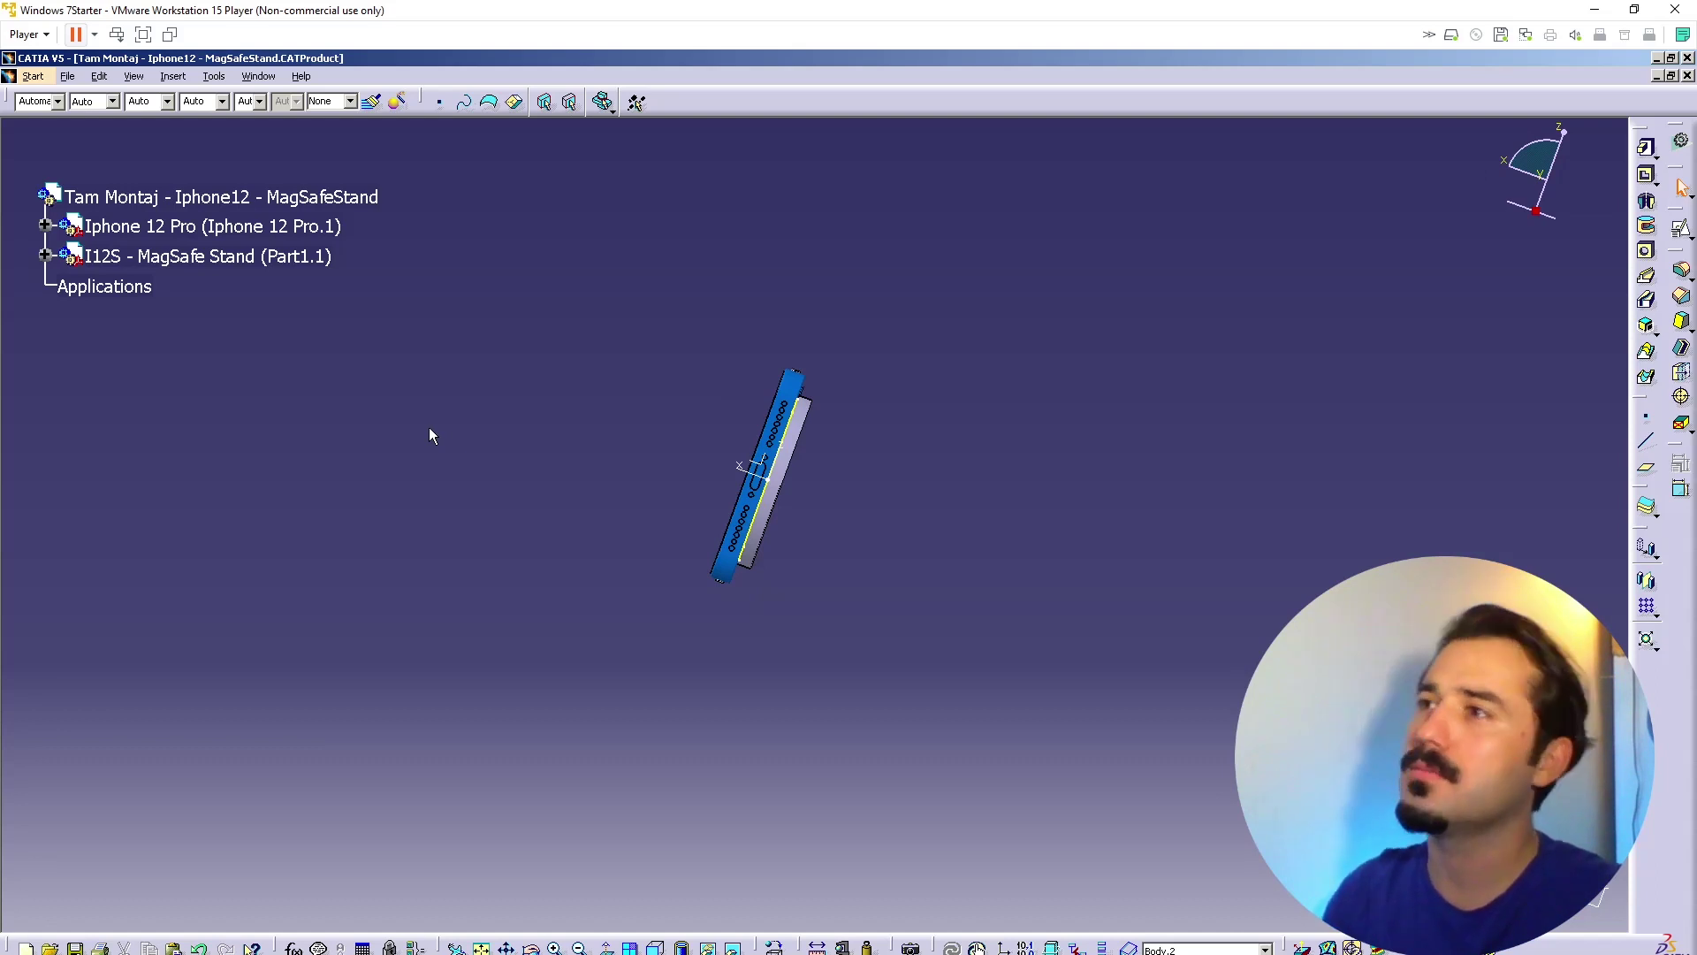
Step: Activate the top-level assembly and rotate the iPhone 12 Pro about the Y axis so it leans back toward the ring side
left_click(130, 231)
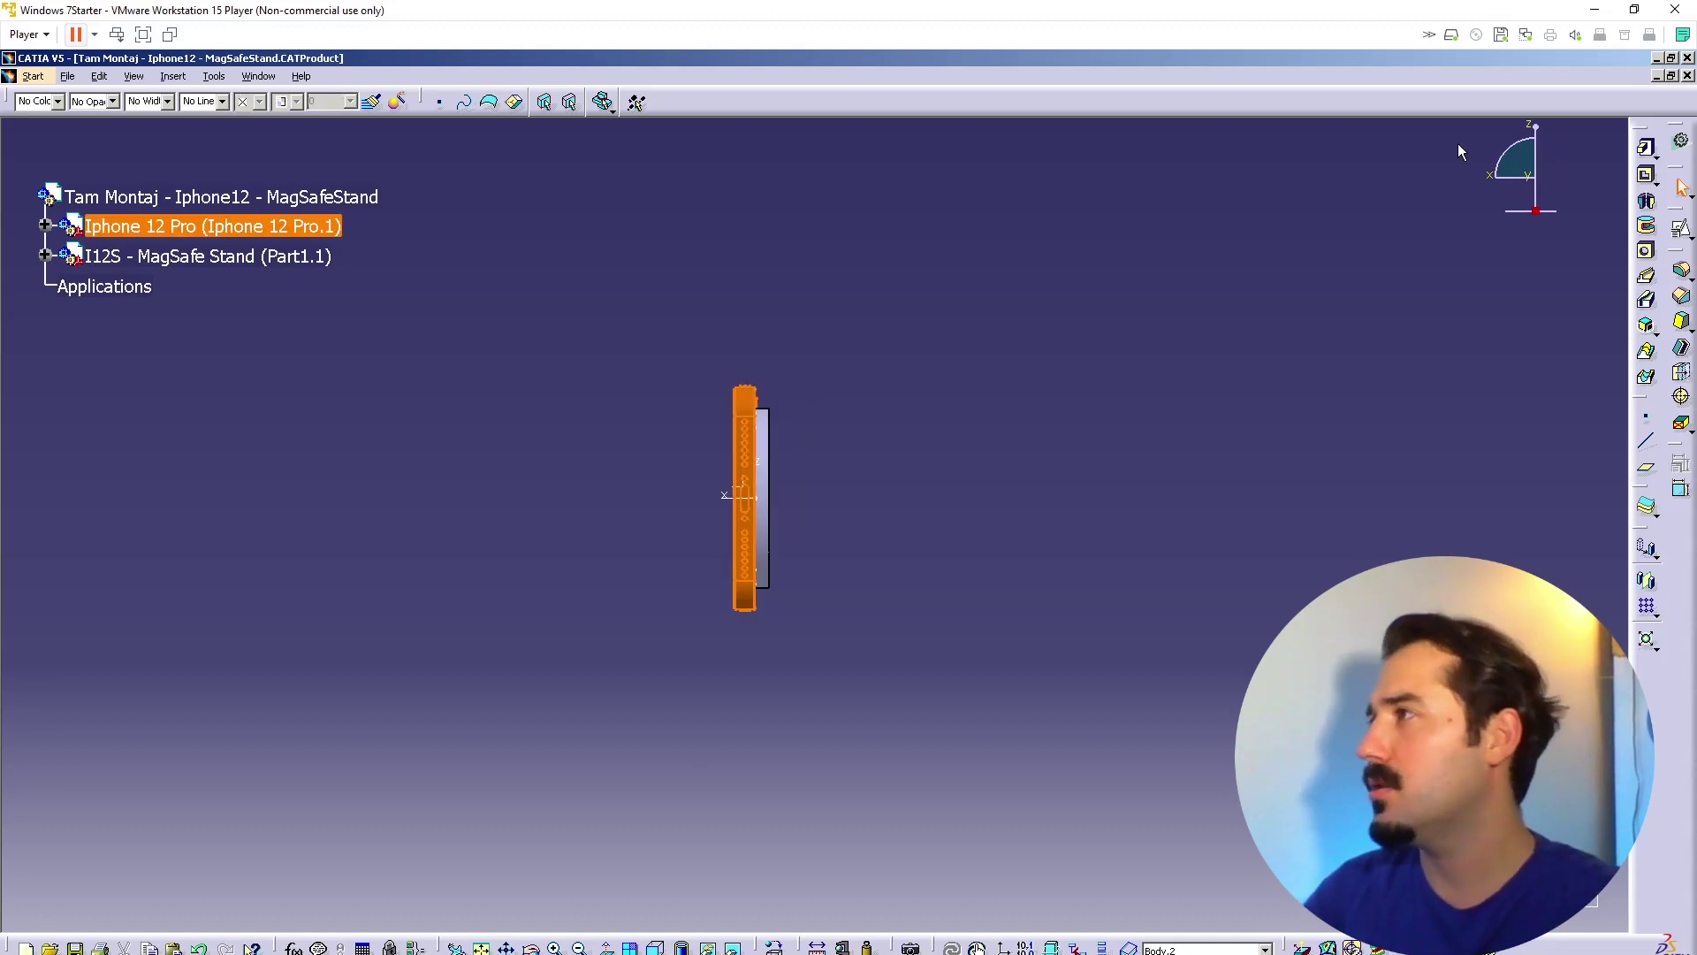
double_click(353, 197)
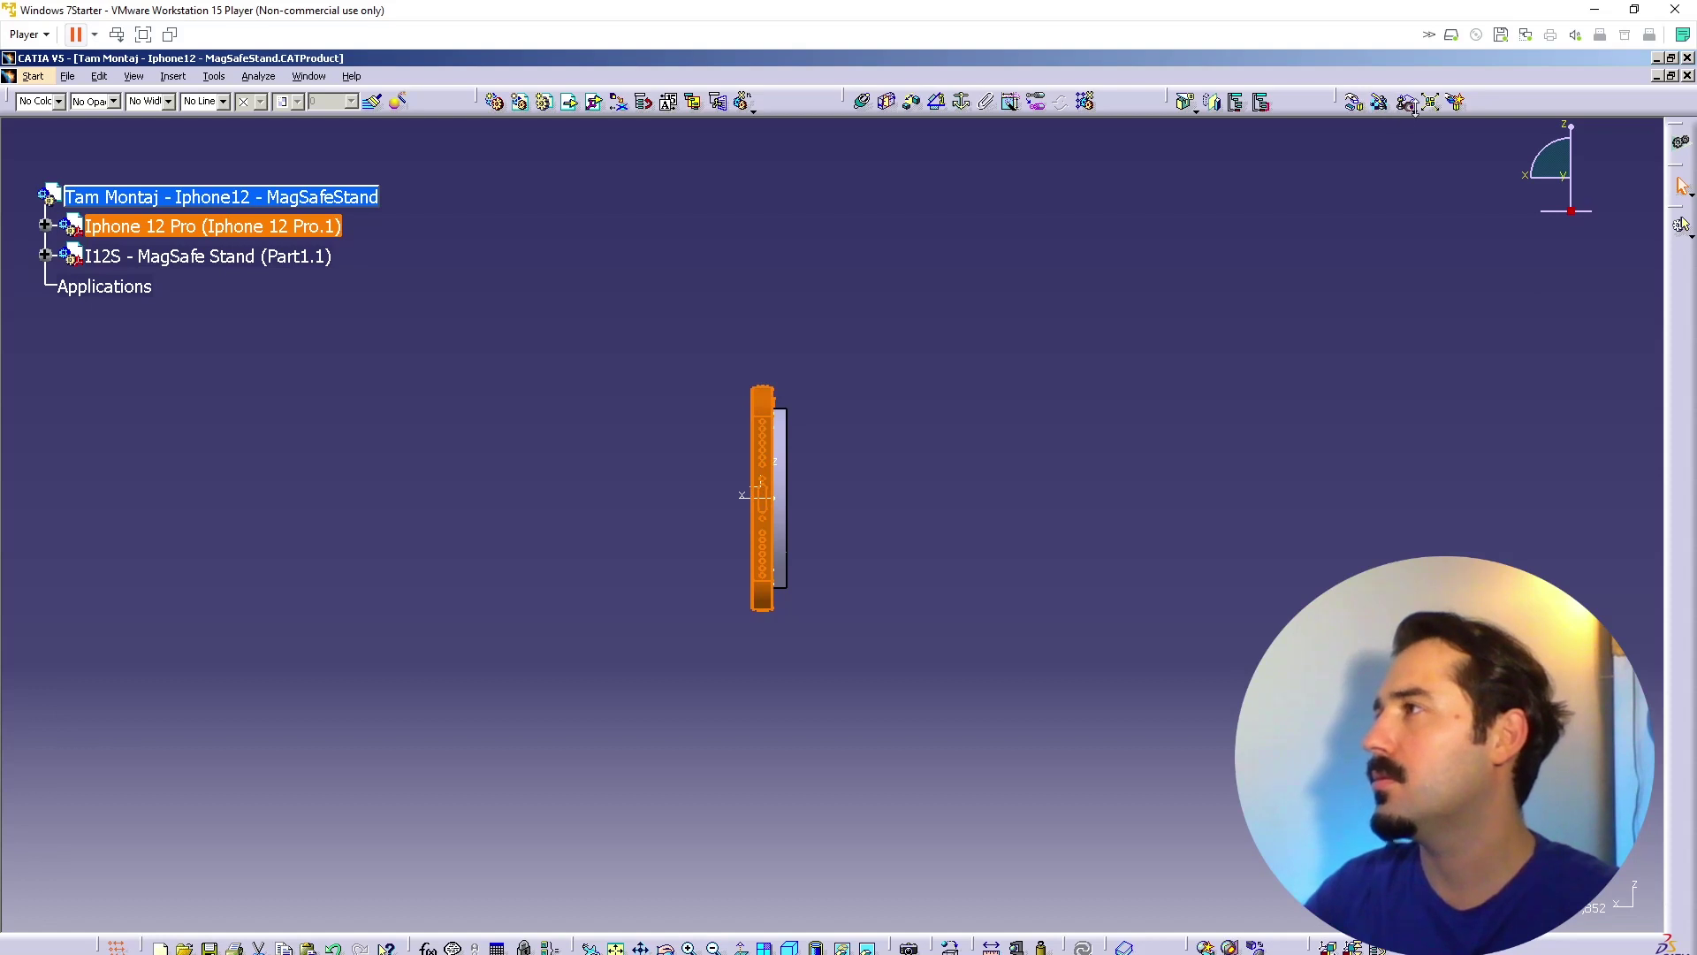
left_click(1353, 102)
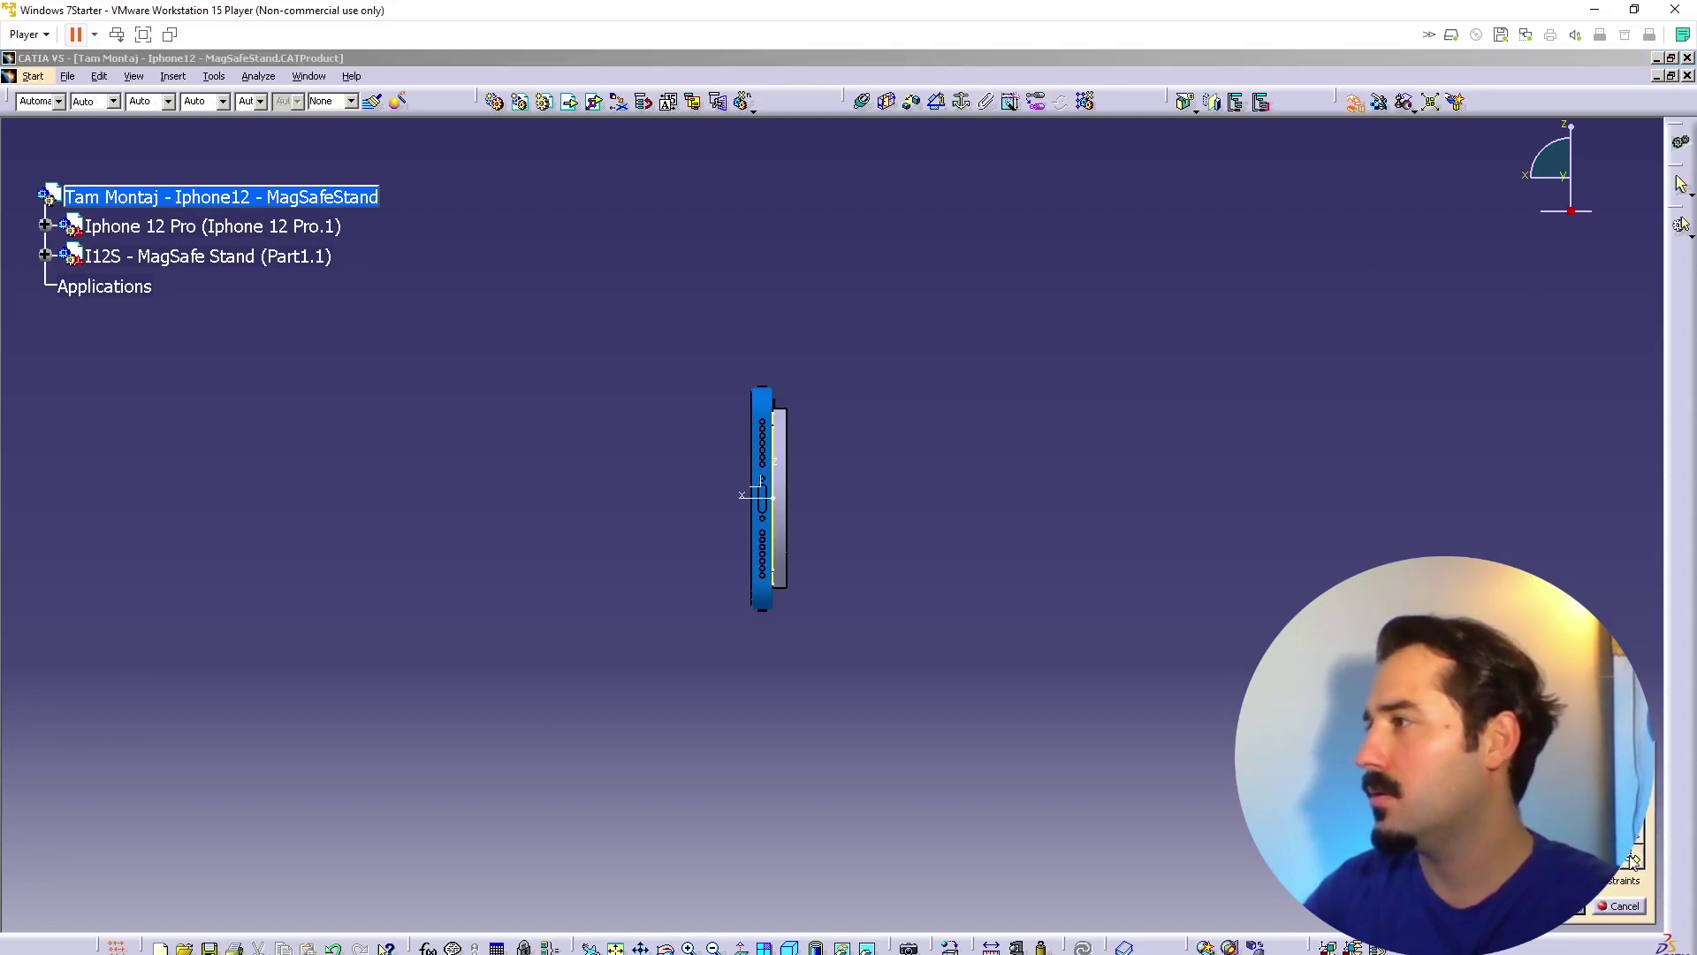
left_click(1620, 911)
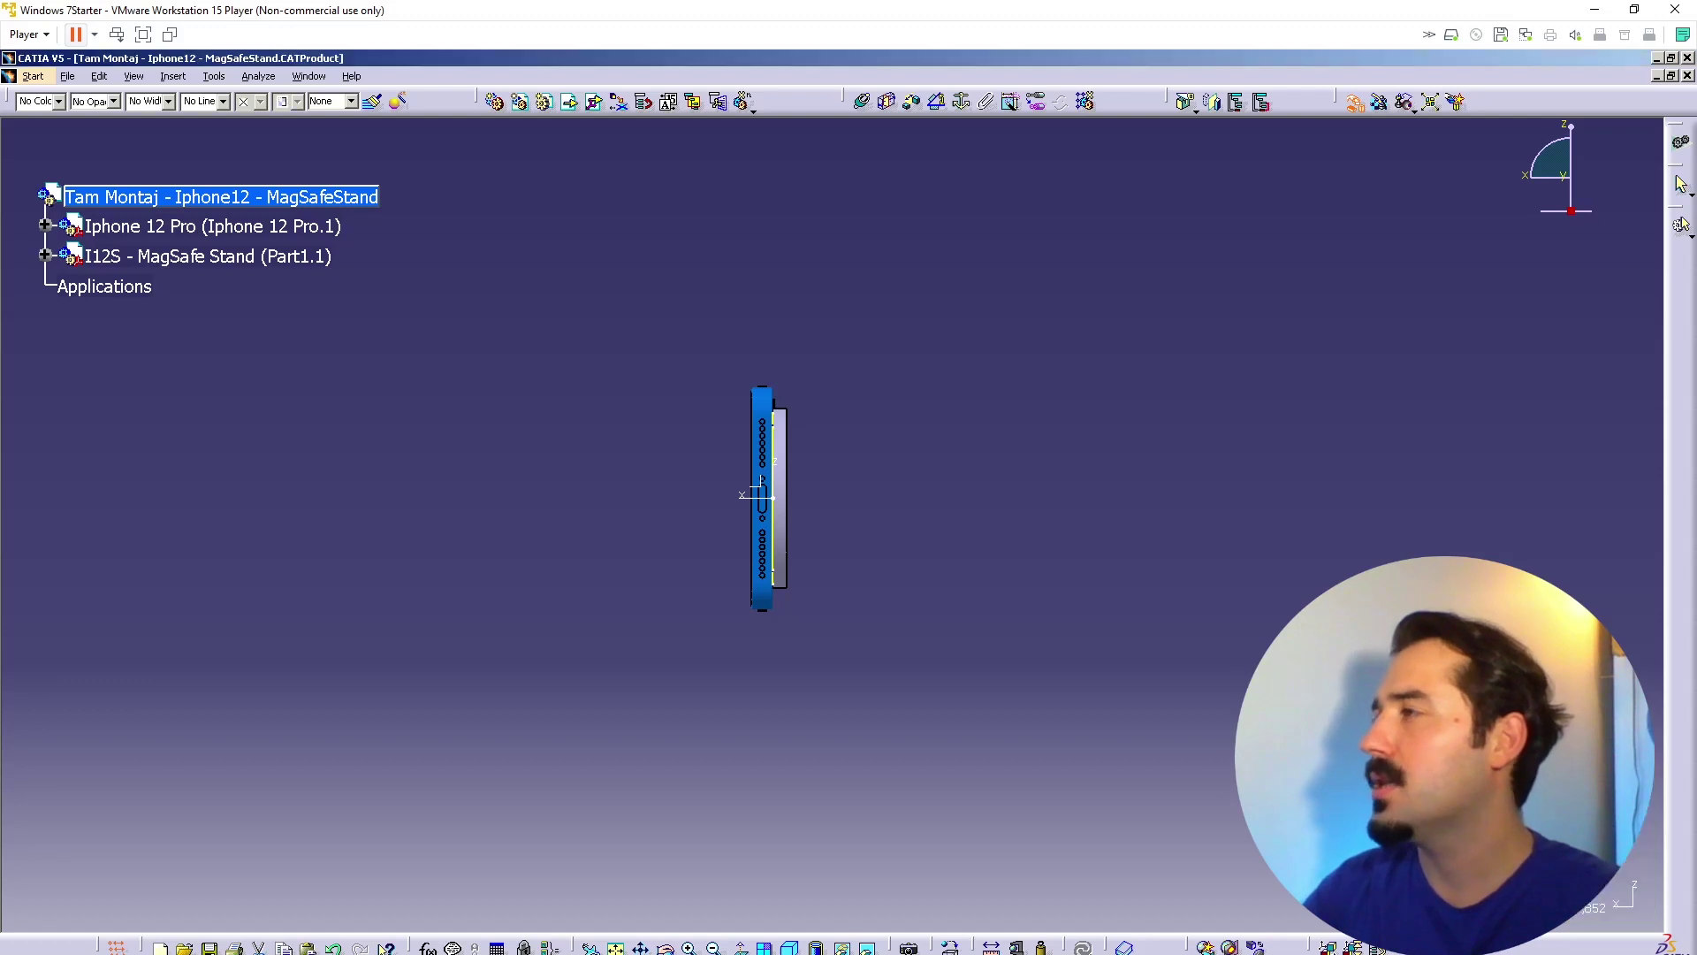
left_click(1382, 106)
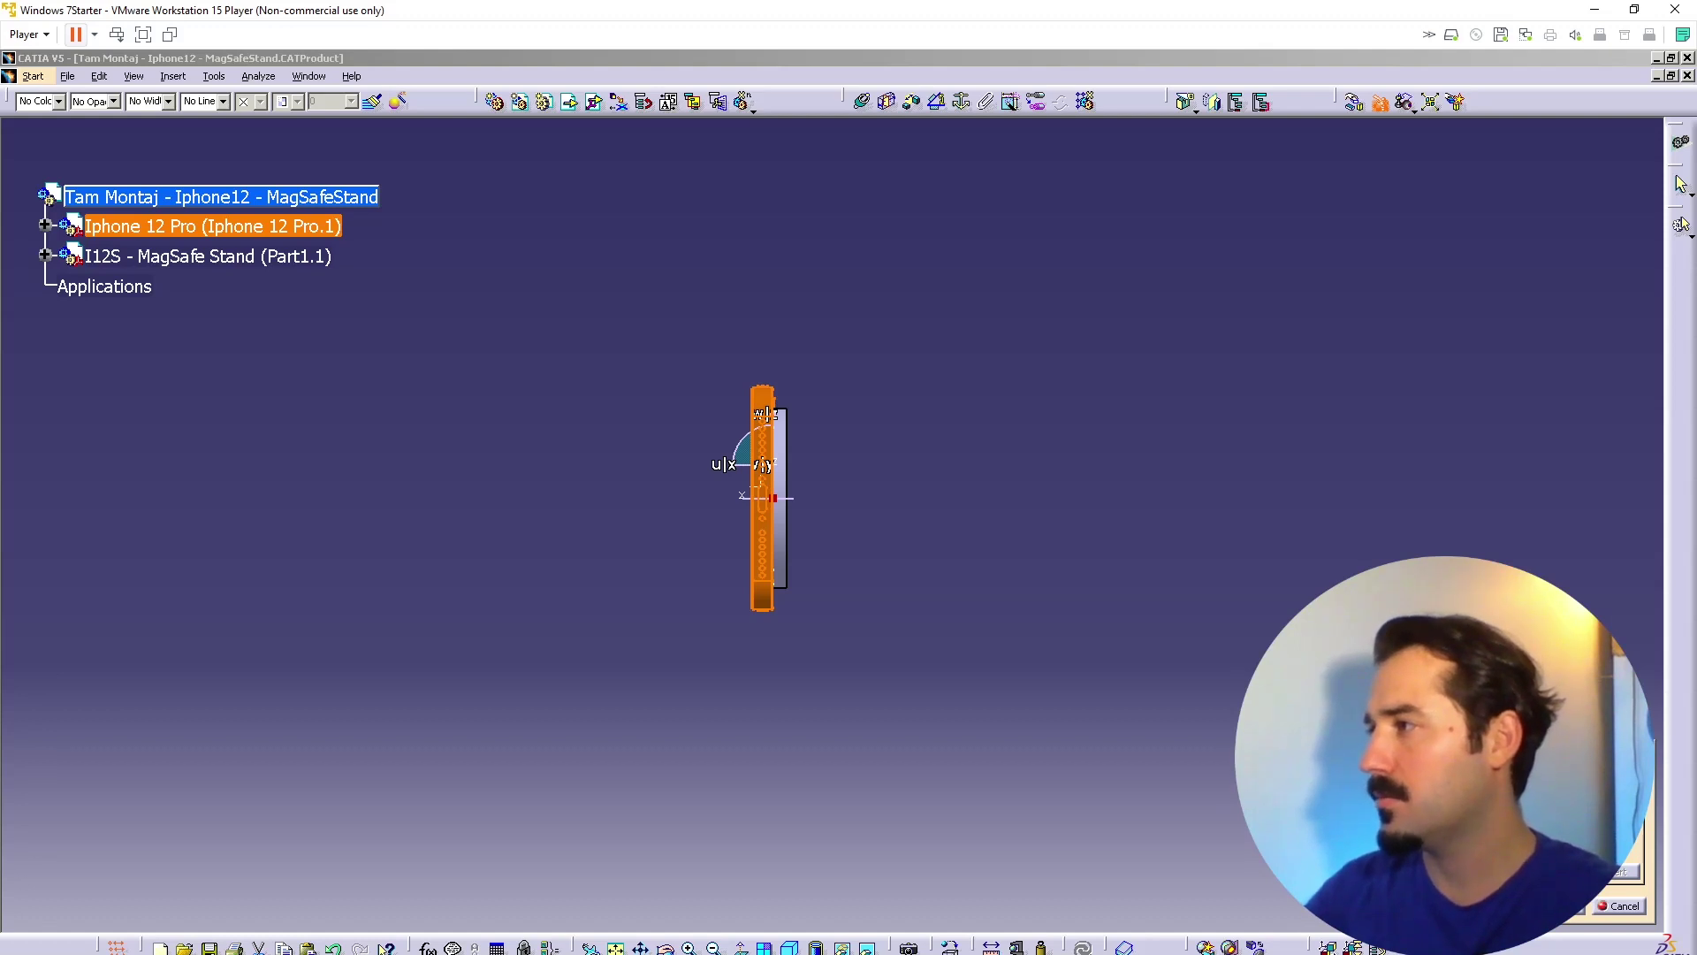
left_click(1558, 906)
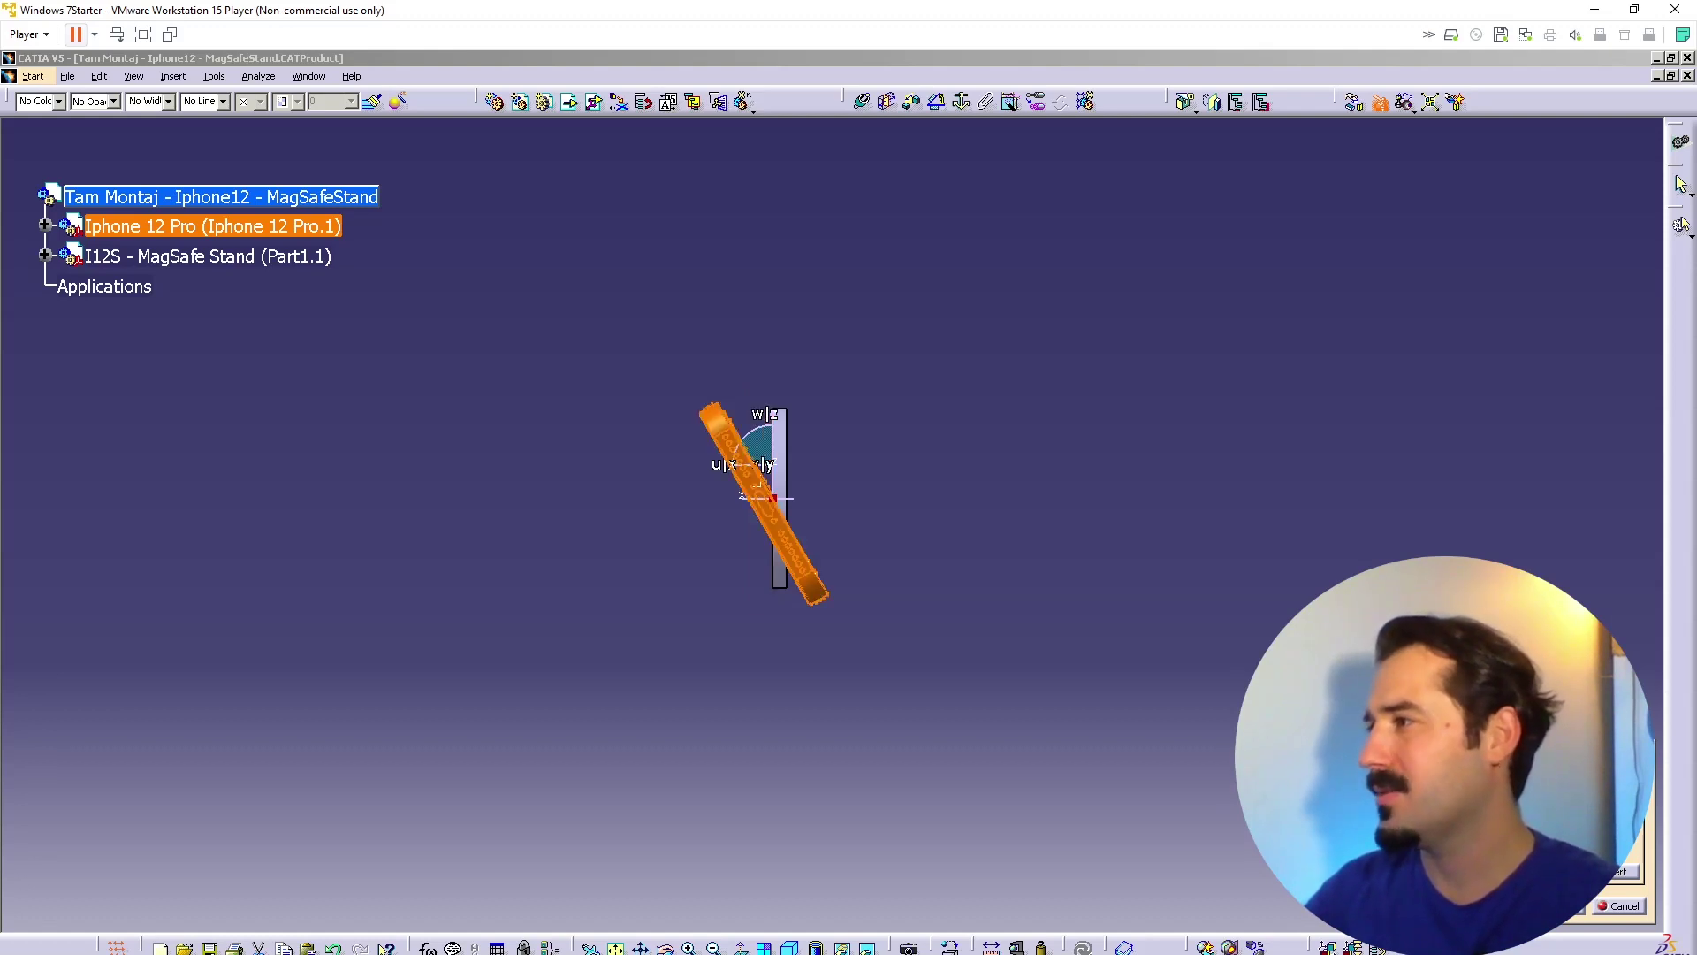
left_click(1604, 872)
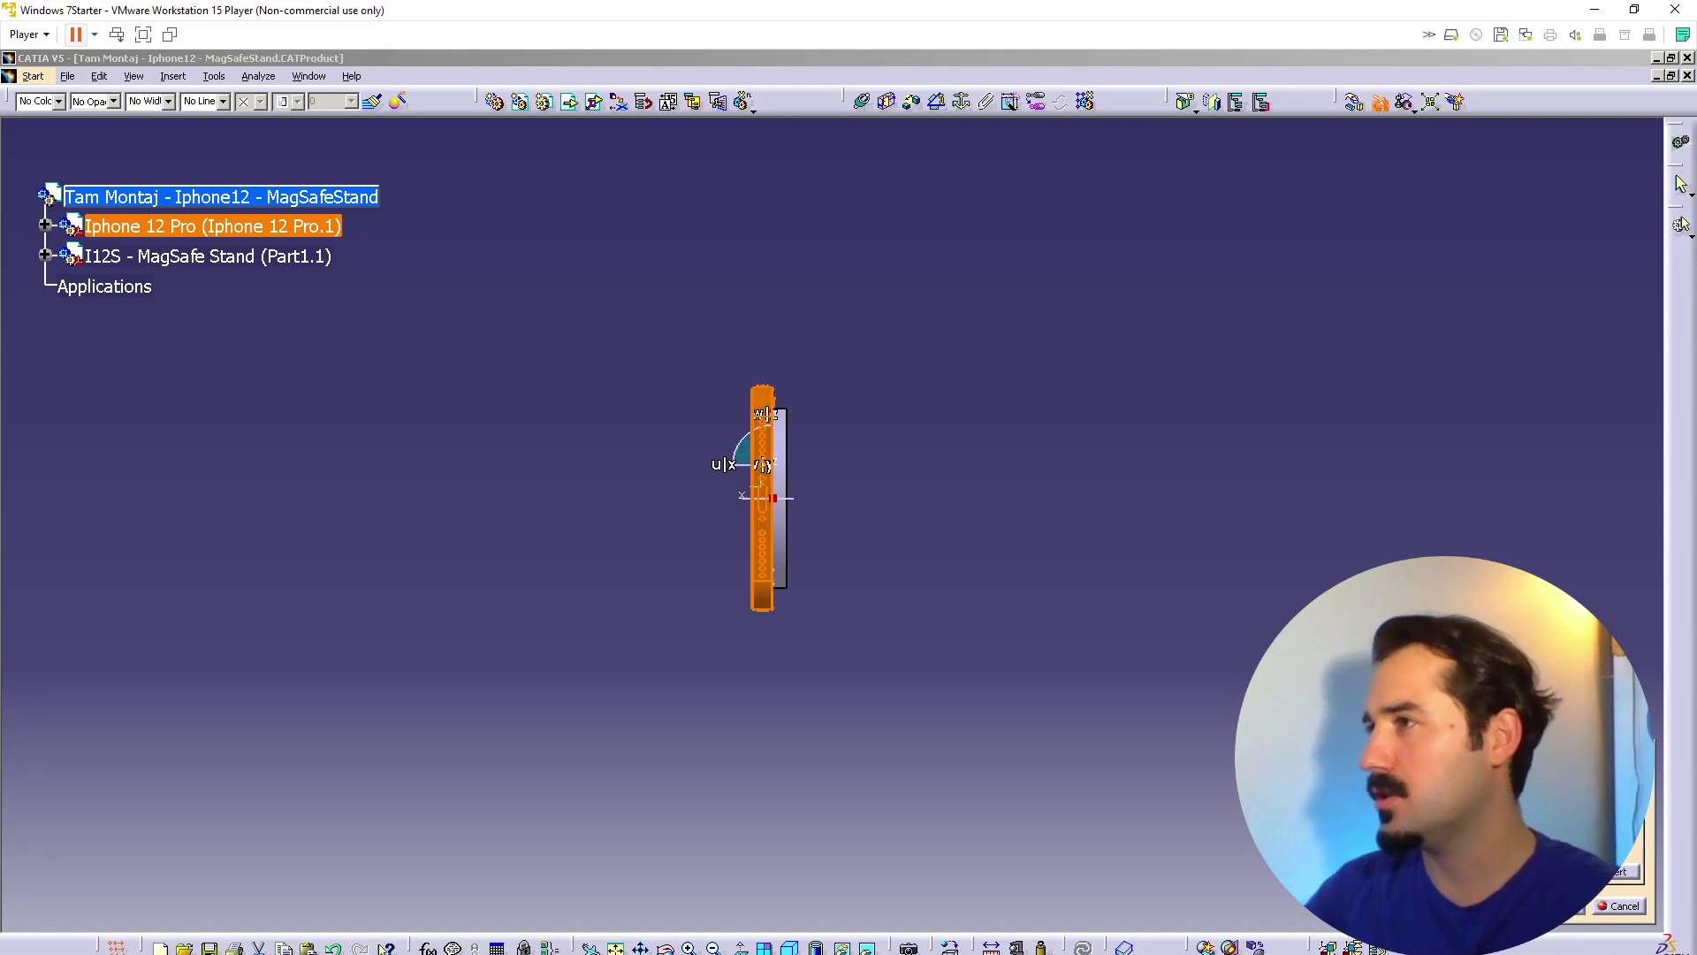
left_click(1604, 873)
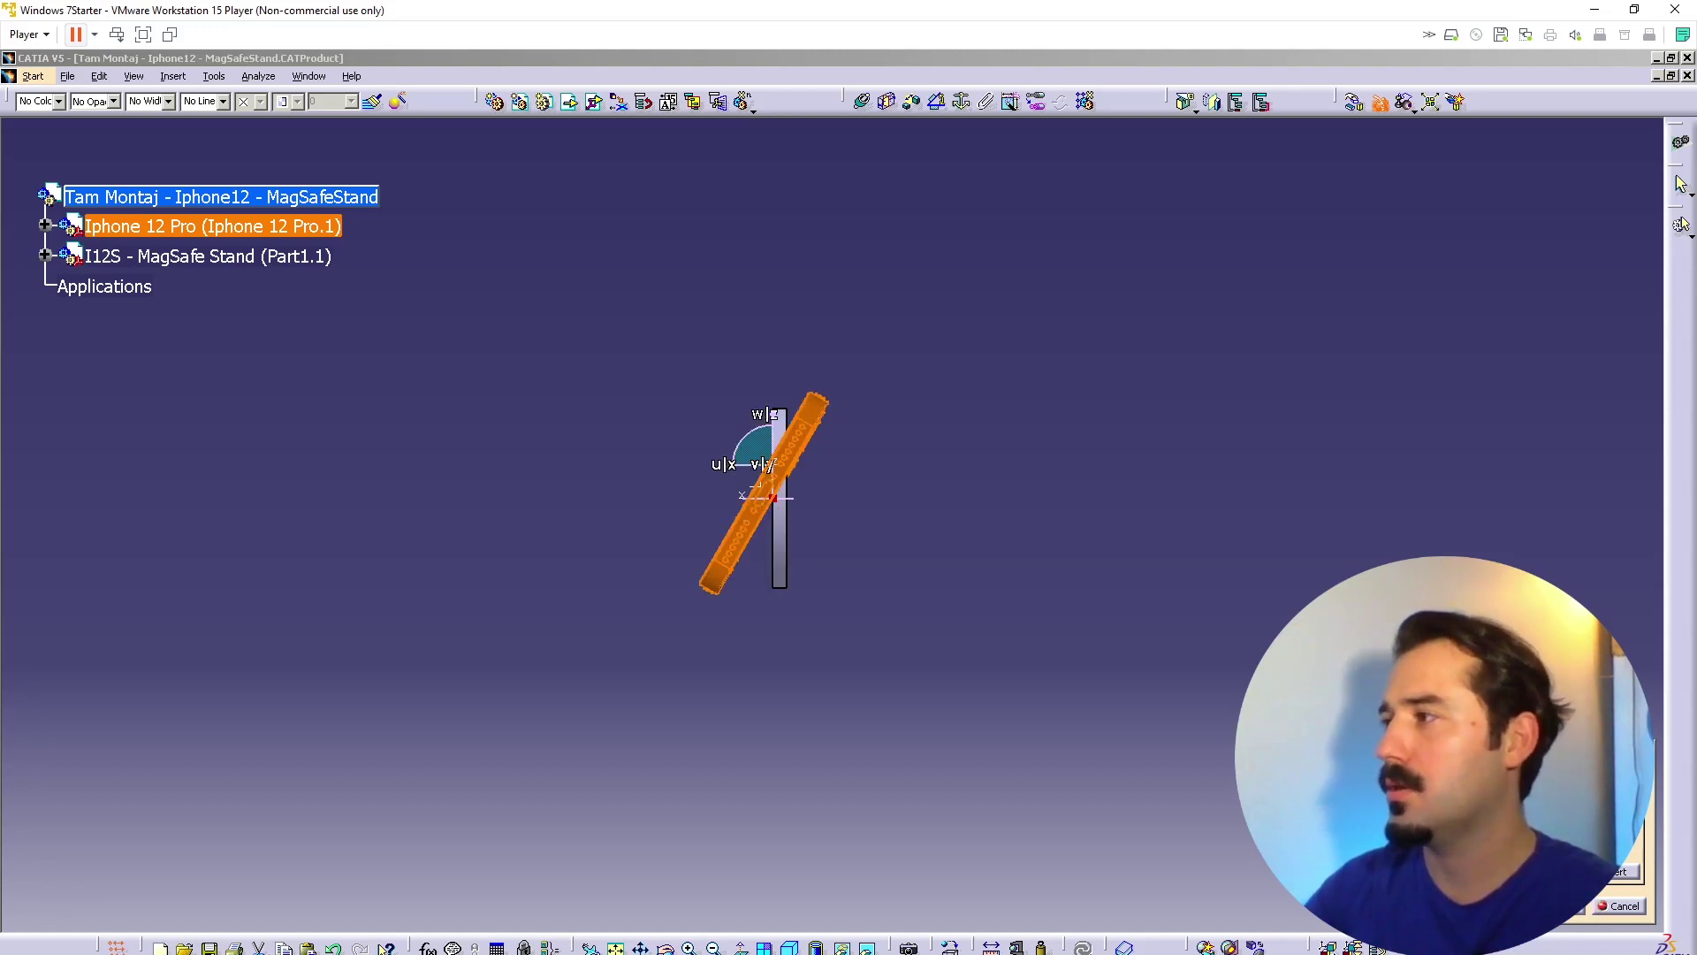
left_click(1499, 906)
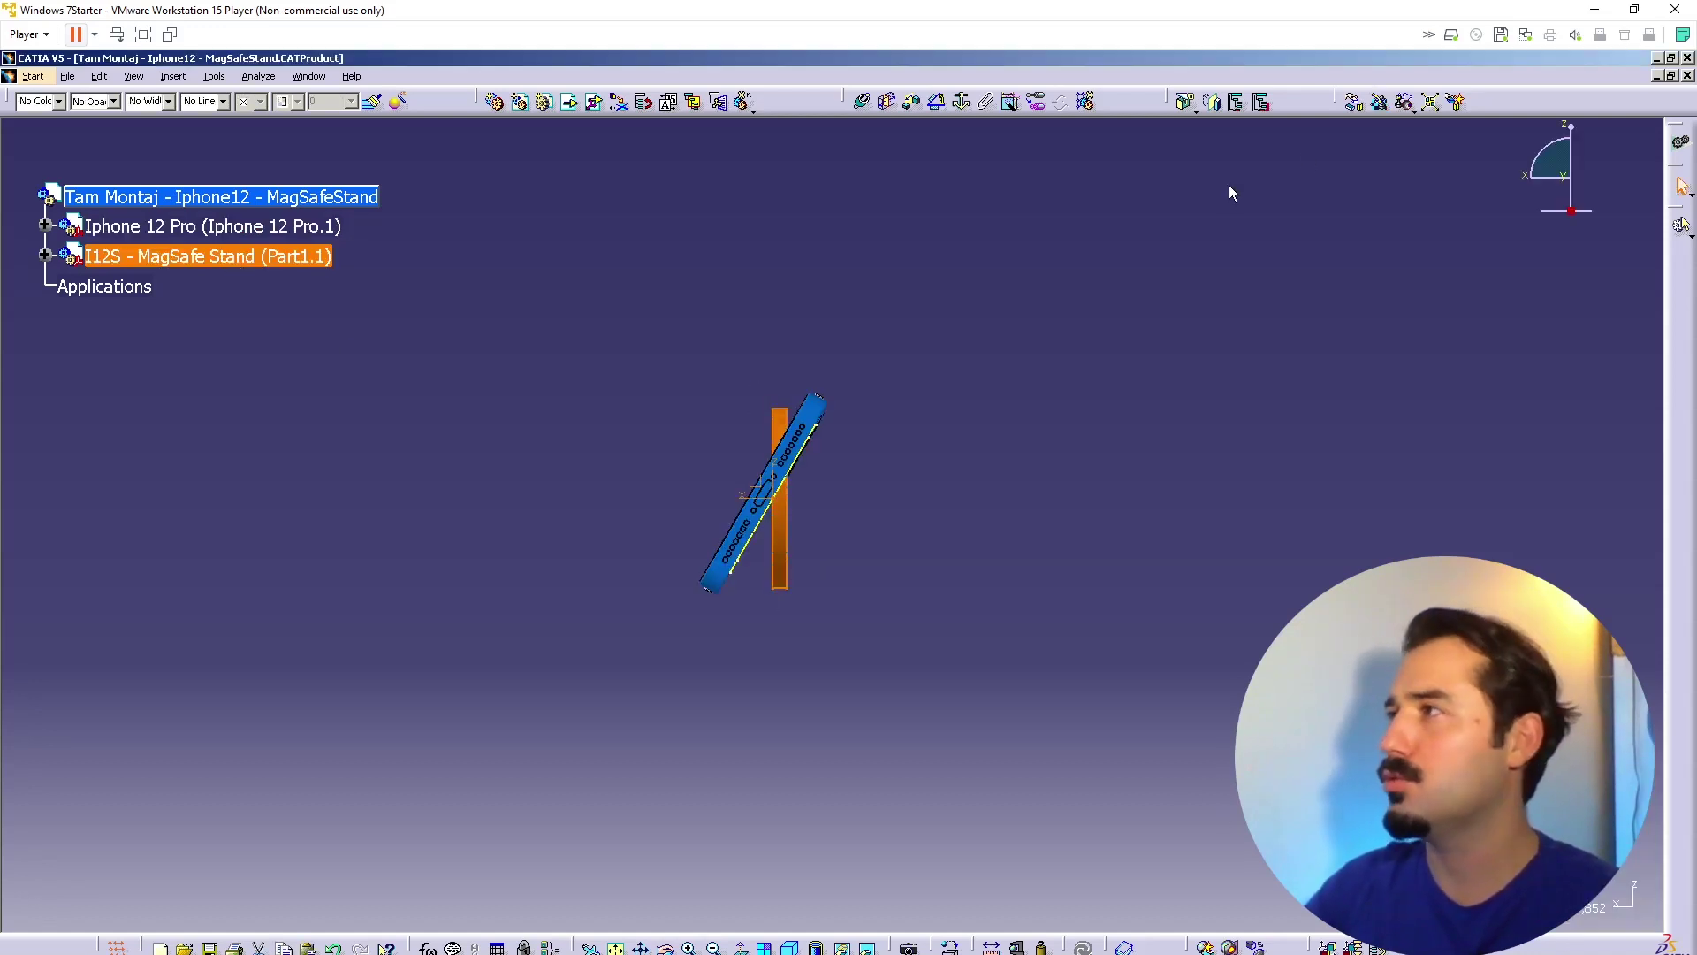
Step: Rotate the MagSafe Stand part about the Y axis by the same angle, aligning the ring with the phone's tilted back
left_click(1380, 102)
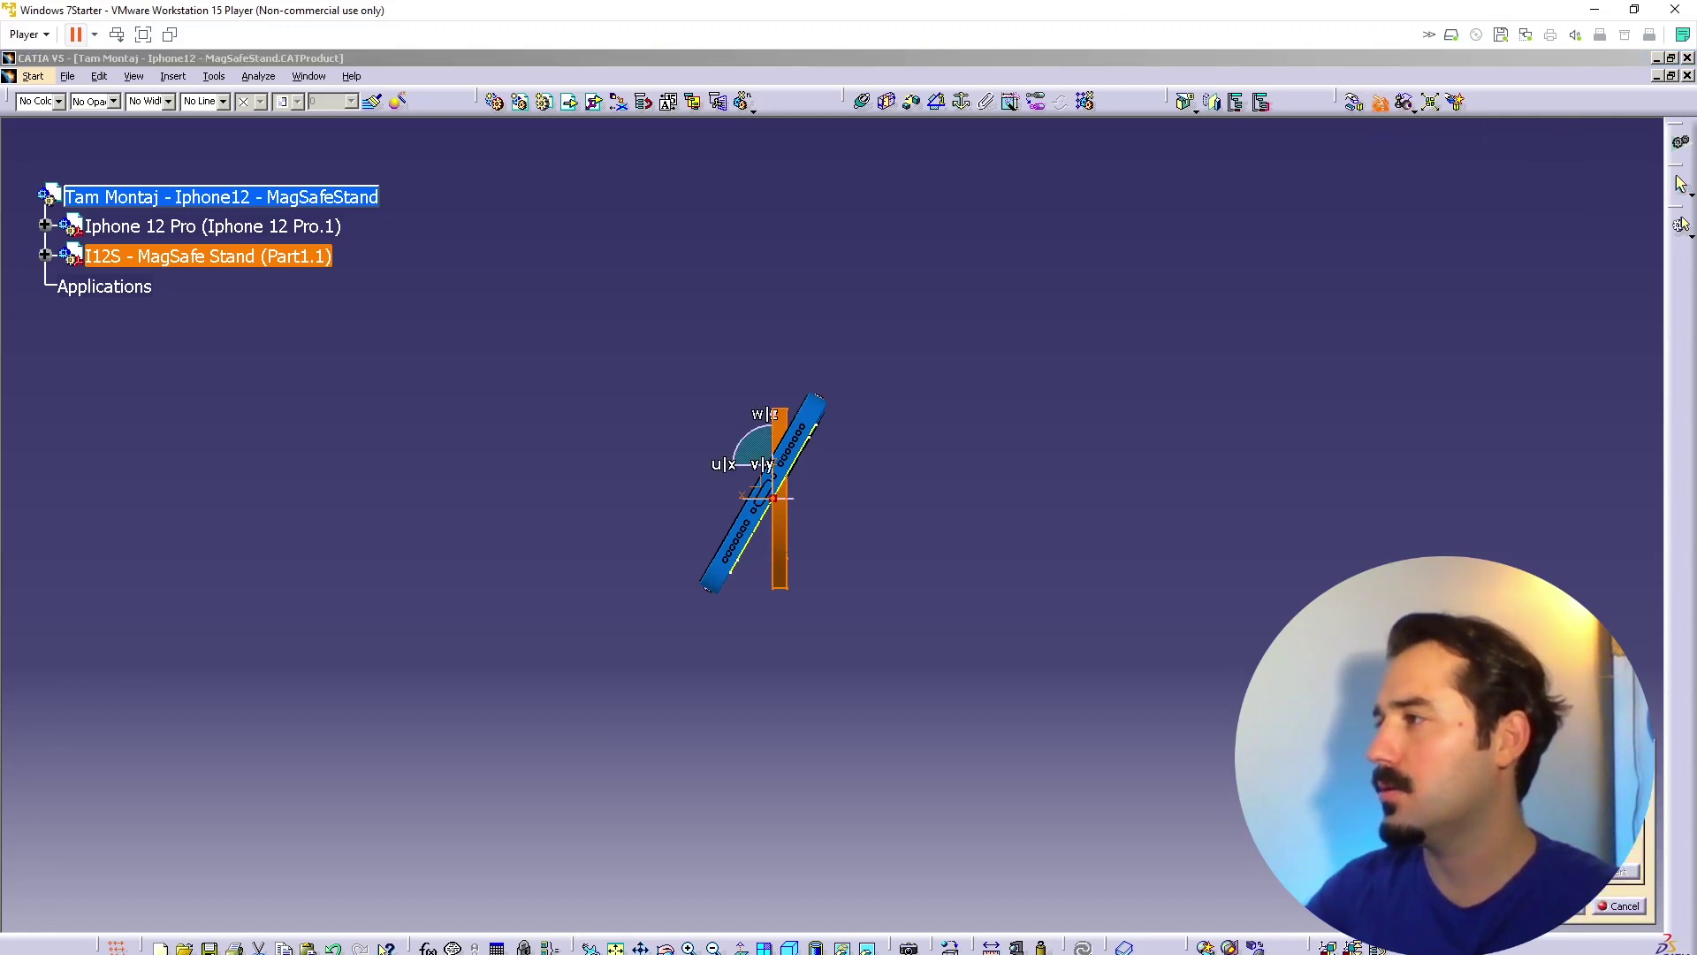
left_click(1561, 907)
left_click(1502, 906)
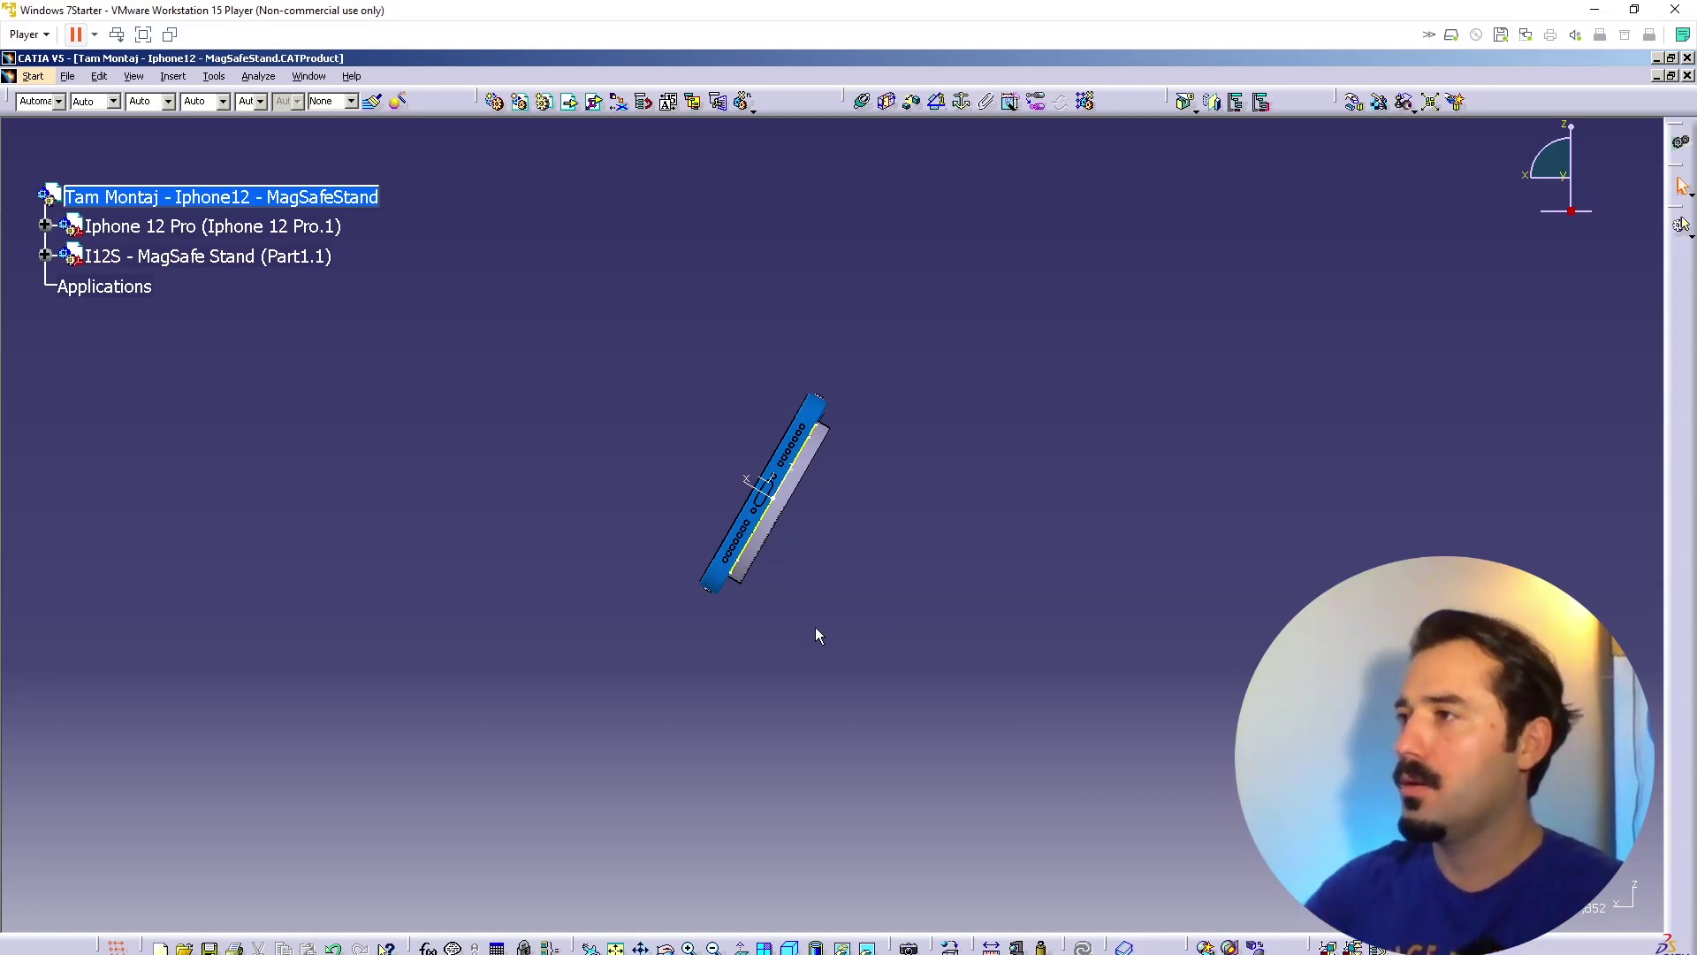
middle_click_drag(799, 548, 857, 442)
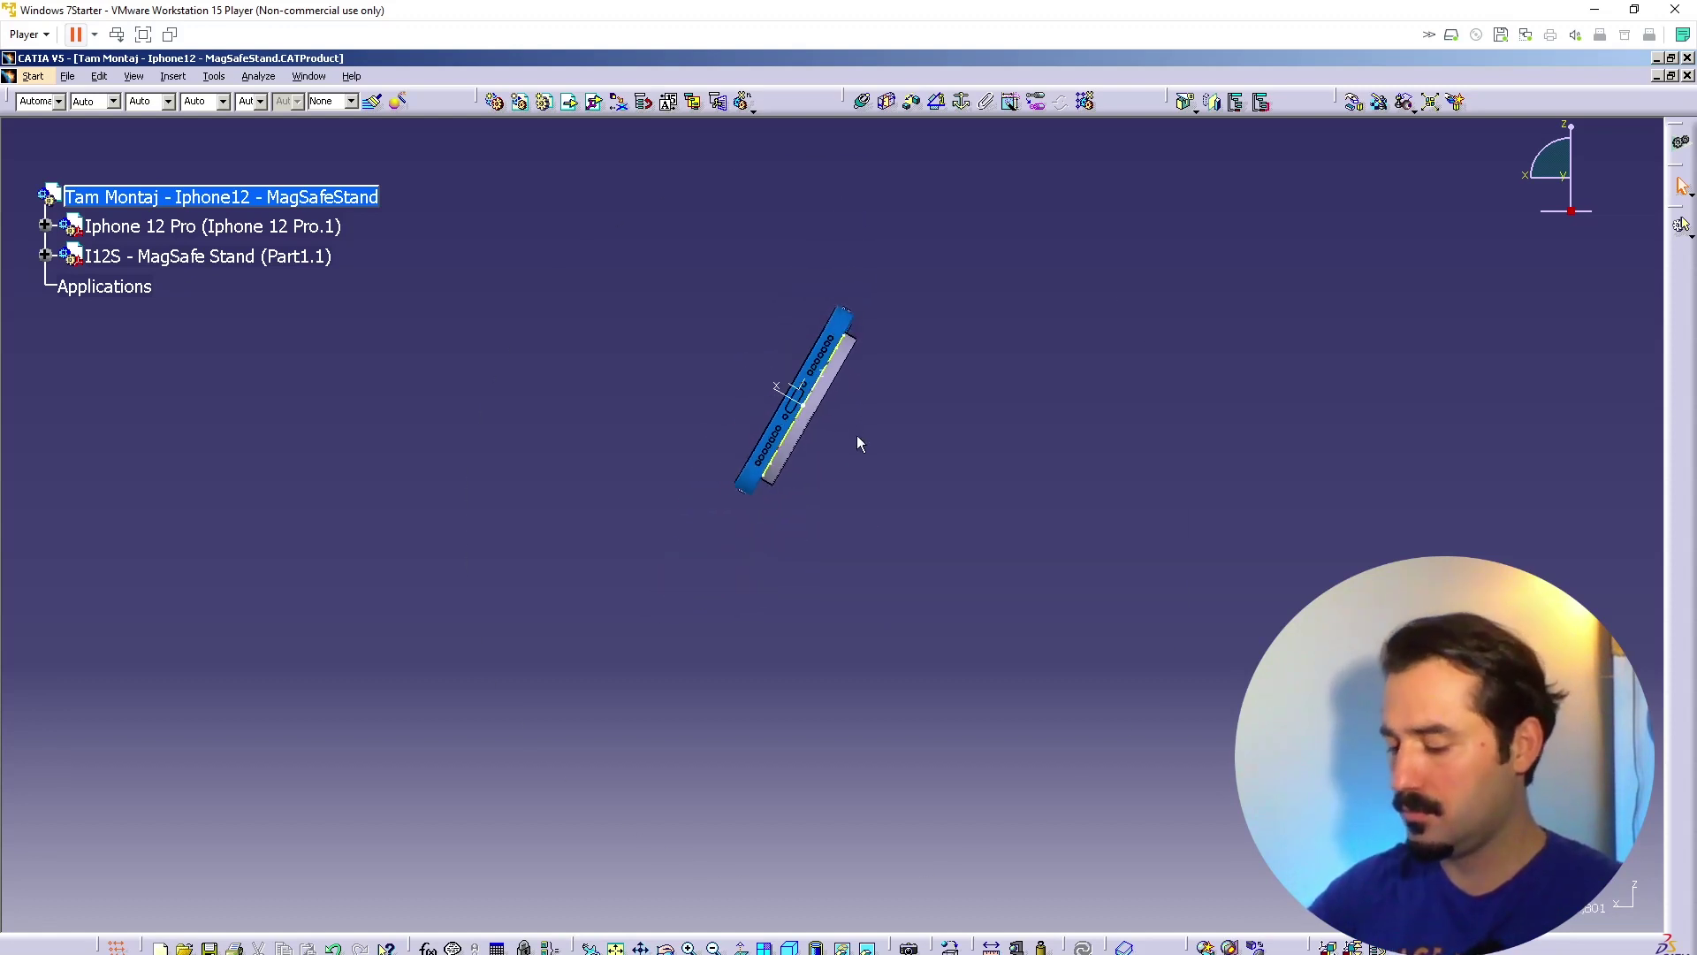
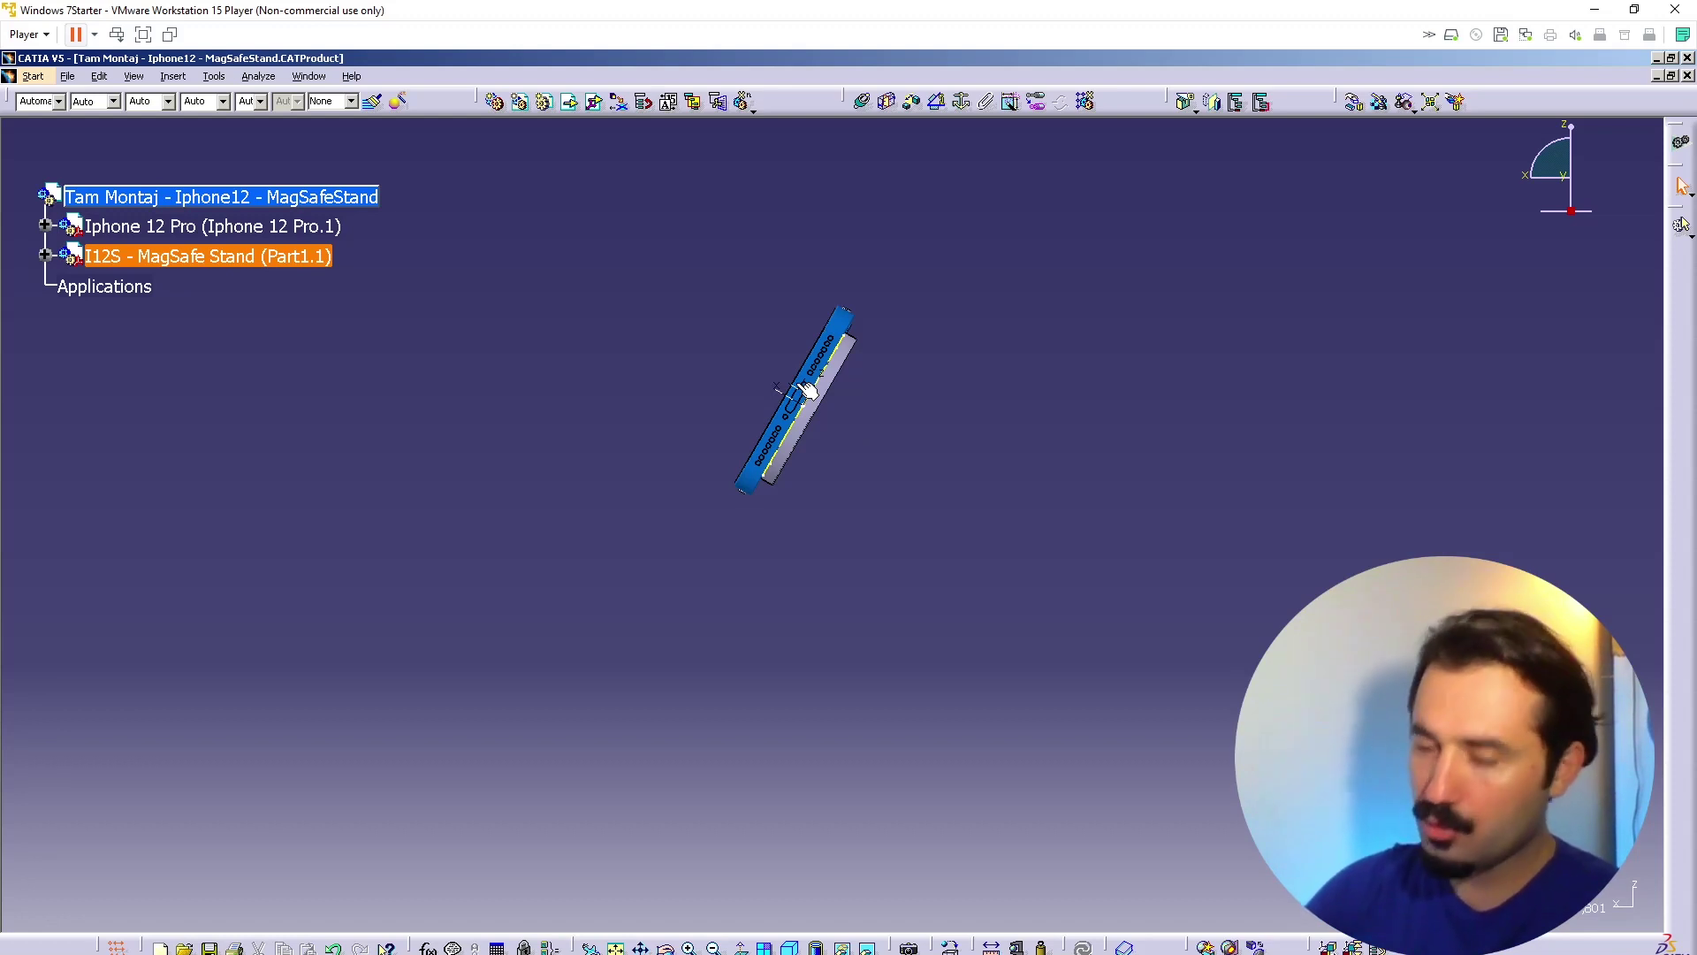
Step: Expand the MagSafe Stand component and activate its part for editing
left_click(45, 256)
double_click(128, 281)
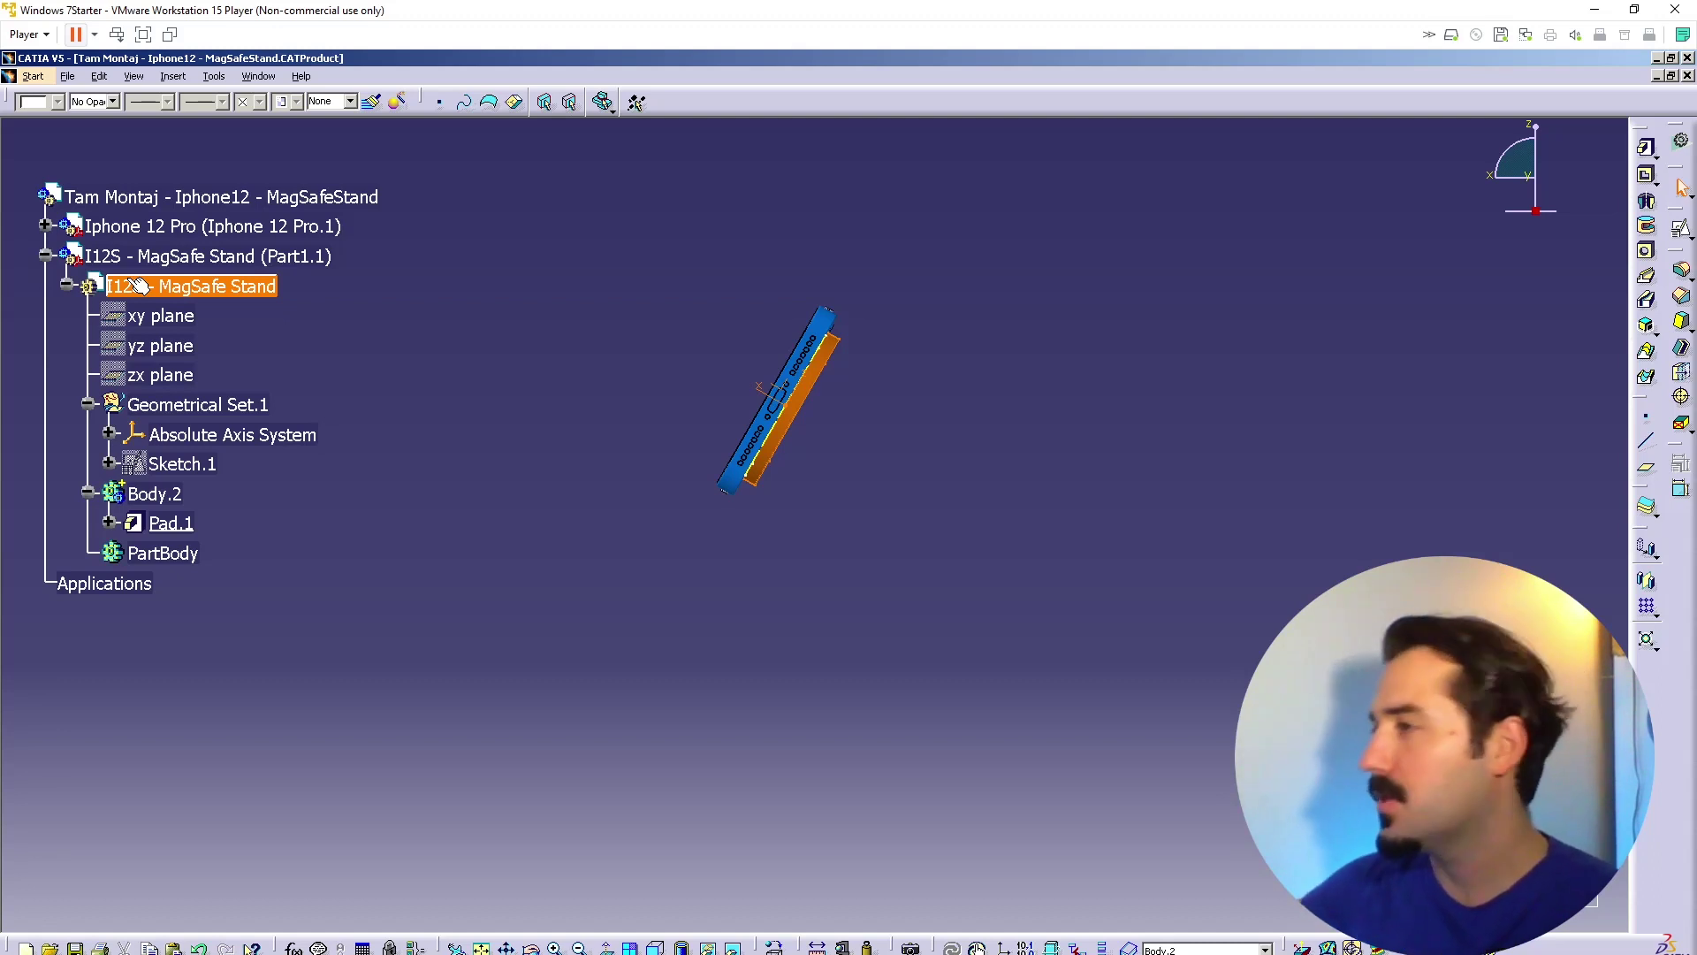
left_click(137, 283)
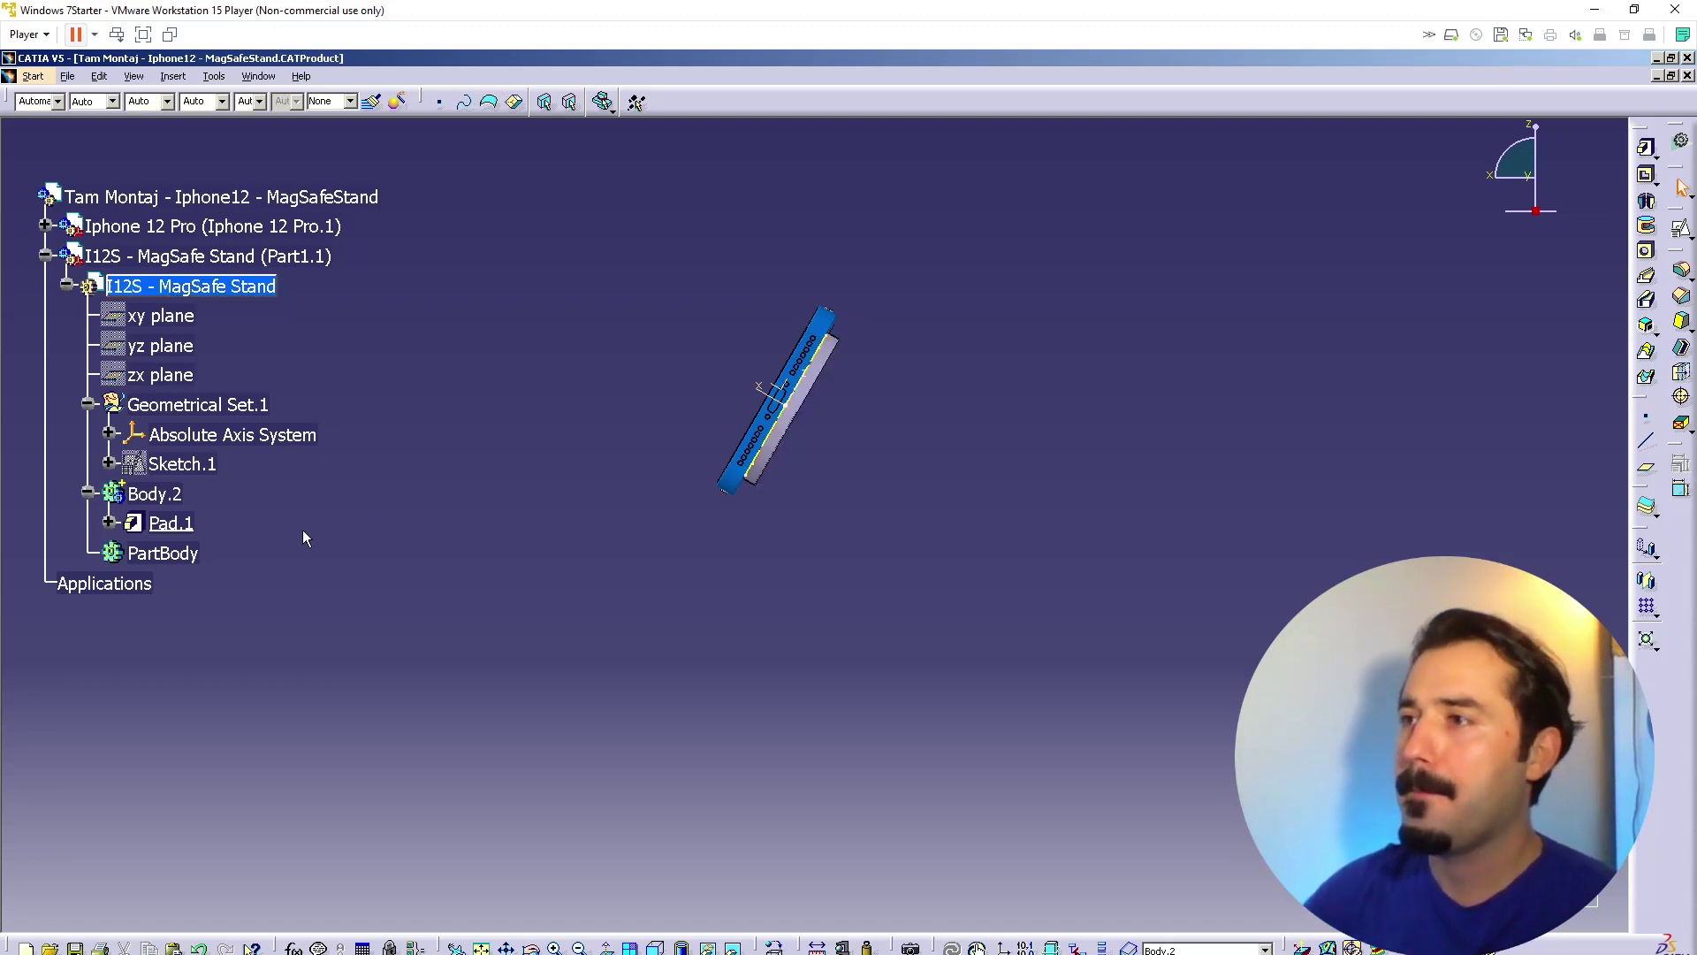
right_click(183, 465)
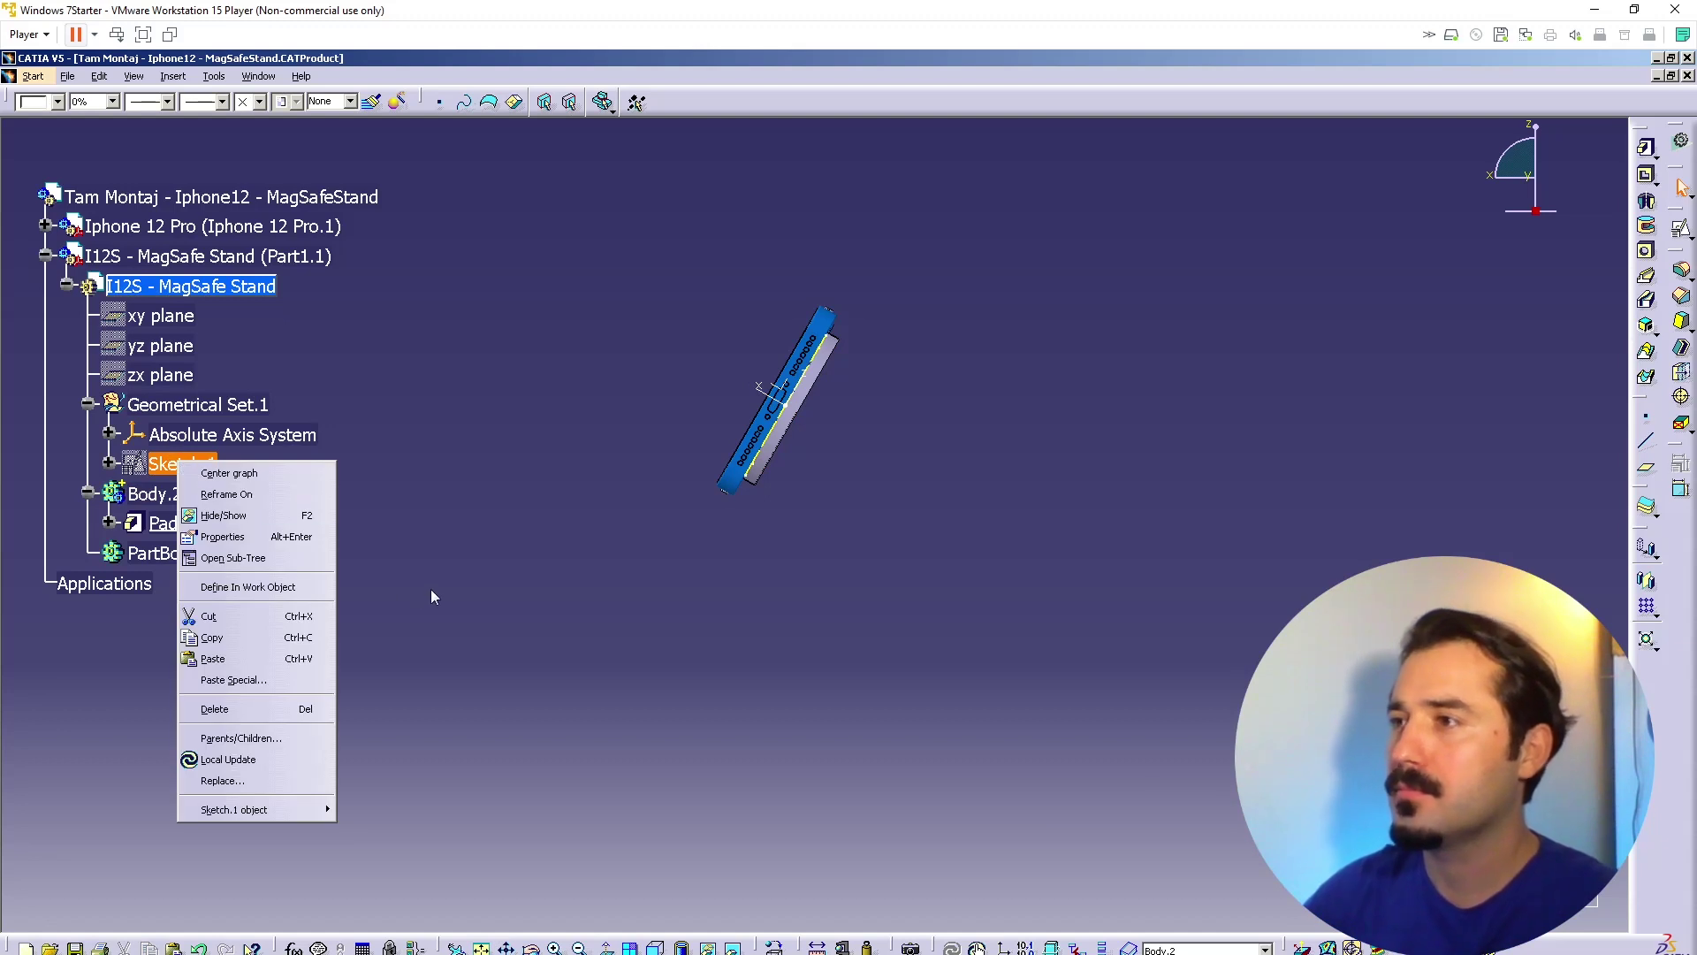
key("Escape")
right_click(183, 466)
left_click(265, 529)
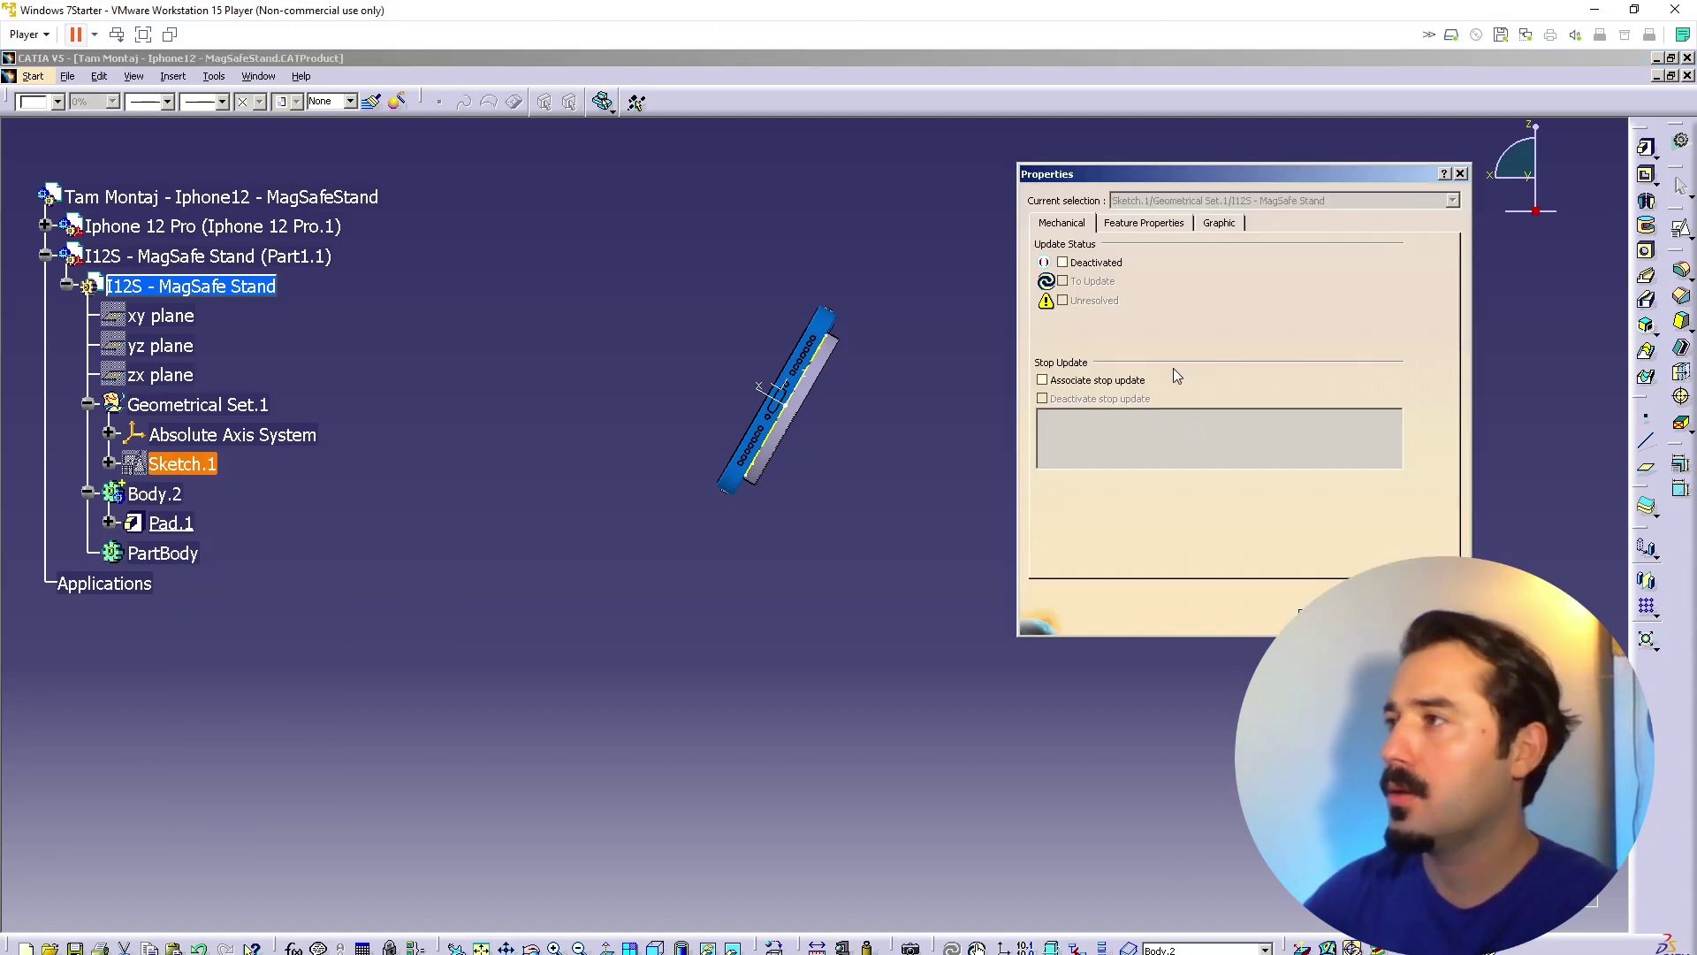
key("Escape")
double_click(185, 287)
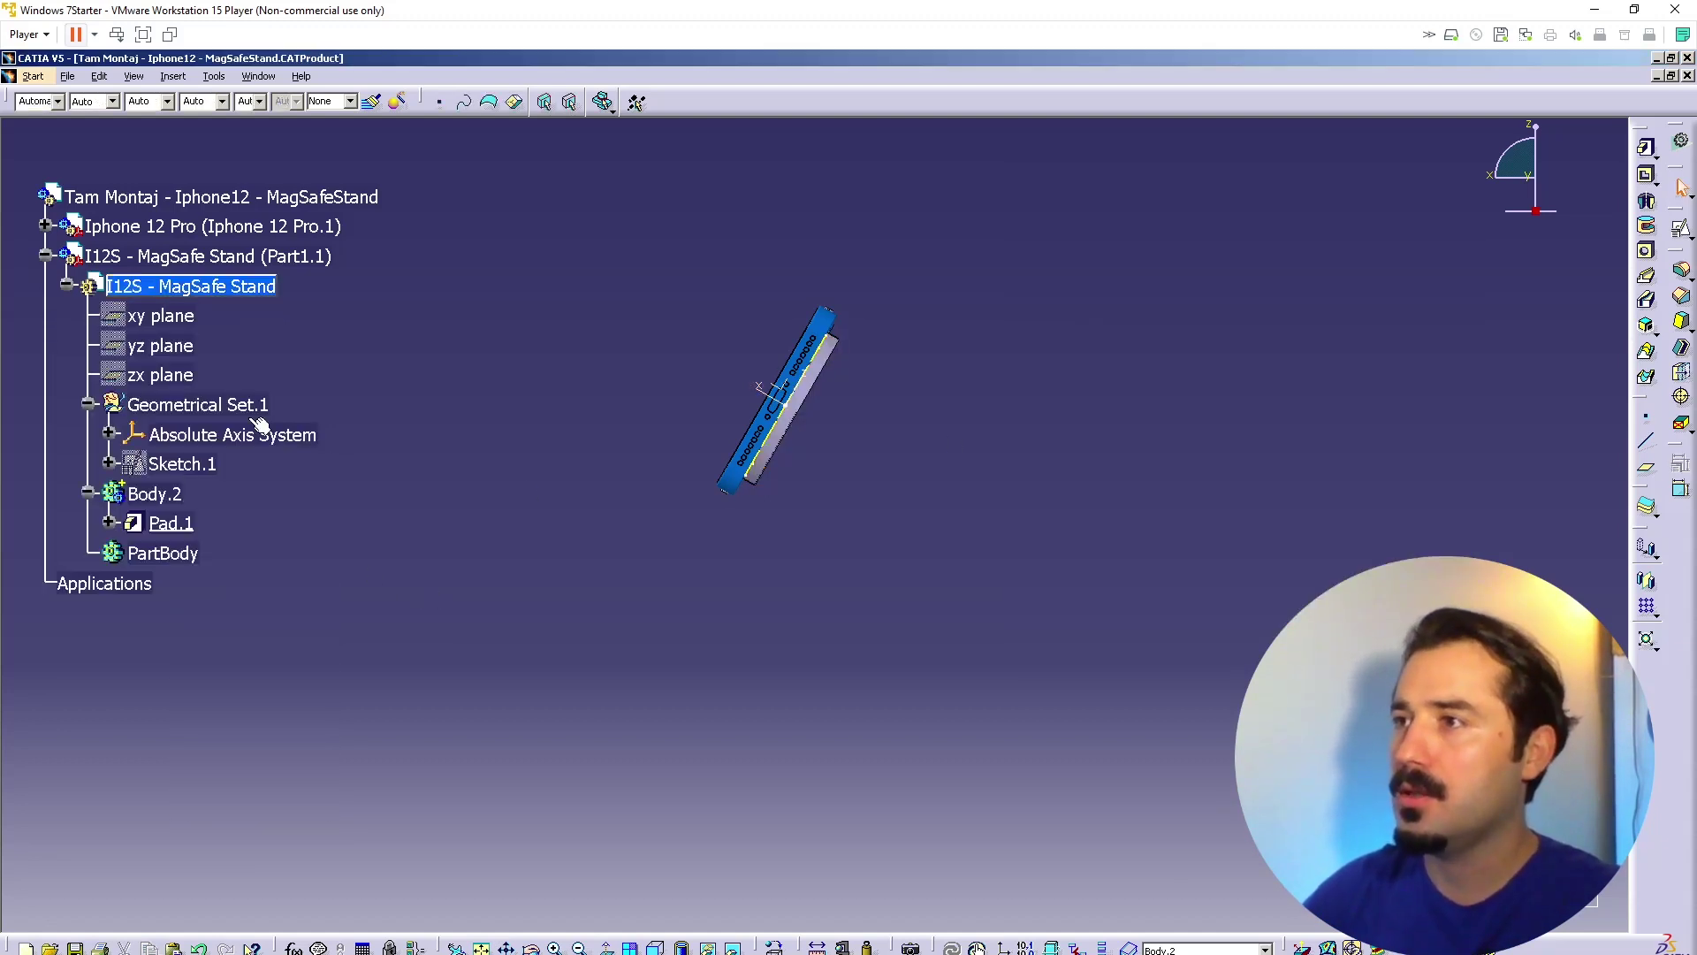
Step: Rename the split ring's sketch as Sketch.Magnet Halkası
right_click(162, 469)
left_click(251, 546)
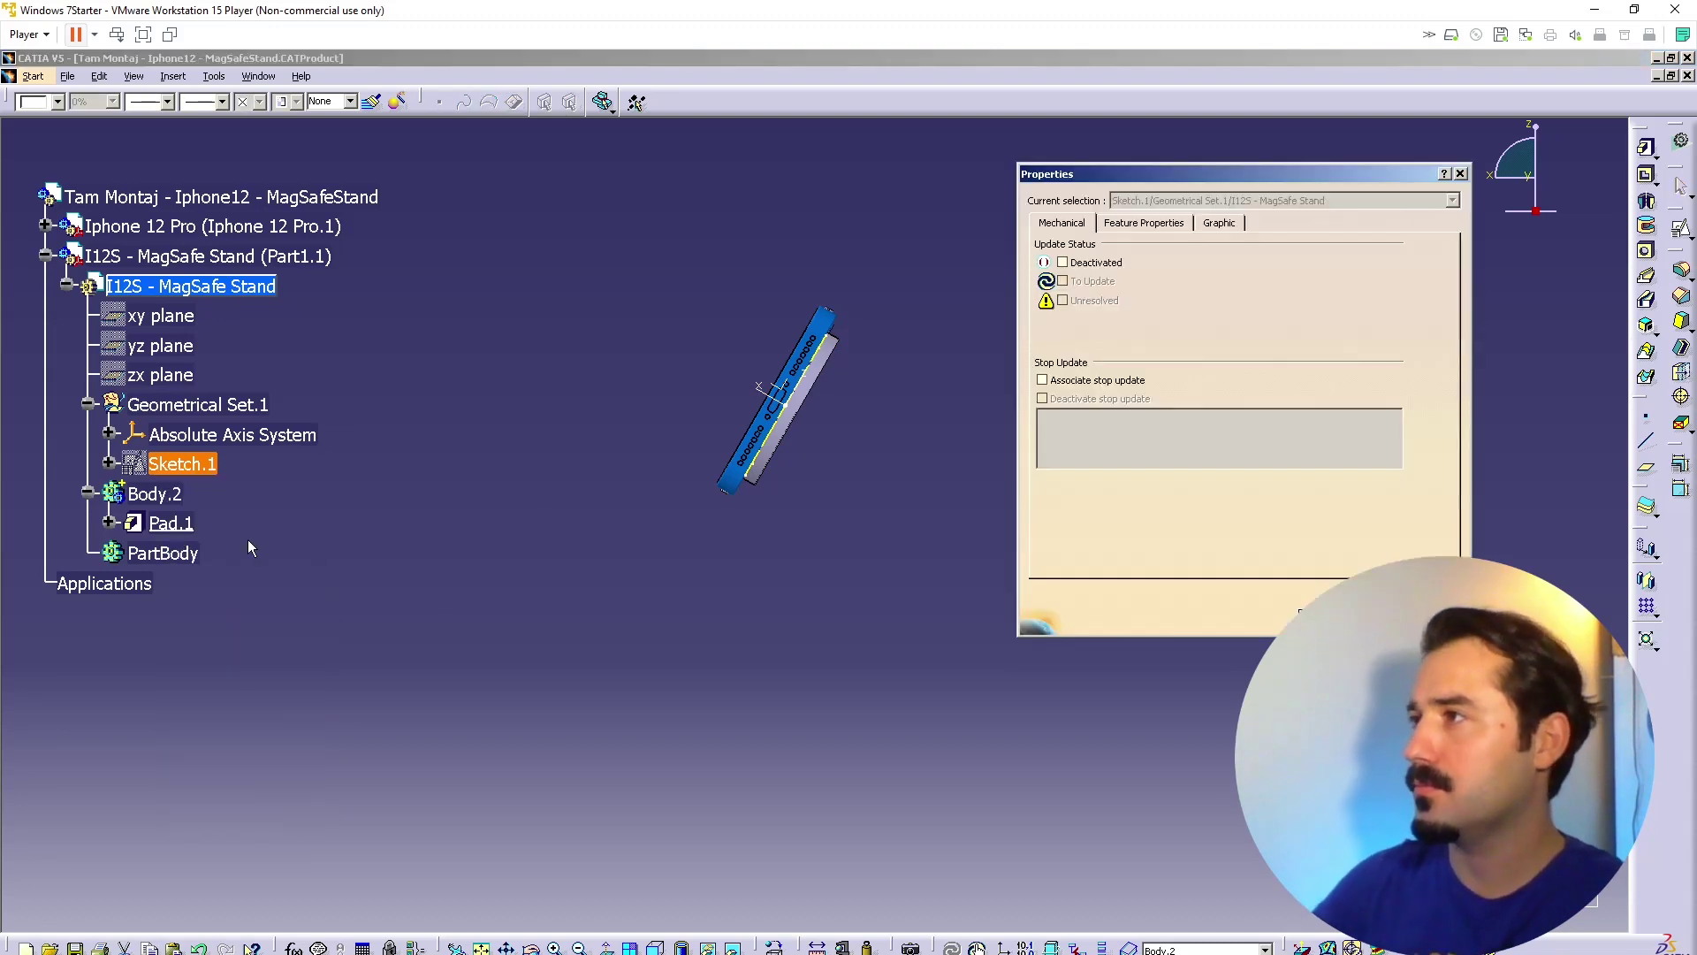
left_click(1167, 223)
key("BackSpace")
type("O")
key("BackSpace")
key("BackSpace")
key("BackSpace")
type("M")
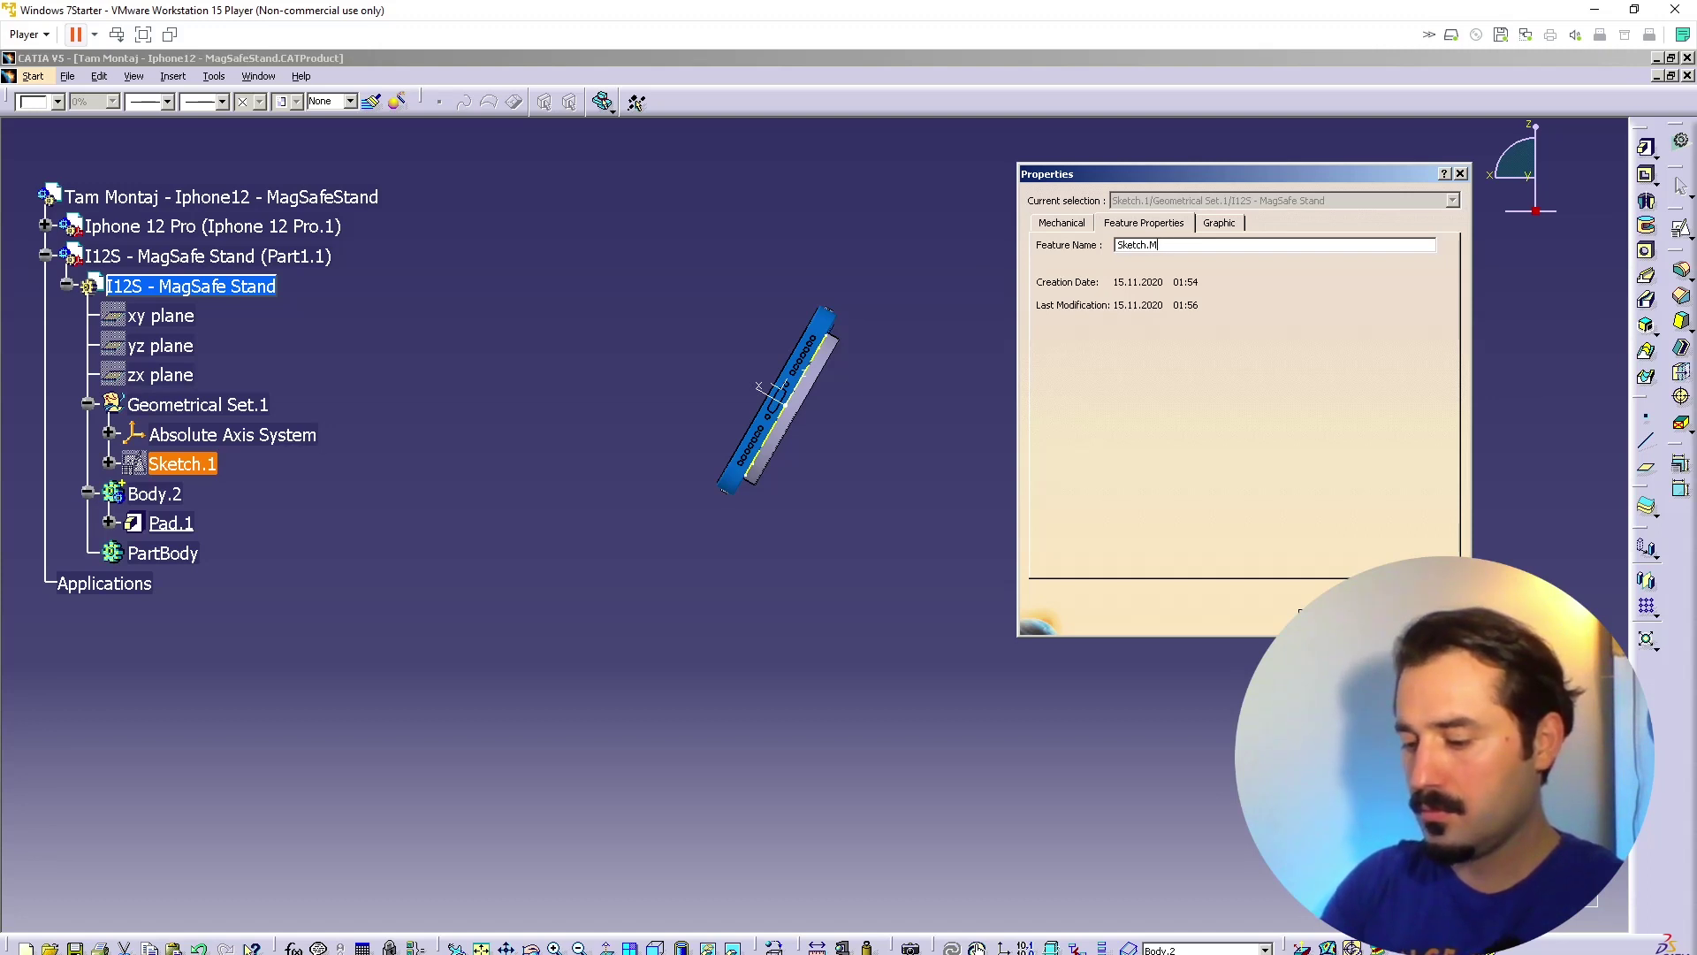
type("agnet Hala")
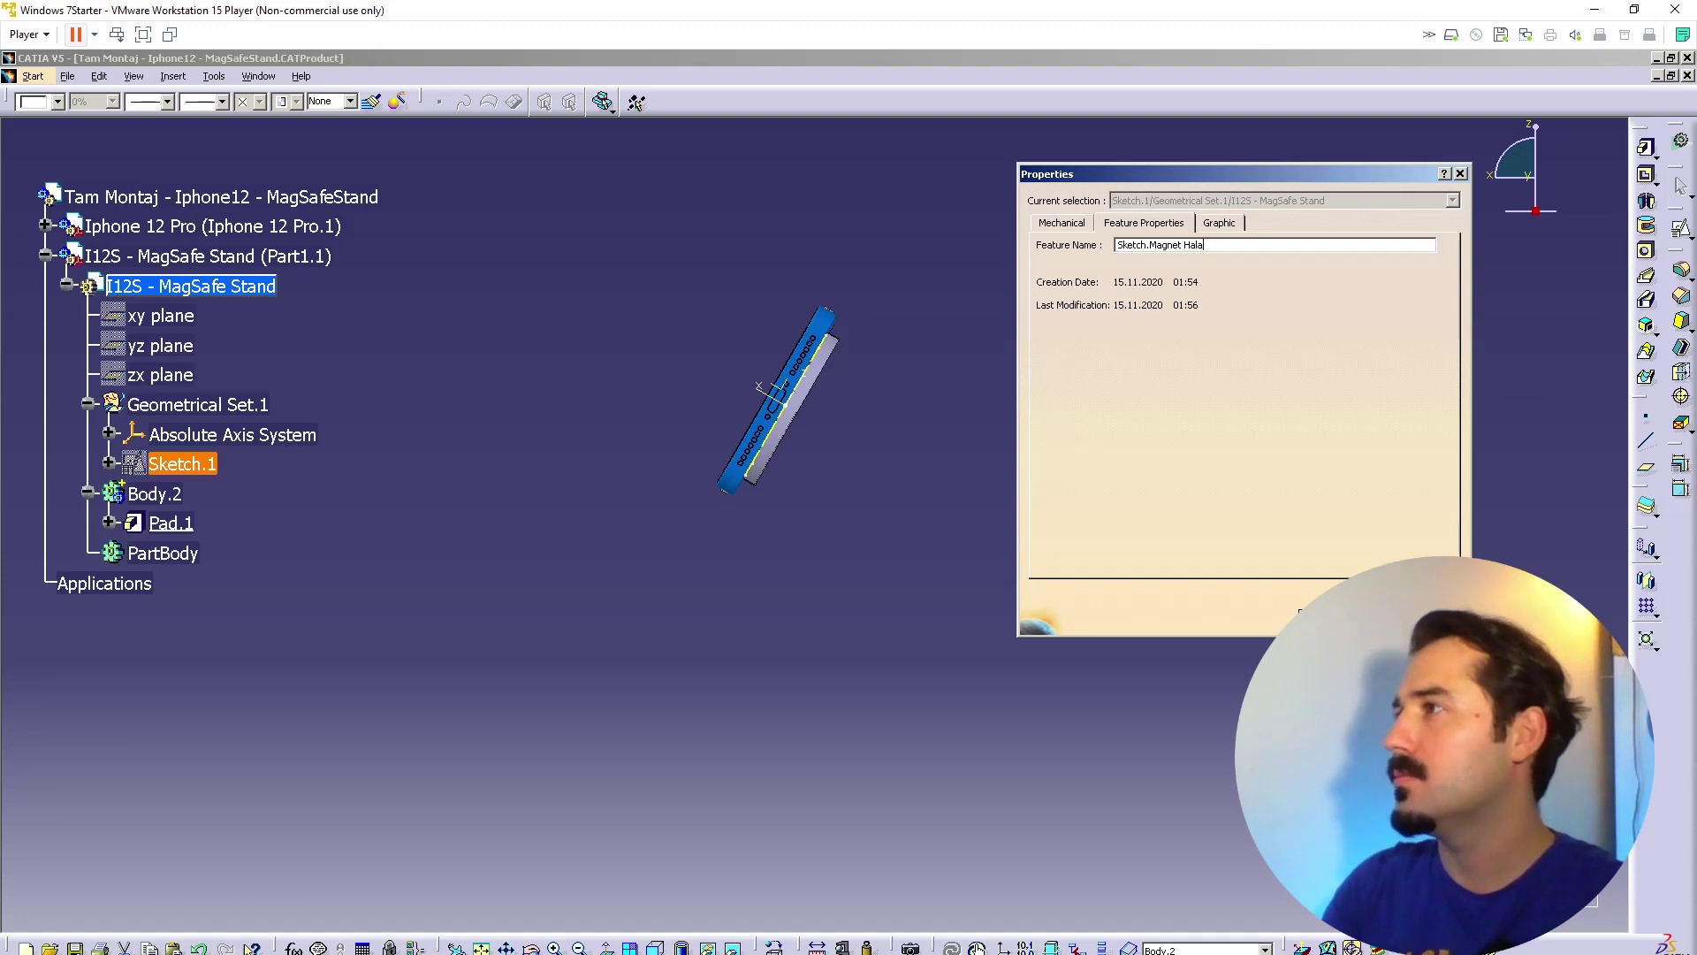
type("kakası")
key("Return")
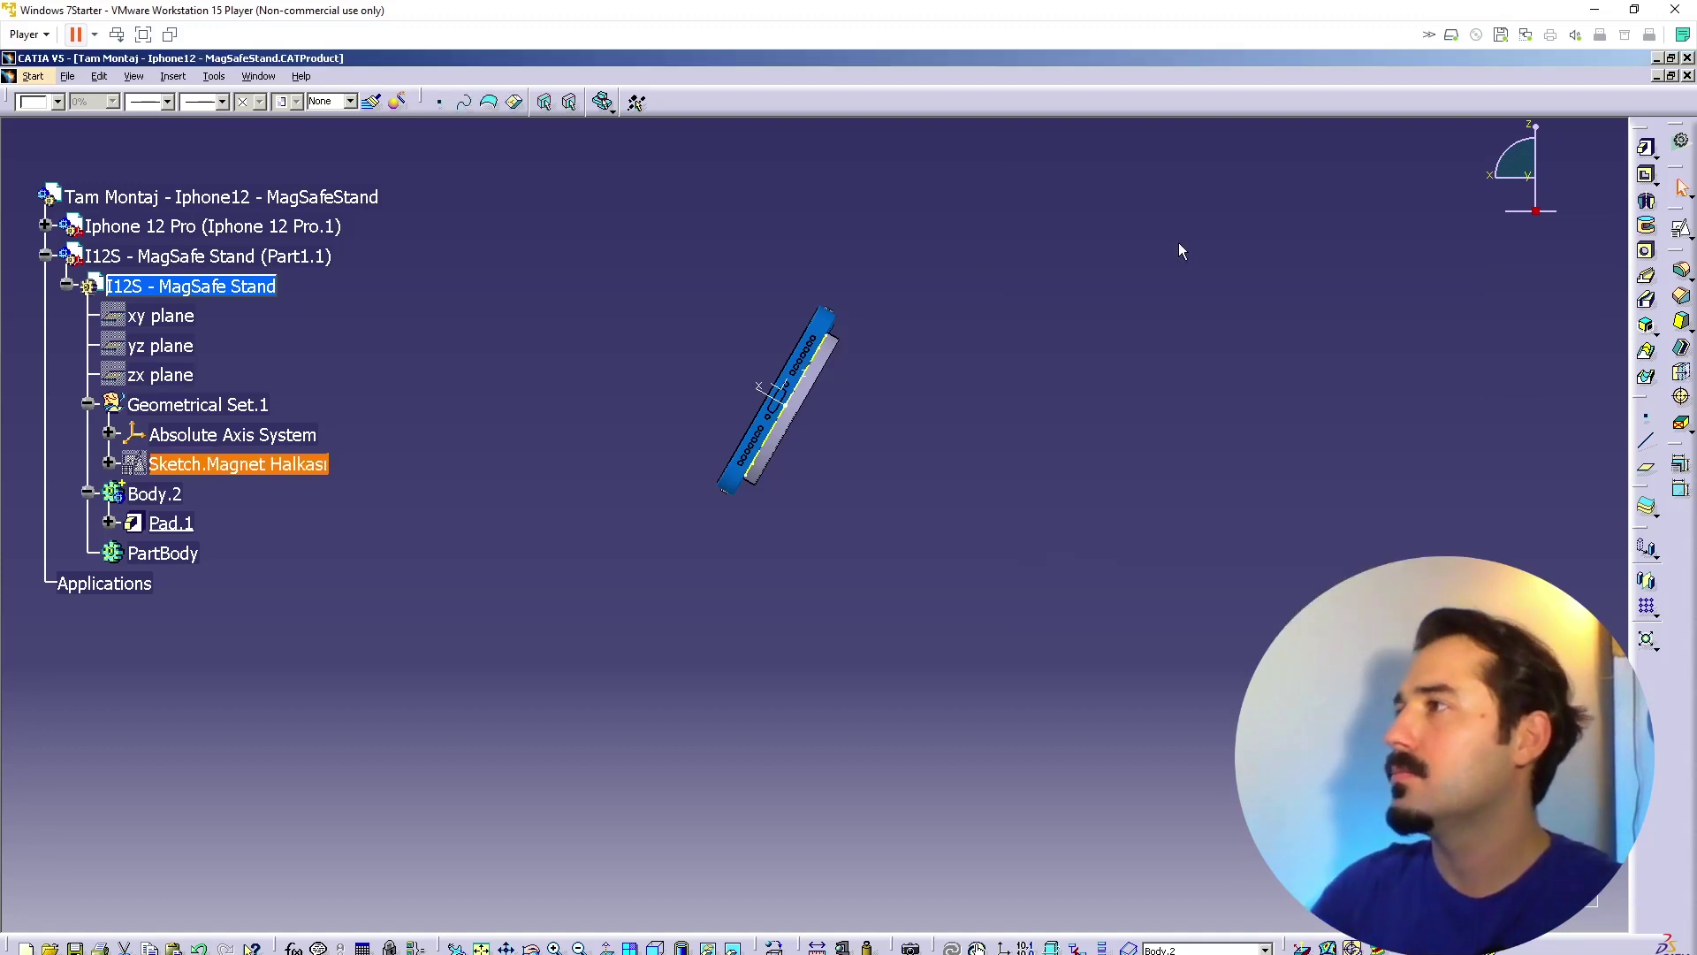
right_click(259, 456)
left_click(218, 400)
right_click(218, 401)
double_click(258, 408)
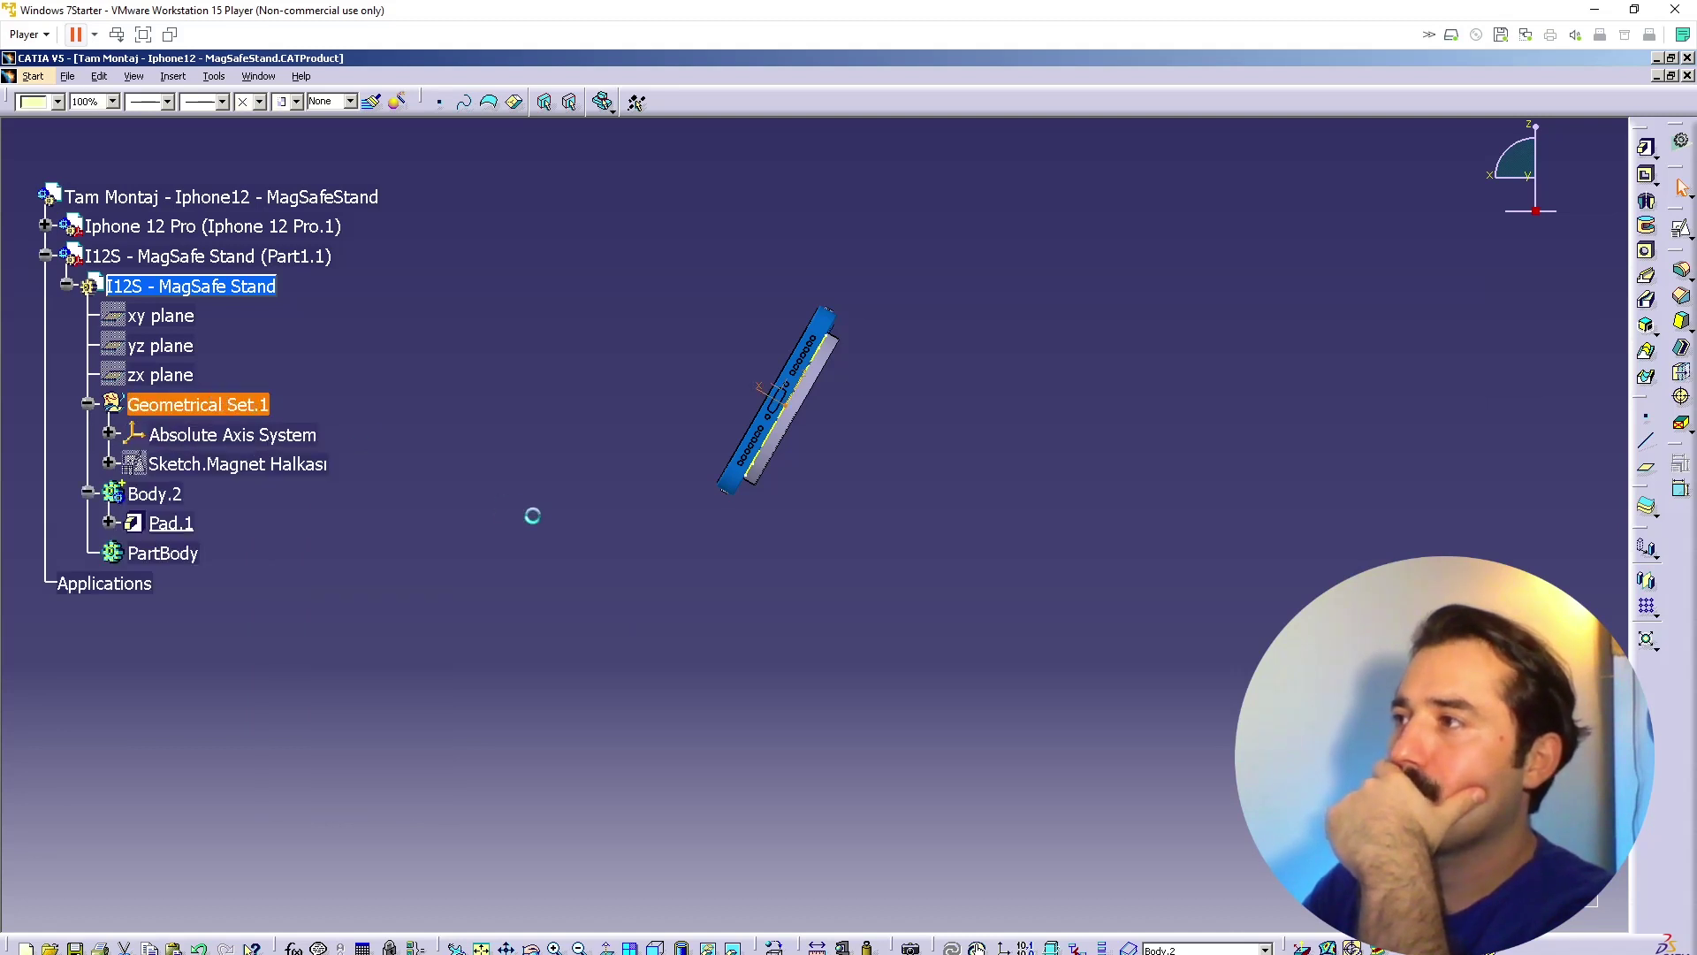
left_click(531, 515)
left_click(231, 465)
left_click(235, 435)
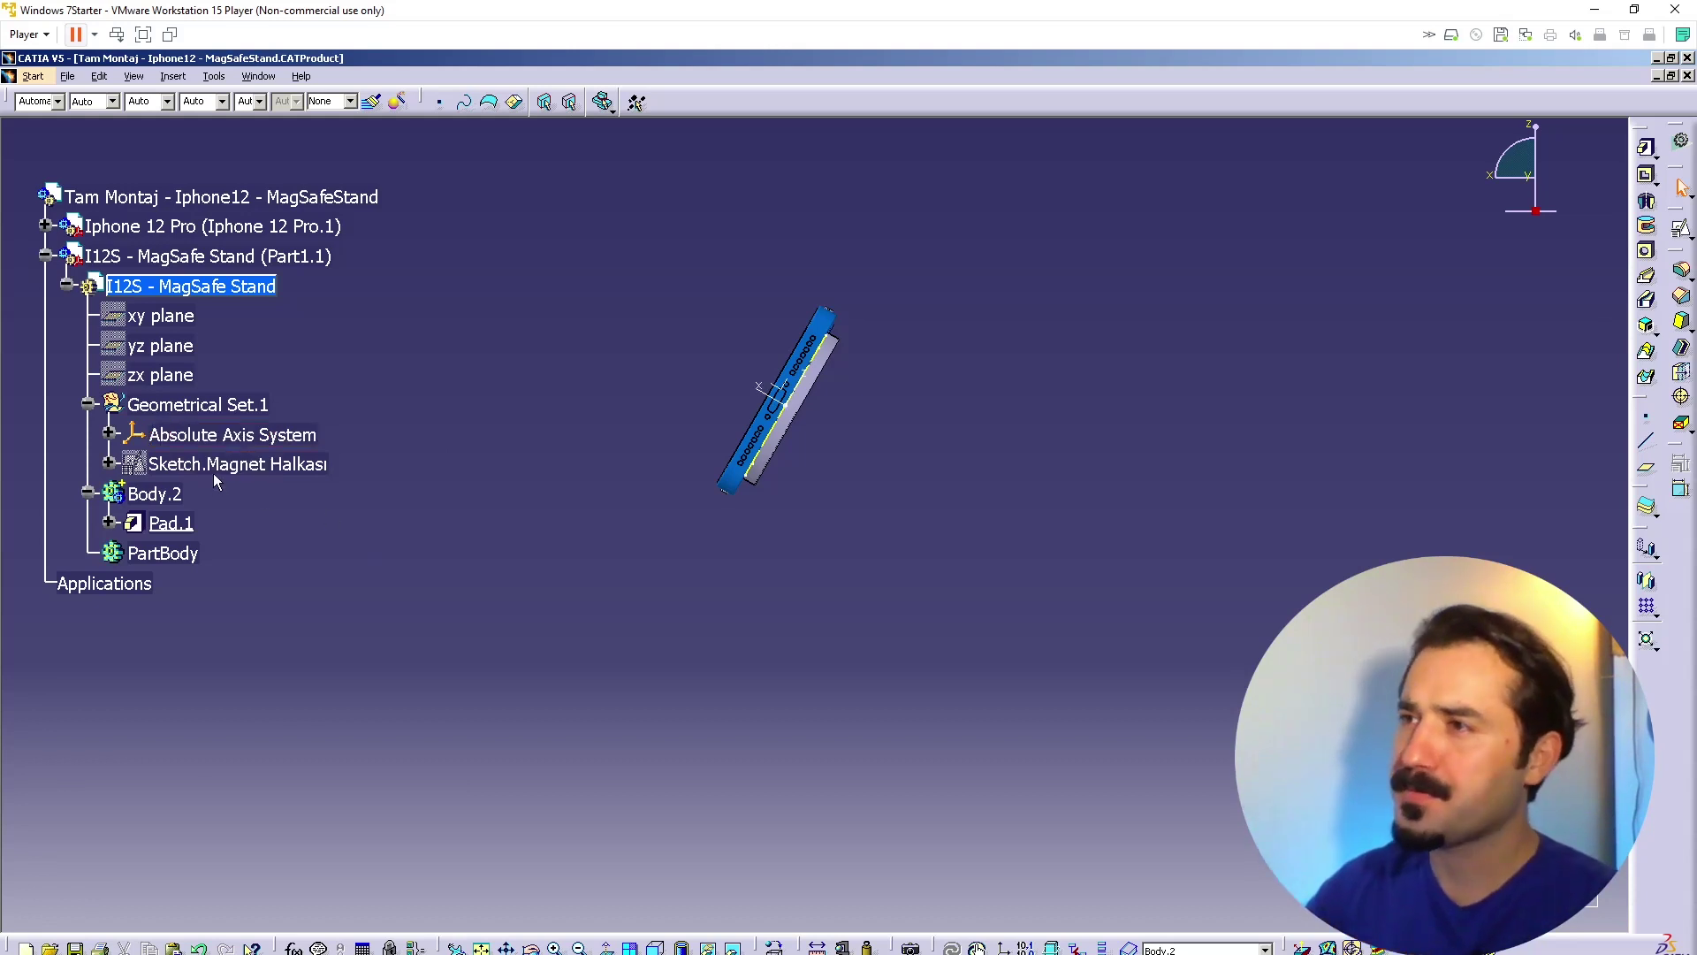
left_click(198, 404)
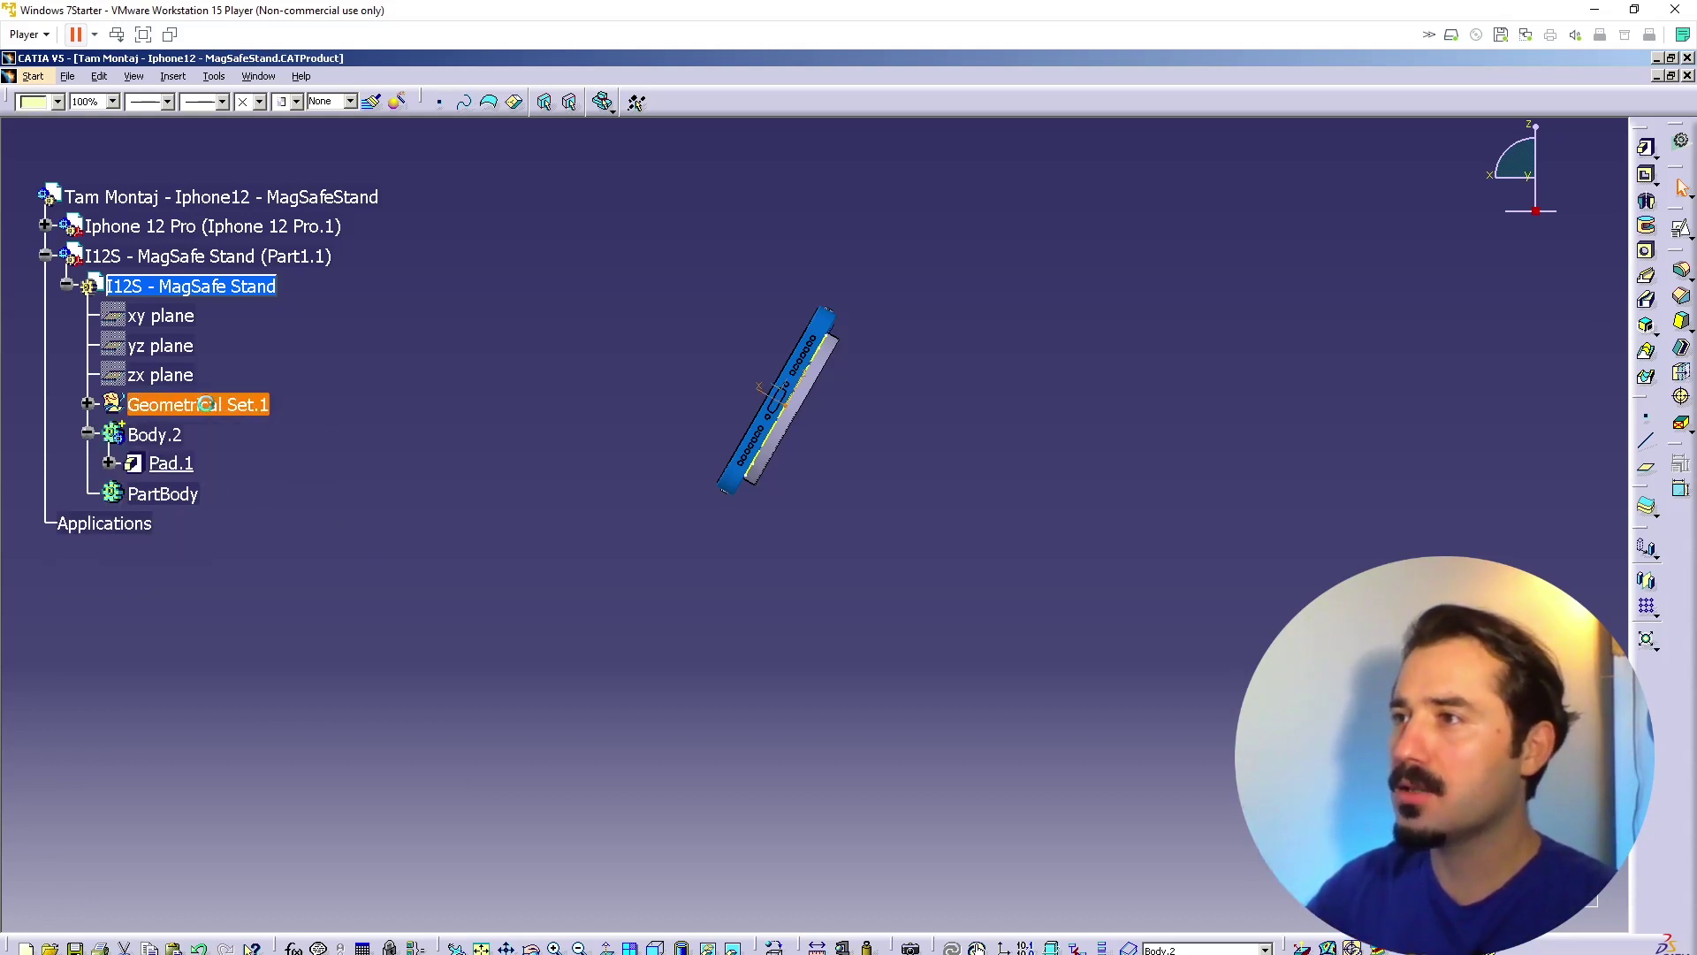
left_click(336, 473)
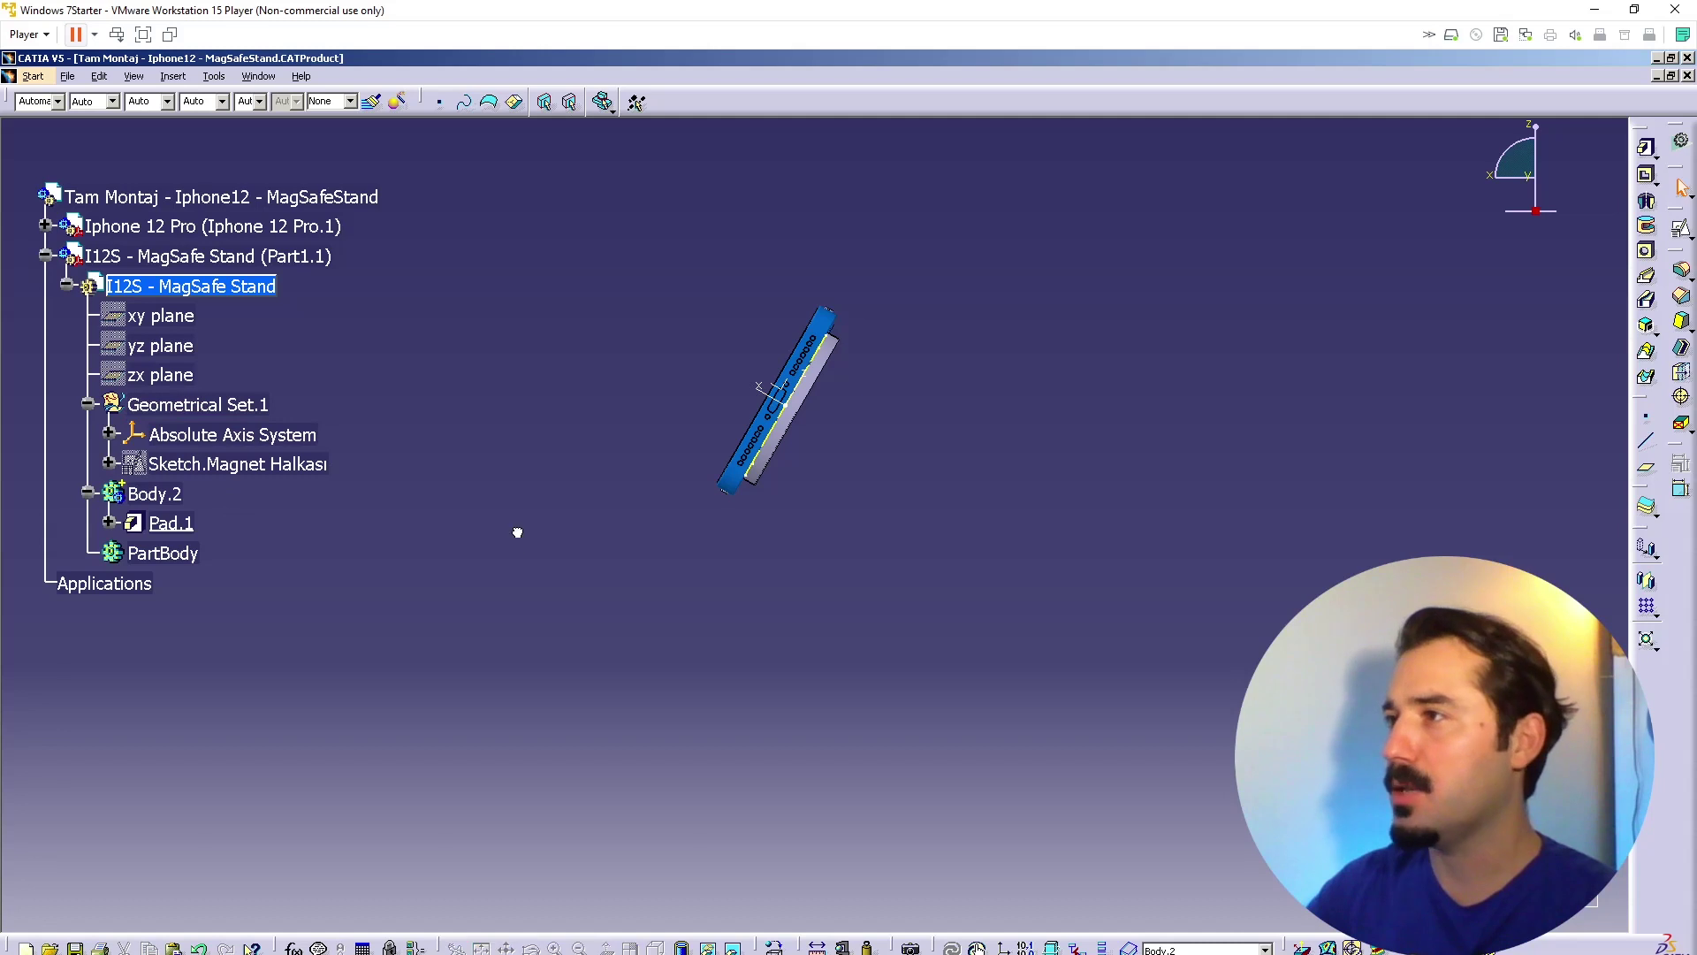
Step: Insert a rotated axis system in the MagSafe Stand part with its origin at the Absolute Axis System's origin
left_click(173, 76)
mouse_move(213, 76)
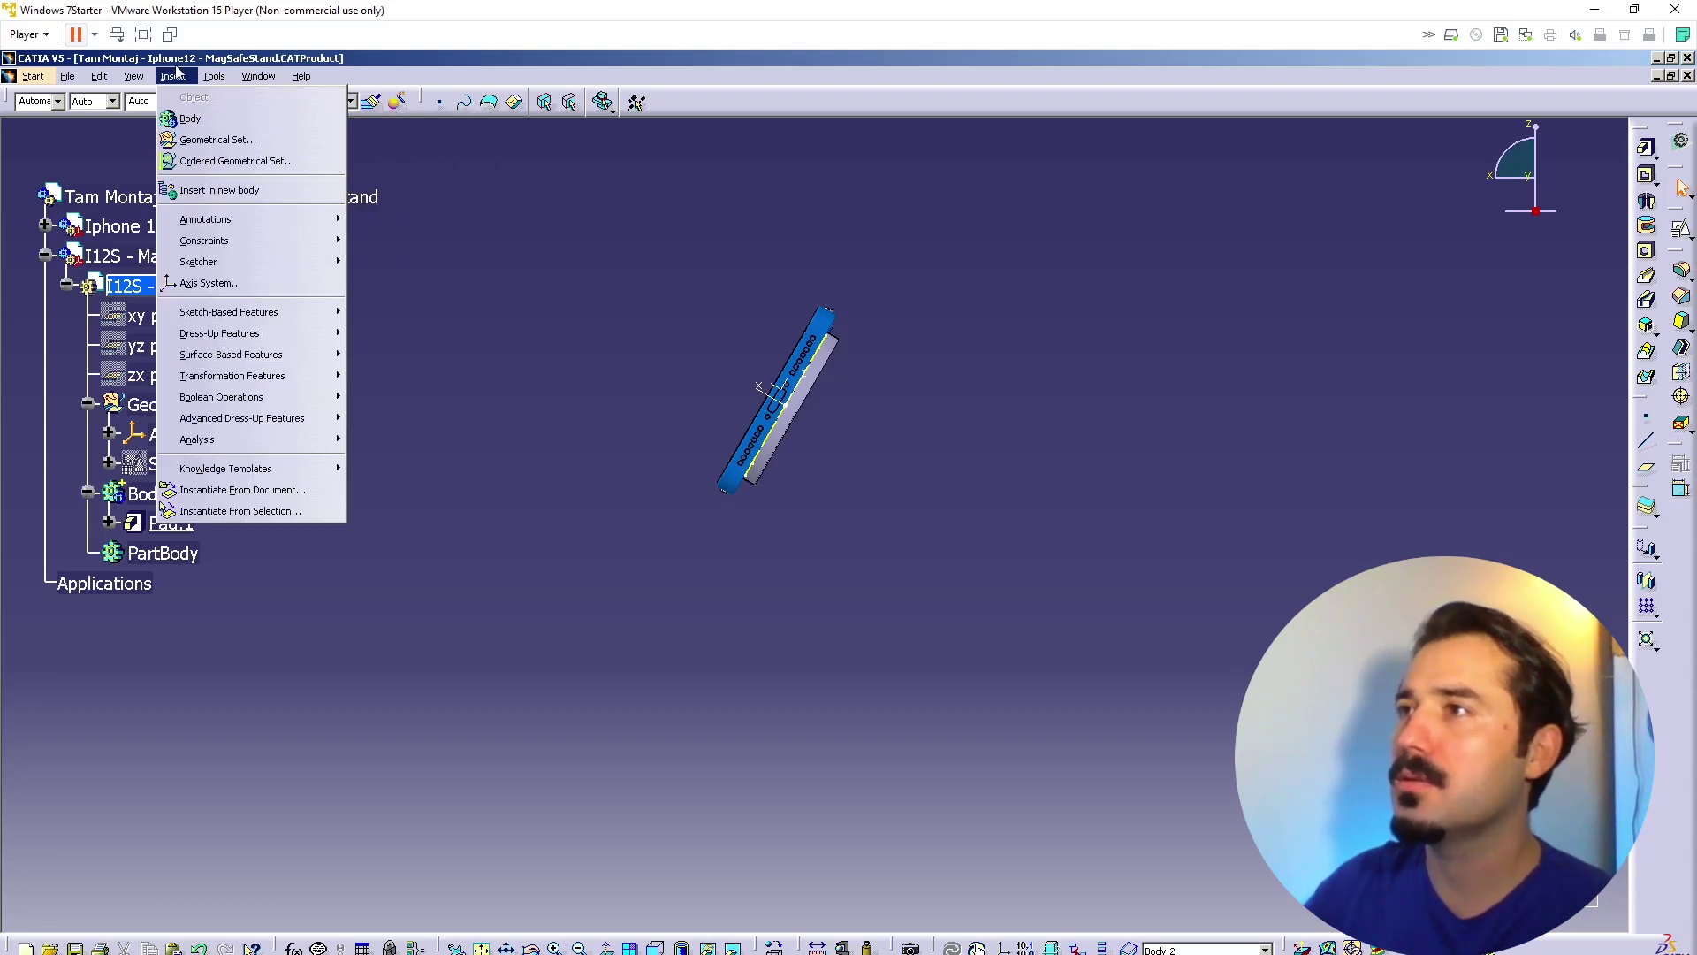
left_click(235, 258)
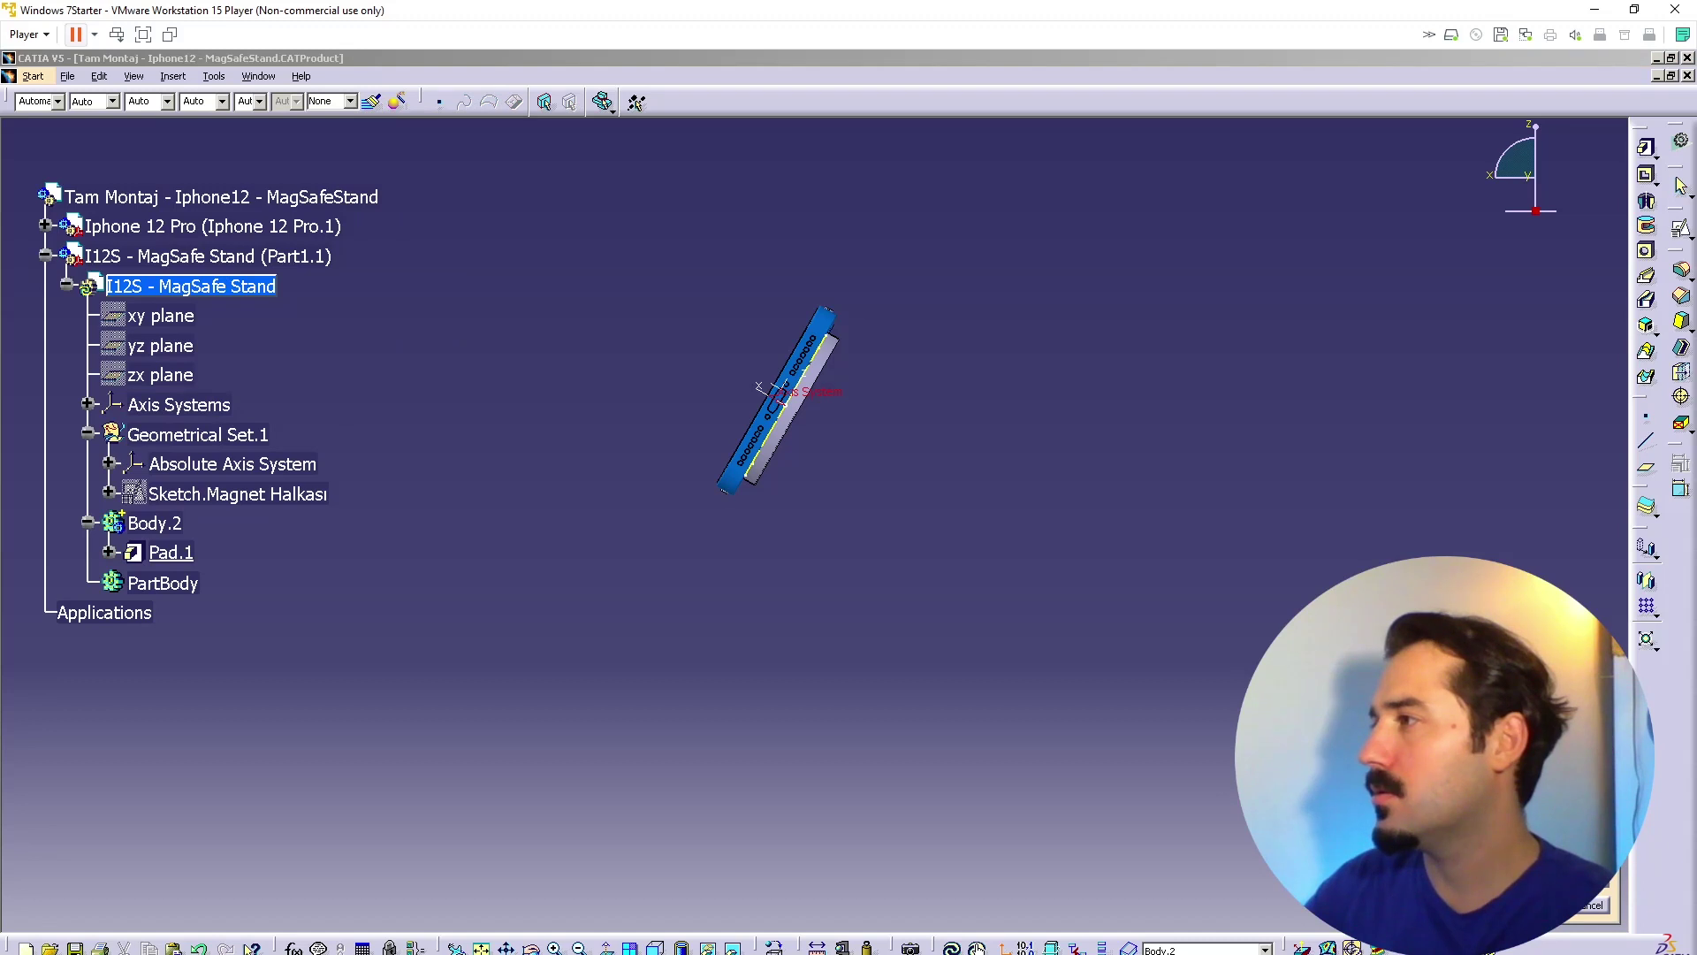
middle_click_drag(736, 715, 858, 495)
left_click(850, 491)
middle_click_drag(1208, 681, 1197, 614, "ctrl")
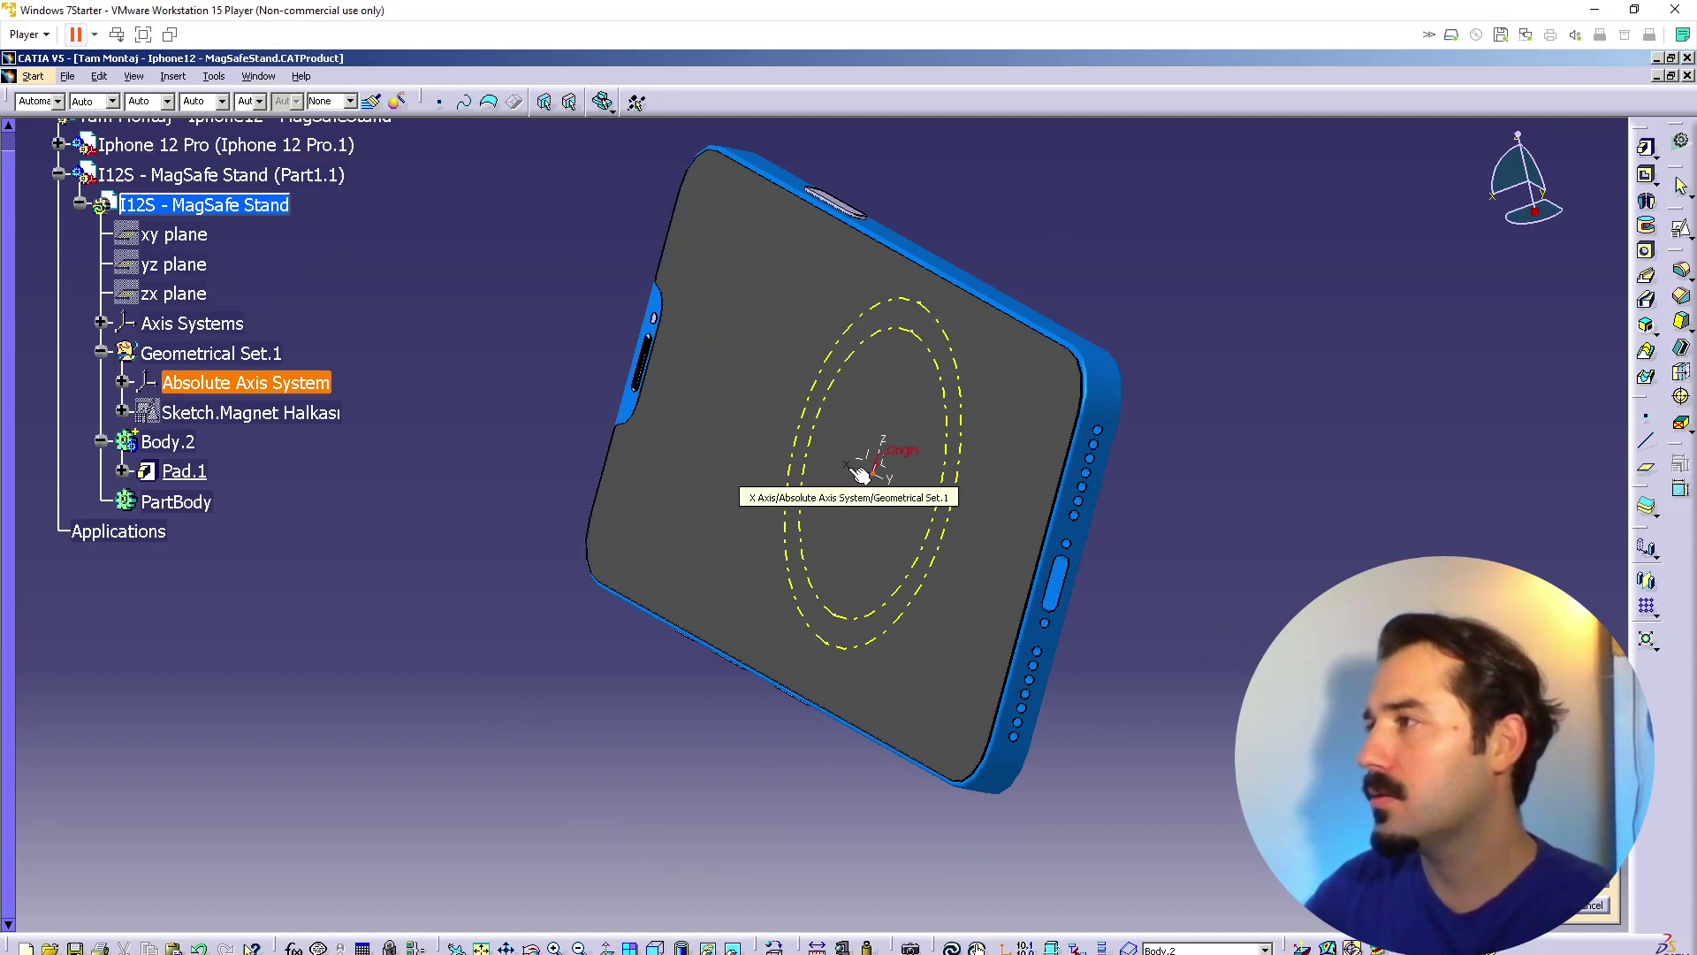
double_click(854, 469)
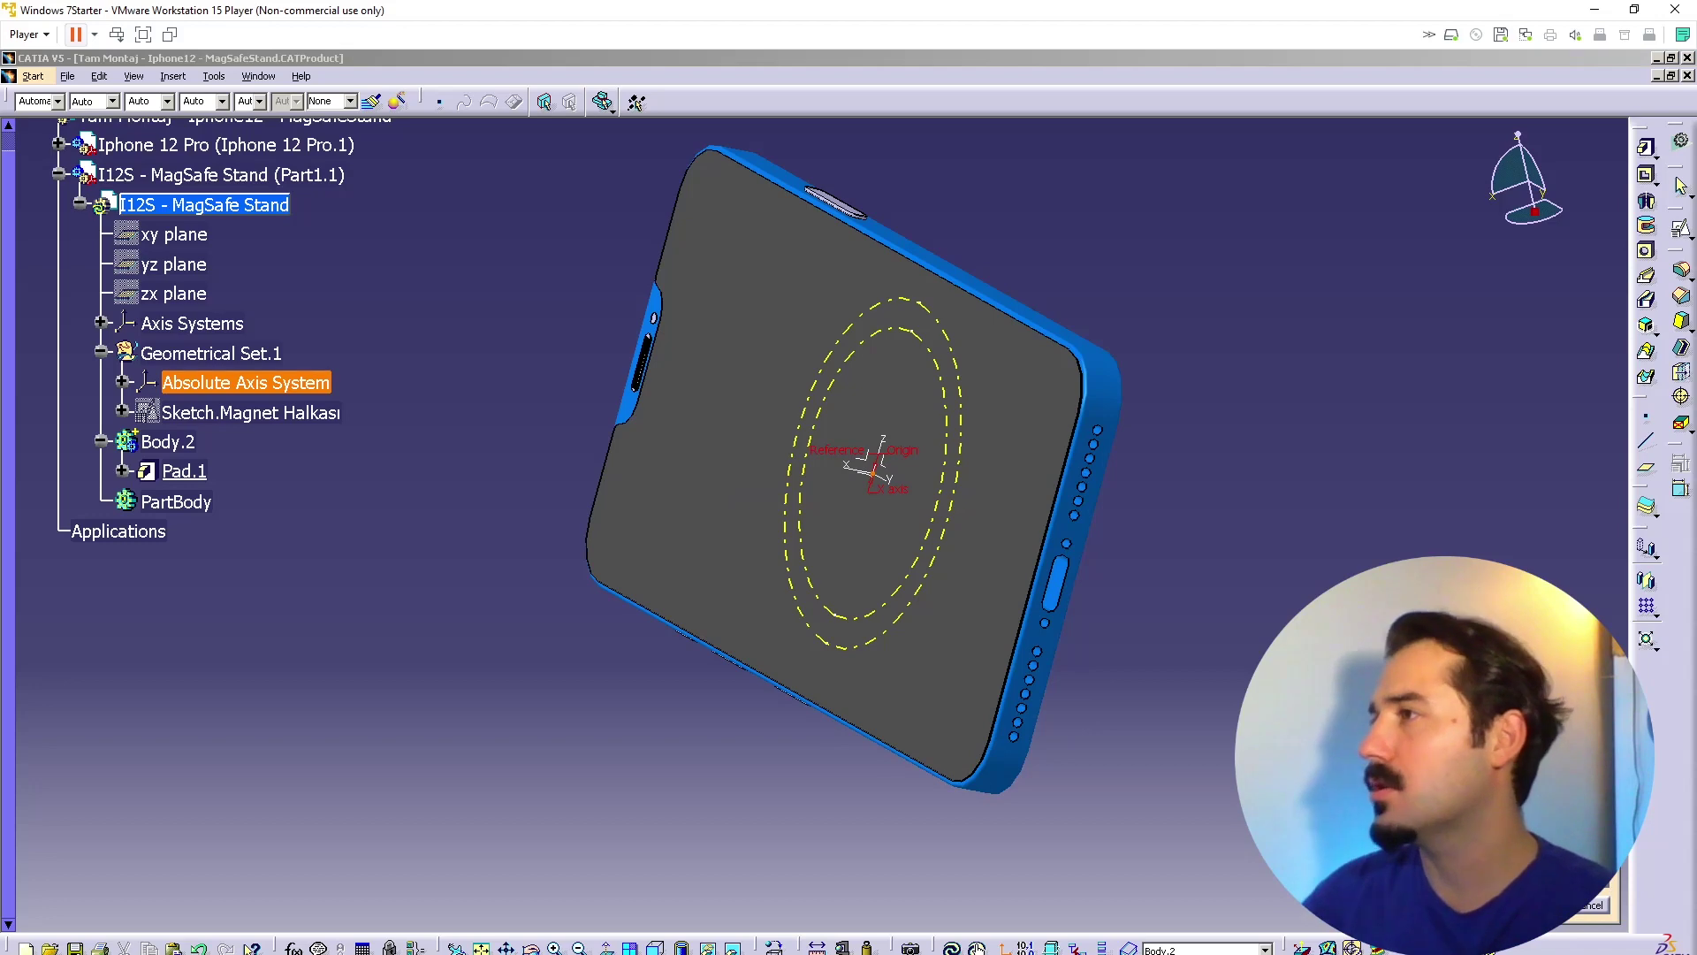
Step: Reselect the axis references and rotate the new axis system 30° about the Absolute Axis System's Y axis
middle_click_drag(1267, 652, 1266, 650)
scroll(954, 603, "down", 1)
middle_click_drag(954, 603, 884, 444)
middle_click(997, 361)
mouse_move(633, 326)
middle_mouse_down()
mouse_move(615, 485)
mouse_move(727, 667)
mouse_move(1008, 489)
mouse_move(742, 546)
mouse_move(720, 492)
mouse_move(990, 610)
middle_mouse_up()
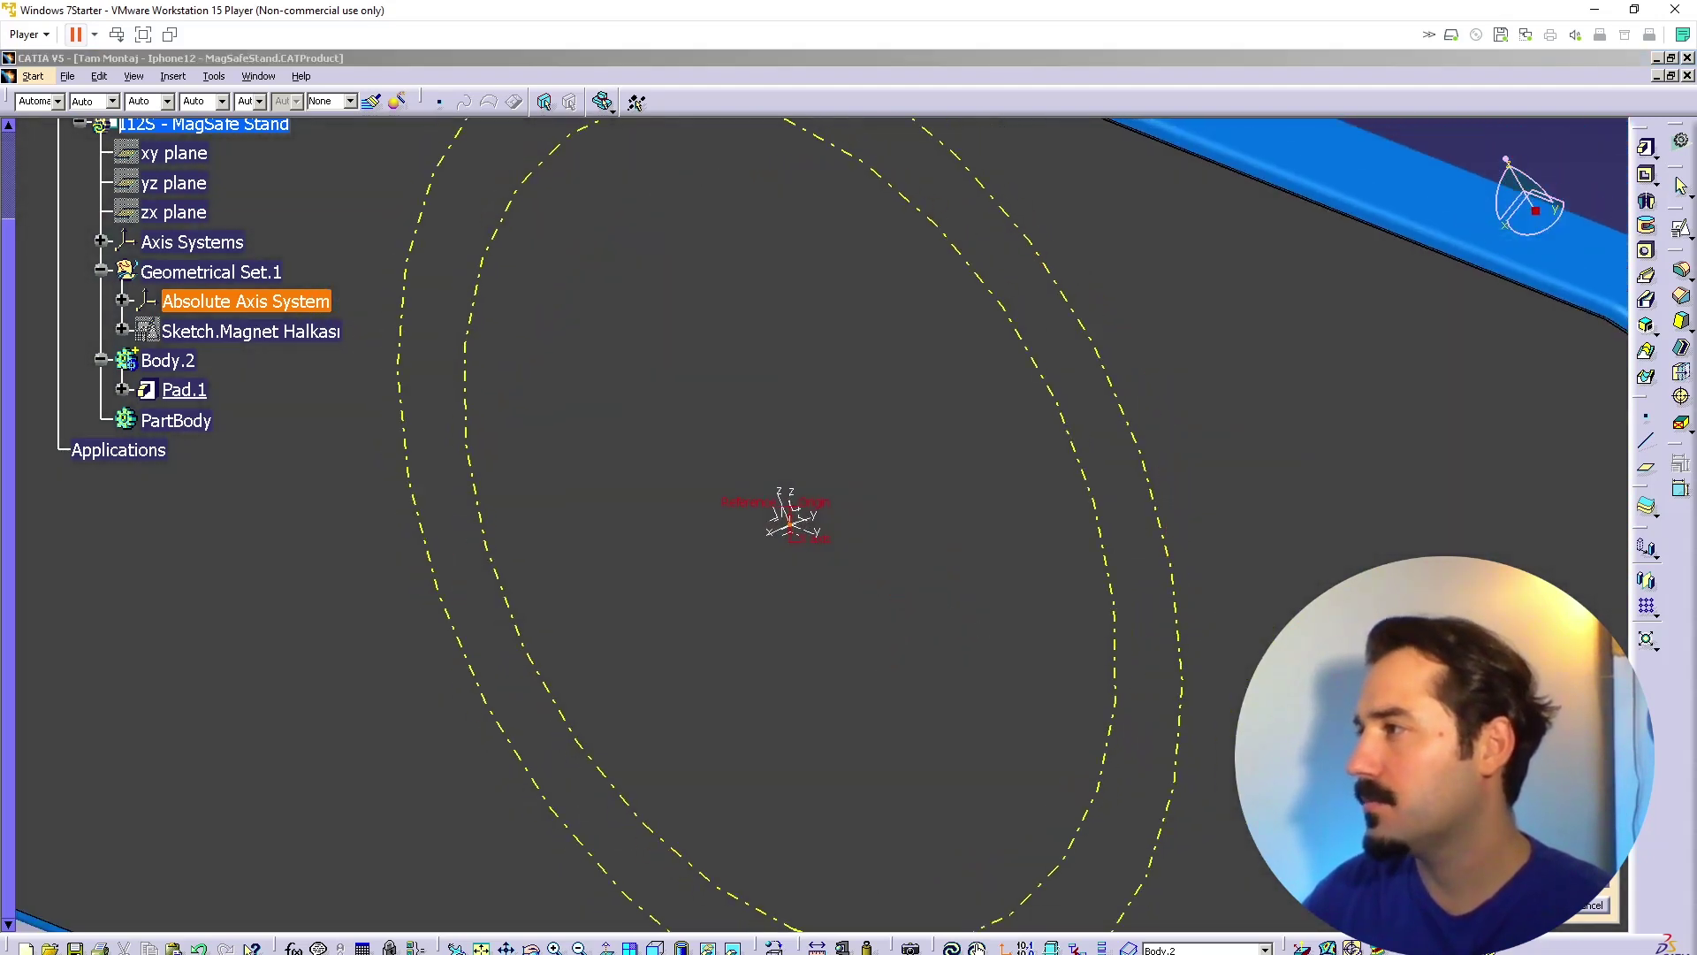
right_click(1521, 477)
left_click(1588, 748)
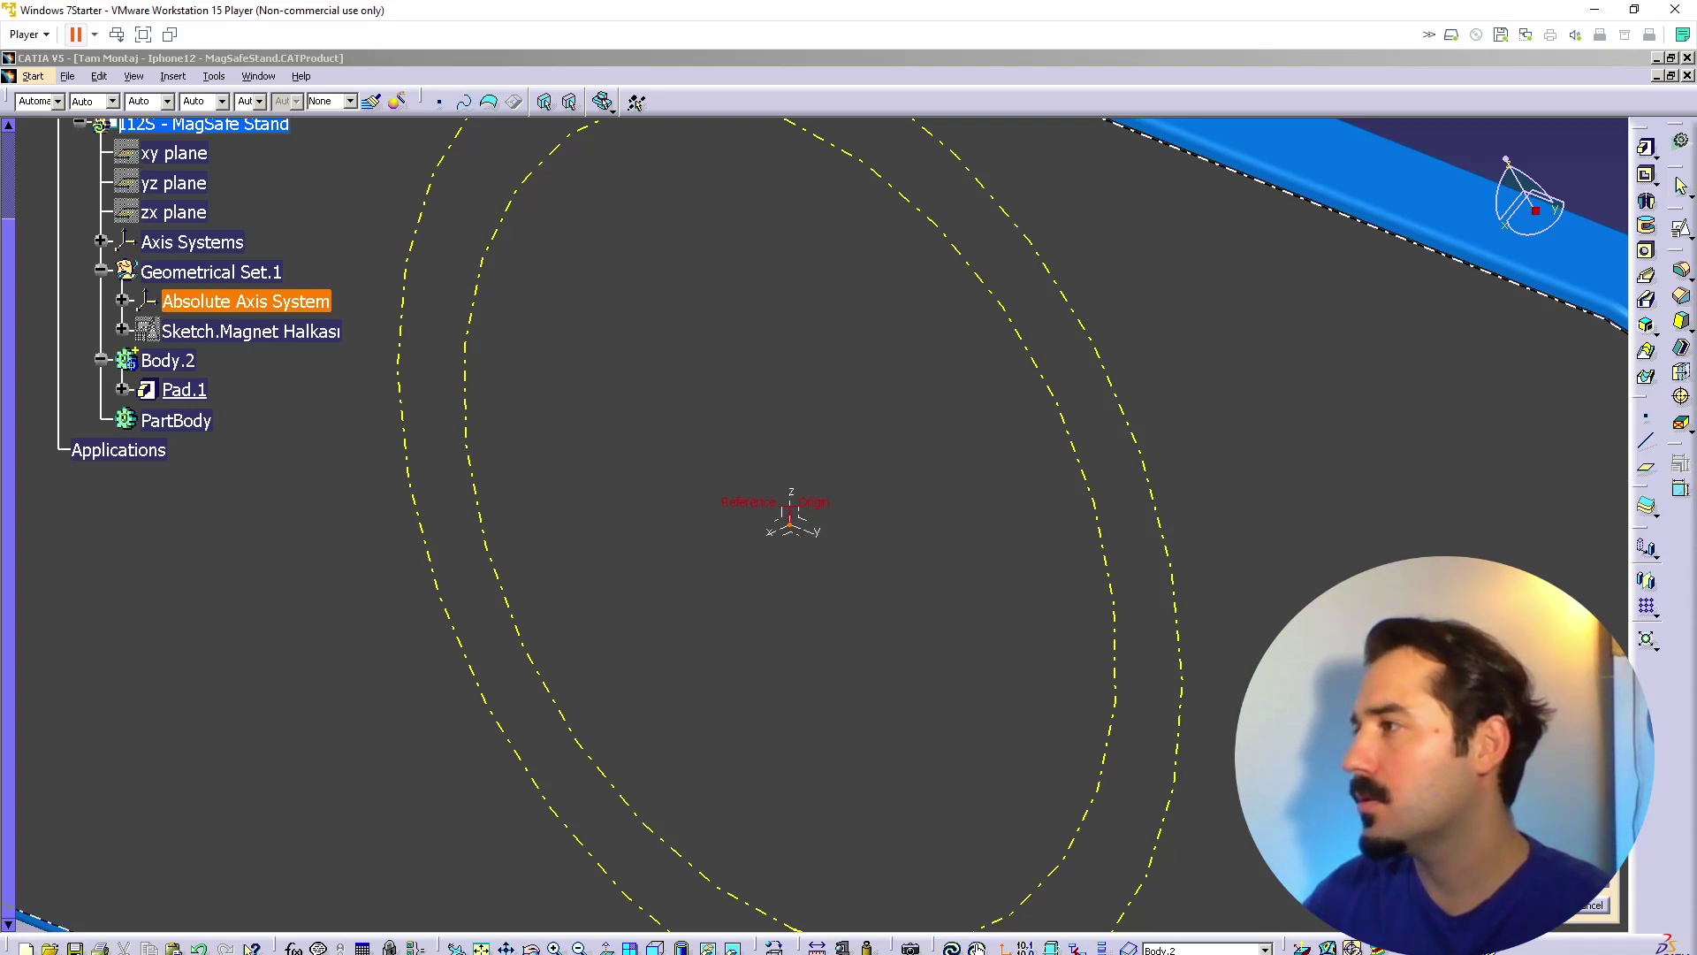
right_click(1503, 588)
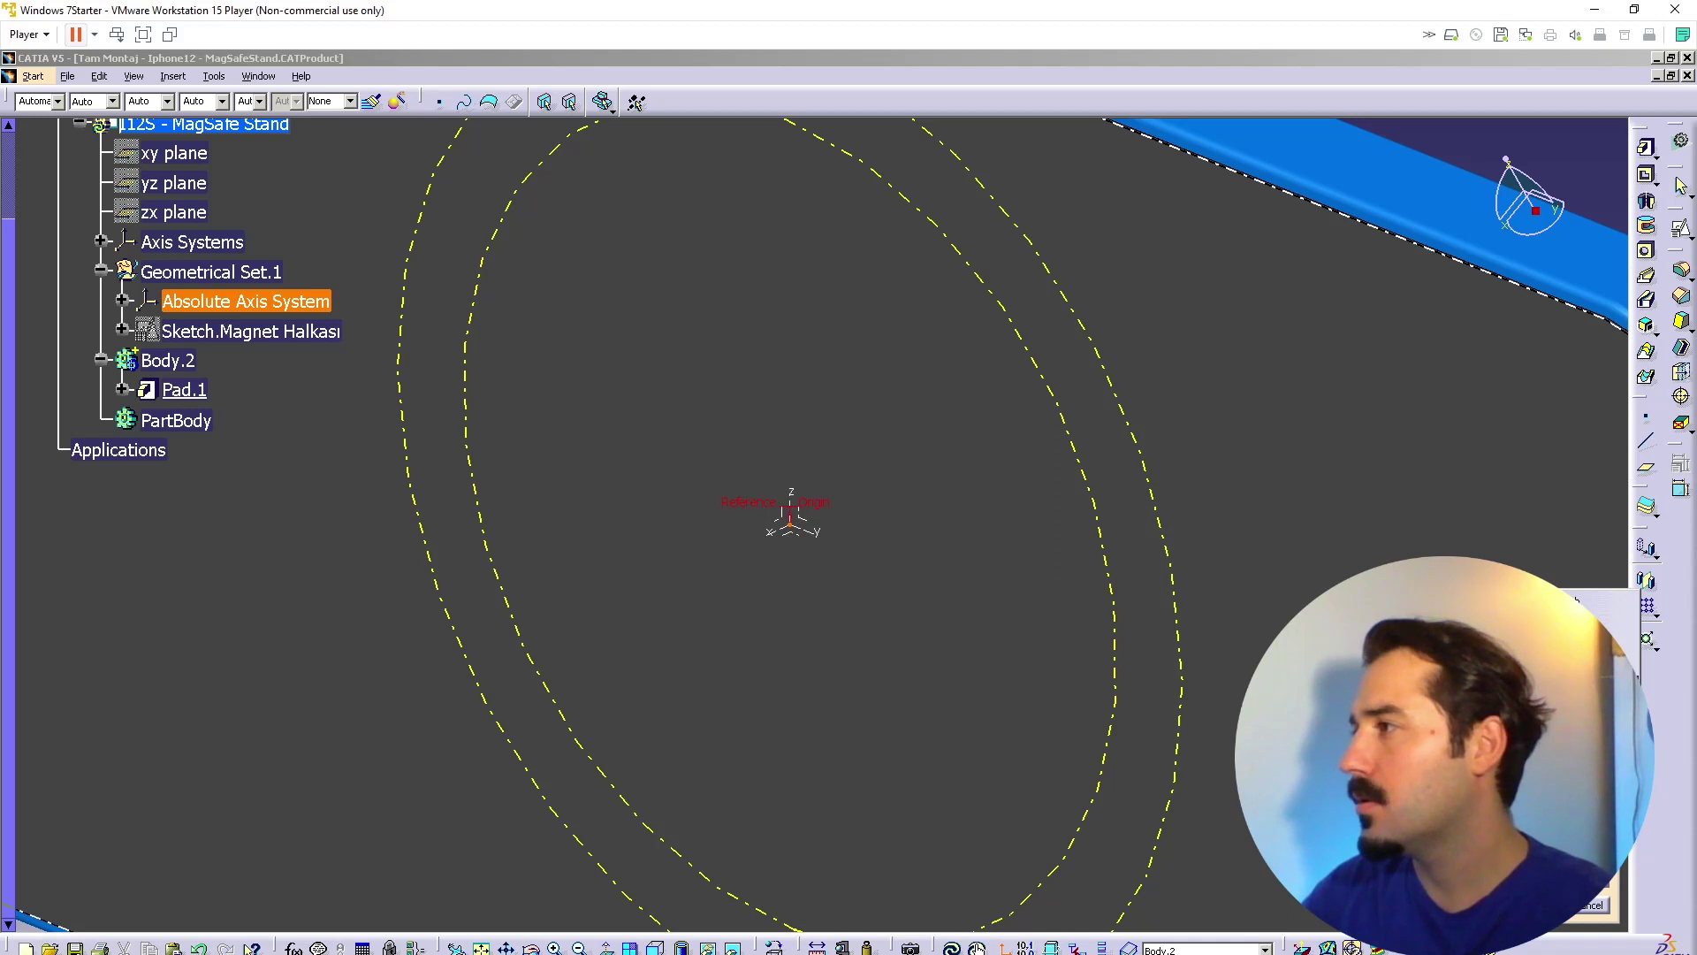
left_click(1543, 640)
left_click(774, 532)
left_click(814, 533)
middle_click_drag(765, 582, 1137, 718)
left_click(1434, 856)
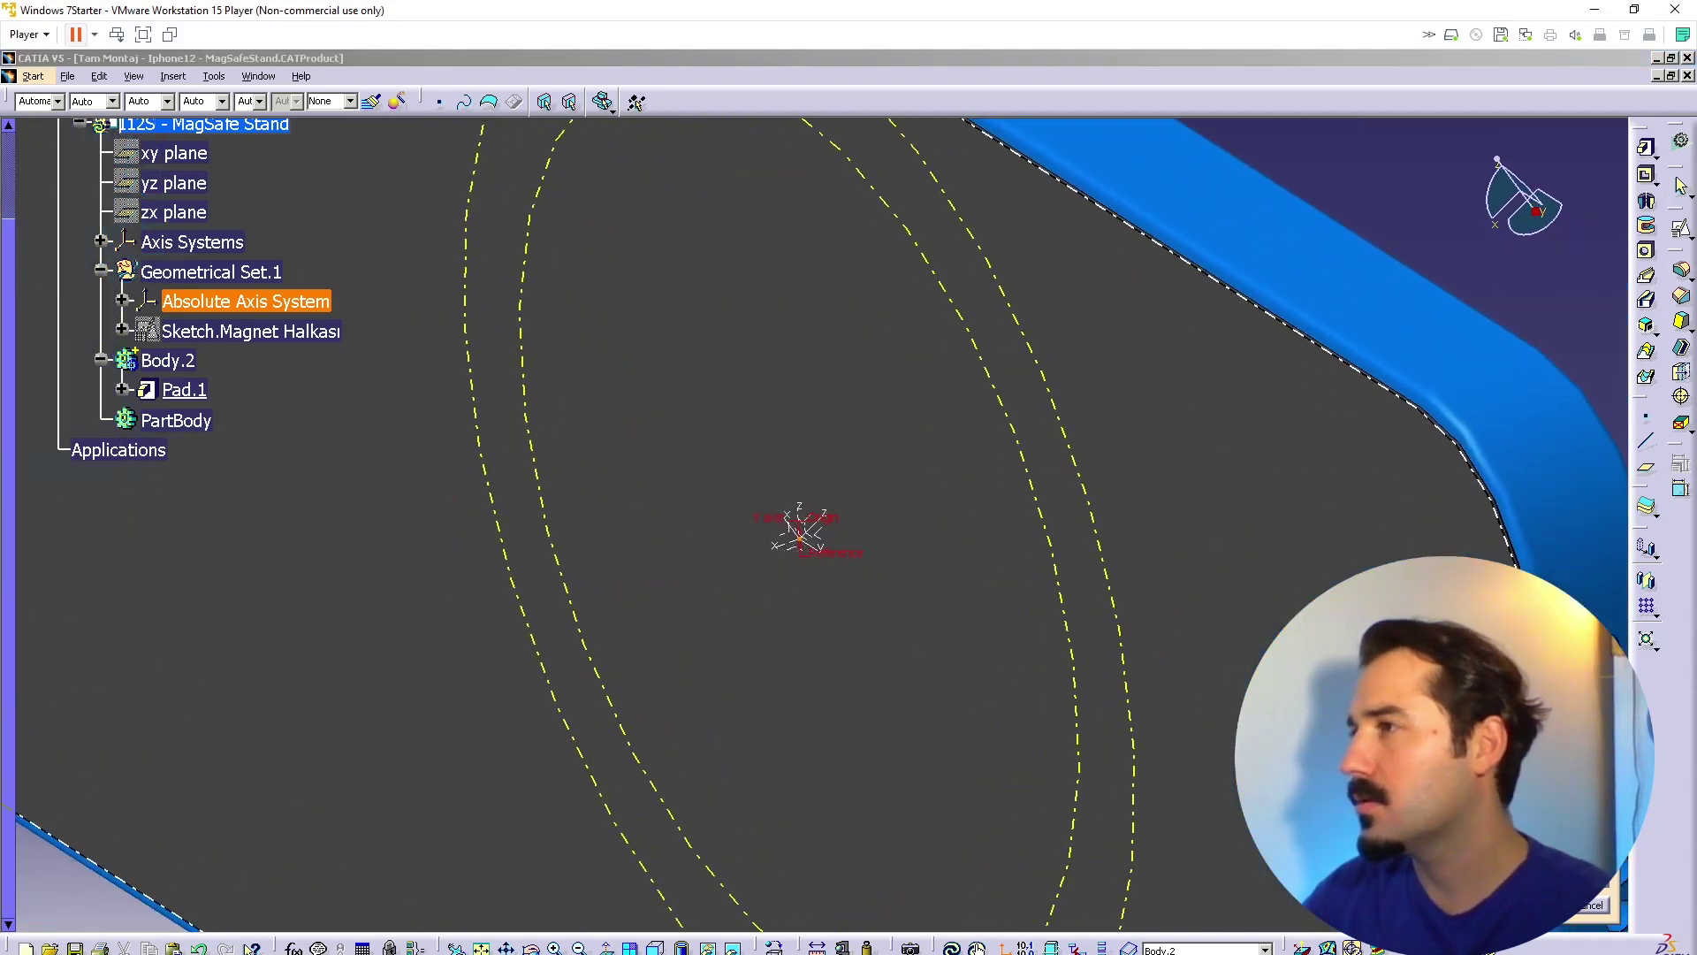
middle_click_drag(887, 682, 878, 682)
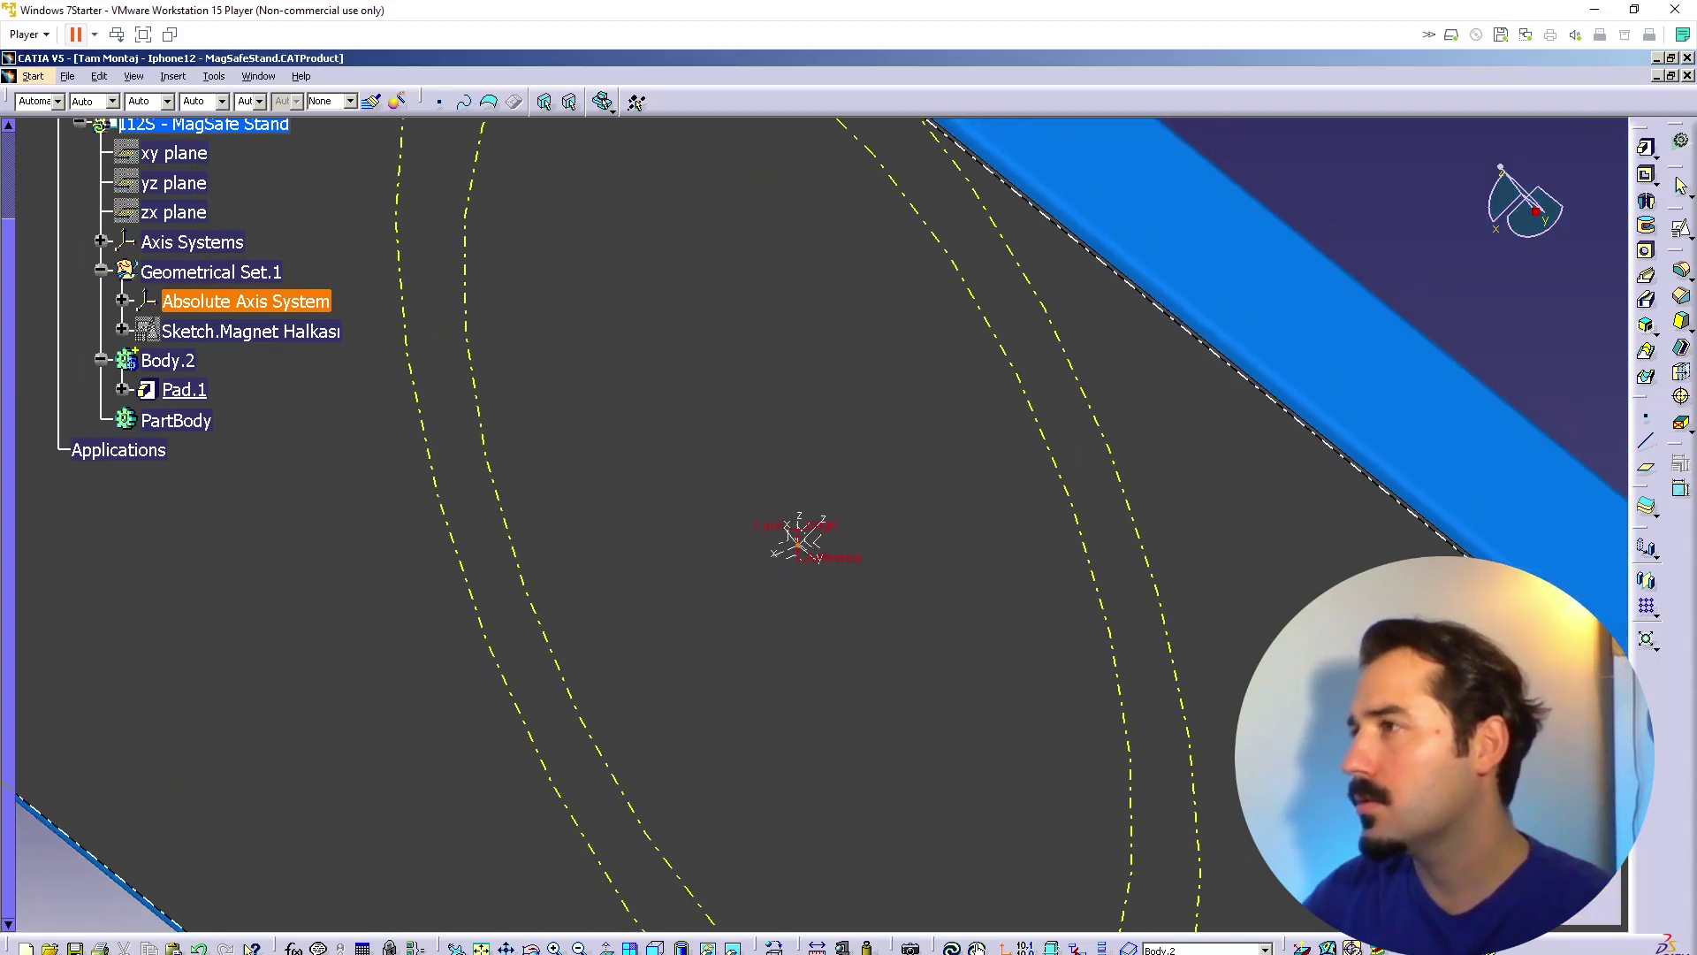
Step: Examine the new axis system's orientation from the side of the phone and locate it in the specification tree
left_click(1496, 229)
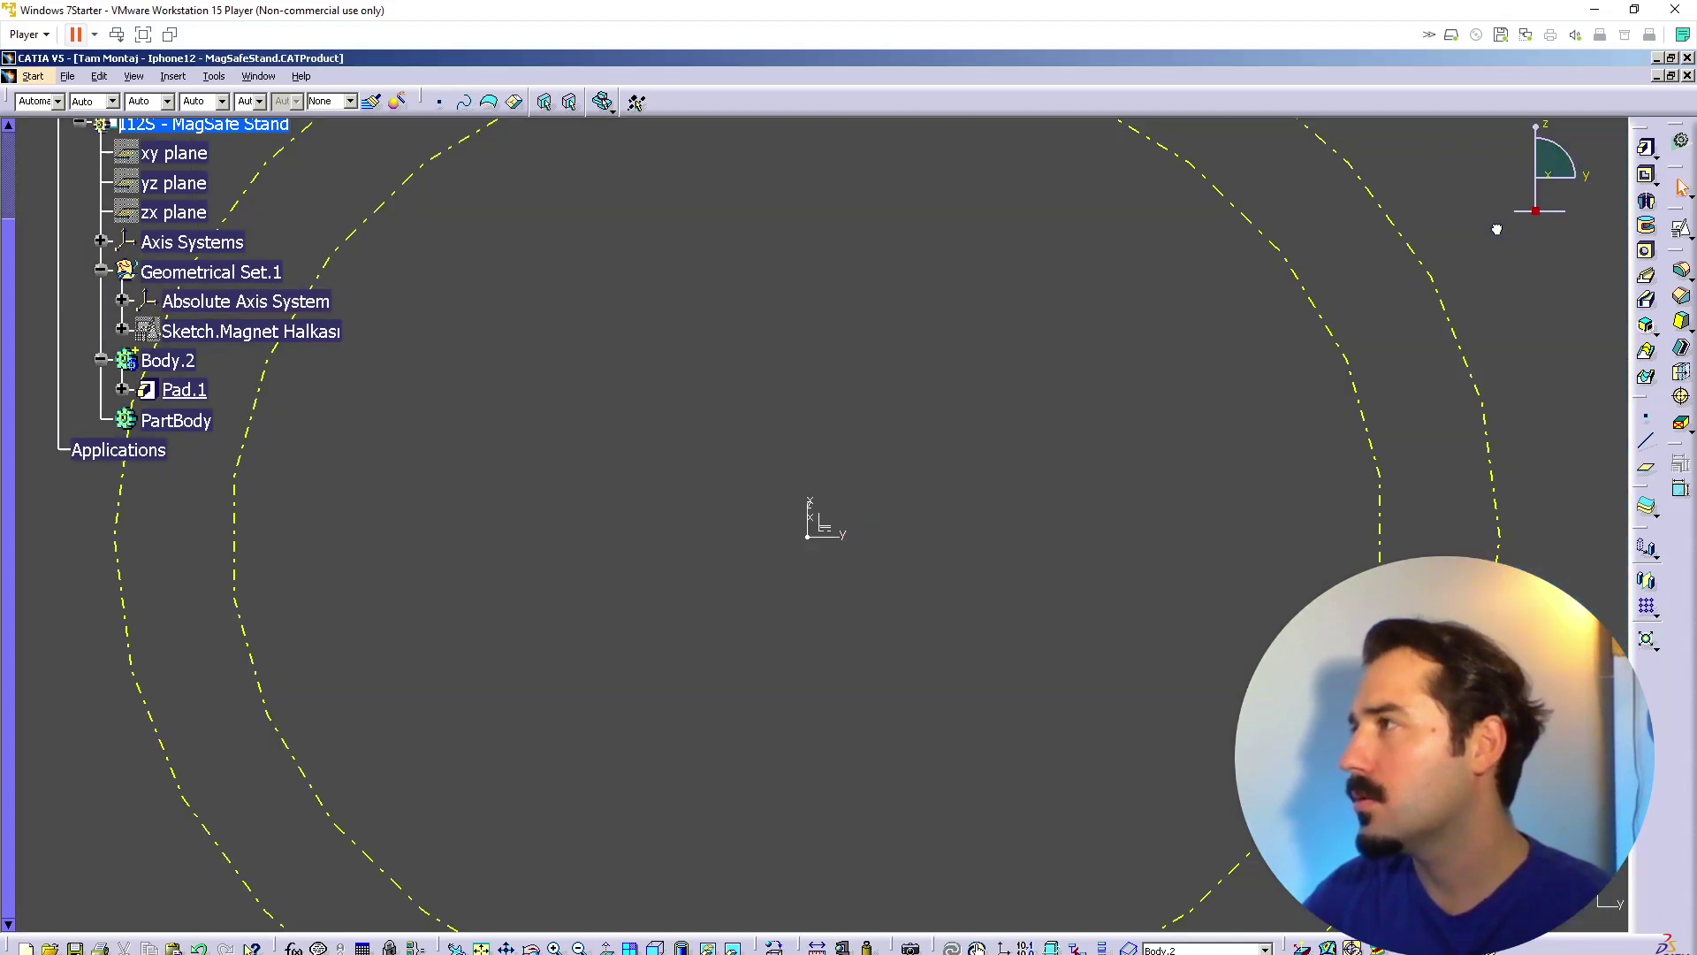
left_click(1590, 174)
middle_click_drag(985, 429, 1022, 528)
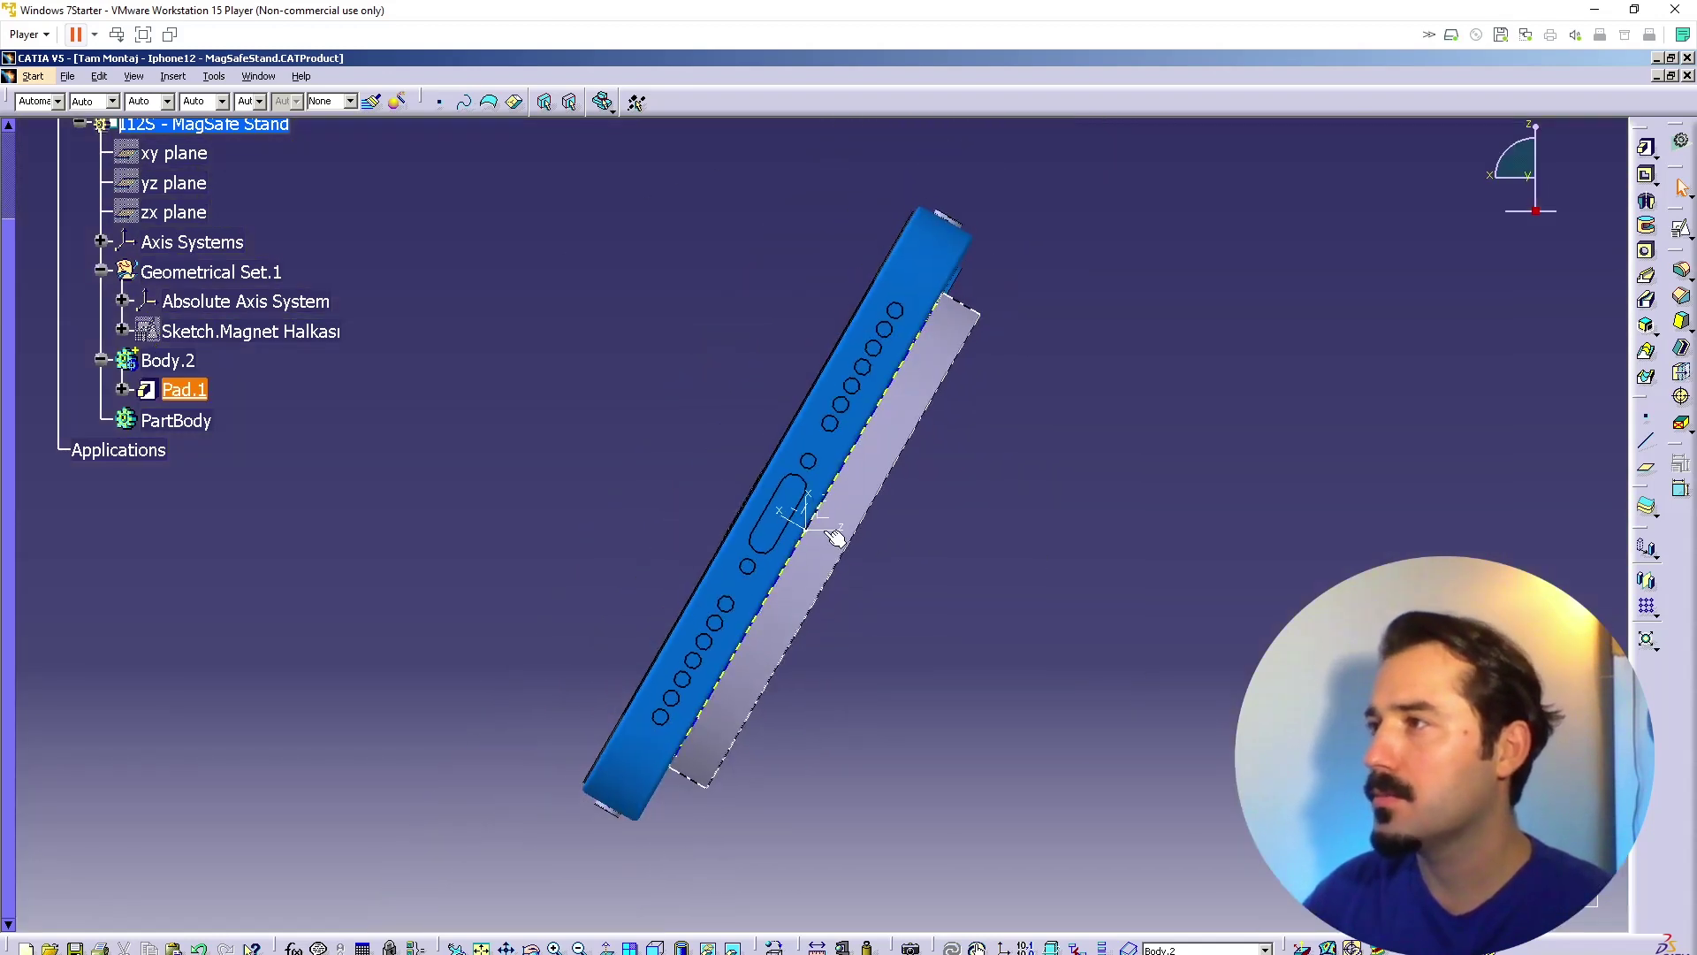
scroll(272, 301, "up", 3)
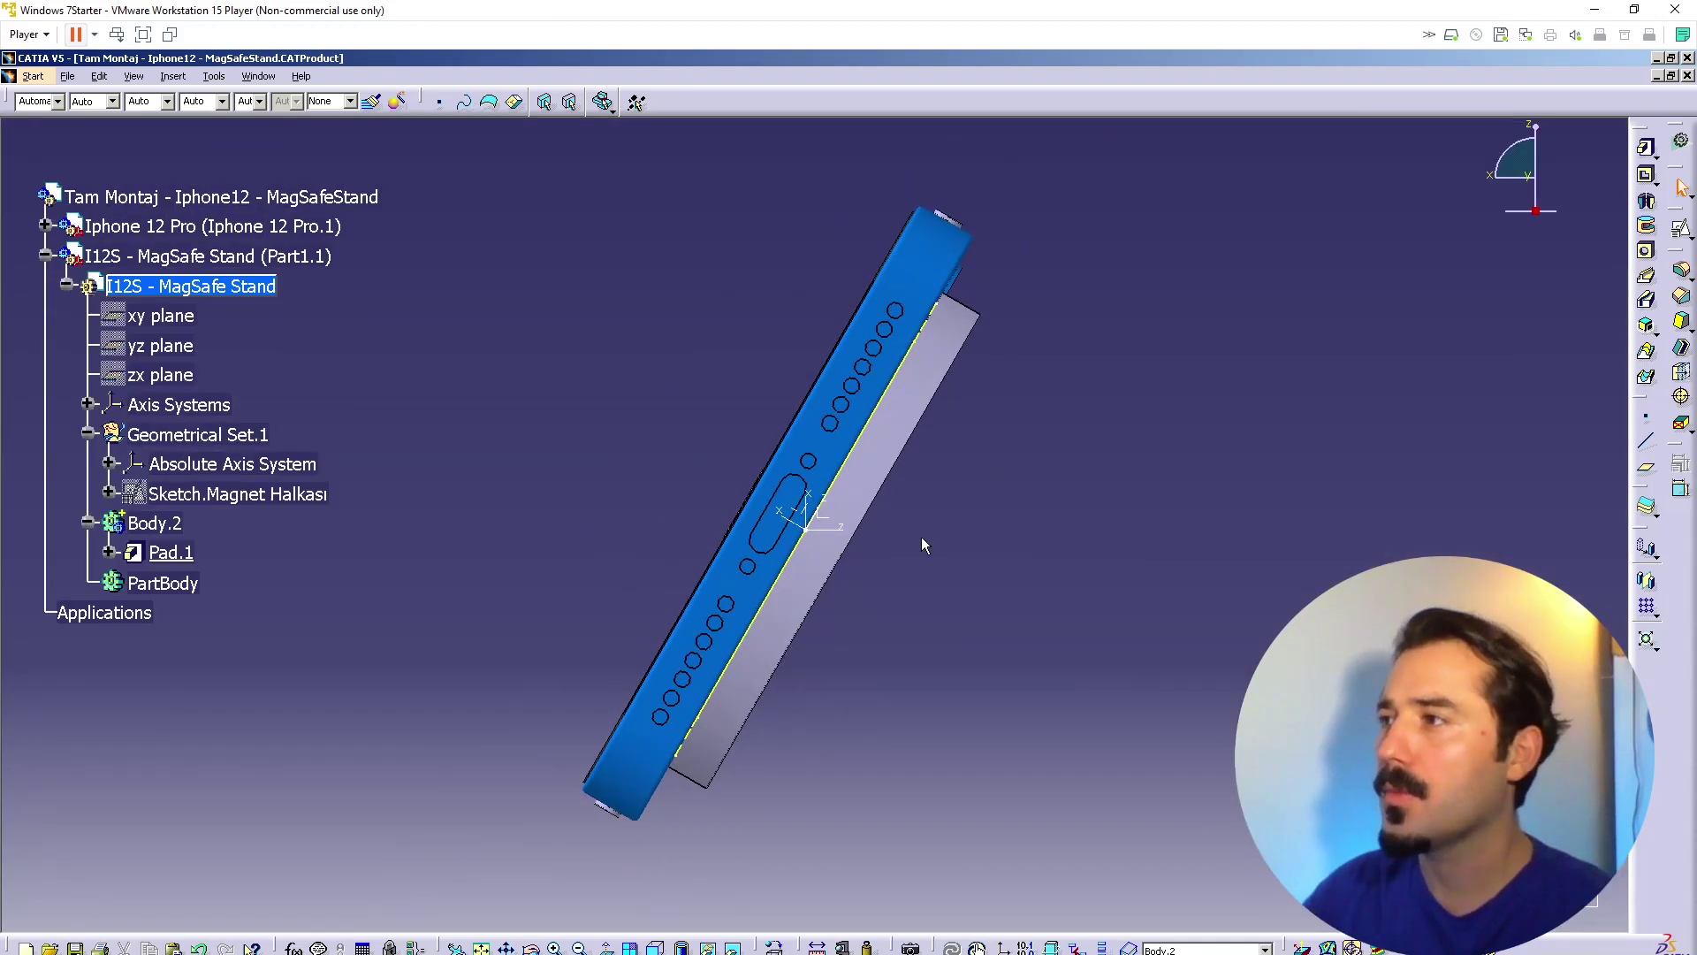
right_click(836, 533)
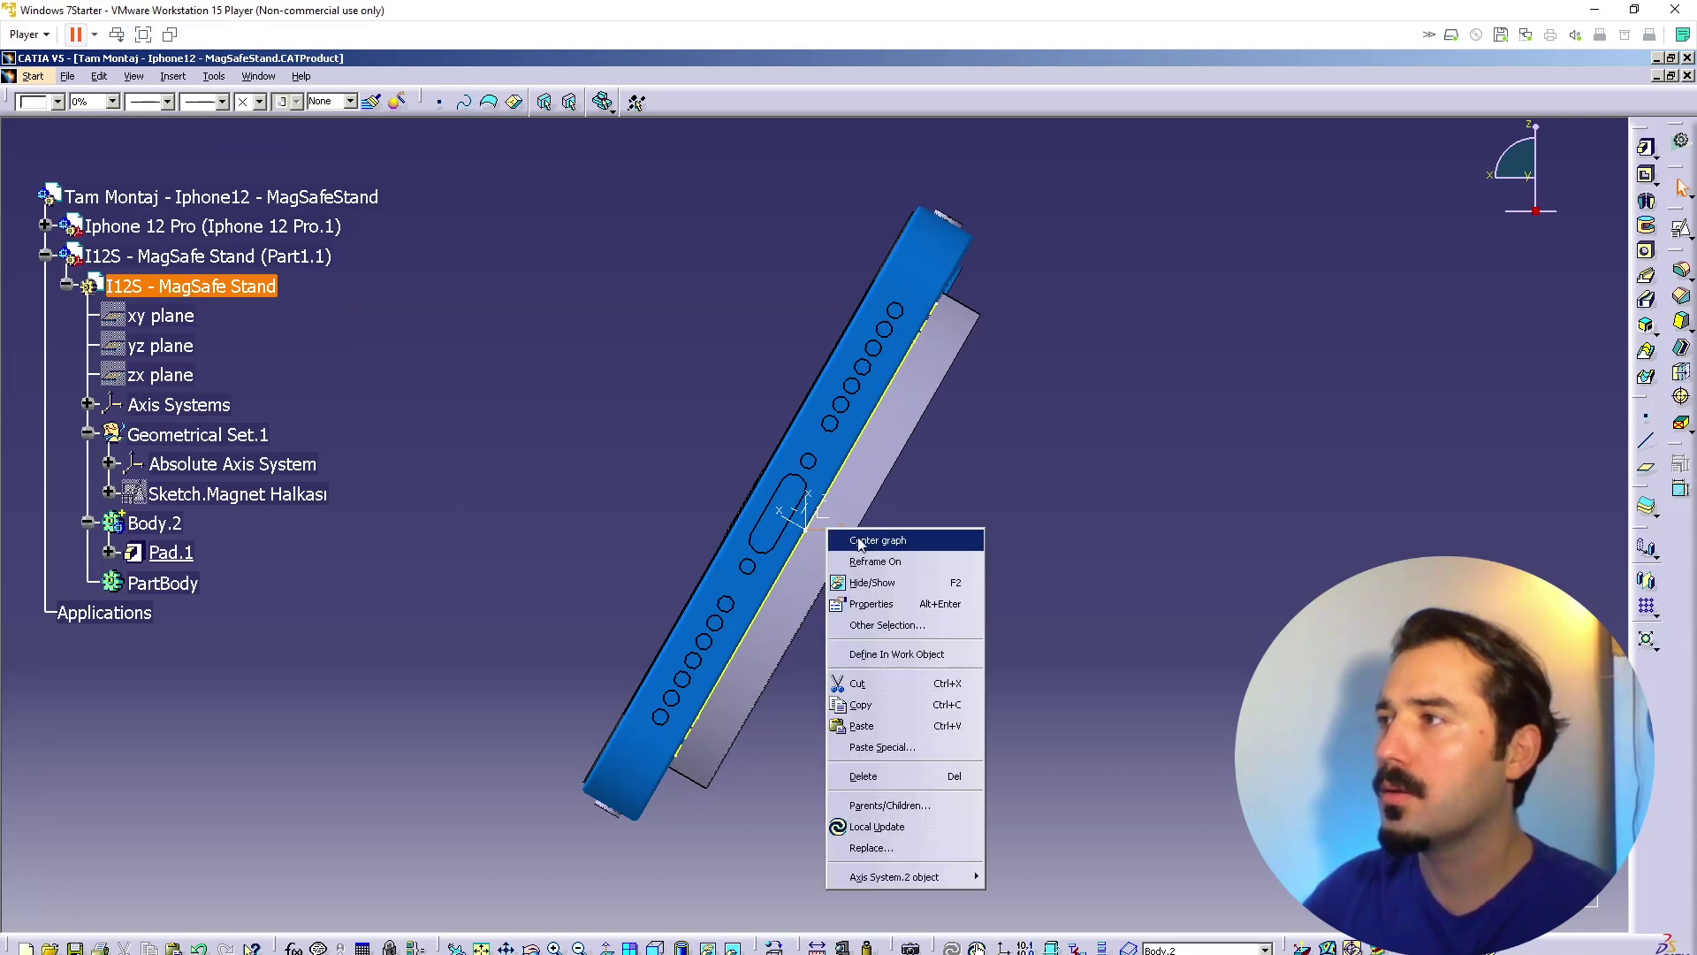
left_click(857, 543)
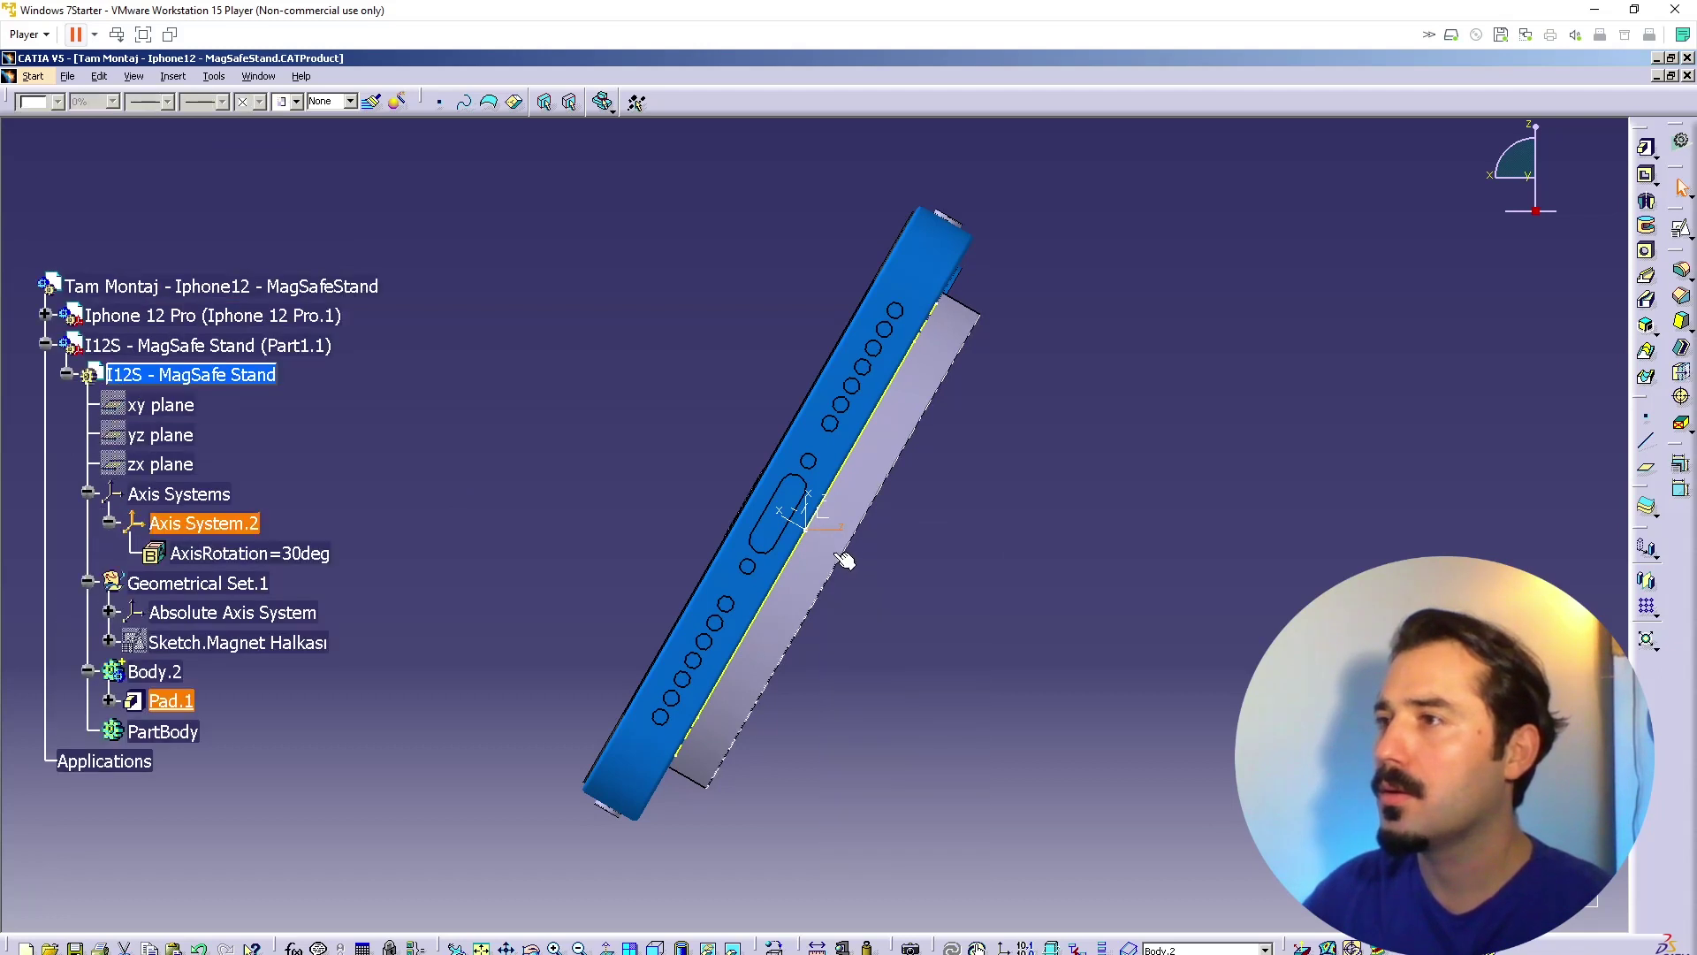
left_click(109, 523)
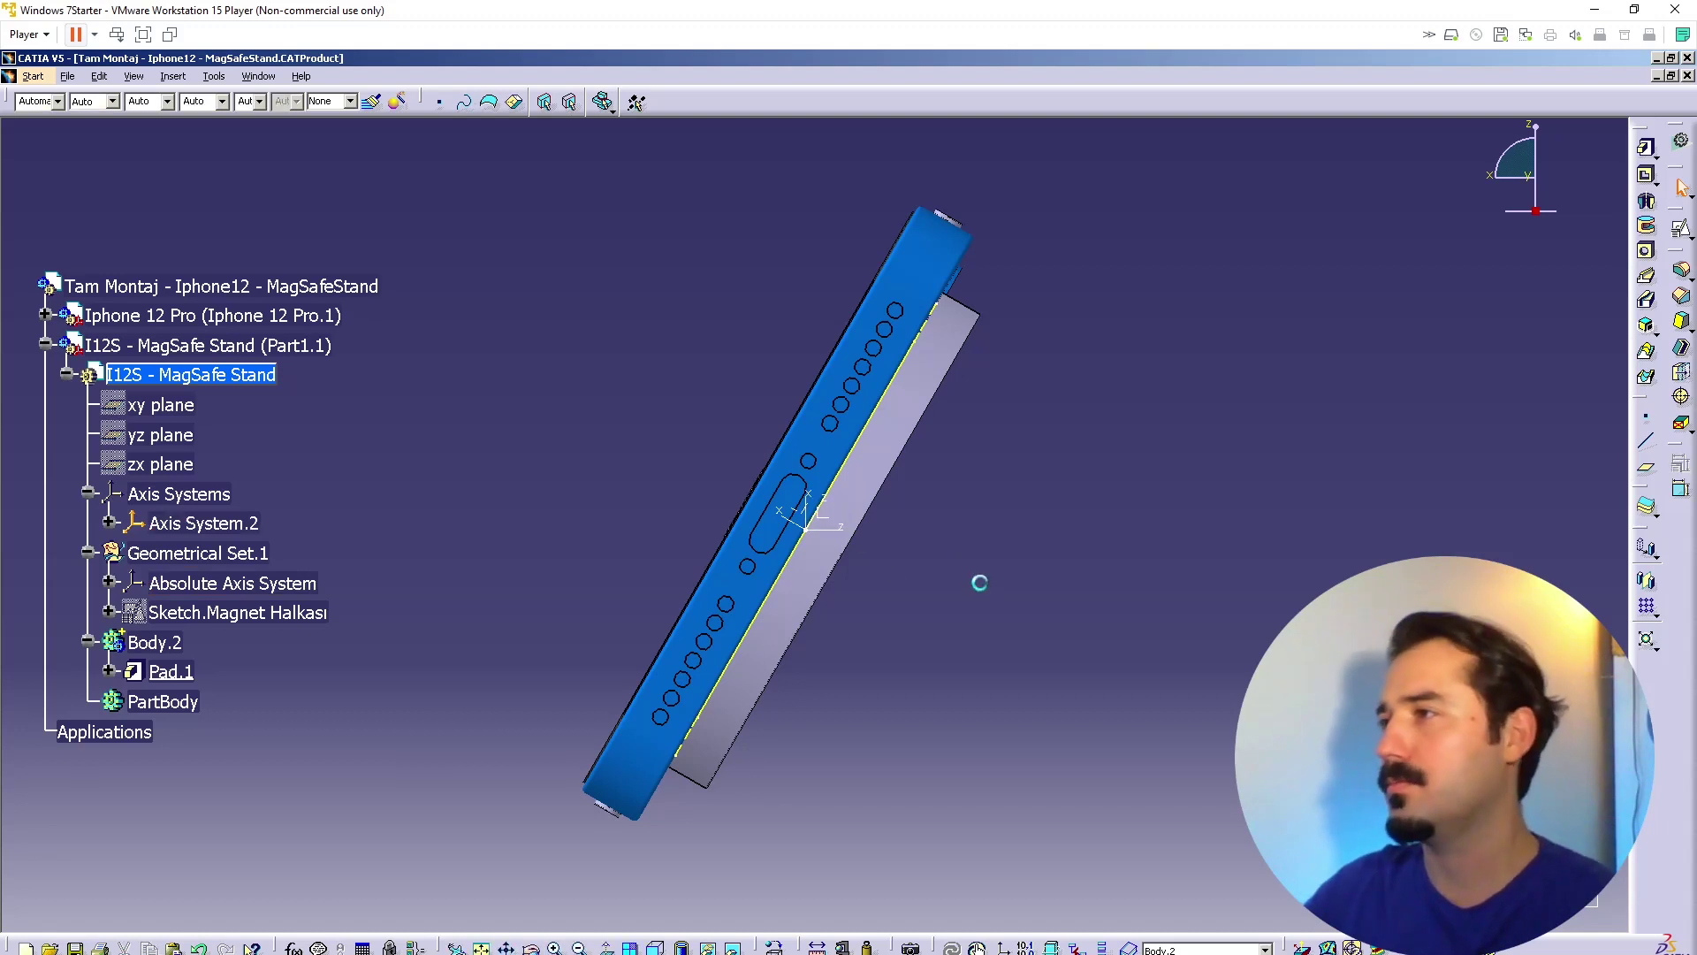
Step: Rename the Absolute Axis System in Geometrical Set.1 as Absolute Axis System.Iphone Ekseni
left_click(258, 585)
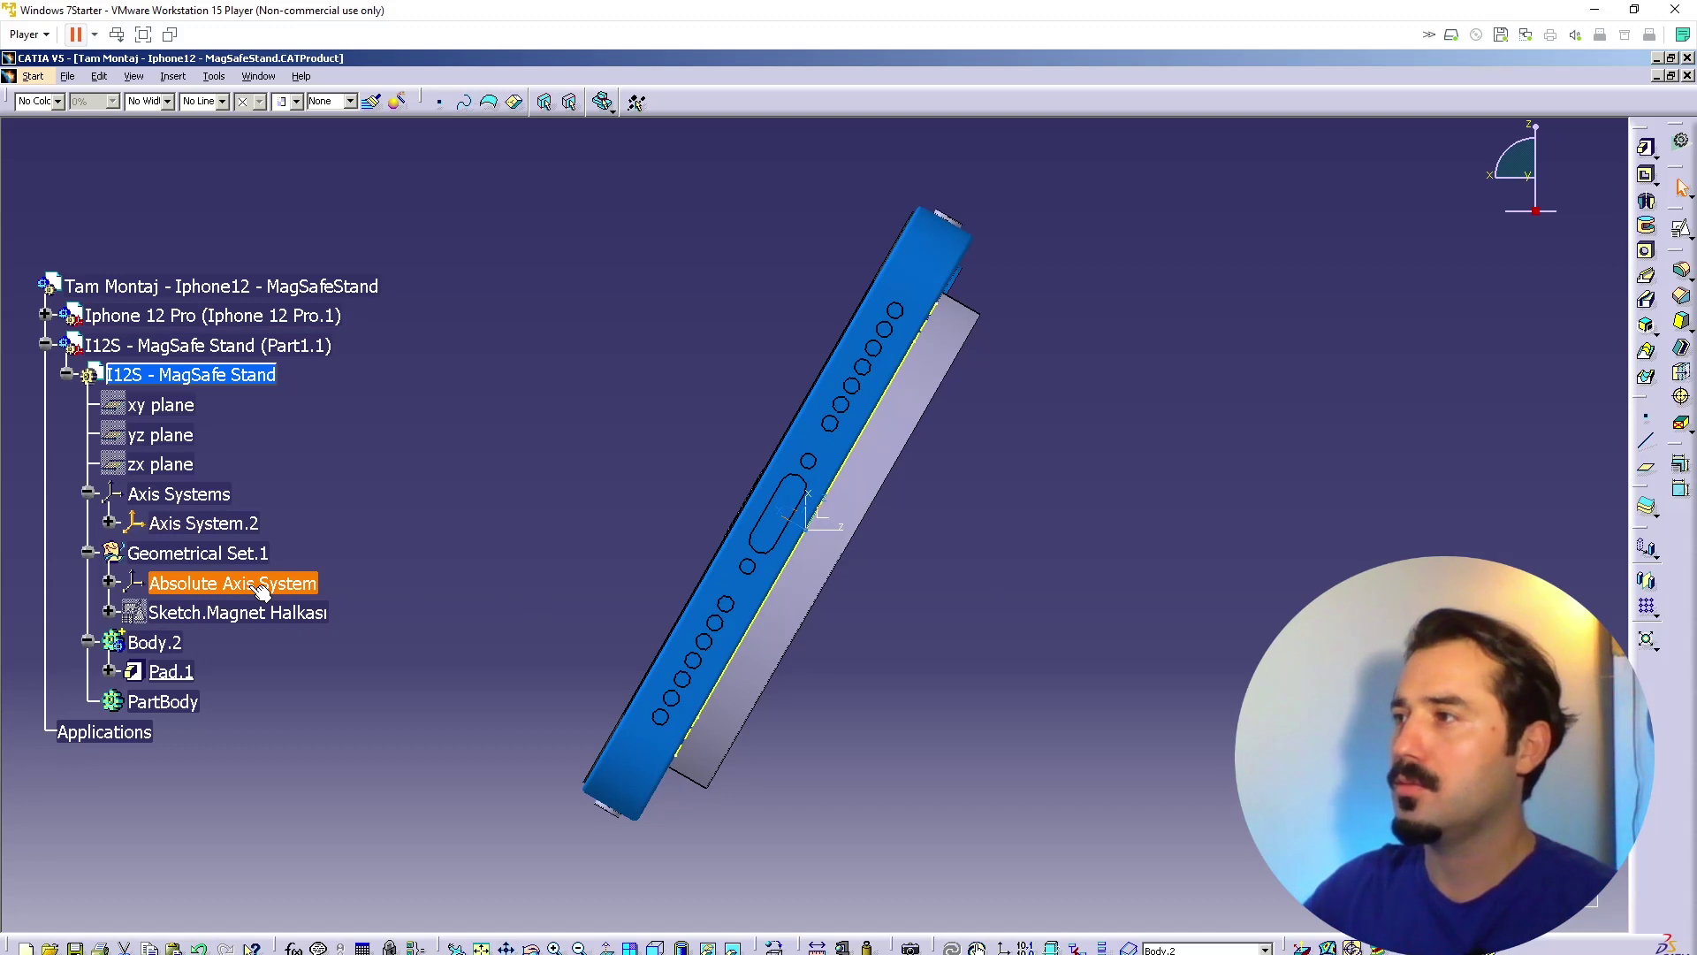
right_click(261, 588)
left_click(292, 662)
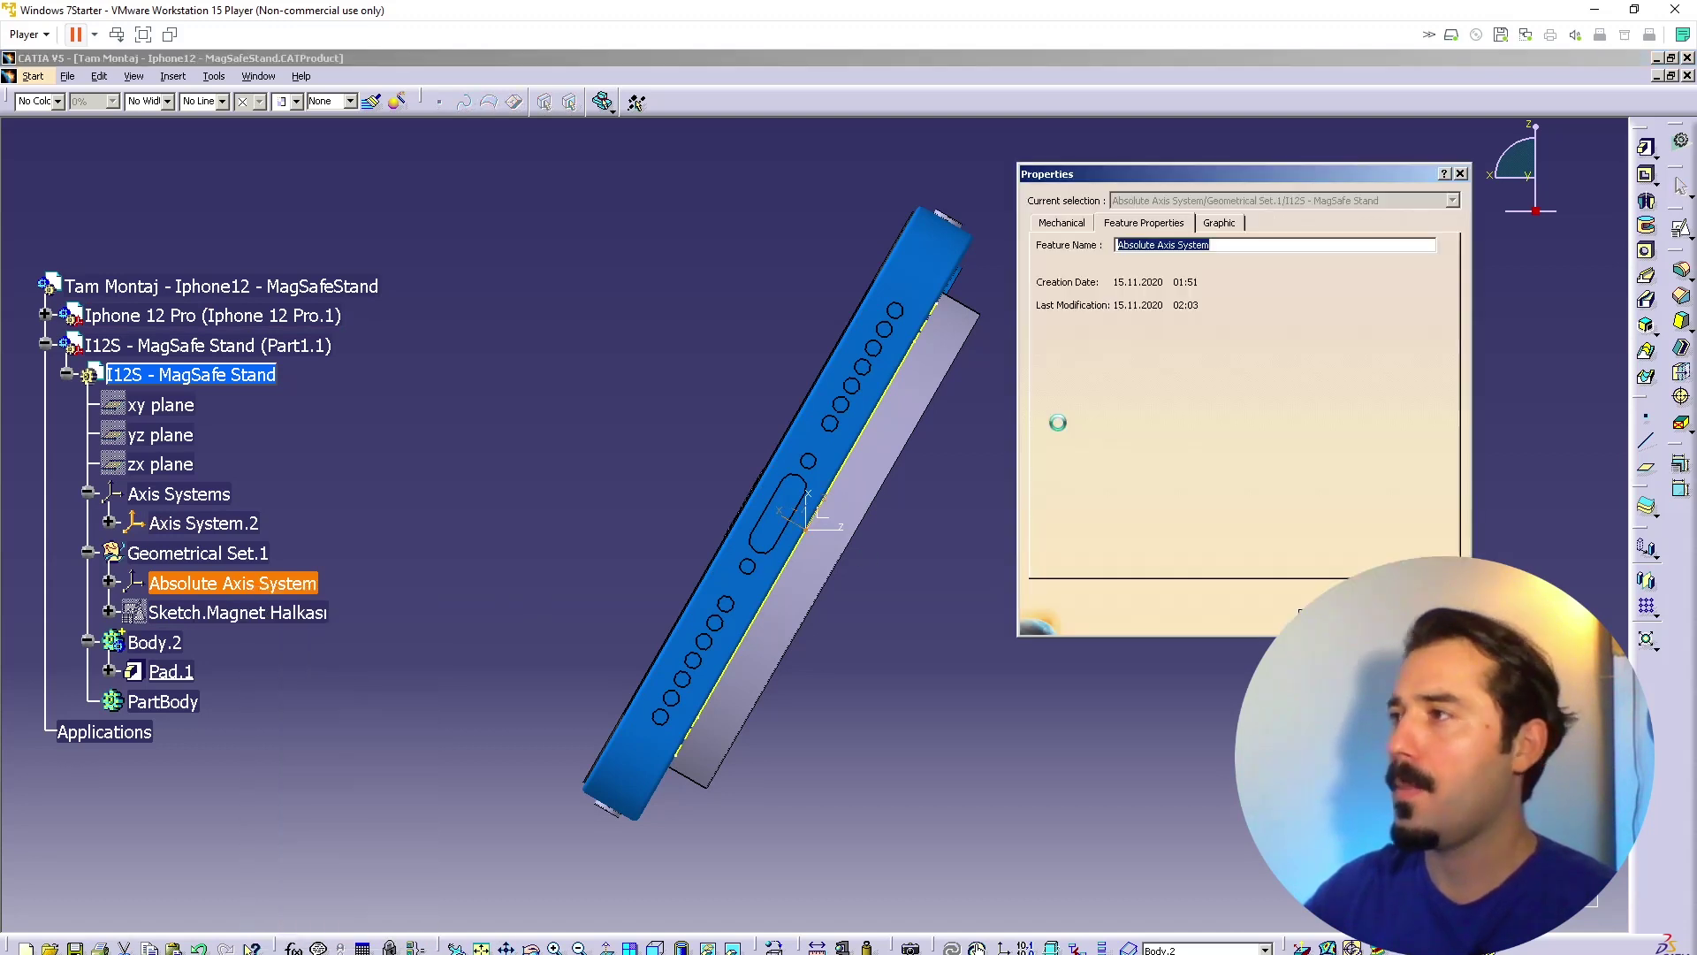
left_click(1259, 246)
type(".Iphone")
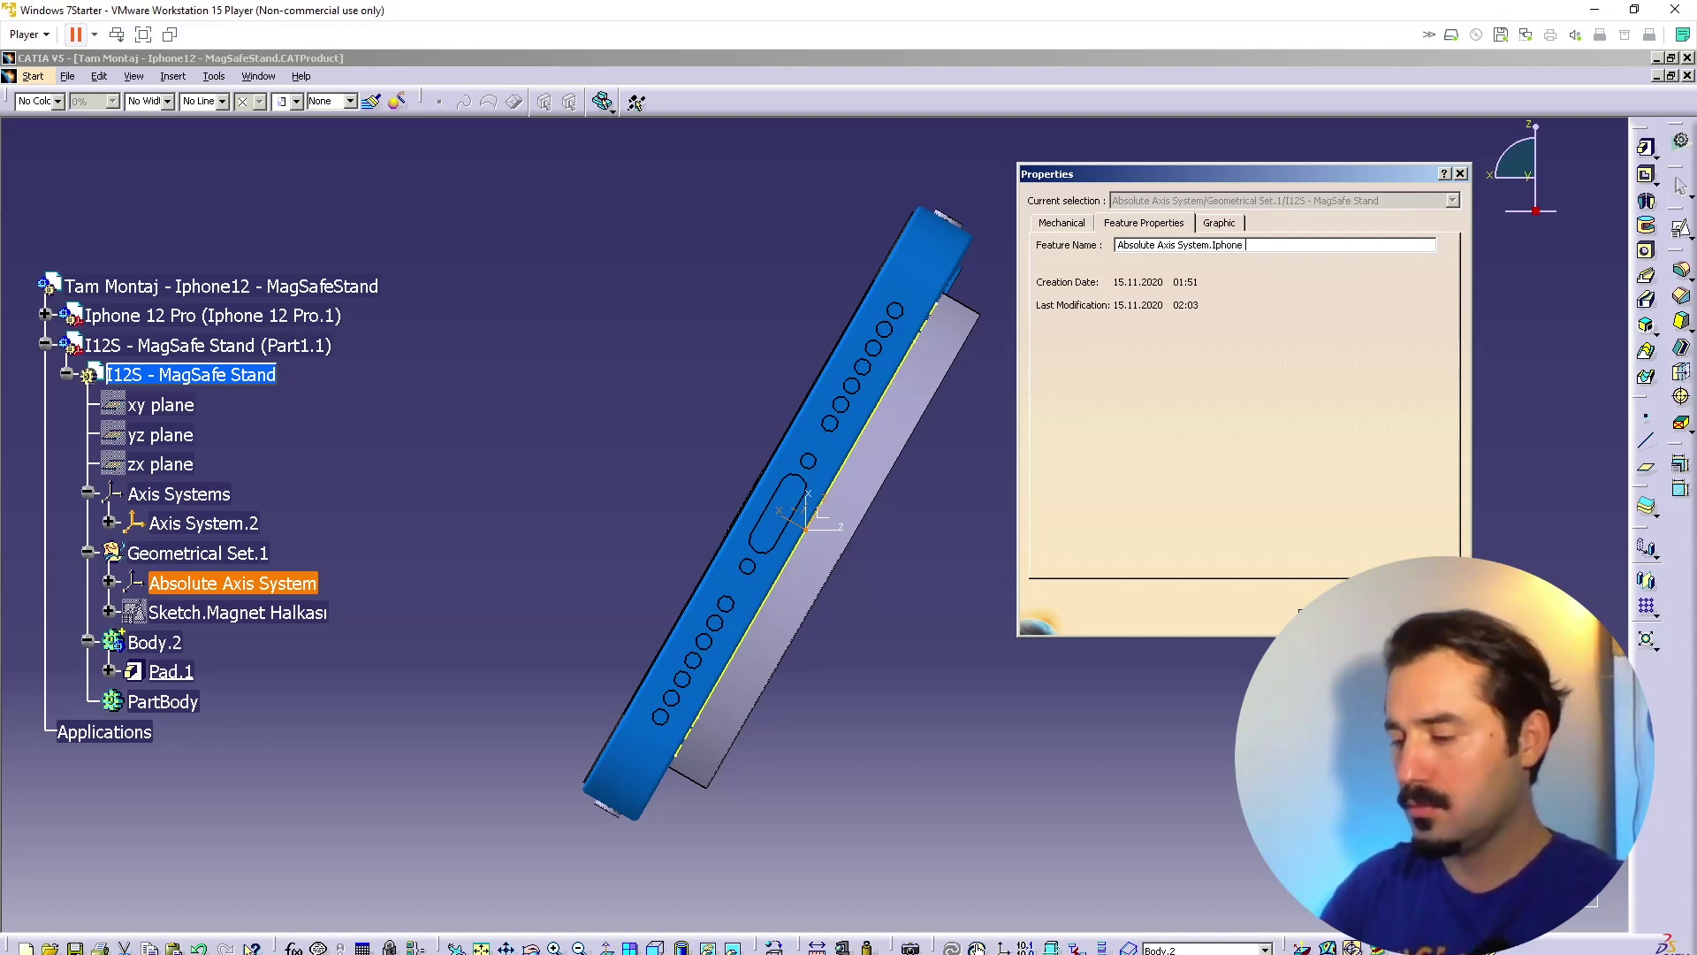
type("Eksenş")
key("BackSpace")
type("i")
key("Return")
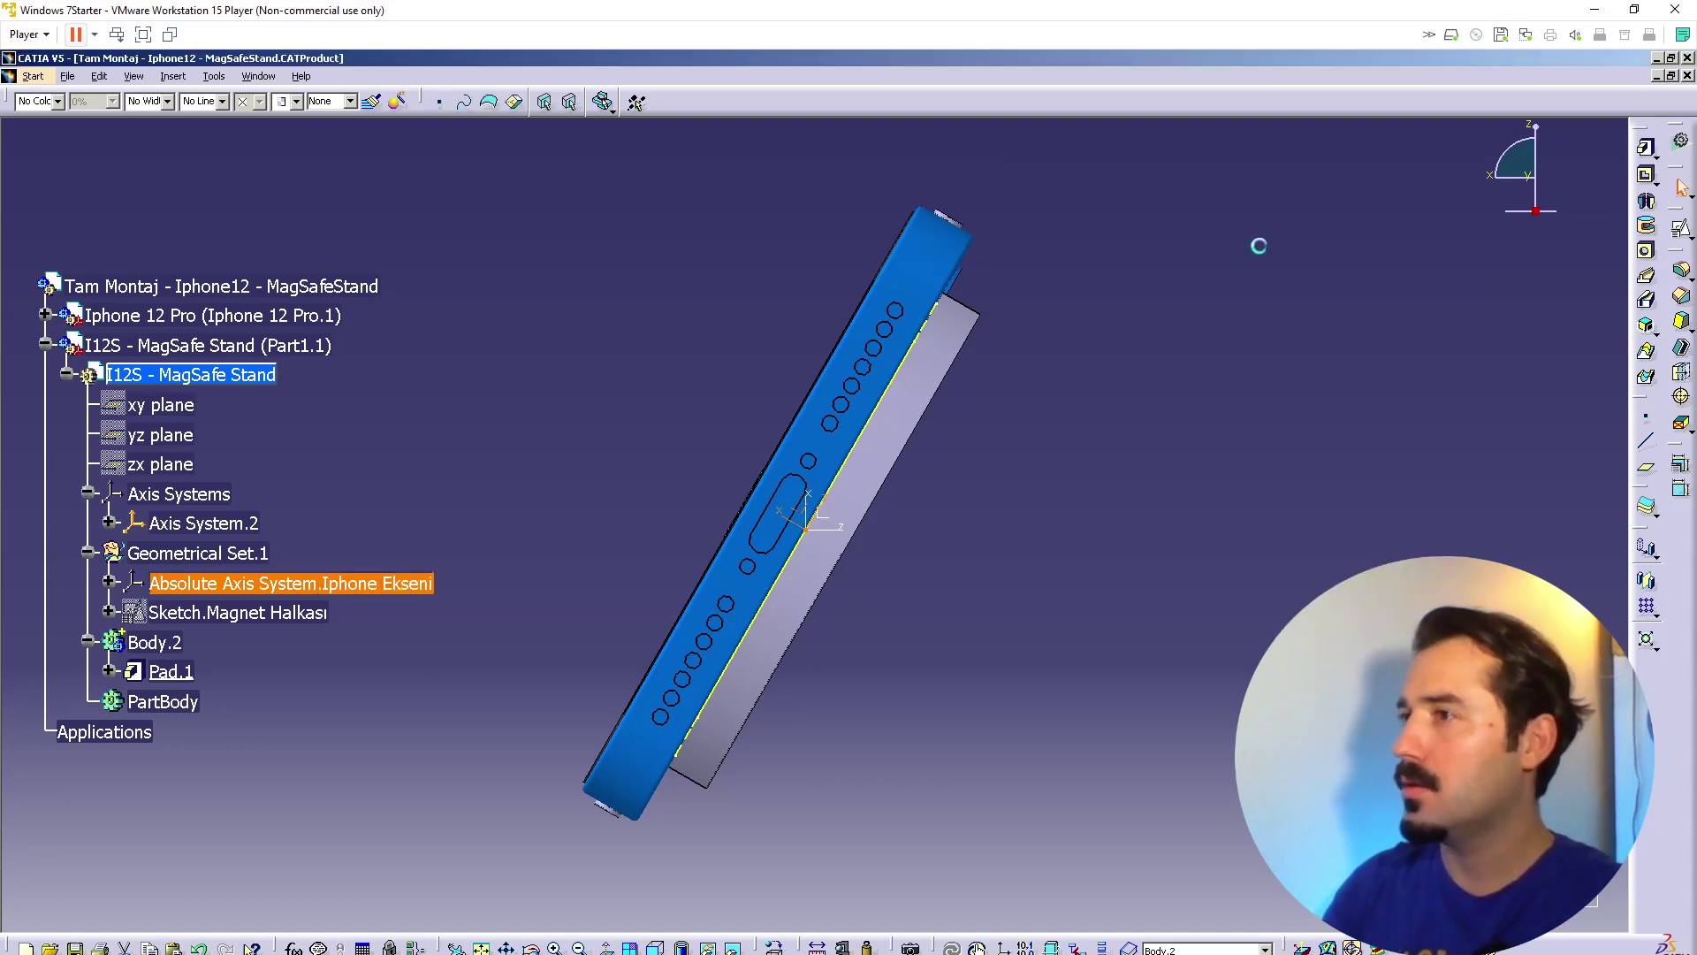
Step: Rename the rotated axis system as Axis System.Stand Ekseni
right_click(228, 526)
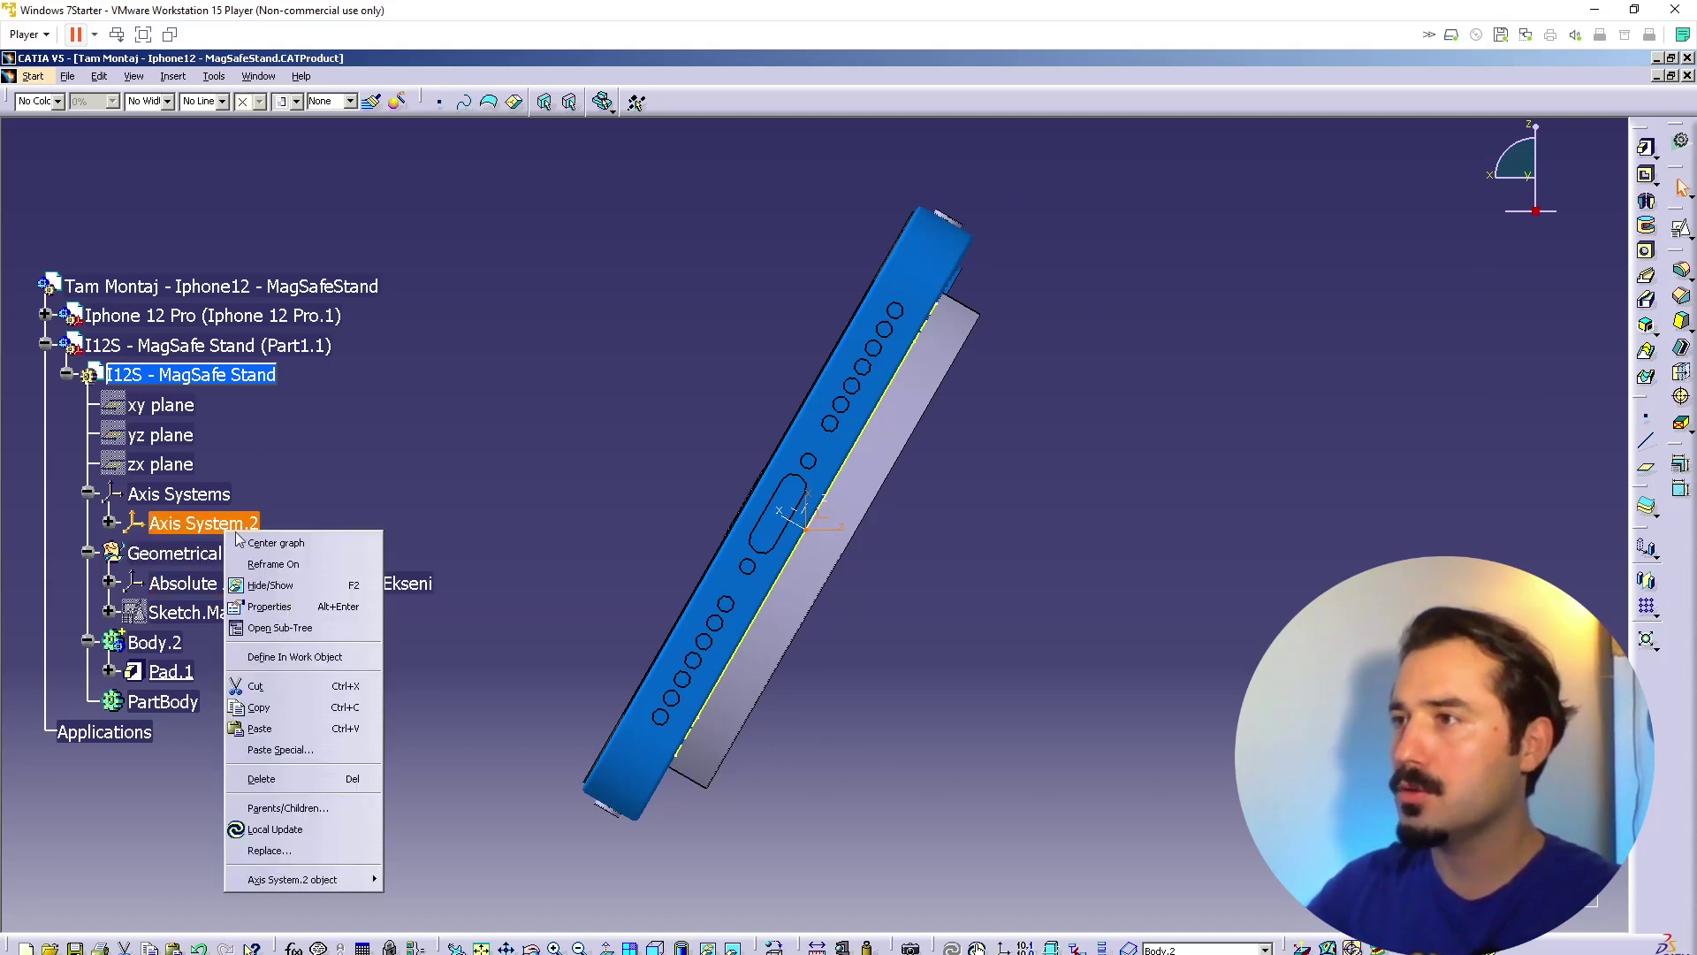
left_click(335, 607)
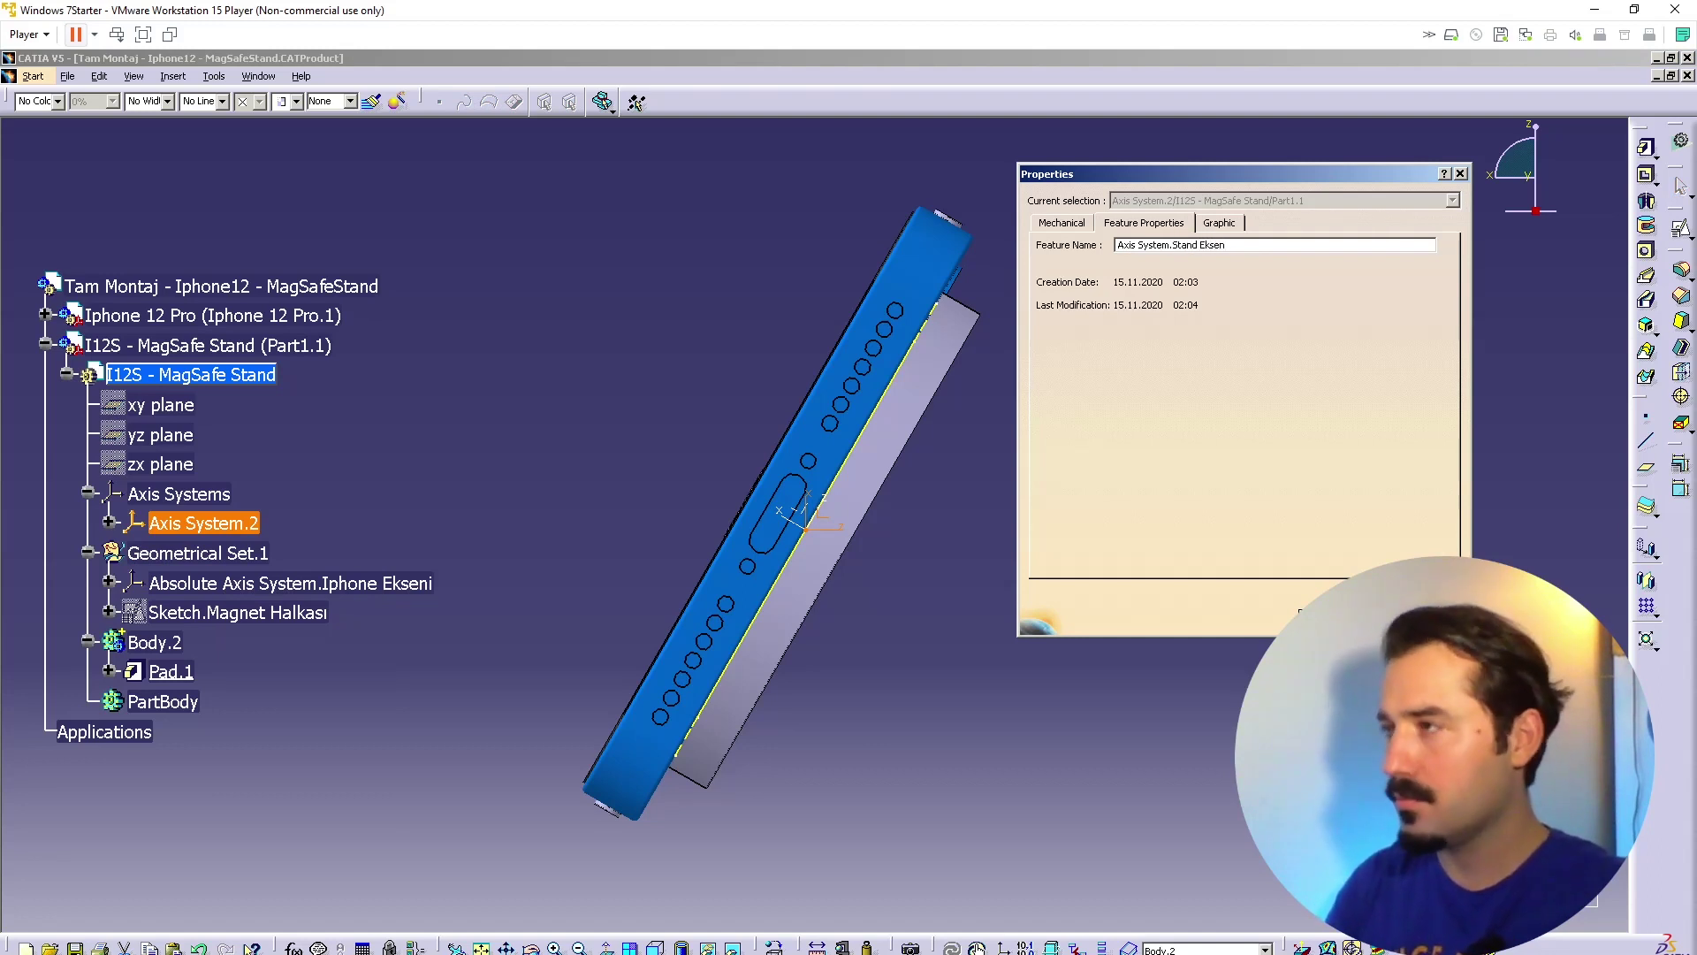
type("i")
key("Return")
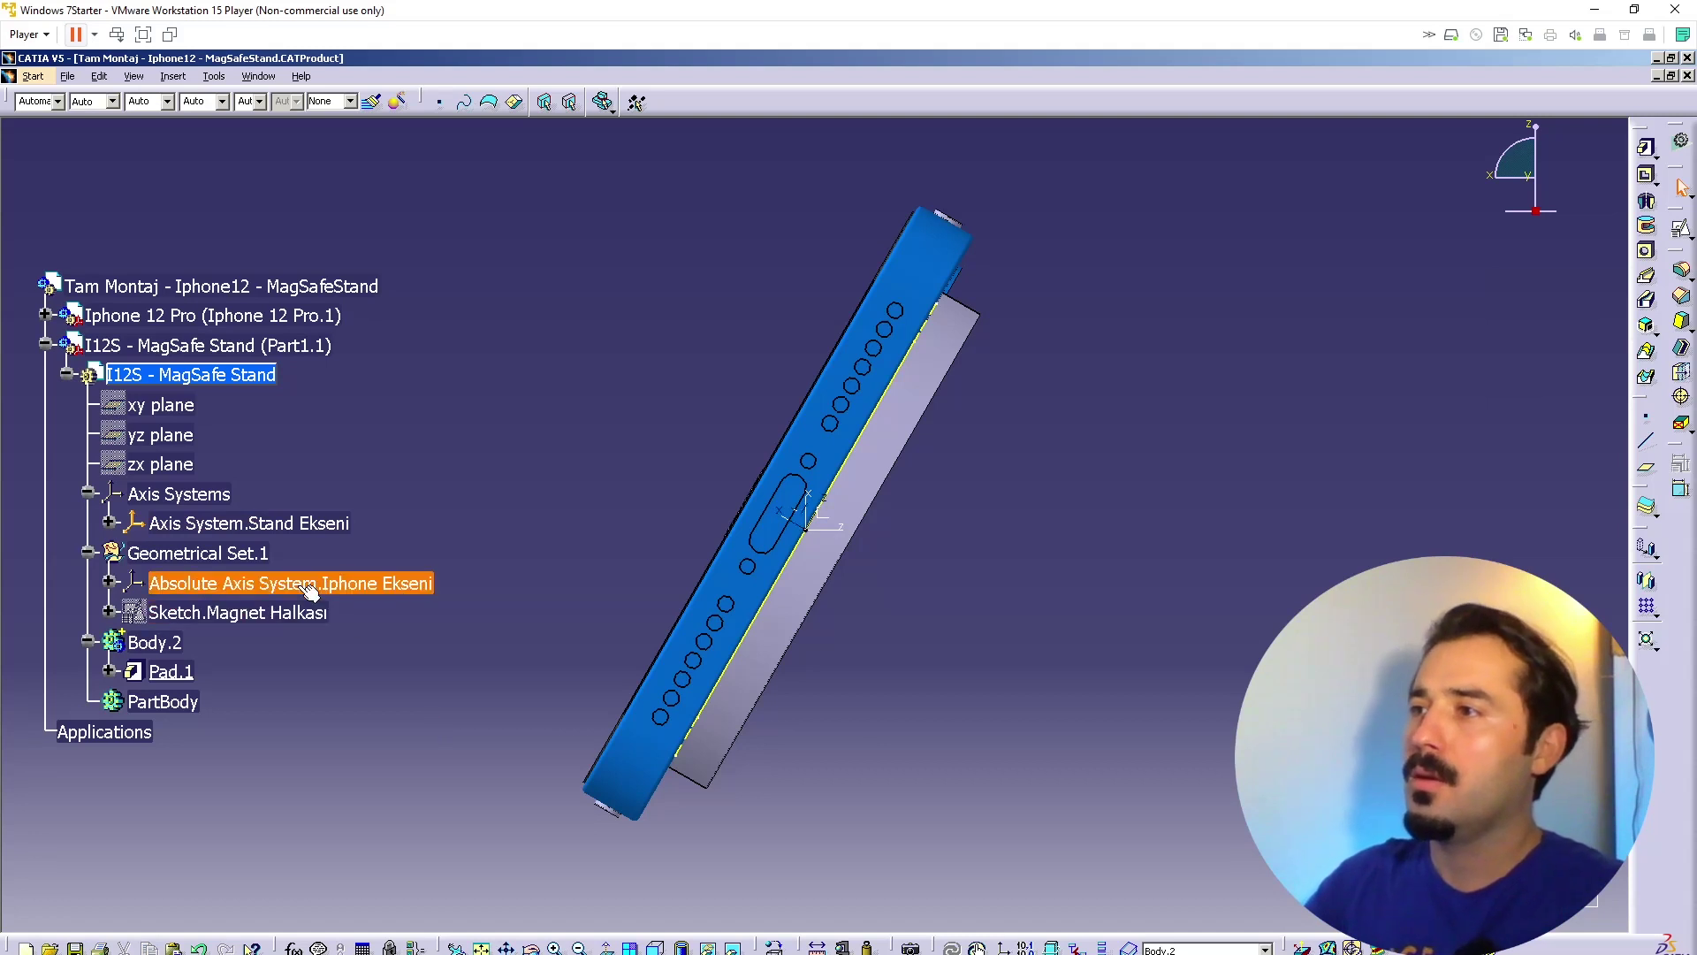
Step: Hide the Iphone Ekseni axis system and define Geometrical Set.1 as the work object
right_click(294, 591)
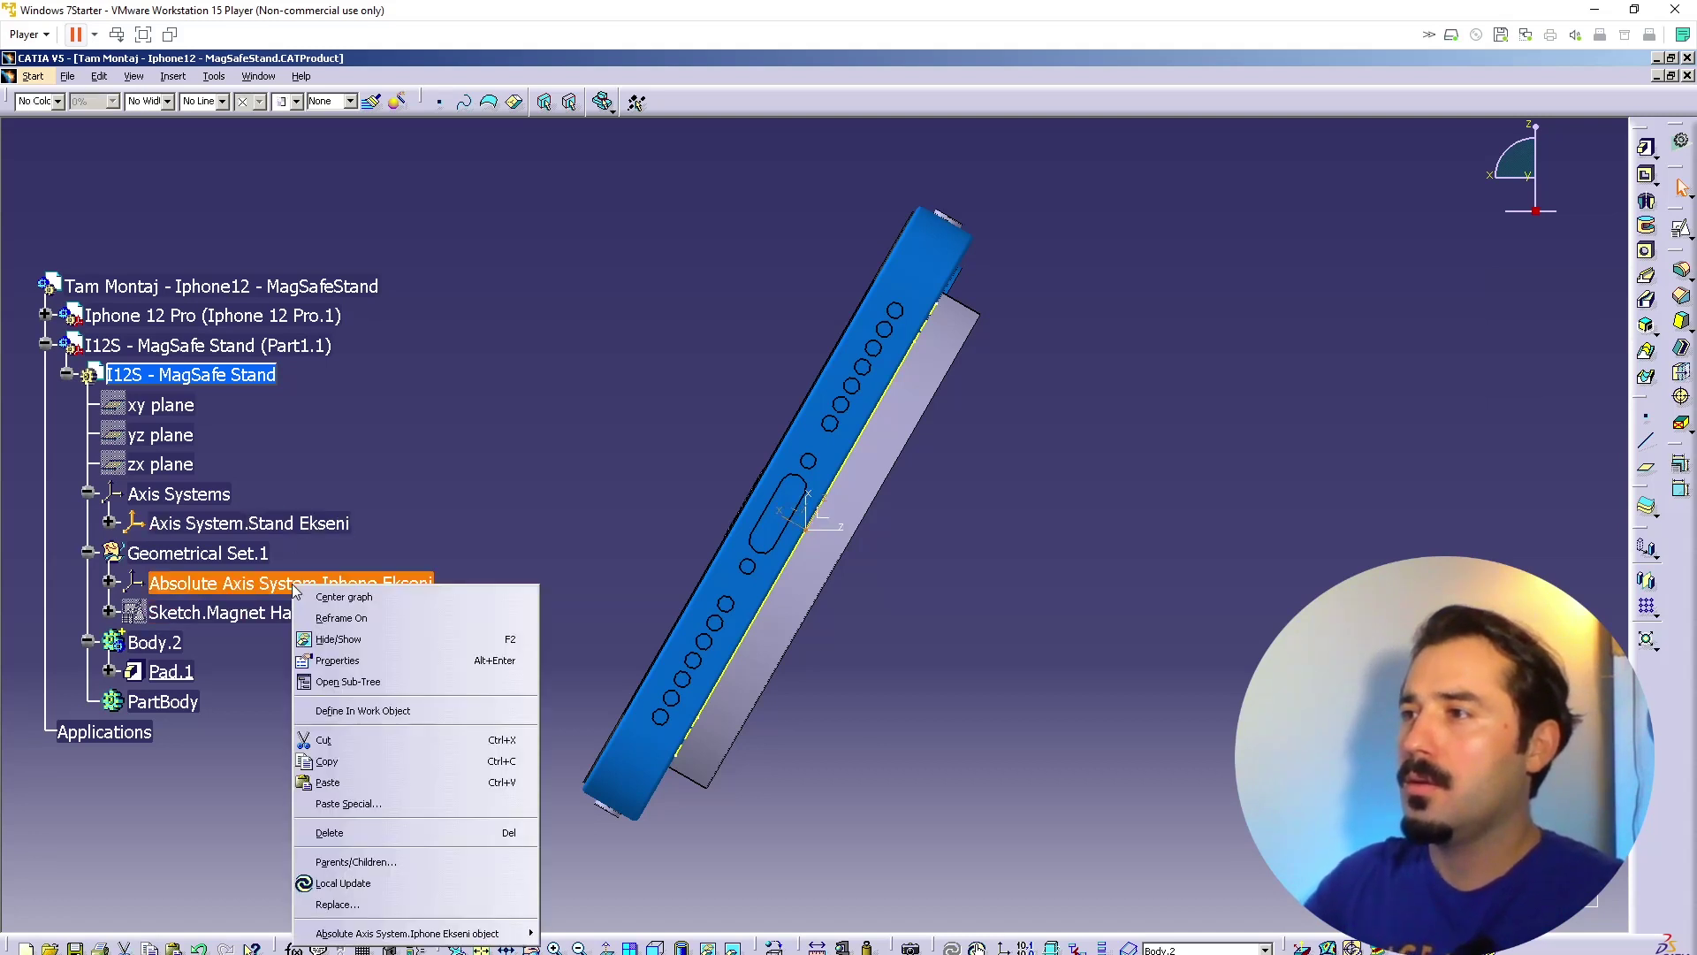
left_click(378, 646)
right_click(231, 552)
left_click(301, 647)
Step: Show the Iphone Ekseni axis system again and hide the Stand Ekseni axis system
middle_click_drag(886, 522, 761, 663)
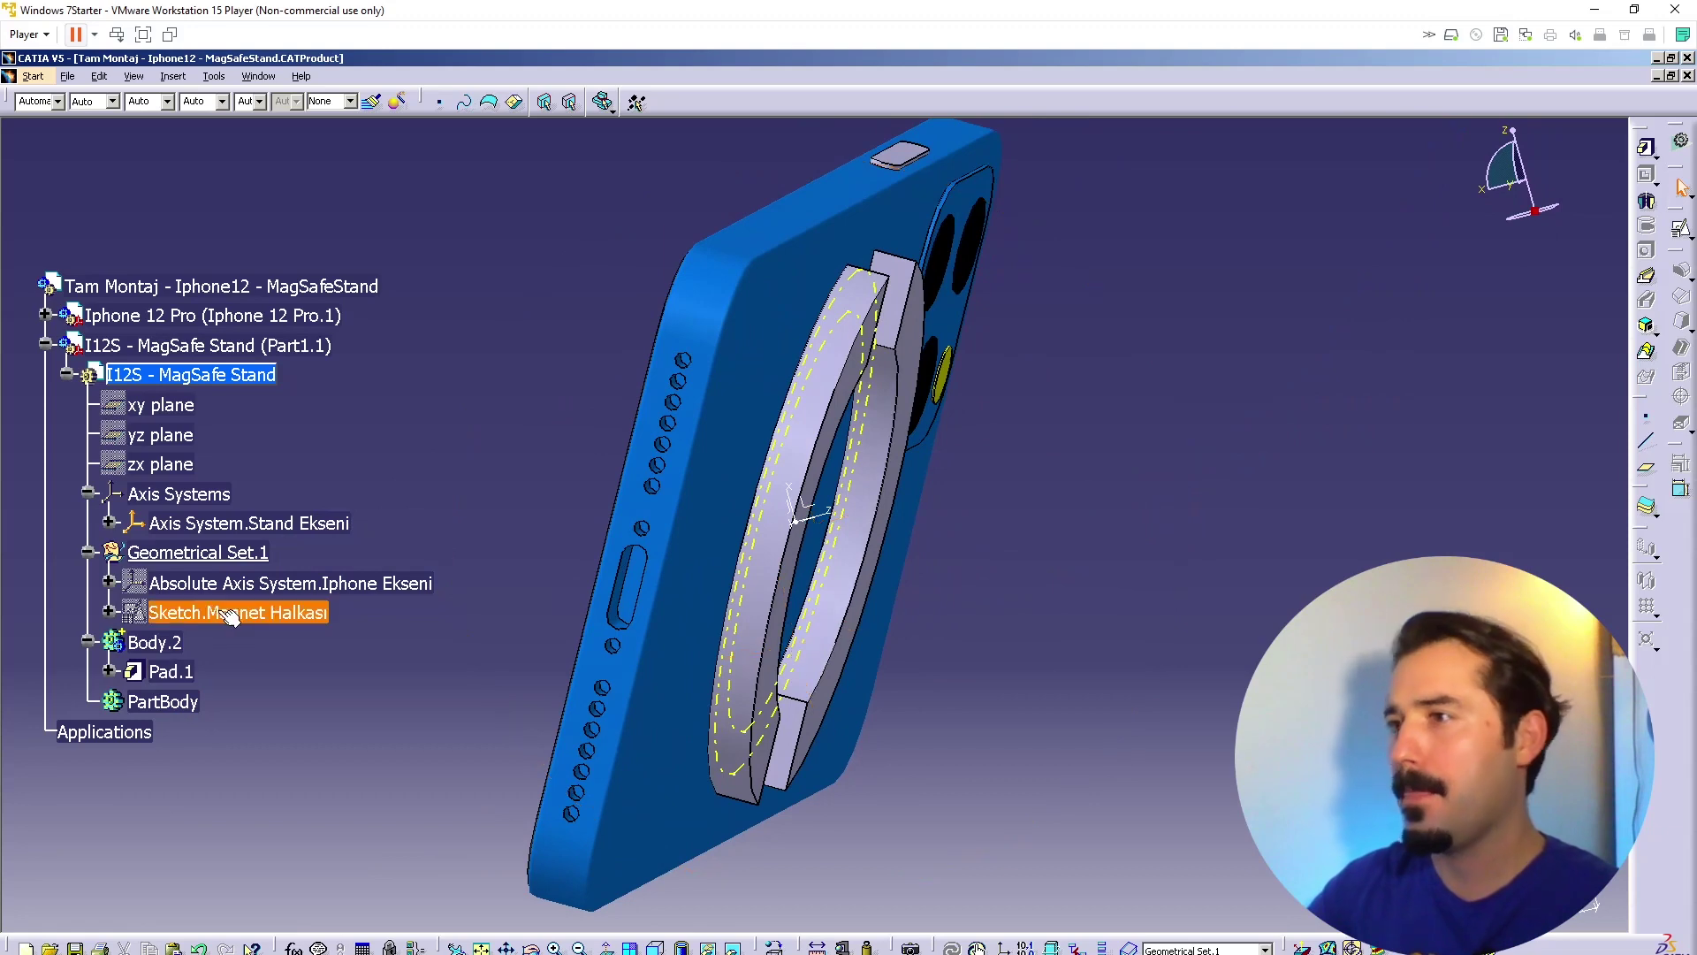
right_click(248, 583)
left_click(351, 644)
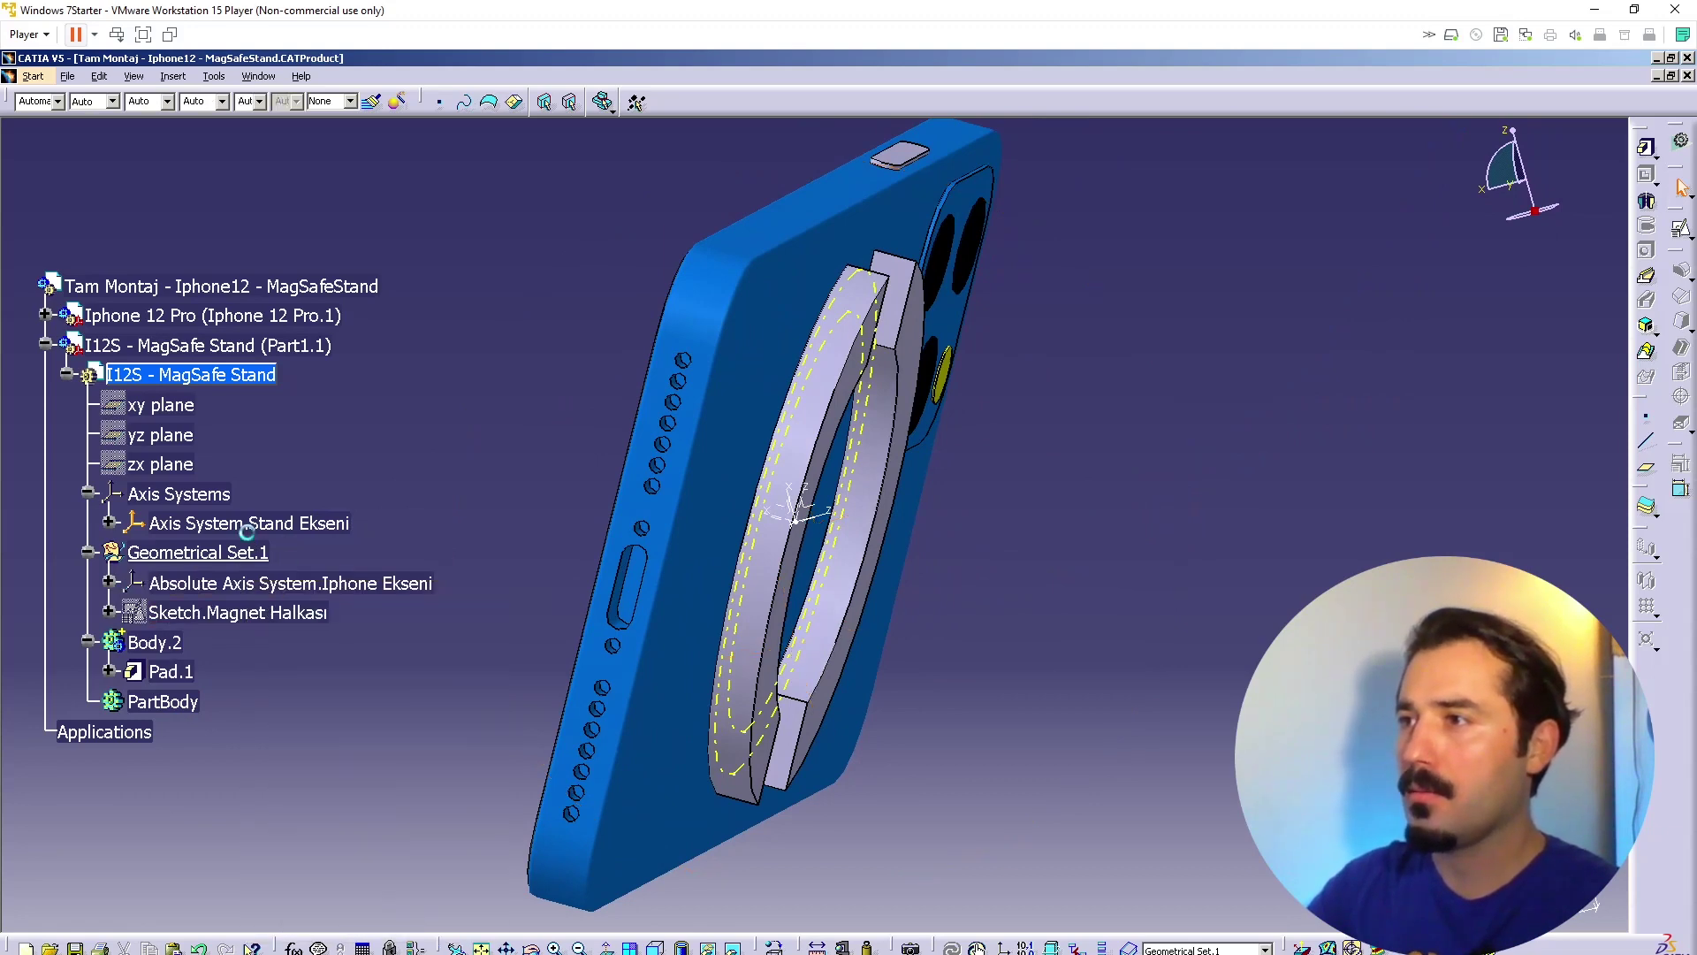
right_click(248, 523)
left_click(292, 573)
Step: Create a positioned sketch on the xy plane of the Iphone Ekseni axis system, with H reversed and the directions swapped
middle_click_drag(697, 644, 816, 524)
left_click(801, 522)
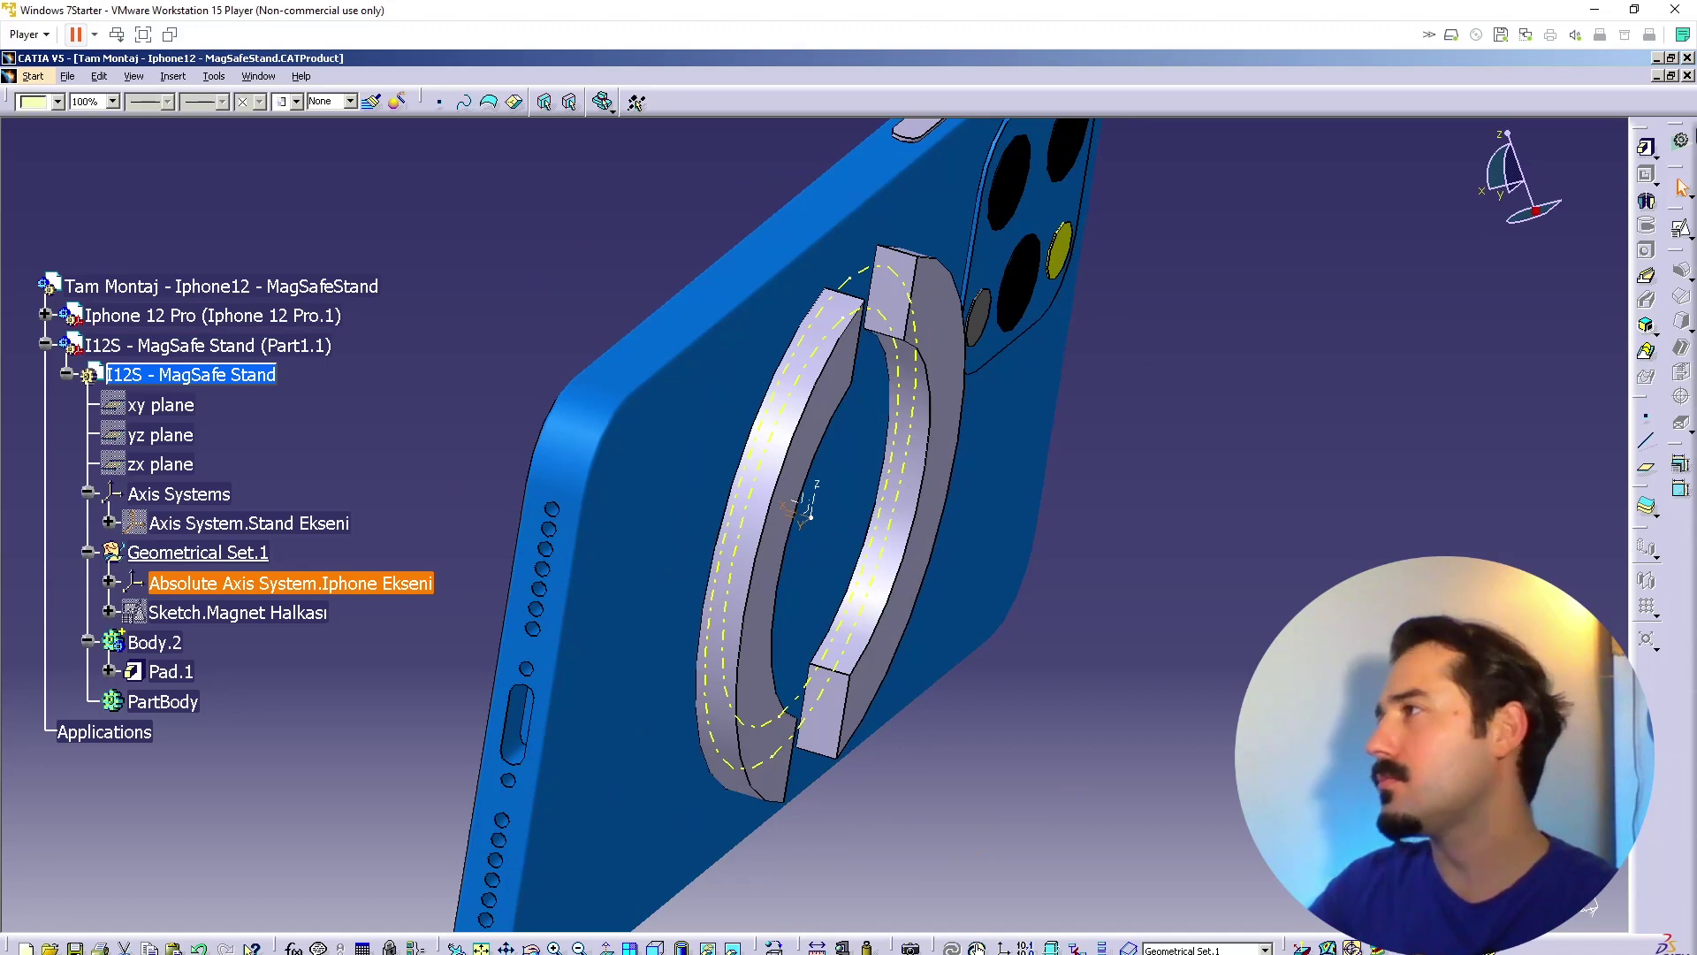
left_click(1681, 232)
middle_click_drag(922, 659, 840, 428)
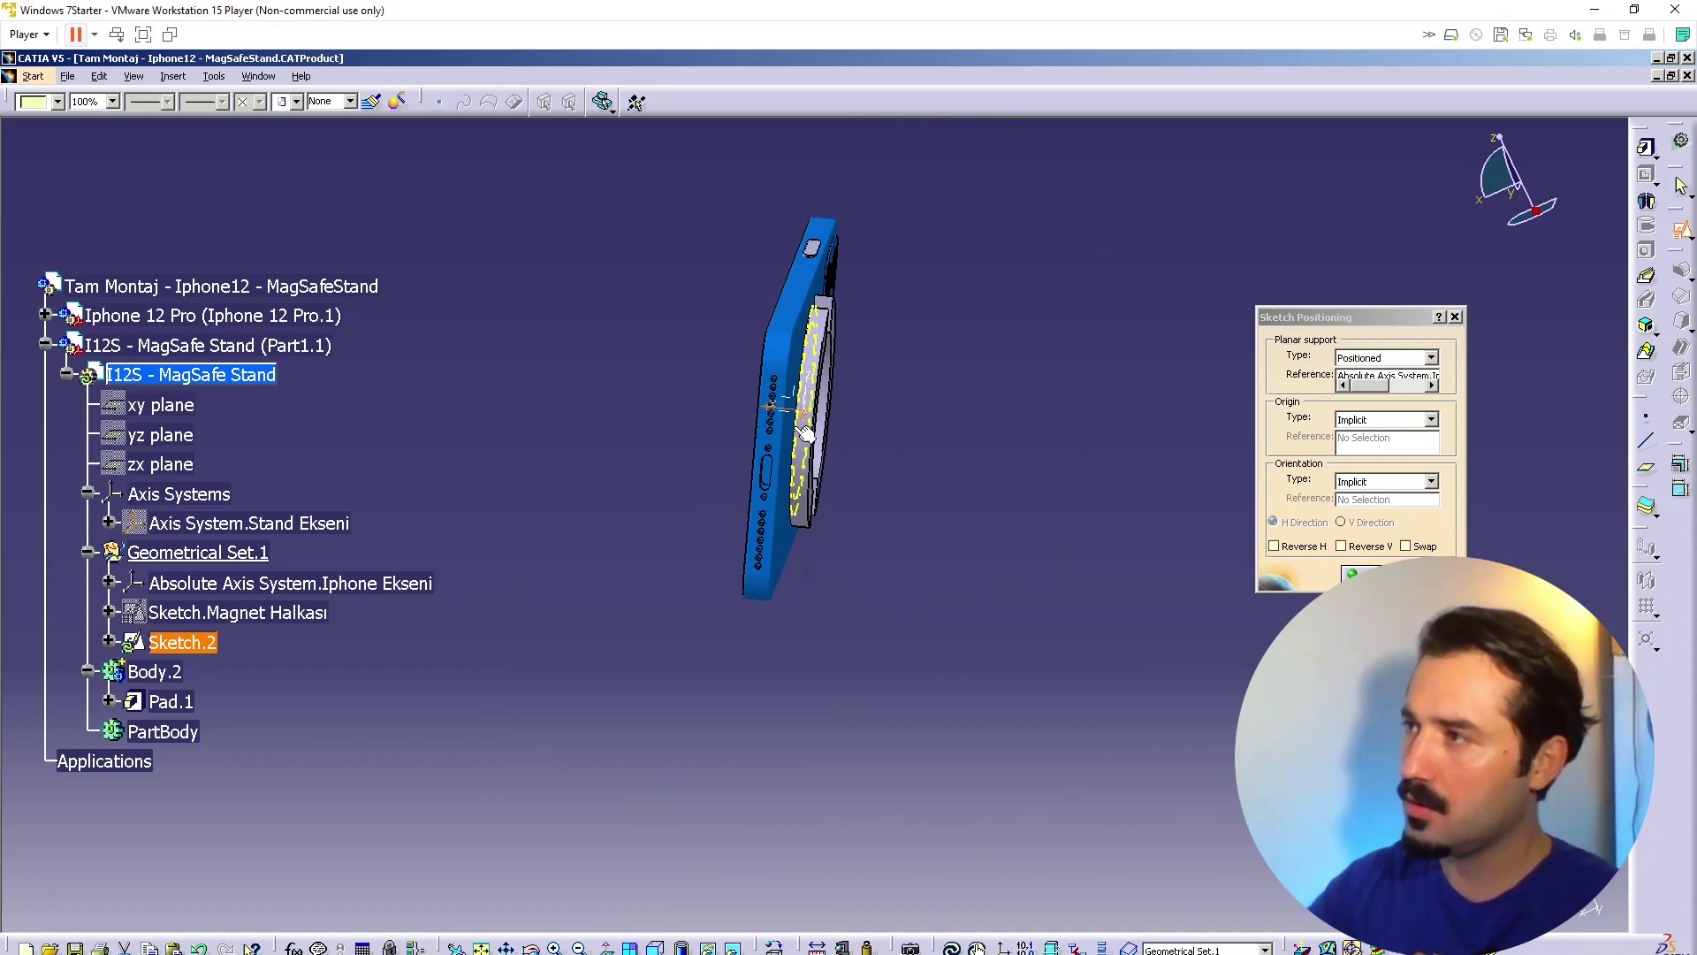
middle_click_drag(952, 428, 1021, 462)
middle_click_drag(945, 700, 829, 718)
middle_click_drag(851, 535, 820, 570)
left_click(1326, 543)
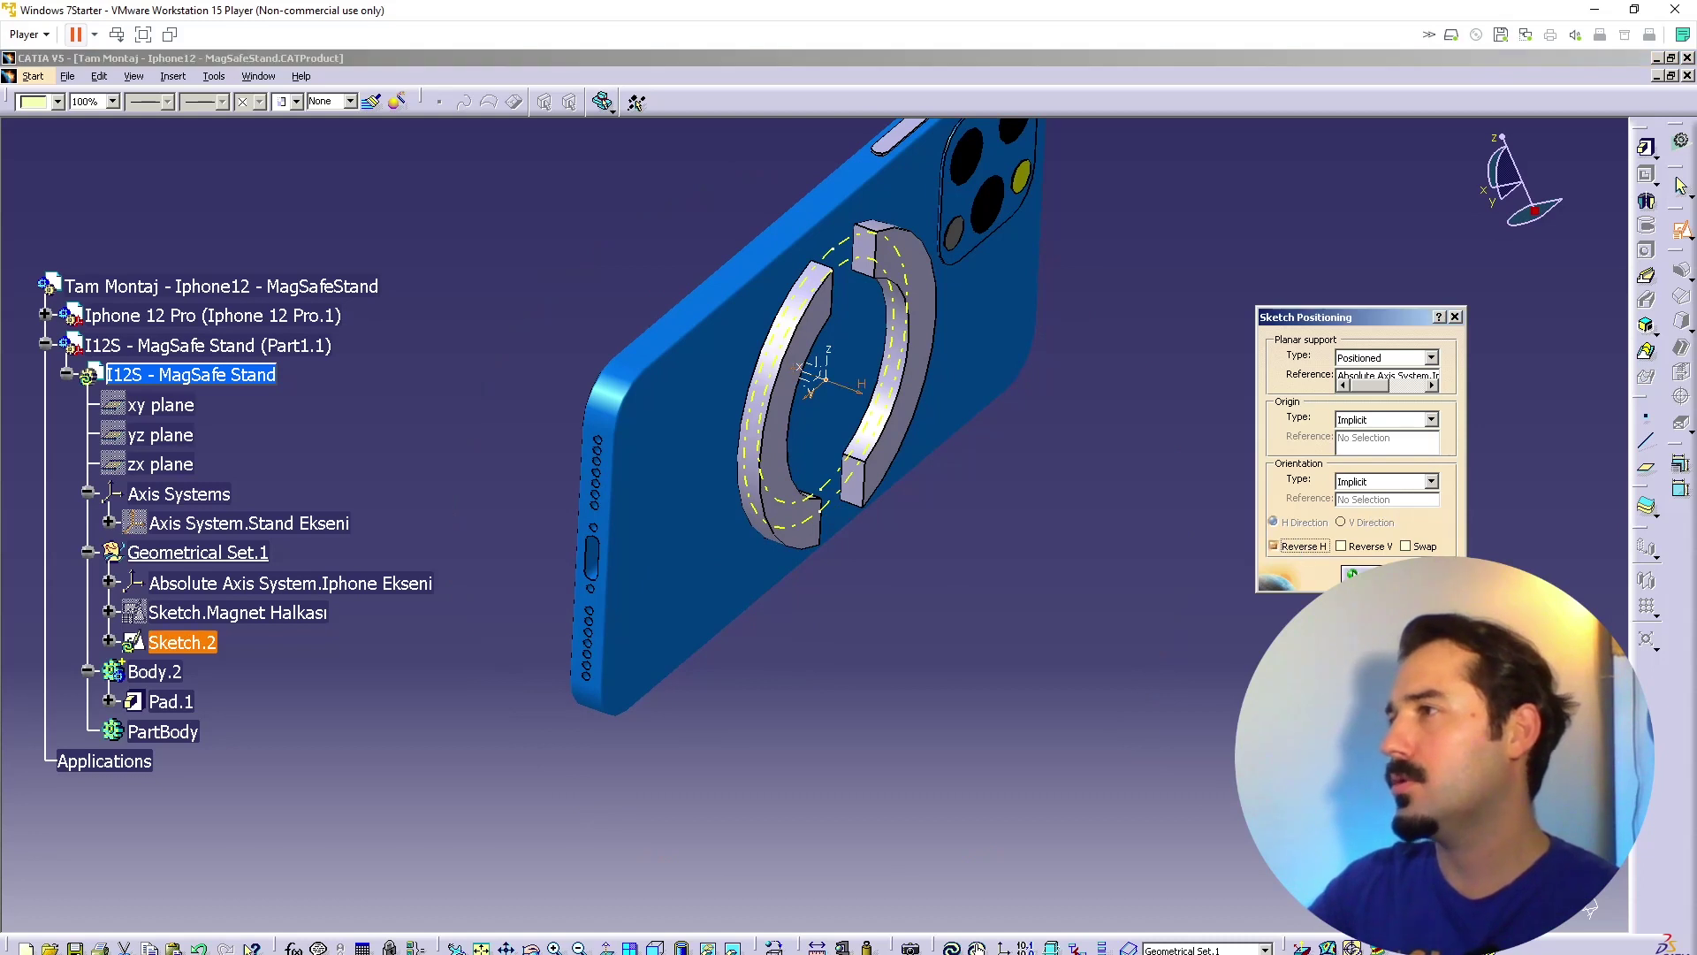
left_click(1421, 547)
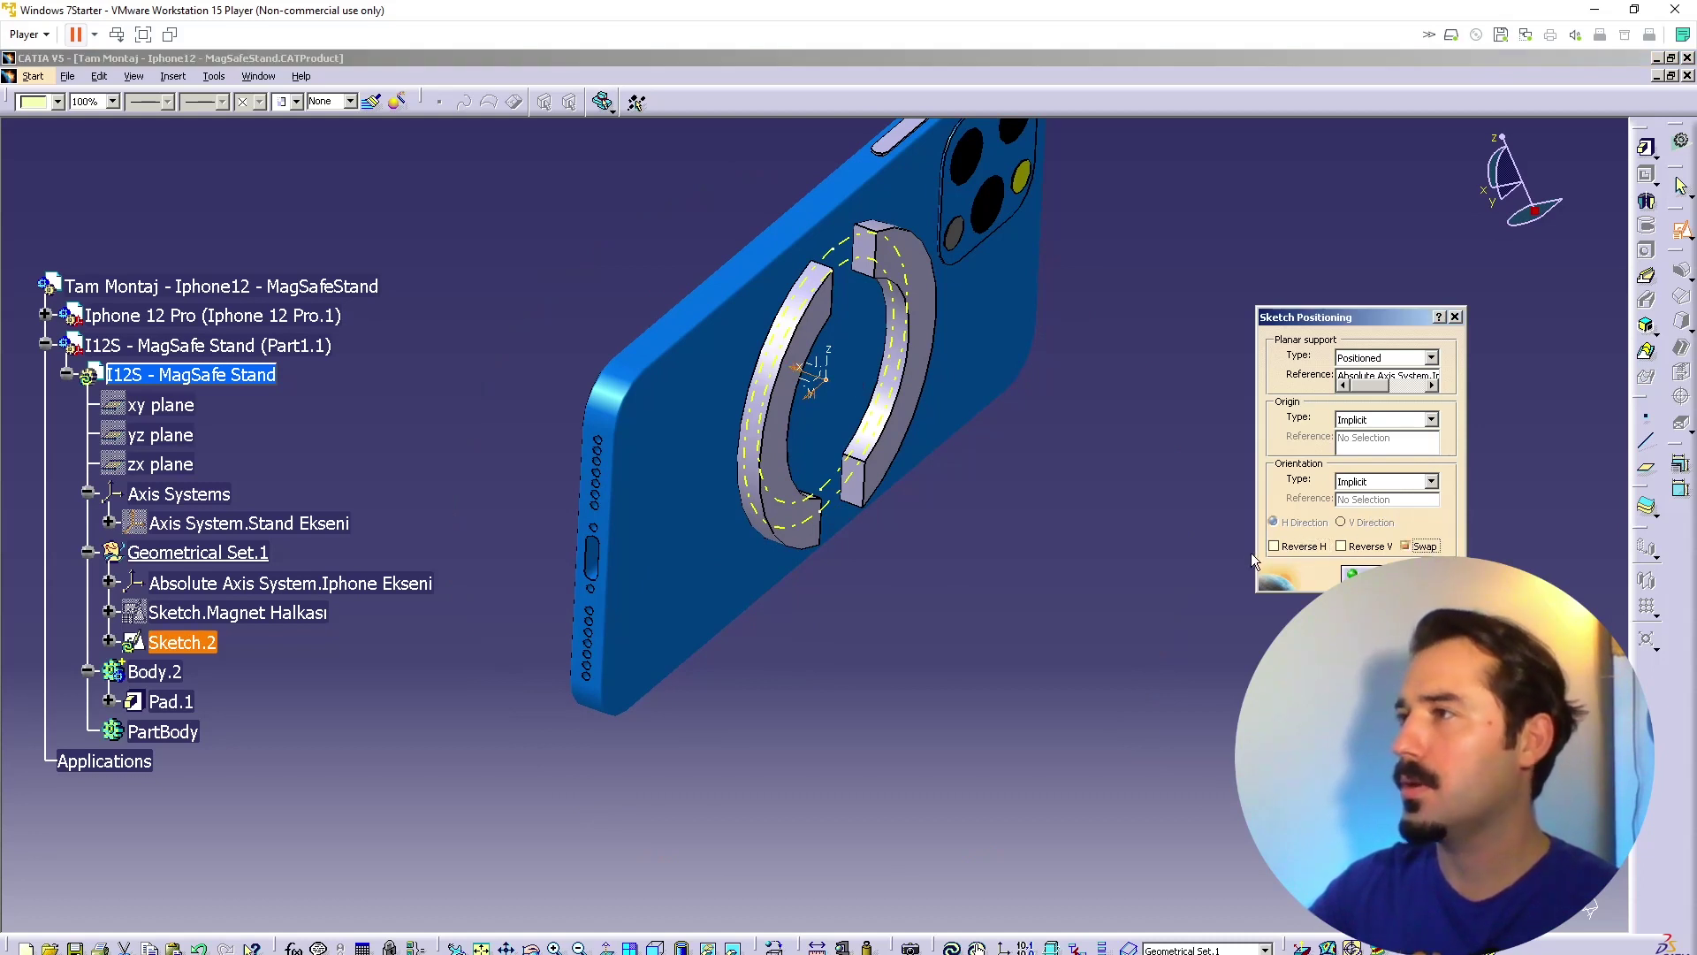
left_click(1303, 546)
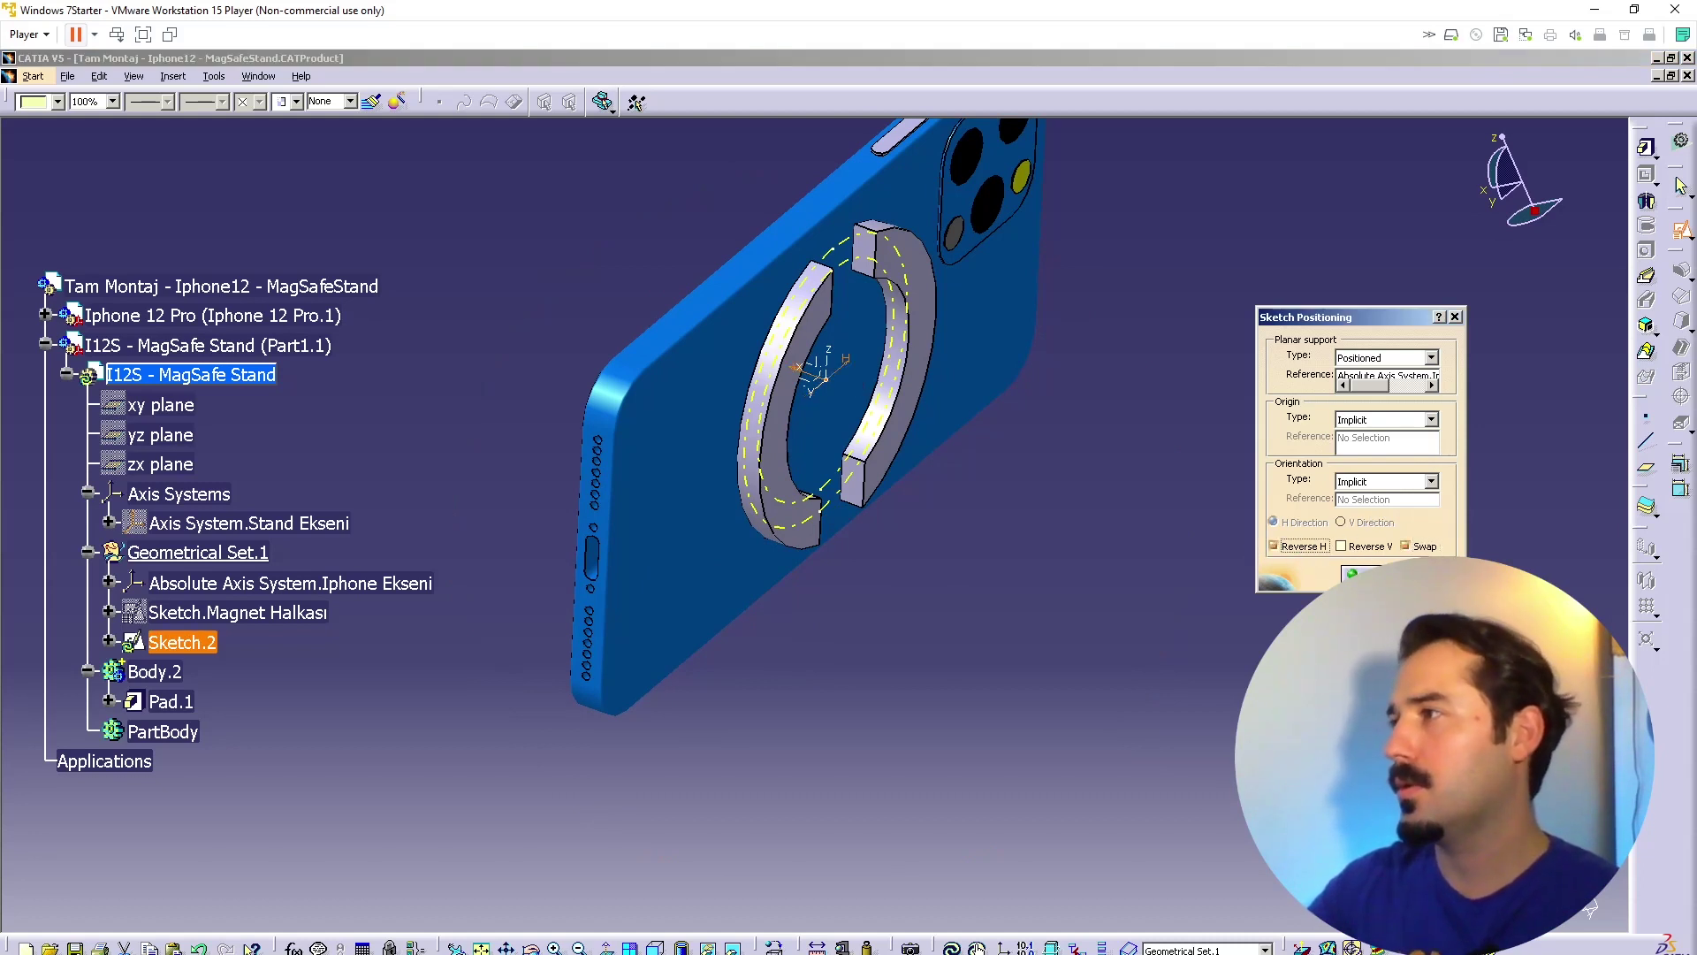
left_click(1360, 574)
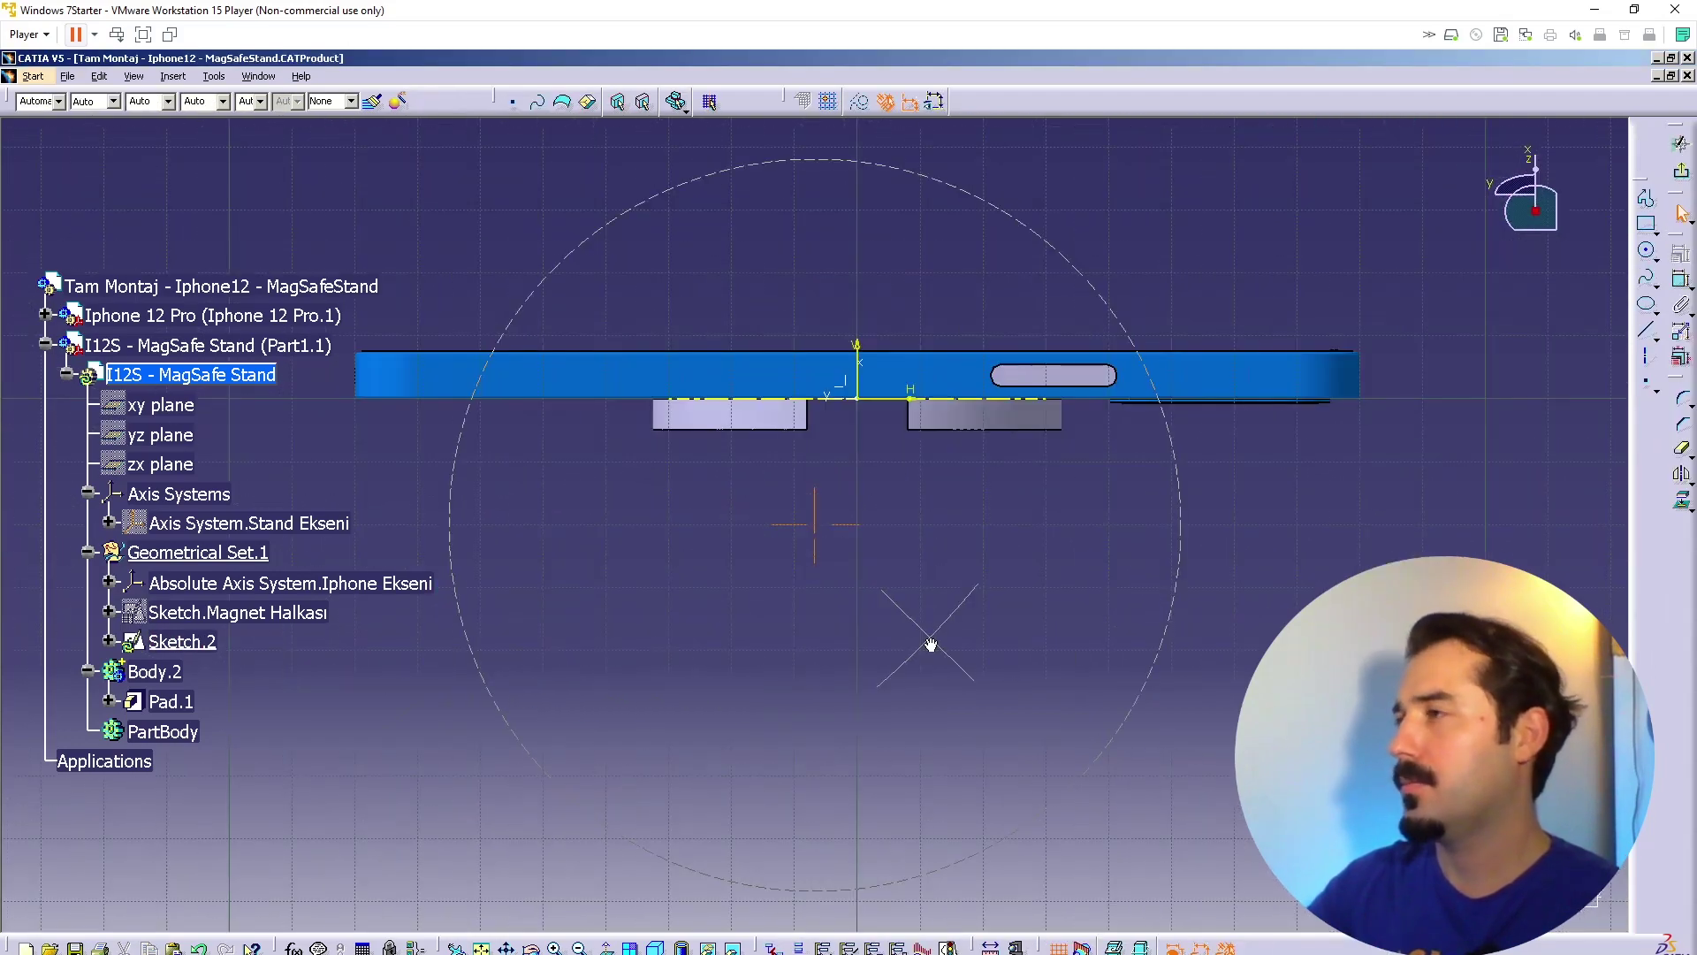
Step: Project a face of the split ring's half away from the cameras into the sketch as a straight line
middle_click_drag(931, 645, 850, 435)
middle_click_drag(699, 426, 652, 208)
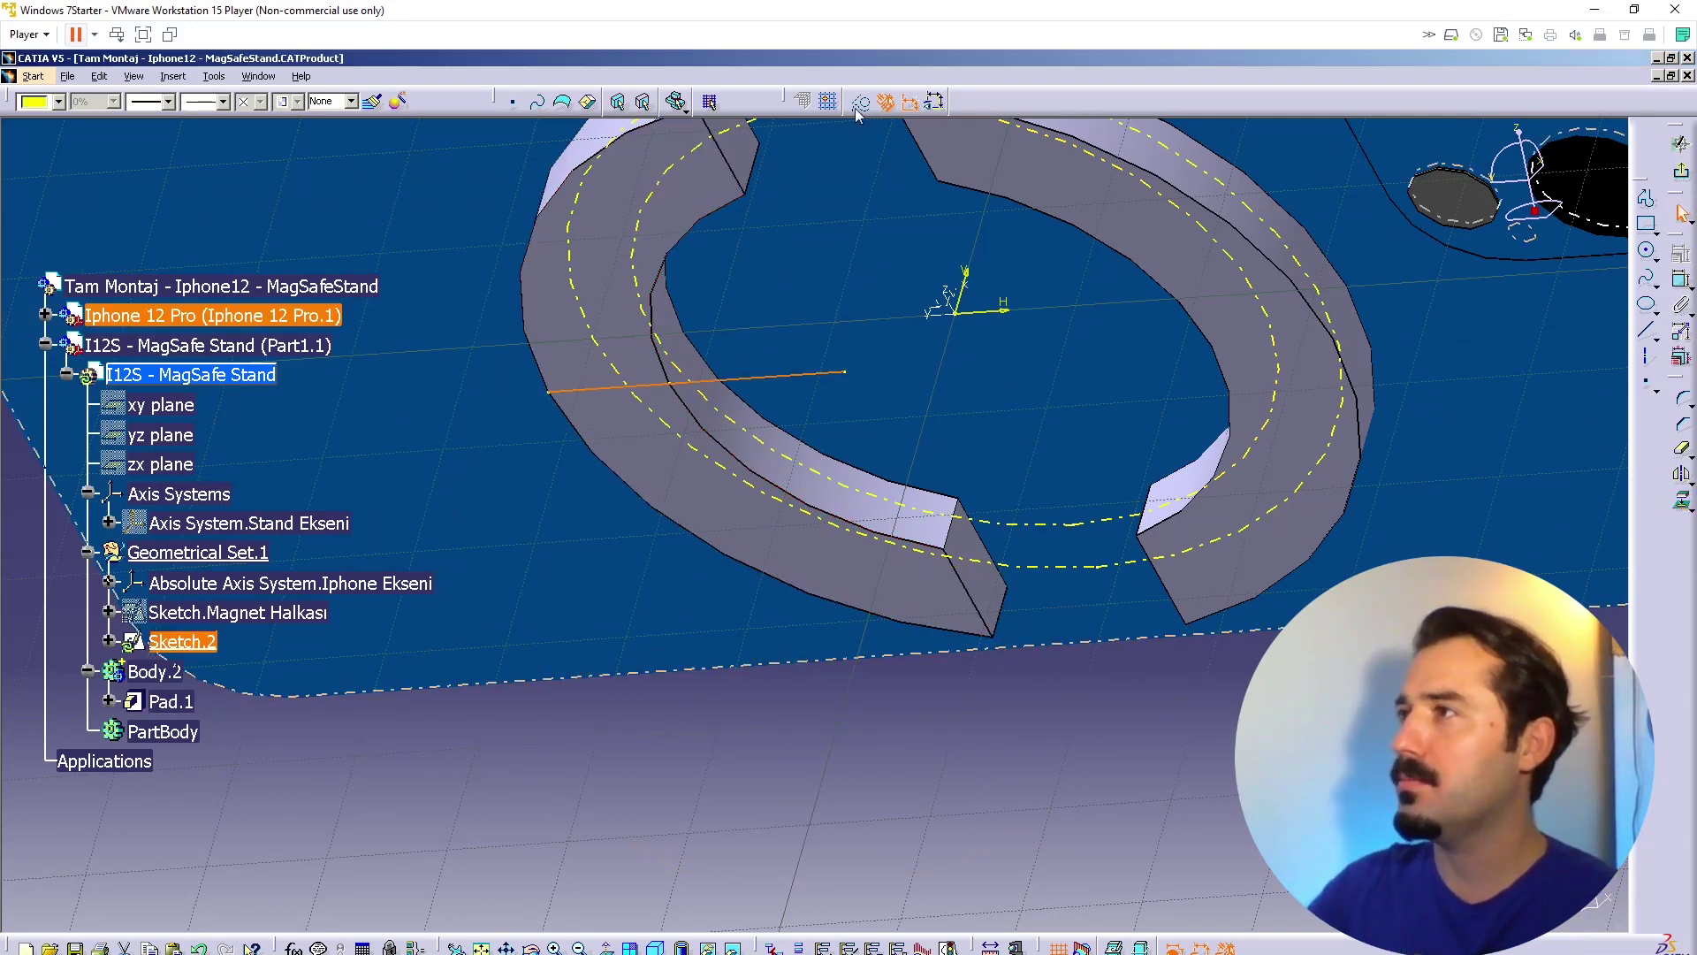
middle_click_drag(696, 535, 700, 427)
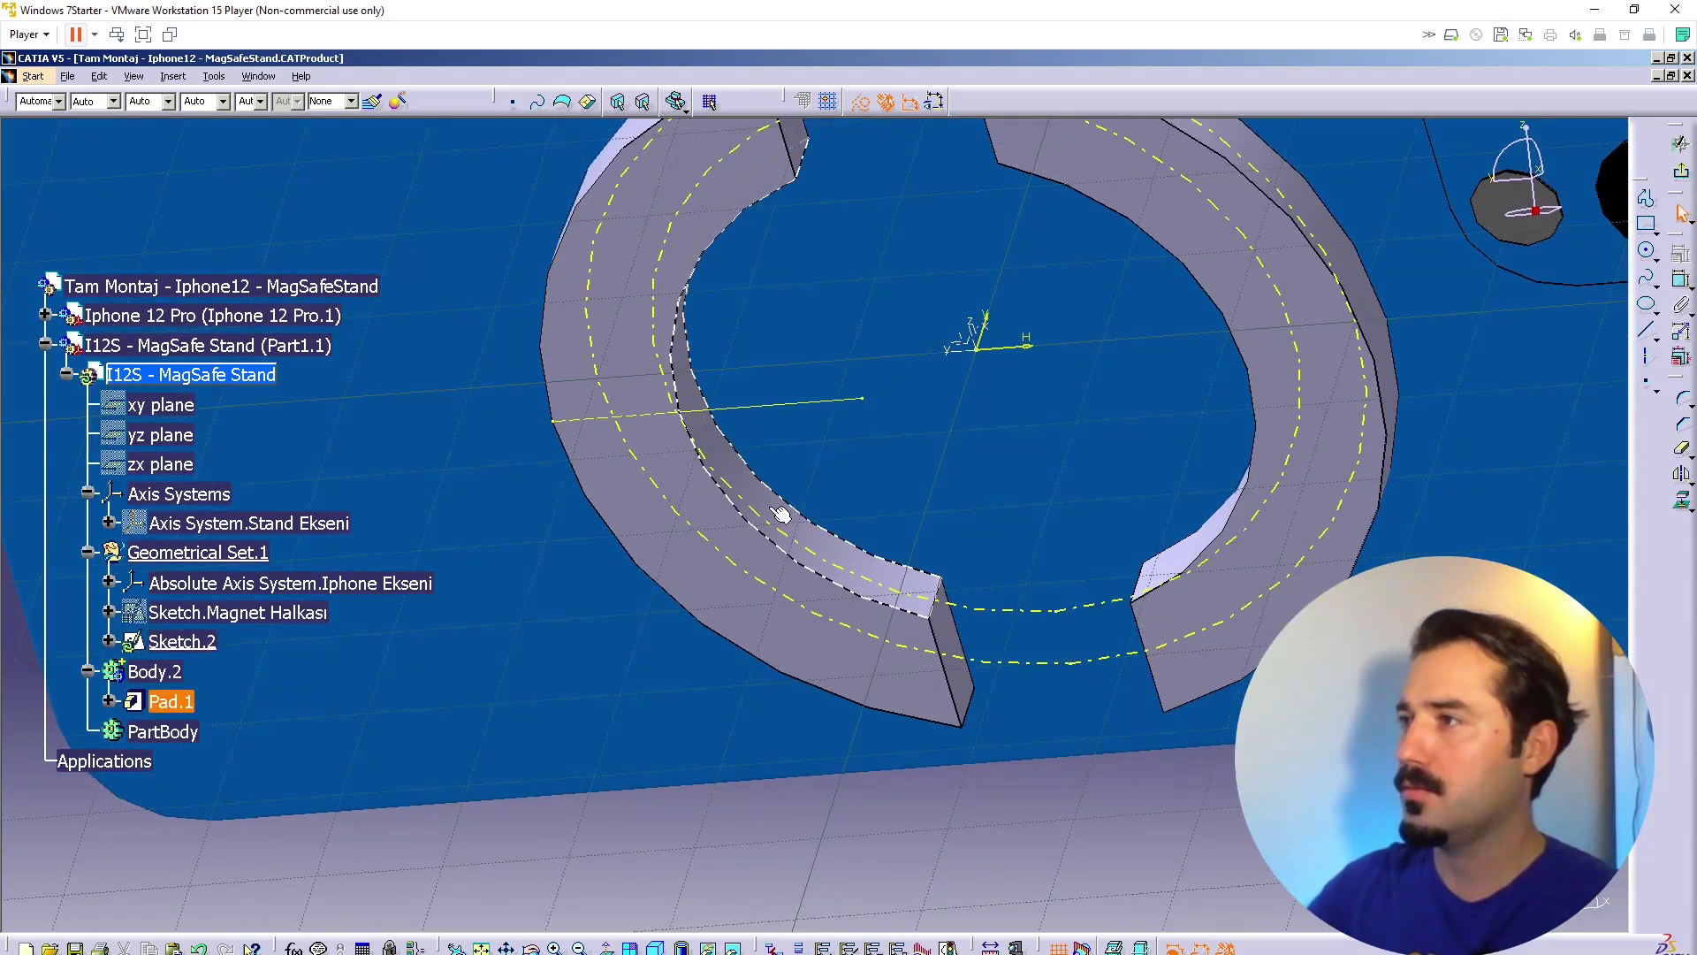
Step: Try to hide the iPhone's Sketch.Magnets sketch, and show the iPhone 12 Pro component again
right_click(727, 477)
left_click(751, 479)
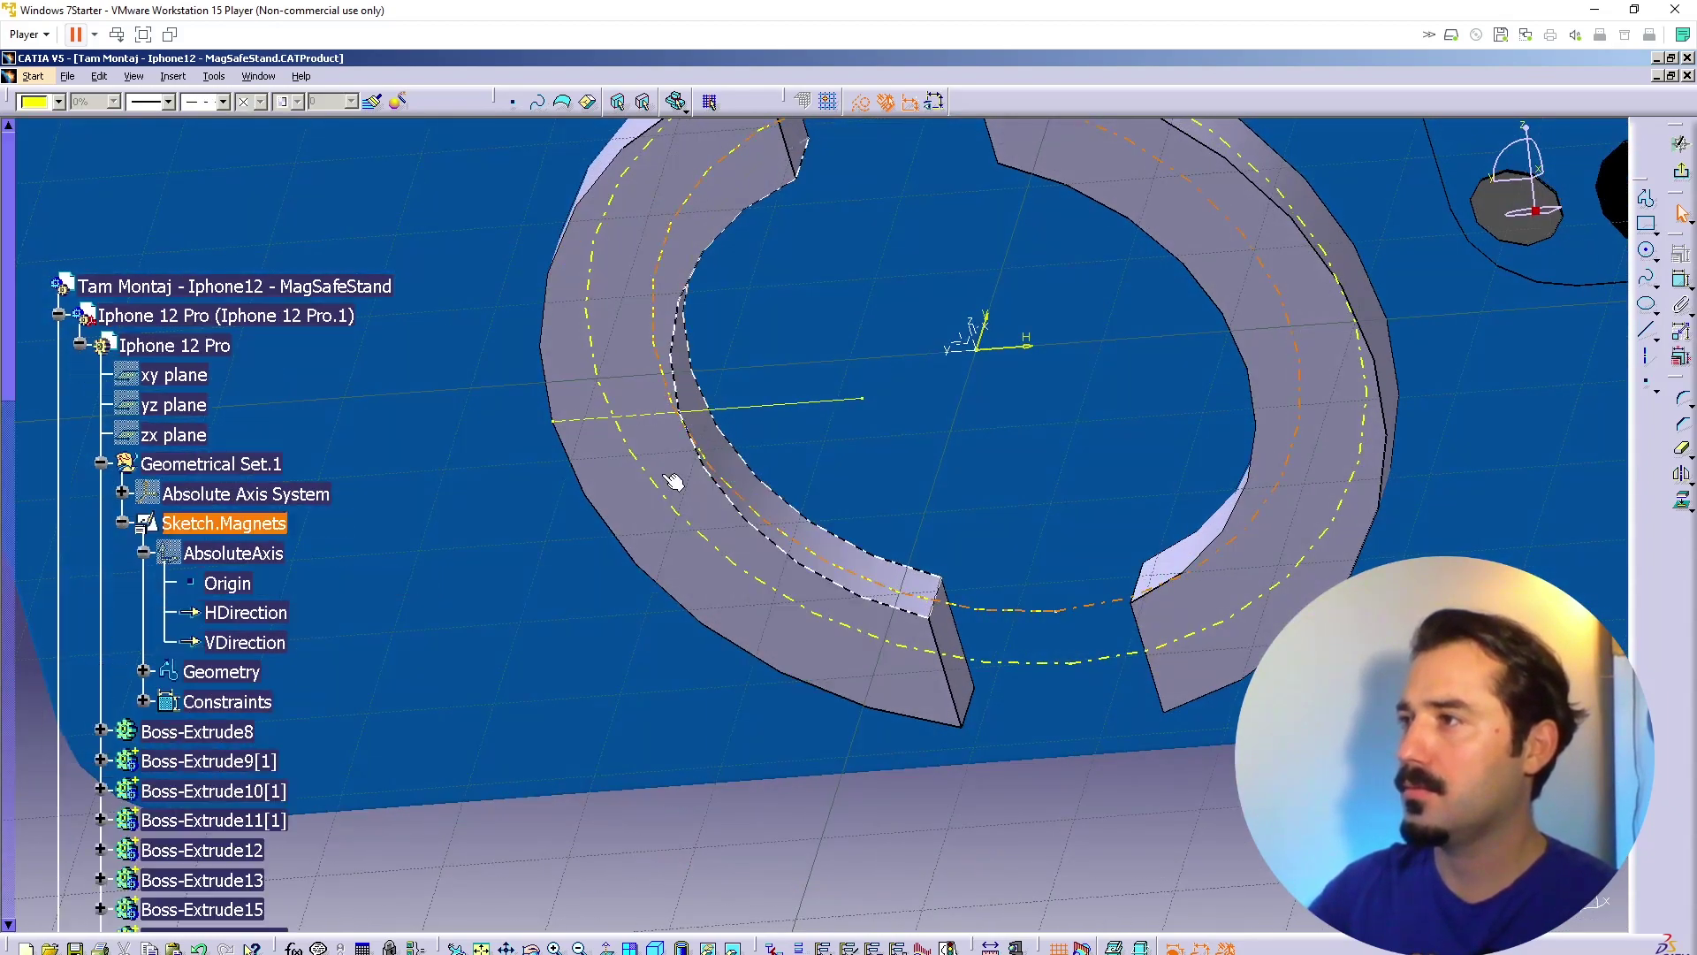
right_click(222, 528)
left_click(266, 582)
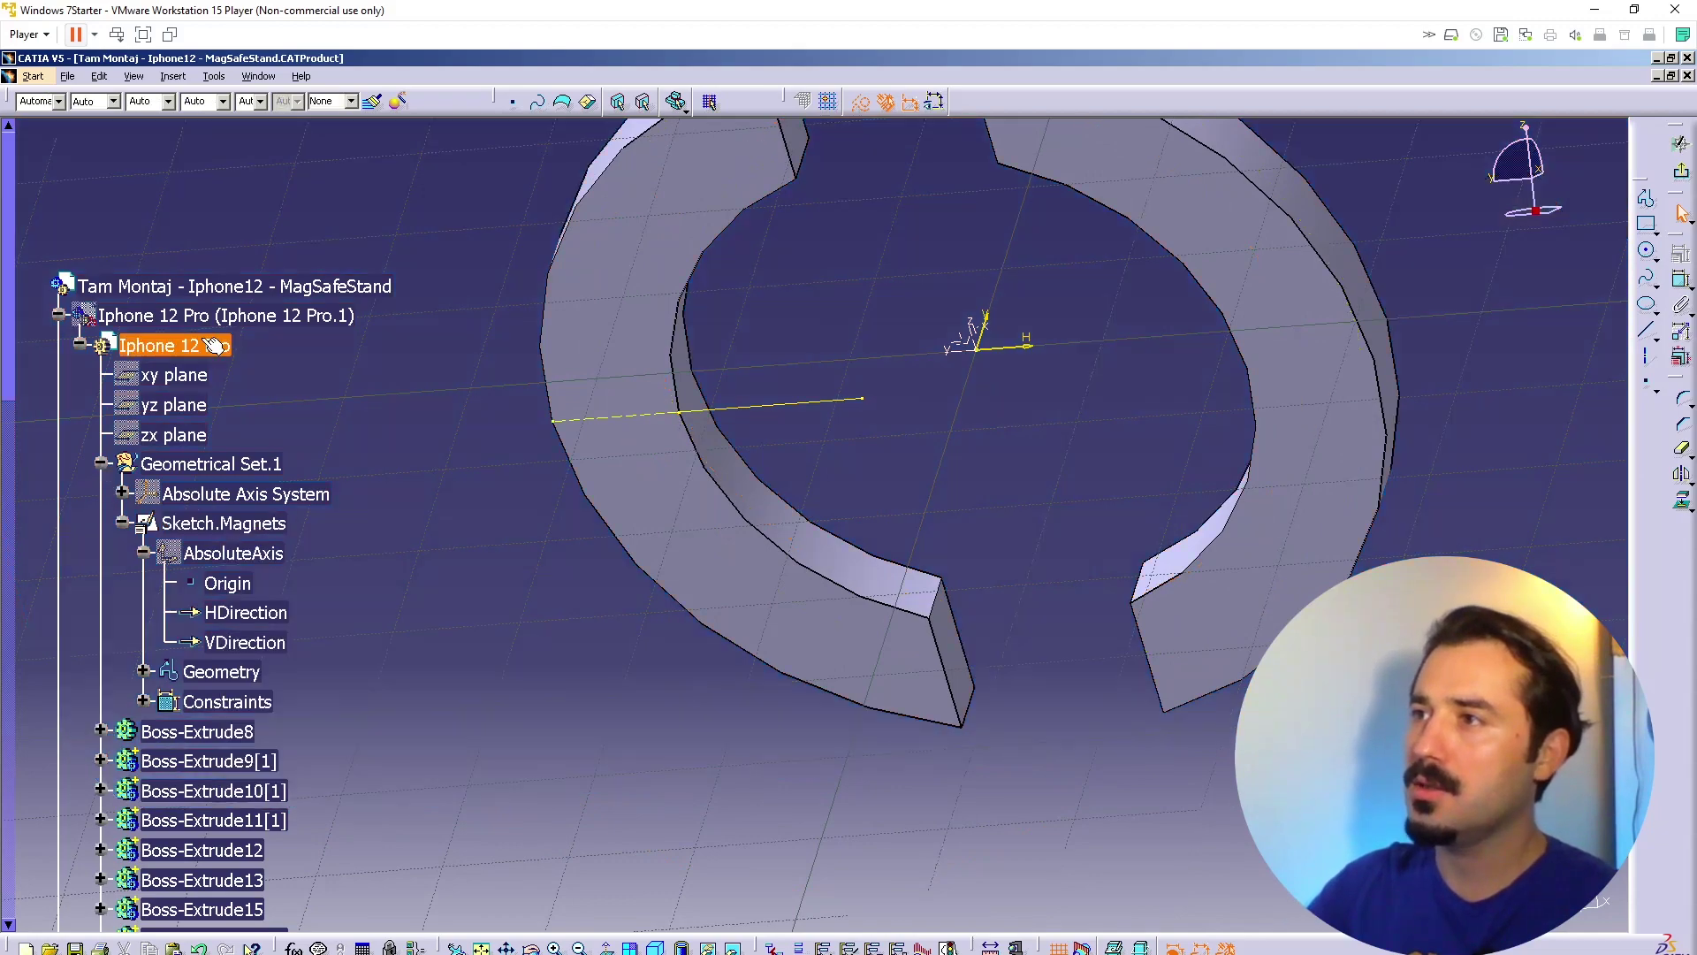
right_click(215, 320)
left_click(219, 364)
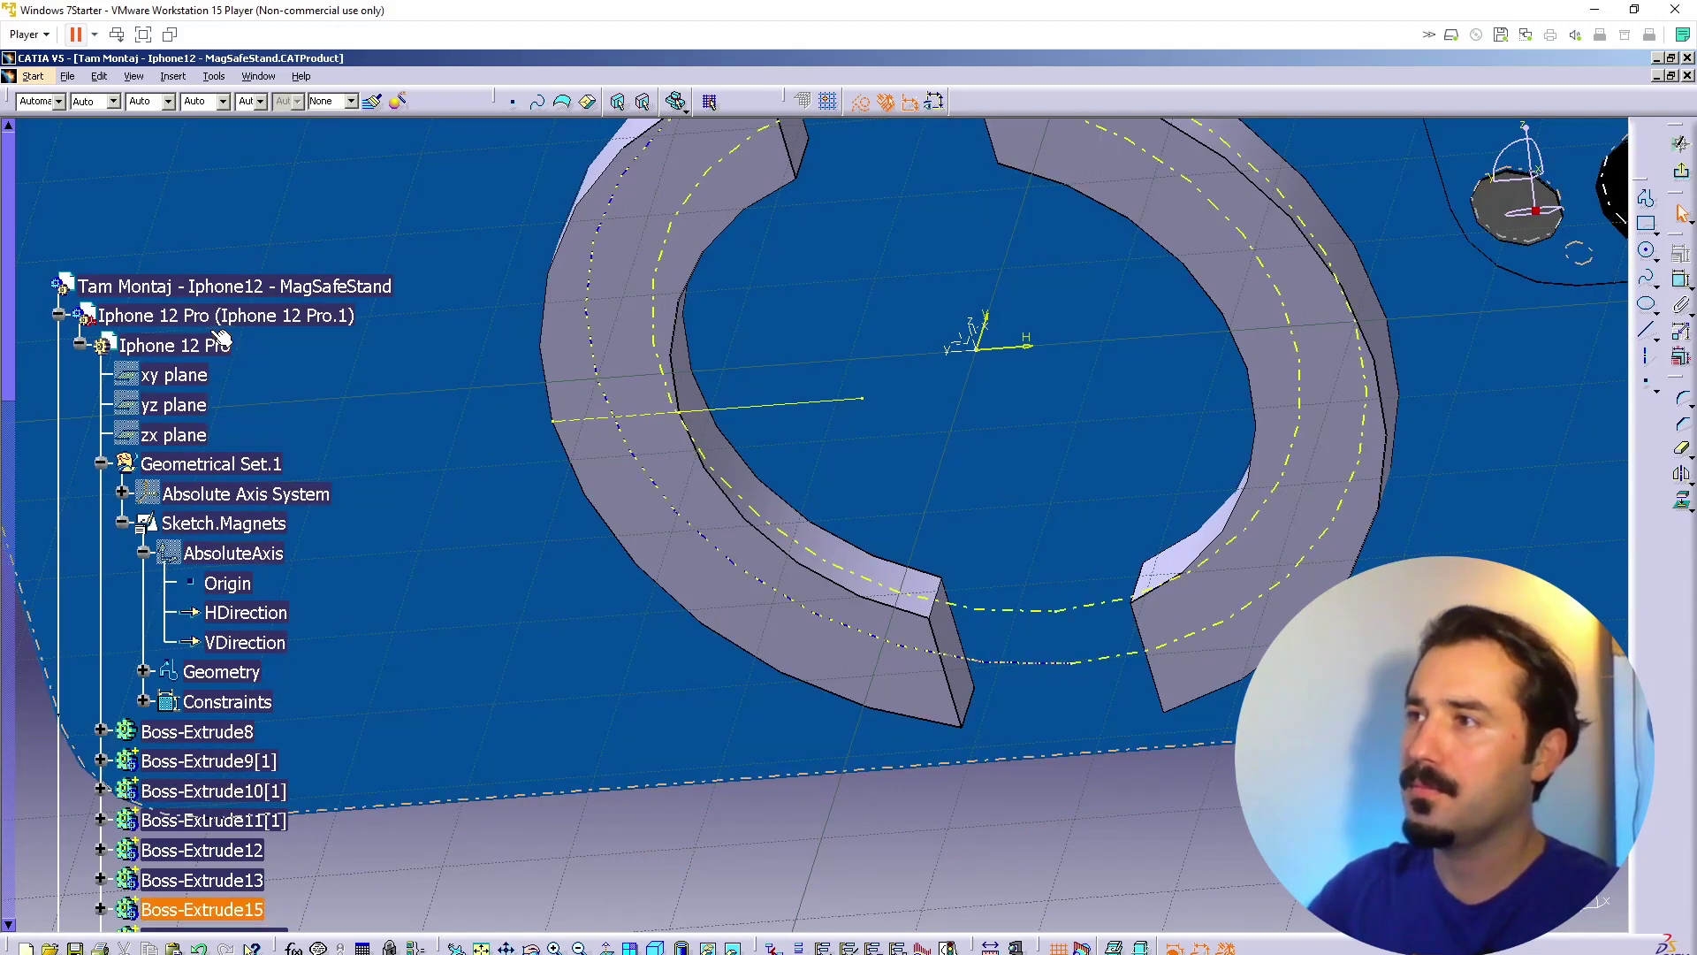
Step: Hide Sketch.Magnets from within the activated iPhone 12 Pro component and reactivate the I12S - MagSafe Stand part for editing
right_click(210, 325)
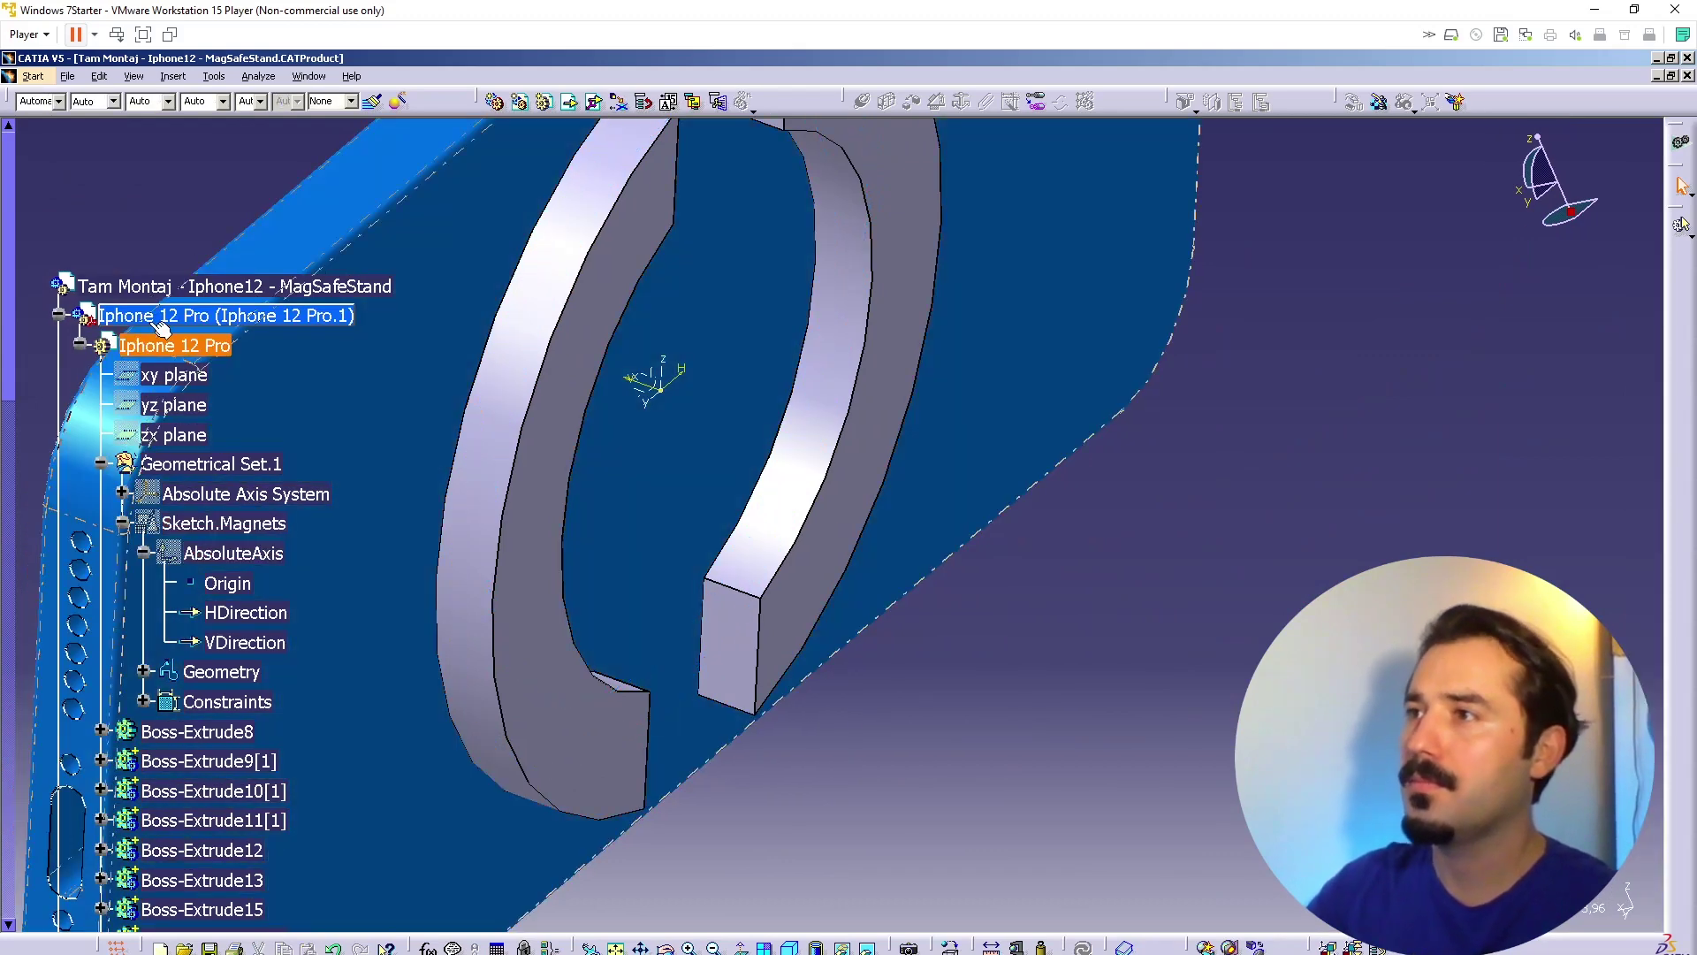
left_click(59, 315)
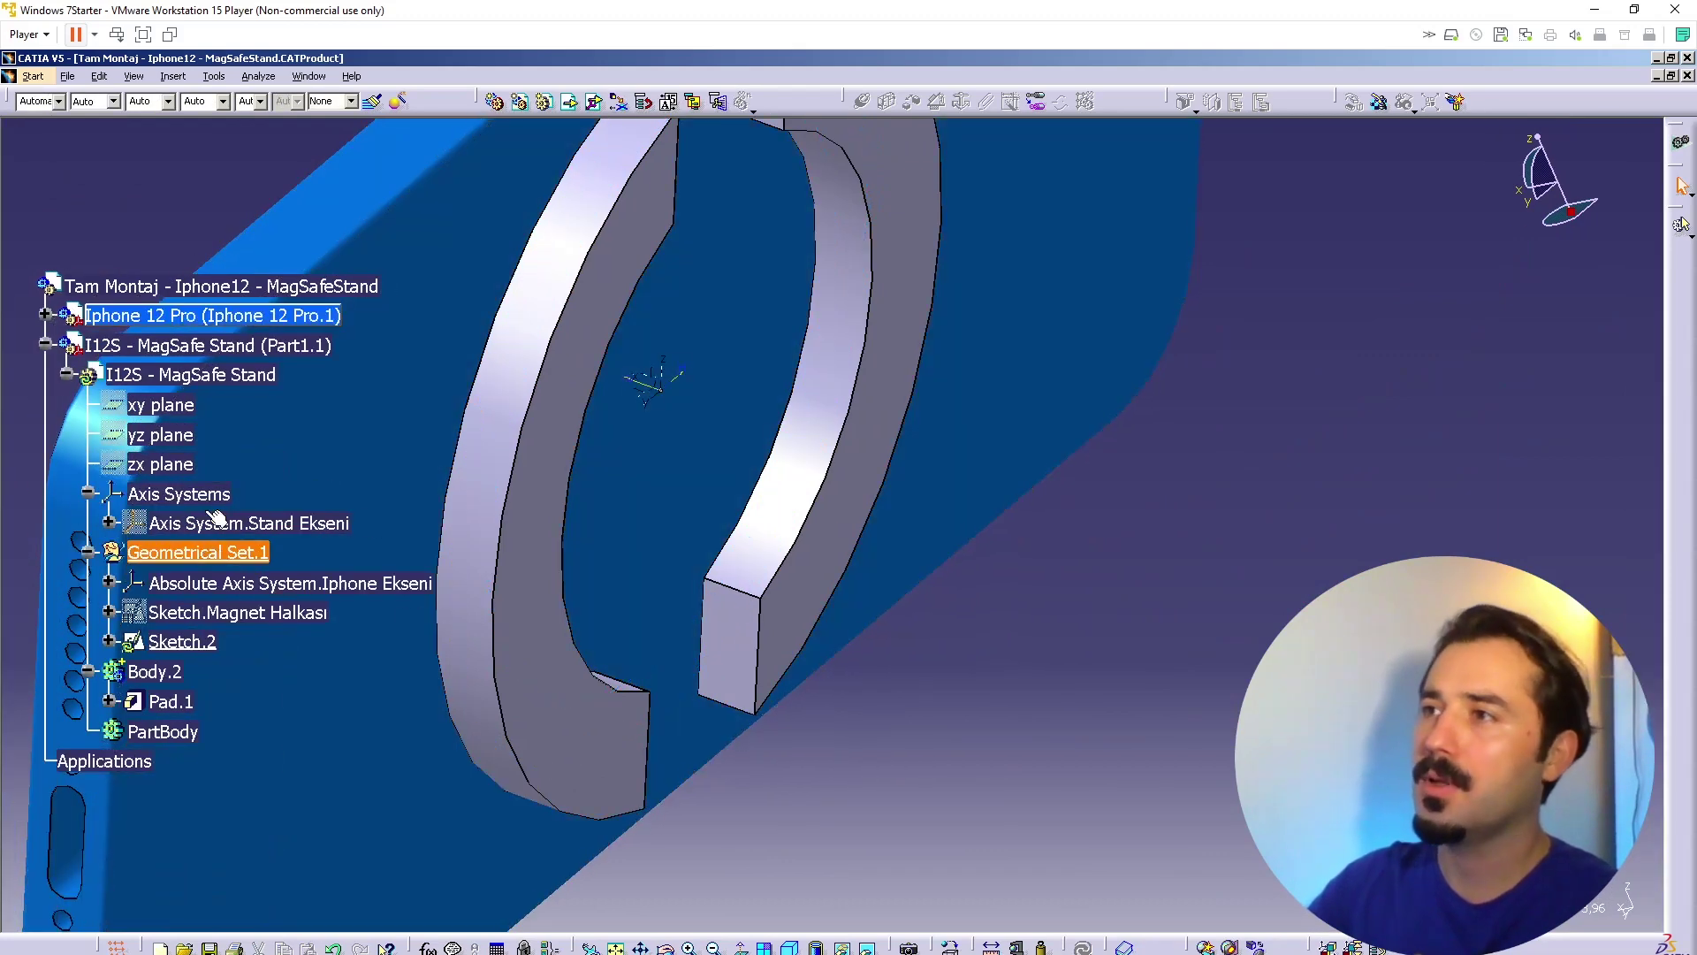
double_click(181, 376)
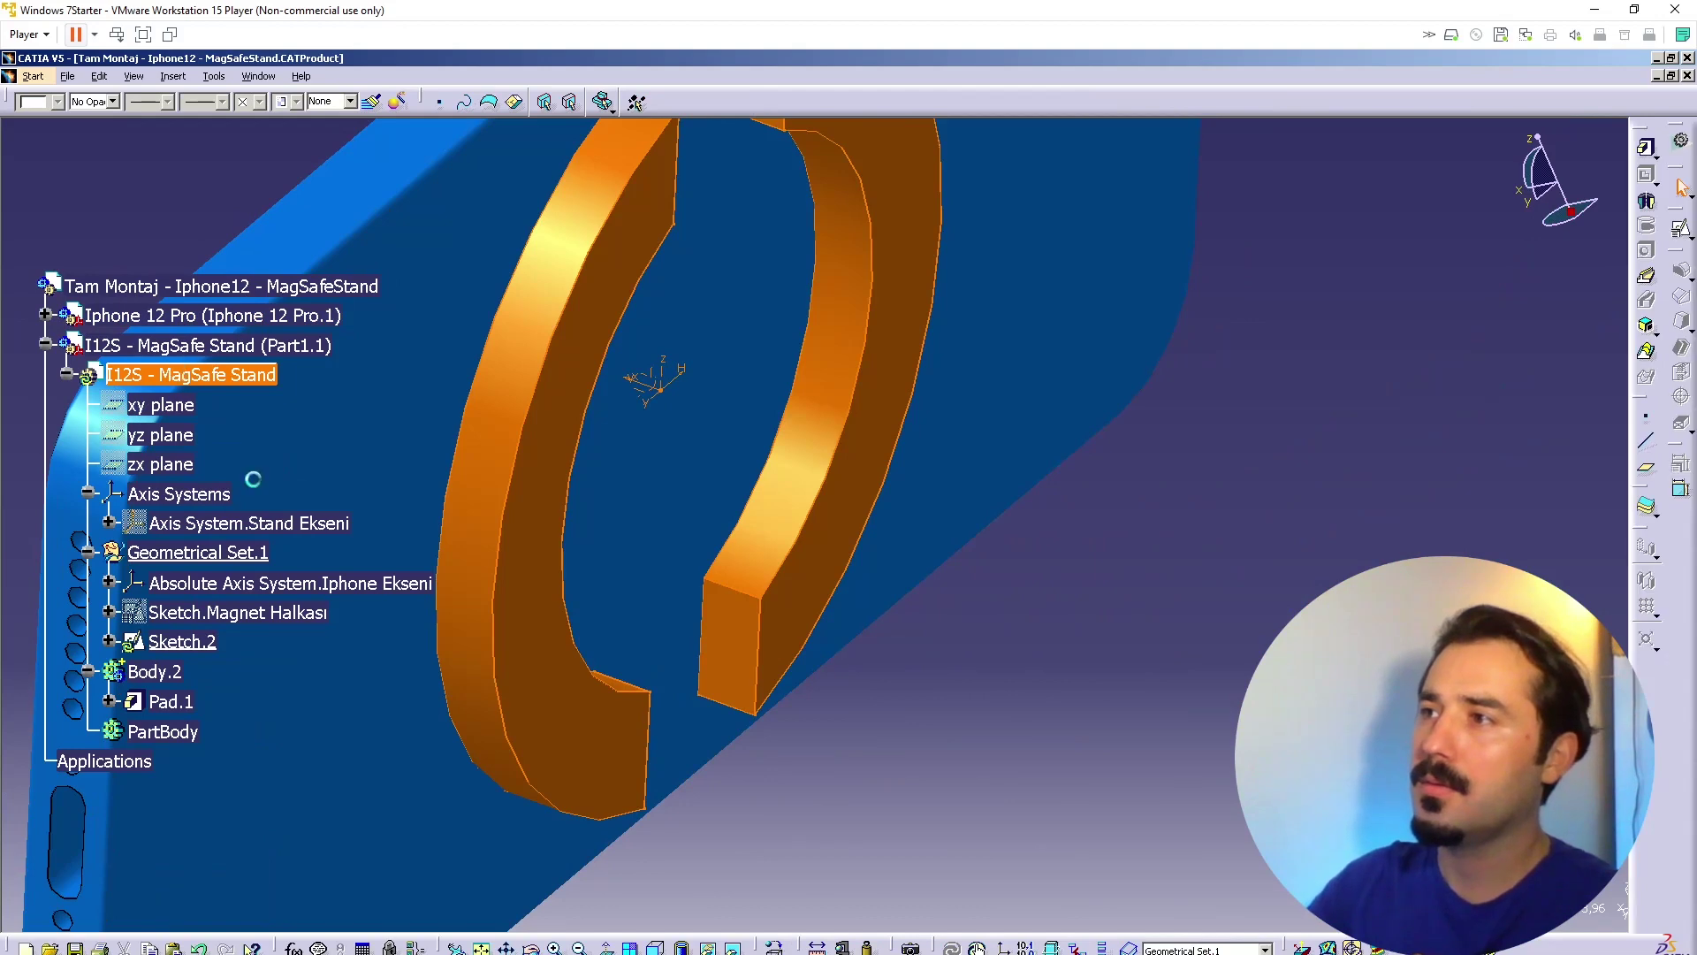
Step: Update the I12S - MagSafe Stand part locally and rename Sketch.2 to Sketch.Halka-Govde
right_click(161, 378)
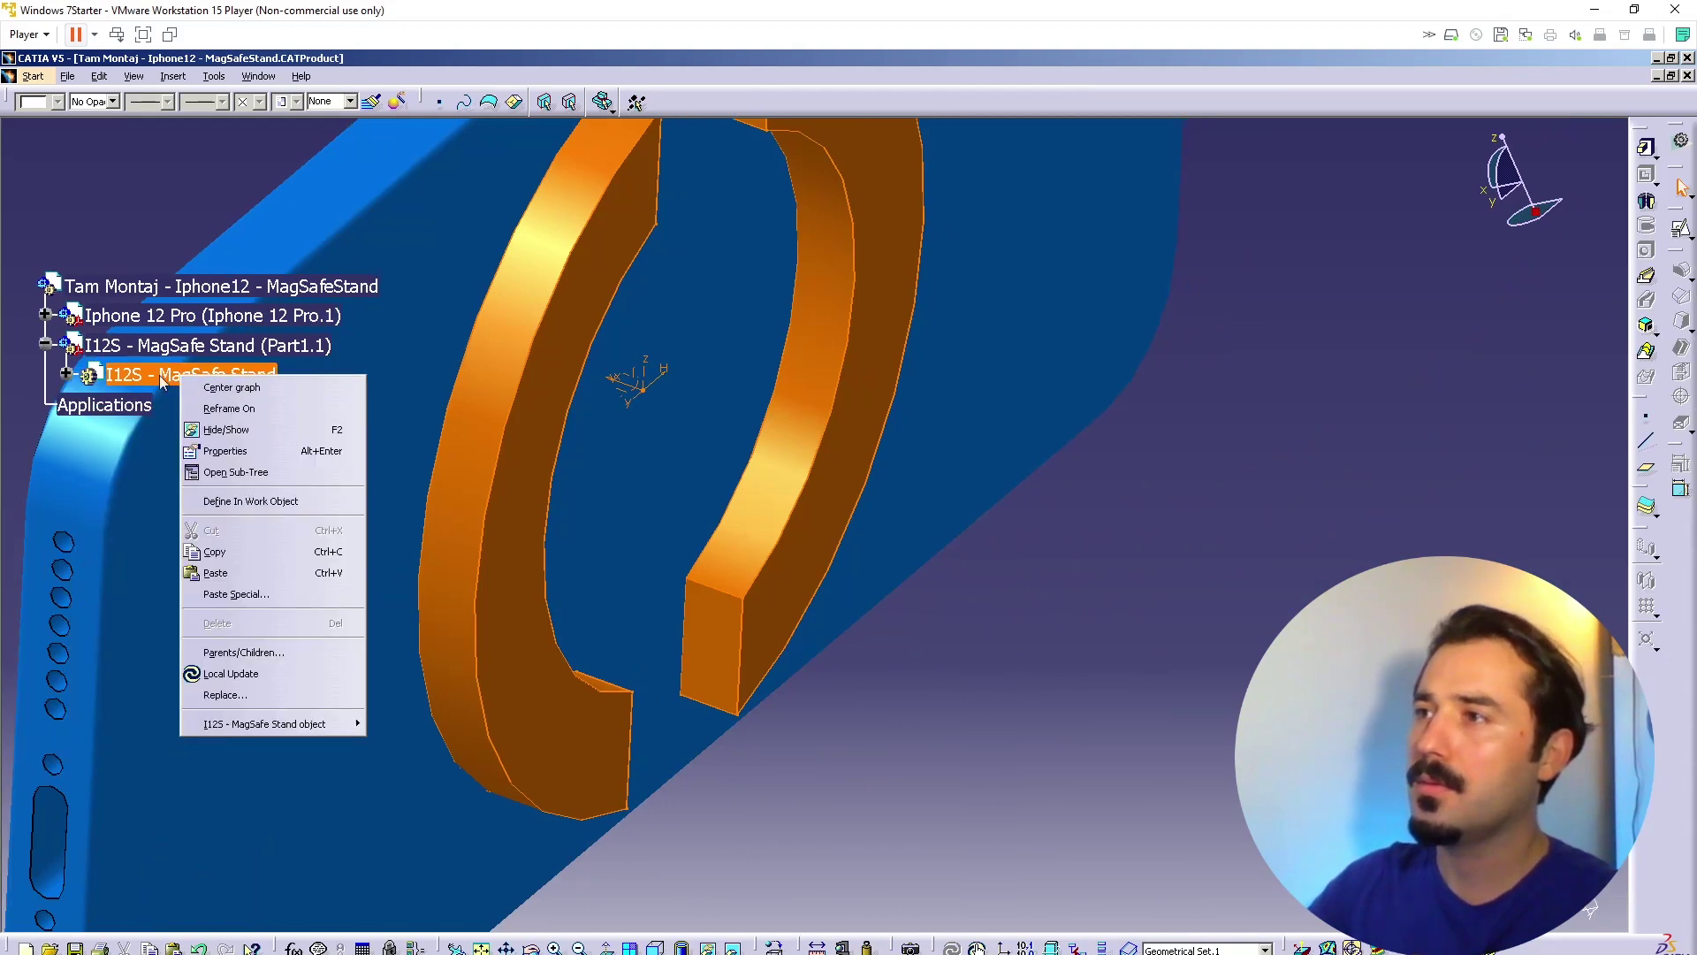
left_click(209, 675)
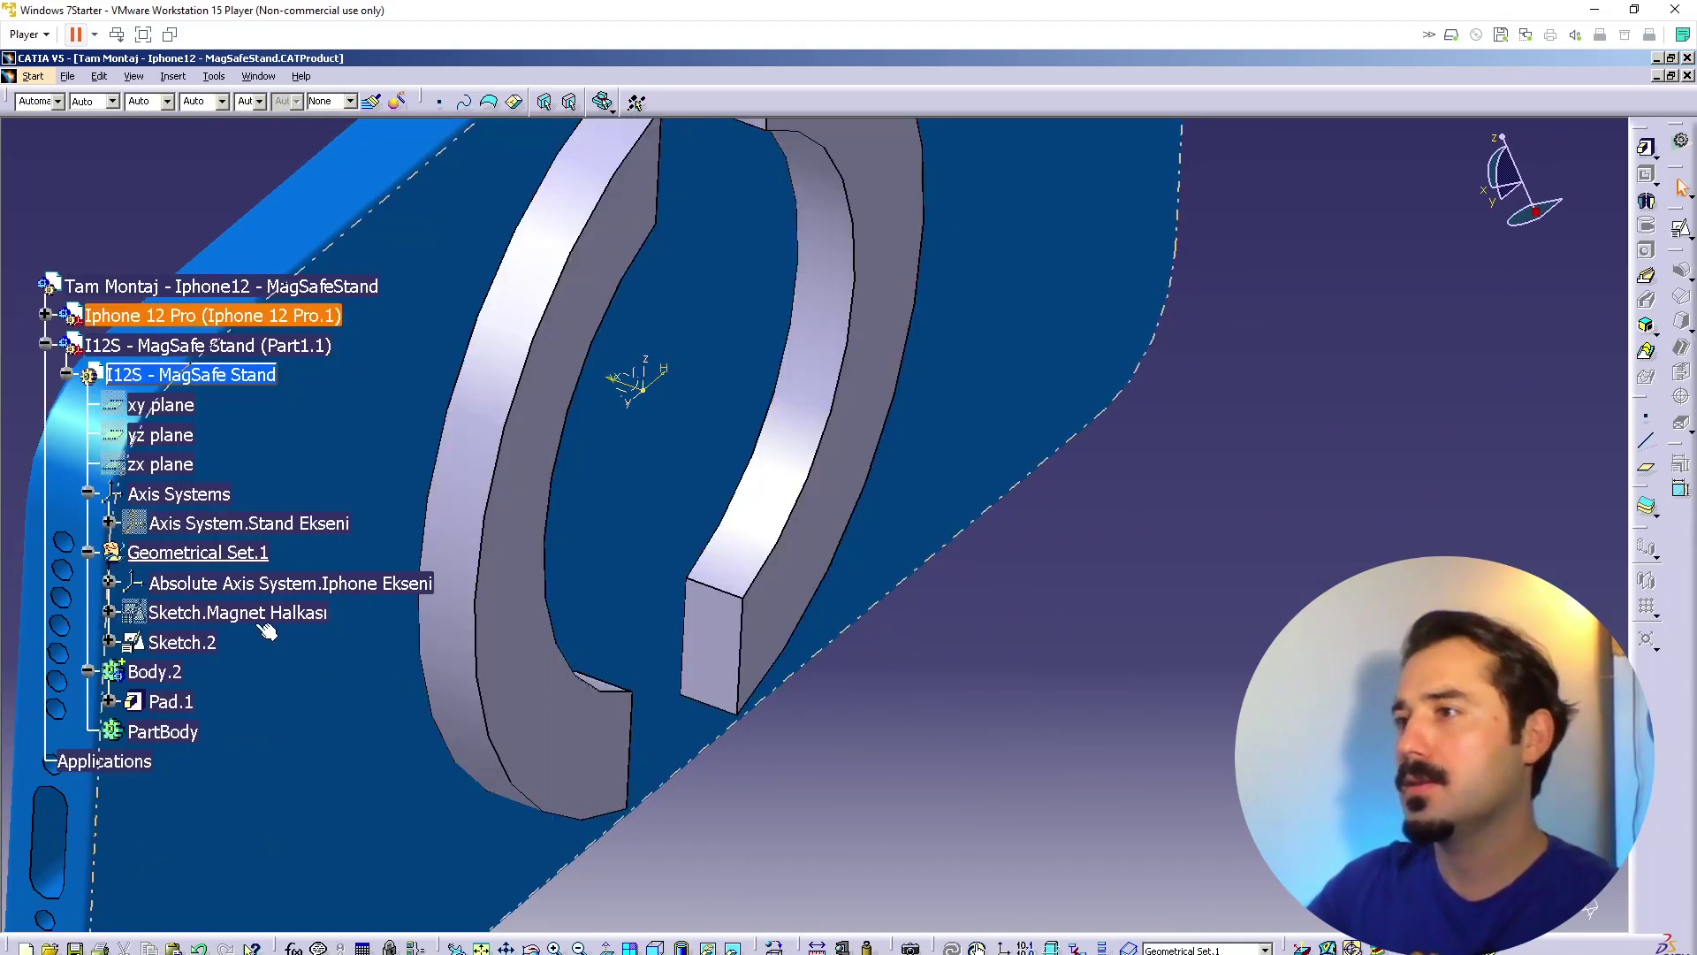
left_click(184, 644)
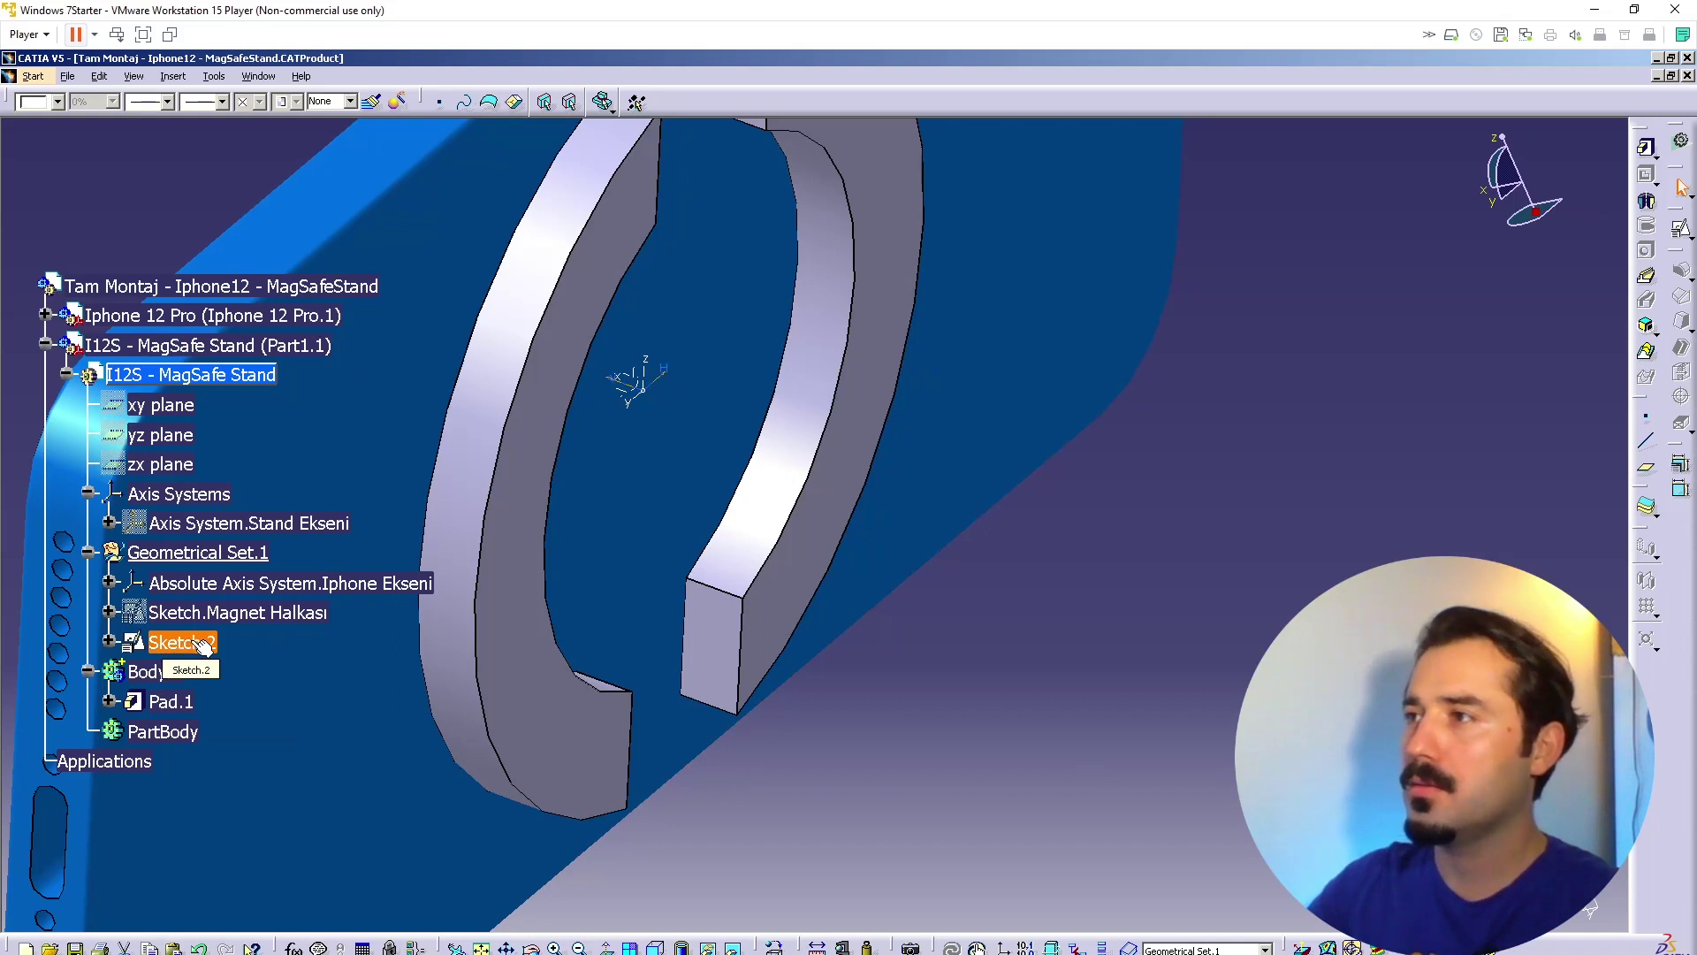
key("alt+Return")
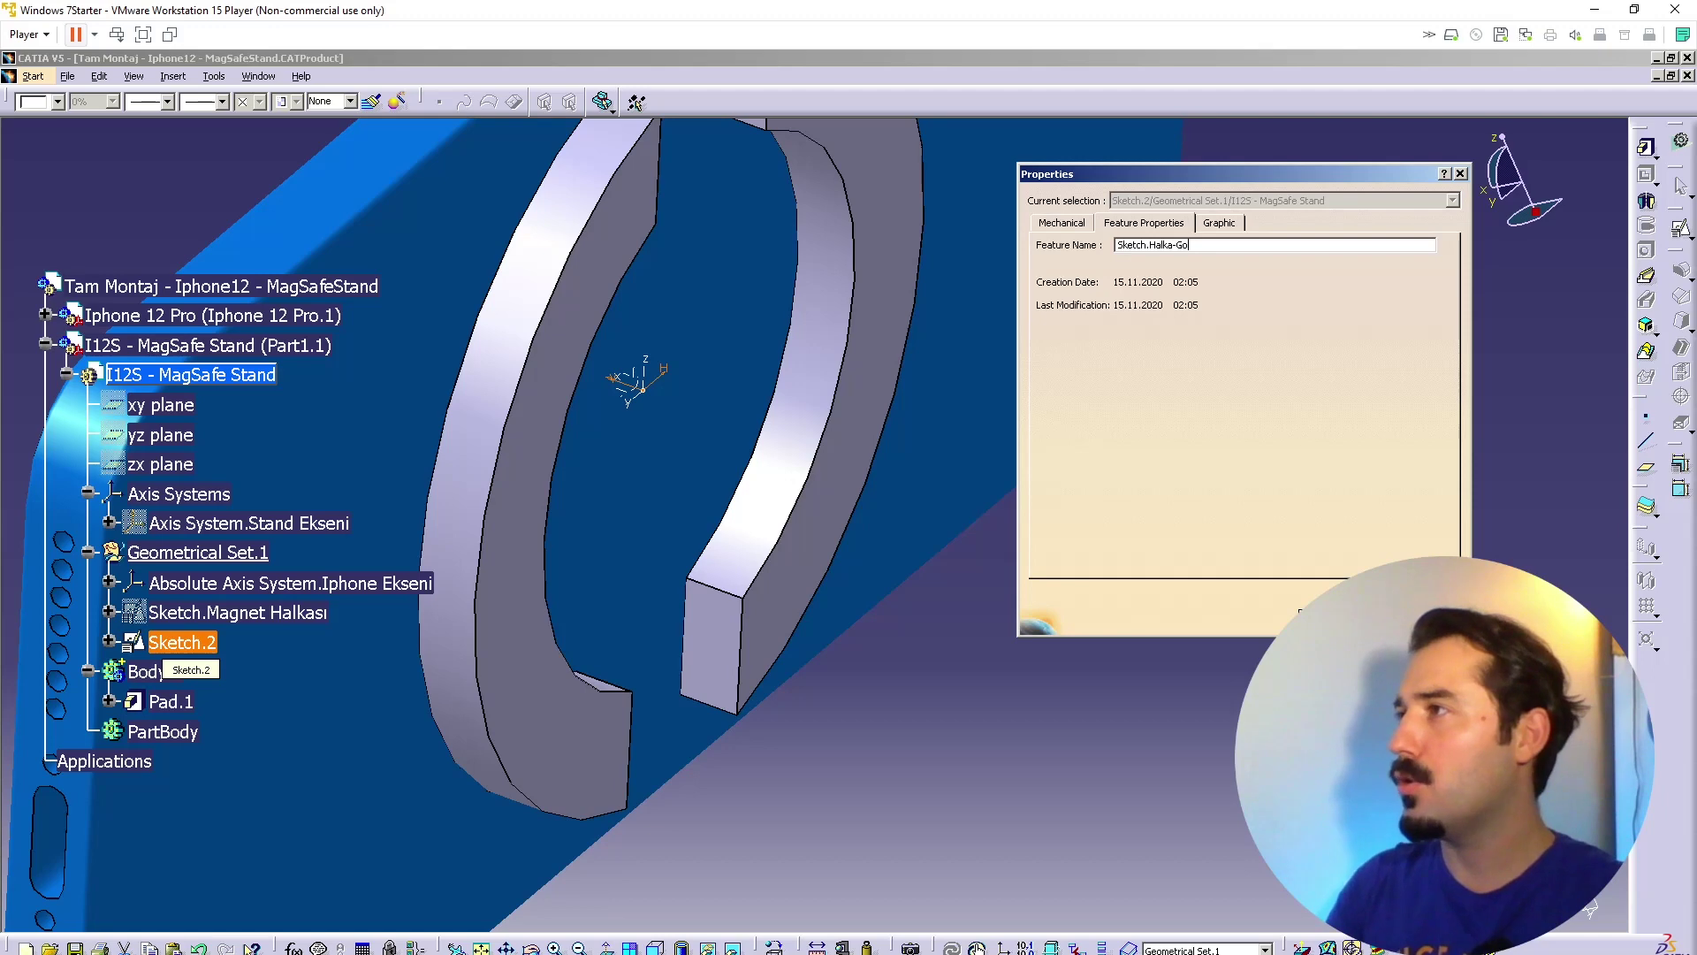
type("Halka-Govde")
key("Return")
Step: Open Sketch.Halka-Govde for editing with the magnet ring's profile edge in view
mouse_move(489, 739)
middle_mouse_down()
mouse_move(719, 560)
mouse_move(570, 911)
mouse_move(884, 744)
middle_mouse_up()
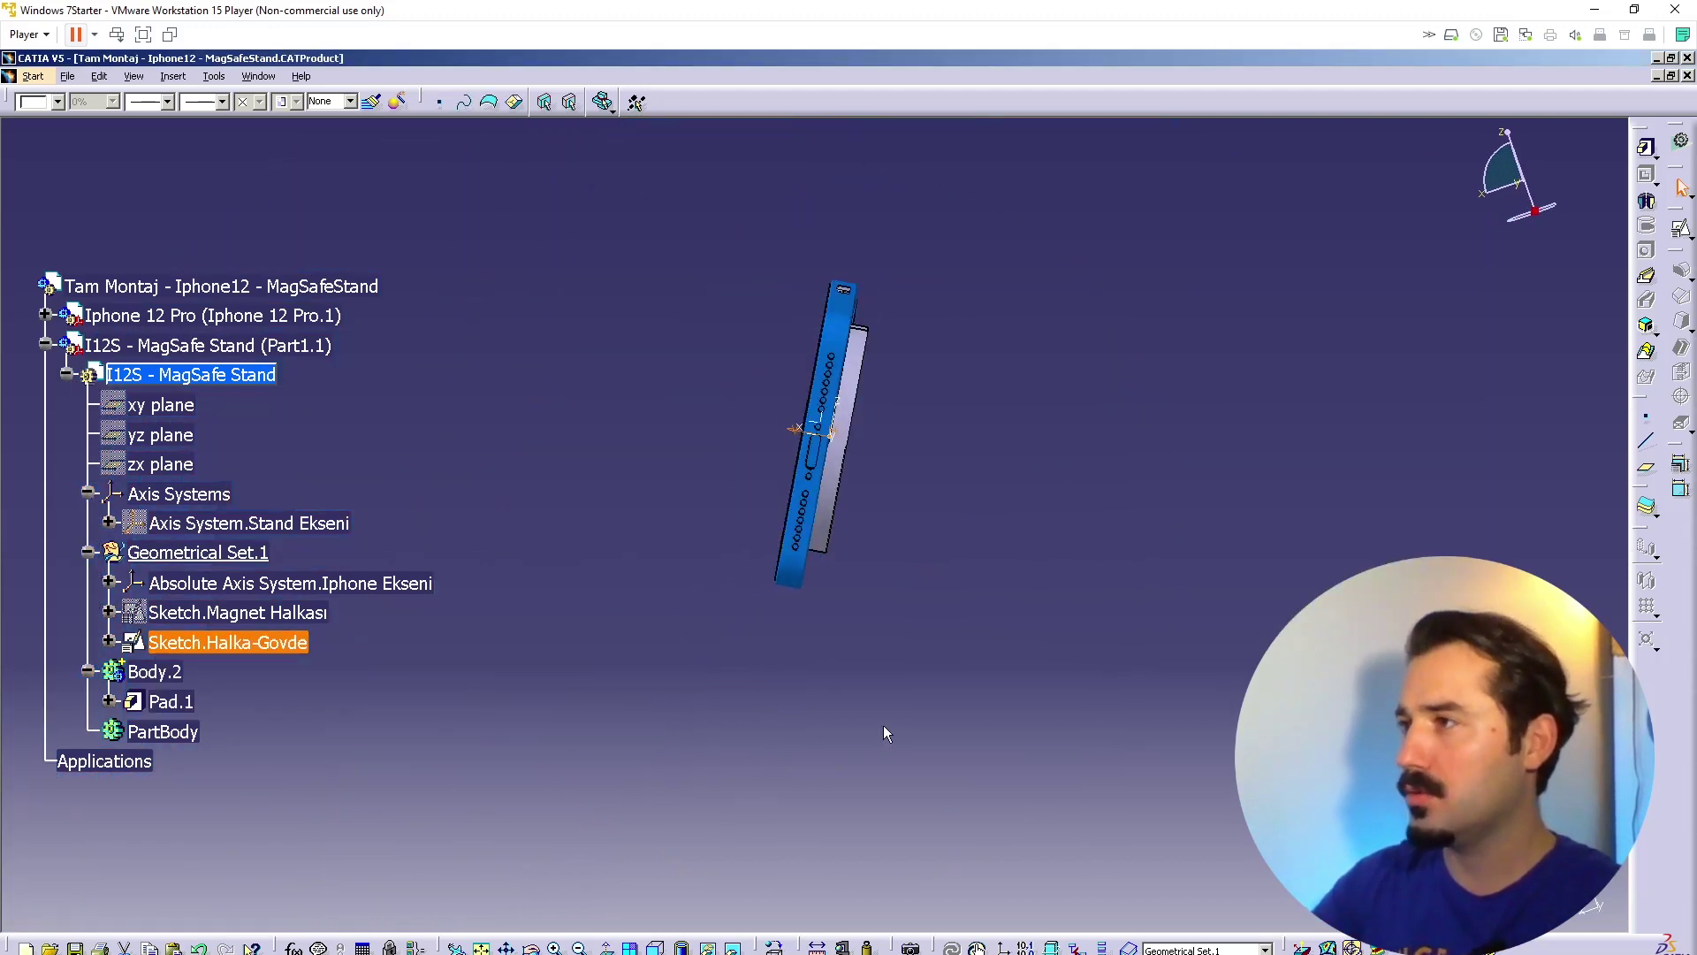
mouse_move(956, 460)
middle_mouse_down()
mouse_move(807, 601)
mouse_move(860, 628)
mouse_move(809, 416)
middle_mouse_up()
double_click(249, 642)
mouse_move(405, 468)
middle_mouse_down()
mouse_move(741, 460)
mouse_move(723, 420)
mouse_move(726, 444)
middle_mouse_up()
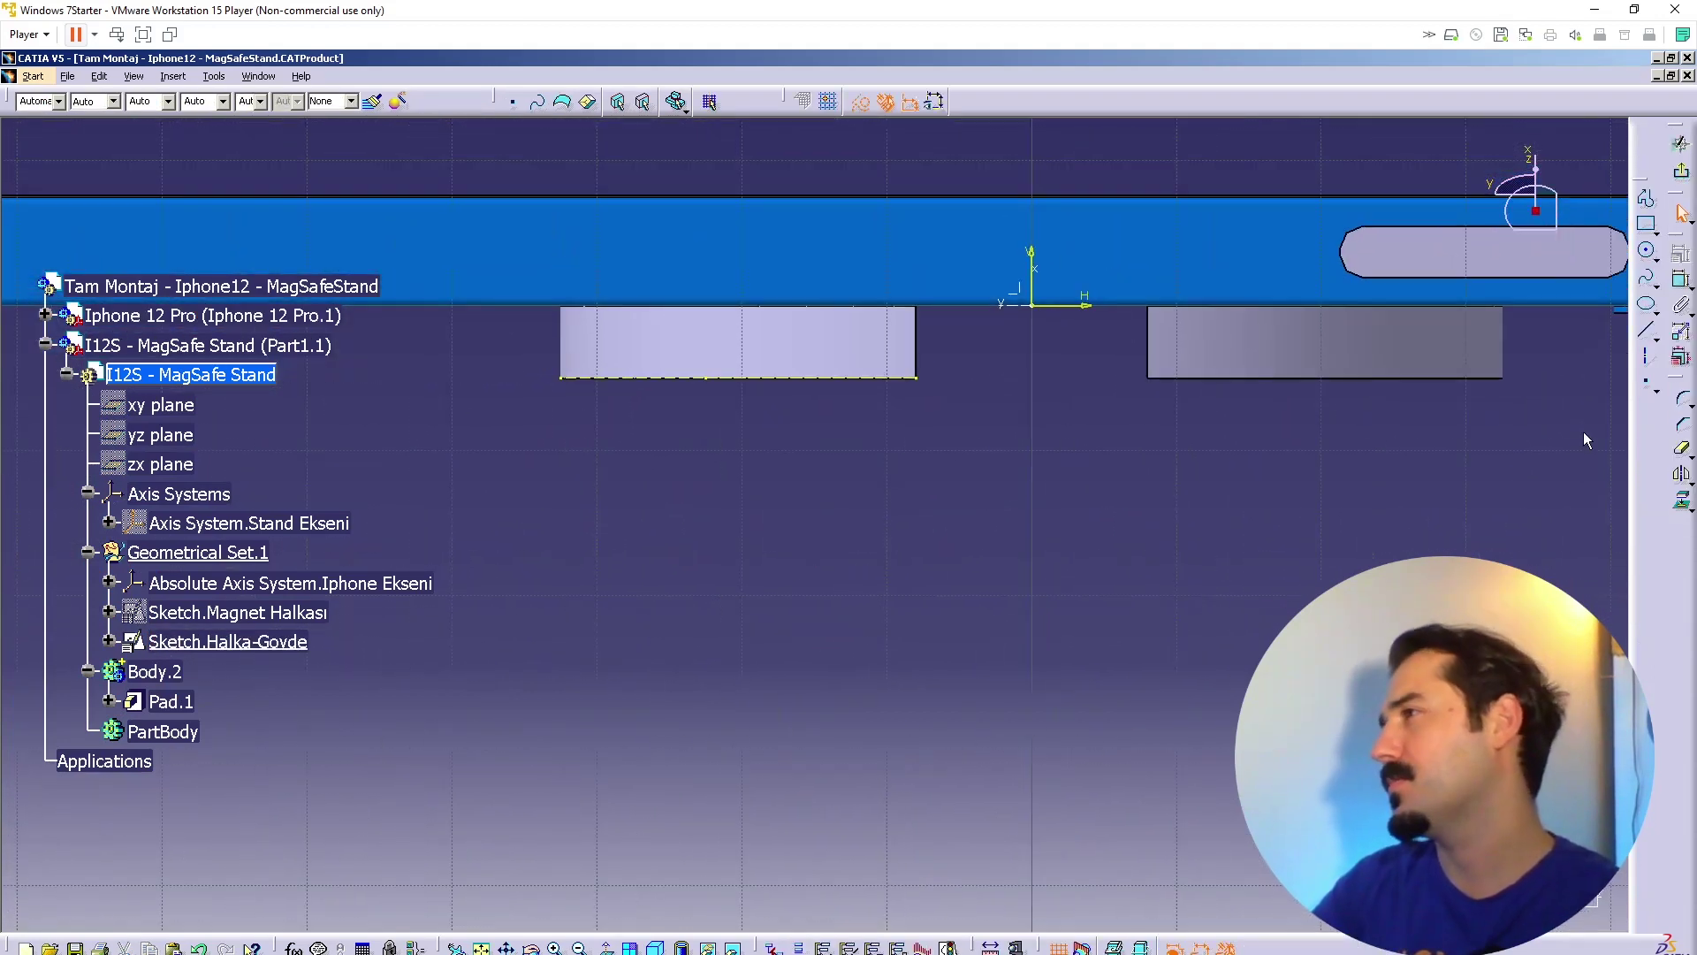
mouse_move(825, 548)
middle_mouse_down()
mouse_move(677, 535)
mouse_move(711, 456)
mouse_move(761, 557)
middle_mouse_up()
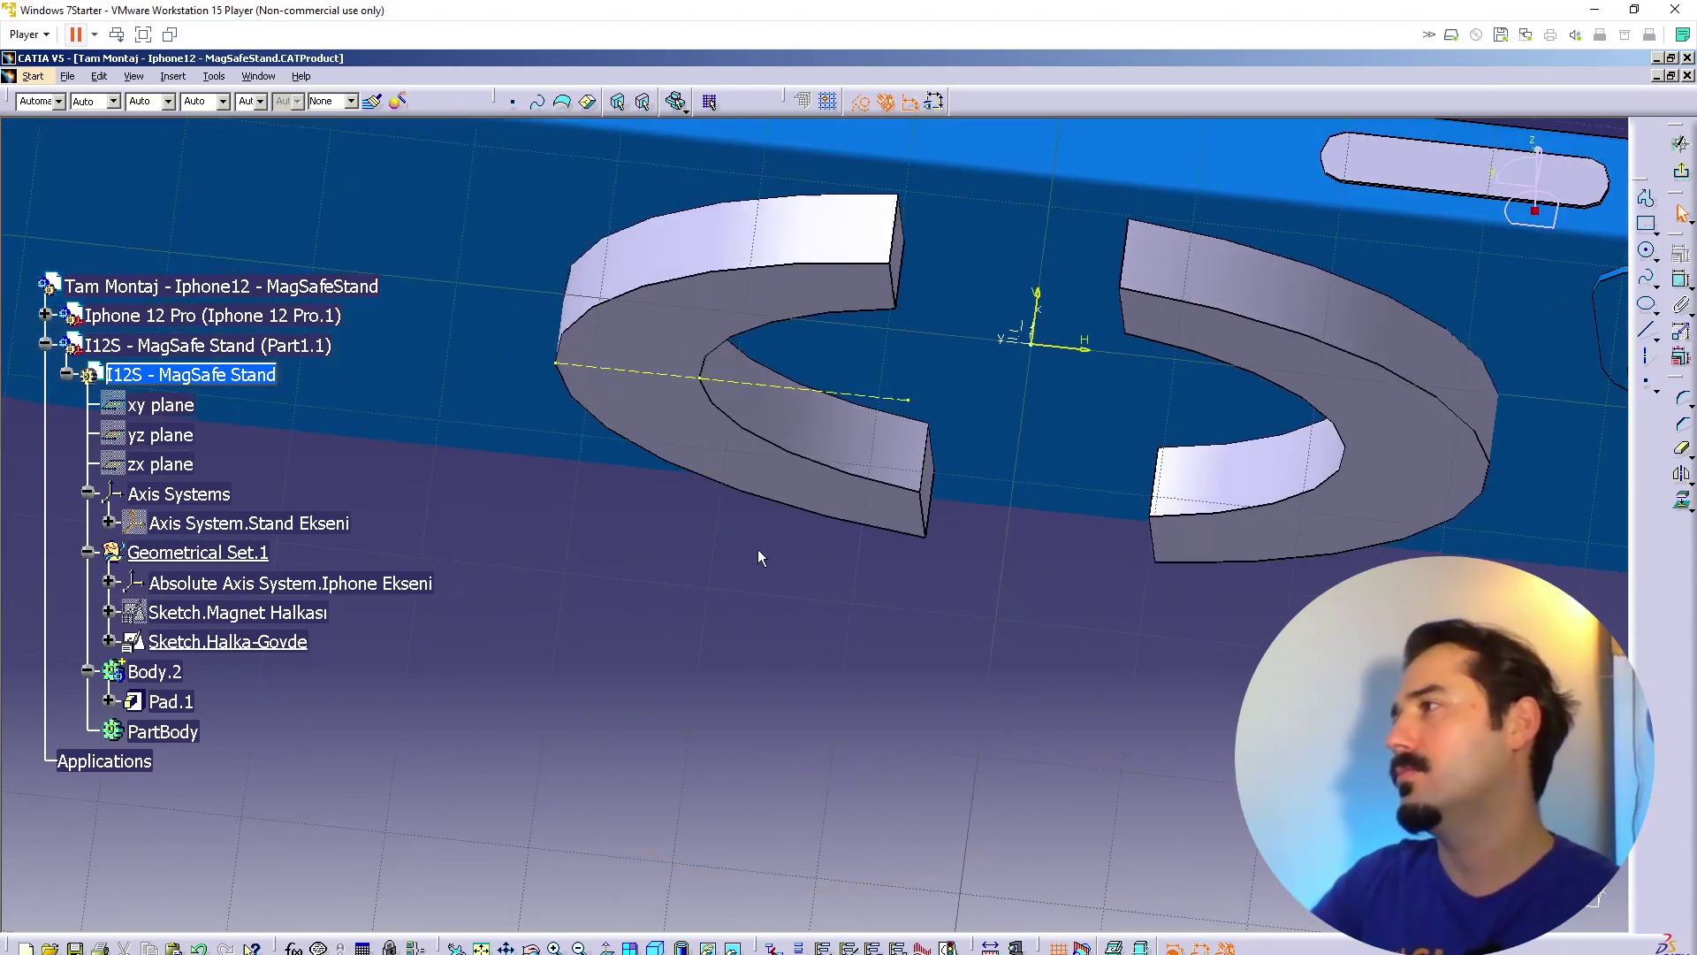
Step: Draw an arc in standard geometry from the inner end of the ring half's projected edge, running down below the ring towards the centre
left_click(1656, 259)
left_click(1654, 272)
middle_click_drag(566, 537, 762, 511)
left_click(674, 387)
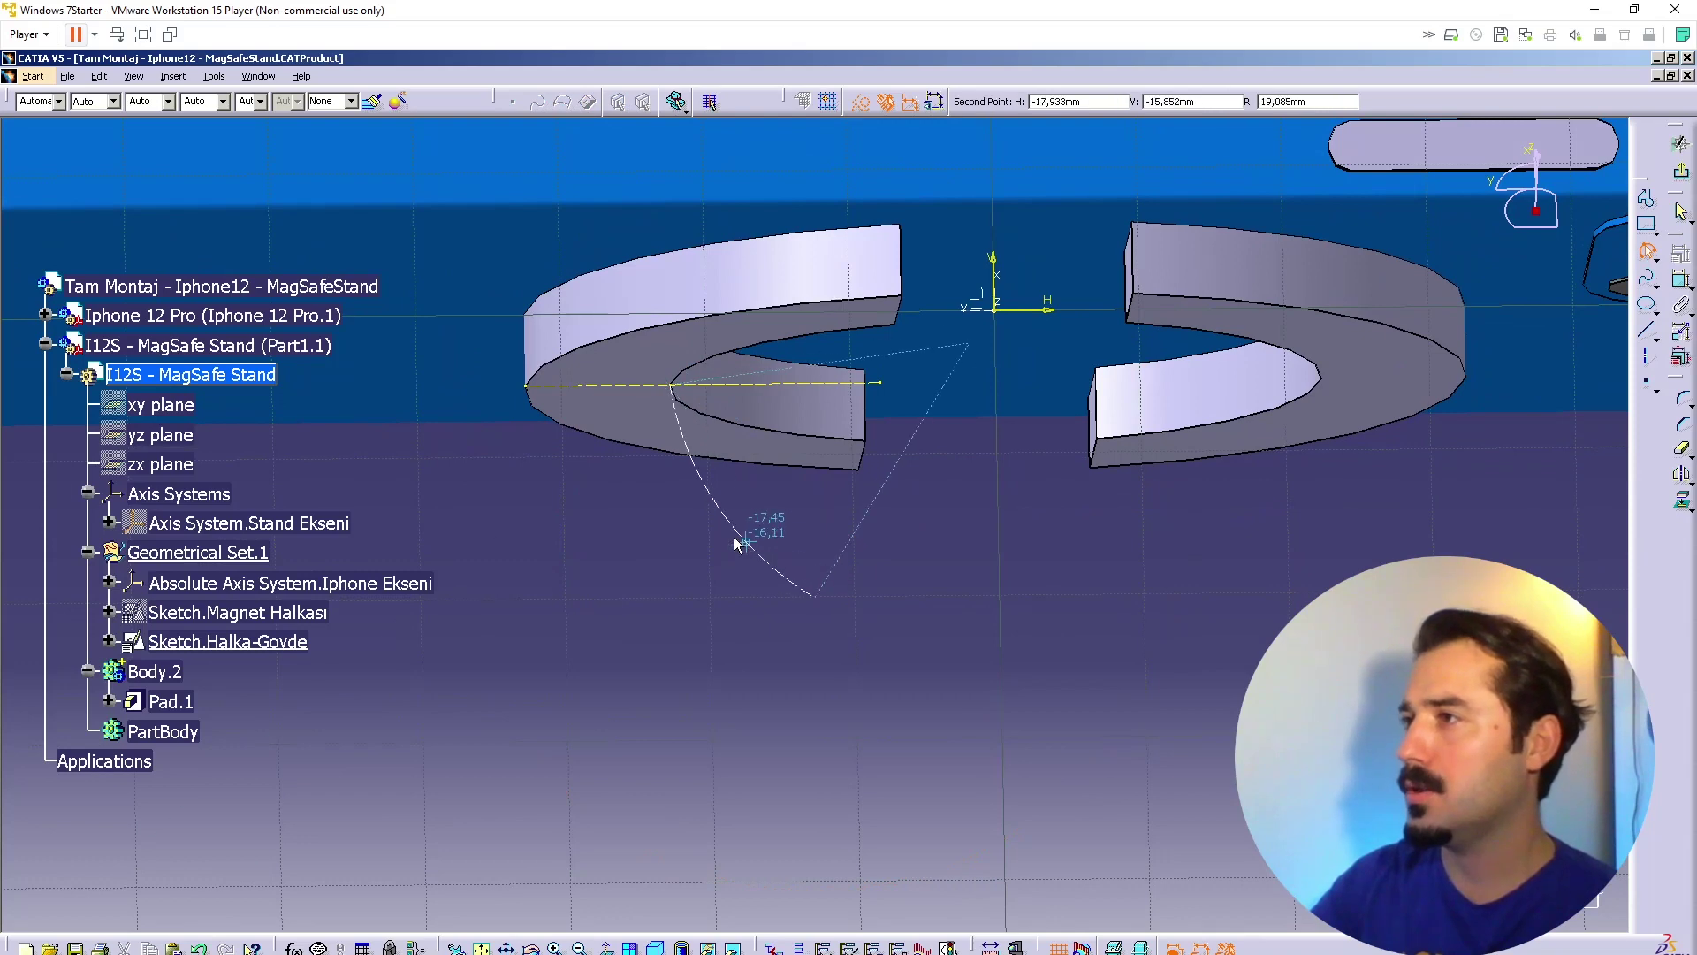
left_click(815, 597)
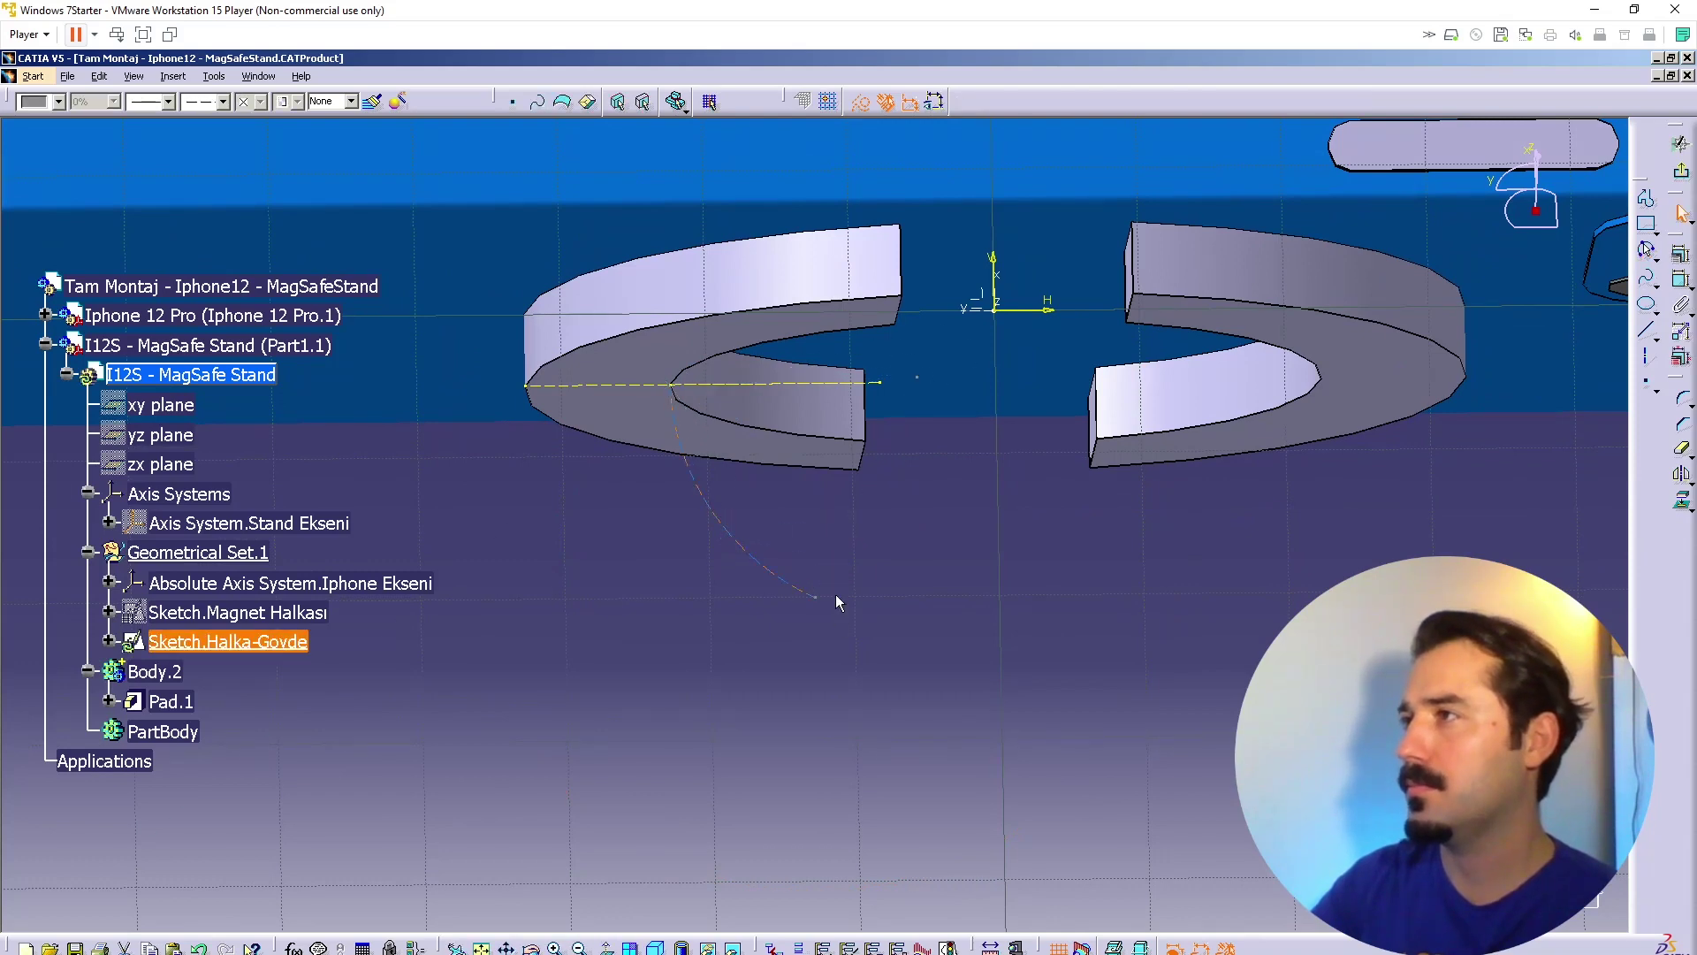
left_click(1015, 583)
mouse_move(1015, 584)
middle_mouse_down()
mouse_move(1008, 549)
mouse_move(1009, 566)
middle_mouse_up()
Step: Continue the profile with a second, oppositely curved arc from the first arc's lower end, tangent to the first arc
left_click(1650, 252)
left_click(822, 557)
left_click(870, 753)
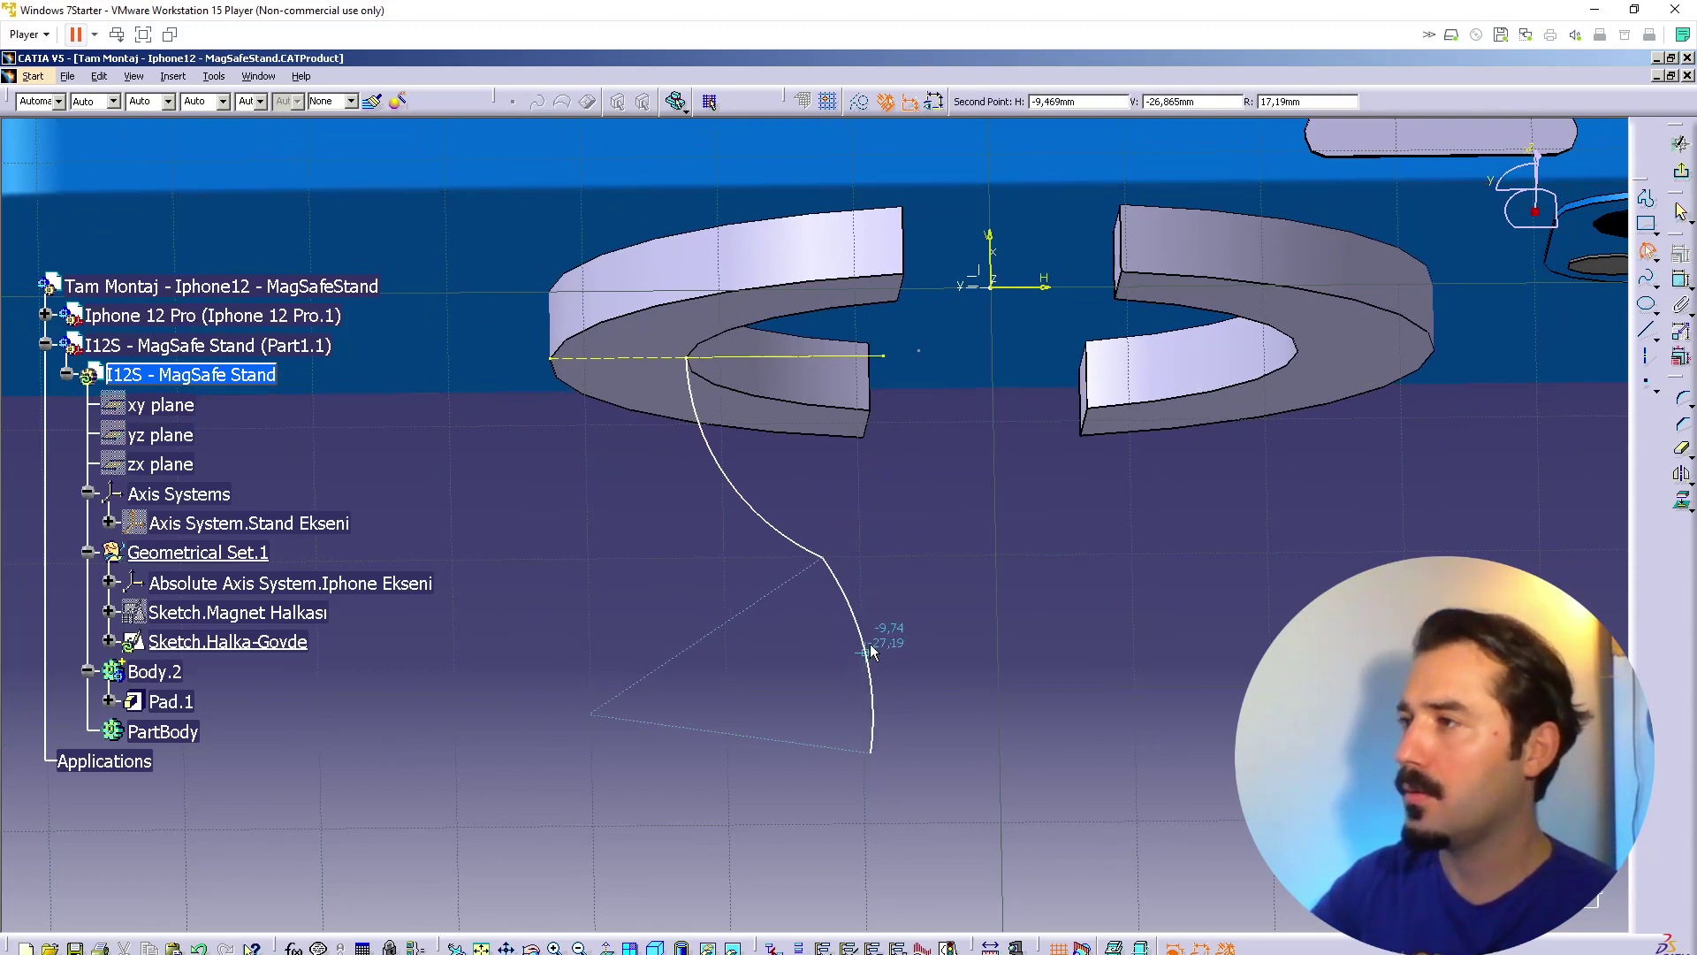
left_click(885, 621)
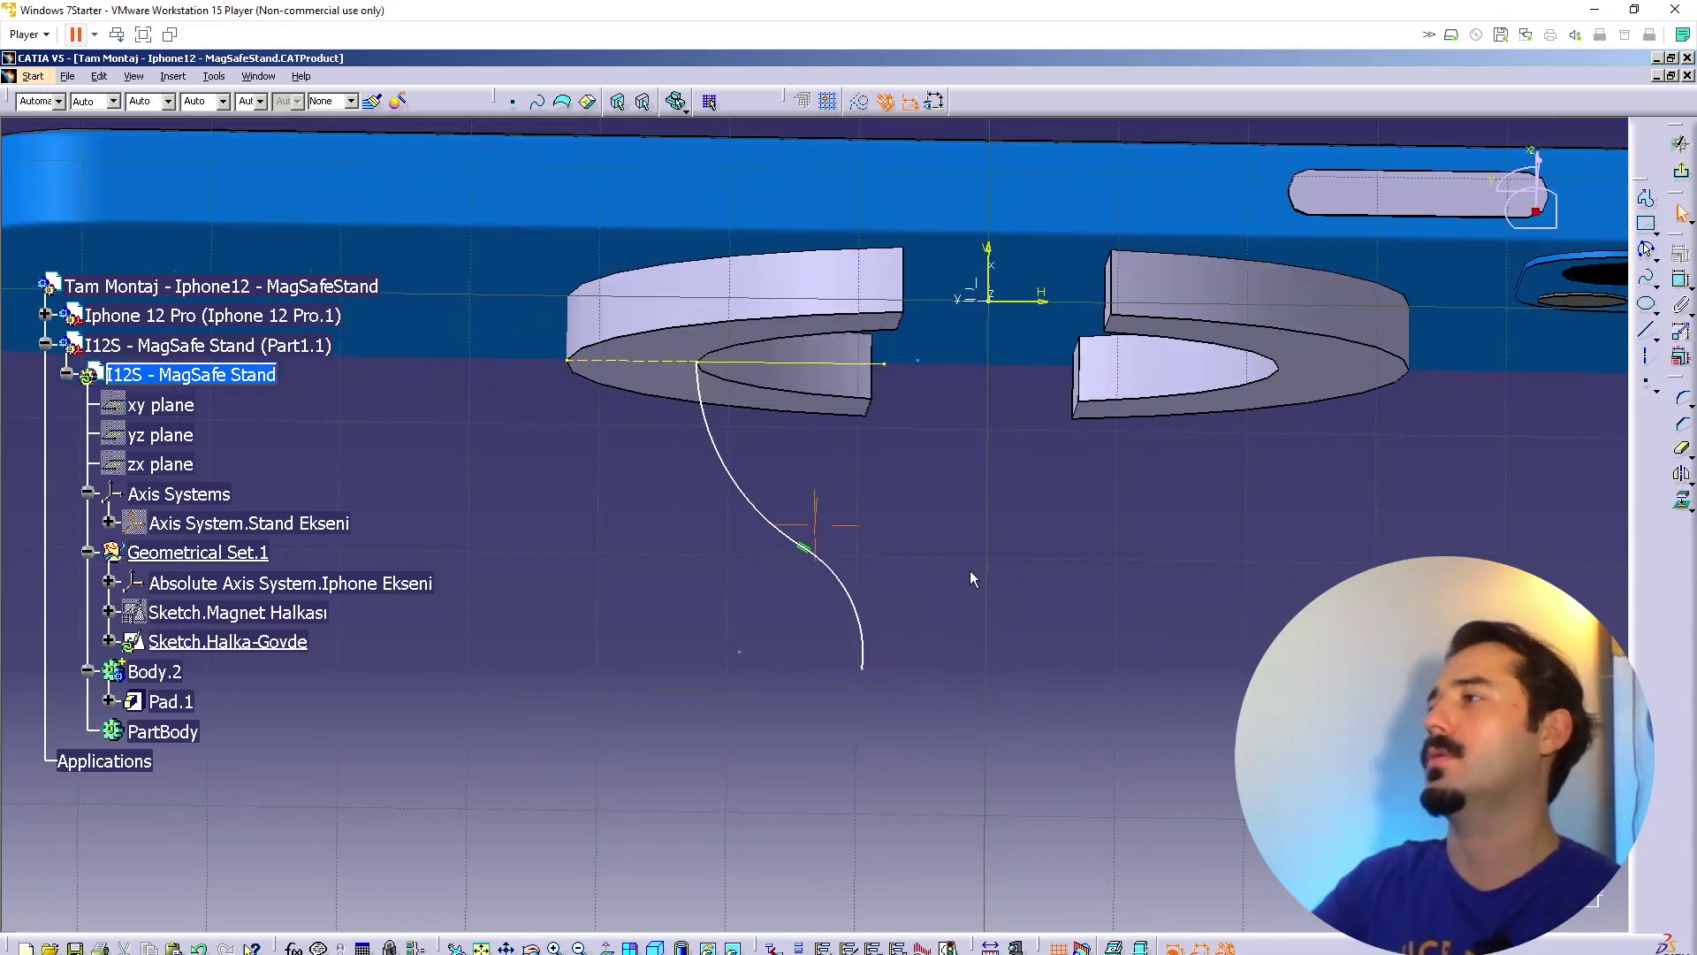
Step: Draw two construction lines from the lower arc's end point: one to the arc's centre and one upward, tangent to the arc
left_click(1647, 357)
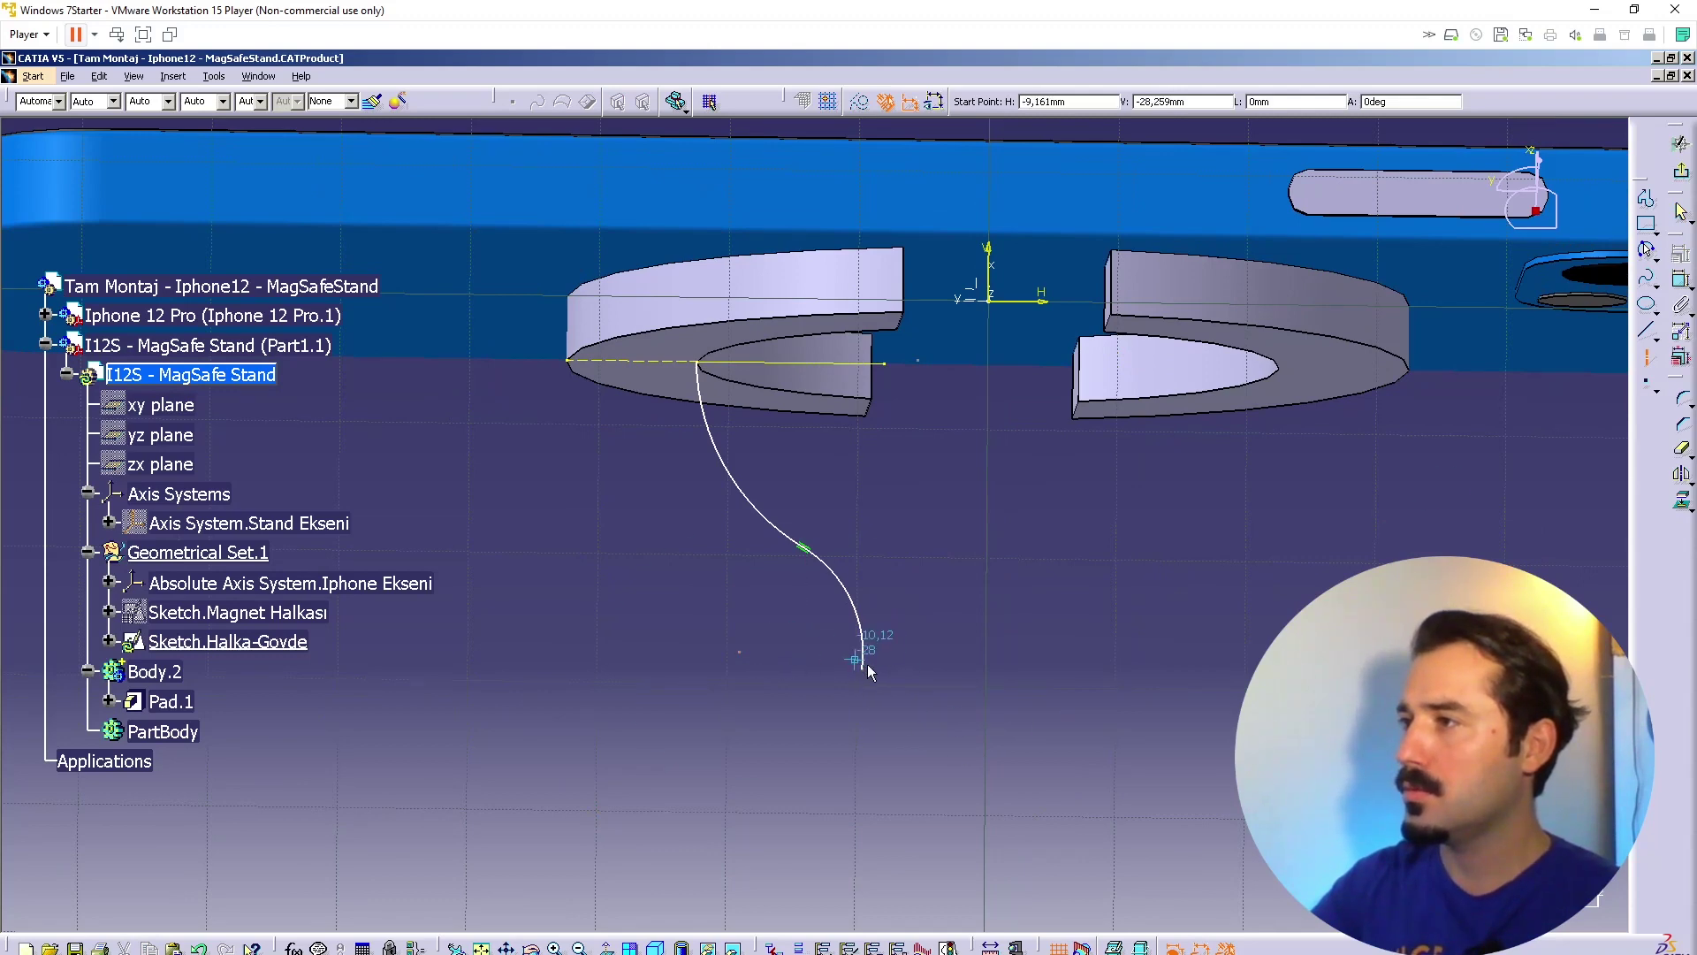
left_click(862, 670)
left_click(745, 646)
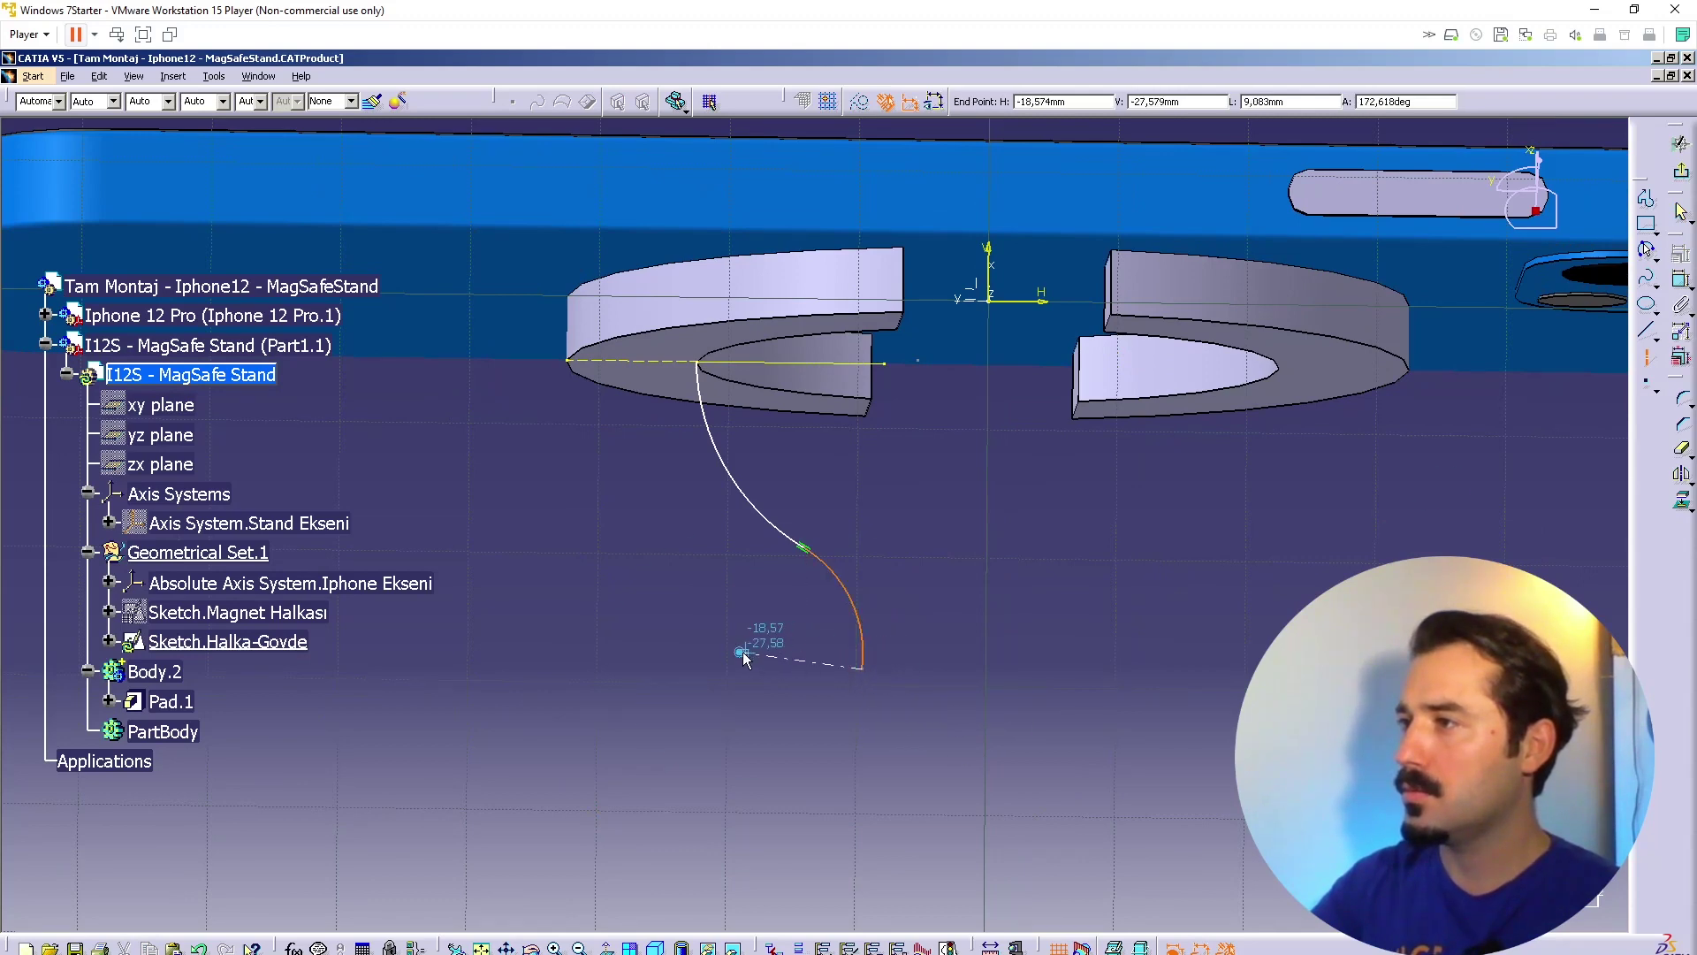
left_click(1647, 358)
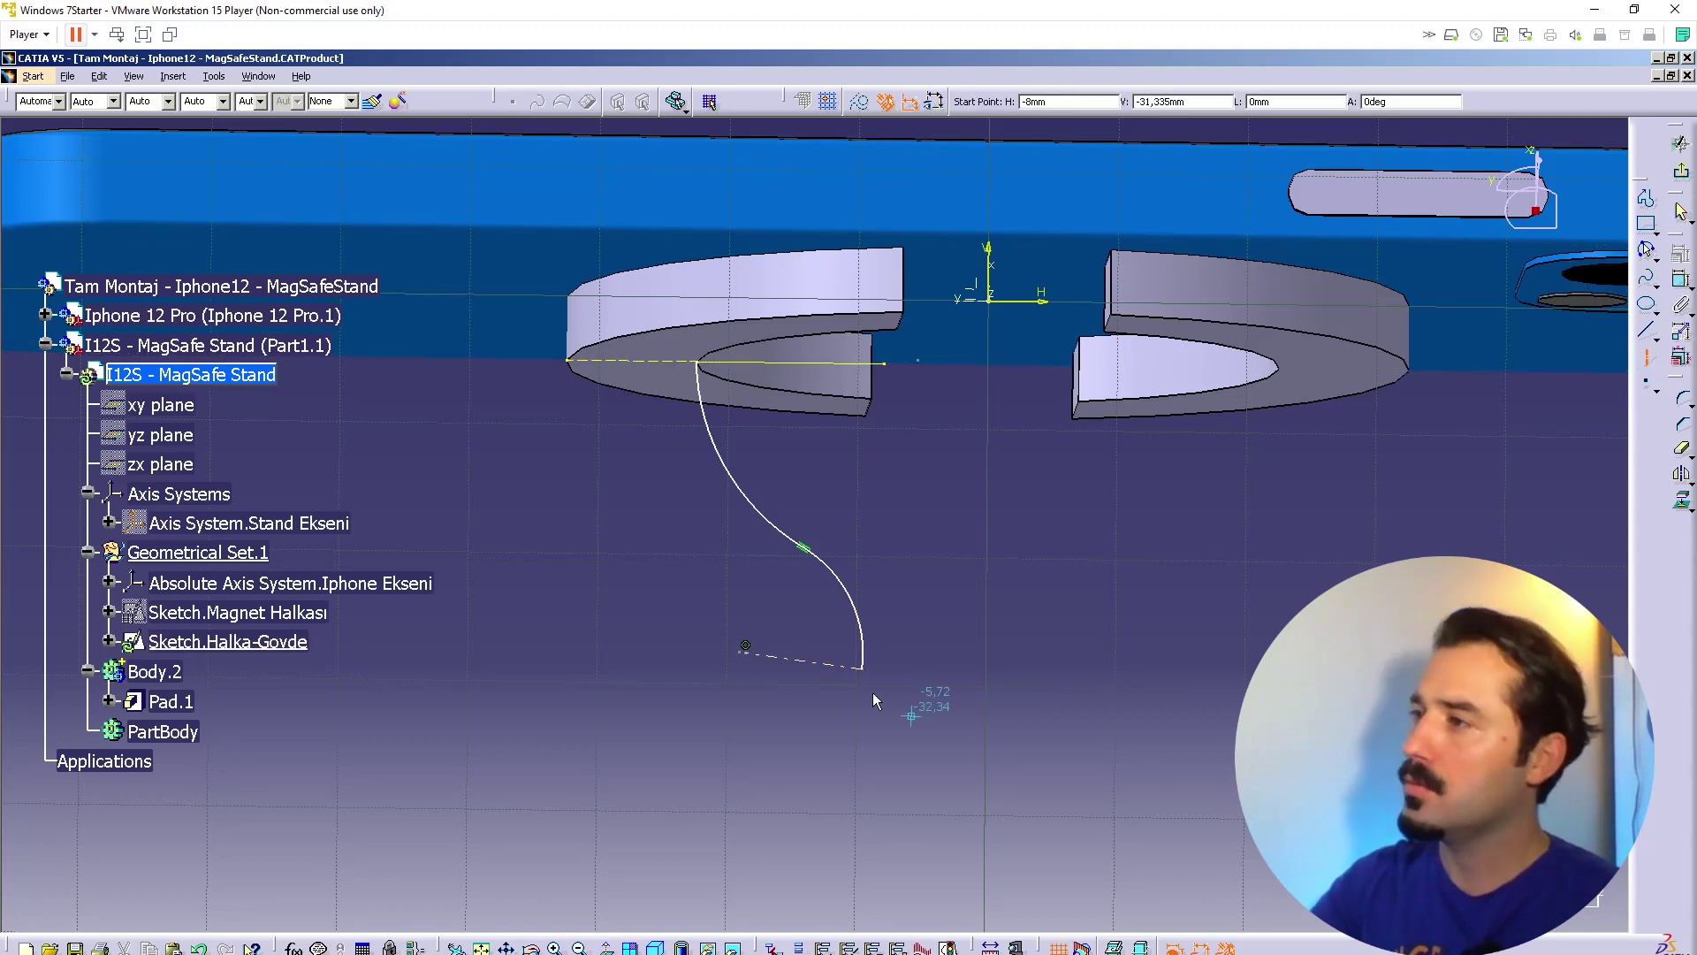
left_click(863, 670)
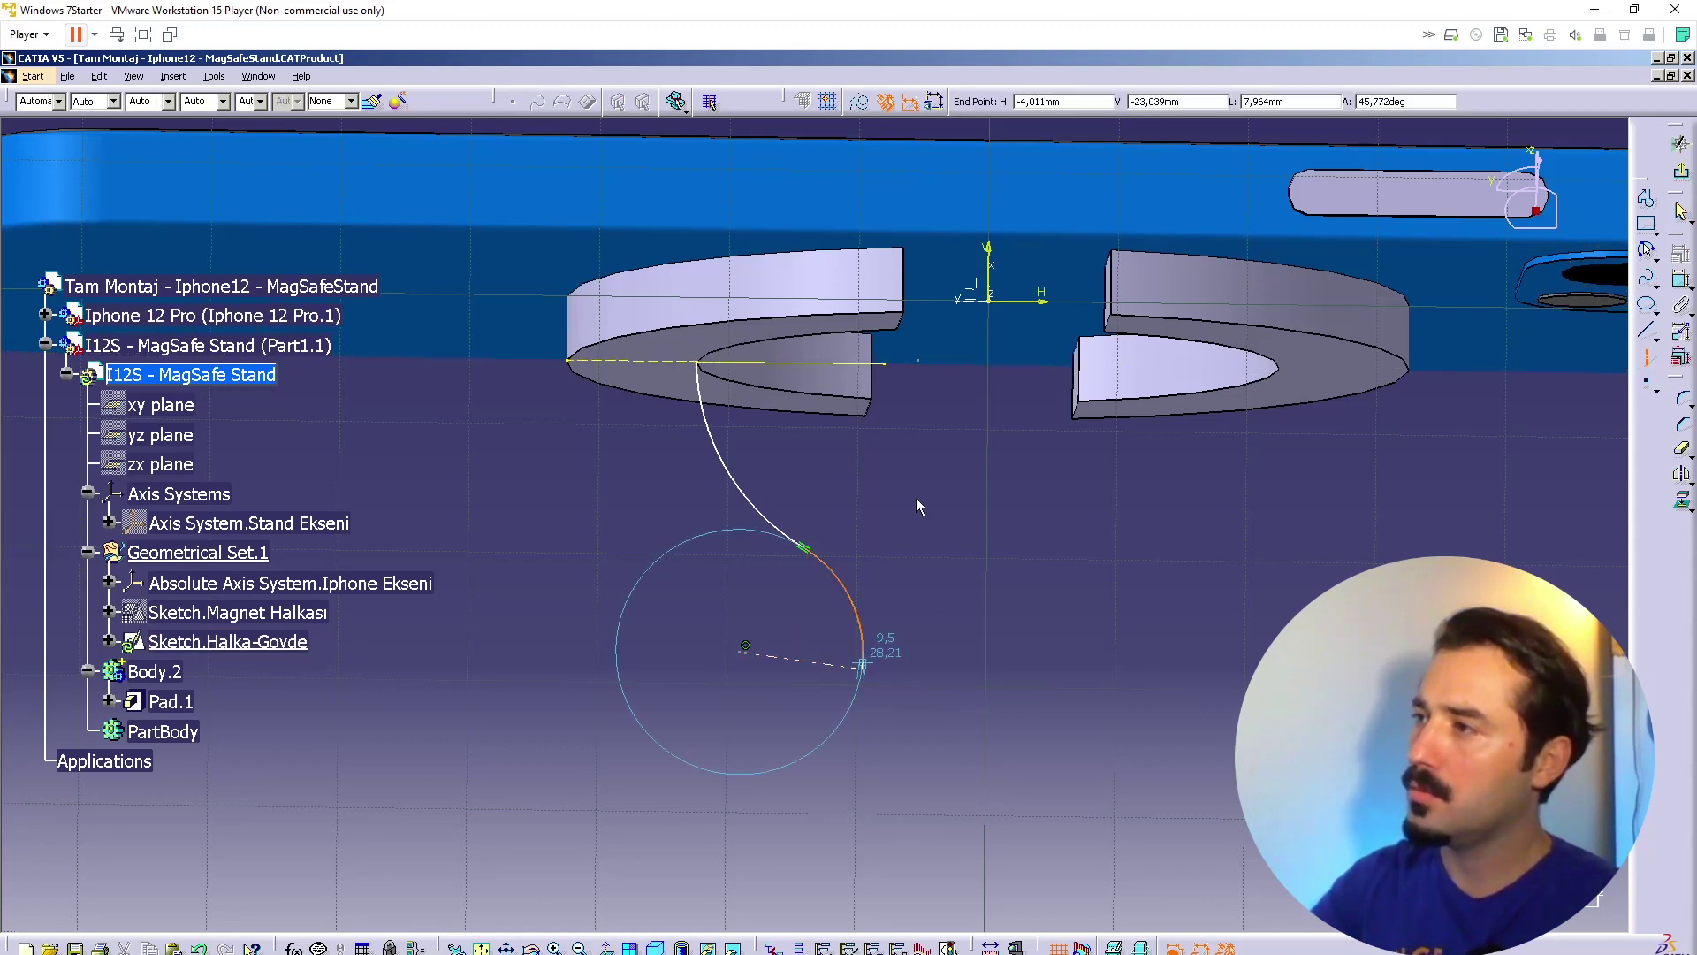
left_click(888, 489)
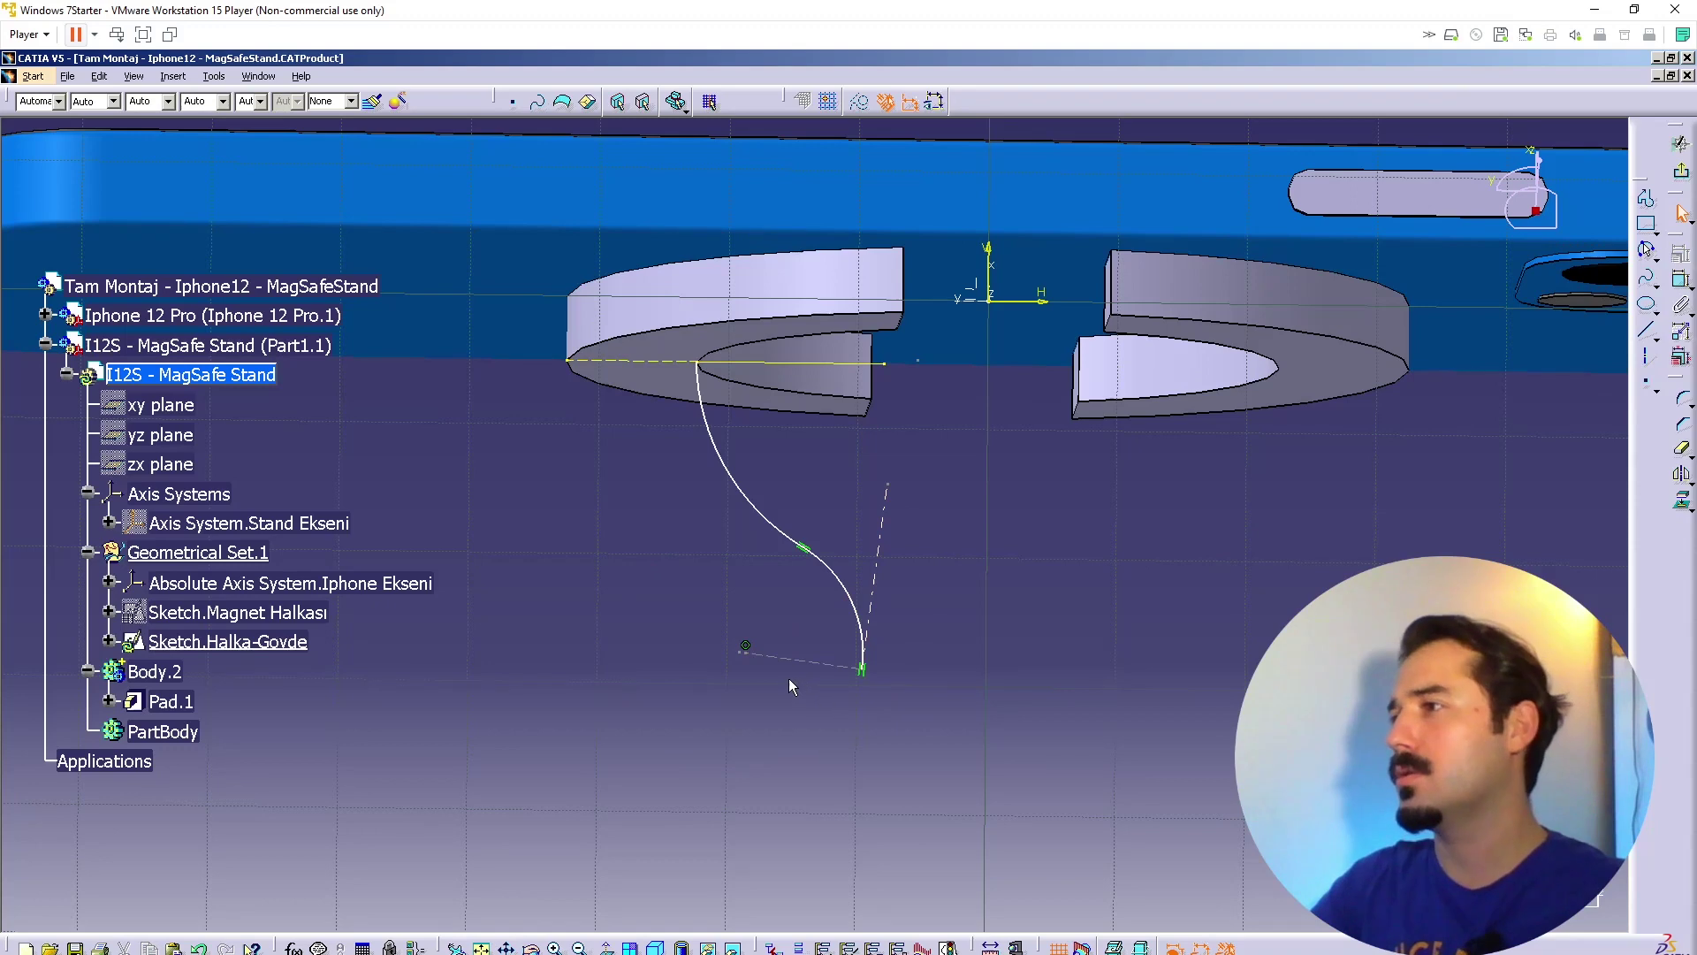
Step: Constrain the construction line through the lower arc's centre as horizontal and the upward construction line as vertical
right_click(814, 666)
mouse_move(939, 933)
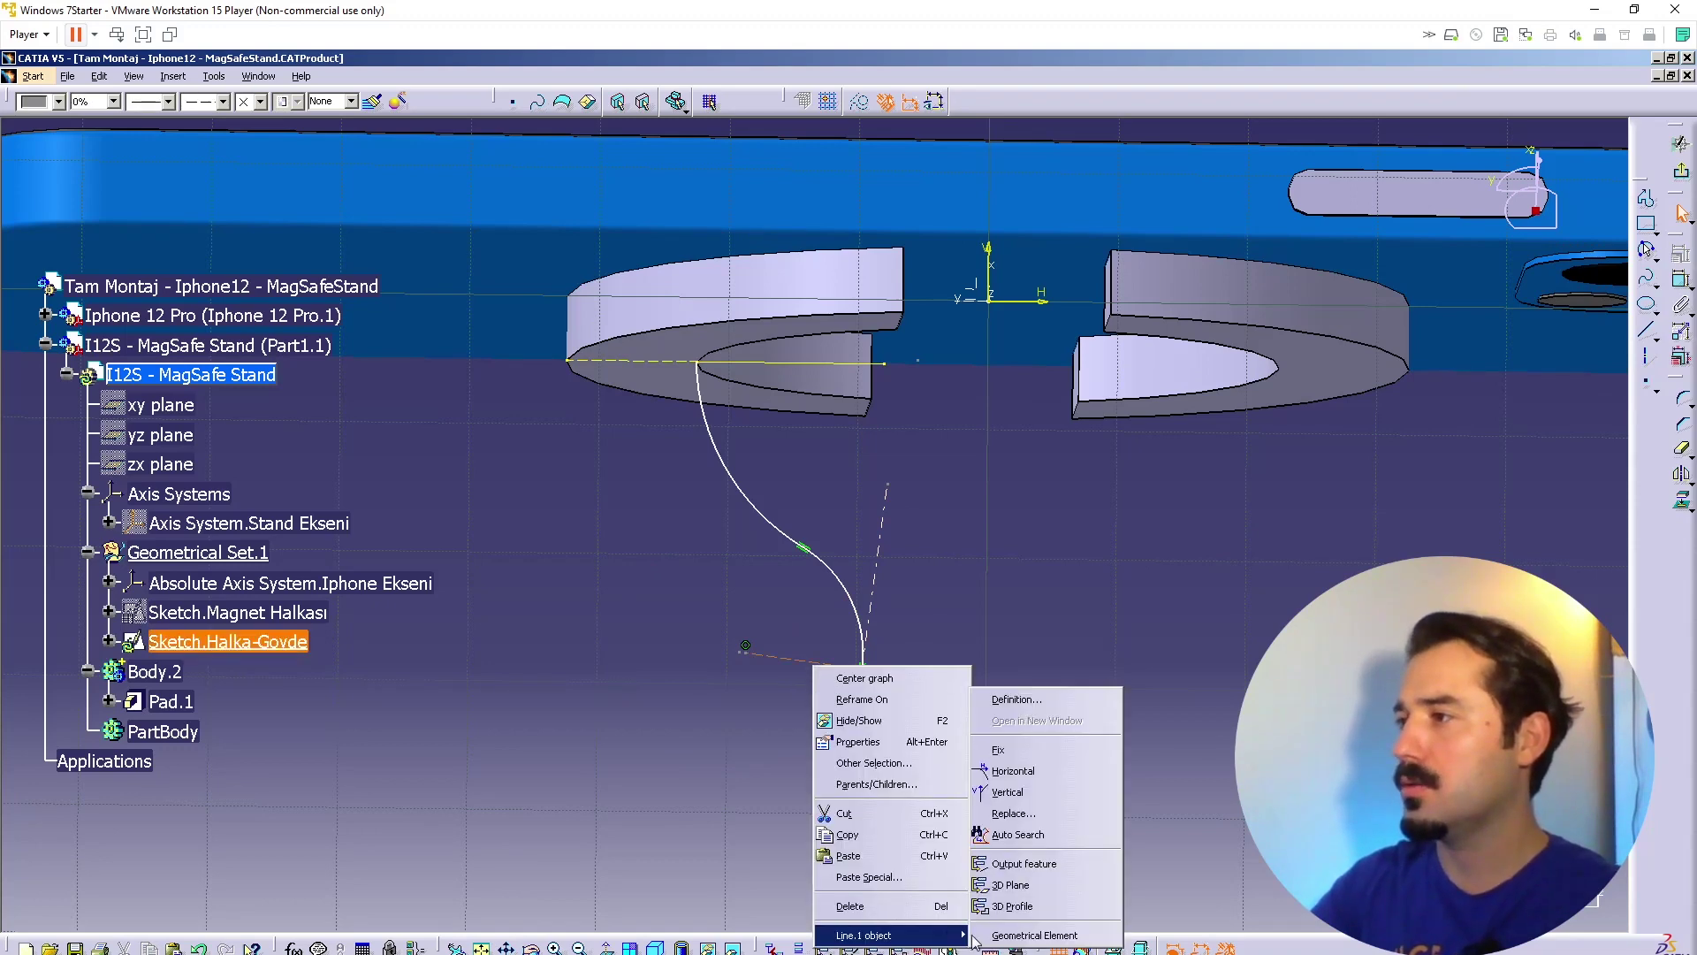
left_click(1022, 780)
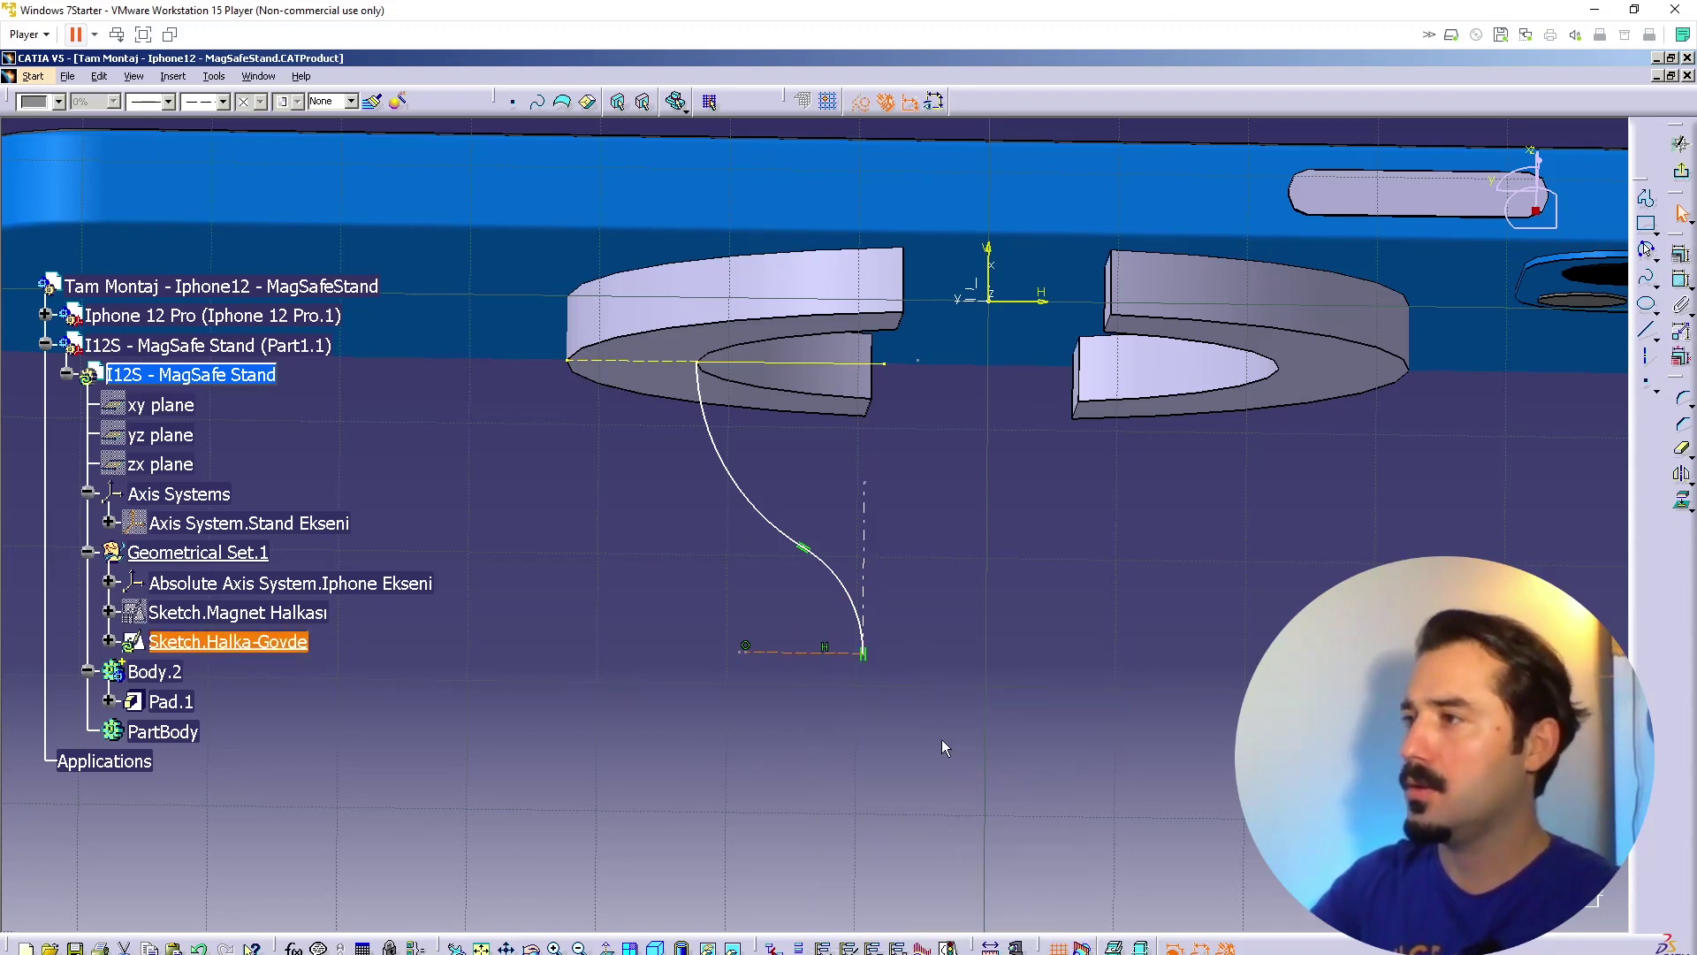
right_click(866, 537)
mouse_move(1003, 805)
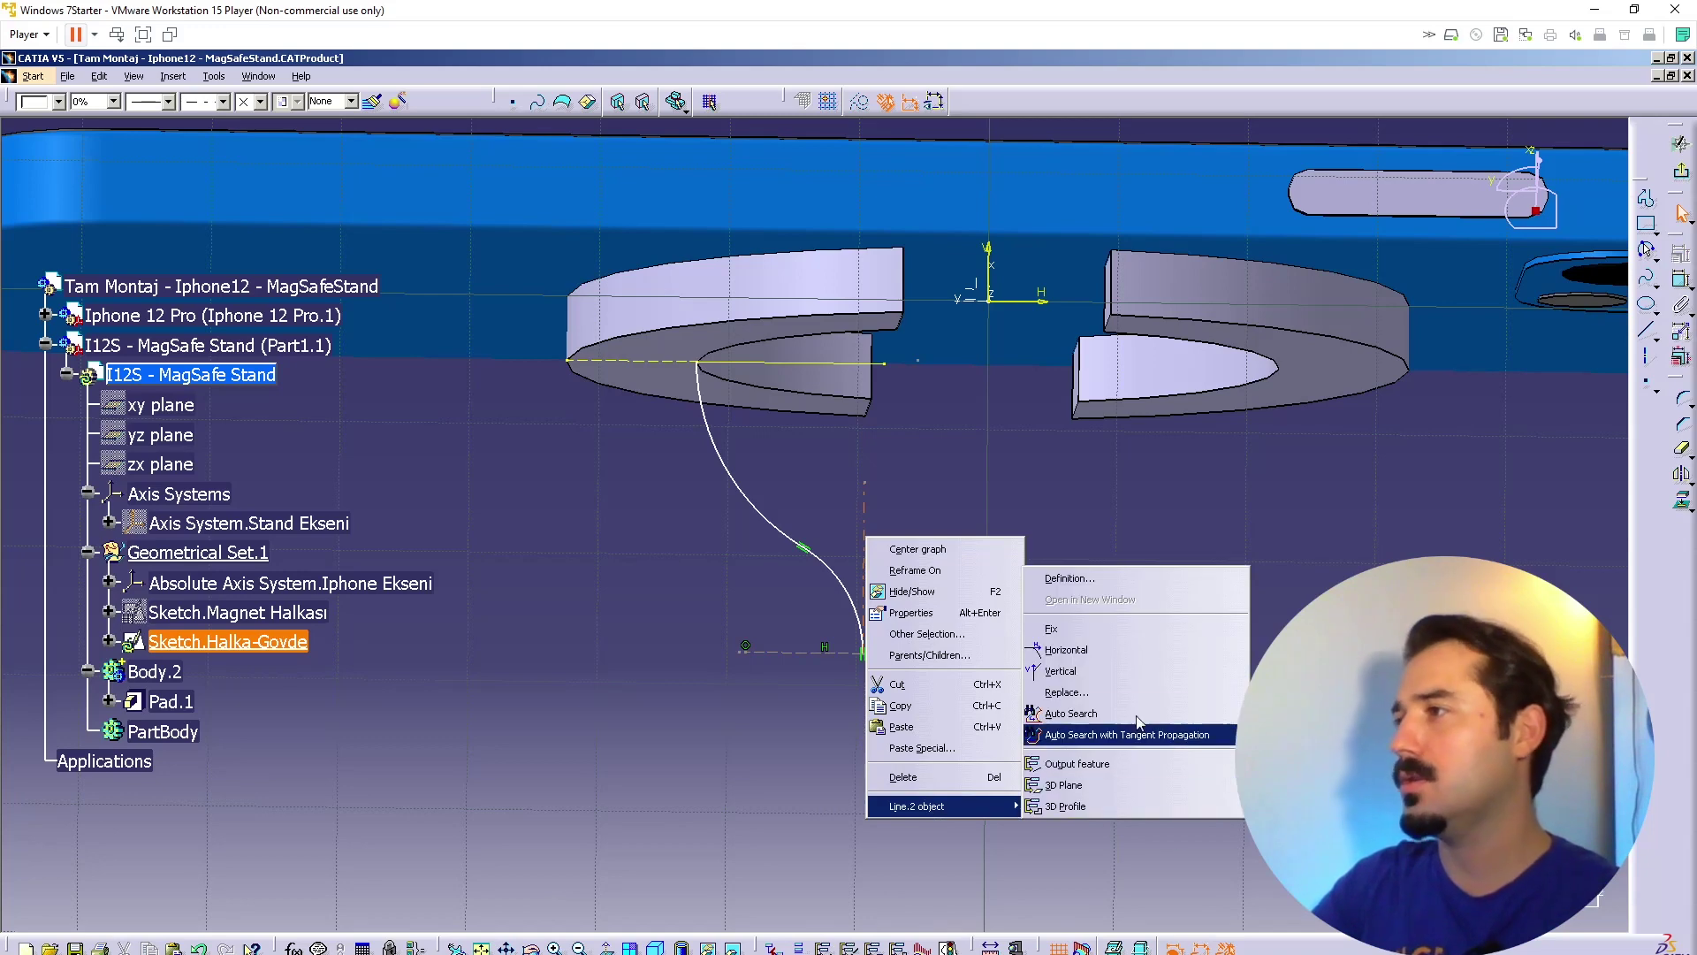
left_click(1105, 675)
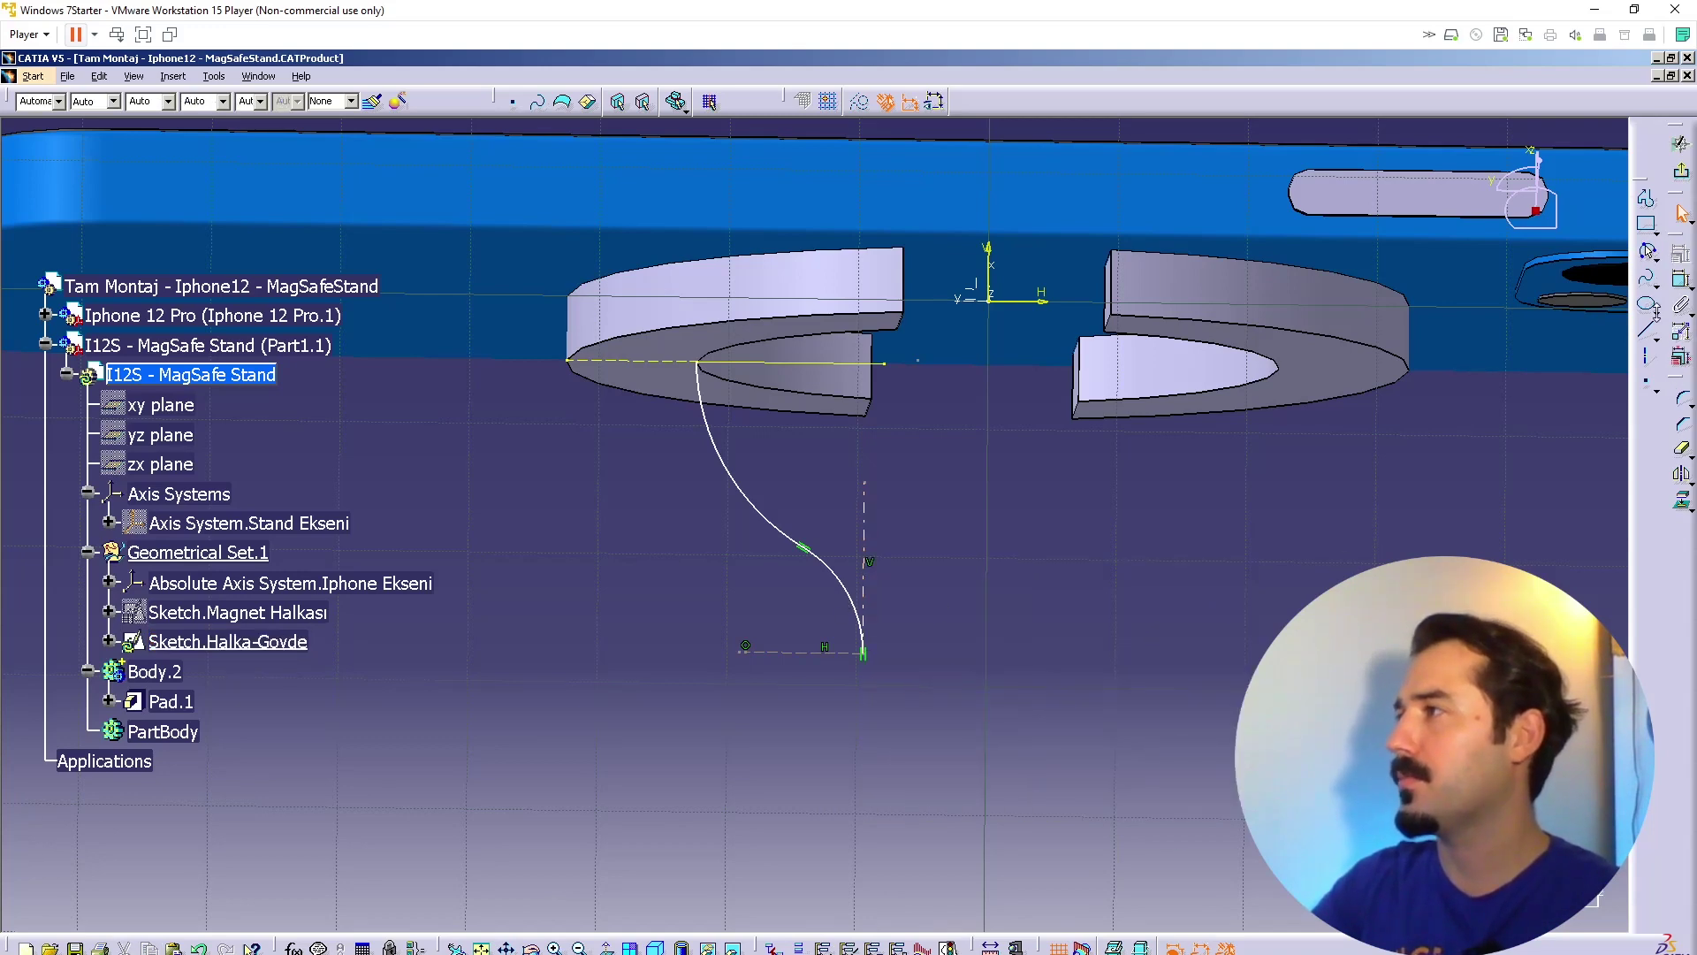
Step: Dimension the two profile arcs with a 10 mm radius on the lower arc and an 18 mm radius on the upper arc
left_click(849, 607)
left_click(817, 608)
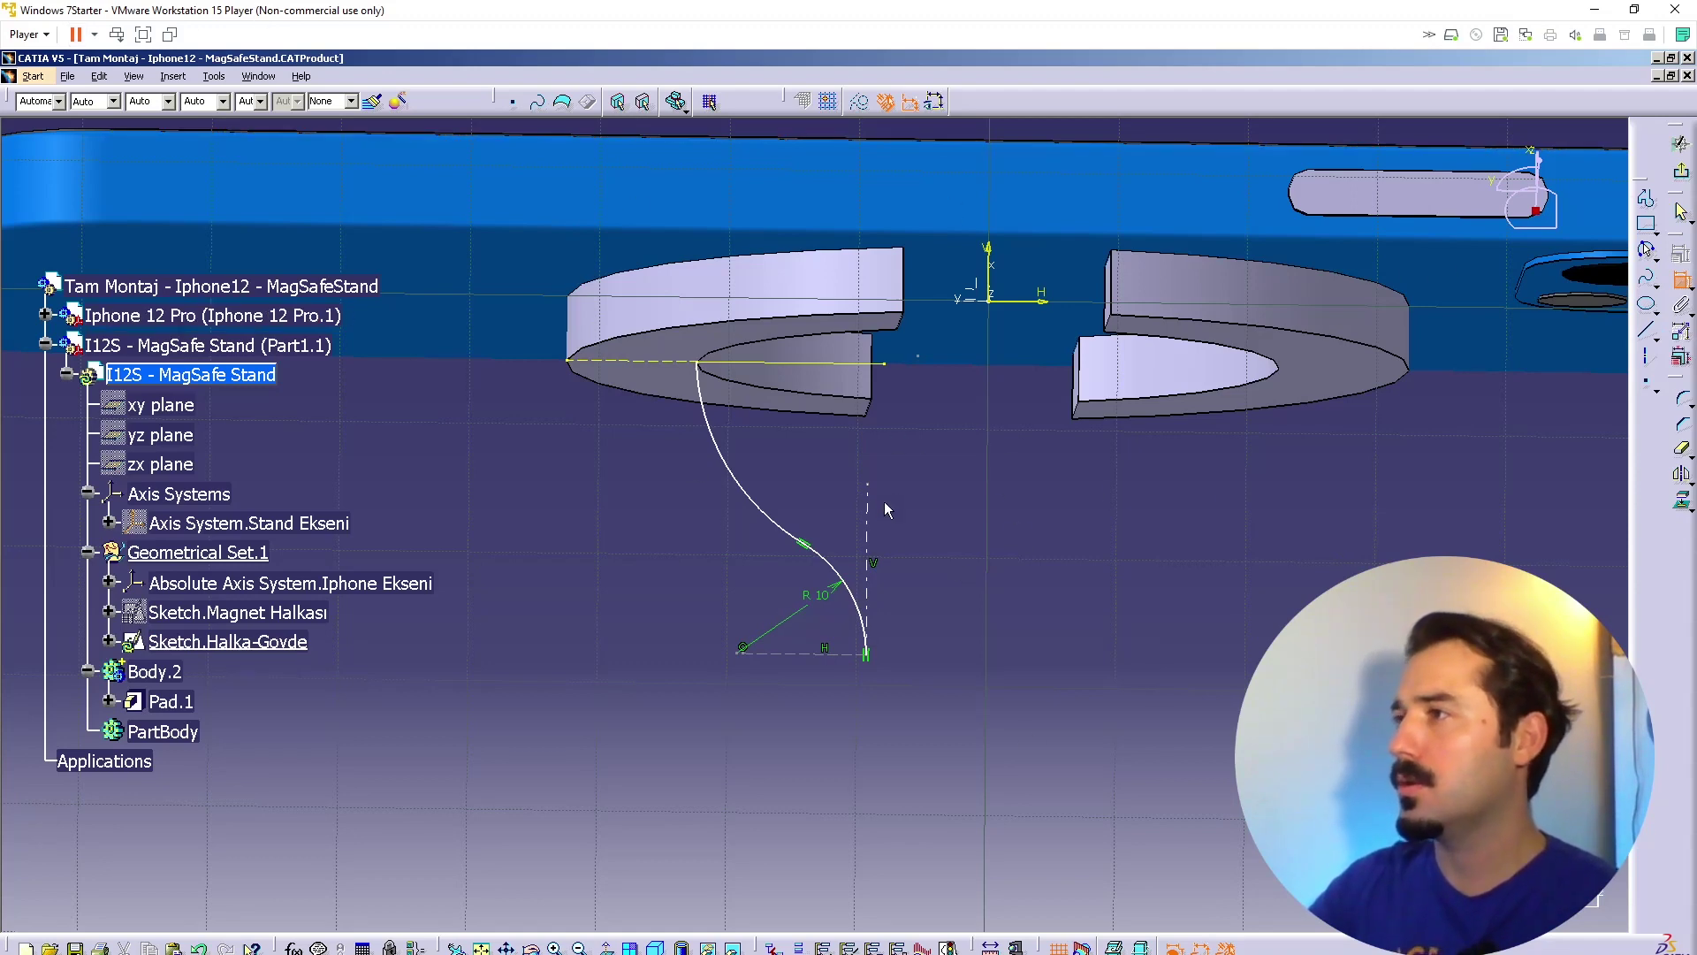
left_click(607, 949)
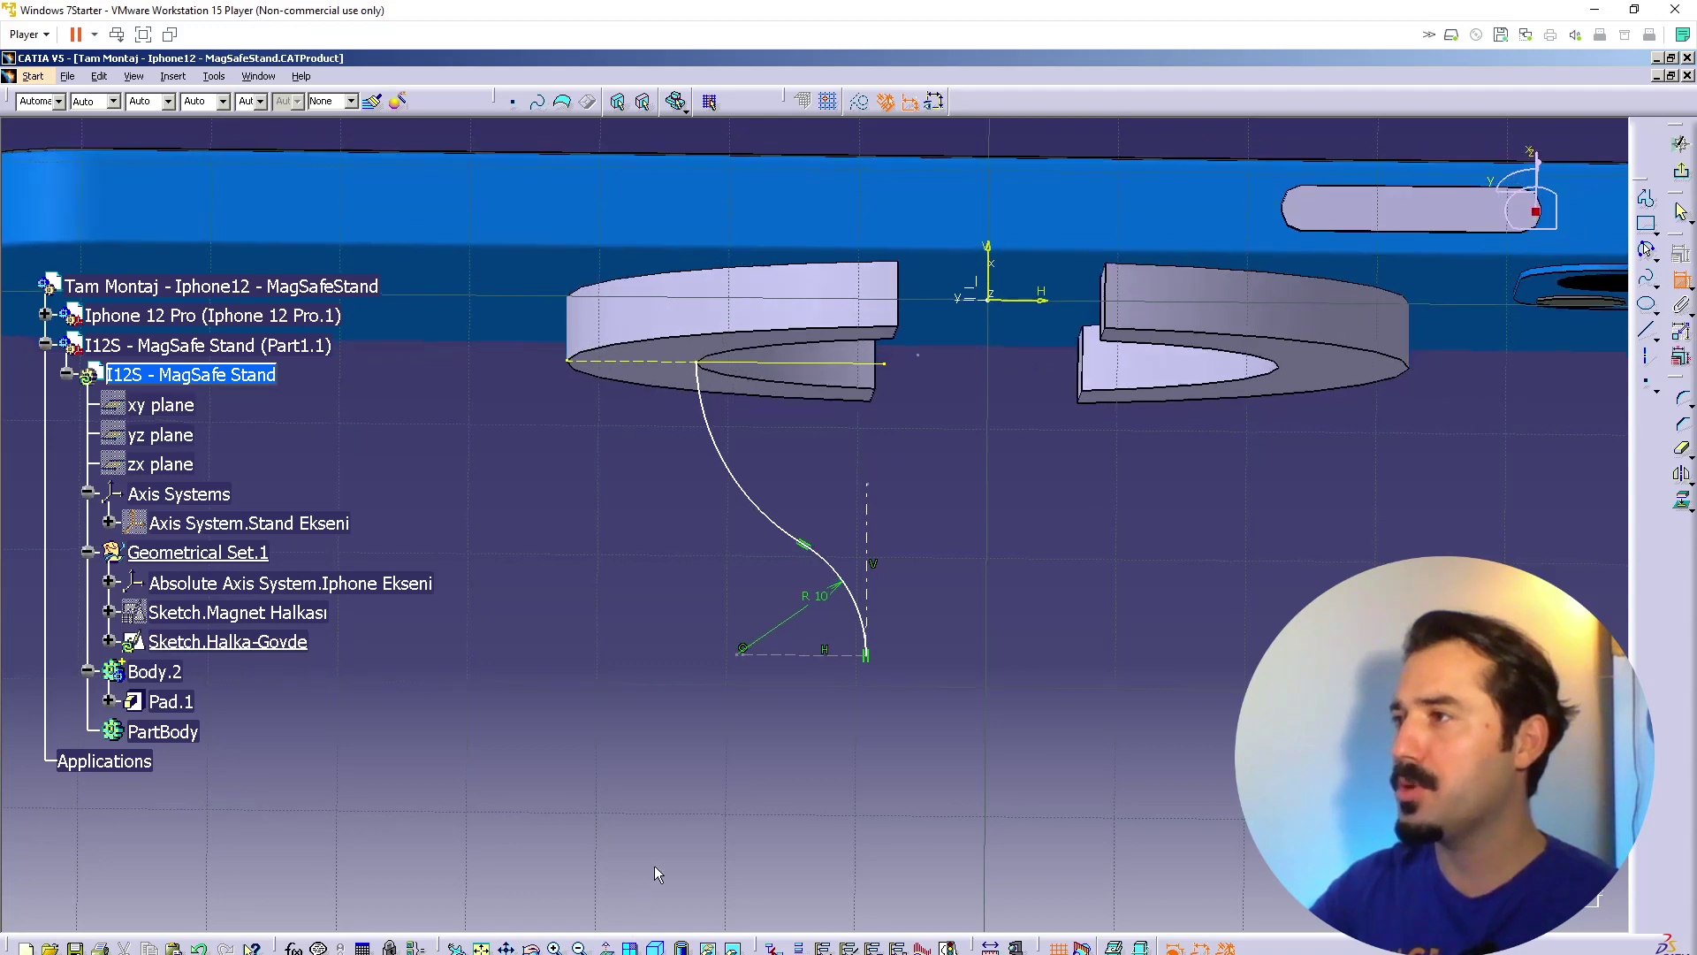
middle_click_drag(1152, 569, 1136, 574)
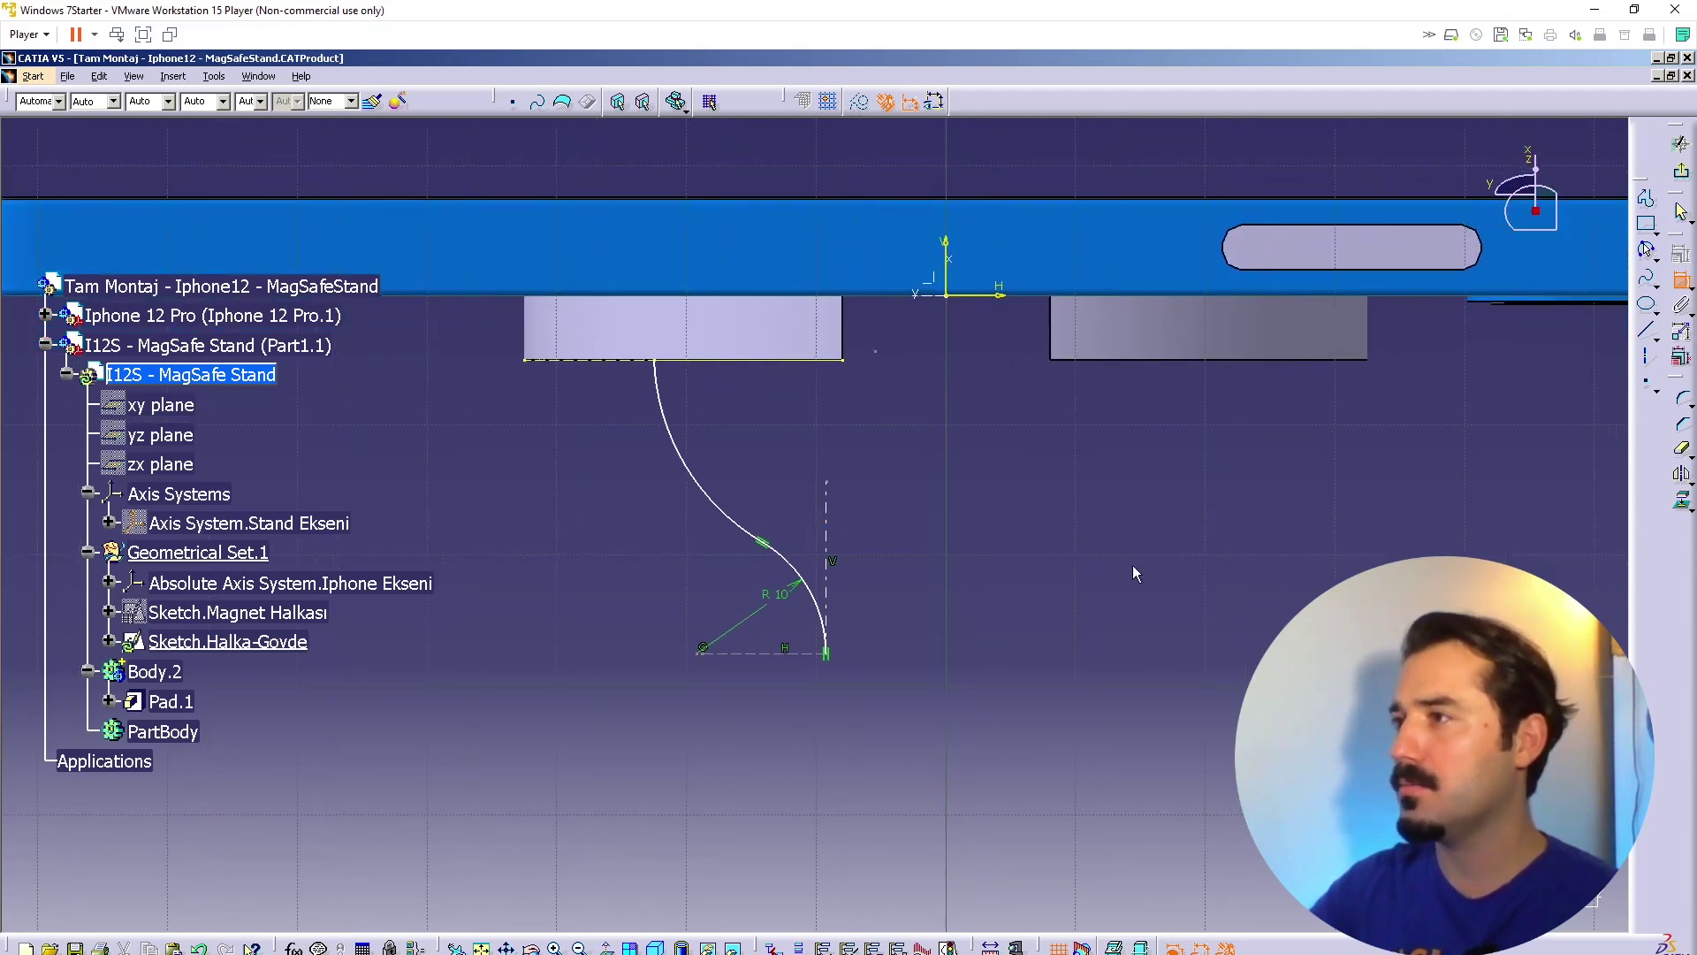
left_click(687, 459)
double_click(714, 430)
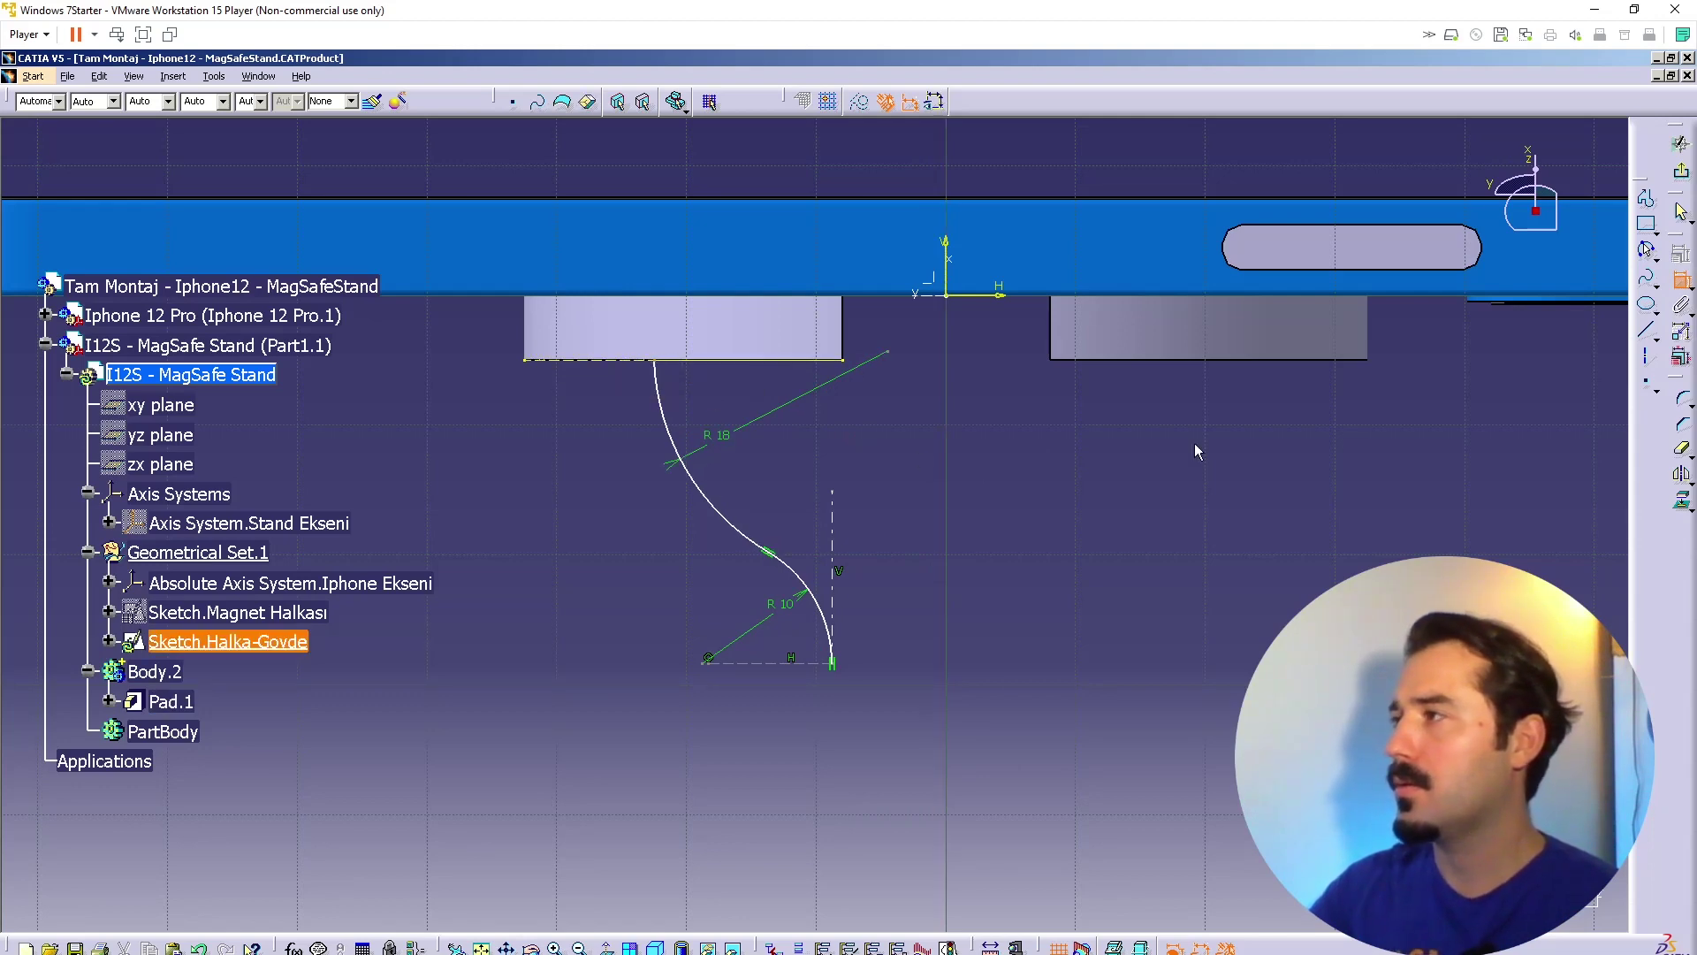
Step: Dimension the vertical construction line from the sketch's vertical axis and set the distance to 10 mm
left_click(832, 516)
left_click(946, 244)
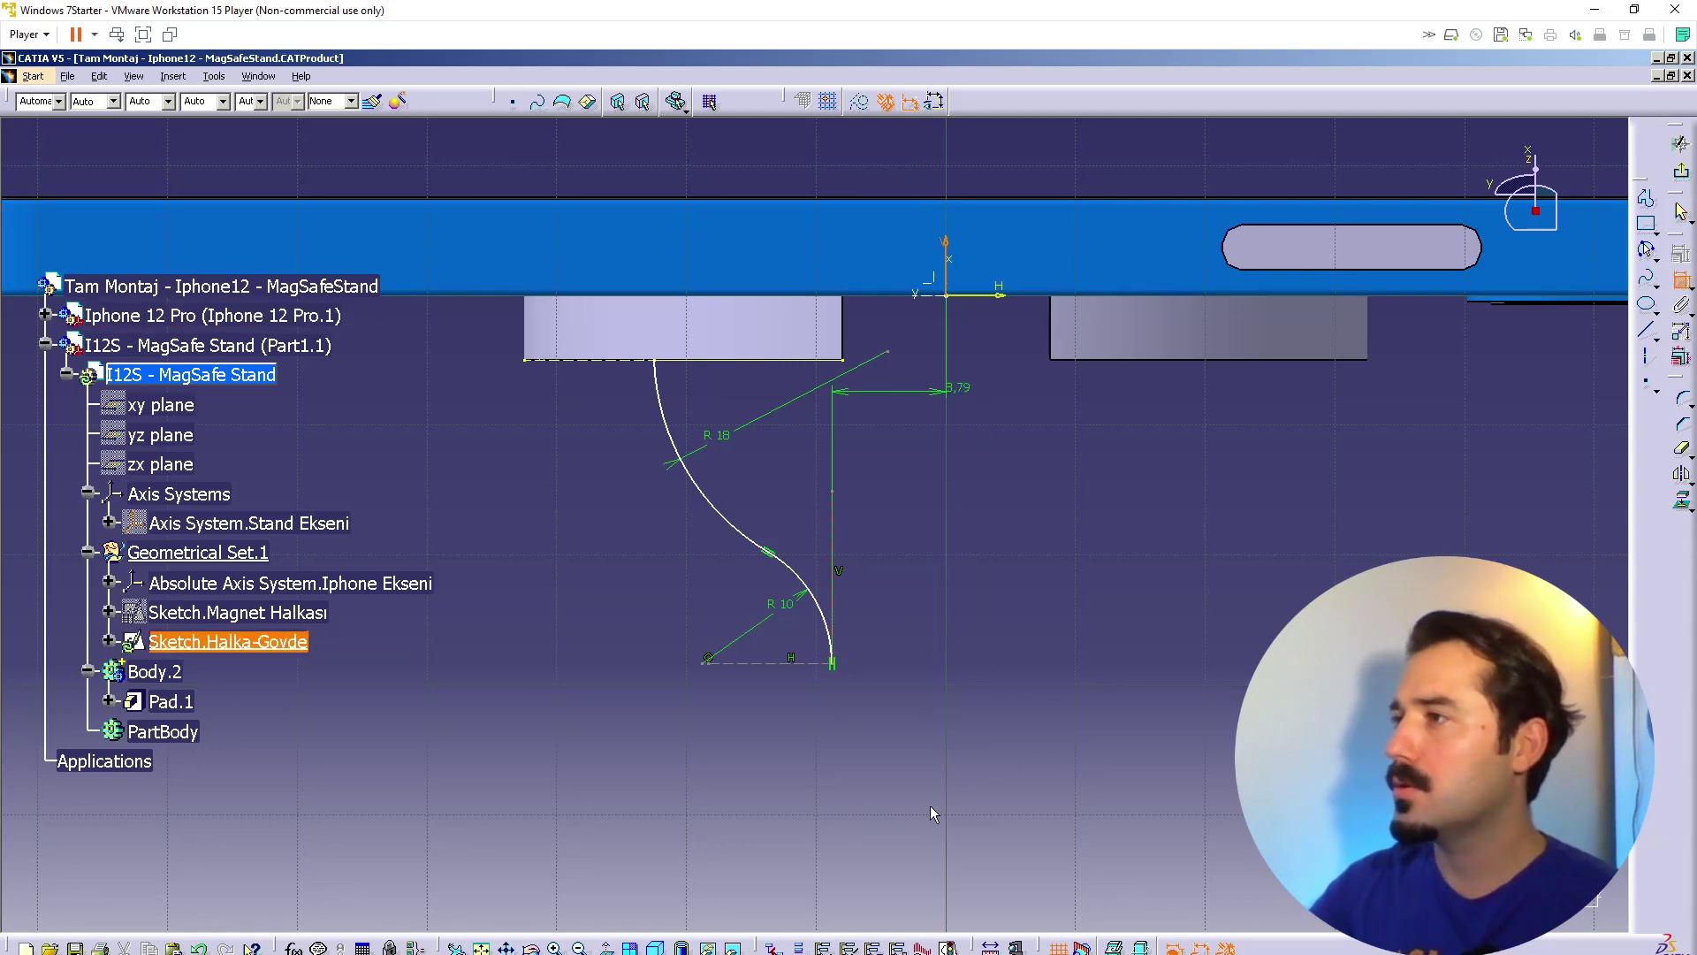
double_click(882, 758)
double_click(883, 758)
type("8")
key("Return")
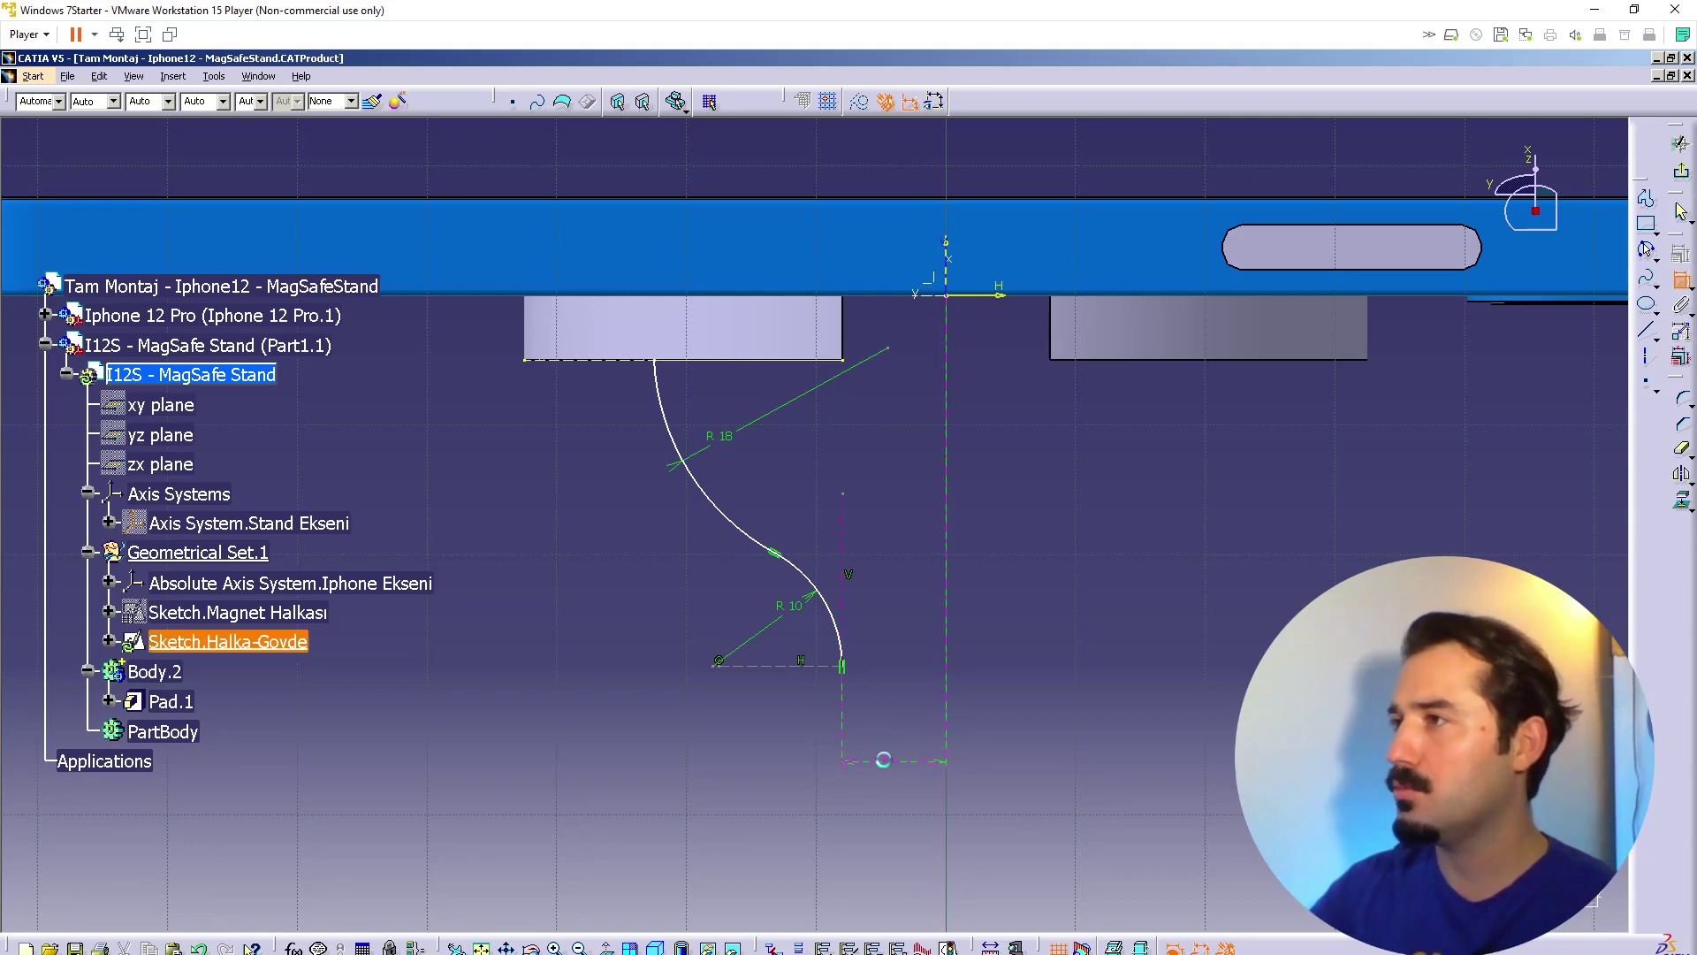
double_click(882, 760)
type("10")
key("Return")
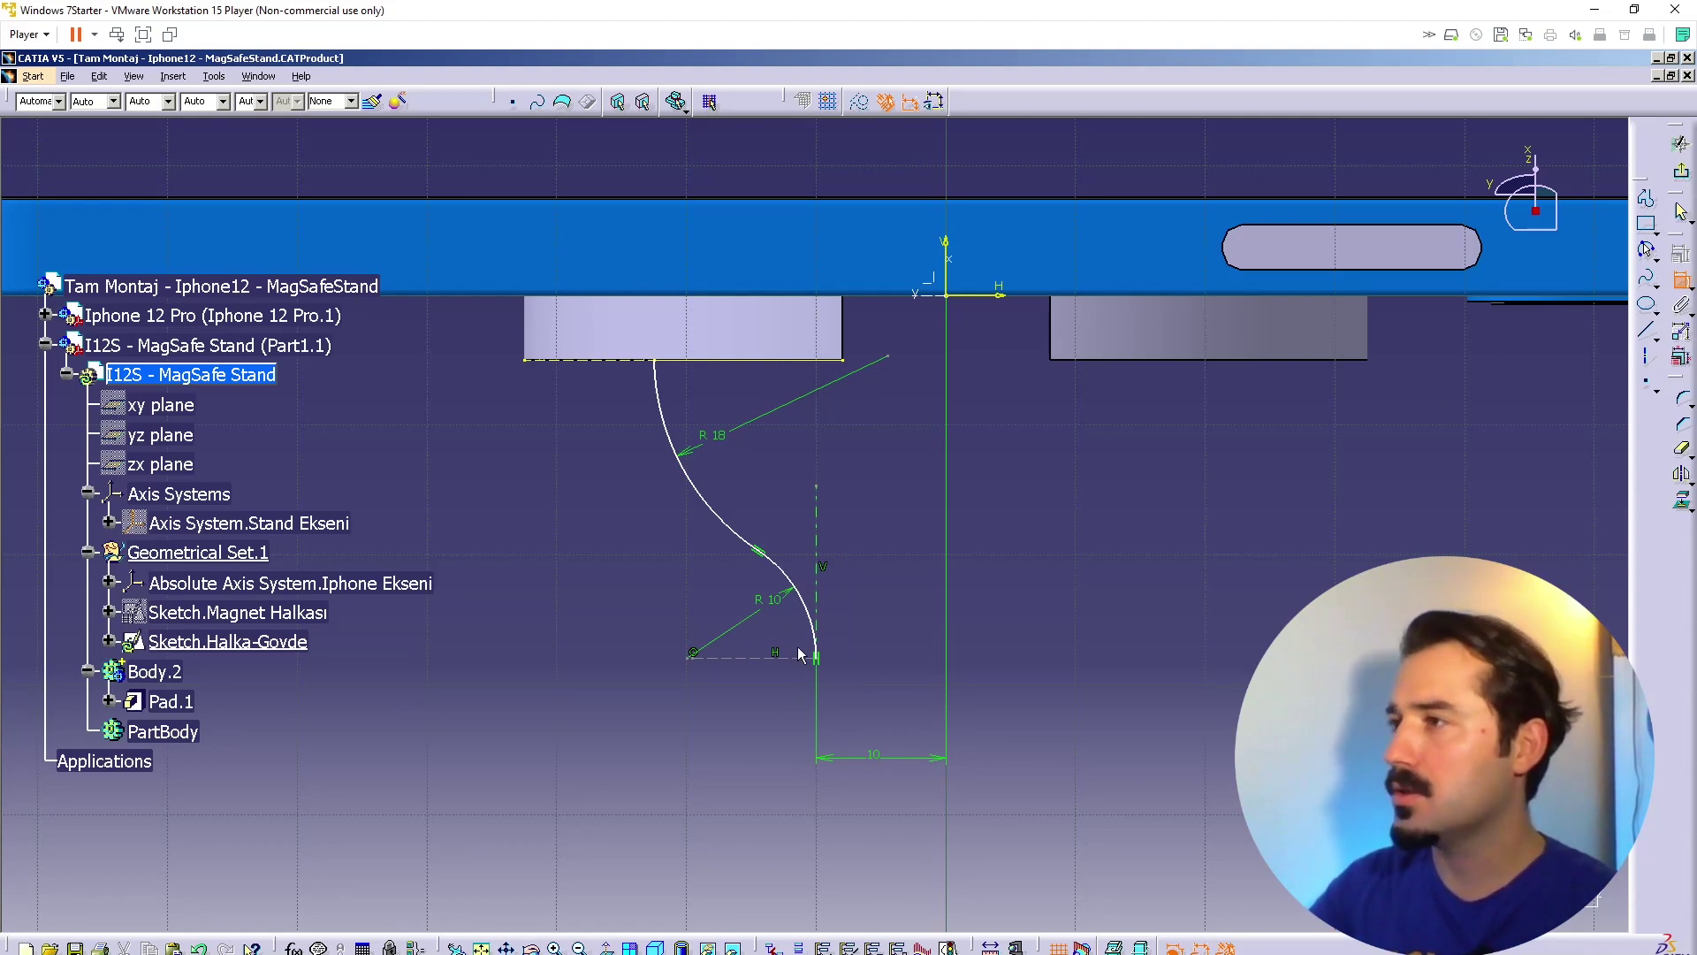
Step: Dimension the horizontal construction line 30 mm below the sketch's horizontal axis
left_click(758, 658)
left_click(973, 296)
left_click(1067, 521)
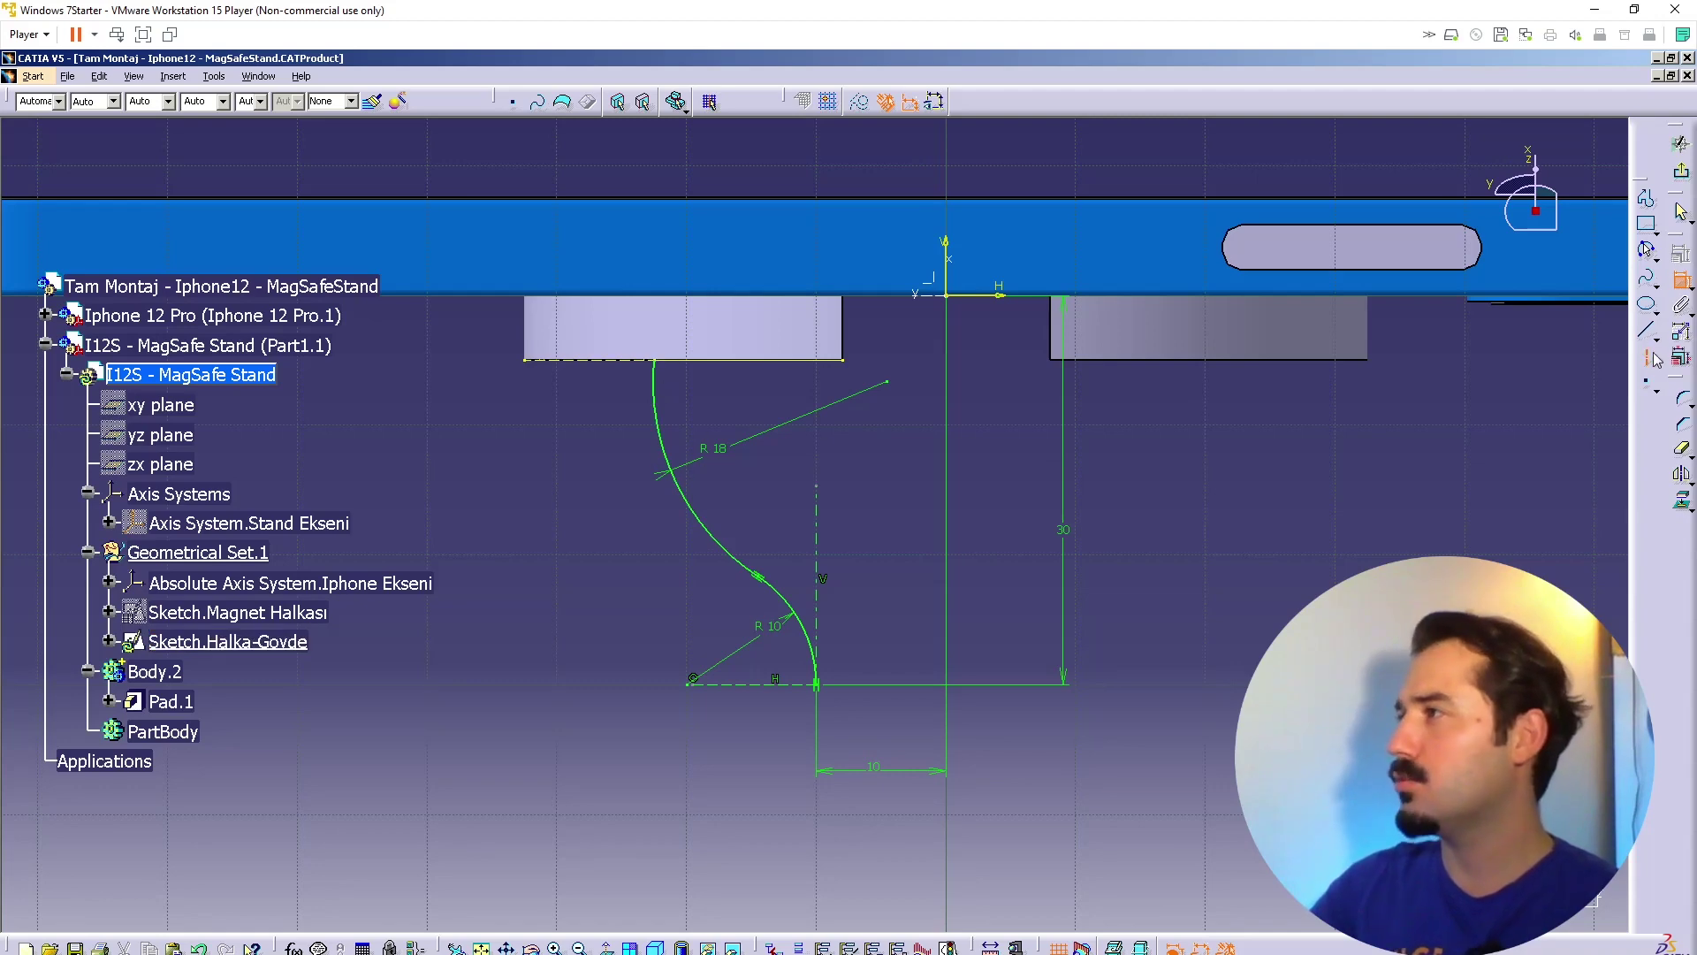
Step: Draw a vertical construction line upward from the upper arc's top end point
left_click(655, 360)
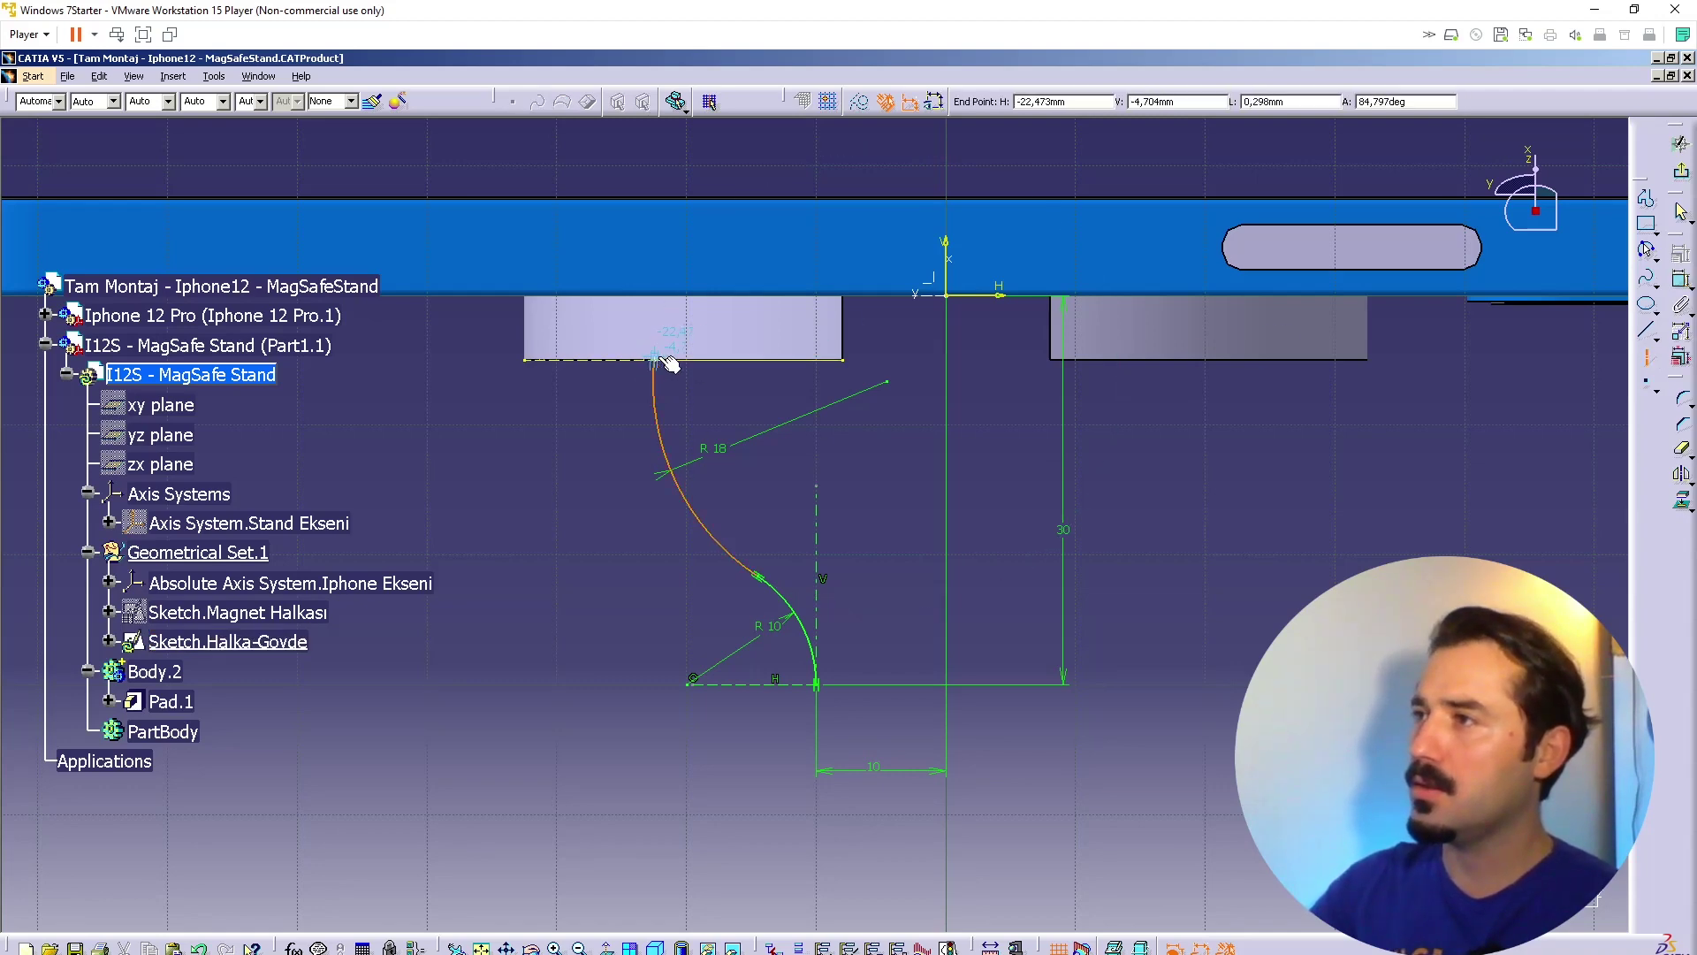
key("Escape")
left_click(1647, 357)
left_click(655, 360)
left_click(654, 163)
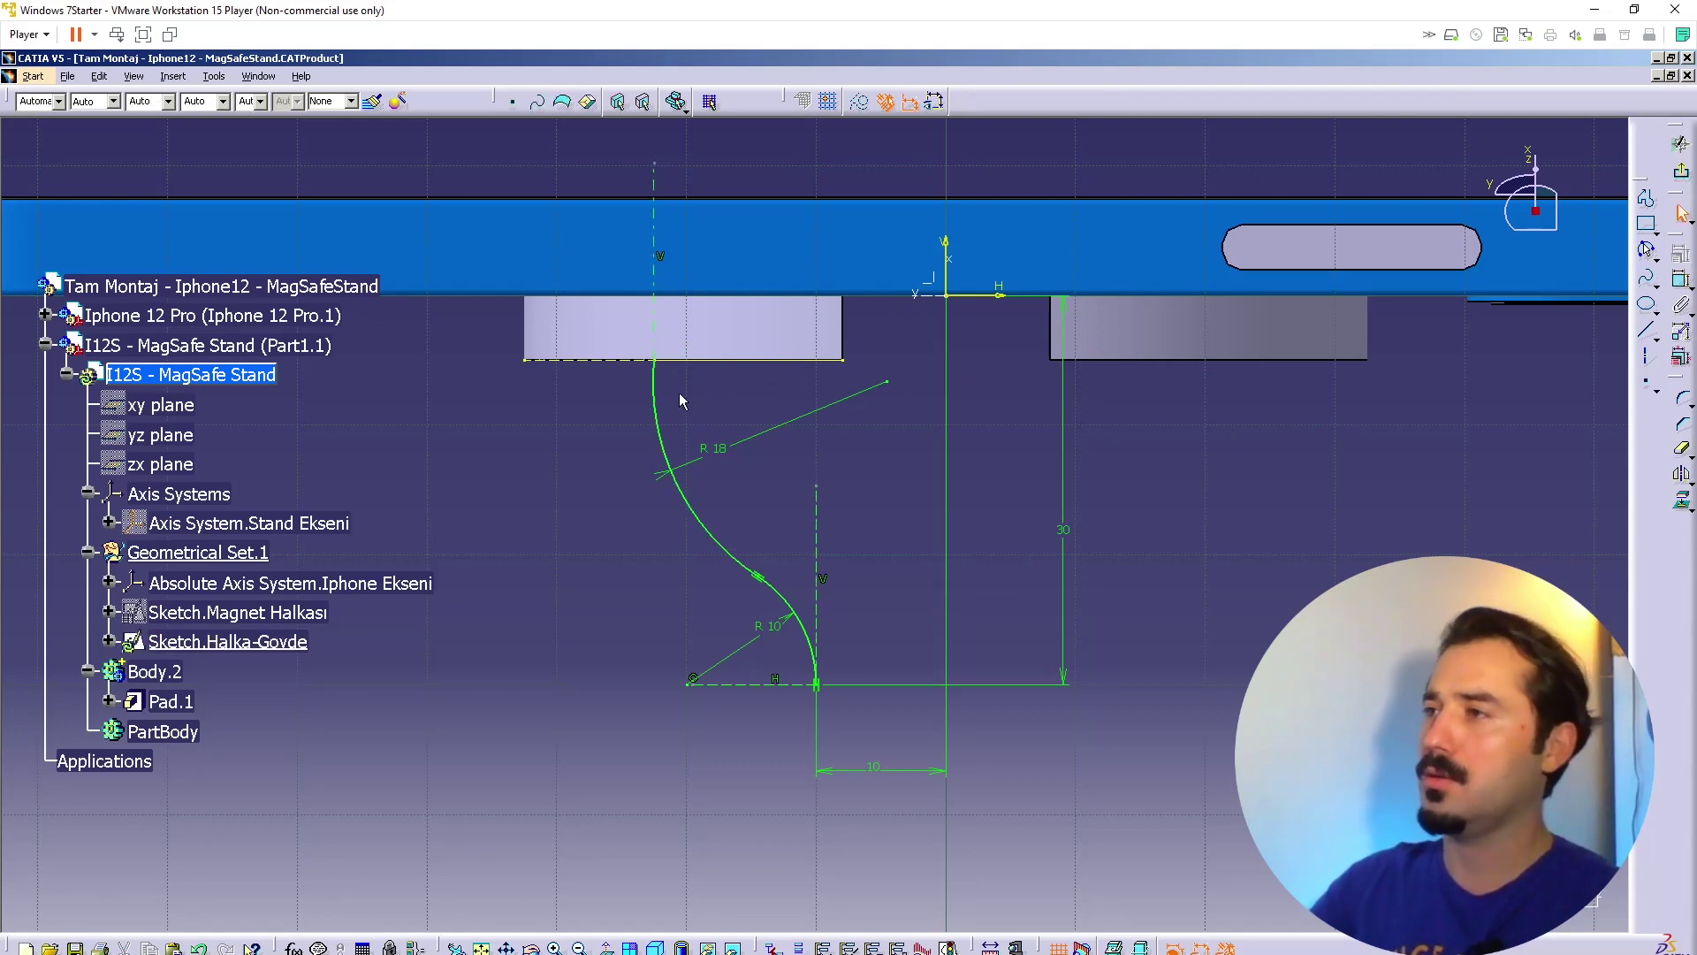
Step: Replace the upper arc's 18 mm radius dimension with a tangency constraint to the vertical construction line at its top end
left_click(722, 449)
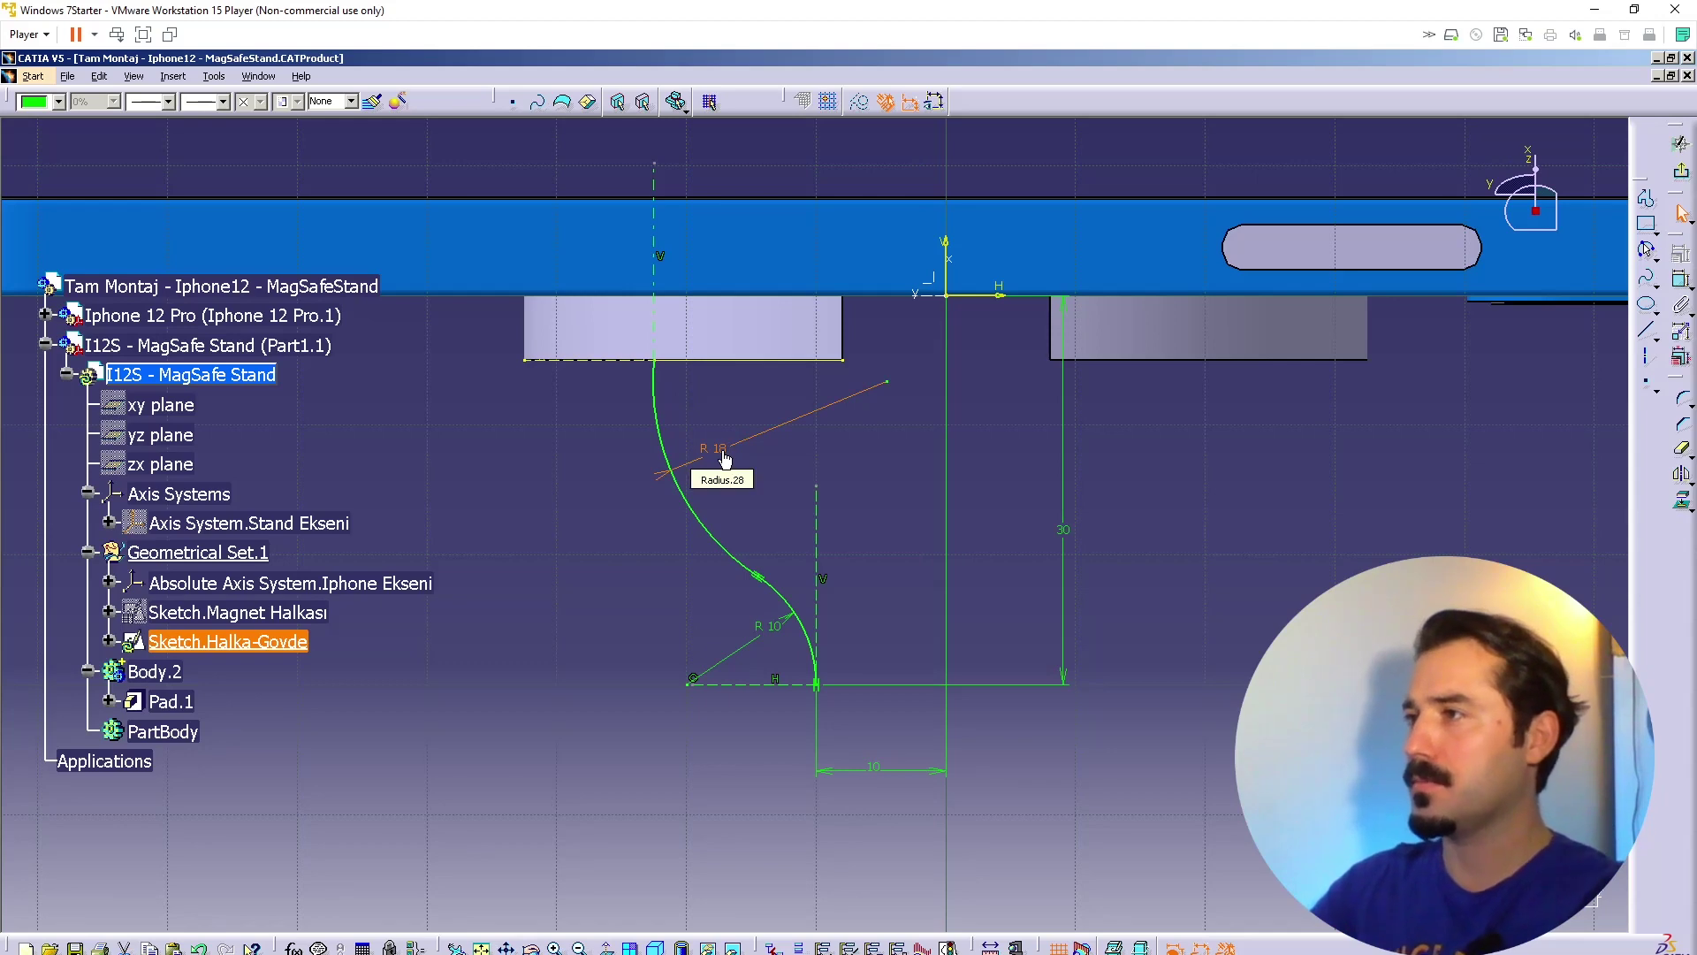
key("Delete")
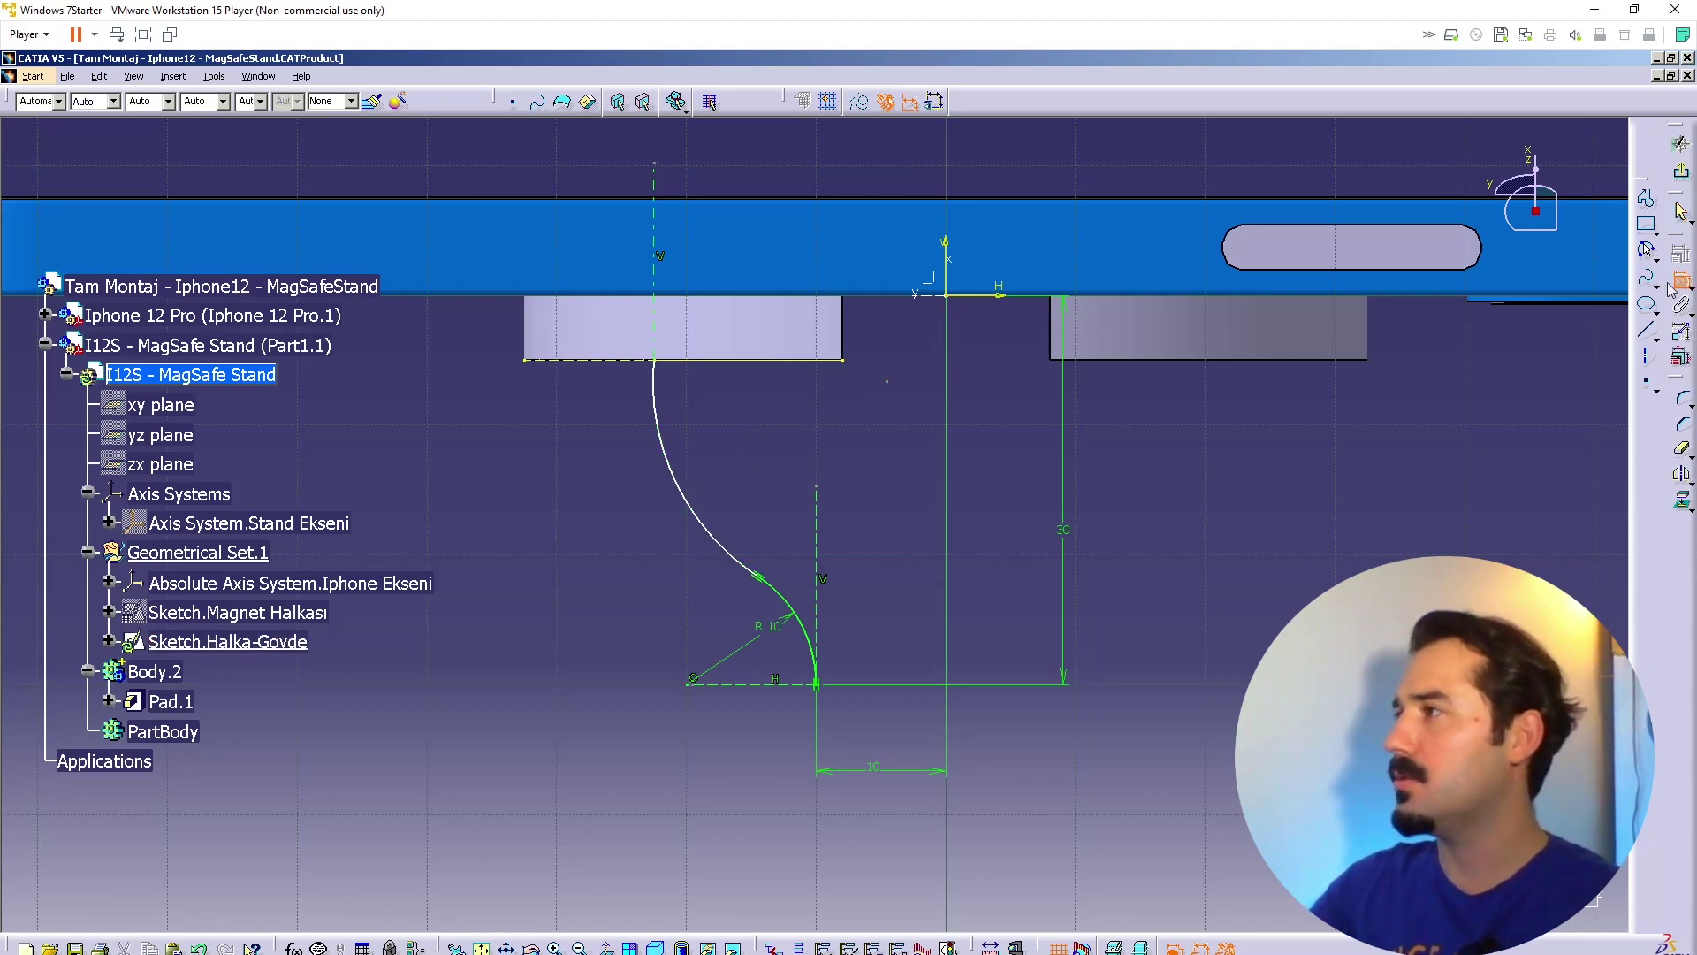
left_click(660, 423)
right_click(675, 306)
left_click(751, 408)
mouse_move(754, 469)
middle_mouse_down()
mouse_move(751, 529)
mouse_move(730, 444)
mouse_move(745, 424)
middle_mouse_up()
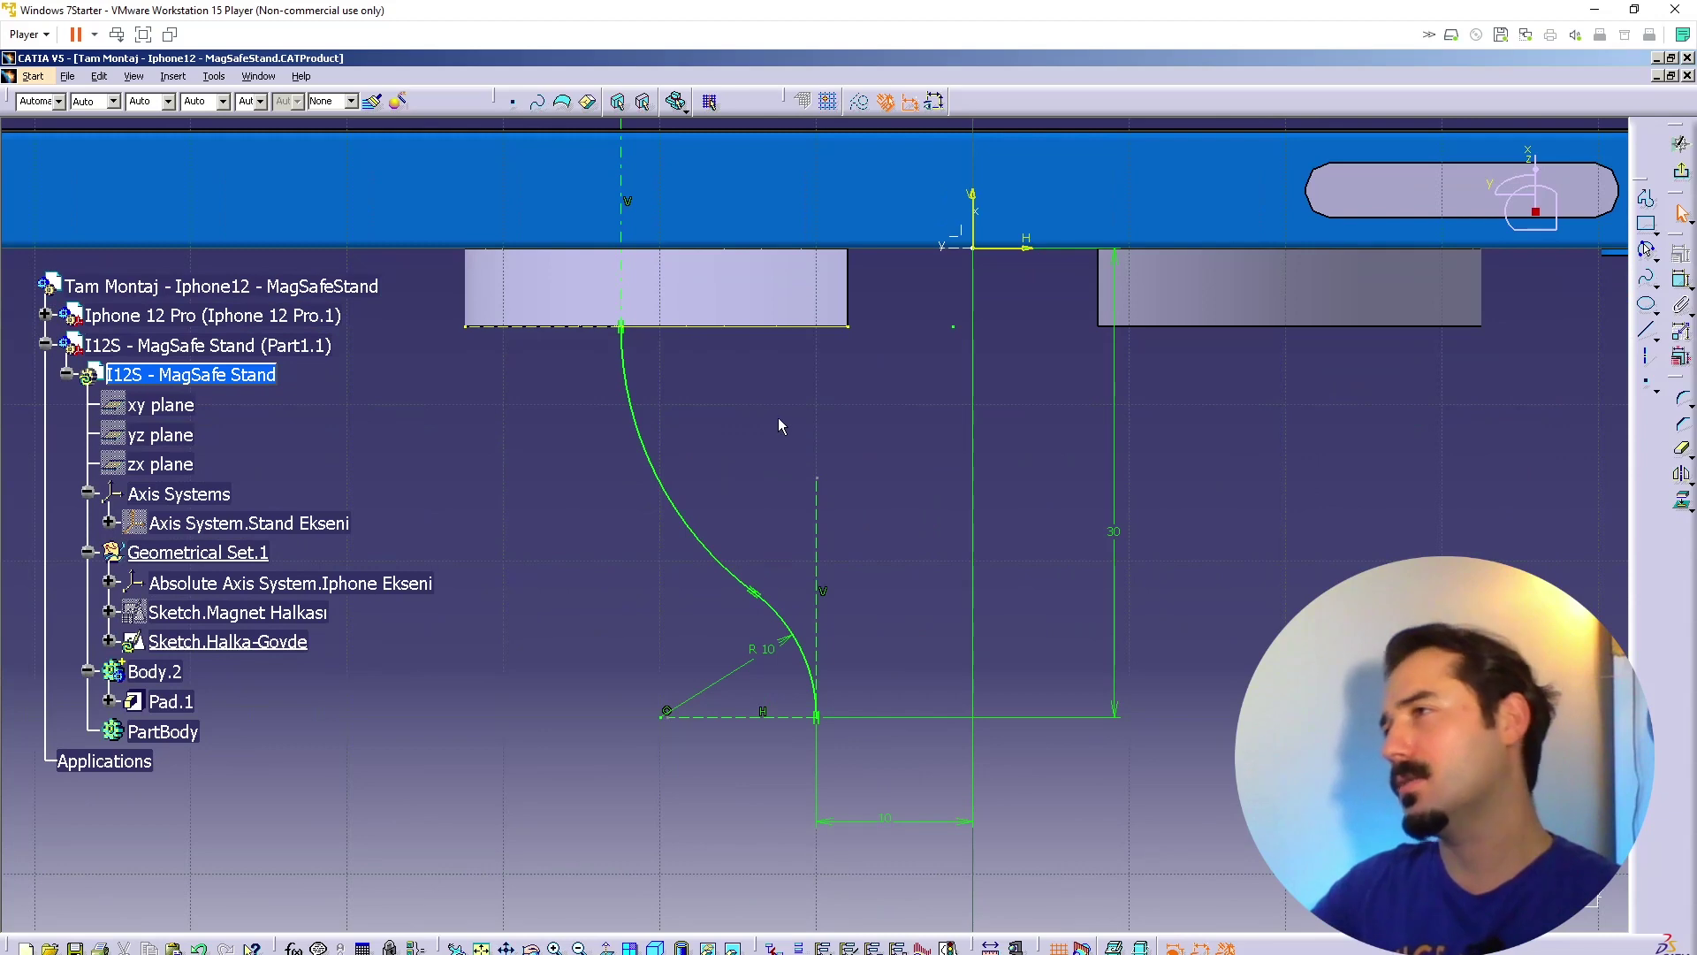
Step: Offset the two tangent arcs of the S-shaped profile by 10 mm
left_click(624, 366)
left_click(785, 618, "ctrl")
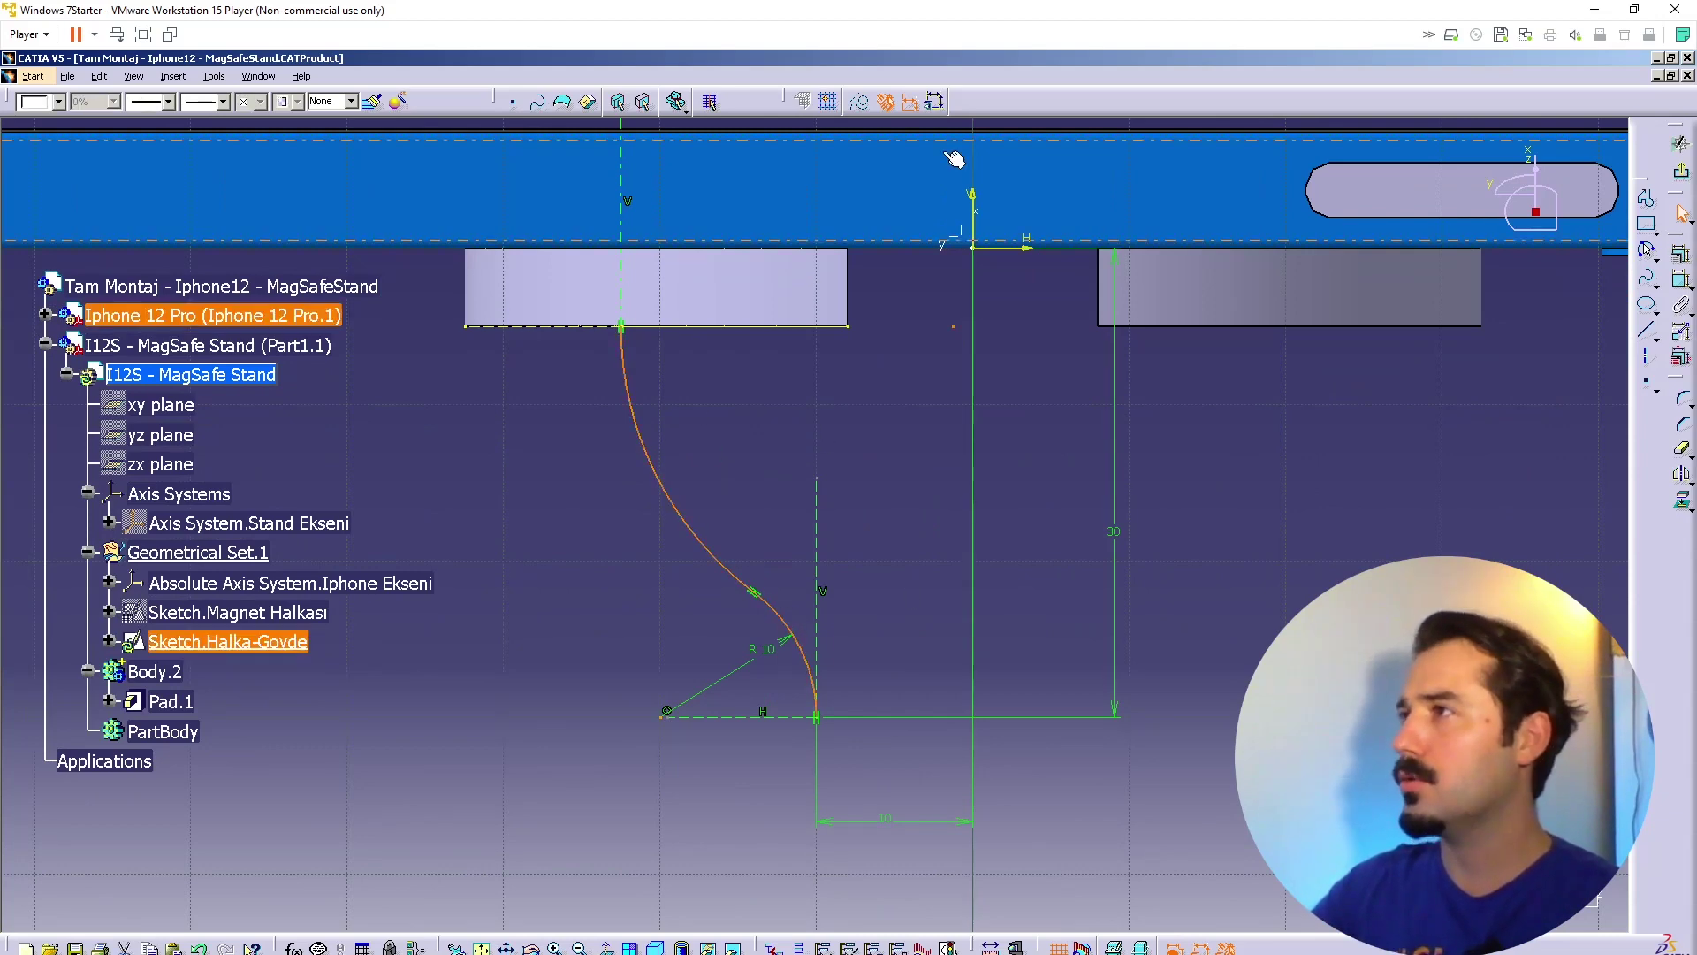
left_click(1692, 476)
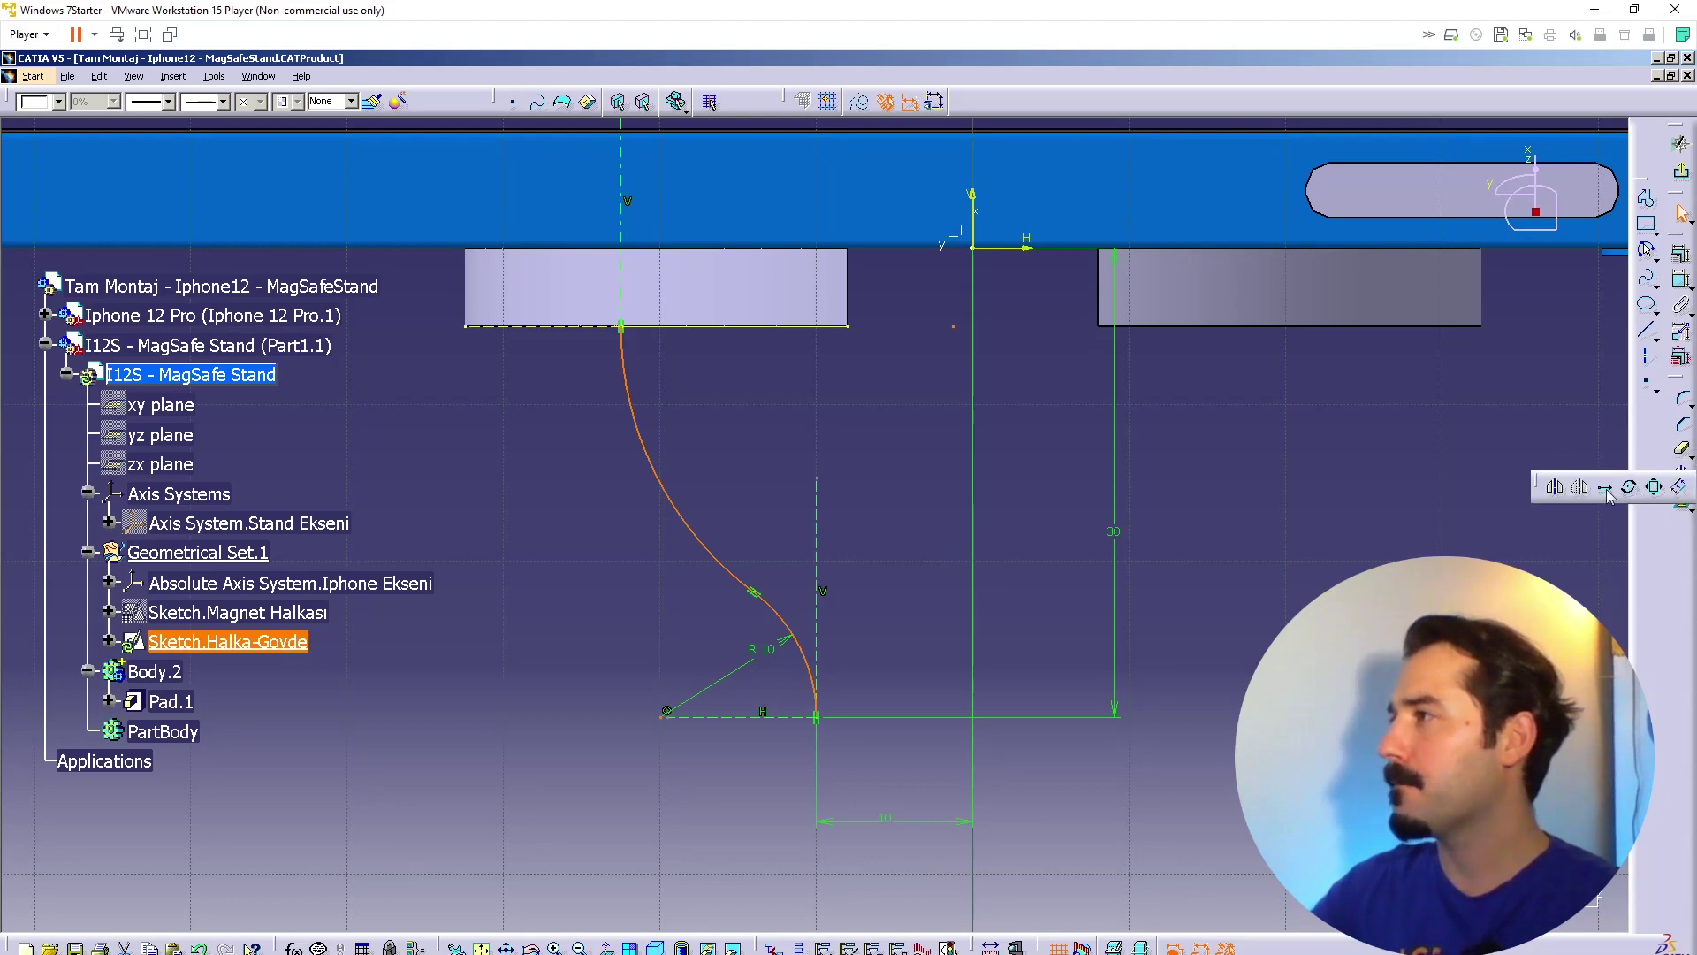
left_click(1679, 486)
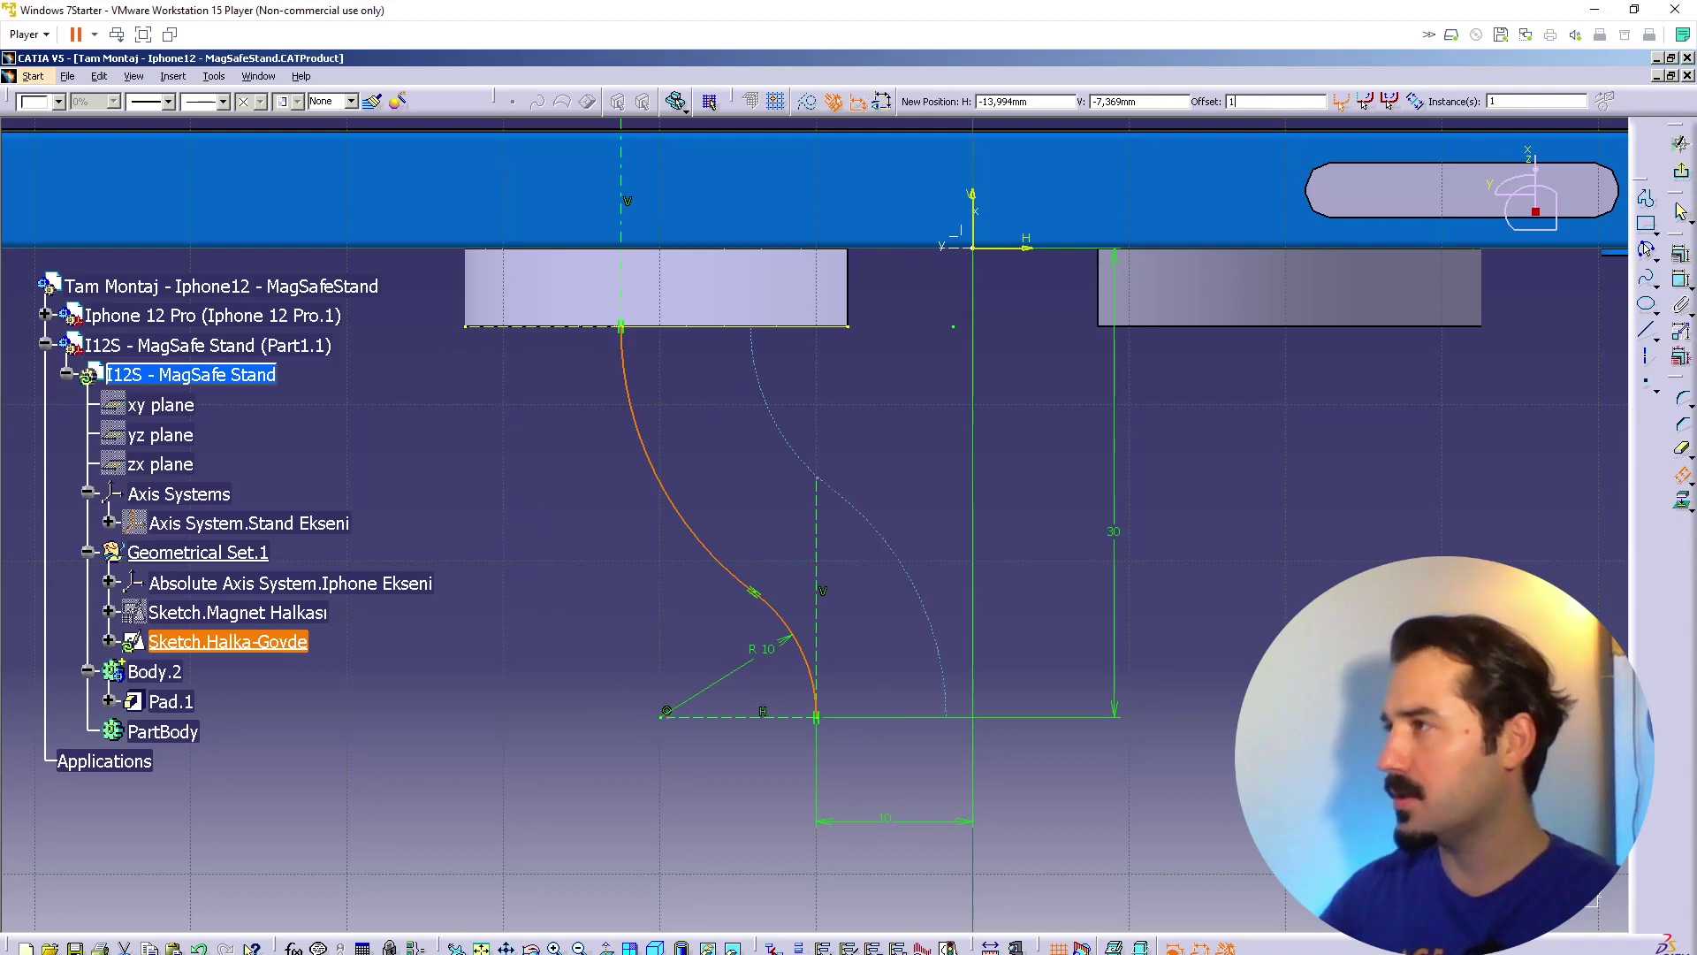
type("10")
key("Return")
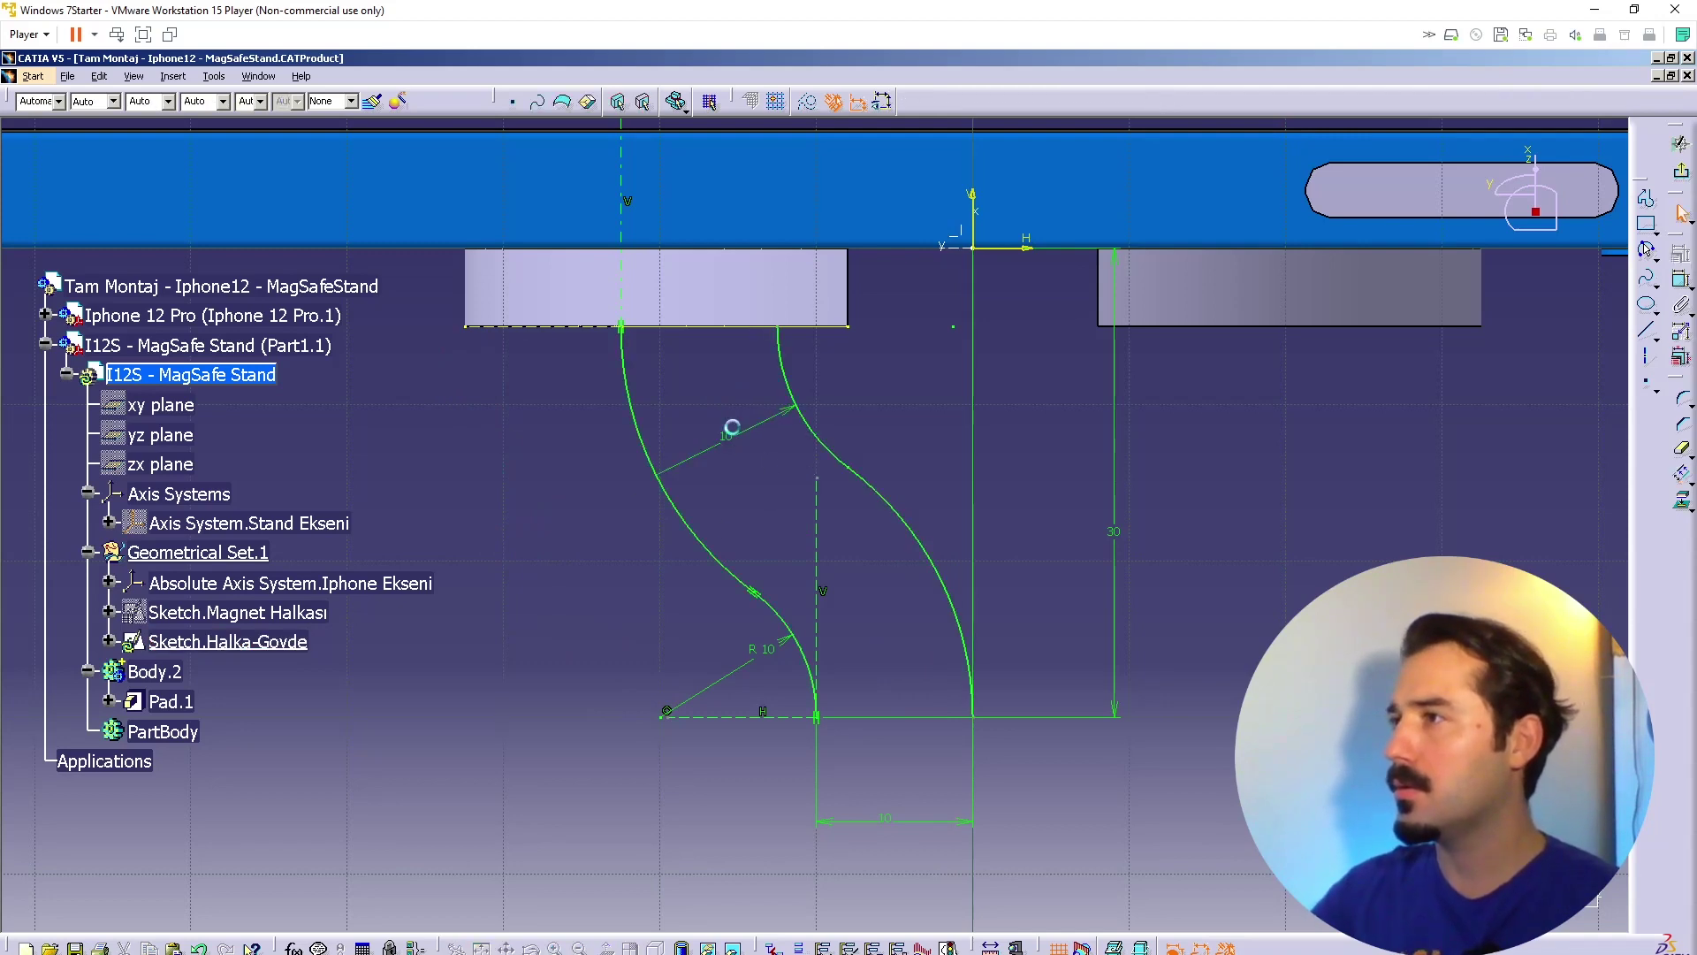
Step: Set the offset dimension to -10 mm to flip the parallel arcs to the profile's other side
double_click(724, 437)
type("-1")
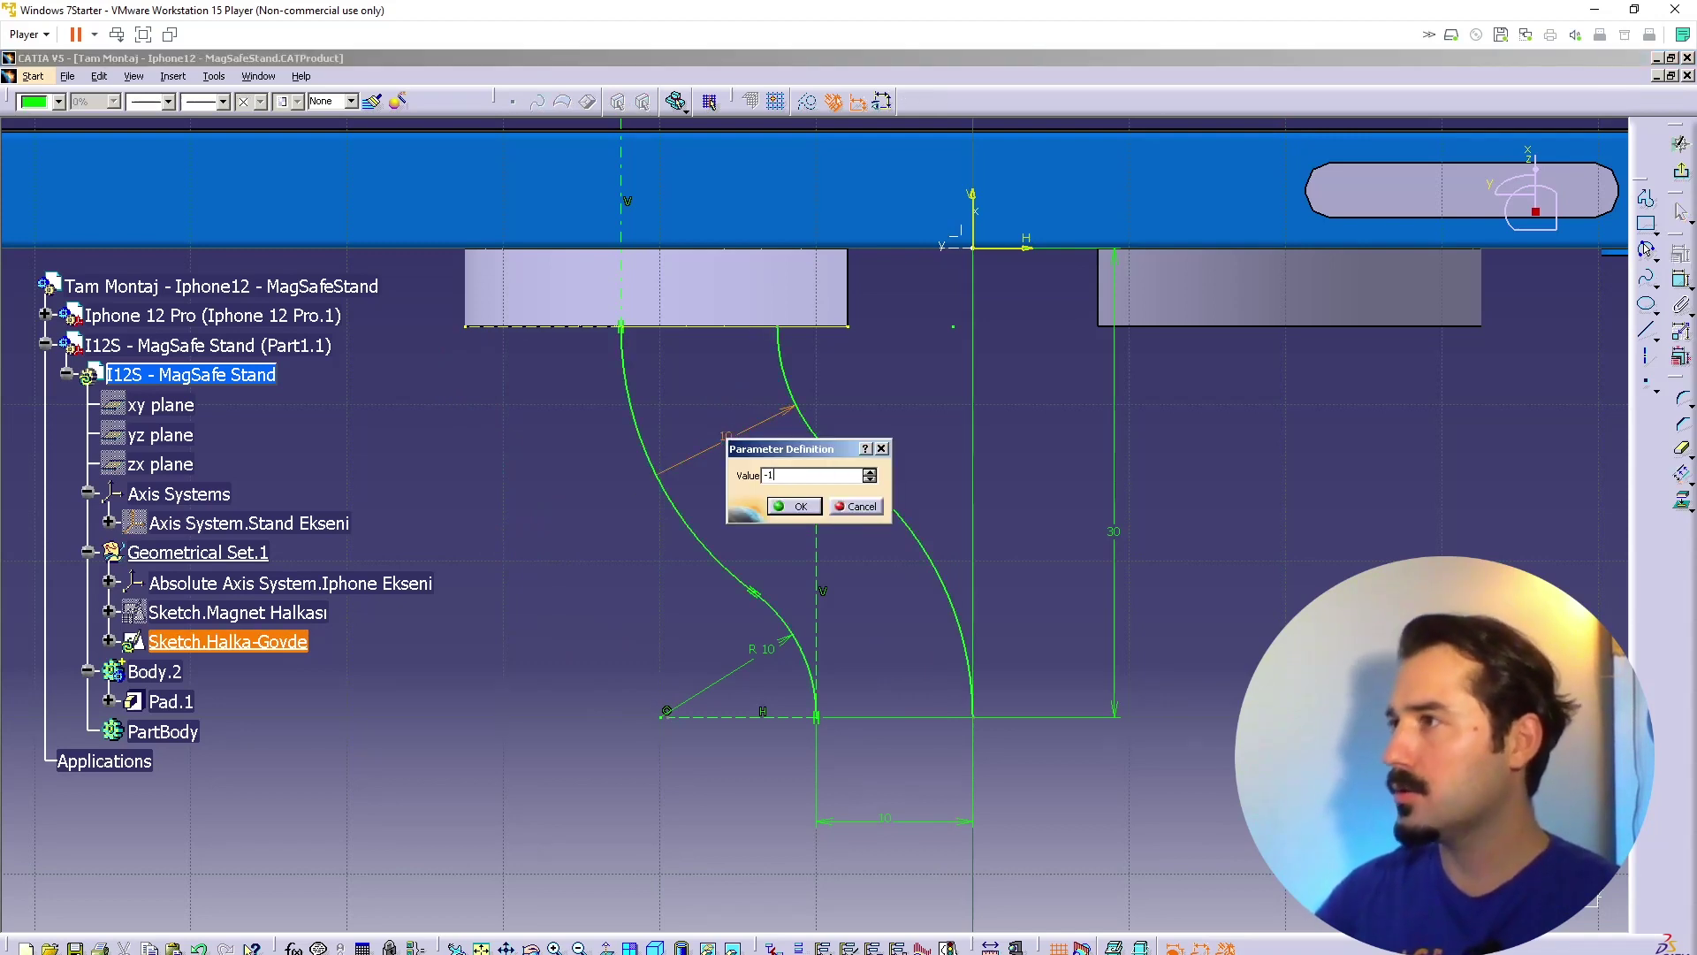
type("0")
left_click(800, 501)
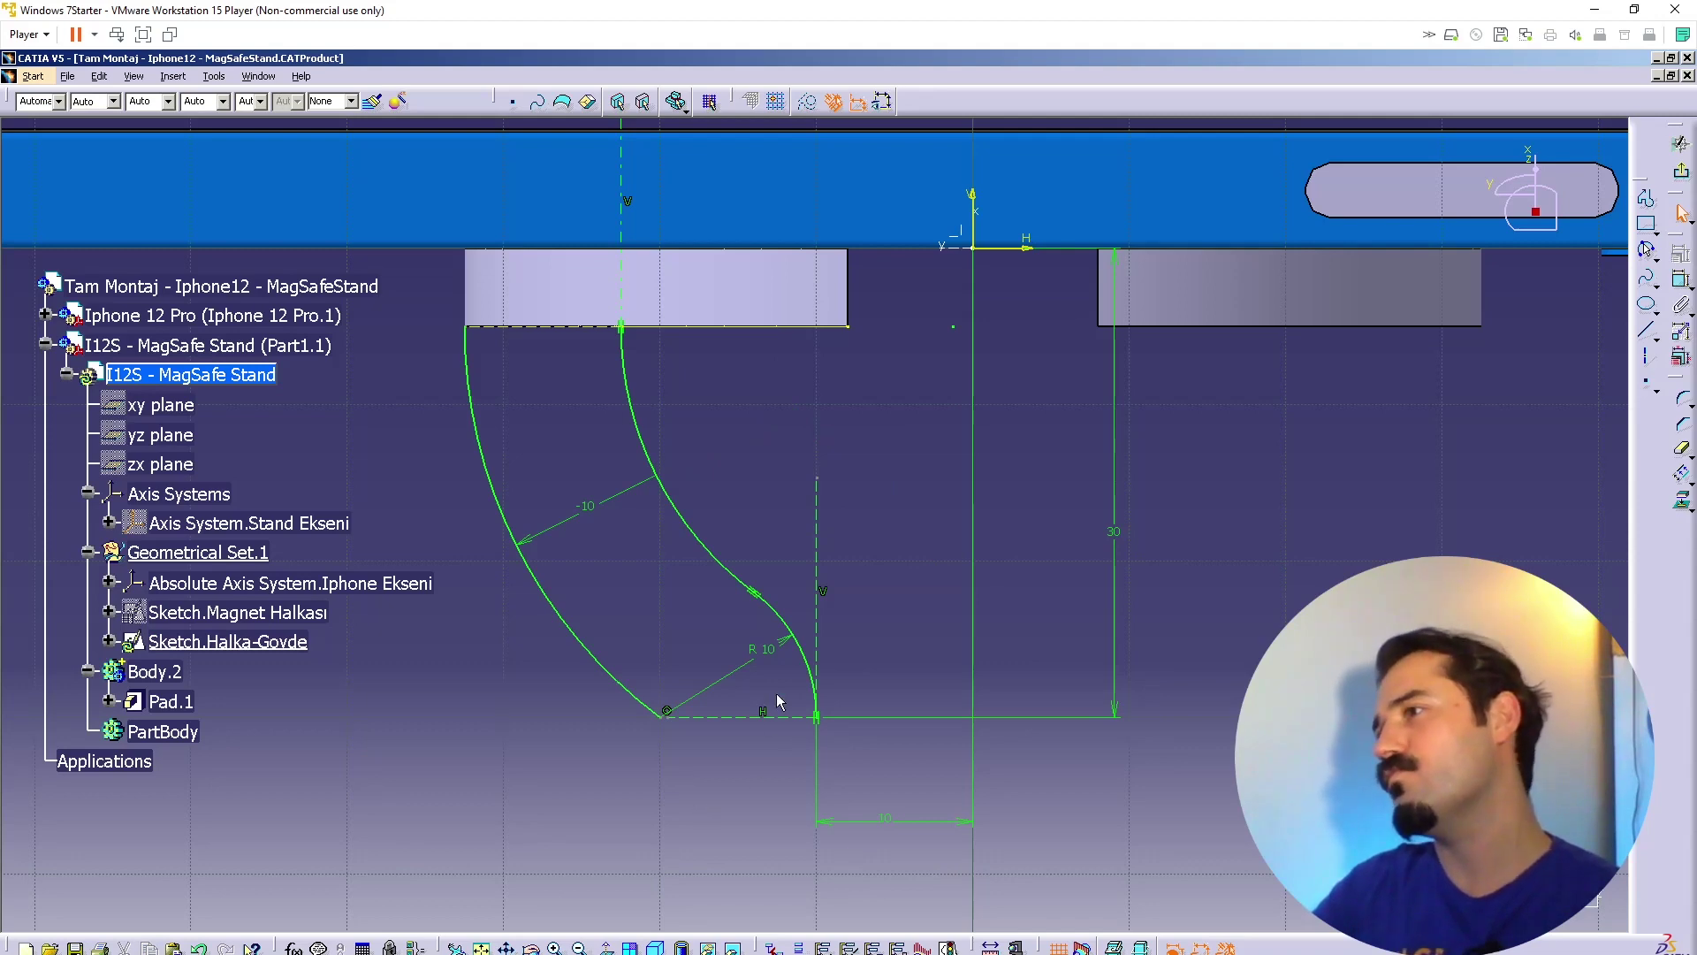
Step: Set the lower arc's radius to 16 mm
double_click(785, 644)
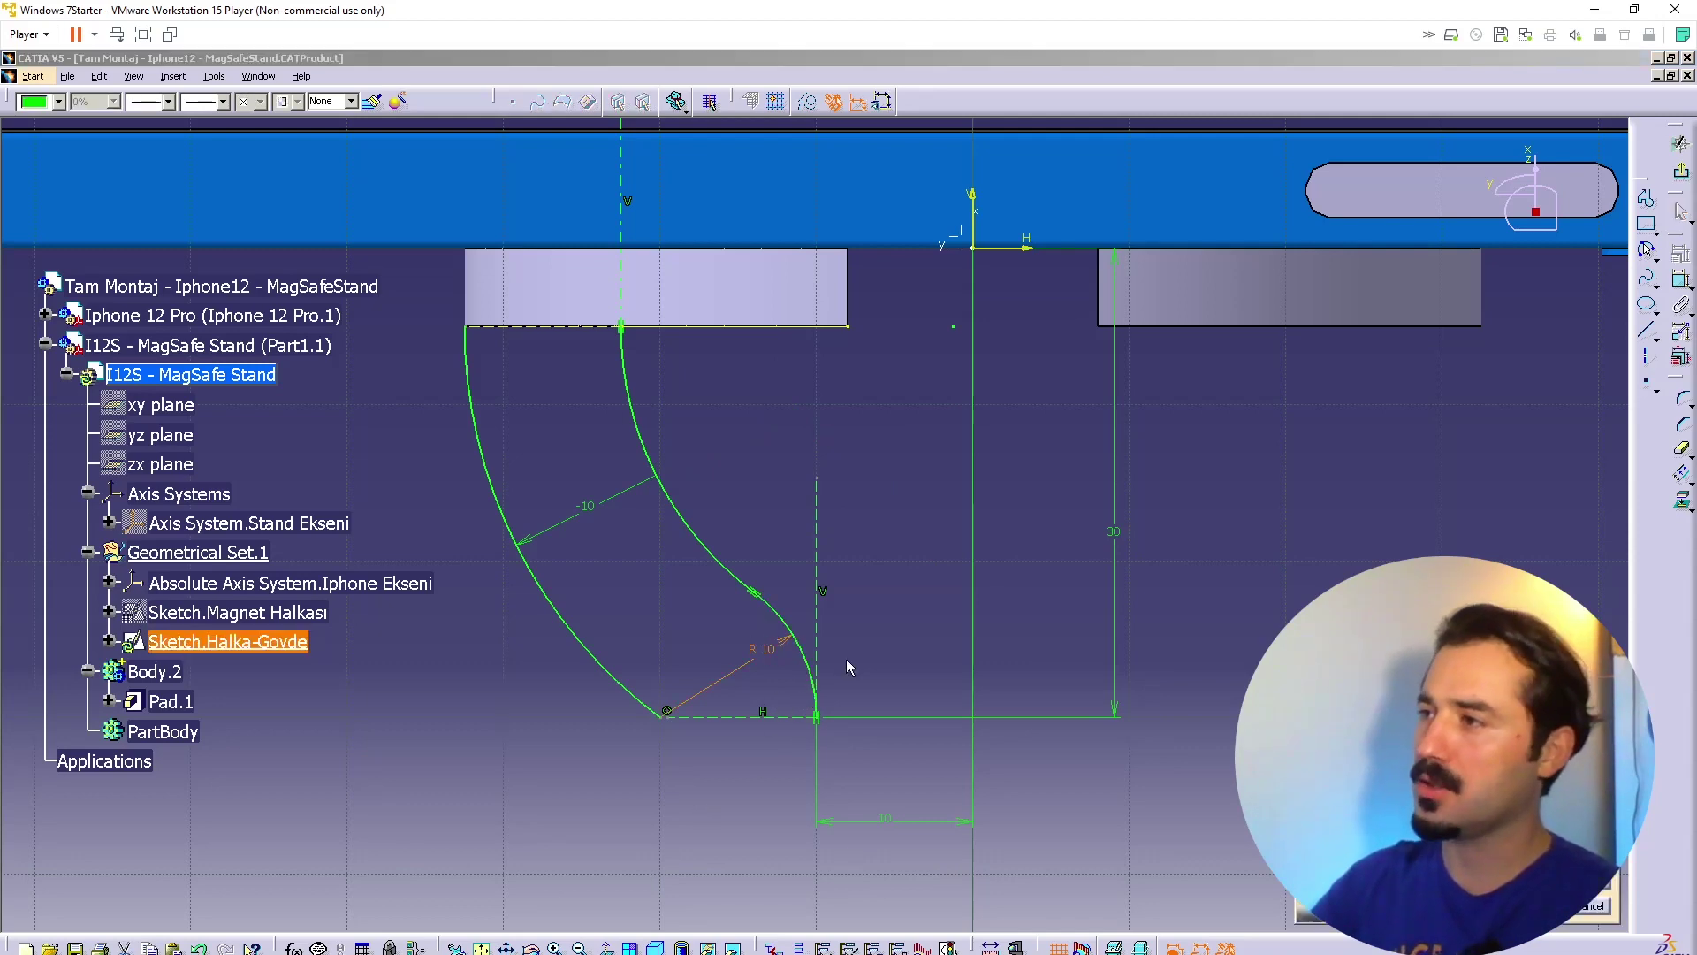
type("16")
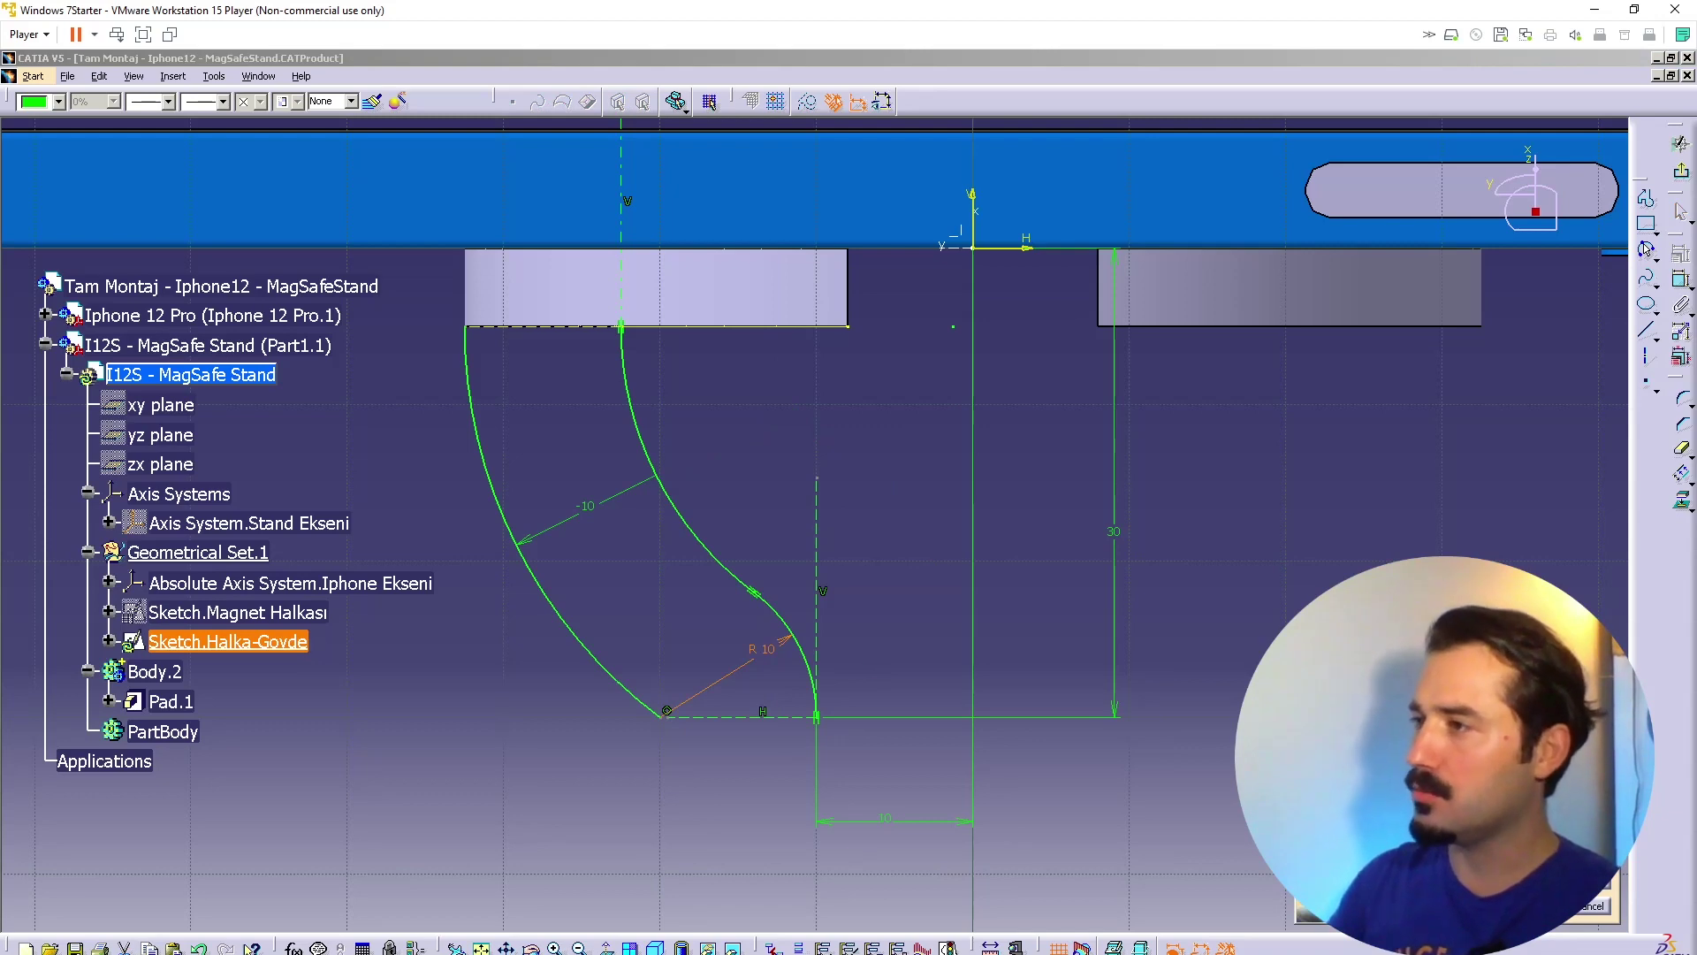
key("Return")
left_click(746, 470)
middle_click_drag(754, 460, 750, 468)
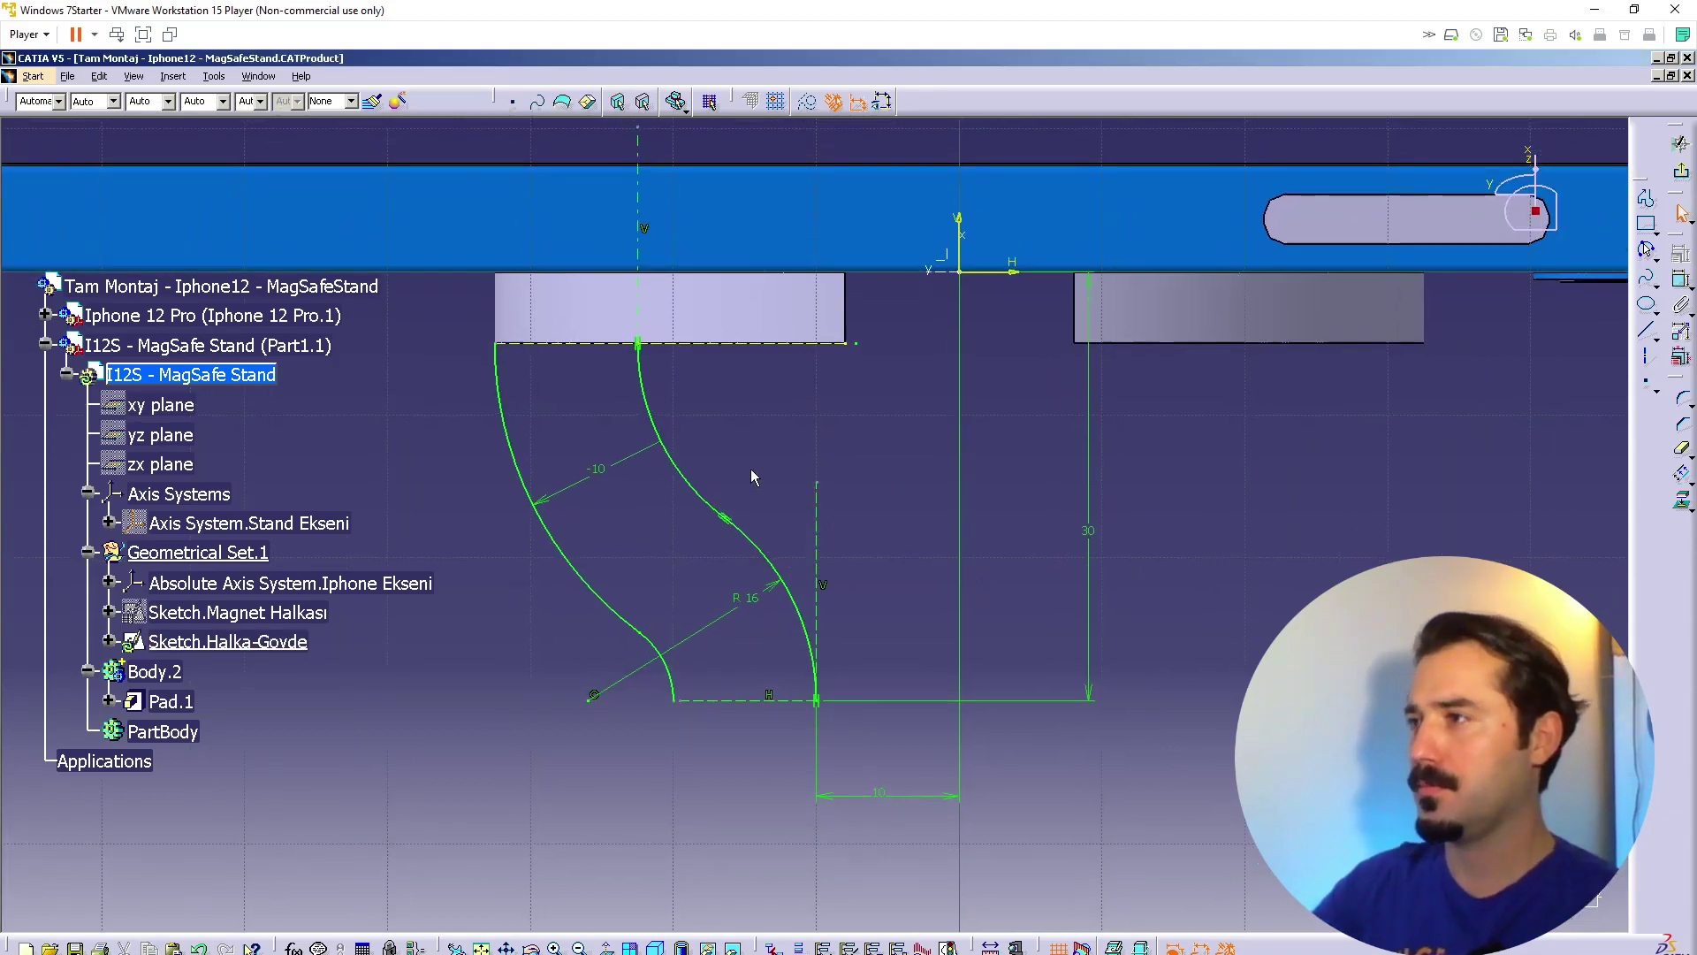
Step: Set the lower arc's radius to 12 mm
left_click(750, 598)
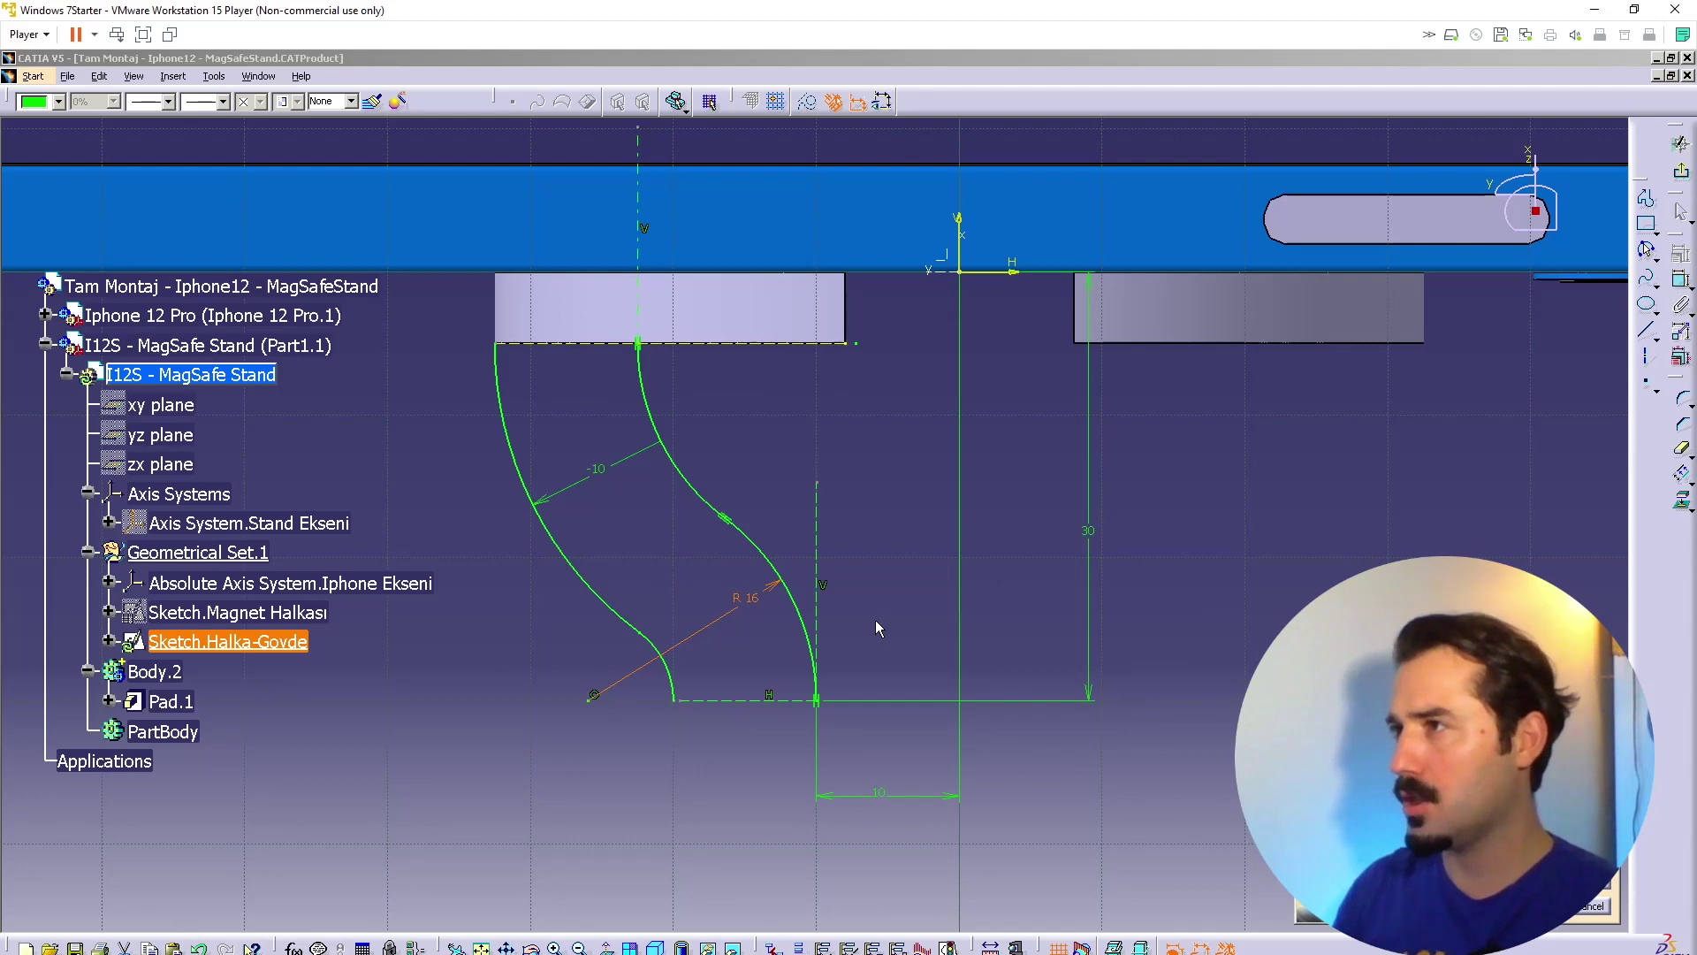
type("12")
key("Return")
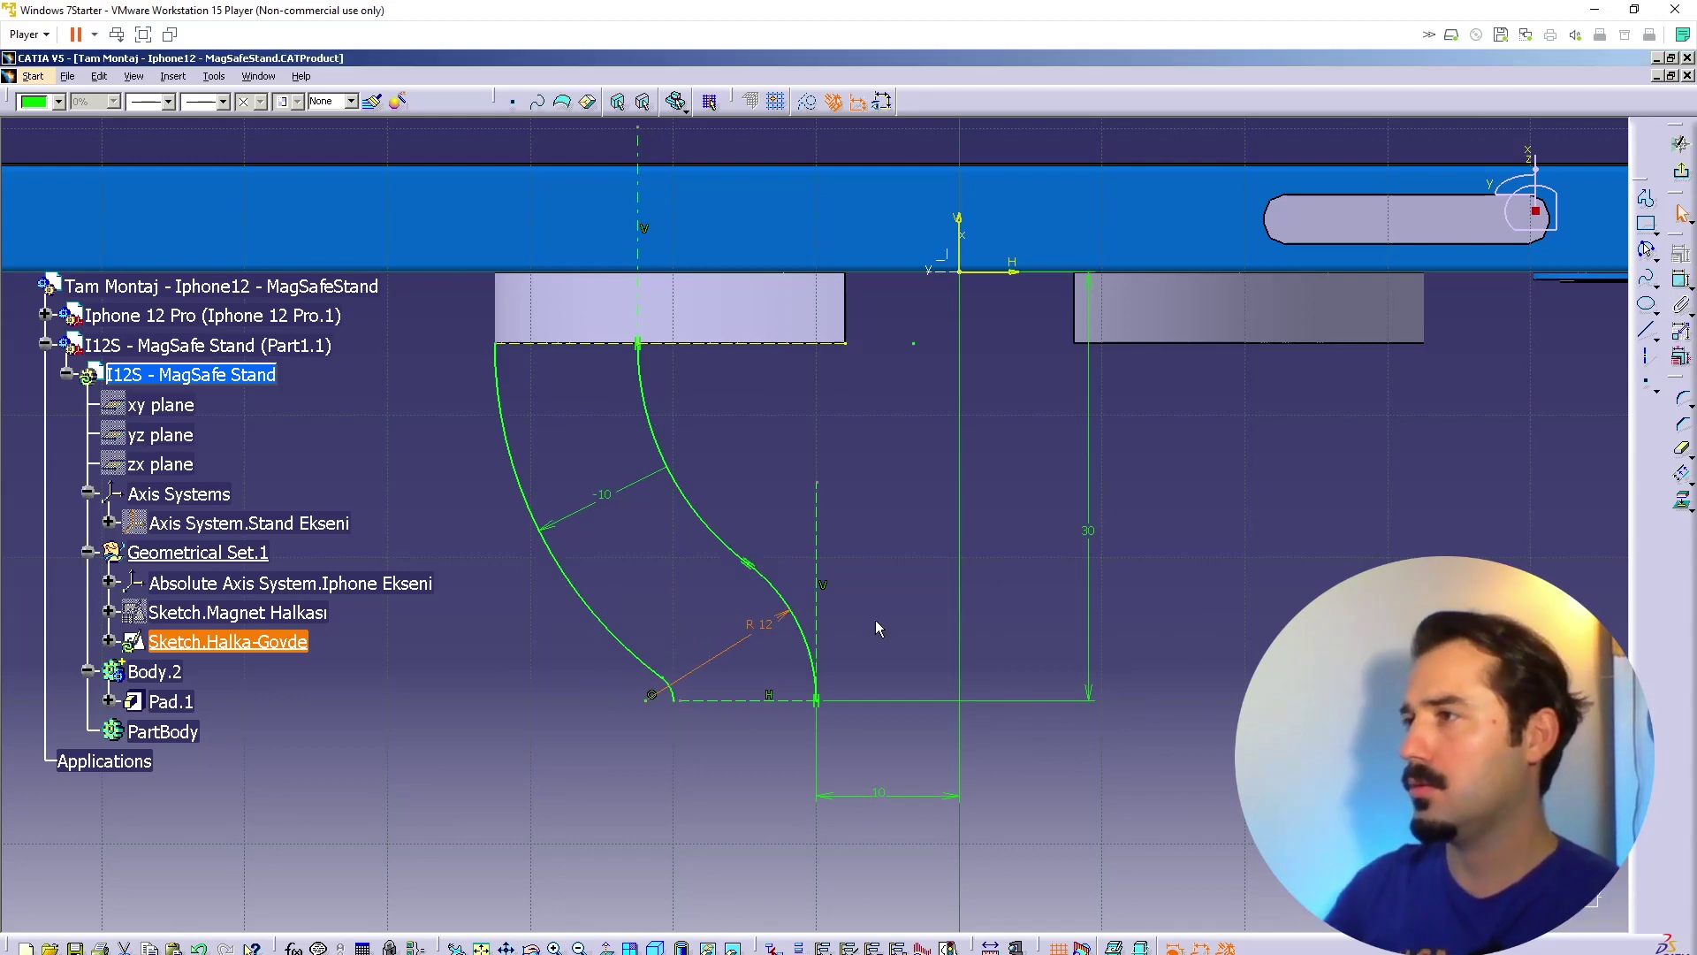
Step: Draw a 10 mm horizontal line joining the two S-curves' end points at the magnet ring
mouse_move(915, 535)
middle_mouse_down()
mouse_move(901, 605)
mouse_move(891, 392)
mouse_move(894, 537)
middle_mouse_up()
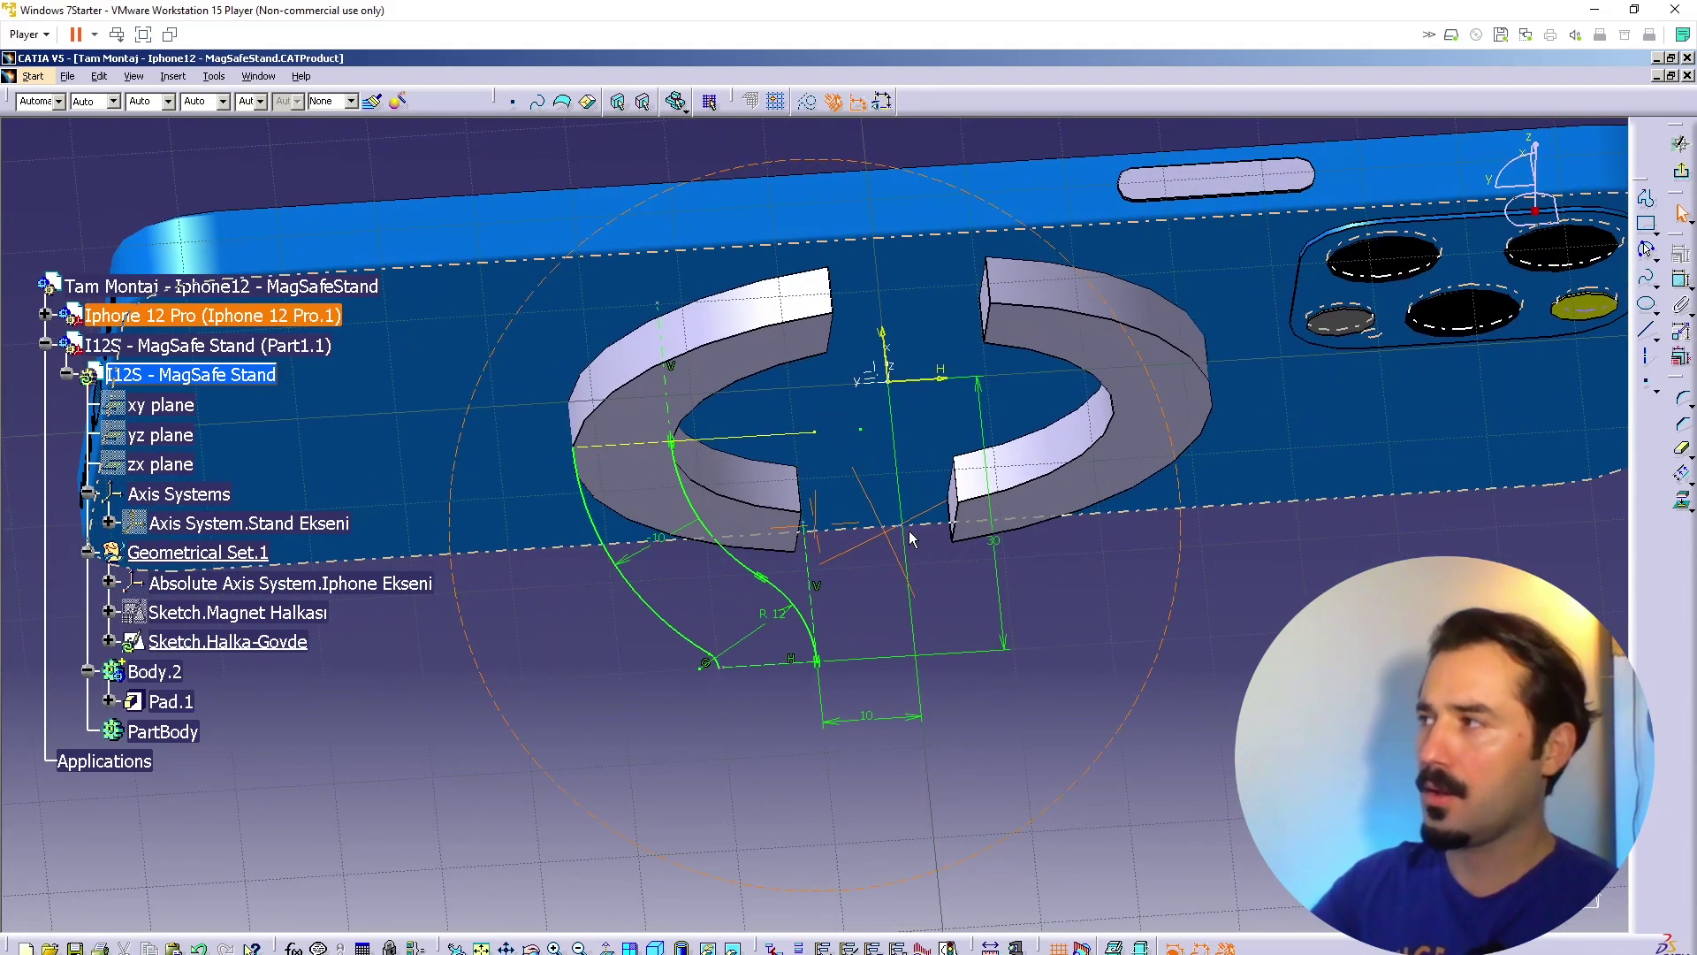
left_click(1656, 336)
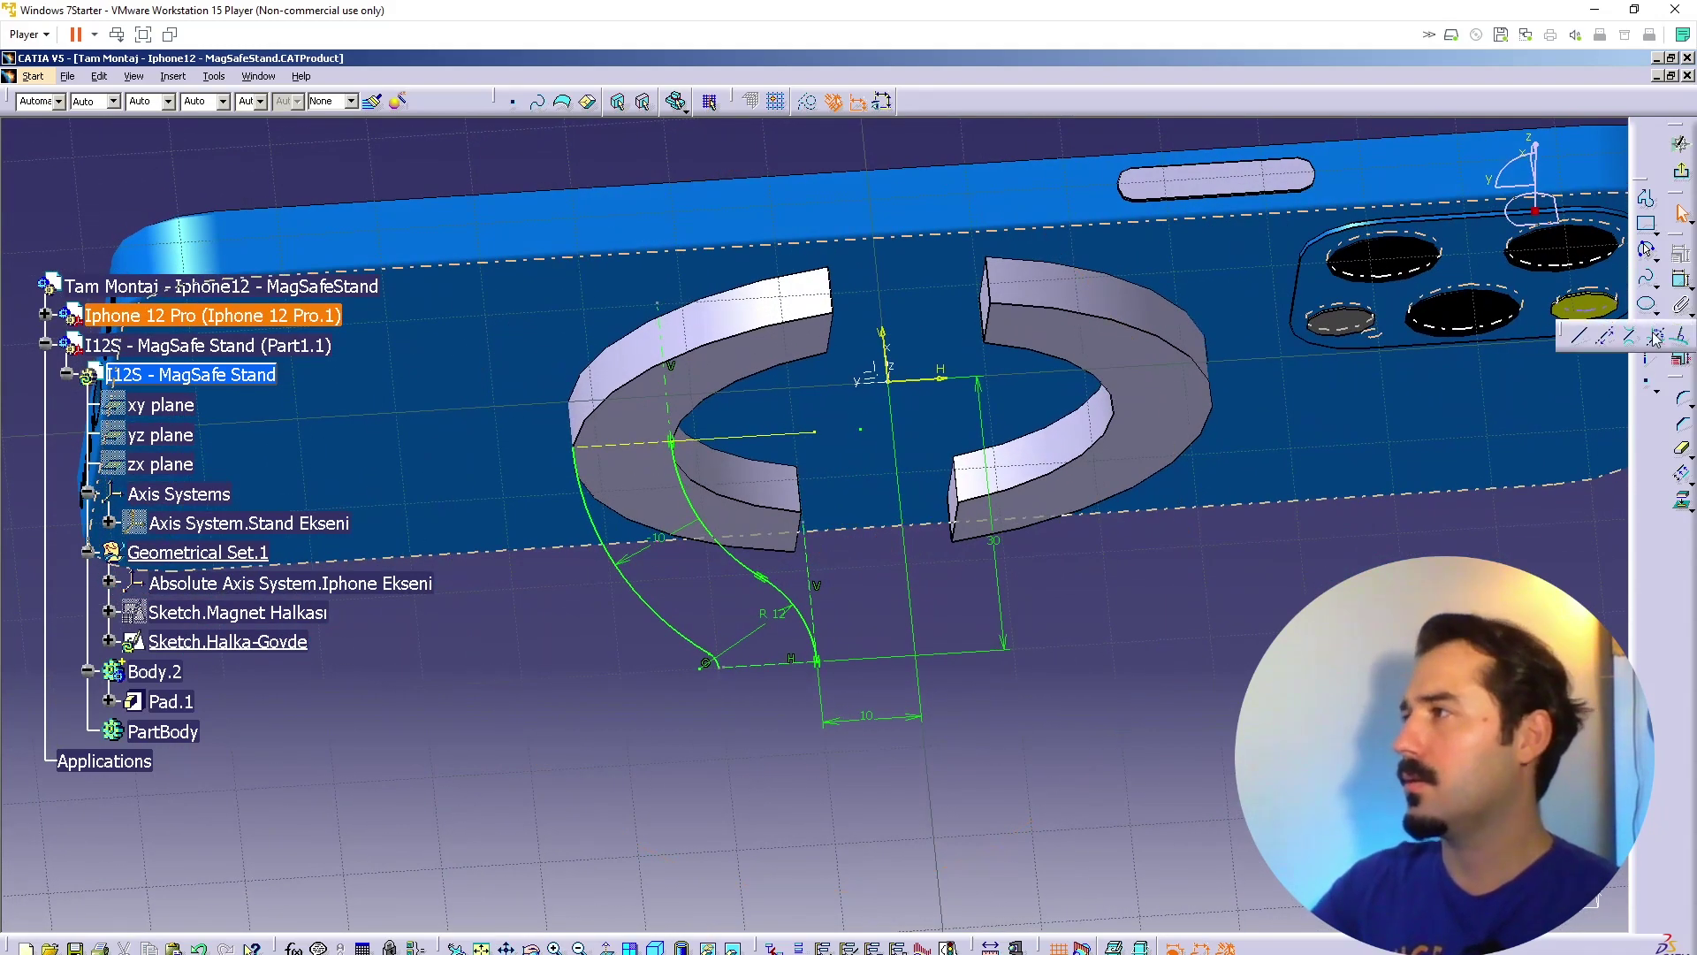
left_click(1582, 339)
left_click(574, 448)
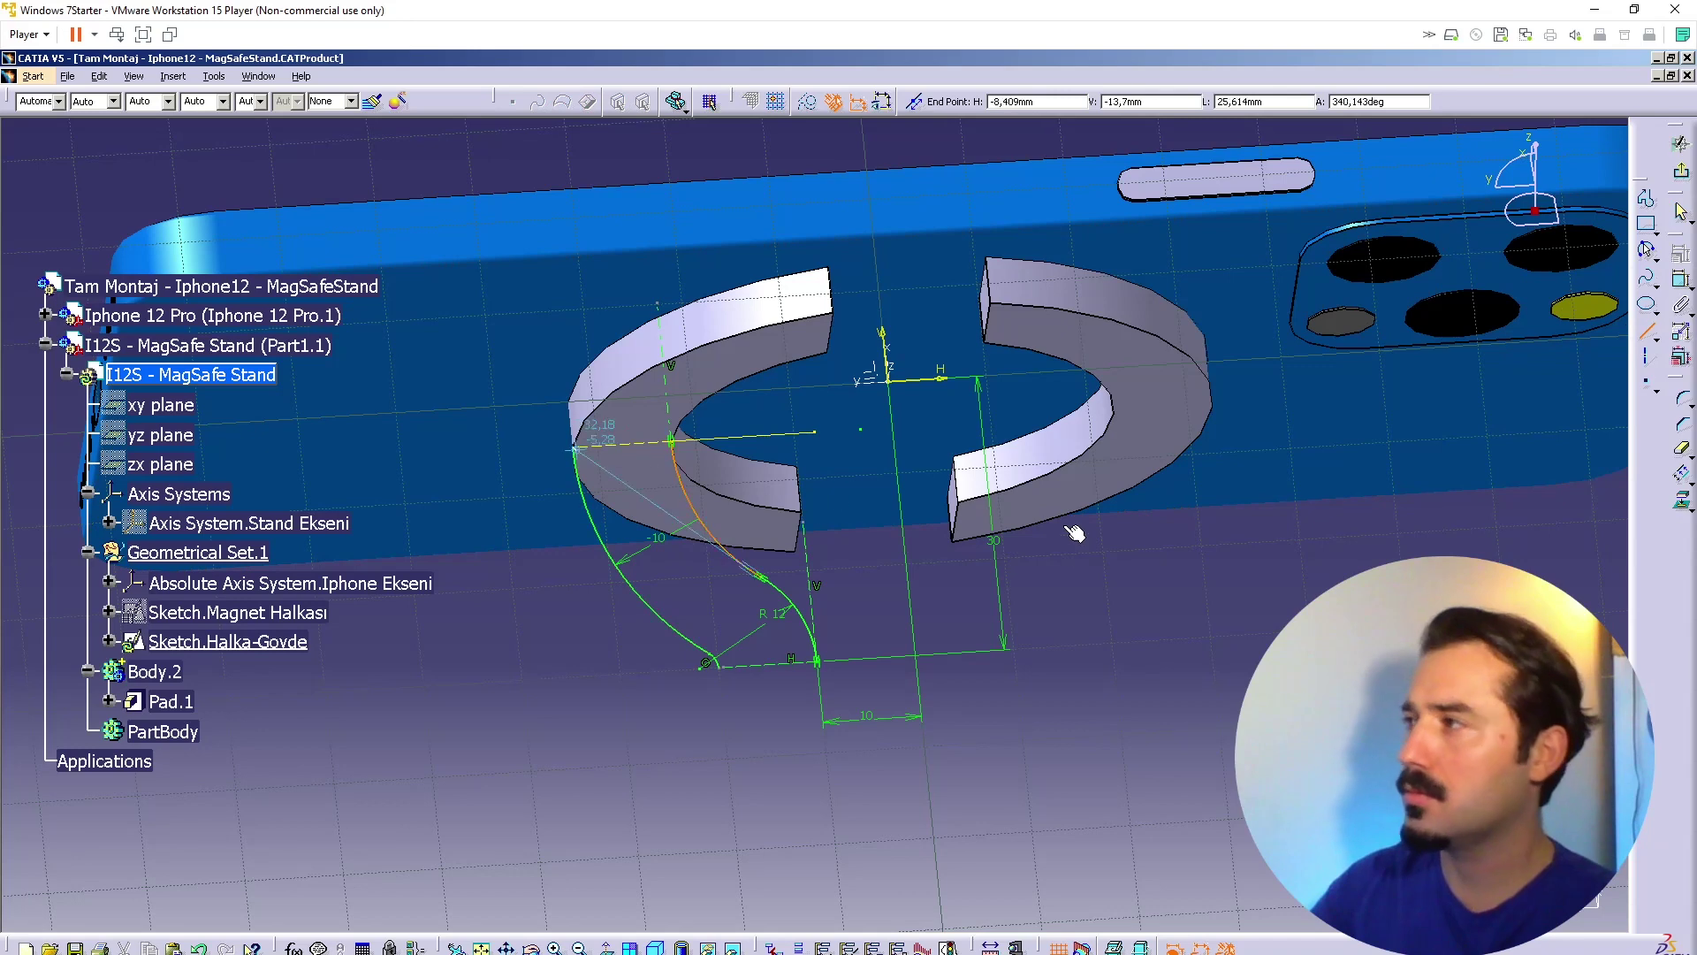
left_click(1647, 334)
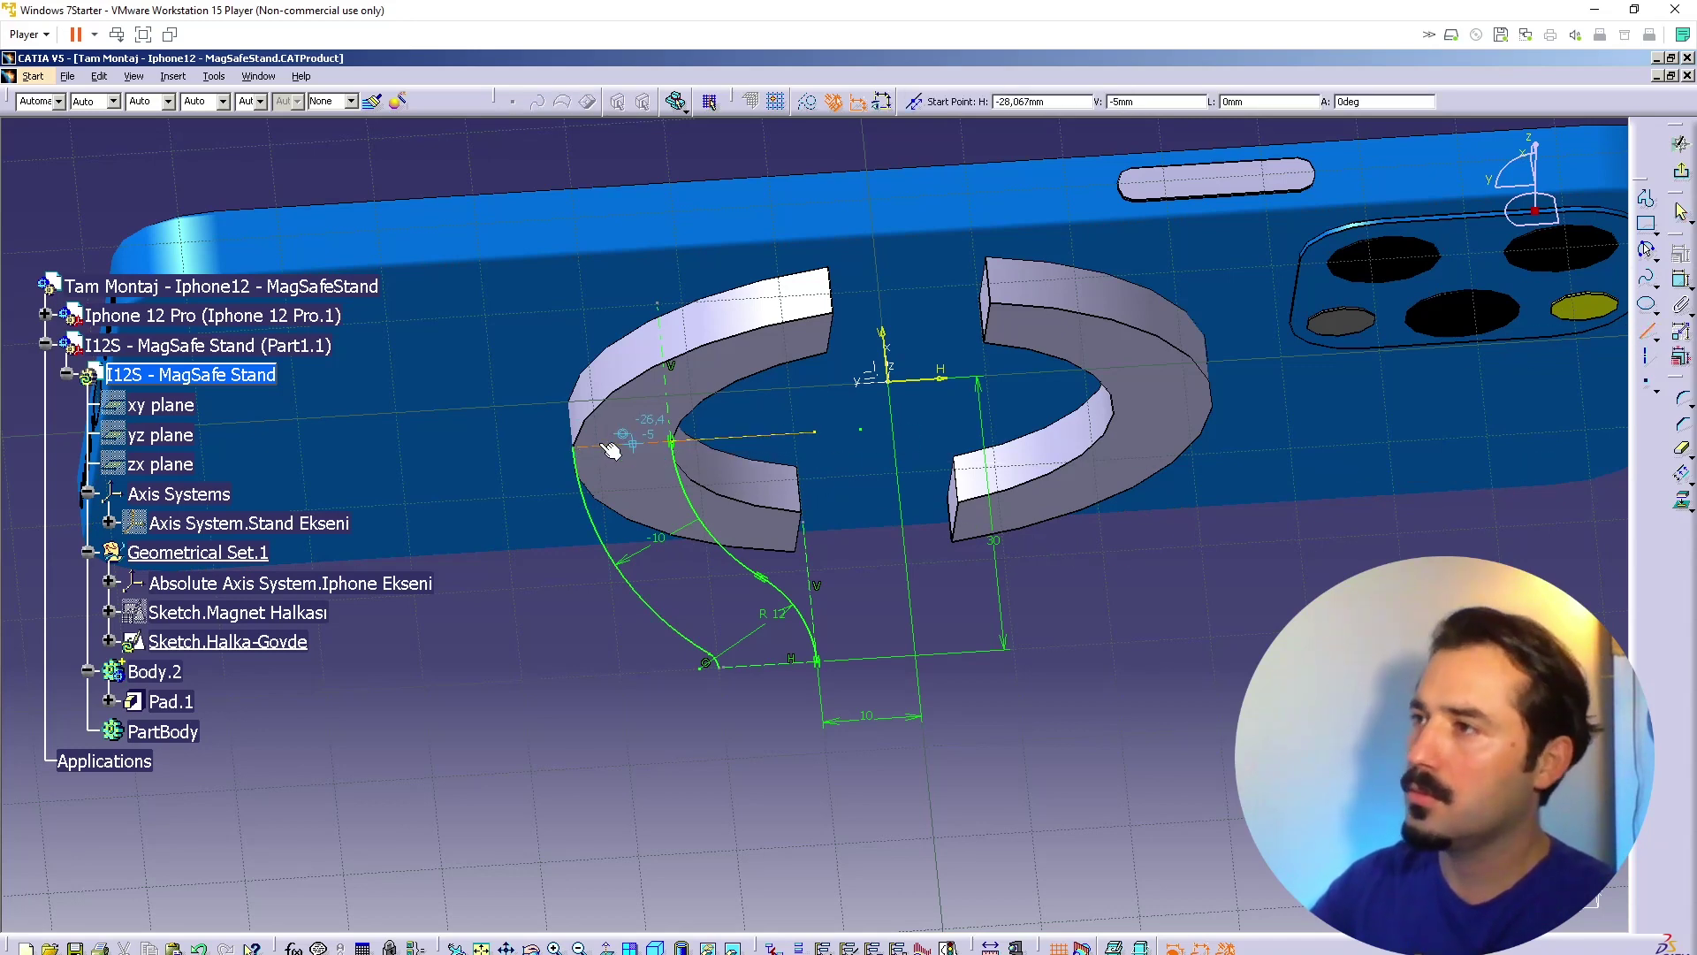
left_click(575, 448)
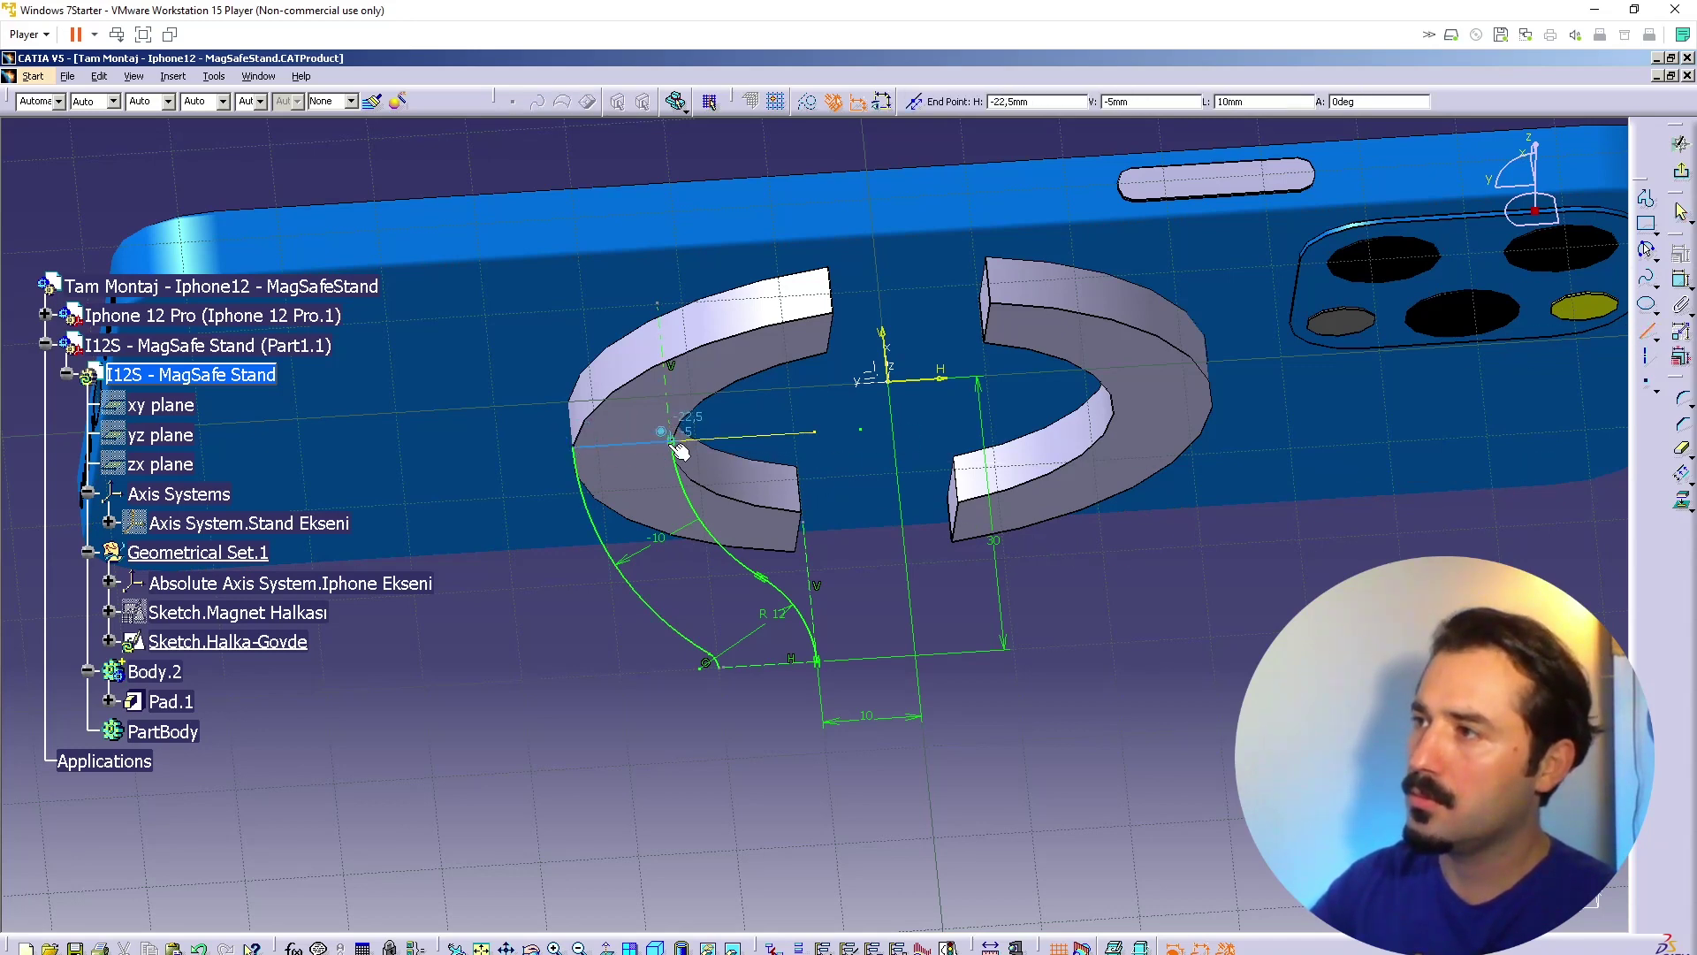
left_click(671, 441)
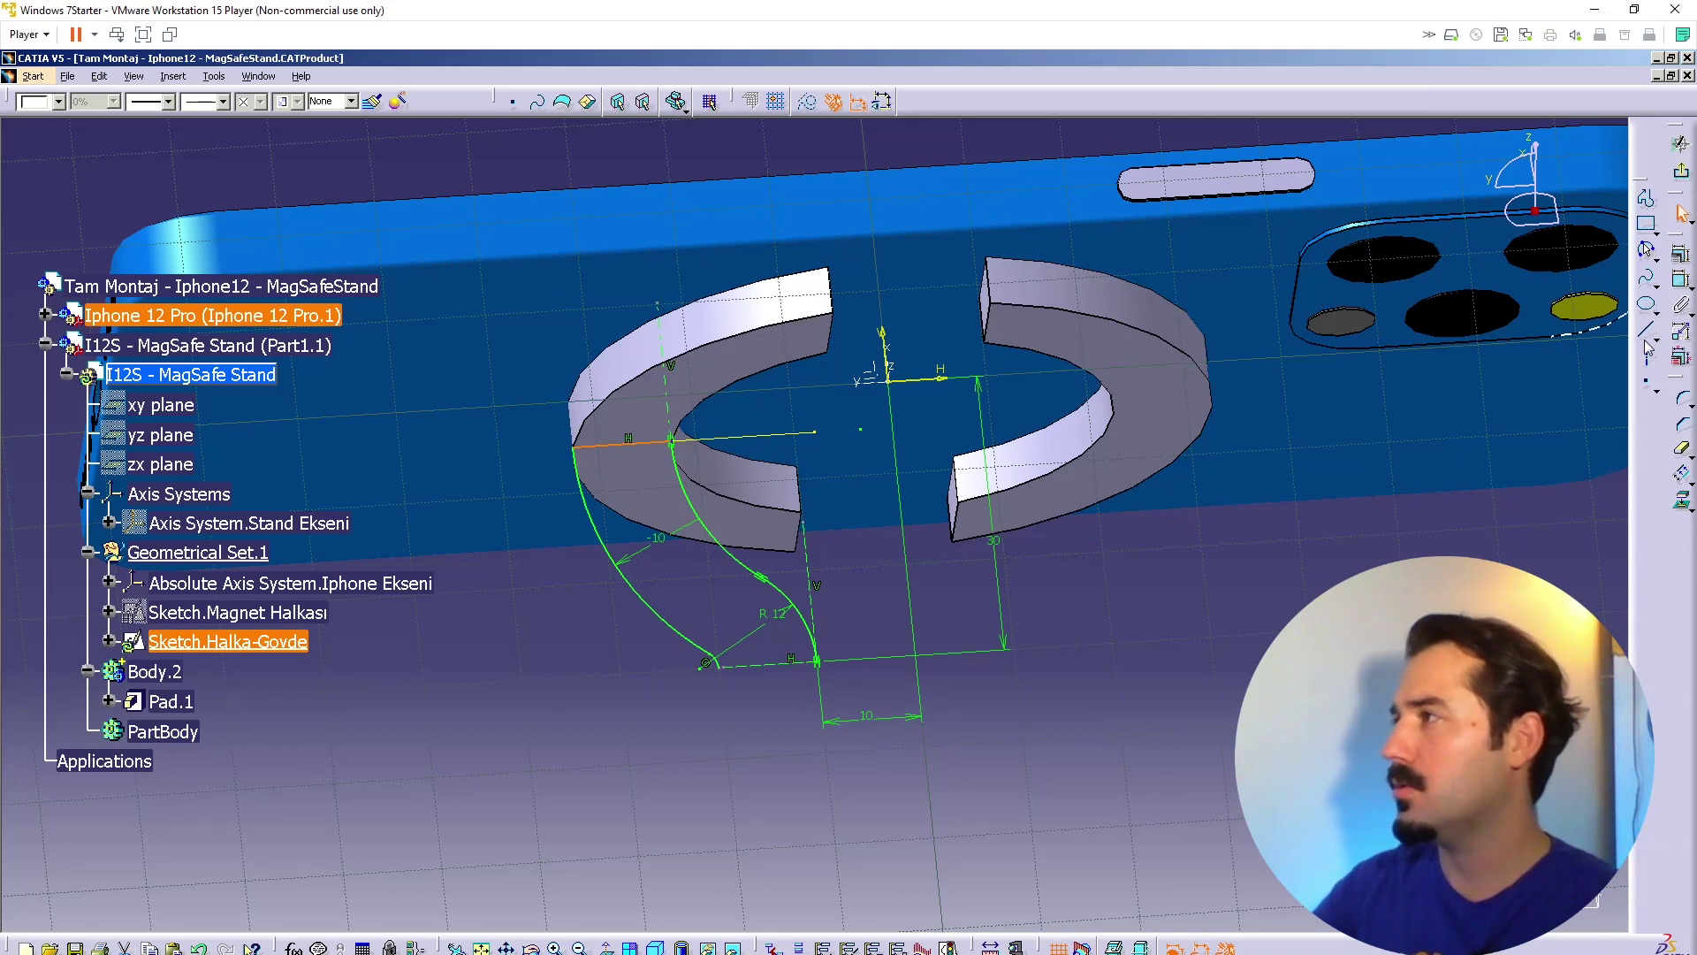
Step: Close the profile with a horizontal line between the two S-curves' lower end points, and exit the sketch
left_click(716, 667)
left_click(825, 670)
key("Escape")
mouse_move(967, 796)
middle_mouse_down()
mouse_move(1019, 529)
mouse_move(924, 557)
mouse_move(1080, 534)
mouse_move(1050, 577)
mouse_move(1065, 591)
mouse_move(993, 629)
mouse_move(783, 666)
mouse_move(766, 685)
mouse_move(840, 672)
mouse_move(773, 739)
mouse_move(746, 320)
middle_mouse_up()
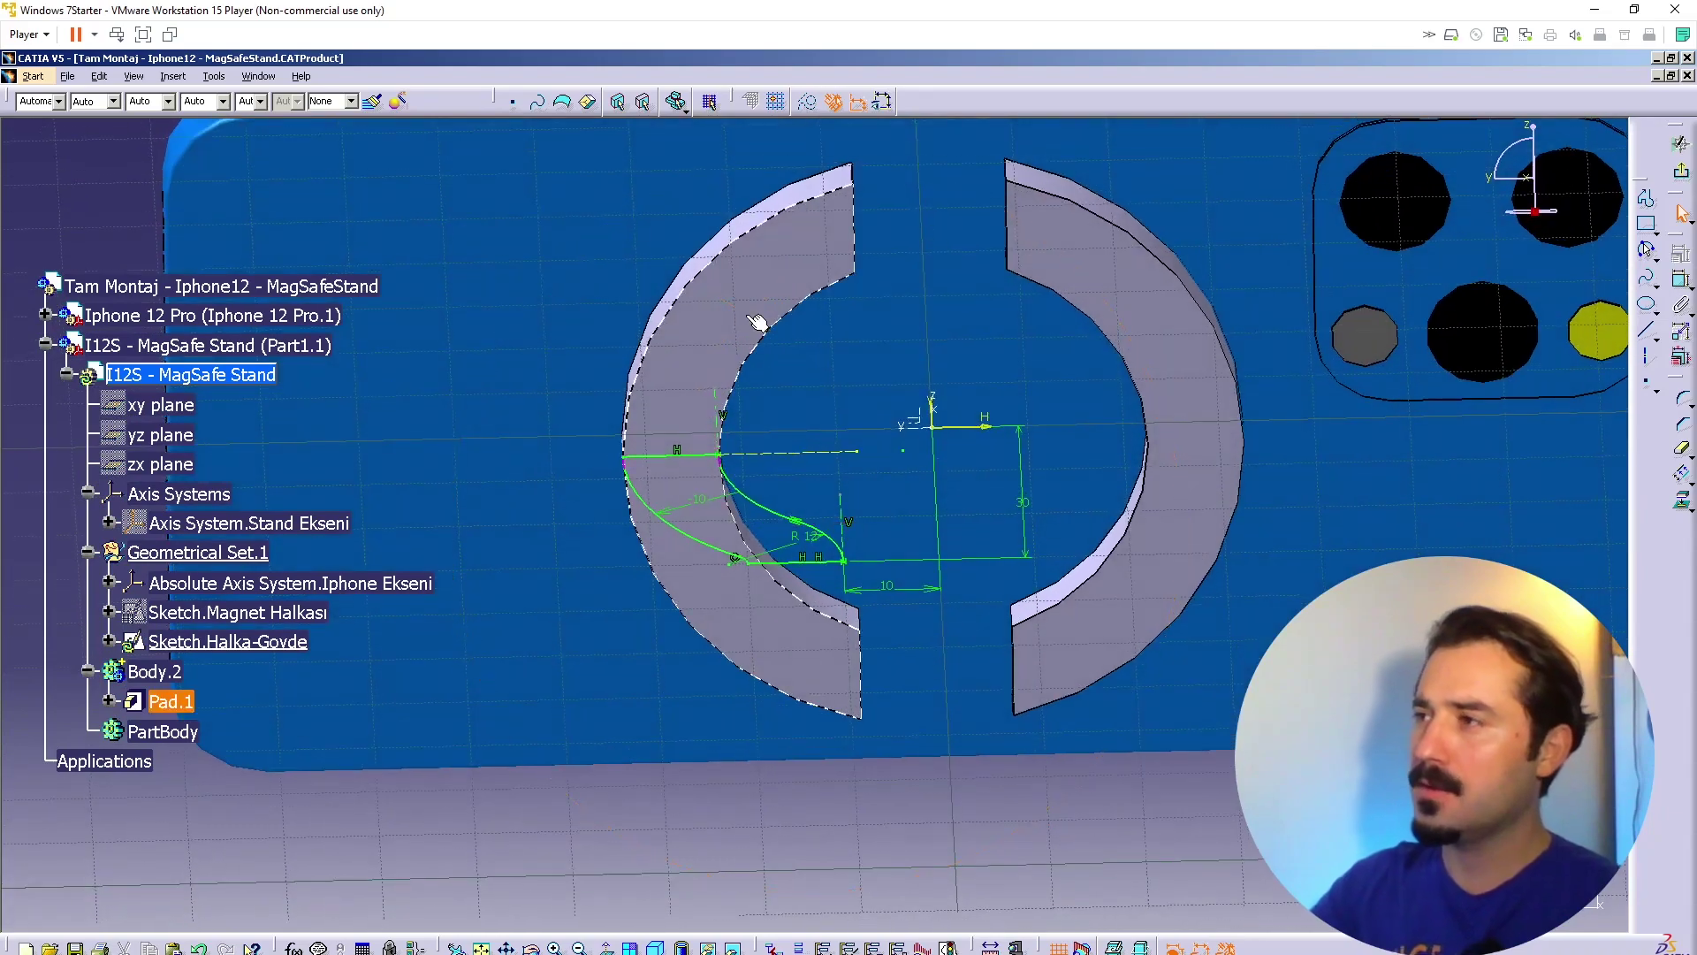
mouse_move(784, 418)
middle_mouse_down()
mouse_move(795, 530)
mouse_move(787, 496)
mouse_move(849, 601)
mouse_move(948, 540)
mouse_move(1084, 504)
mouse_move(1042, 459)
mouse_move(1012, 481)
mouse_move(989, 468)
mouse_move(1099, 579)
mouse_move(993, 628)
middle_mouse_up()
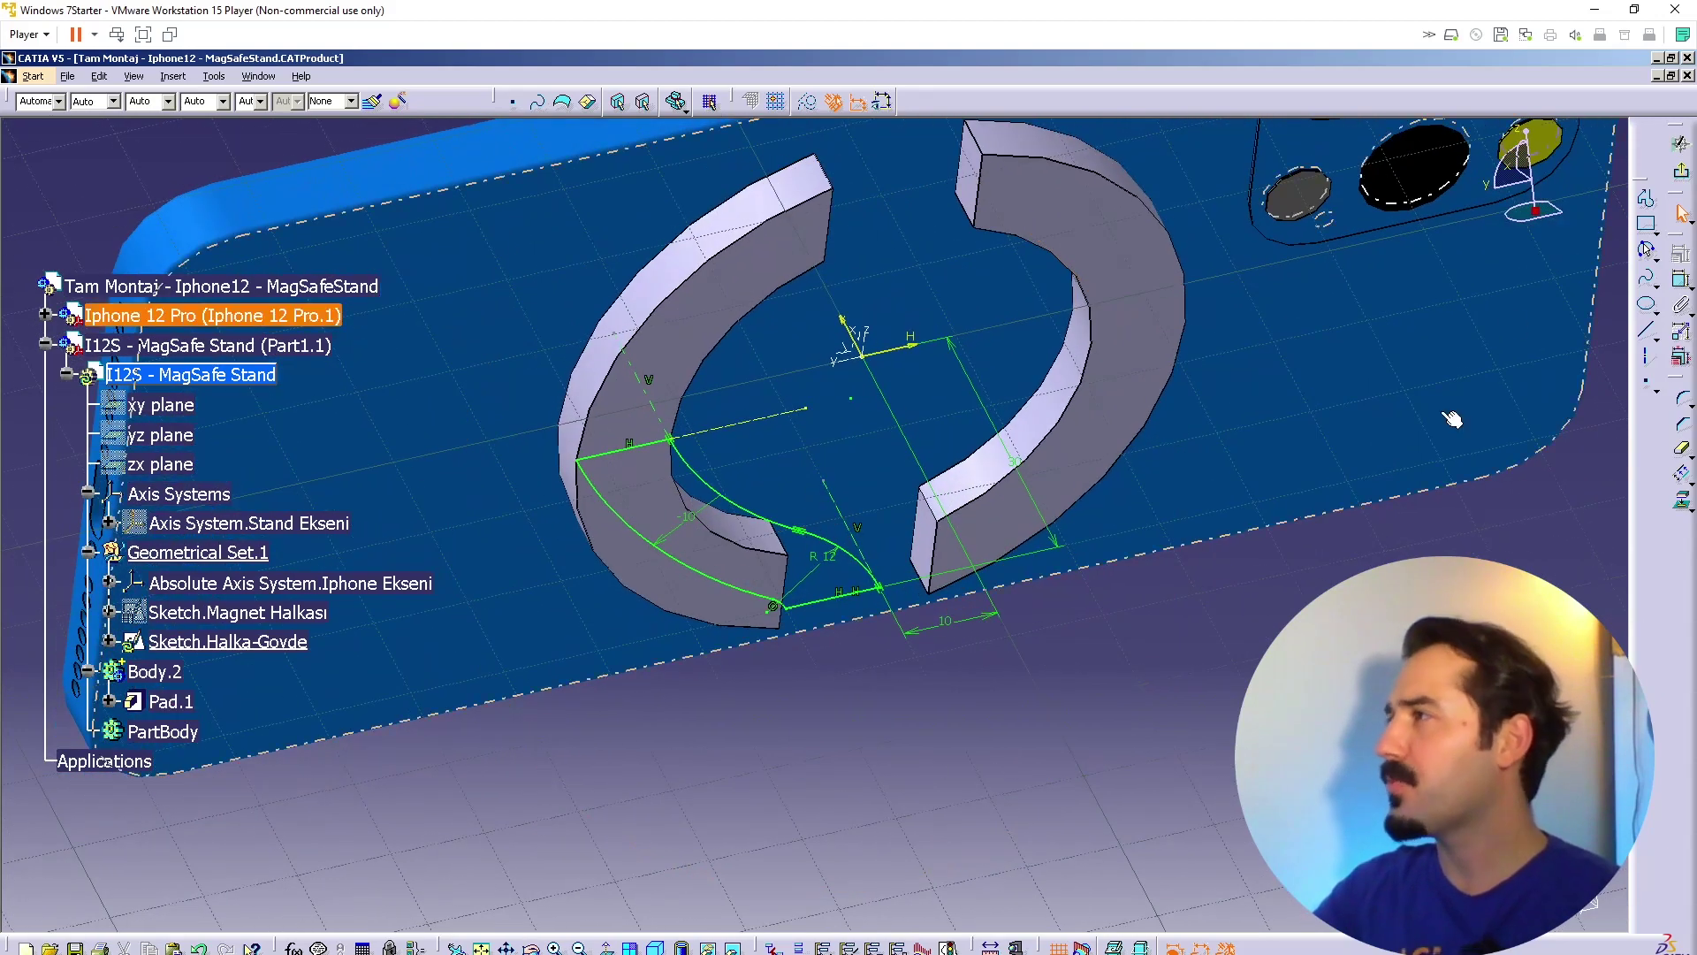
left_click(1682, 170)
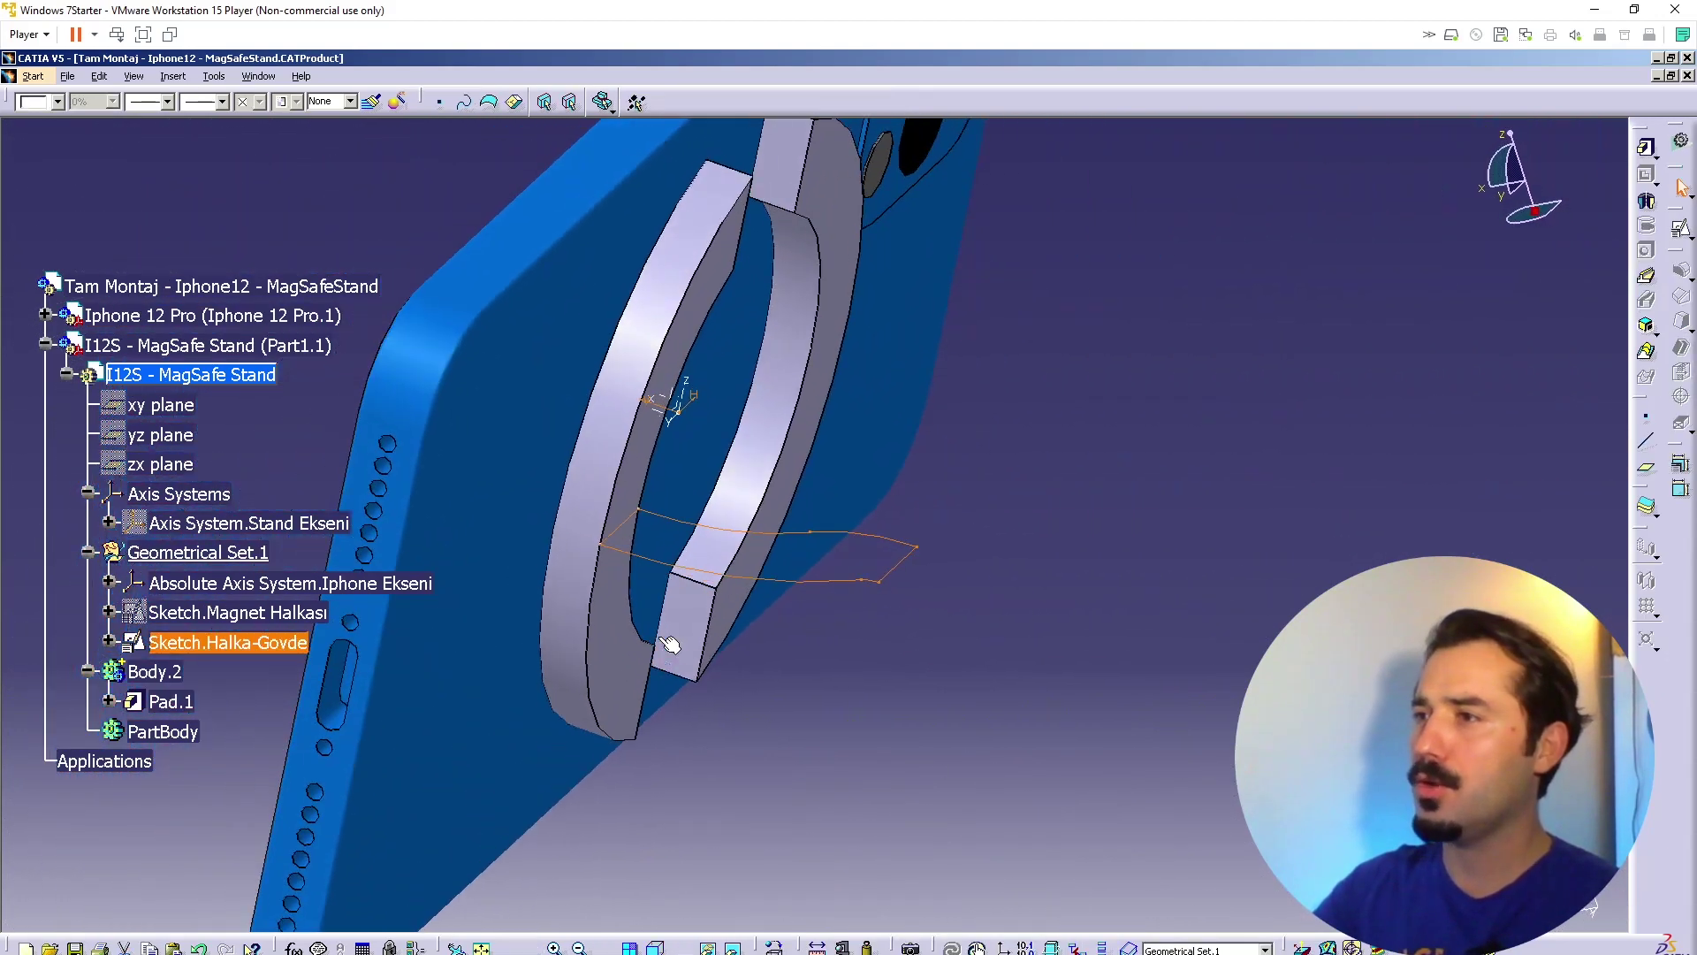
Step: Insert a new body in the stand part and rename the magnet ring's body as Body.Halka
left_click(172, 77)
left_click(185, 112)
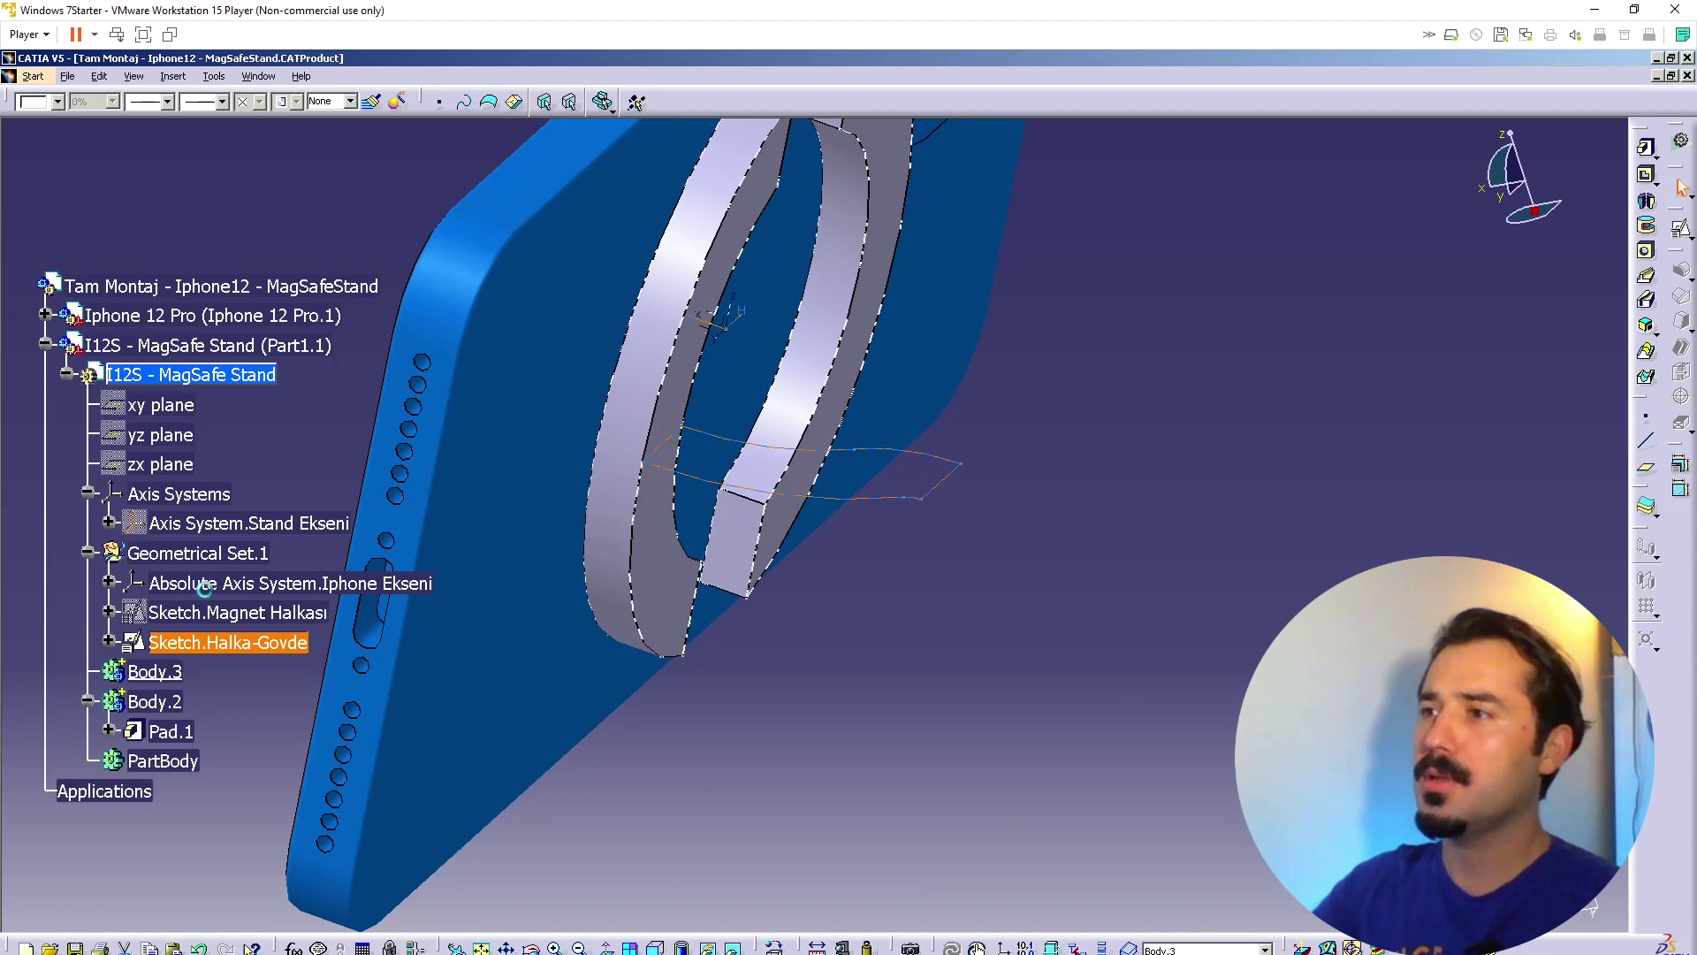
right_click(155, 703)
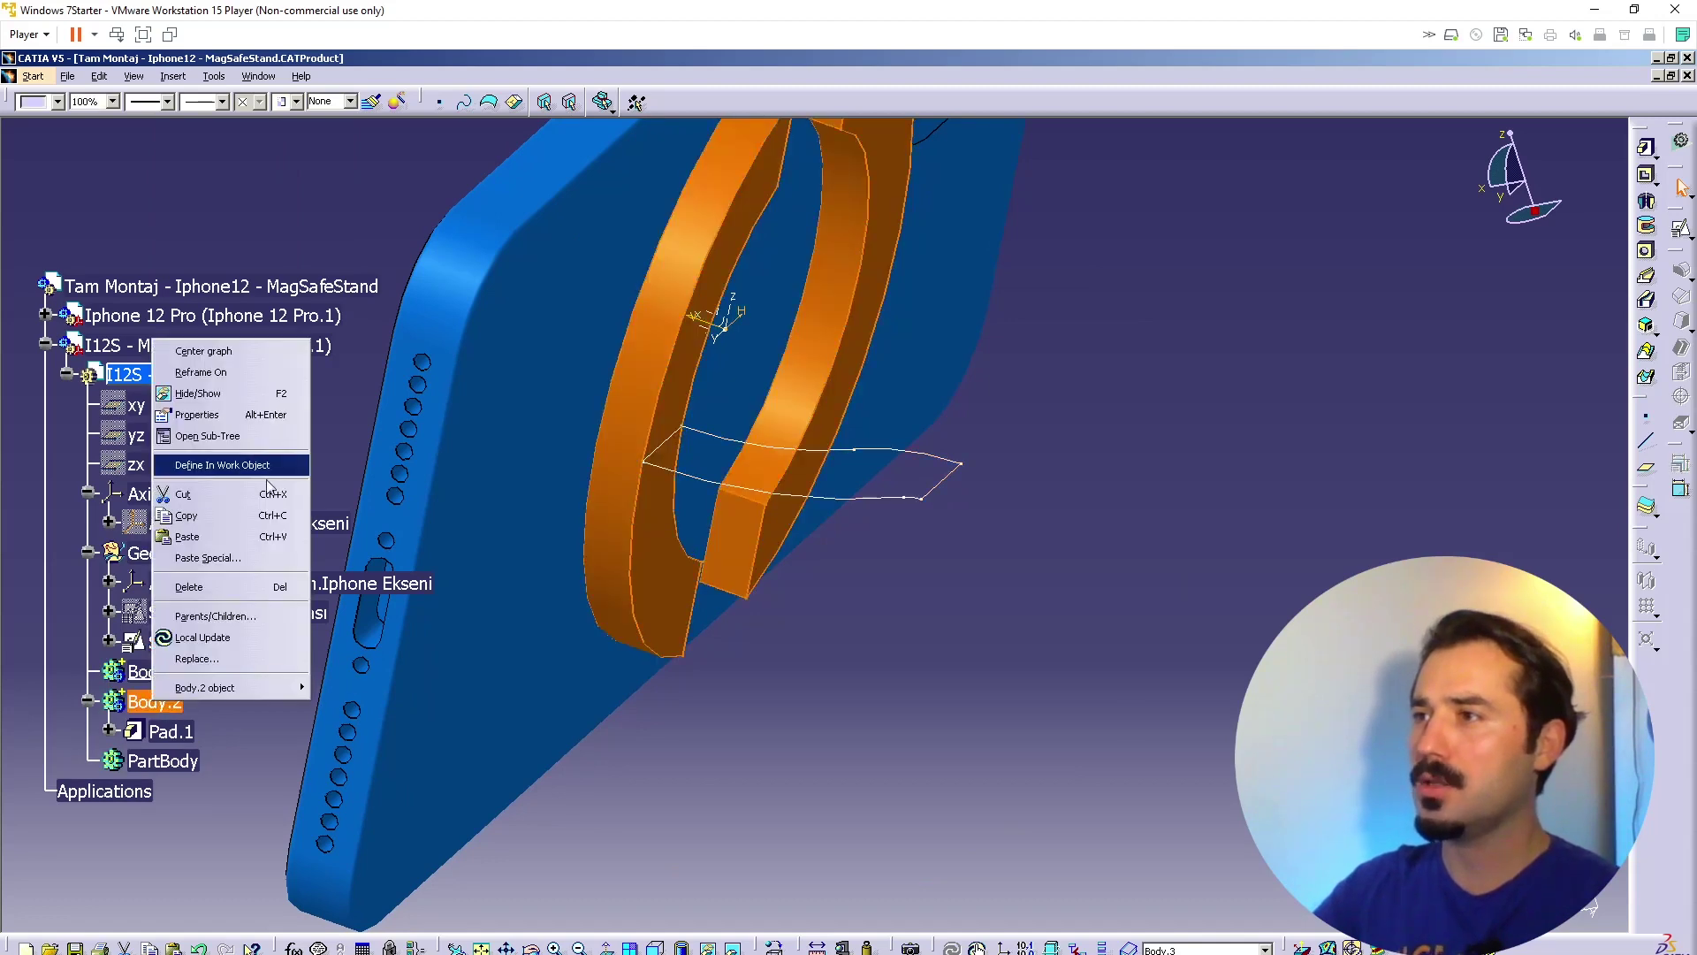
left_click(196, 414)
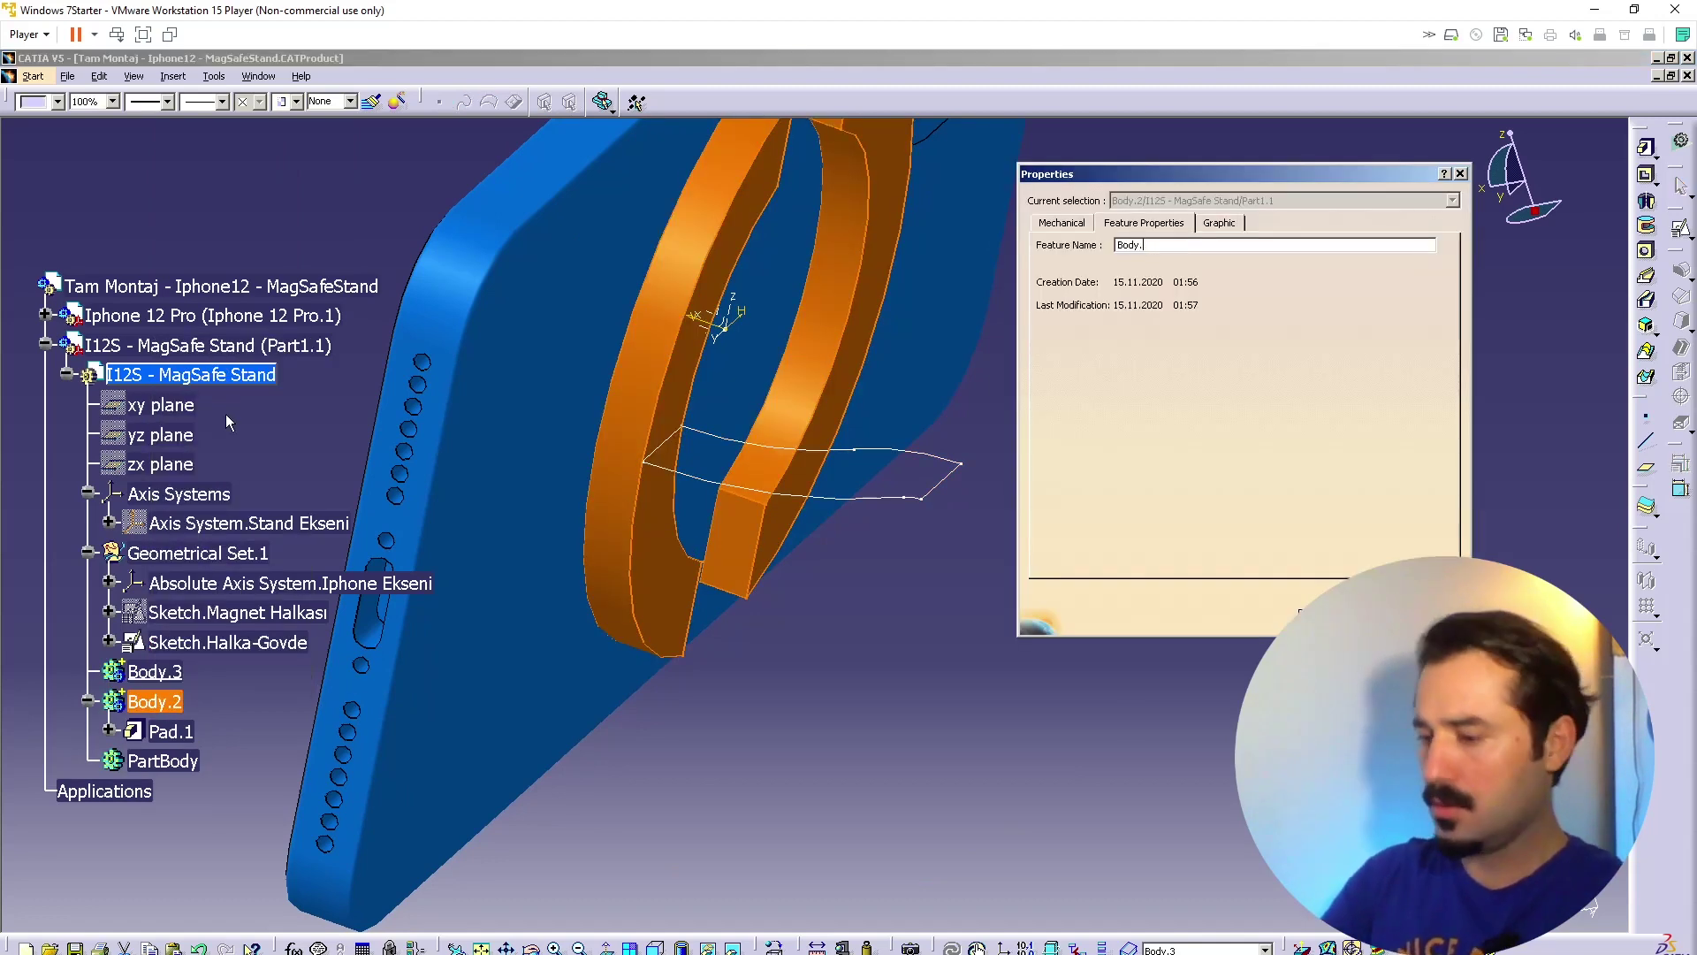
type("Halka")
key("Return")
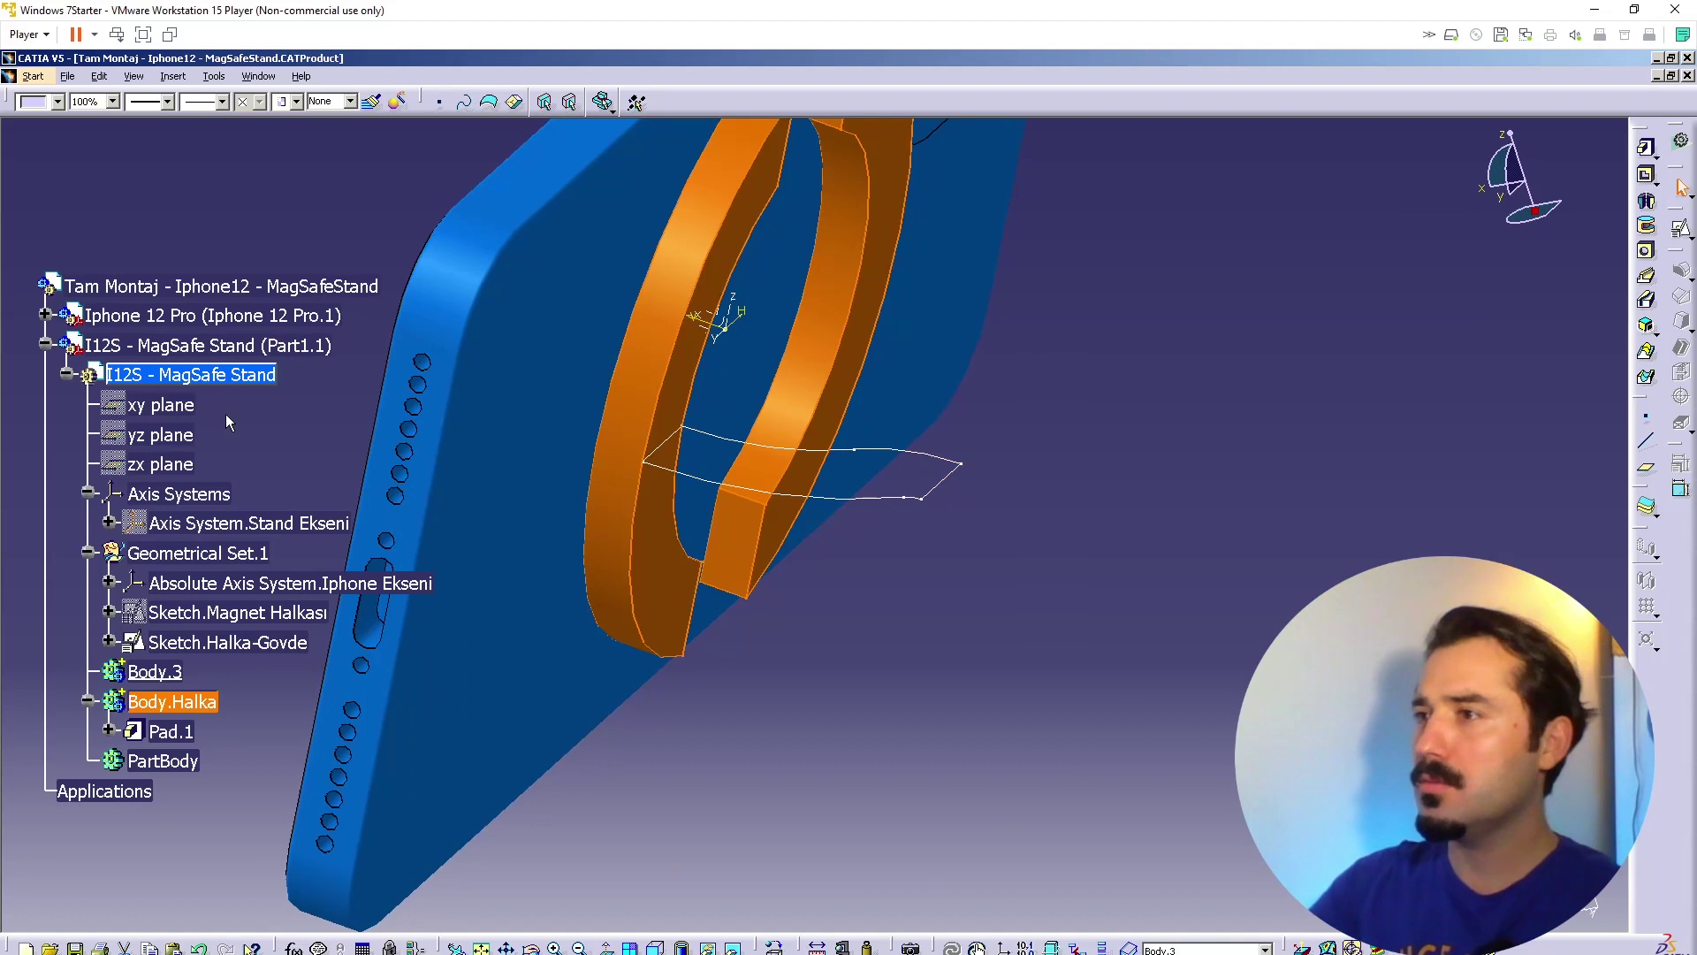
Step: Rename the newly inserted body as Body.Halka-Govde
right_click(153, 671)
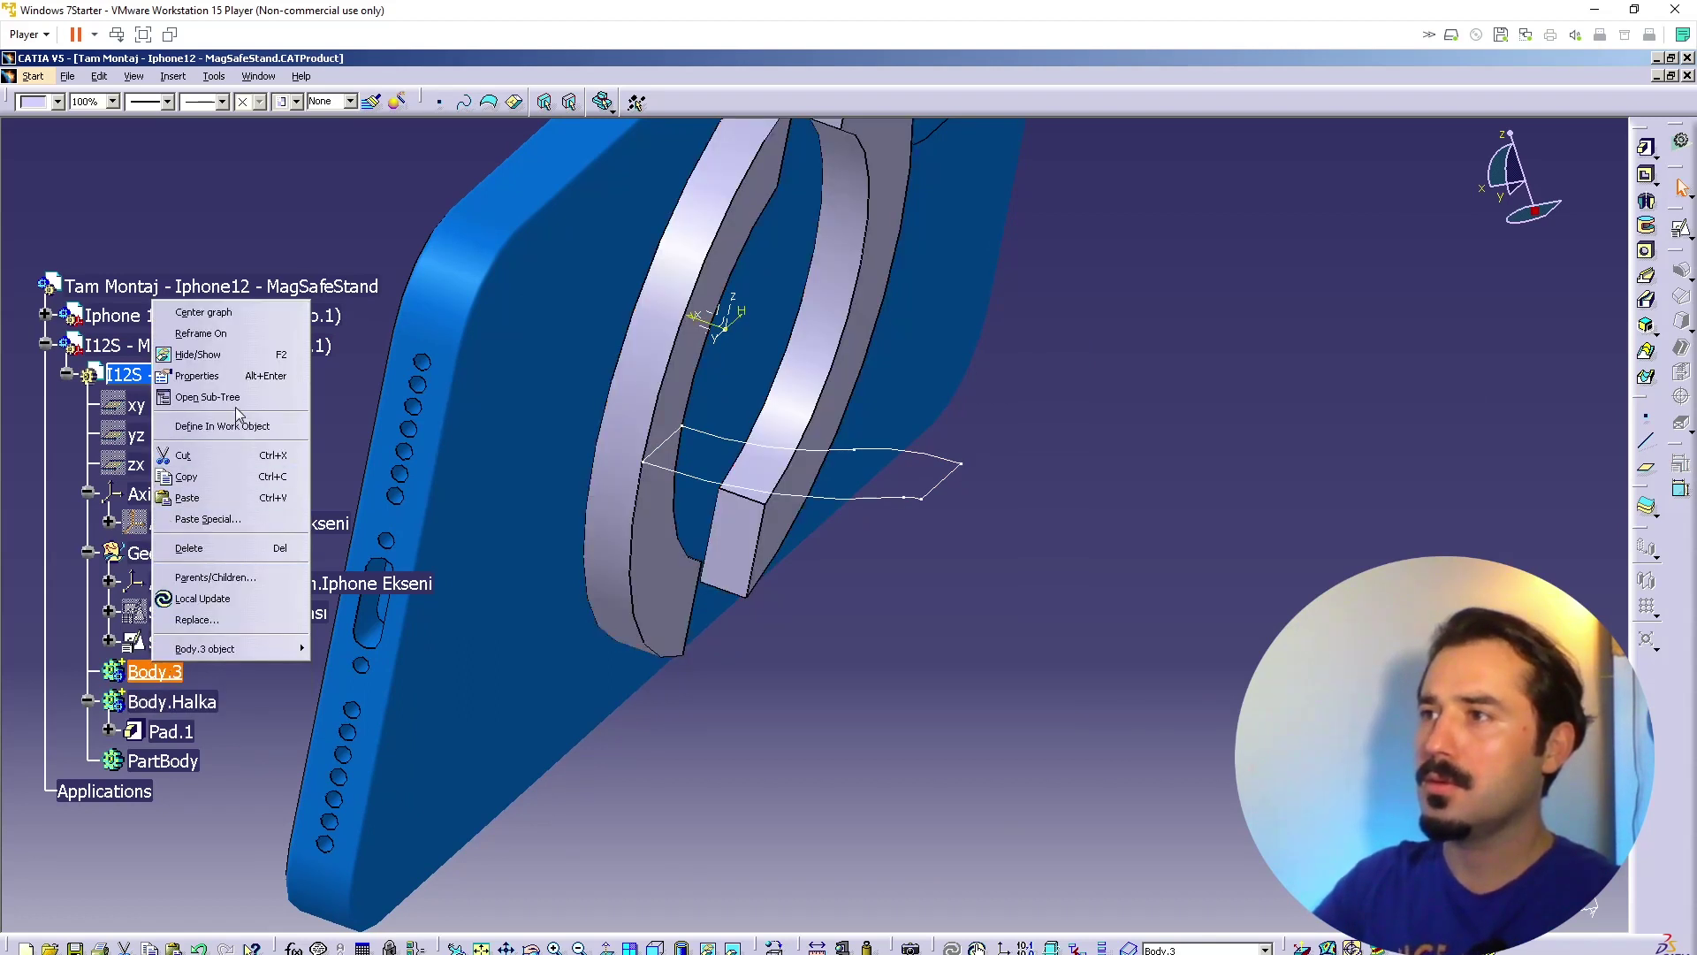
left_click(221, 378)
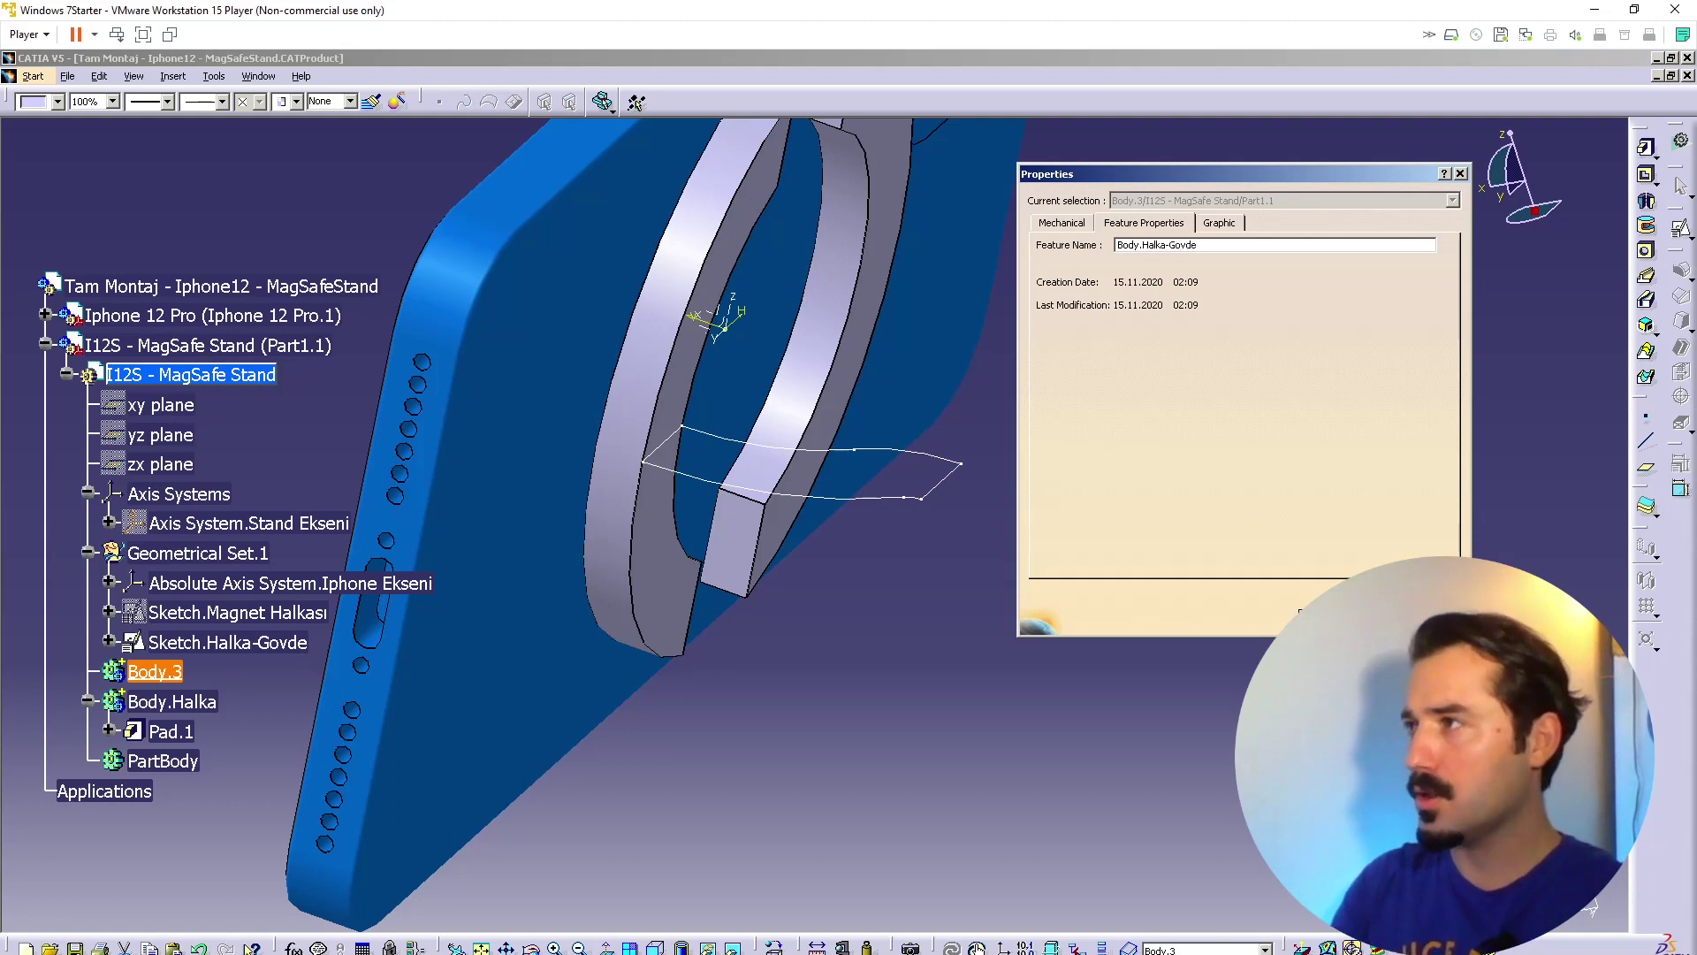
key("Return")
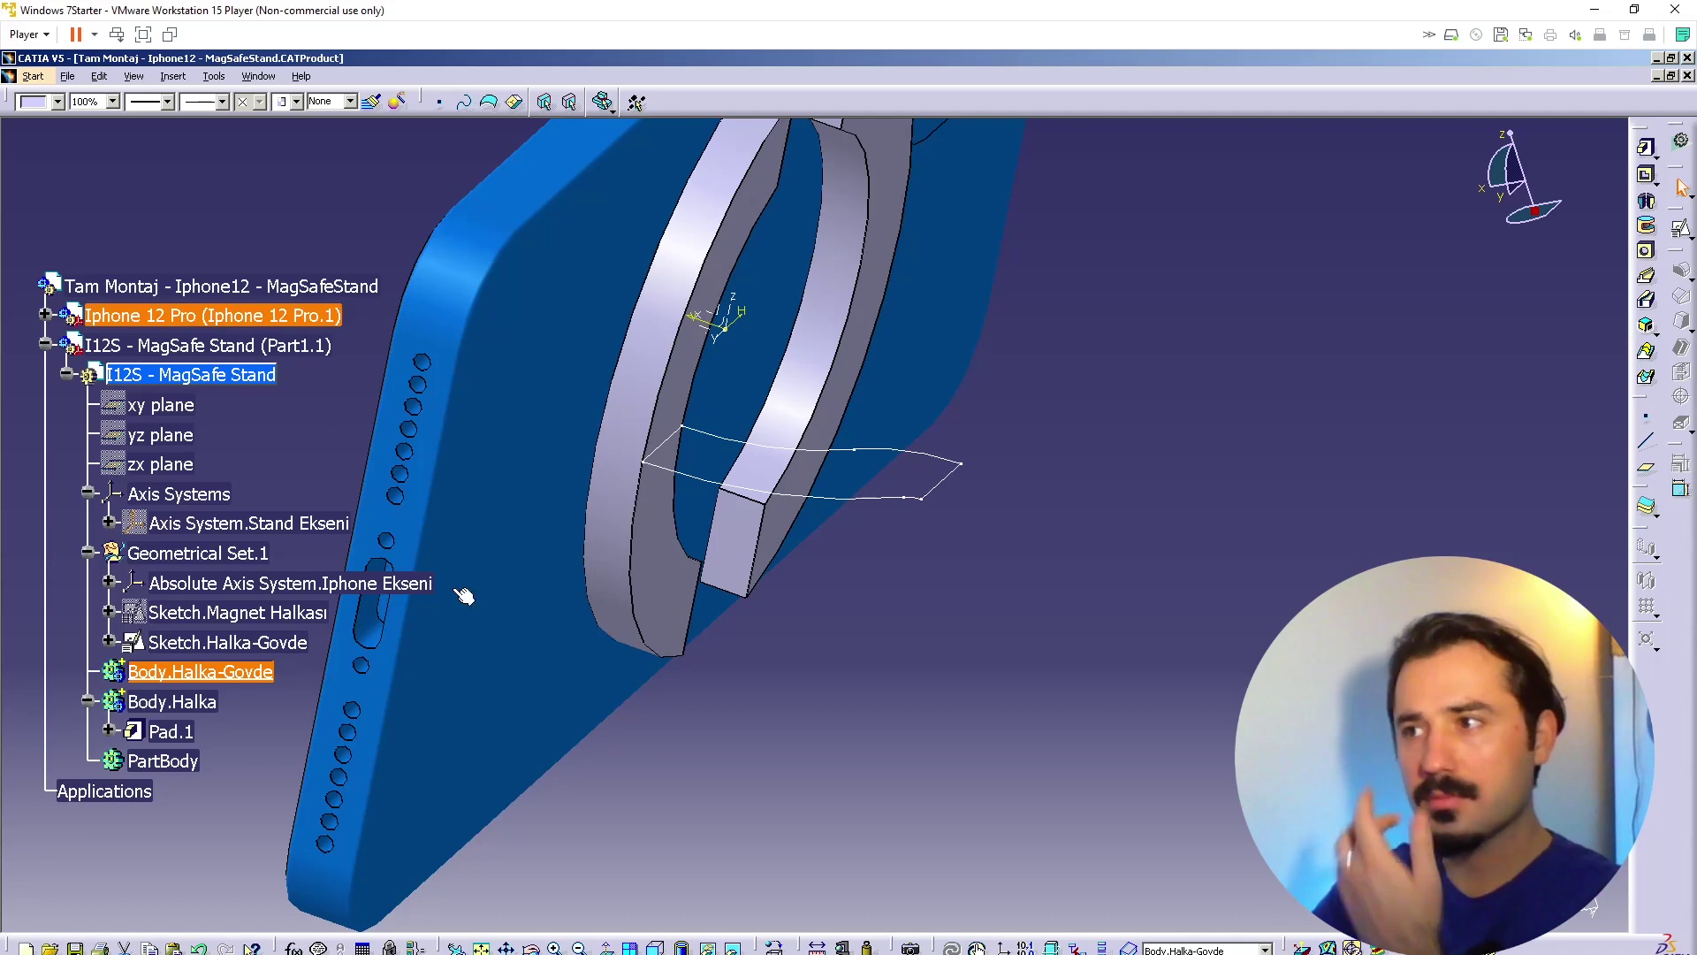
left_click(739, 691)
middle_click_drag(898, 657, 707, 686)
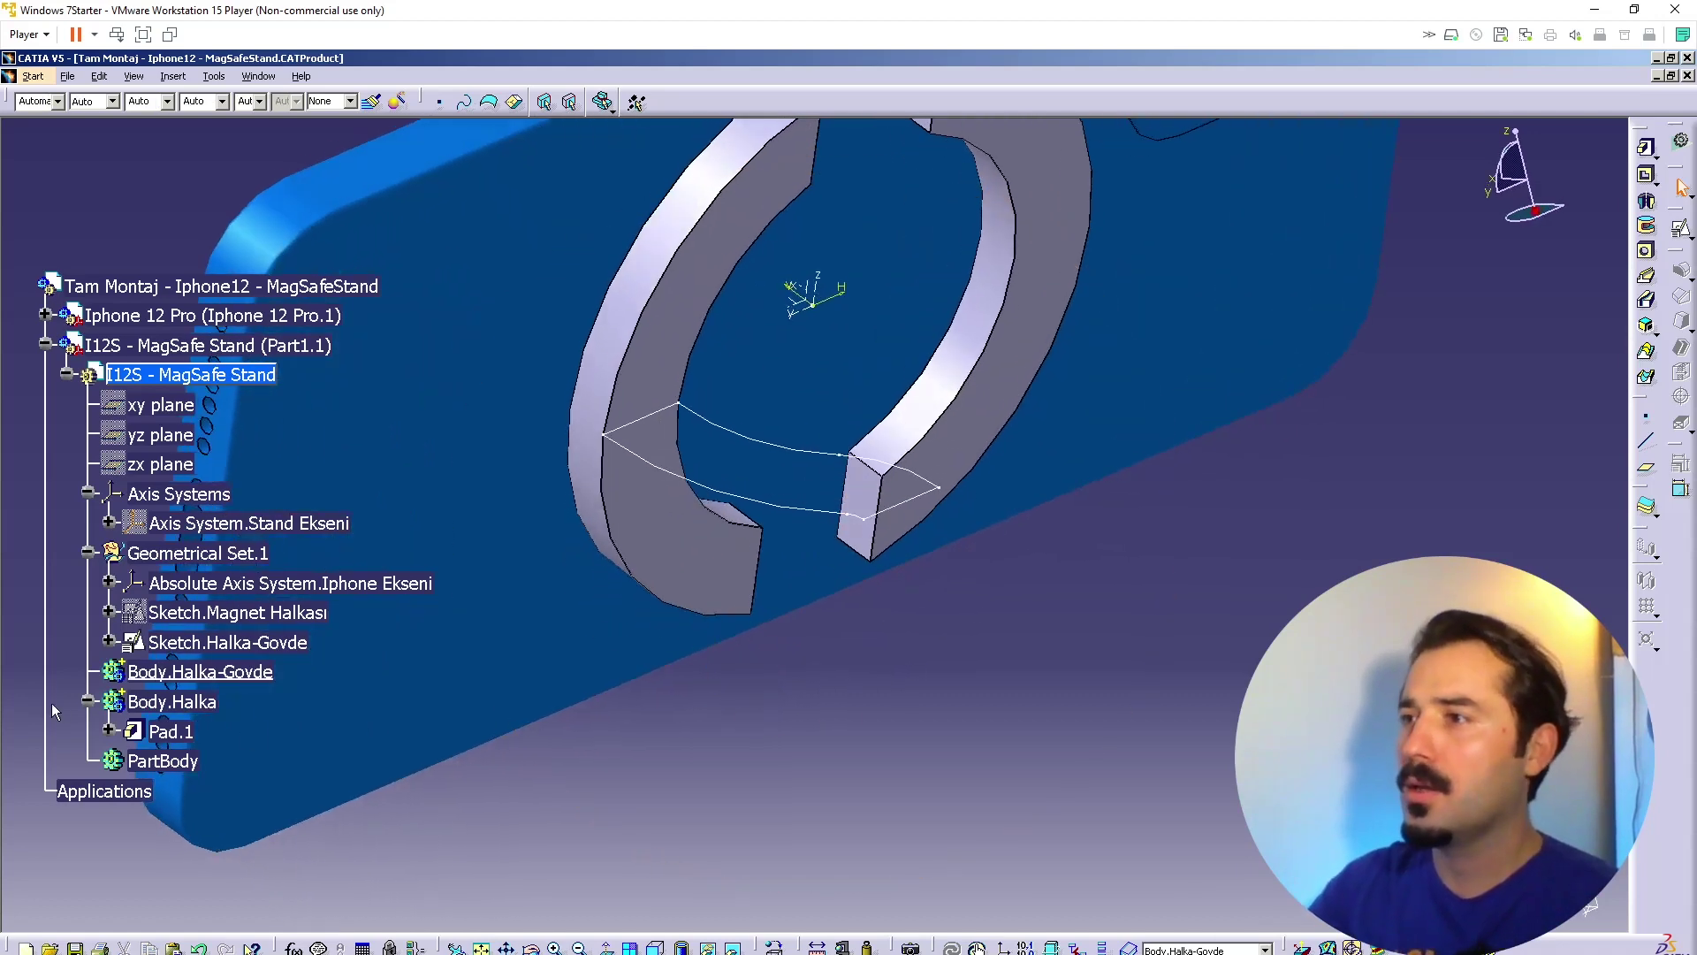
Step: Pad the Sketch.Halka-Govde profile in Body.Halka-Govde with a mirrored extent about the sketch plane
left_click(171, 673)
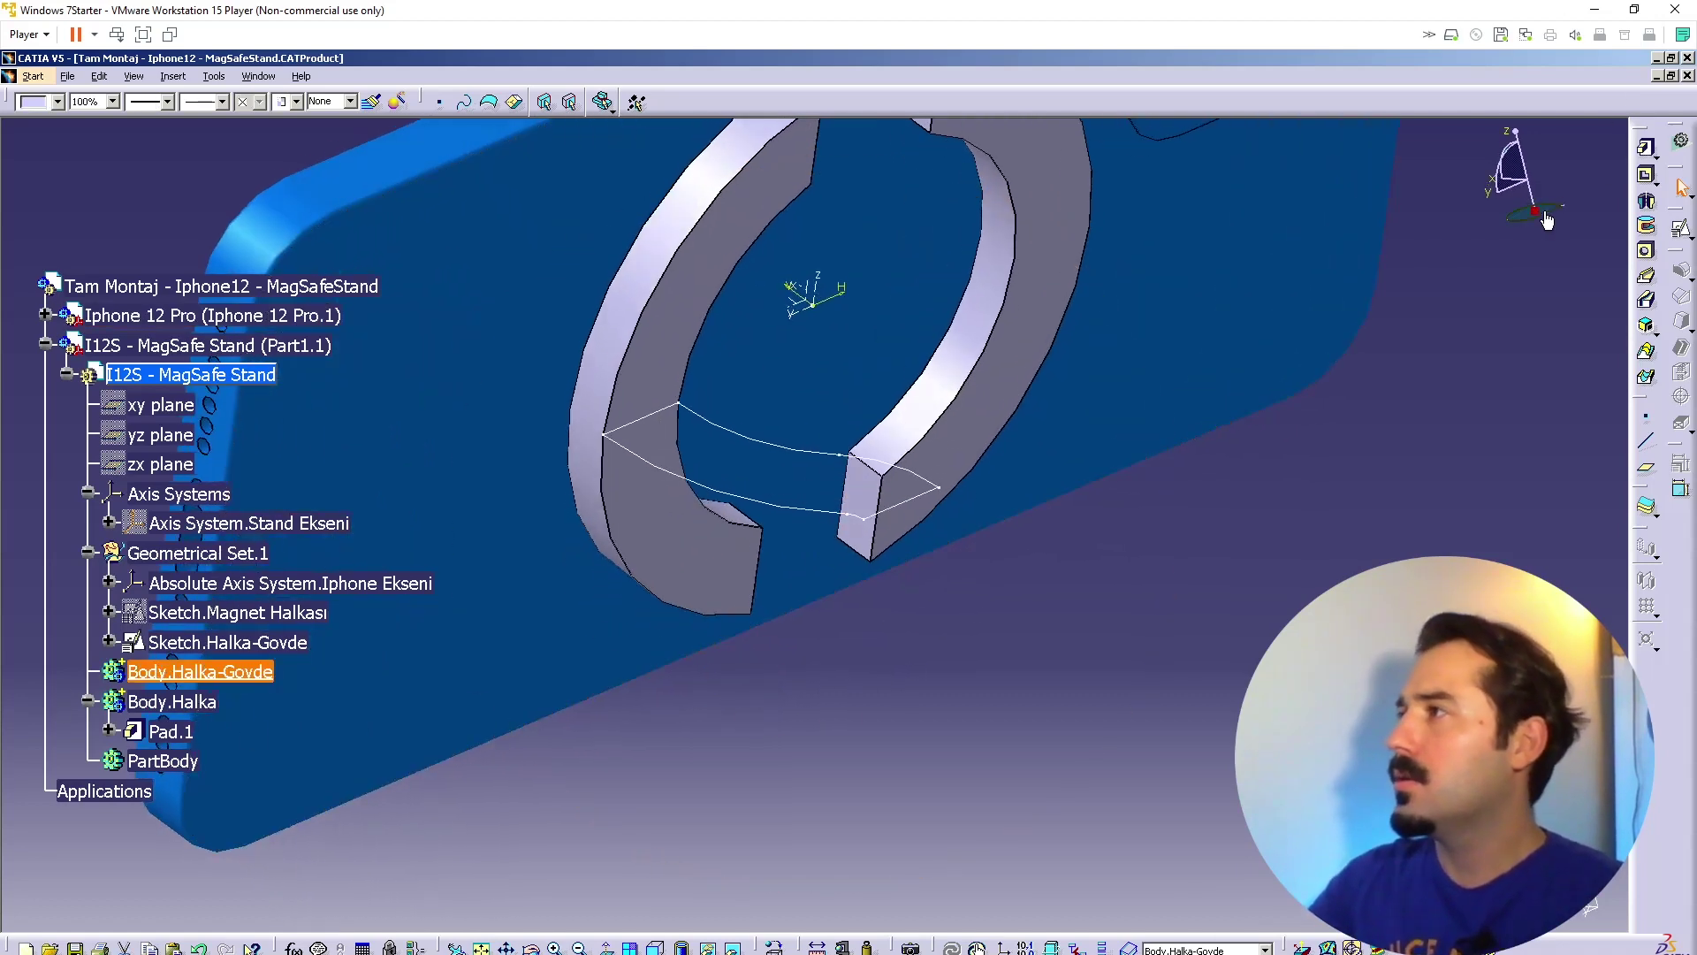
left_click(1646, 147)
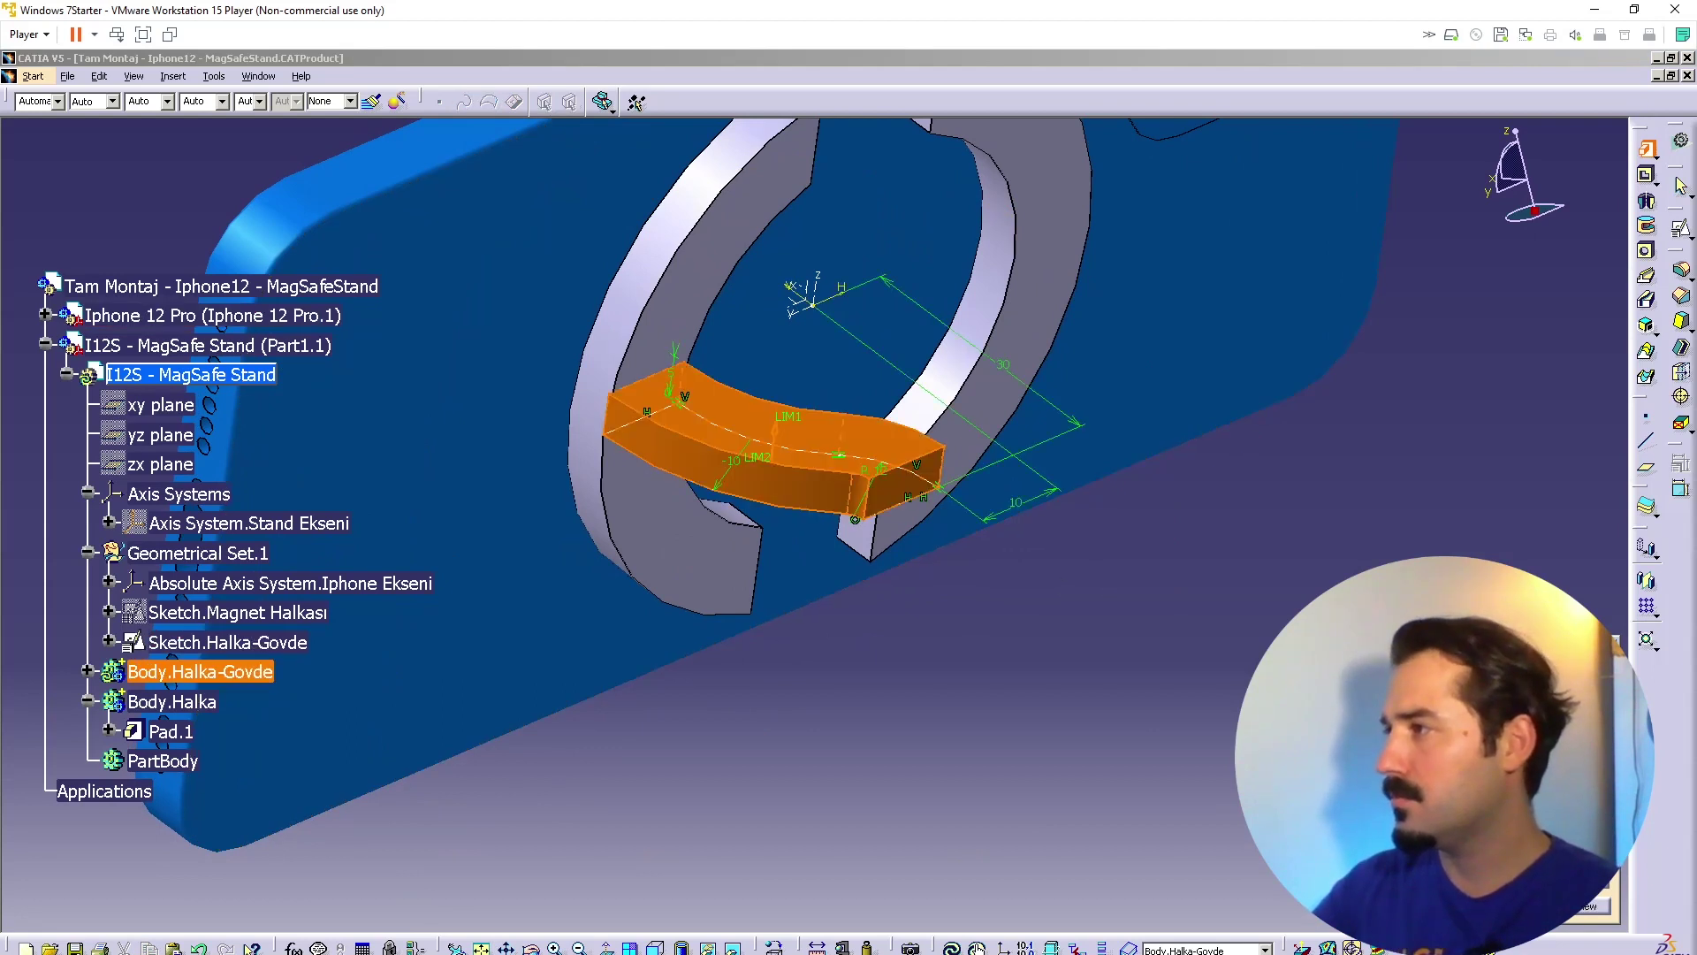
left_click(1432, 844)
left_click(1436, 906)
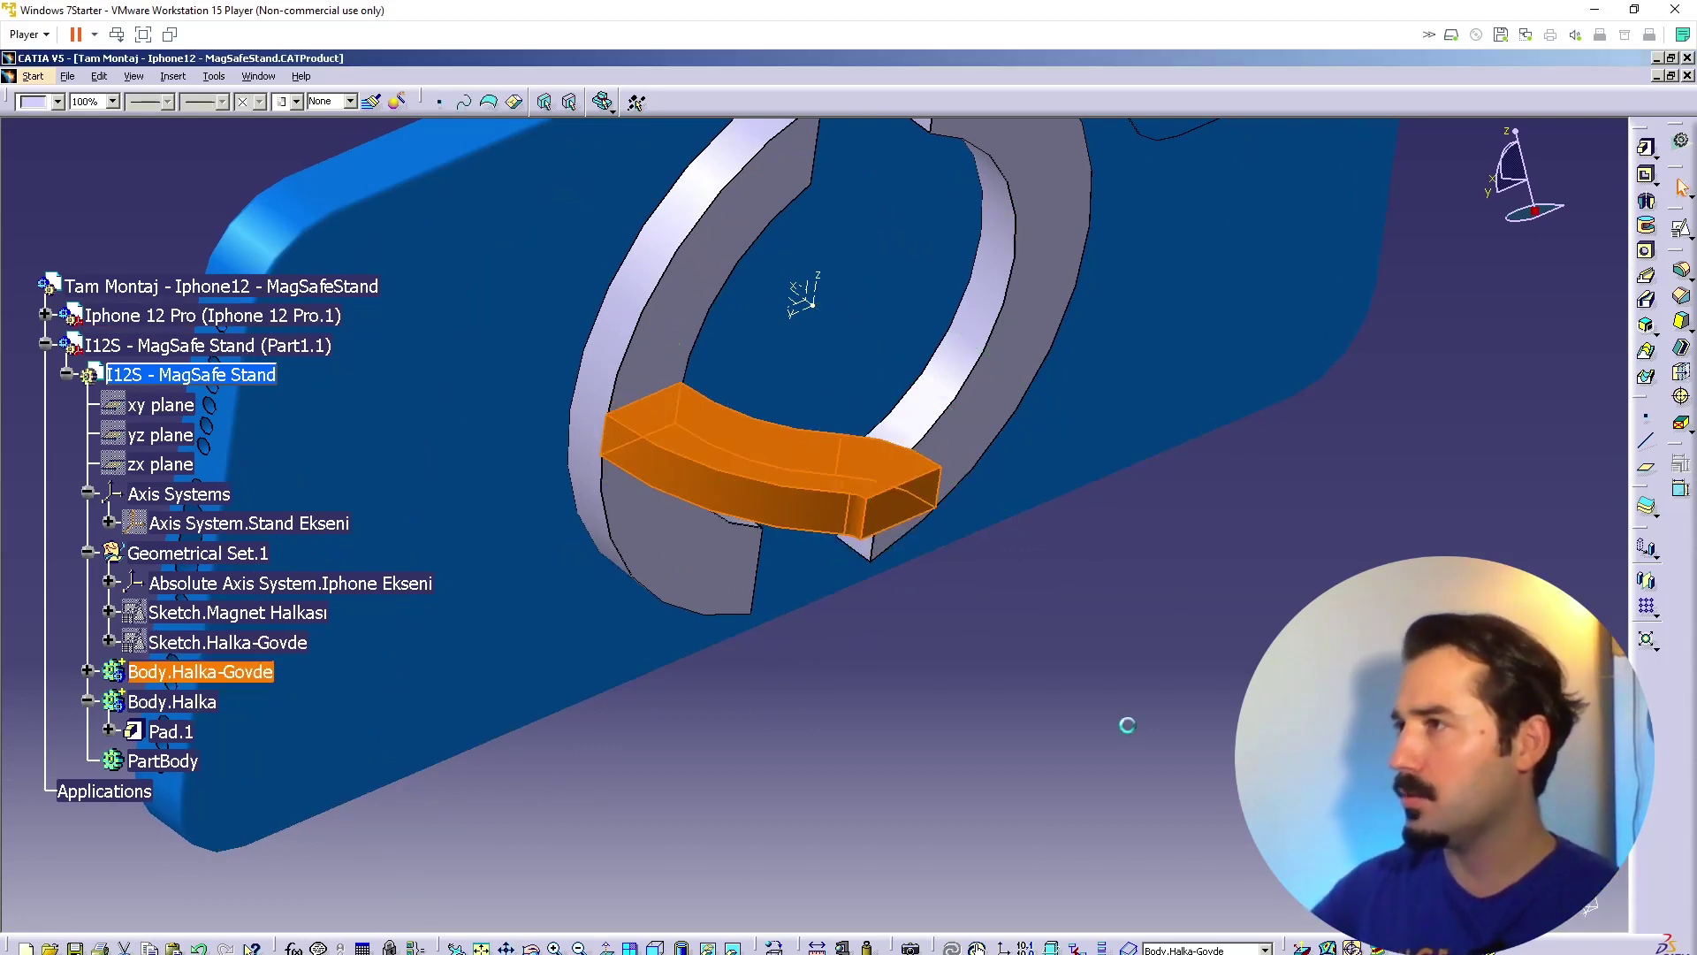
Step: Mirror the S-shaped arm in Body.Halka-Govde about the ZX plane of Absolute Axis System.Iphone Ekseni
middle_click_drag(716, 476, 721, 476)
middle_click_drag(812, 387, 915, 615)
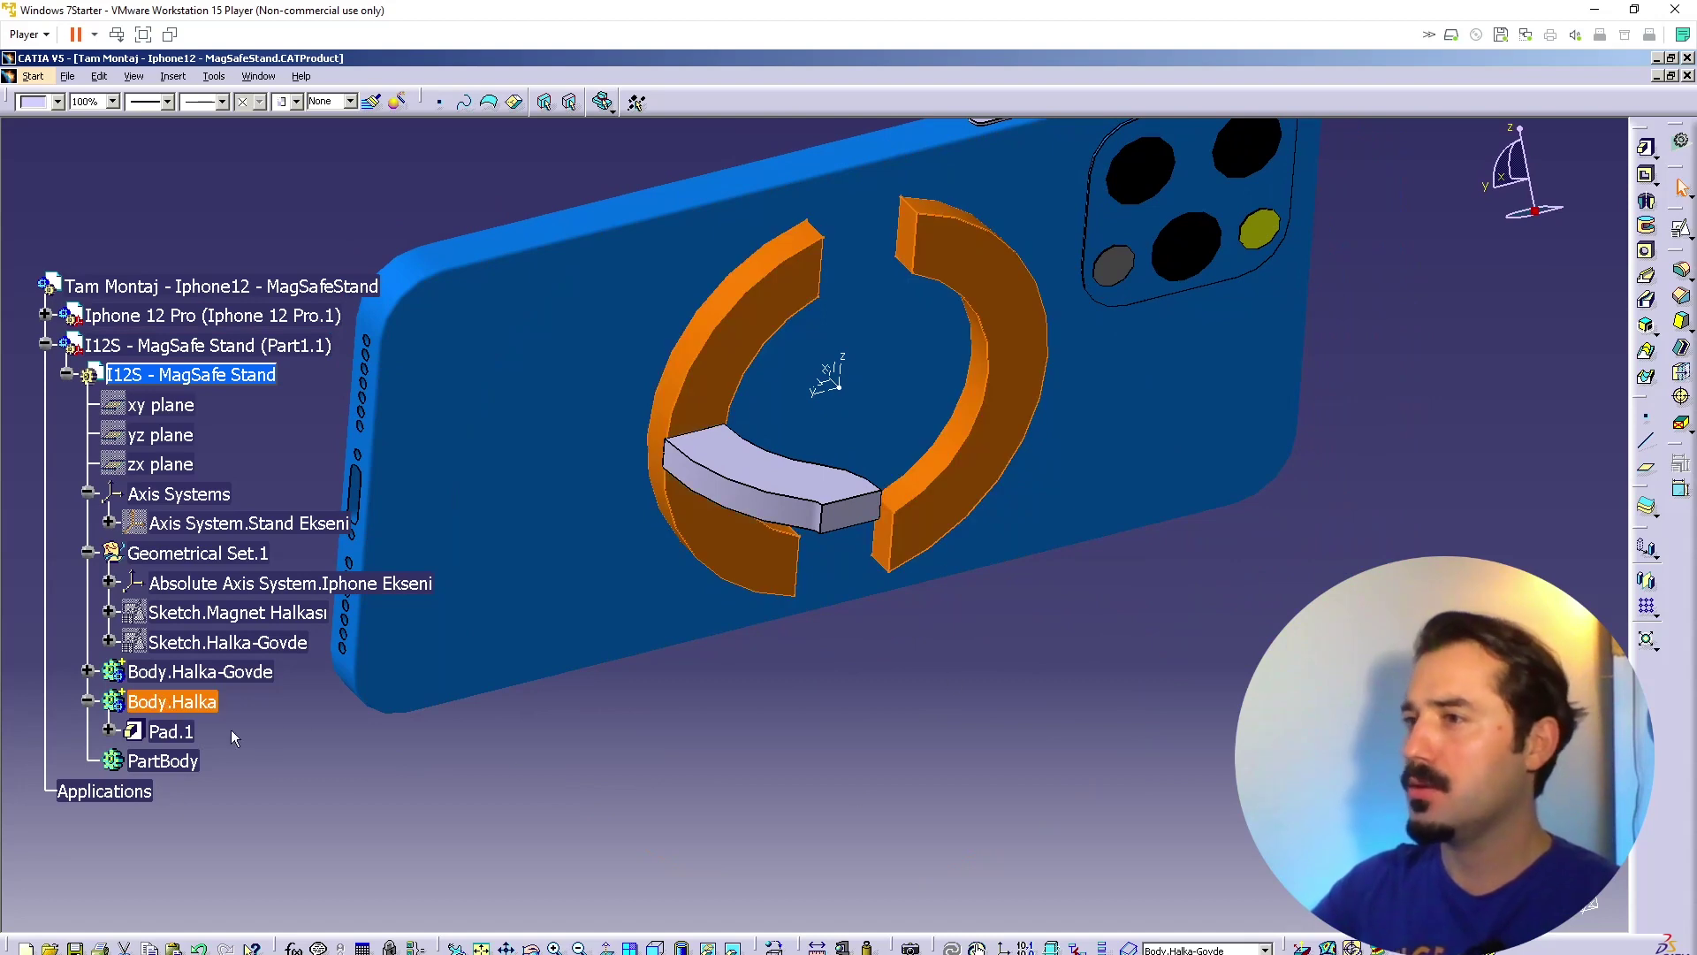
left_click(140, 758)
left_click(177, 708)
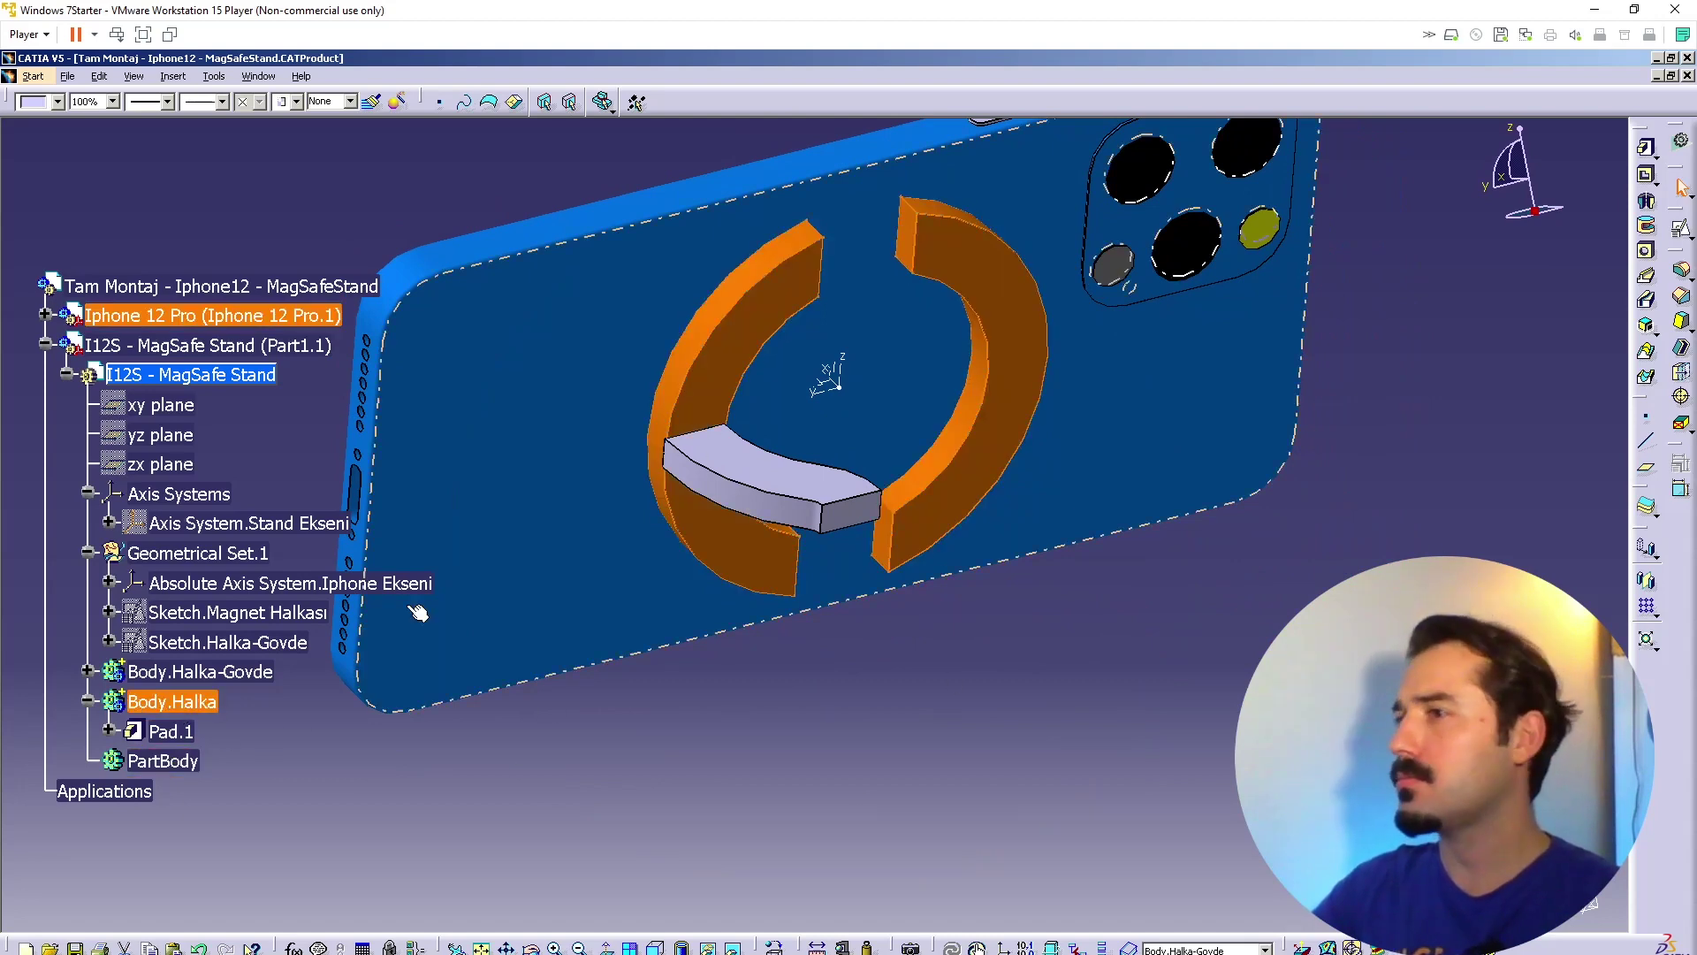
left_click(249, 677)
left_click(1650, 573)
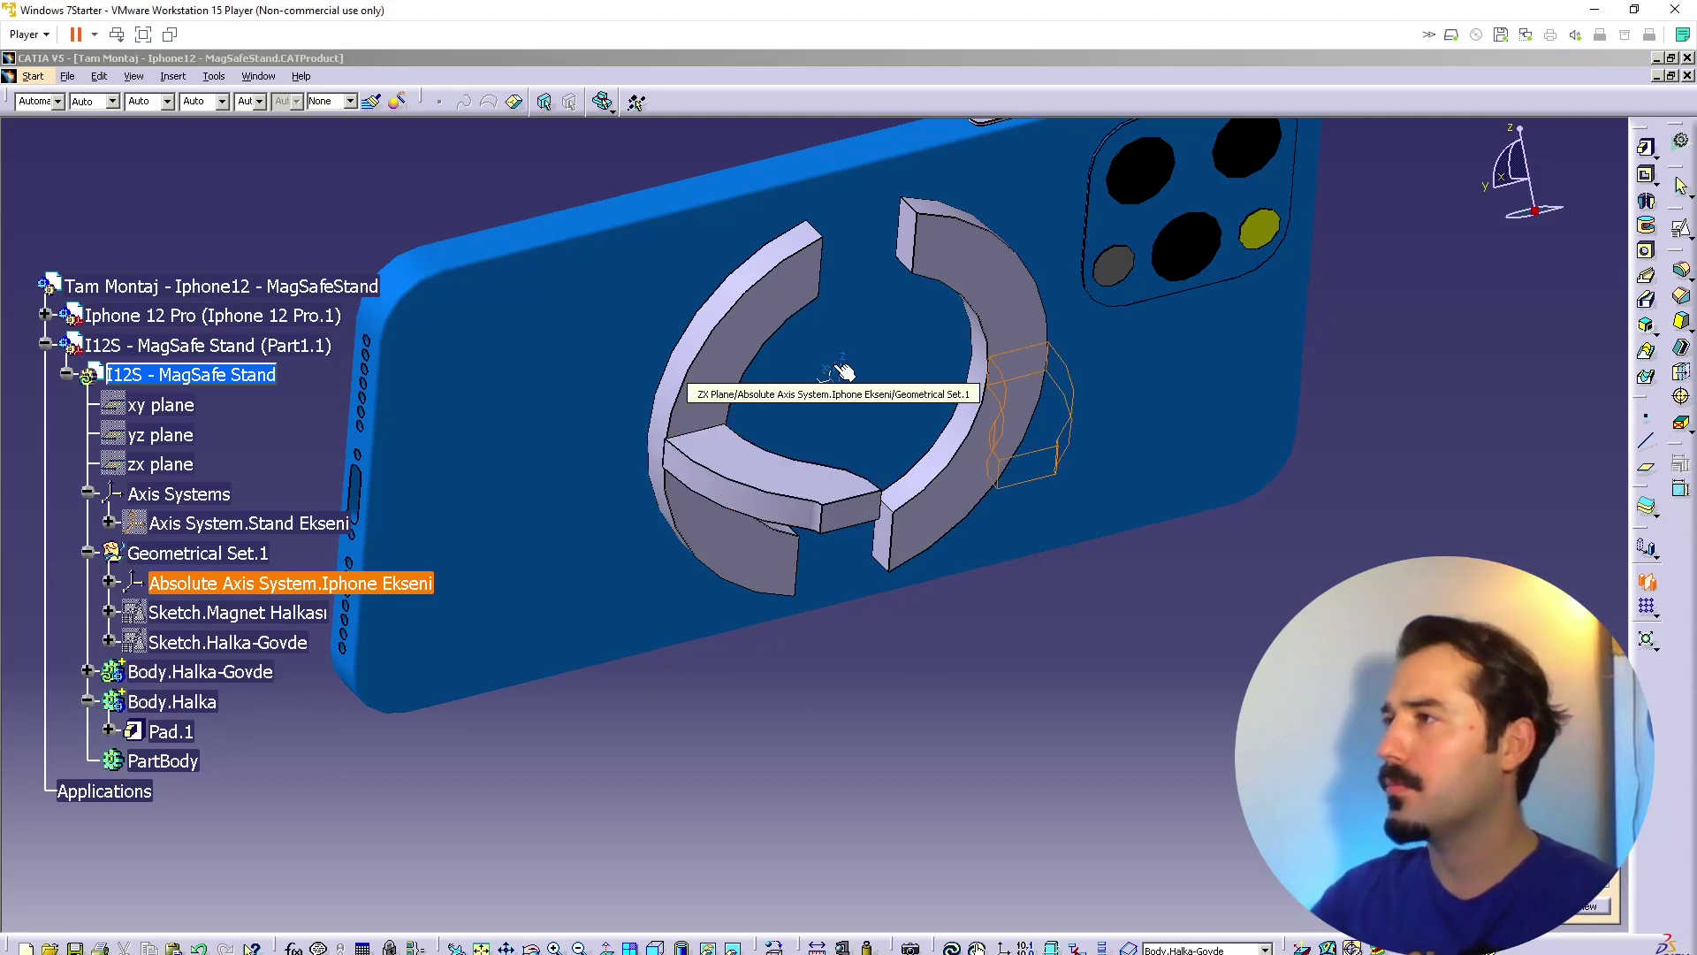
left_click(1432, 906)
scroll(1037, 690, "down", 1)
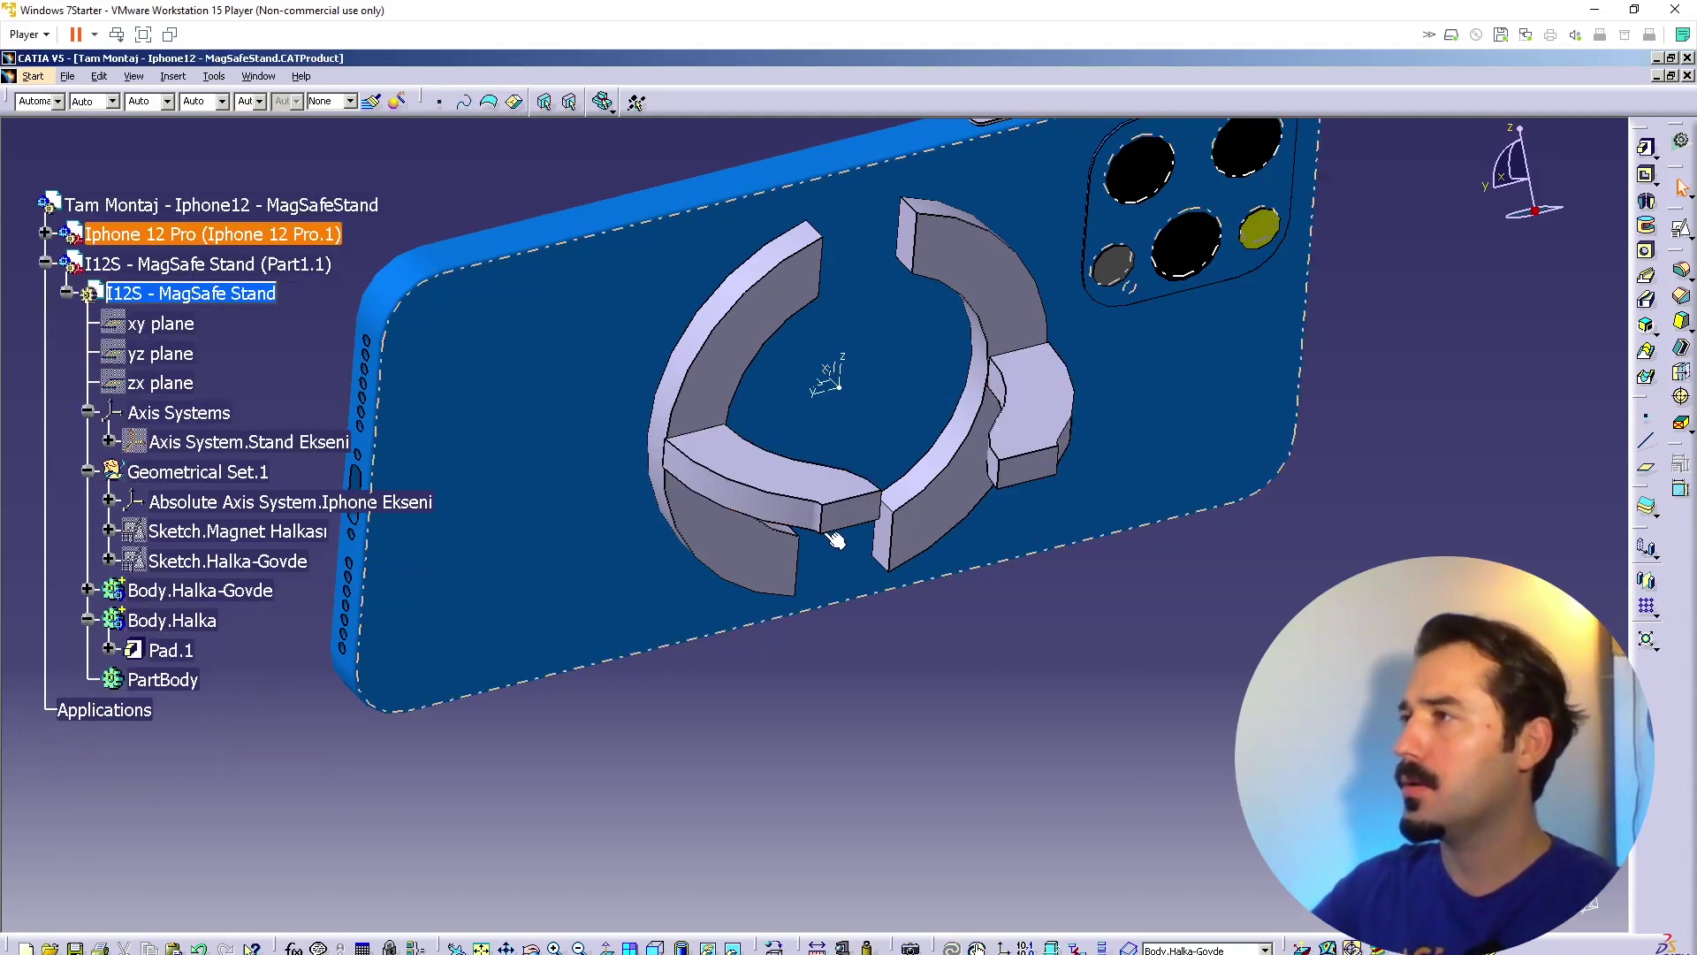
Step: Define Body.Halka as the in-work object
middle_click_drag(900, 567, 695, 298)
middle_click_drag(840, 483, 632, 588)
right_click(181, 621)
left_click(279, 747)
middle_click_drag(1005, 495, 1052, 637)
Step: Fillet the four inner end edges of the two magnet ring halves with a 2 mm radius
left_click(1683, 272)
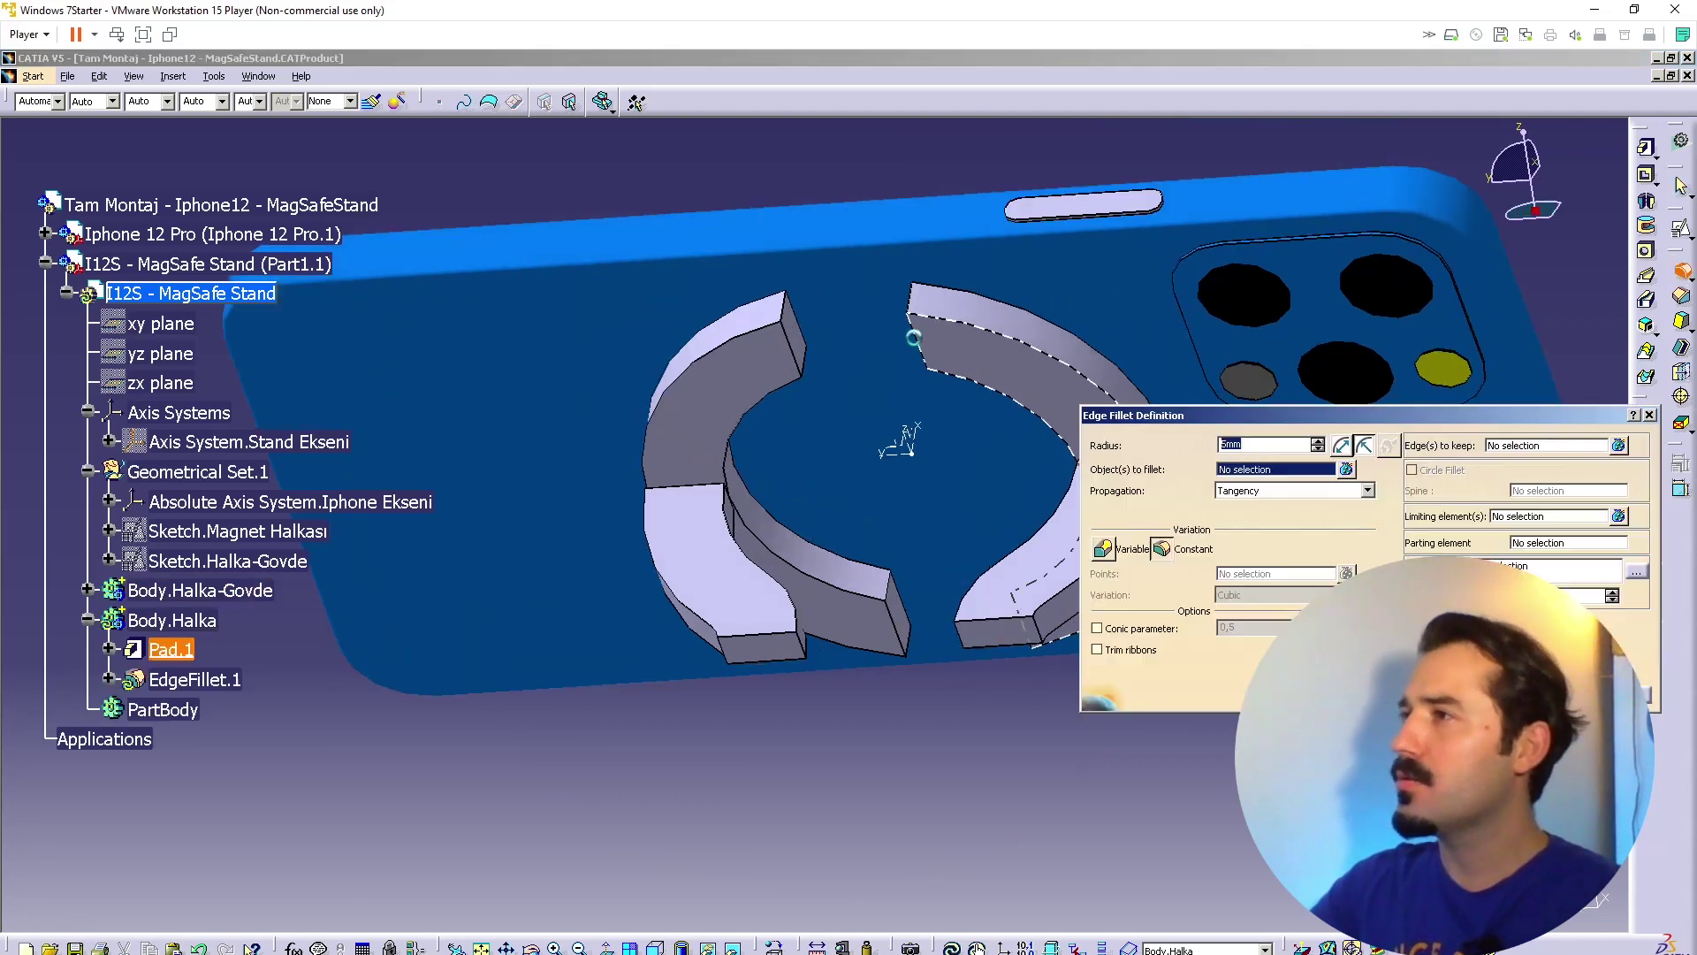
left_click(812, 369)
middle_click_drag(898, 368, 1030, 376)
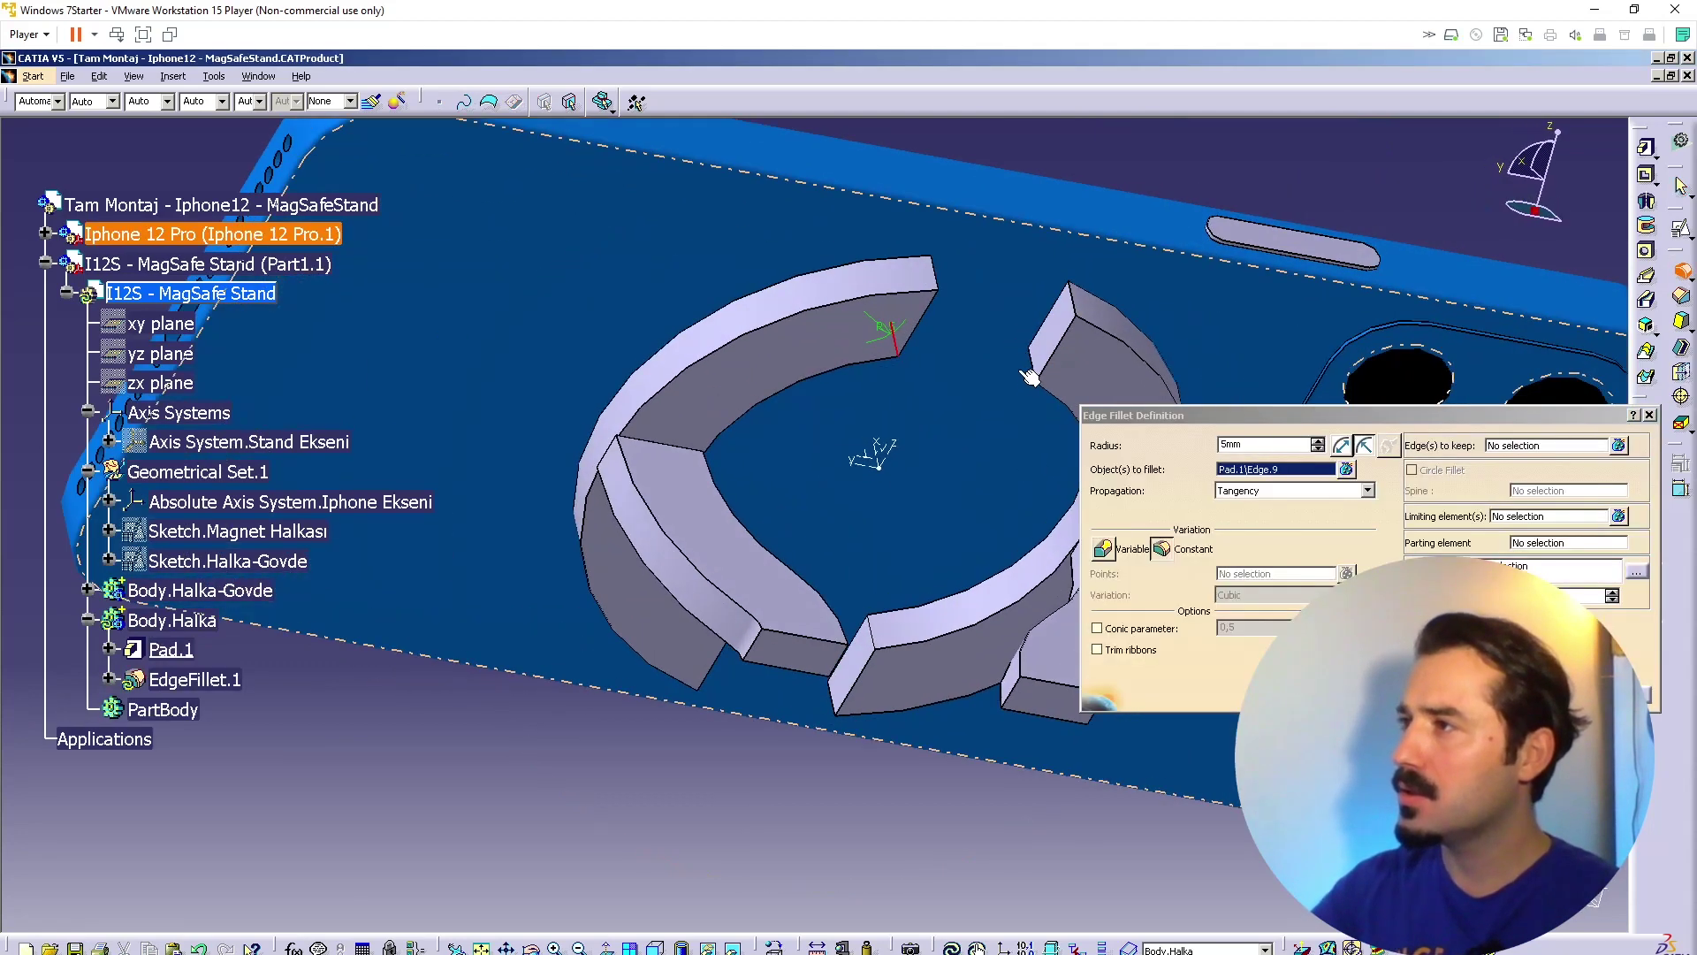
left_click(1031, 371)
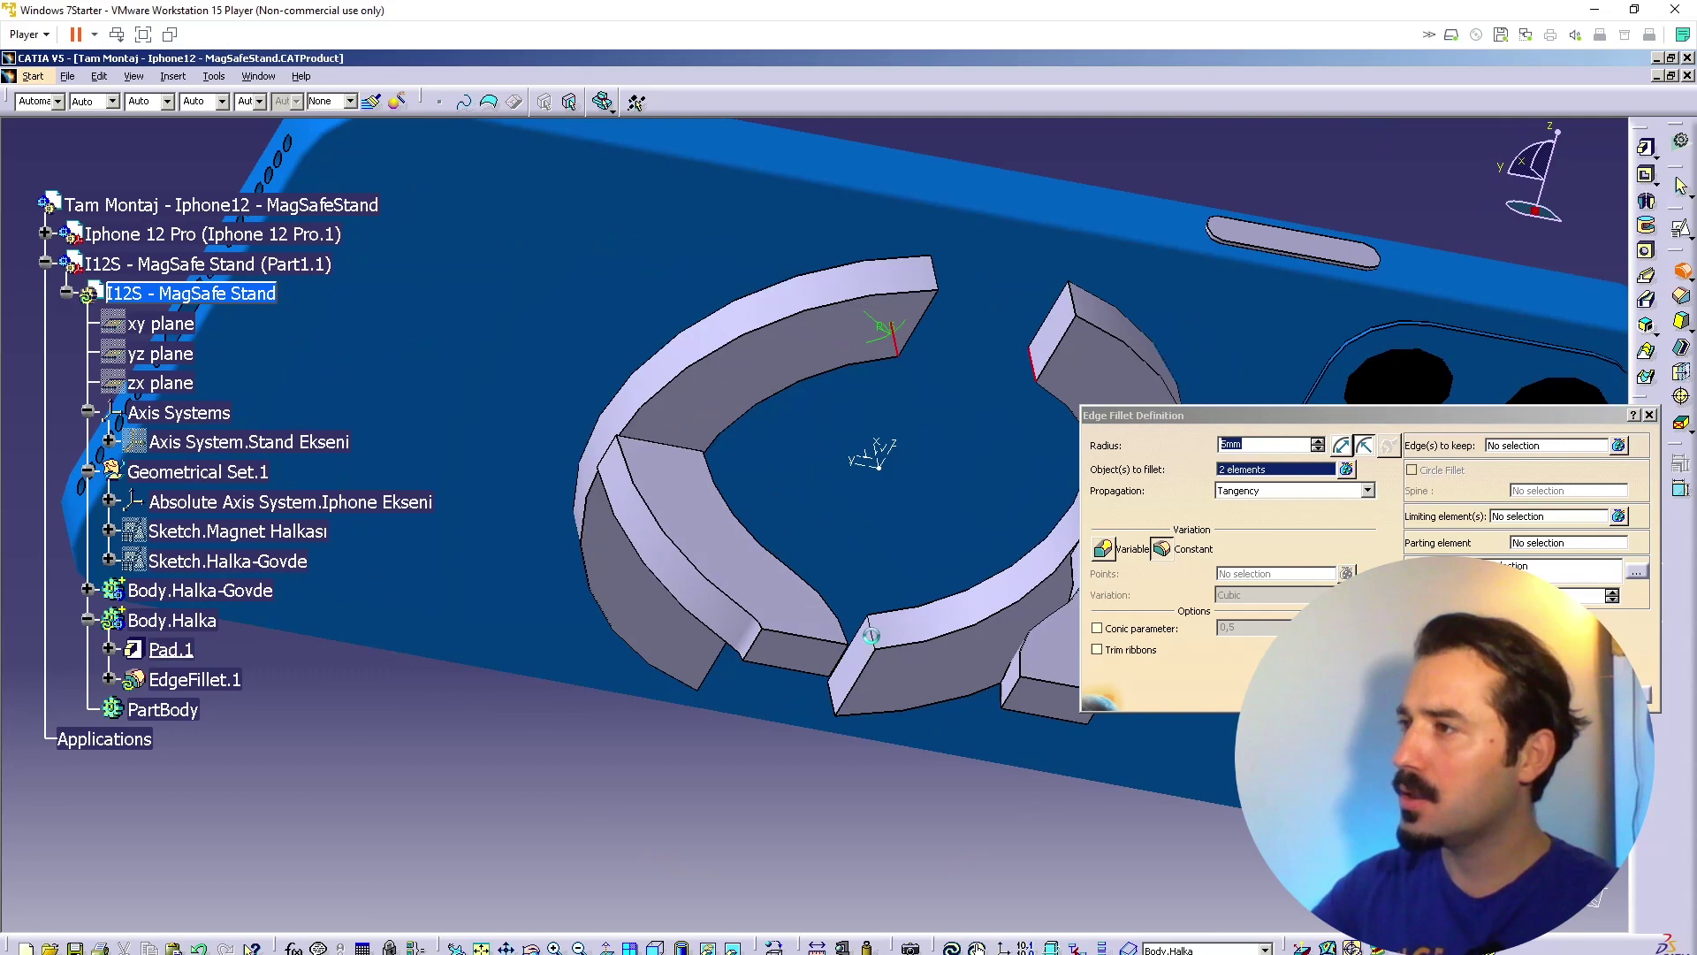
left_click(833, 697)
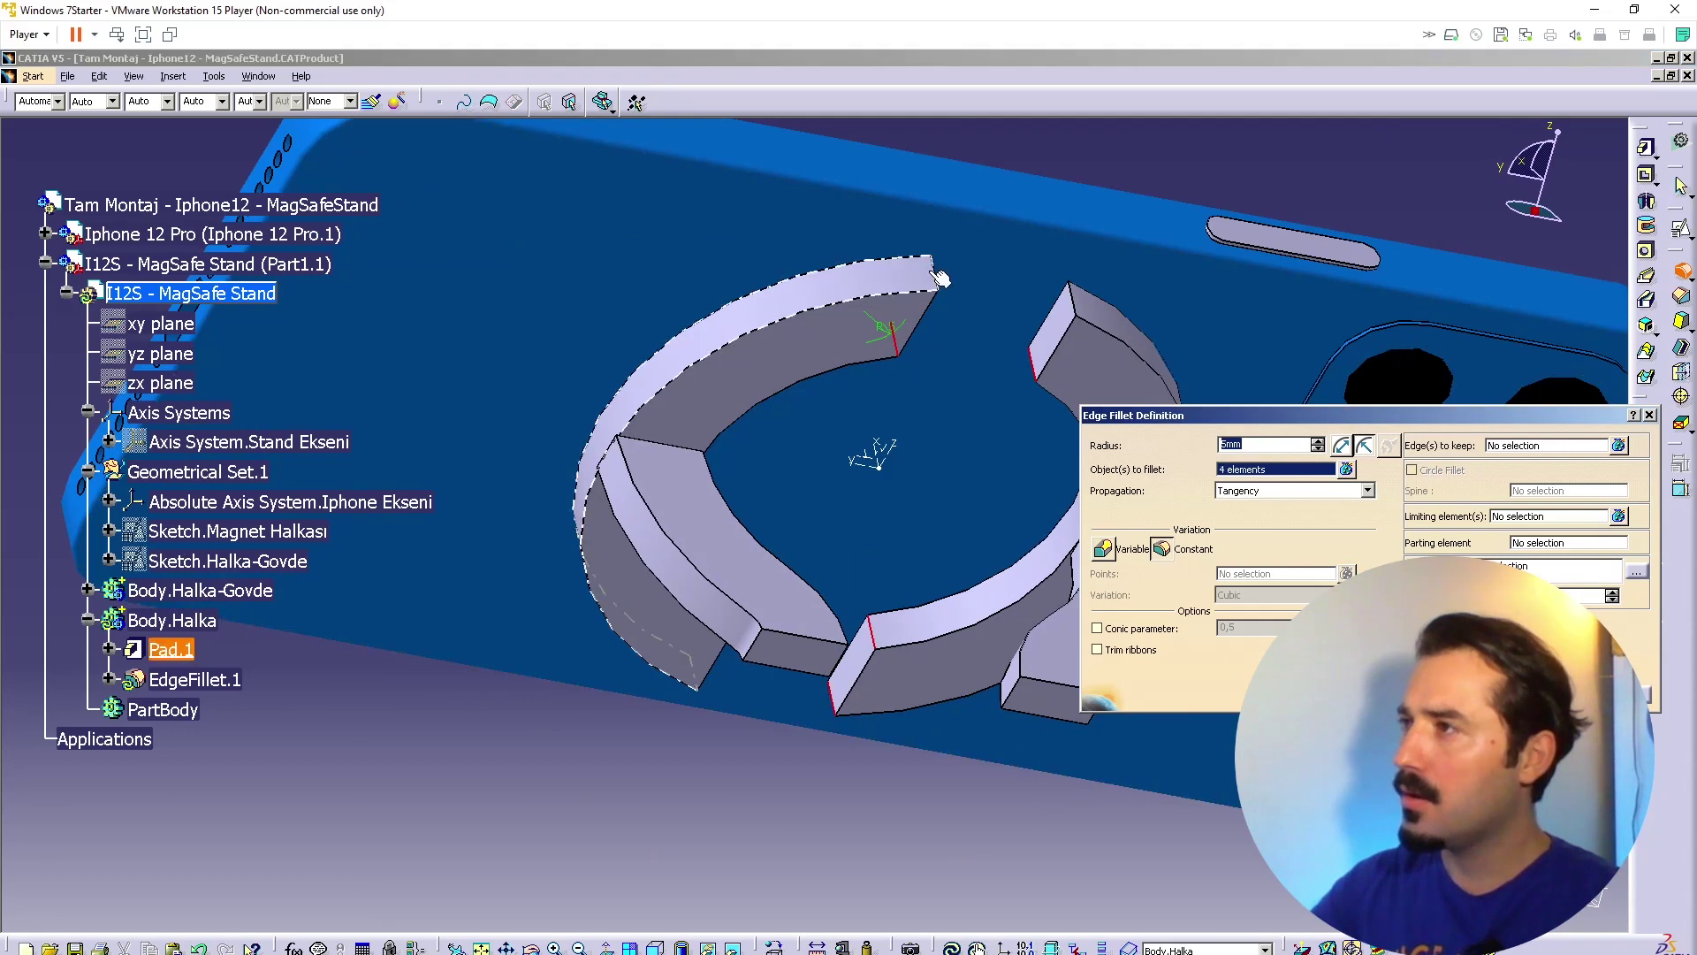
middle_click_drag(924, 505, 739, 504)
left_click(602, 474)
left_click(709, 509)
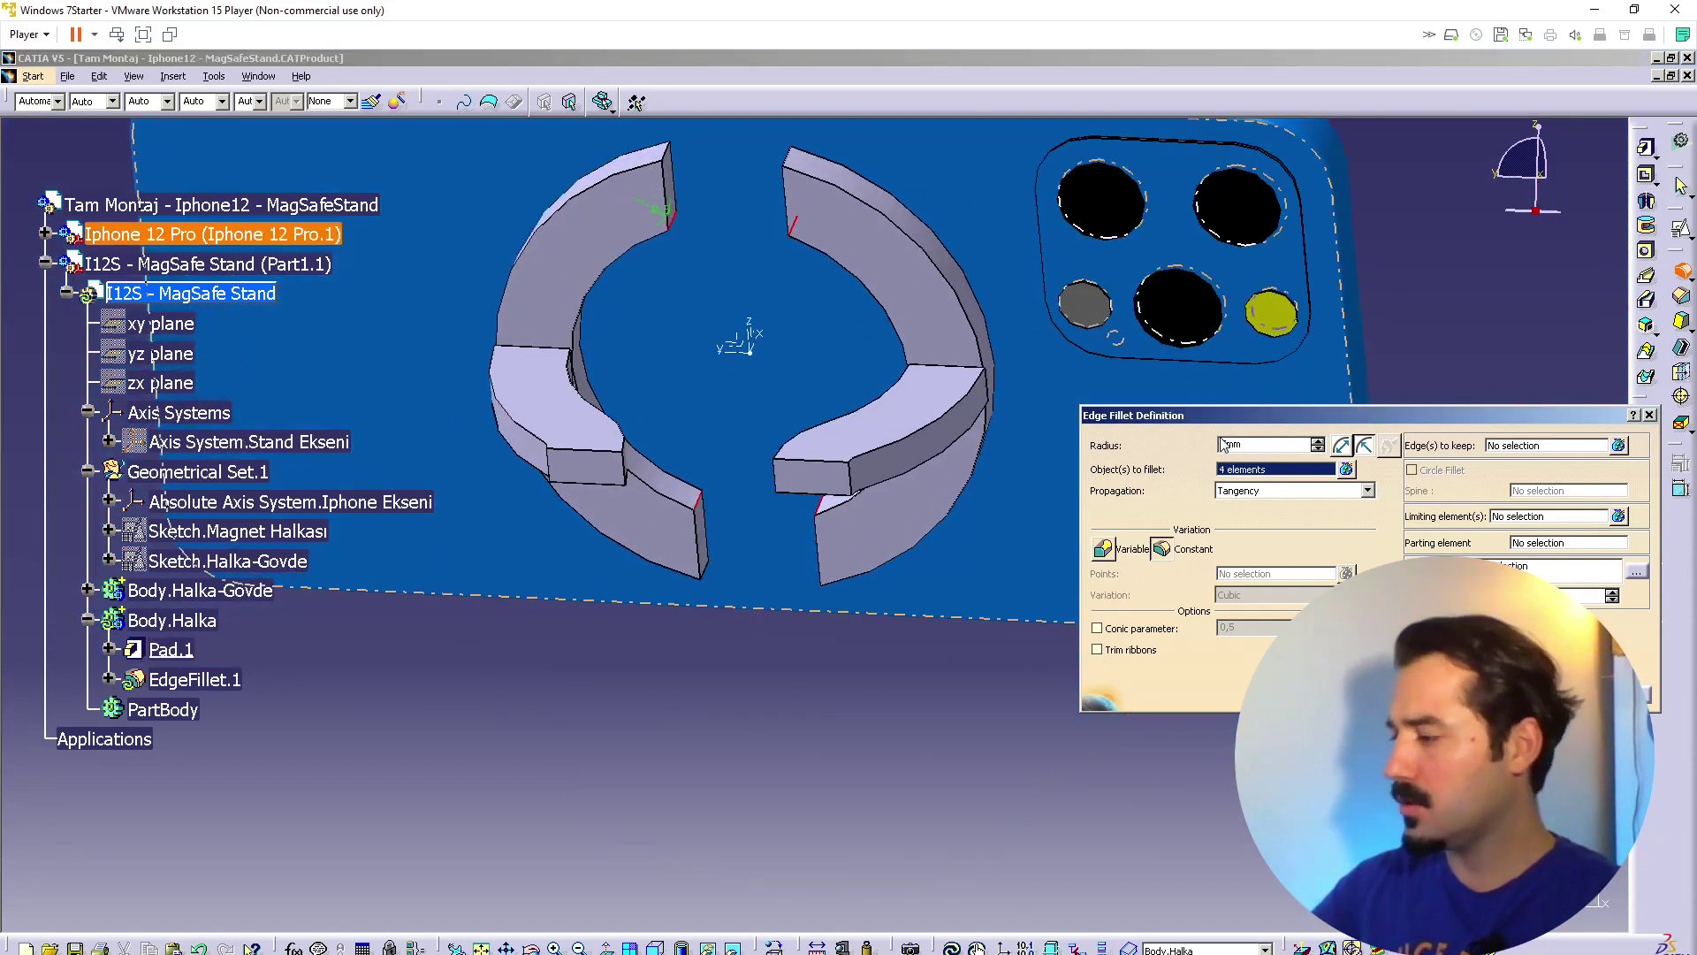
middle_click_drag(778, 415, 762, 248)
middle_click_drag(739, 667, 736, 557)
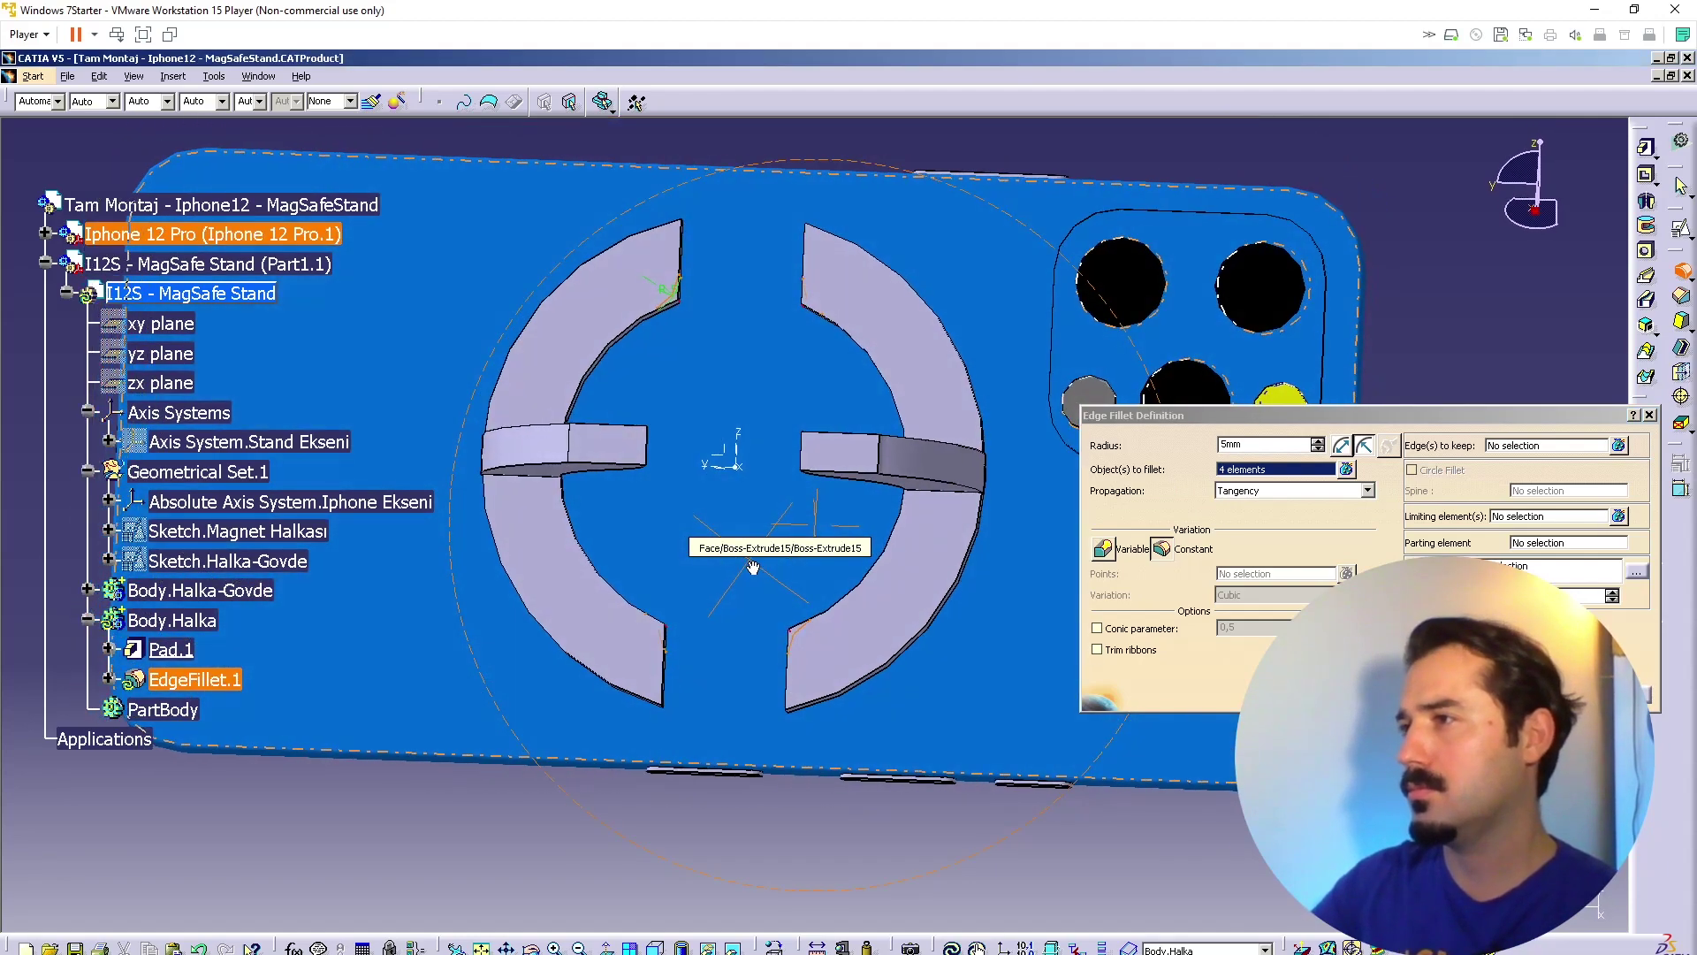
left_click_drag(1257, 445, 1064, 451)
type("2")
key("Return")
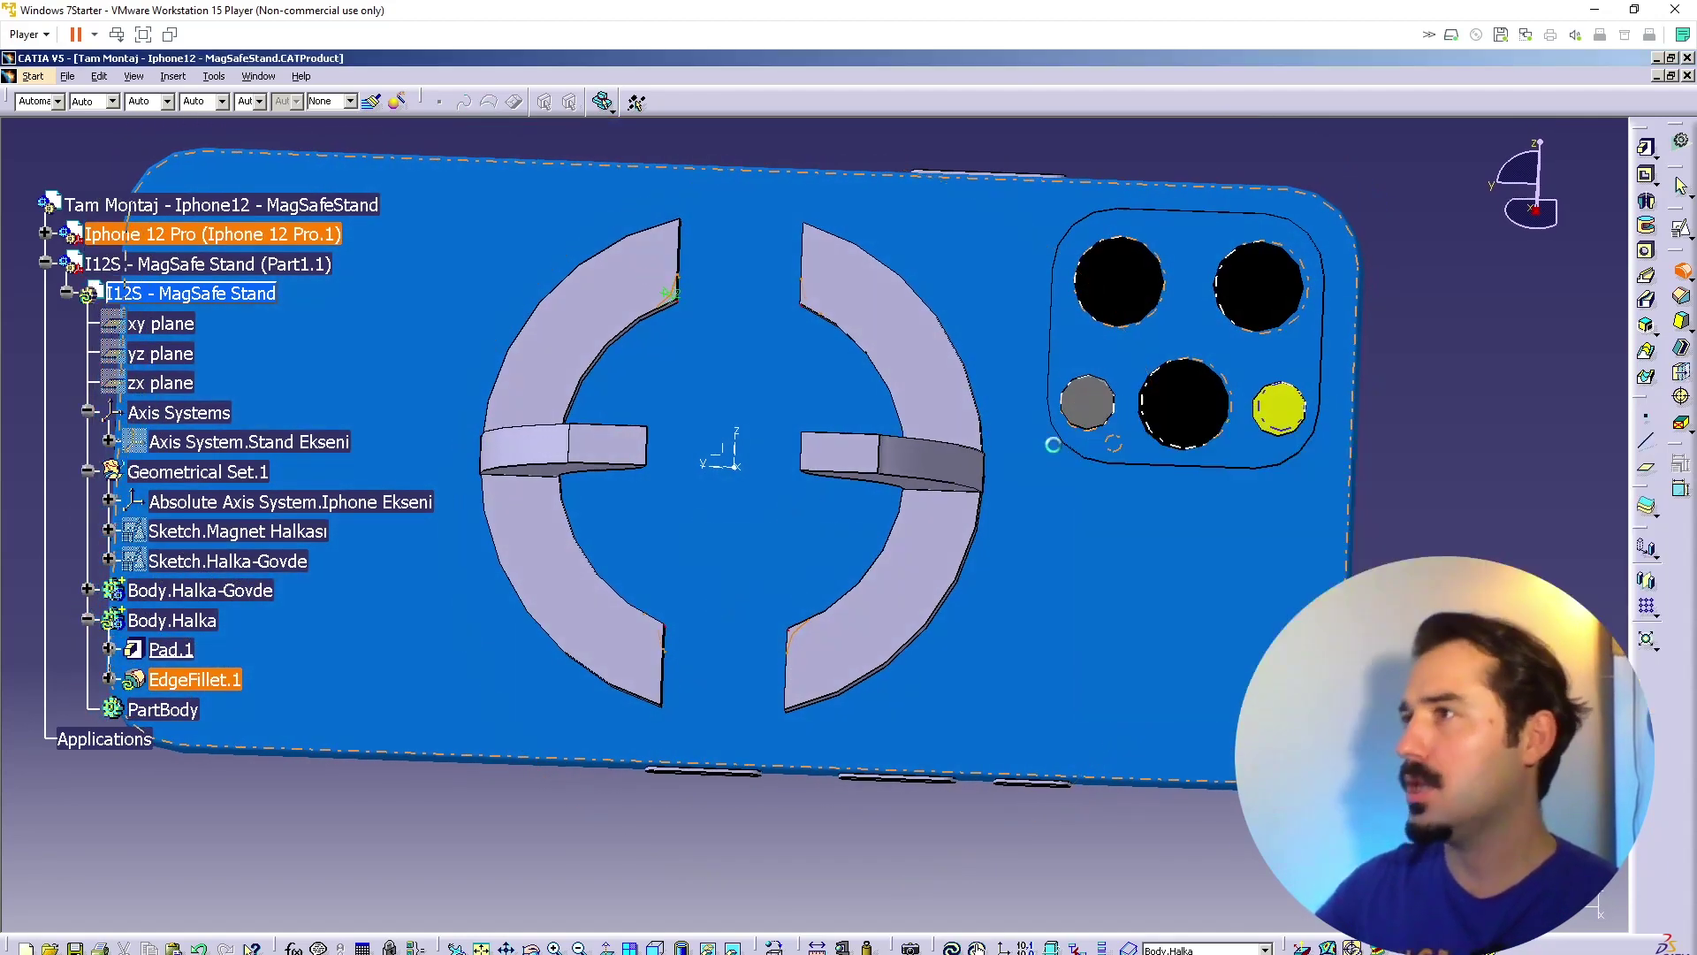
Step: Edit the ring's edge fillet to also include the four outer end edges of both magnet ring halves
middle_click_drag(754, 523, 837, 409)
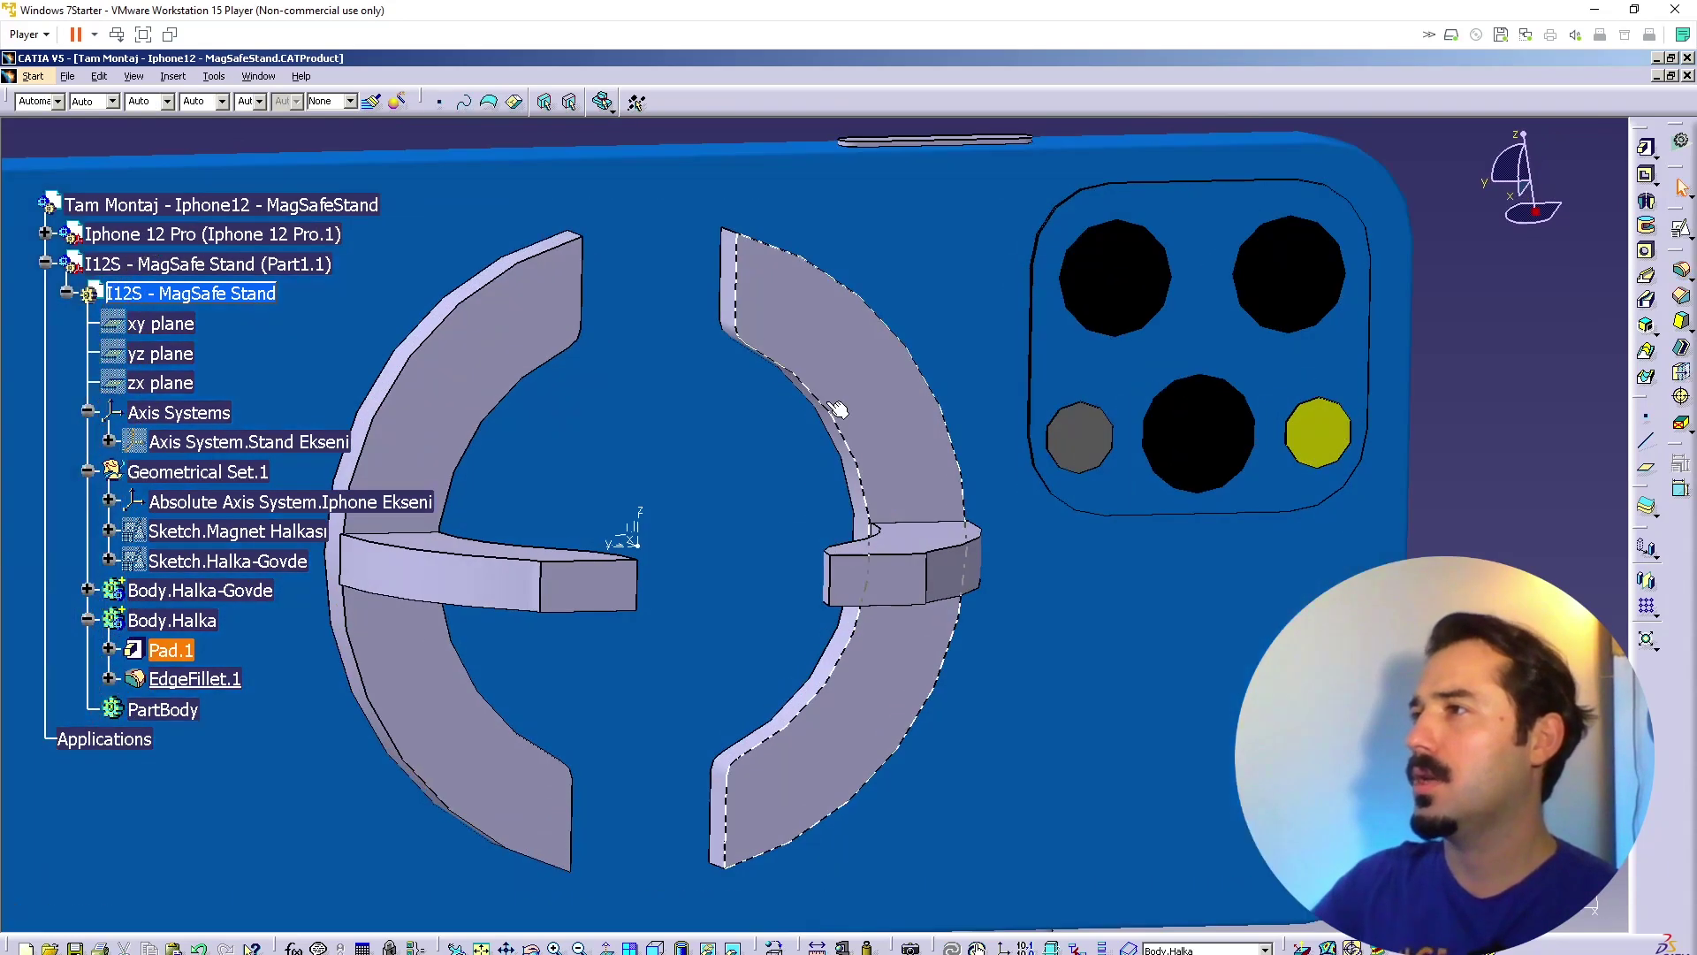
middle_click(739, 344)
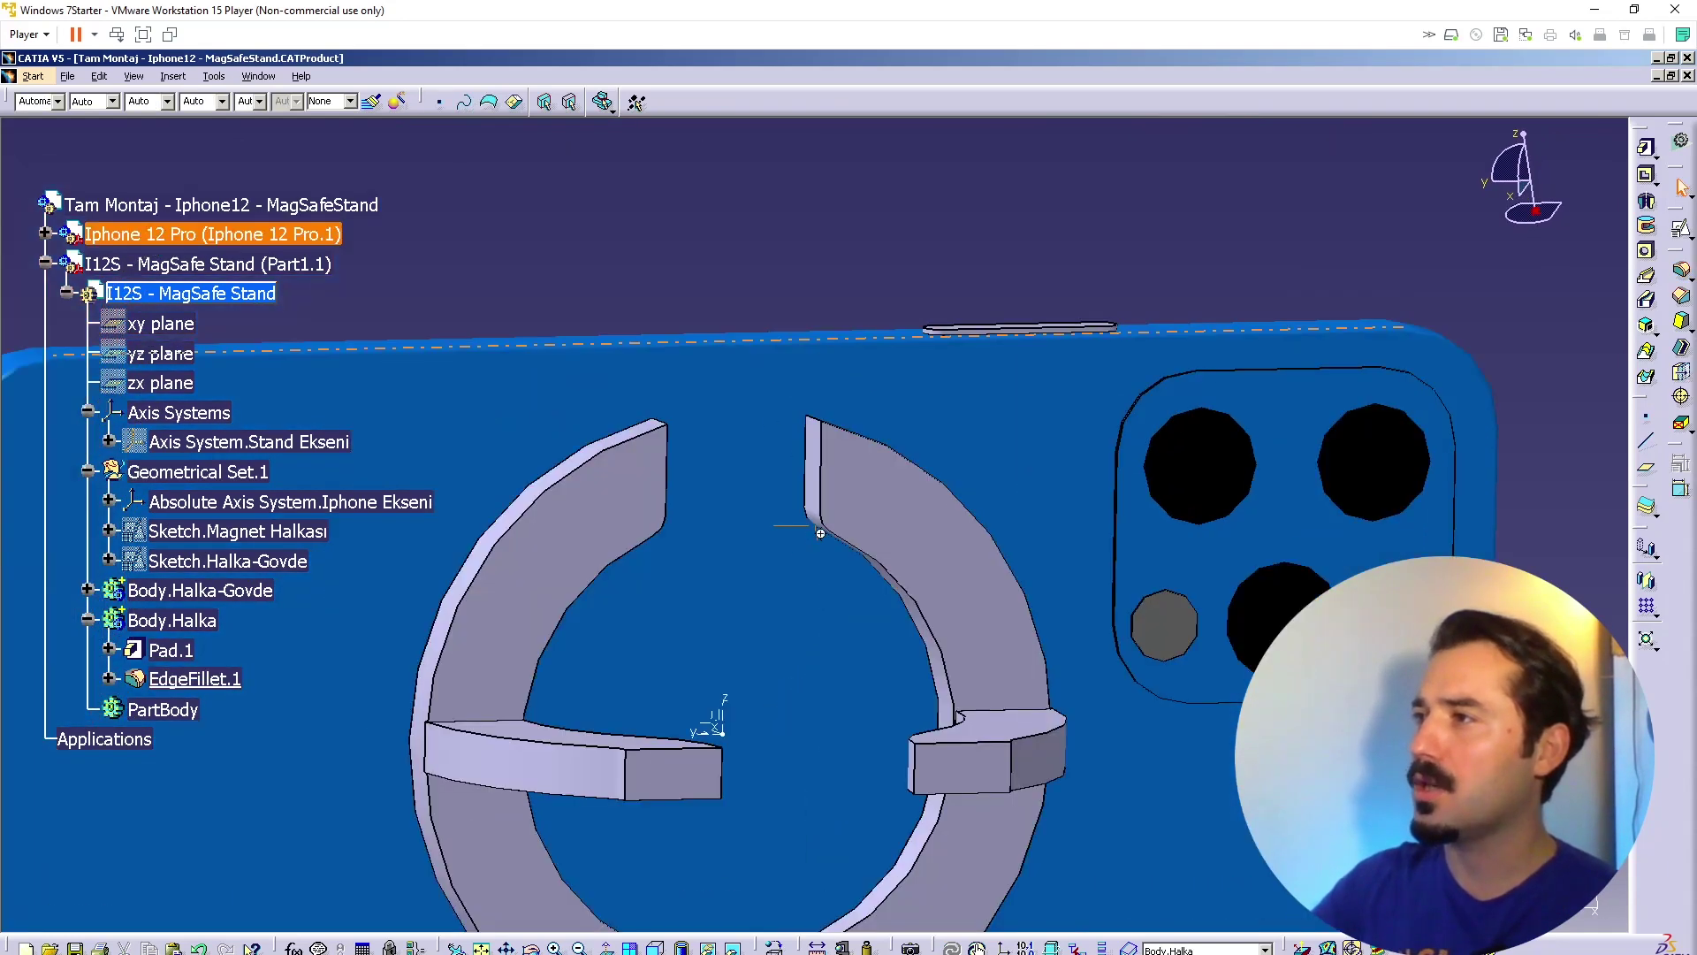
middle_click_drag(829, 525, 800, 527)
double_click(815, 528)
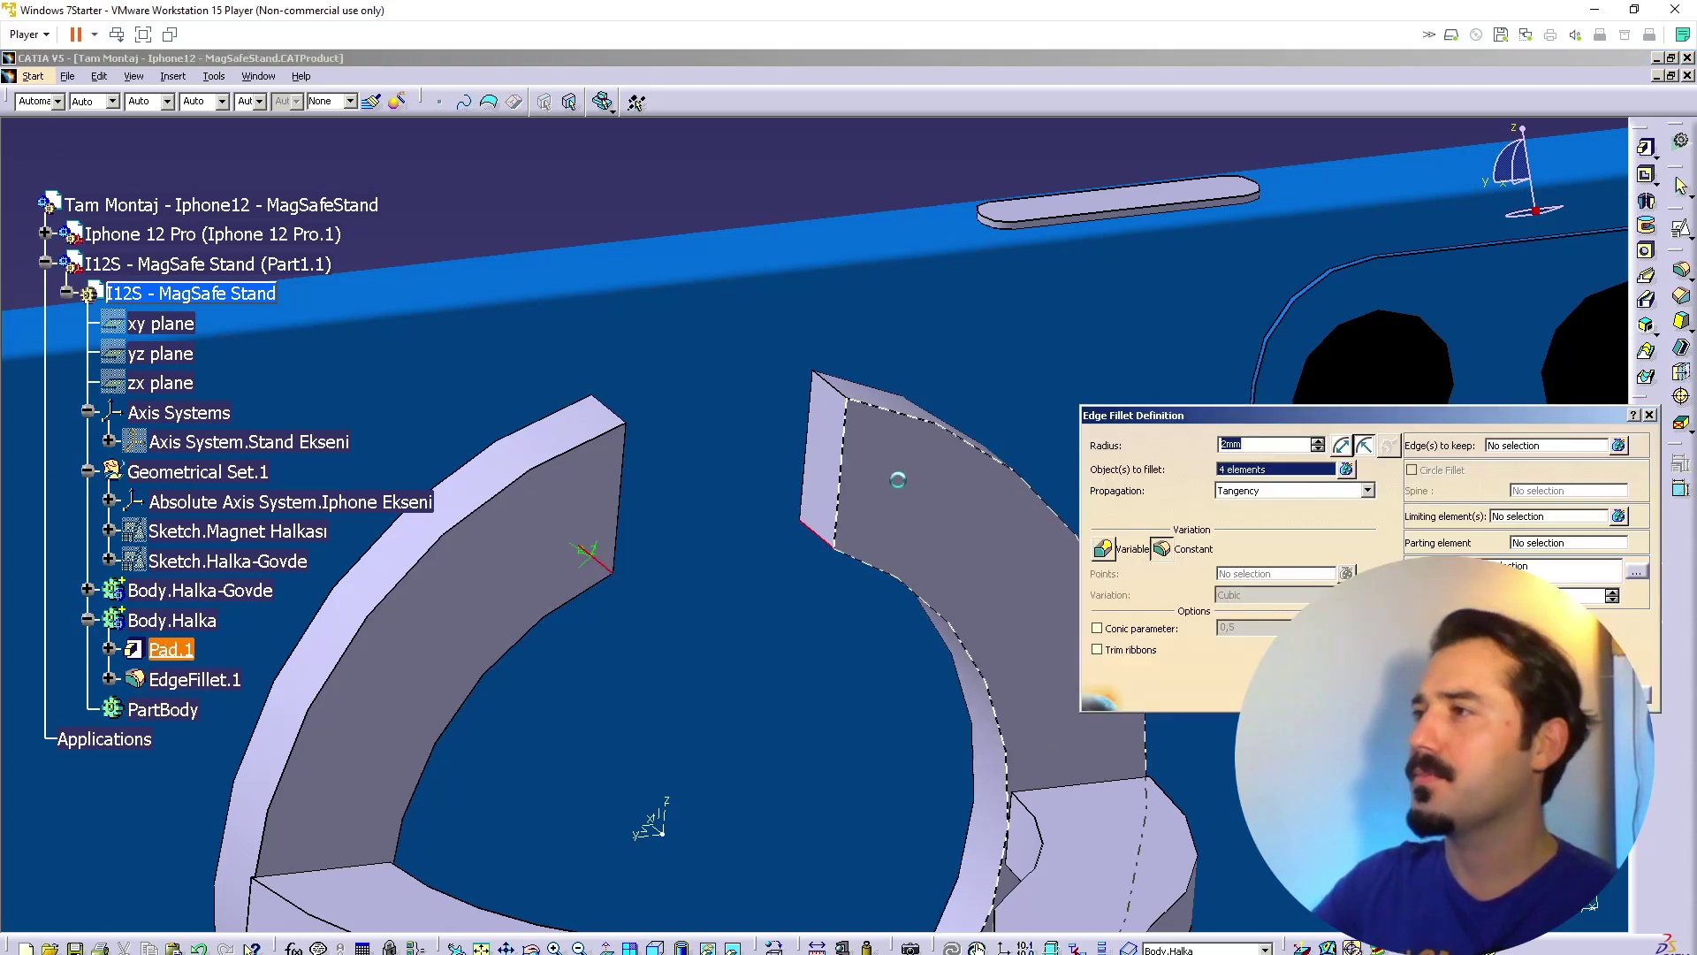
left_click(845, 394)
middle_click_drag(659, 867, 661, 190)
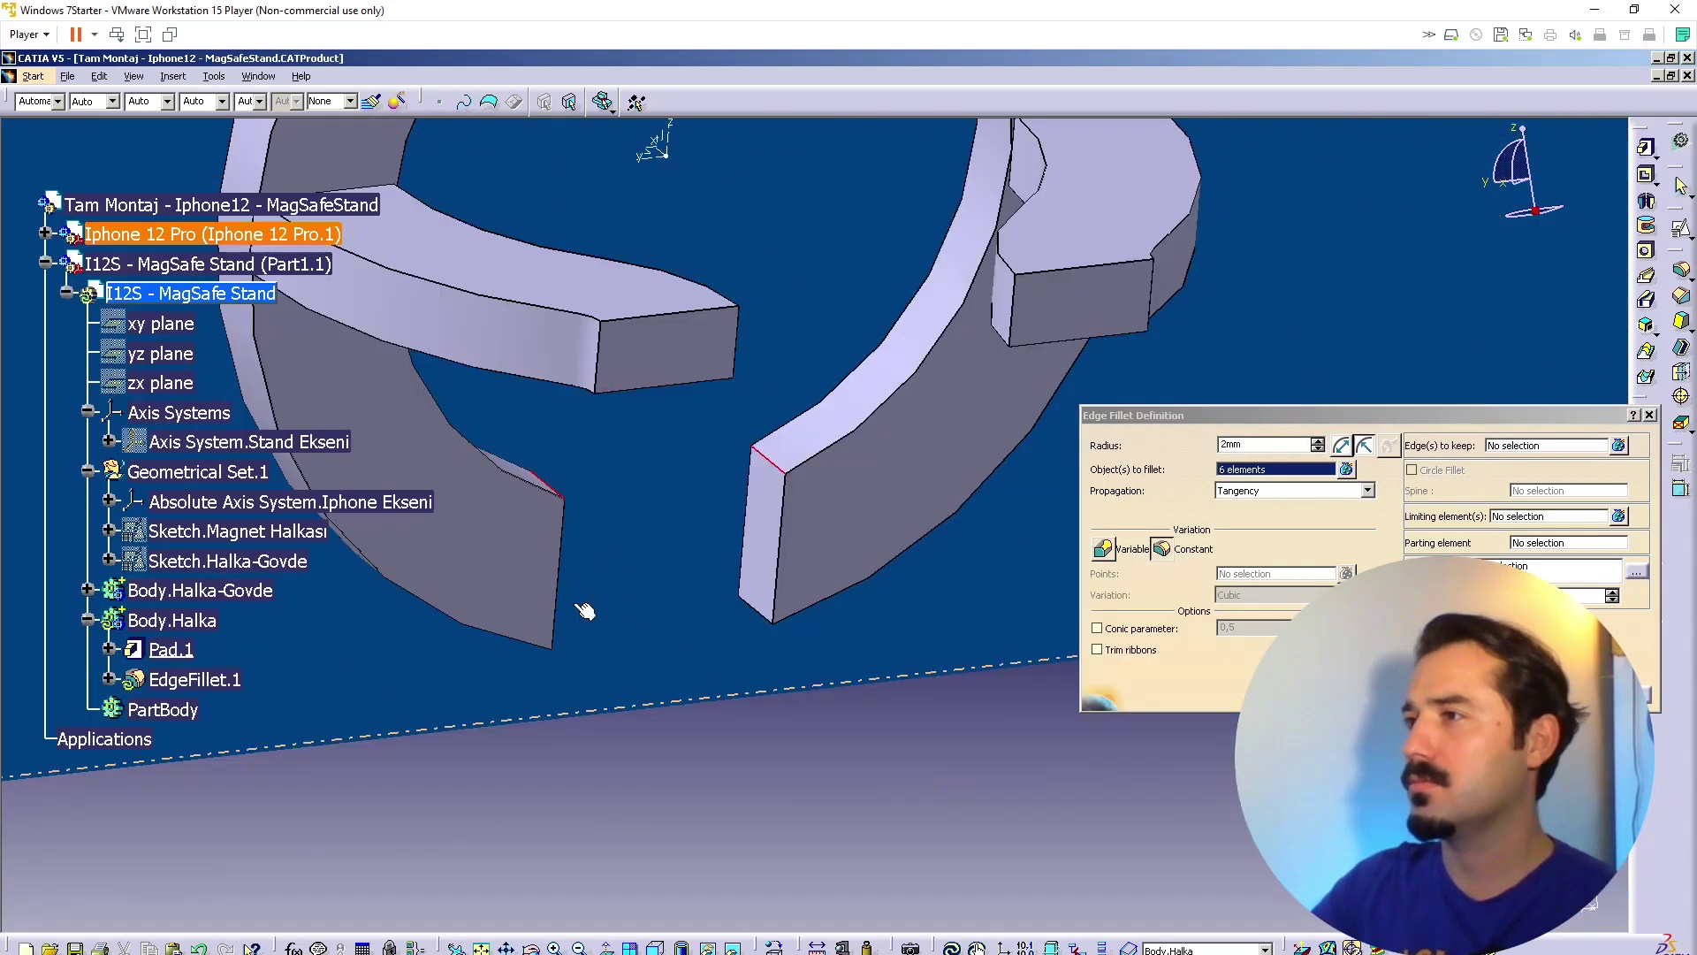
left_click(771, 619)
middle_click_drag(771, 619, 624, 541)
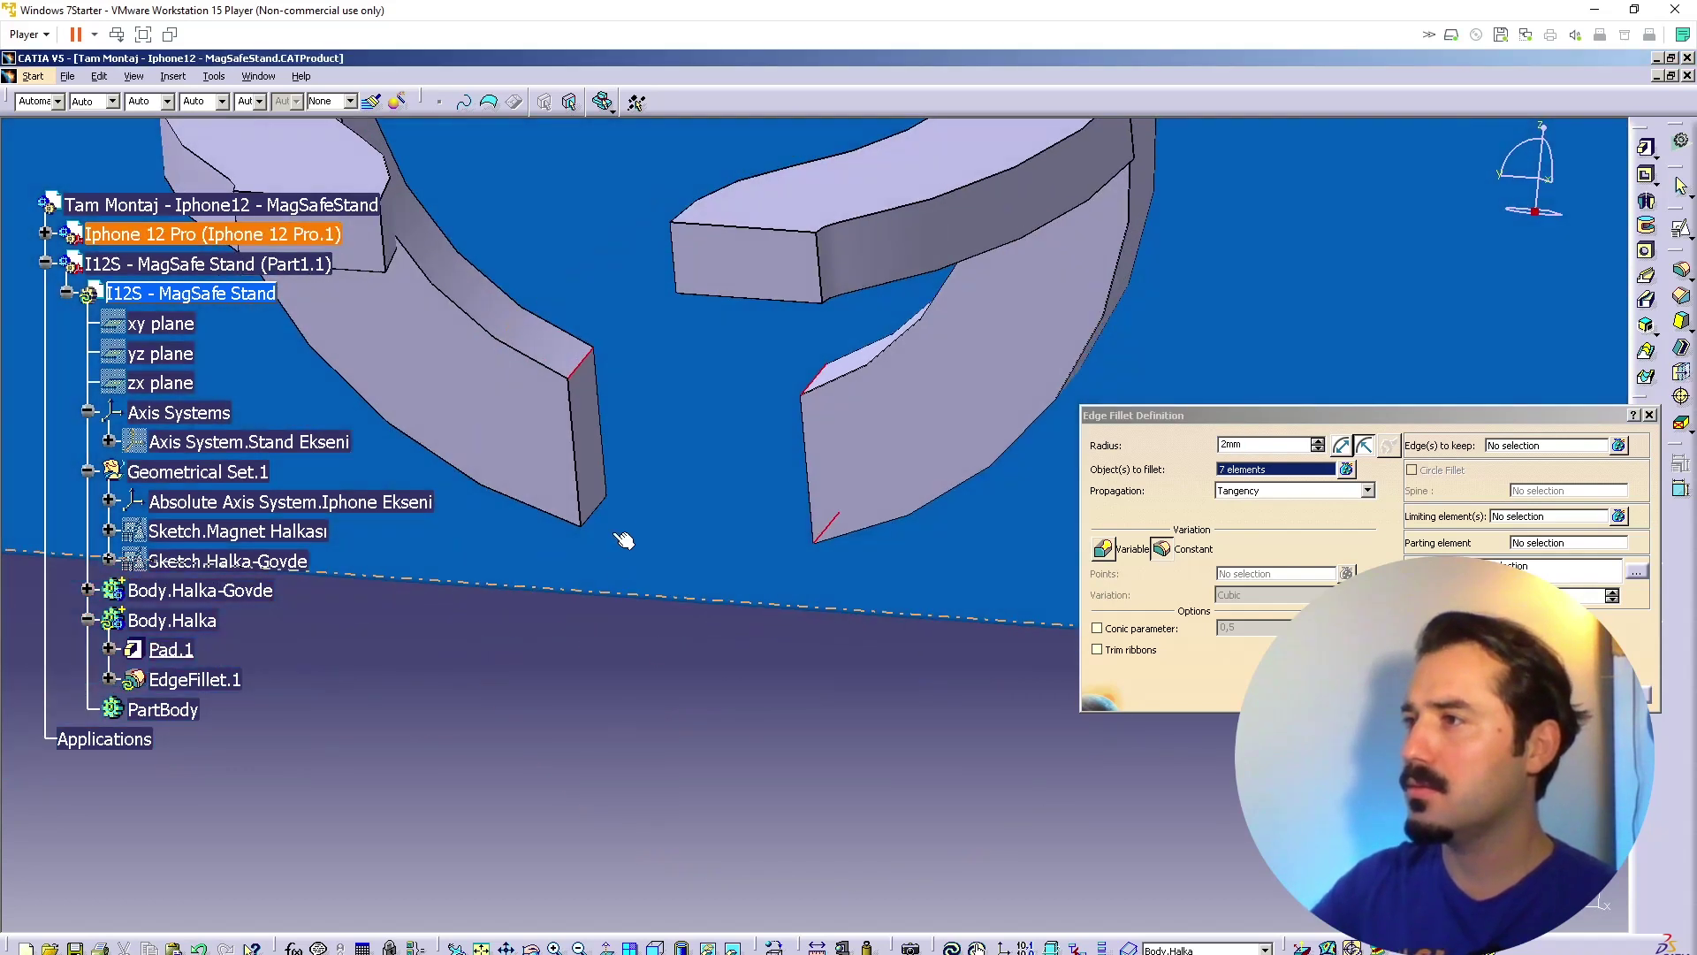
left_click(601, 510)
left_click(1473, 695)
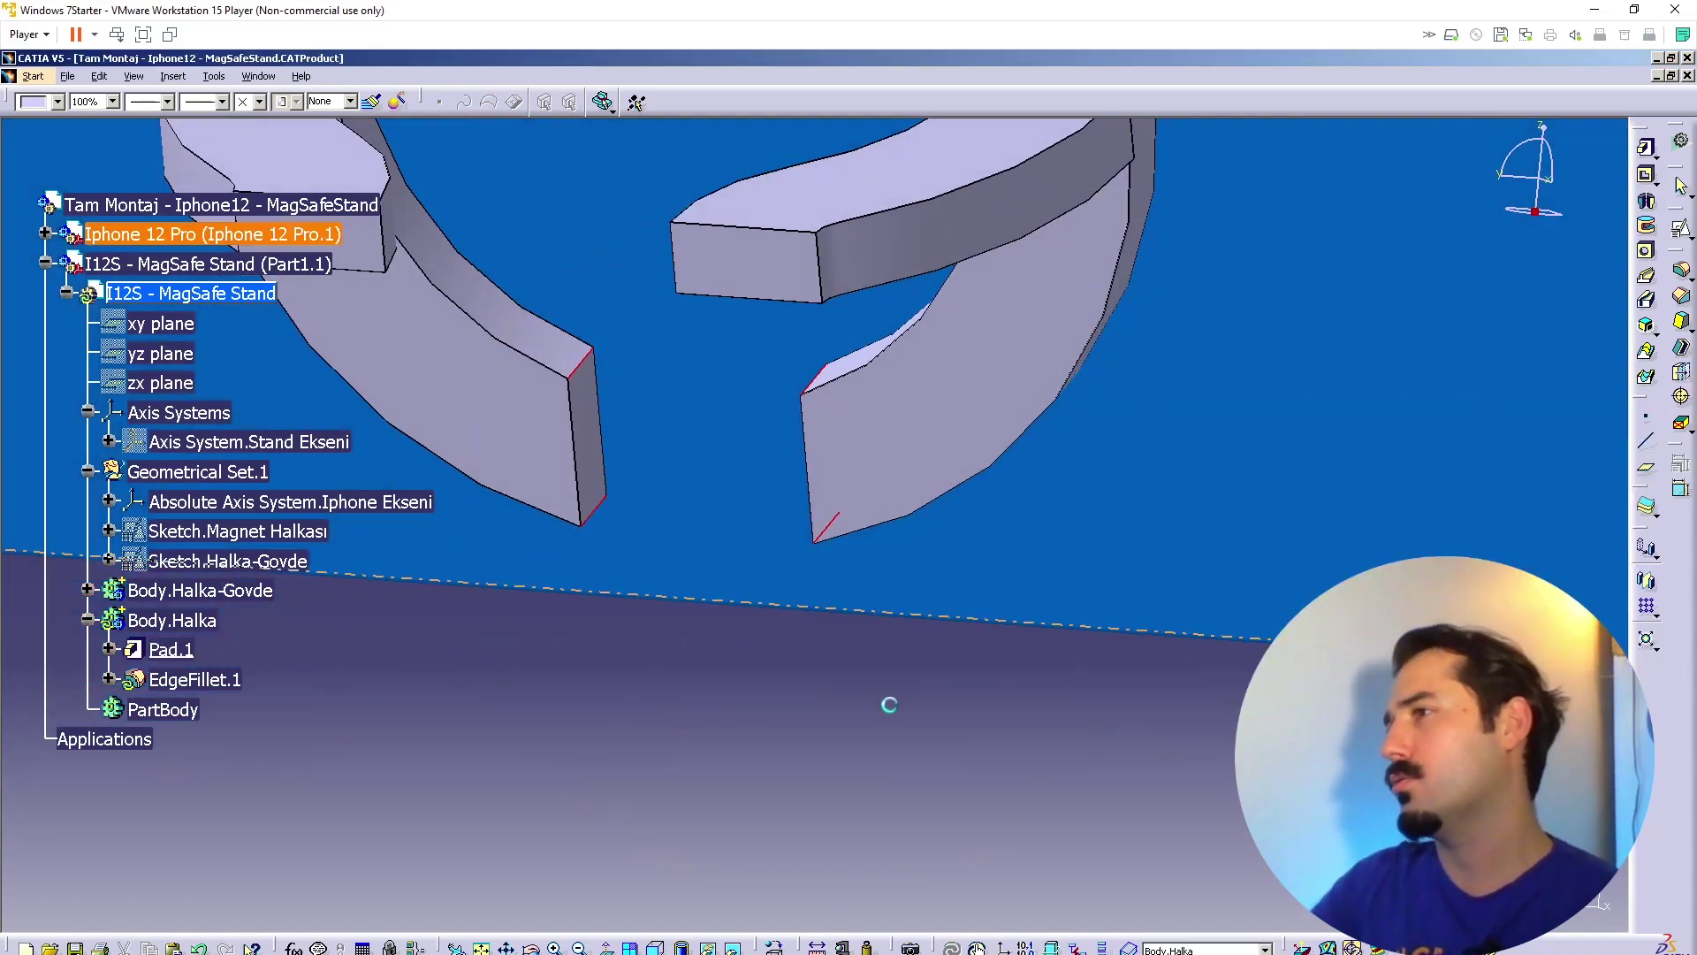
Step: Activate the top-level product Tam Montaj - Iphone12 - MagSafeStand
middle_click_drag(711, 641, 803, 720)
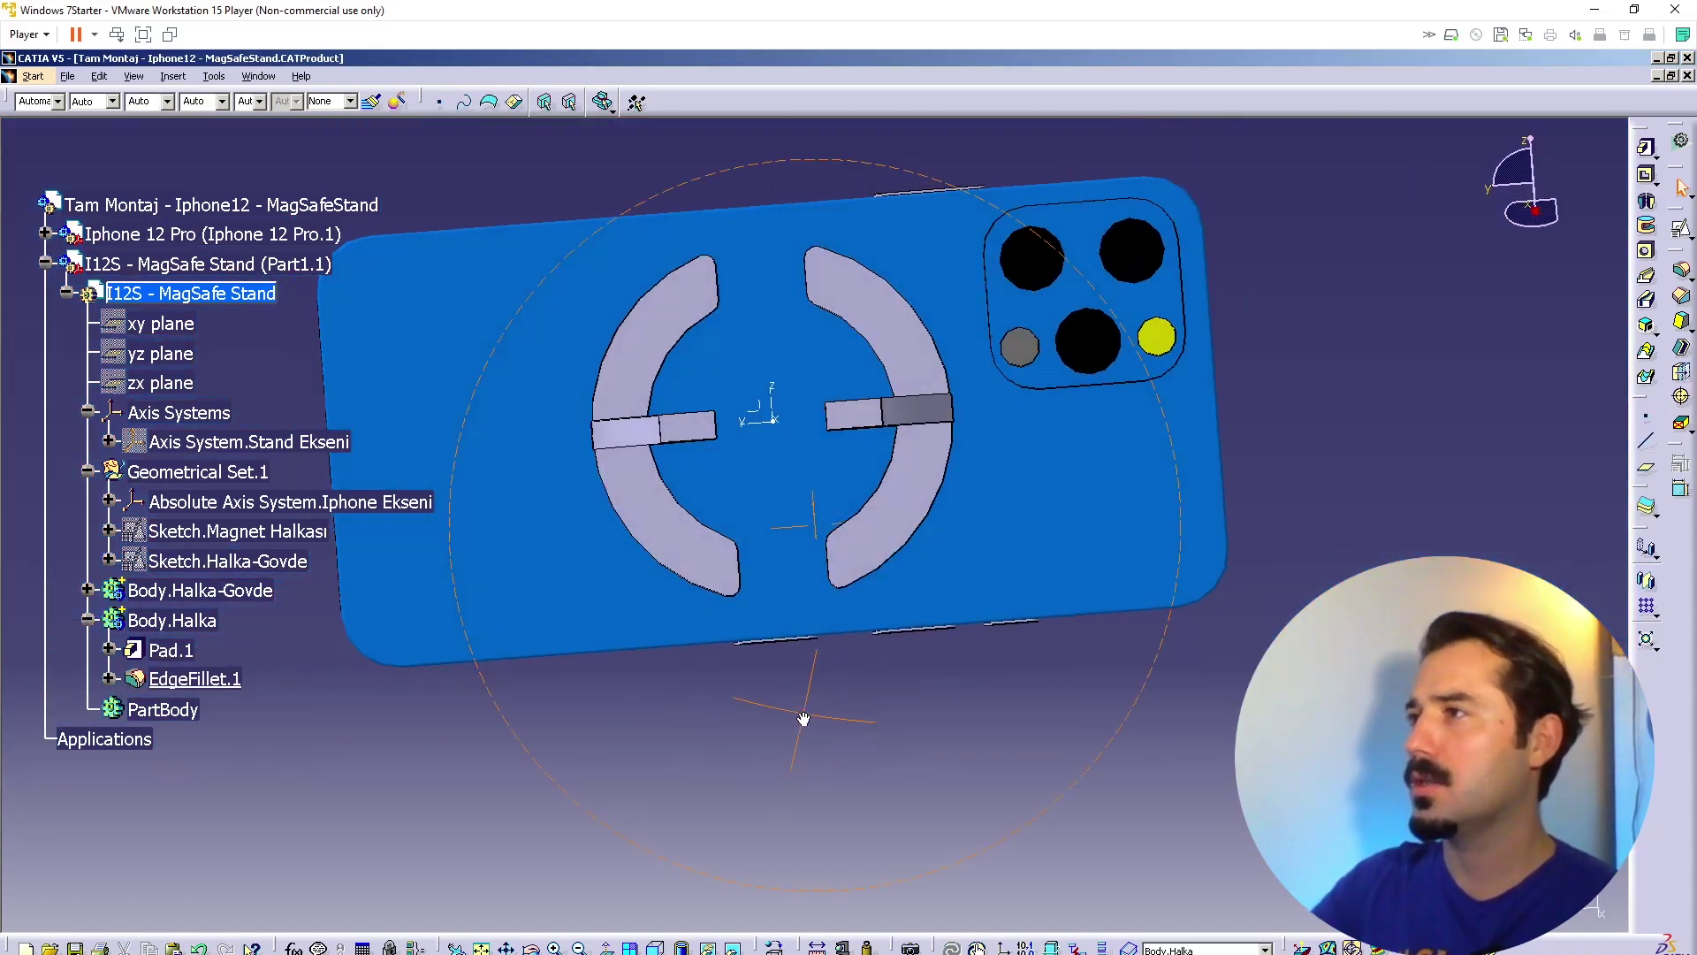
double_click(168, 206)
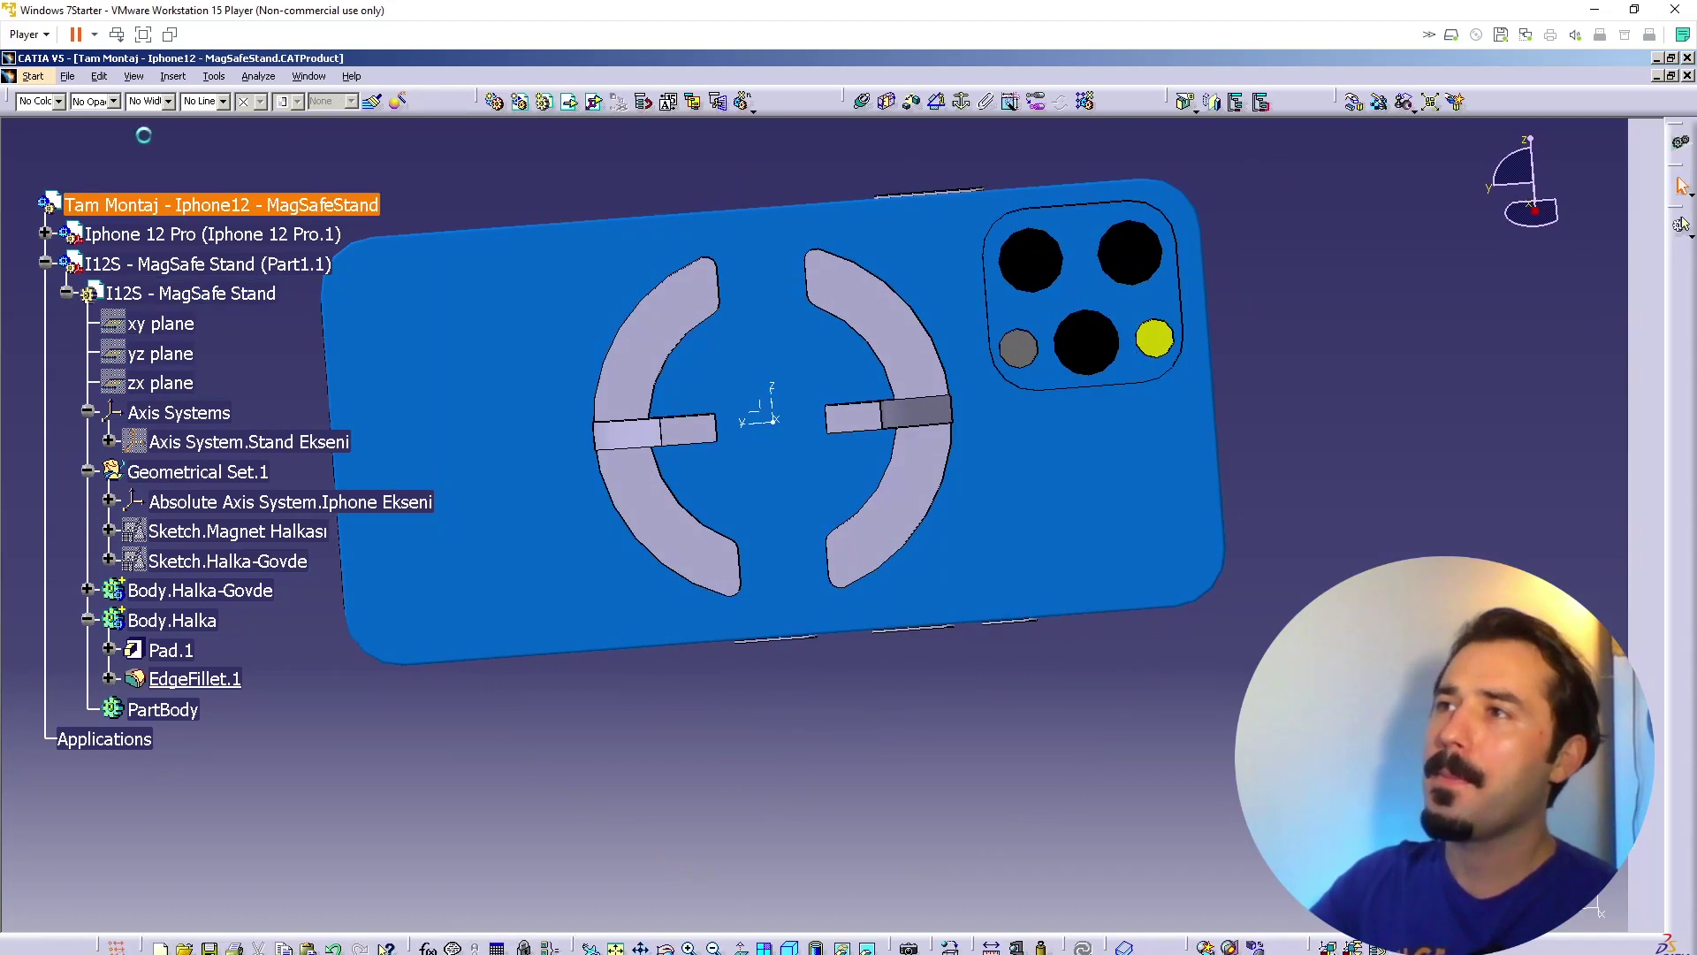
left_click(67, 77)
left_click(119, 237)
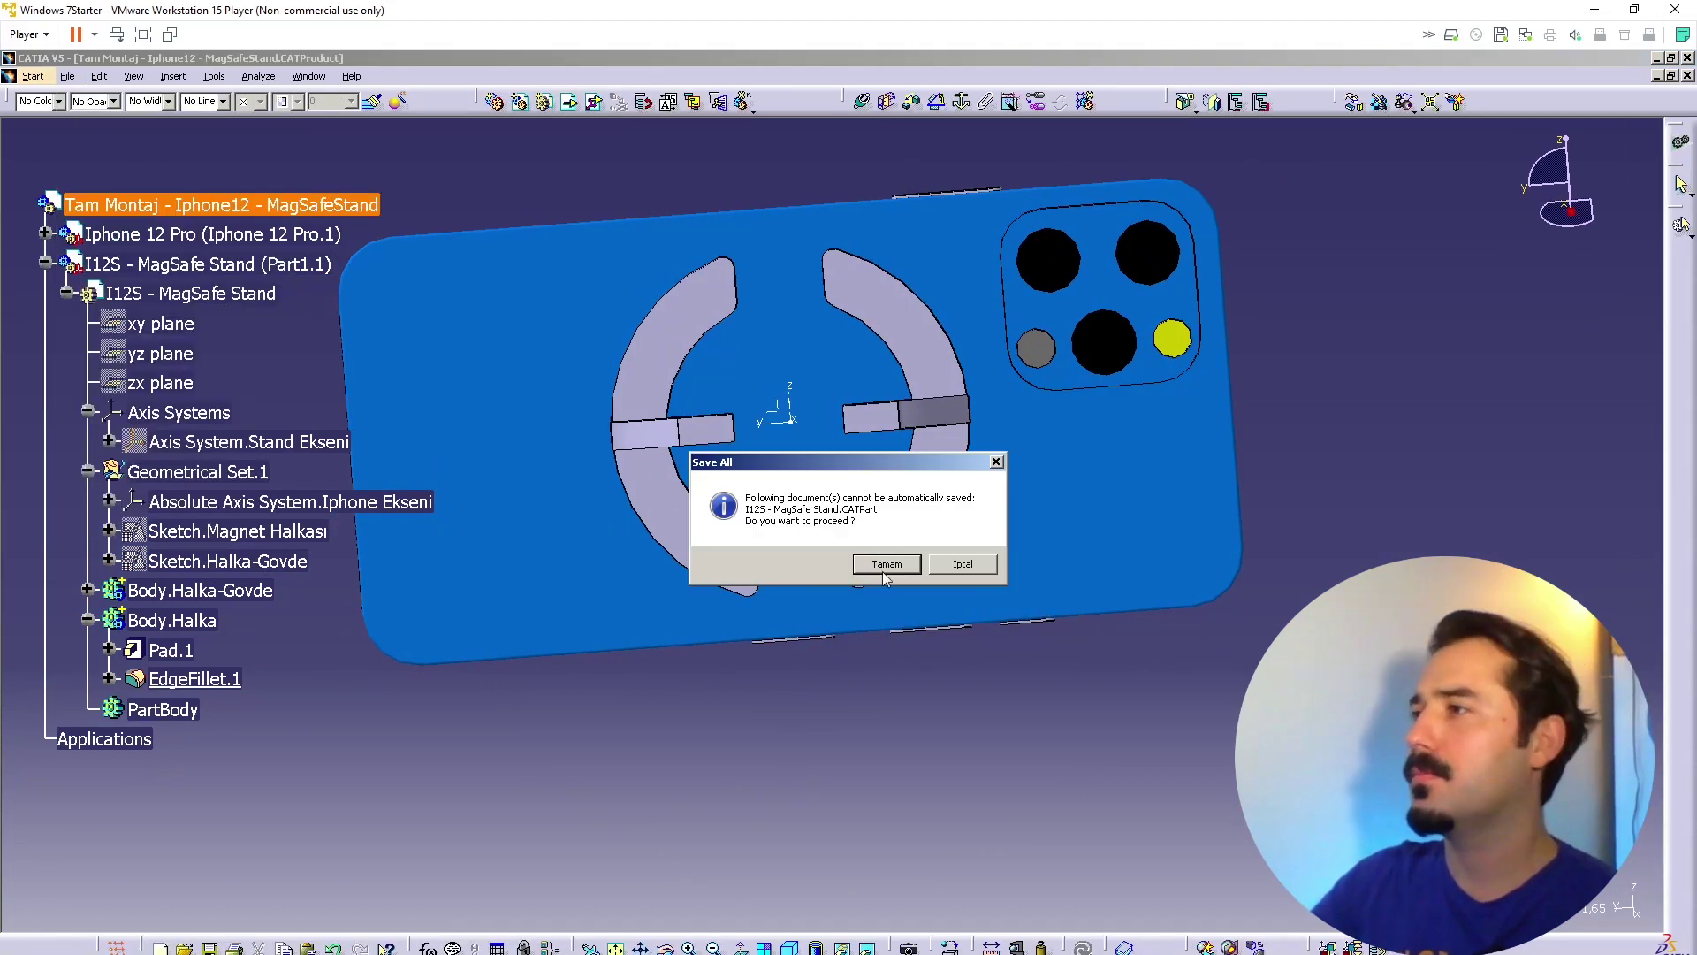
left_click(891, 562)
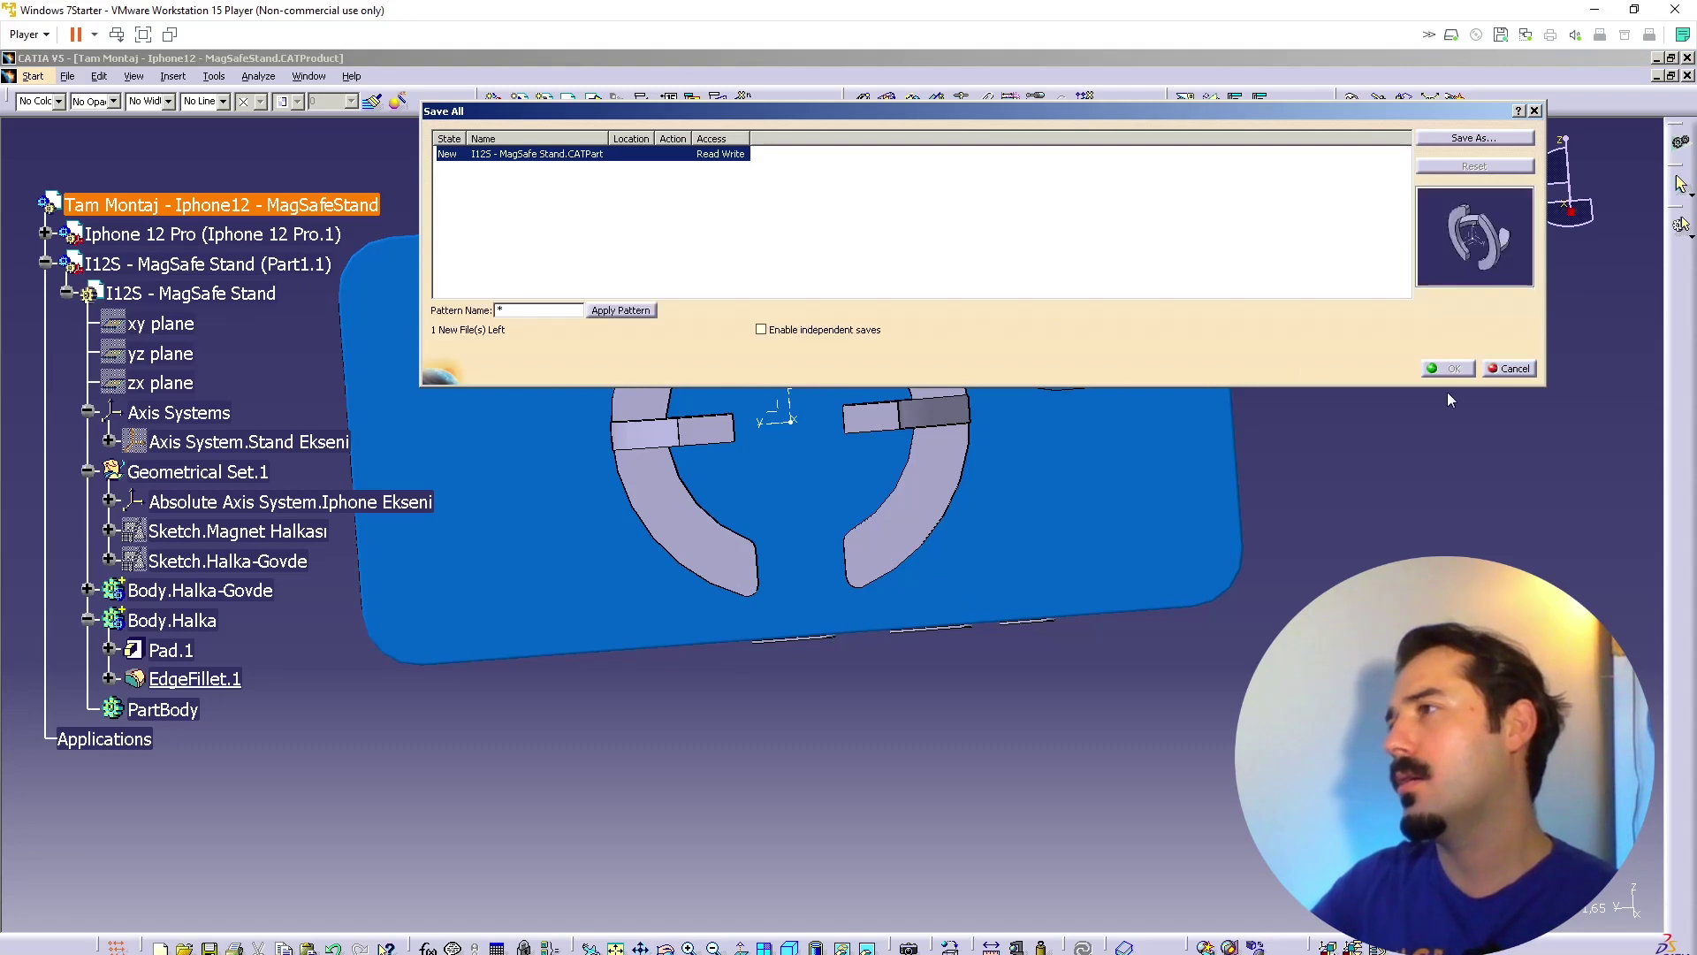
left_click(1515, 371)
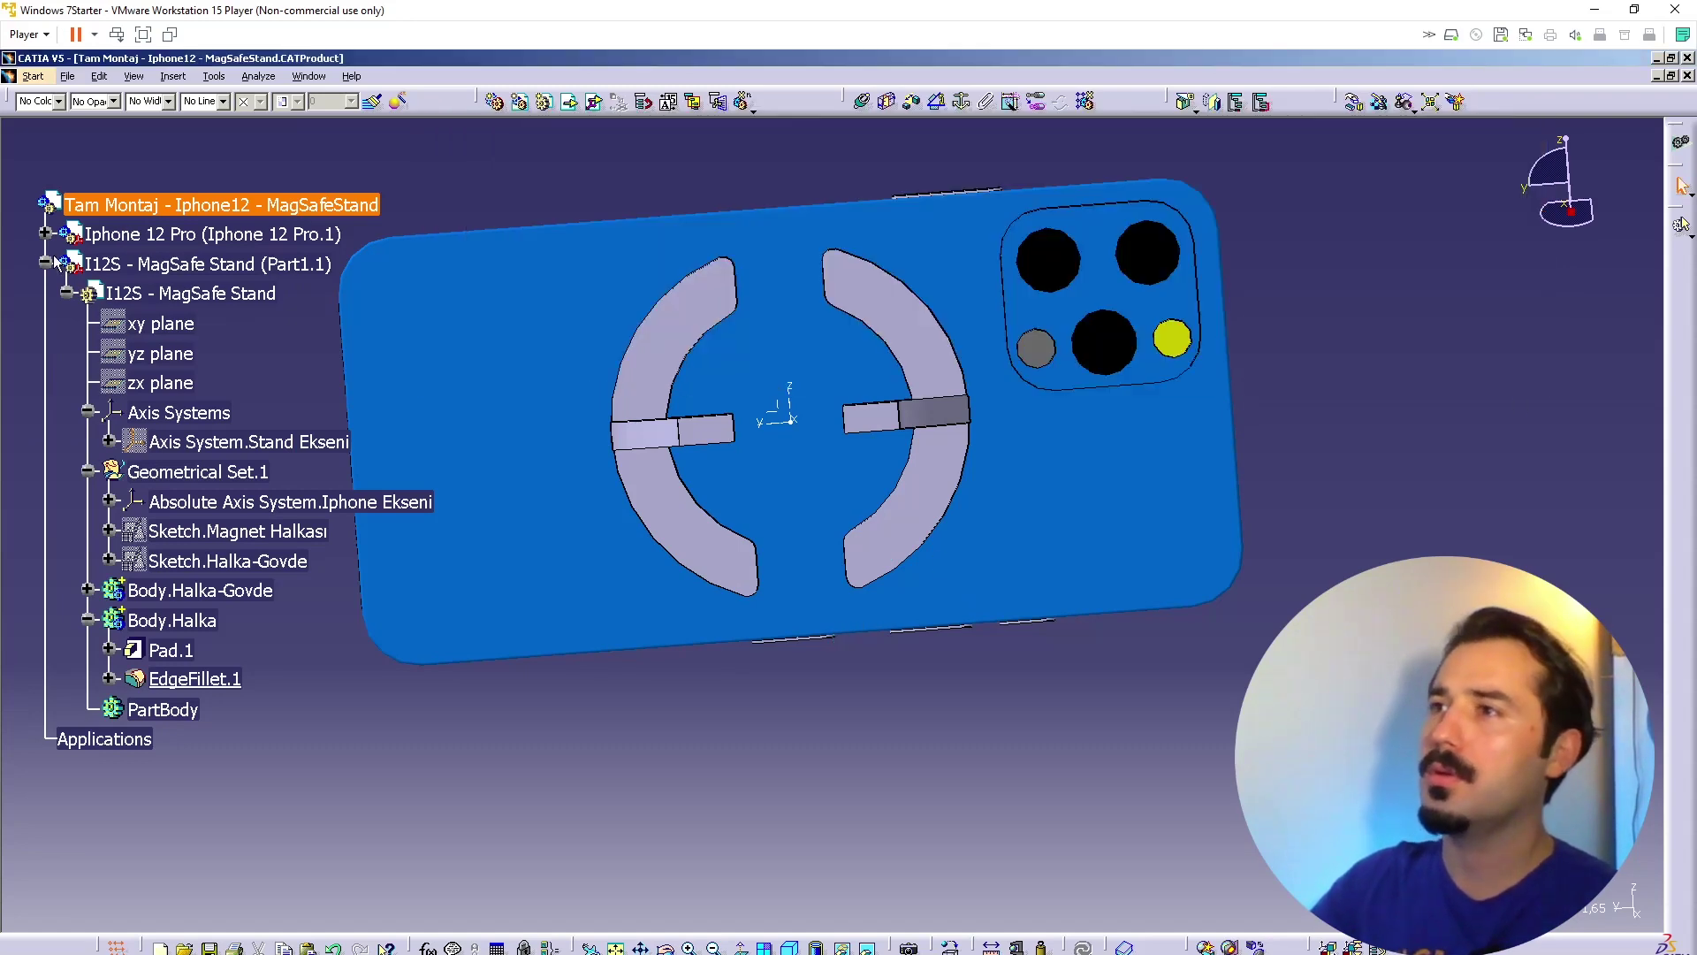
Step: Save the new I12S - MagSafe Stand.CATPart through Save Management into the folder Canlı Tasarım-5, Iphone 12 Tel Stand
left_click(150, 206)
left_click(67, 77)
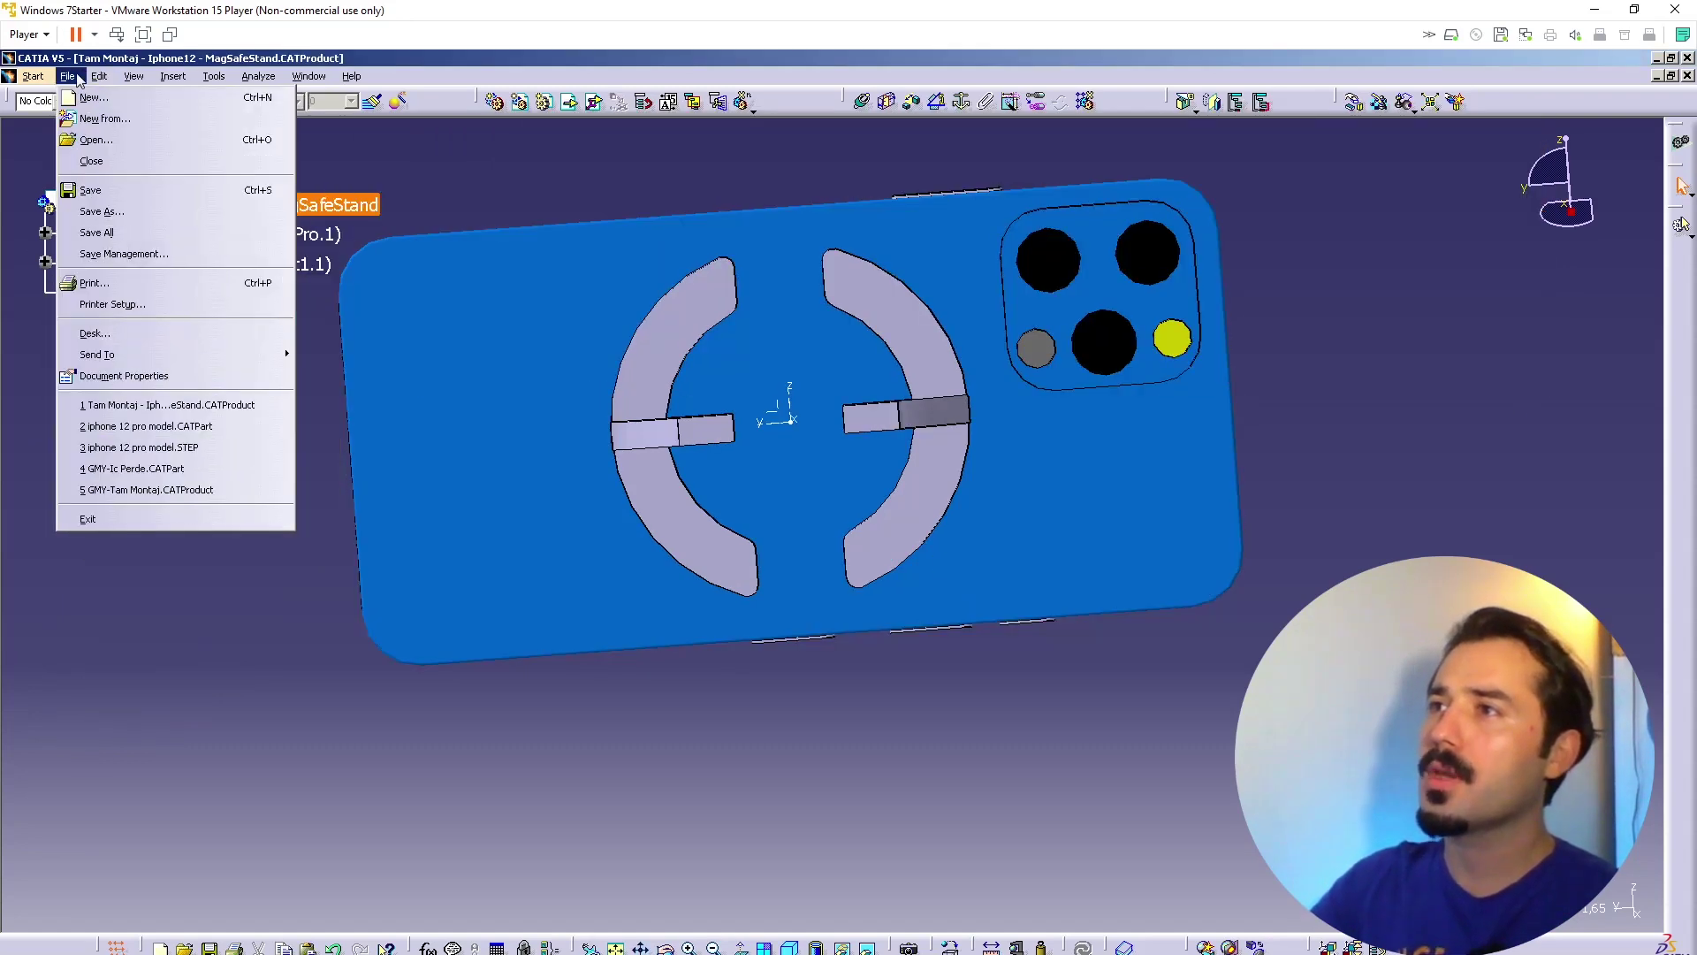
left_click(133, 251)
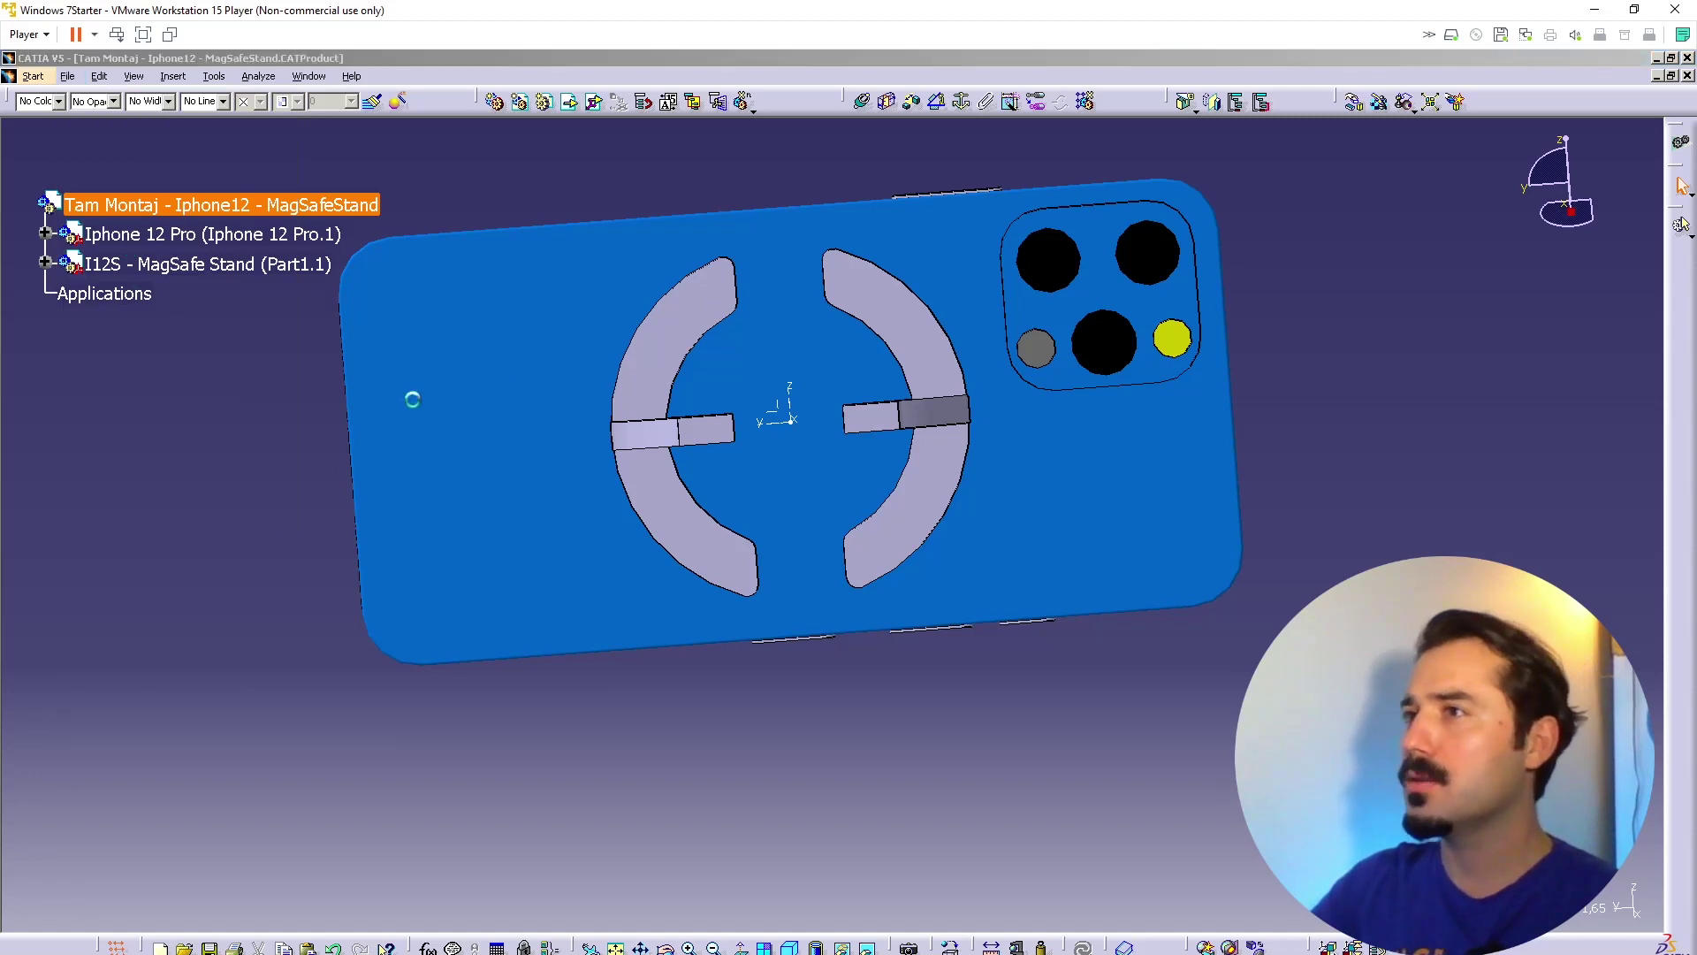
left_click(513, 185)
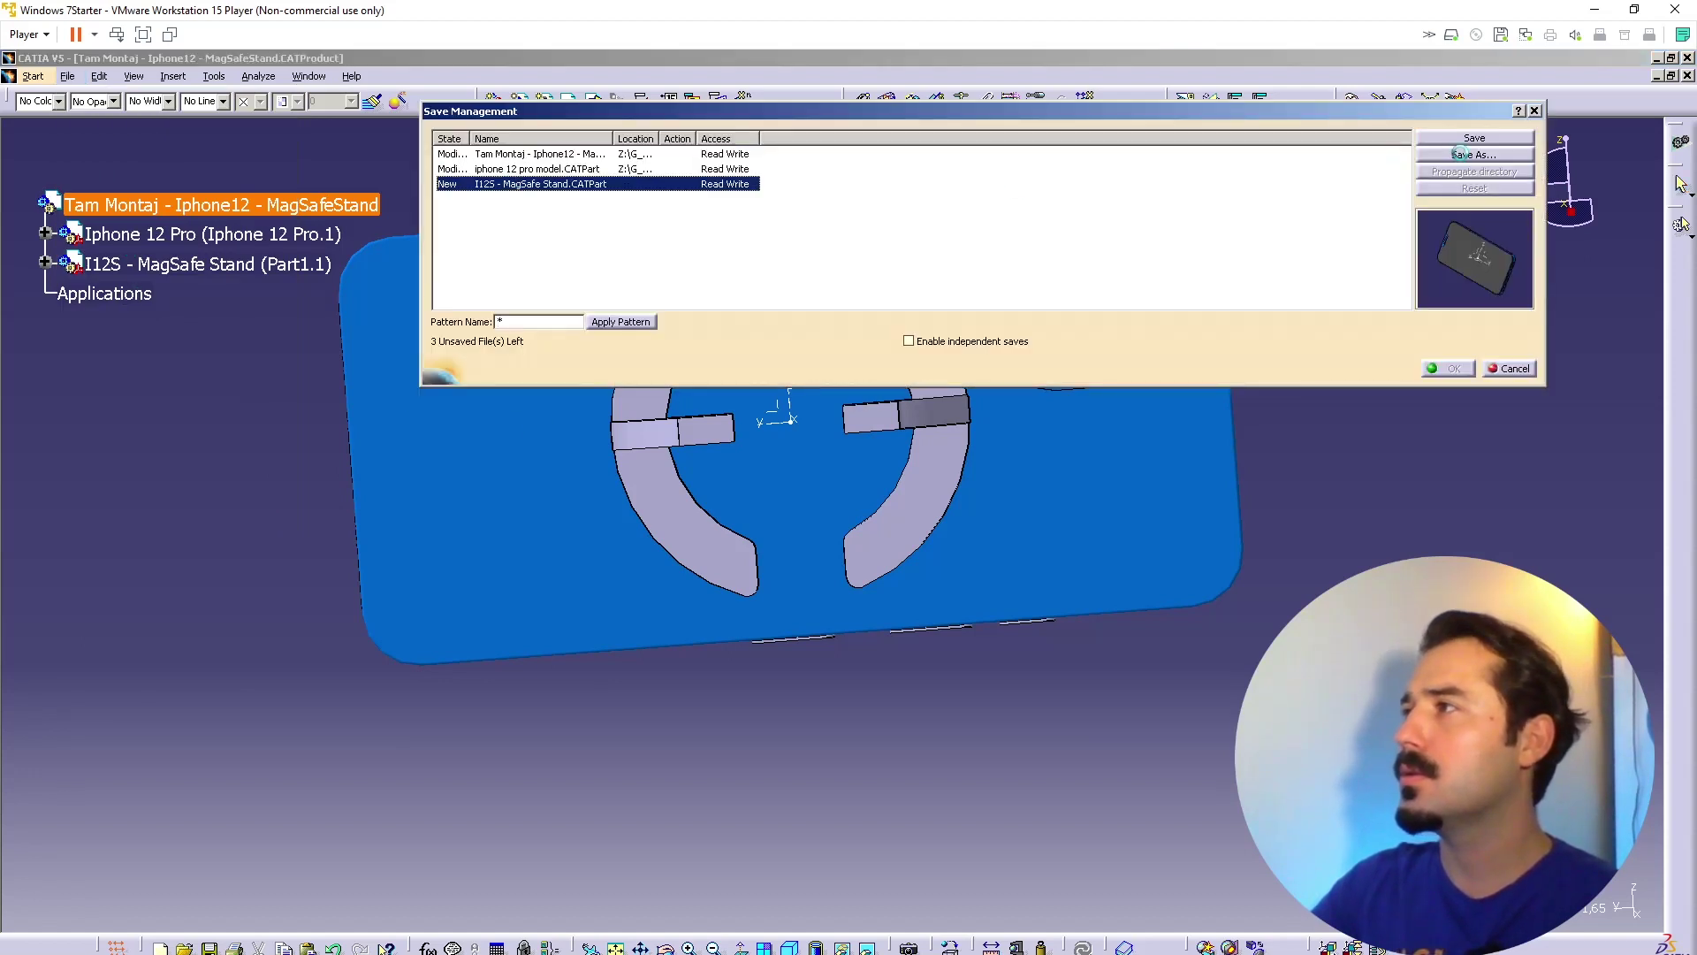
left_click(1461, 155)
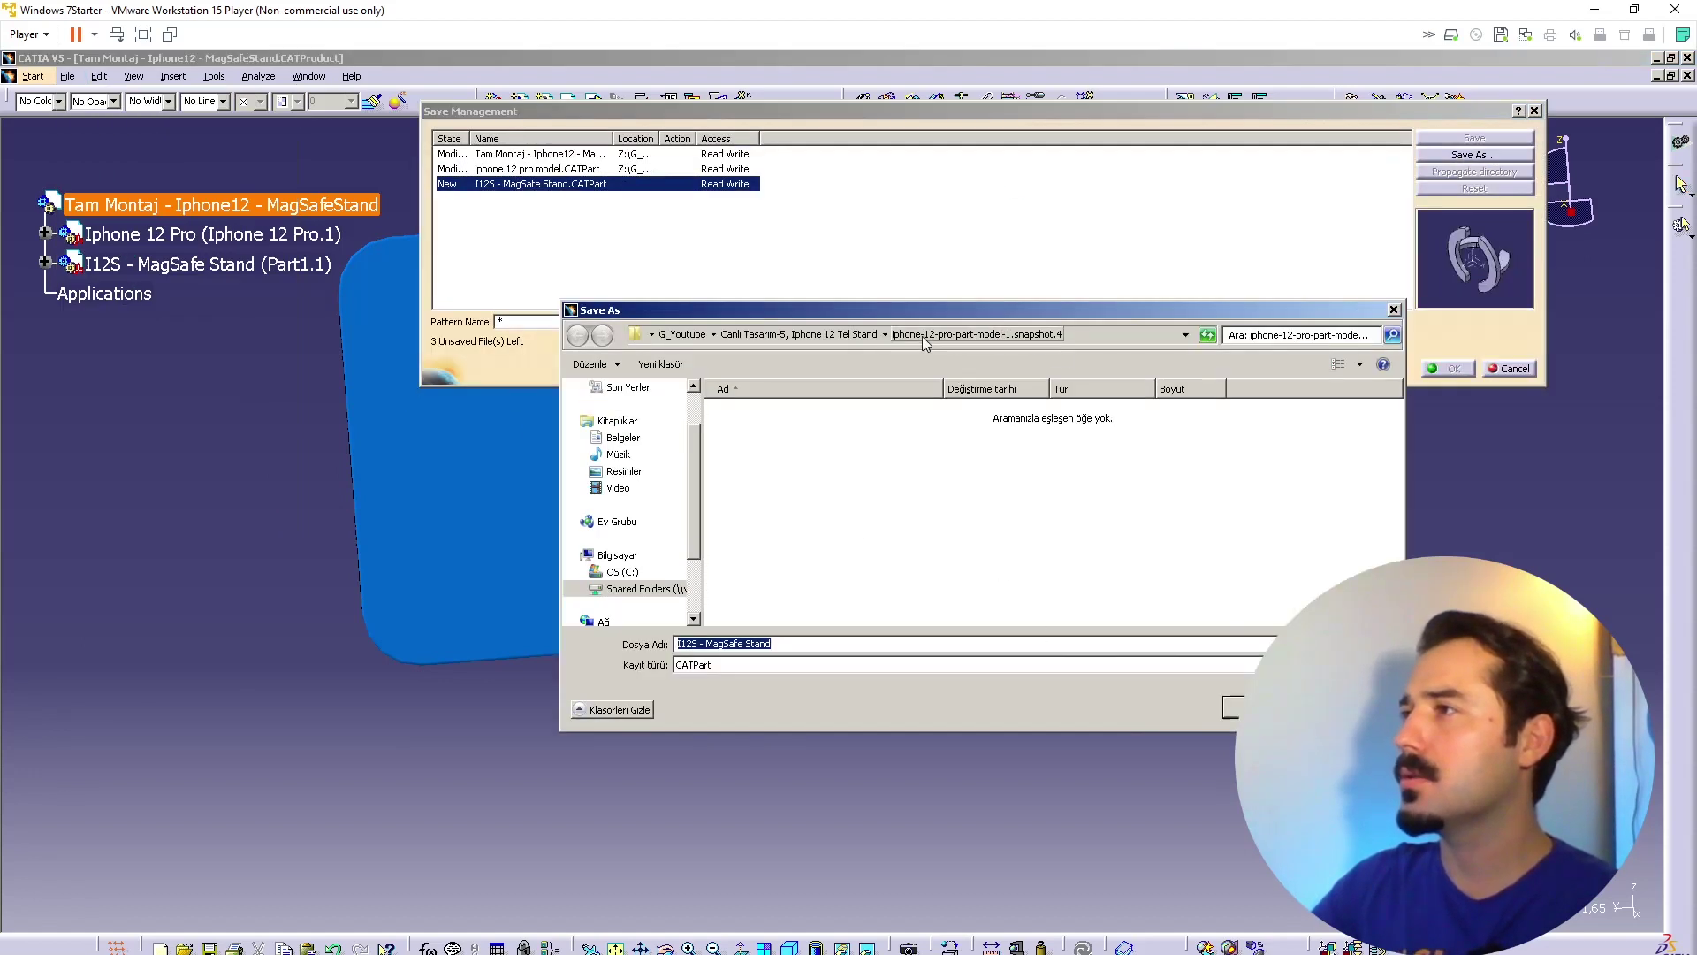
left_click(840, 335)
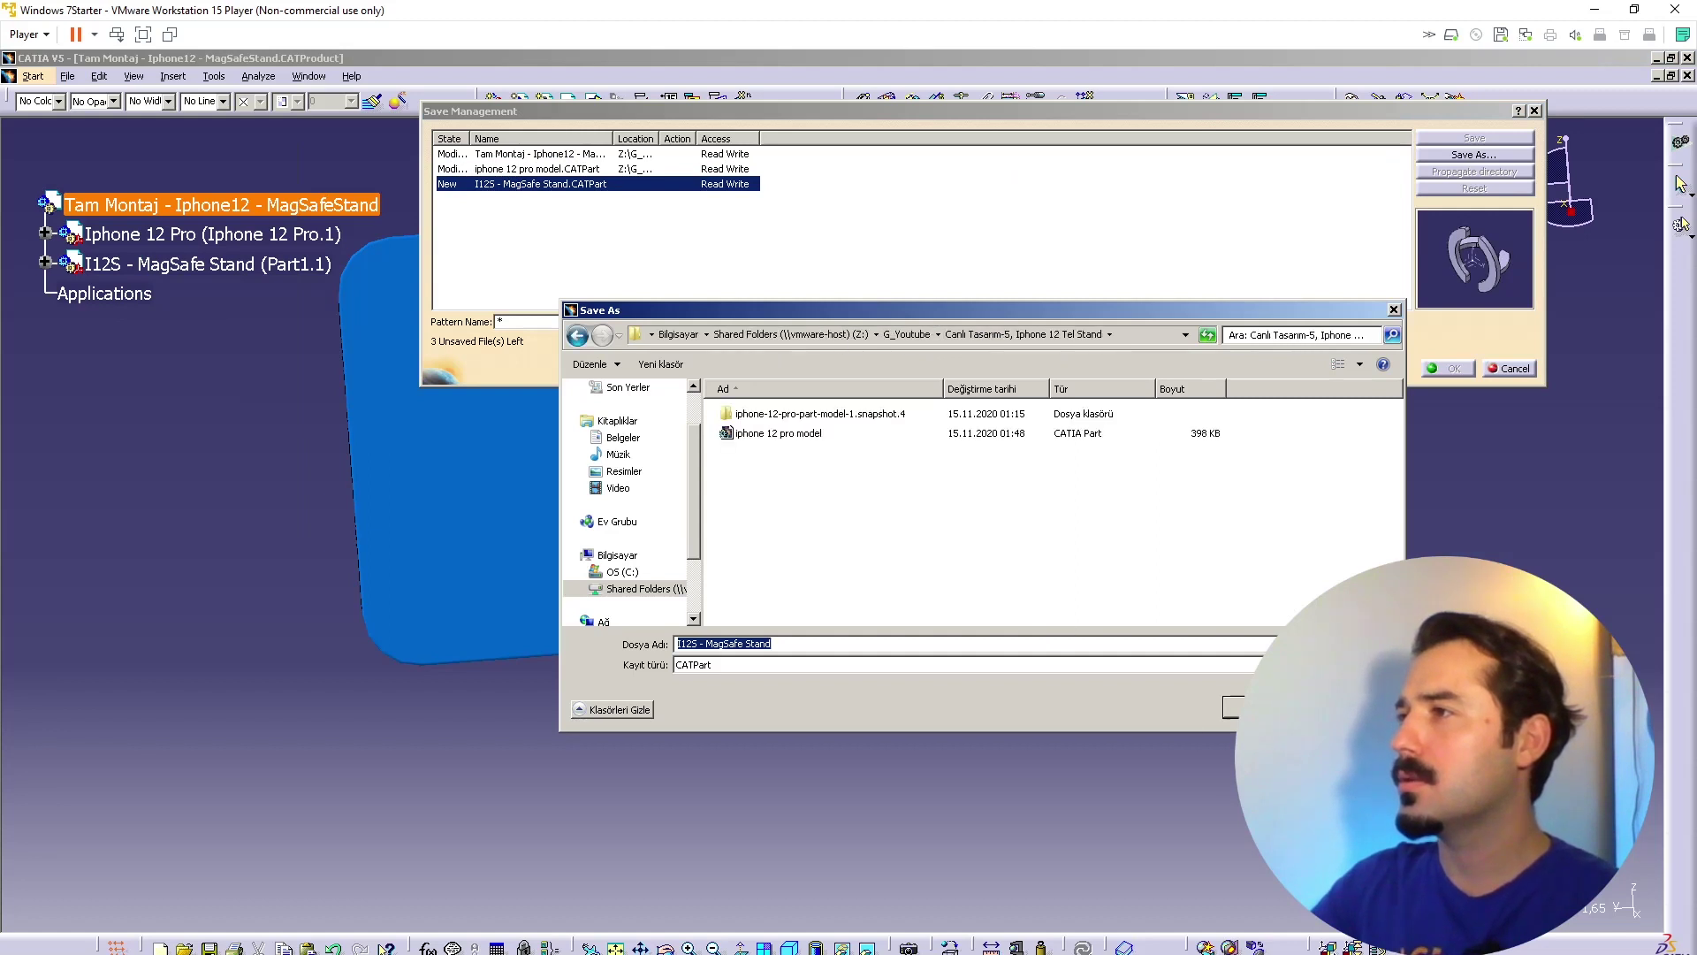
key("Return")
left_click(1441, 368)
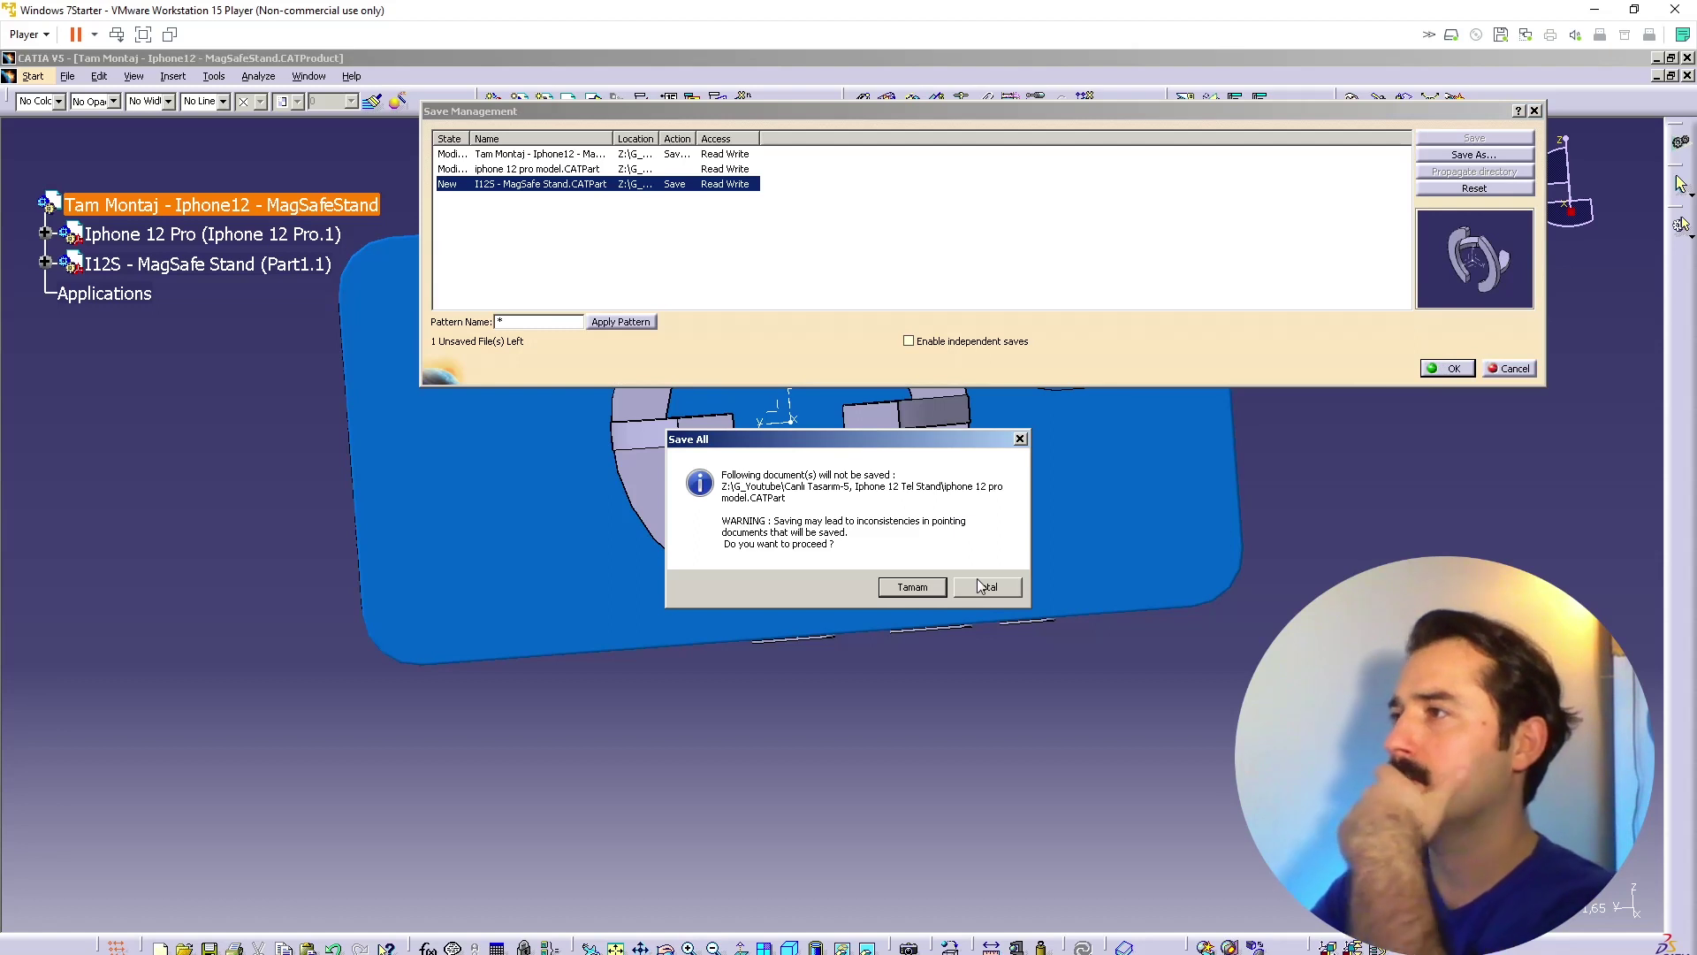
left_click(912, 587)
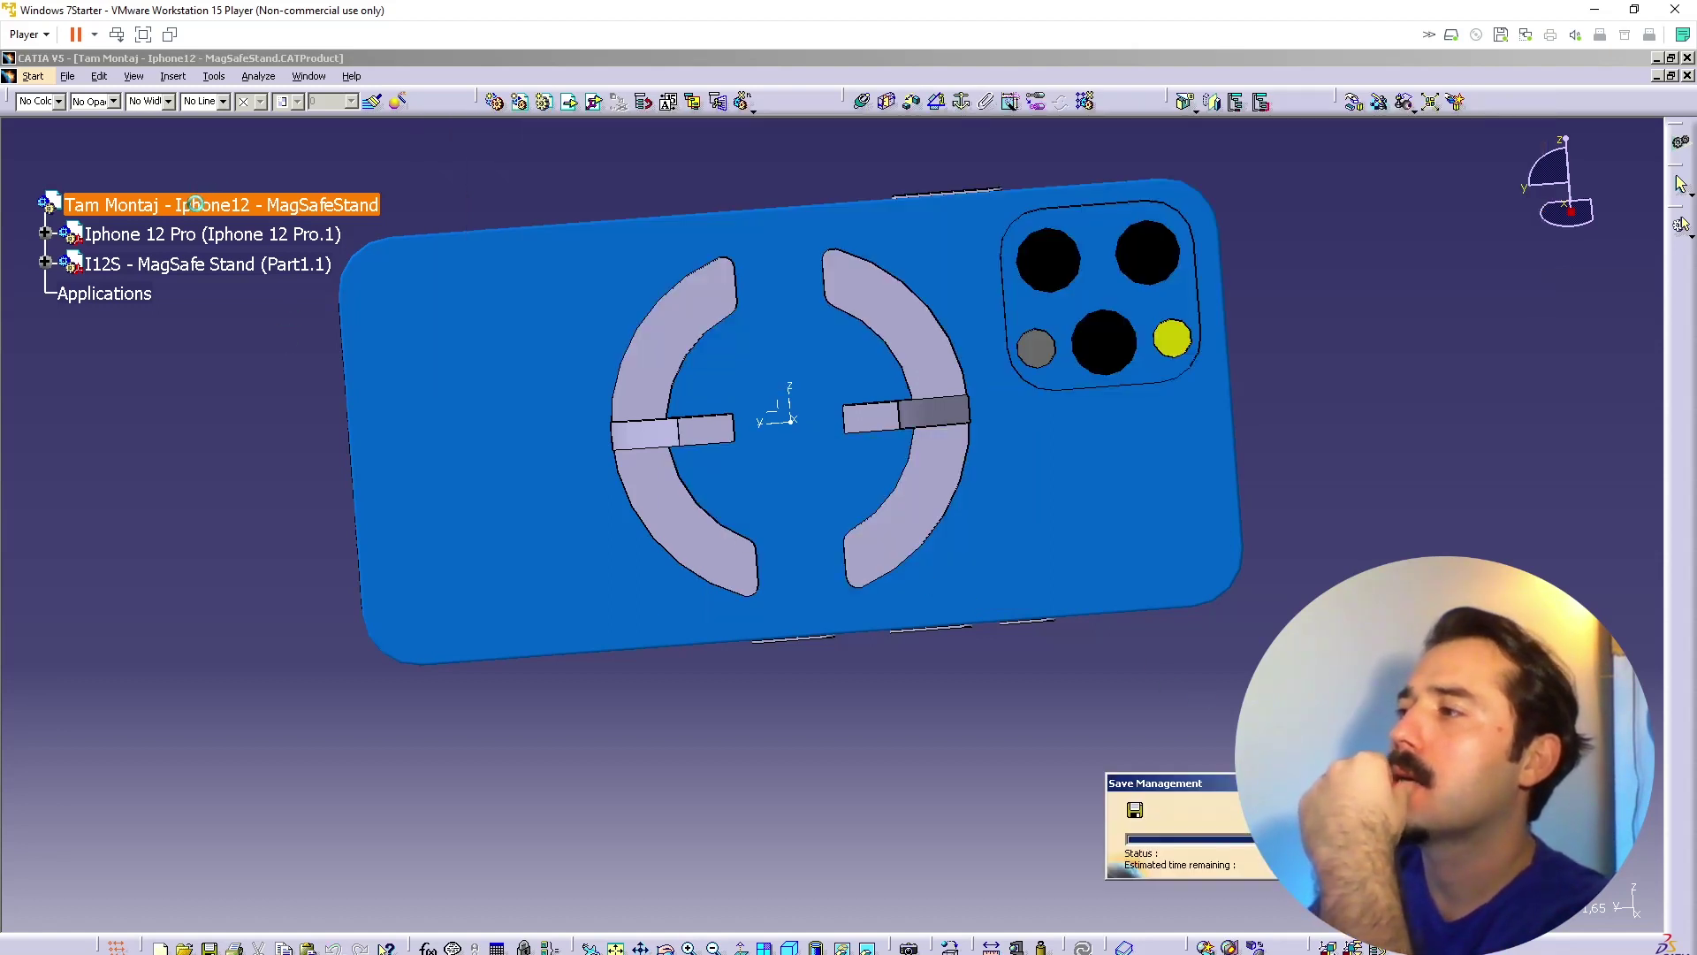
Step: Save all remaining modified documents of the assembly
left_click(68, 76)
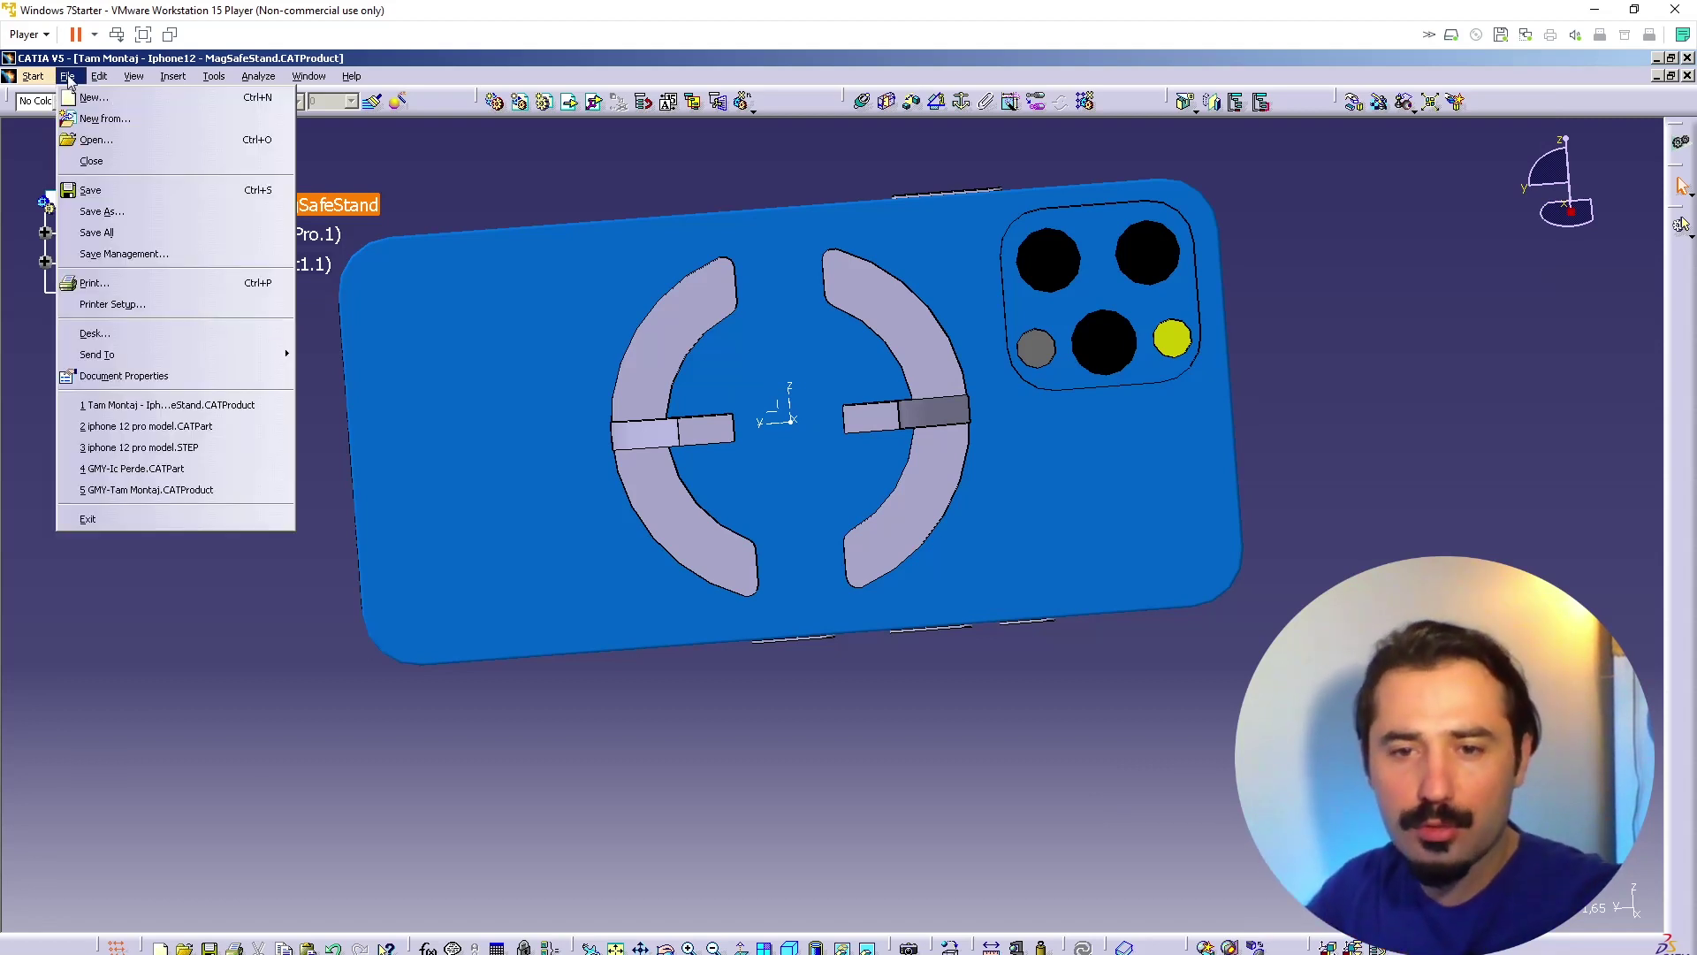
left_click(97, 233)
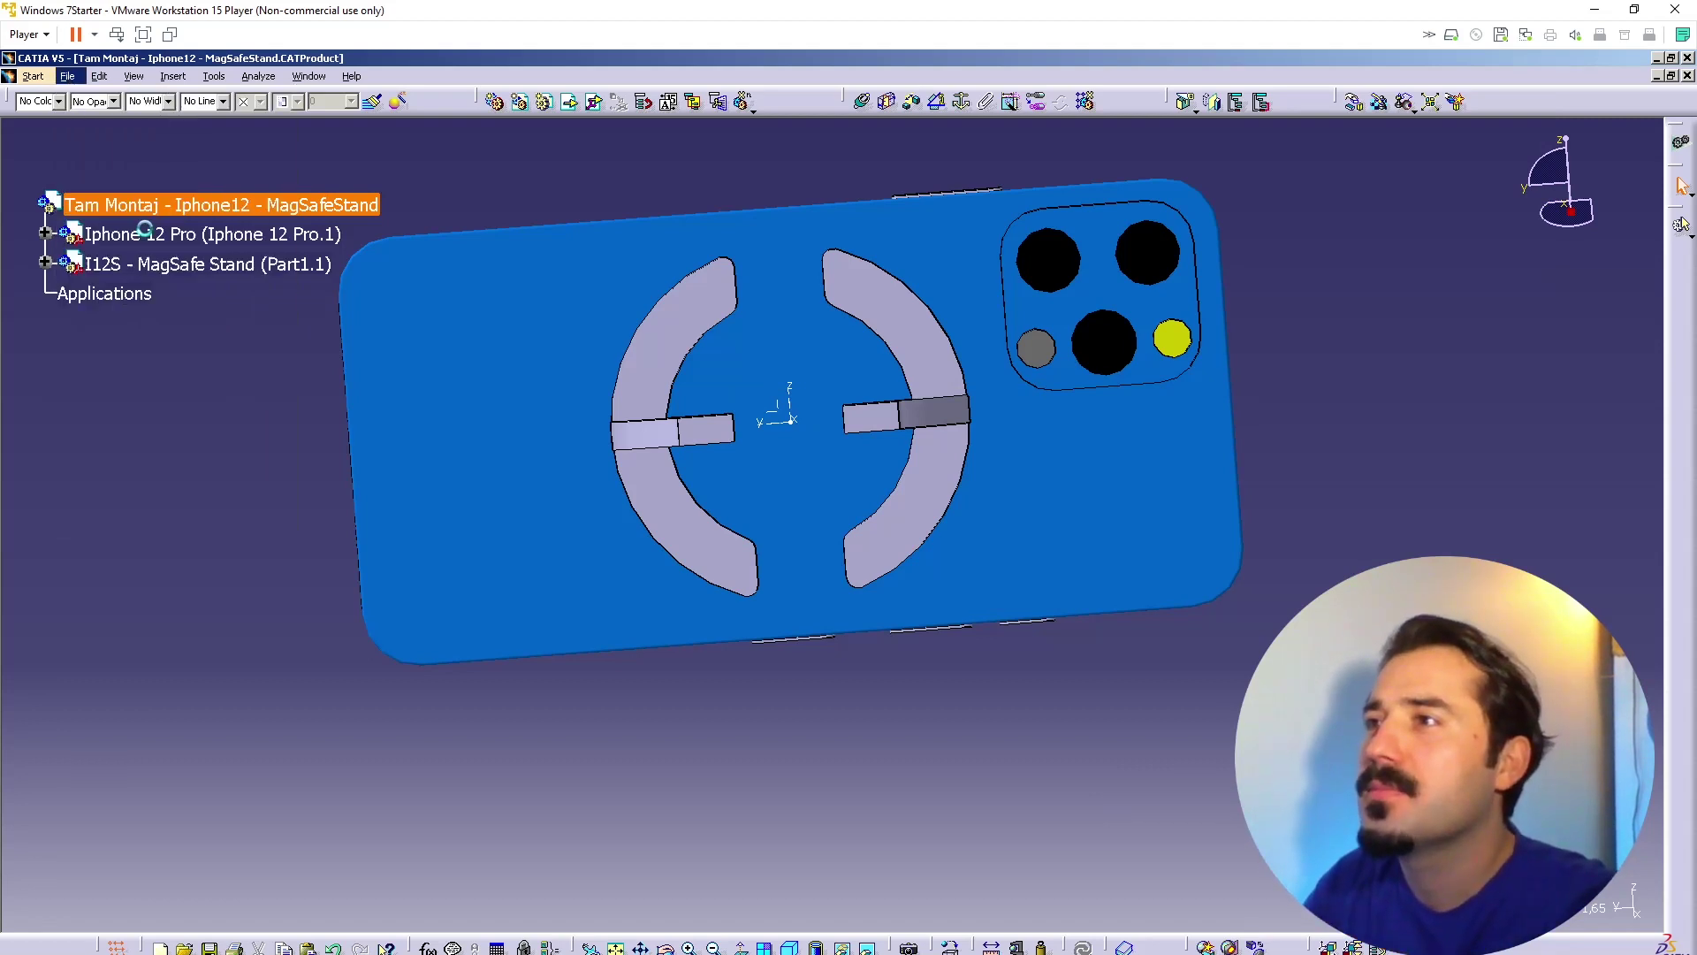
left_click(828, 564)
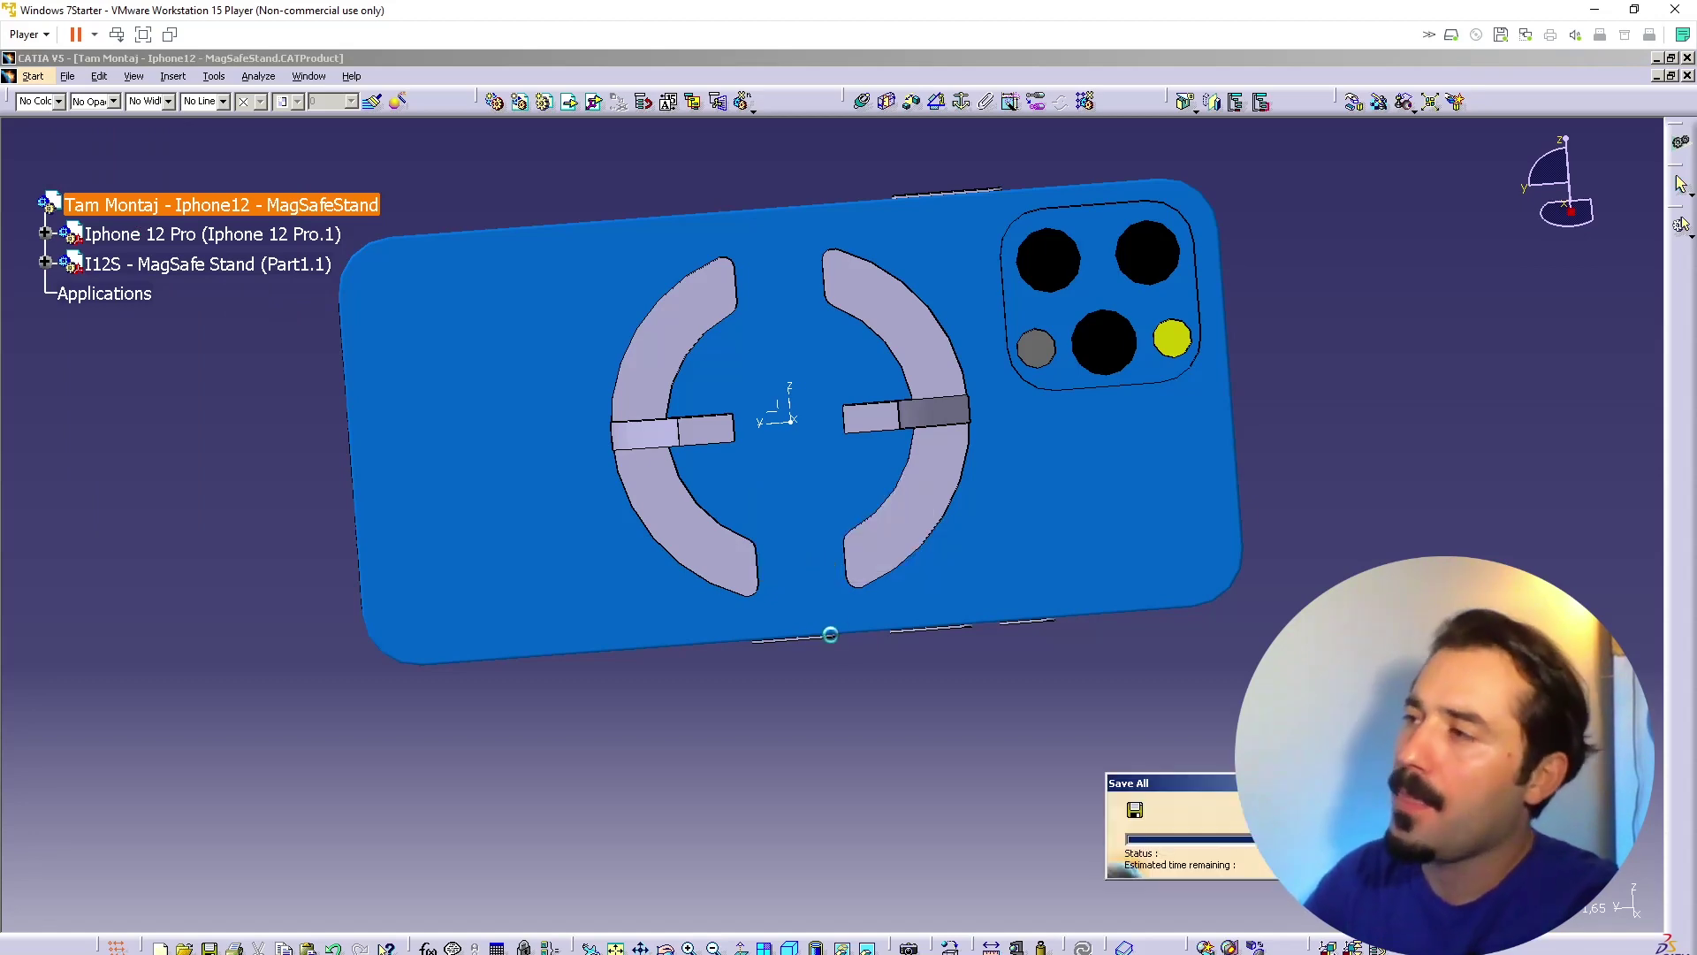
middle_click_drag(741, 534, 865, 525)
mouse_move(894, 613)
middle_mouse_down()
mouse_move(819, 766)
mouse_move(1046, 493)
mouse_move(814, 624)
mouse_move(894, 651)
mouse_move(1005, 603)
mouse_move(955, 595)
mouse_move(913, 627)
middle_mouse_up()
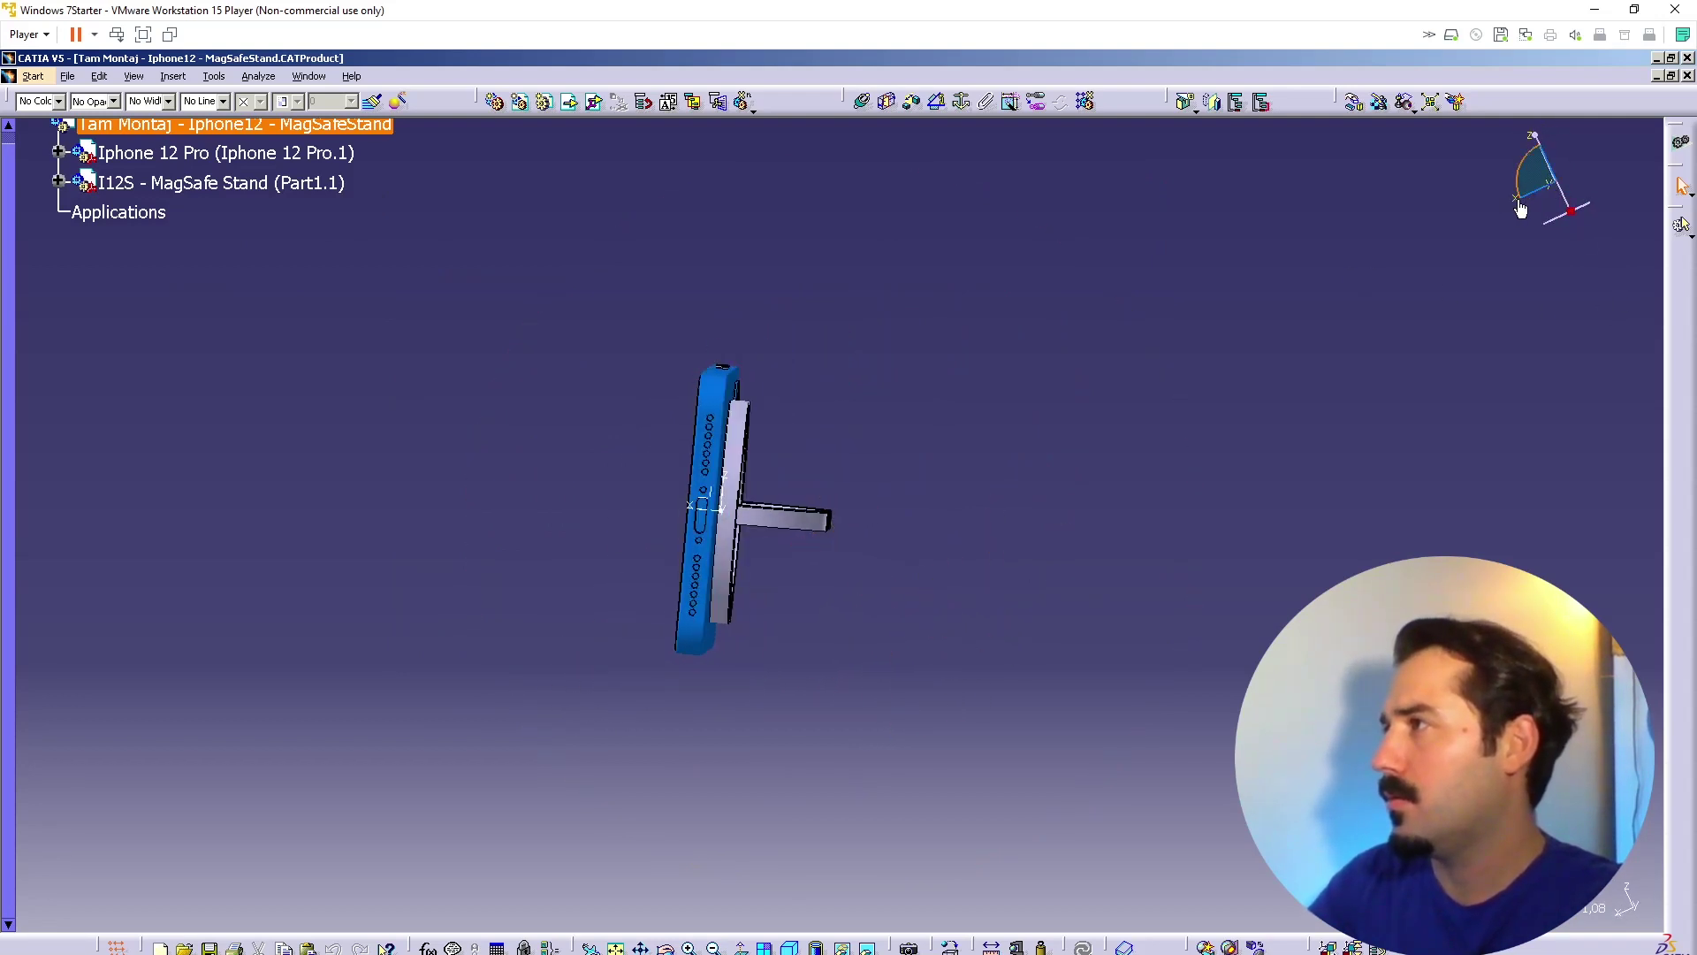
left_click_drag(1514, 201, 1624, 183)
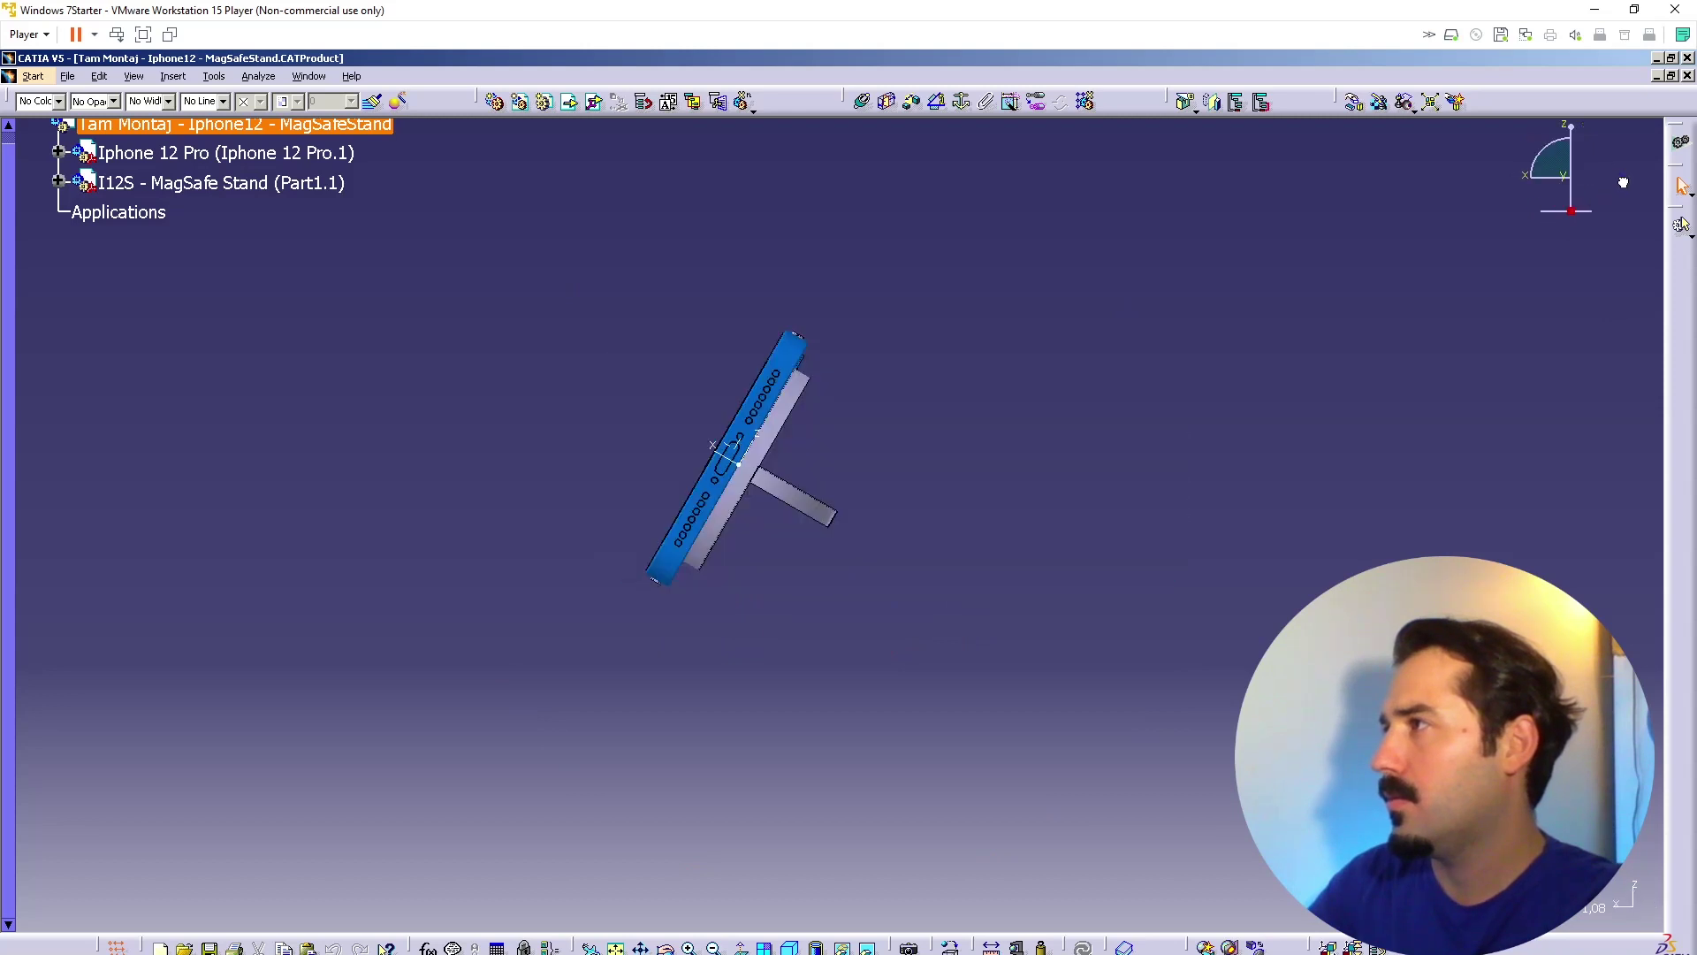
middle_click_drag(1141, 449, 1108, 388)
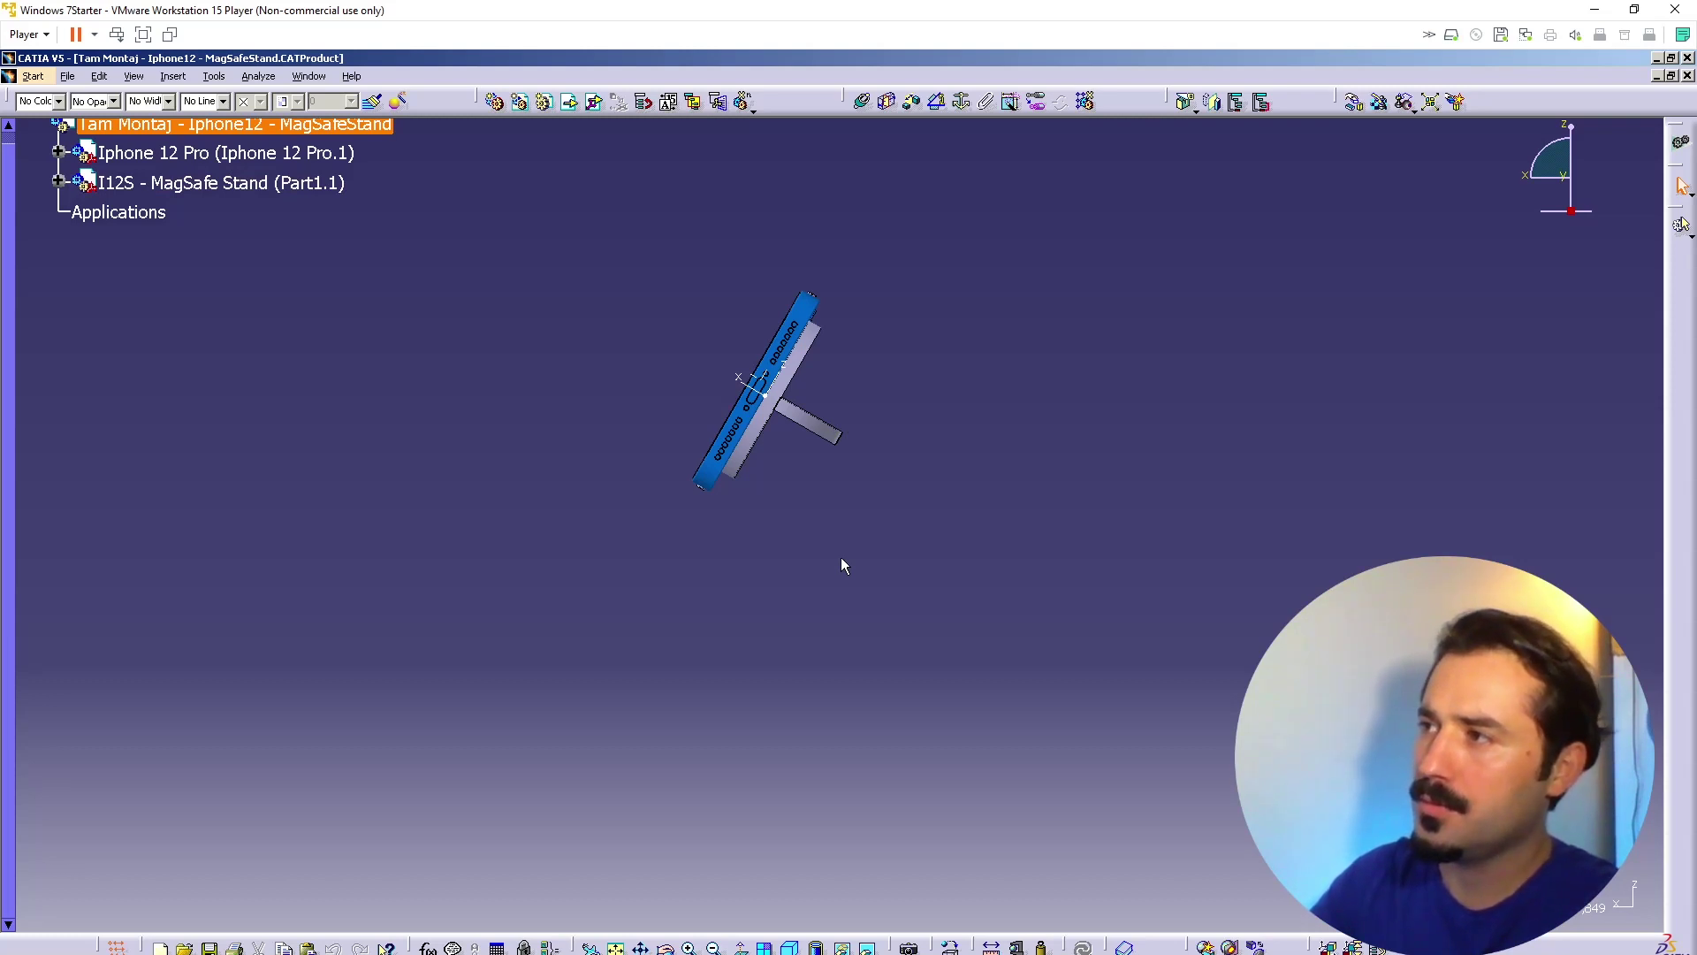
middle_click_drag(840, 441, 933, 460)
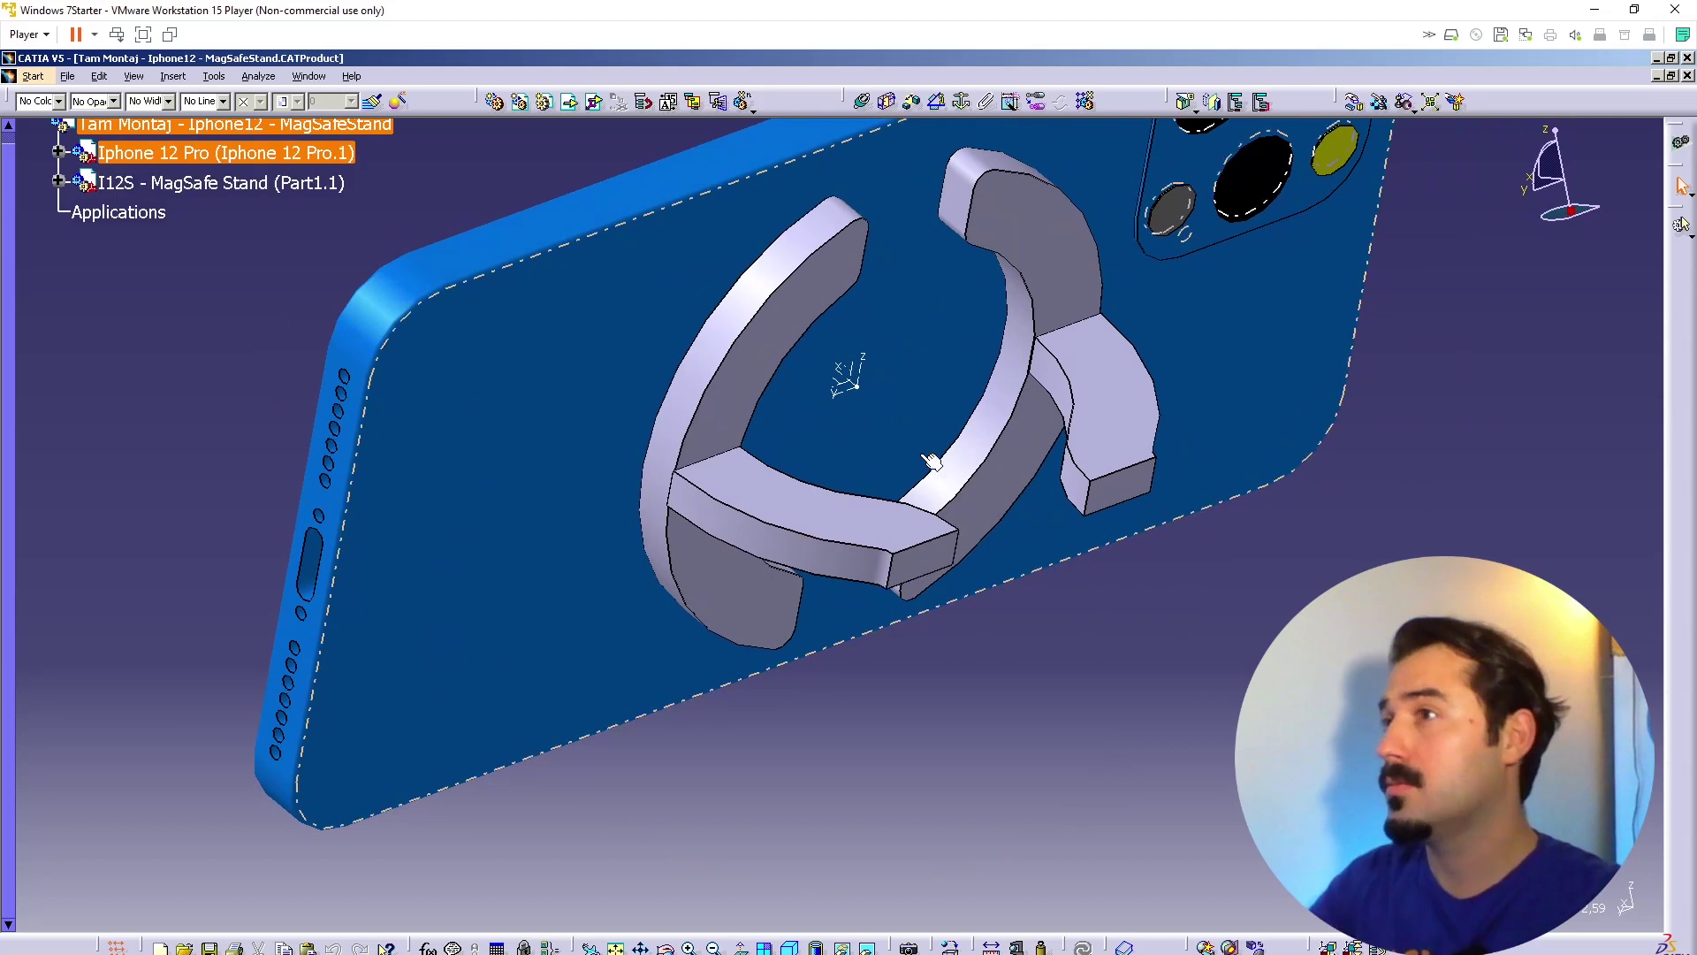
Step: Activate the I12S - MagSafe Stand part for editing and define Geometrical Set.1 as the in-work object
right_click(884, 548)
left_click(919, 558)
double_click(203, 196)
right_click(210, 375)
left_click(313, 504)
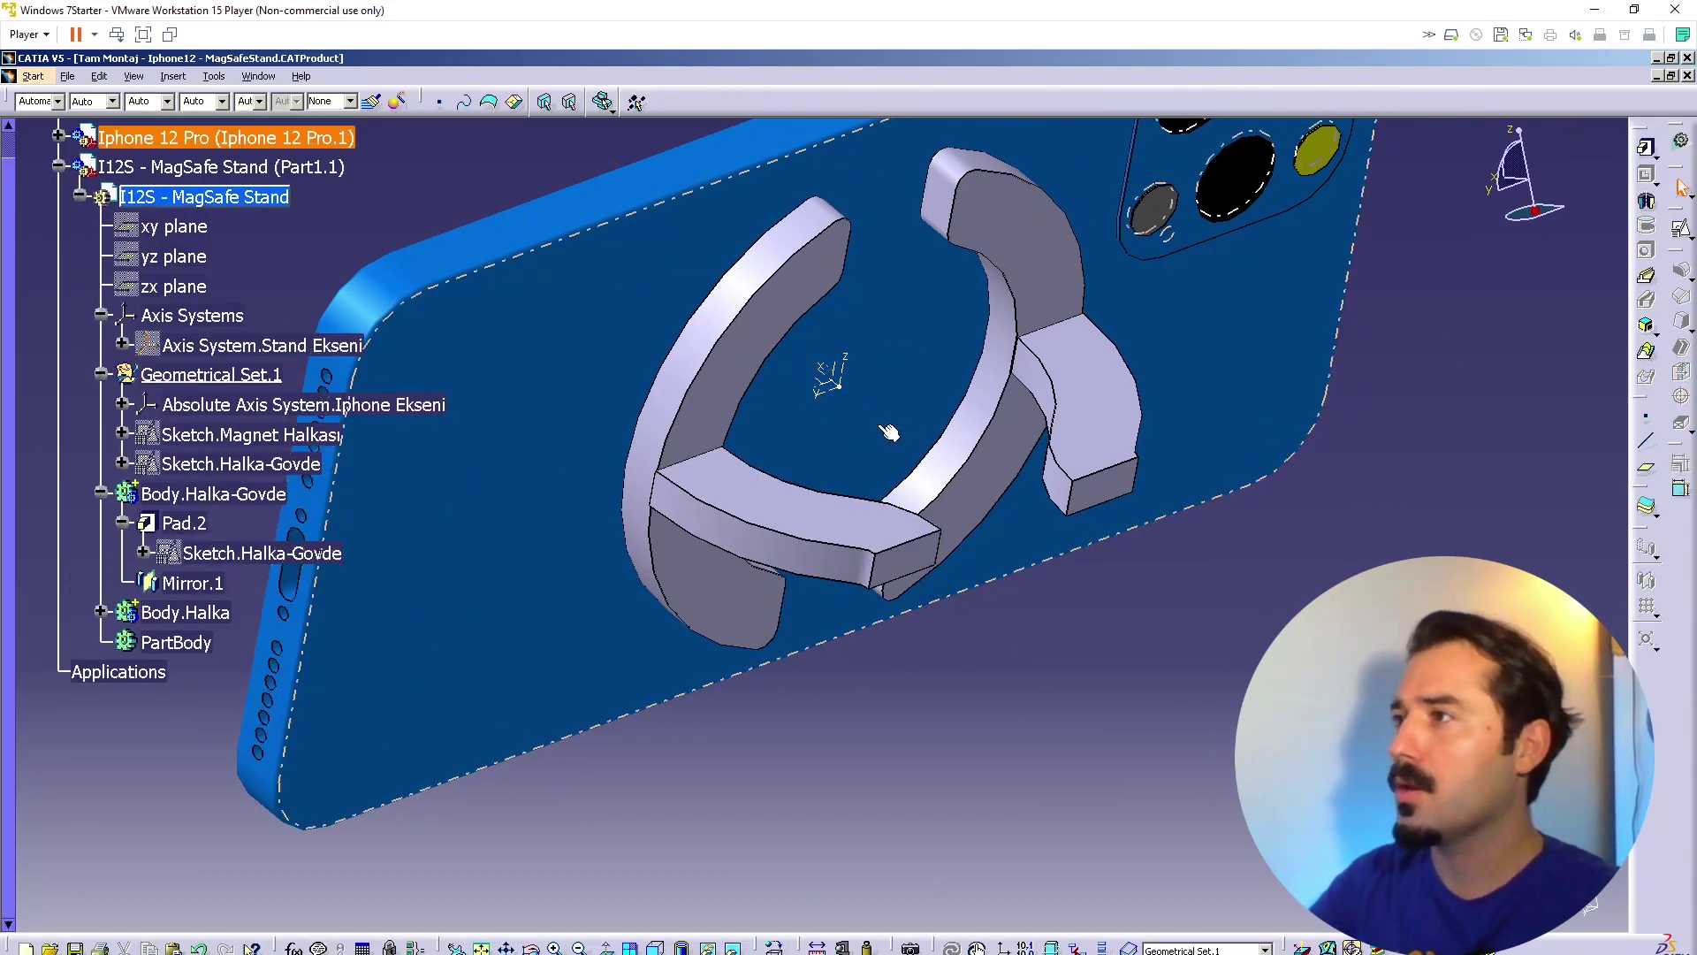
Step: Create a reference plane offset 30 mm from the Iphone Ekseni axis system plane, reversed toward the free ends of the stand arms
left_click(836, 385)
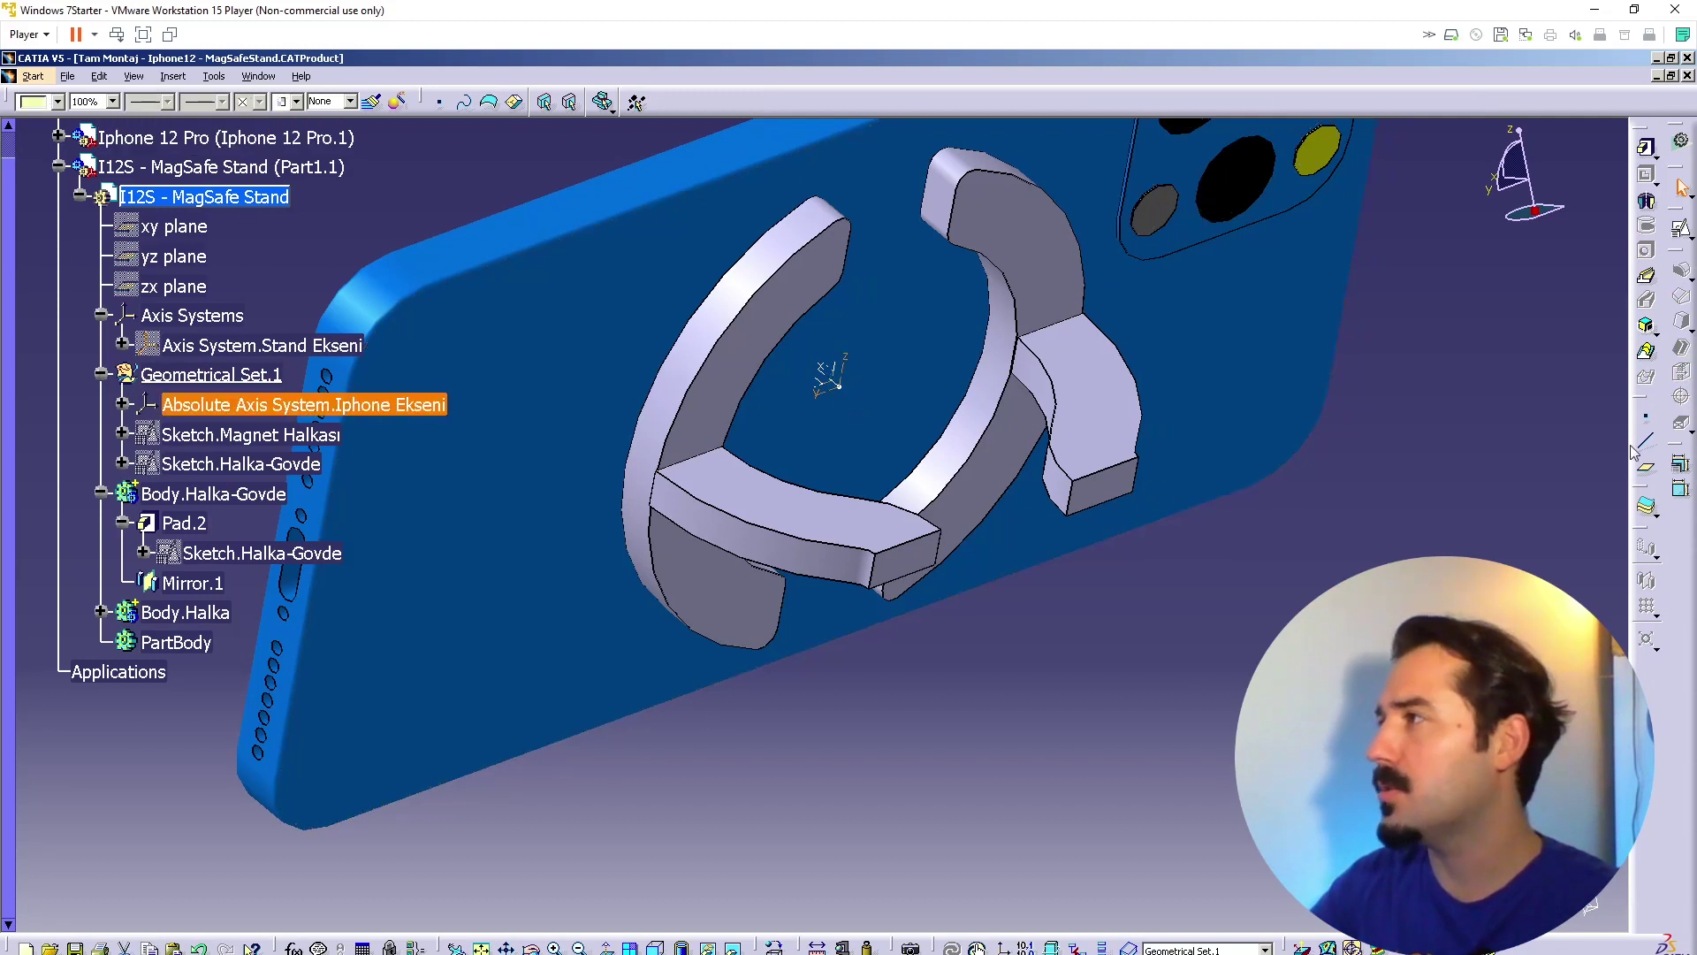
left_click(1646, 473)
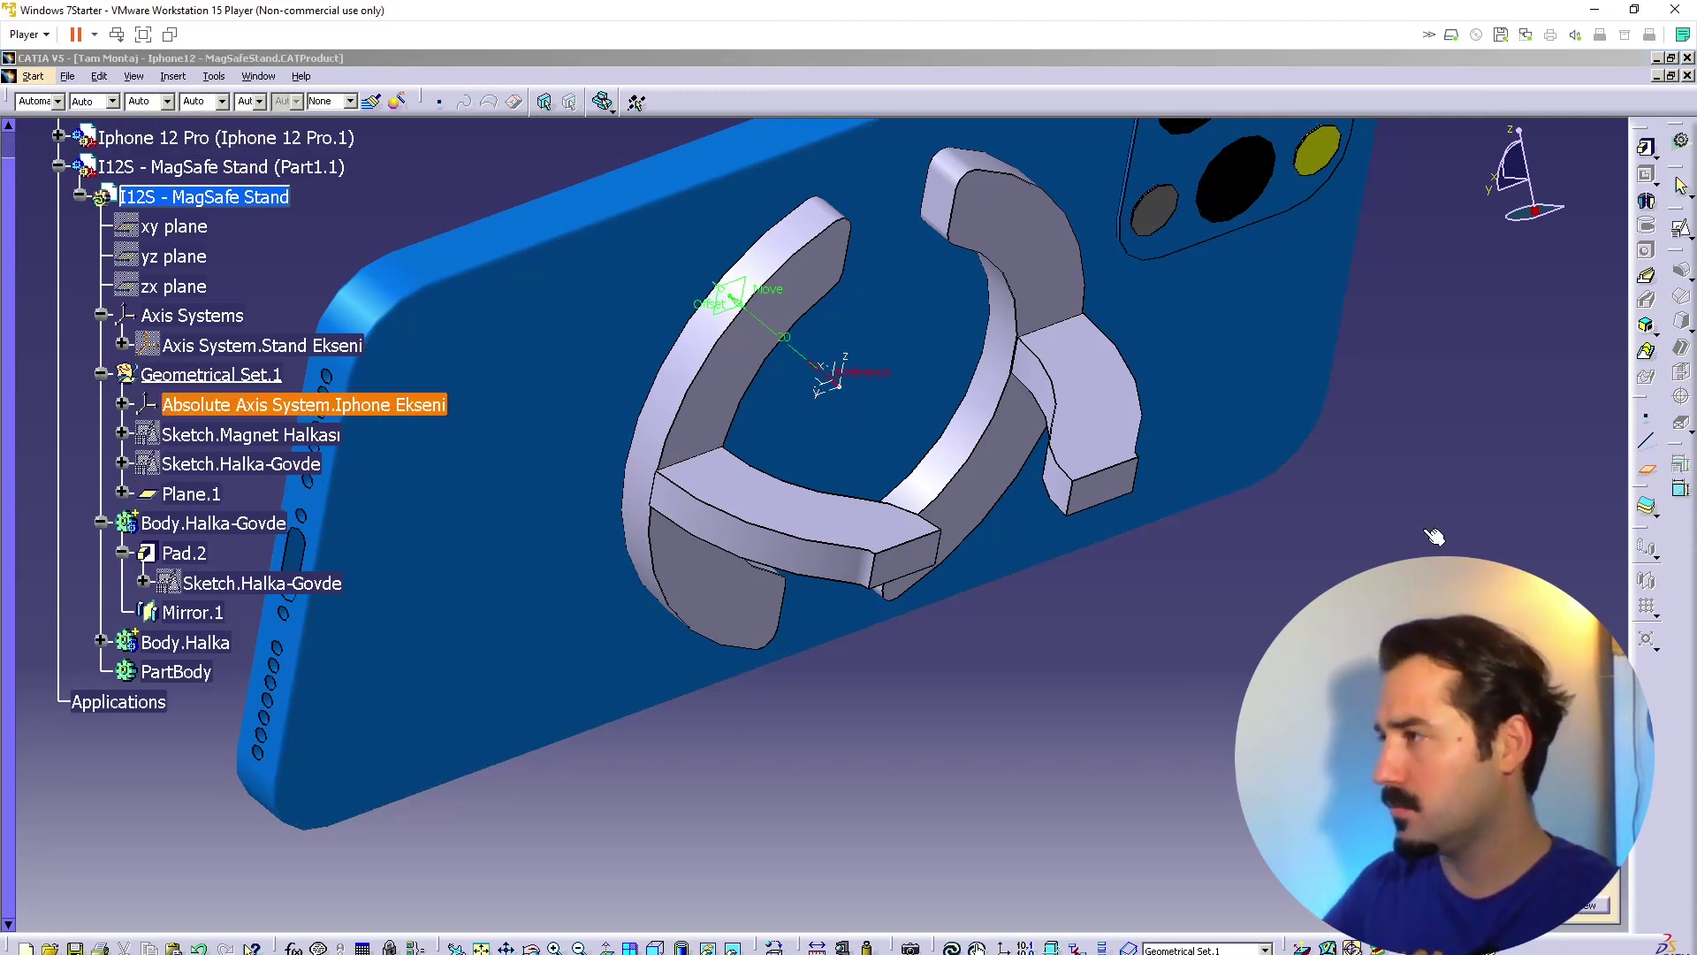
left_click(1515, 853)
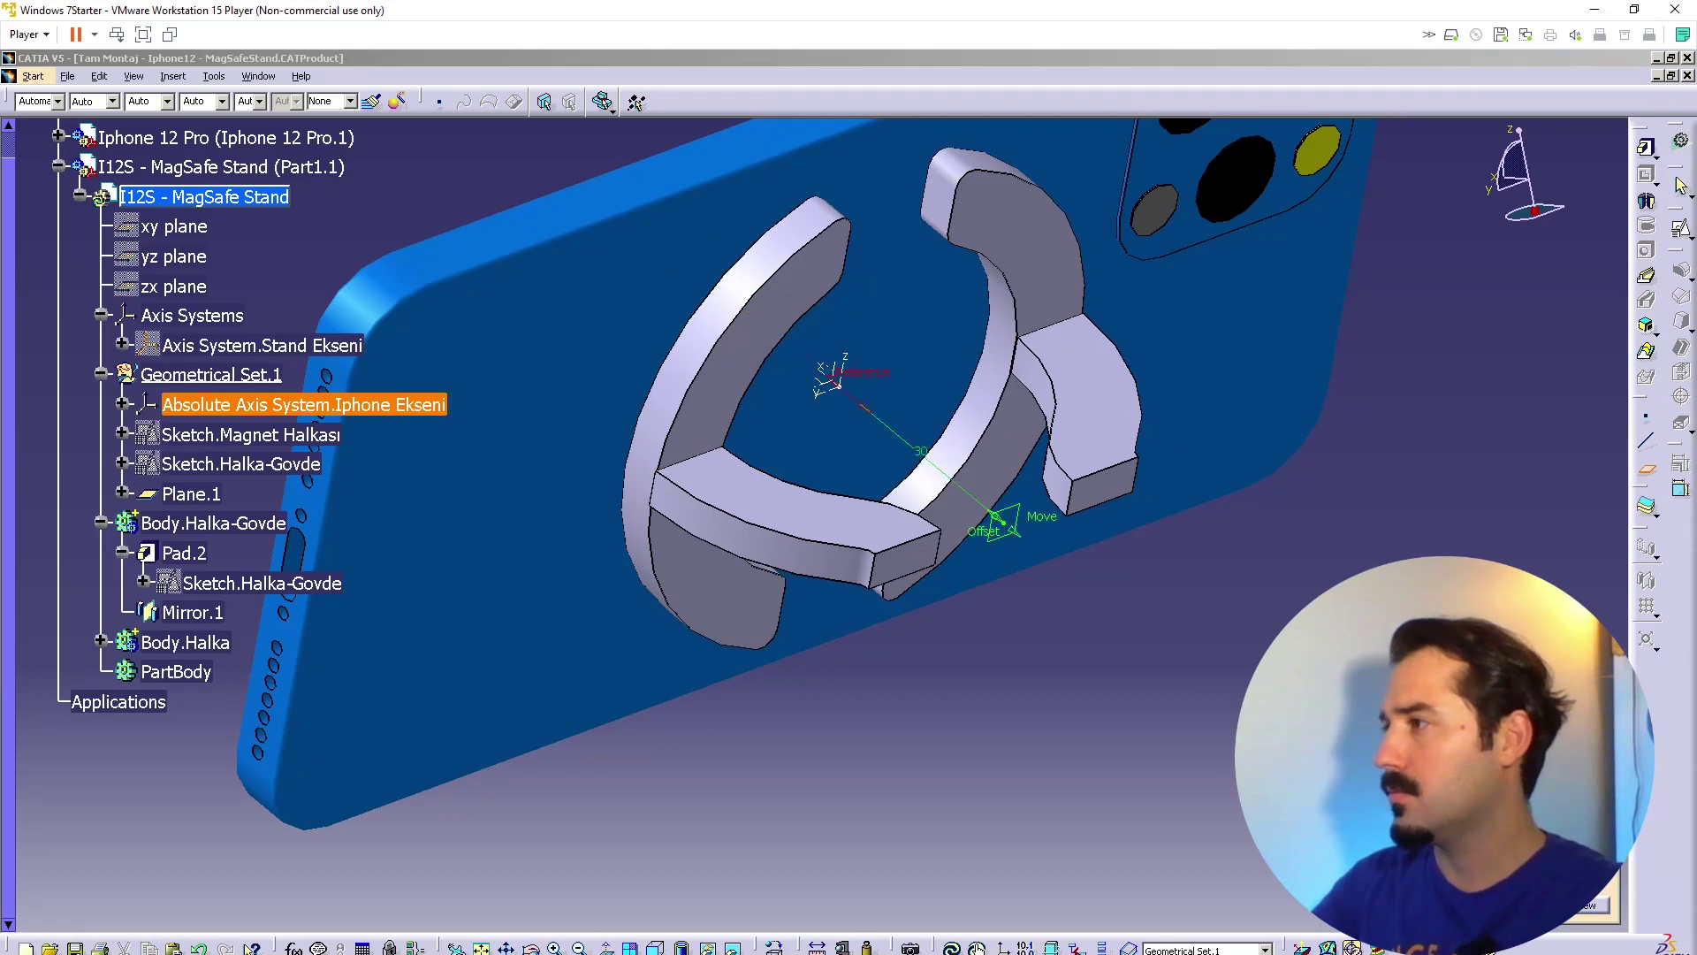
left_click(1450, 905)
Step: Locate the mirrored arm's feature in the tree and show the arm profile sketch Sketch.Halka-Govde
right_click(1090, 463)
left_click(1125, 474)
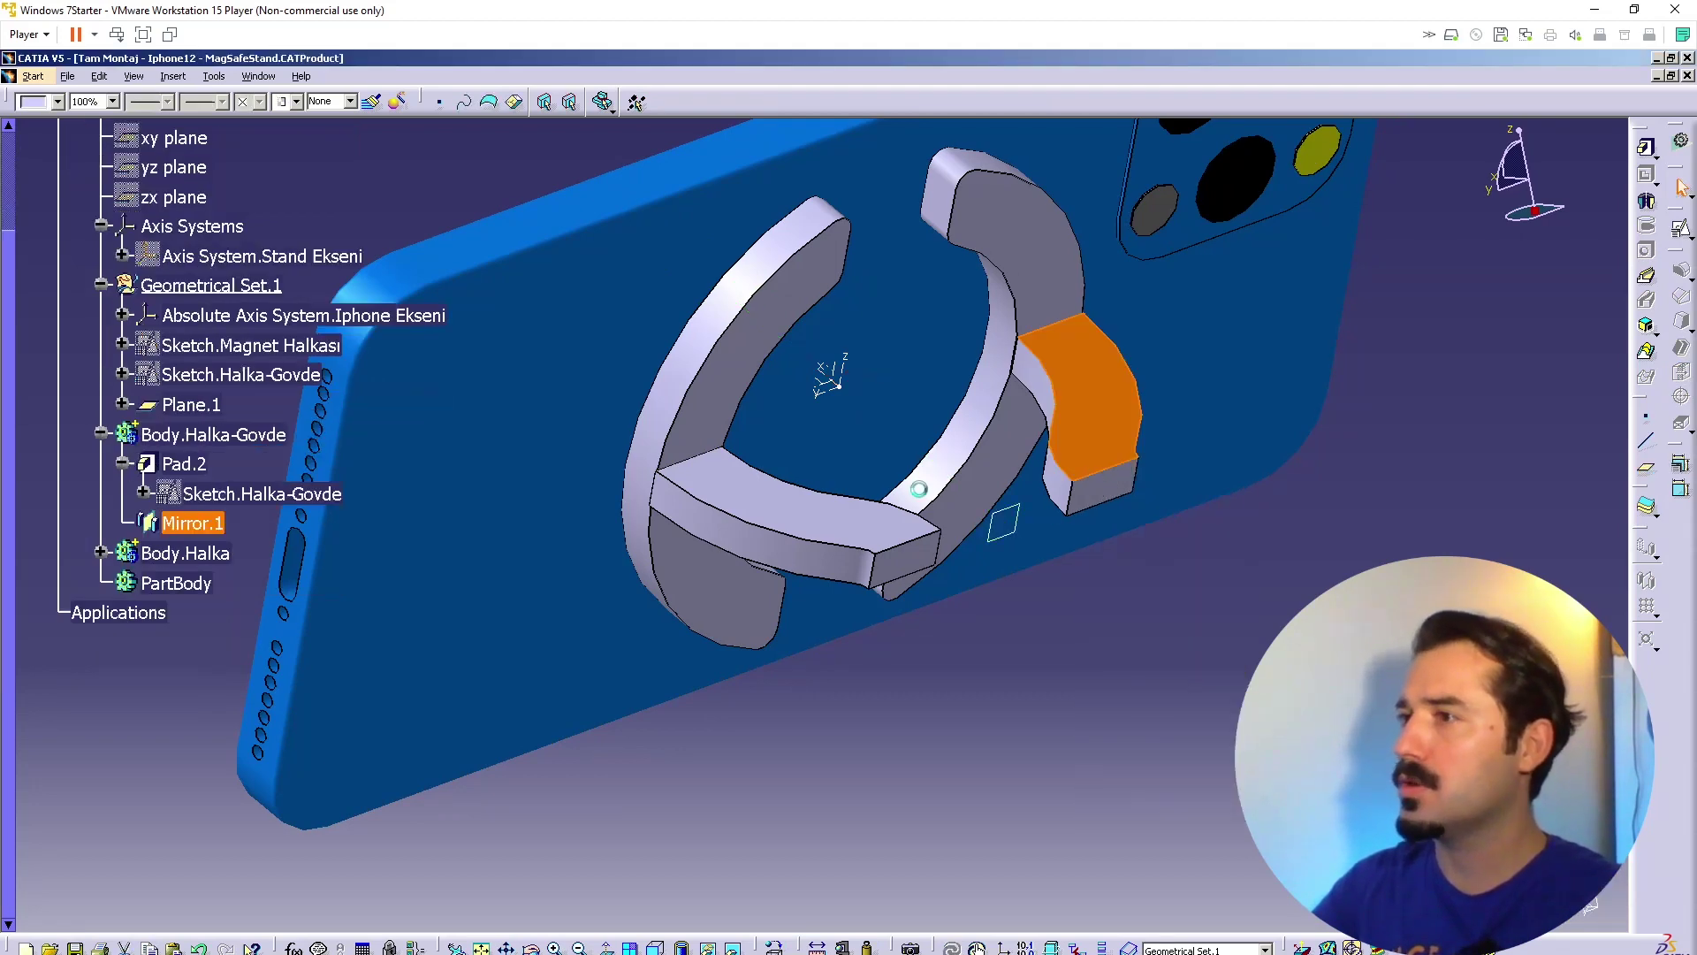
left_click(223, 497)
left_click(210, 522)
scroll(214, 523, "up", 1)
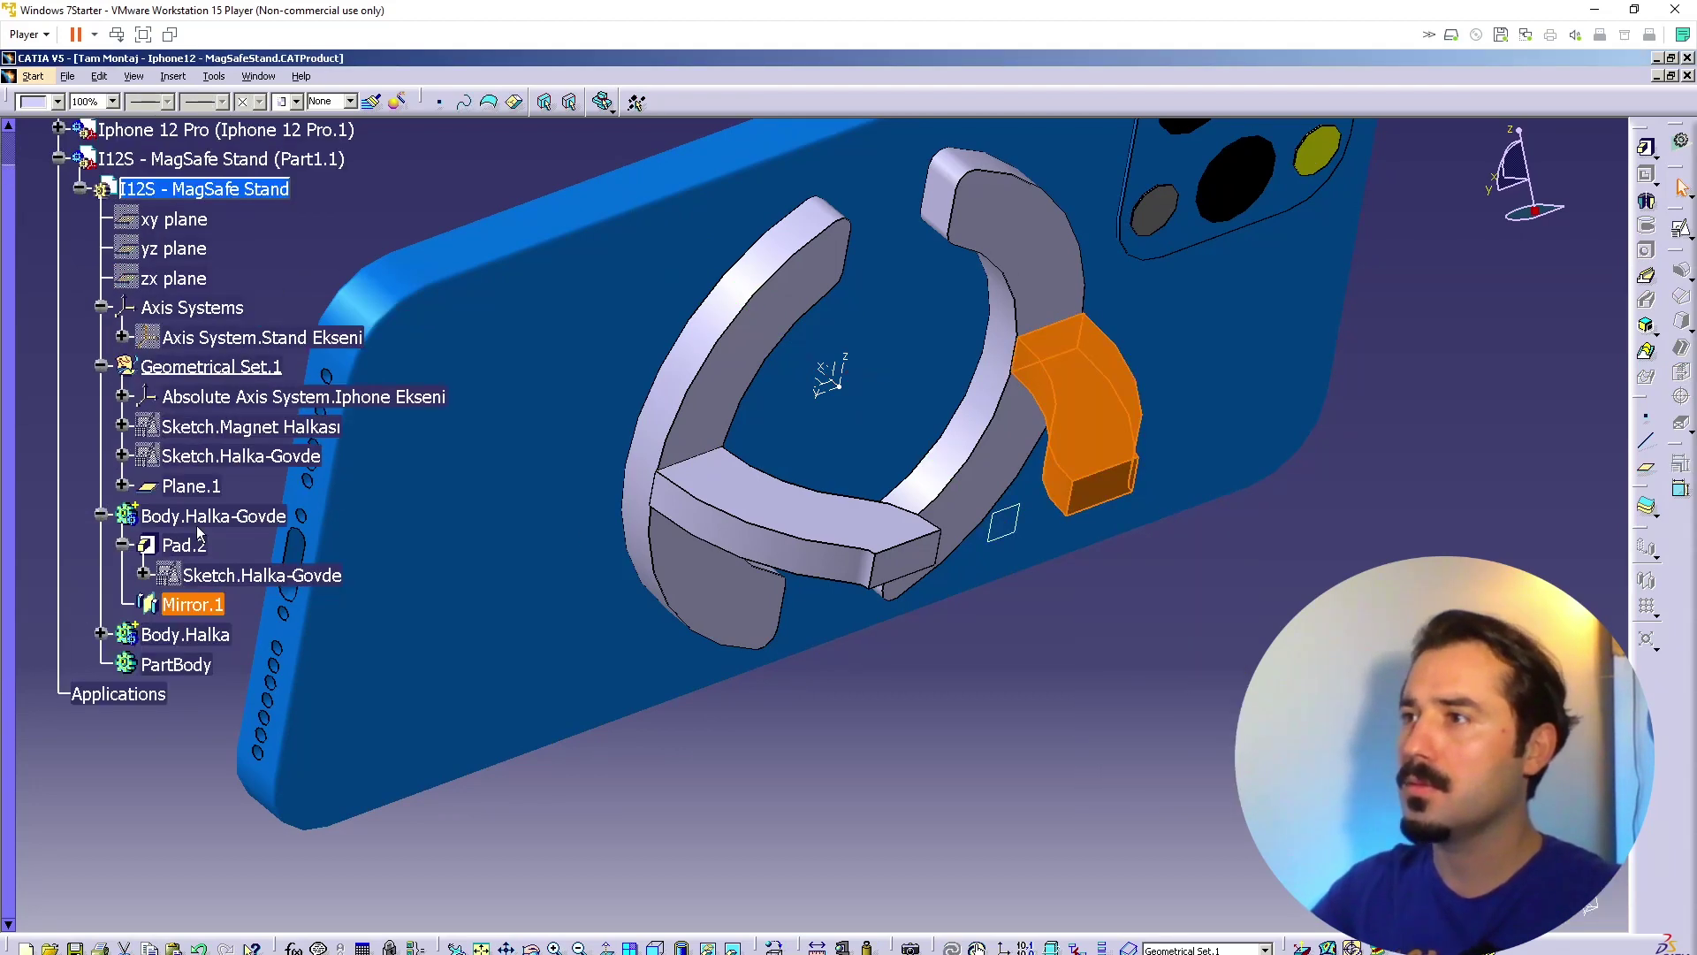
left_click(241, 463)
key("space")
Step: In Sketch.Halka-Govde, replace the 30 mm length dimension with a 0 mm distance between the arm's end edge and the offset plane
double_click(247, 472)
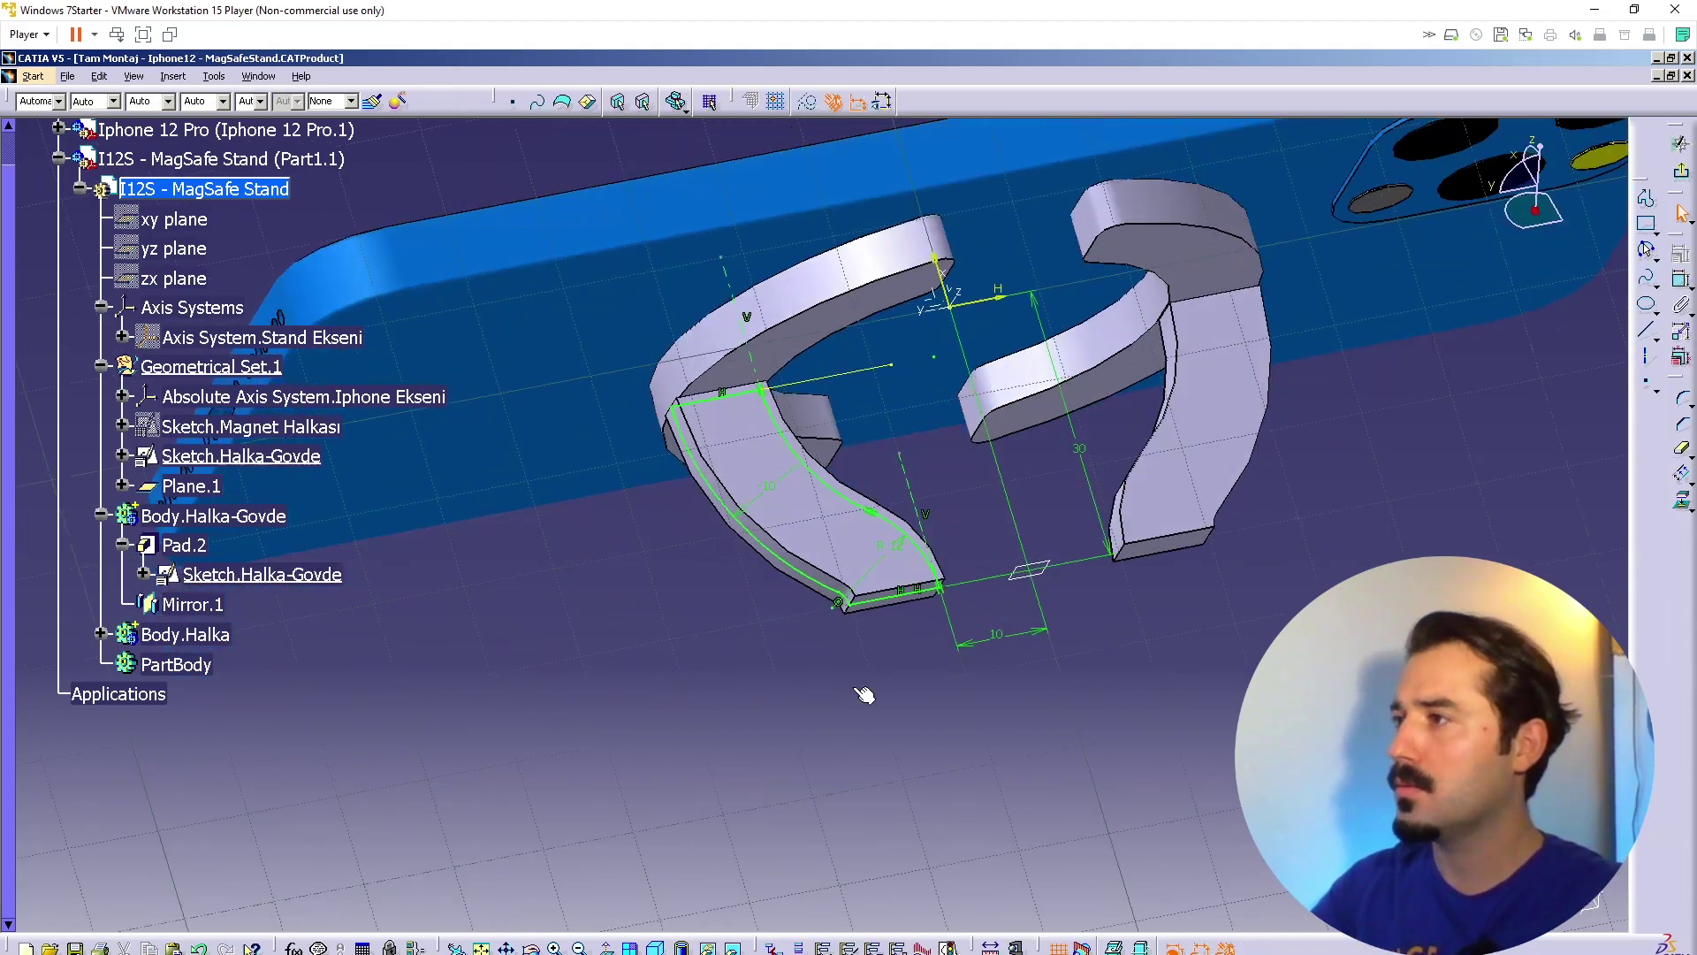
left_click(1061, 508)
key("Delete")
middle_click_drag(889, 644, 1152, 706)
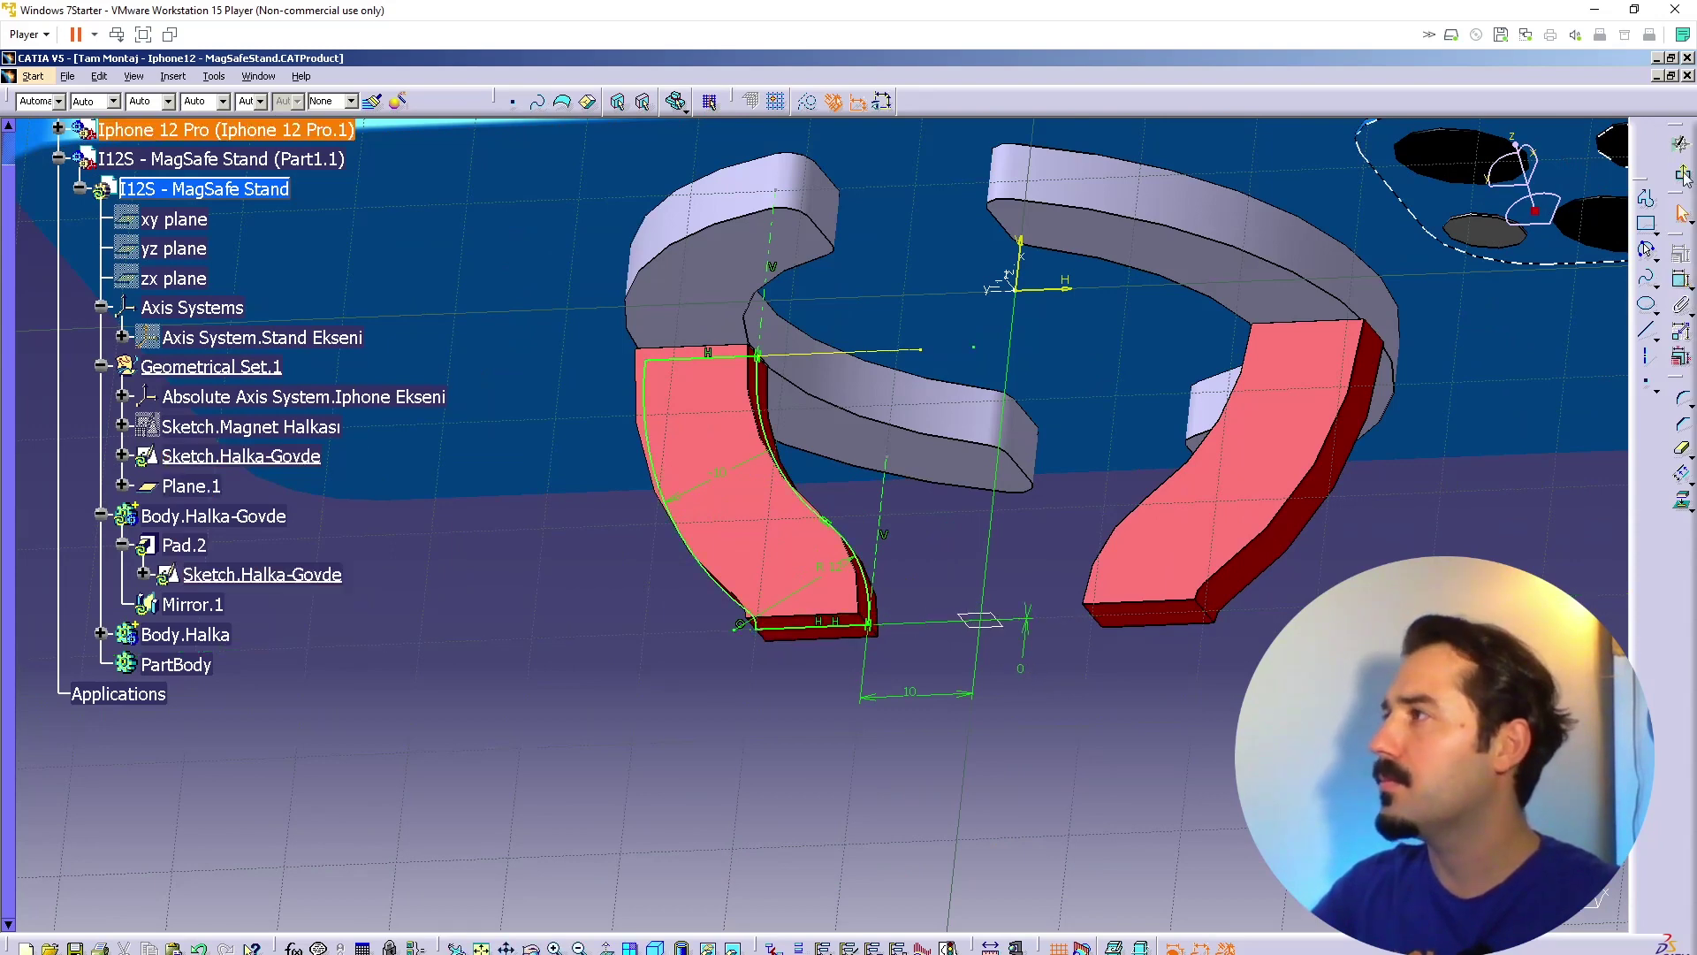
left_click(1684, 174)
Step: Define Geometrical Set.1 as the in-work object and start a positioned sketch on the new offset plane
mouse_move(1095, 516)
middle_mouse_down()
mouse_move(849, 674)
mouse_move(1004, 712)
mouse_move(644, 698)
middle_mouse_up()
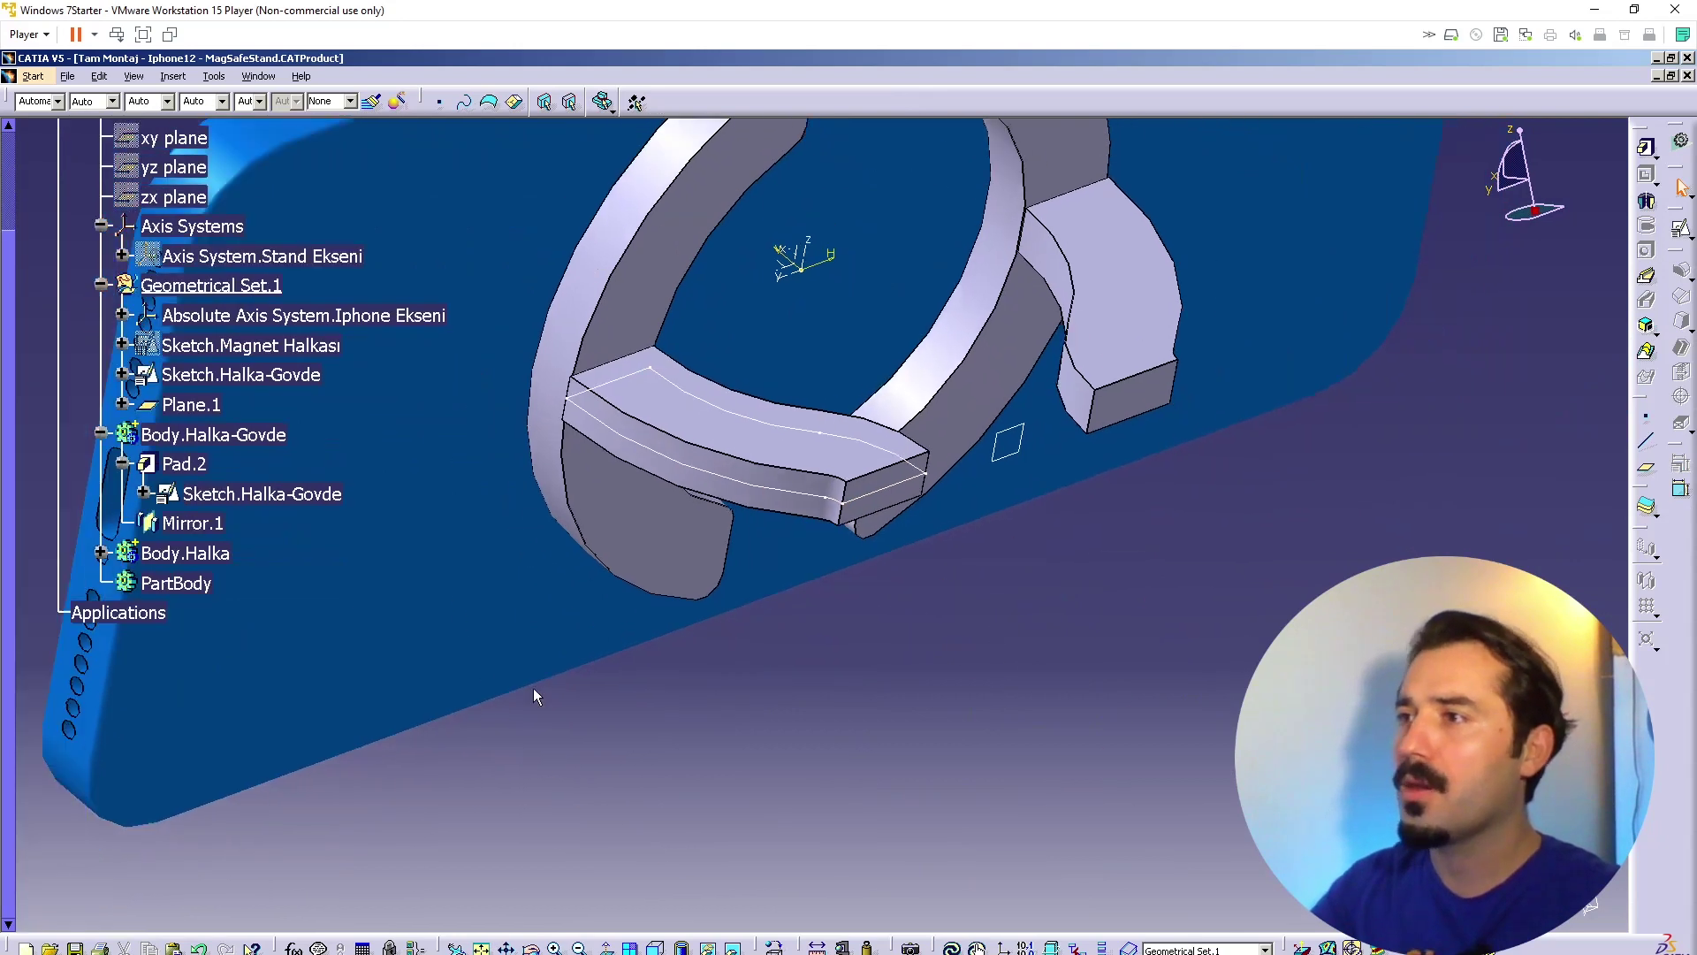
scroll(644, 691, "up", 3)
middle_click(806, 628)
right_click(230, 451)
left_click(336, 579)
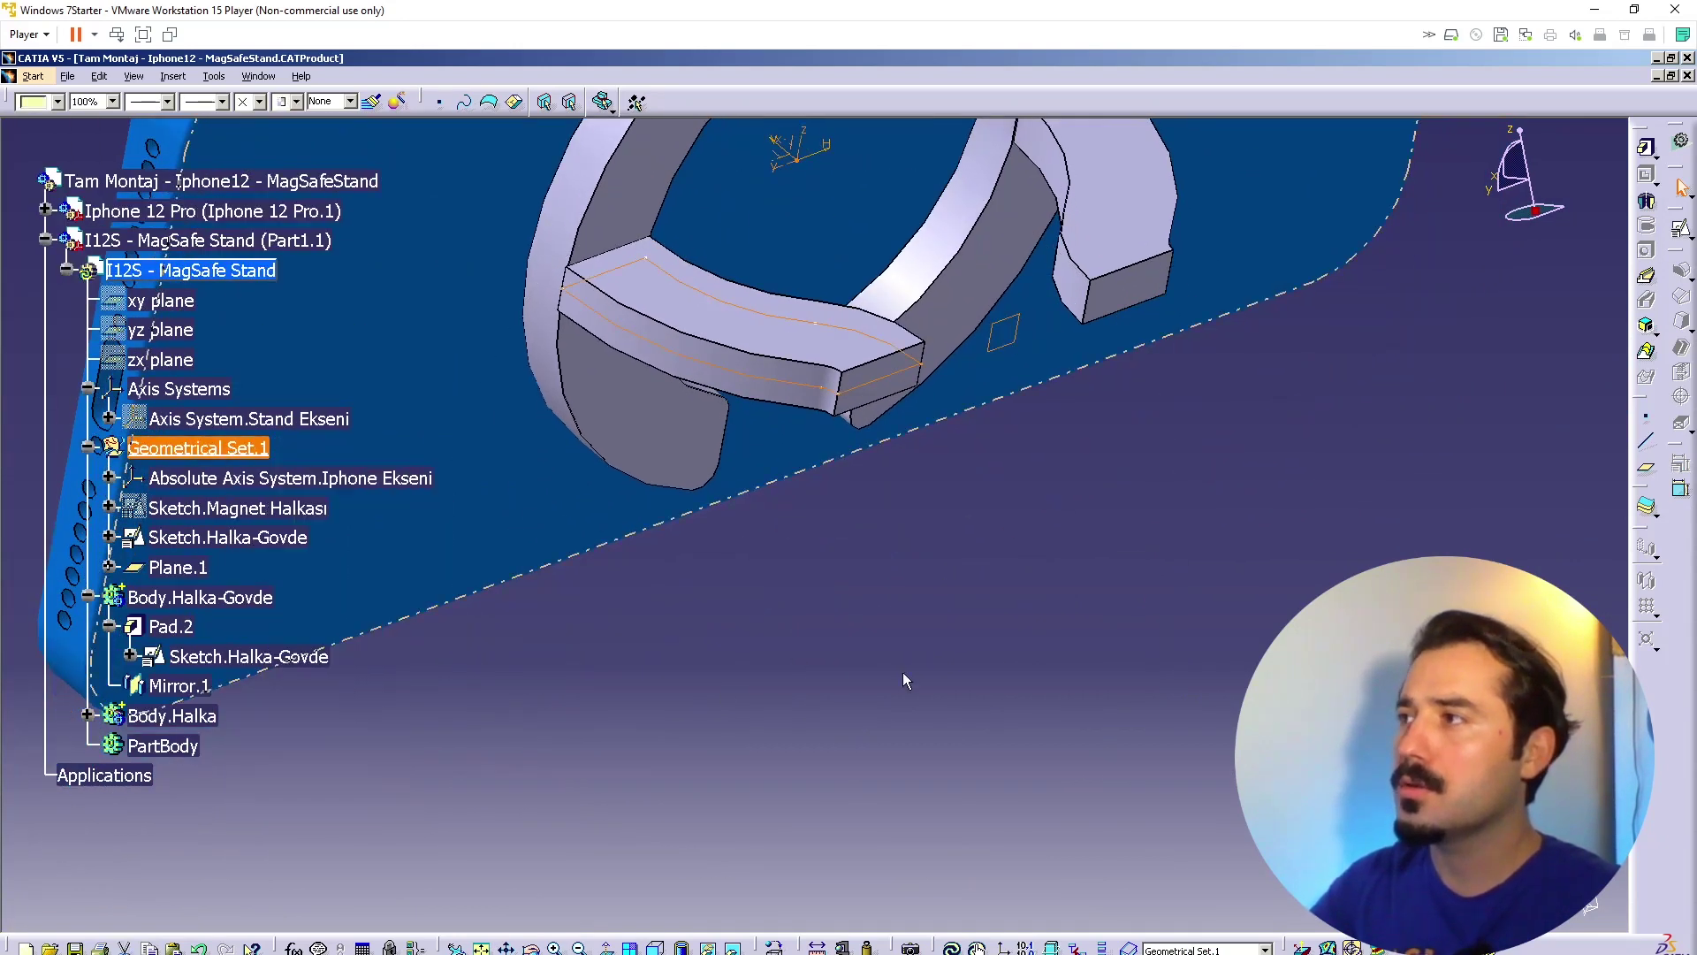
left_click(871, 677)
left_click(1678, 235)
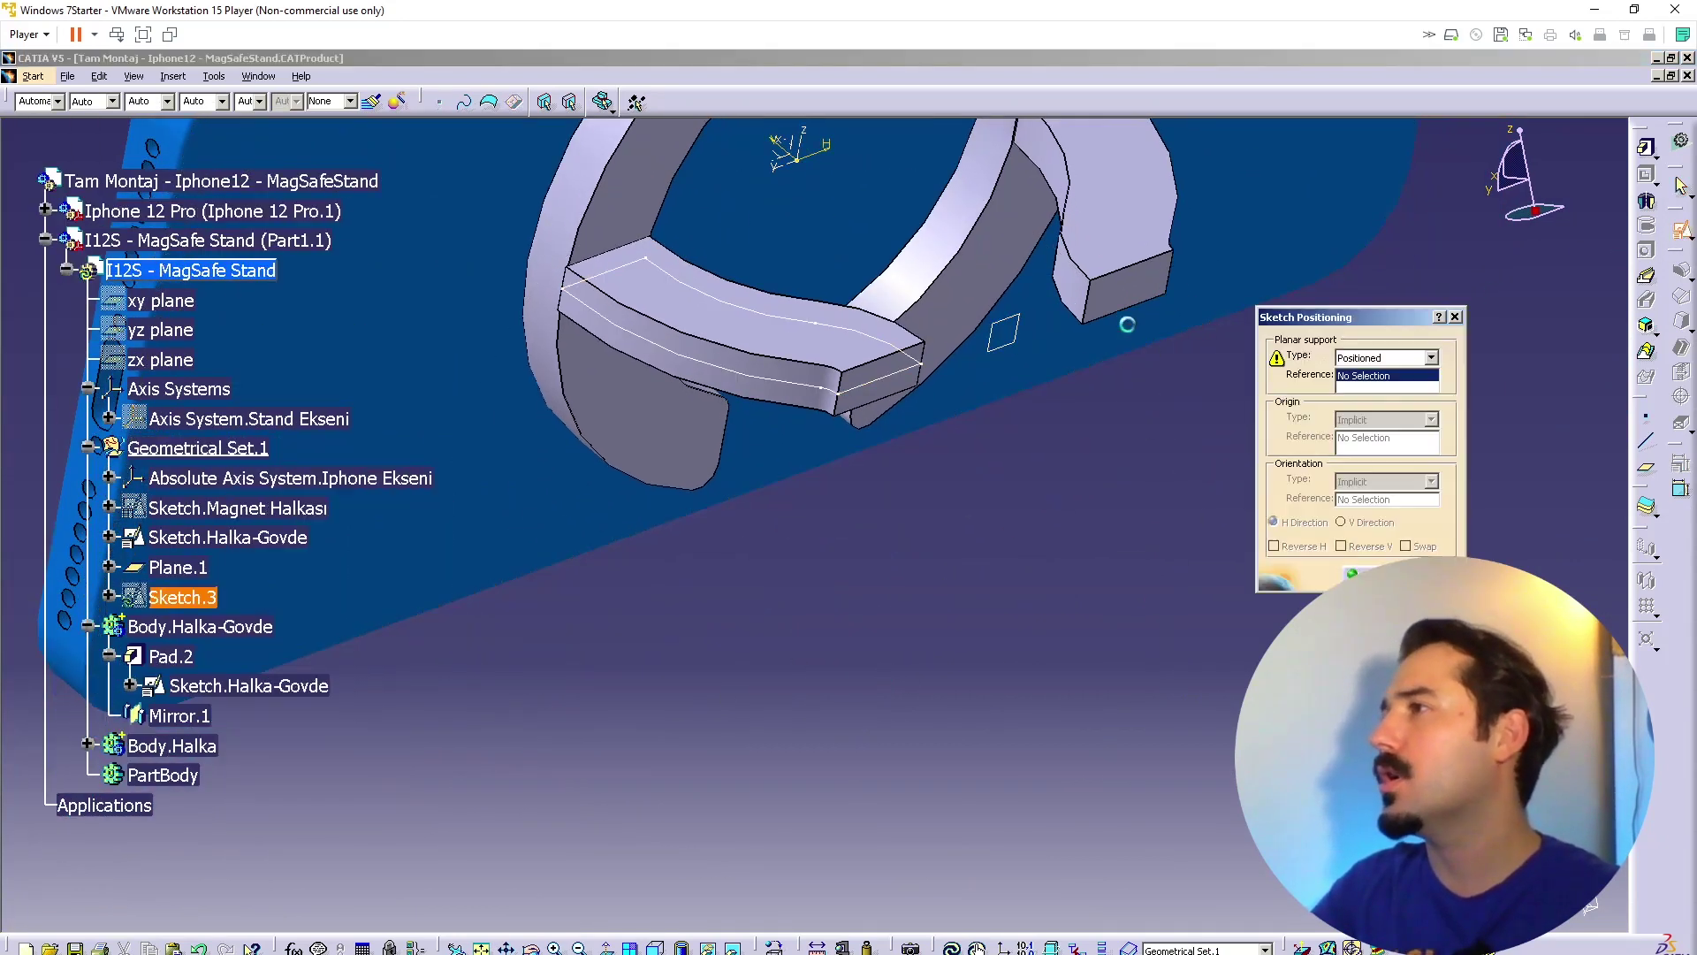
left_click(1015, 320)
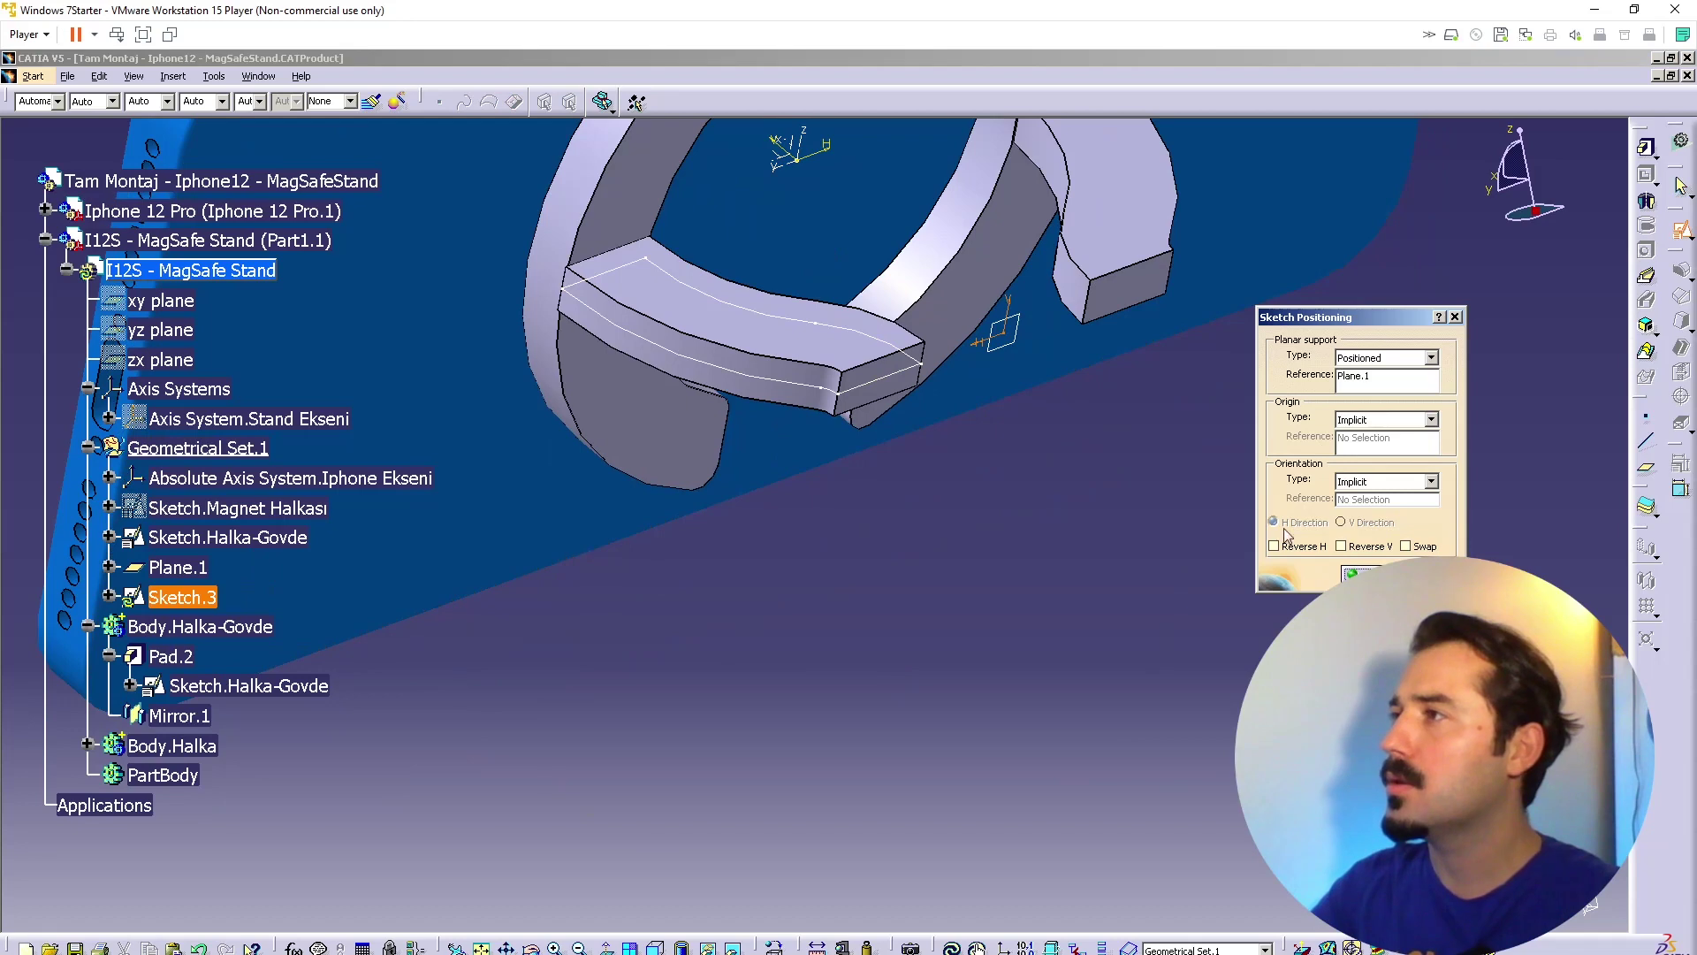
left_click(1359, 571)
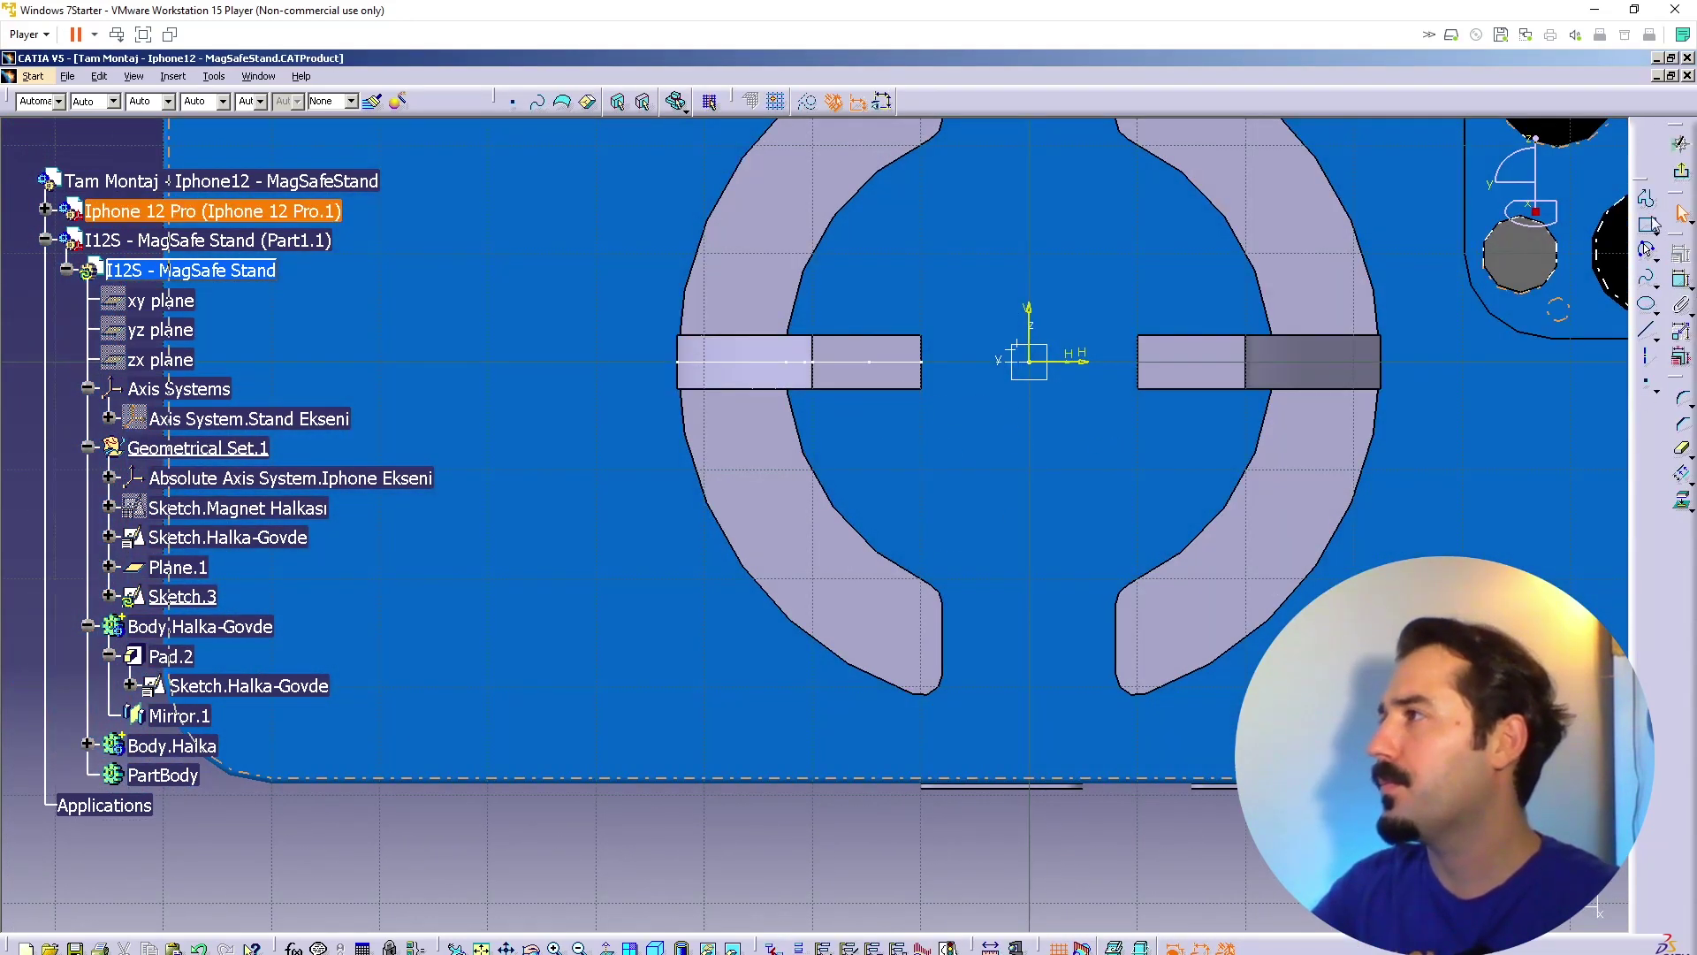
Step: Draw a rectangle across both arm ends, make its opposite corners coincident with the arms' outer end corners, and finish the sketch
left_click(1647, 223)
left_click(873, 236)
left_click(1186, 296)
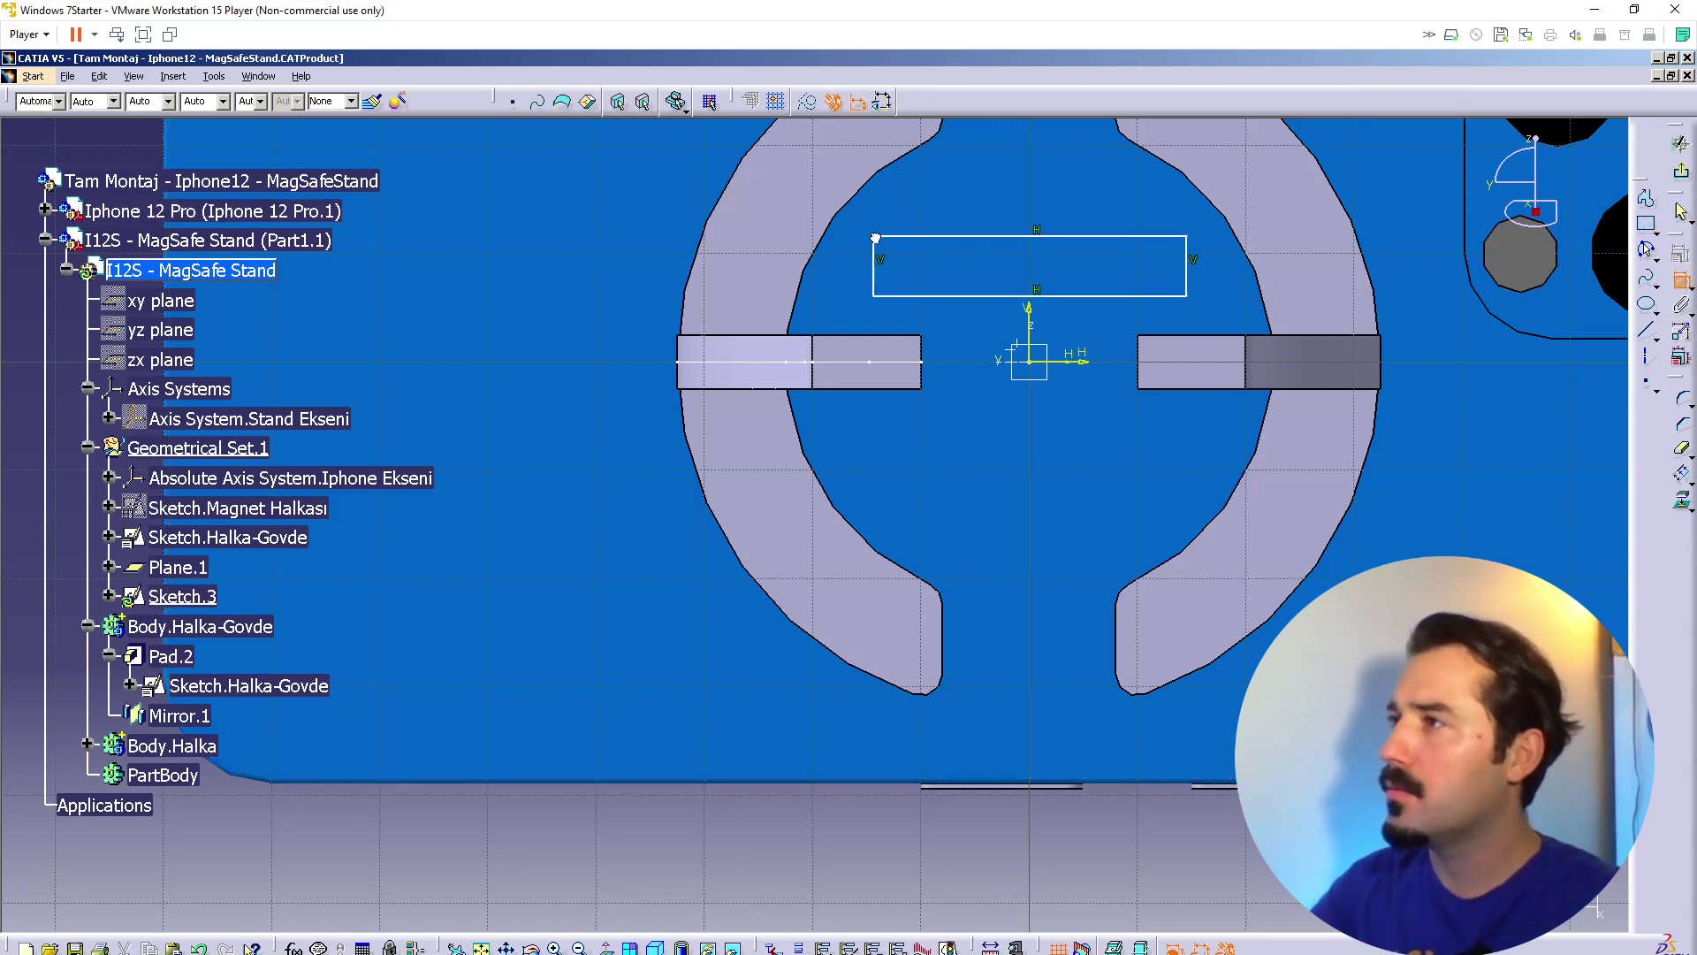
left_click(814, 338)
right_click(823, 301)
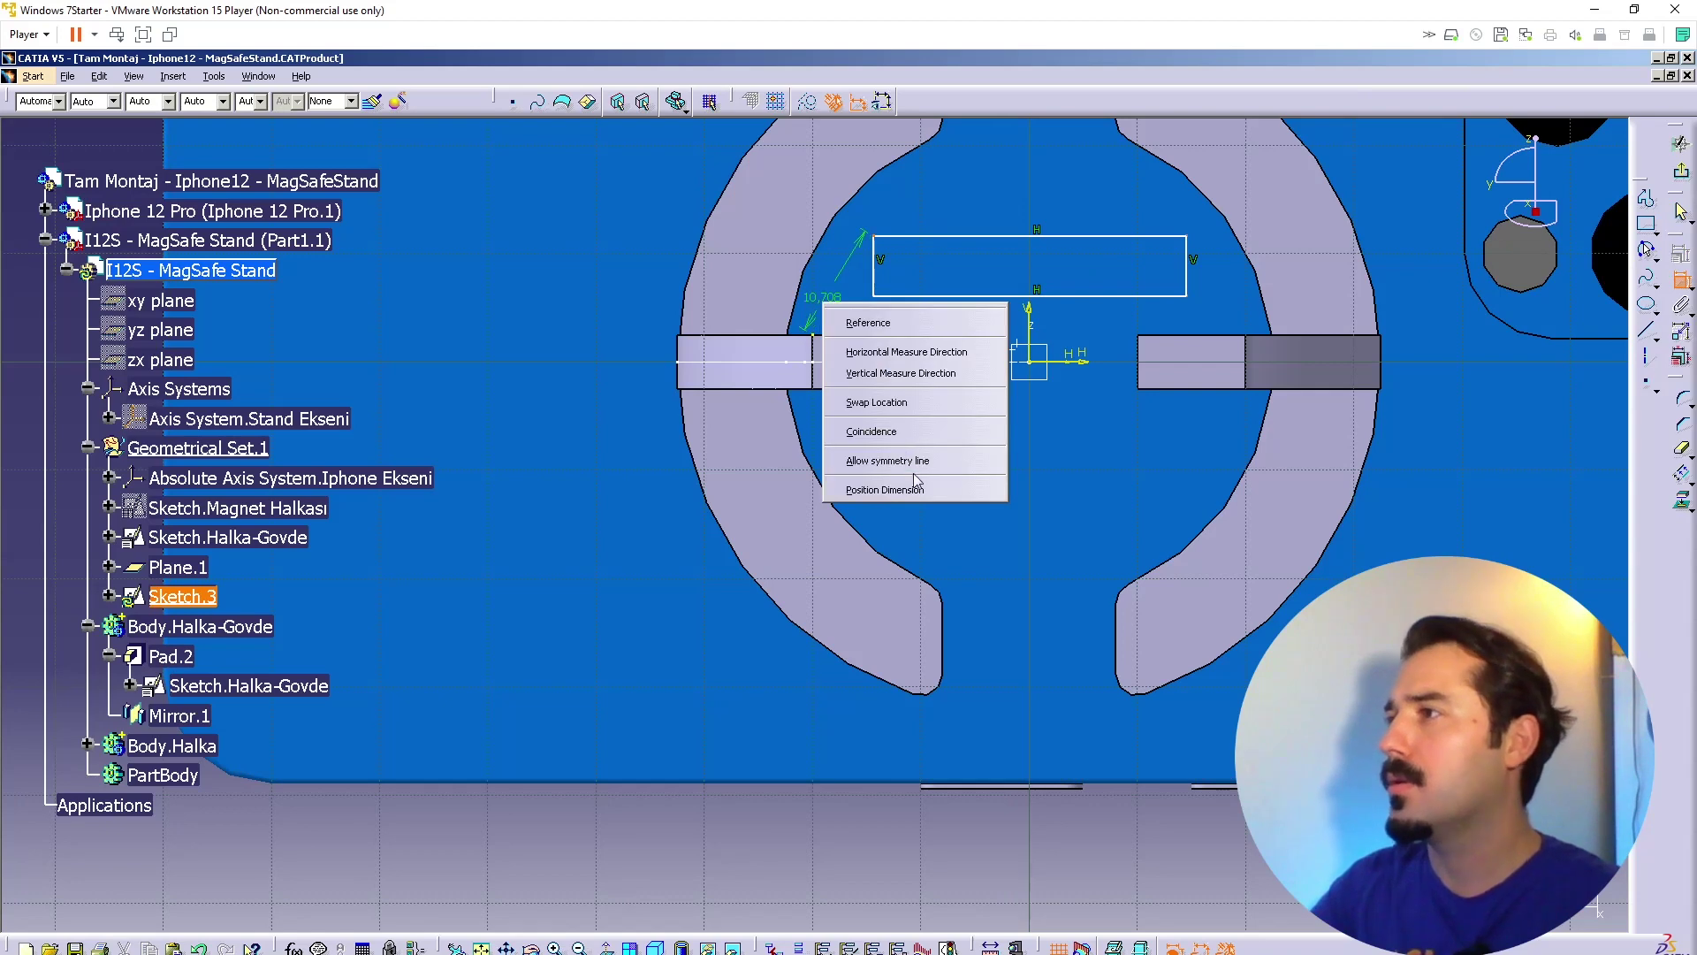
left_click(913, 430)
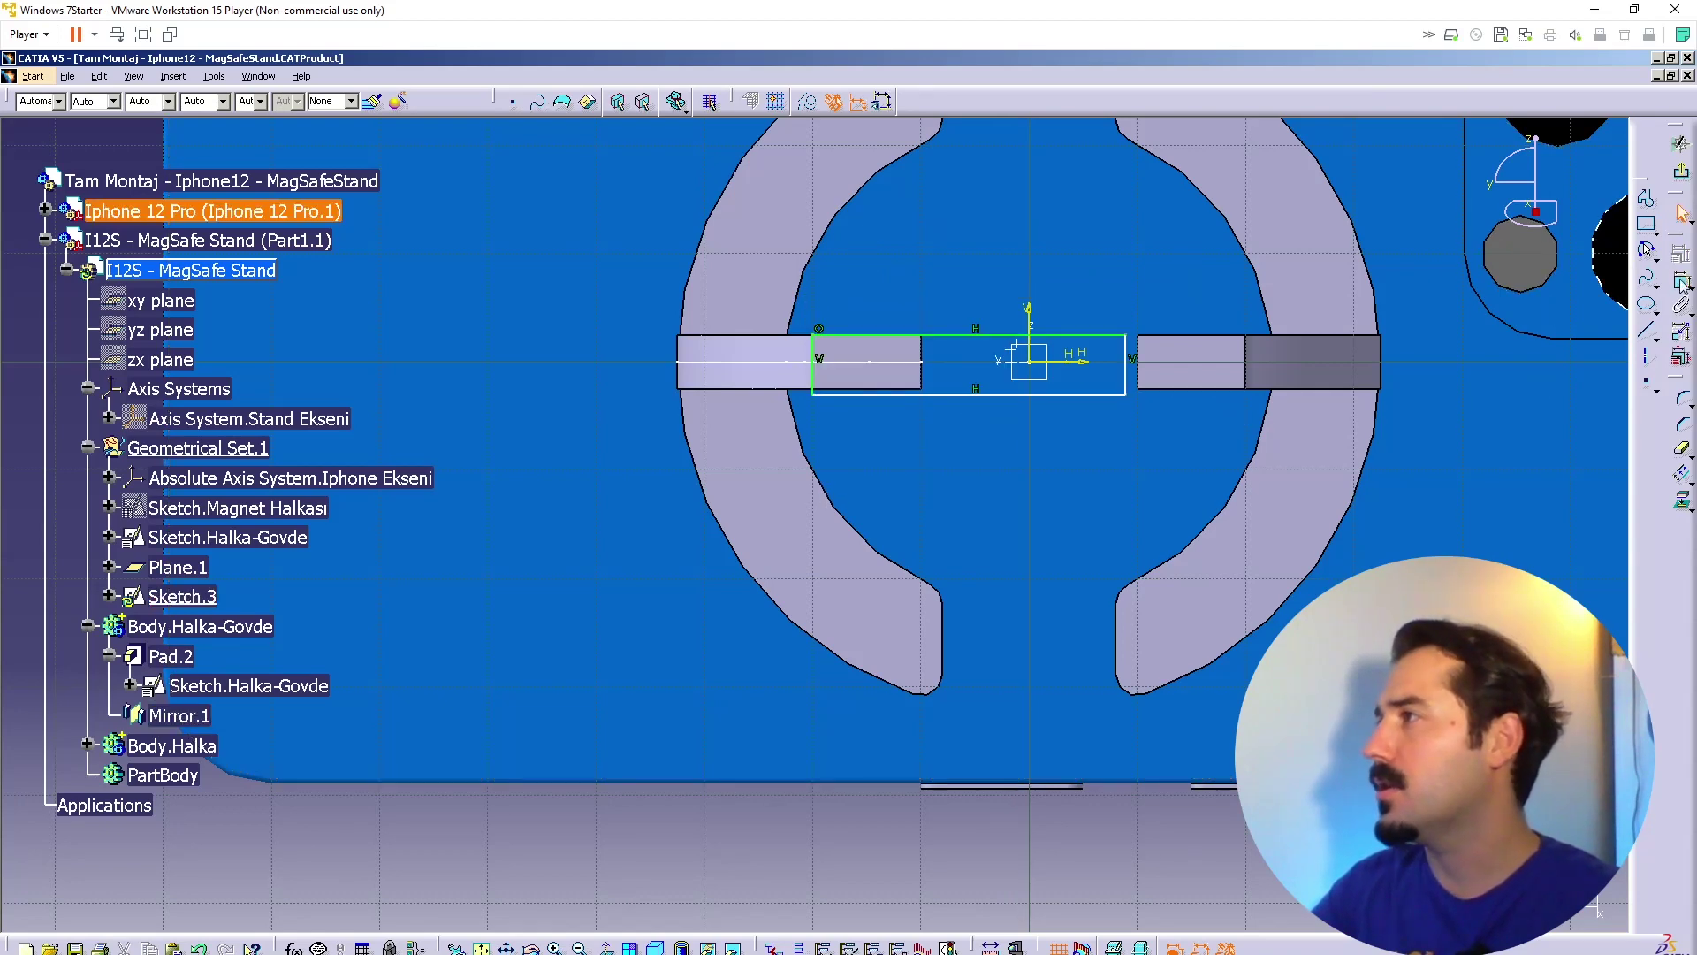
right_click(1124, 399)
left_click(1150, 550)
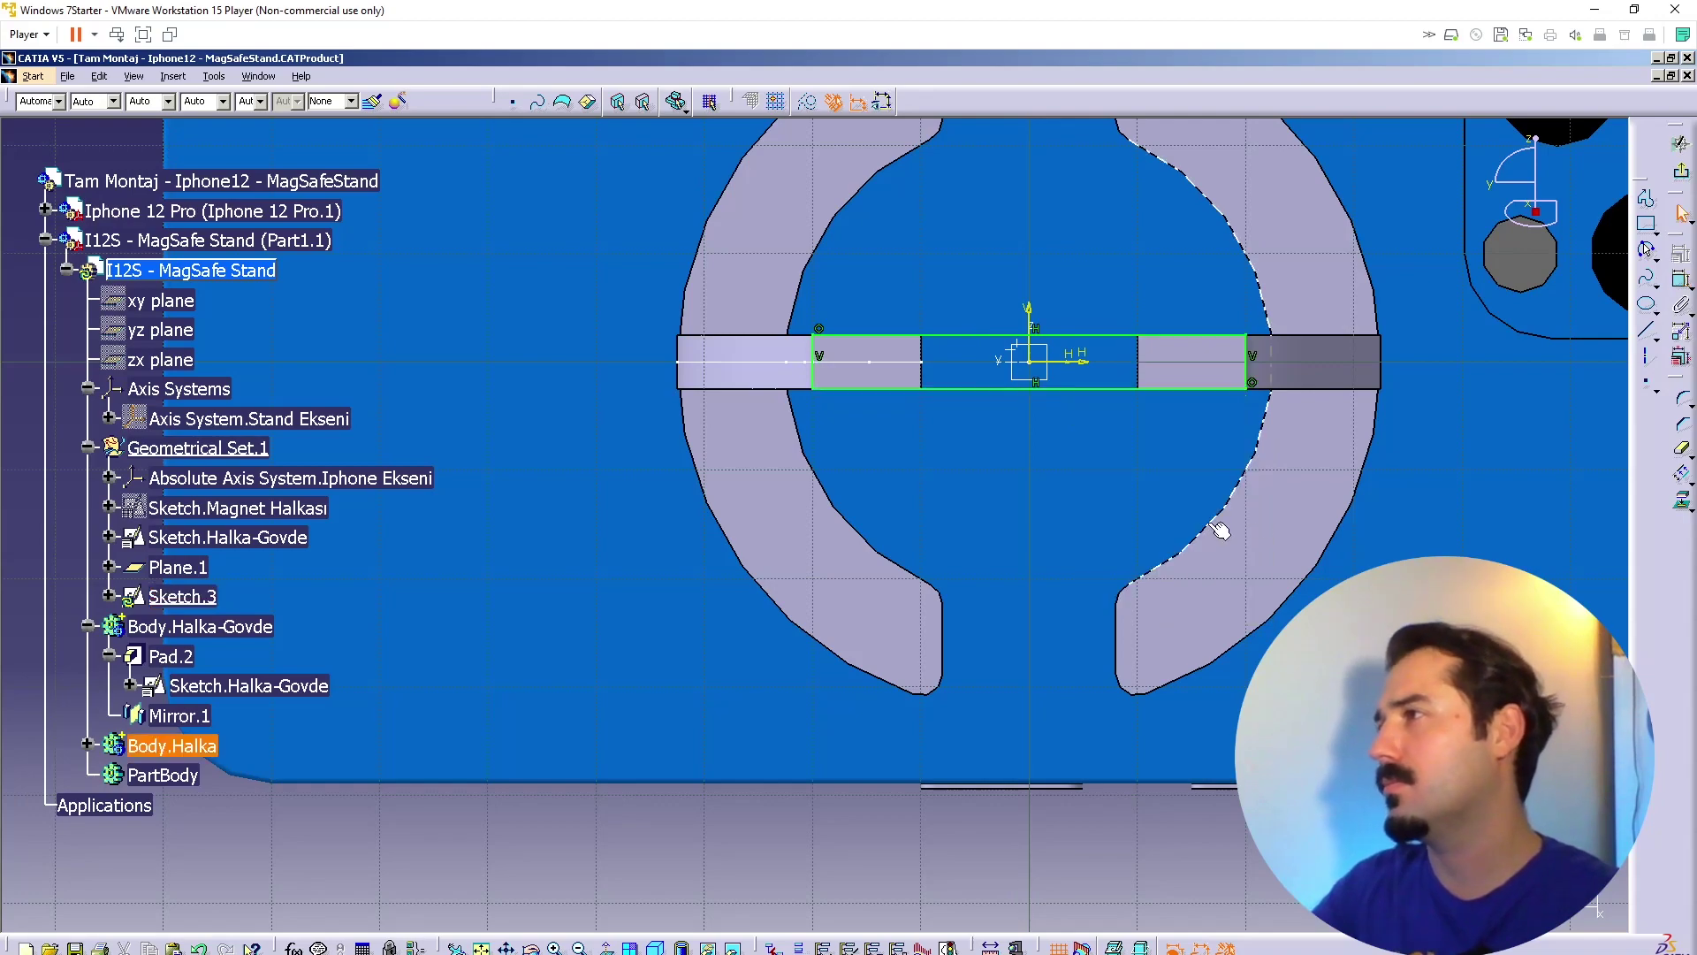
left_click(1681, 171)
mouse_move(885, 568)
middle_mouse_down()
mouse_move(968, 562)
mouse_move(928, 701)
mouse_move(1079, 569)
mouse_move(1053, 595)
mouse_move(905, 618)
mouse_move(1011, 591)
mouse_move(973, 576)
mouse_move(878, 601)
mouse_move(976, 572)
middle_mouse_up()
mouse_move(1014, 550)
middle_mouse_down()
mouse_move(1015, 493)
mouse_move(1008, 508)
mouse_move(977, 406)
mouse_move(915, 579)
mouse_move(852, 625)
mouse_move(943, 567)
mouse_move(902, 531)
mouse_move(886, 554)
mouse_move(778, 518)
mouse_move(843, 569)
mouse_move(796, 587)
middle_mouse_up()
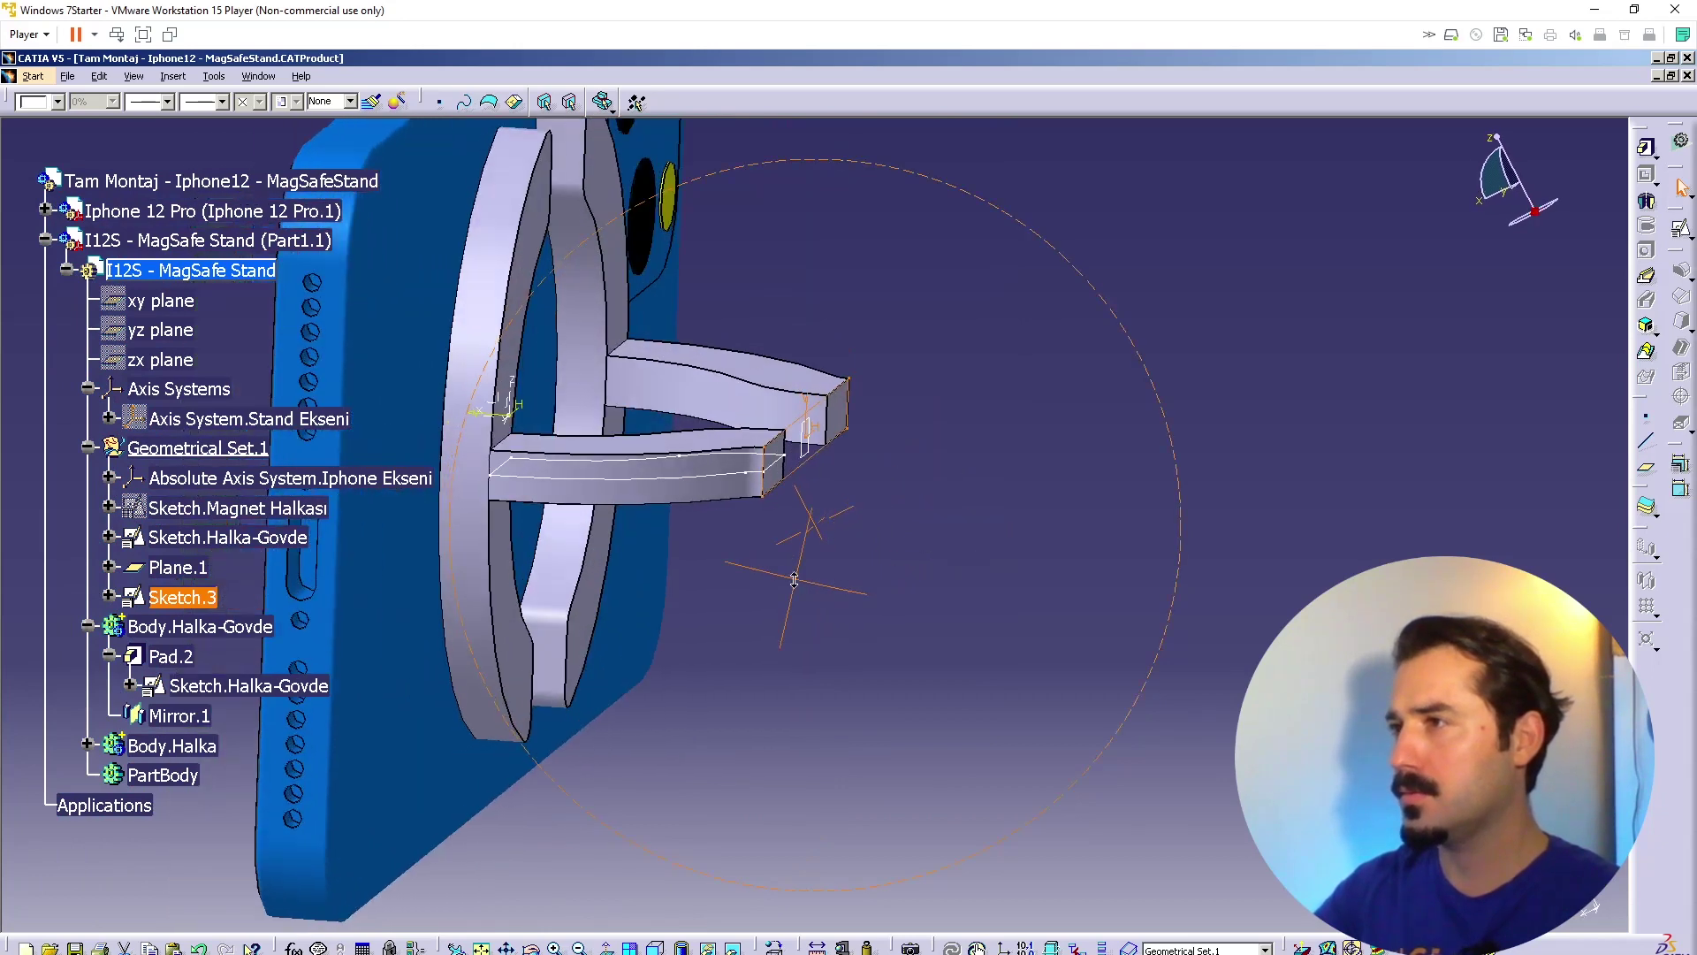
mouse_move(690, 522)
middle_mouse_down()
mouse_move(784, 519)
mouse_move(794, 541)
middle_mouse_up()
left_click(735, 621)
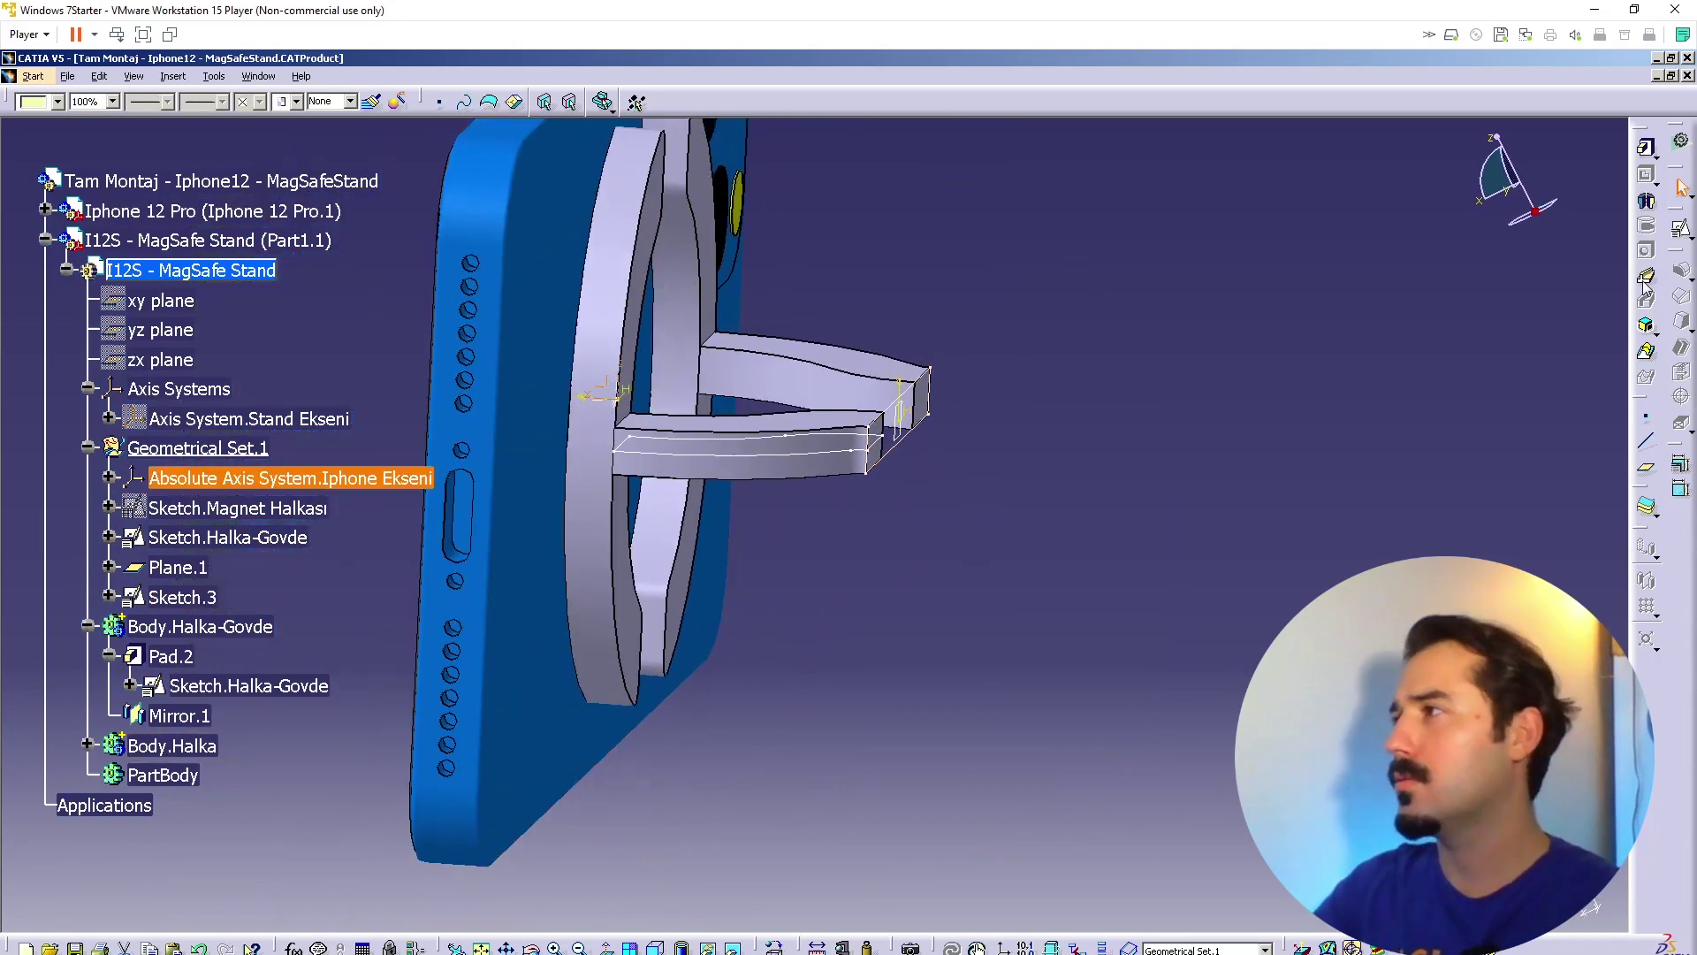
left_click(1681, 228)
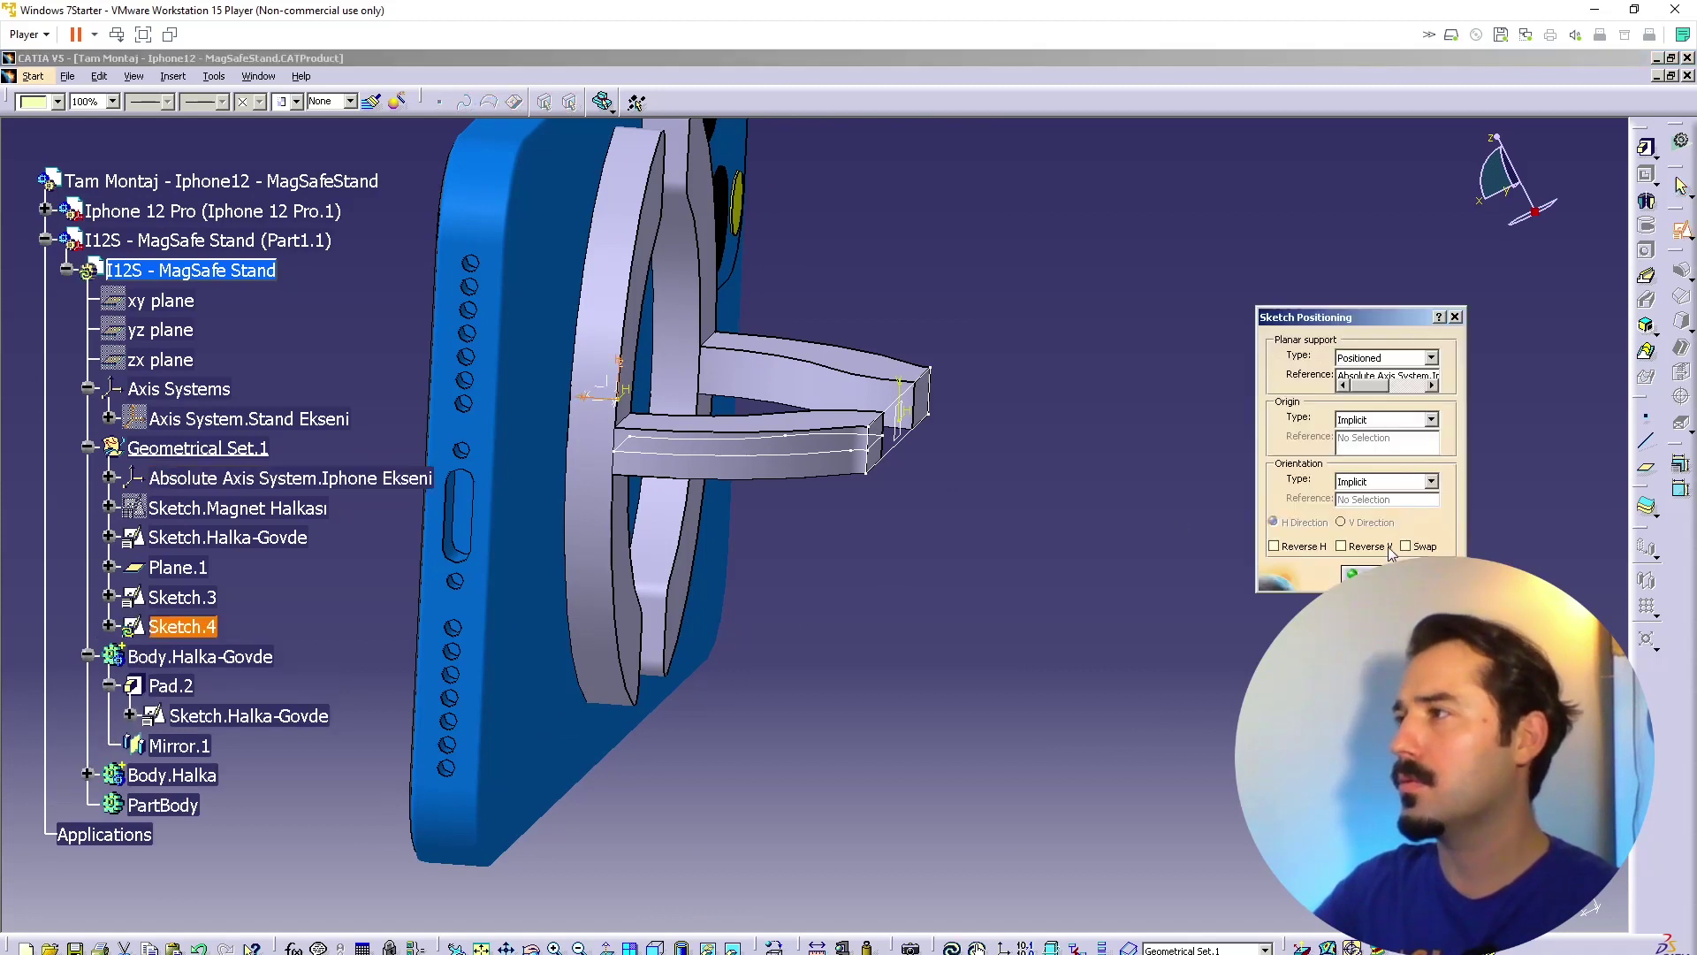
left_click(1420, 549)
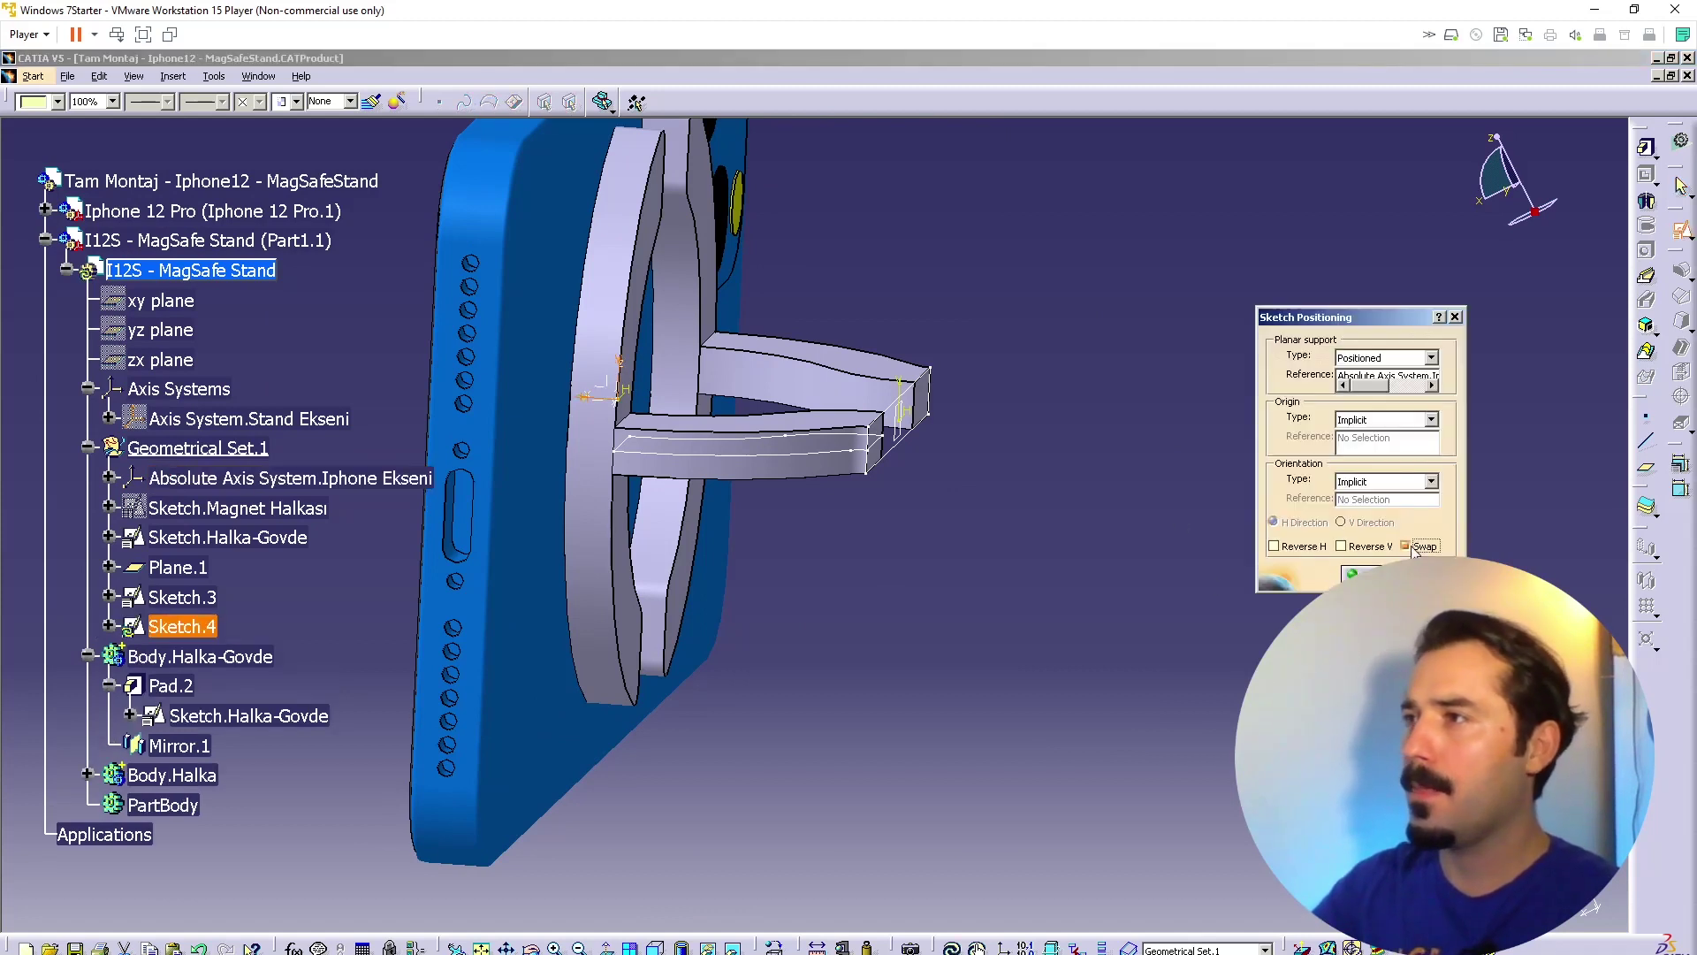
left_click(1354, 573)
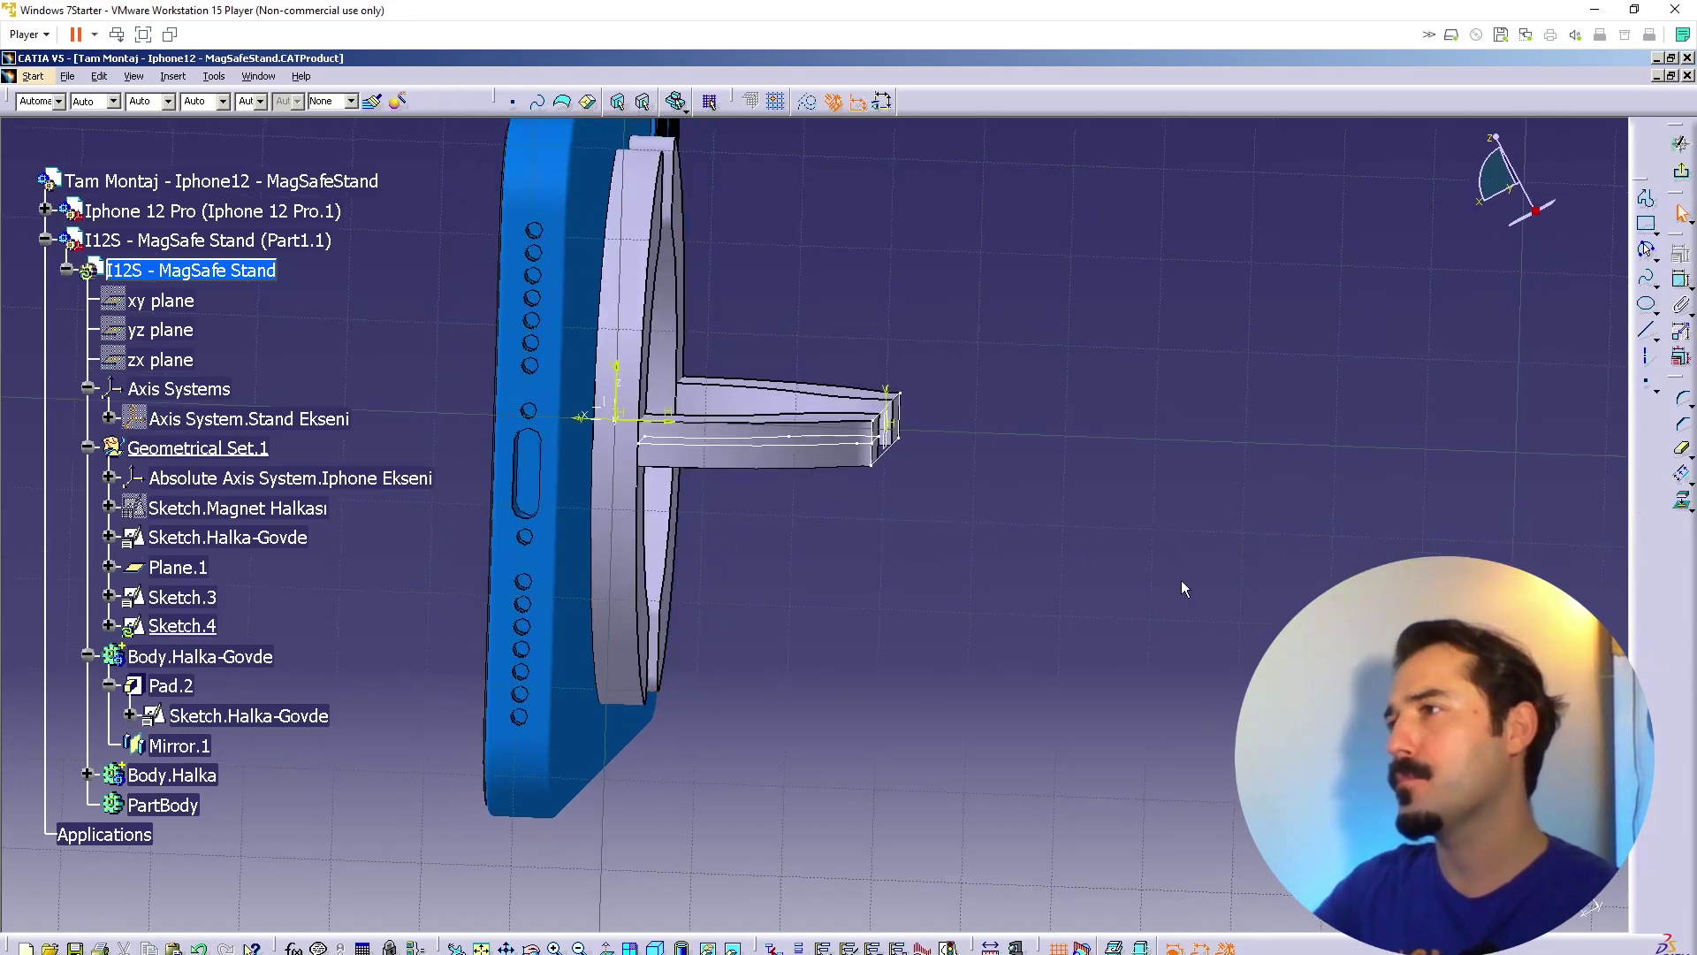
left_click(1682, 176)
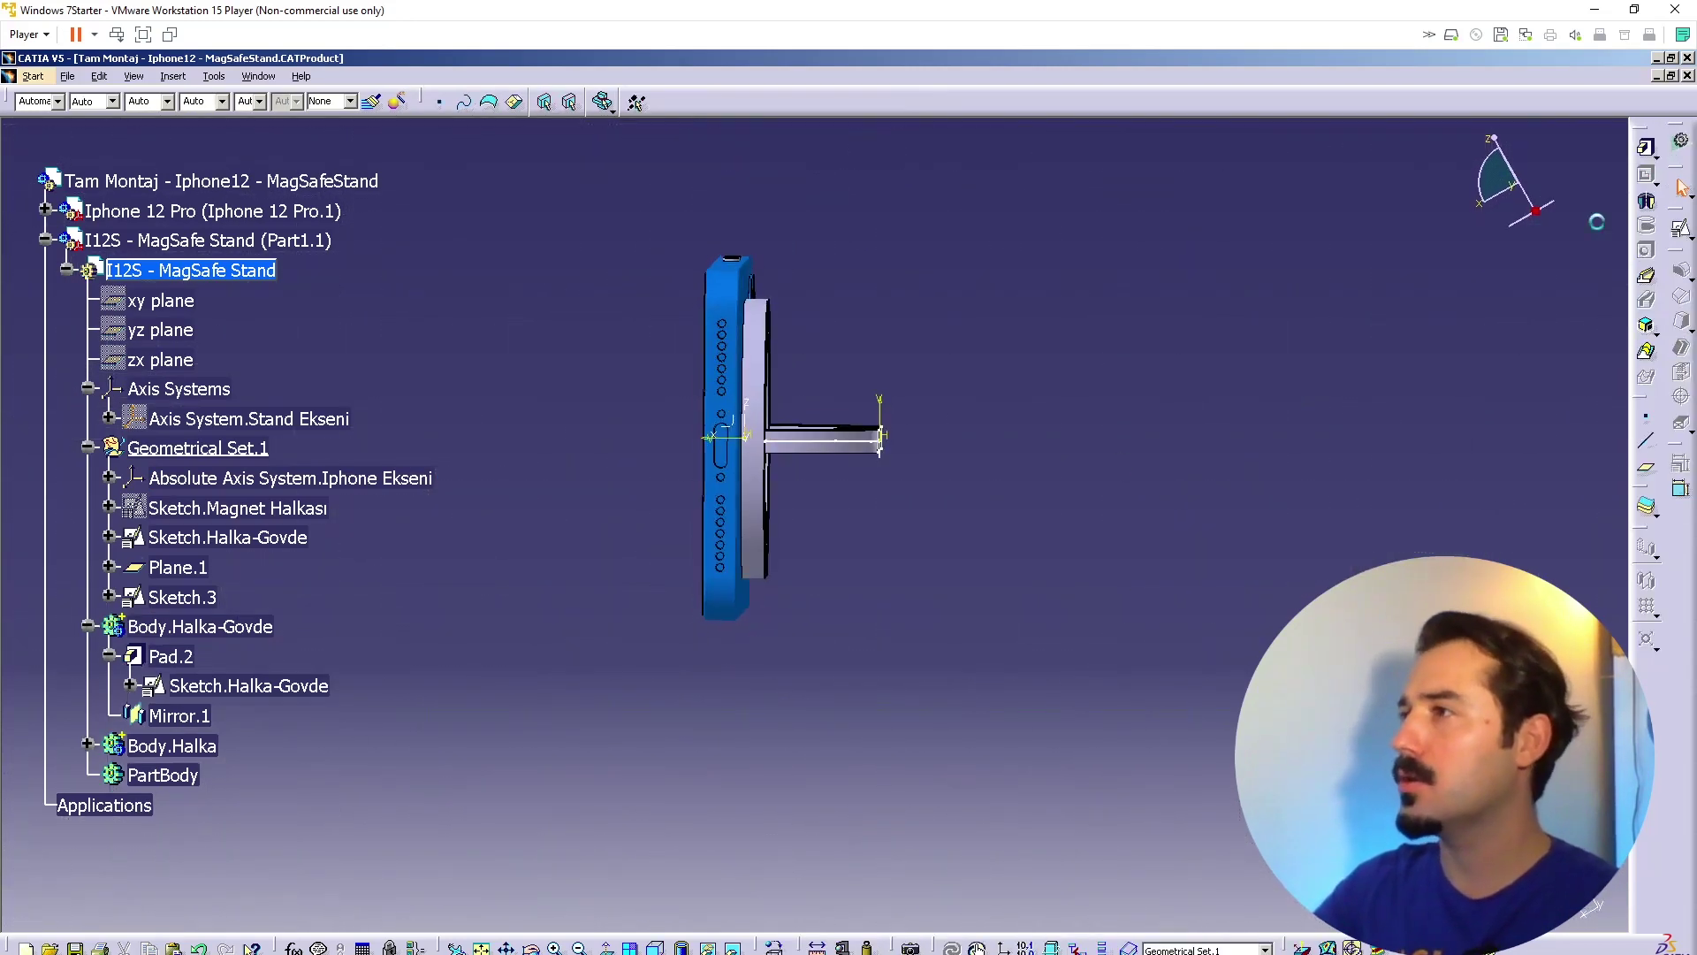
Step: Show Axis System.Stand Ekseni and orient the assembly to a side view along the stand's axes
right_click(241, 423)
left_click(291, 470)
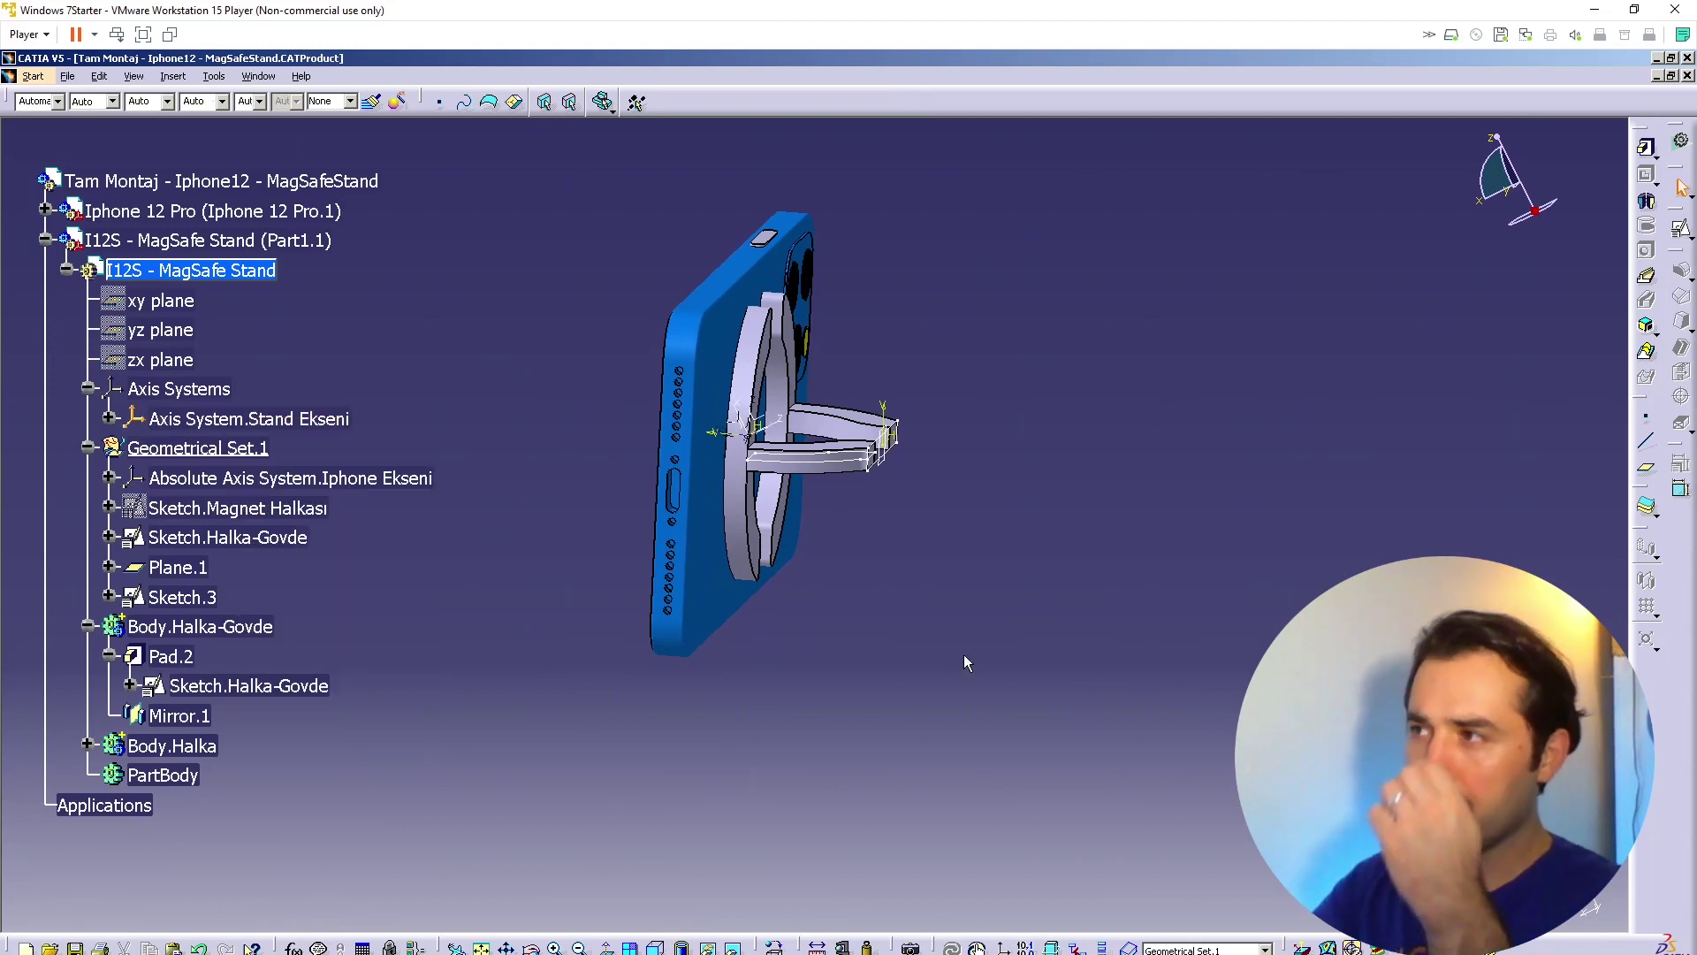
middle_click_drag(661, 531, 782, 513)
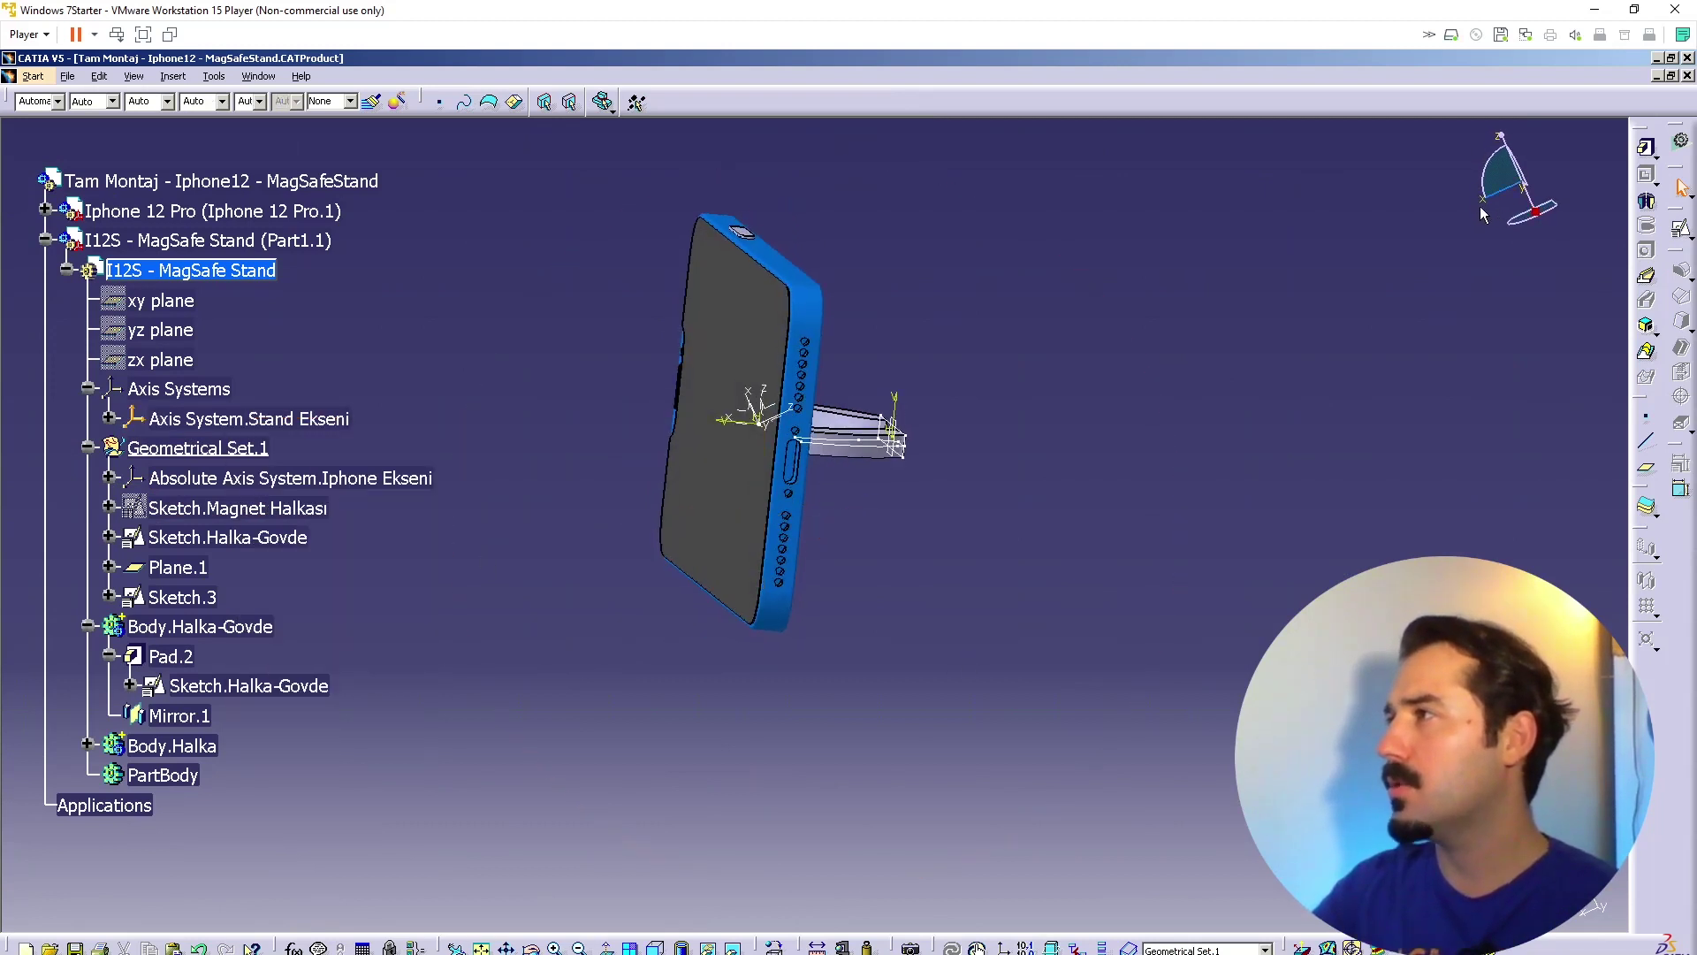
left_click(1488, 205)
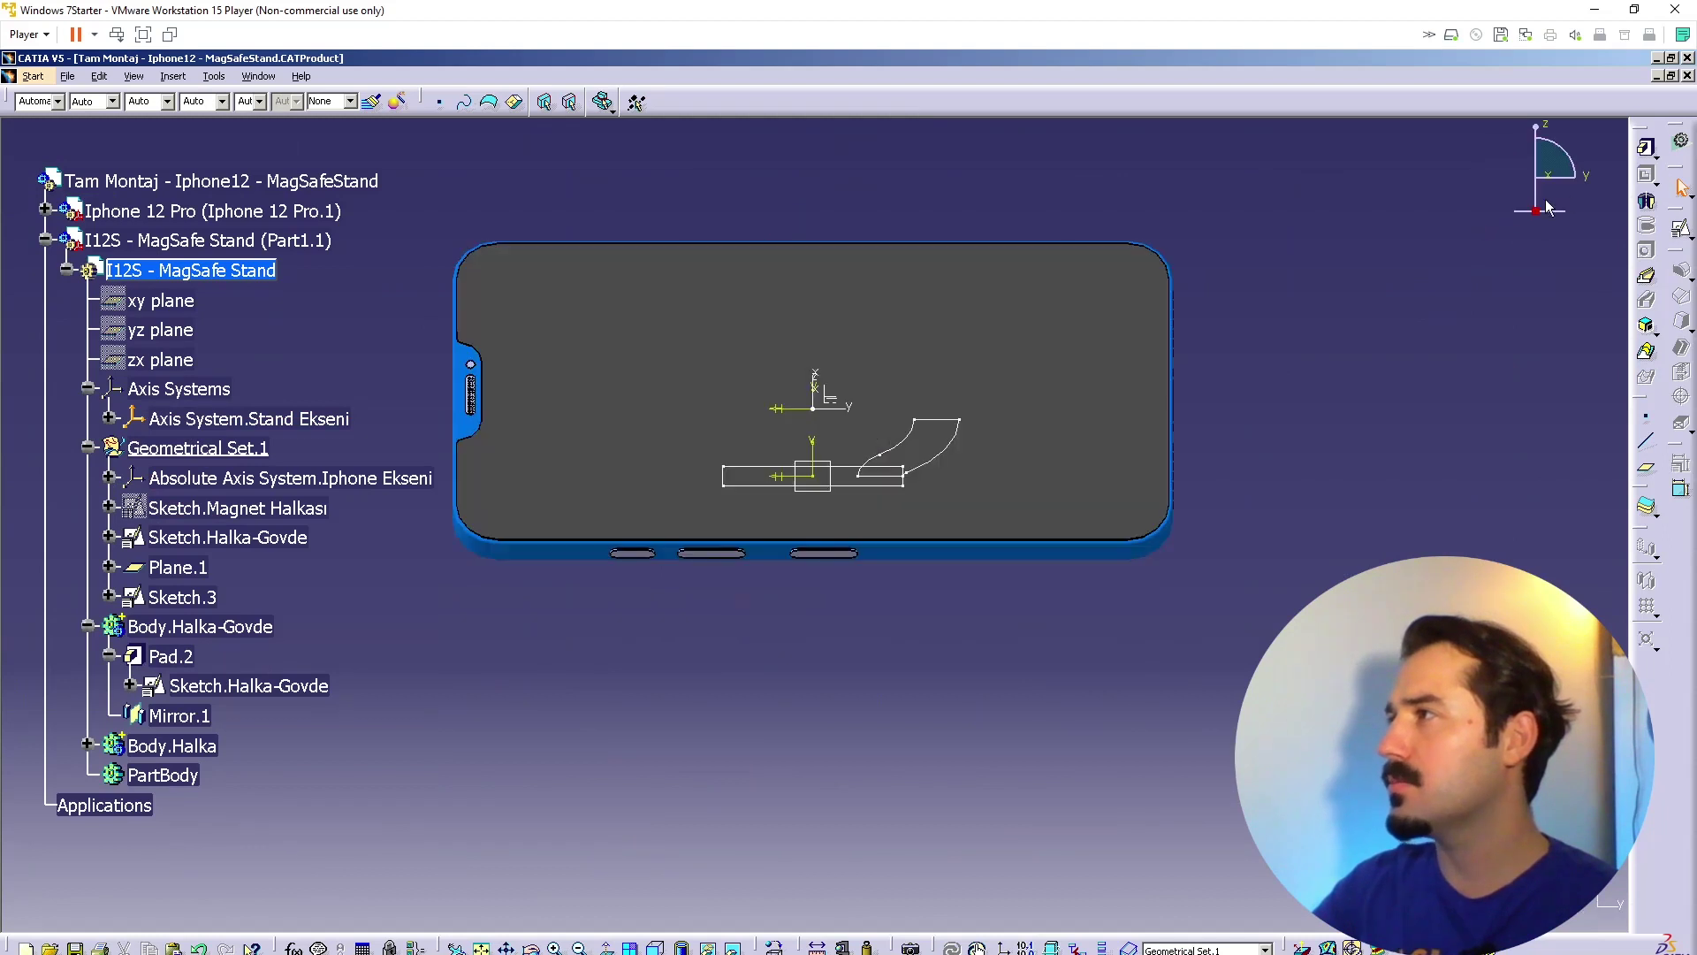
left_click(1591, 177)
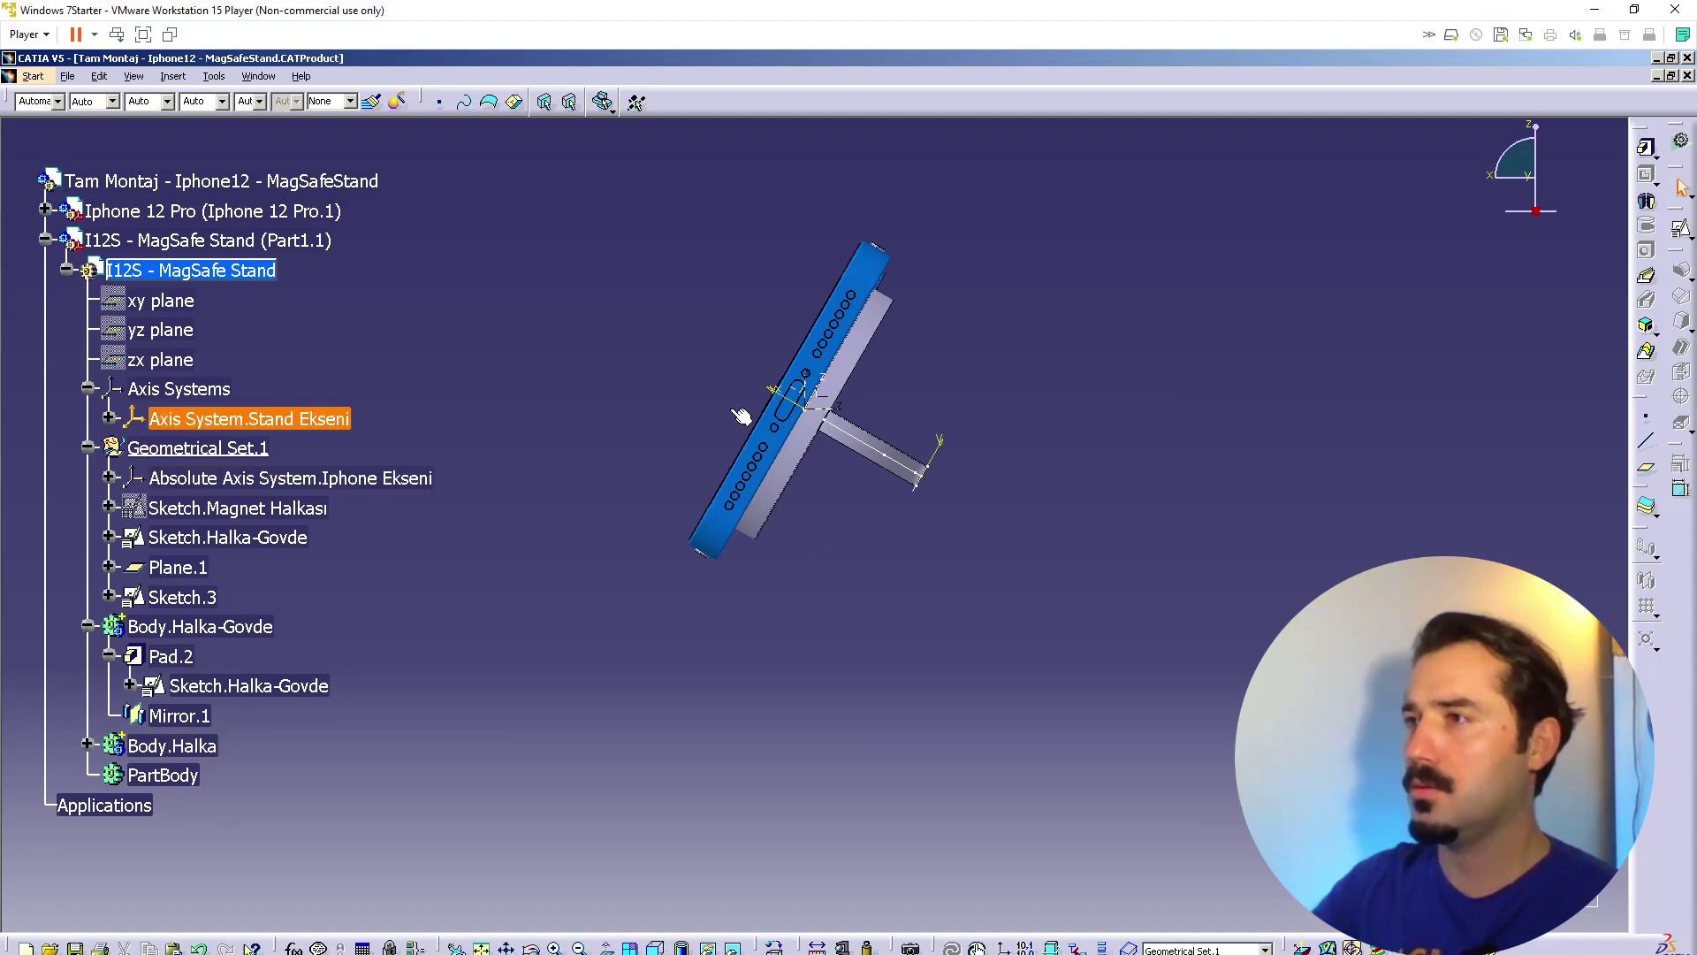
right_click(285, 417)
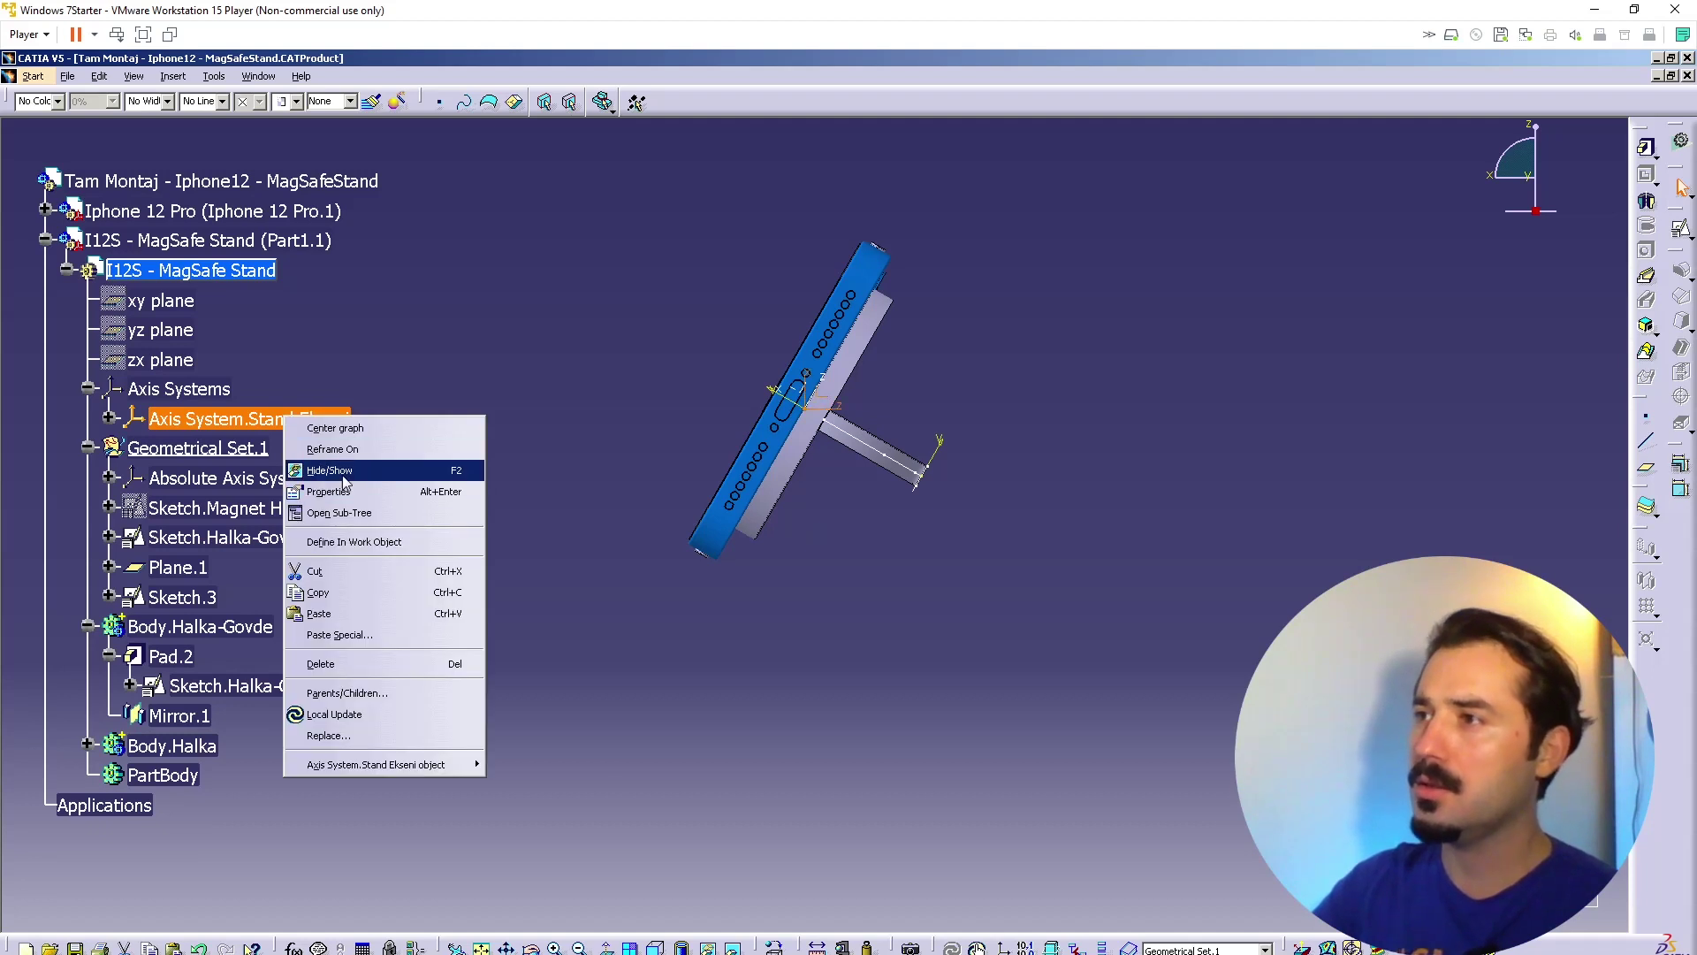
left_click(472, 369)
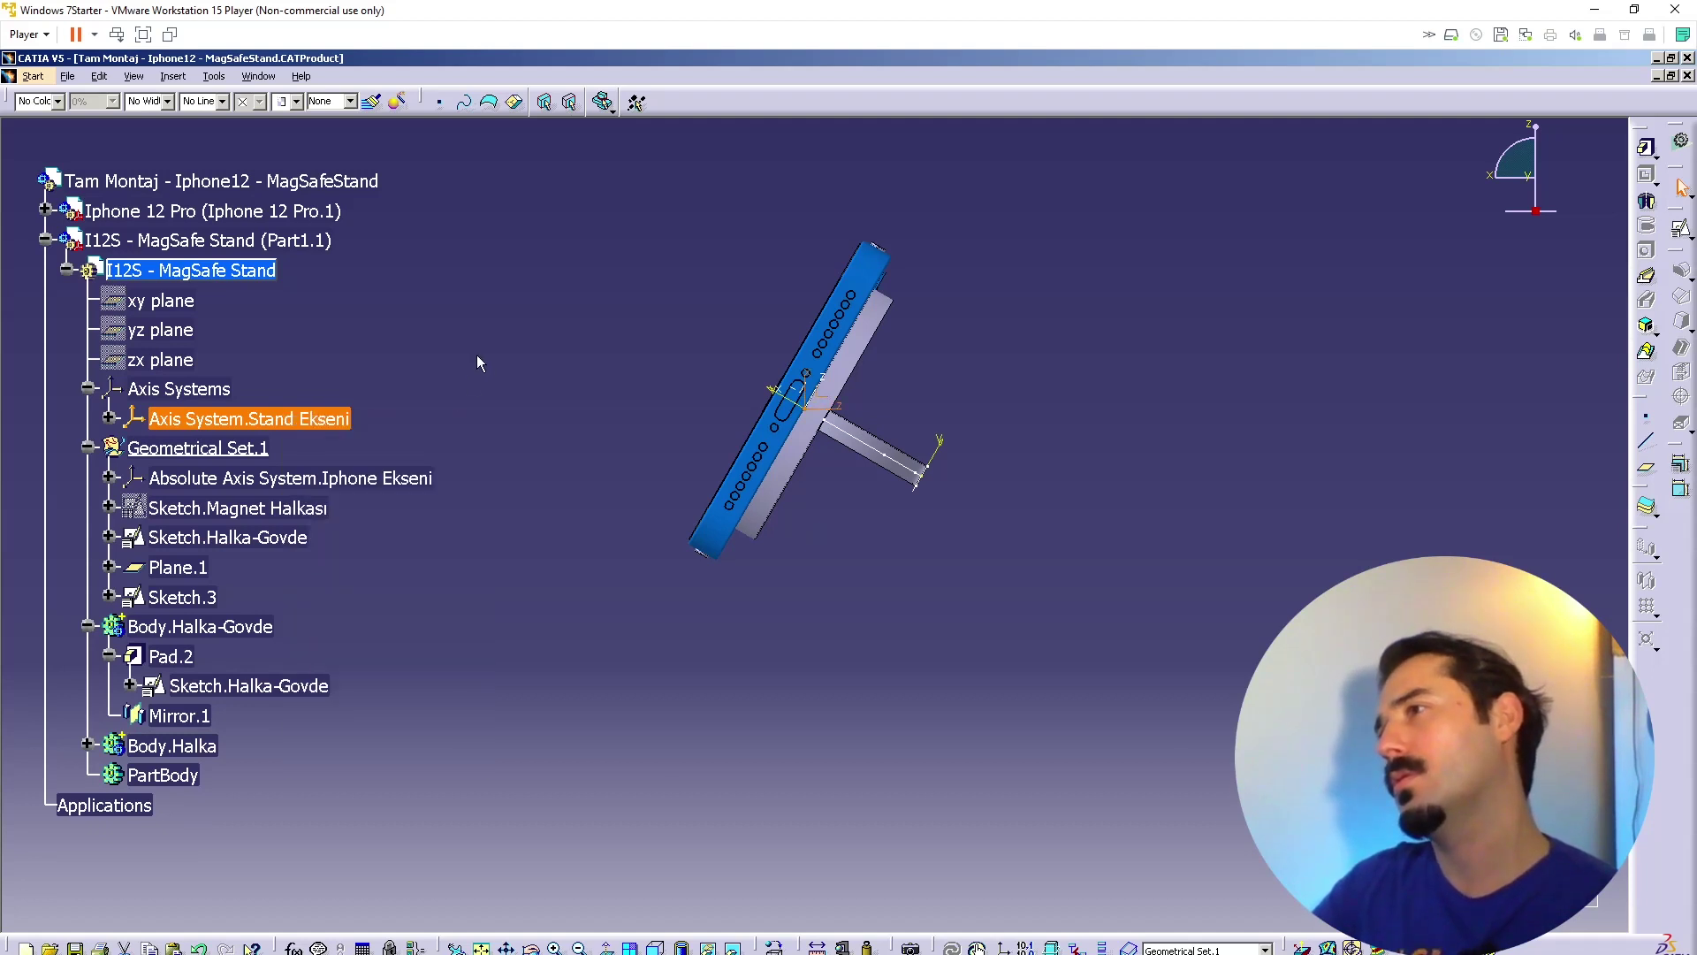
Step: Start a positioned sketch on the side plane of Axis System.Stand Ekseni with implicit origin and orientation
mouse_move(868, 469)
middle_mouse_down()
mouse_move(874, 444)
mouse_move(879, 458)
middle_mouse_up()
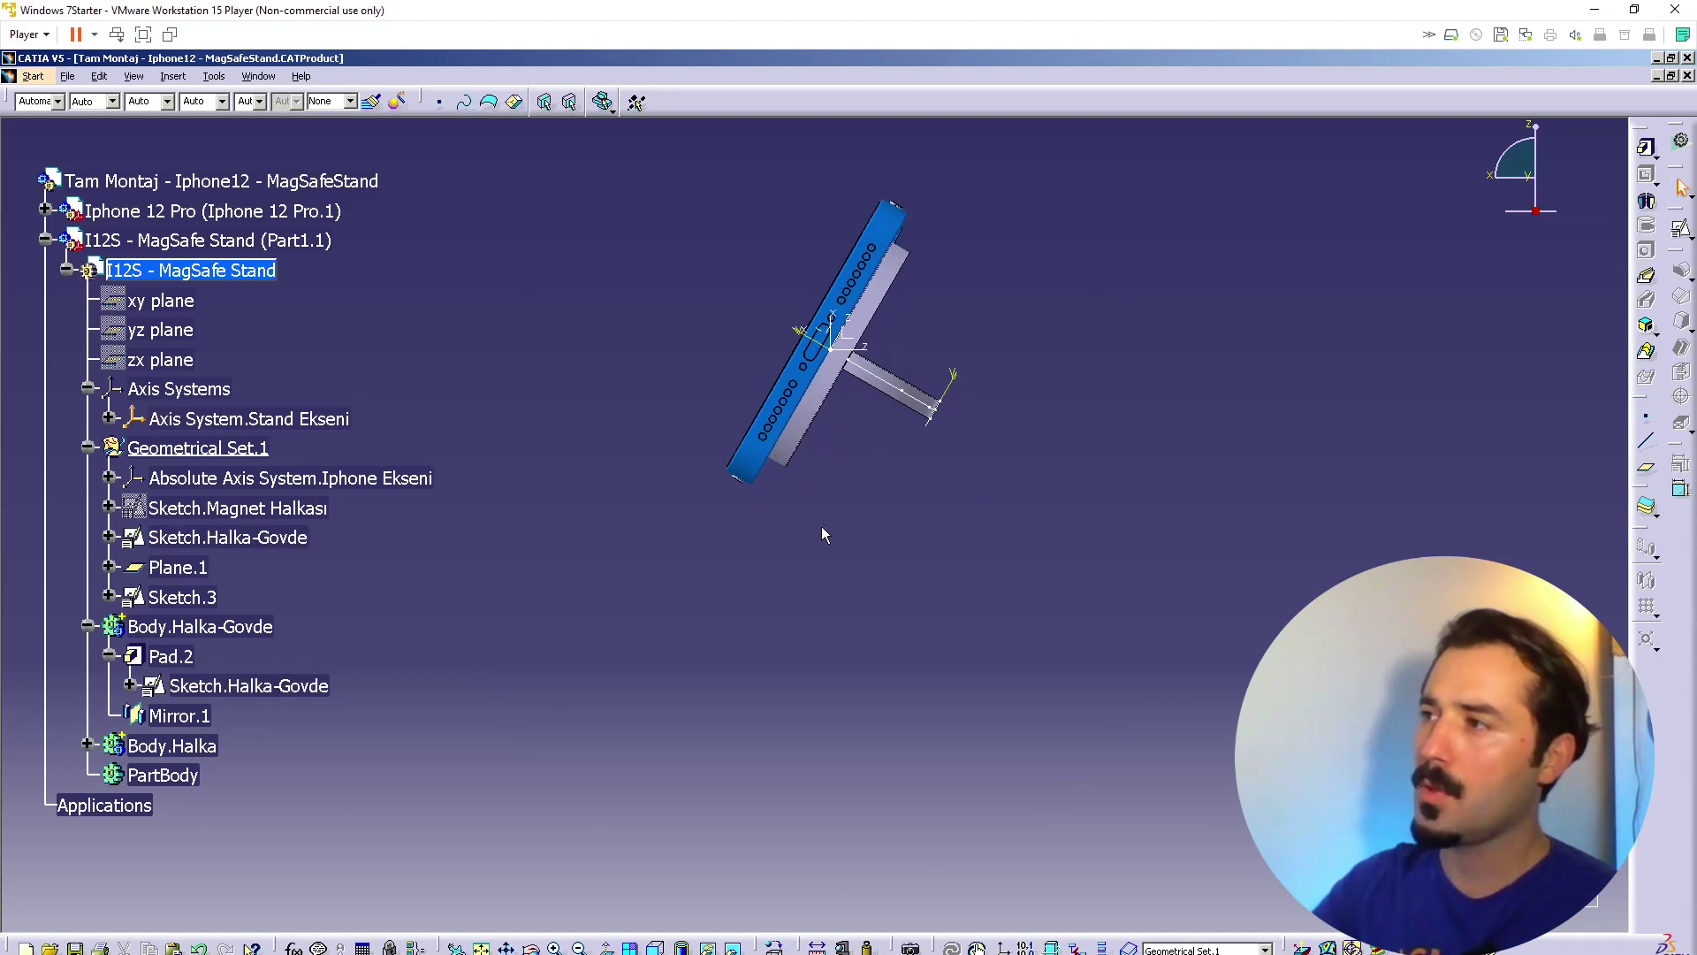
middle_click_drag(1013, 433, 997, 422)
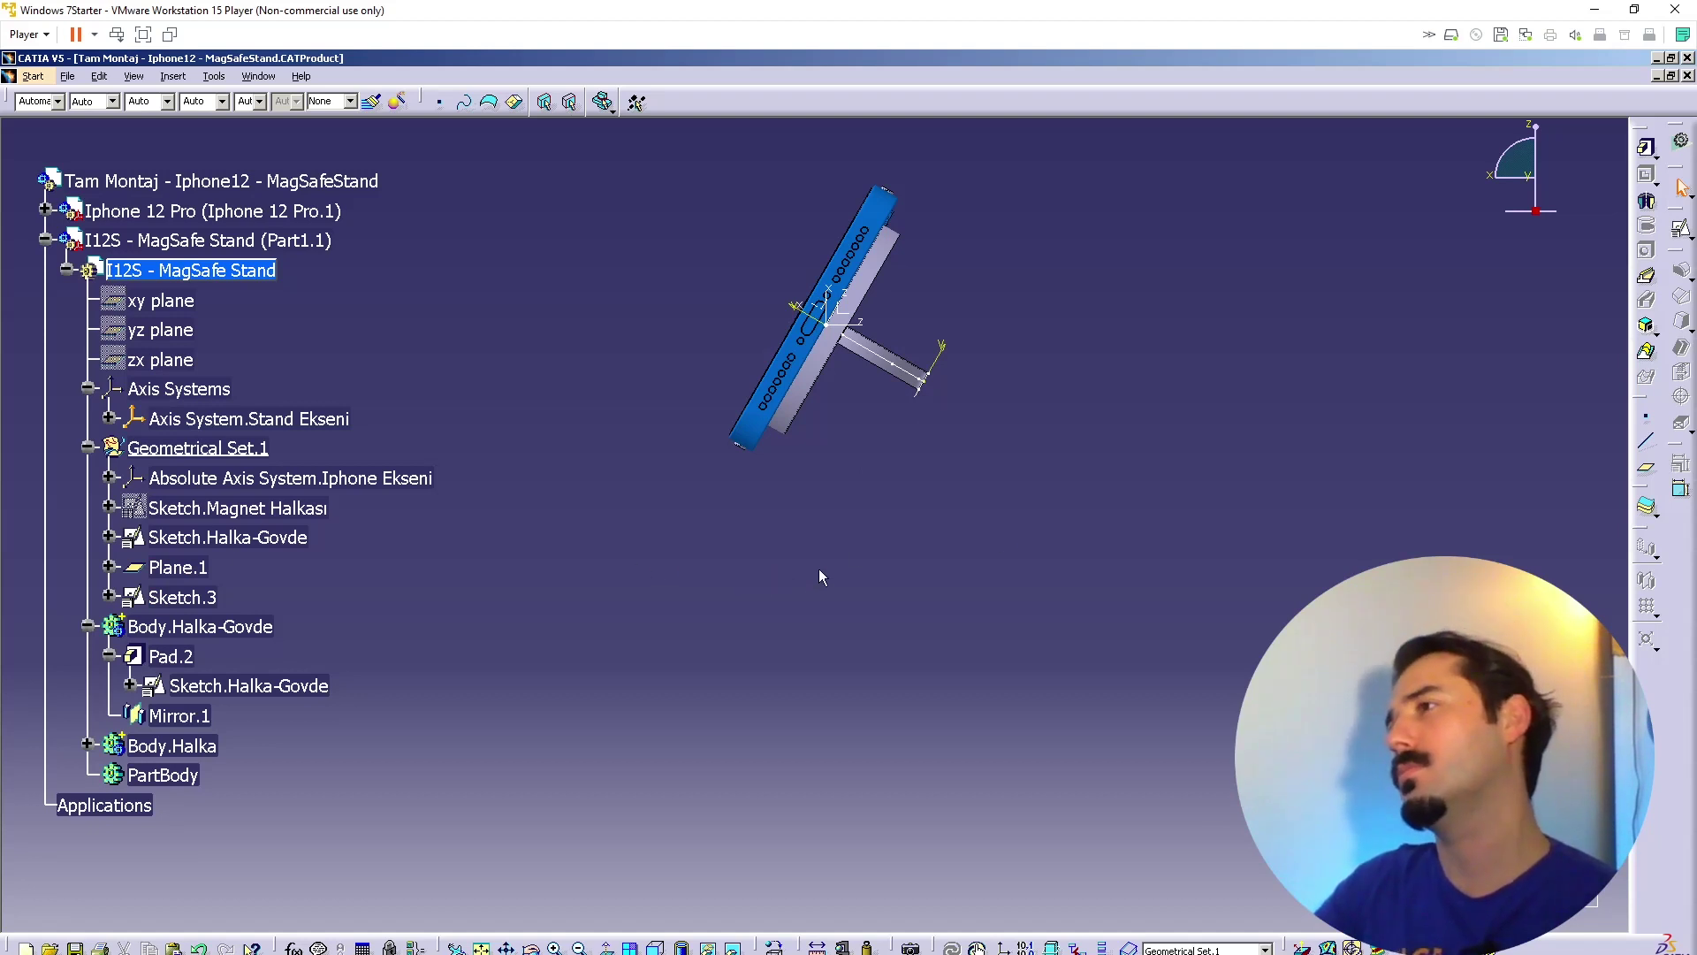
middle_click_drag(815, 473, 795, 371)
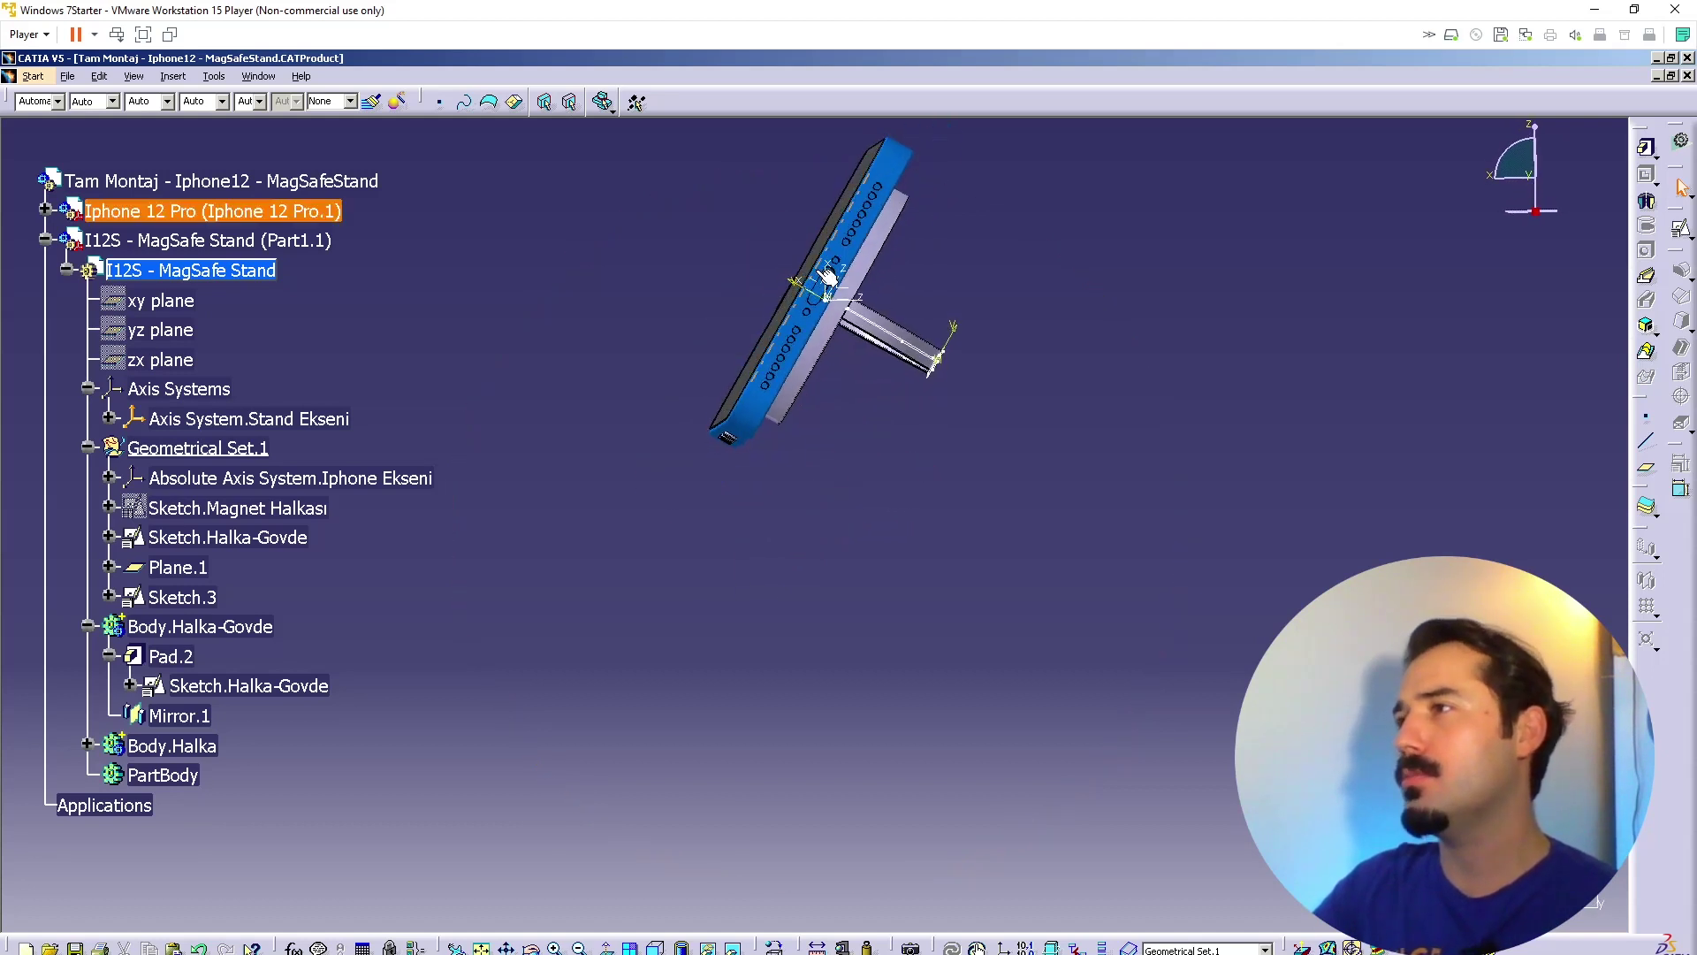
left_click(834, 292)
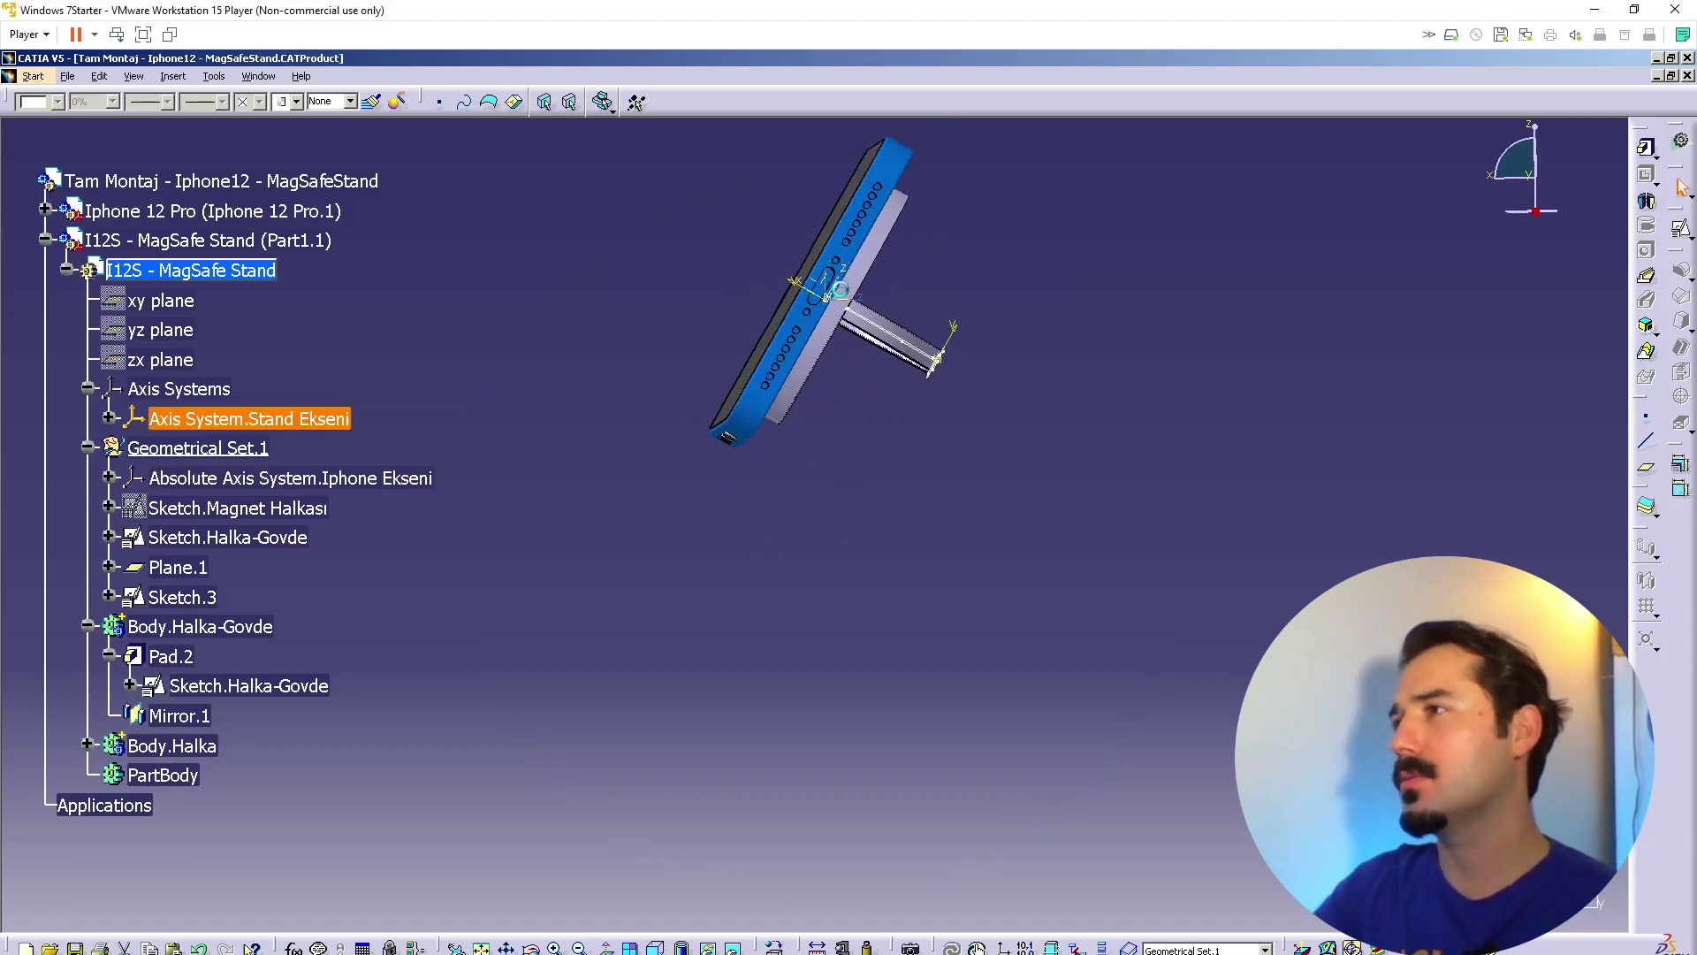
left_click(1682, 230)
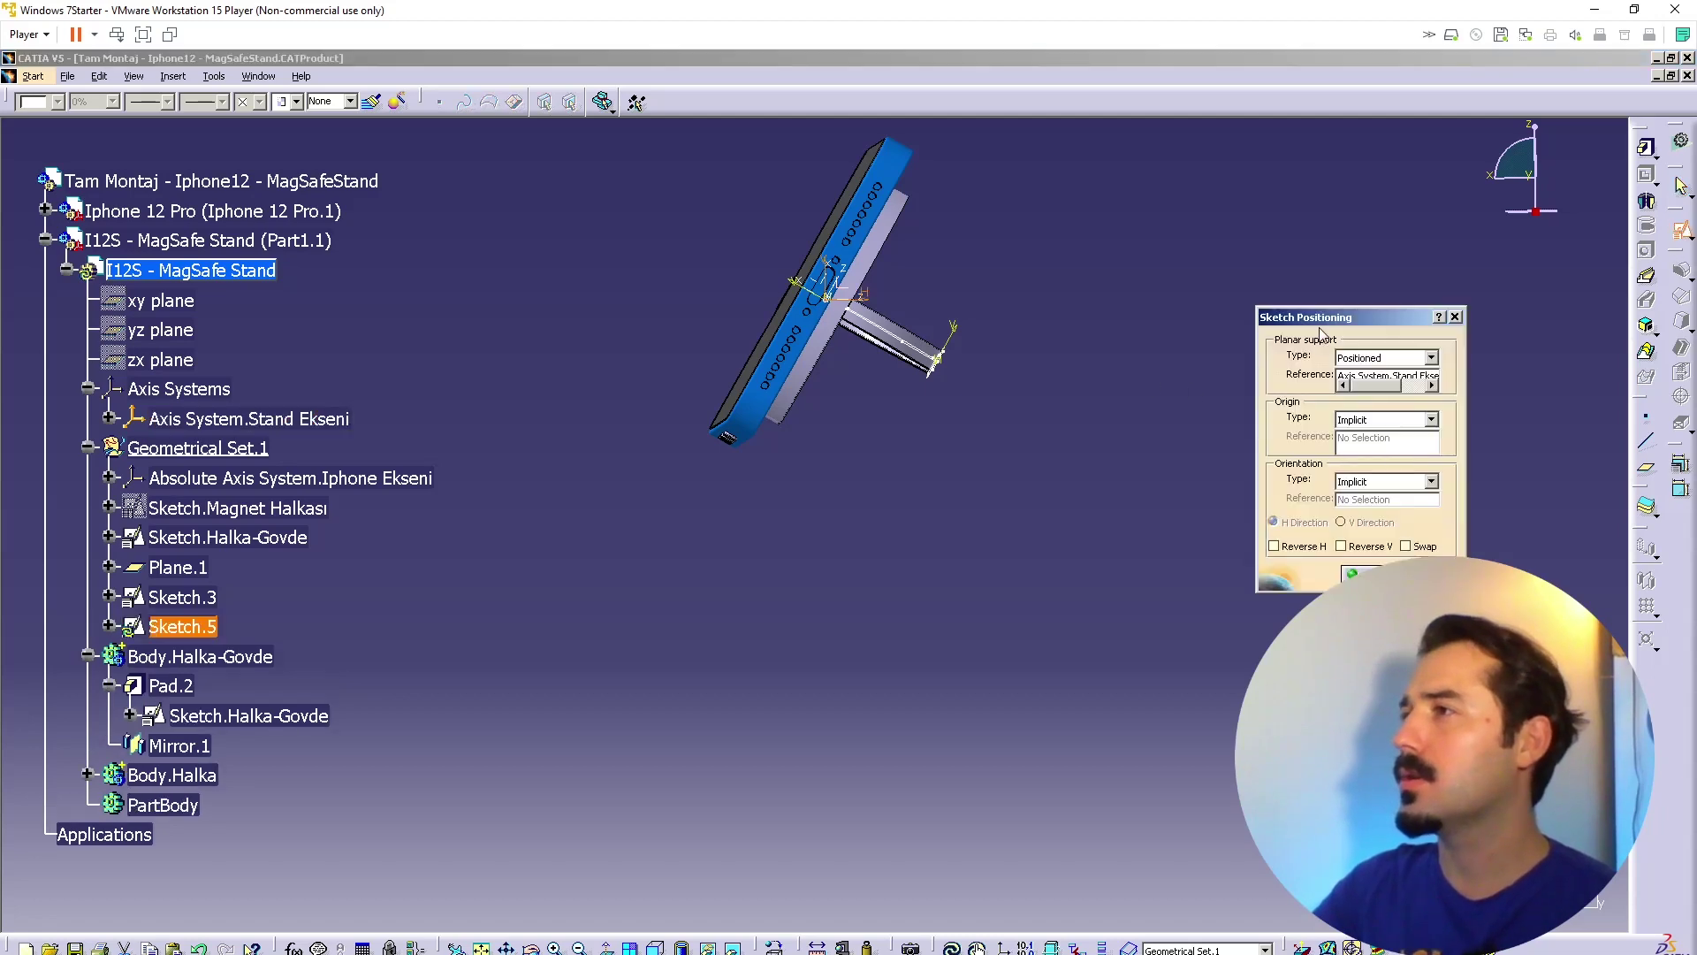
left_click(1361, 573)
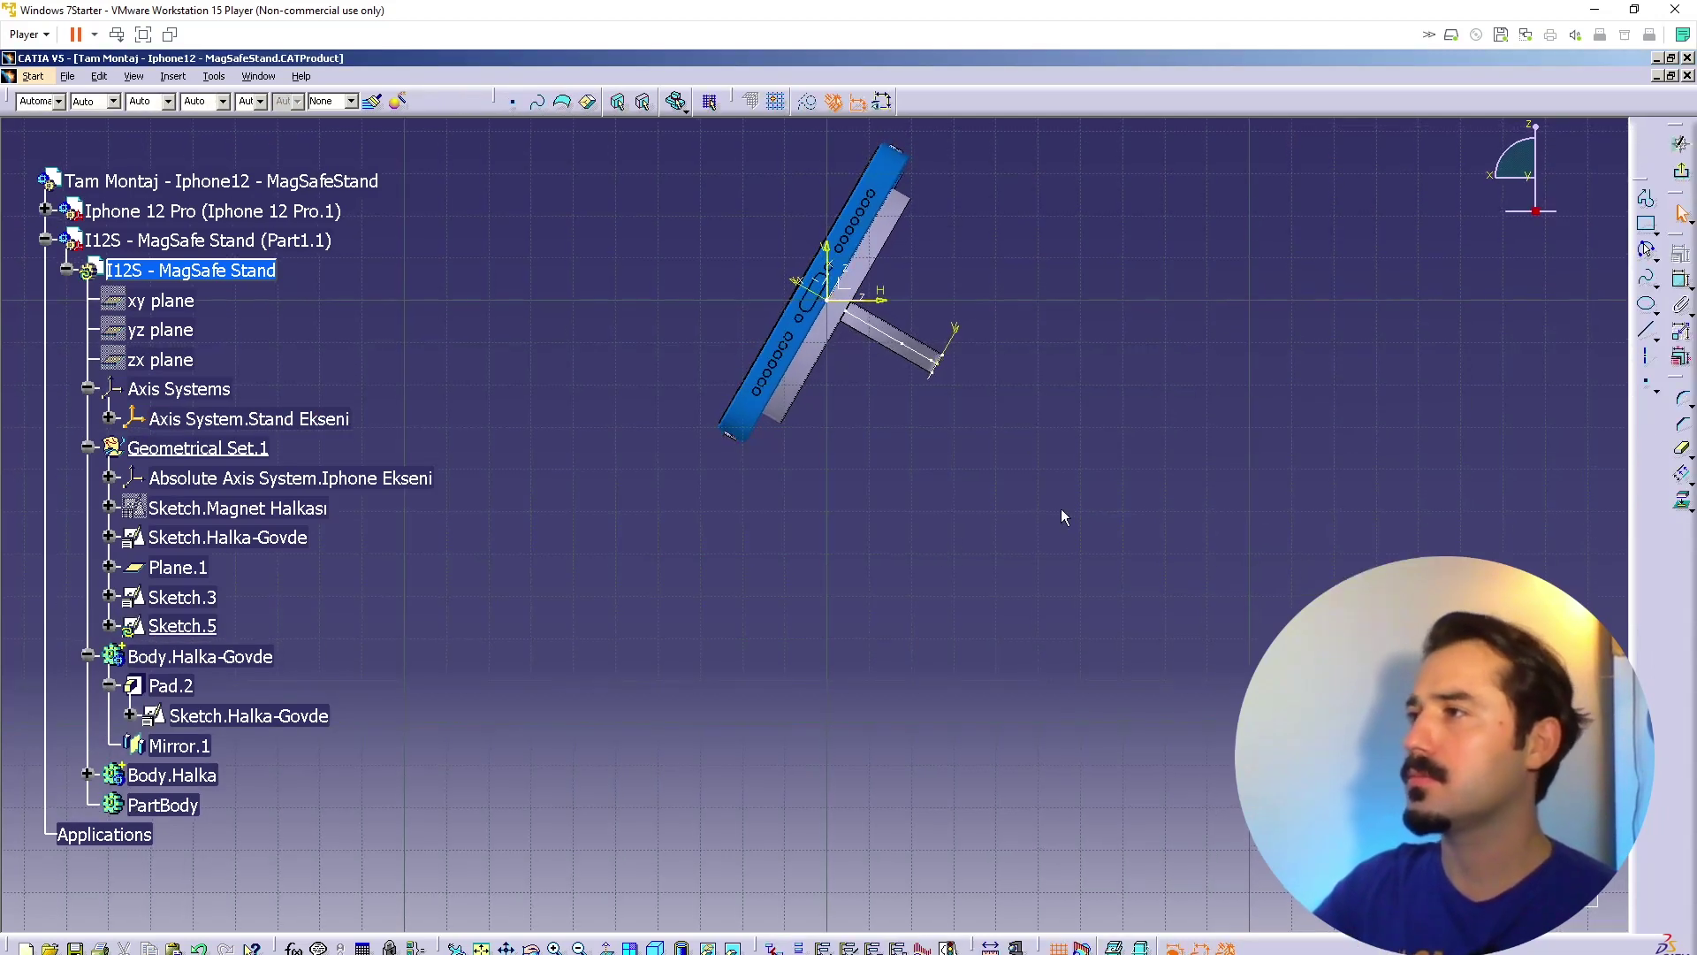
mouse_move(943, 364)
middle_mouse_down()
mouse_move(848, 439)
mouse_move(941, 392)
middle_mouse_up()
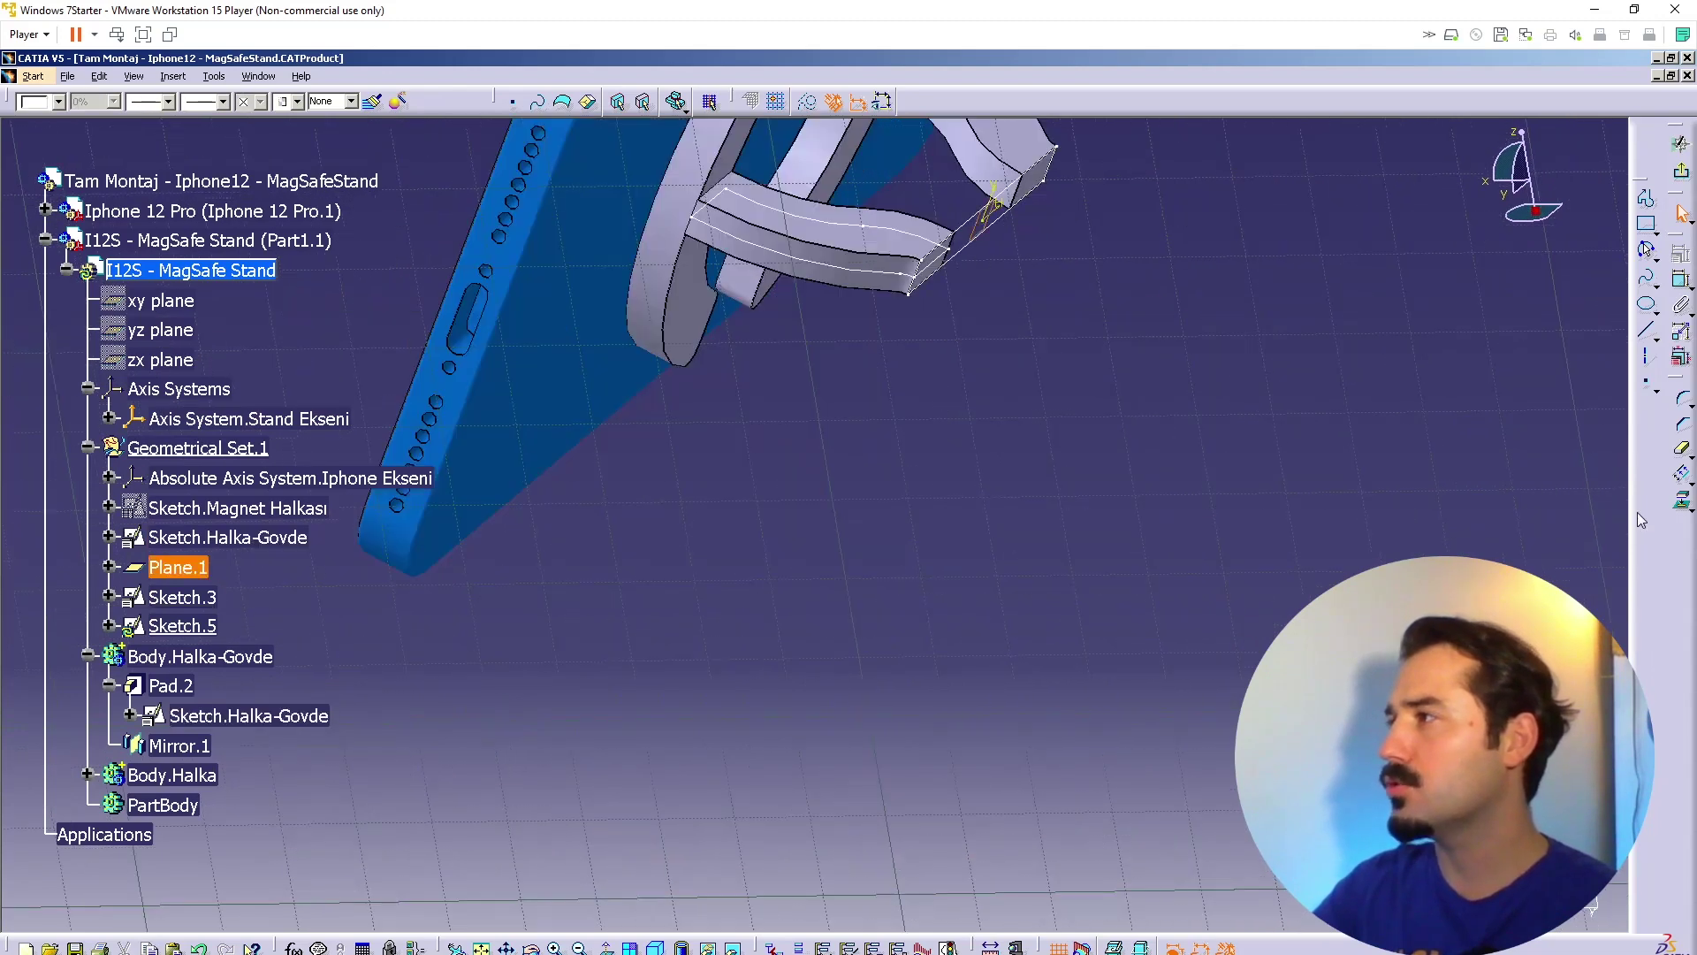
Step: Sketch an open two-segment profile from beside the arm ends, with a short segment about 17 mm long outward and a longer one downward
left_click(1682, 501)
left_click(1680, 500)
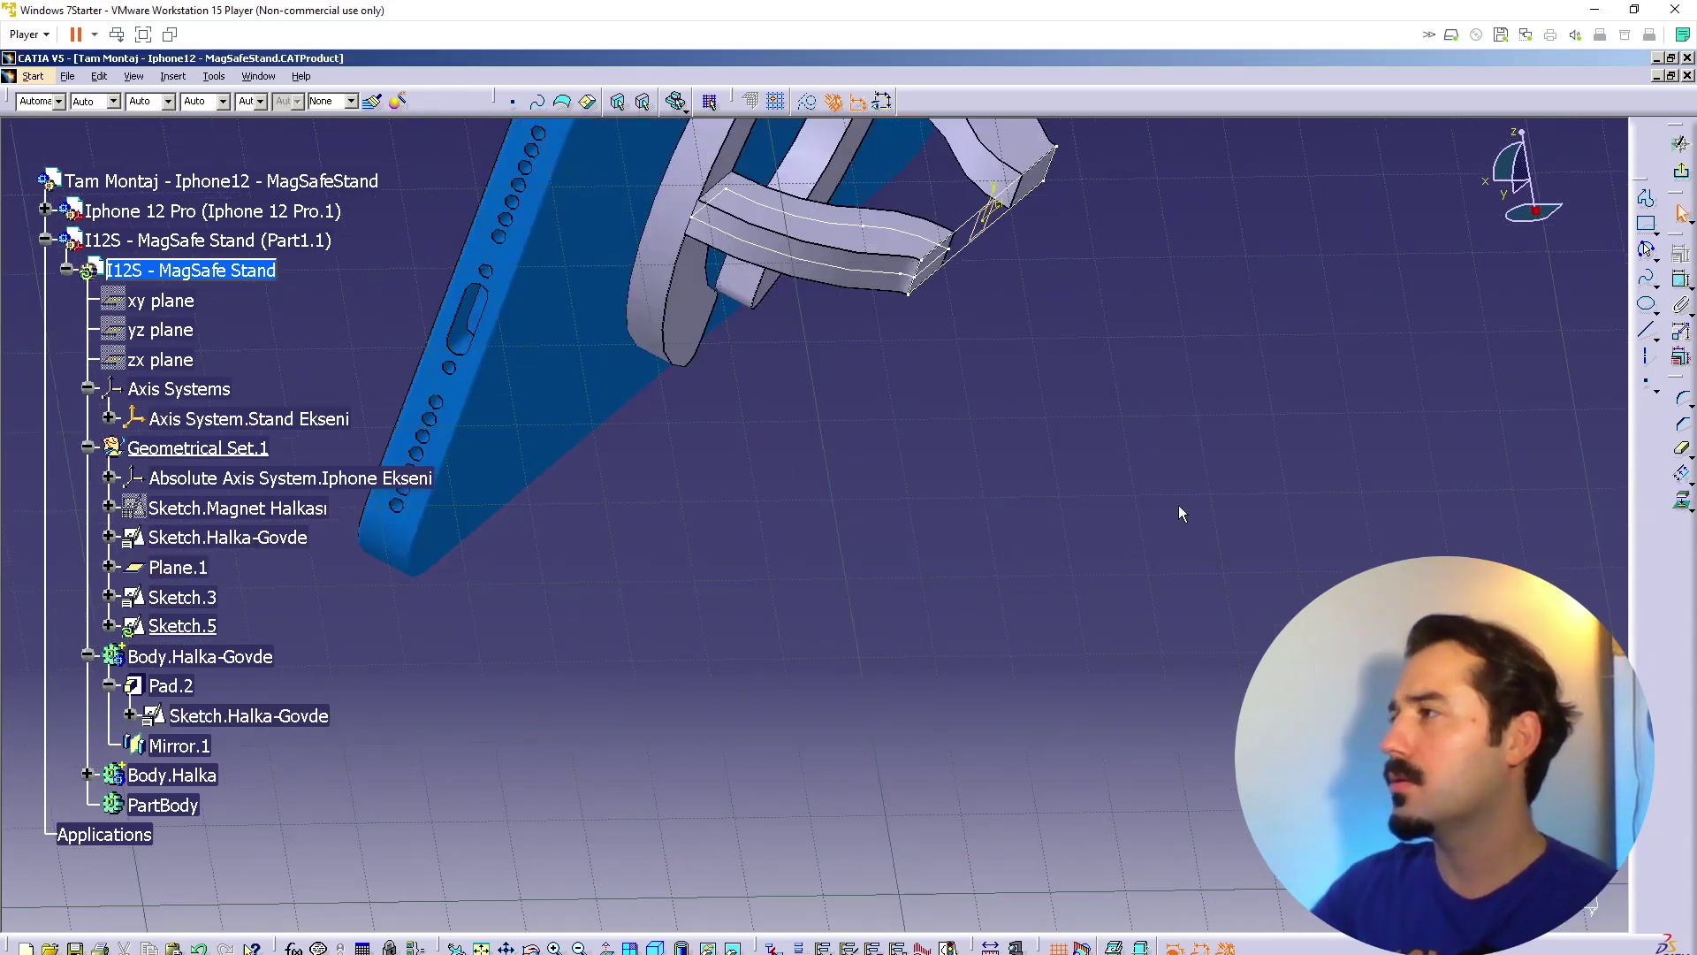
middle_click_drag(1038, 456, 1074, 429)
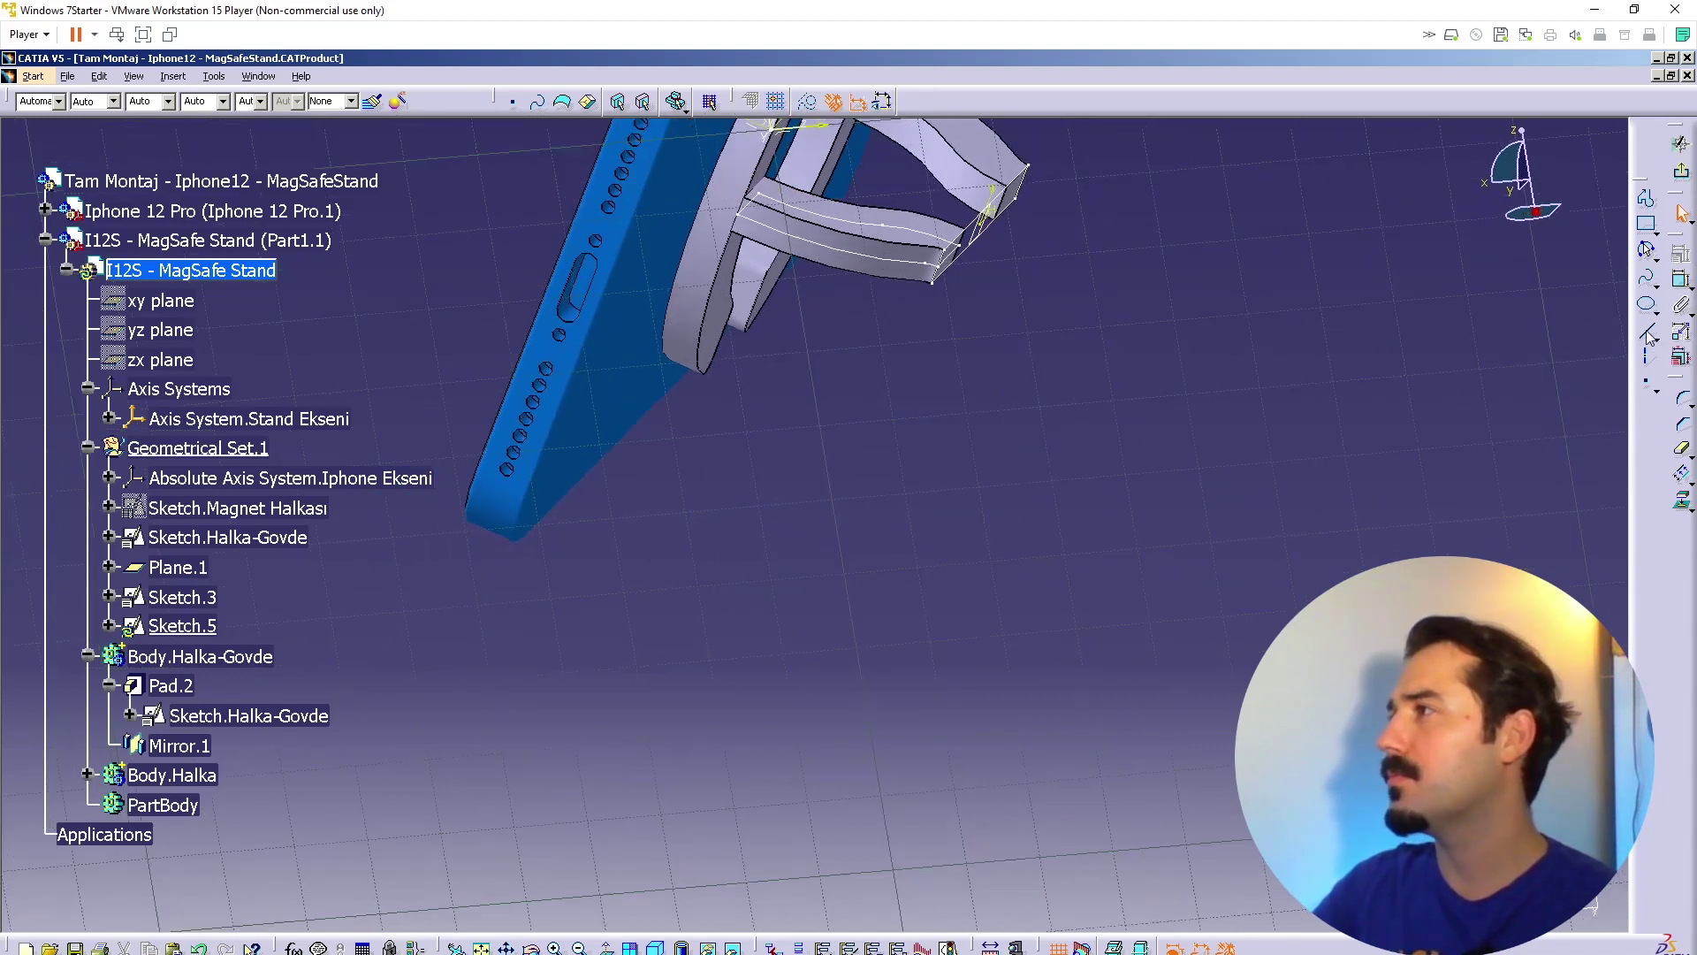
left_click(1647, 198)
left_click(994, 257)
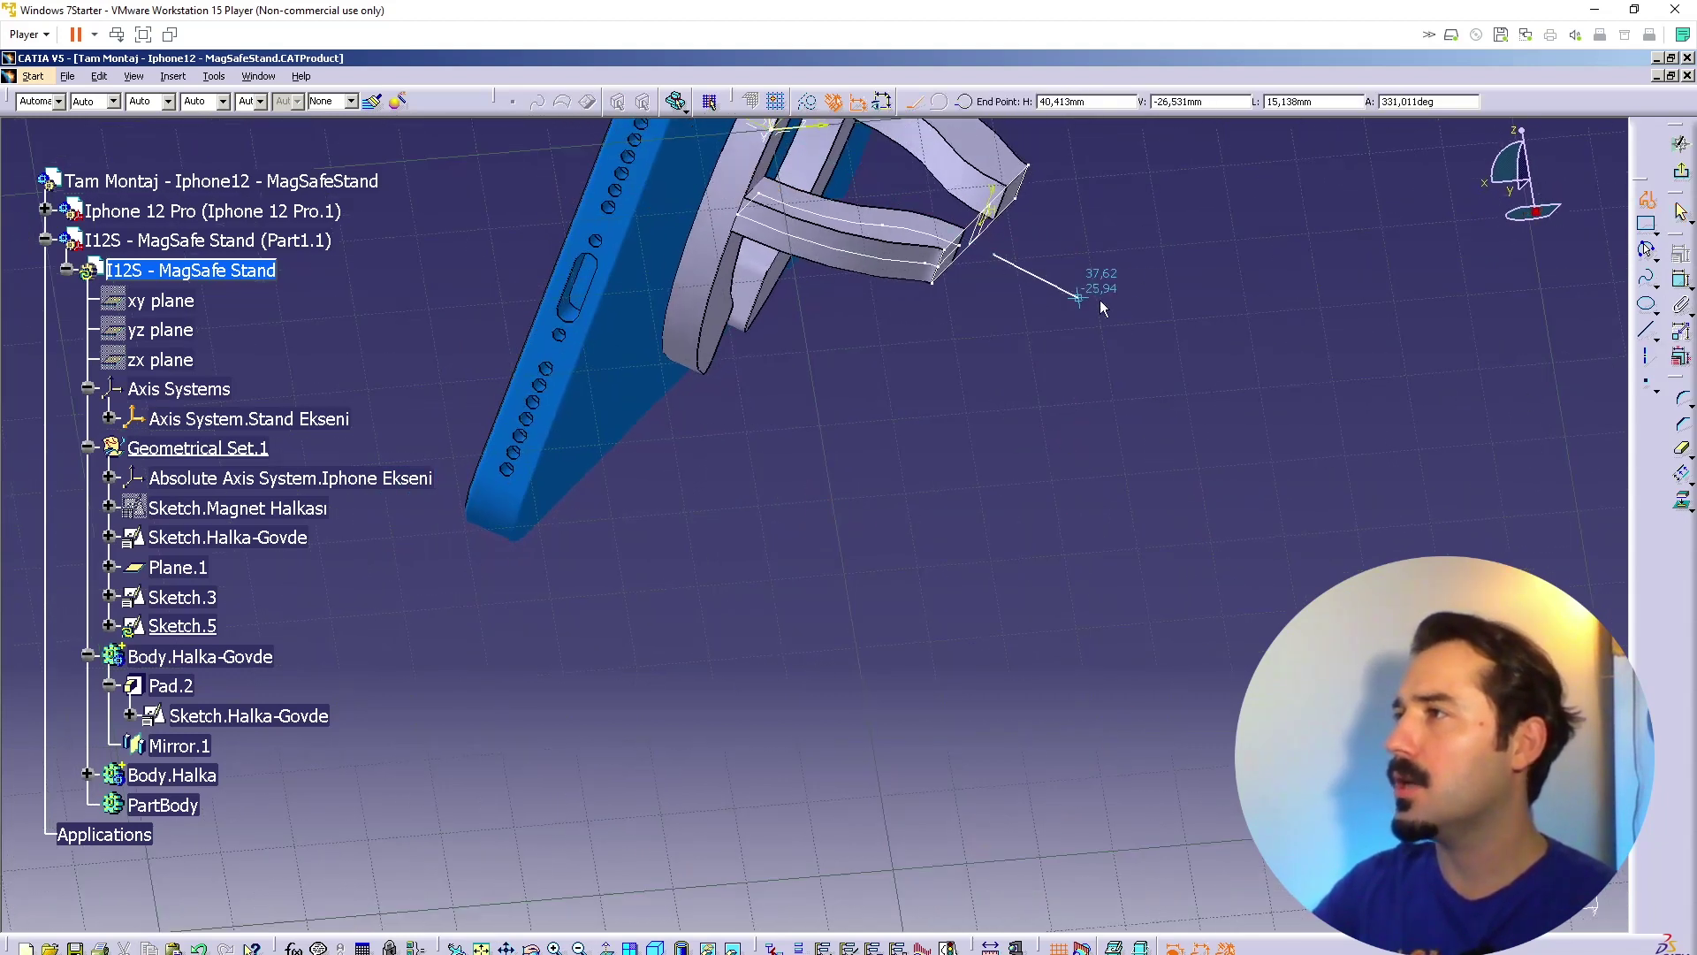
left_click(1104, 321)
middle_click_drag(807, 686, 951, 496)
left_click(868, 682)
key("Escape")
left_click(1180, 496)
middle_click_drag(1191, 453, 921, 709)
Step: Constrain the short segment's start point to be coincident with the plane at the arm ends
left_click(1680, 283)
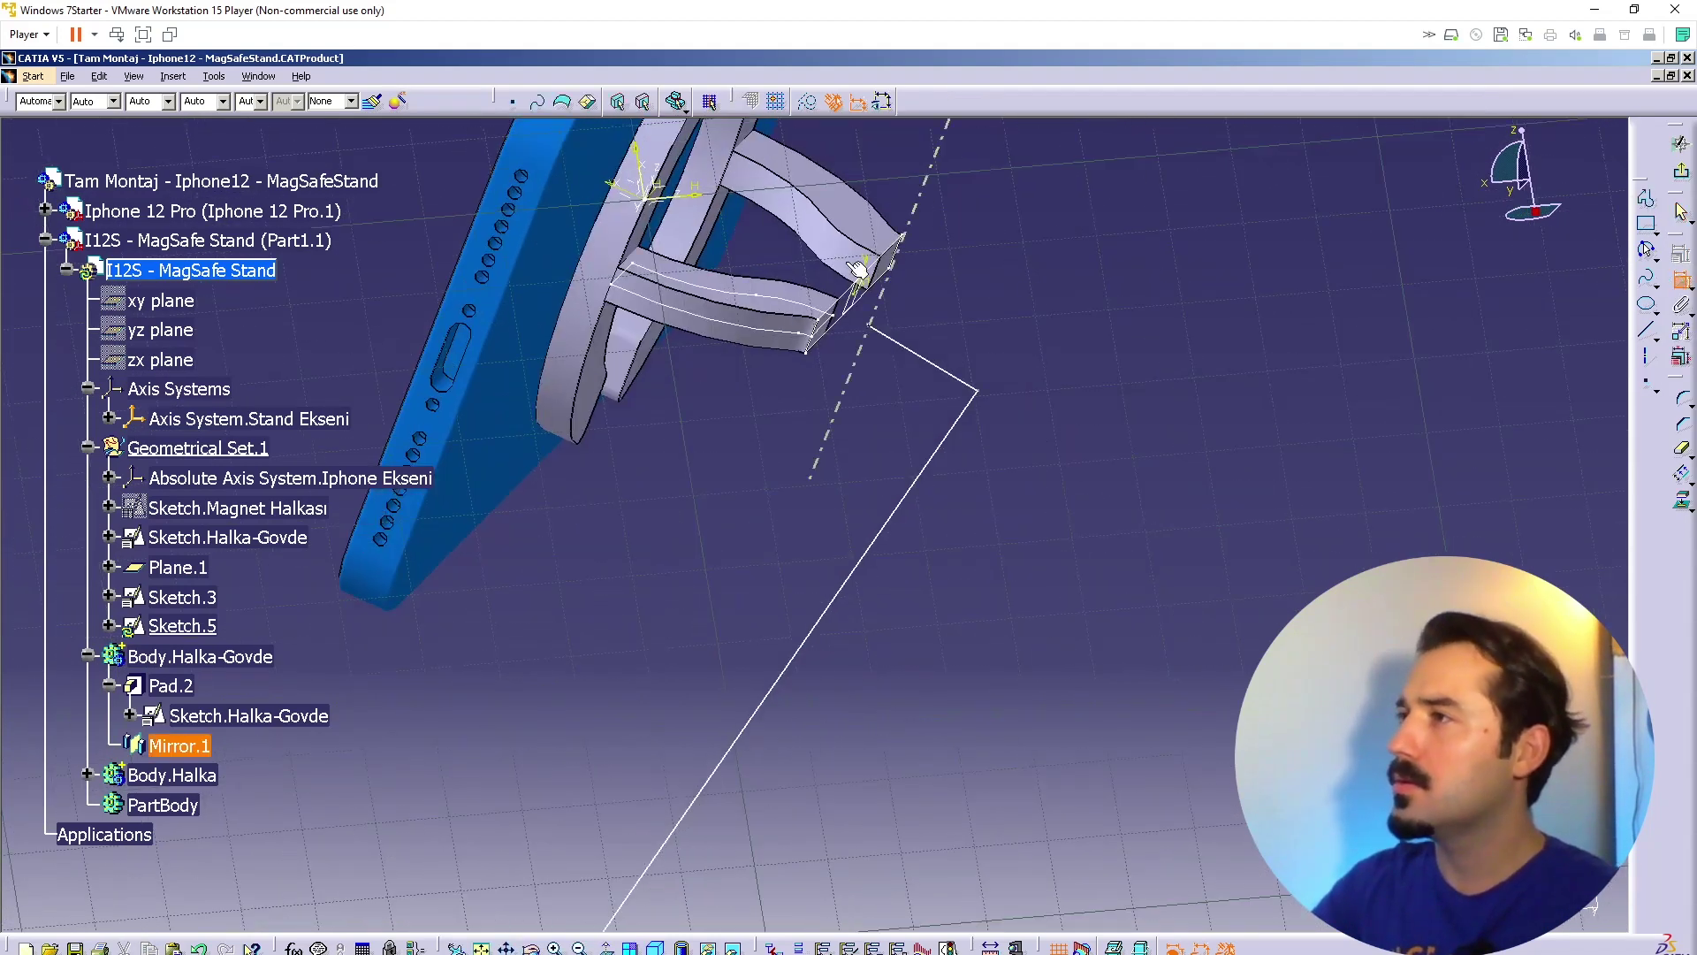
left_click(878, 337)
left_click(857, 314)
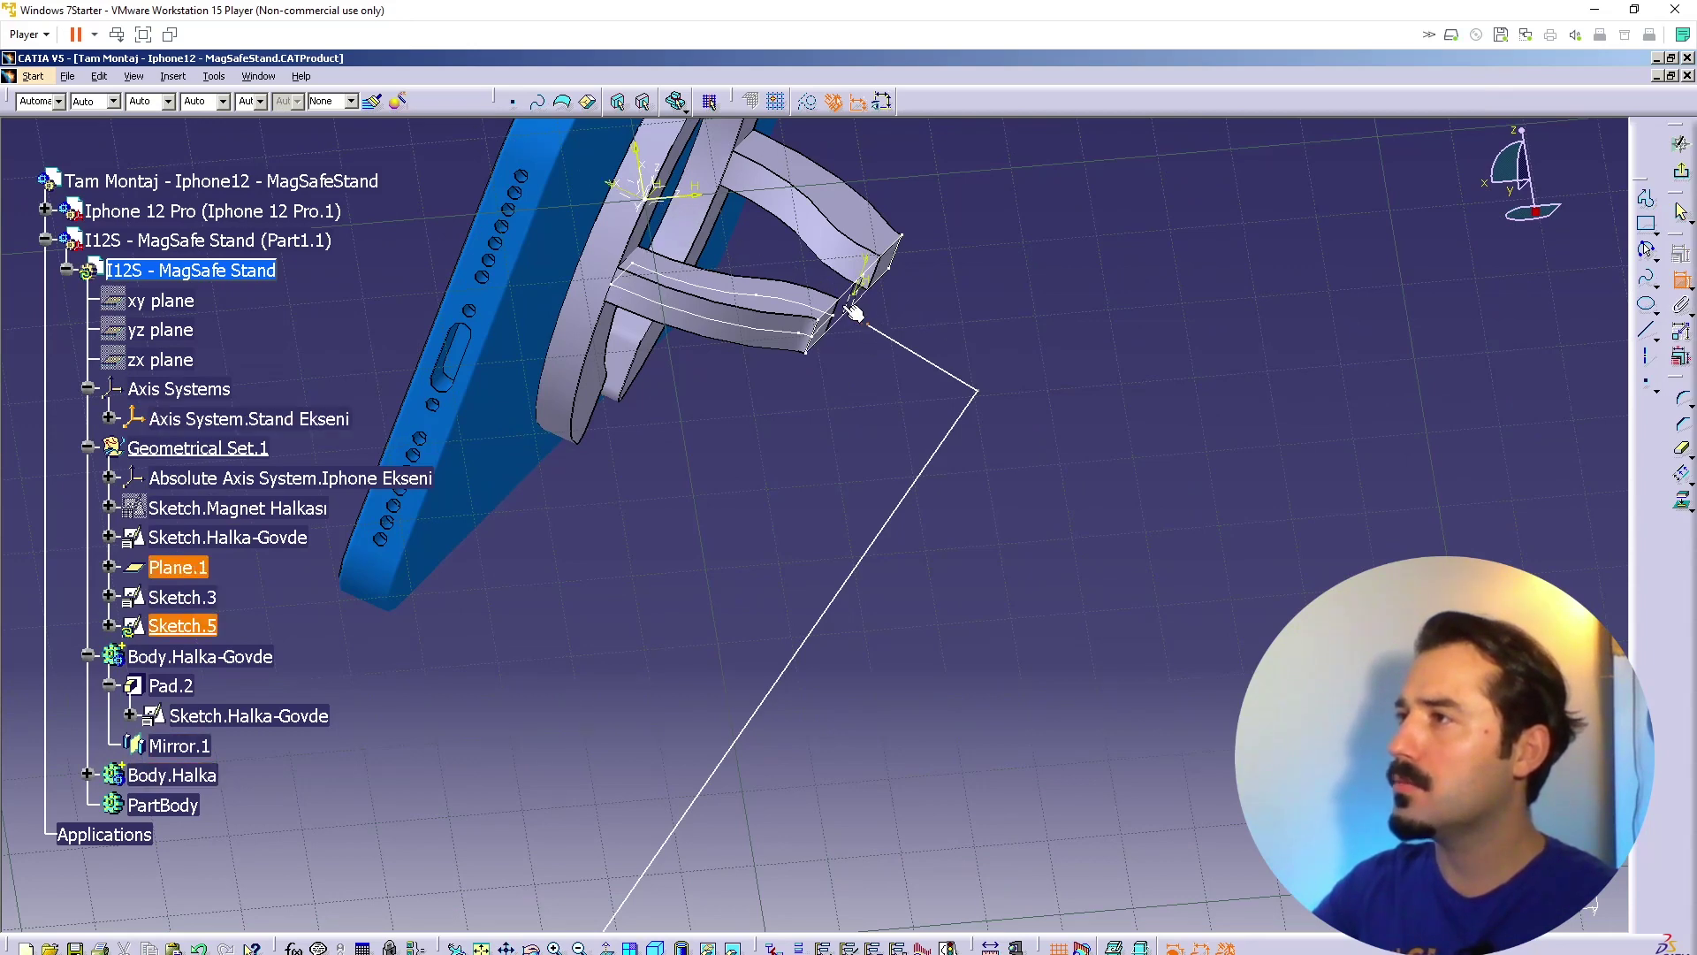
right_click(847, 328)
left_click(894, 415)
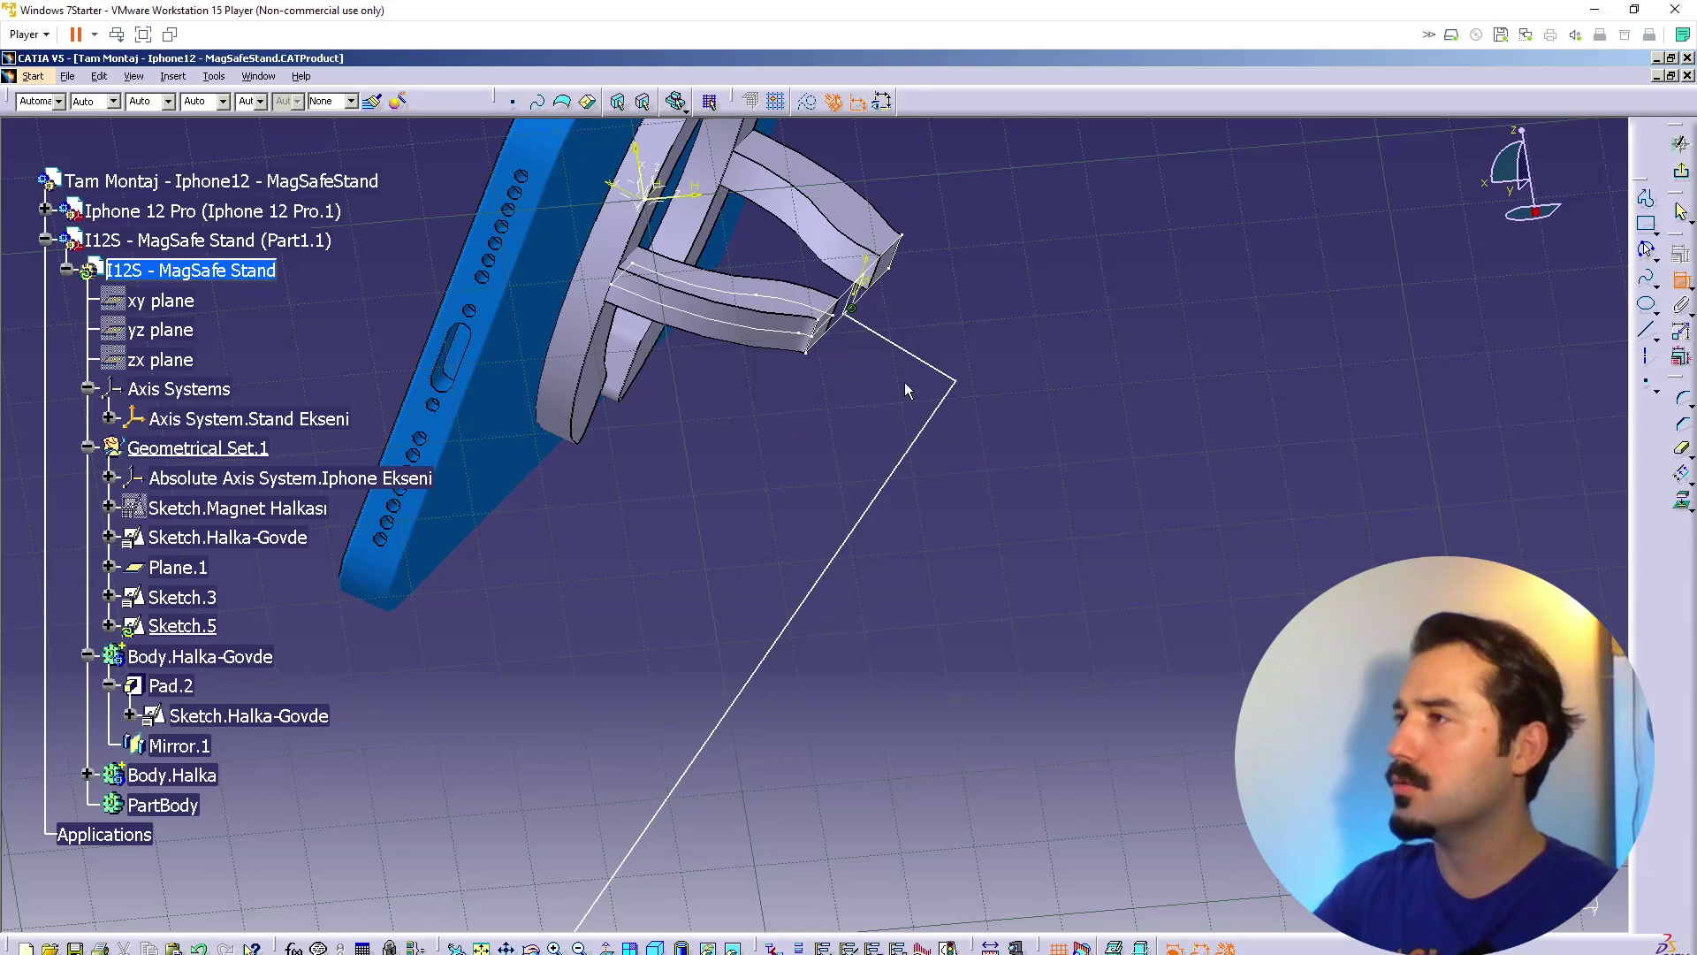
Step: Constrain the short segment to be perpendicular to the plane at the arm ends
middle_click(851, 299)
middle_click_drag(840, 531, 871, 507)
left_click(830, 533)
left_click(875, 595)
right_click(964, 565)
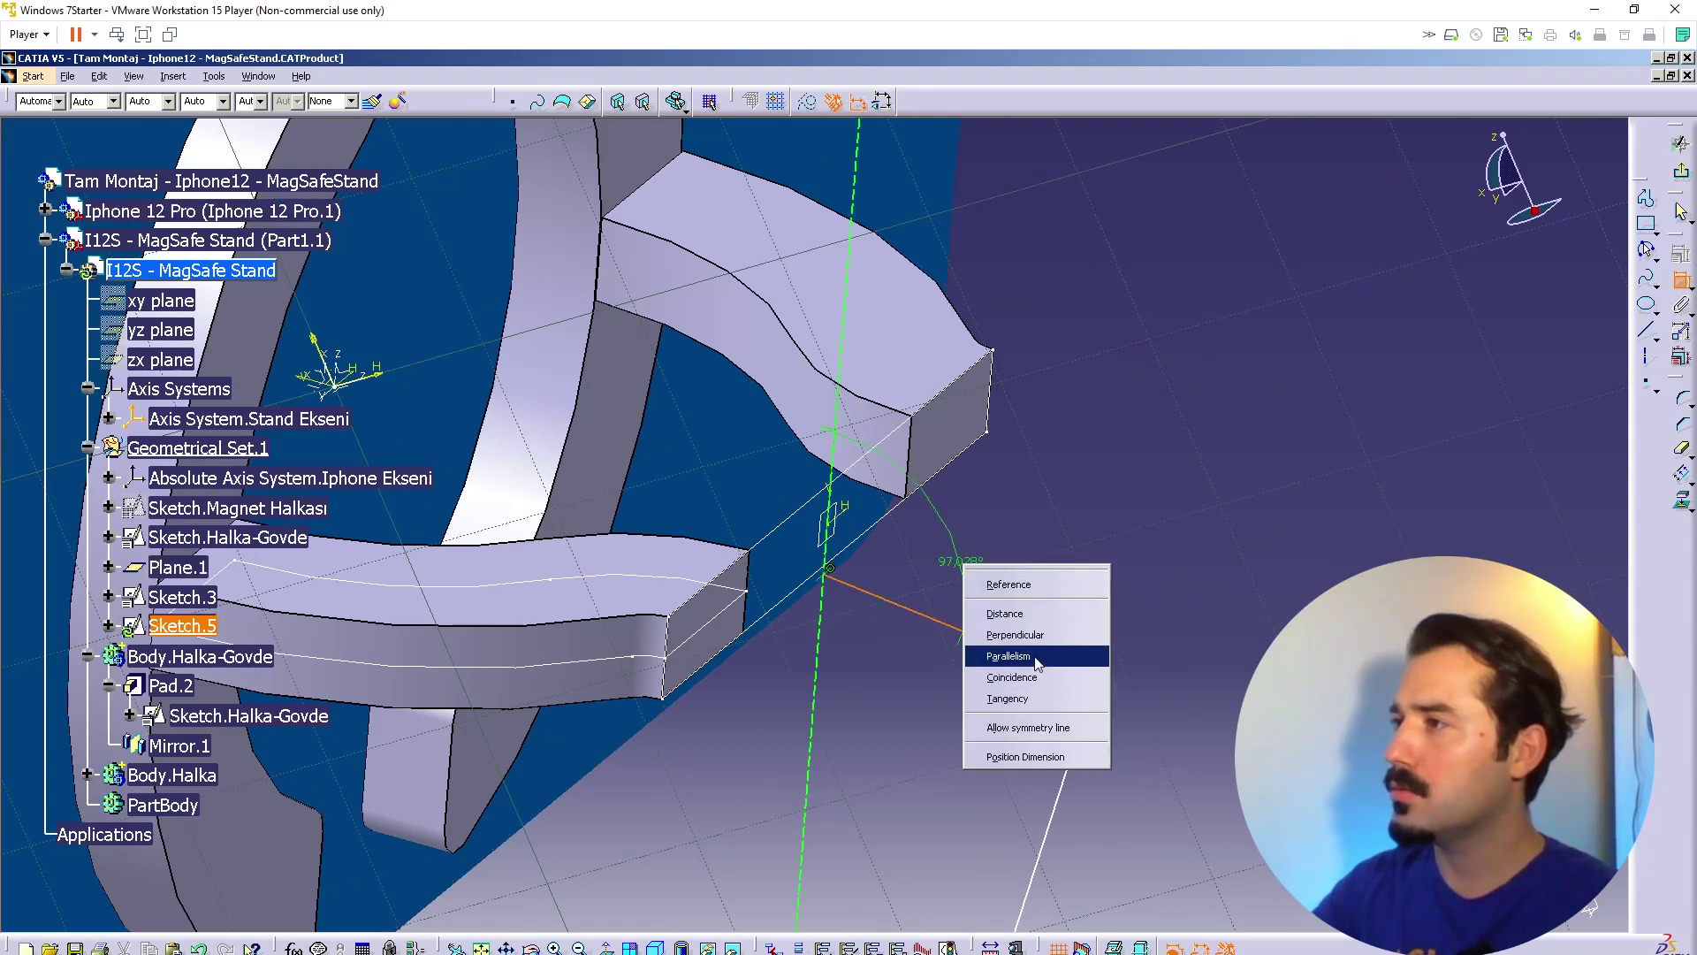
left_click(1036, 661)
Step: Dimension the short segment's length
middle_click_drag(883, 629, 893, 573)
left_click(1518, 190)
mouse_move(1007, 496)
middle_mouse_down()
mouse_move(1098, 380)
mouse_move(1061, 539)
middle_mouse_up()
left_click(916, 460)
left_click(971, 426)
middle_click_drag(1000, 421, 1044, 363)
scroll(1043, 363, "down", 1)
mouse_move(1043, 362)
middle_mouse_down()
mouse_move(696, 553)
mouse_move(619, 482)
middle_mouse_up()
middle_click_drag(490, 467, 693, 452)
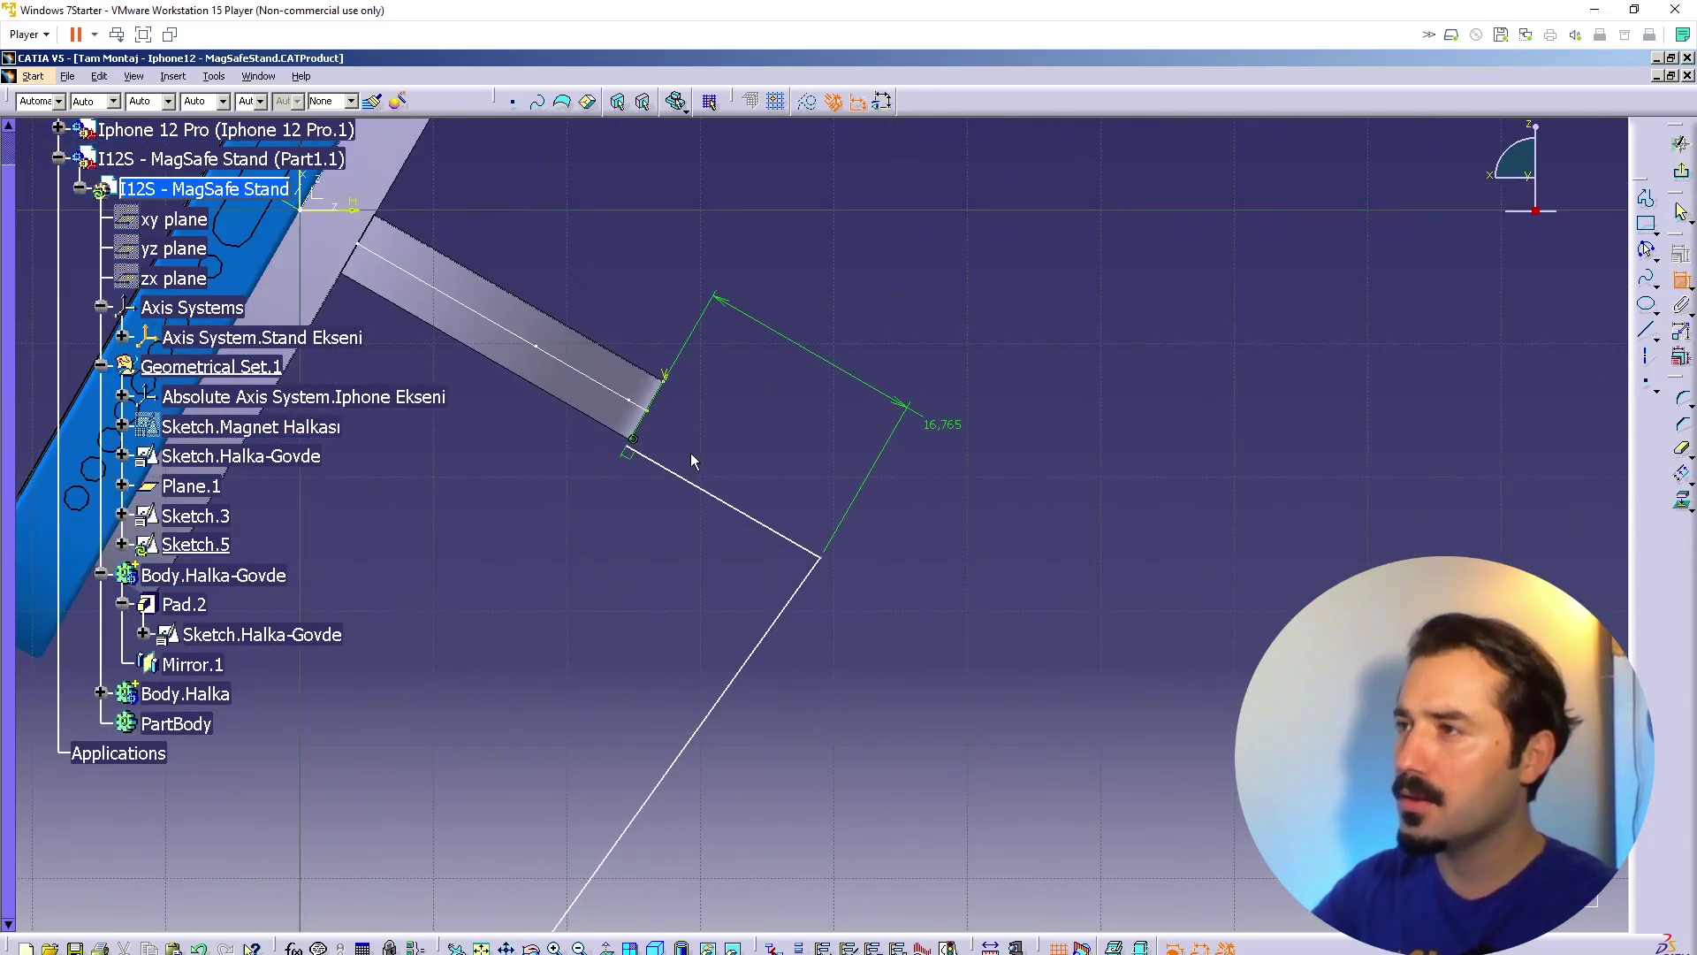
Step: Add an offset dimension between the short segment and the arm's centre line and set it to 0
left_click(638, 455)
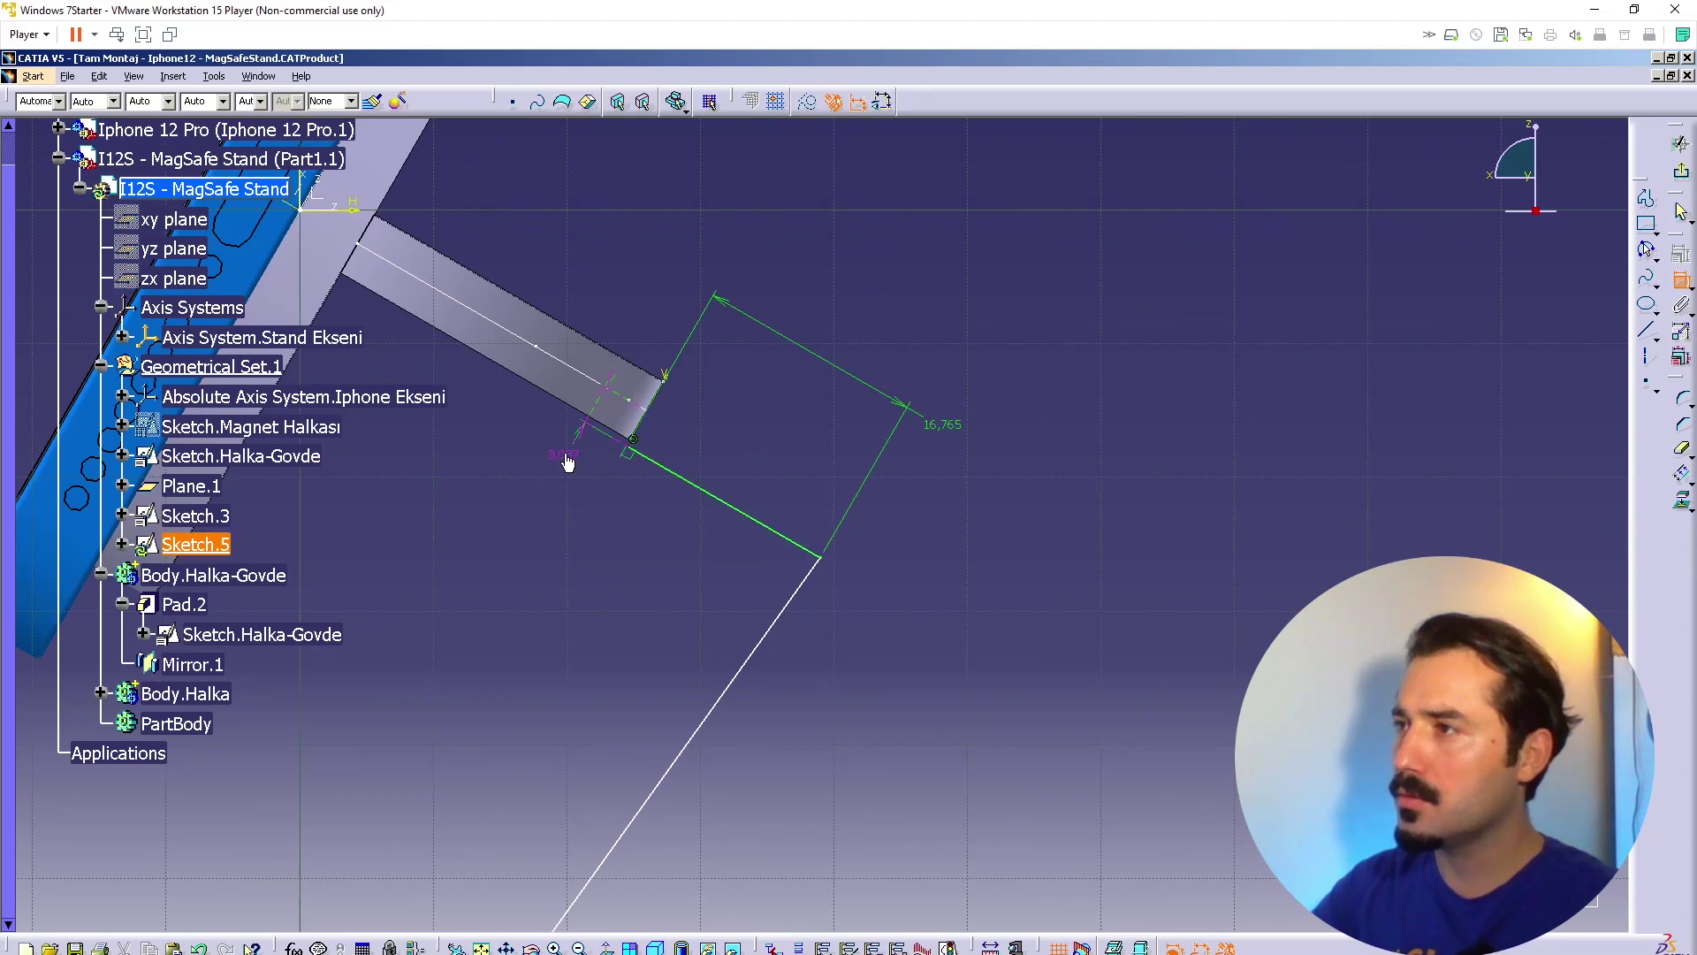
type("0")
key("Return")
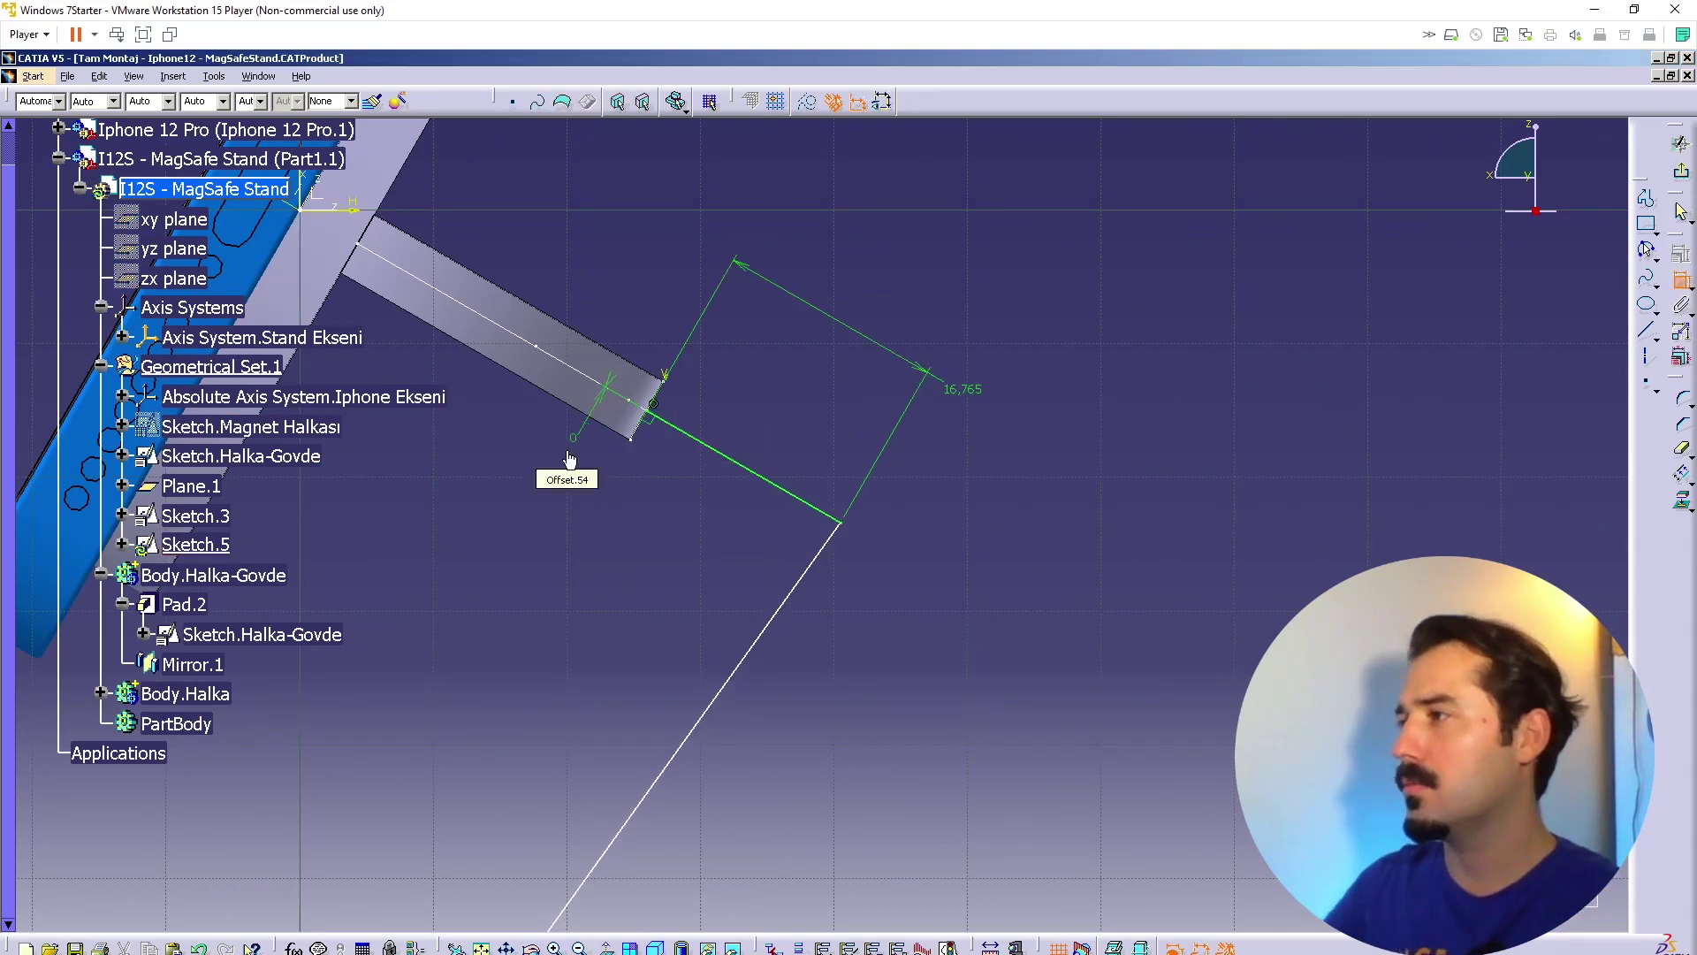
Step: Set the short segment's length to 5 mm
mouse_move(567, 481)
middle_mouse_down()
mouse_move(606, 542)
mouse_move(617, 633)
mouse_move(816, 698)
mouse_move(888, 583)
middle_mouse_up()
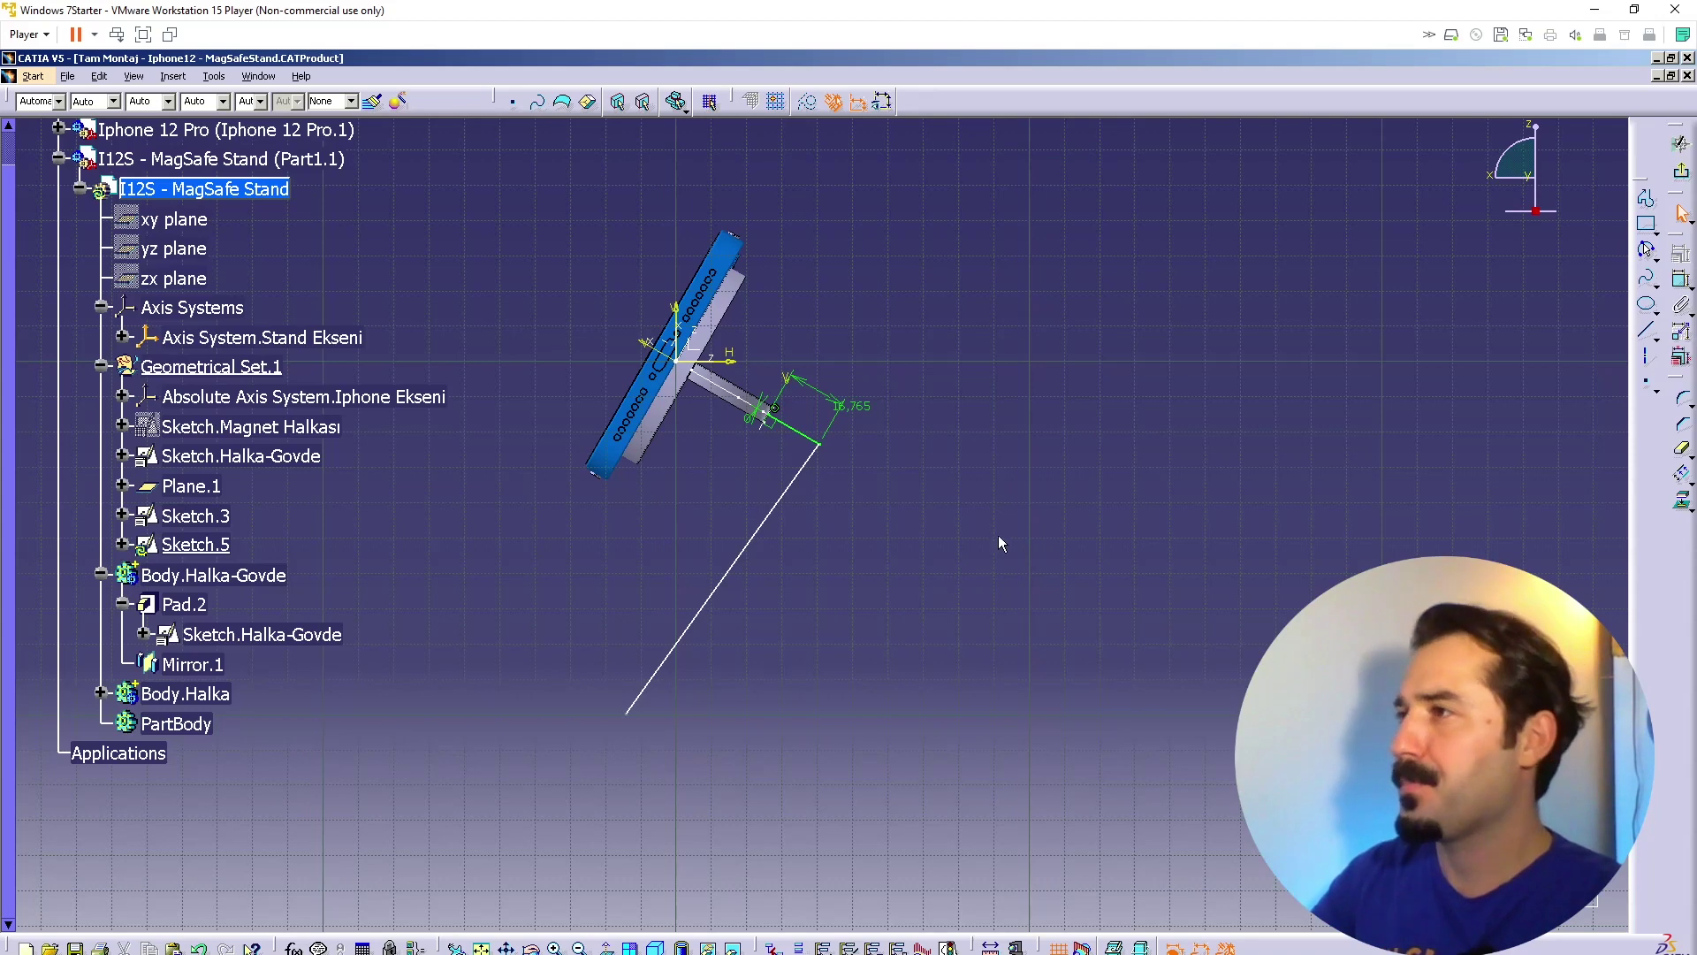
double_click(862, 410)
type("5")
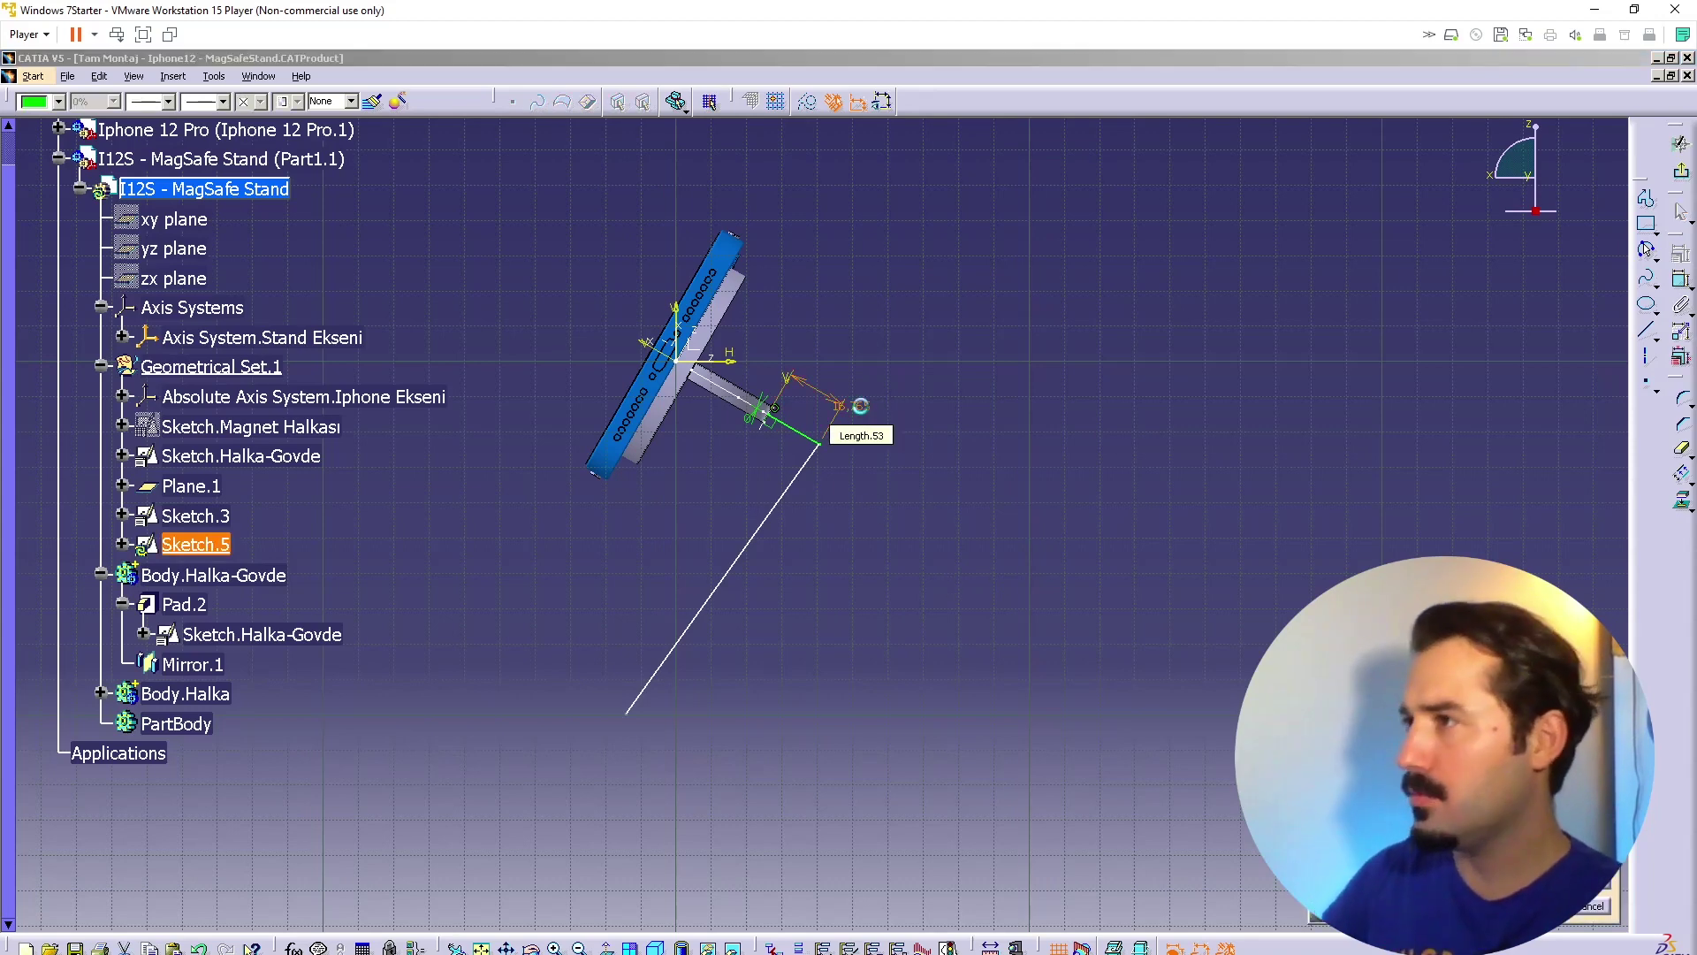
key("Return")
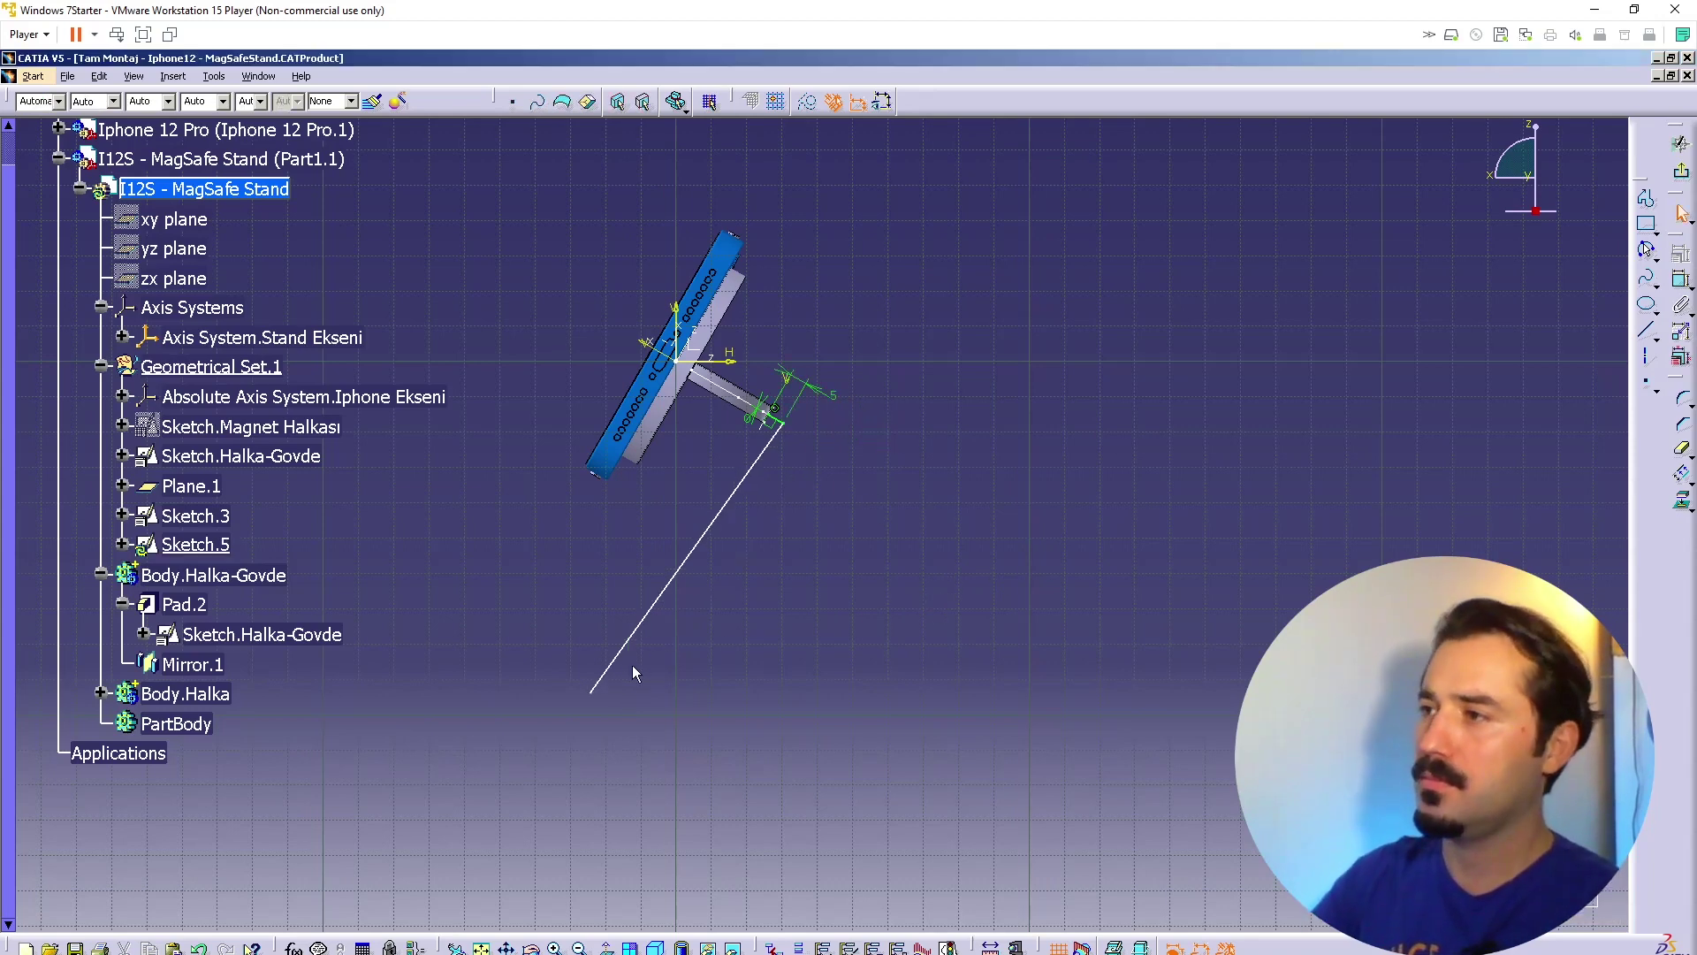
Step: Move the long segment's free end until the segment hangs vertically below the short one, and finish the sketch
mouse_move(597, 698)
left_mouse_down()
mouse_move(659, 662)
mouse_move(726, 684)
mouse_move(710, 696)
mouse_move(693, 689)
mouse_move(780, 661)
left_mouse_up()
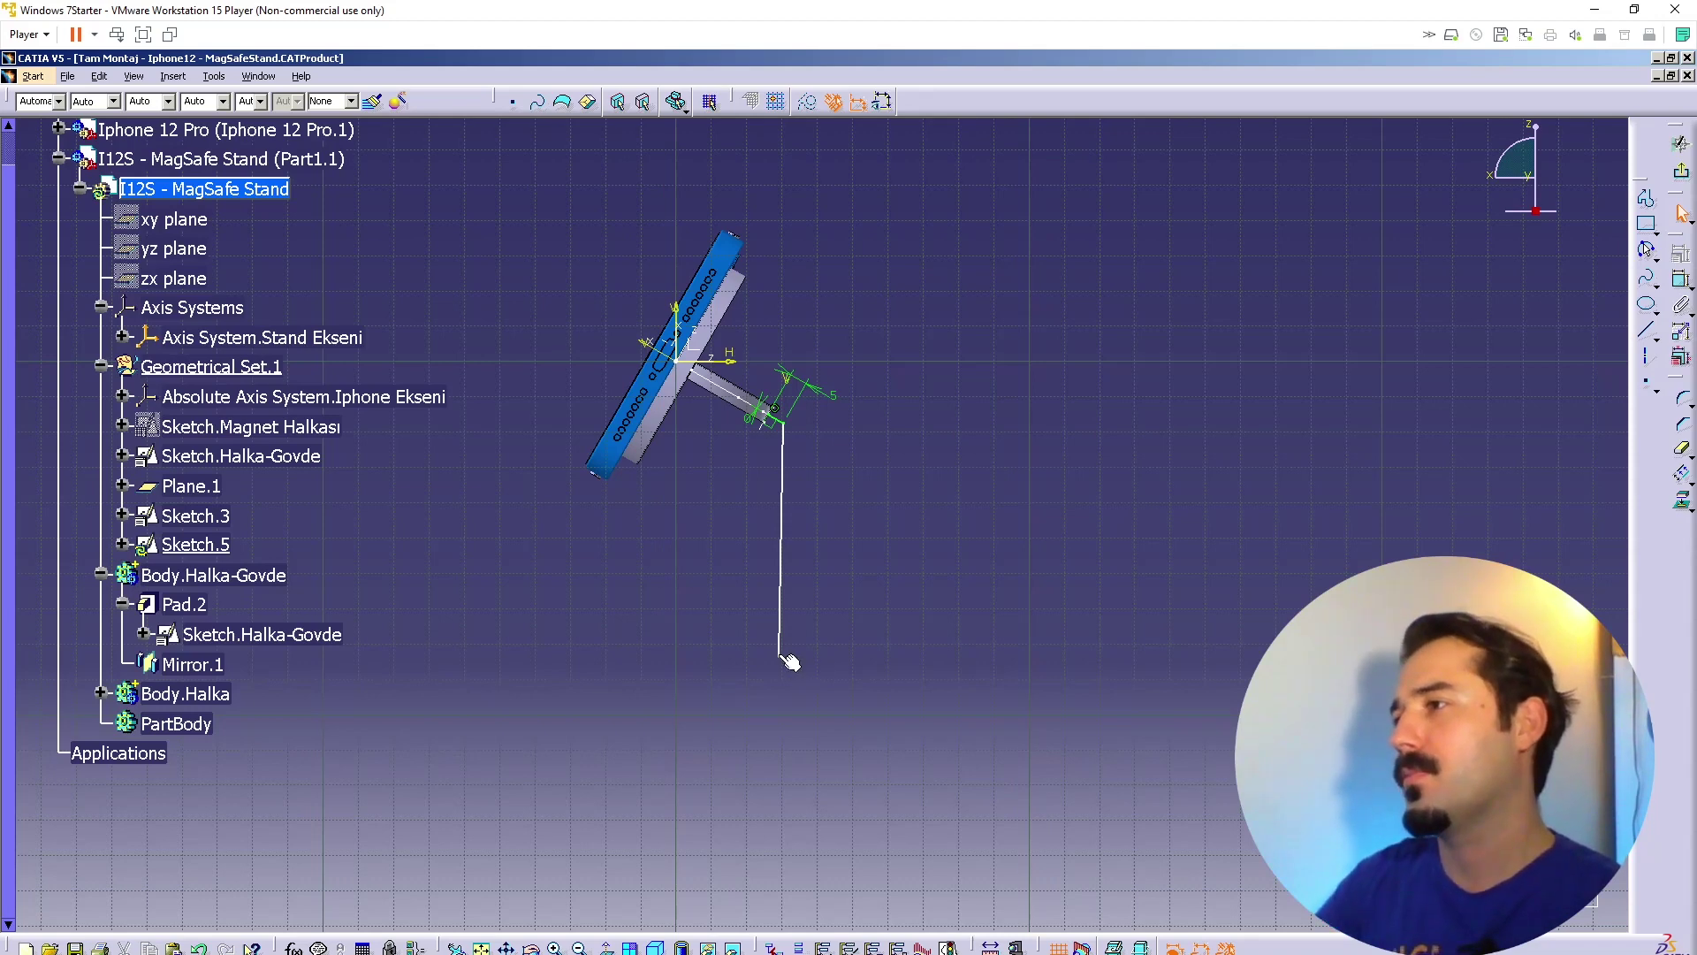
mouse_move(780, 656)
left_mouse_down()
mouse_move(784, 622)
mouse_move(769, 638)
mouse_move(783, 642)
left_mouse_up()
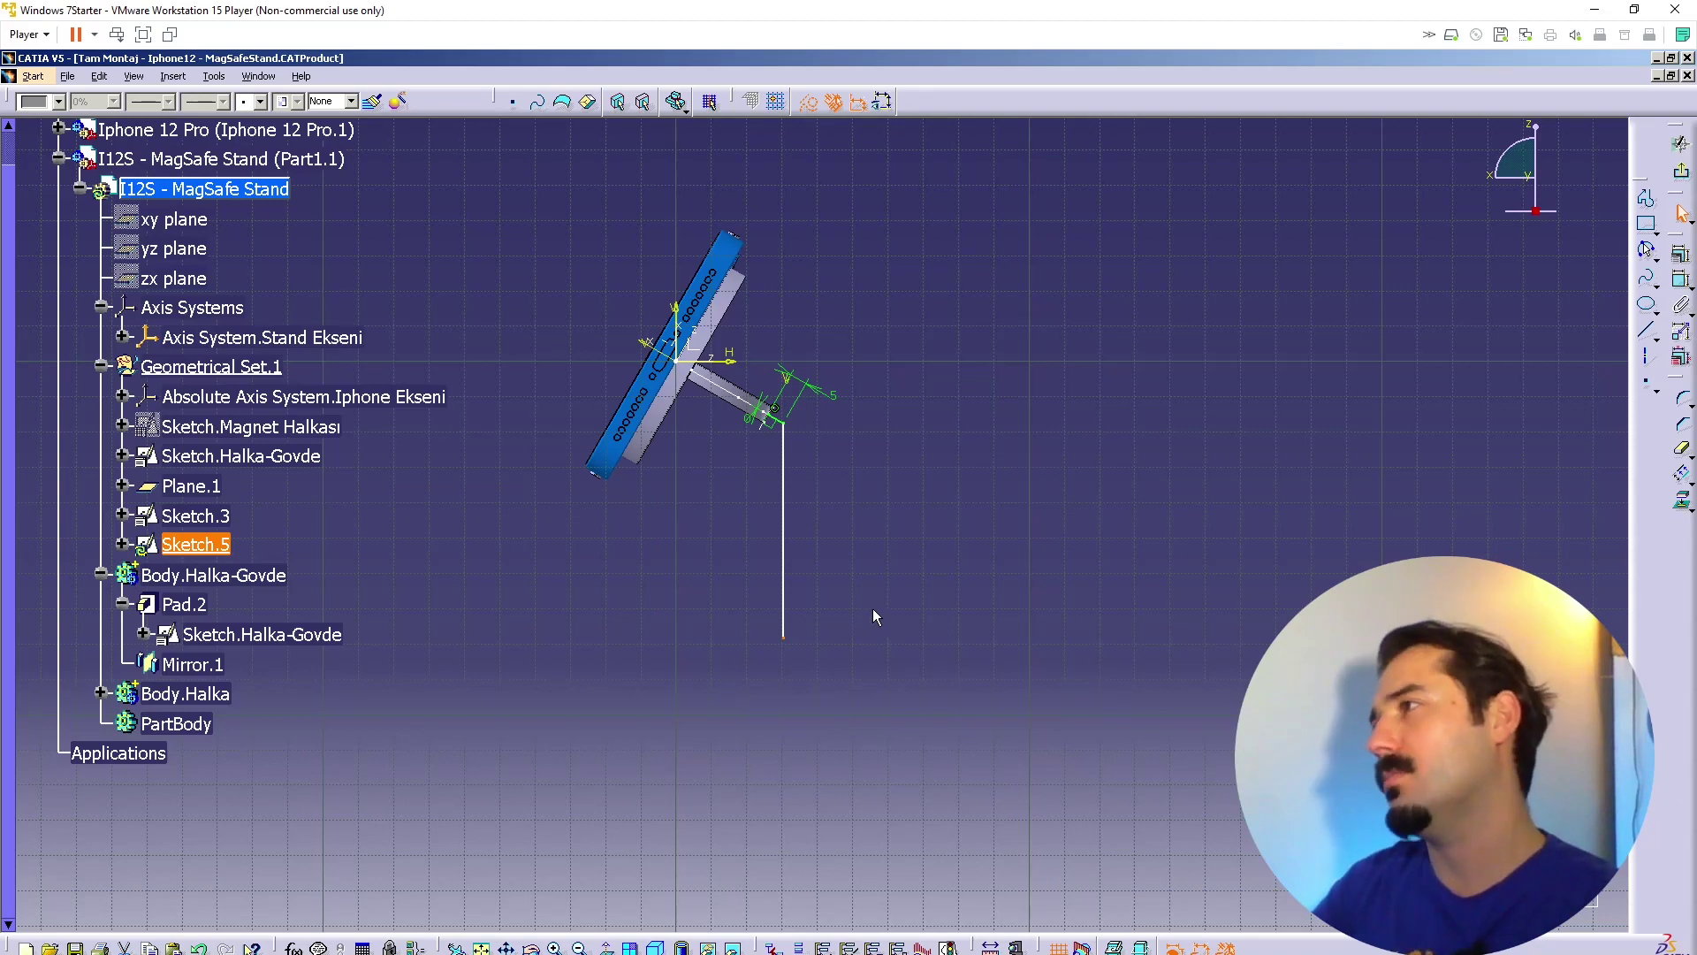
middle_click_drag(879, 479, 760, 565)
left_click(1682, 171)
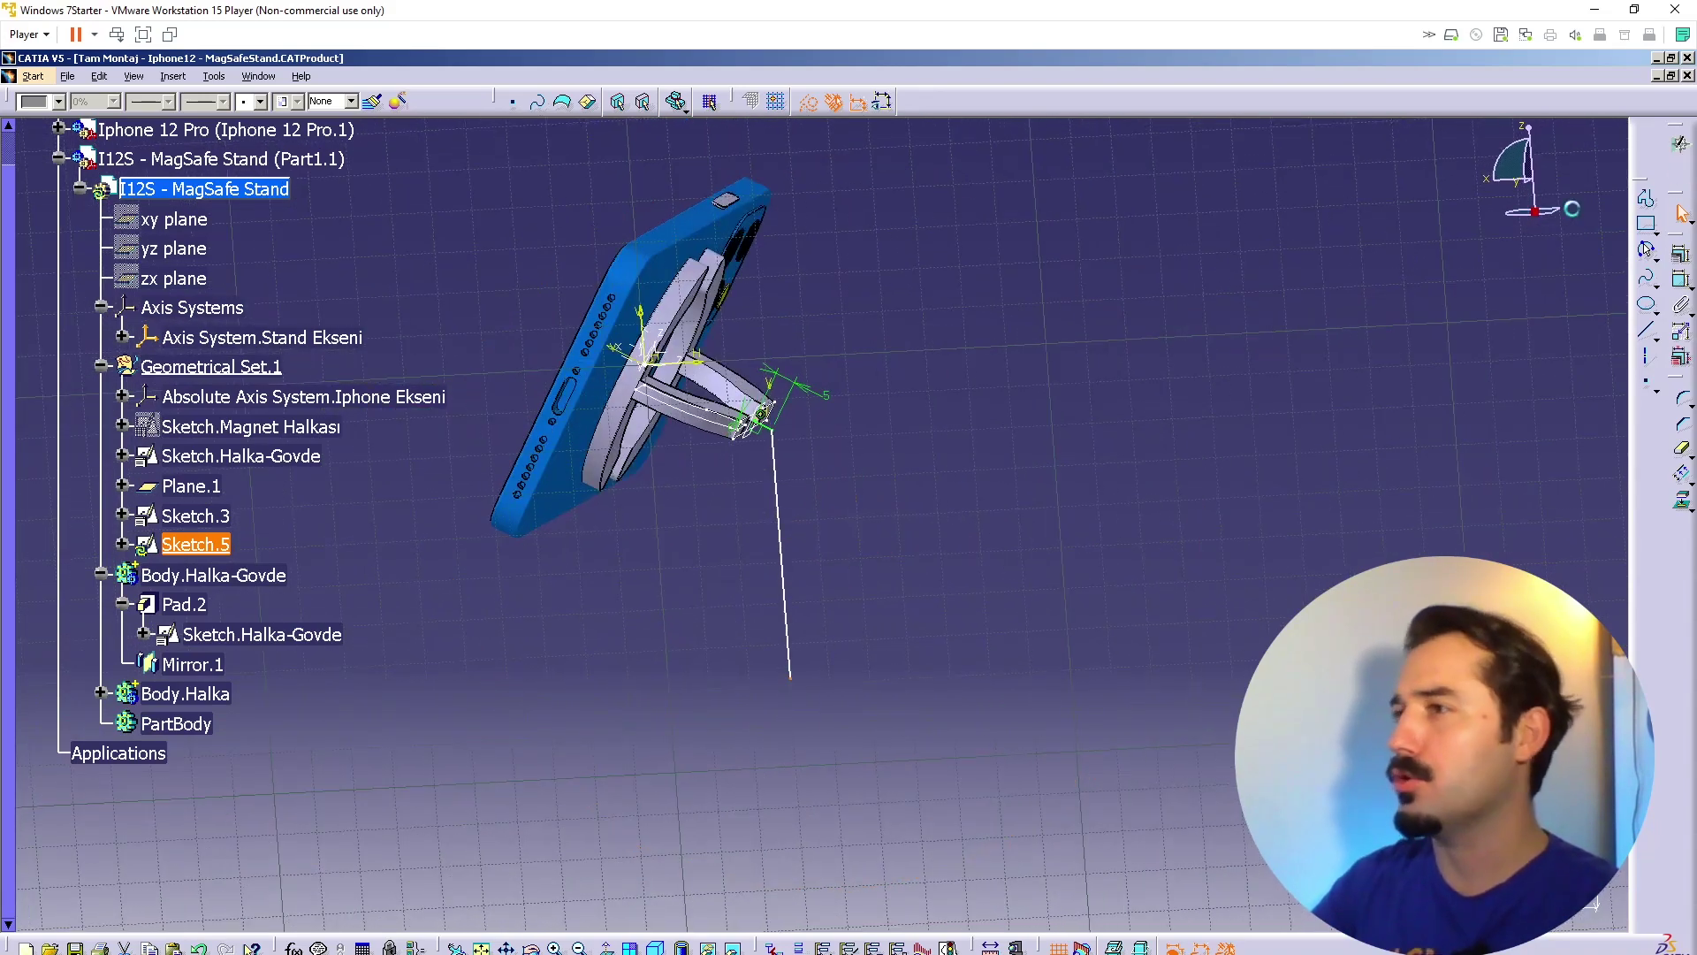
Step: Rename Sketch.3 as Sketch.Kopru Boğazı
right_click(204, 526)
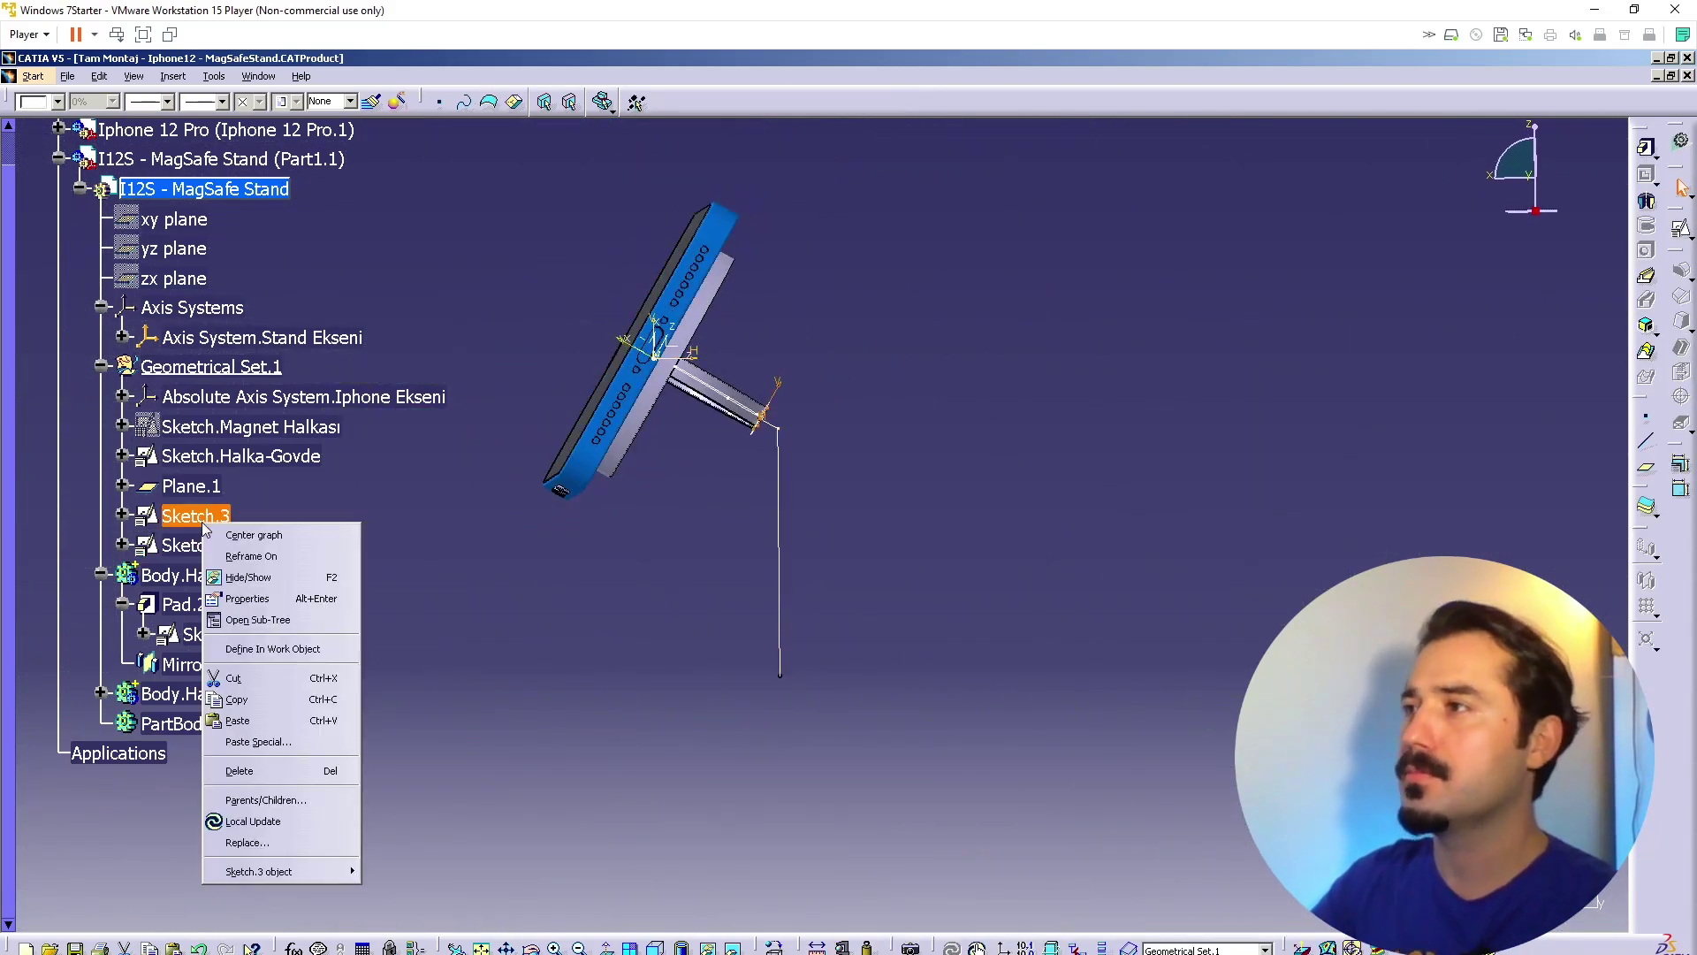
left_click(334, 597)
key("Right")
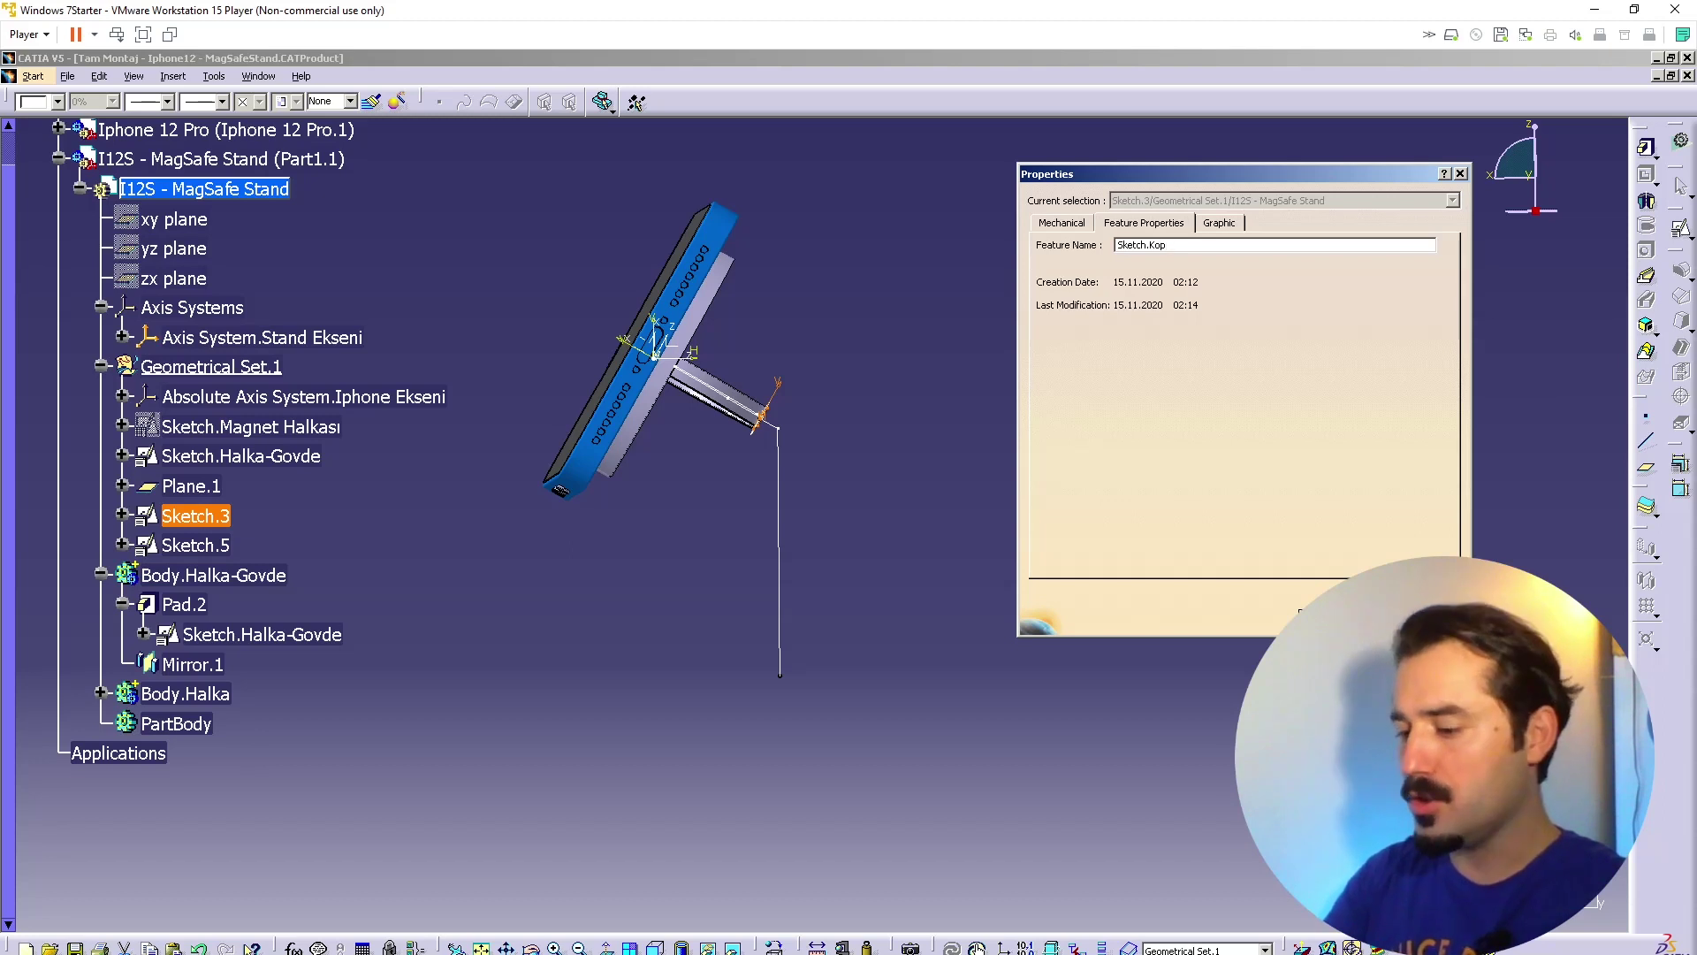
key("Return")
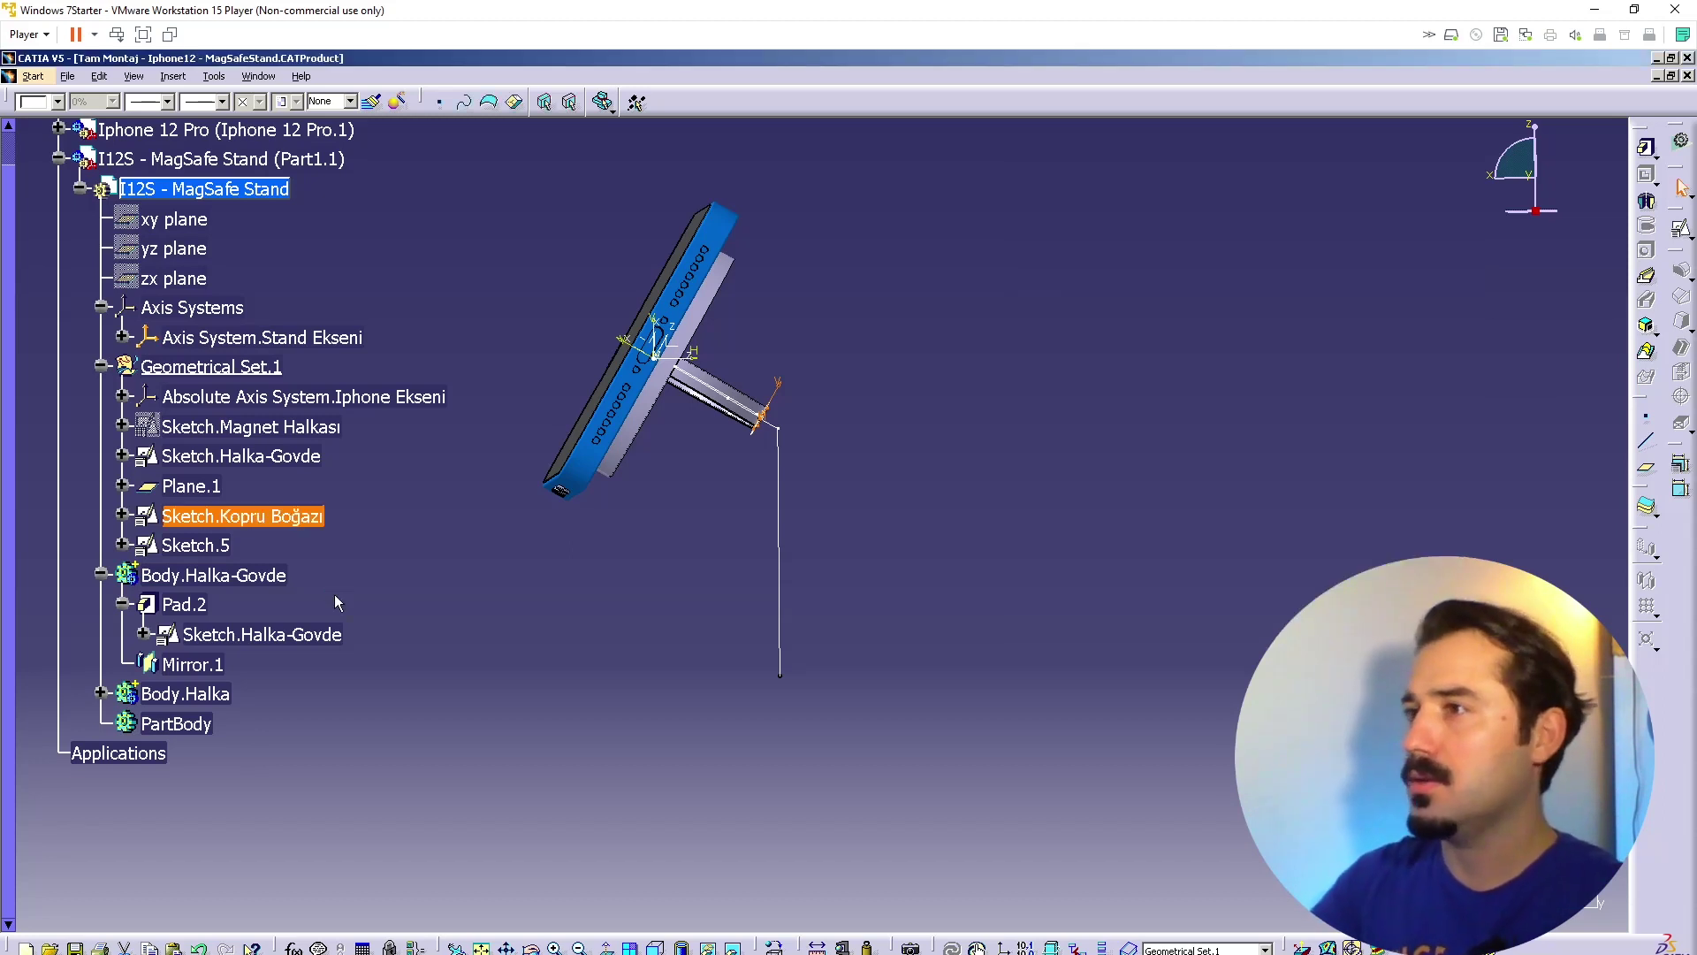
Step: Rename Sketch.Halka-Govde as Sketch.Kopru
mouse_move(879, 495)
middle_mouse_down()
mouse_move(721, 406)
mouse_move(703, 358)
middle_mouse_up()
right_click(600, 366)
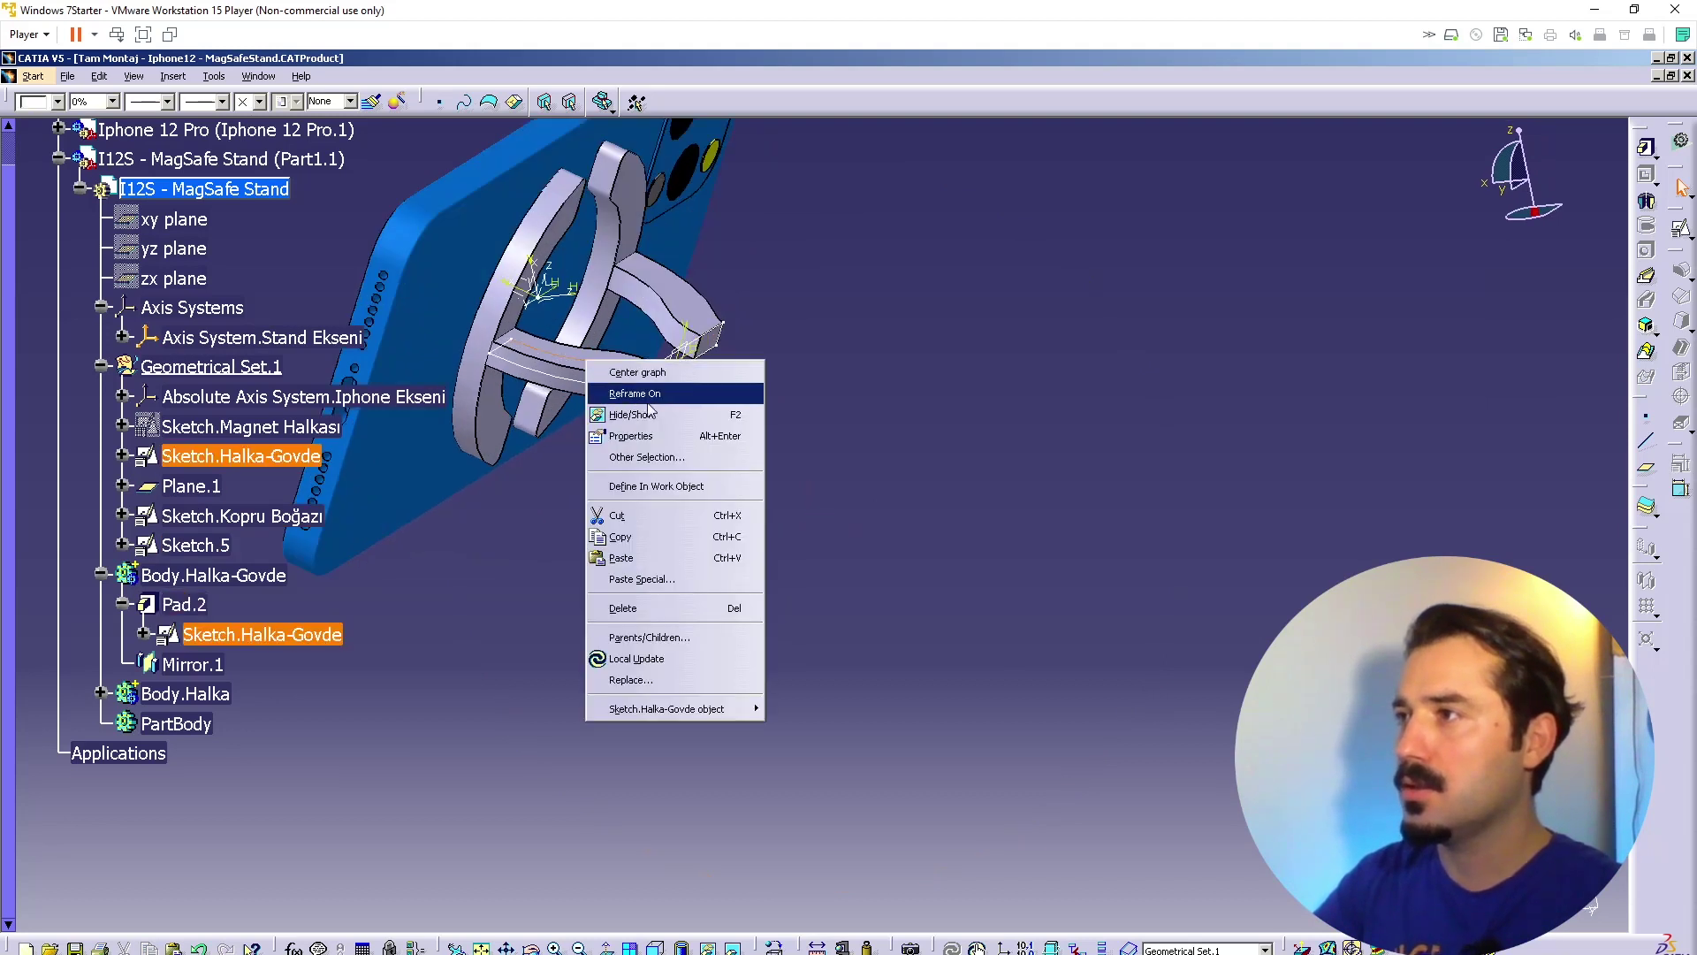
left_click(672, 435)
left_click_drag(1205, 245, 1158, 245)
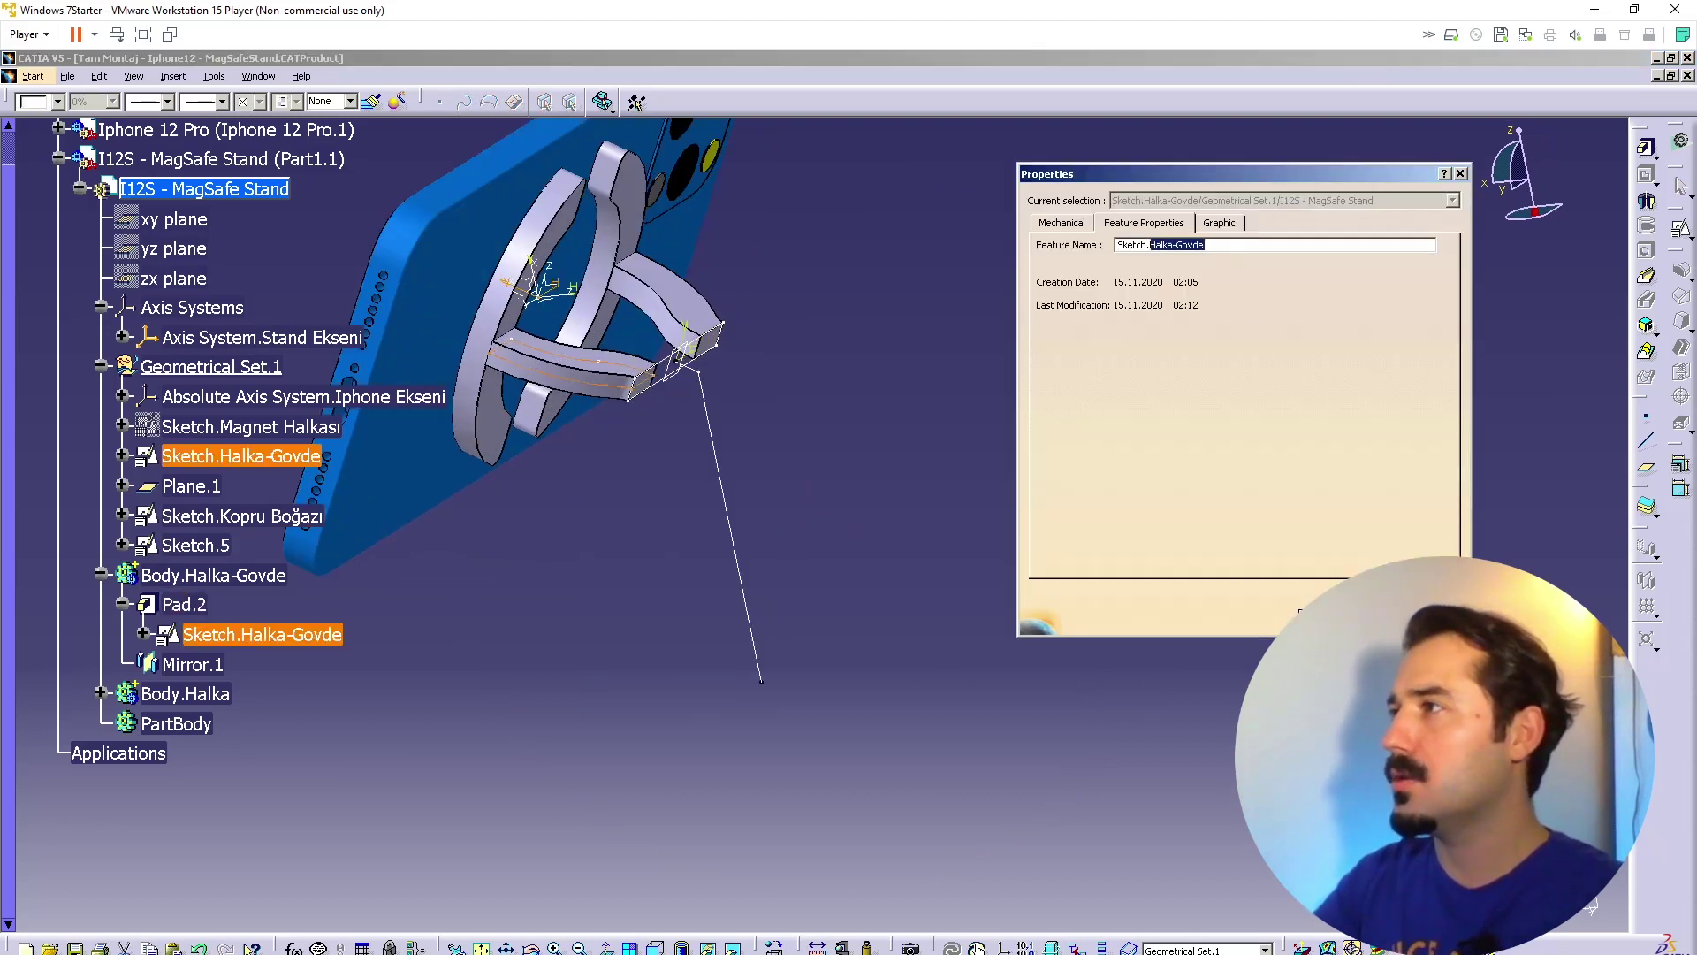
type("Kopru")
key("Return")
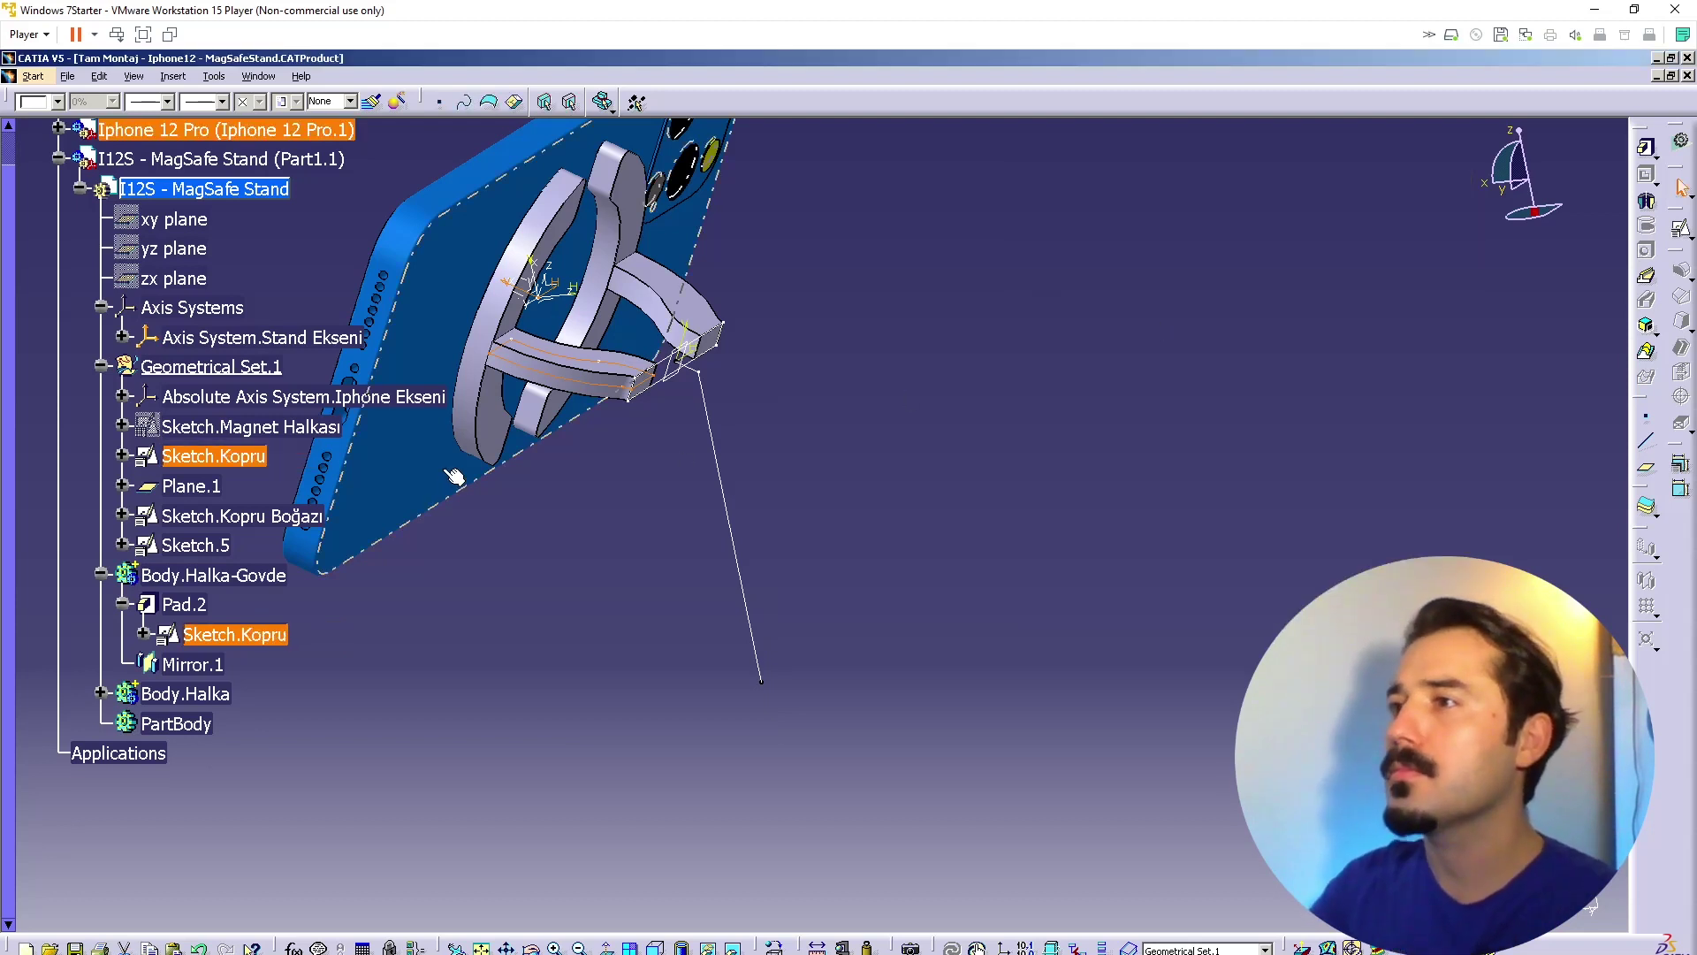
Step: Make Body.Halka-Govde the in-work object and insert a new body after it
left_click(153, 507)
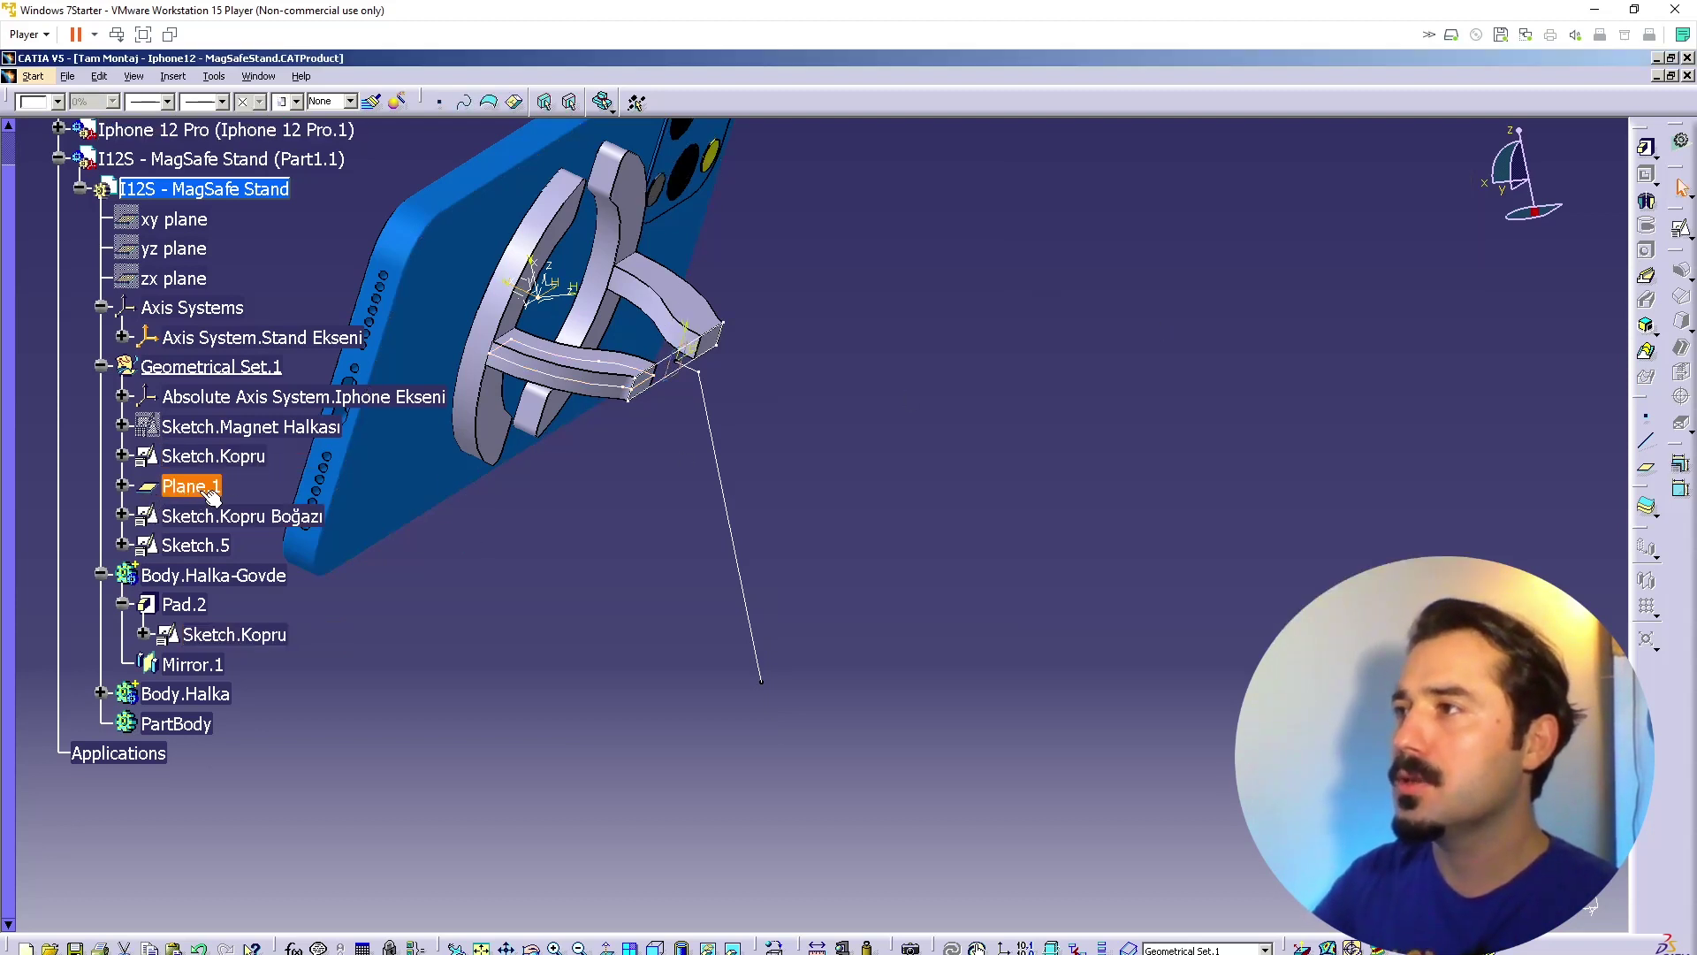
right_click(203, 575)
left_click(297, 708)
left_click(213, 77)
mouse_move(175, 78)
left_click(196, 118)
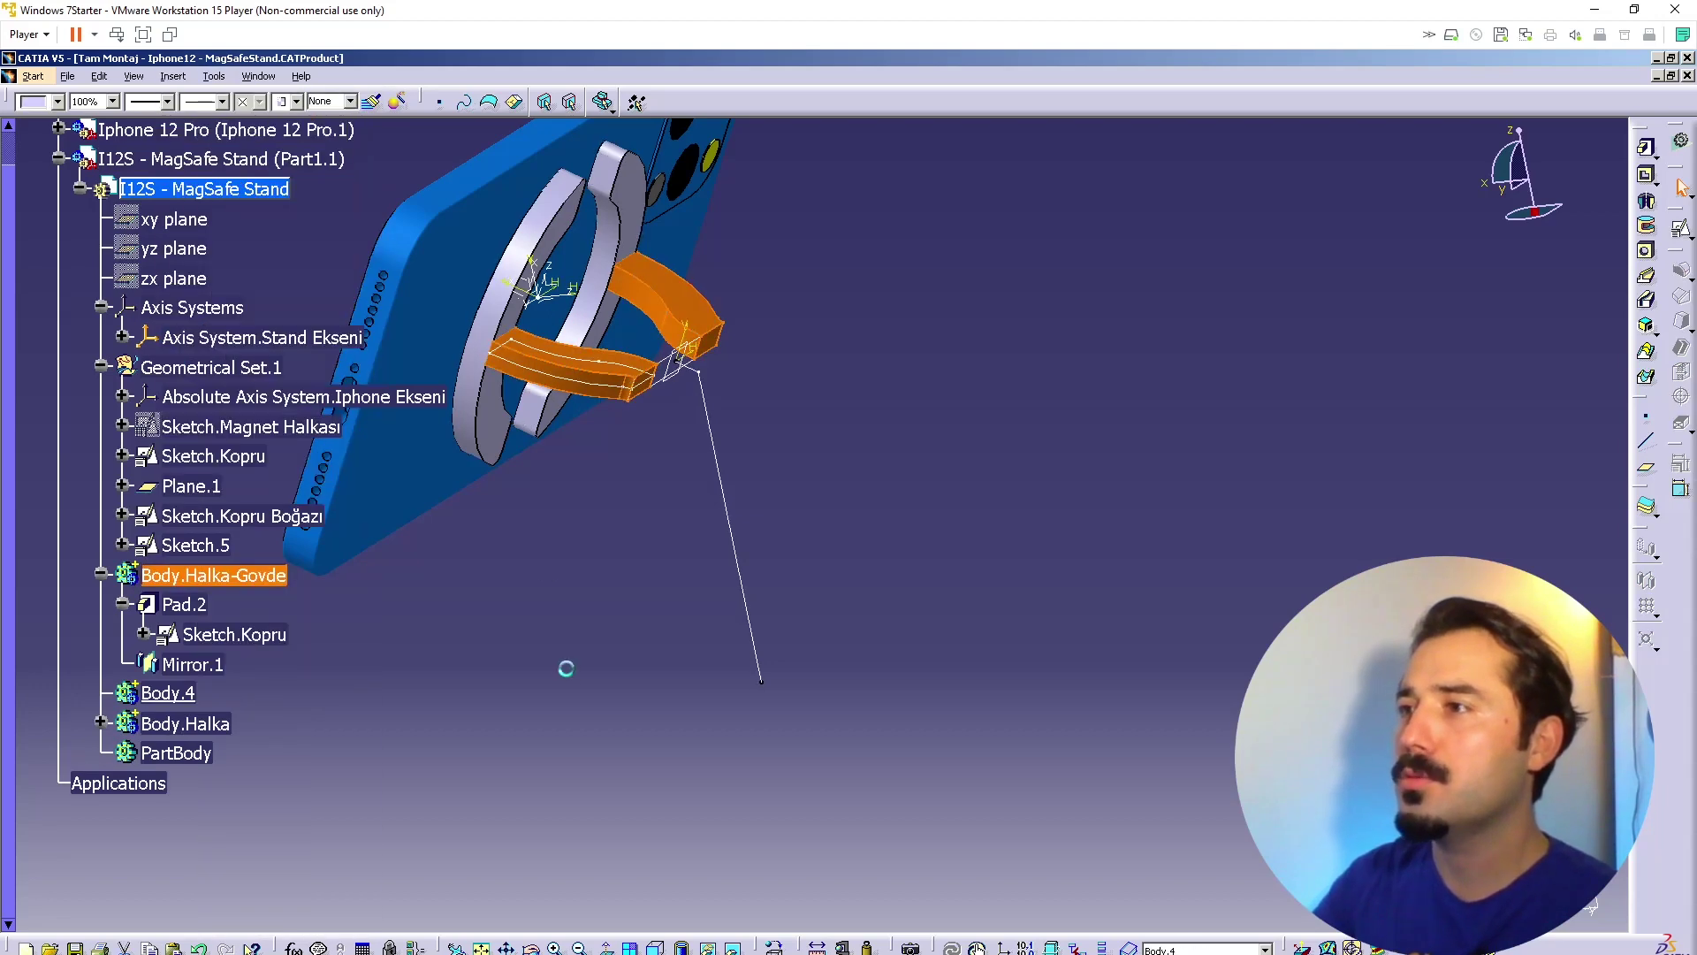
left_click(1650, 278)
left_click(656, 380)
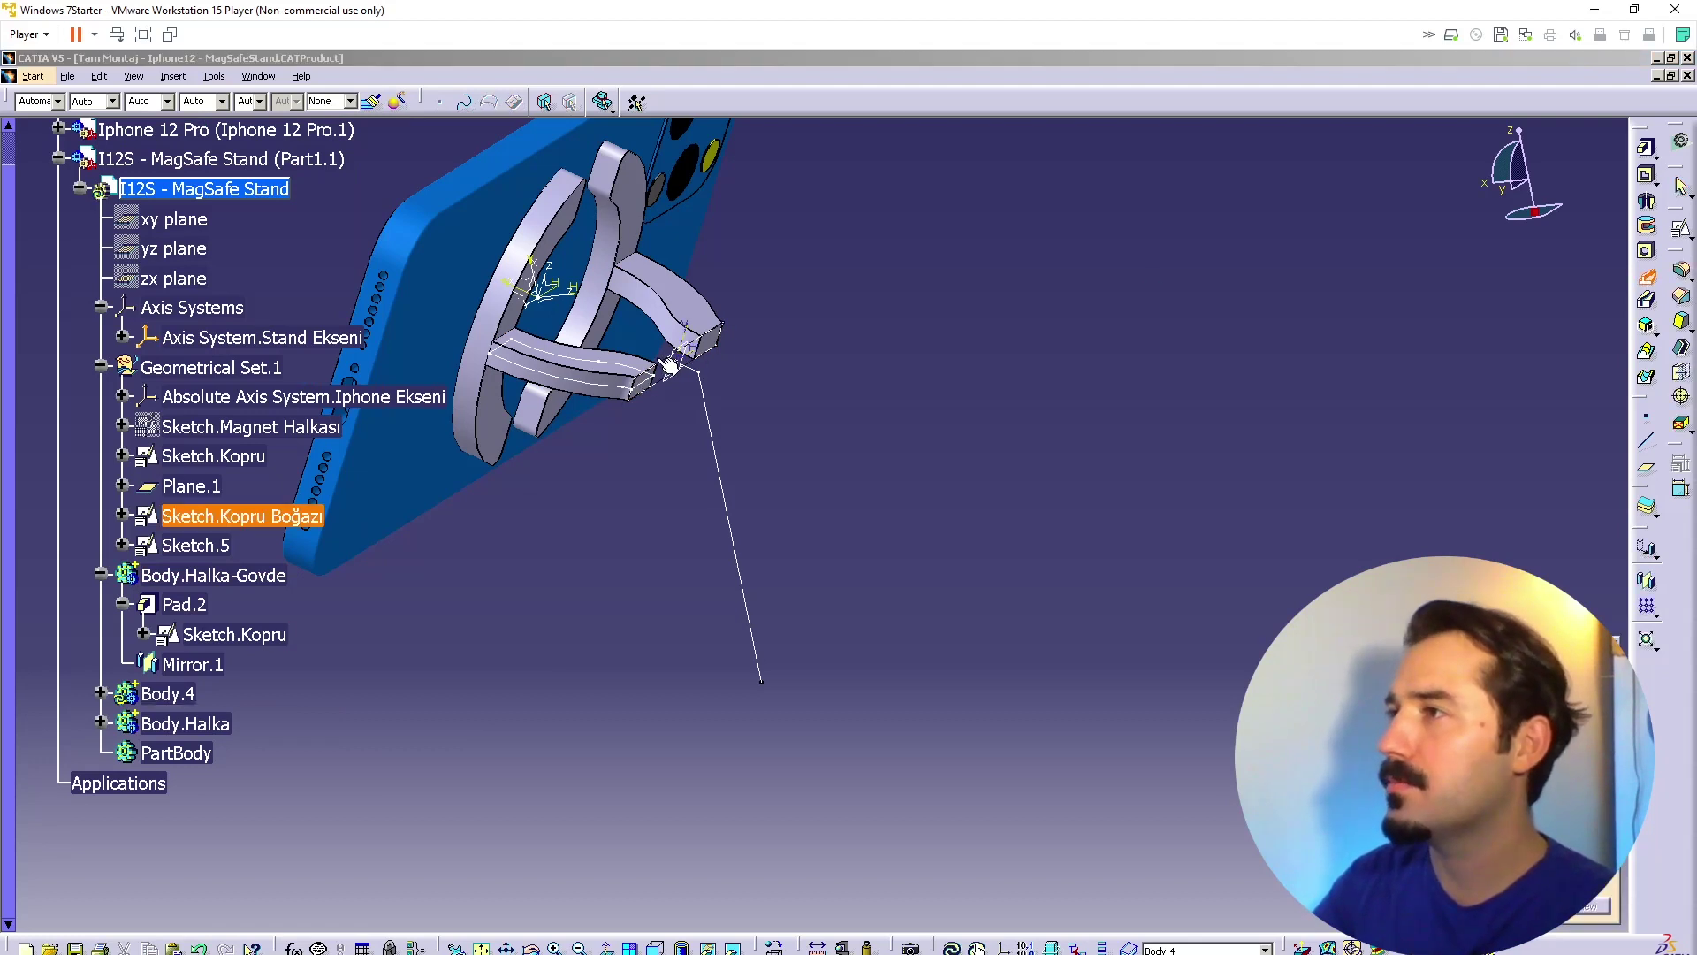
left_click(687, 369)
key("Return")
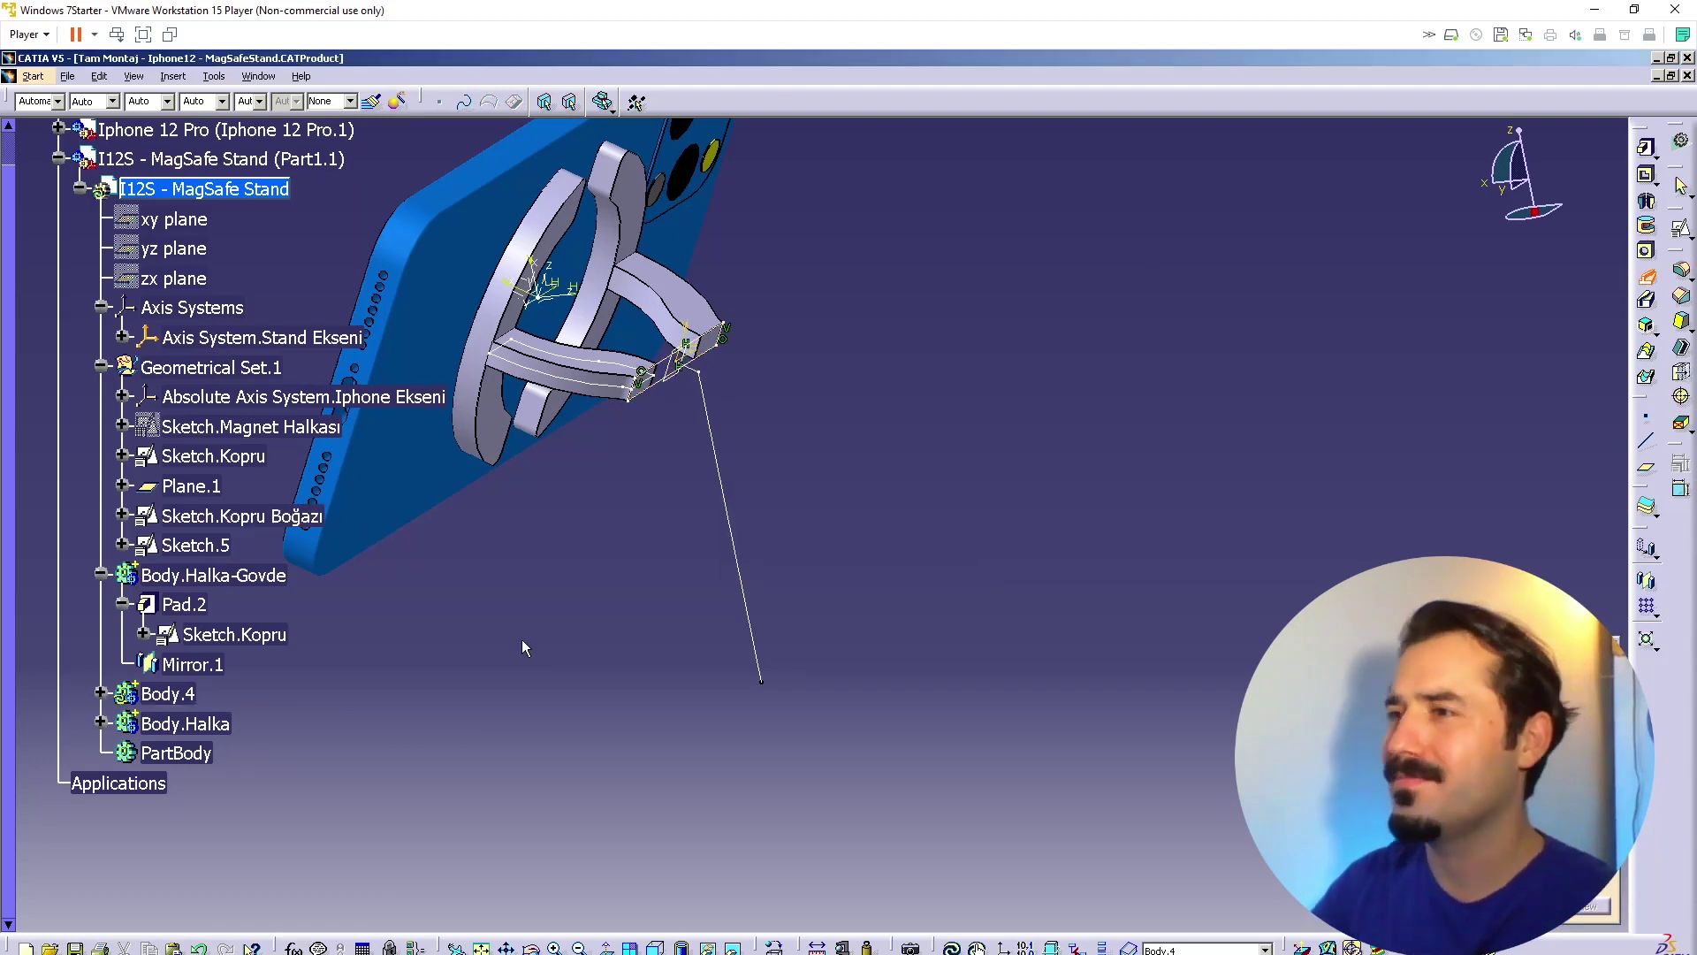
Step: Make Body.4 the in-work object and create a Rib with Sketch.Kopru Boğazı as profile and Sketch.5 as centre curve
right_click(168, 692)
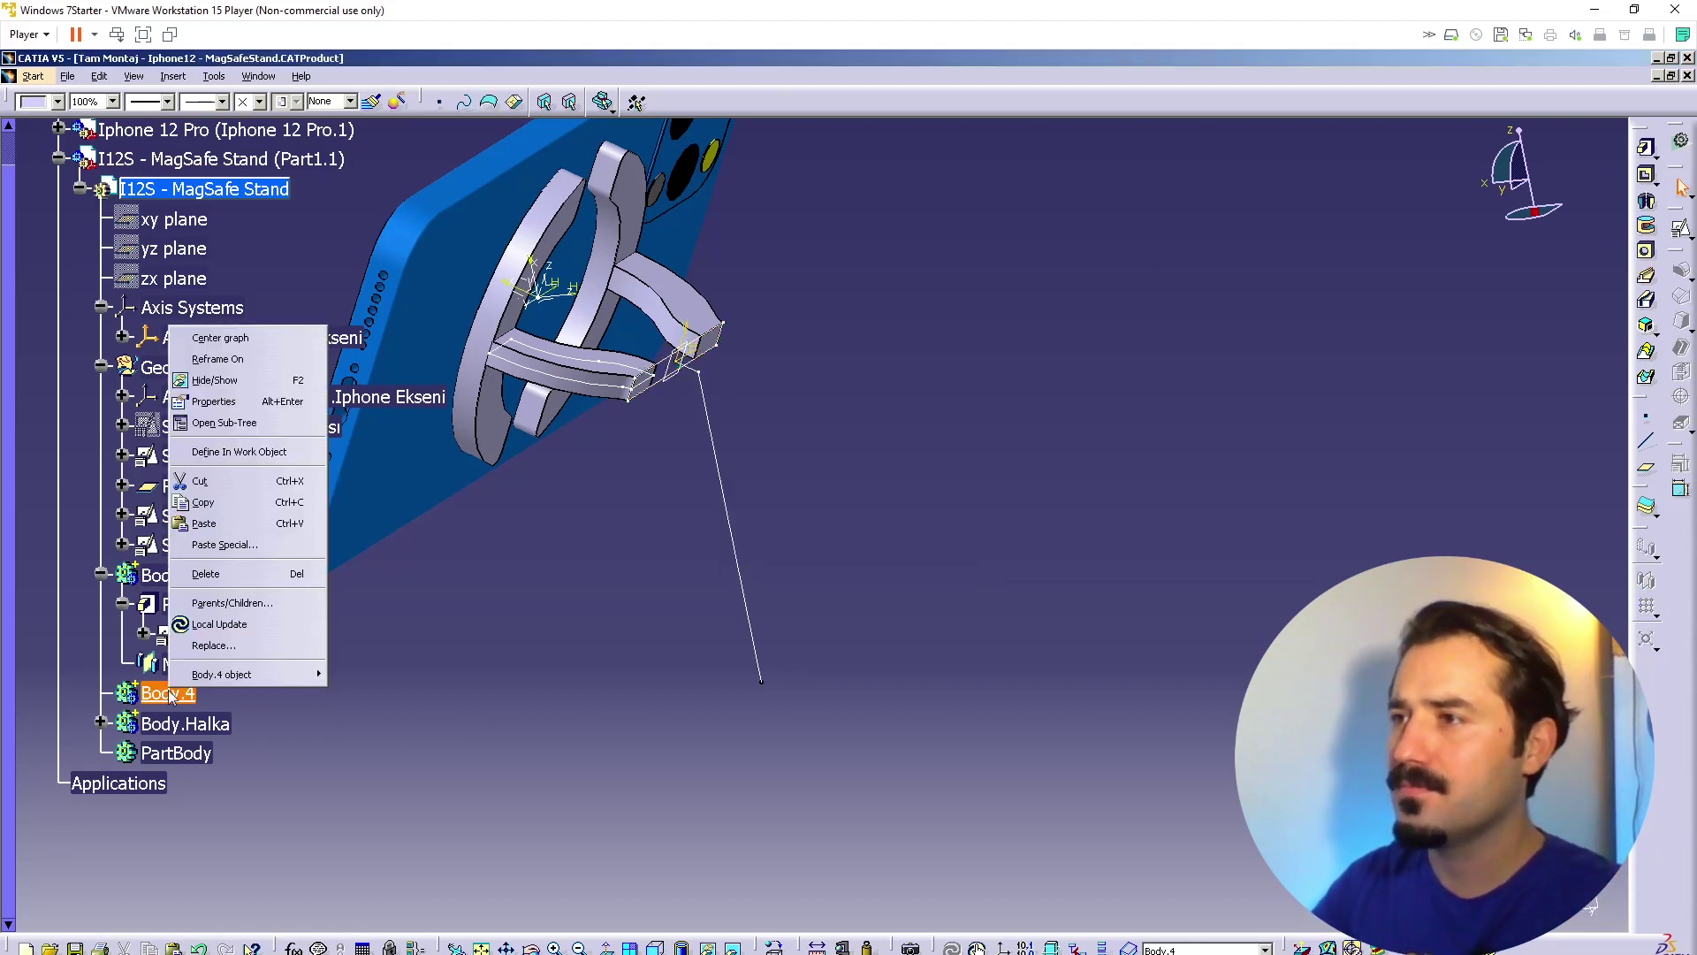
left_click(230, 452)
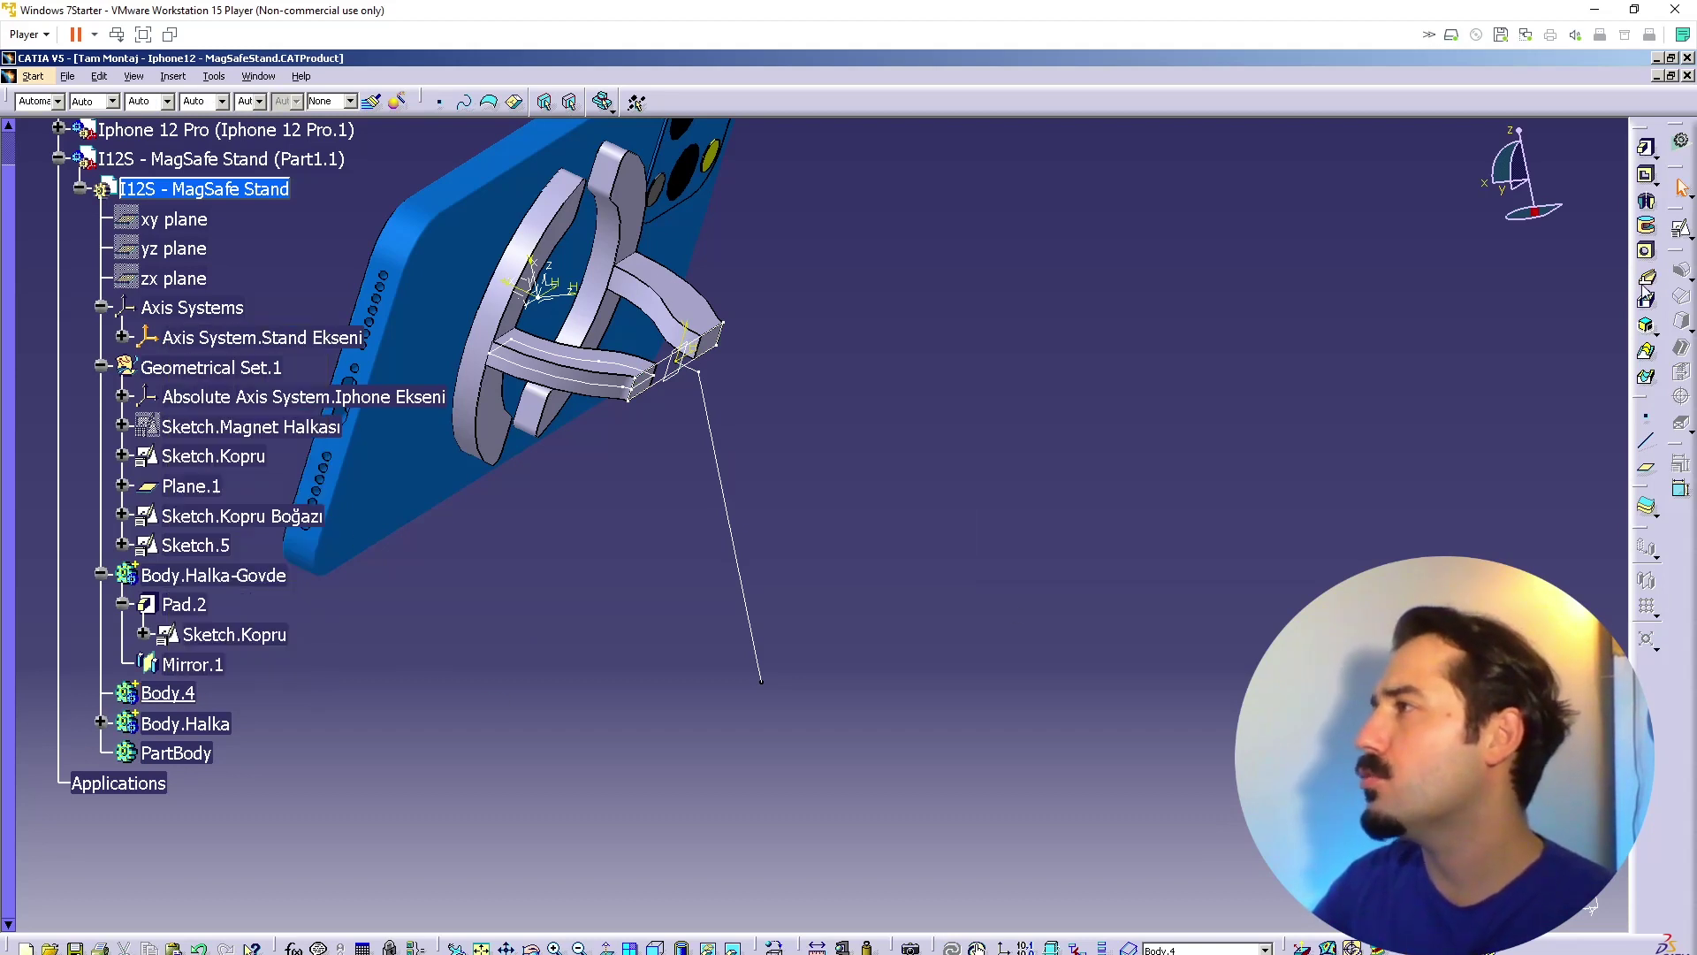
left_click(704, 380)
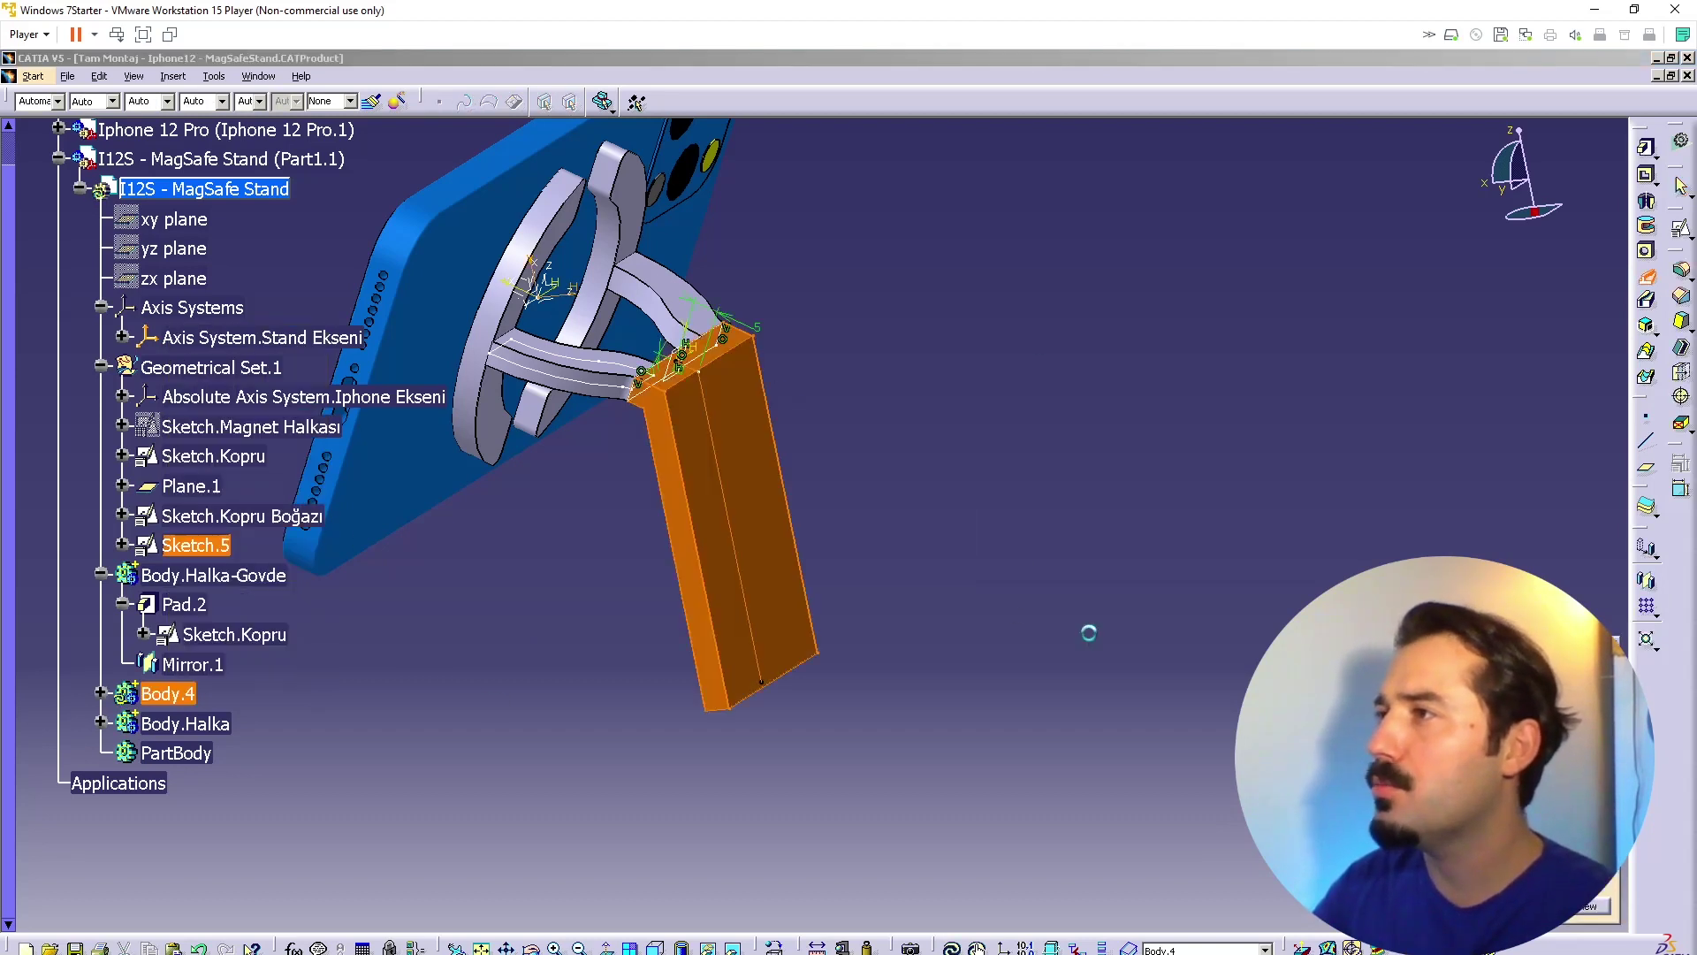
left_click(1589, 909)
Step: Collapse the body branches in the tree and rename Body.4 as Body.Govde
mouse_move(557, 544)
middle_mouse_down()
mouse_move(649, 483)
mouse_move(761, 334)
mouse_move(837, 504)
mouse_move(436, 550)
mouse_move(849, 686)
mouse_move(867, 578)
mouse_move(769, 686)
mouse_move(1323, 478)
mouse_move(992, 572)
mouse_move(915, 637)
mouse_move(795, 460)
middle_mouse_up()
left_click(100, 575)
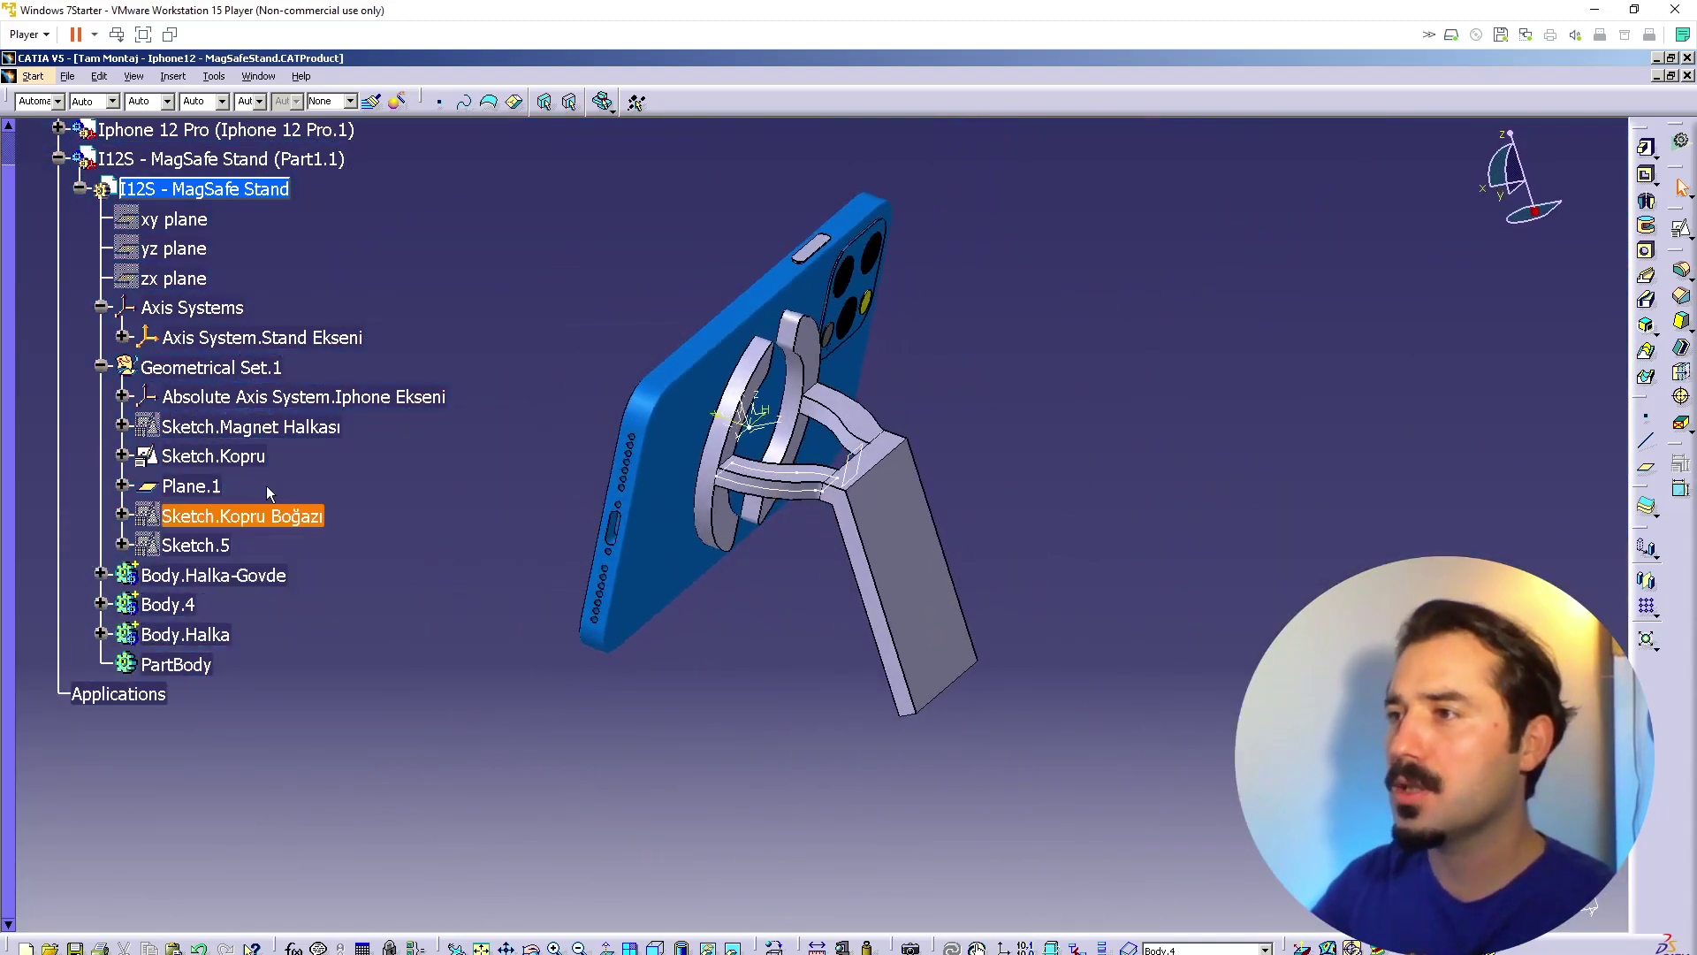
right_click(149, 605)
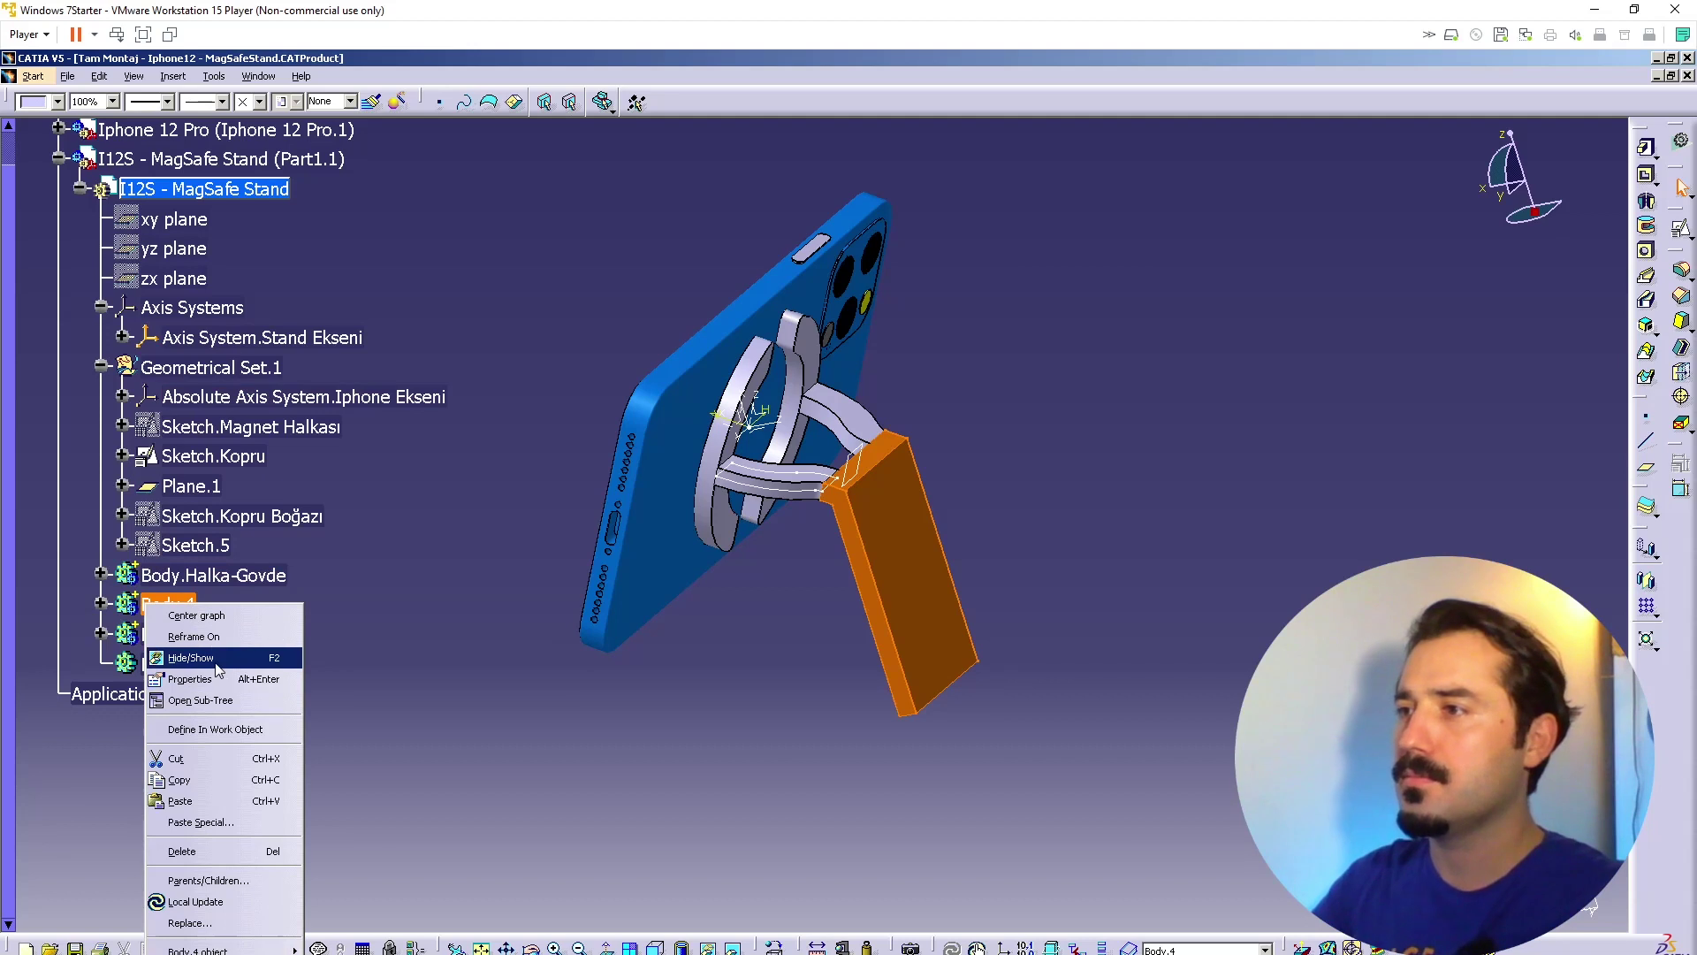
left_click(220, 677)
key("Right")
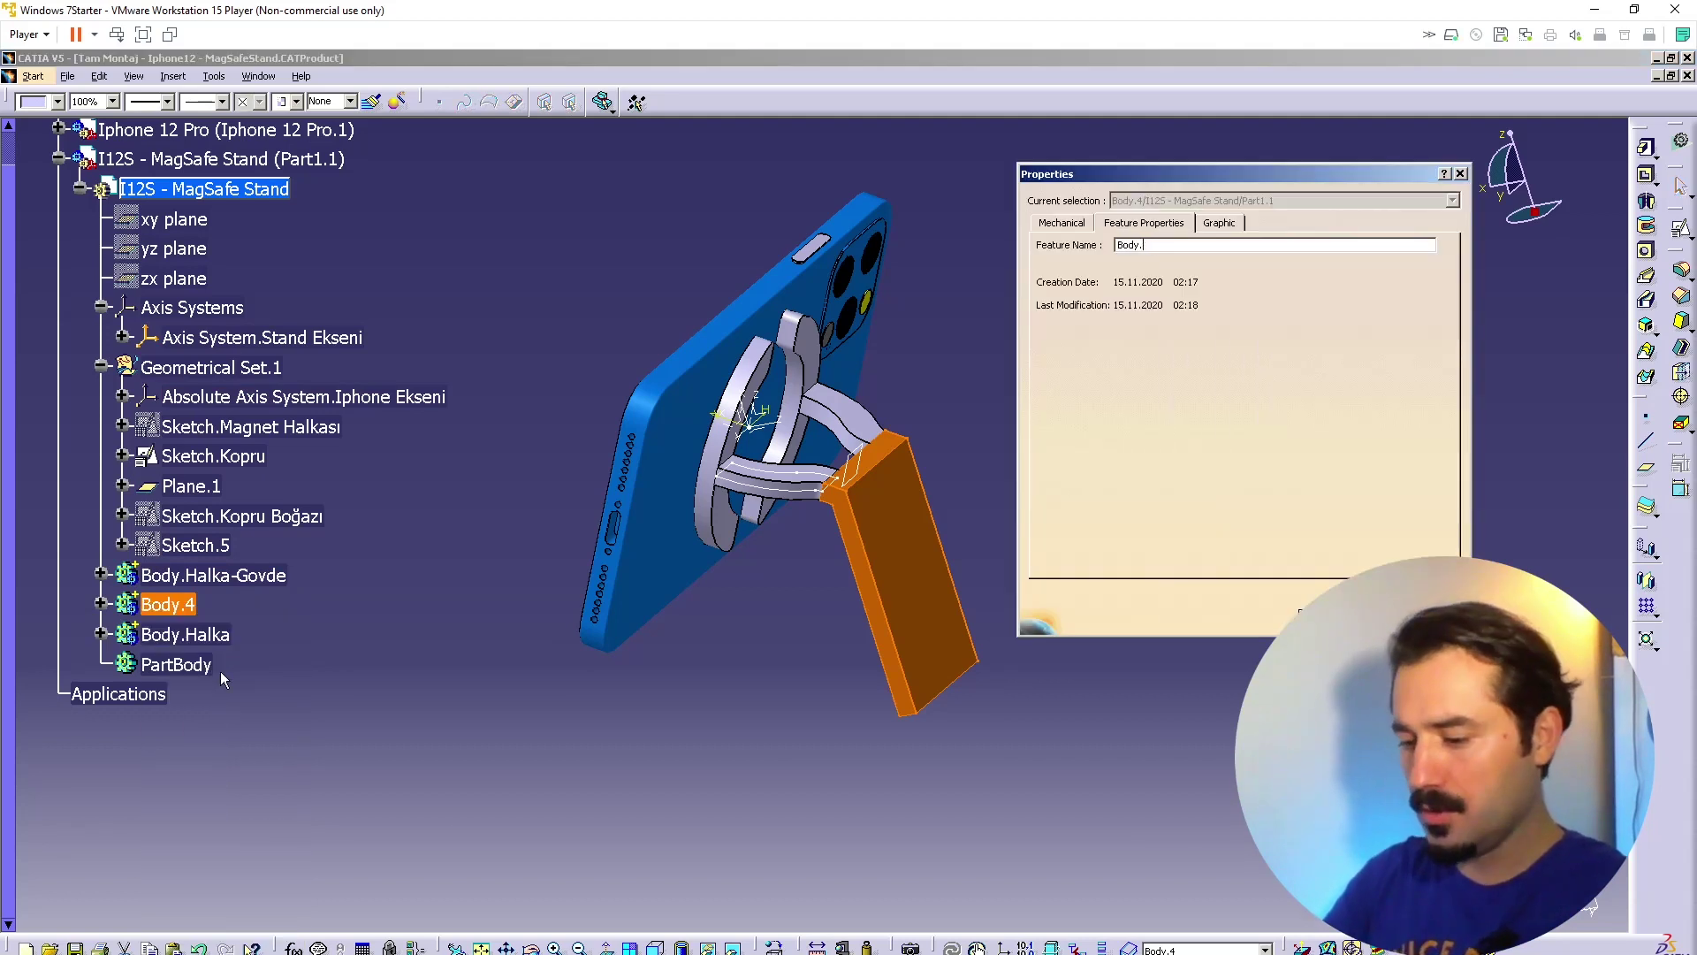
type("Govd")
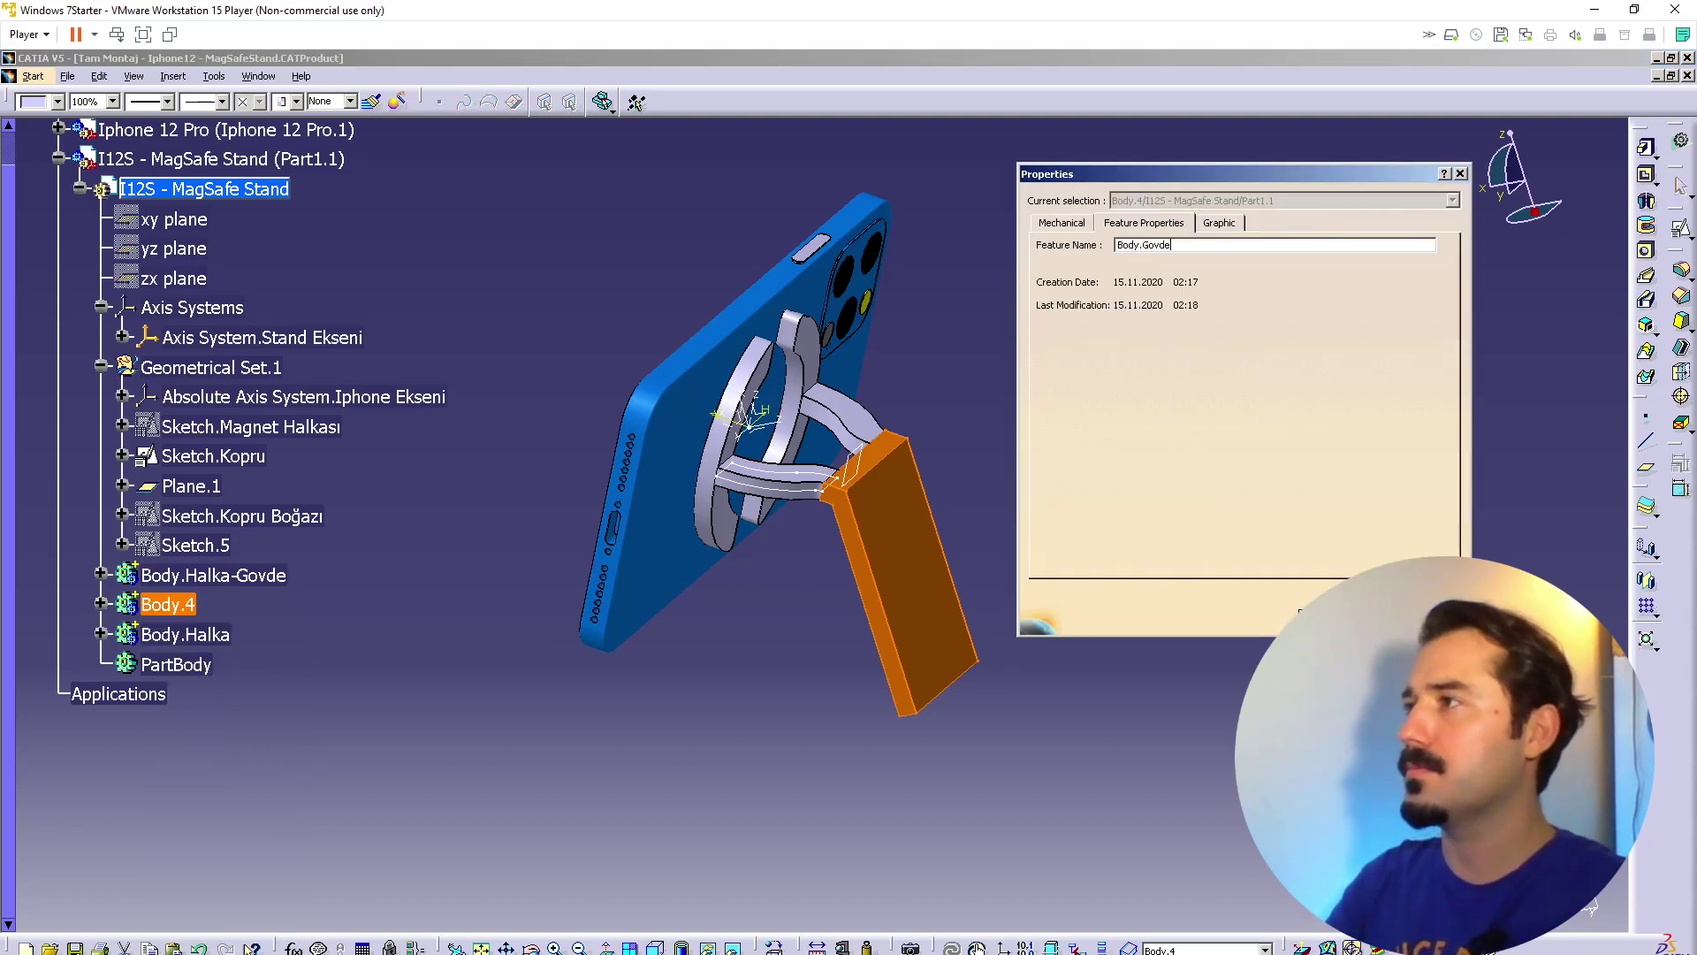
type("e")
key("Return")
Step: Insert a new body in the MagSafe stand part and add Body.Halka to it with a Boolean Add
left_click(172, 76)
left_click(212, 138)
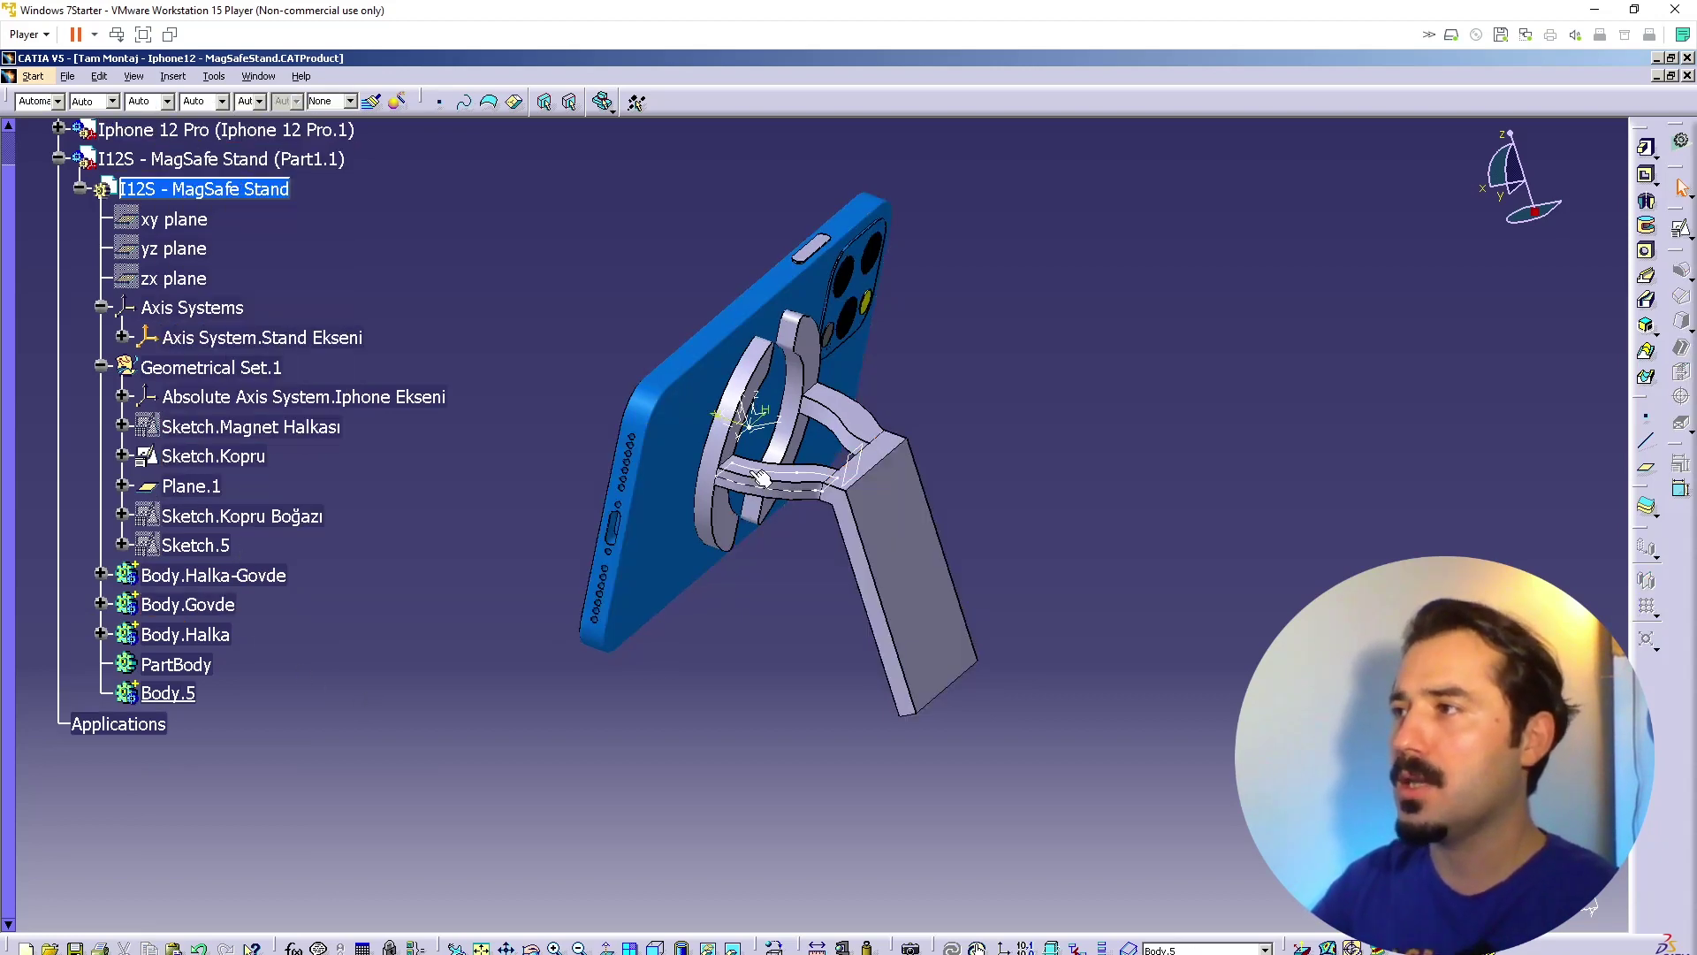
right_click(181, 636)
mouse_move(275, 626)
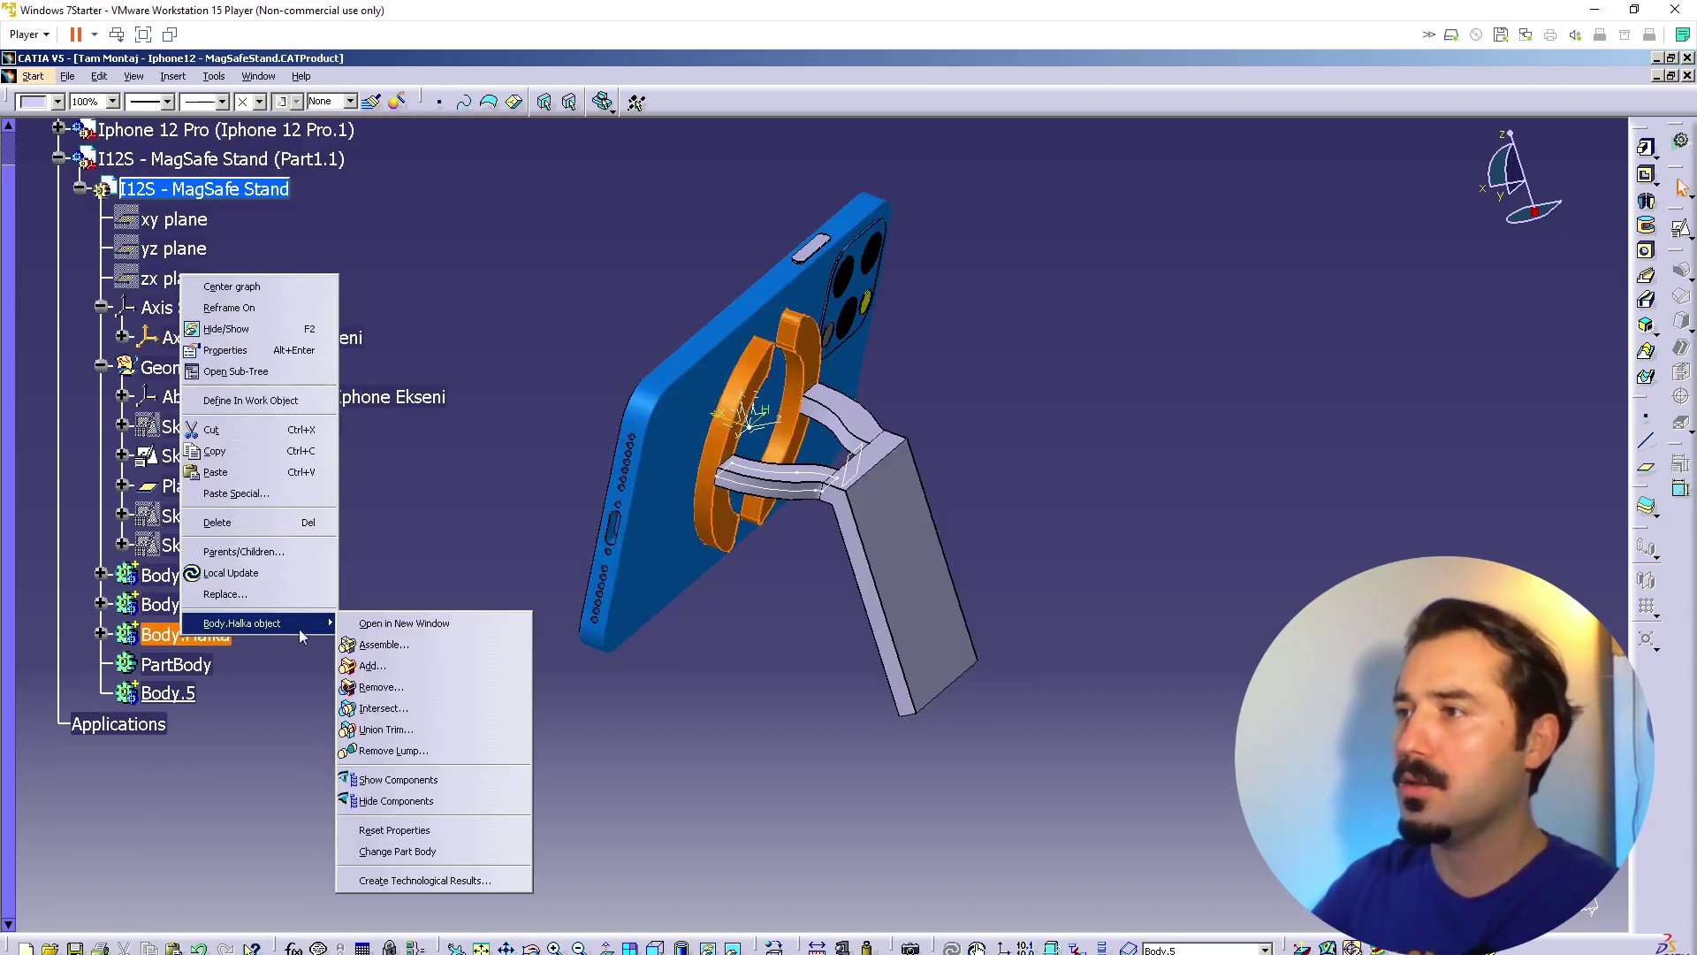
left_click(372, 668)
left_click(168, 695)
key("Return")
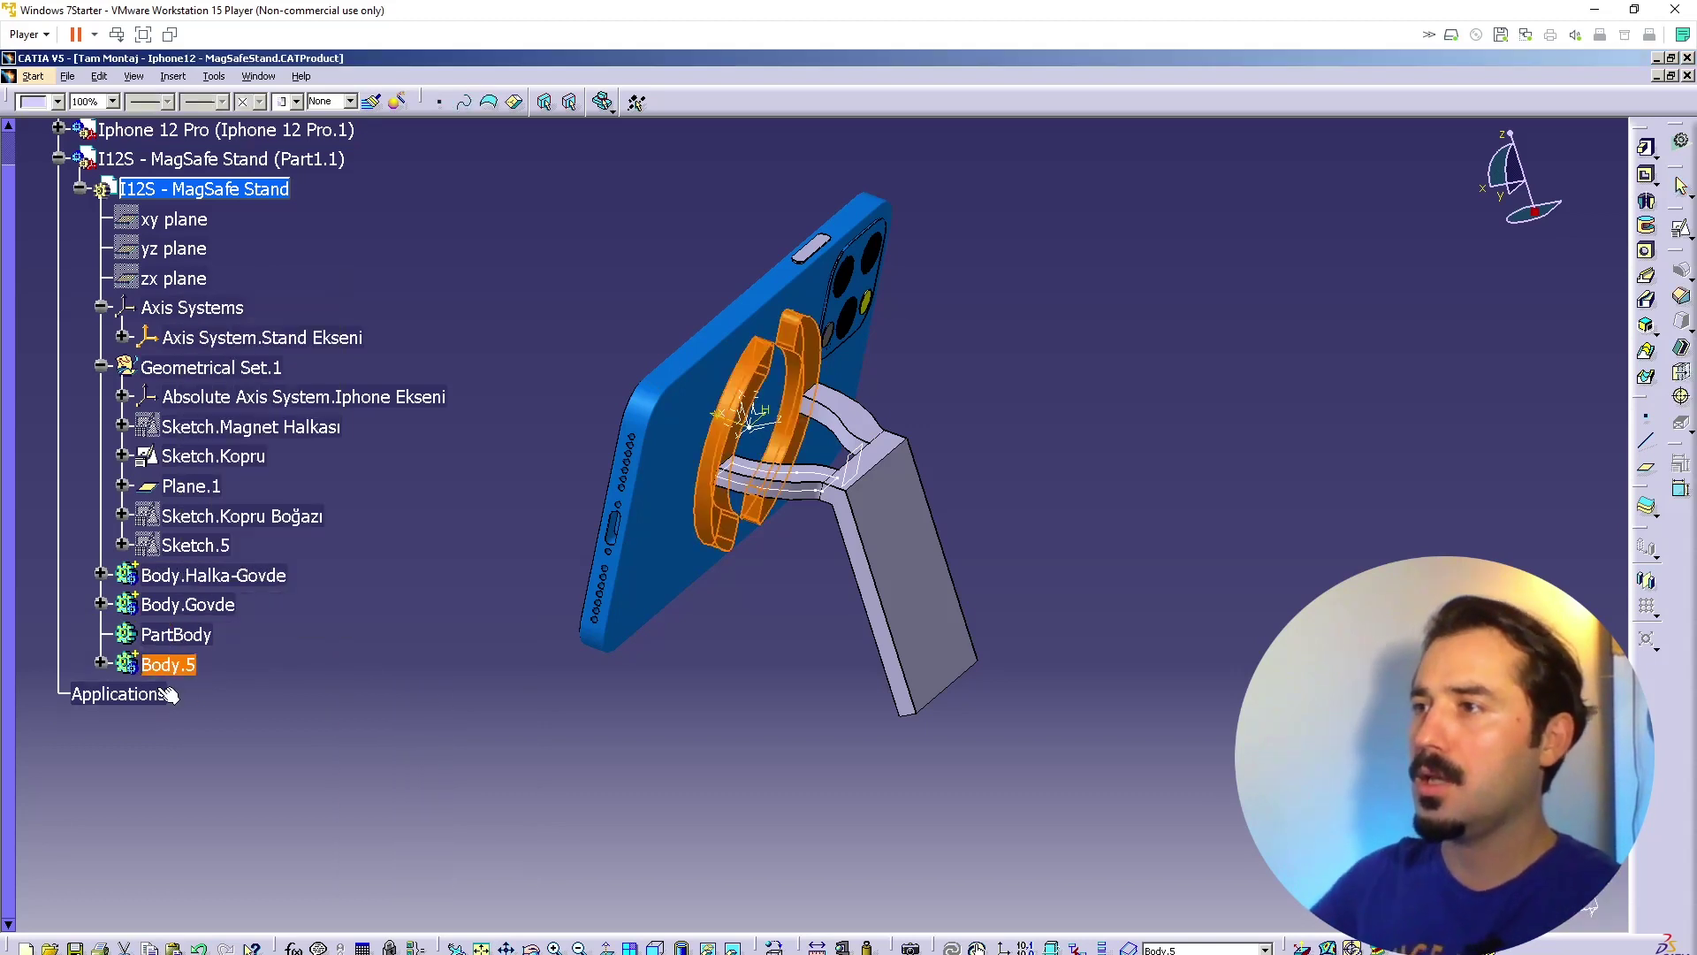
Step: Add Body.Halka-Govde to Body.5 with a Boolean Add
right_click(218, 602)
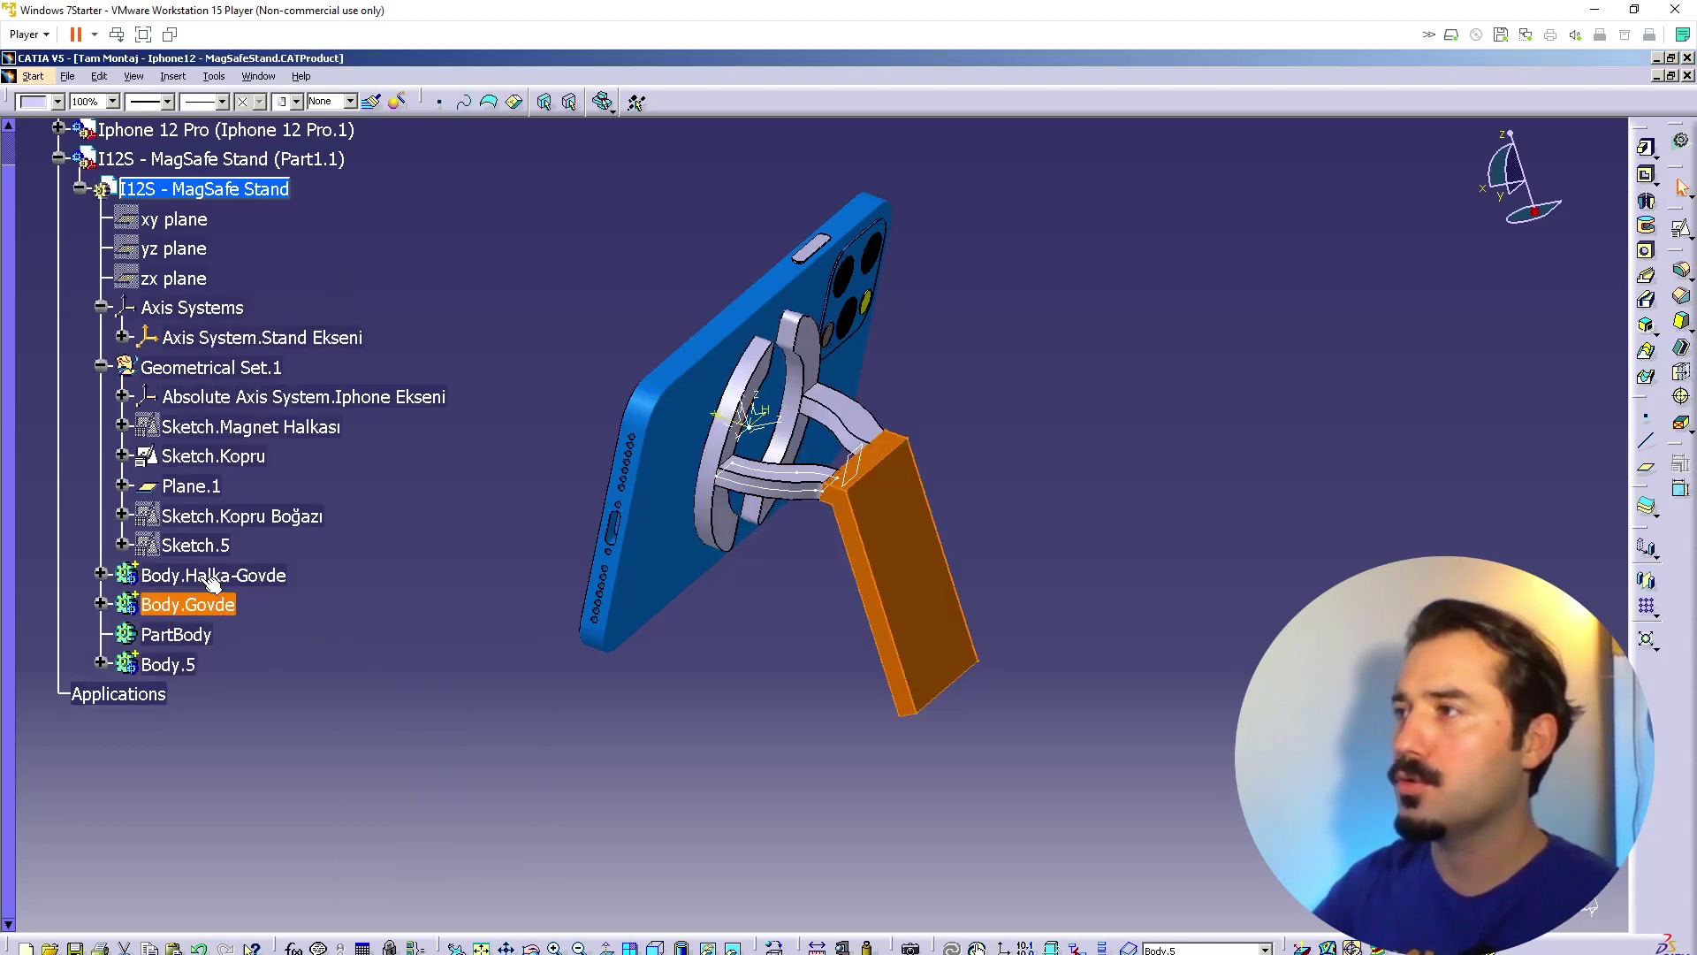
right_click(202, 576)
mouse_move(316, 926)
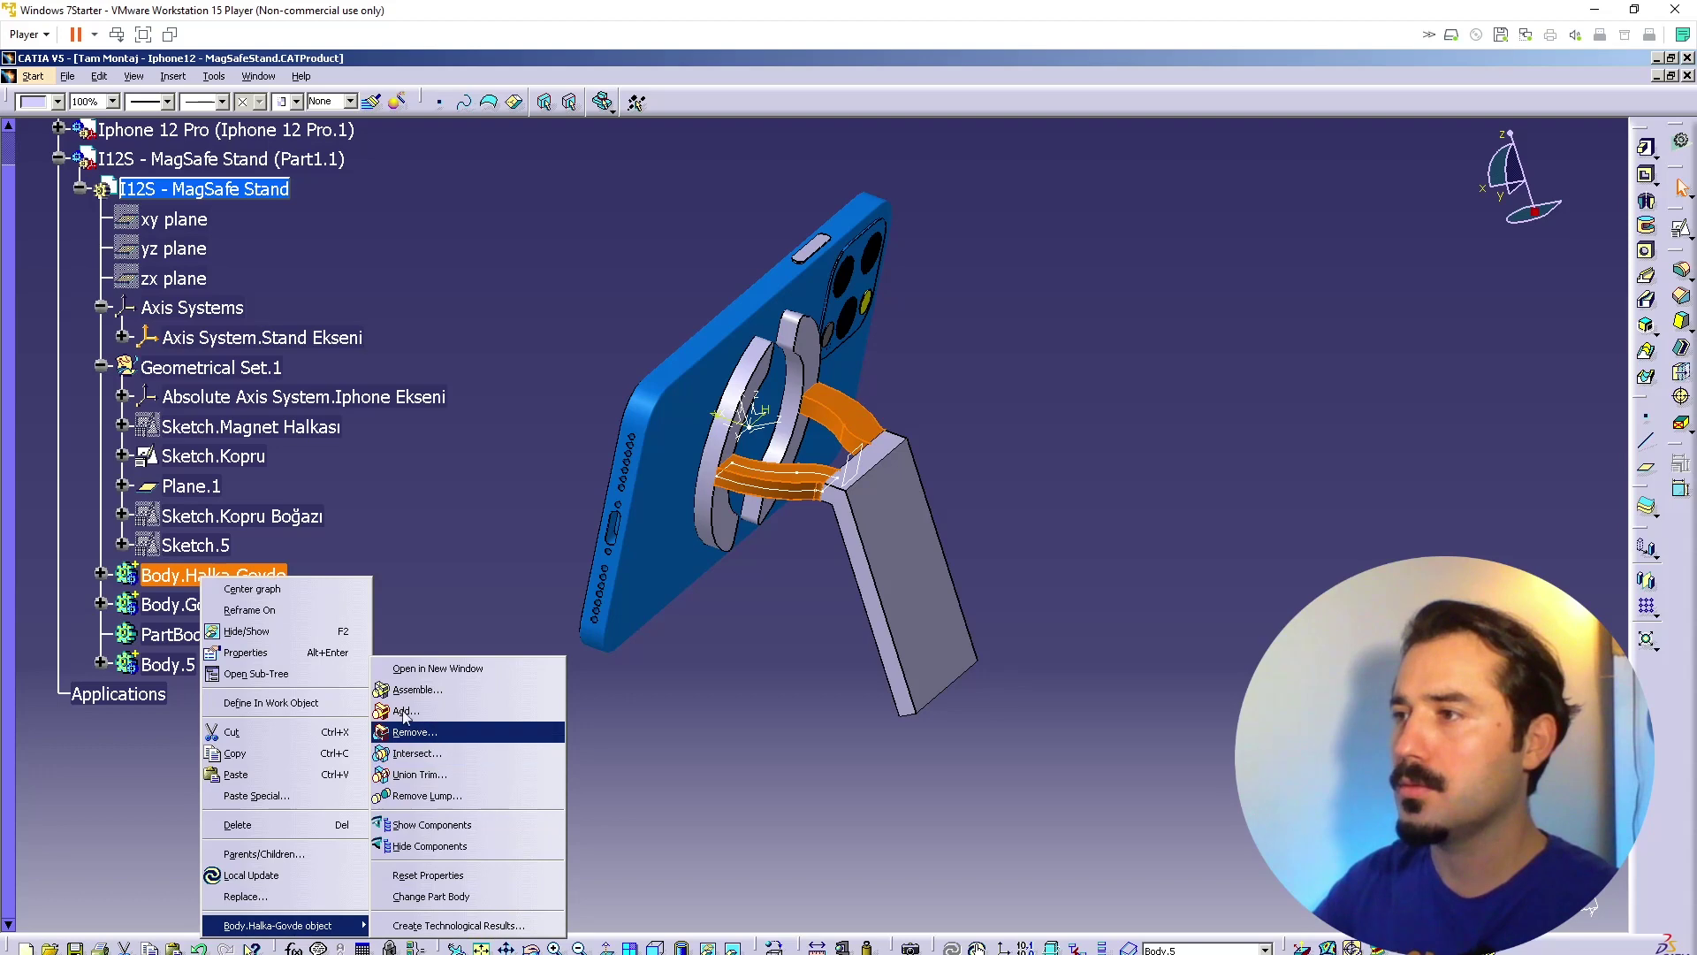
left_click(477, 727)
left_click(177, 665)
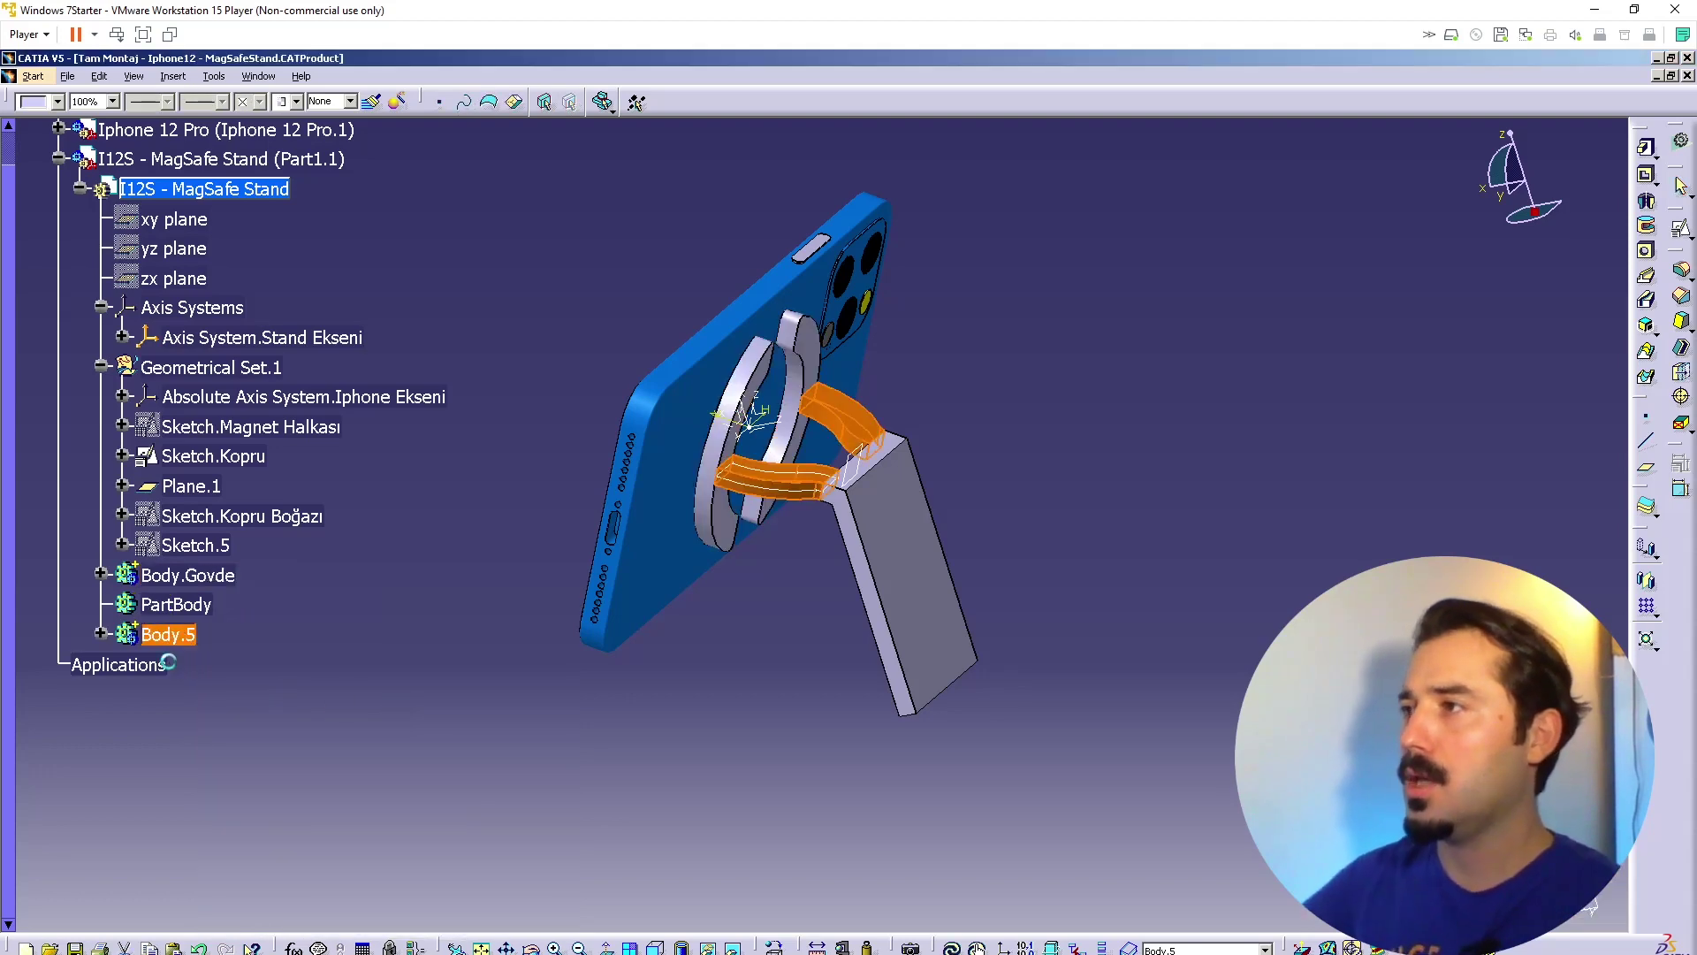
Step: Add Body.Govde to Body.5 with a Boolean Add, so that all three named bodies are combined
middle_click(714, 484)
middle_click_drag(713, 486, 709, 266, "ctrl")
middle_click_drag(934, 507, 878, 350)
middle_click_drag(886, 456, 836, 548)
left_click(1167, 527)
right_click(177, 575)
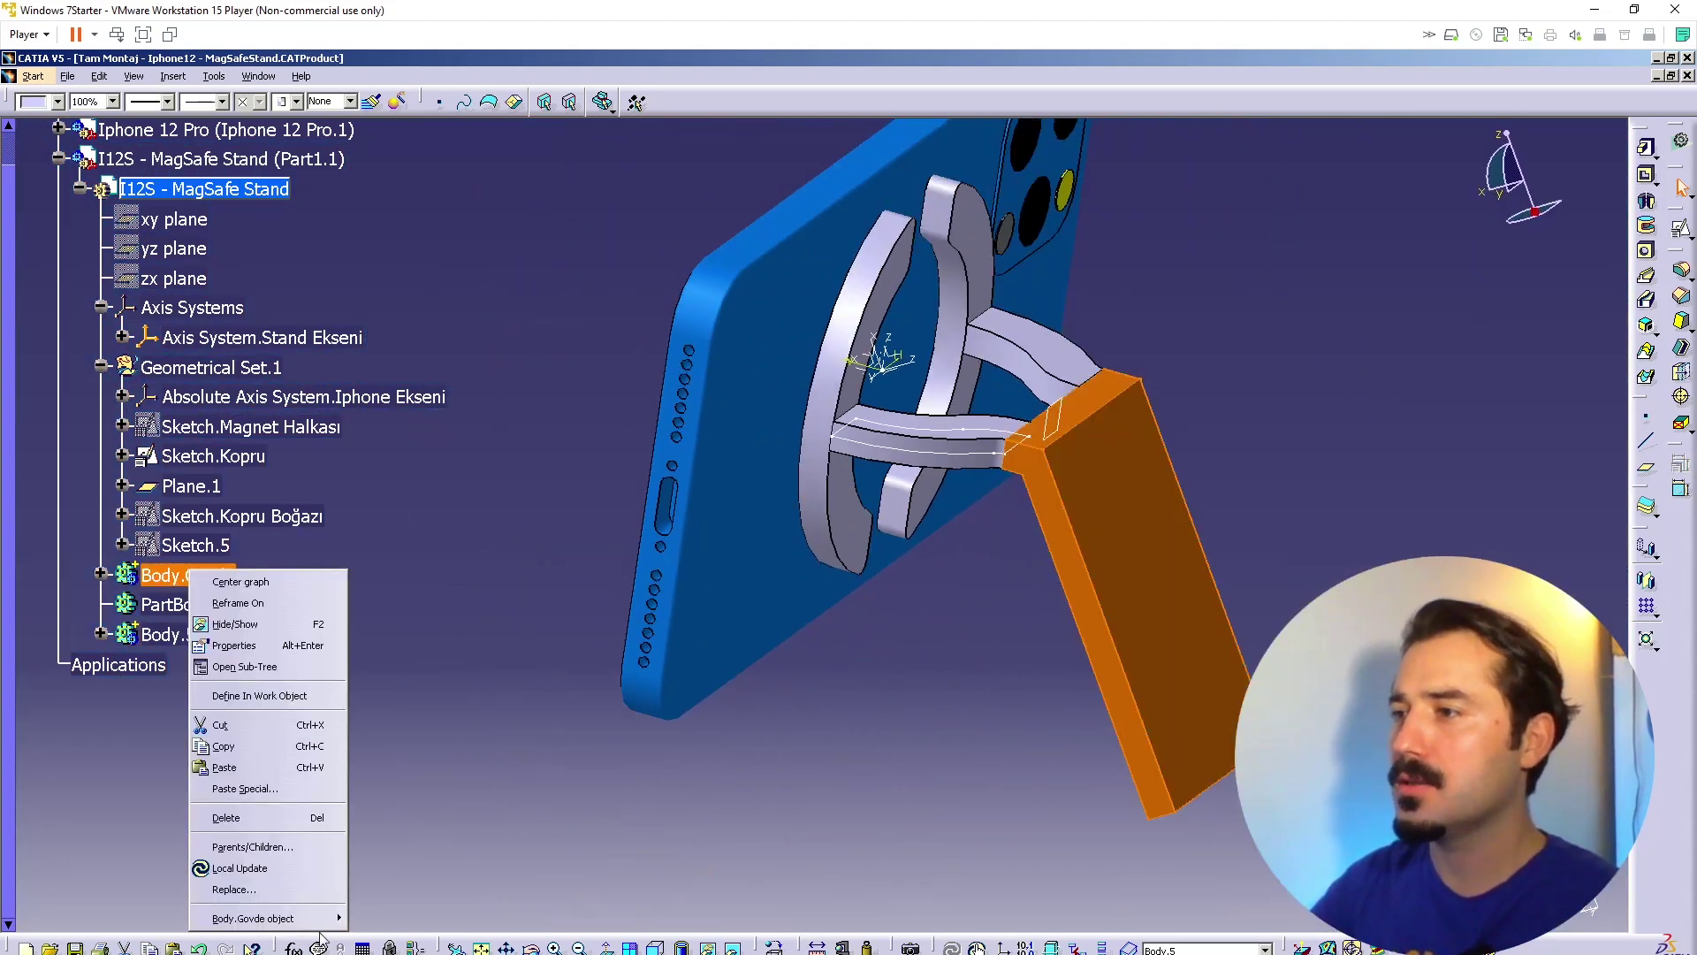
mouse_move(301, 919)
left_click(380, 683)
left_click(164, 634)
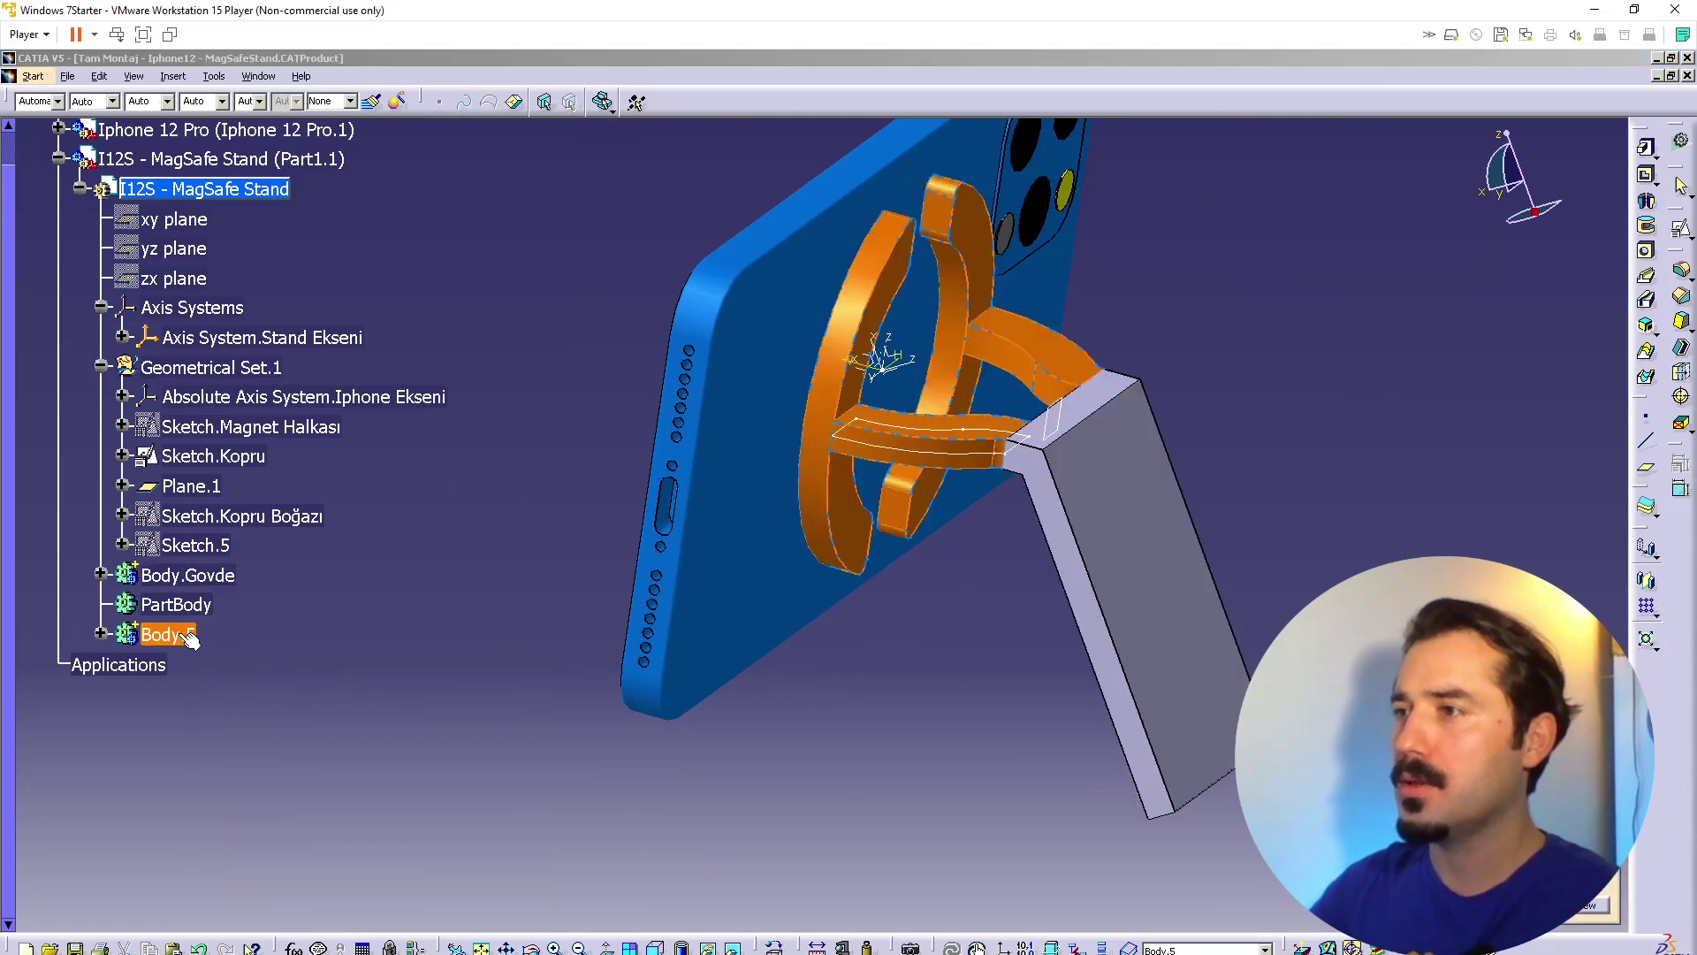
right_click(149, 605)
left_click(194, 627)
Step: Rename Body.5 as Body.I12MS
right_click(184, 609)
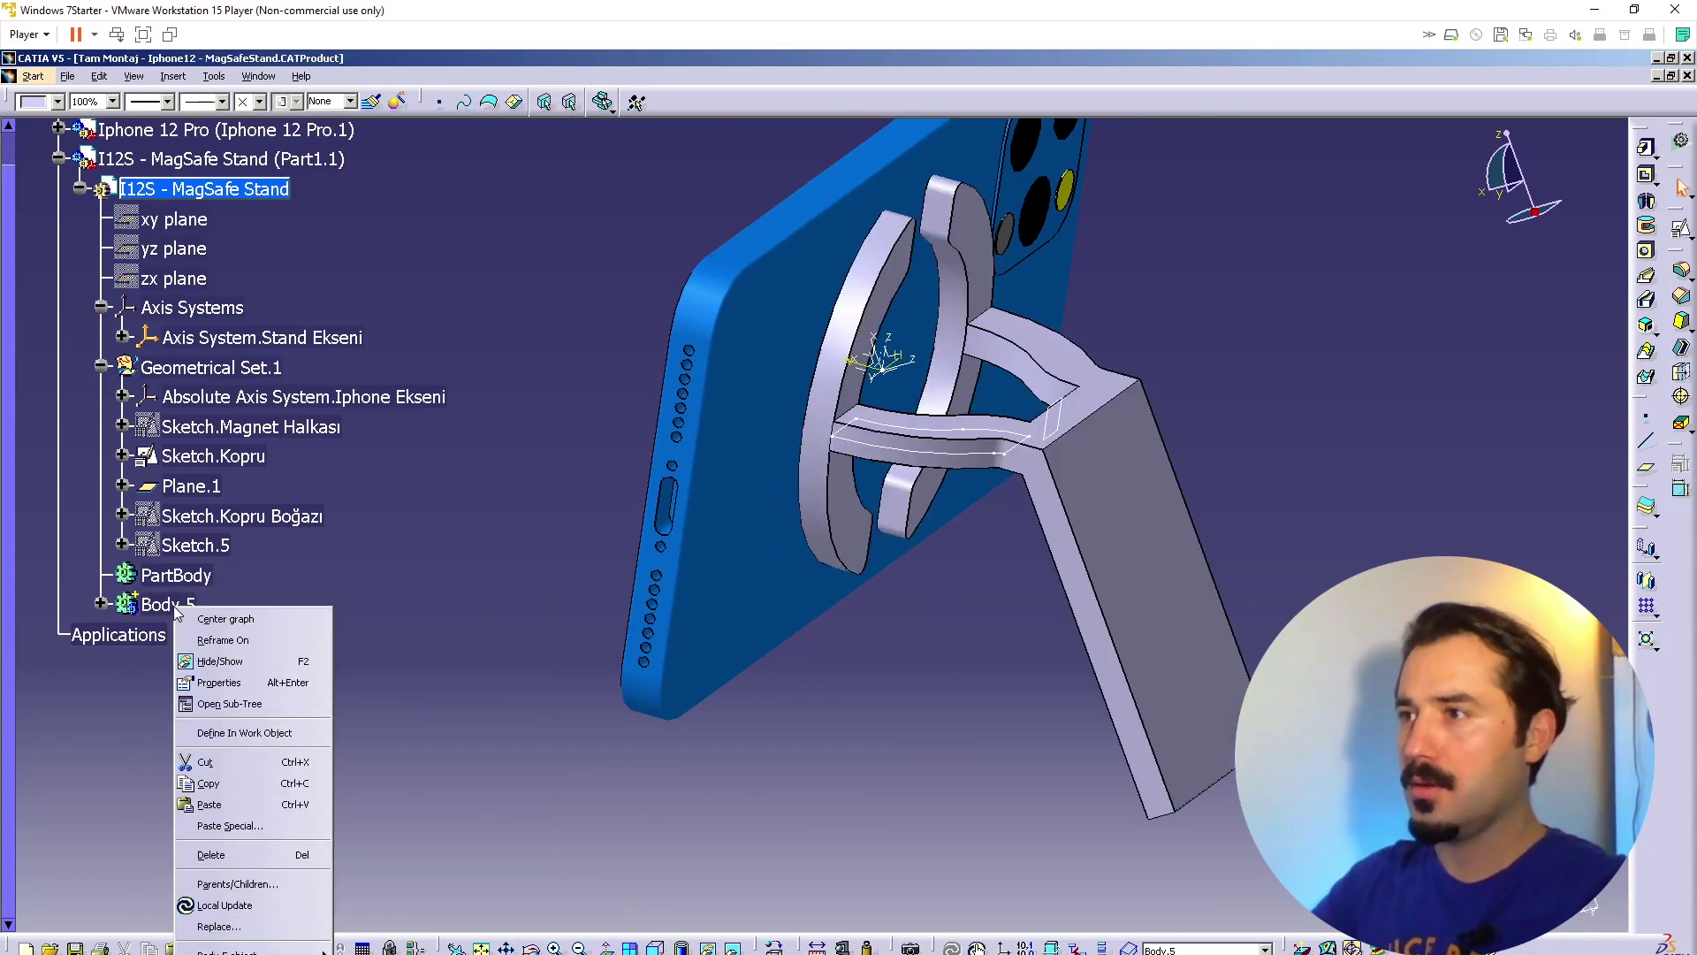
left_click(255, 681)
key("End")
key("BackSpace")
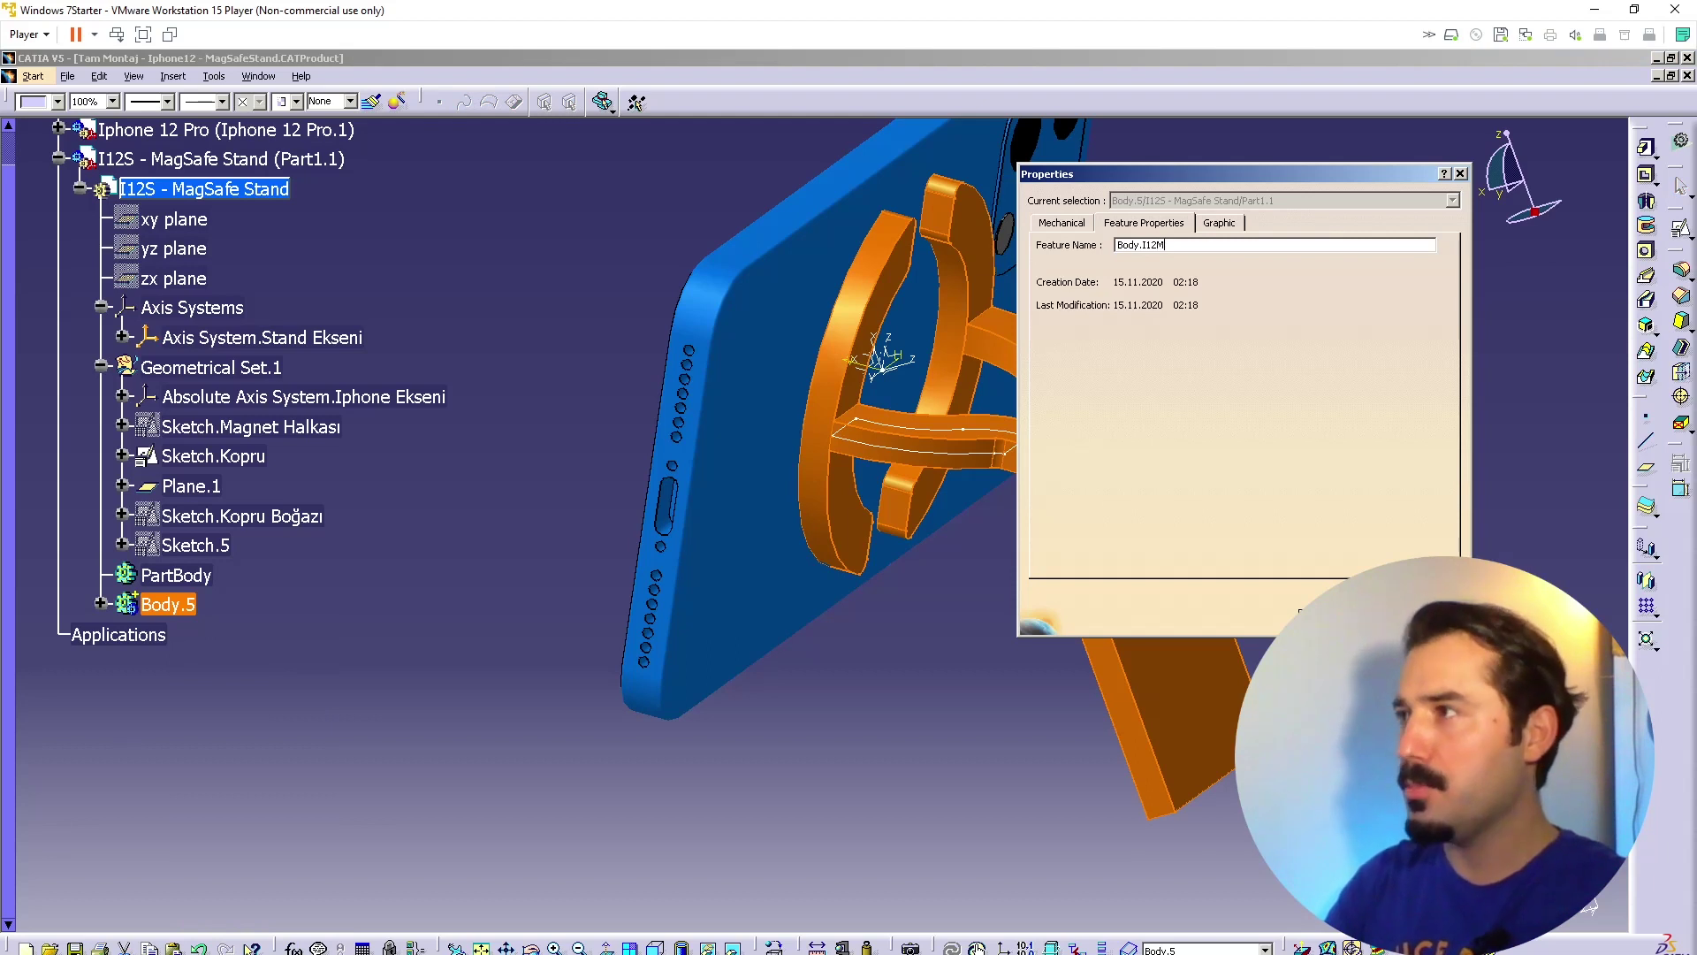
type("I12MS")
key("Return")
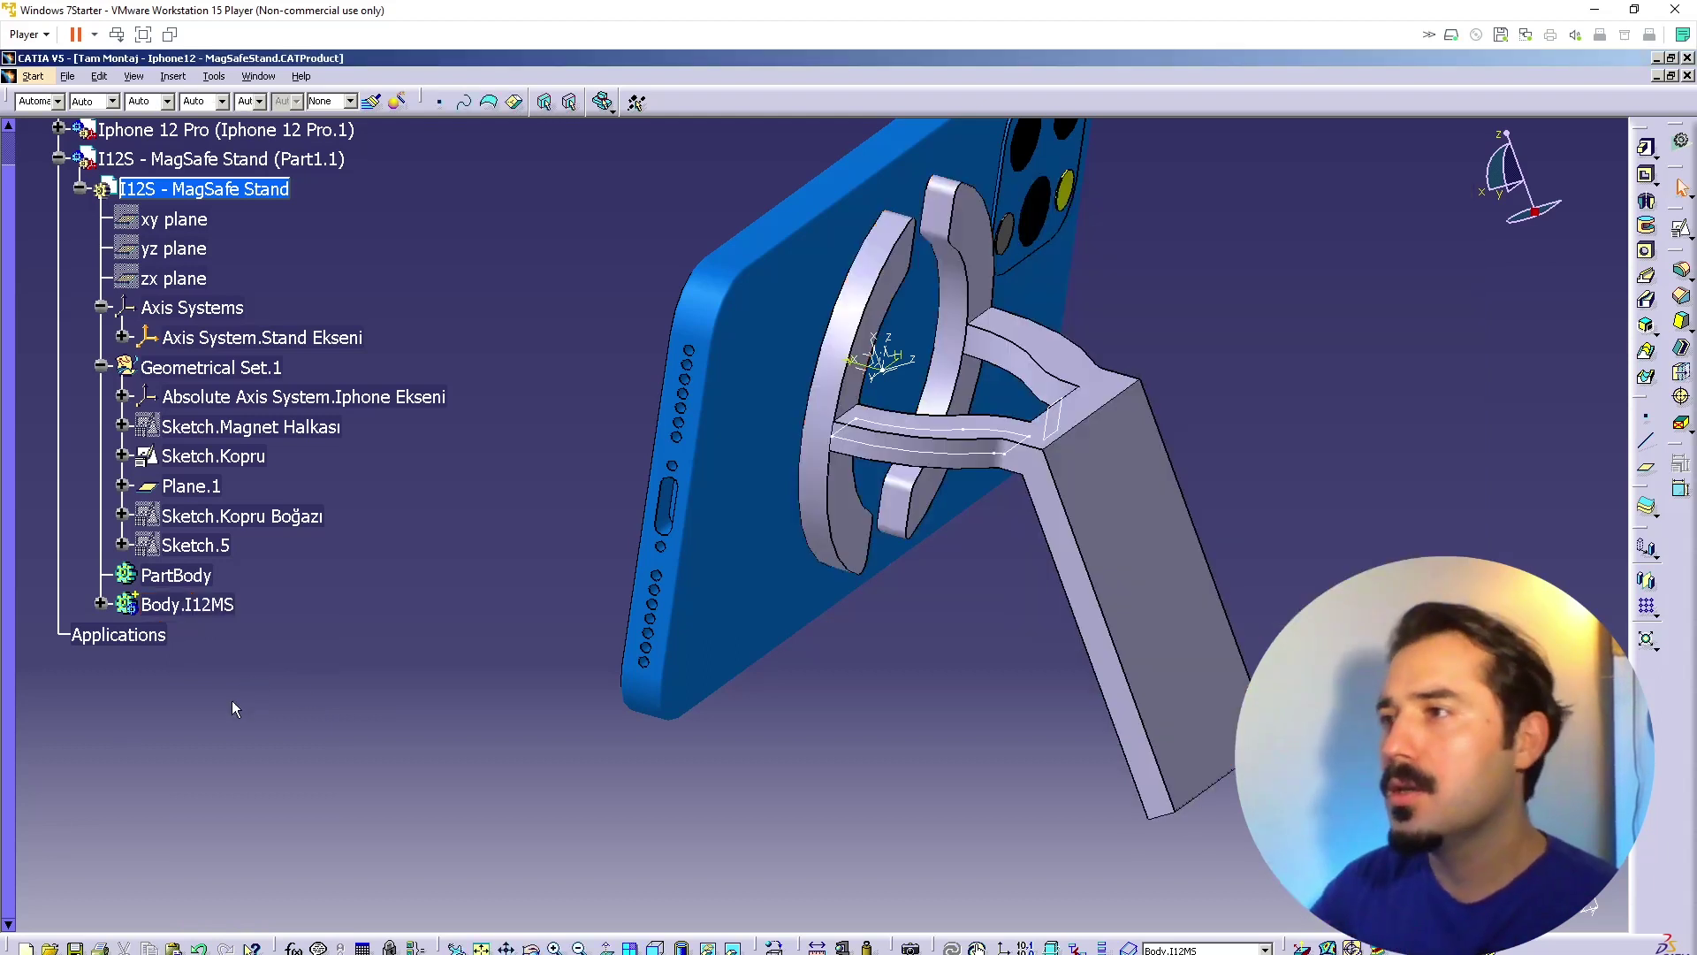
Step: Inspect the junction between the arms and the stand body, and locate the inner face's feature under Body.I12MS in the tree
middle_click(937, 451)
middle_click_drag(703, 496, 1114, 625)
middle_click_drag(940, 561, 650, 431)
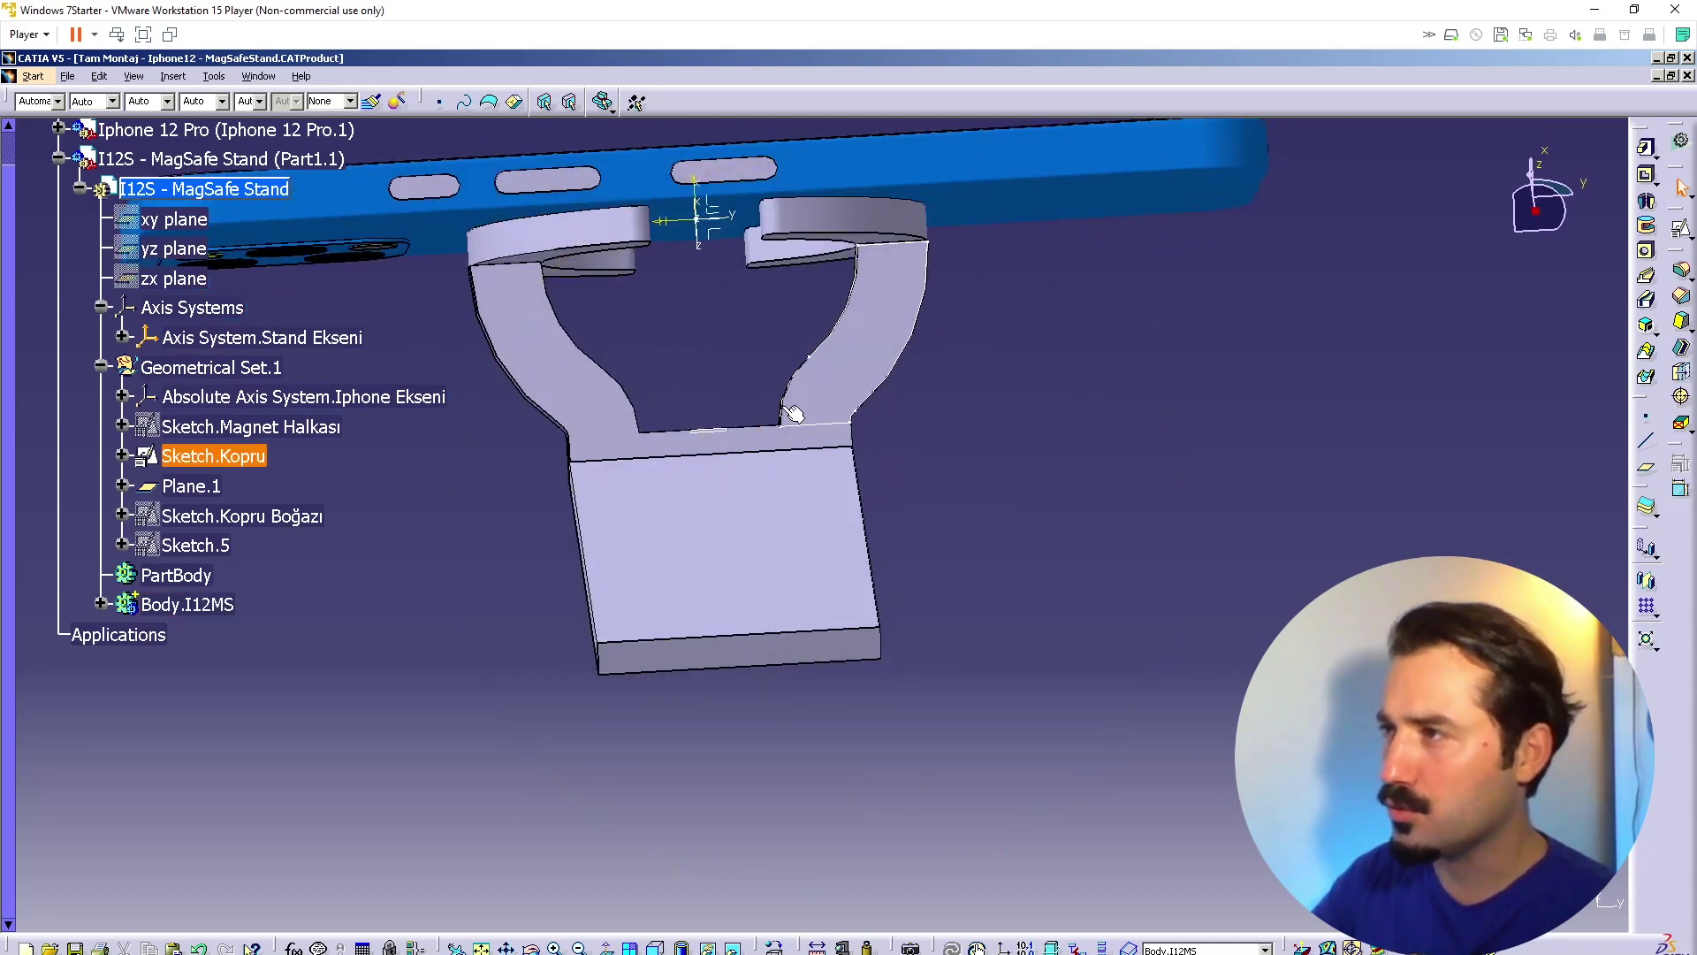
mouse_move(722, 508)
middle_mouse_down()
mouse_move(666, 478)
mouse_move(738, 521)
middle_mouse_up()
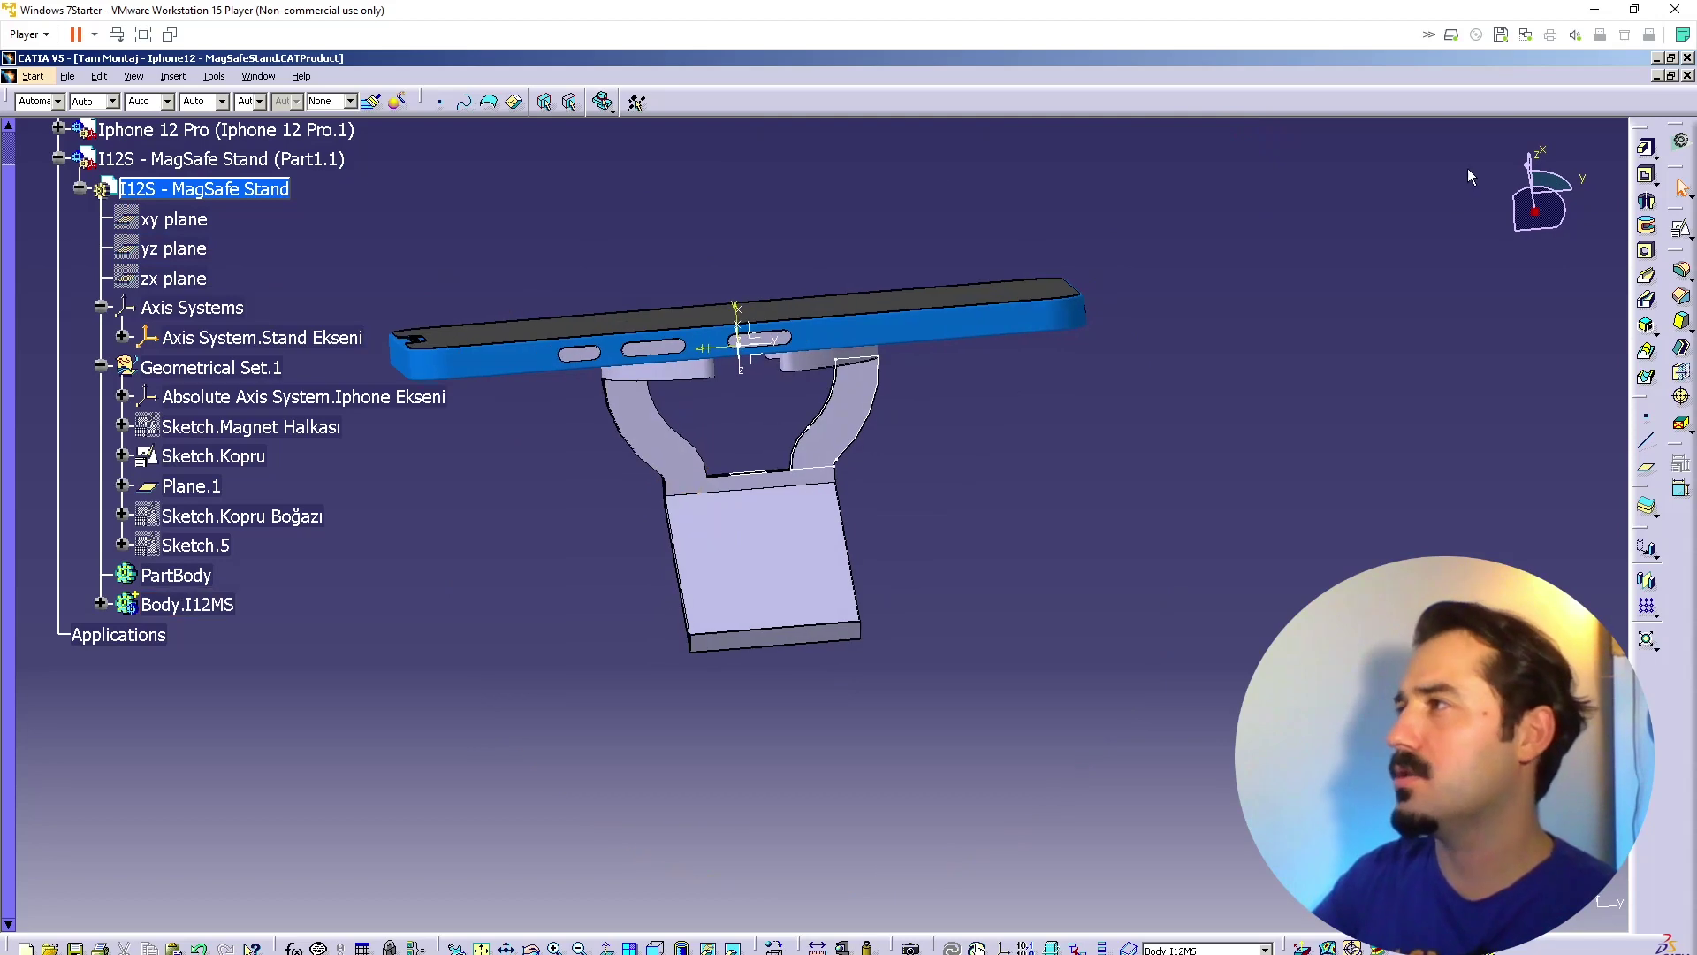
left_click(1537, 161)
middle_click_drag(792, 535, 758, 622)
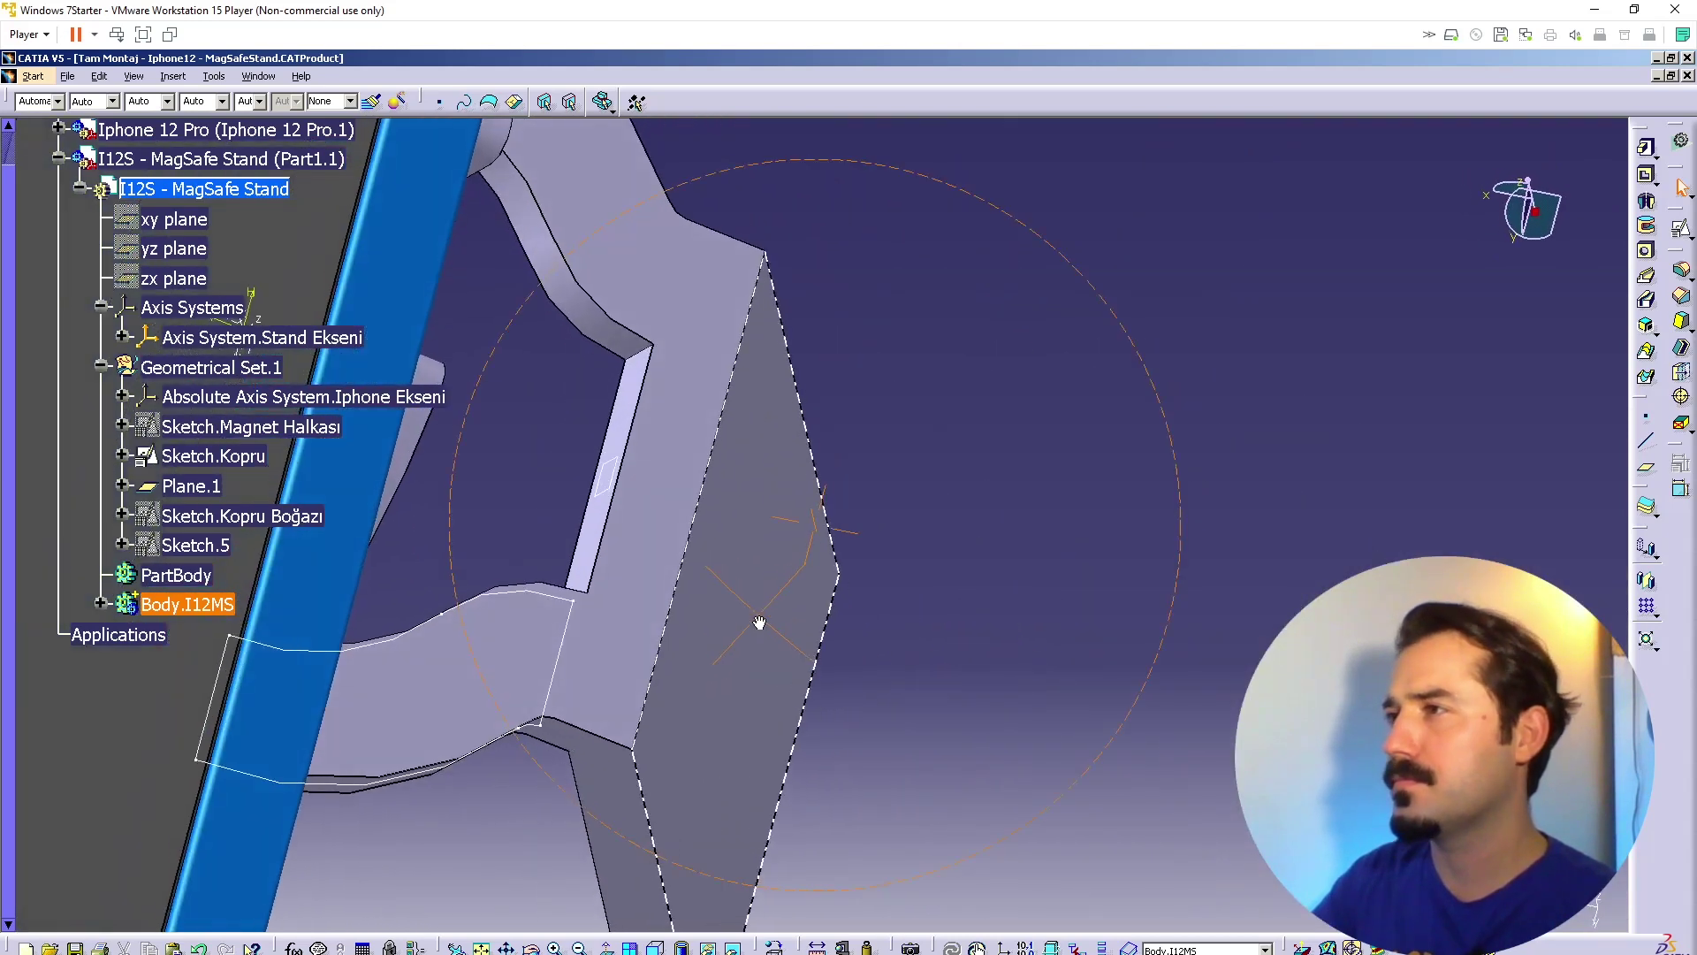
left_click(638, 415)
right_click(638, 415)
left_click(655, 435)
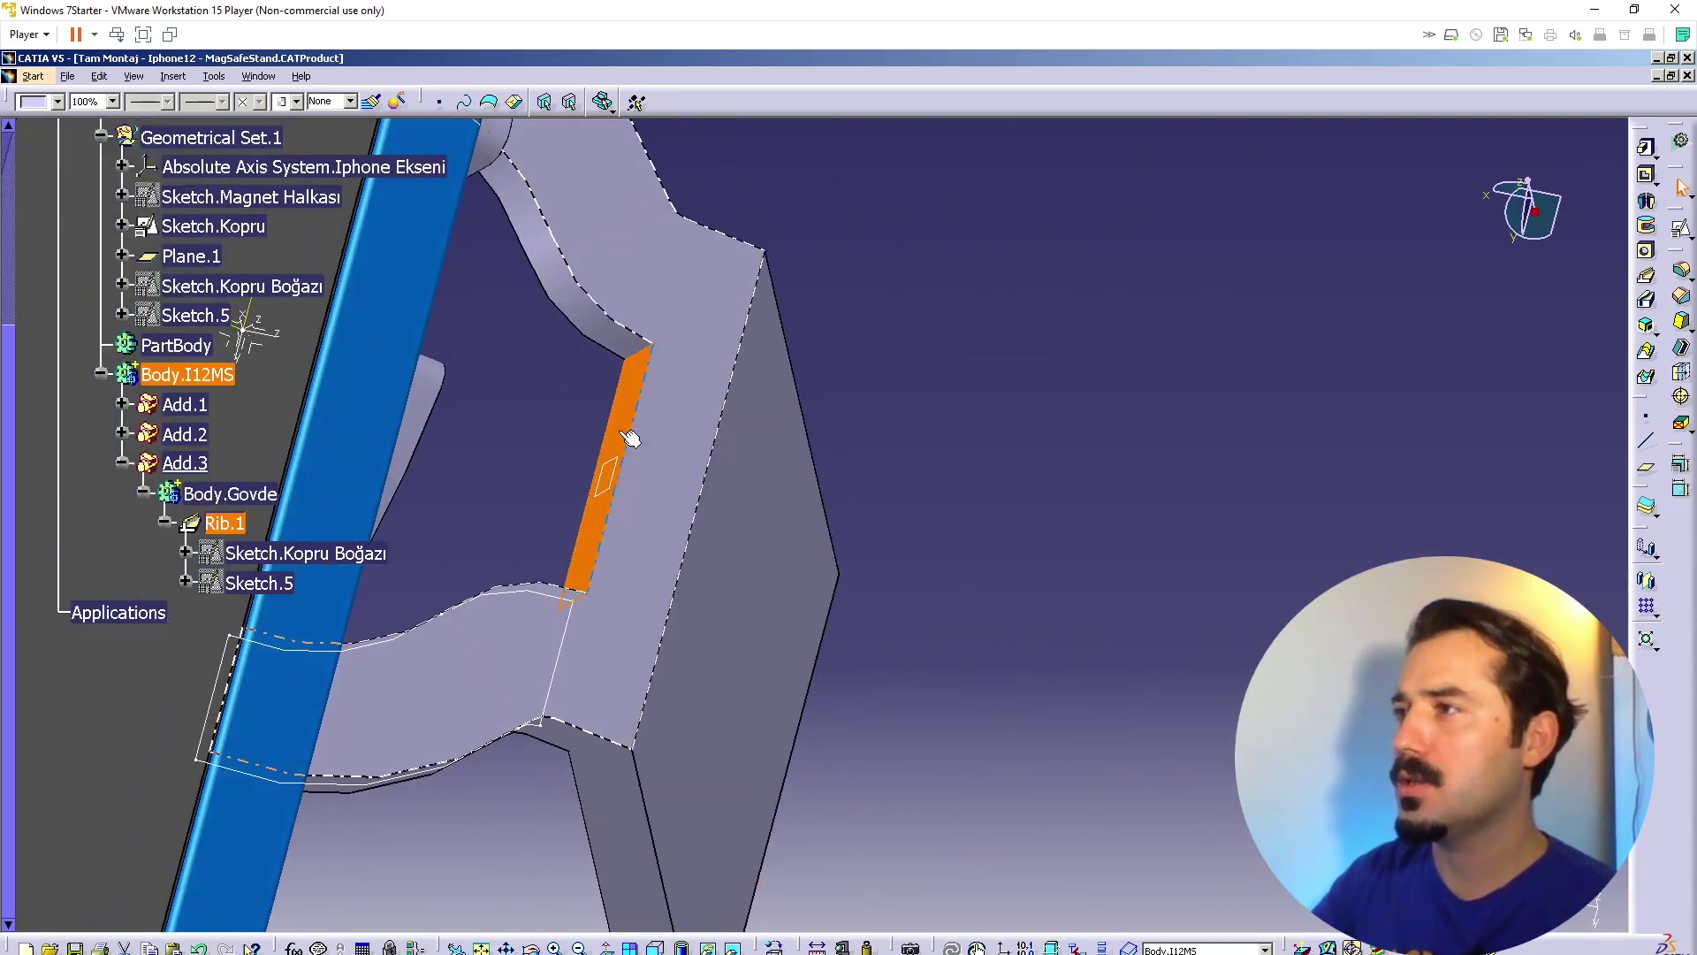
left_click(128, 464)
right_click(170, 462)
left_click(128, 463)
left_click(123, 453)
right_click(191, 465)
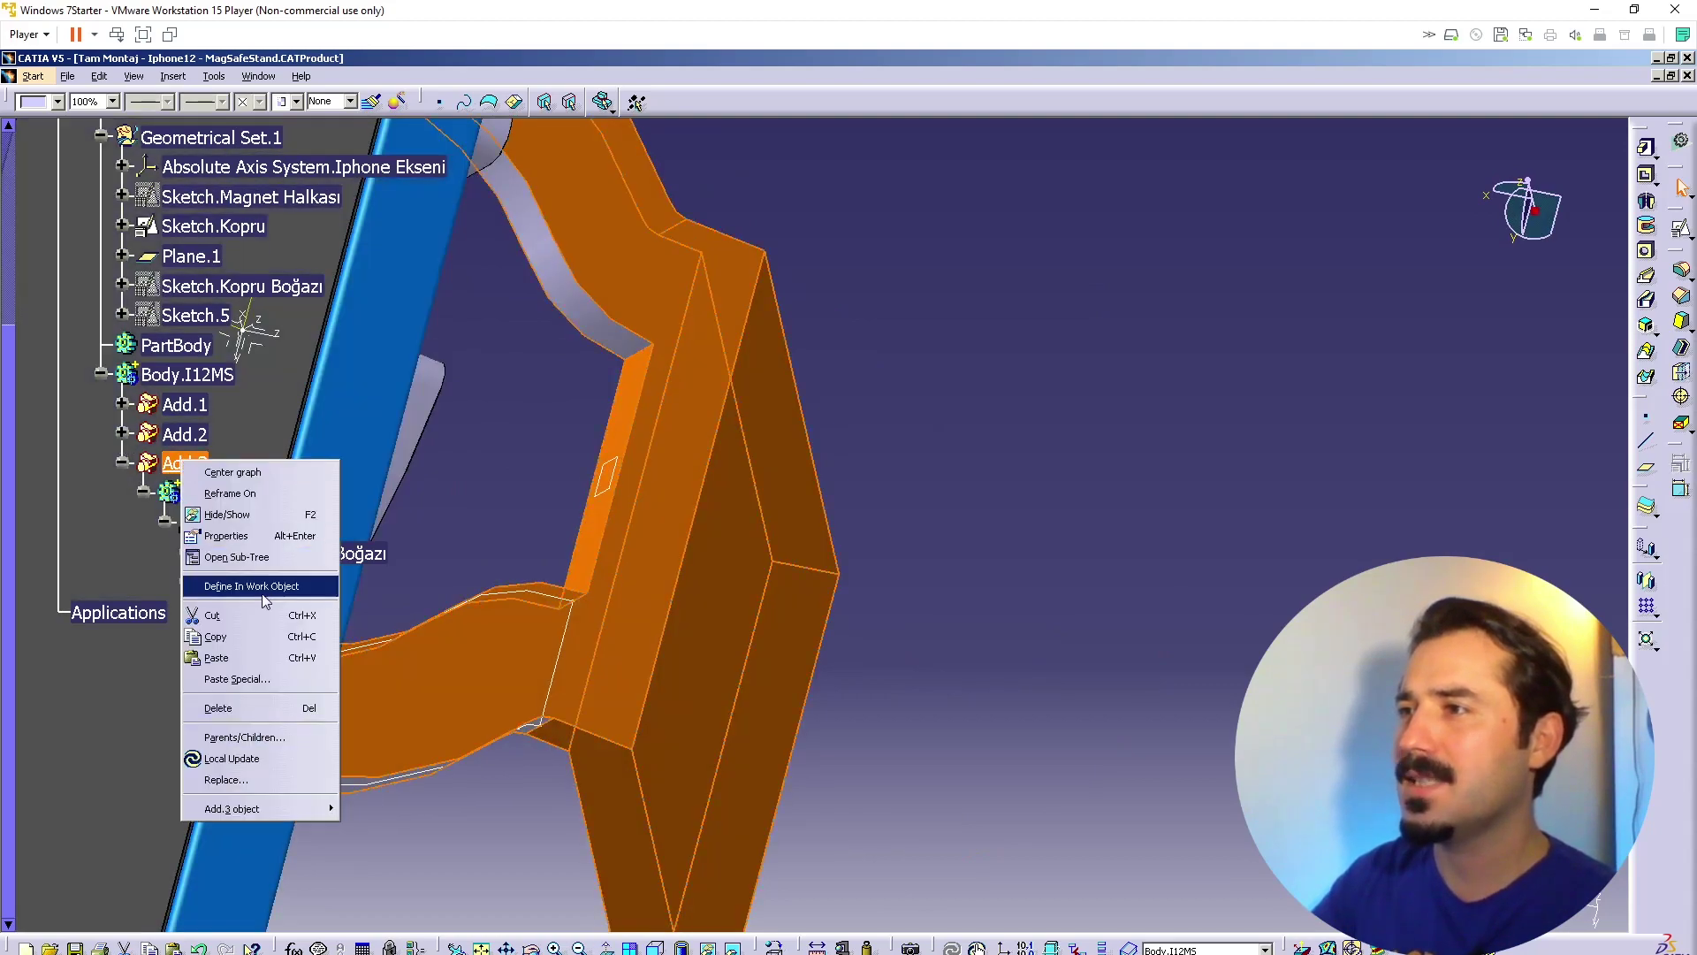
left_click(1079, 662)
left_click(1079, 662)
Step: Examine the stand's side profile, checking the phone's tilt, the arms and the vertical leg
middle_click_drag(838, 697, 957, 623)
left_click(626, 559)
left_click(1050, 685)
left_click(1518, 202)
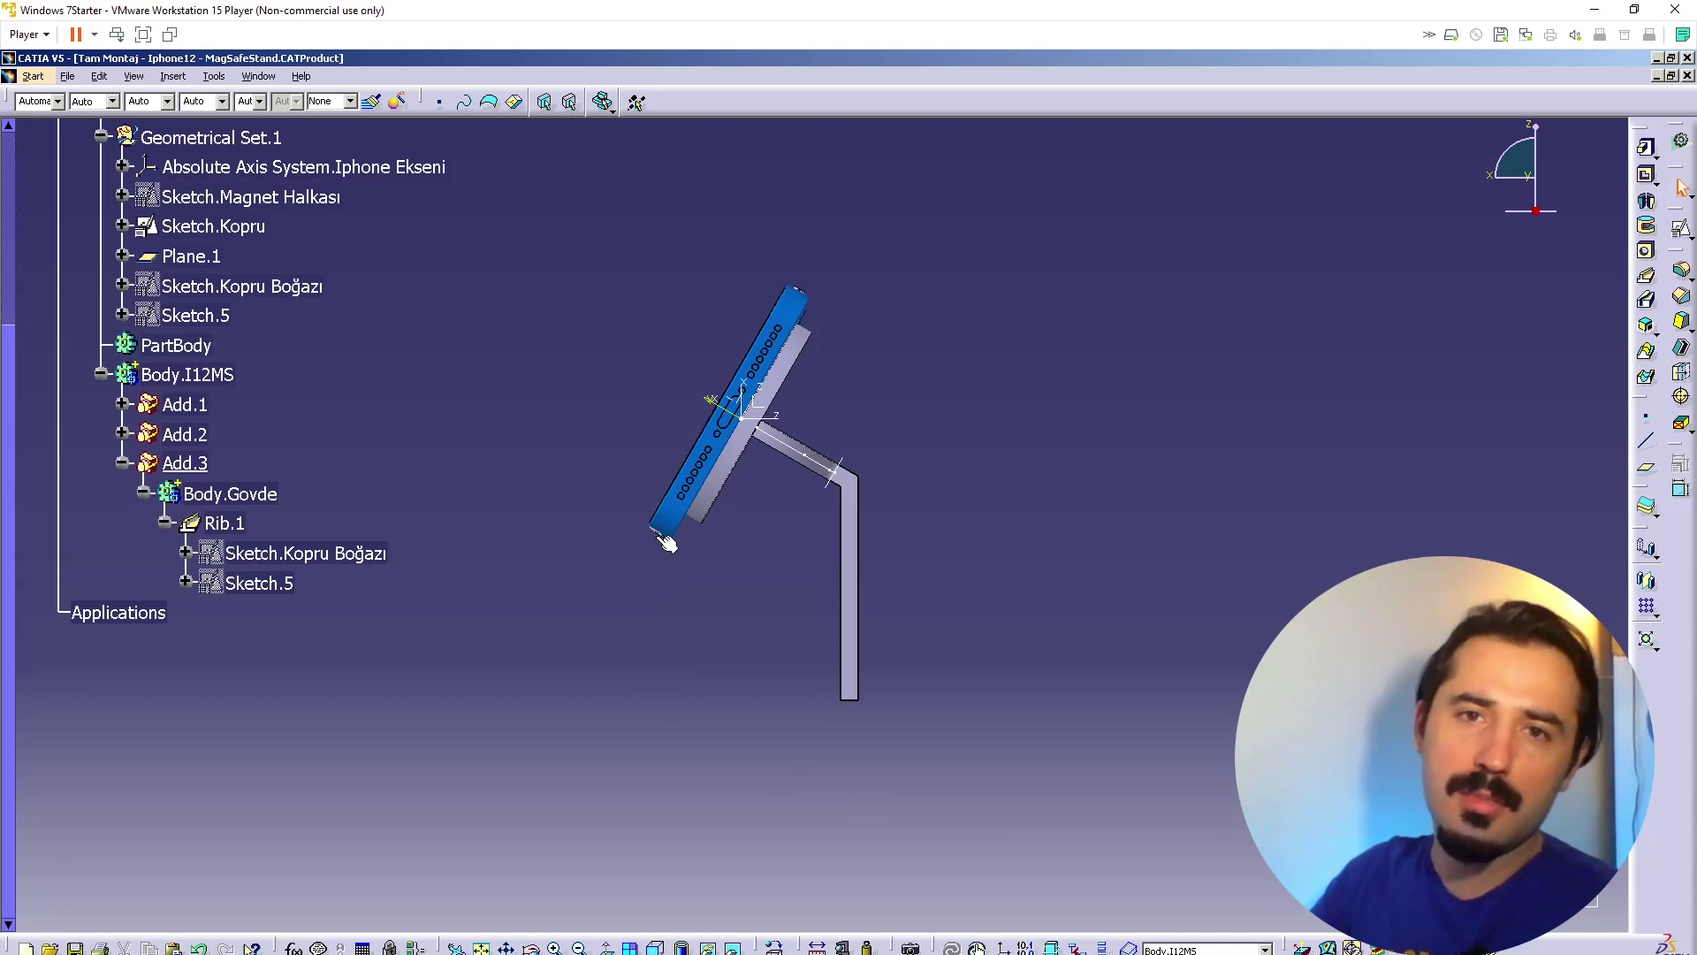
left_click(754, 426)
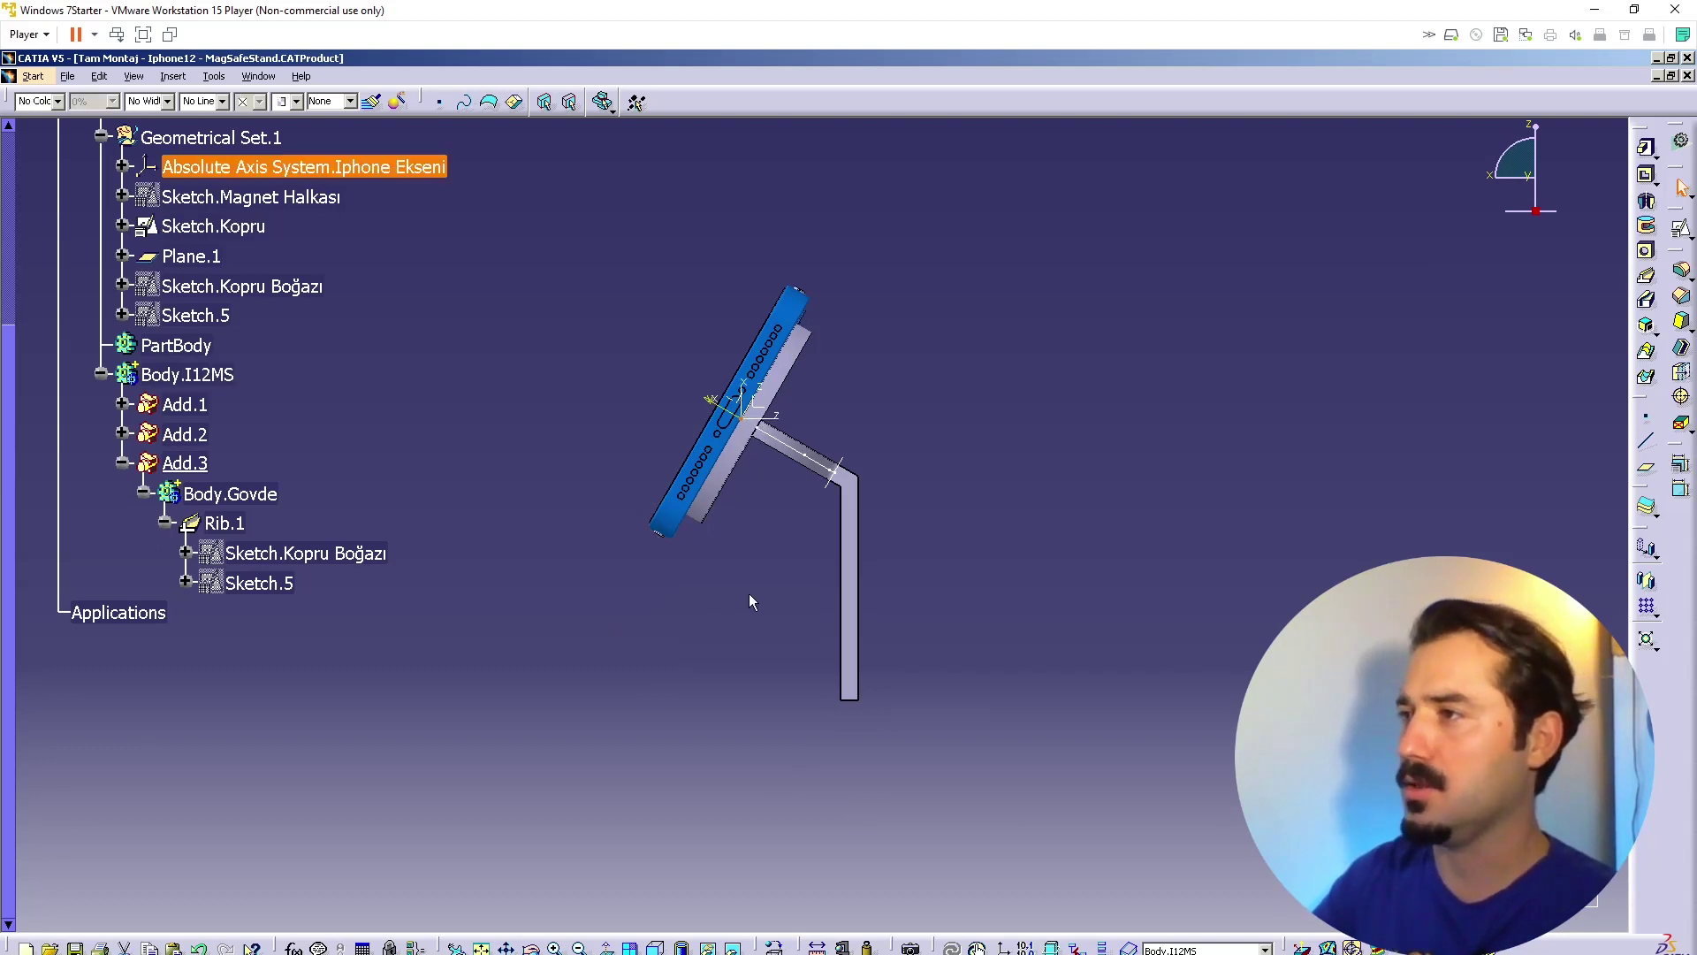
left_click(859, 643)
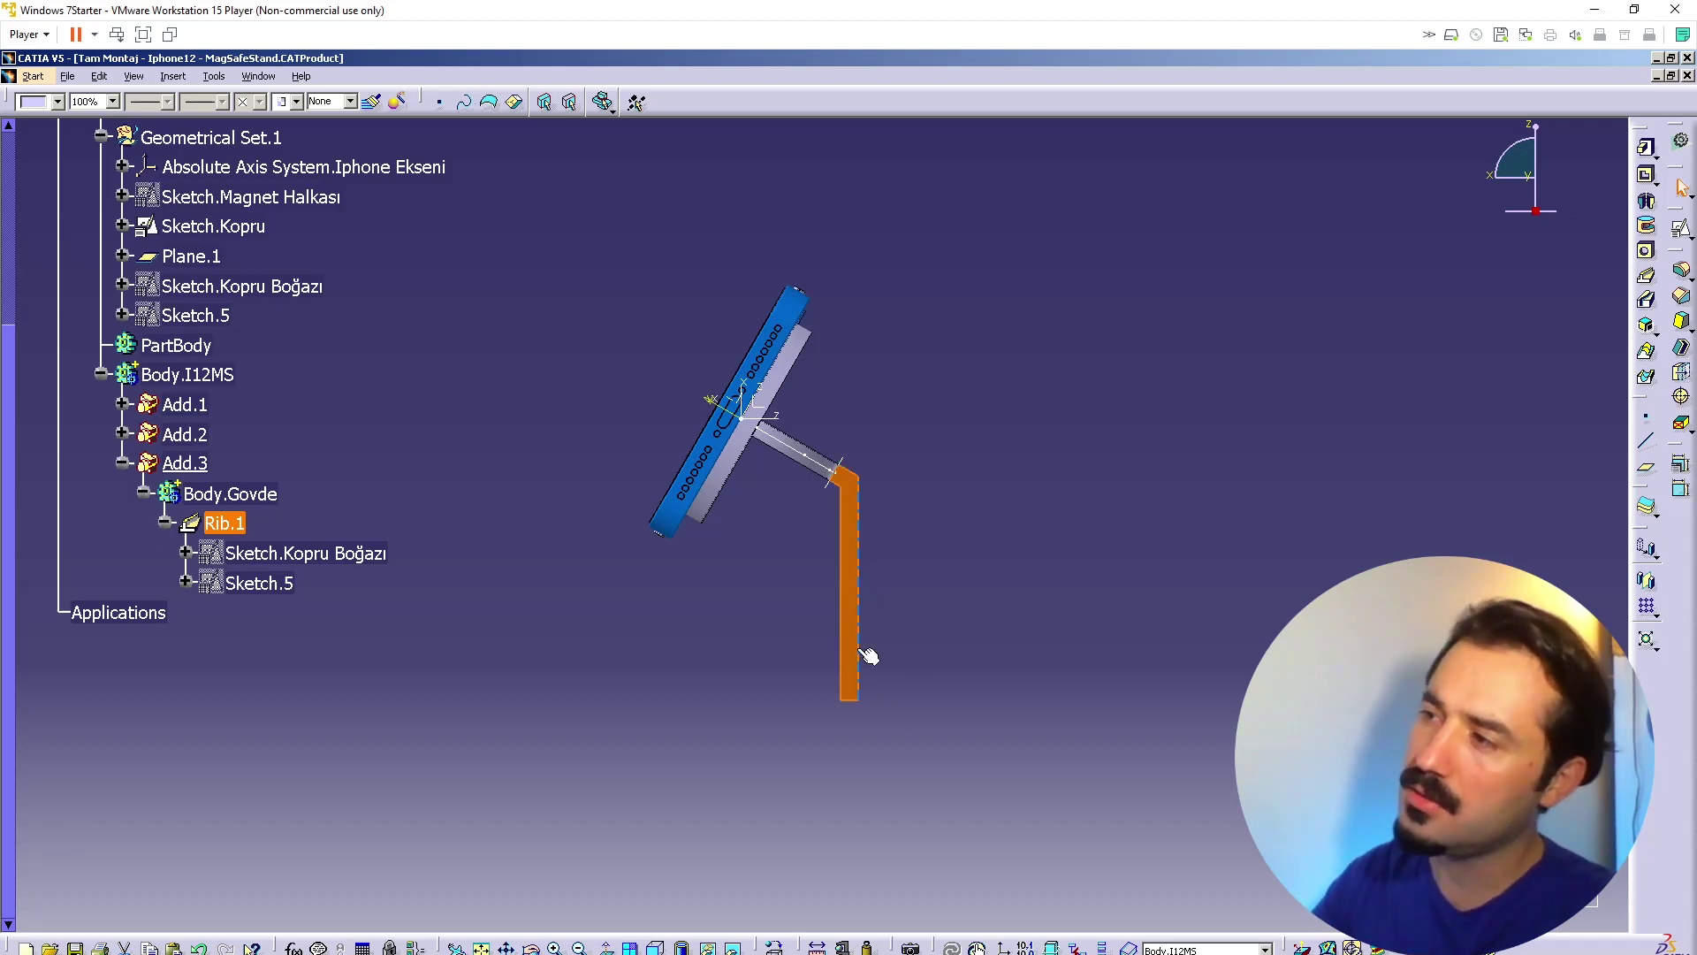
middle_click_drag(750, 655, 910, 610)
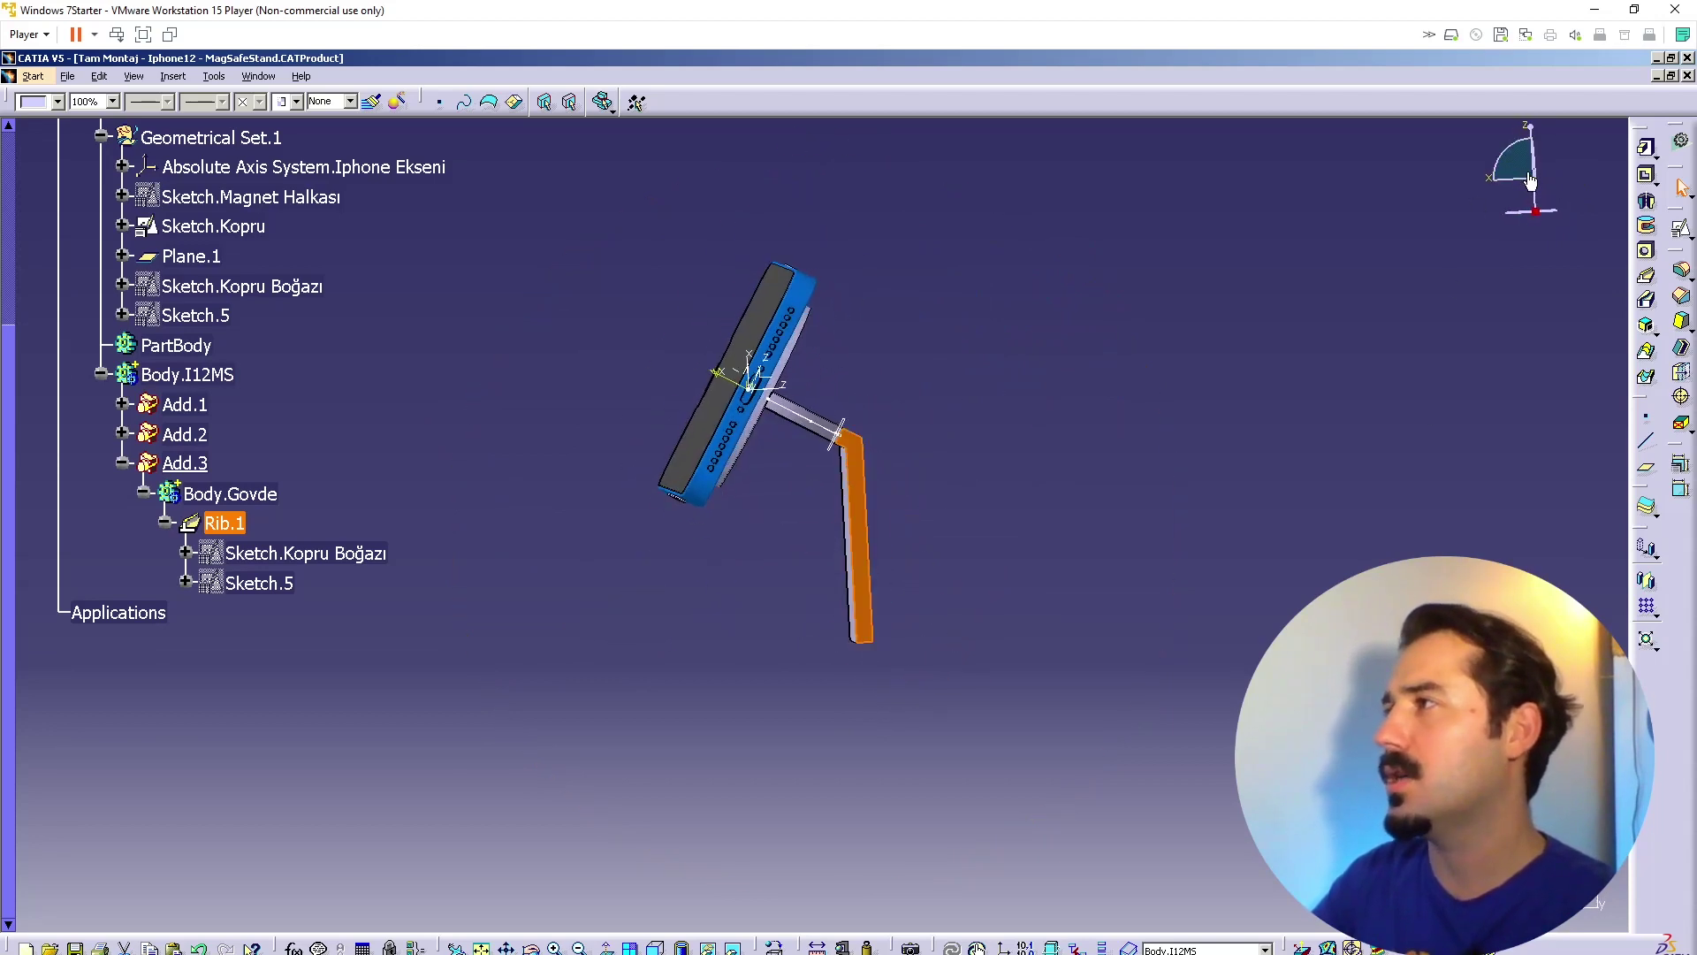
left_click_drag(1531, 180, 1534, 187)
middle_click_drag(1089, 405, 1098, 361)
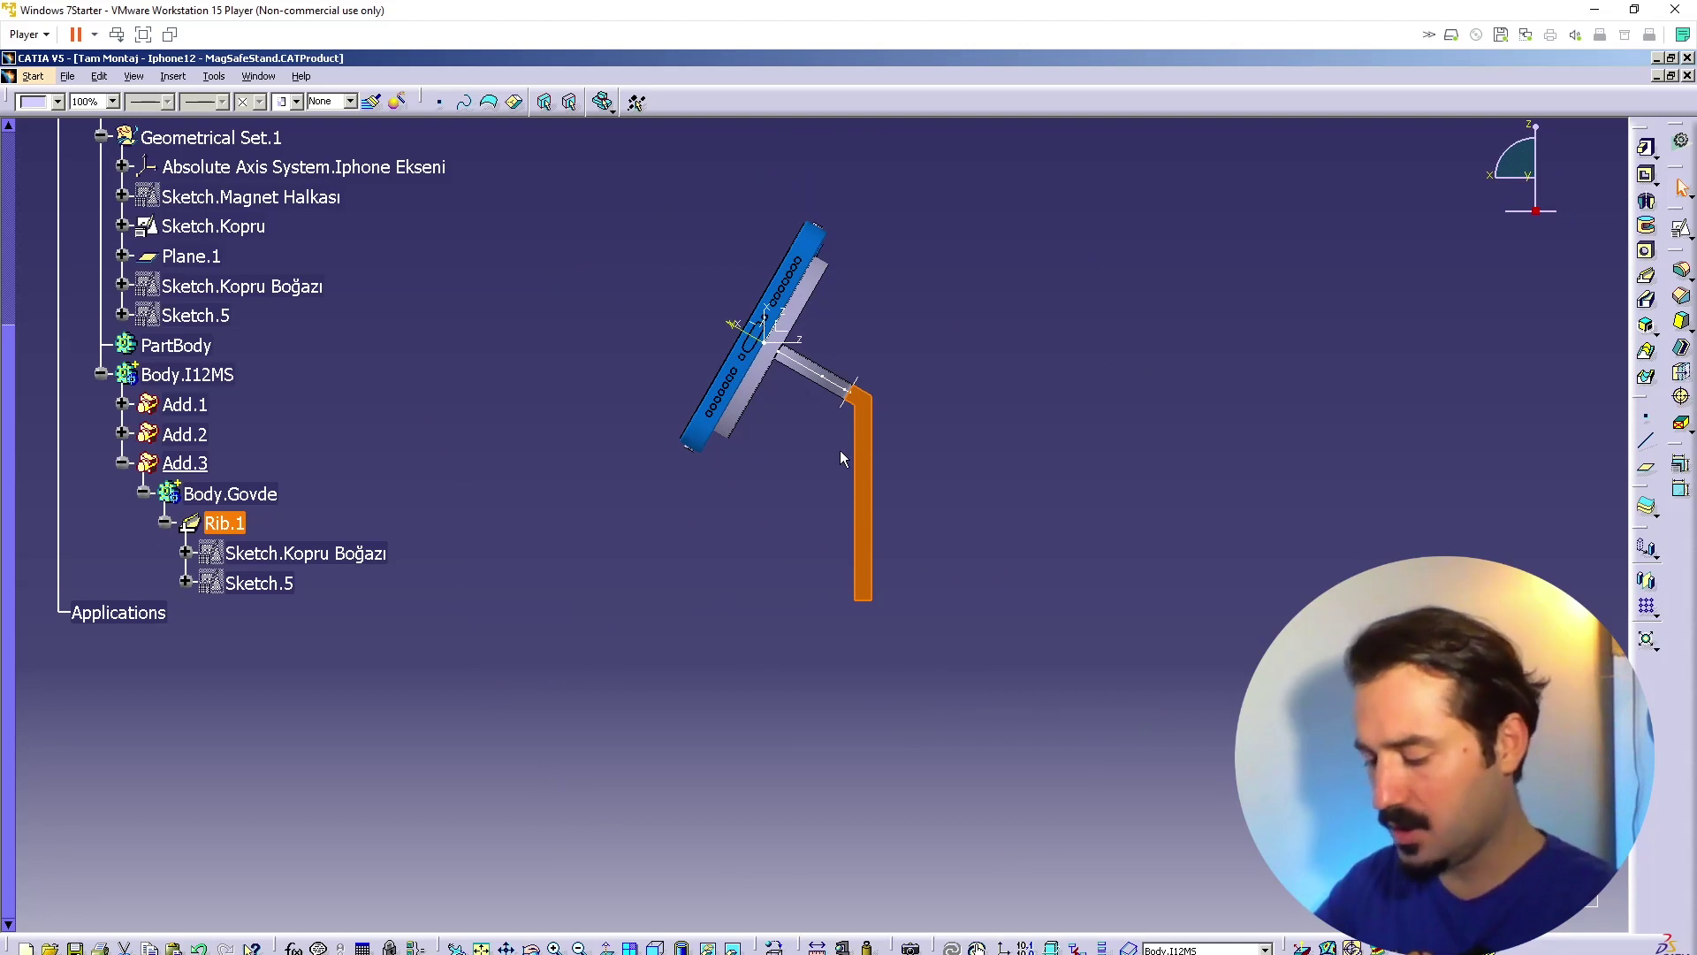
left_click(906, 482)
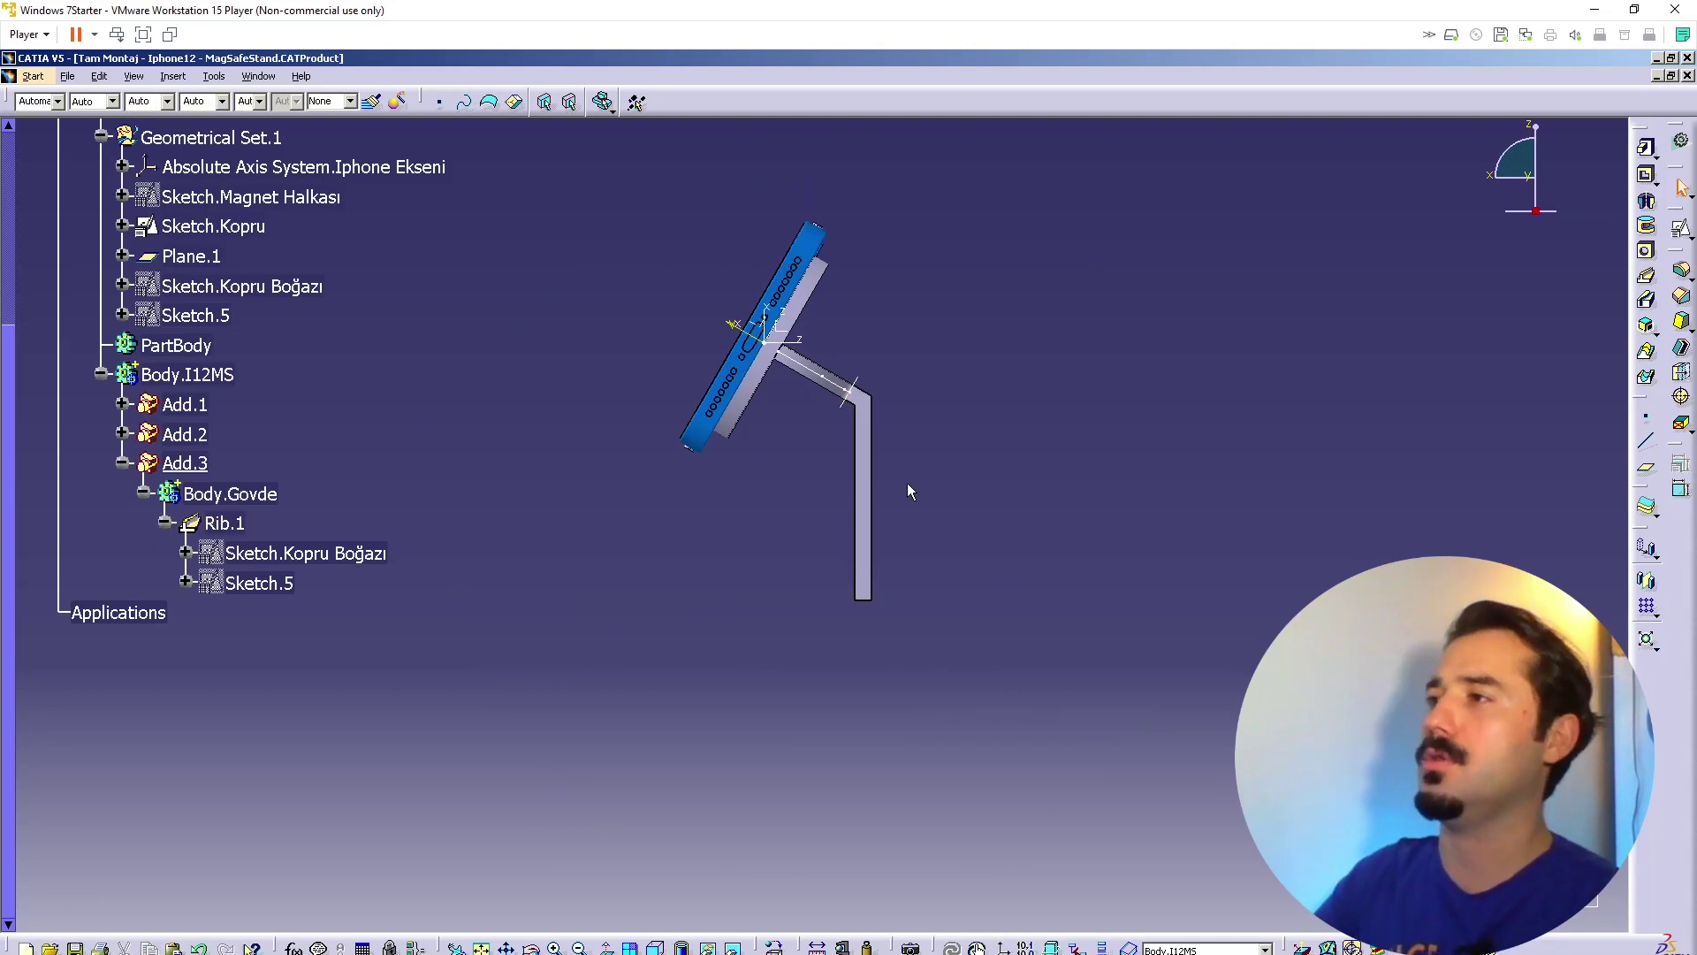
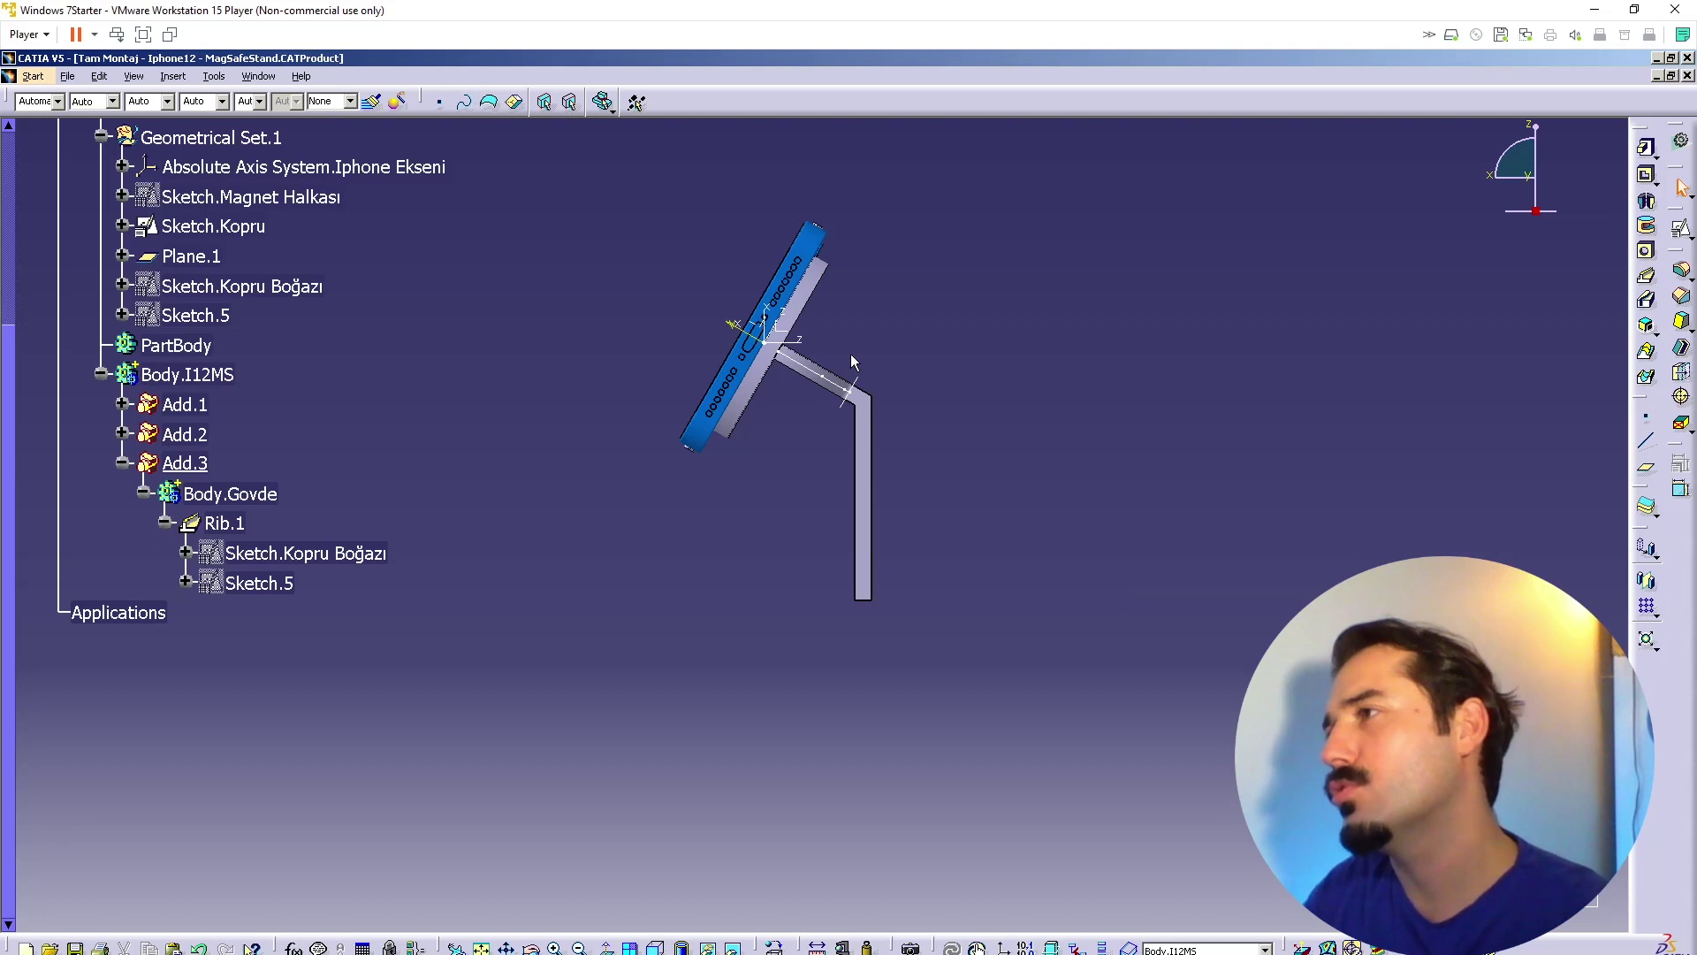
left_click(868, 478)
left_click(906, 523)
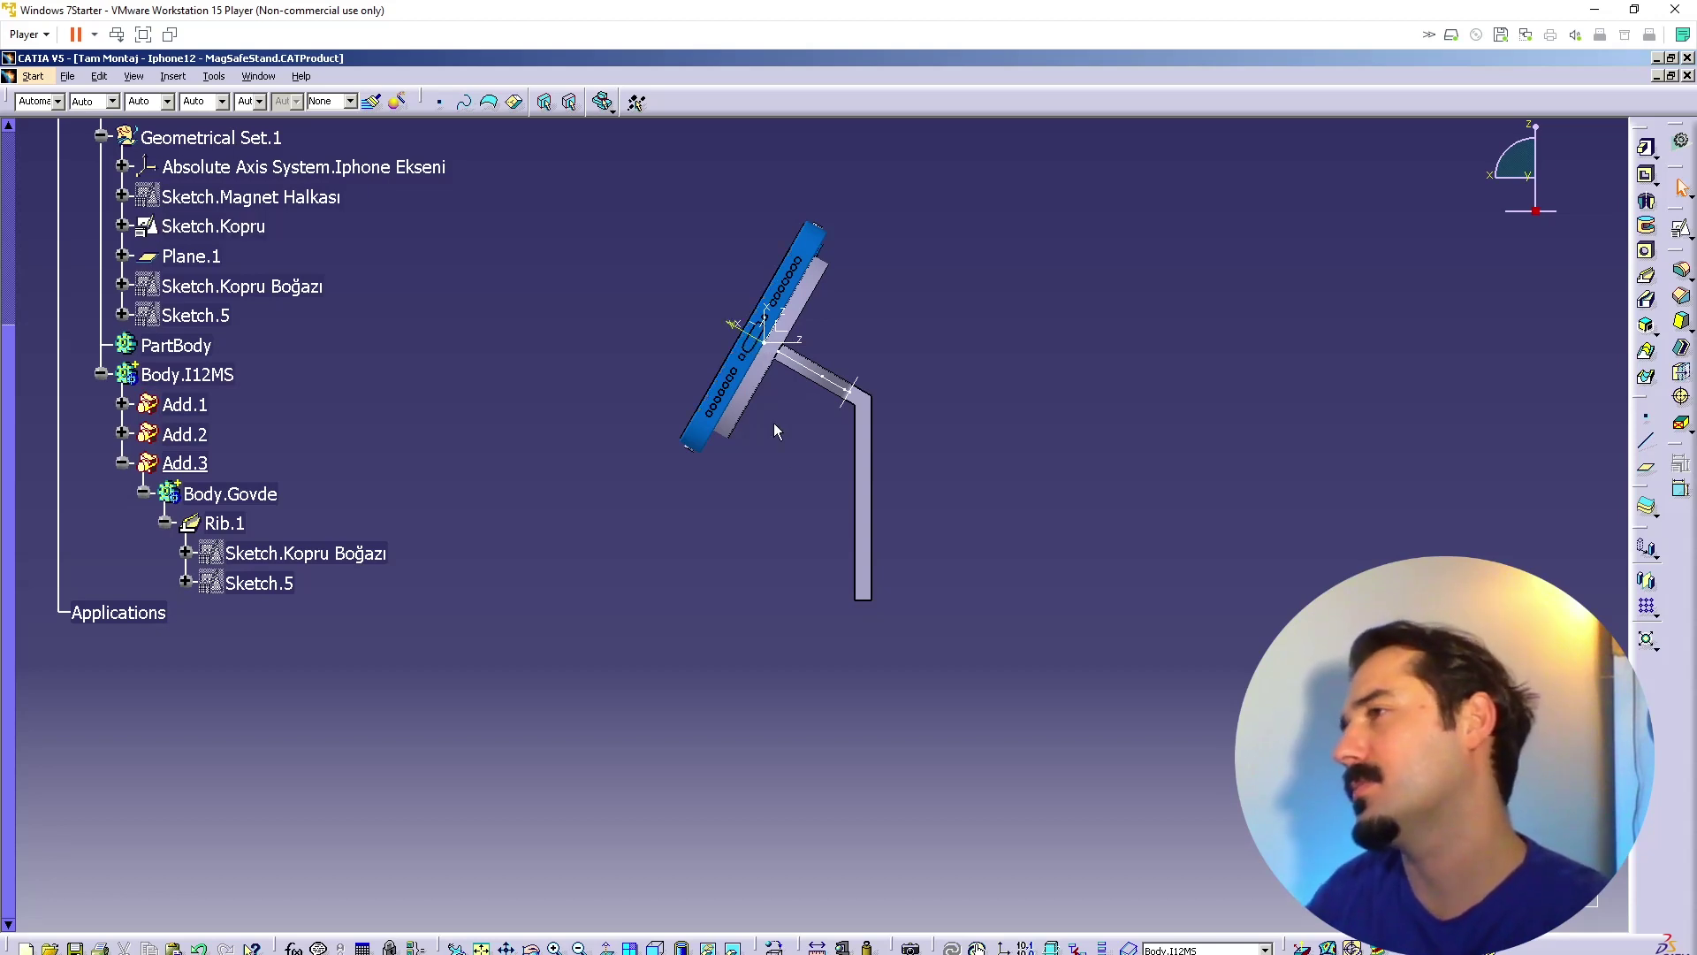
Step: Switch the render style to perspective projection
mouse_move(822, 378)
middle_mouse_down()
mouse_move(928, 436)
mouse_move(1077, 435)
mouse_move(803, 523)
mouse_move(810, 715)
mouse_move(849, 617)
mouse_move(842, 588)
middle_mouse_up()
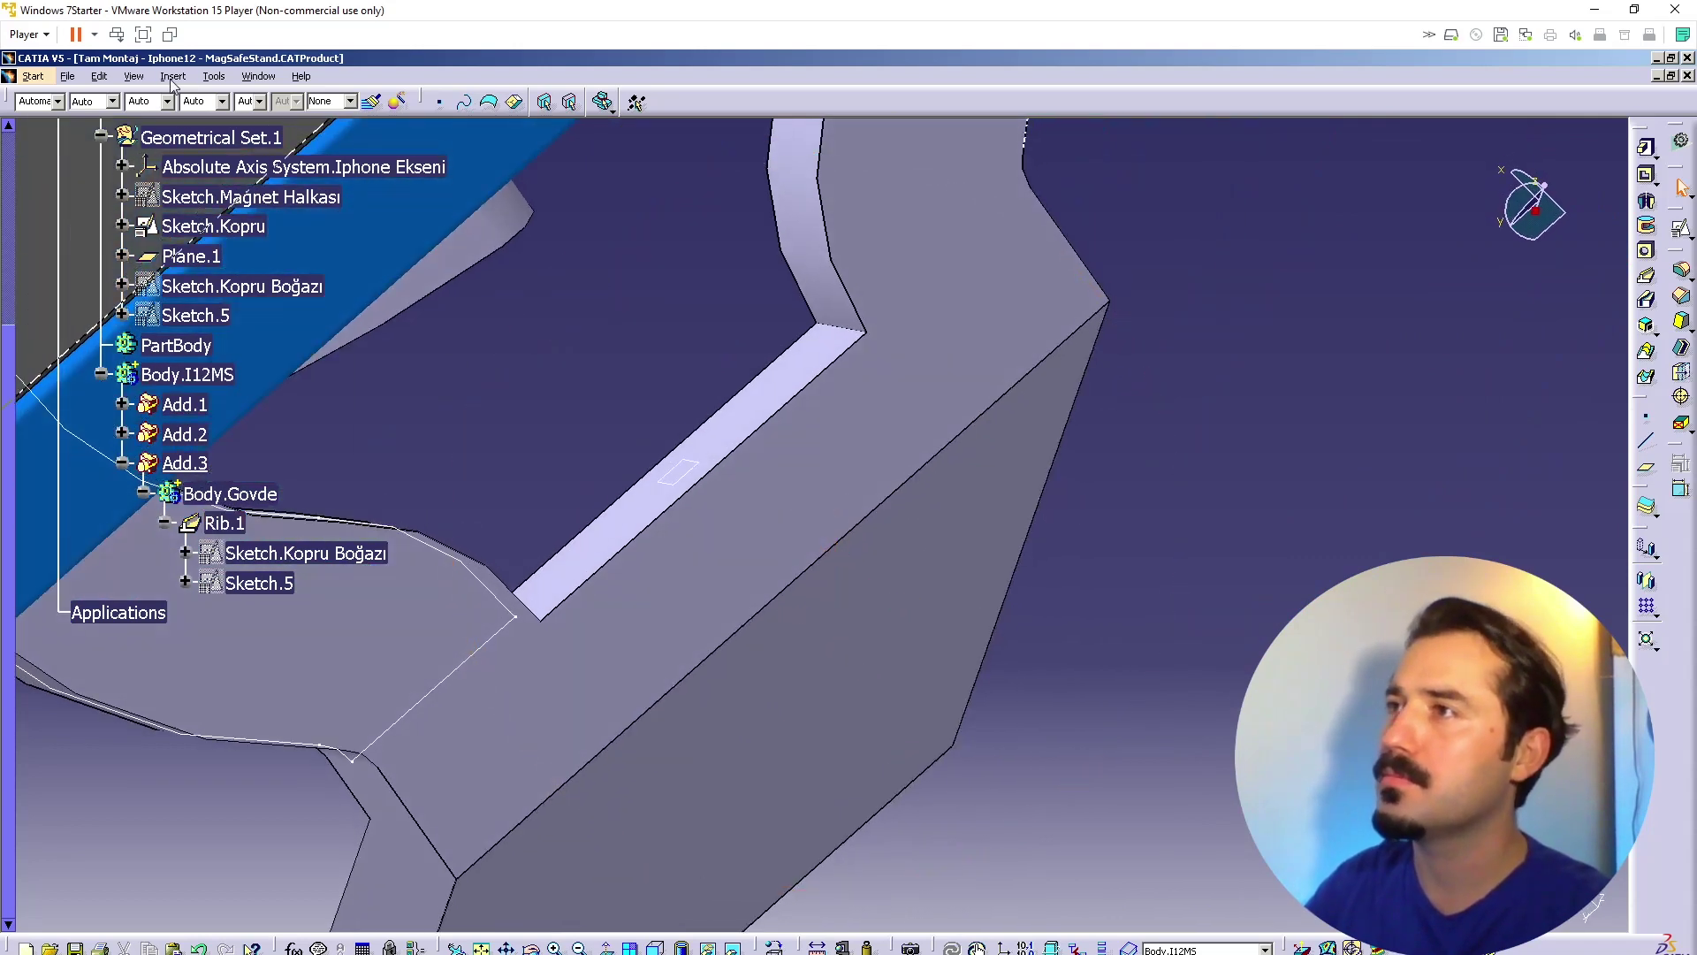
left_click(133, 76)
mouse_move(232, 505)
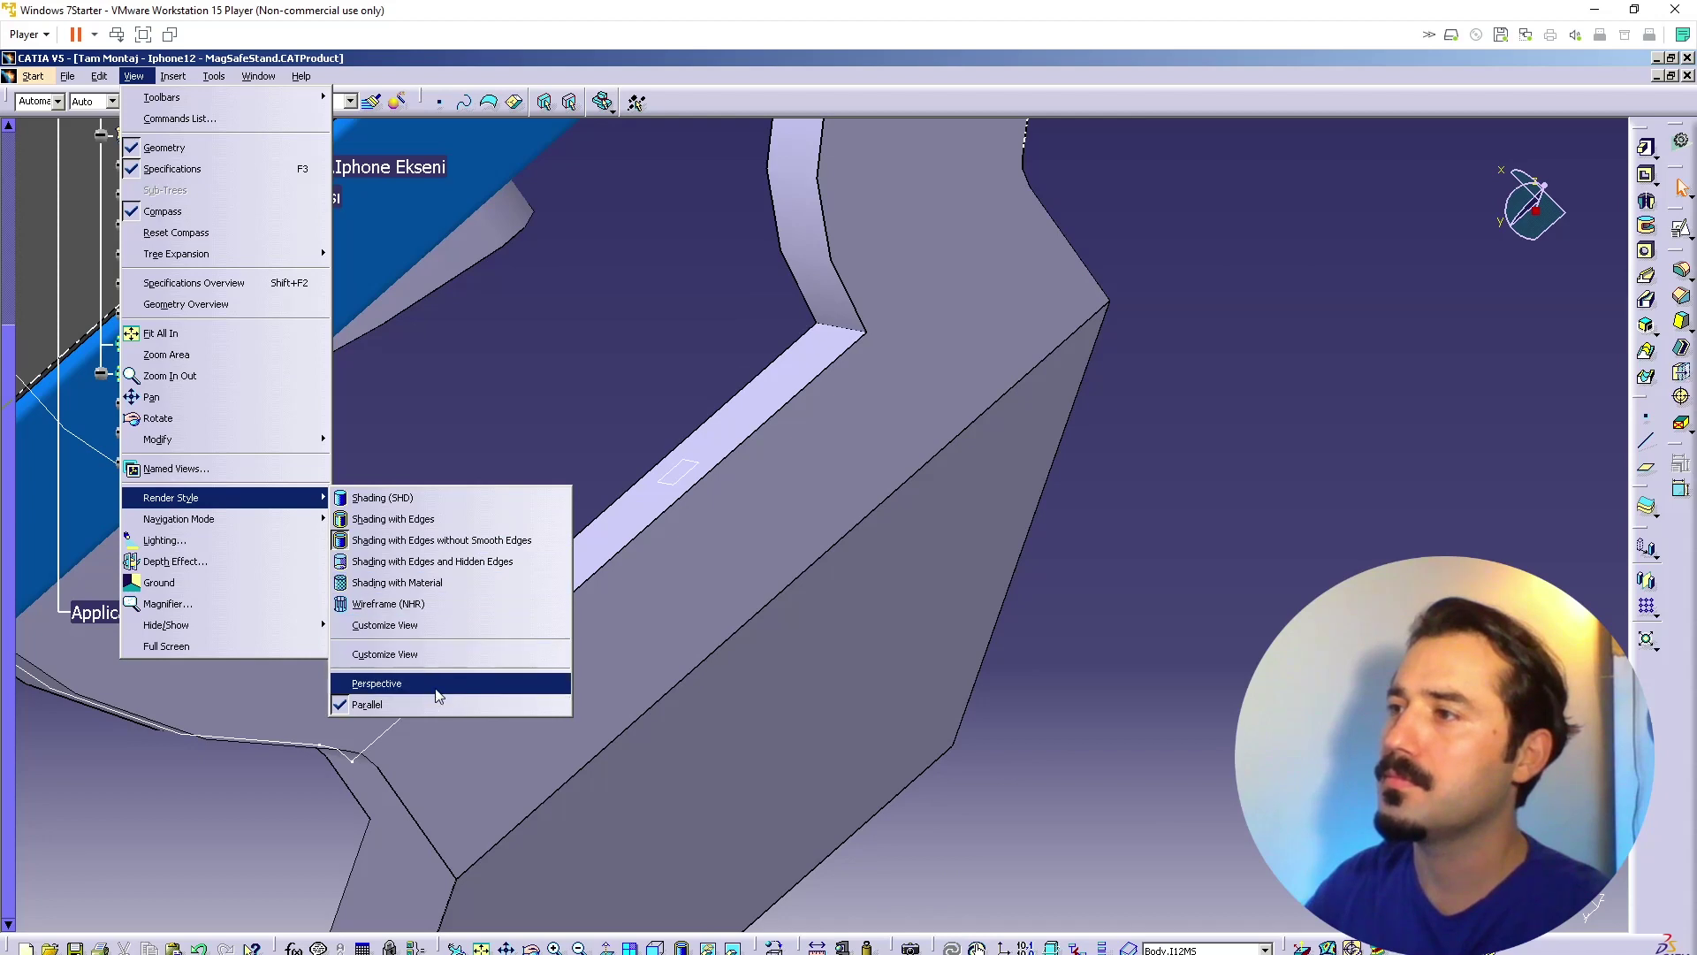
left_click(436, 687)
Step: Apply a Thickness to the inner face between the two arms, moving it into the stand body
left_click(776, 389)
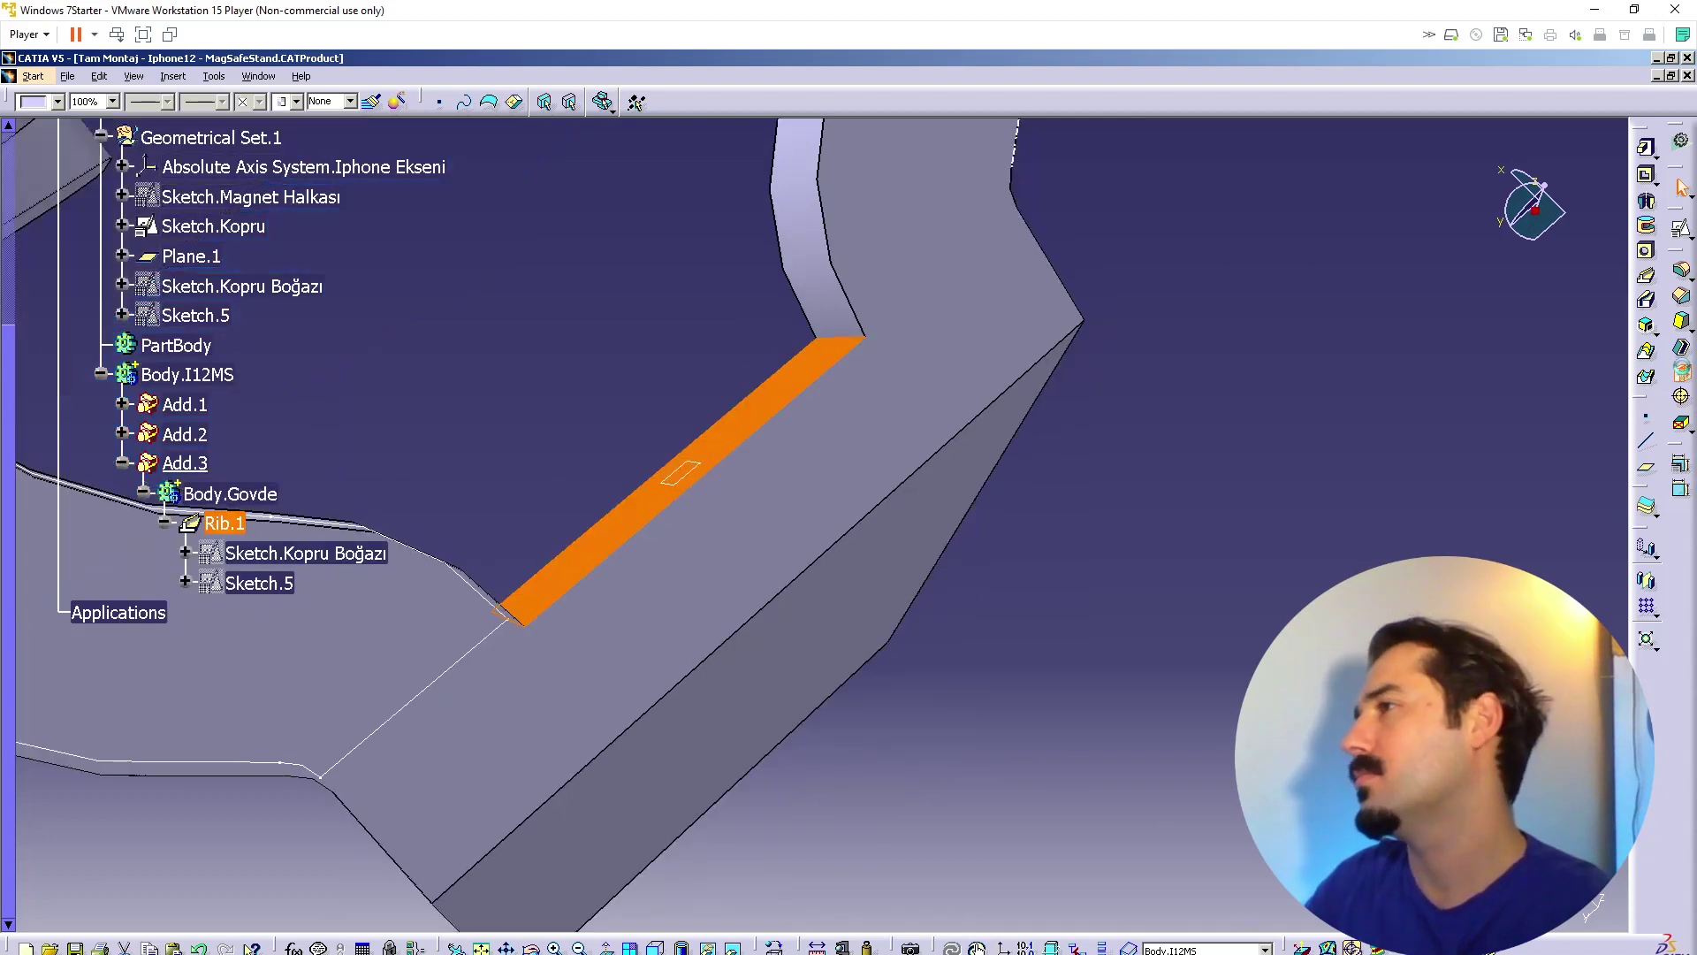
left_click(1682, 373)
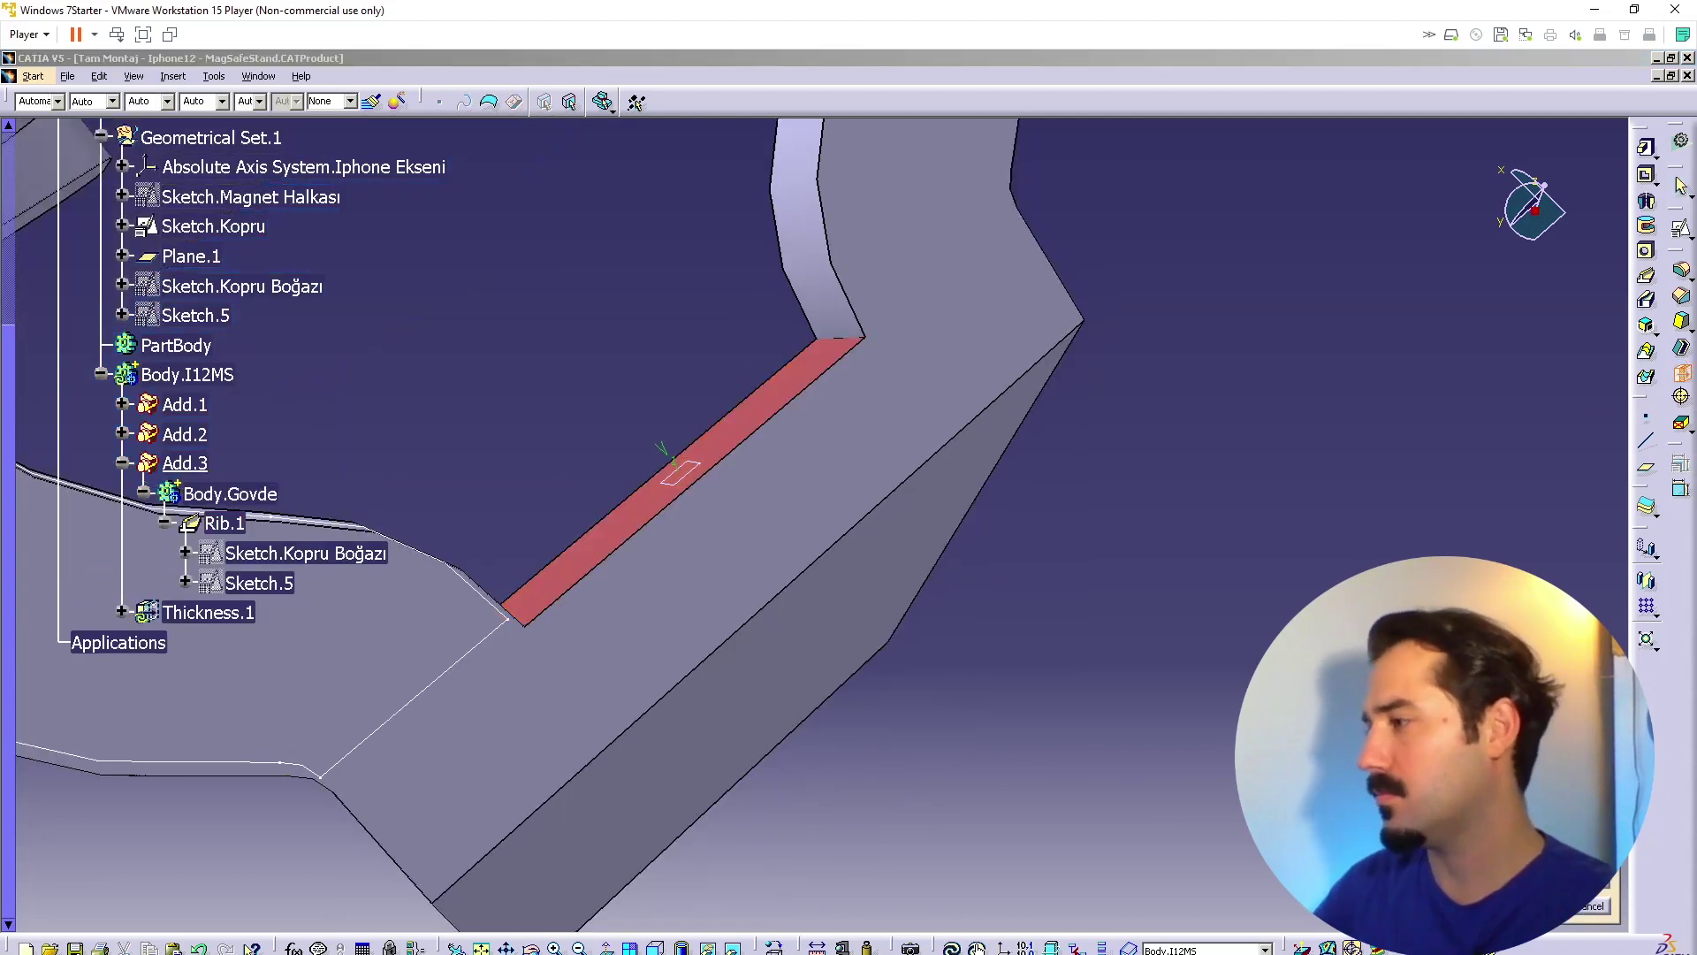
left_click(1543, 906)
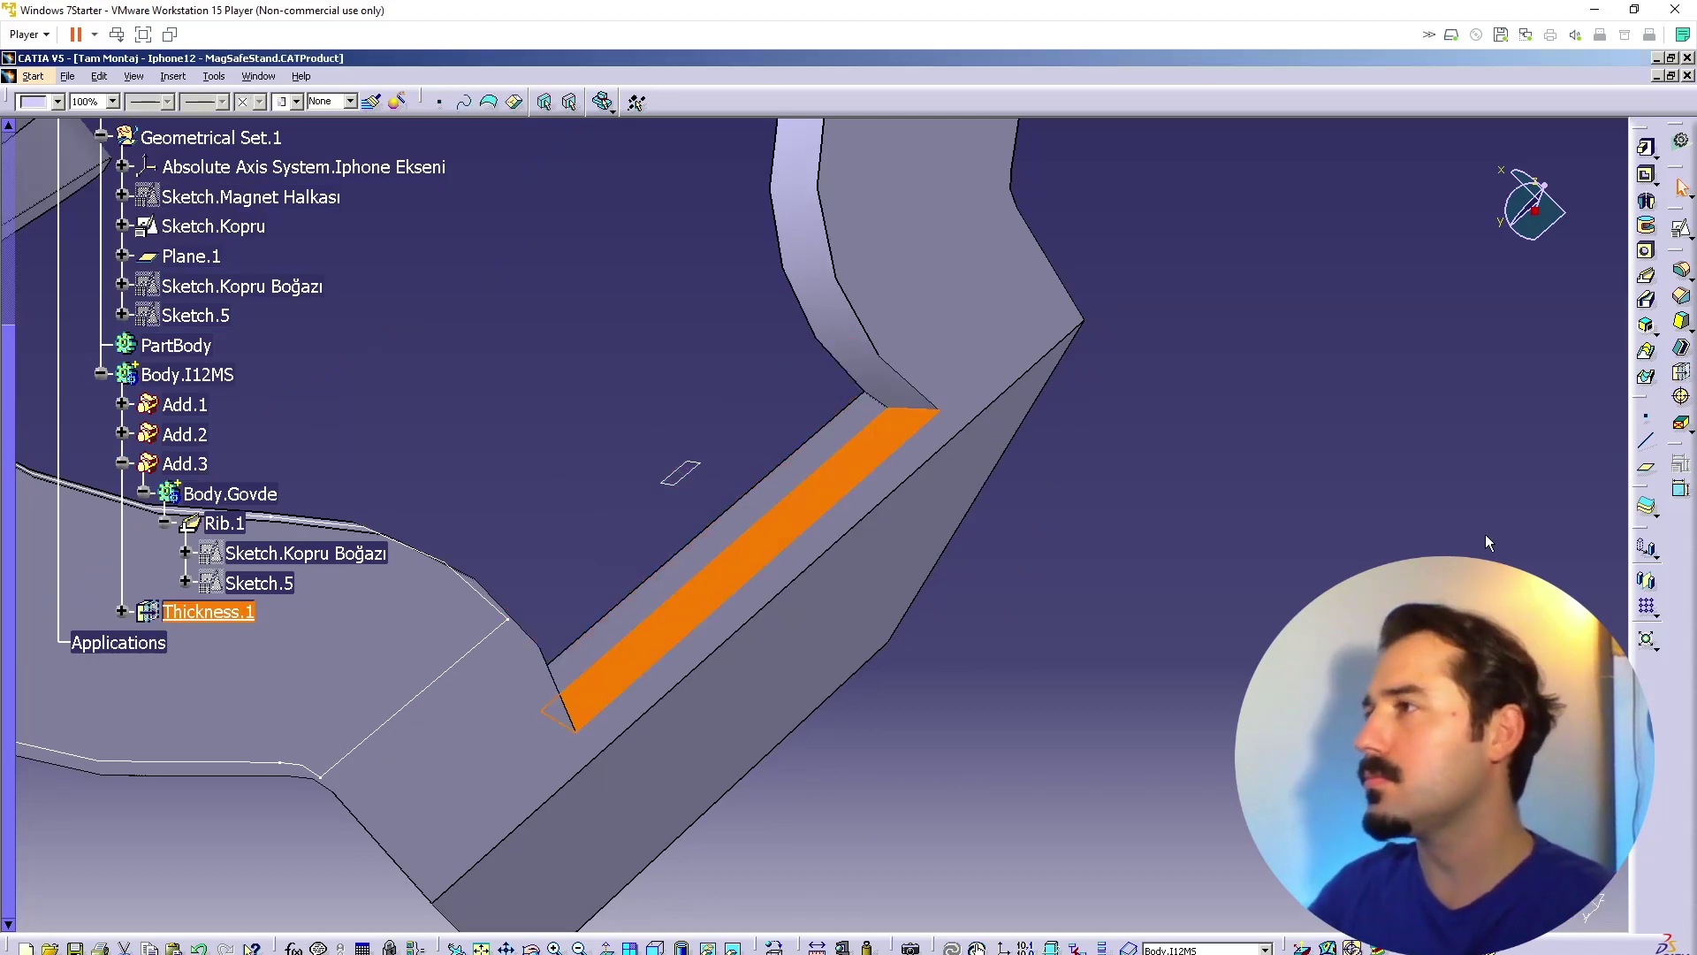
Step: Round the two short end edges of the offset face between the arms with a 1 mm Edge Fillet
left_click(1681, 269)
left_click(920, 414)
middle_click_drag(606, 811, 769, 676)
left_click(691, 593)
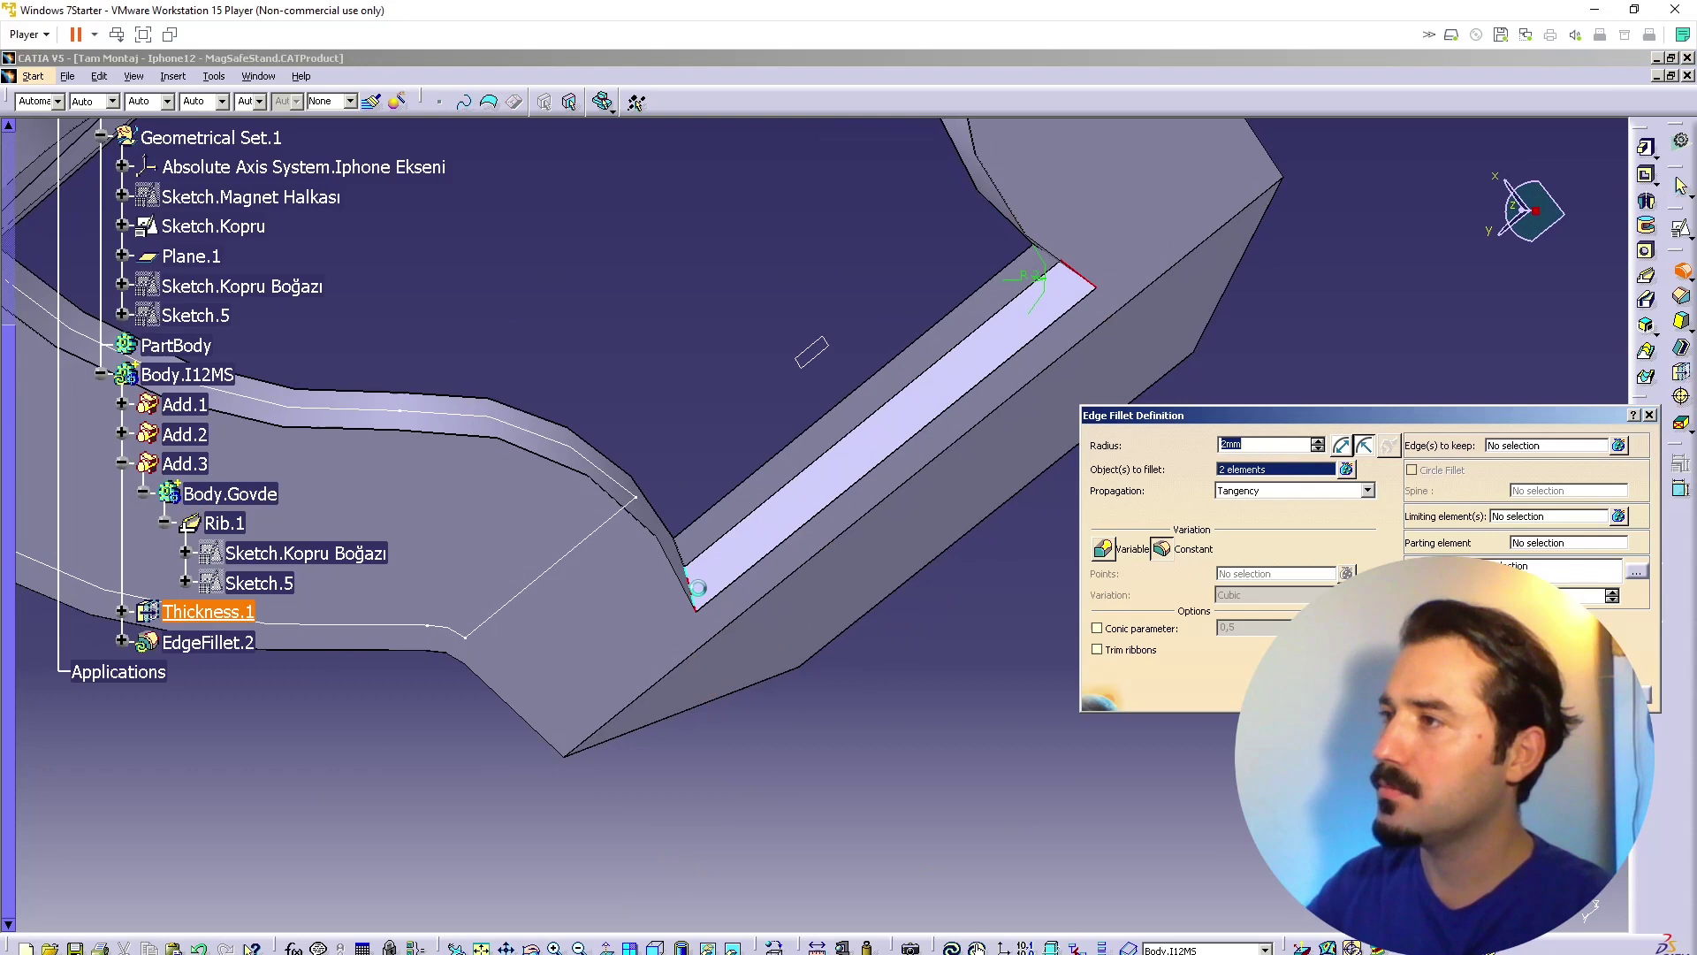
type("1")
key("Return")
Step: Collapse the Add.3 branch under Body.I12MS and make Add.3 the in-work object
middle_click_drag(962, 606, 878, 569)
right_click(878, 569)
left_click(878, 568)
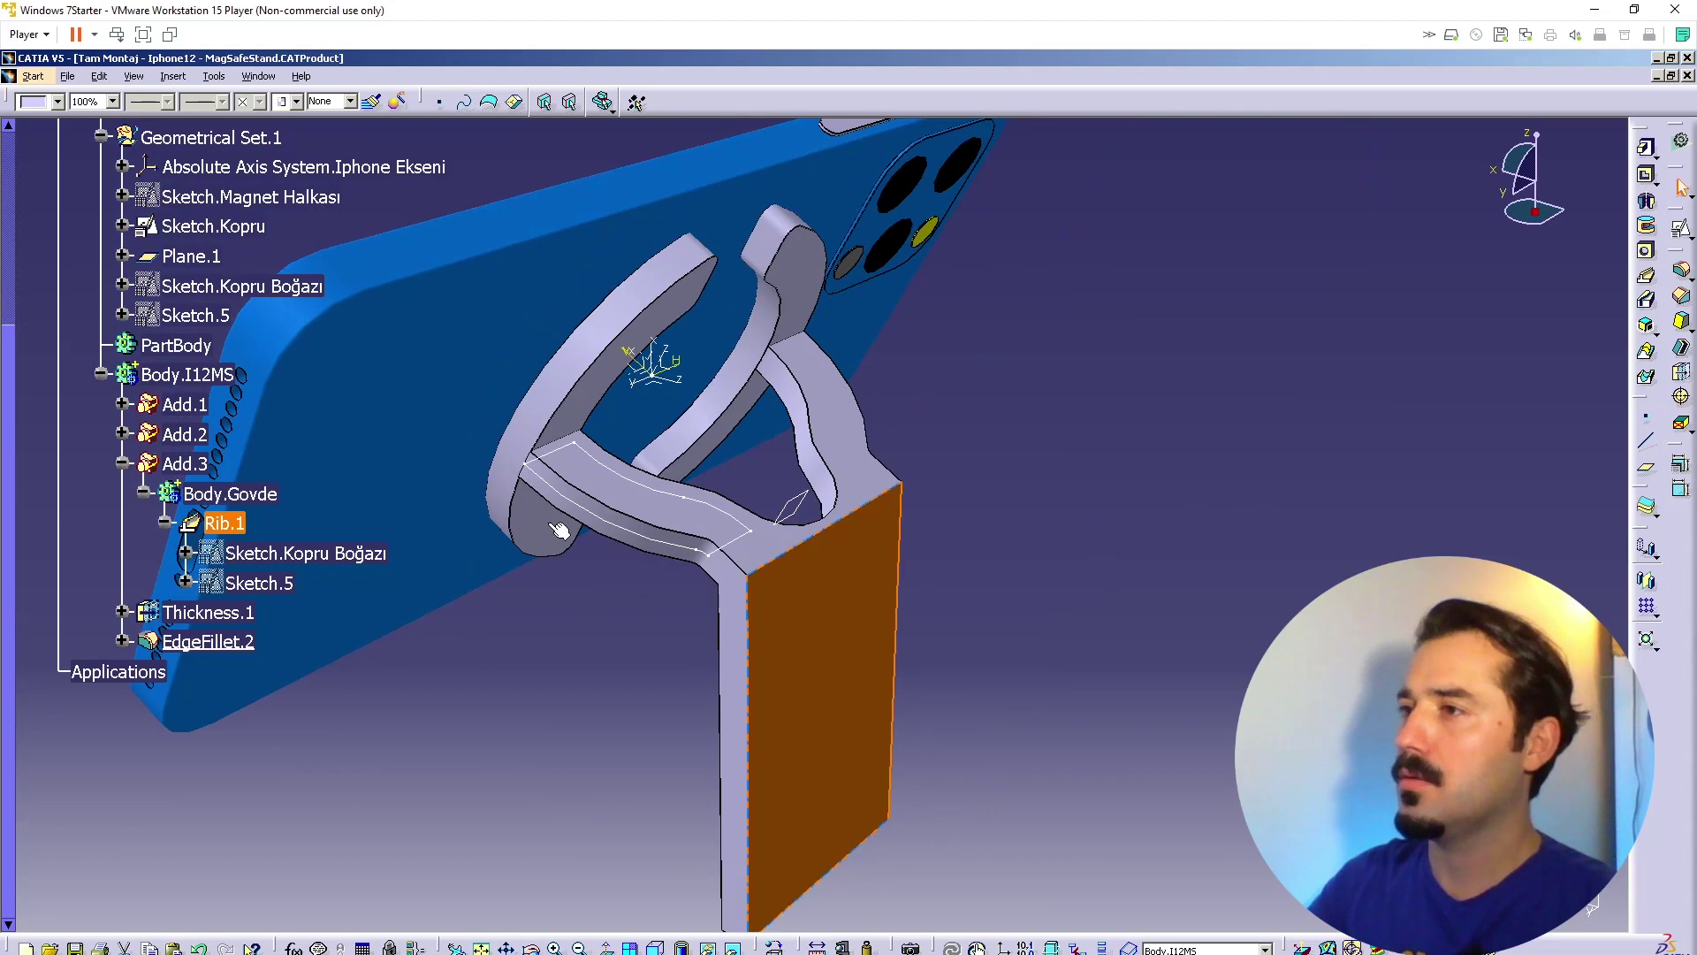
left_click(143, 492)
left_click(125, 463)
right_click(184, 464)
left_click(235, 592)
Step: Create an Edge Fillet after Add.3 on the bend edge where the arm junction meets the leg's phone-facing side
left_click(535, 701)
left_click(1688, 276)
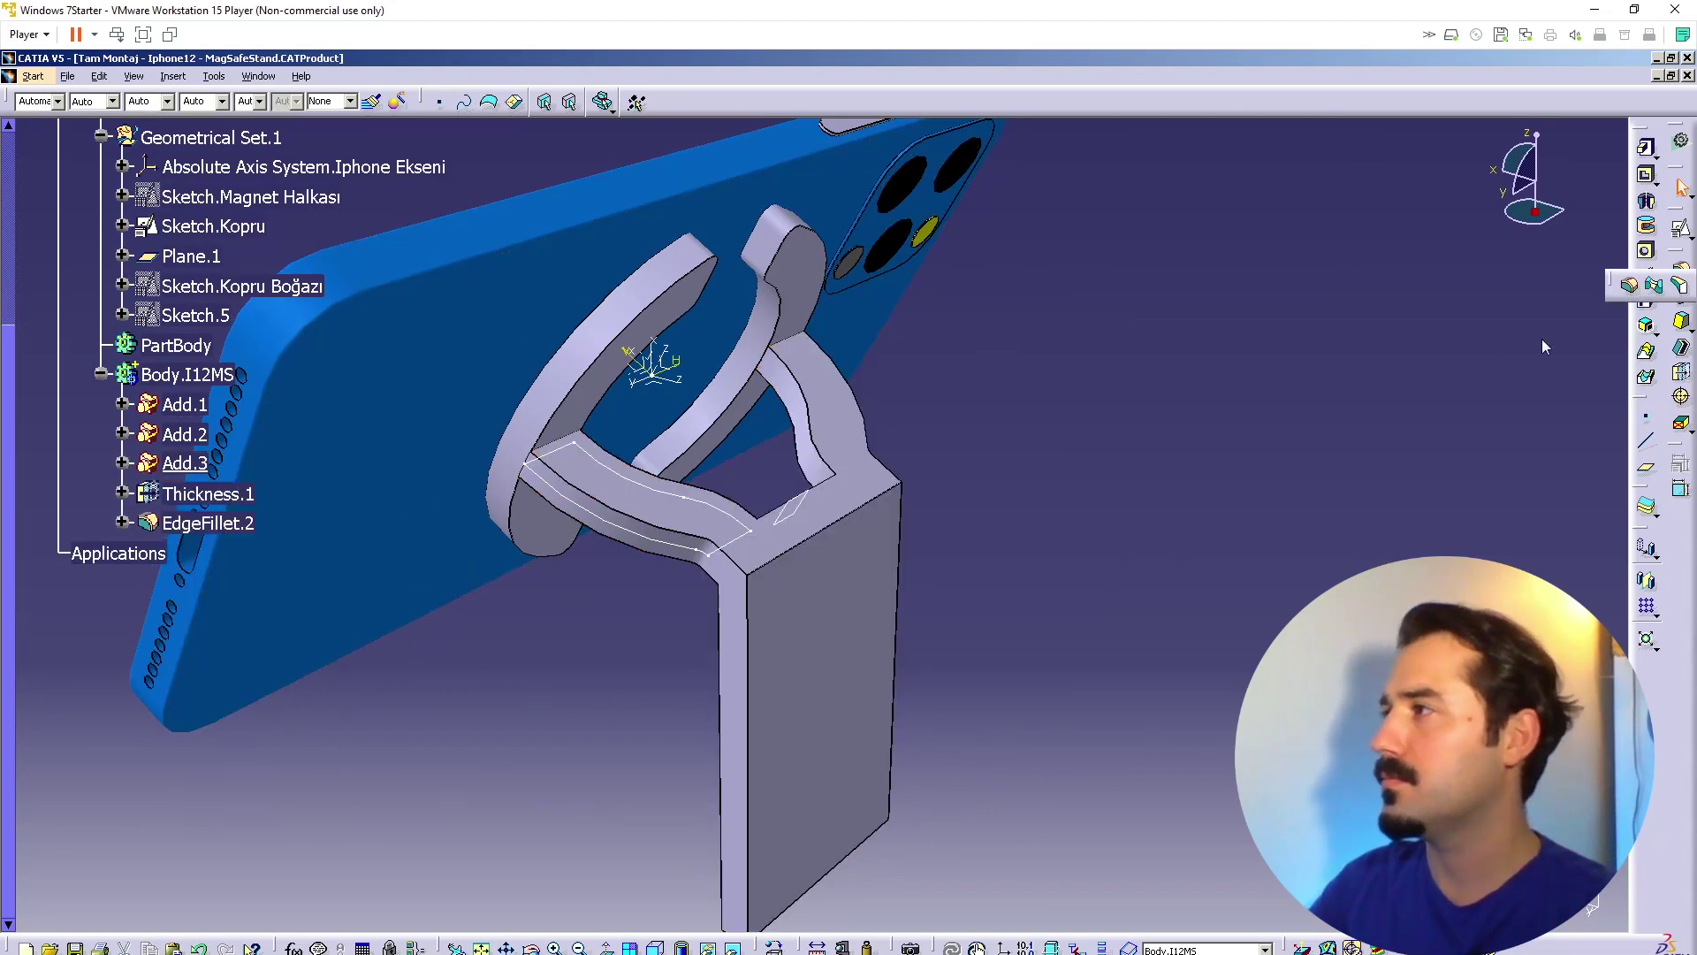
middle_click_drag(870, 529, 800, 469)
left_click(787, 477)
key("Return")
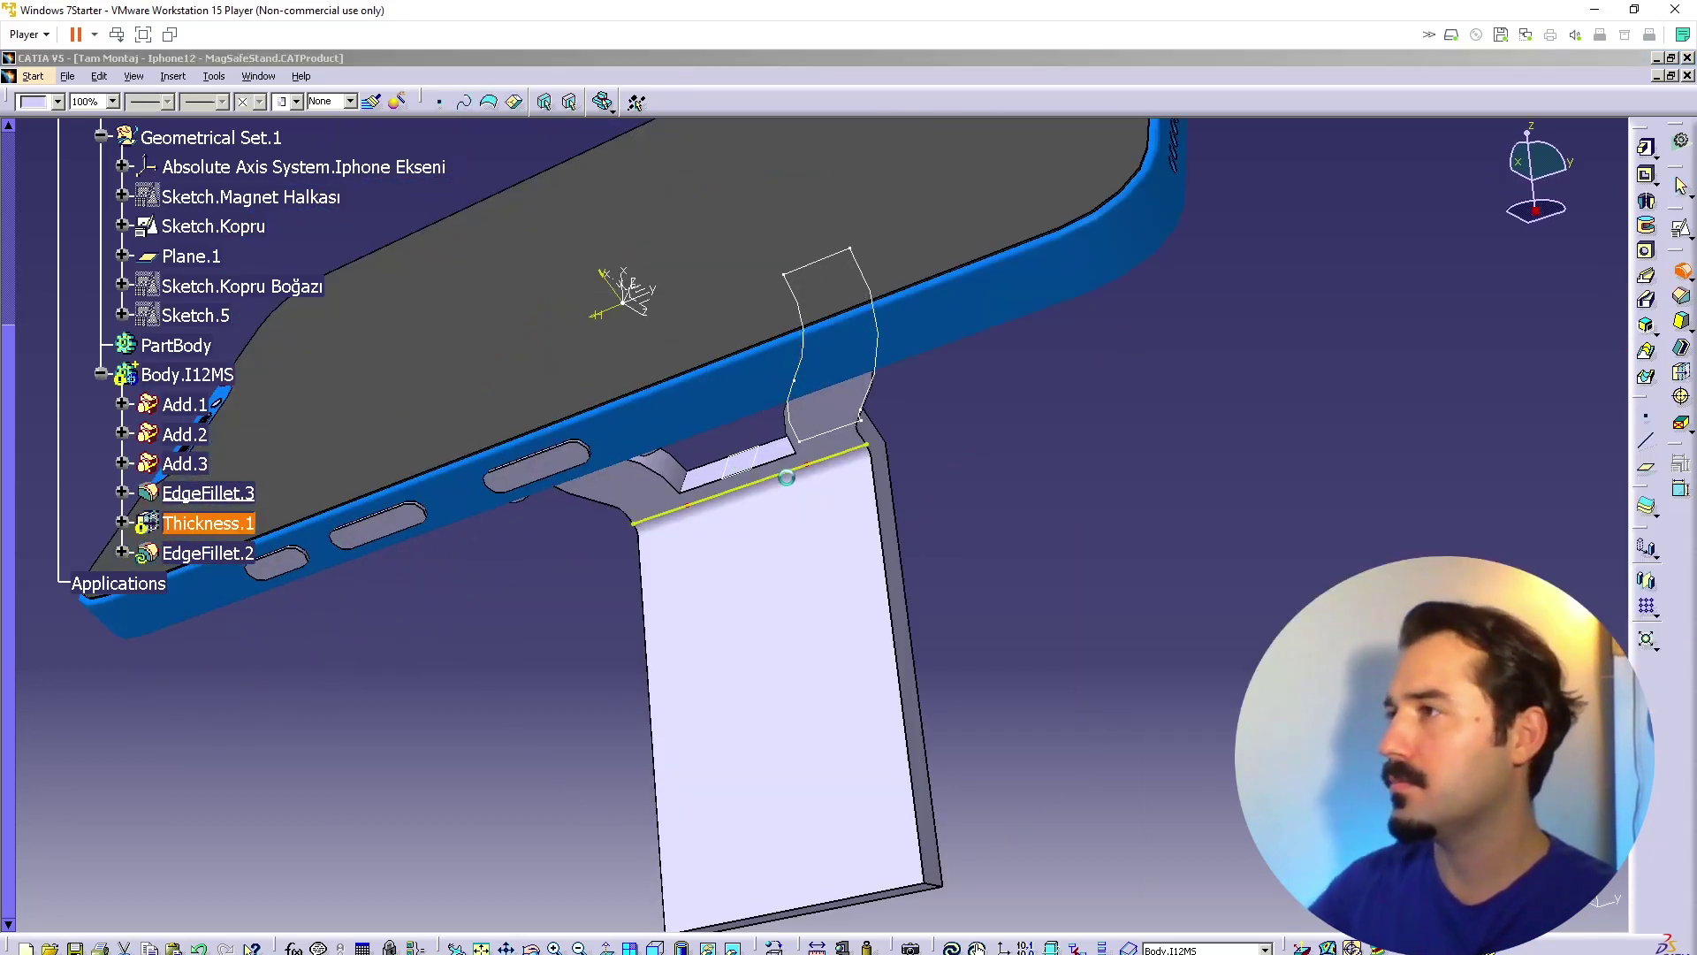
left_click(1581, 905)
left_click(1583, 905)
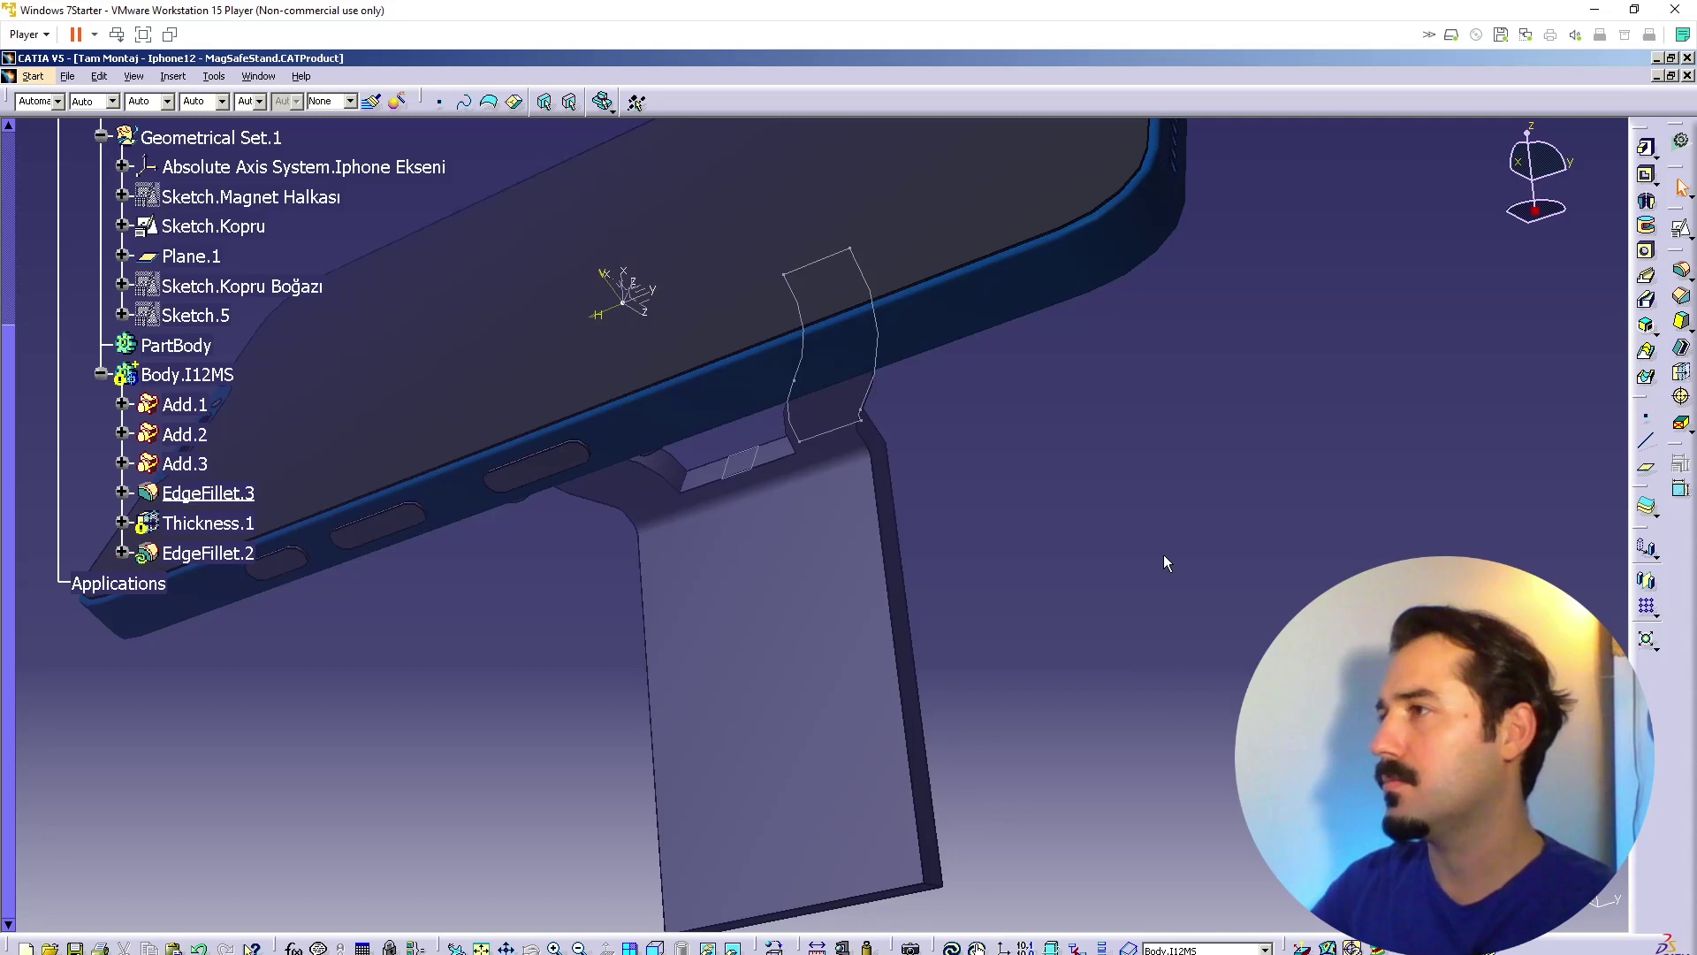
middle_click_drag(940, 490, 939, 531)
scroll(1008, 557, "up", 2, "ctrl")
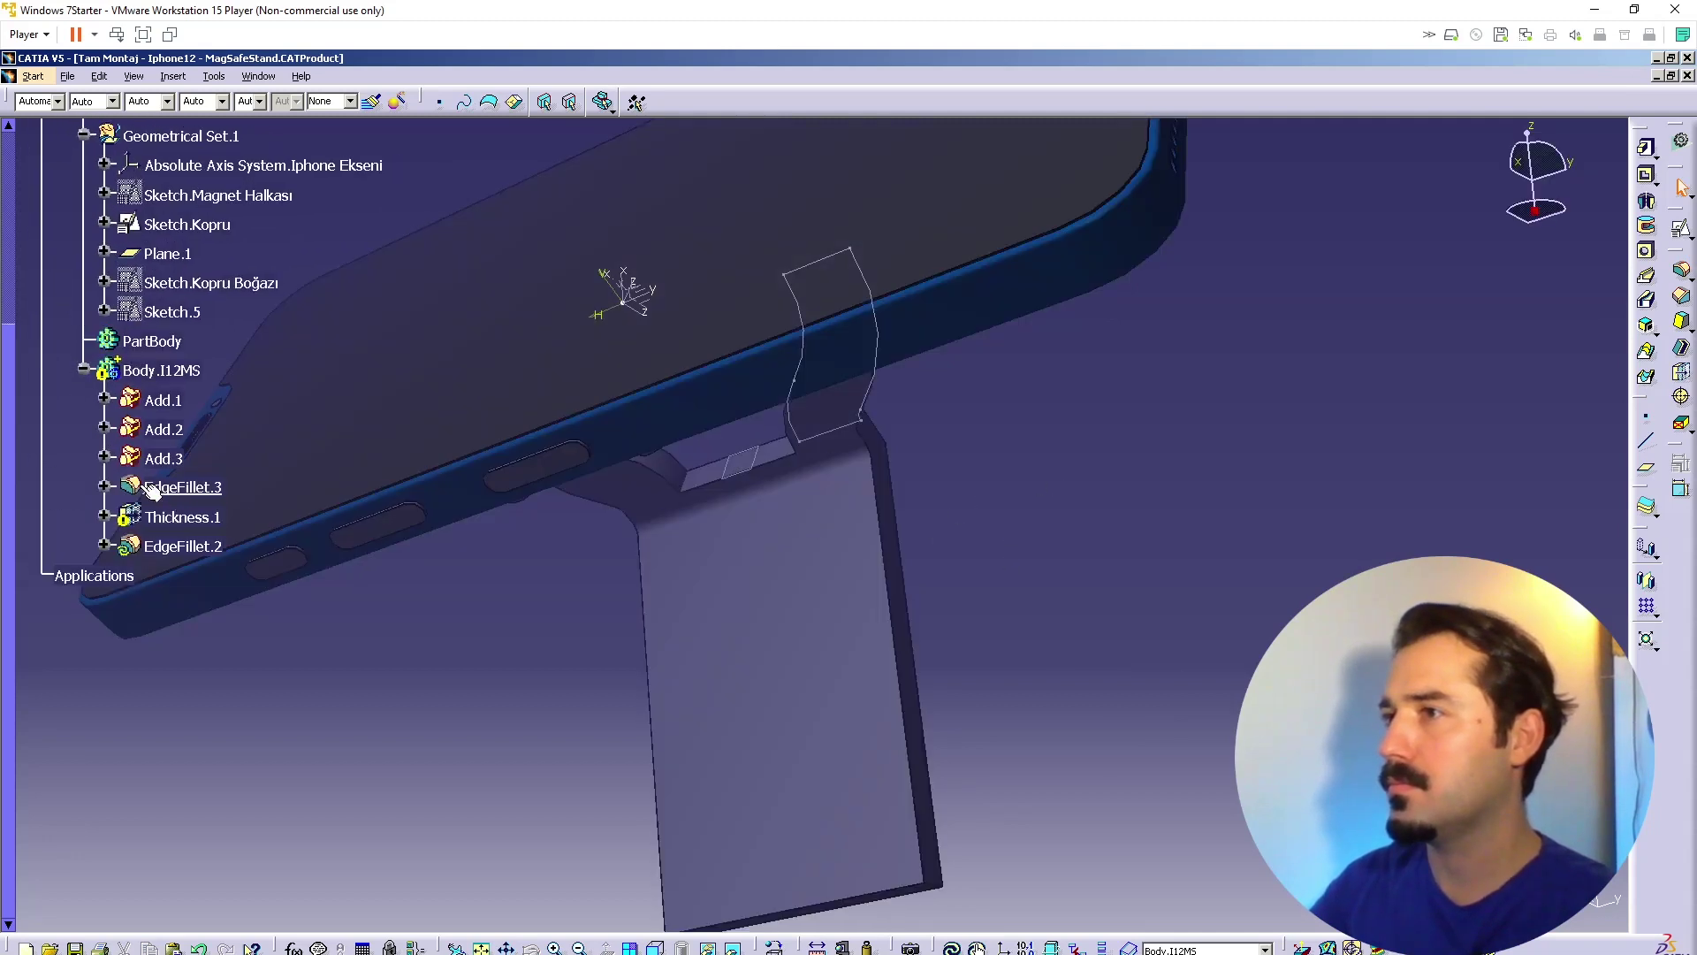
Step: Undo the edge fillet inserted after Add.3 and make EdgeFillet.2 the in-work object
key("ctrl+z")
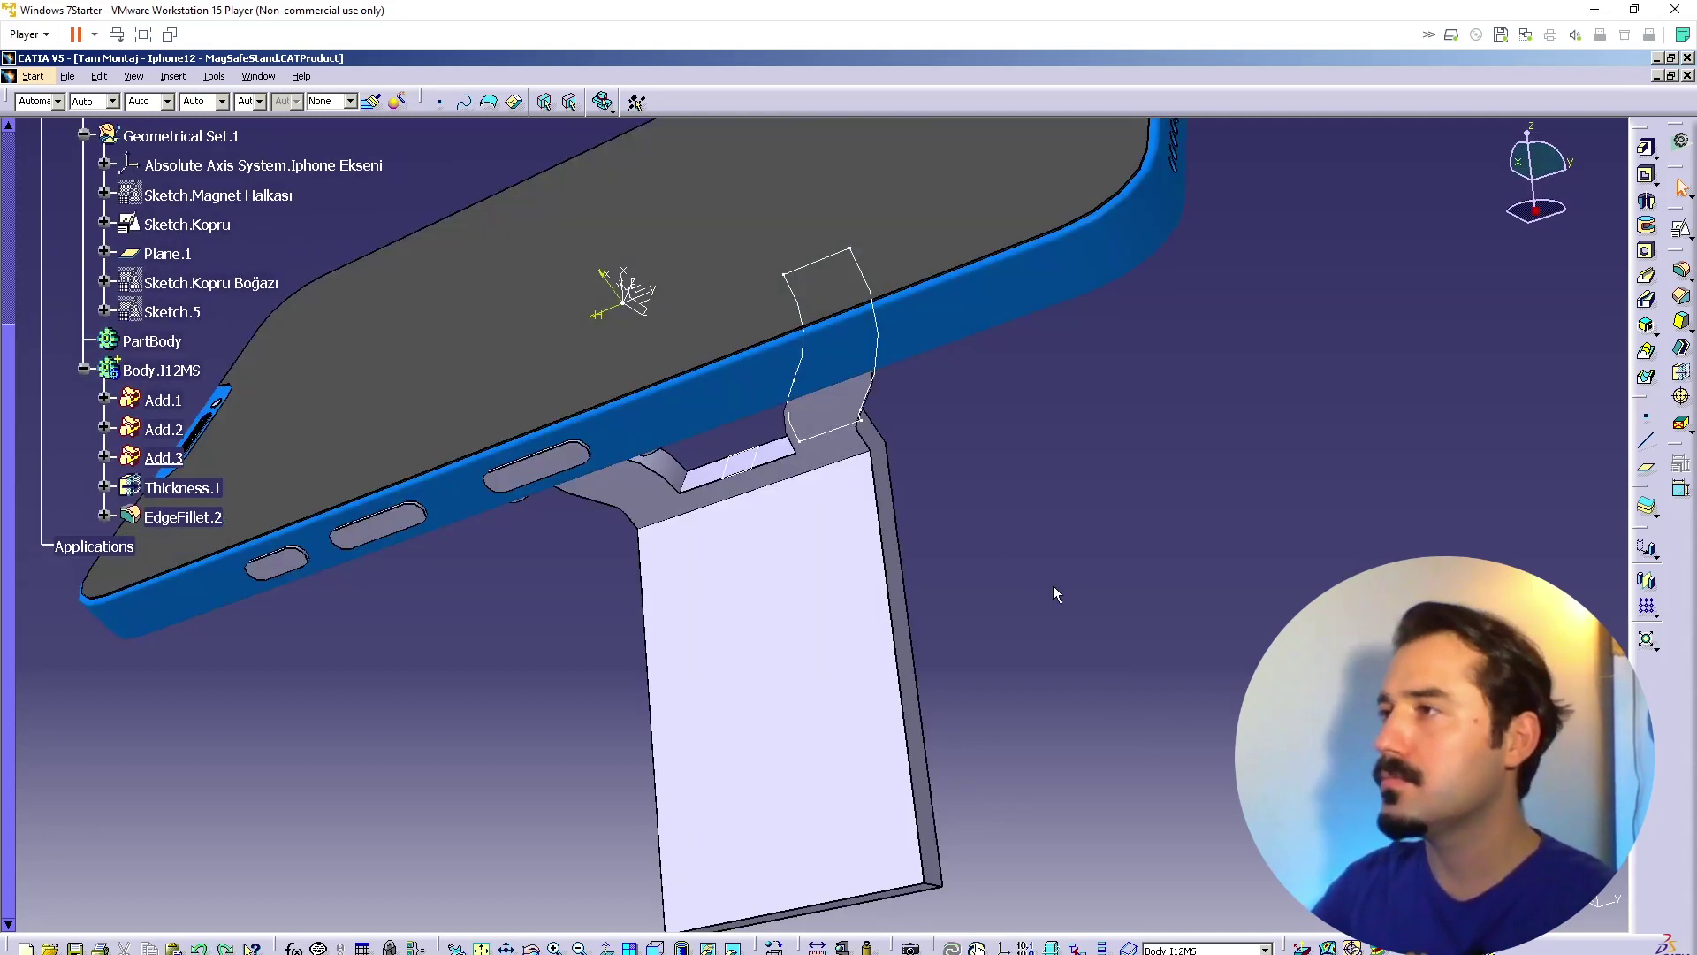
right_click(175, 515)
left_click(226, 650)
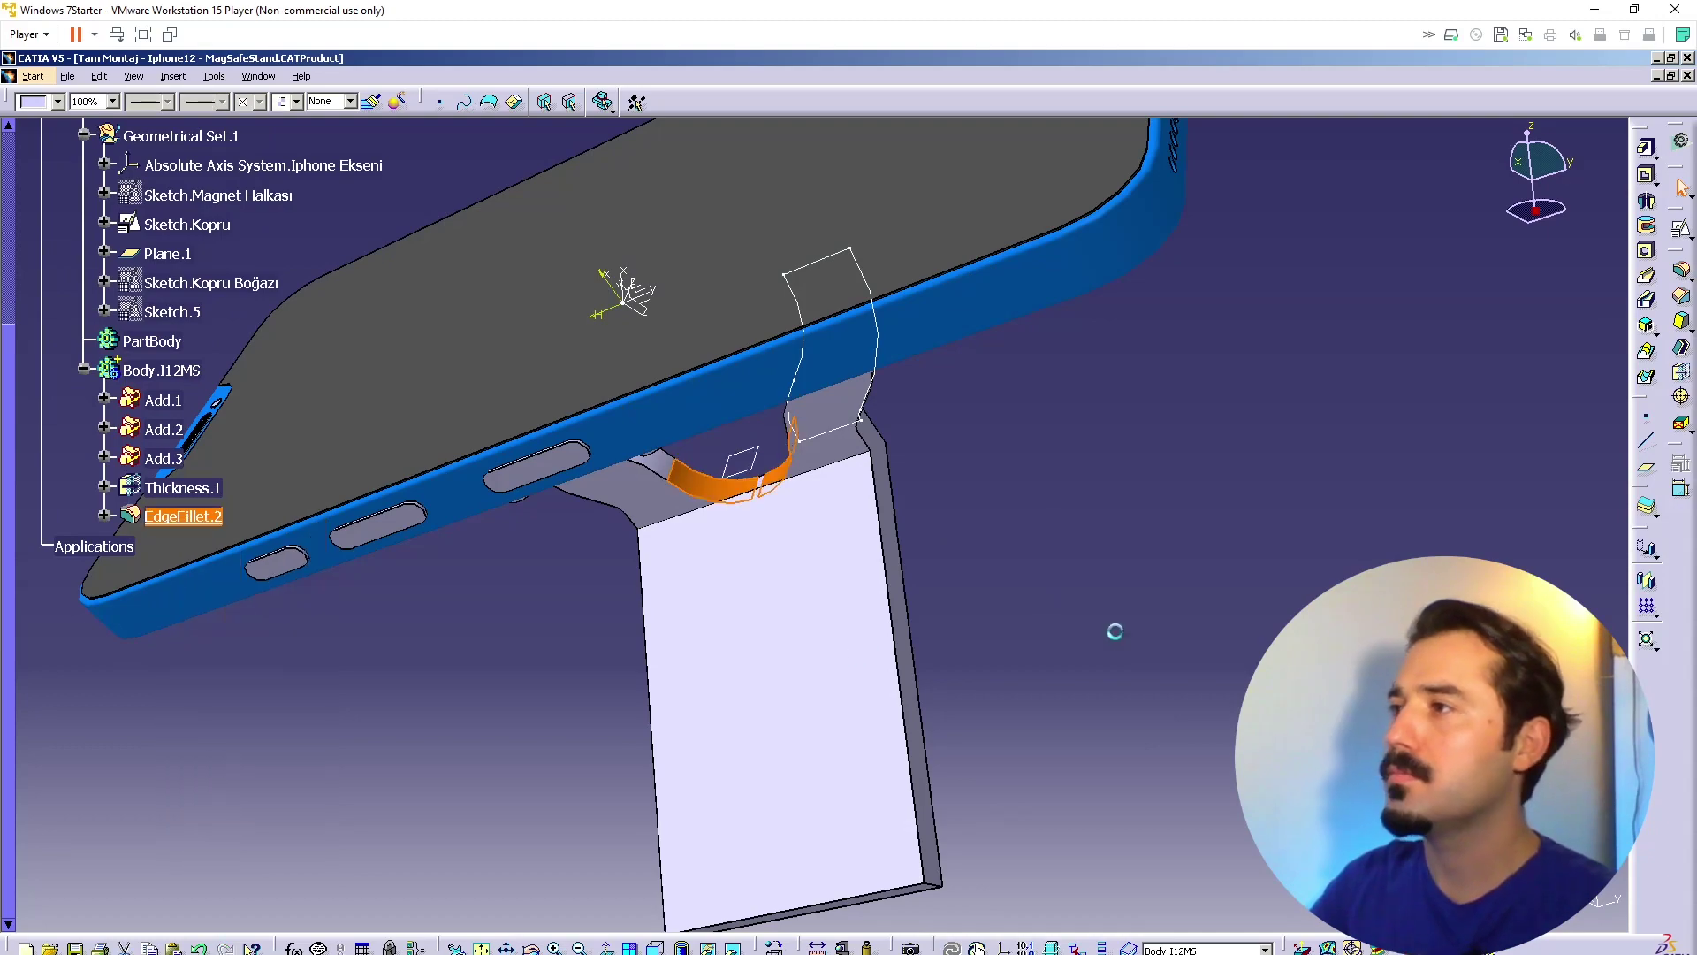
middle_click_drag(777, 519, 834, 500)
left_click(804, 462)
middle_click_drag(648, 652, 959, 563)
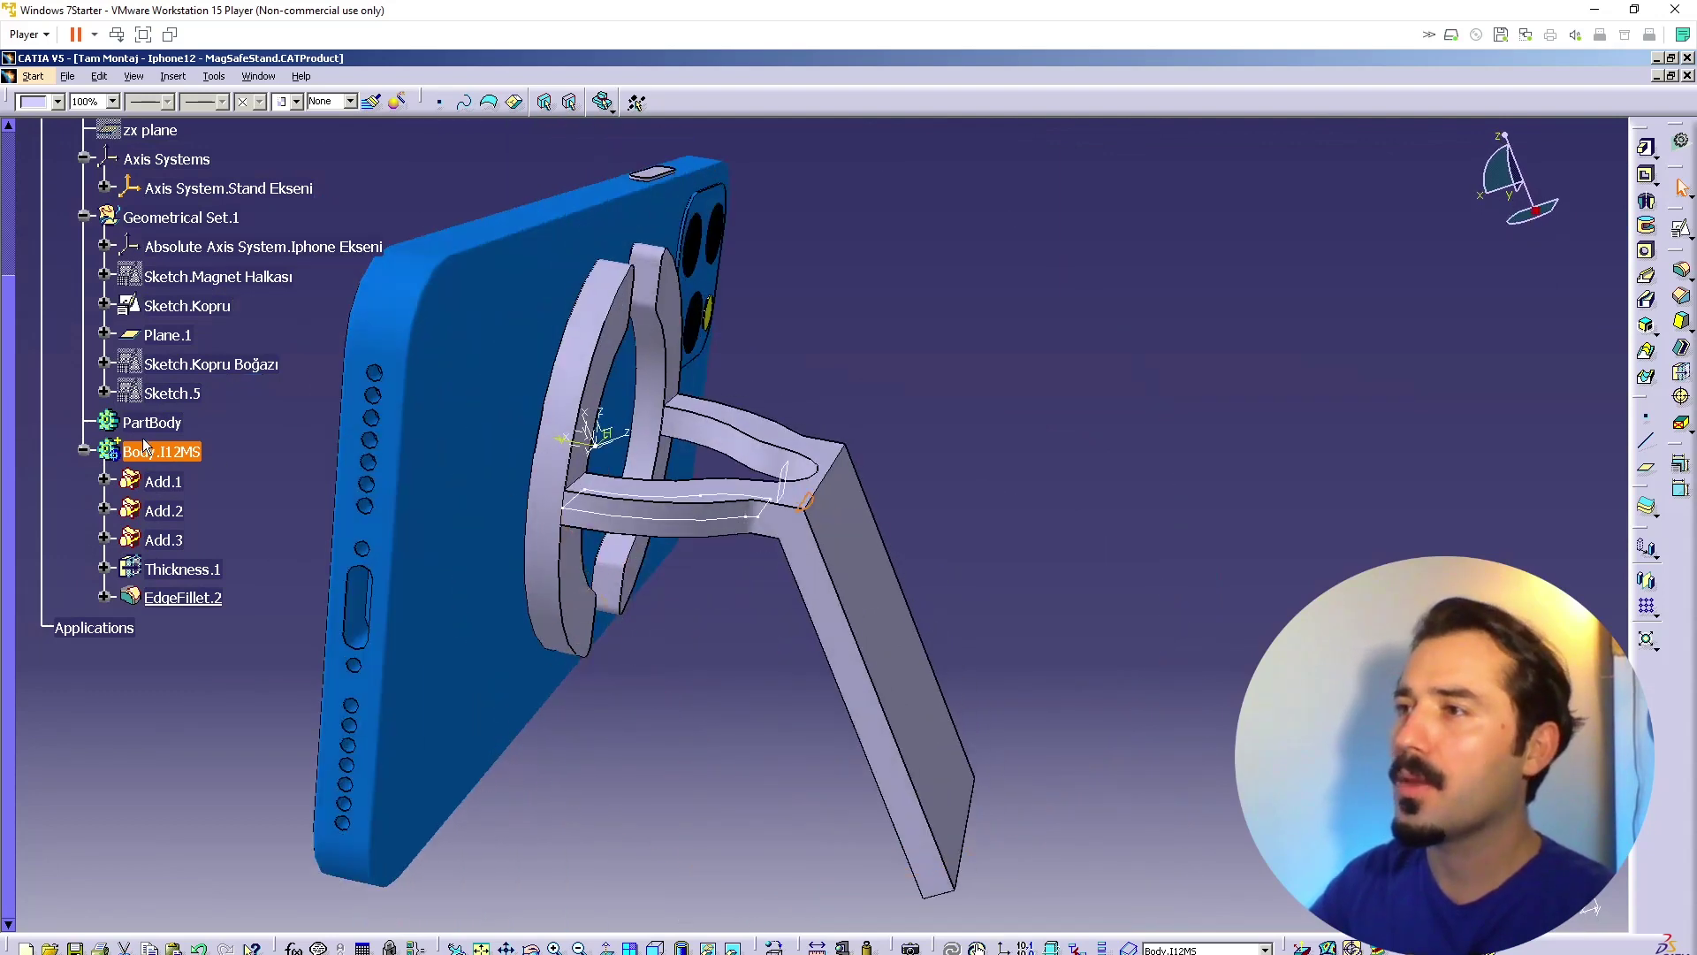
Step: Locate the leg's Rib.1 in the tree and rename its path sketch, Sketch.5, as Sketch.Govde Yol
right_click(856, 659)
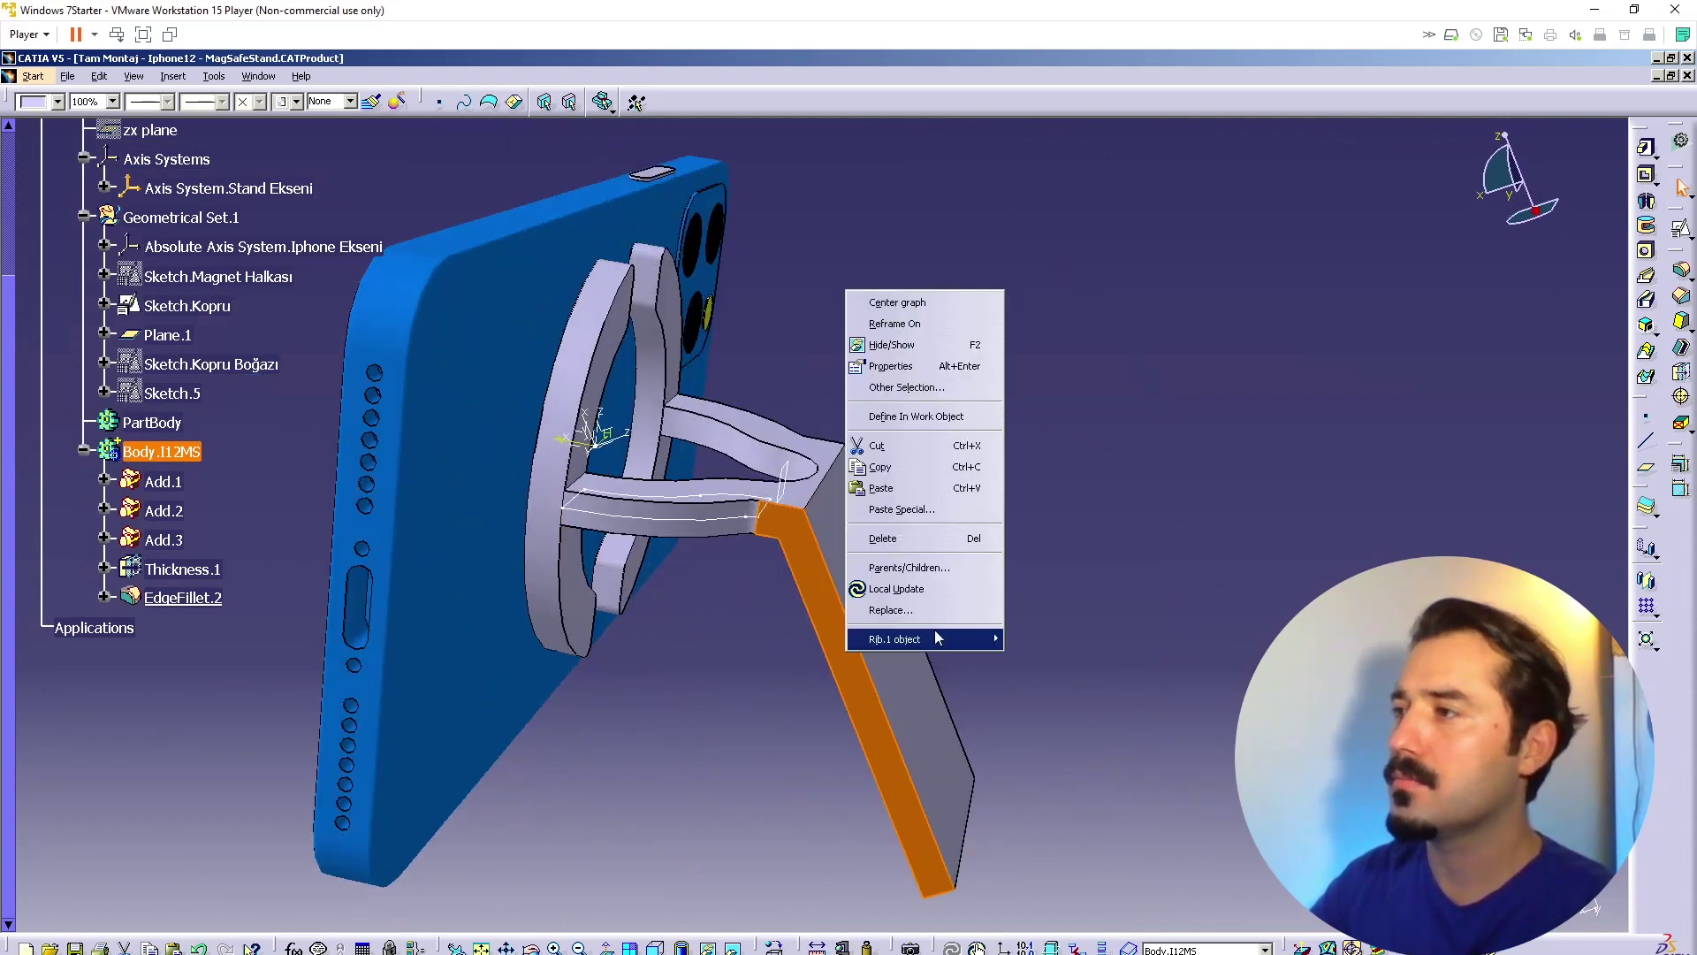
right_click(966, 815)
left_click(1052, 482)
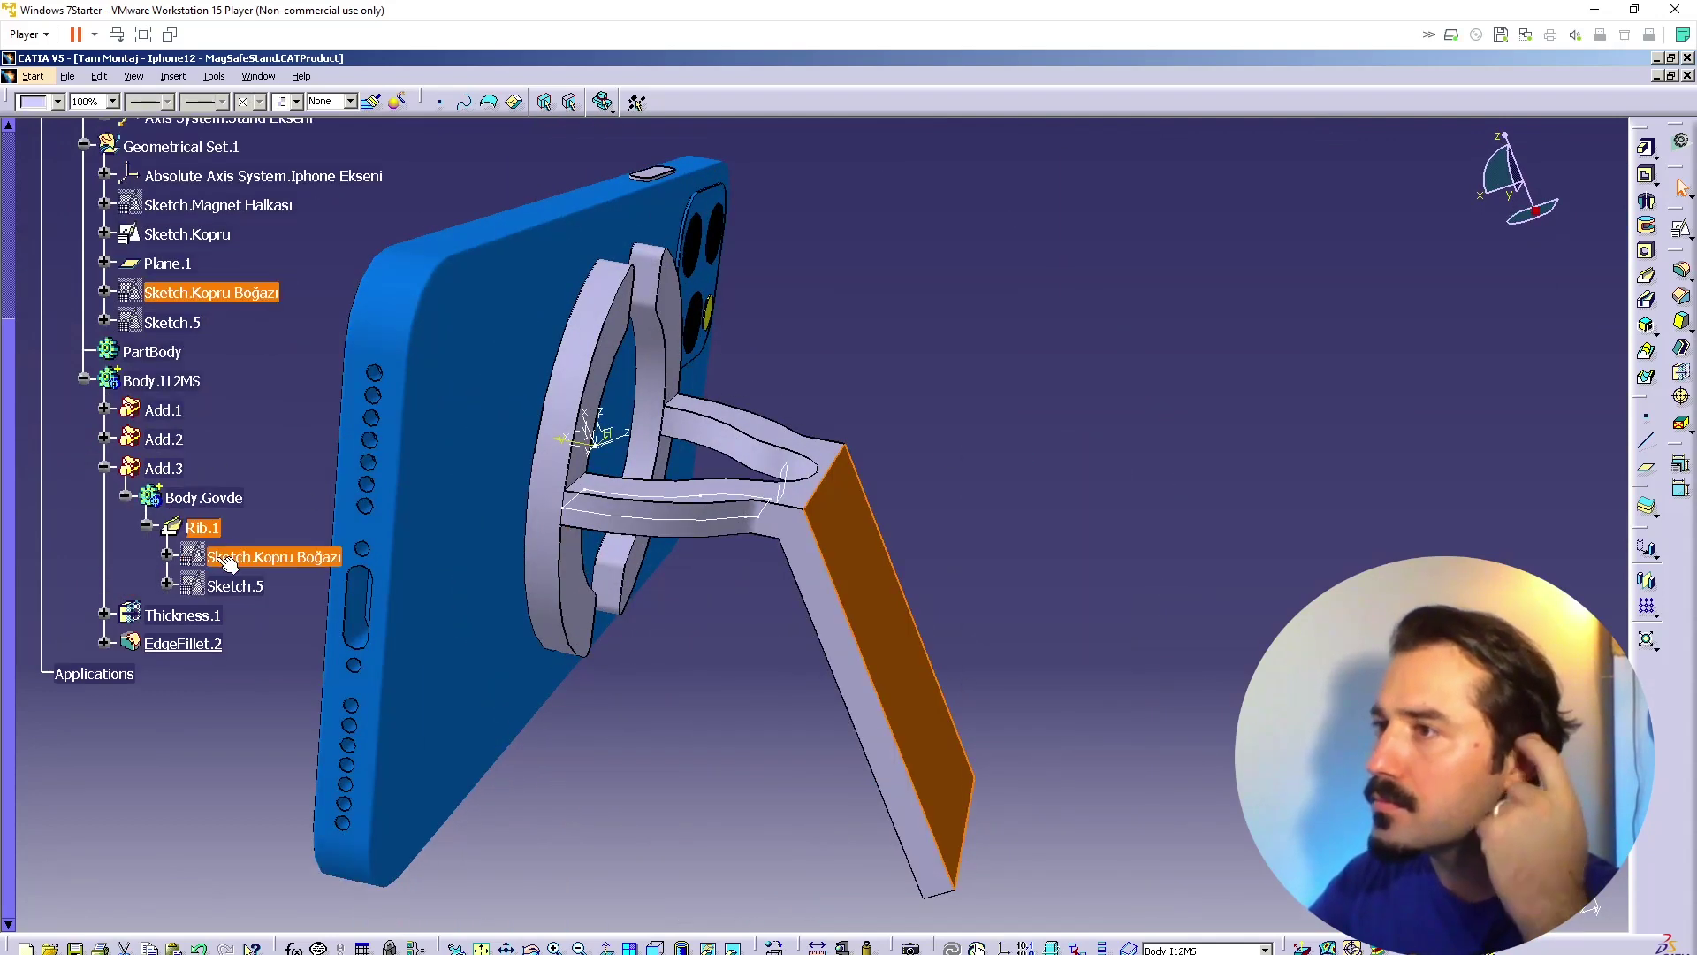
right_click(237, 594)
left_click(293, 667)
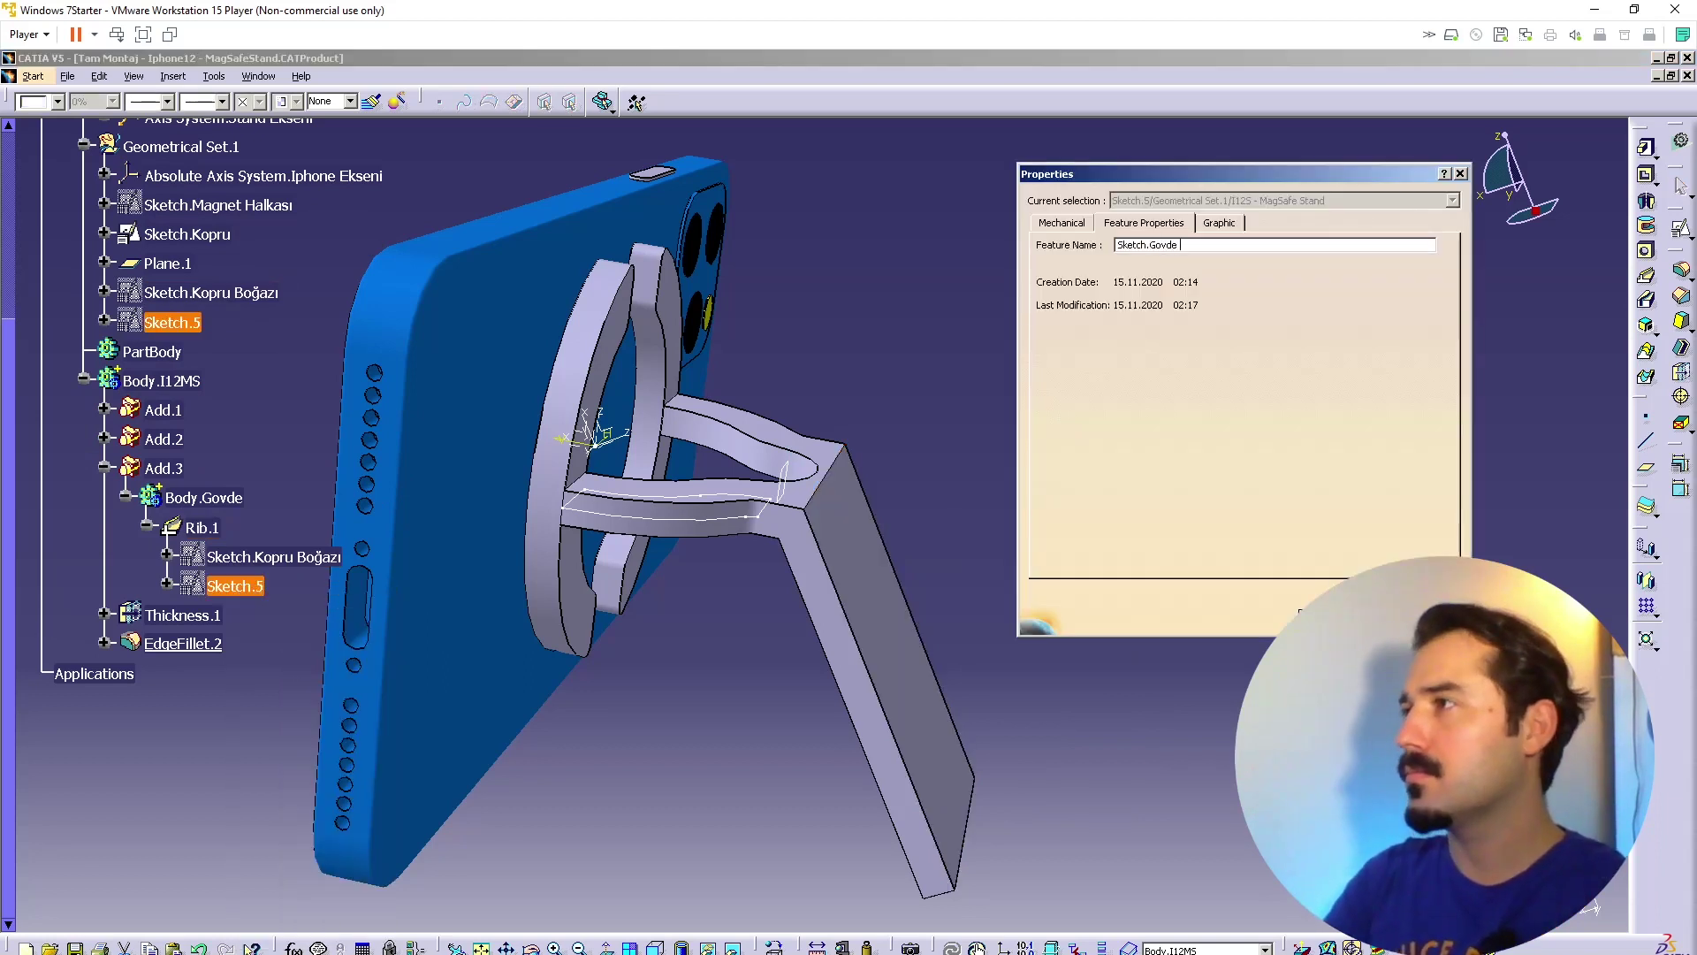
type("Sketch.Govde Yol")
key("Return")
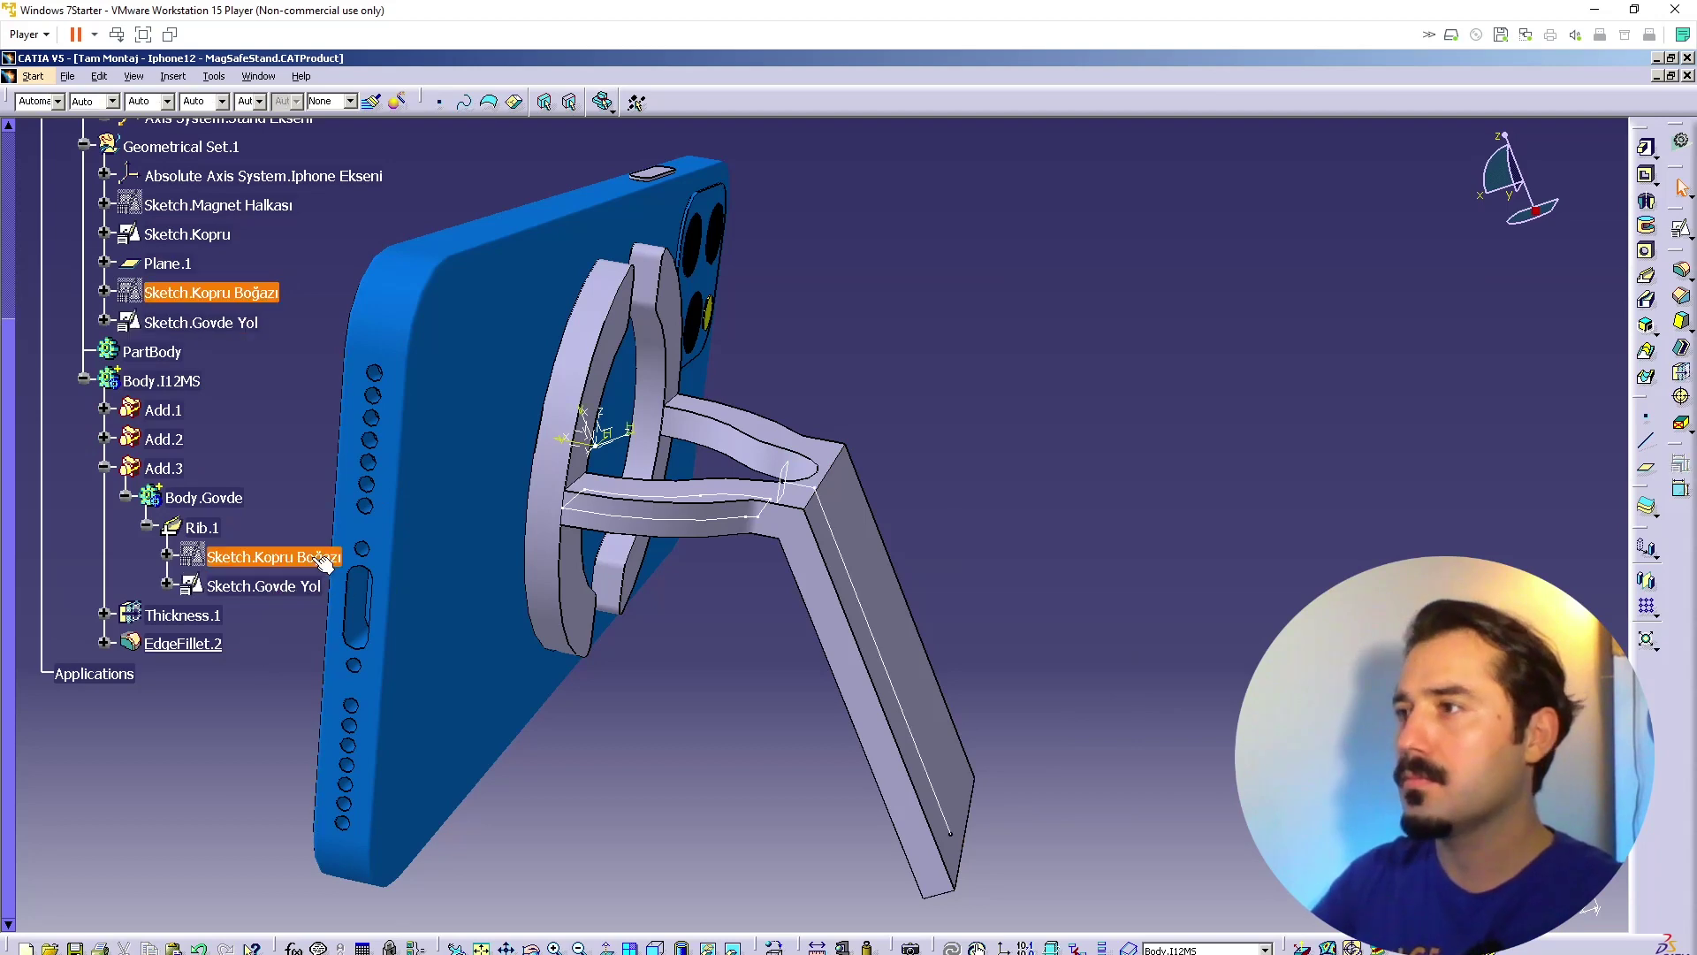
Step: Edit Sketch.Govde Yol, setting the length of its short sloped segment before the bend to 8 mm
double_click(234, 585)
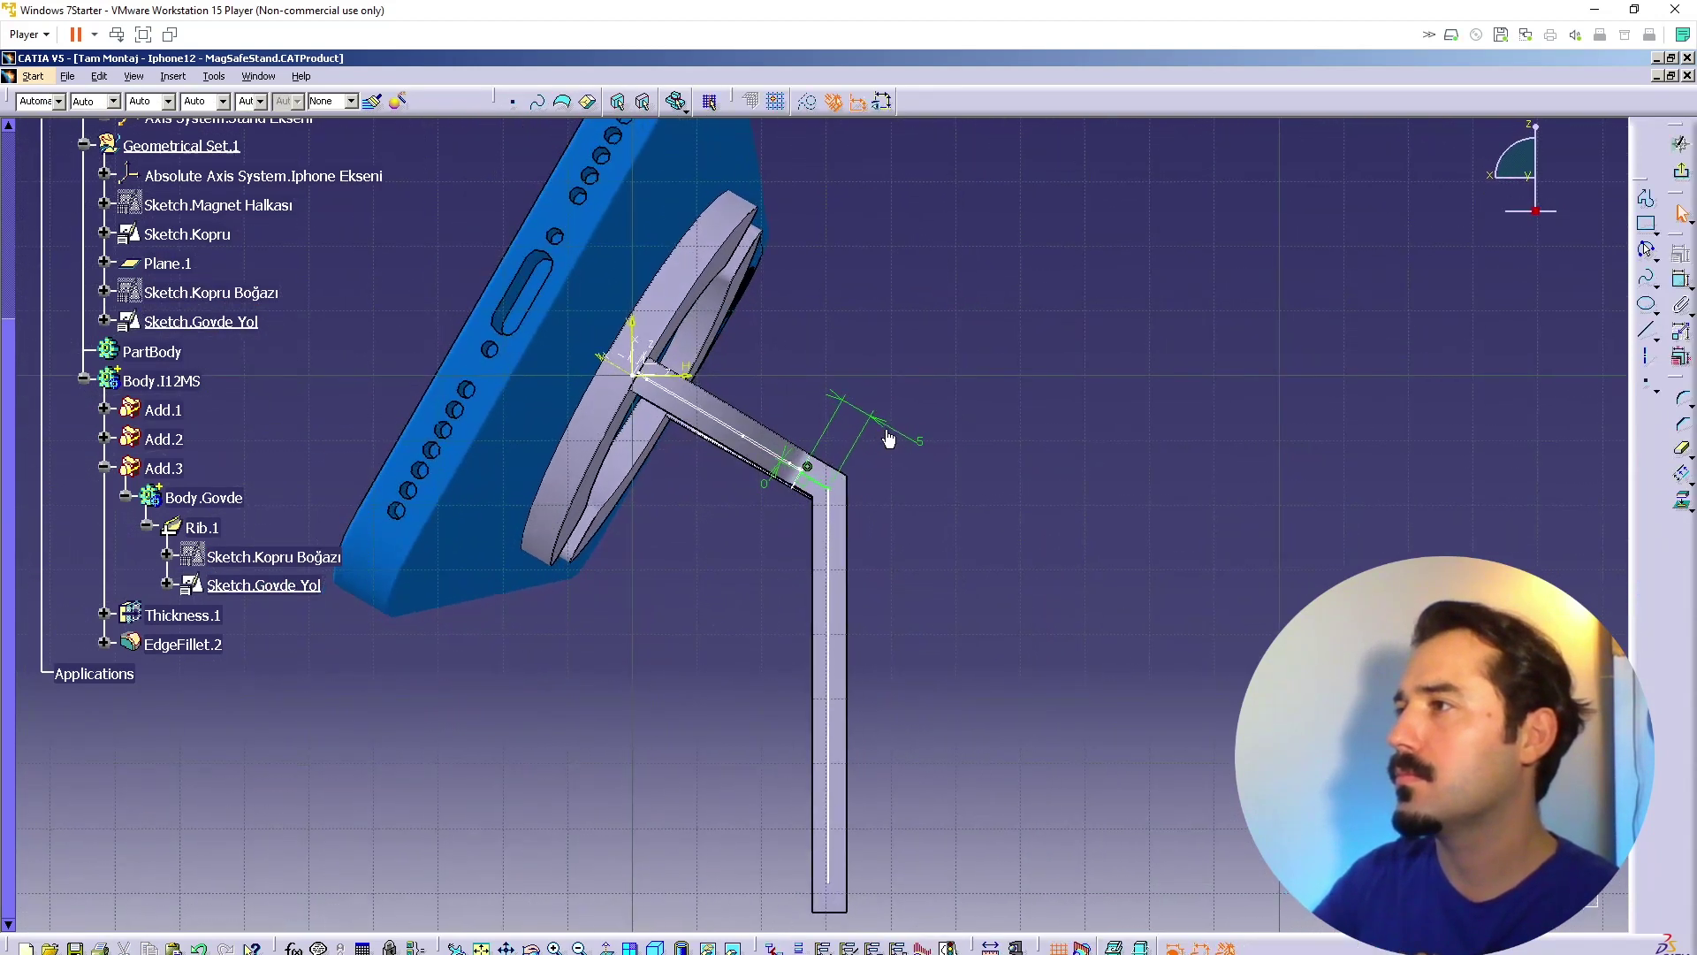
left_click(886, 427)
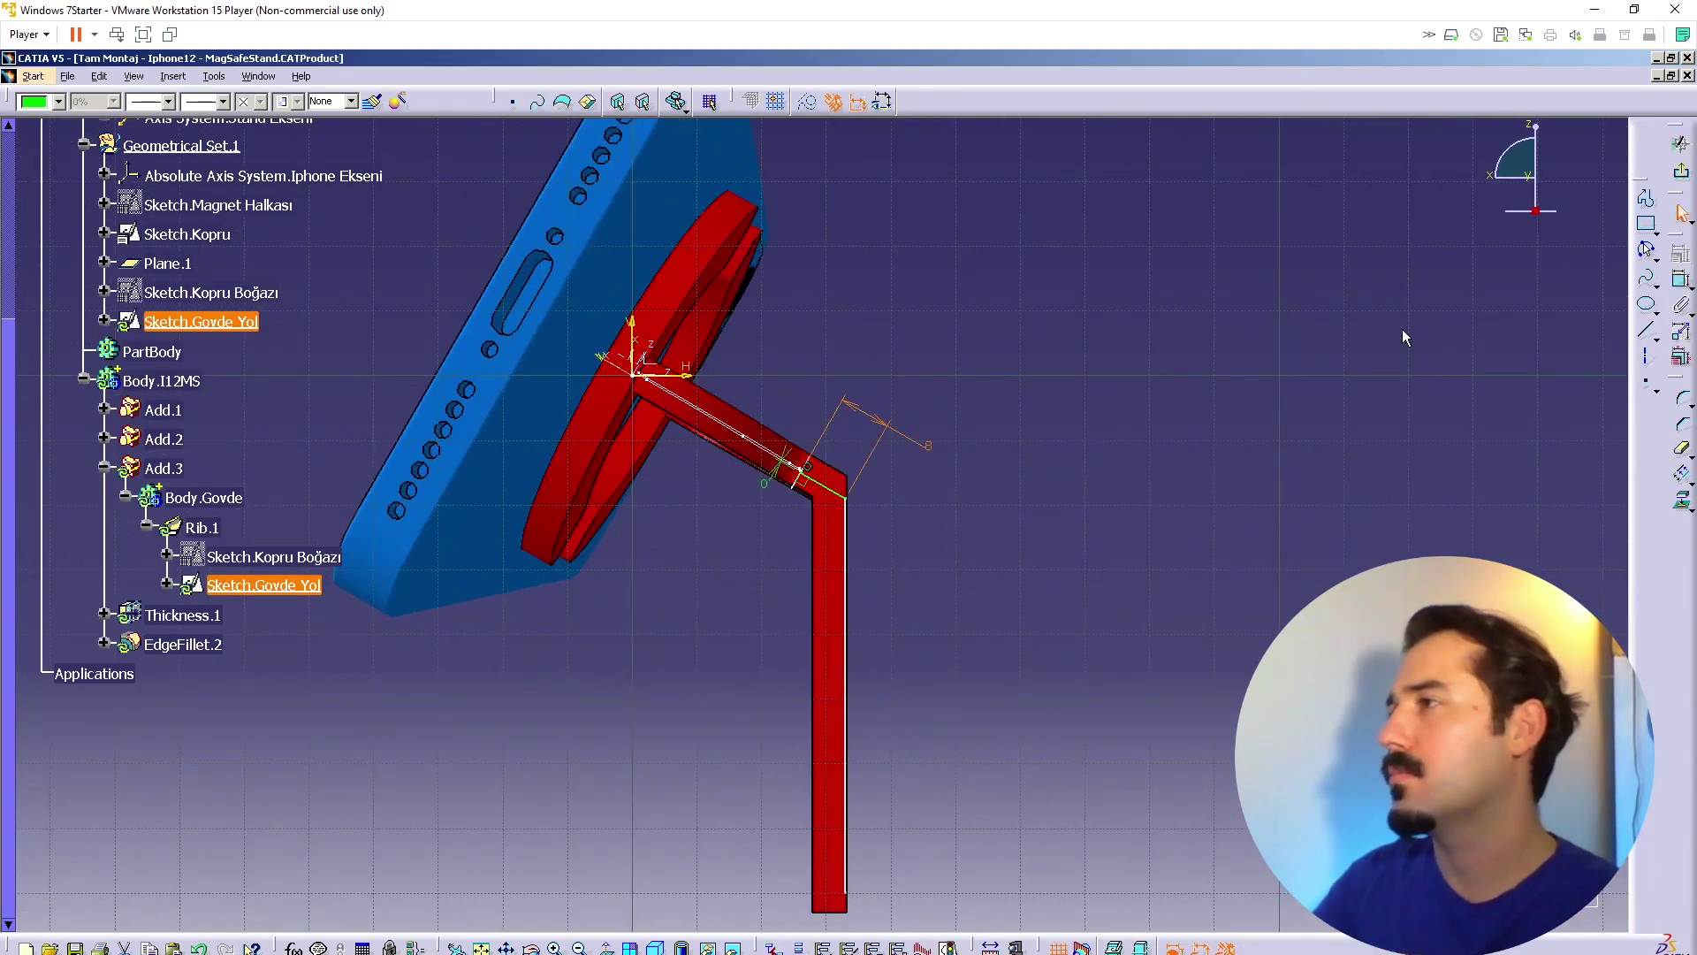
mouse_move(925, 592)
middle_mouse_down()
mouse_move(1167, 280)
mouse_move(875, 415)
mouse_move(1061, 453)
middle_mouse_up()
left_click(1306, 443)
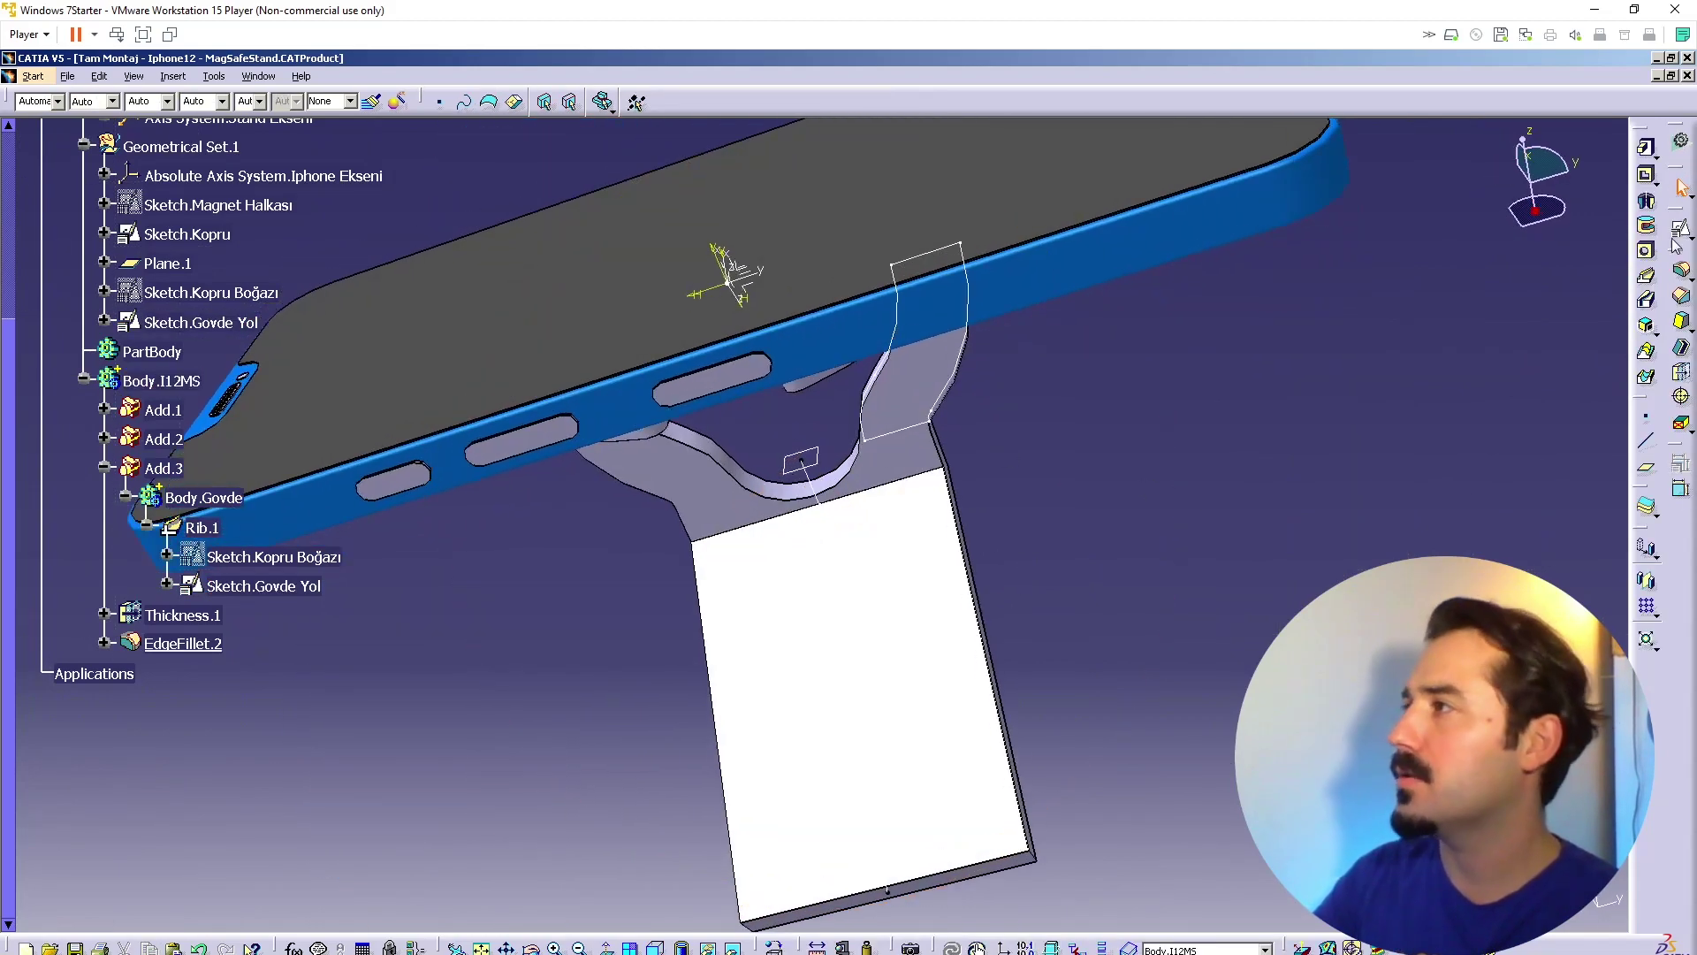
Step: Fillet the inner bend edge on the leg's phone-facing side with a 2 mm radius, keeping the adjacent curved edge of the arm cutout
left_click(1682, 272)
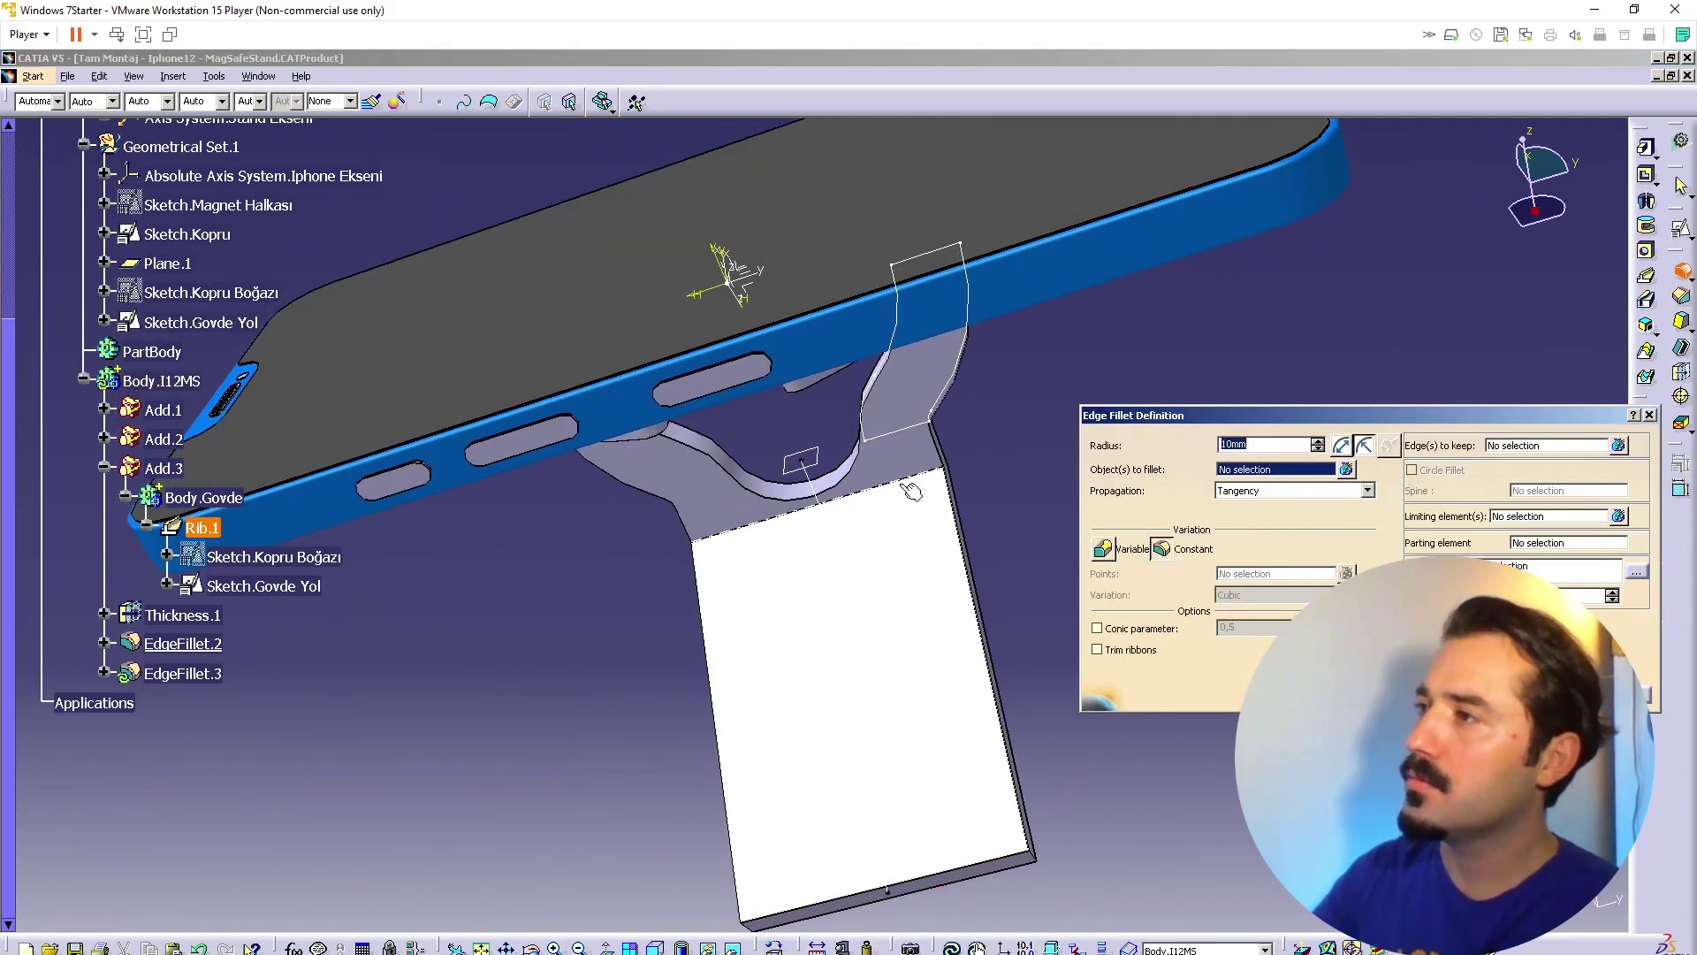
left_click(904, 488)
left_click(1520, 446)
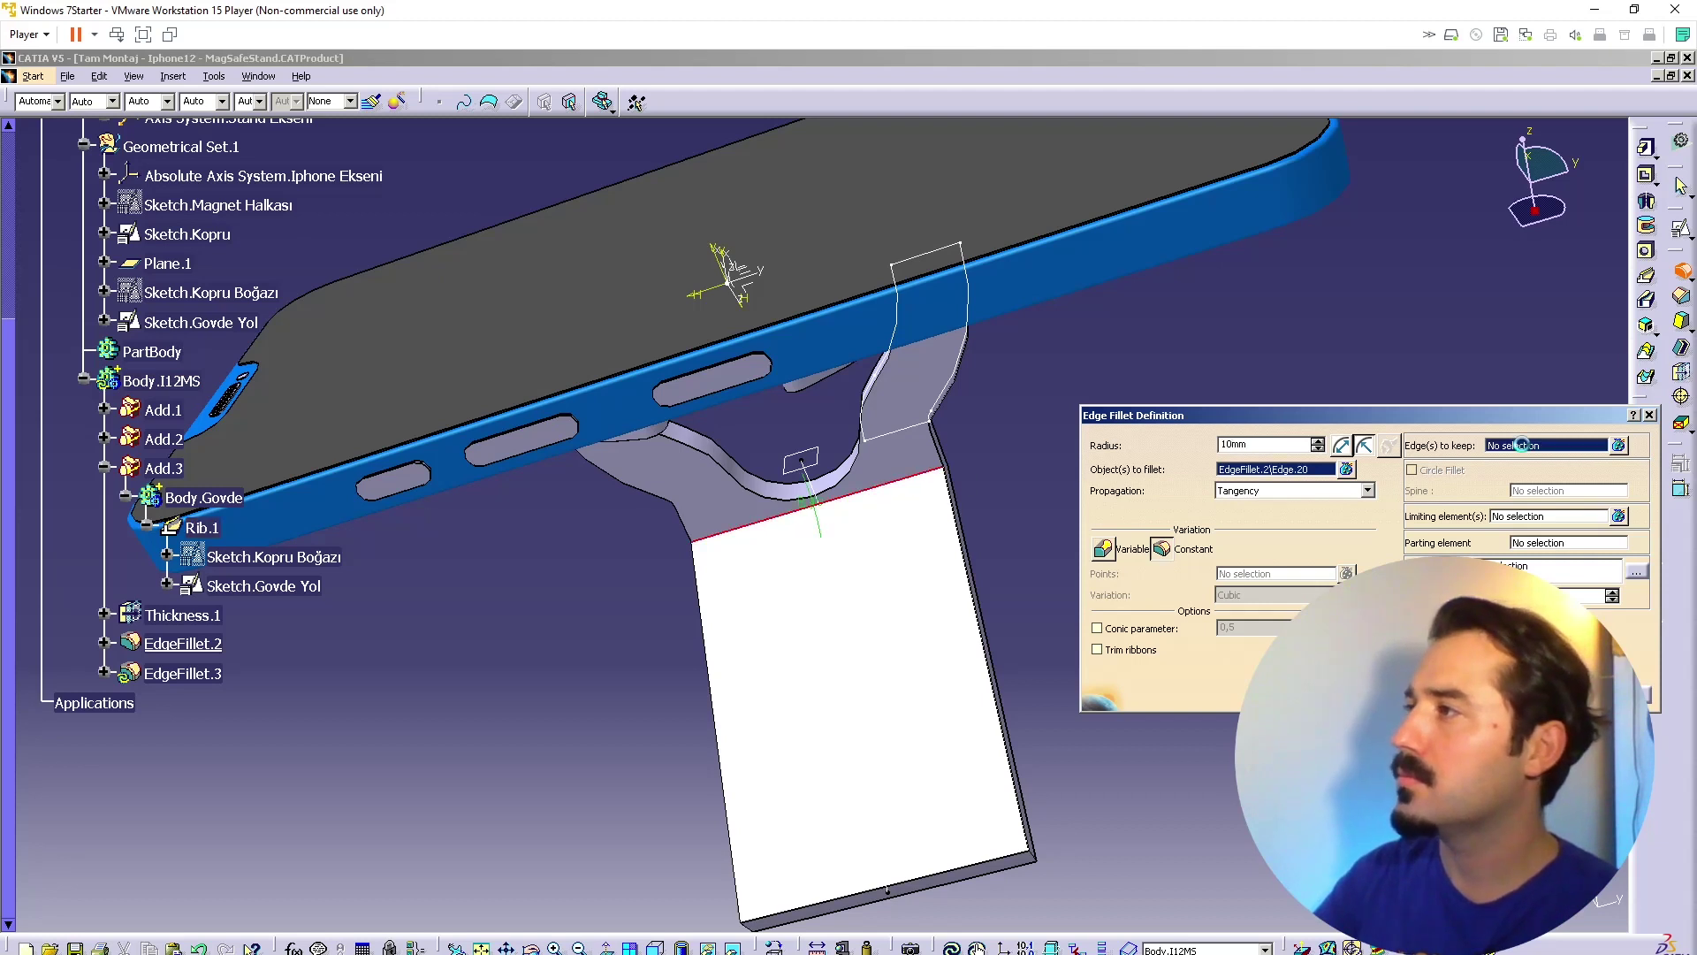
left_click(856, 484)
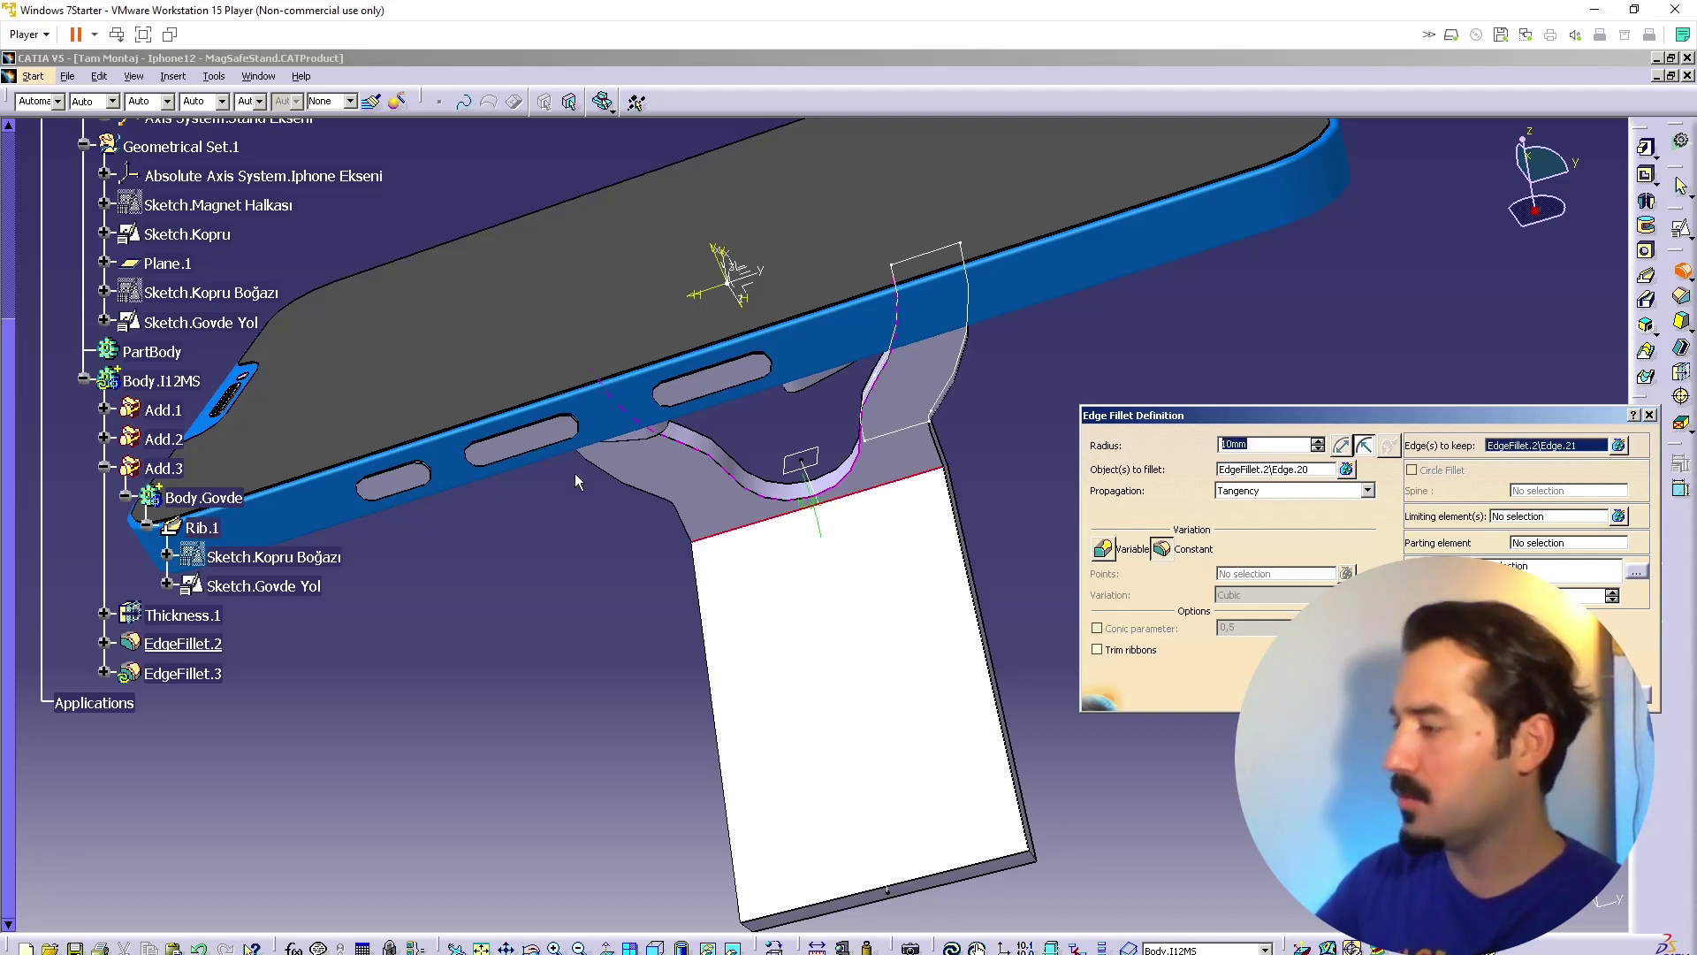
Step: Round the outer bend edge on the back of the stand with an 8 mm Edge Fillet
middle_click_drag(1012, 436, 686, 623)
left_click(1683, 271)
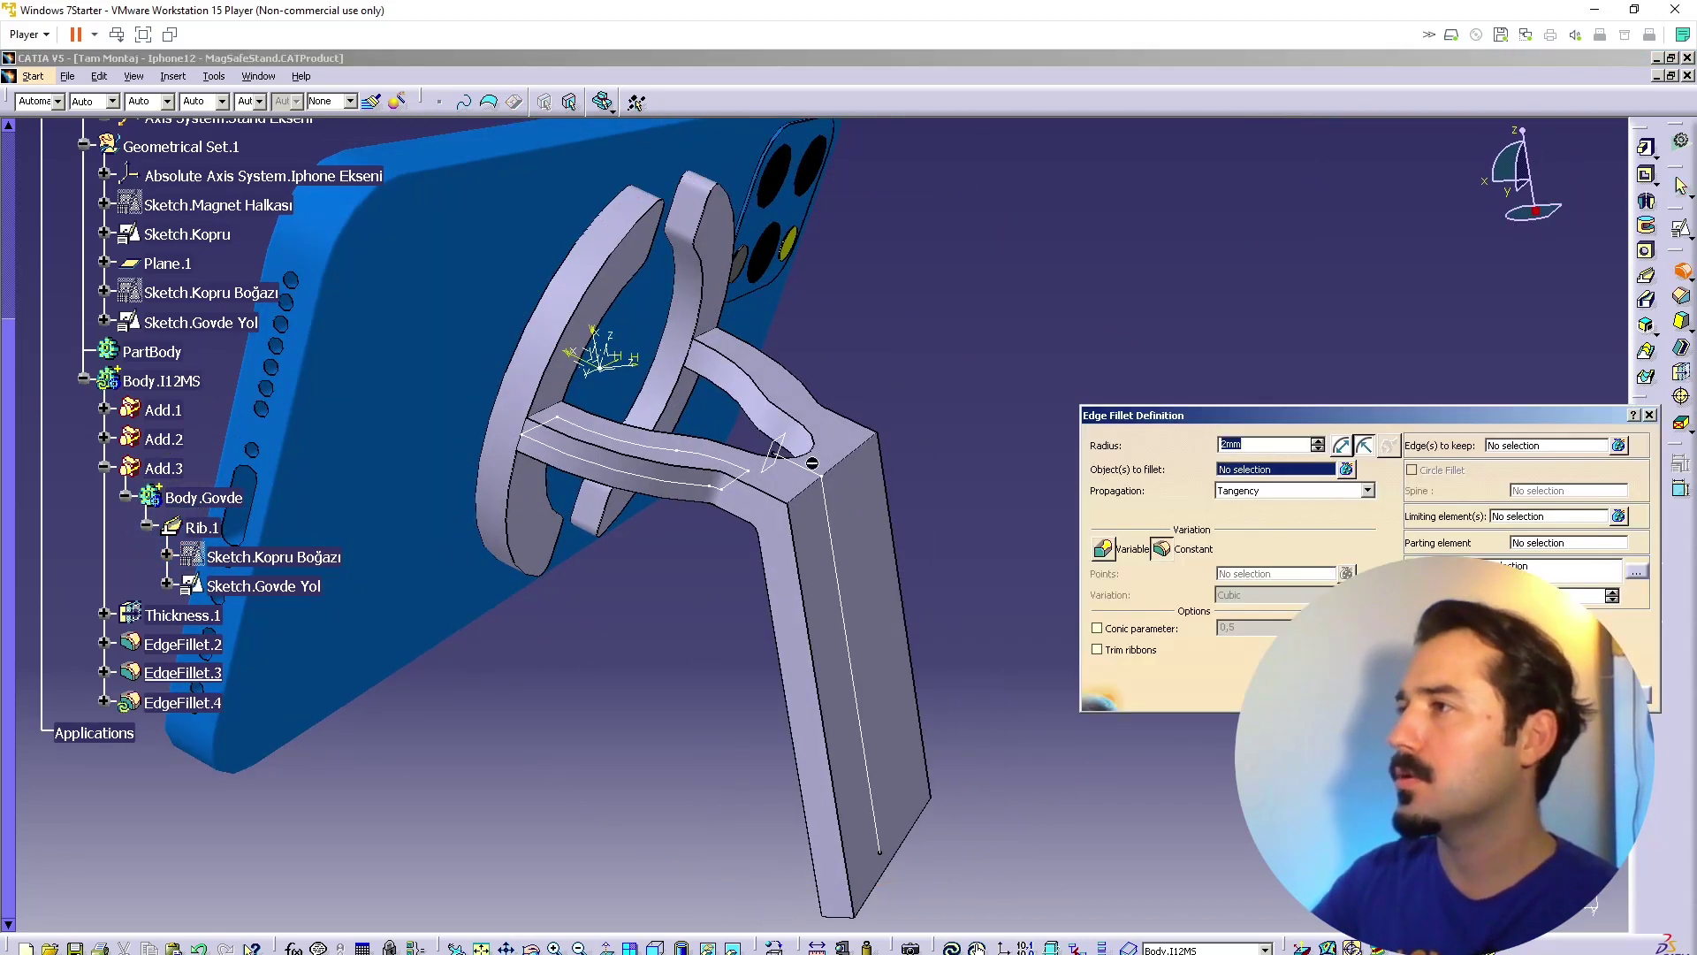
left_click(852, 454)
type("8")
key("Return")
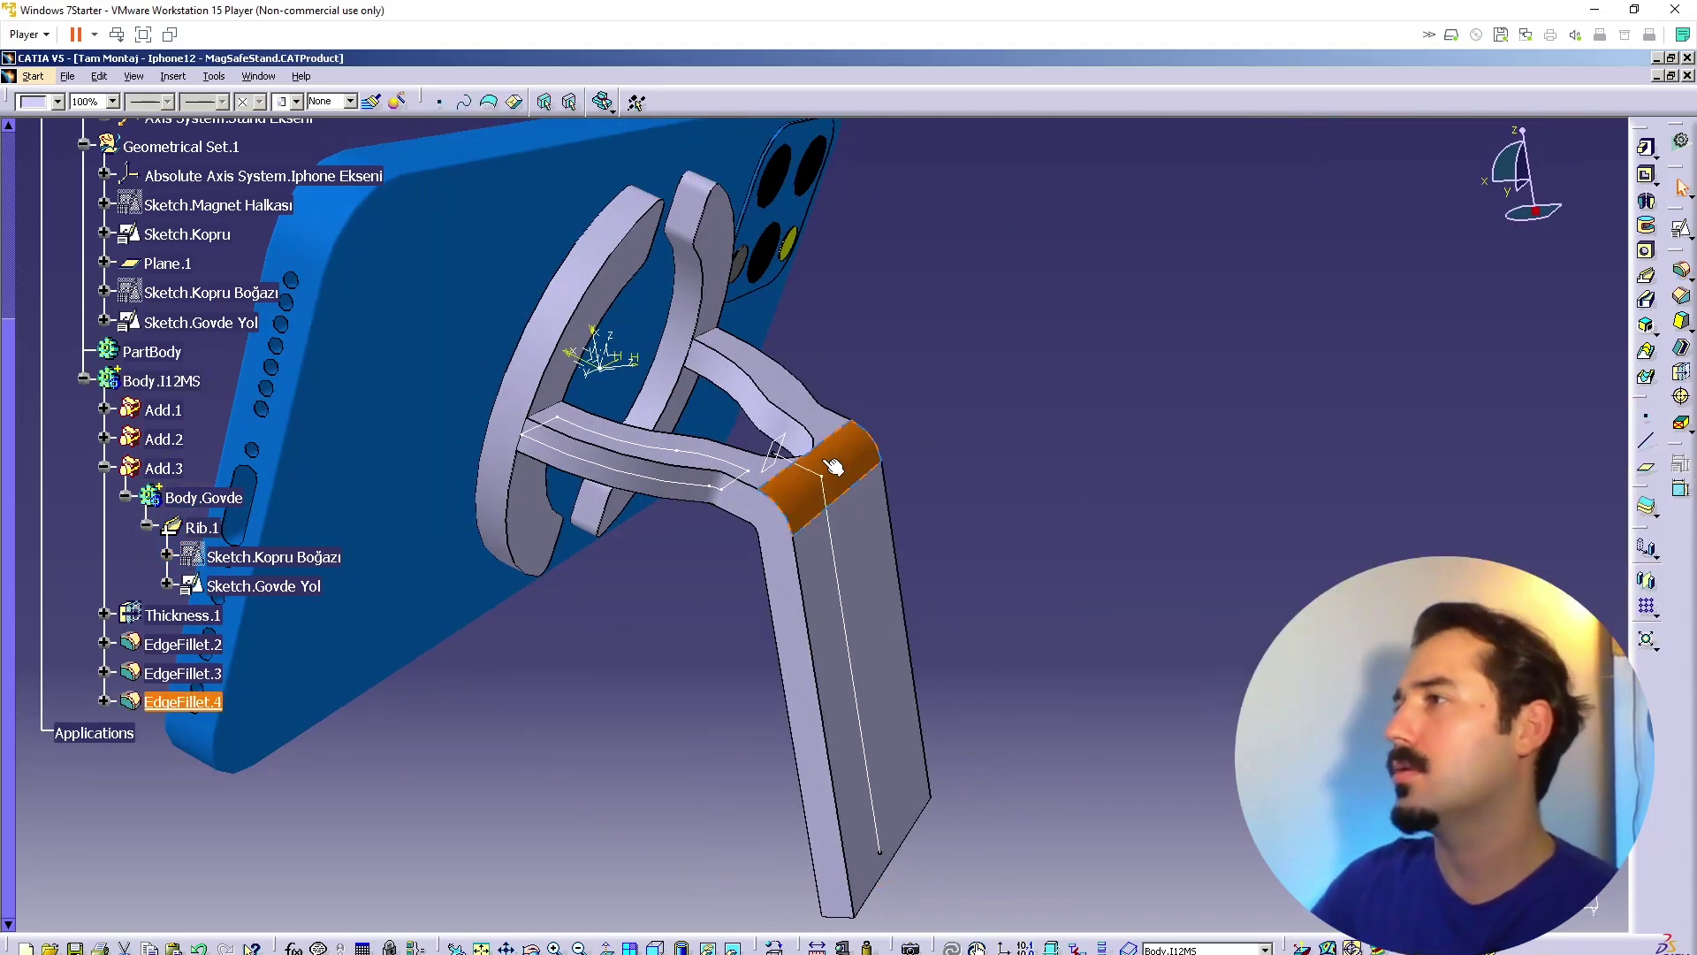
middle_click_drag(799, 587, 1132, 572)
middle_click_drag(767, 563, 667, 561)
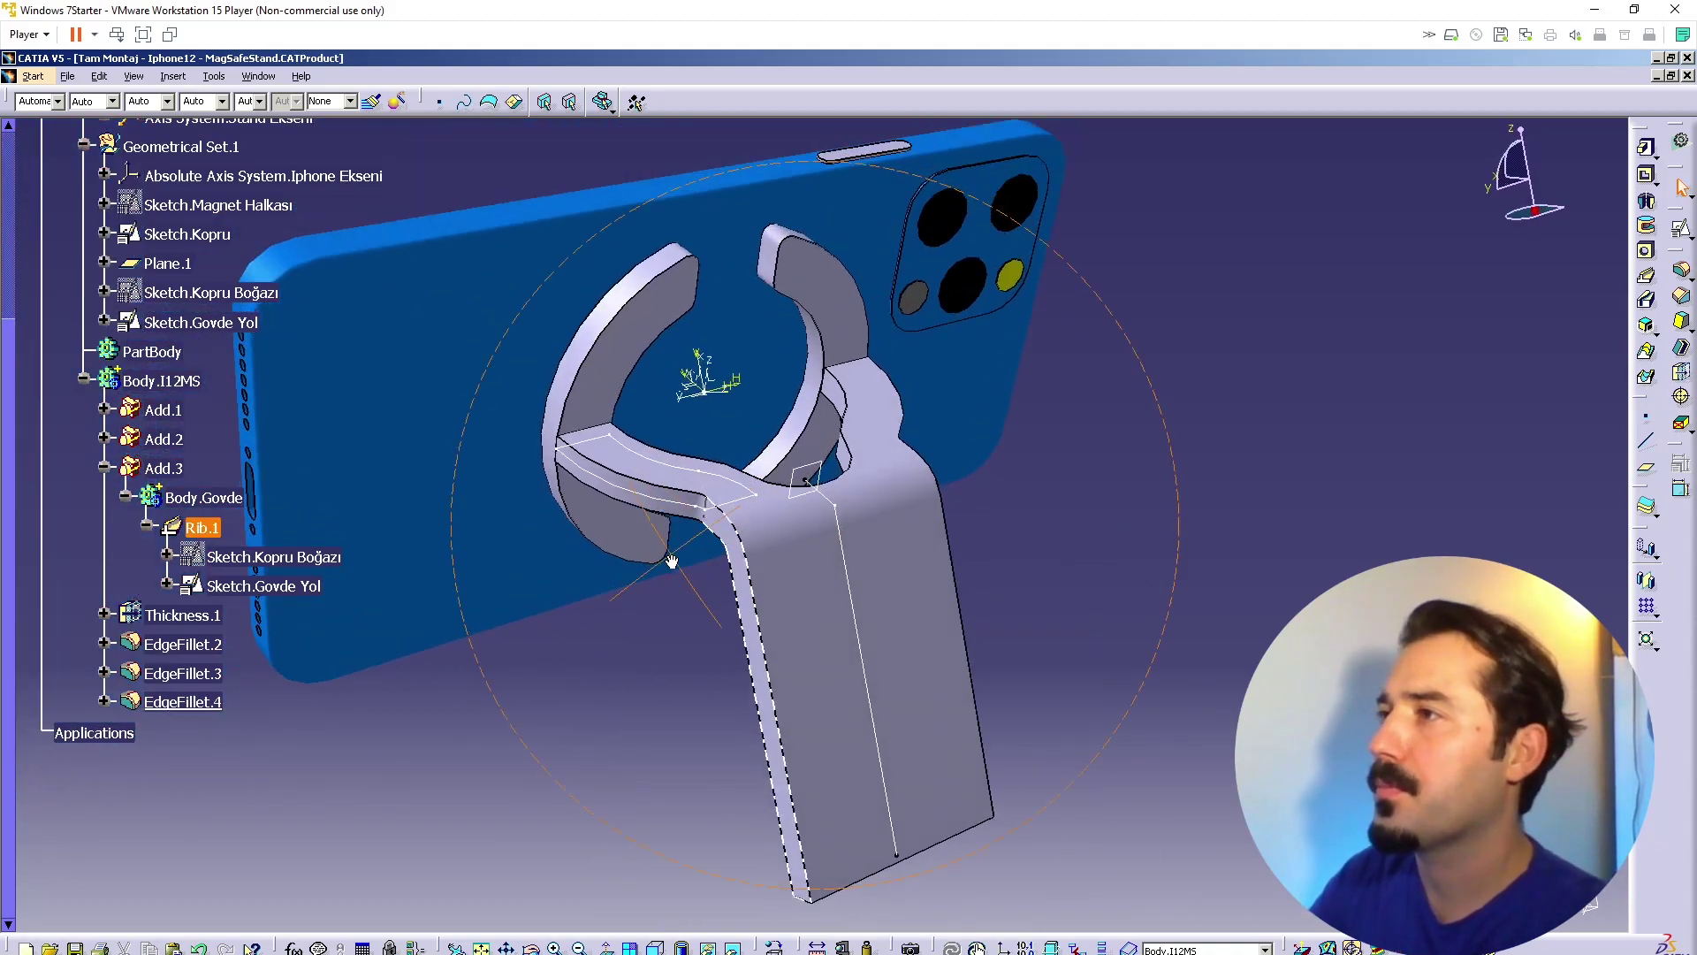
Step: Collapse the Add.3 branch and examine the filleted stand from behind, the front and the side
left_click(103, 468)
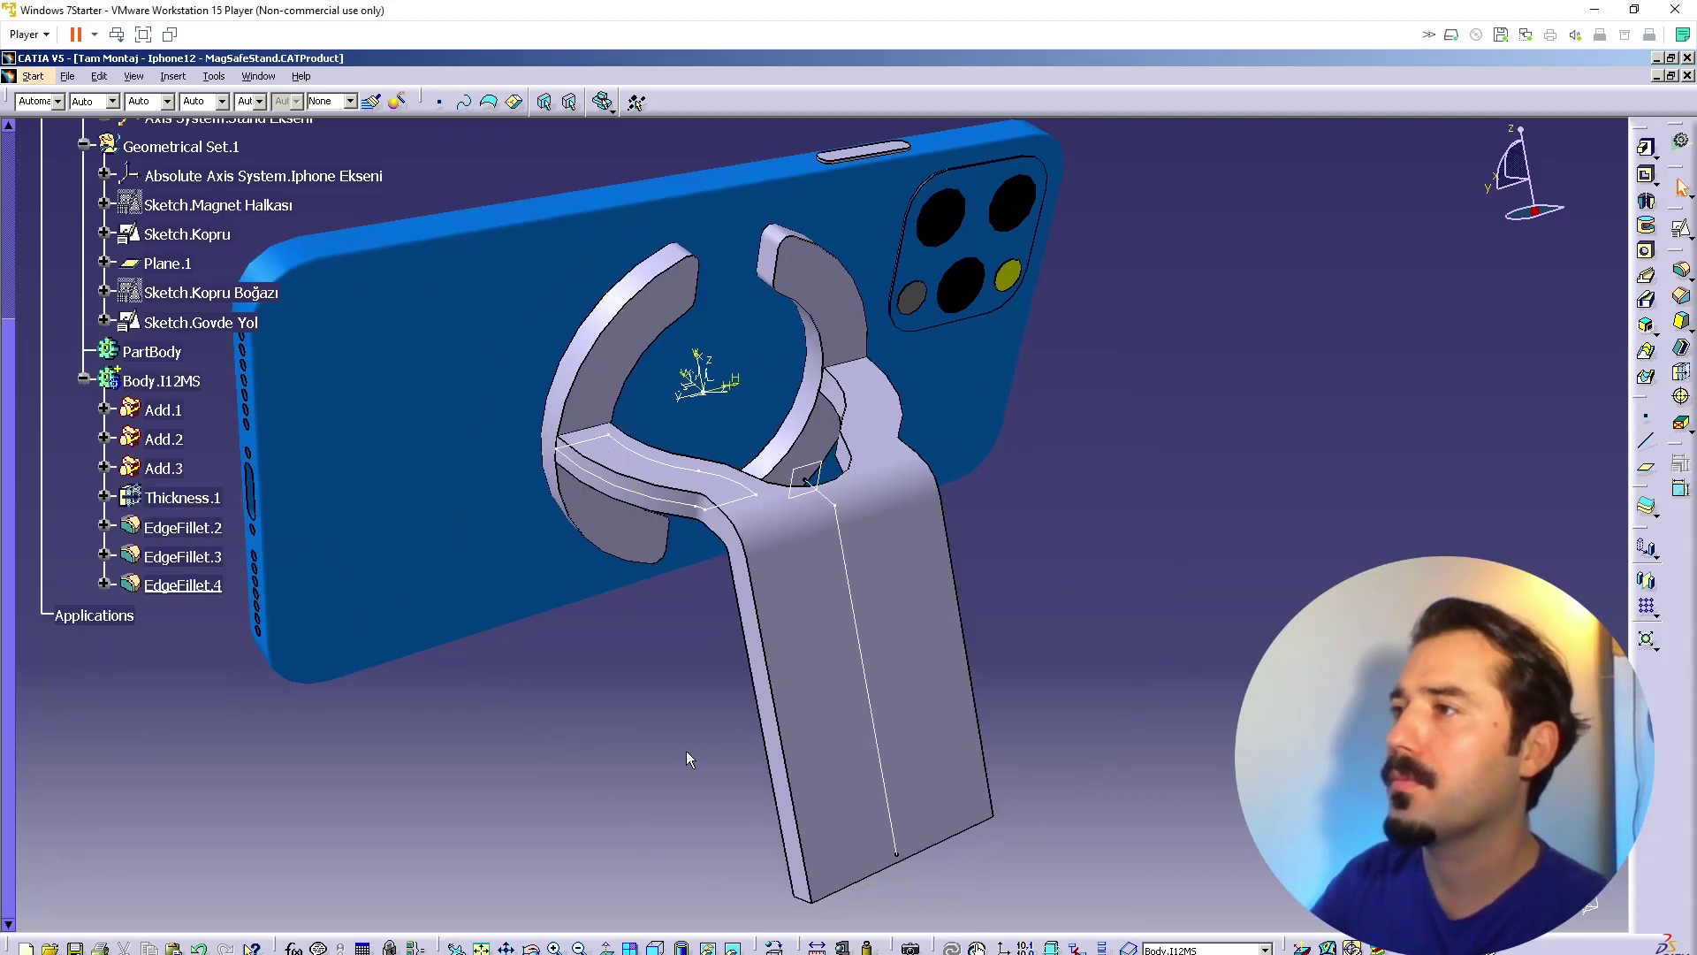
middle_click(587, 426)
middle_click_drag(928, 760, 909, 625)
middle_click_drag(671, 784, 751, 583)
left_click(1488, 193)
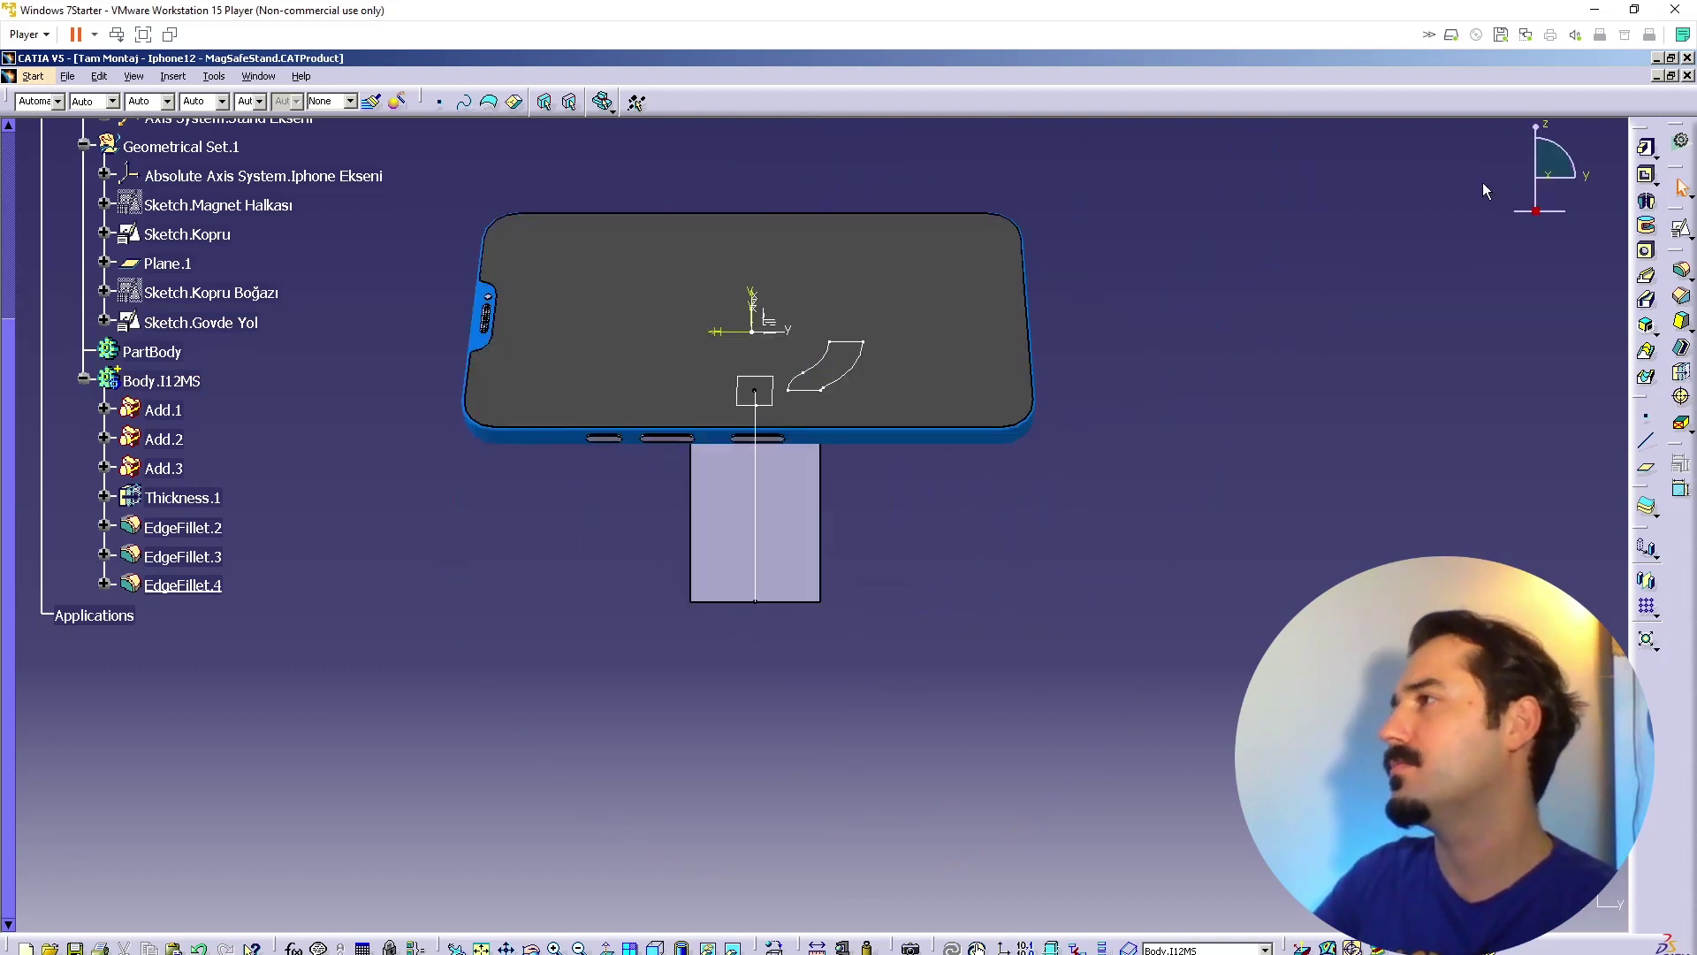
left_click(1587, 181)
middle_click_drag(1114, 472, 1068, 590)
scroll(133, 177, "up", 7)
scroll(128, 256, "down", 1)
Step: Activate the top-level assembly Tam Montaj - Iphone12 - MagSafeStand and save all modified documents
double_click(132, 373)
left_click(67, 76)
left_click(97, 191)
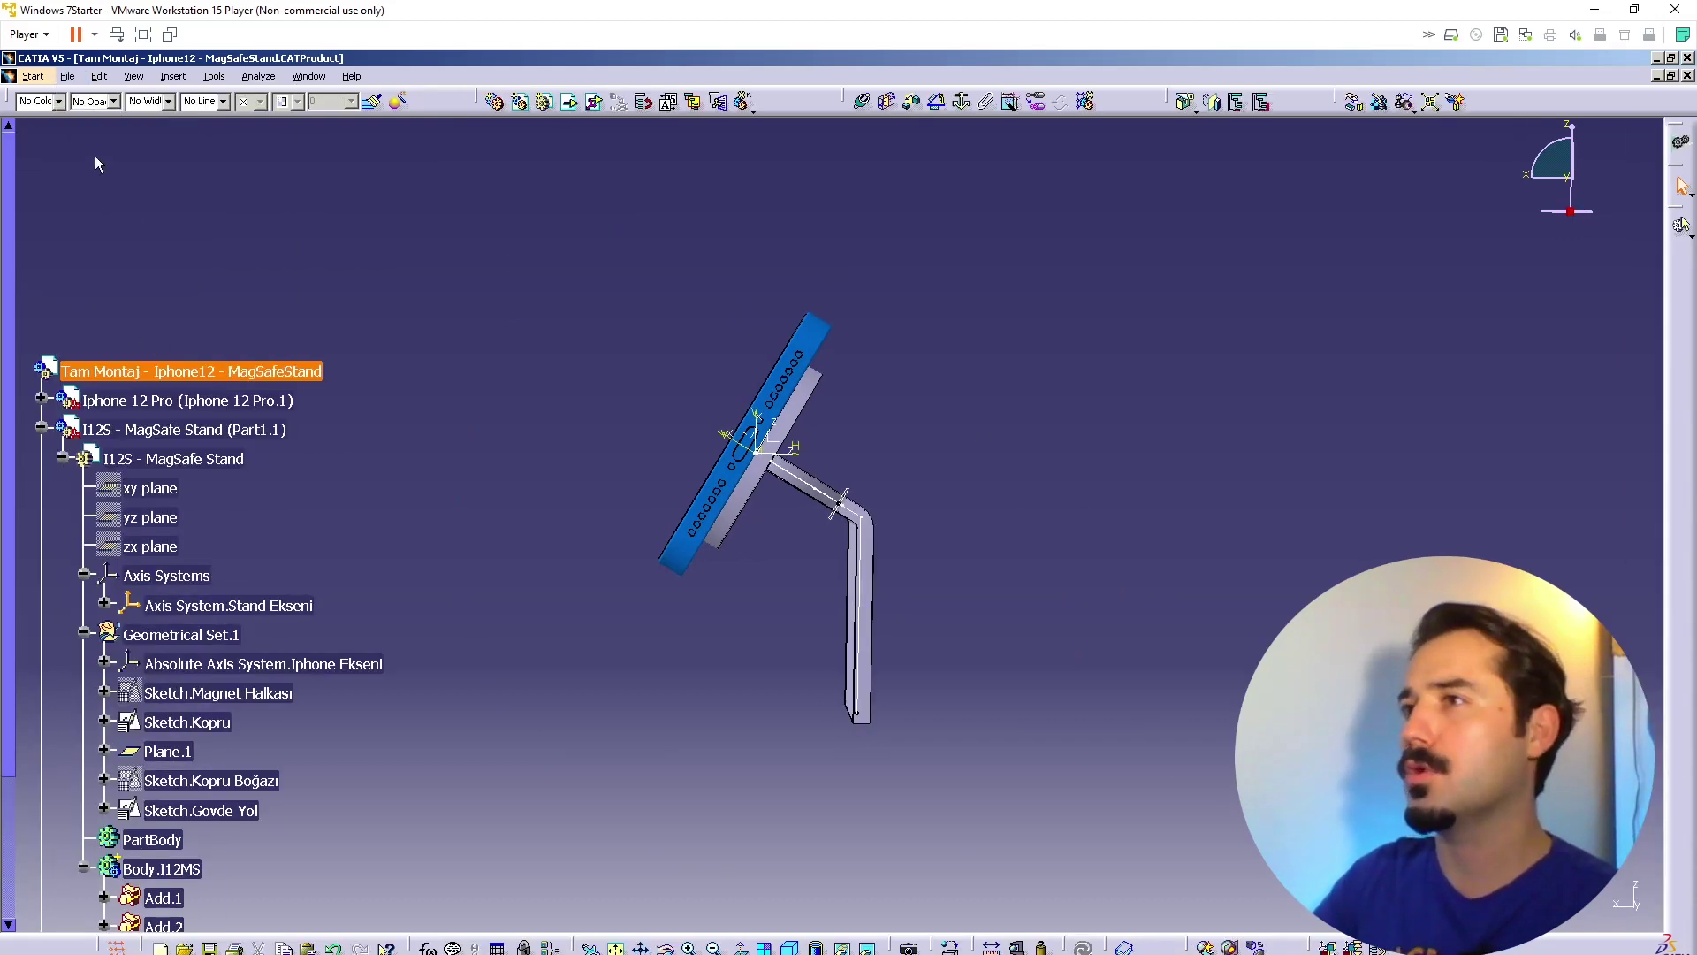
left_click(67, 76)
left_click(98, 233)
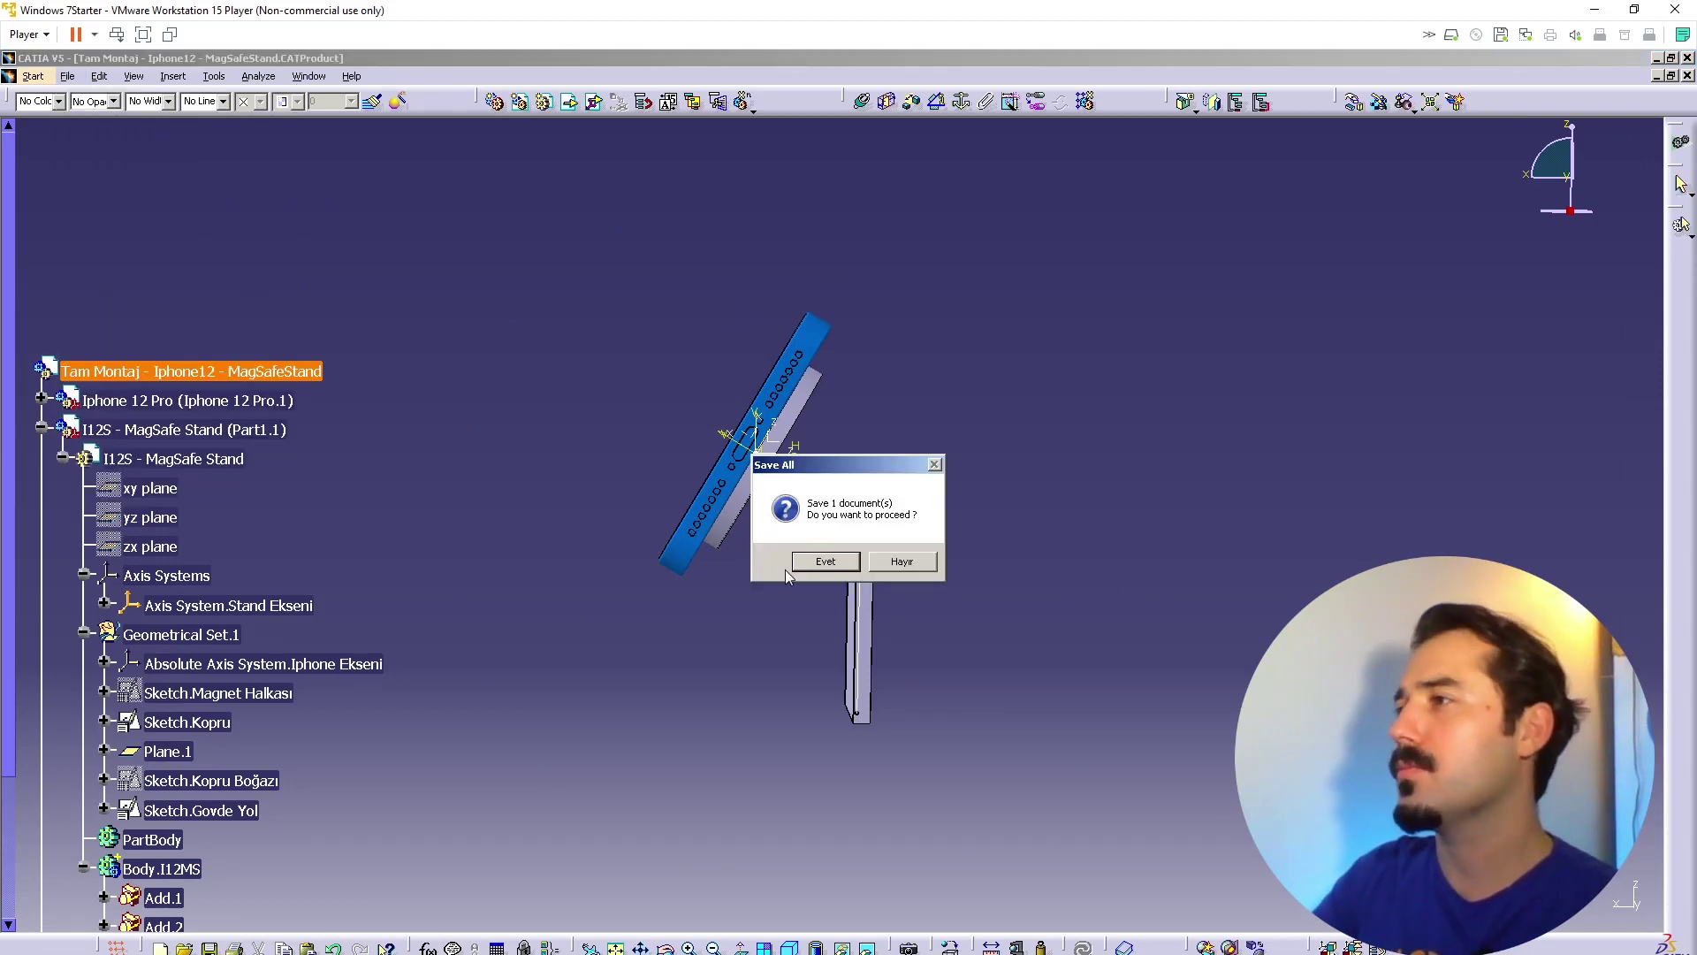
left_click(825, 563)
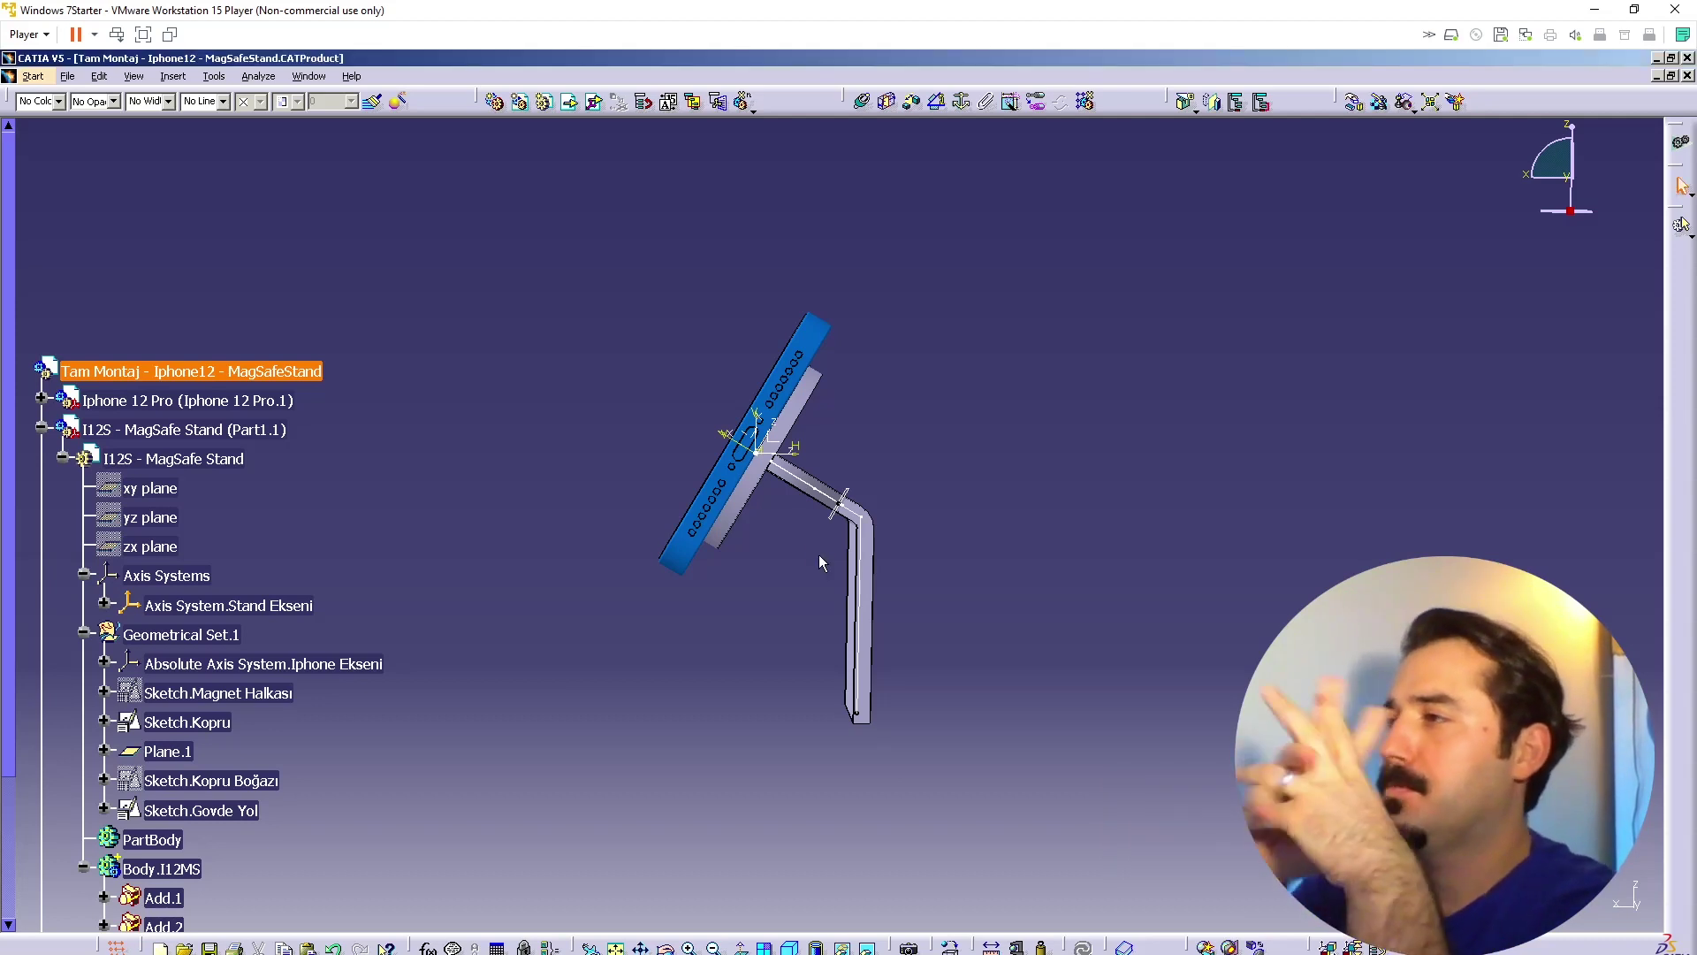
Step: Check the assembly from the front and side, and switch the display from perspective to parallel projection
left_click(1522, 174)
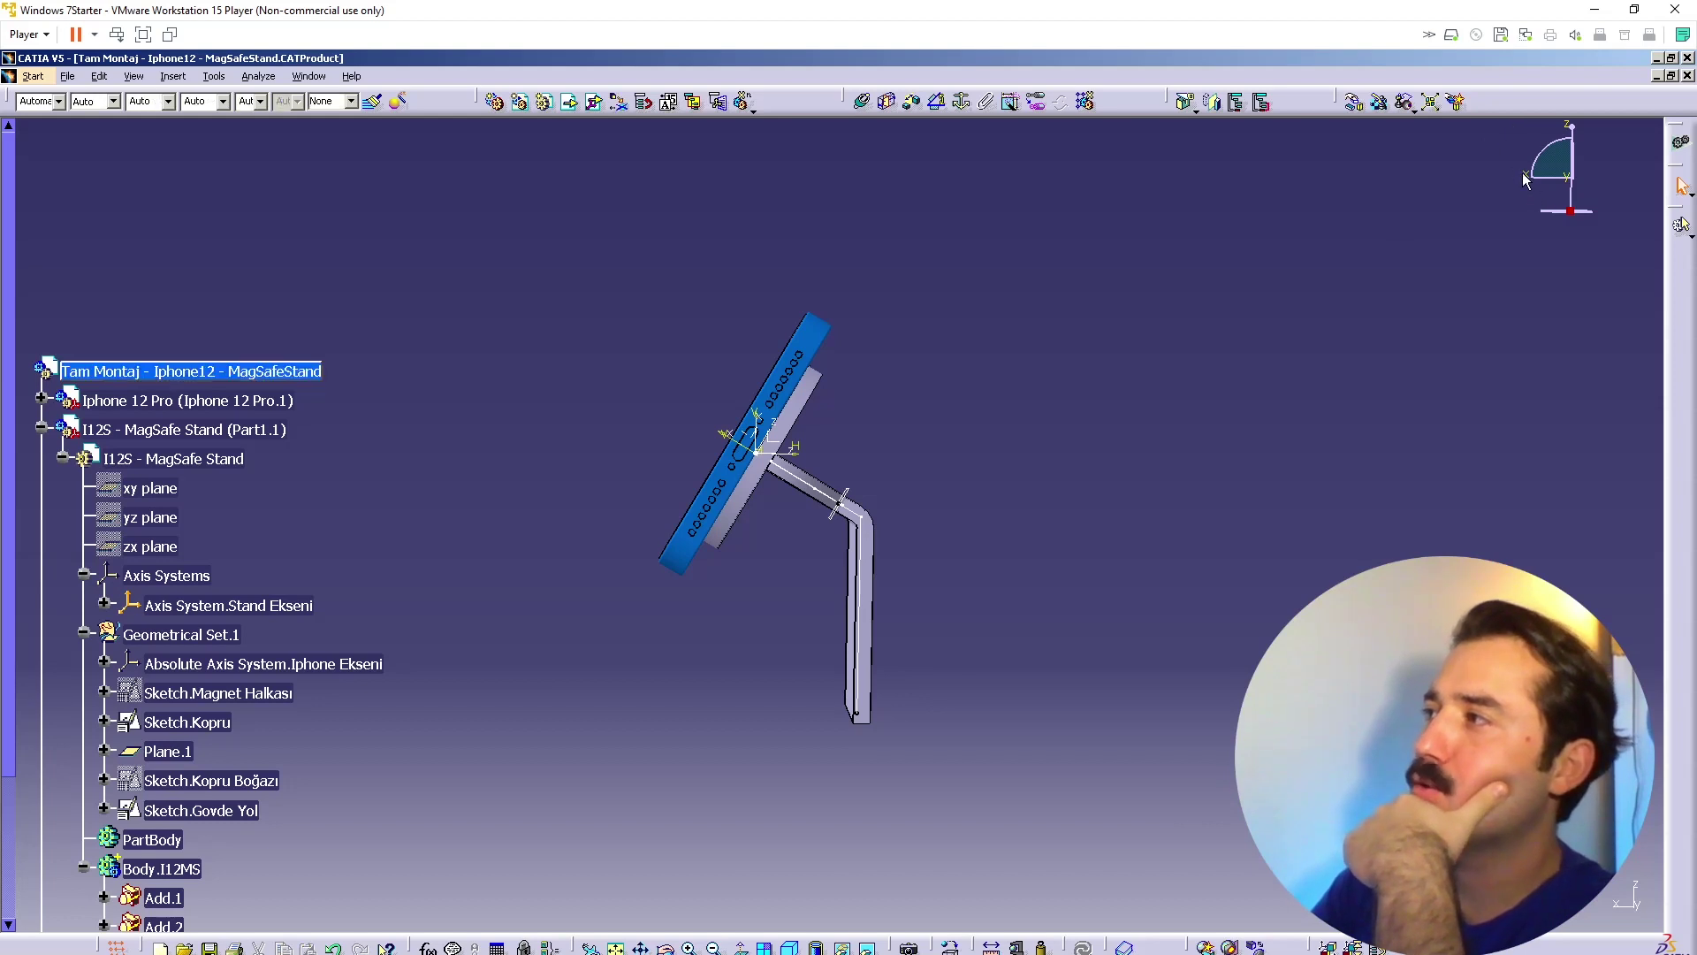
left_click(1530, 184)
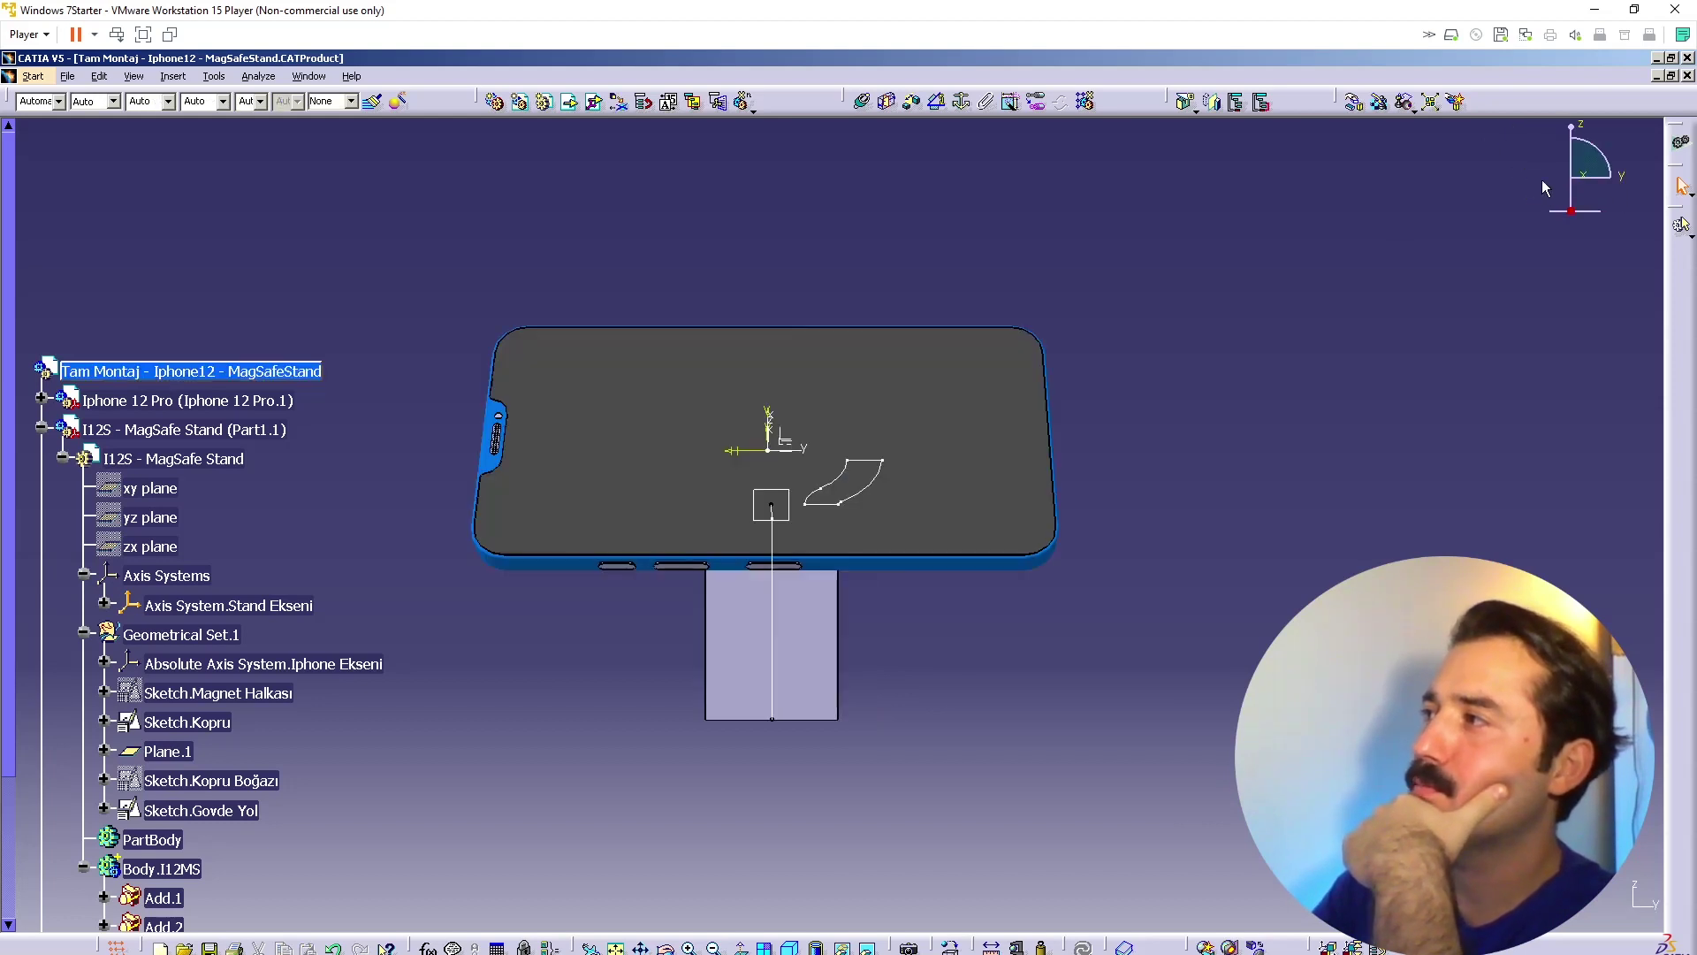
left_click(1623, 185)
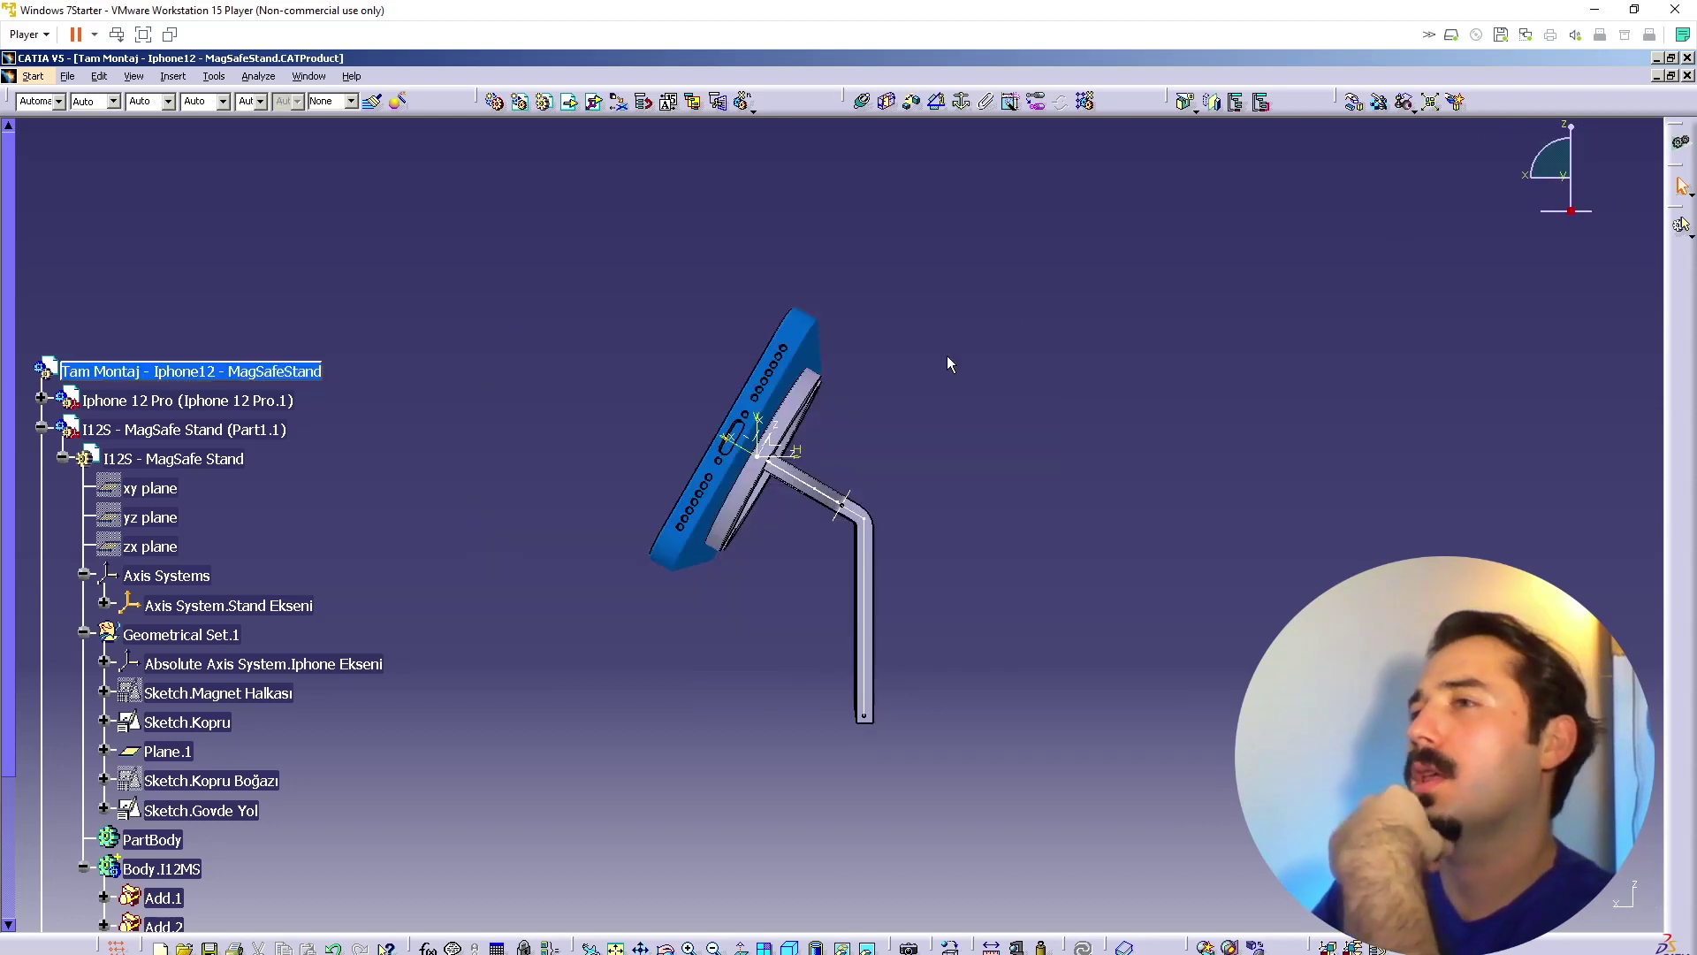
mouse_move(831, 517)
middle_mouse_down()
mouse_move(857, 557)
mouse_move(831, 530)
middle_mouse_up()
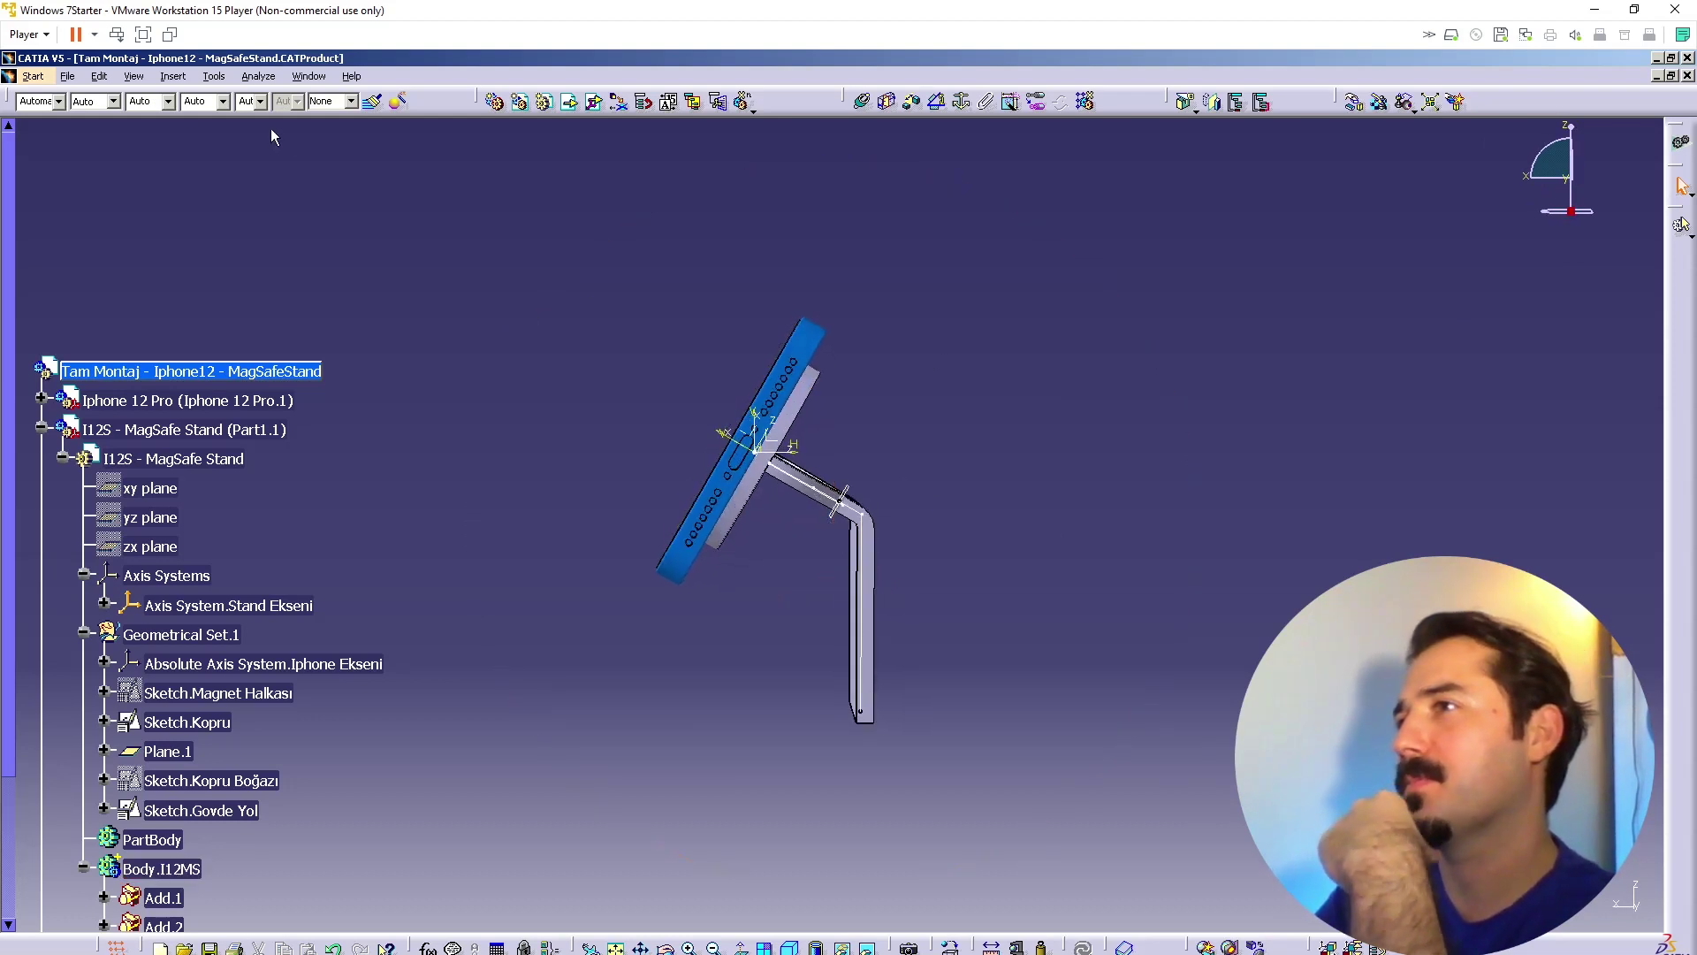
left_click(174, 77)
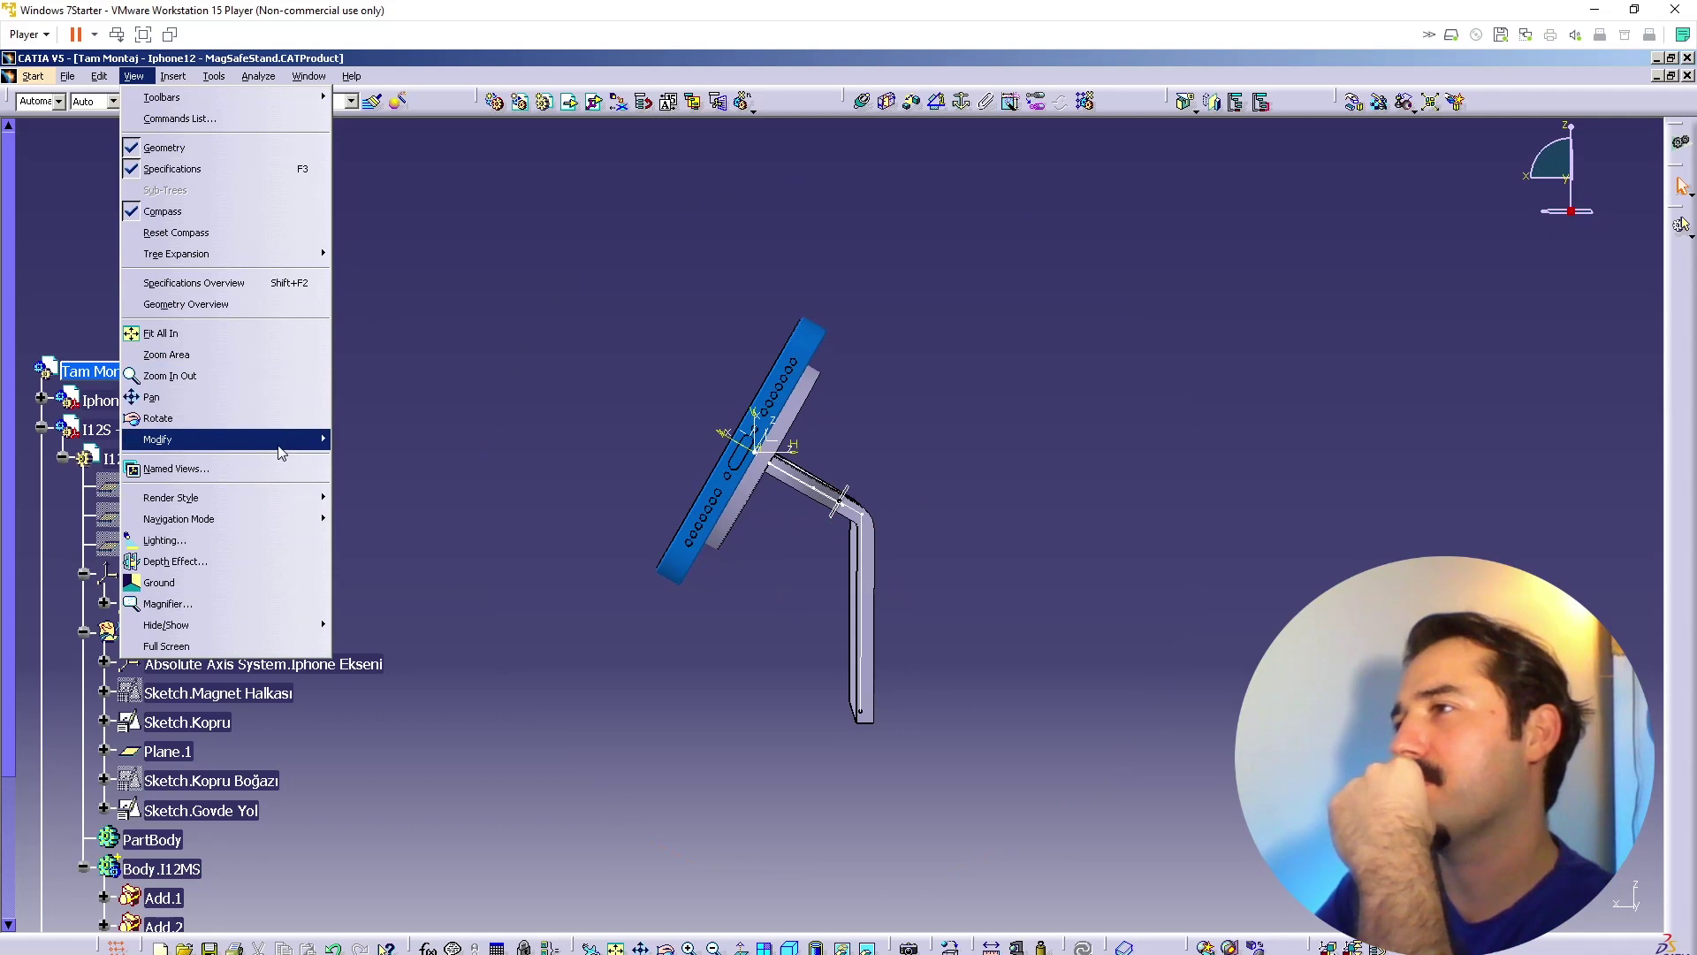
mouse_move(265, 498)
left_click(384, 709)
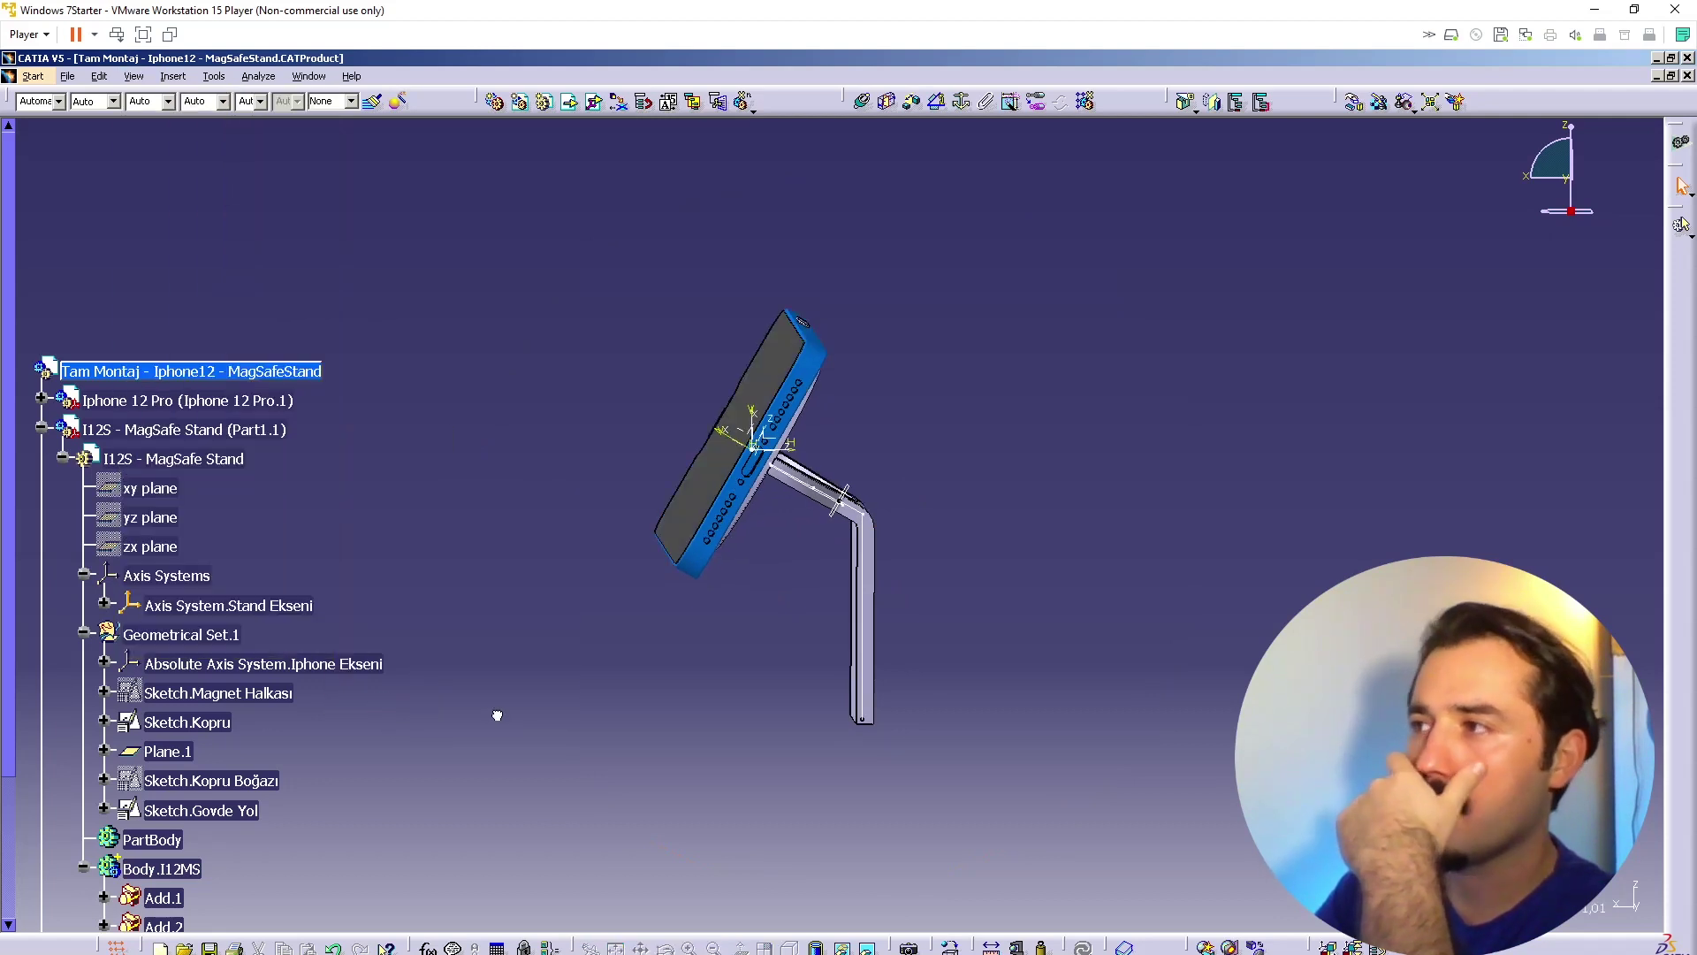
left_click(1571, 180)
middle_click_drag(1171, 547, 1150, 480)
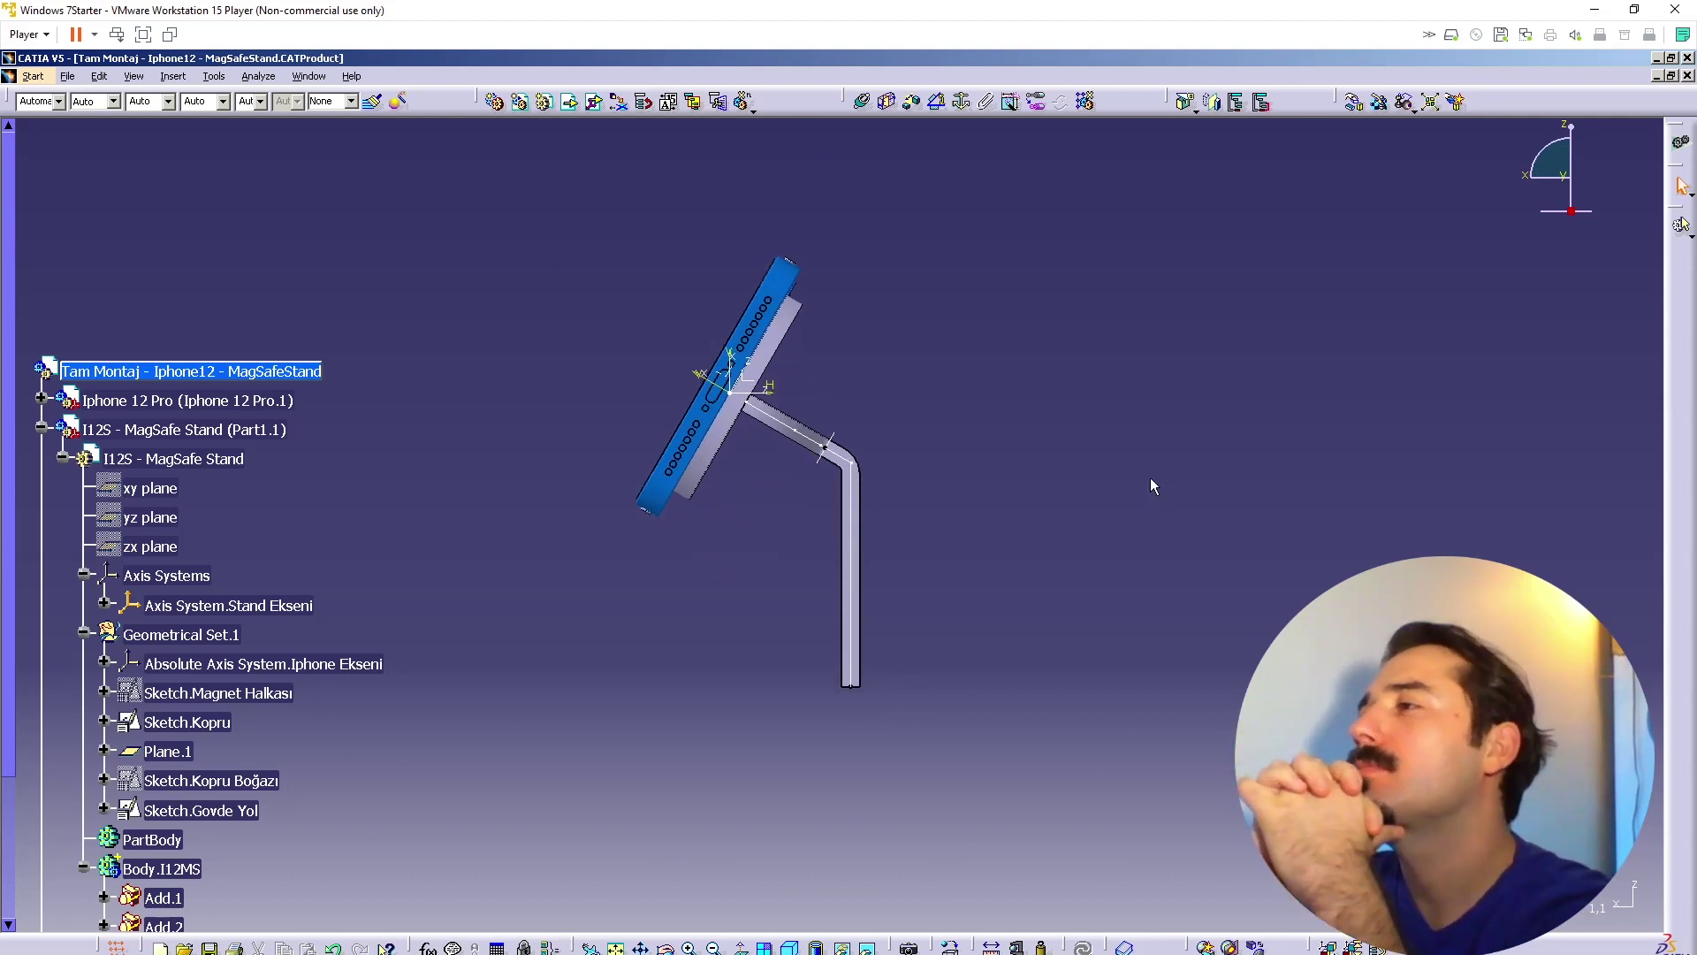
Step: Examine the filleted bend up close and the whole stand with the phone from the front, side and back
middle_click_drag(840, 489, 746, 320, "ctrl")
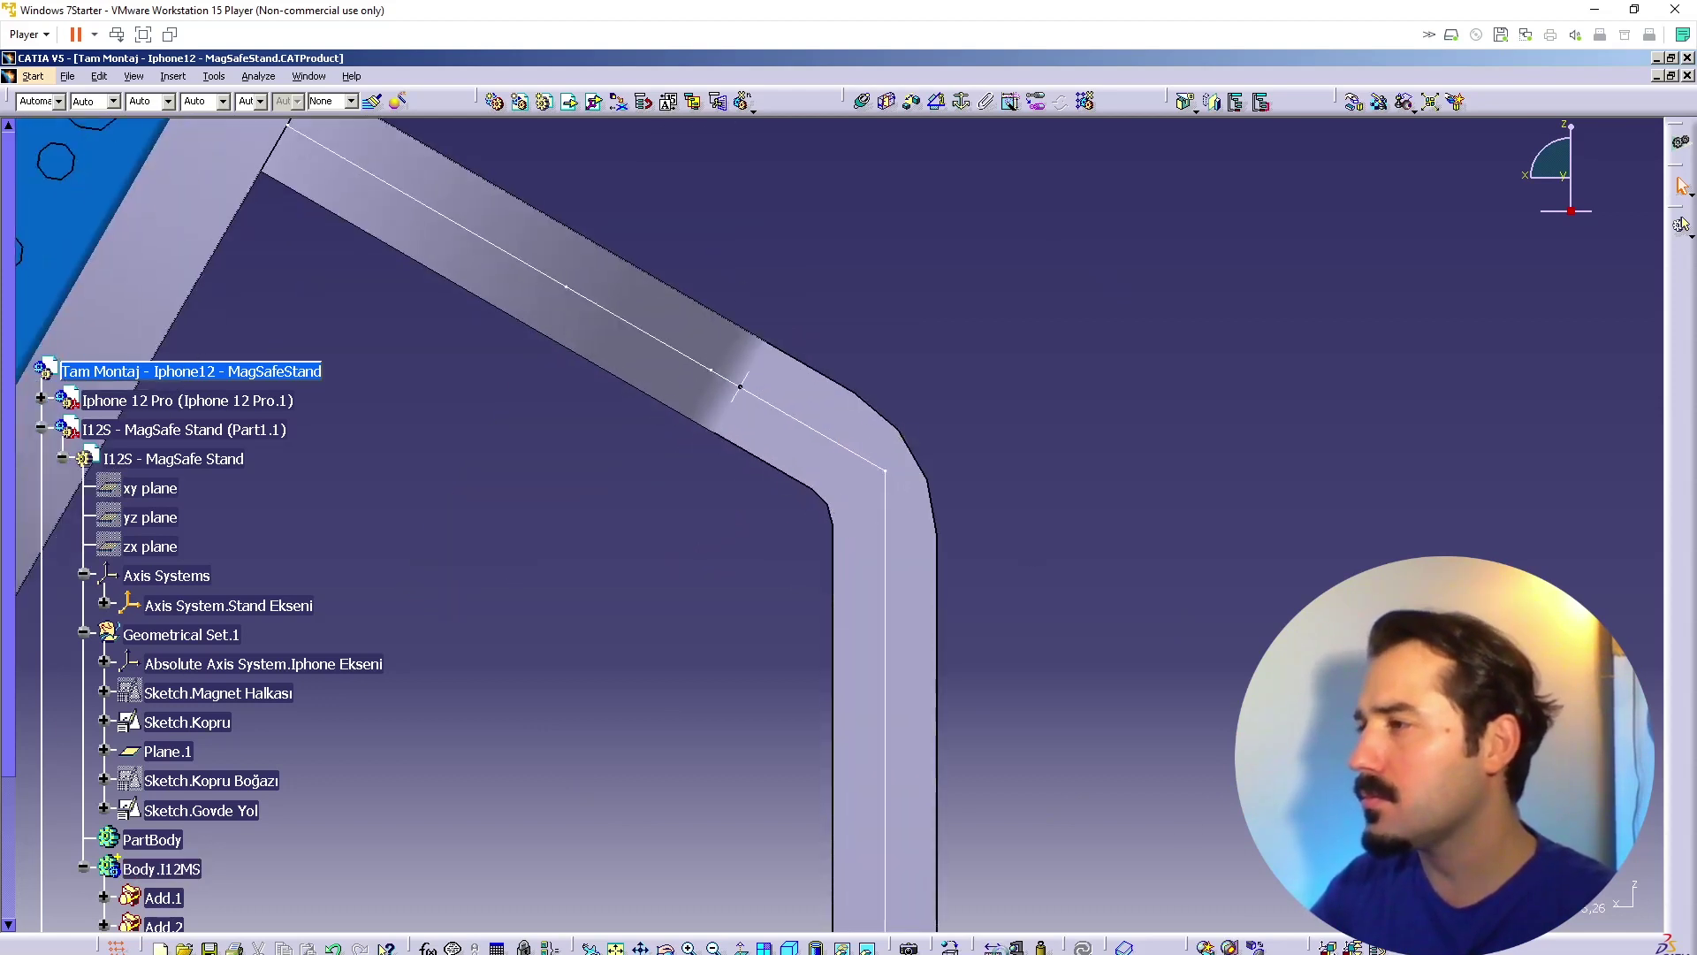
left_click(1682, 185)
middle_click_drag(707, 546, 871, 478)
left_click(763, 470)
left_click(808, 427)
key("Escape")
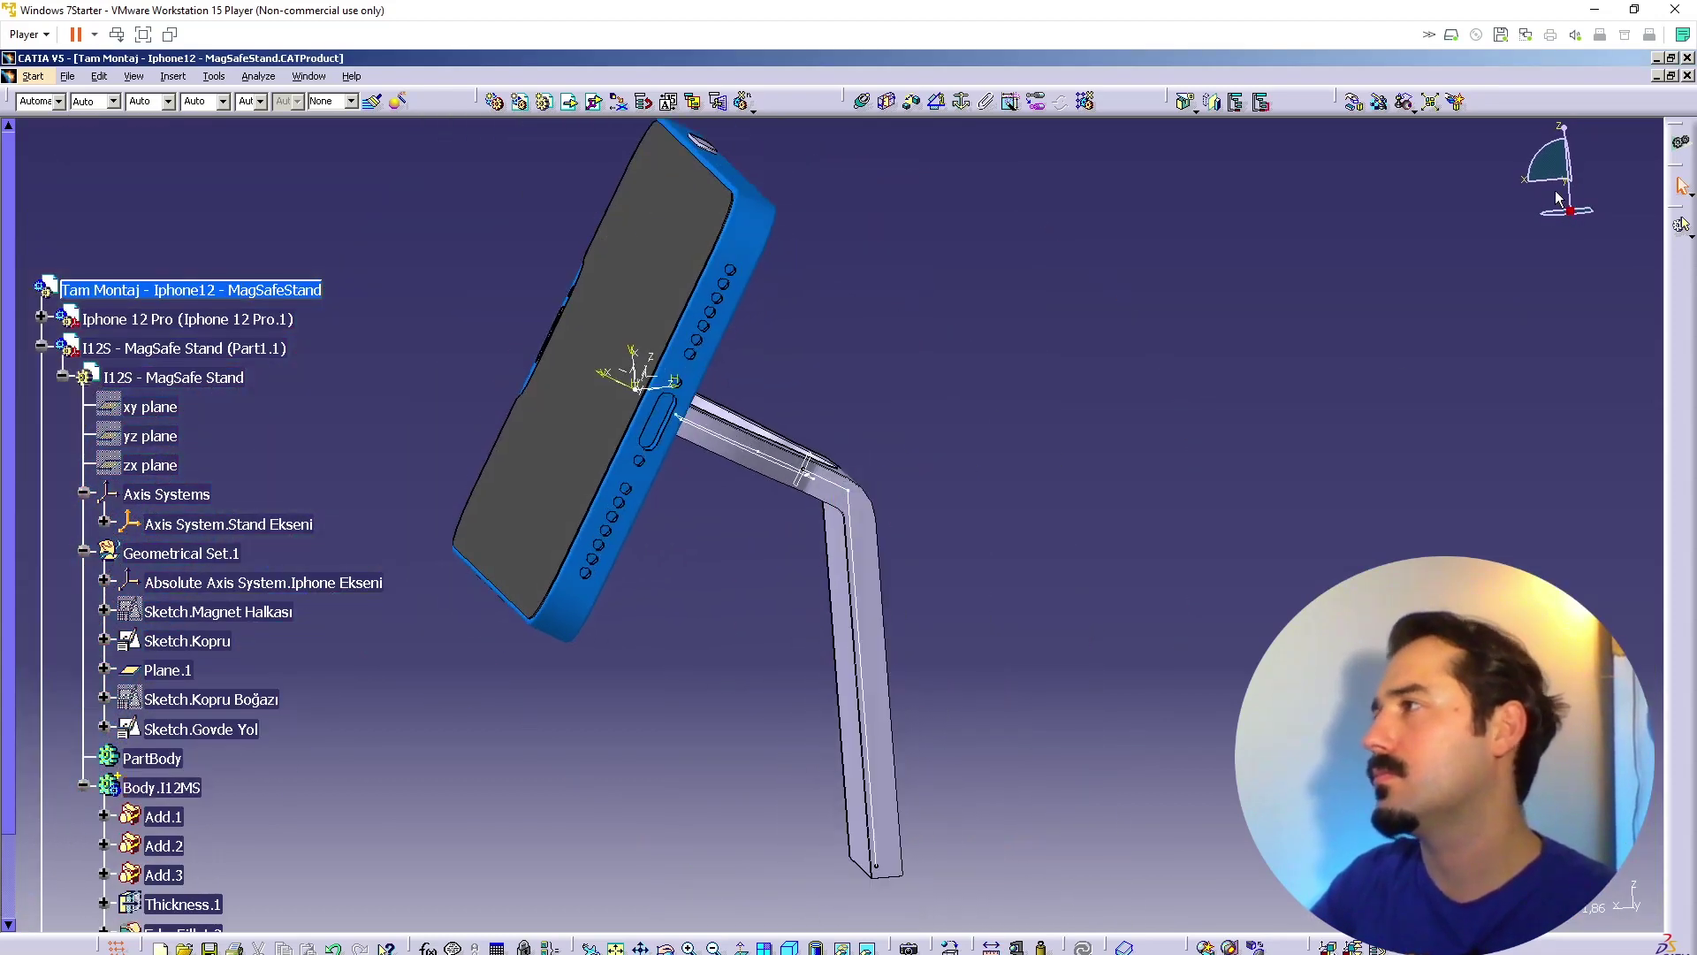
left_click(1529, 181)
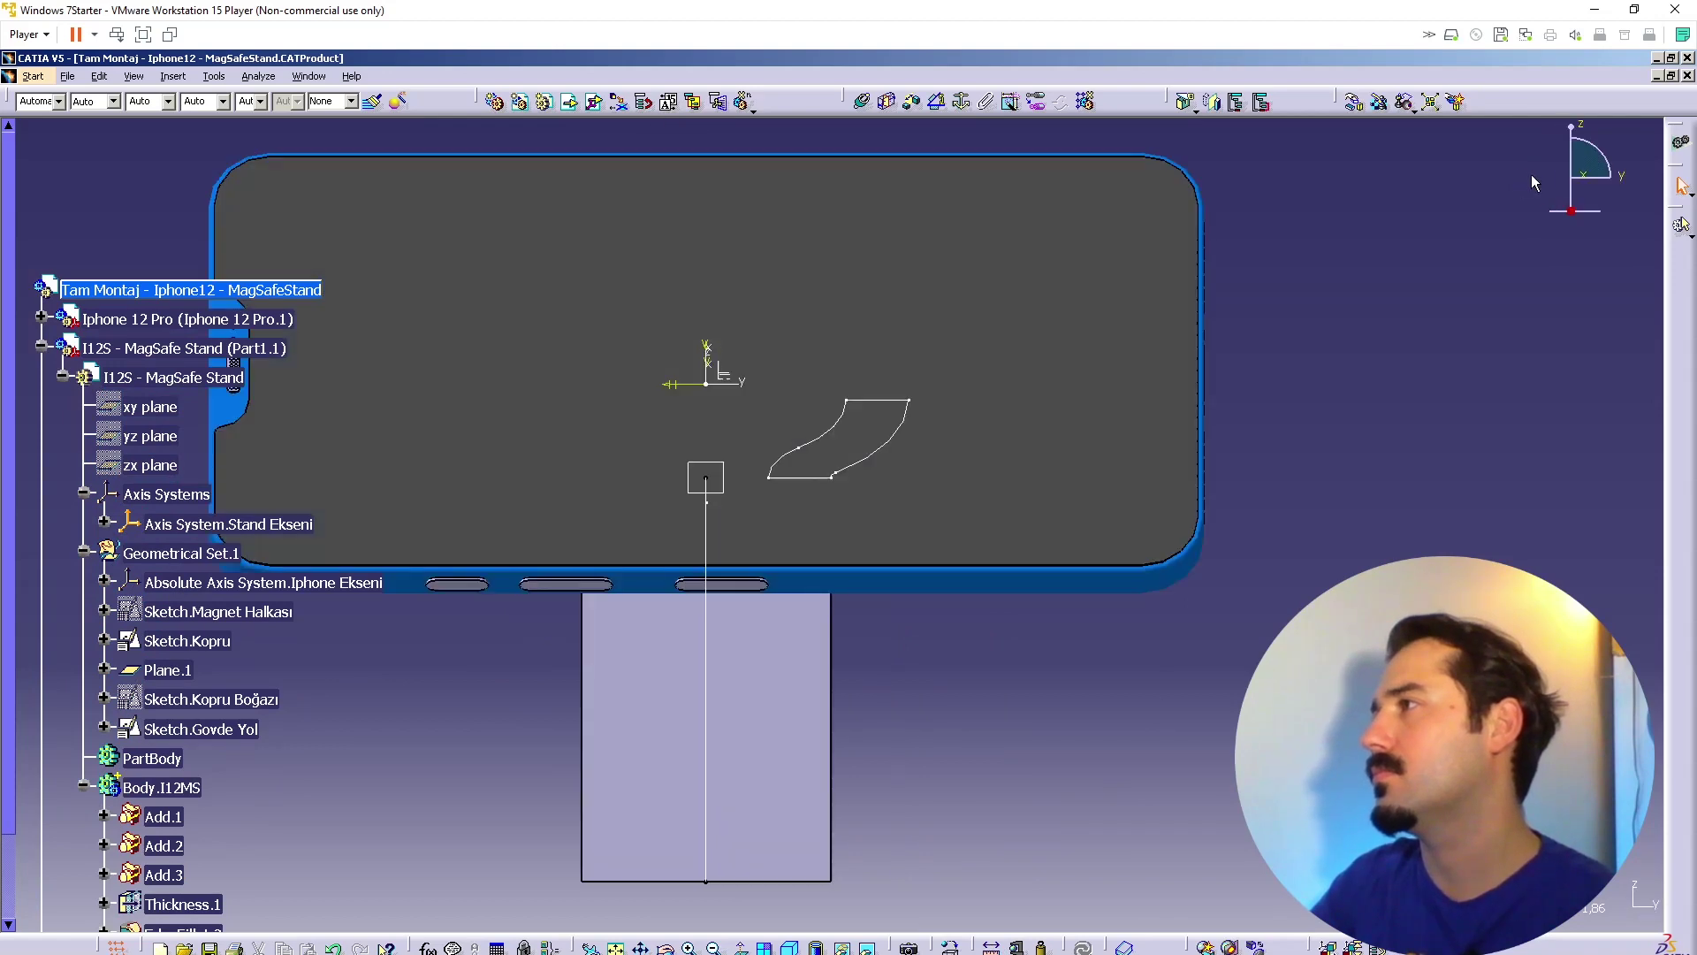
left_click(1625, 175)
scroll(1216, 526, "down", 1)
middle_click_drag(1216, 526, 1195, 436)
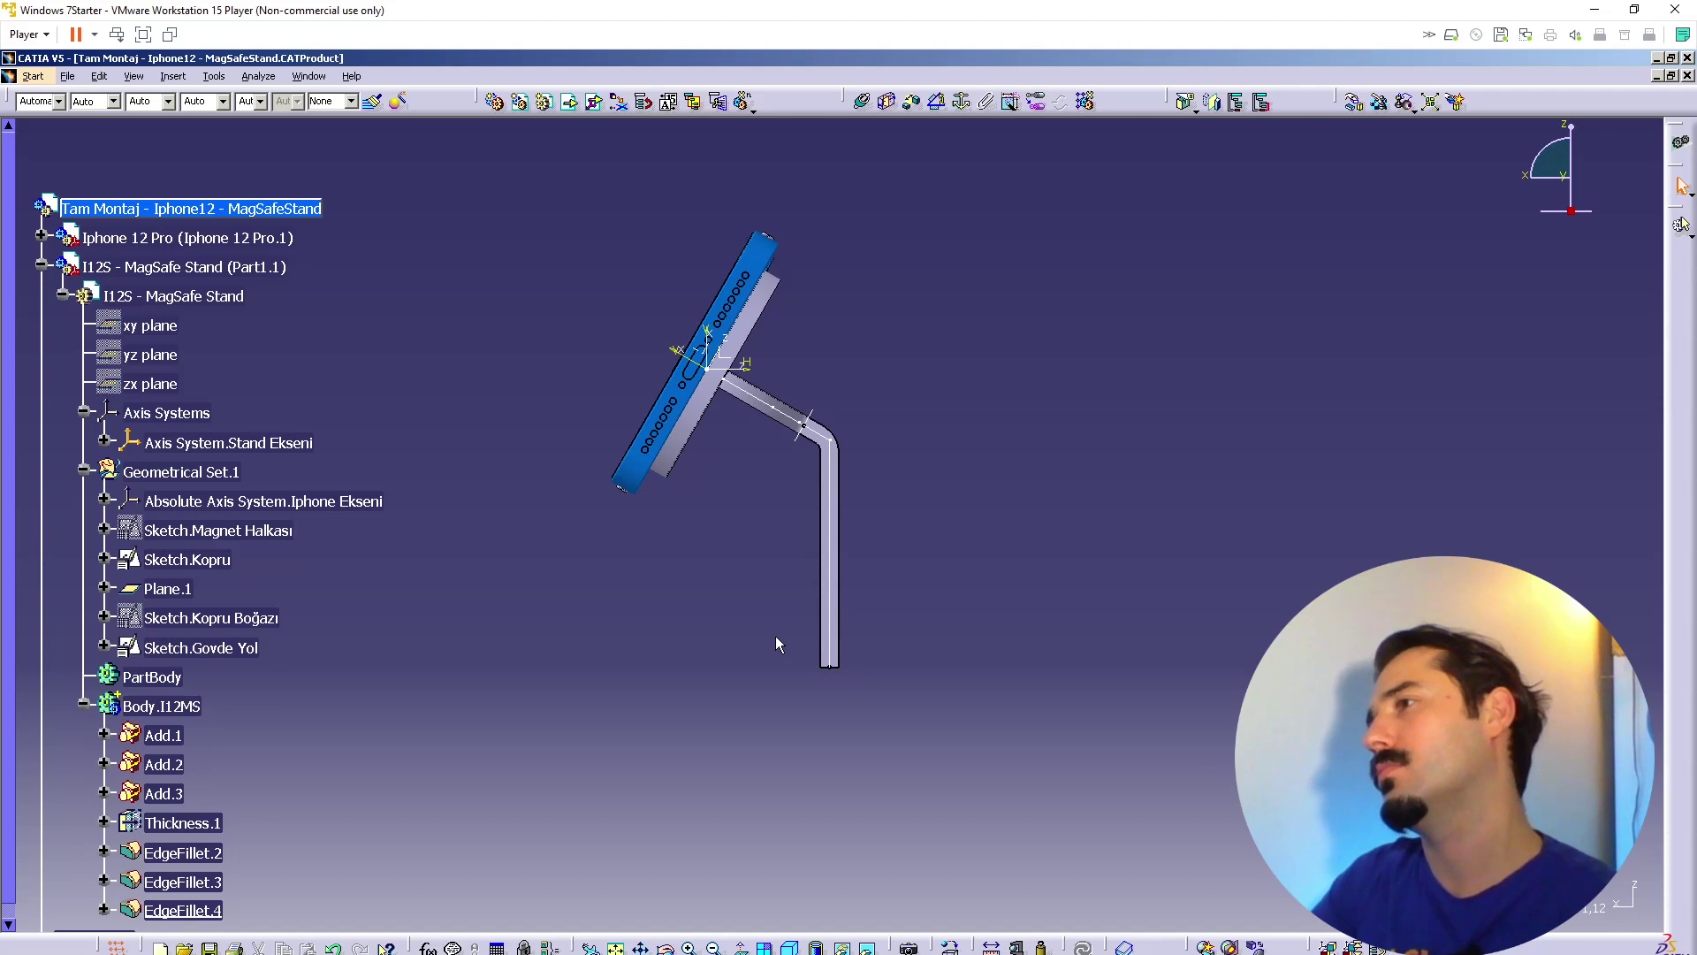
middle_click_drag(774, 587, 574, 631)
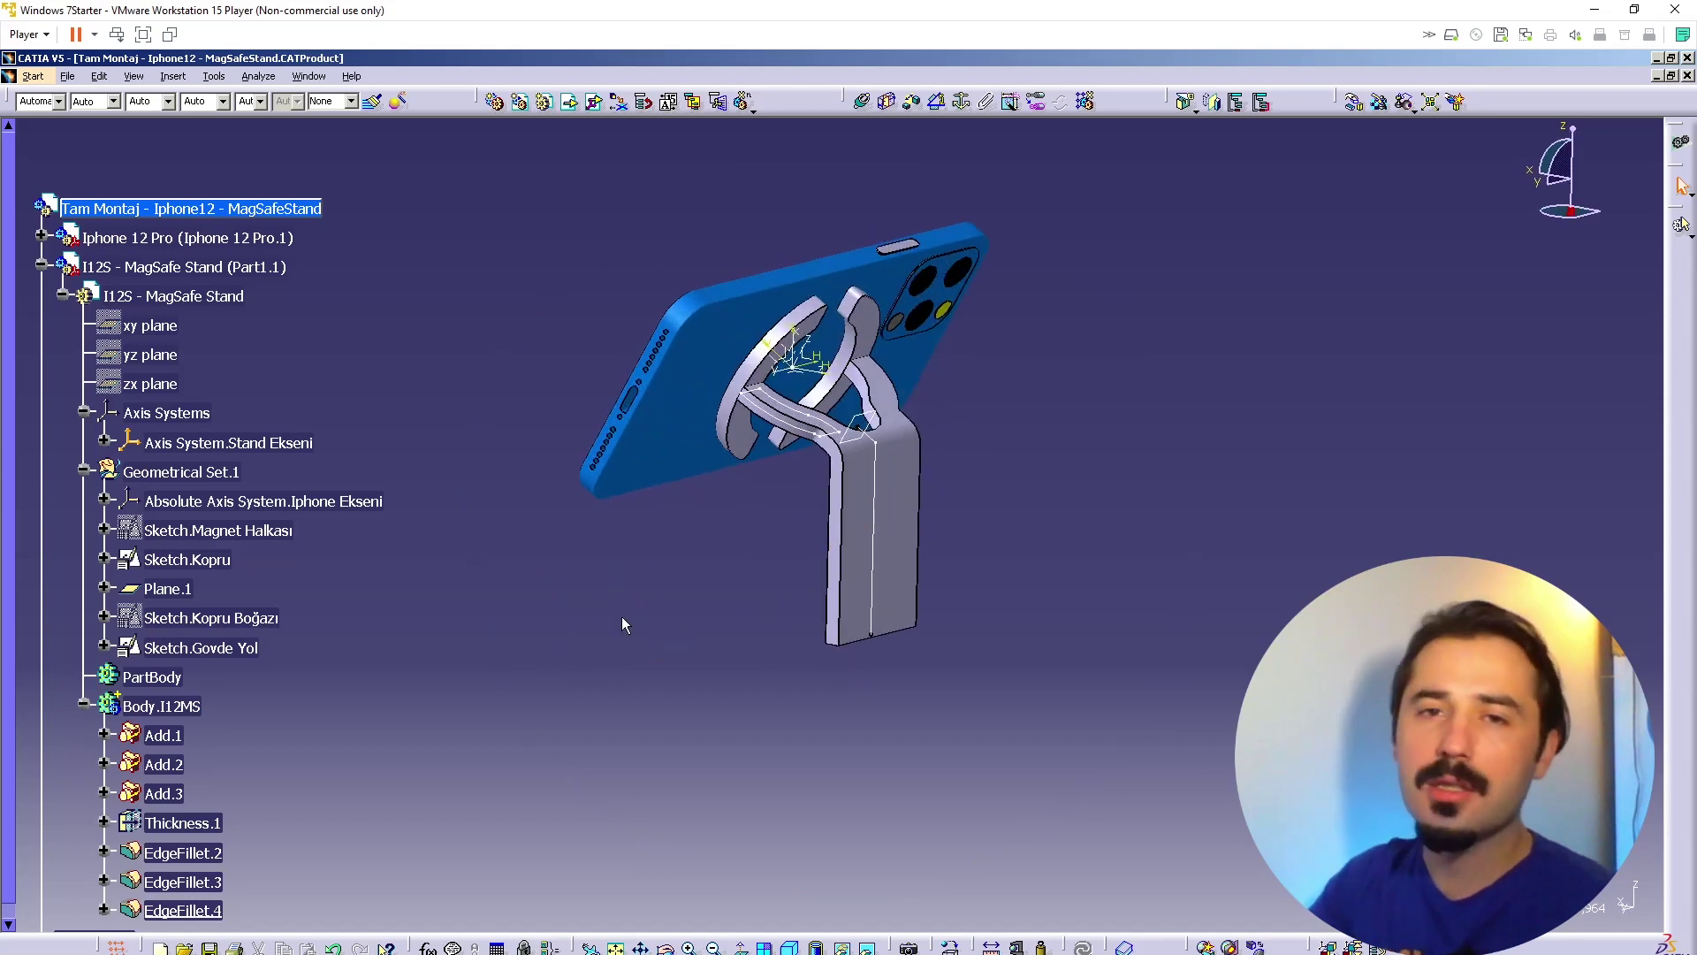
middle_click_drag(809, 606, 822, 518)
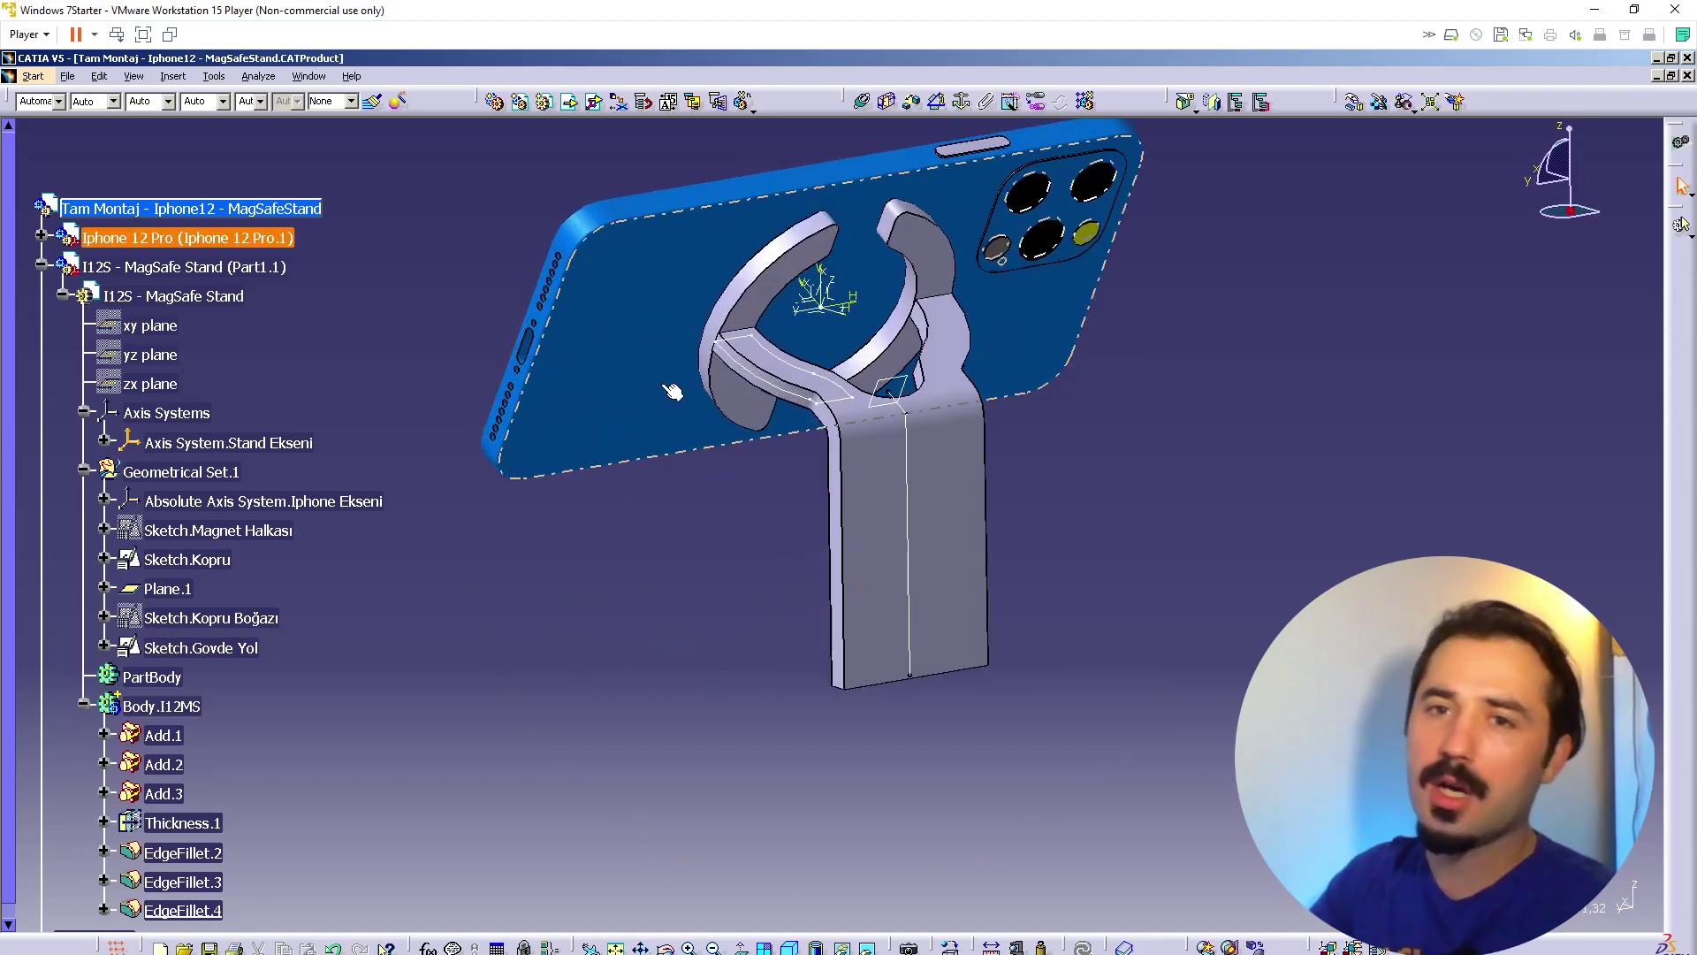
middle_click_drag(630, 535, 676, 532)
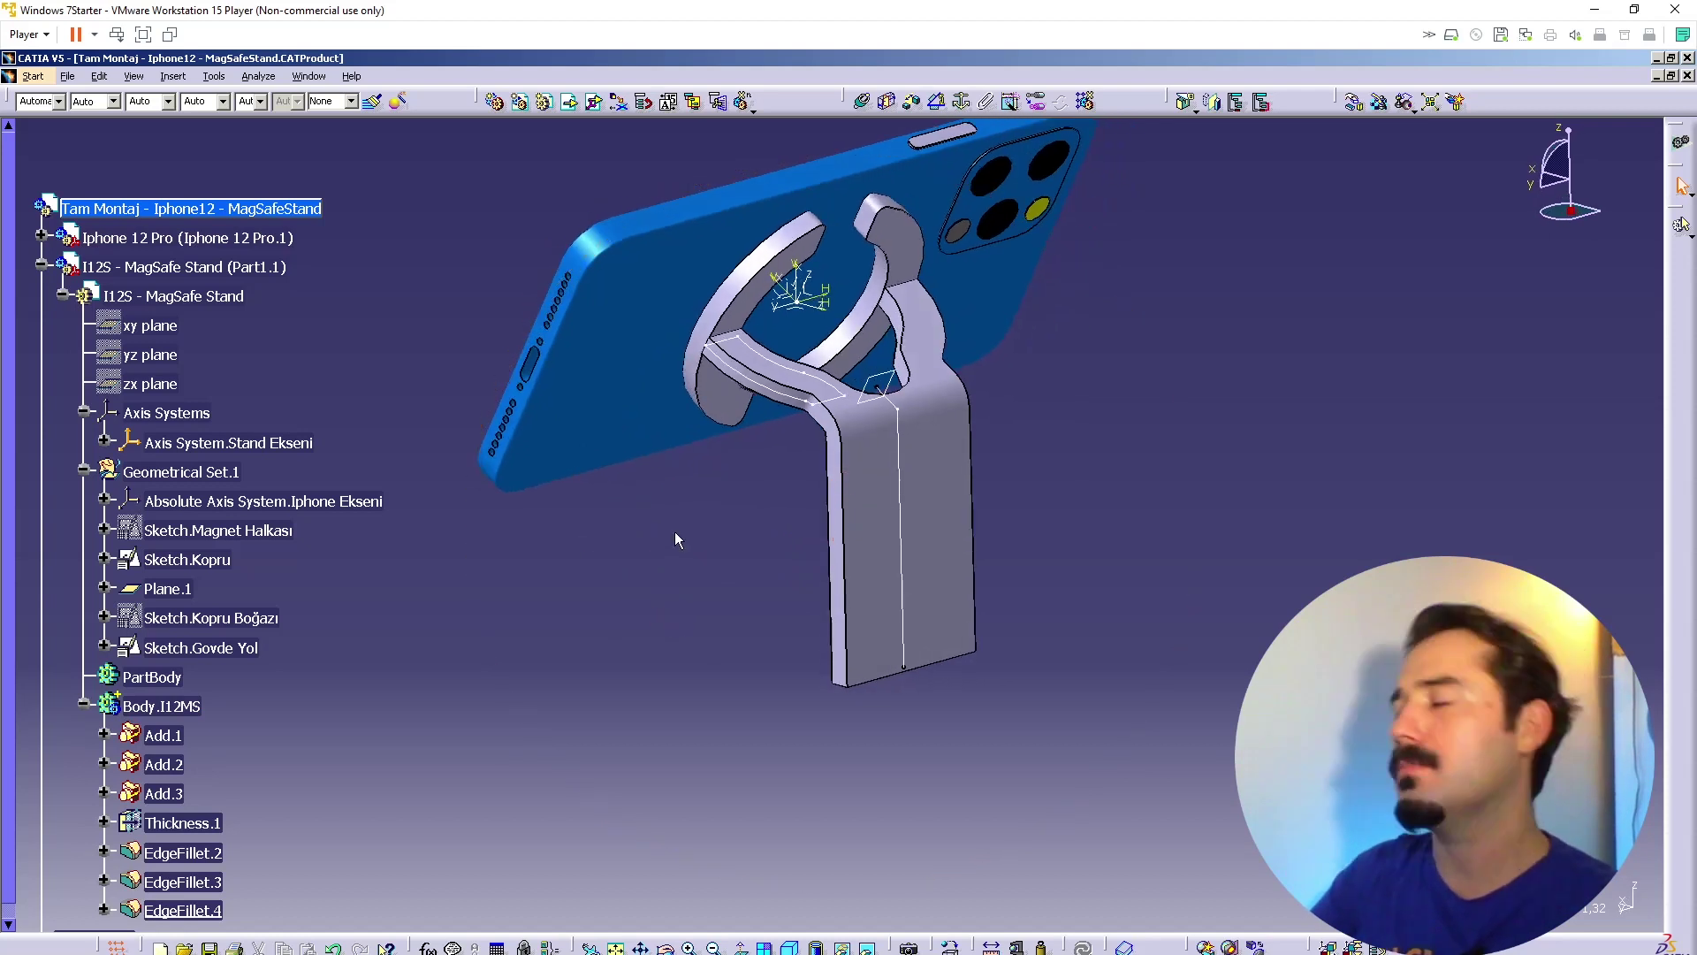
Step: Activate the I12S - MagSafe Stand part for editing and define Body.I12MS as the work object
left_click(925, 611)
left_click(762, 366)
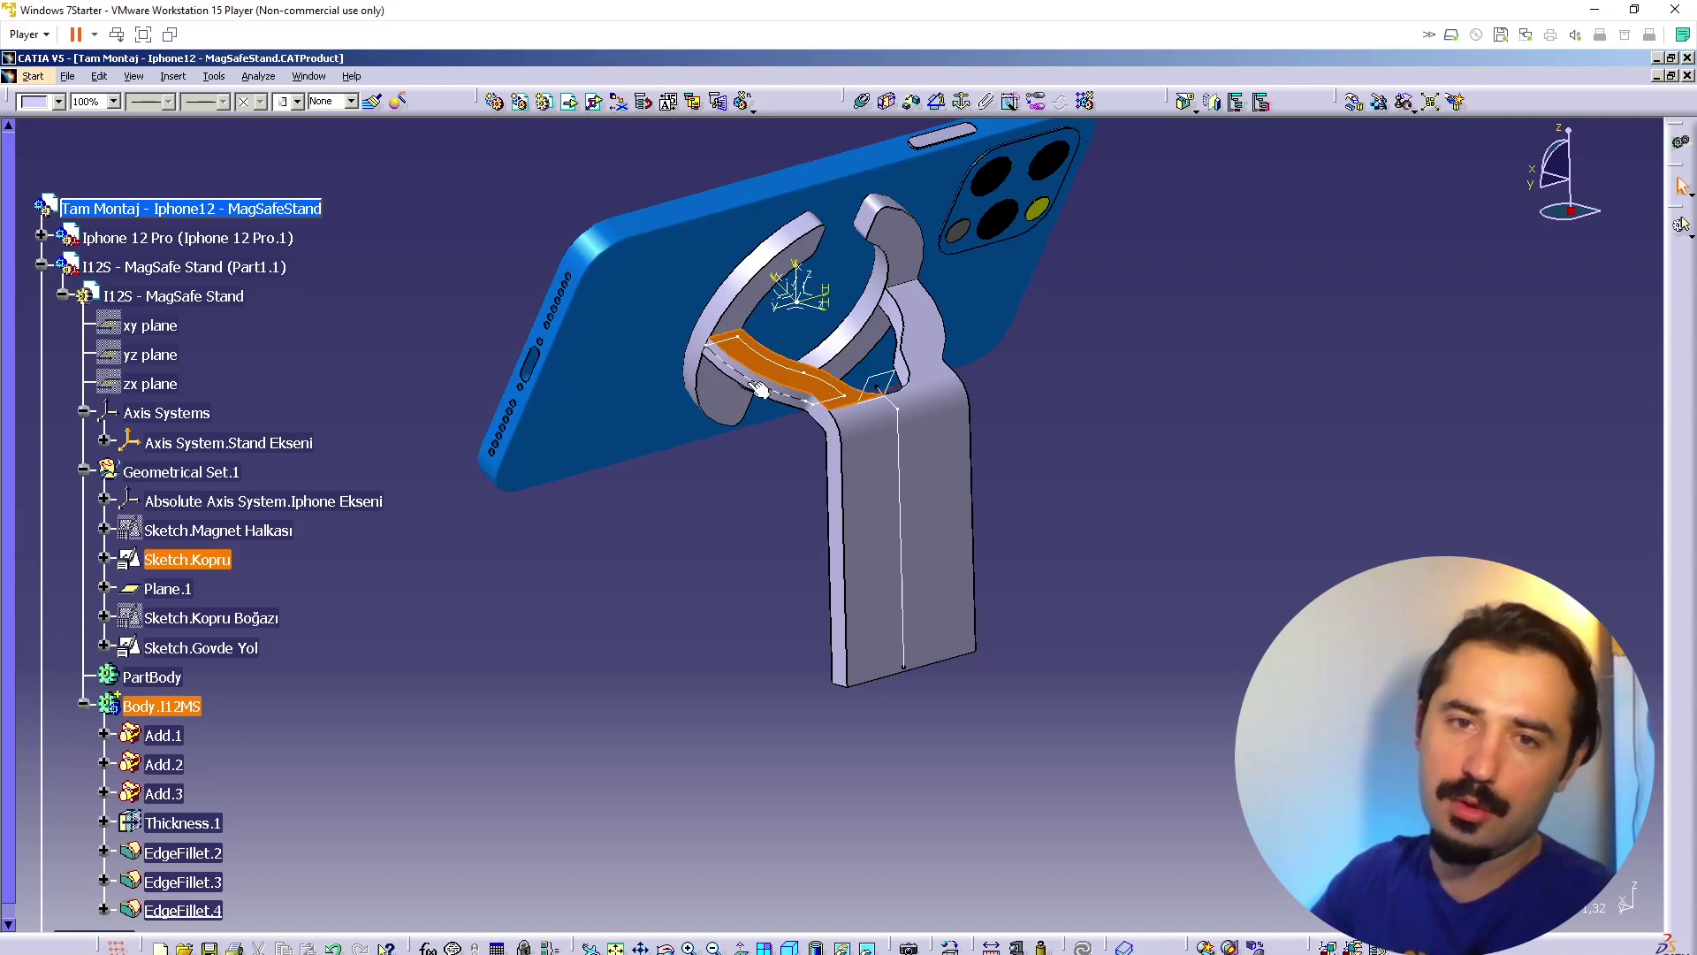
middle_click_drag(790, 454, 926, 580)
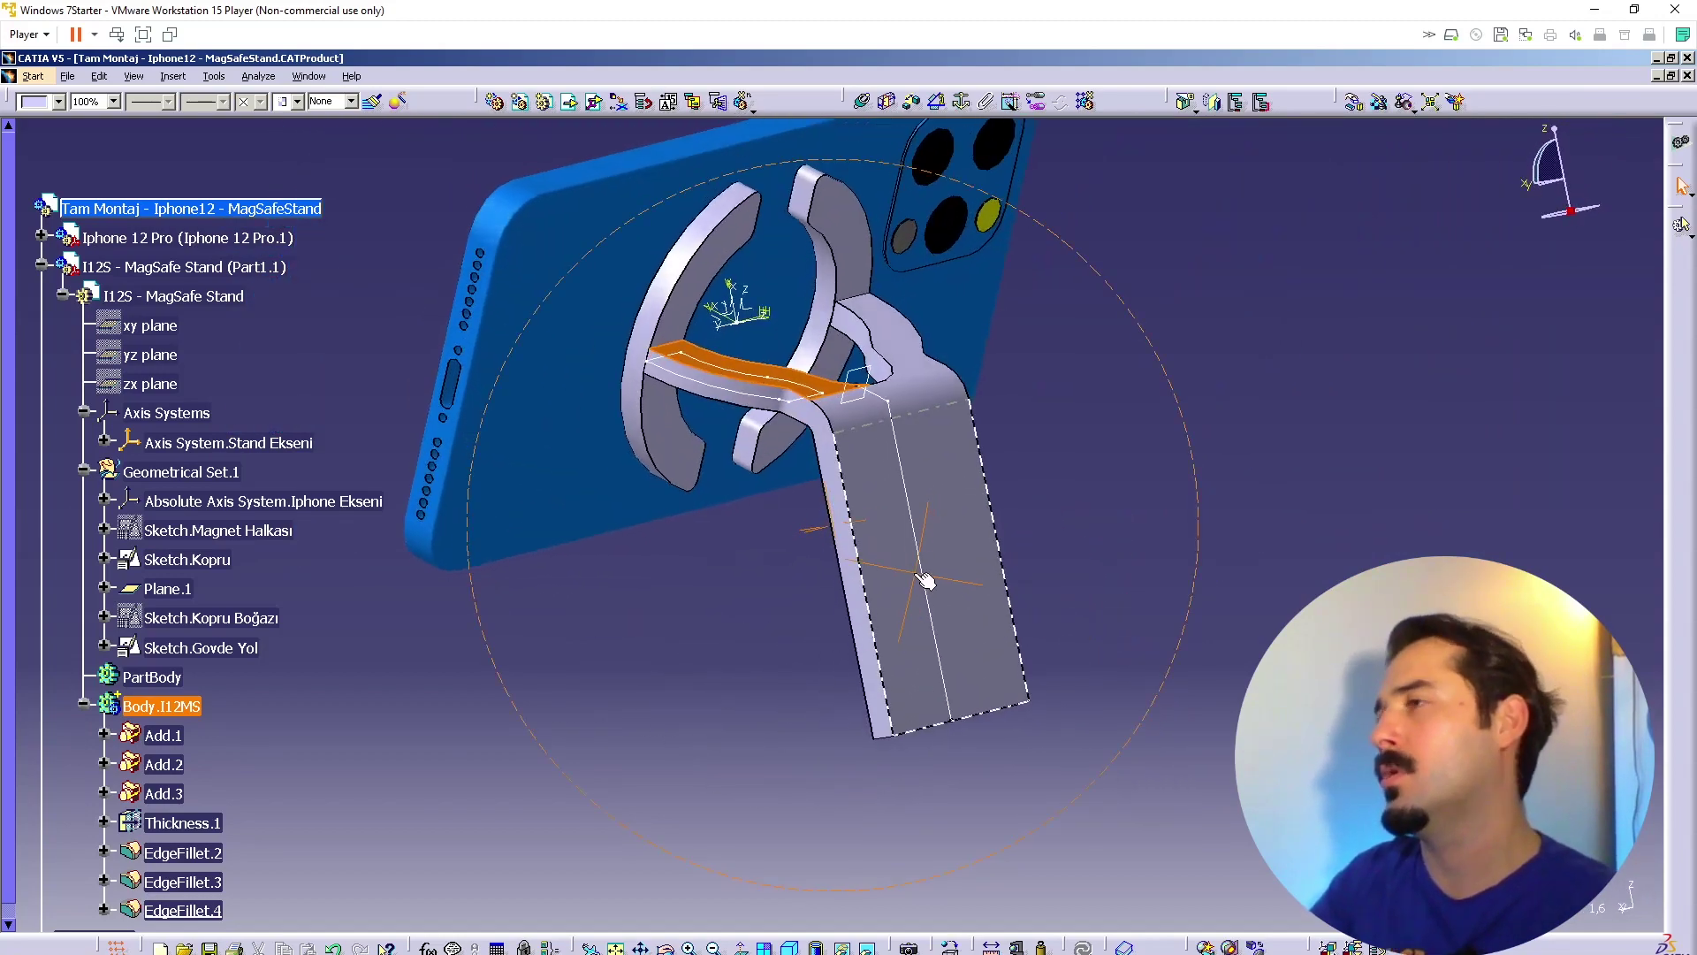
middle_click_drag(983, 659, 672, 610)
scroll(893, 636, "down", 1)
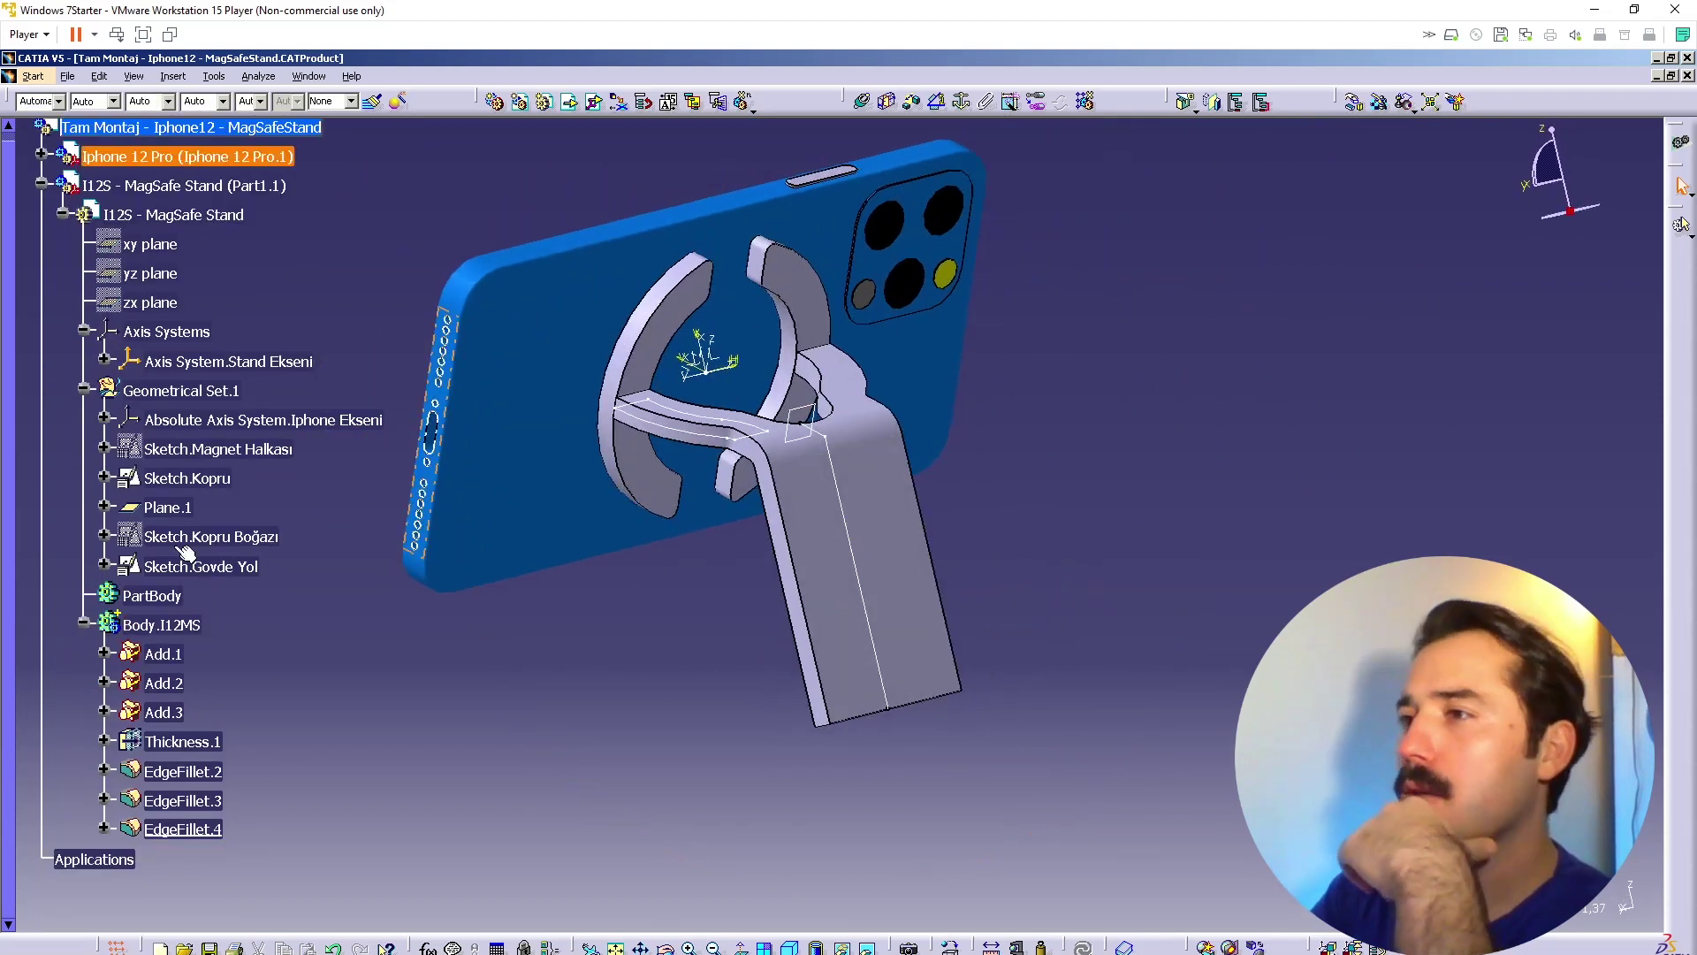
right_click(161, 623)
left_click(528, 729)
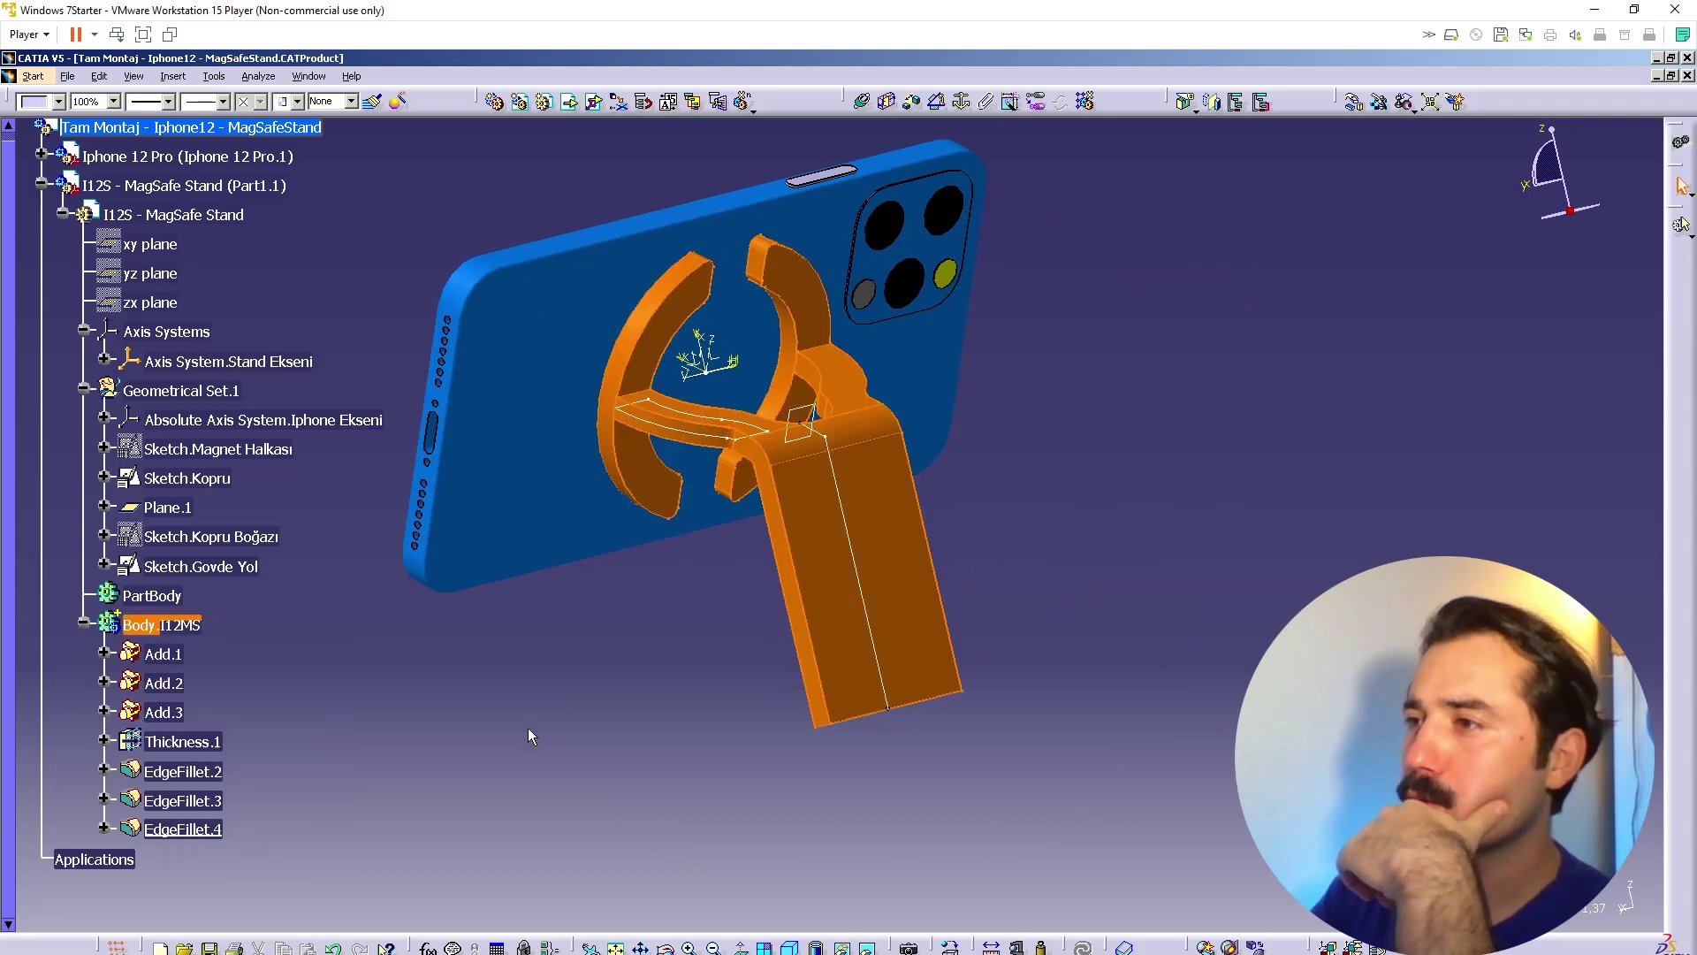
double_click(180, 626)
right_click(177, 625)
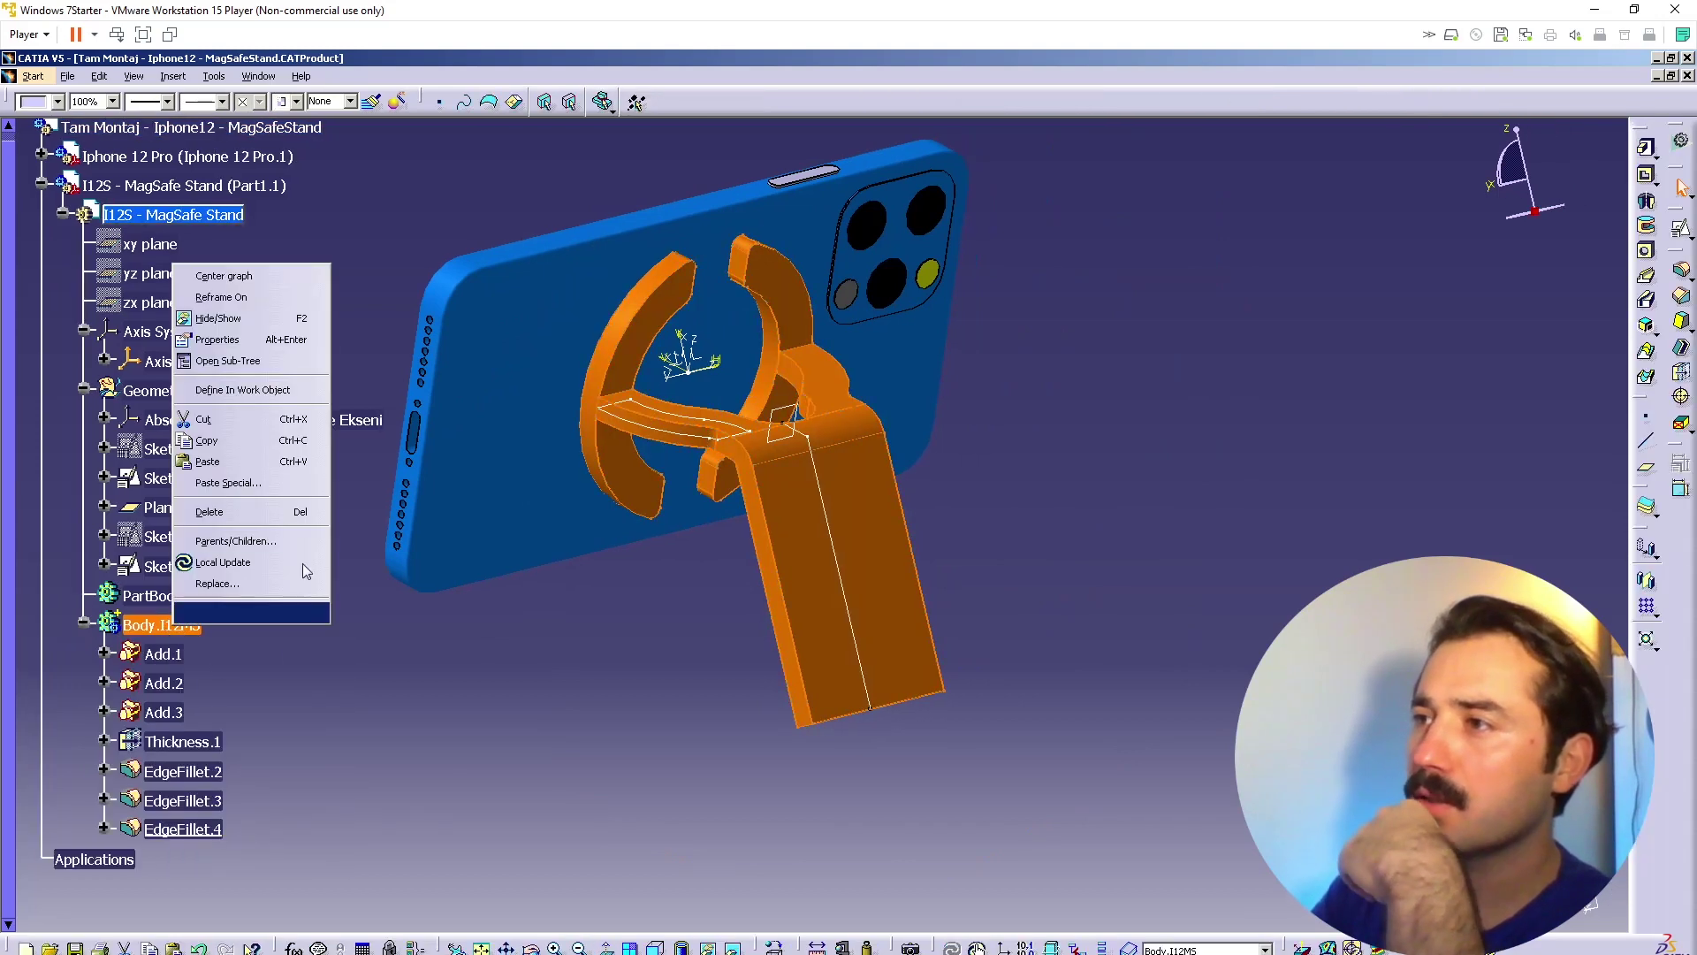
left_click(253, 400)
Step: Try an 8 mm edge fillet on the four edges where the bridge arms meet the magnet ring
middle_click(582, 628)
middle_click_drag(698, 675, 651, 629)
left_click(1684, 272)
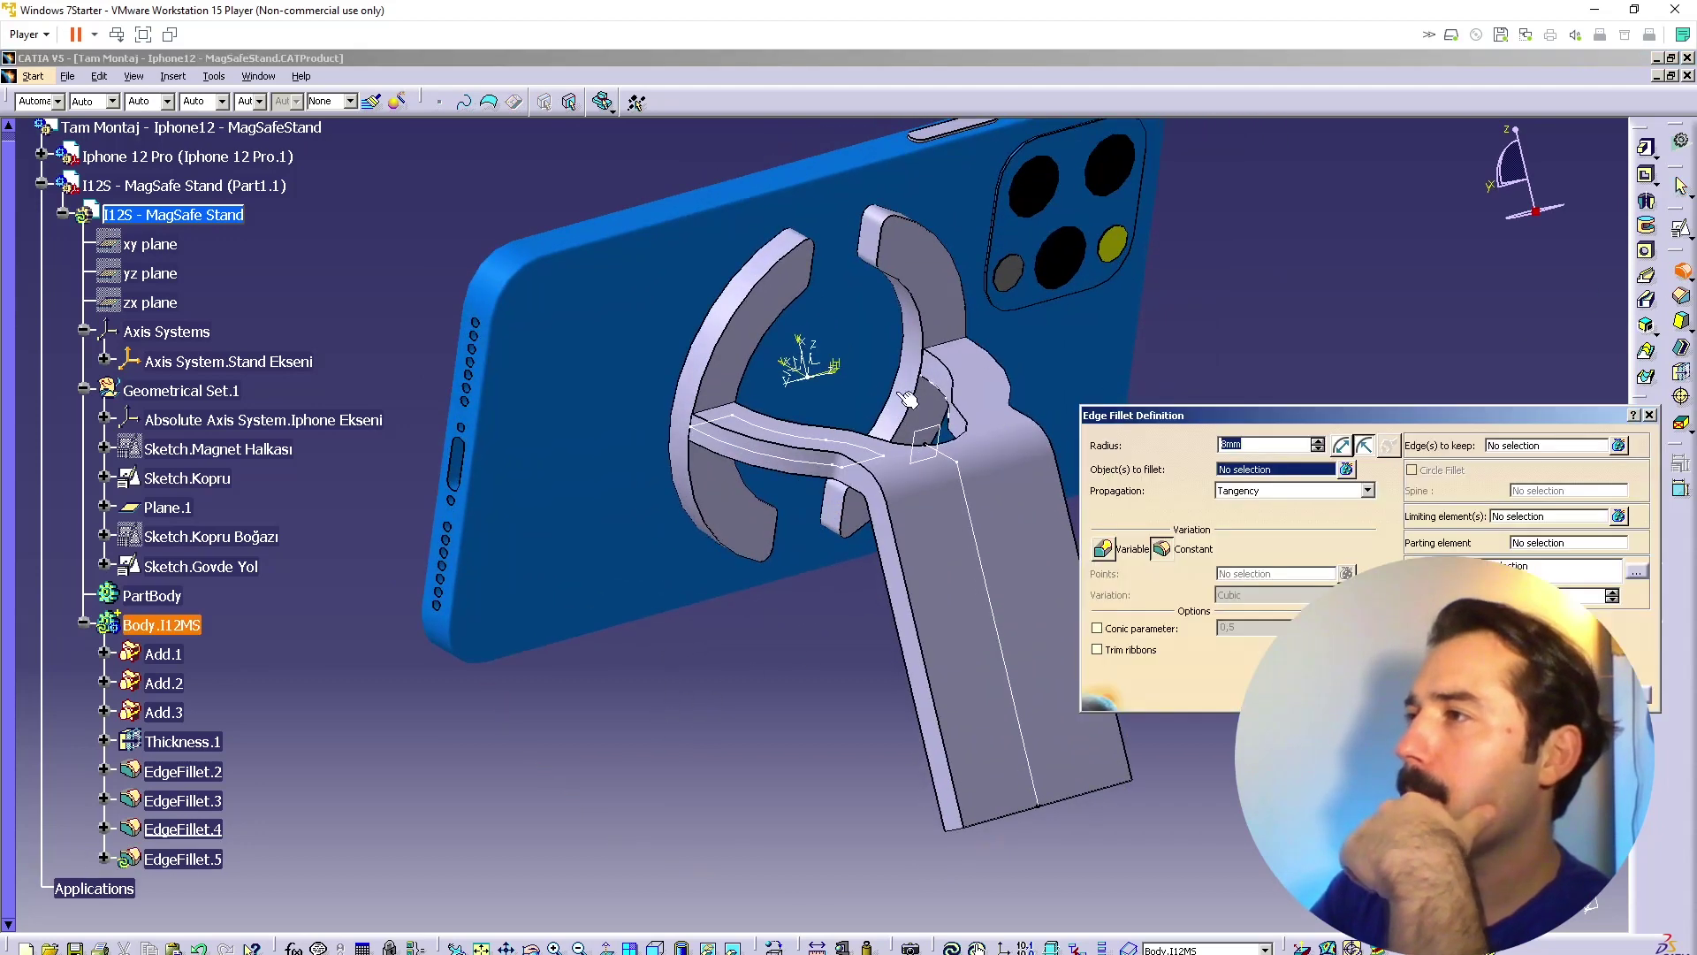
left_click(718, 409)
middle_click_drag(719, 405, 648, 611)
left_click(560, 444)
middle_click_drag(560, 444, 827, 484)
left_click(827, 484)
left_click(827, 483)
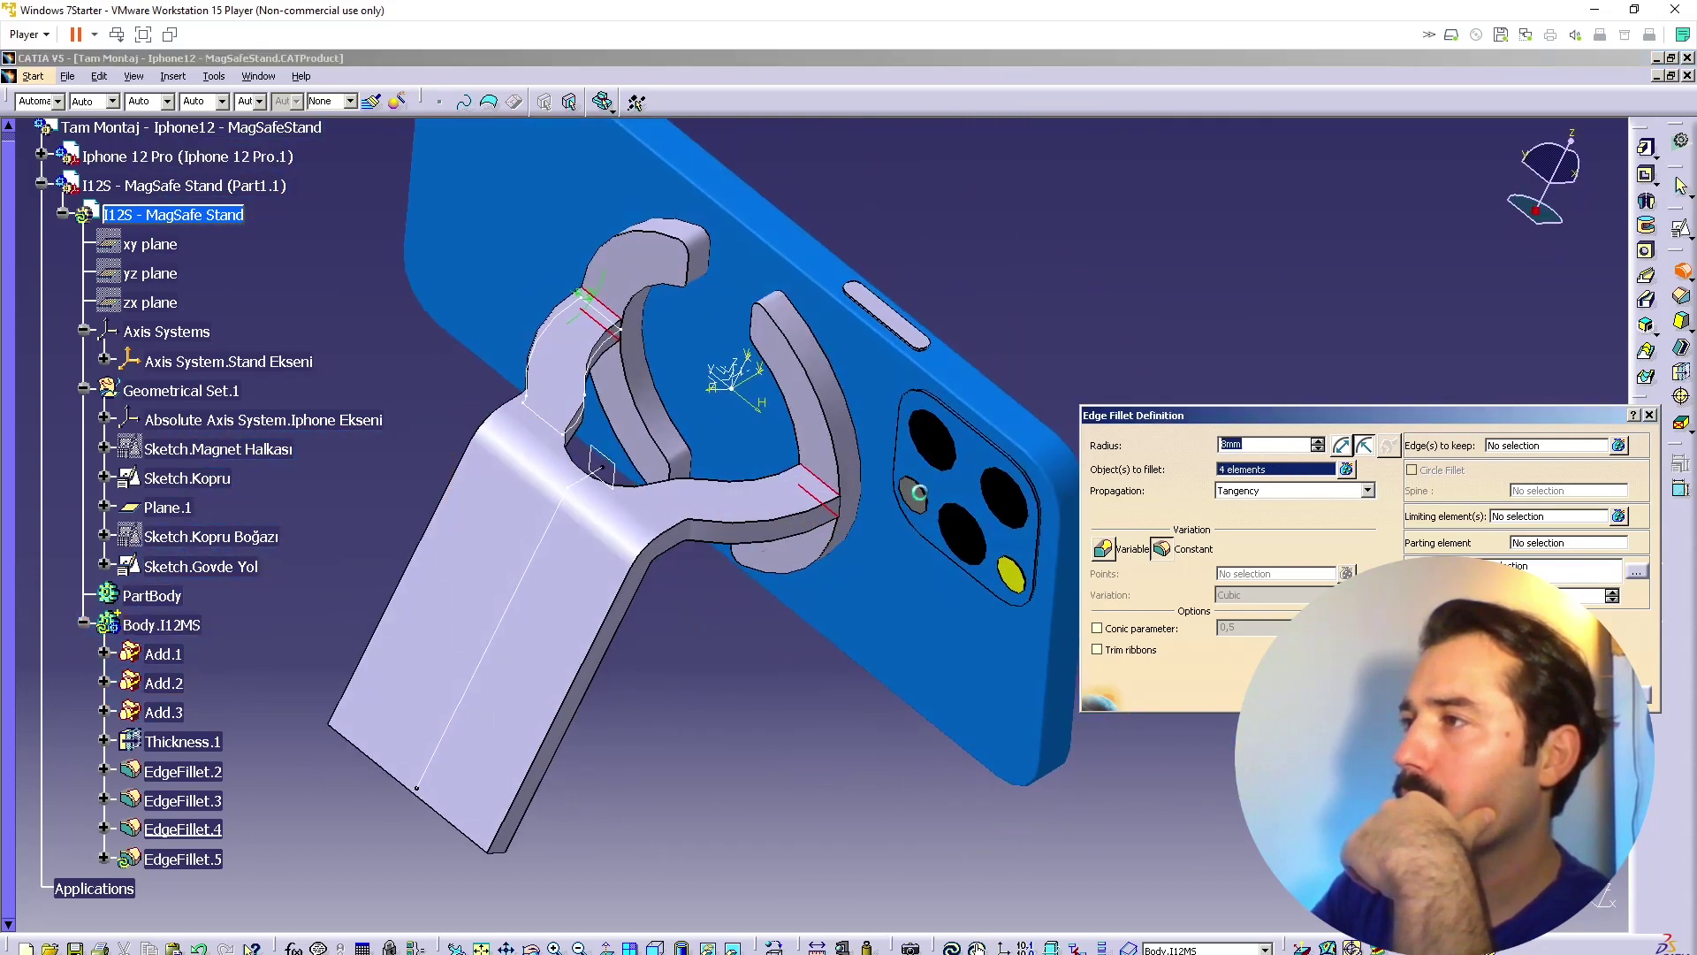
key("Return")
middle_click_drag(960, 595, 875, 508)
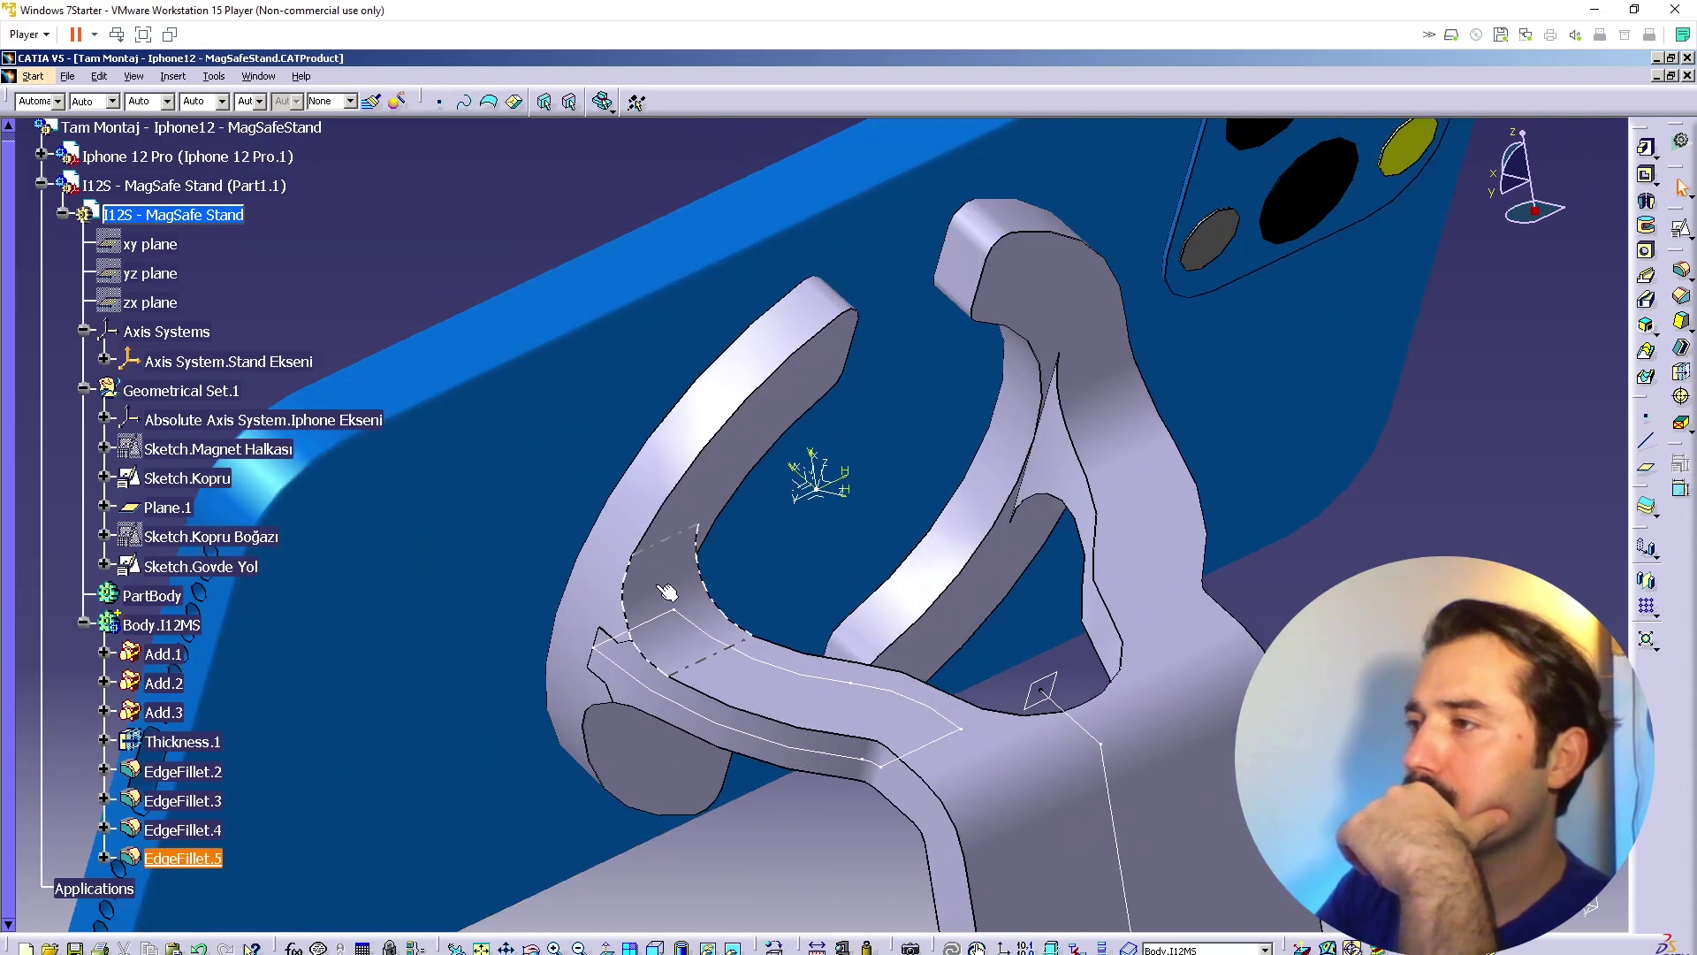
Step: Delete the new edge fillet between the bridge arms and the magnet ring
left_click(669, 592)
key("Delete")
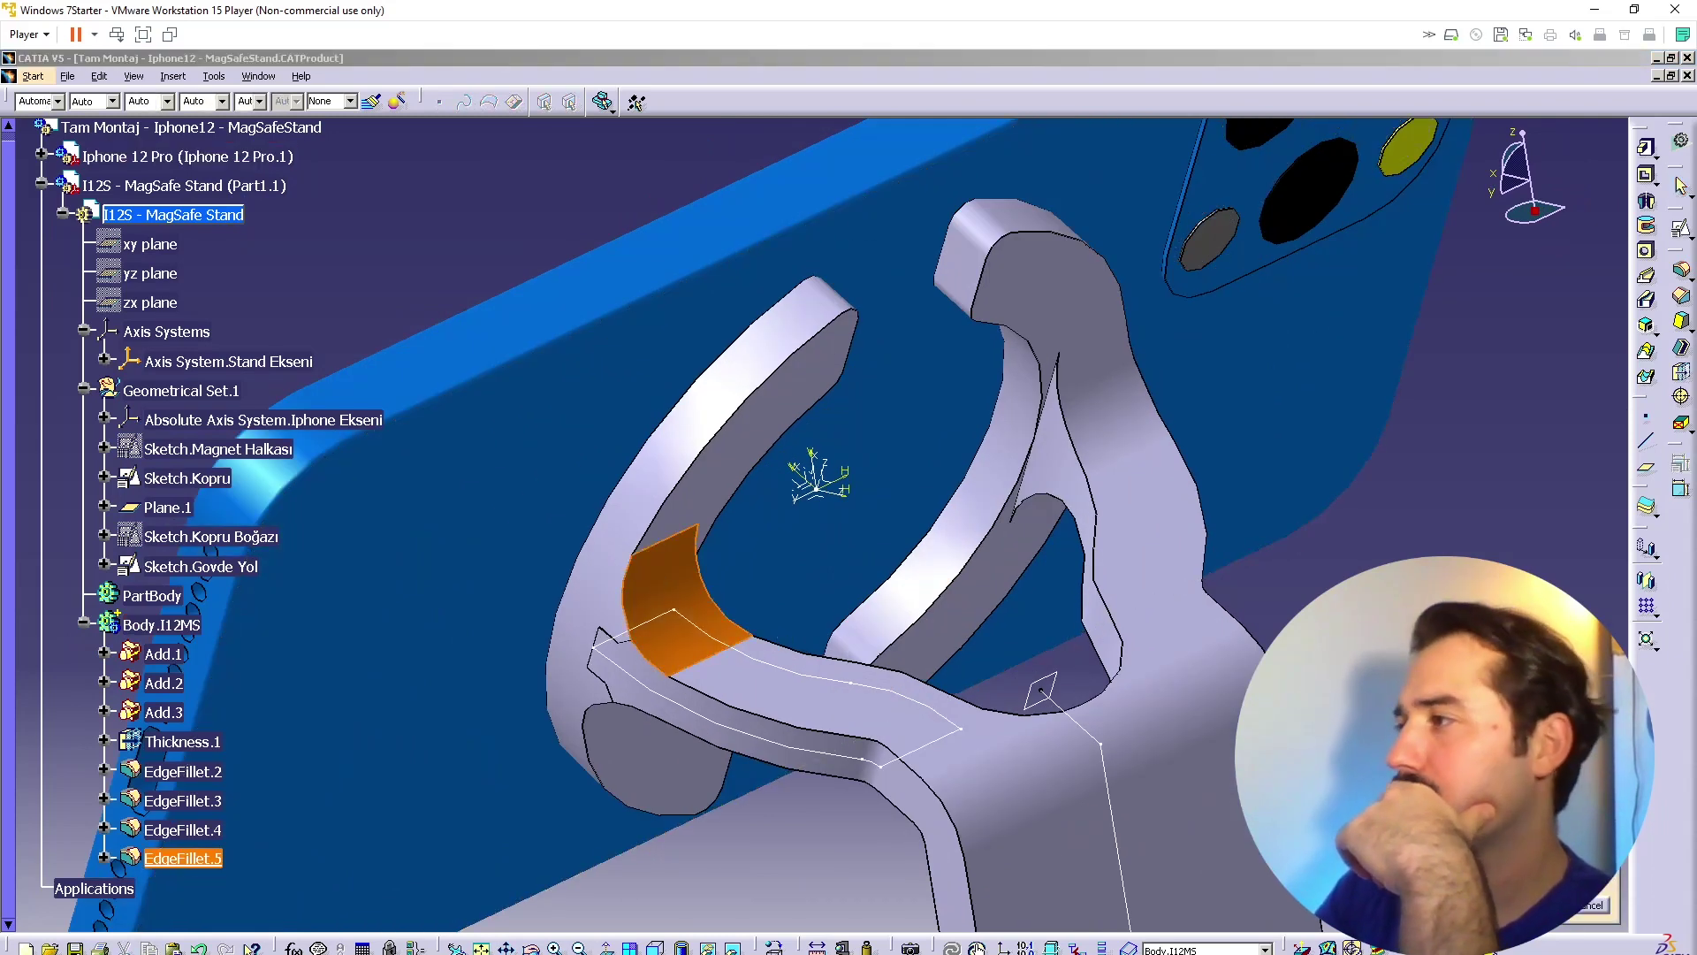
left_click(1526, 905)
middle_click_drag(743, 714, 741, 550)
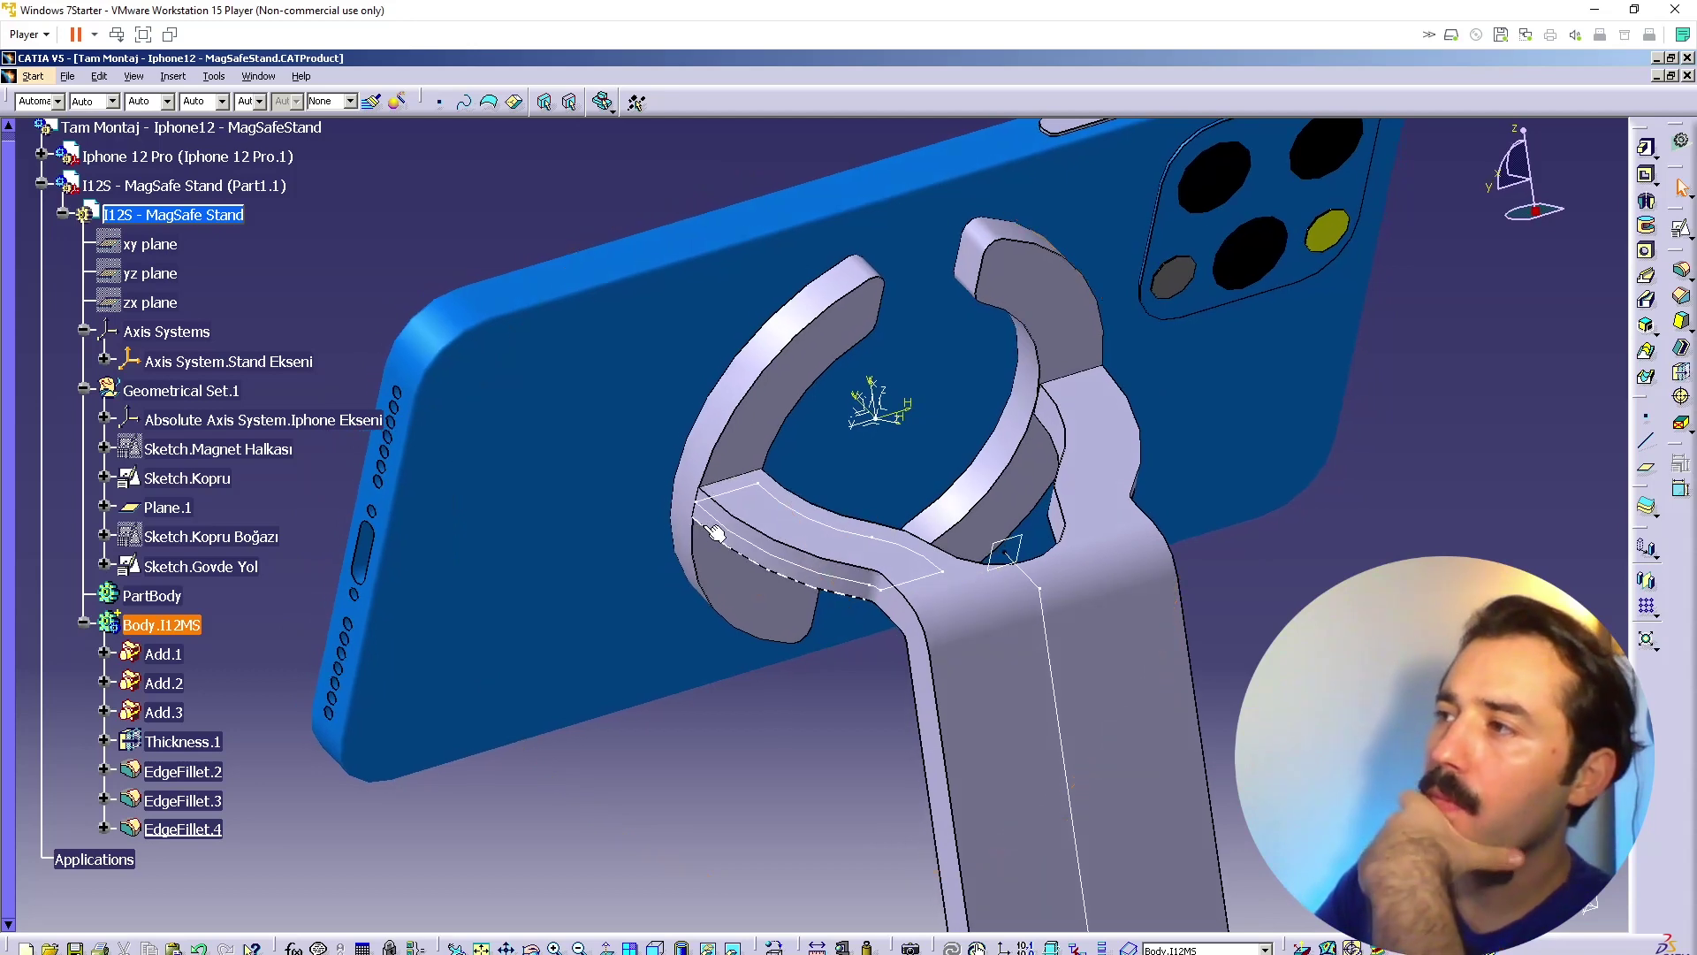
Step: Examine the junction of the bridge arms and ring from several angles, including exact side, top and reversed views
middle_click_drag(852, 611, 744, 443)
middle_click_drag(605, 417, 888, 458)
middle_click_drag(810, 501, 976, 405)
middle_click_drag(790, 500, 559, 606)
middle_click_drag(827, 576, 570, 513)
left_click(1485, 202)
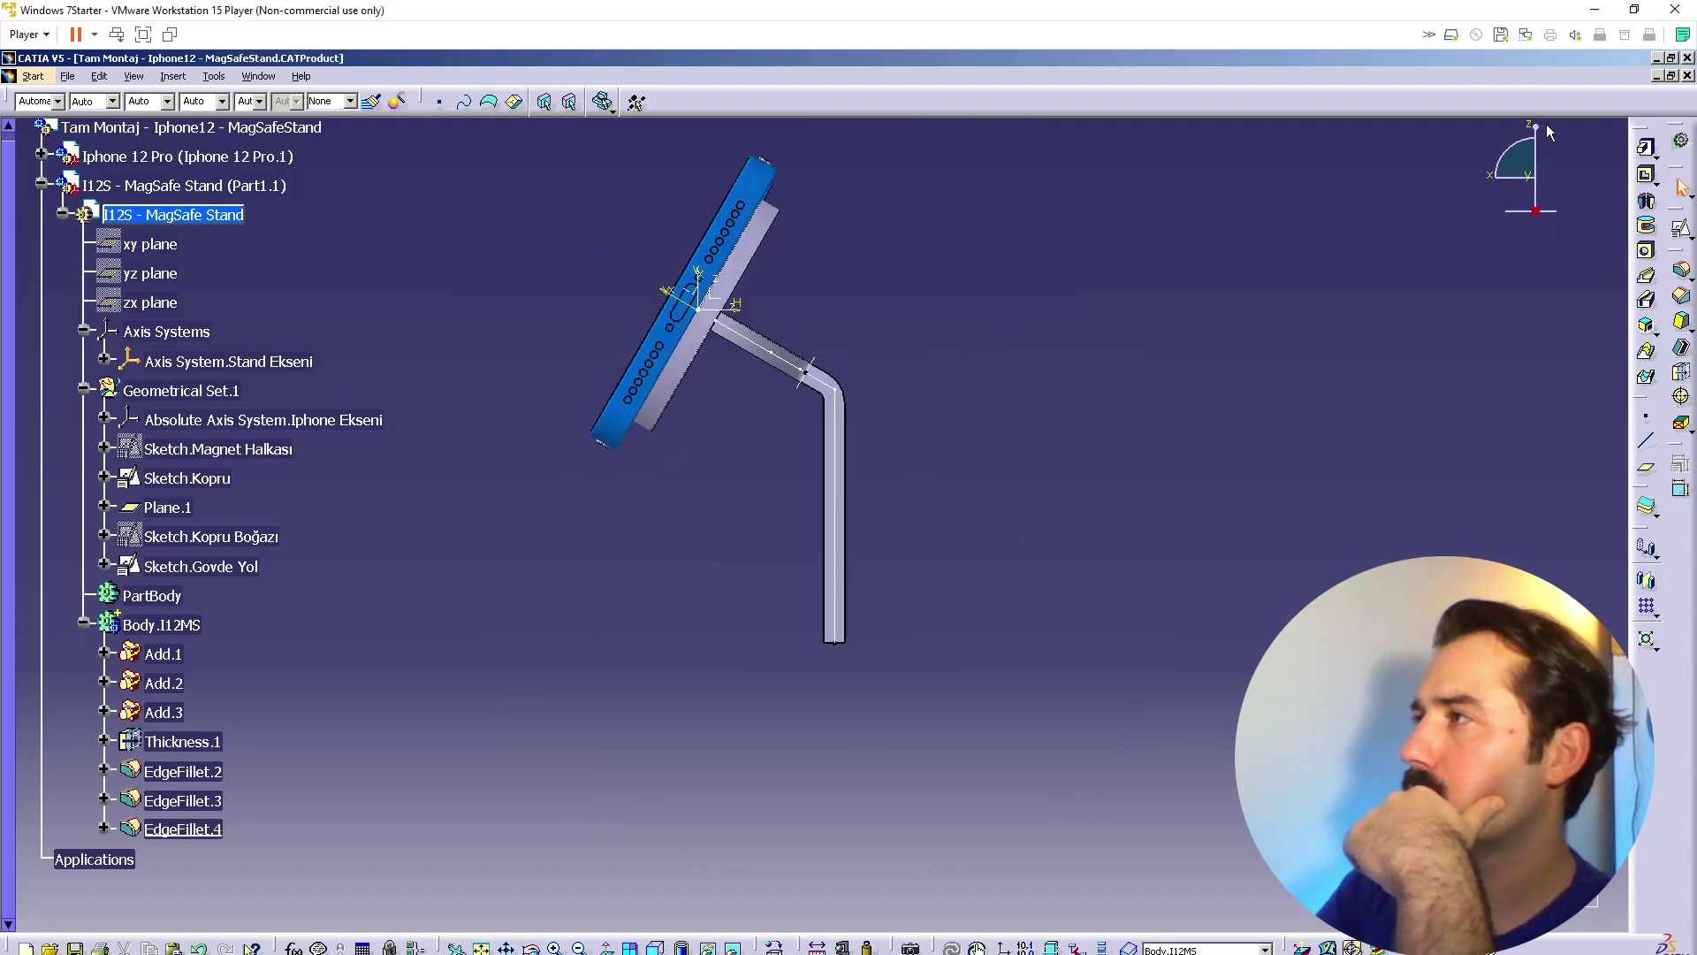
left_click(1532, 133)
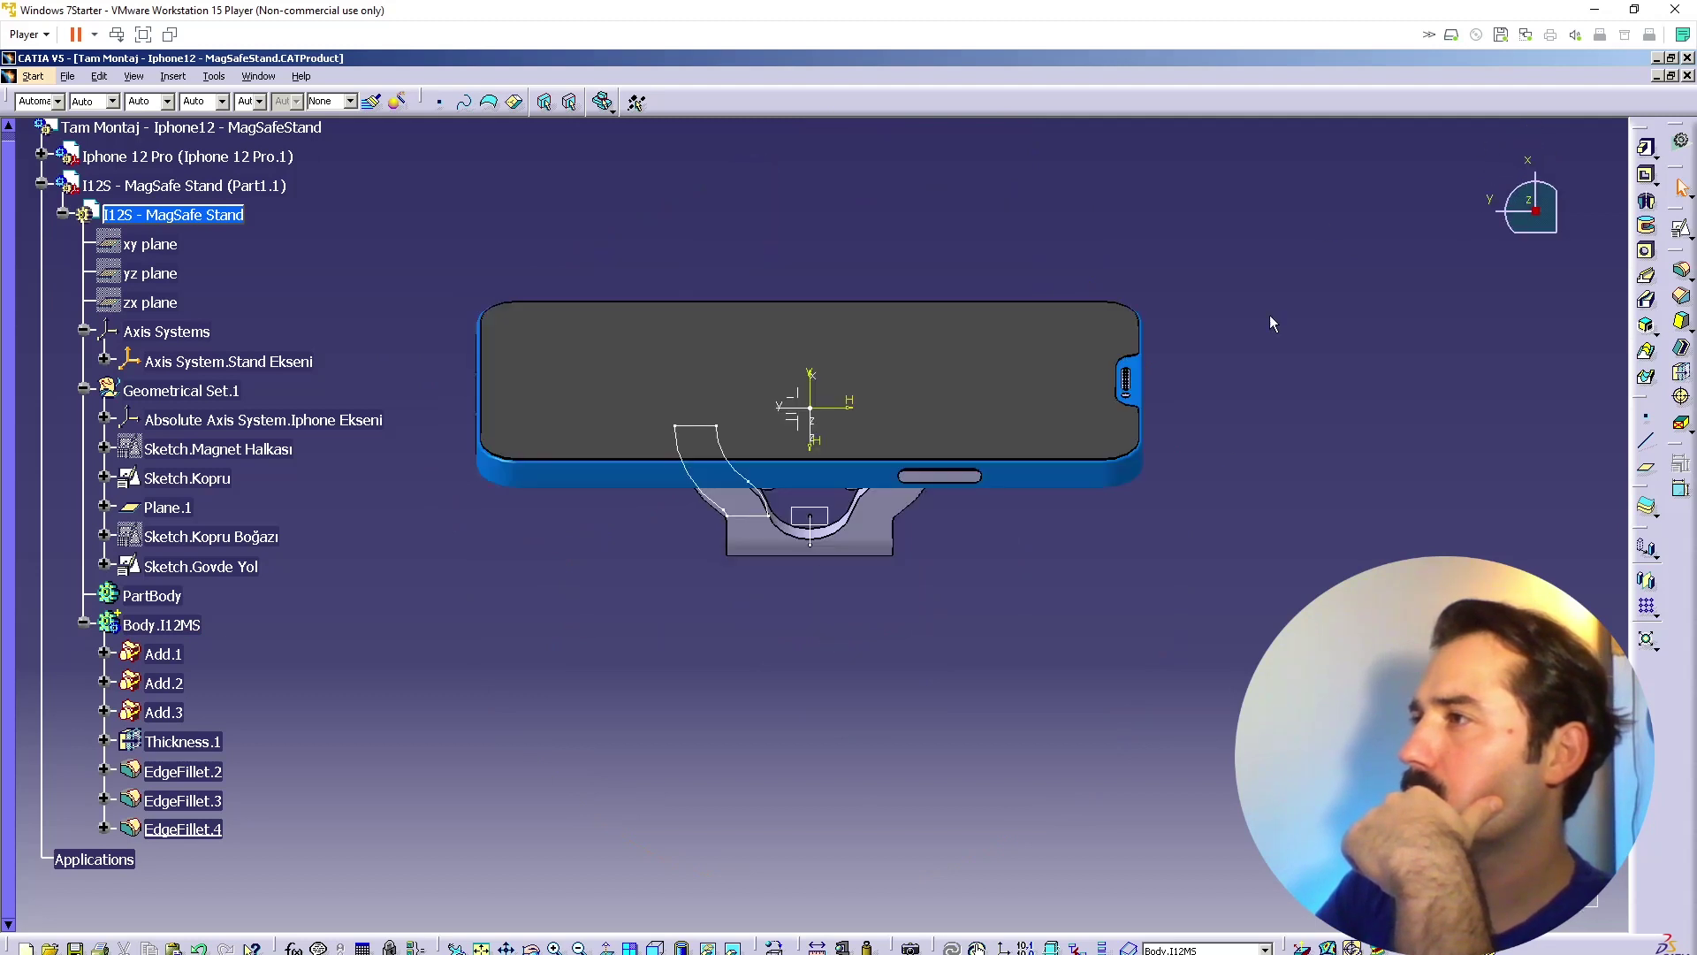
left_click(1526, 202)
middle_click_drag(1290, 478, 1264, 408, "ctrl")
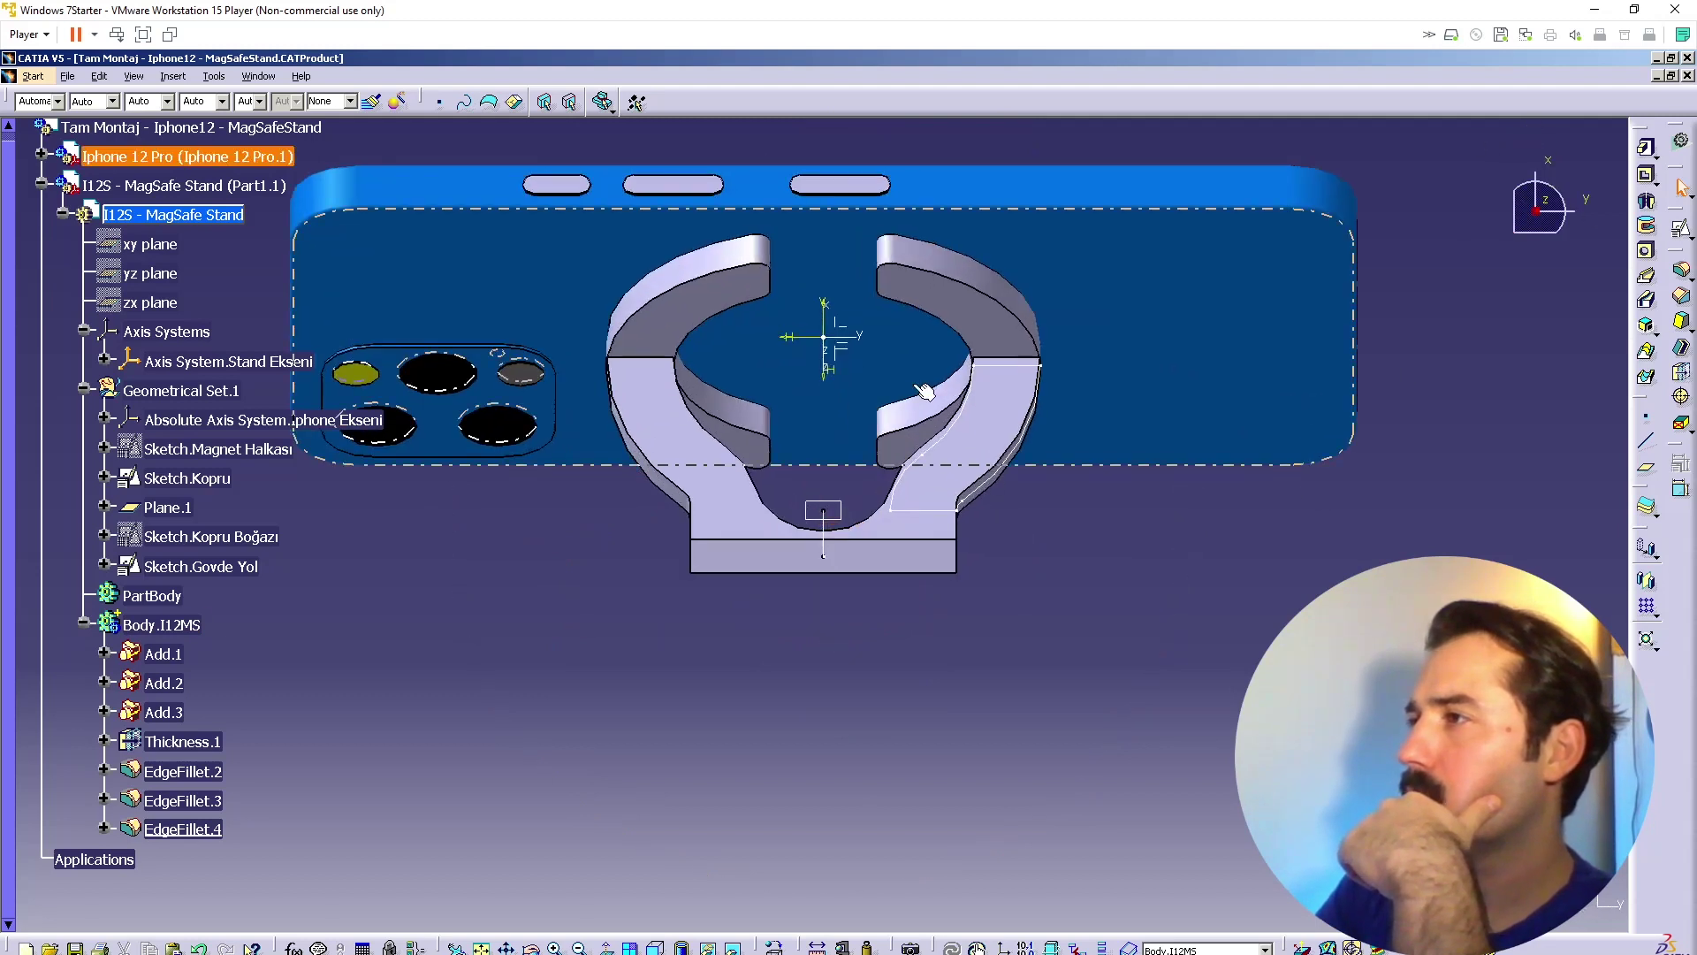
Step: Set the lower arc radius of the bridge arm in Sketch.Kopru to 16 mm and exit the sketch
middle_click_drag(1031, 318, 734, 555)
mouse_move(793, 467)
middle_mouse_down()
mouse_move(769, 521)
mouse_move(779, 498)
mouse_move(796, 509)
mouse_move(856, 481)
mouse_move(894, 616)
mouse_move(796, 568)
mouse_move(1082, 554)
mouse_move(1008, 689)
mouse_move(978, 712)
mouse_move(735, 335)
mouse_move(710, 438)
middle_mouse_up()
double_click(687, 422)
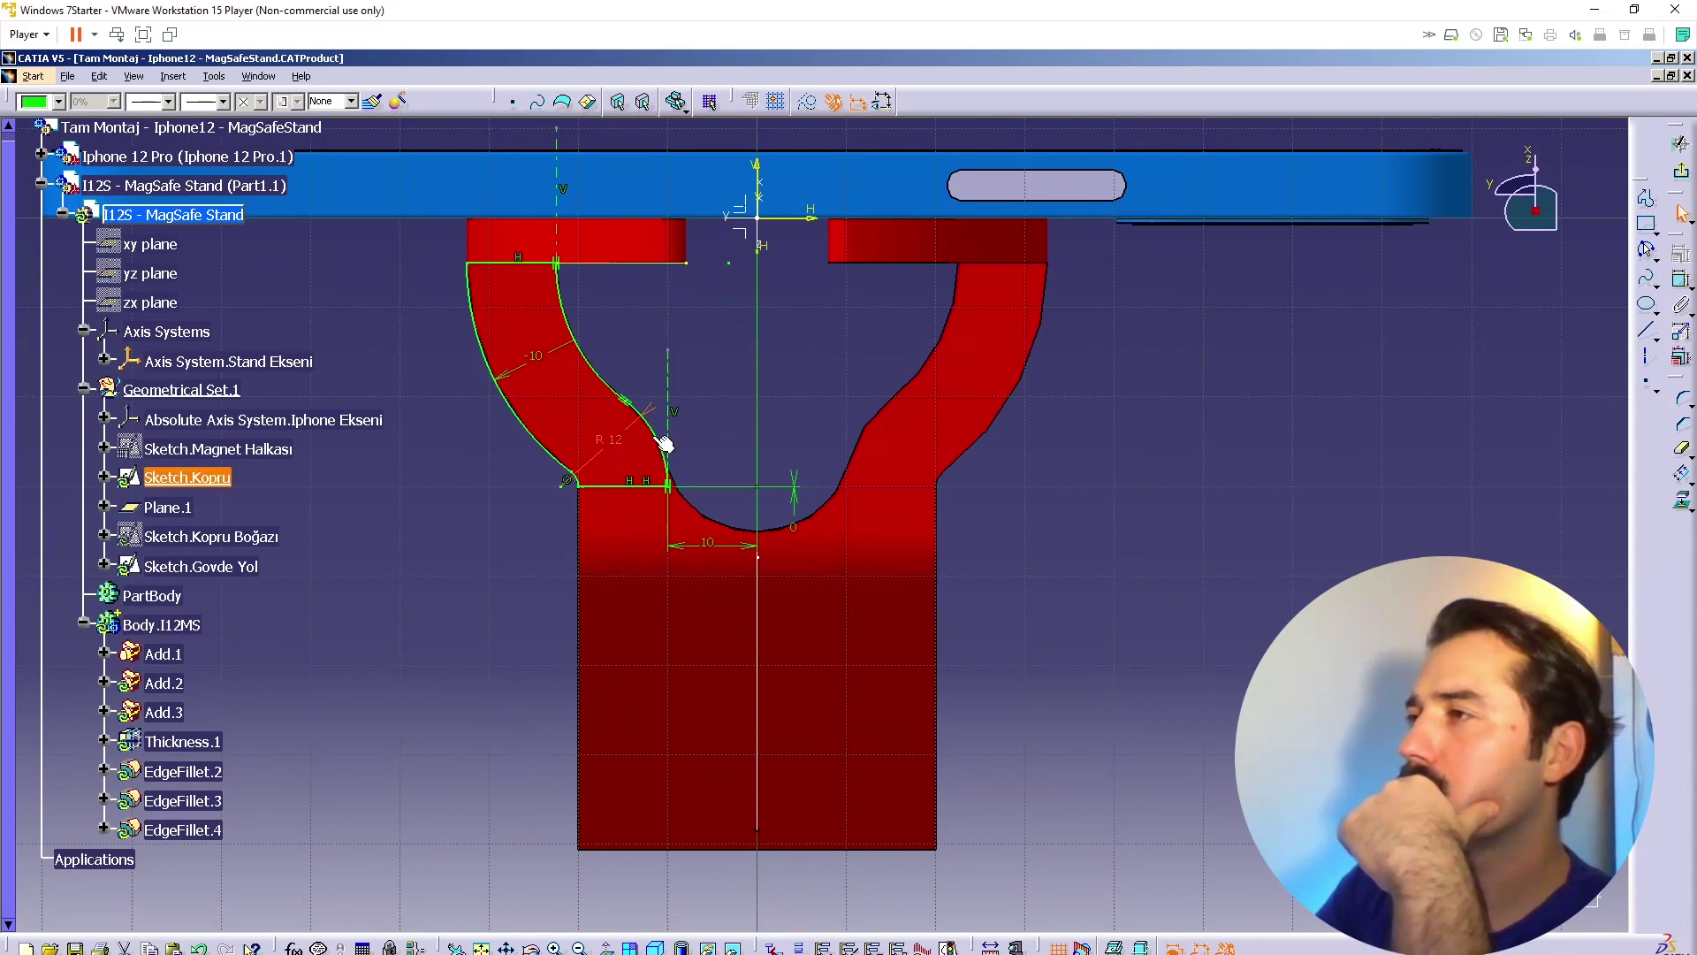
middle_click_drag(717, 413, 717, 427, "ctrl")
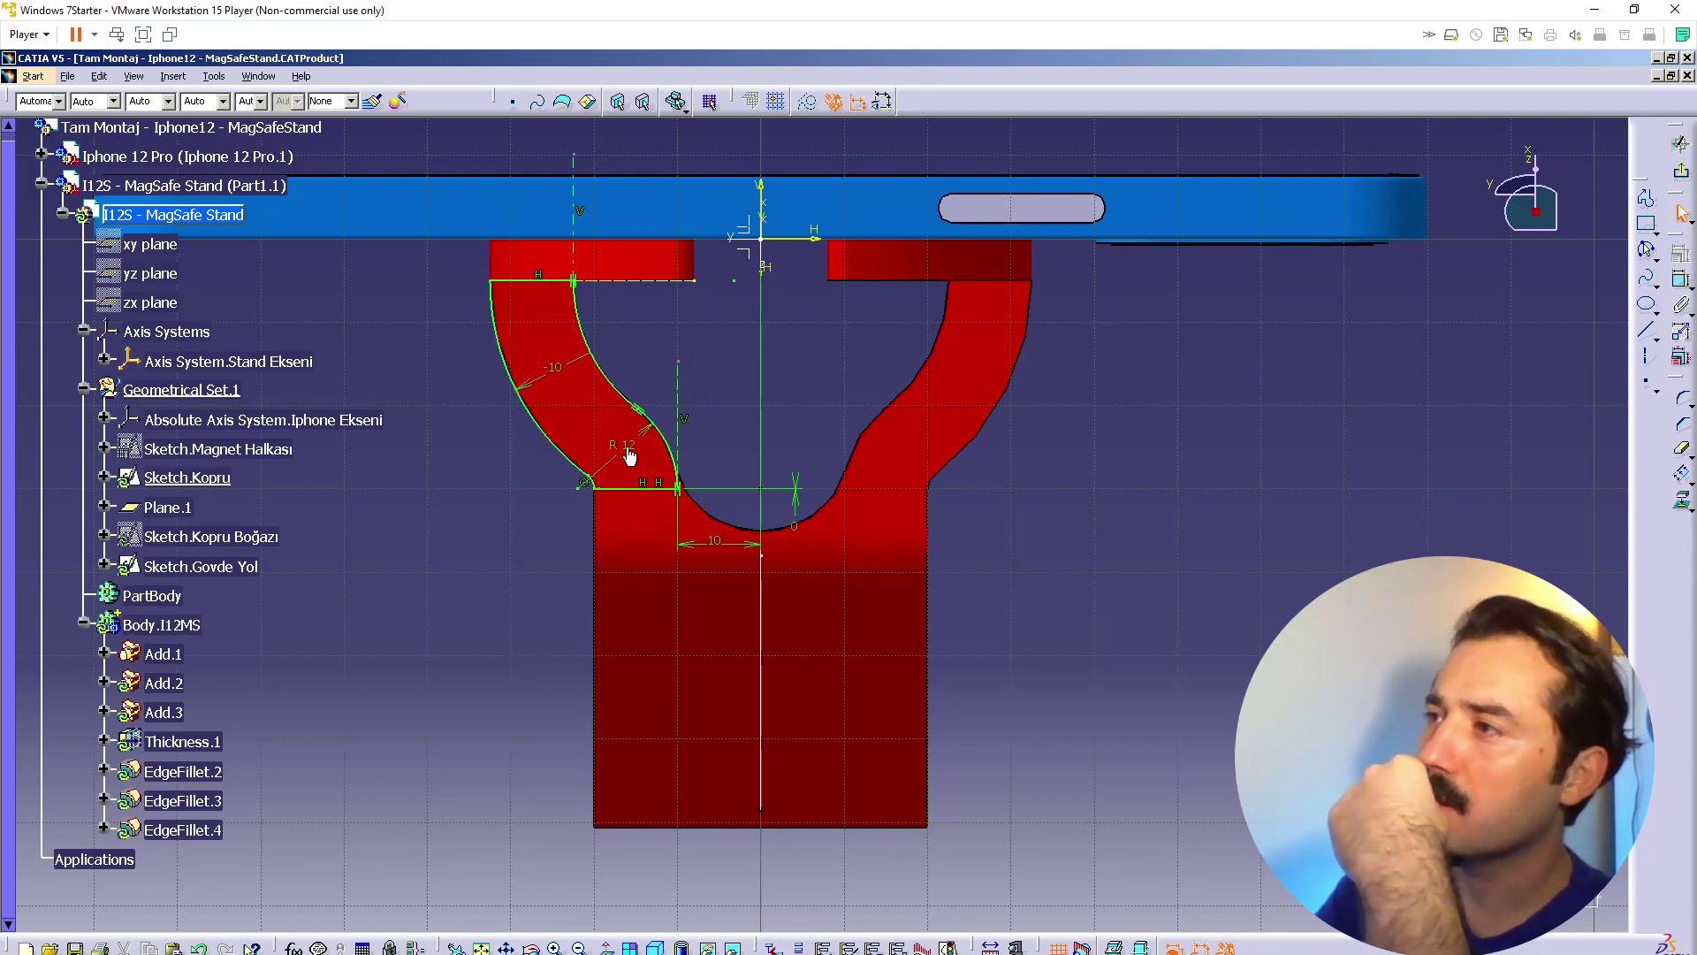
double_click(623, 447)
type("16")
key("Return")
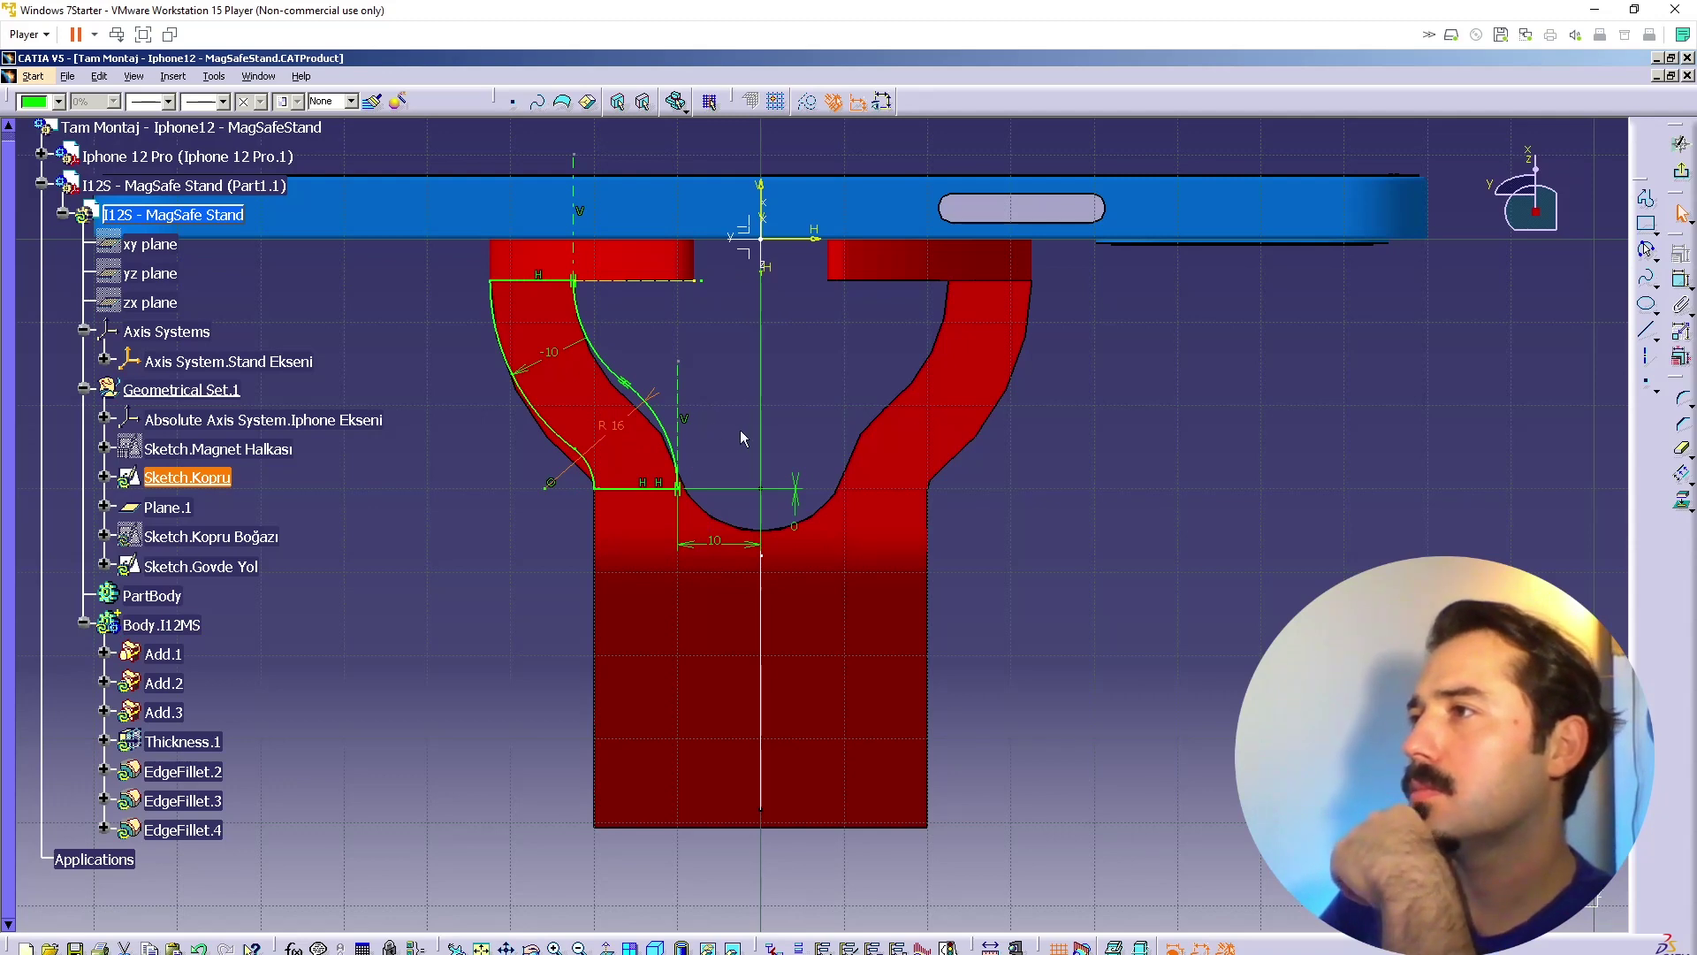
left_click(1682, 146)
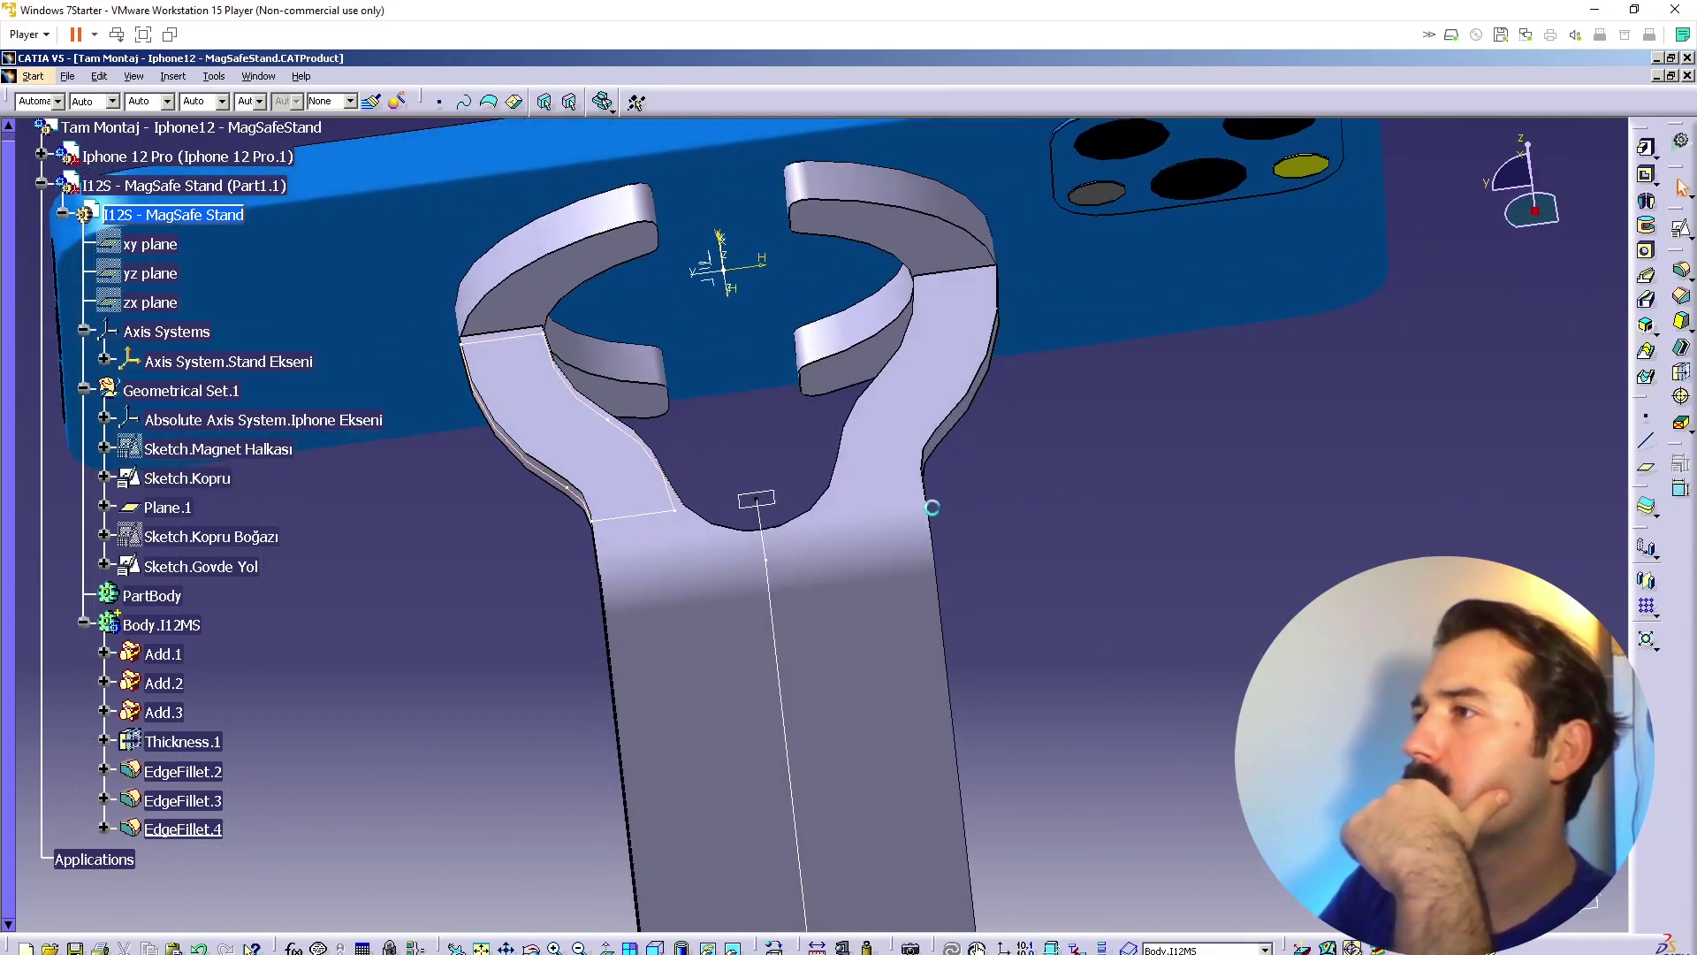
middle_click_drag(759, 671, 822, 496)
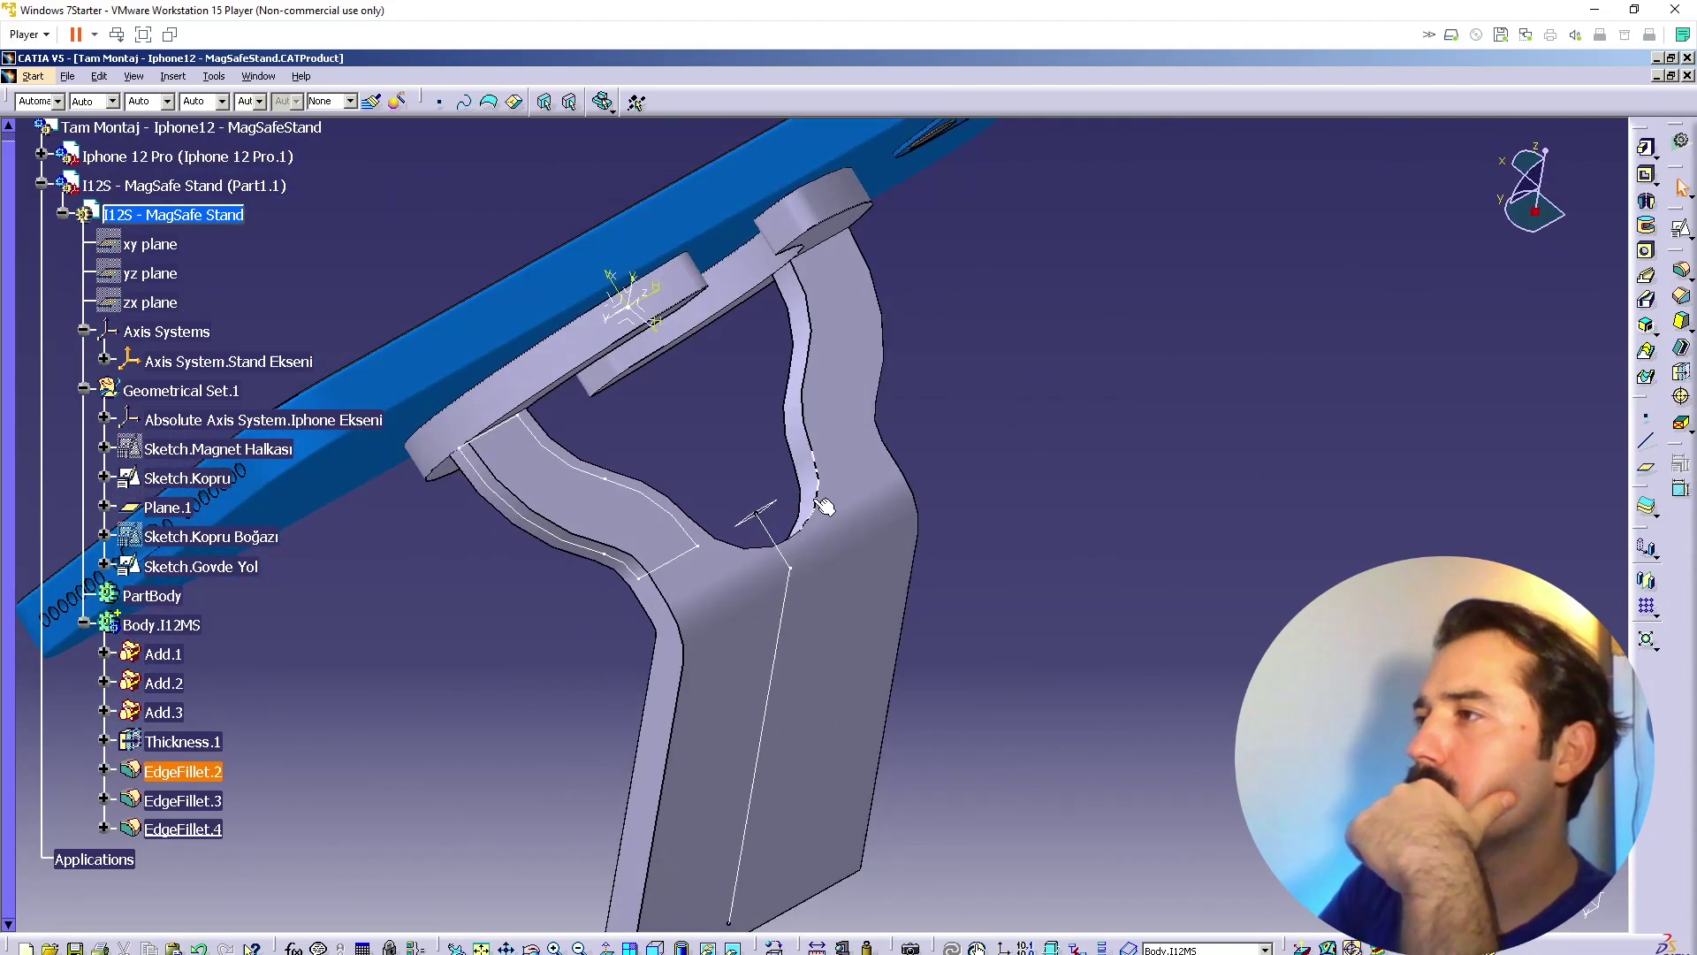
double_click(809, 481)
key("Escape")
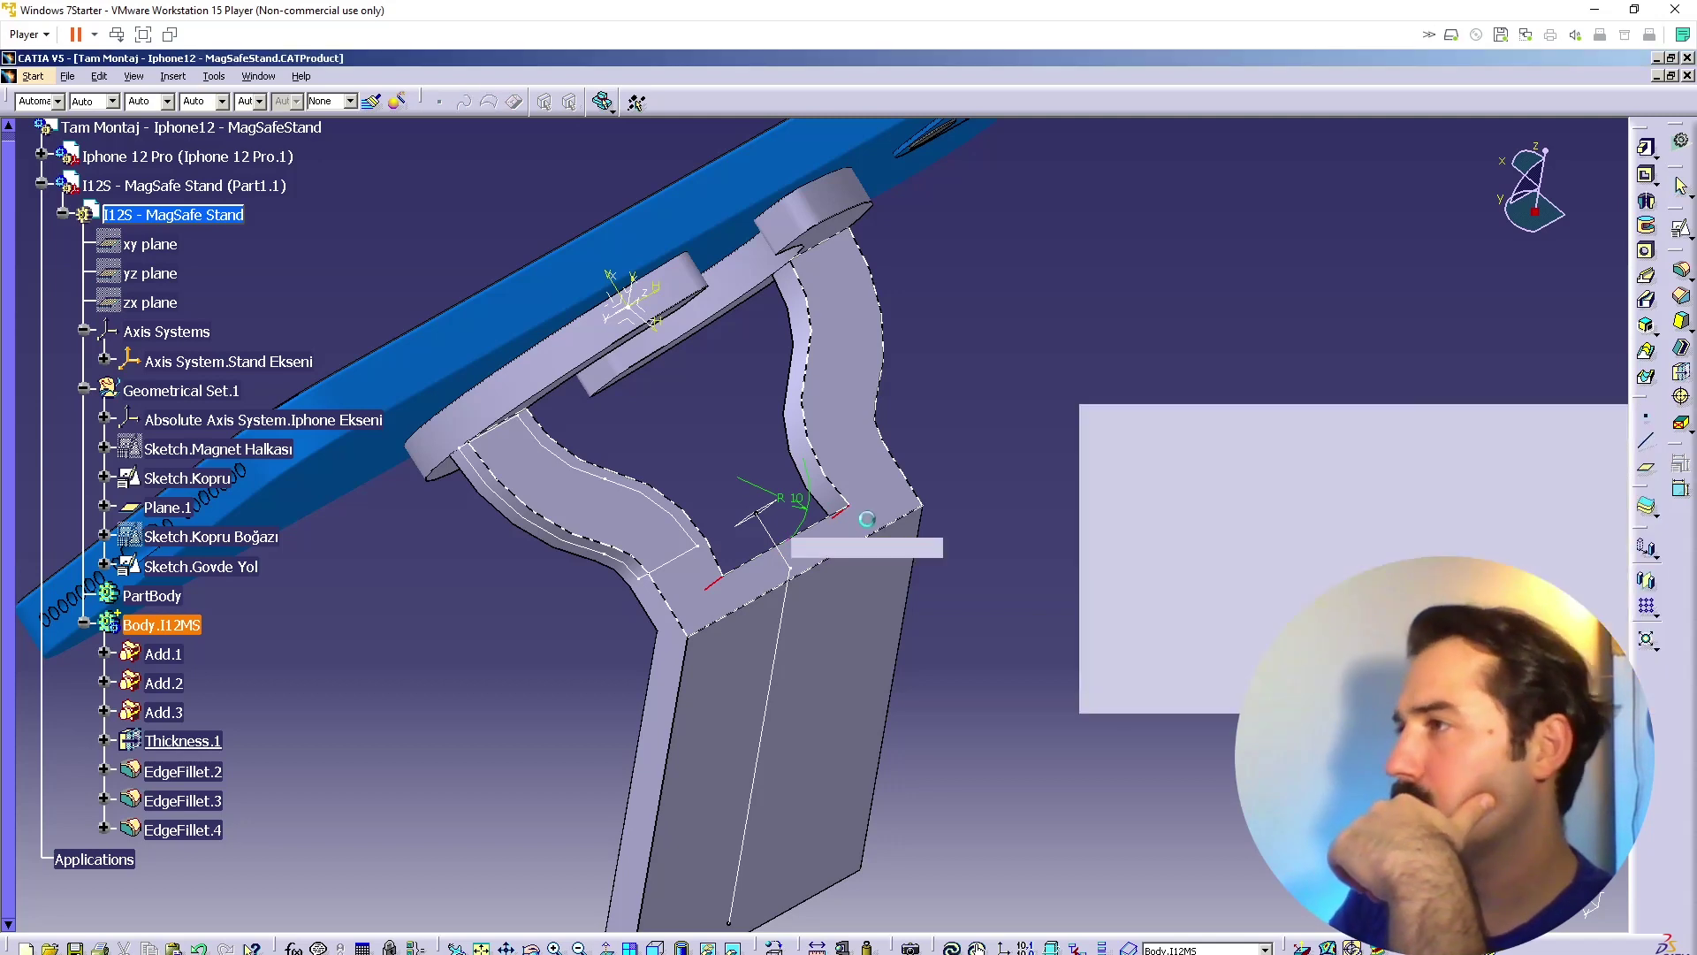
left_click(1256, 557)
Step: Collapse the Body.I12MS branch and define the body as the work object
middle_click_drag(959, 572, 877, 456)
middle_click_drag(879, 638, 913, 580)
middle_click_drag(718, 566, 700, 560)
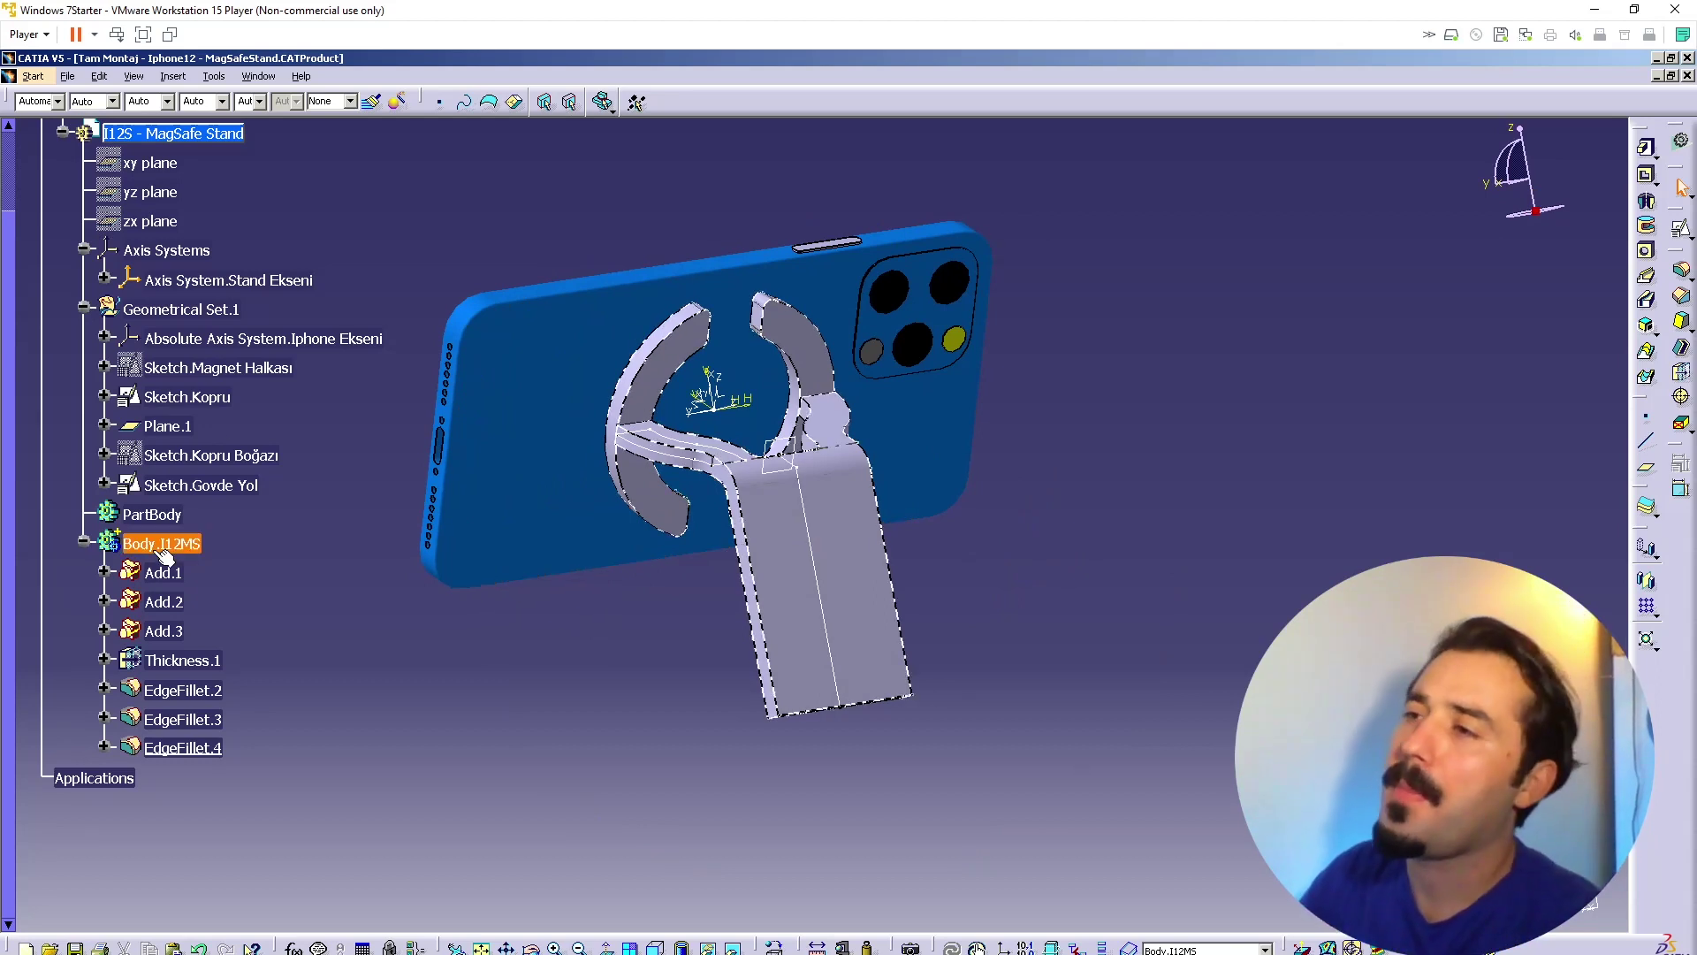
left_click(85, 542)
right_click(163, 543)
left_click(287, 676)
middle_click_drag(538, 627, 729, 675)
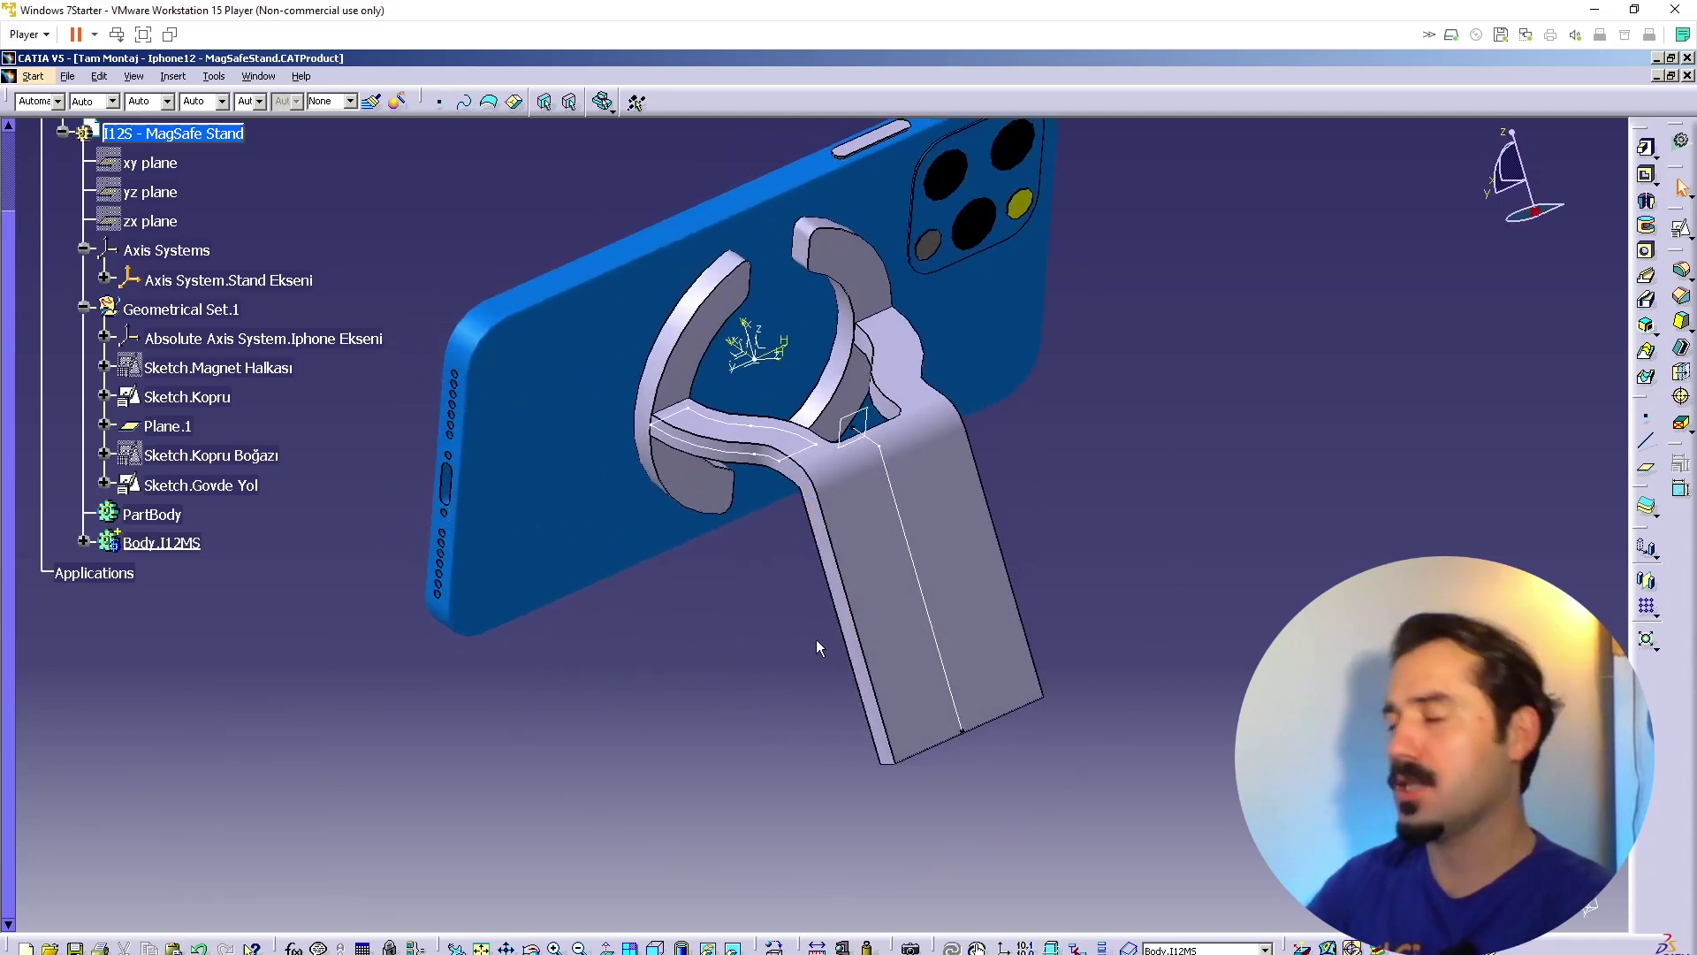
Step: Open Sketch.Govde Yol in the exact side view and dimension the vertical distance from the horizontal axis to the leg's lower end
middle_click_drag(863, 633, 795, 549)
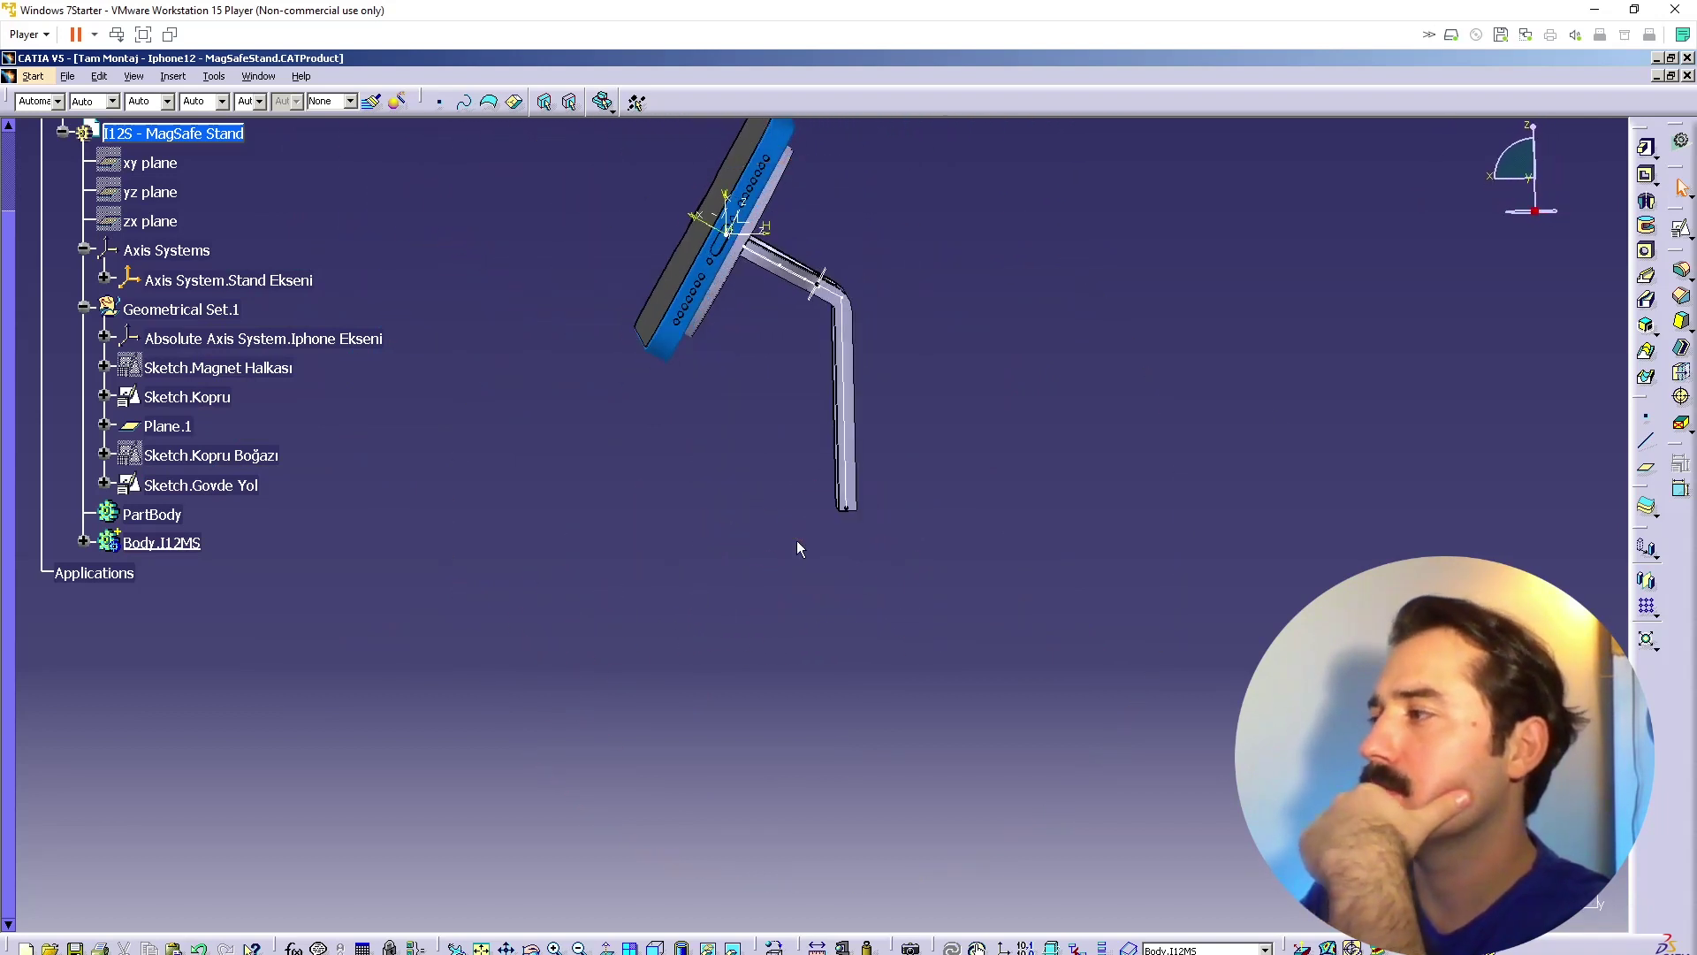
left_click(1528, 179)
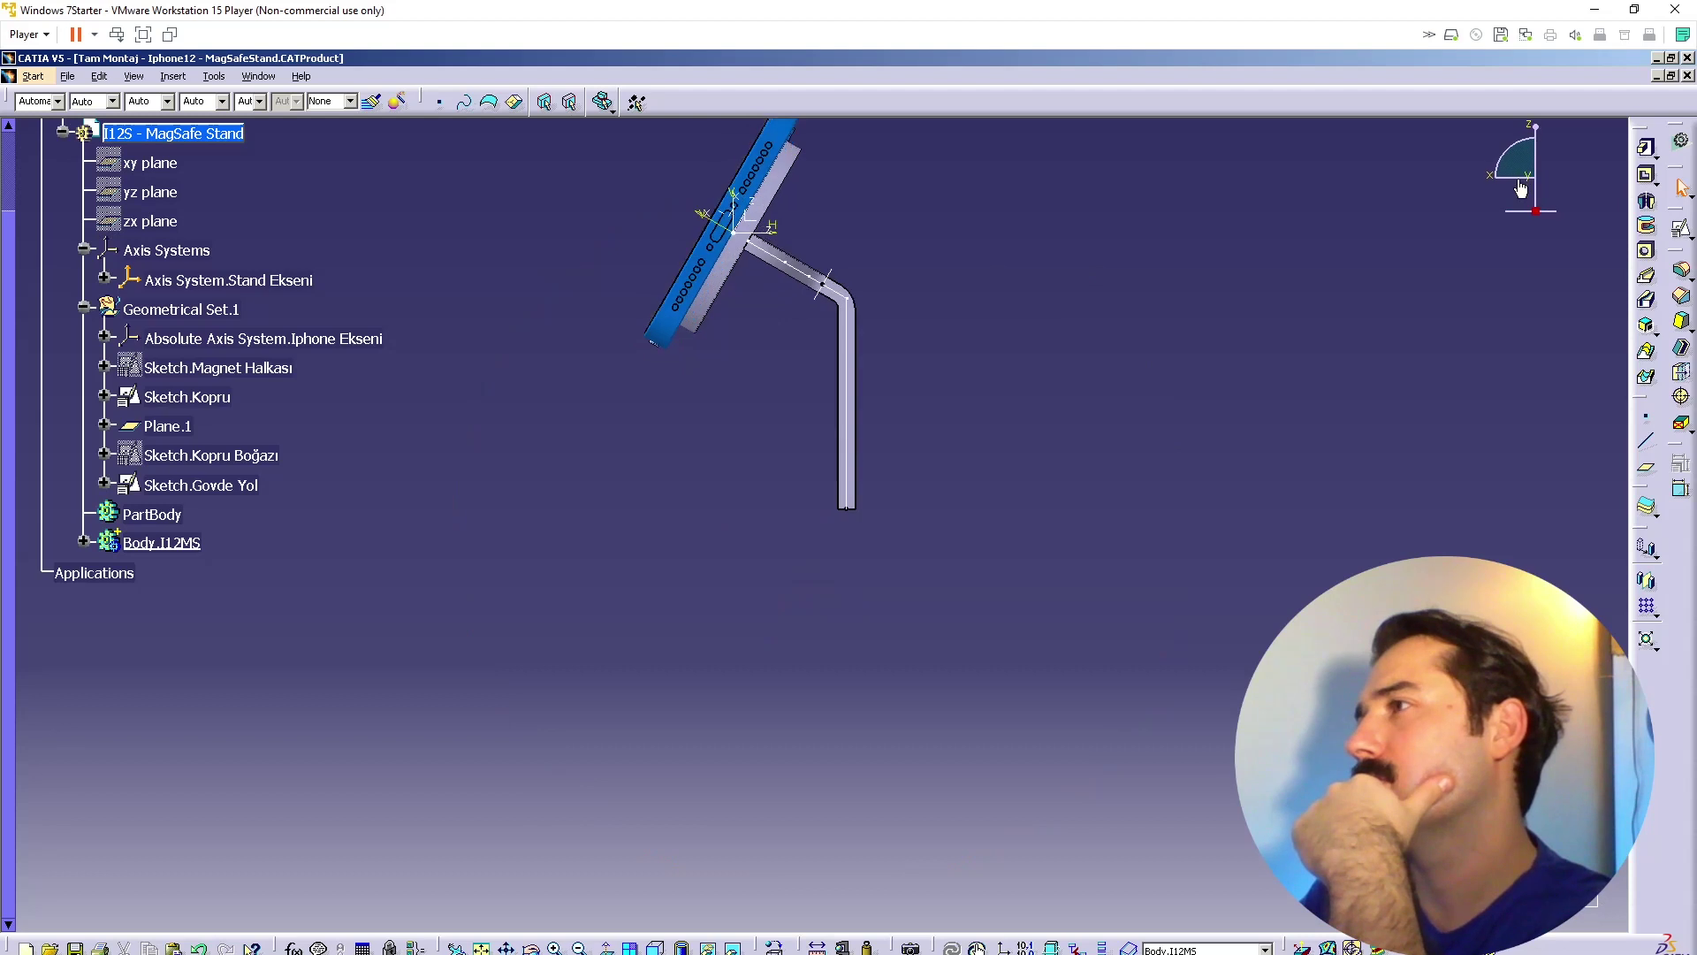
middle_click_drag(1211, 368, 1182, 477)
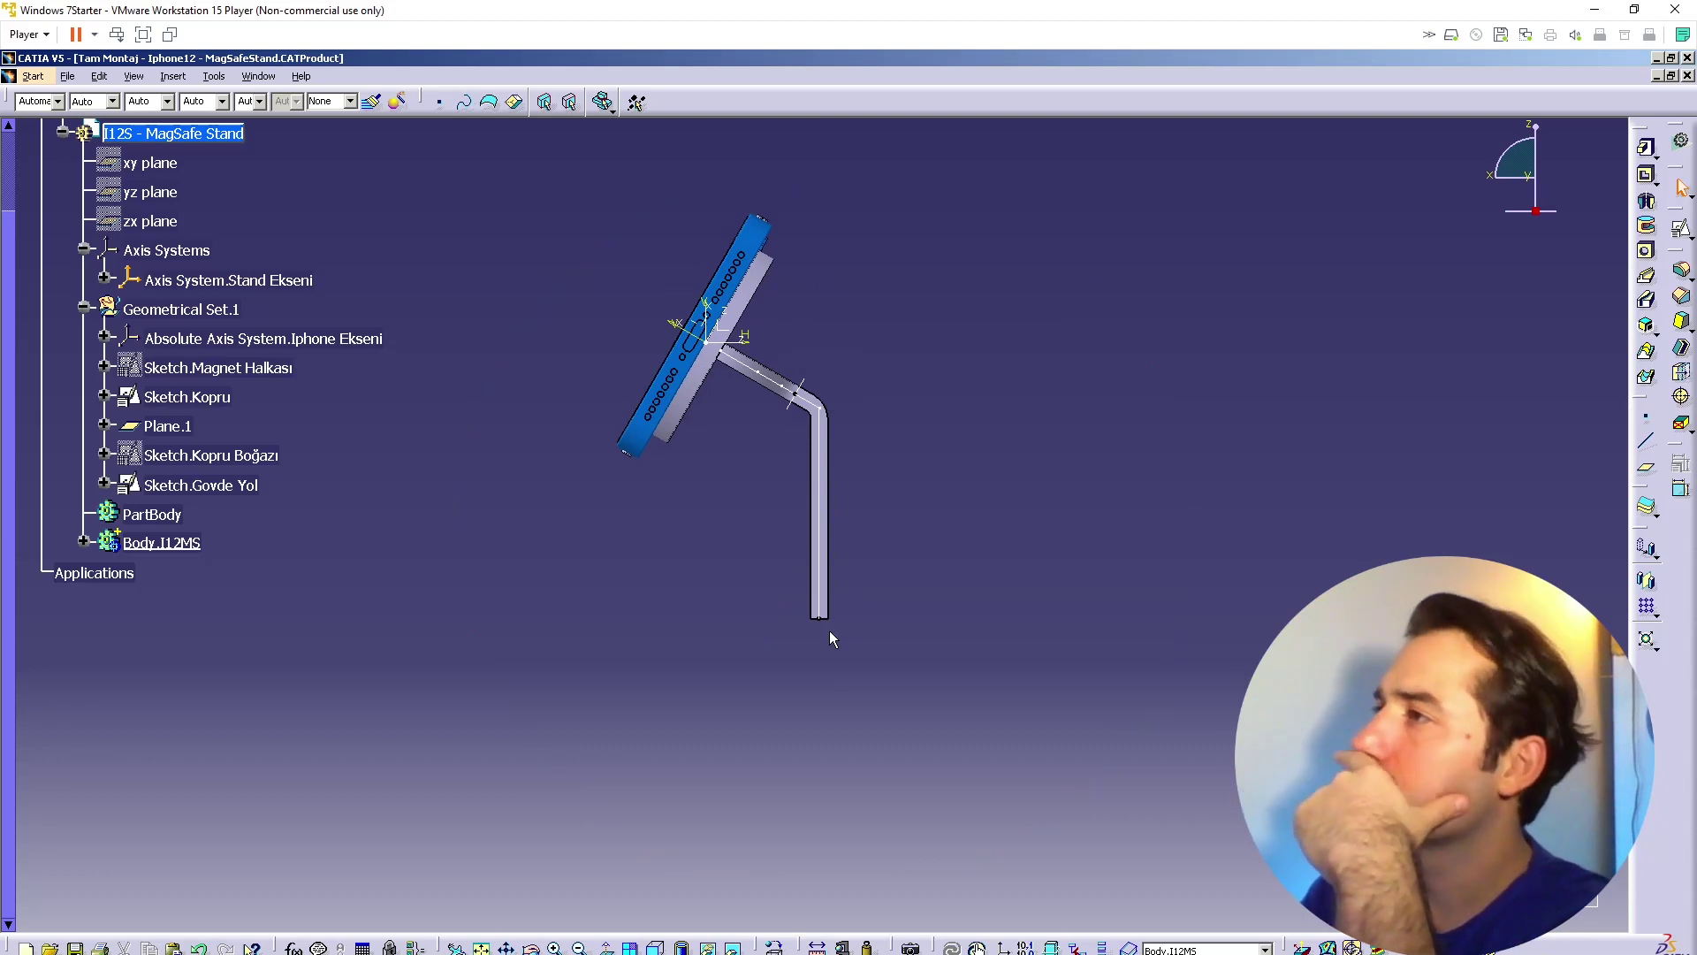
middle_click_drag(779, 516, 786, 511)
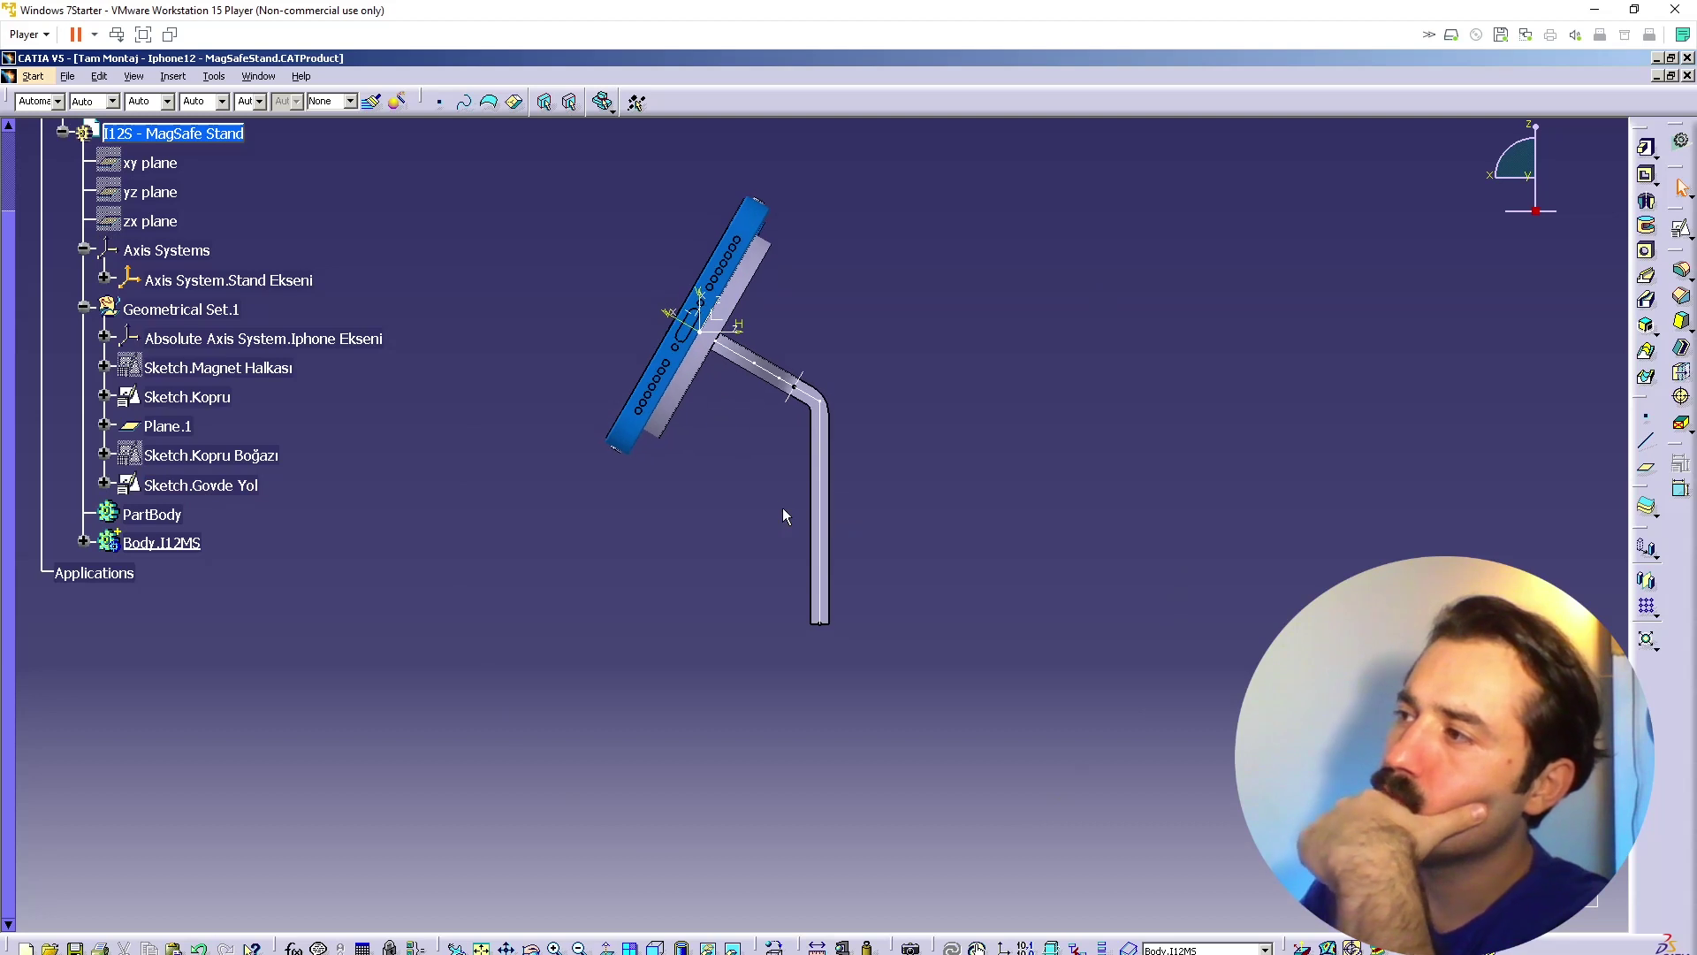
double_click(831, 565)
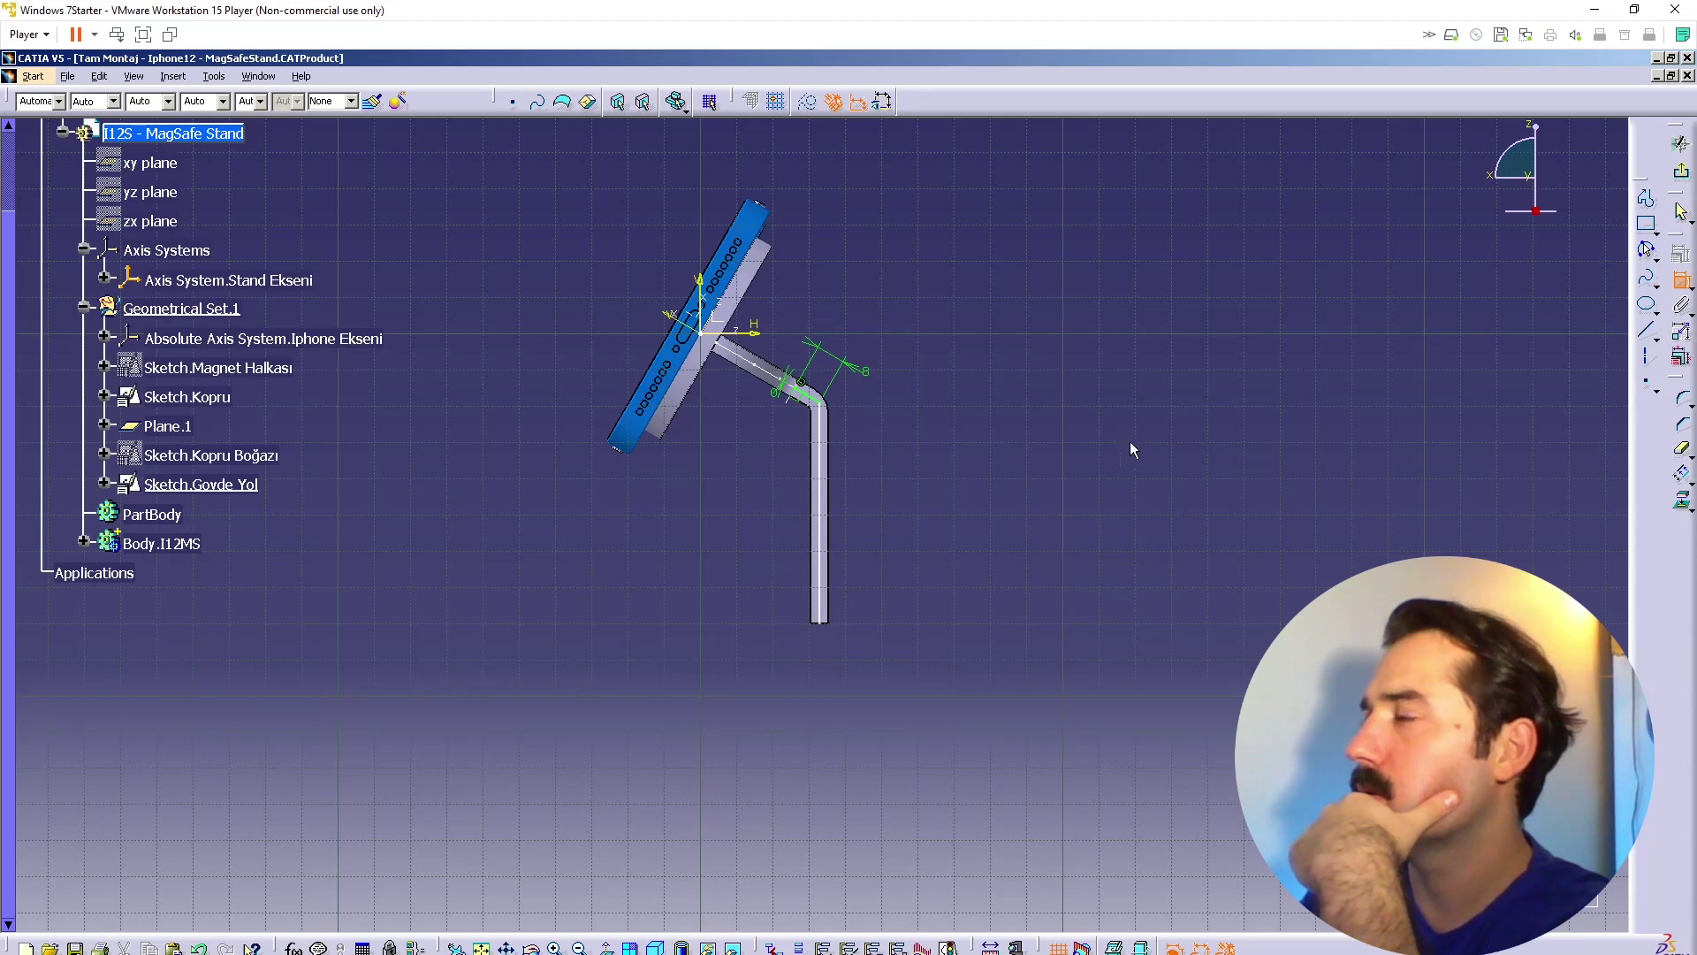
left_click(756, 334)
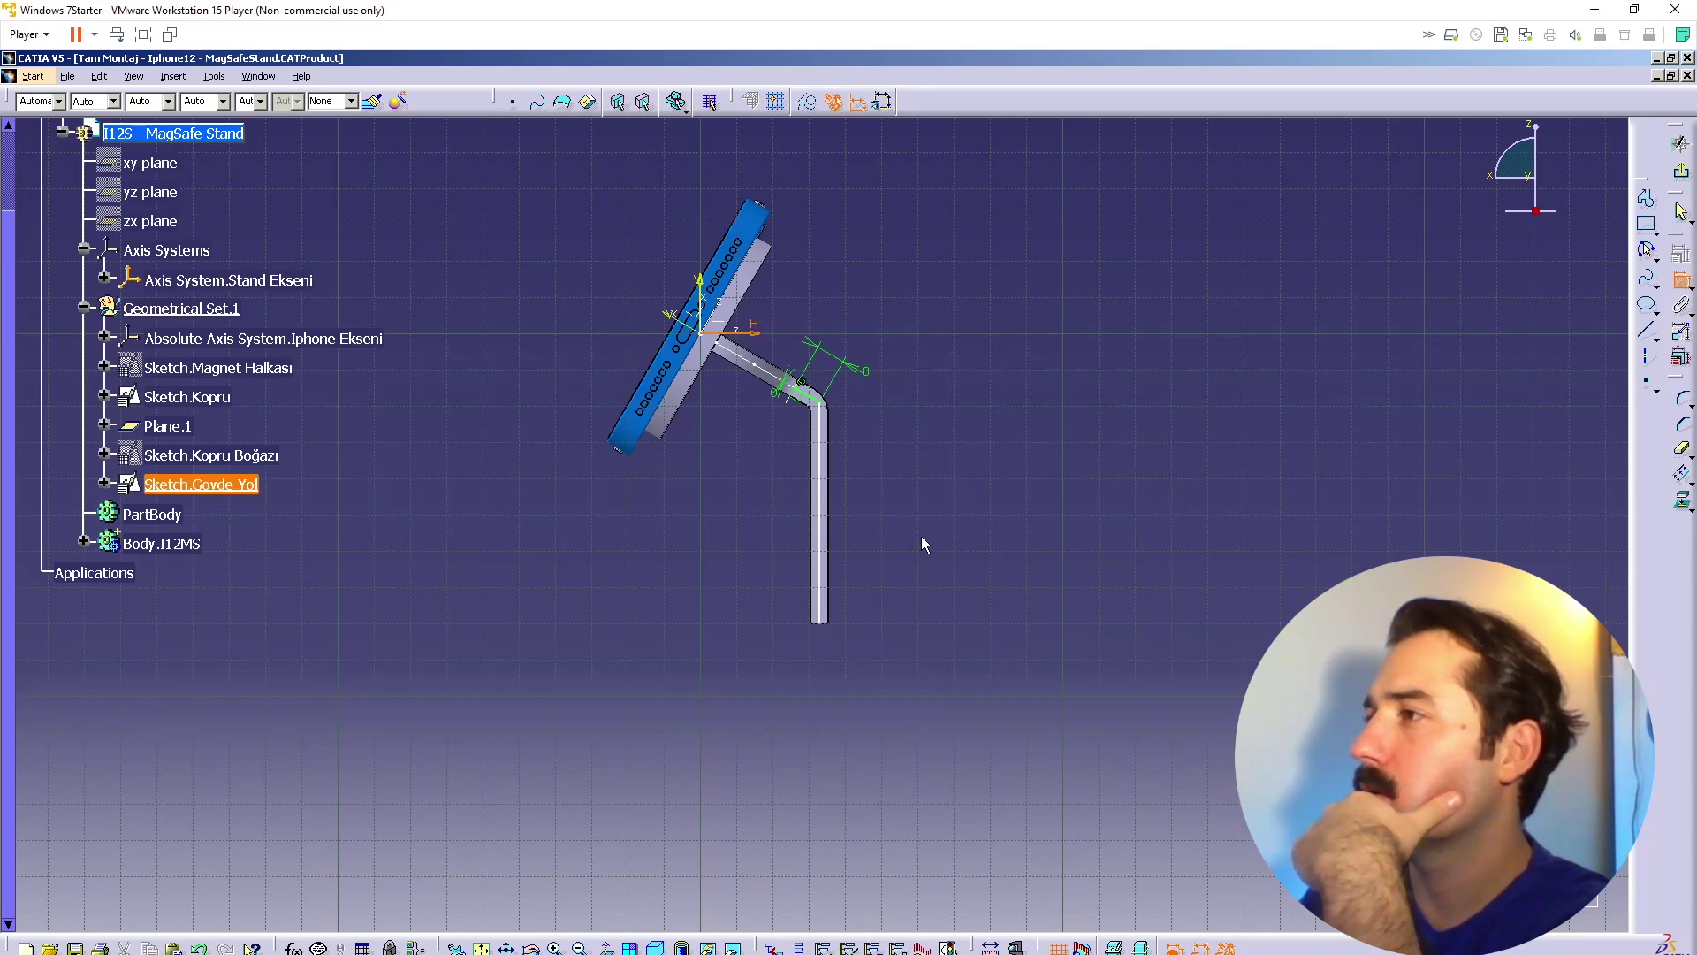
left_click(822, 624)
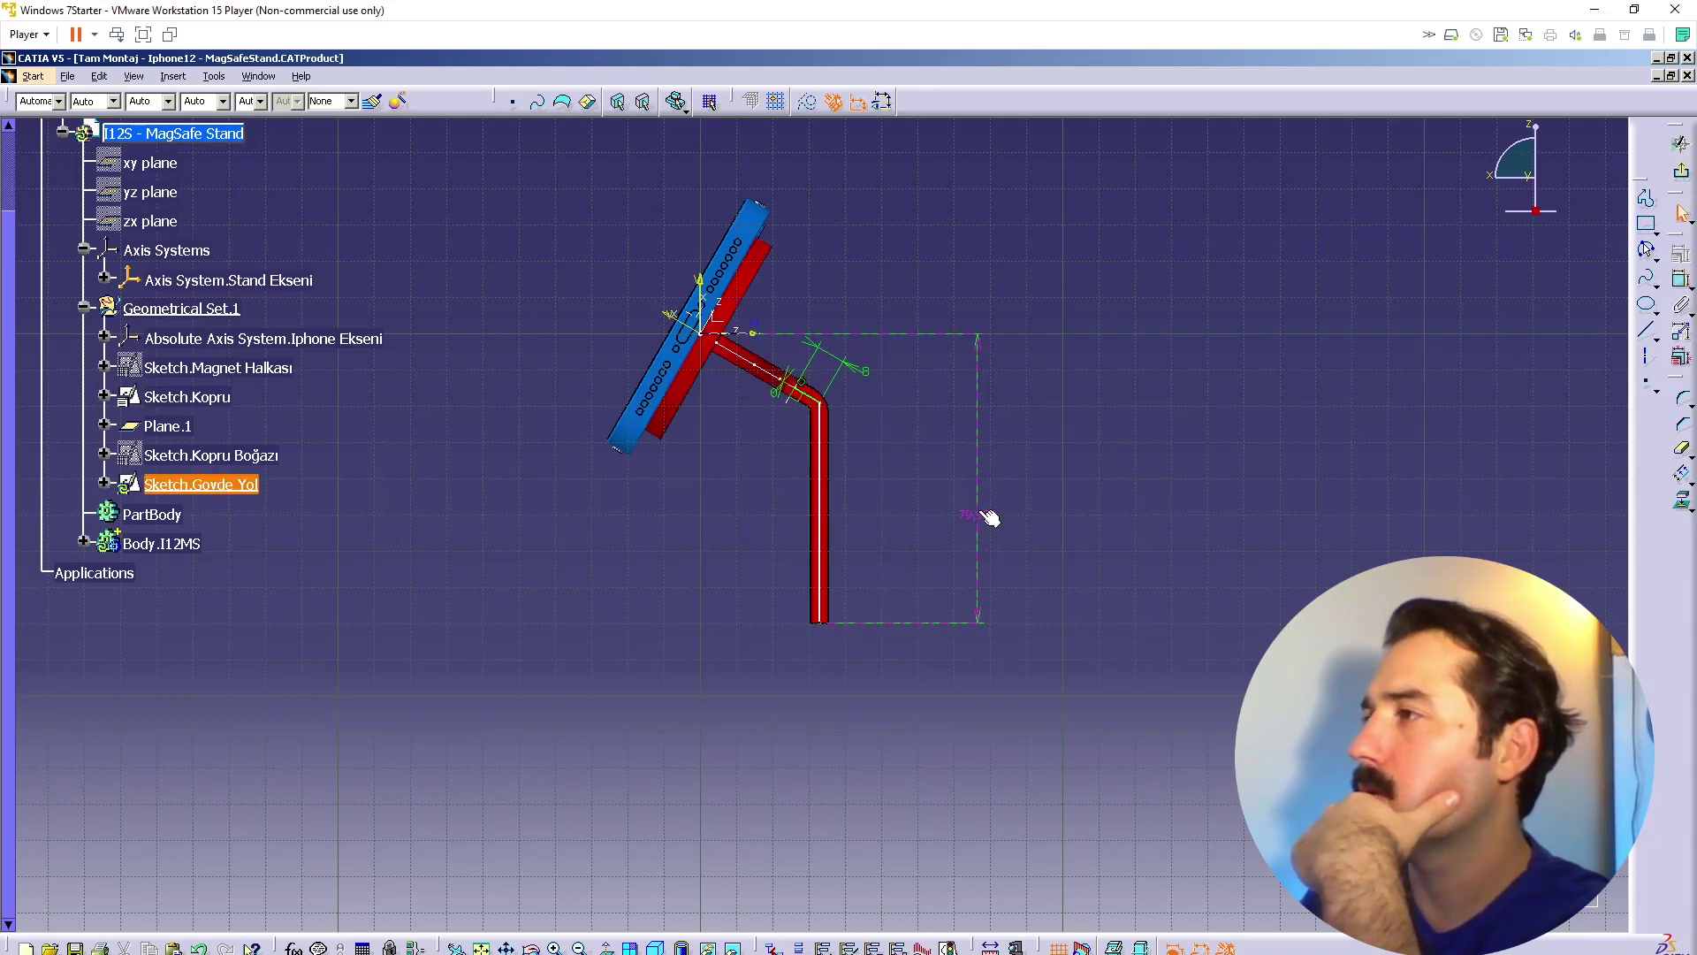
Step: Set the vertical distance to the leg's lower end to 60 mm
double_click(981, 517)
type("60")
key("Return")
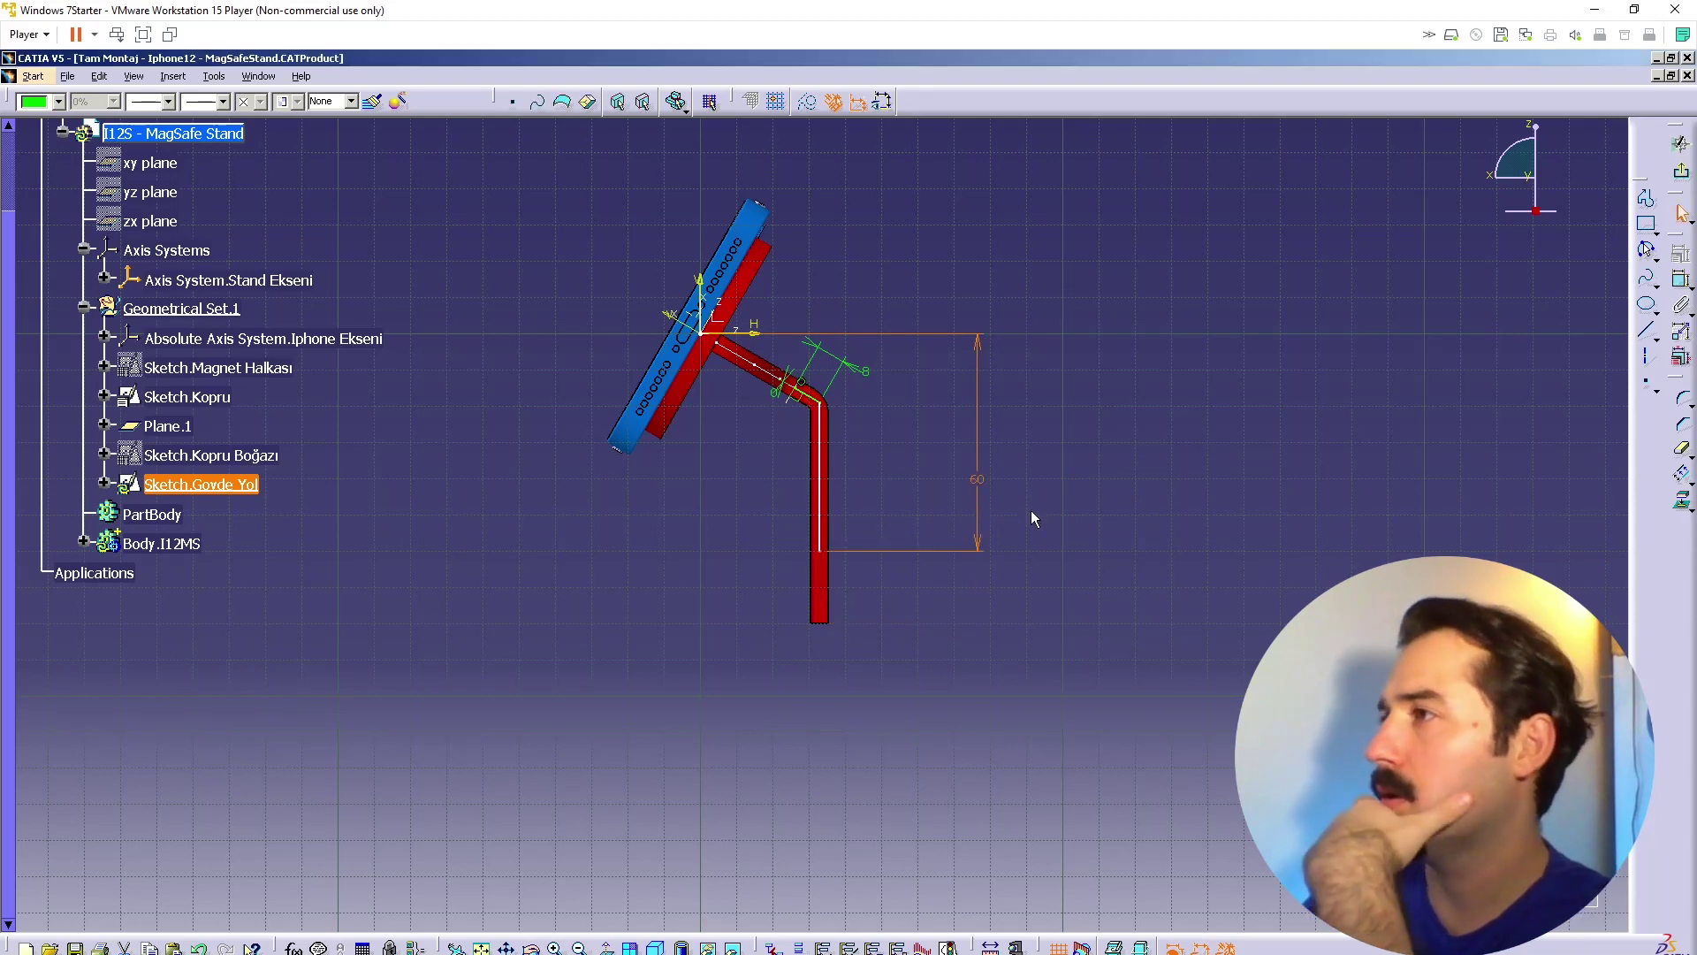
Step: Change the leg's vertical distance dimension to 80 mm
double_click(981, 485)
type("80")
key("Return")
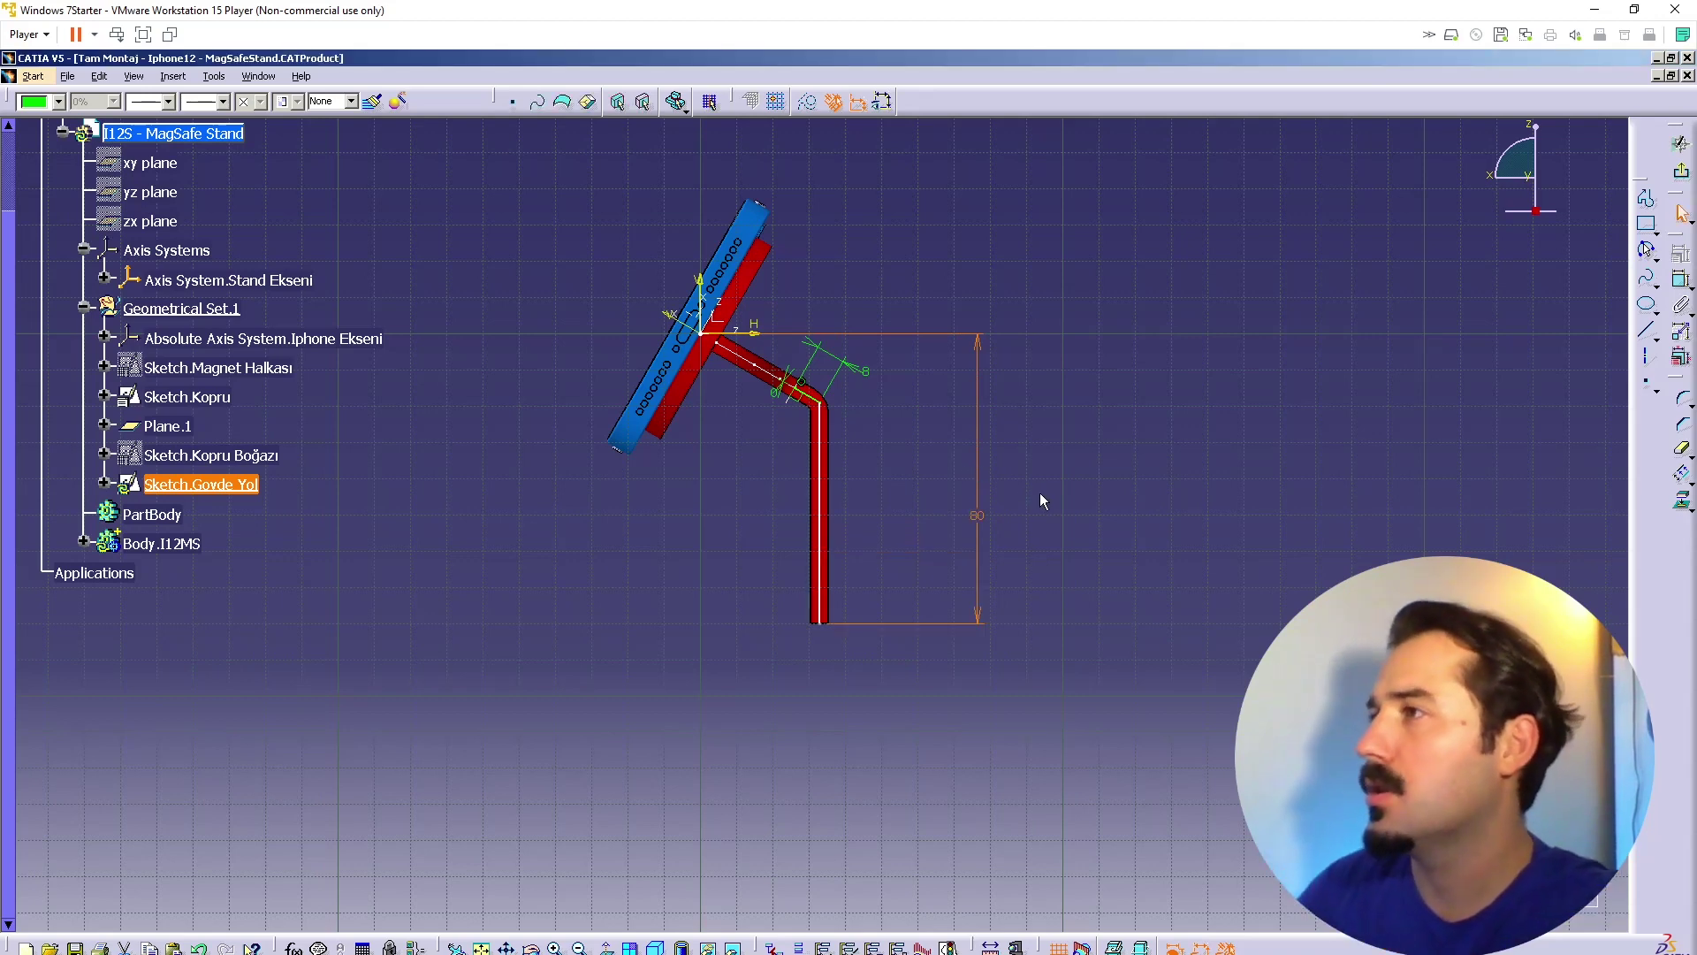
Step: Add an angle constraint between the leg line and the sketch's horizontal axis, and exit the sketch
left_click(1682, 283)
left_click(823, 442)
left_click(769, 334)
left_click(767, 453)
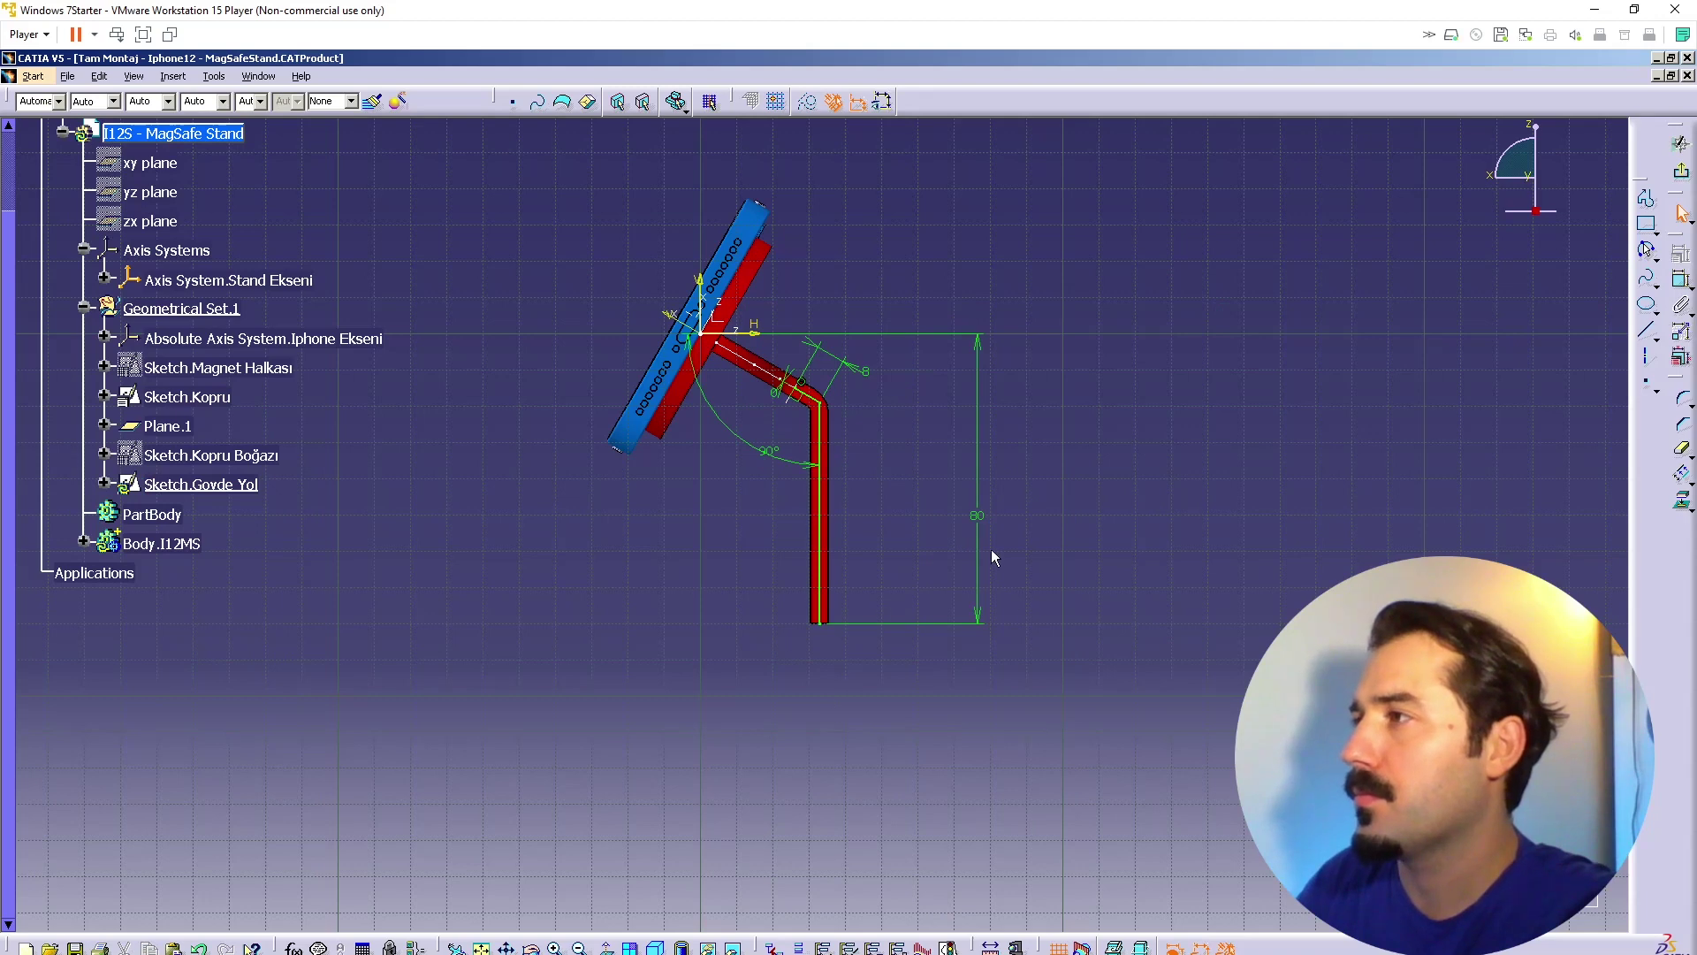
left_click(1684, 174)
left_click(1003, 495)
middle_click_drag(949, 472, 941, 489)
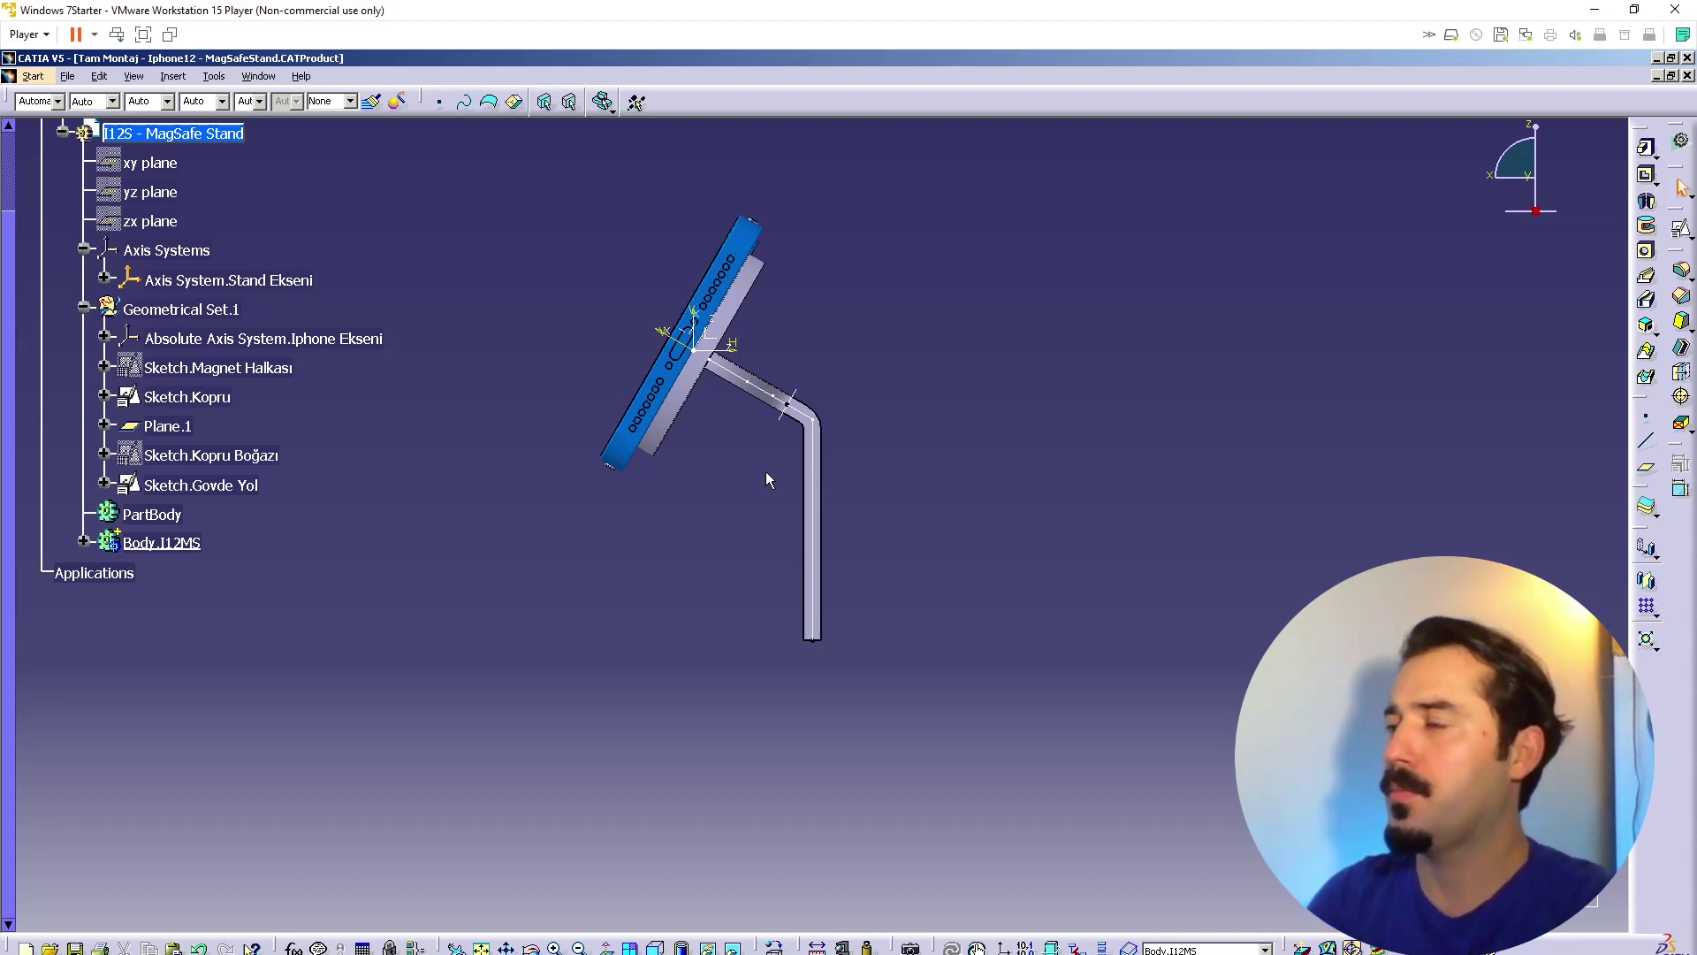
scroll(732, 415, "down", 1)
middle_click_drag(735, 419, 793, 472)
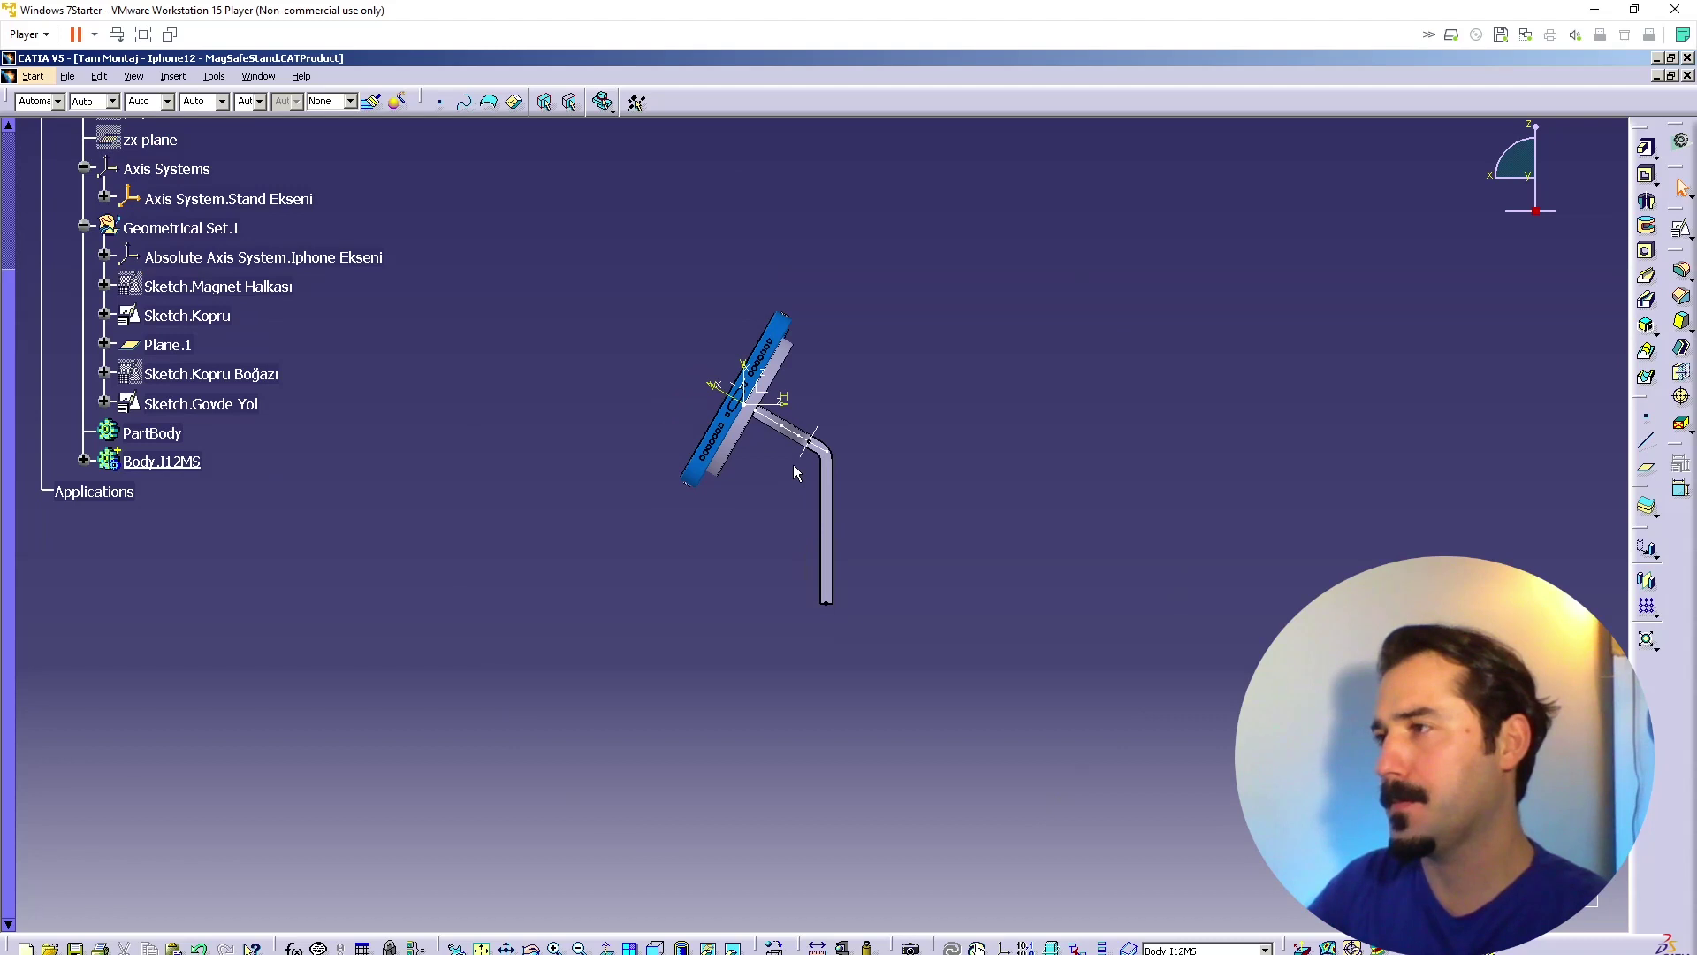
left_click(766, 400)
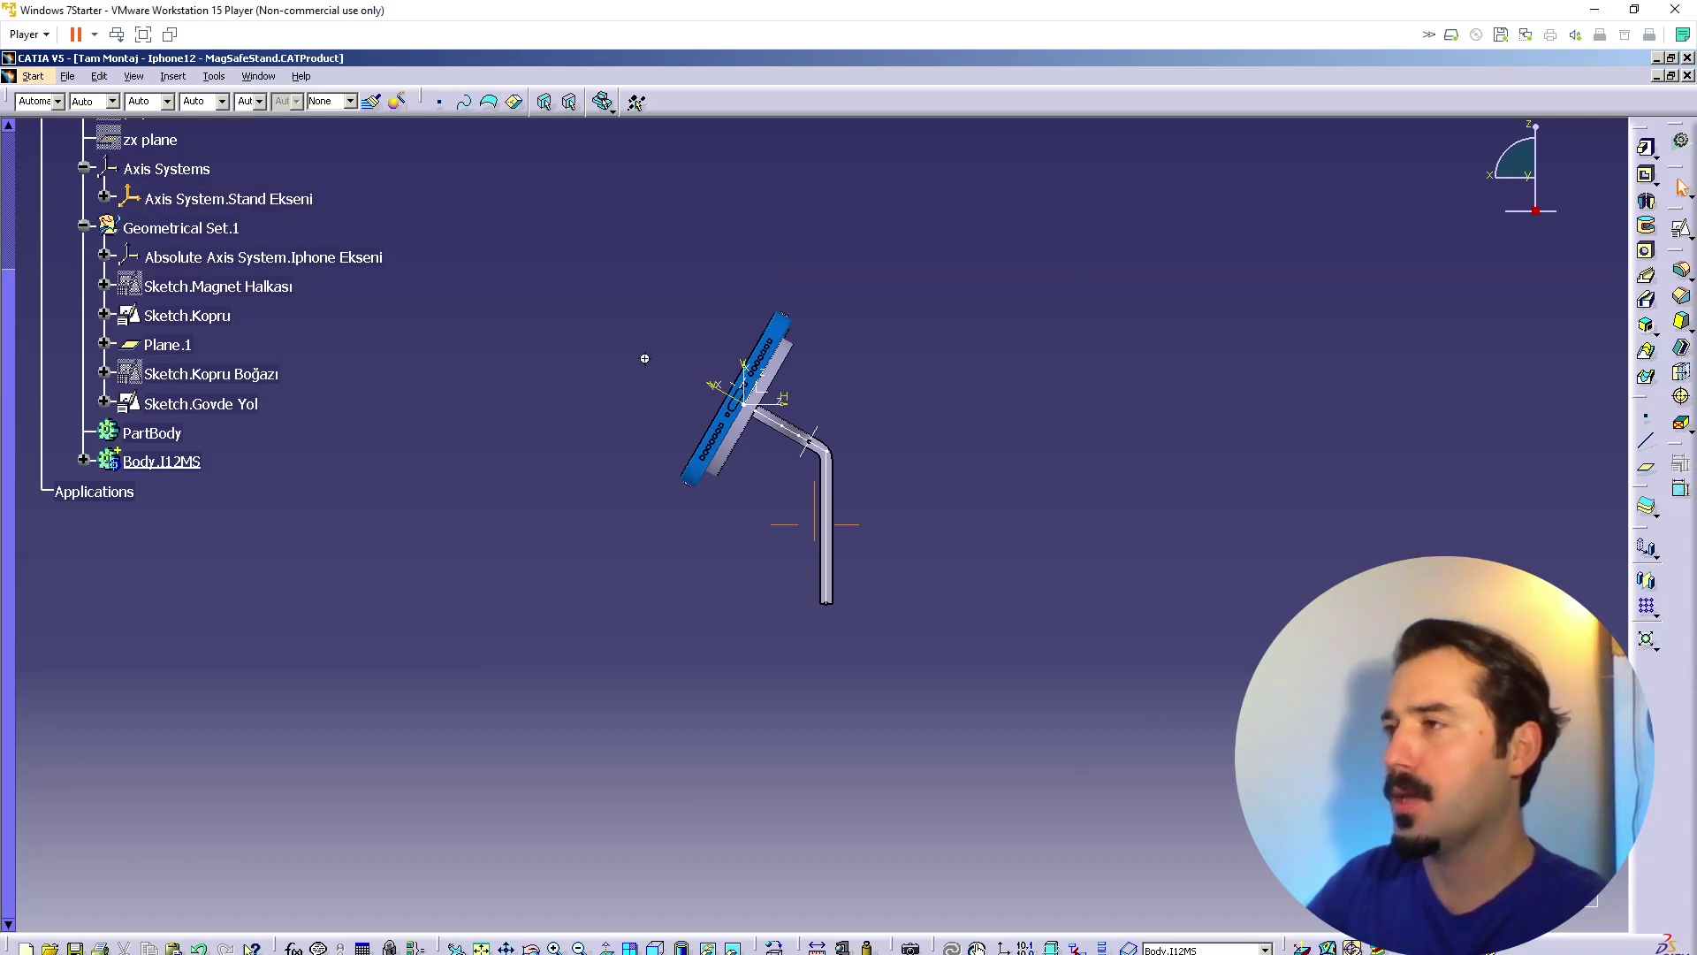
middle_click_drag(645, 359, 682, 466)
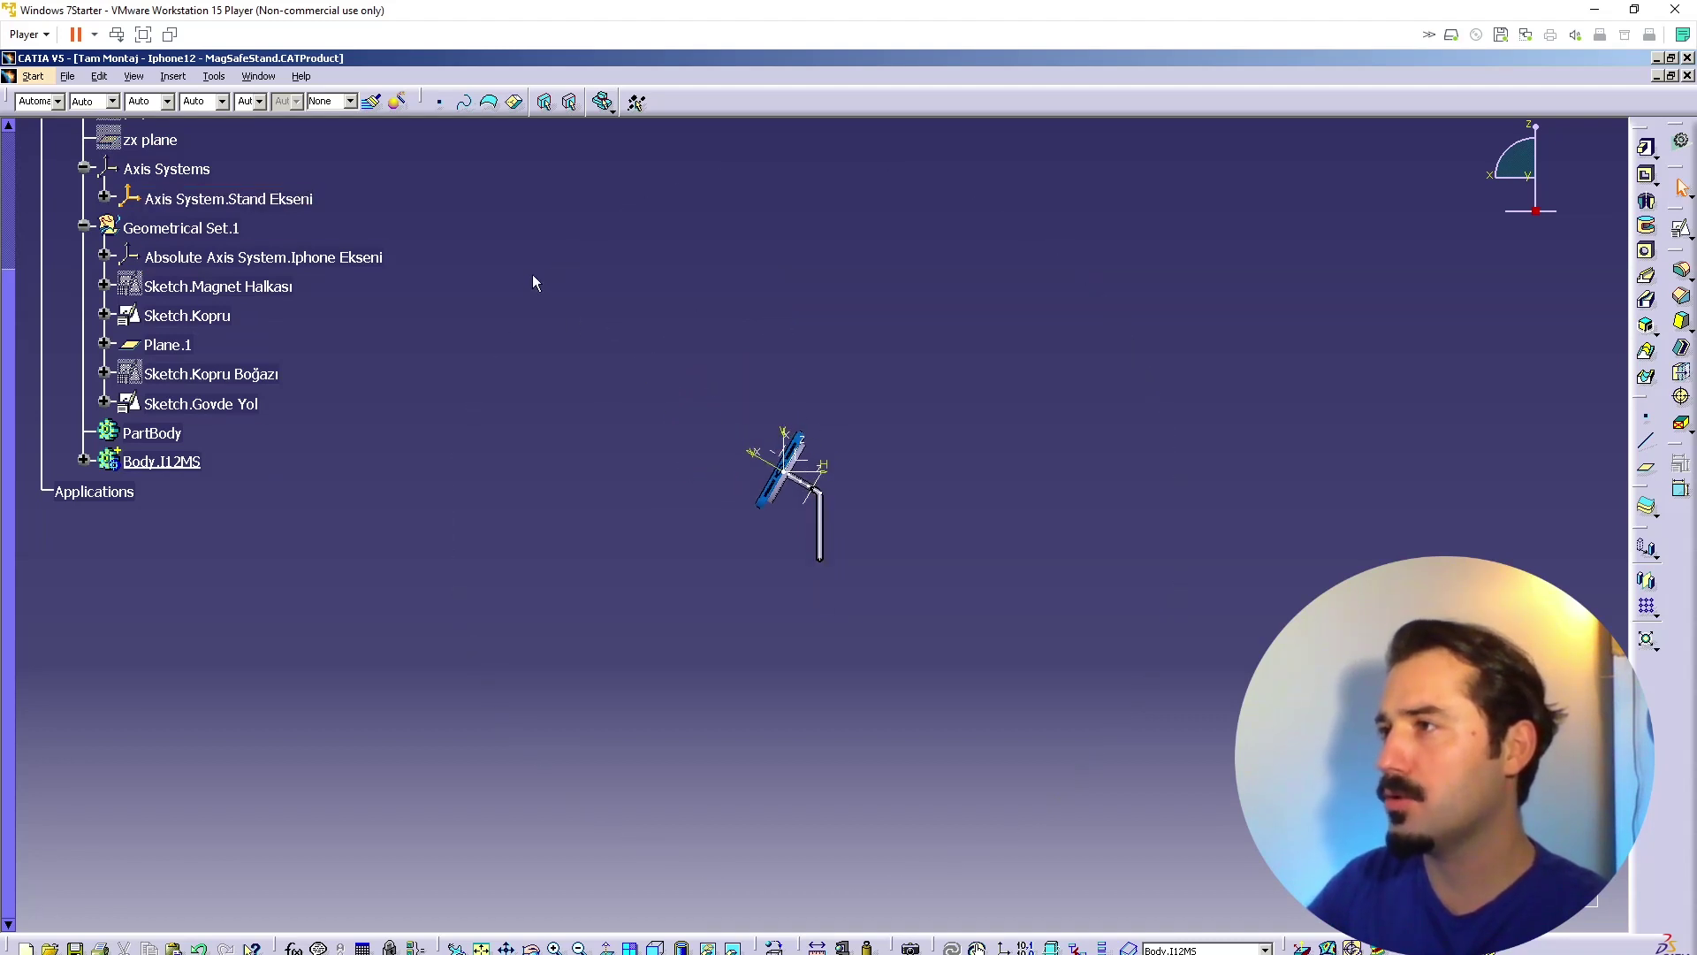
Step: Make Geometrical Set.1 the in-work object and start a new sketch on the side plane of Axis System.Stand Ekseni
left_click(807, 464)
left_click(793, 462)
left_click(809, 466, "ctrl")
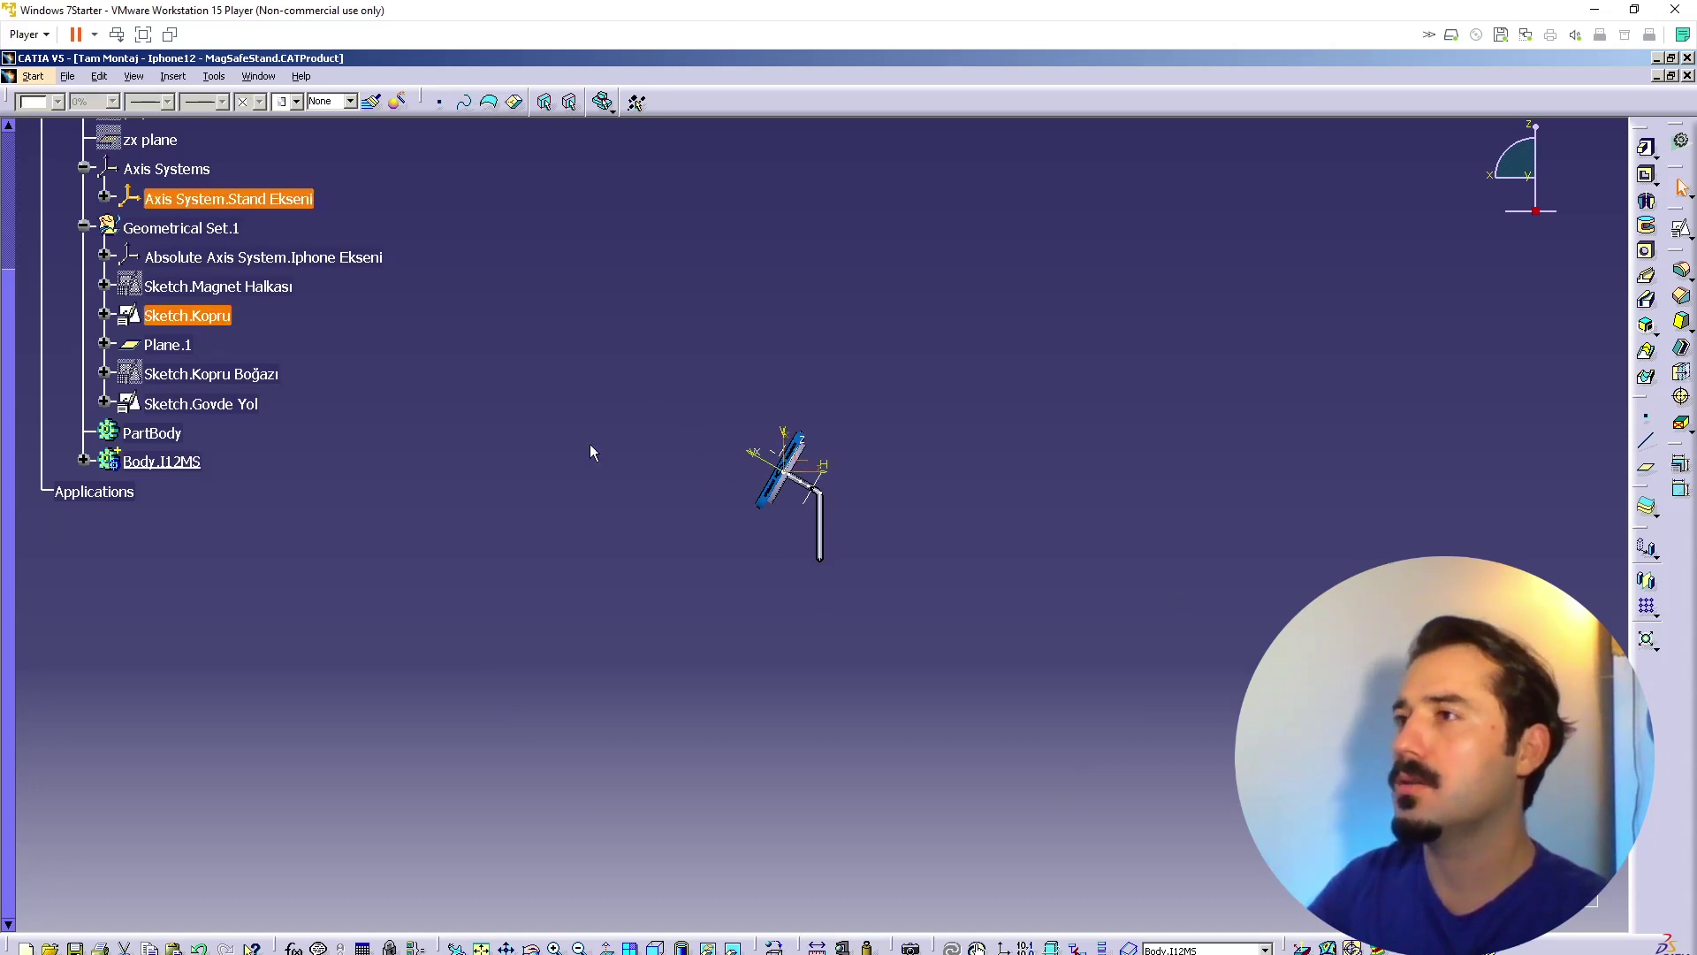
right_click(173, 469)
left_click(257, 590)
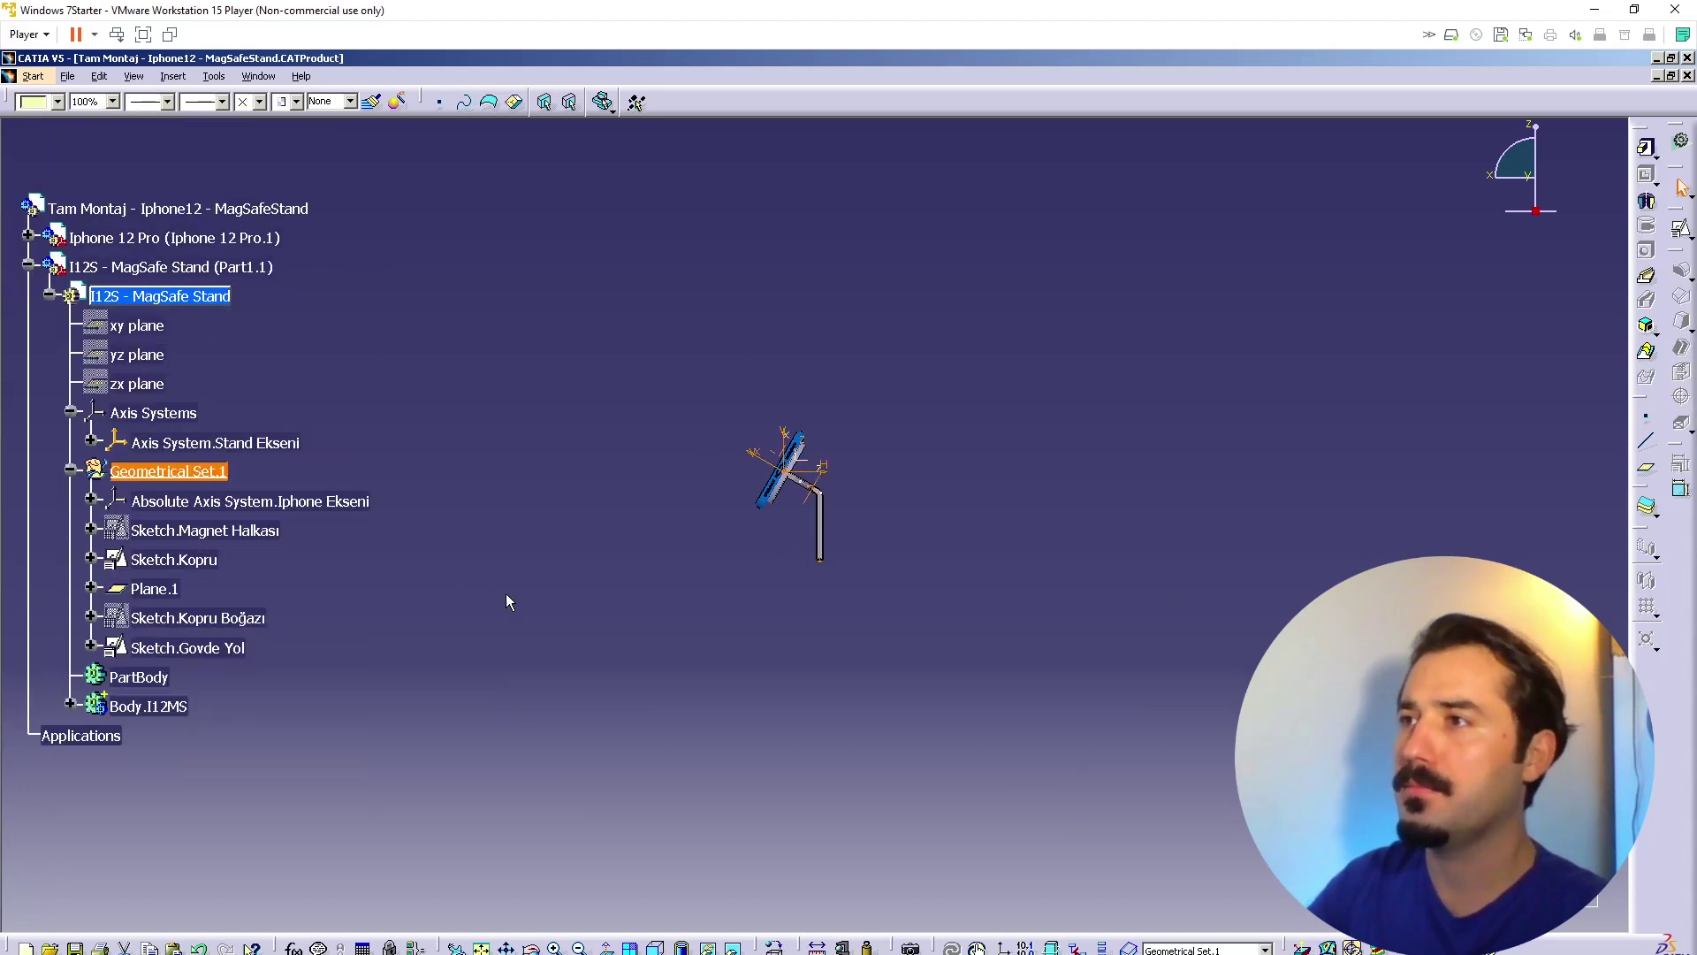
left_click(510, 602)
left_click(818, 464)
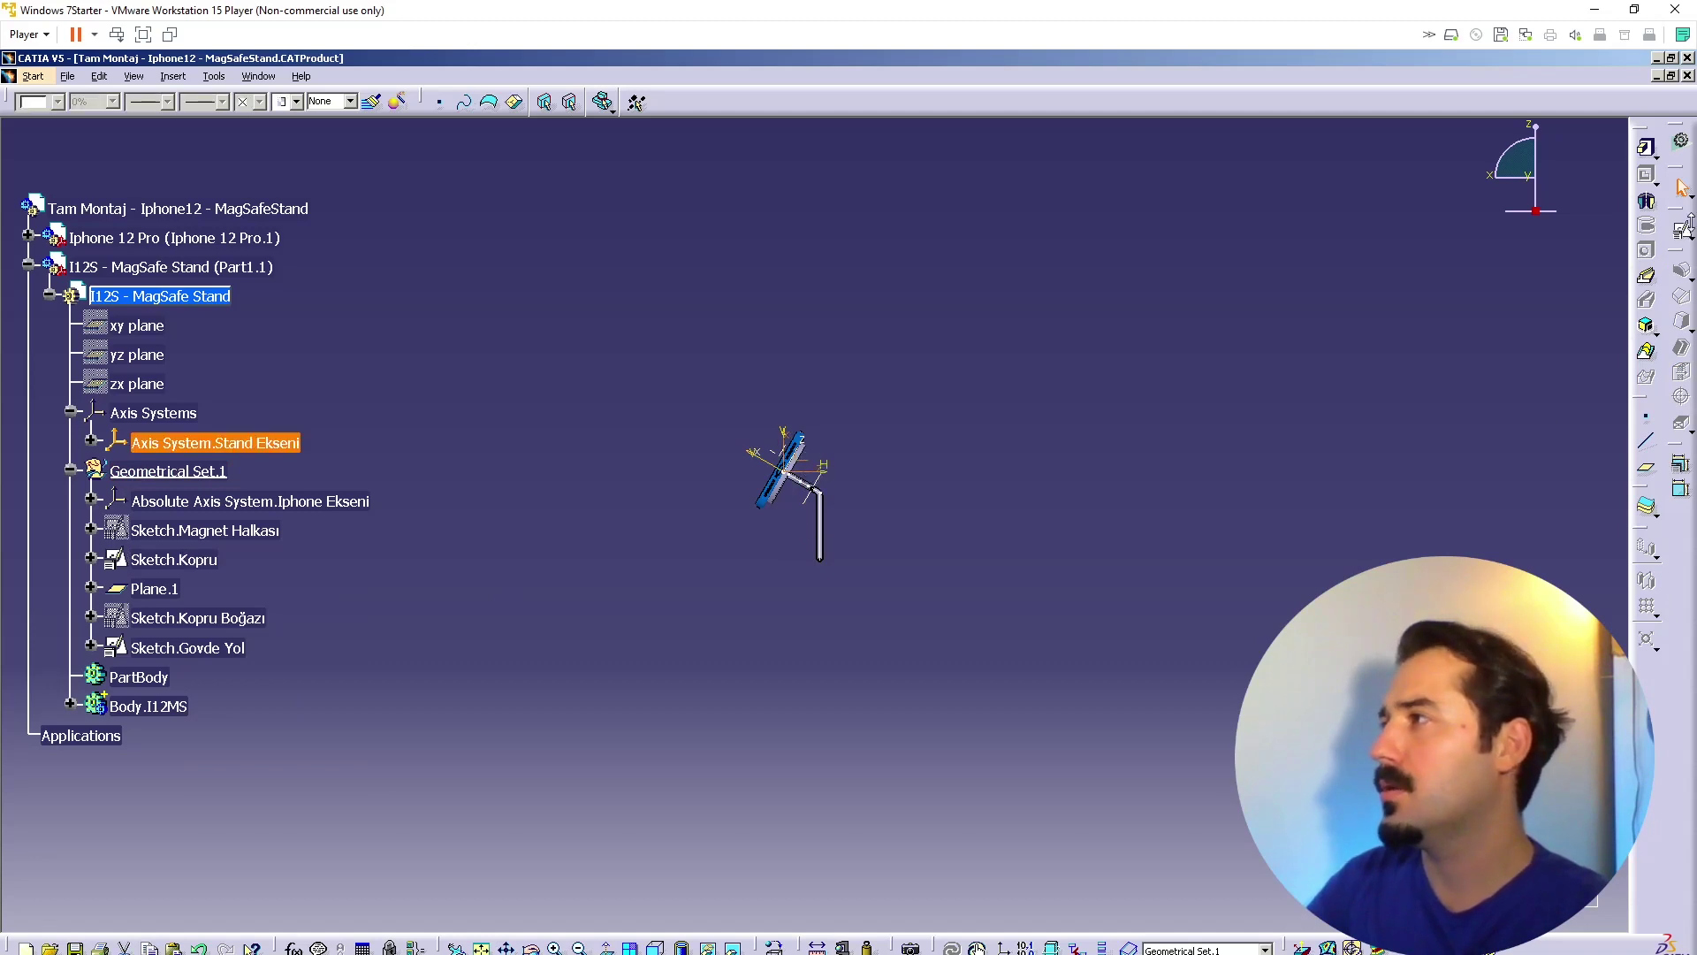
left_click(1684, 228)
left_click(1371, 576)
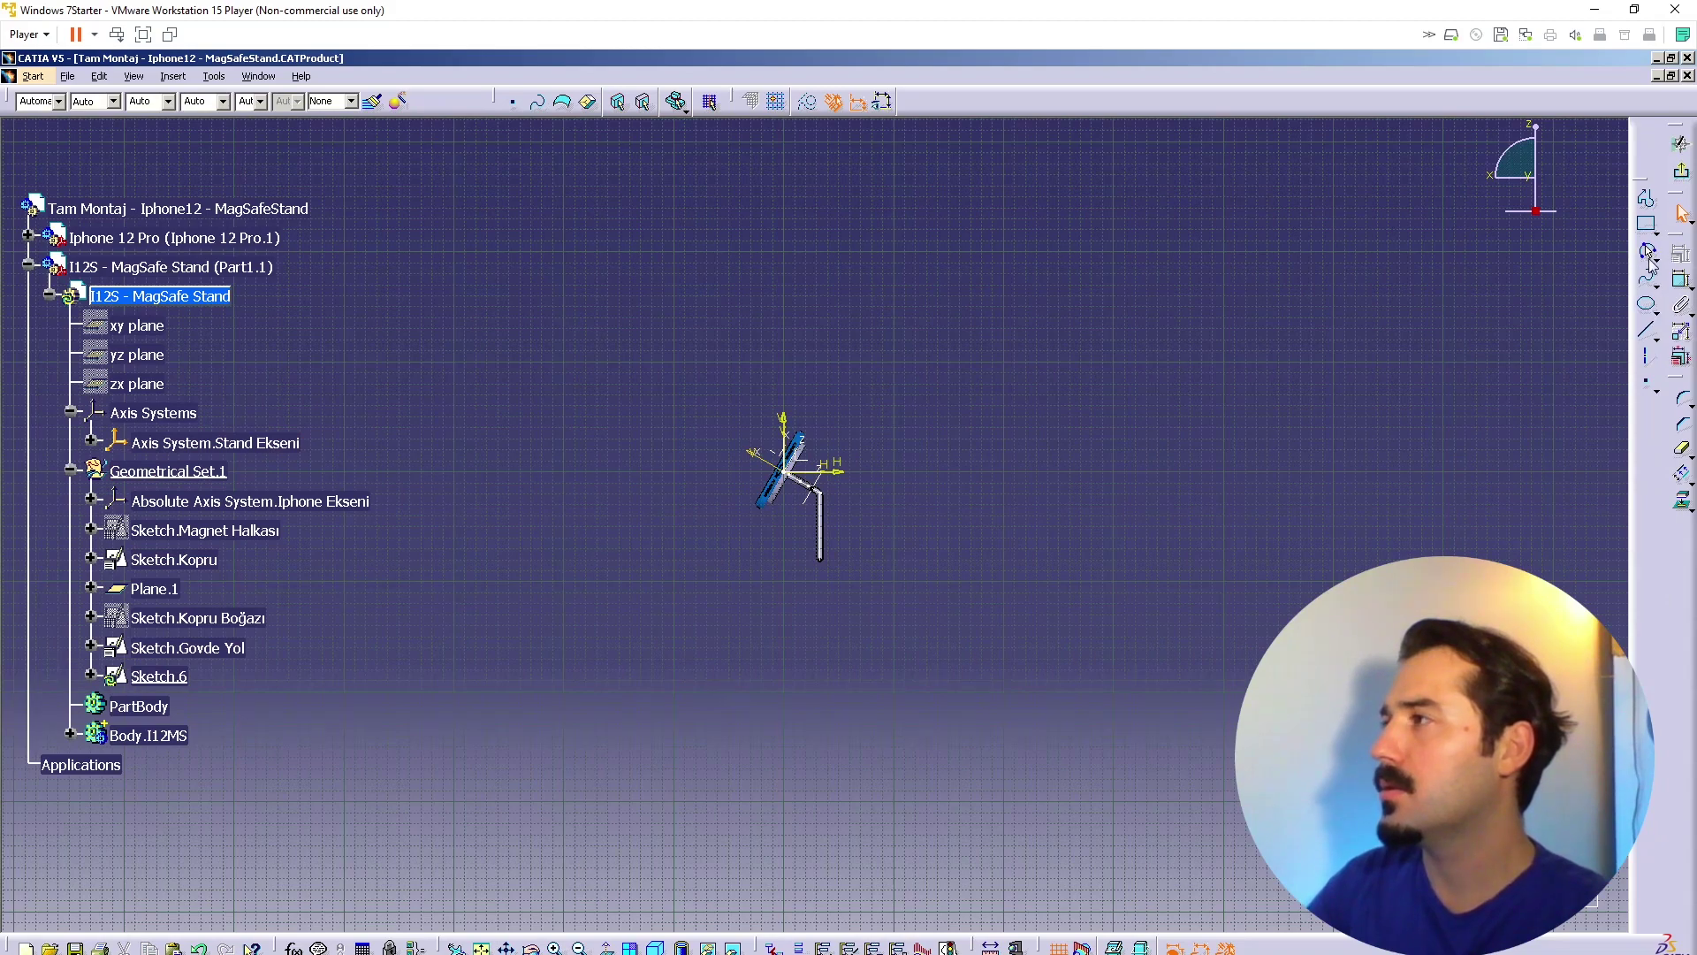
Step: Sketch an open arc above and away from the phone's screen side, bulging toward the phone
left_click(1649, 255)
left_click(641, 301)
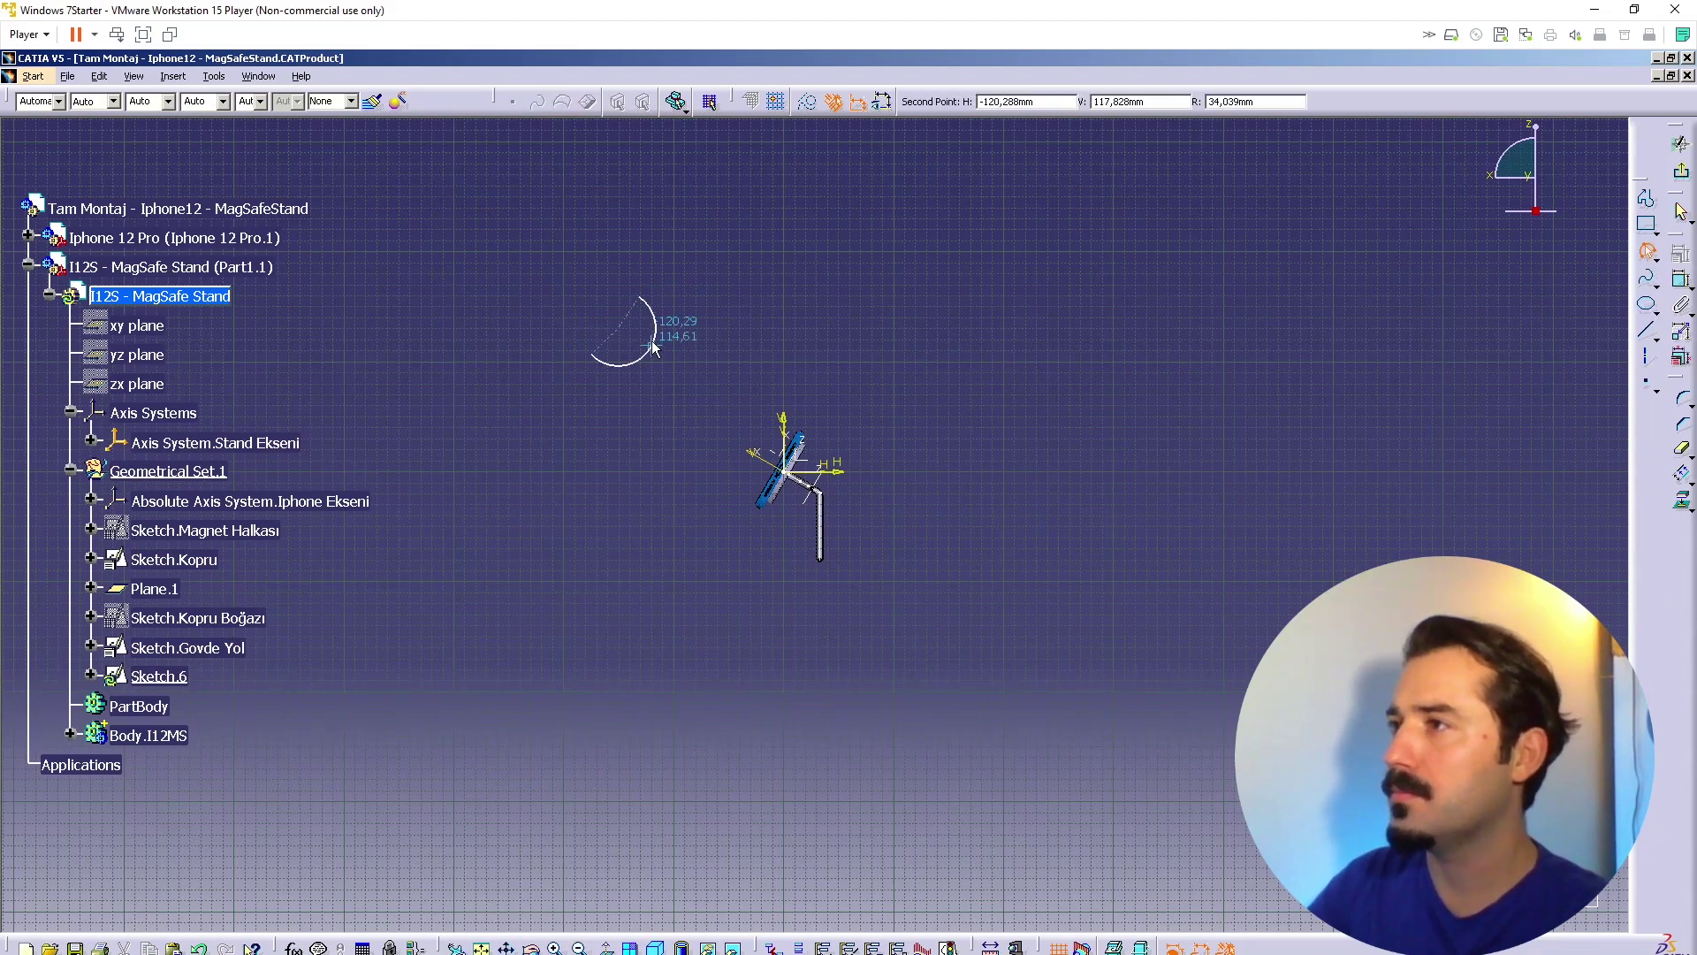
left_click(626, 331)
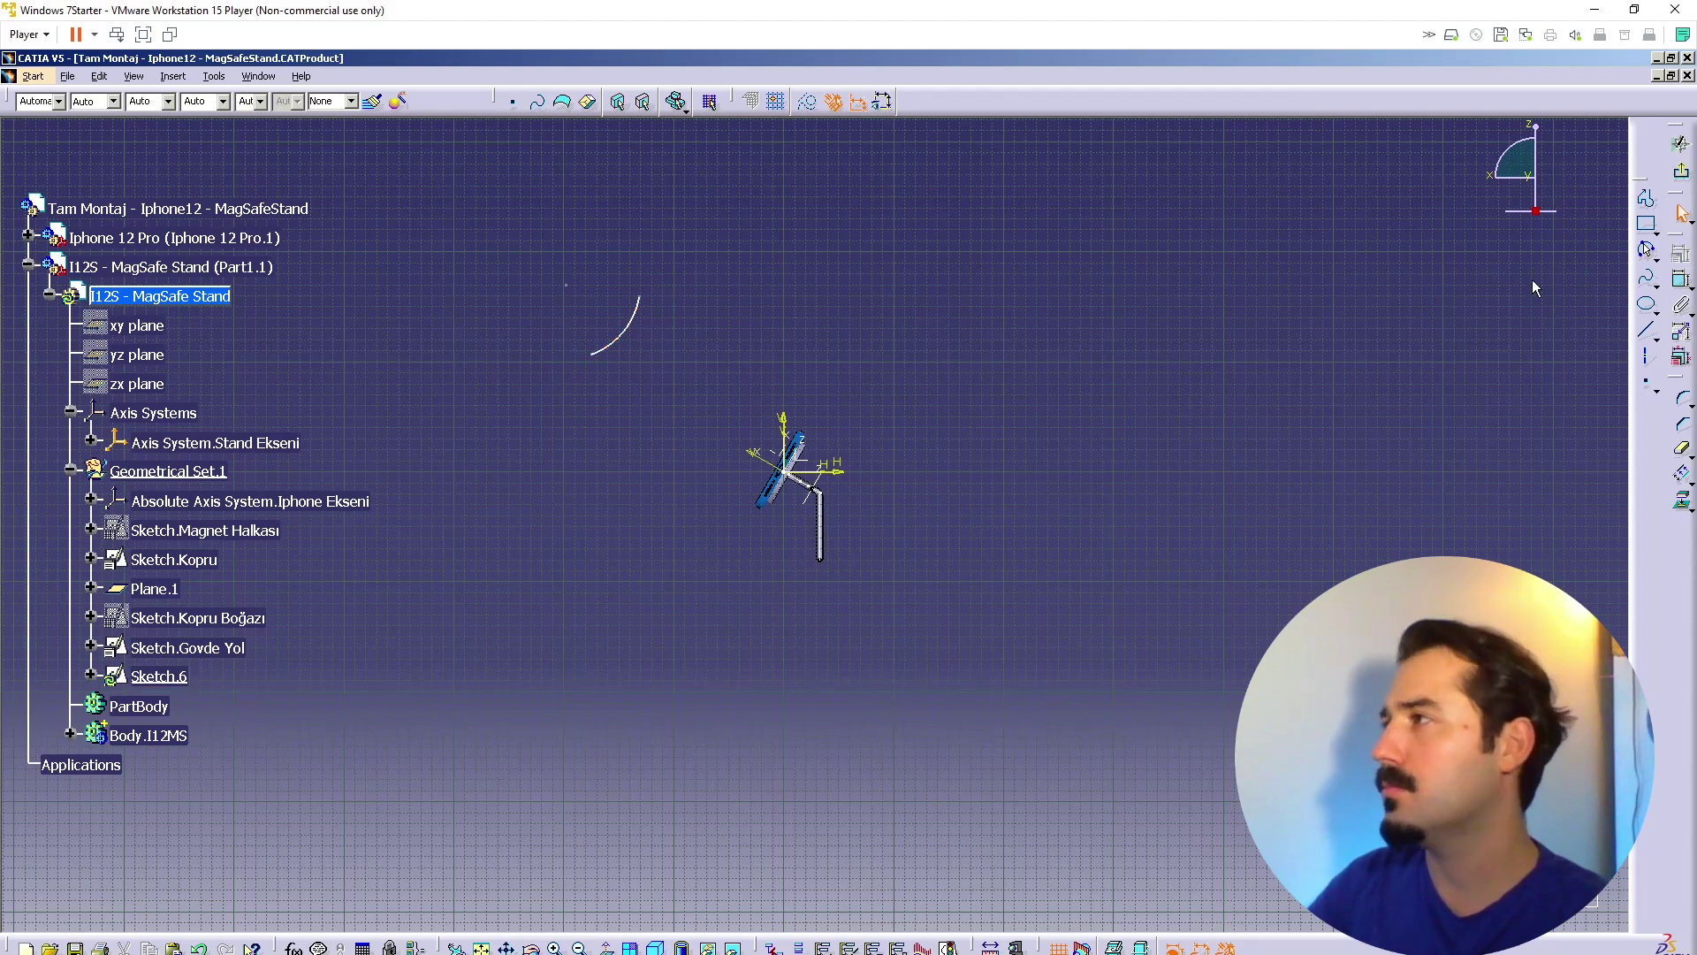
Step: Close the arc into an eye-shaped sector with two lines from its ends to its centre, and move it farther from the phone
left_click(1649, 333)
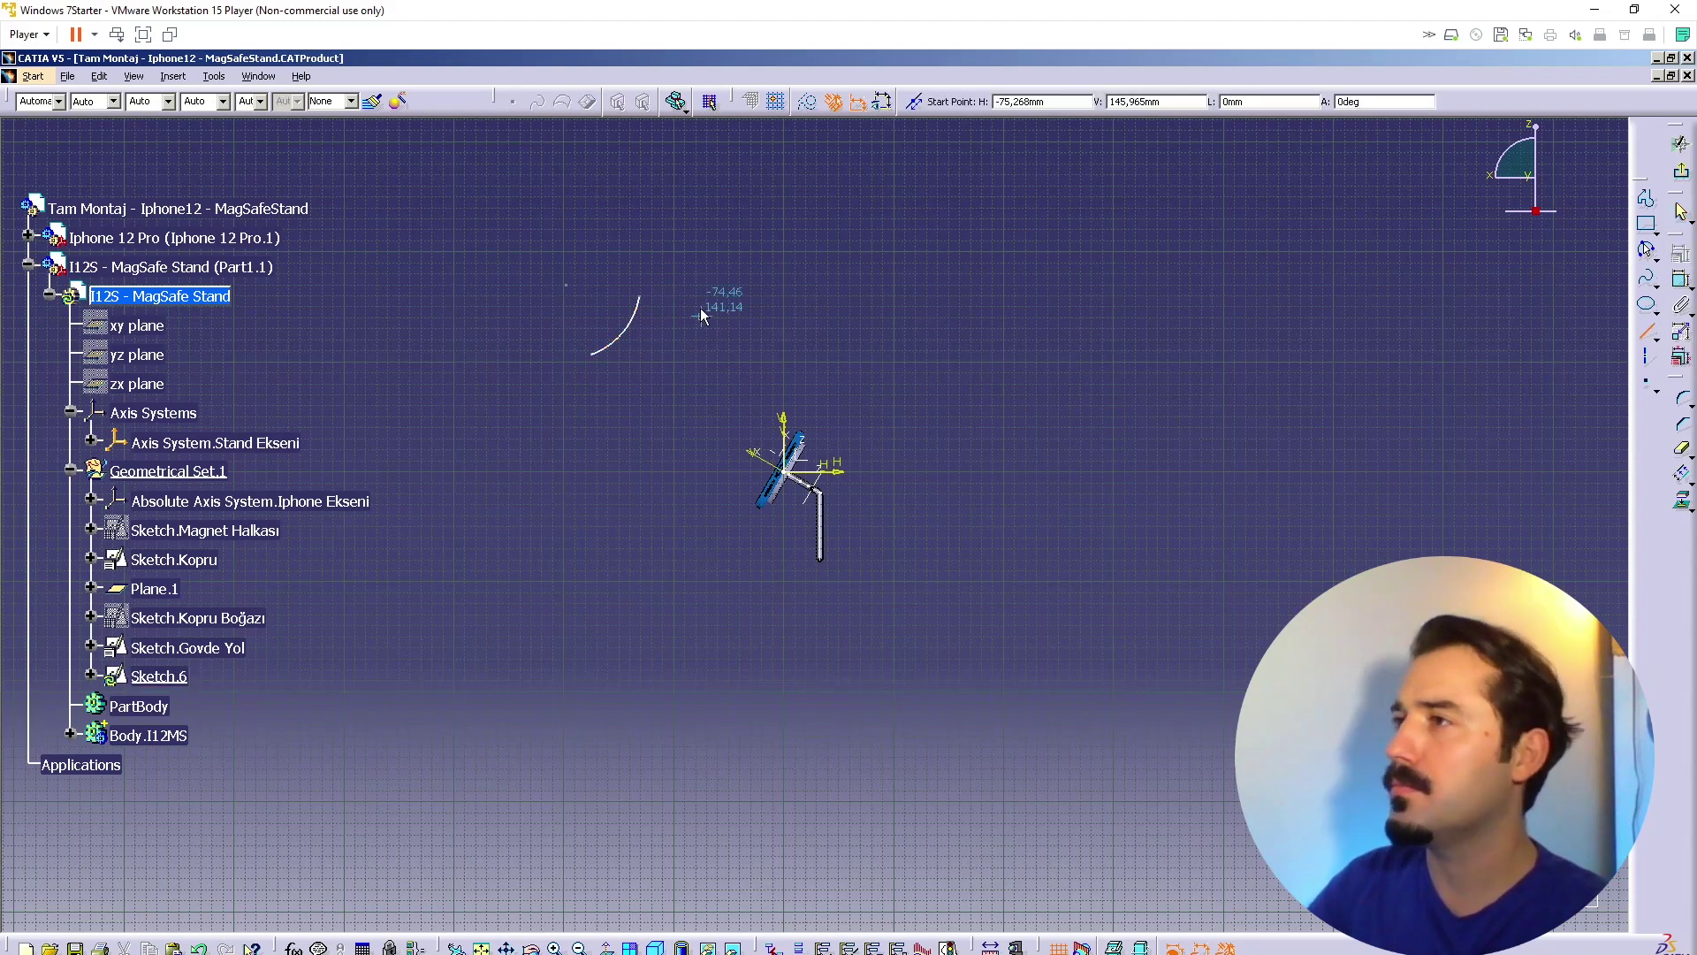
left_click(640, 290)
left_click(568, 285)
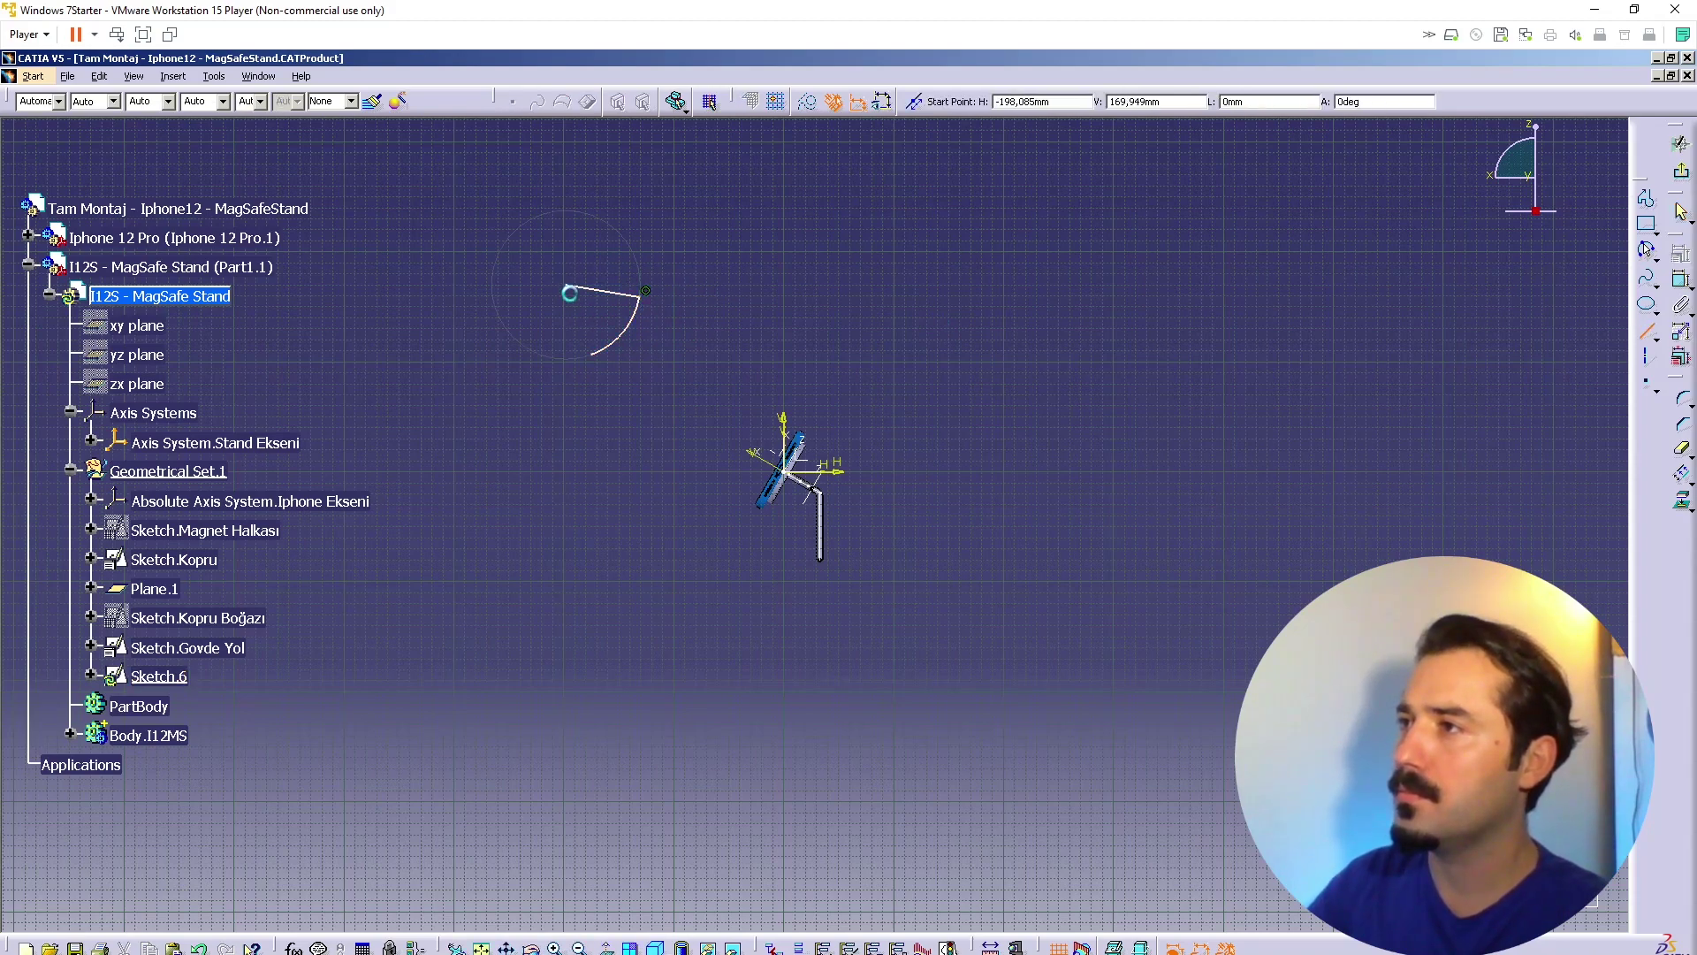
left_click(573, 290)
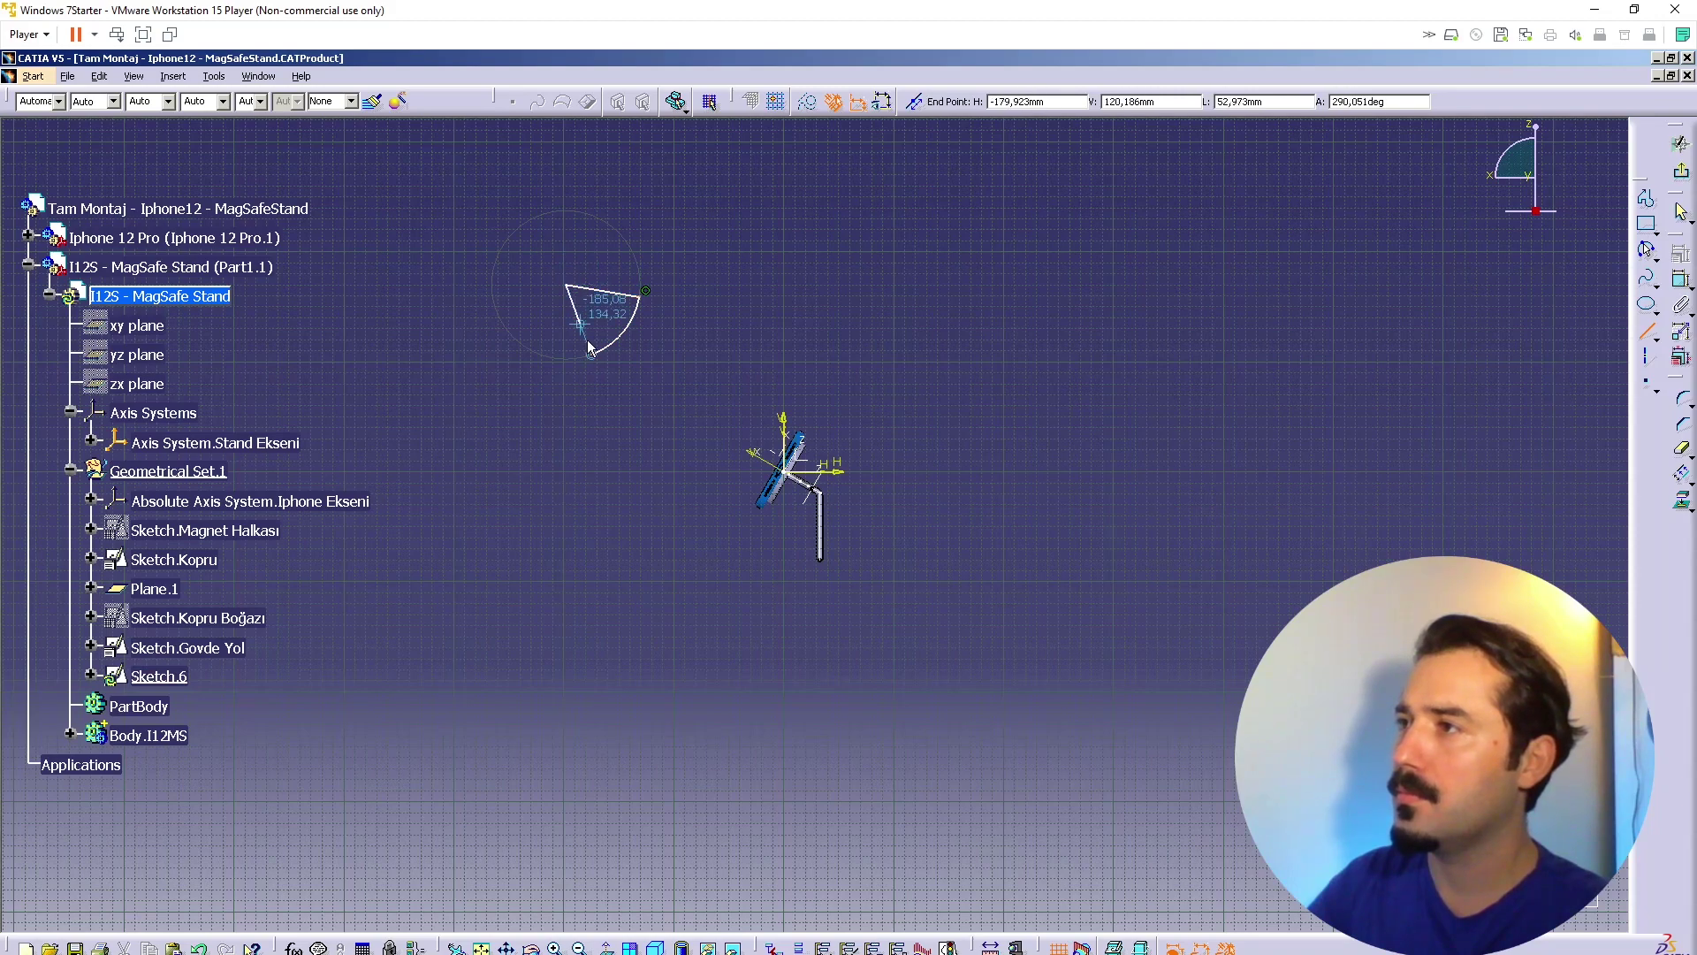
left_click(594, 353)
left_click(658, 370)
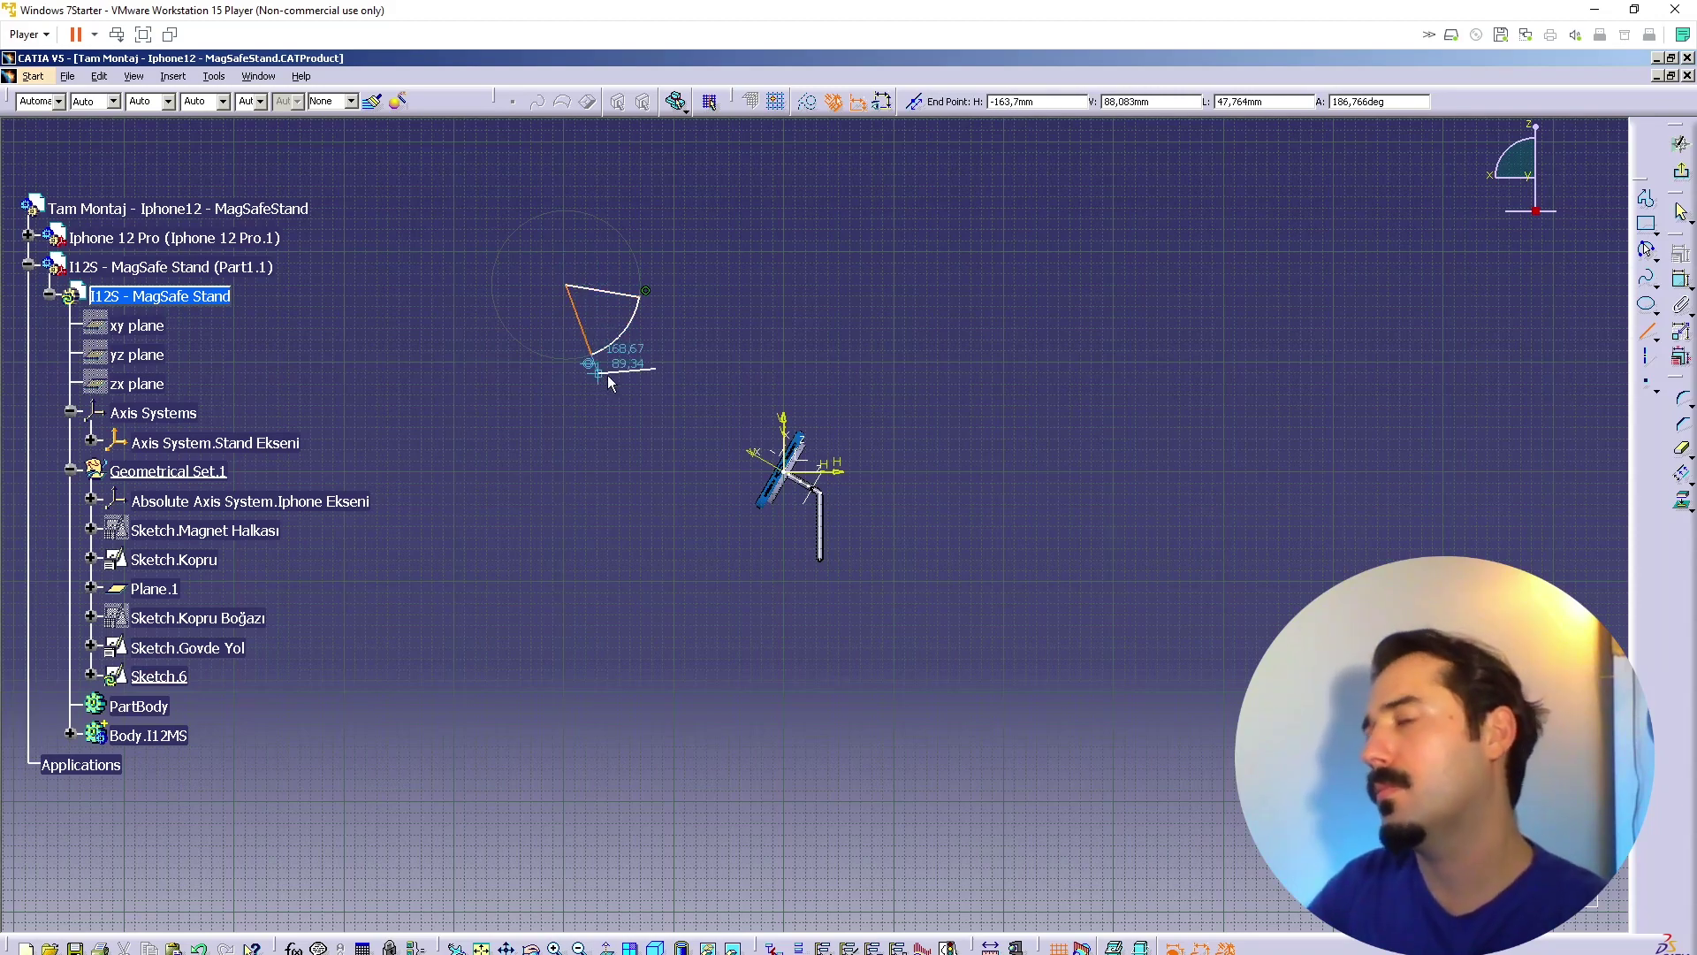
key("Escape")
left_click_drag(676, 384, 541, 266)
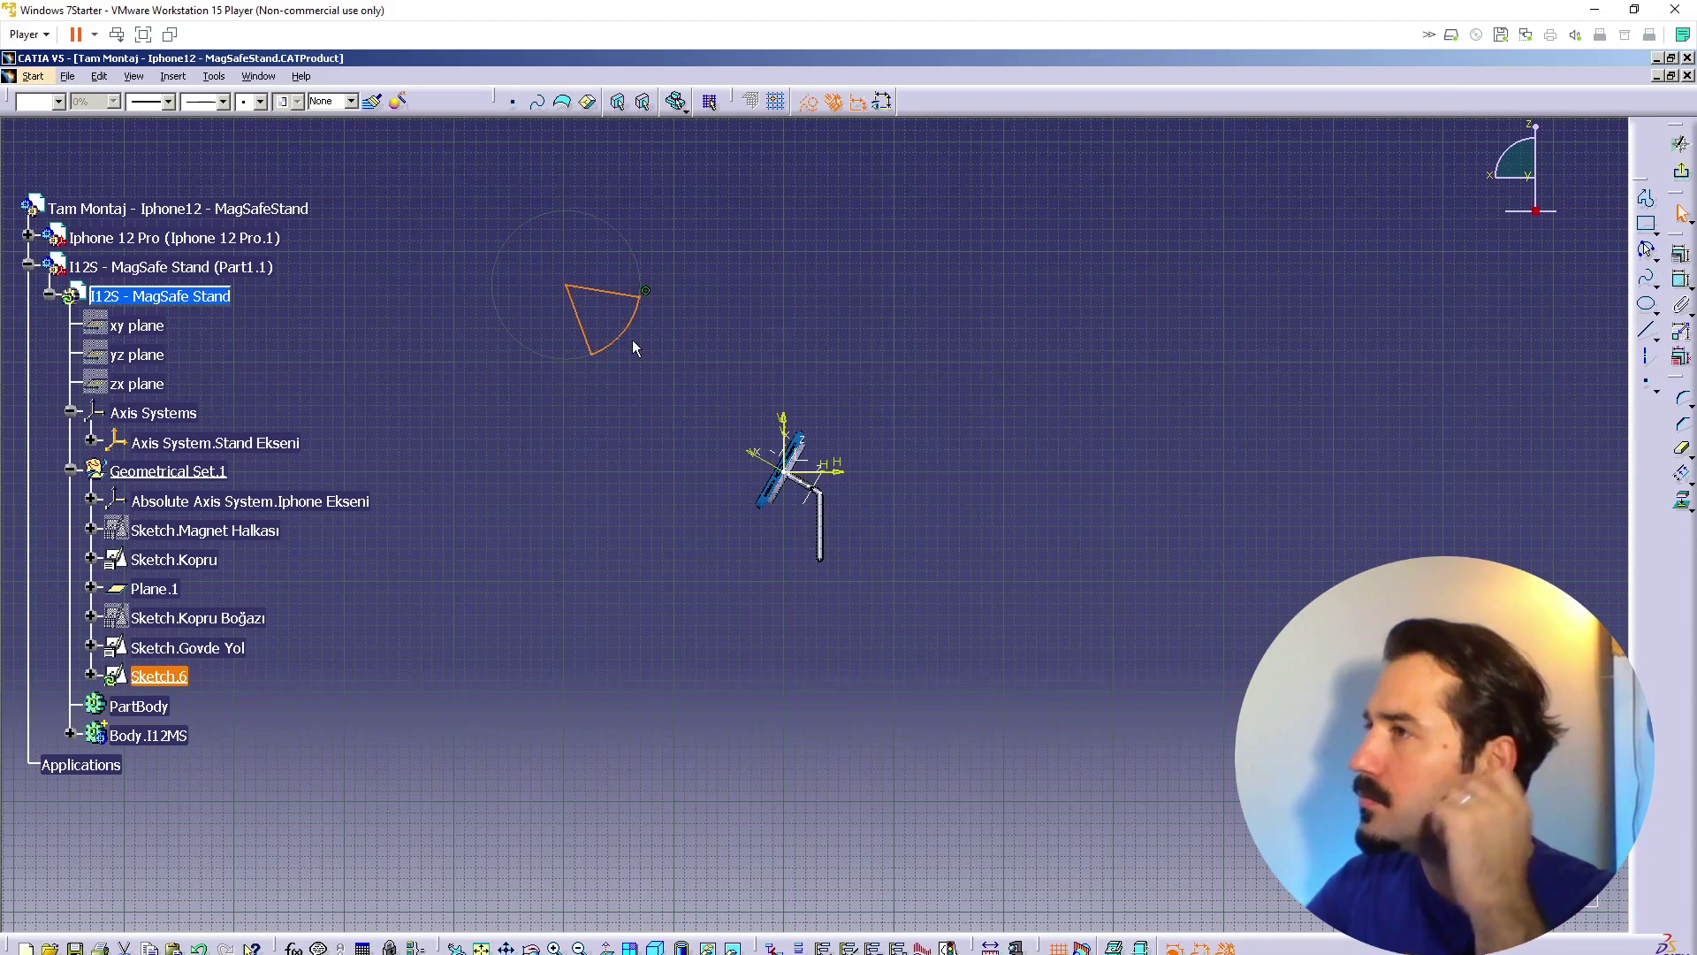
mouse_move(625, 332)
left_mouse_down()
mouse_move(503, 303)
mouse_move(500, 289)
left_mouse_up()
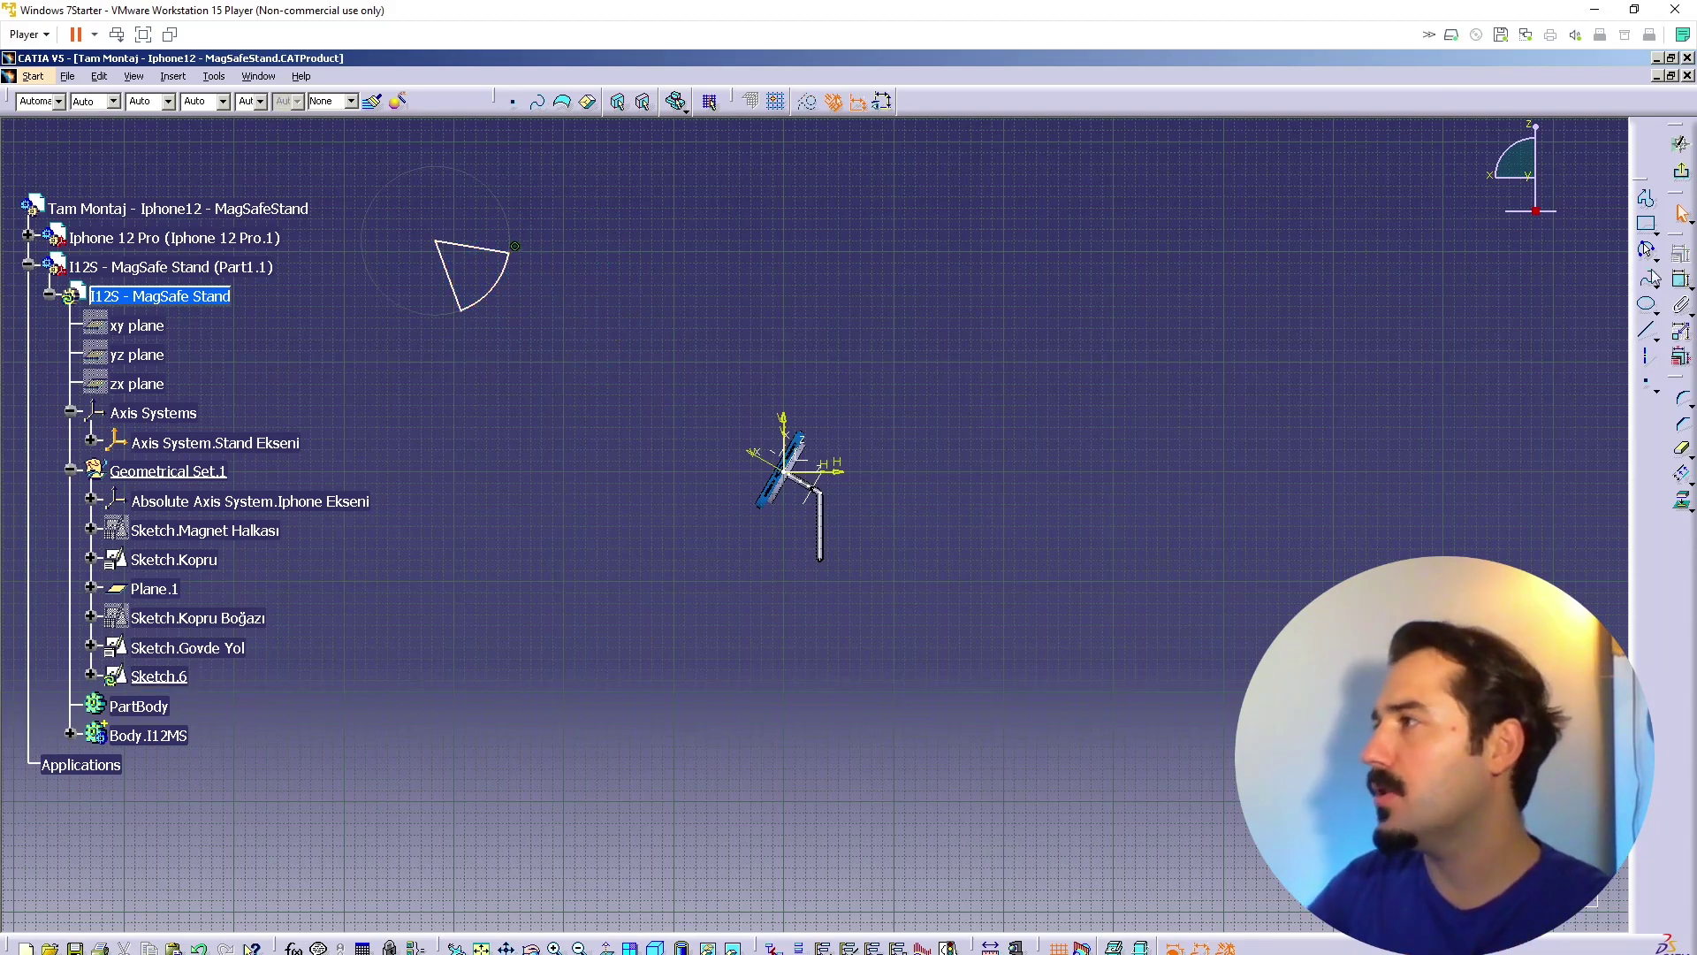
left_click(1680, 285)
middle_click_drag(784, 464, 778, 414)
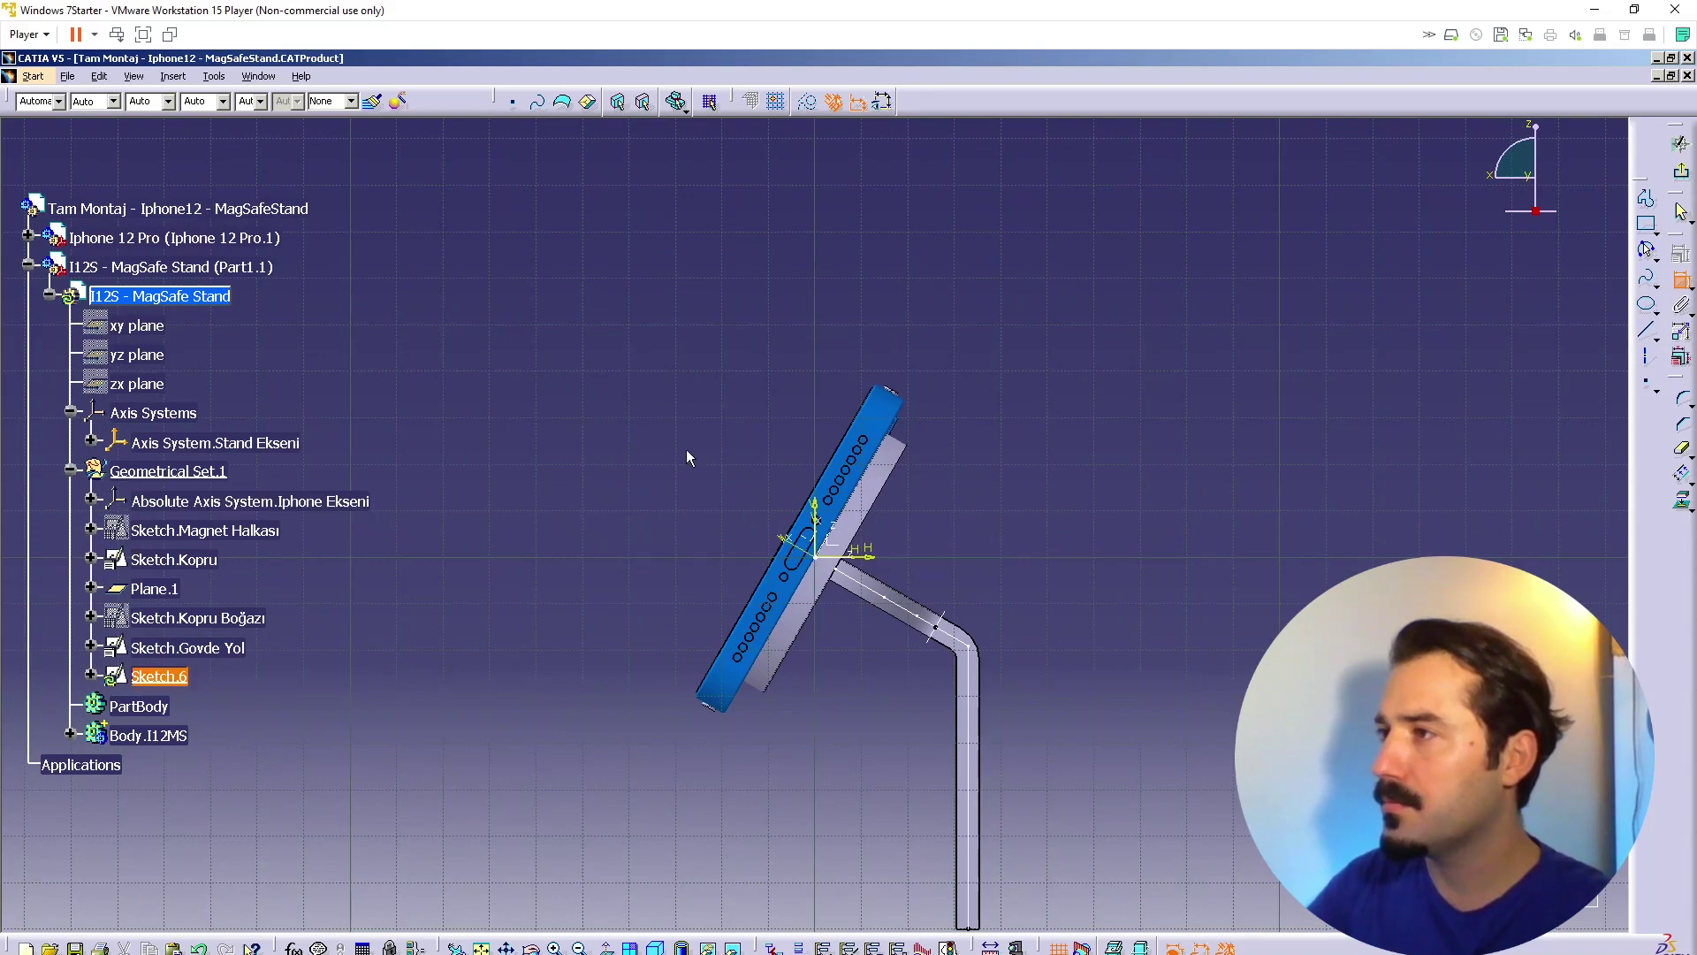
scroll(686, 451, "down", 5)
left_click(450, 300)
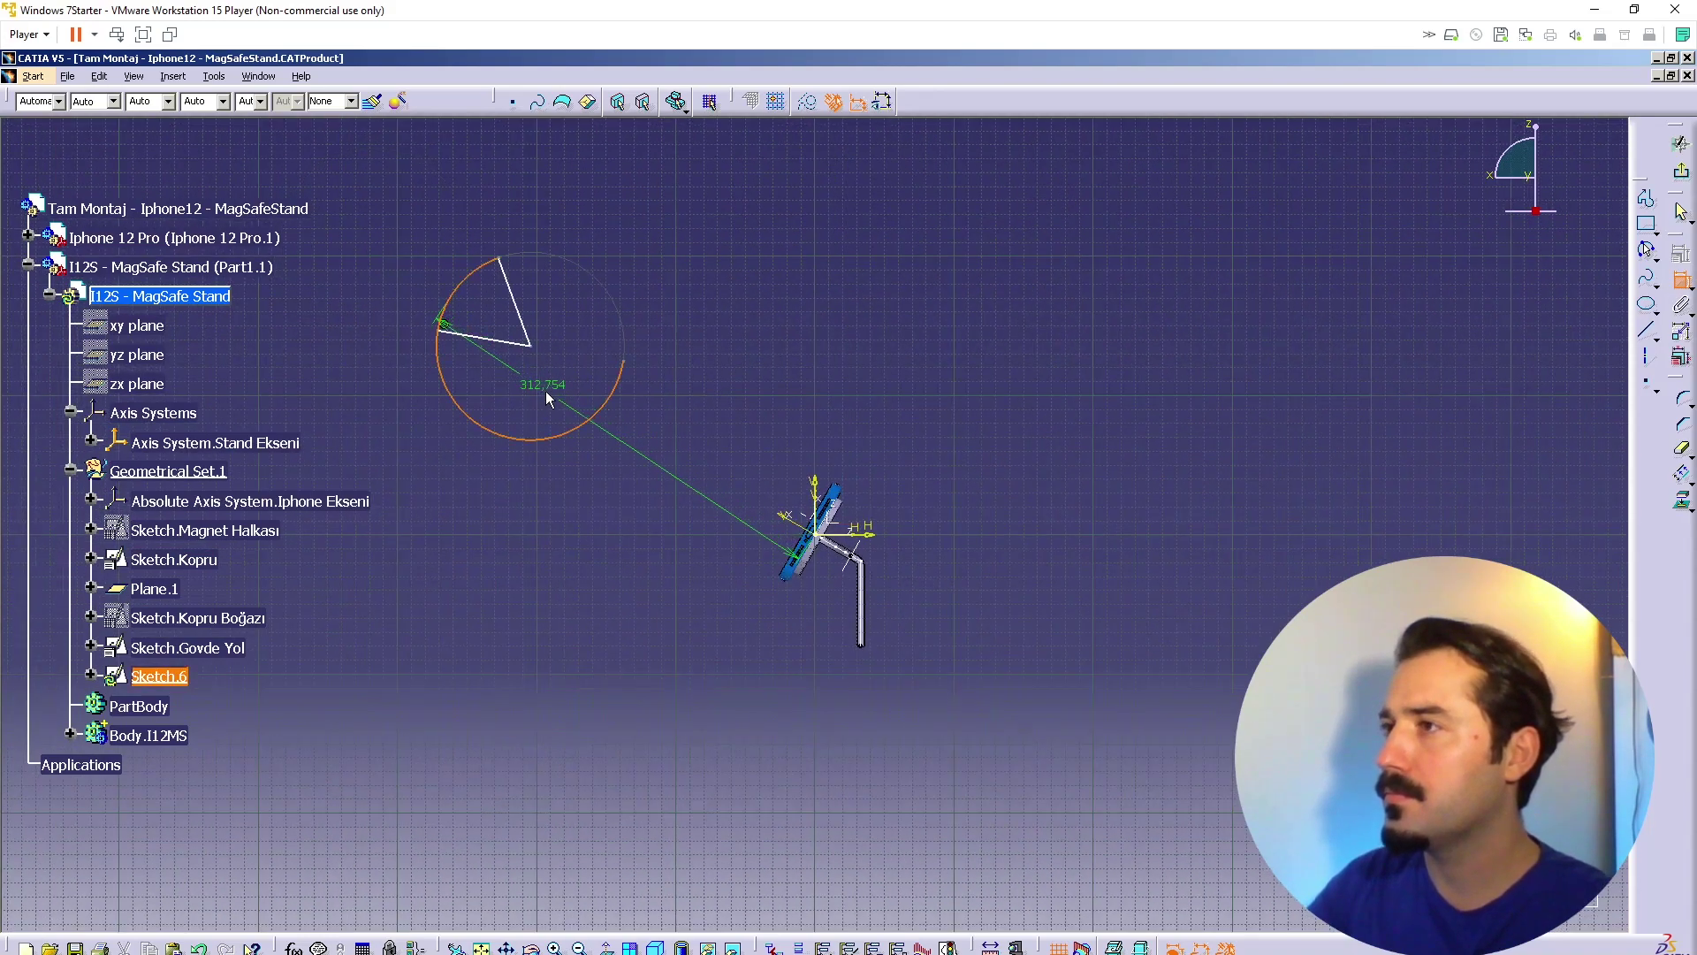
left_click_drag(547, 392, 555, 412)
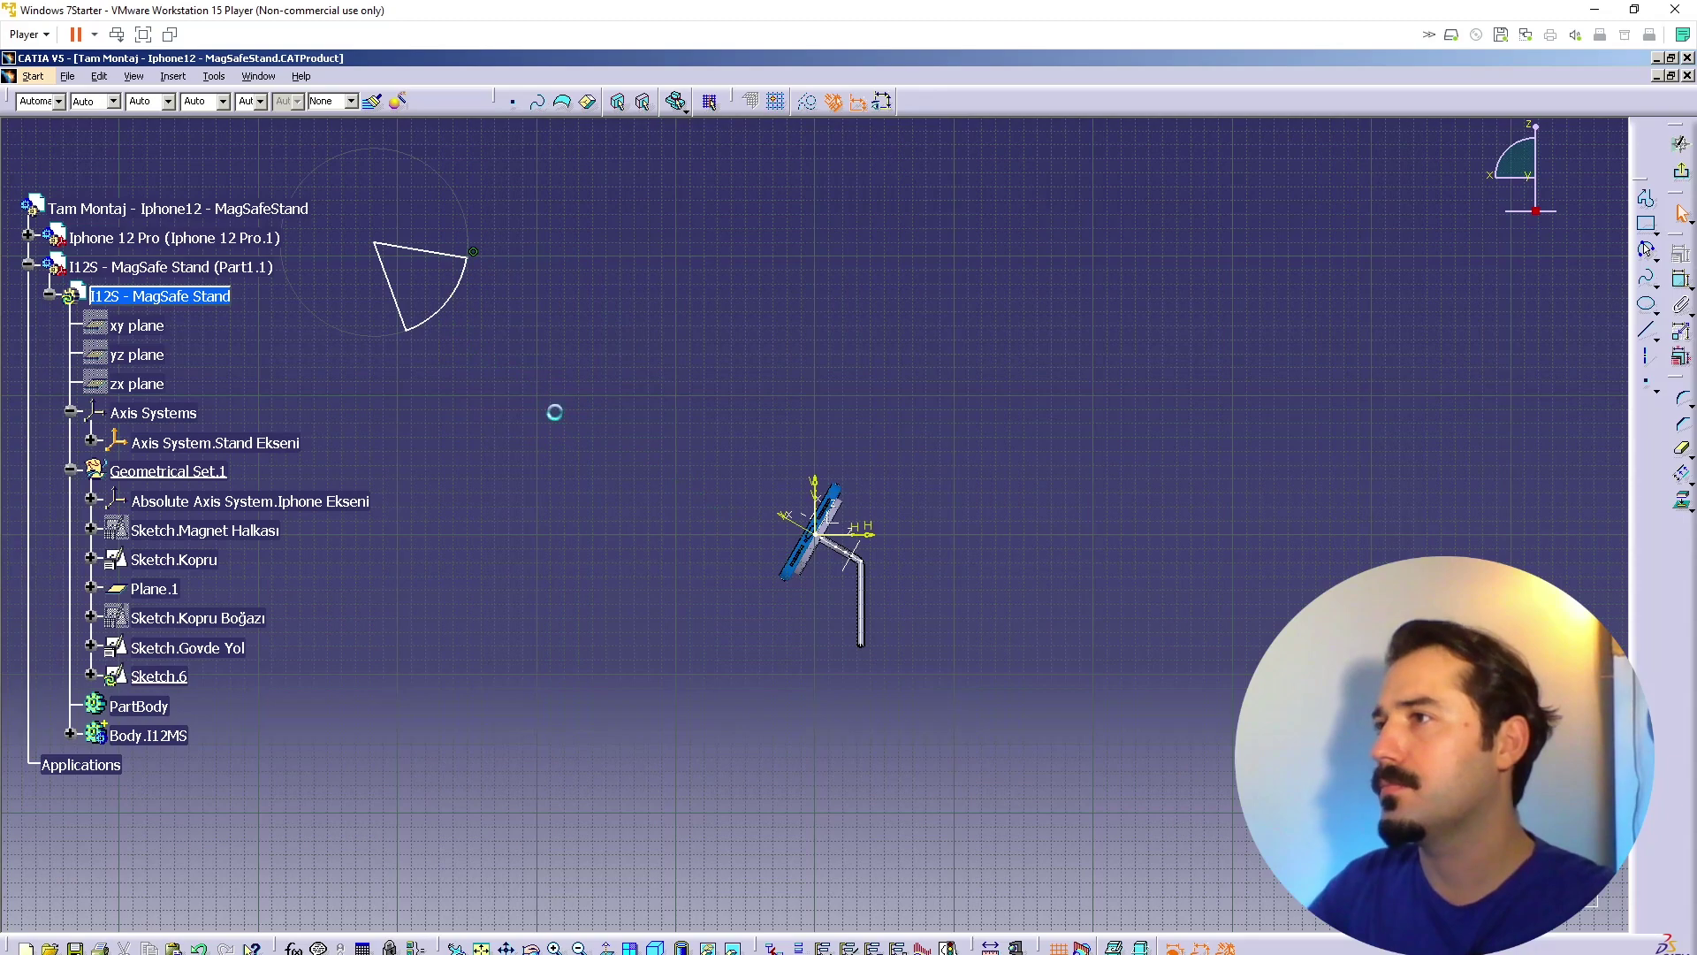
Step: Draw an axis from the sector's apex to the sketch origin and make the two radial lines symmetric about it
left_click(1647, 357)
left_click(377, 244)
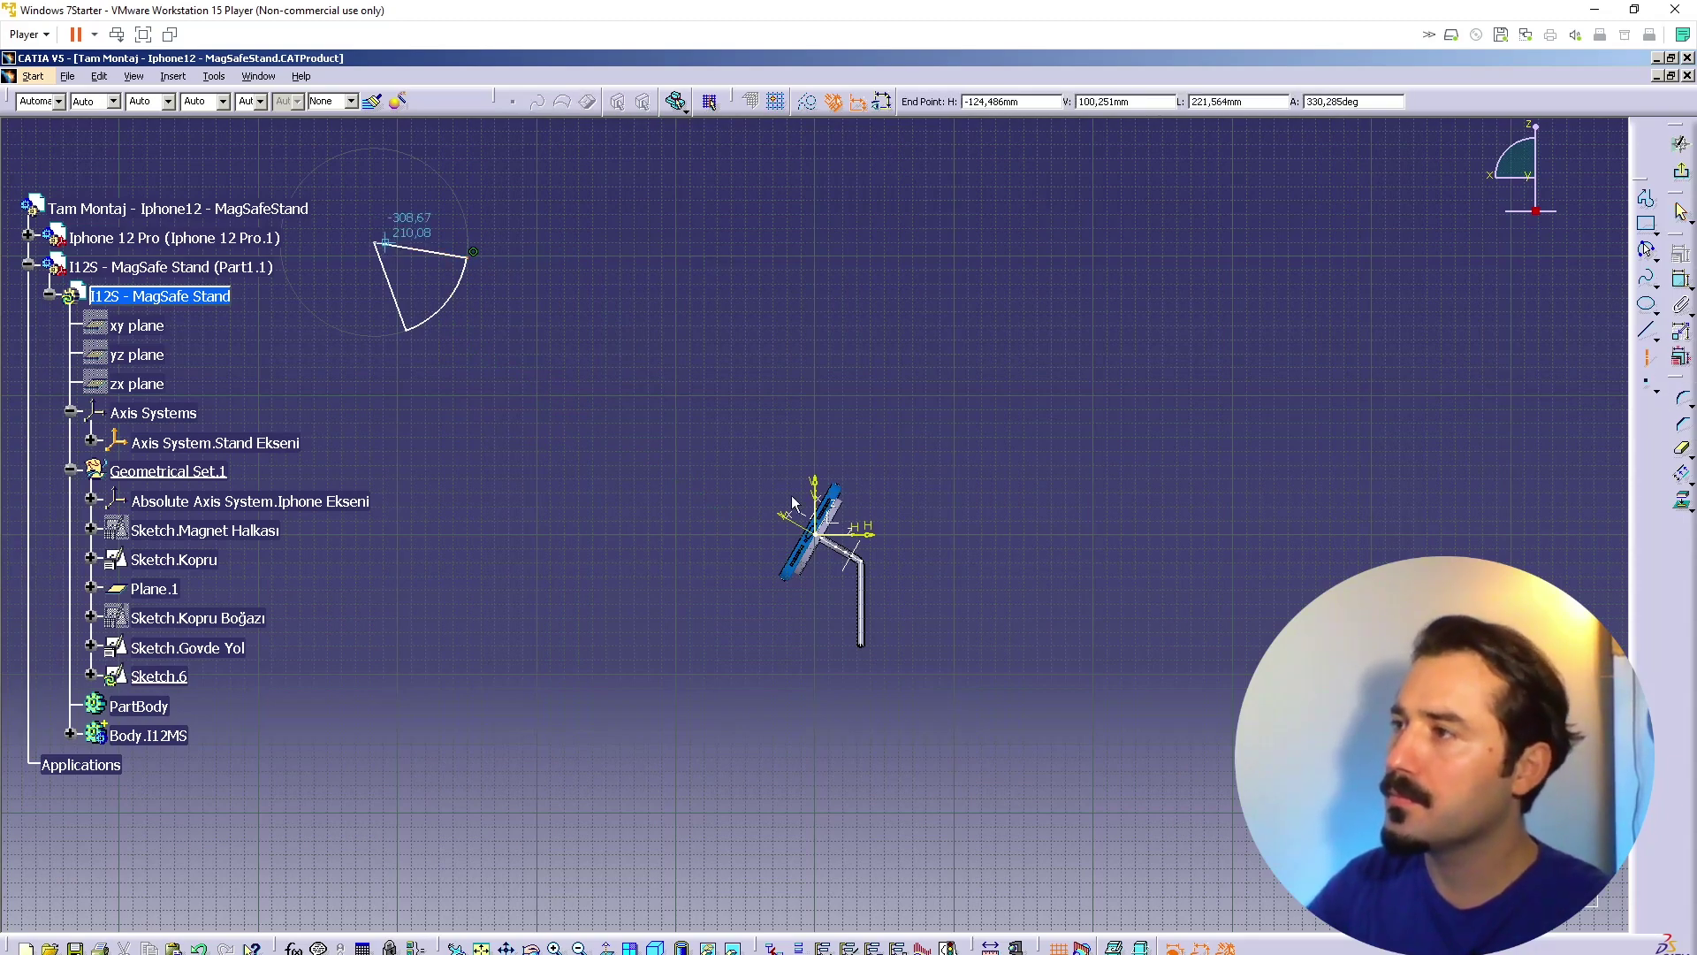
left_click(825, 541)
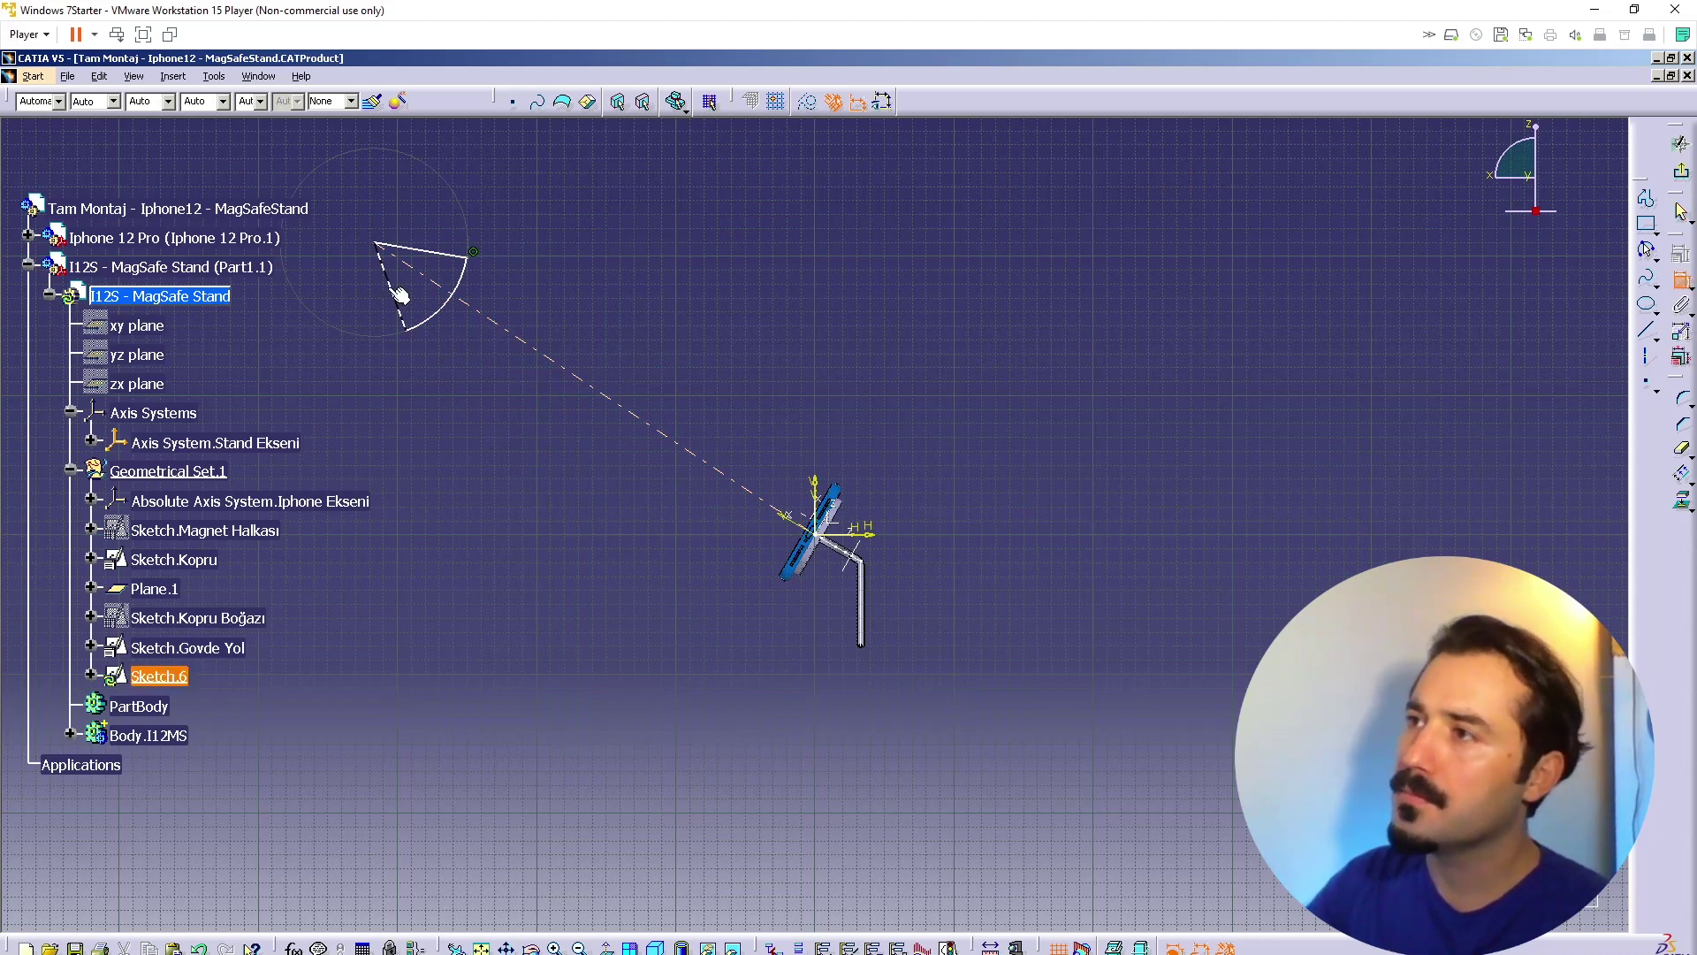
right_click(440, 256)
left_click(495, 417)
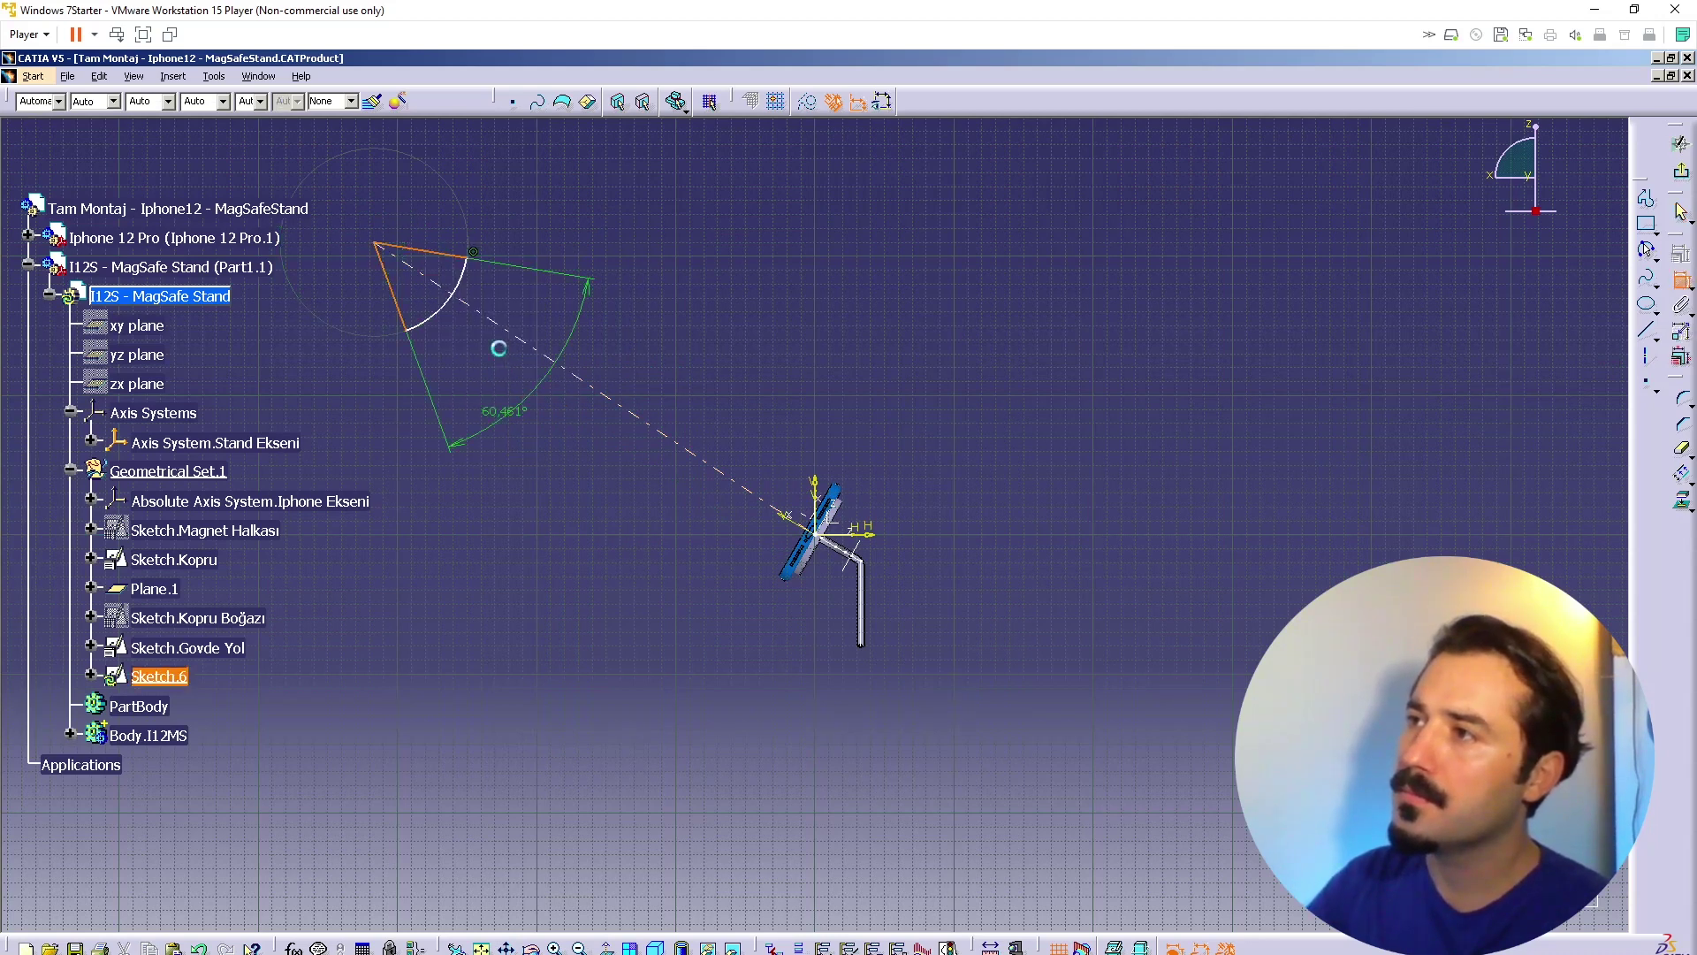
left_click(475, 304)
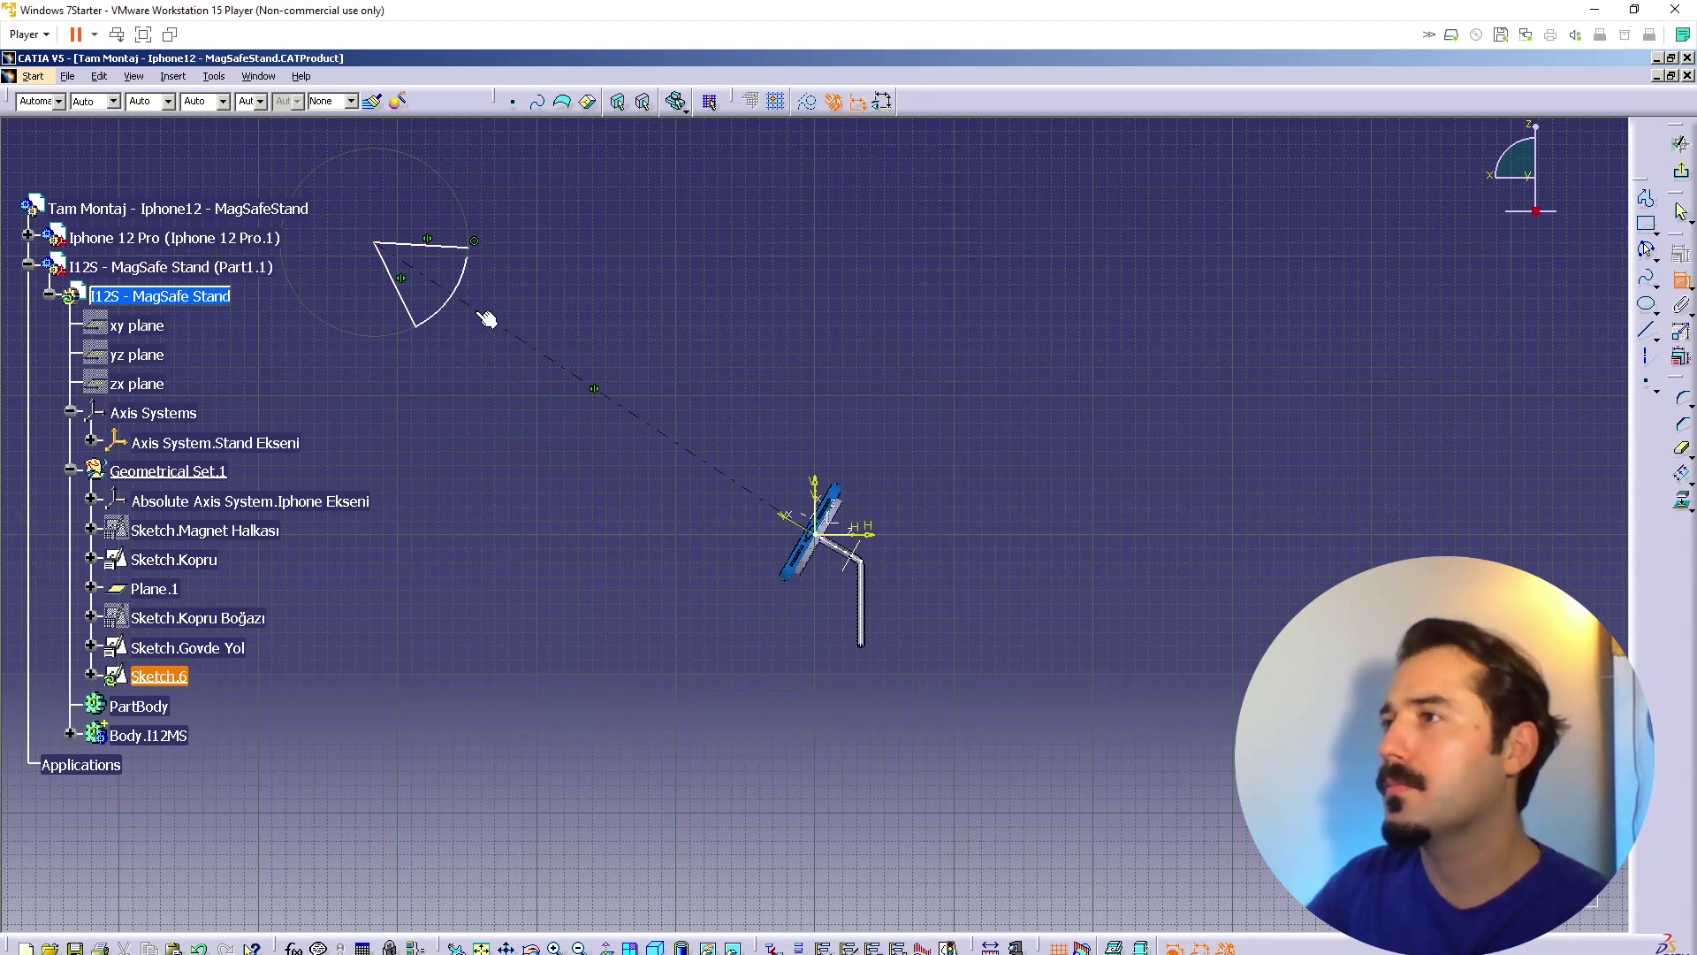
Step: Dimension the distance between the sector's arc and the phone and set it to 350 mm
left_click(825, 541)
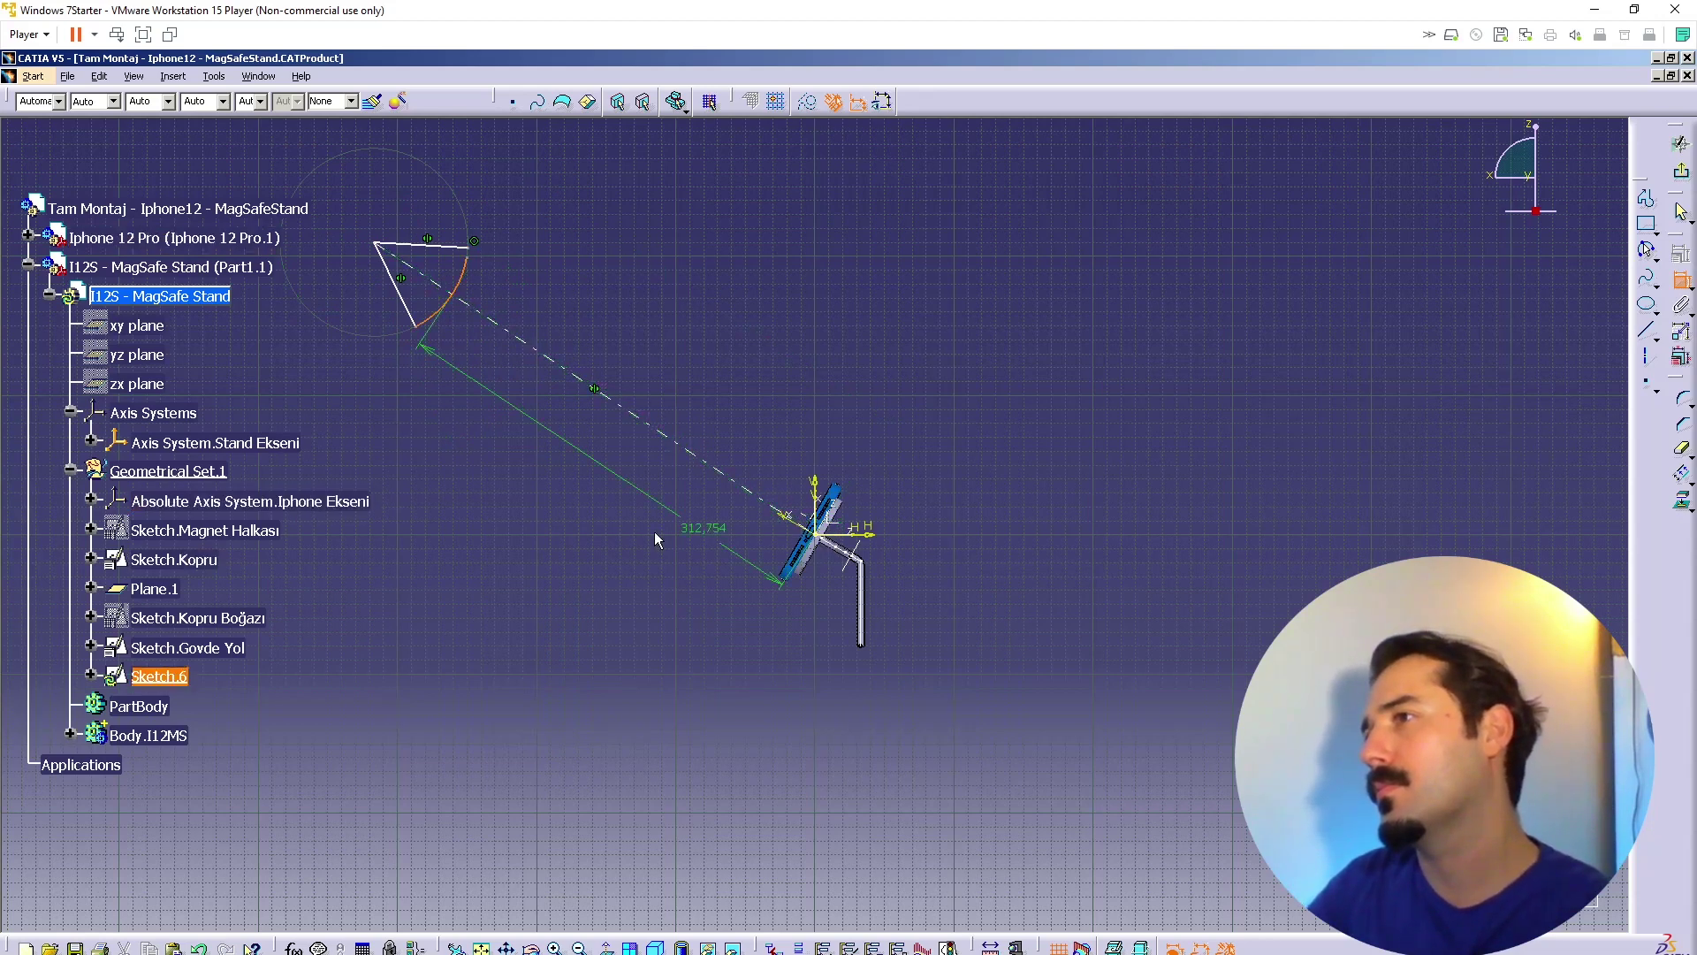
type("350")
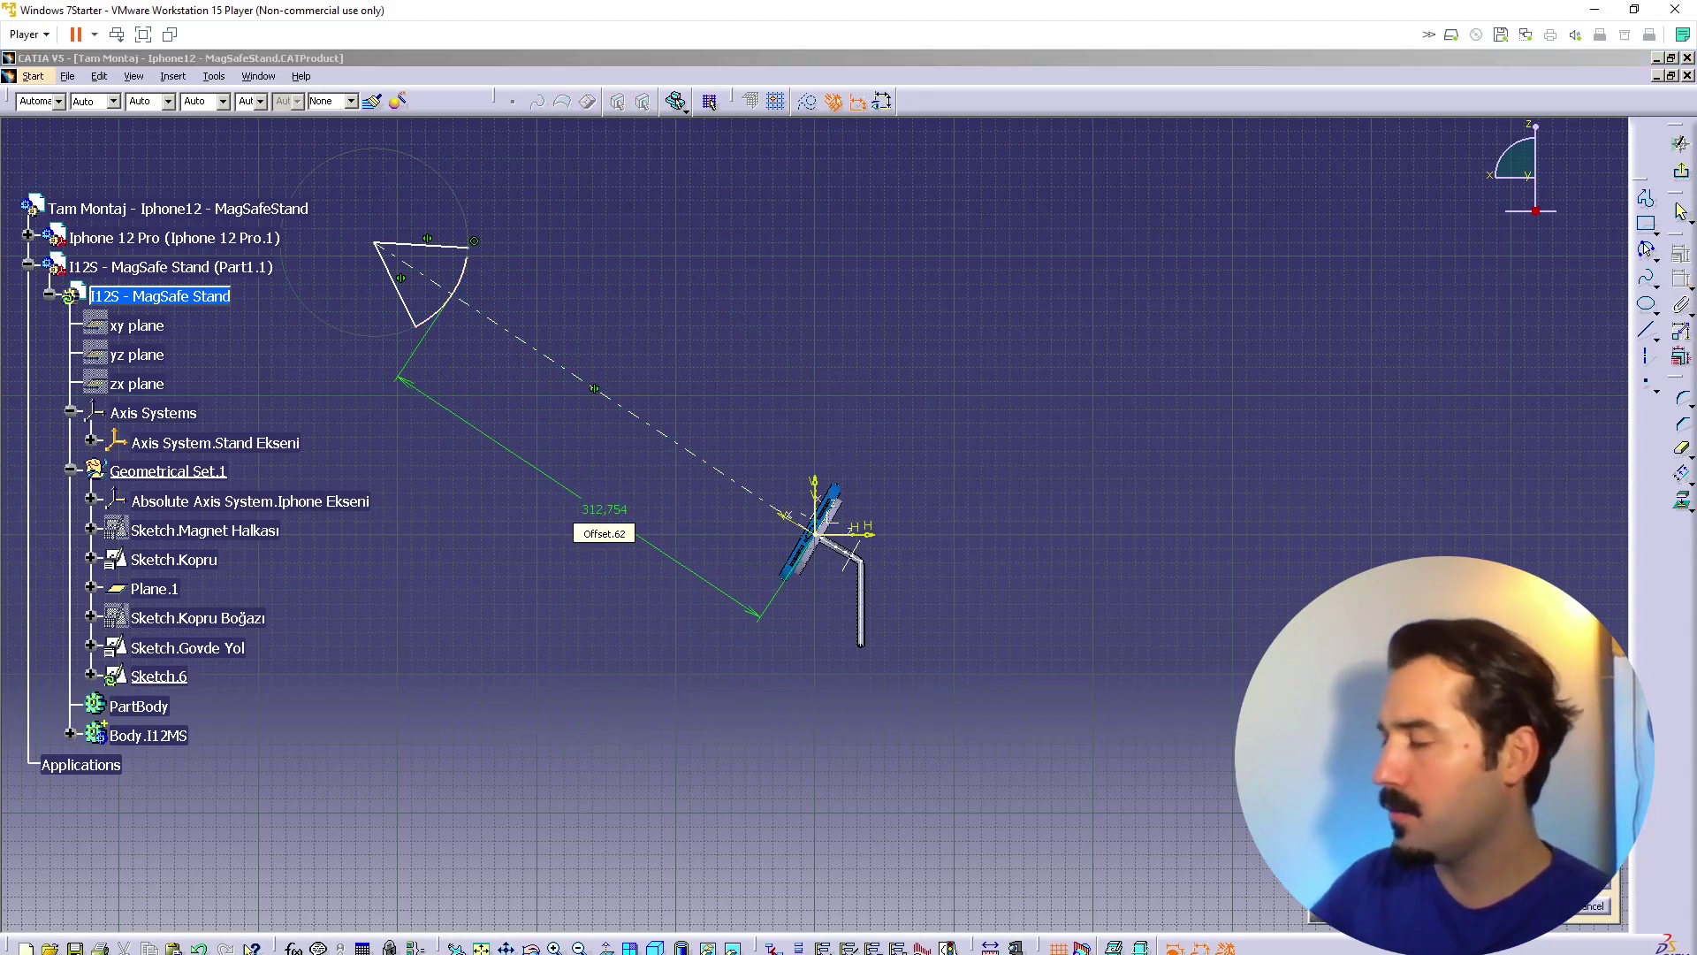
key("Return")
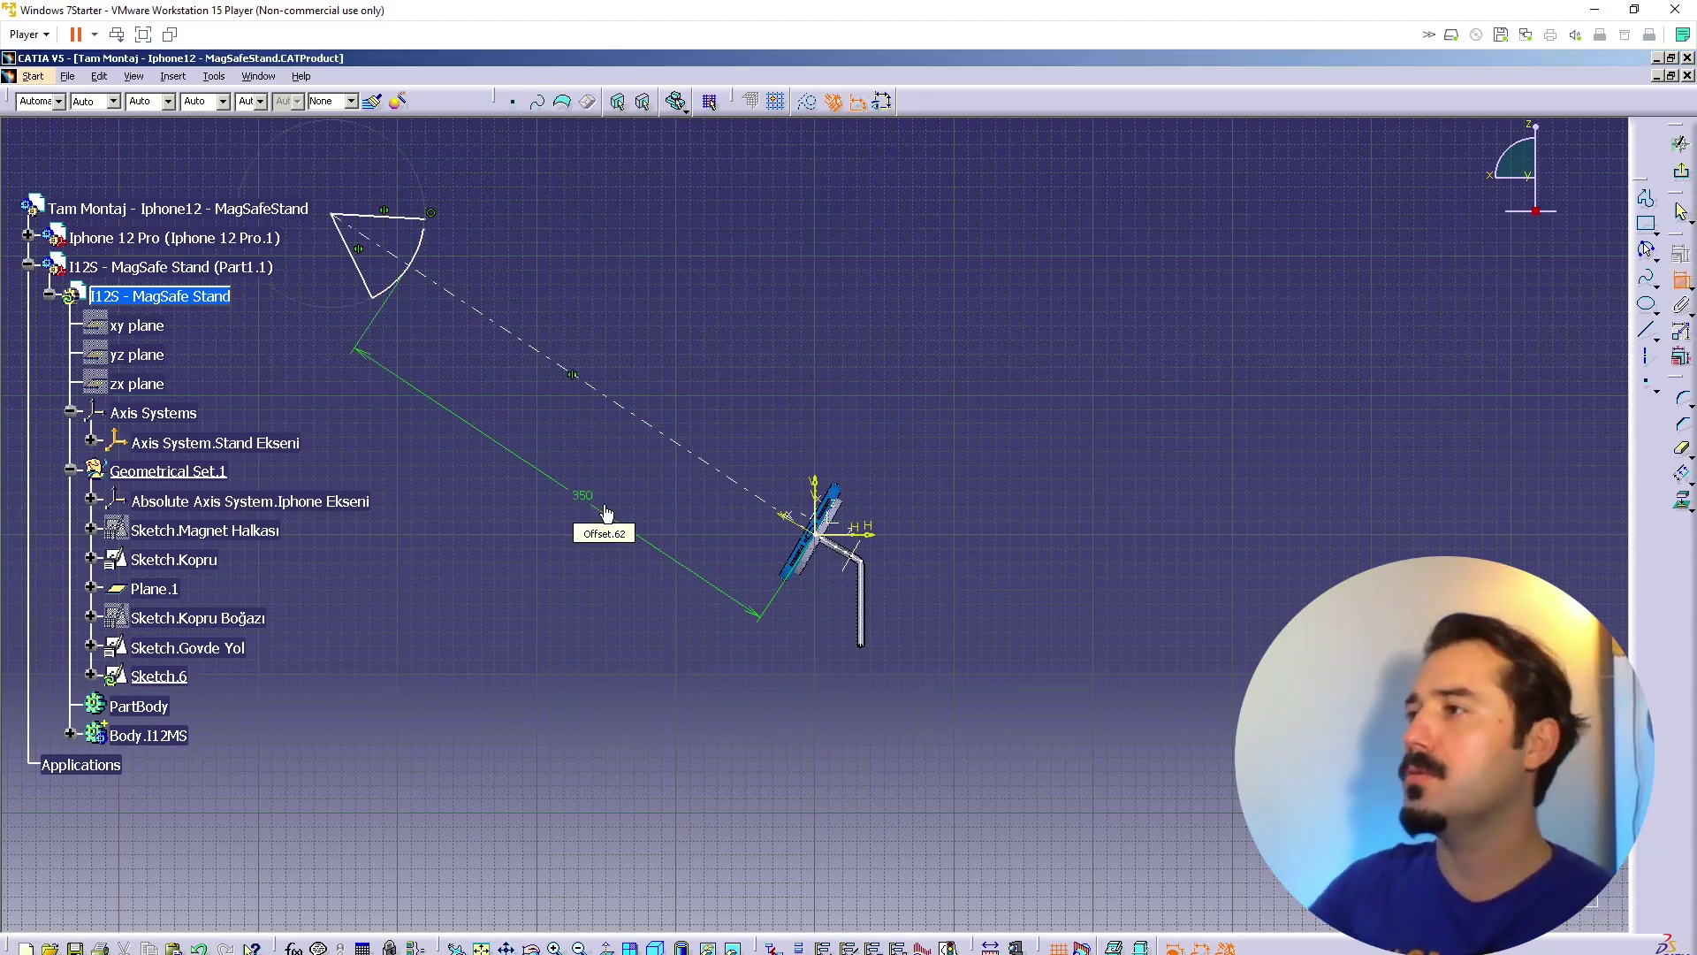
Step: Change the distance between the sector's arc and the phone to 300 mm
double_click(588, 506)
type("30")
key("Return")
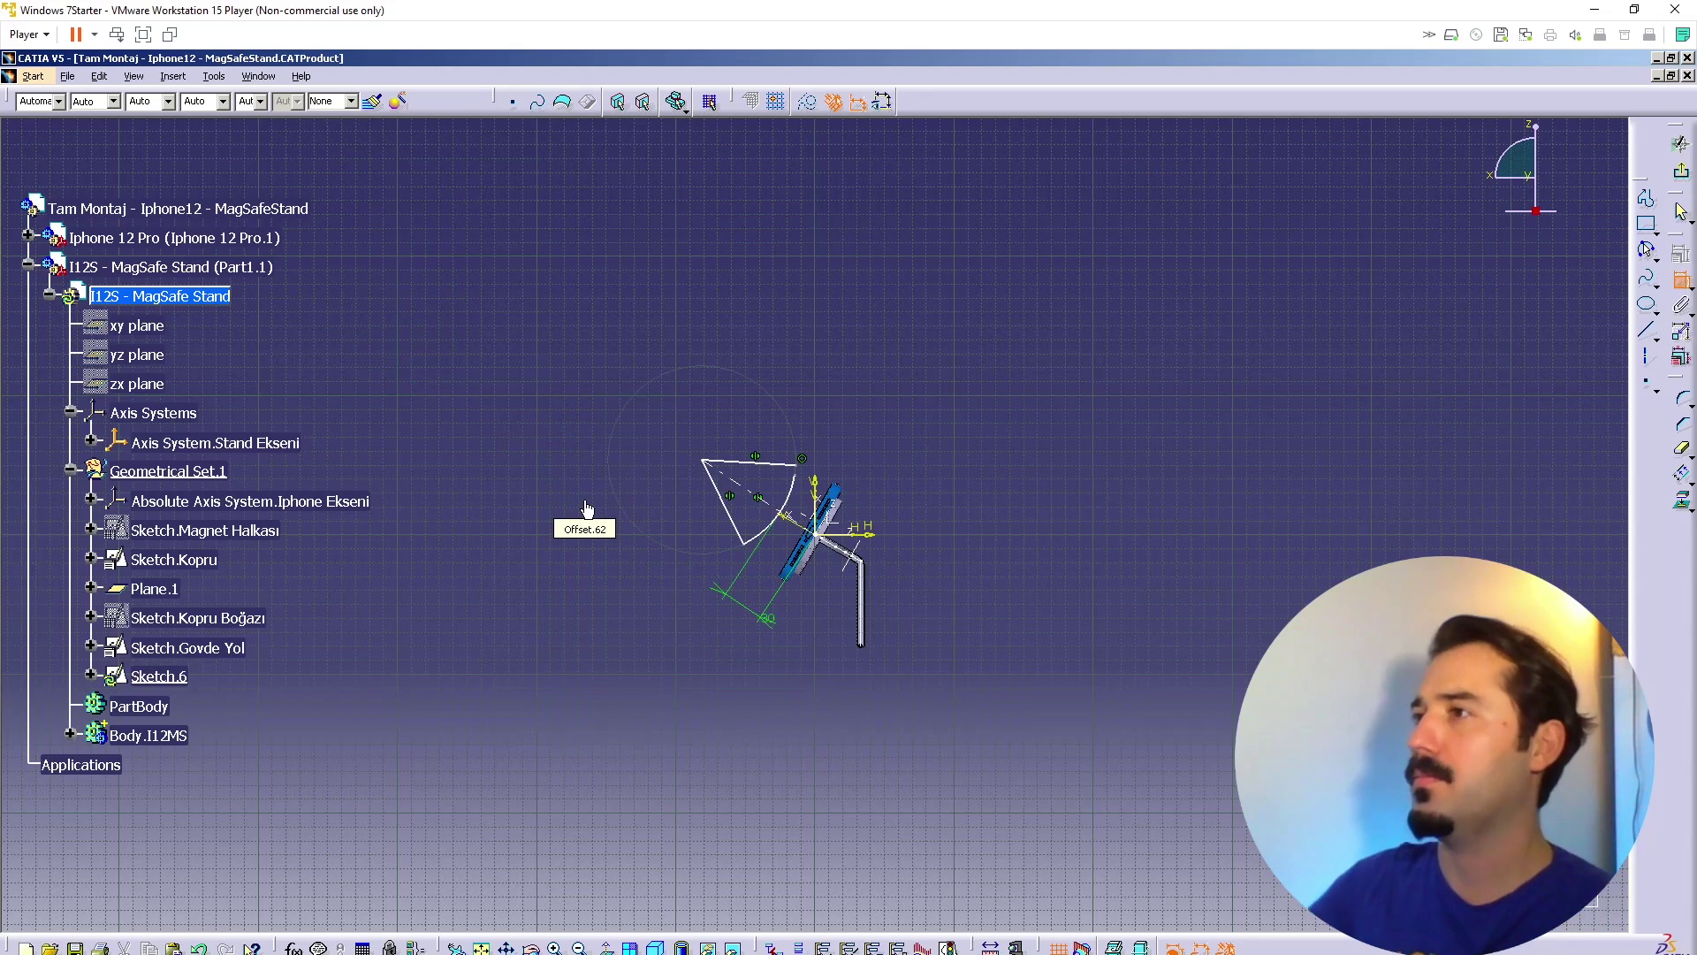
double_click(765, 619)
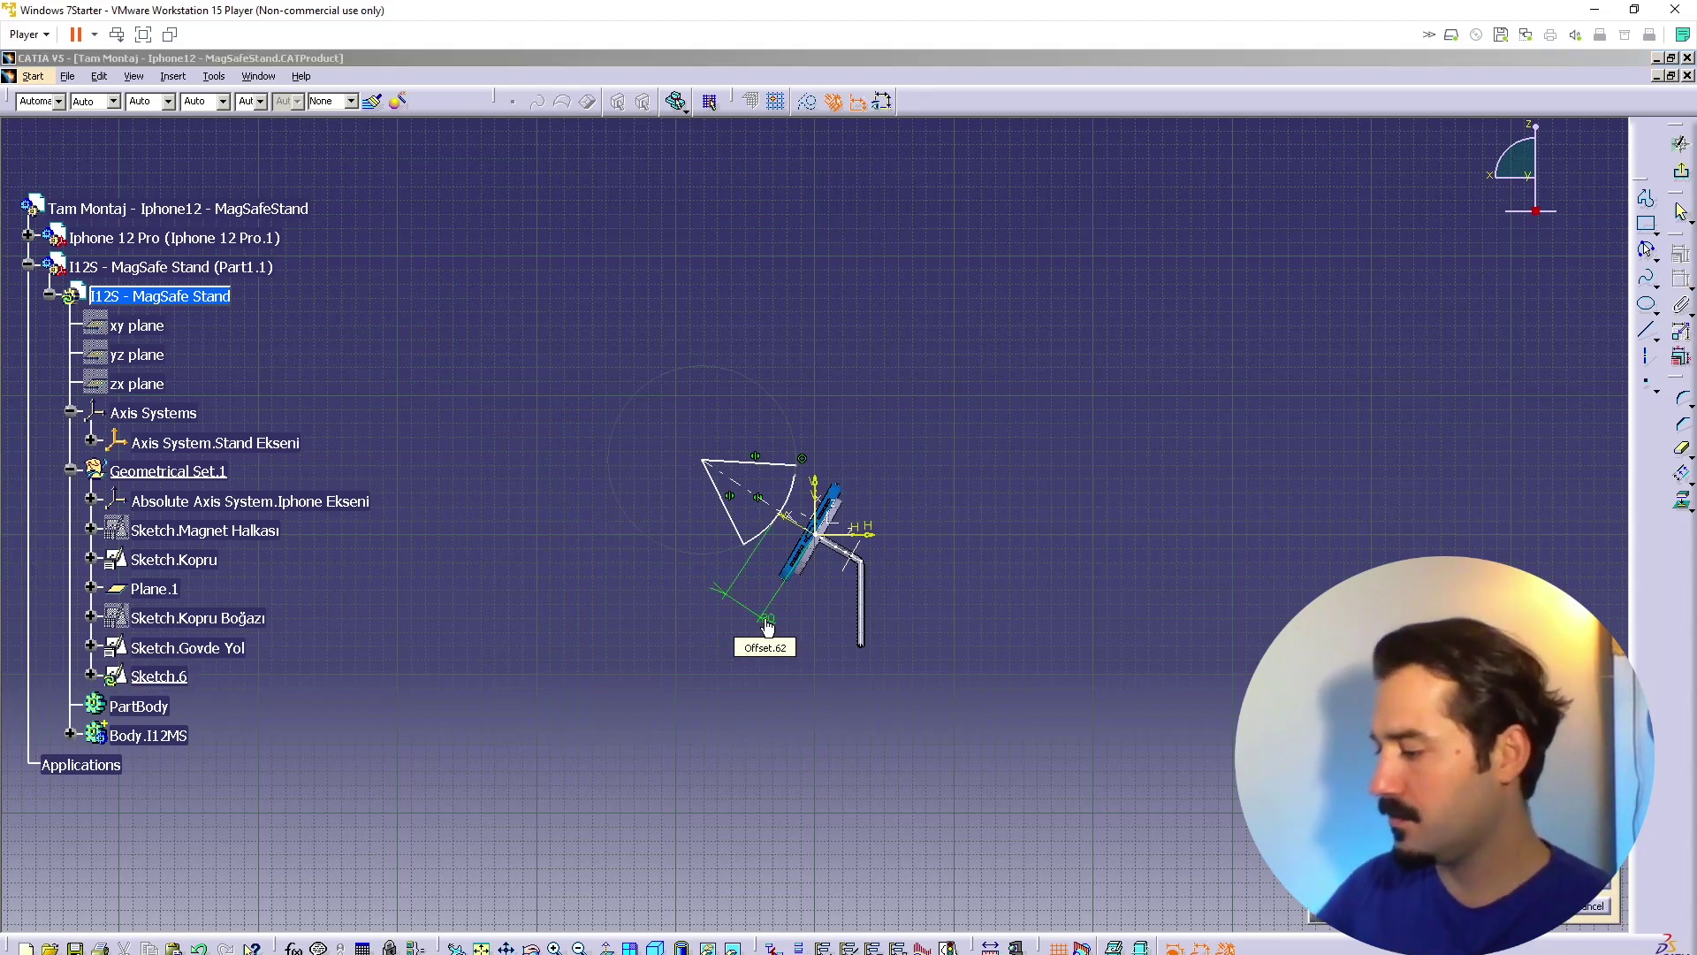
type("300")
key("Return")
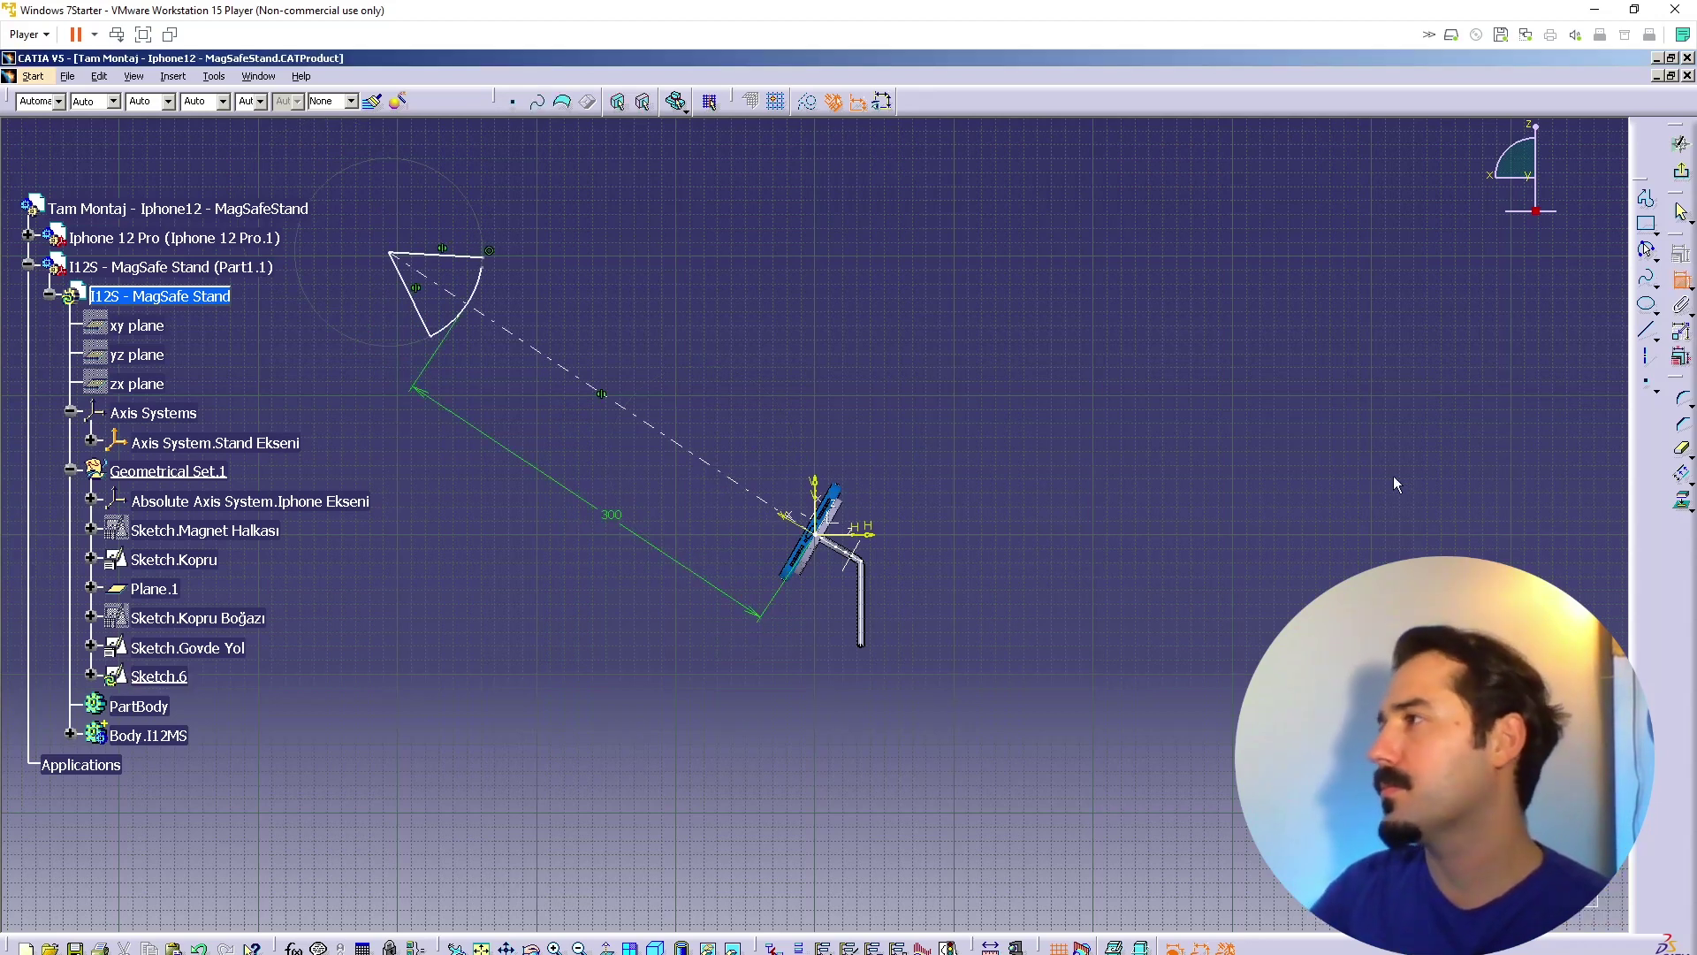
Step: Draw two sight lines from the sector's apex past the phone's lower and upper edges, extending beyond the stand
left_click(1648, 333)
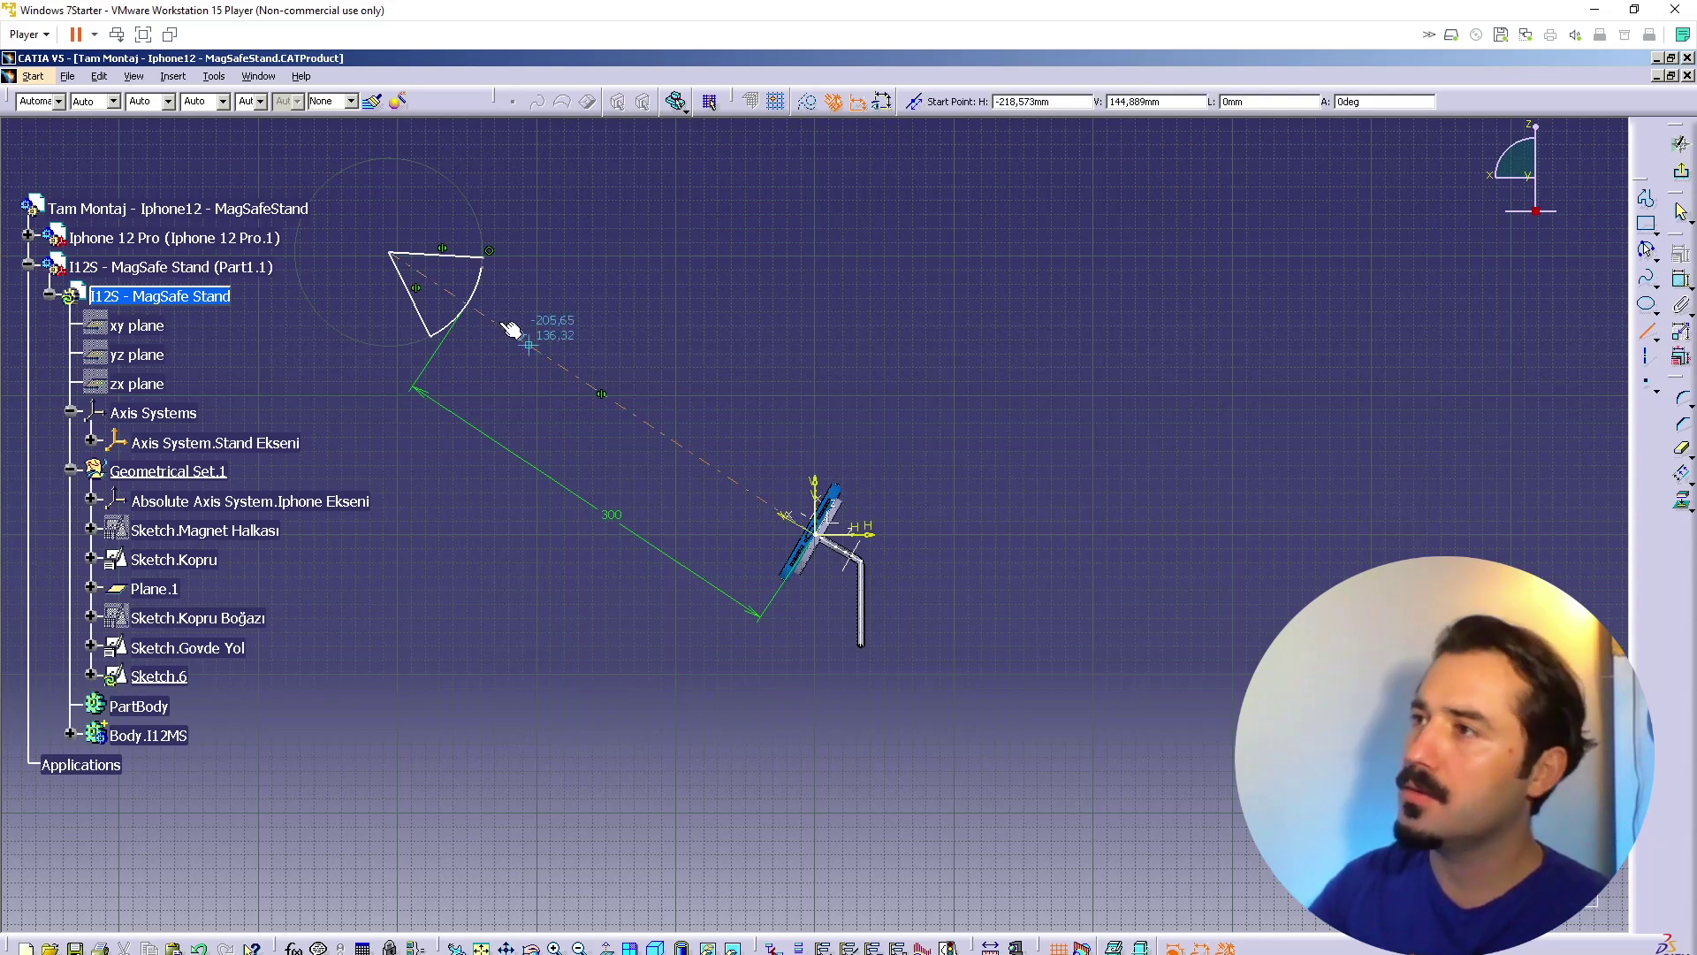
left_click(390, 252)
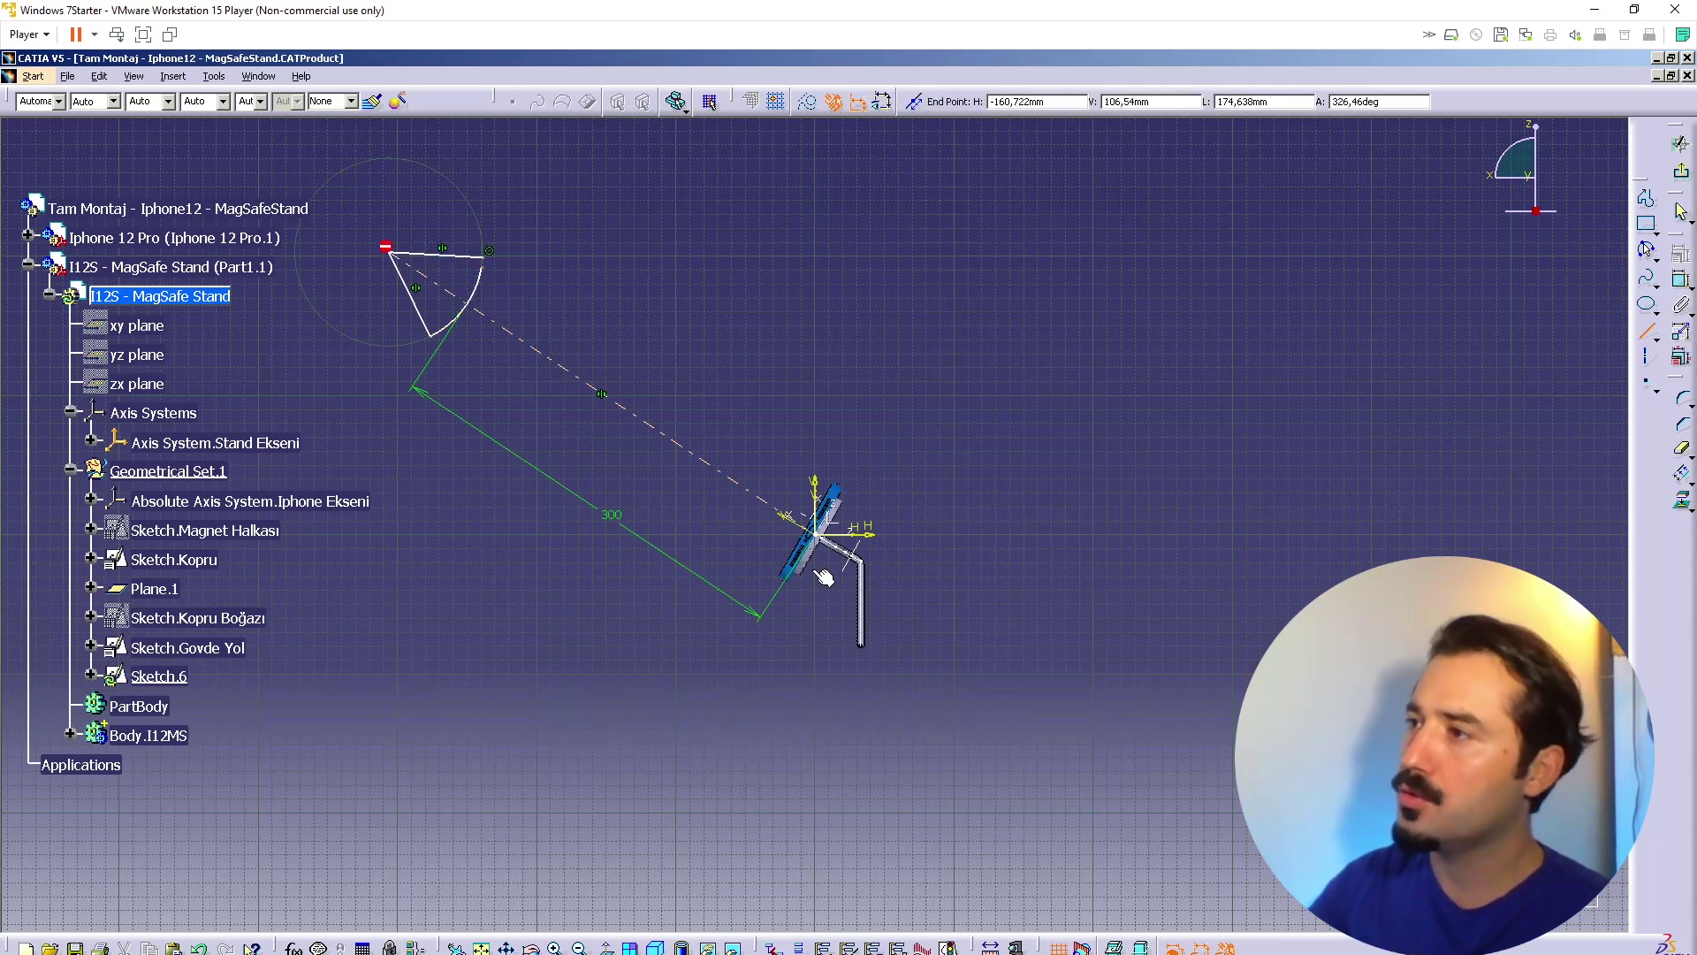
left_click(960, 731)
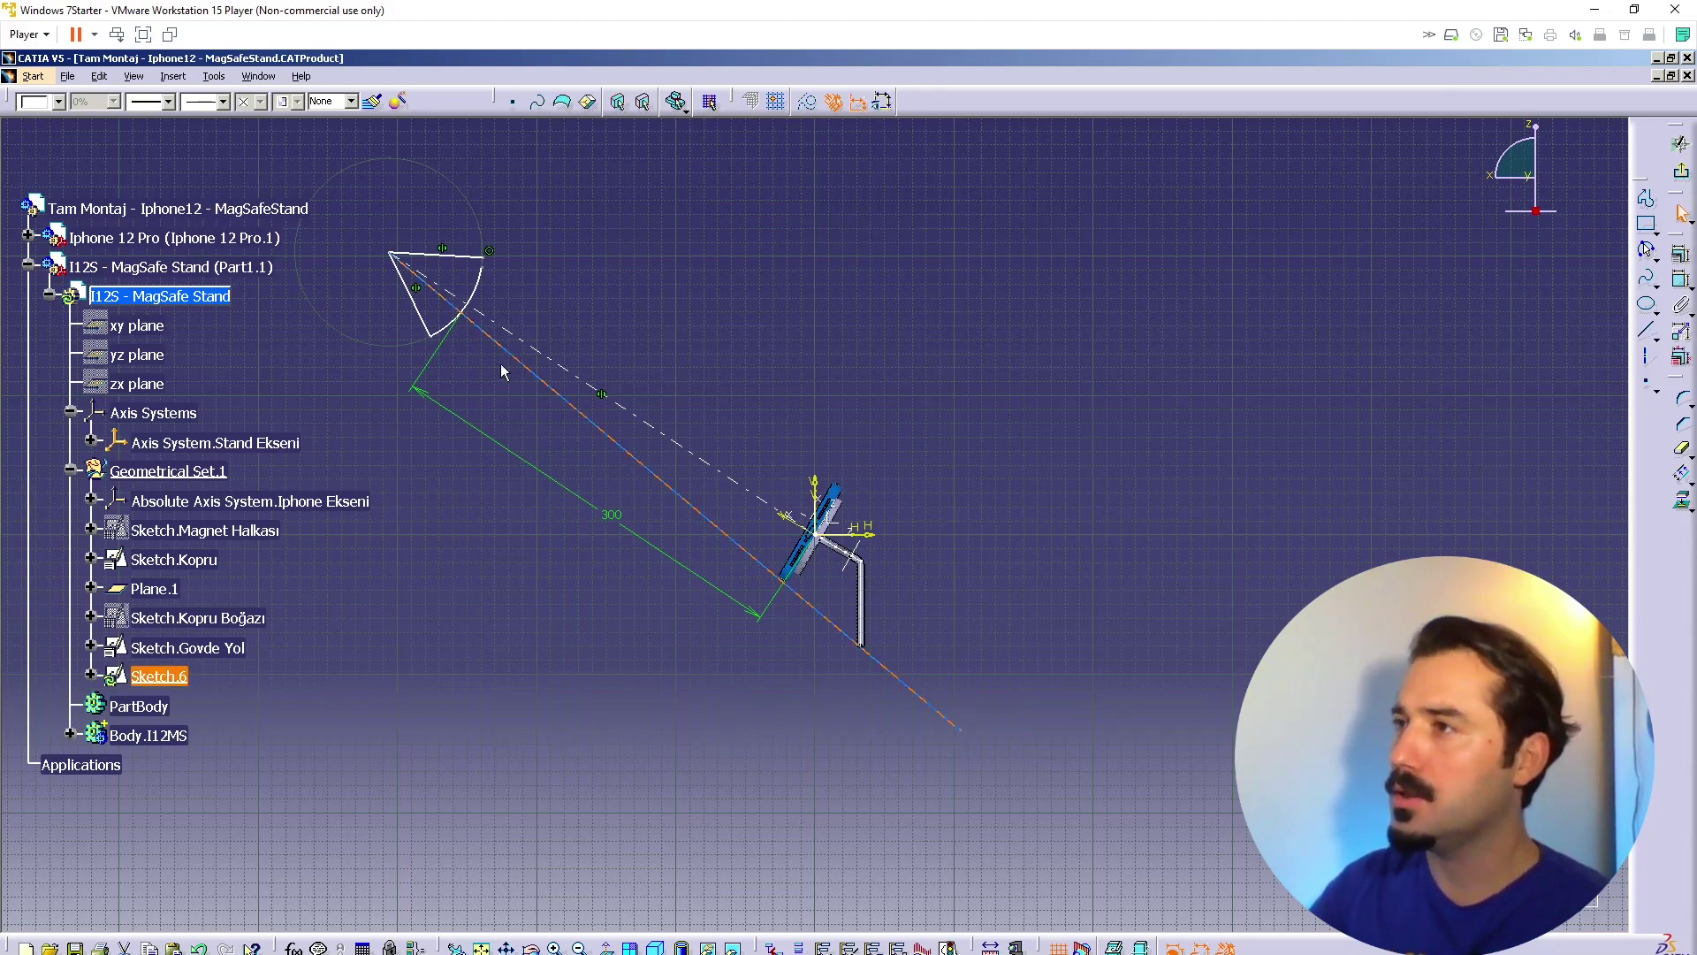
left_click(1647, 331)
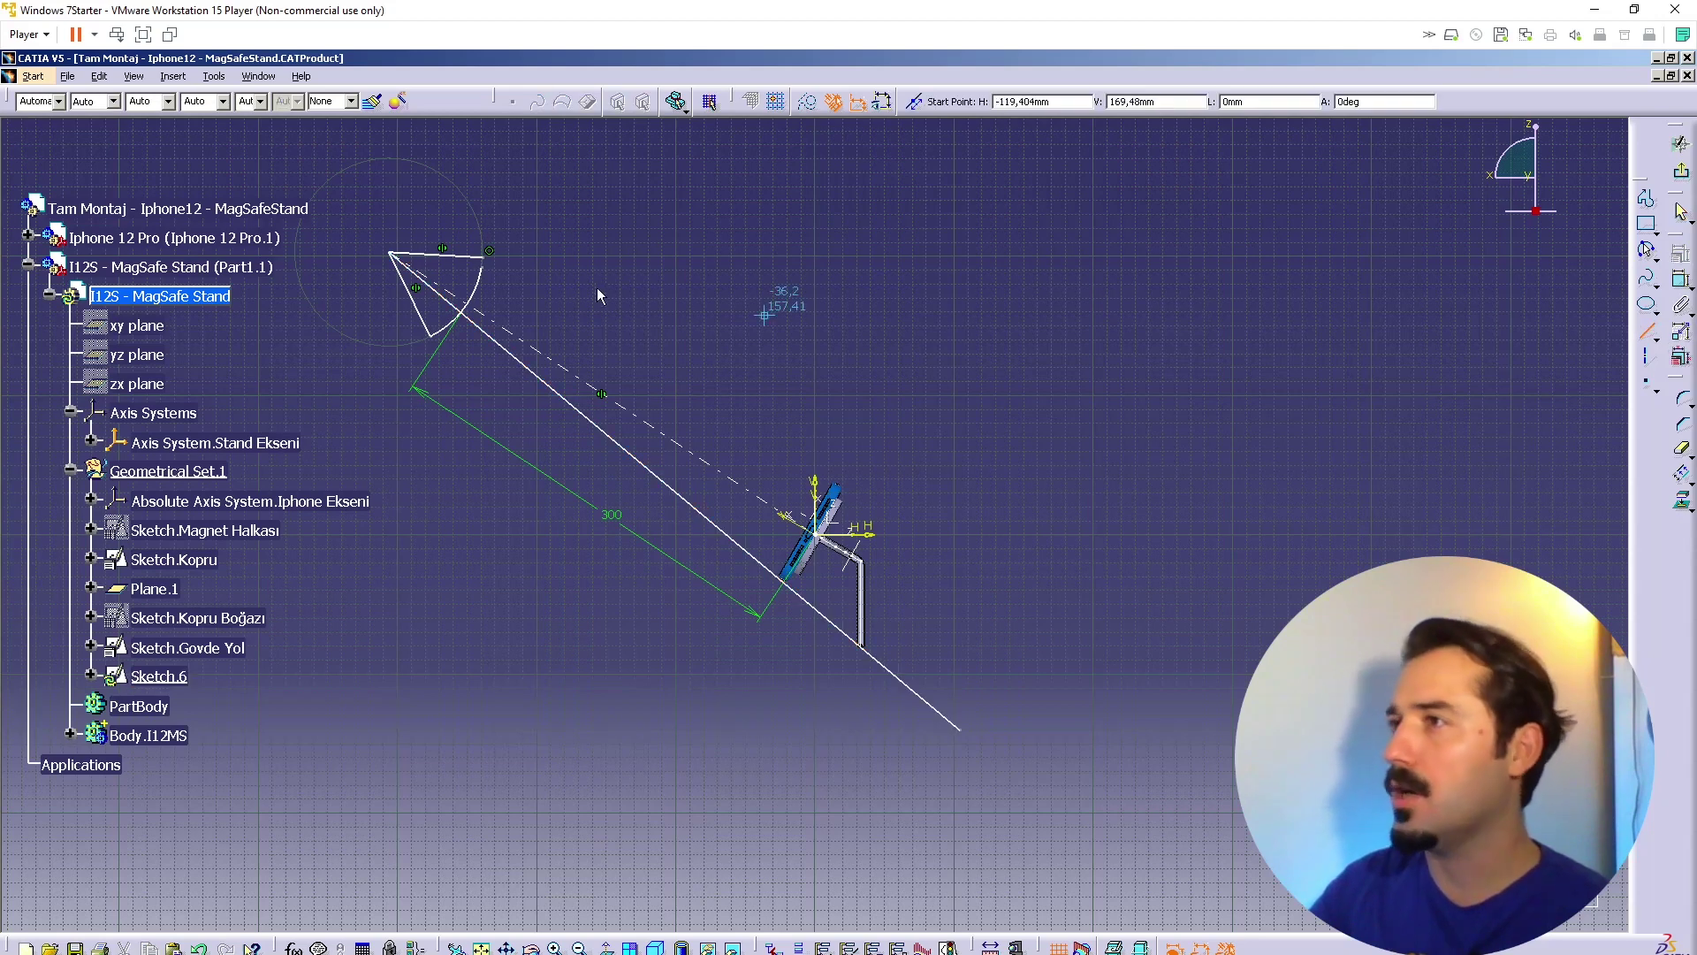
left_click(392, 255)
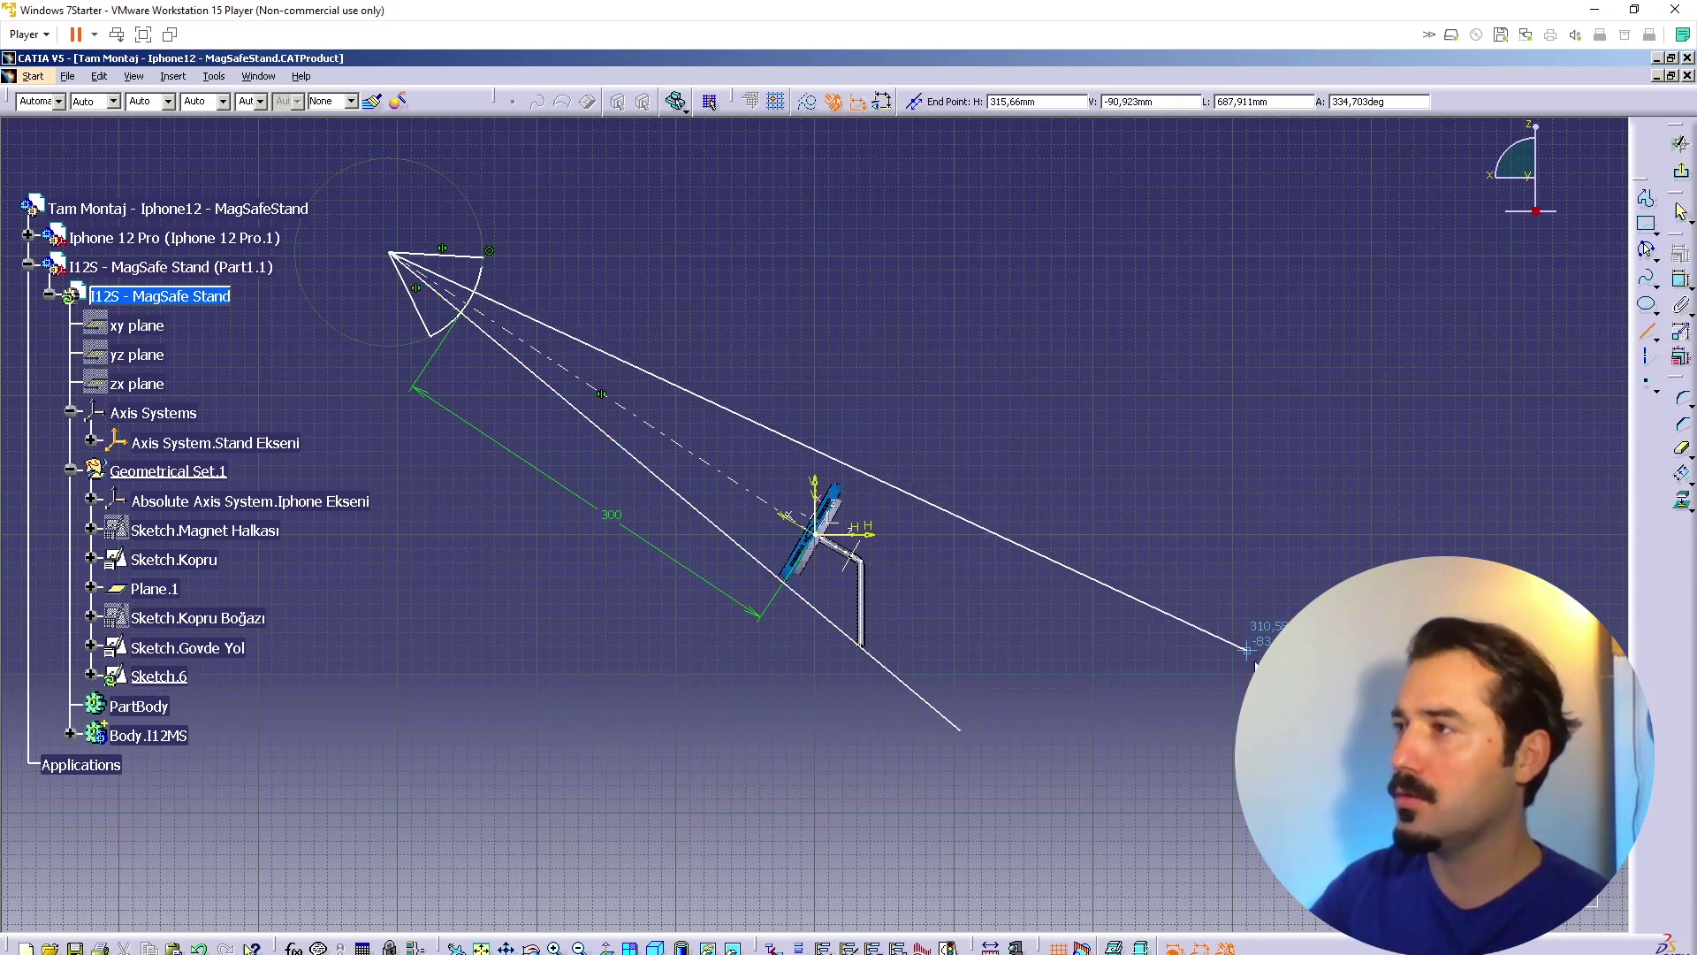
left_click(1256, 697)
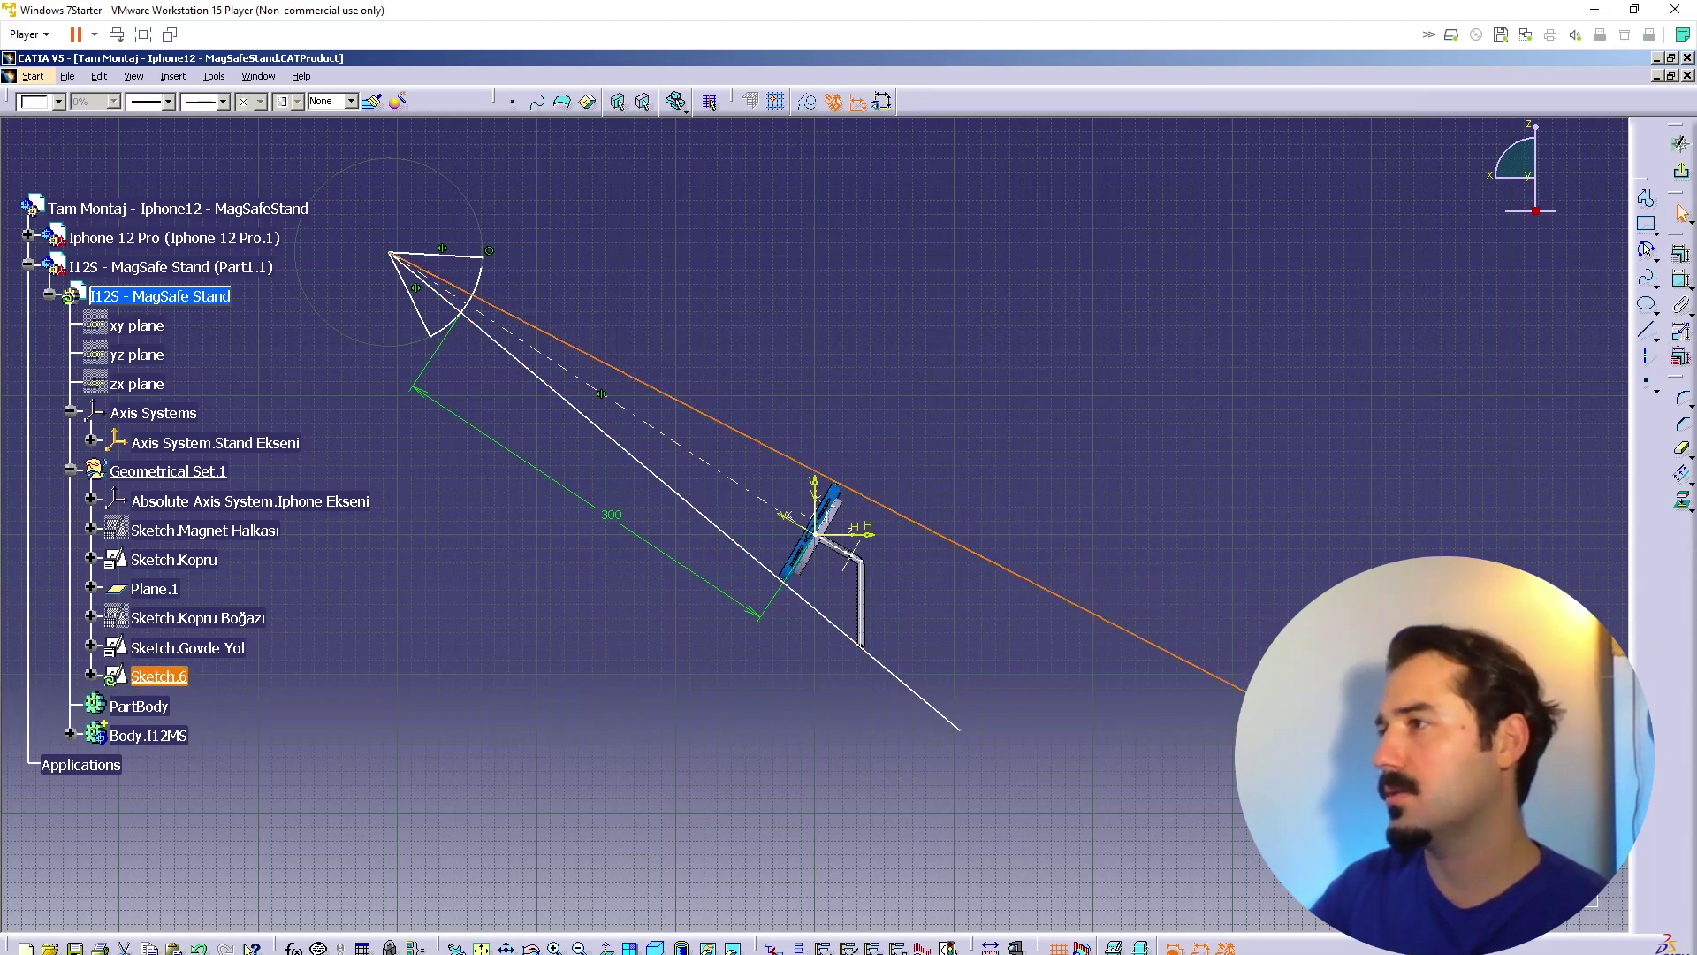
left_click(1084, 496)
scroll(1083, 493, "down", 1)
mouse_move(1081, 493)
middle_mouse_down("ctrl")
mouse_move(1028, 418)
mouse_move(968, 484)
middle_mouse_up("ctrl")
middle_click_drag(899, 564, 887, 531, "ctrl")
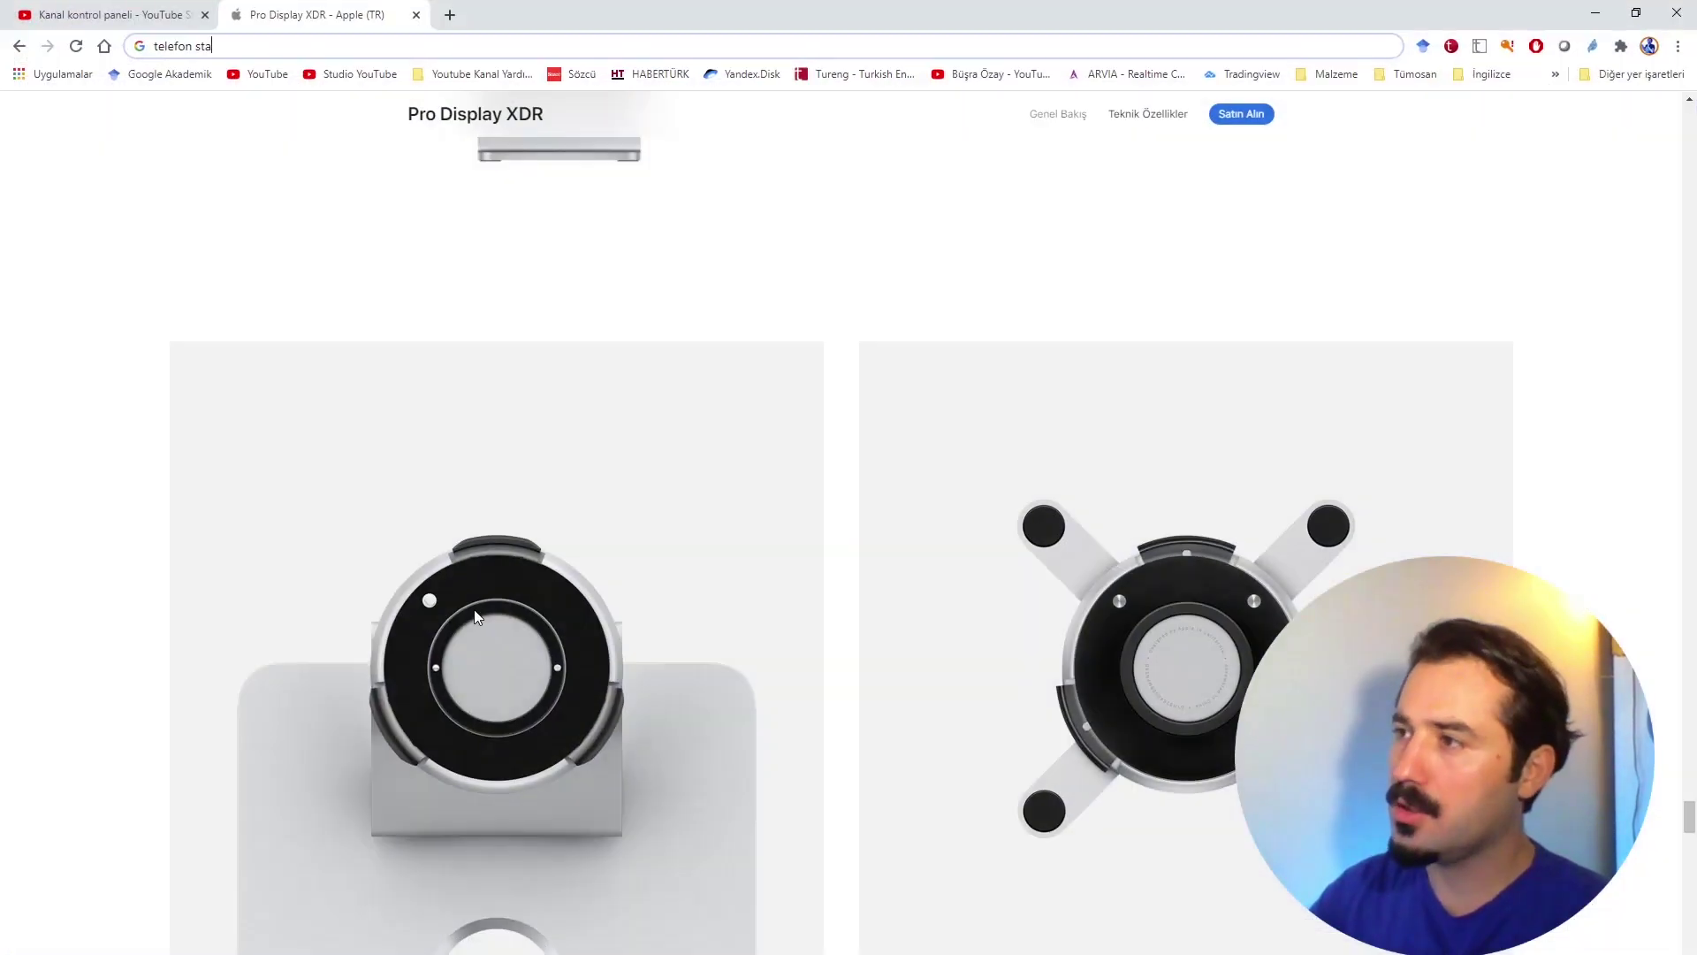
Step: Switch to Chrome, begin a search with "telefon sta", and examine the Pro Stand's side profile on Apple's Pro Display XDR page
scroll(584, 615, "down", 5)
key("ctrl+l")
type("telefon sta")
scroll(577, 661, "up", 20)
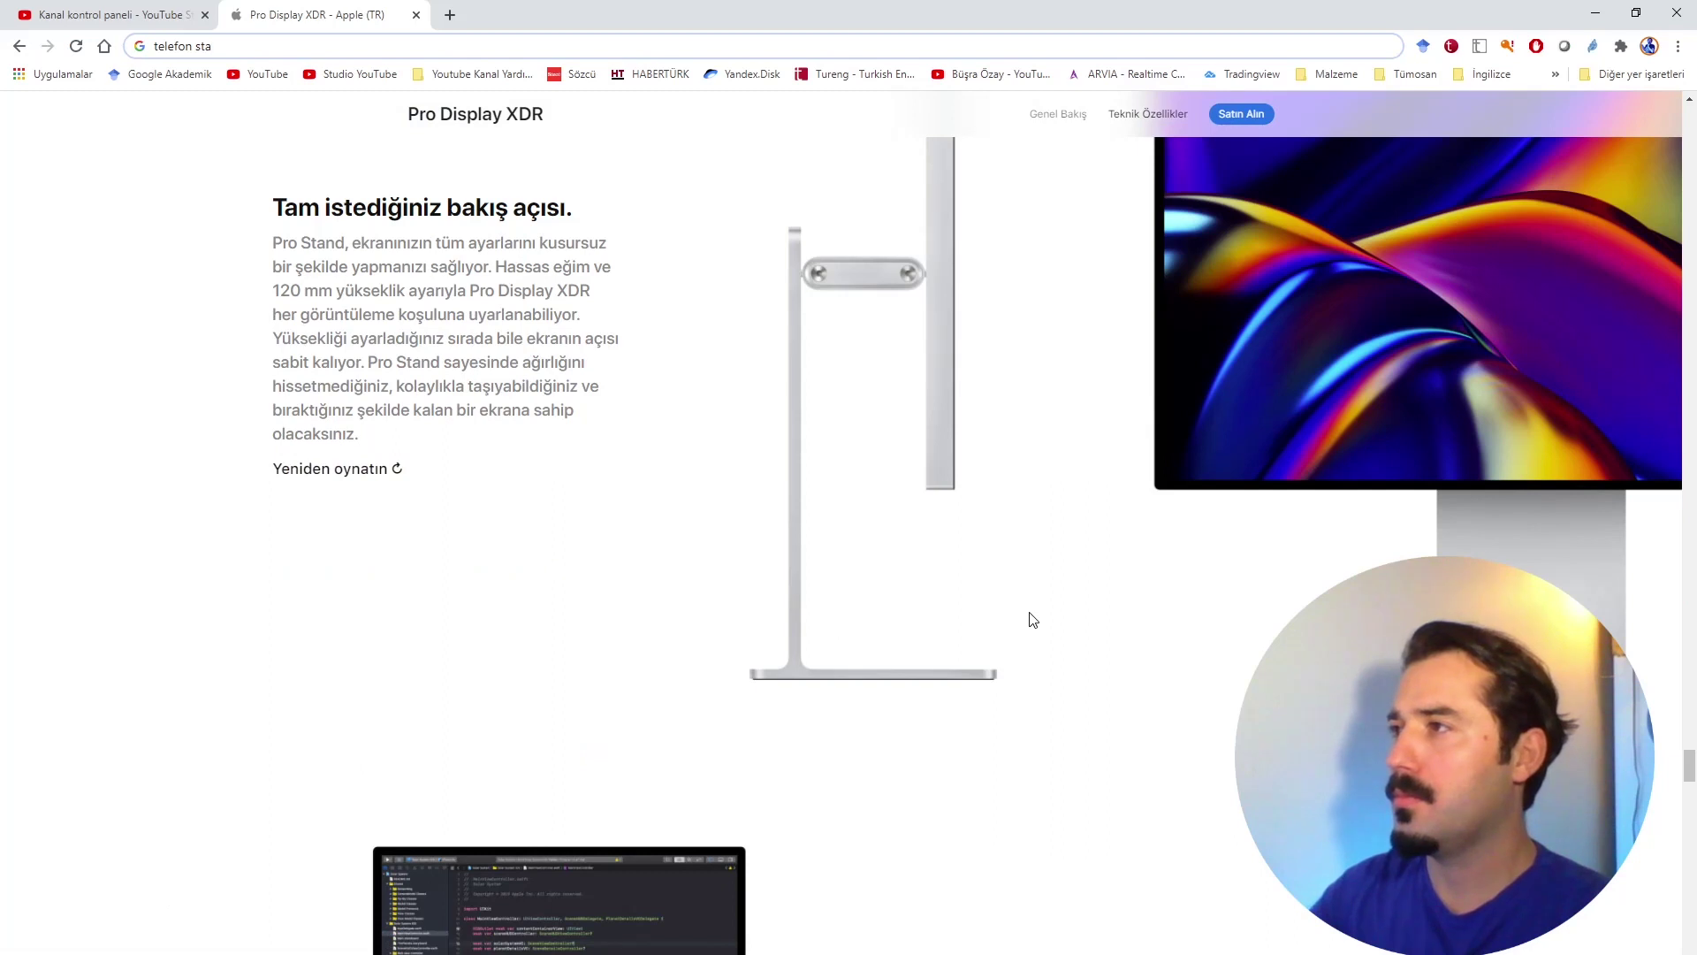
scroll(943, 265, "up", 3)
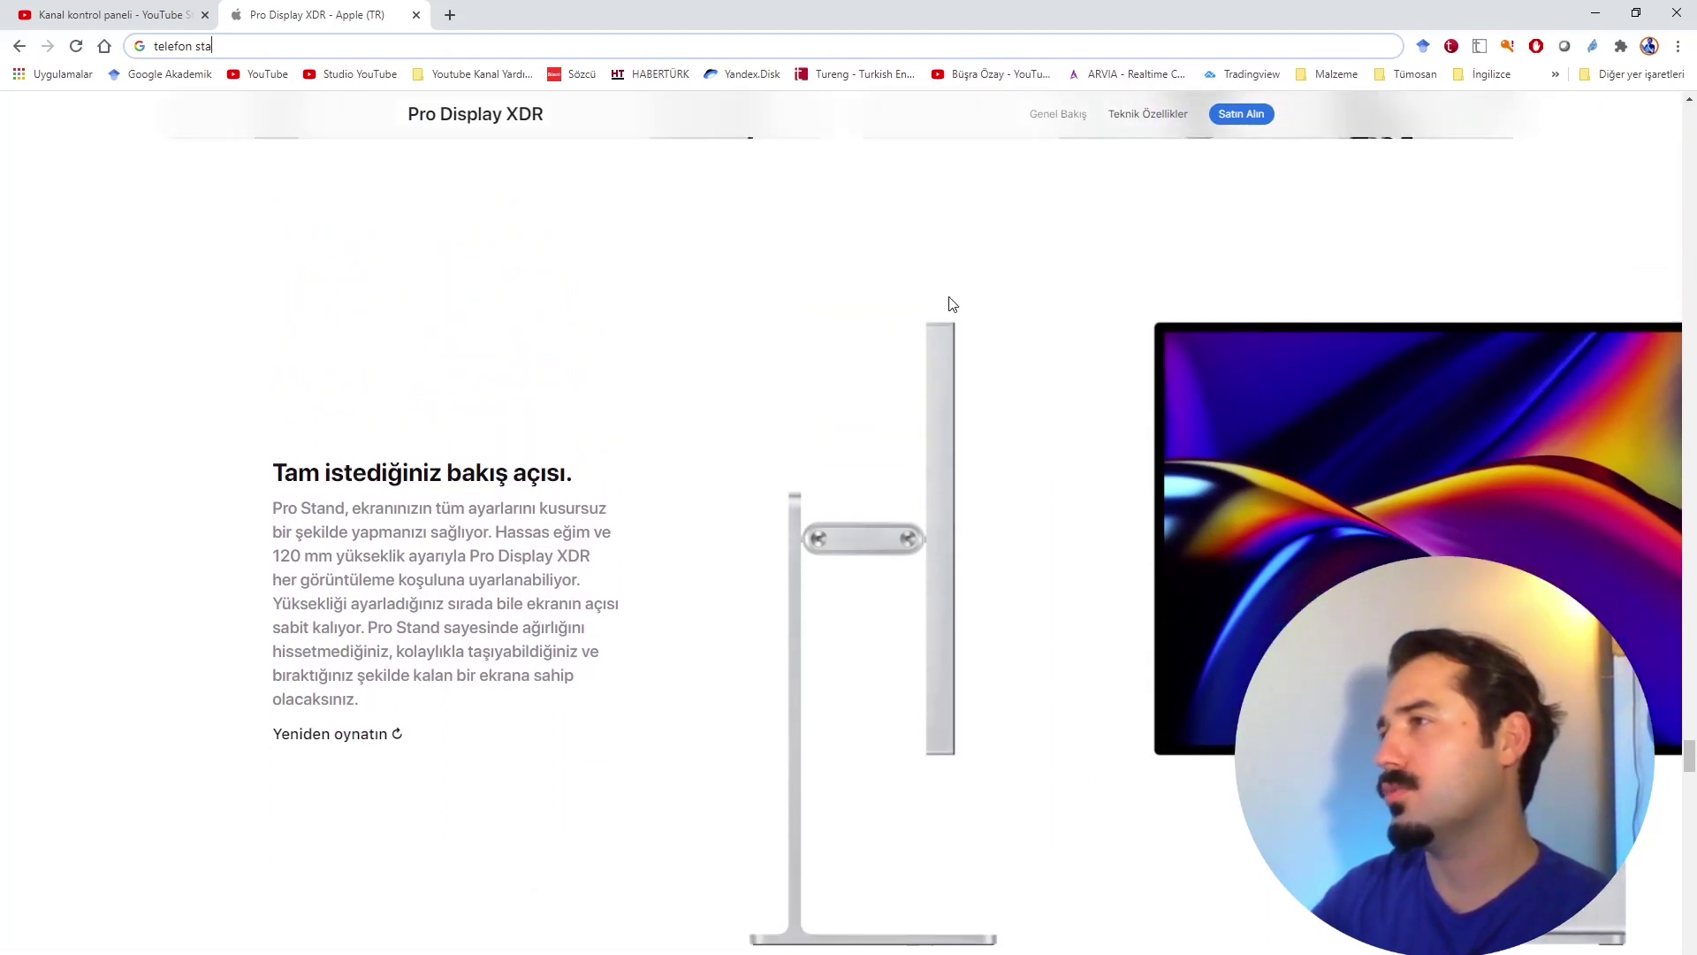
Step: Switch from the Pro Display XDR reference page to CATIA and swing the lower sight line's free end outward past the stand's leg
scroll(754, 519, "down", 1)
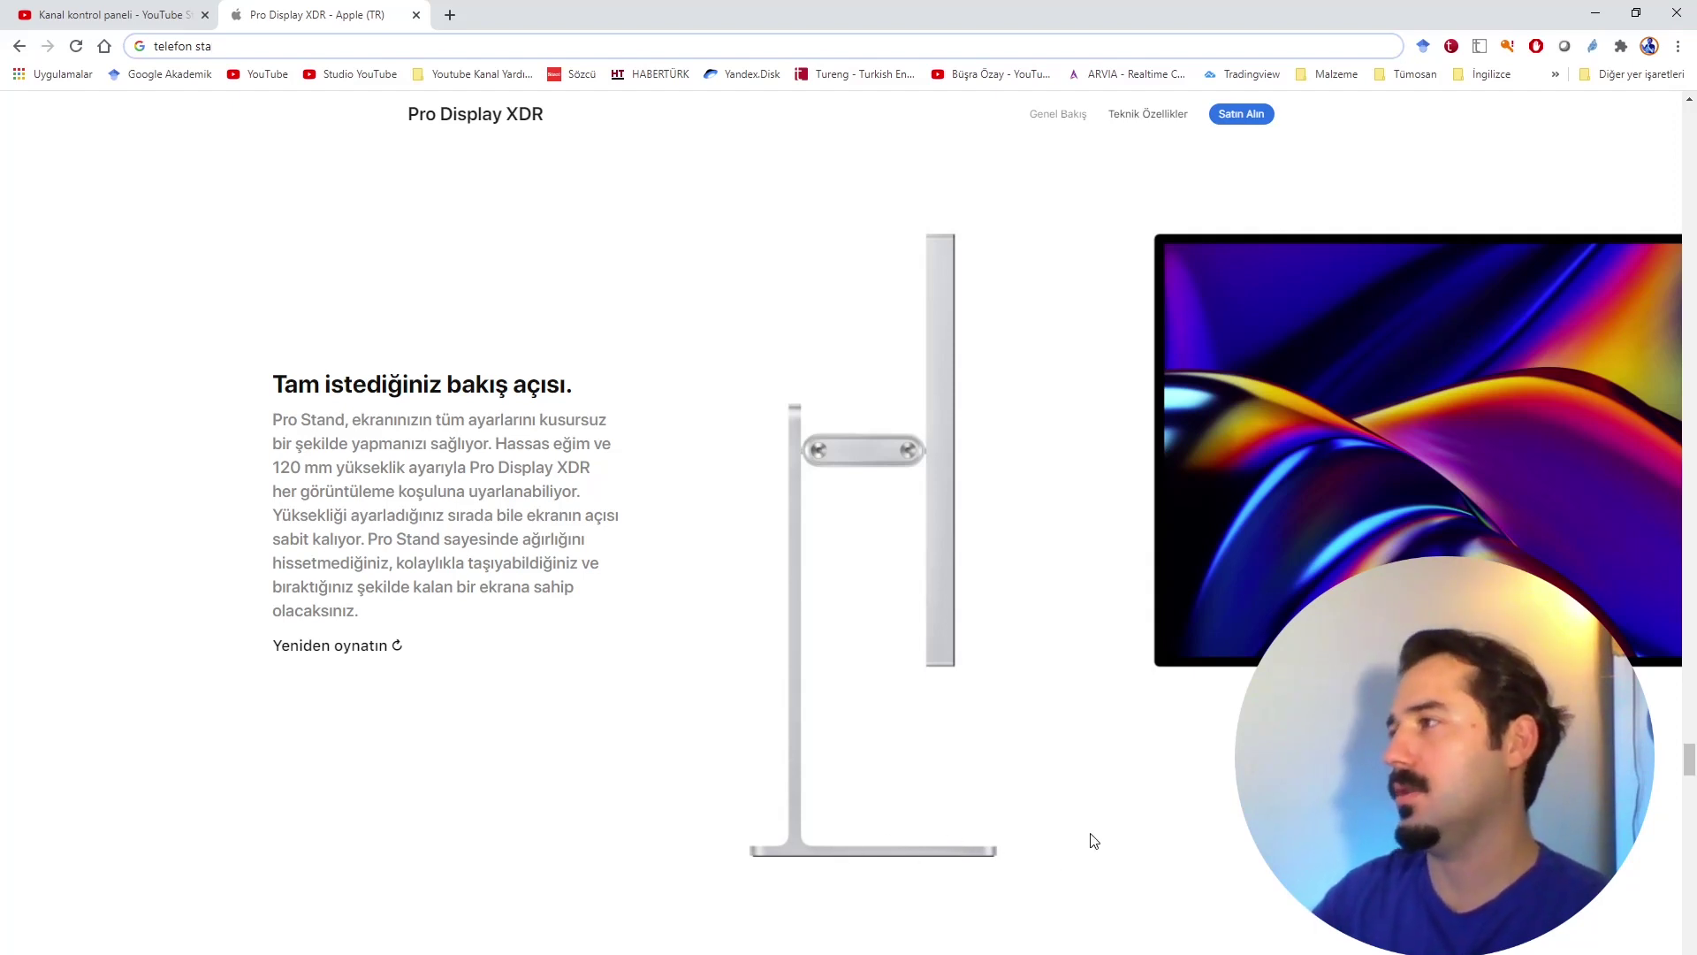
left_click(1596, 13)
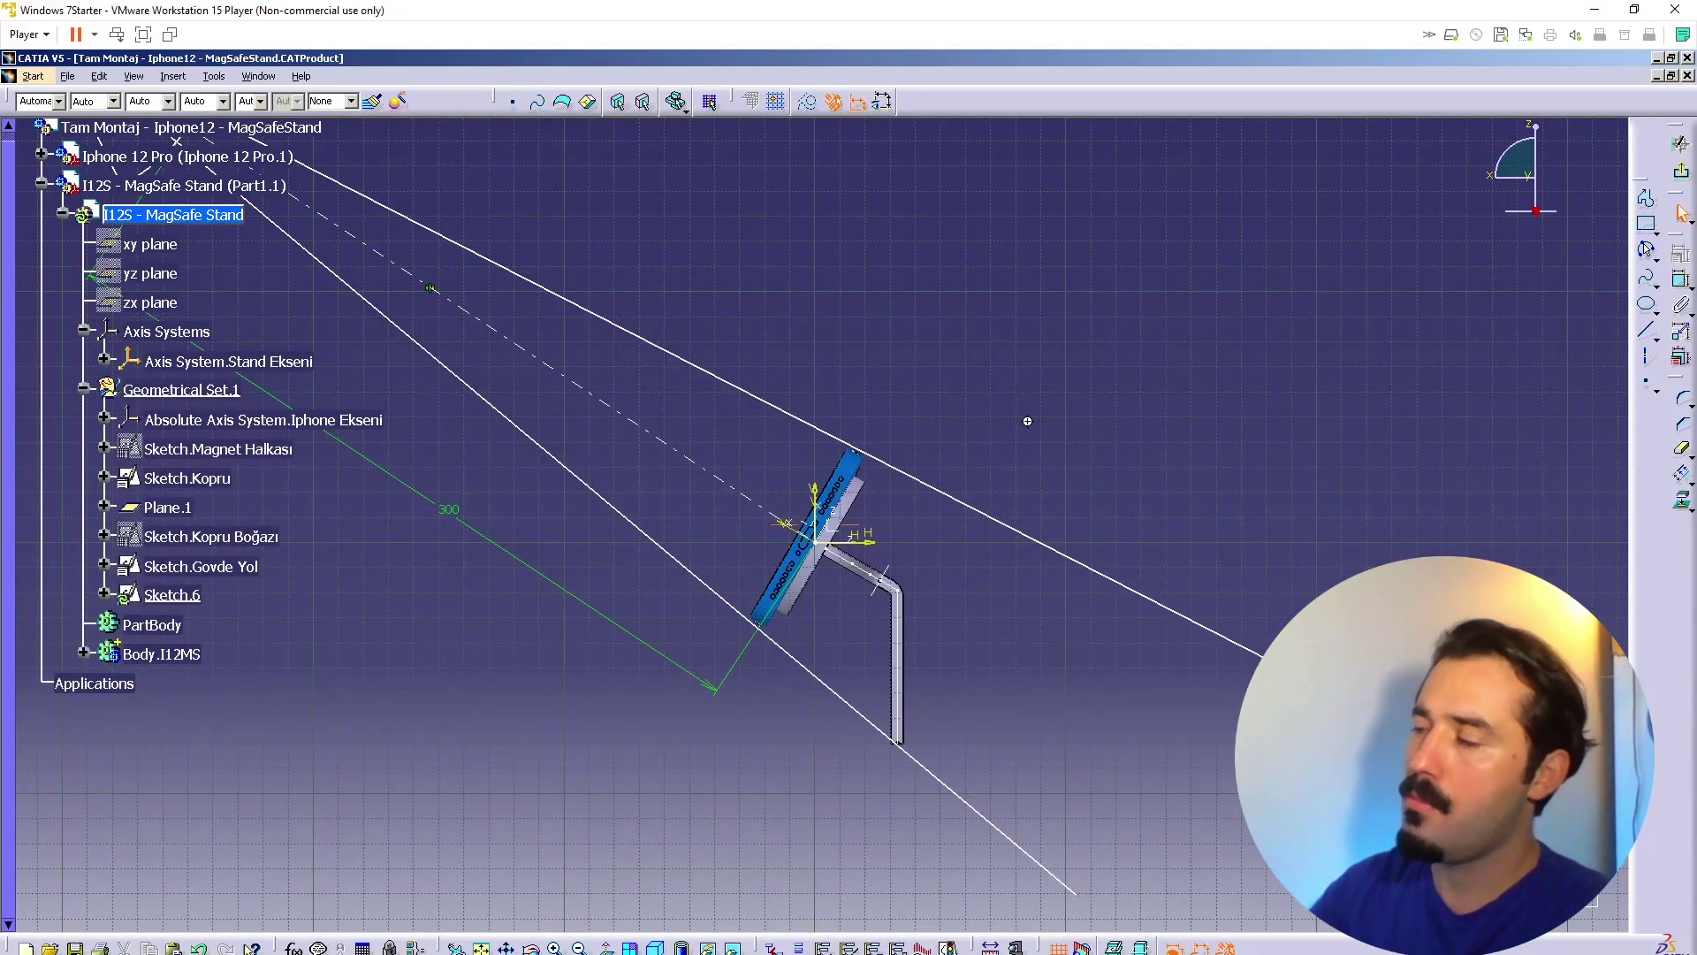
mouse_move(1028, 429)
middle_mouse_down()
mouse_move(909, 295)
mouse_move(890, 527)
mouse_move(1031, 453)
mouse_move(1004, 474)
mouse_move(1008, 519)
middle_mouse_up()
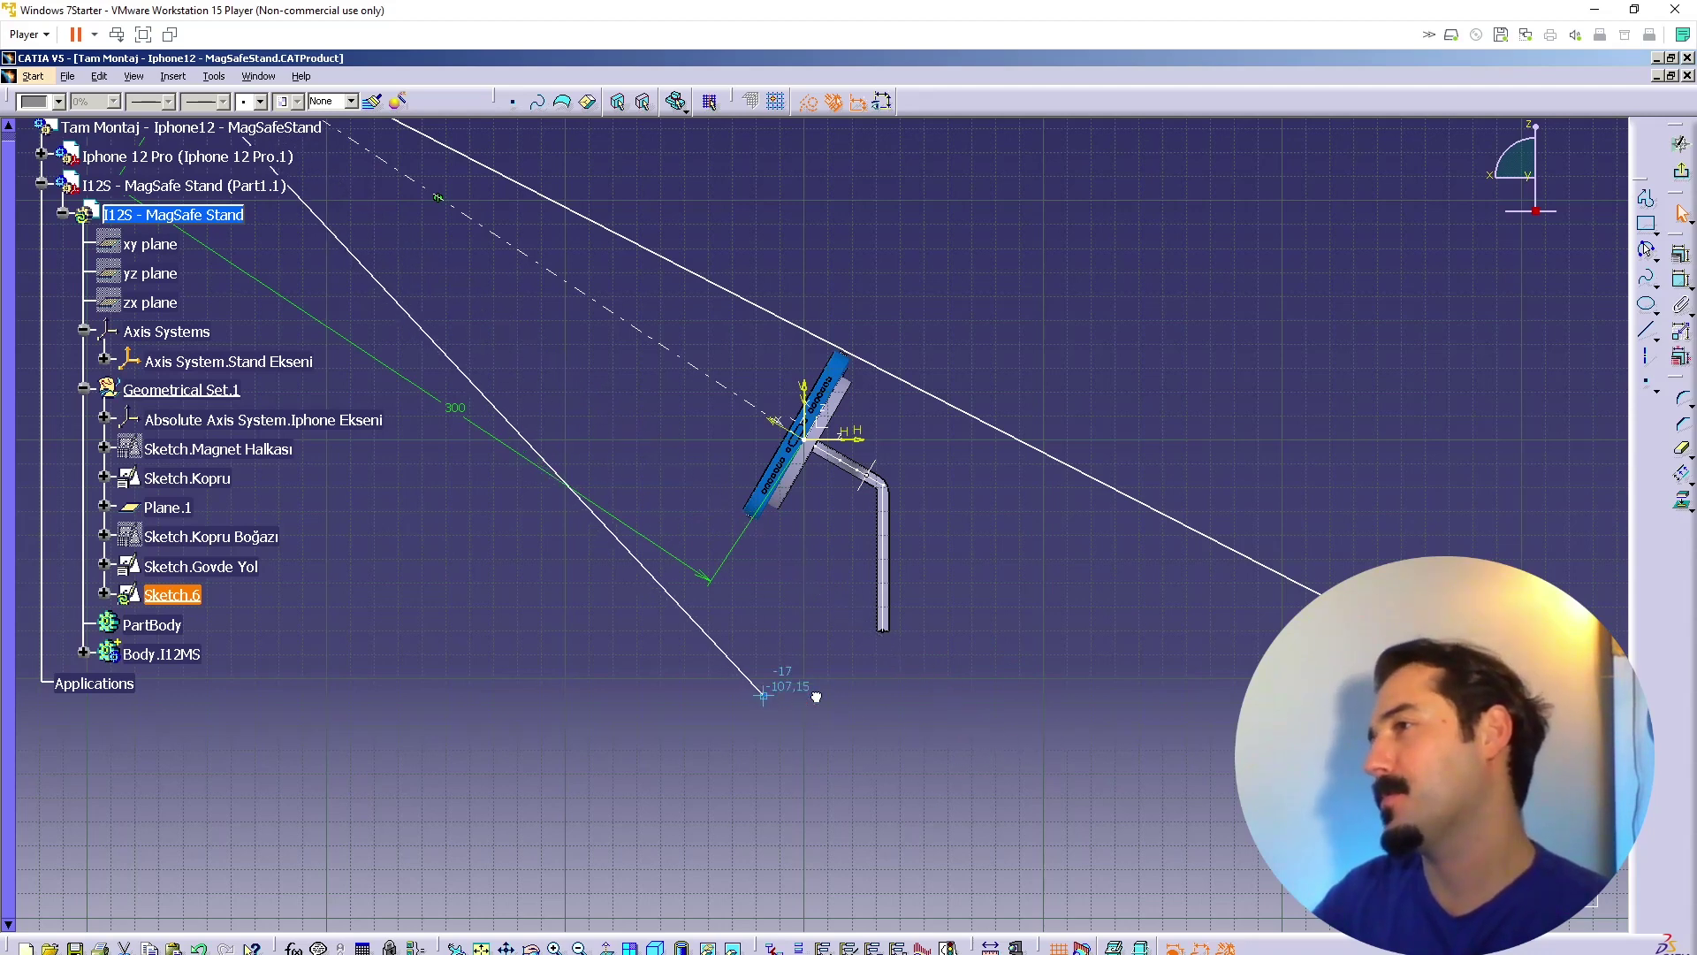
left_click(1025, 815)
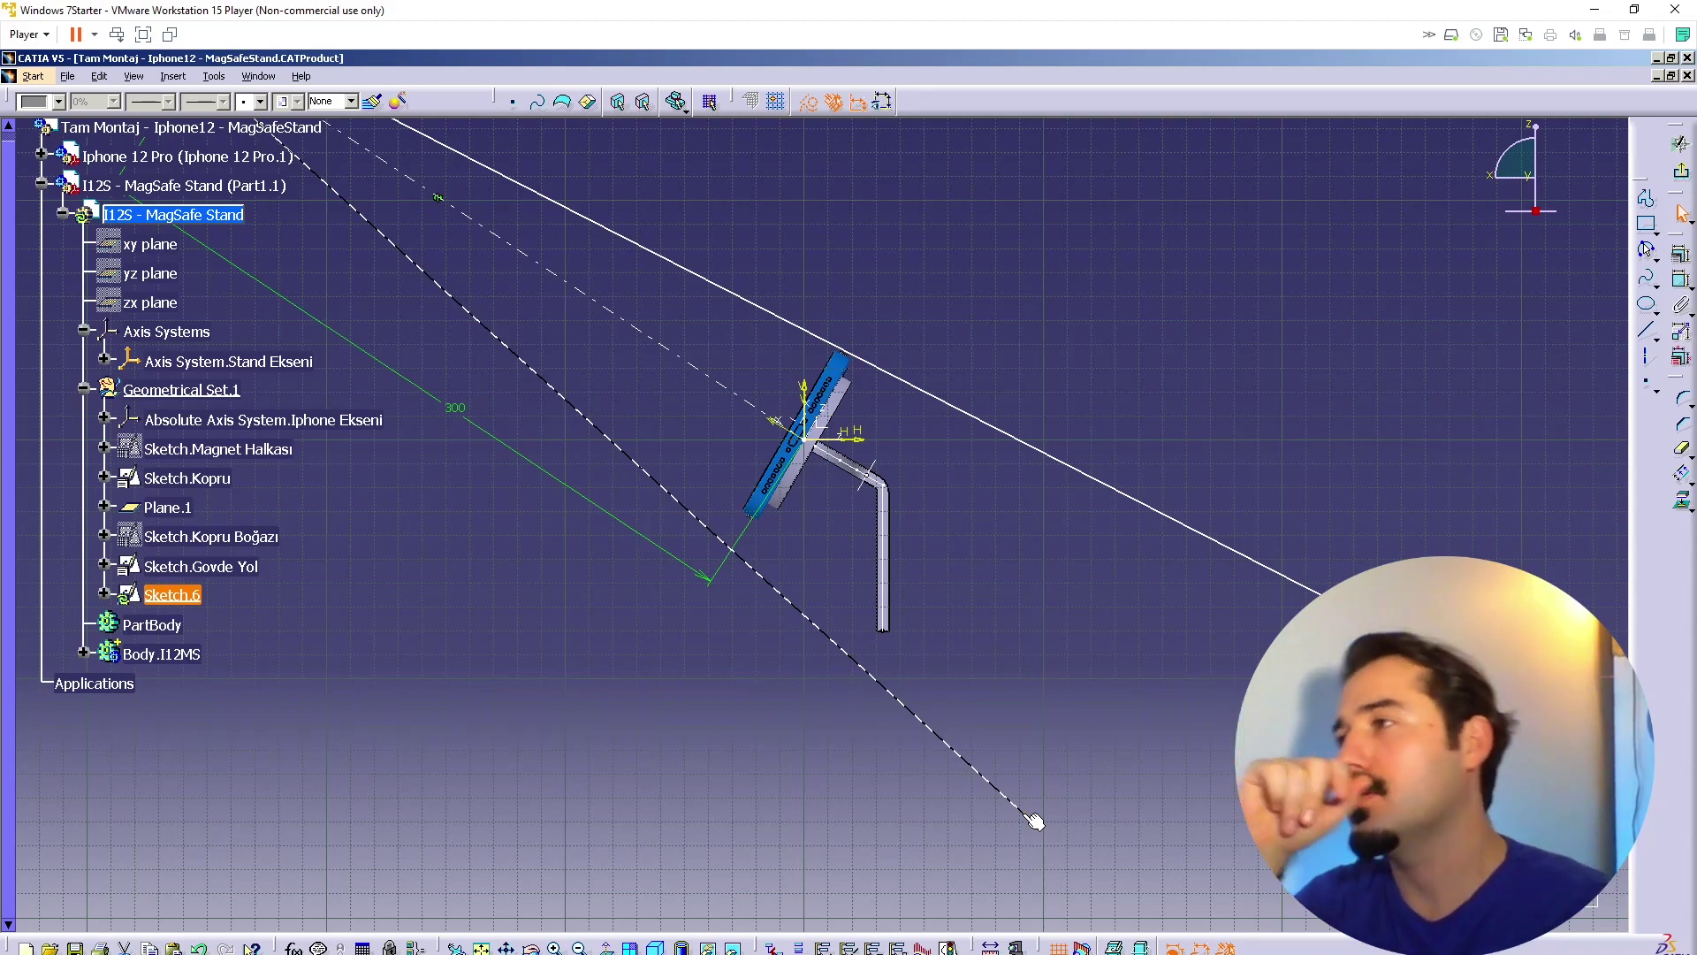
left_click(1067, 607)
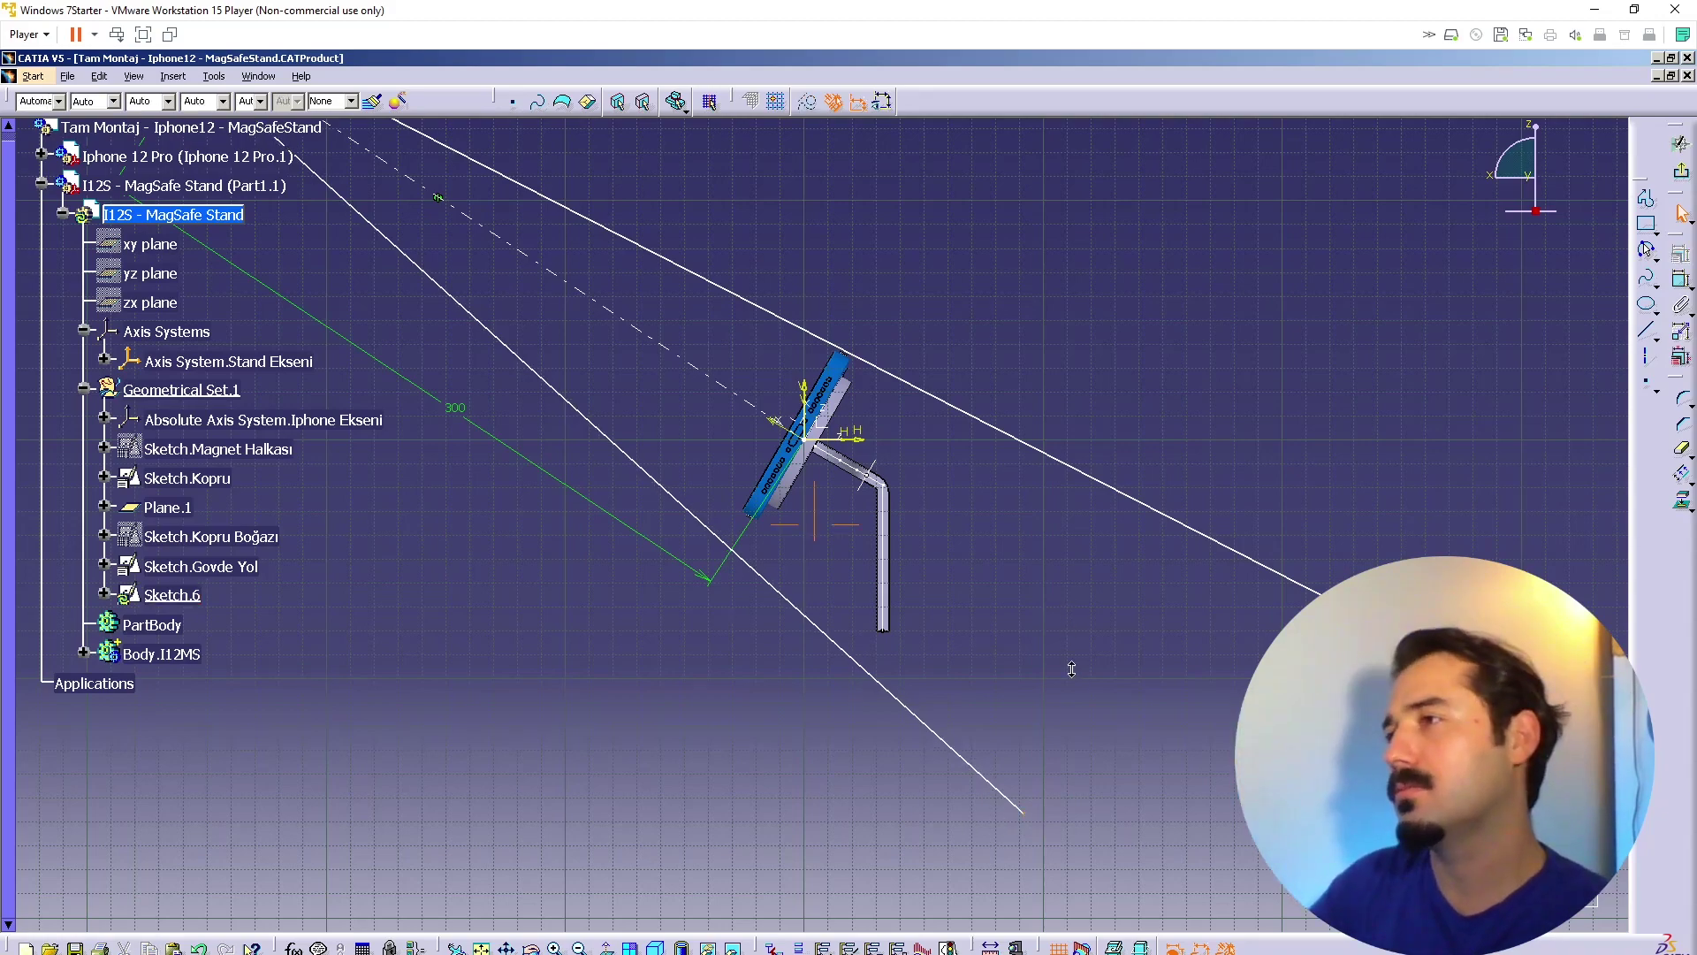
Step: Set the viewing distance dimension of the sight-line sketch to 350 mm
middle_click_drag(1072, 669, 1061, 730)
double_click(612, 458)
type("350")
key("Return")
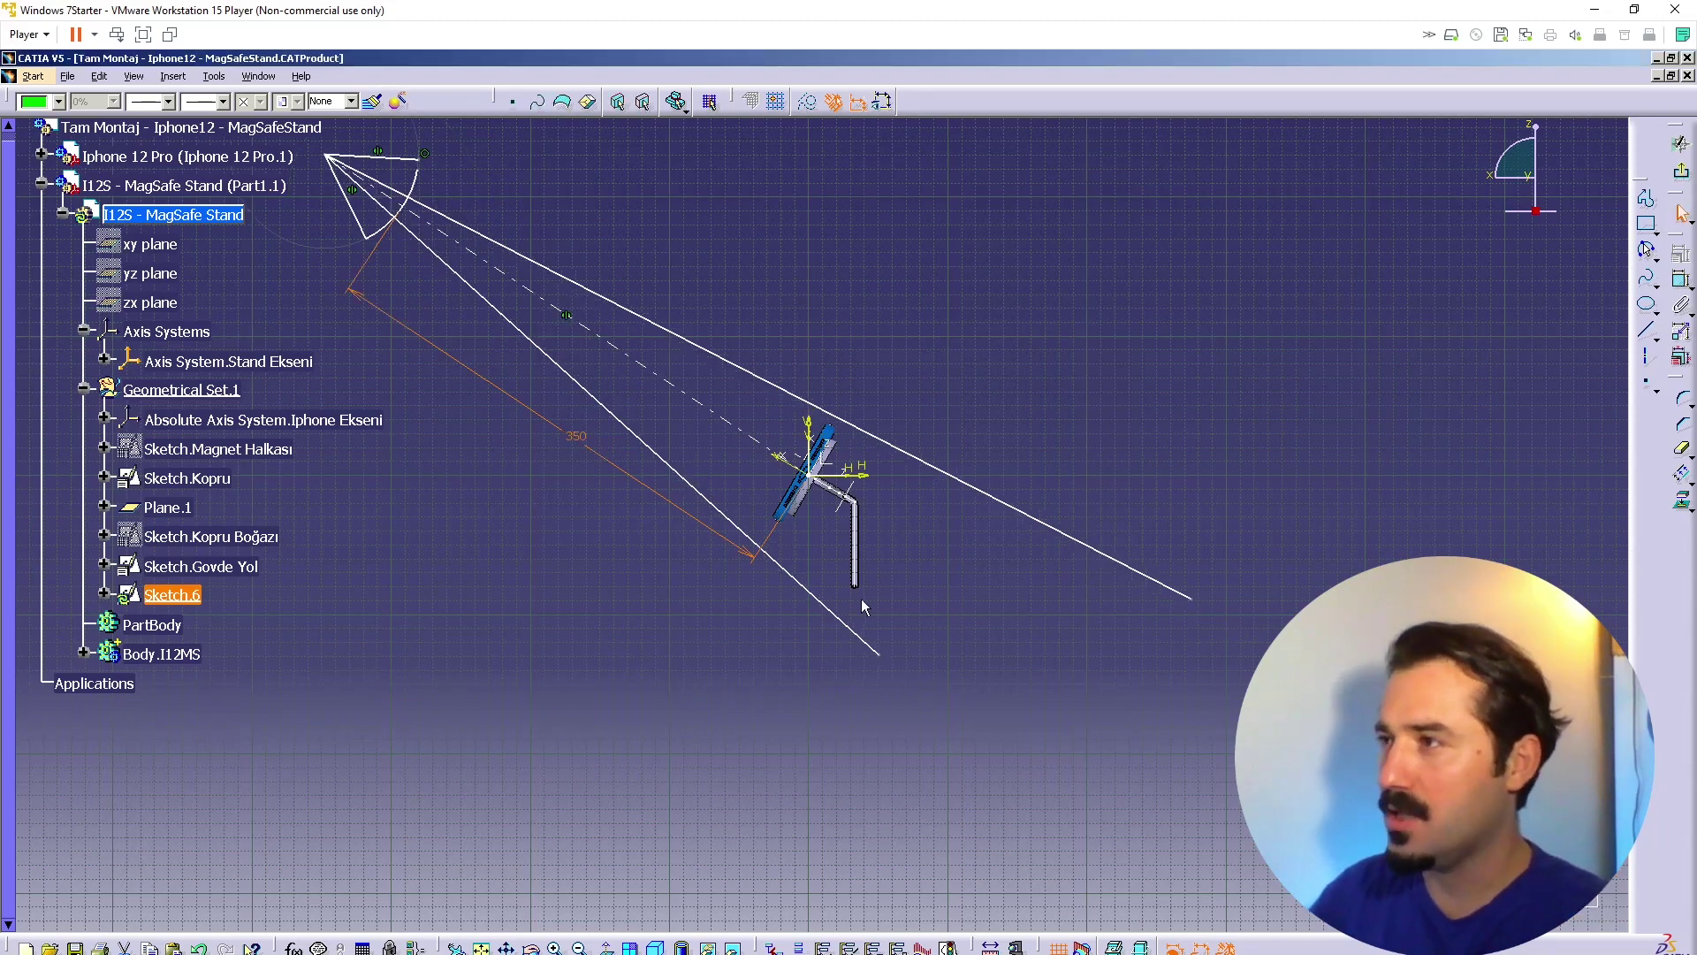
Step: Reposition the lower sight line's free end near the stand and re-enter 350 mm for the viewing distance
left_click_drag(881, 655, 898, 631)
double_click(575, 436)
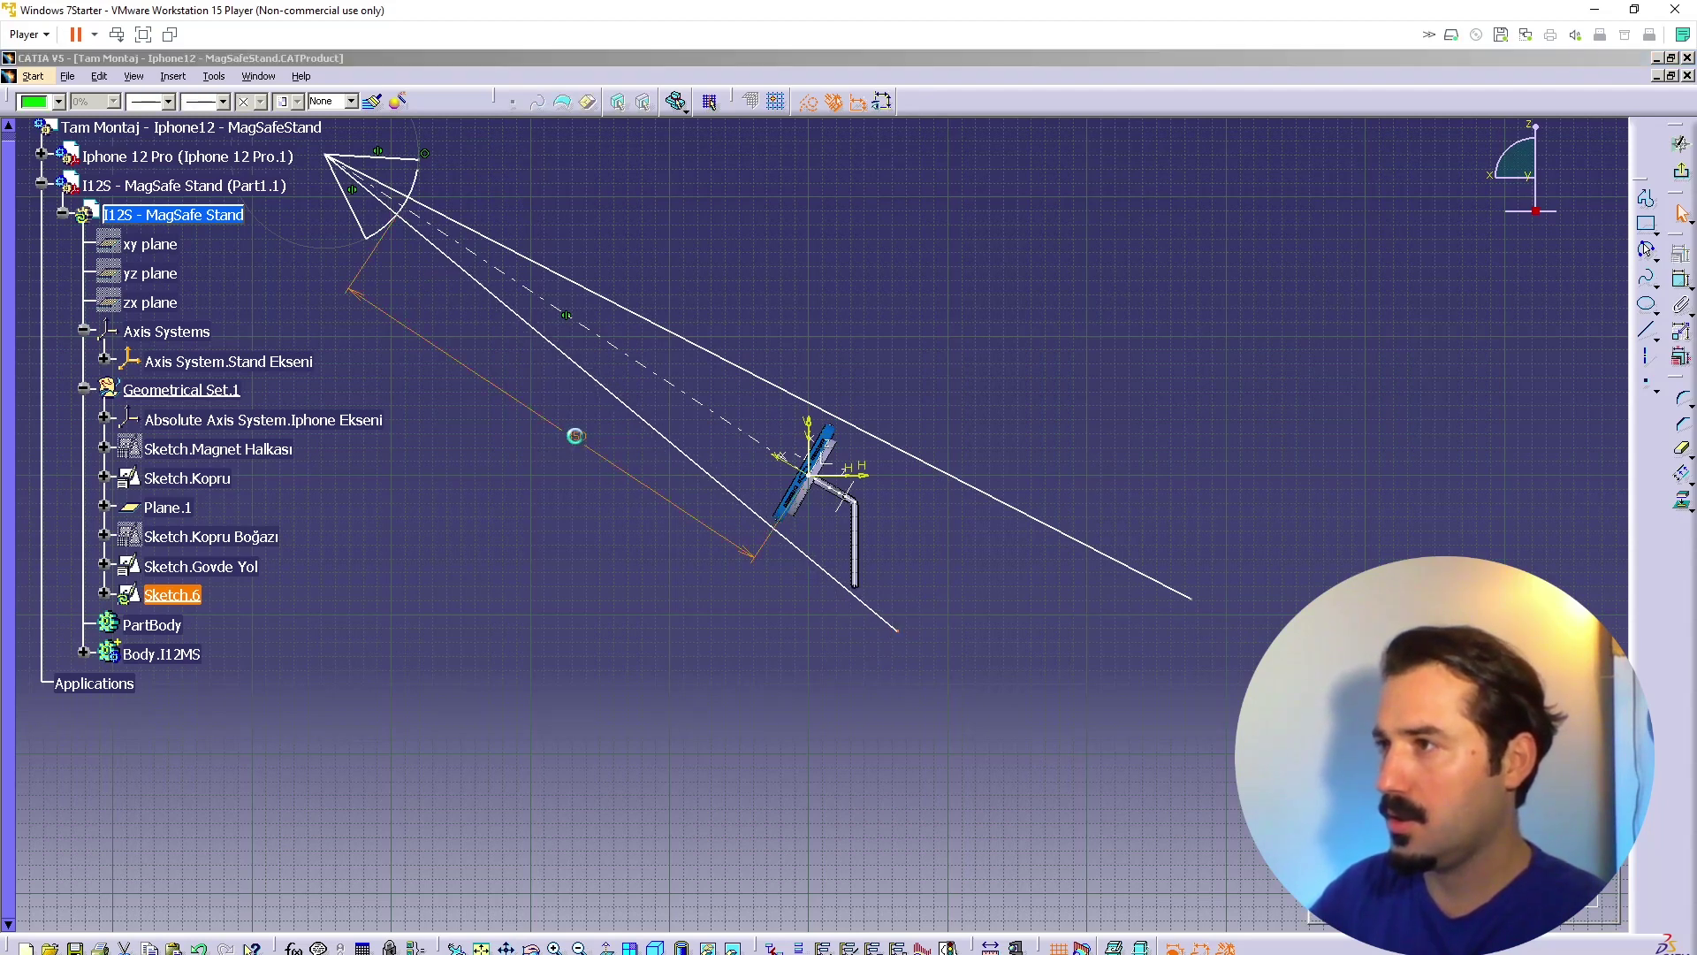
key("Return")
mouse_move(888, 537)
middle_mouse_down()
mouse_move(842, 407)
mouse_move(867, 481)
mouse_move(849, 566)
middle_mouse_up()
double_click(539, 436)
type("350")
key("Return")
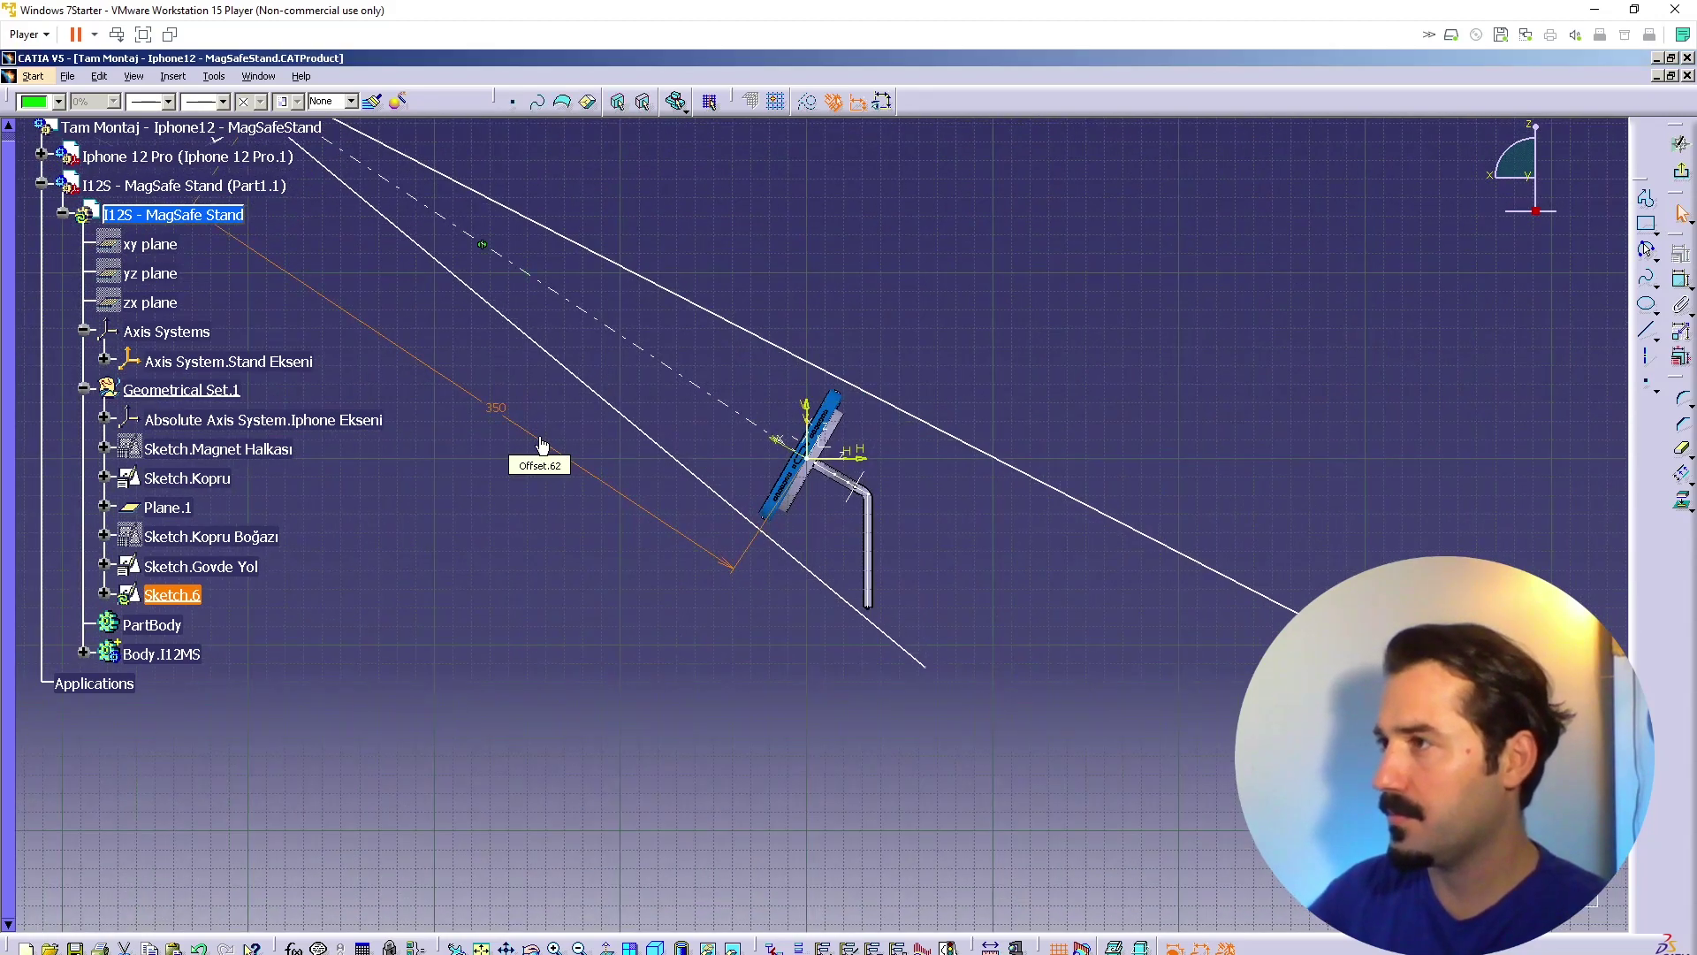
Step: Swing the lower sight line's free end to test its alignment with the phone's lower edge and the stand's foot
middle_click_drag(960, 580, 962, 654)
scroll(927, 679, "down", 5)
left_click(966, 716)
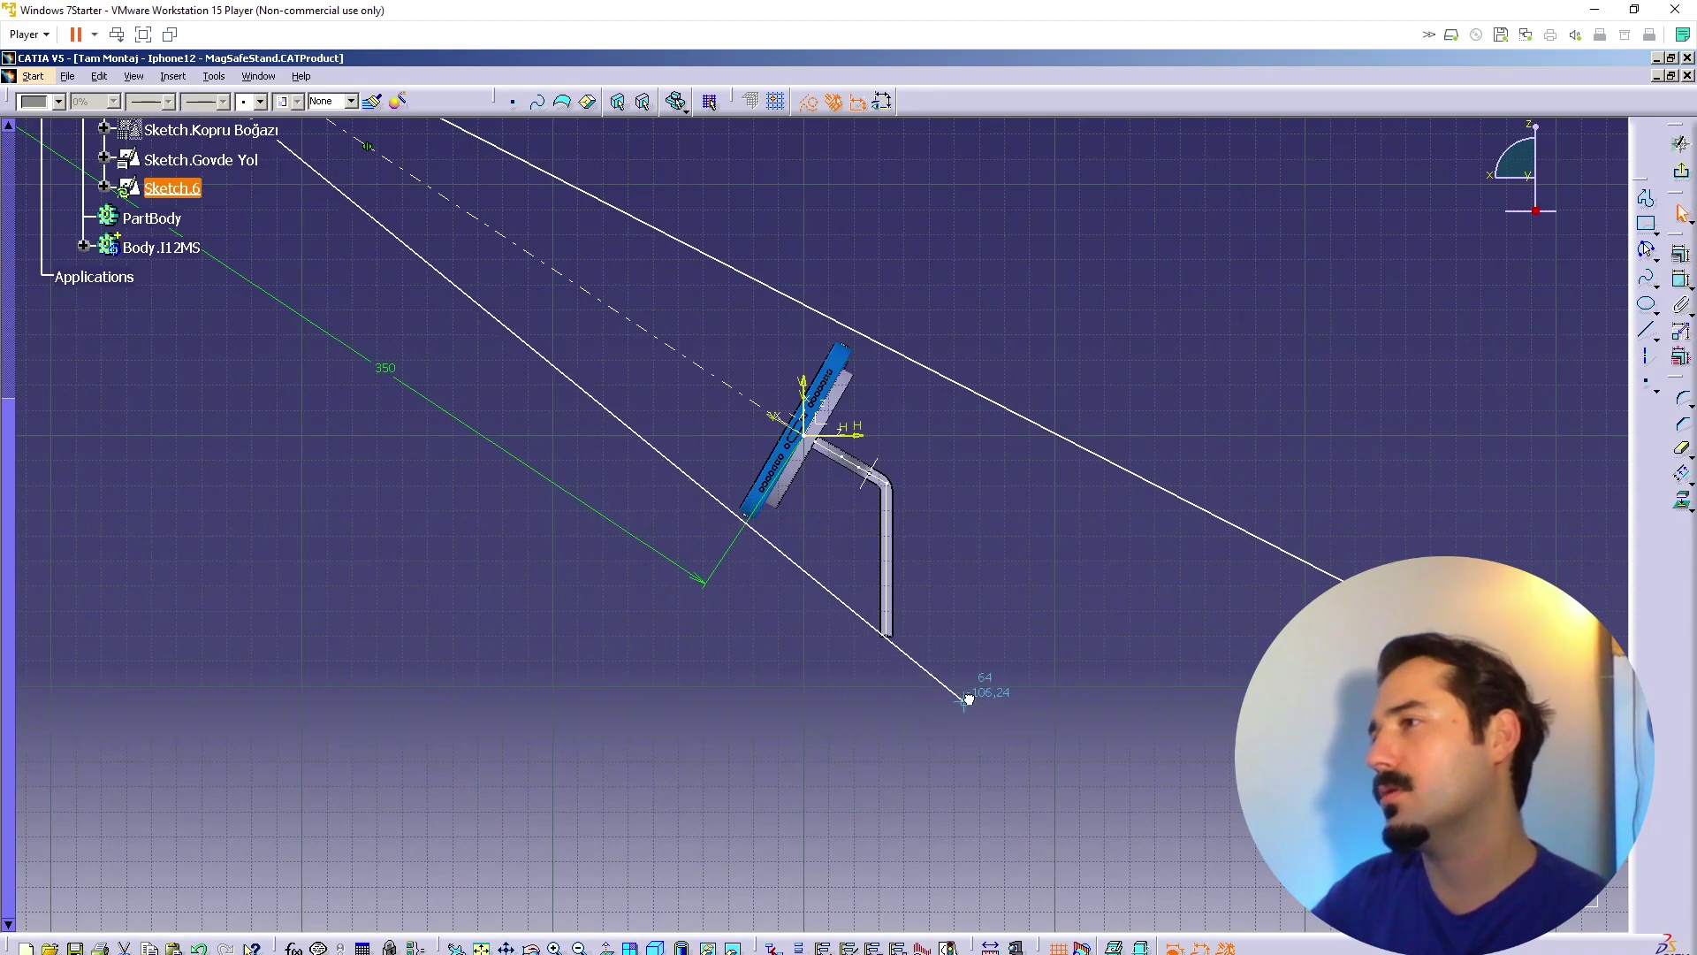
mouse_move(964, 708)
middle_mouse_down()
mouse_move(925, 631)
mouse_move(925, 676)
middle_mouse_up()
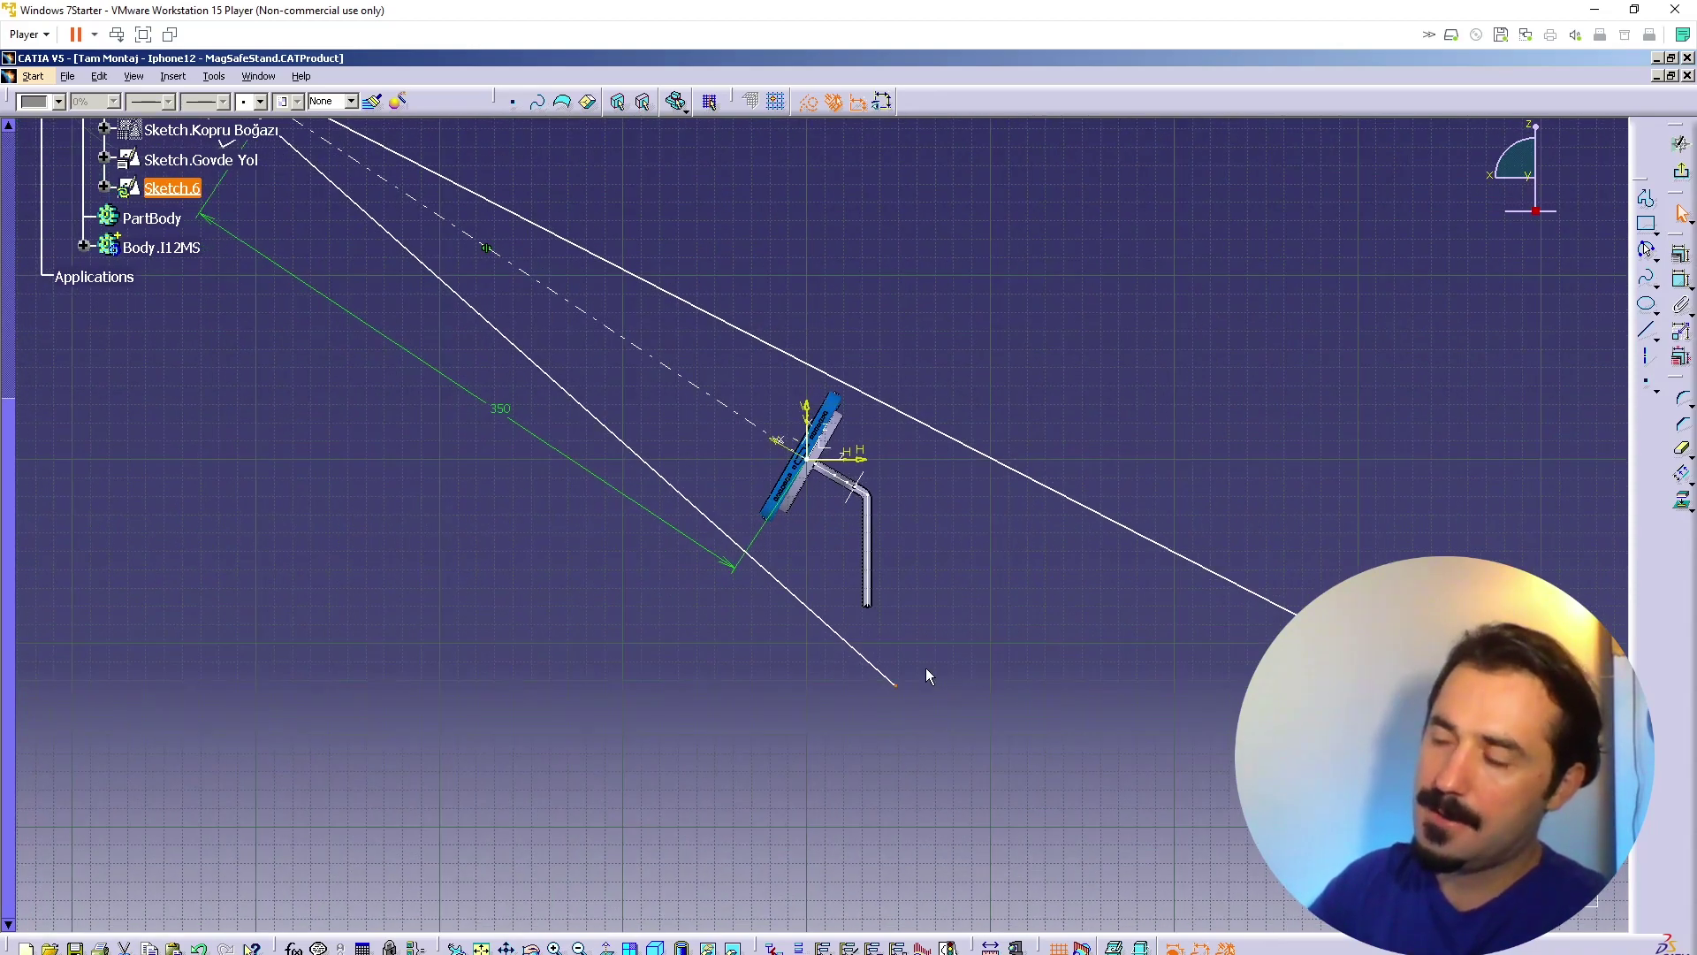
mouse_move(969, 636)
middle_mouse_down()
mouse_move(970, 576)
mouse_move(936, 573)
middle_mouse_up()
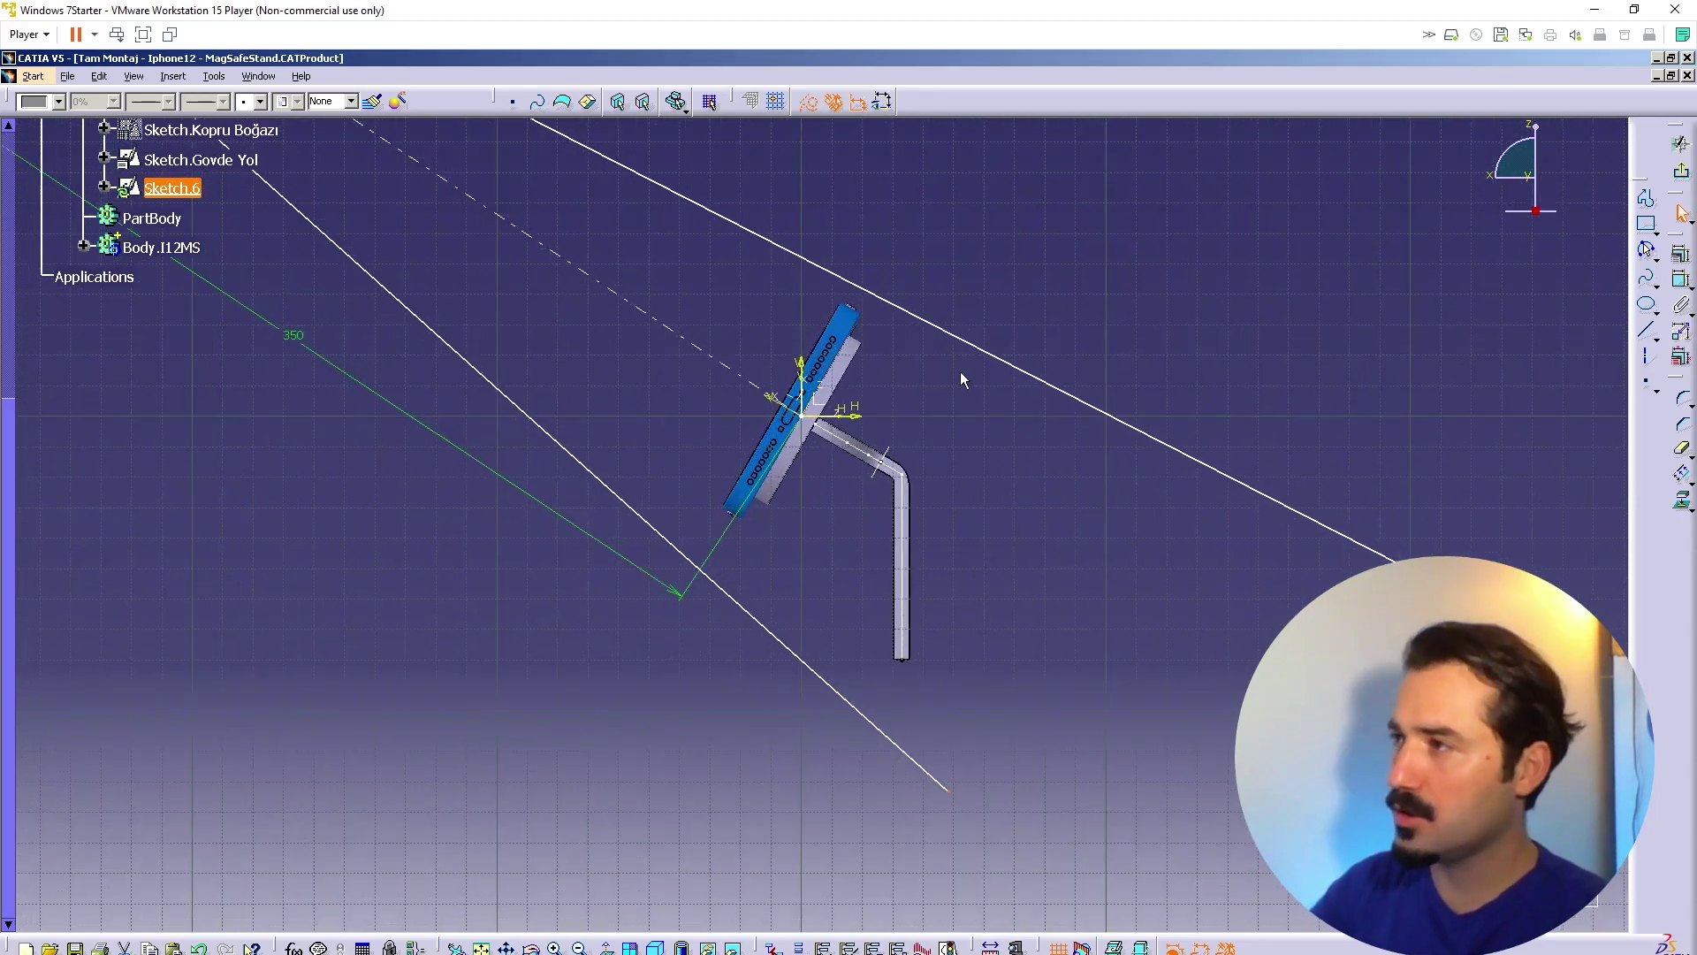
middle_click_drag(962, 379, 990, 439)
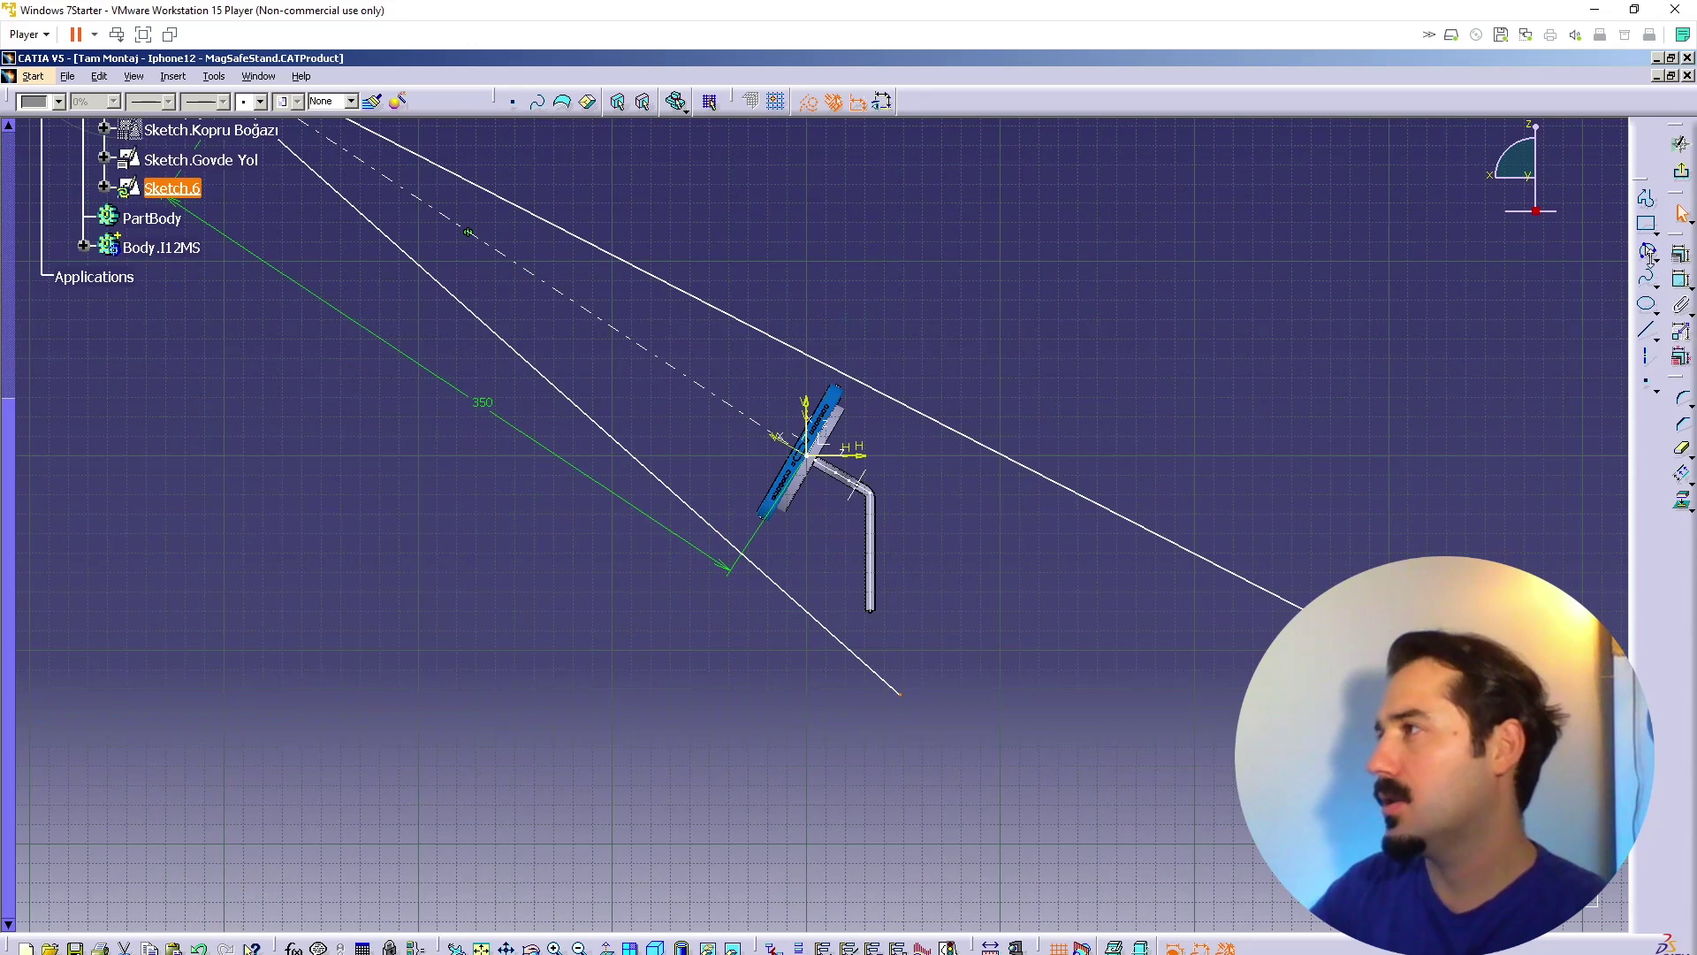
left_click(1646, 224)
left_click(929, 477)
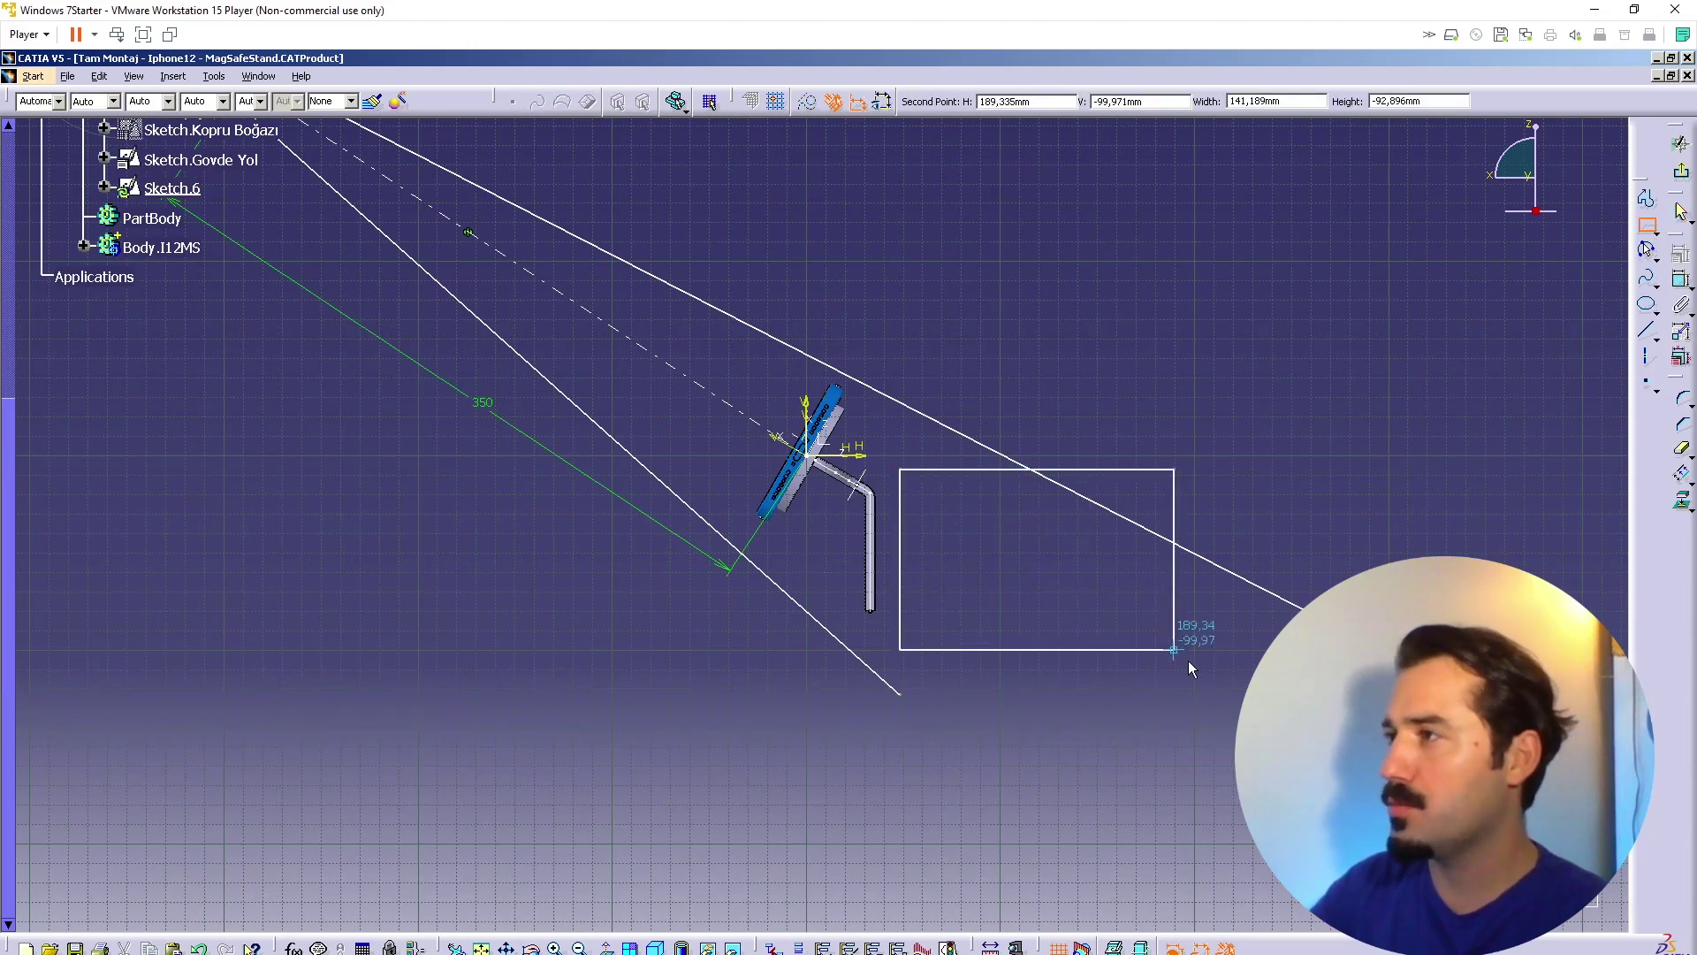
left_click(1648, 224)
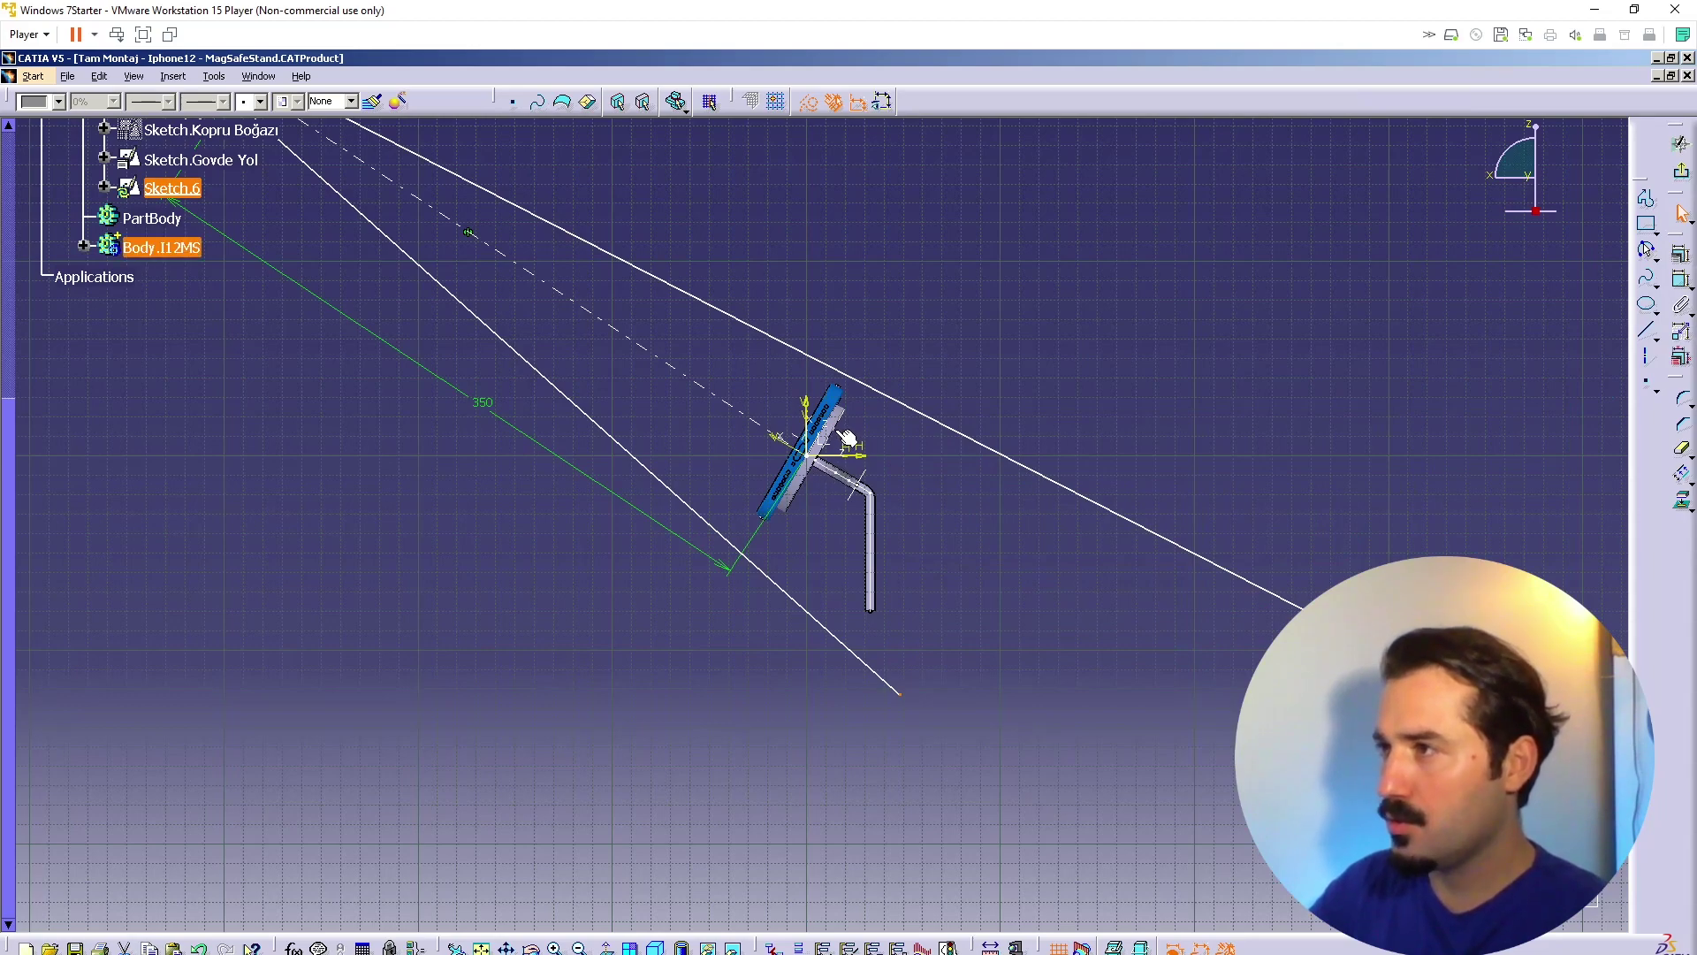
Step: Align the lower sight line with the phone's lower edge and the leg's bottom end, and swing it back clear of the stand
middle_click_drag(851, 460, 865, 427)
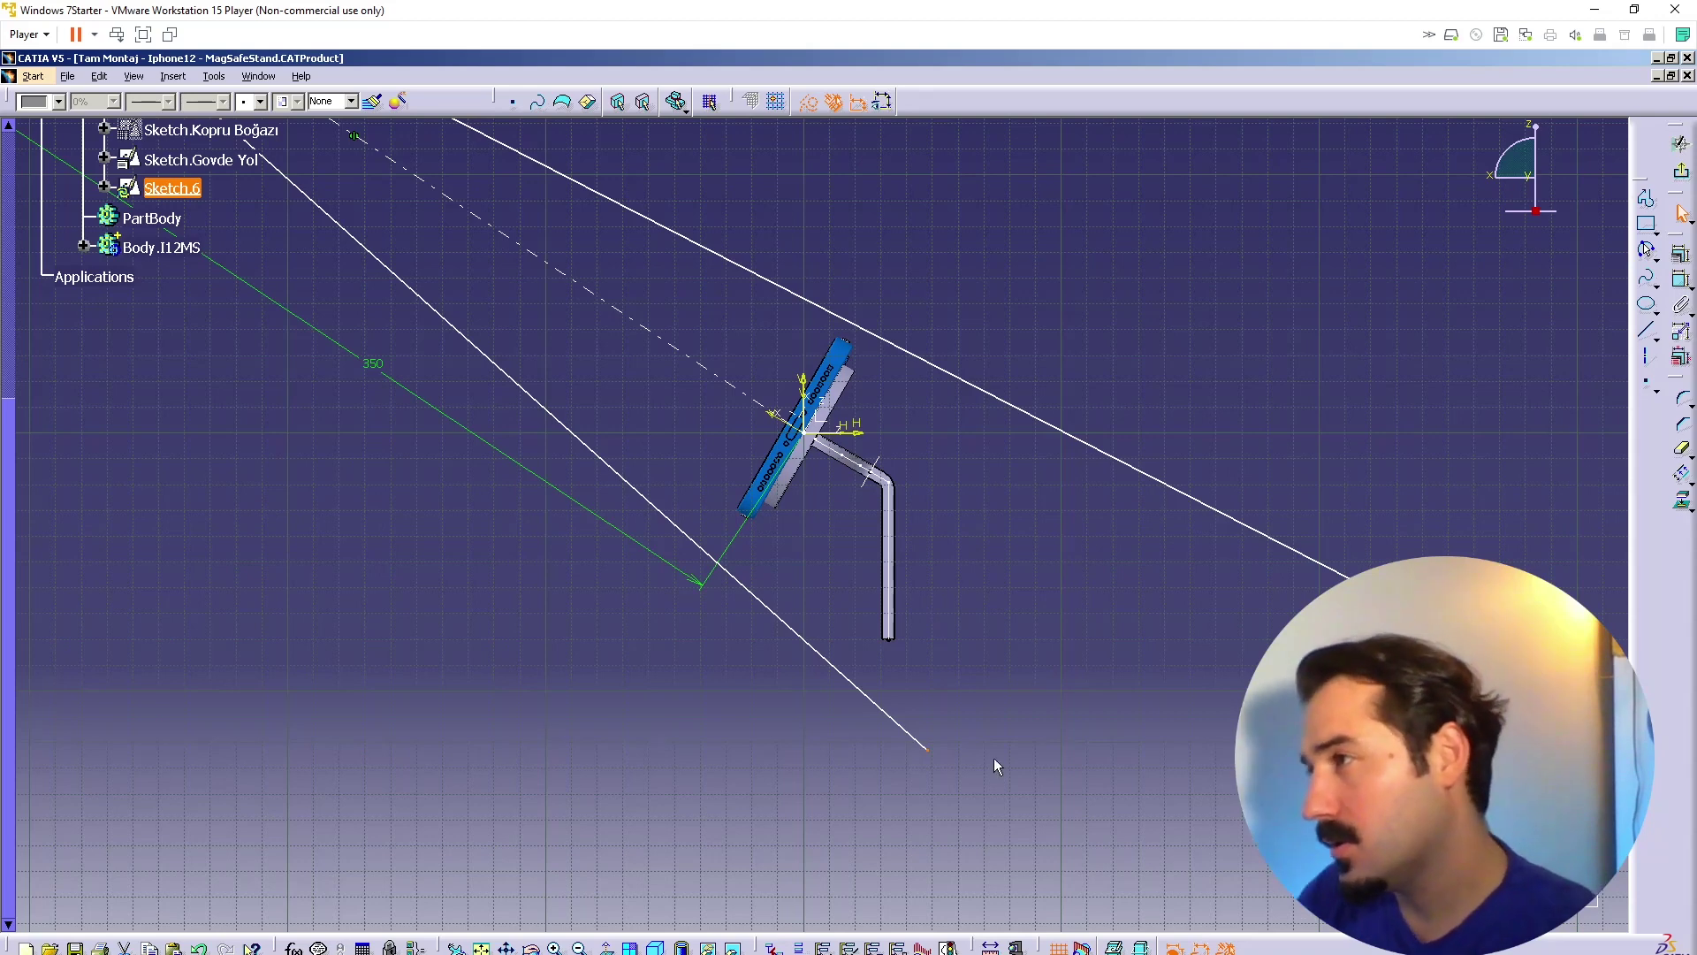
left_click(954, 686)
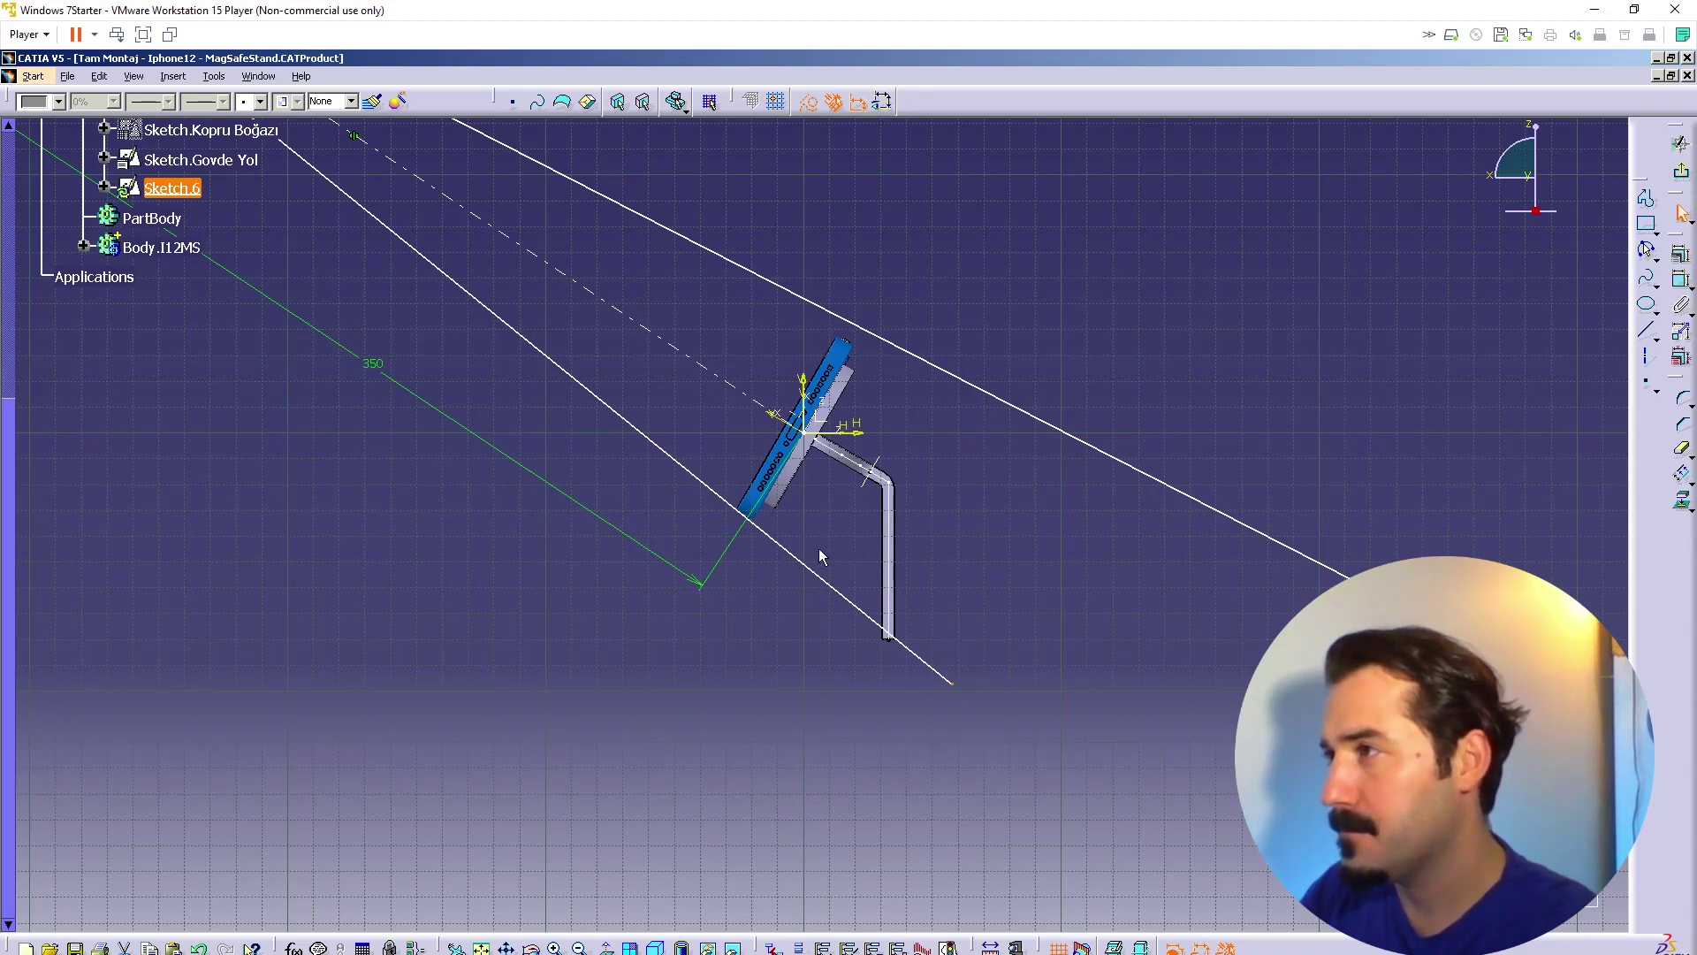
middle_click_drag(823, 561, 910, 610)
left_click(966, 688)
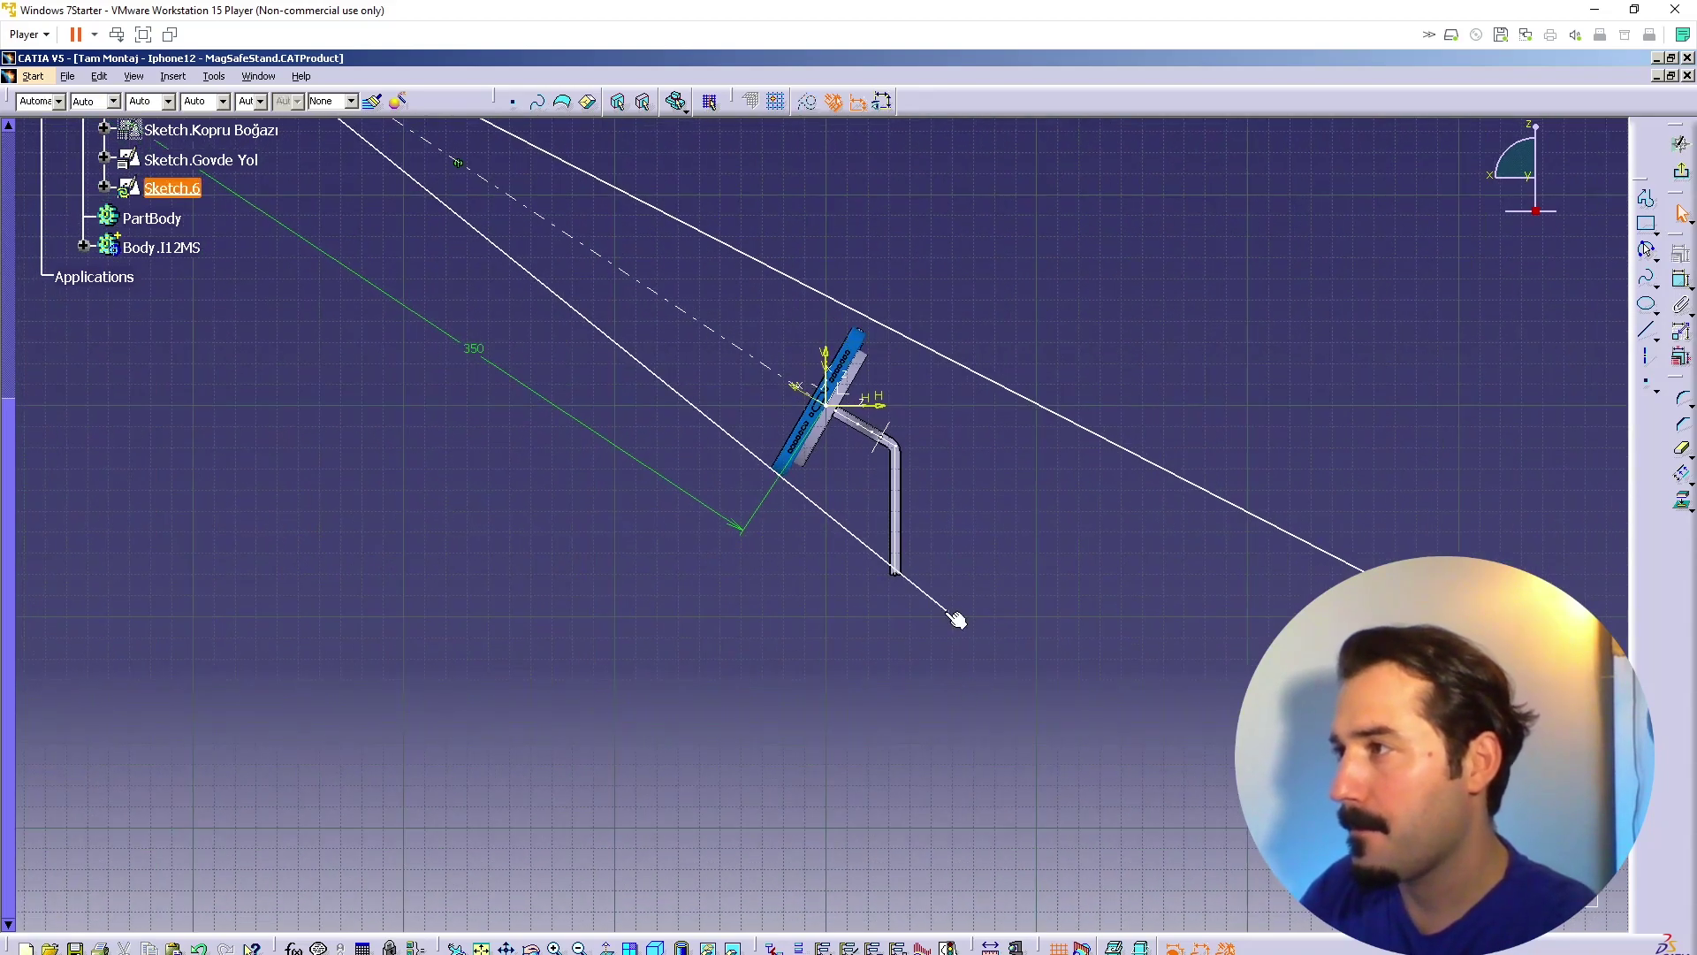
left_click(845, 701)
Step: Open Sketch.Govde Yol and add a horizontal line about 35 mm long from the leg's lower end toward the phone's side
middle_click_drag(758, 544, 766, 629)
mouse_move(713, 590)
middle_mouse_down()
mouse_move(694, 581)
mouse_move(690, 609)
mouse_move(1102, 549)
mouse_move(917, 463)
mouse_move(708, 561)
mouse_move(890, 516)
mouse_move(841, 486)
mouse_move(844, 522)
mouse_move(875, 535)
mouse_move(827, 619)
mouse_move(667, 618)
mouse_move(807, 598)
middle_mouse_up()
middle_click_drag(645, 671, 690, 629)
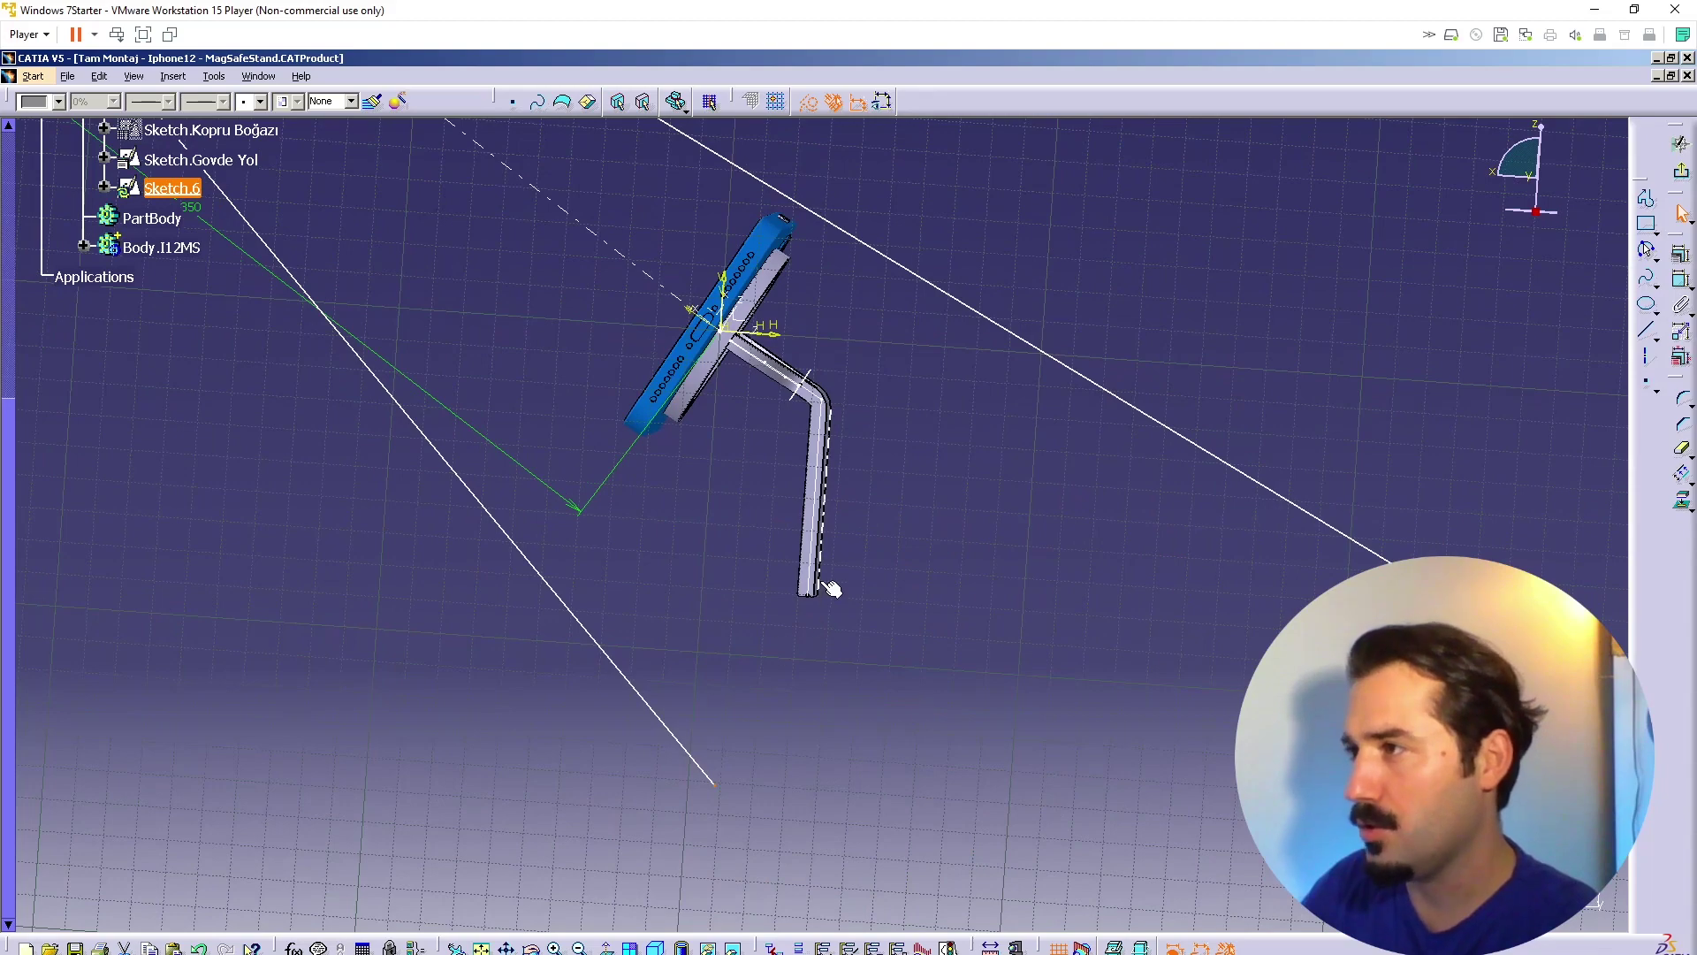
middle_click_drag(795, 637, 697, 623)
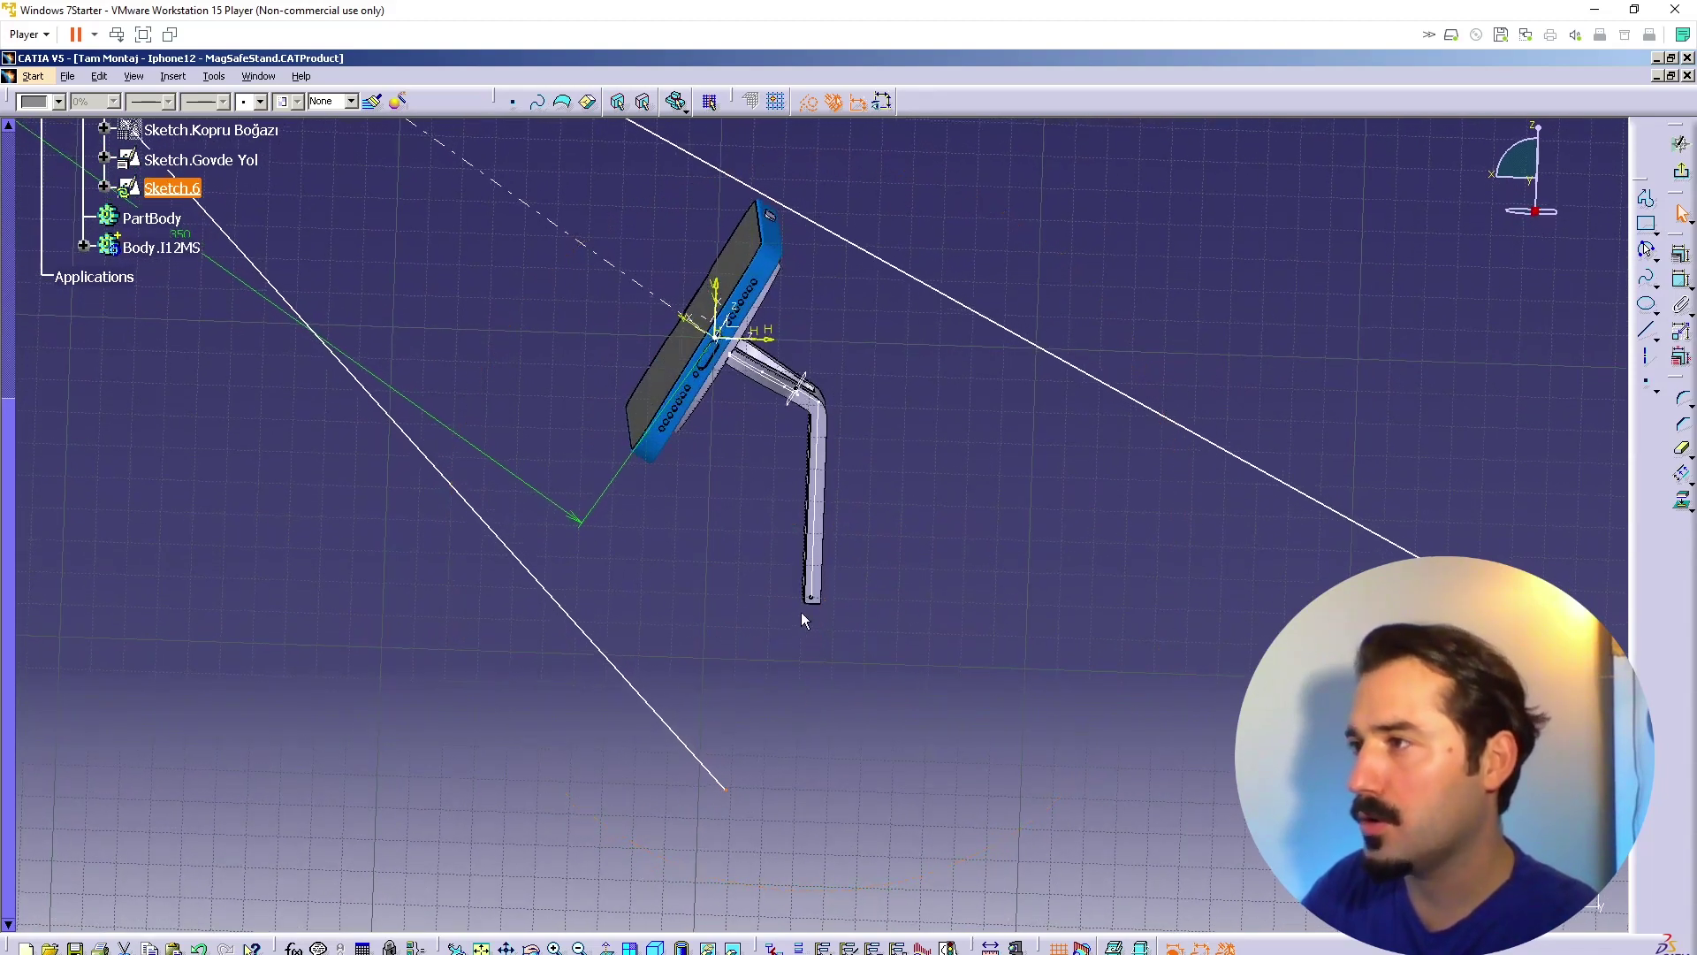
mouse_move(617, 624)
middle_mouse_down()
mouse_move(781, 663)
mouse_move(837, 636)
mouse_move(799, 678)
mouse_move(766, 638)
mouse_move(857, 666)
mouse_move(840, 610)
middle_mouse_up()
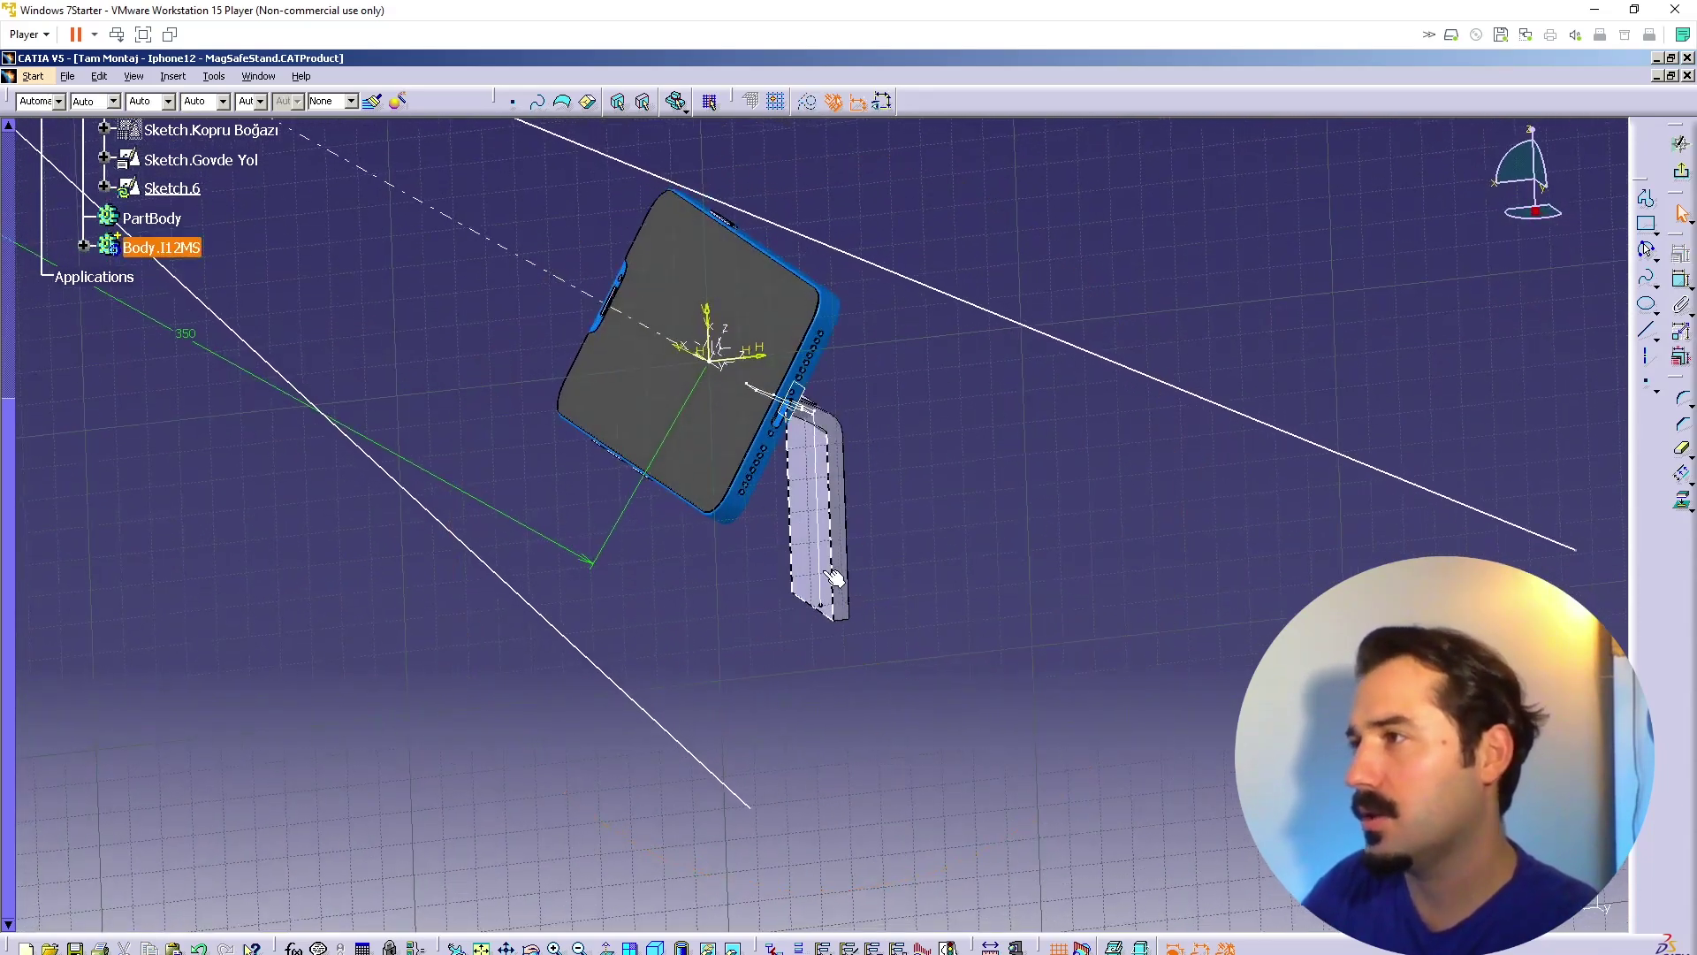
double_click(821, 568)
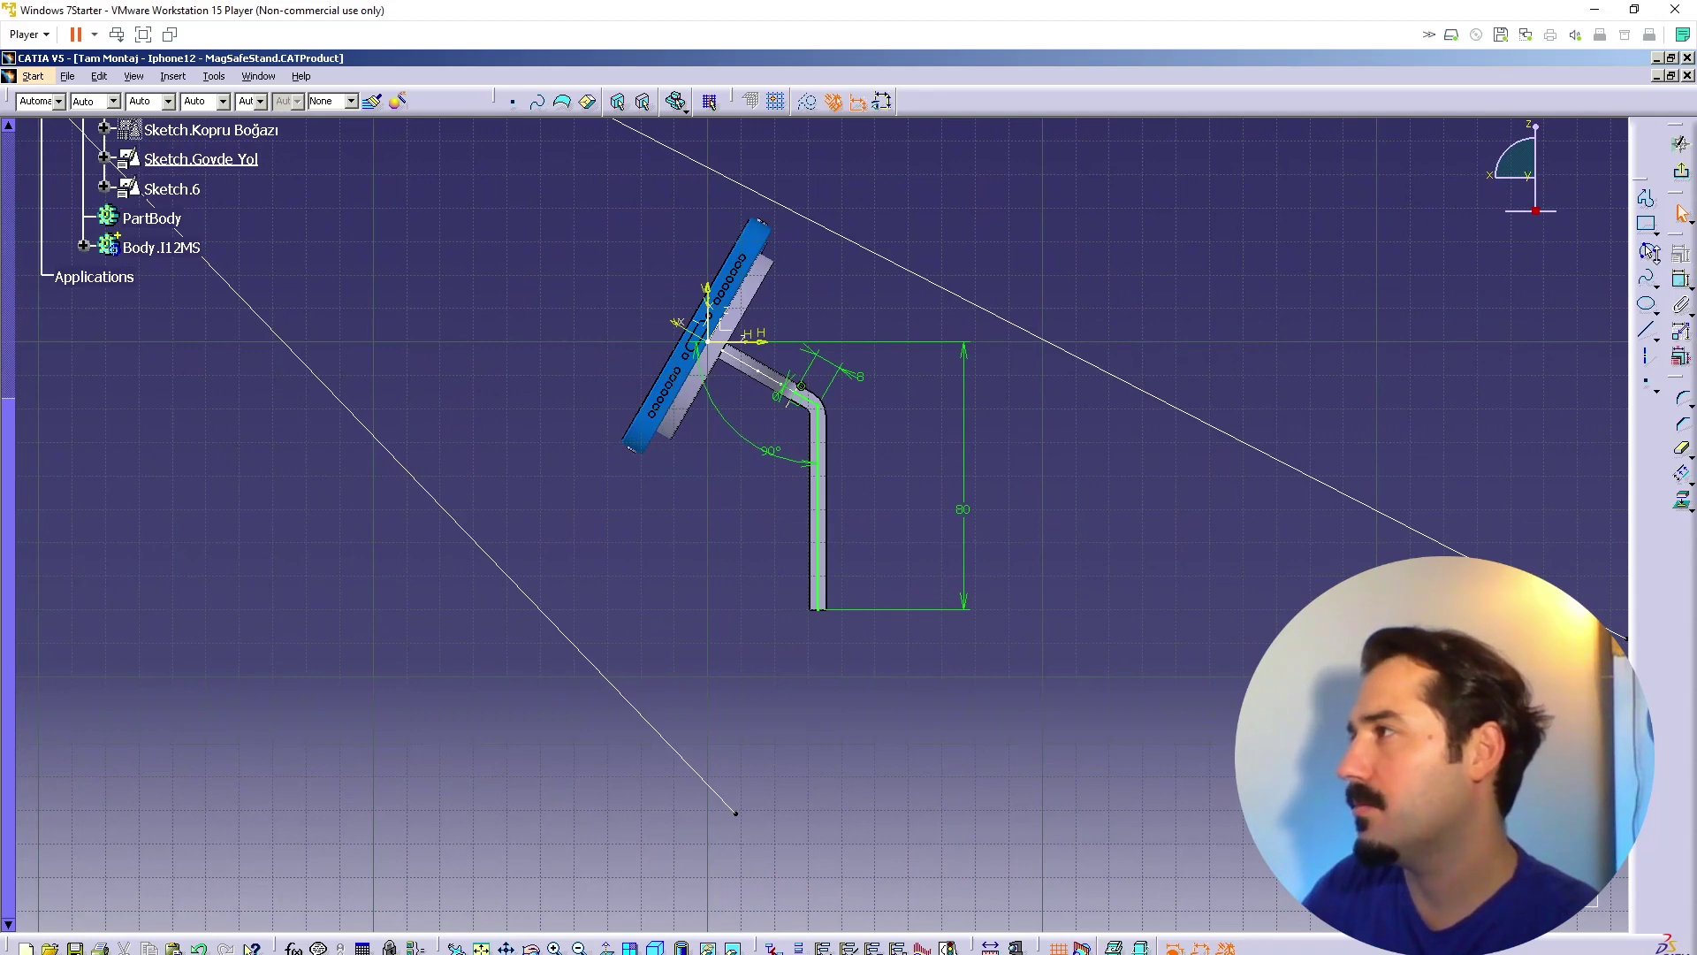
left_click(1649, 341)
left_click(820, 609)
left_click(707, 608)
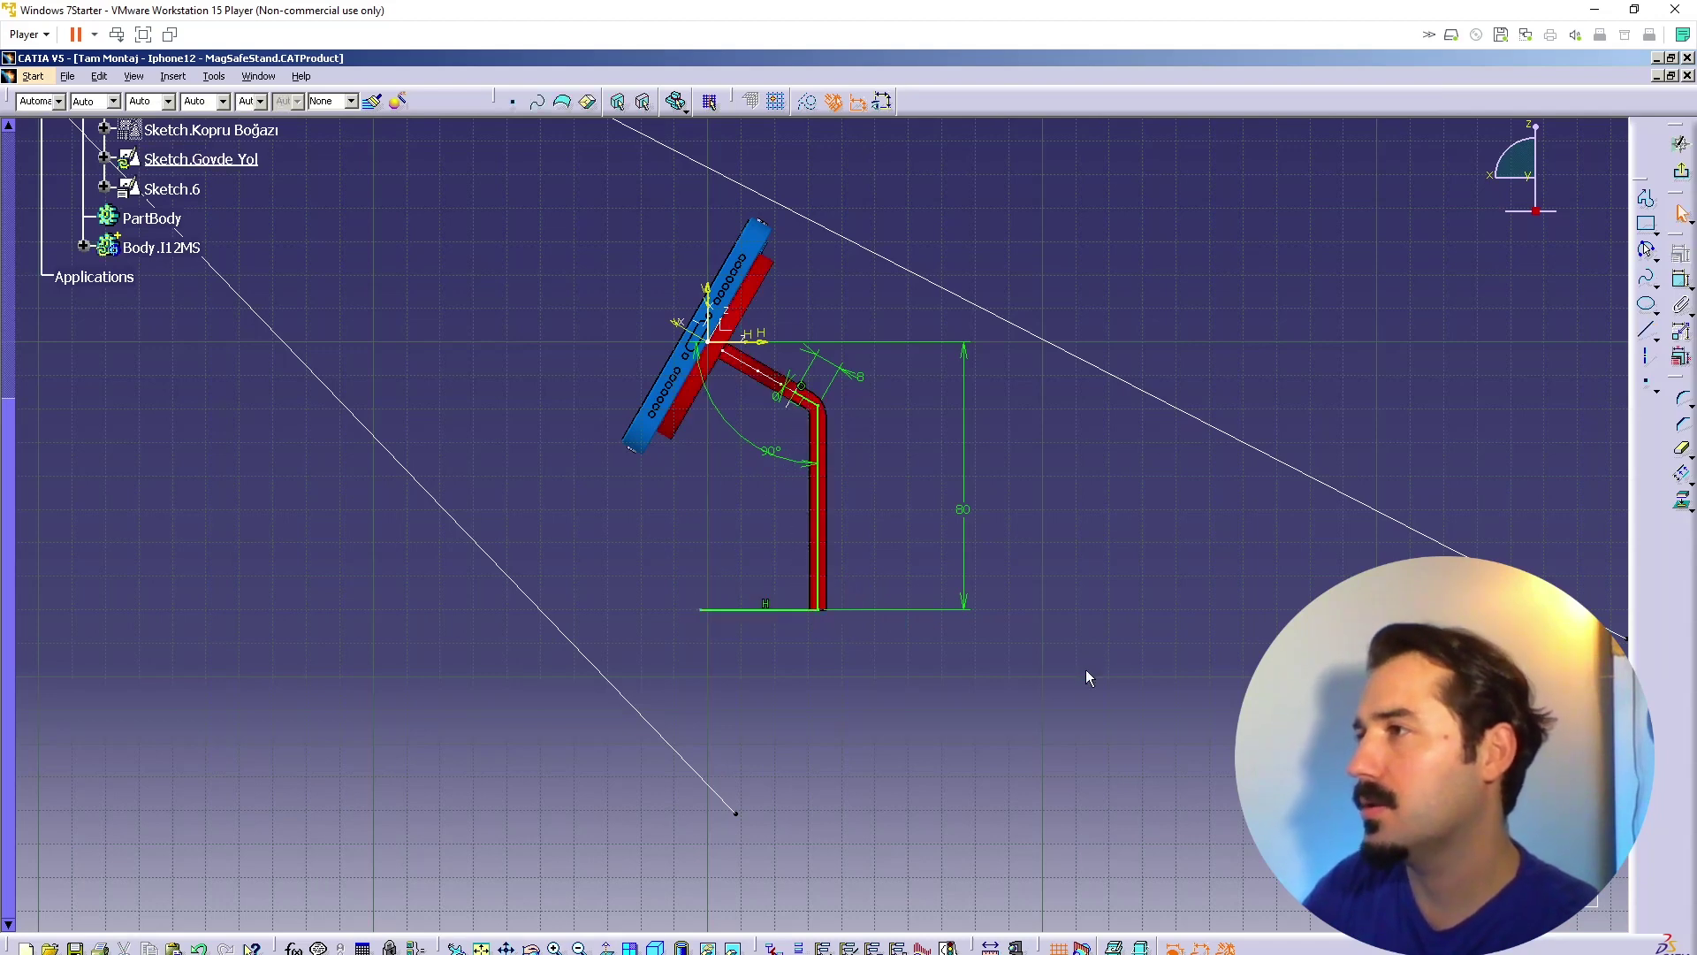
Step: Dimension the new horizontal base line at 35 mm and exit the sketch to update the stand body
left_click(1680, 276)
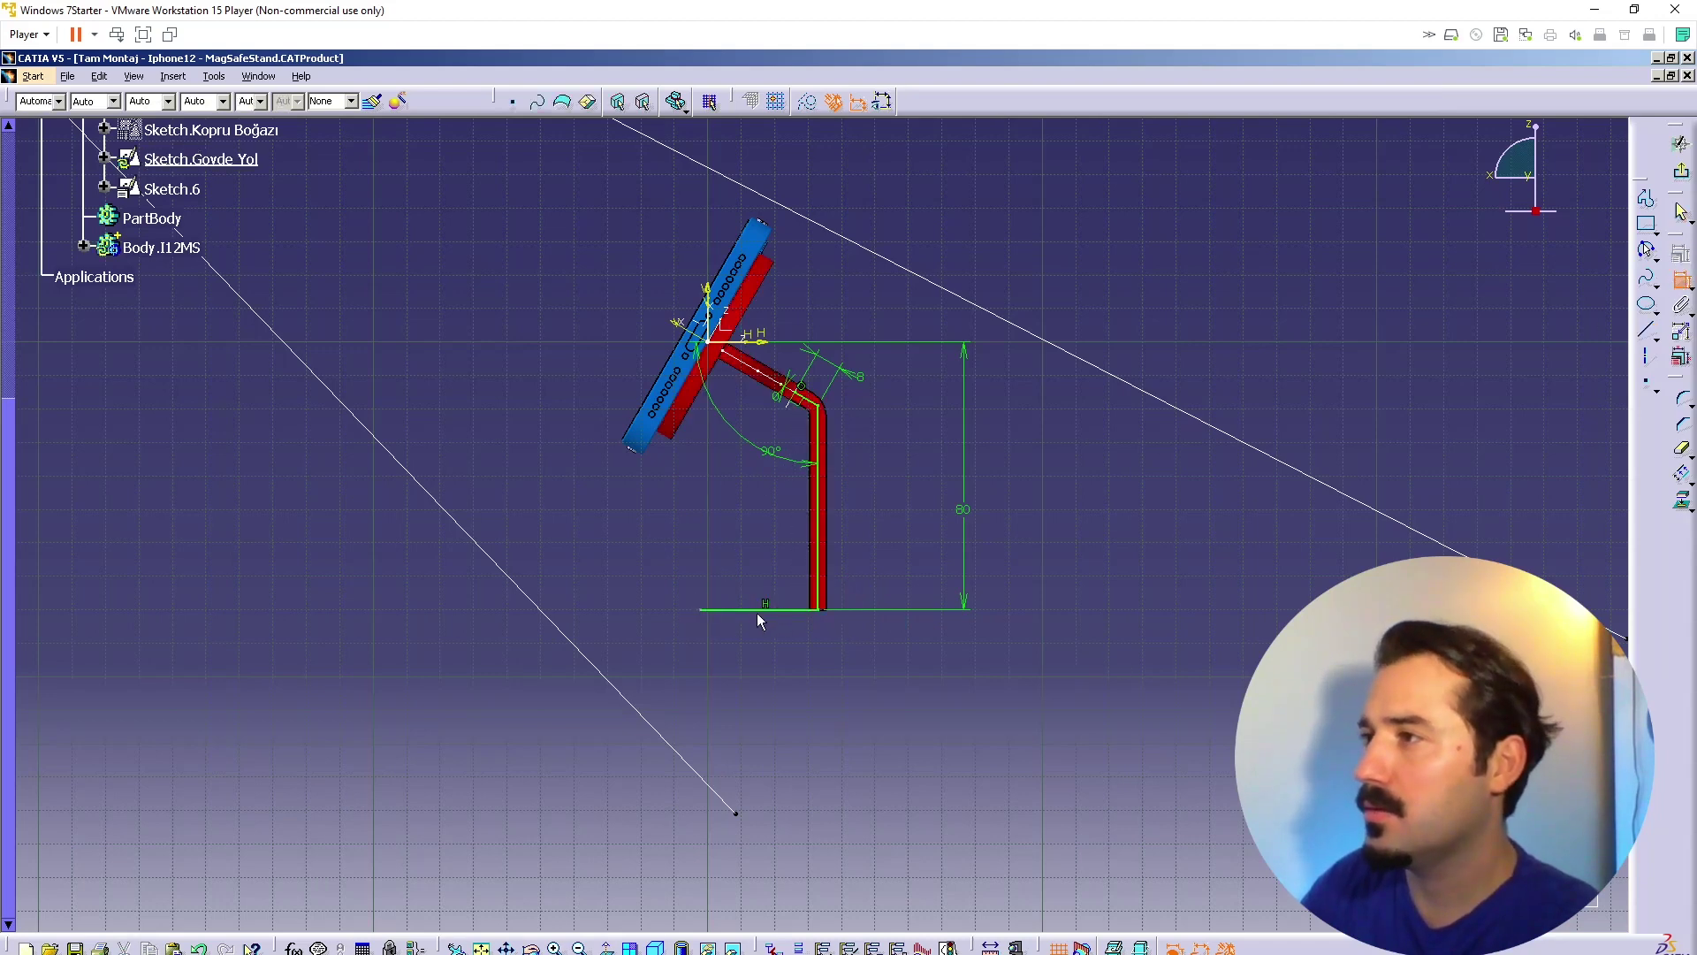
left_click(754, 609)
left_click(739, 637)
double_click(737, 640)
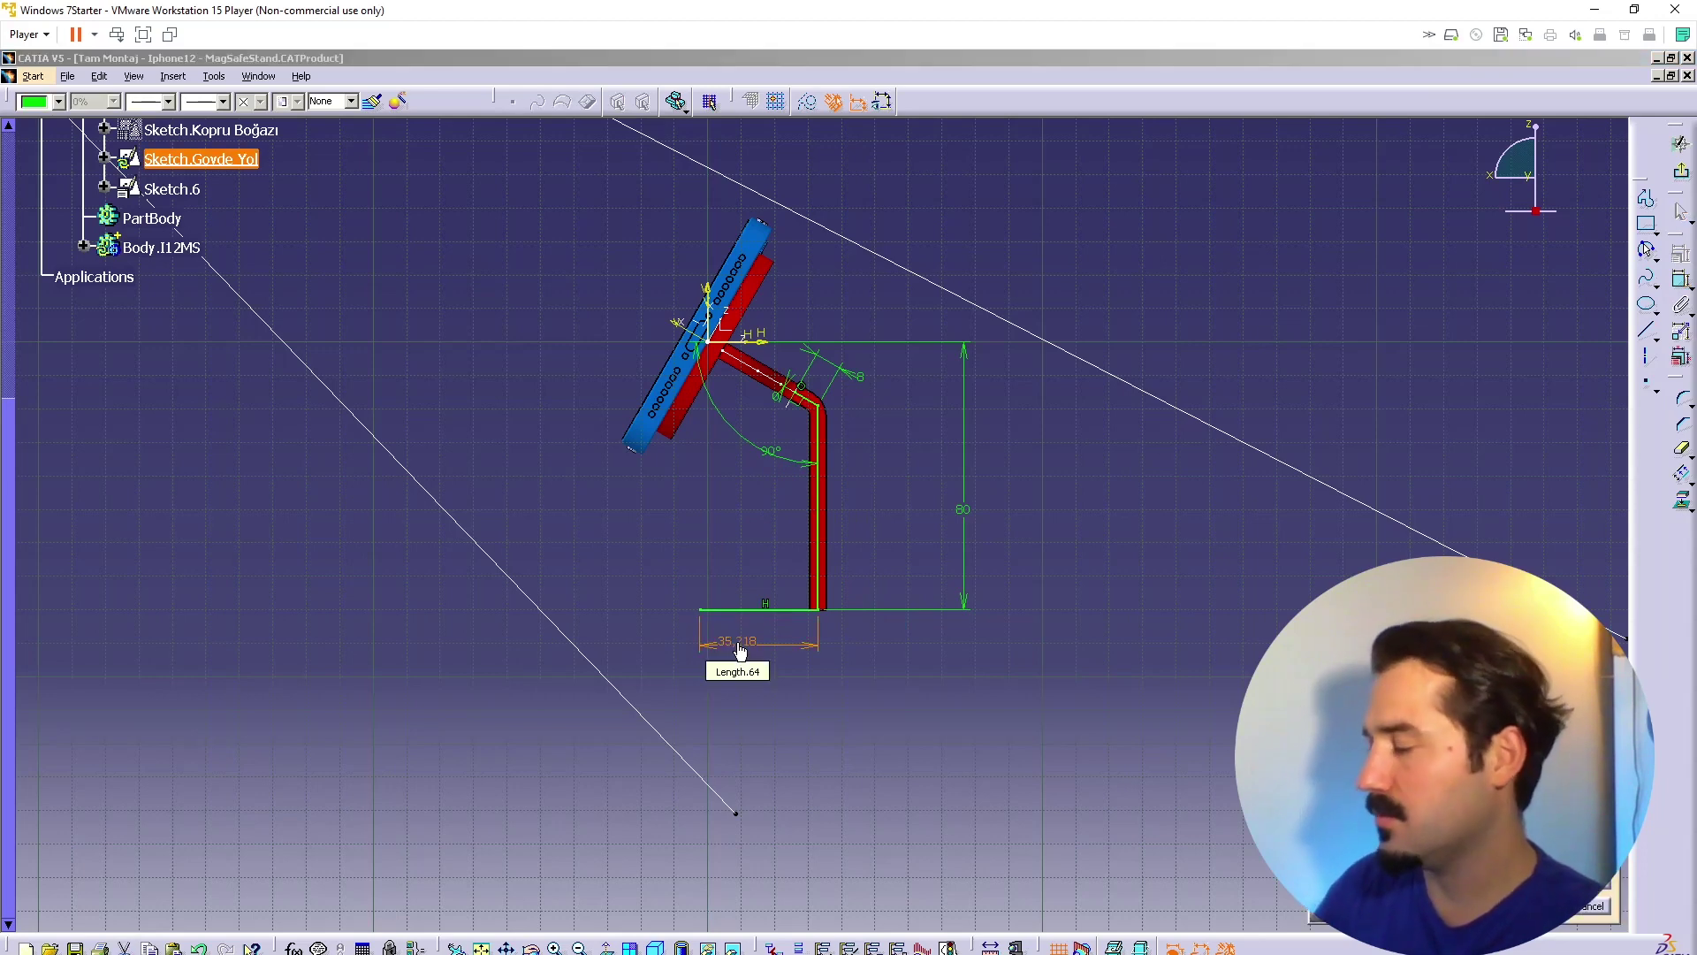
type("35")
key("Return")
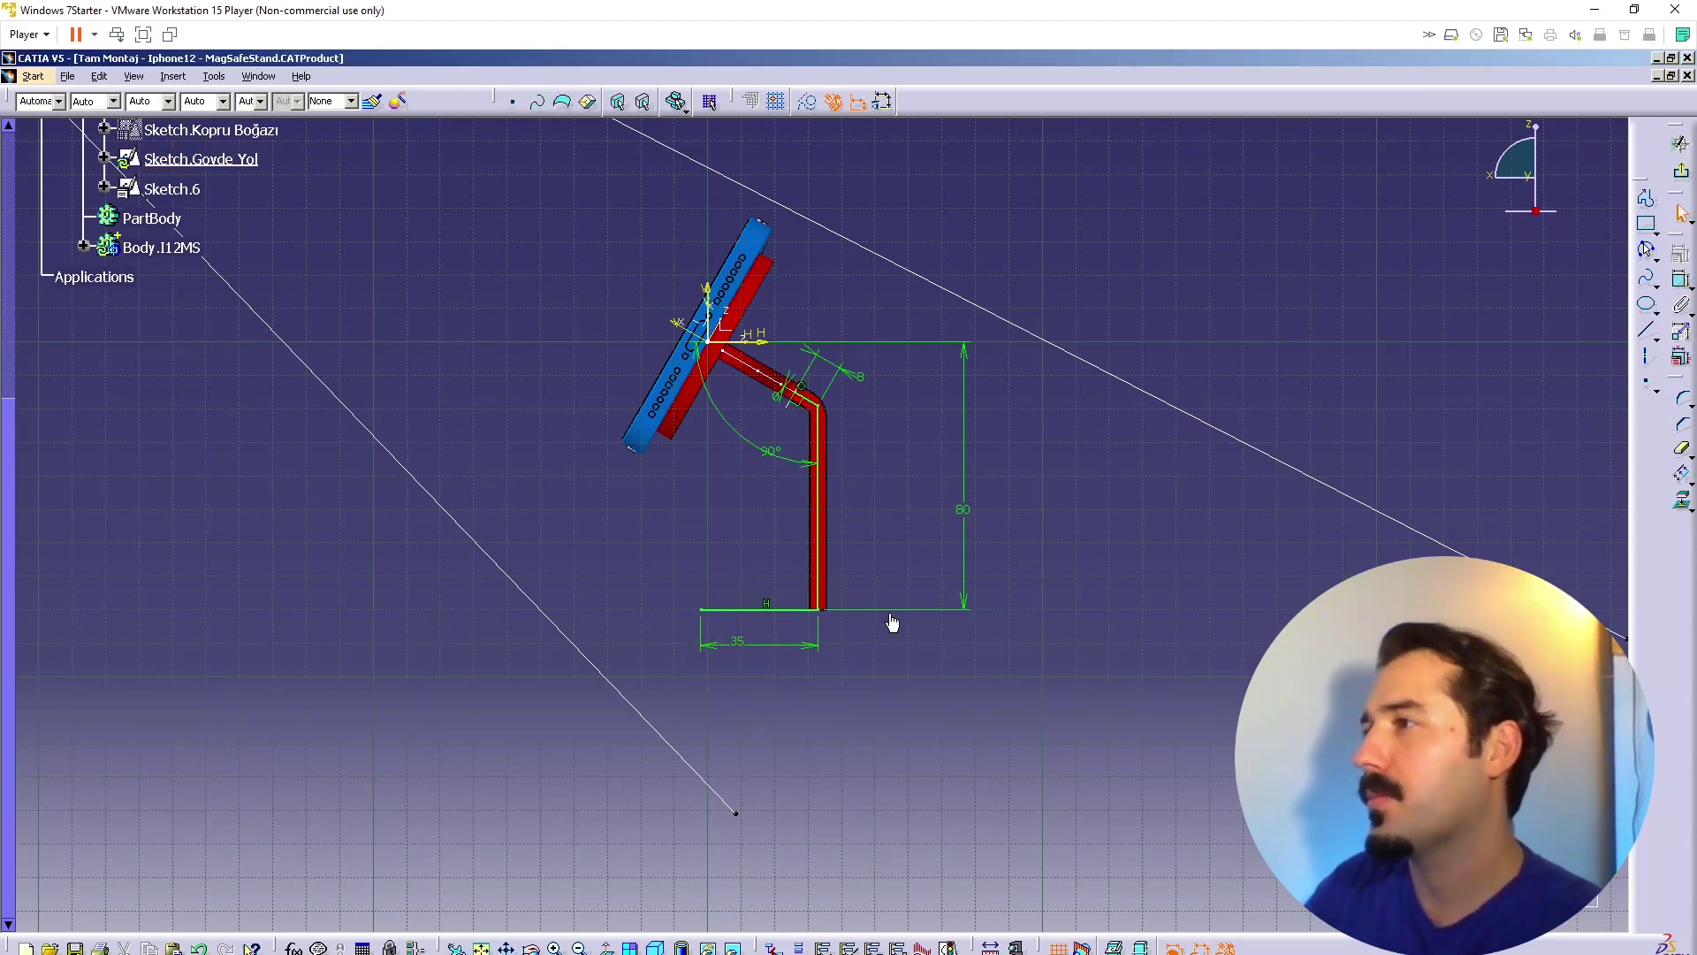
left_click(1682, 170)
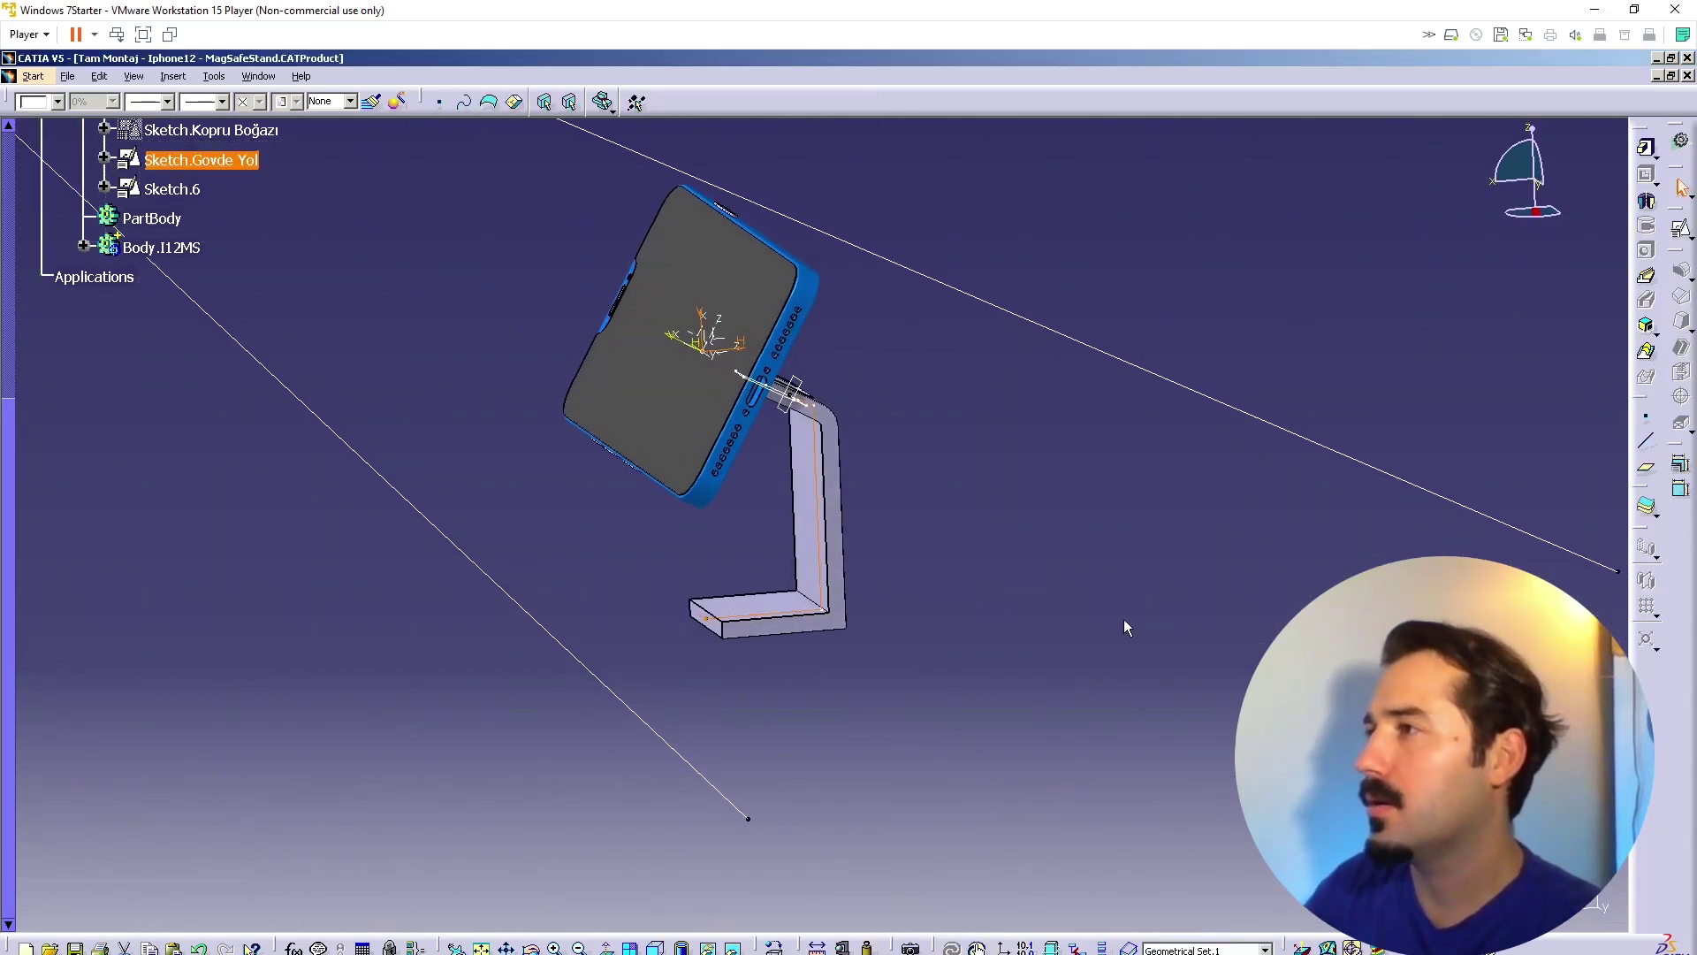
Step: Reopen the body path sketch, round the corner between the vertical leg and the base line, and exit the sketch
double_click(827, 514)
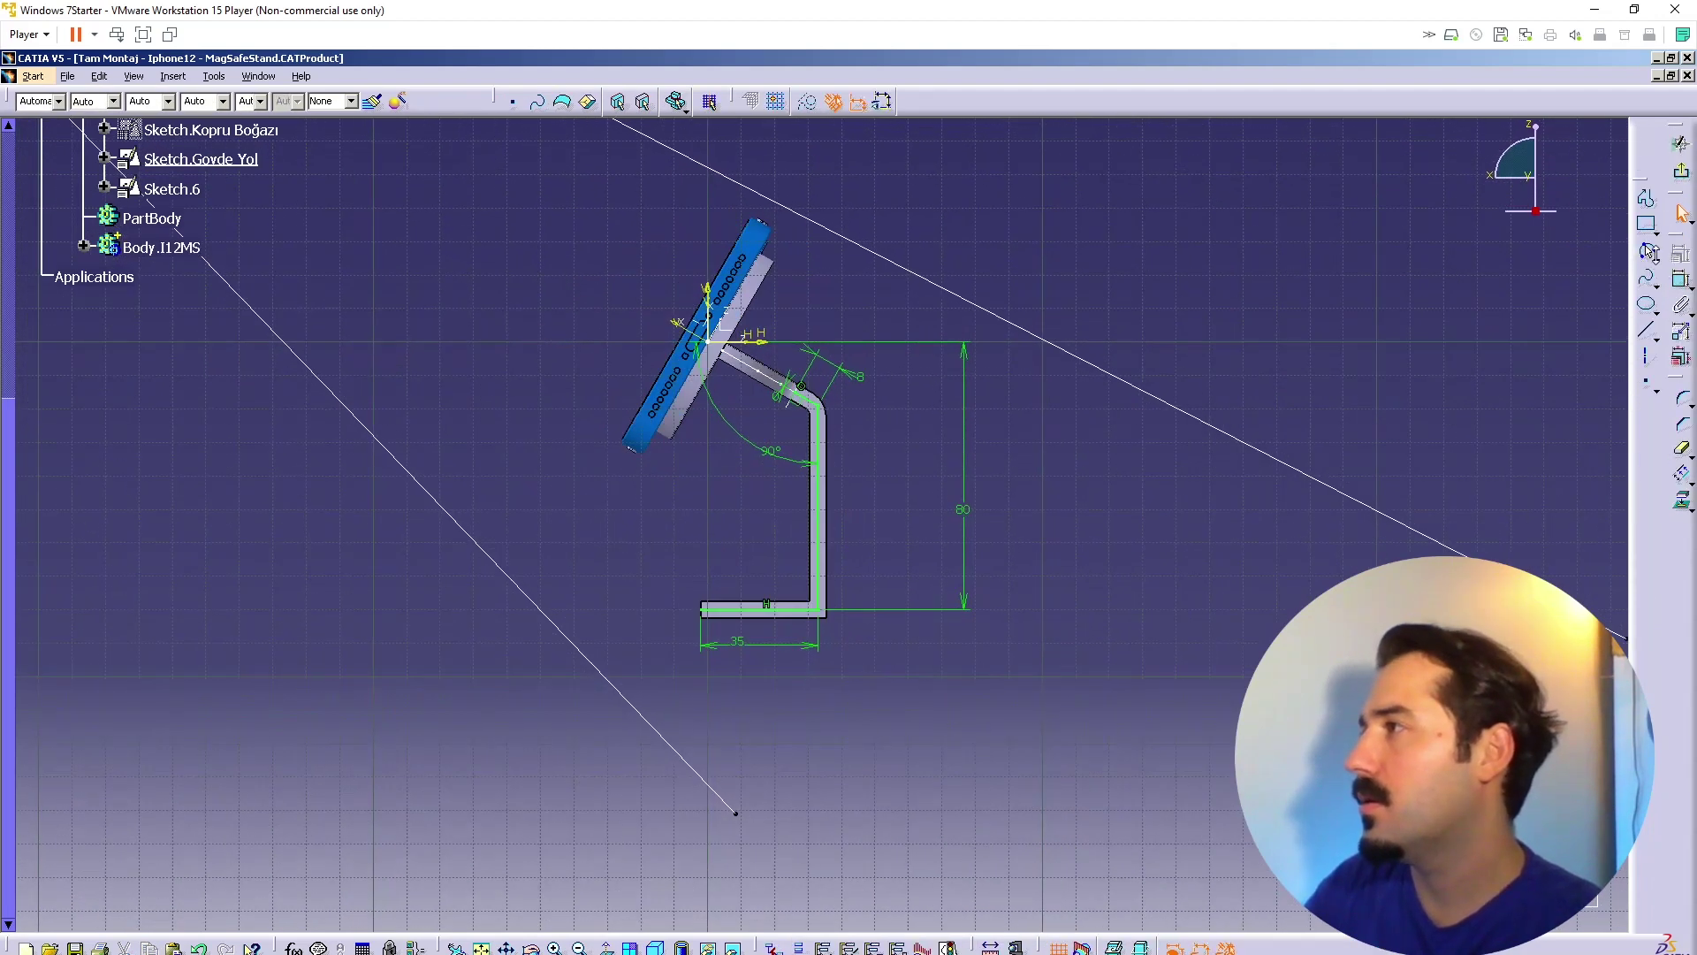
left_click(1683, 400)
left_click(822, 609)
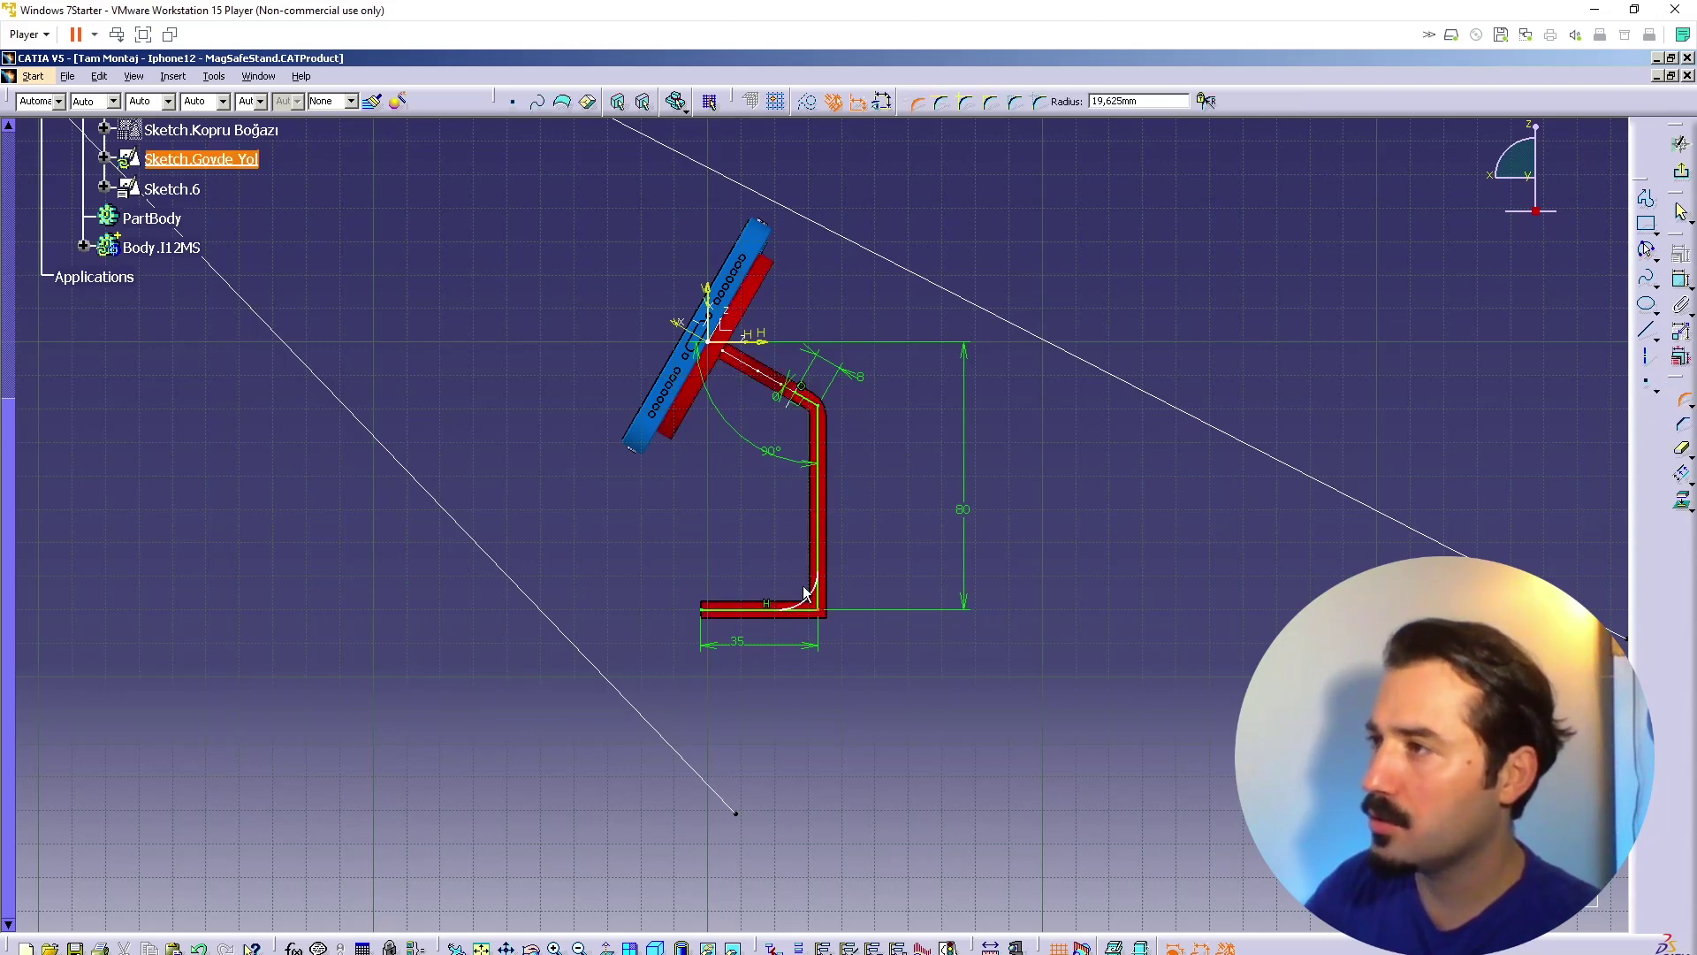
left_click(801, 587)
left_click(895, 566)
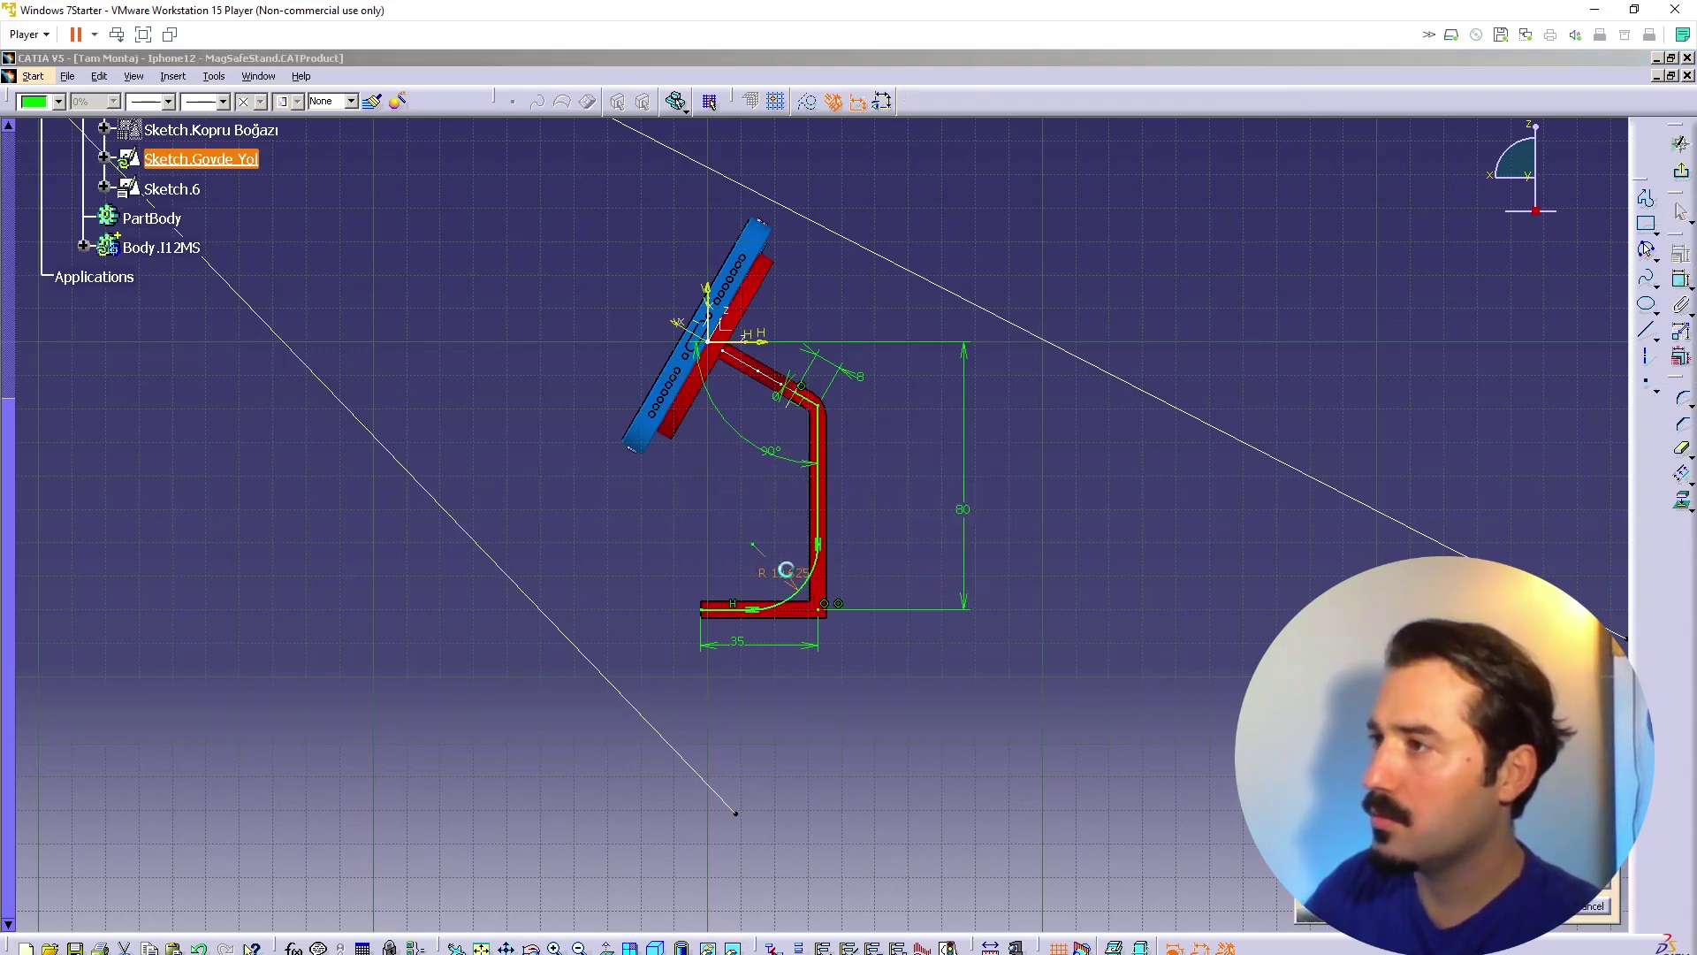
left_click(1680, 144)
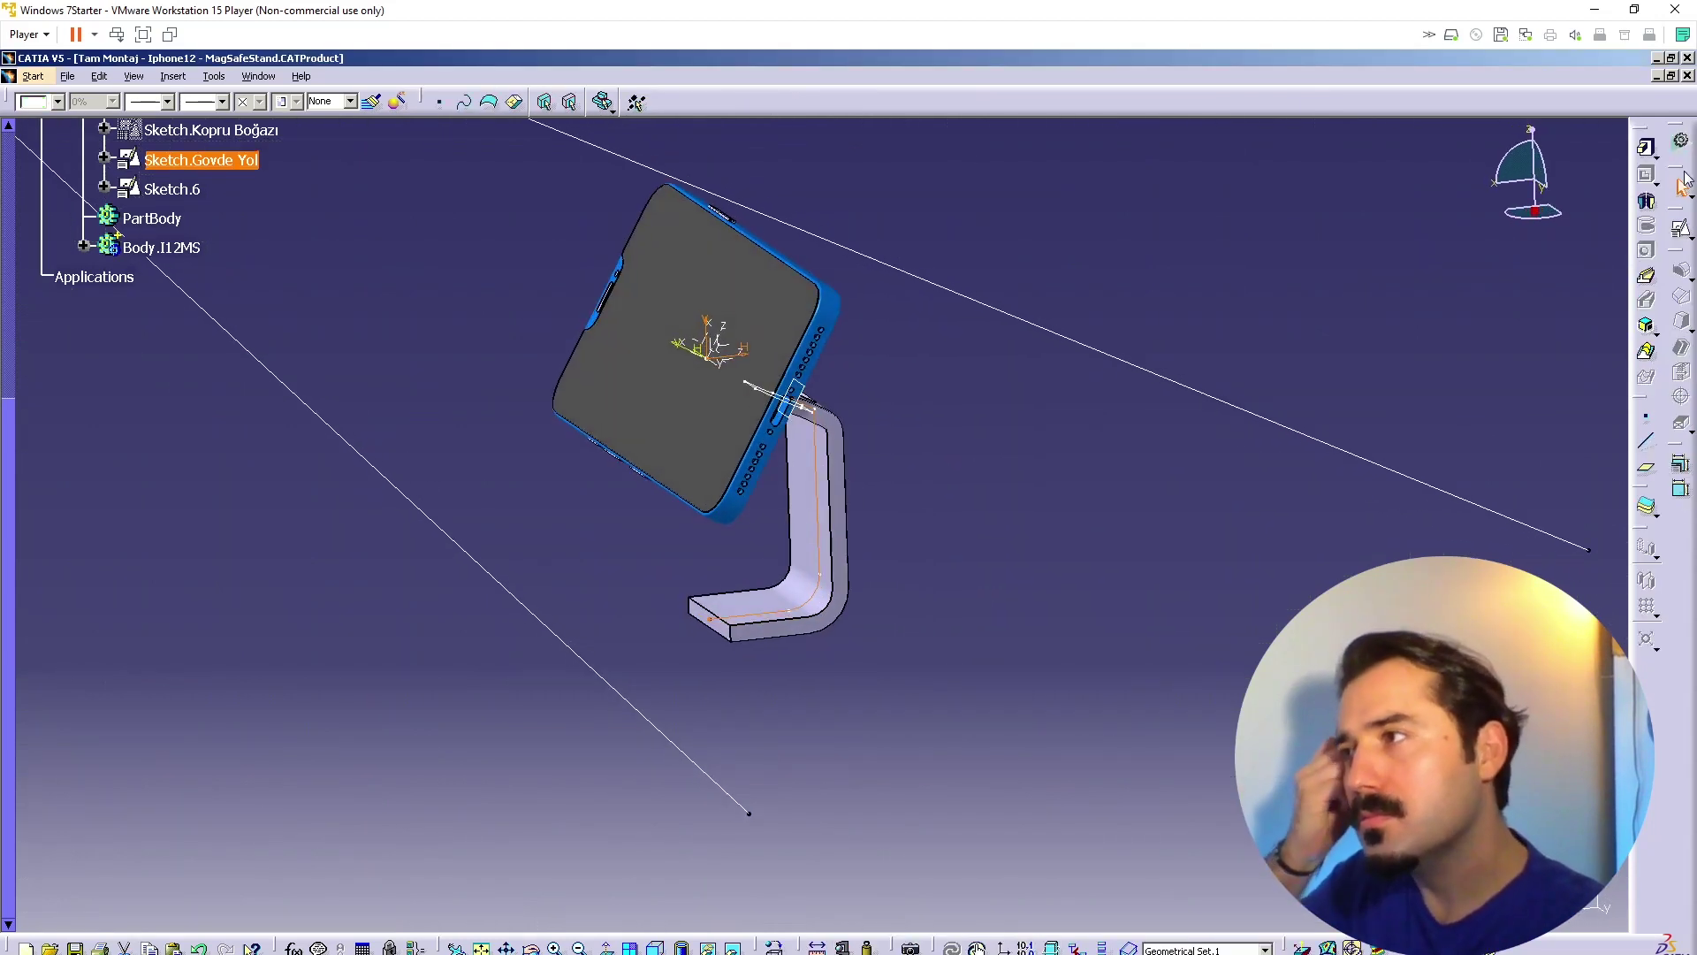
Step: Compare the stand with the Pro Display XDR reference picture and inspect the CATIA model from the front
mouse_move(933, 571)
middle_mouse_down()
mouse_move(857, 591)
mouse_move(645, 587)
mouse_move(837, 610)
mouse_move(1026, 581)
mouse_move(972, 601)
mouse_move(990, 566)
mouse_move(898, 649)
mouse_move(937, 649)
mouse_move(909, 583)
middle_mouse_up()
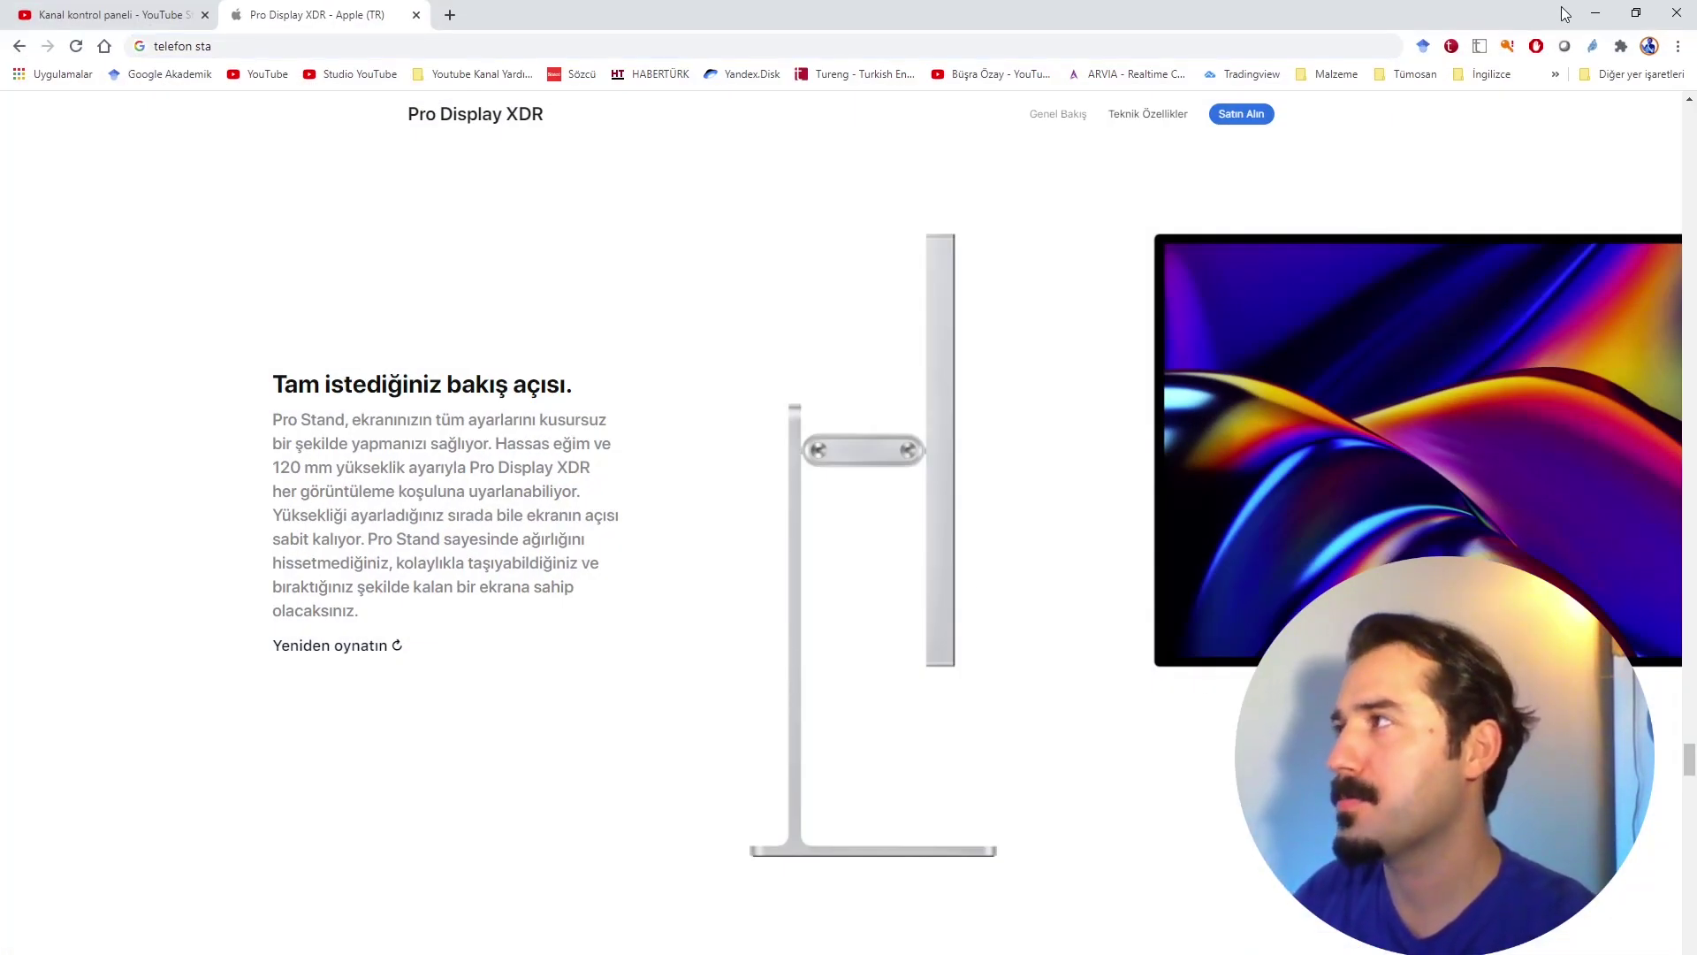
left_click(1593, 14)
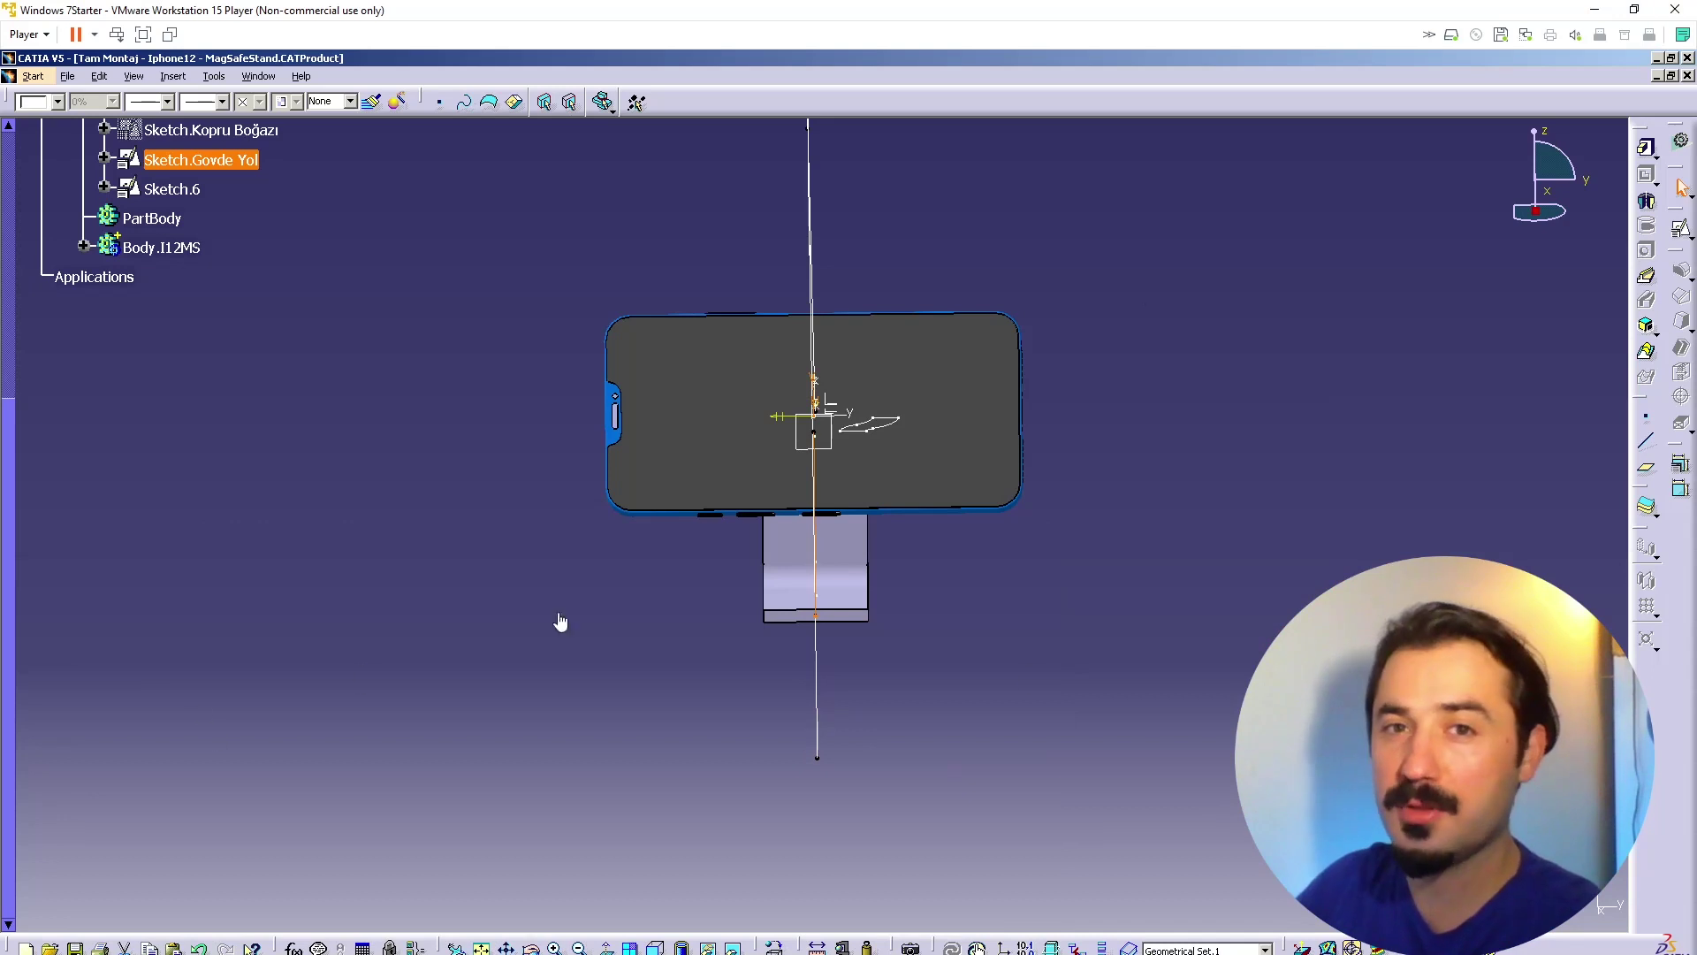
left_click(1544, 192)
middle_click_drag(876, 638, 839, 677)
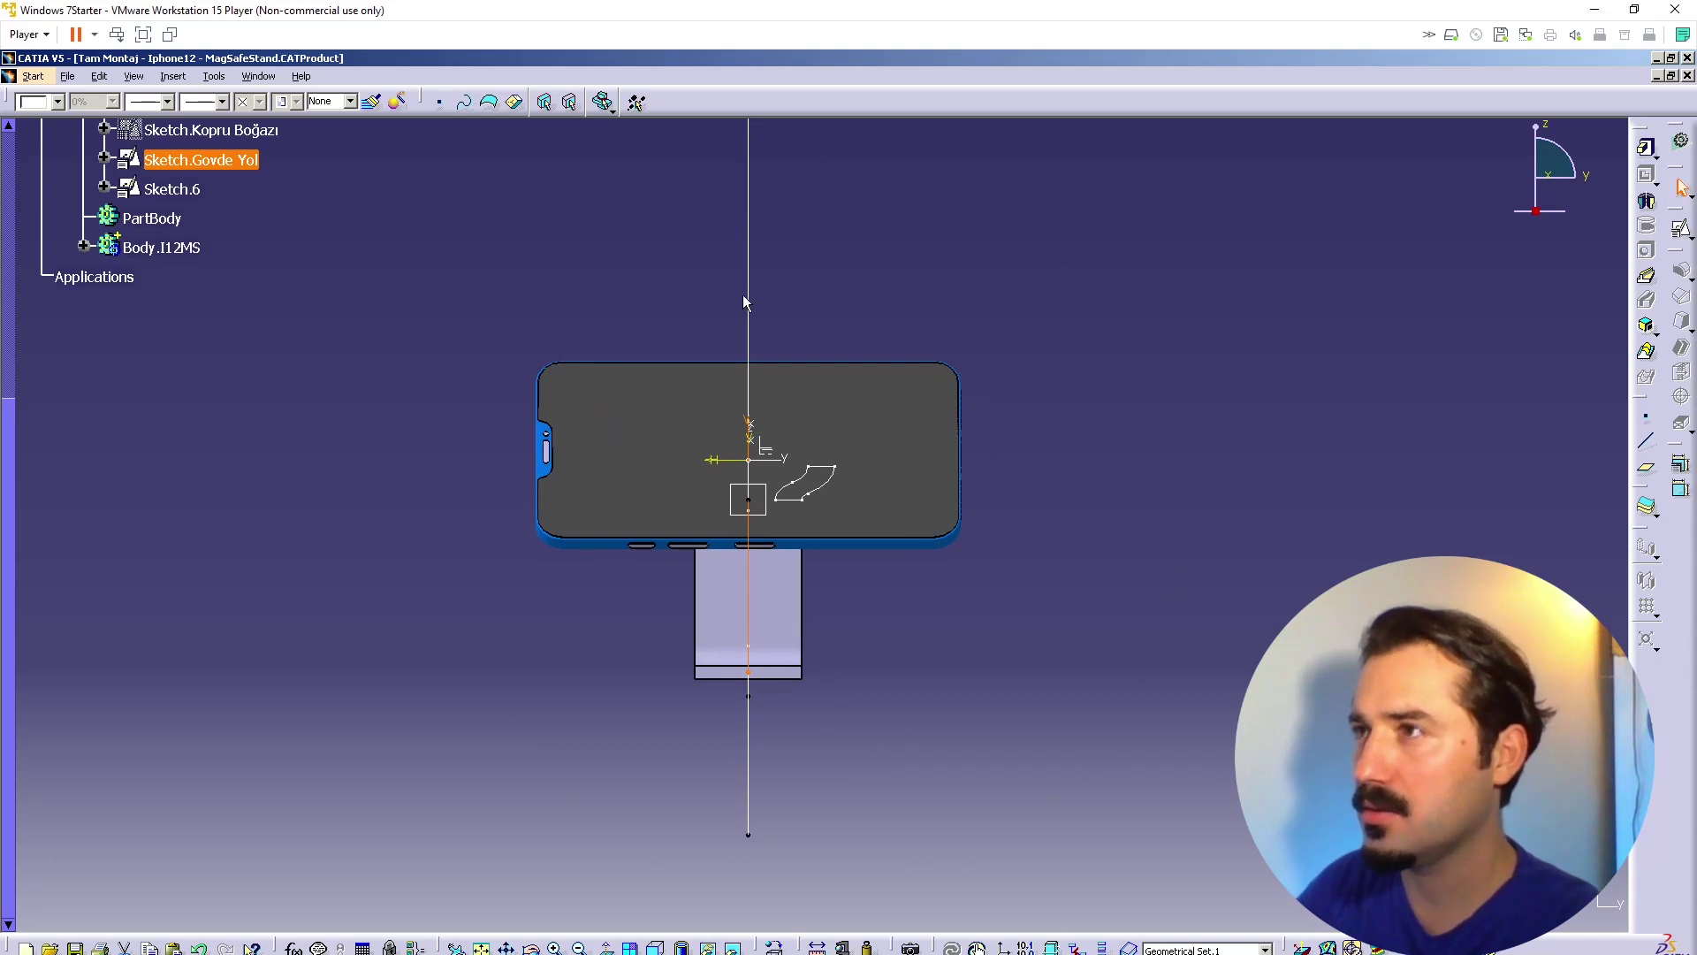
Step: Rename Sketch.6, the sight-line sketch, as Sketch.Goz and hide it
right_click(168, 192)
left_click(235, 271)
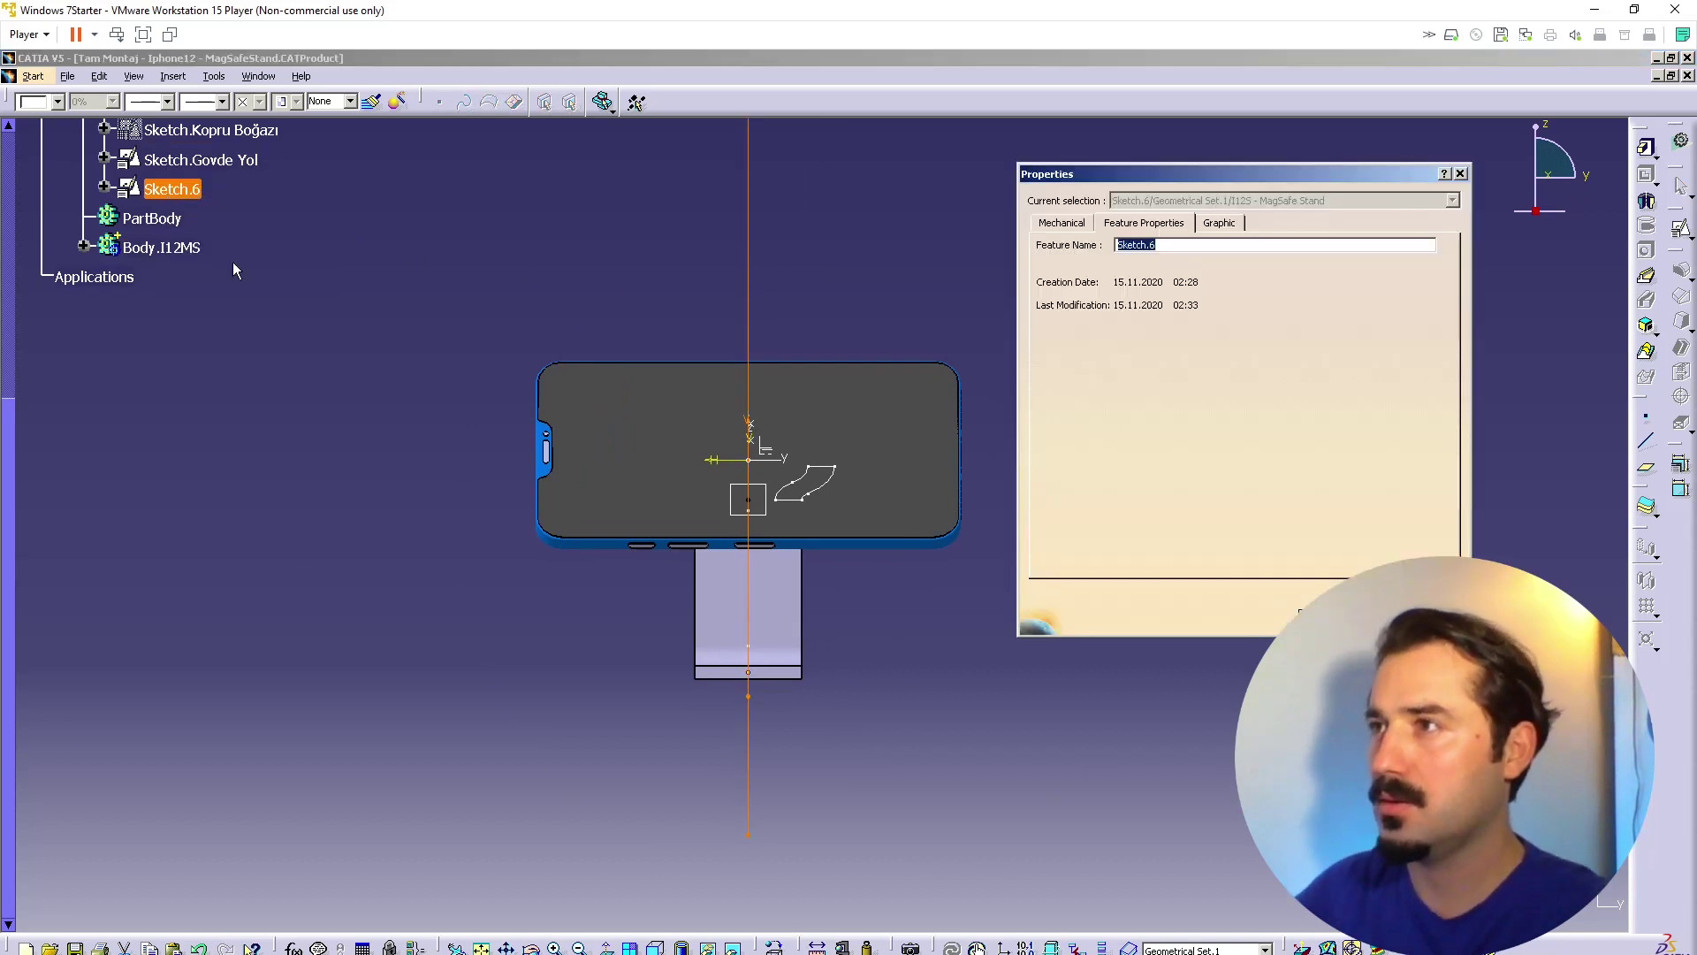
type("Goz")
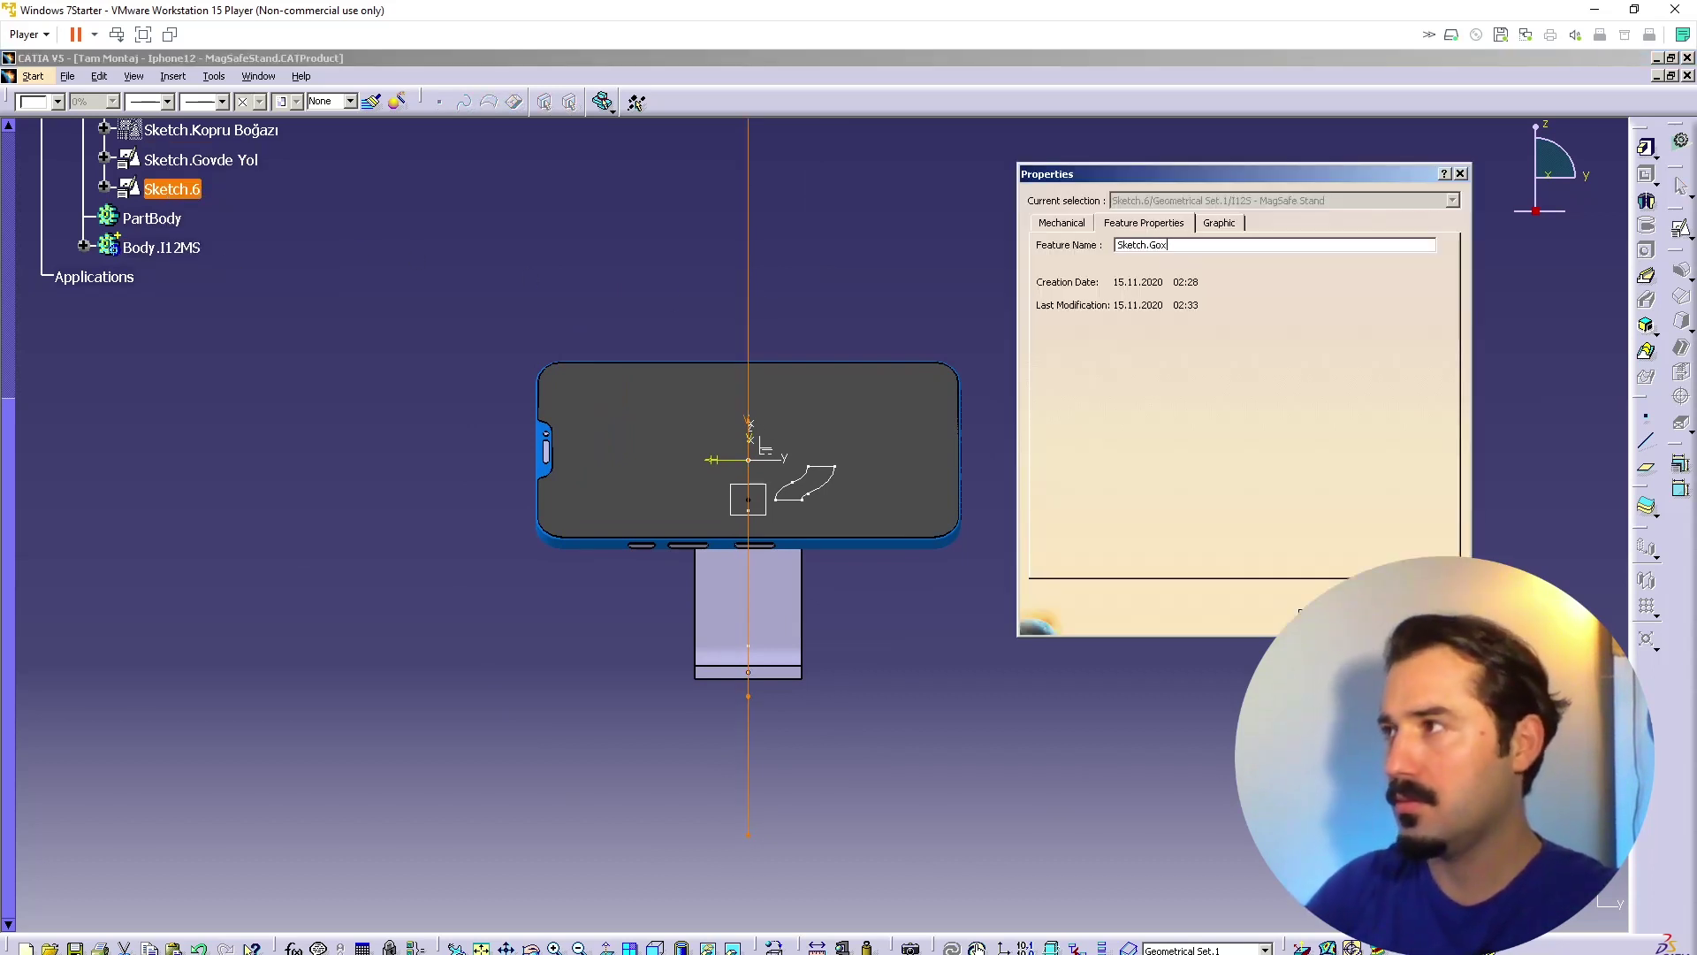
key("Return")
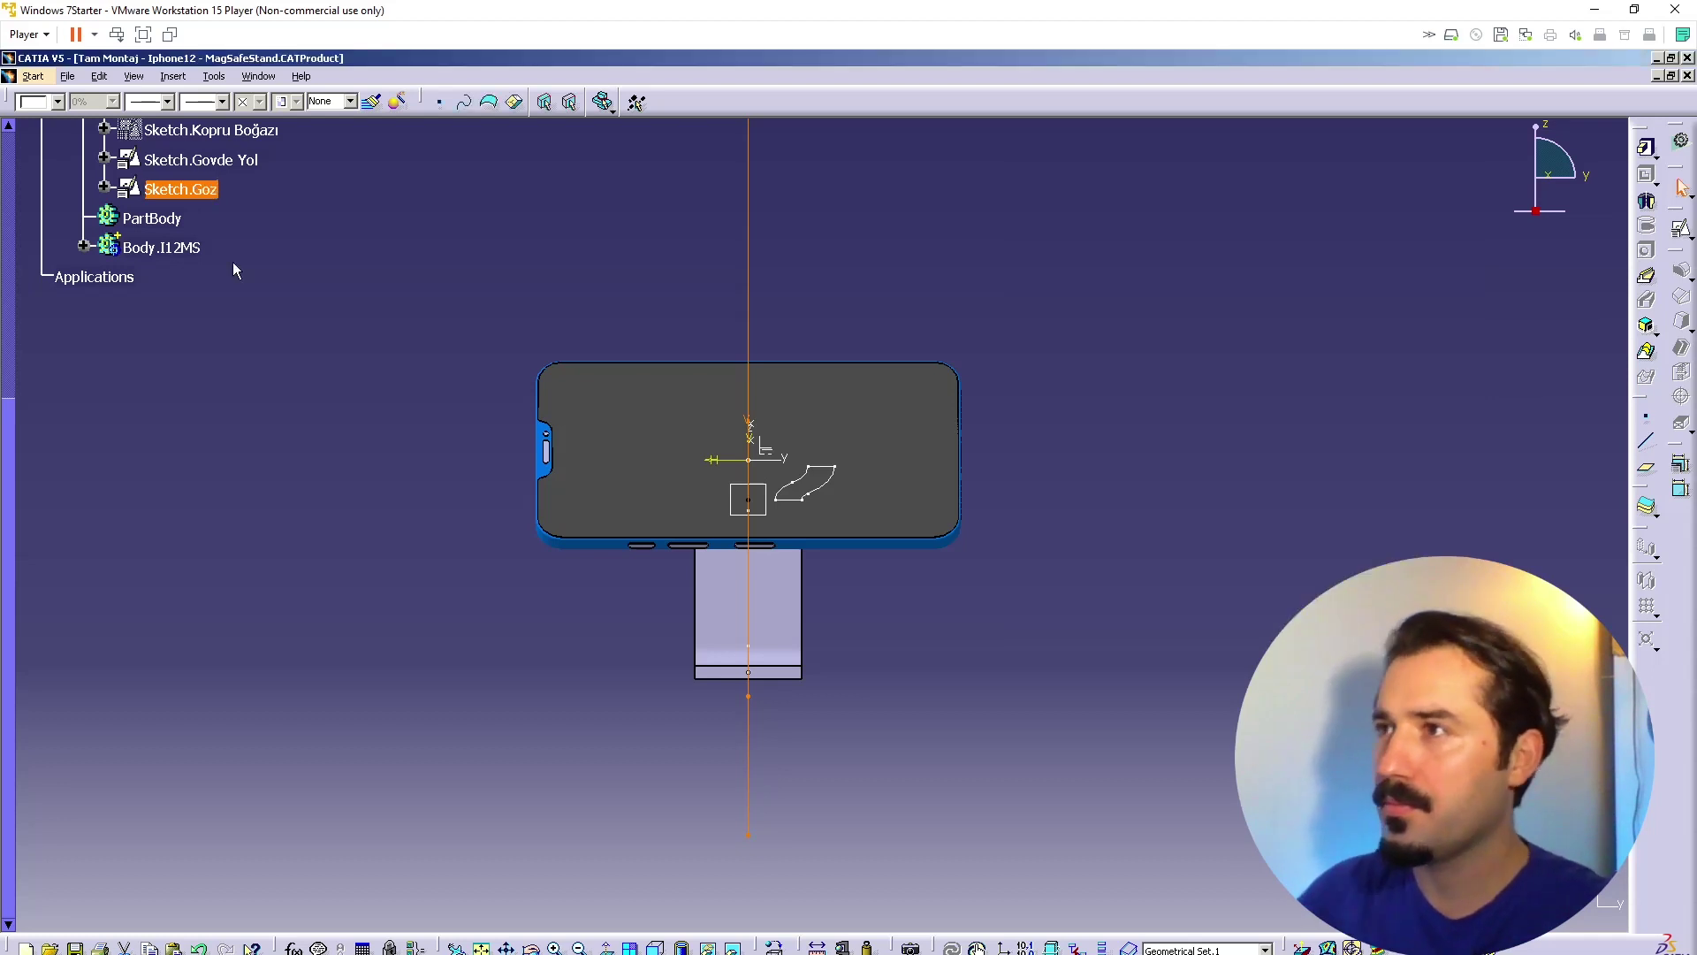
right_click(205, 187)
left_click(304, 260)
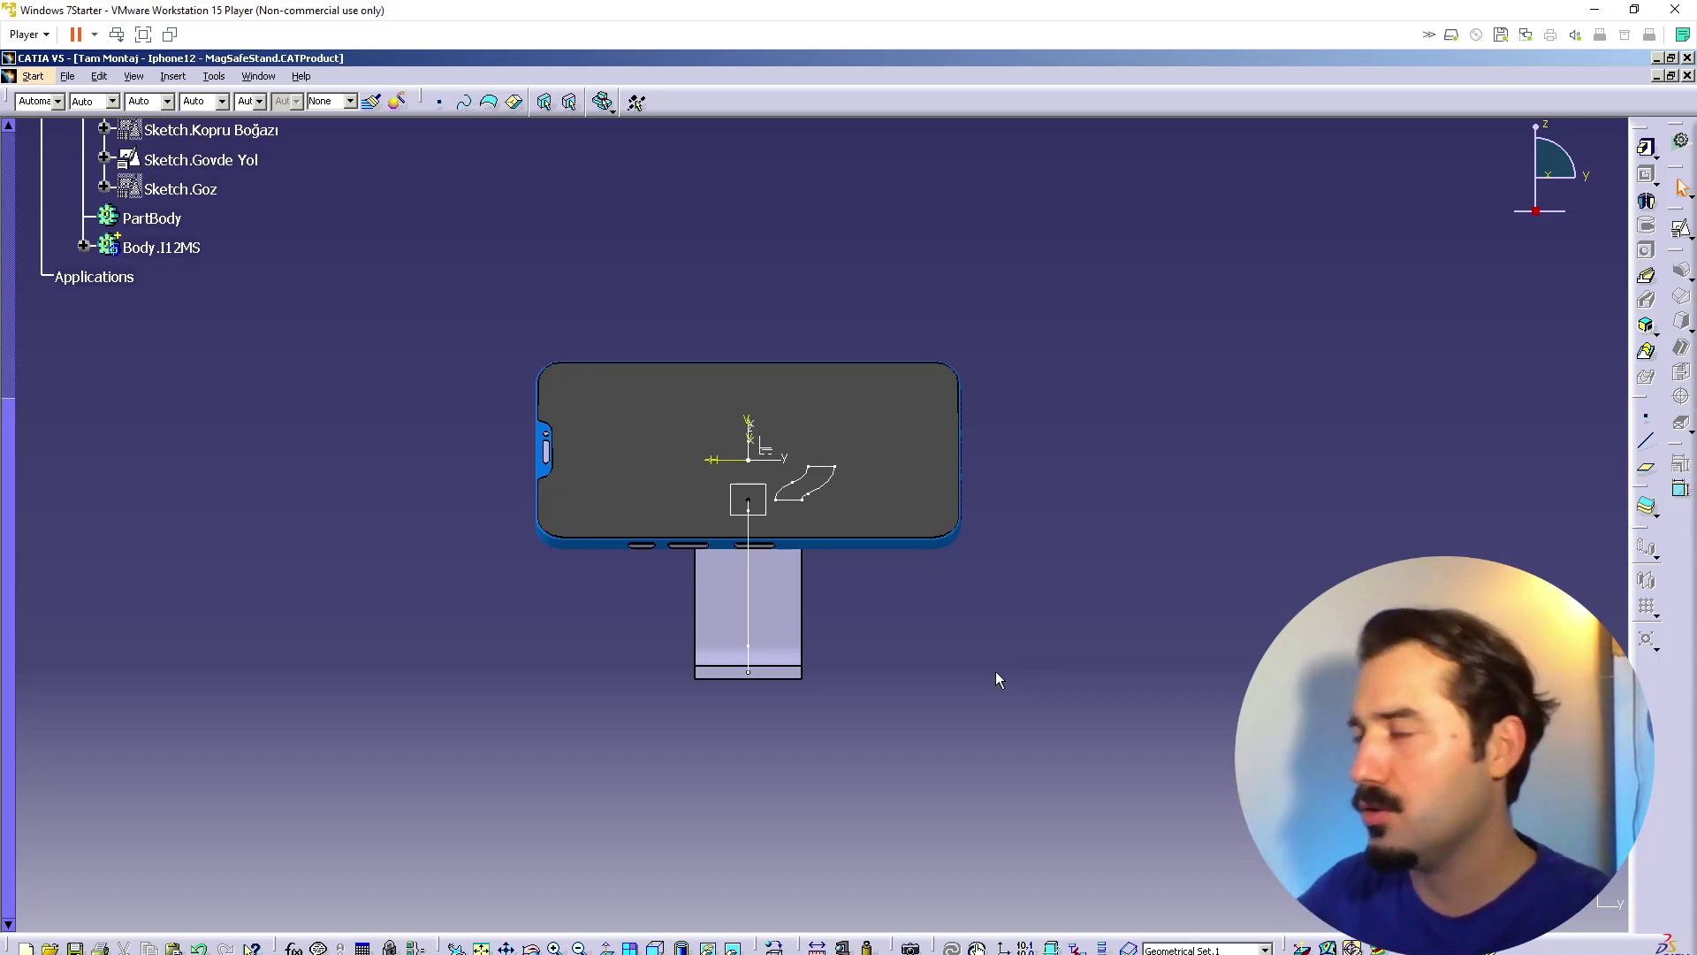
Step: Locate the bridge sketch, Sketch.Kopru, in the specification tree and hide it
right_click(817, 491)
left_click(851, 504)
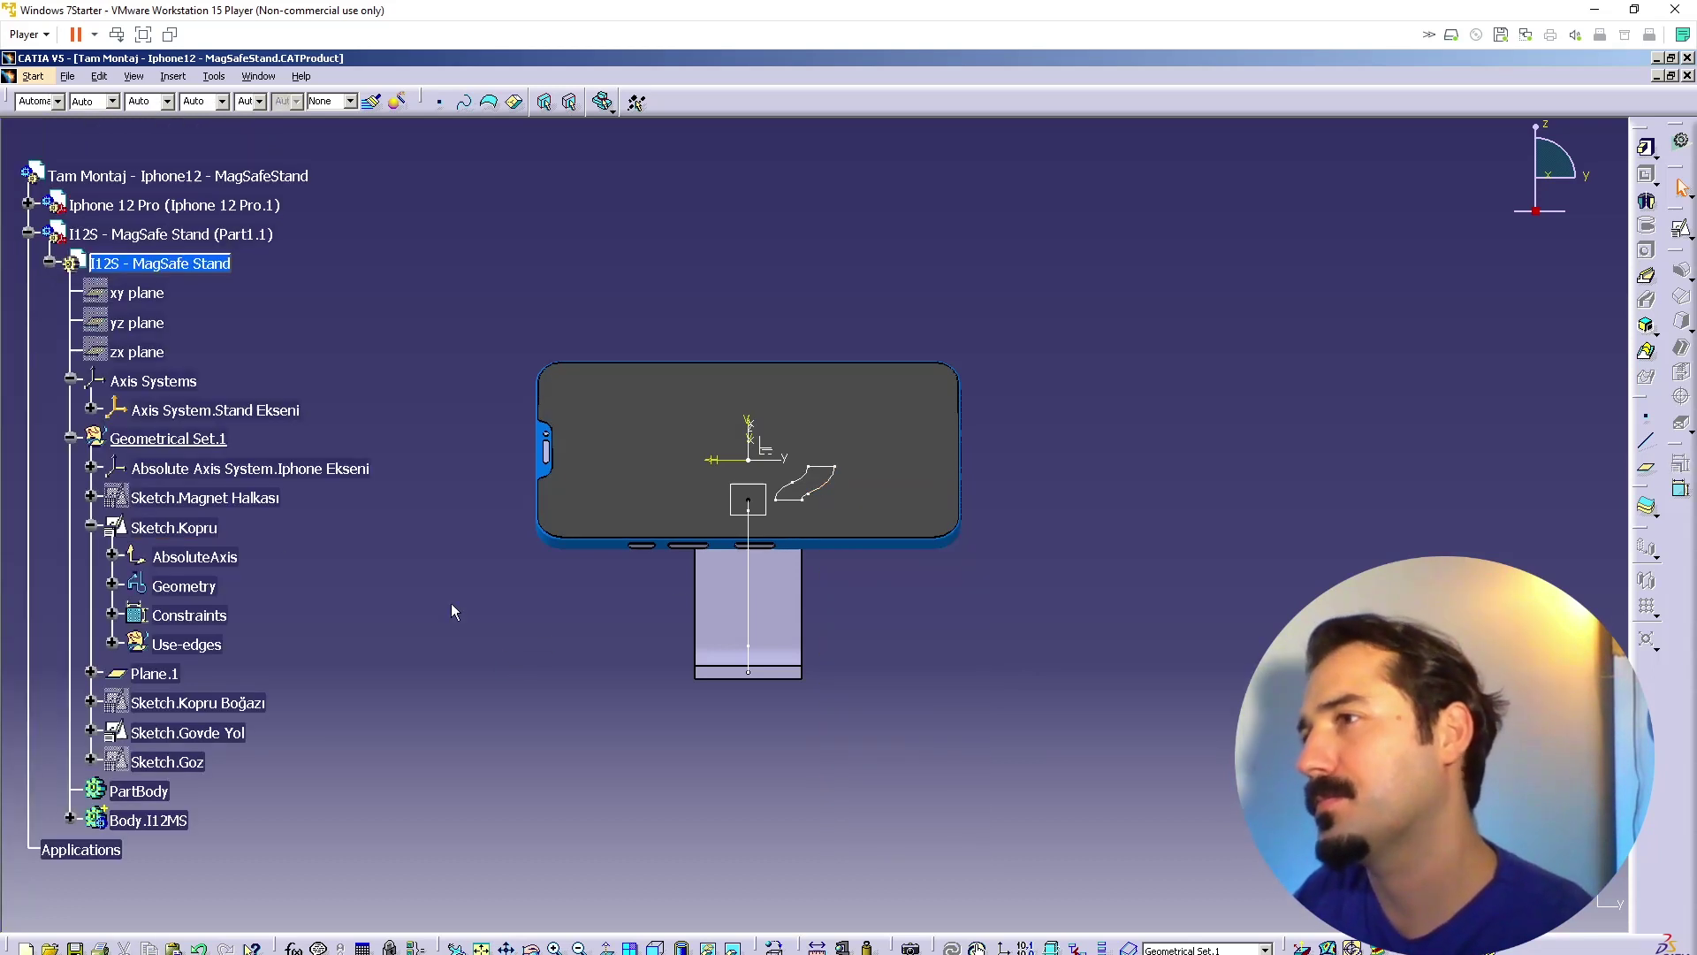
left_click(91, 526)
right_click(155, 526)
left_click(252, 582)
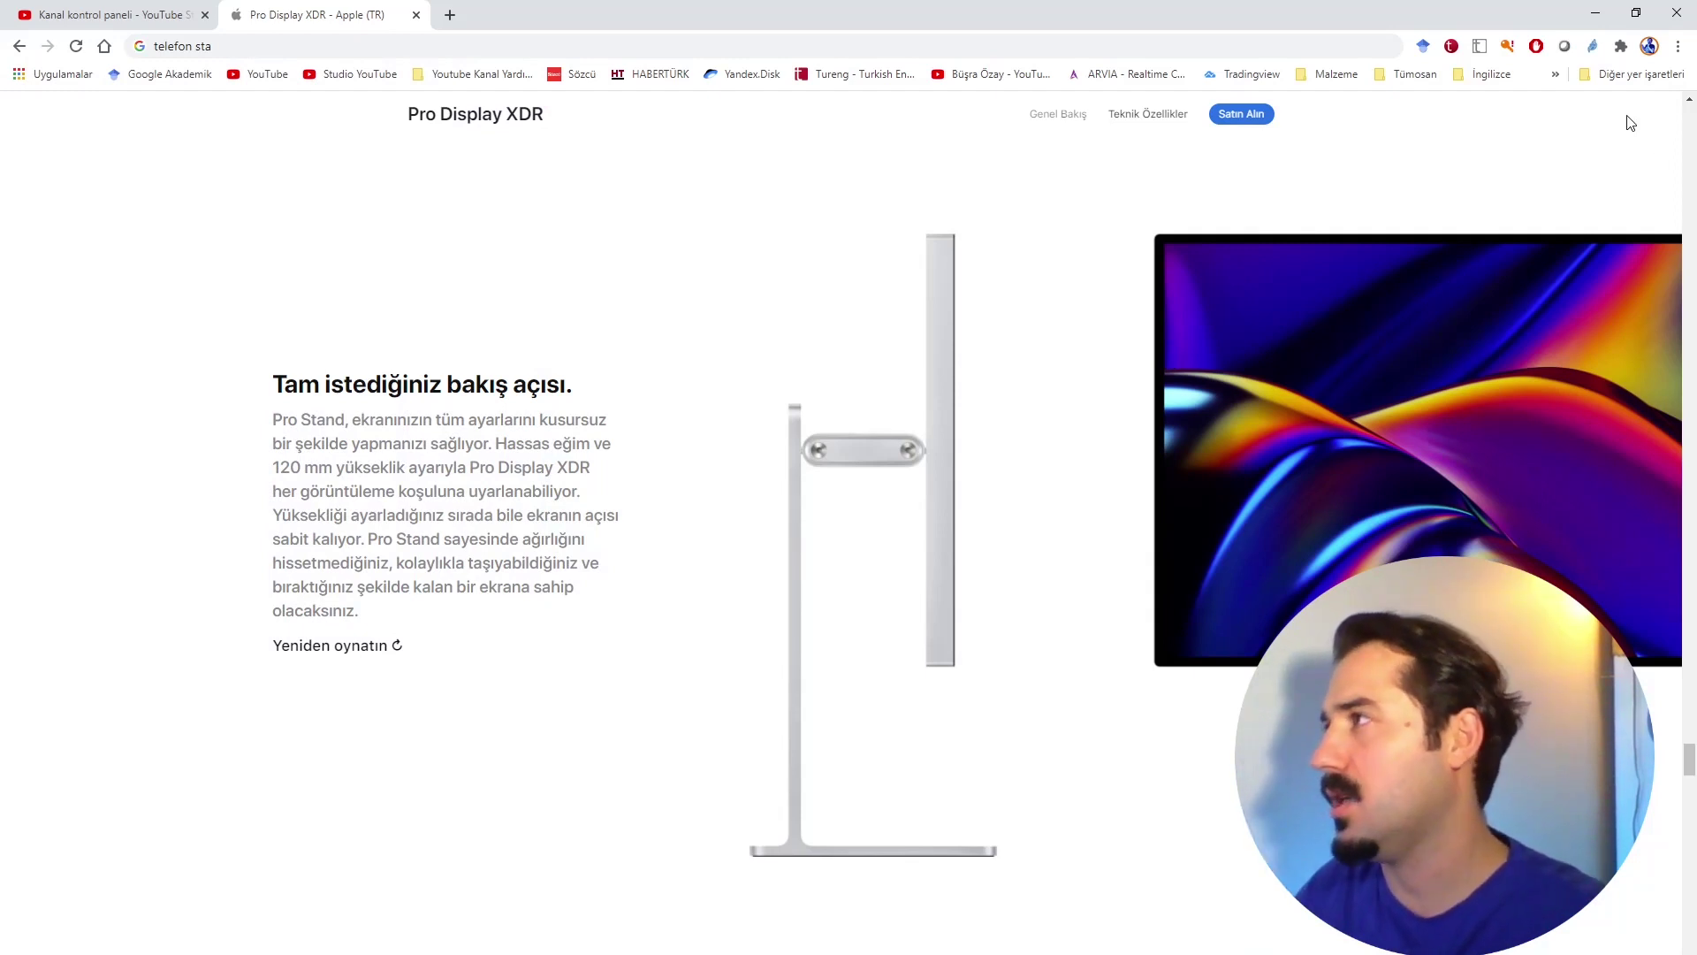
Step: Return to CATIA, set the horizontal base line in Sketch.Govde Yol to 60 mm, and exit the sketch
left_click(1596, 12)
mouse_move(773, 639)
middle_mouse_down()
mouse_move(871, 584)
mouse_move(659, 579)
middle_mouse_up()
double_click(756, 555)
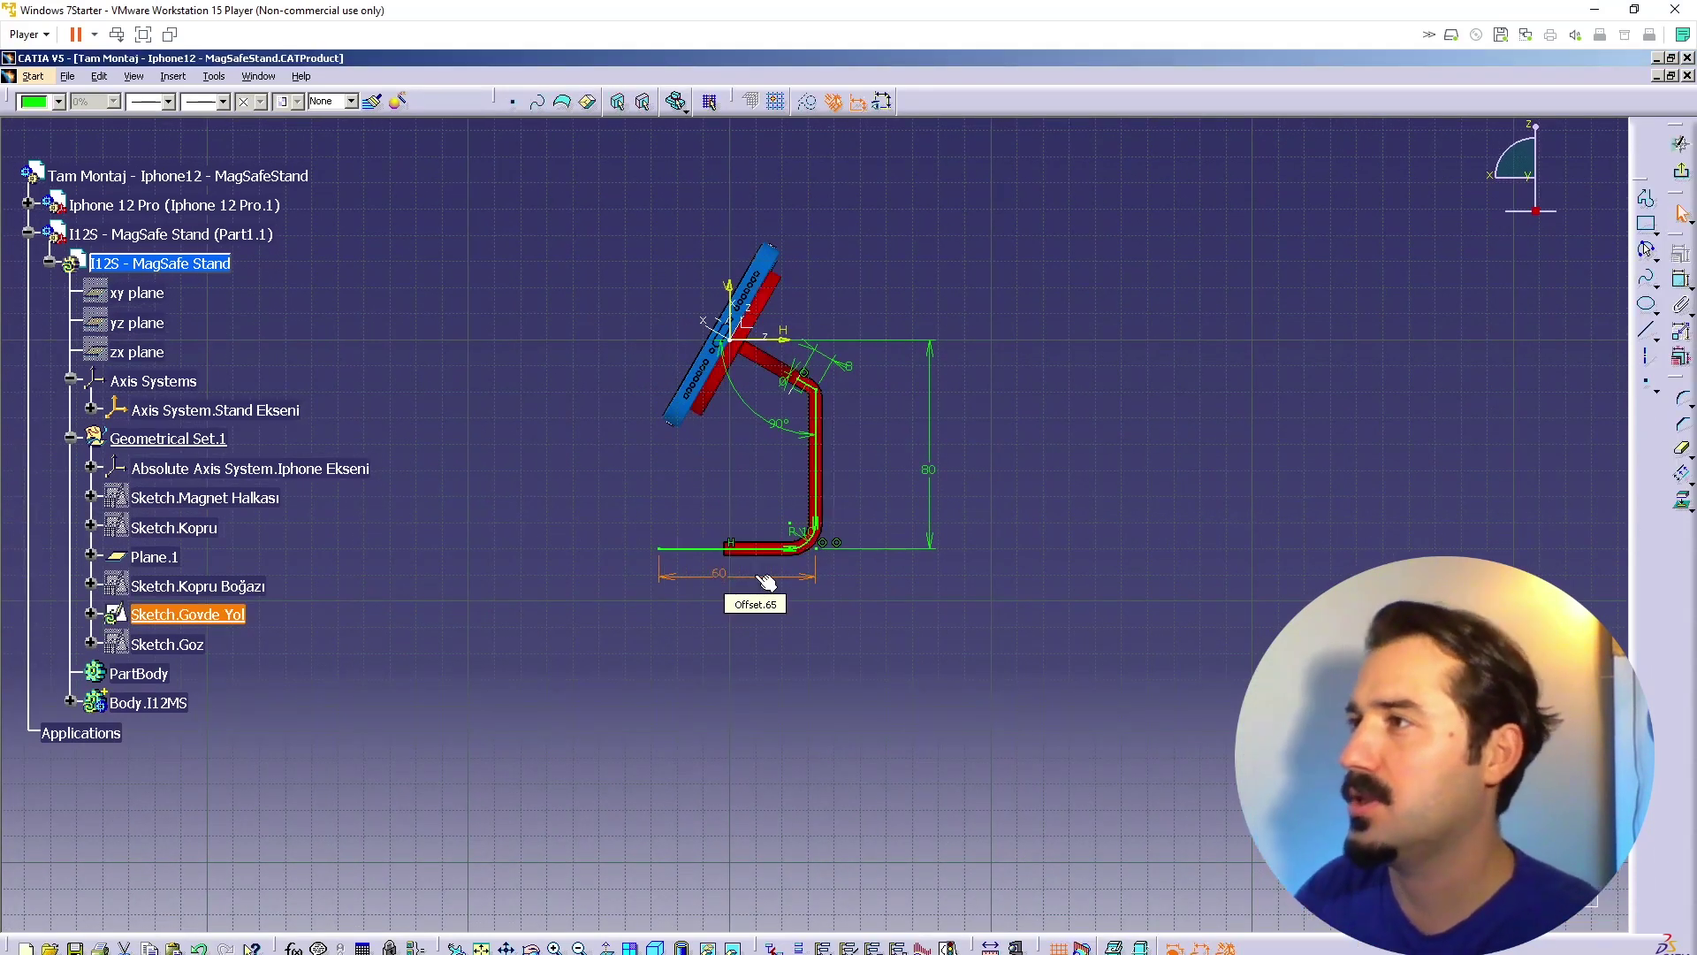
left_click(1682, 170)
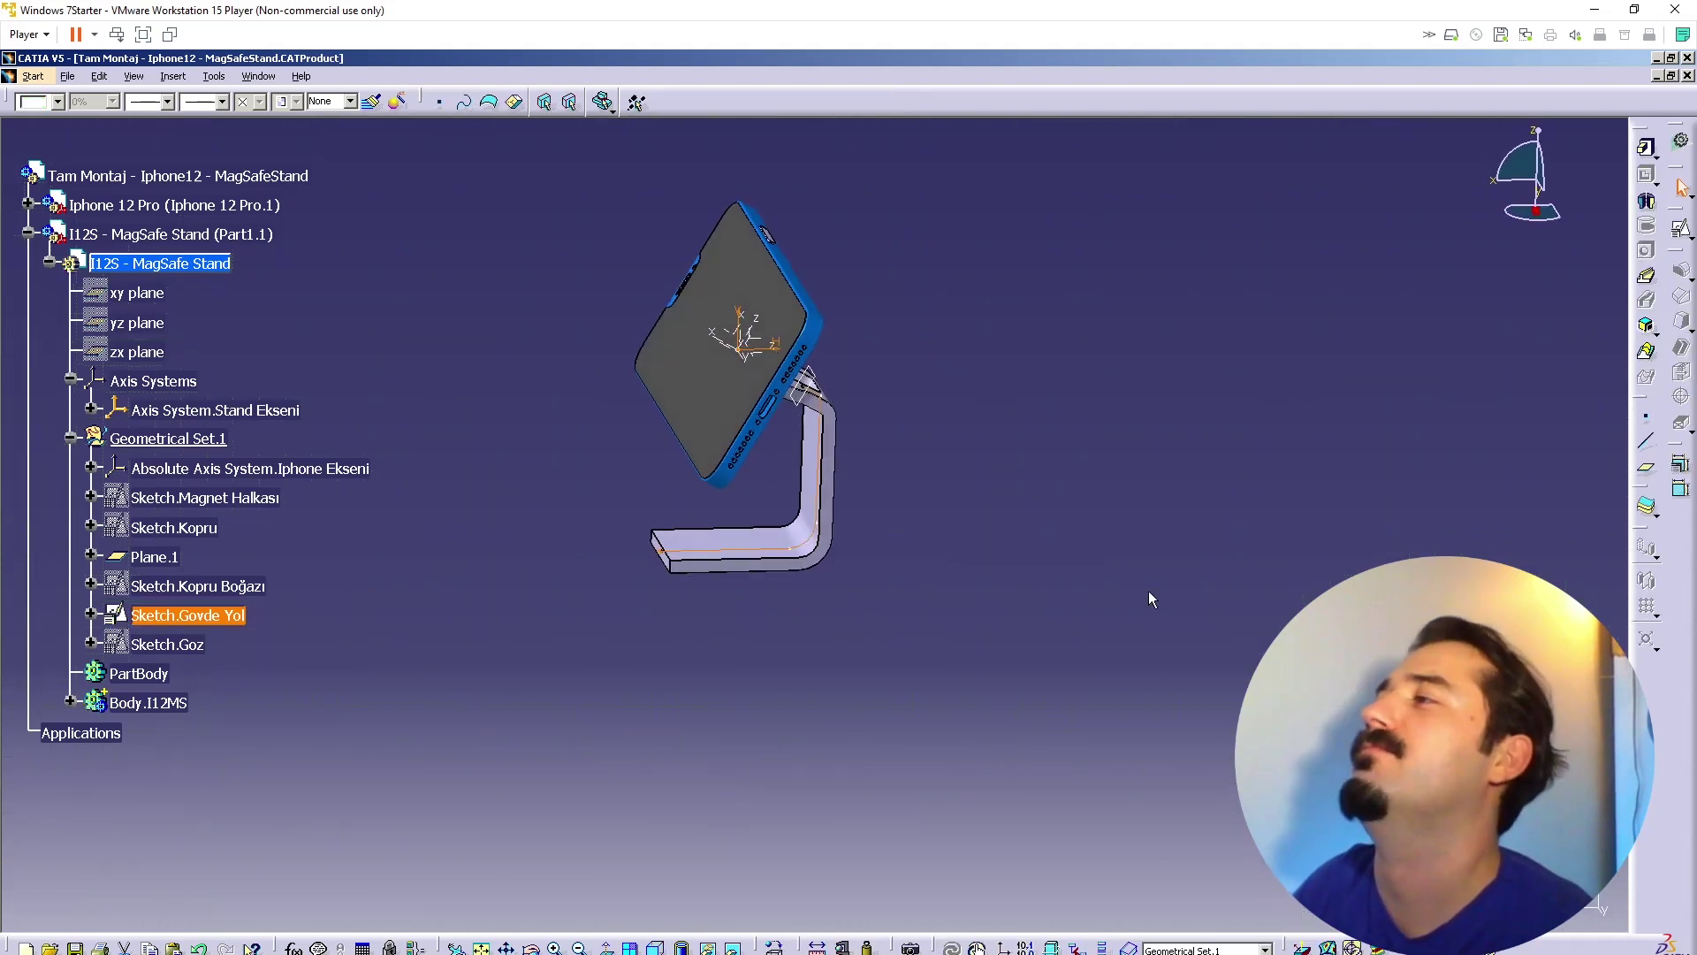
Step: Locate the body path sketch, Sketch.Govde Yol, in the specification tree and hide it
left_click(1494, 190)
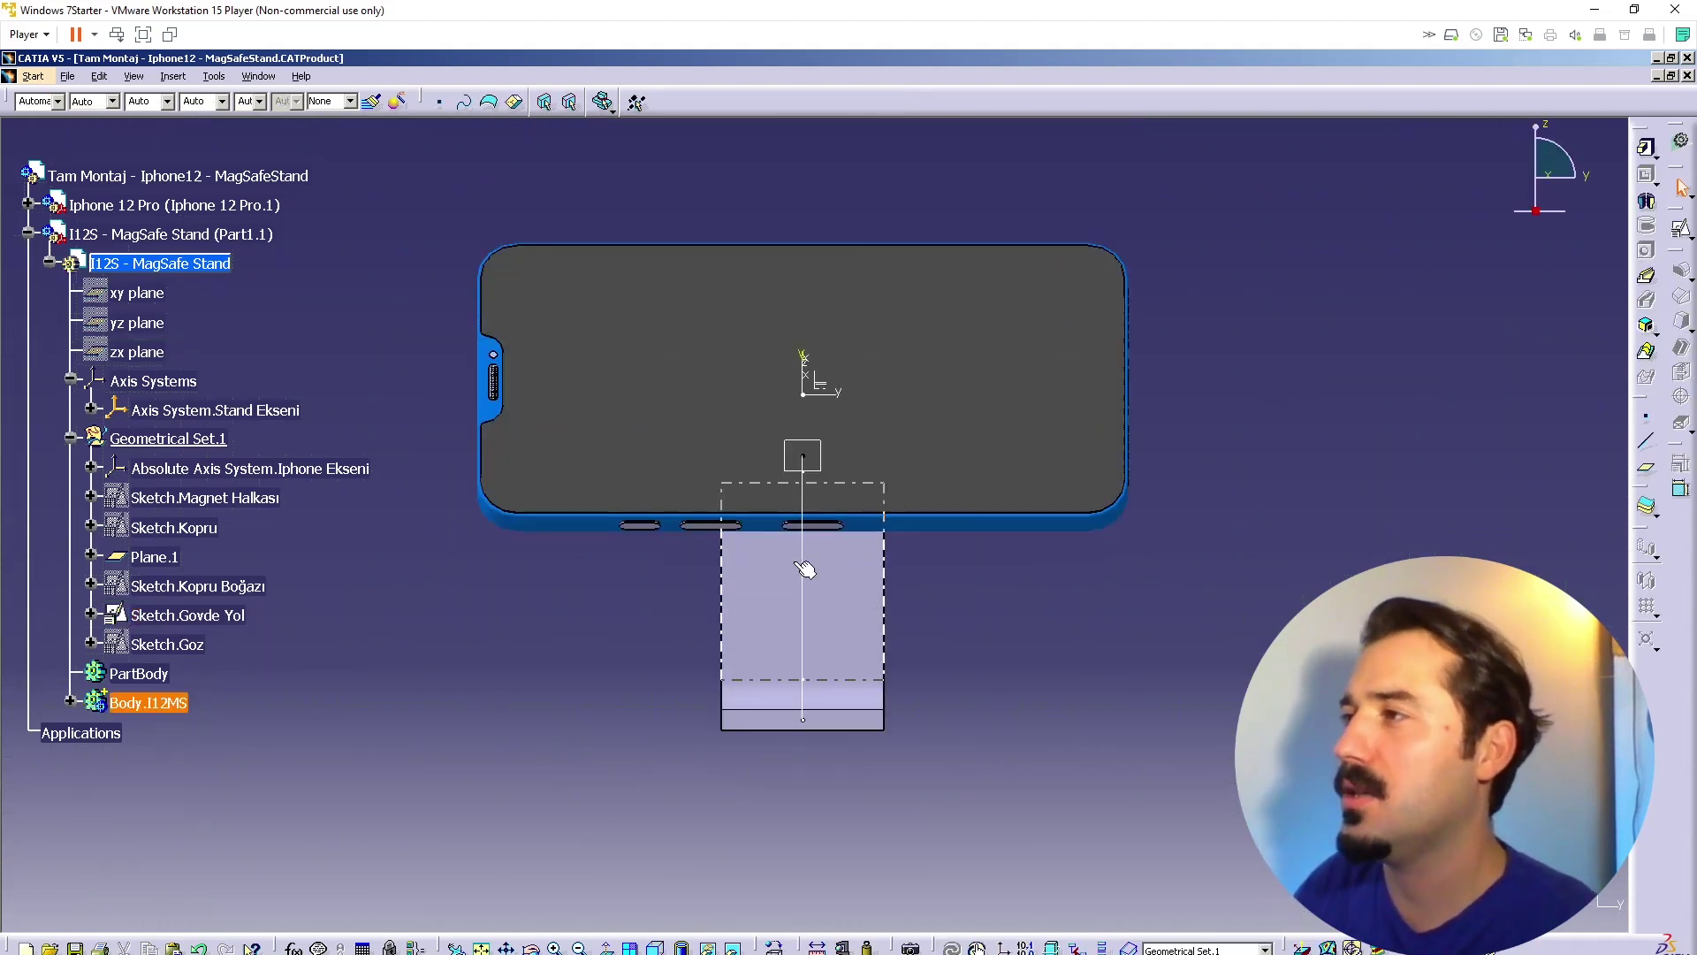
right_click(803, 560)
left_click(835, 572)
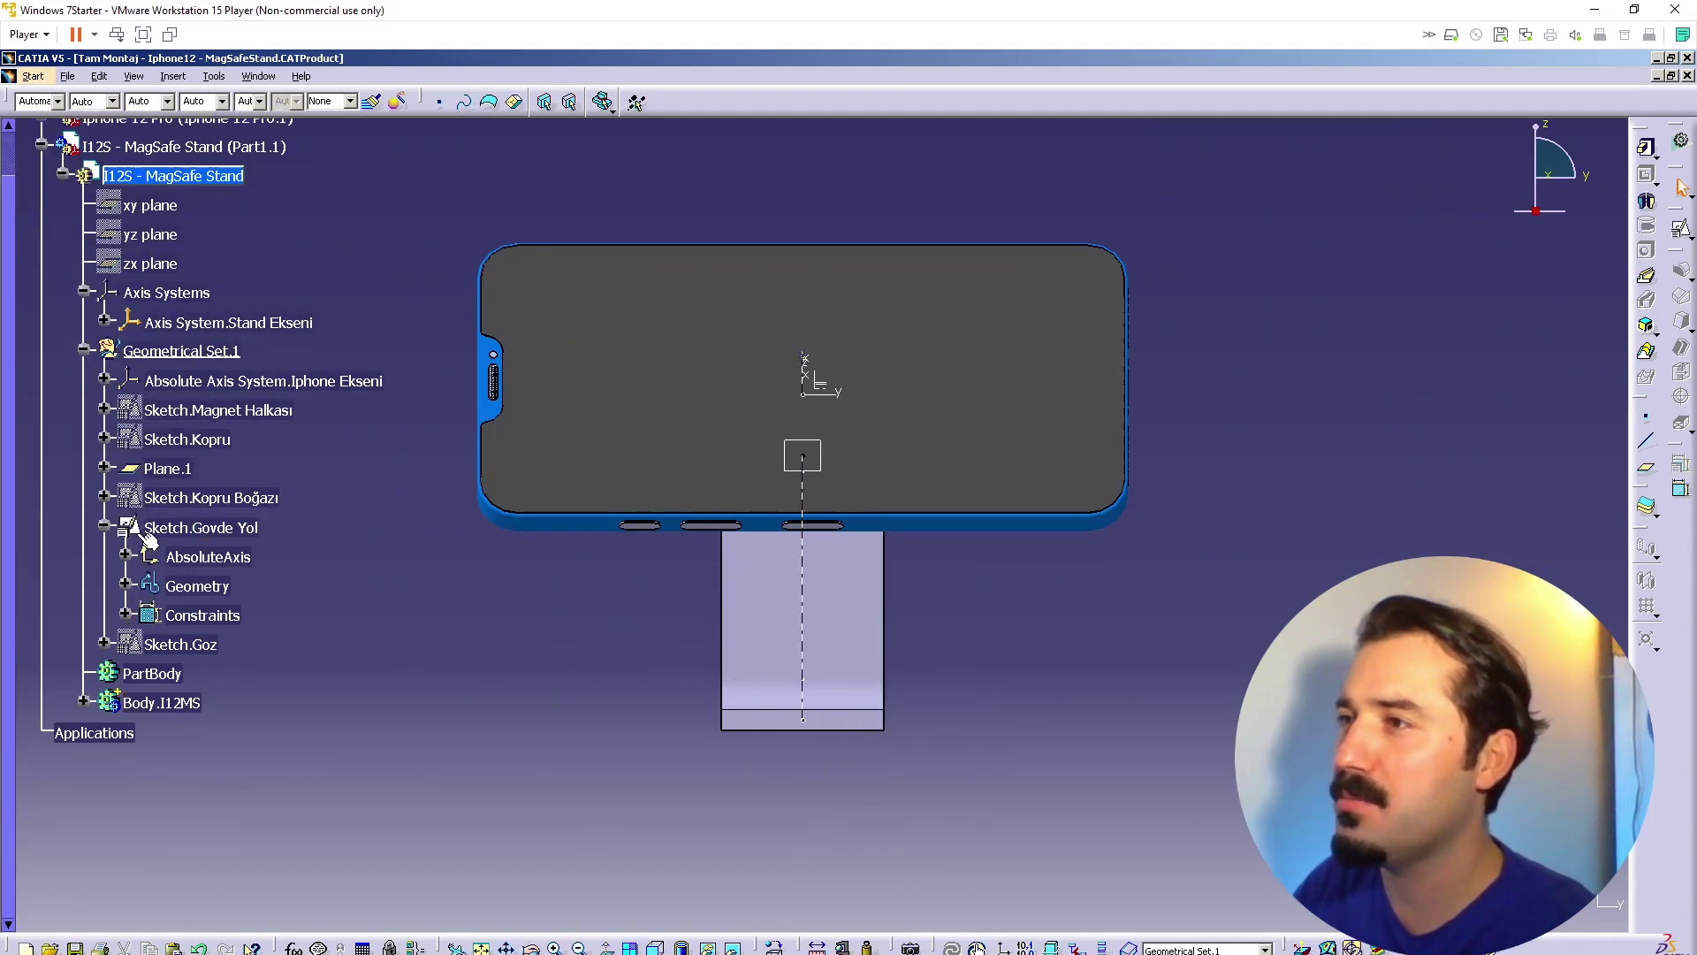
left_click(103, 527)
right_click(203, 541)
left_click(228, 578)
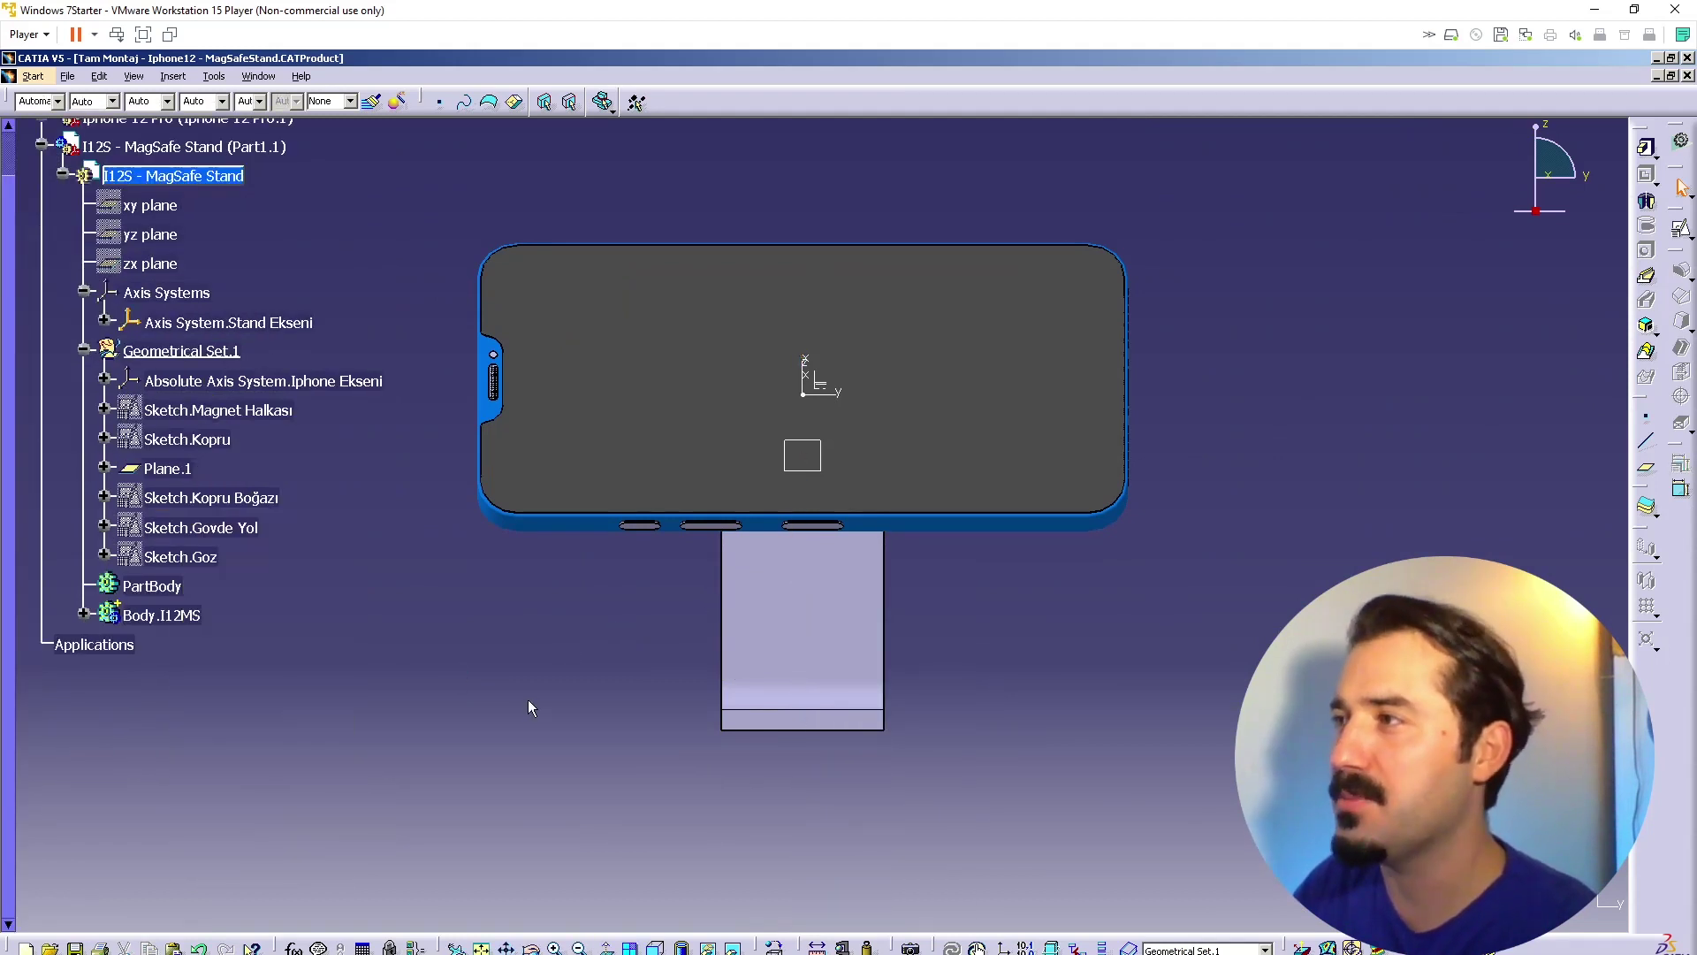
Step: Examine the lengthened base, the leg and the bridge arms with the phone mounted, from the front, side and rear
middle_click(854, 636)
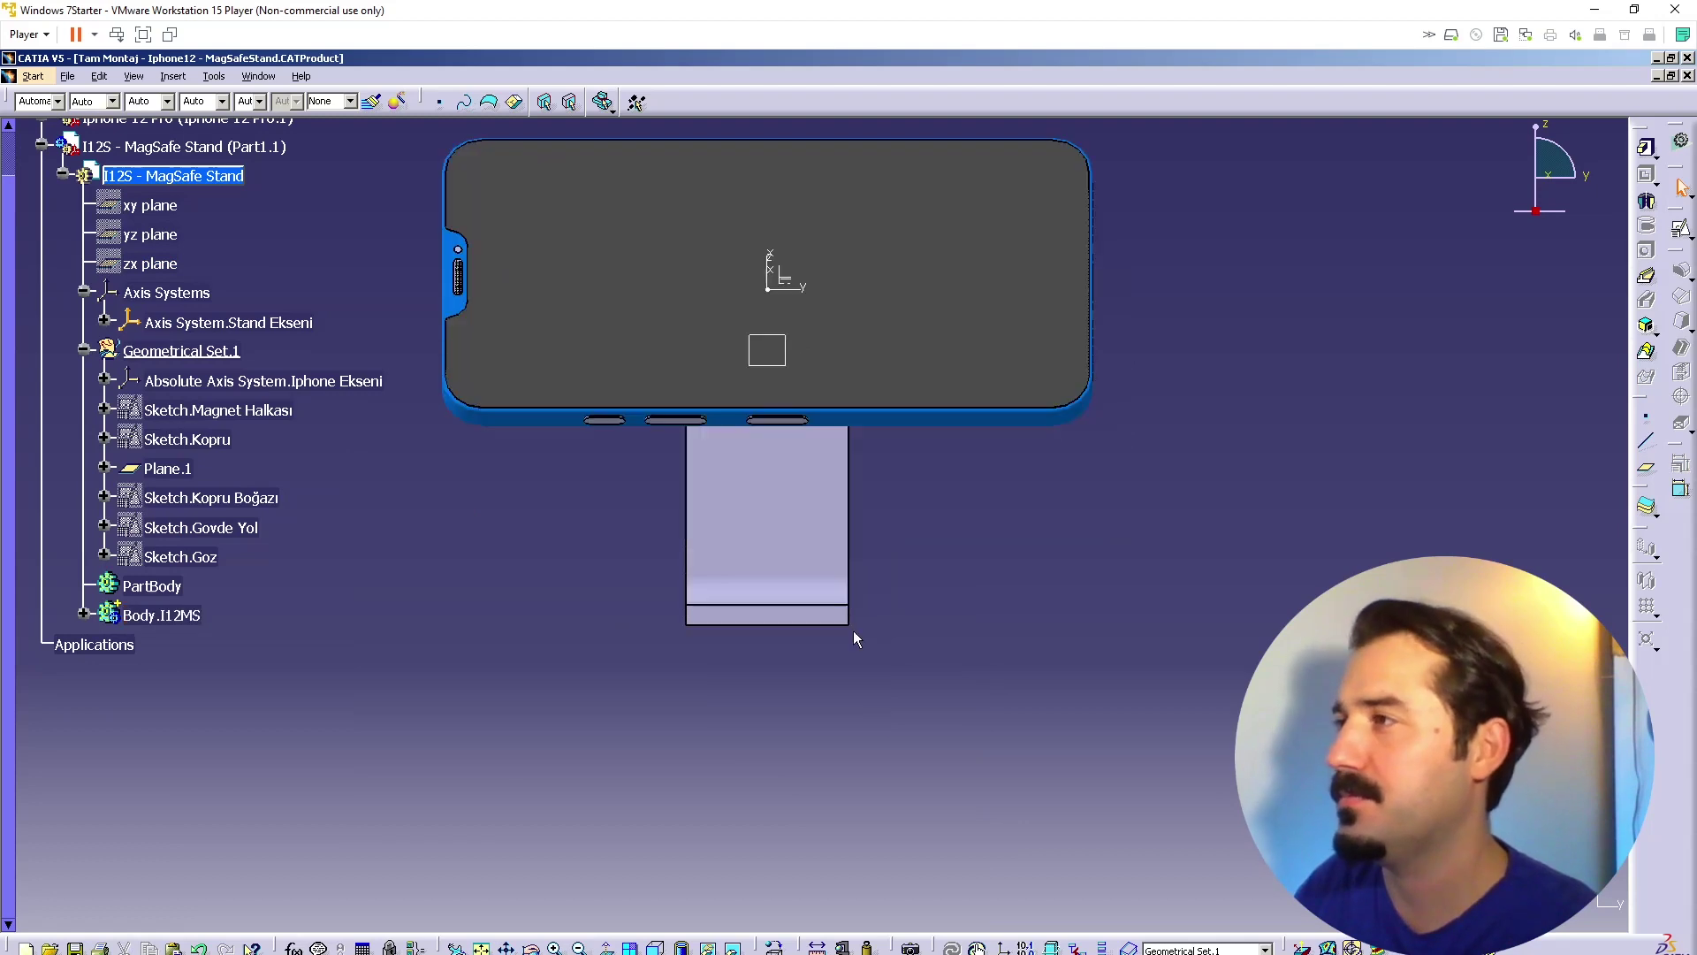
middle_click_drag(860, 646, 865, 762)
middle_click(785, 606)
middle_click_drag(830, 613, 788, 542)
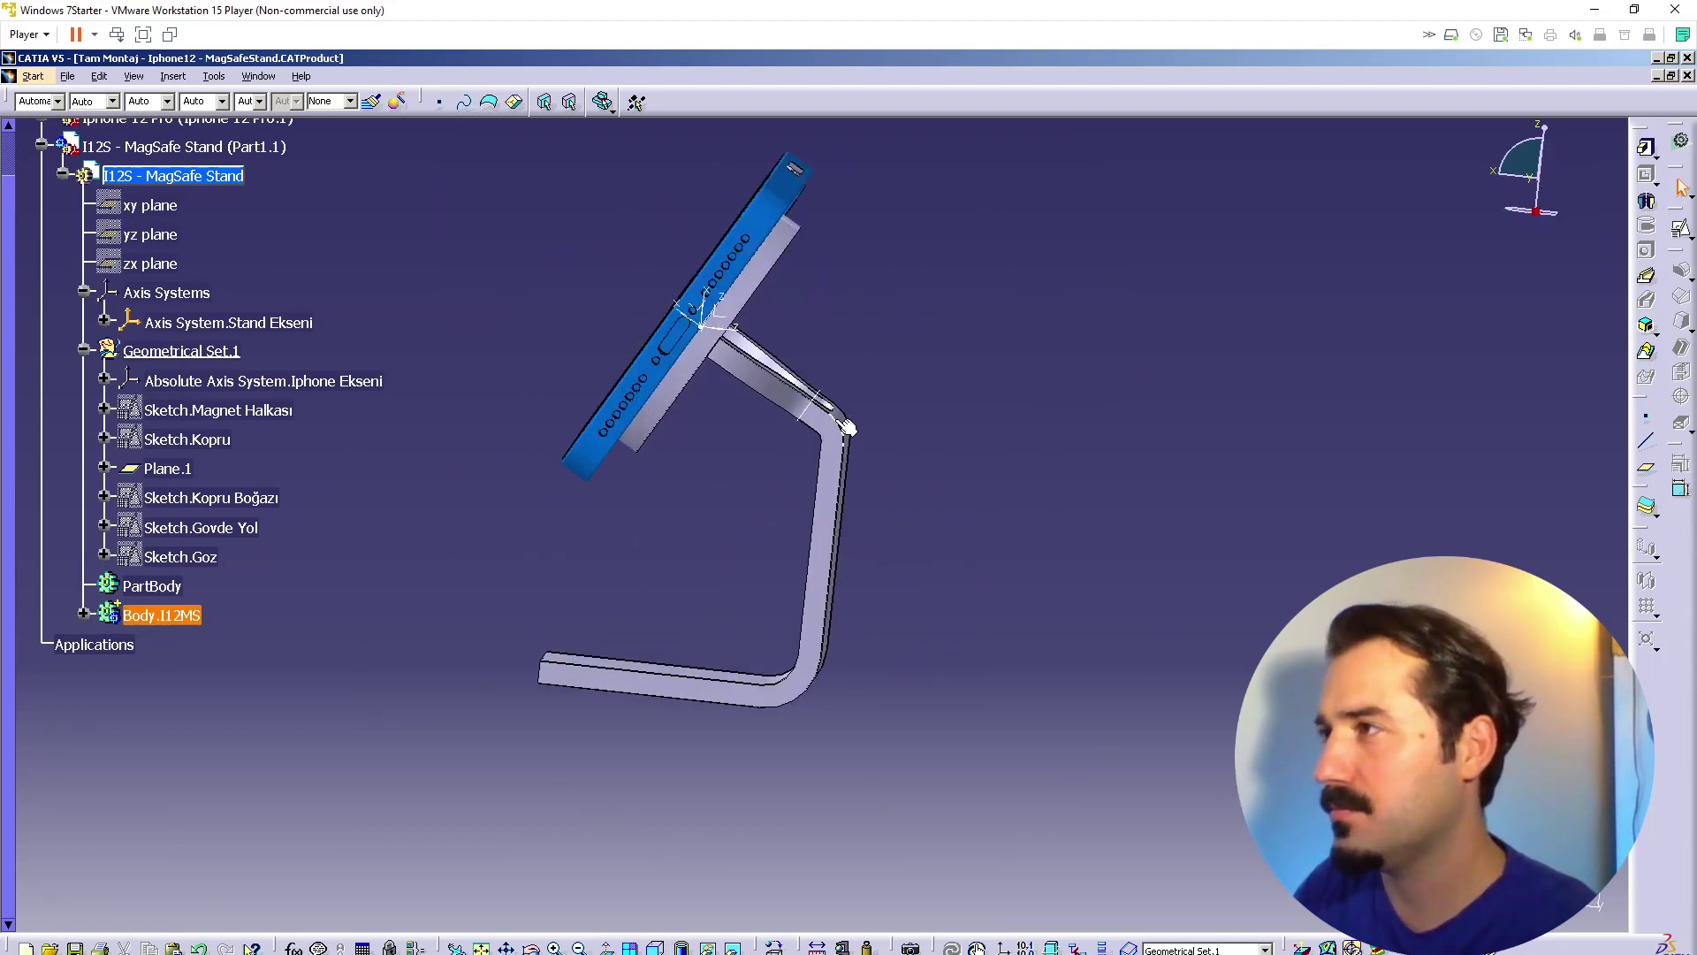
middle_click_drag(840, 434, 981, 517)
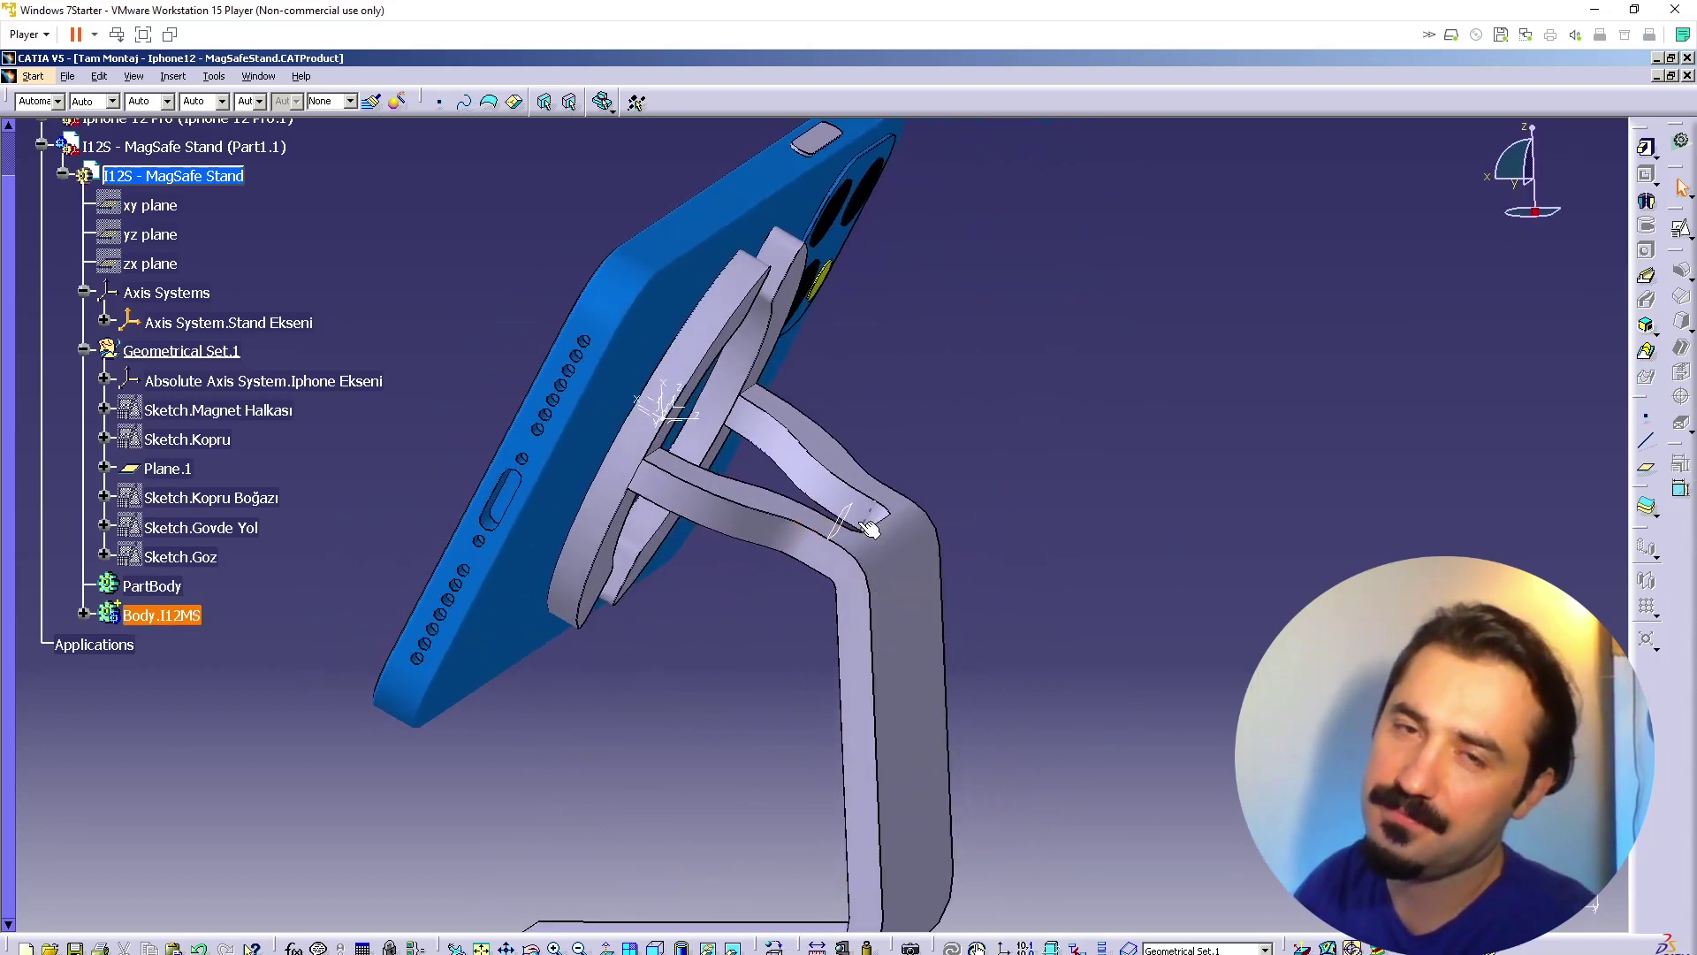
middle_click_drag(938, 579, 986, 680)
middle_click_drag(824, 575, 786, 573)
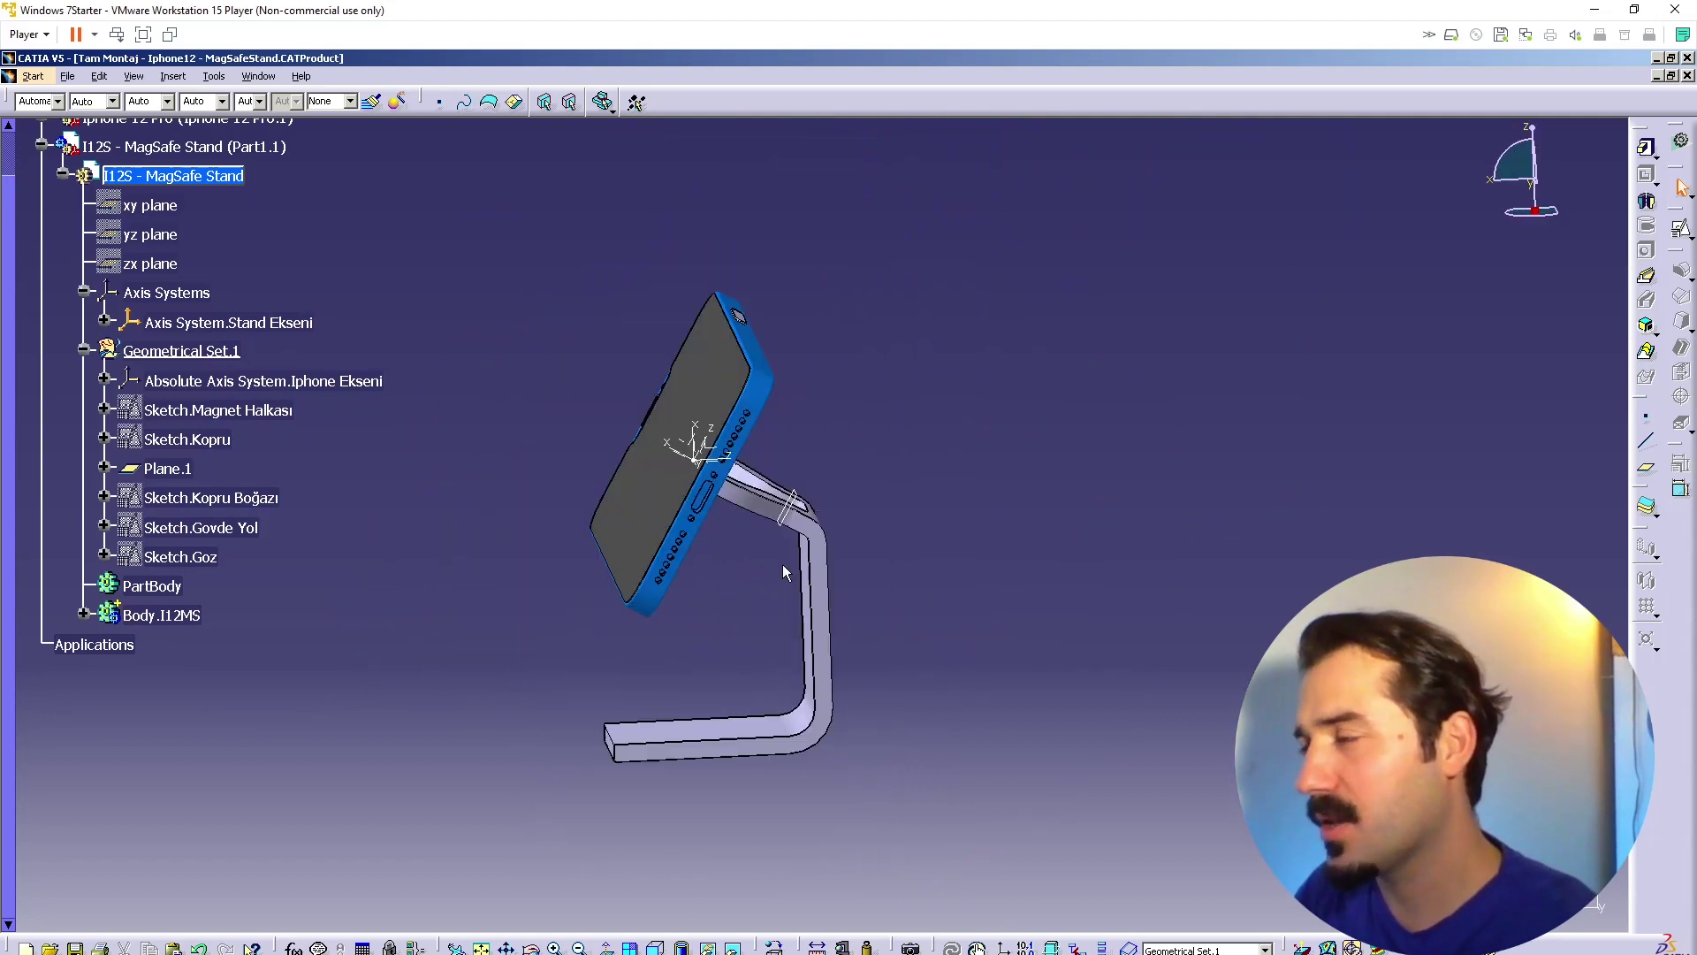
middle_click_drag(800, 698, 796, 610)
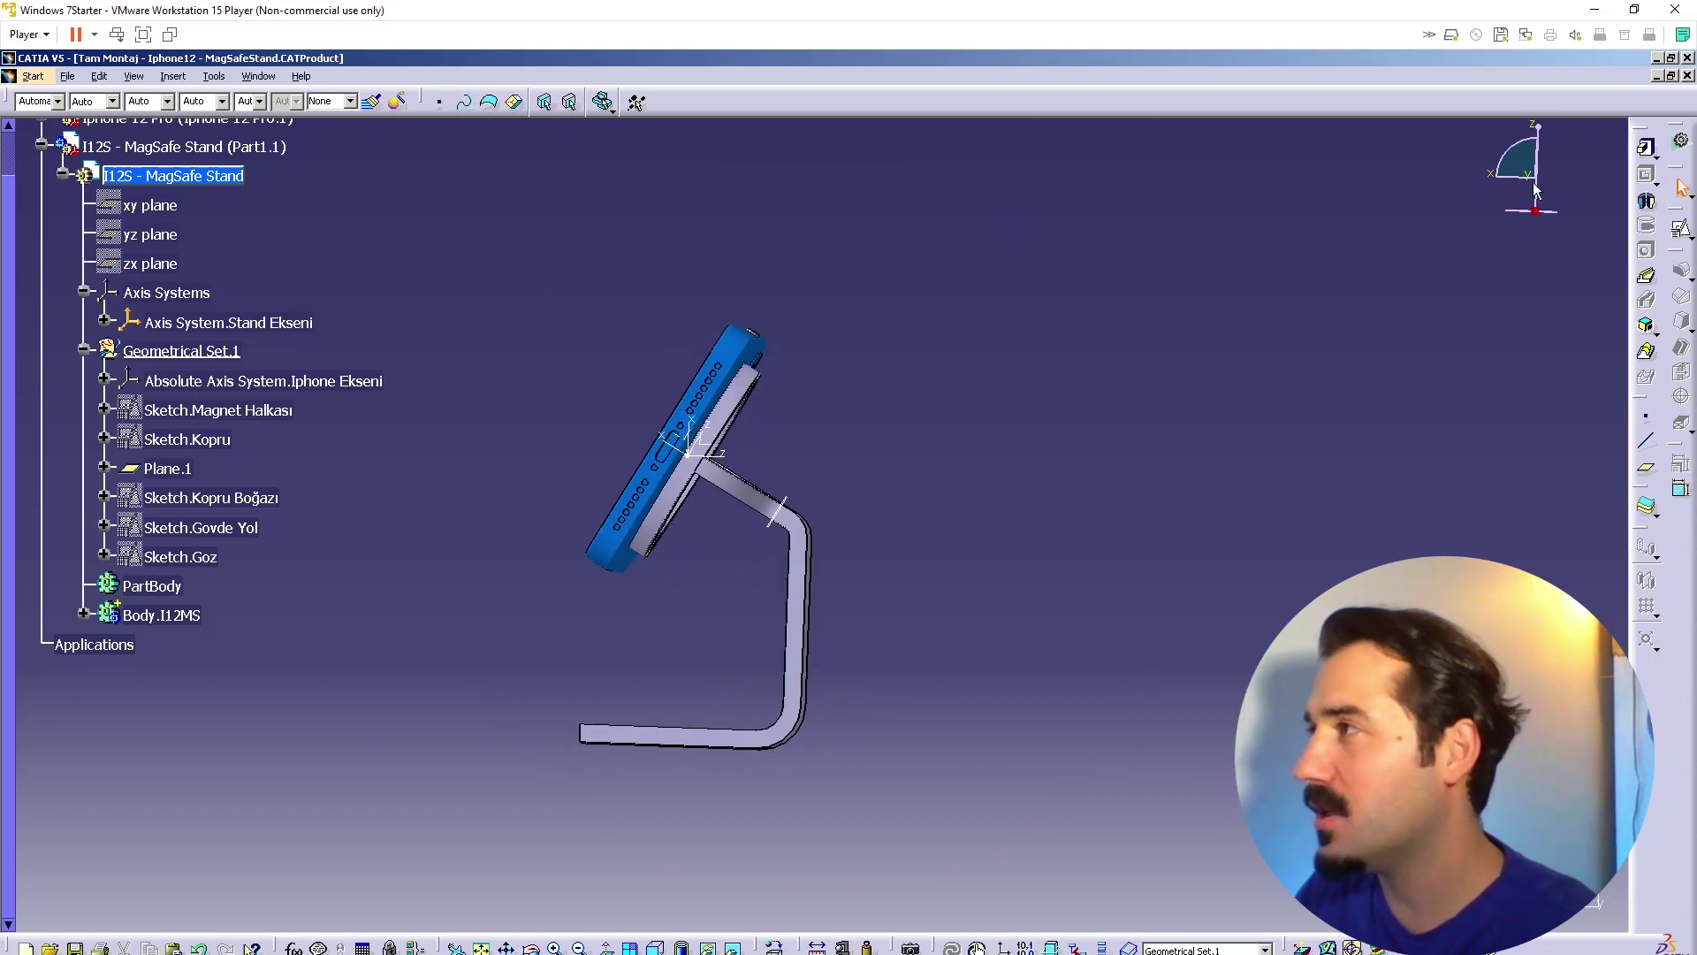
left_click(1530, 176)
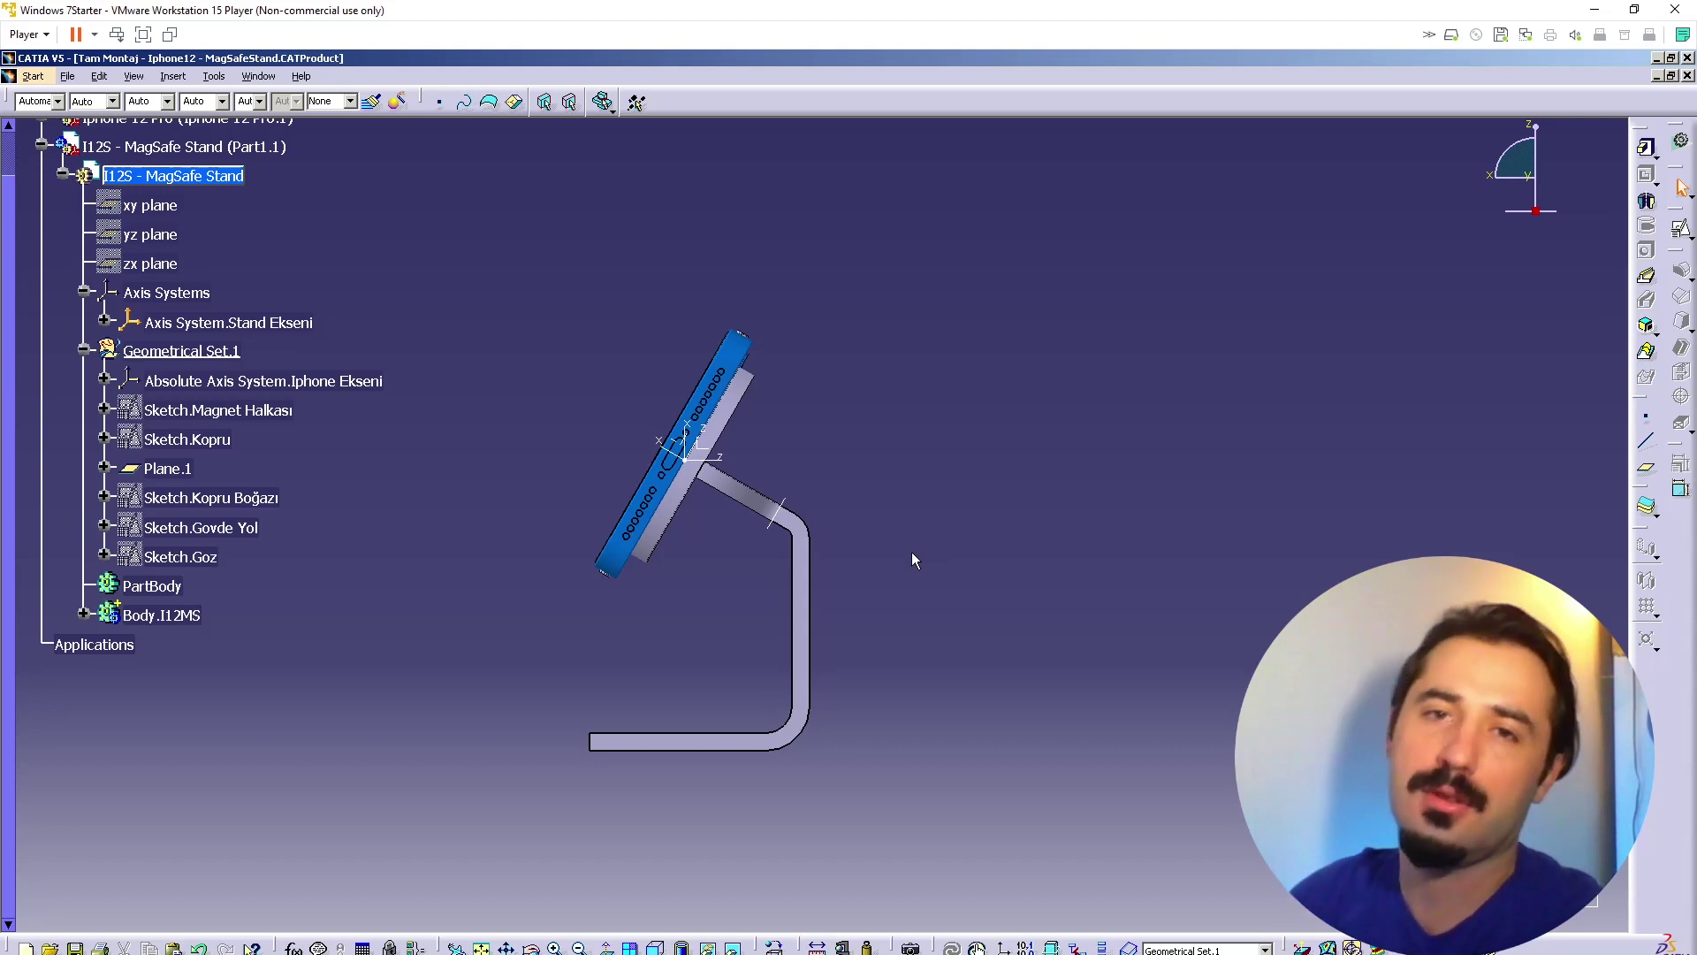
middle_click_drag(735, 492, 734, 679)
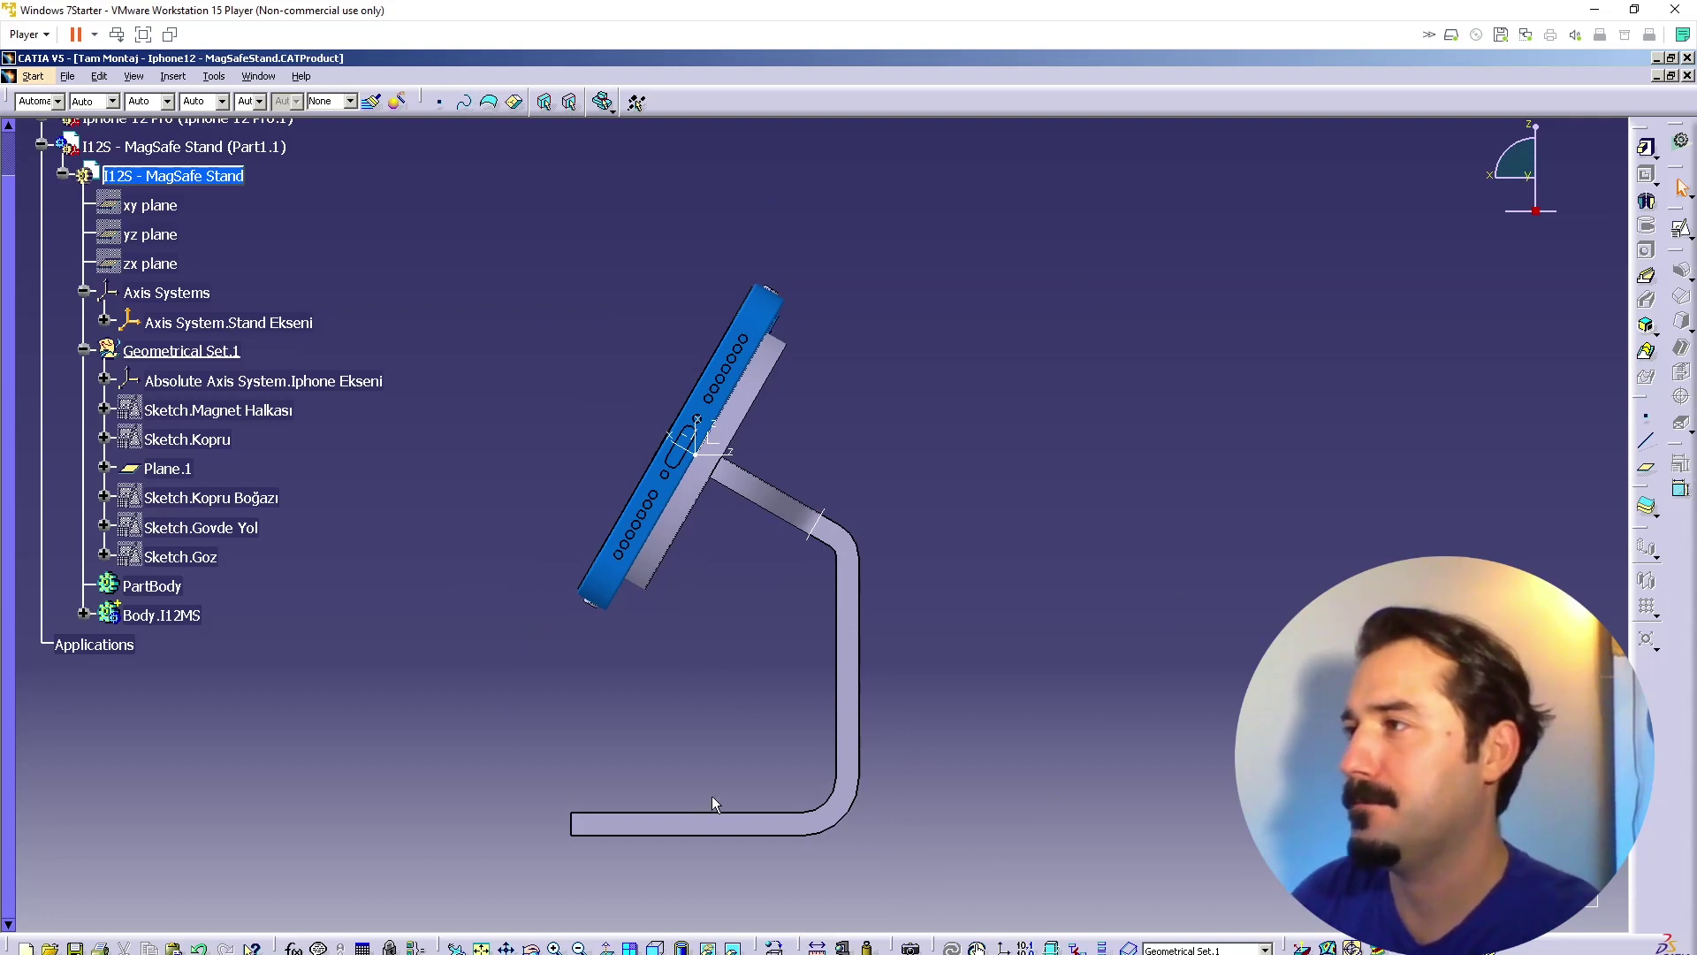
middle_click_drag(713, 795, 960, 536)
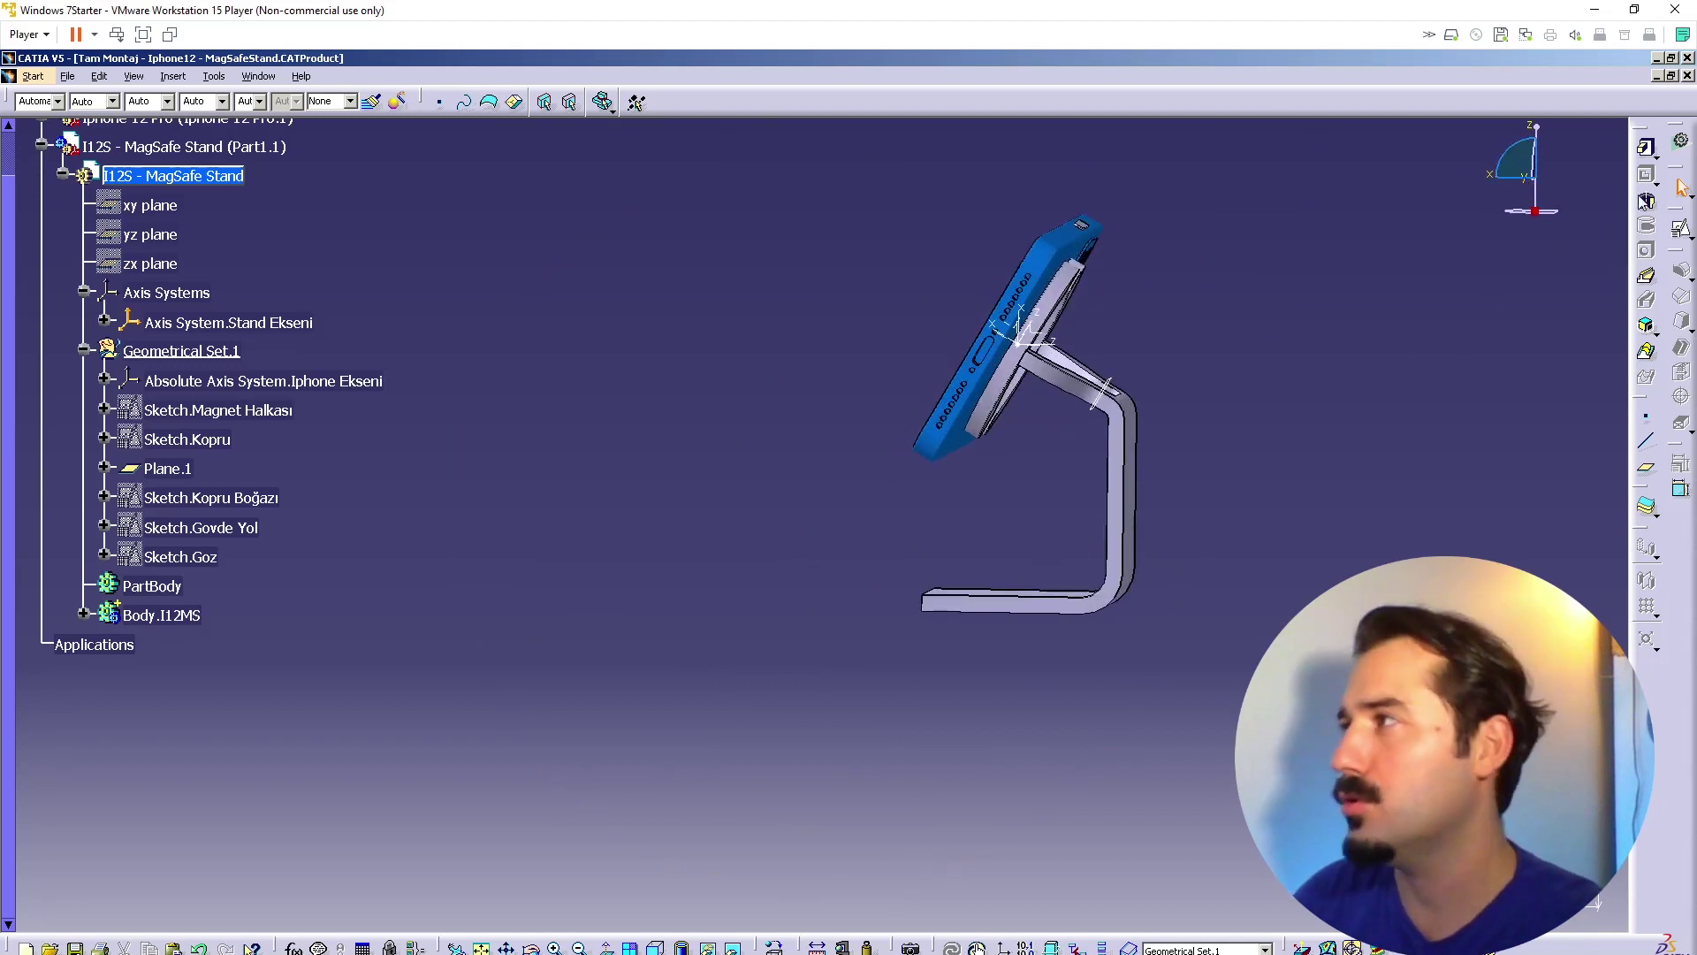
left_click_drag(1529, 181, 1490, 208)
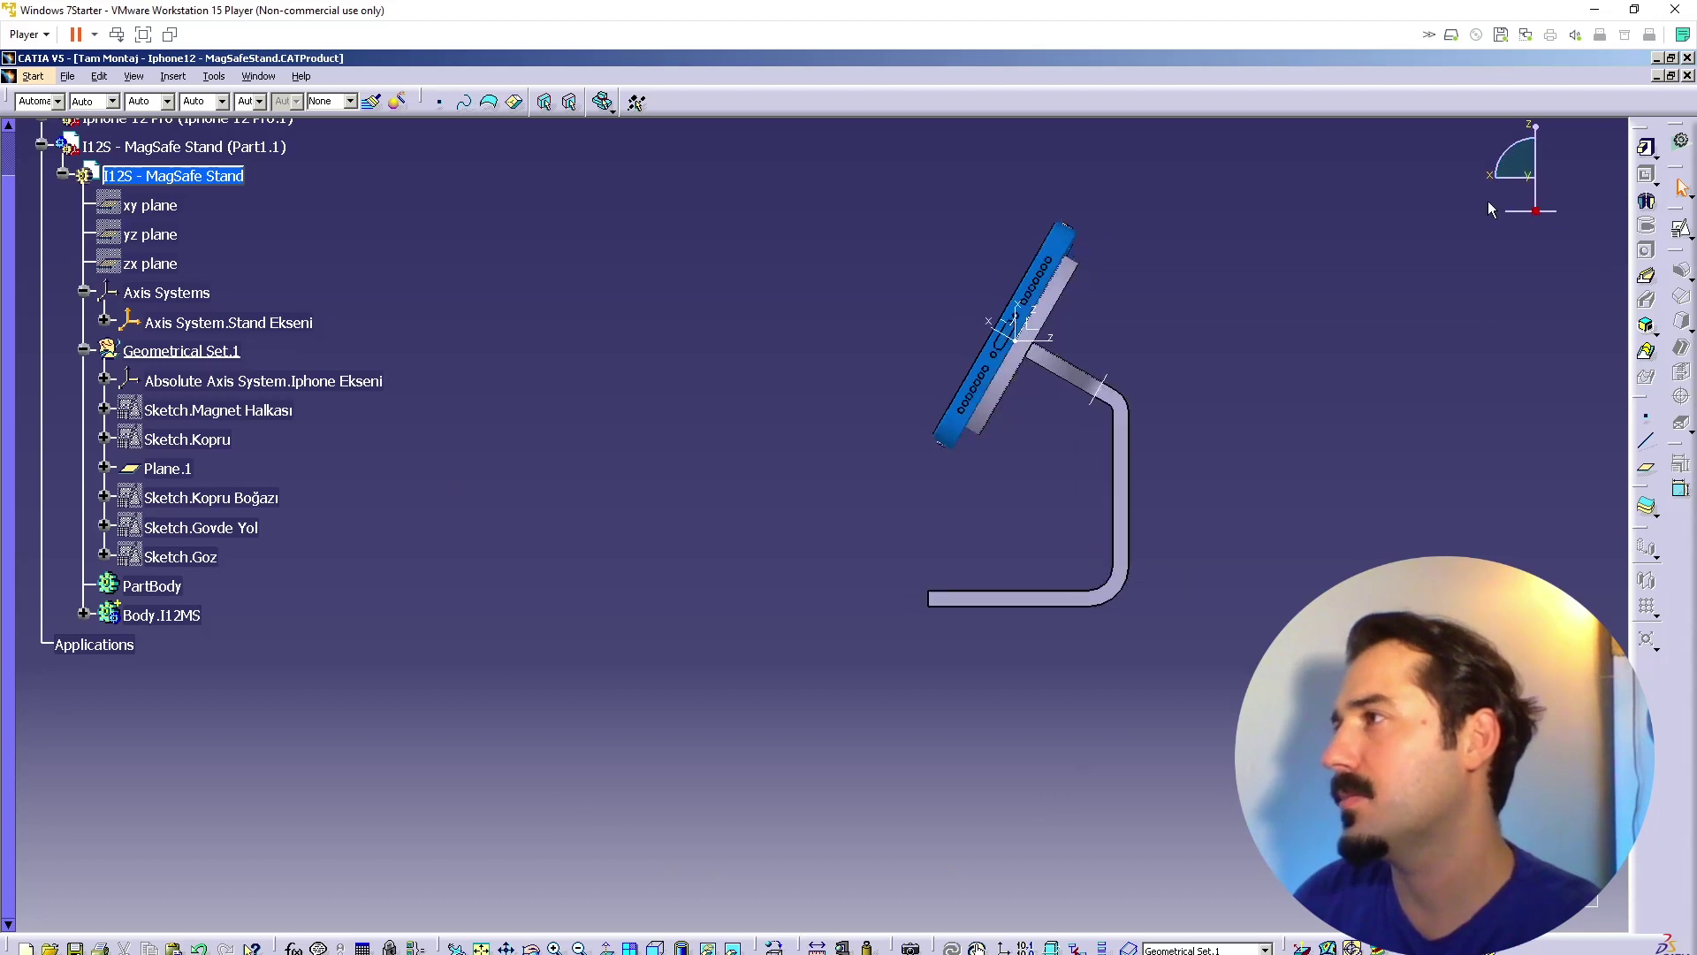
middle_click_drag(1138, 474, 897, 481)
left_click(1529, 177)
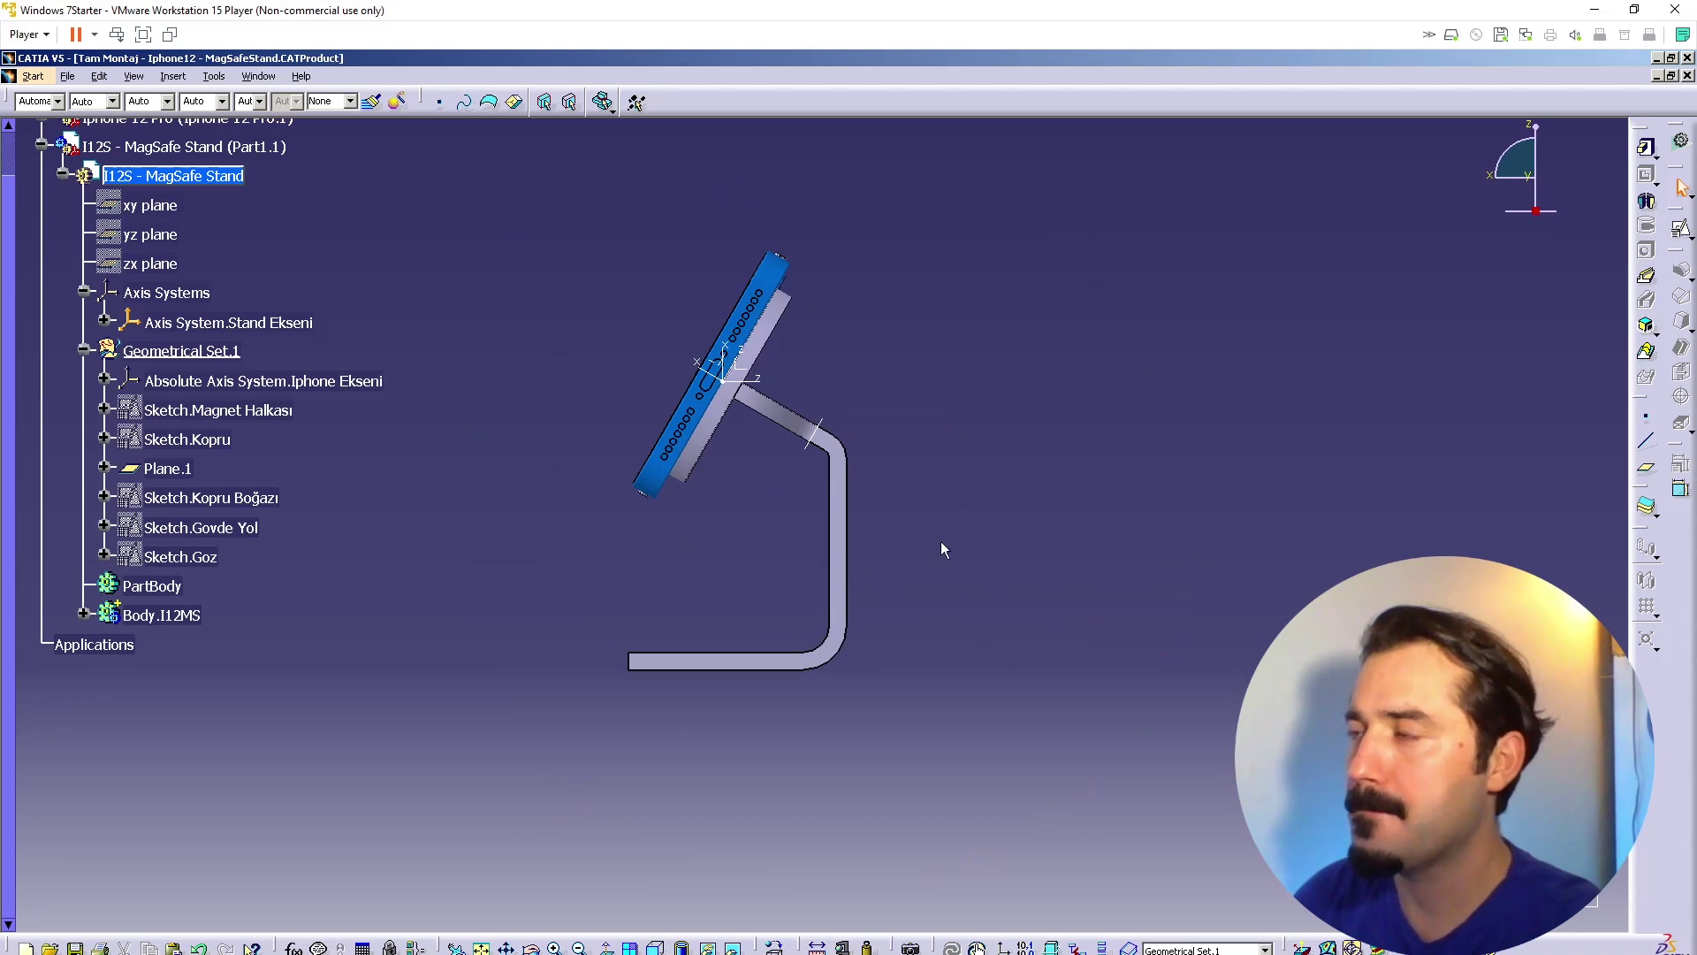
middle_click_drag(931, 522, 932, 485, "ctrl")
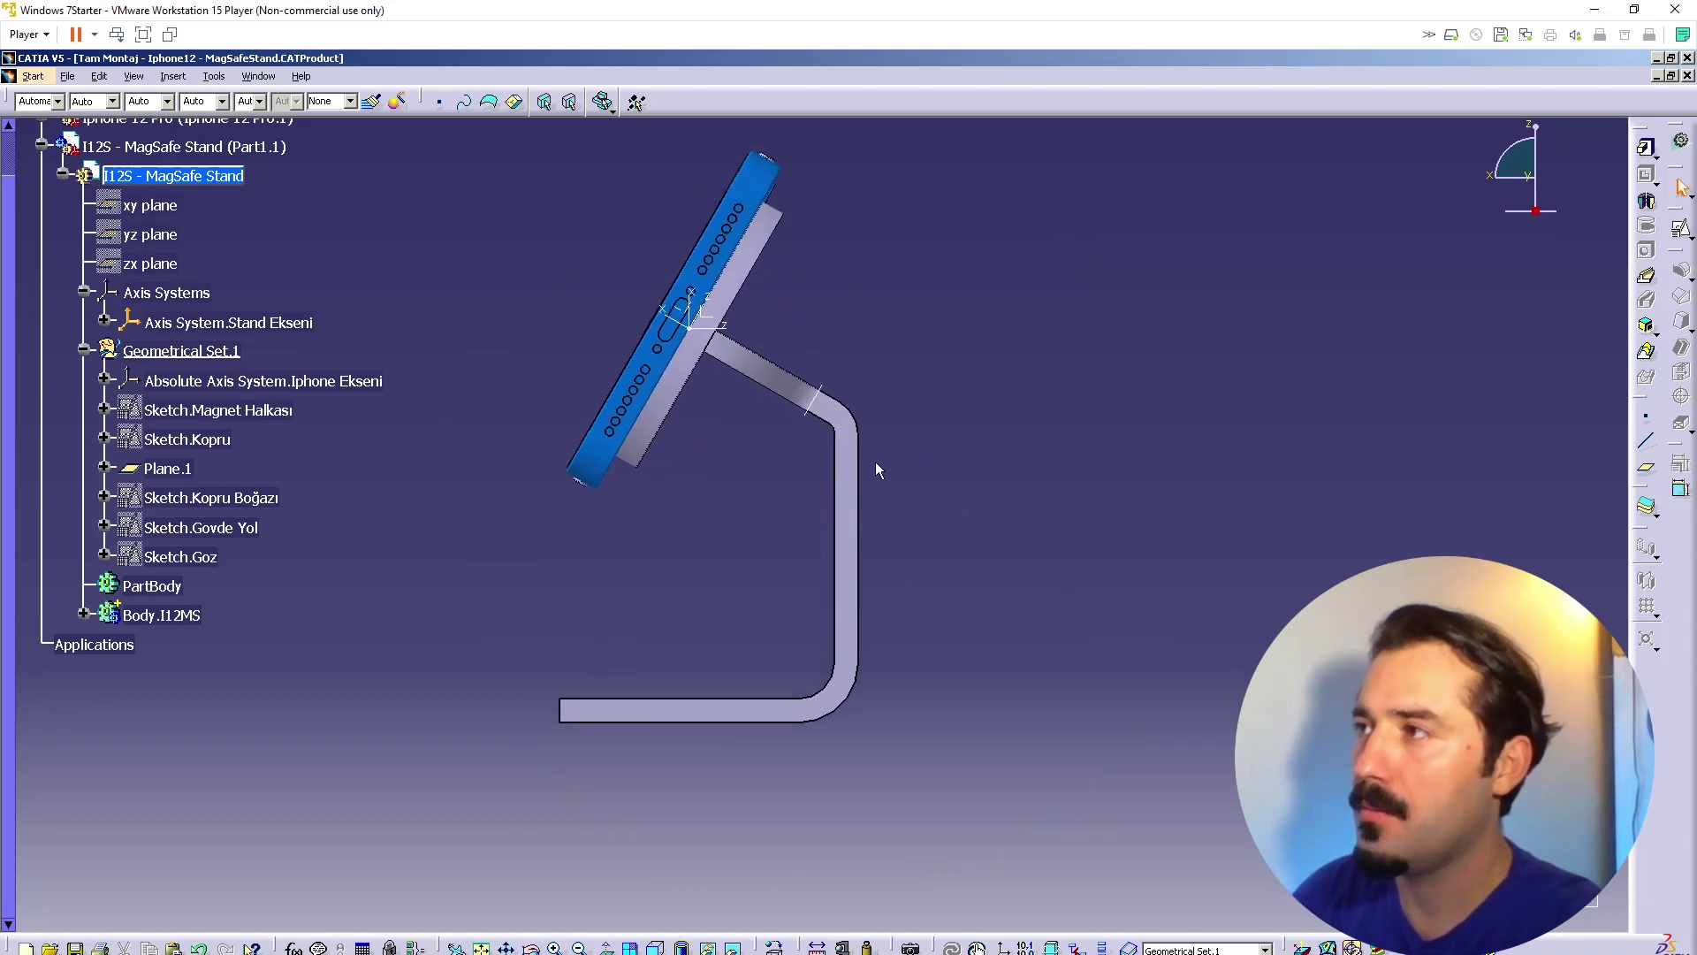
Step: Make Body.I12MS the work object and fillet the two short vertical corner edges at the base's free end
middle_click_drag(781, 380, 884, 531)
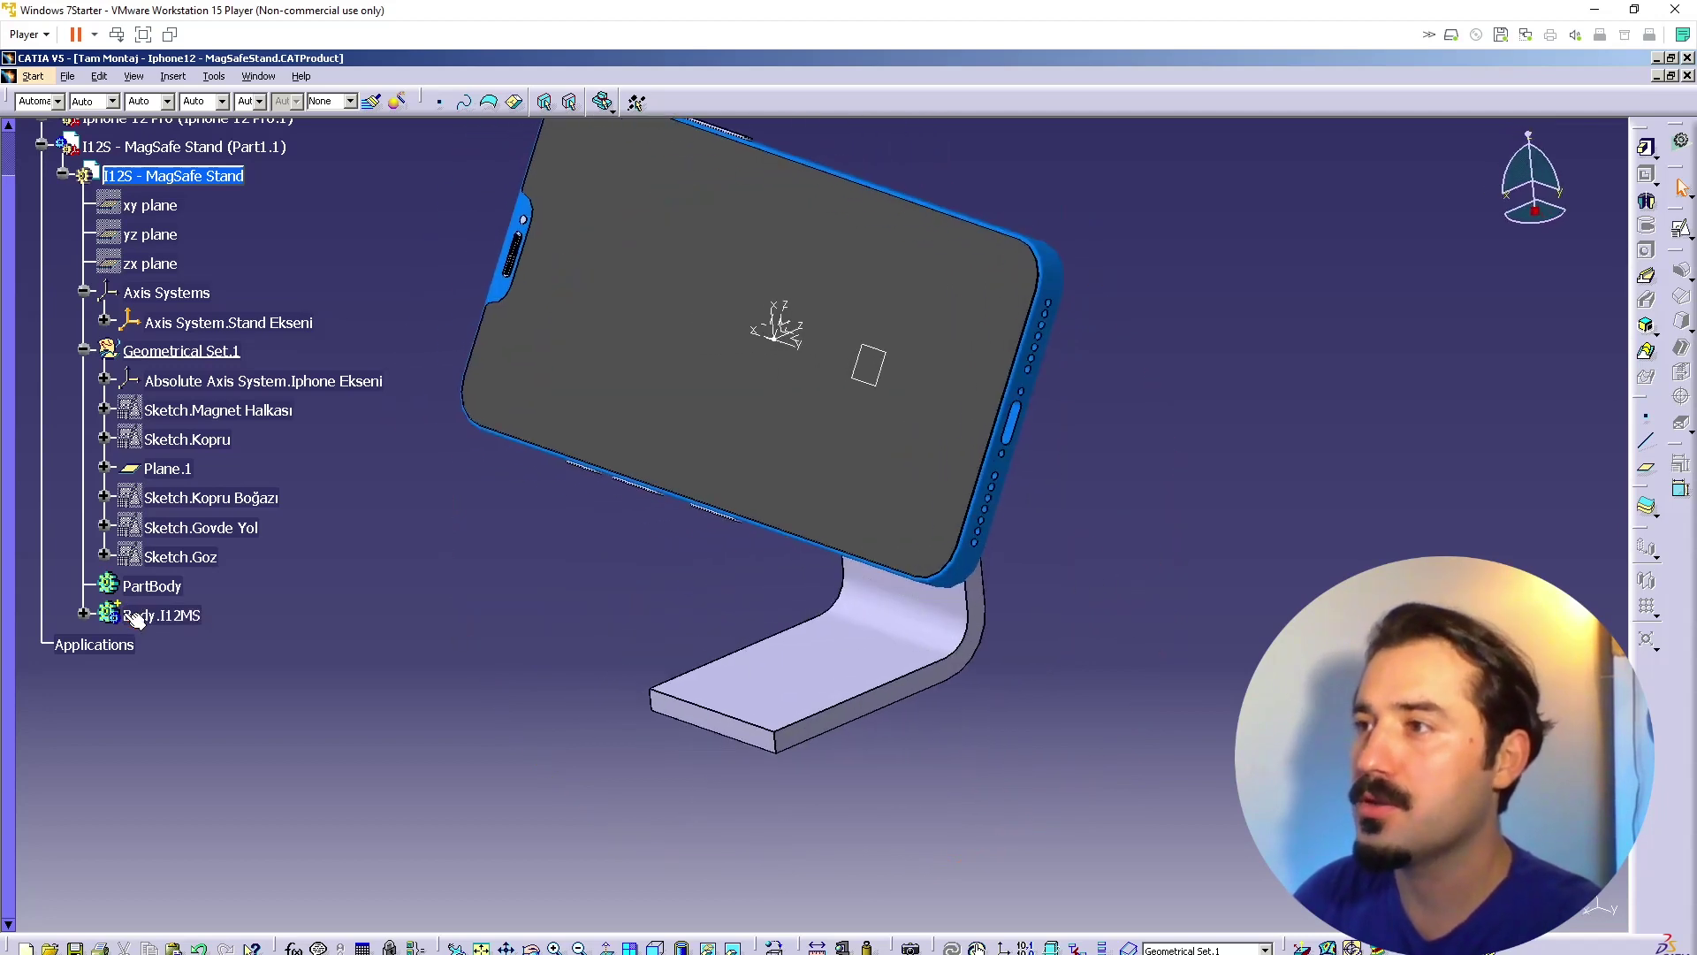
right_click(189, 613)
left_click(283, 735)
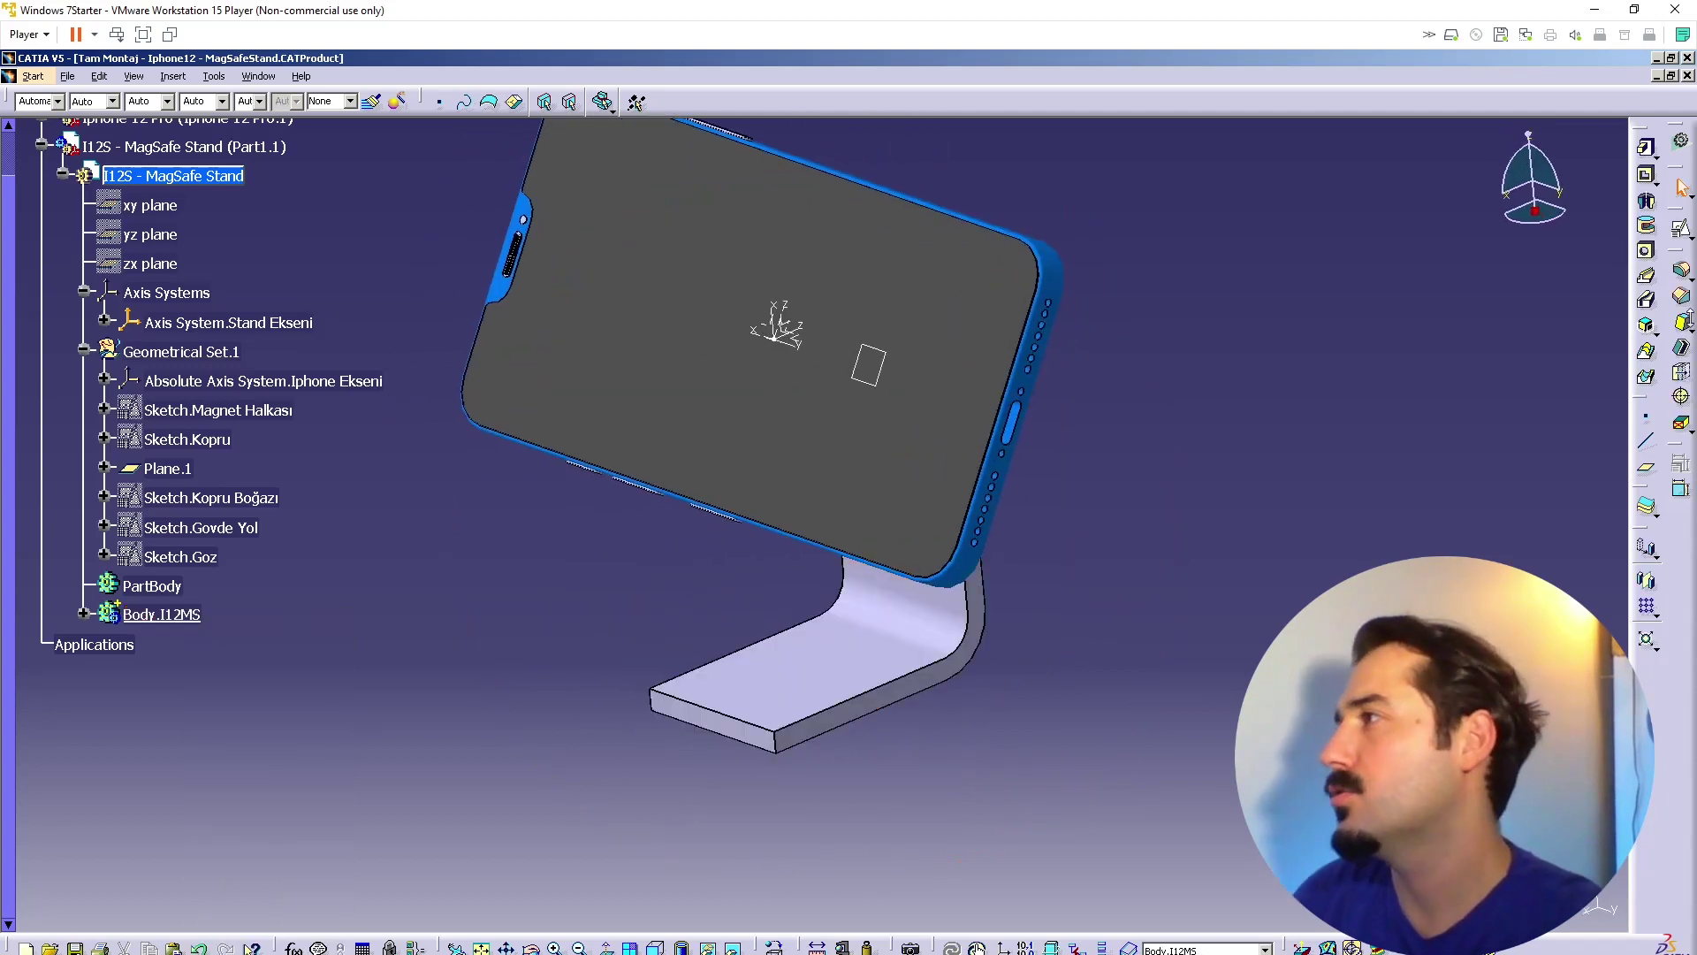
left_click(1681, 271)
left_click(778, 747)
left_click(656, 708)
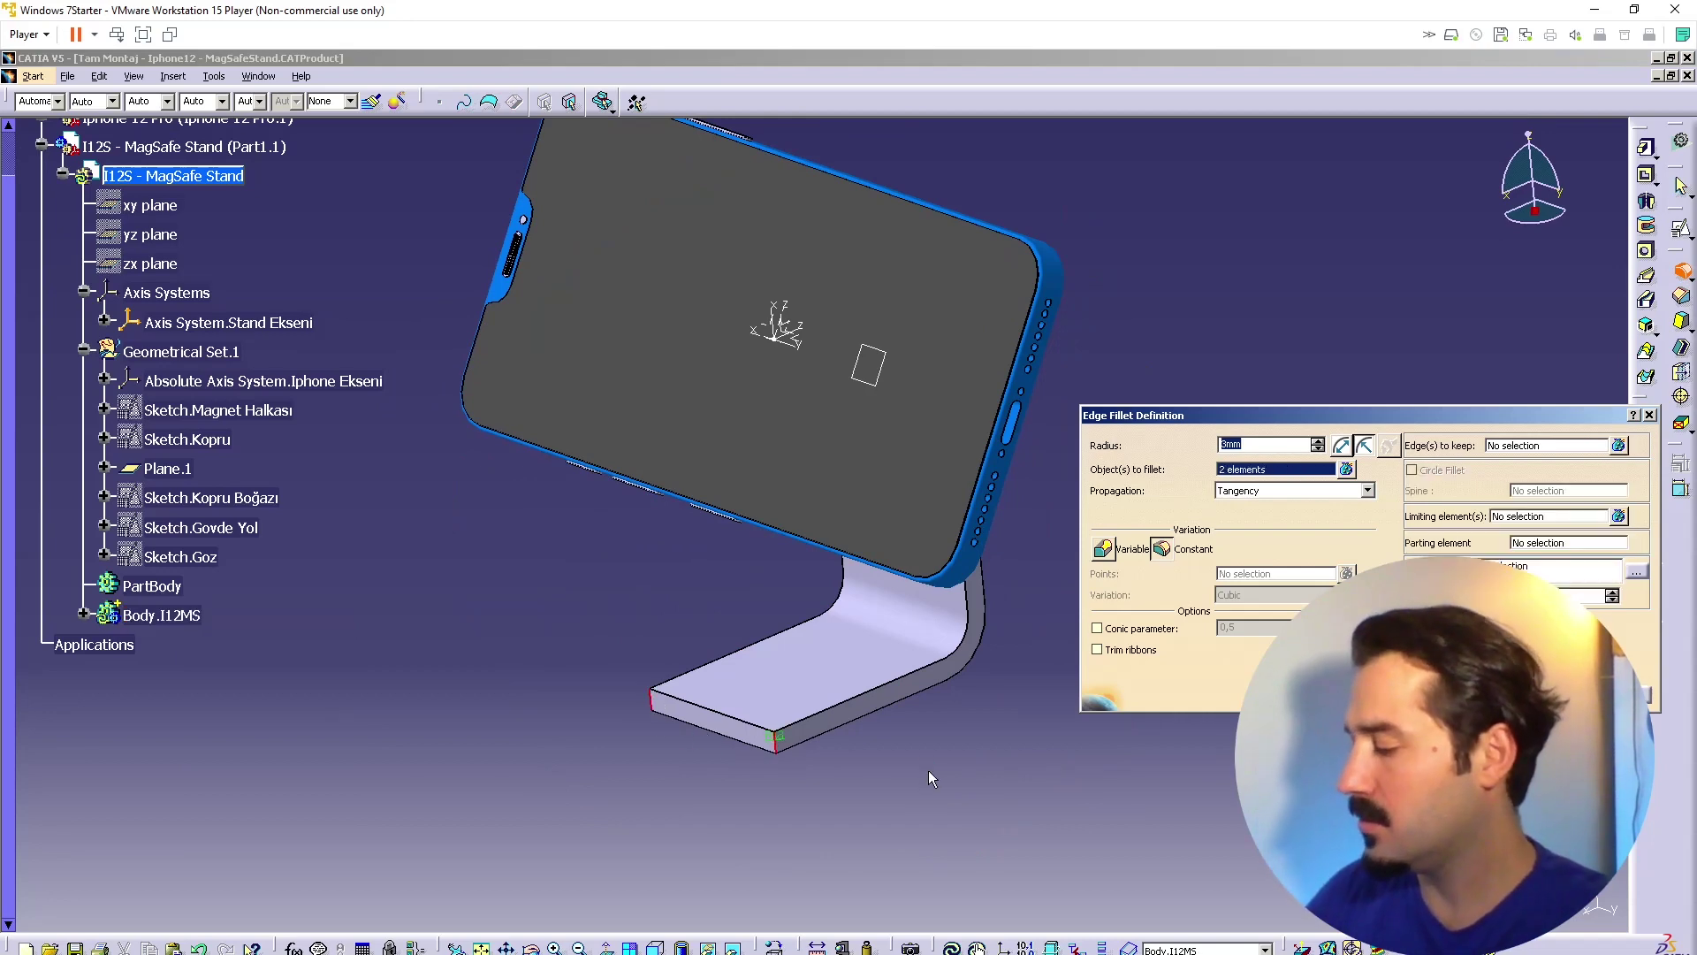
key("Return")
Step: Inspect the bridge arm's defining feature and measure the radius of the curved side face where the arm joins the body
middle_click_drag(937, 771, 975, 521)
double_click(952, 513)
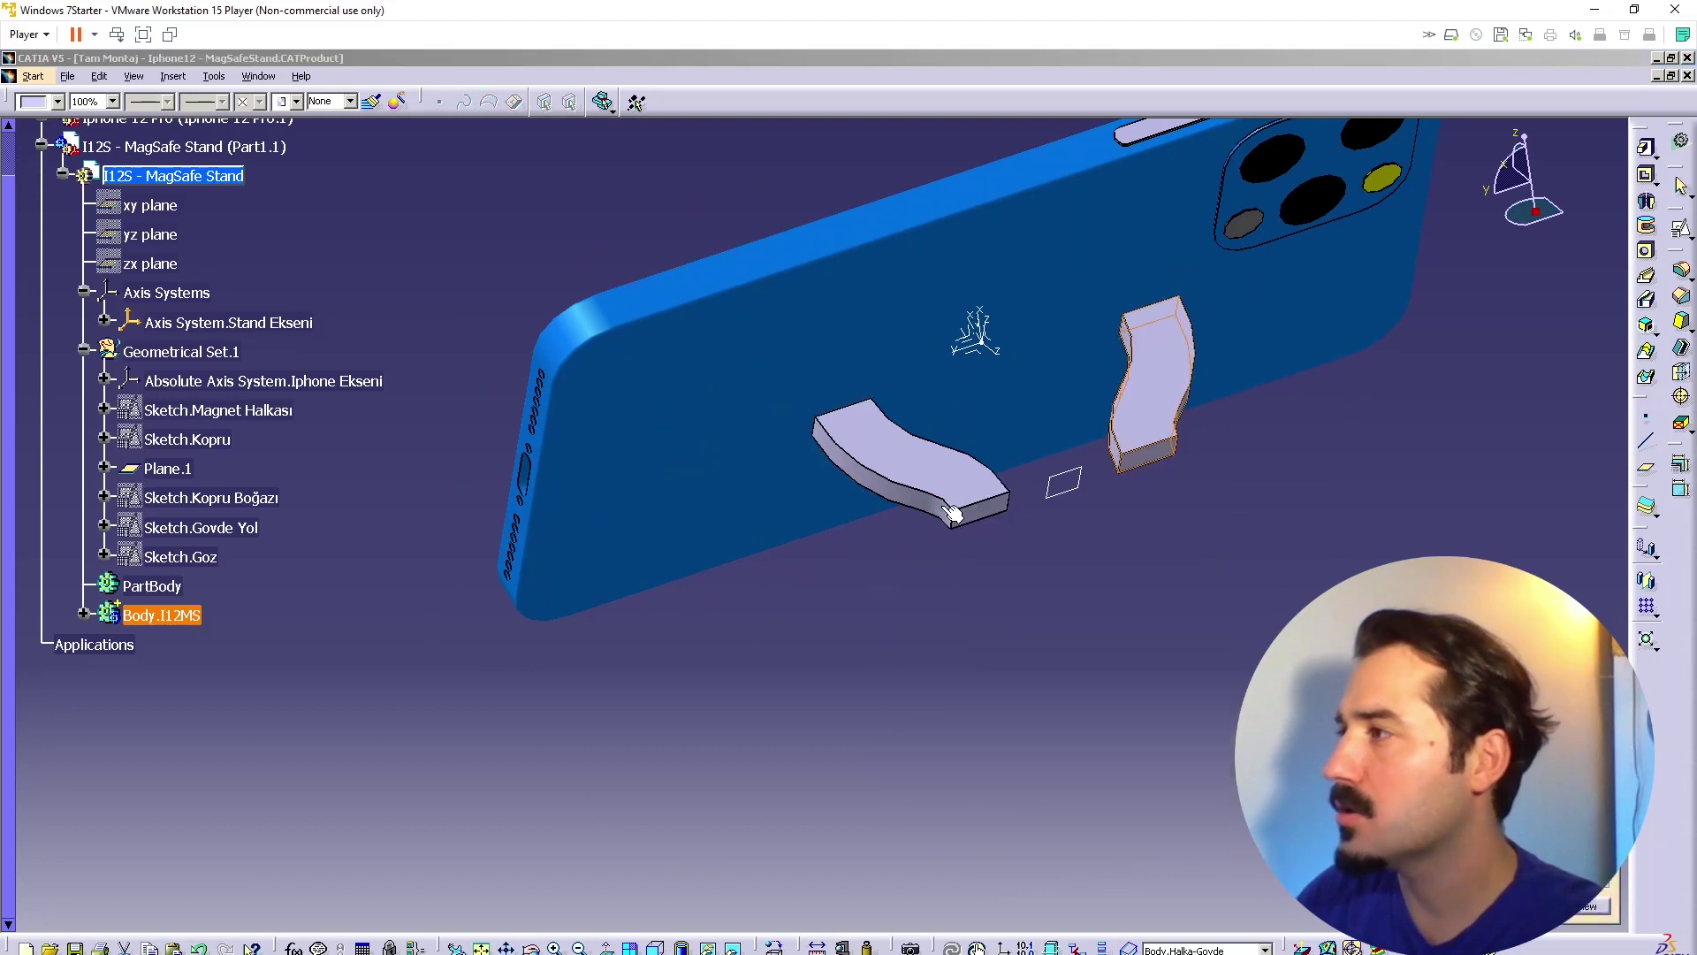
key("Escape")
left_click(938, 510)
left_click(845, 948)
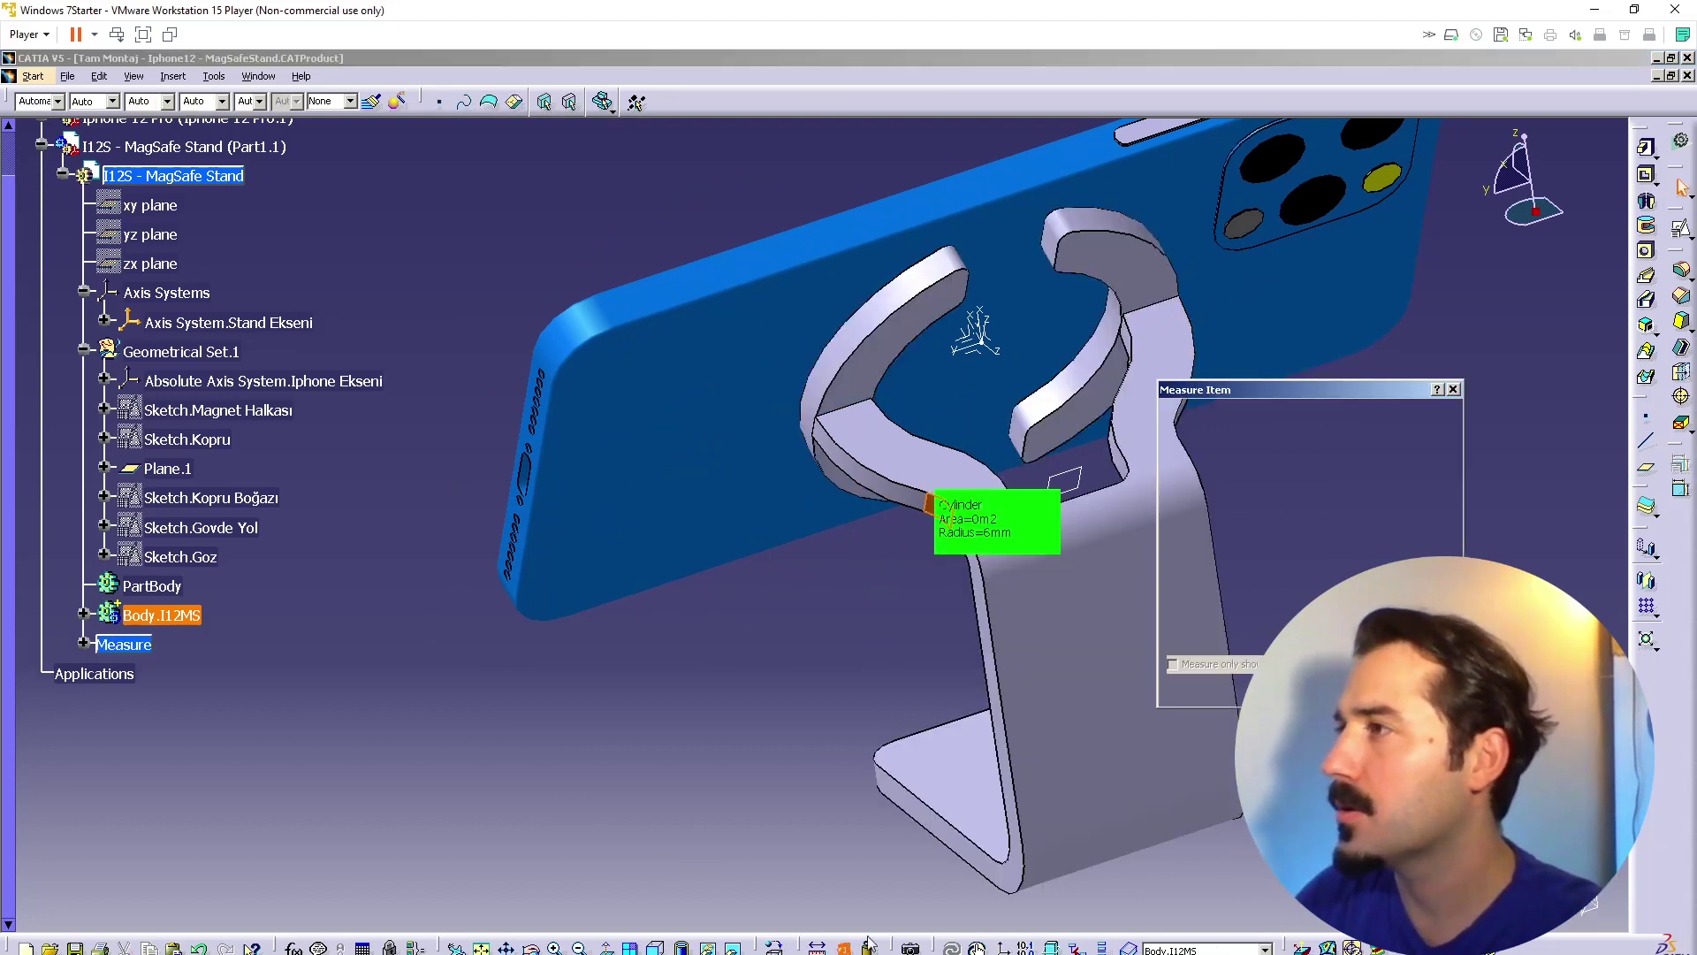
left_click(938, 508)
key("Escape")
Step: Check the radius in the edge fillet definition for the magnet ring's ends and close it without changes
middle_click_drag(983, 767, 813, 212)
double_click(800, 209)
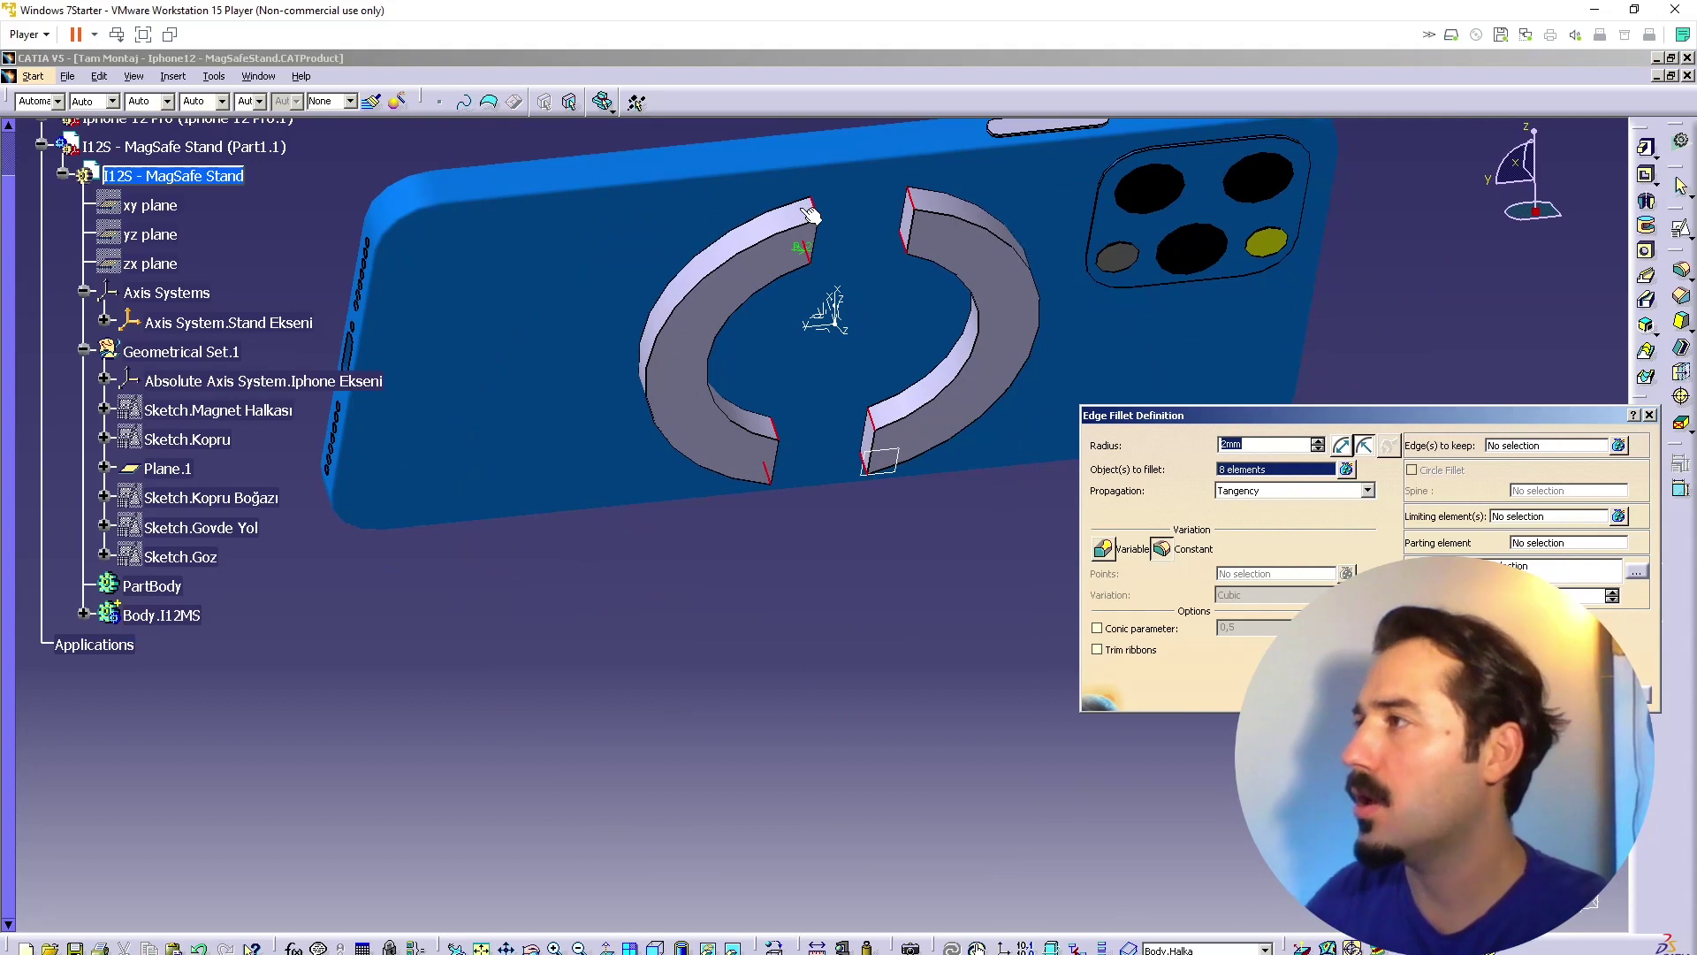
key("Escape")
double_click(800, 209)
key("Escape")
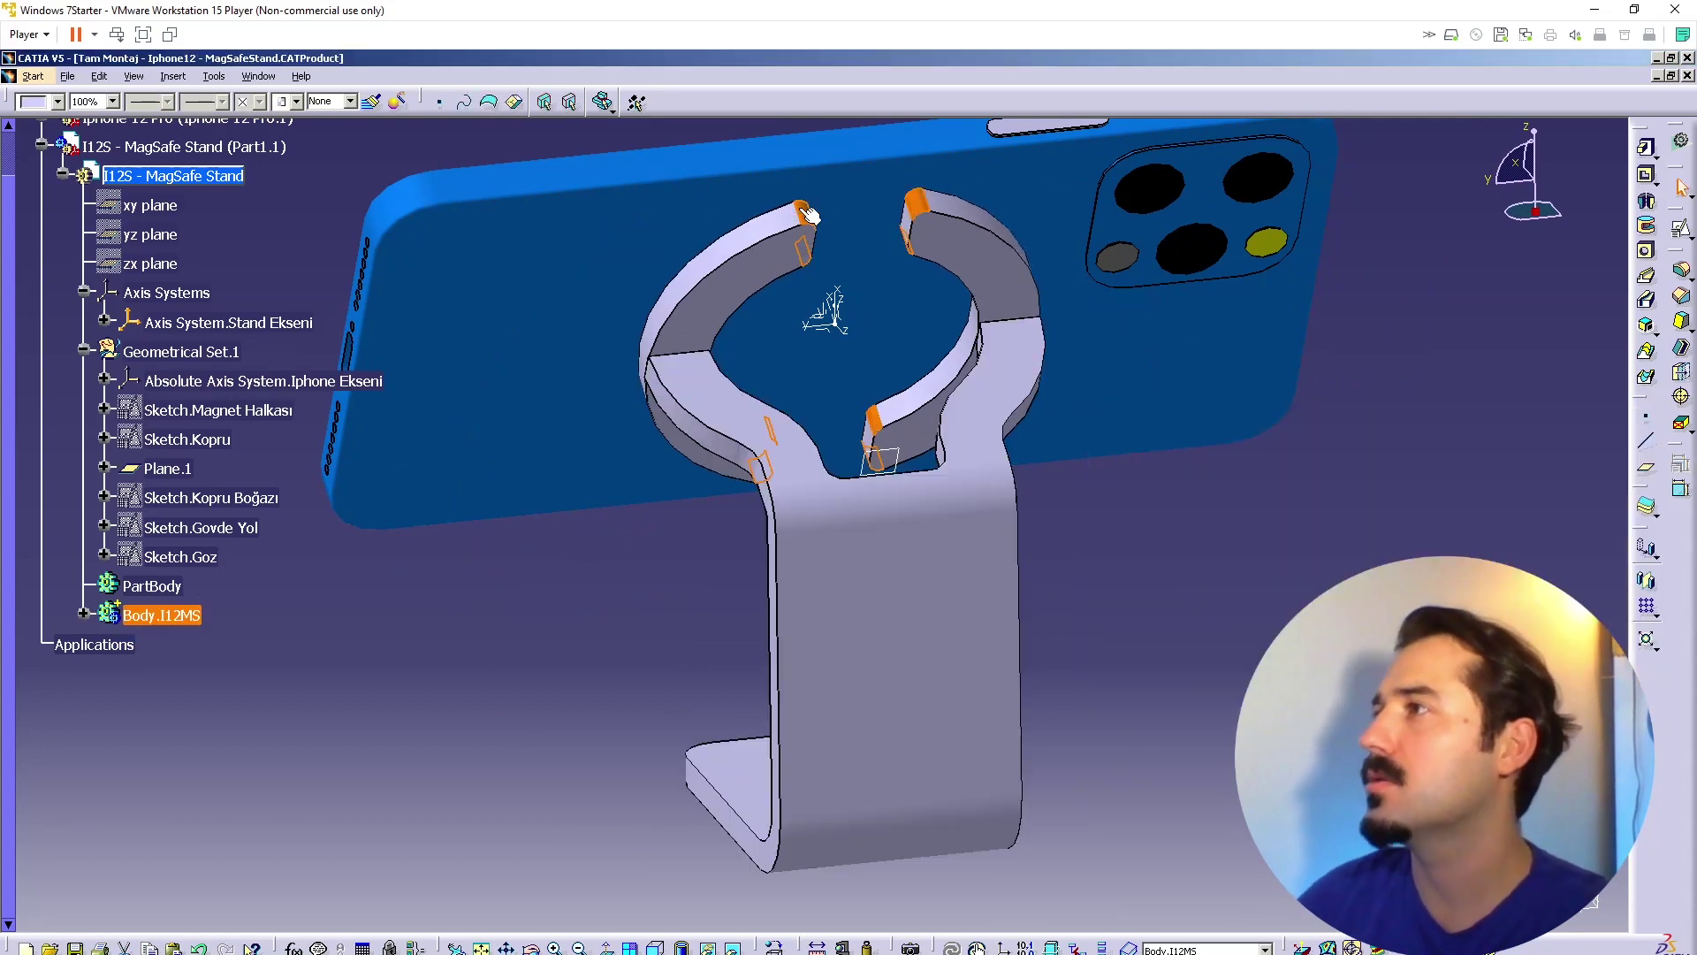
Step: Apply a 2 mm edge fillet to the four junction edges where the two bridge arms meet the magnet ring
middle_click_drag(981, 582, 984, 340)
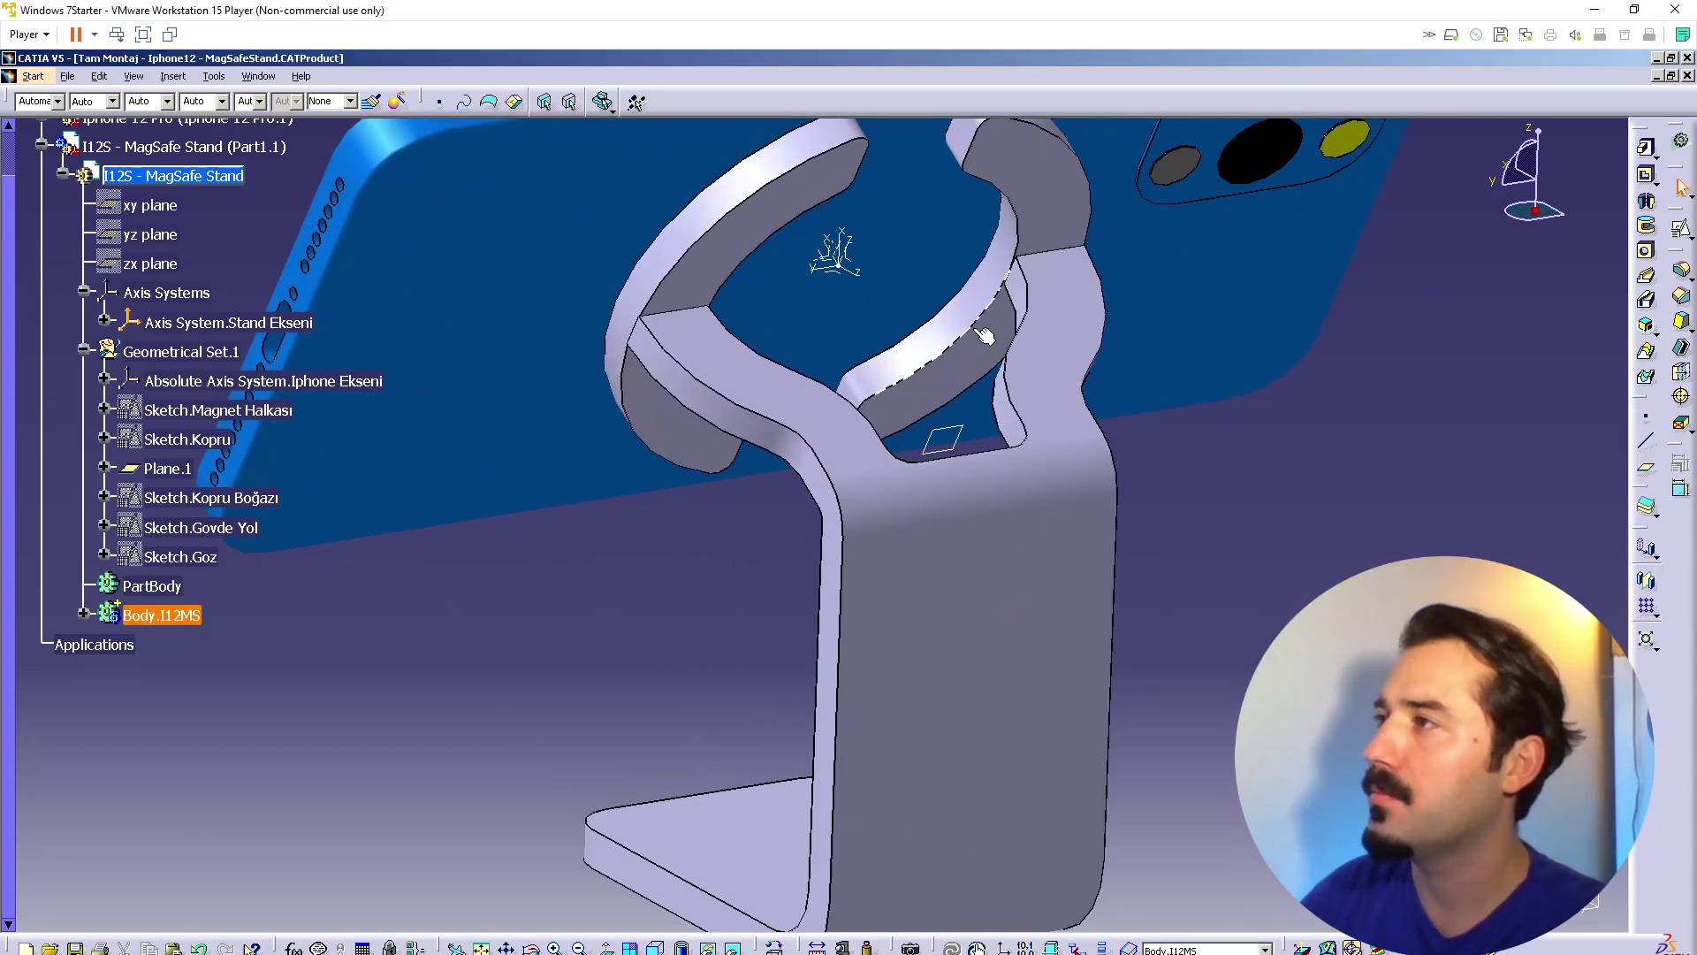
middle_click_drag(798, 460, 831, 380)
middle_click_drag(750, 292, 811, 510)
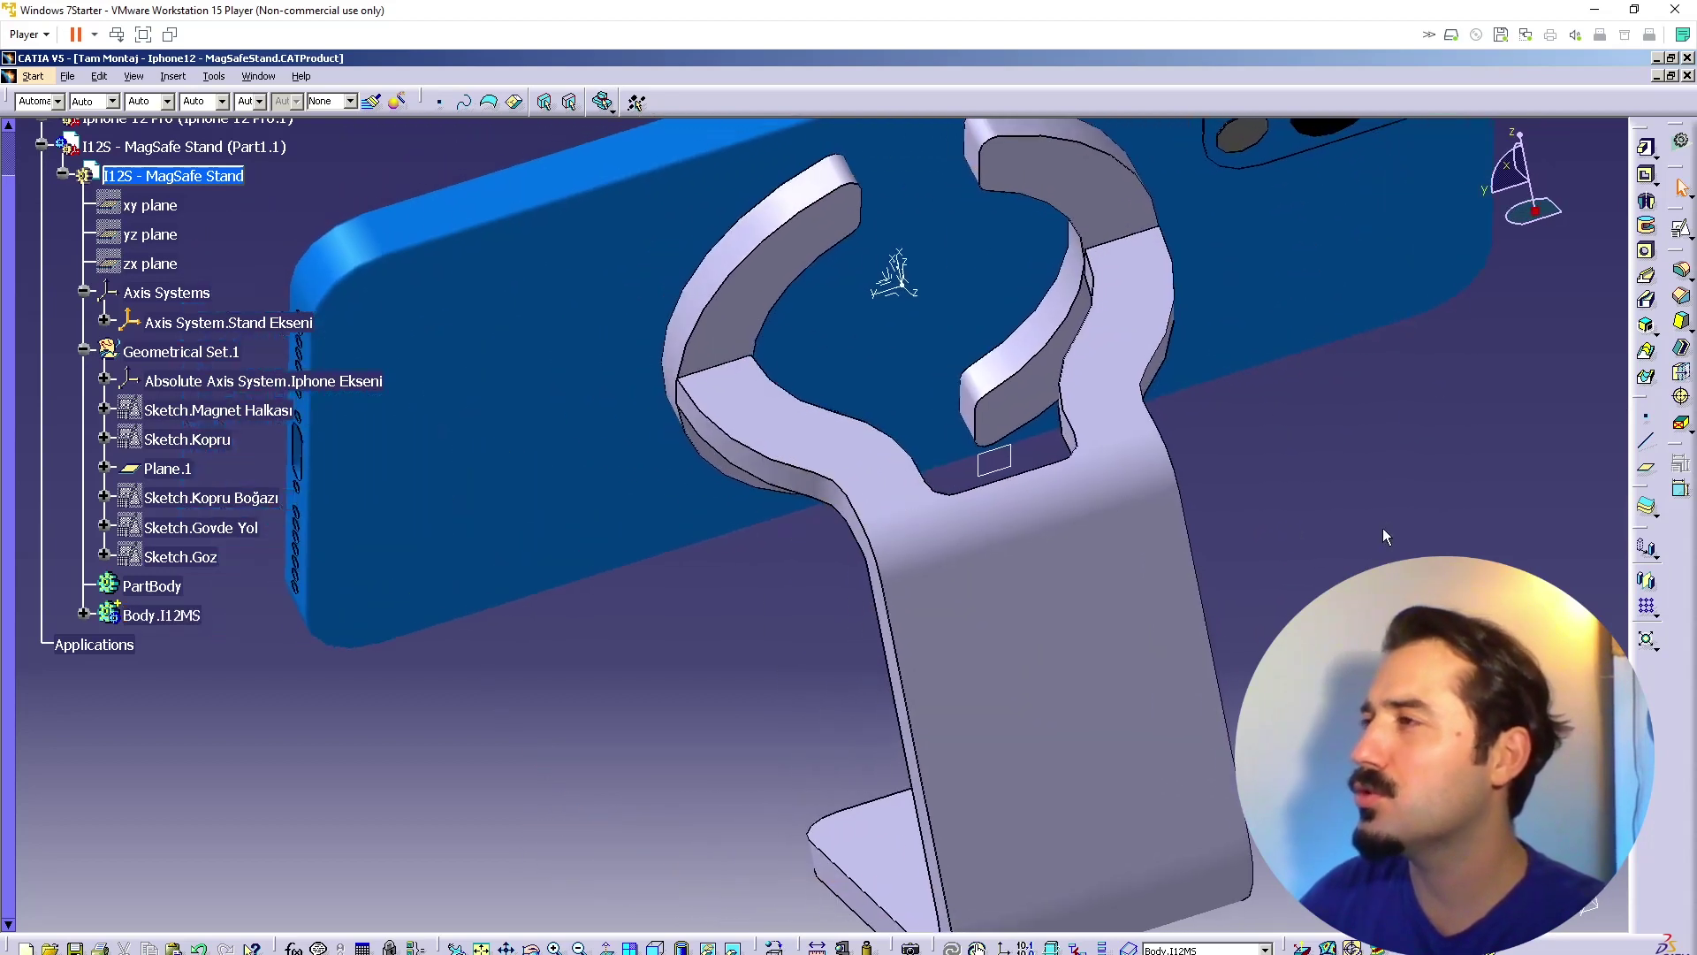
left_click(1684, 273)
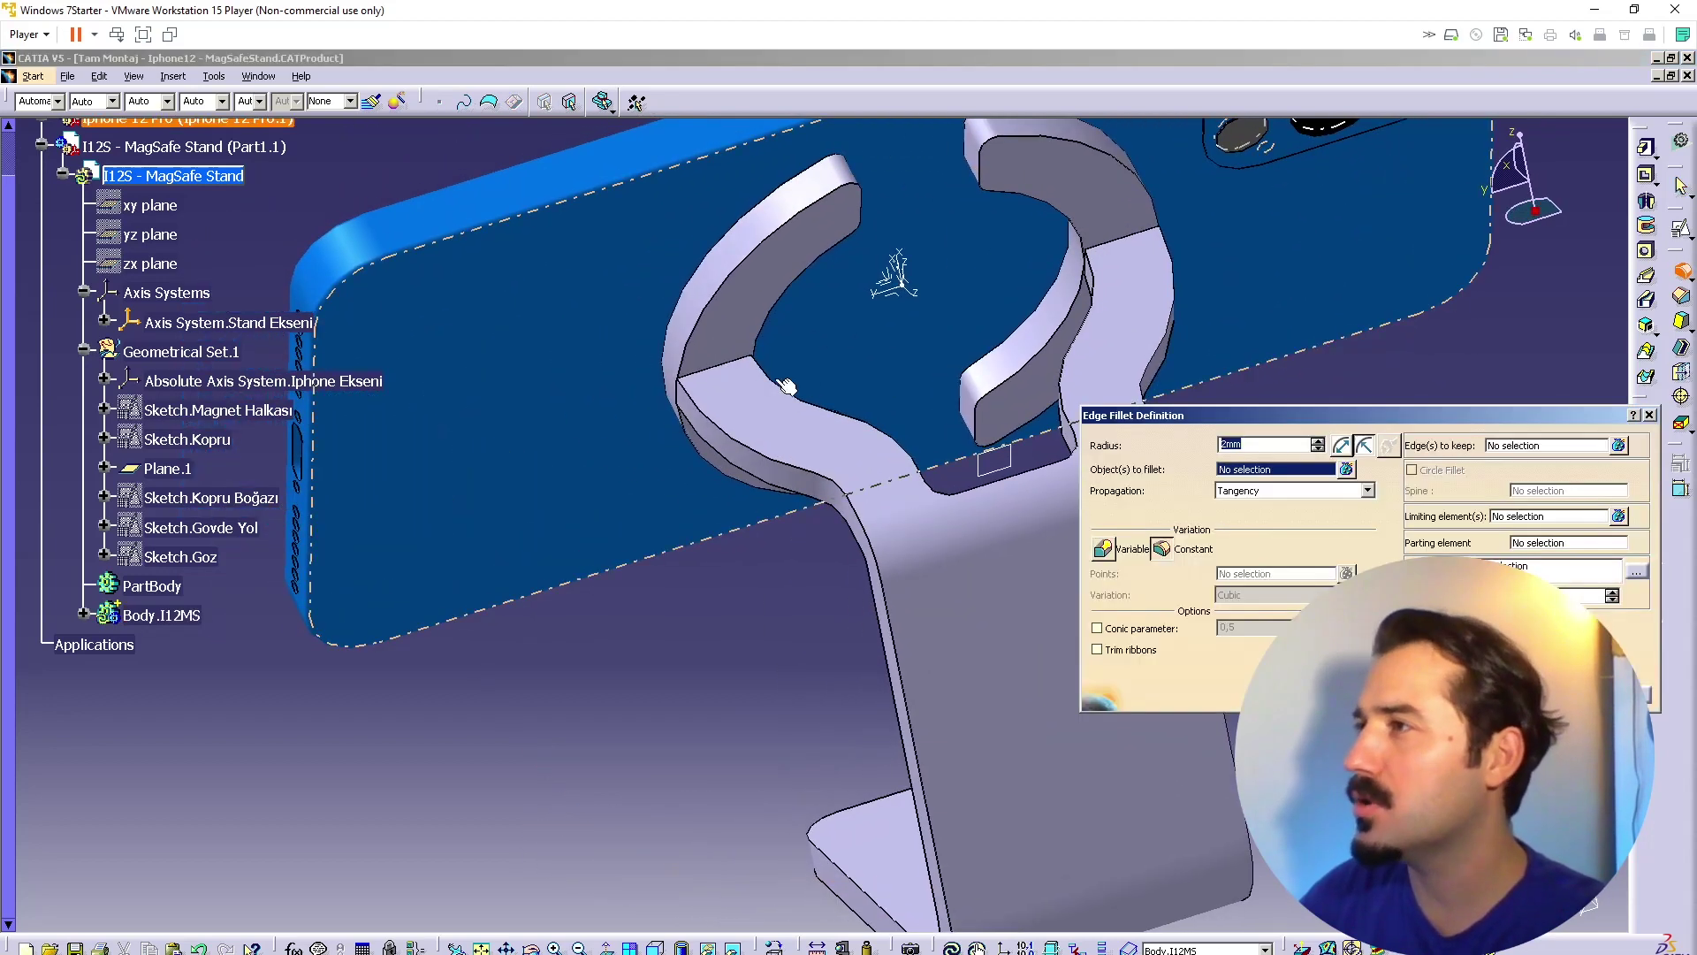
left_click(722, 365)
middle_click_drag(871, 511, 796, 308)
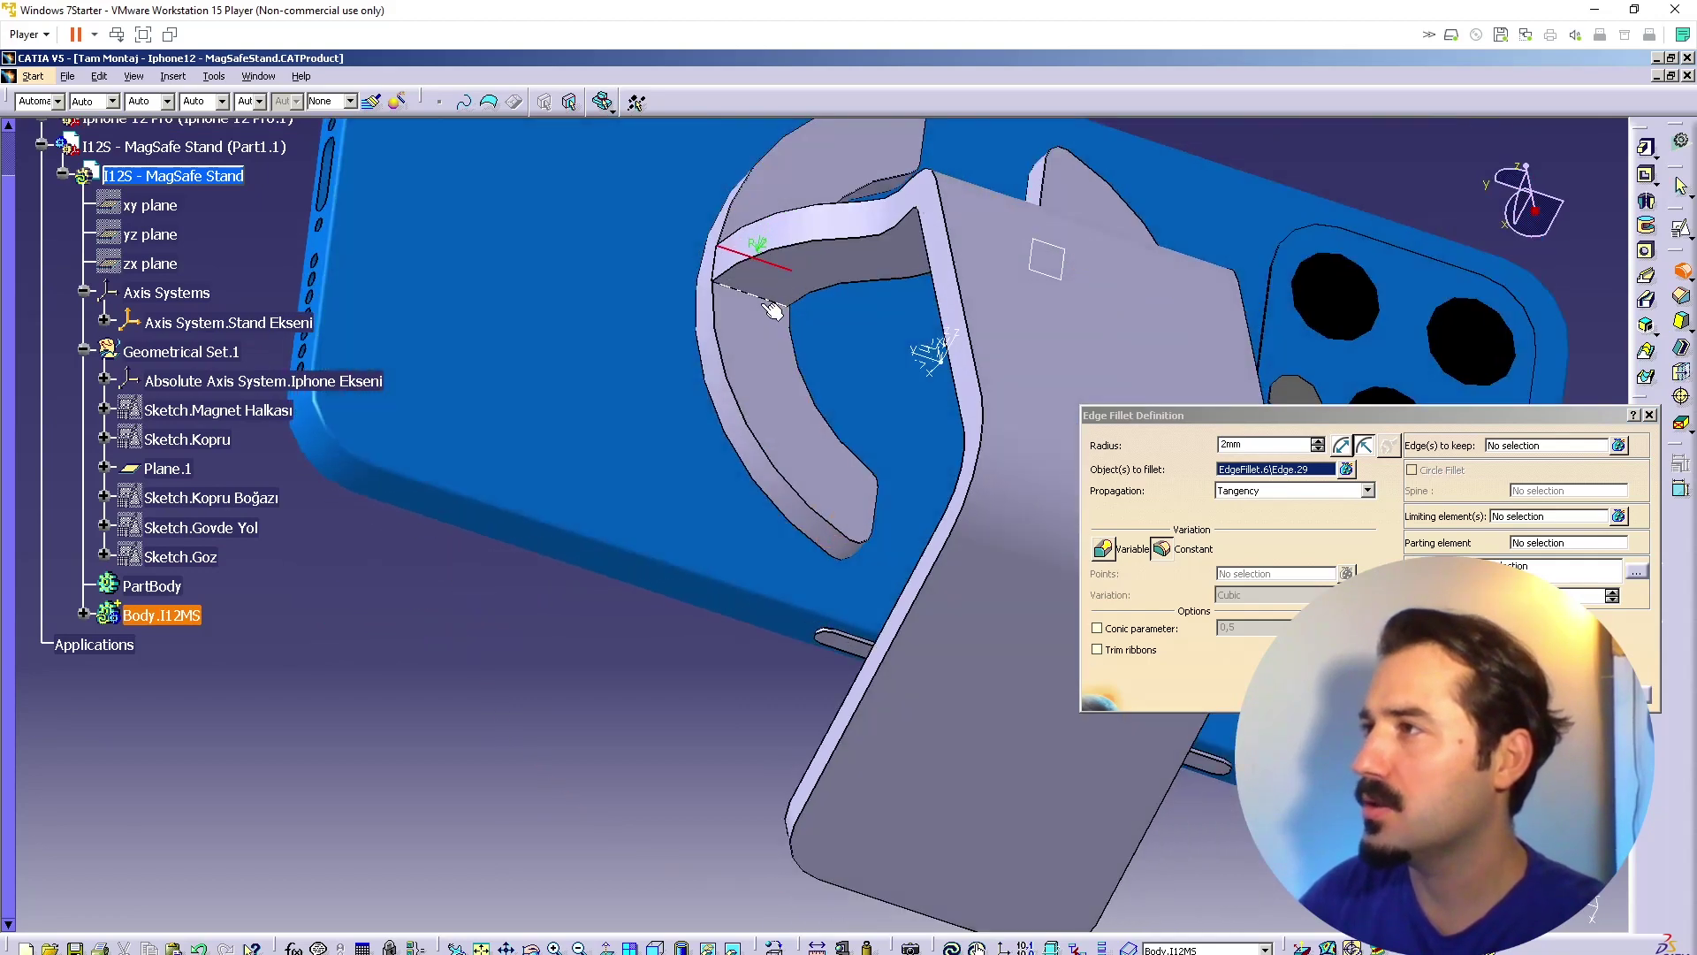
left_click(760, 306)
left_click(754, 302)
left_click(755, 301)
middle_click_drag(755, 300, 920, 257)
left_click(851, 283)
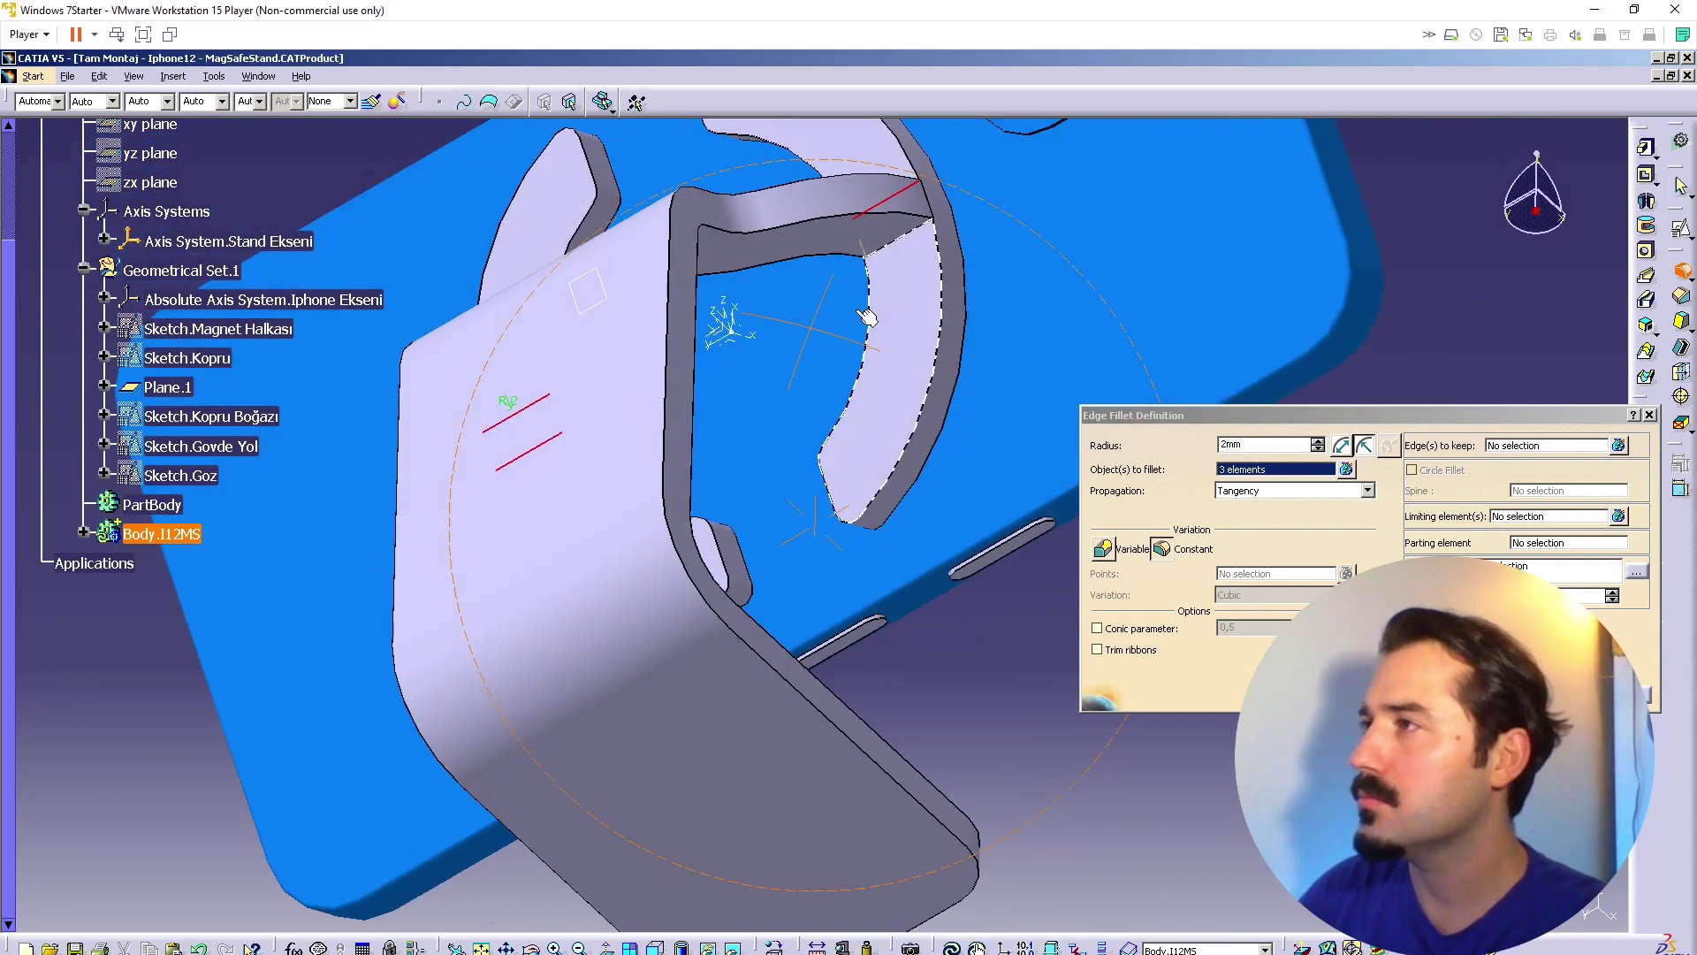
left_click(925, 252)
key("Return")
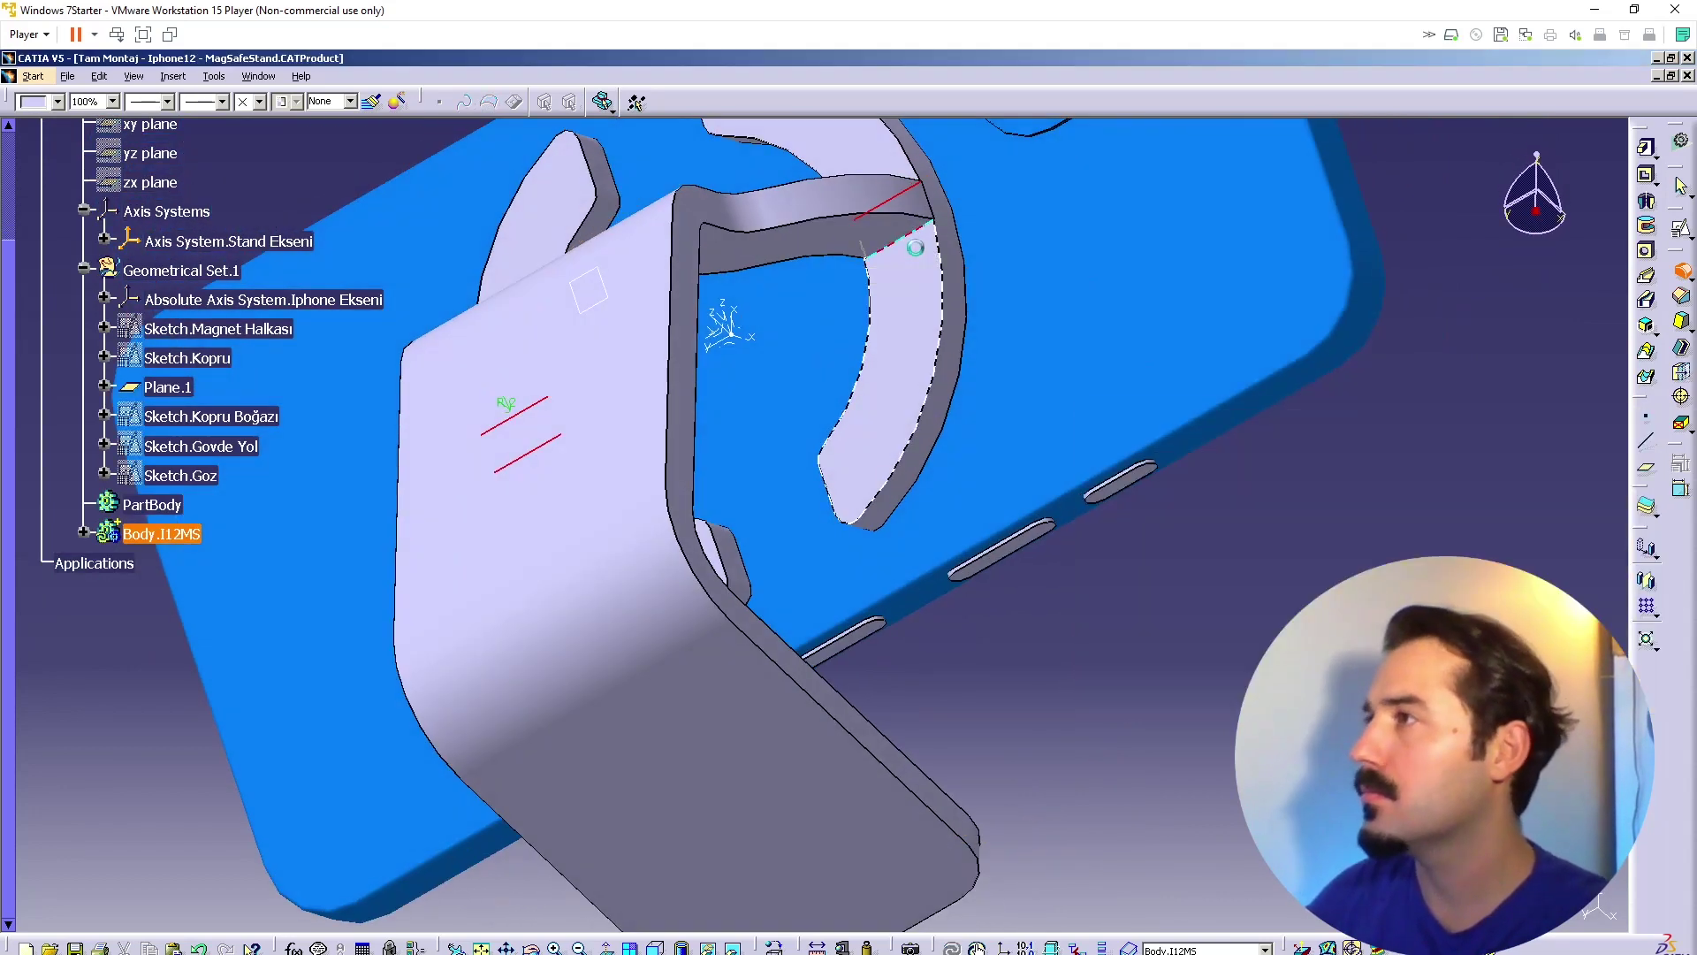
Step: Examine where the bridge arm meets the magnet ring and locate the feature behind the arm's curved side face
left_click(822, 394)
middle_click_drag(822, 394, 959, 595)
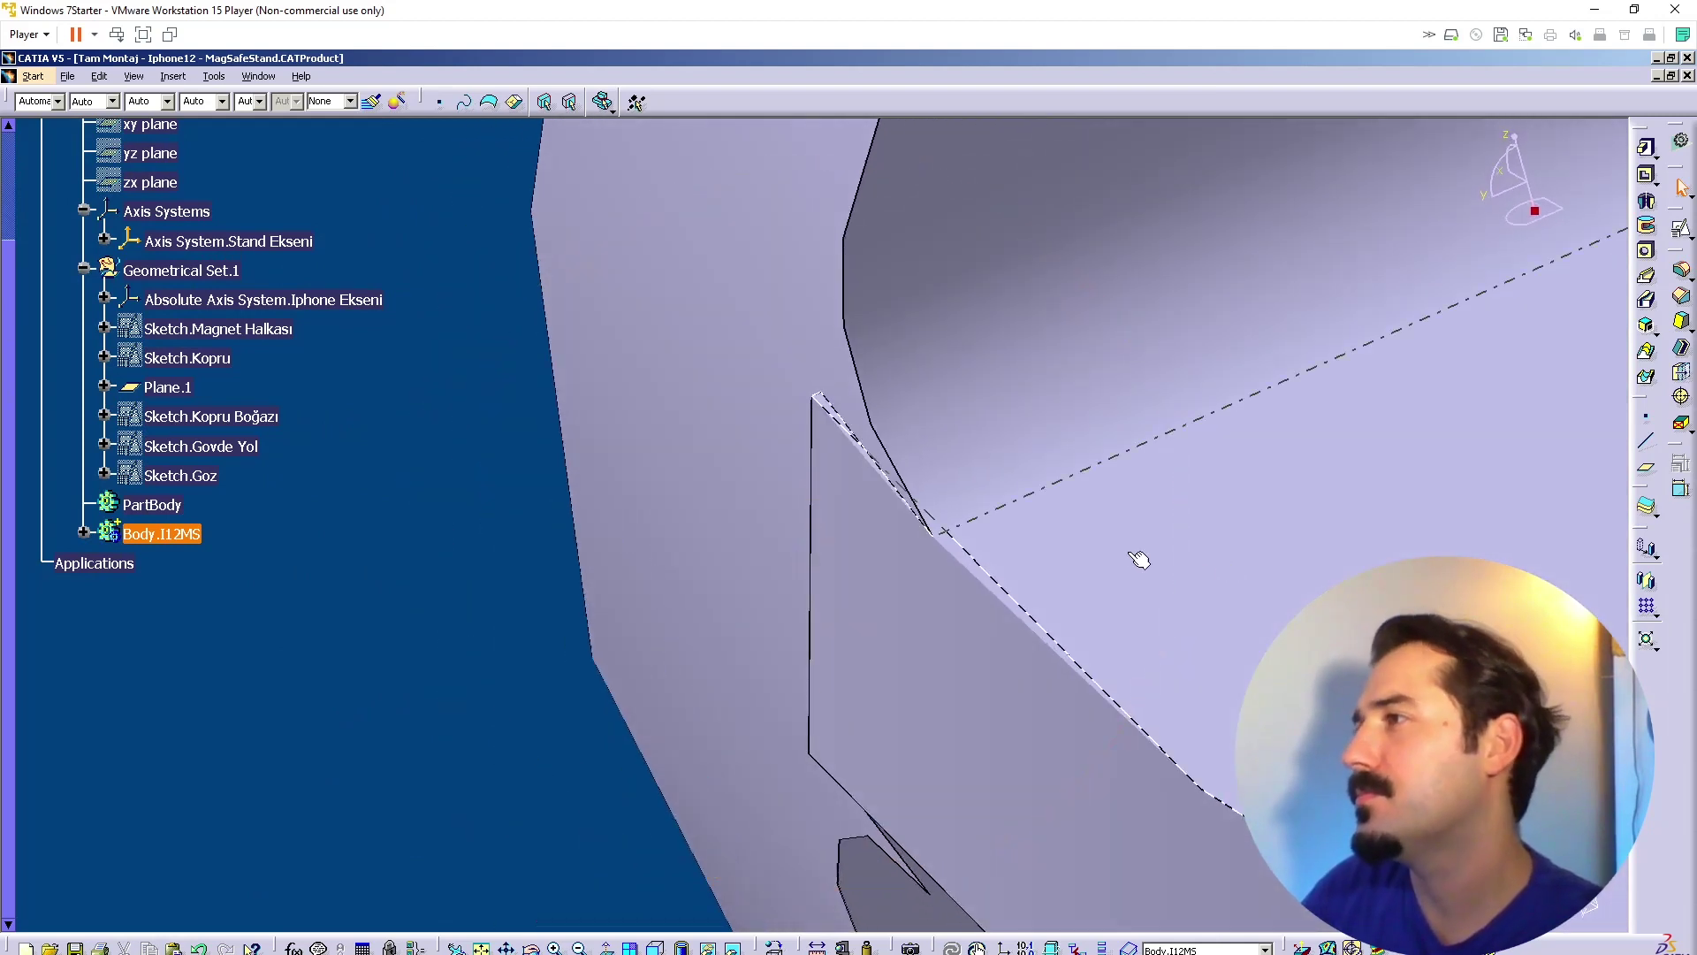
middle_click_drag(845, 550, 821, 392)
left_click(820, 392)
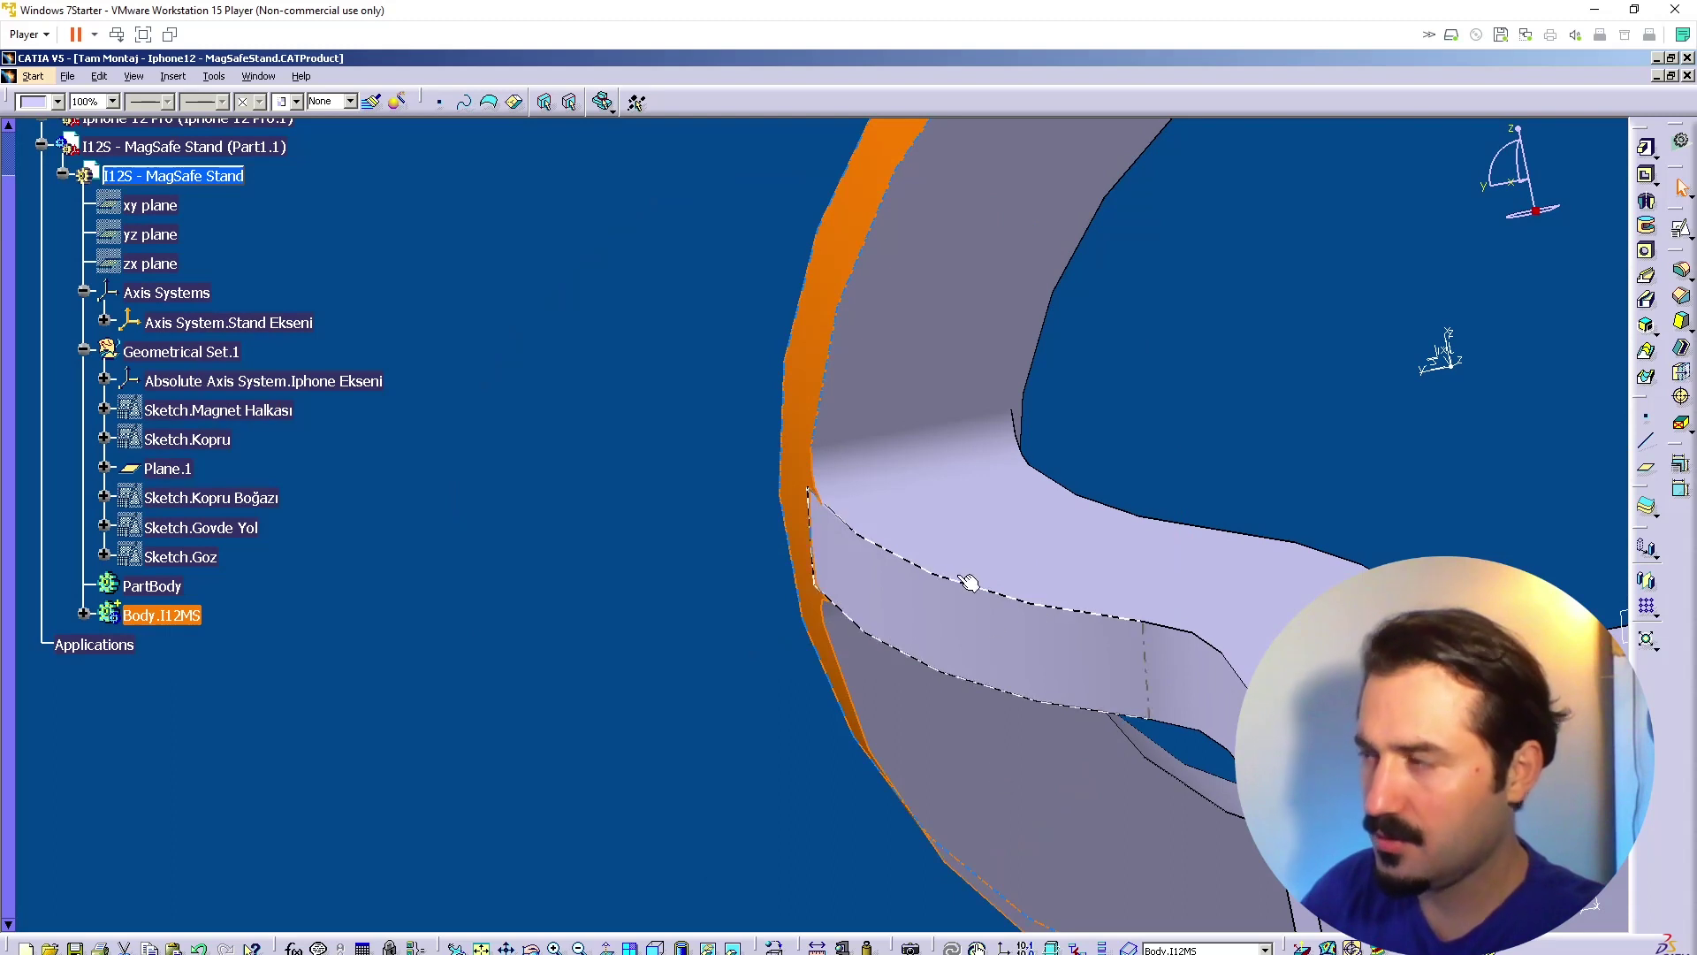
left_click(948, 625)
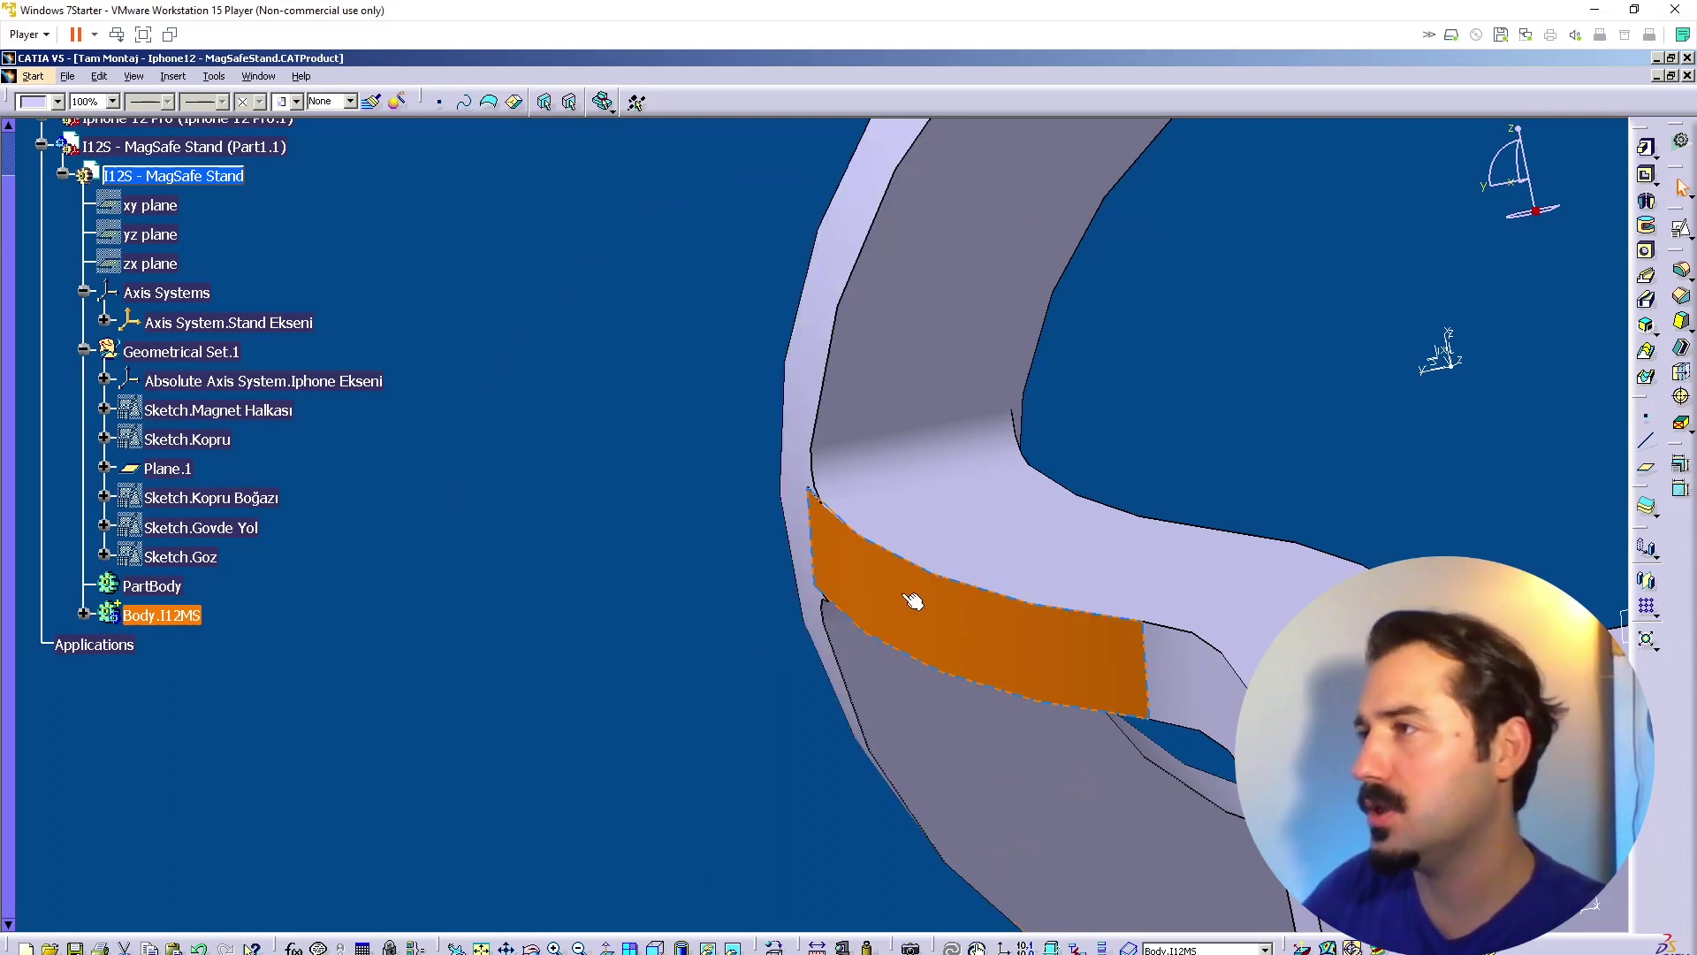
right_click(878, 563)
left_click(921, 576)
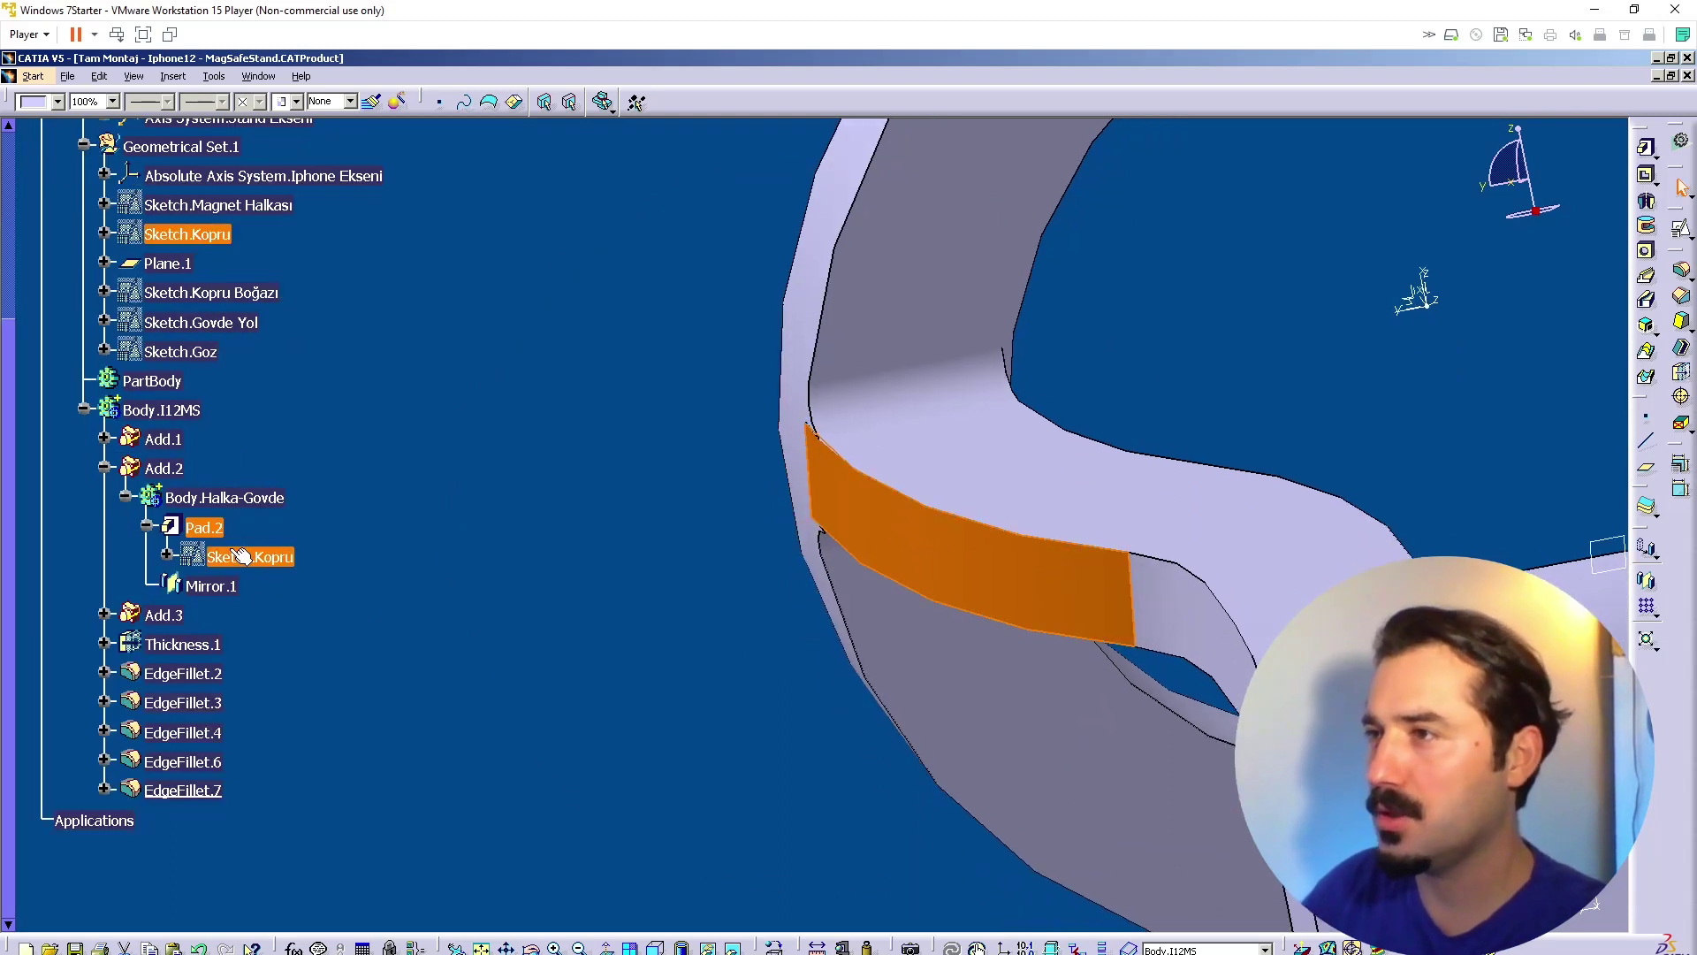
Step: Make Pad.2 and then Body.Halka-Govde the work object to inspect the bridge arms without the rest of the stand
right_click(204, 530)
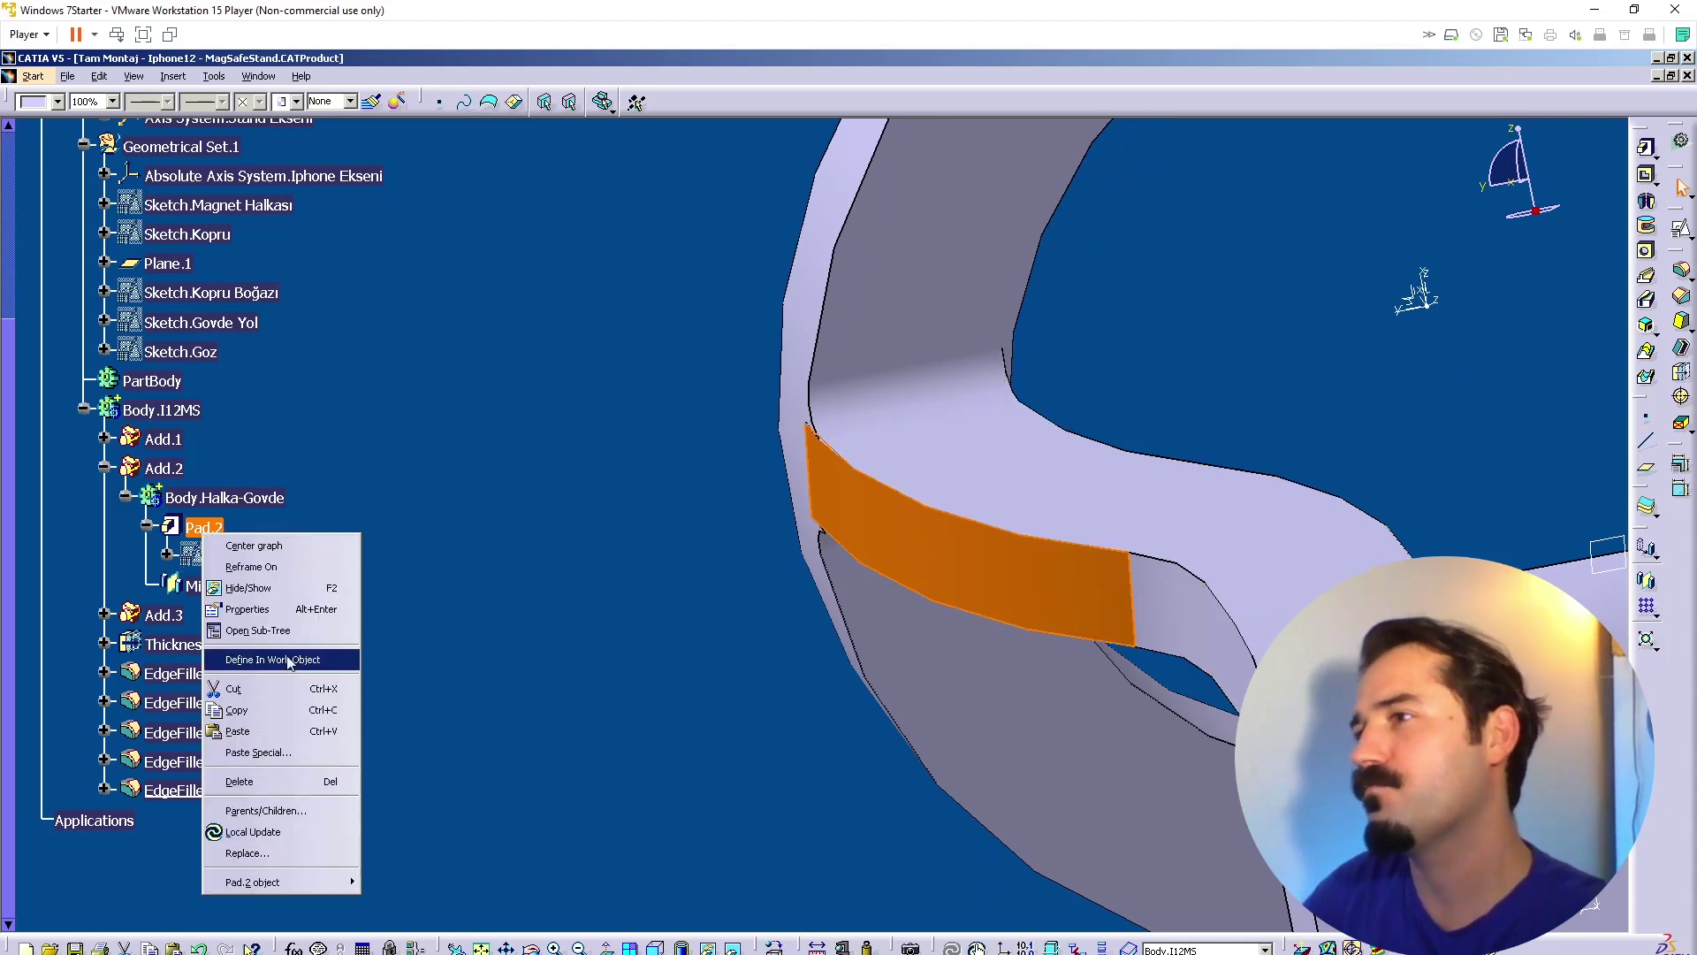
left_click(289, 661)
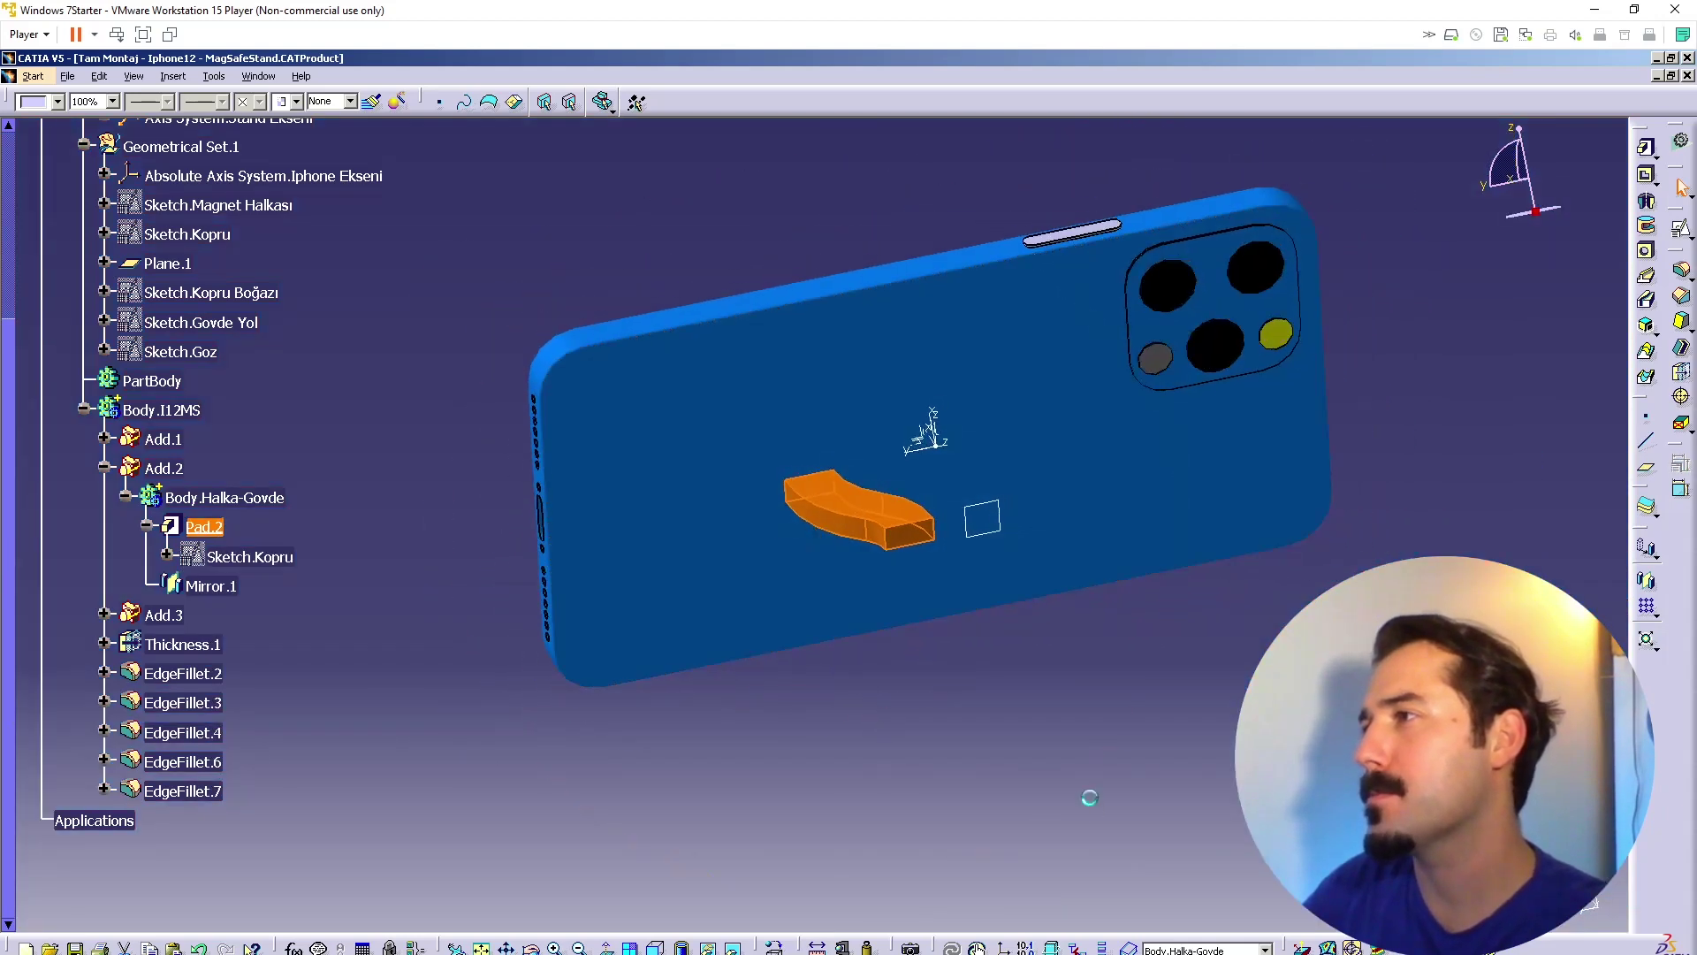
left_click(1075, 795)
middle_click_drag(1046, 769, 809, 439)
scroll(940, 609, "down", 1)
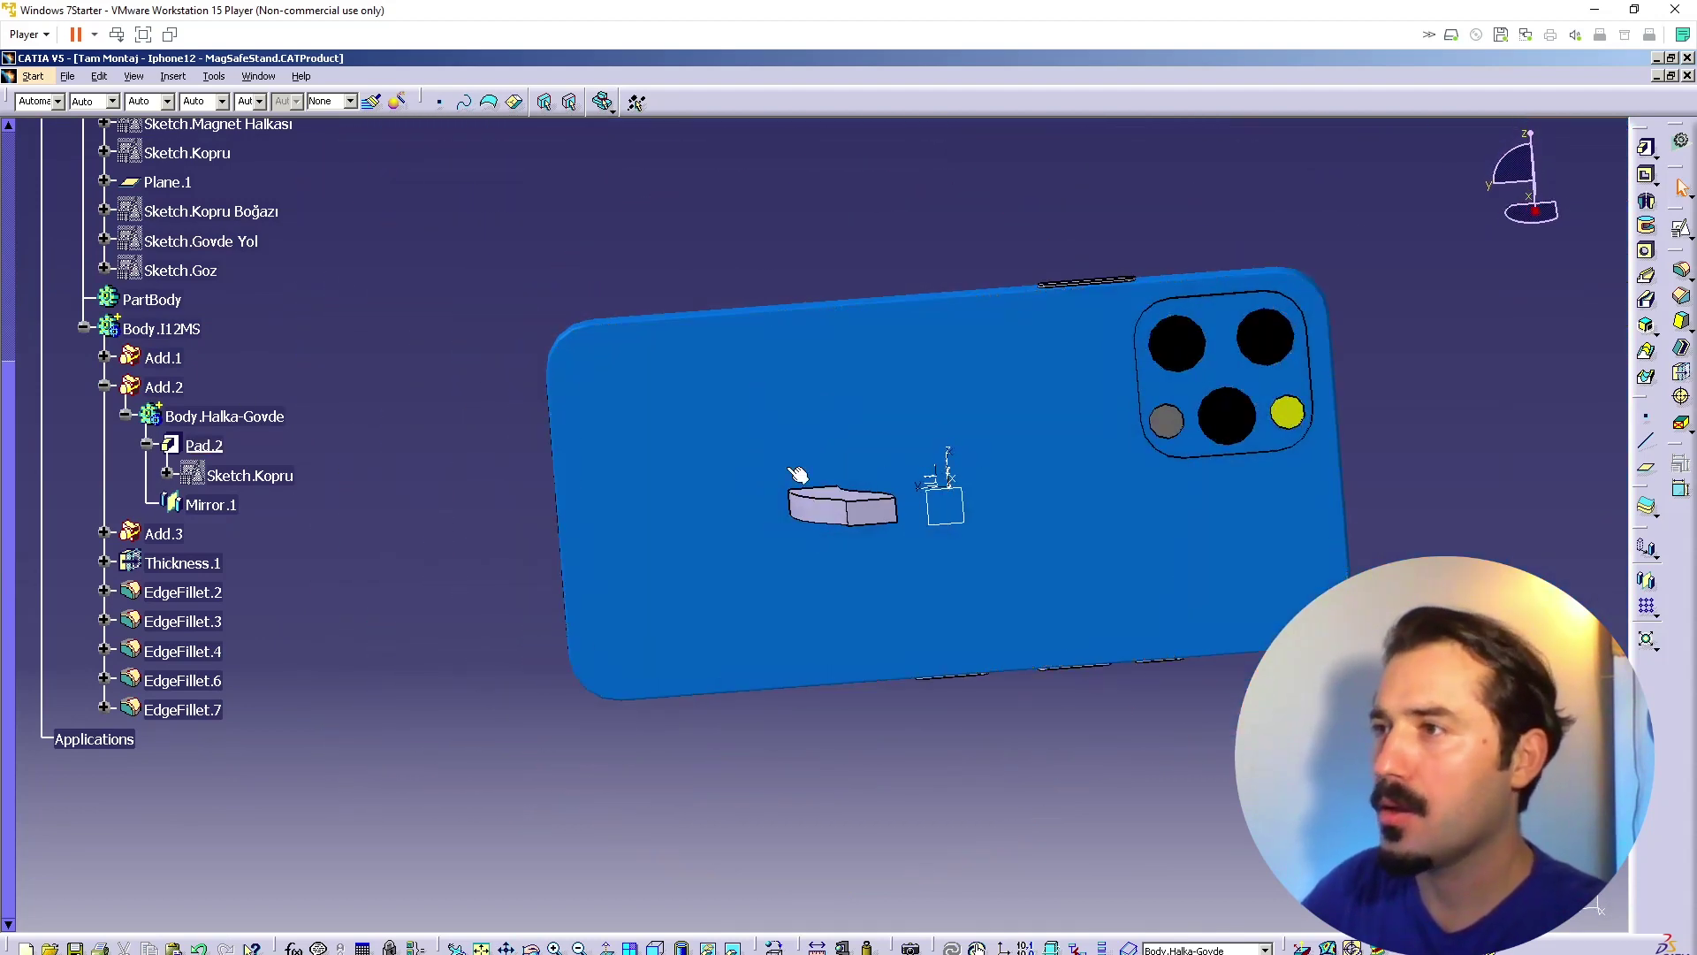
right_click(233, 419)
left_click(283, 541)
middle_click_drag(794, 731, 783, 707)
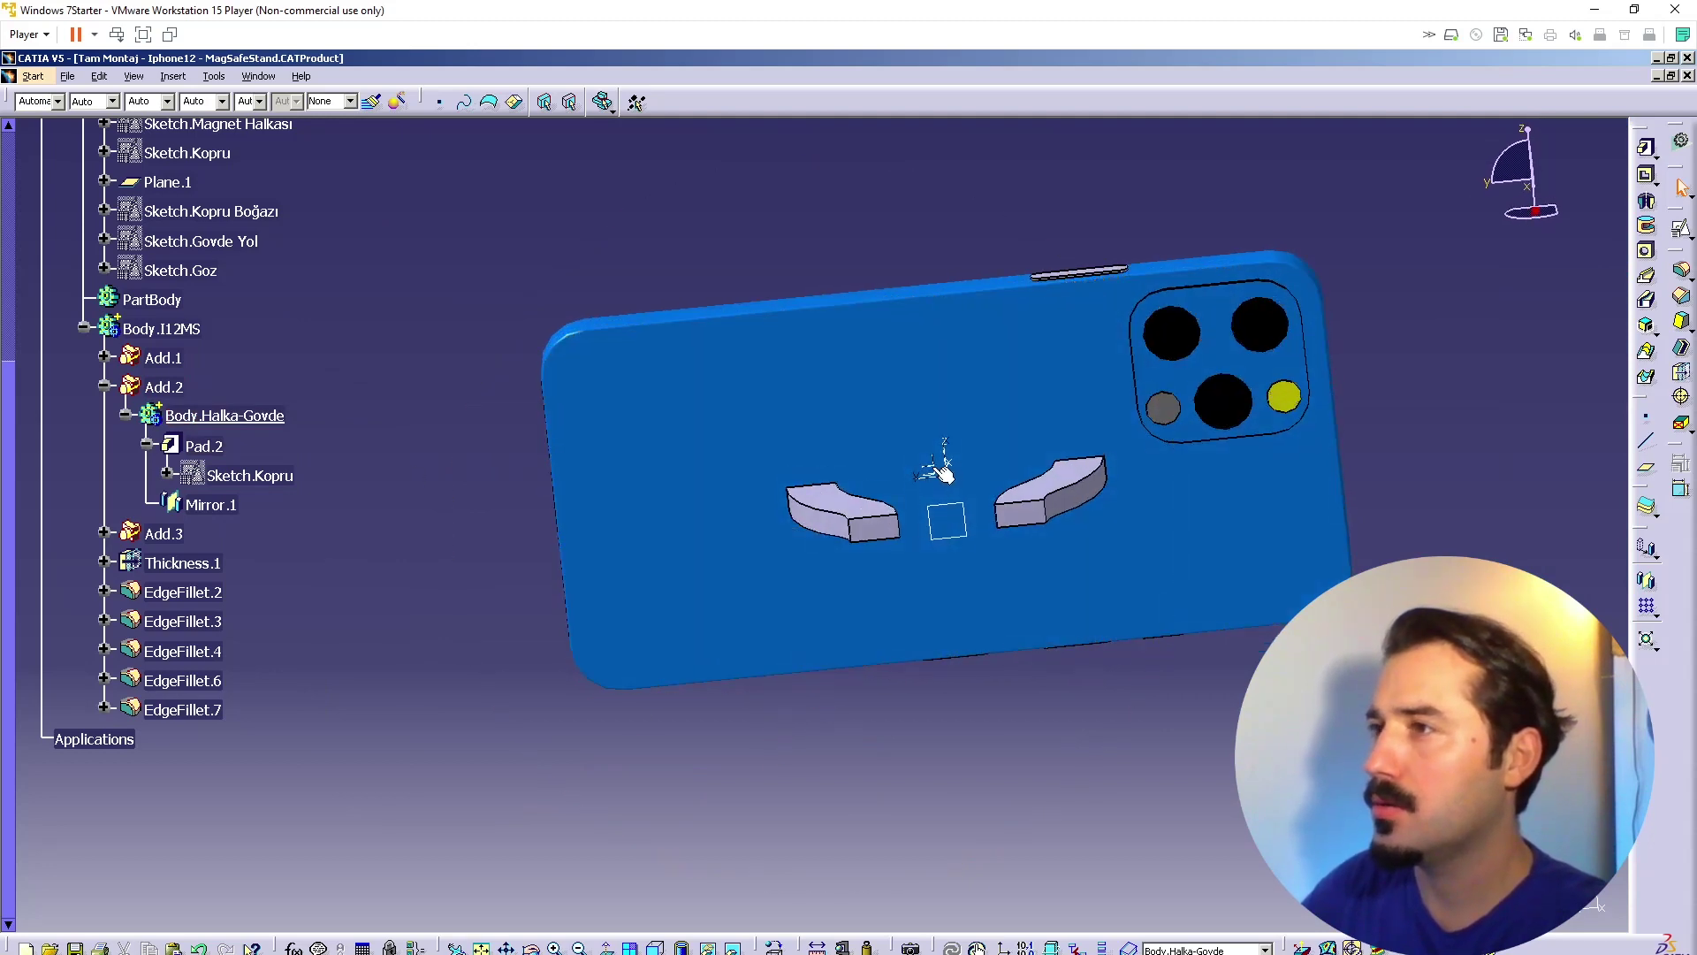
middle_click_drag(610, 584, 765, 525)
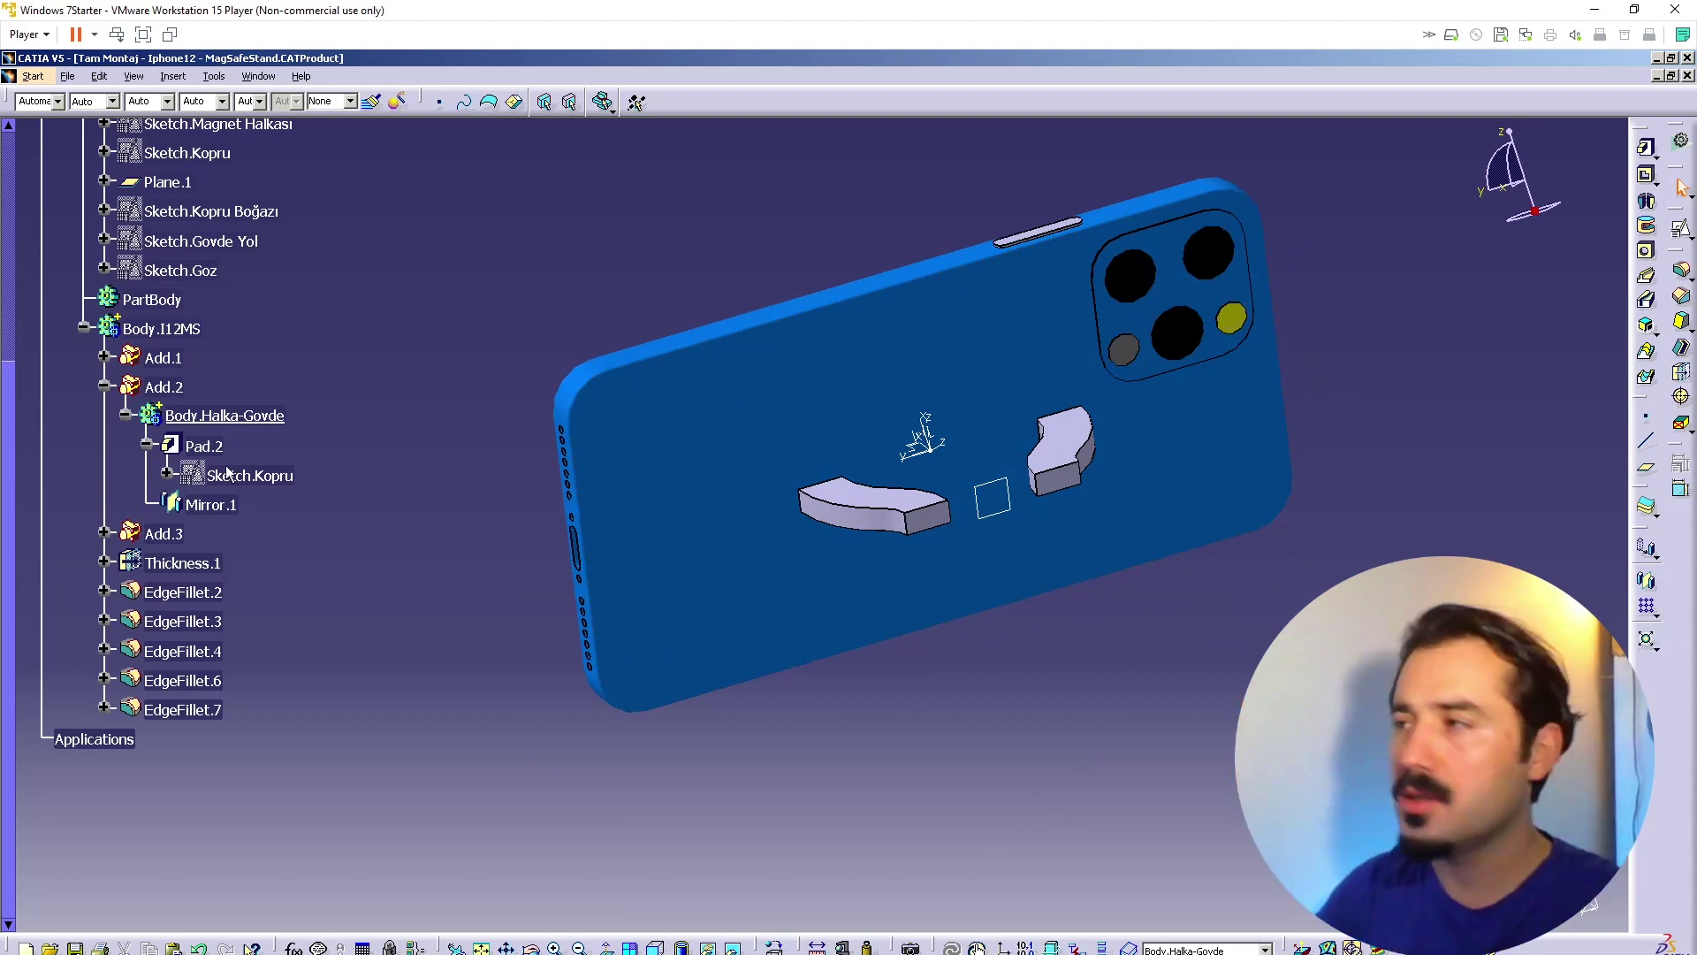
Step: Show Sketch.Magnet Halkası and compare the bridge arm ends with the outer arcs of the ring outline
right_click(252, 125)
left_click(303, 181)
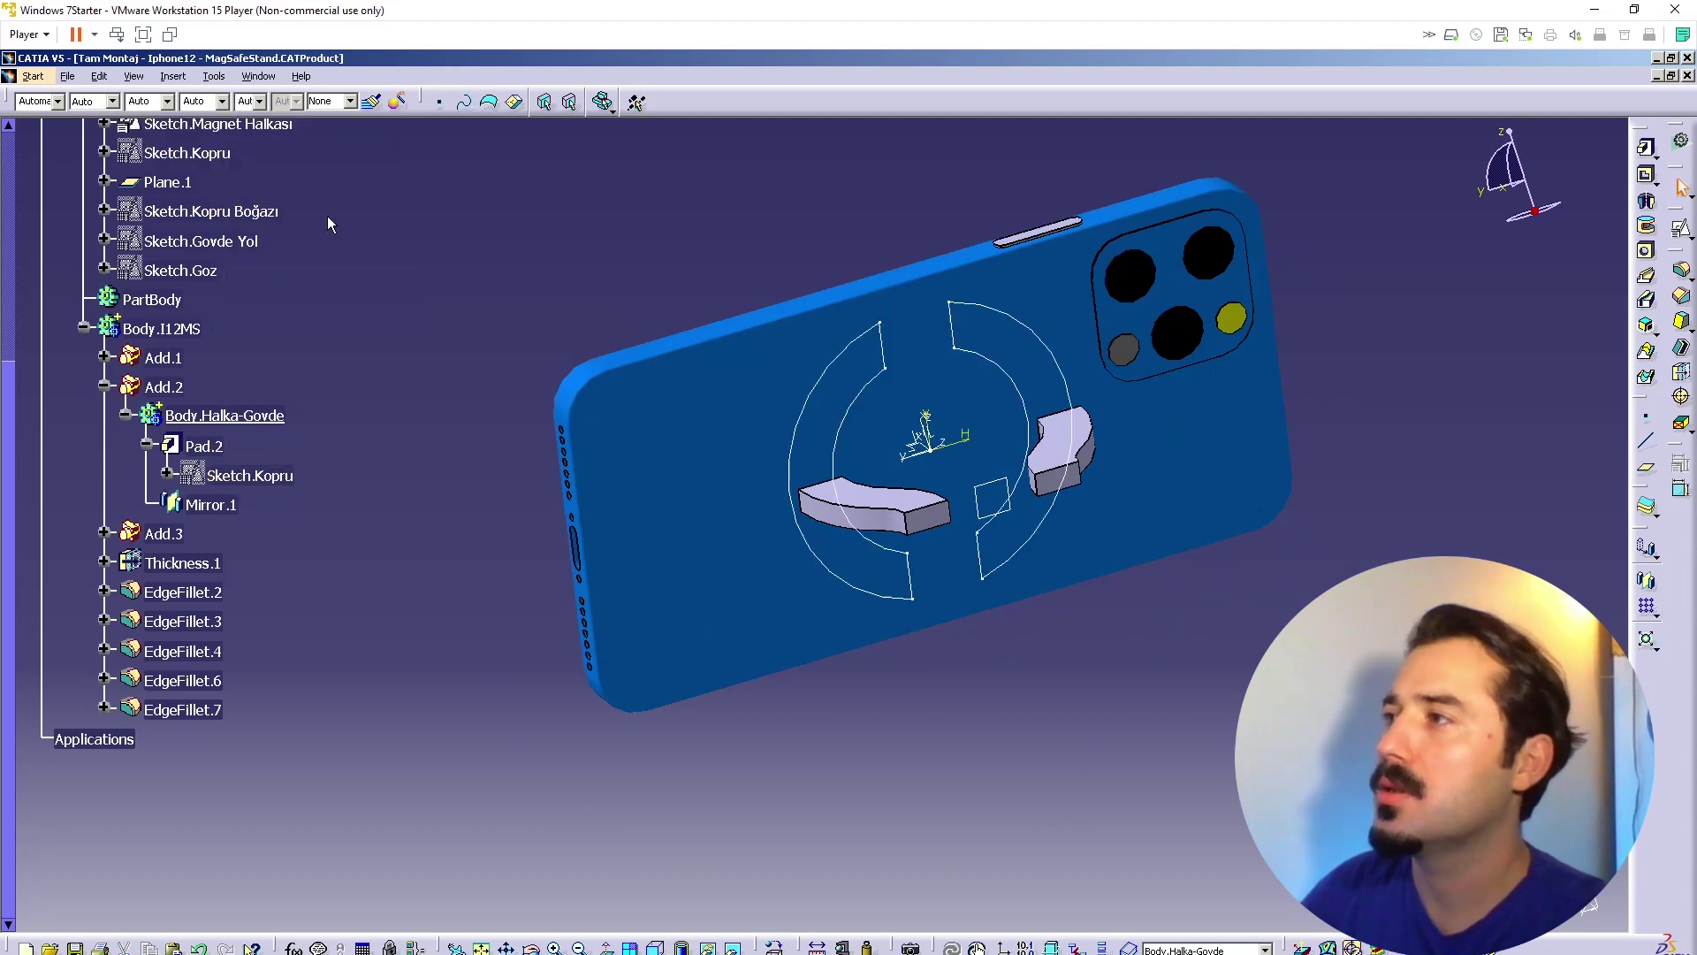
left_click(793, 466)
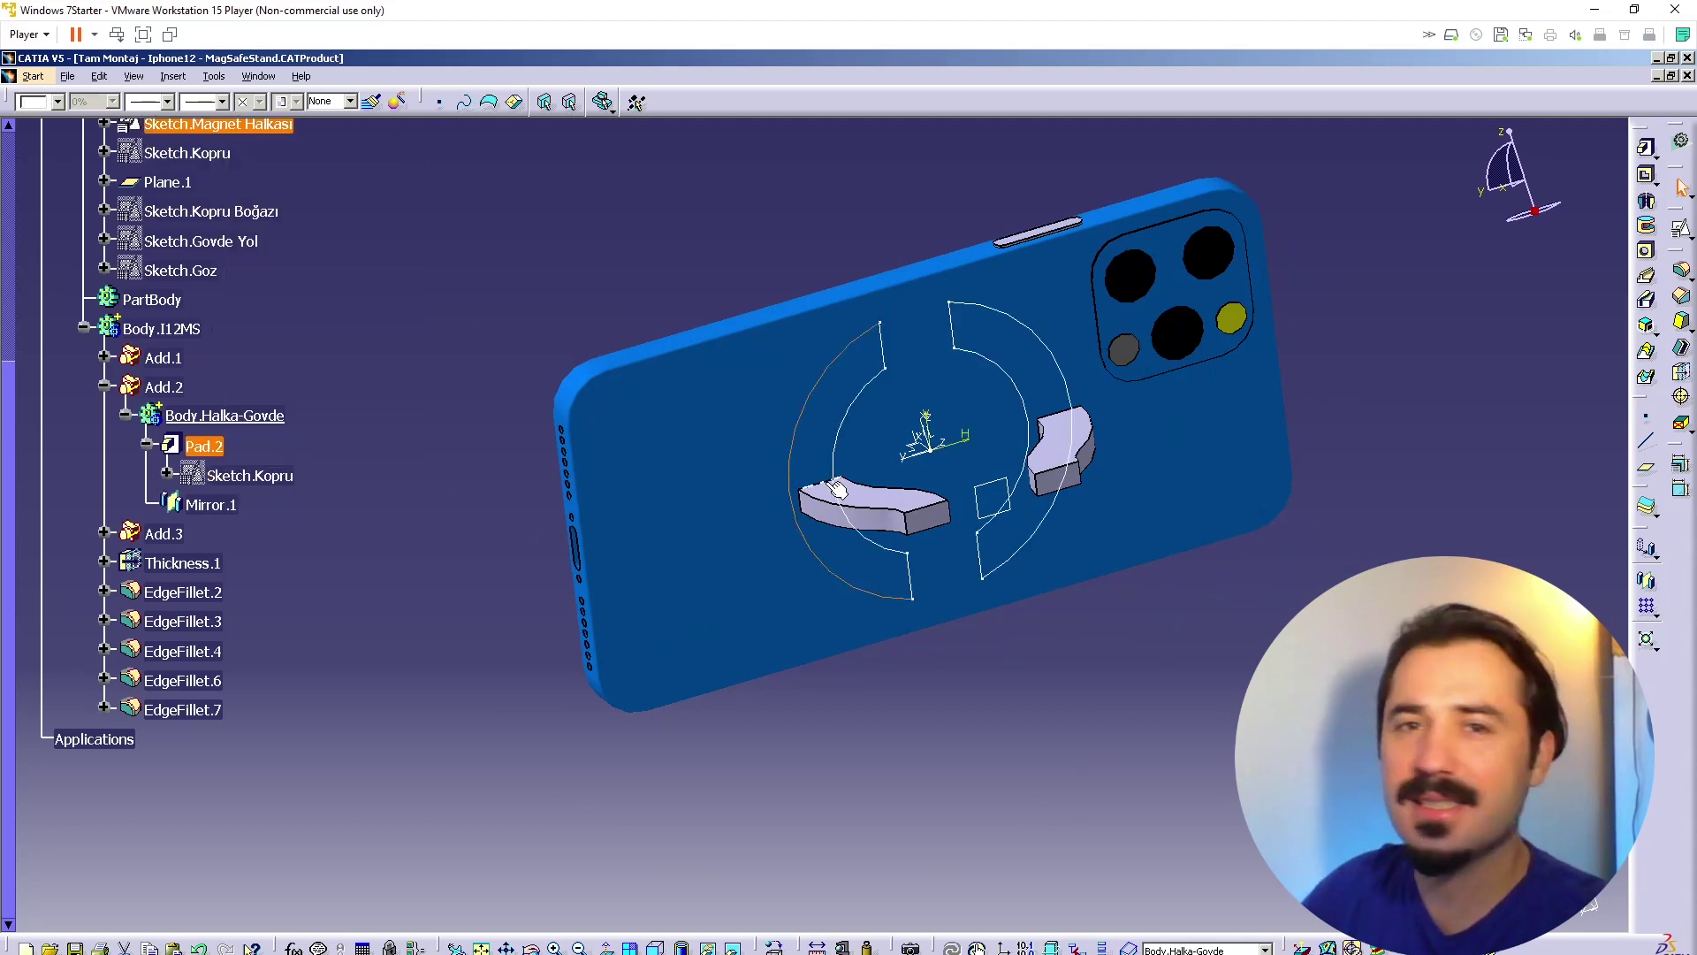
middle_click_drag(1064, 599, 900, 607)
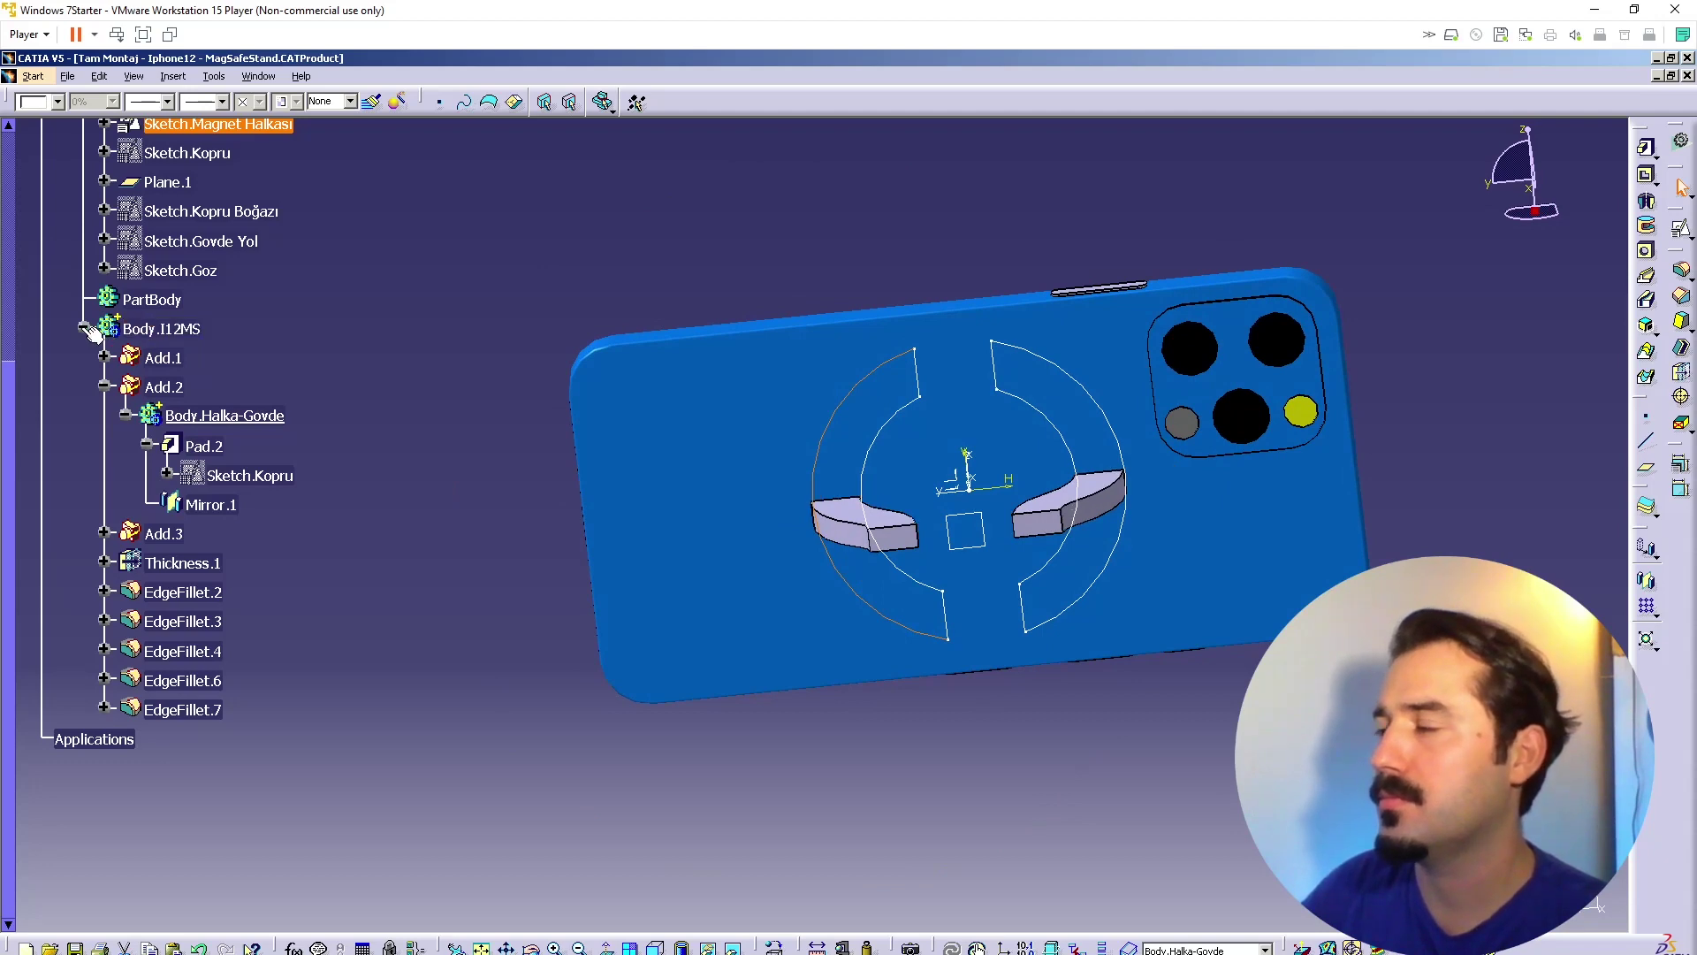
left_click(414, 529)
middle_click_drag(758, 517, 819, 607)
left_click(837, 433)
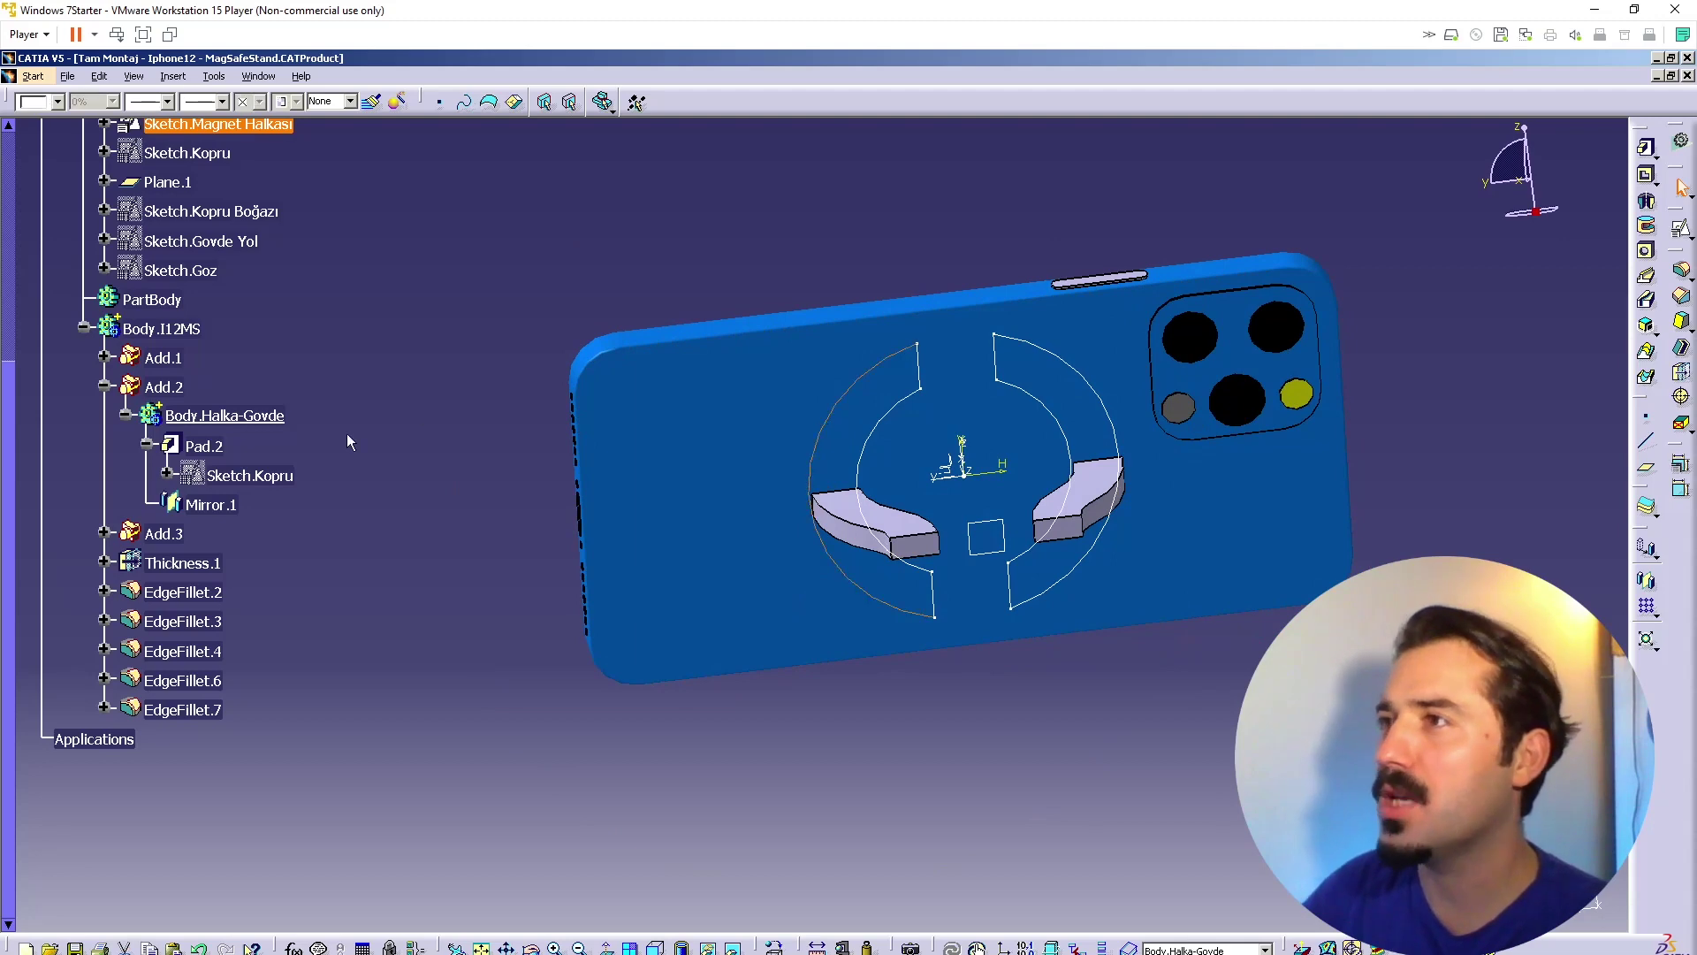
Step: Make Geometrical Set.1 the work object, expand it, and switch the part to the surface design workbench
scroll(349, 428, "up", 5)
double_click(215, 311)
right_click(215, 311)
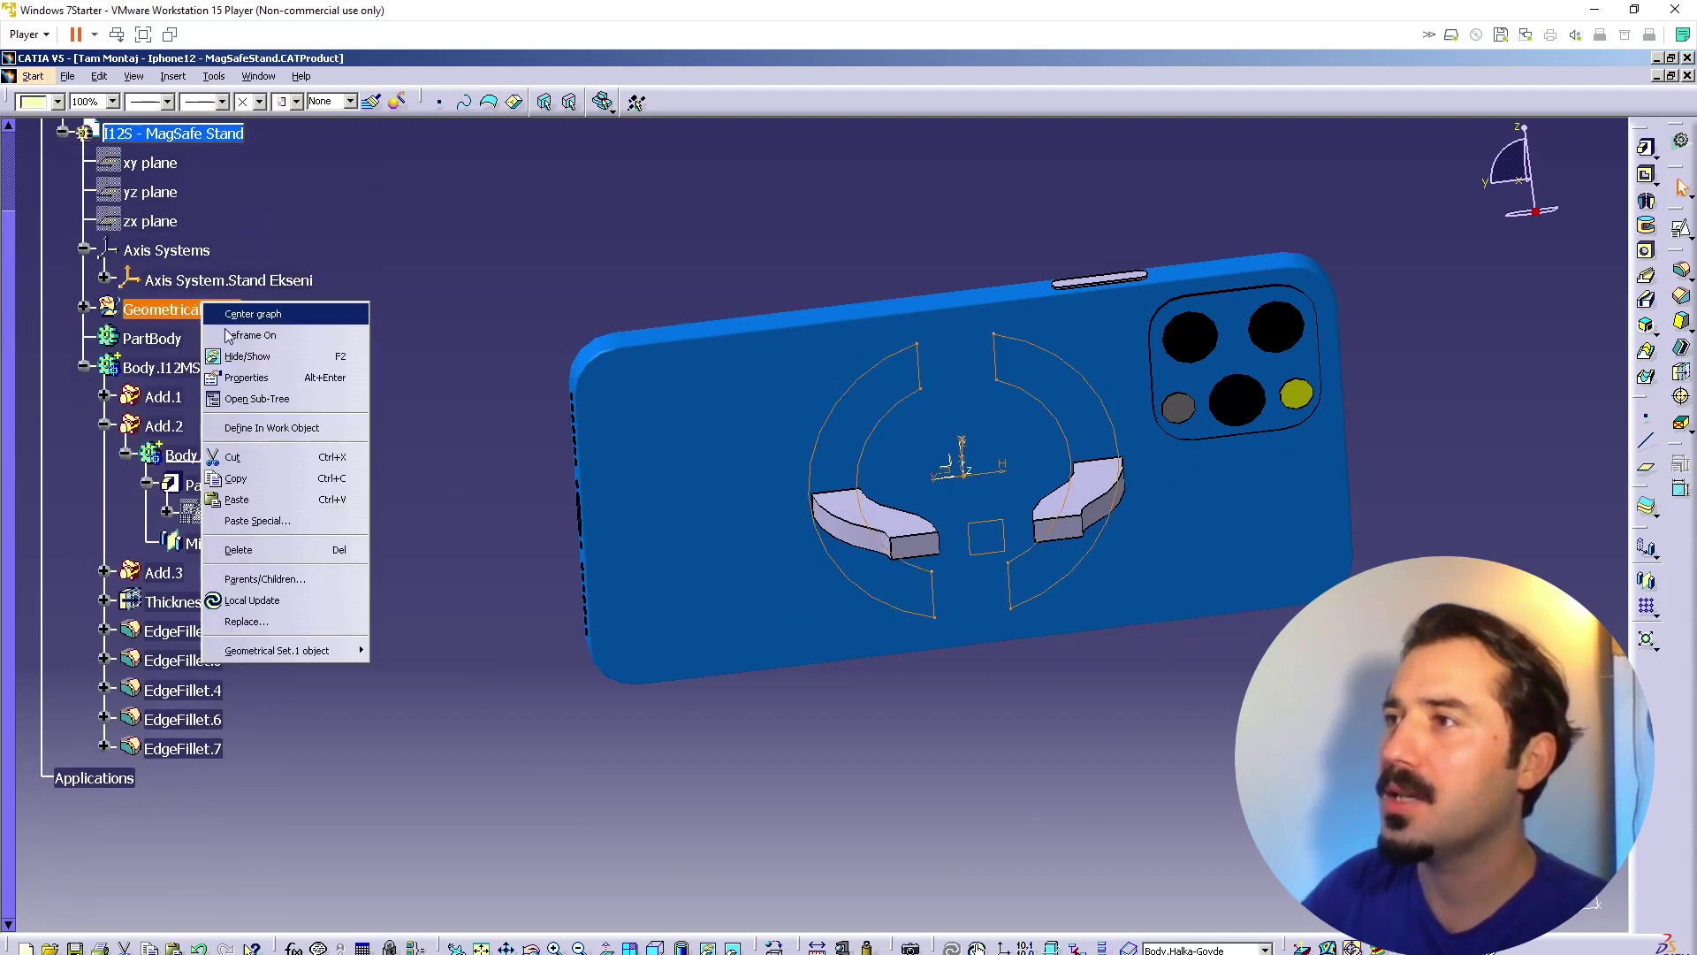
left_click(305, 425)
double_click(213, 311)
left_click(321, 338)
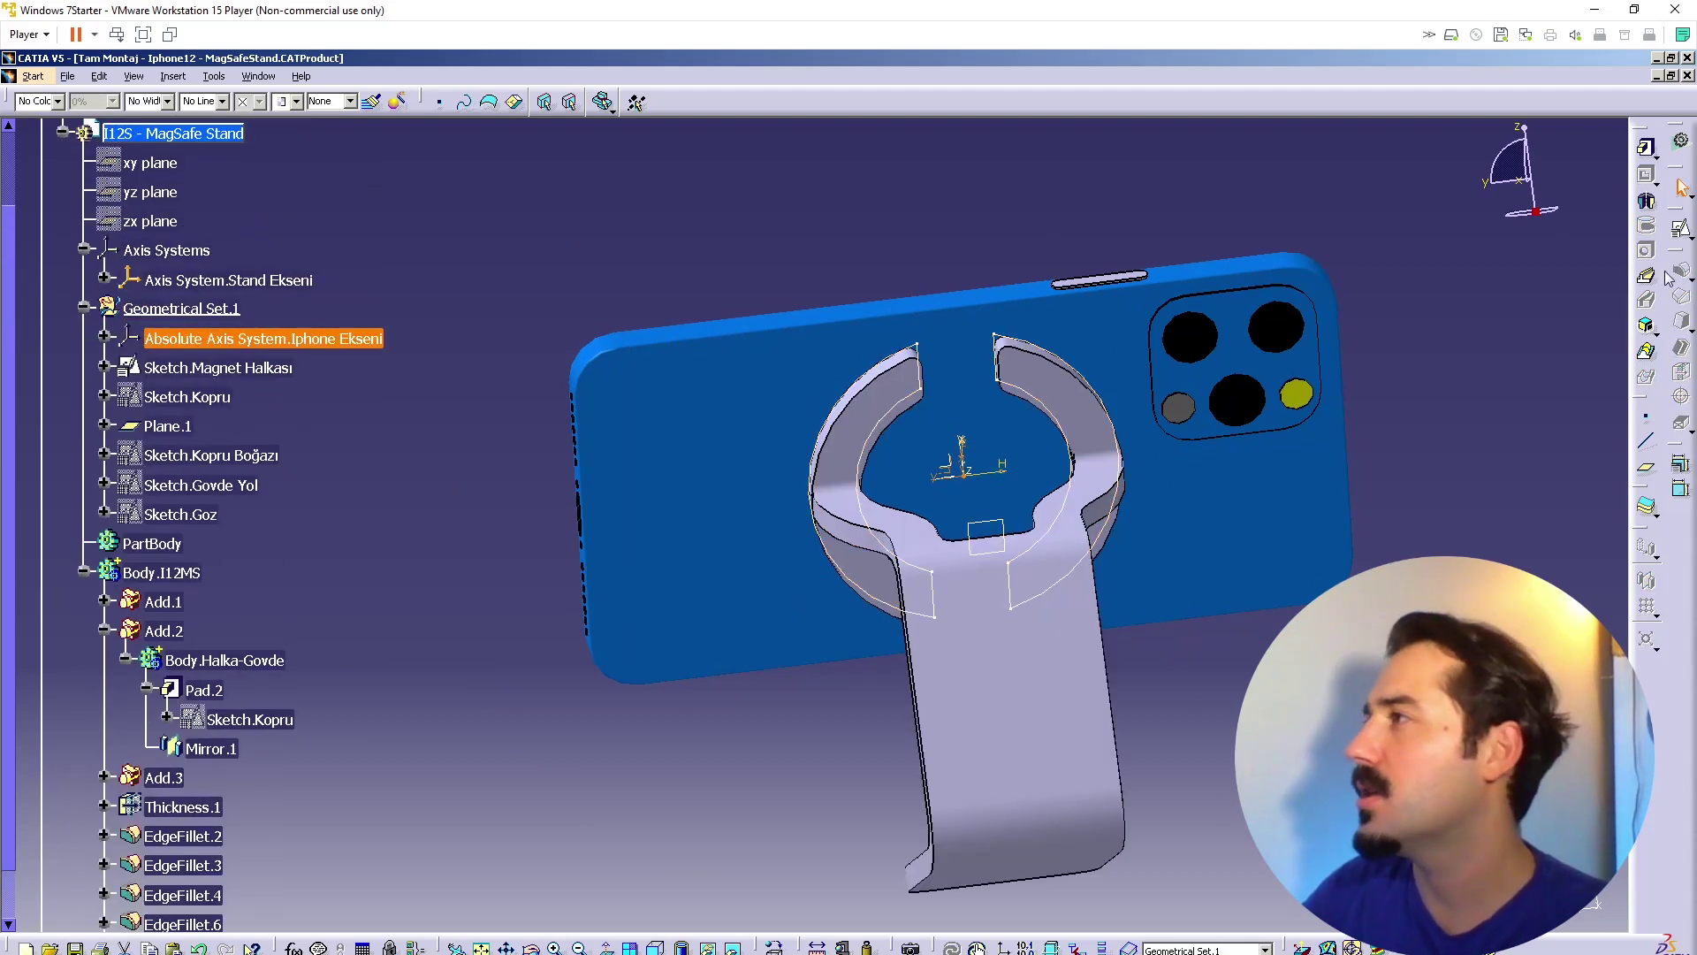
left_click(1678, 232)
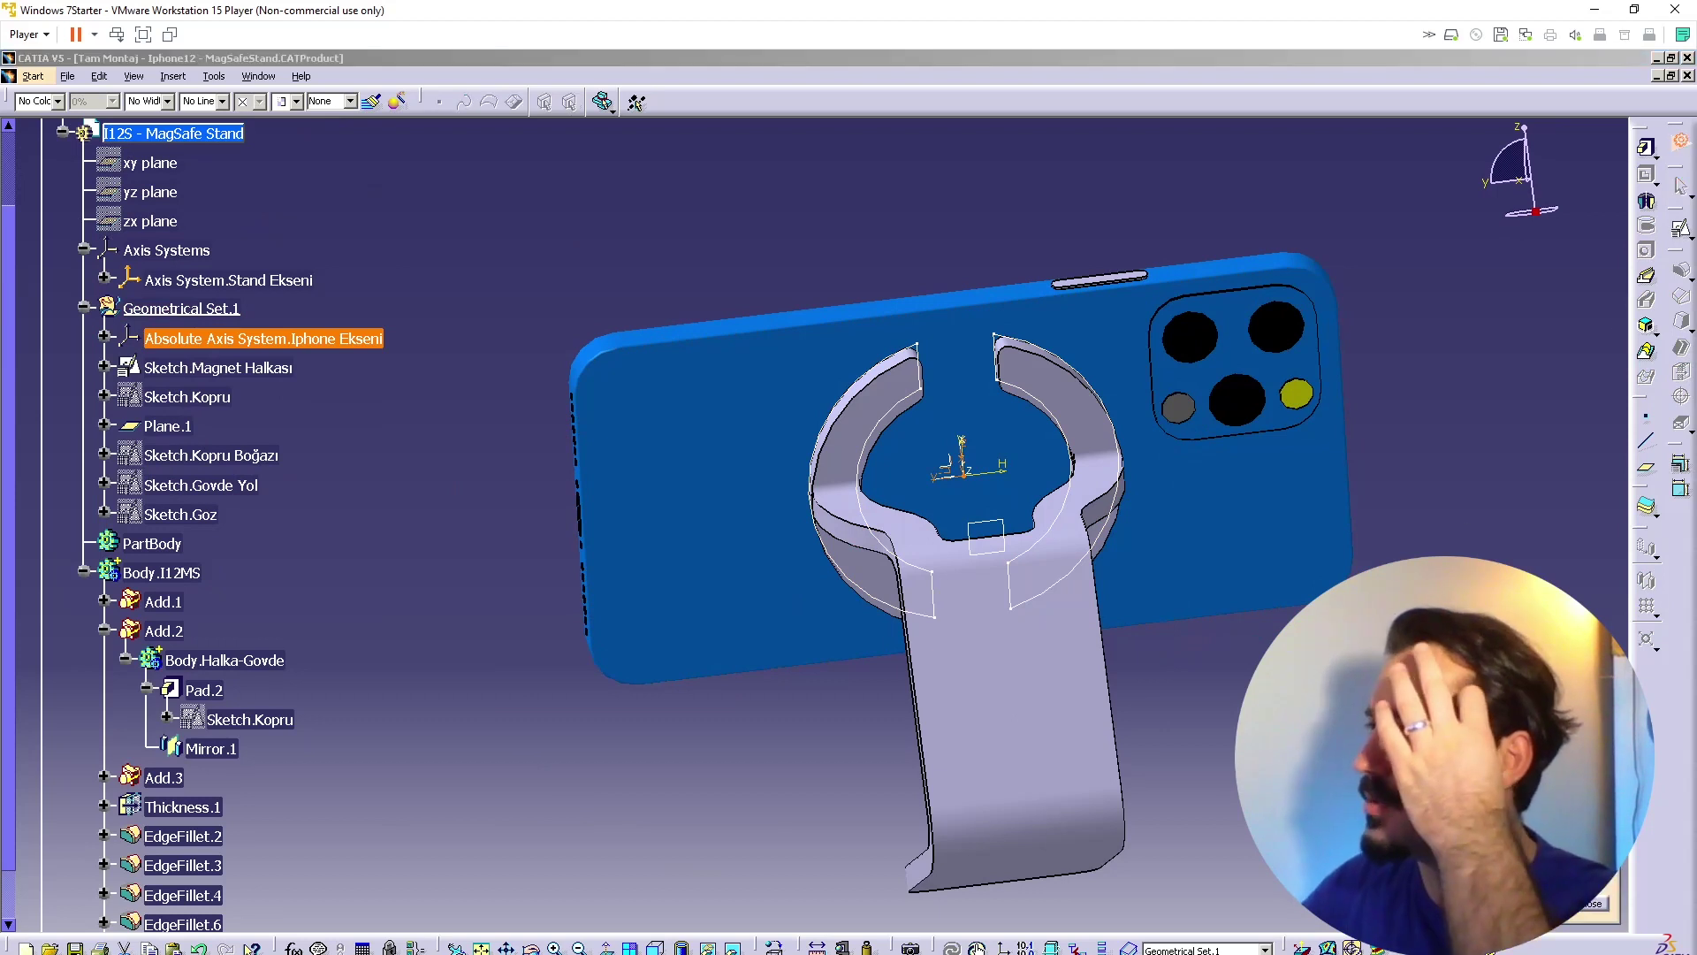
left_click(1494, 795)
left_click(1647, 186)
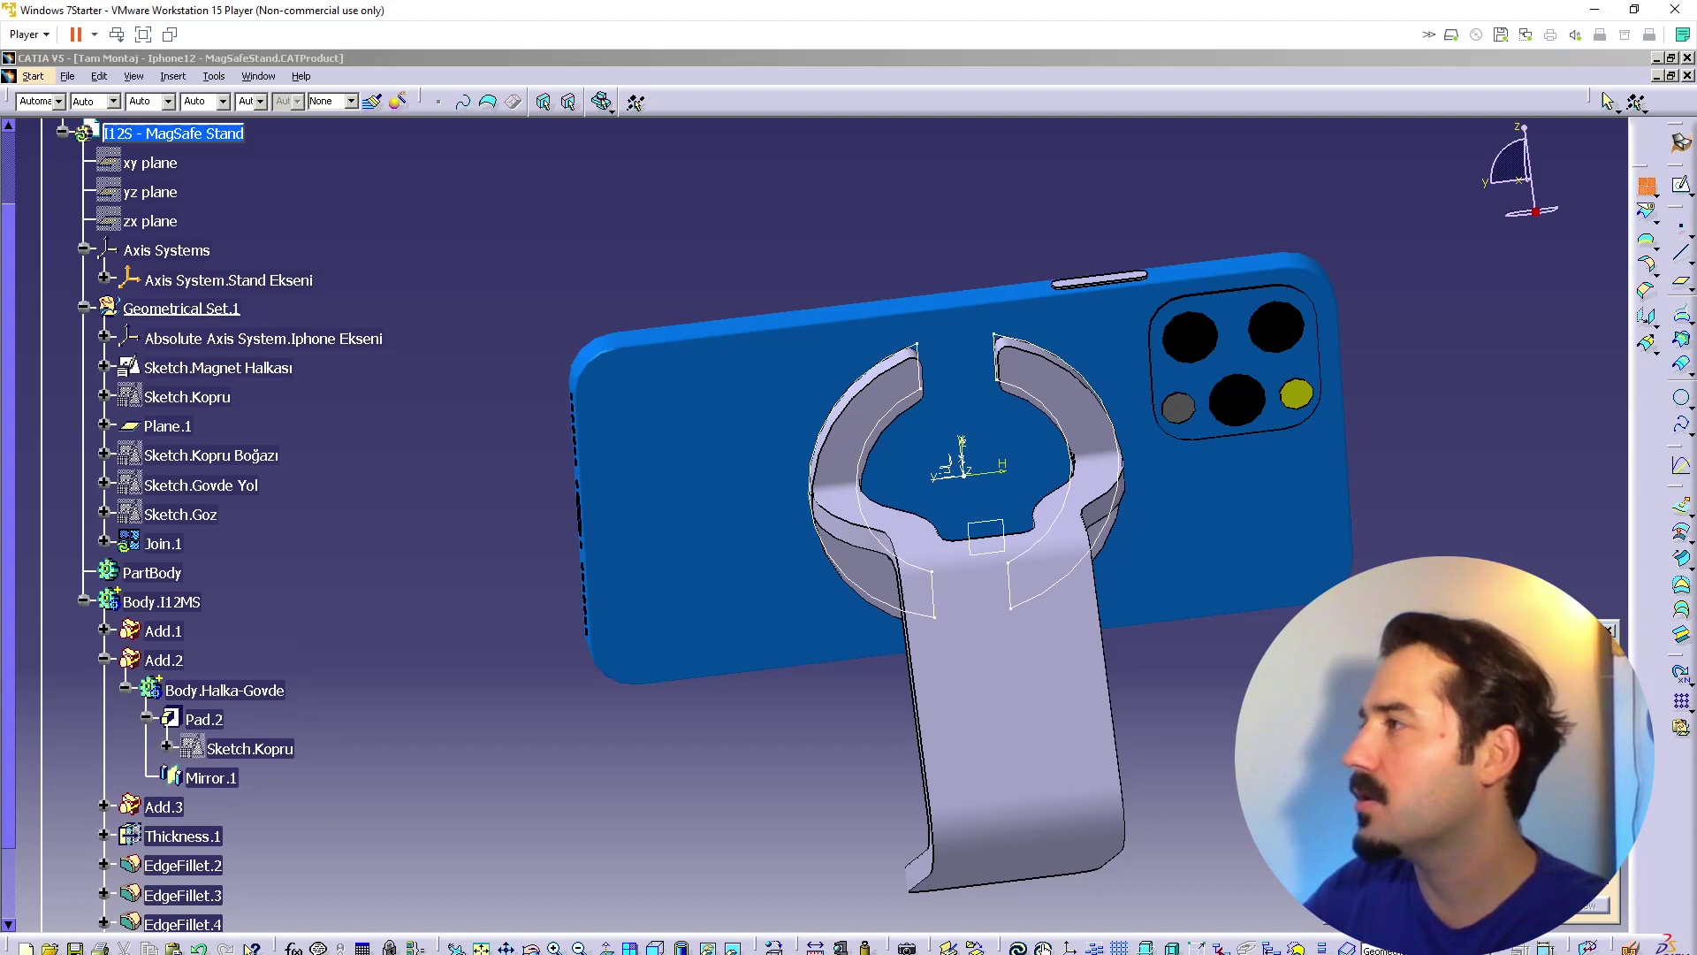
left_click(1516, 905)
left_click(1650, 254)
left_click(888, 366)
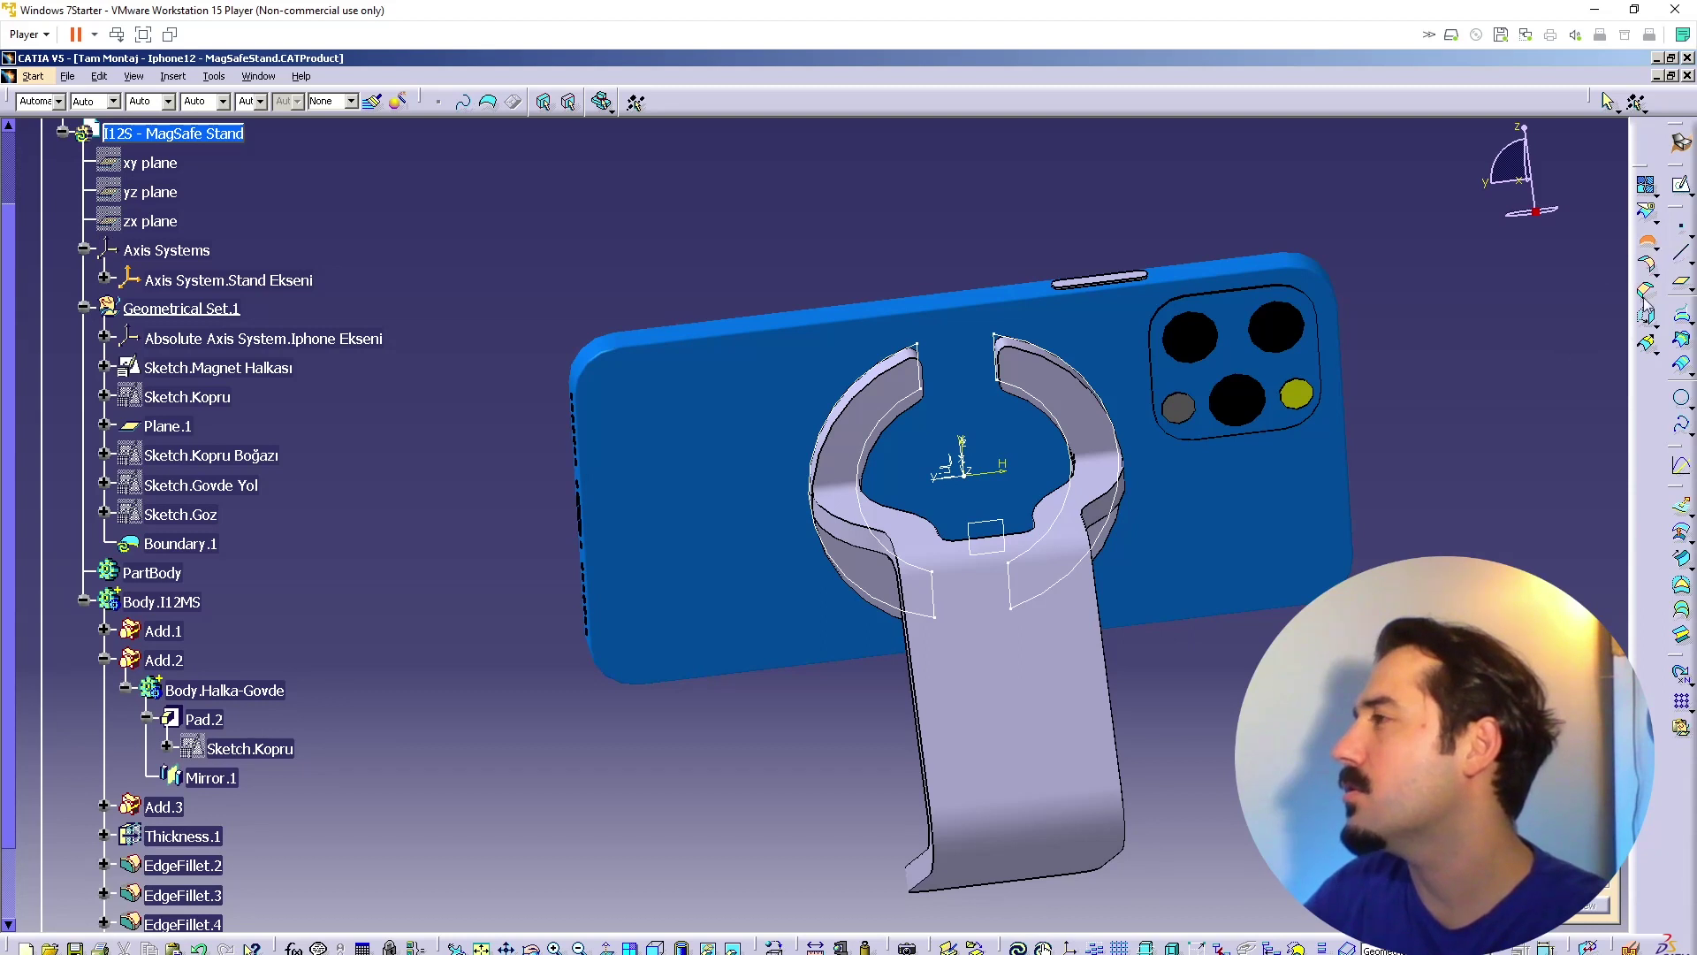
Step: Extract the two outer arcs of Sketch.Magnet Halkası as separate curves in Geometrical Set.1
left_click(1657, 270)
left_click(1655, 264)
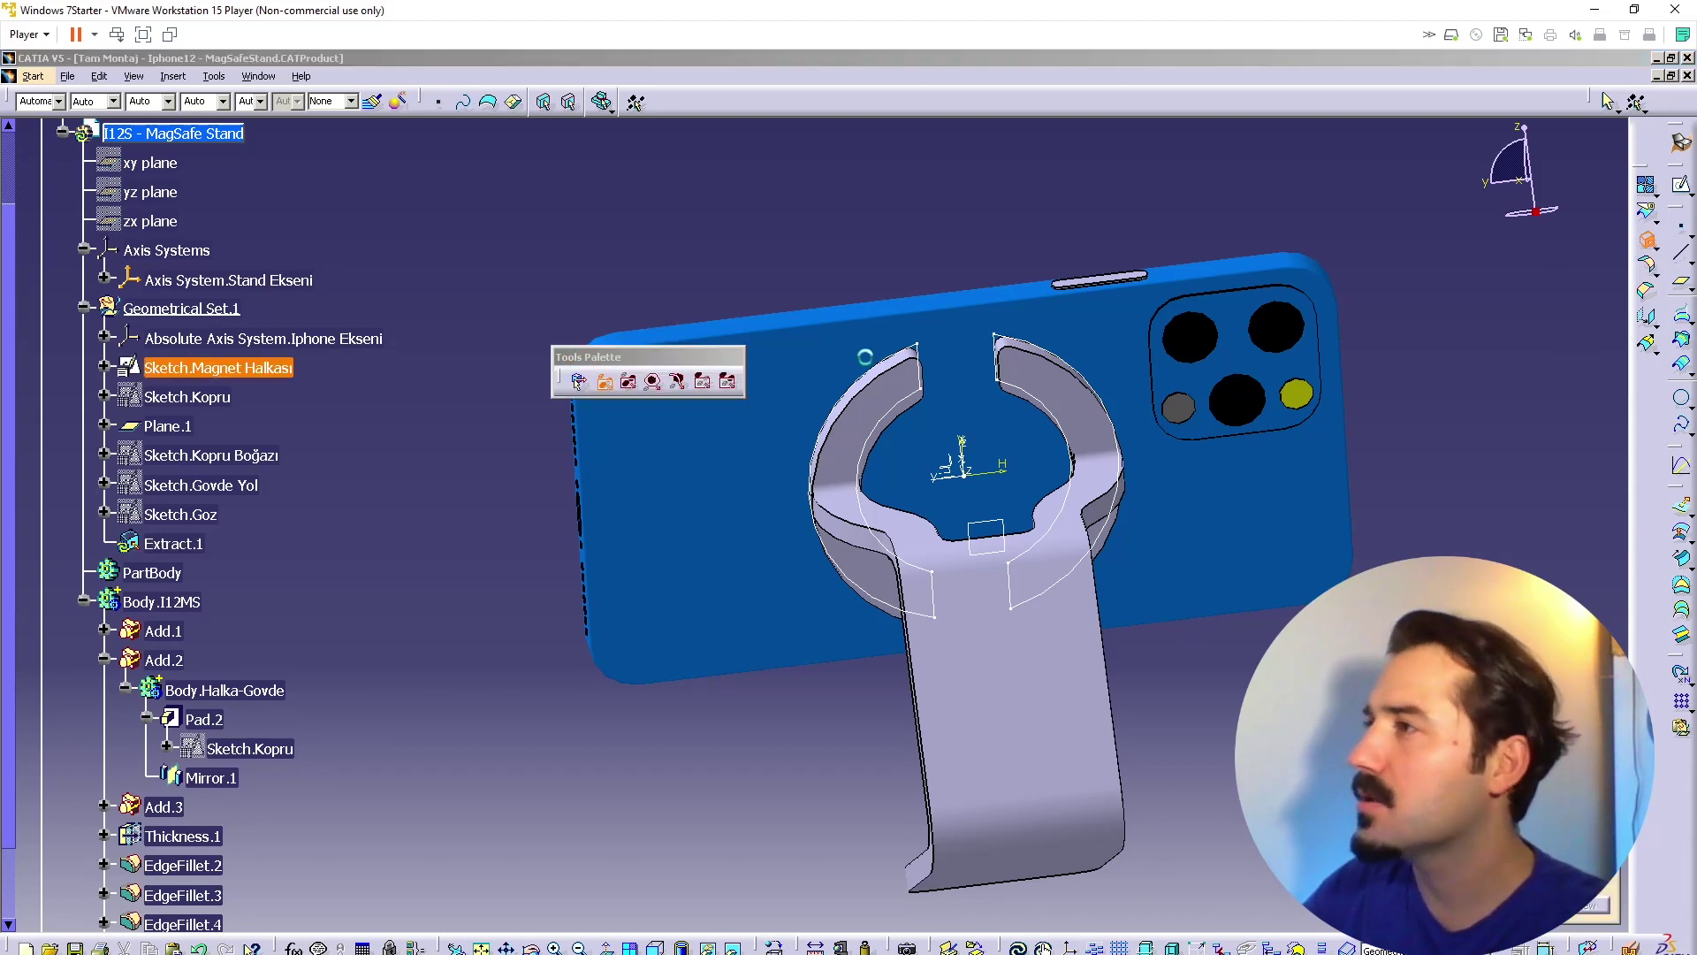
left_click(911, 354)
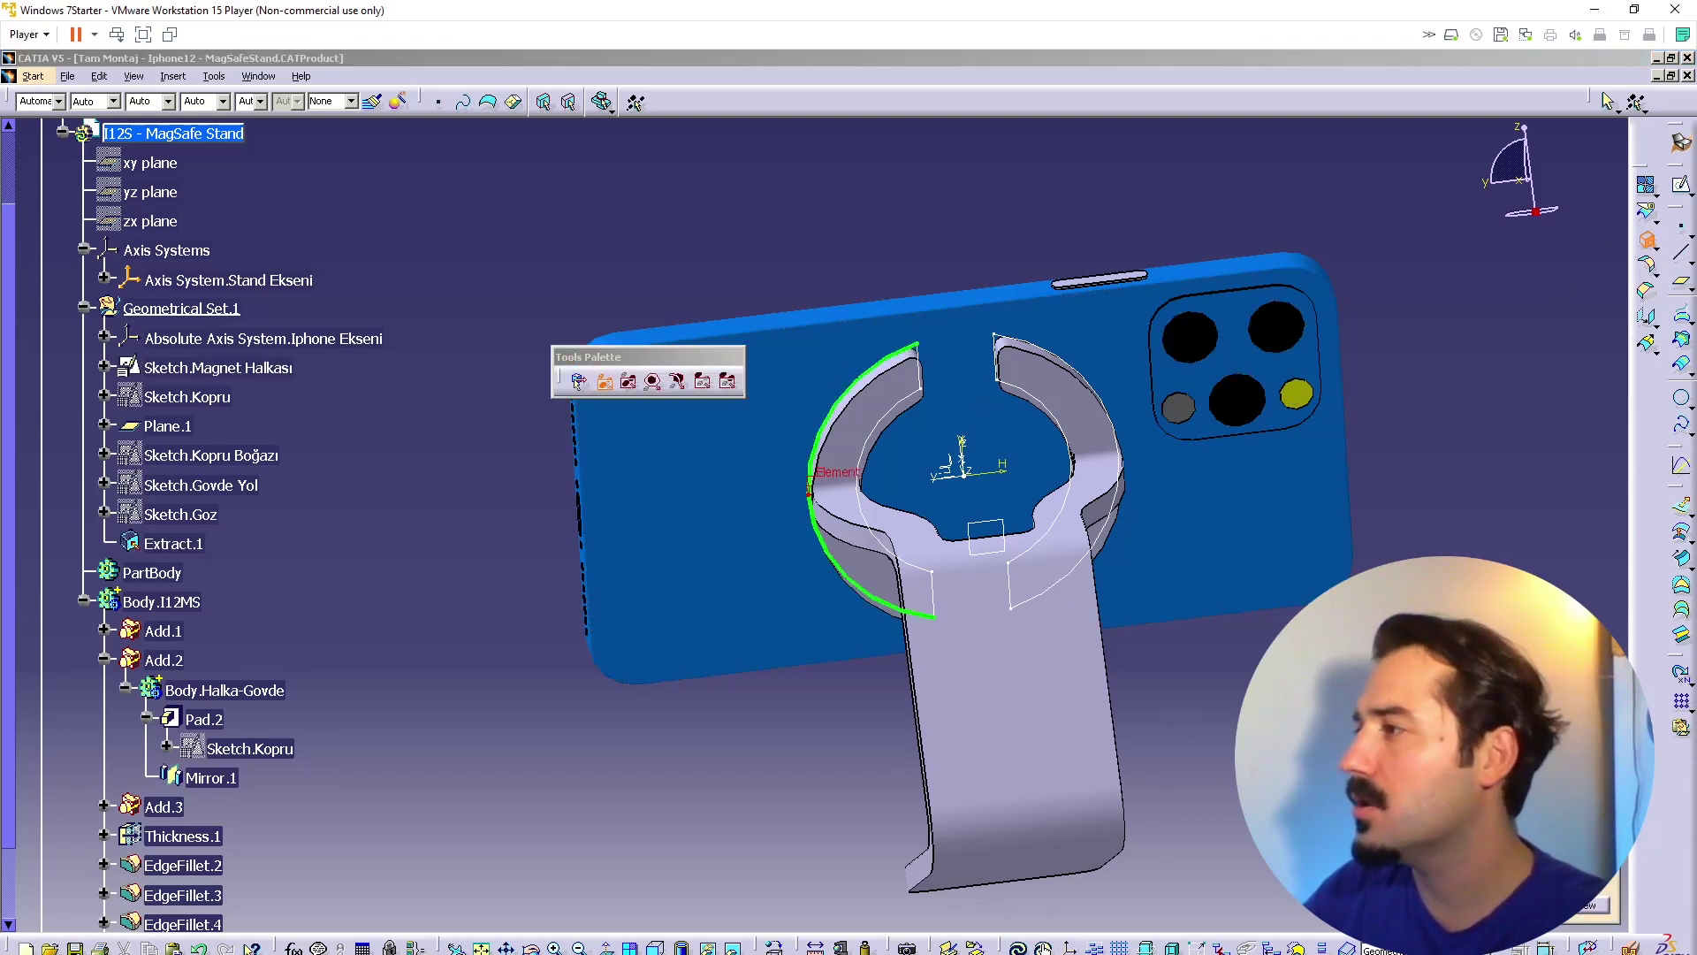
left_click(1434, 906)
middle_click_drag(1236, 704, 1112, 738)
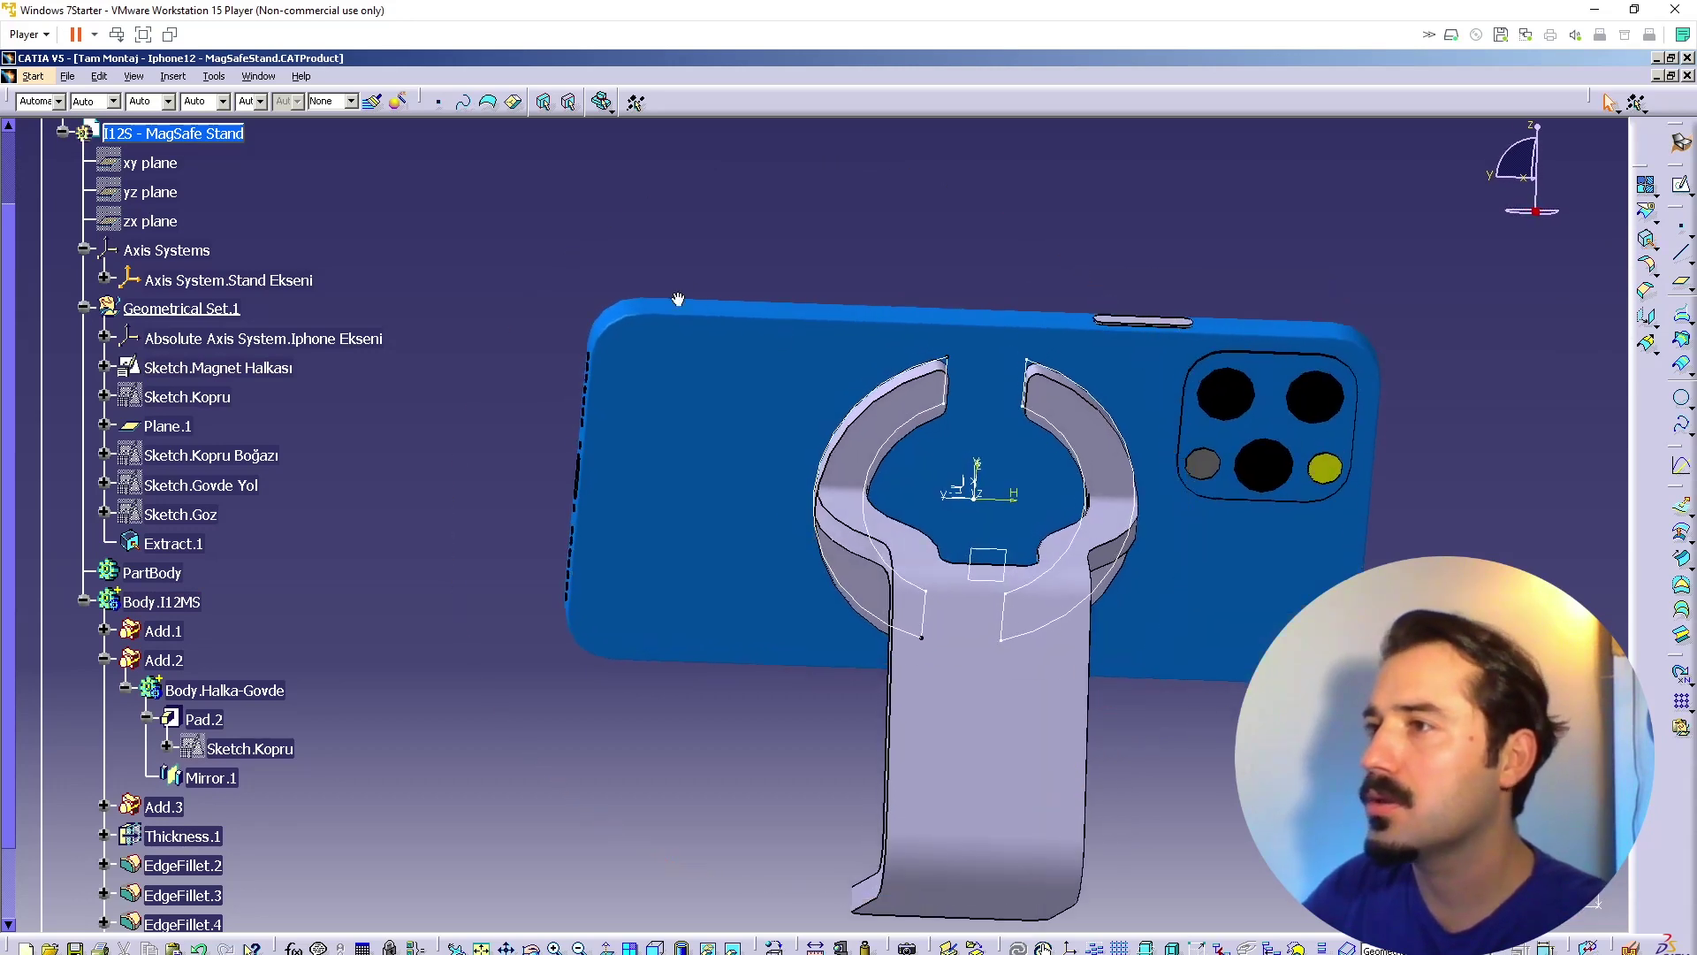
middle_click_drag(678, 300, 664, 325)
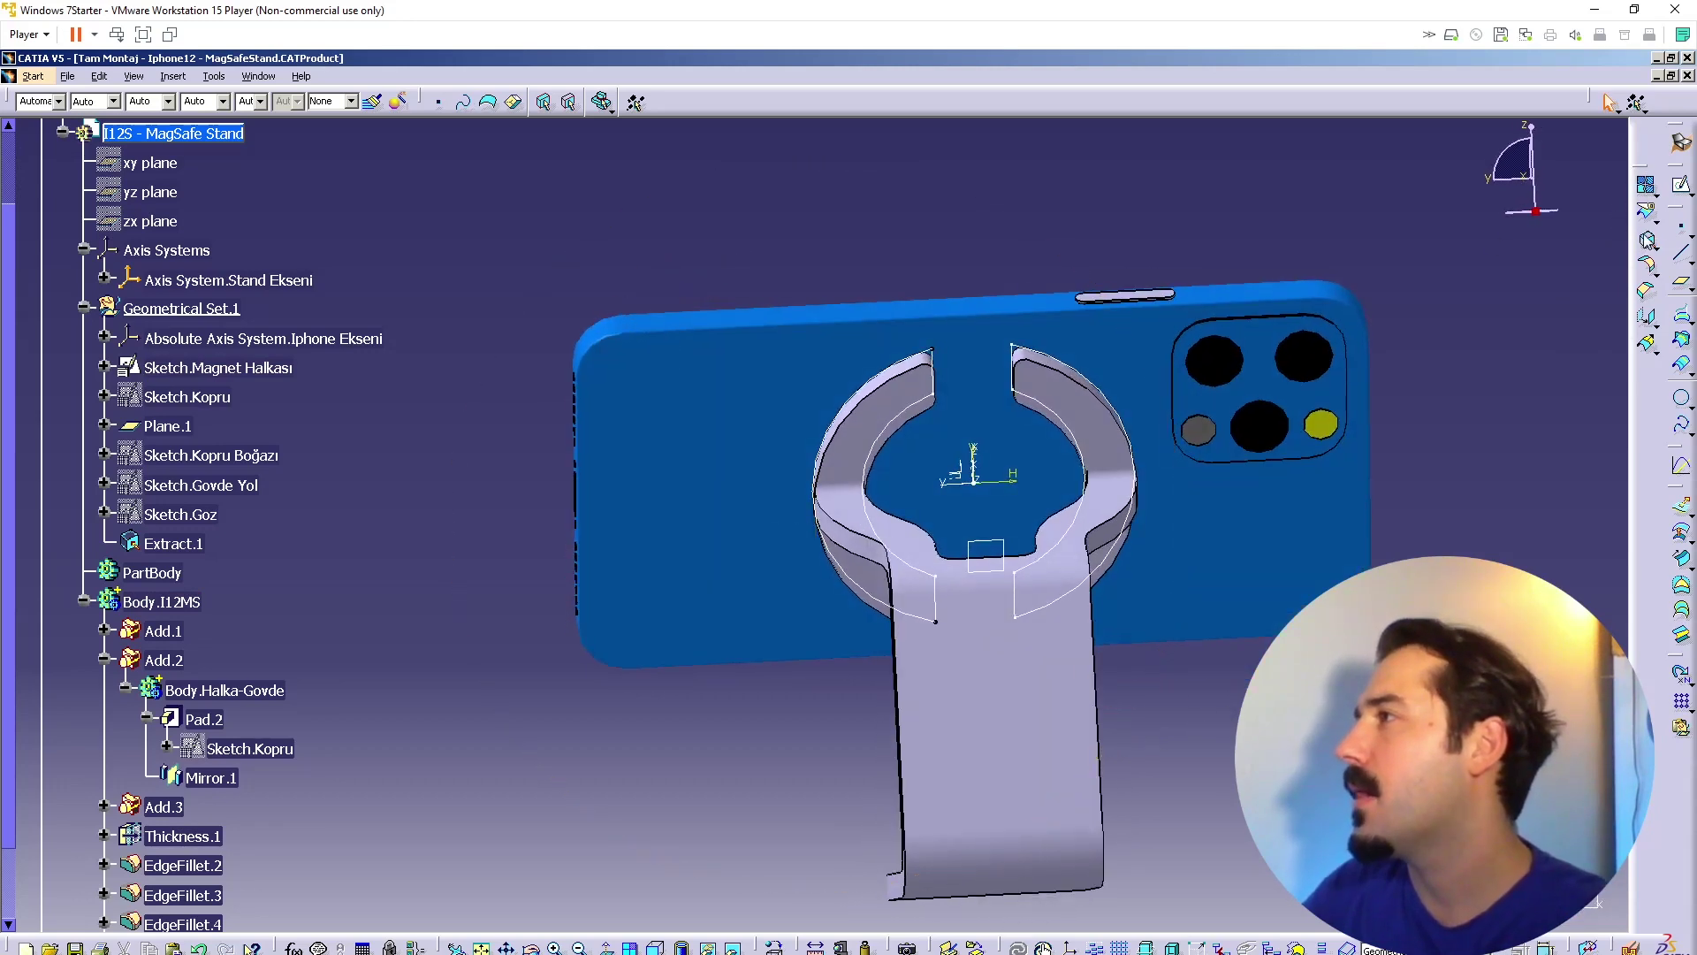
left_click(1647, 187)
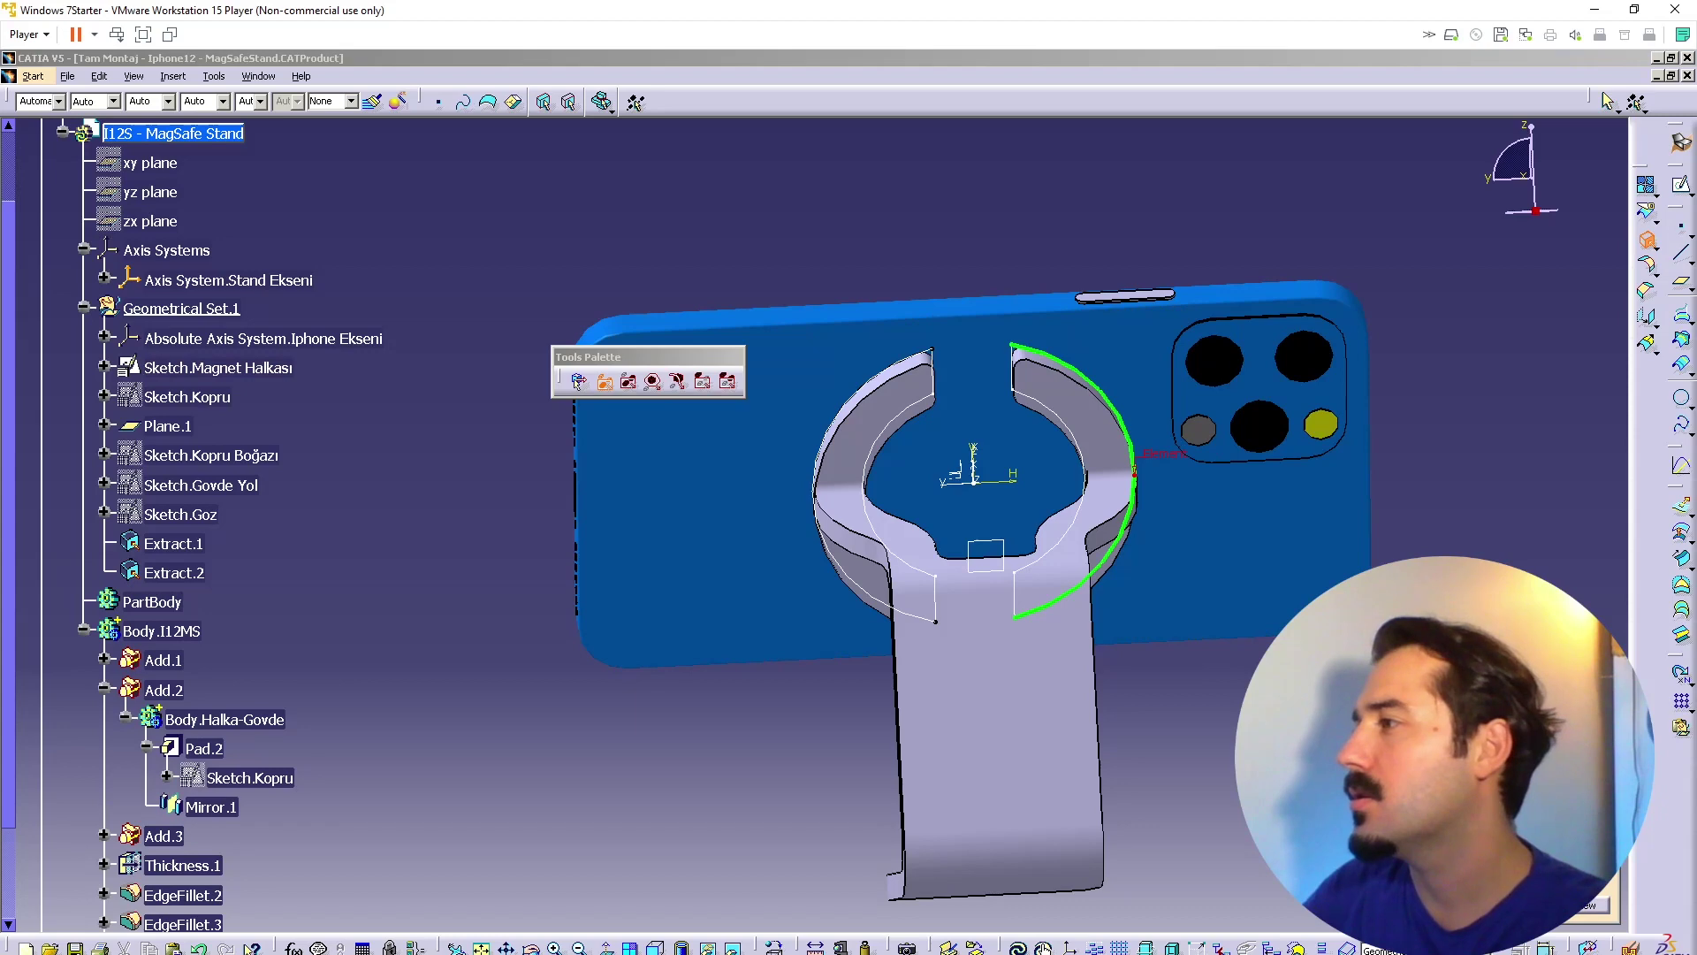
left_click(1441, 905)
middle_click_drag(1000, 644, 1006, 641)
left_click(184, 577)
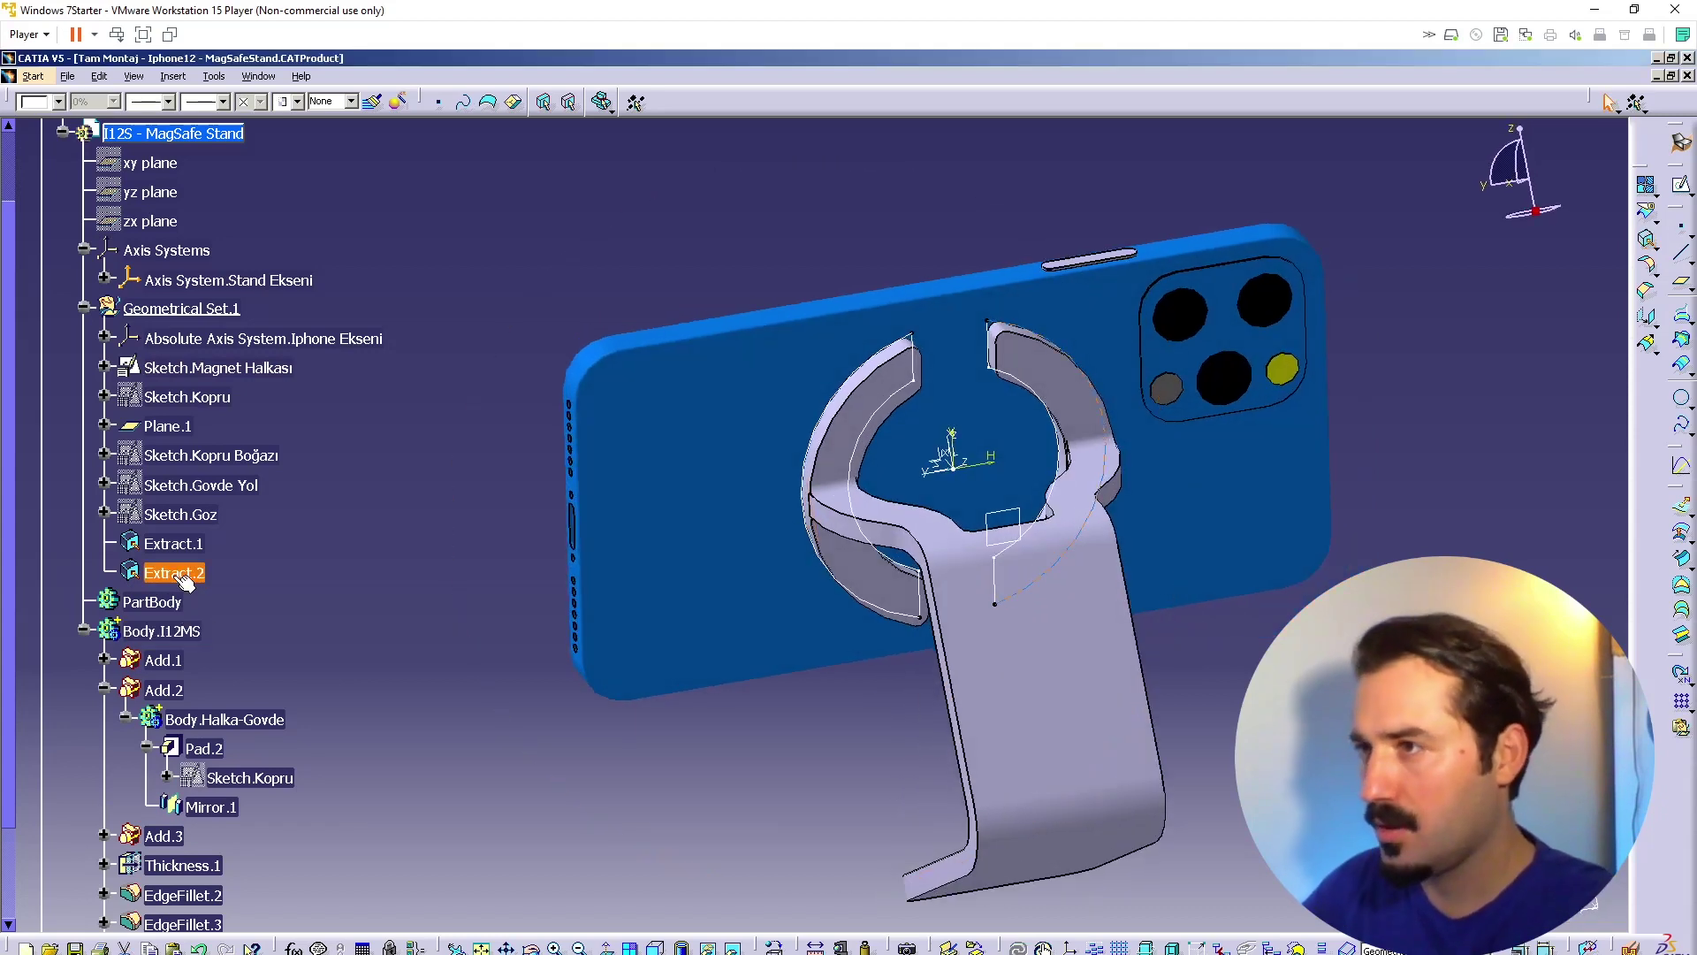
key("Delete")
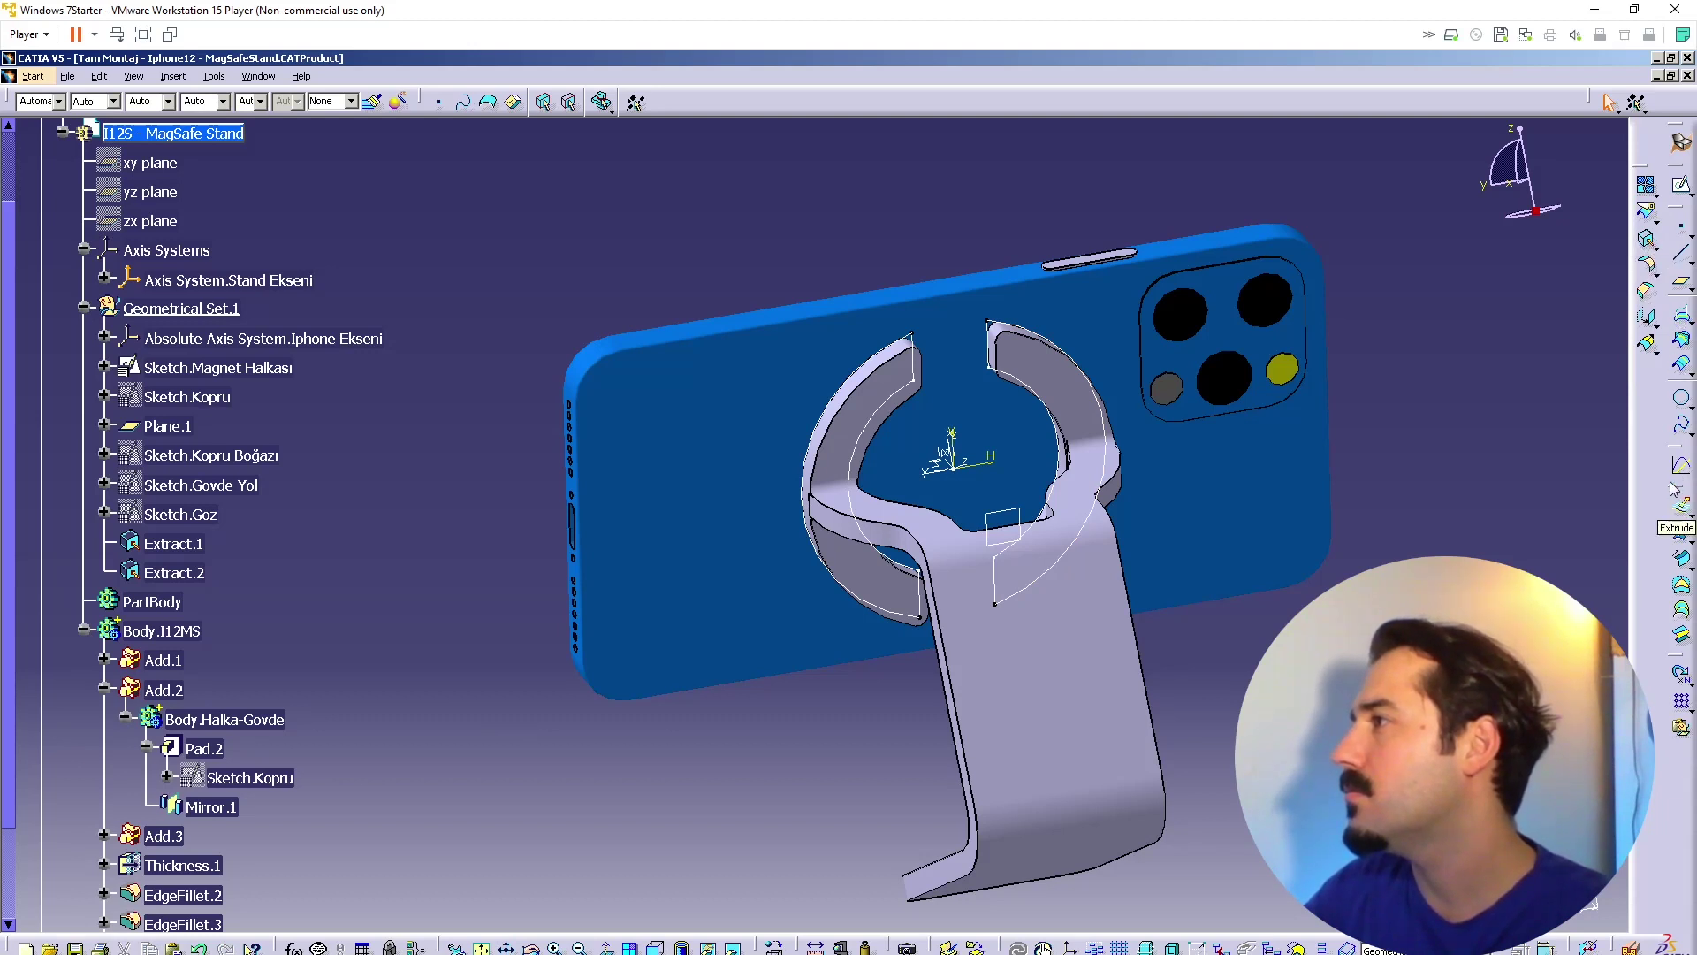
Step: Try extruding the Extract.1 arc to both sides with the phone's back face as direction, and undo the extrusion
left_click_drag(1678, 495, 1659, 409)
left_click(1647, 403)
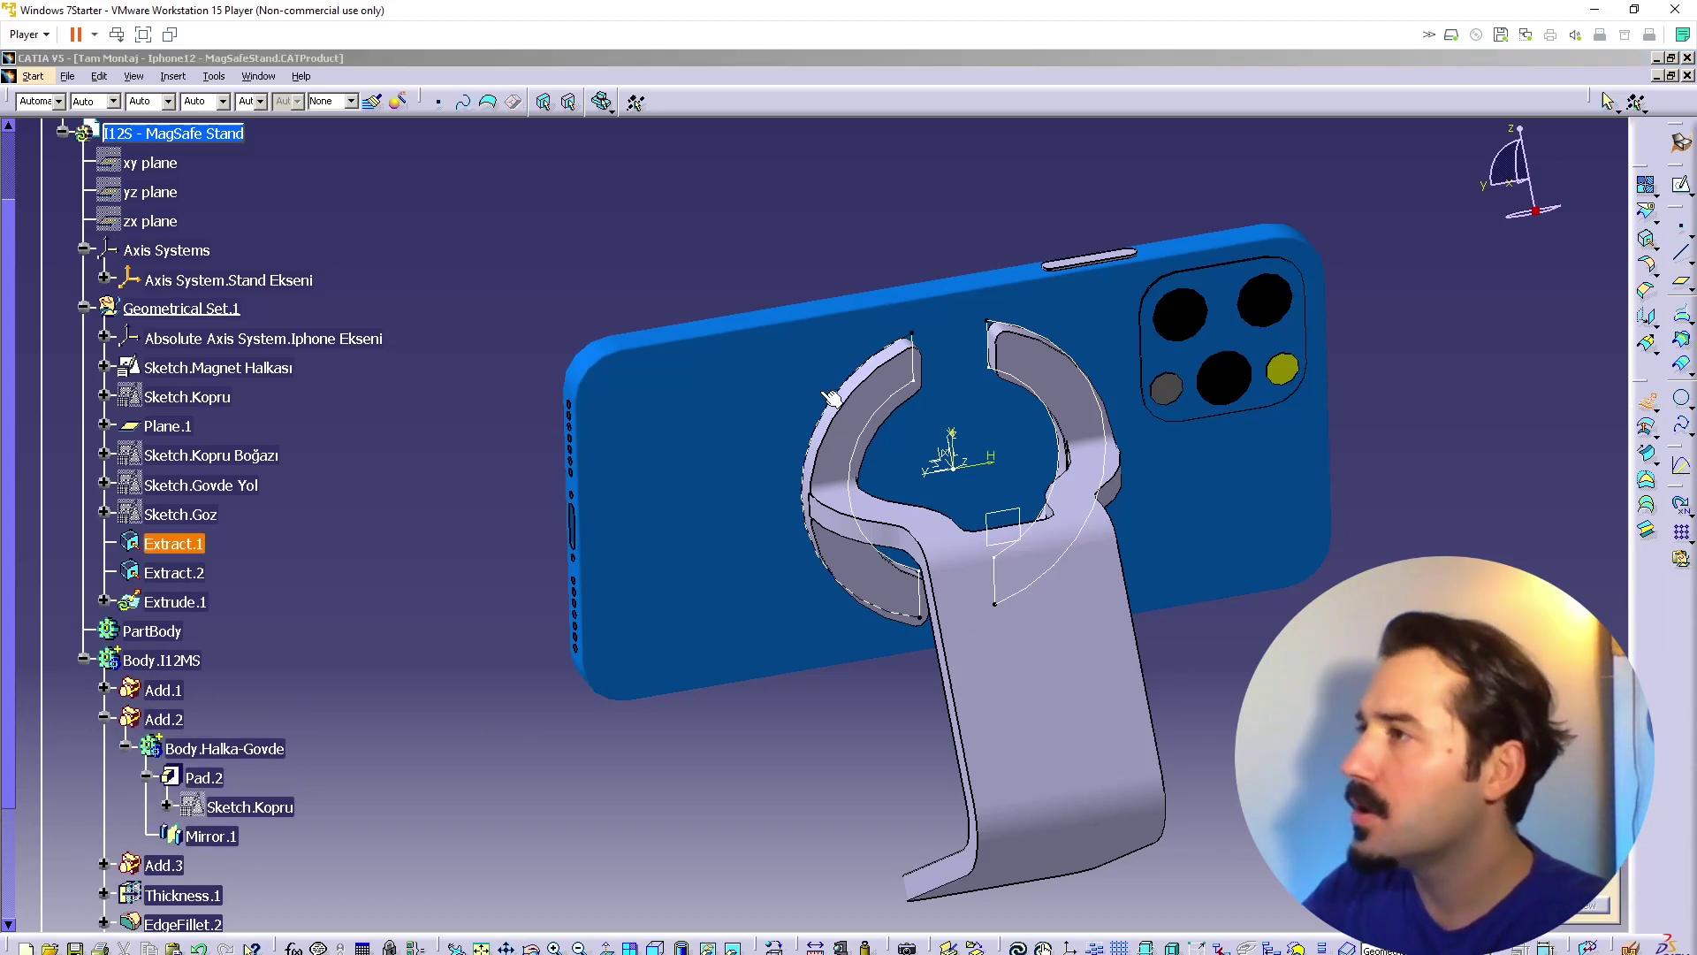
left_click(845, 402)
middle_click_drag(897, 527, 823, 511)
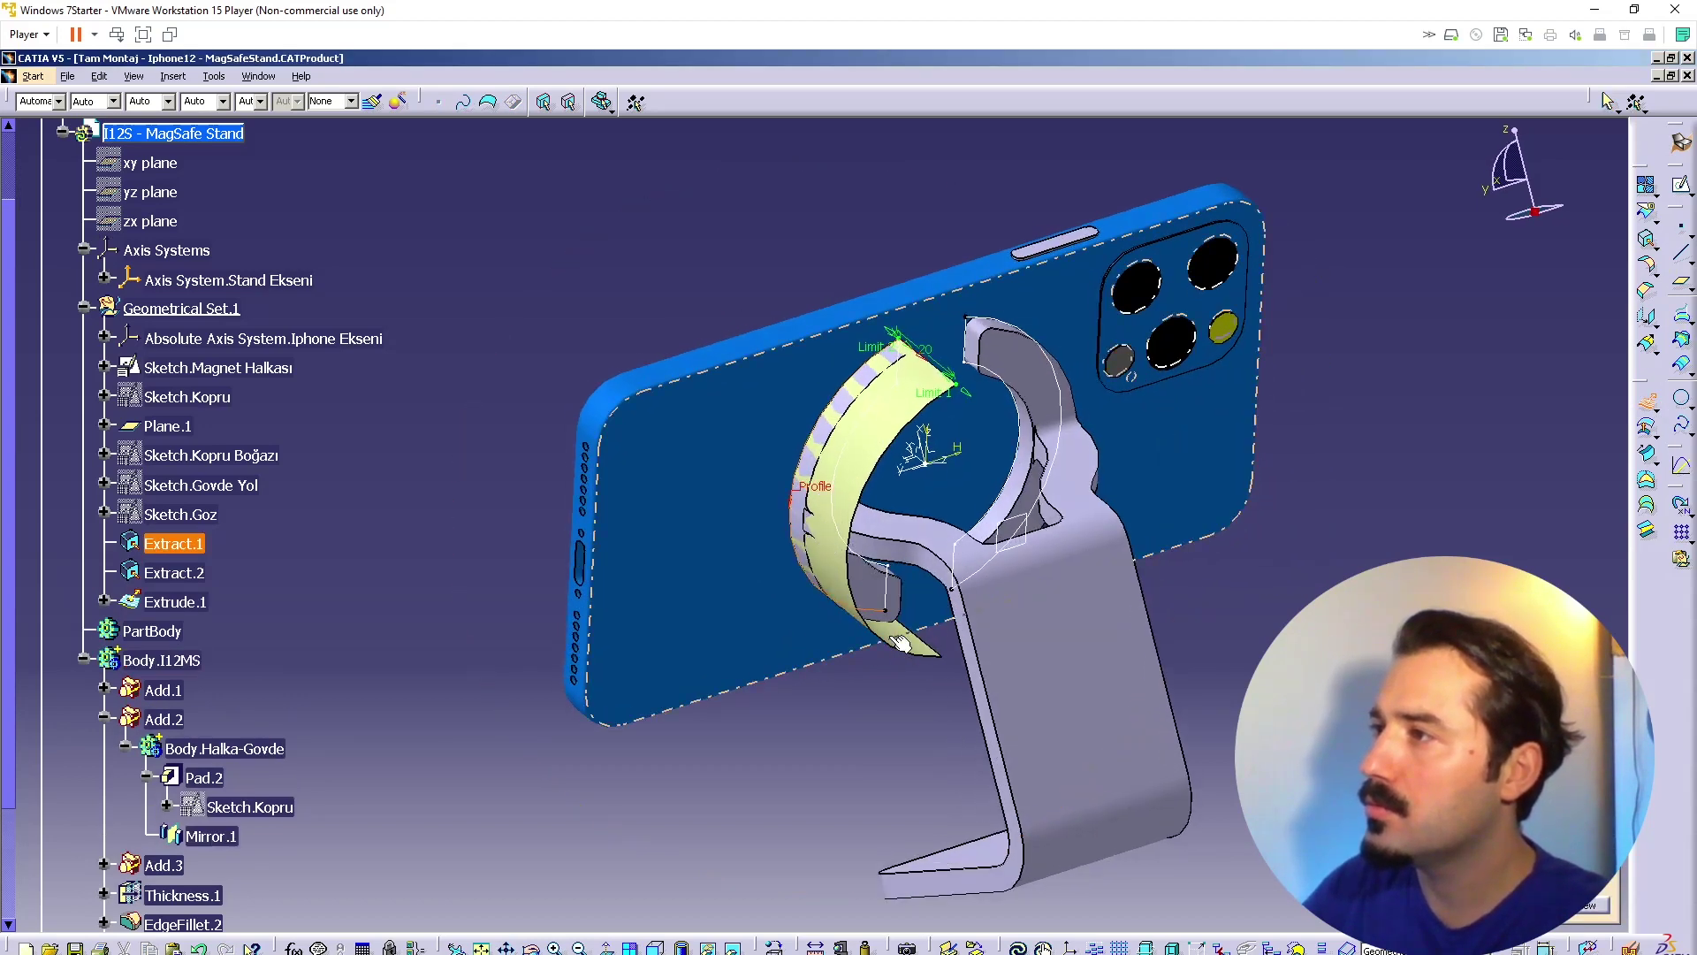
middle_click_drag(815, 635, 946, 513)
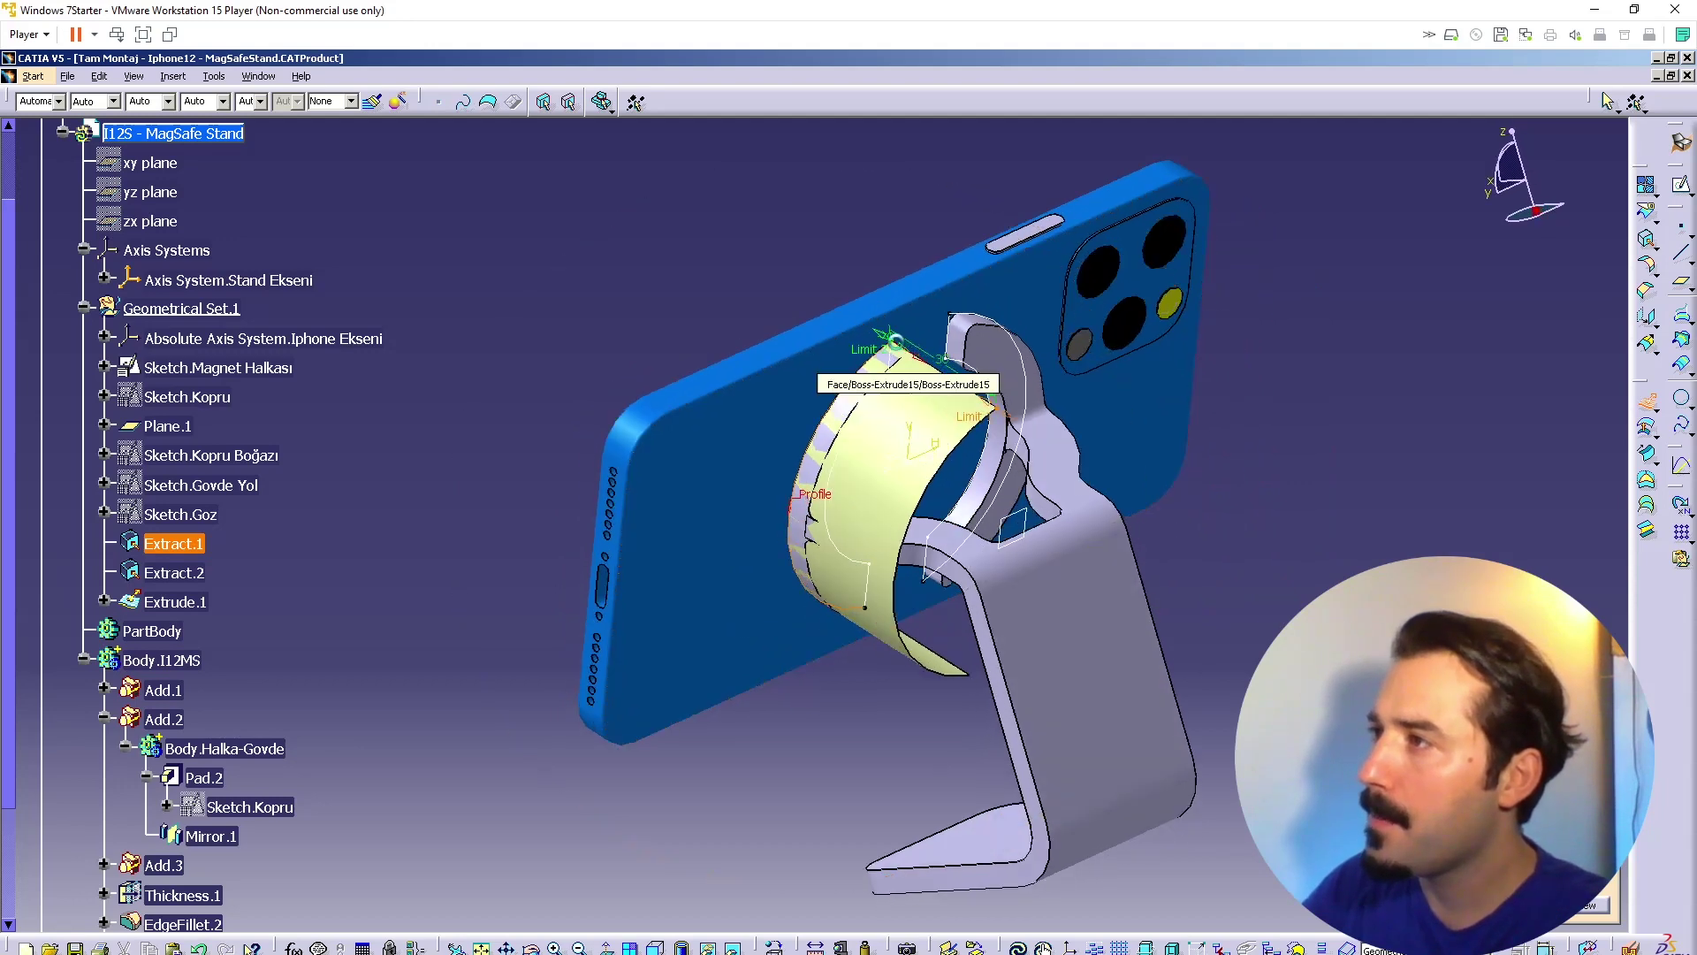
left_click(875, 364)
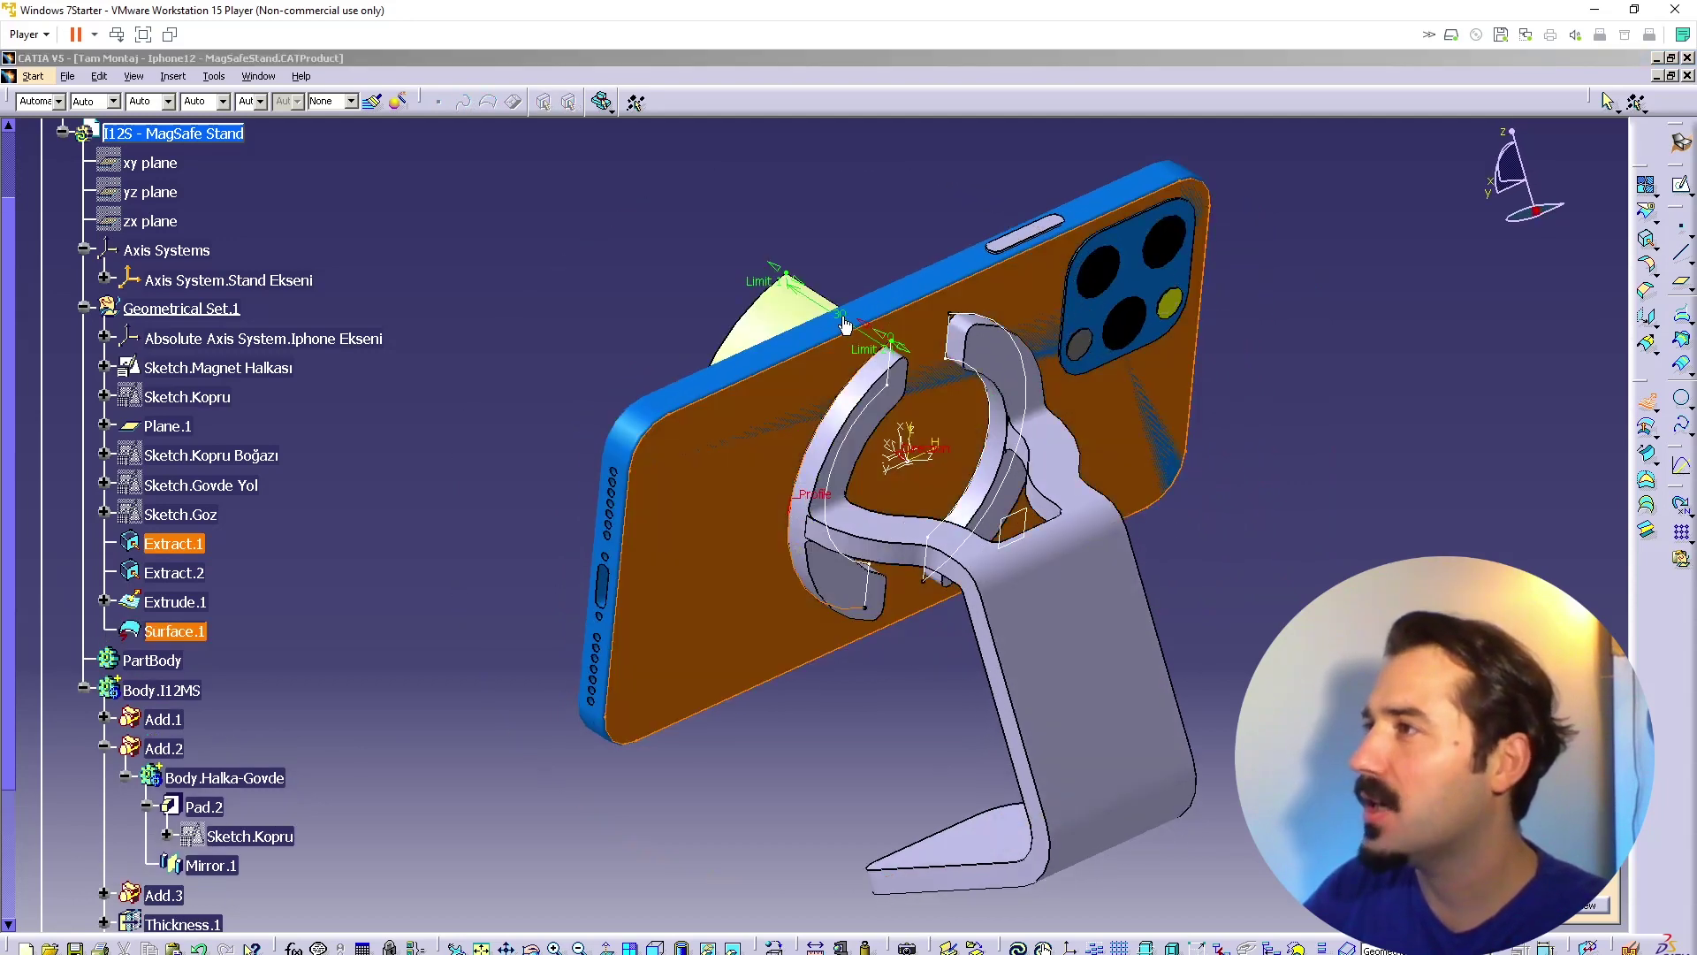
left_click(852, 329)
left_click_drag(858, 360, 844, 311)
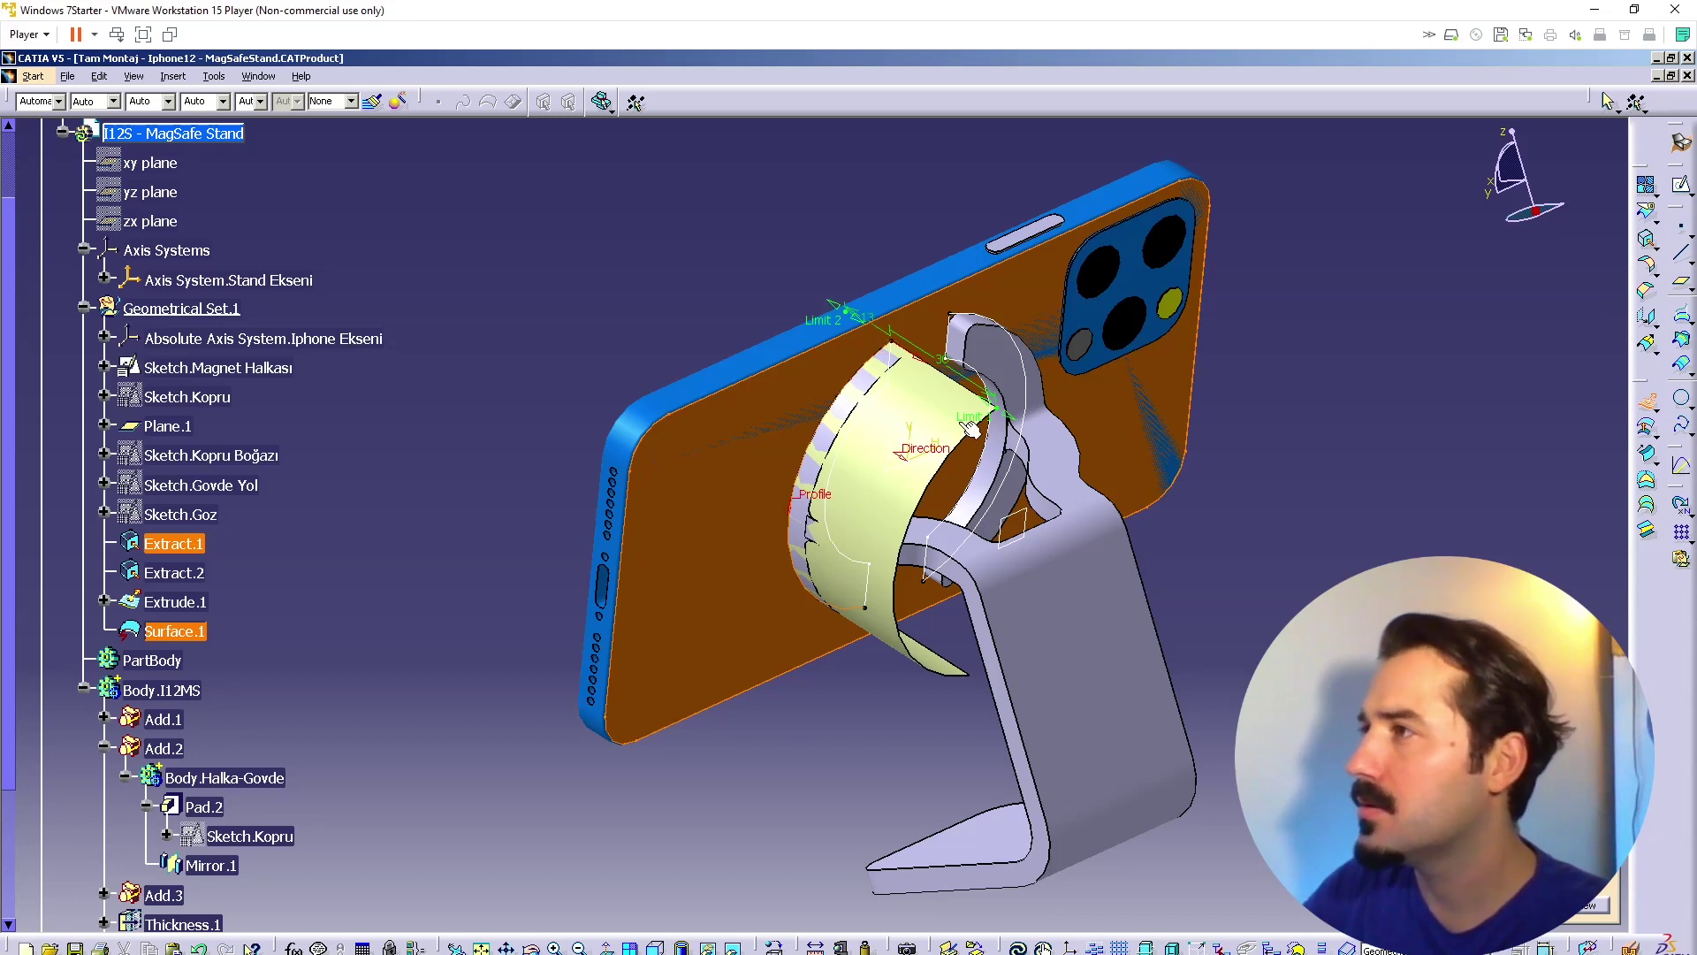
middle_click_drag(846, 721, 496, 738)
left_click(1455, 905)
scroll(1053, 654, "down", 1)
key("ctrl+z")
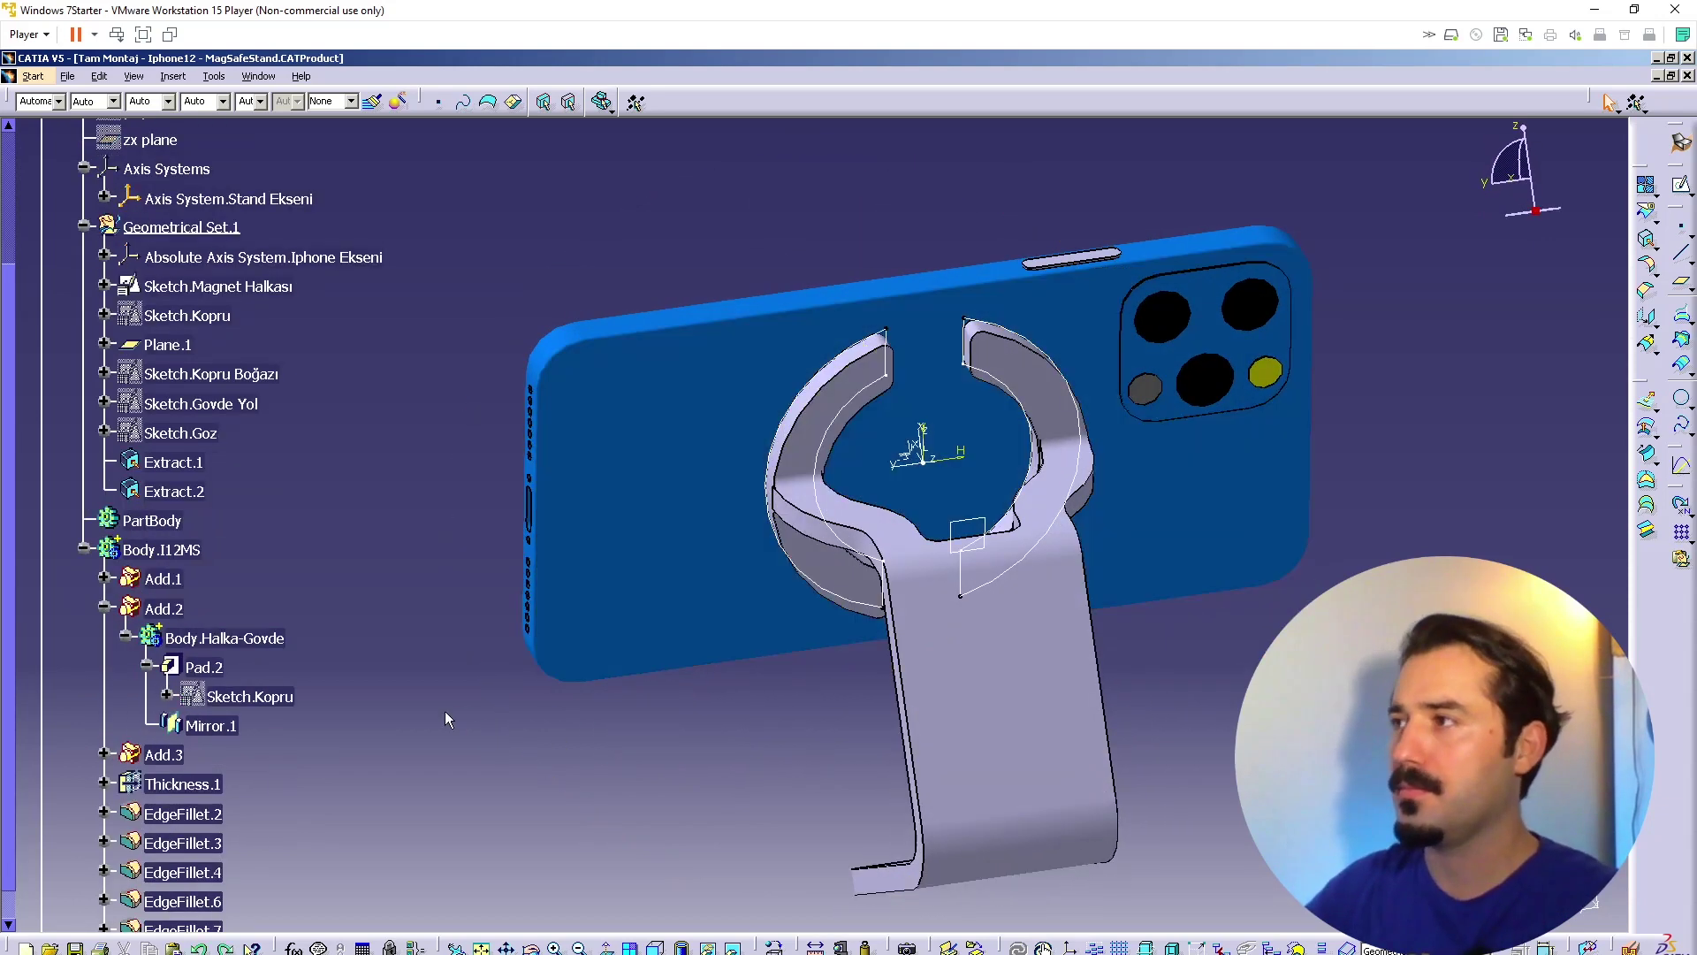
Step: Set Geometrical Set.1 as the work object again and hide the Iphone 12 Pro component
right_click(205, 223)
left_click(309, 349)
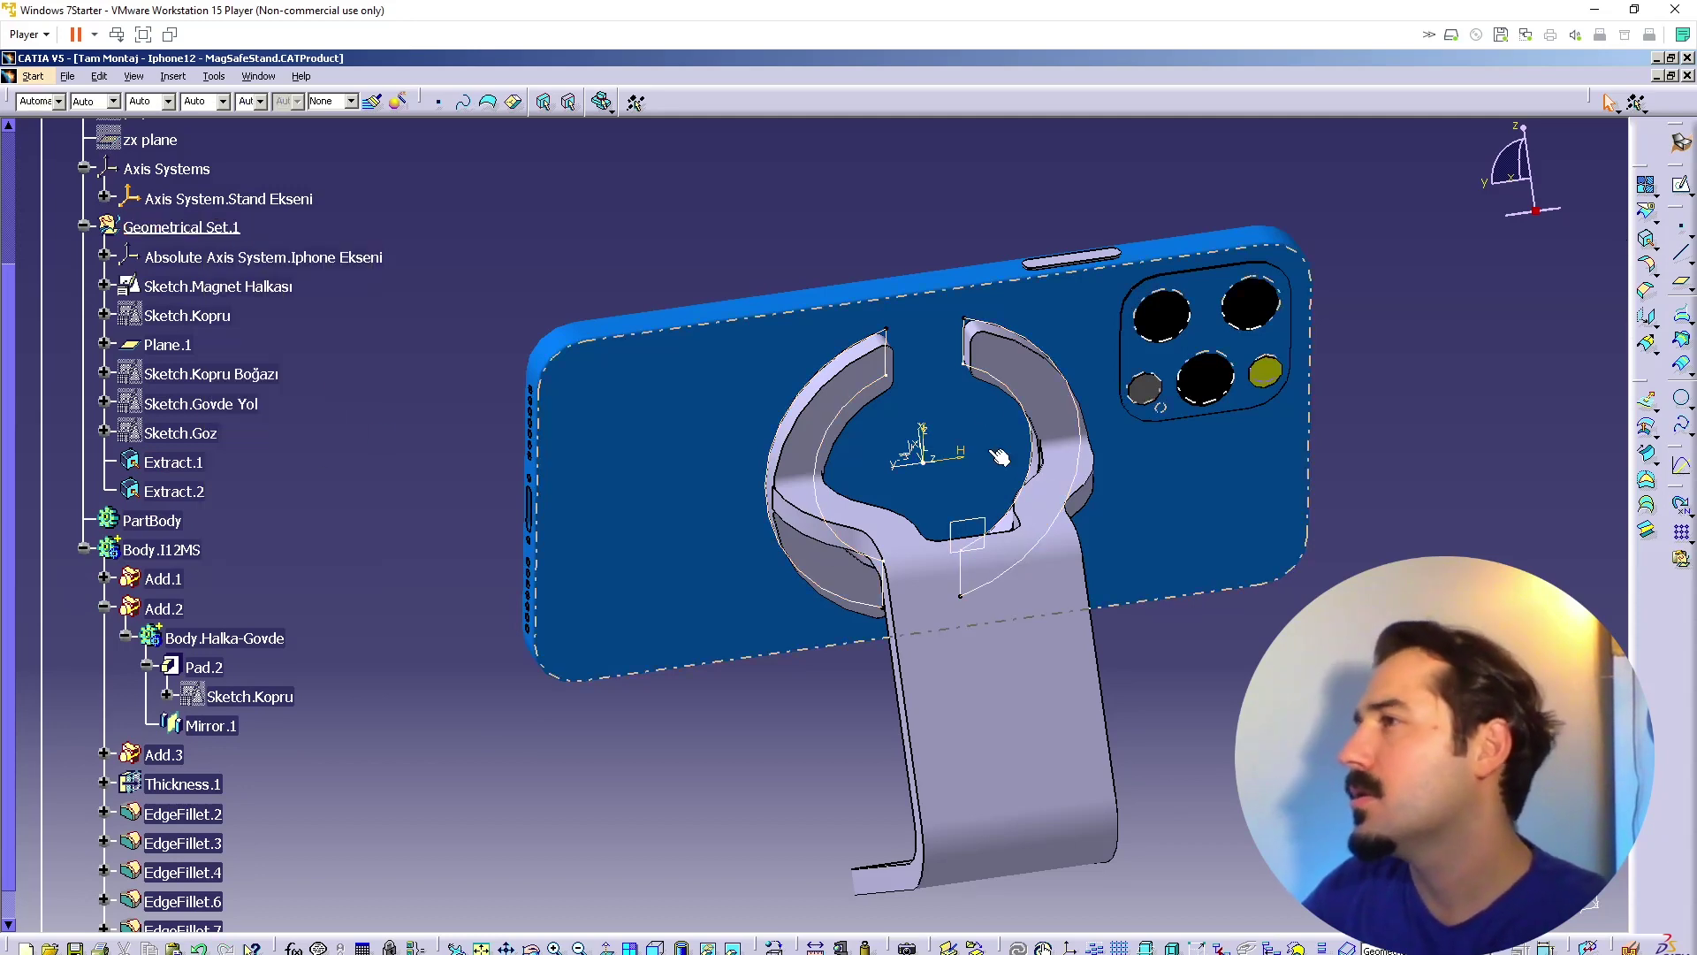
left_click(651, 409)
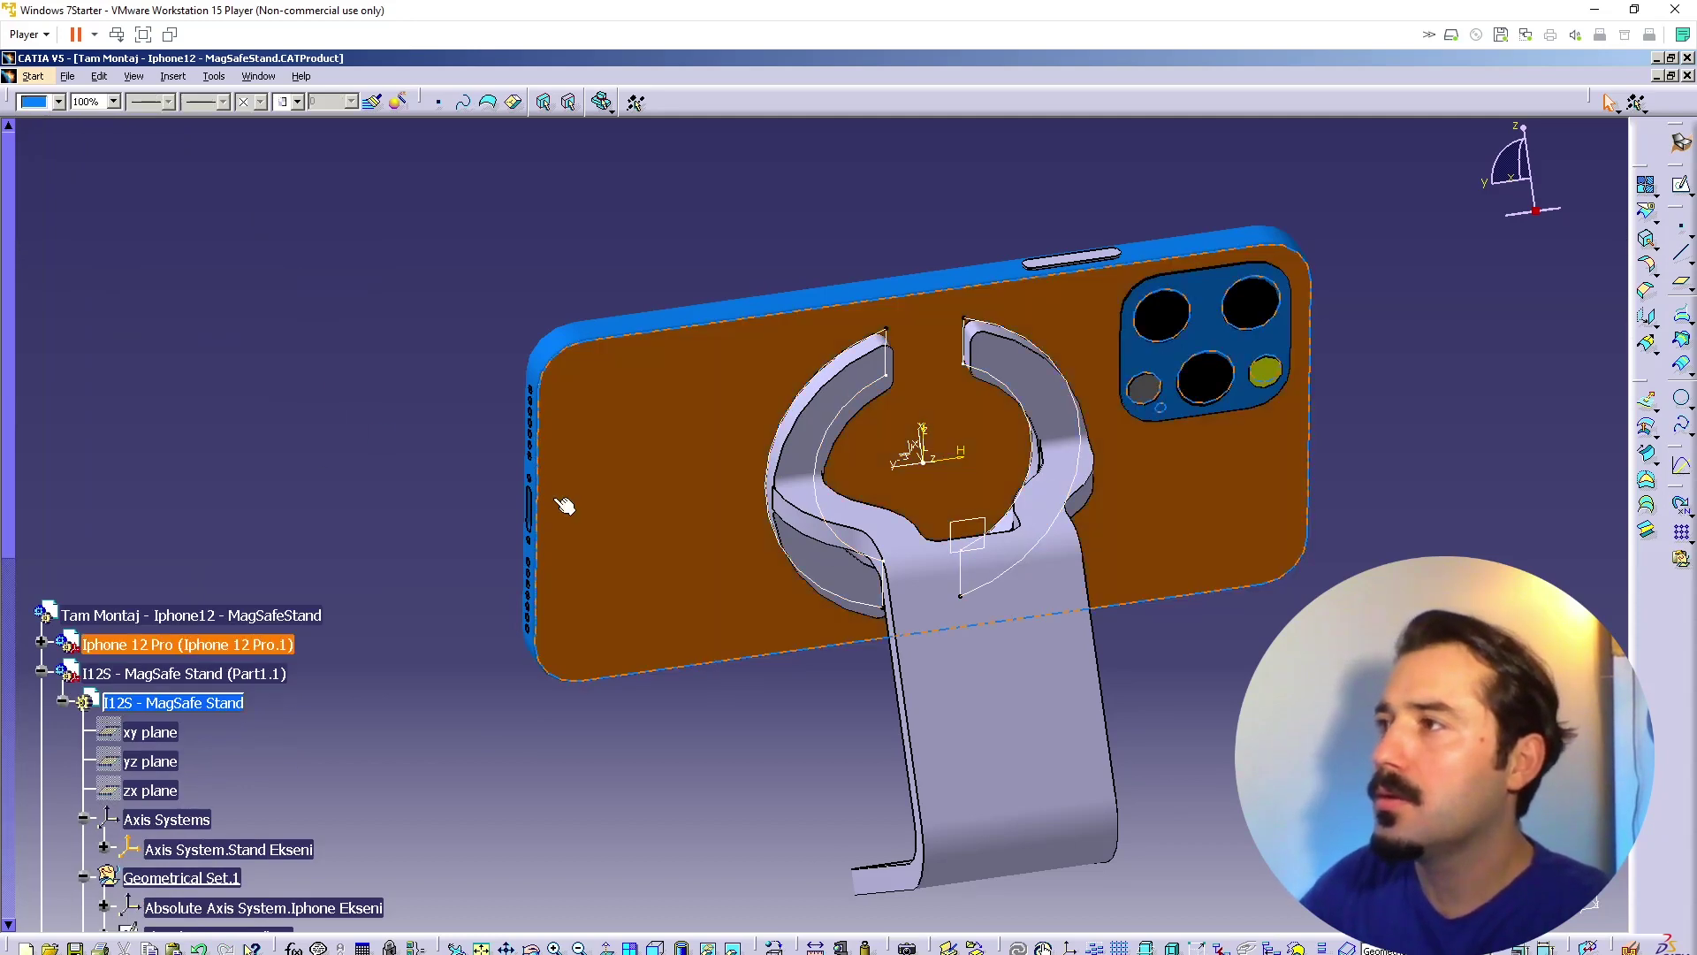
right_click(265, 644)
right_click(254, 646)
left_click(316, 707)
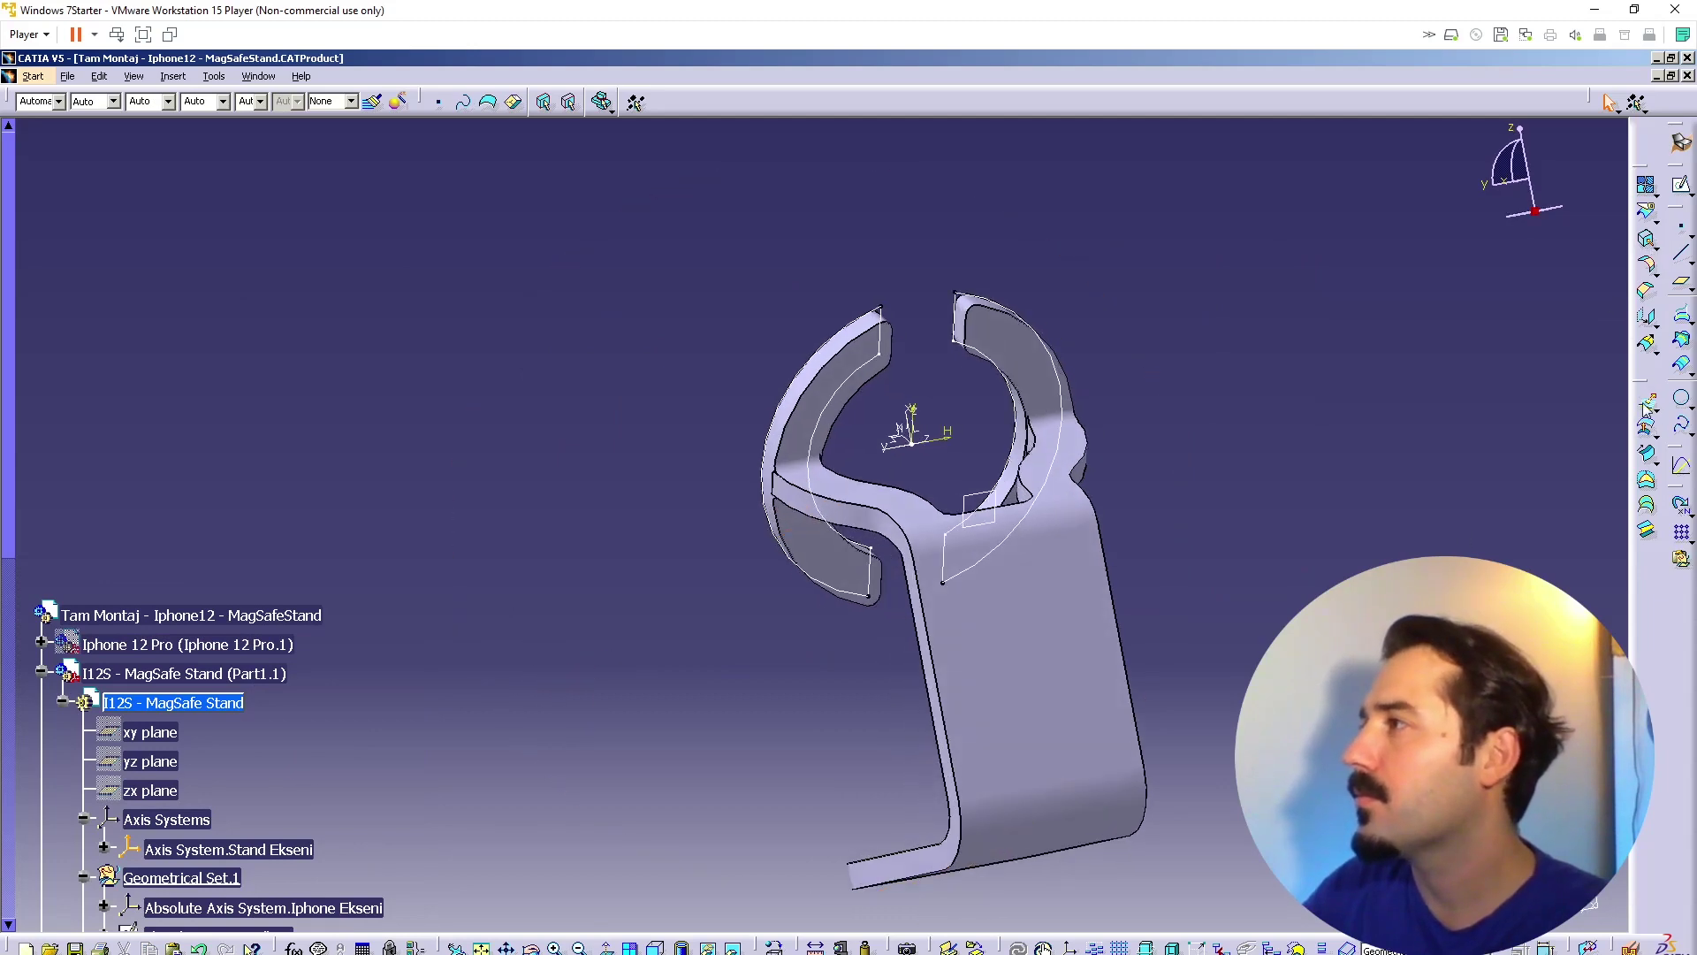
Step: Extrude the Extract.1 arc into a surface in its default normal direction, 20 mm to one side and 15 mm to the other
scroll(221, 712, "down", 4)
scroll(260, 741, "down", 3)
left_click(193, 544)
middle_click_drag(796, 575, 960, 579)
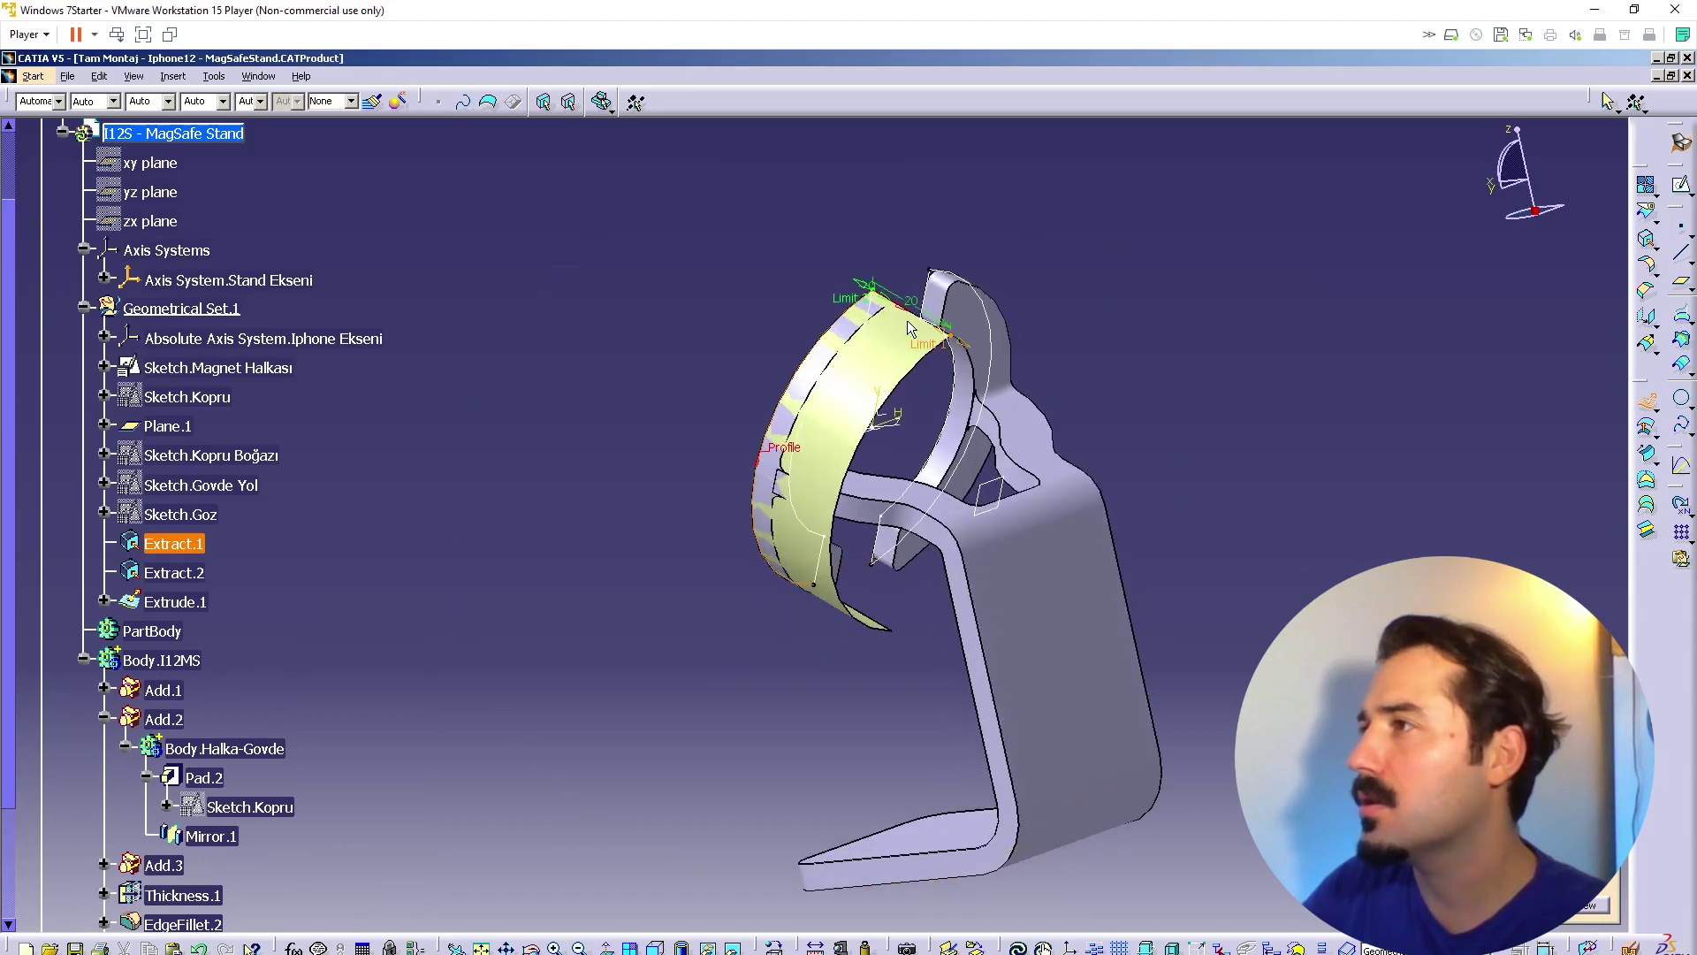
left_click_drag(865, 292, 811, 258)
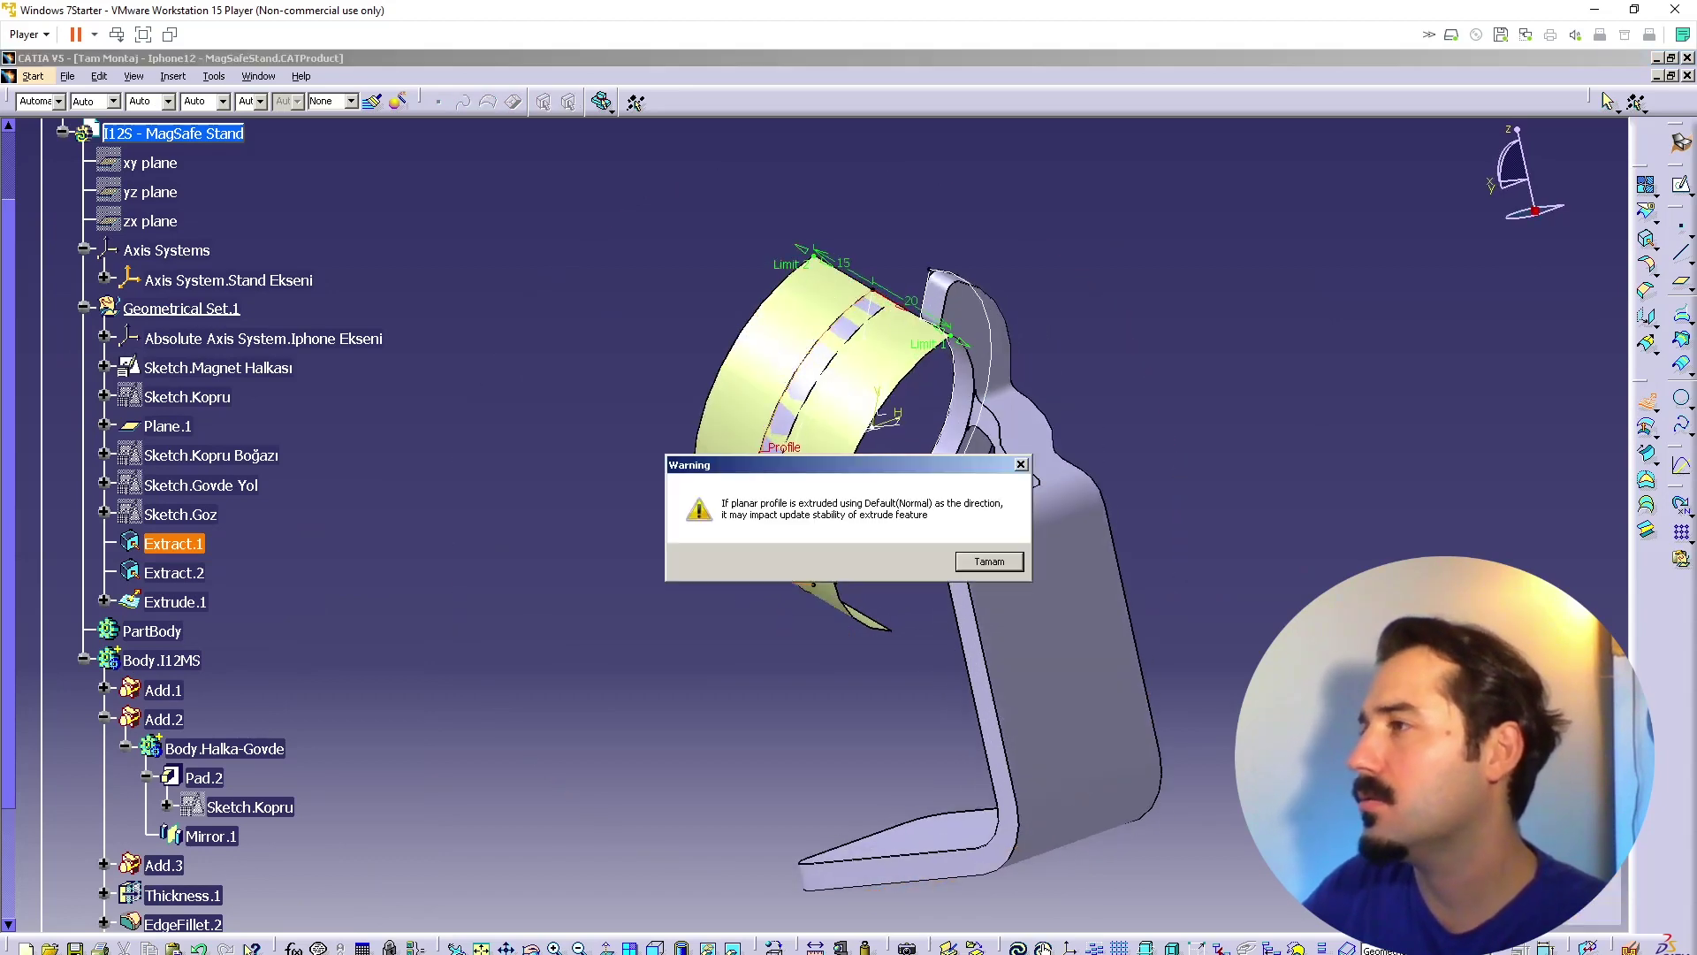
left_click(989, 563)
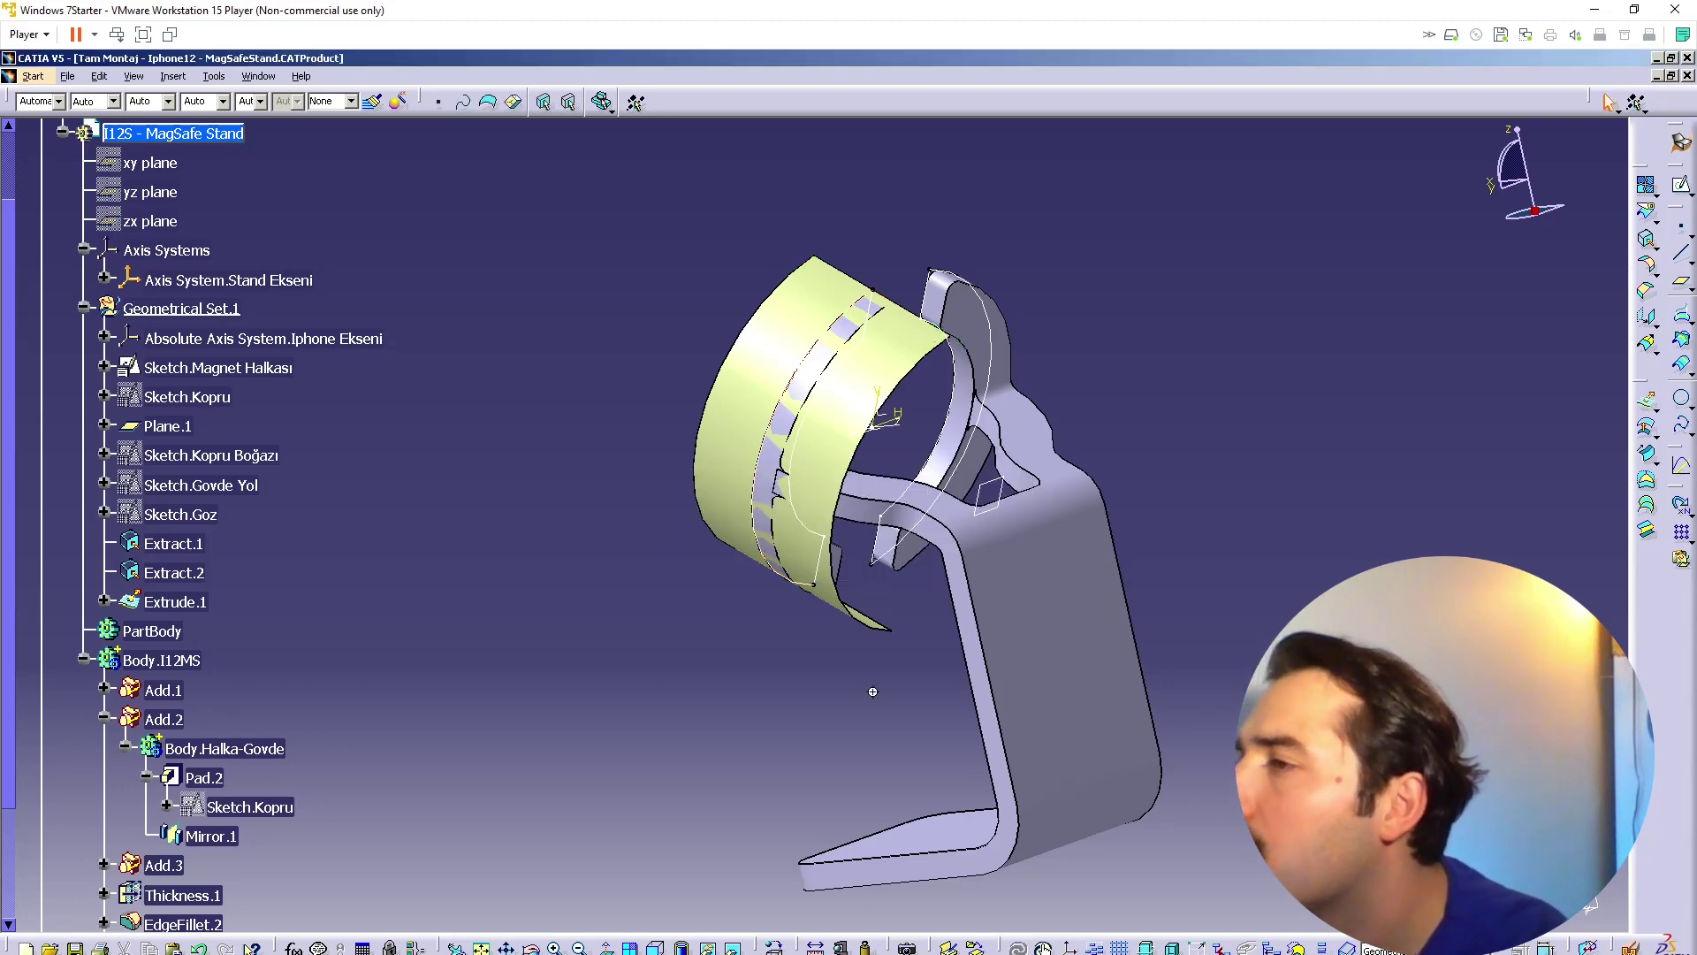
Step: Extrude the Extract.2 arc into a matching two-sided surface in its default normal direction
middle_click_drag(873, 692, 751, 676)
middle_click_drag(1017, 672, 778, 654)
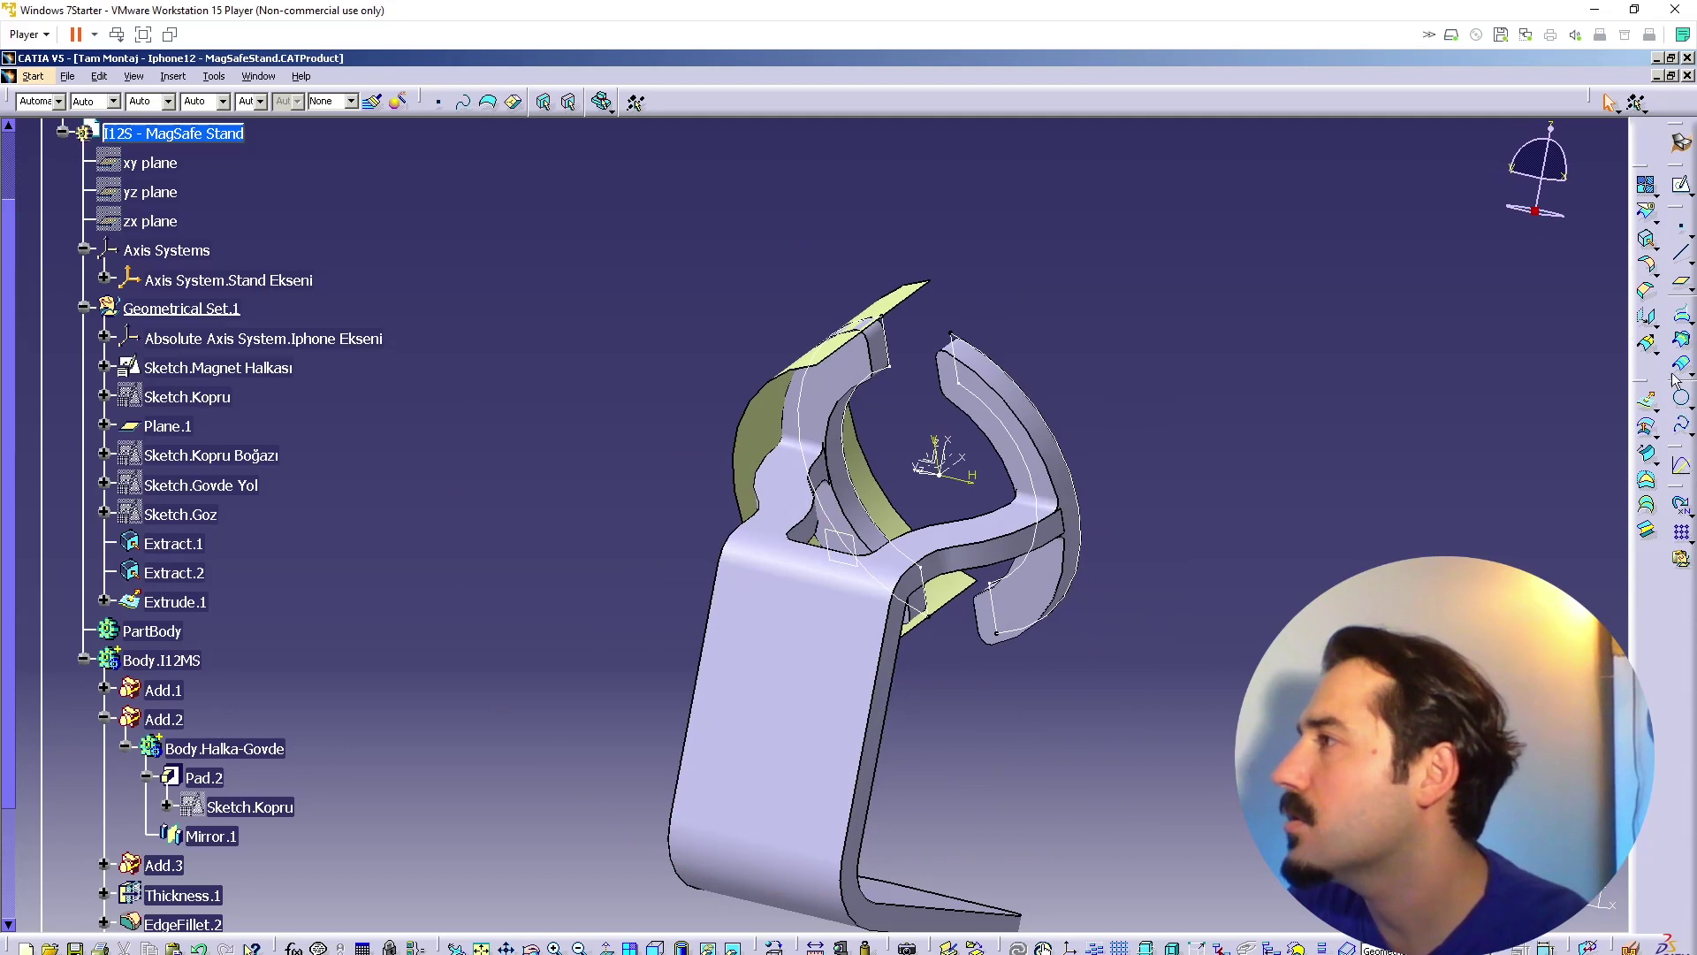
left_click(1649, 406)
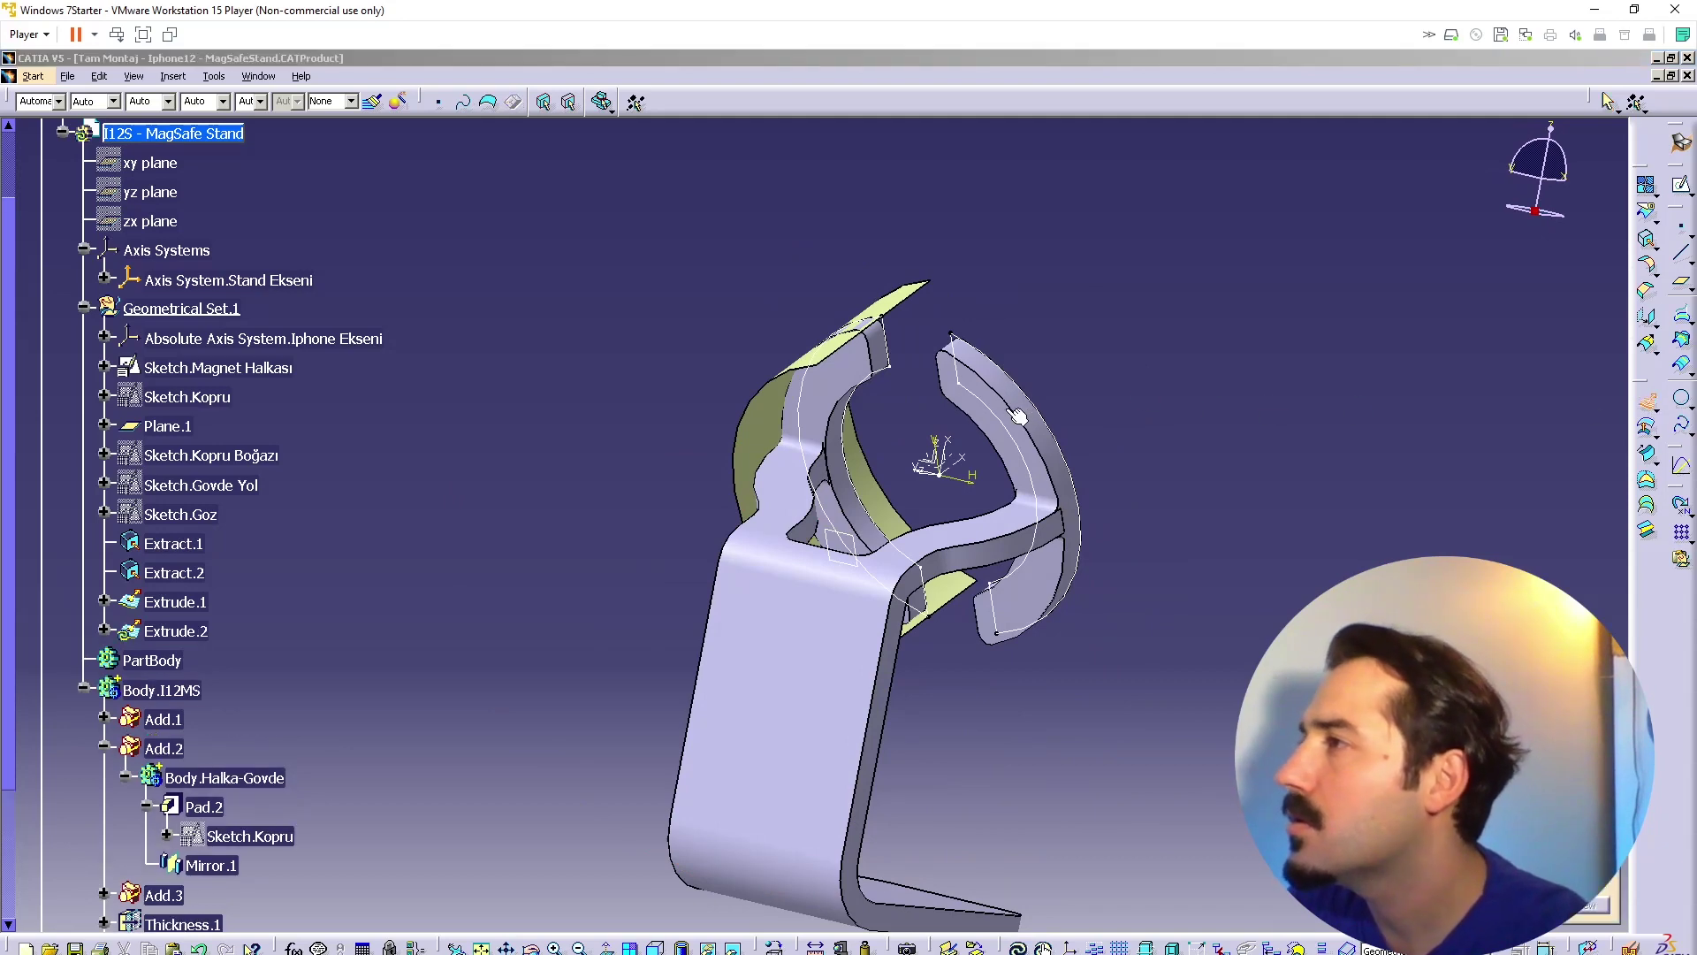
left_click(182, 573)
left_click(1434, 905)
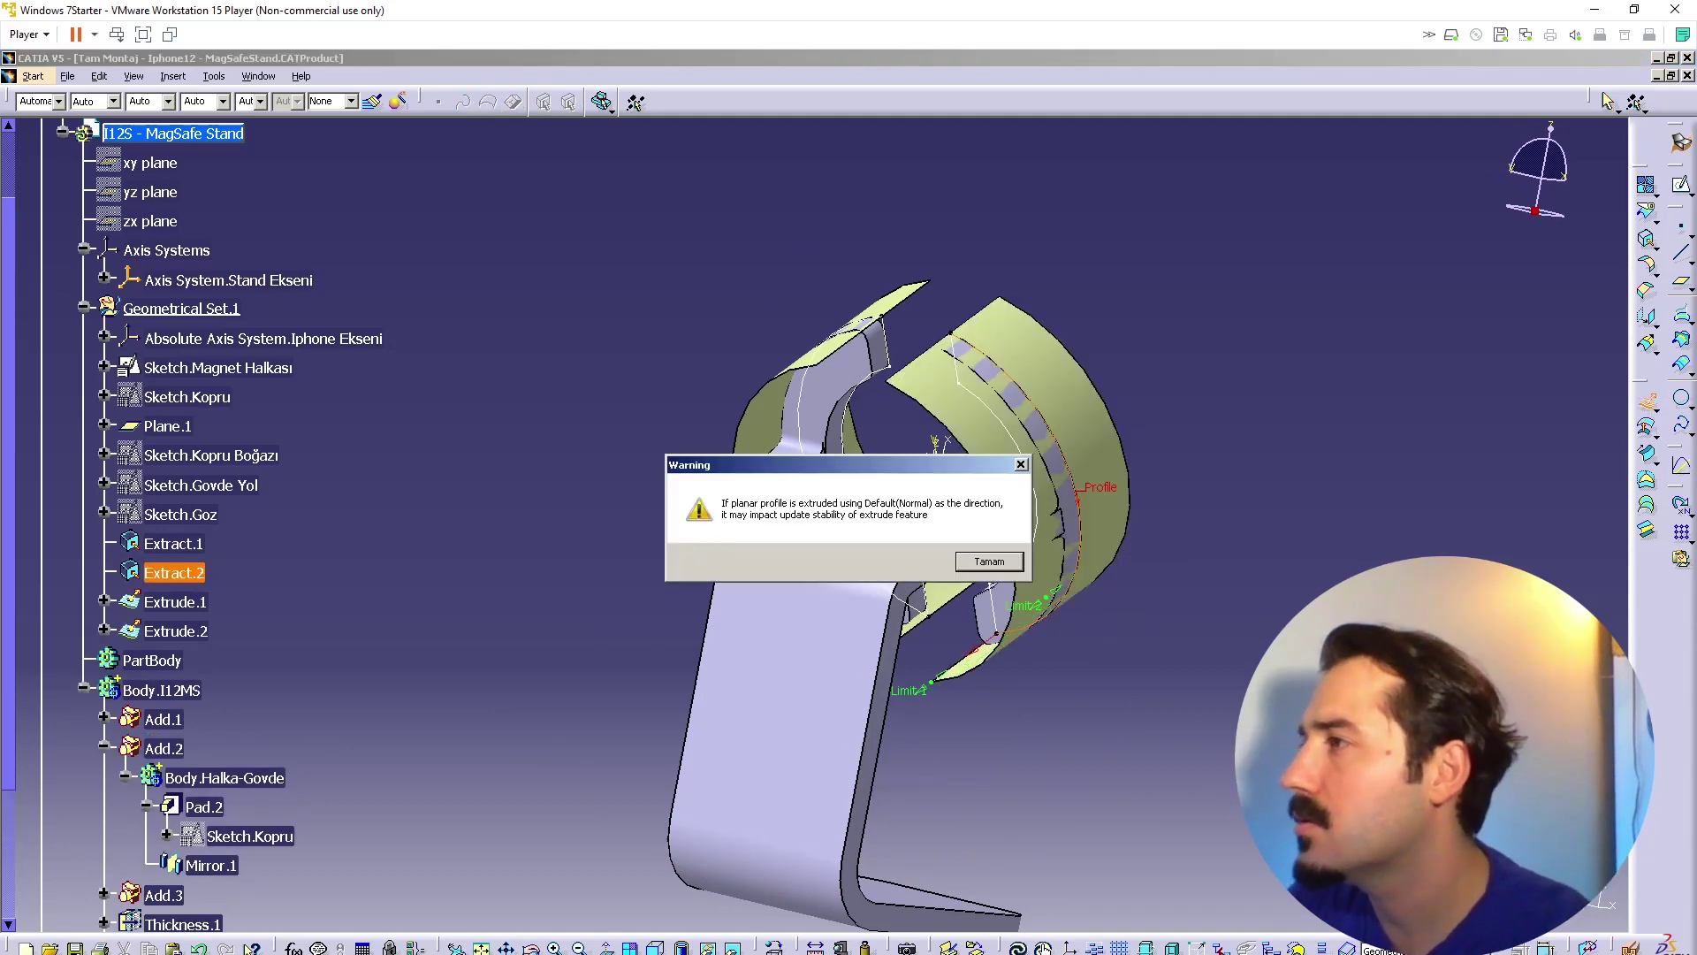
left_click(988, 562)
Step: Rename Geometrical Set.1 as "Geometrical Set.Halka Trim"
middle_click_drag(926, 663, 1080, 725)
middle_click(660, 674)
middle_click_drag(1007, 636, 1052, 656)
middle_click_drag(872, 685, 806, 619, "ctrl")
right_click(225, 308)
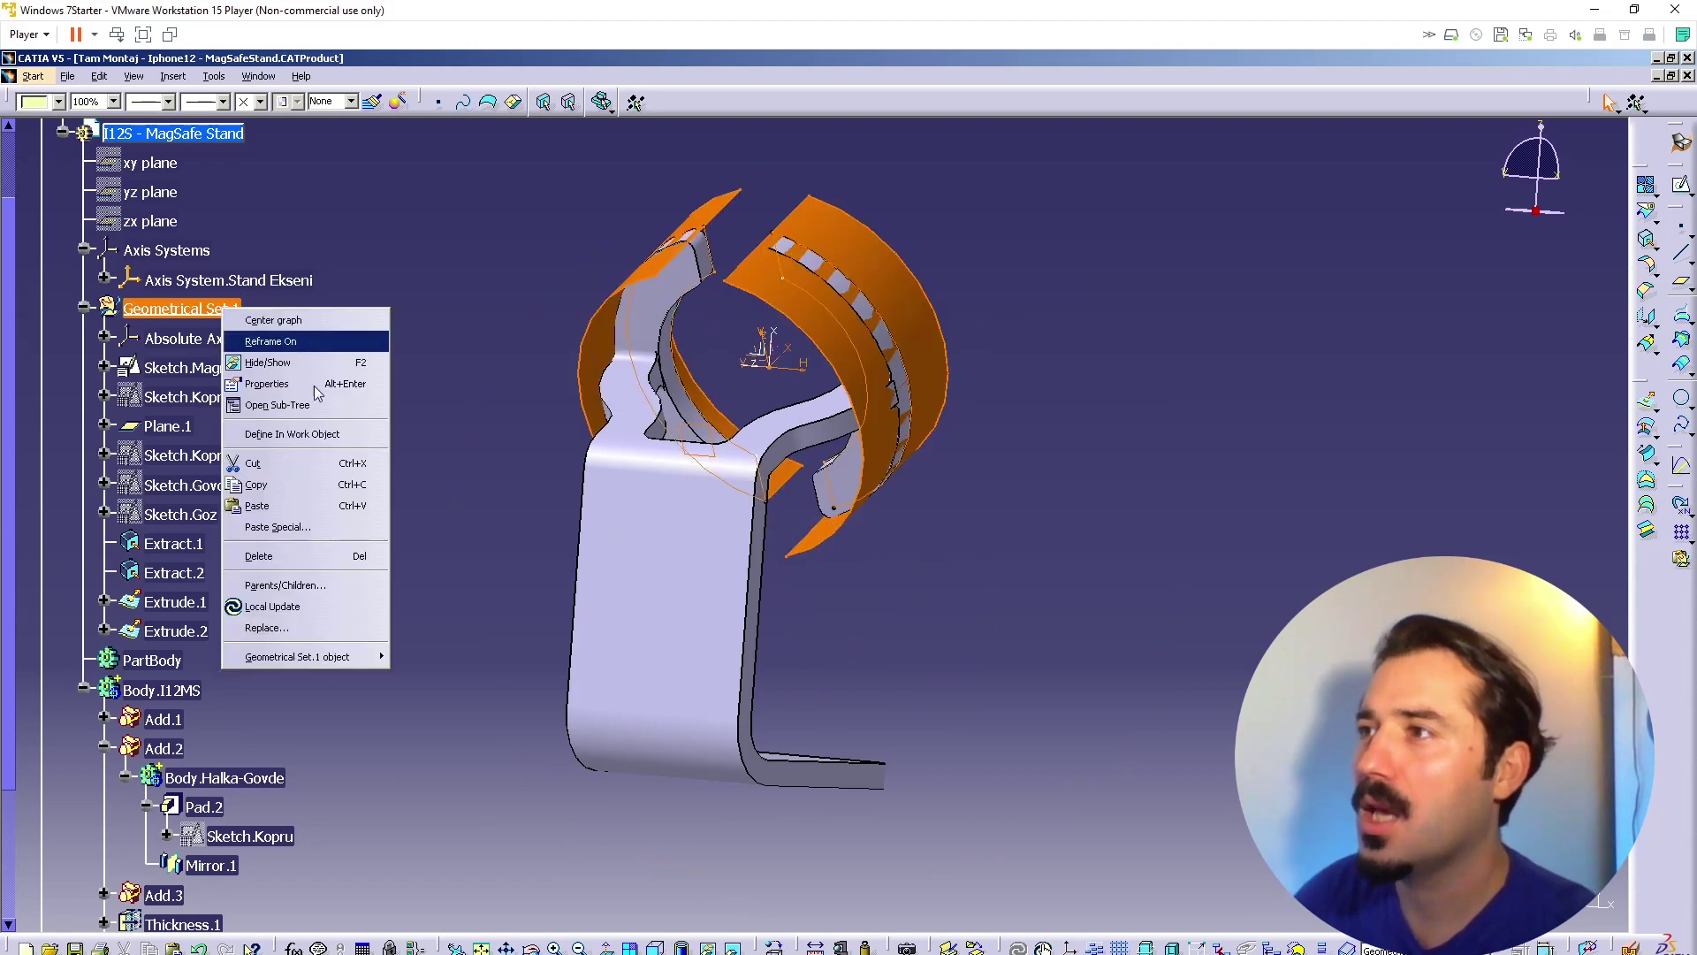
left_click(318, 382)
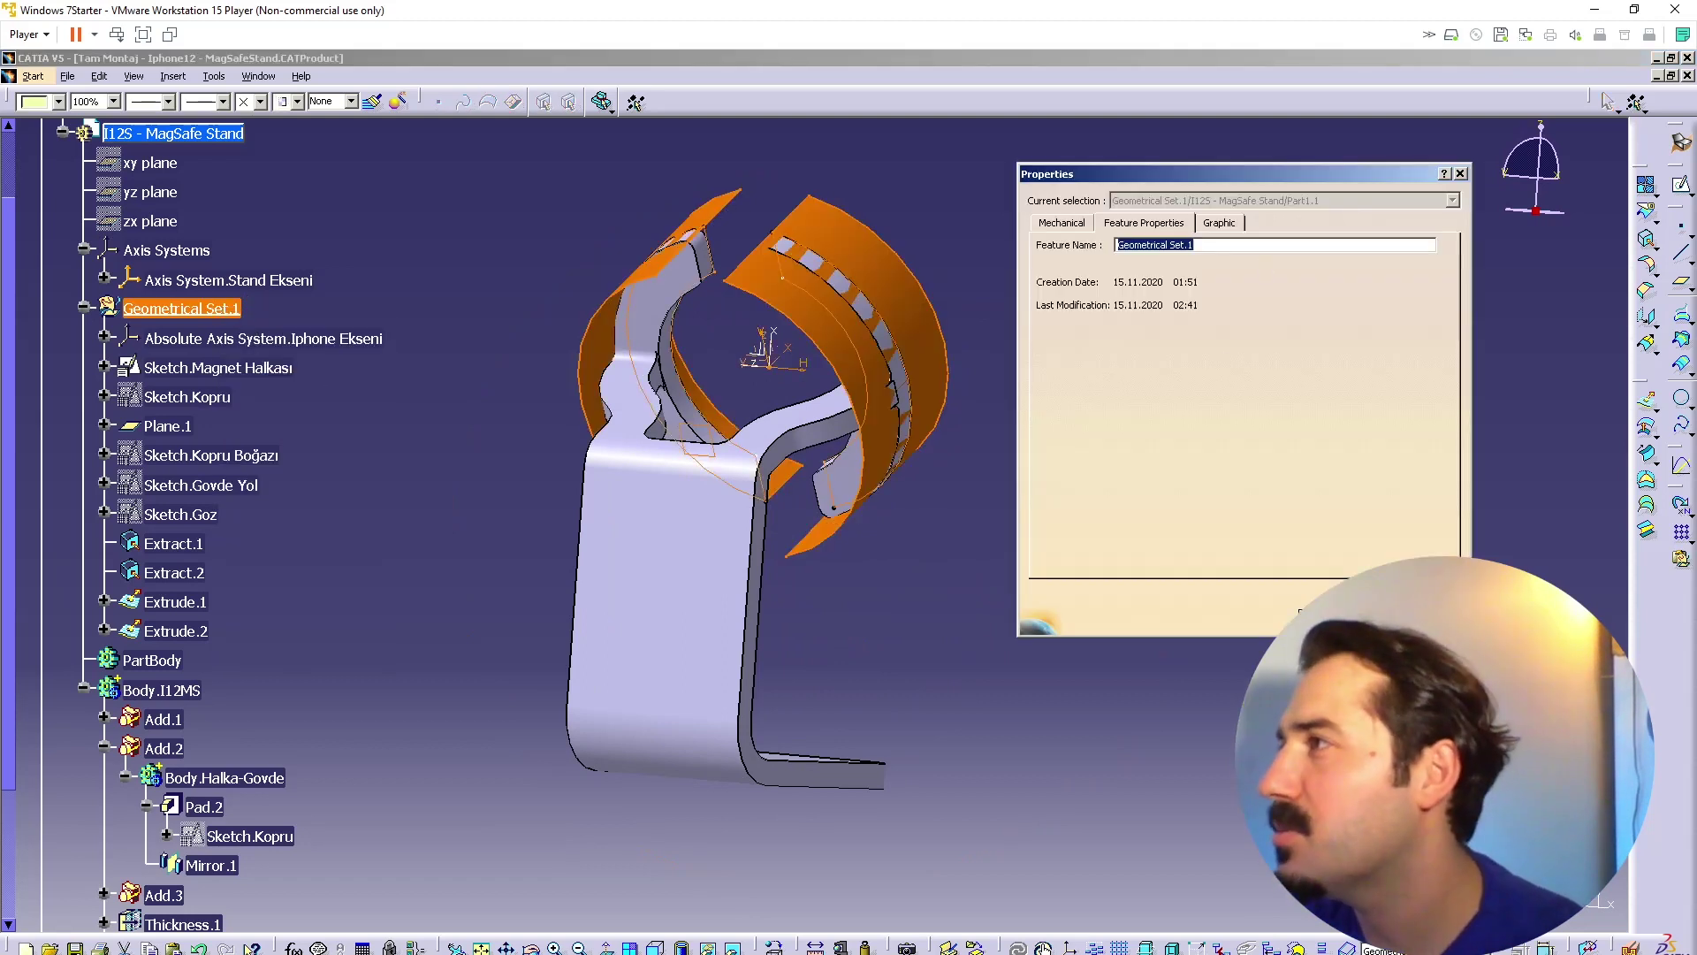
left_click(1243, 246)
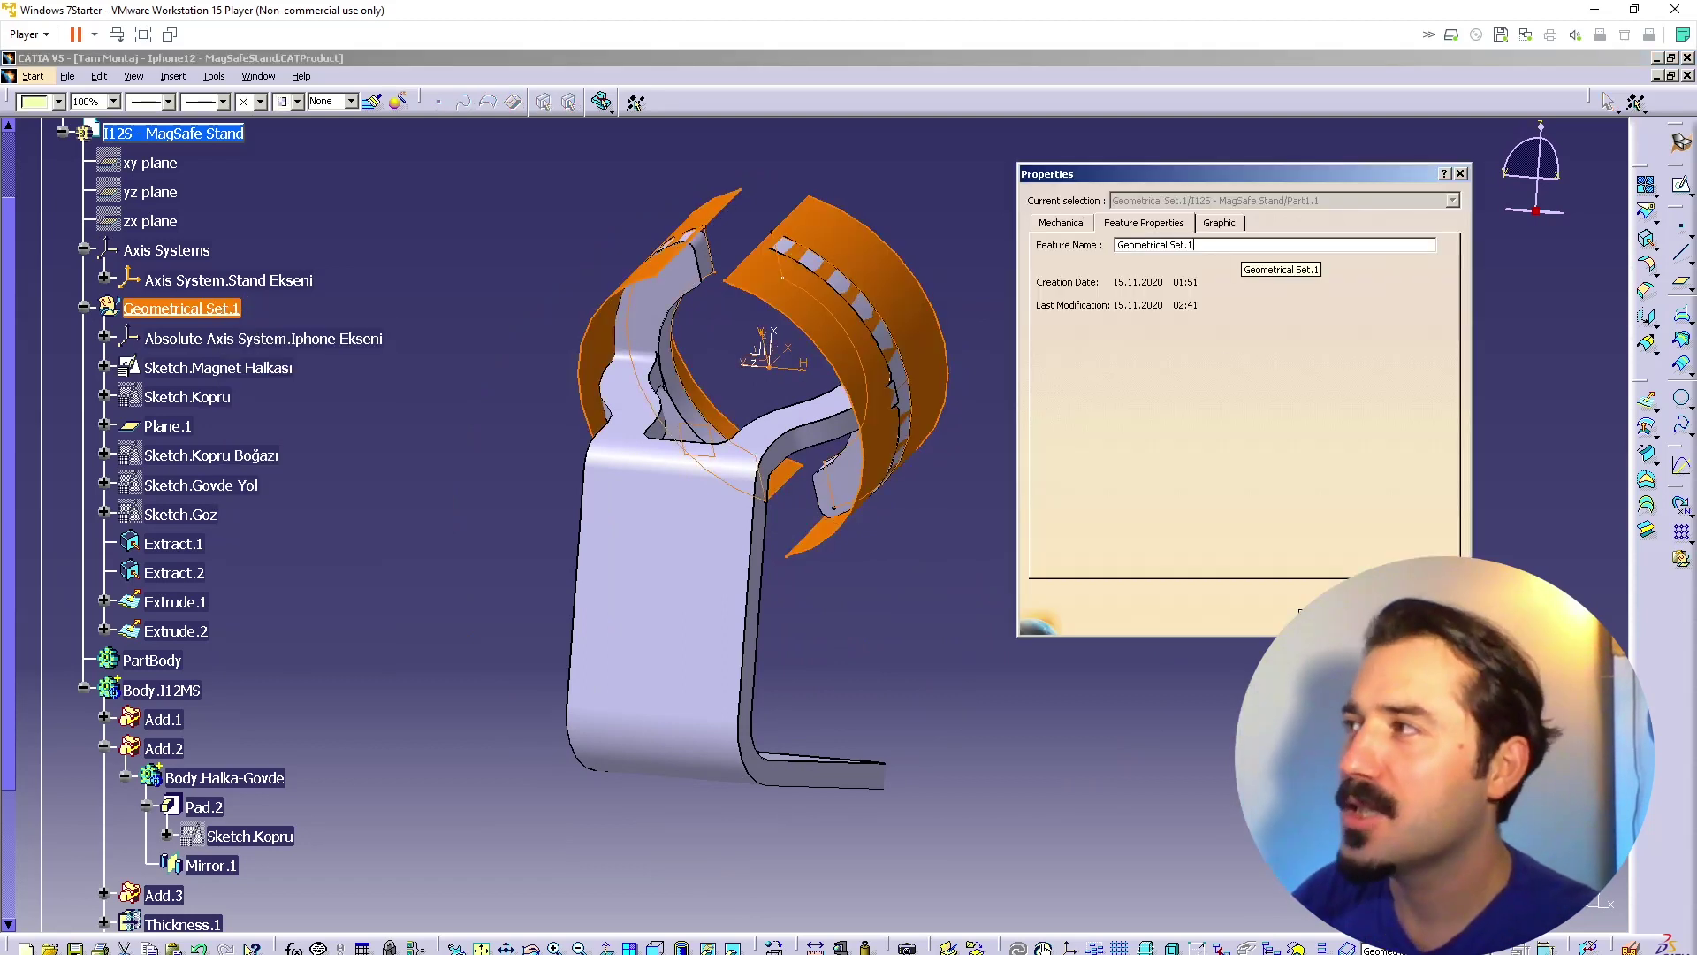
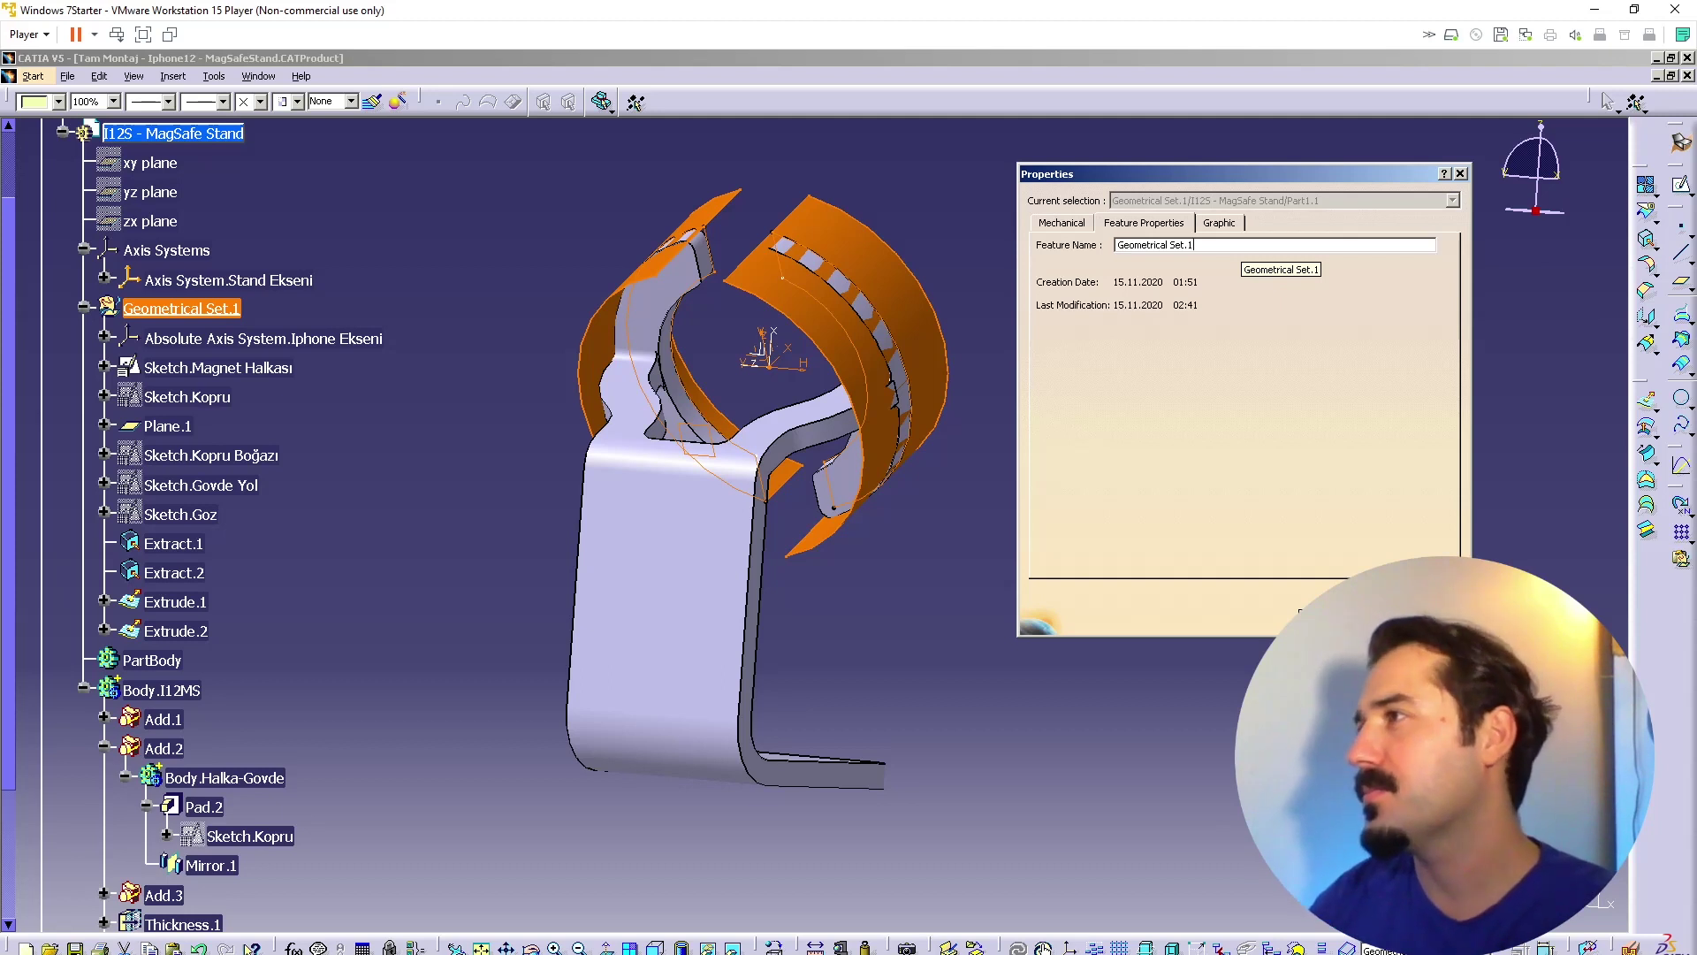
key("BackSpace")
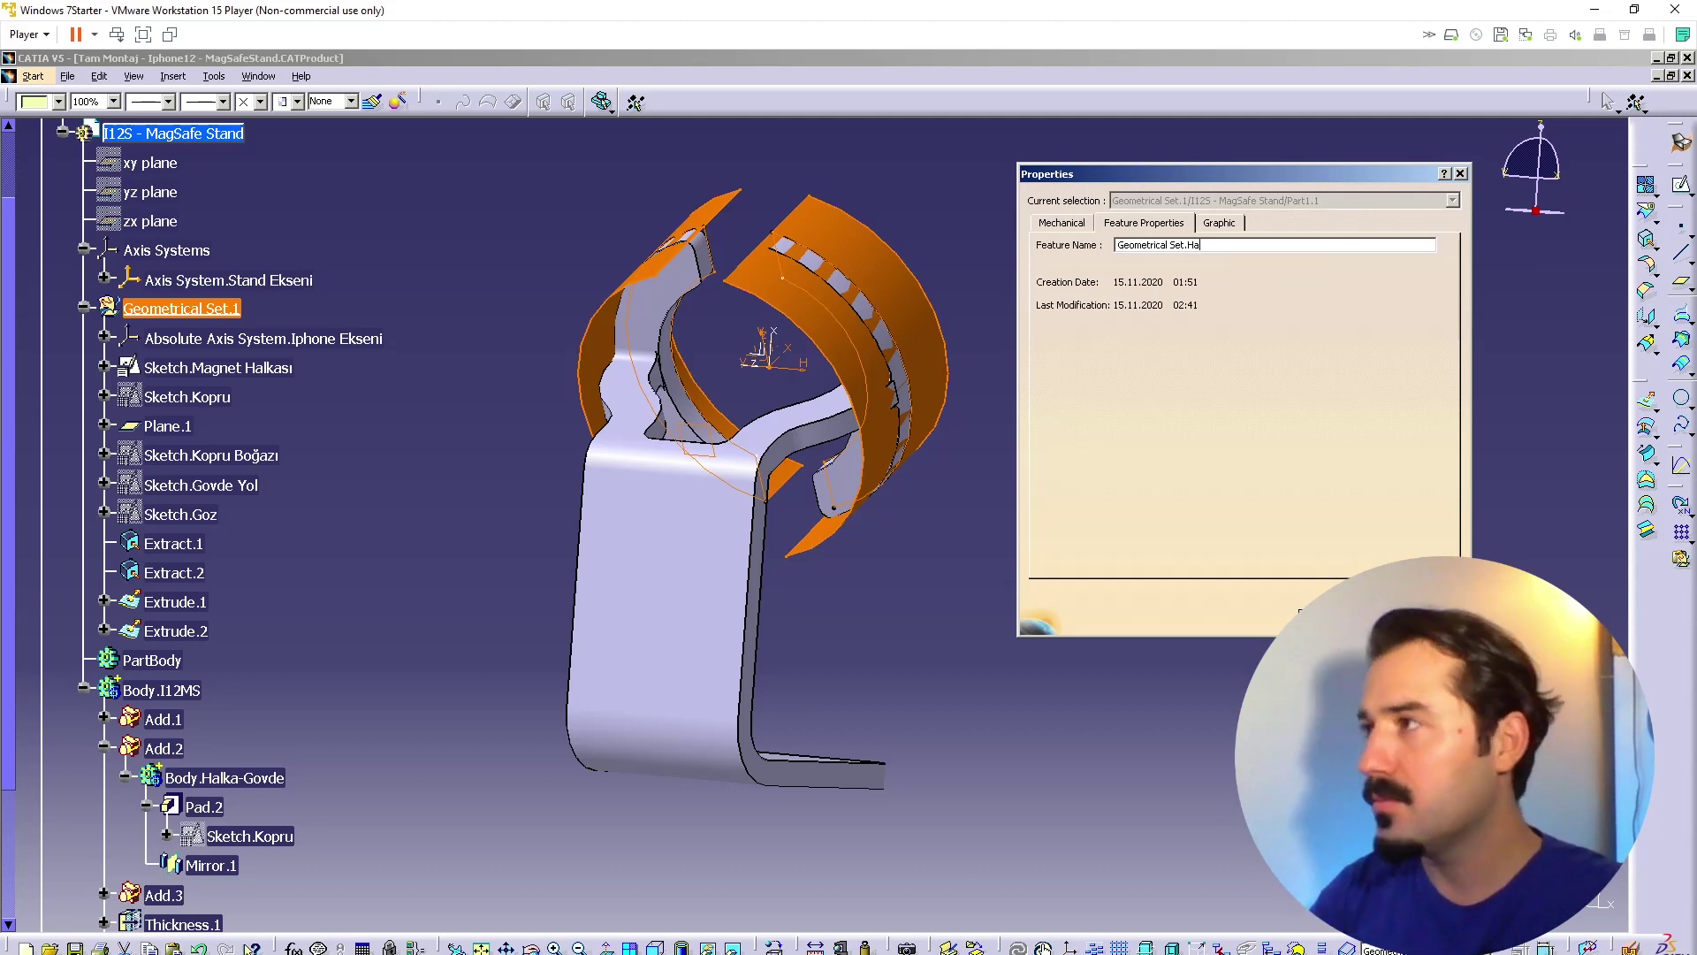
type("Halka Trim")
key("Return")
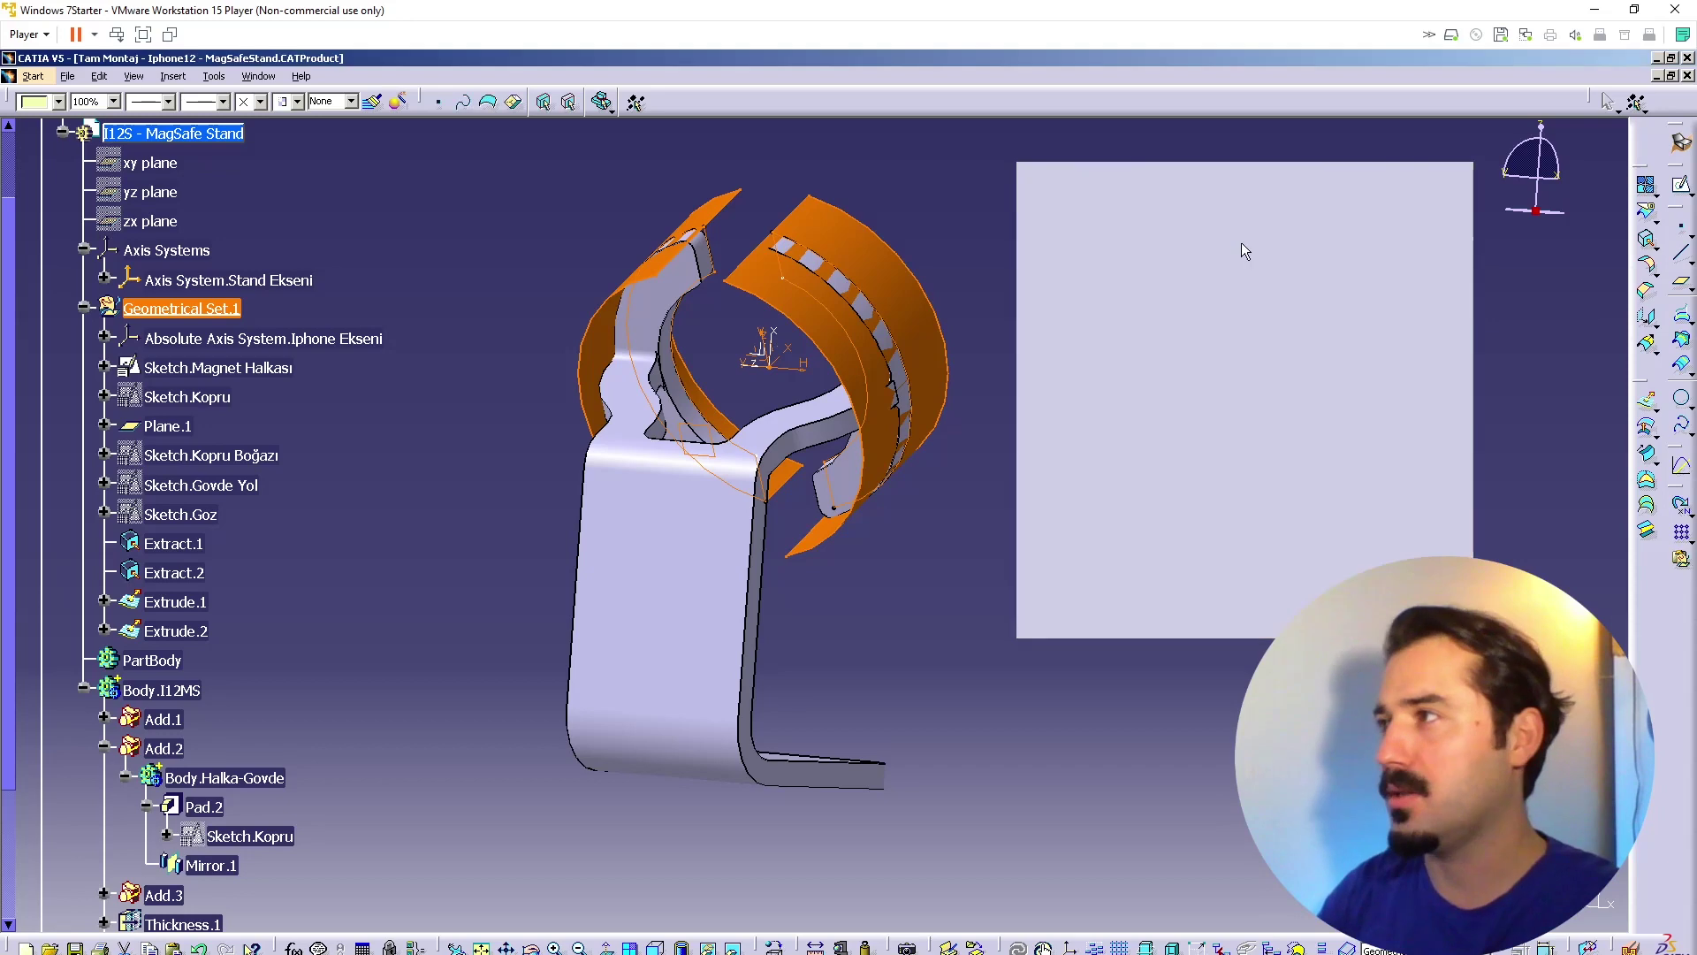
left_click(1321, 252)
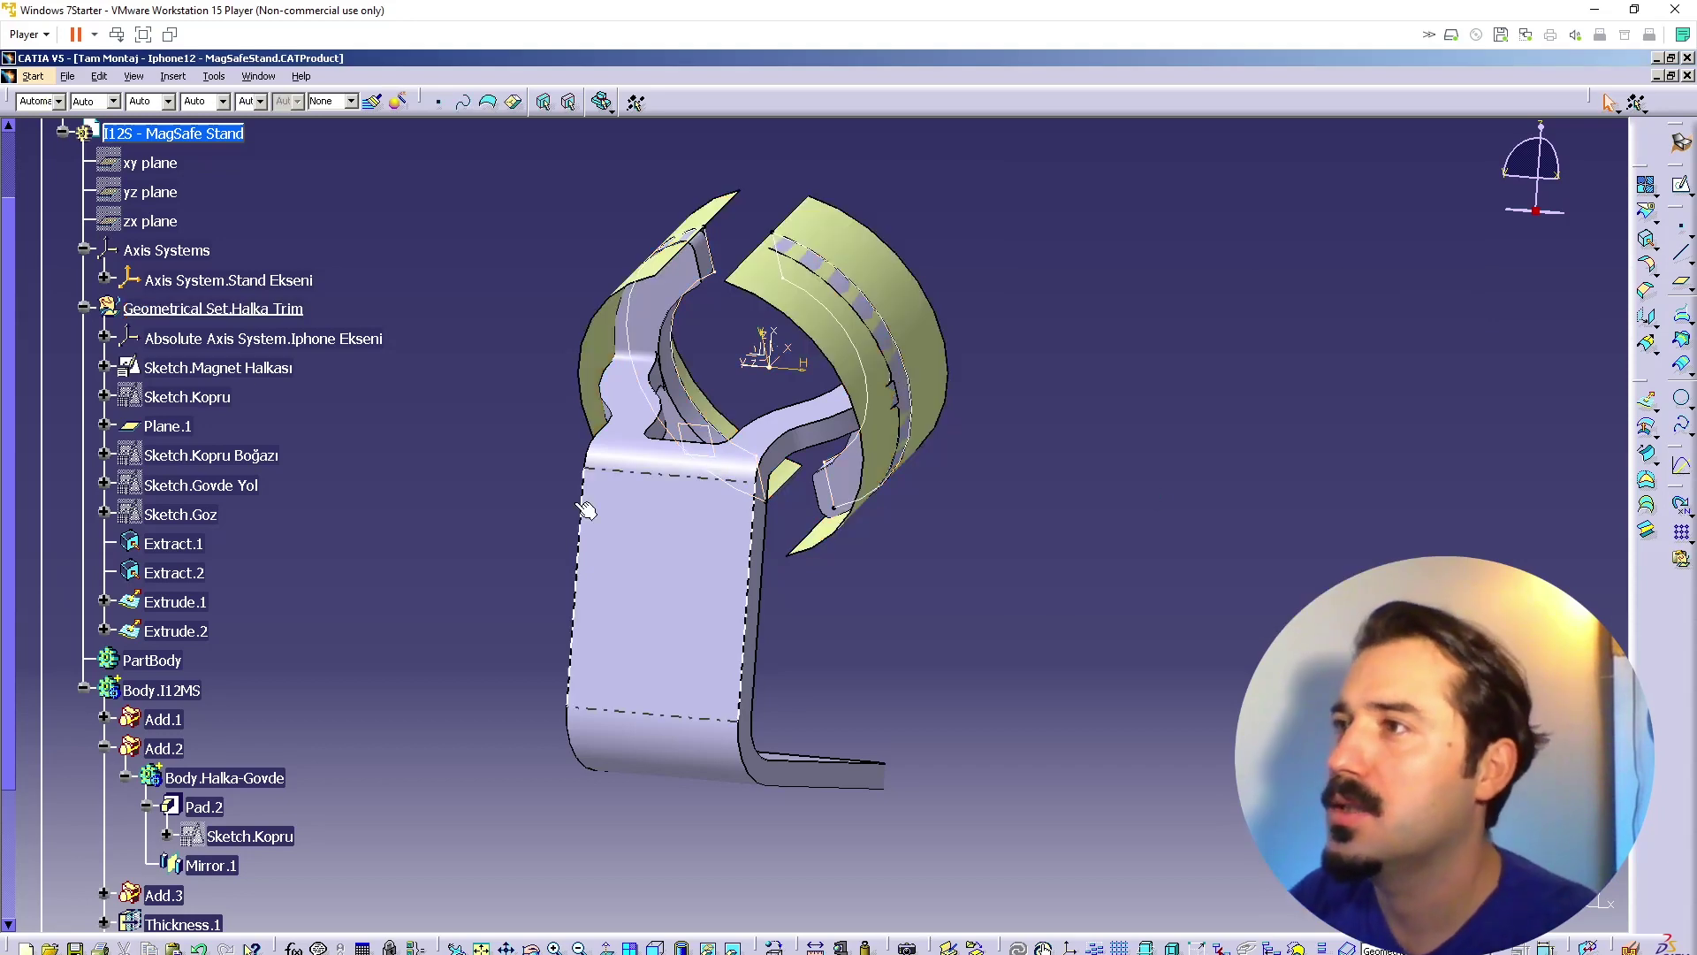
Step: Define Geometrical Set.Halka Trim as the work object and collapse its branch in the specification tree
right_click(235, 313)
left_click(340, 439)
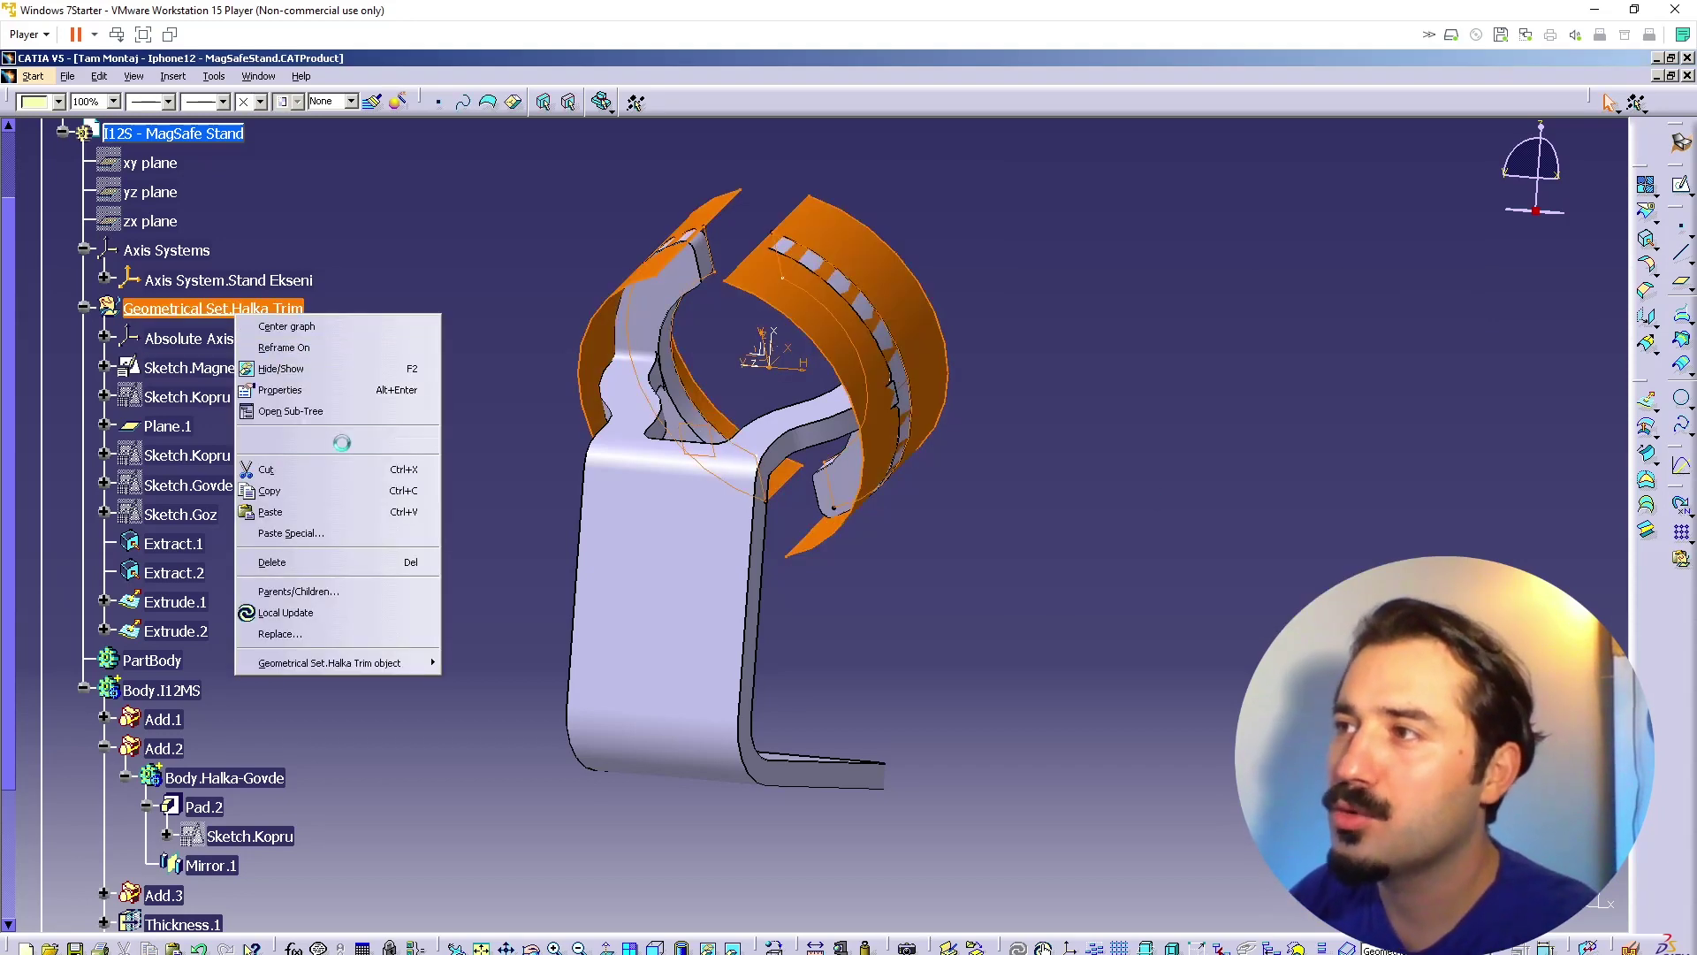
left_click(84, 309)
left_click(81, 309)
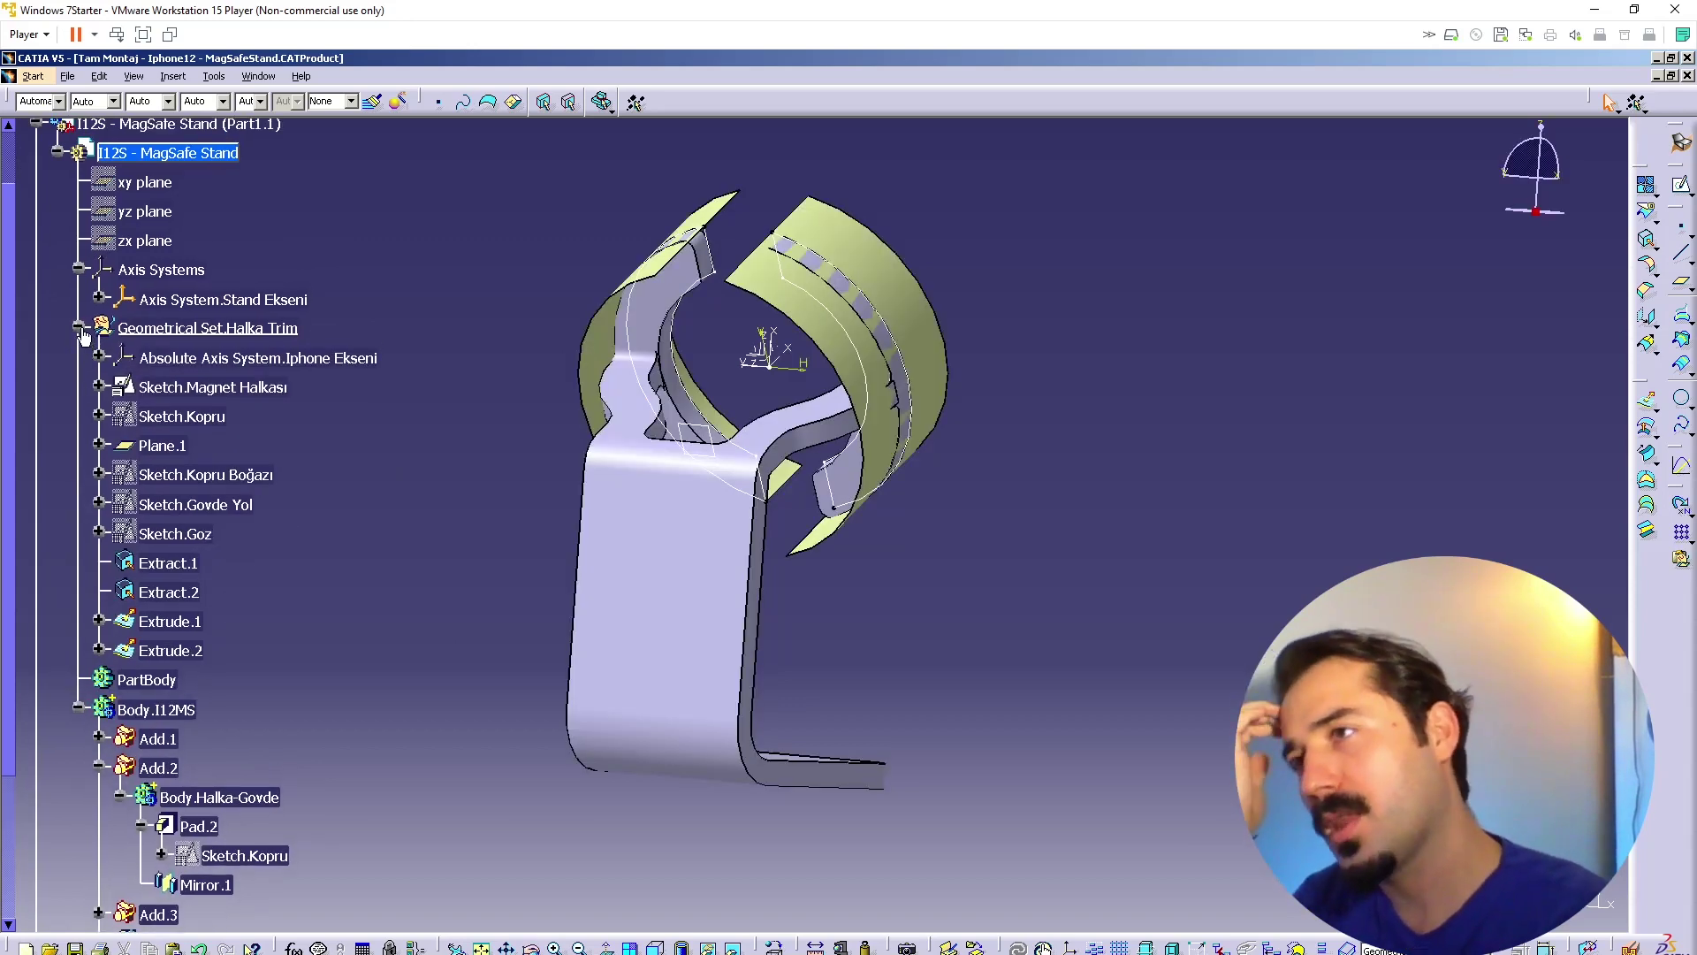
left_click(80, 327)
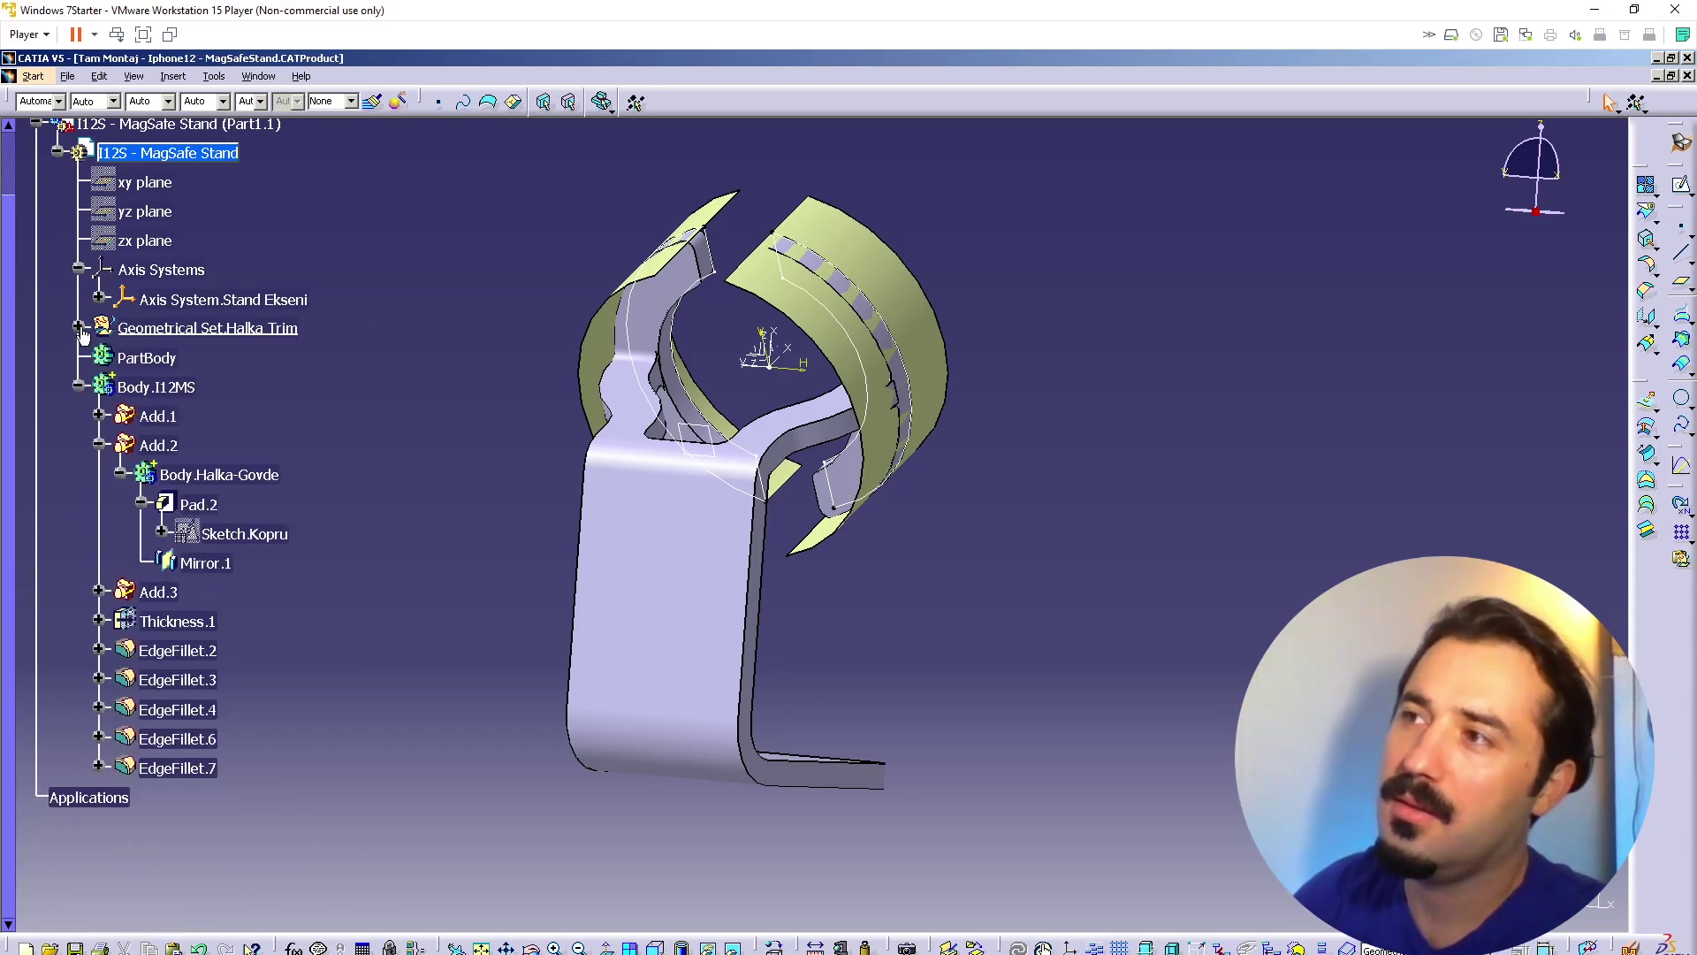
left_click(79, 327)
left_click(78, 327)
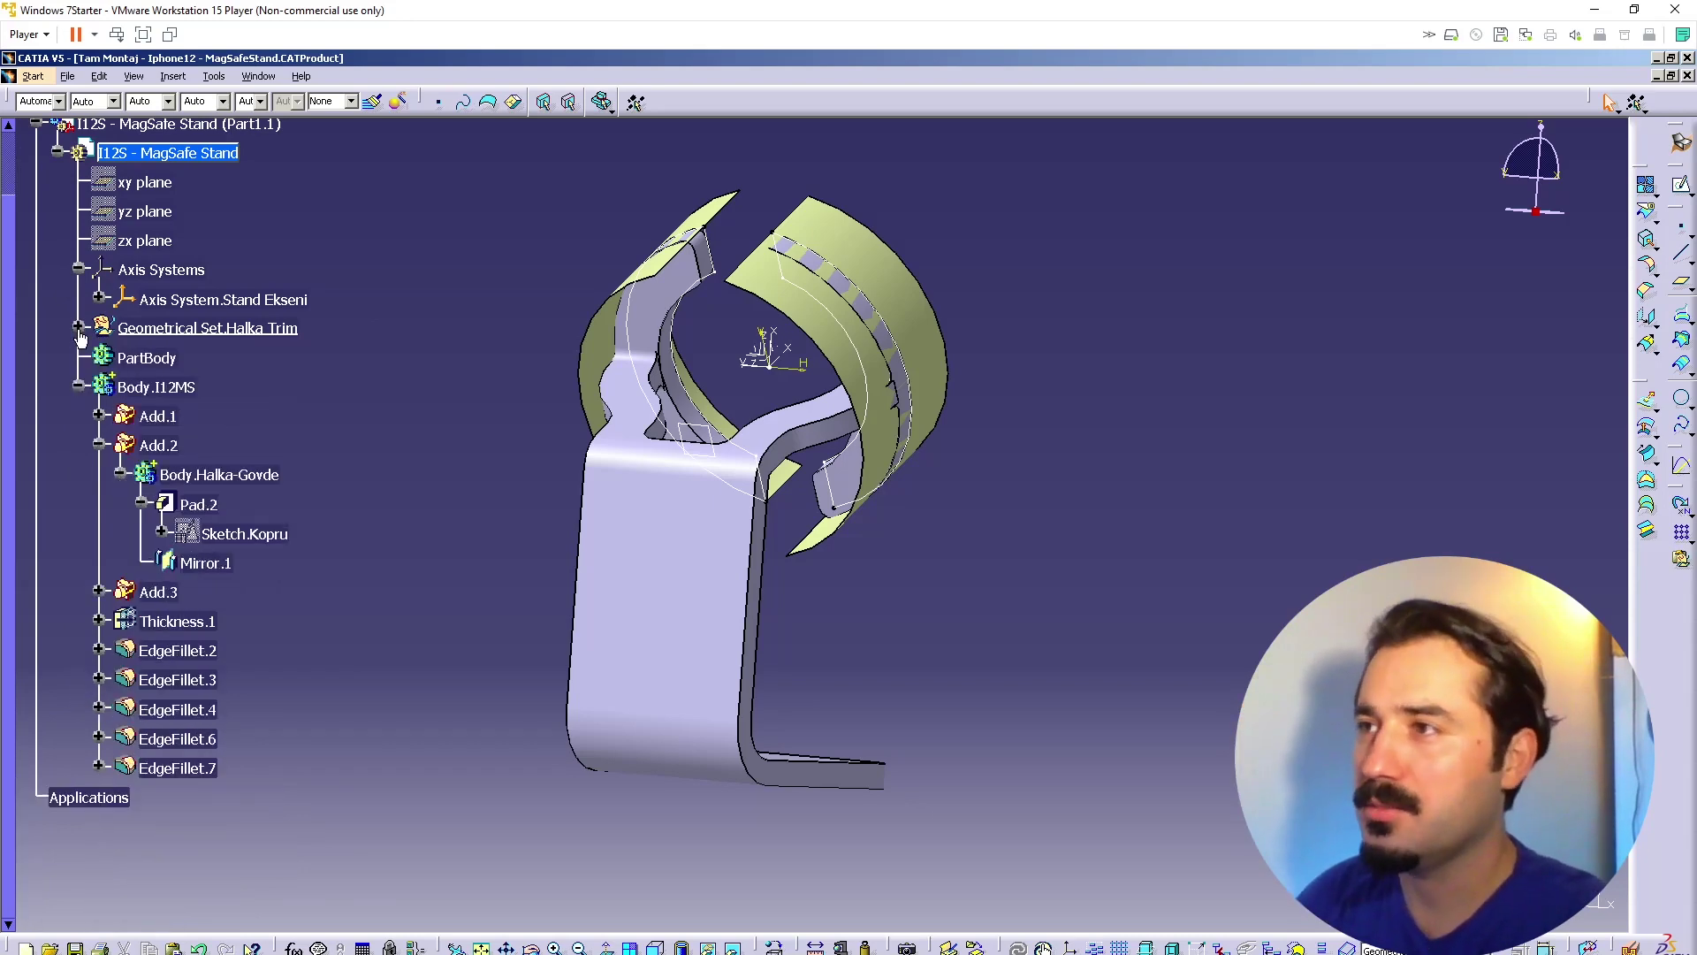
Step: Make Body.I12MS the work object and switch to the part design workbench
left_click_drag(79, 345, 91, 424)
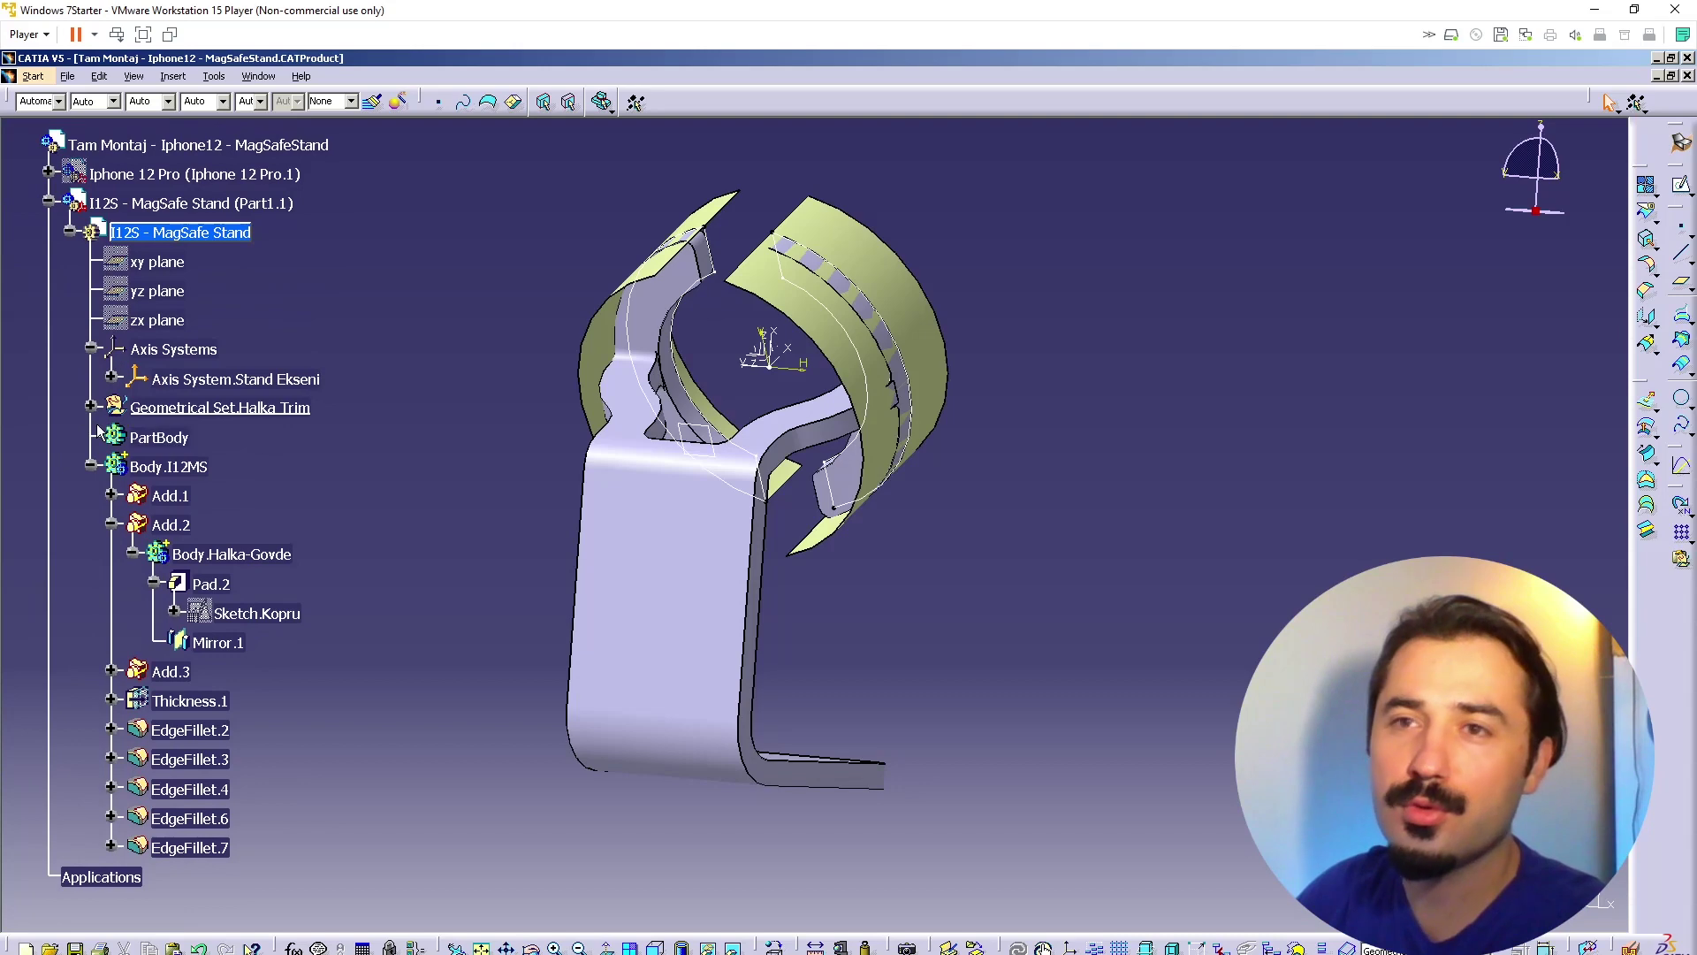
right_click(180, 467)
left_click(297, 596)
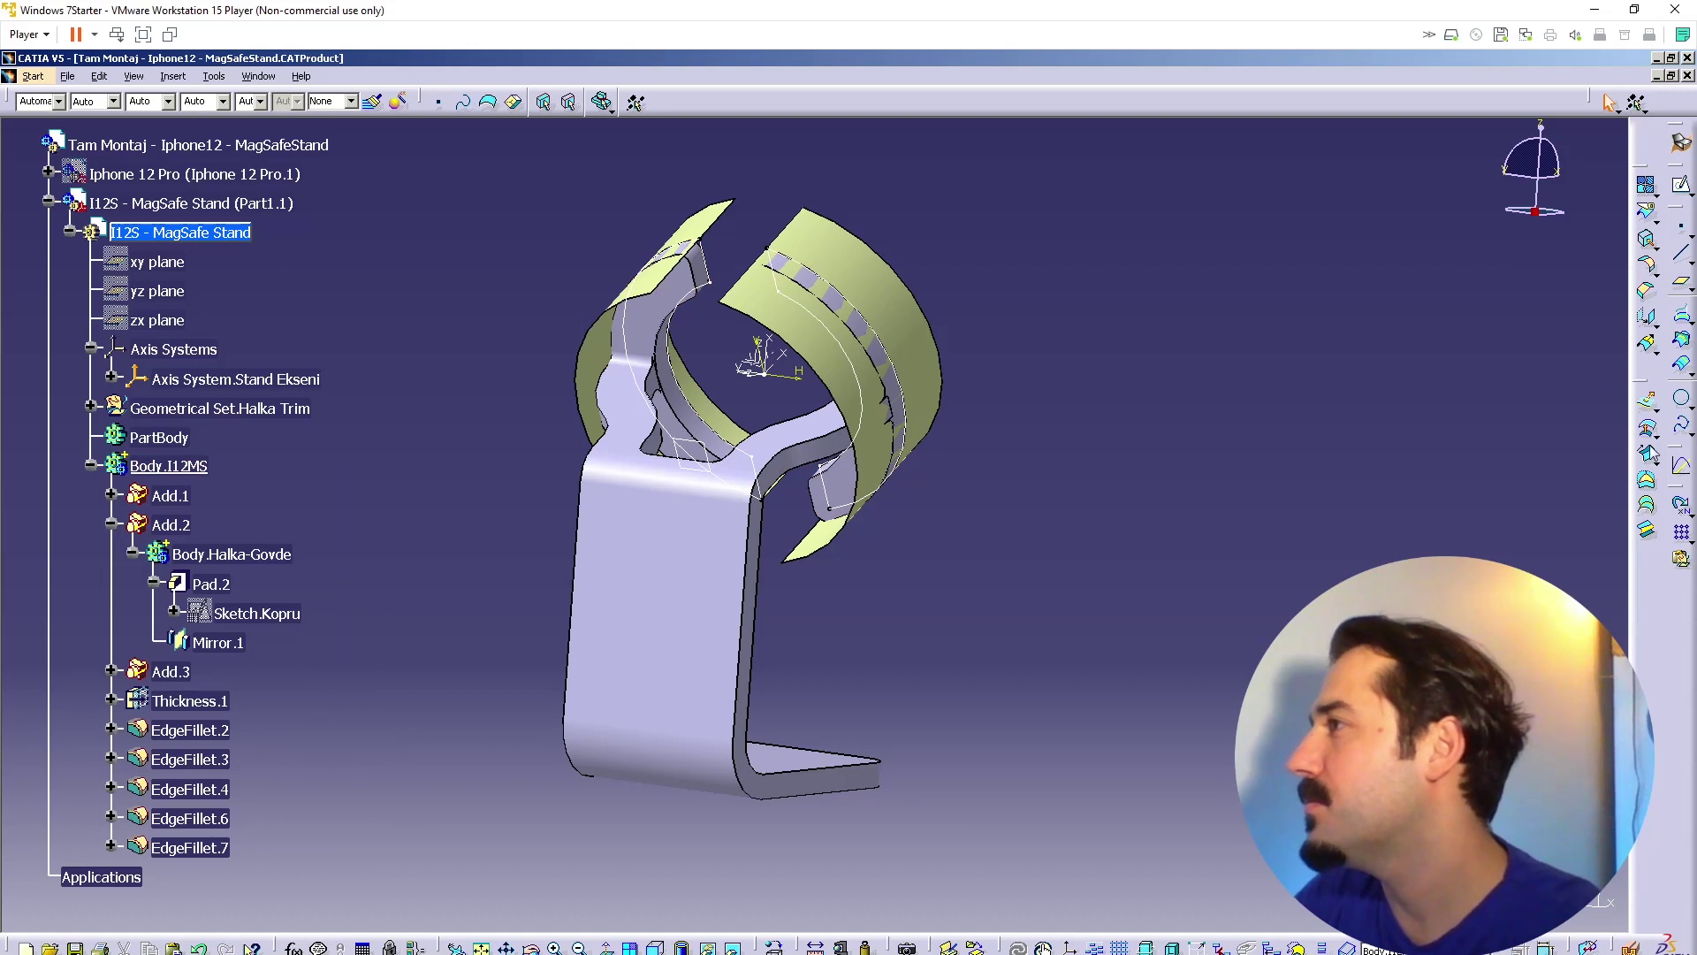
left_click(1683, 144)
left_click(1598, 902)
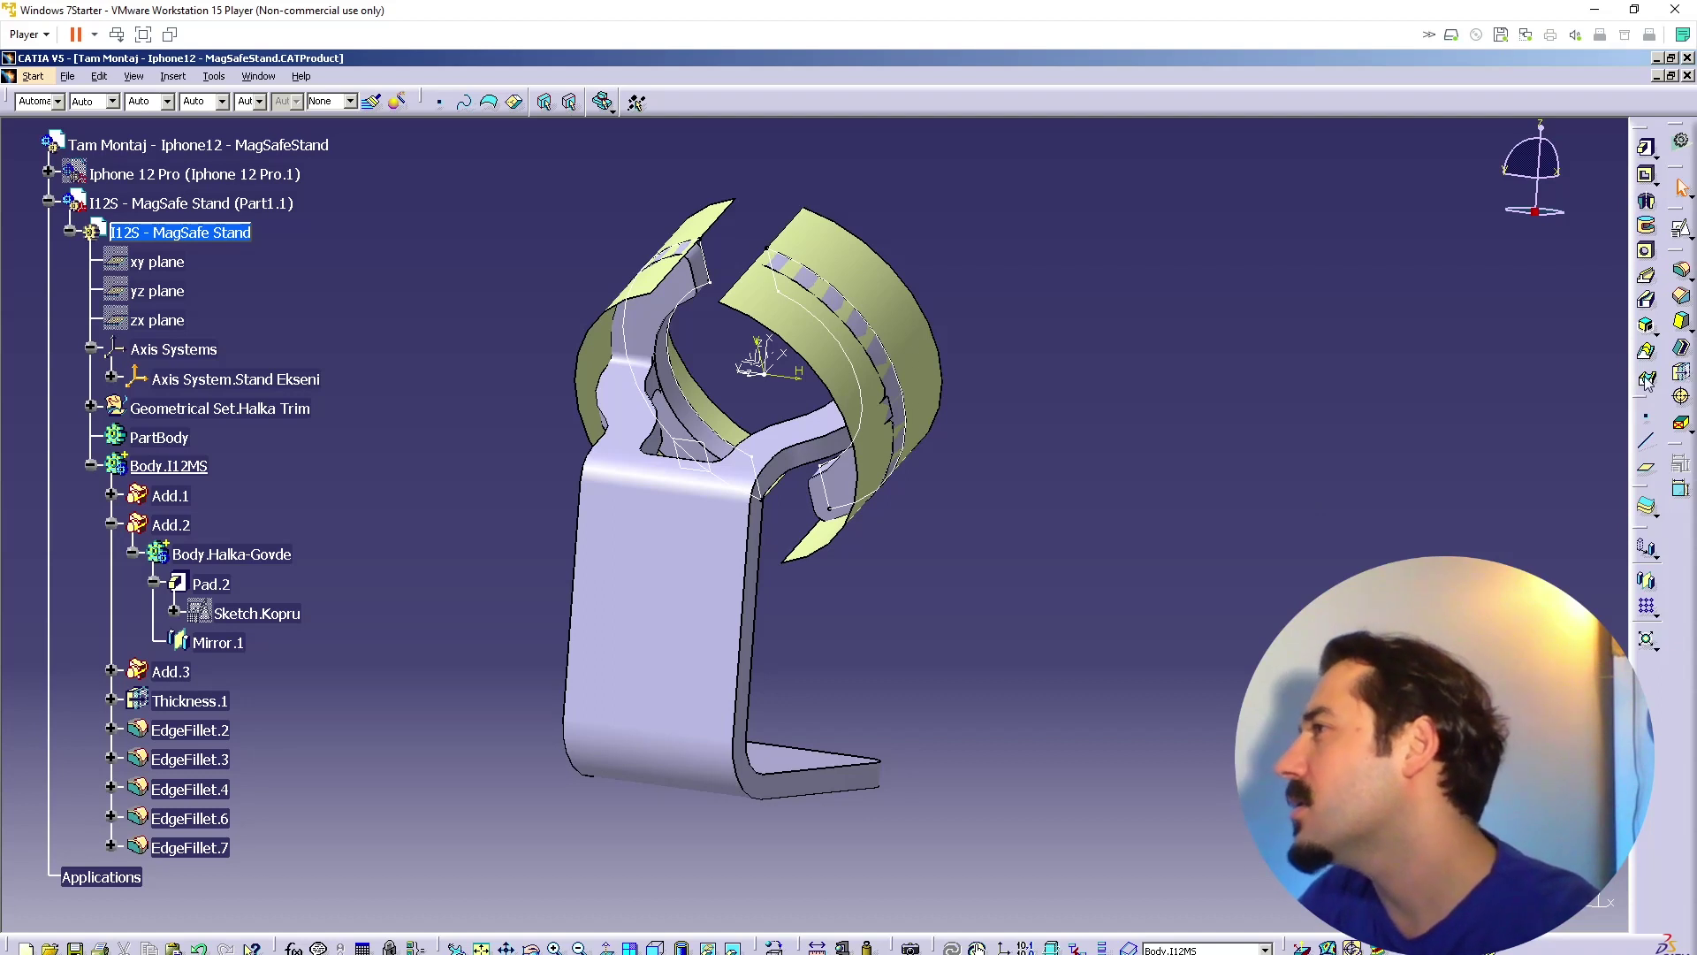
Step: Split Body.I12MS with the Extrude.2 surface, keeping the material inside the ring's outer arc
left_click(1654, 511)
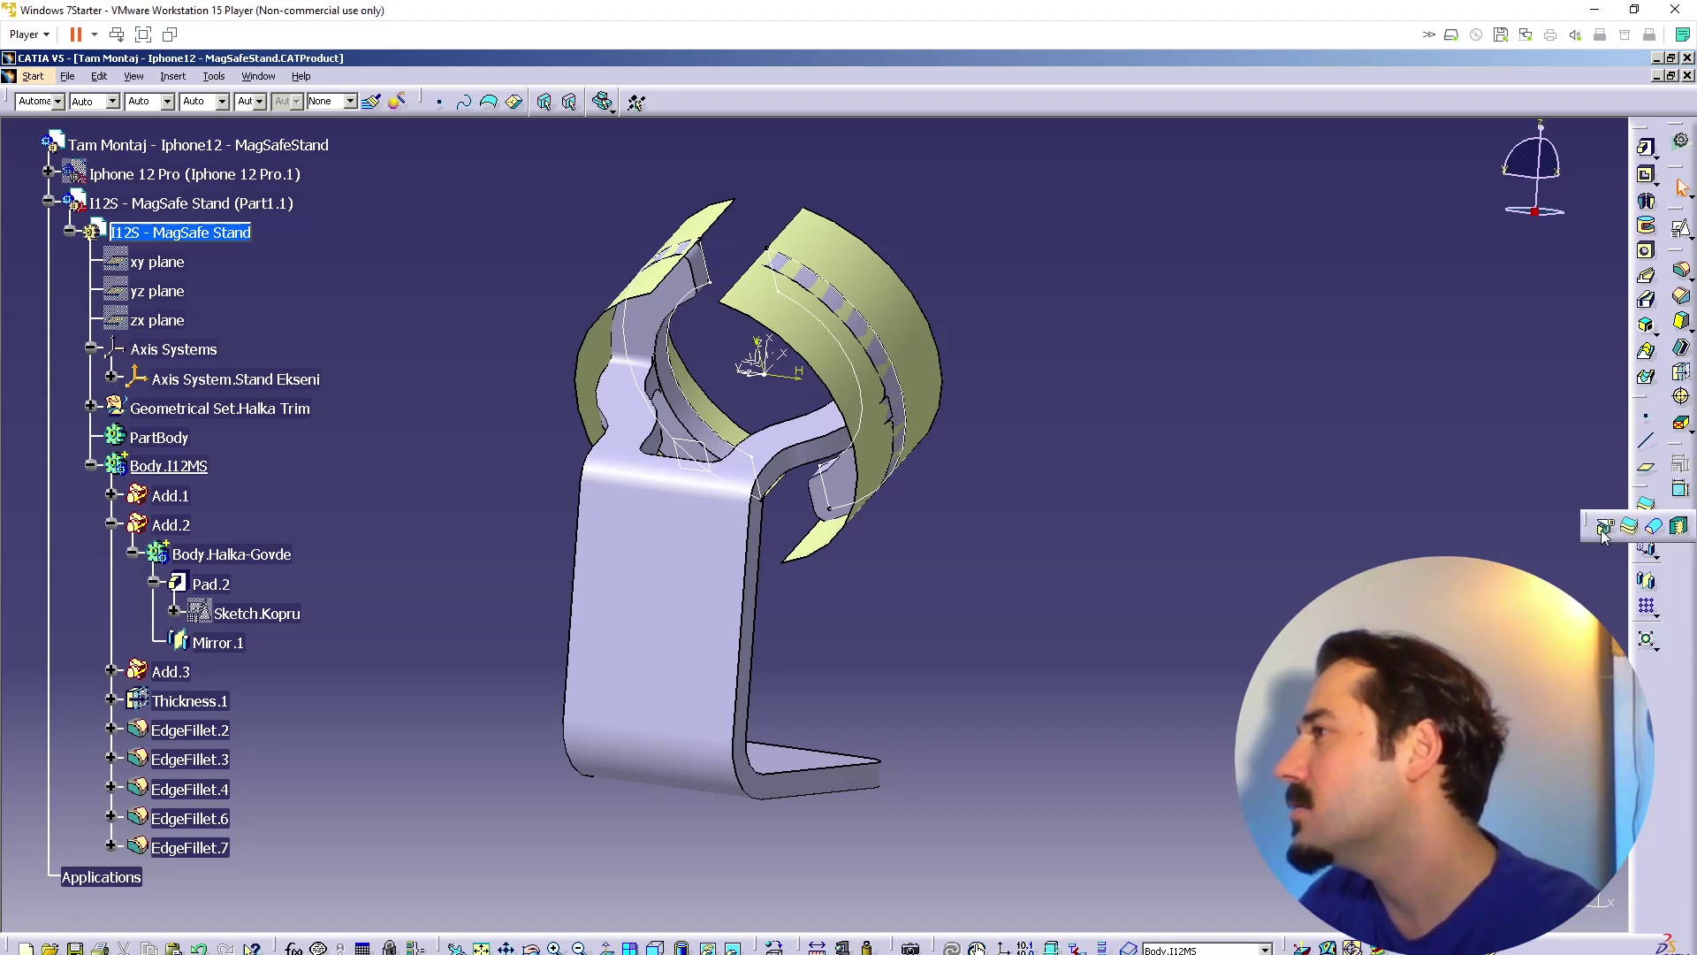
left_click(910, 330)
left_click(932, 410)
key("Return")
left_click(939, 448)
middle_click(887, 420)
Step: Split Body.I12MS with the Extrude.1 surface on the opposite half of the ring, keeping the inner material
middle_click_drag(886, 420, 703, 55)
middle_click_drag(830, 410, 919, 398)
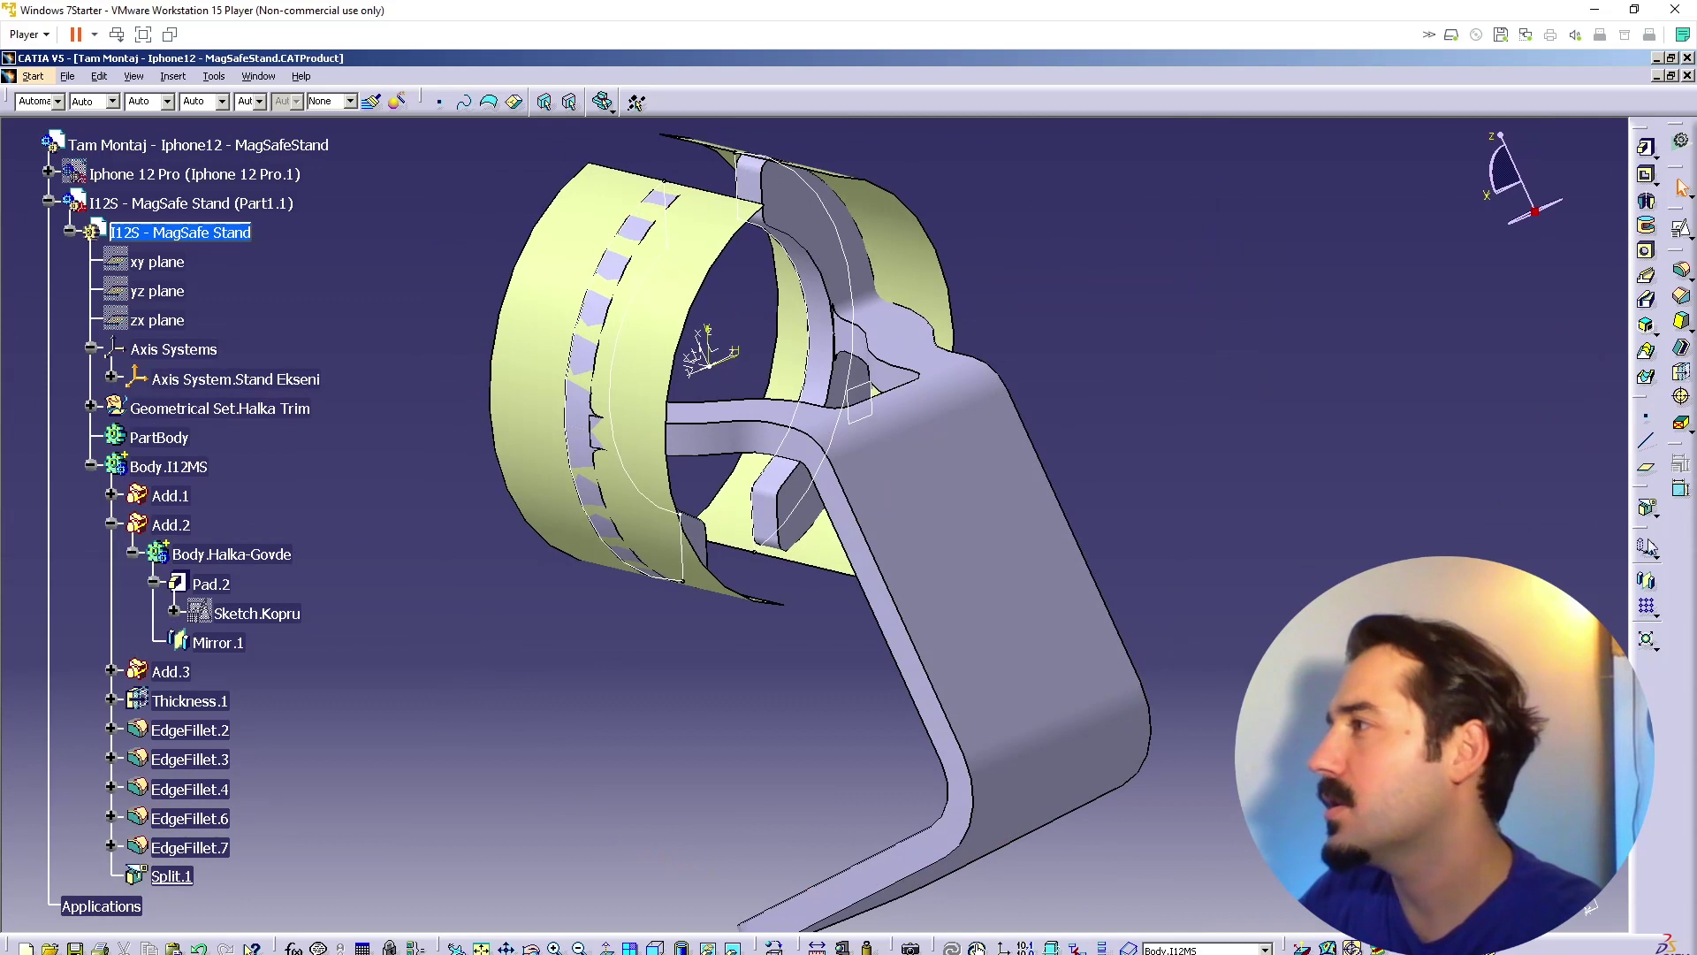
left_click(1650, 502)
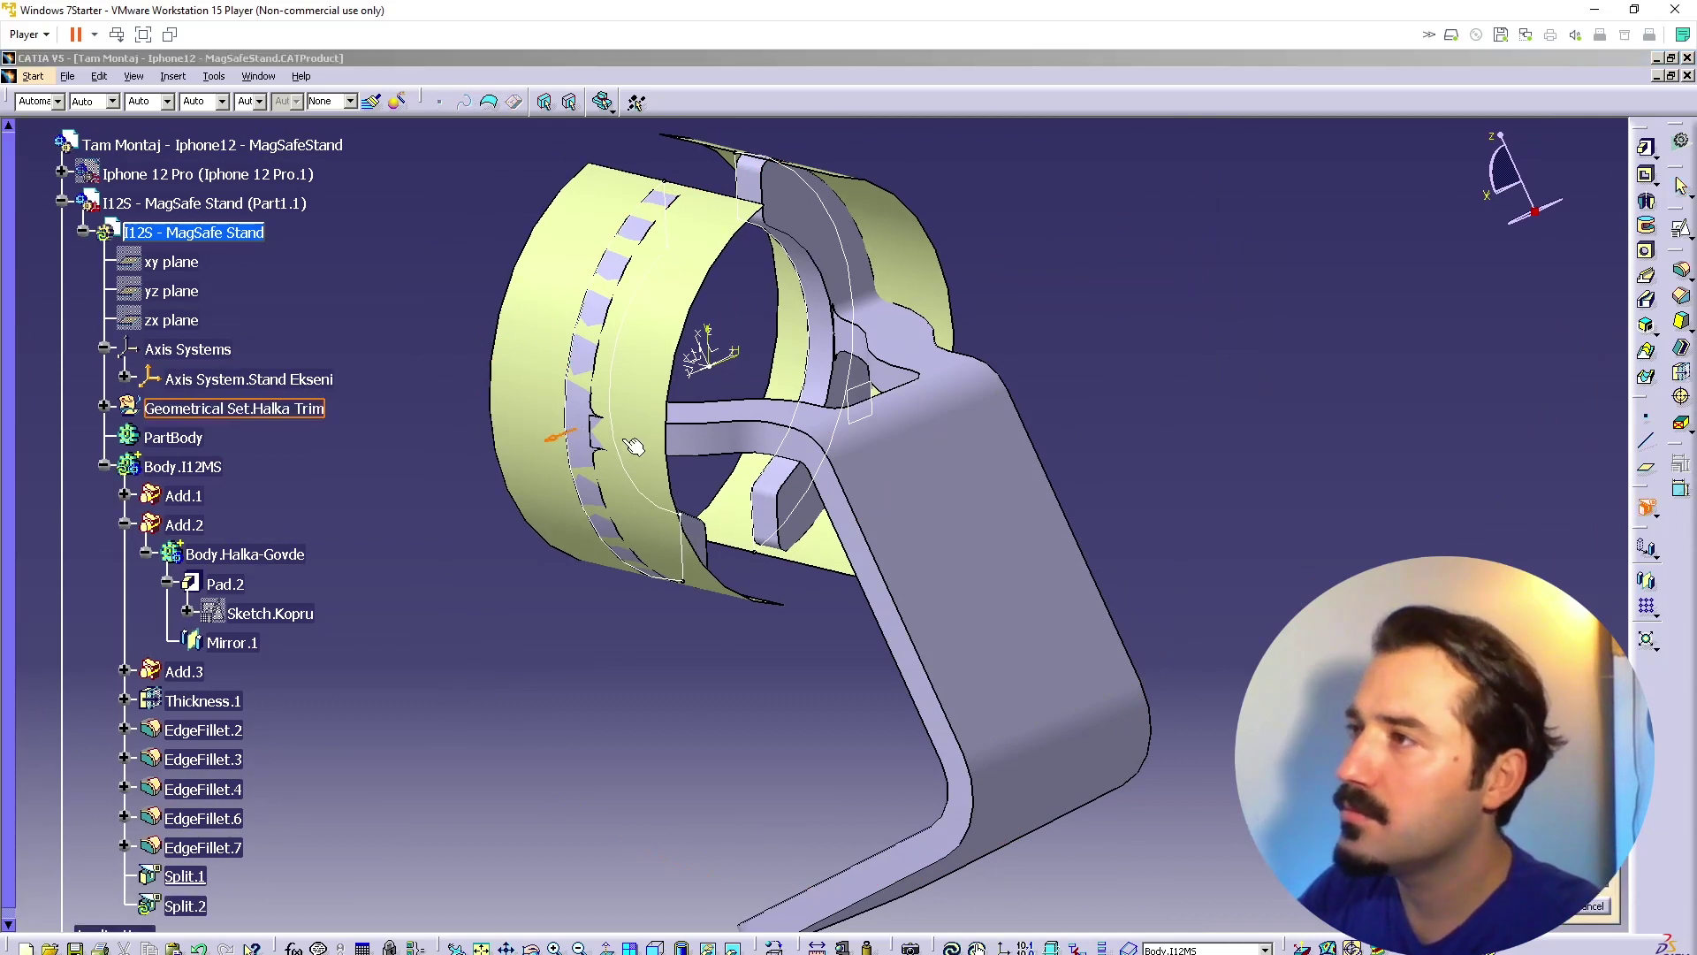
left_click(555, 443)
key("Return")
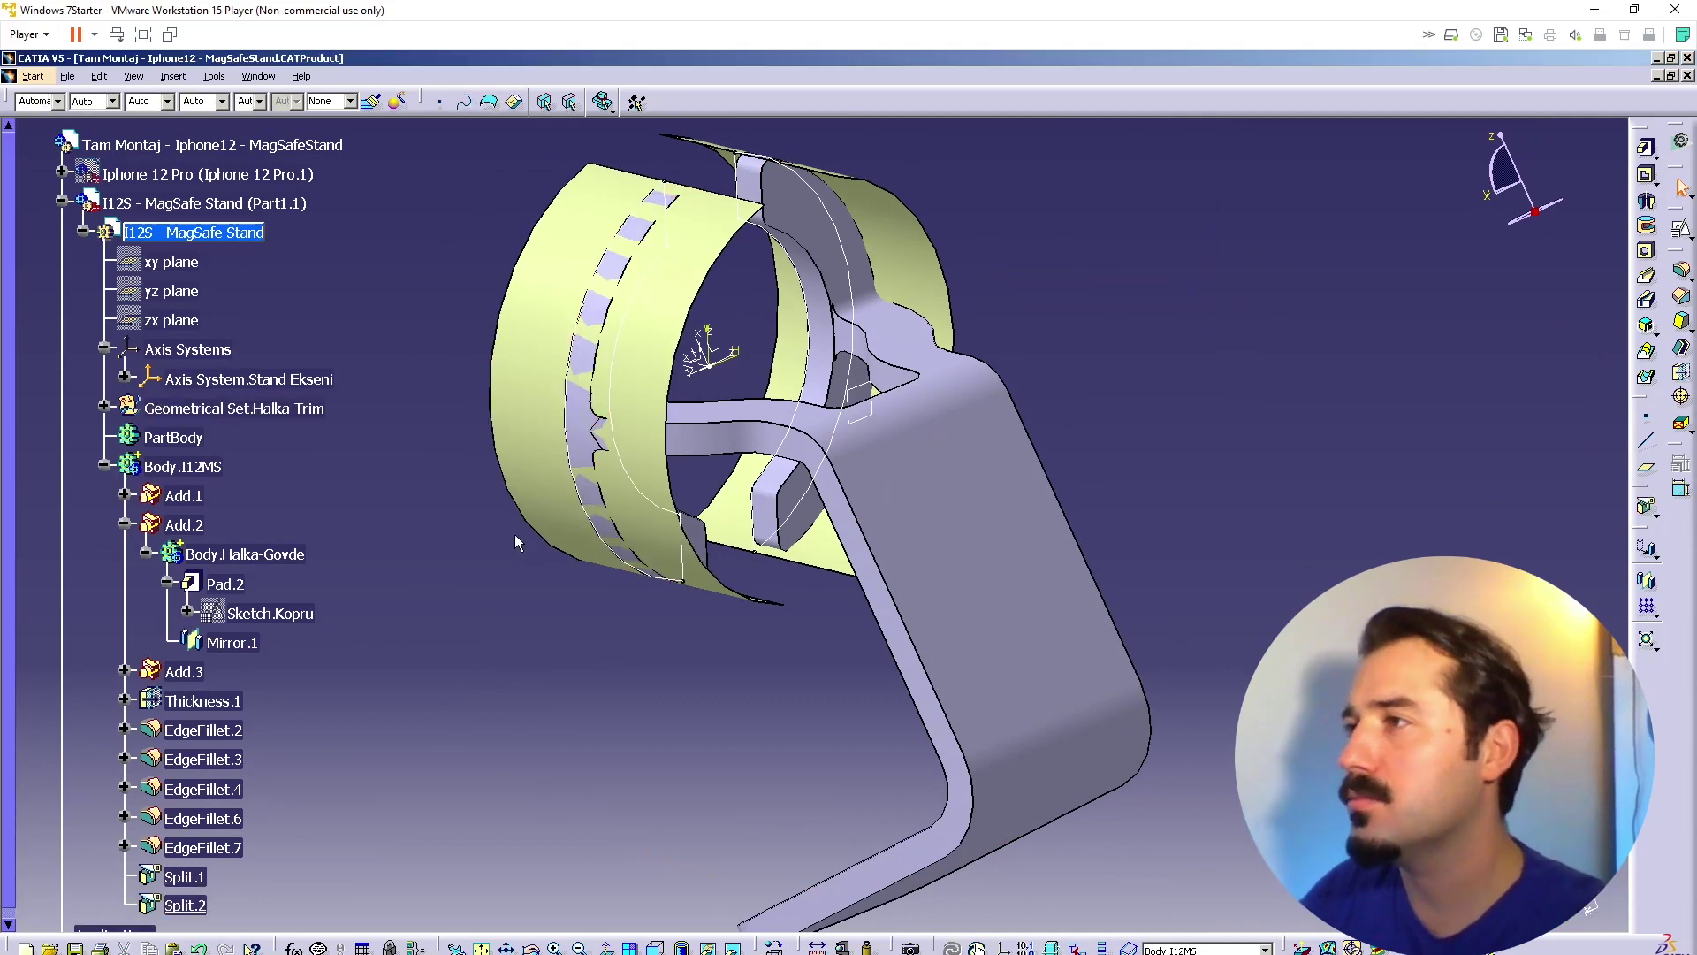
Step: Hide Geometrical Set.Halka Trim and inspect the trimmed outer face of the ring at the bridge arm junction
right_click(229, 410)
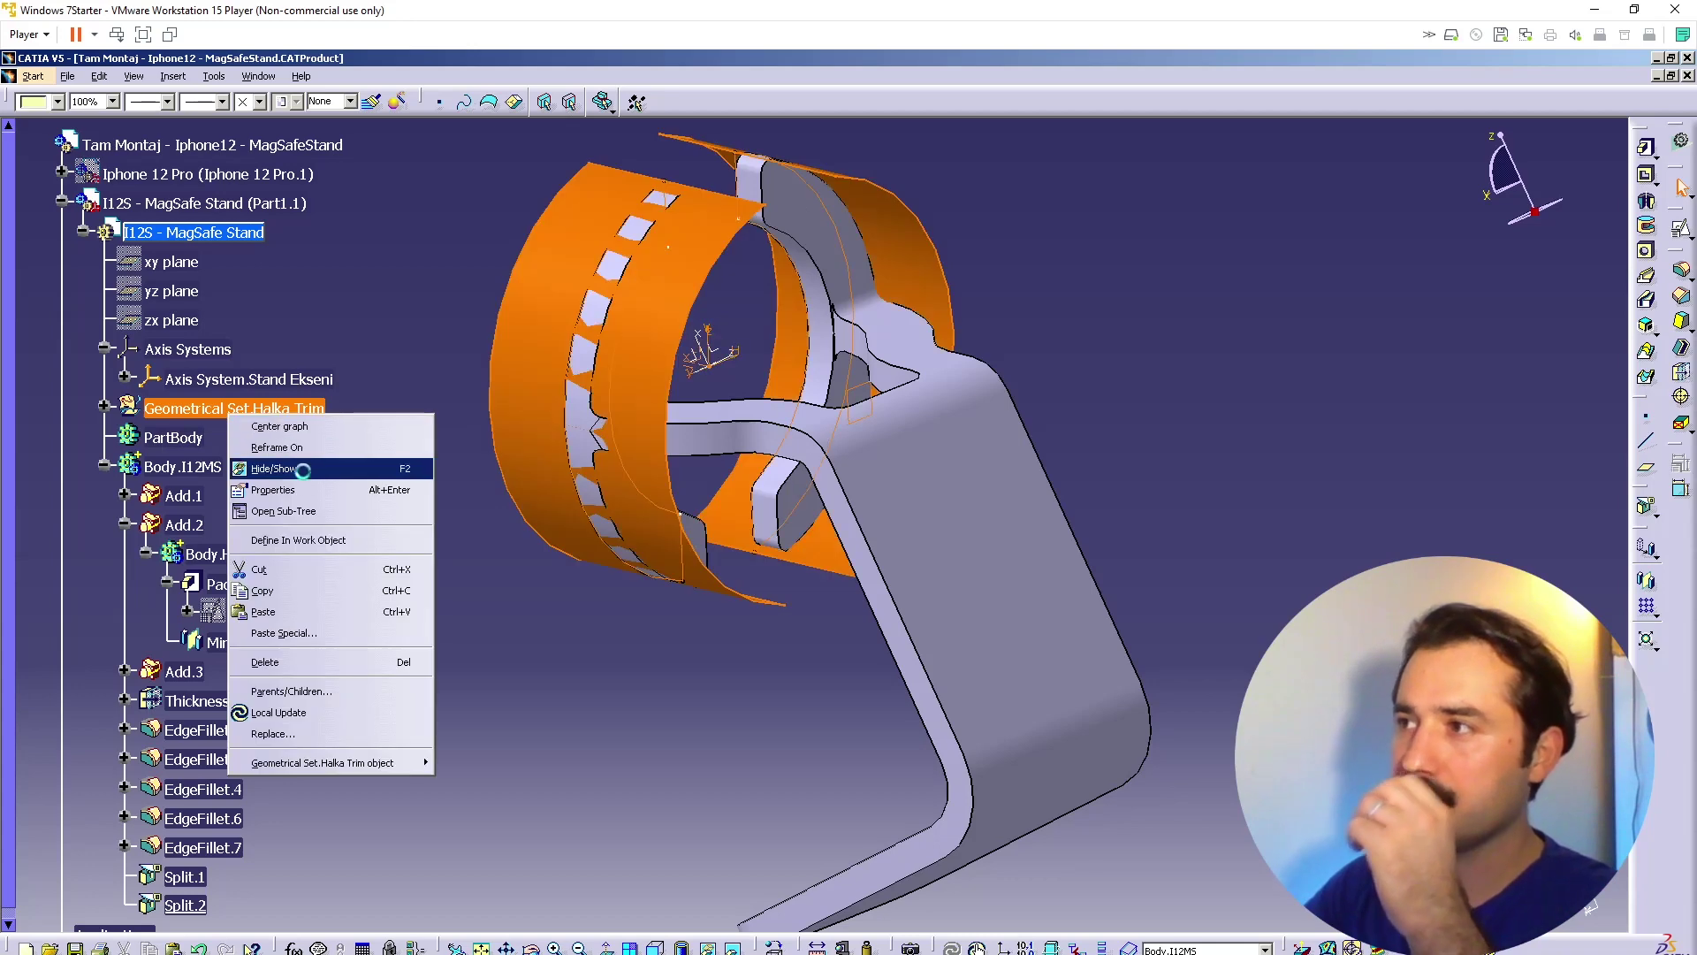
left_click(300, 471)
middle_click(606, 438)
middle_click_drag(783, 672, 803, 554)
middle_click(720, 521)
mouse_move(694, 568)
middle_mouse_down()
mouse_move(881, 328)
mouse_move(754, 512)
mouse_move(937, 496)
mouse_move(902, 637)
mouse_move(915, 776)
mouse_move(681, 566)
middle_mouse_up()
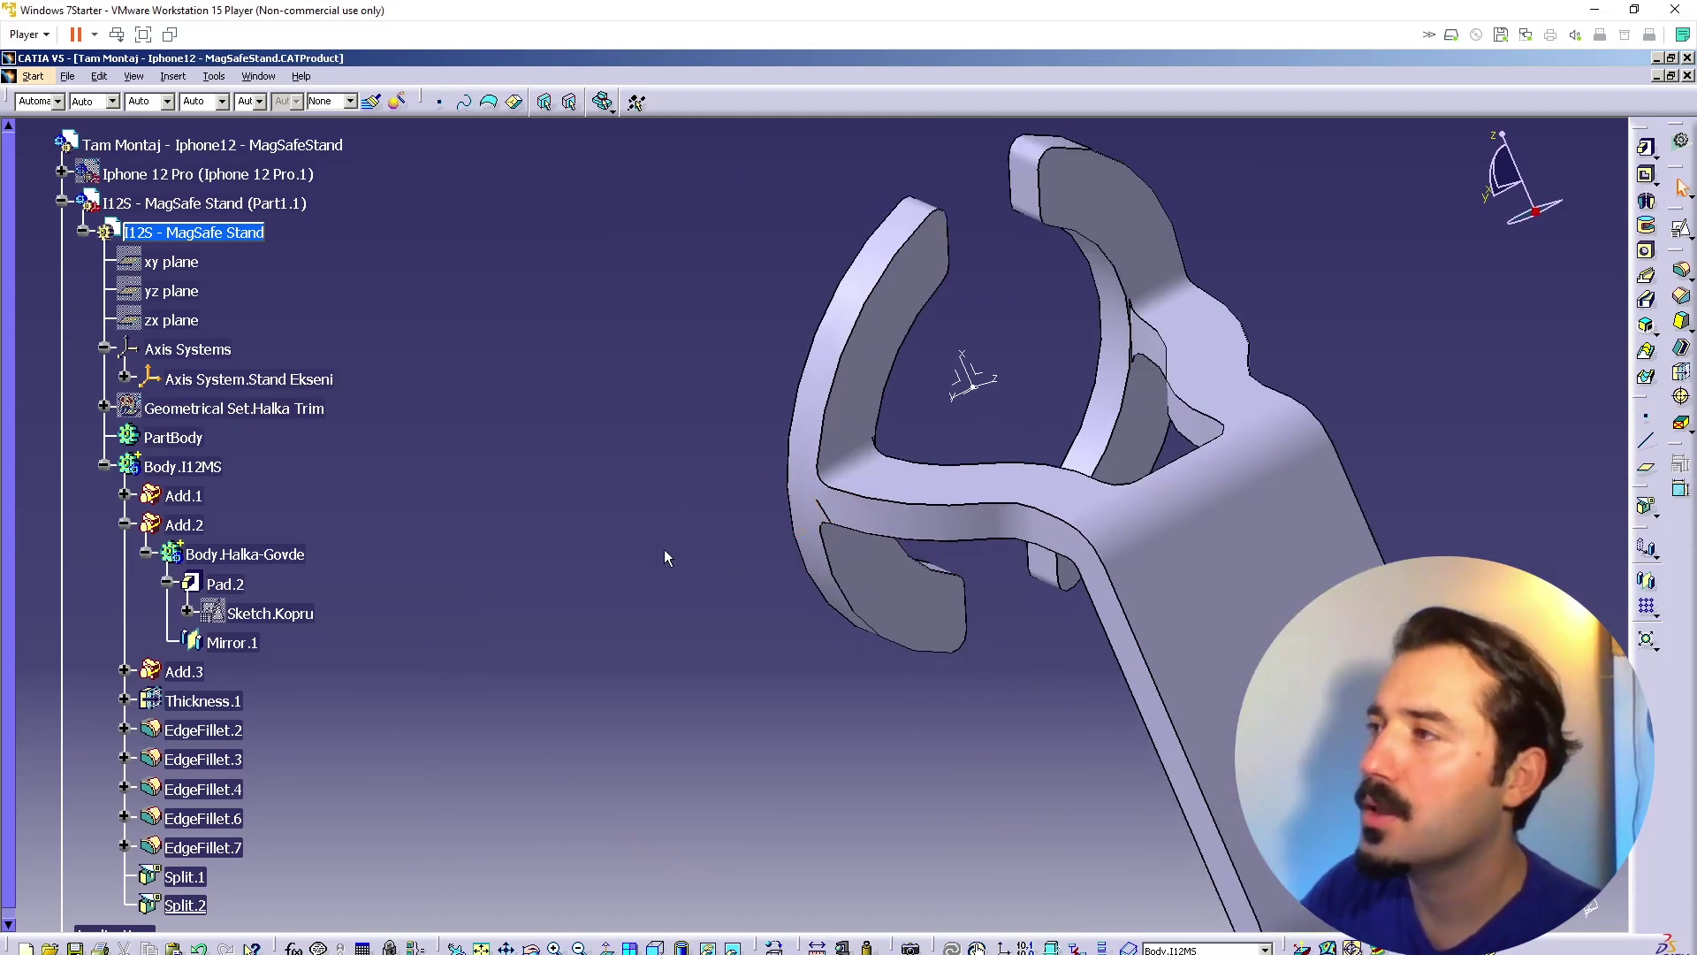
Step: Make Body.I12MS the work object and add a 2 mm edge fillet to the short edges where the bridge arms meet the ring
left_click(103, 467)
right_click(164, 466)
left_click(259, 589)
middle_click_drag(513, 535, 567, 486)
left_click(1682, 270)
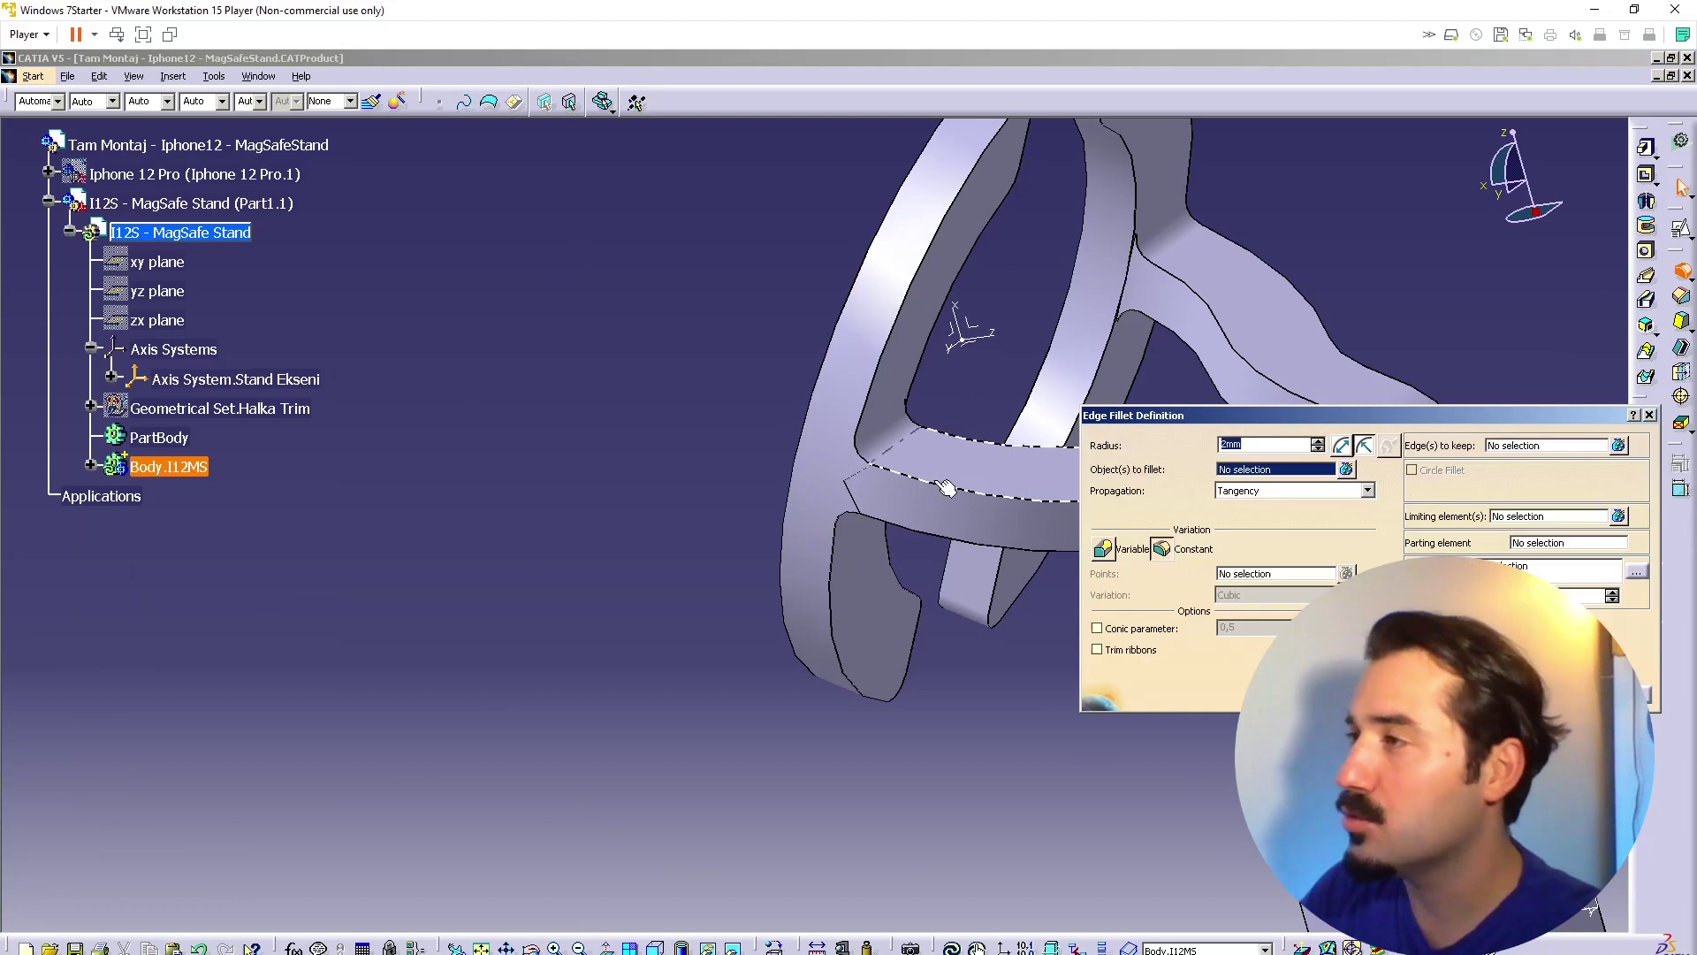
left_click(858, 491)
middle_click_drag(882, 536, 329, 606)
middle_click_drag(685, 397, 707, 568)
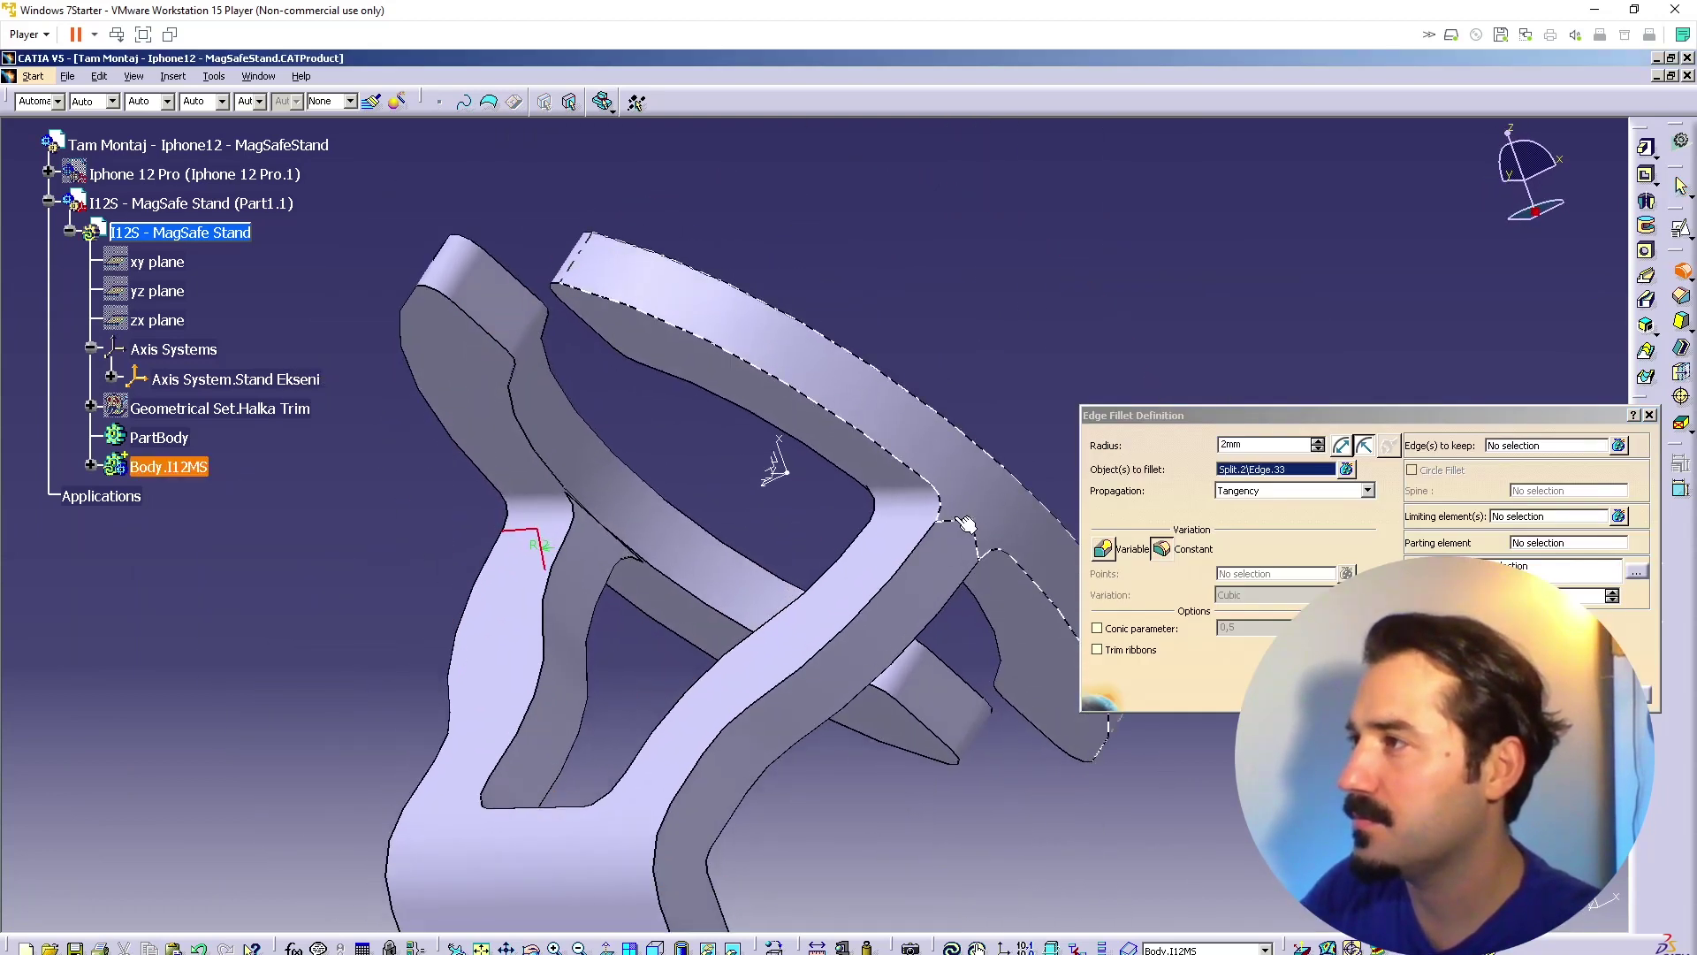
left_click(959, 521)
key("Return")
left_click(1137, 558)
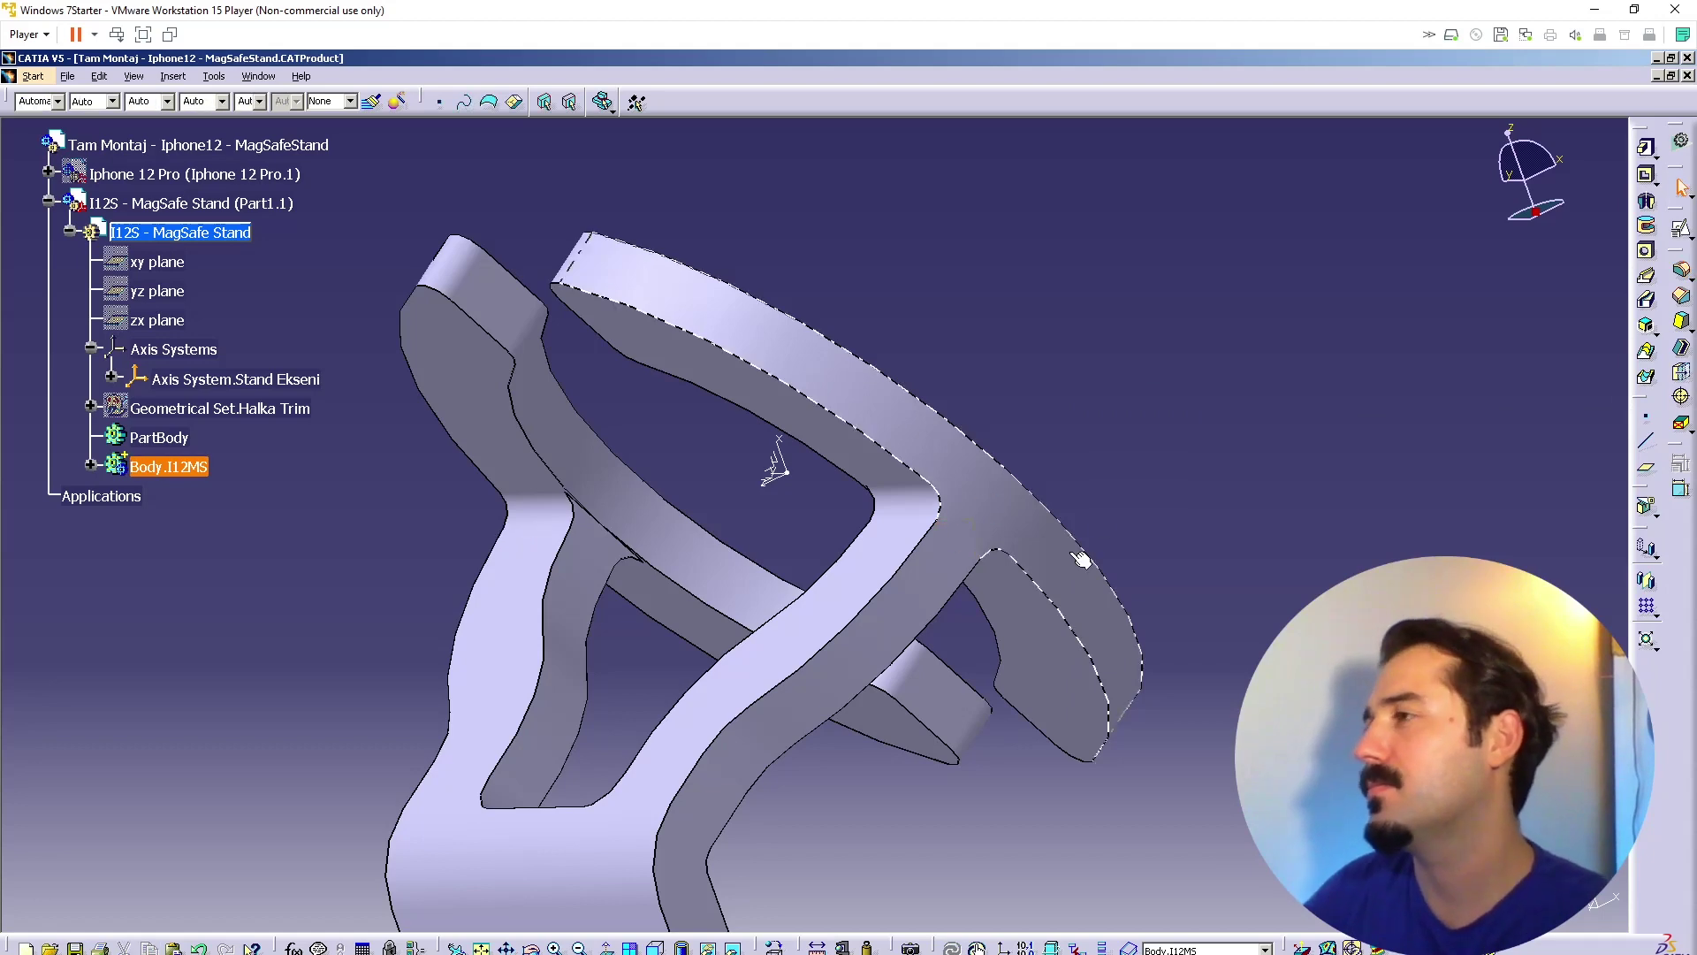
Step: Set the radius of the bridge-to-ring junction fillet to 5 mm
middle_click(964, 528)
middle_click_drag(966, 528, 977, 196, "ctrl")
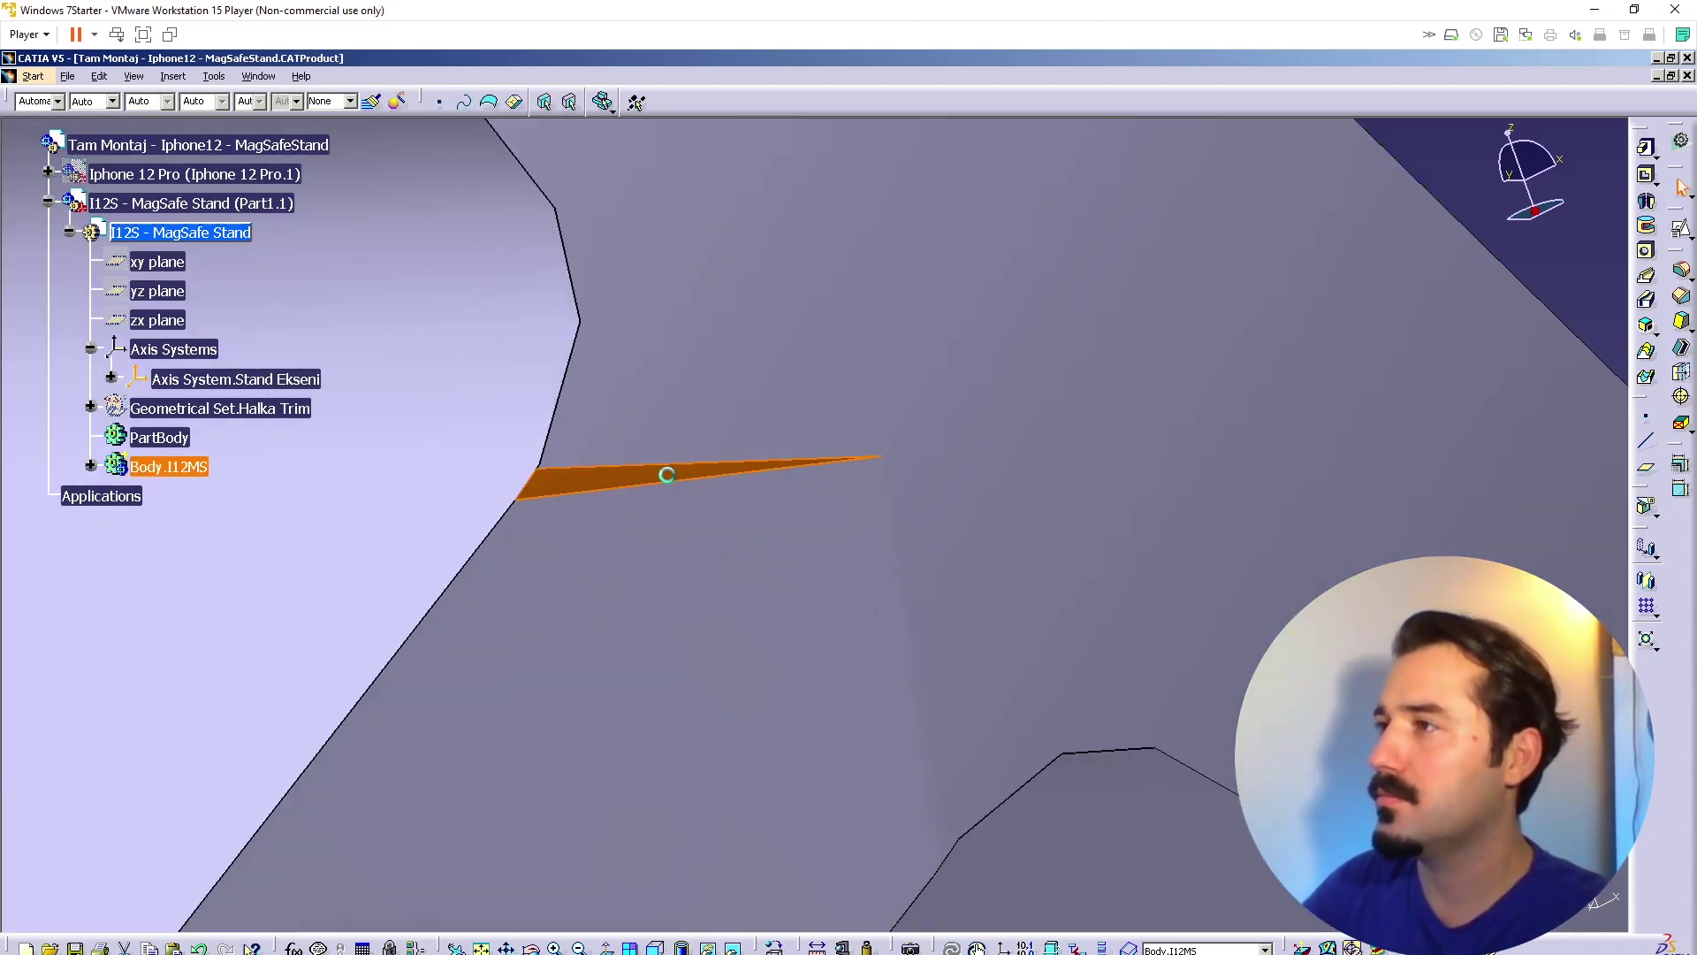
double_click(677, 480)
type("5")
key("Return")
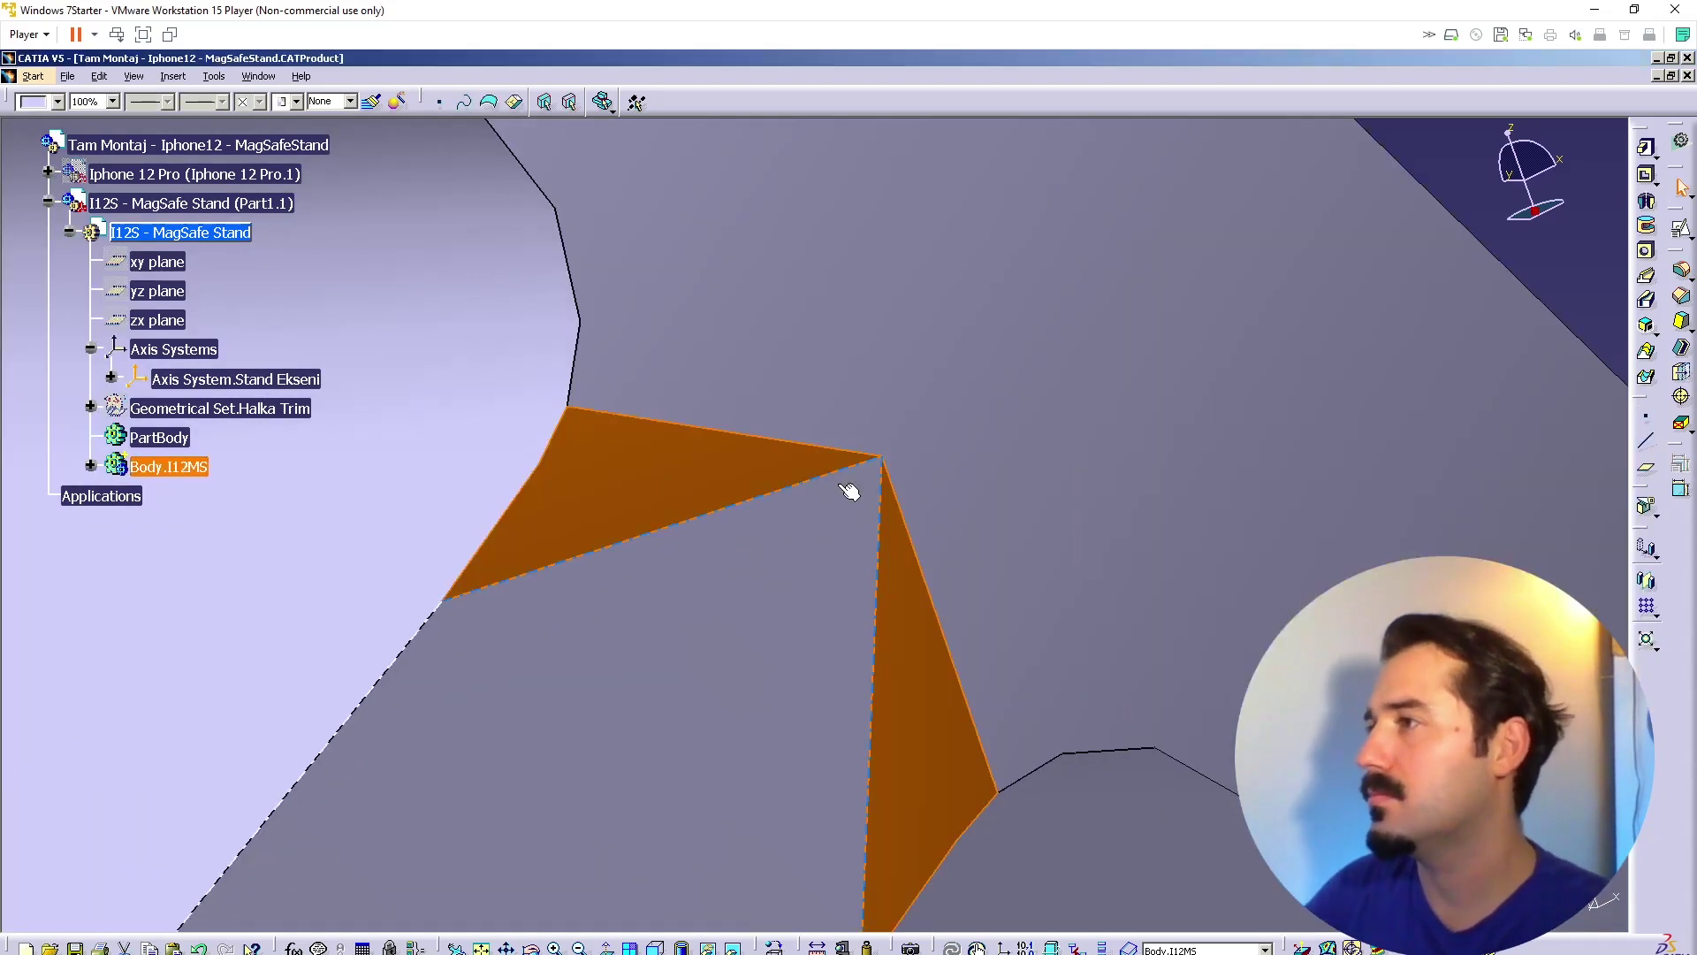
left_click(1475, 197)
Step: Locate the bridge arm's side face in the specification tree and make Pad.2 of Body.Halka-Govde the work object
middle_click_drag(549, 549, 796, 752)
right_click(859, 555)
left_click(884, 566)
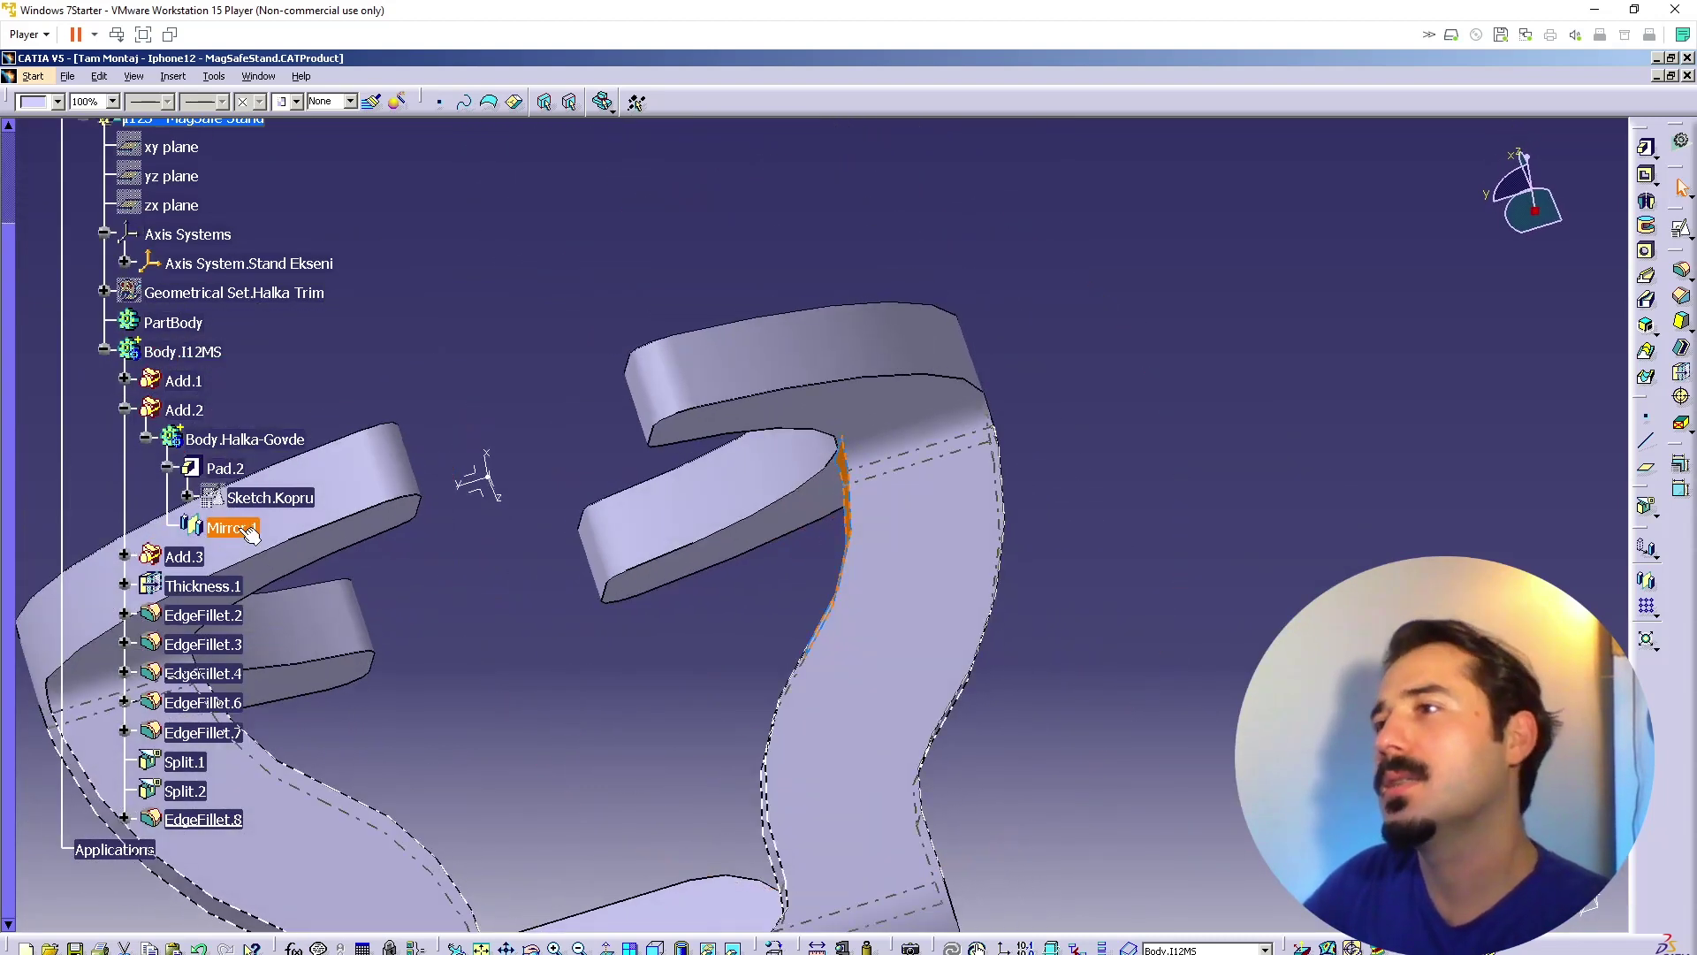
right_click(219, 473)
left_click(274, 591)
Step: Add a Thickness feature to the inner side face of the bridge arm, directly after Pad.2 in Body.Halka-Govde
middle_click_drag(500, 637, 709, 357)
left_click(385, 450)
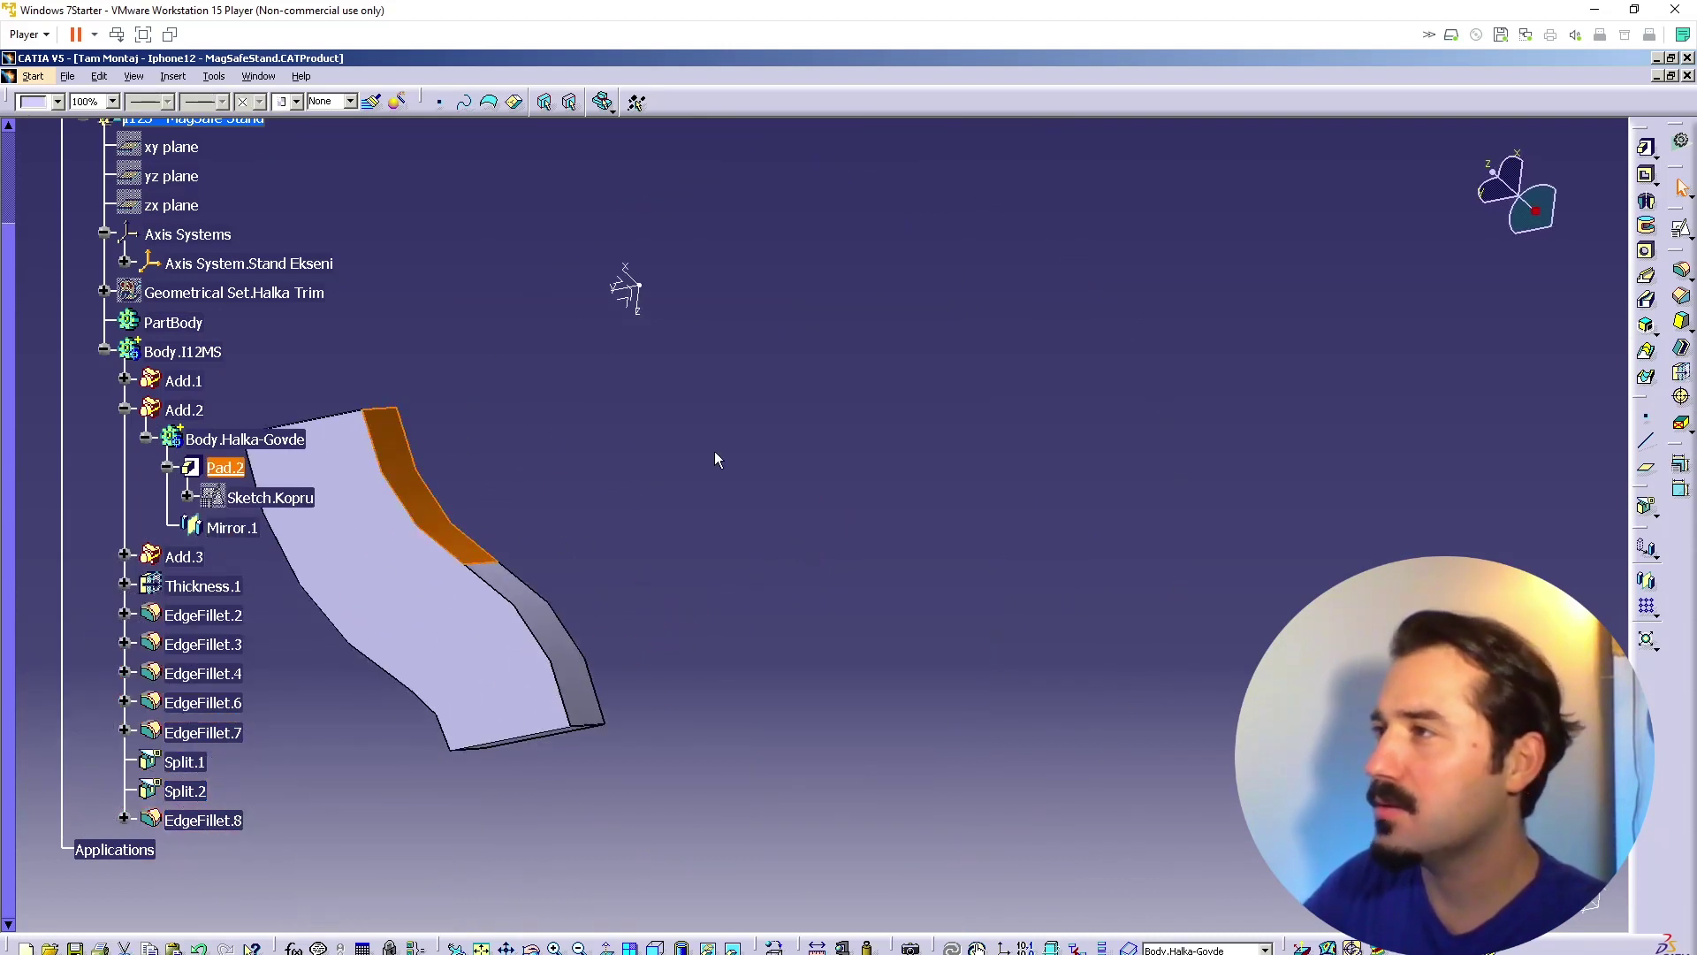
left_click(827, 576)
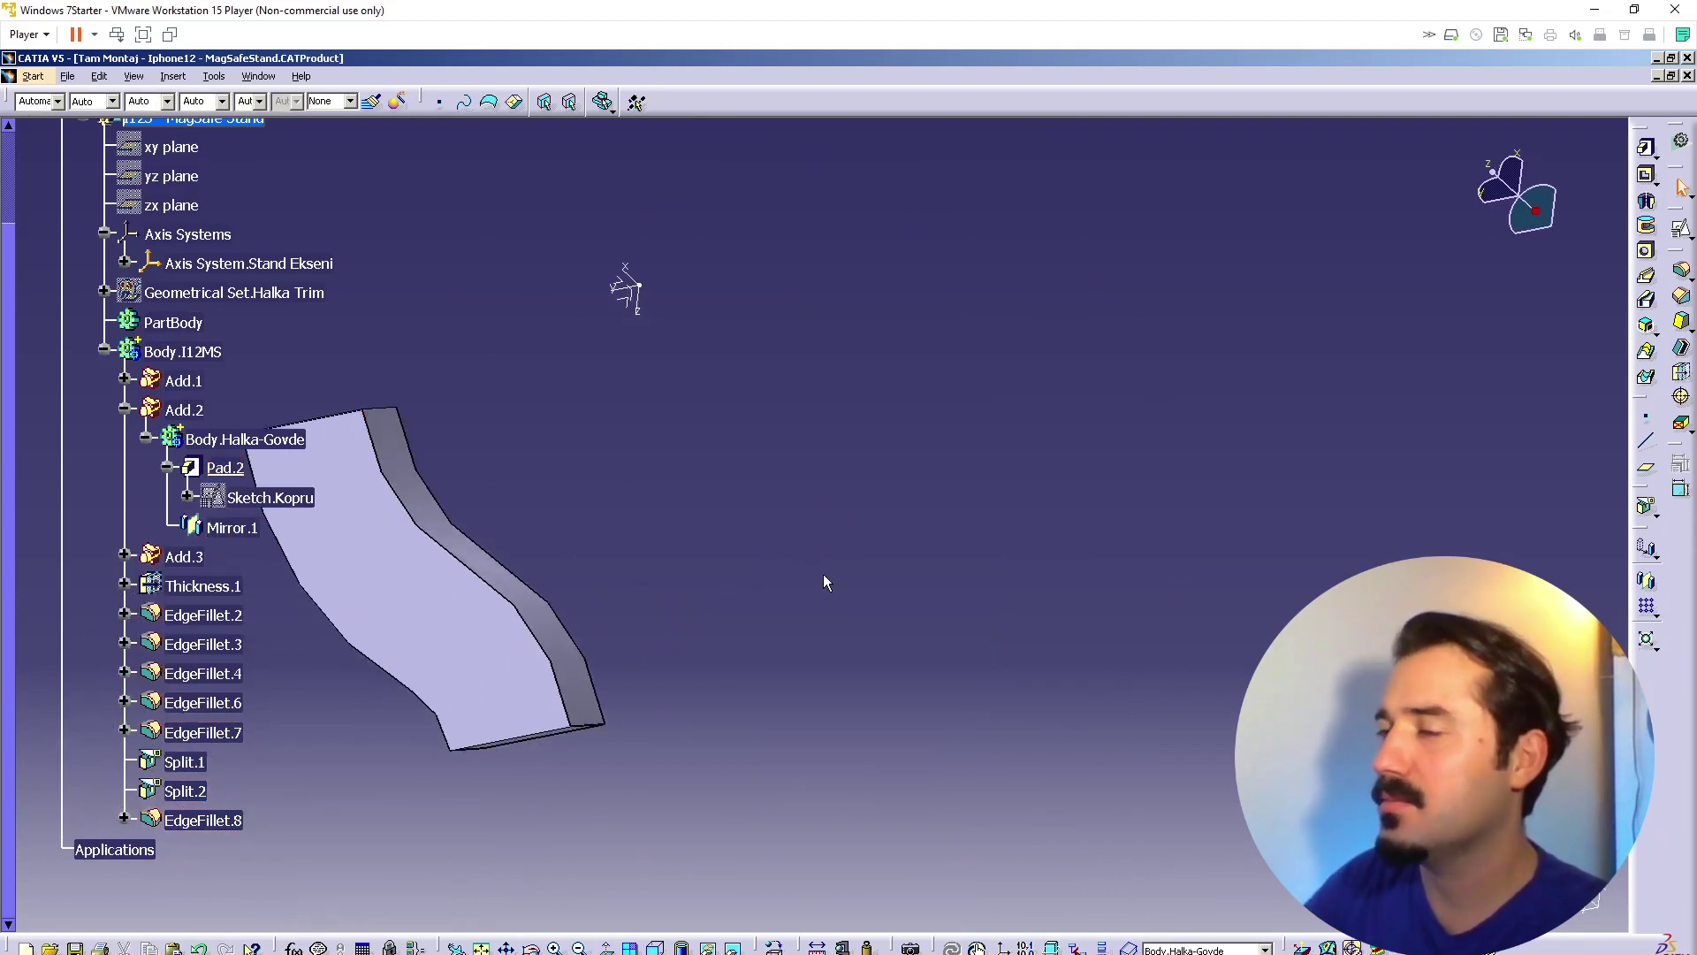
left_click(409, 480)
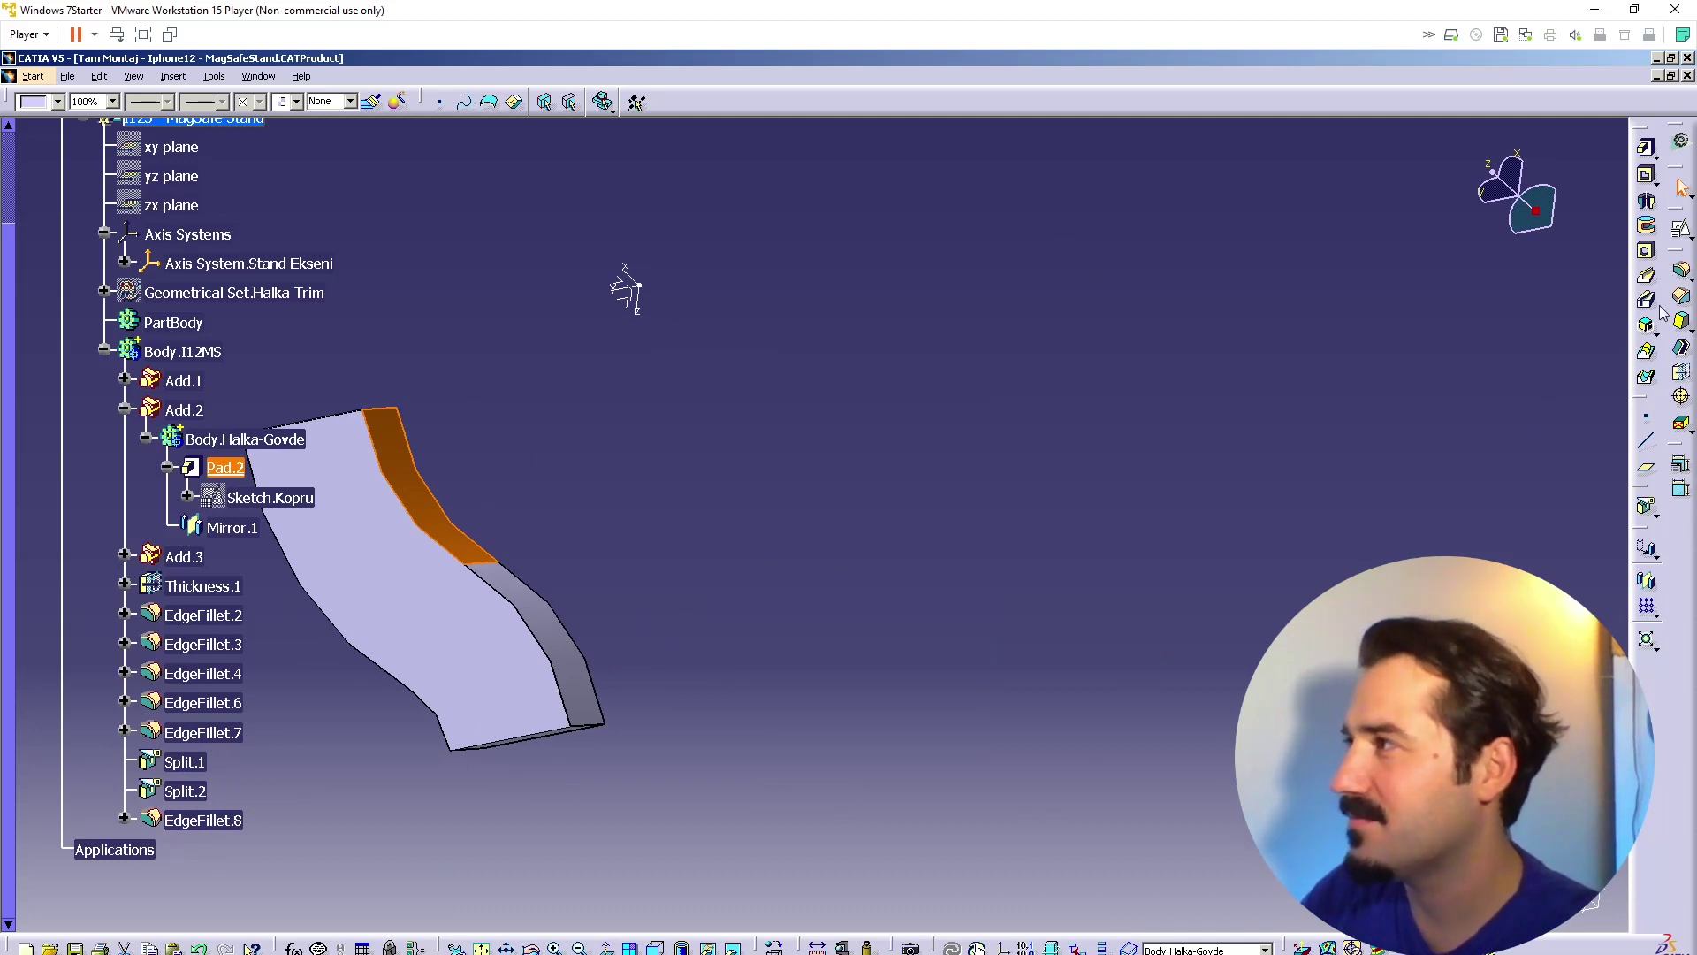
left_click(1680, 373)
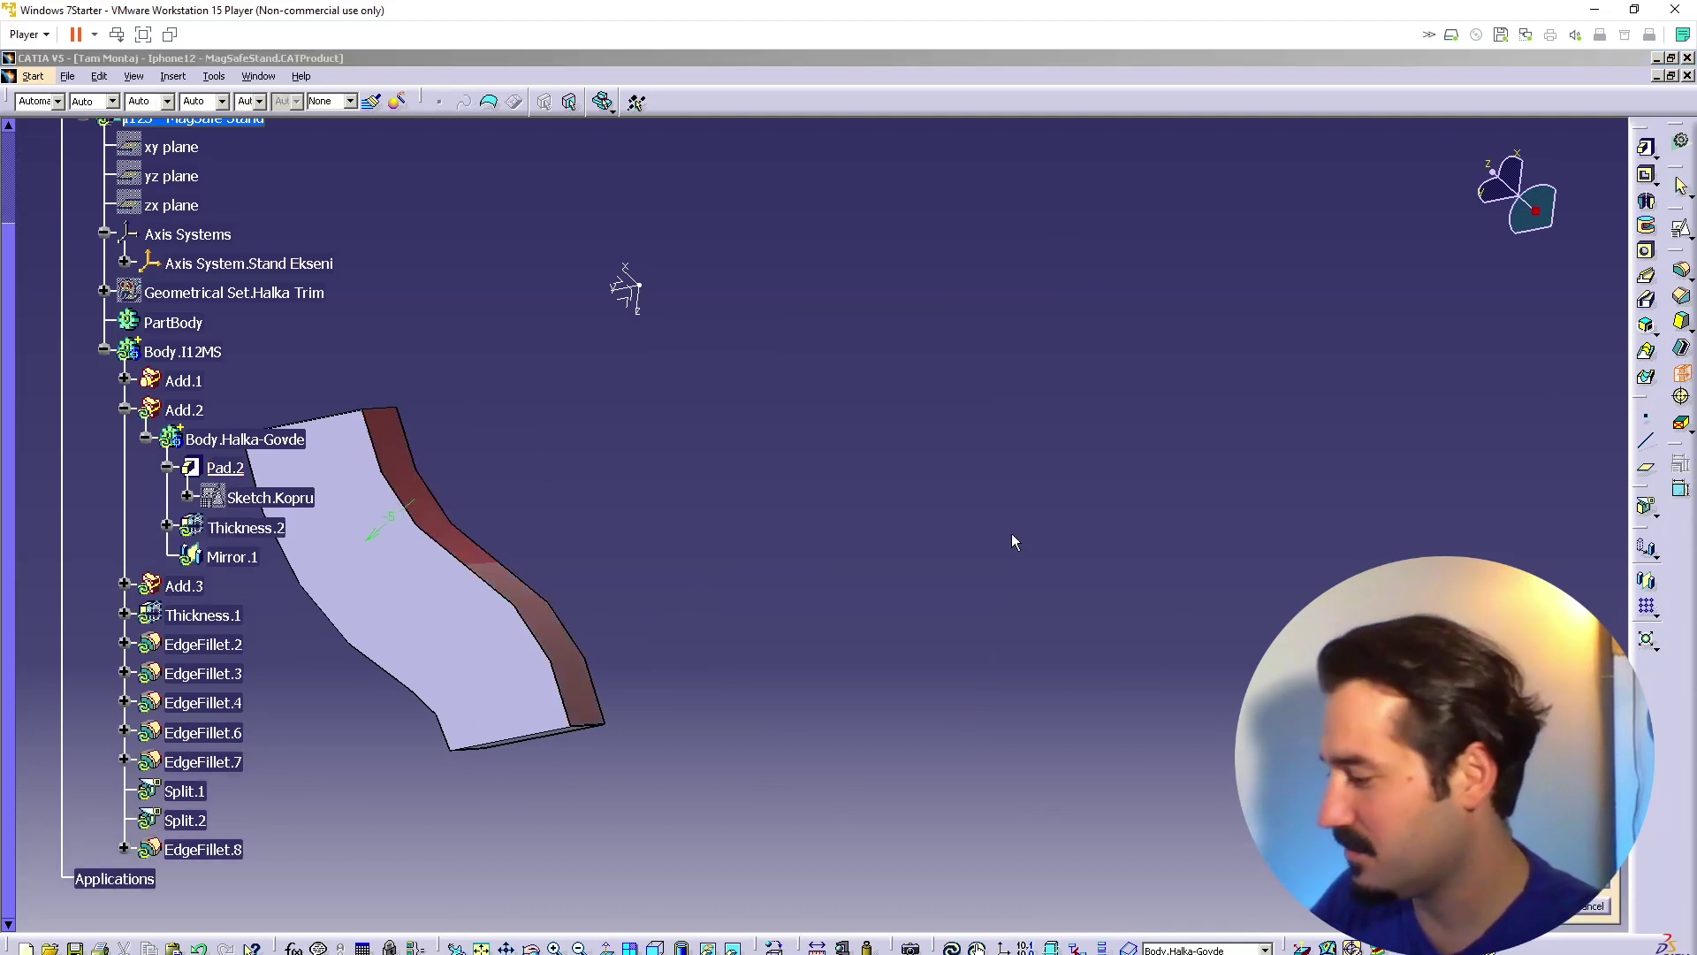
left_click(1534, 906)
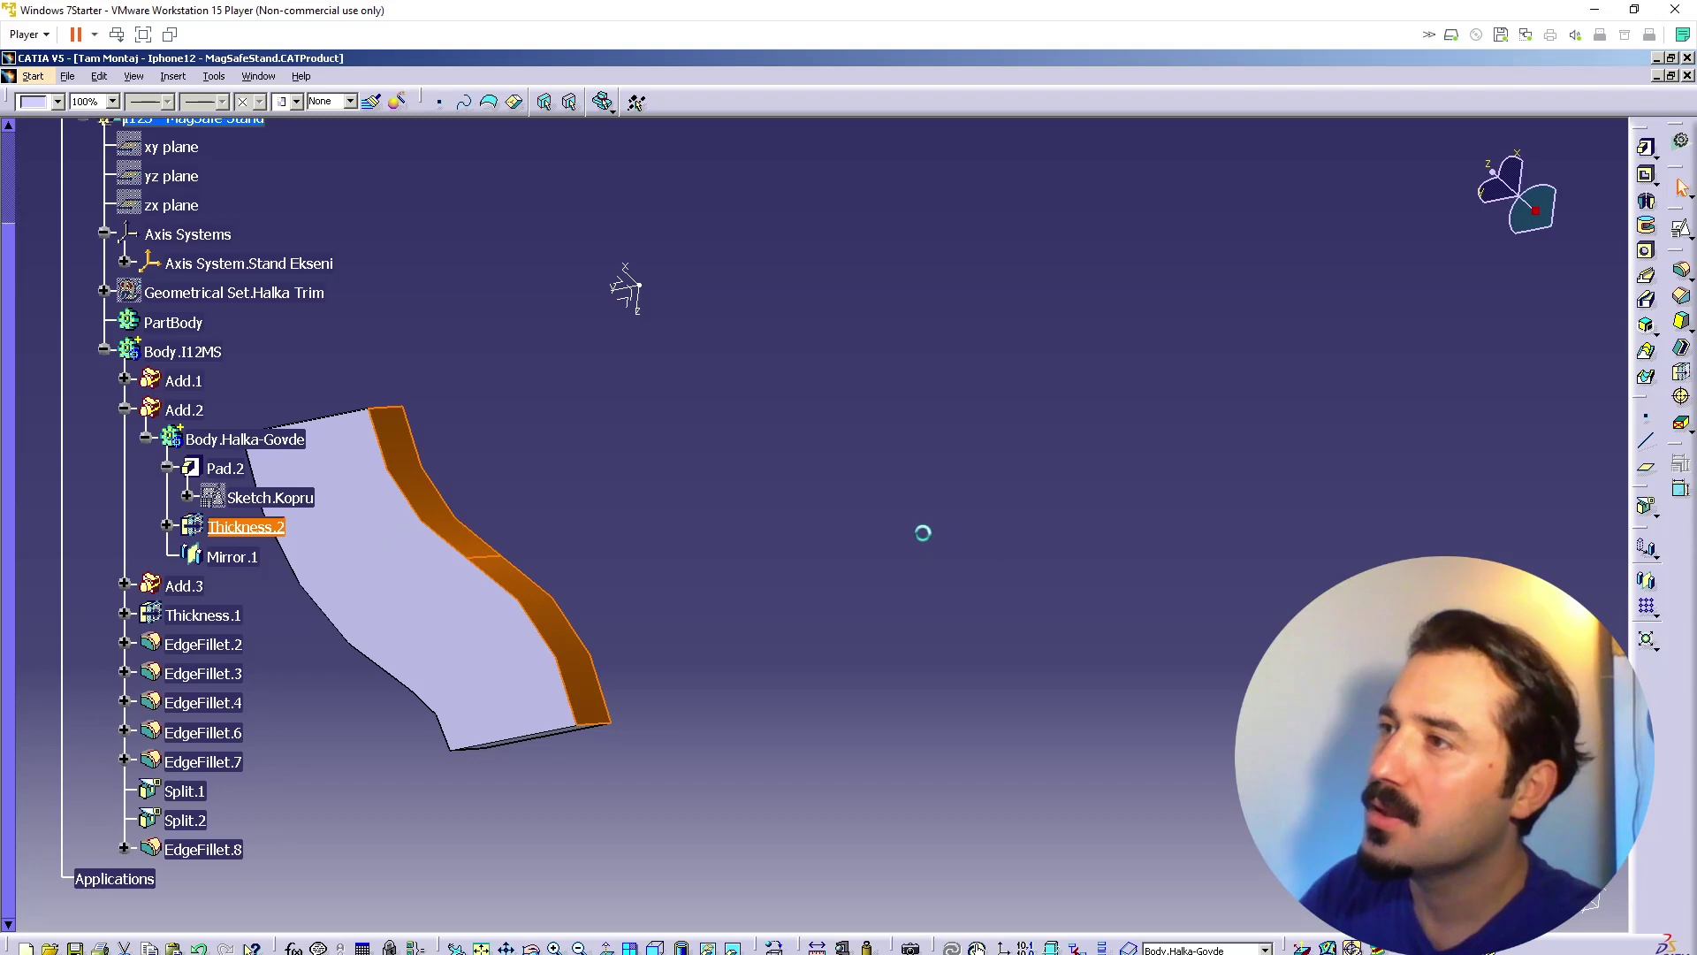
Step: Make Body.I12MS the work object and inspect the thickened side face where the bridge arm meets the ring
right_click(181, 351)
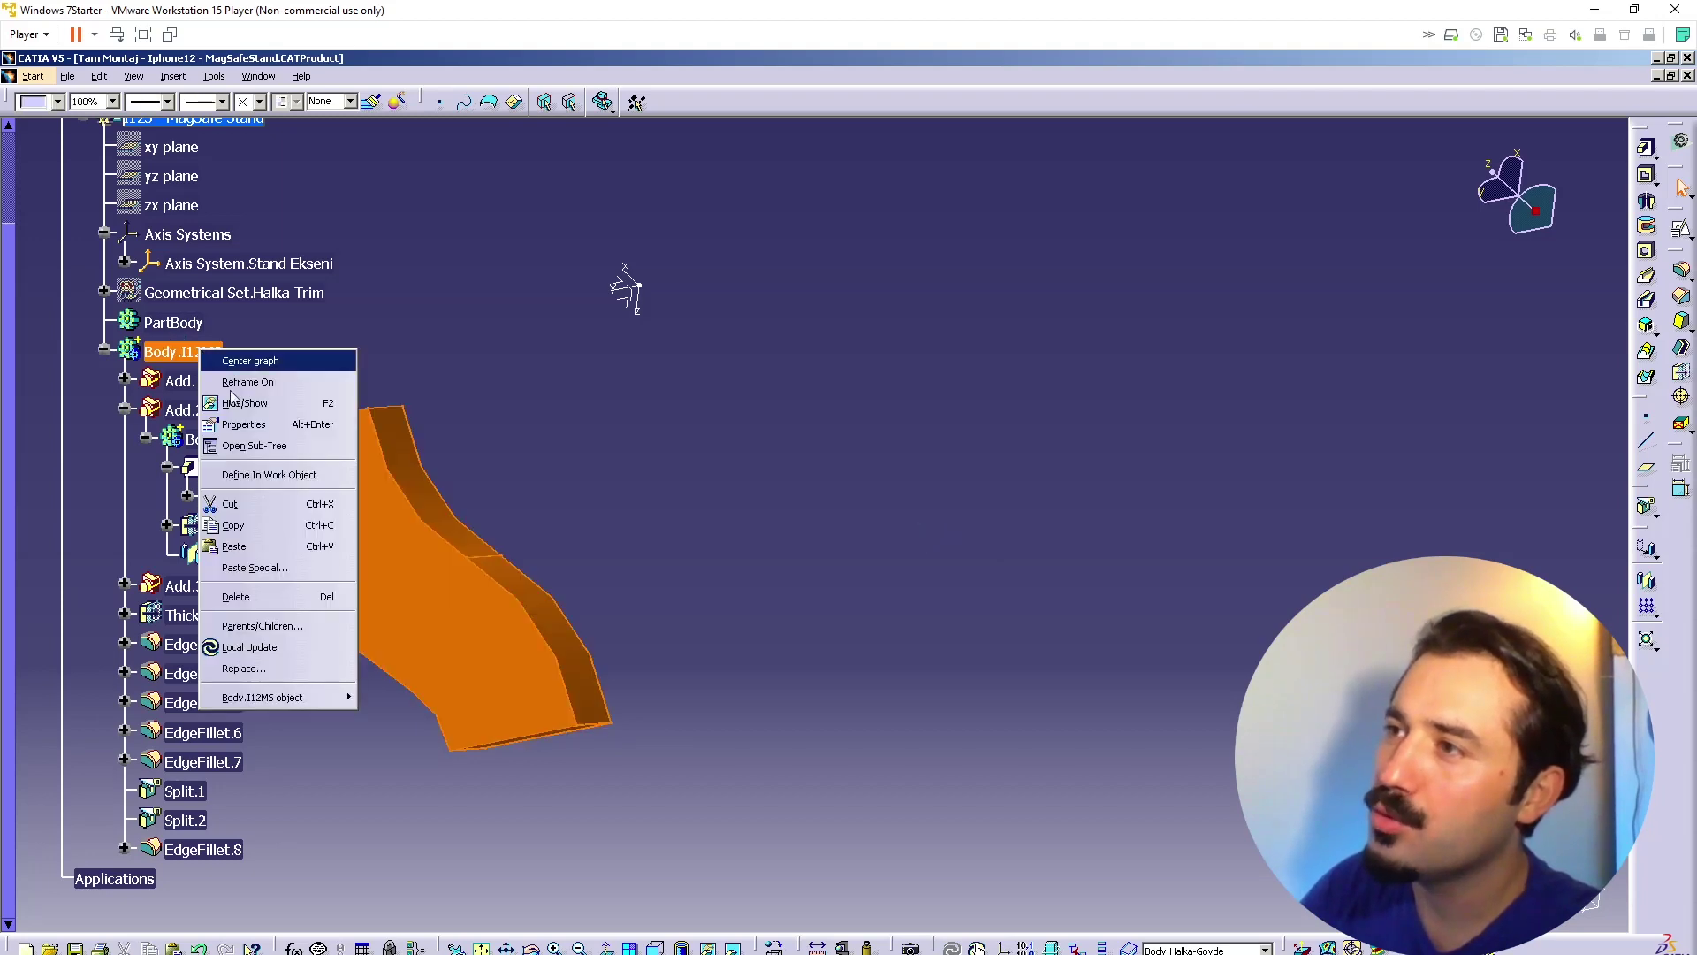
left_click(265, 474)
scroll(442, 463, "down", 1)
middle_click(405, 433)
middle_click_drag(416, 439, 424, 371)
middle_click_drag(742, 549, 826, 398)
double_click(818, 395)
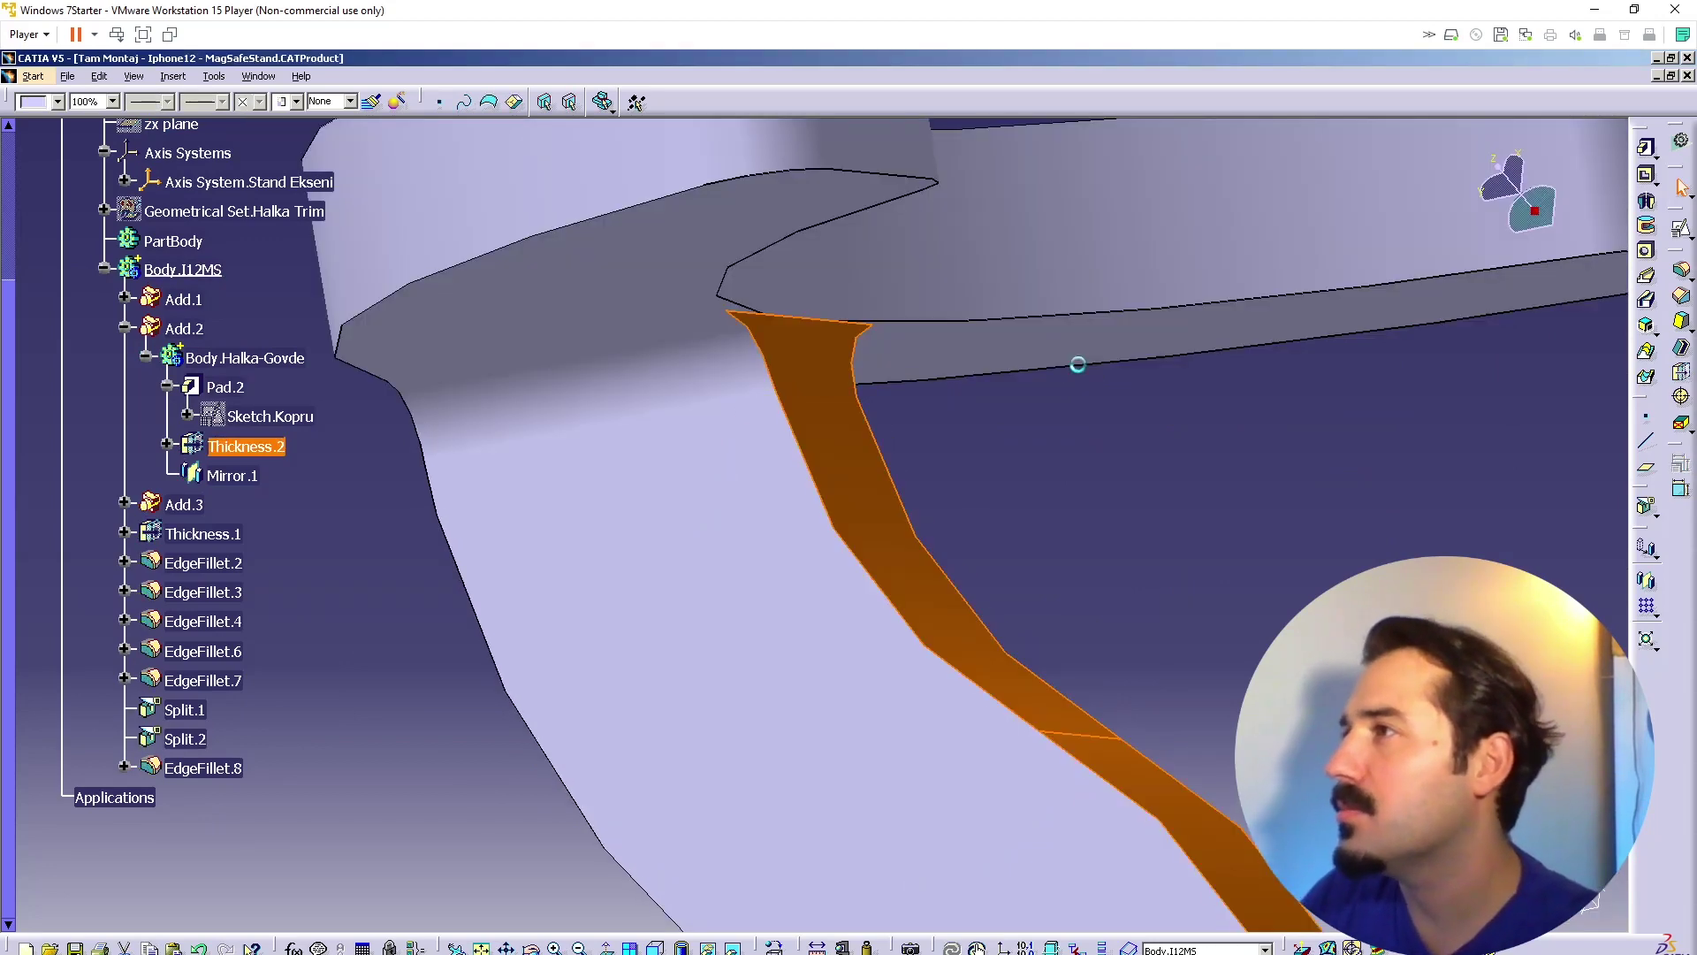
Step: Set the radius of the fillet between the bridge arm and the magnet ring to 0,5 mm
middle_click_drag(796, 341, 659, 348)
middle_click(692, 583)
middle_click_drag(692, 584, 831, 575)
double_click(710, 359)
type("0,5")
key("Return")
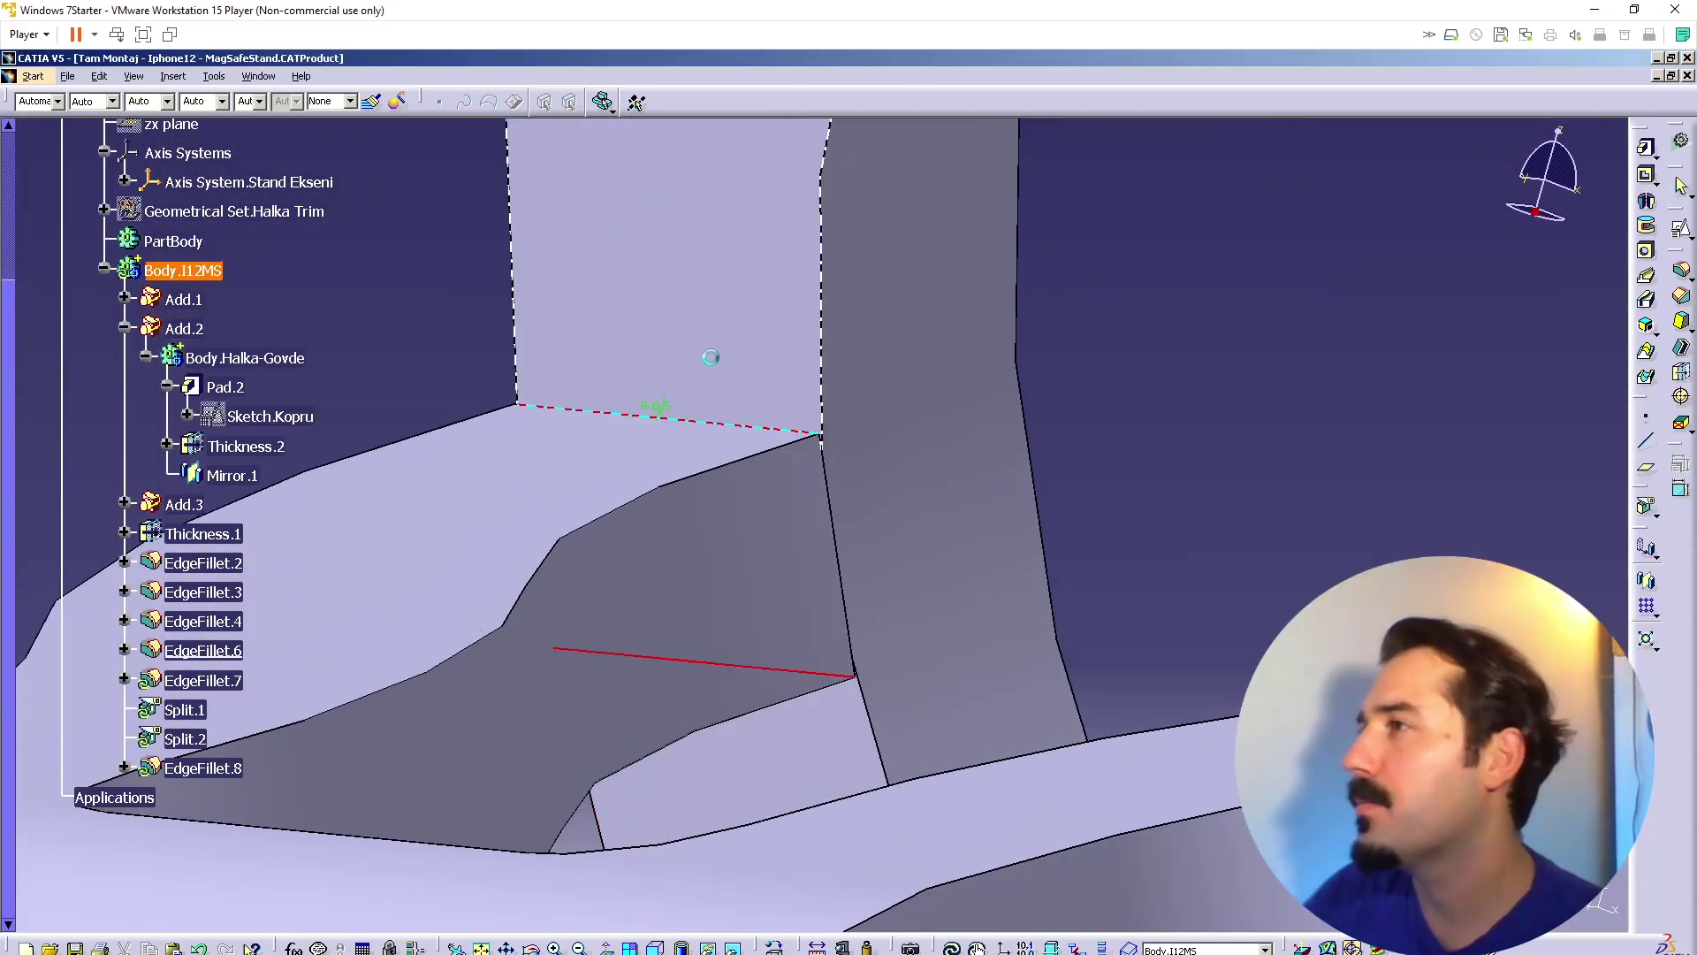
Step: Set the Thickness.2 offset on the bridge arm's side face to 1 mm
middle_click_drag(807, 502, 910, 569)
left_click(843, 312)
left_click(875, 455)
middle_click_drag(875, 455, 165, 484)
left_click(164, 485)
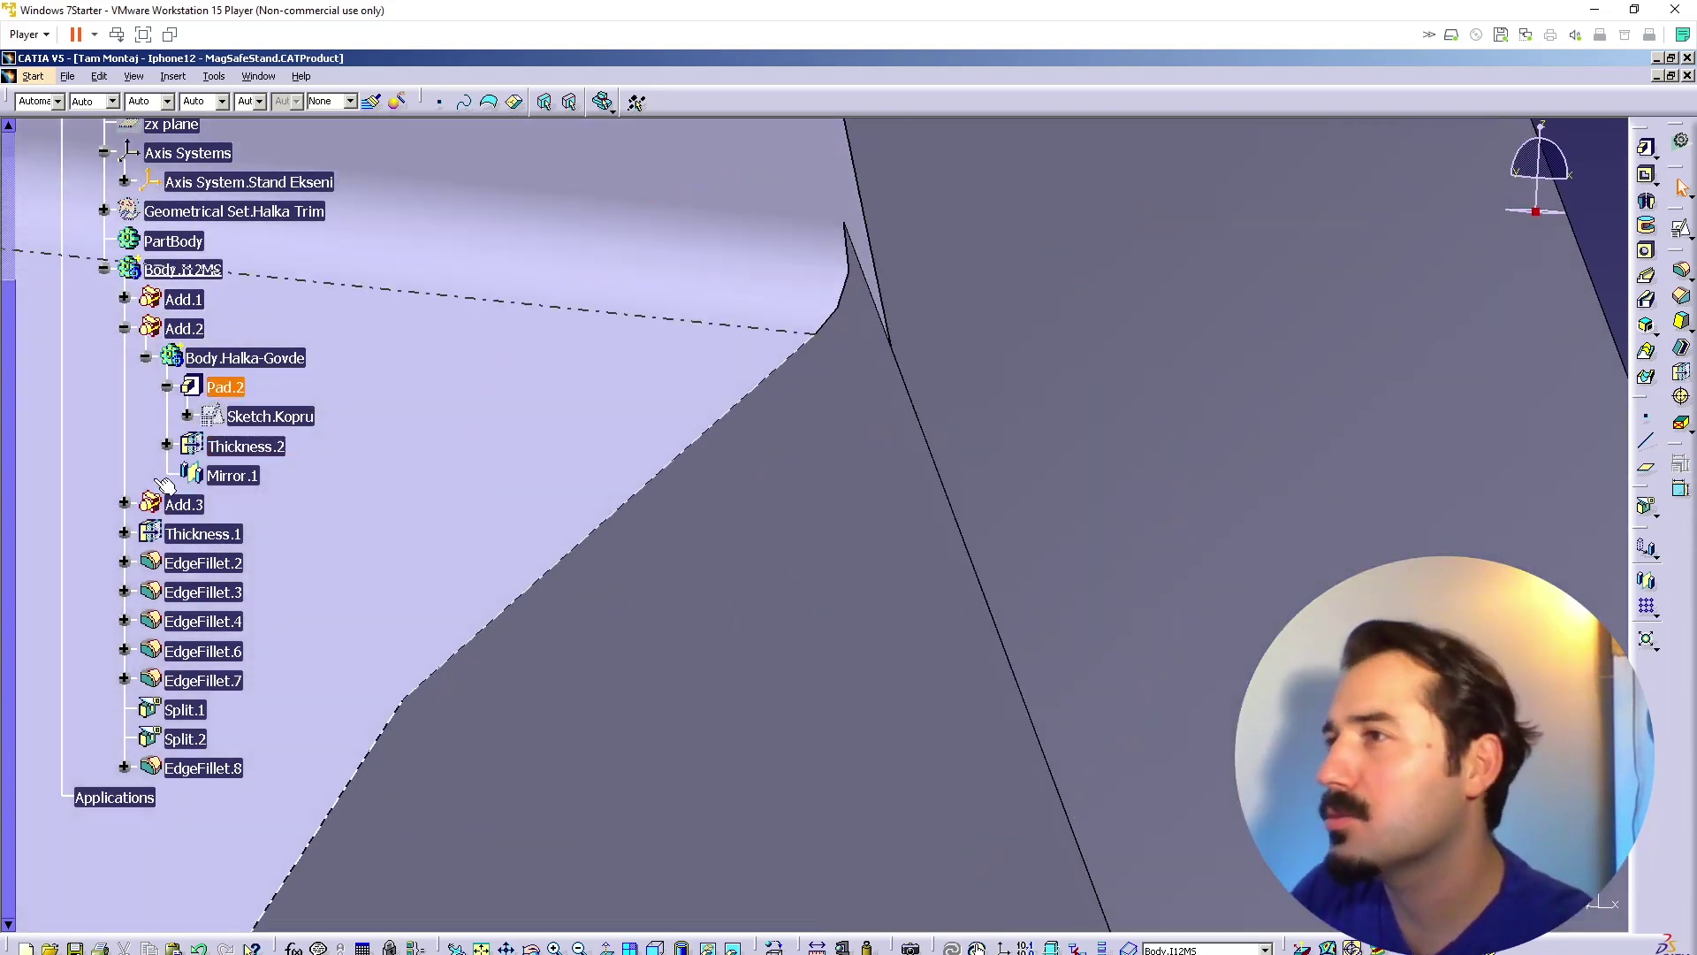
double_click(237, 446)
type("1")
key("Return")
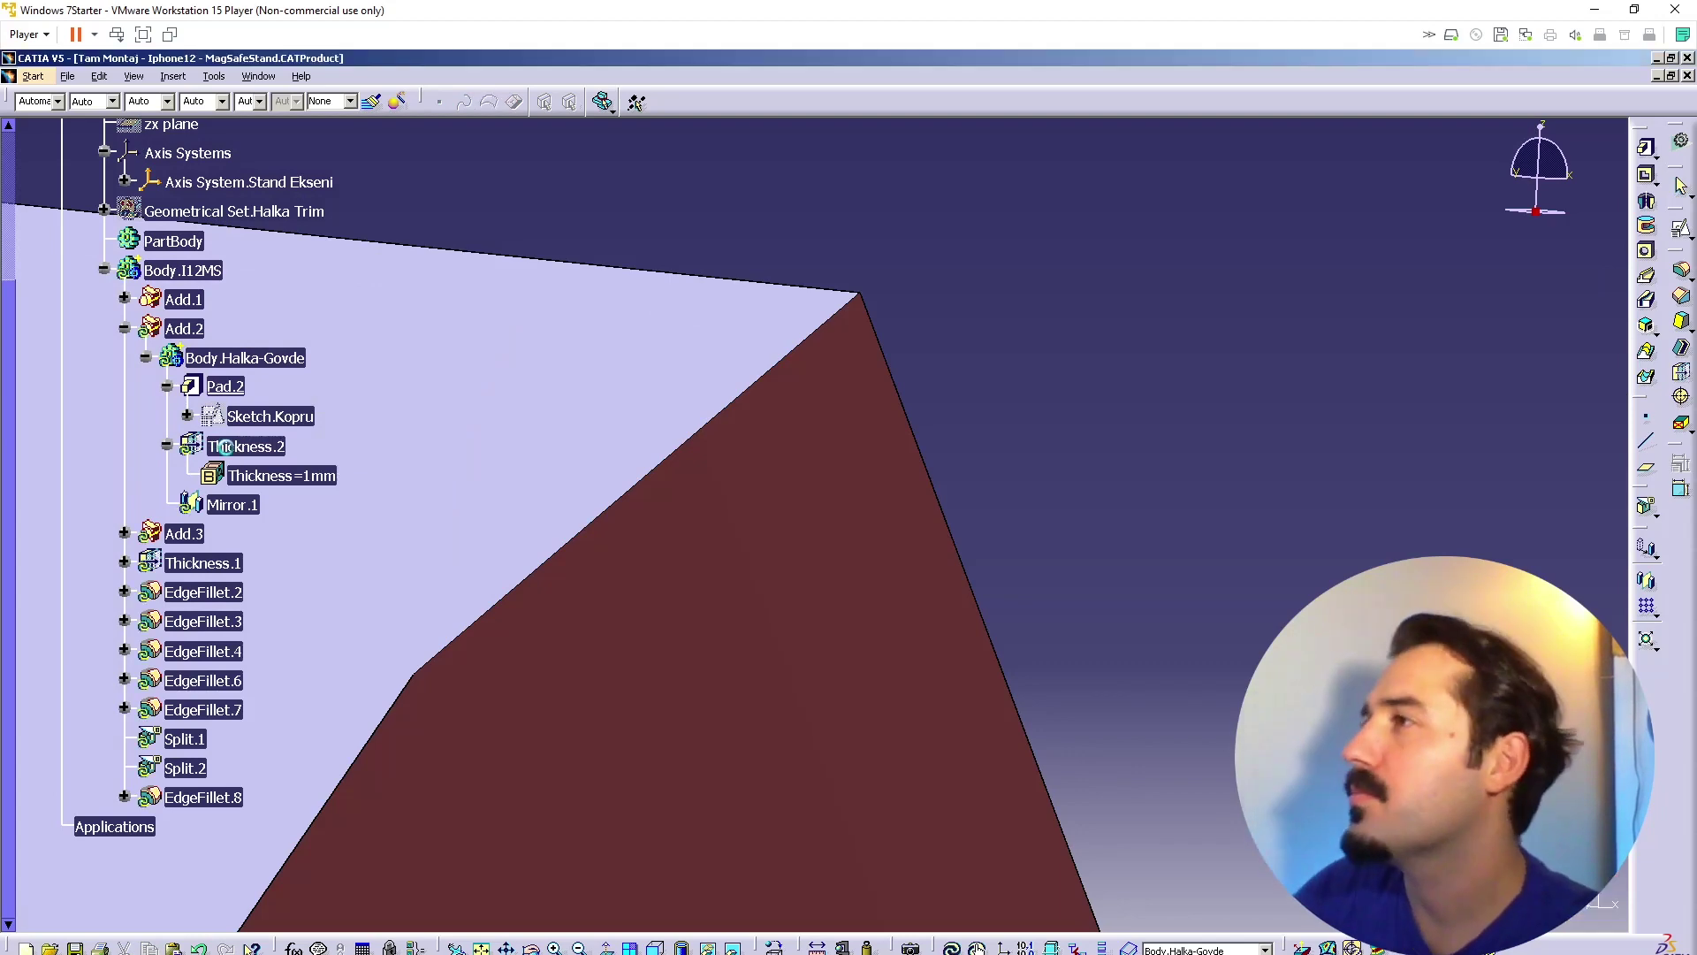
Step: Examine how the thickened side face of the bridge arm meets the ring's inner edge from several angles
middle_click_drag(836, 508, 818, 628)
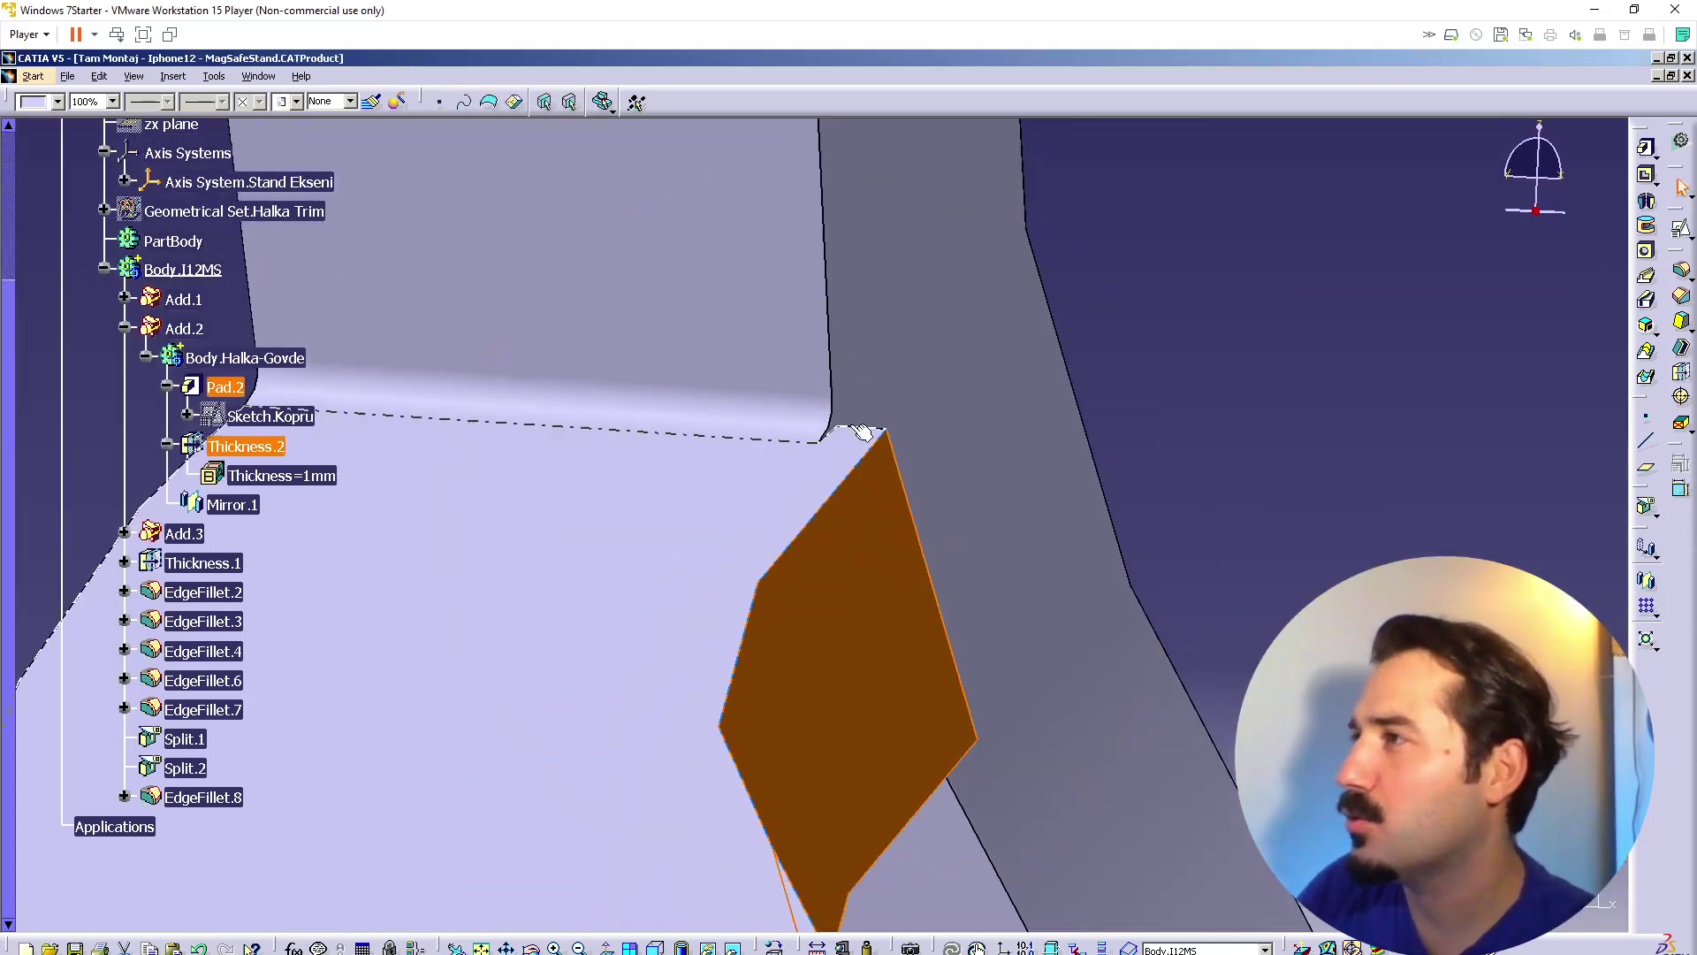
left_click(867, 429)
middle_click_drag(916, 591, 825, 481)
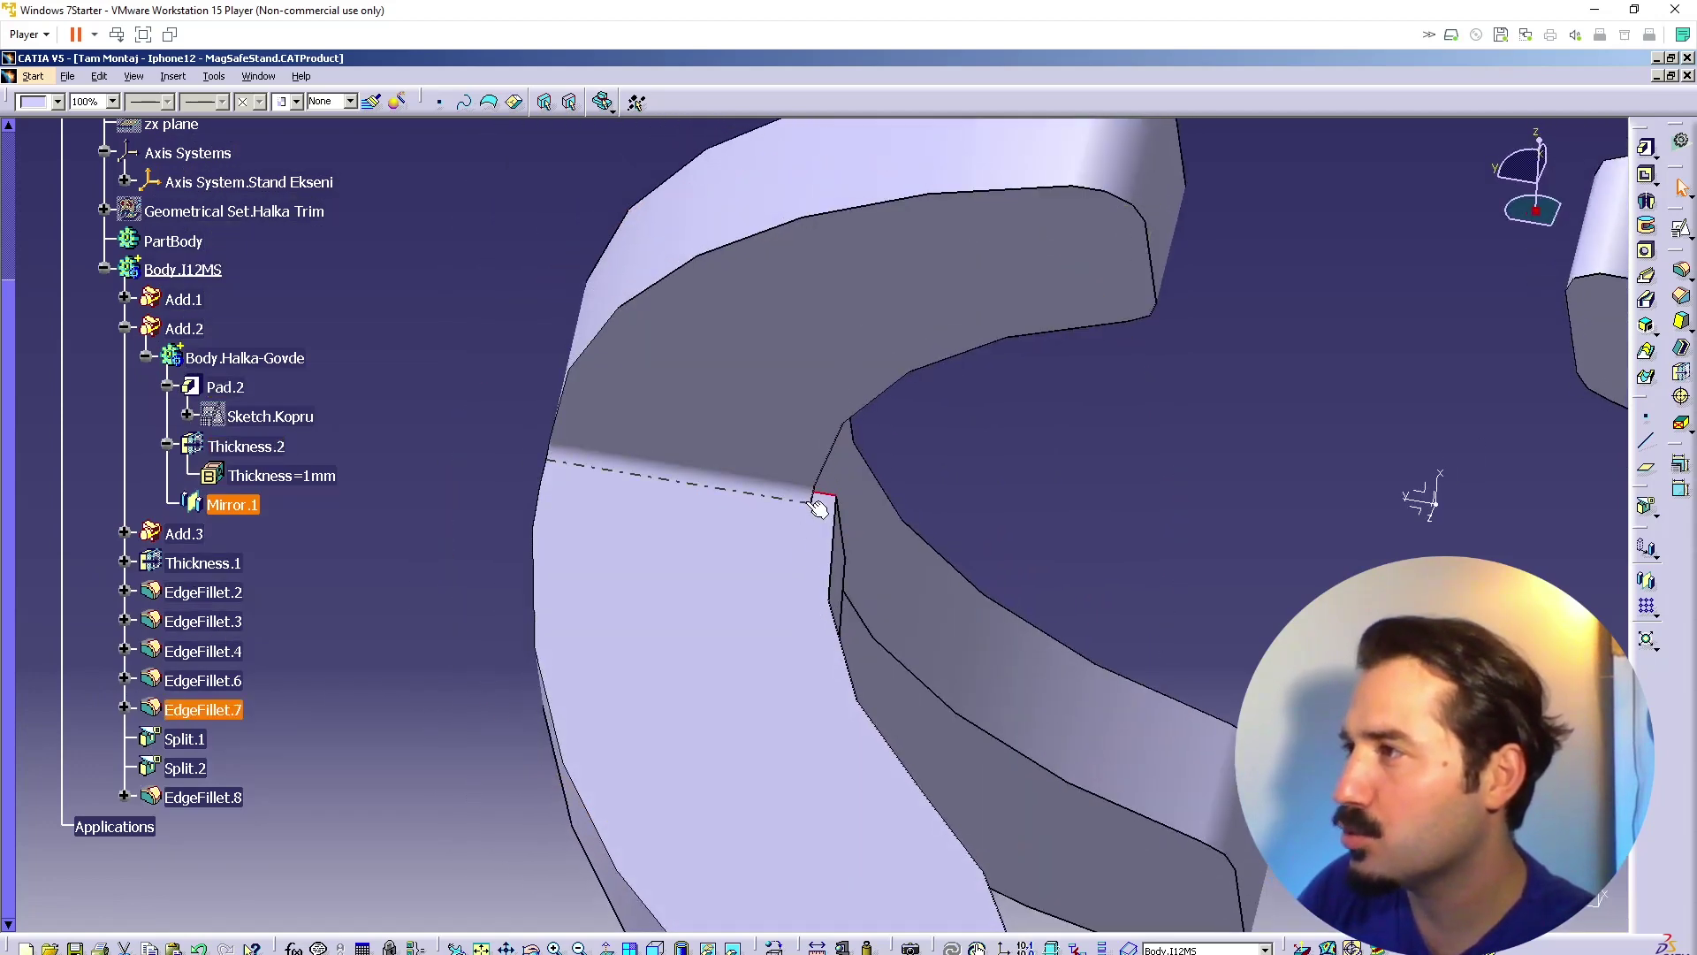
middle_click_drag(826, 606, 778, 530)
middle_click_drag(784, 598, 762, 510)
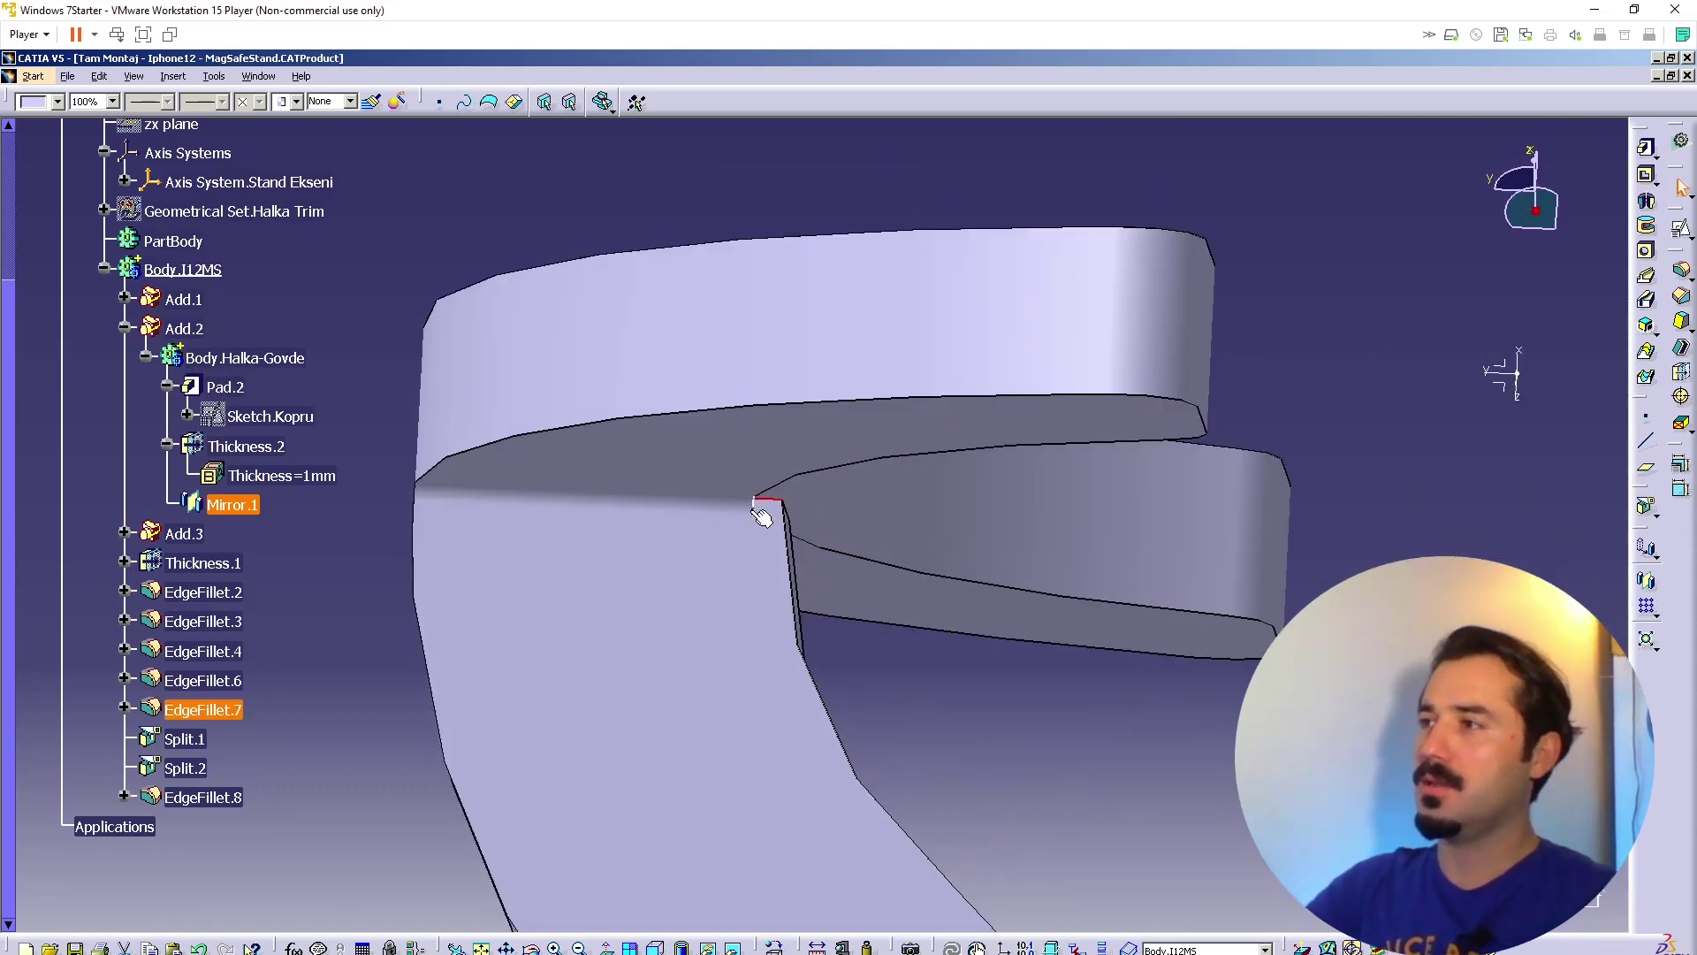
middle_click_drag(712, 595, 749, 519)
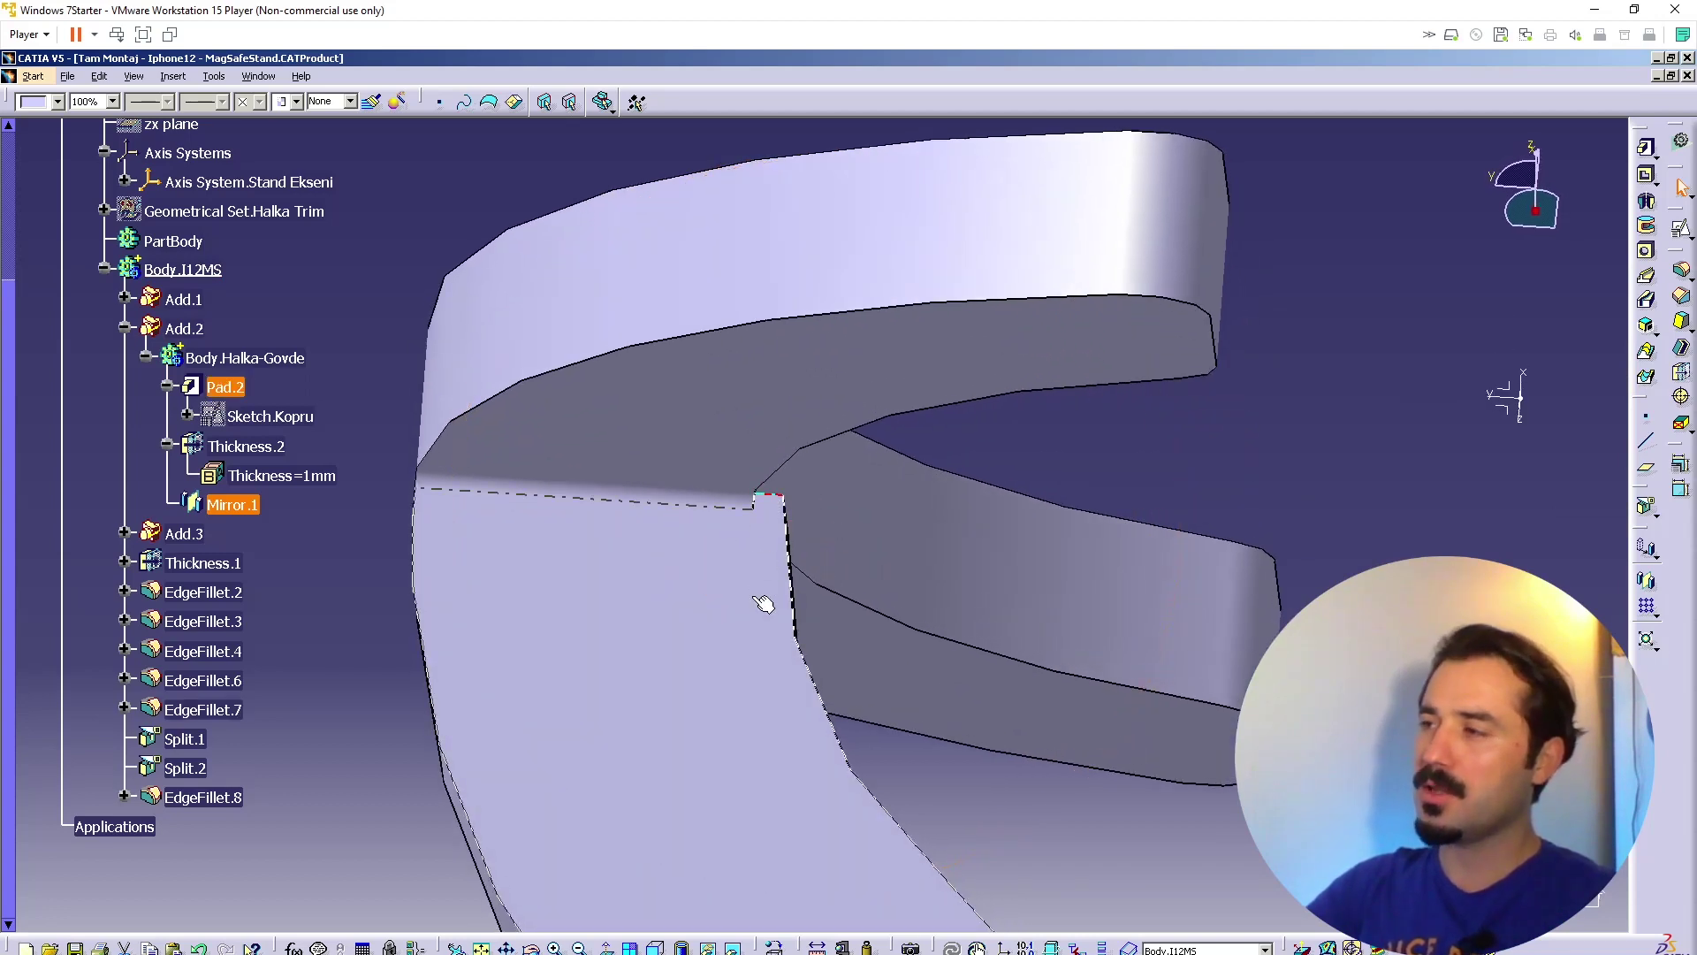
middle_click_drag(739, 640, 778, 579)
double_click(776, 566)
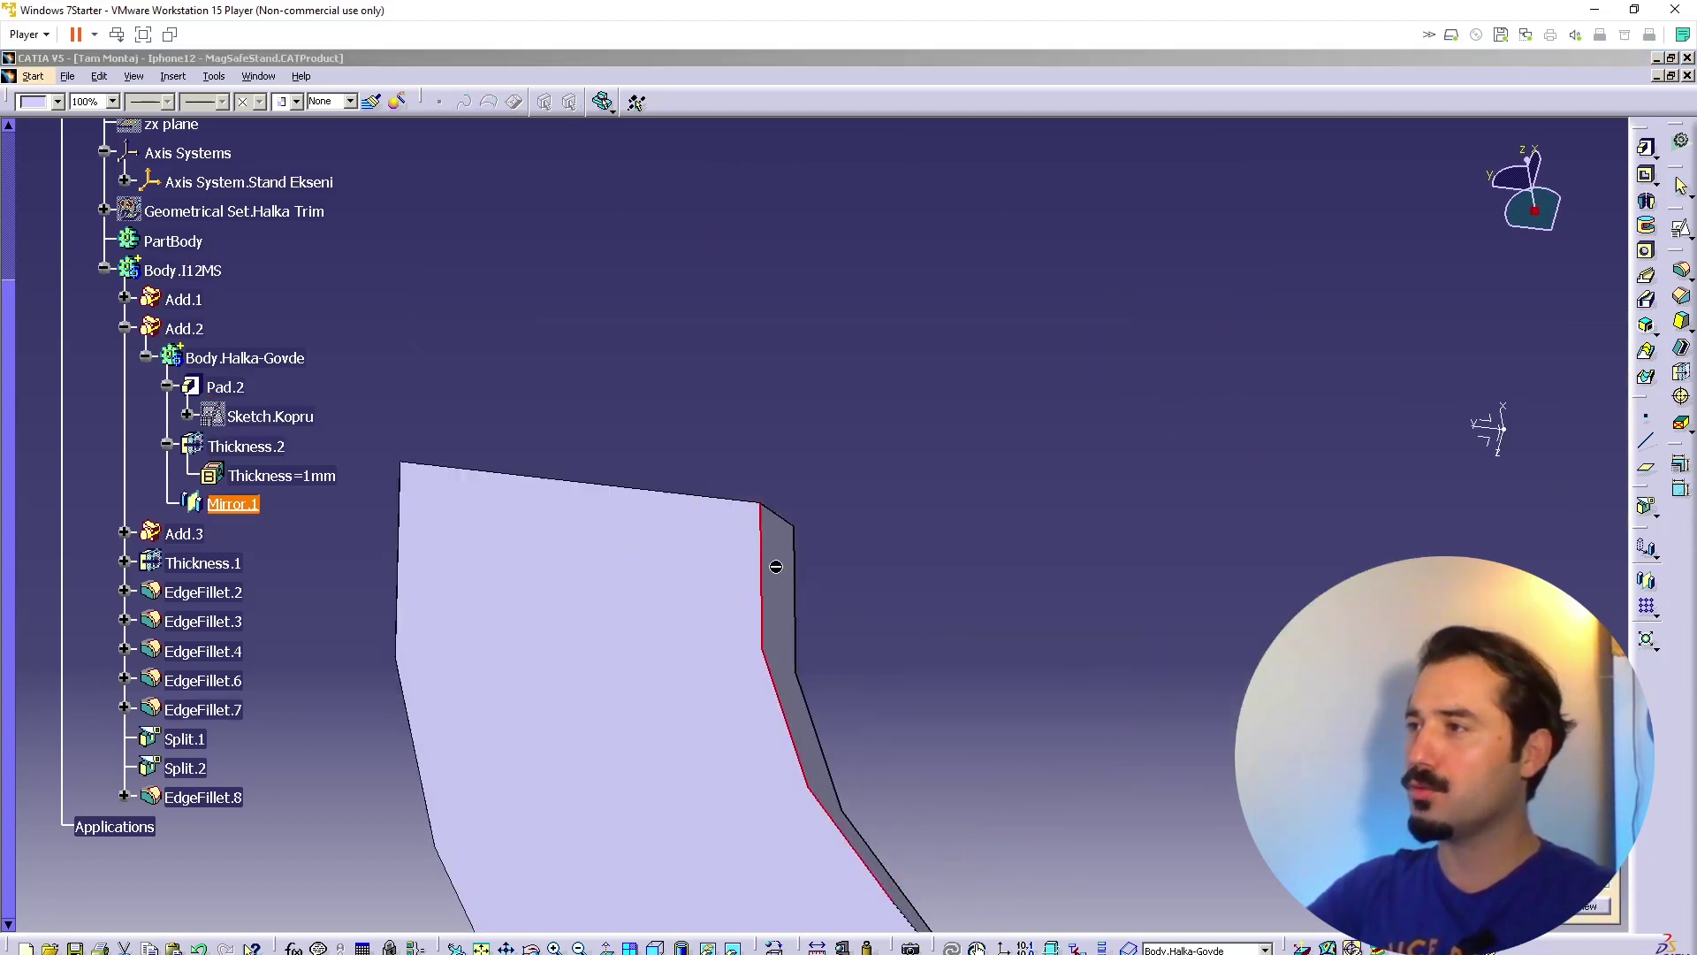
left_click(1512, 907)
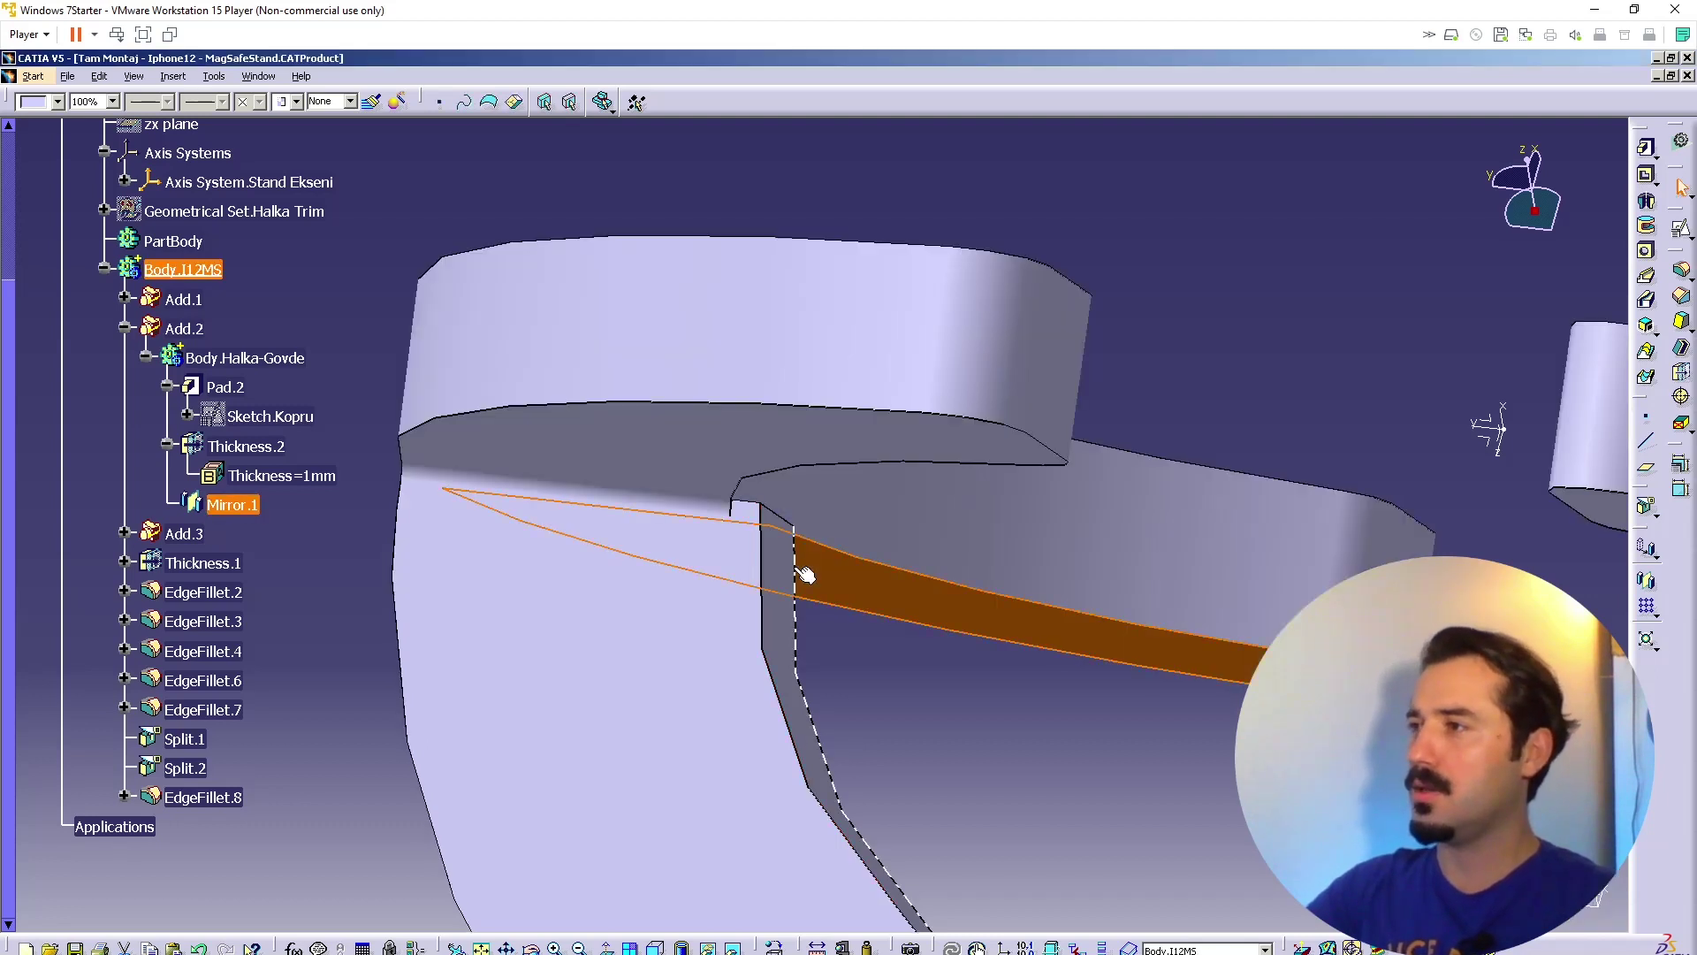
double_click(791, 567)
left_click(1512, 906)
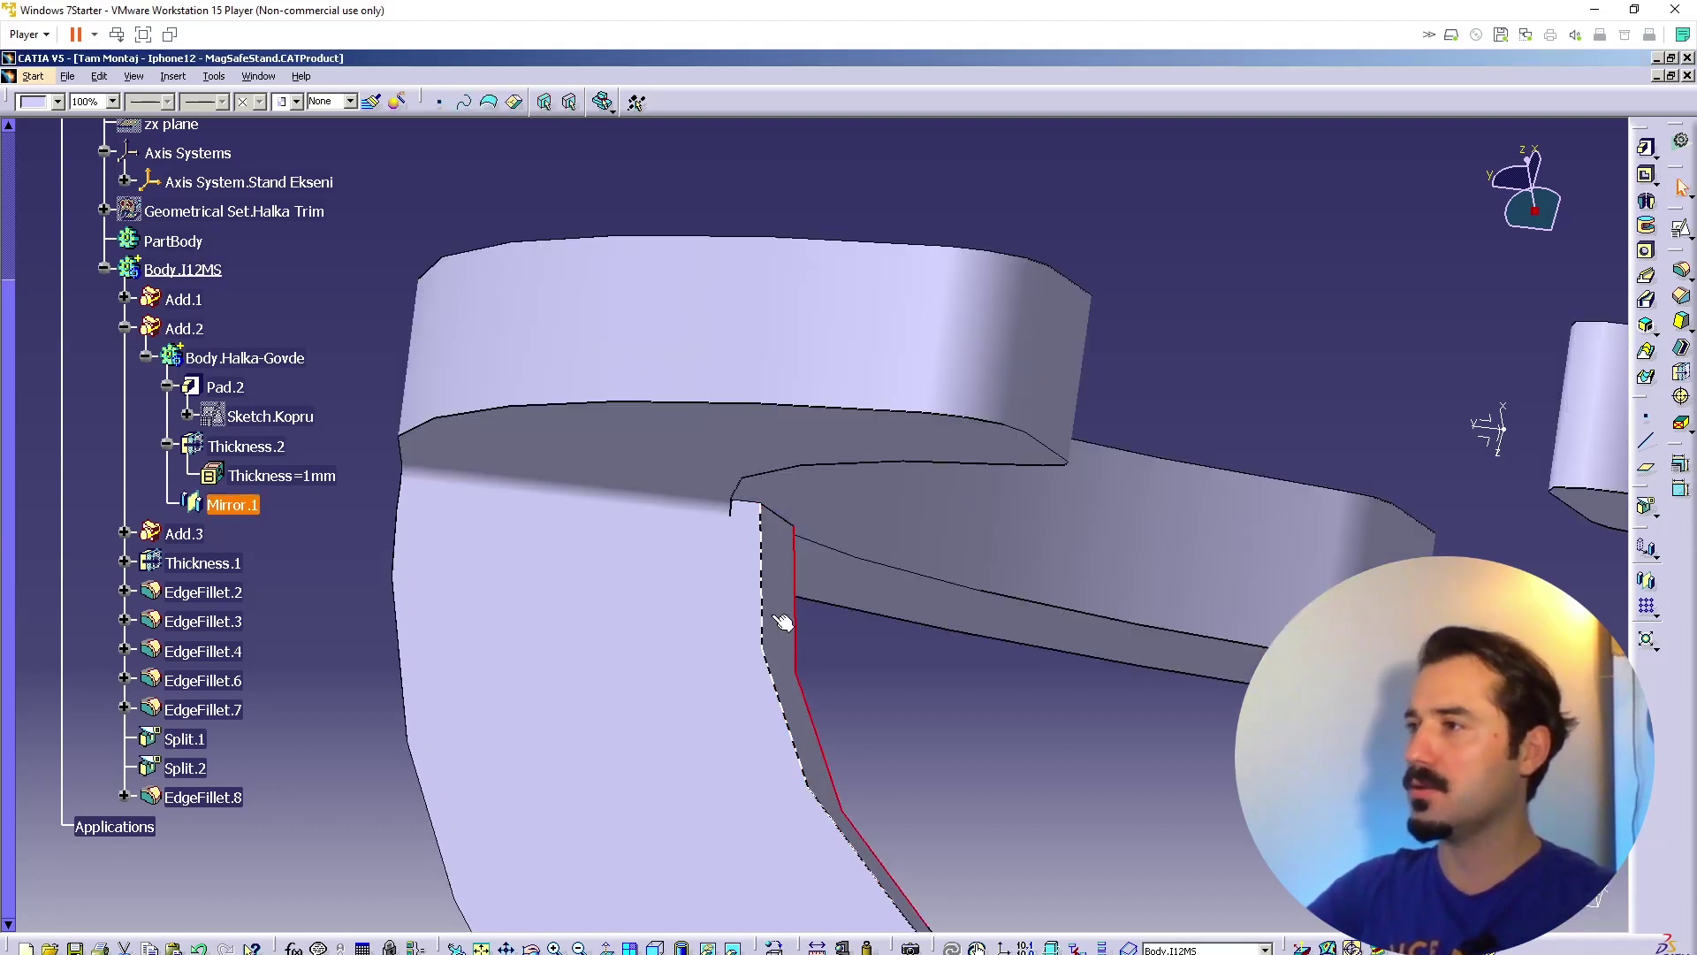
Step: Reduce the Thickness.2 offset on the bridge arm's side face to 0,2 mm, trying 0,6 mm and 0,3 mm first
double_click(788, 579)
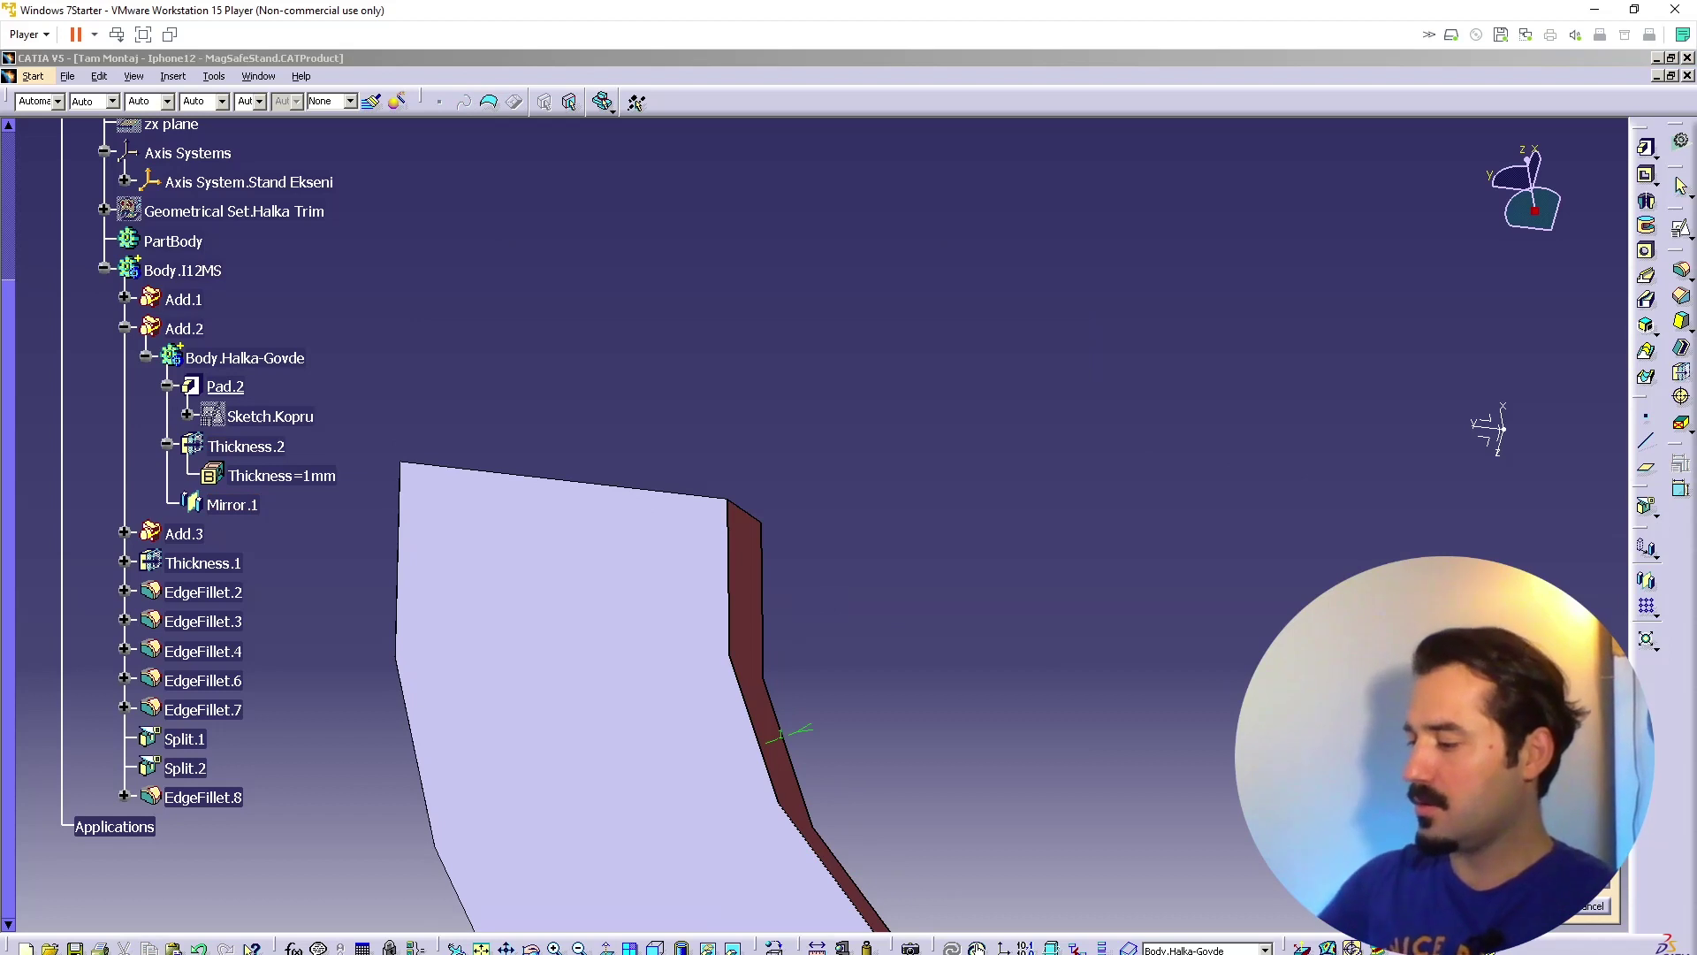
type("0,6")
key("Return")
double_click(760, 548)
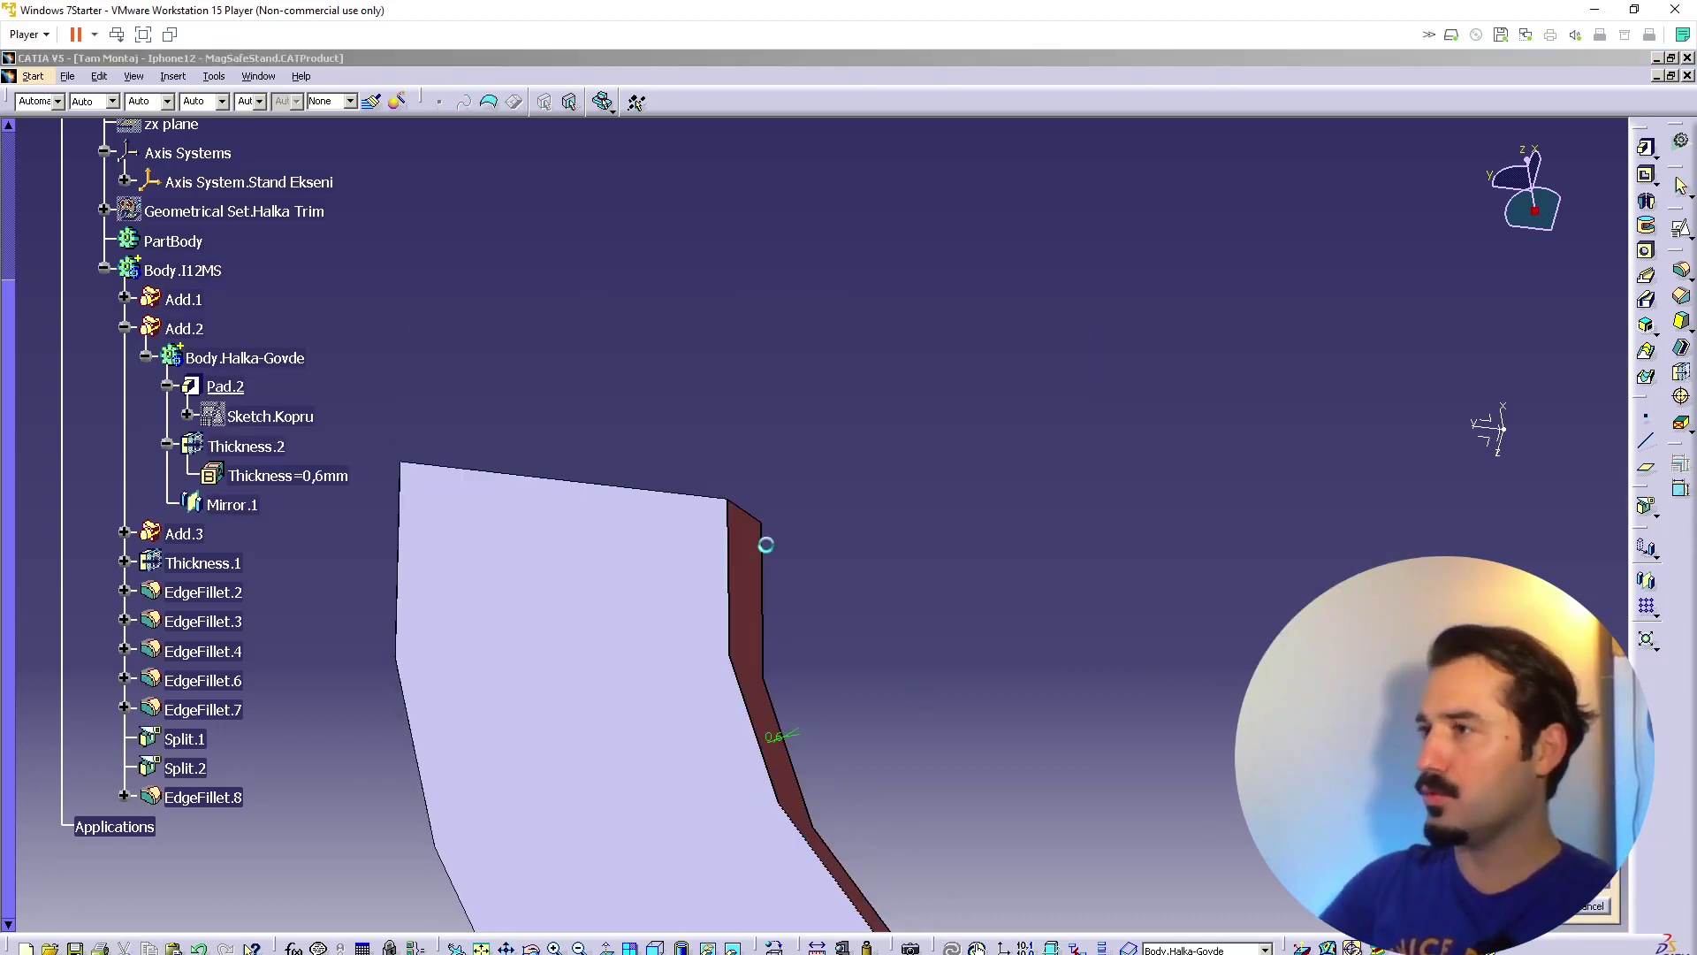
type("0,3")
key("Return")
double_click(762, 560)
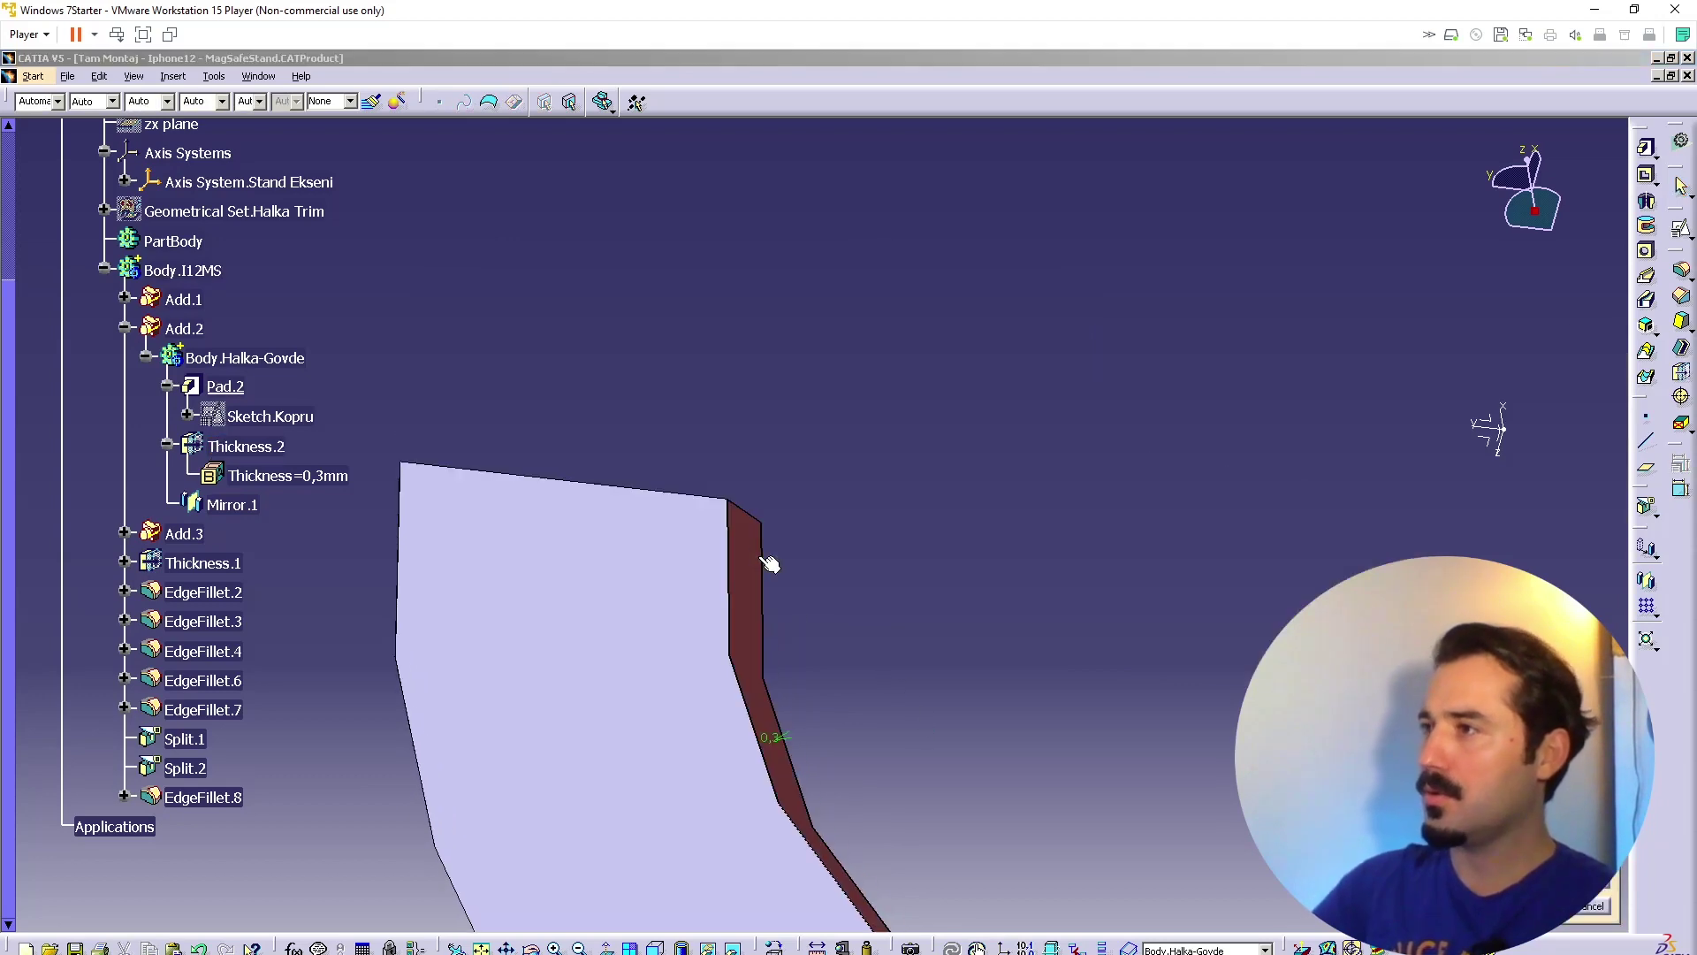
key("Return")
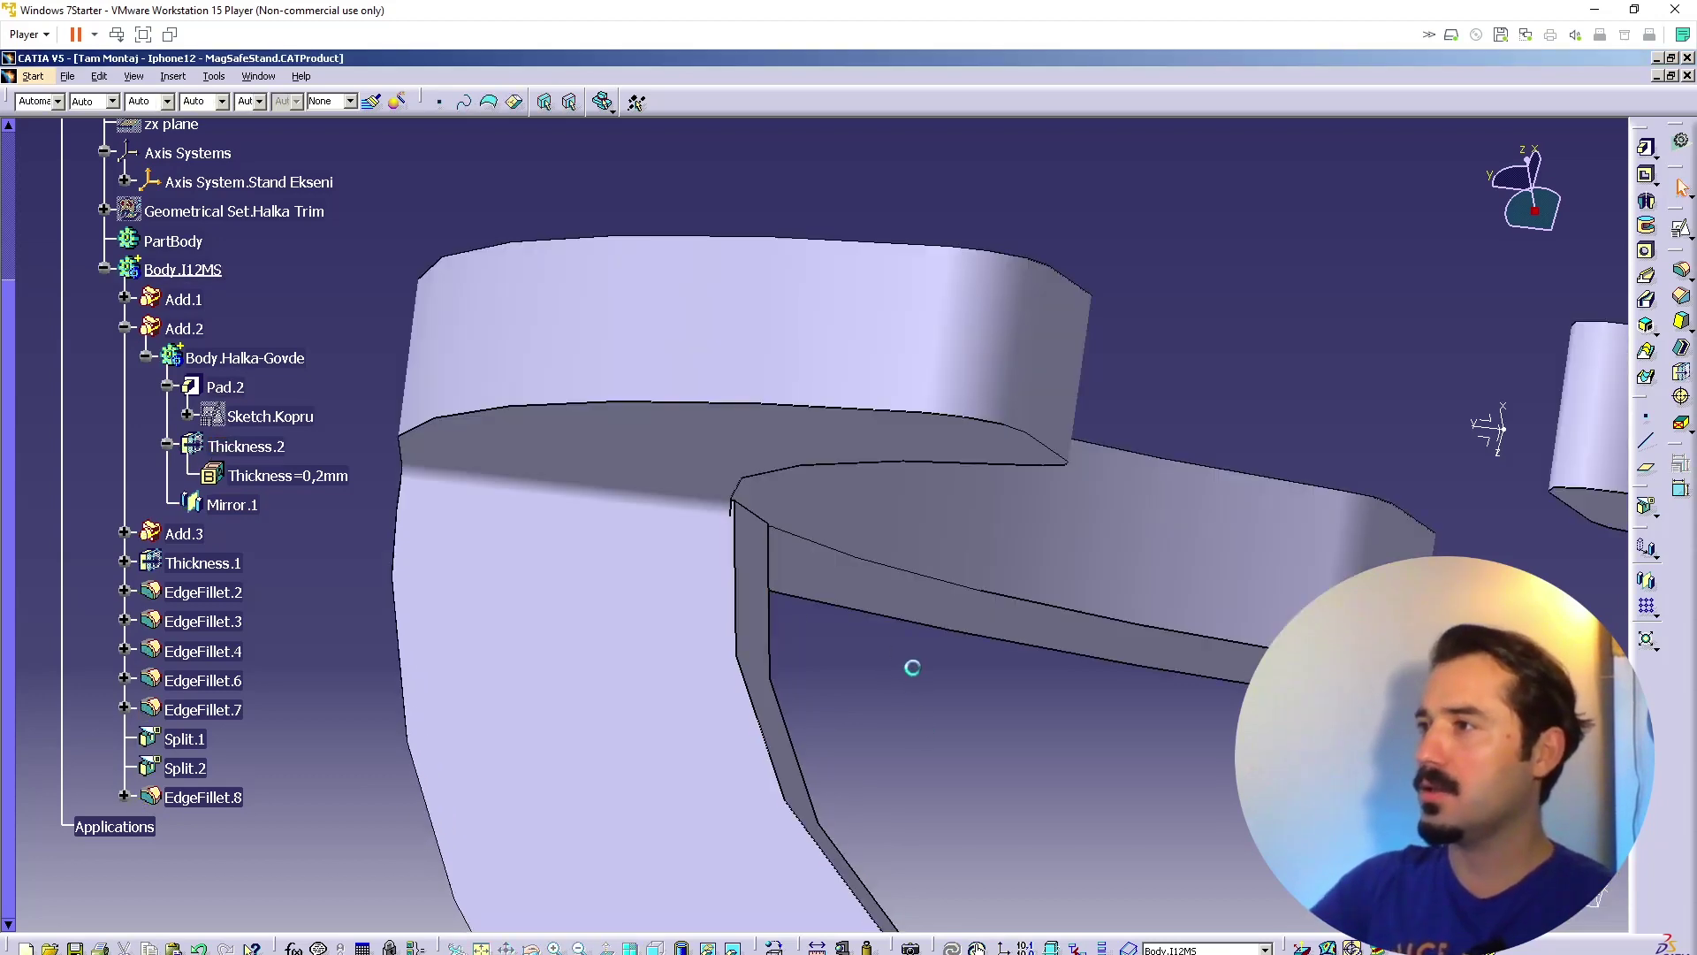
Step: Set the radius of the inner corner fillets between the two bridge arms (EdgeFillet.2) to 6 mm, trying 5 mm first
middle_click(742, 536)
mouse_move(739, 538)
middle_mouse_down()
mouse_move(784, 708)
mouse_move(738, 536)
mouse_move(1031, 436)
mouse_move(834, 693)
mouse_move(1010, 532)
mouse_move(953, 567)
mouse_move(959, 520)
mouse_move(1022, 720)
mouse_move(910, 470)
mouse_move(1129, 474)
mouse_move(841, 637)
mouse_move(1091, 560)
mouse_move(1047, 510)
mouse_move(807, 671)
mouse_move(940, 636)
mouse_move(534, 633)
mouse_move(832, 607)
mouse_move(769, 719)
mouse_move(654, 504)
mouse_move(599, 446)
mouse_move(708, 645)
mouse_move(701, 561)
mouse_move(873, 543)
mouse_move(747, 544)
middle_mouse_up()
double_click(747, 544)
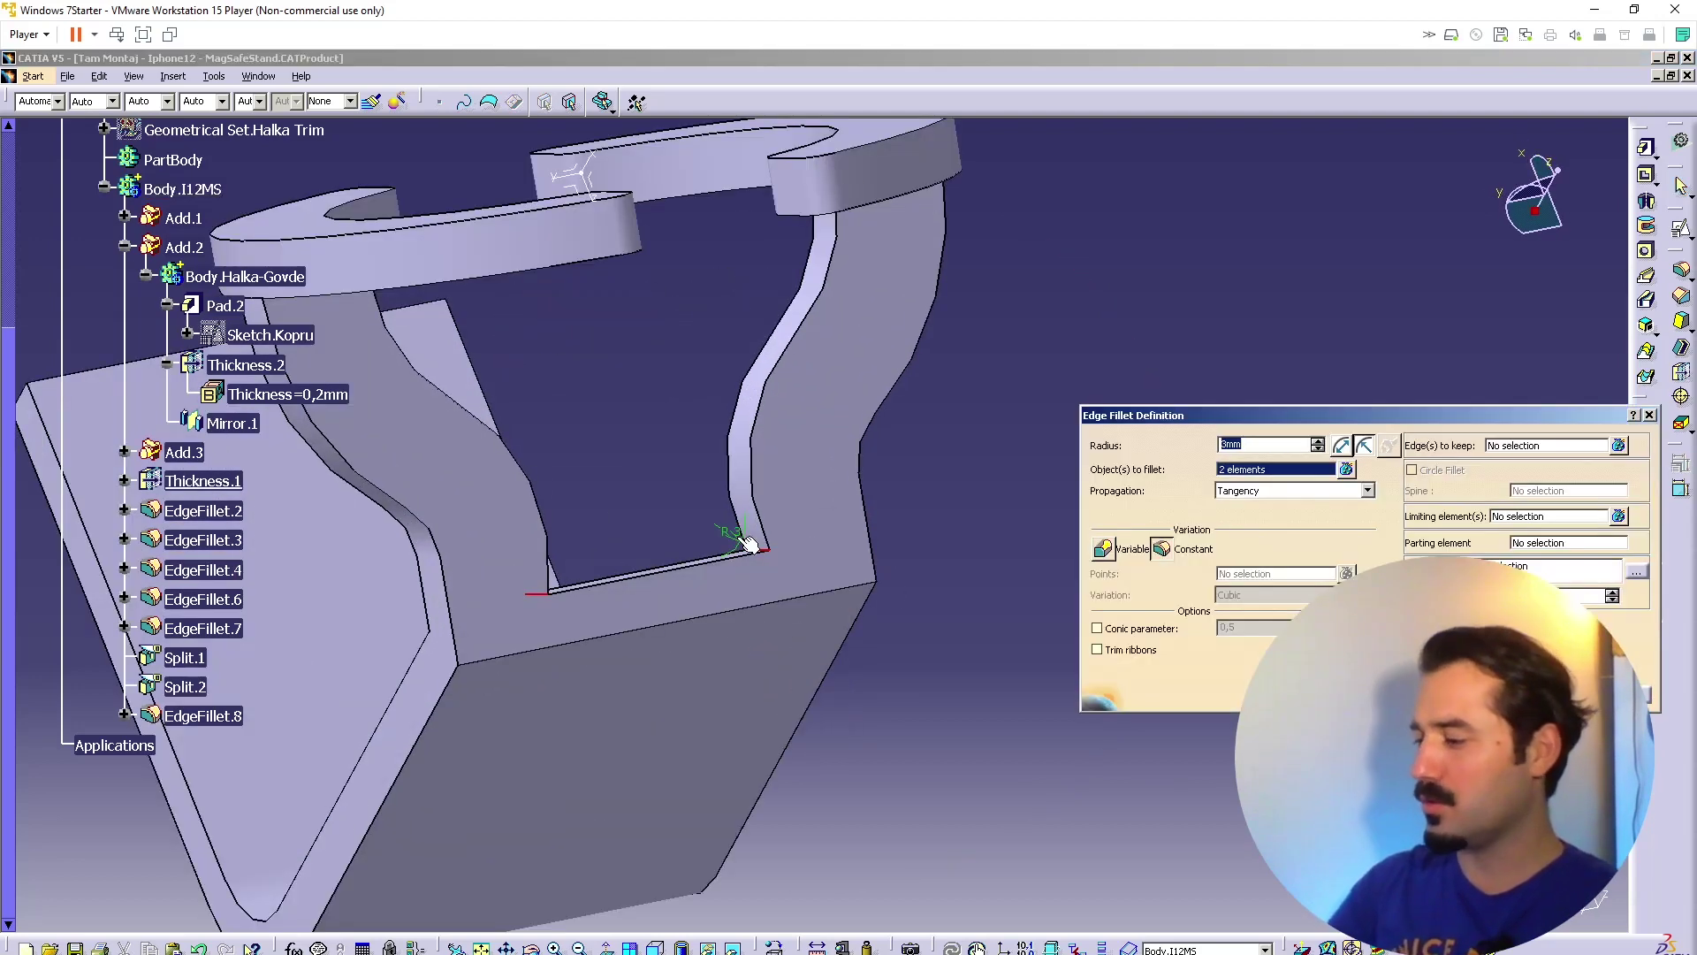
type("5")
key("Return")
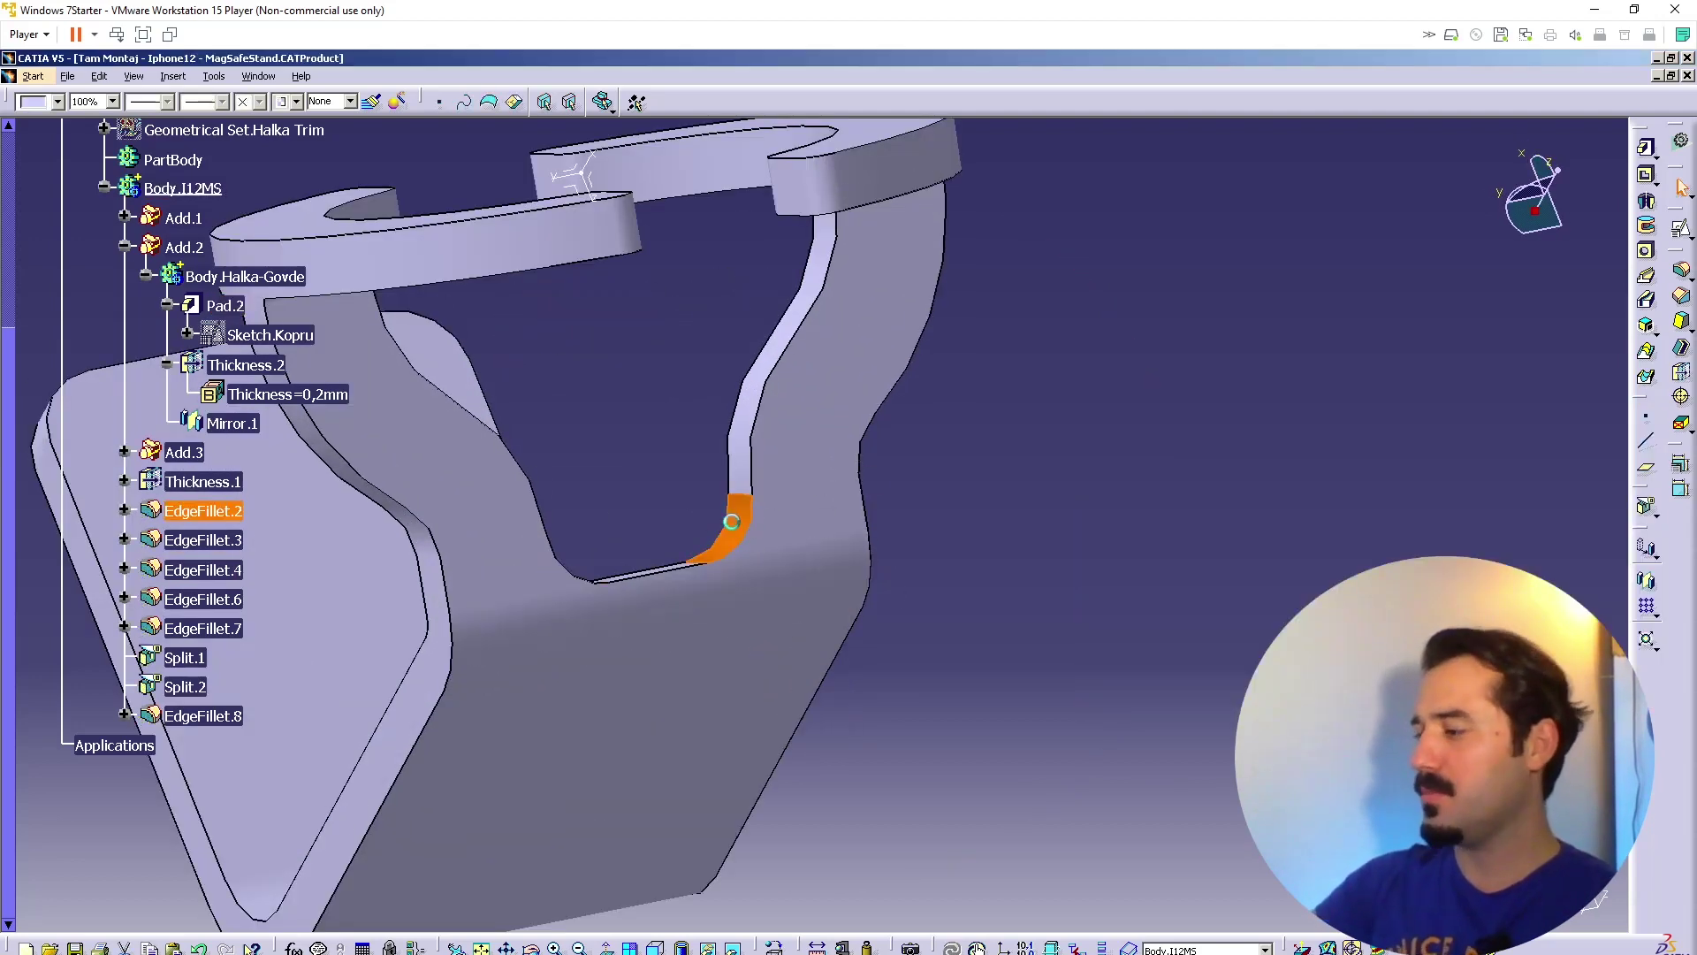
double_click(732, 521)
type("6")
key("Return")
middle_click_drag(803, 560, 862, 682)
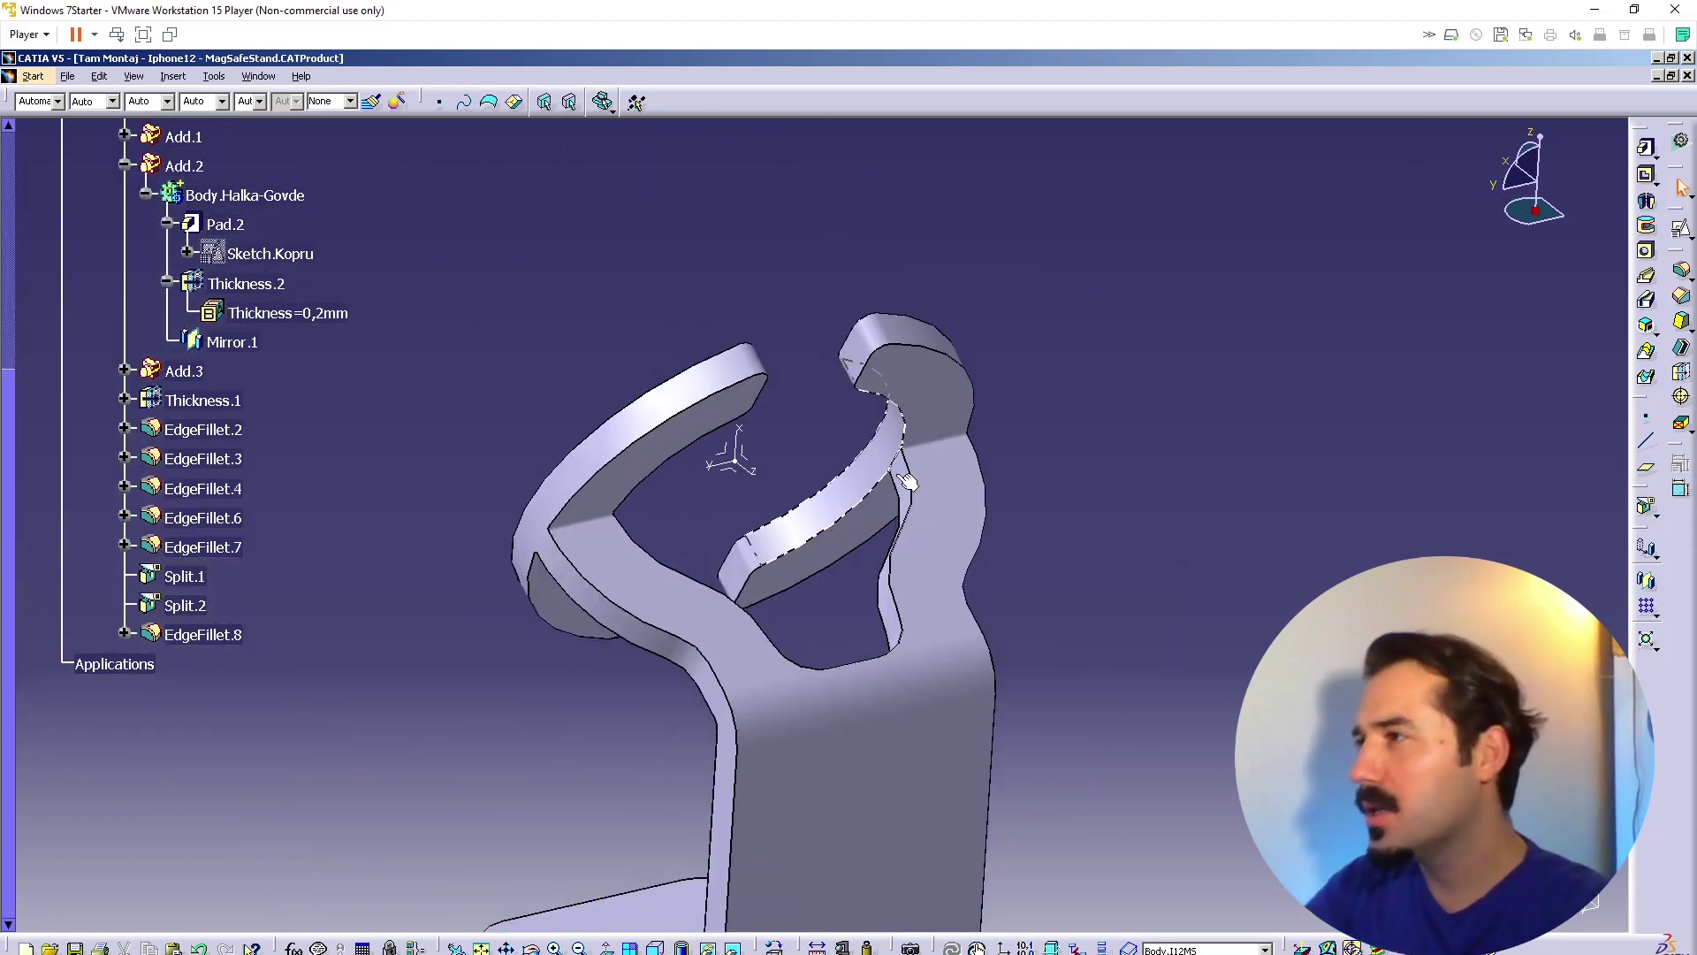
Step: Show Geometrical Set.Halka Trim and define it as the work object
scroll(248, 462, "up", 10)
right_click(193, 454)
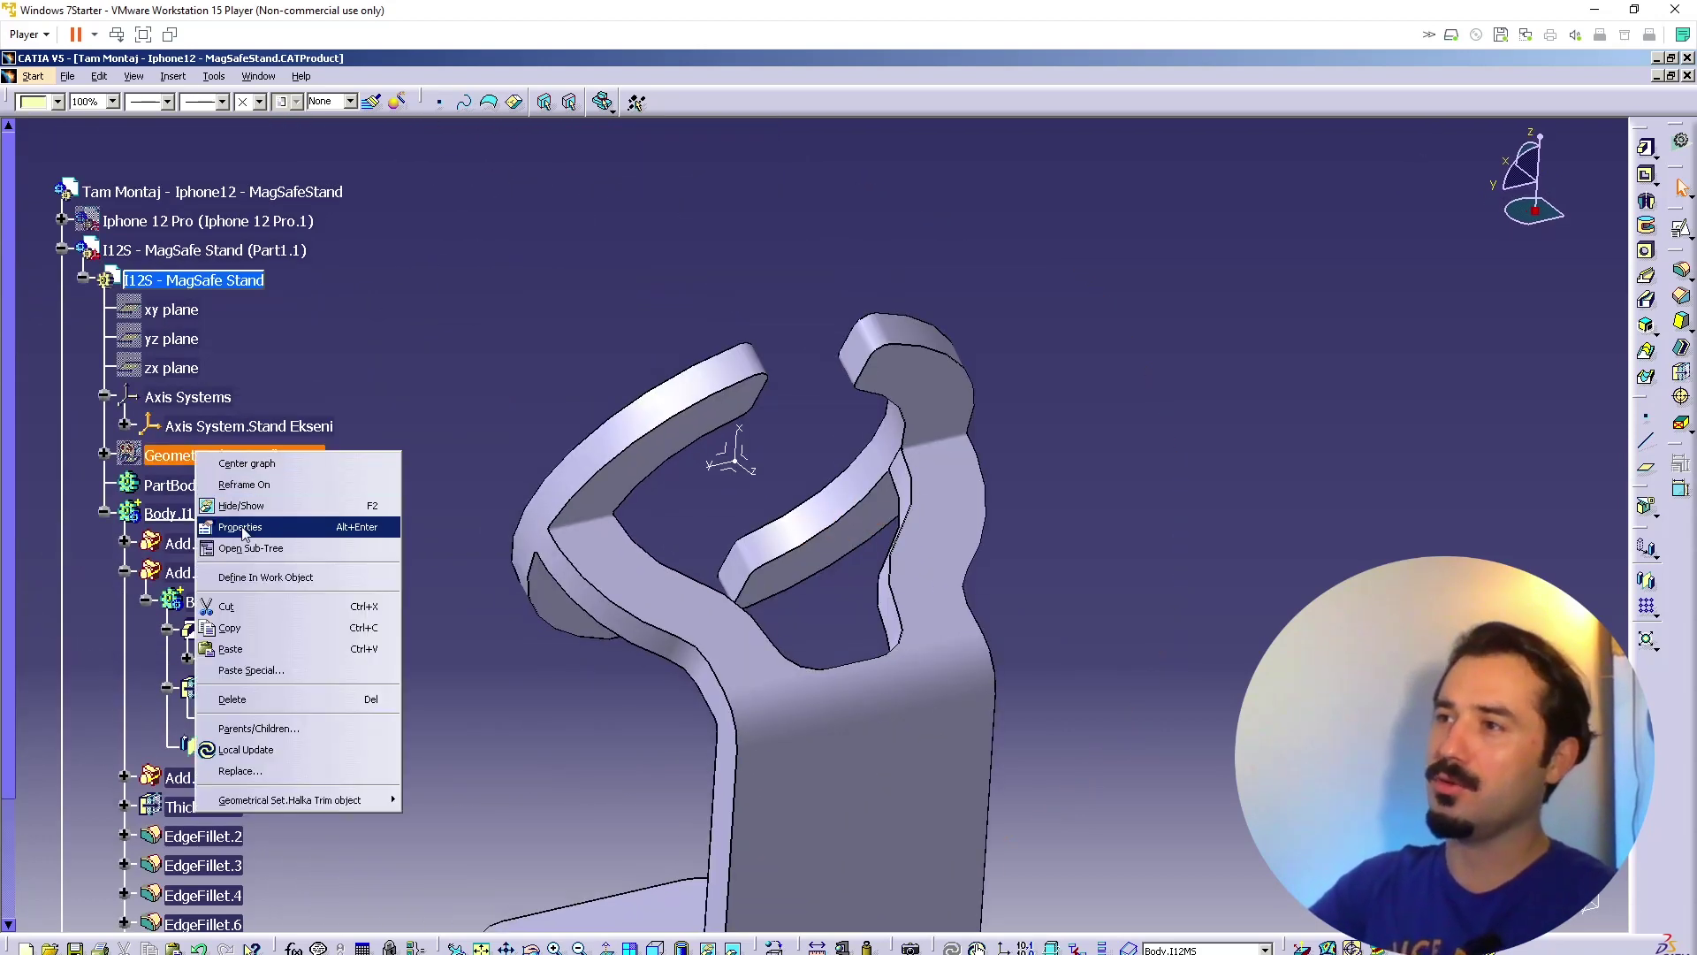
left_click(242, 518)
middle_click_drag(831, 495, 787, 477)
right_click(194, 457)
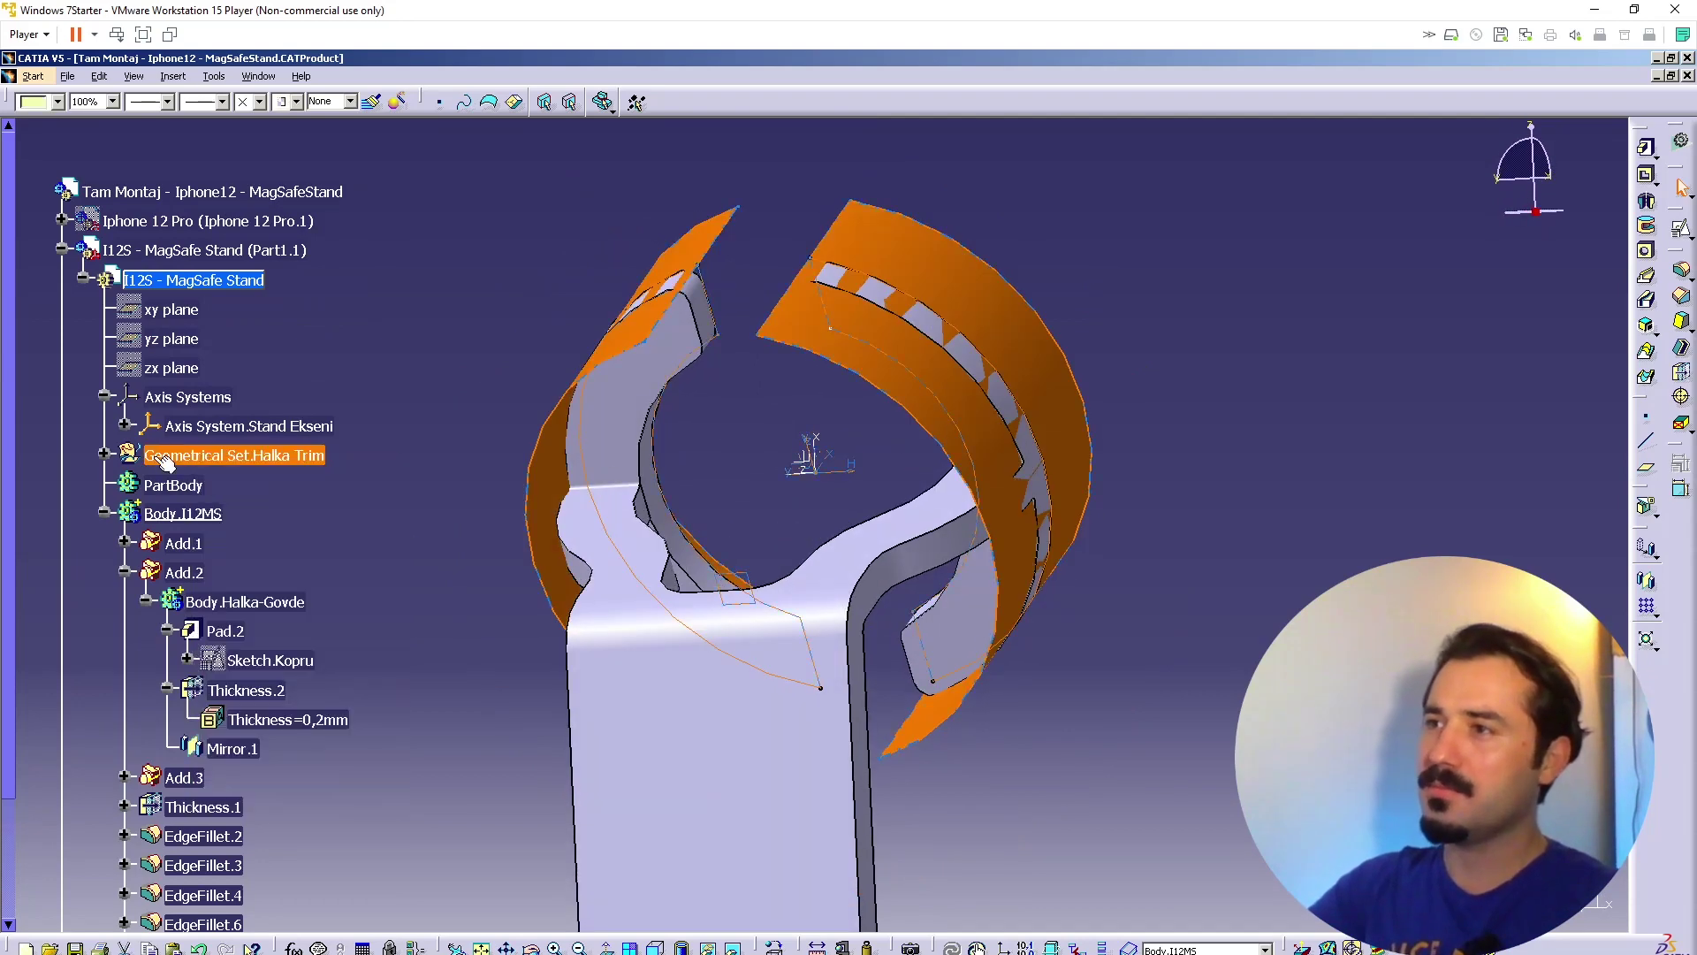
right_click(180, 458)
left_click(106, 455)
left_click(106, 454)
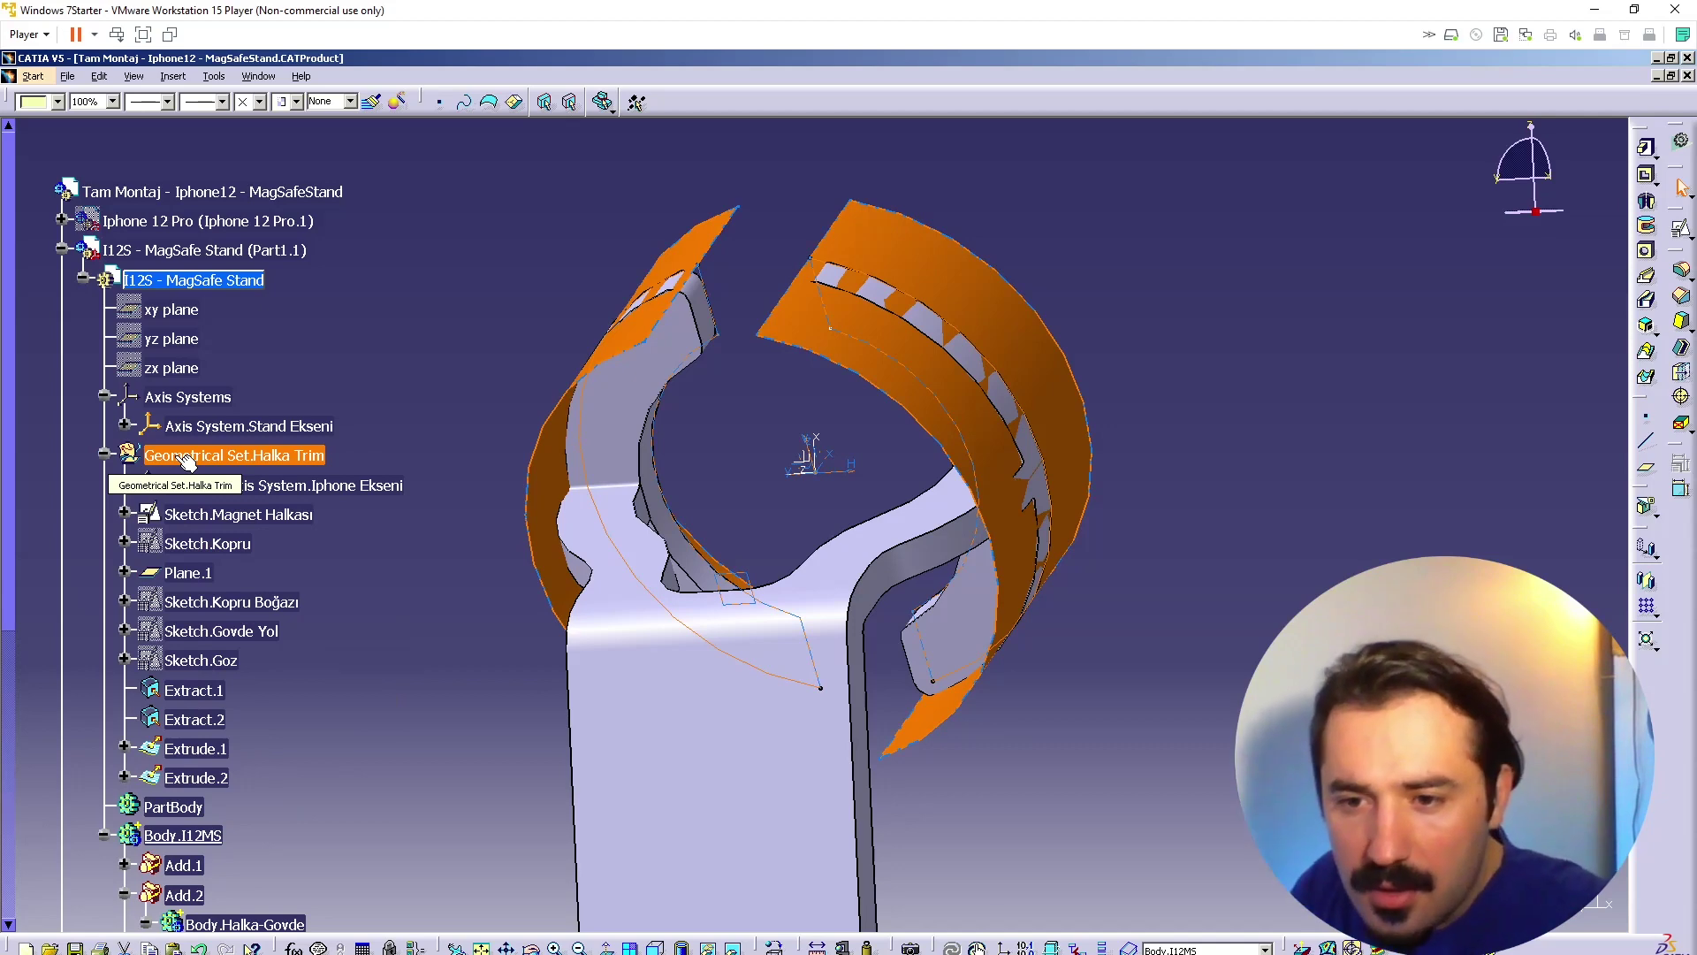
left_click(105, 455)
right_click(180, 452)
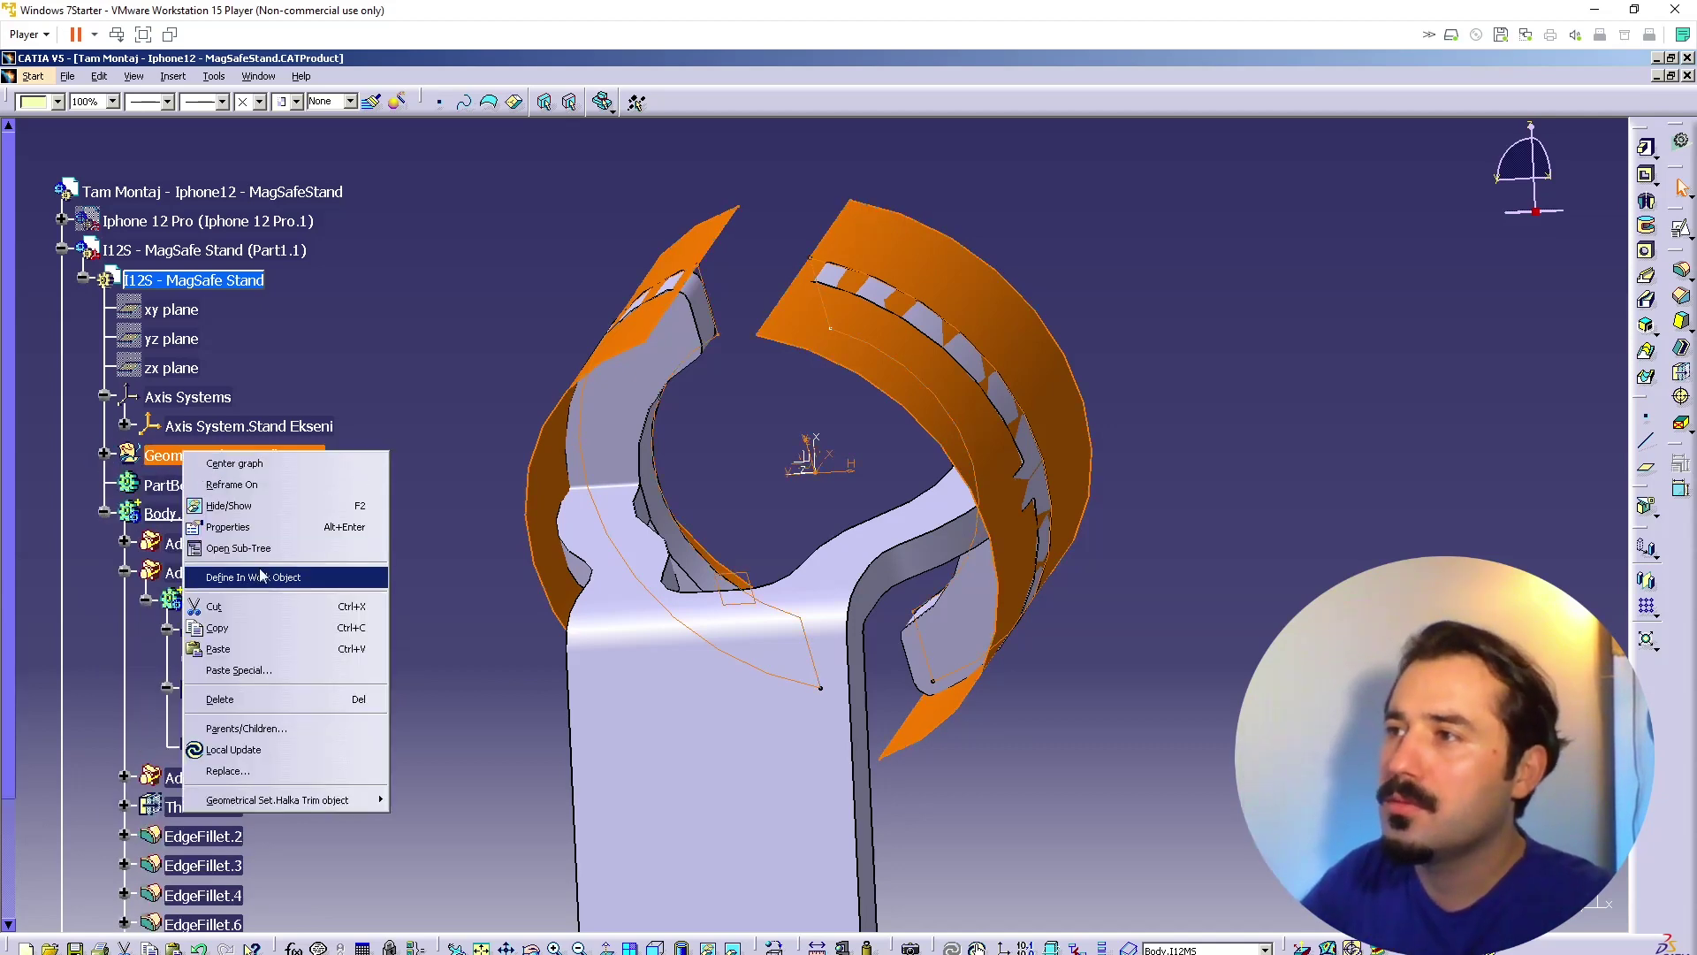
left_click(266, 577)
Step: Collapse Body.I12MS and expand Geometrical Set.Halka Trim in the specification tree to list its sketches and surfaces
left_click(102, 513)
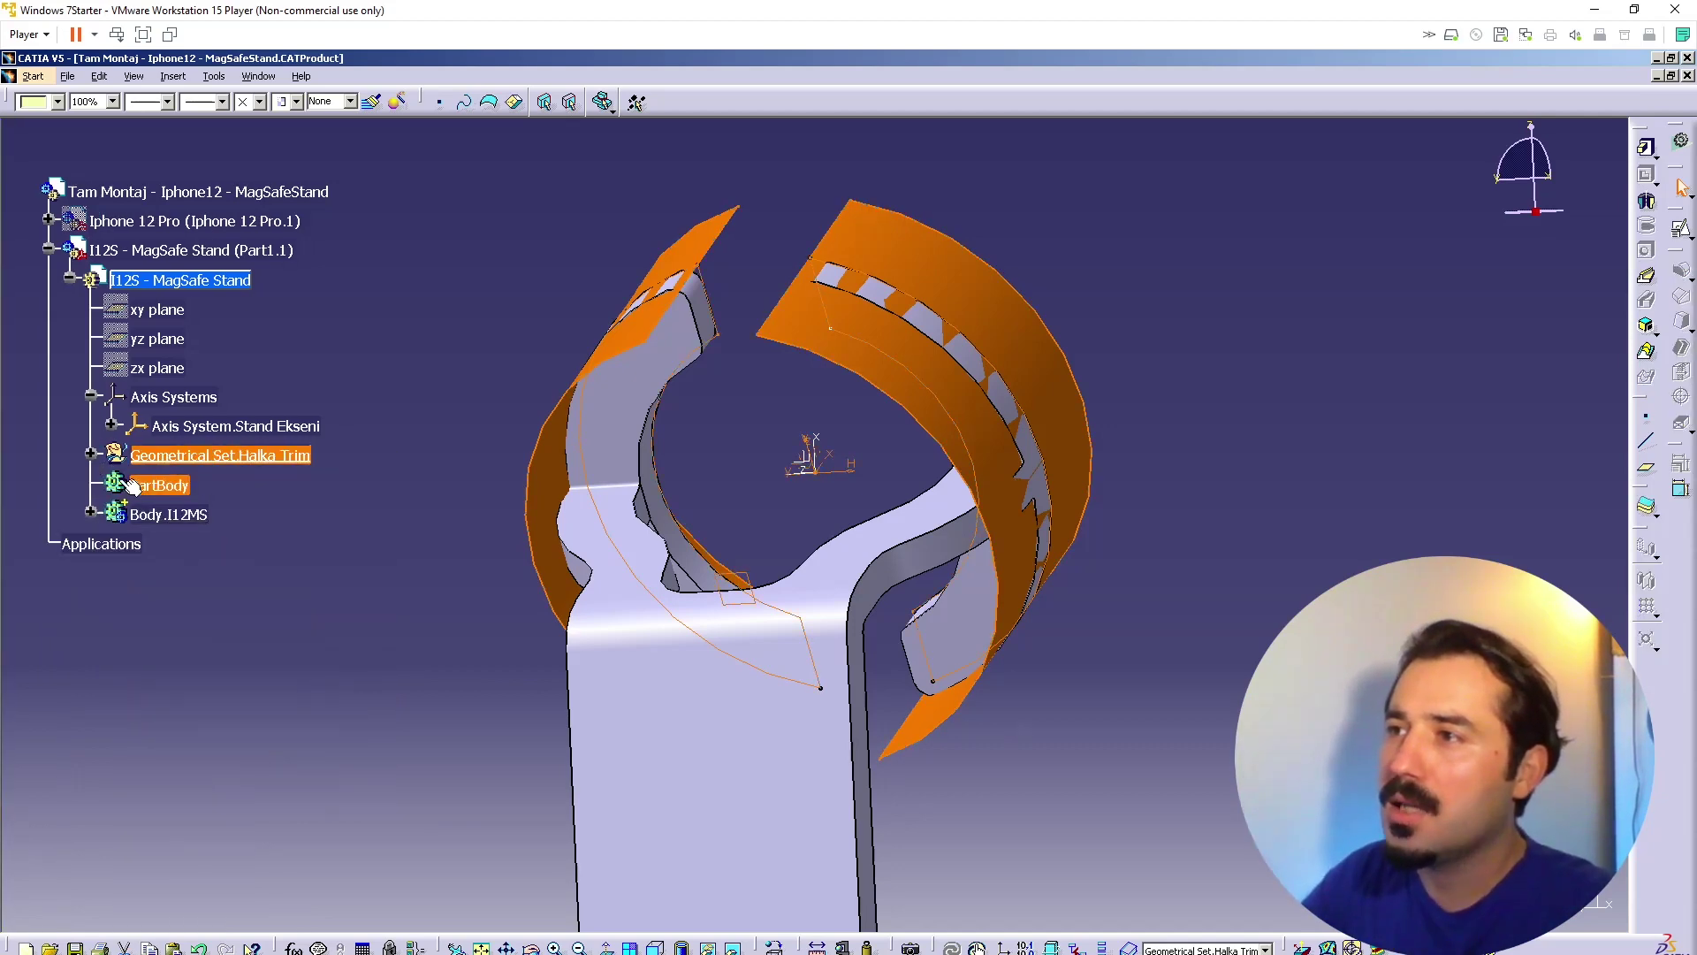
left_click(90, 454)
left_click_drag(94, 485, 89, 476)
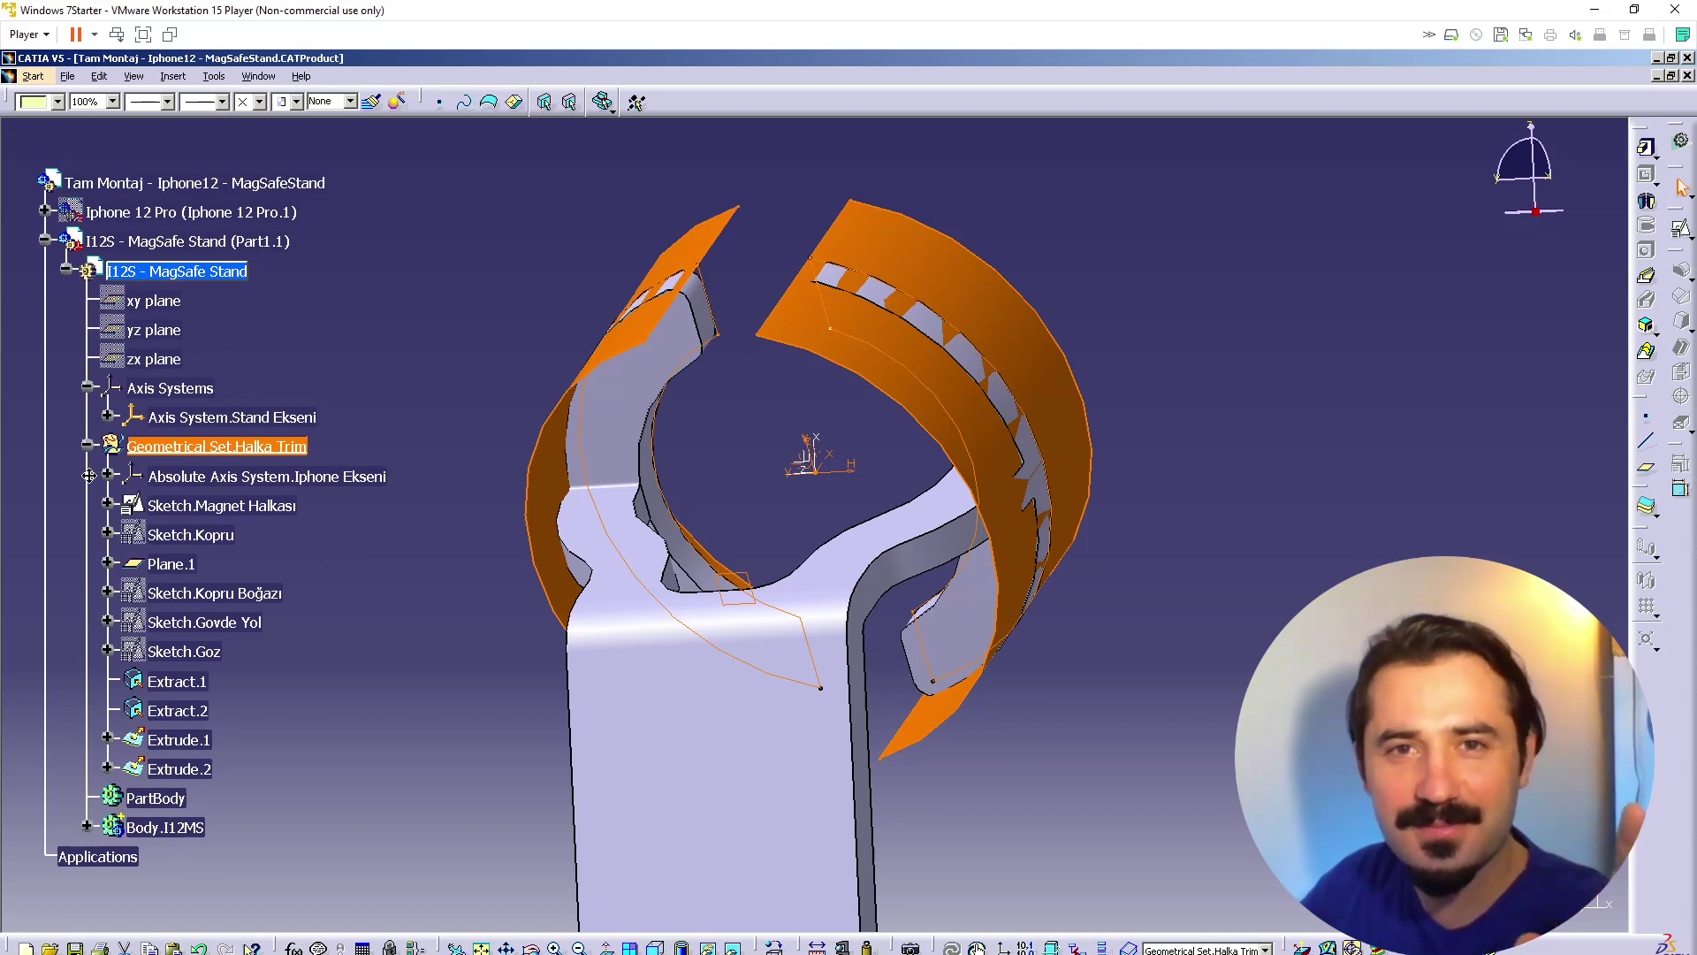
right_click(265, 448)
left_click(332, 572)
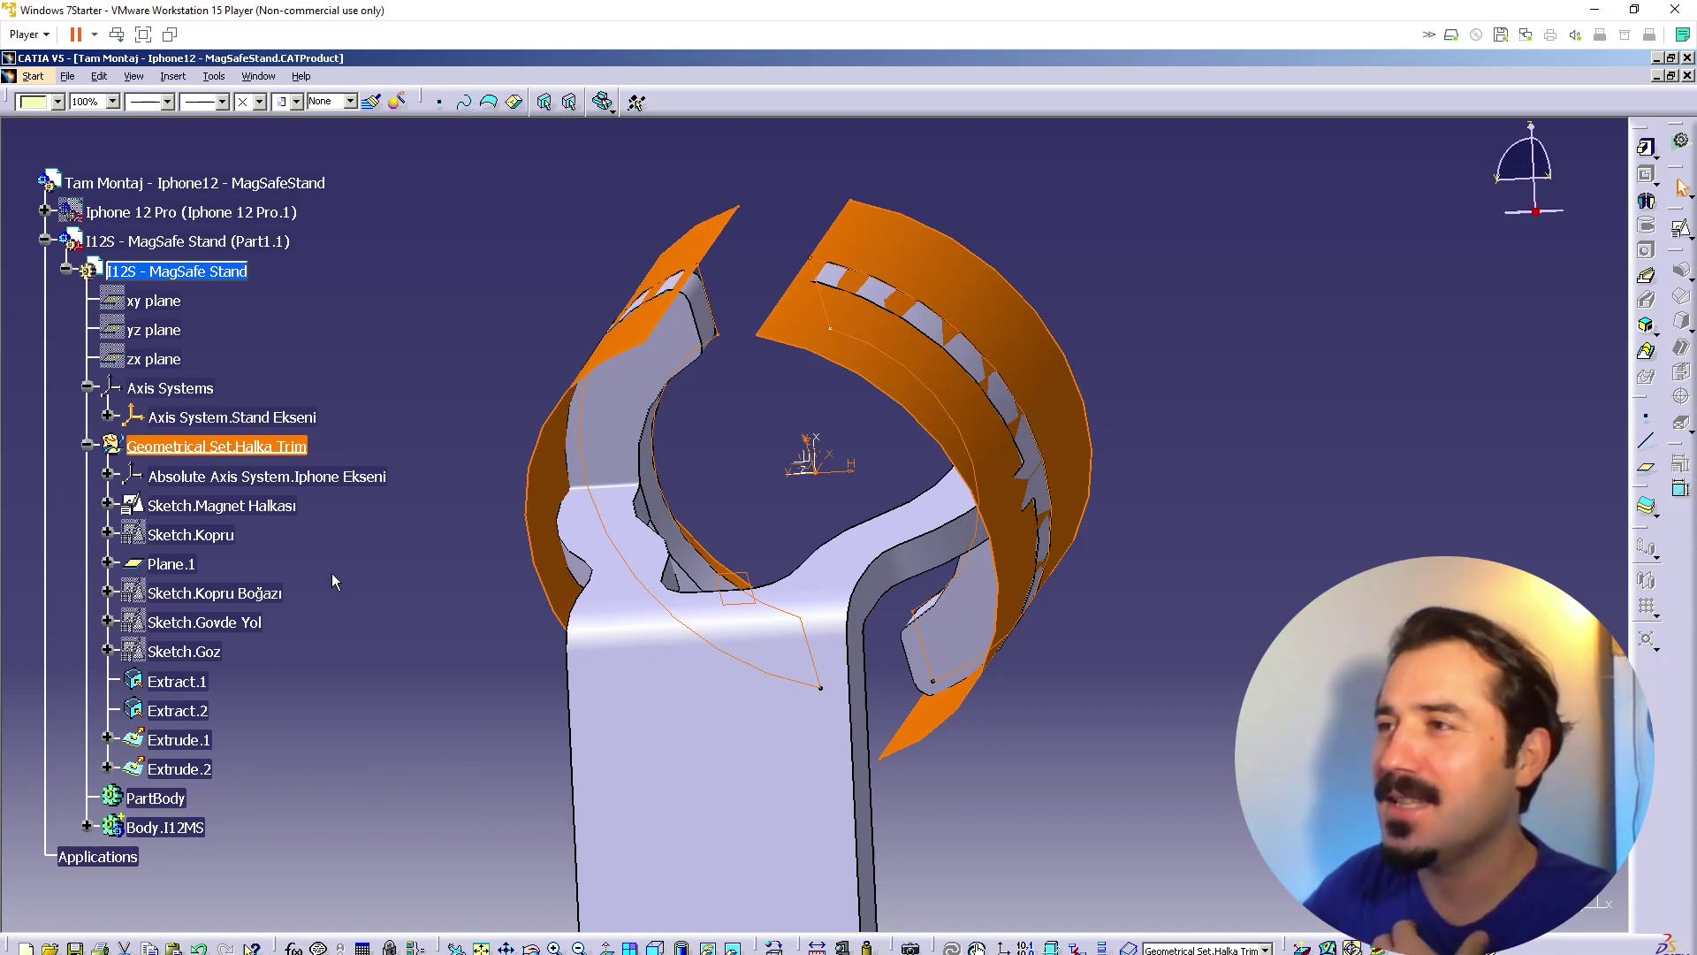
left_click(367, 637)
Step: Switch to the surface design workbench and extract the inner edge of the right-hand ring half as a curve
middle_click_drag(778, 636, 616, 607)
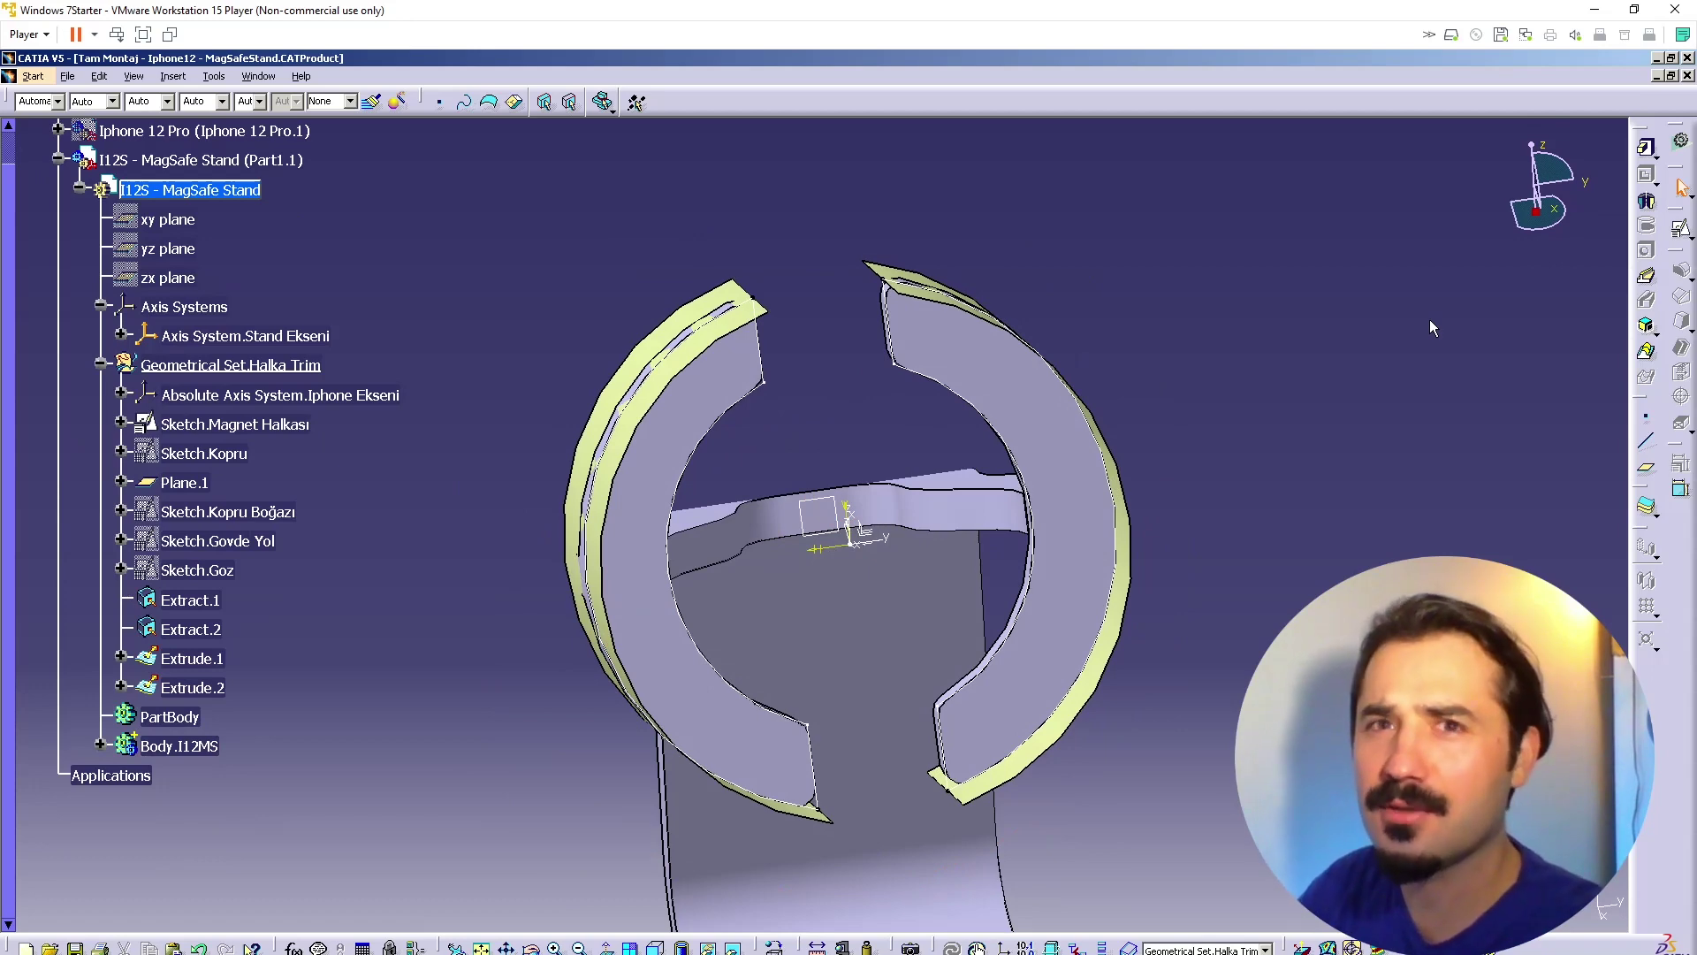
middle_click_drag(1071, 521, 877, 440)
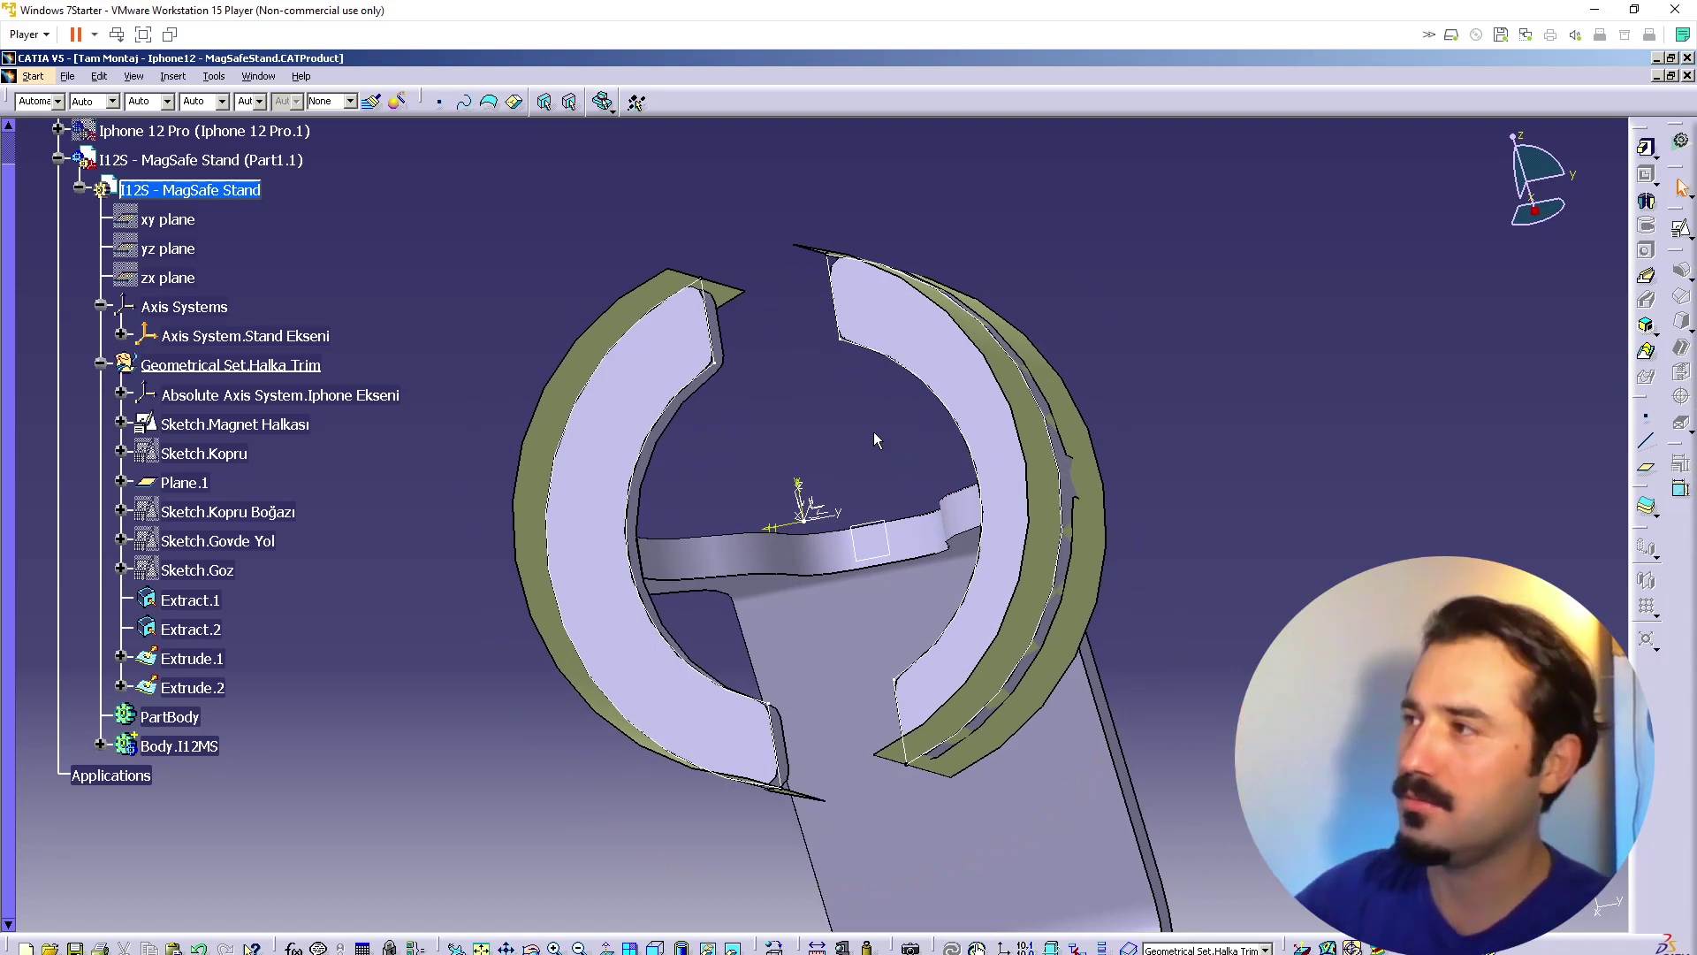
middle_click_drag(839, 392, 878, 394)
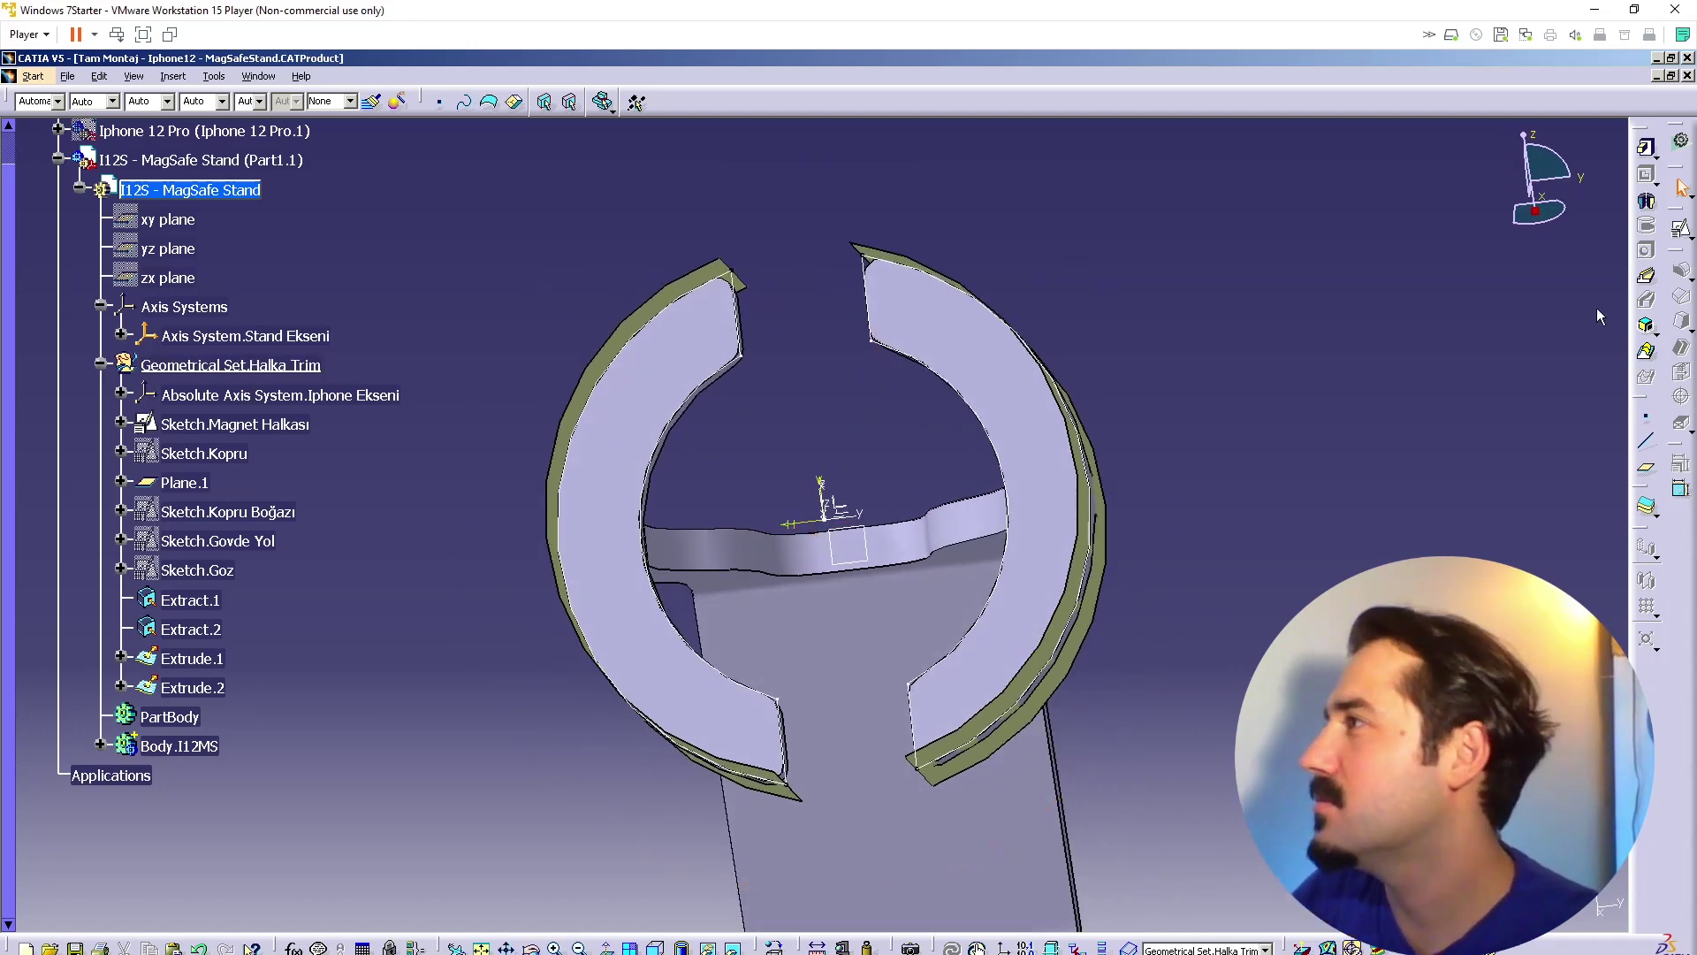
left_click(1655, 145)
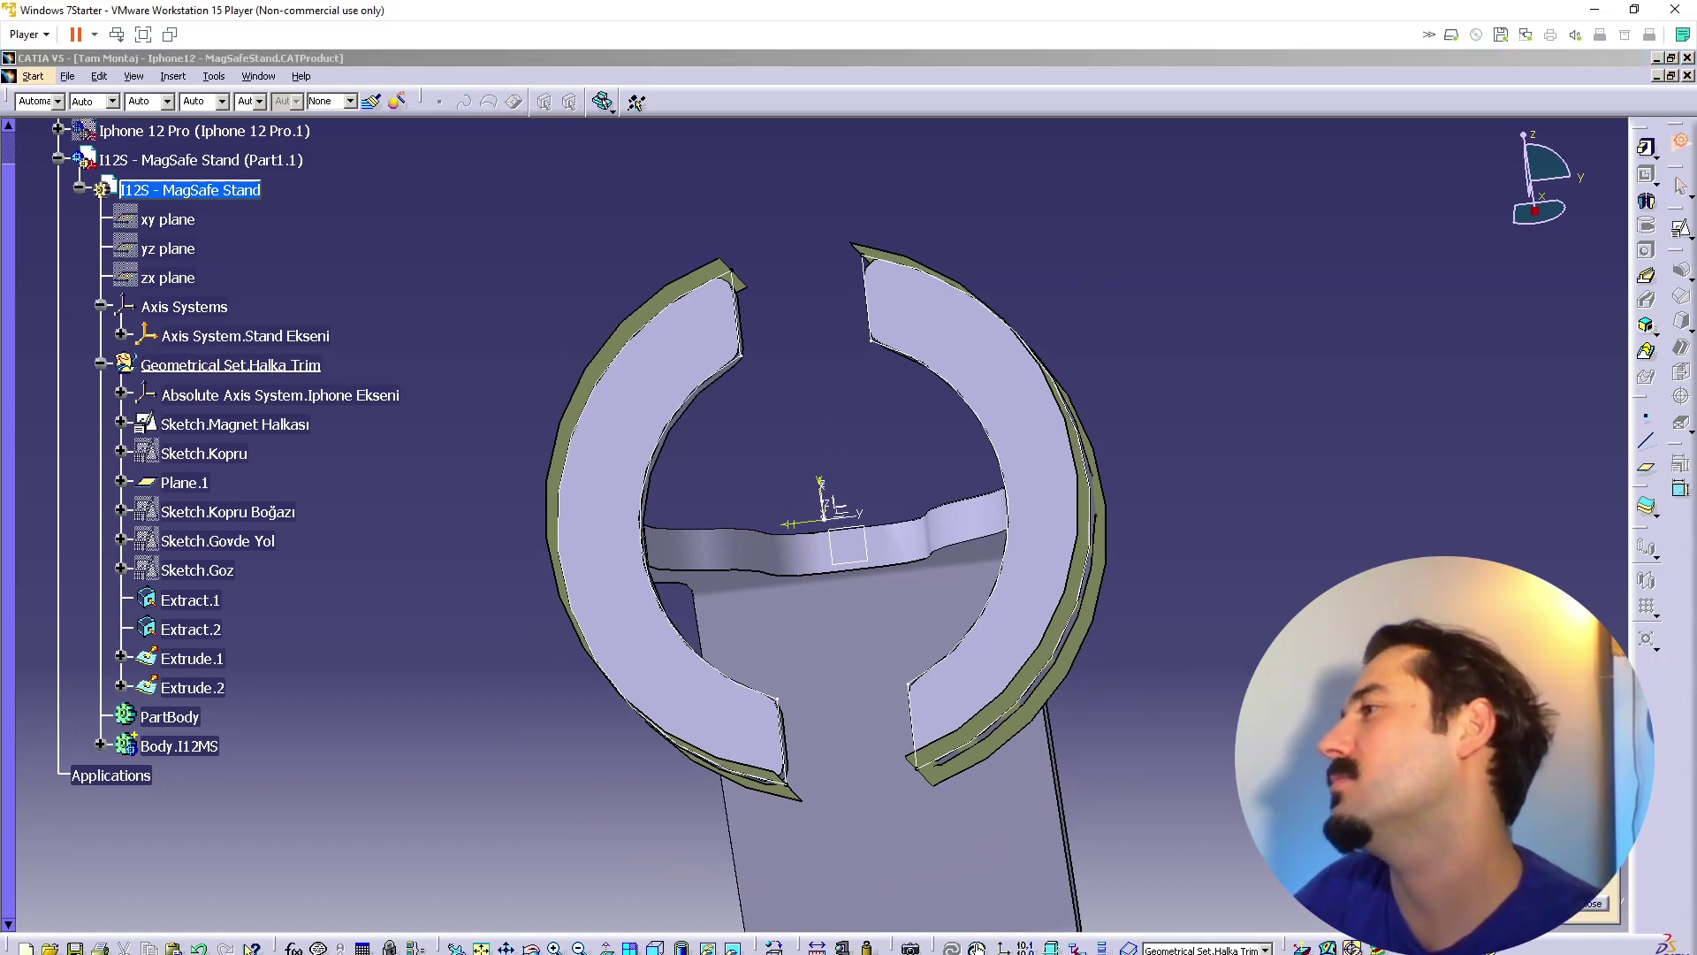
left_click(1494, 769)
left_click(1648, 252)
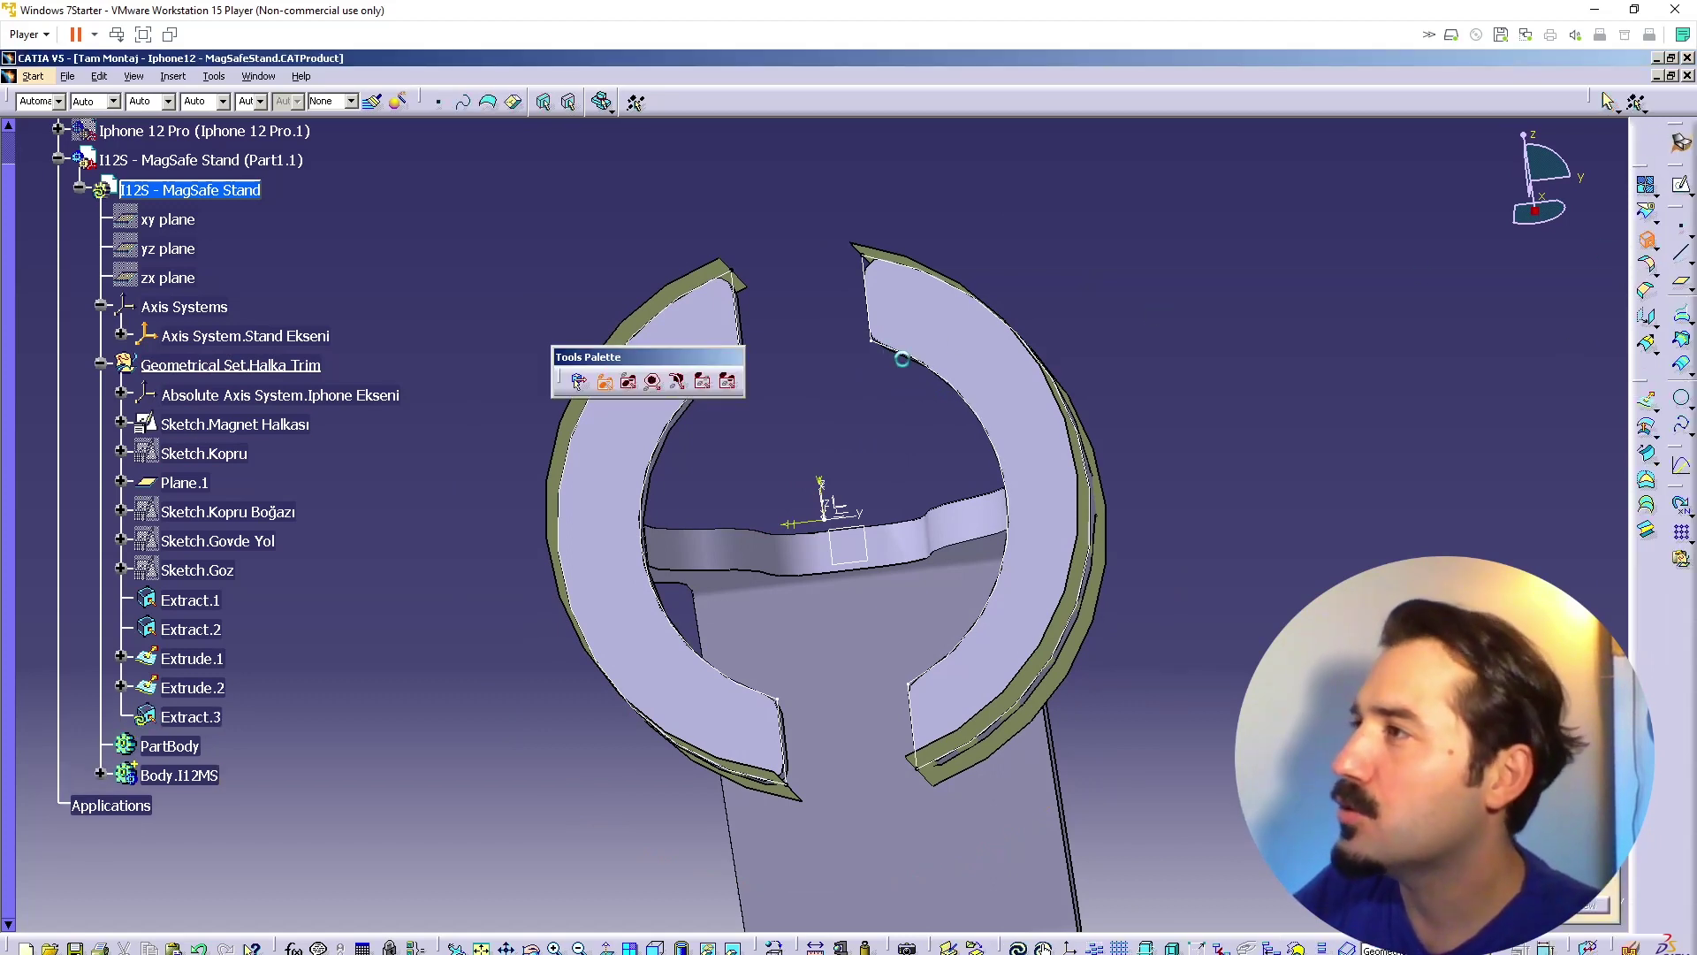
left_click(904, 359)
mouse_move(935, 447)
middle_mouse_down()
mouse_move(915, 449)
mouse_move(915, 425)
middle_mouse_up()
scroll(915, 424, "down", 1)
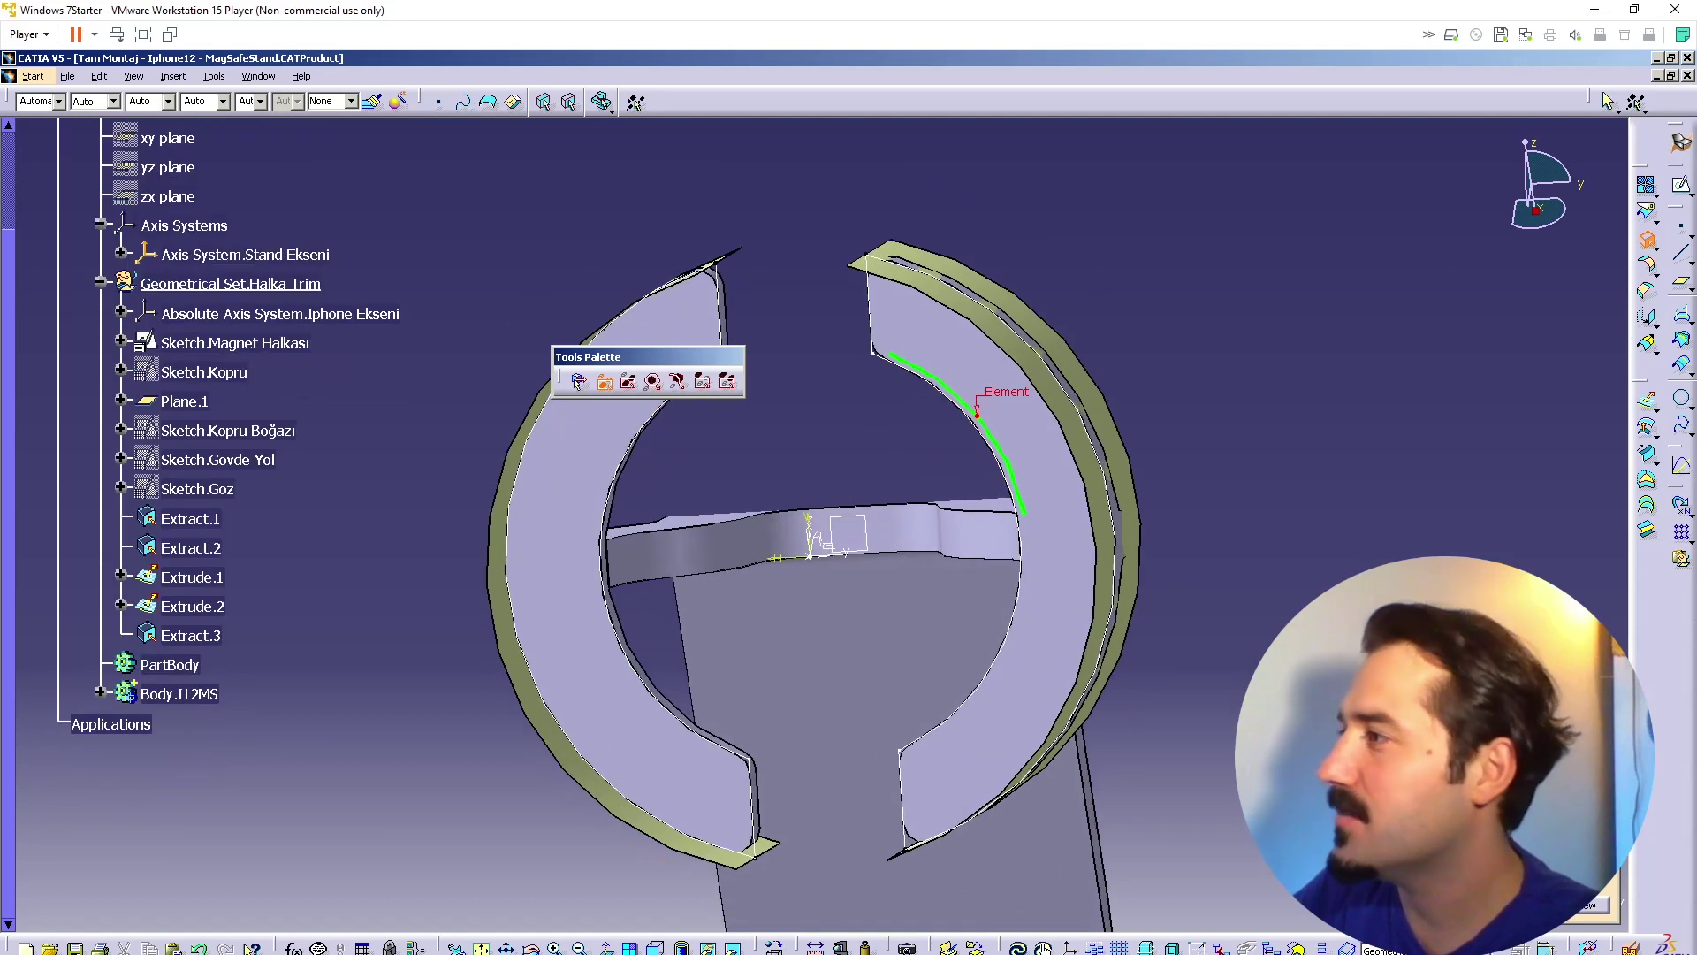
left_click(1522, 726)
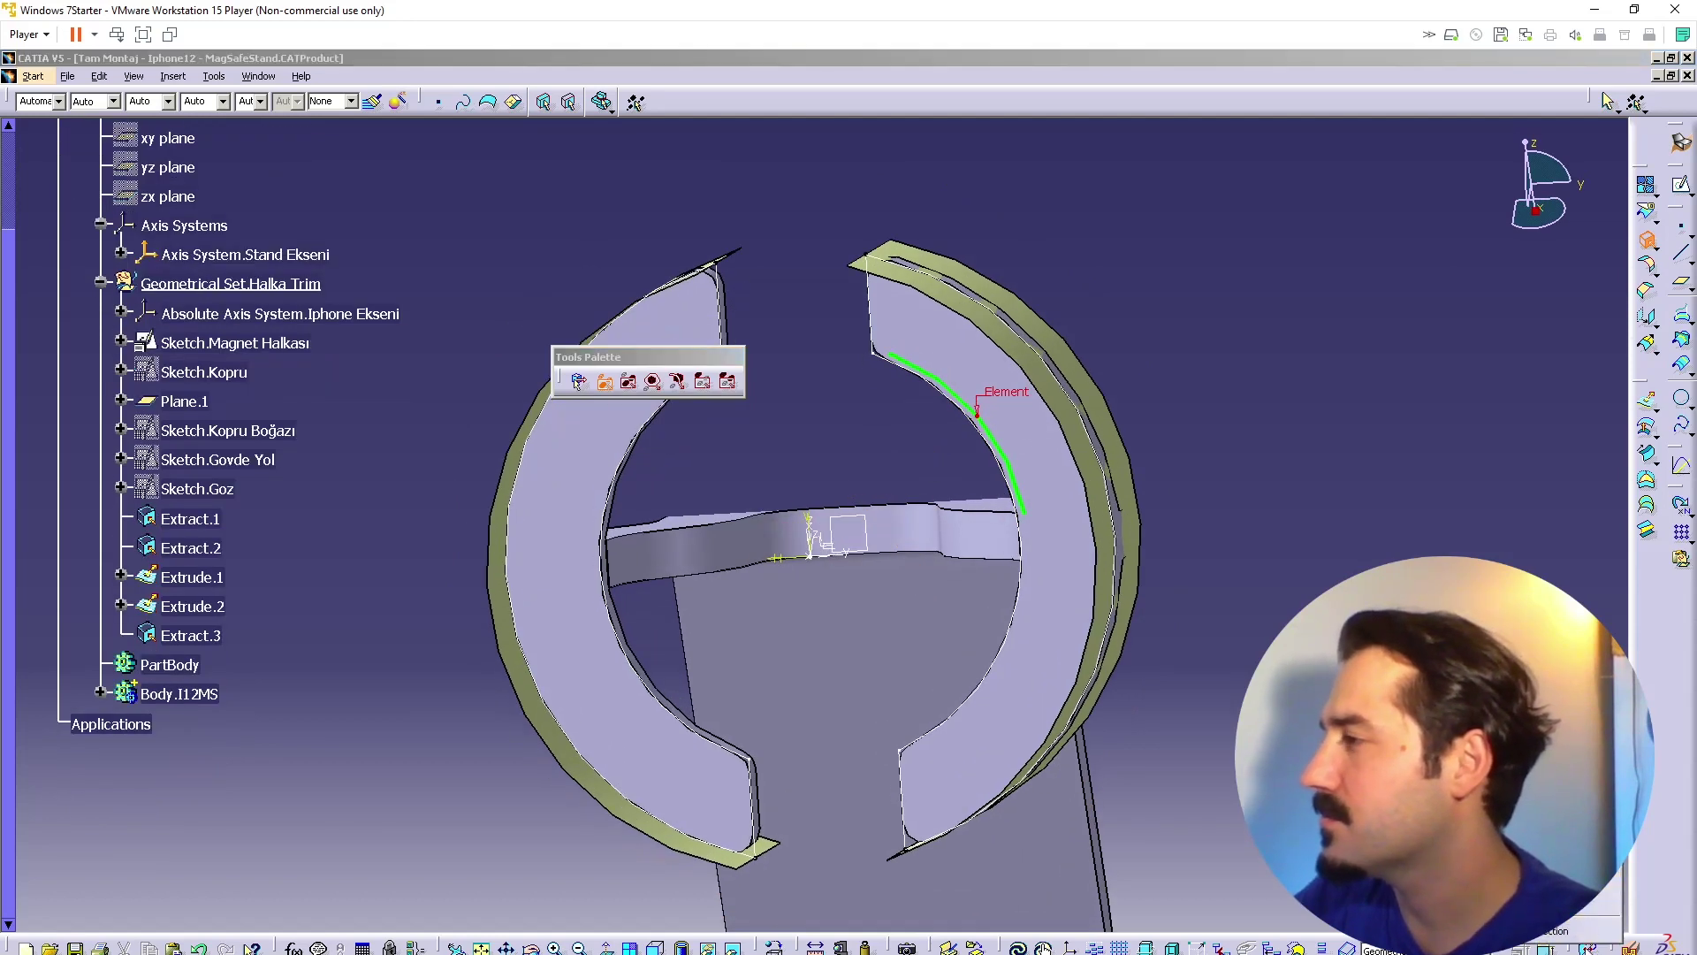
left_click(898, 370)
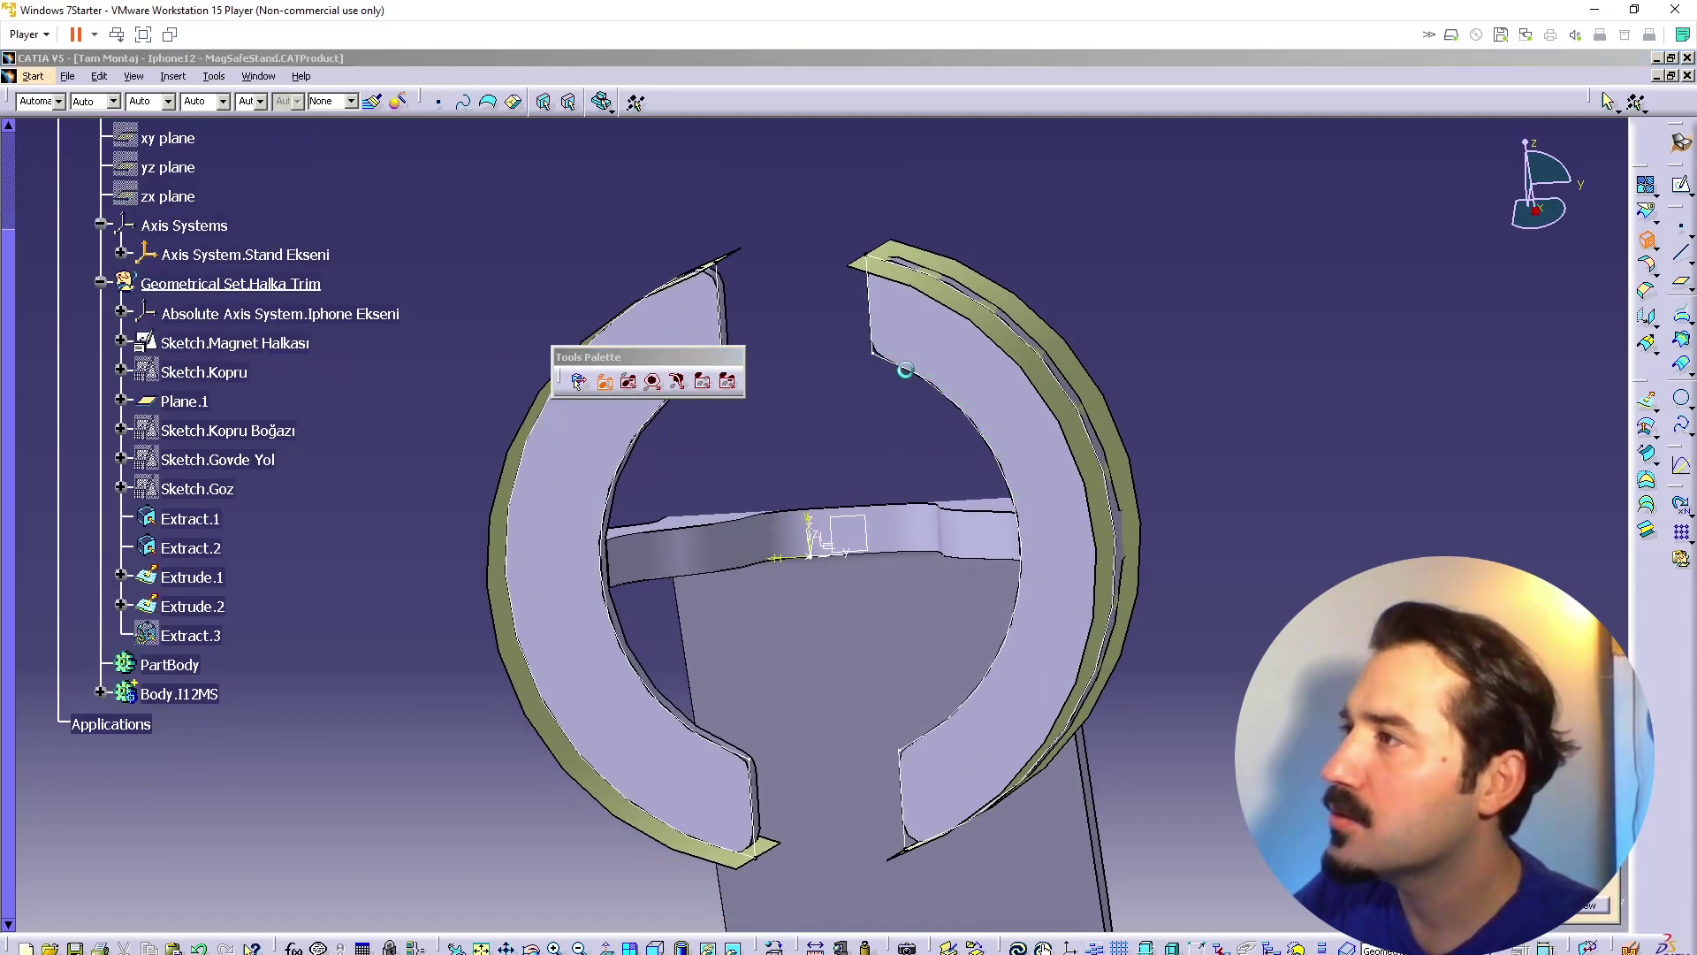
left_click(1438, 905)
Step: Extract the inner edge of the left-hand ring half as a second curve and end the Extract command
middle_click_drag(748, 442, 807, 439)
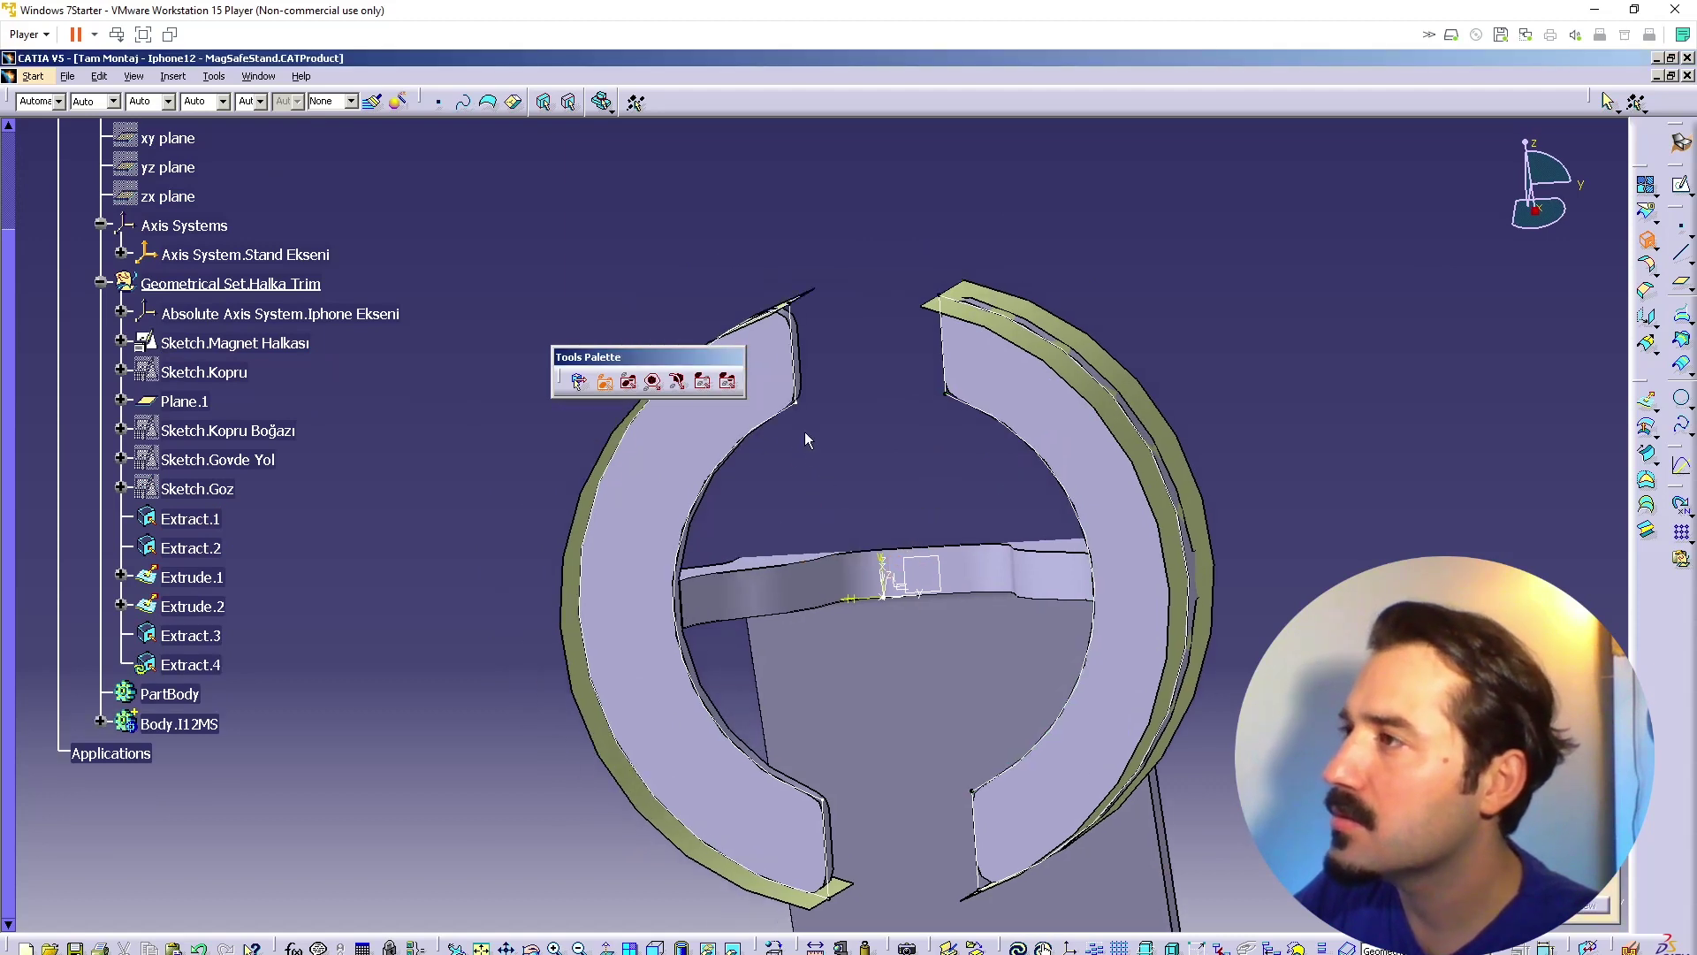
left_click(796, 411)
left_click(674, 601)
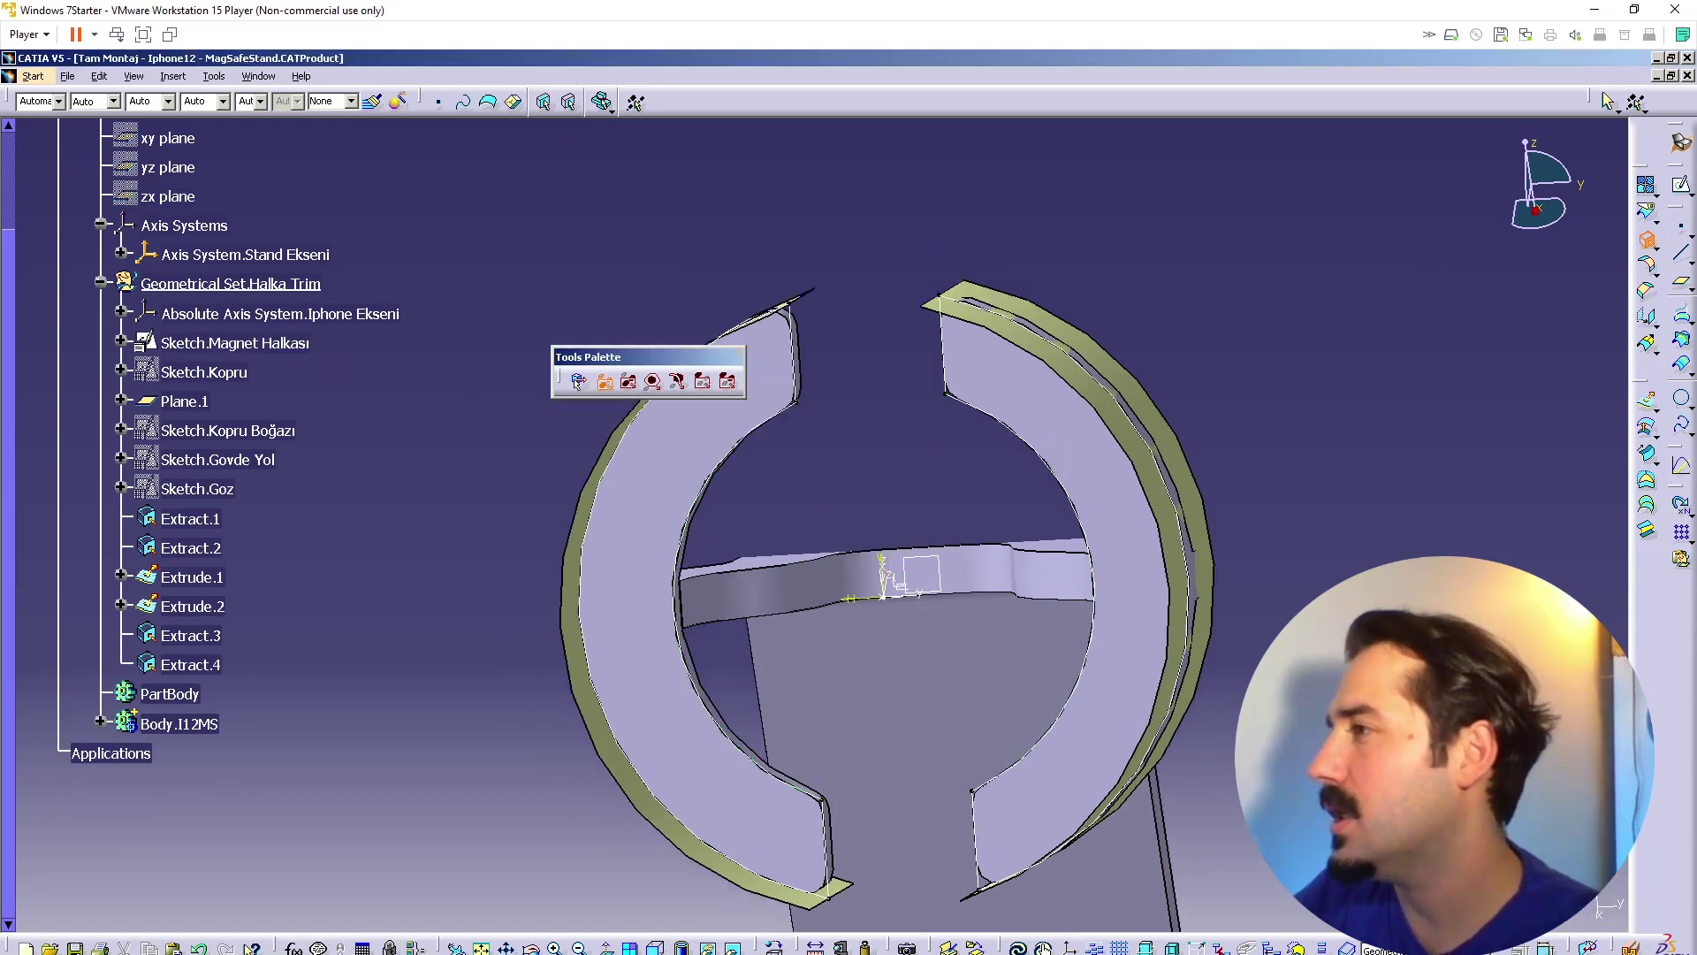
key("Escape")
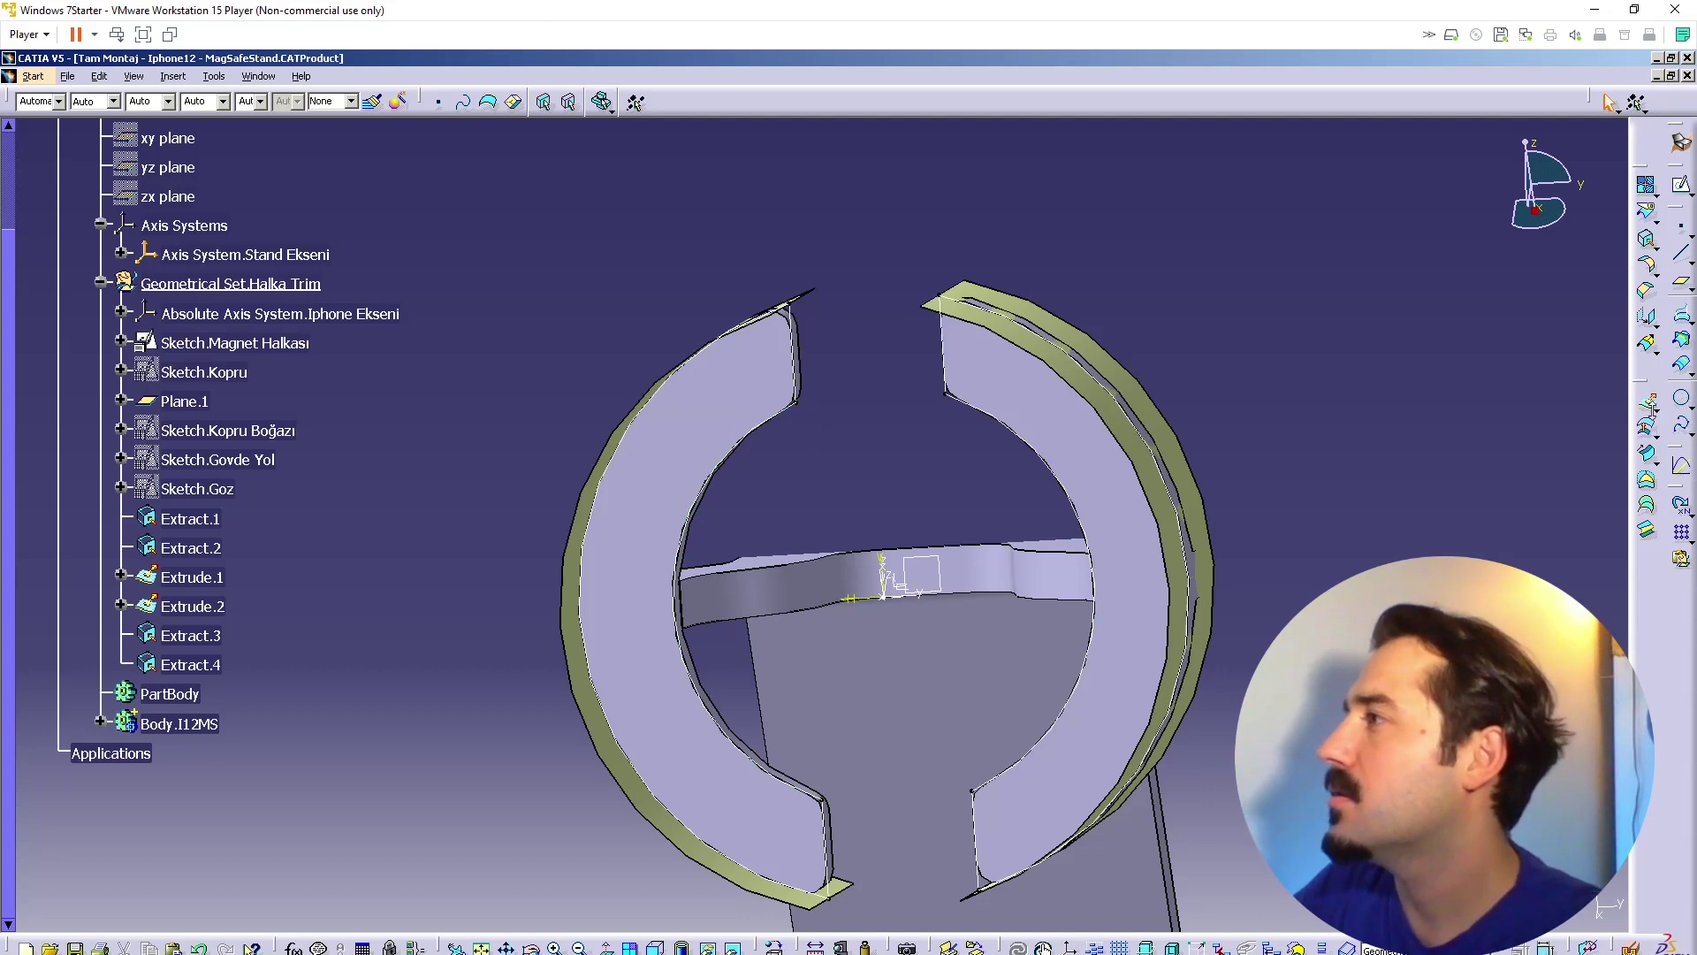
Step: Start extruding Extract.3 as a surface in its default normal direction, with Limit 1 set to 20 mm
left_click(1650, 405)
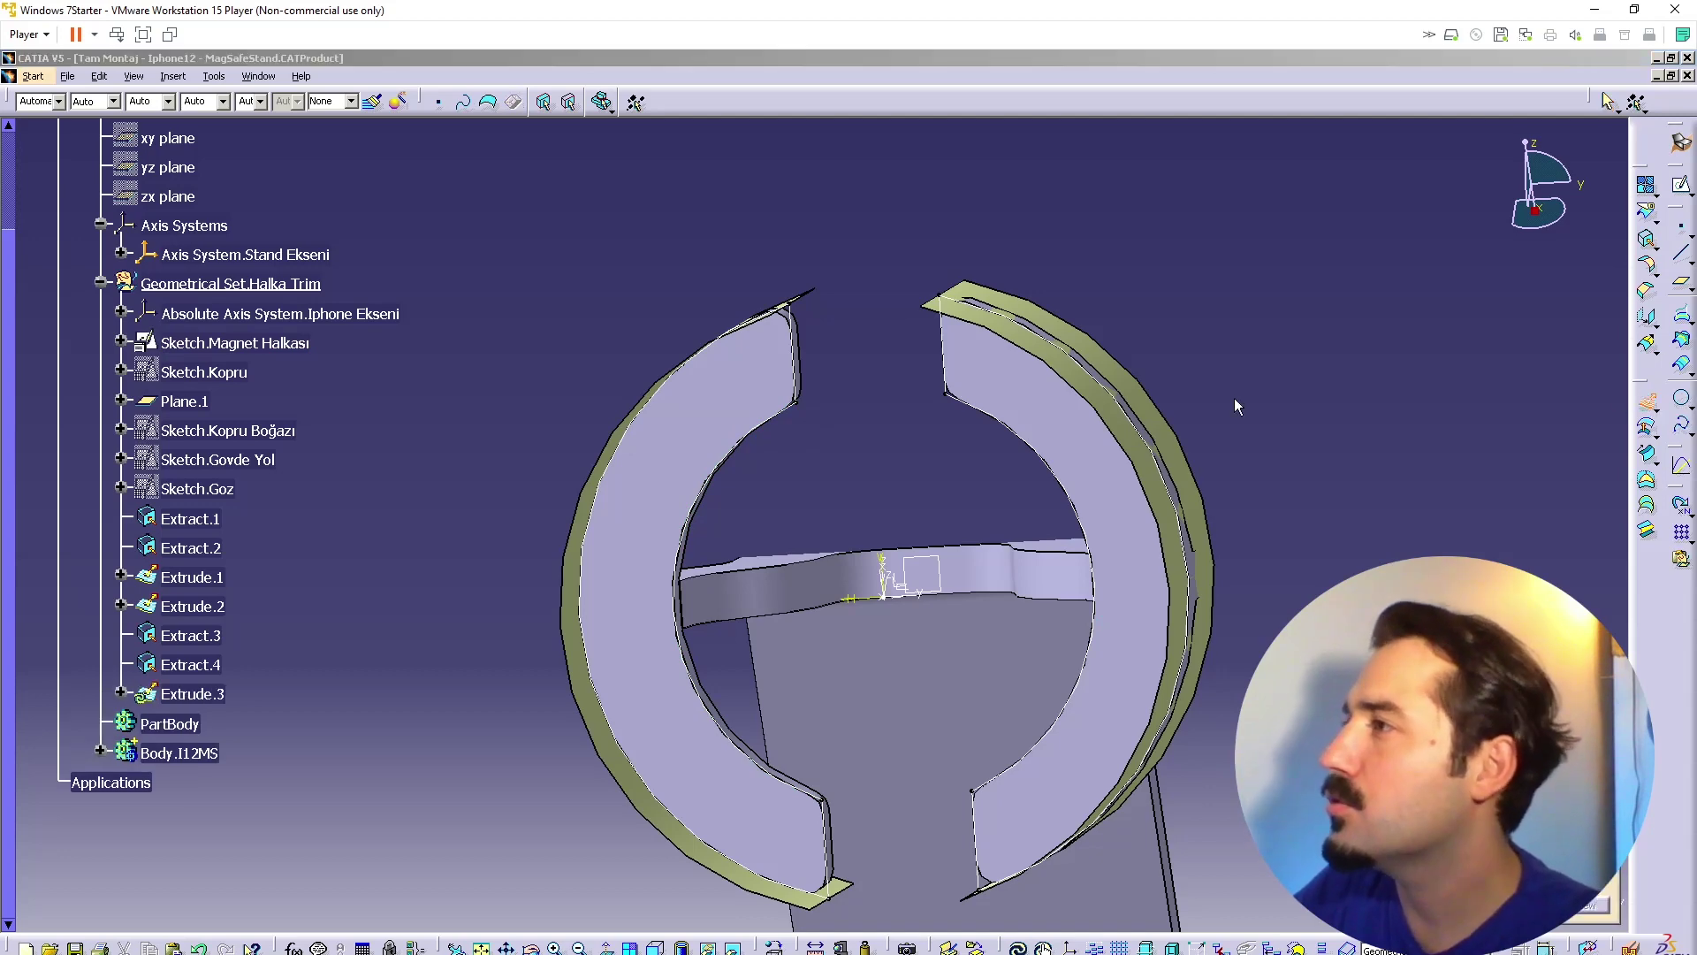
left_click(212, 637)
middle_click_drag(925, 462, 863, 606)
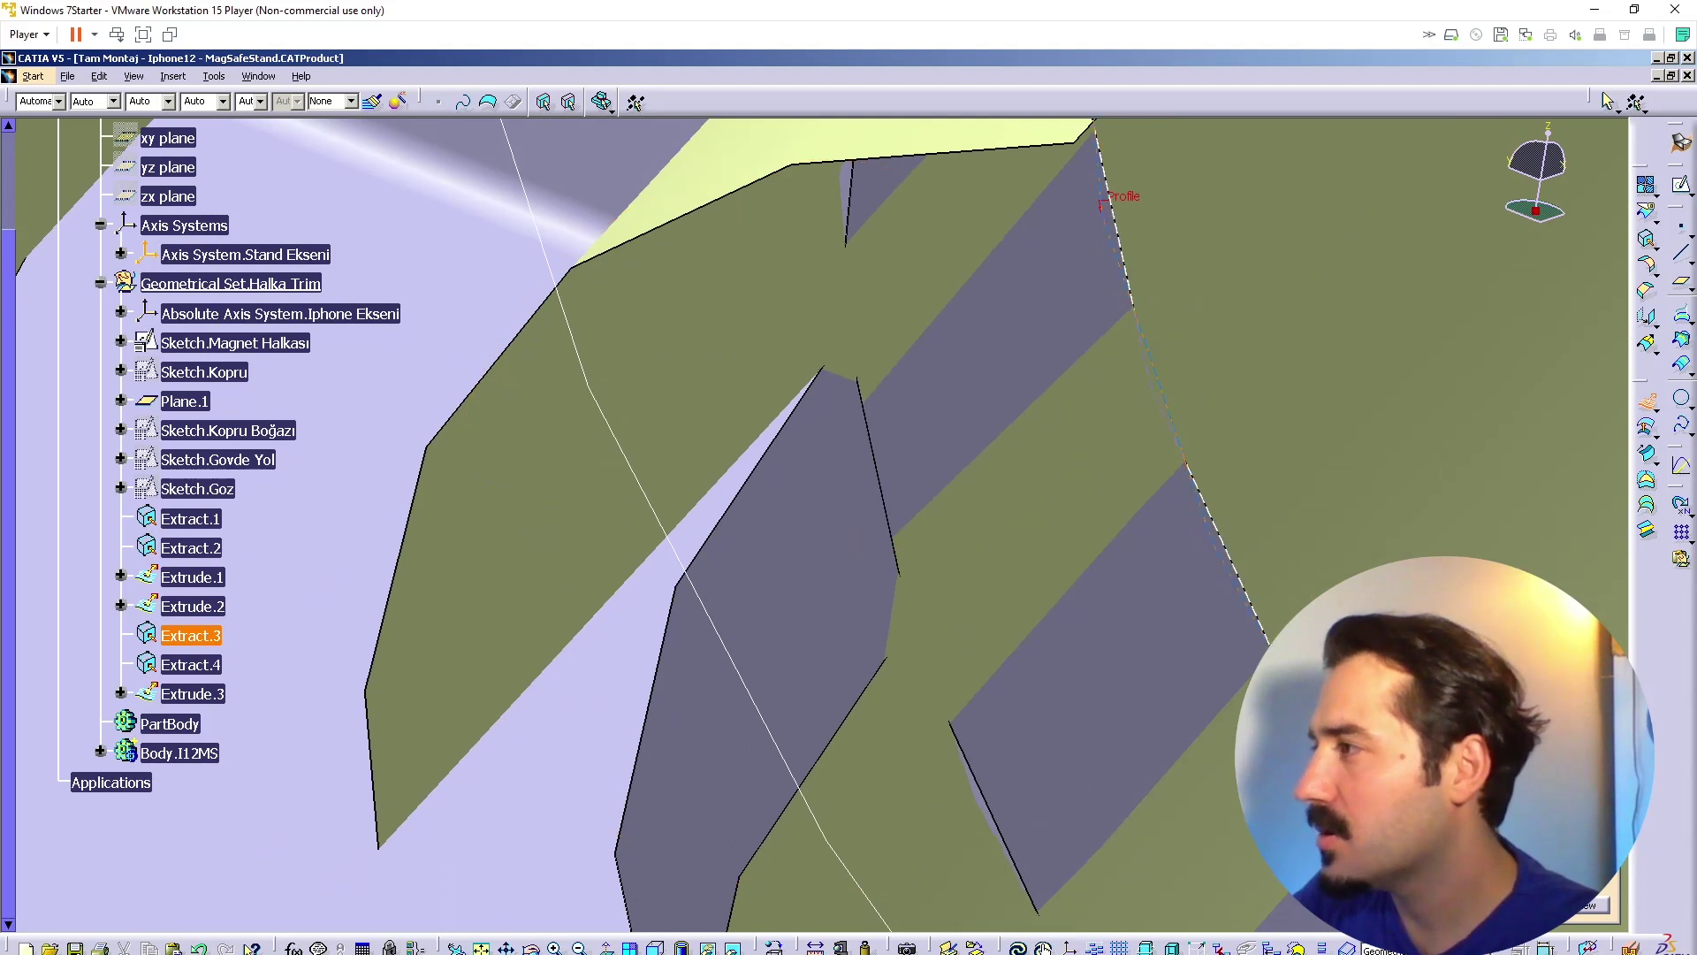
left_click(1591, 773)
left_click(1590, 773)
left_click(1590, 773)
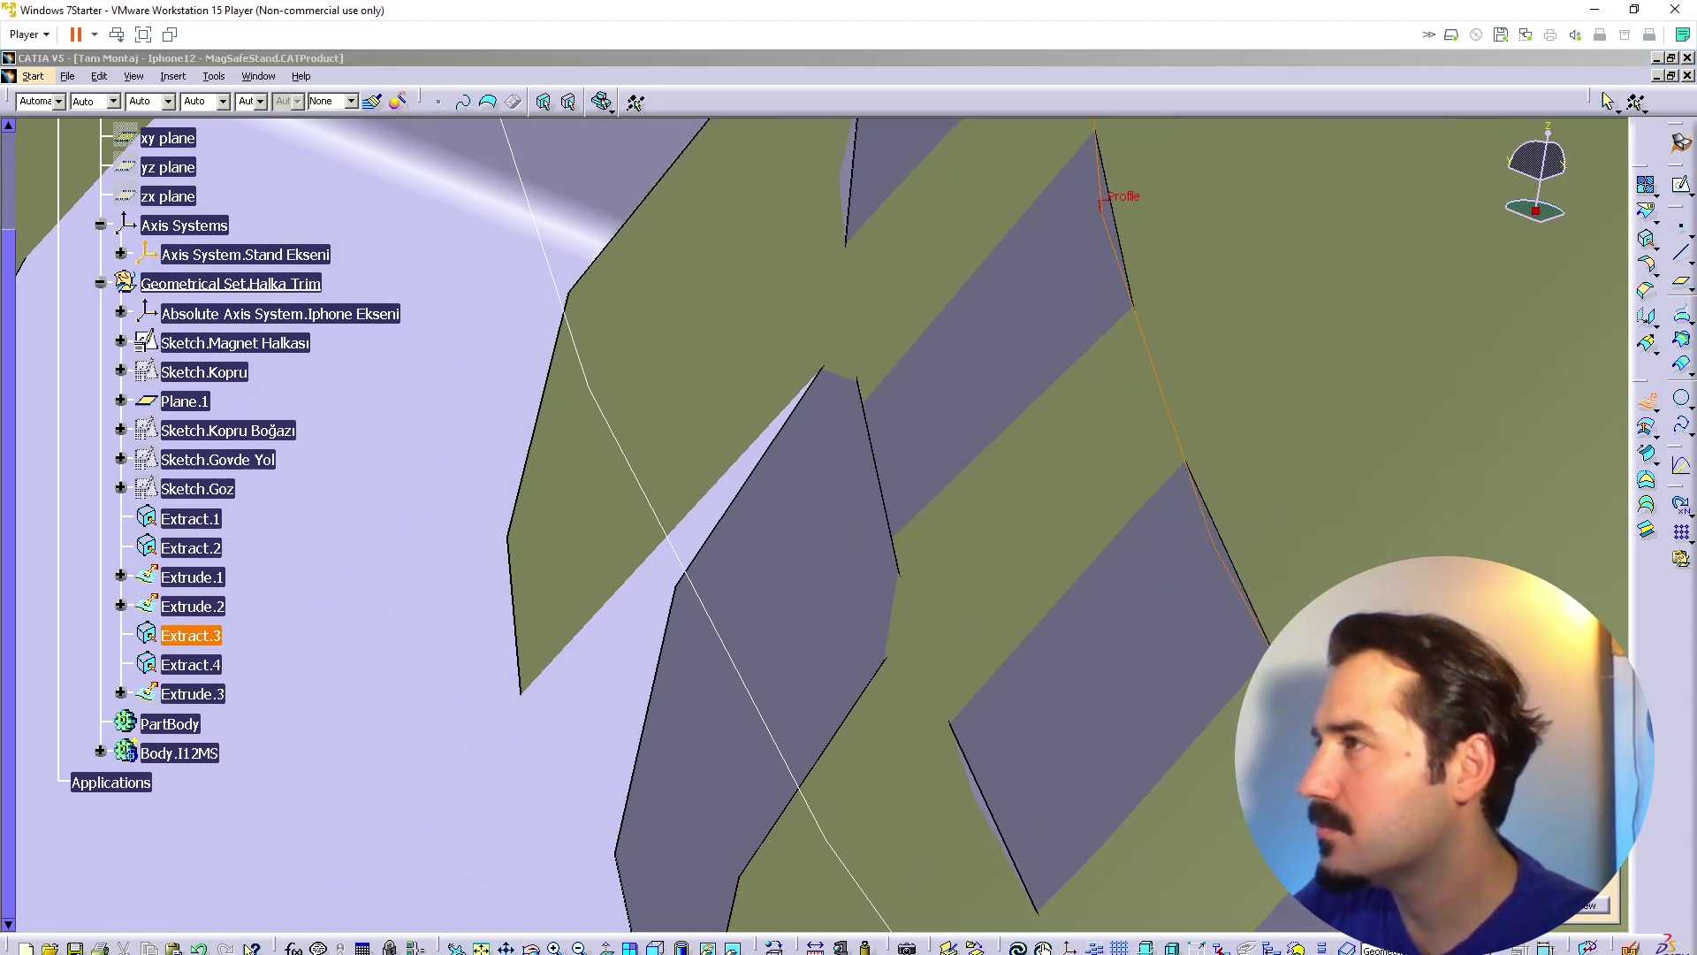
left_click(1591, 773)
left_click(1590, 772)
left_click(1590, 773)
left_click(1590, 773)
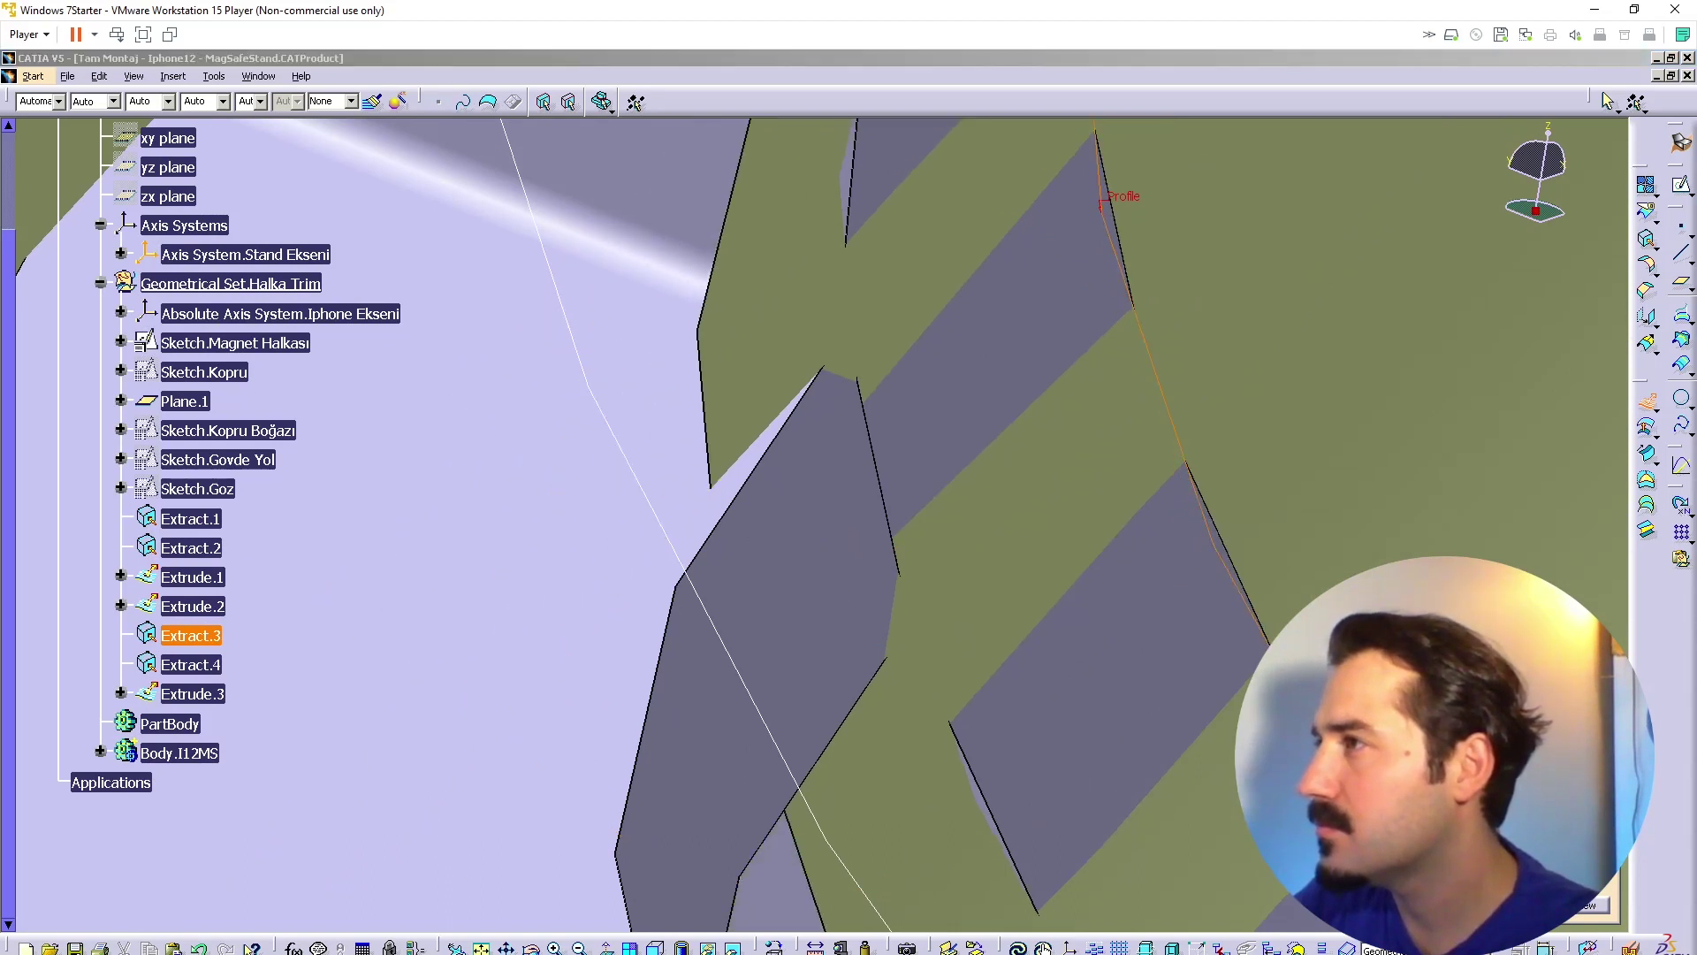
left_click(1590, 772)
middle_click_drag(865, 426, 796, 530)
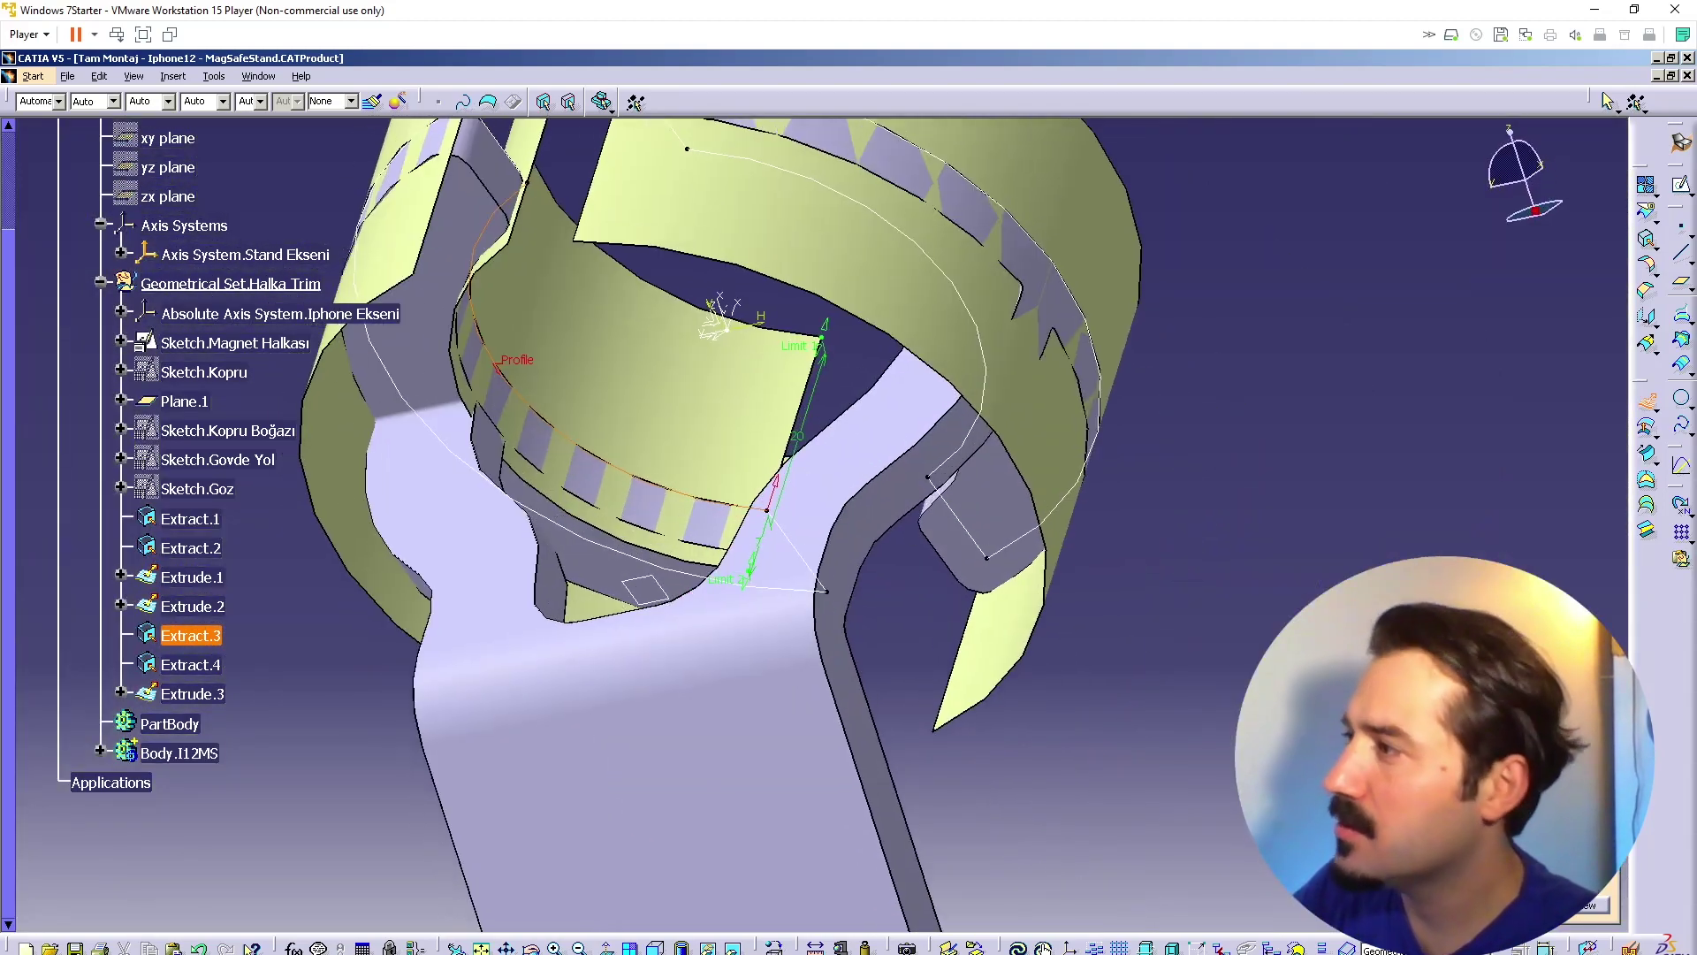
Step: Set Limit 2 of the Extract.3 extrusion to 6 mm and create the surface with the default direction
left_click(1600, 827)
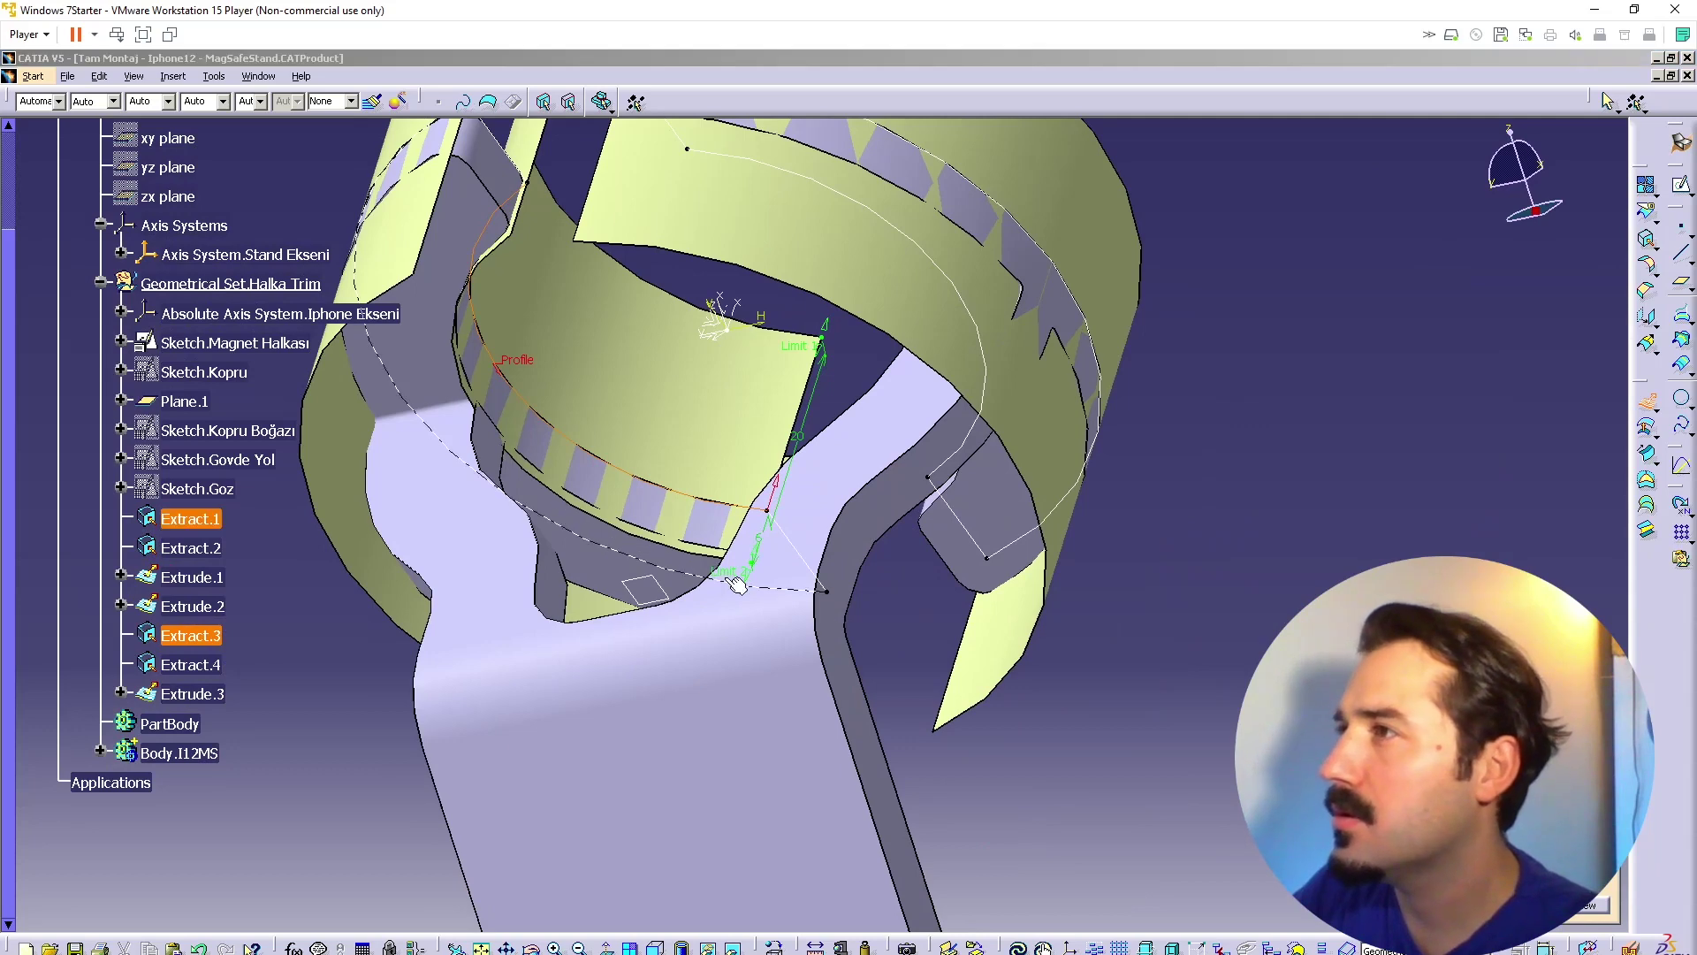
middle_click(475, 438)
middle_click_drag(475, 438, 875, 601)
left_click(1601, 827)
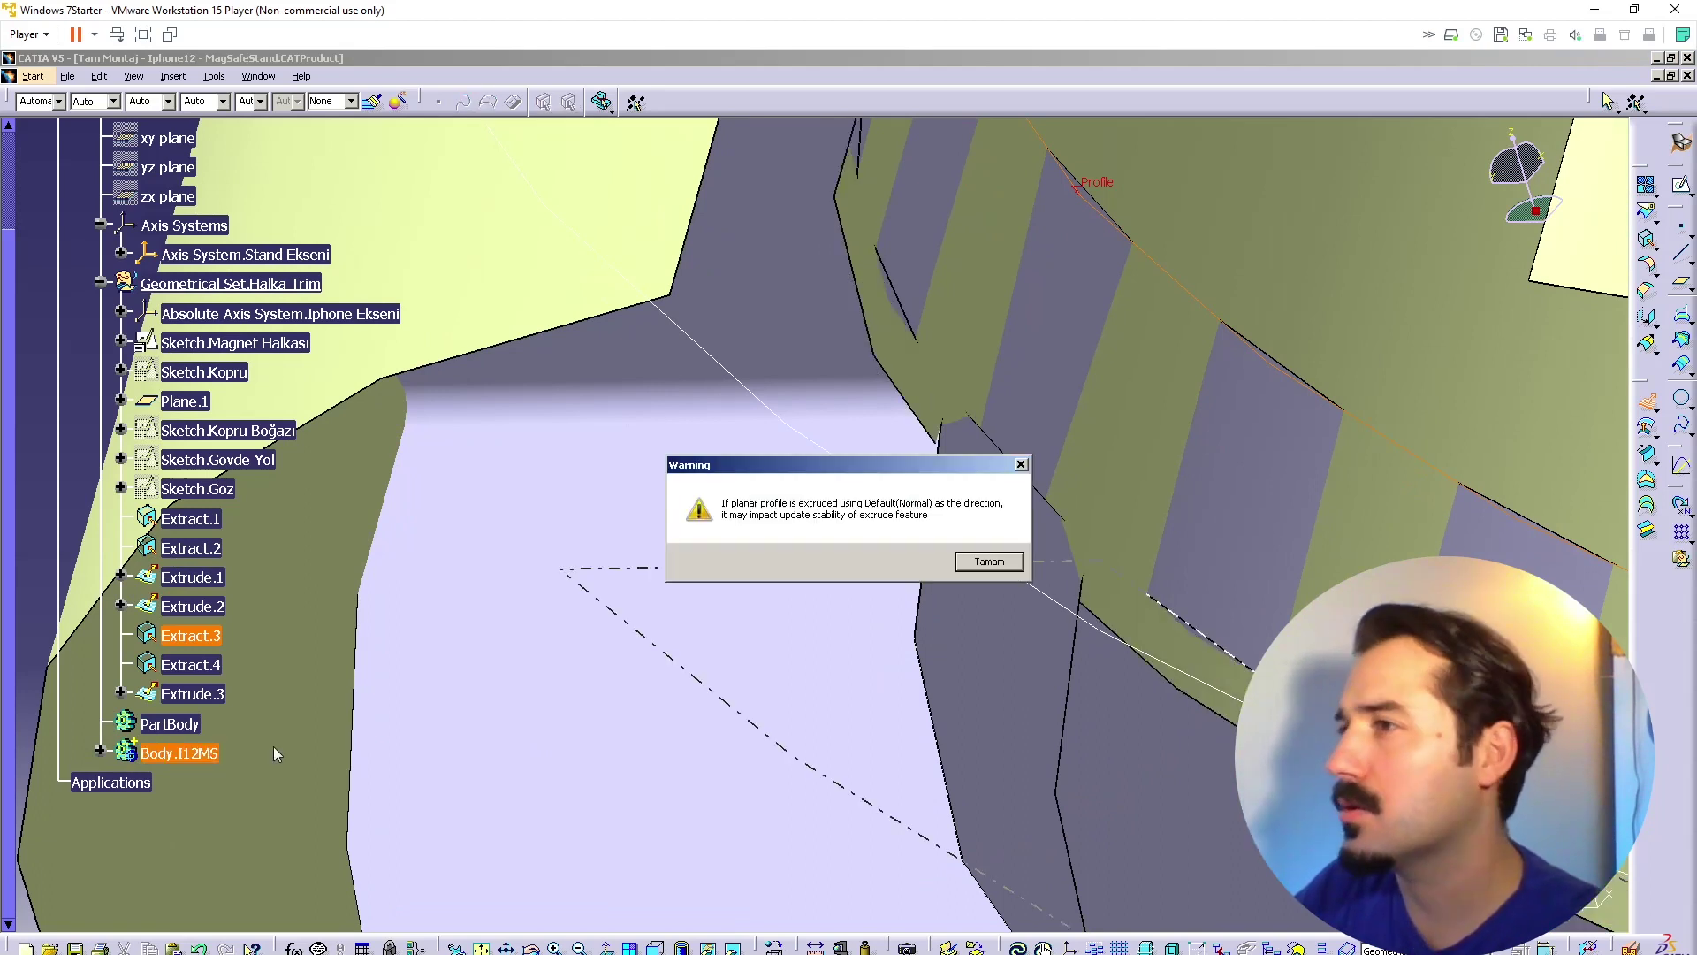
left_click(964, 569)
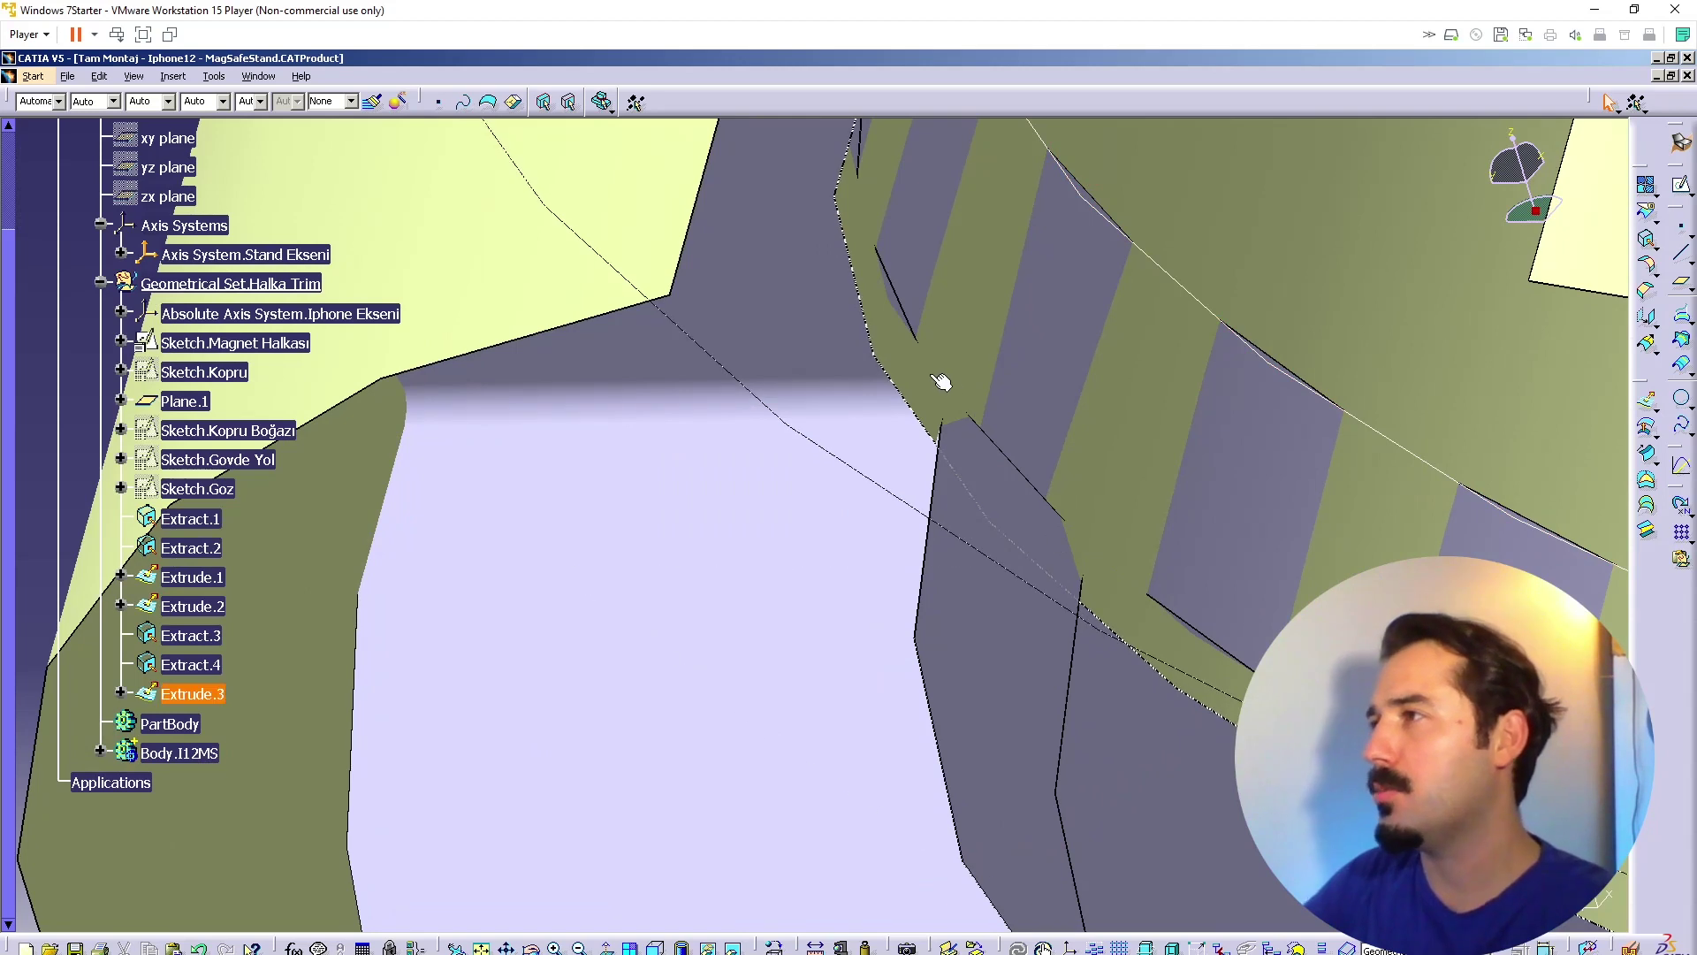
Step: Paste a copy of Extrude.3 and replace its profile with Extract.4 for the other ring half
key("ctrl+v")
double_click(199, 726)
middle_click_drag(685, 658, 1101, 407)
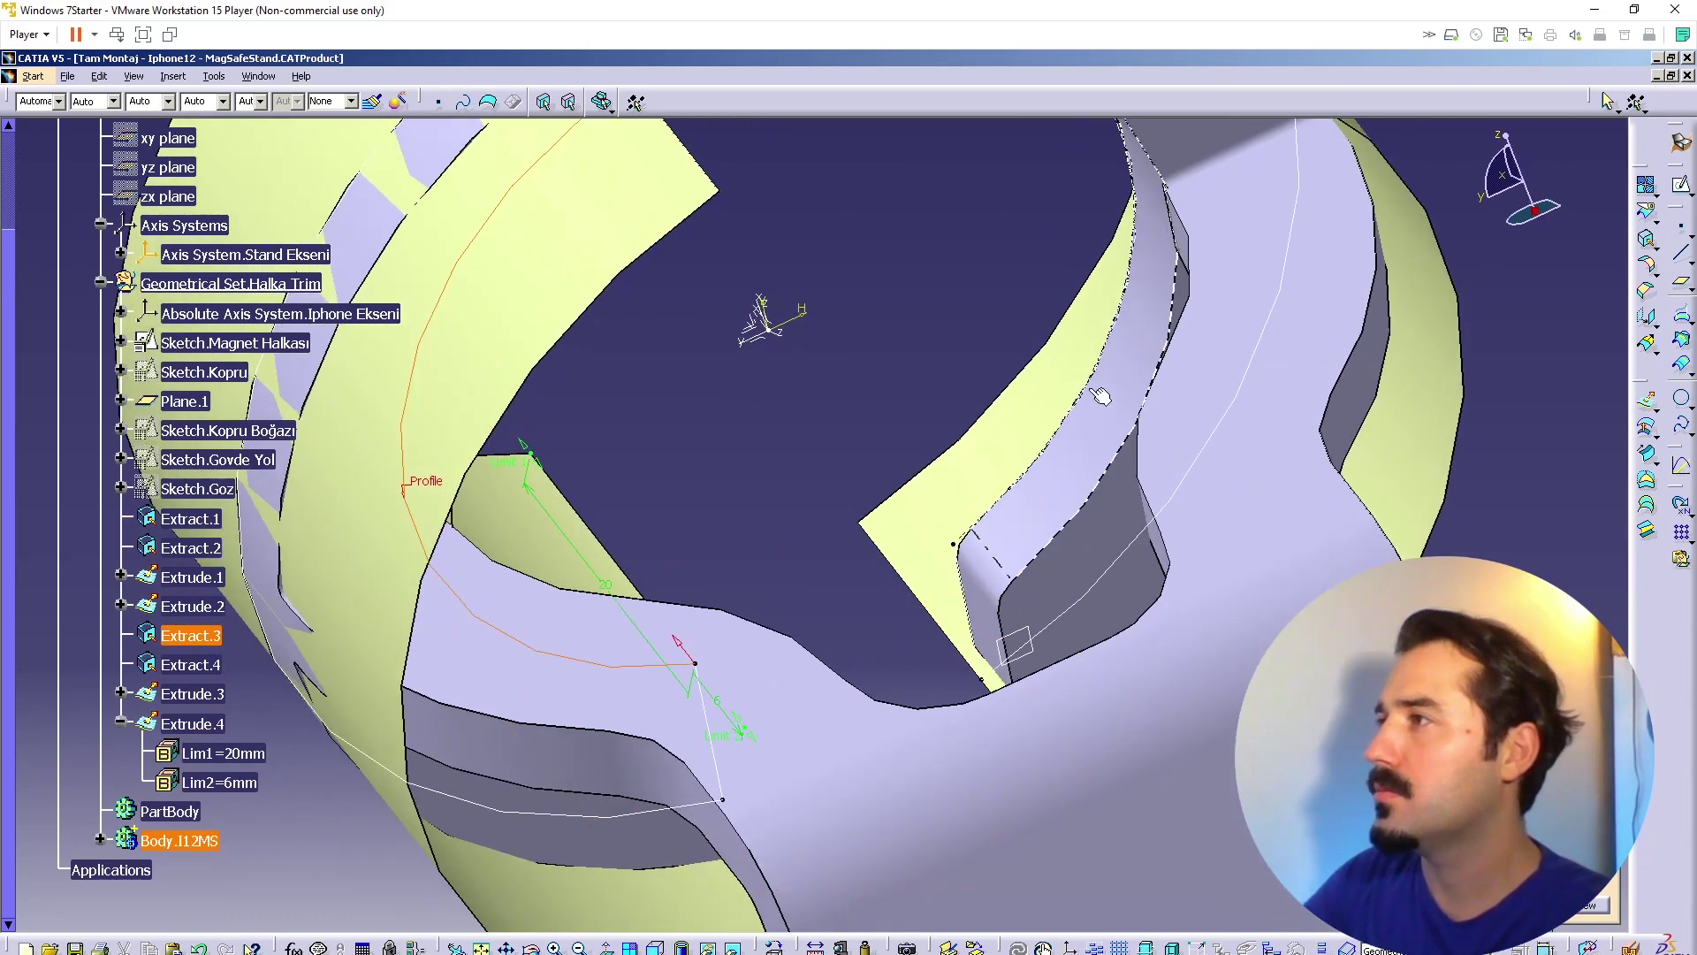
left_click(1099, 396)
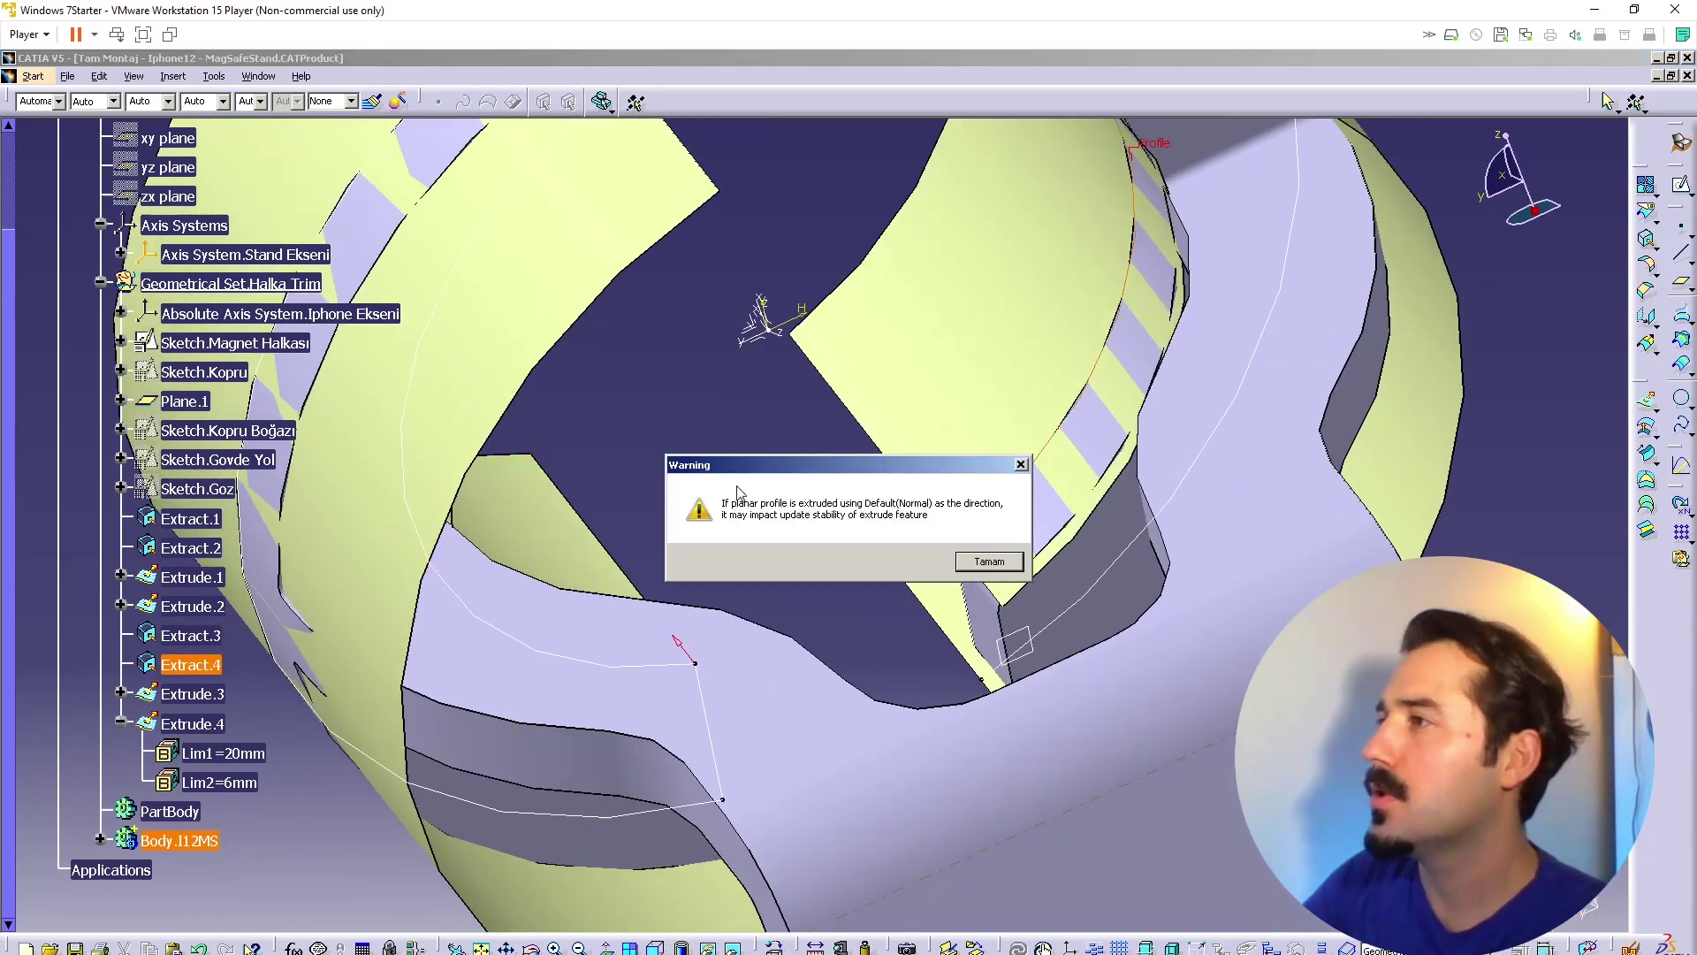
left_click(999, 570)
Step: Locate Extrude.3 in the specification tree and examine how the inner trim surfaces meet the ring and bridge arms
middle_click_drag(738, 565, 731, 484)
middle_click(629, 502)
middle_click_drag(629, 503, 1004, 519)
right_click(986, 493)
left_click(1028, 503)
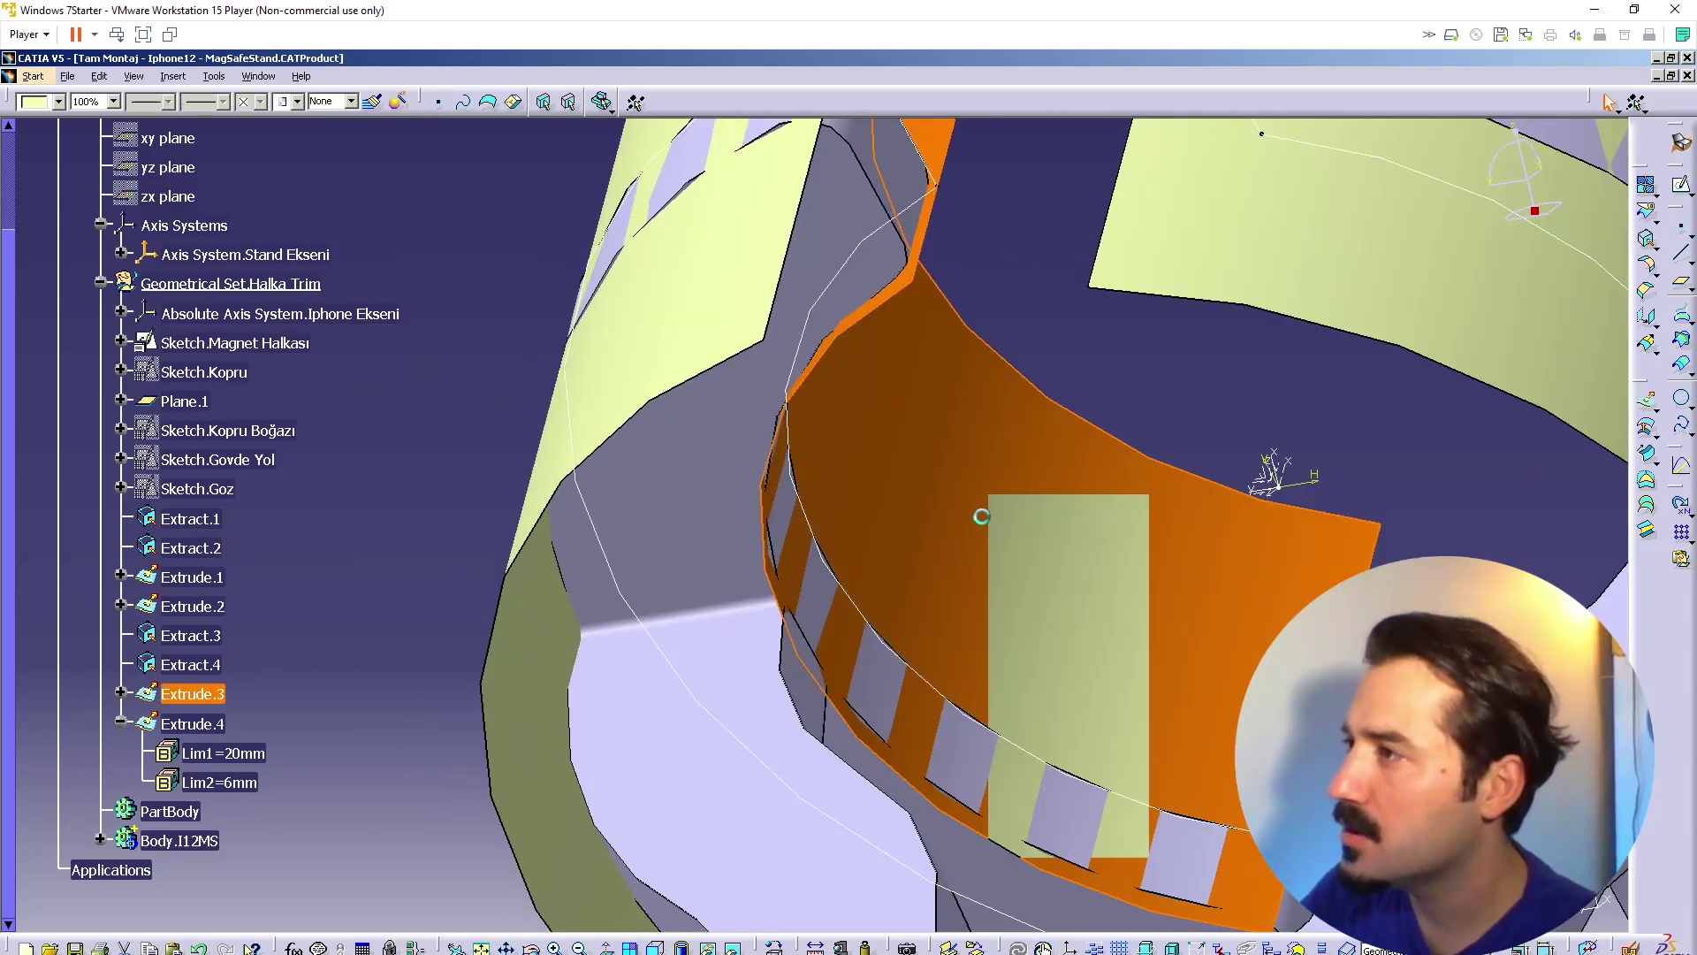
left_click(1020, 361)
mouse_move(996, 358)
middle_mouse_down()
mouse_move(940, 372)
mouse_move(995, 390)
middle_mouse_up()
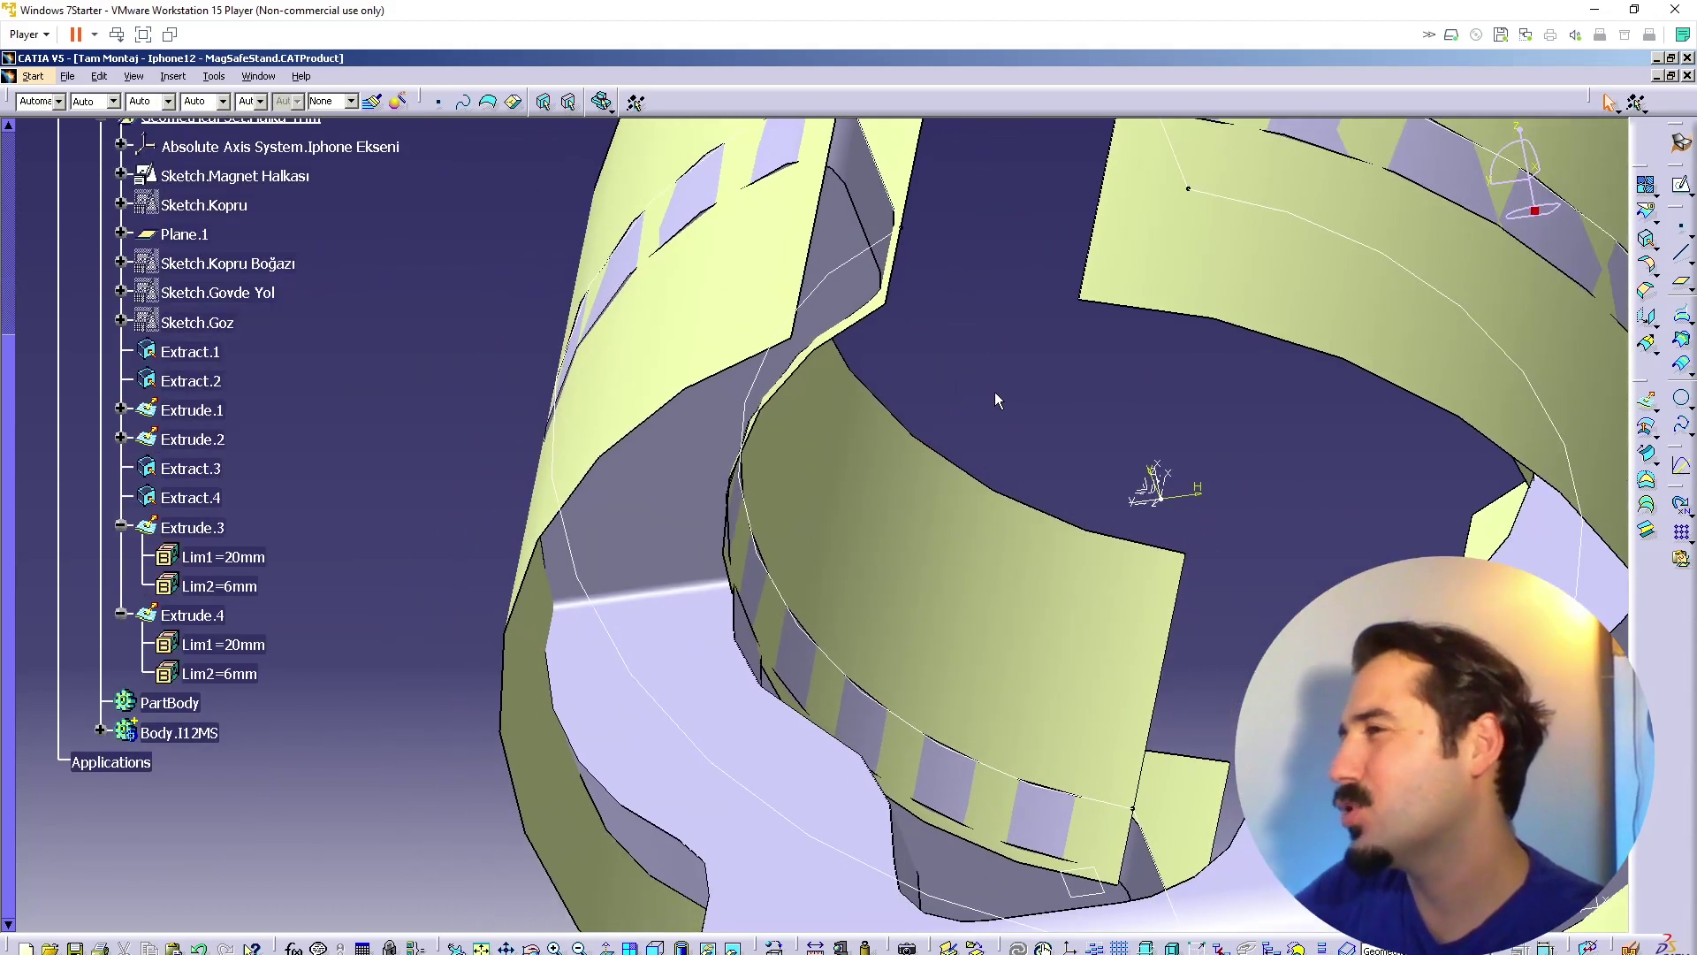
middle_click_drag(1086, 427, 905, 378)
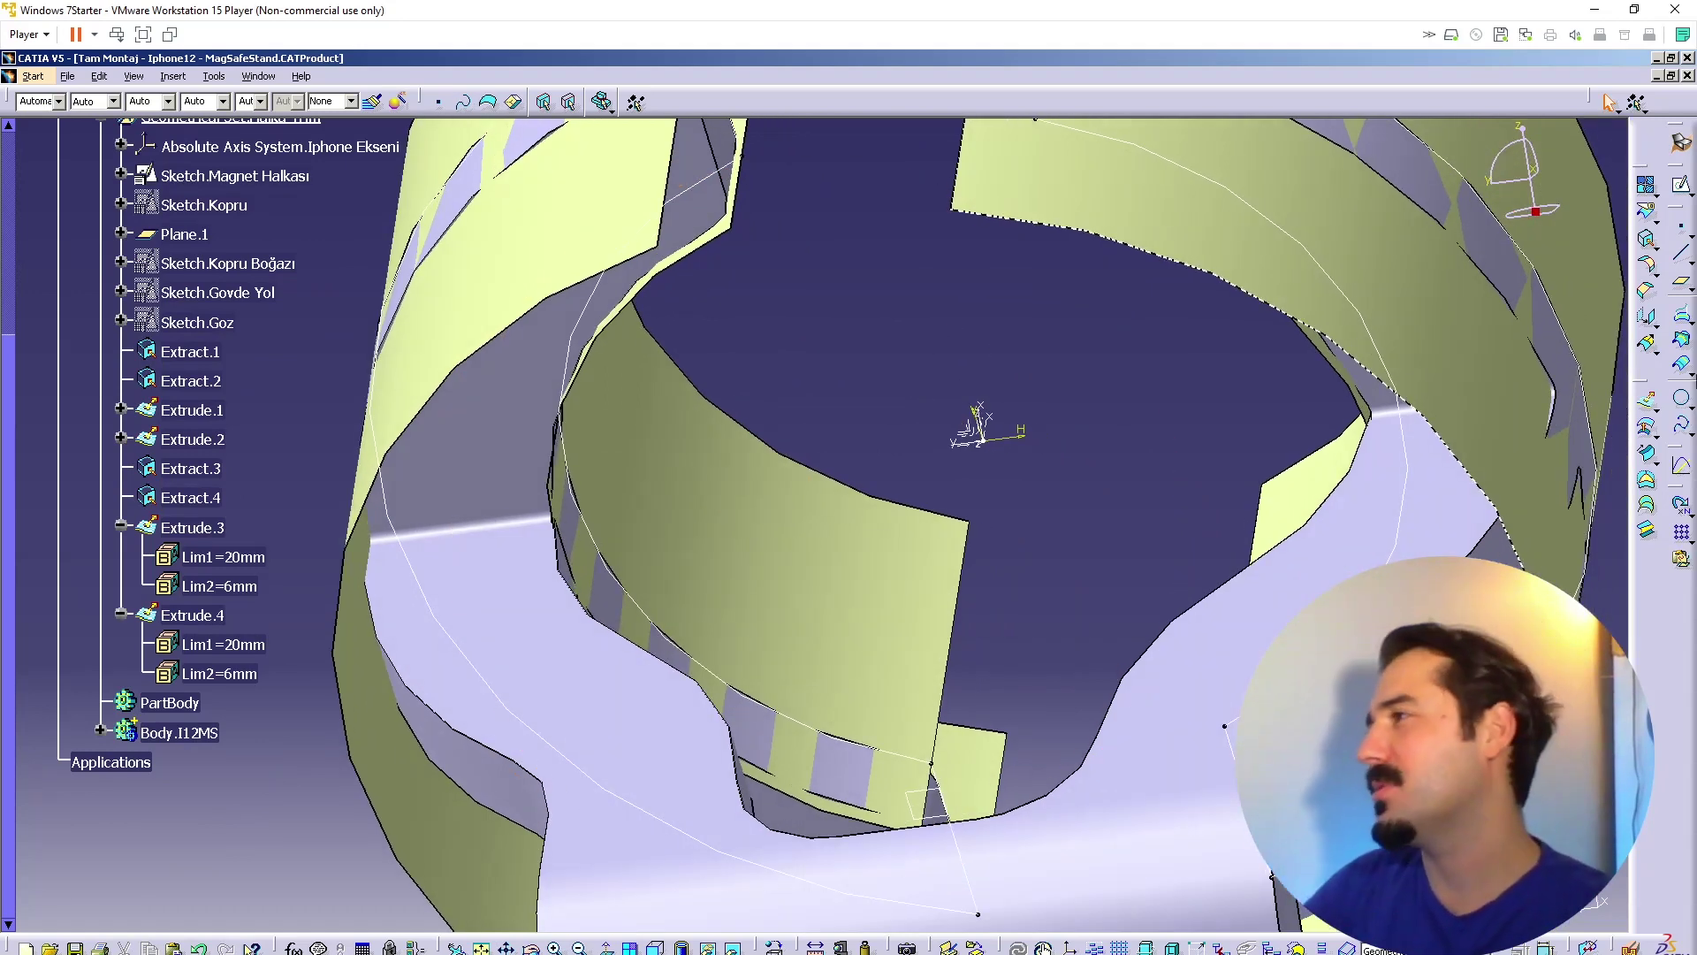
Step: Return to the Part Design workbench, collapse Geometrical Set.Halka Trim and define Body.I12MS as the work object
left_click(1682, 146)
left_click(1485, 822)
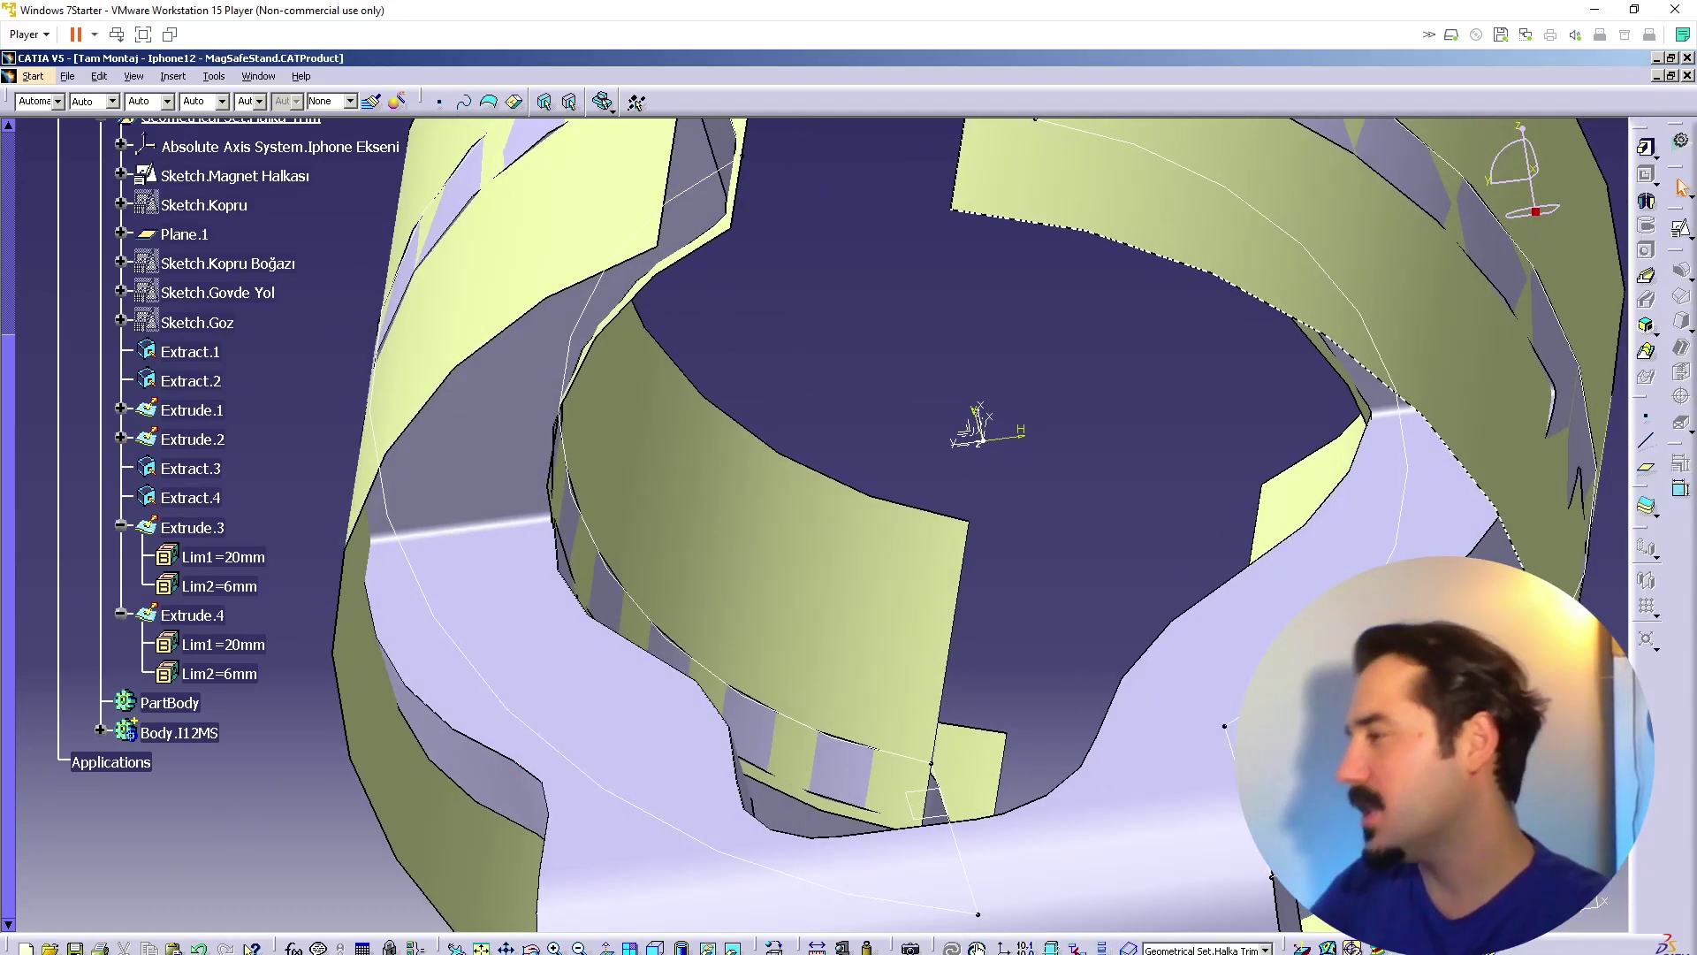
left_click(1655, 517)
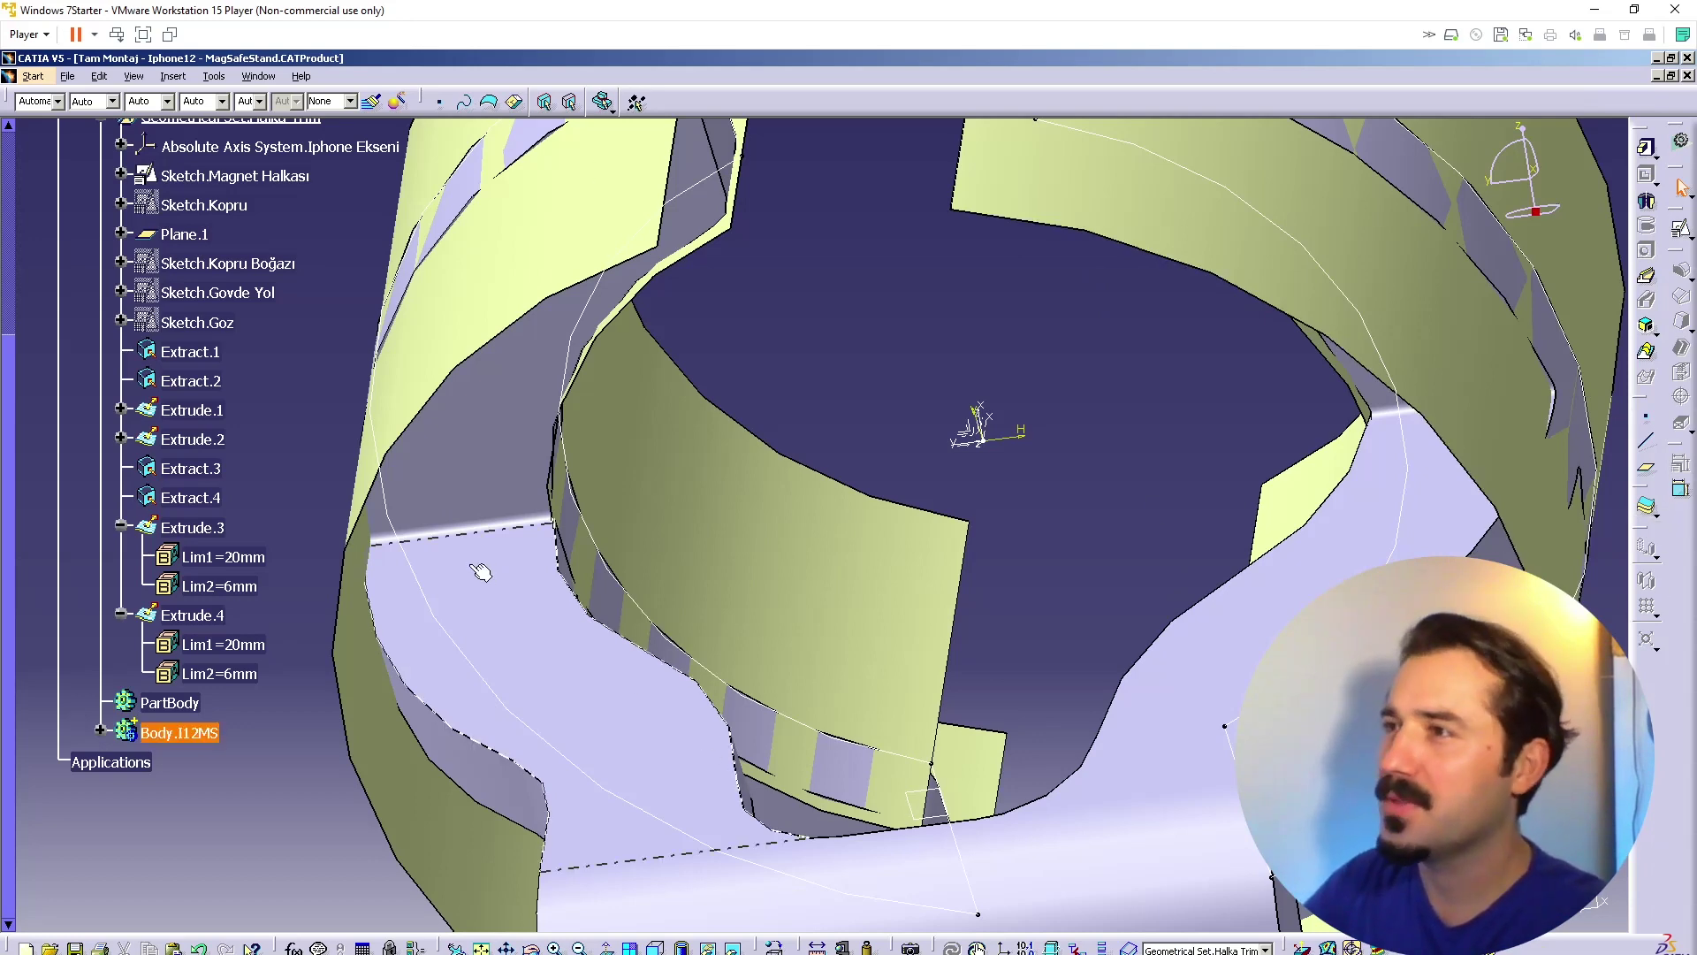
scroll(725, 537, "up", 6)
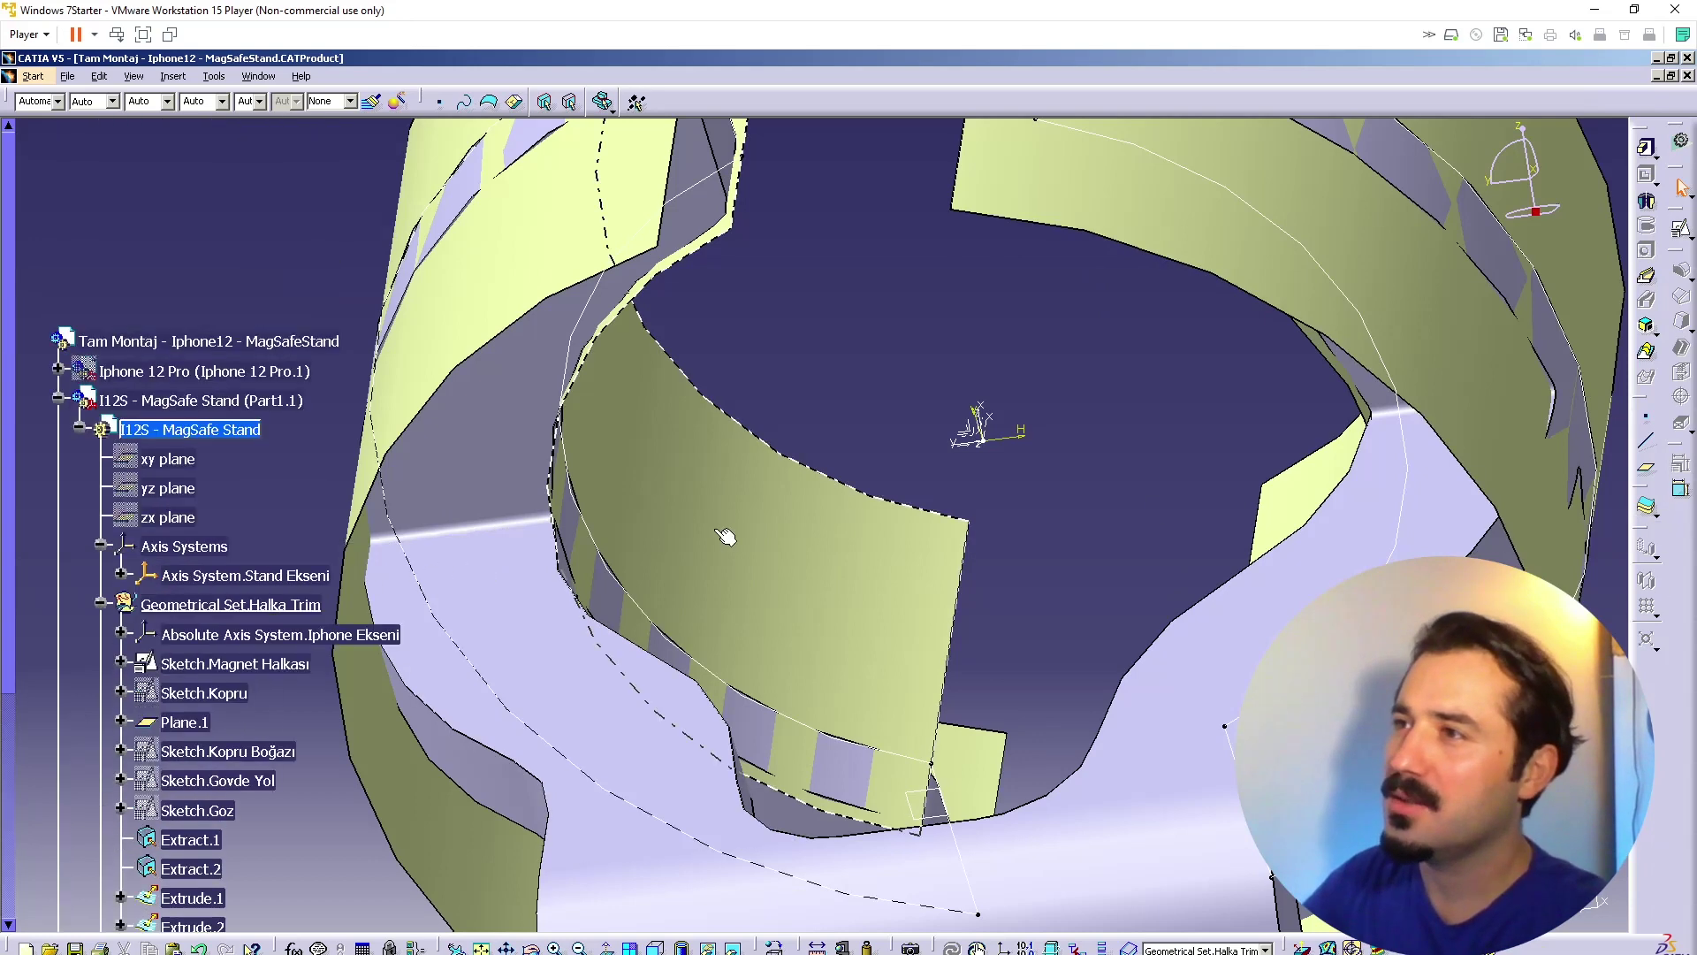
left_click(100, 604)
right_click(171, 668)
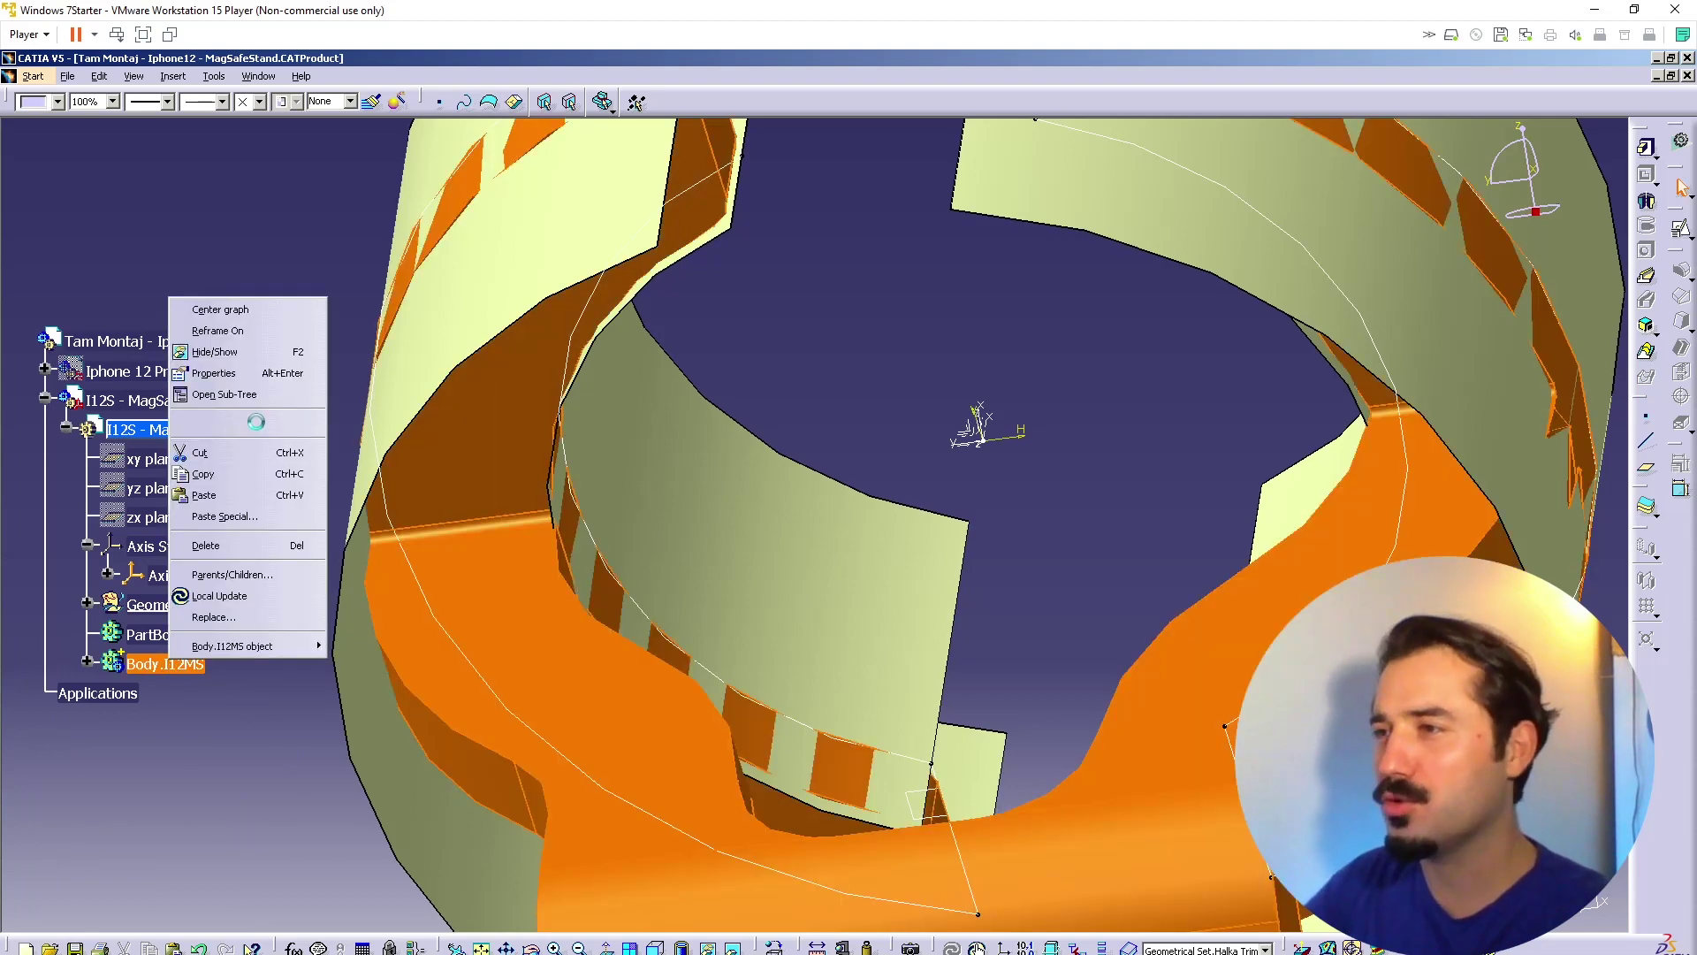
left_click(239, 423)
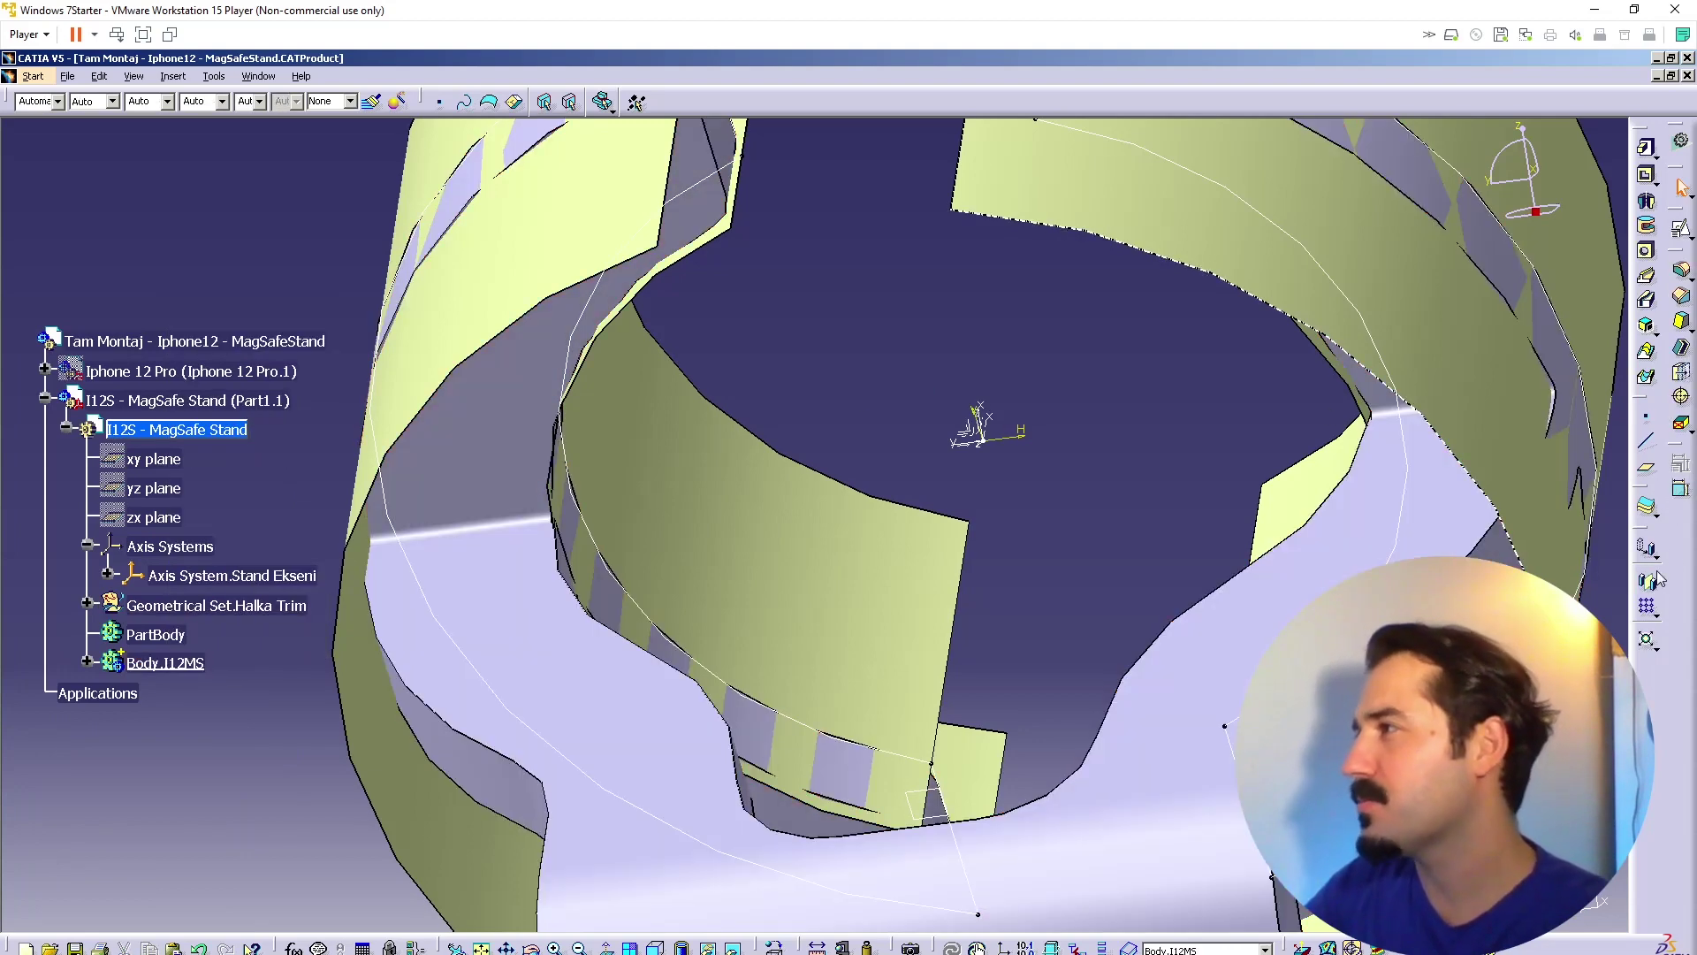
Step: Try to split Body.I12MS with the inner trim surface on the left-hand ring half, reversing the side to keep
left_click(1651, 509)
left_click(1604, 524)
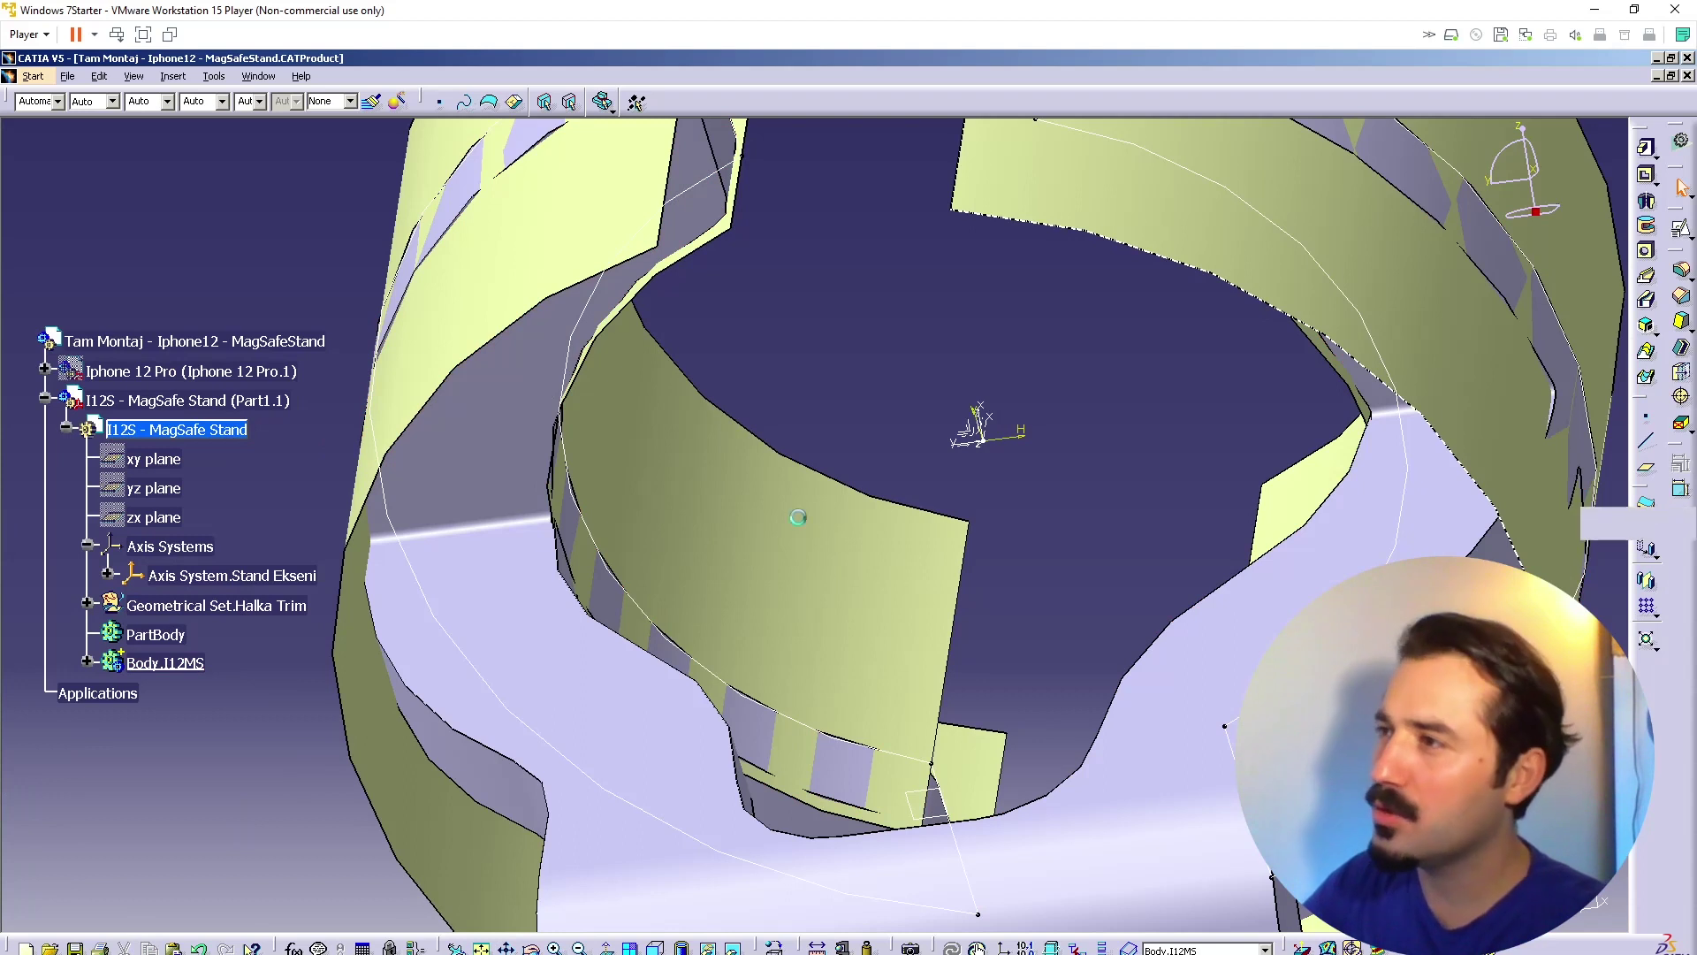
left_click(563, 435)
left_click(979, 574)
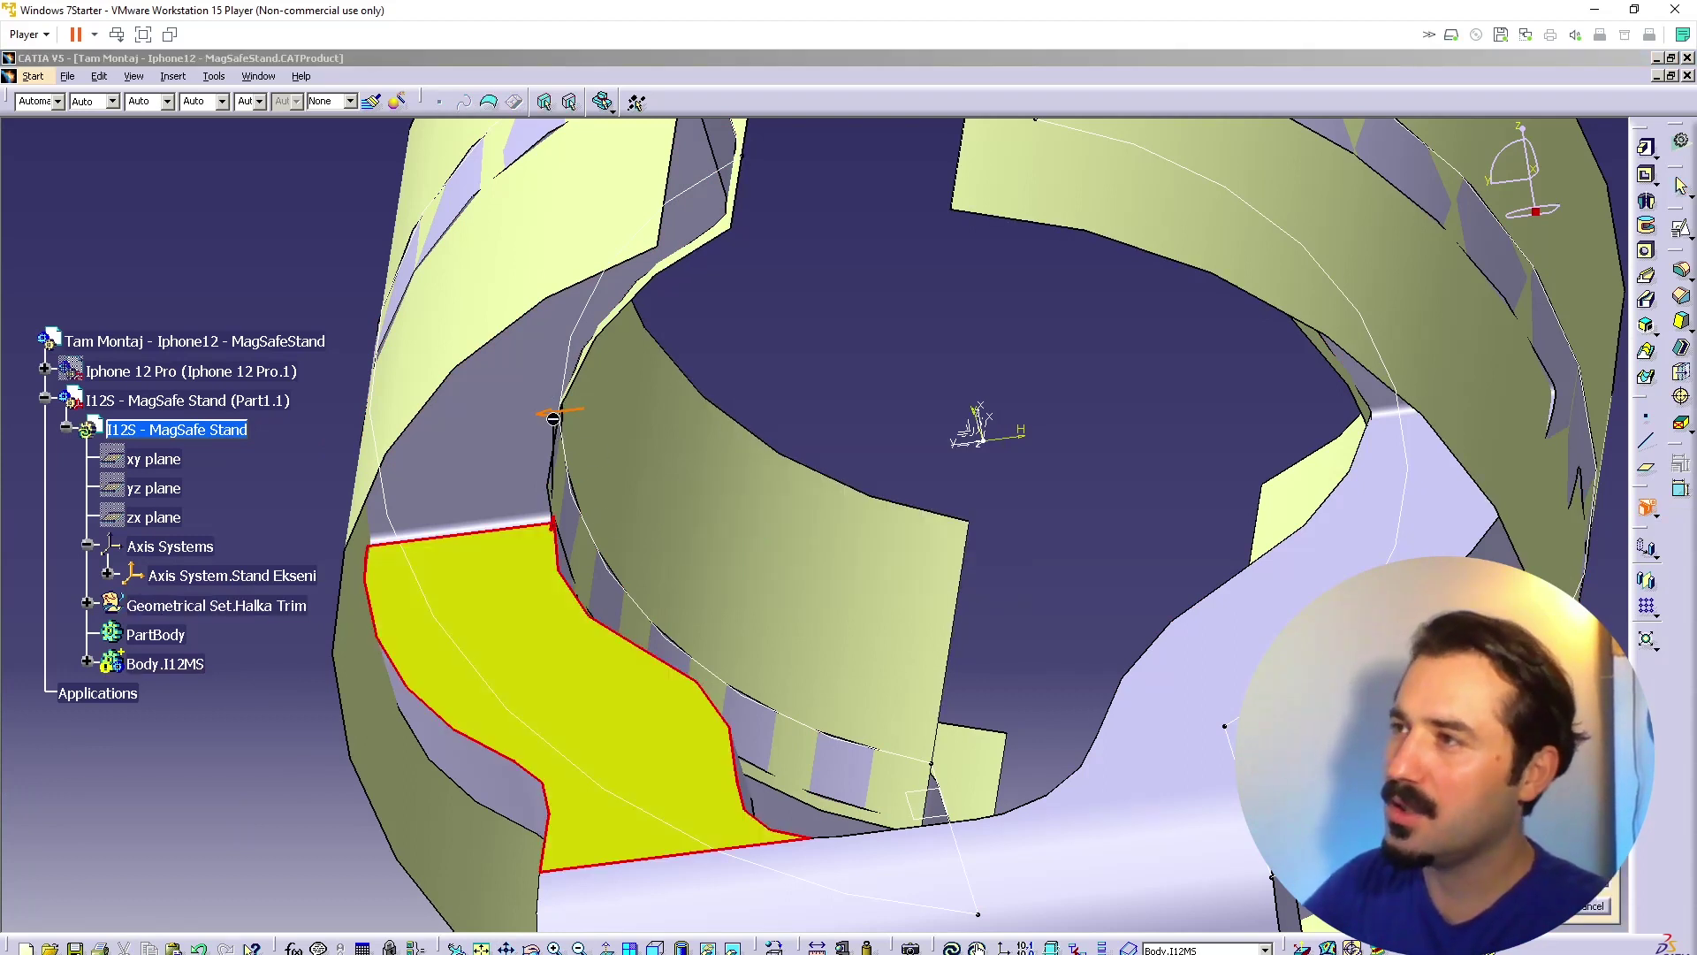
left_click(545, 415)
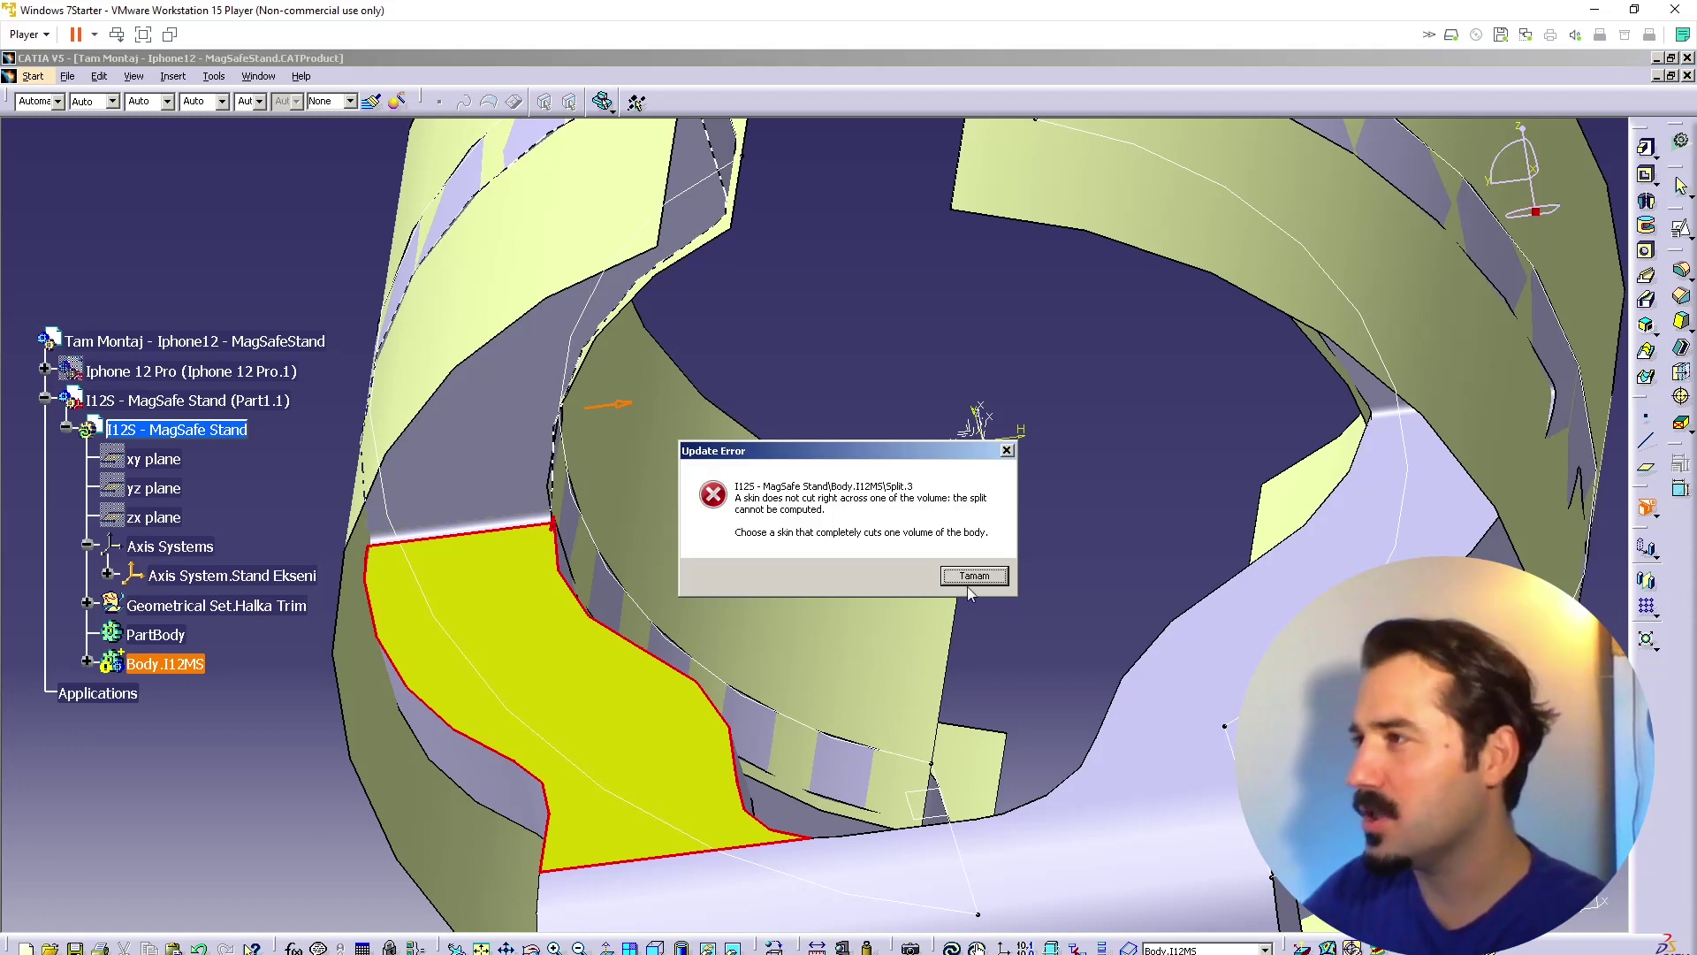
left_click(972, 576)
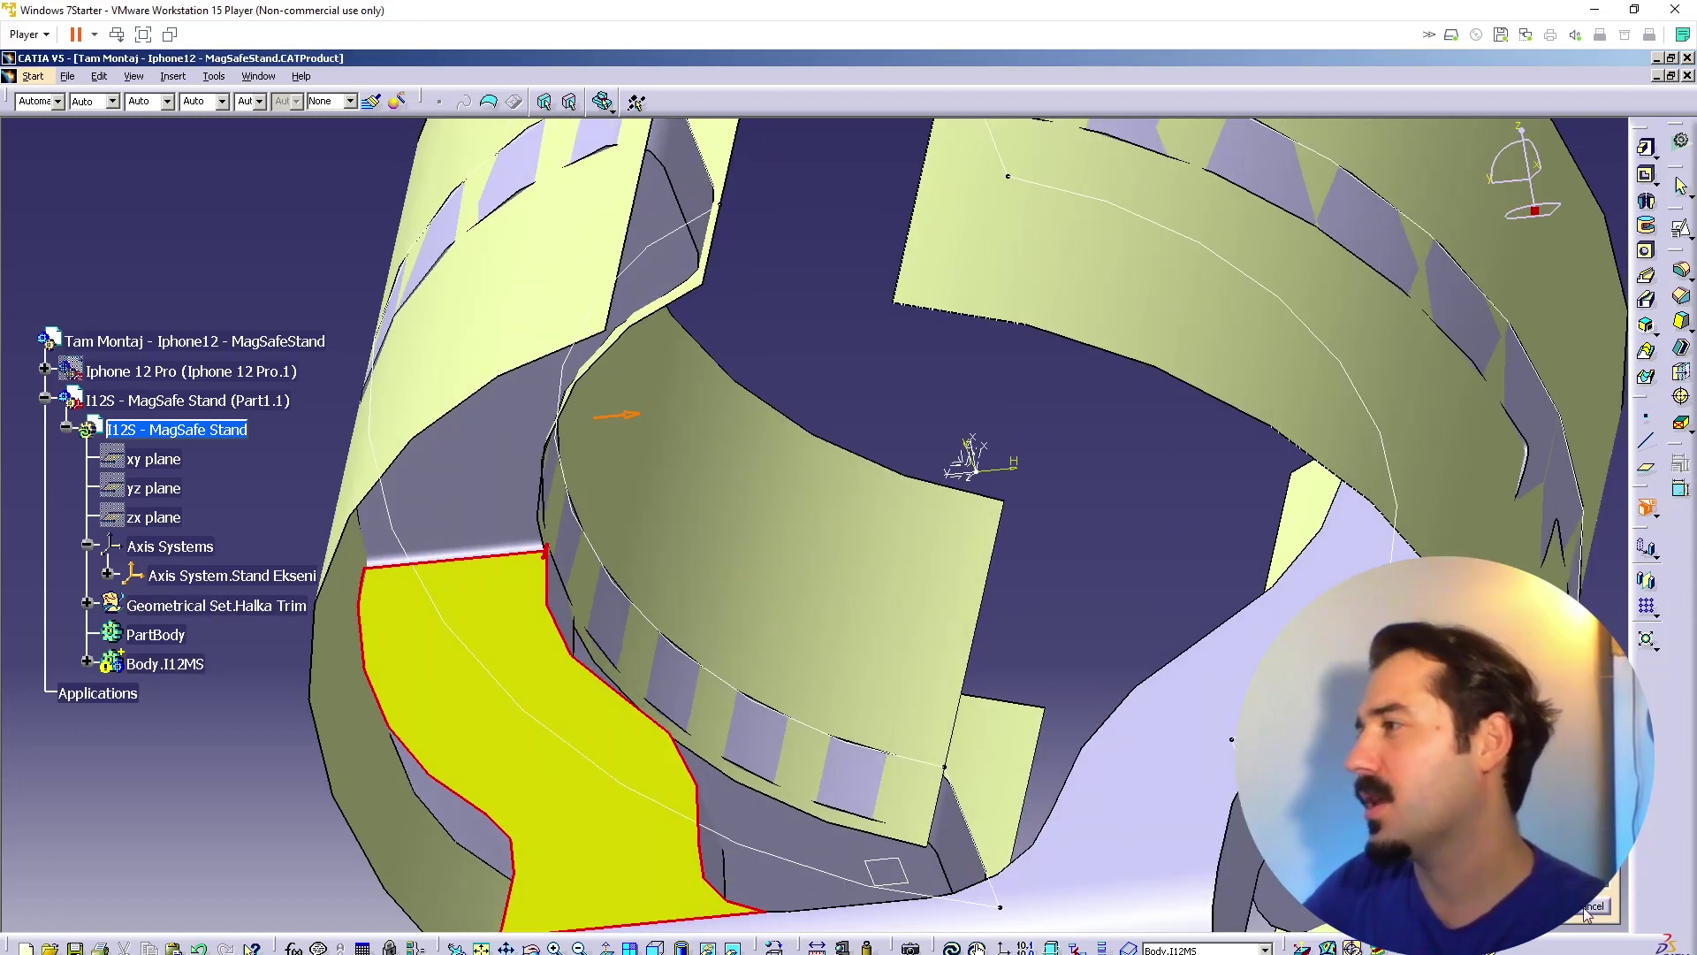
left_click(1589, 915)
middle_click_drag(946, 492, 976, 559)
middle_click_drag(915, 473, 824, 453)
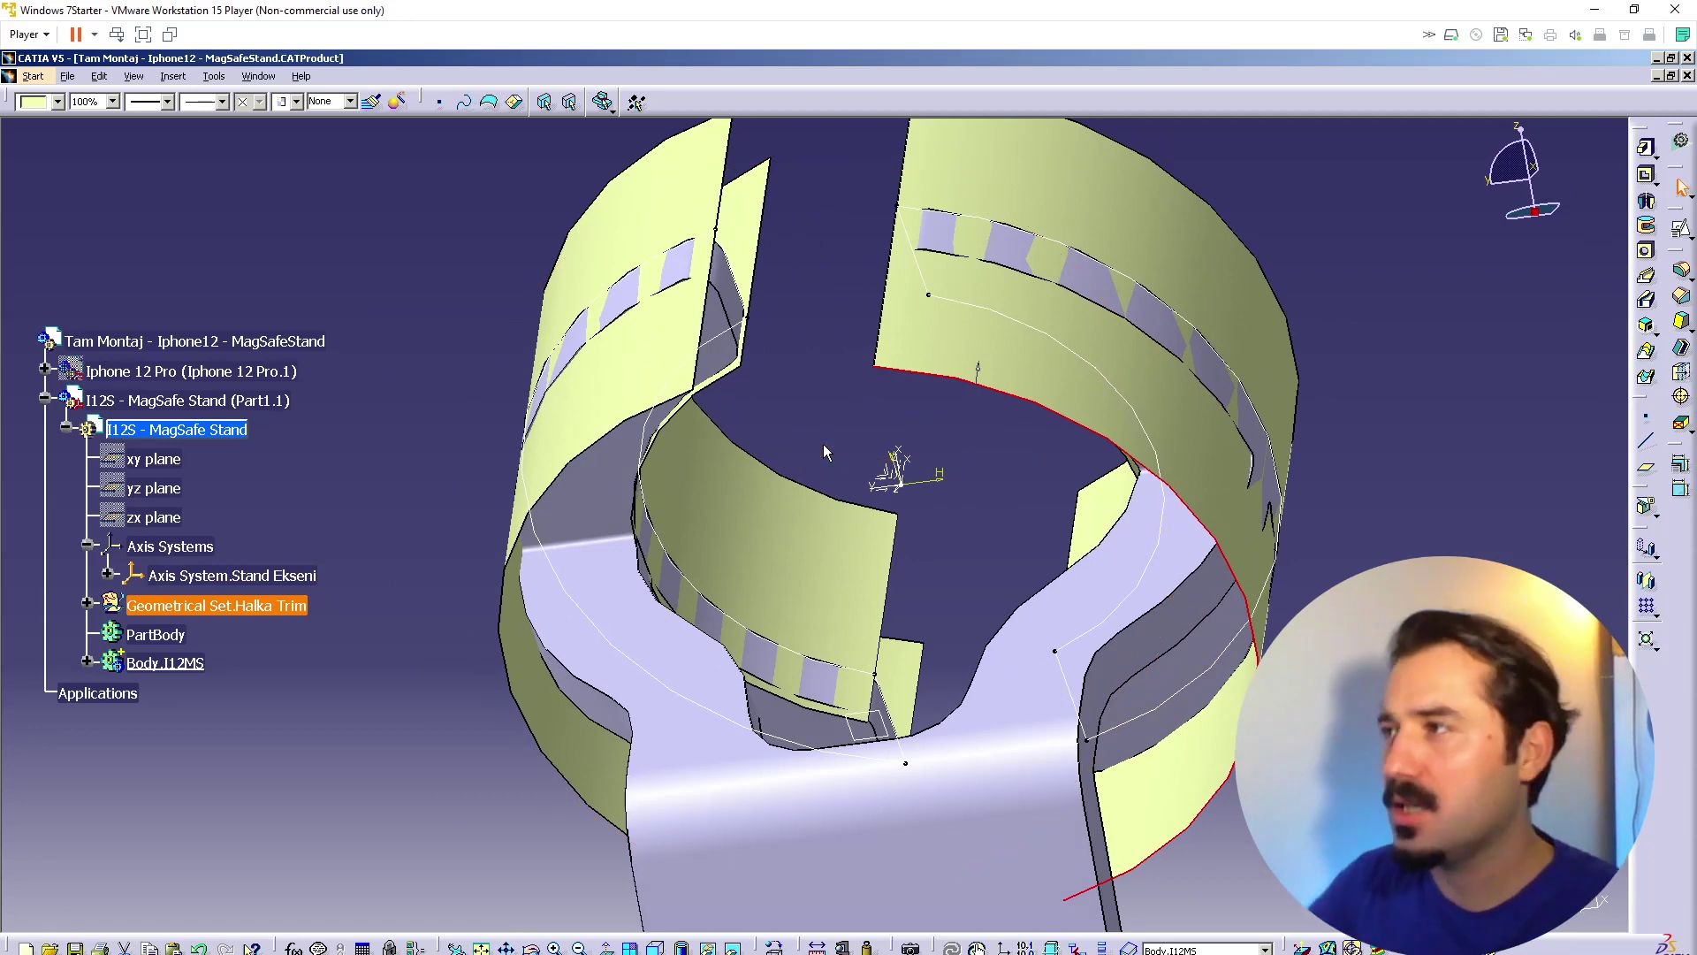
middle_click_drag(764, 389, 832, 360)
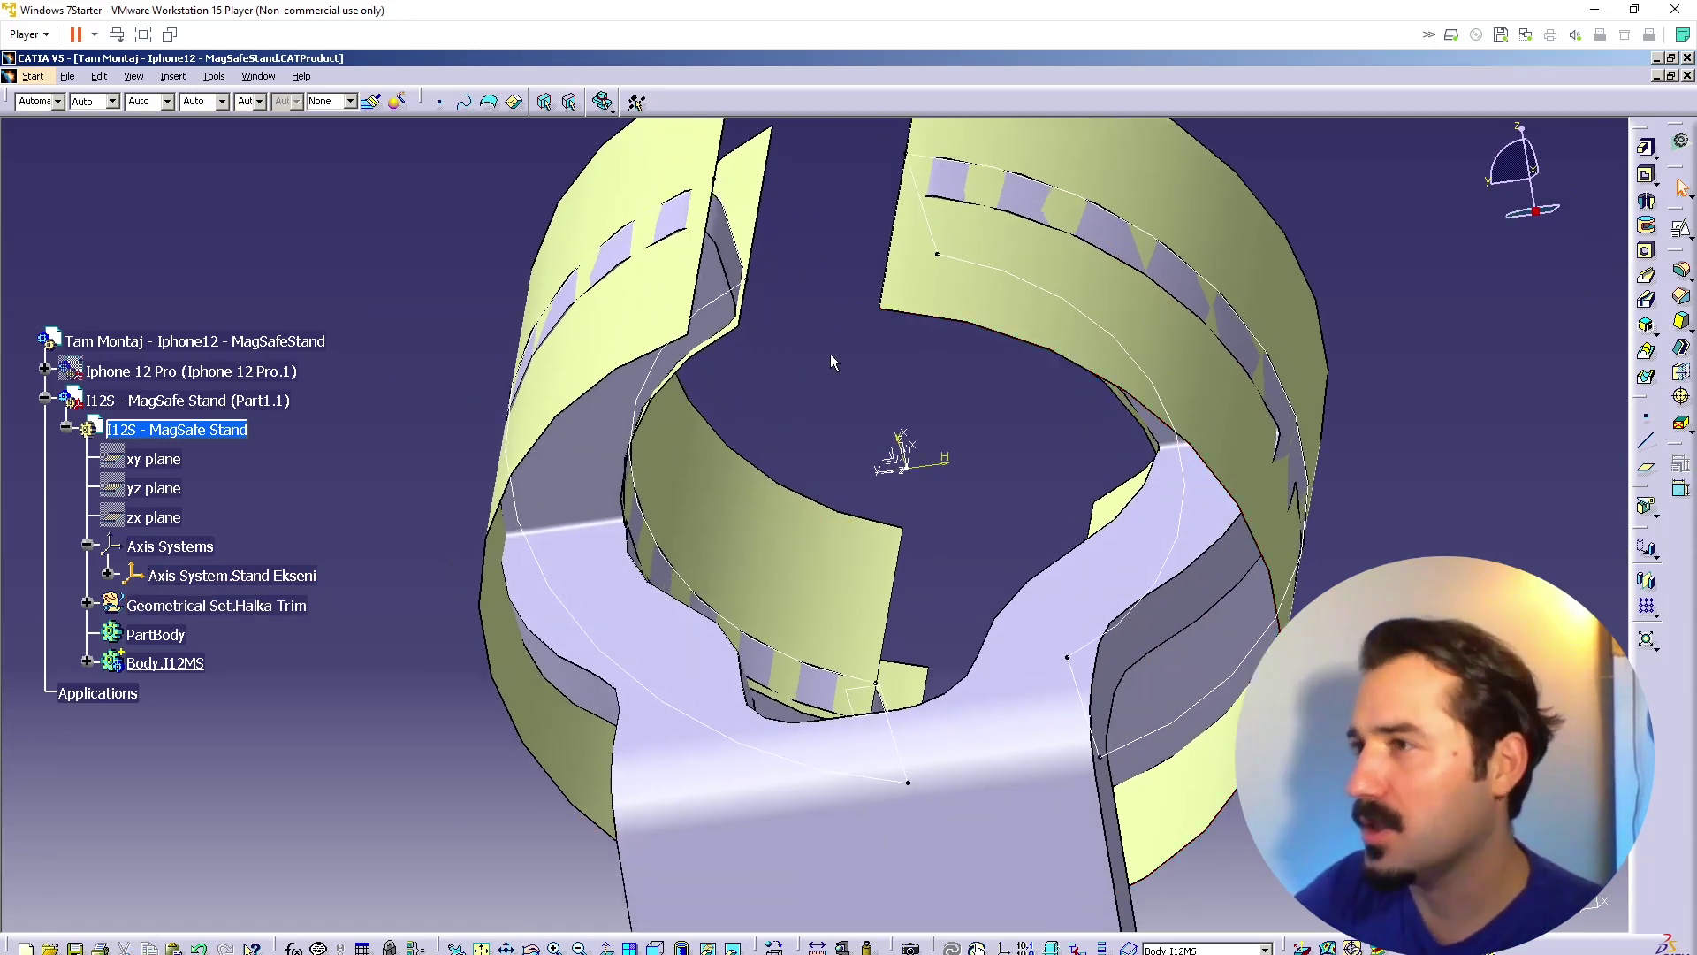
Step: Draw lines across the gaps between the inner trim surfaces in Geometrical Set.Halka Trim and switch to the Generative Shape Design workbench
right_click(250, 604)
left_click(342, 698)
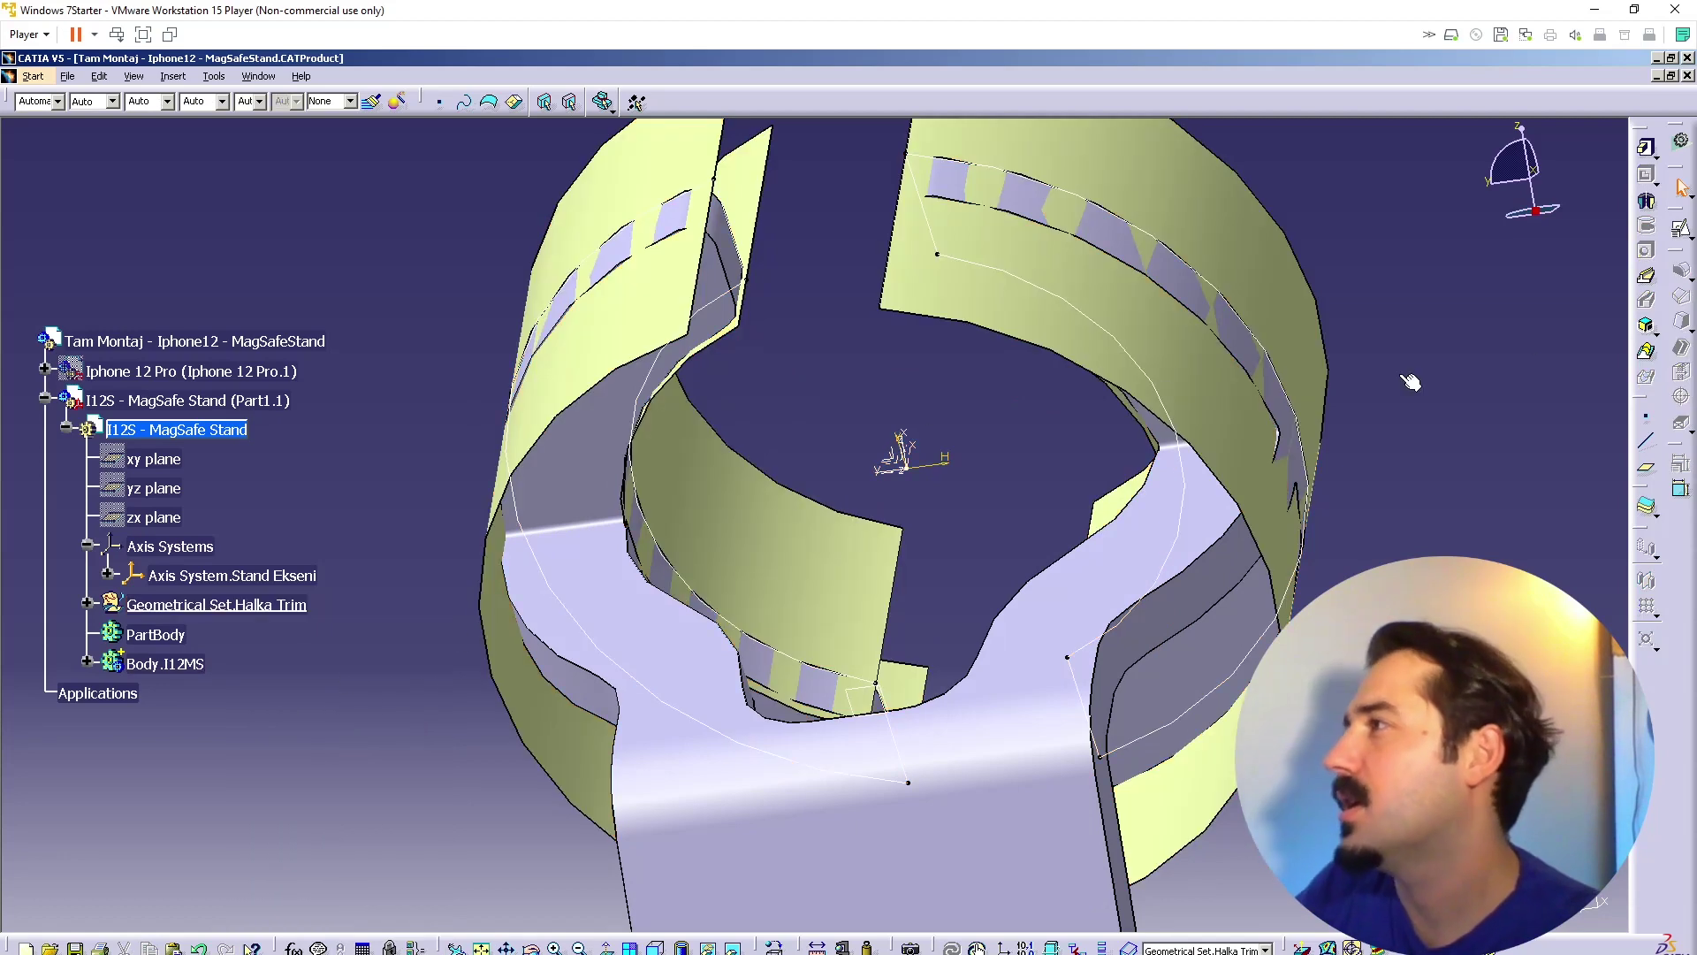
left_click(1646, 441)
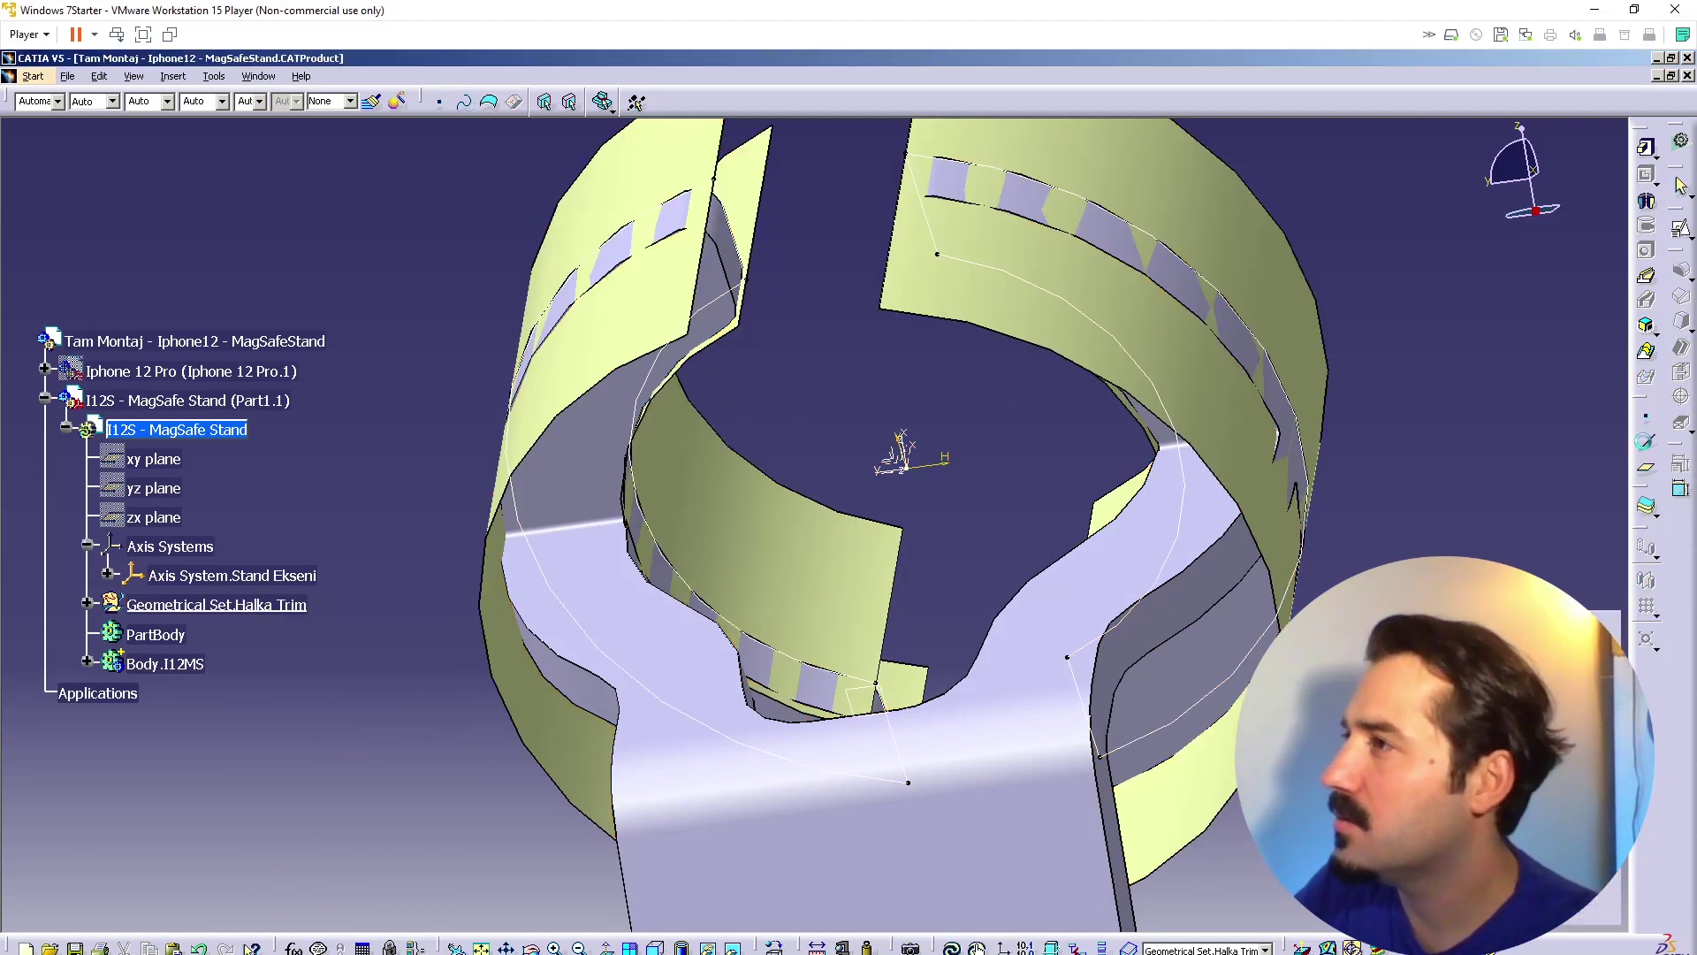
left_click(879, 310)
key("Return")
middle_click_drag(1069, 464, 1014, 570)
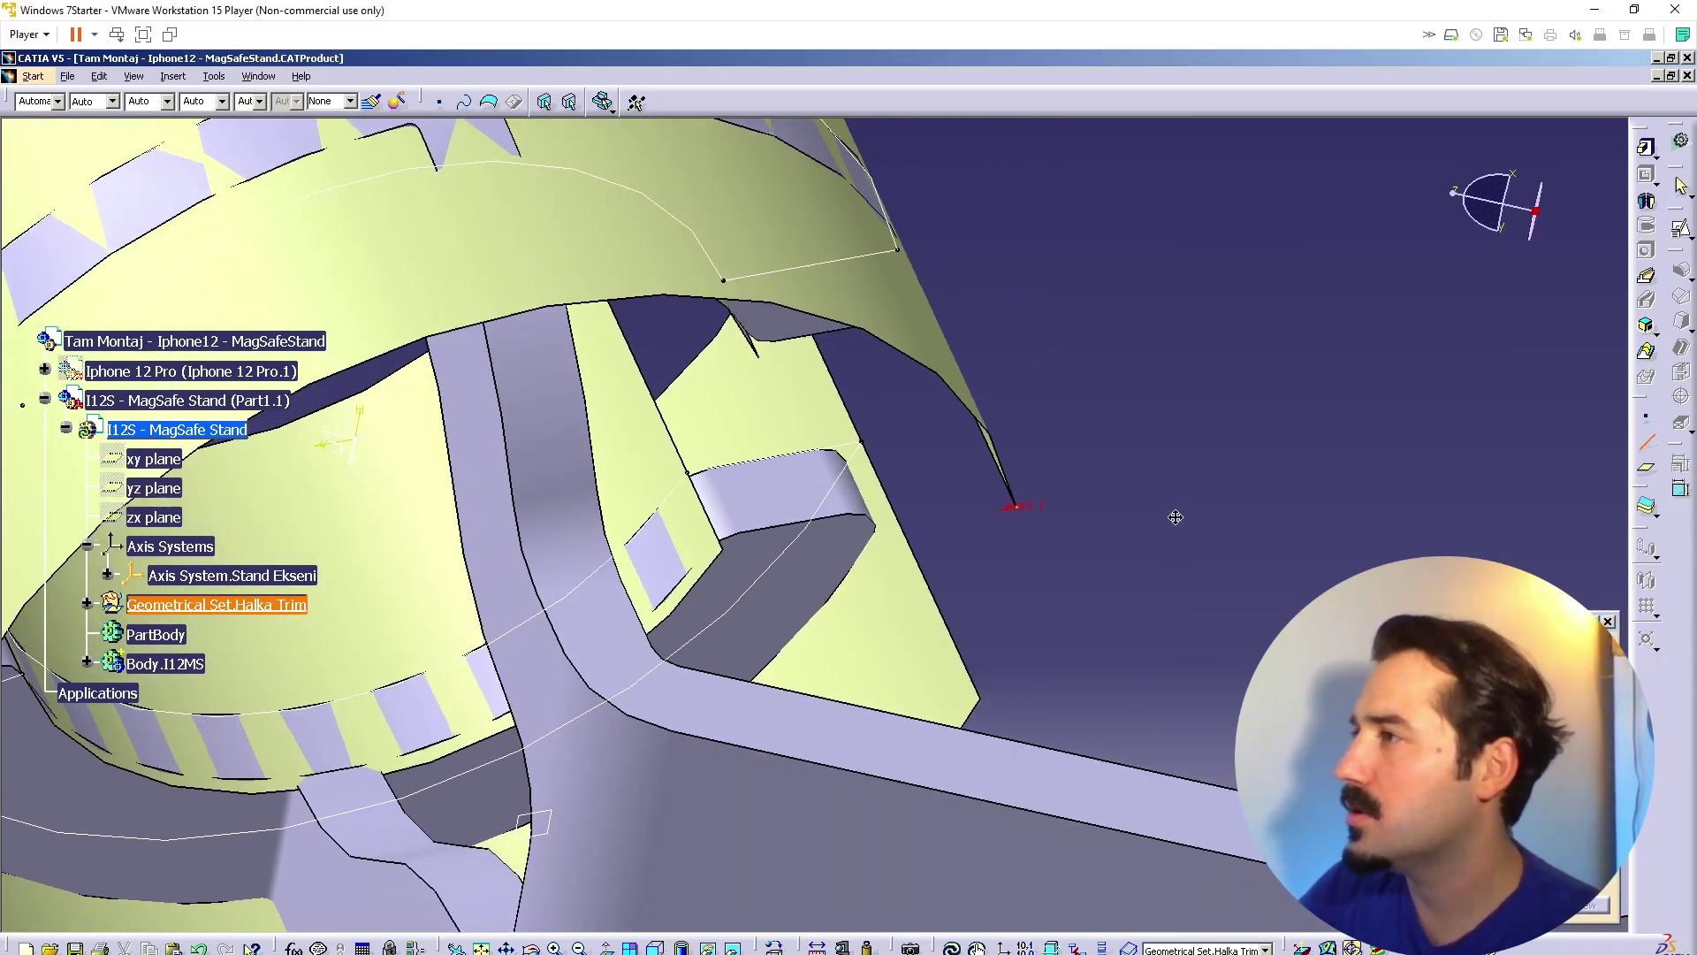
middle_click_drag(1015, 492, 1000, 593)
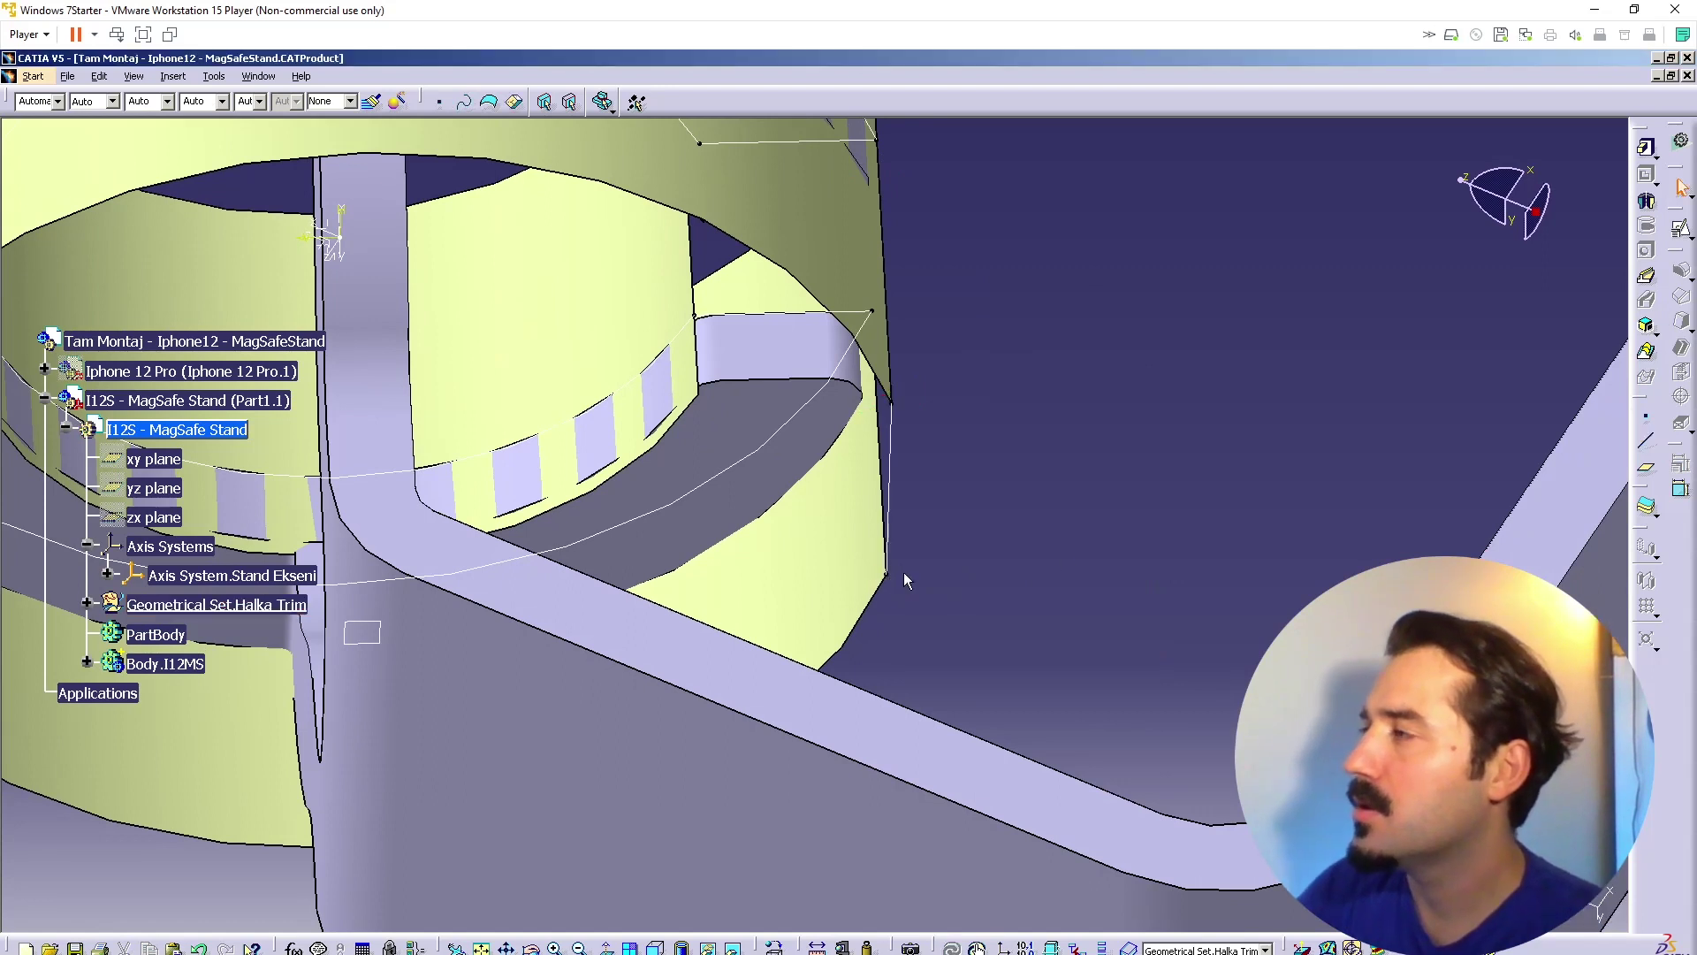
left_click(1684, 144)
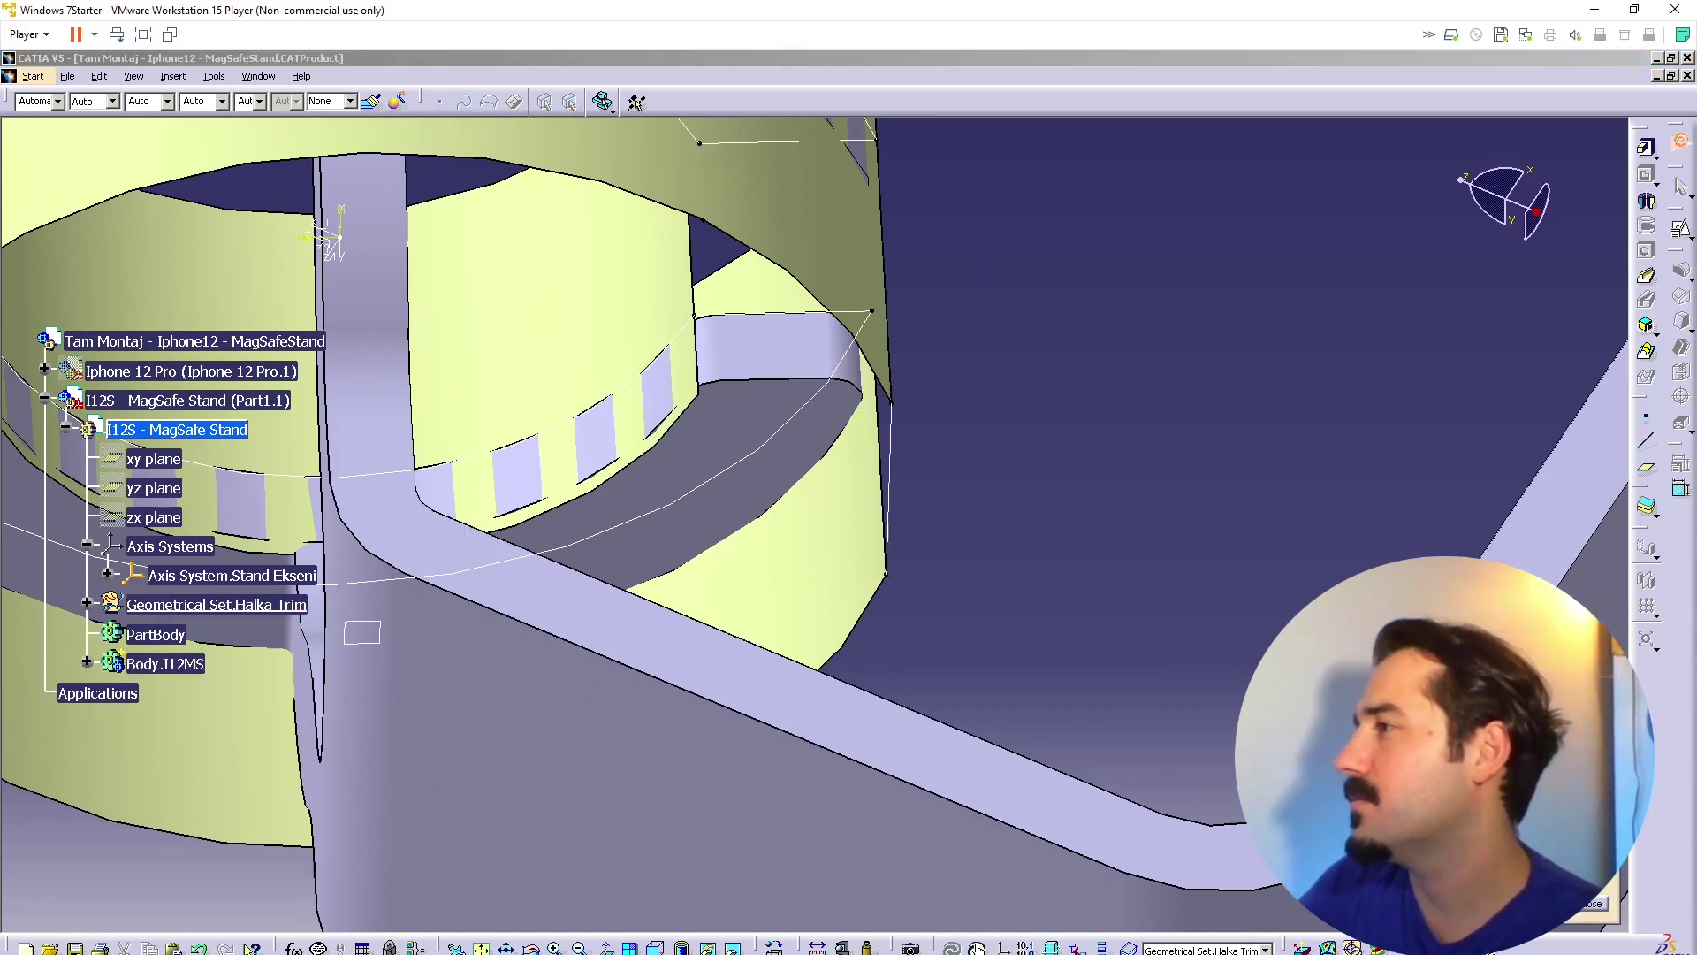
left_click(1468, 751)
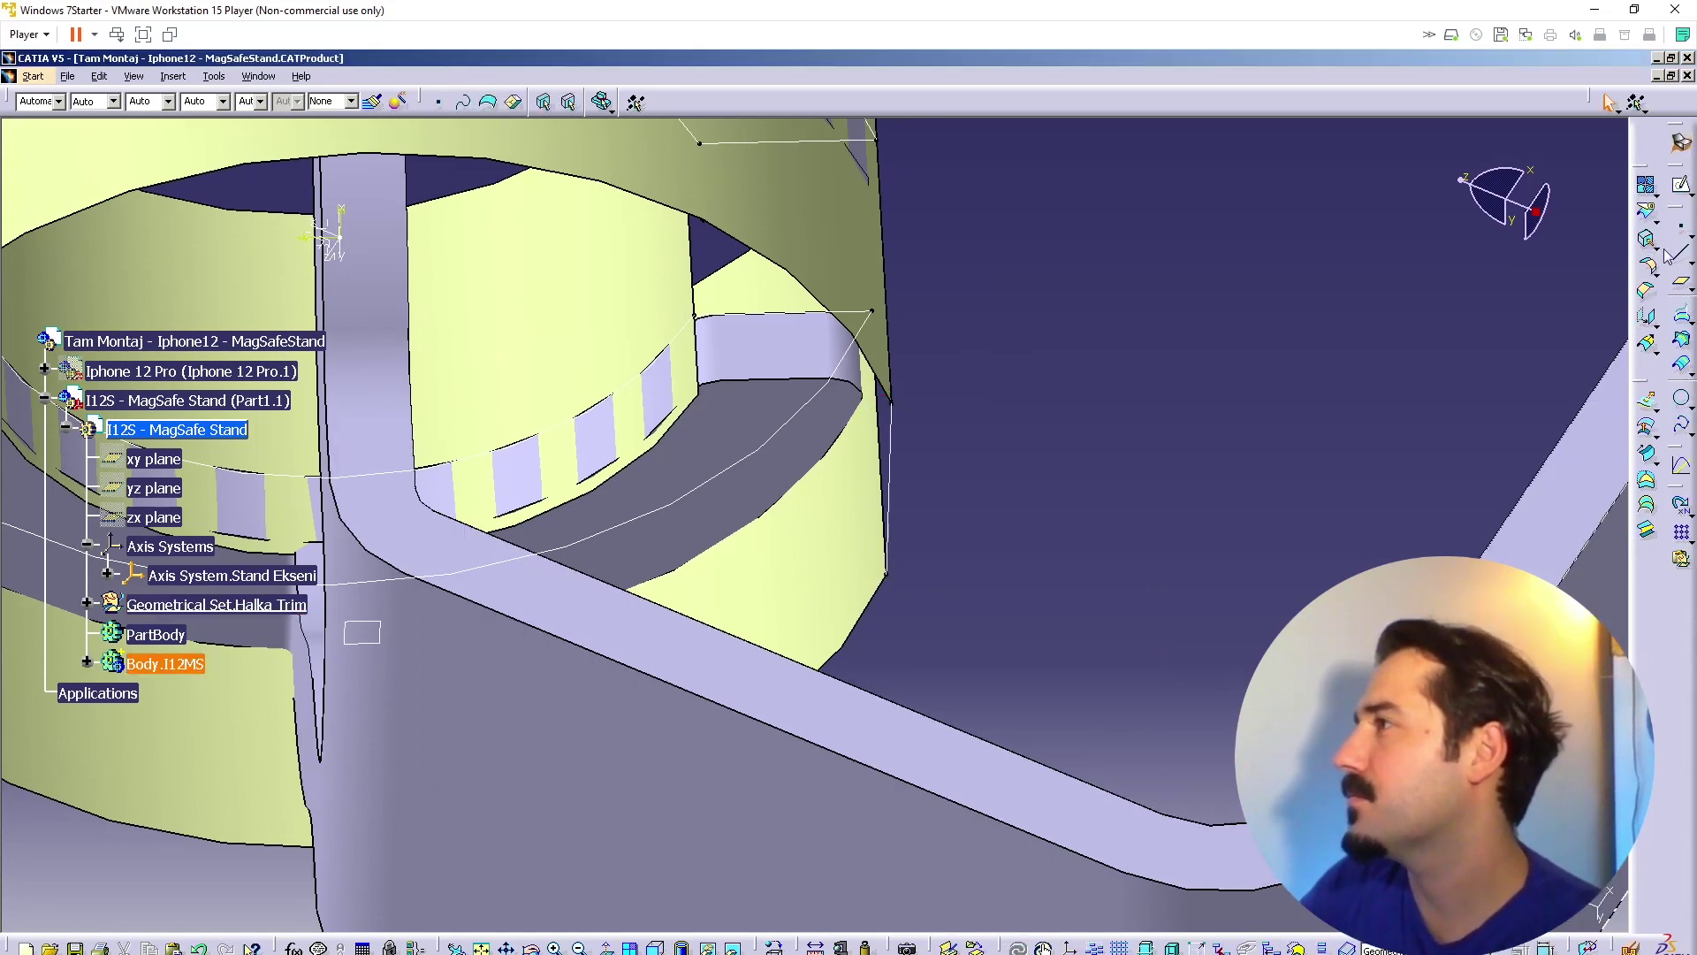
left_click(1647, 479)
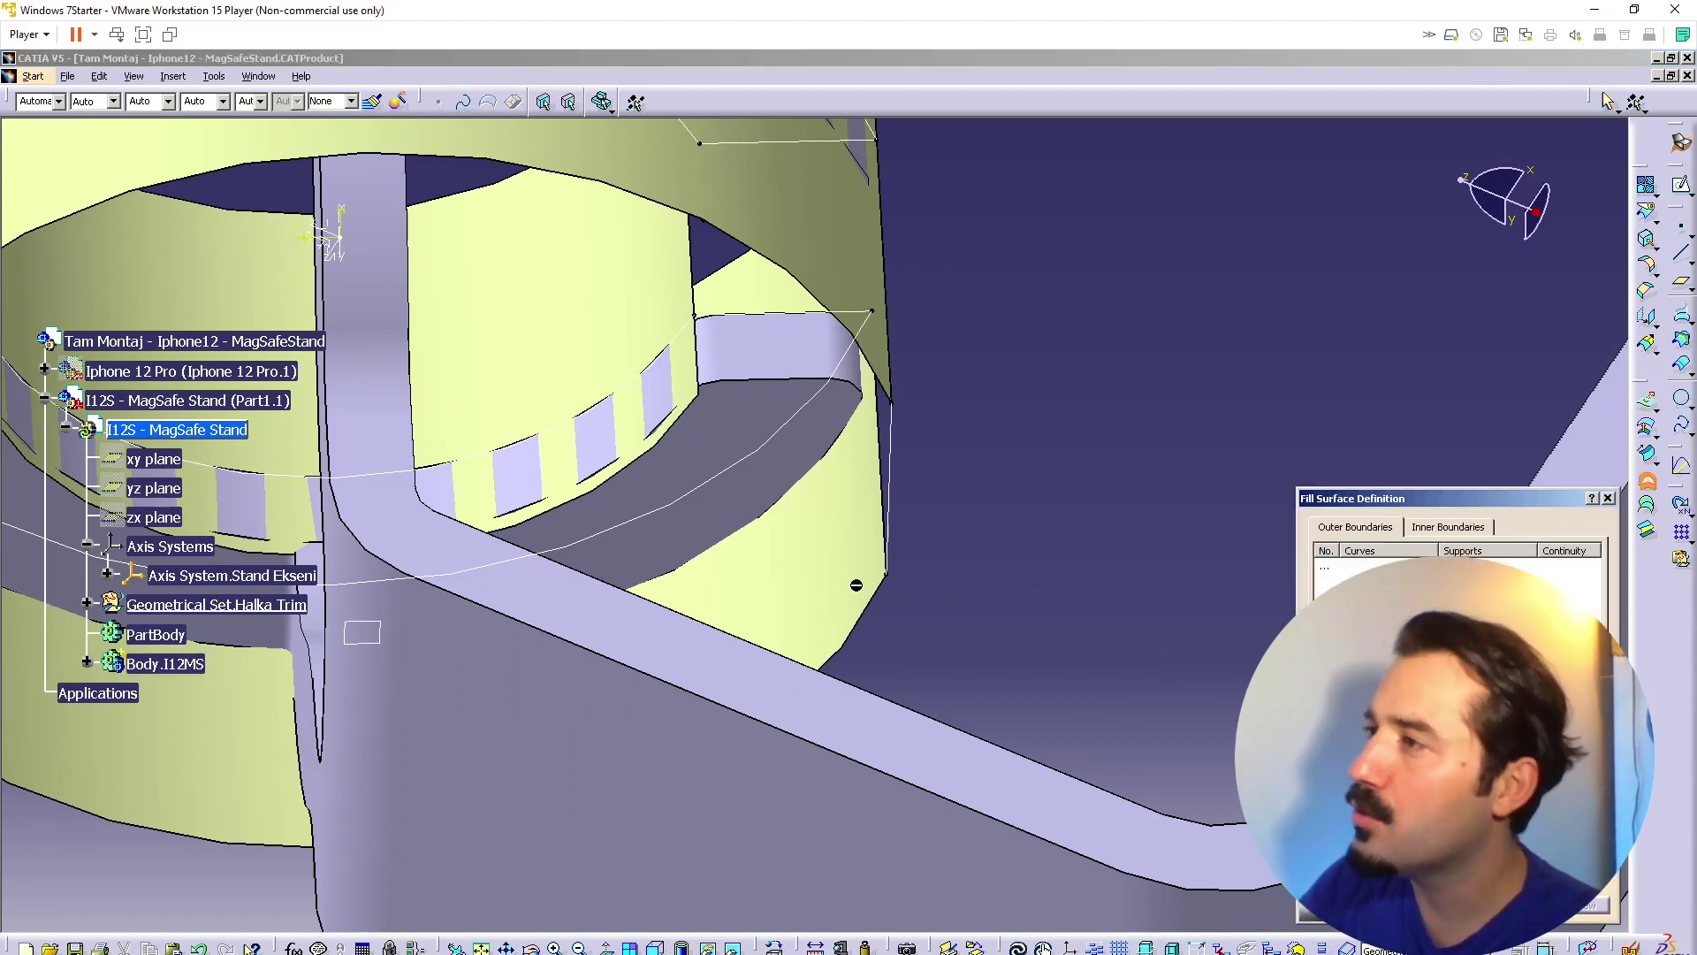
left_click(891, 577)
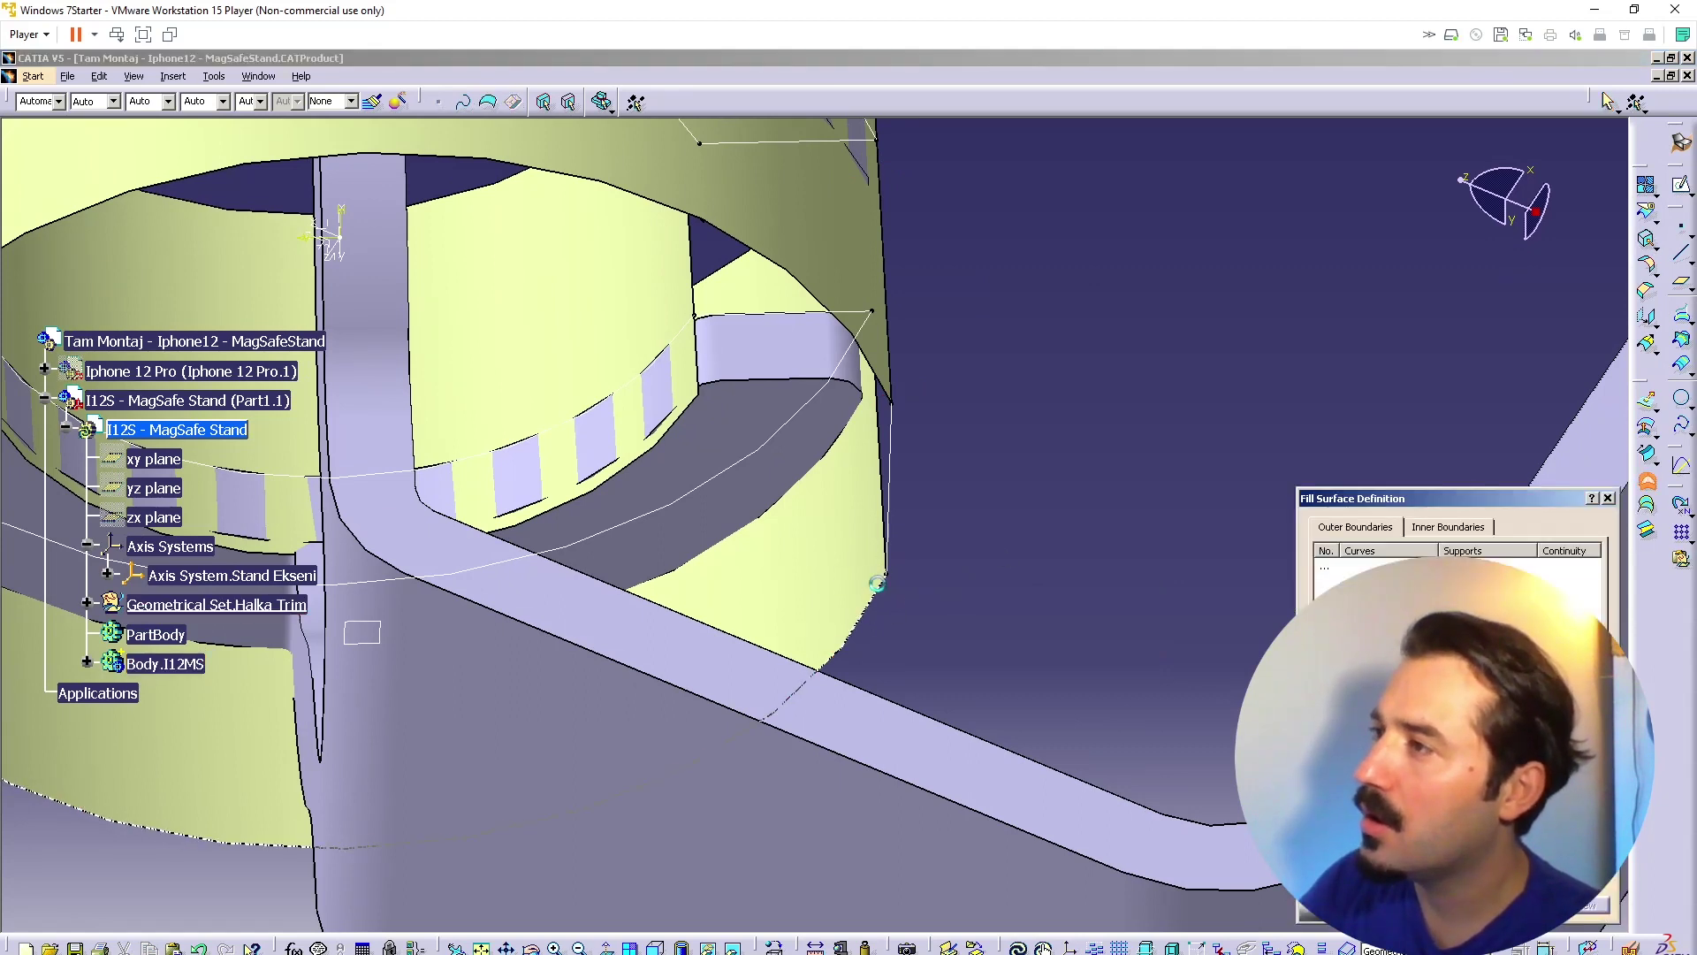
left_click(880, 379)
middle_click_drag(881, 380, 1518, 349)
middle_click_drag(500, 327, 866, 505)
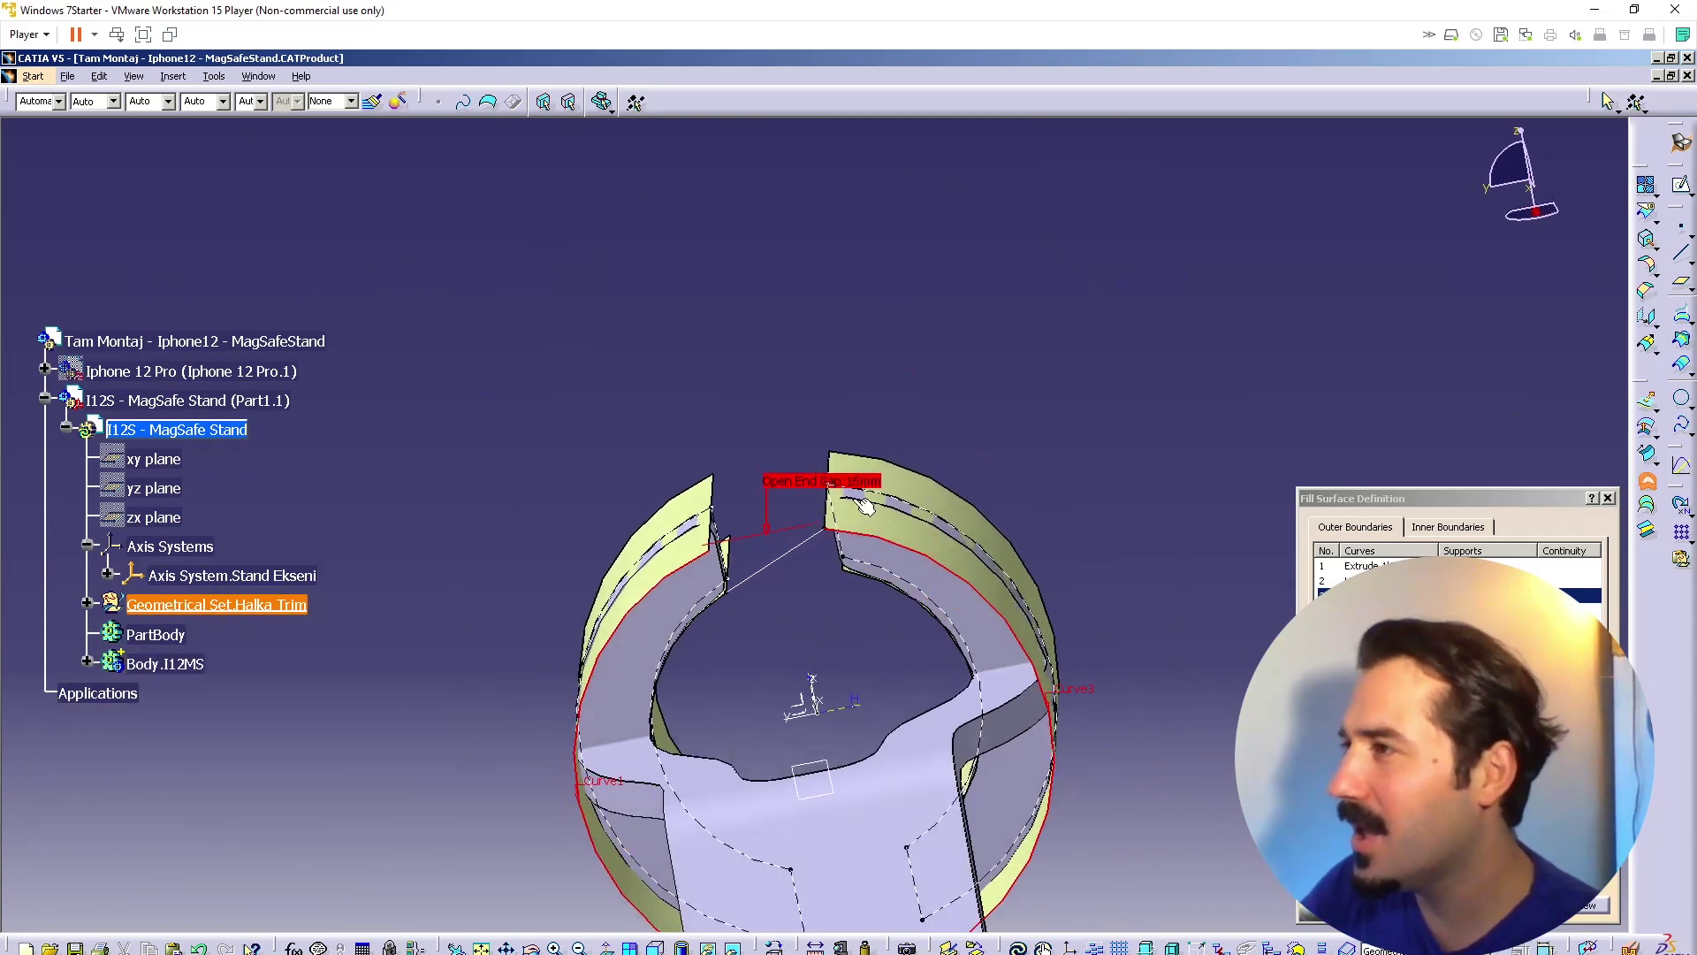
key("Escape")
Step: Redefine the line across the ring gap farther from the bridge, picking a new end point on the inner trim surface's corner
mouse_move(861, 678)
middle_mouse_down()
mouse_move(841, 711)
mouse_move(853, 659)
middle_mouse_up()
double_click(892, 510)
mouse_move(892, 513)
middle_mouse_down()
mouse_move(925, 564)
mouse_move(925, 513)
middle_mouse_up()
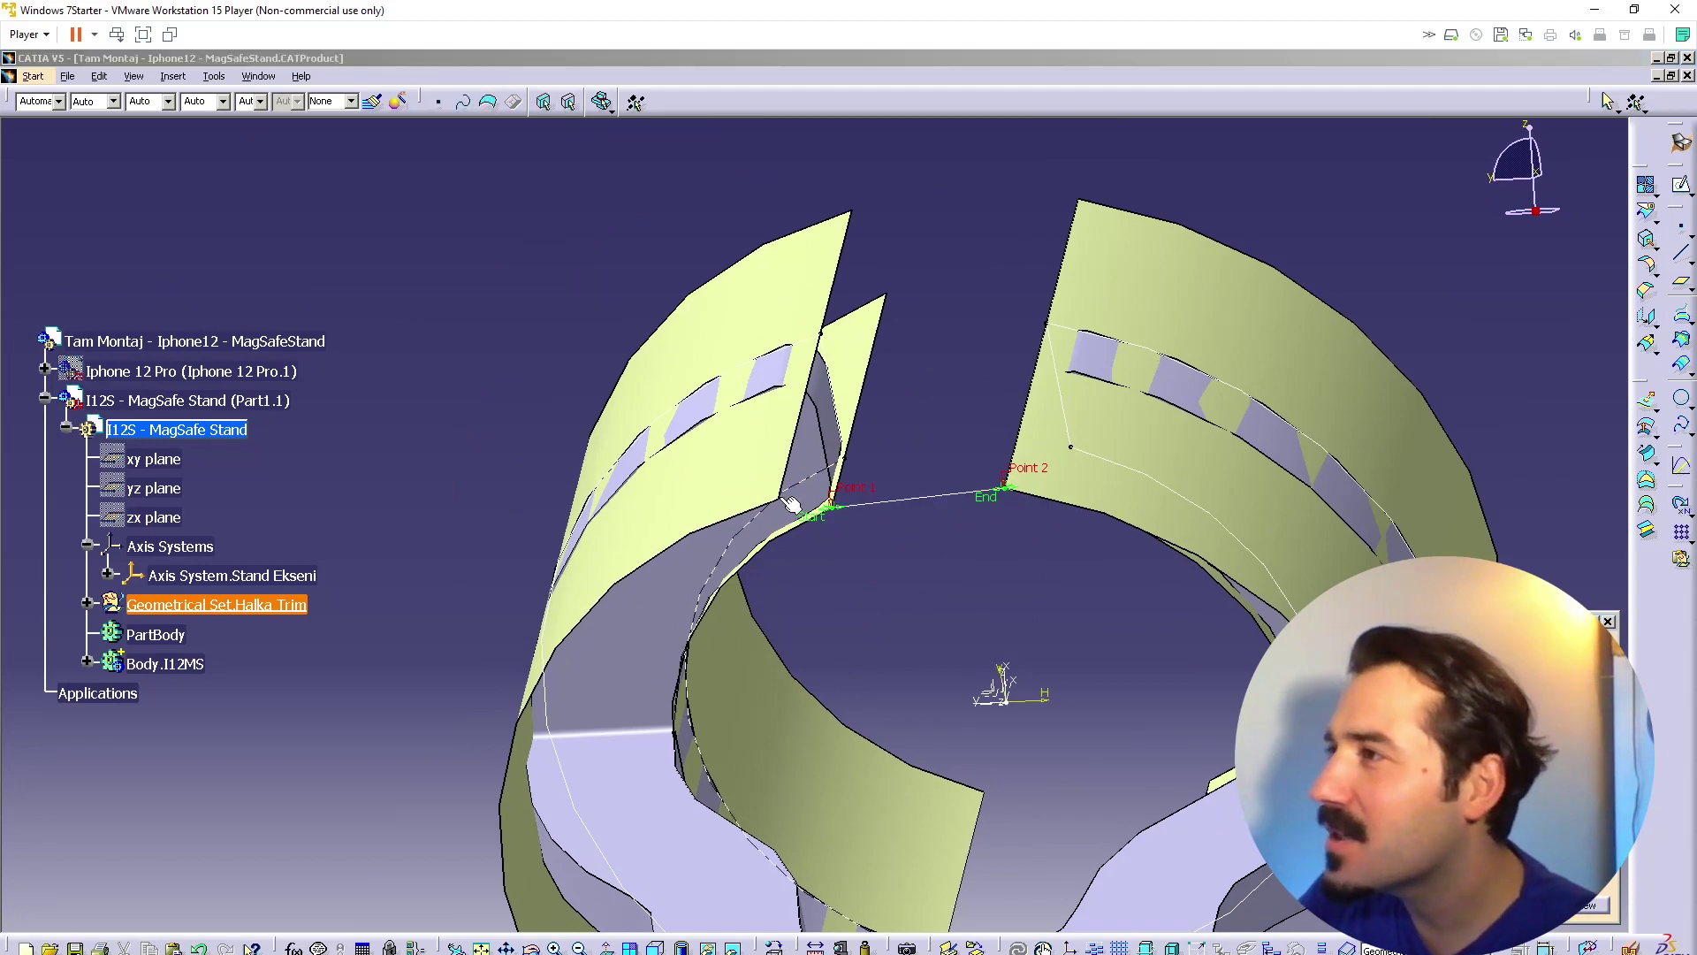
middle_click_drag(834, 523, 1149, 610)
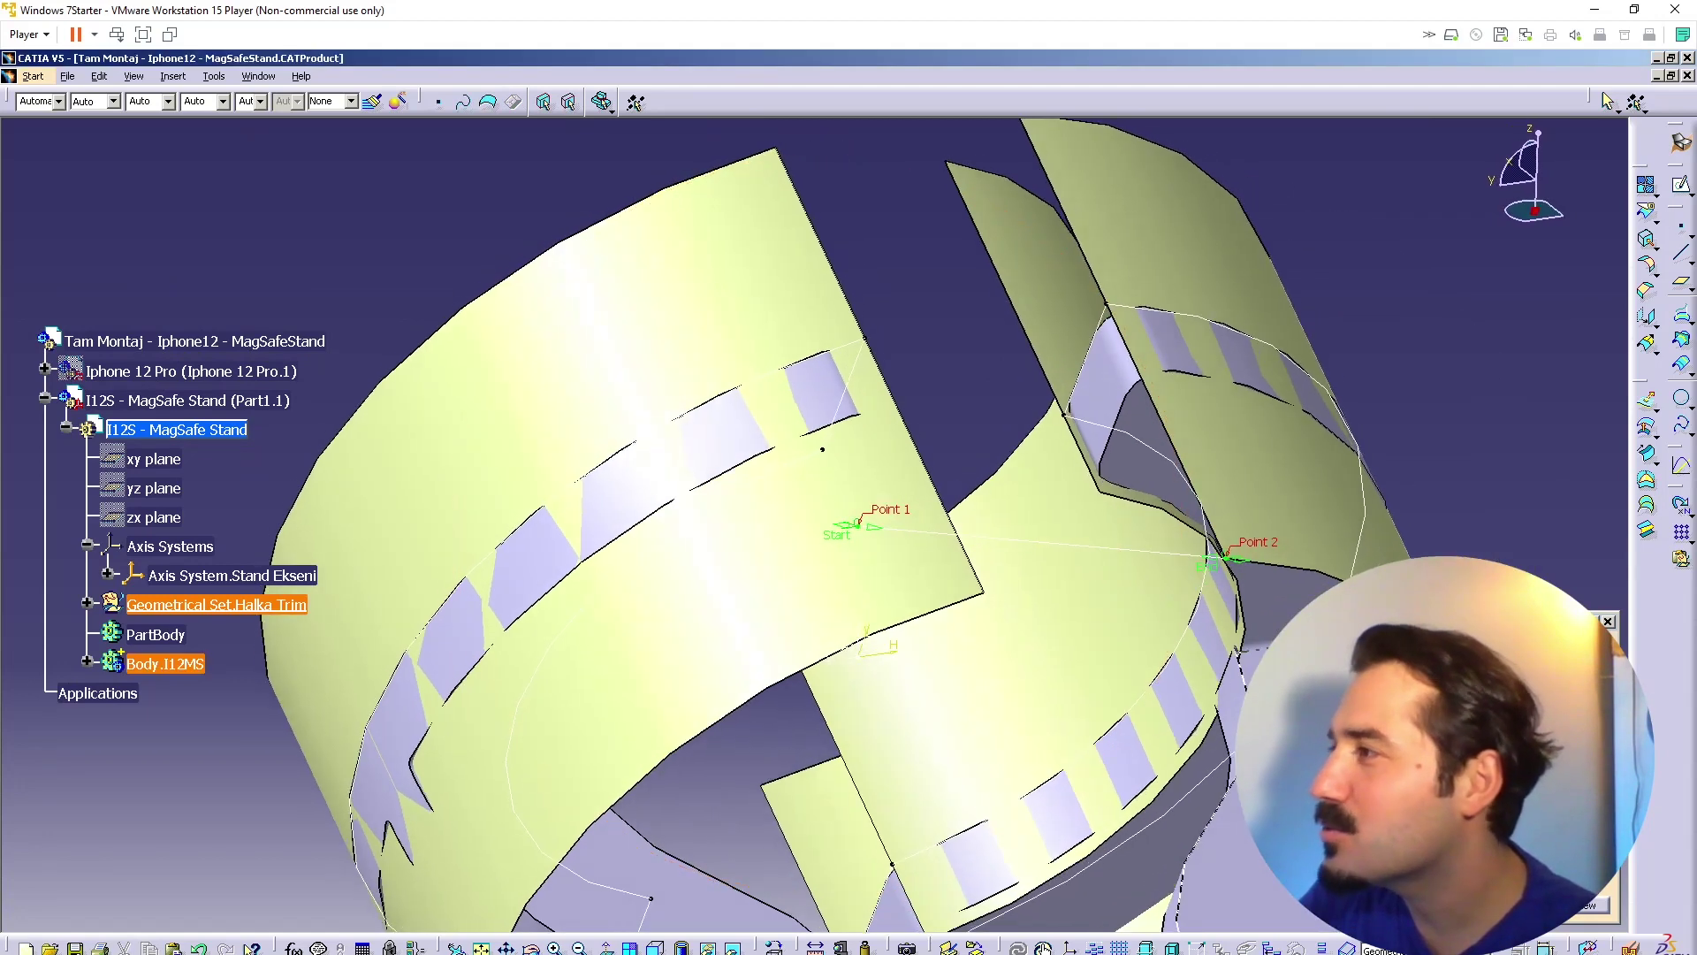
left_click(1104, 494)
middle_click_drag(1105, 493, 1007, 775)
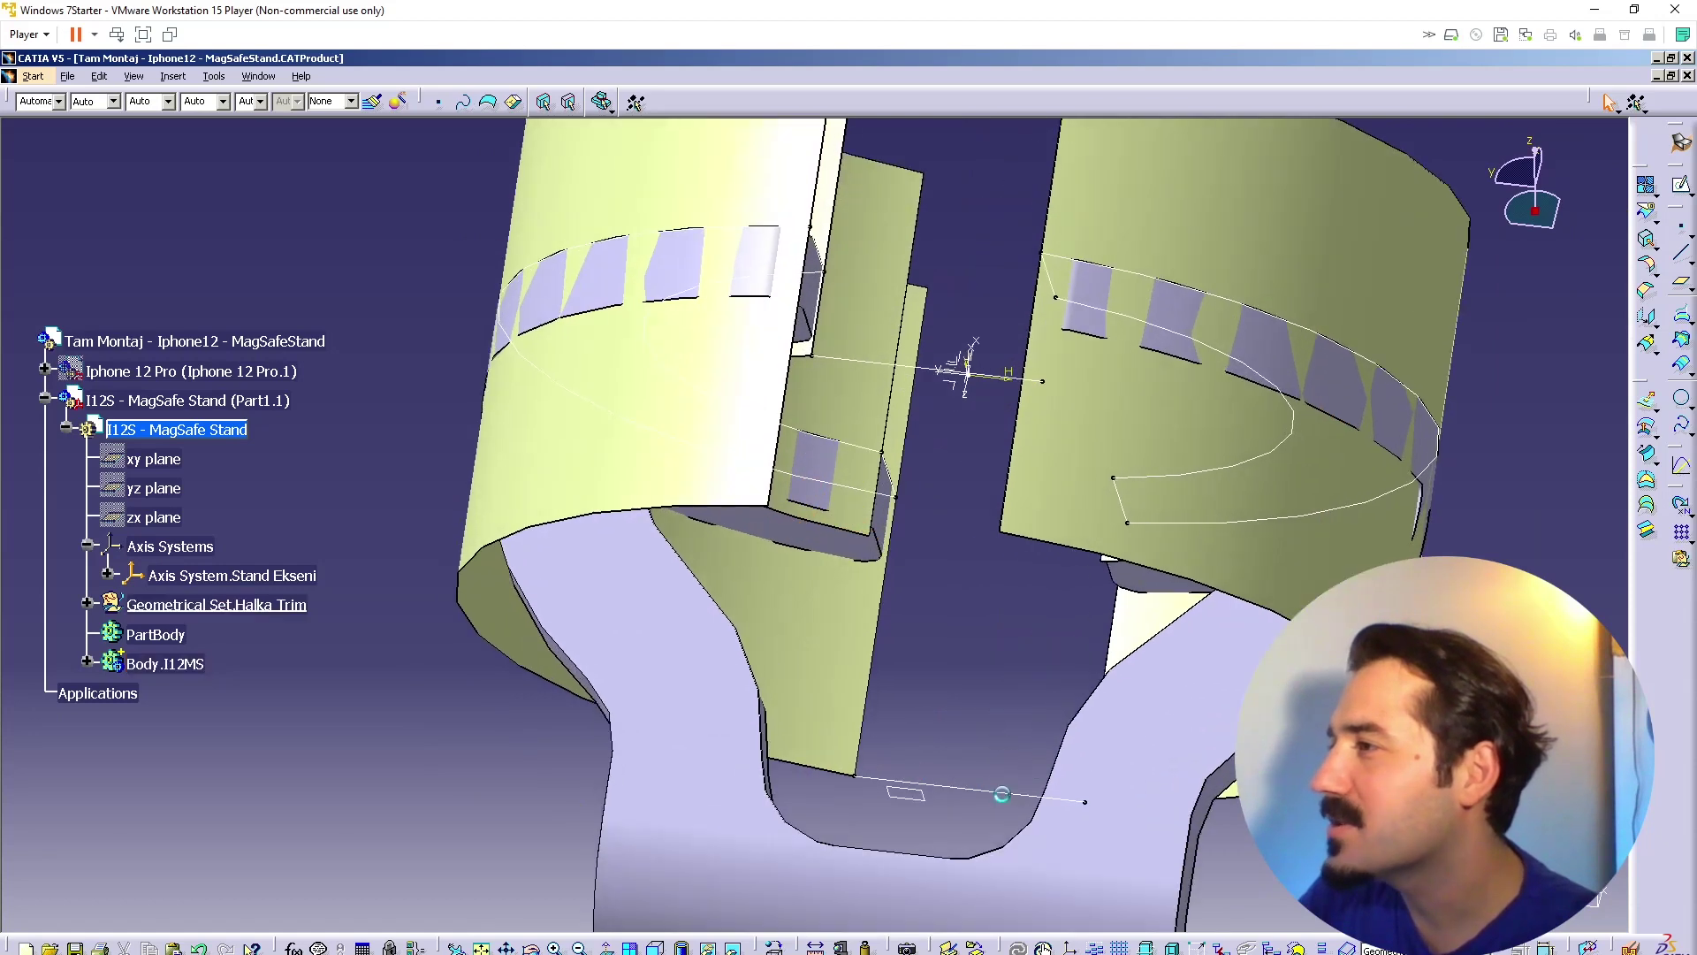
Step: Redefine both end points of the line across the ring gap at the bridge arms, using the facing corners of the inner trim surfaces
double_click(997, 792)
middle_click_drag(837, 675, 802, 608)
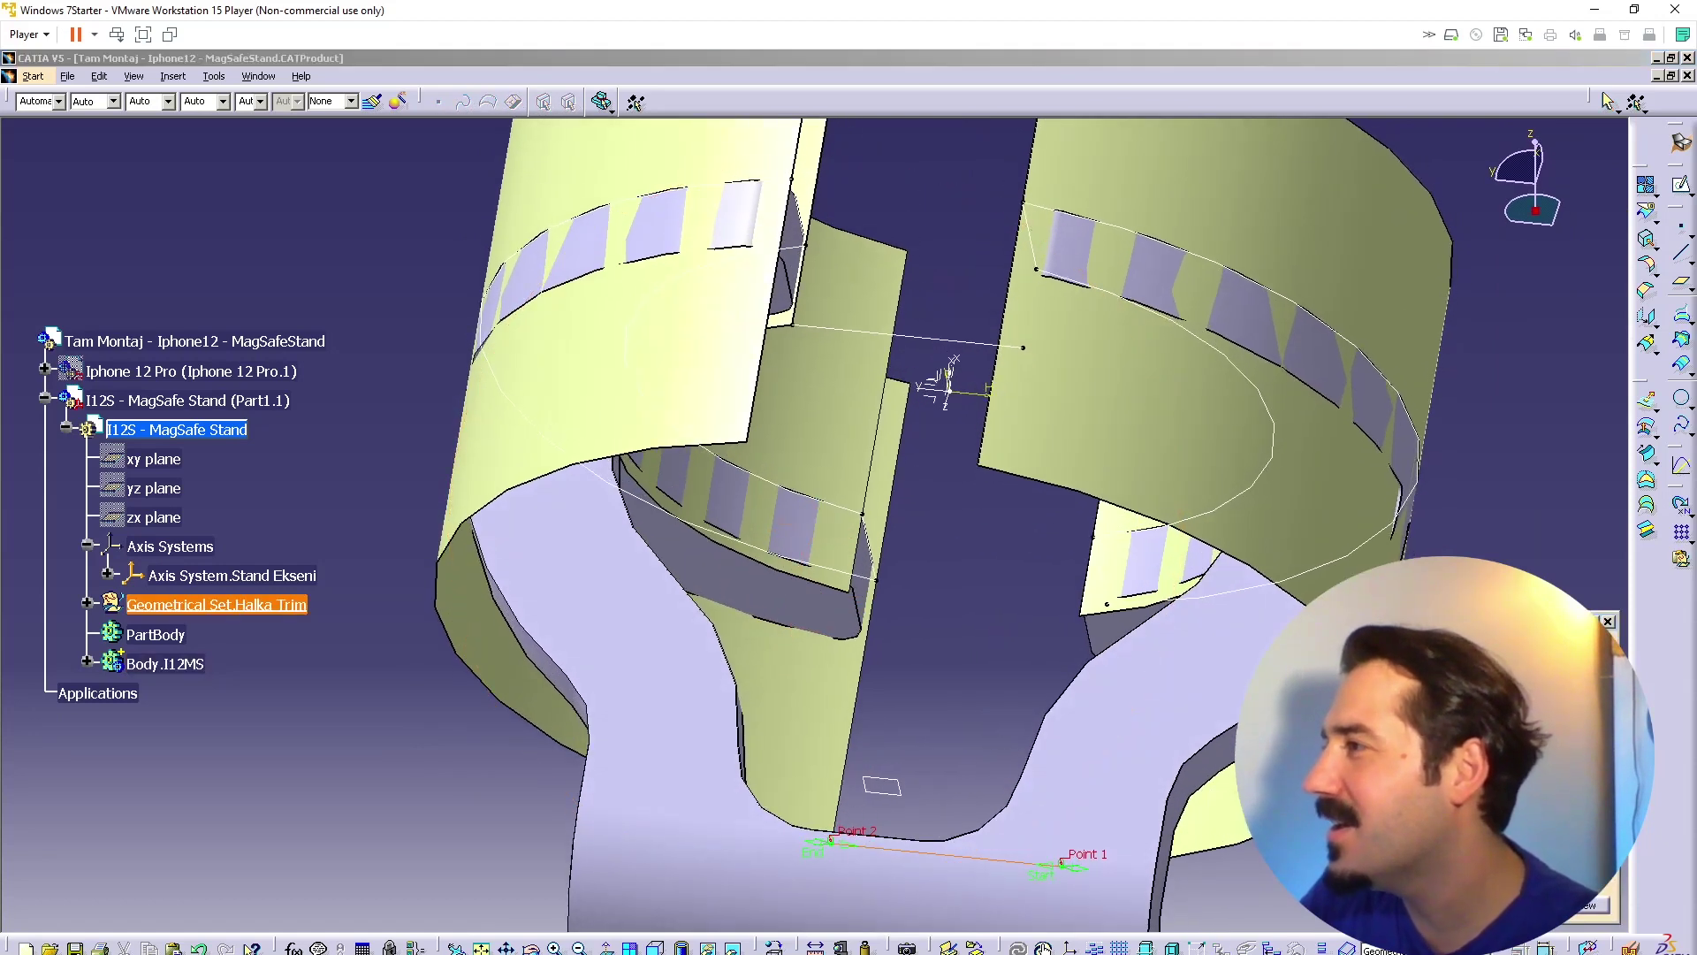
left_click(855, 591)
middle_click_drag(1004, 671, 1074, 698)
middle_click_drag(939, 607, 968, 712)
scroll(924, 713, "down", 1)
middle_click(924, 713)
middle_click_drag(860, 712, 746, 501)
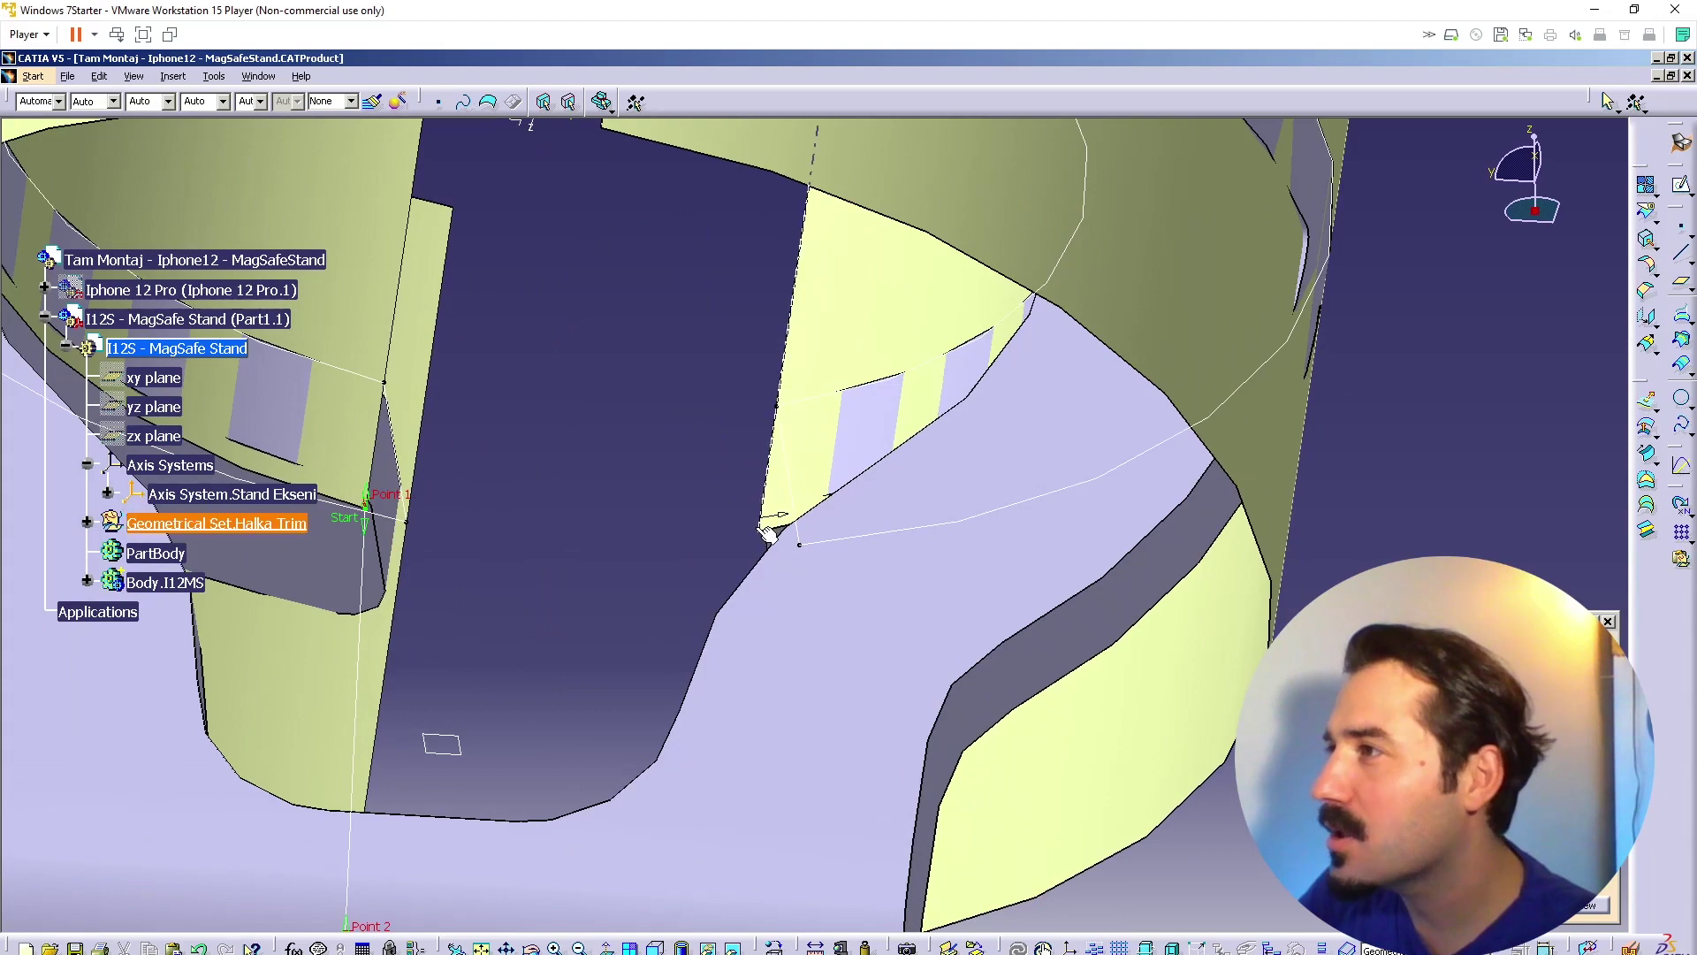
left_click(773, 537)
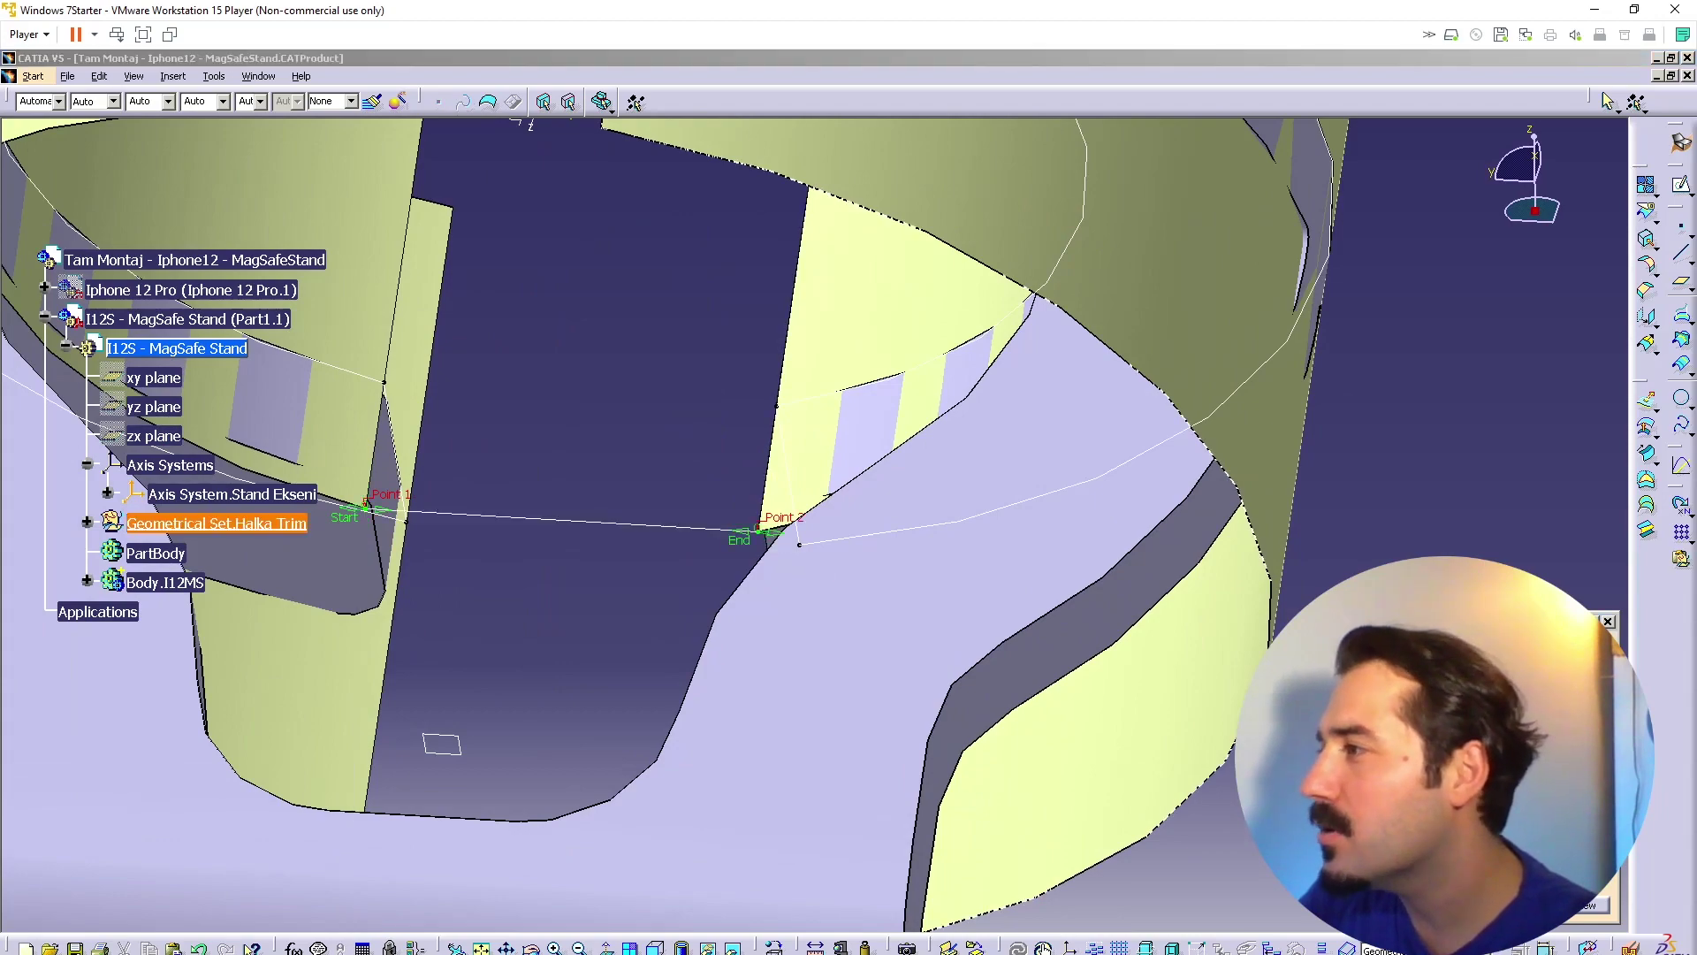
key("Return")
Step: Fill the inner ring opening with a surface bounded by the two inner trim surface edges and the two gap lines
middle_click(766, 534)
middle_click_drag(780, 553, 849, 618)
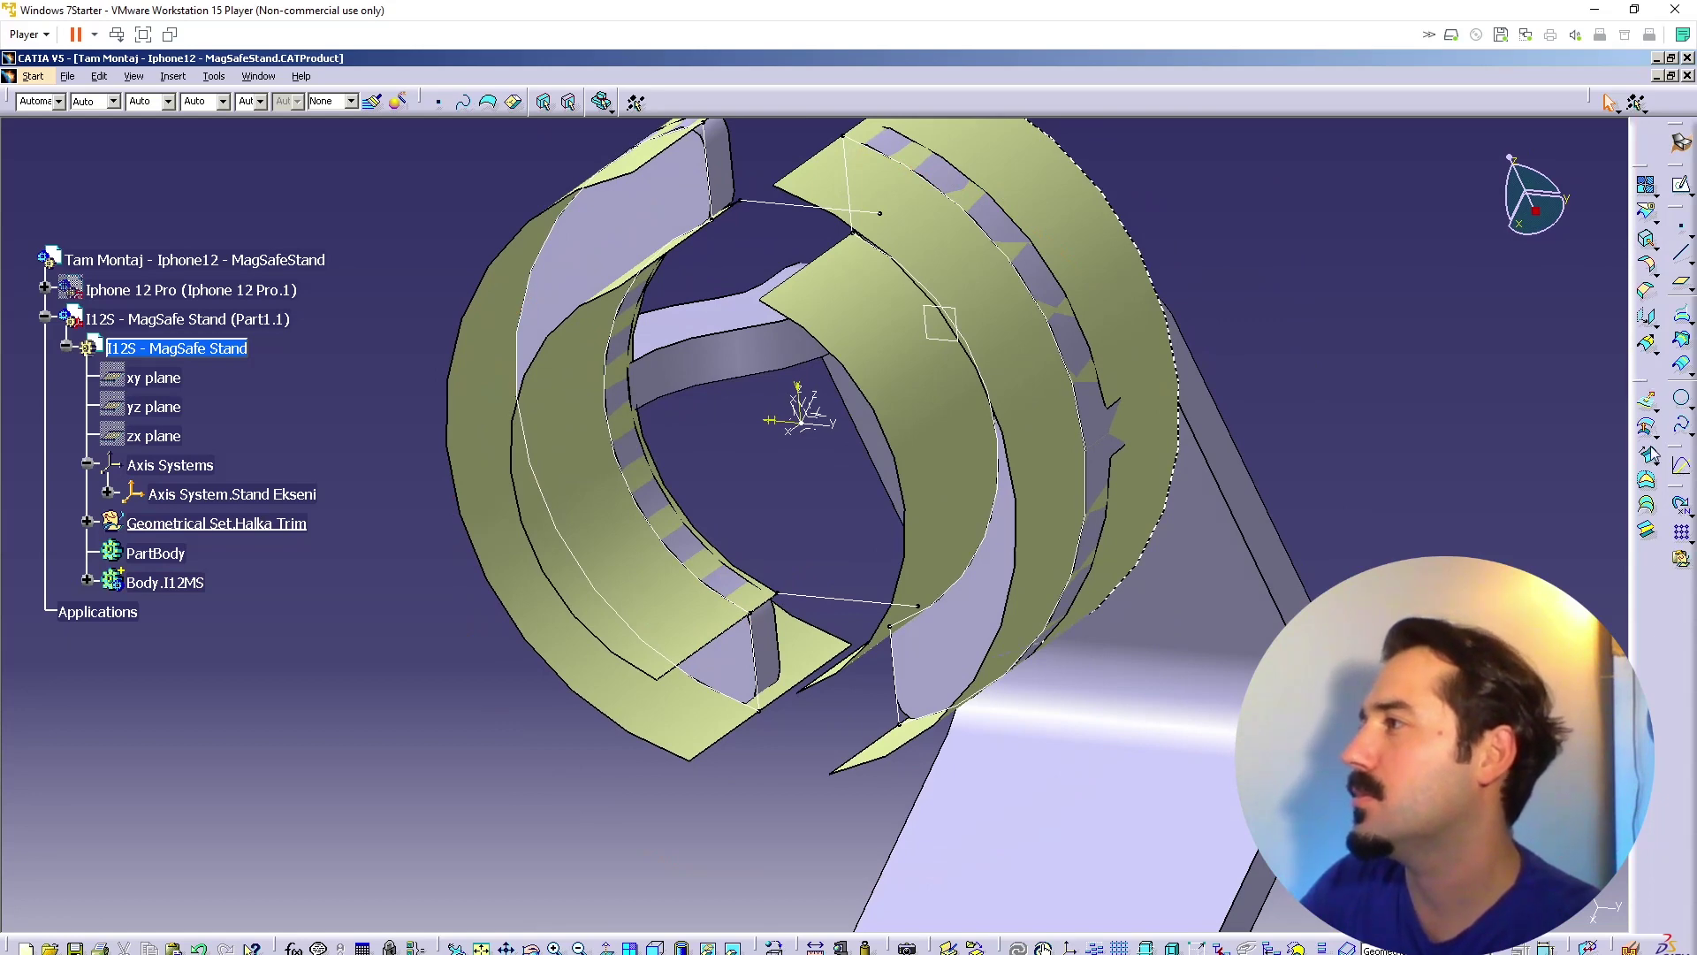
middle_click_drag(631, 307, 598, 92)
left_click(938, 394)
middle_click_drag(919, 411, 622, 578)
left_click(1043, 237)
middle_click_drag(1046, 239, 714, 714)
left_click(1000, 394)
left_click(580, 651)
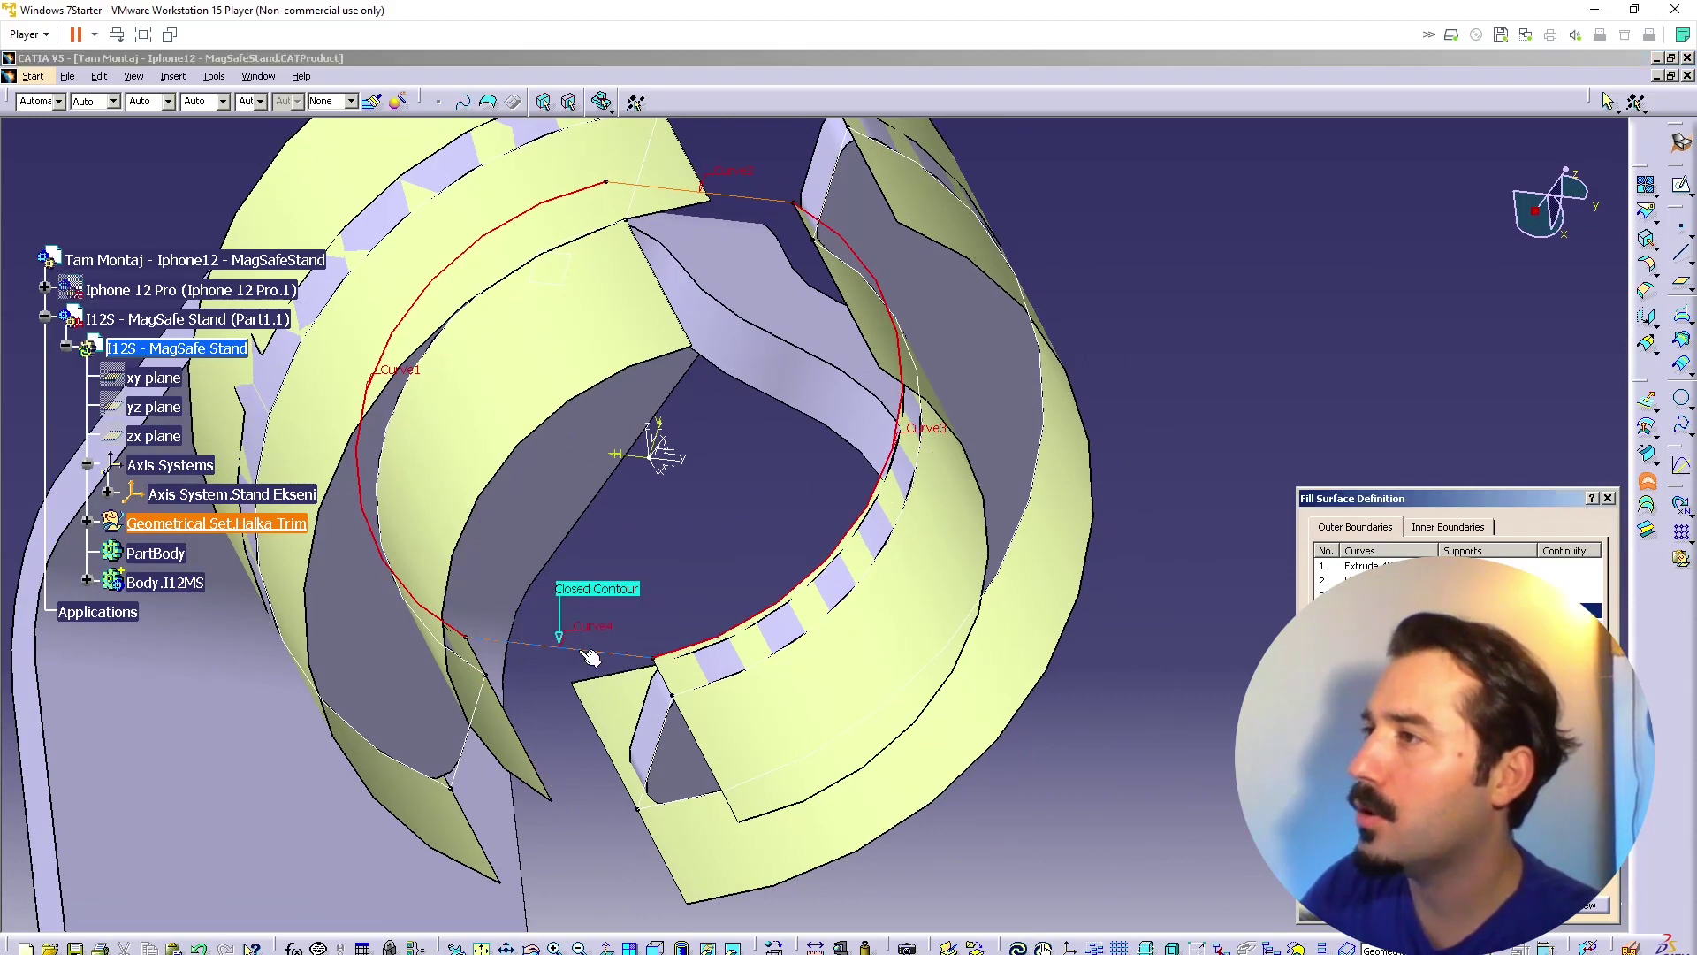
key("Return")
middle_click_drag(1066, 604, 751, 368)
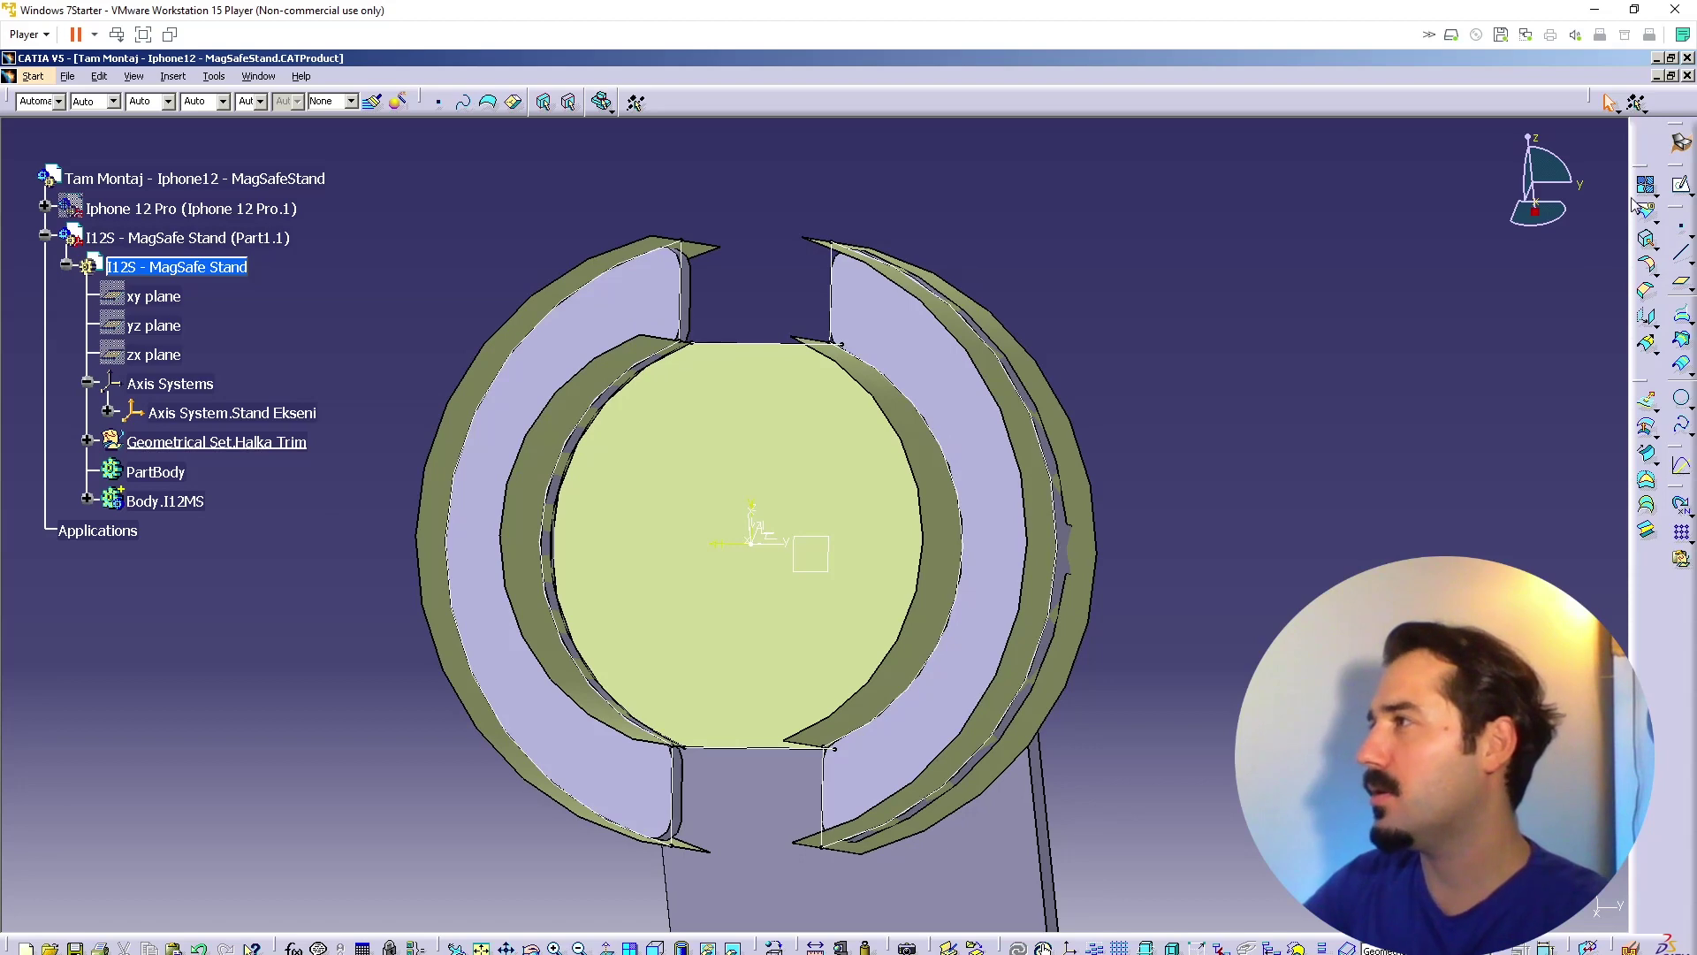
Step: Try to create a Shape Fillet between the fill surface and the adjoining inner trim surface Extrude.4
middle_click(724, 423)
middle_click_drag(724, 423, 659, 142)
middle_click_drag(810, 461, 849, 404)
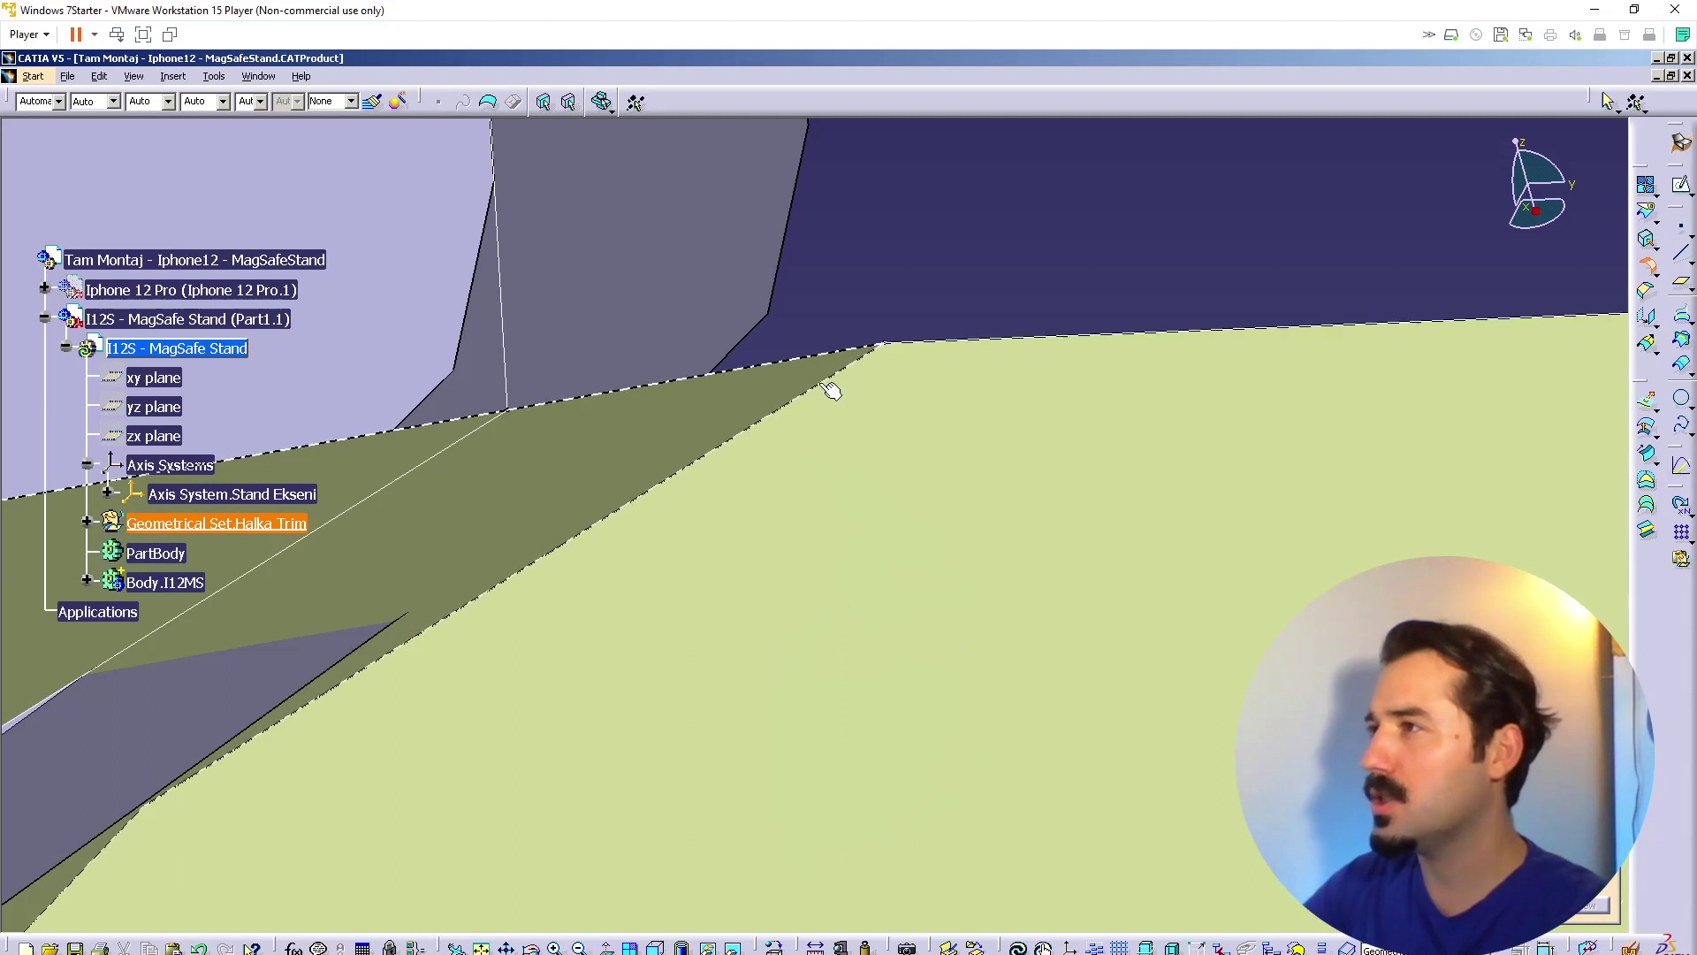
left_click(820, 451)
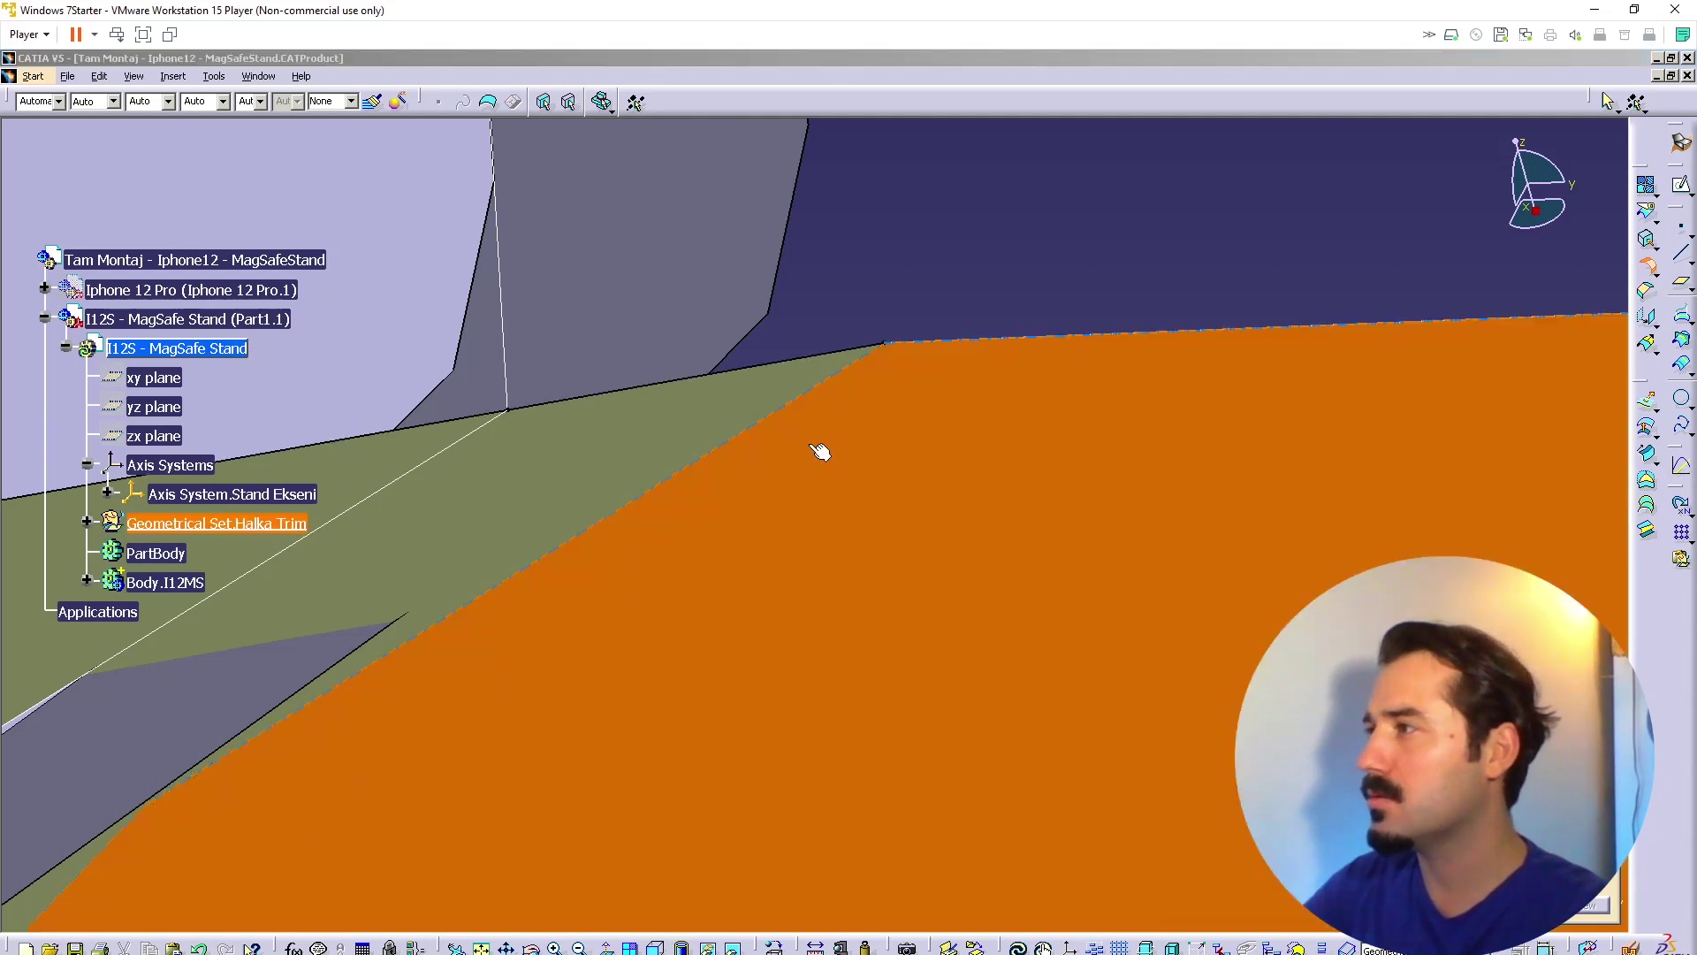
left_click(594, 409)
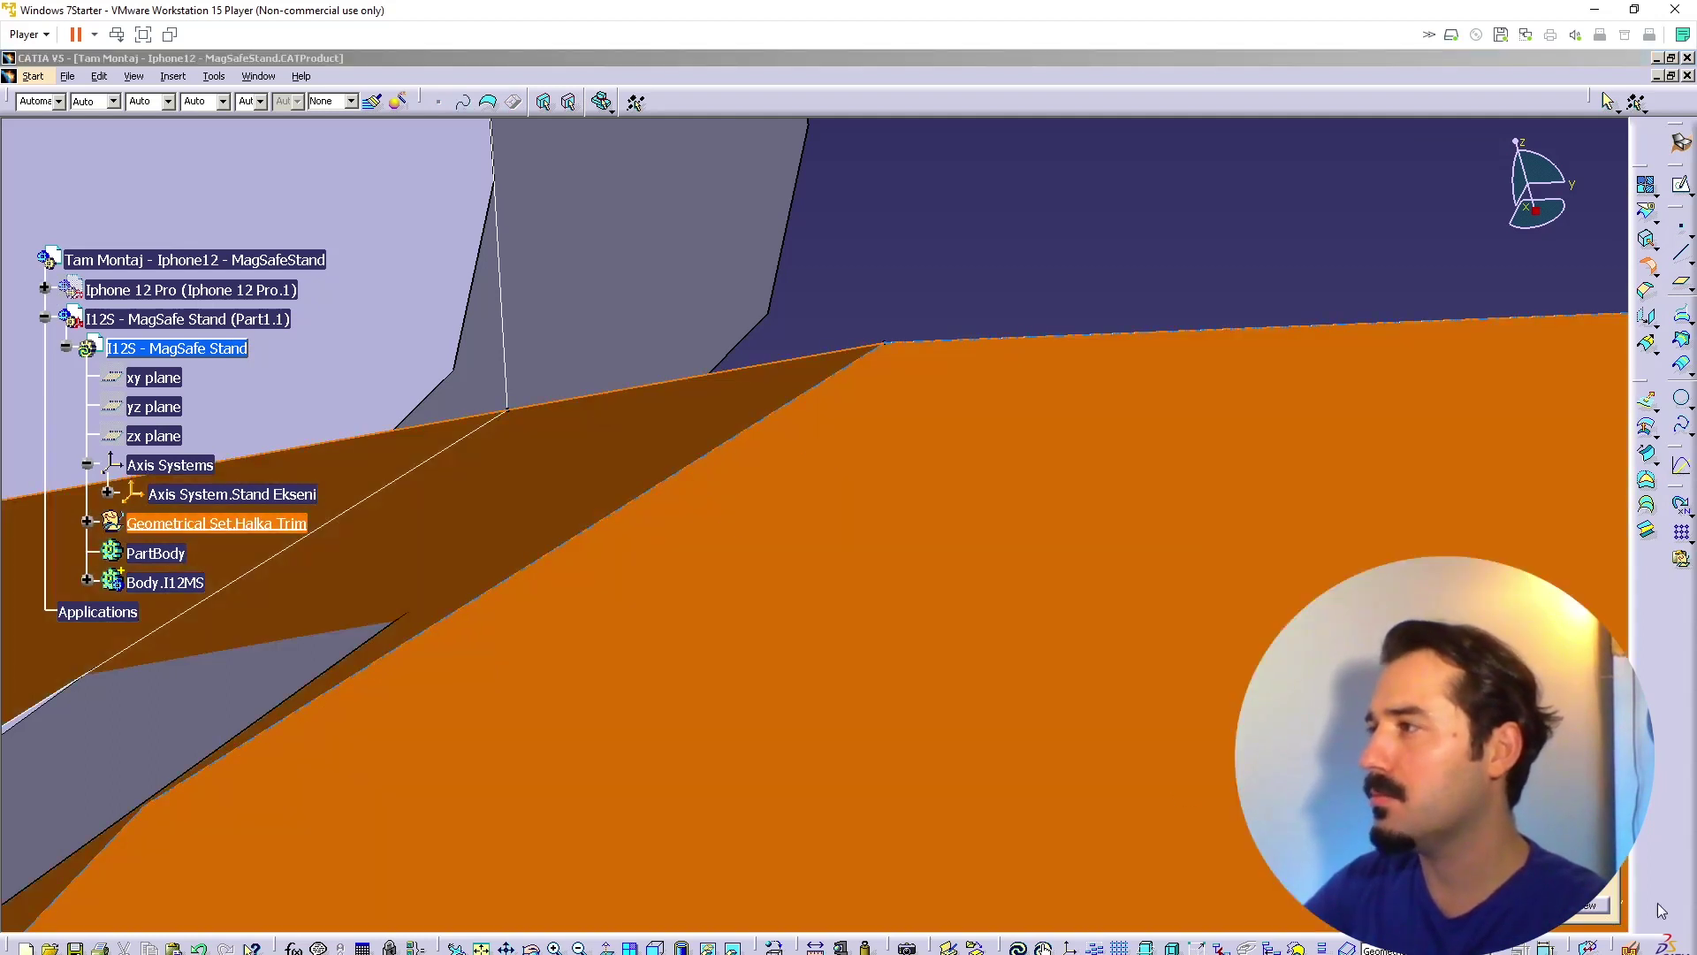
left_click(1583, 907)
left_click(965, 579)
middle_click_drag(830, 595, 883, 566)
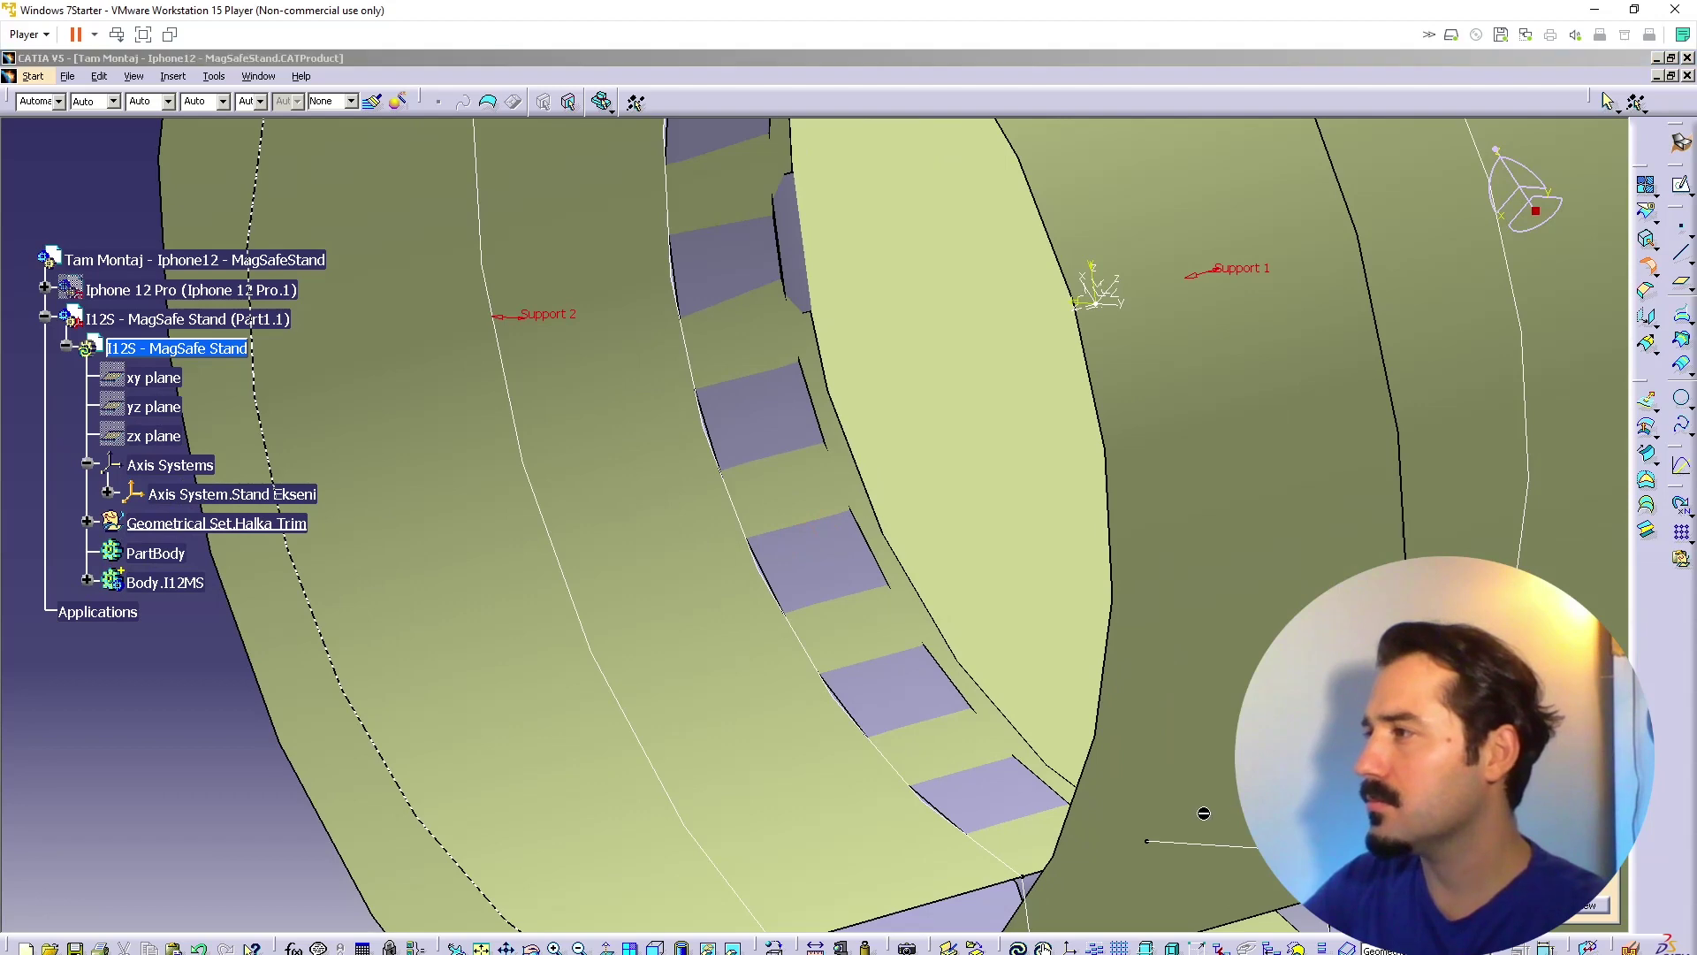
left_click(447, 833)
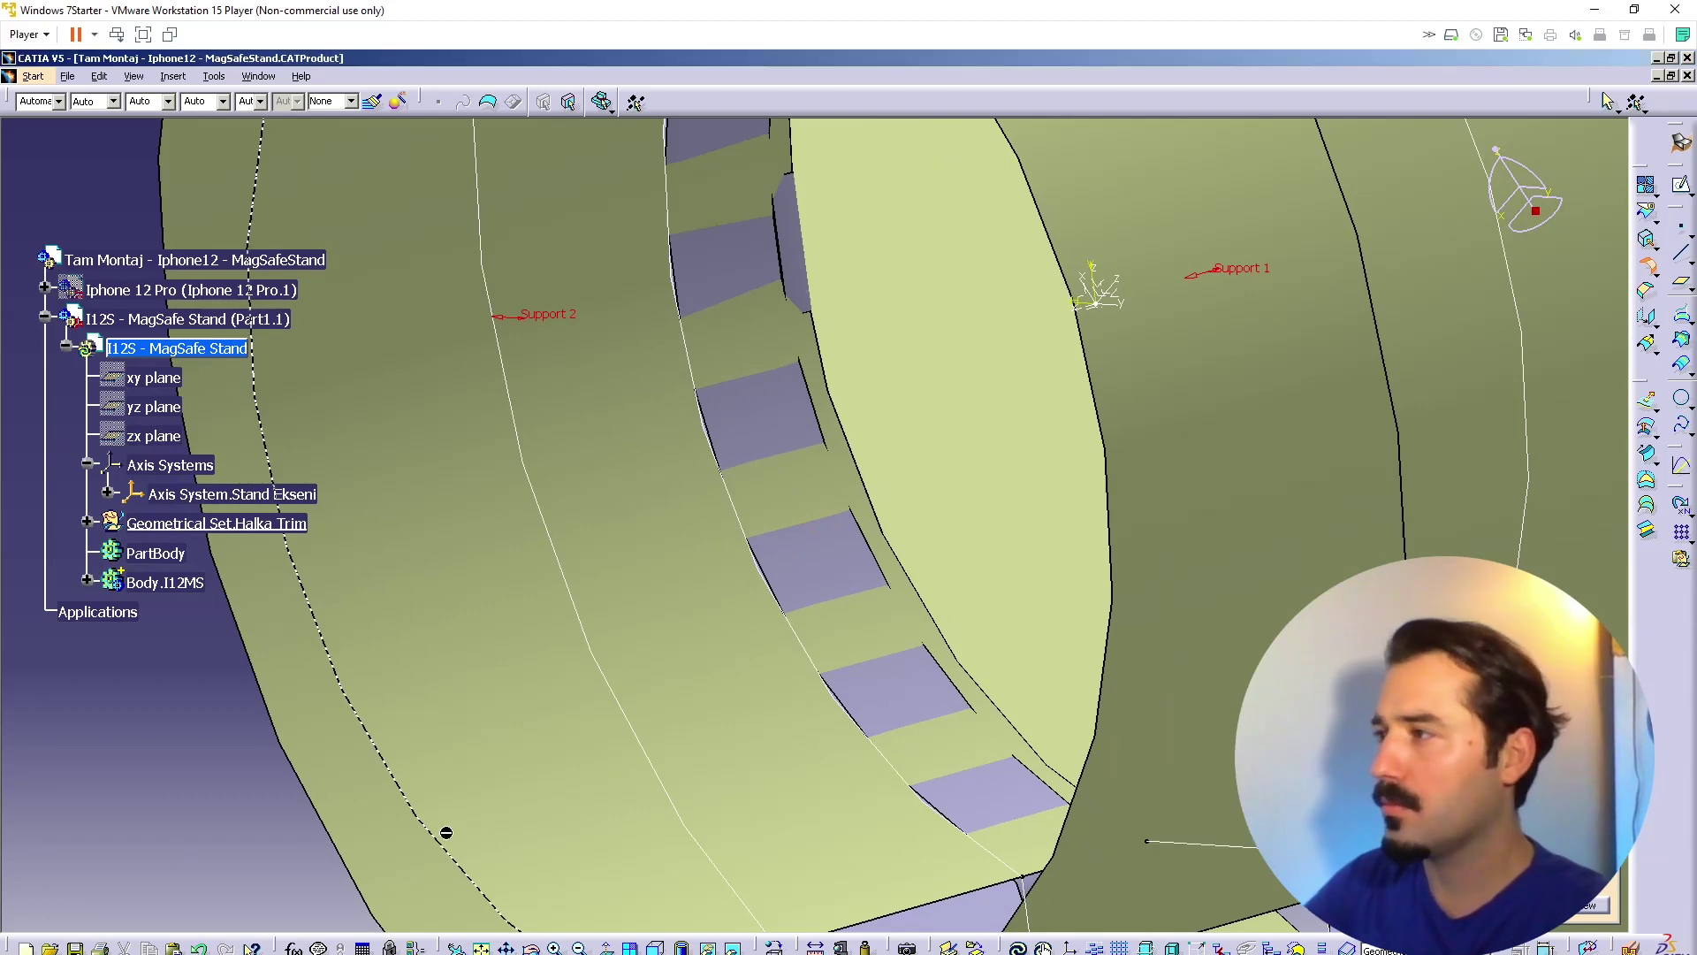
left_click(1591, 909)
left_click(963, 581)
middle_click_drag(809, 576, 888, 660)
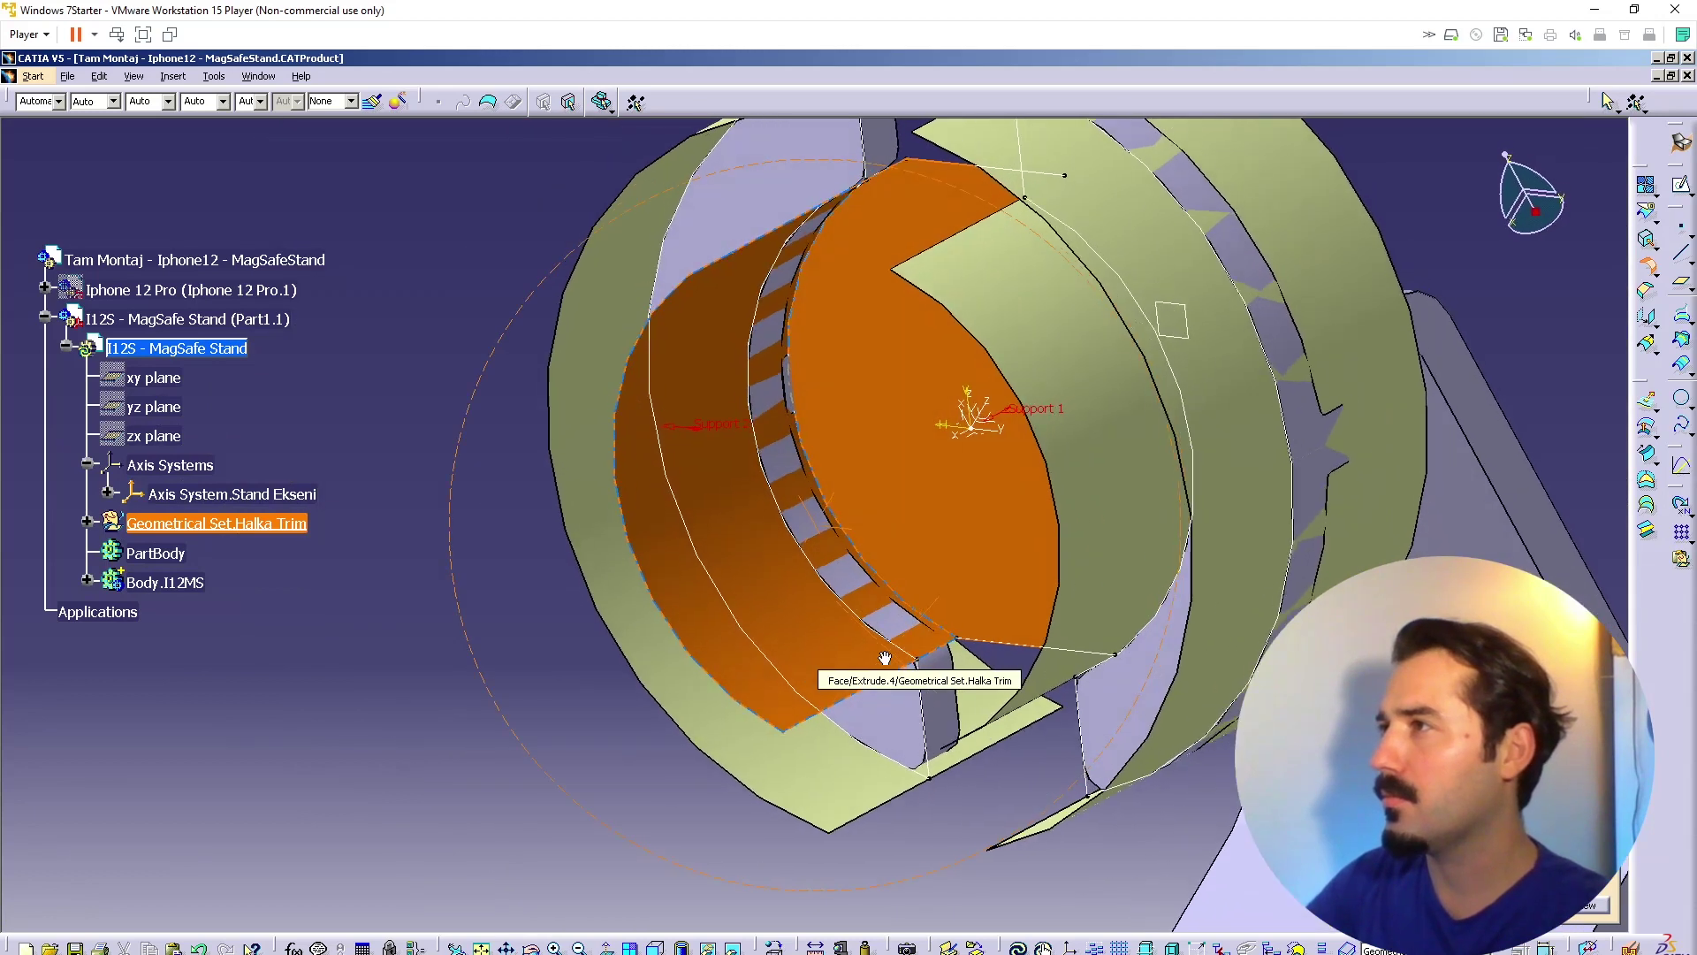
left_click(1494, 900)
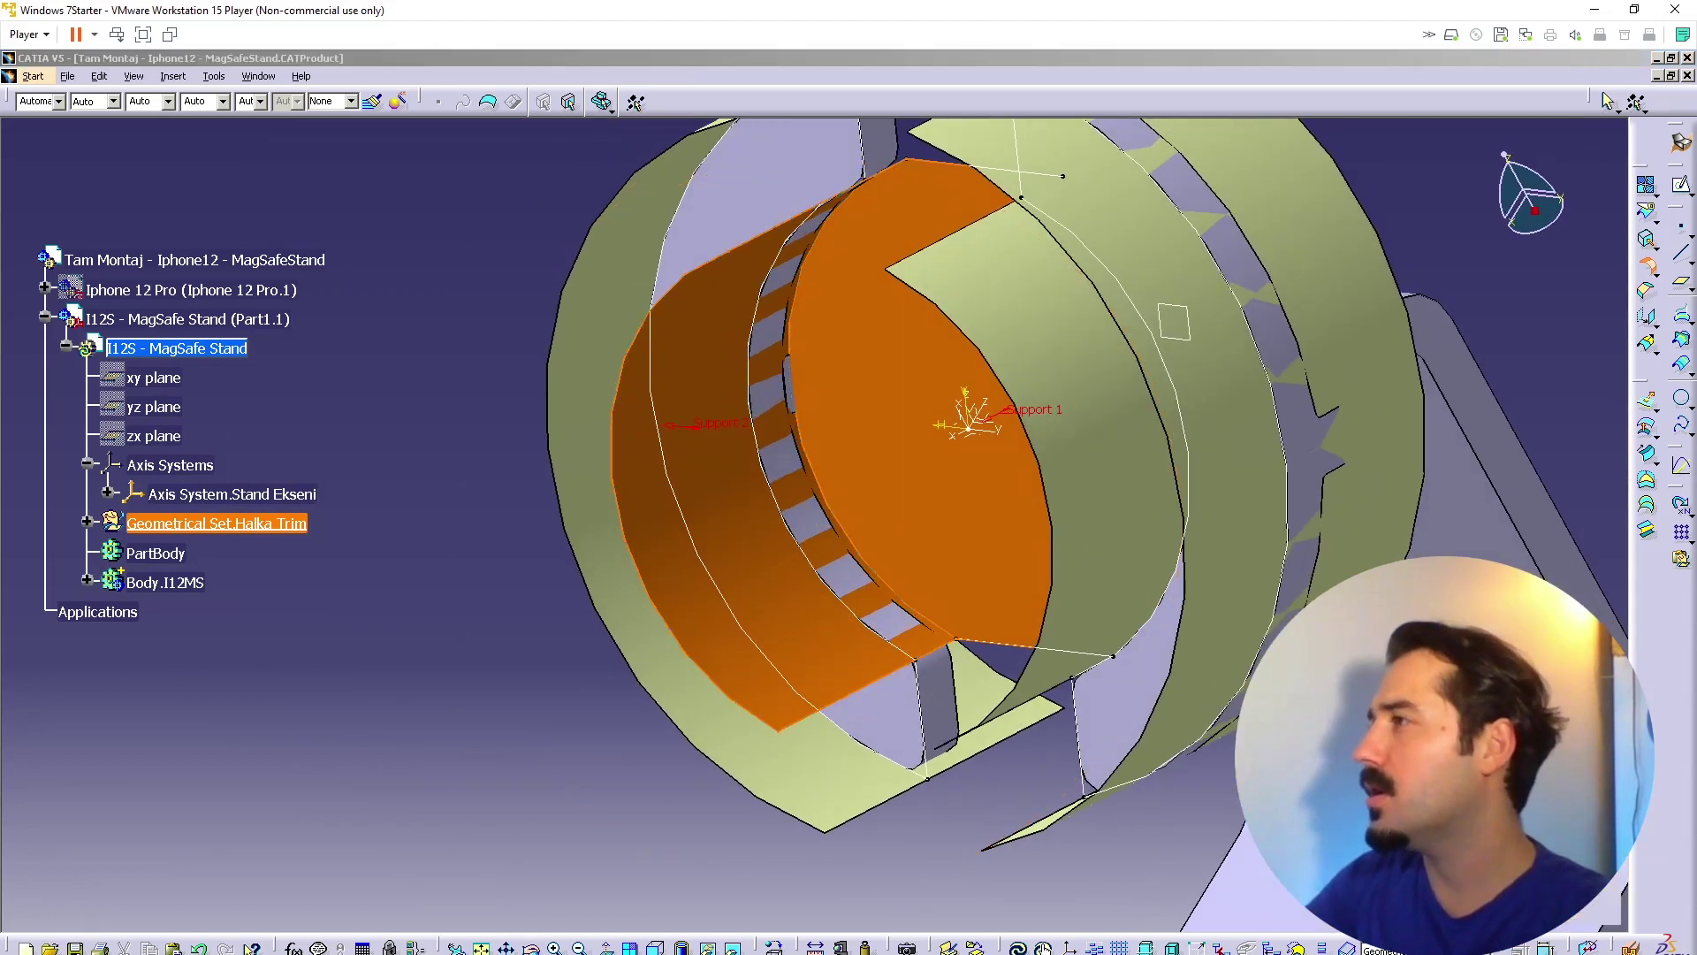
left_click(1540, 909)
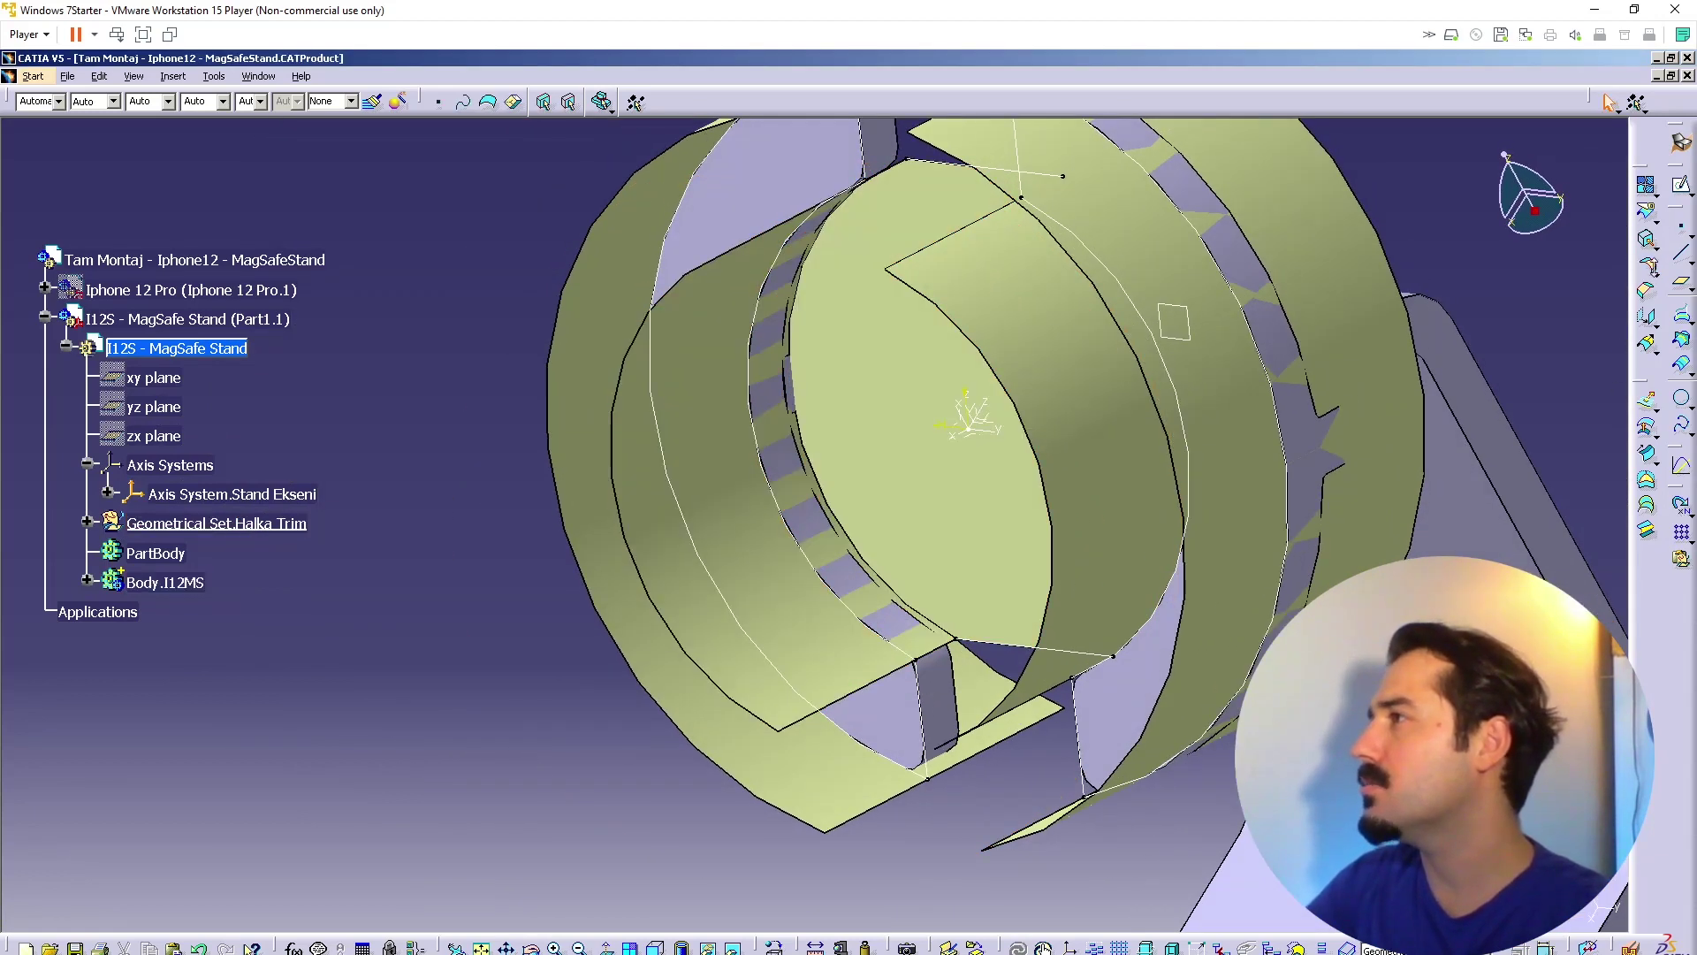
Step: Try to apply a 6 mm Edge Fillet where the fill surface meets the inner trim surface
left_click(1659, 272)
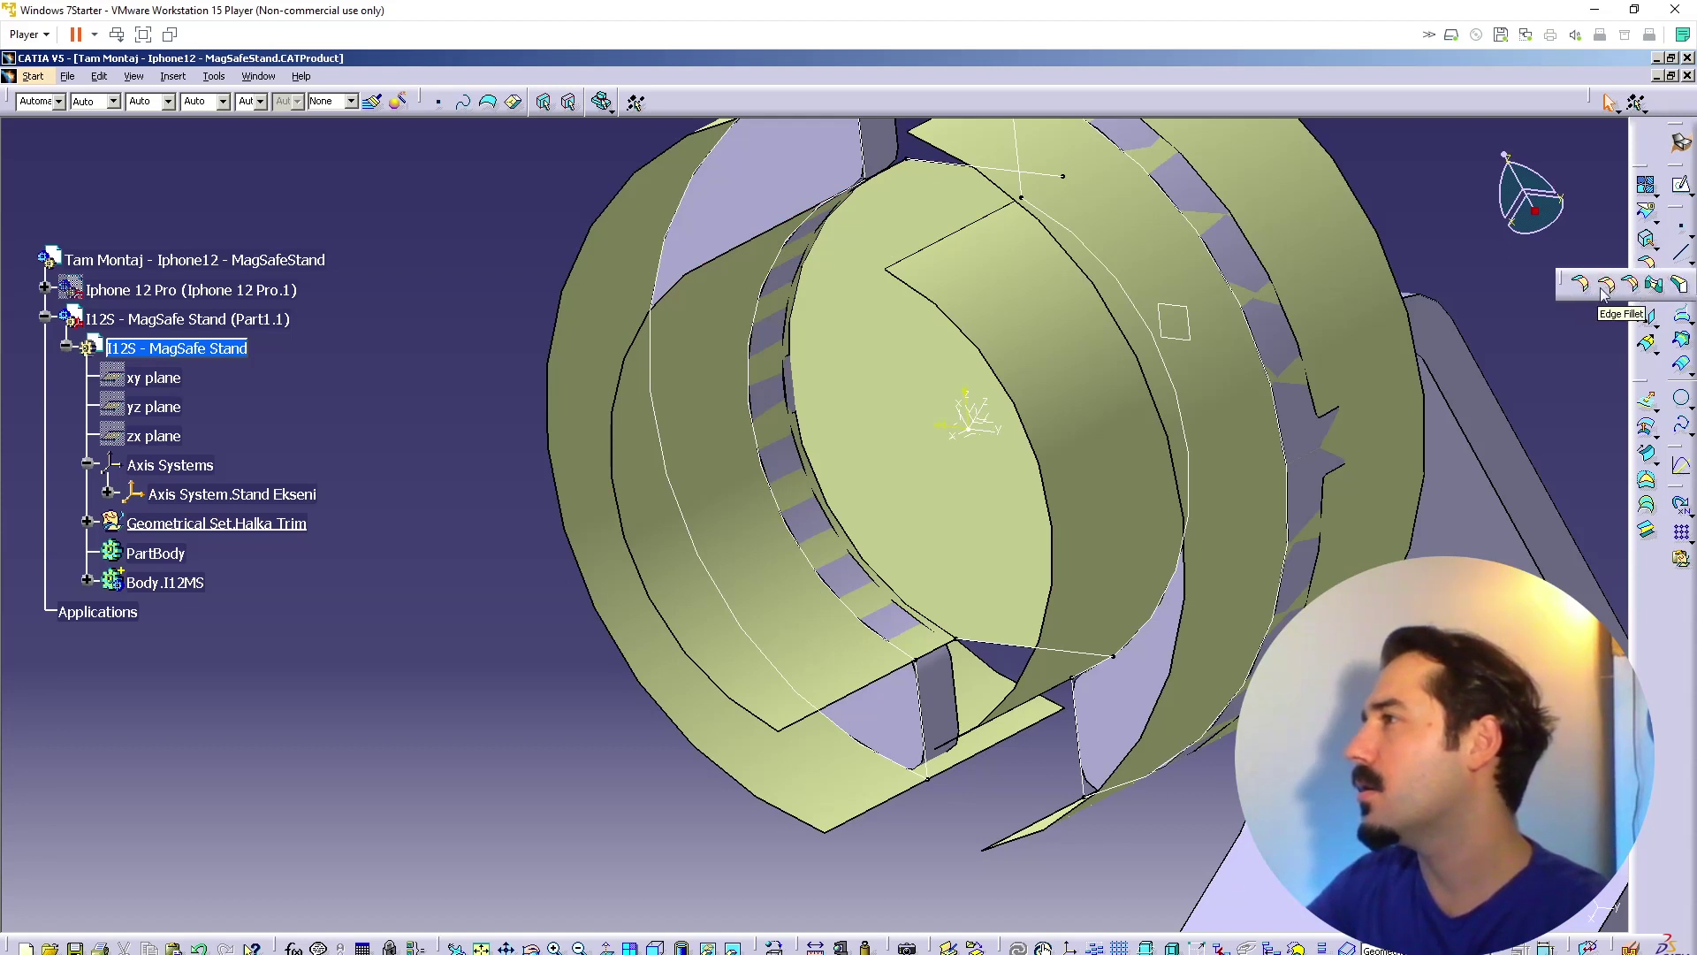
left_click(1602, 292)
middle_click_drag(827, 216, 860, 569)
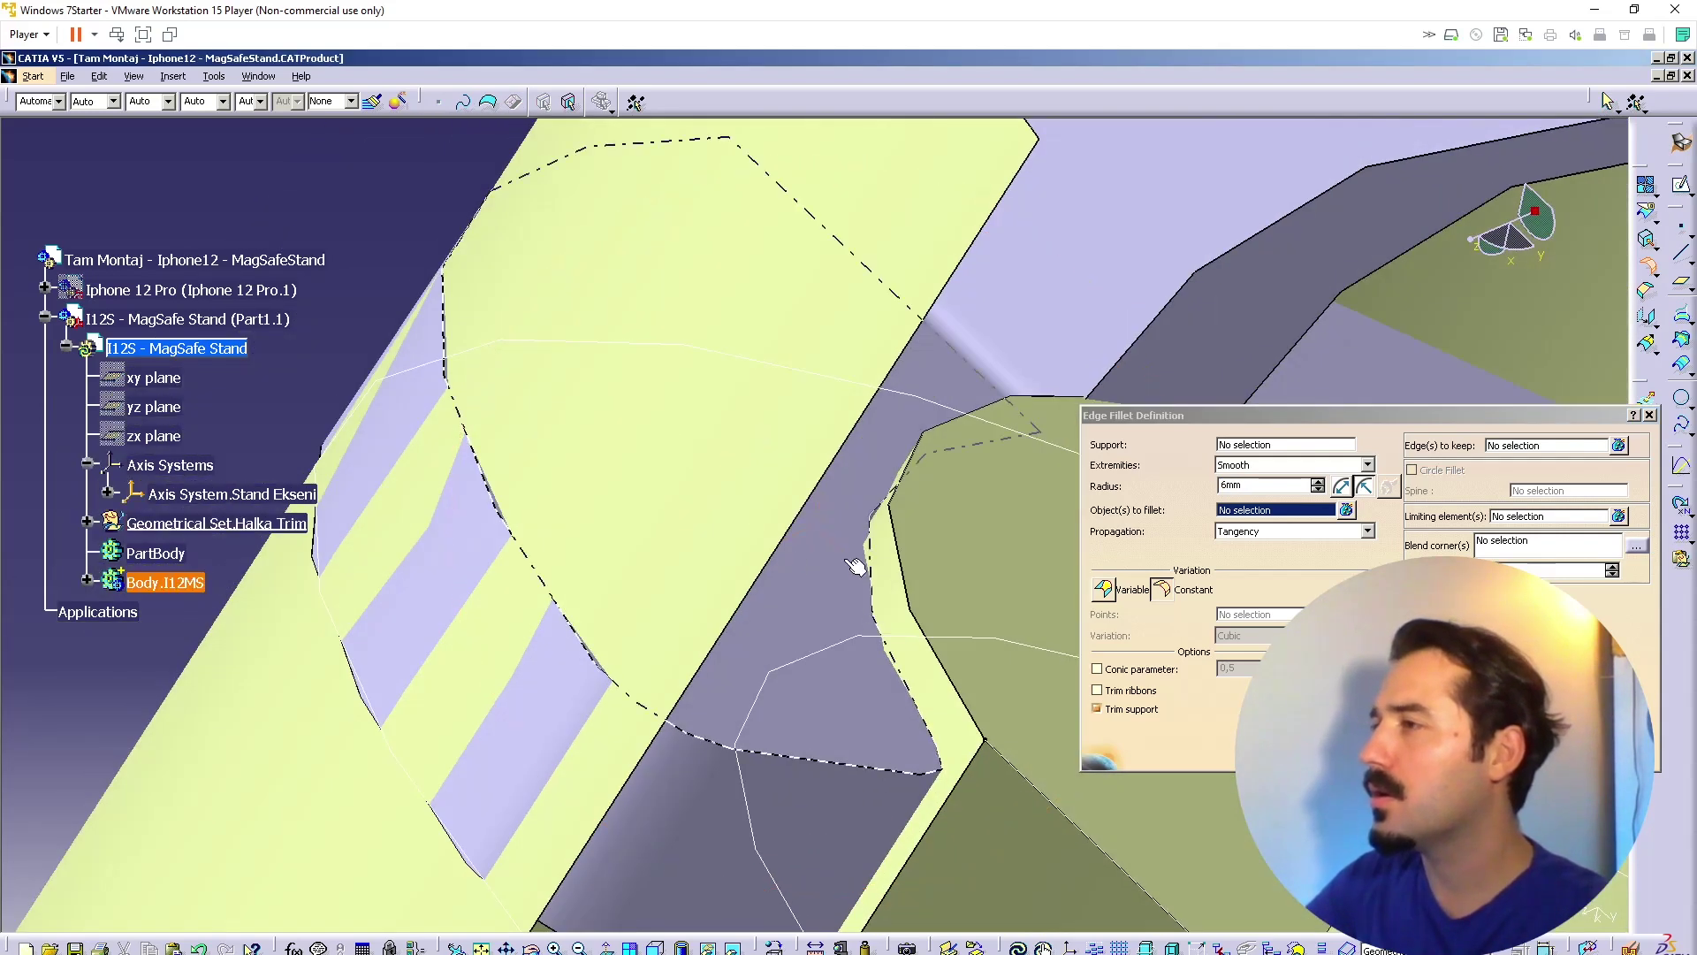
left_click(910, 548)
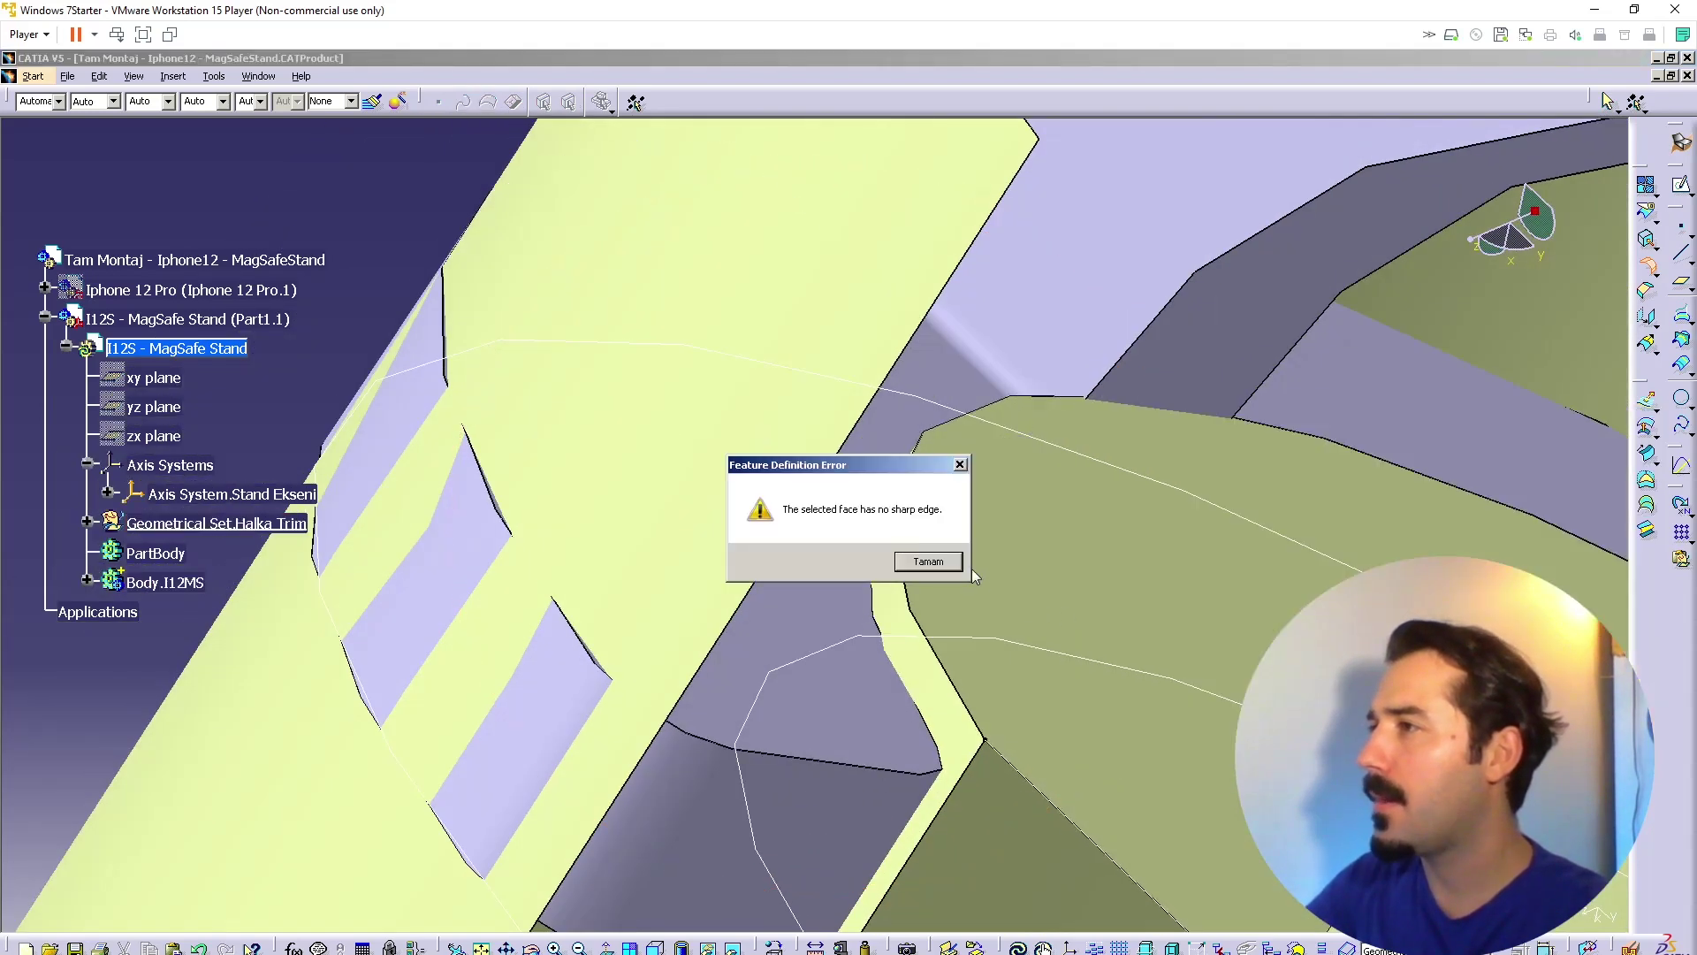
left_click(929, 562)
middle_click_drag(929, 562, 832, 477)
left_click(884, 278)
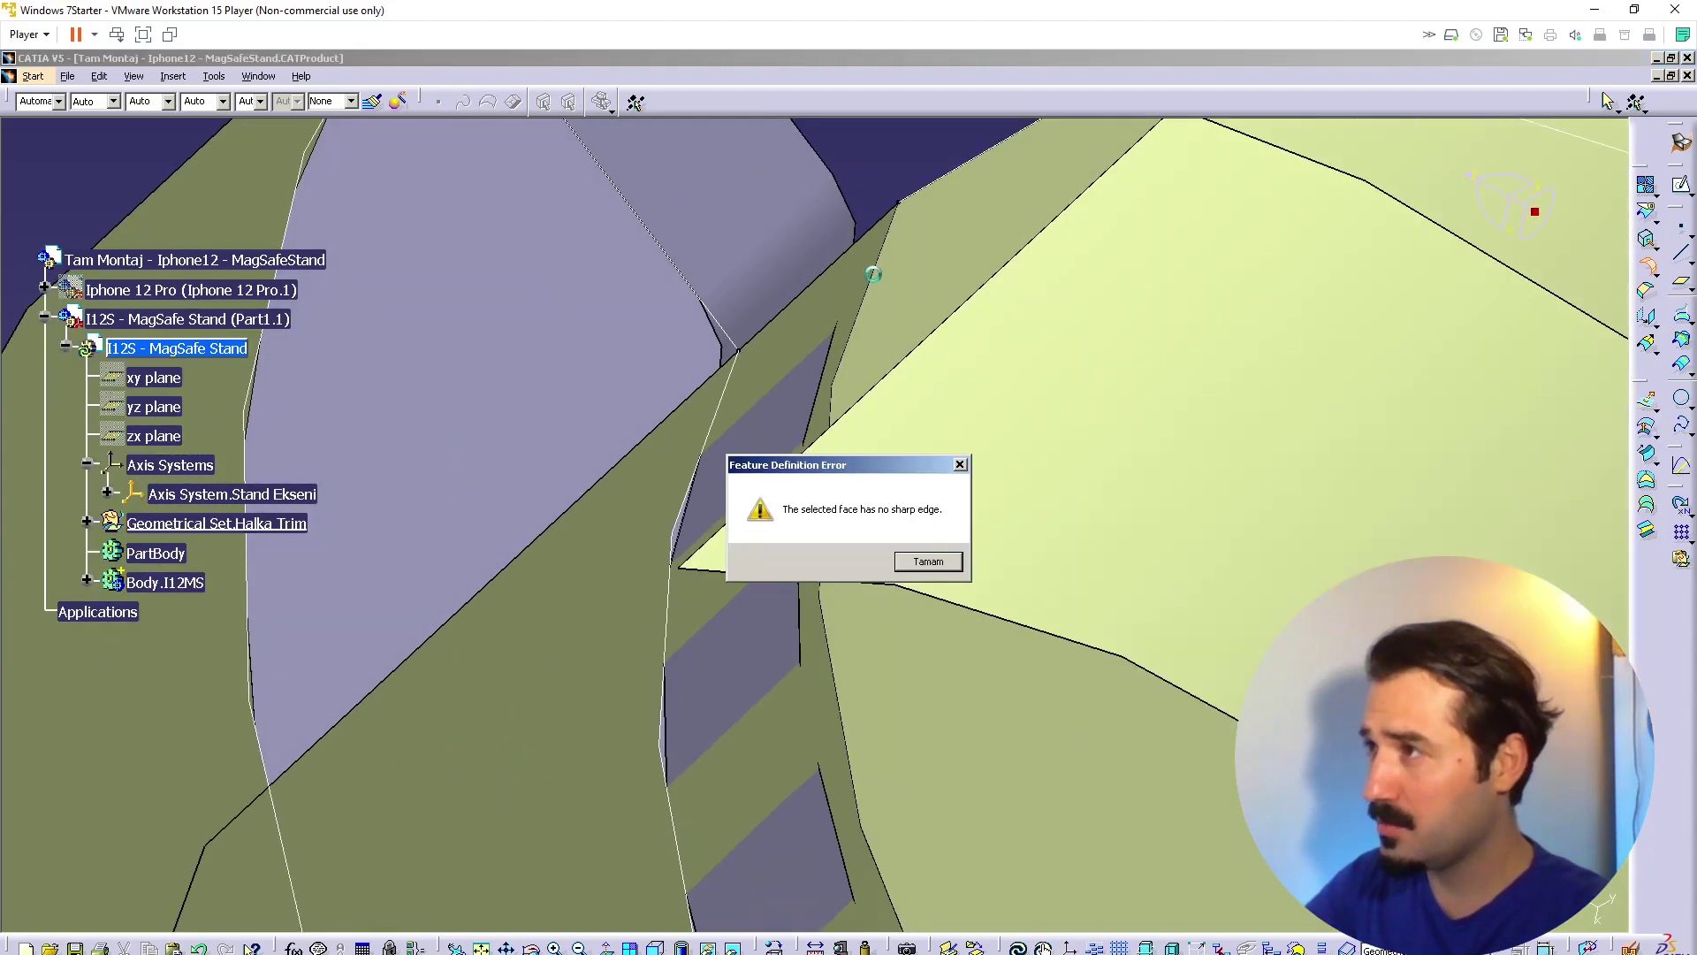
left_click(930, 563)
middle_click_drag(788, 614, 665, 422)
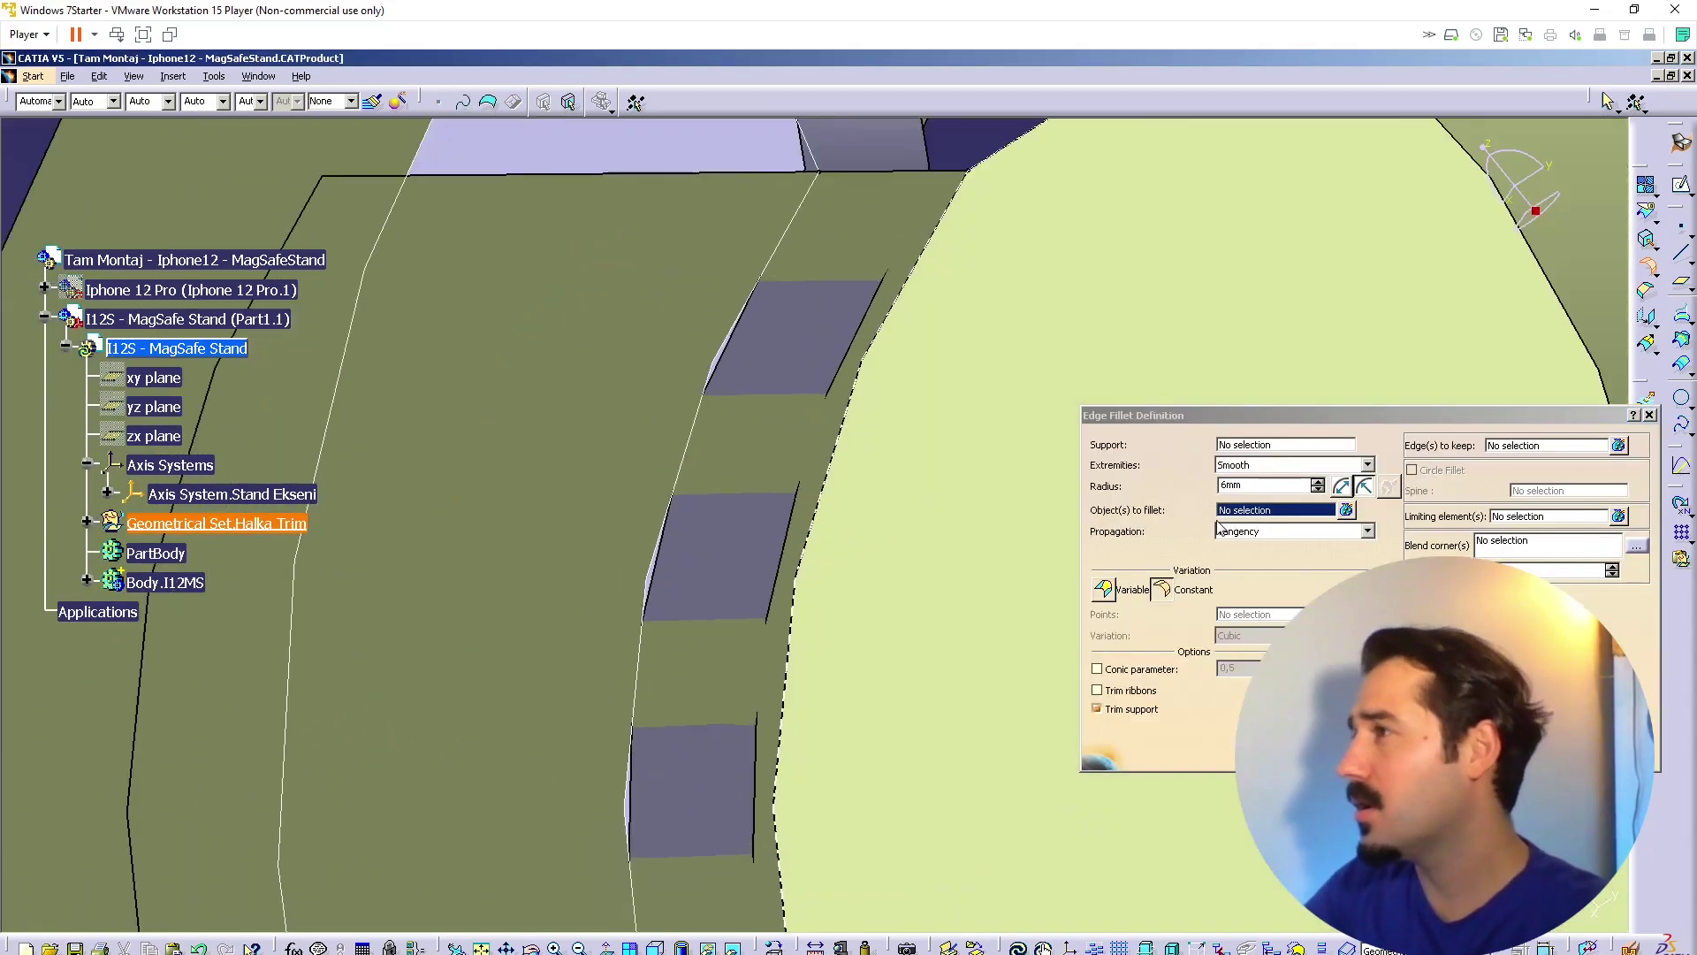
Step: Try the Shape Fillet again with the inner trim surface and the fill surface as supports
left_click(1657, 275)
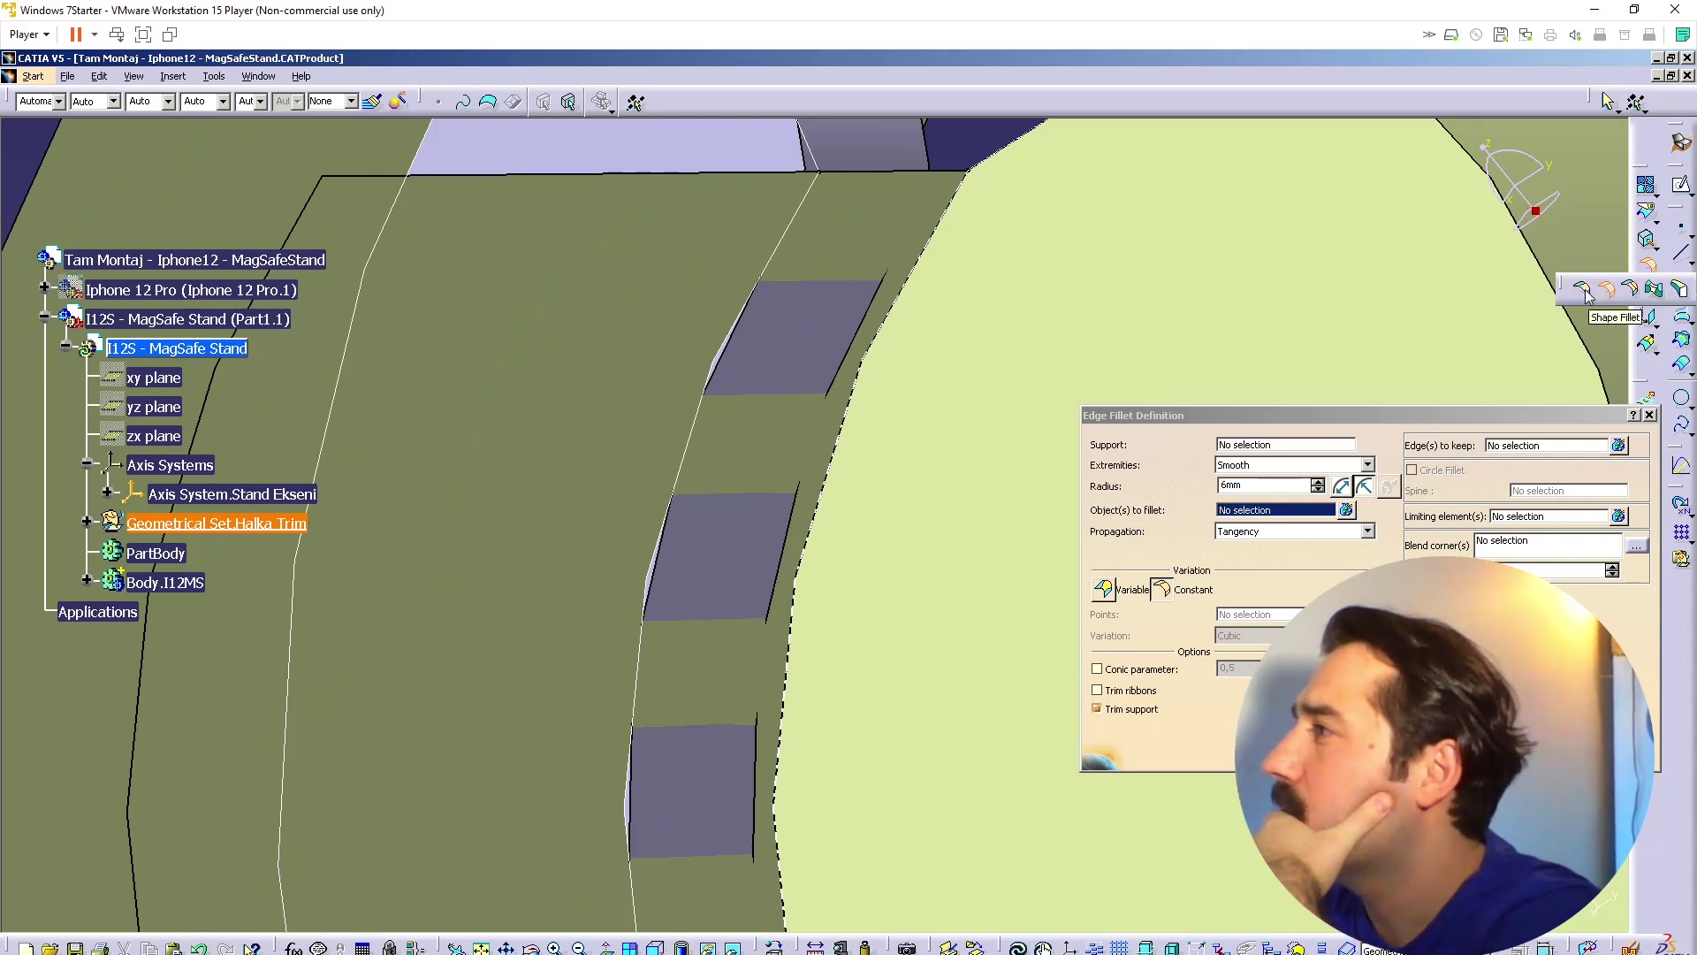
key("Escape")
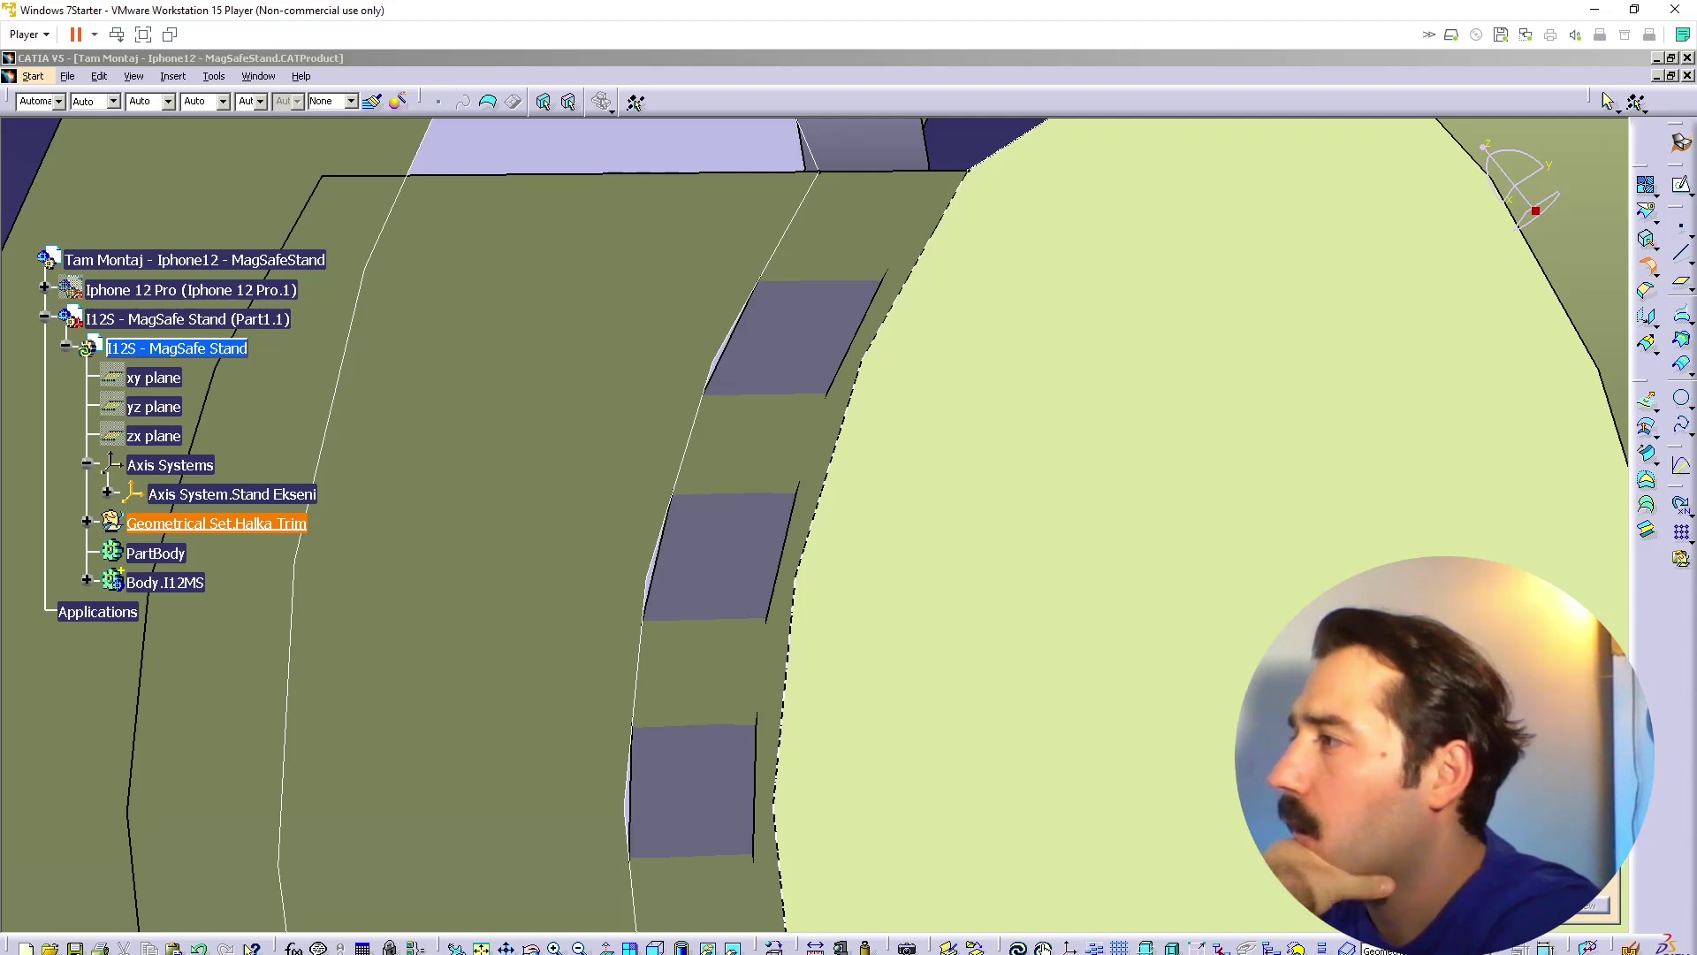
left_click(926, 202)
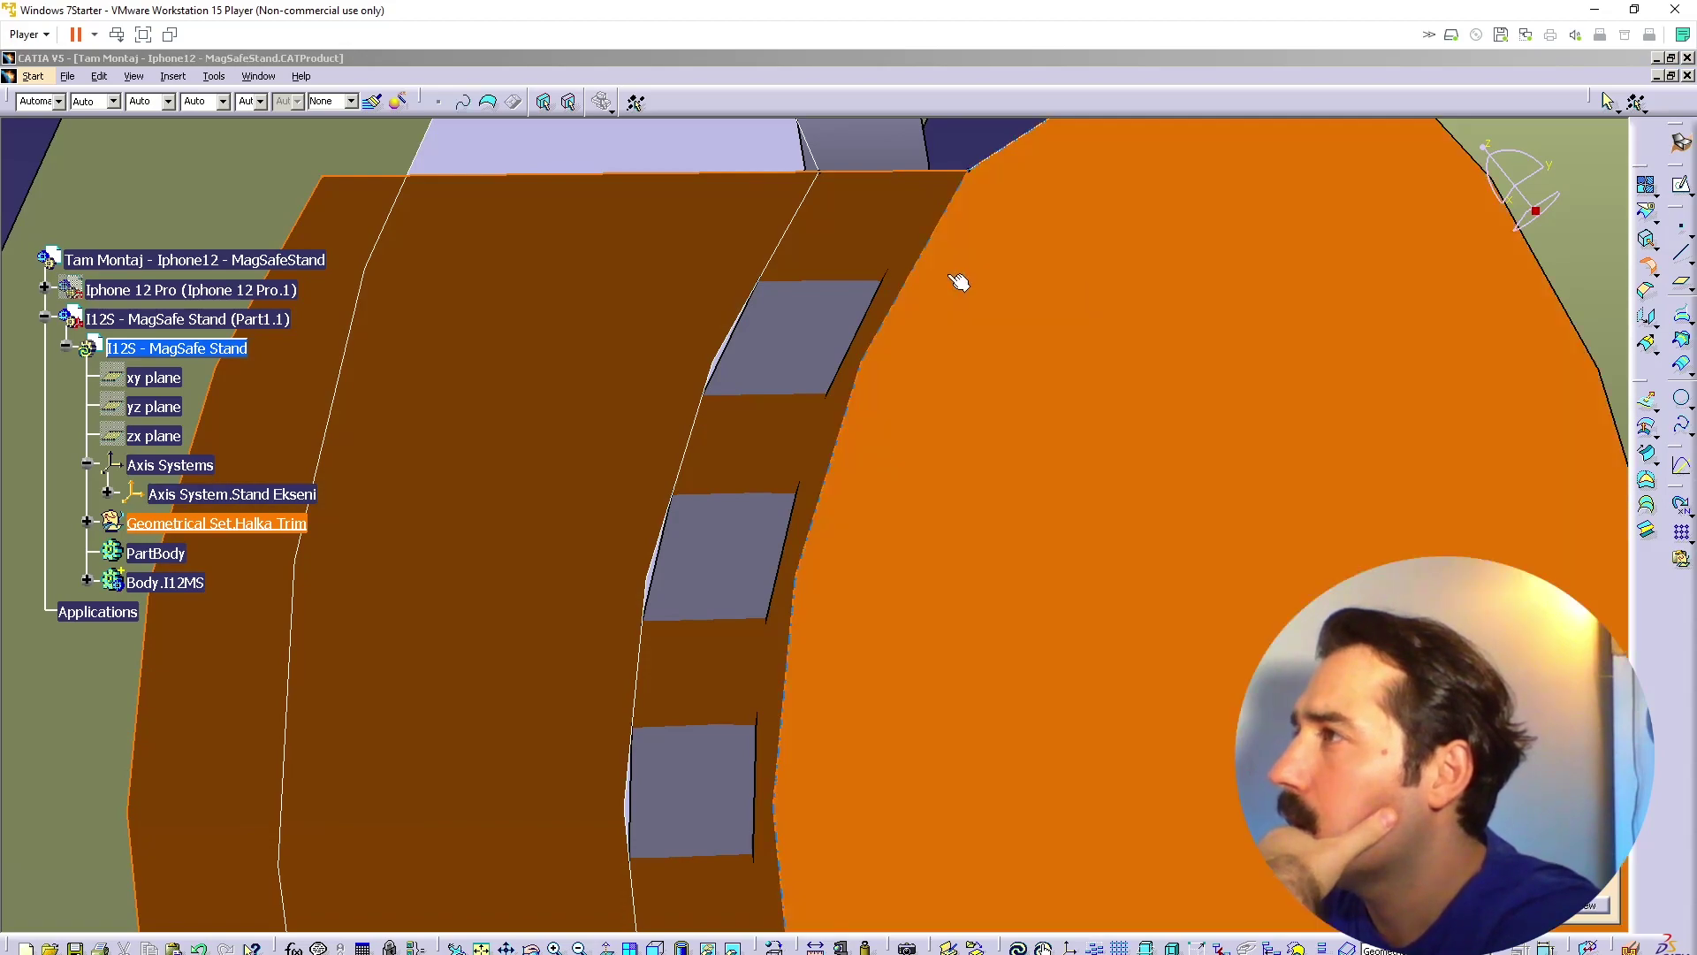
middle_click_drag(960, 277, 955, 451)
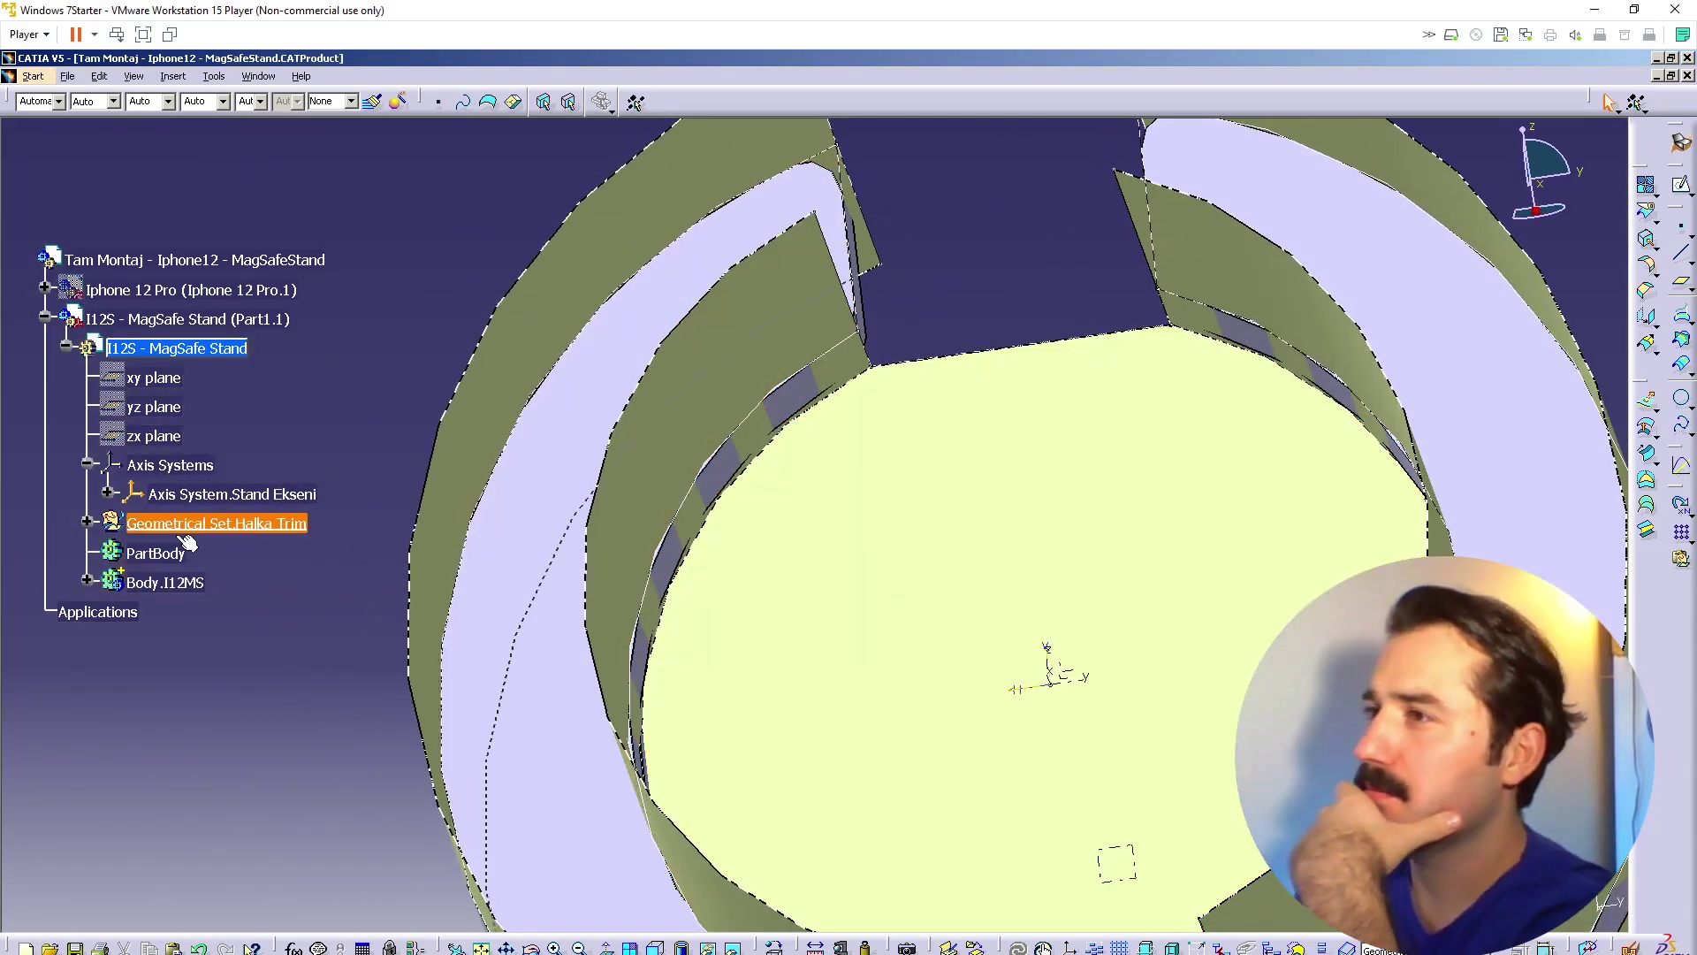
Step: Insert a new body and create a Thick Surface in it from one inner ring trim surface, thickened toward the ring's centre
left_click(186, 76)
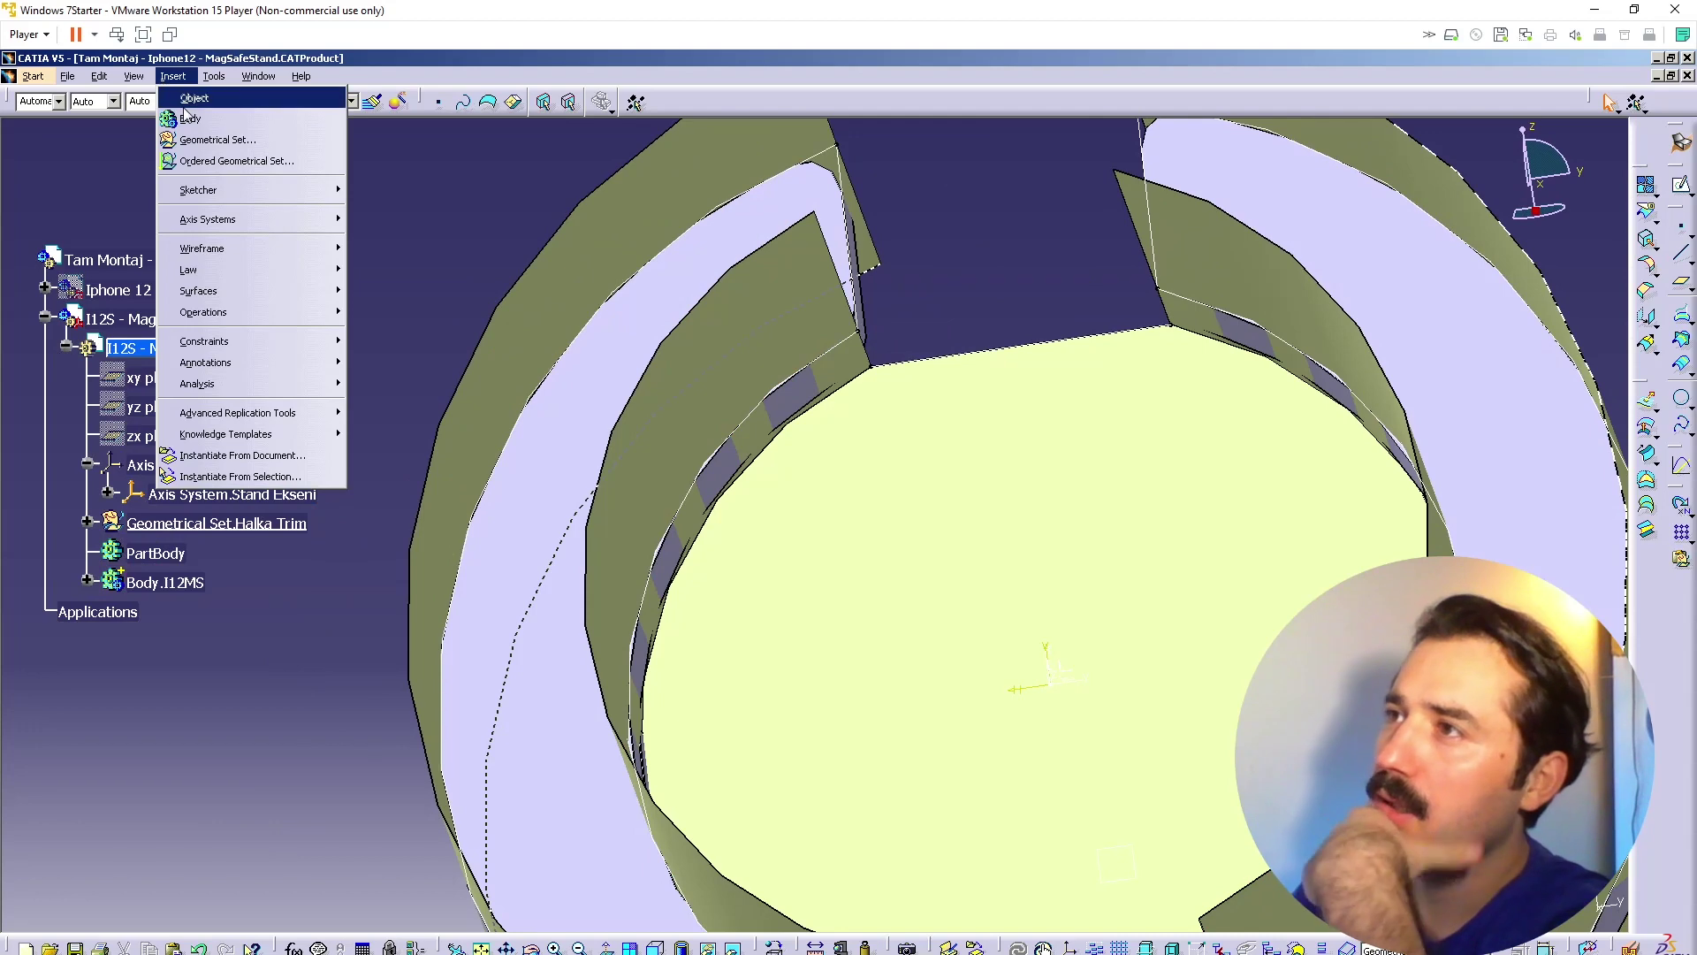
left_click(186, 111)
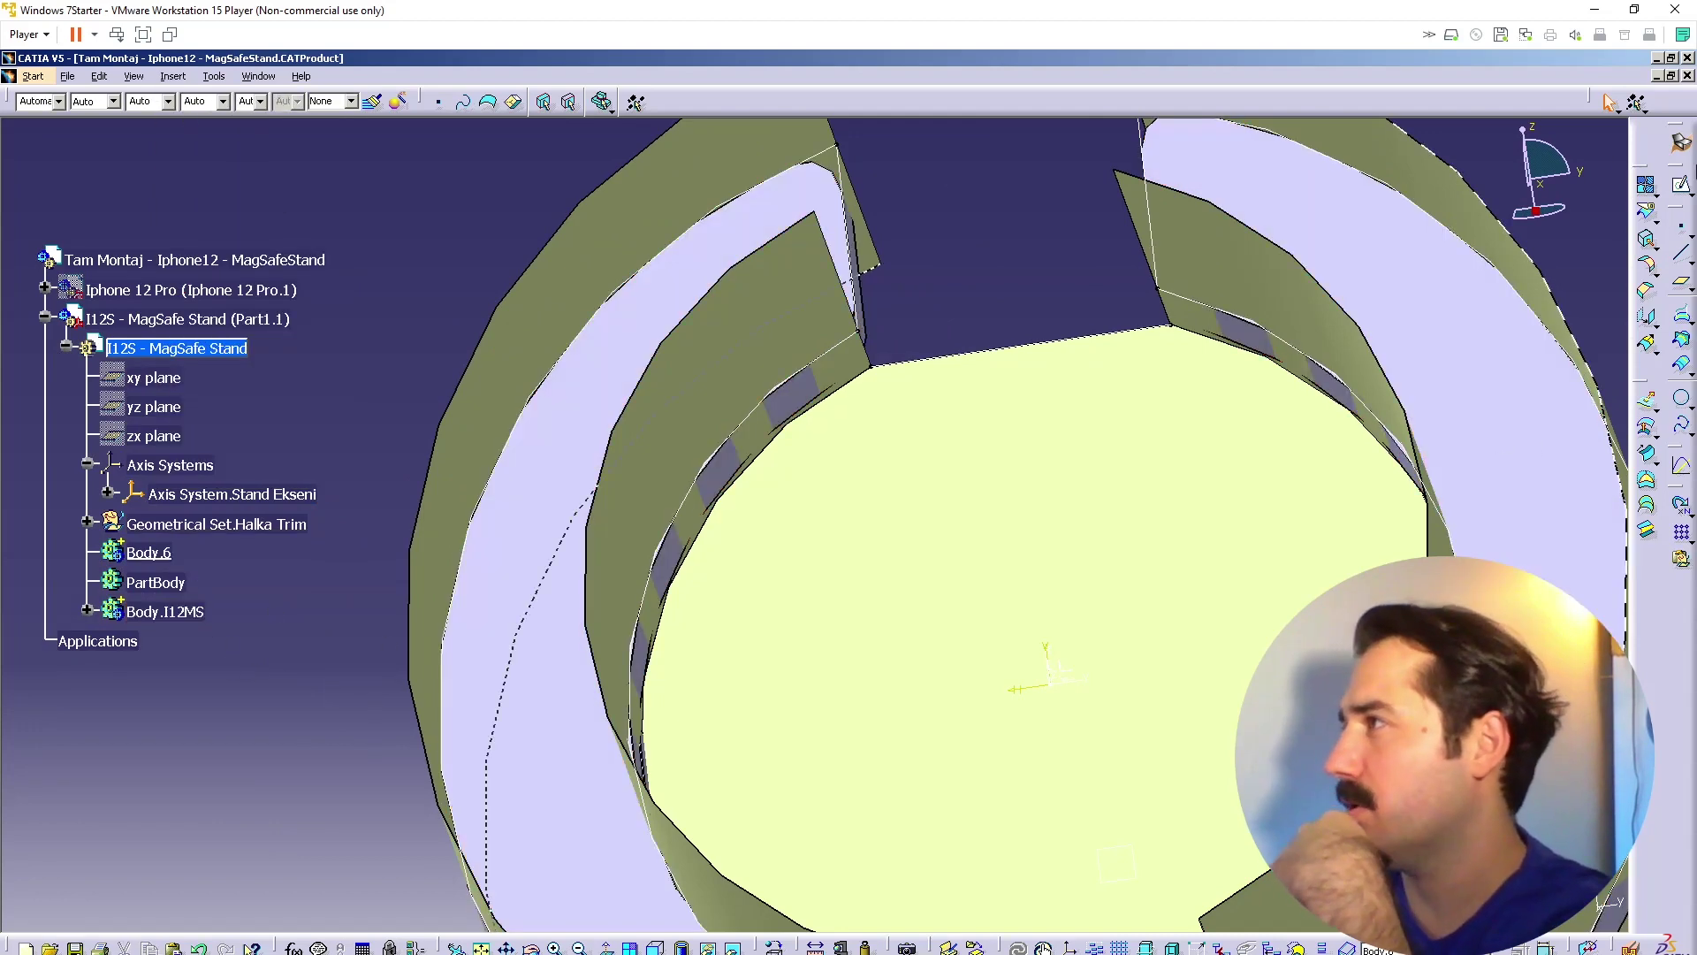
left_click(1685, 144)
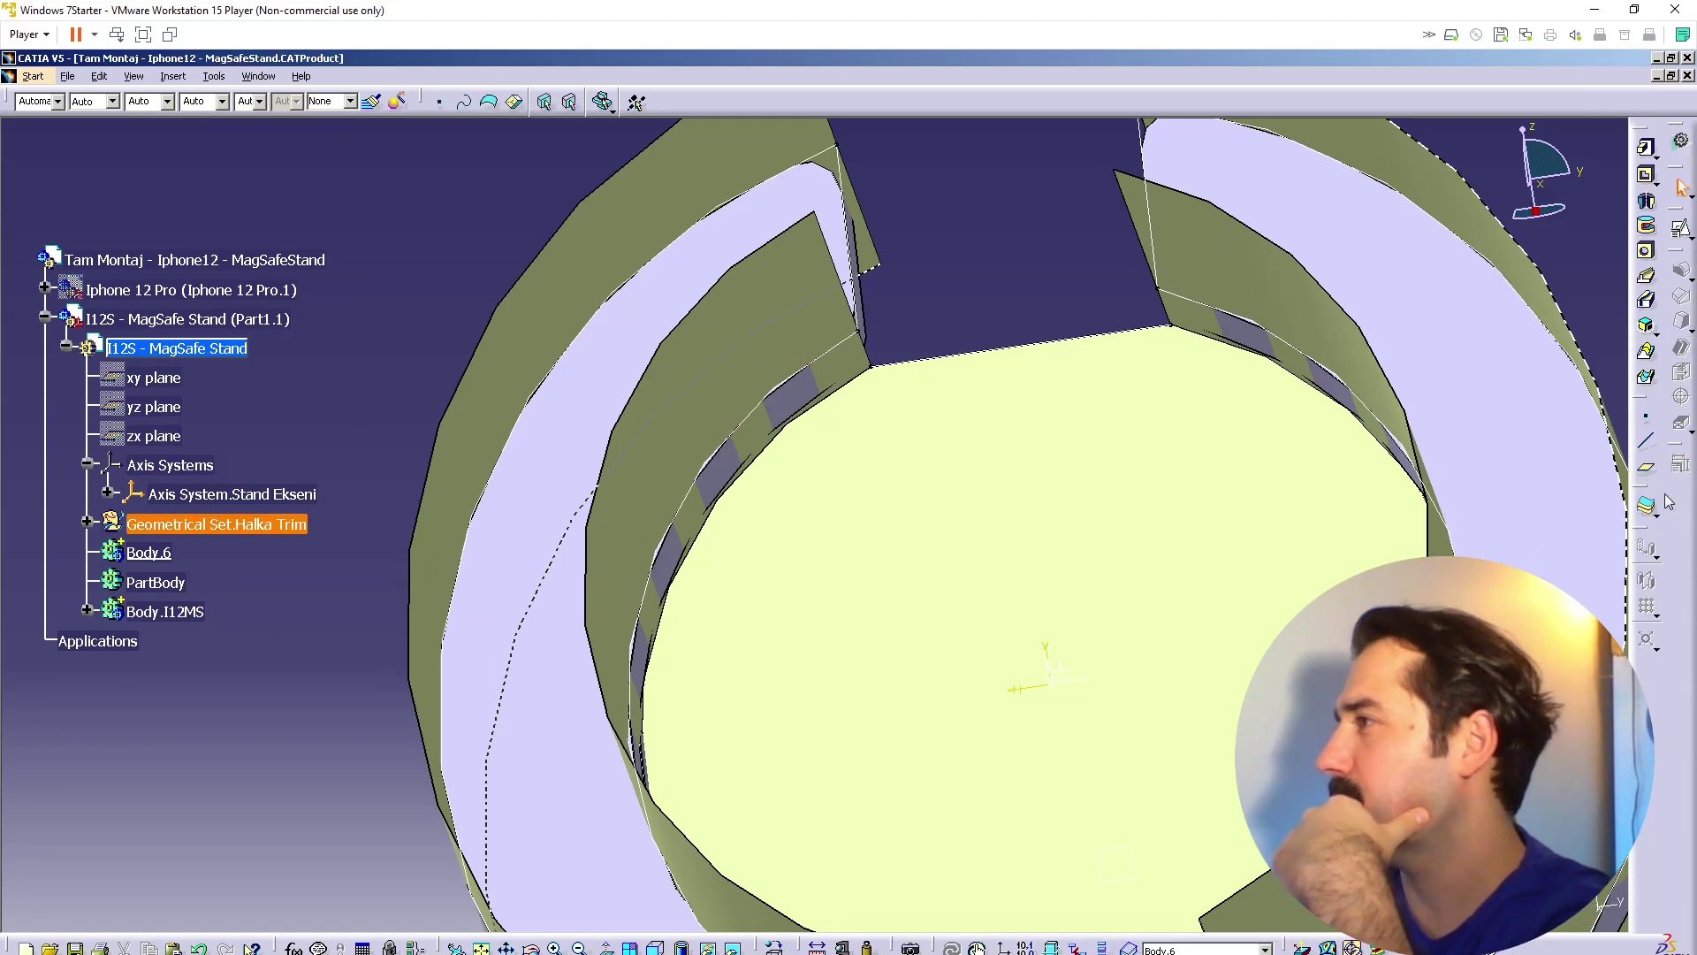
left_click(1649, 510)
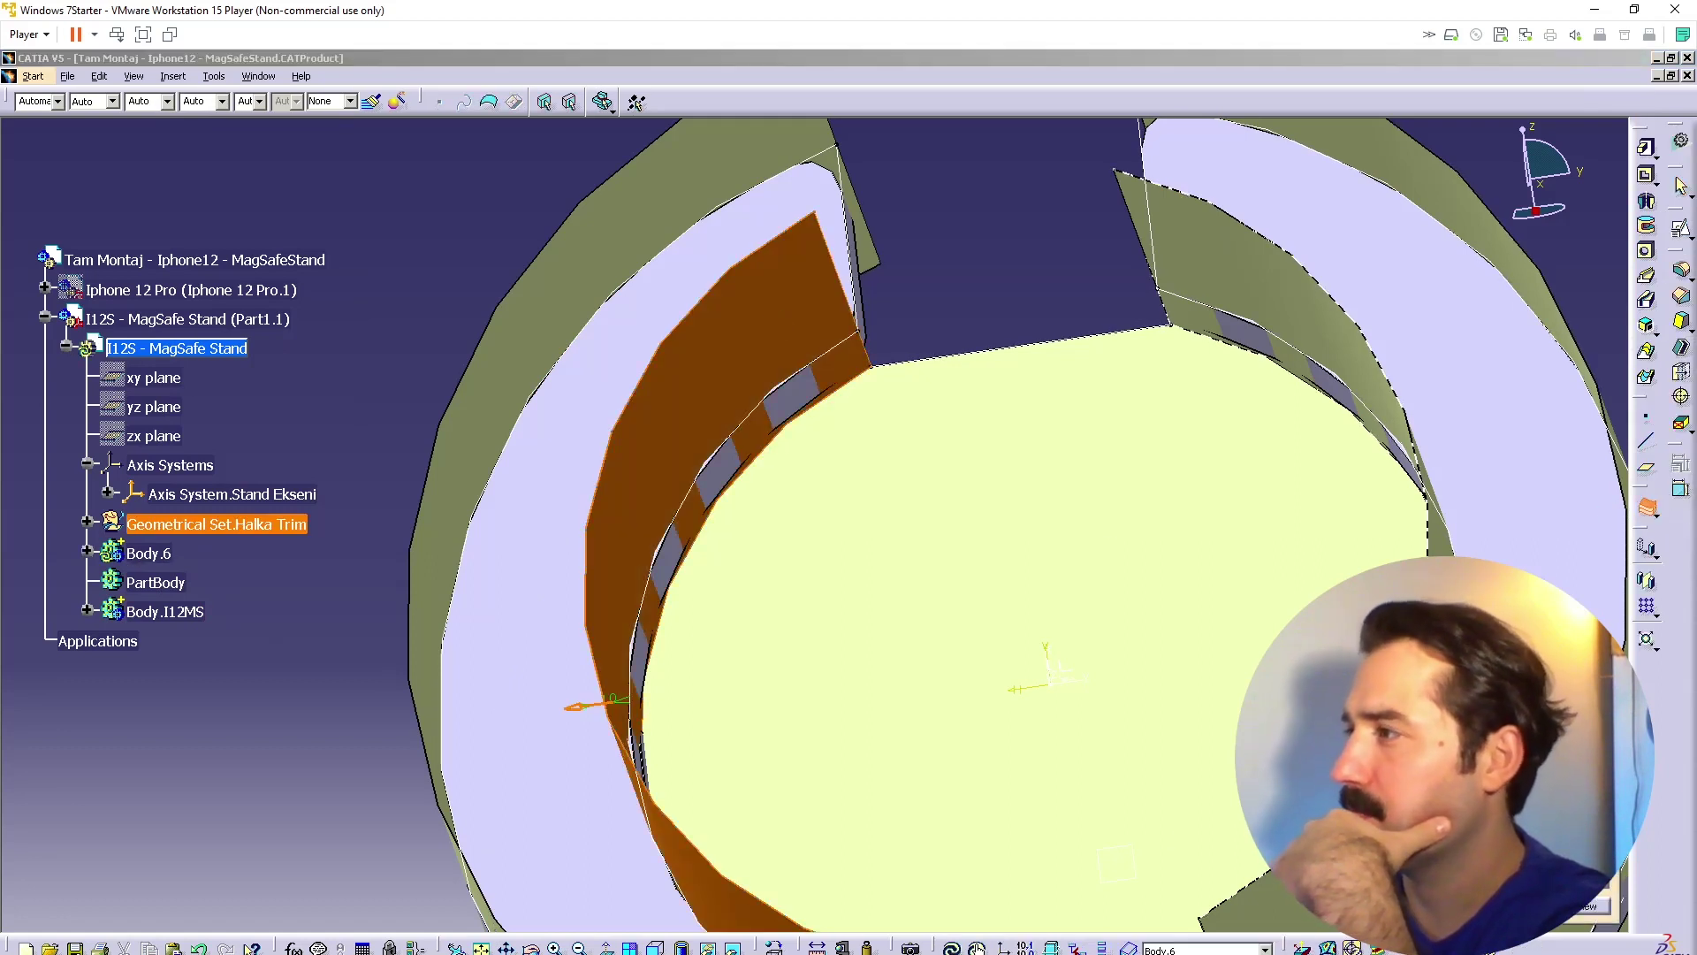
left_click(587, 709)
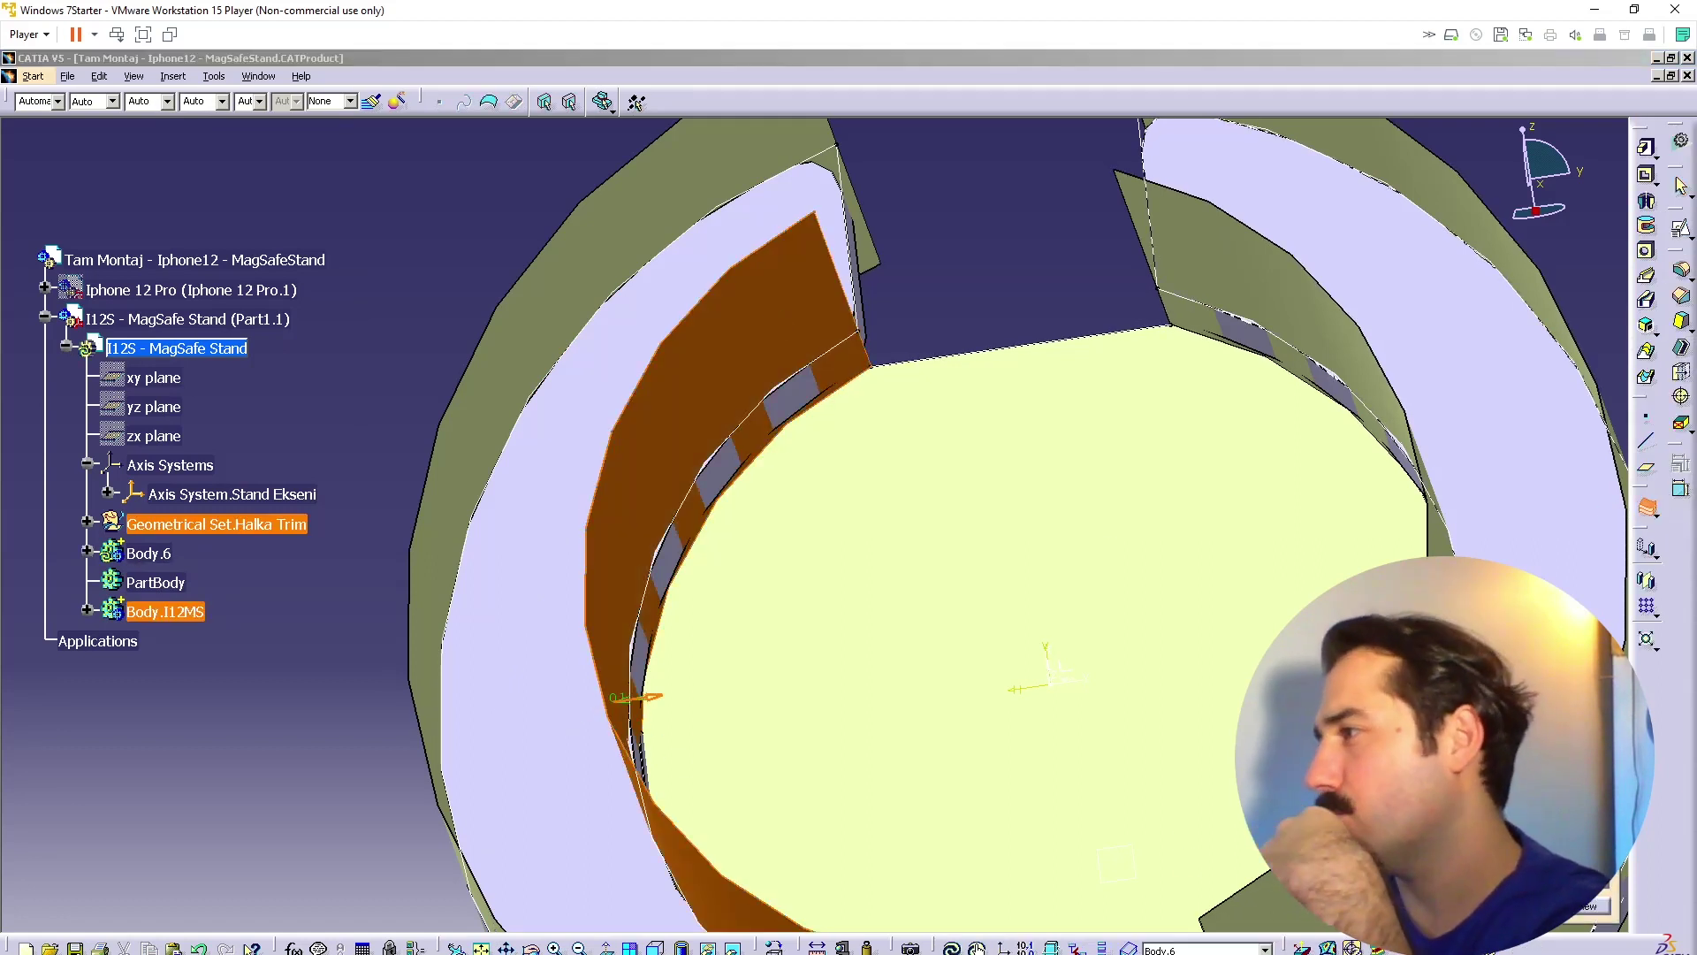
left_click(776, 318)
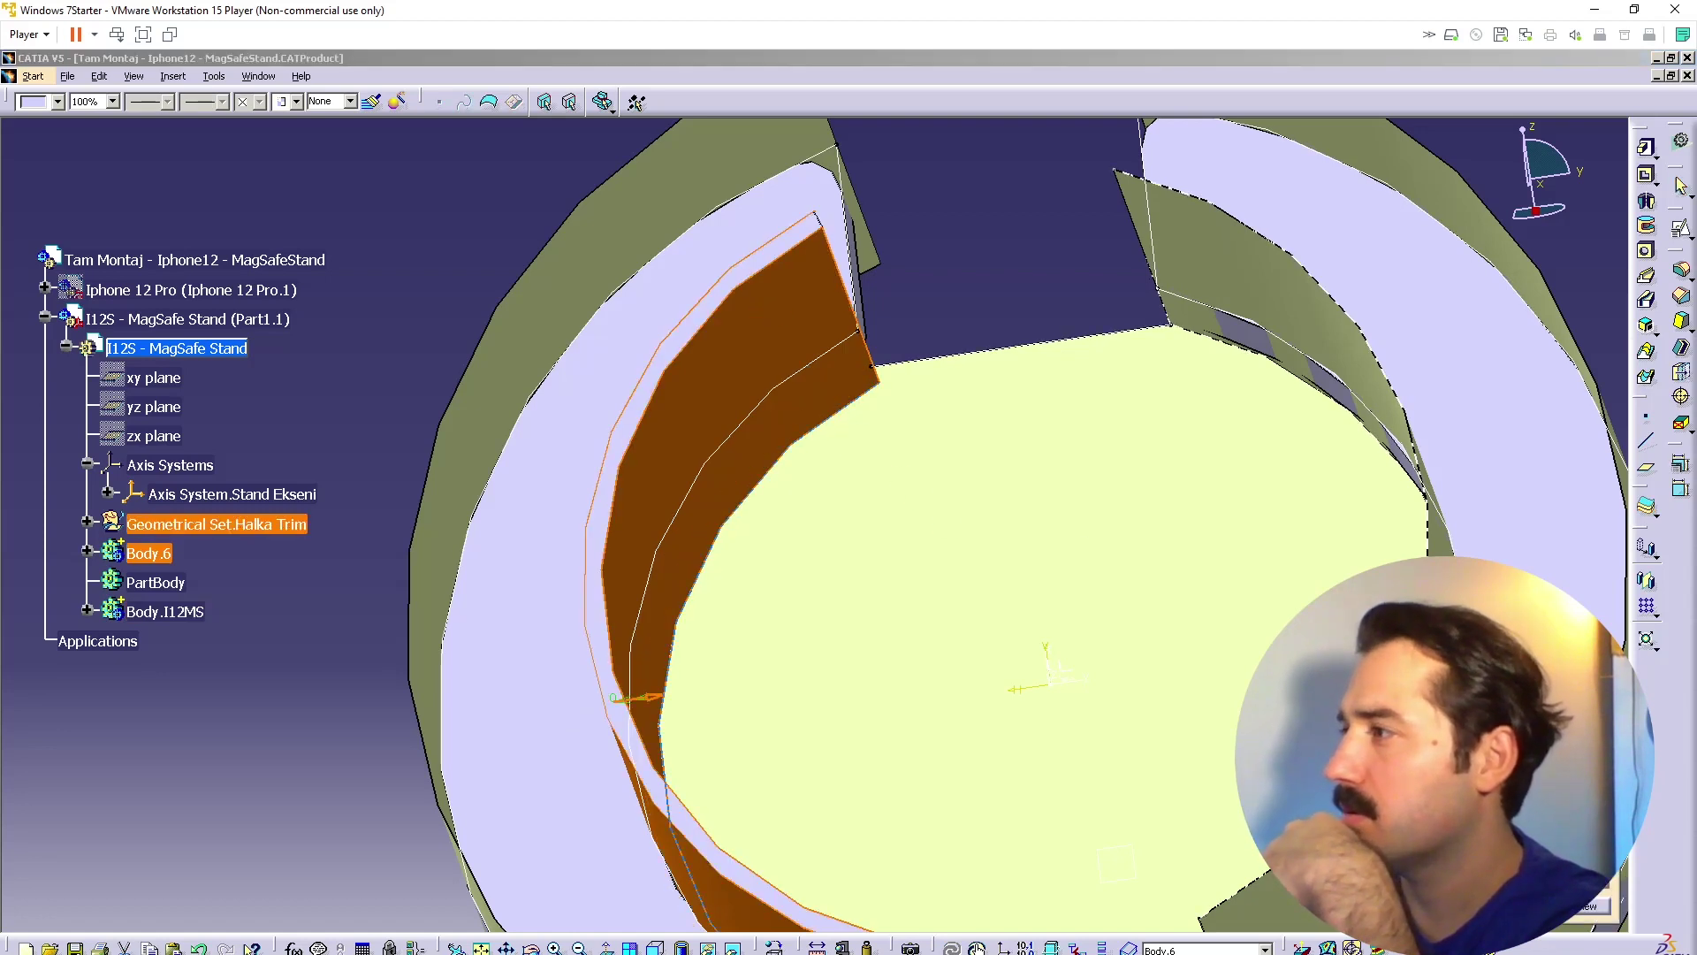
key("Return")
left_click(1681, 372)
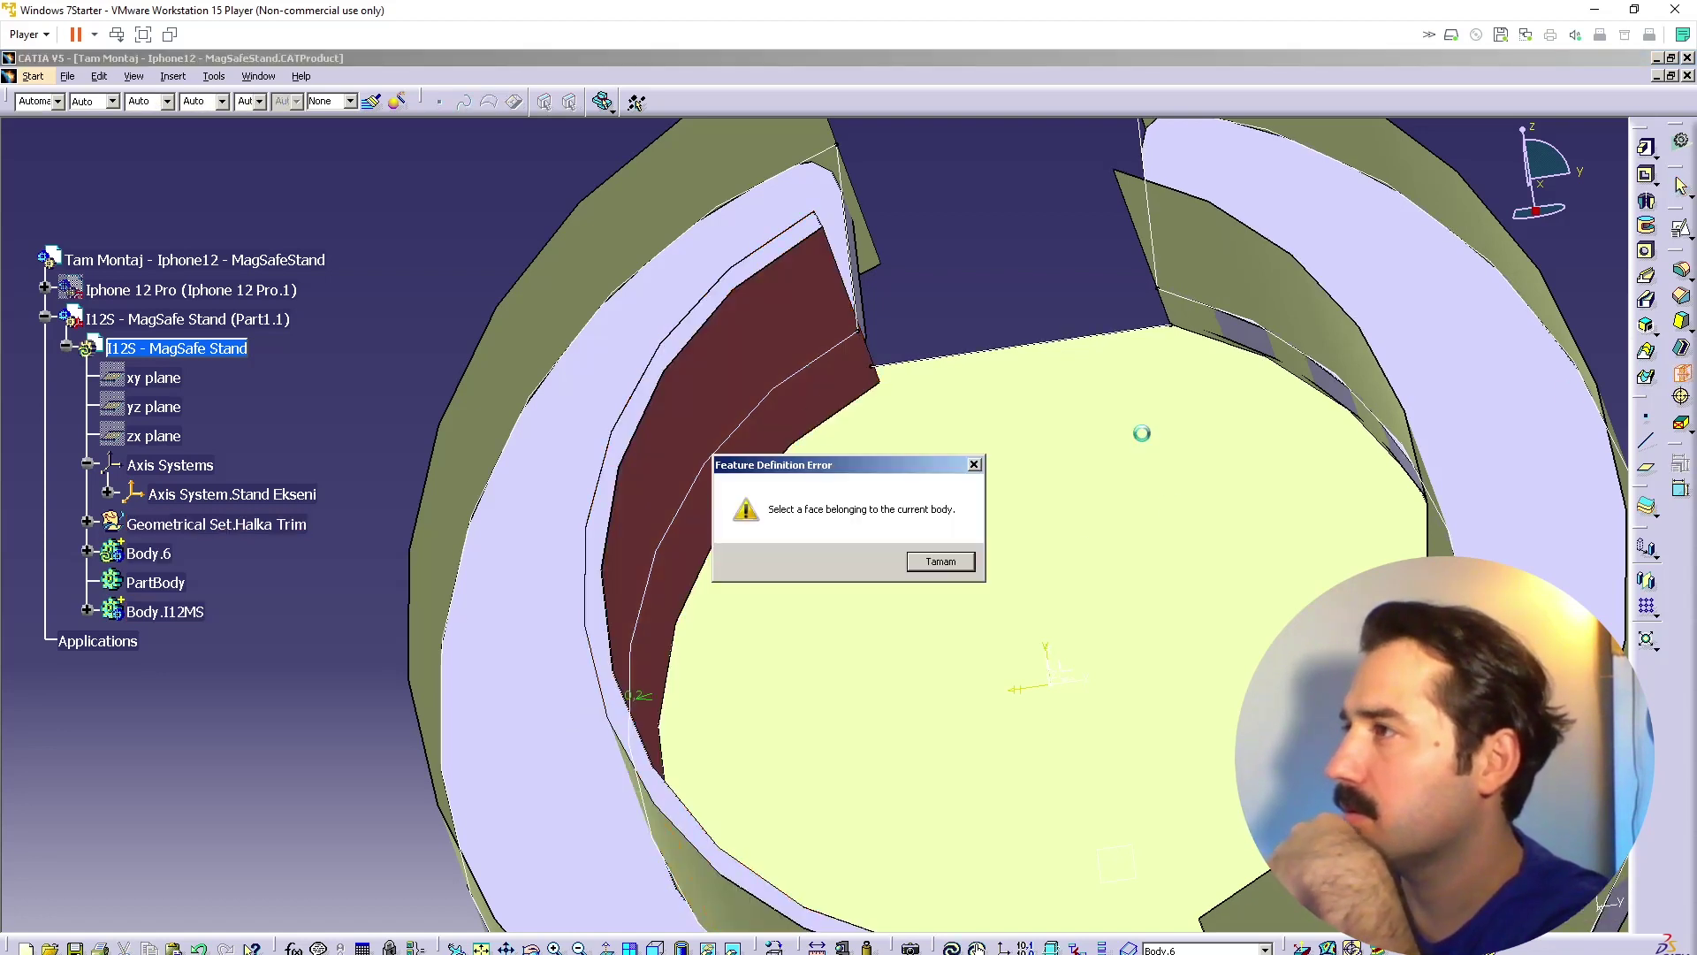
left_click(941, 566)
left_click(1008, 517)
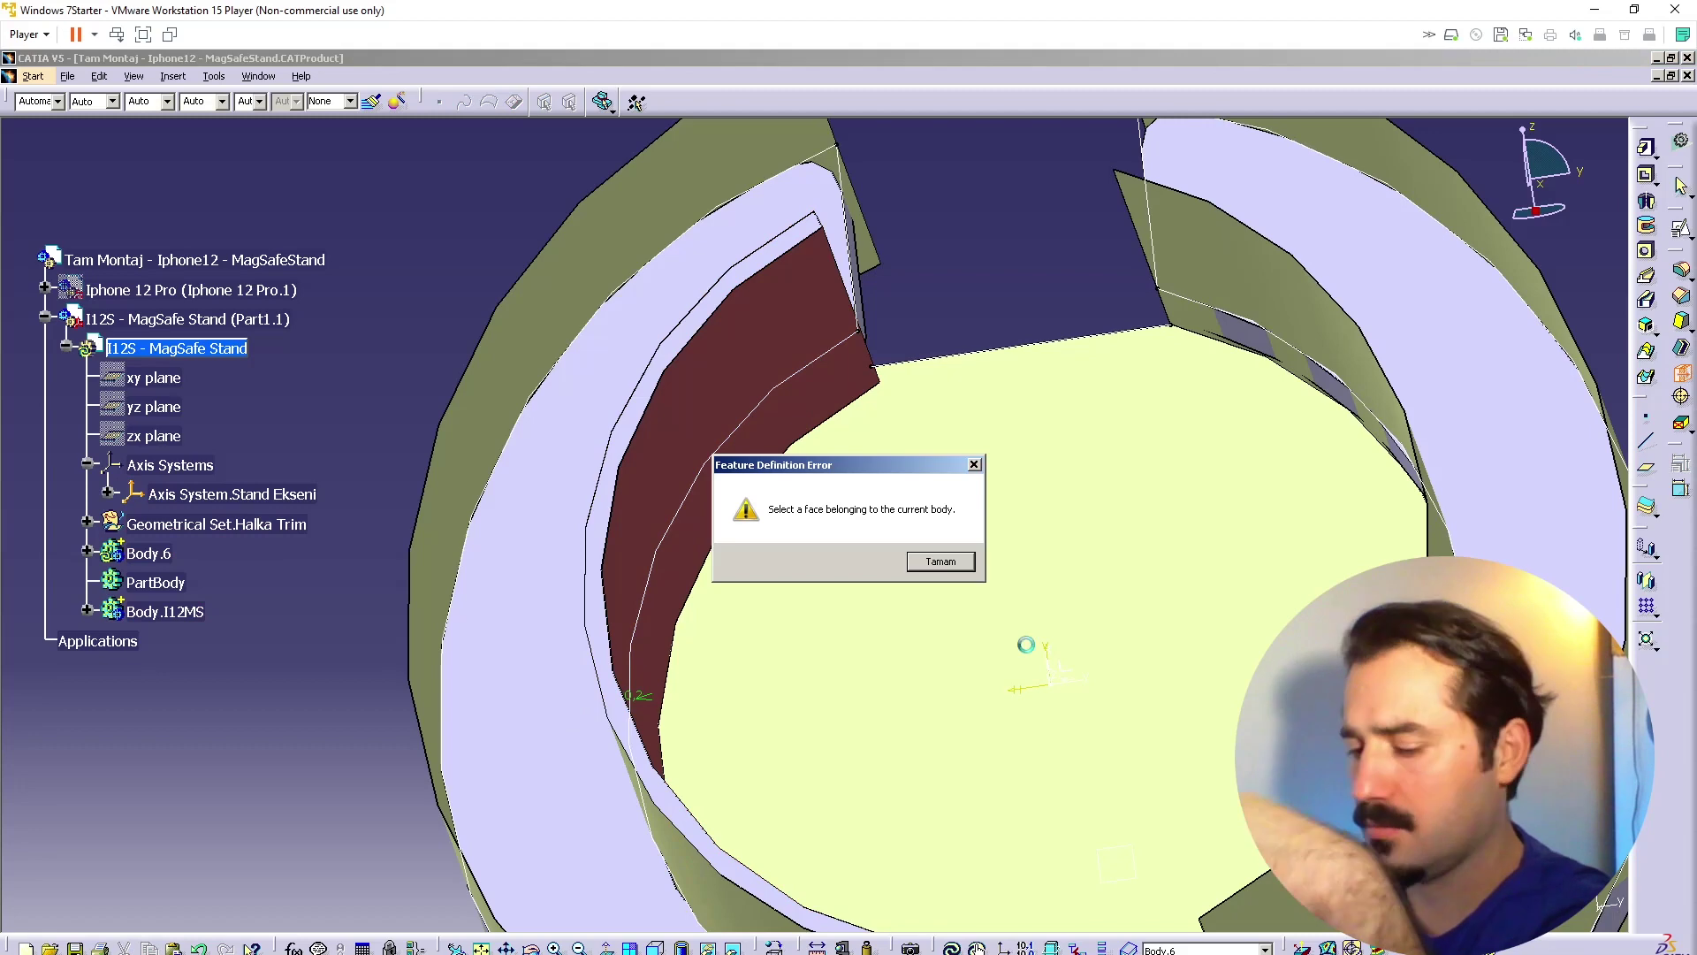
key("Return")
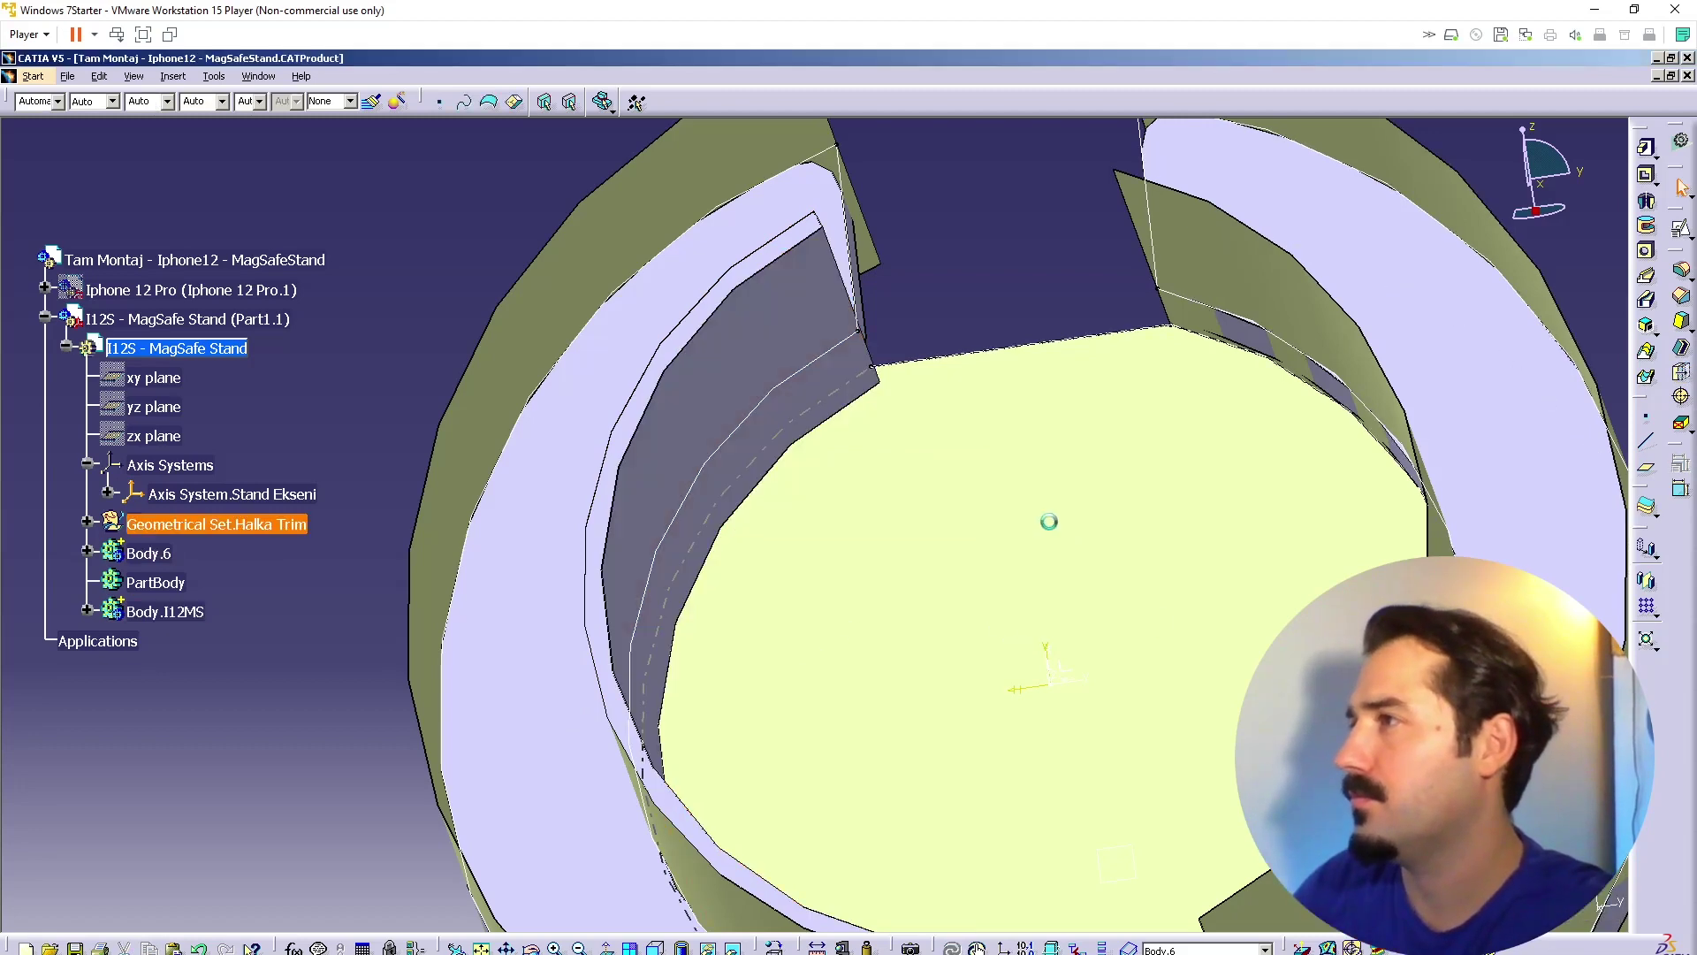
left_click(982, 499)
Step: Make Body.6 the work object and create a Thick Surface from the fill surface closing the inner ring
right_click(151, 550)
left_click(203, 654)
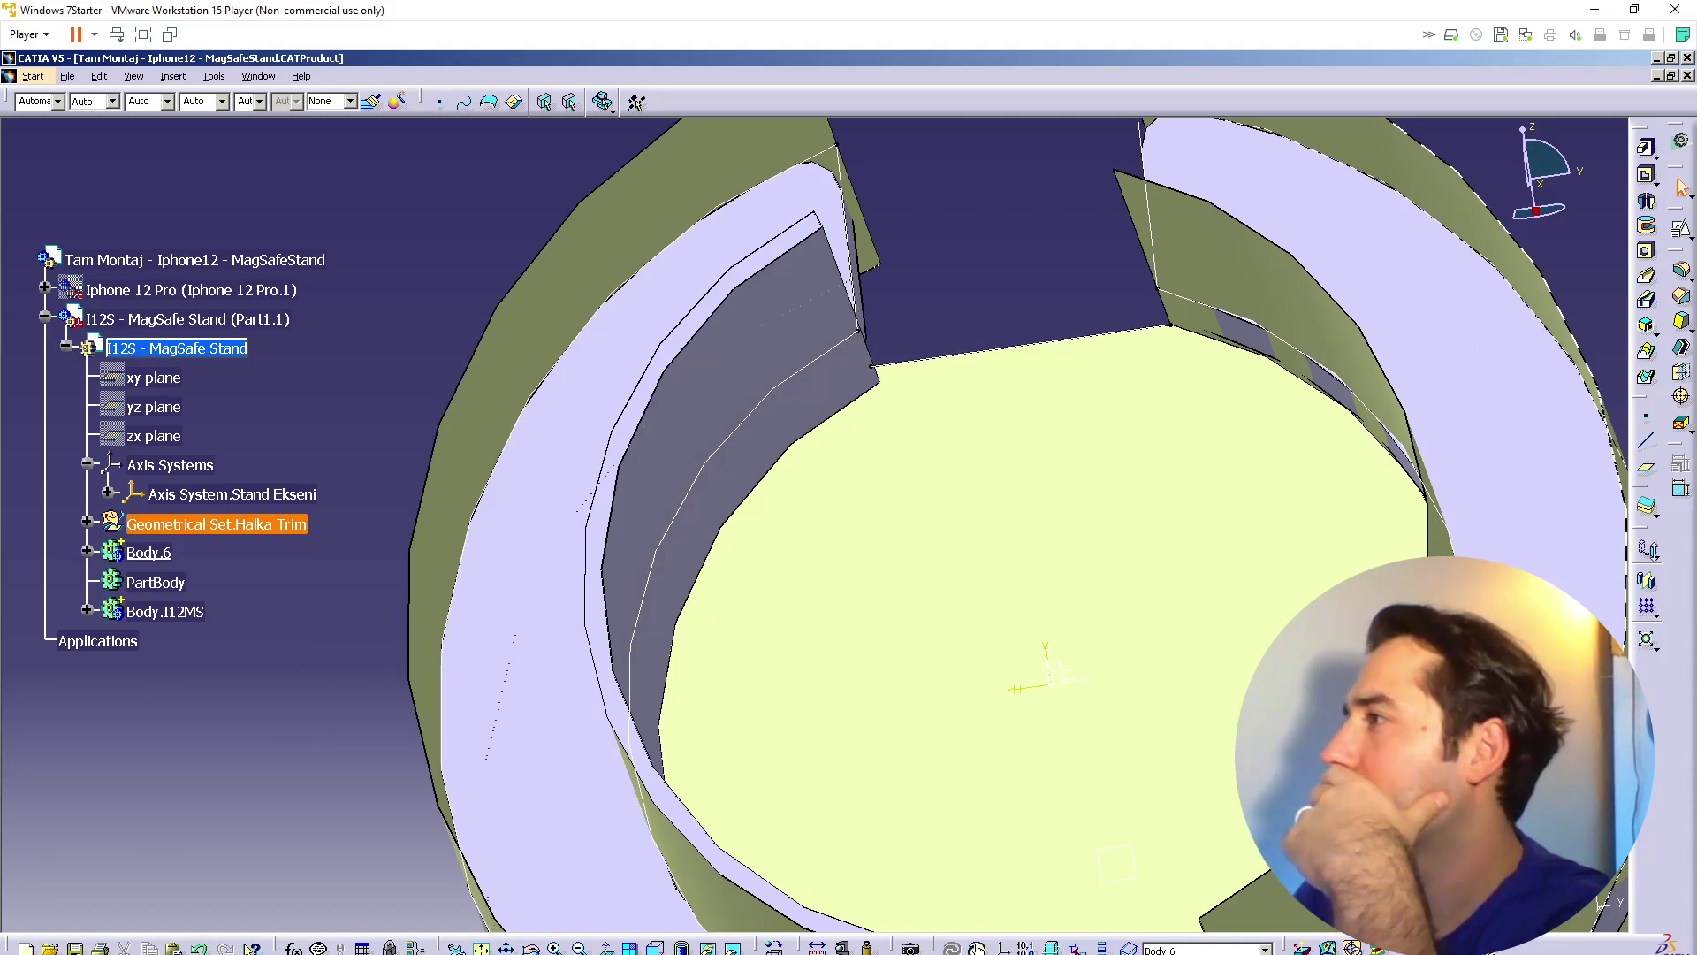
left_click(1650, 511)
left_click(1038, 438)
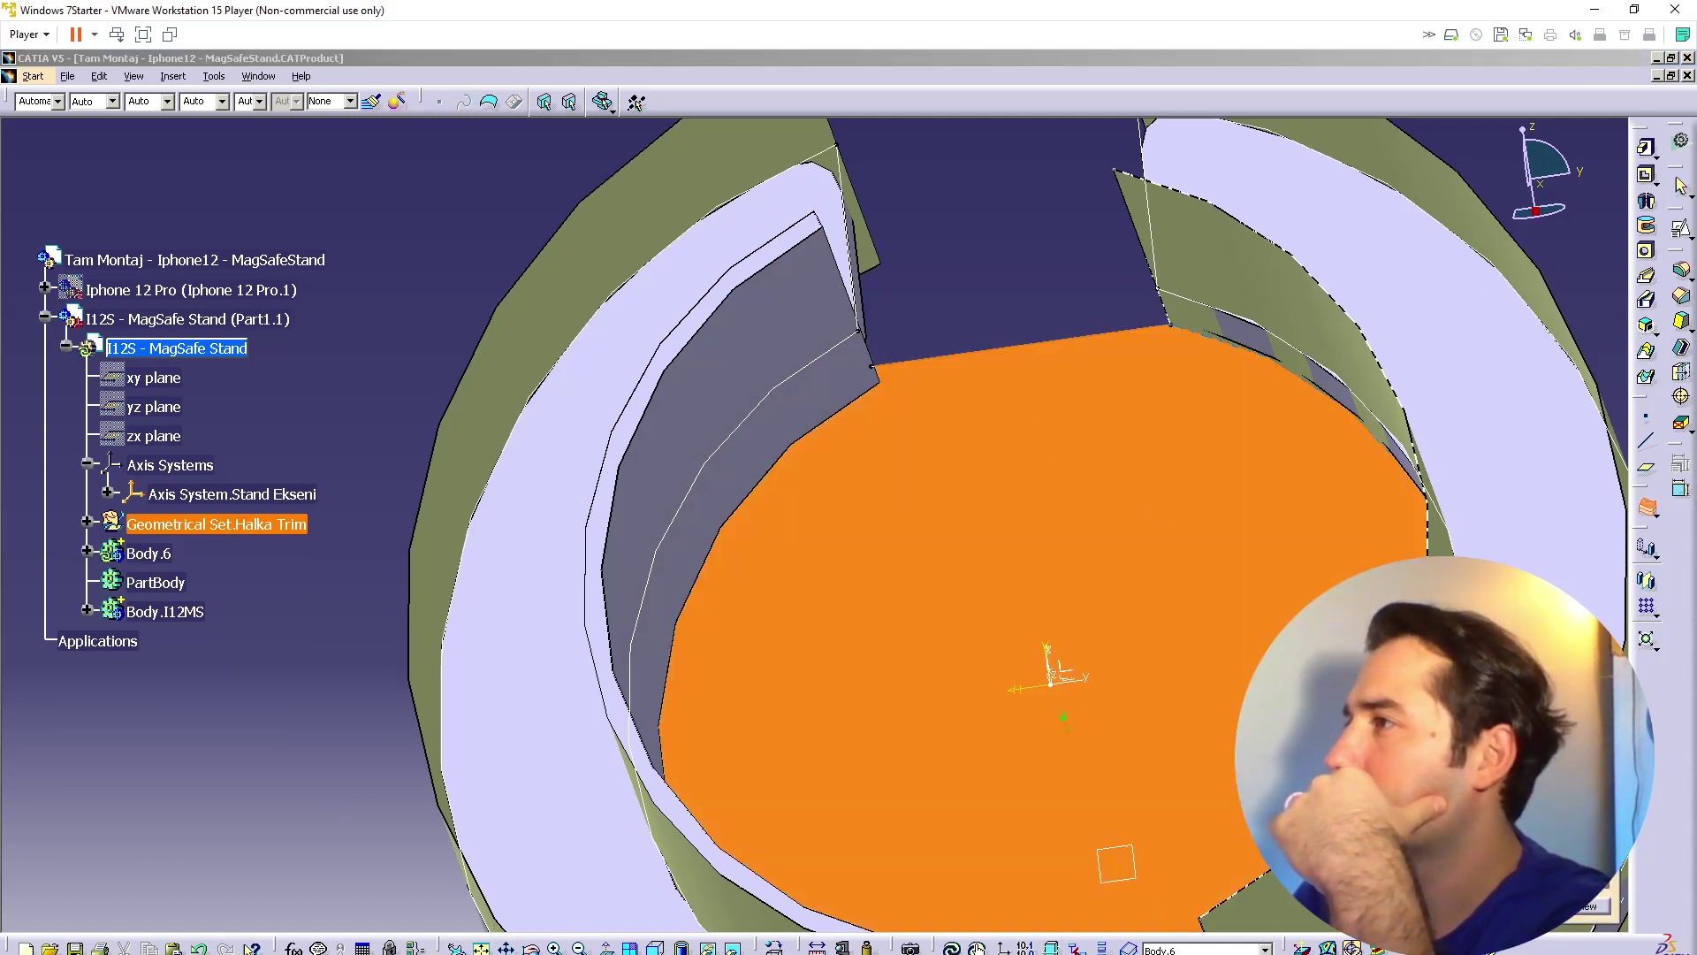
Step: Create a Thick Surface from the opposite inner ring trim surface in Body.6
middle_click_drag(1169, 566, 788, 706)
middle_click_drag(773, 776, 1031, 439)
scroll(1023, 527, "down", 1)
left_click(1060, 493)
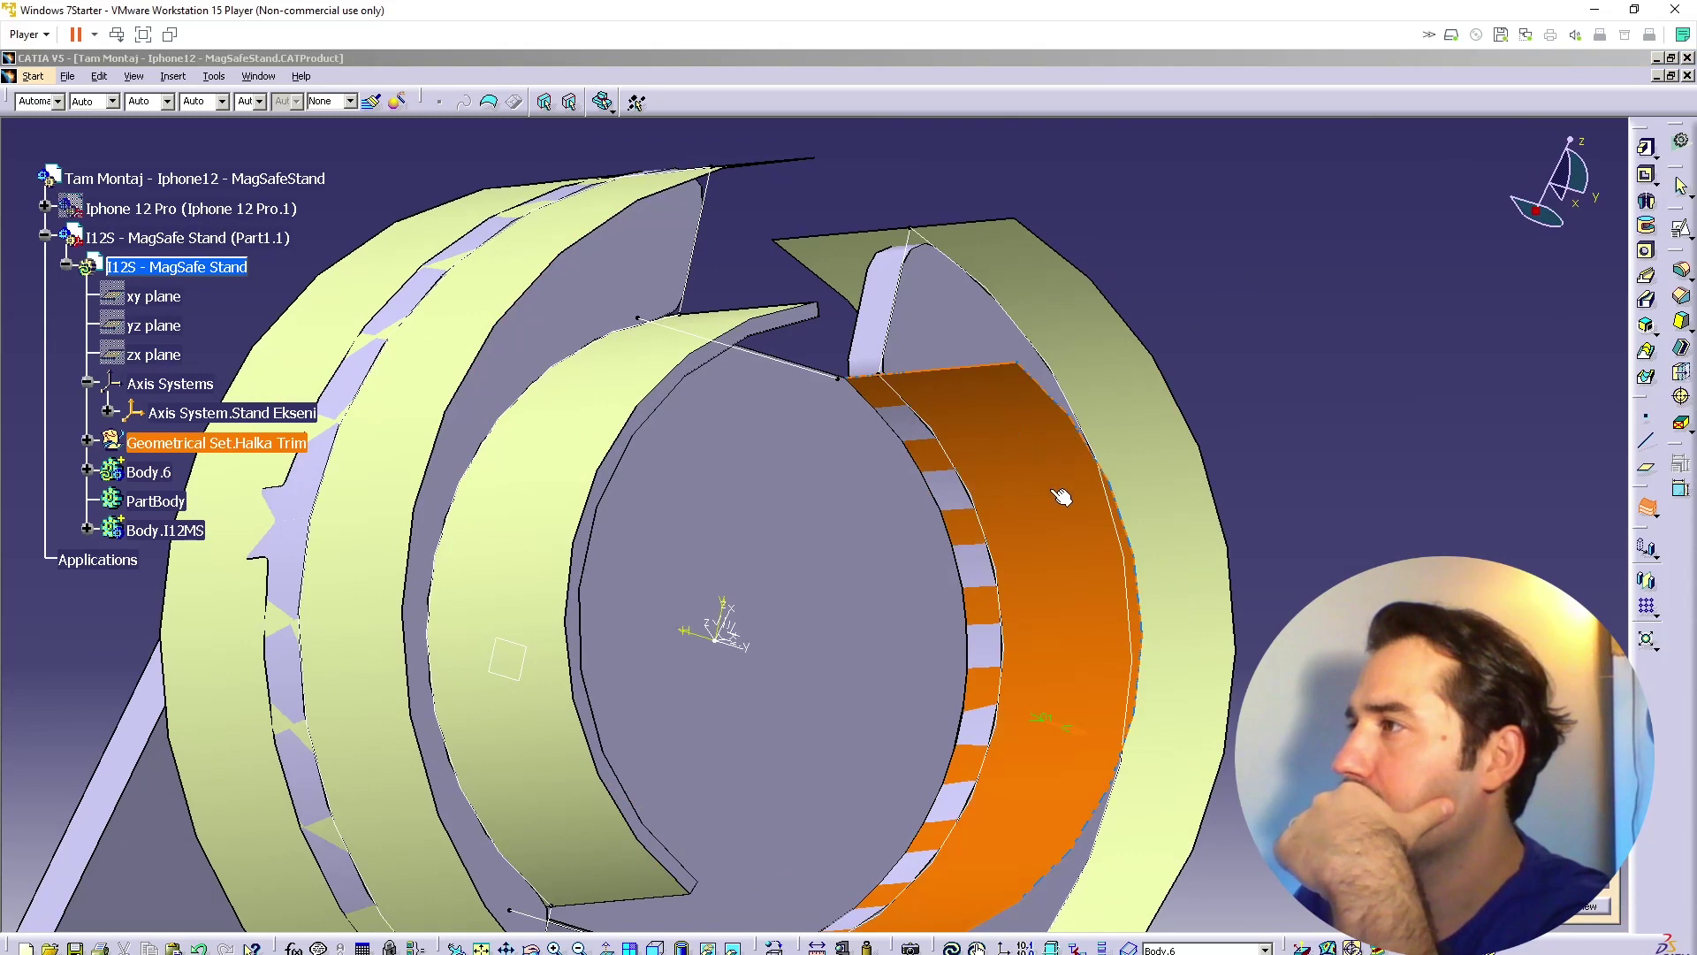
middle_click_drag(1019, 626, 990, 787)
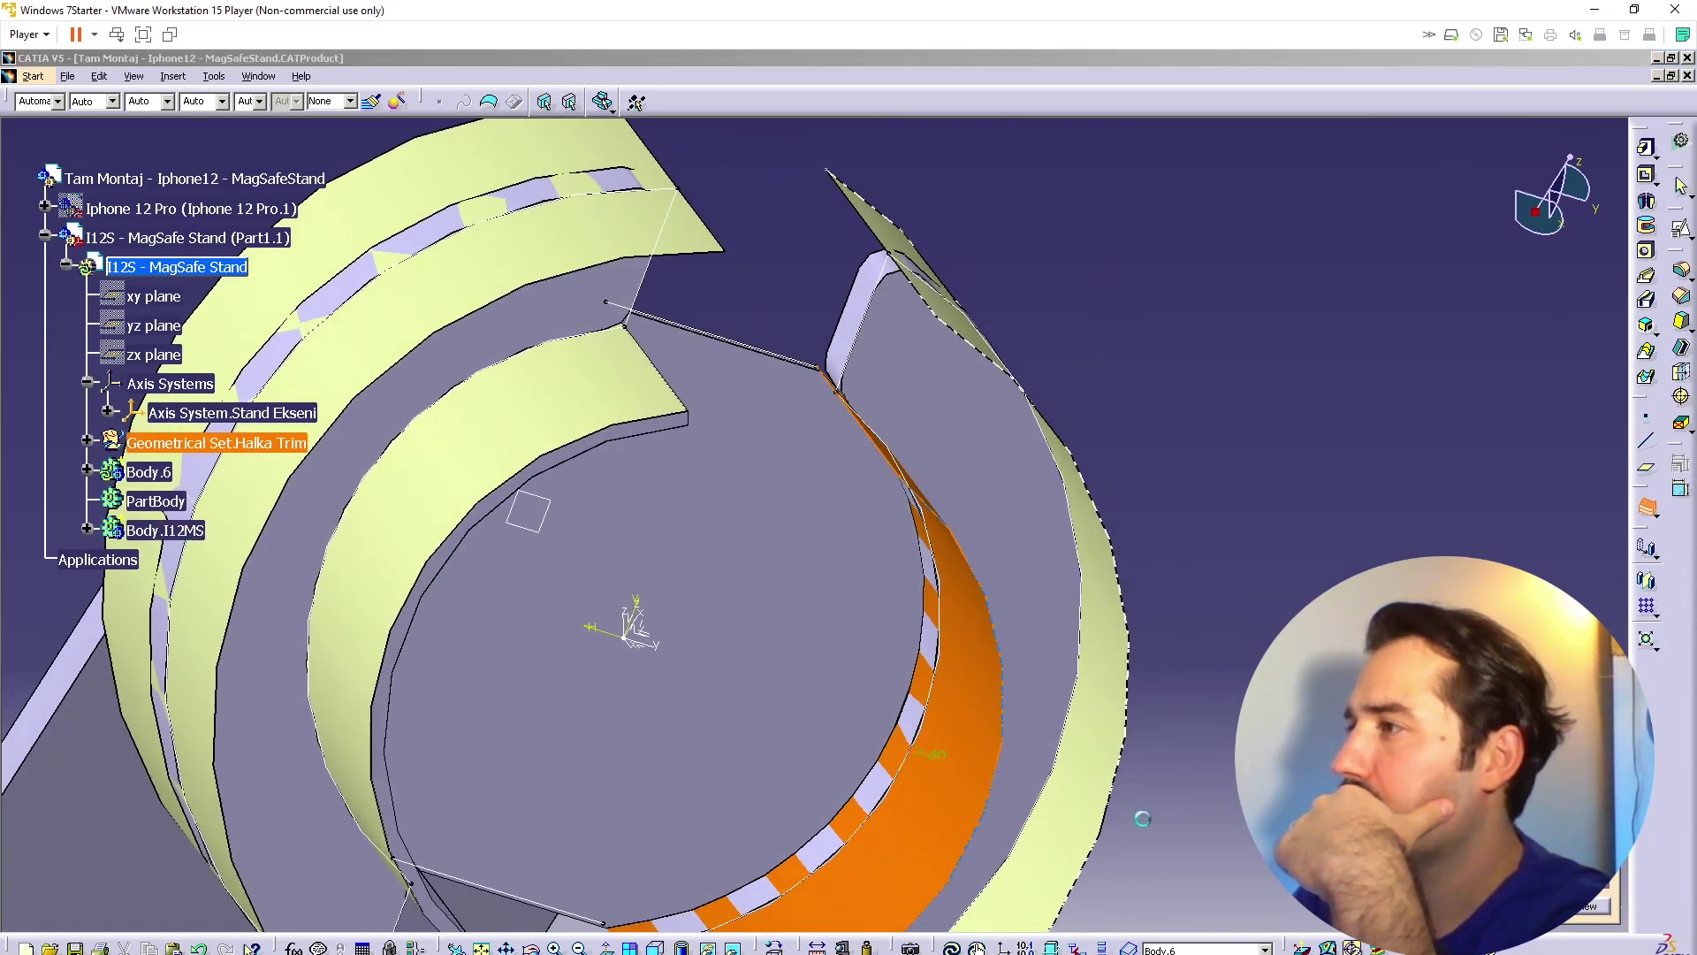
left_click(1591, 906)
middle_click_drag(611, 528, 937, 460)
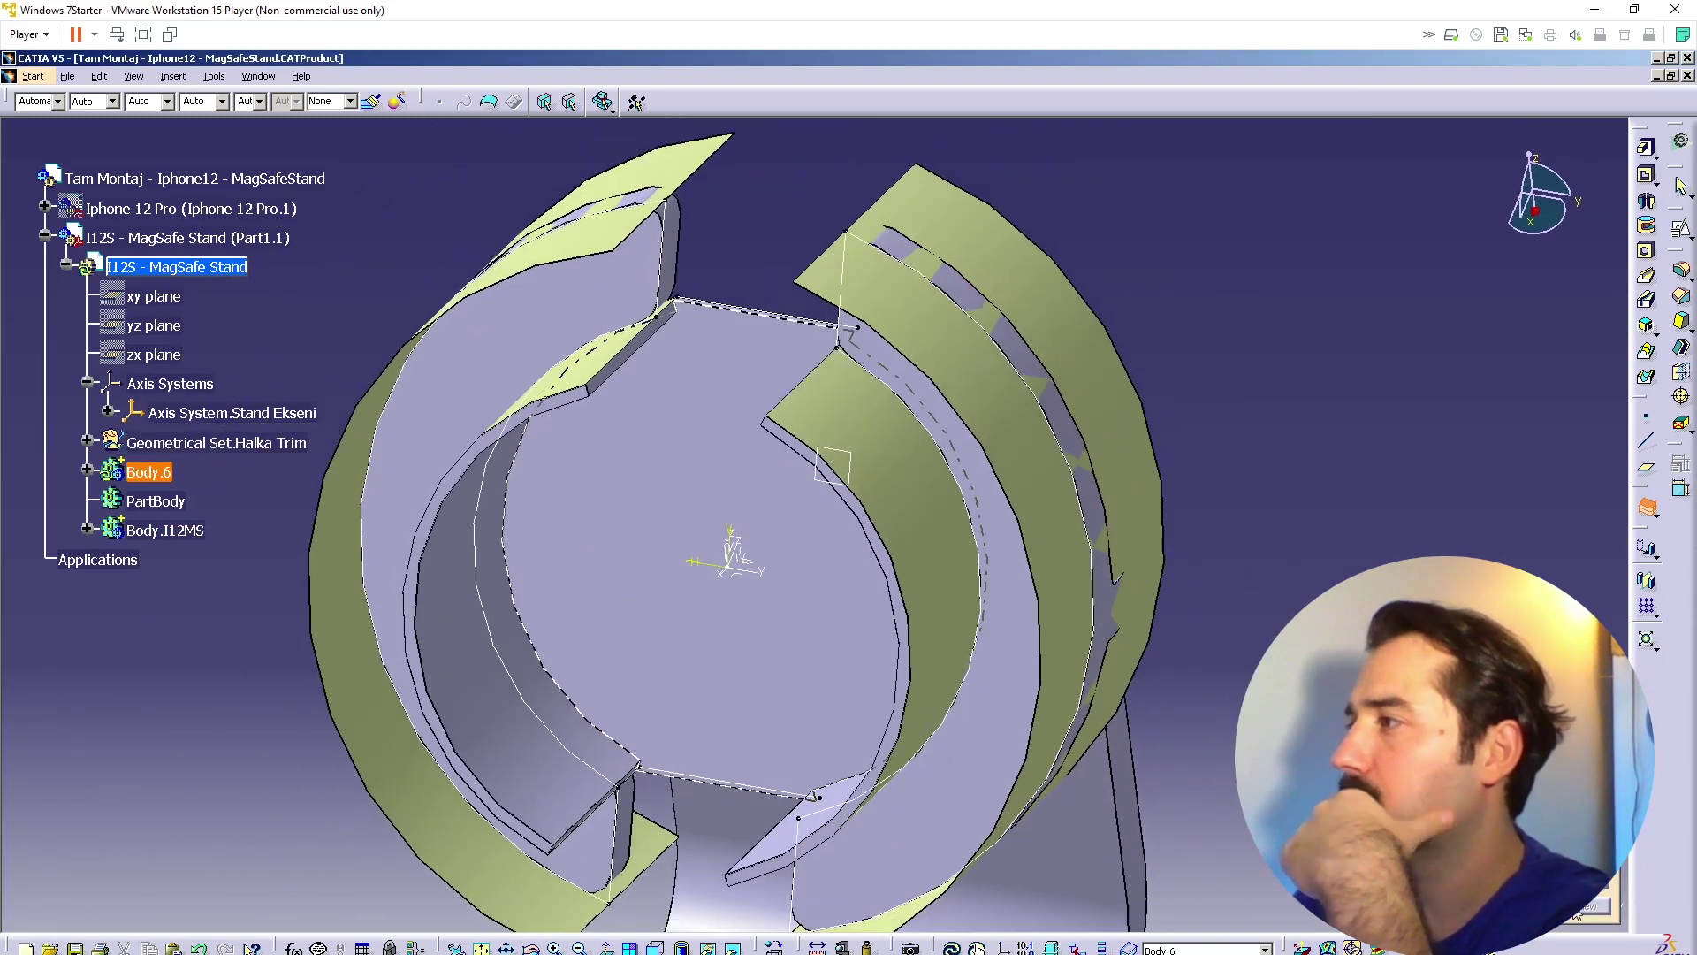
left_click(1446, 906)
Step: Locate the thickened inner trim surface in the specification tree and hide Geometrical Set.Halka Trim
middle_click_drag(999, 610, 751, 398)
right_click(691, 301)
left_click(712, 297)
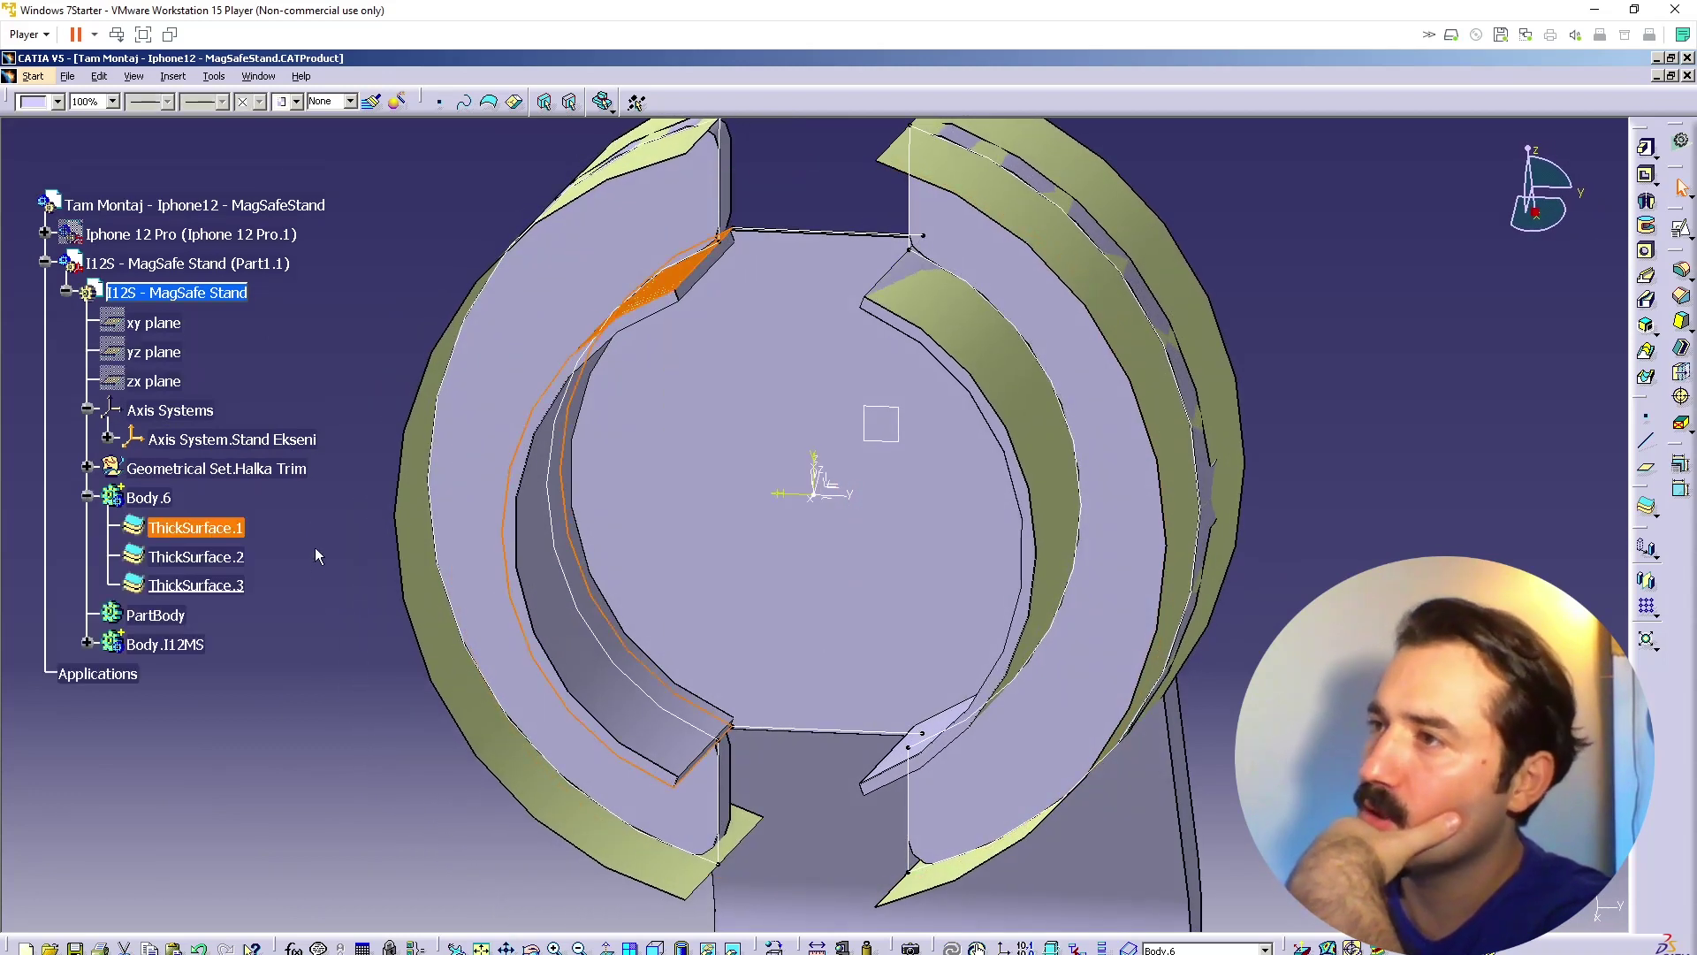
right_click(168, 468)
left_click(212, 519)
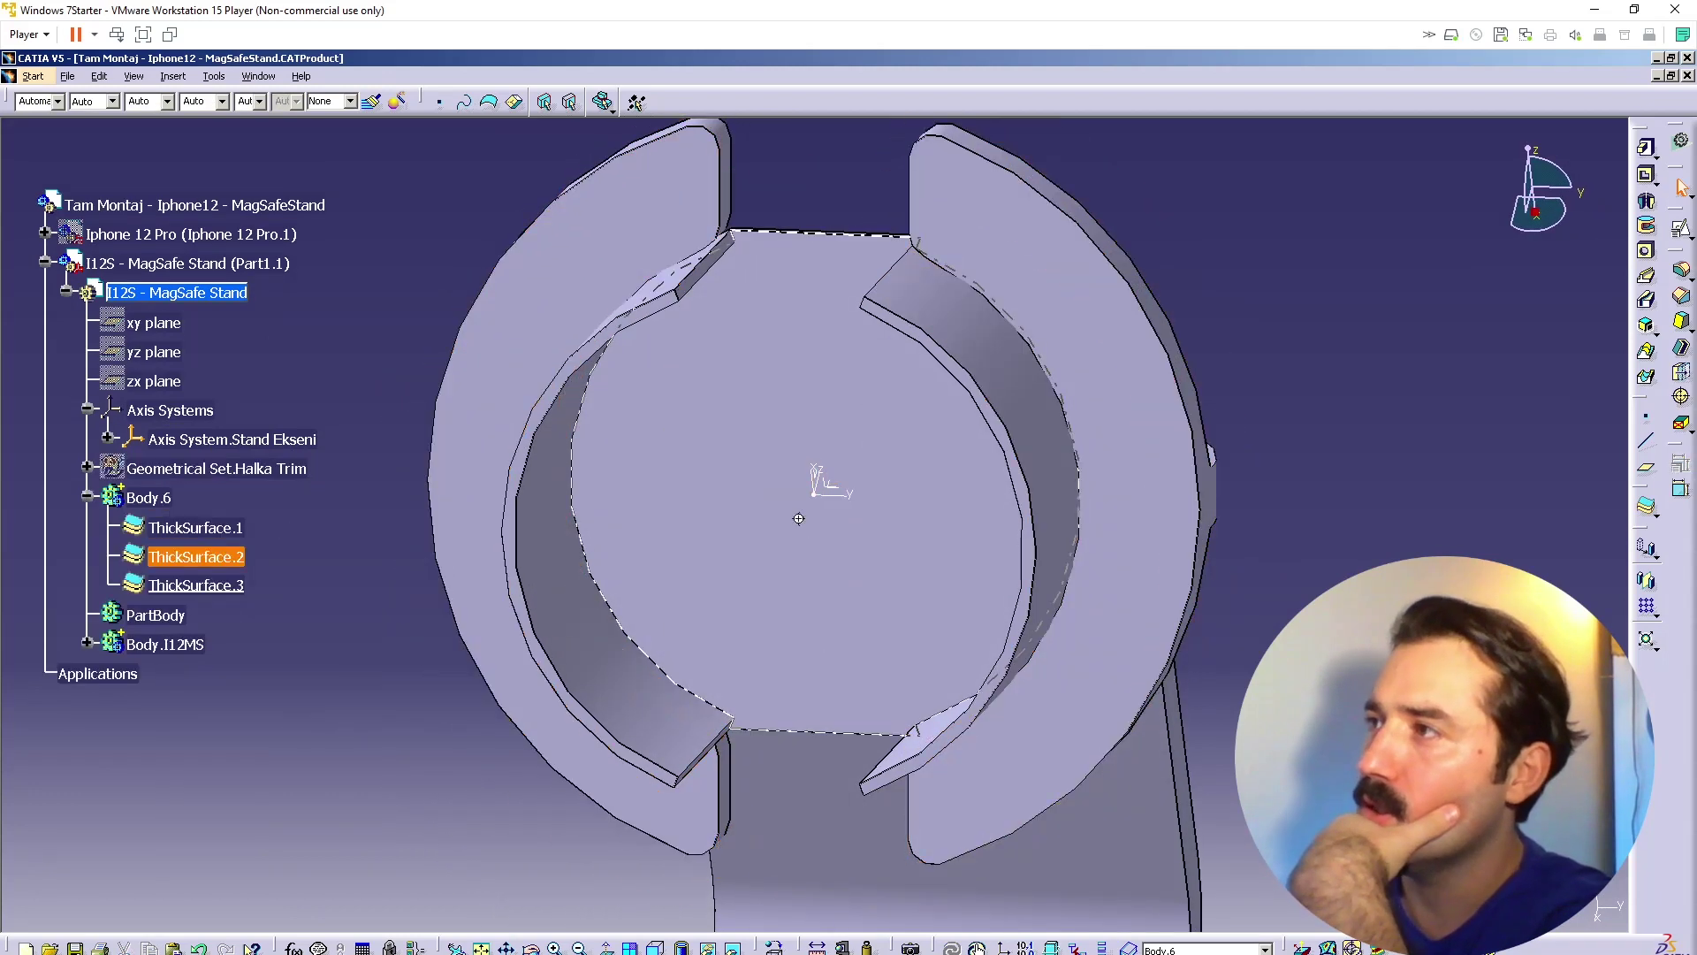
Step: Rename Body.6 as Body.Halka iç traşlama
left_click(137, 498)
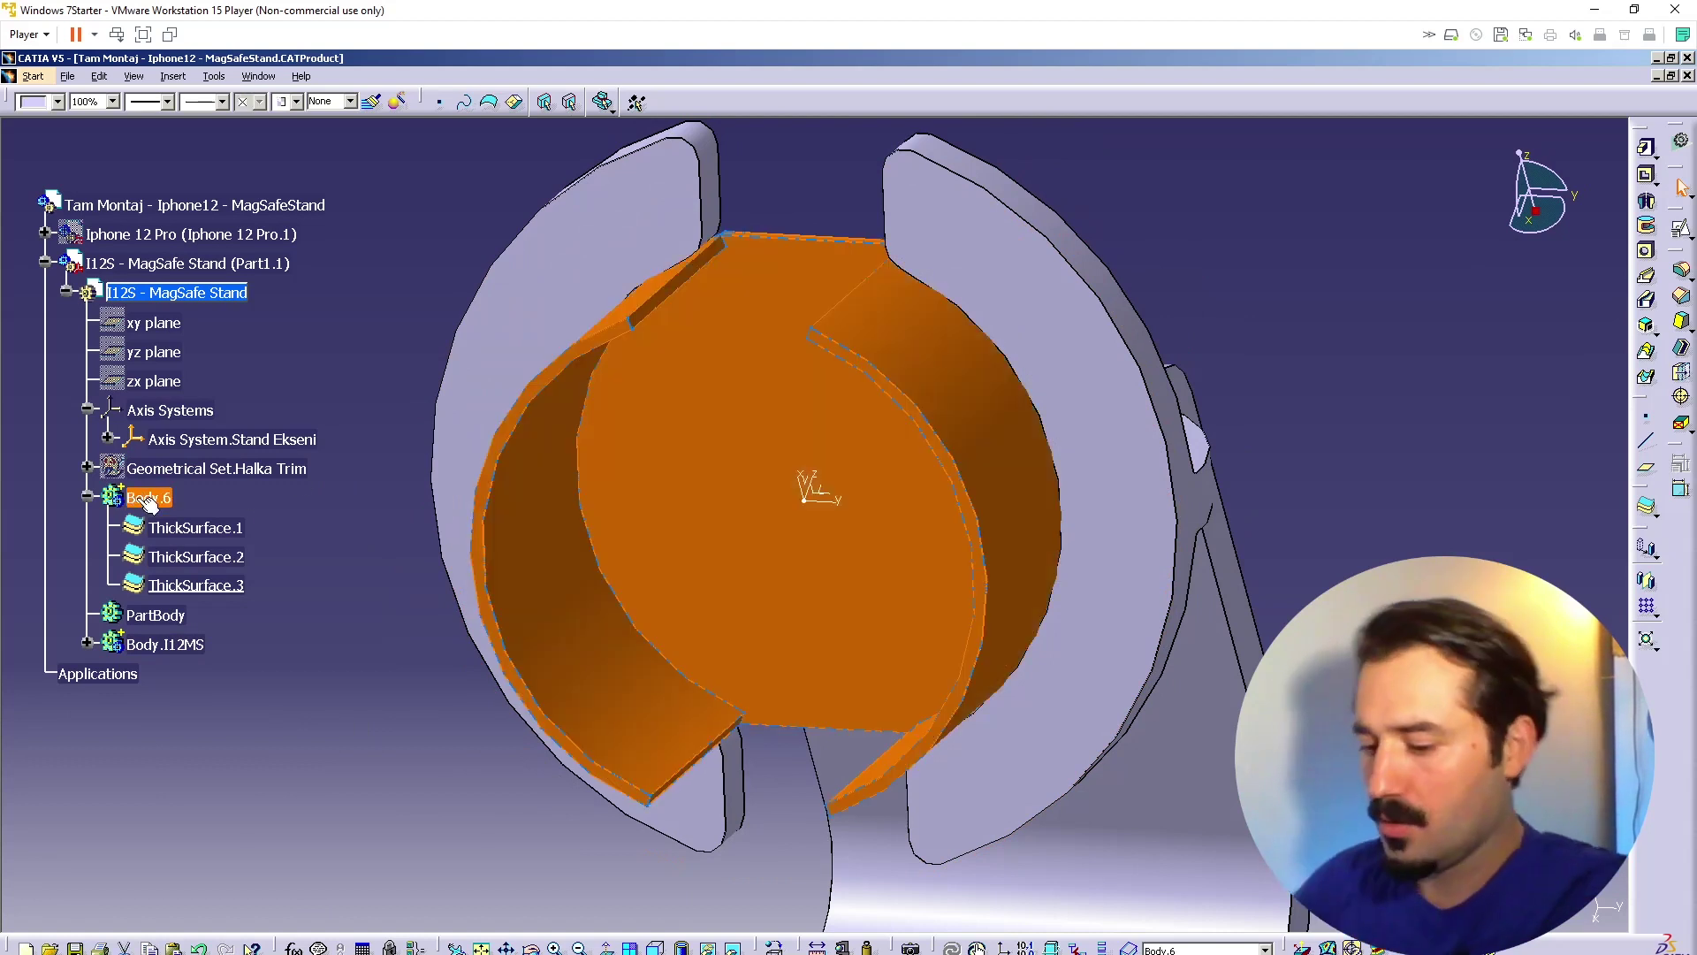
key("alt+Return")
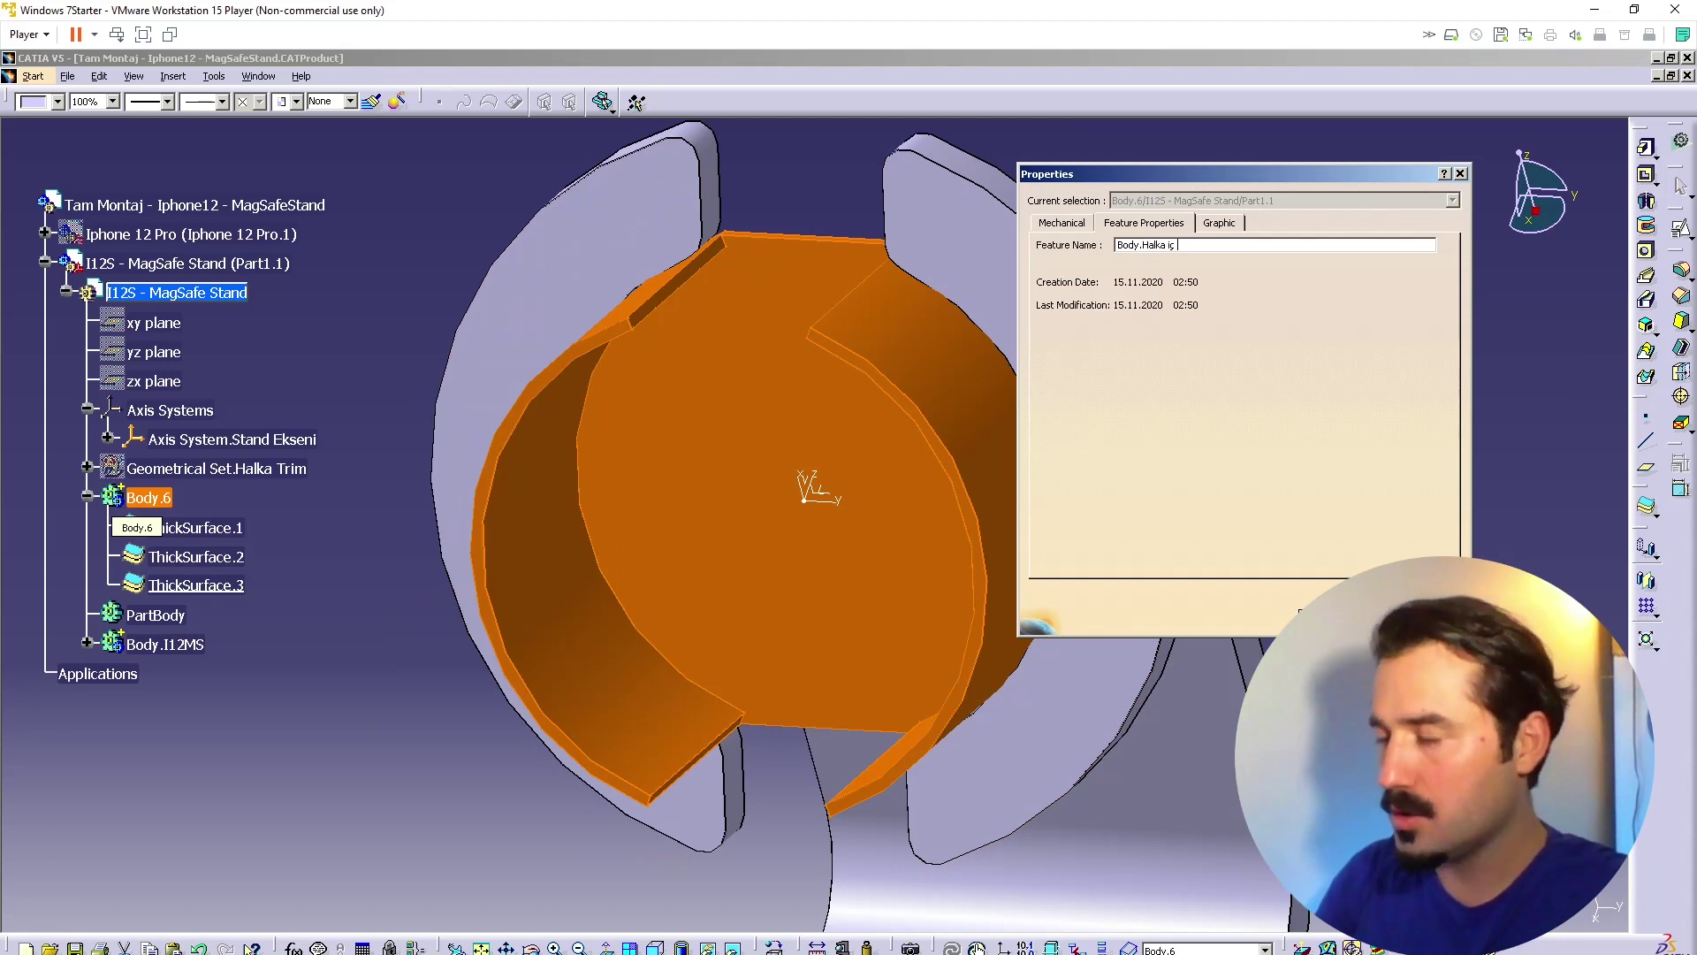
type("ma")
key("Return")
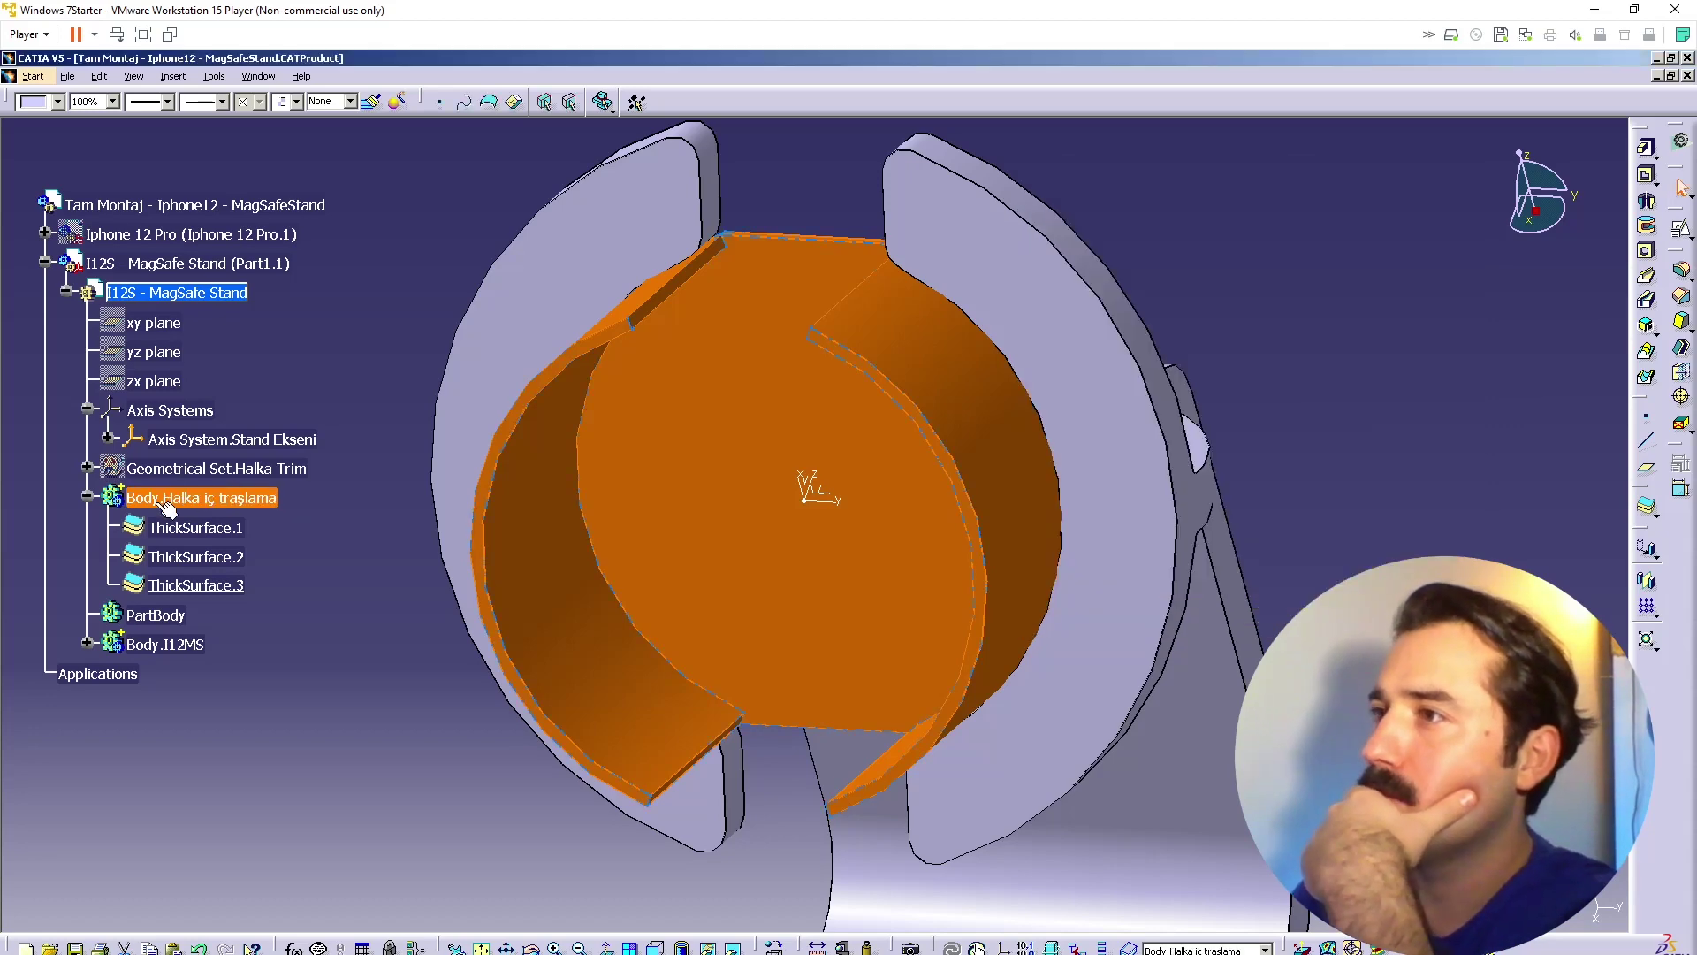
Step: Subtract Body.Halka iç traşlama from Body.I12MS with a Remove operation
right_click(168, 503)
mouse_move(313, 849)
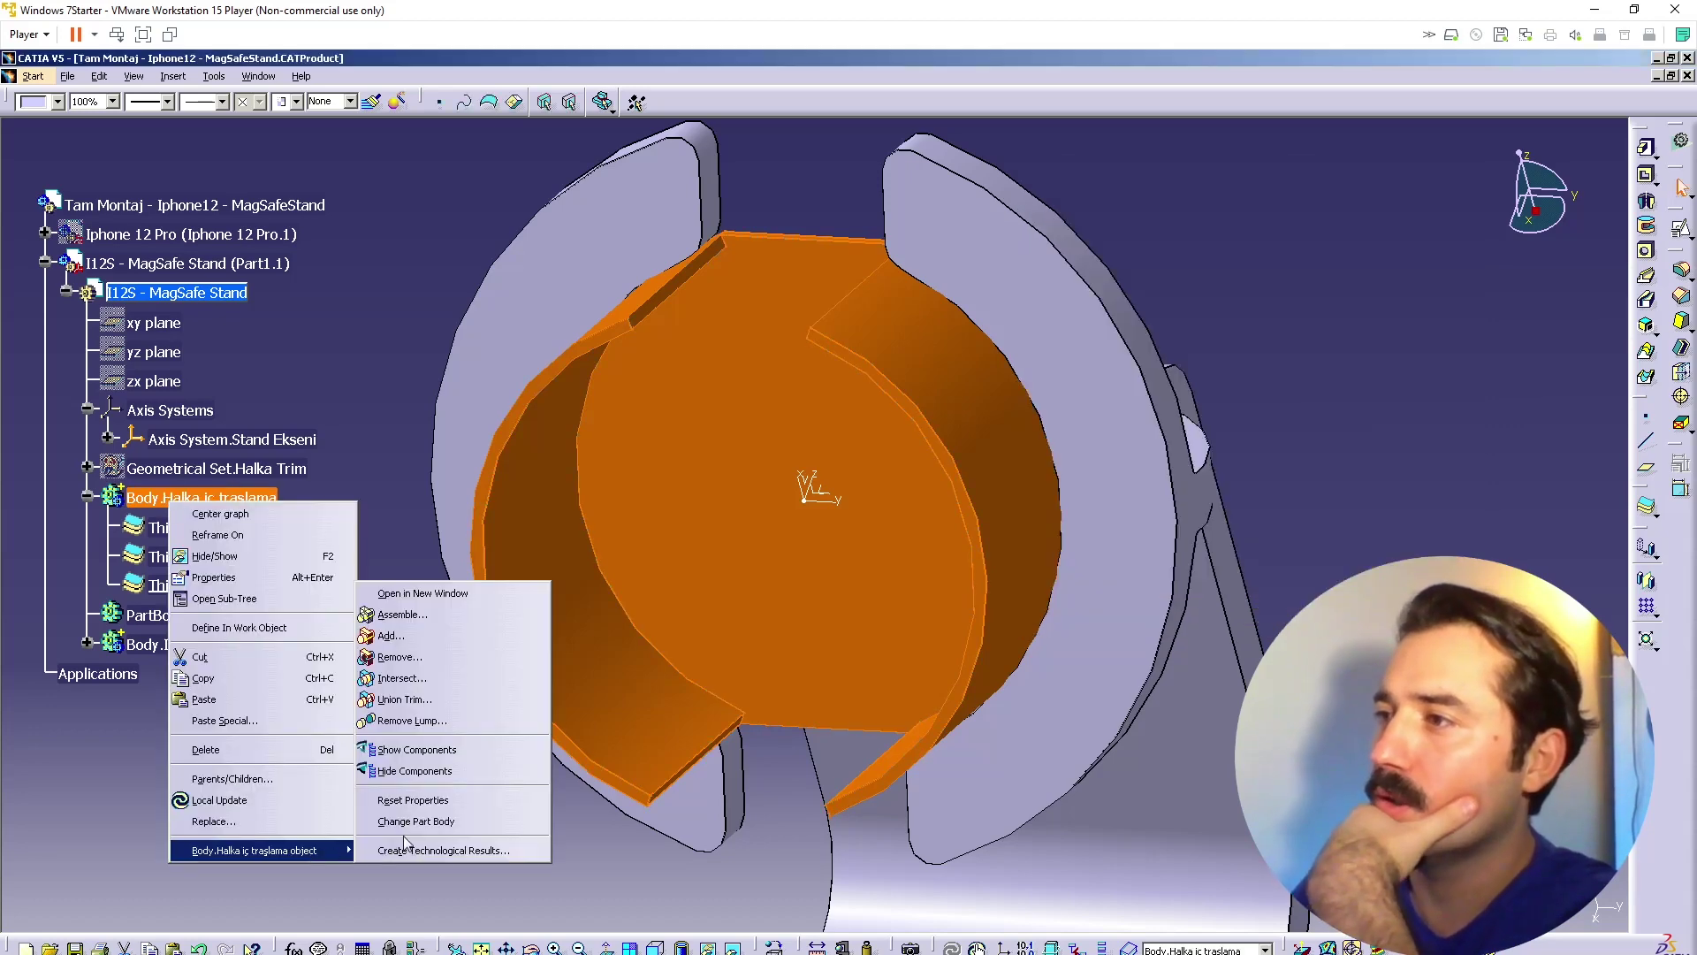
left_click(453, 657)
left_click(175, 647)
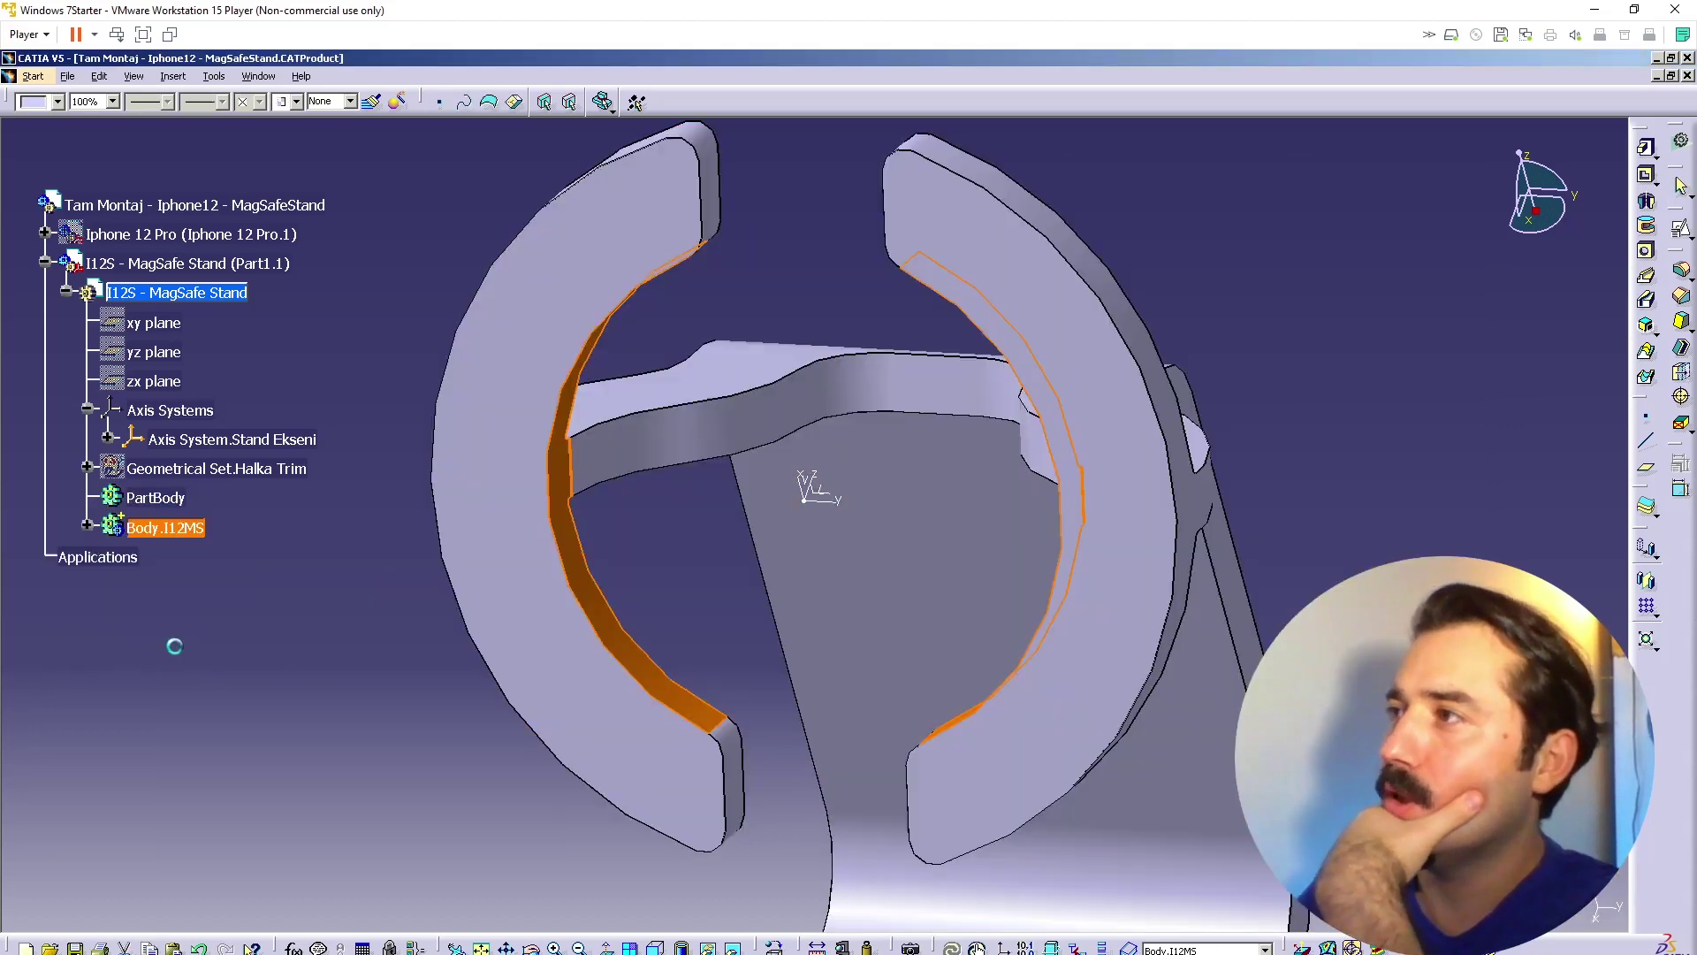
left_click(421, 686)
Step: Locate the feature behind the narrow strip where the bridge arm meets the ring and make Body.Halka iç traşlama the work object
middle_click(584, 478)
middle_click_drag(586, 479, 747, 434, "ctrl")
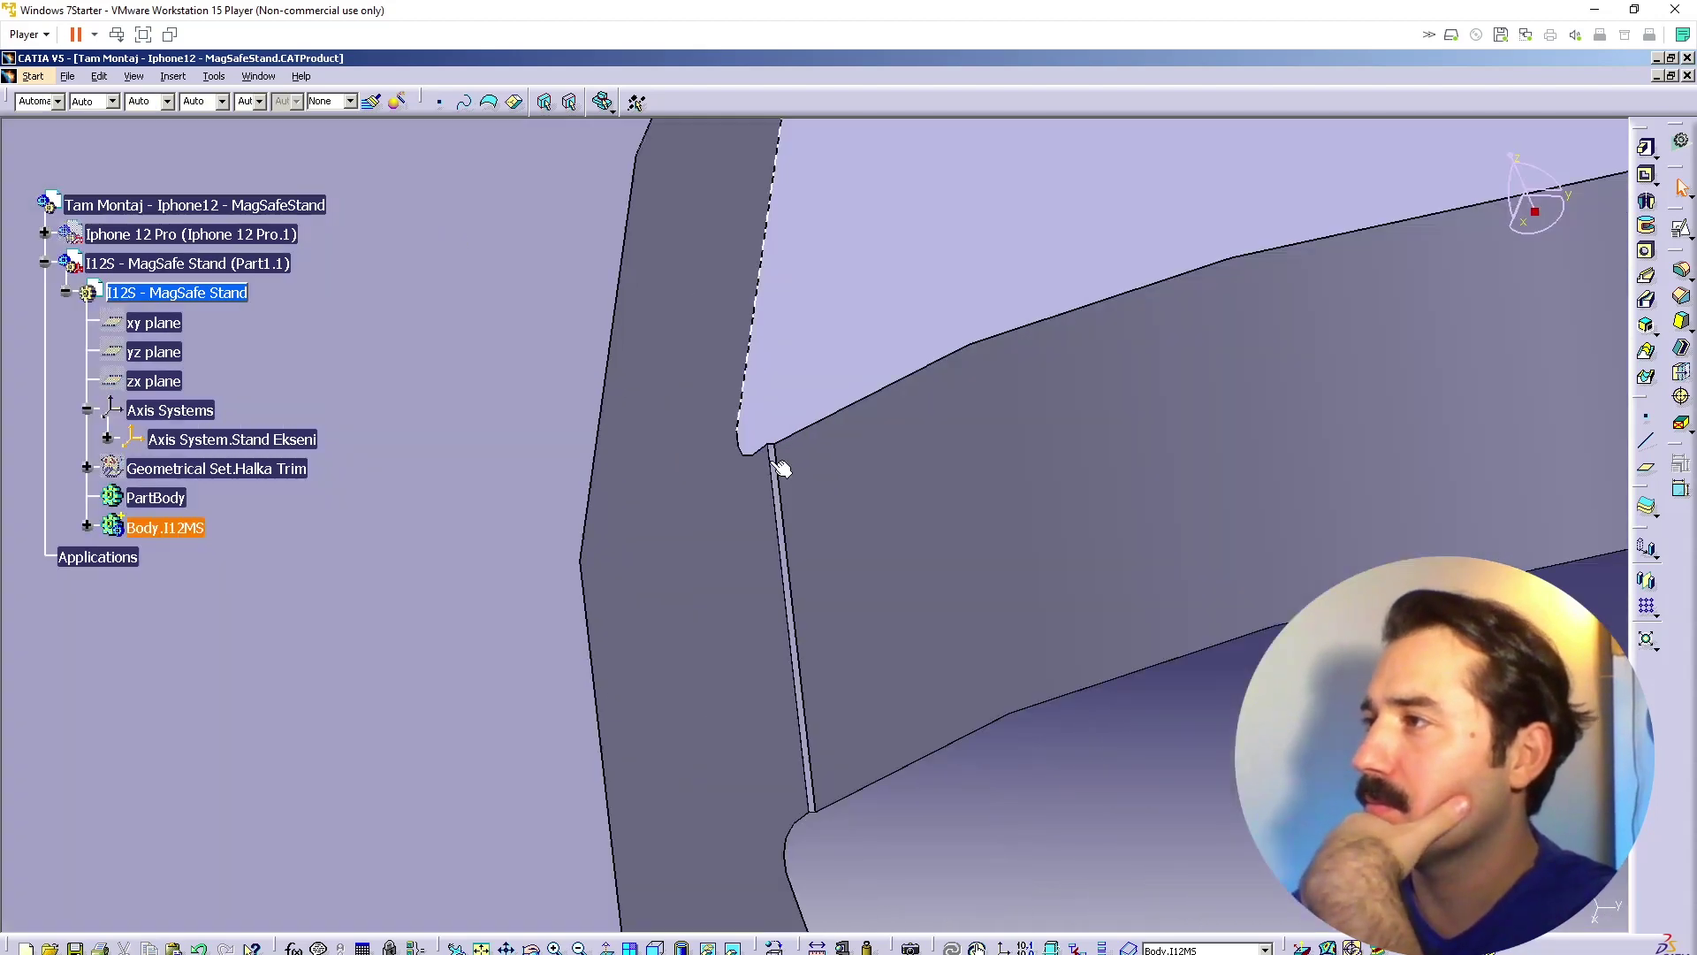
middle_click_drag(767, 552, 871, 521)
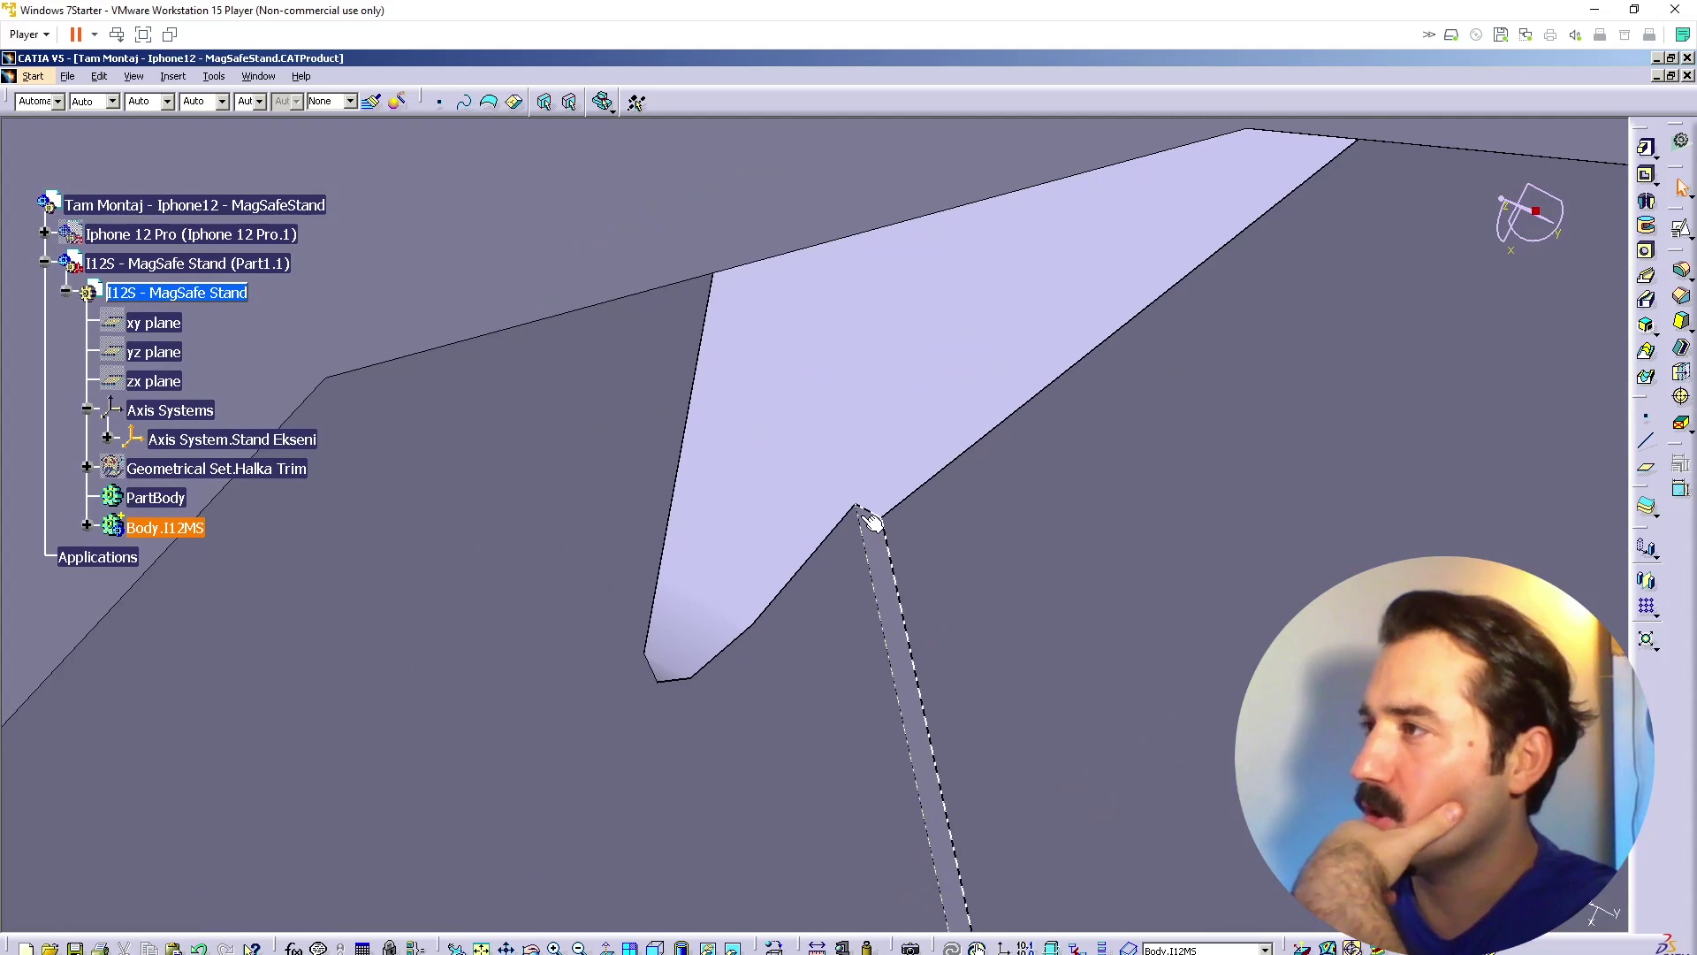
right_click(875, 538)
left_click(919, 546)
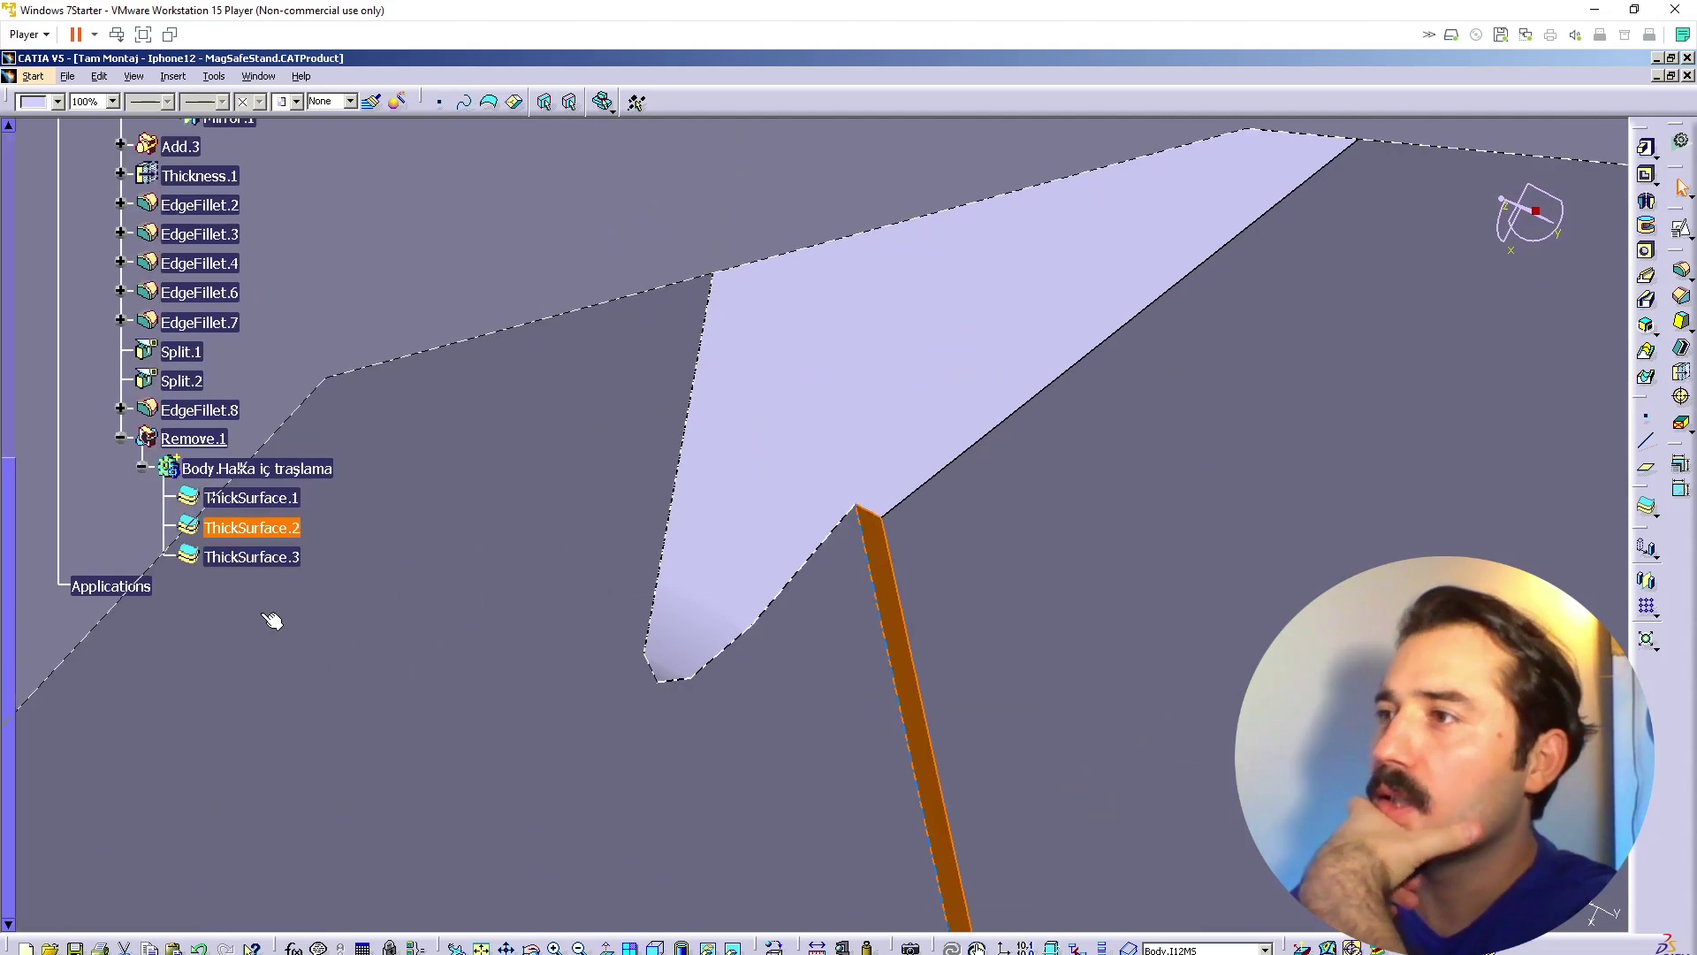
right_click(251, 488)
left_click(360, 594)
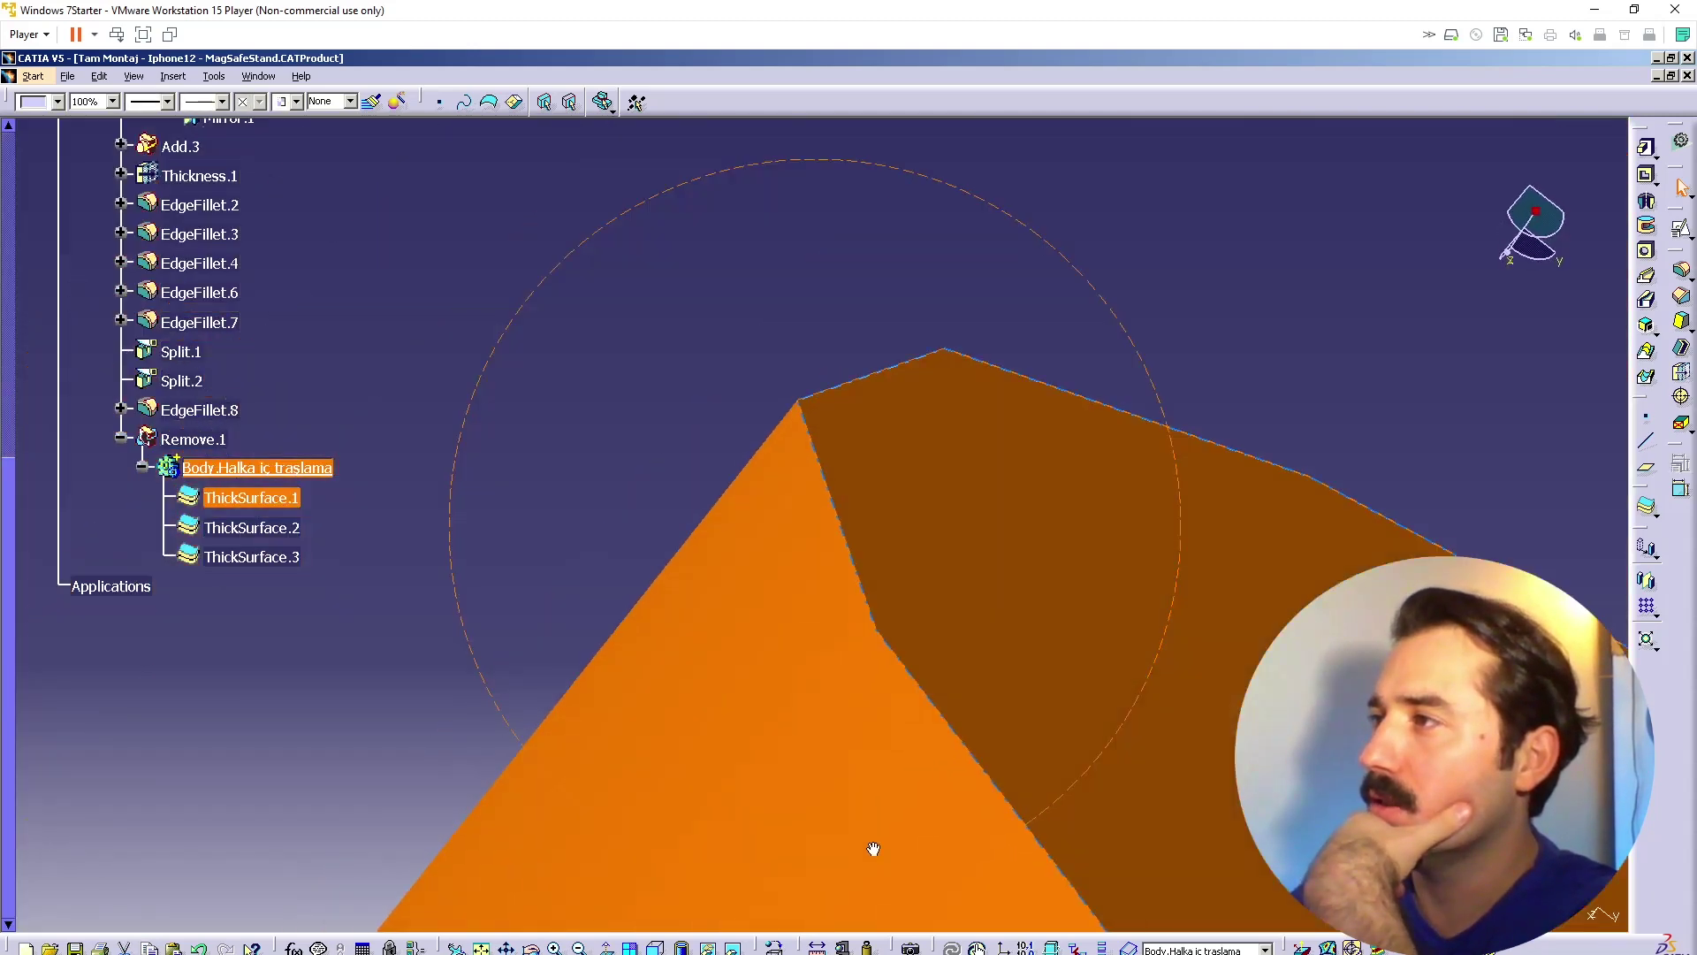
Step: Apply a 6 mm Edge Fillet to the two curved edges between the thickened fill surface and the inner trim walls
middle_click_drag(874, 849, 840, 416)
left_click(679, 436)
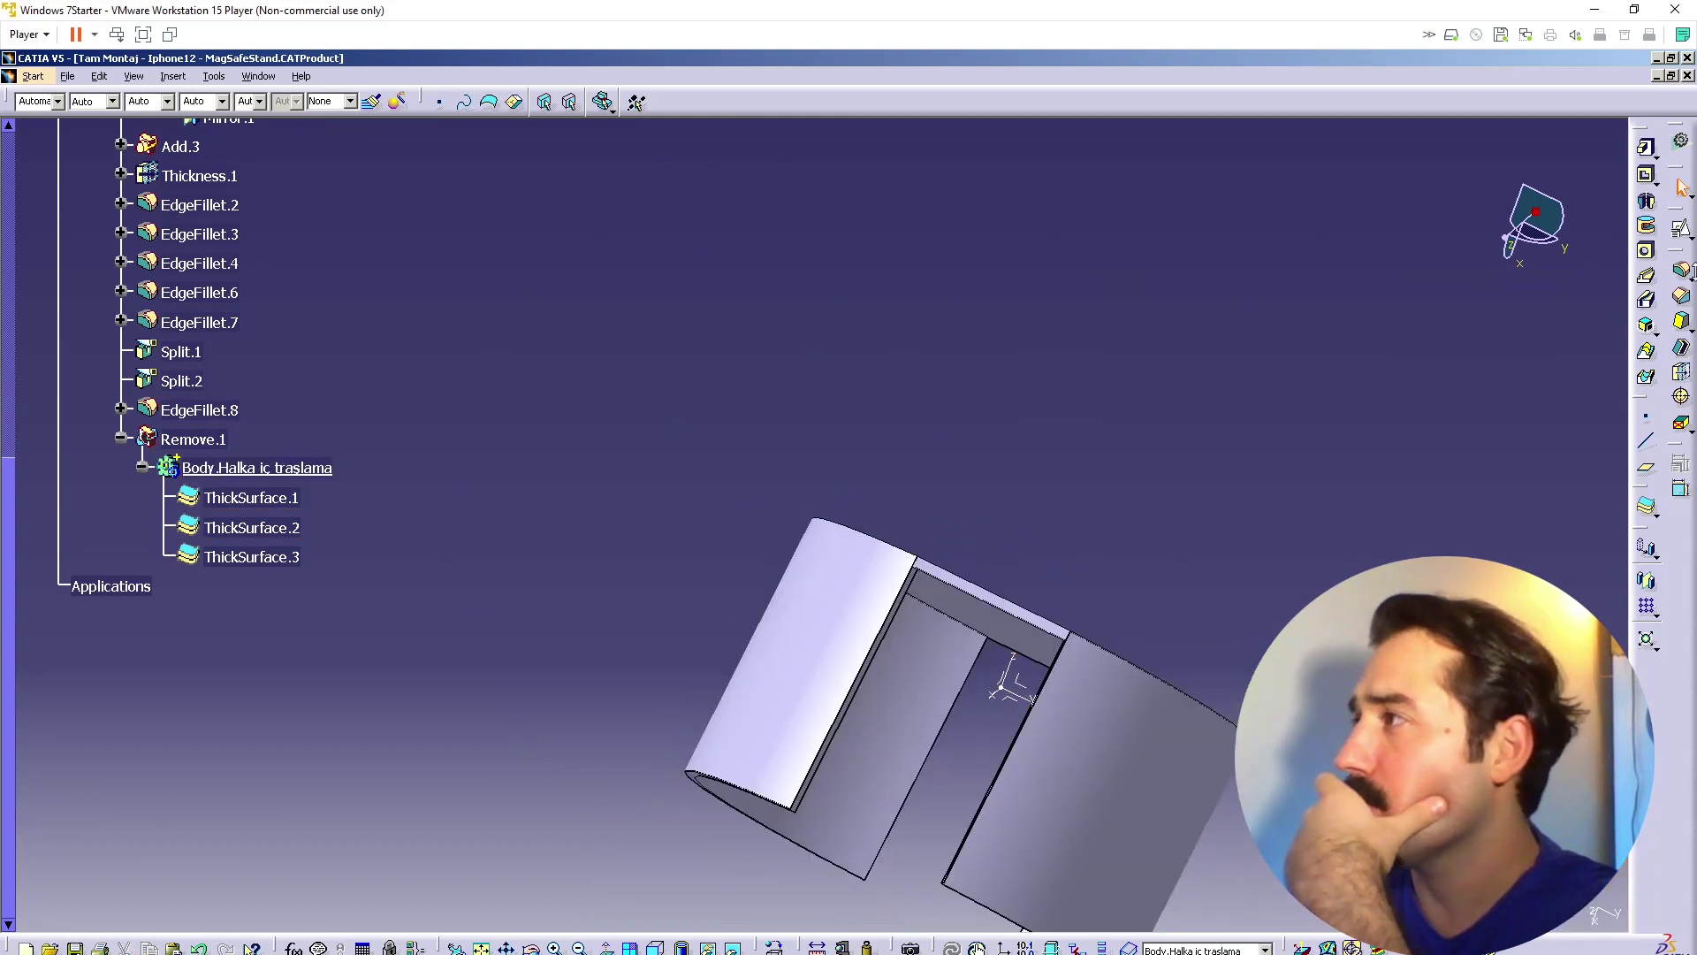
left_click(1645, 276)
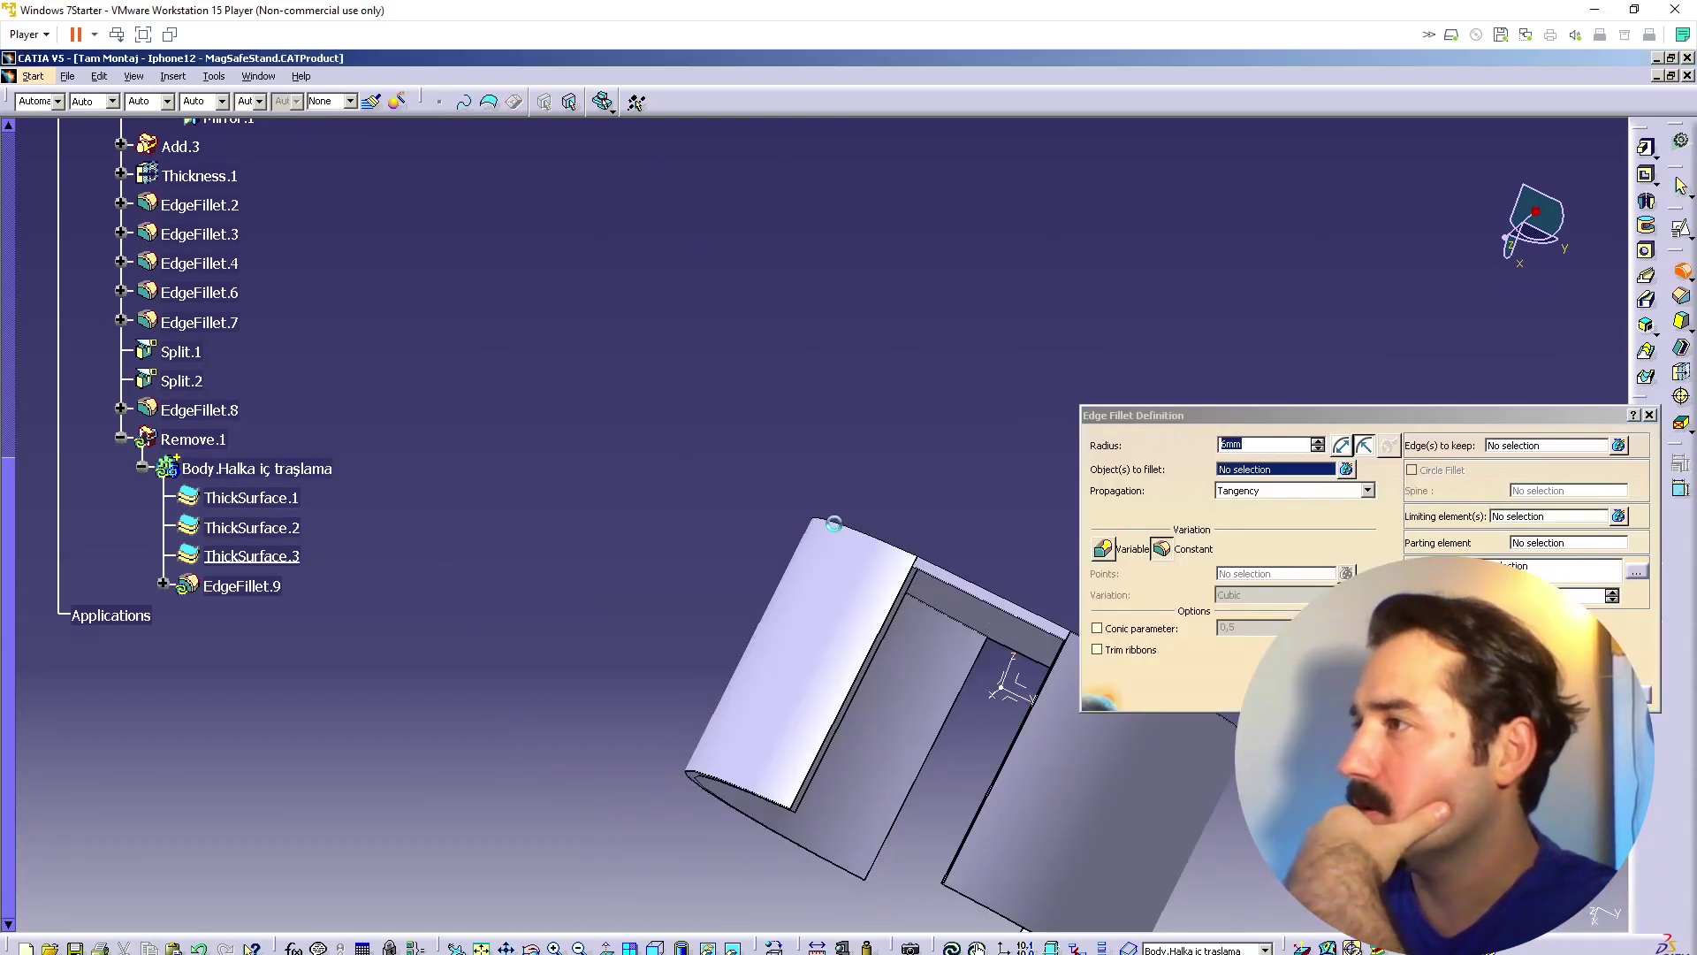
middle_click_drag(908, 546, 696, 448)
left_click(945, 582)
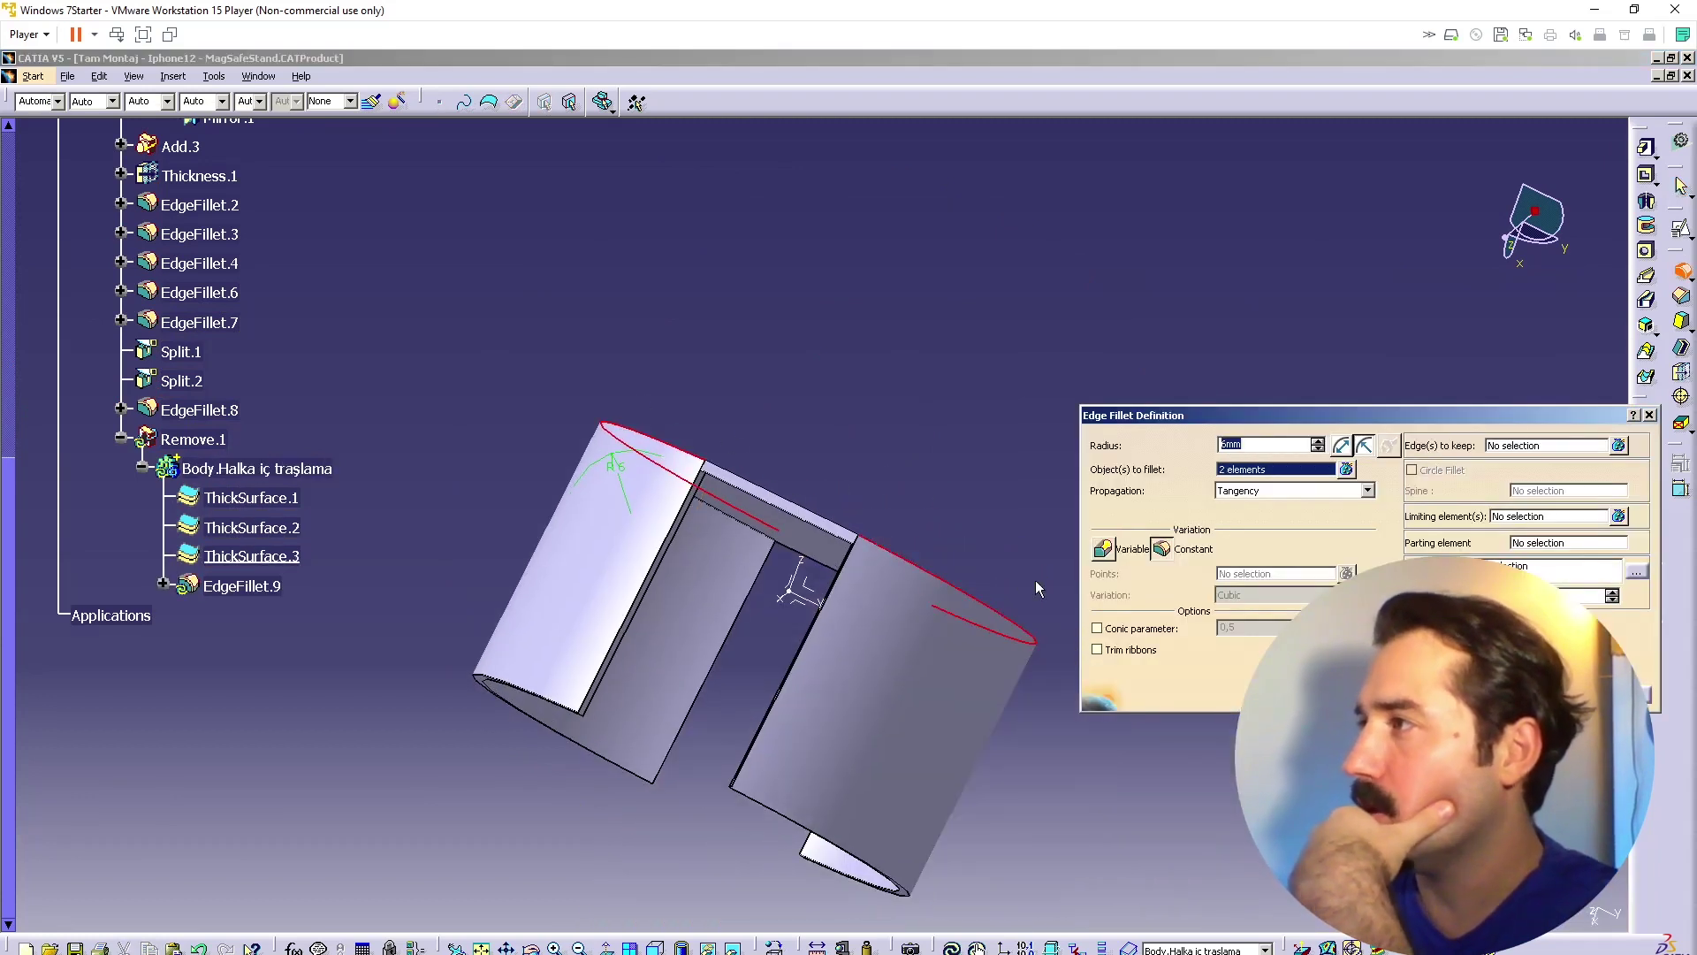
key("Return")
double_click(662, 486)
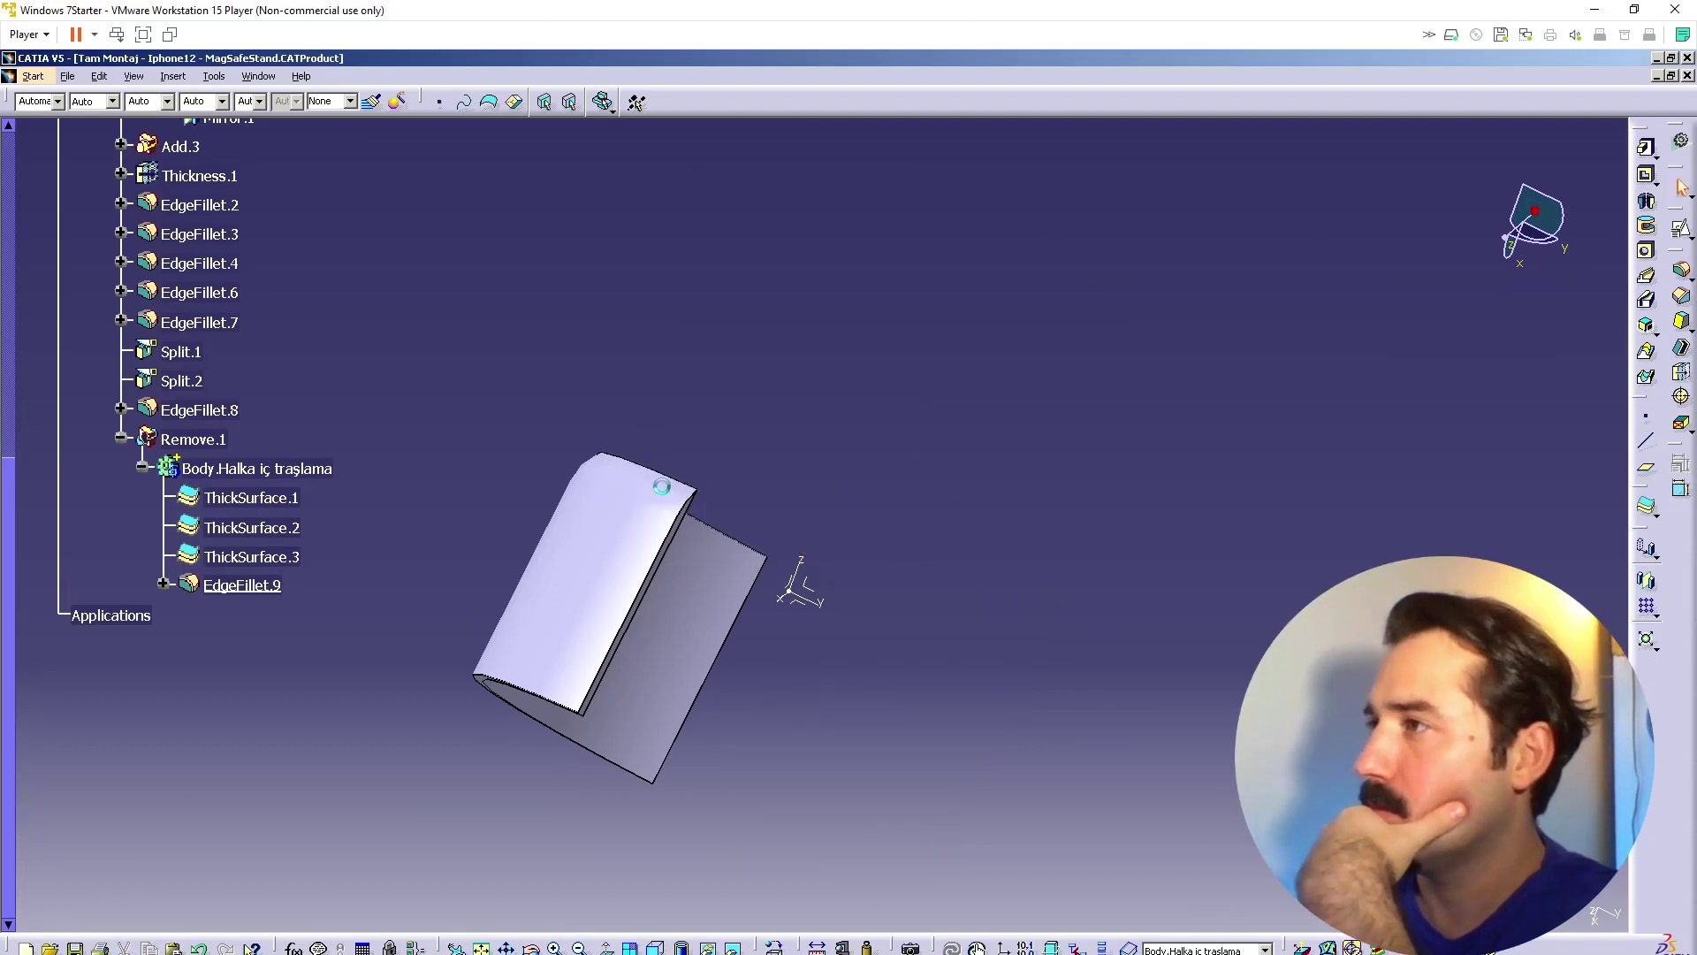
key("Return")
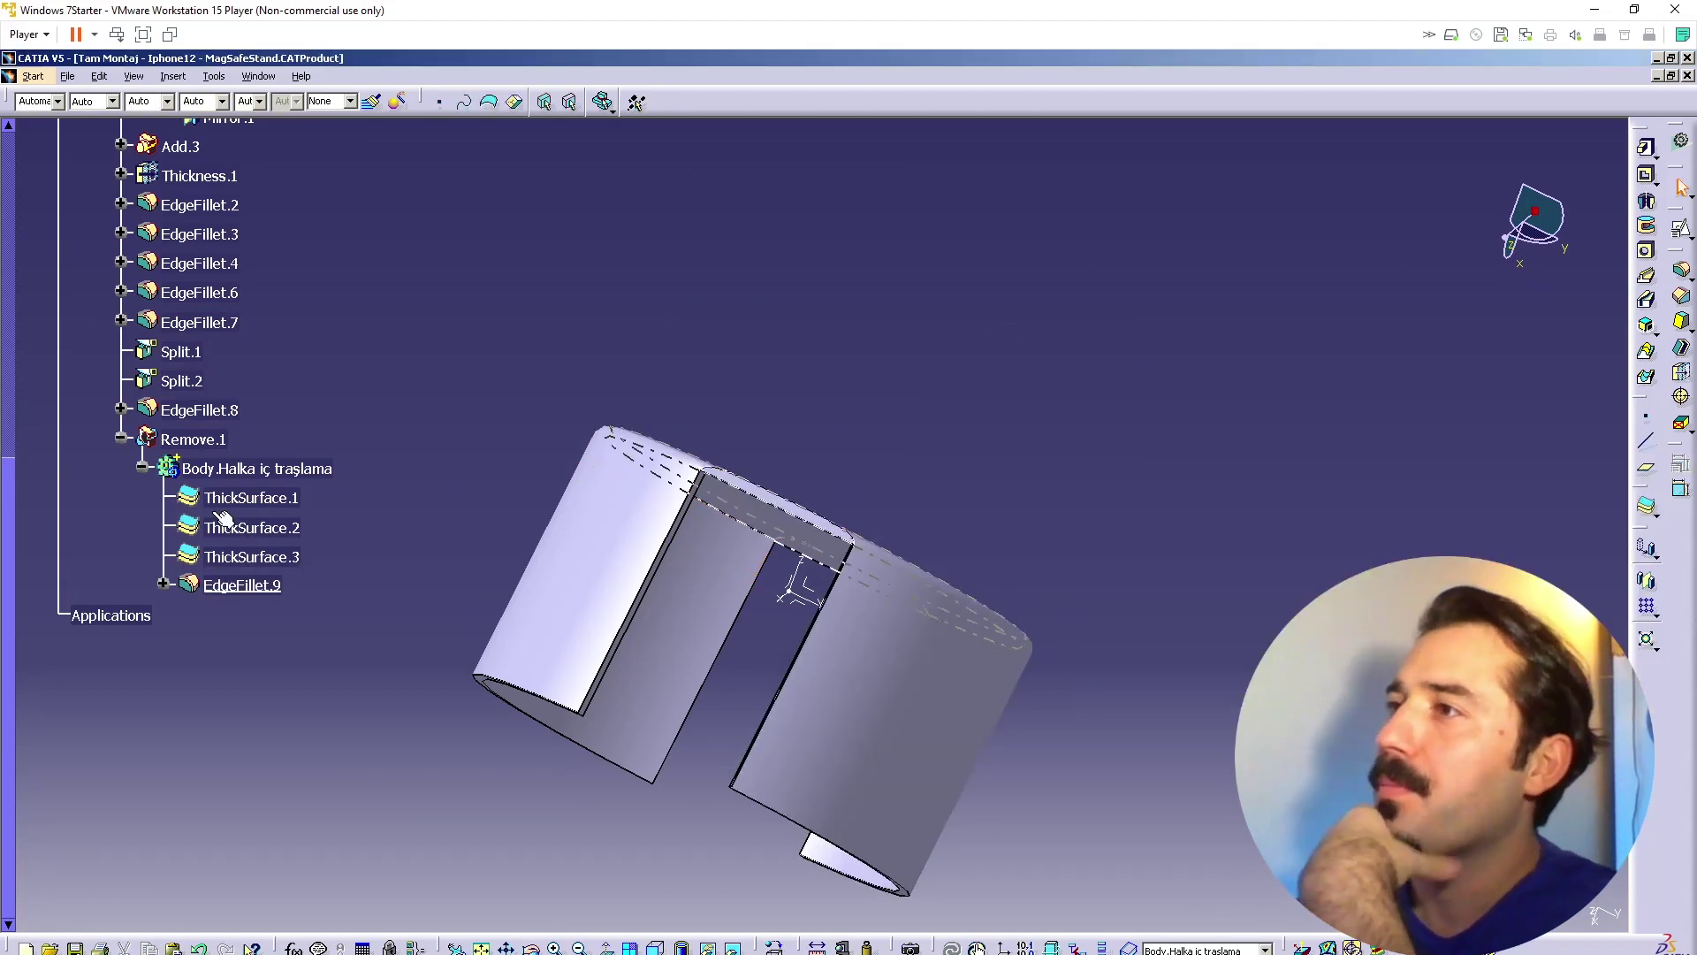
Step: Make Remove.1 the work object and examine the trimmed junction between the bridge arm and the ring
right_click(201, 439)
left_click(292, 564)
middle_click_drag(849, 442, 884, 451)
middle_click(895, 750)
middle_click_drag(893, 748, 814, 483)
double_click(815, 482)
middle_click_drag(862, 559, 788, 800)
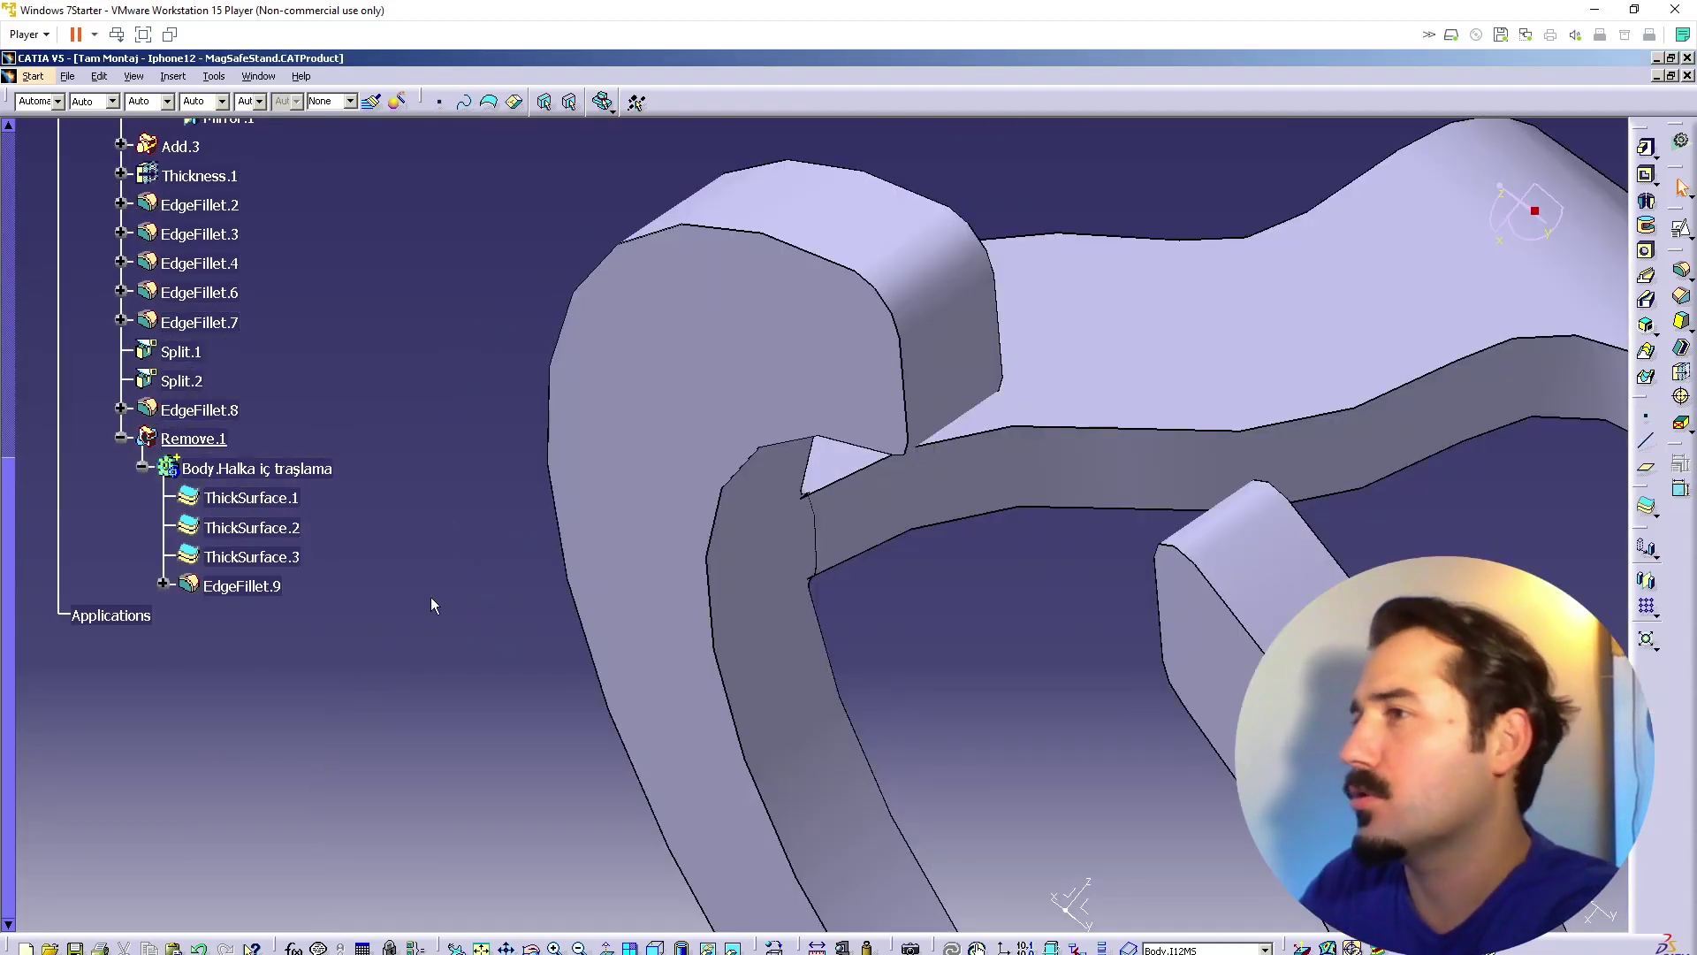
Step: Delete the edge fillet from Body.Halka iç traşlama
left_click(251, 556)
left_click(248, 584)
key("Delete")
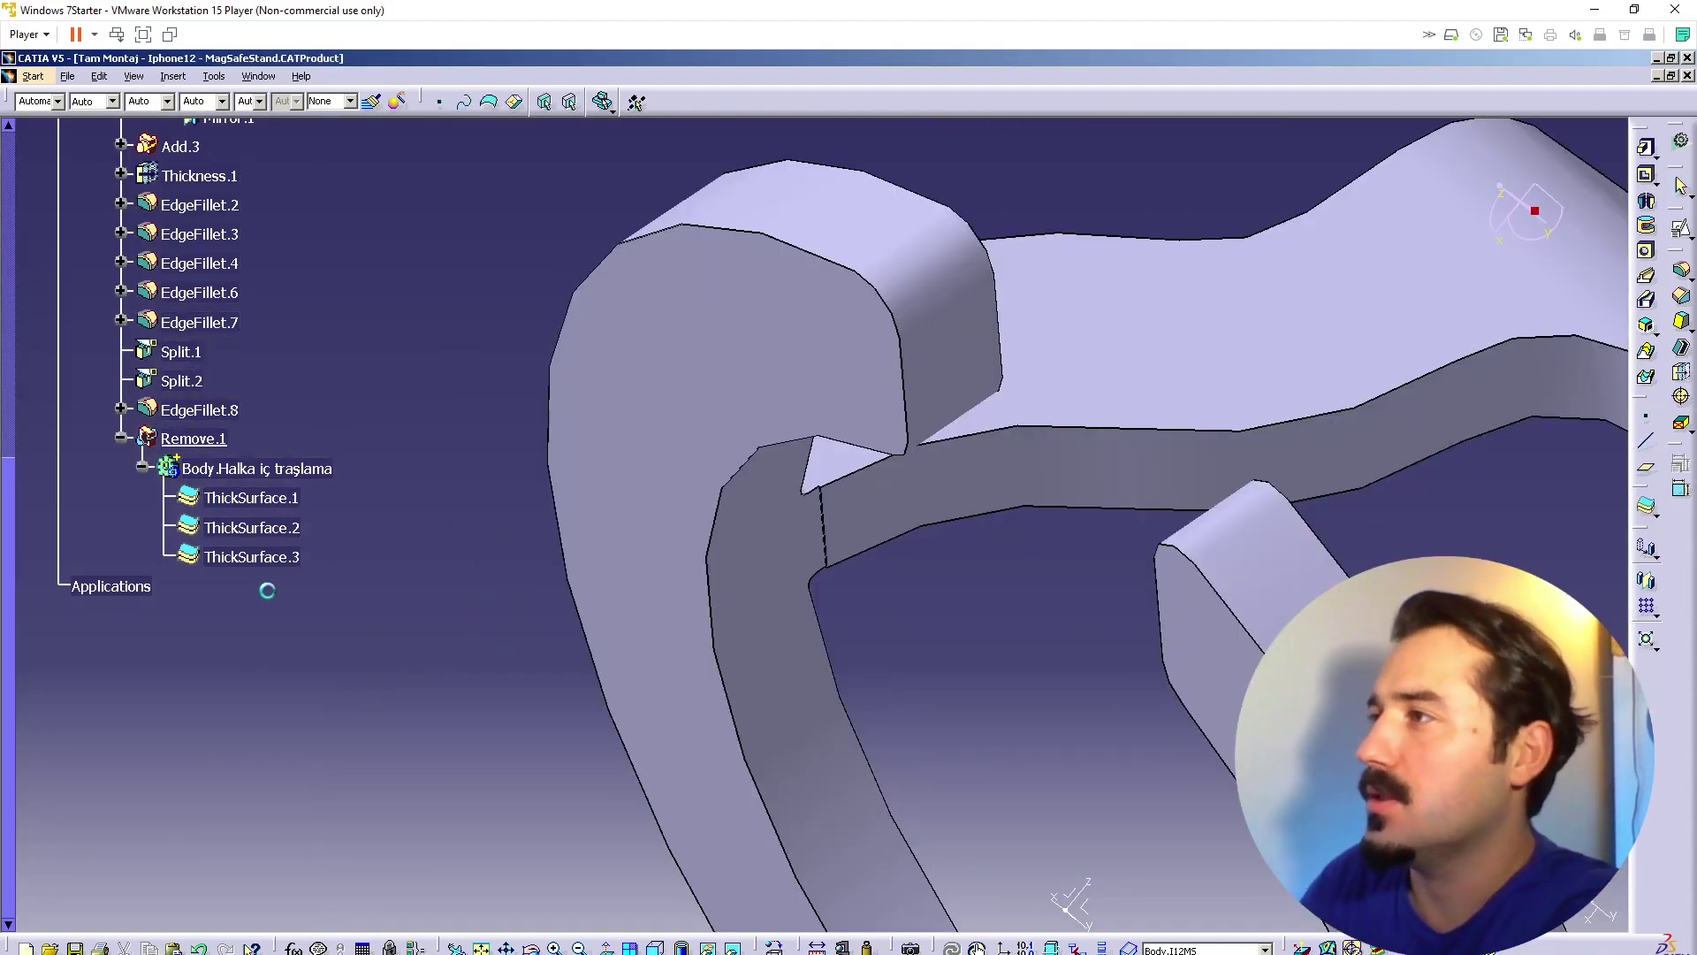
Step: Apply a 1 mm Edge Fillet to the ring-side edge of the narrow strip at the arm-to-ring junction, keeping the strip's neighbouring edge
middle_click_drag(810, 579, 1017, 778)
scroll(1025, 783, "down", 1)
left_click(1688, 271)
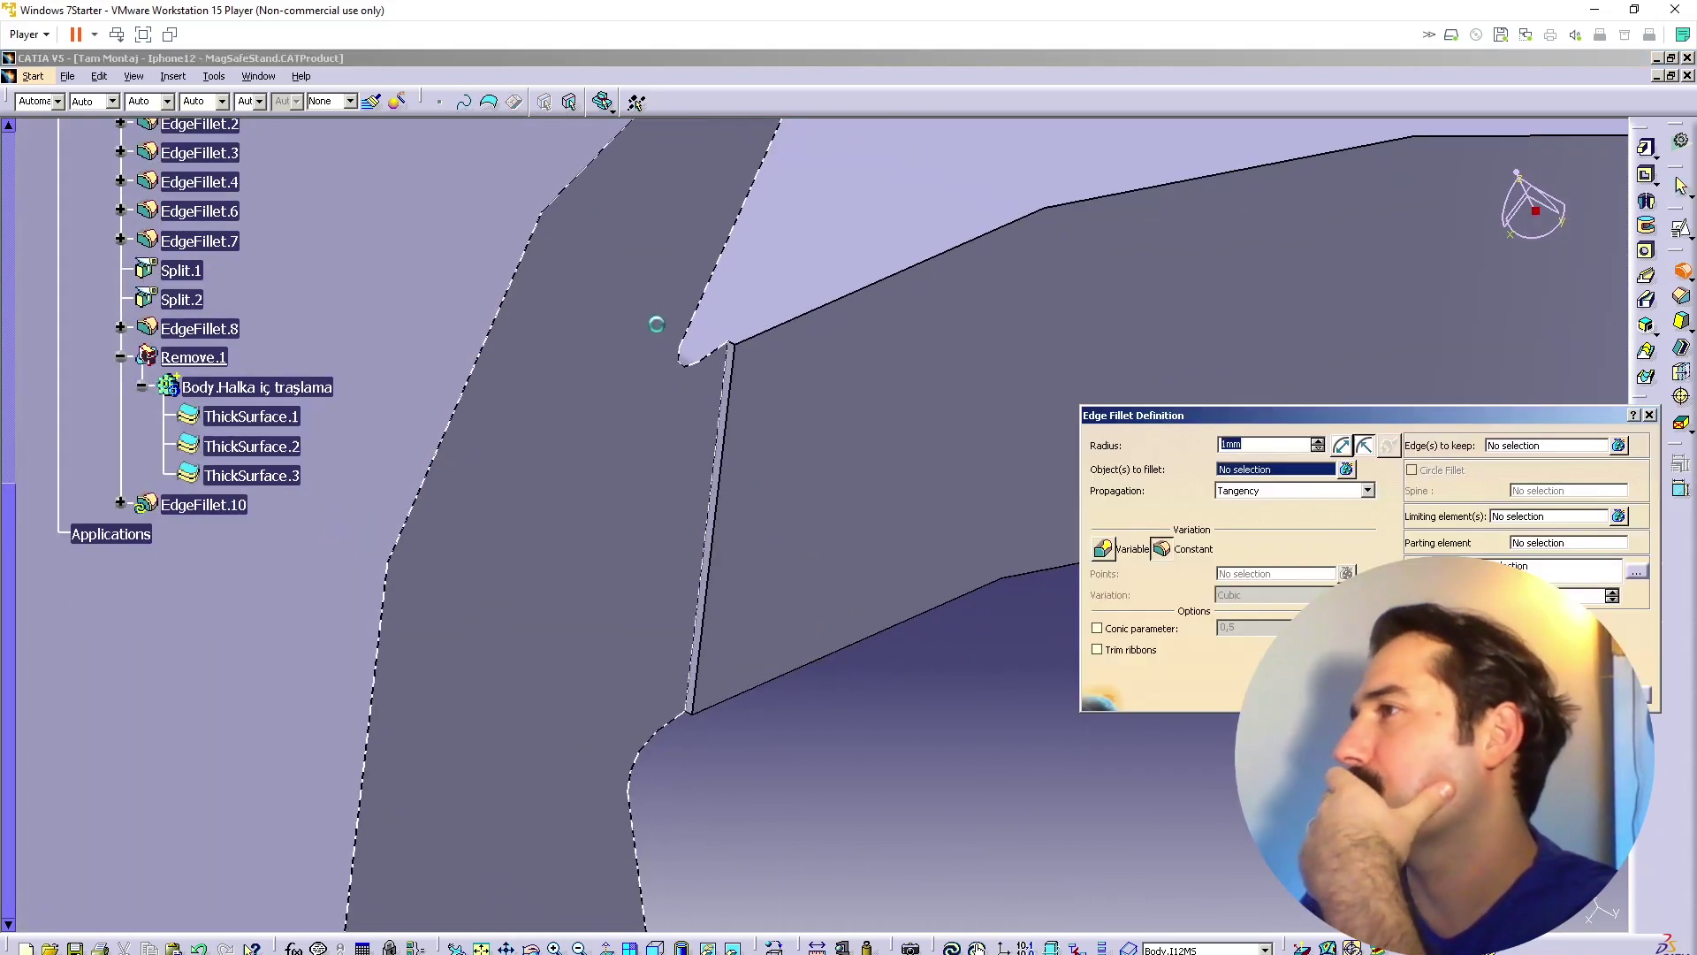
middle_click_drag(735, 394, 720, 299)
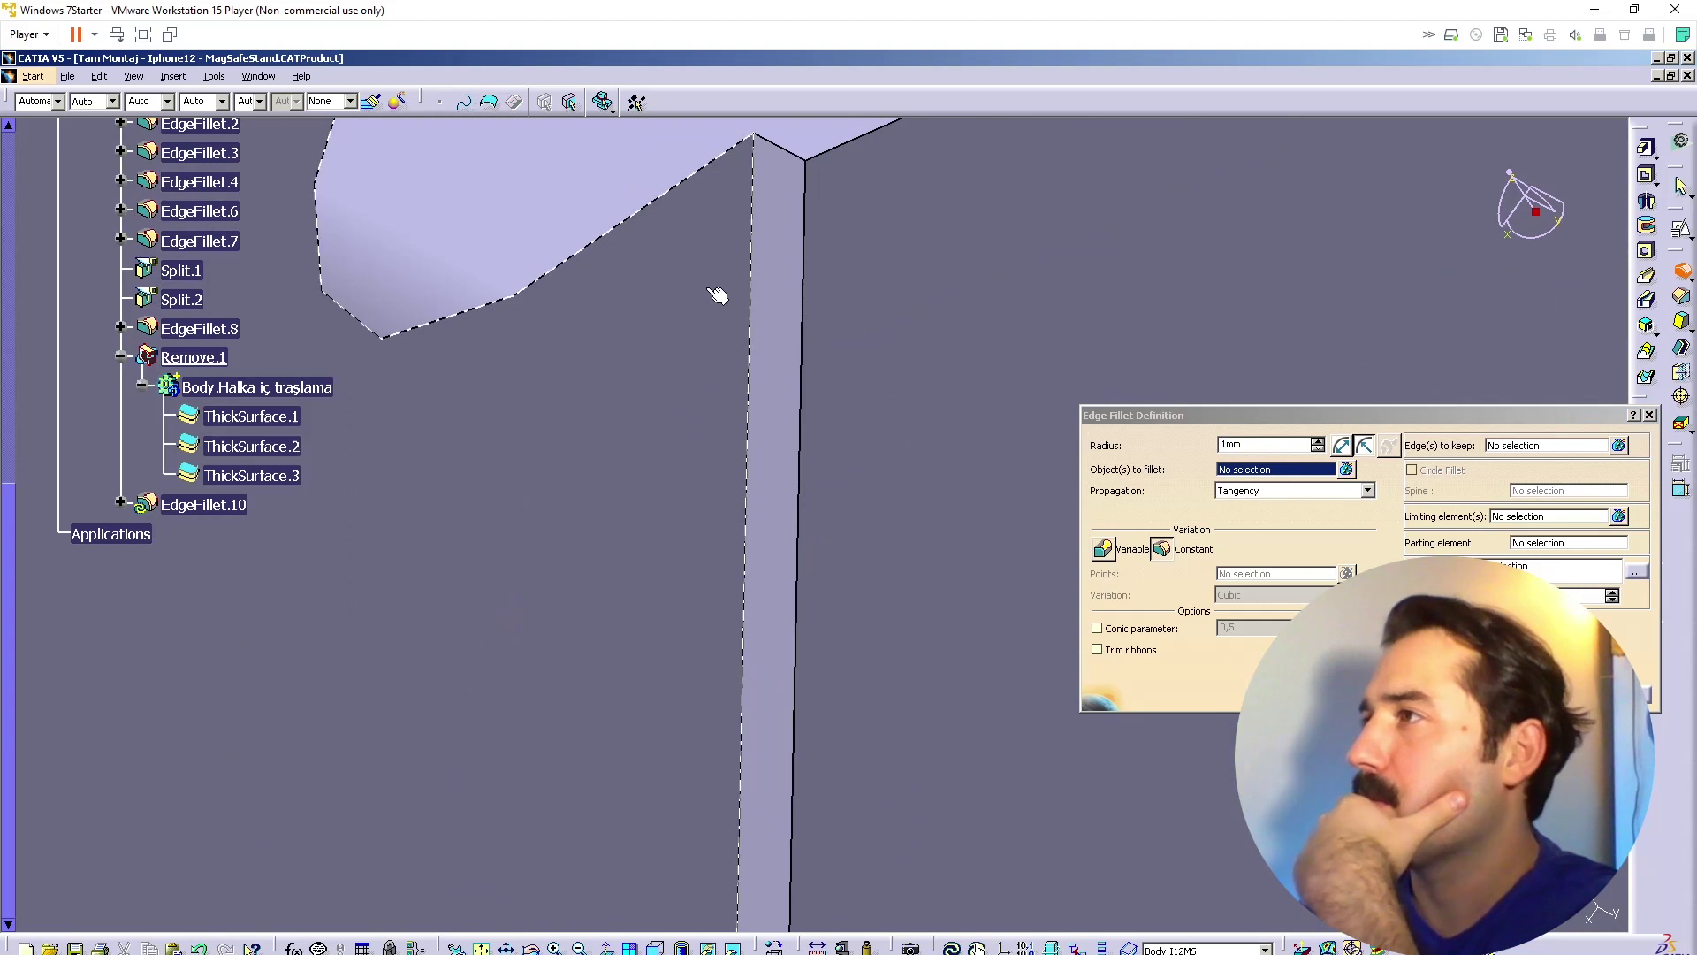
left_click(753, 240)
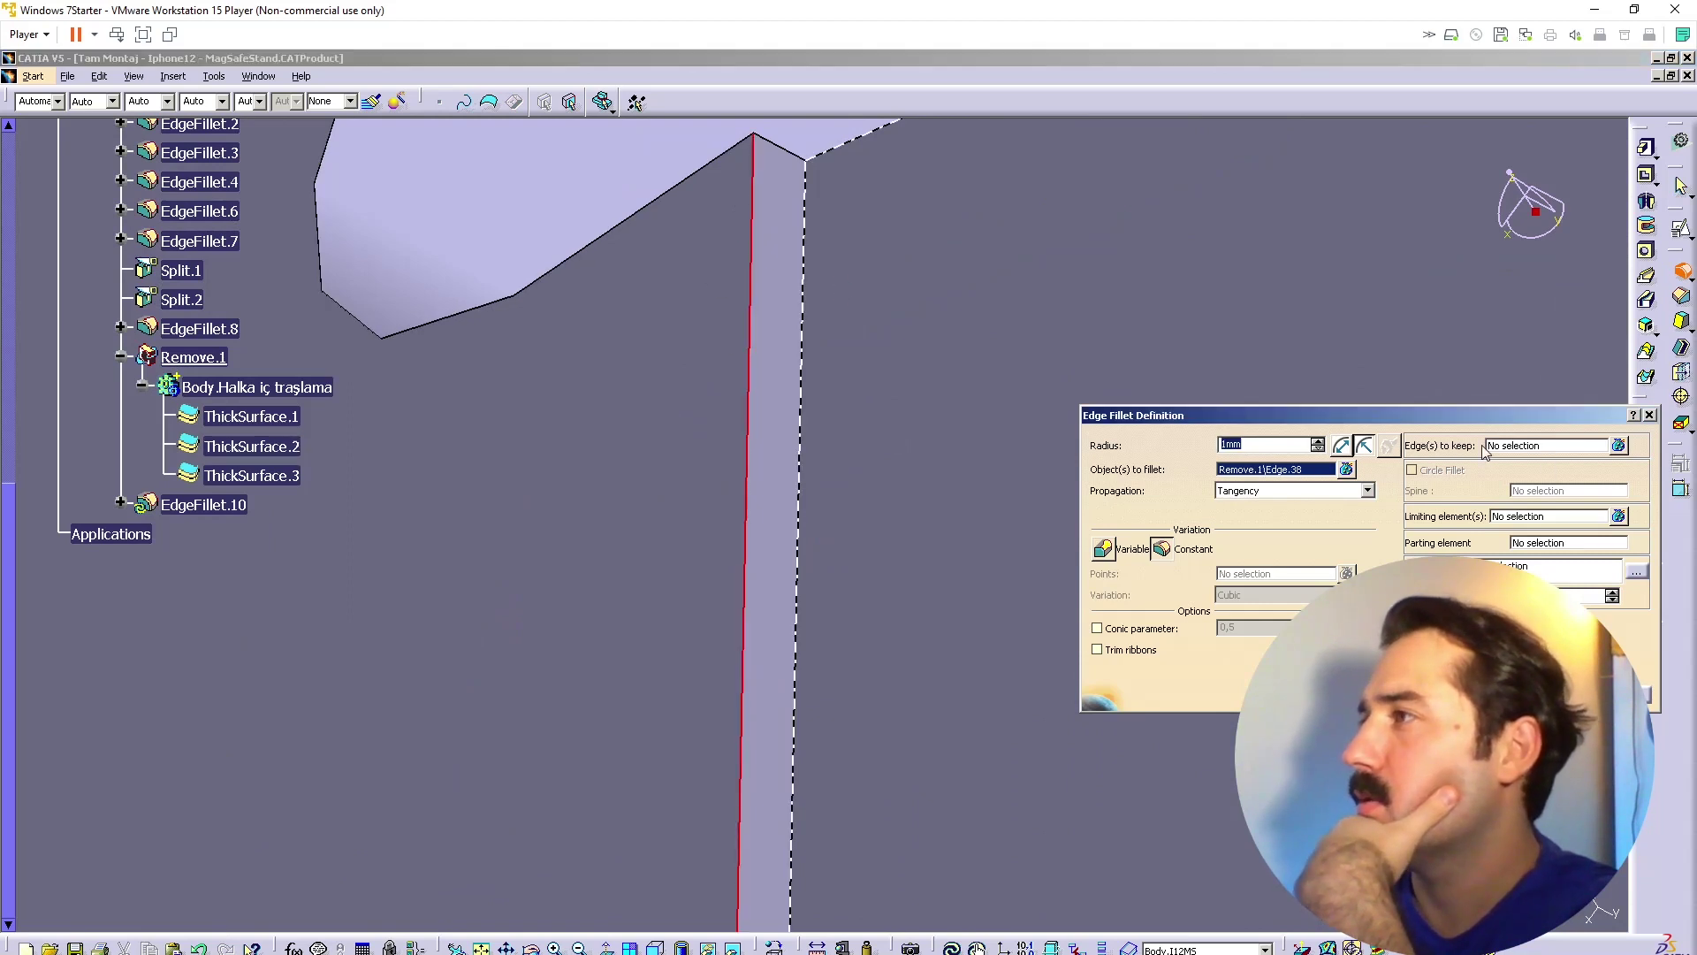
left_click(1518, 446)
middle_click_drag(737, 351, 645, 367)
mouse_move(834, 411)
middle_mouse_down()
mouse_move(823, 345)
mouse_move(841, 386)
middle_mouse_up()
left_click(840, 387)
left_click(1619, 695)
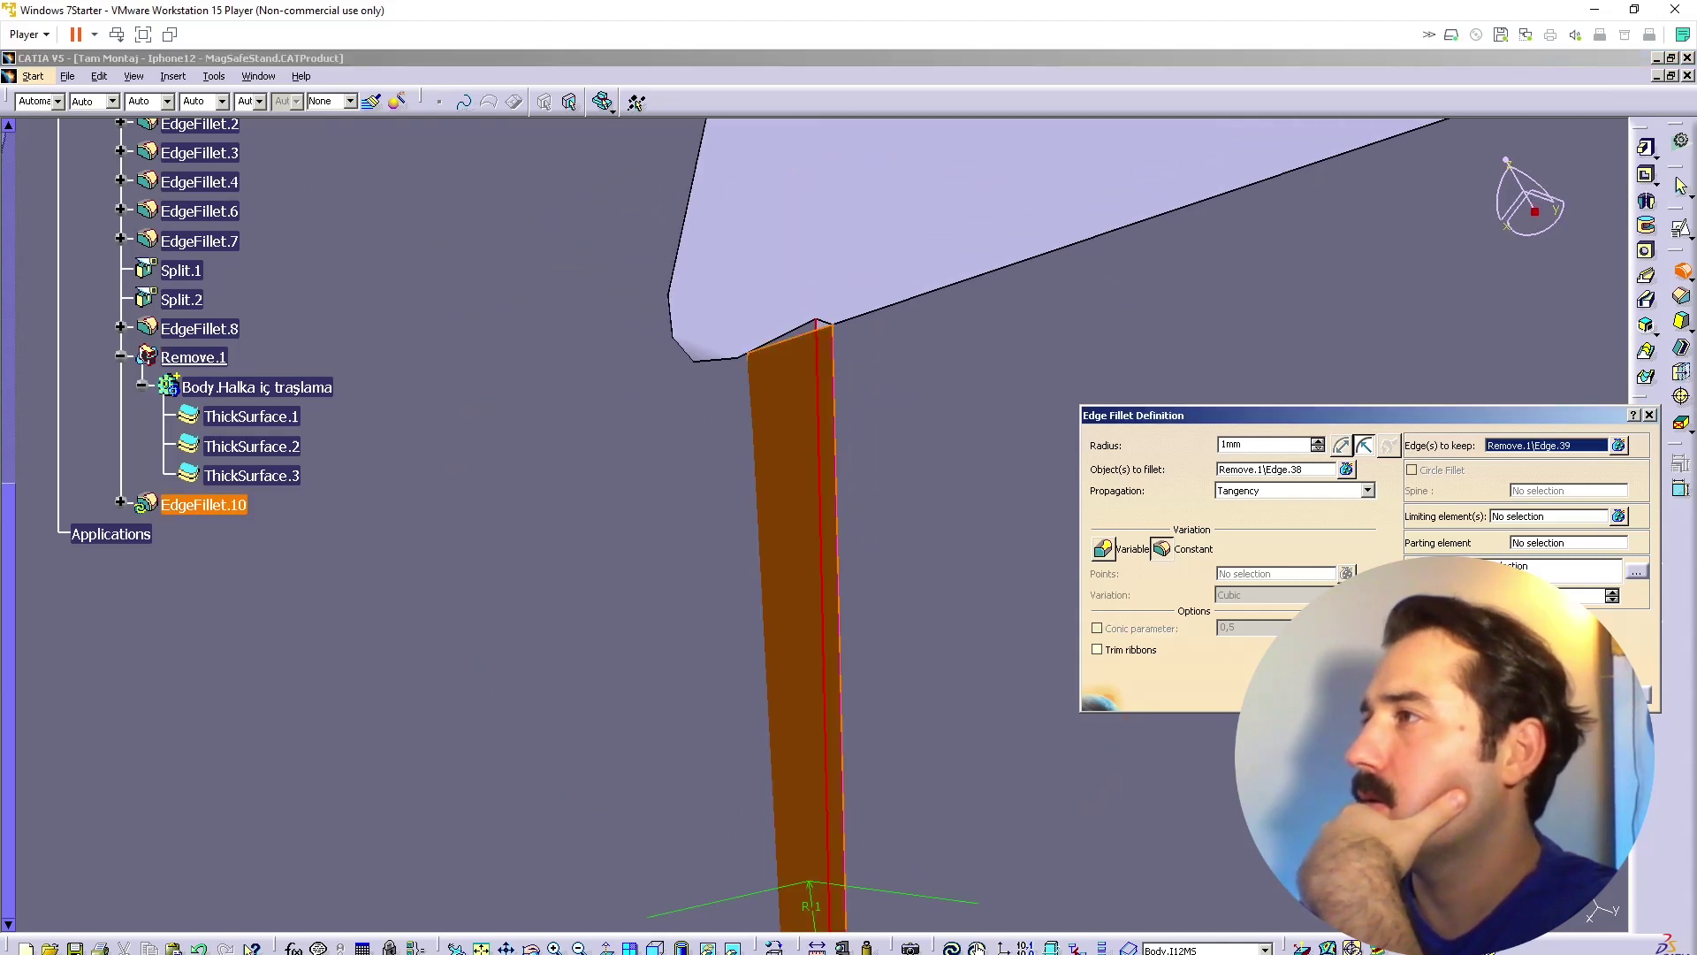
left_click(1481, 695)
middle_click_drag(1015, 363, 833, 670)
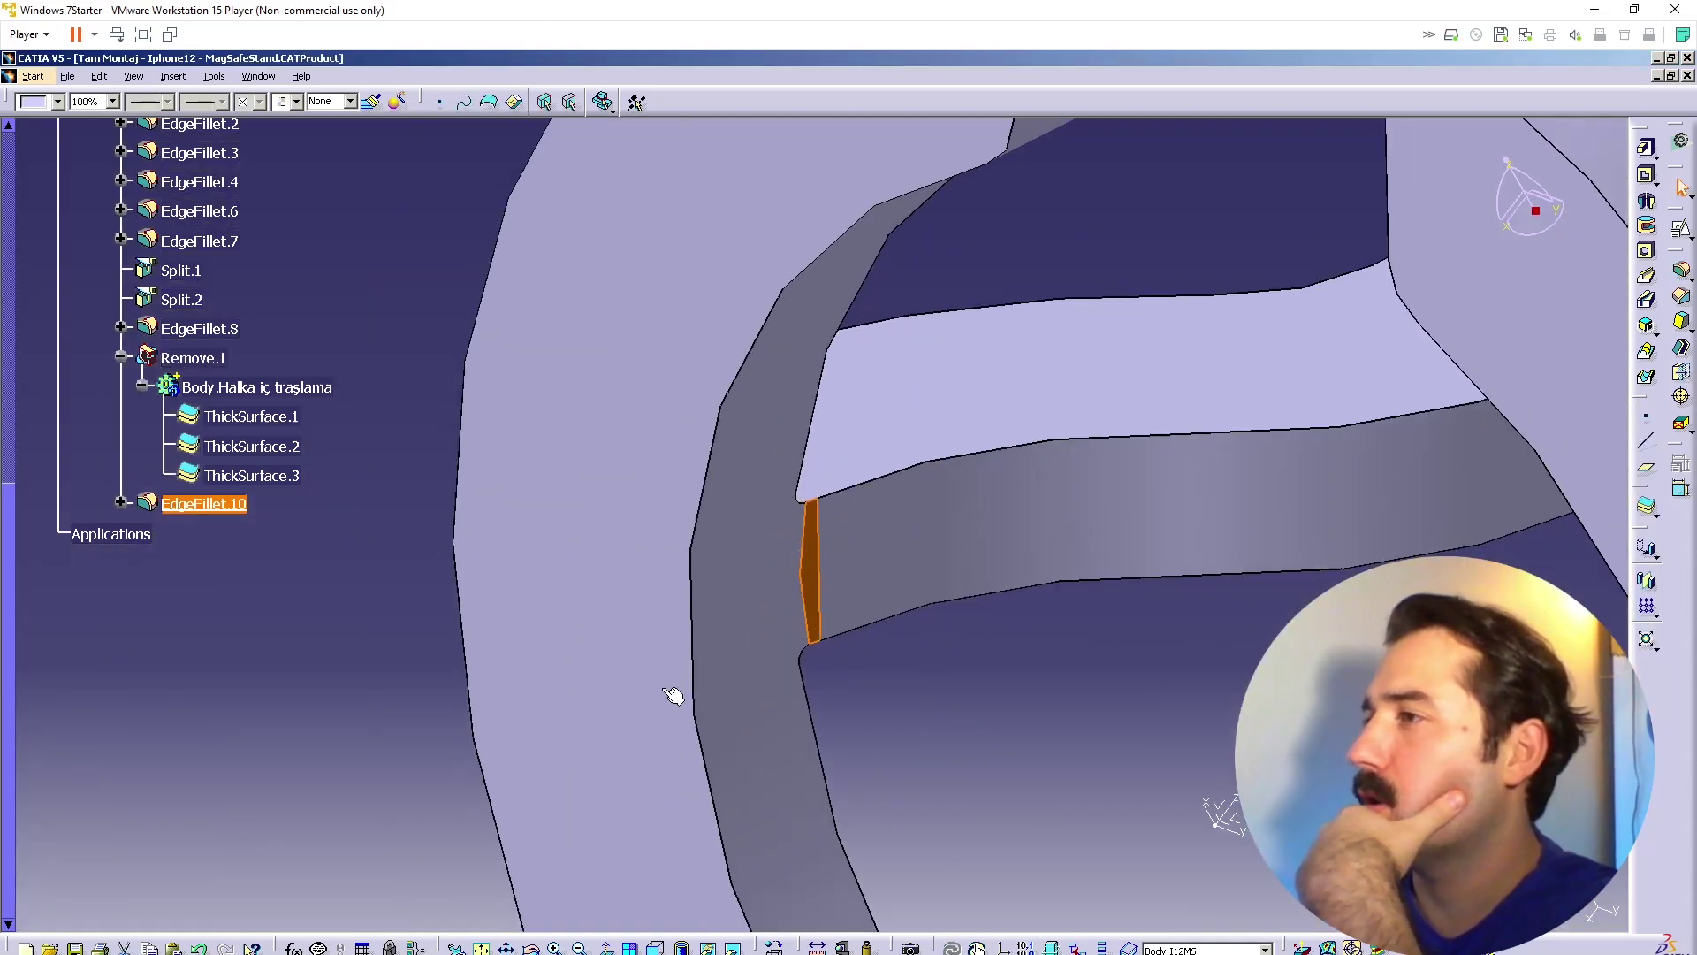
left_click(364, 680)
Step: Set the radius of the new junction fillet to 2 mm
middle_click_drag(800, 539, 926, 534)
double_click(876, 518)
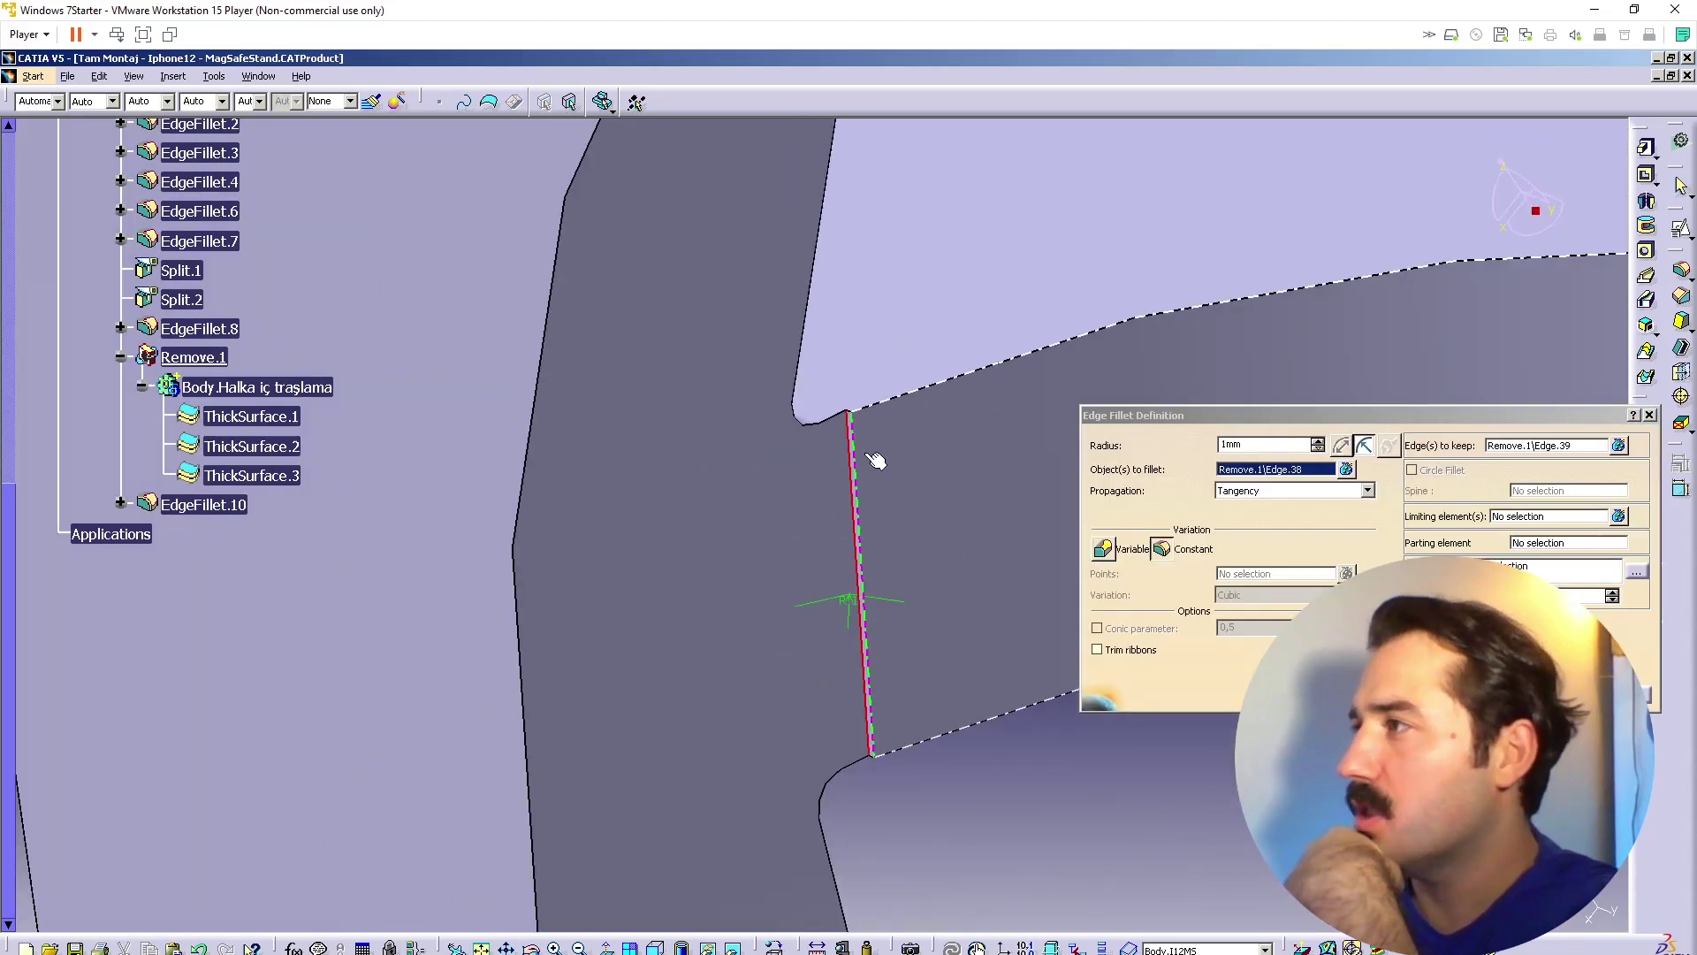
left_click(1318, 441)
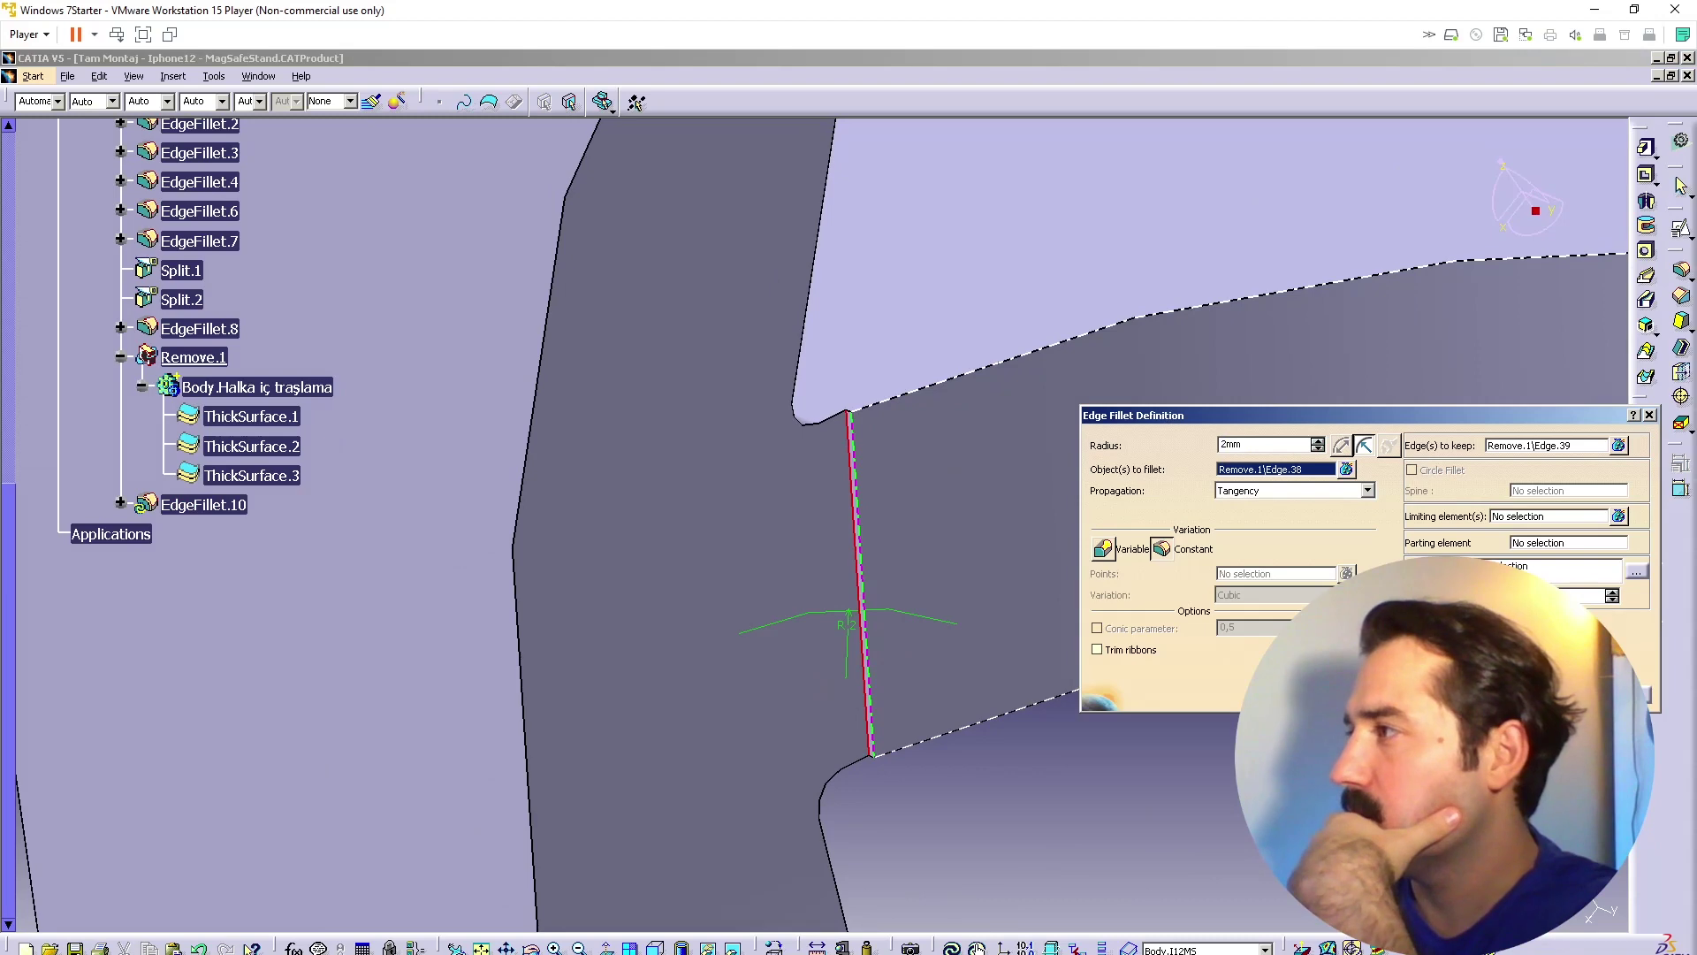
left_click(1623, 695)
middle_click_drag(871, 568, 885, 595)
left_click(1486, 695)
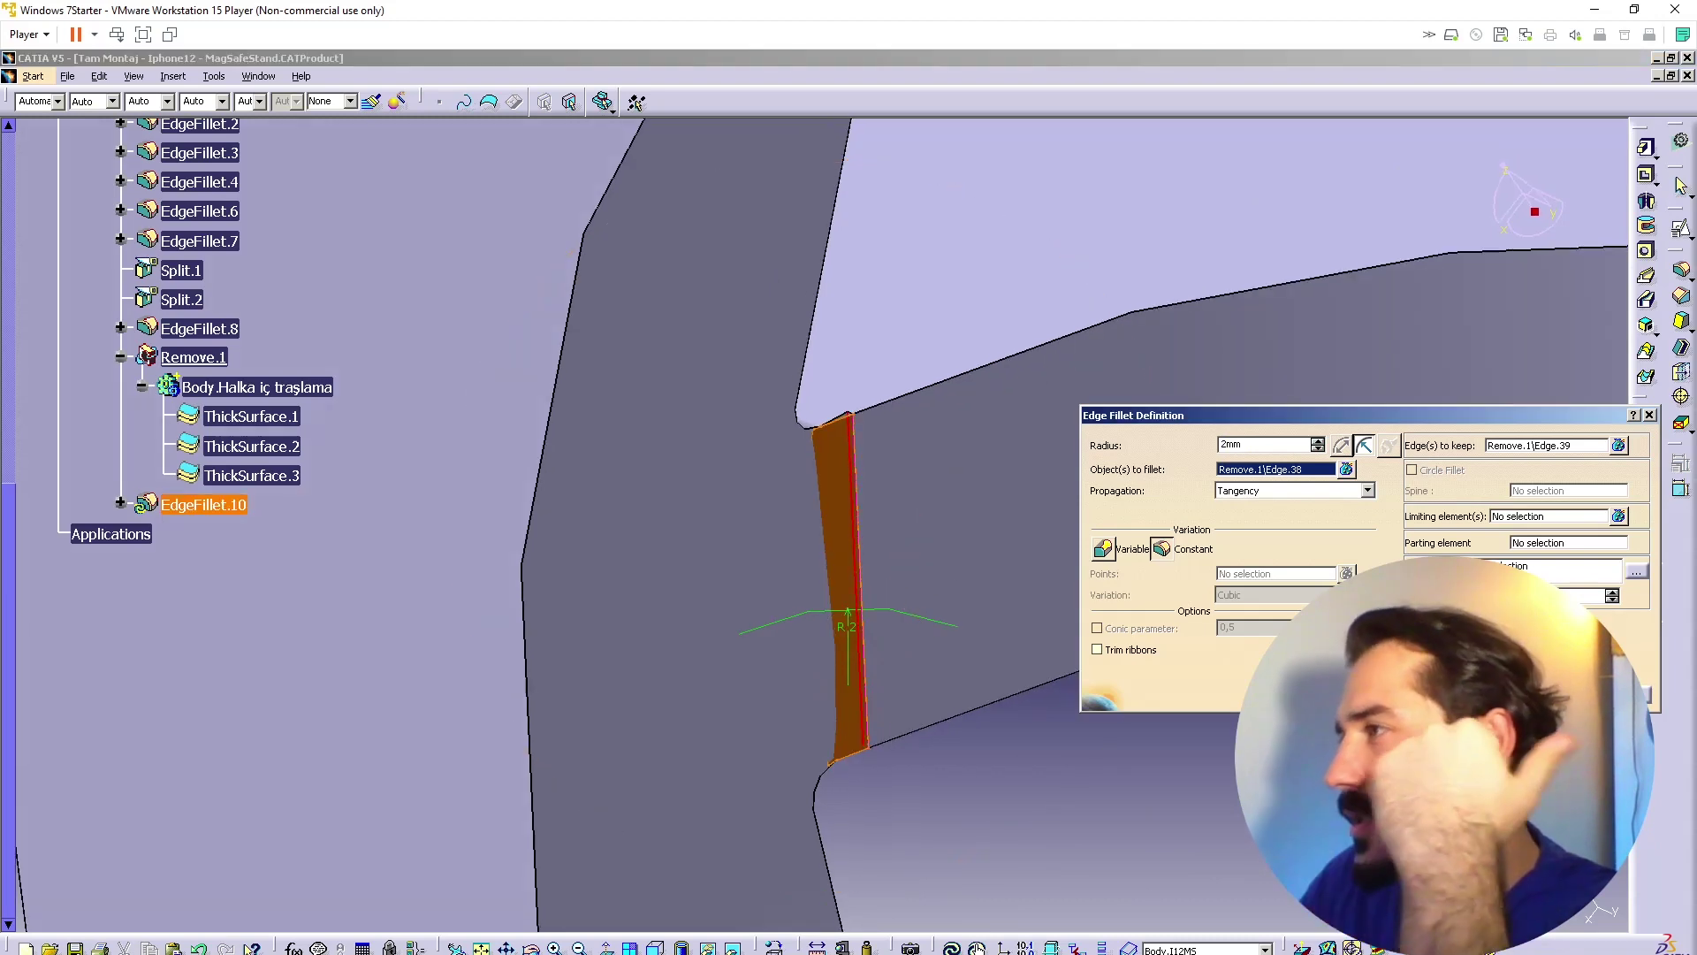
Step: Reopen the 2 mm junction fillet and examine its filleted edge and its edge to keep
middle_click_drag(886, 653, 906, 575)
double_click(906, 575)
middle_click_drag(1047, 765, 564, 439)
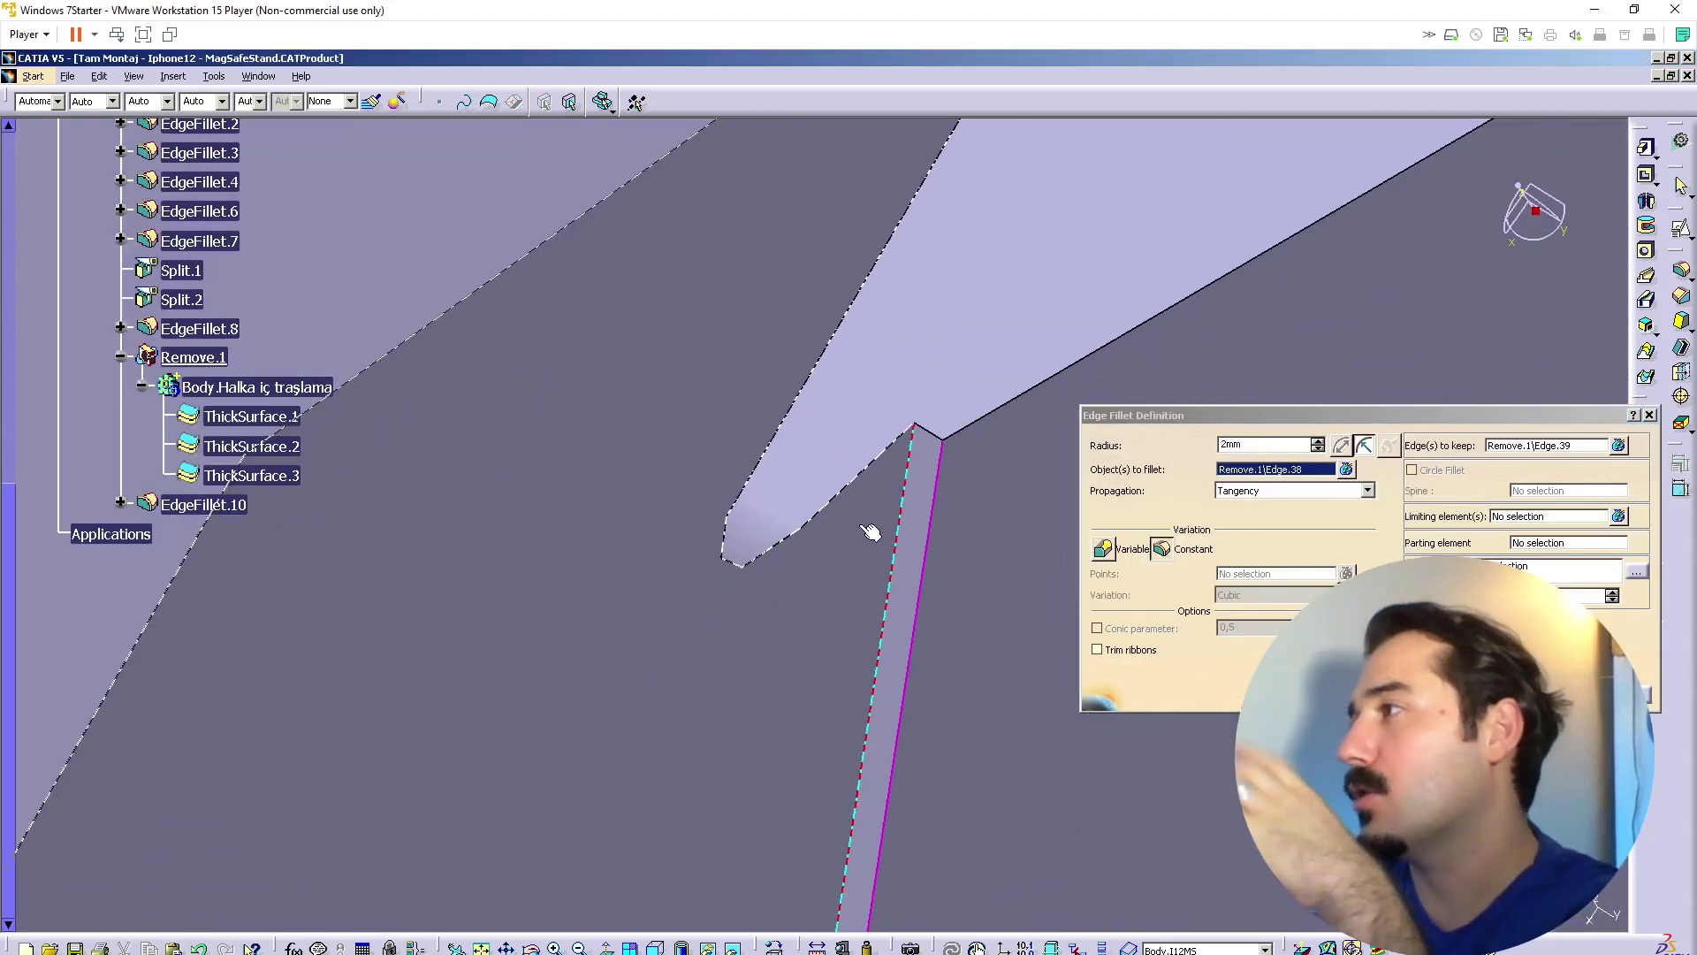
middle_click_drag(783, 525, 985, 531)
left_click(1522, 445)
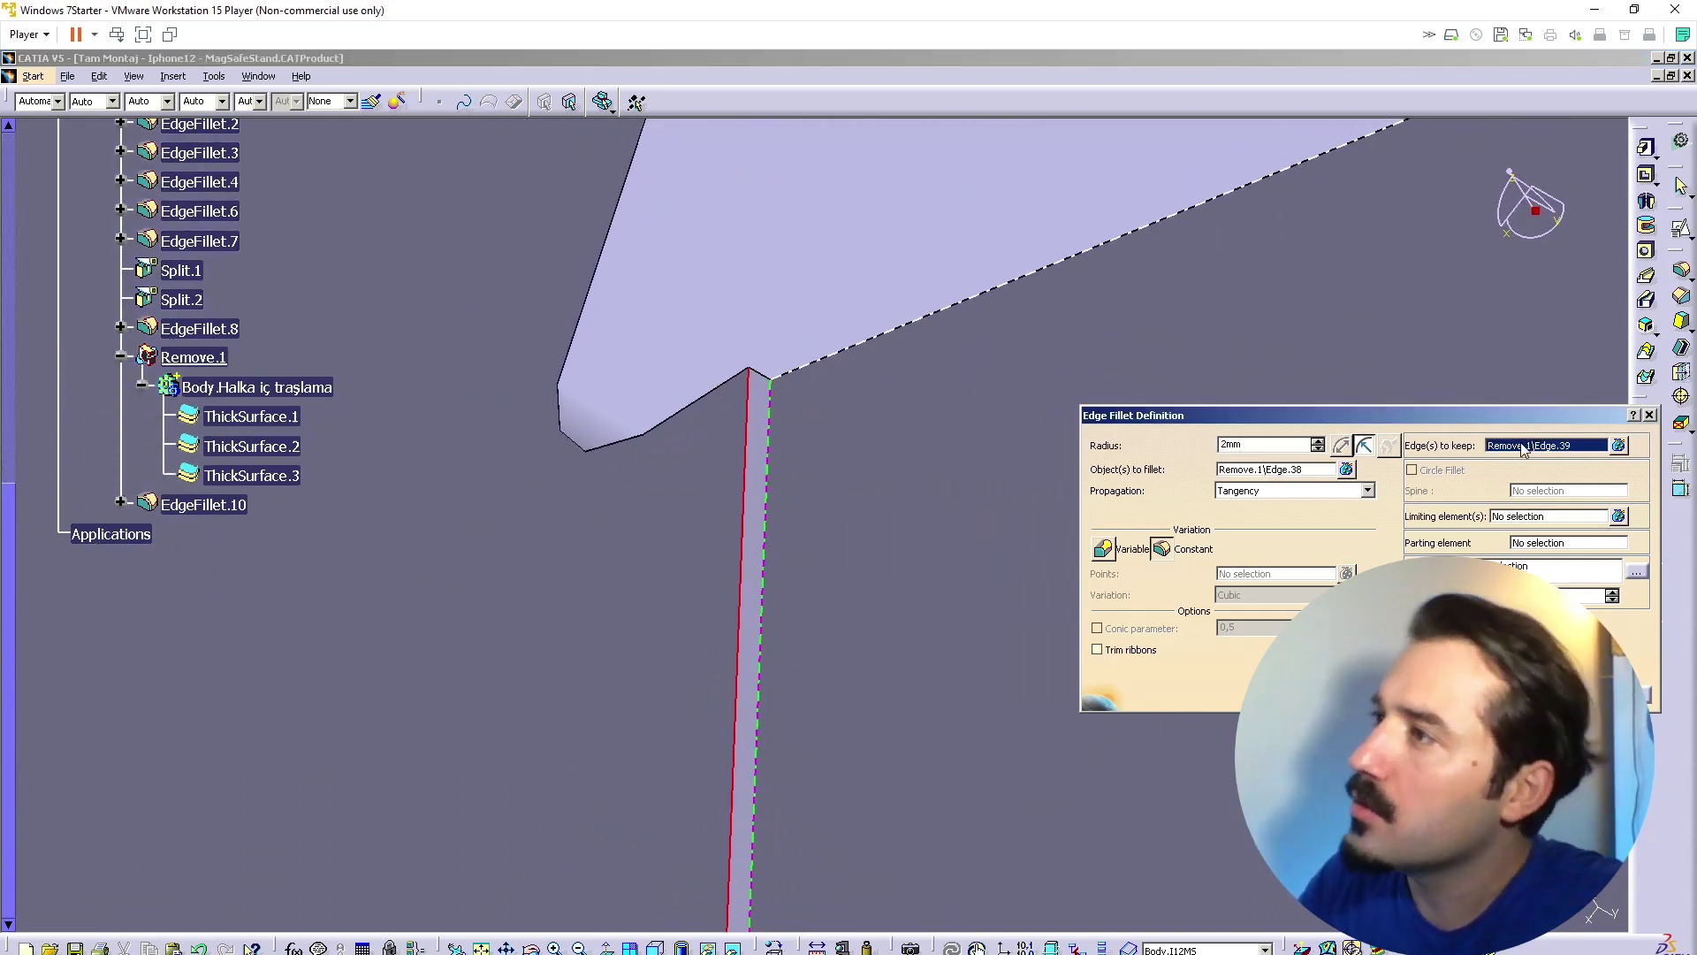
scroll(906, 513, "down", 1)
middle_click_drag(892, 491, 900, 509)
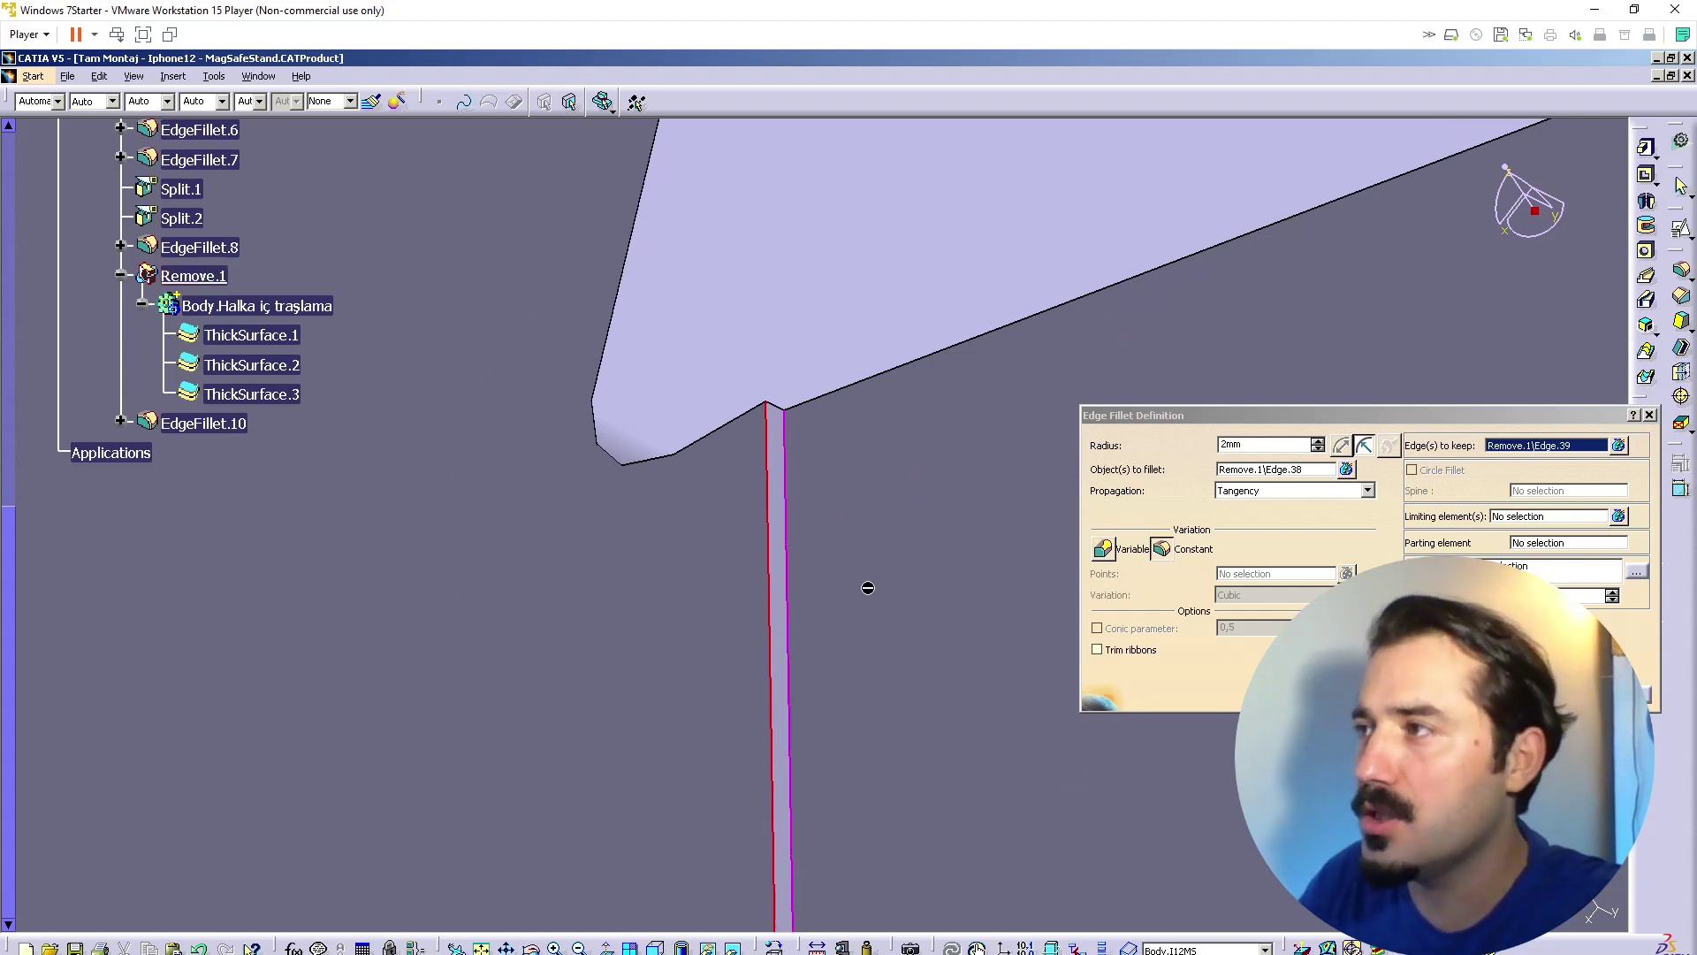
middle_click_drag(864, 542, 794, 537)
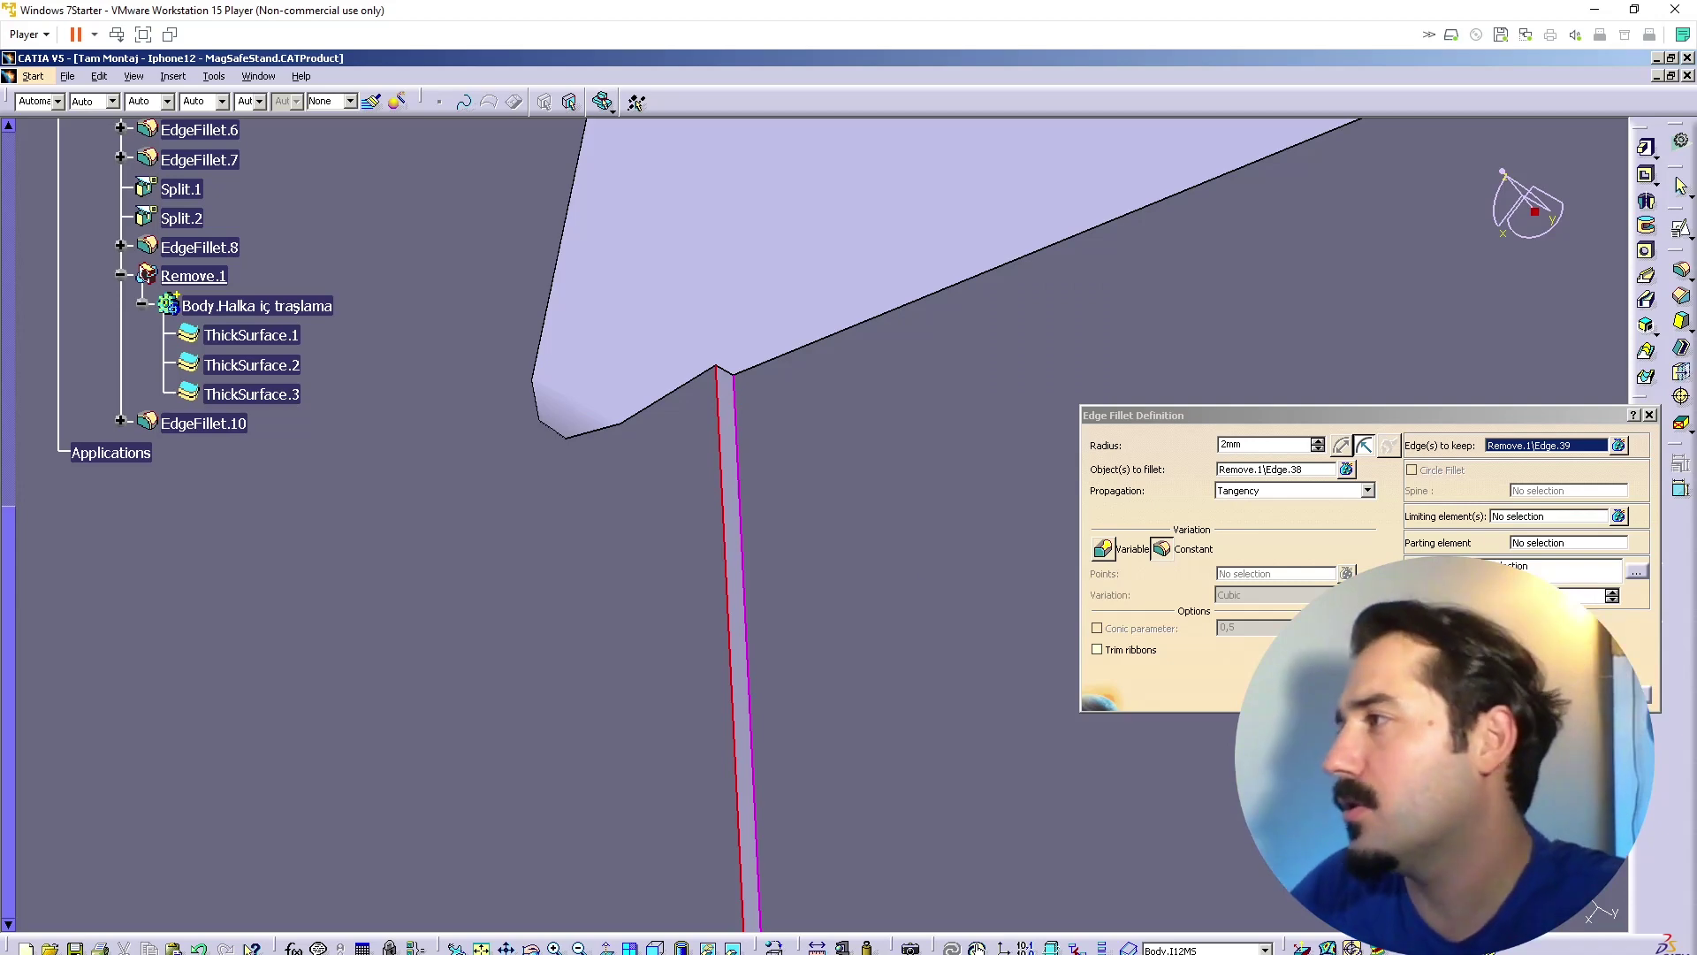
left_click(1467, 695)
middle_click_drag(702, 517, 341, 768)
left_click(315, 760)
double_click(811, 562)
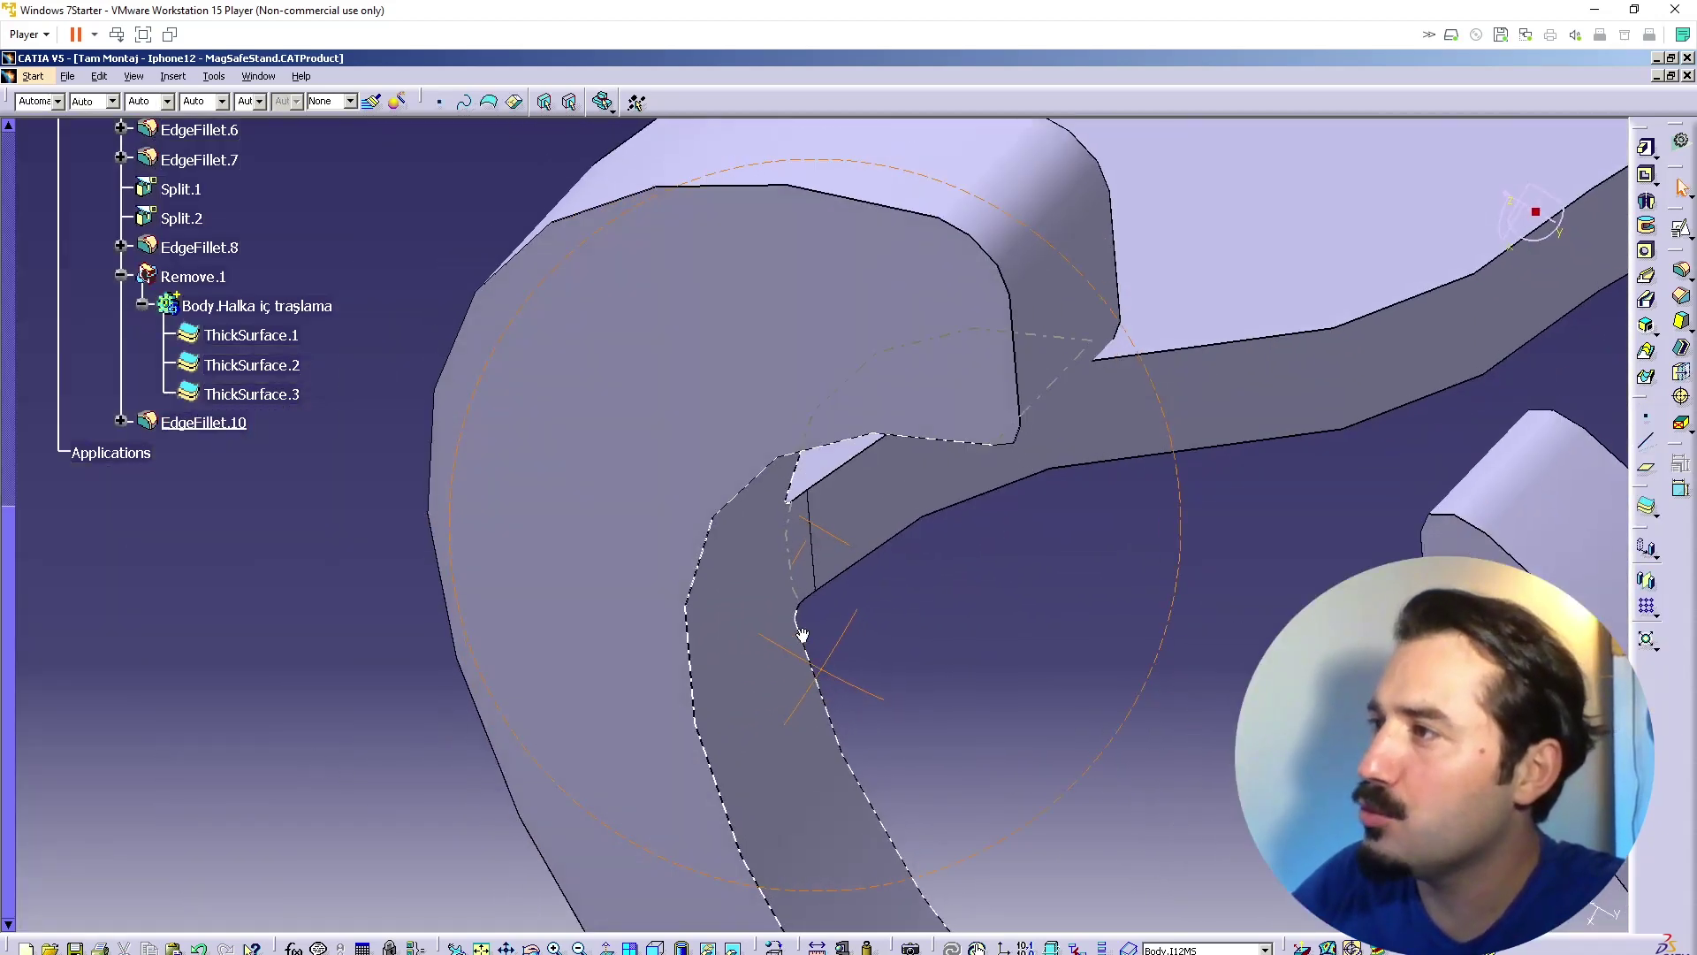
middle_click_drag(967, 541, 832, 529)
key("Escape")
Step: Apply a 2 mm Edge Fillet to the ring-side edge of the strip at the opposite arm-to-ring junction, keeping the strip's neighbouring edge
middle_click_drag(614, 690, 550, 597)
middle_click_drag(1060, 459, 681, 588)
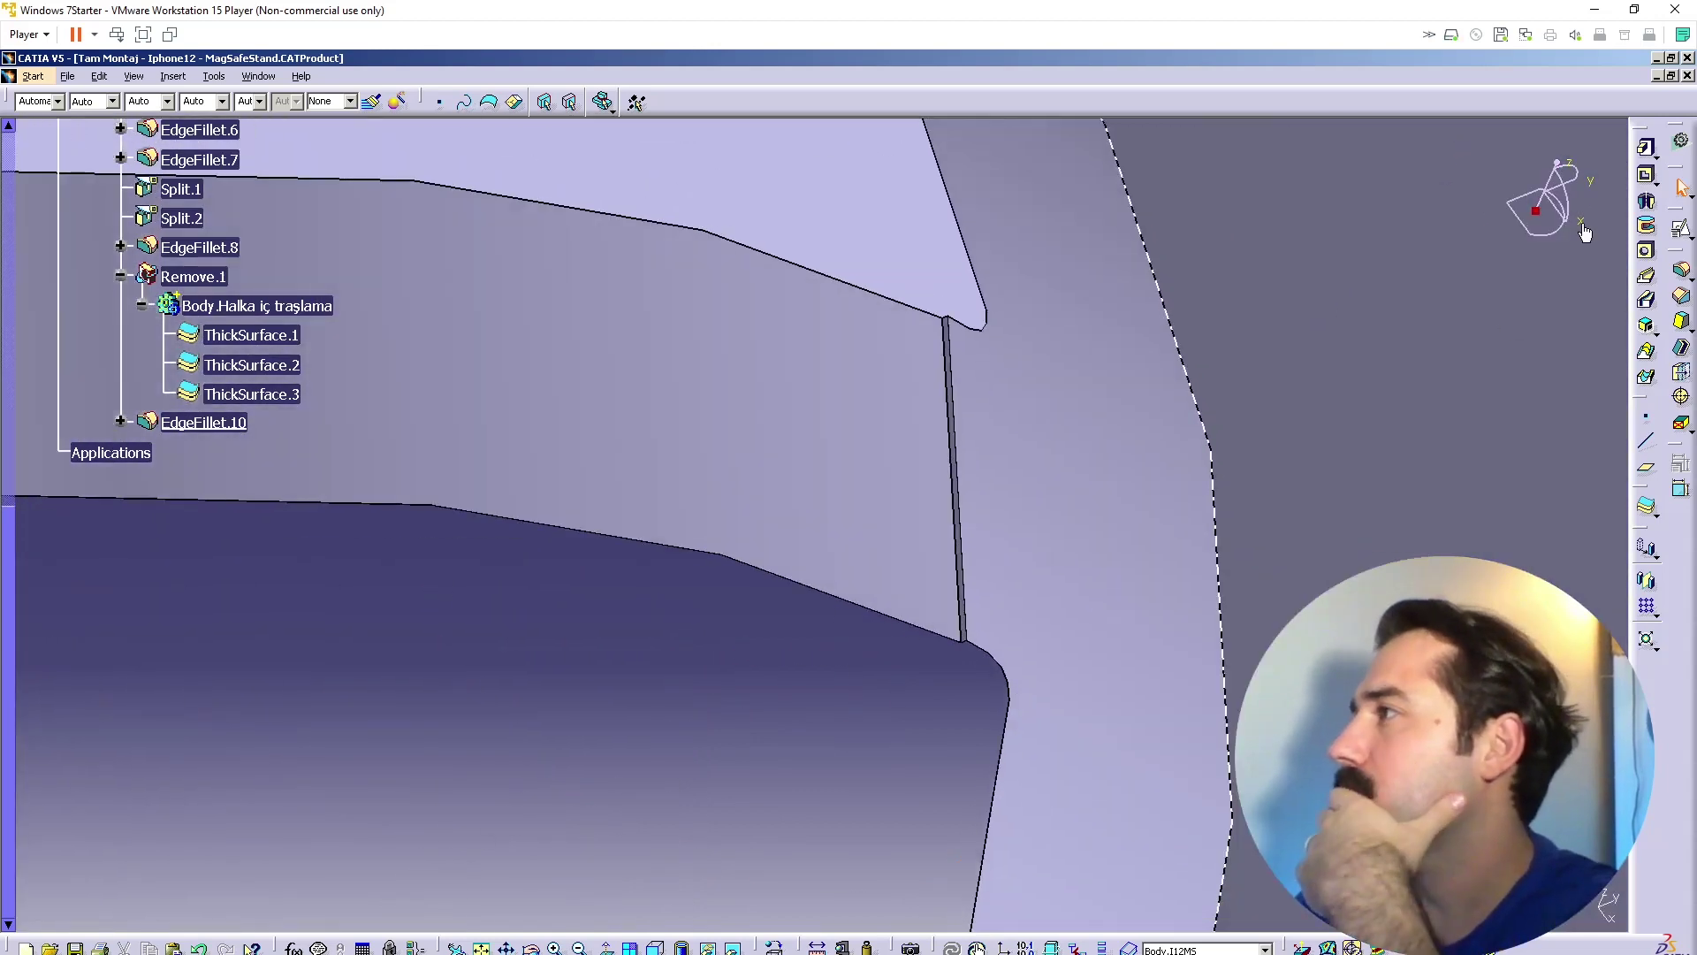
left_click(1681, 270)
middle_click_drag(917, 341, 633, 291)
left_click(616, 280)
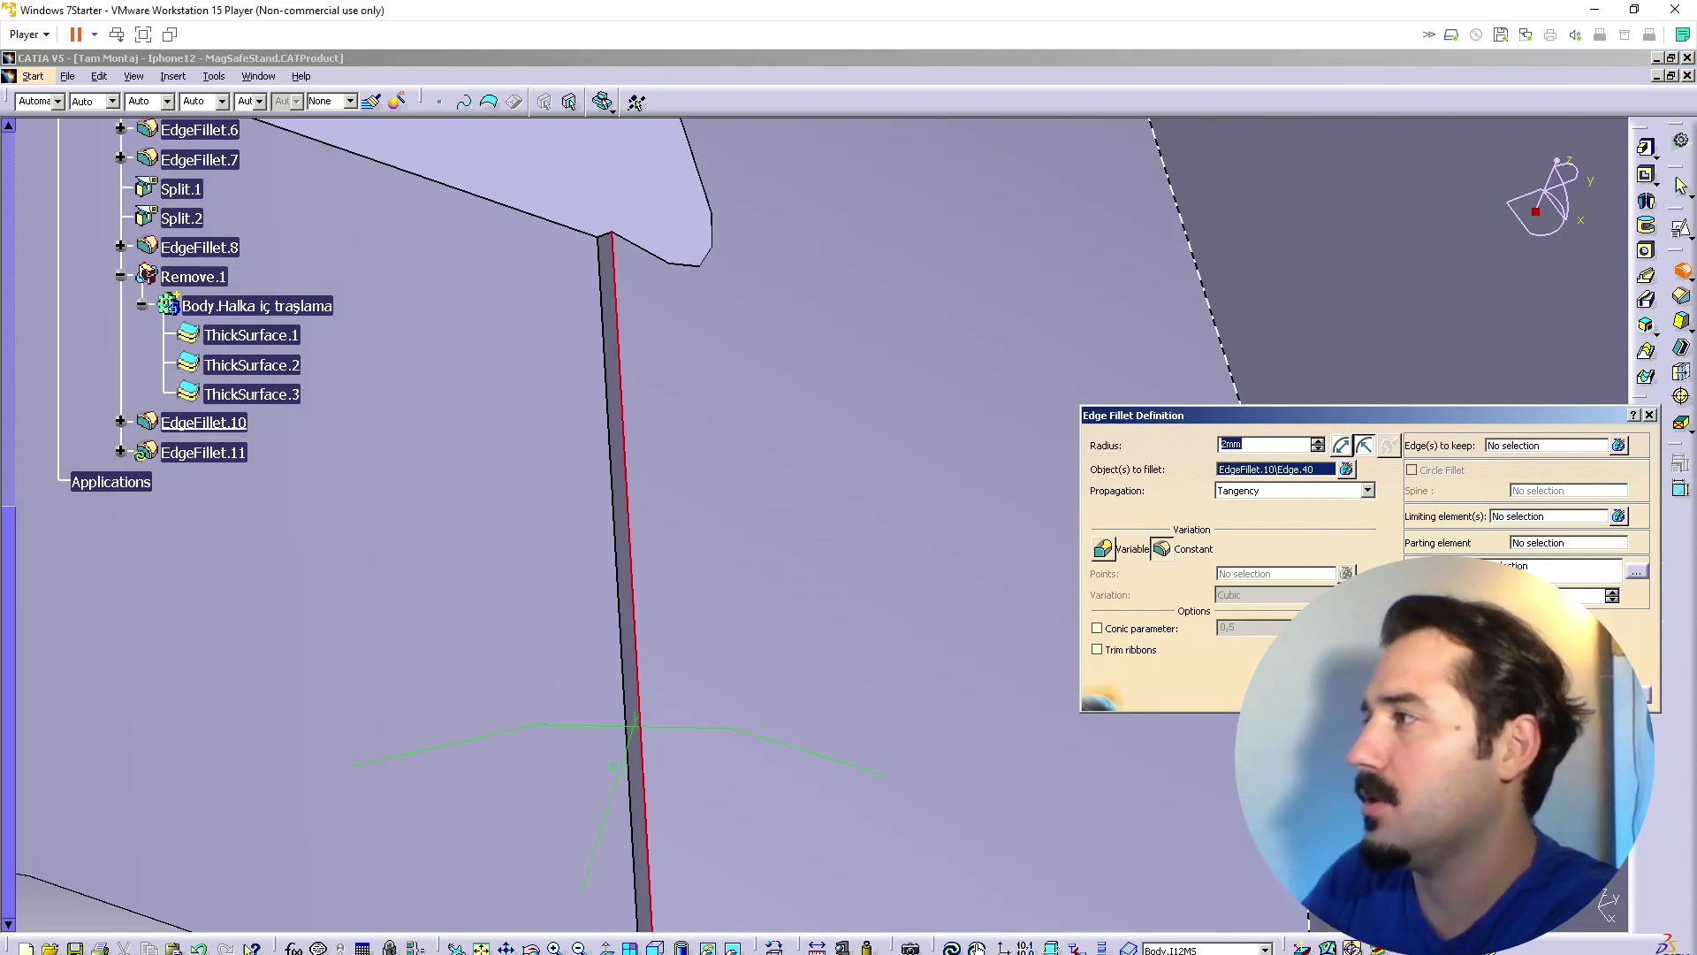
key("Return")
left_click(938, 564)
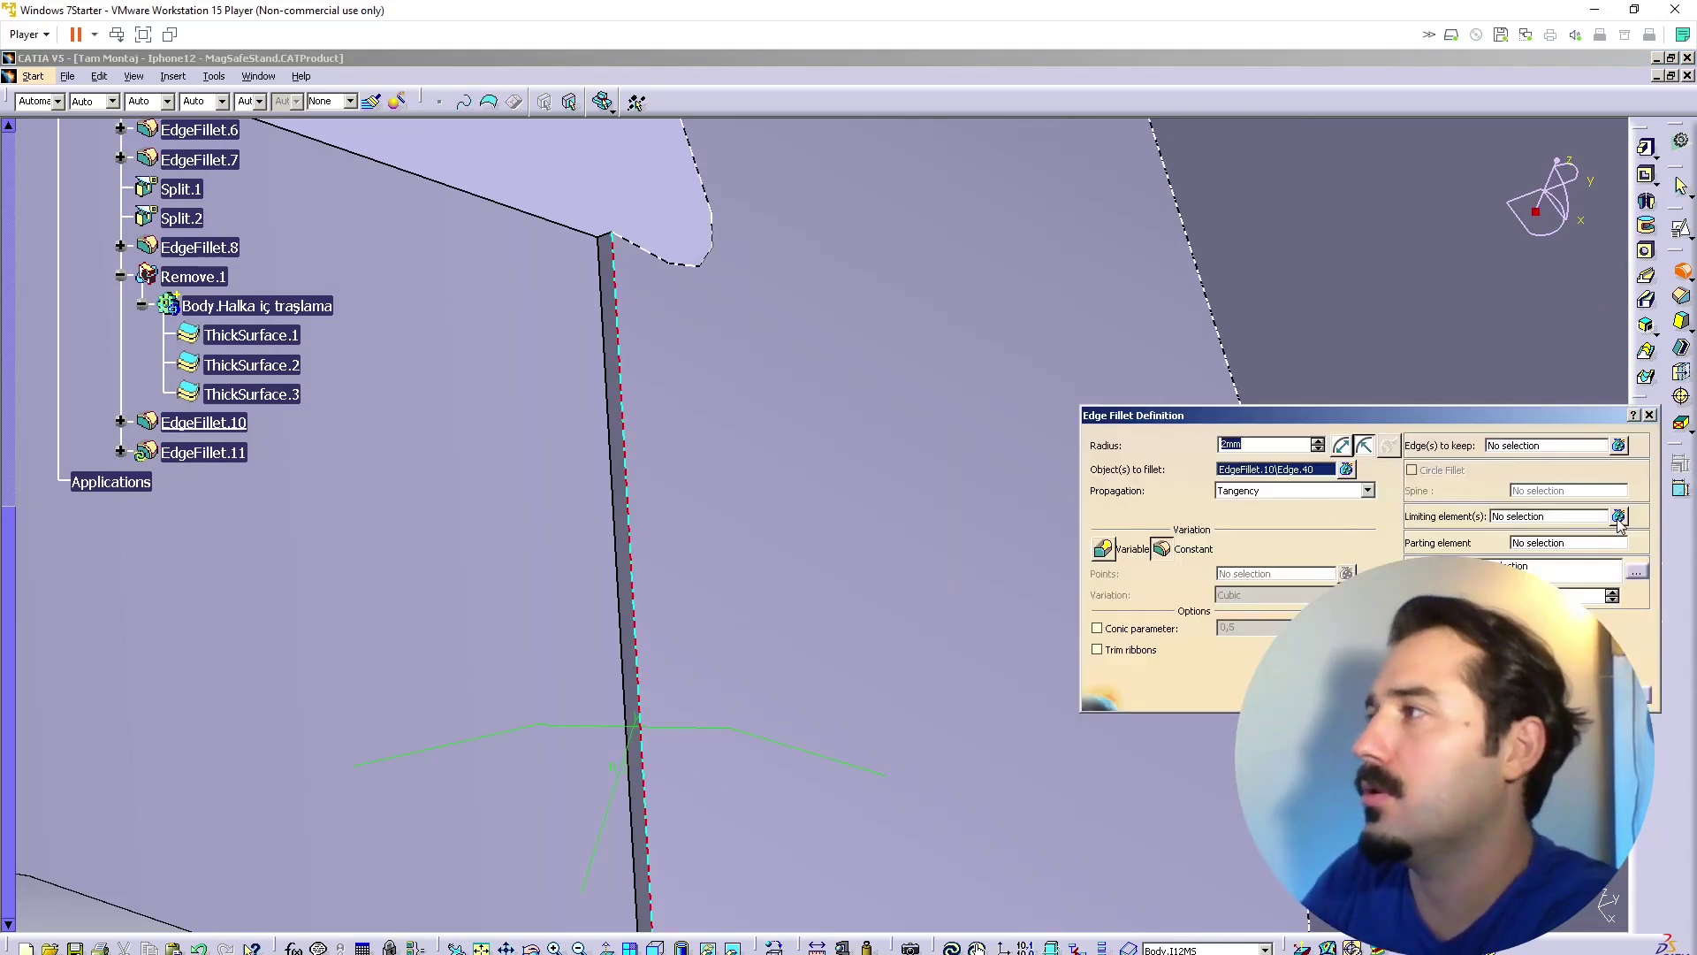
left_click(1560, 448)
left_click(609, 276)
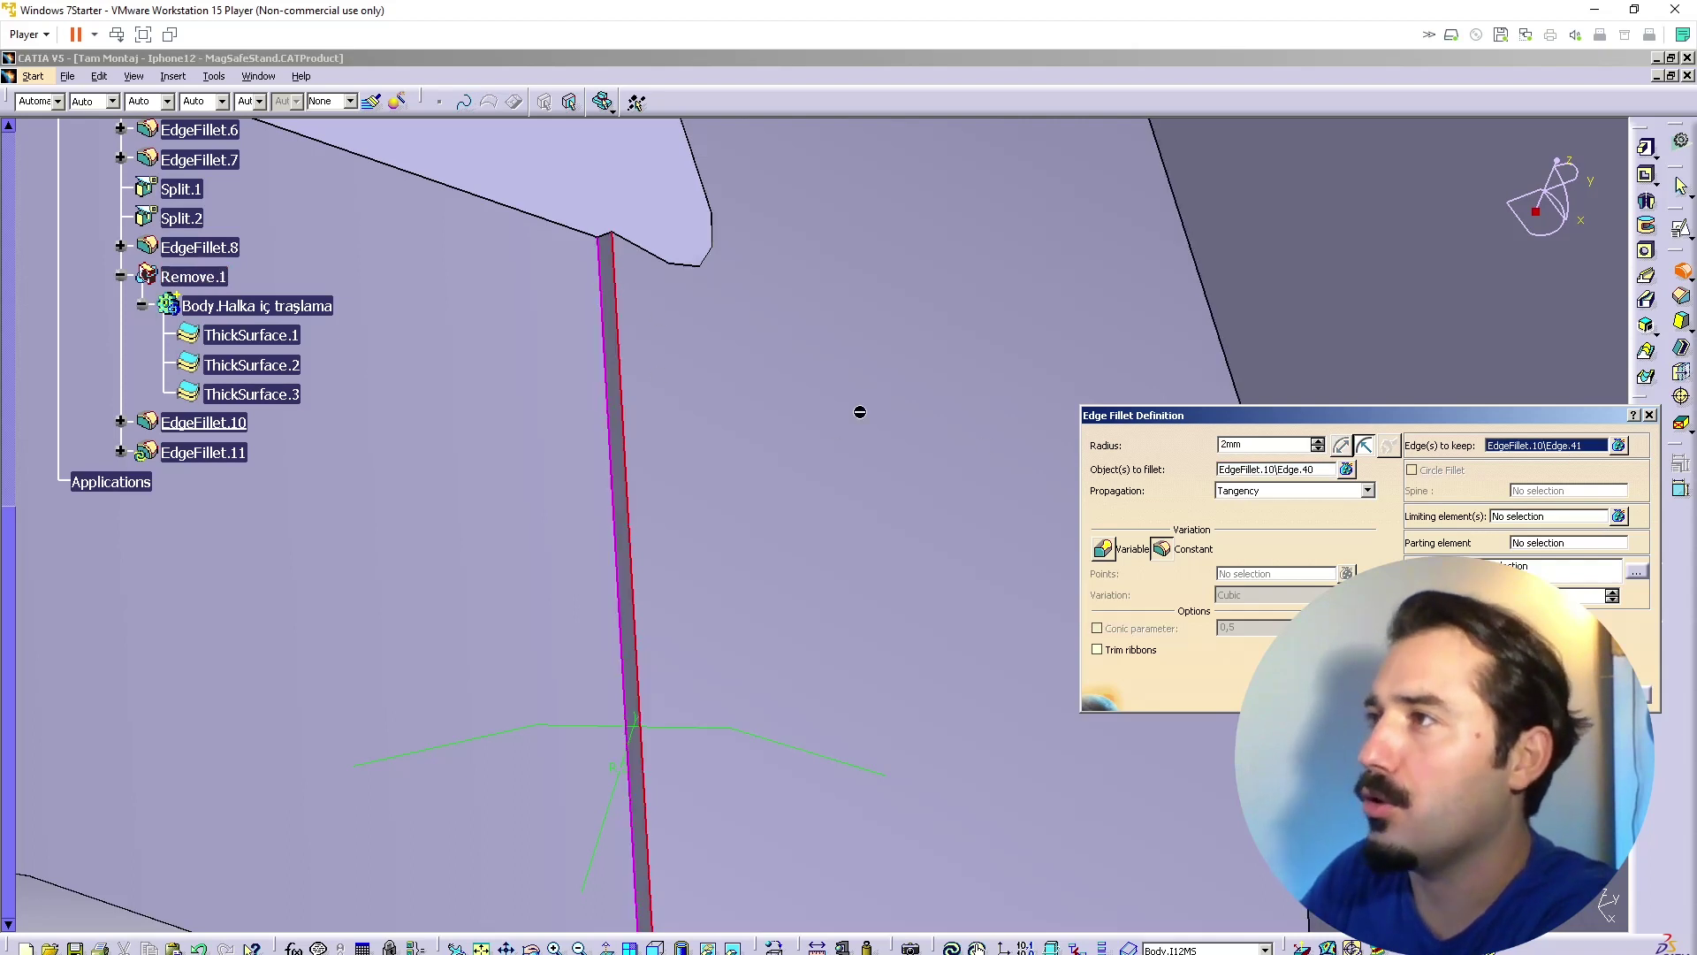
left_click(1622, 695)
left_click(1485, 695)
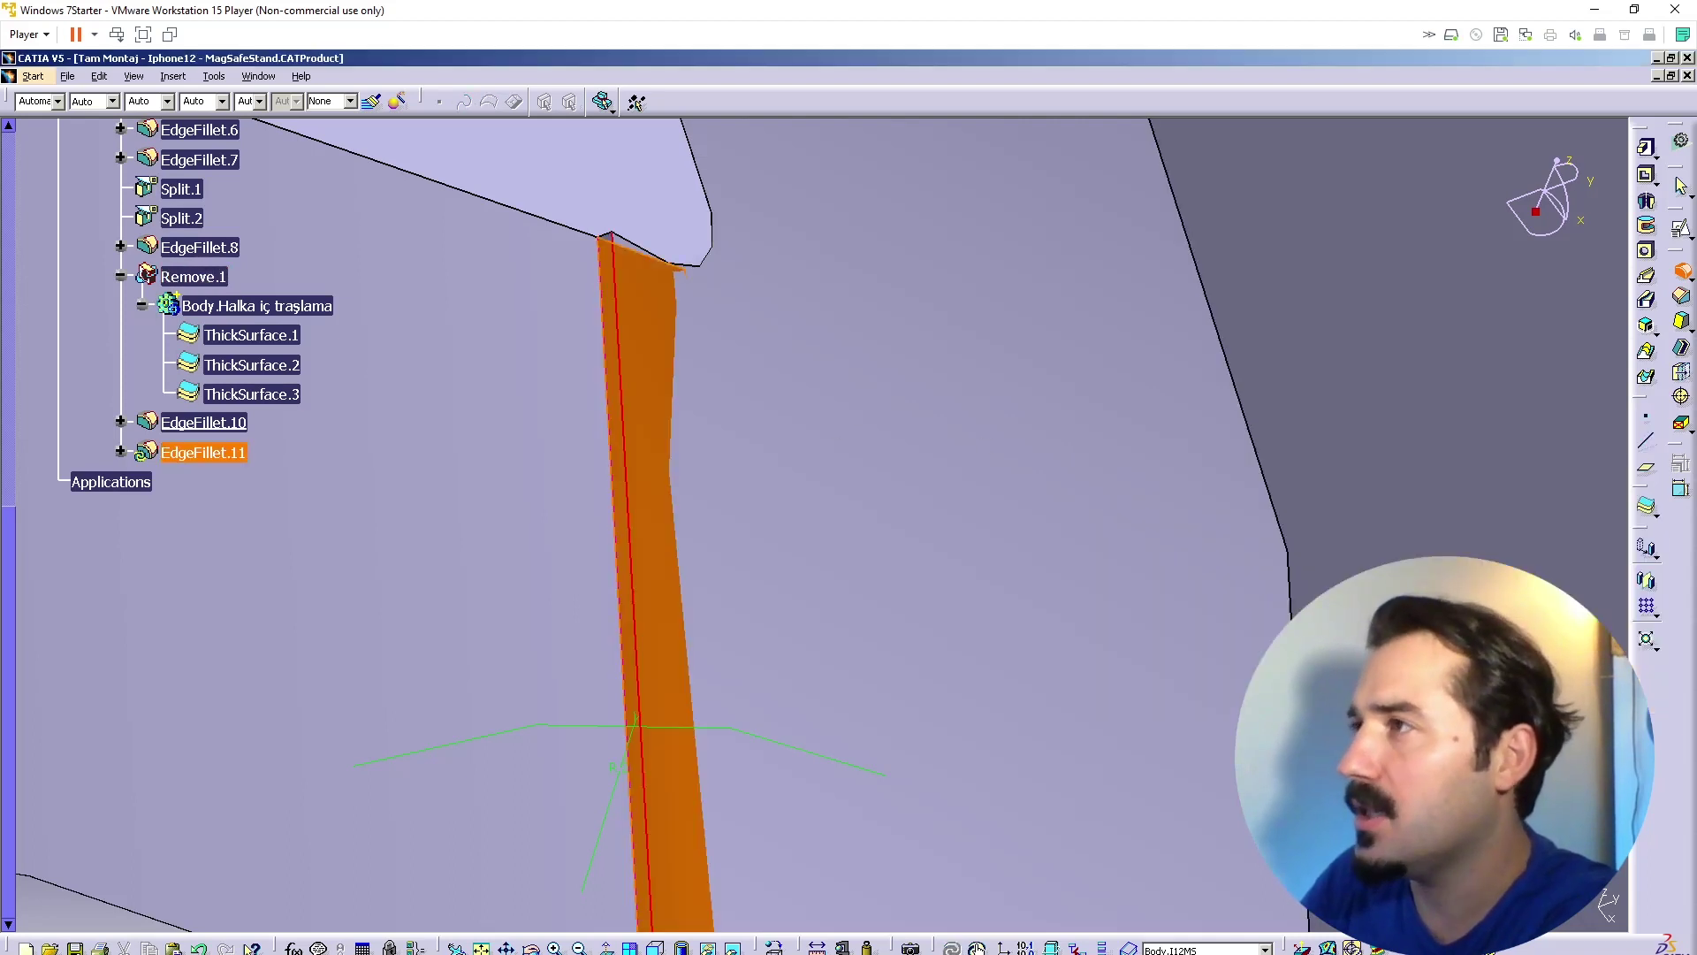
middle_click_drag(667, 519, 555, 743)
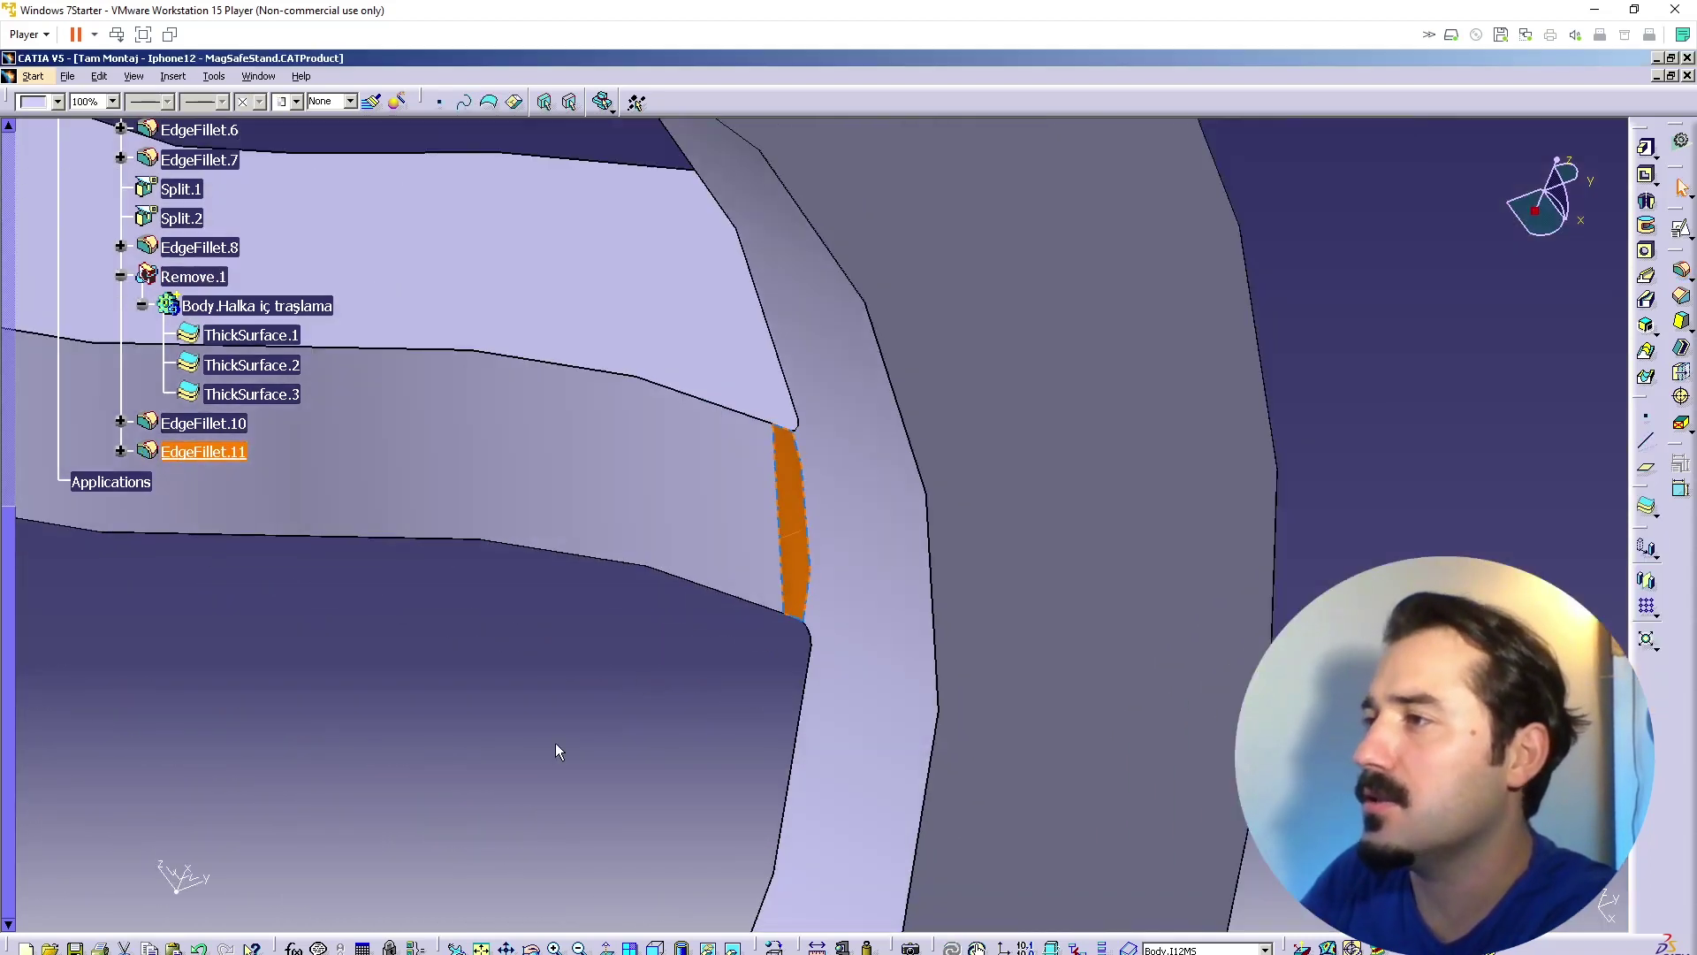
Step: Set the radius of the opposite junction's fillet to 5 mm
double_click(795, 535)
type("5")
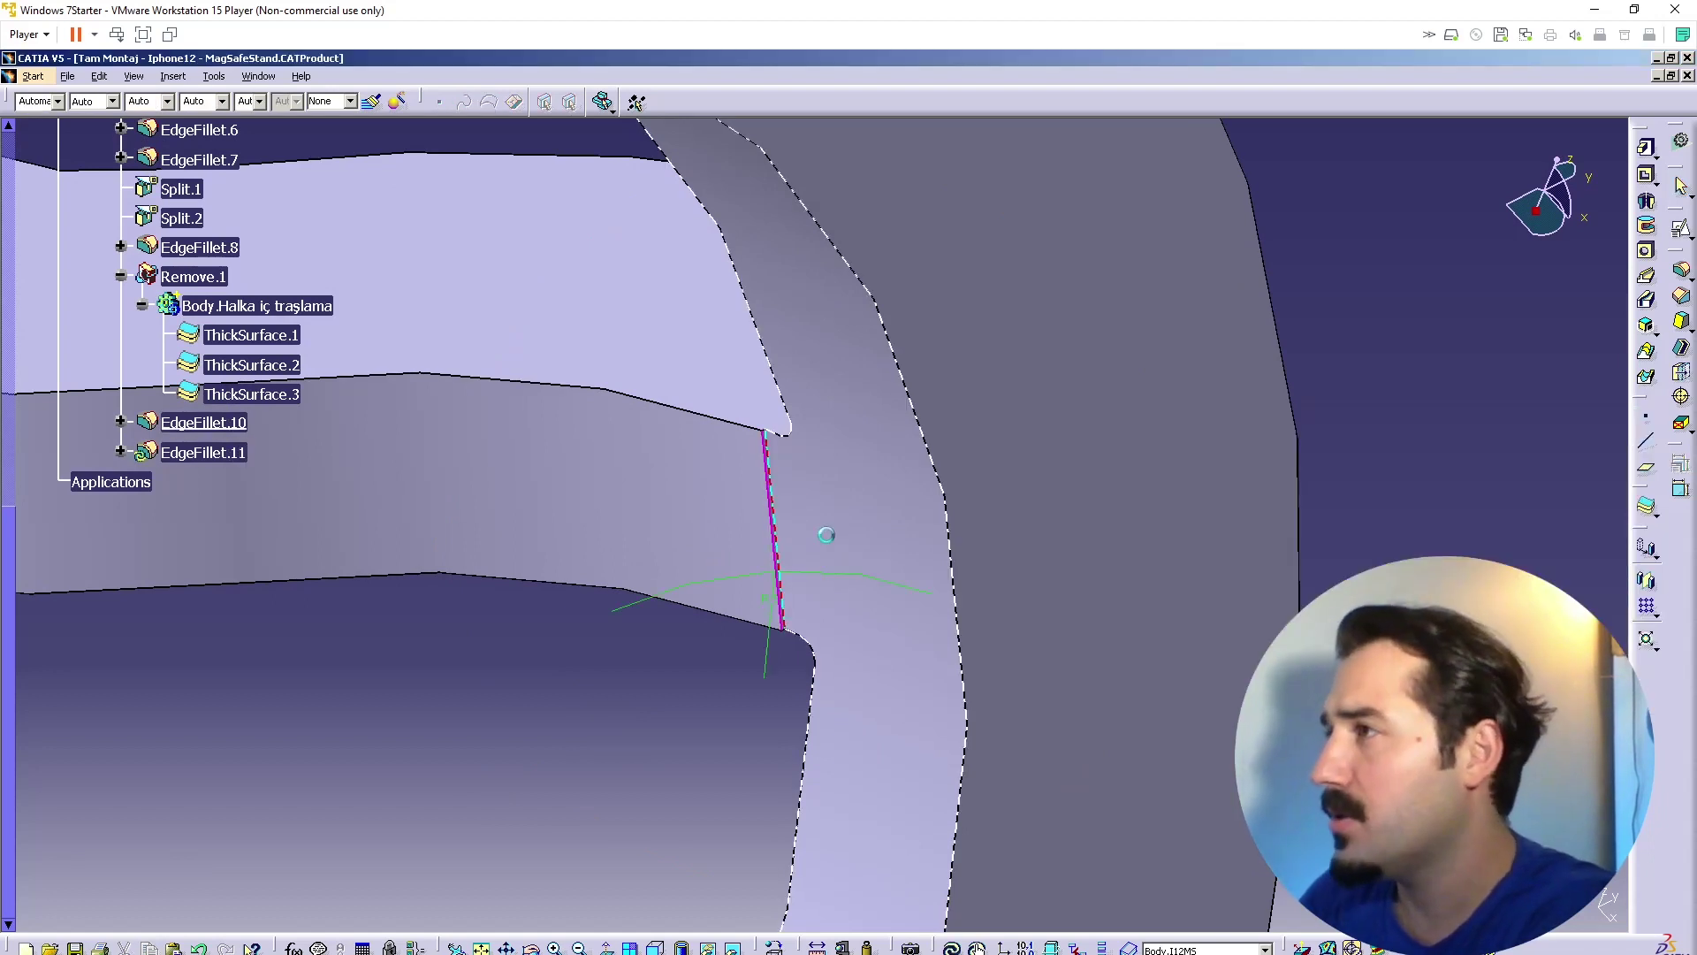
key("Return")
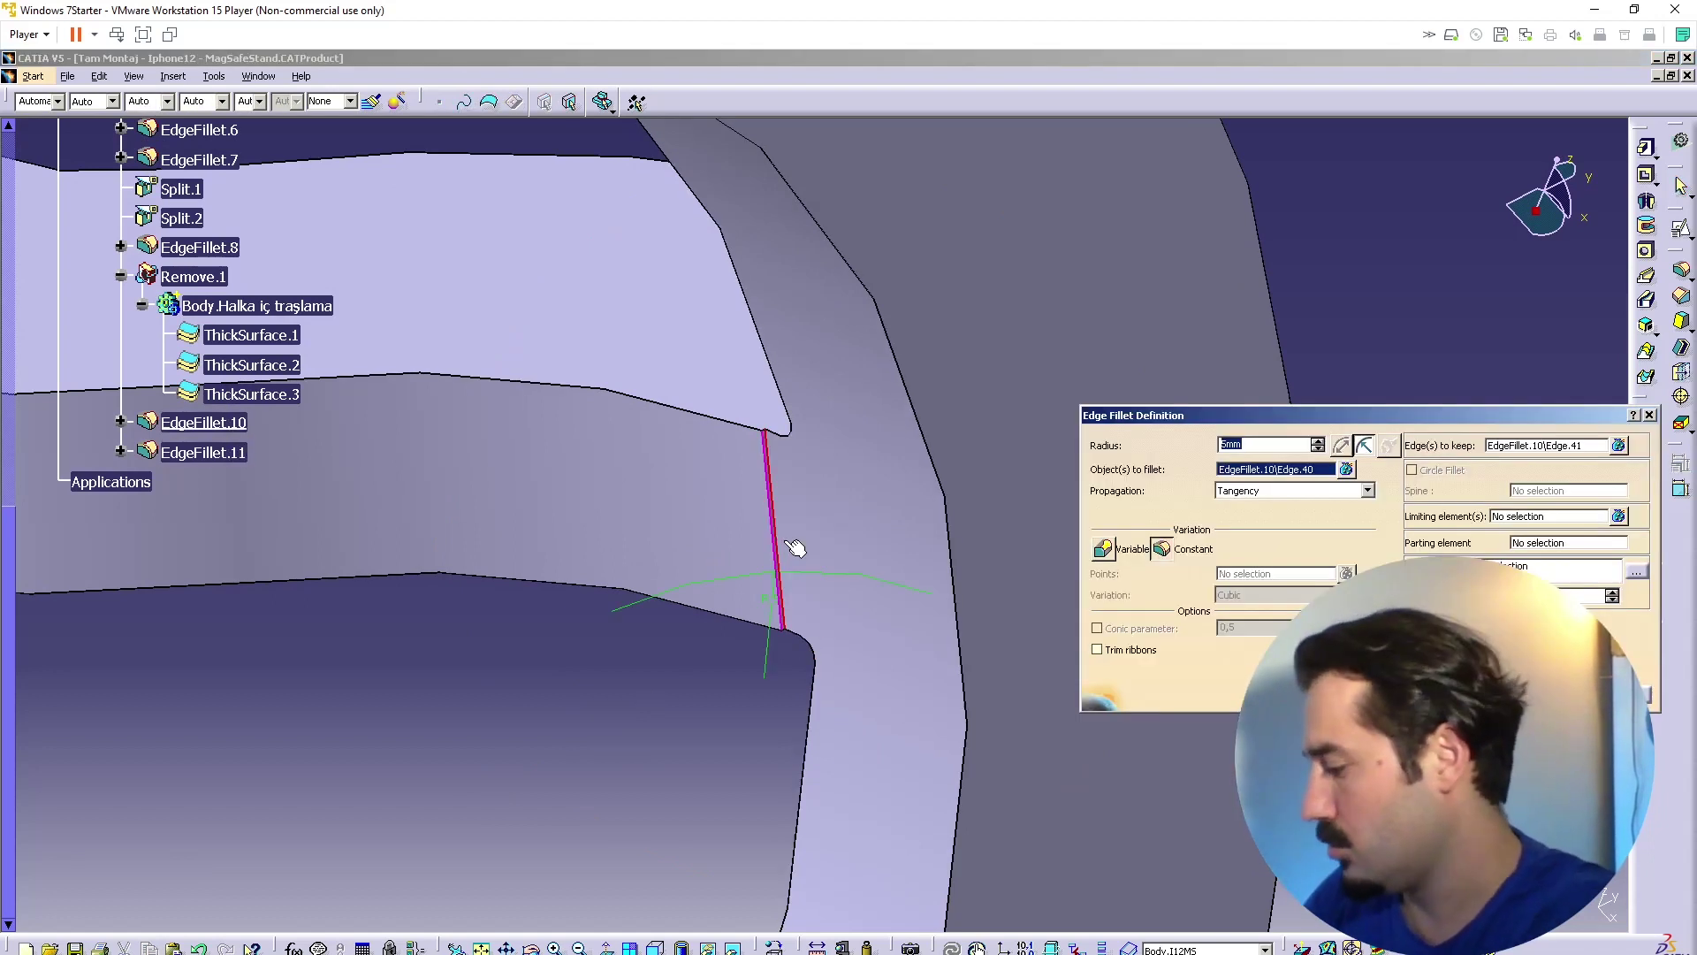
key("Return")
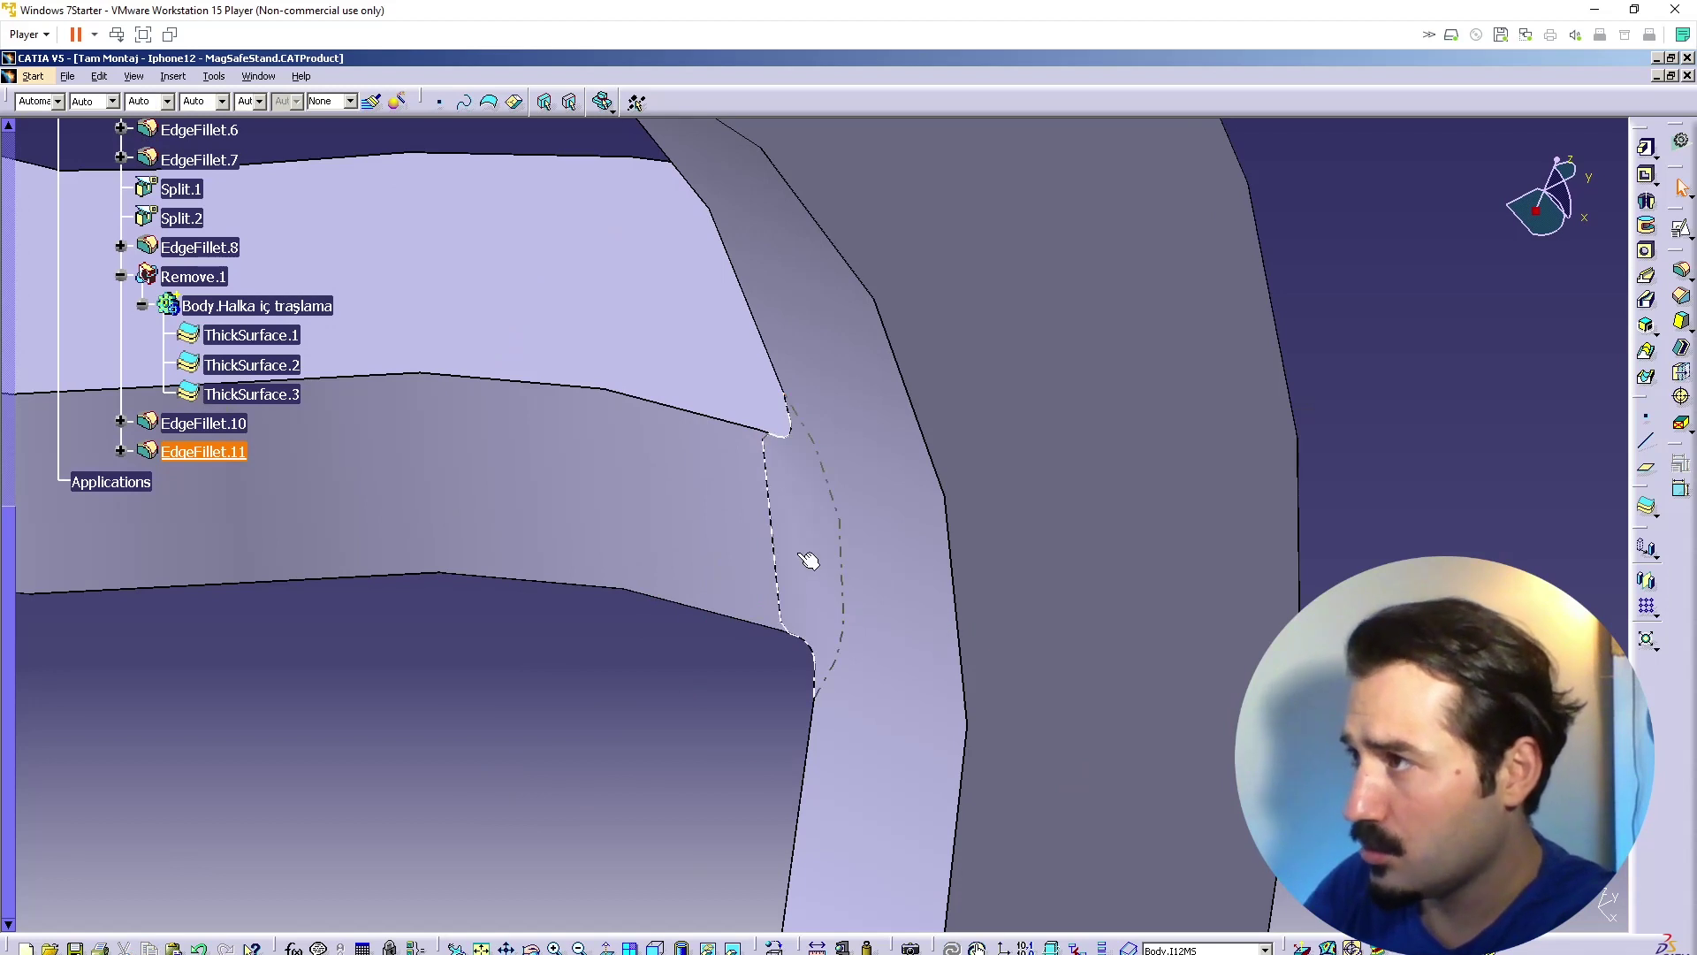
double_click(809, 560)
key("Return")
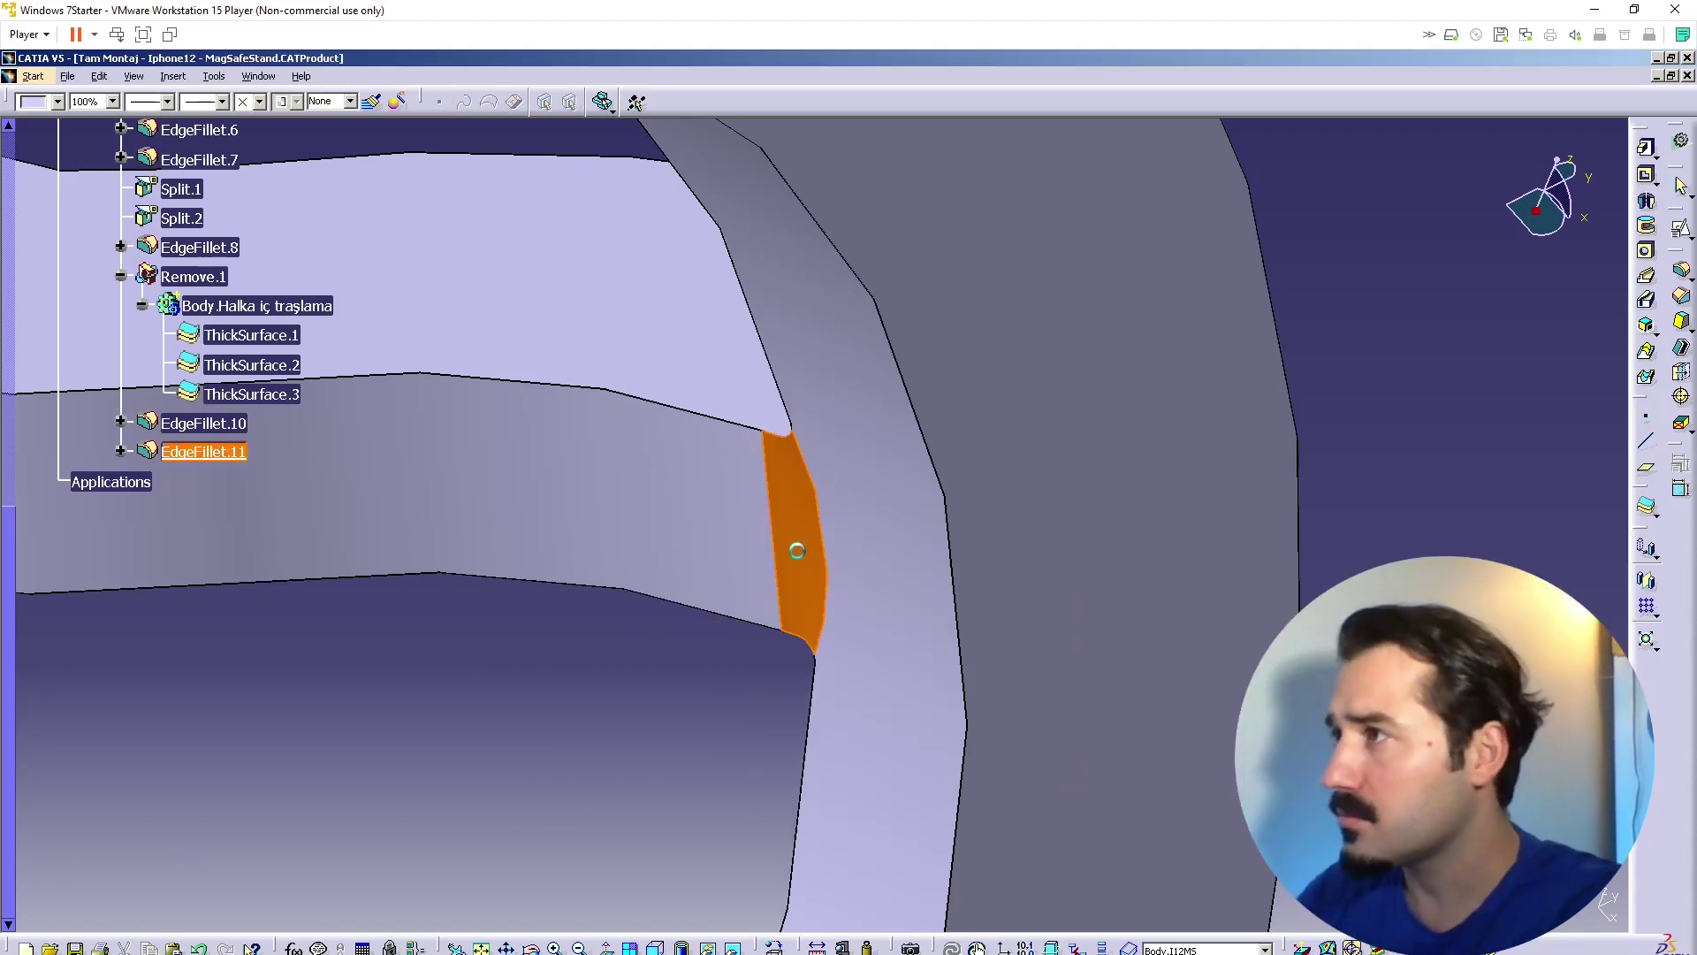
Step: Examine the enlarged fillet and its definition, and compare it with the arm-to-ring junction on the other side
left_click(616, 656)
middle_click(783, 453)
middle_click_drag(781, 454, 777, 336, "ctrl")
middle_click_drag(776, 638, 809, 626)
left_click(718, 589)
left_click(779, 605)
double_click(868, 619)
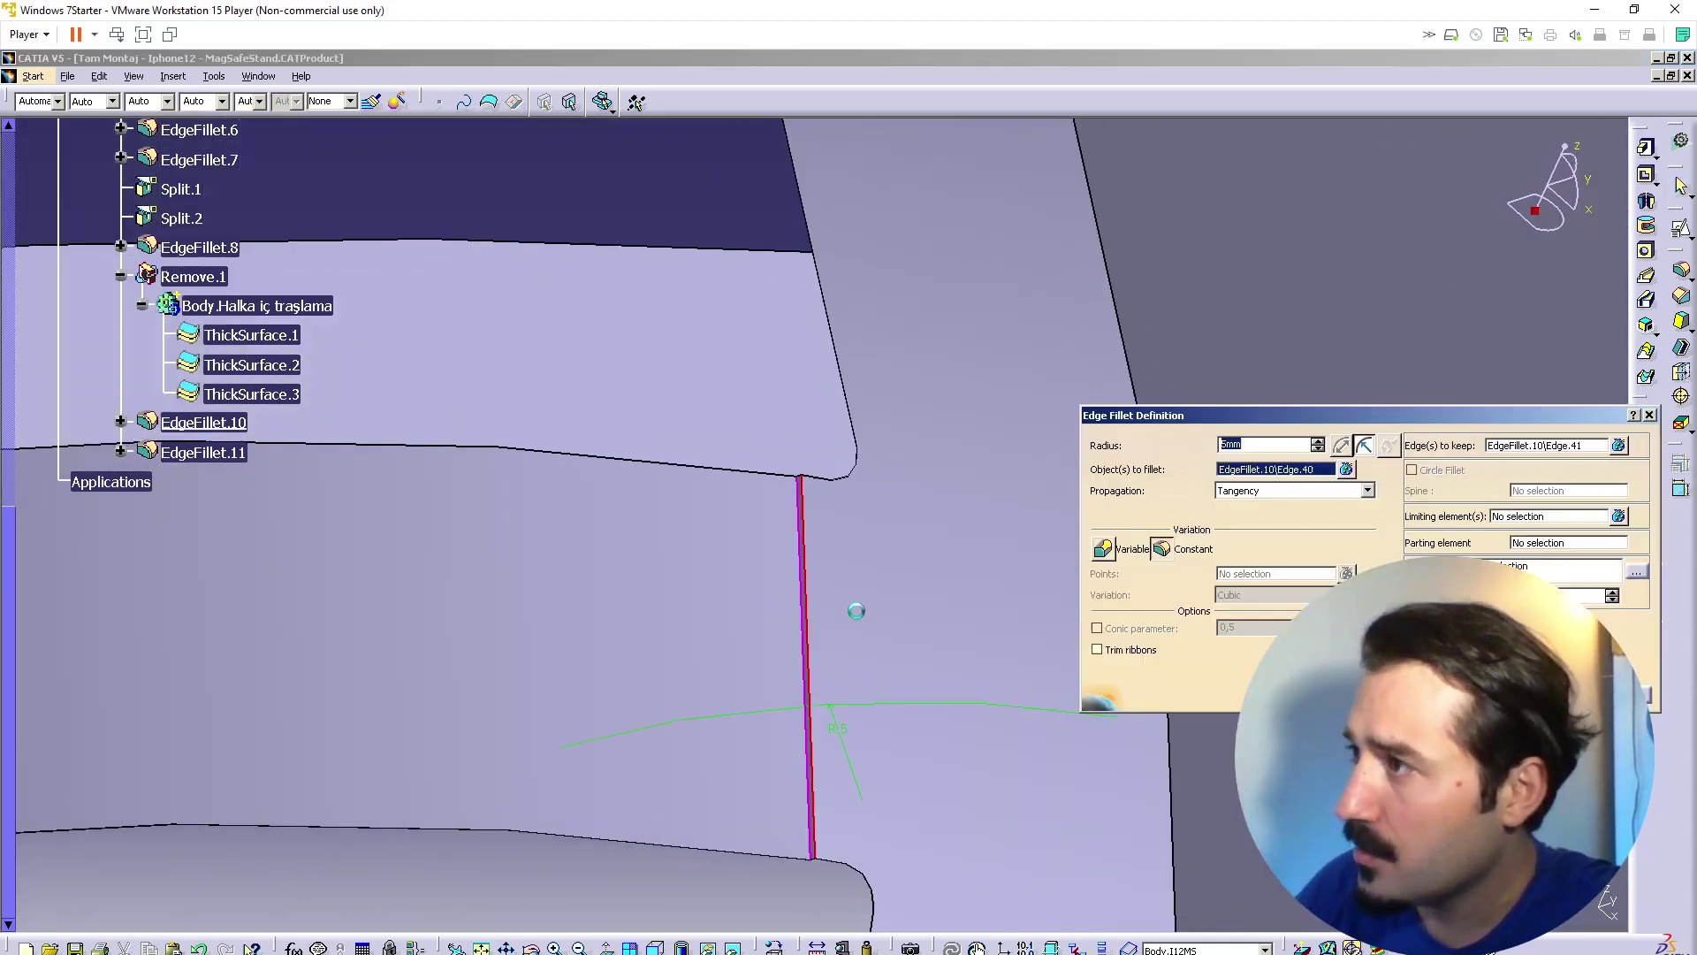
key("Return")
middle_click_drag(757, 742, 590, 514)
left_click(712, 658)
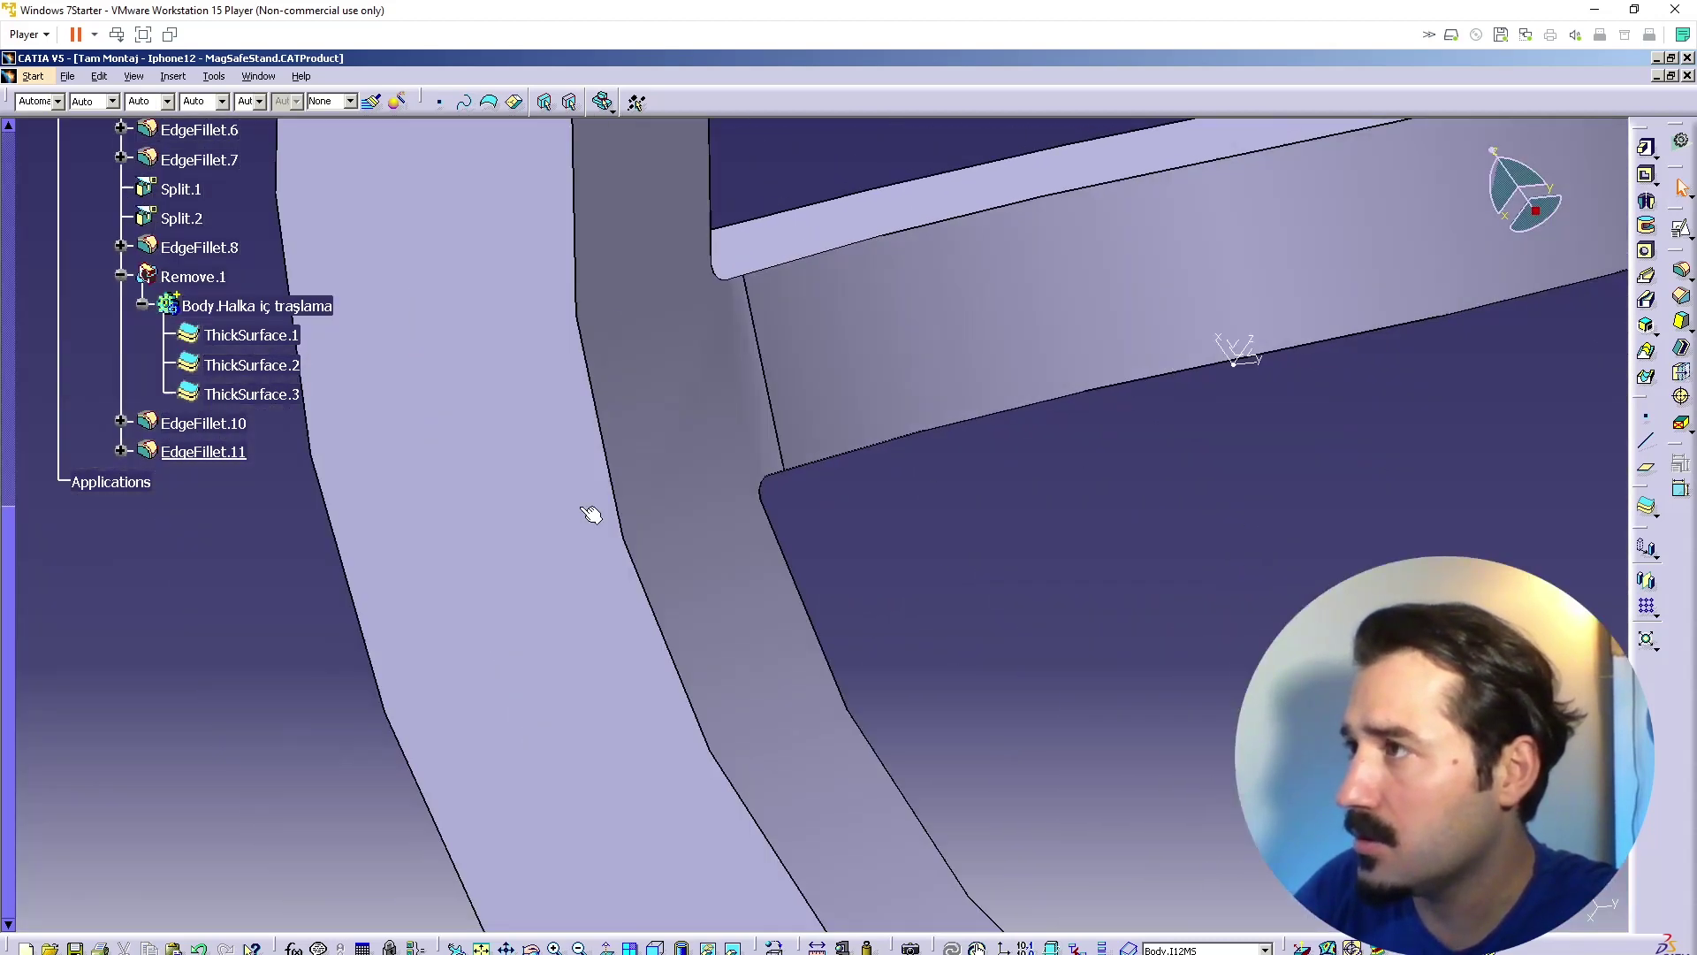
double_click(741, 355)
key("Escape")
left_click(968, 635)
Step: Apply a 6 mm Edge Fillet to the remaining sharp edge between the bridge arm and the ring at the first junction
middle_click_drag(787, 239, 942, 658)
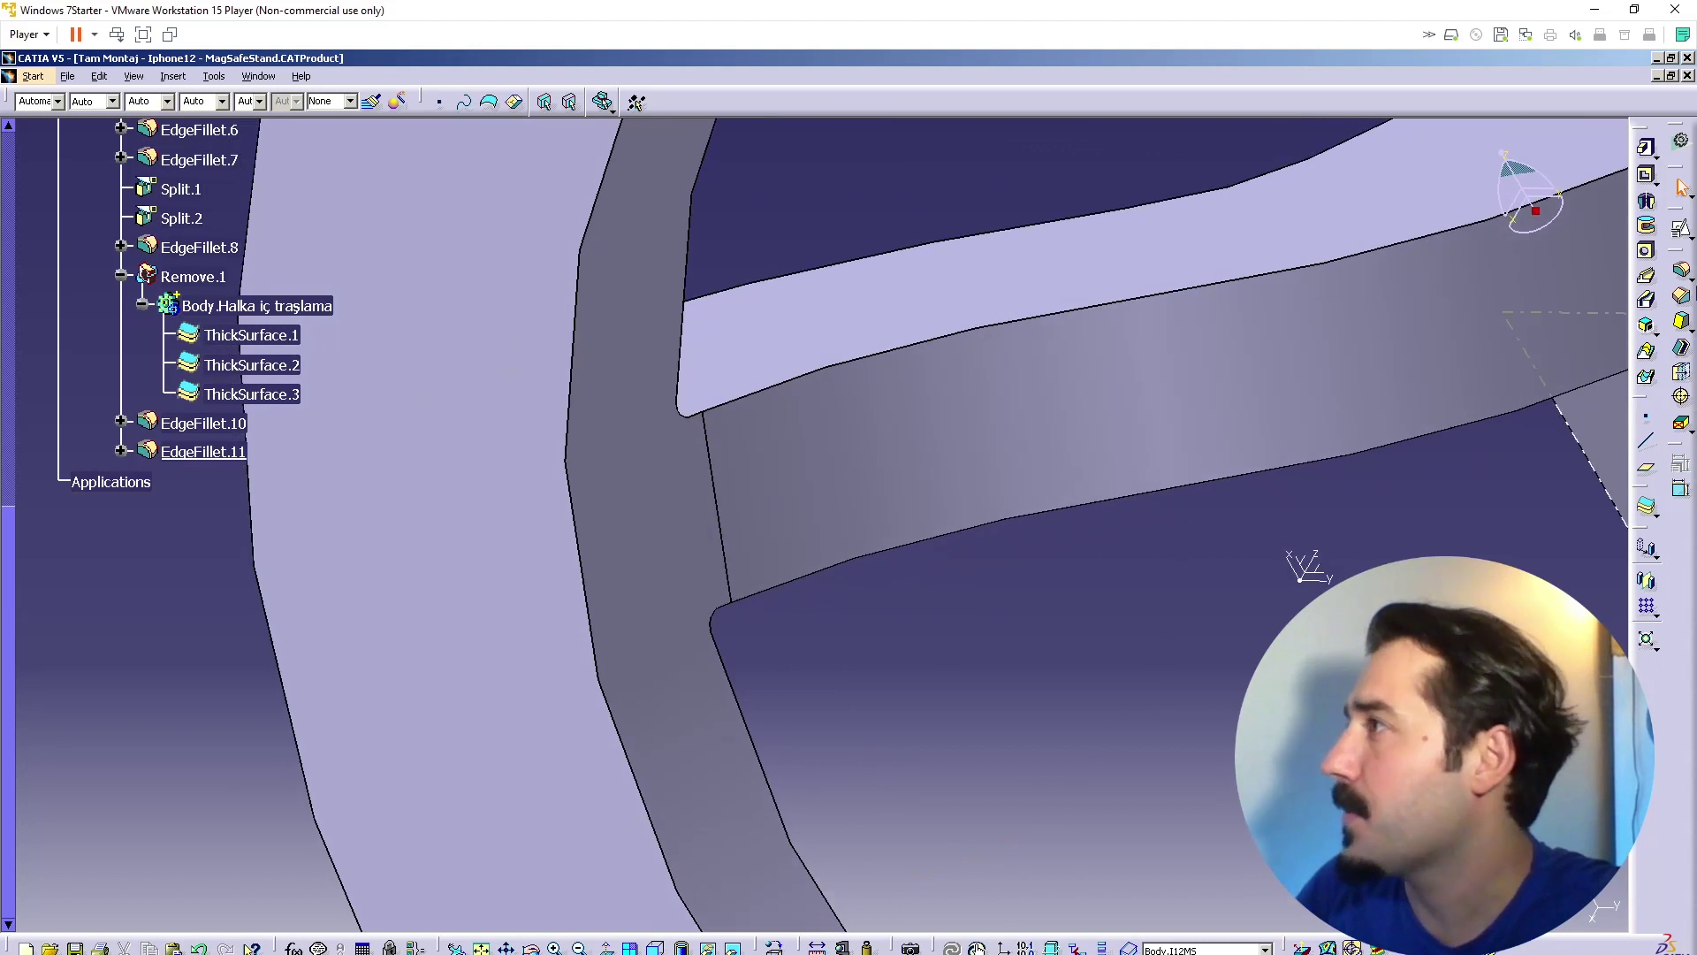
left_click(1683, 271)
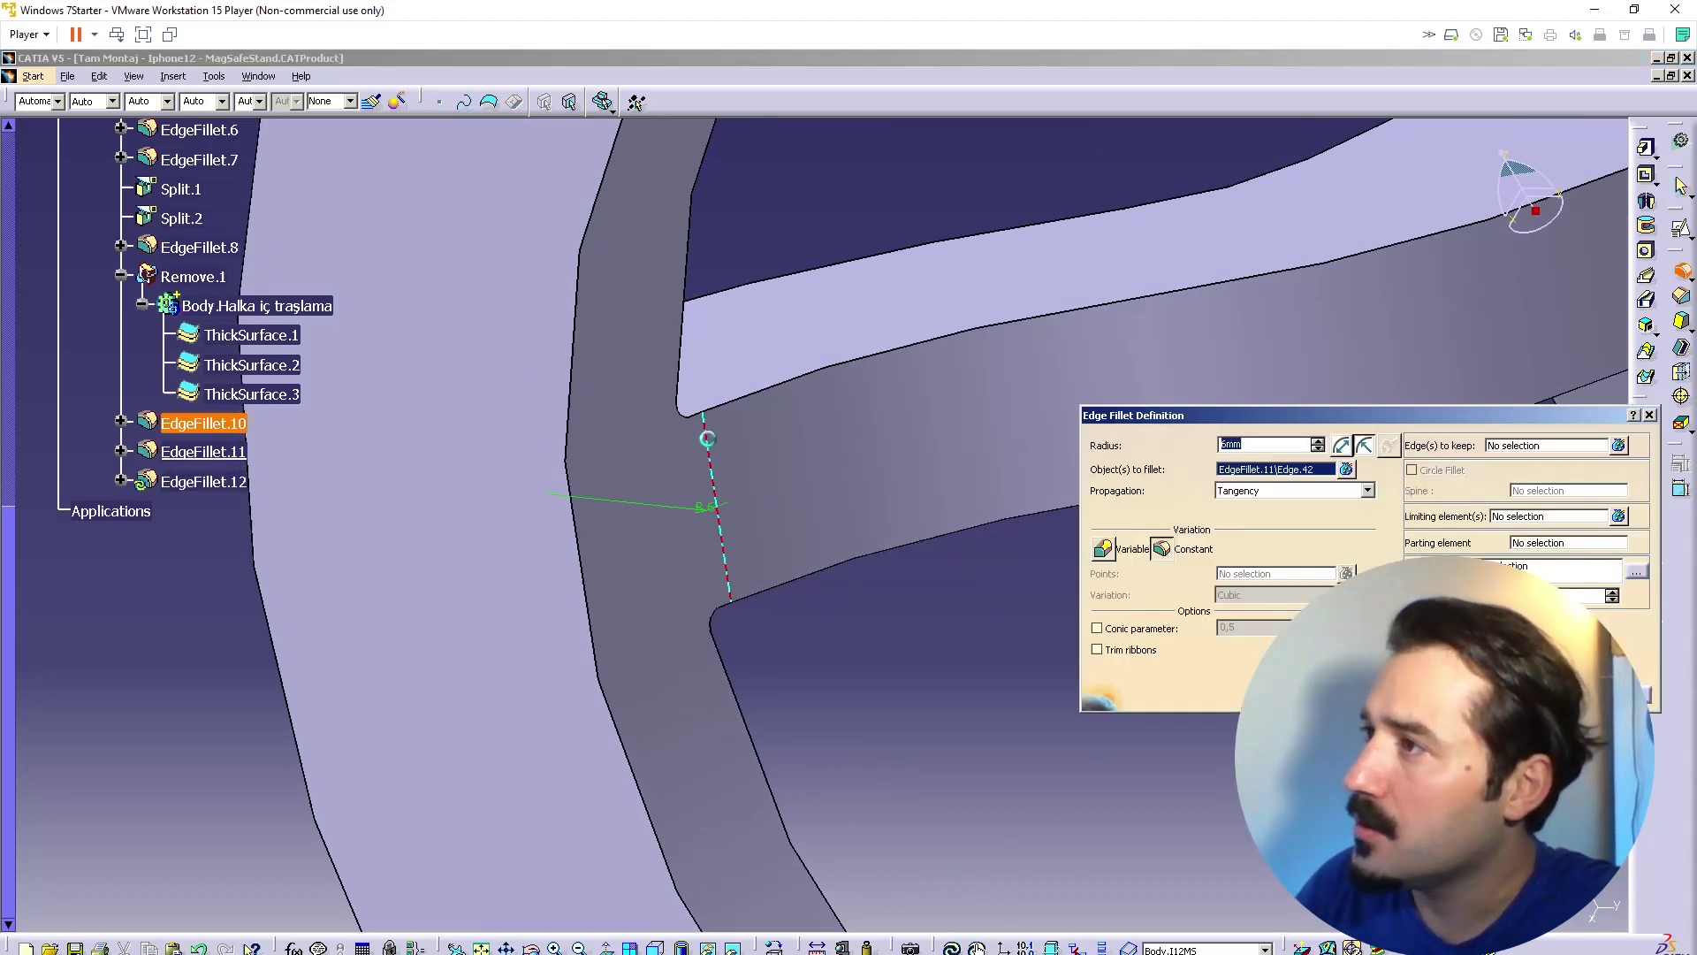
key("Return")
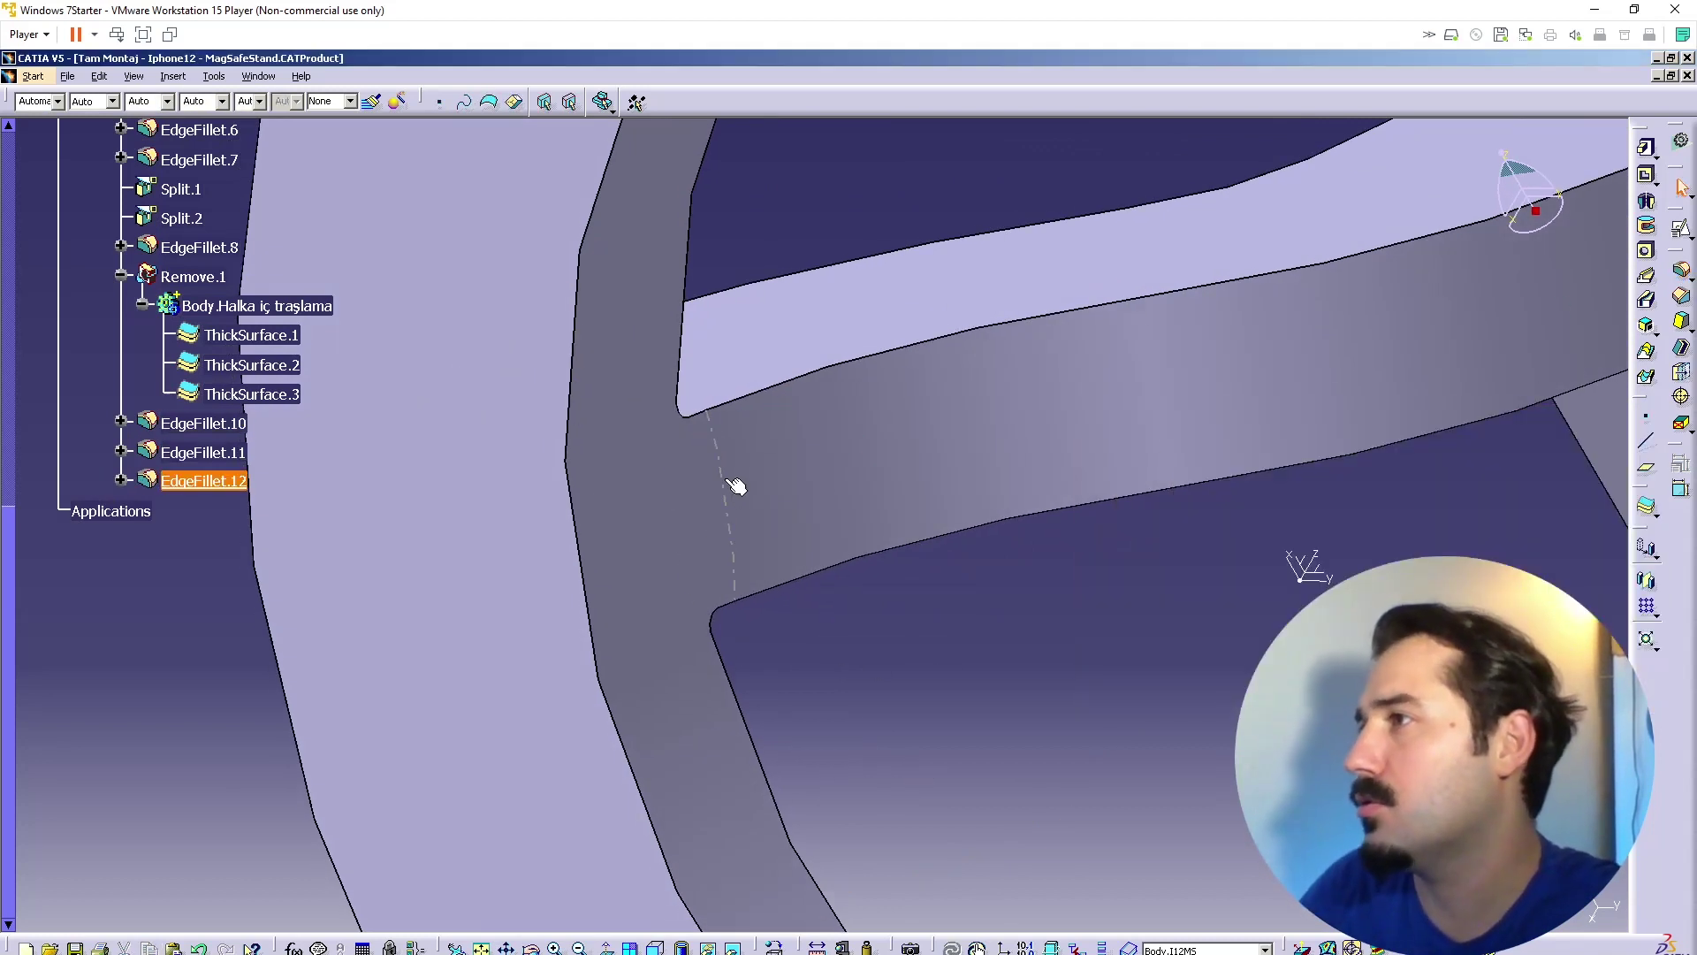
double_click(721, 479)
middle_click_drag(731, 466, 851, 554)
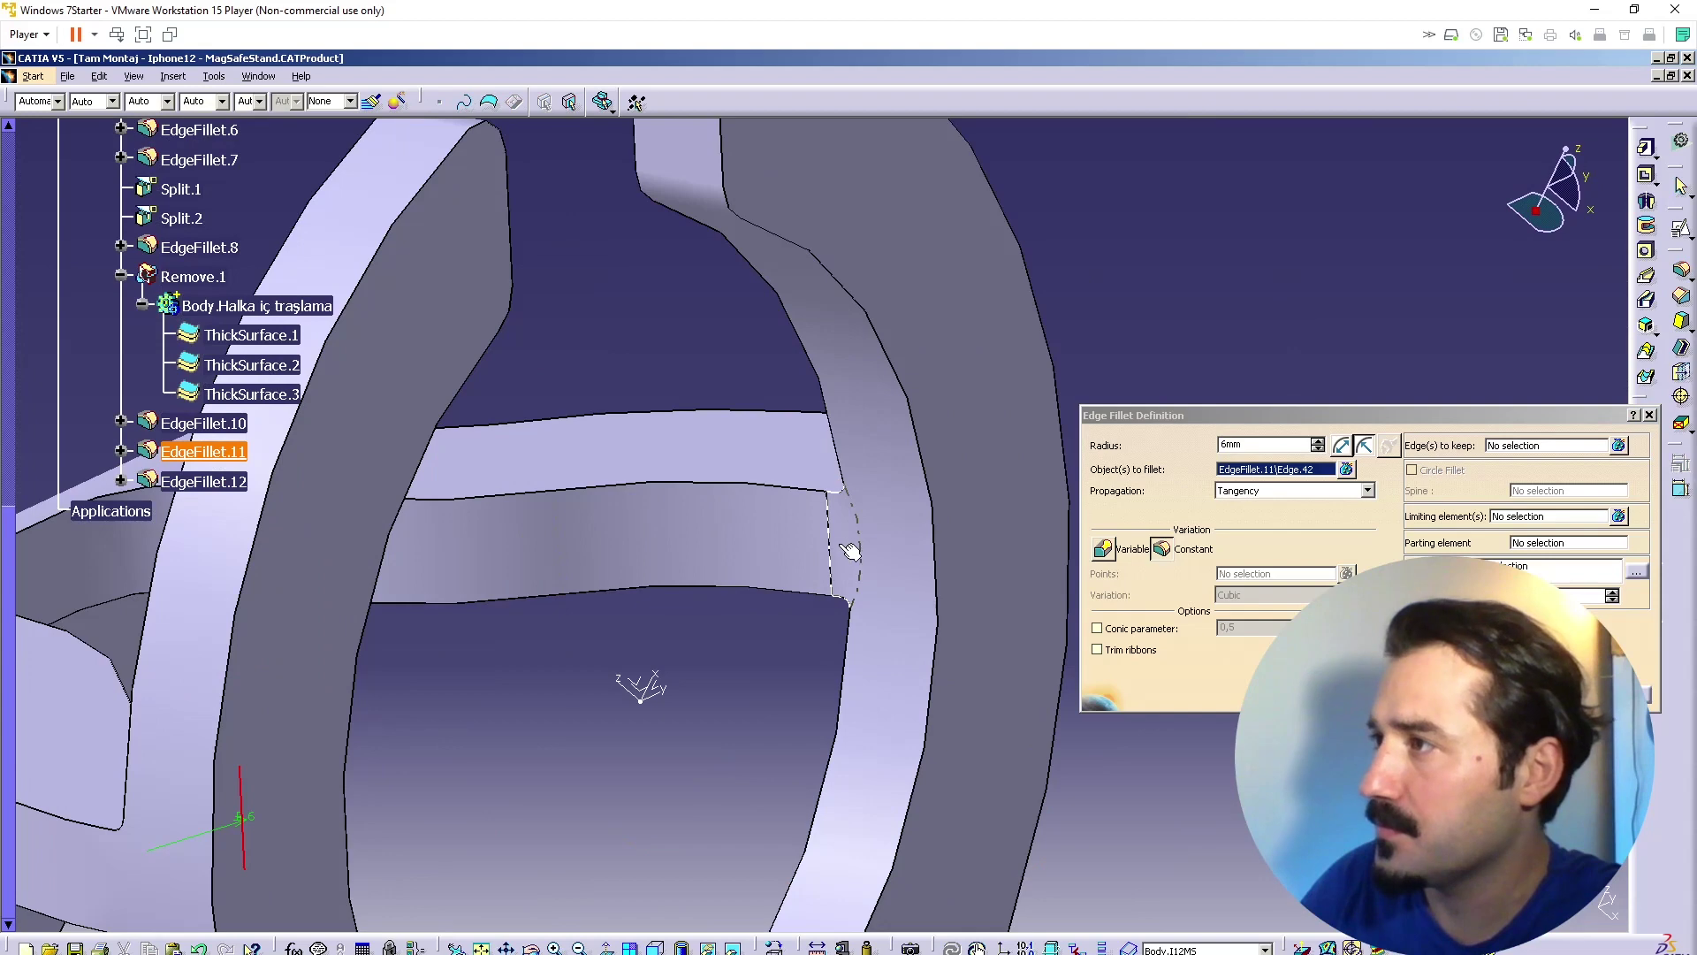
left_click(834, 537)
left_click(1452, 694)
Step: Centre the tree on Axis System.Stand Ekseni and colour Body.I12MS white
middle_click_drag(955, 695, 837, 552)
left_click(1005, 660)
scroll(1005, 675, "down", 1)
right_click(793, 501)
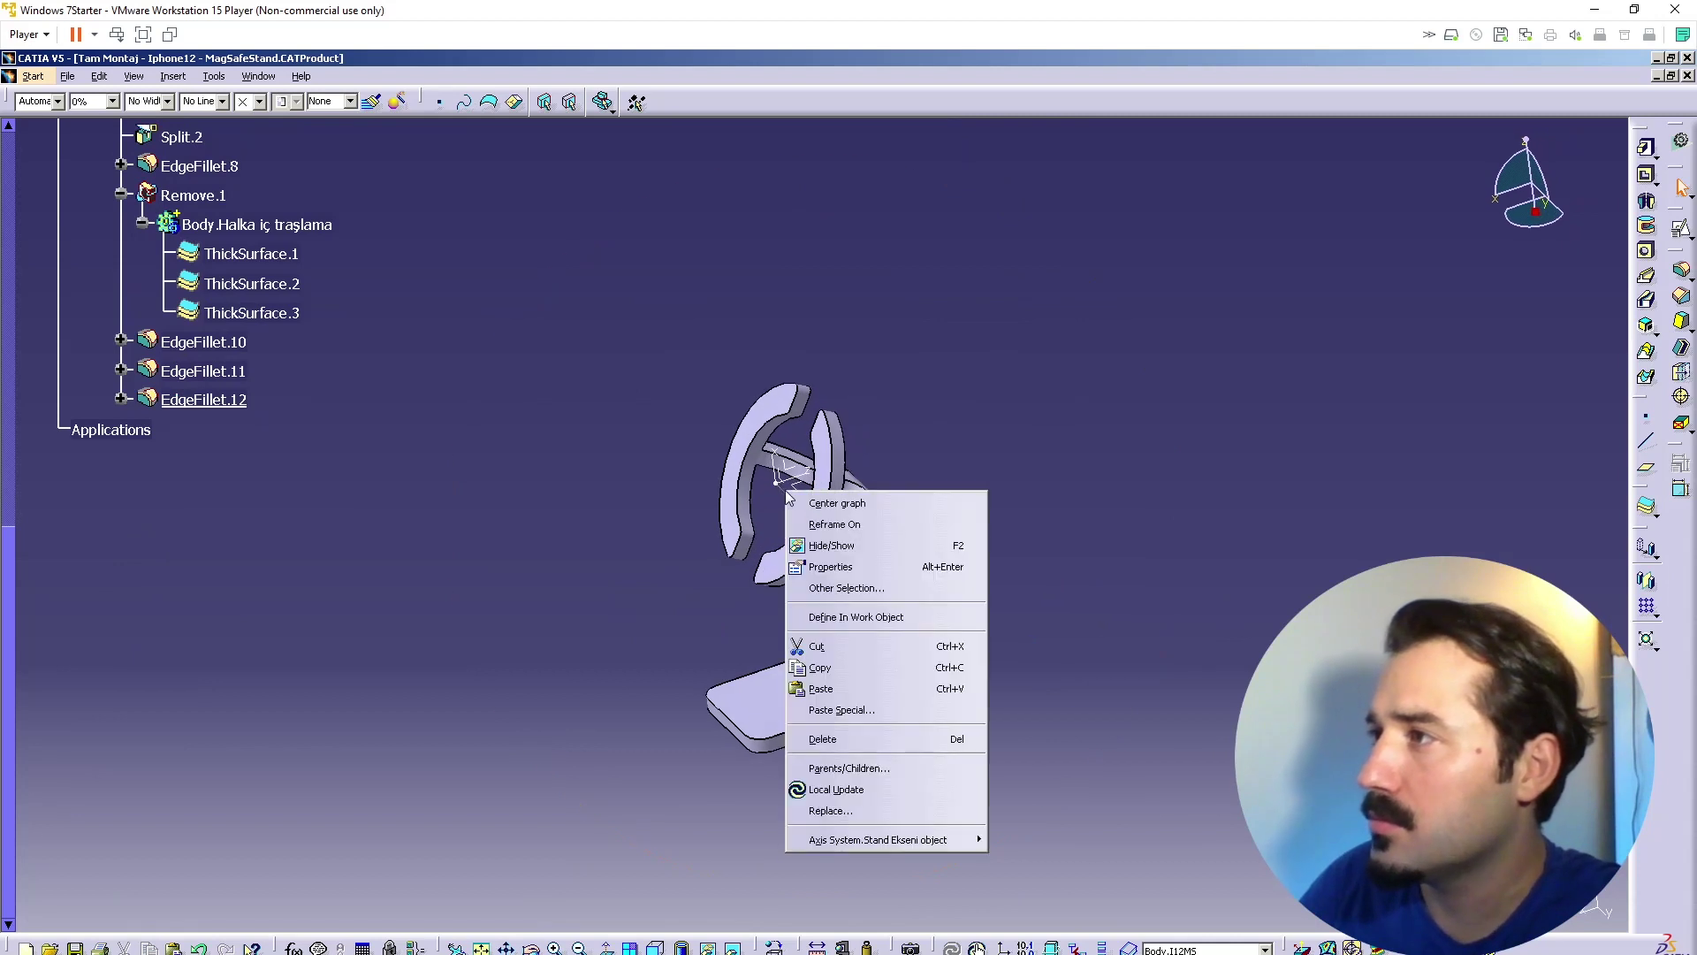
left_click(800, 505)
left_click(121, 527)
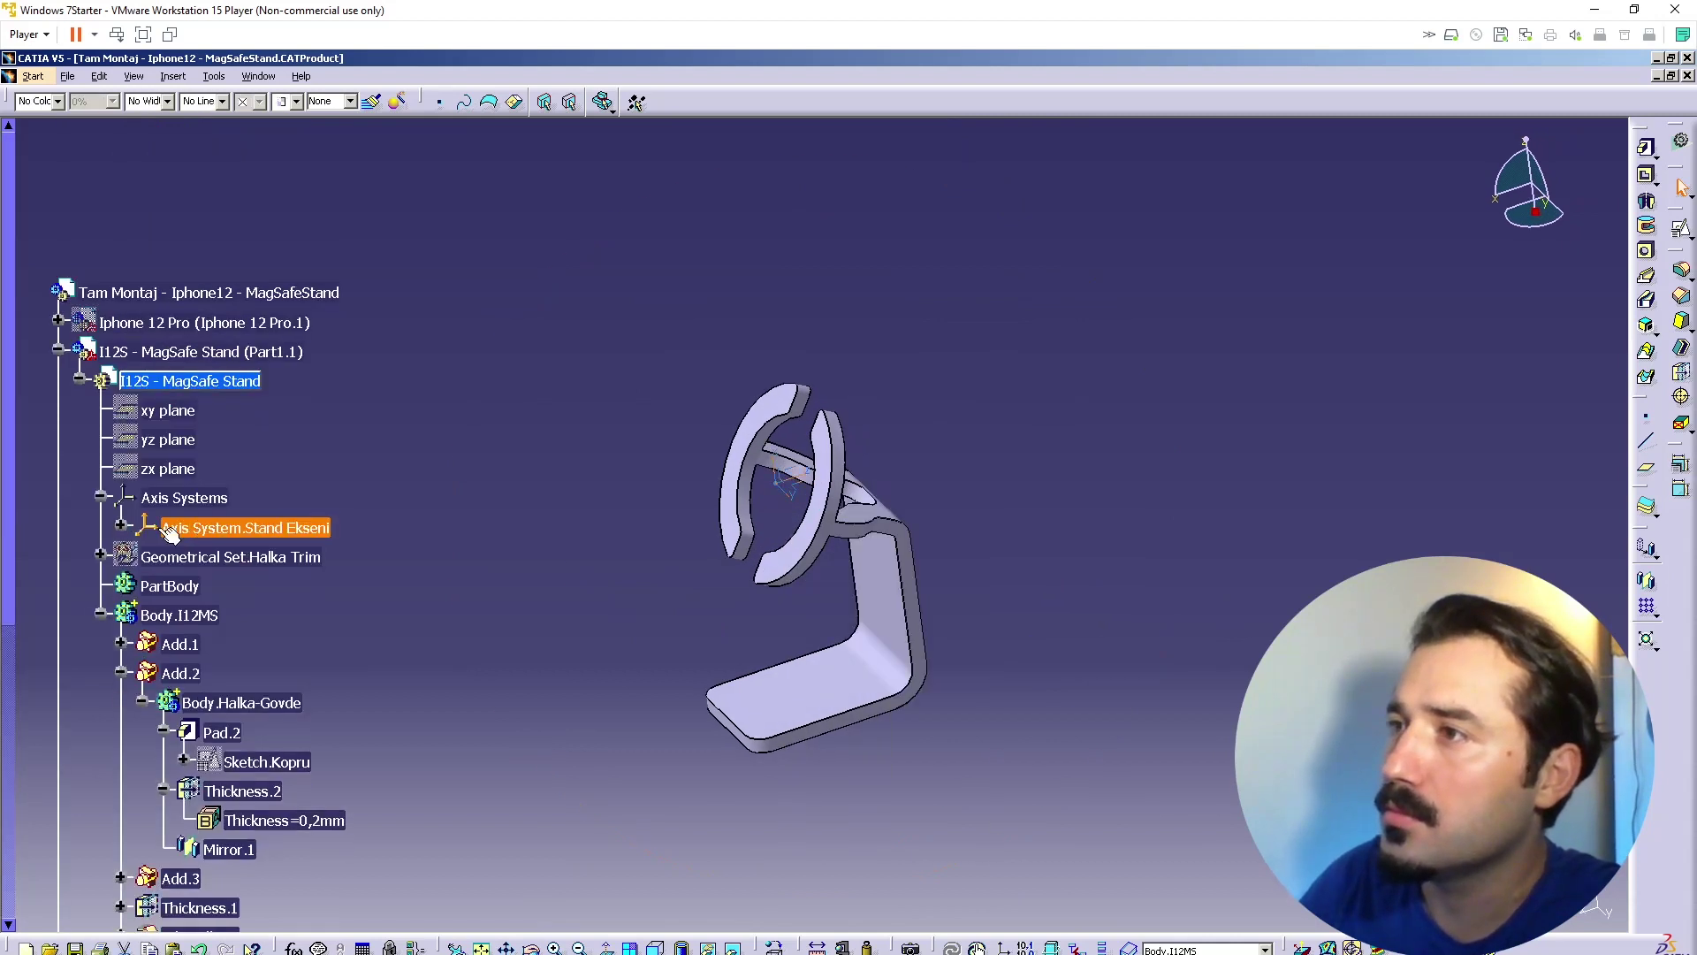
left_click(178, 614)
left_click(46, 106)
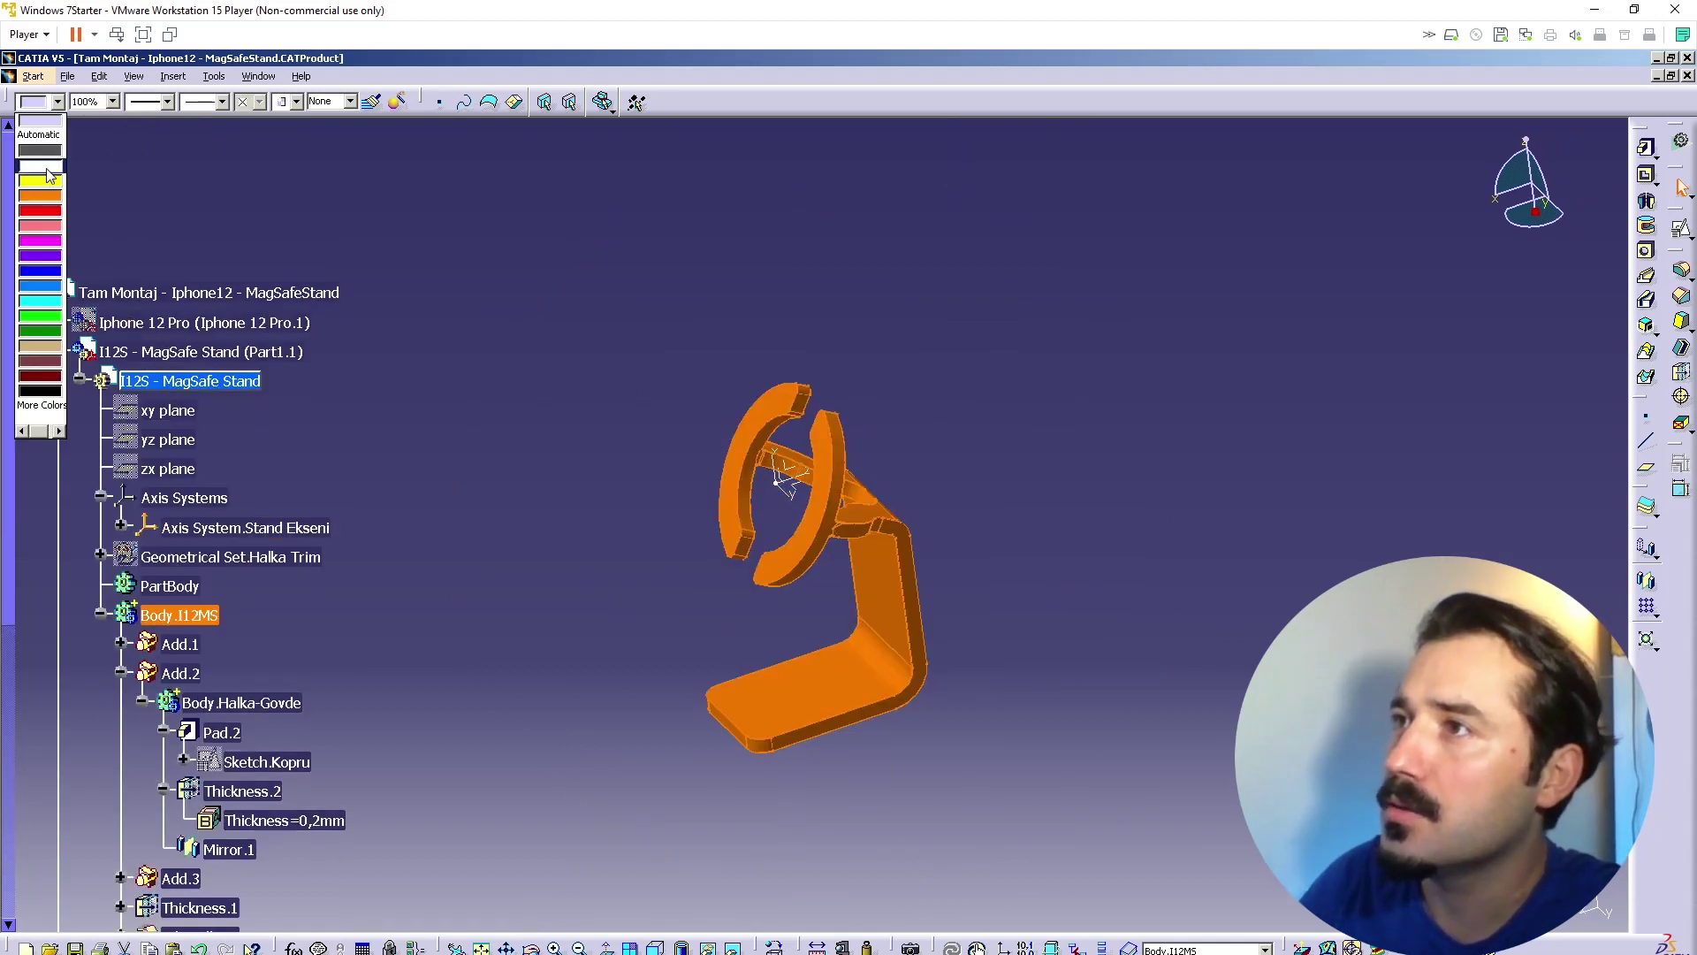
left_click(42, 169)
left_click(636, 330)
middle_click_drag(699, 372, 908, 516)
middle_click_drag(829, 652, 814, 619)
Step: Give Body.I12MS a light grey colour from the extended colour palette
left_click(196, 624)
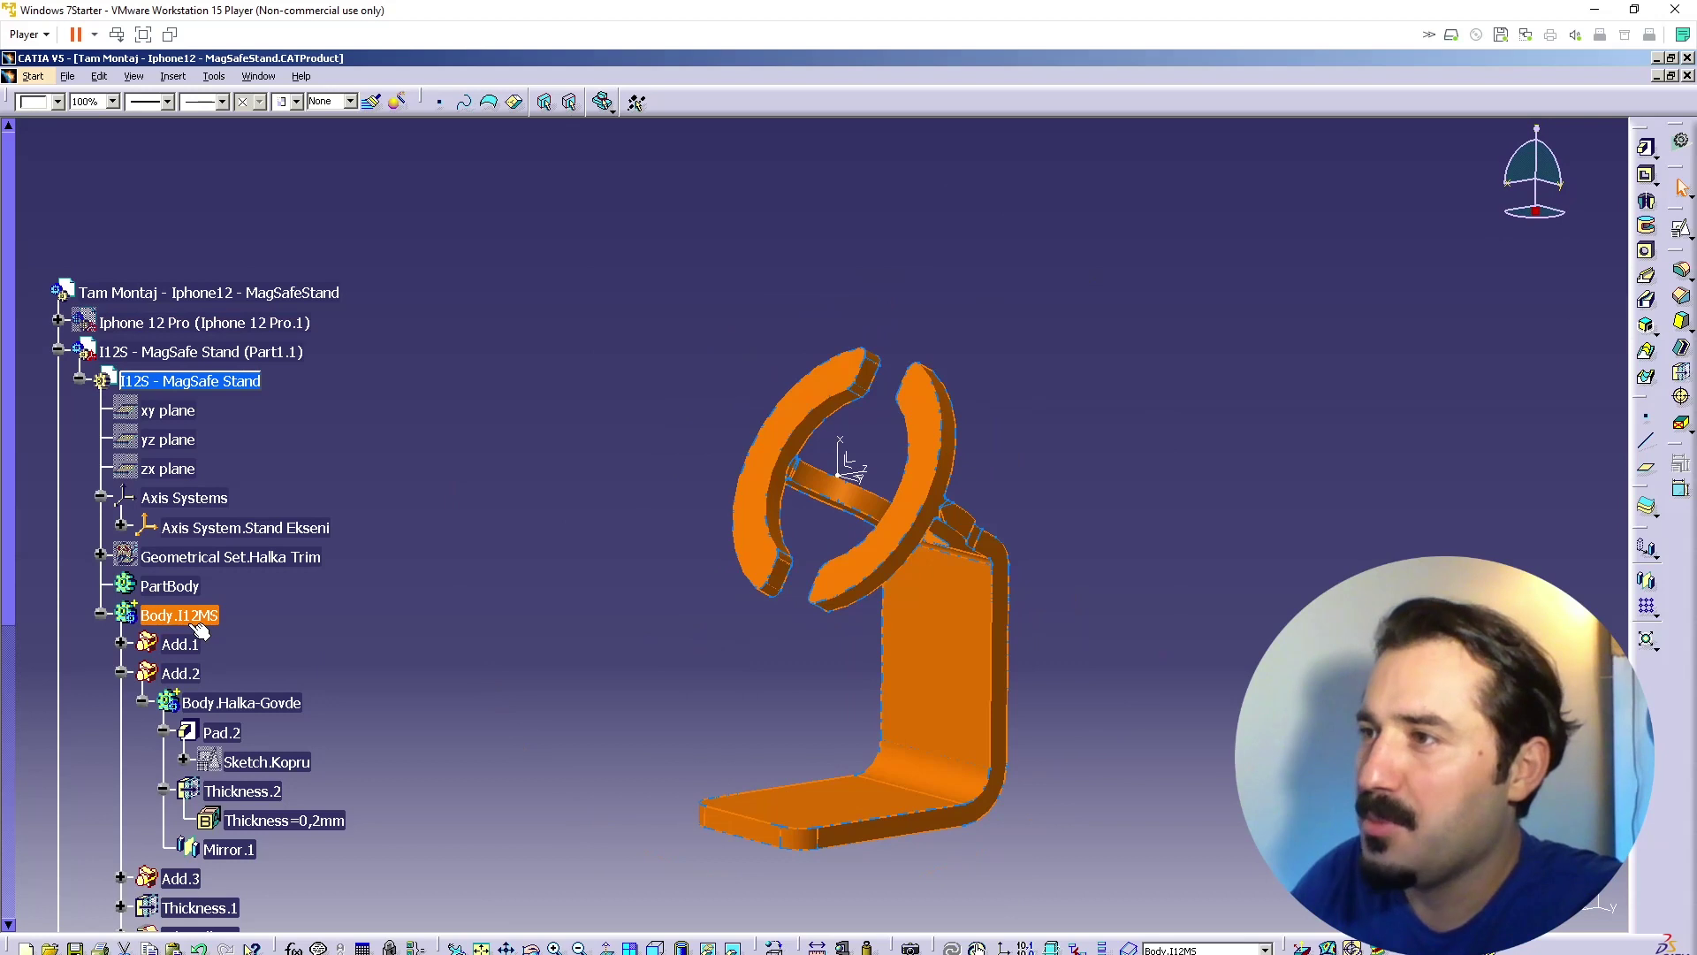
left_click(56, 102)
left_click(41, 405)
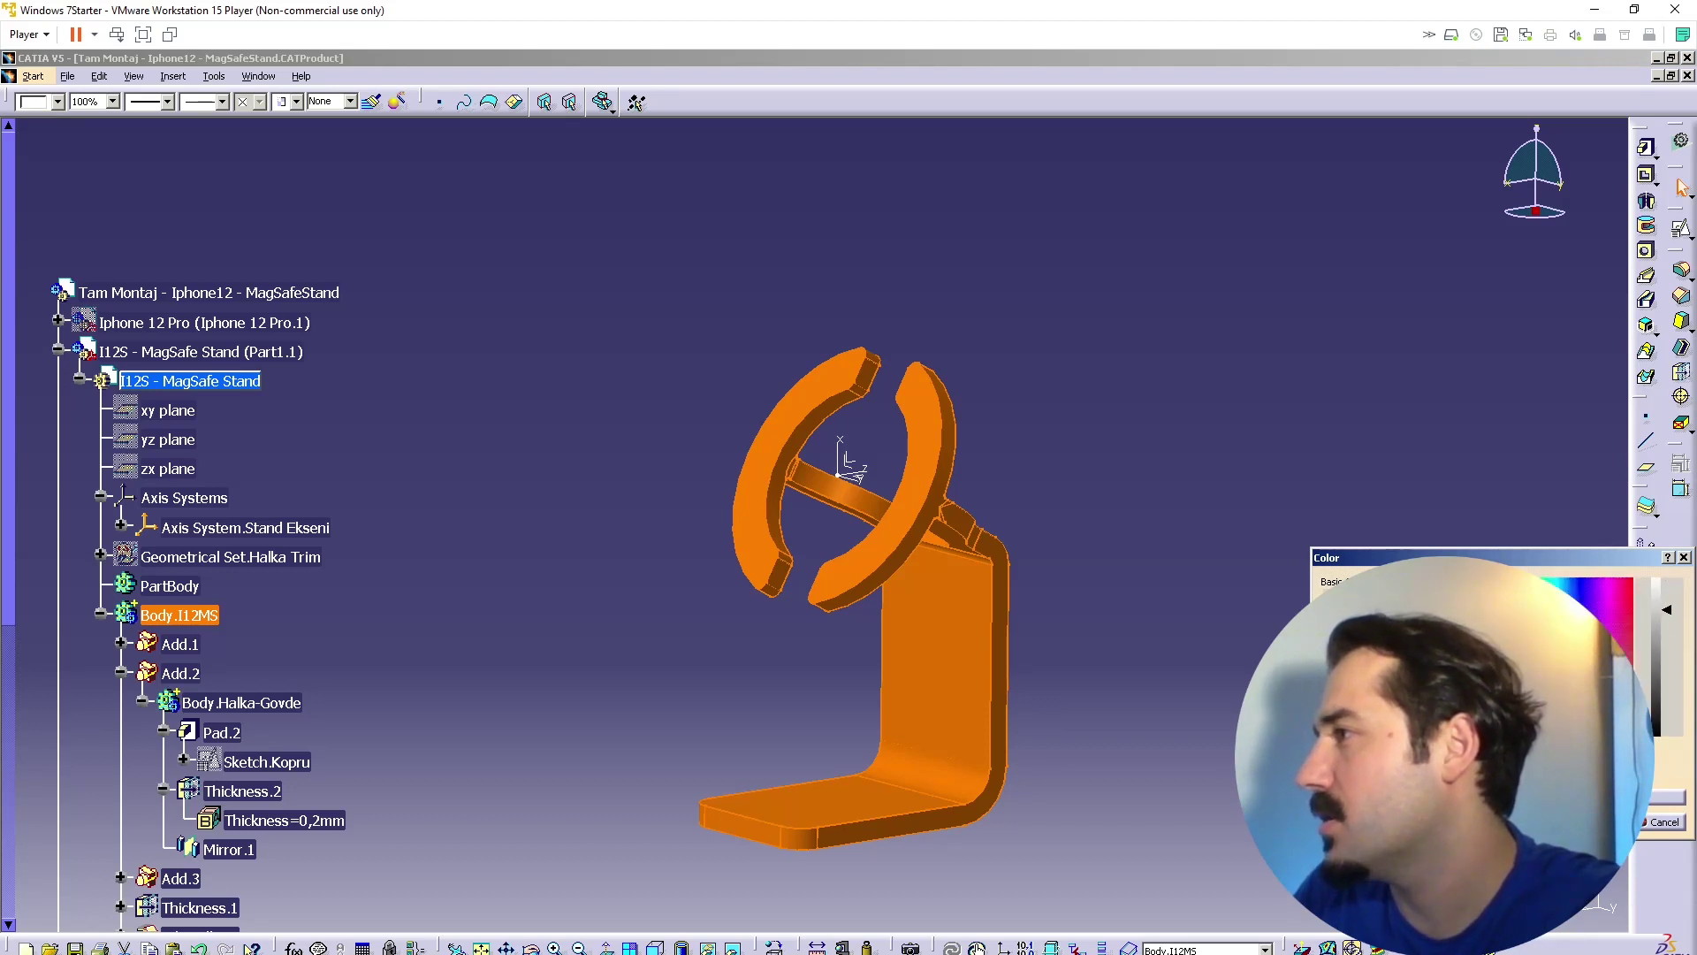
left_click(1609, 822)
Step: Collapse Body.I12MS in the tree and show the hidden Iphone 12 Pro component
middle_click_drag(964, 698, 937, 685)
scroll(851, 458, "down", 1)
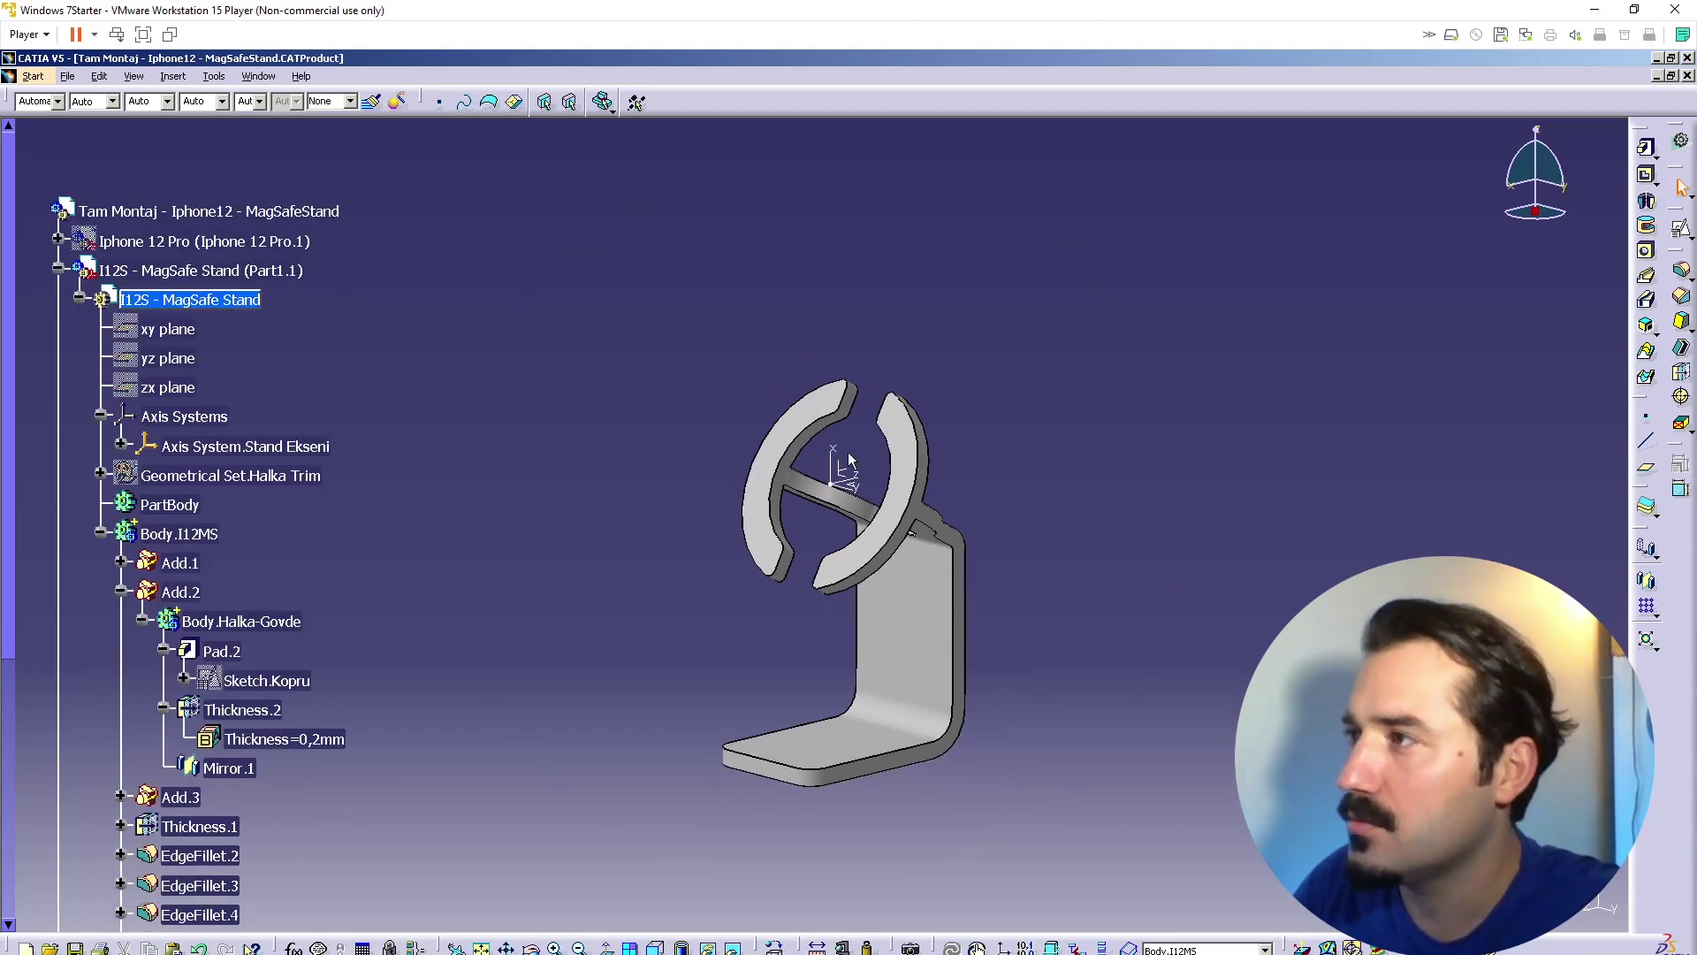
left_click(99, 533)
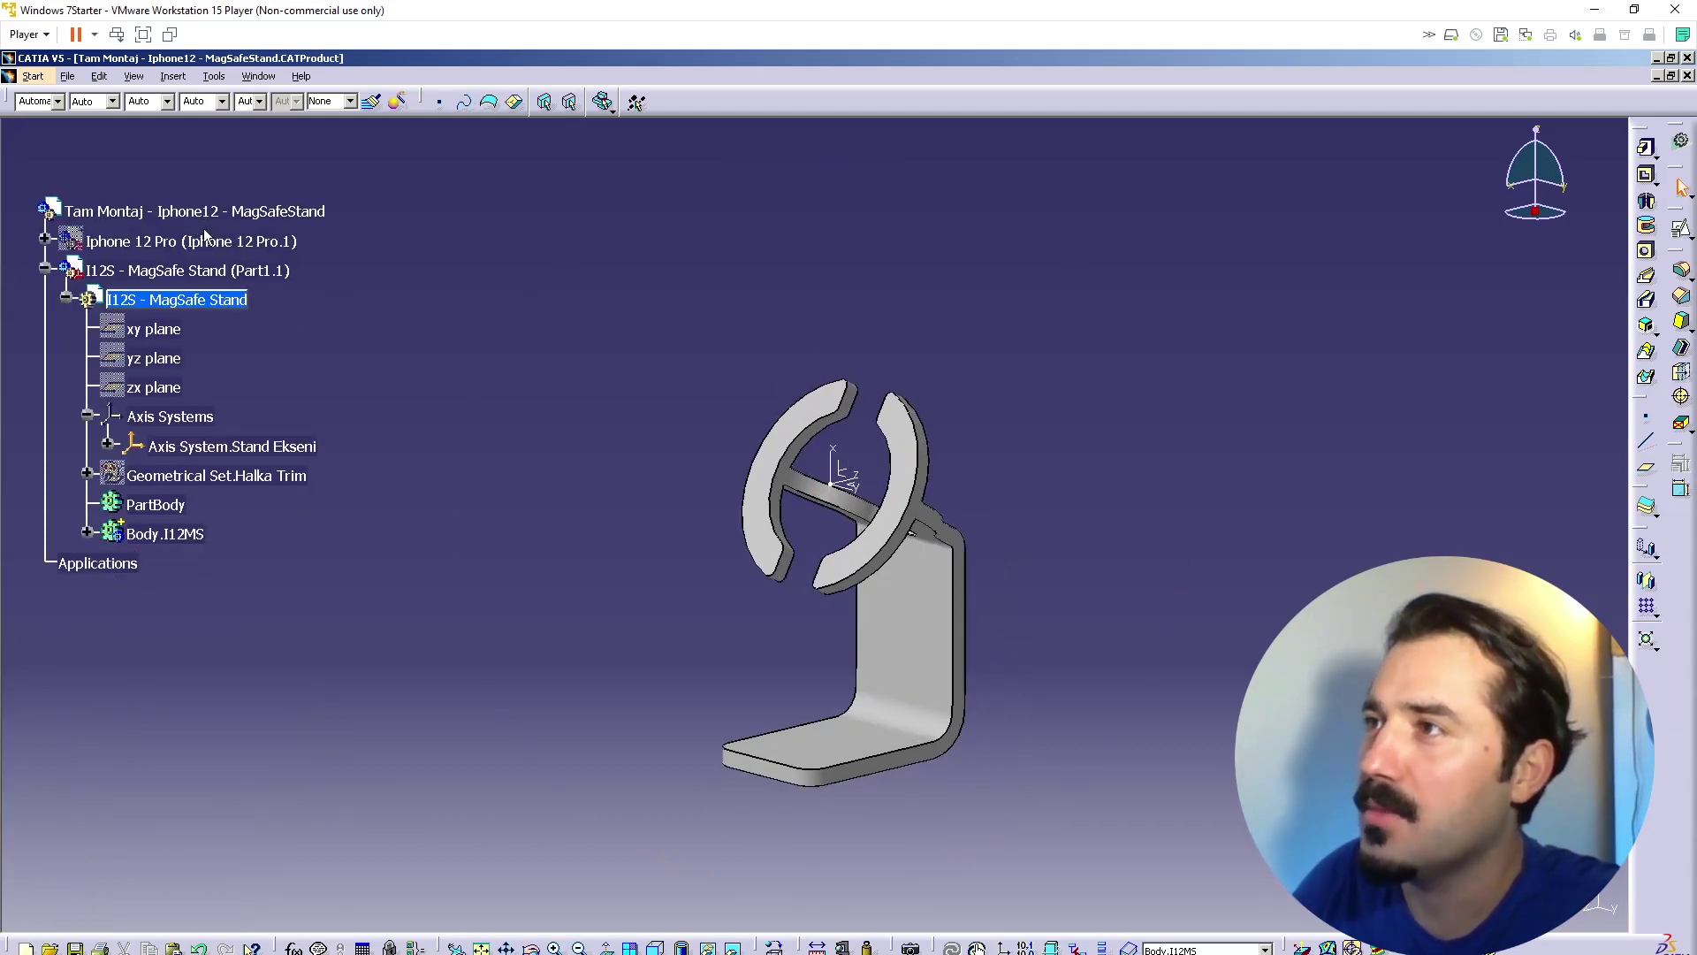
right_click(206, 242)
left_click(253, 293)
middle_click_drag(695, 478, 795, 659)
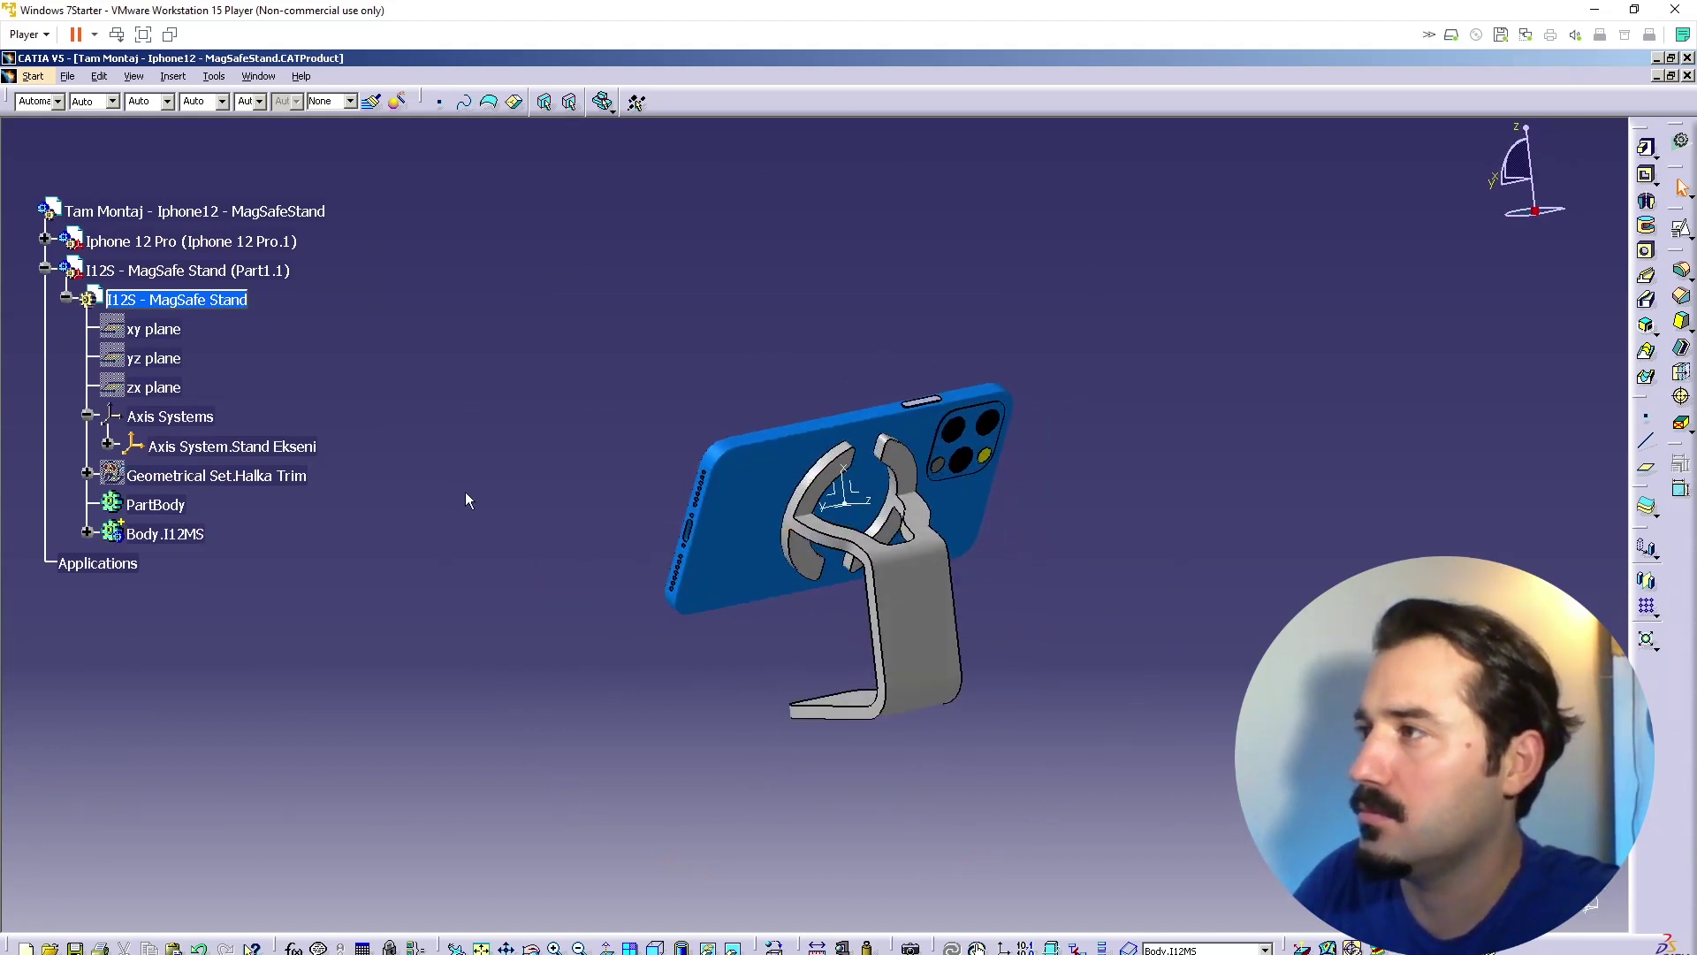
Step: Activate the root assembly Tam Montaj - Iphone12 - MagSafeStand and save all open documents
double_click(177, 210)
left_click(67, 76)
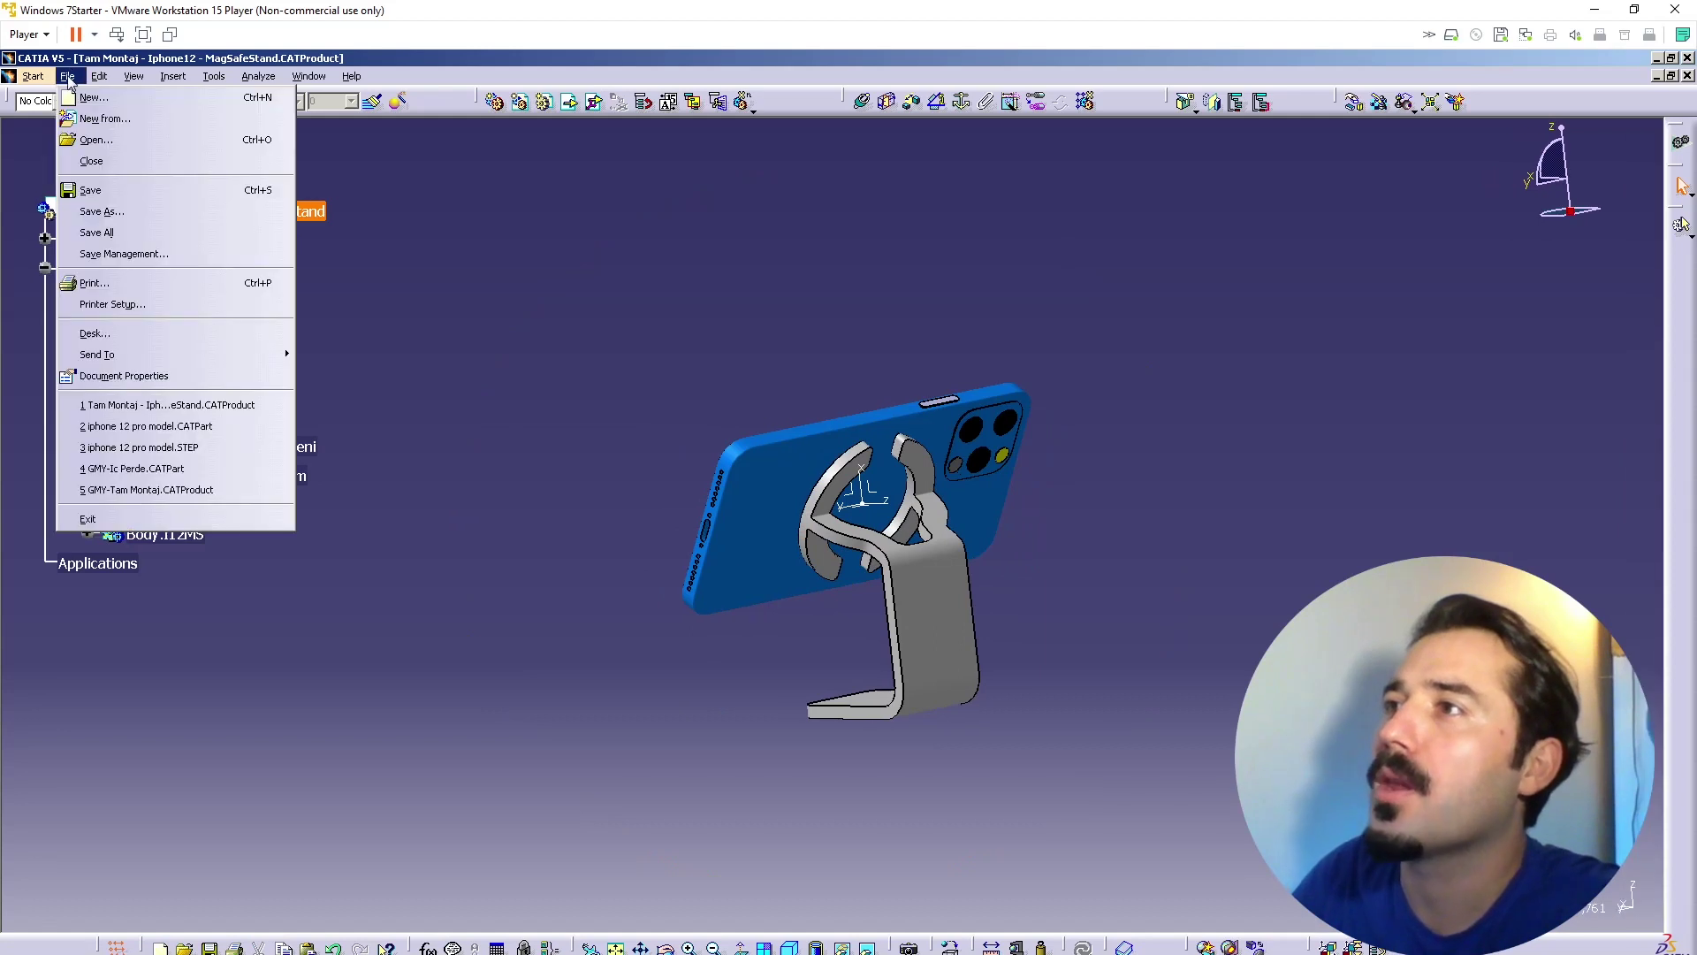
left_click(97, 232)
left_click(833, 559)
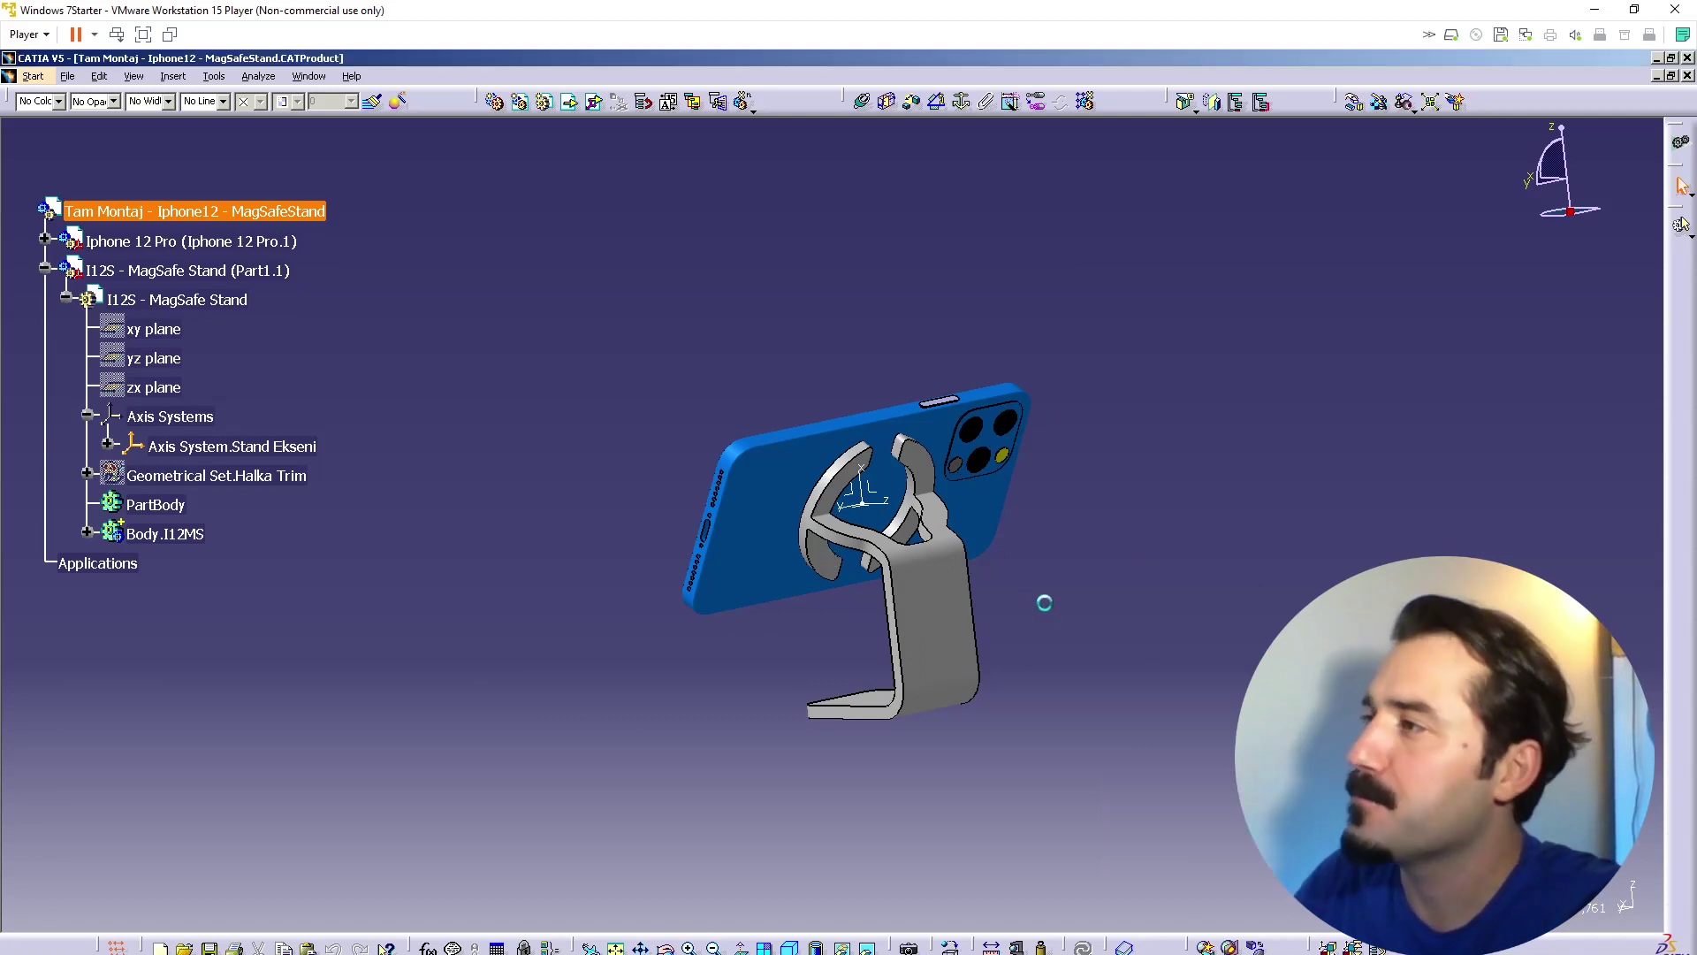
left_click(1052, 672)
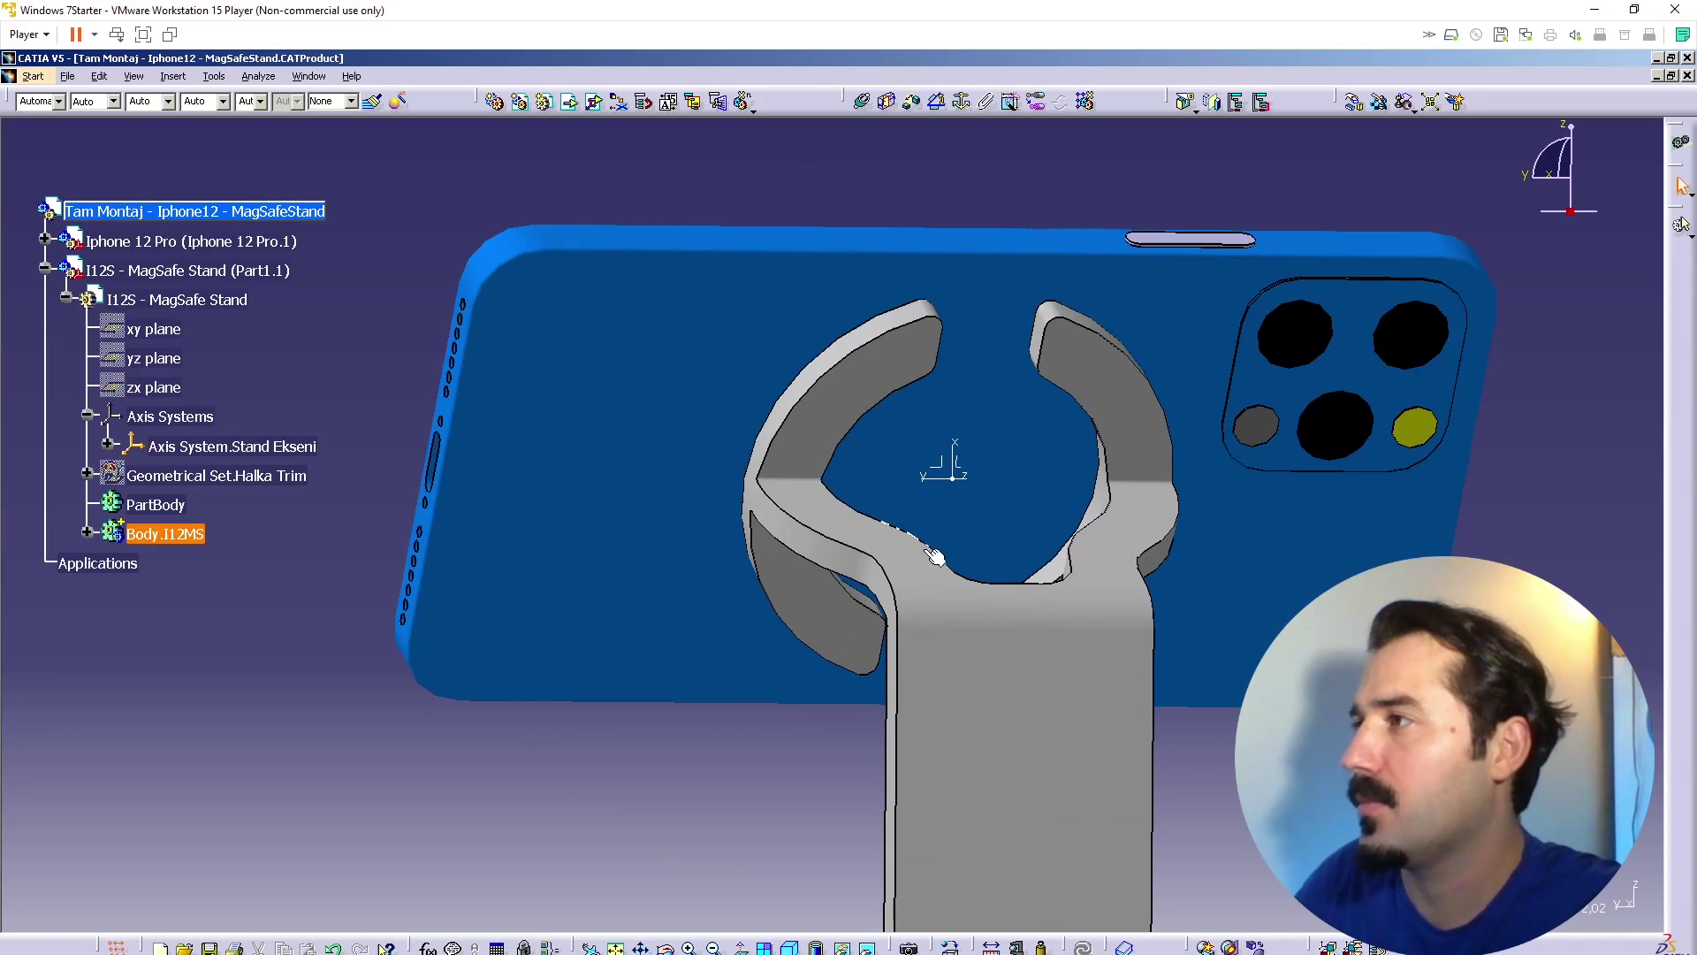